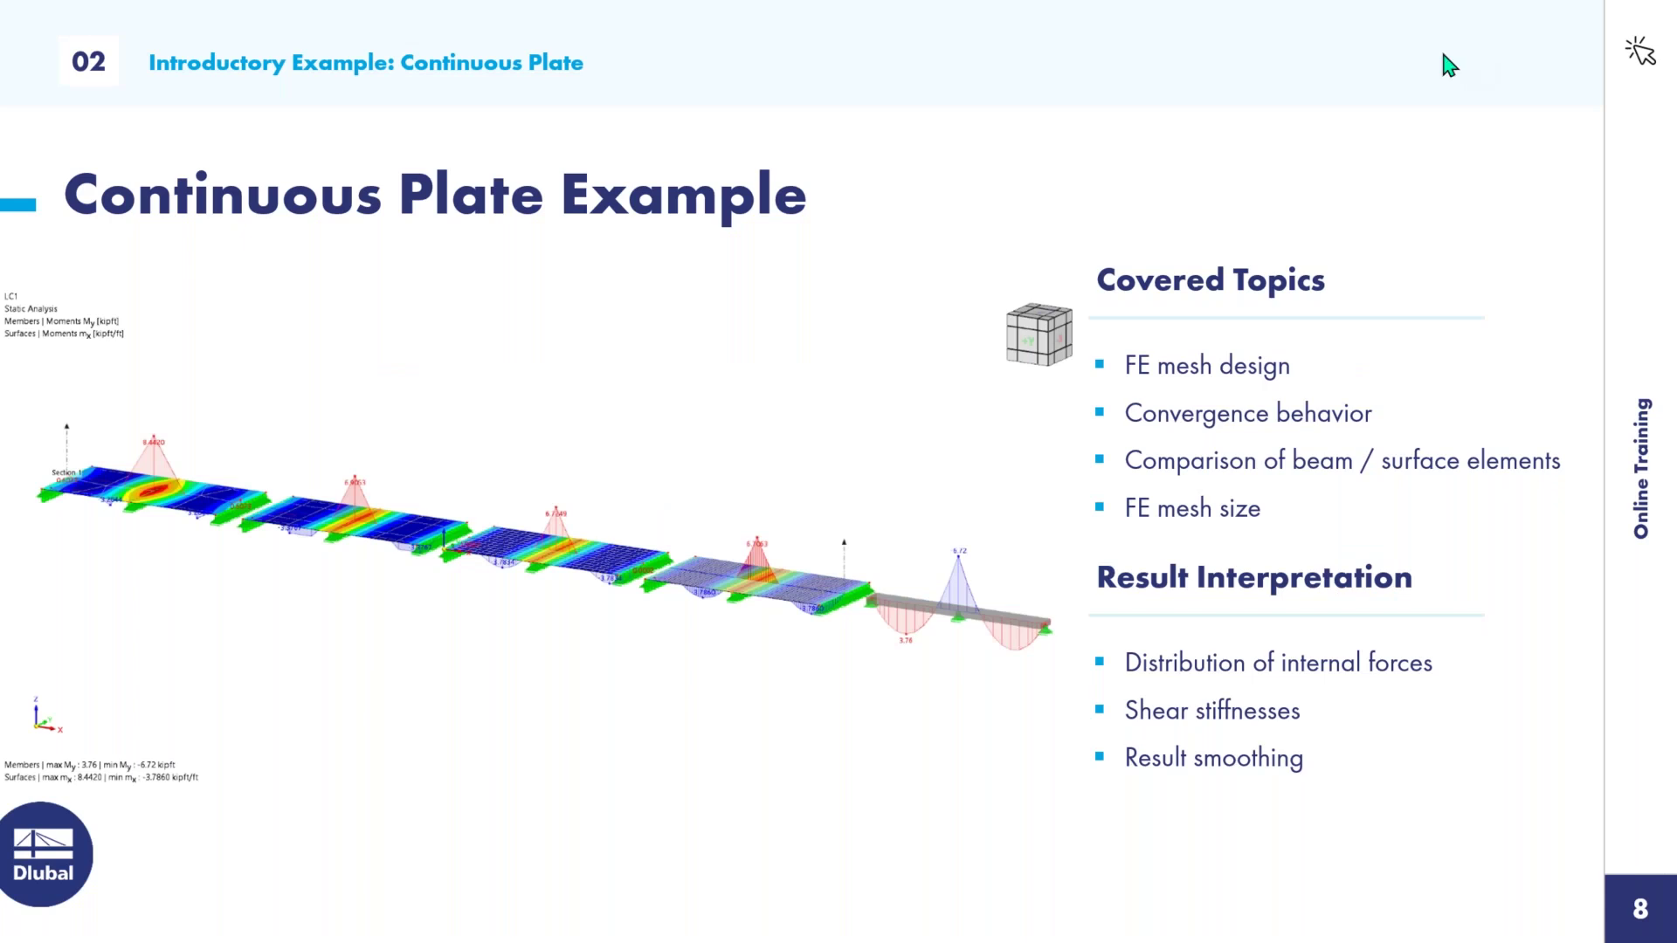
# Switch to RFEM and collapse the Types for Surfaces and Load Cases & Combinations folders of the continuous plate model's data tree
pyautogui.press('super')
pyautogui.click(625, 926)
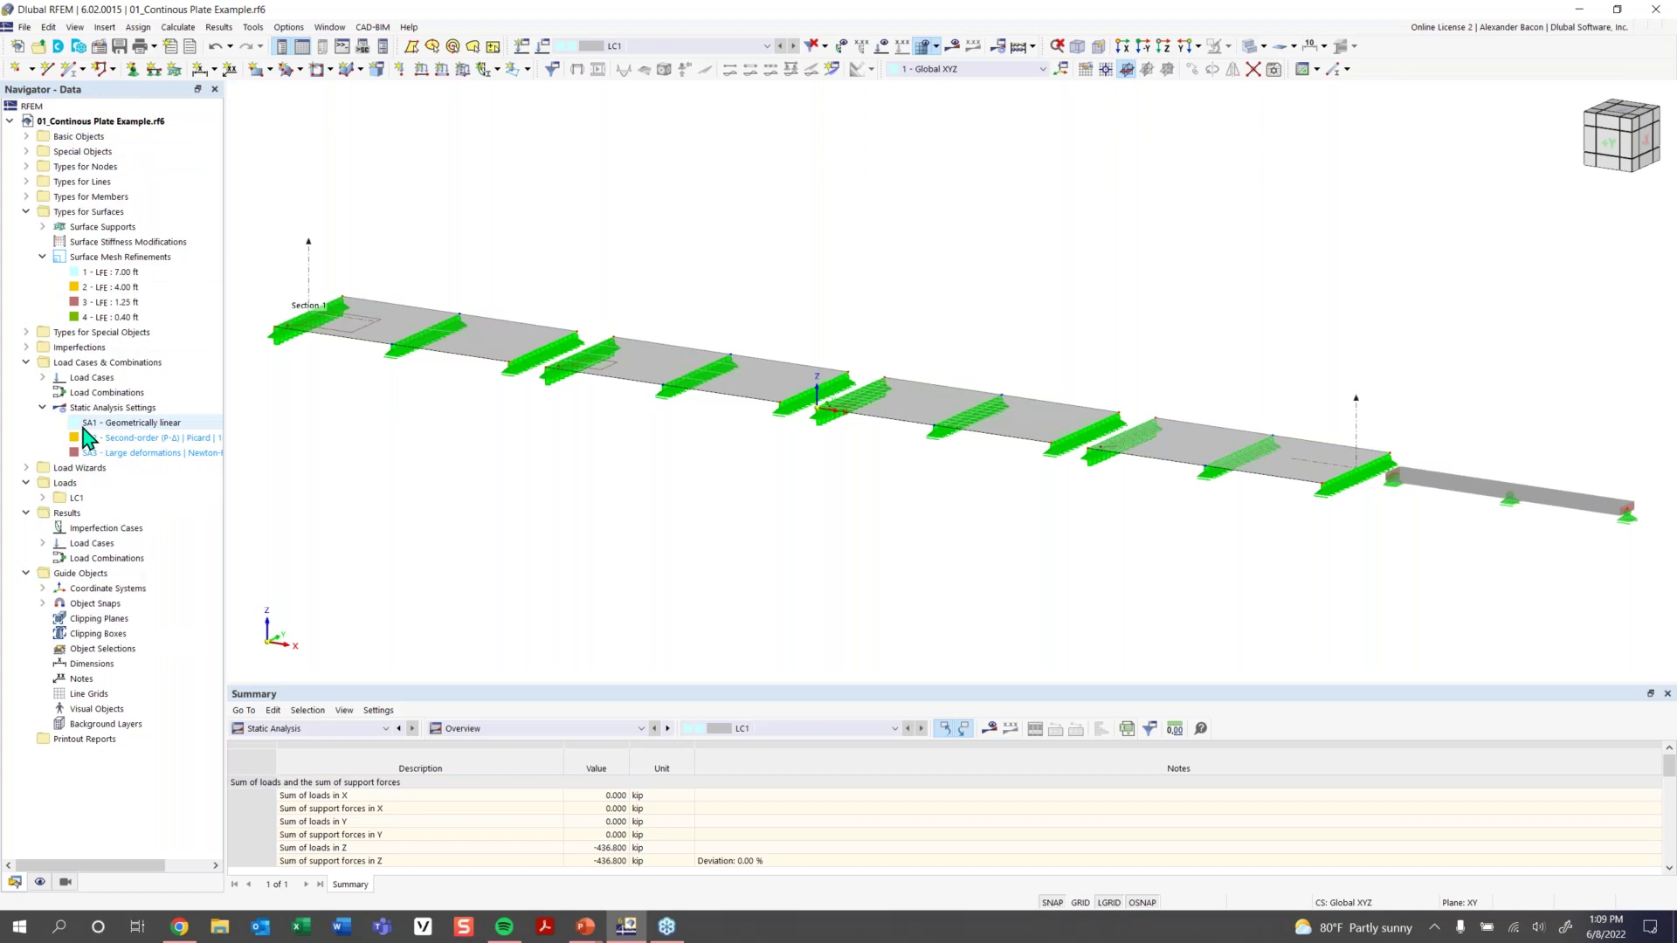
pyautogui.click(26, 211)
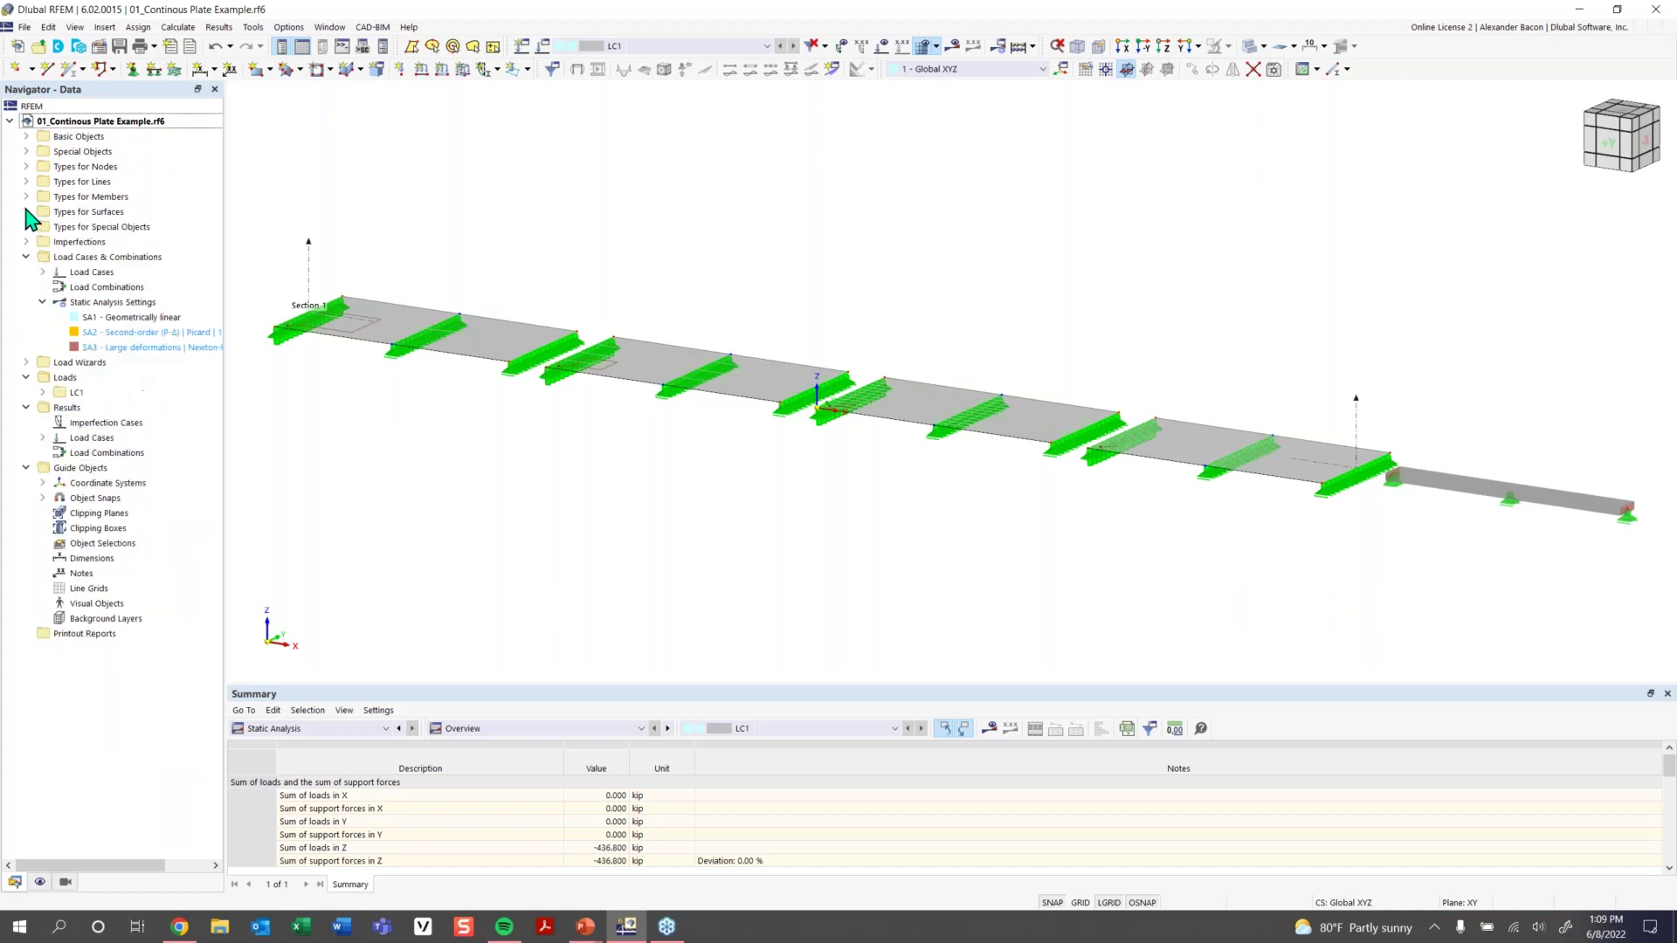
pyautogui.click(27, 257)
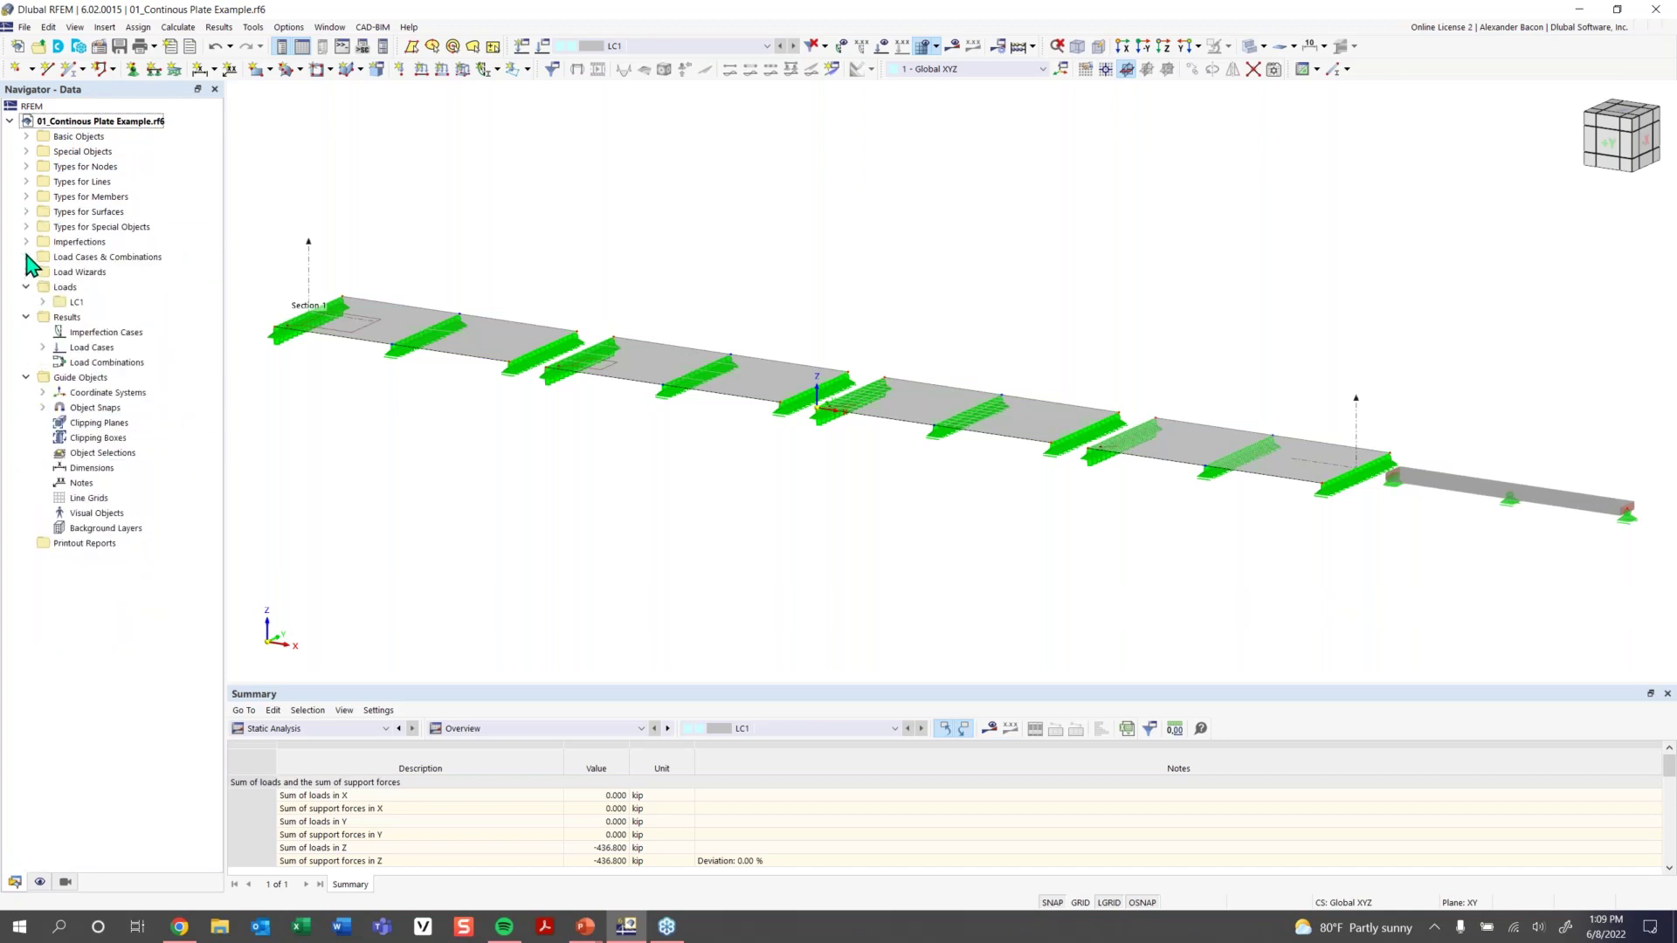
pyautogui.click(27, 136)
pyautogui.click(27, 136)
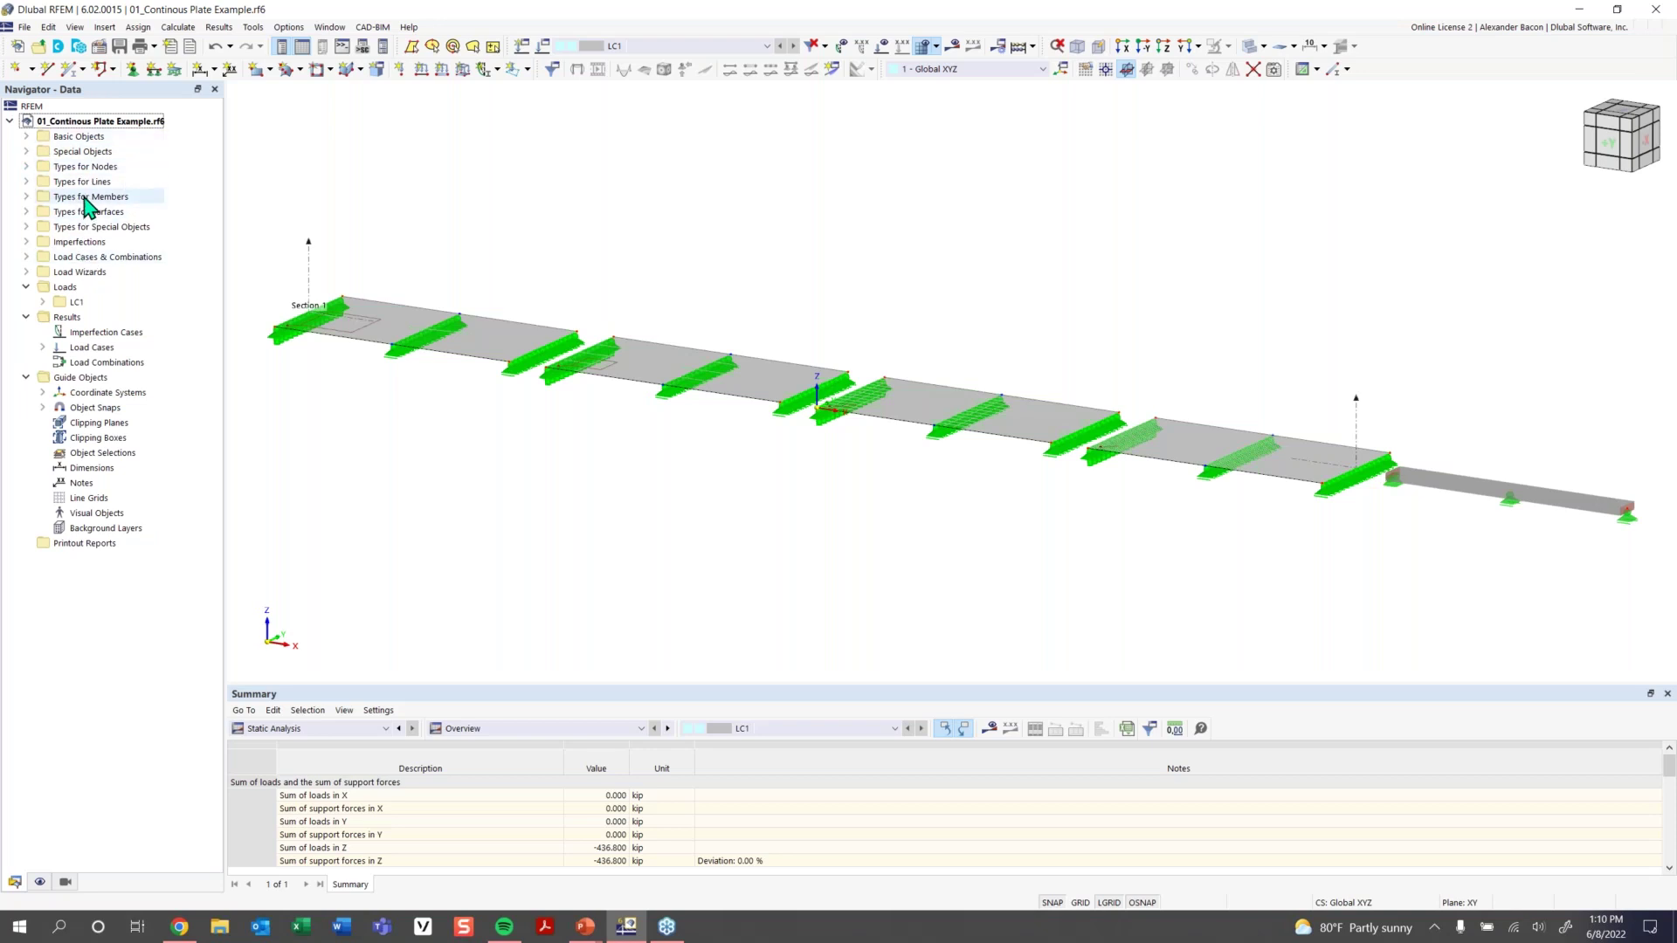
# Examine the materials, sections, thicknesses and node list among the basic objects, highlighting node 7 in the model
pyautogui.click(26, 137)
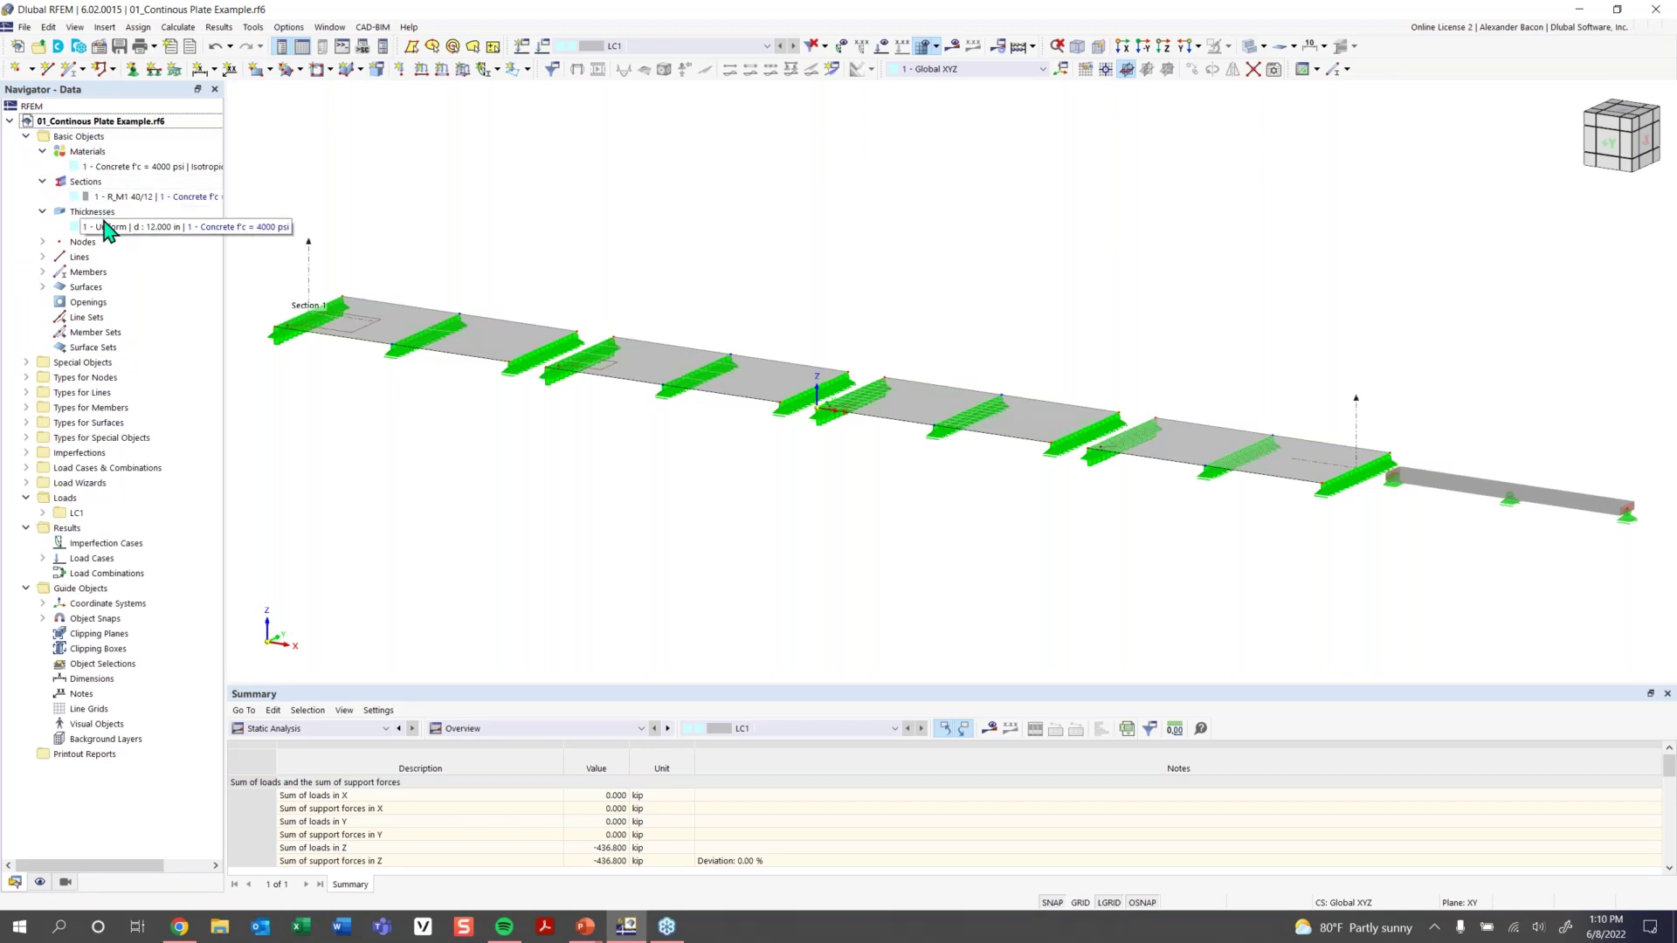
pyautogui.click(43, 242)
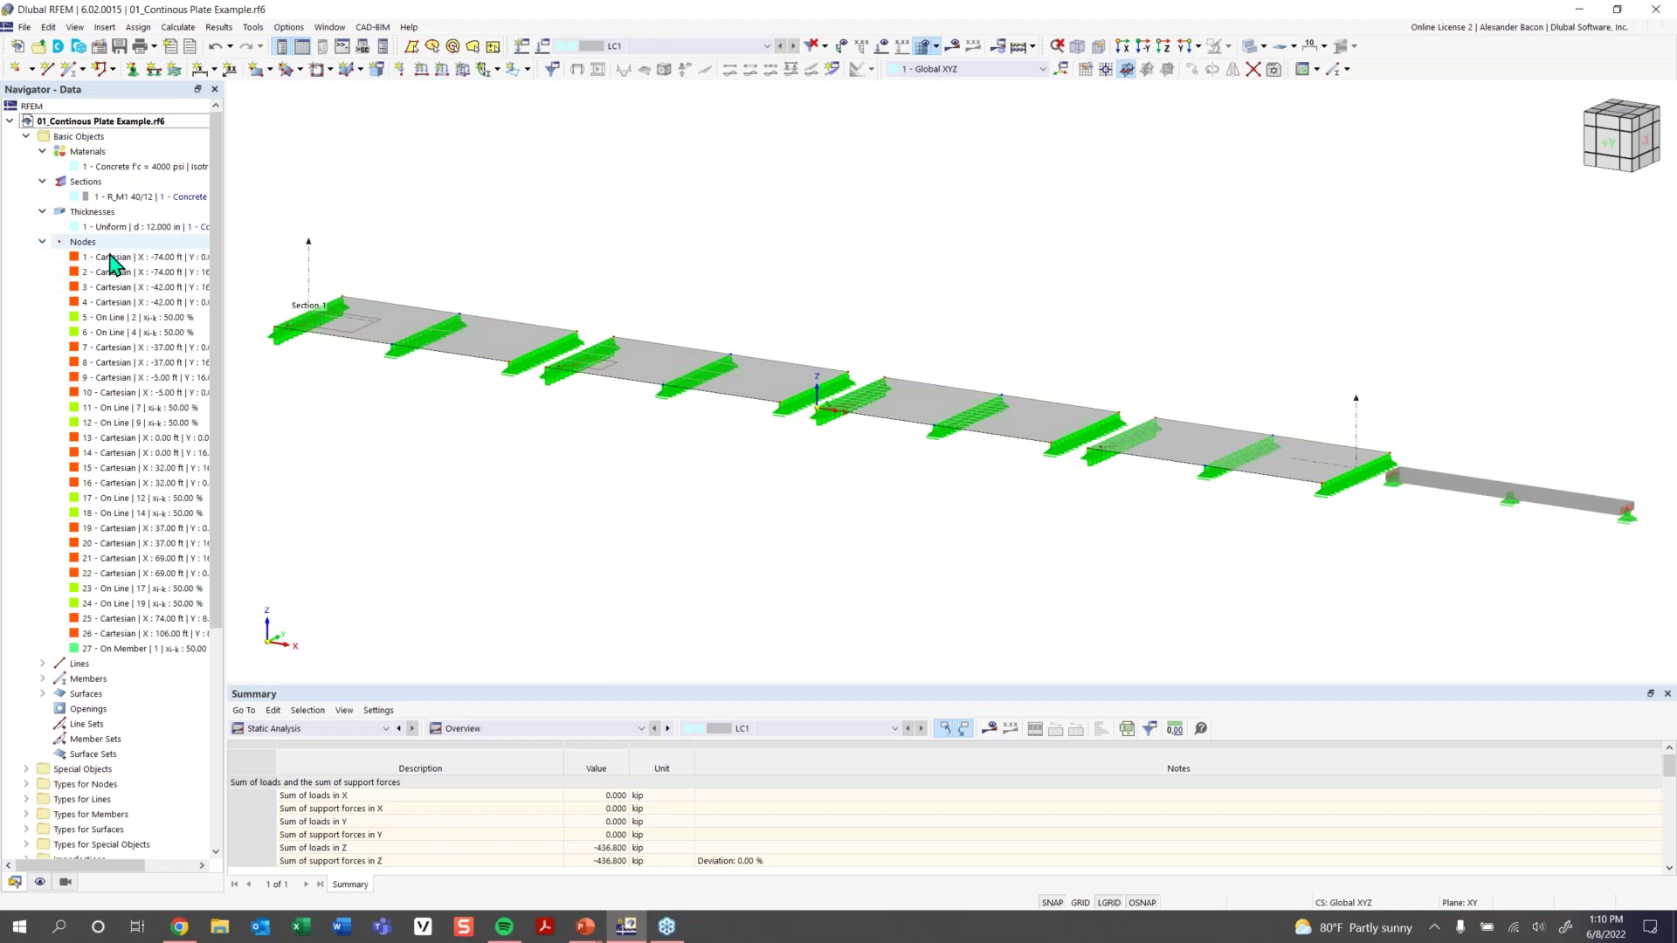
pyautogui.click(130, 333)
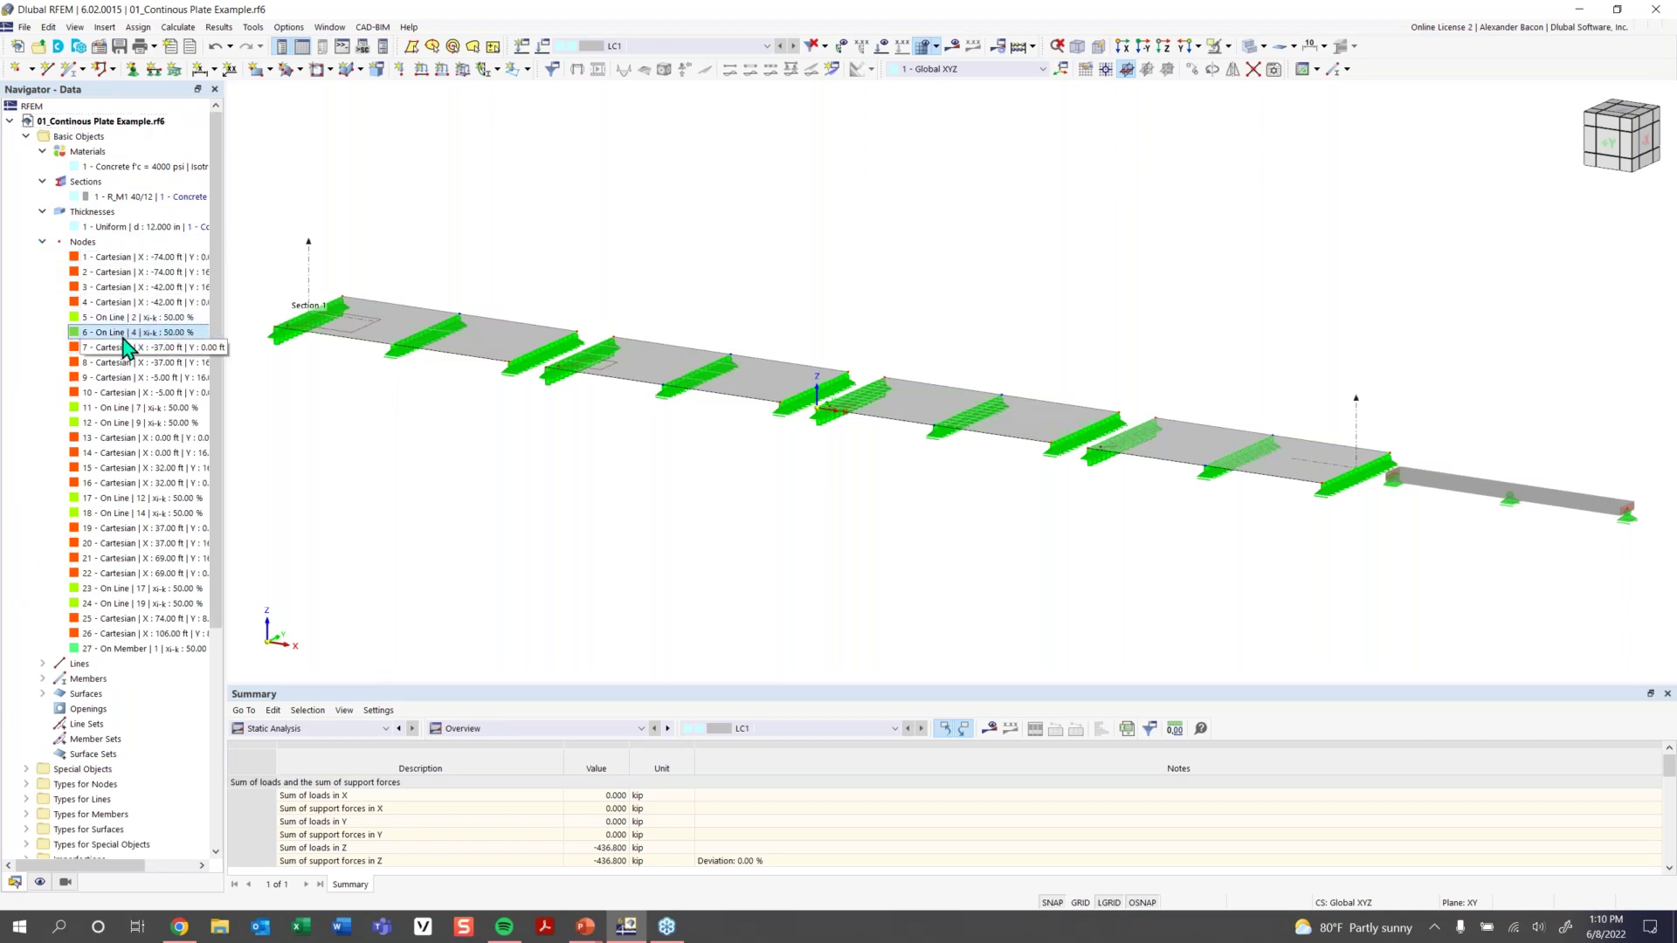
pyautogui.click(131, 348)
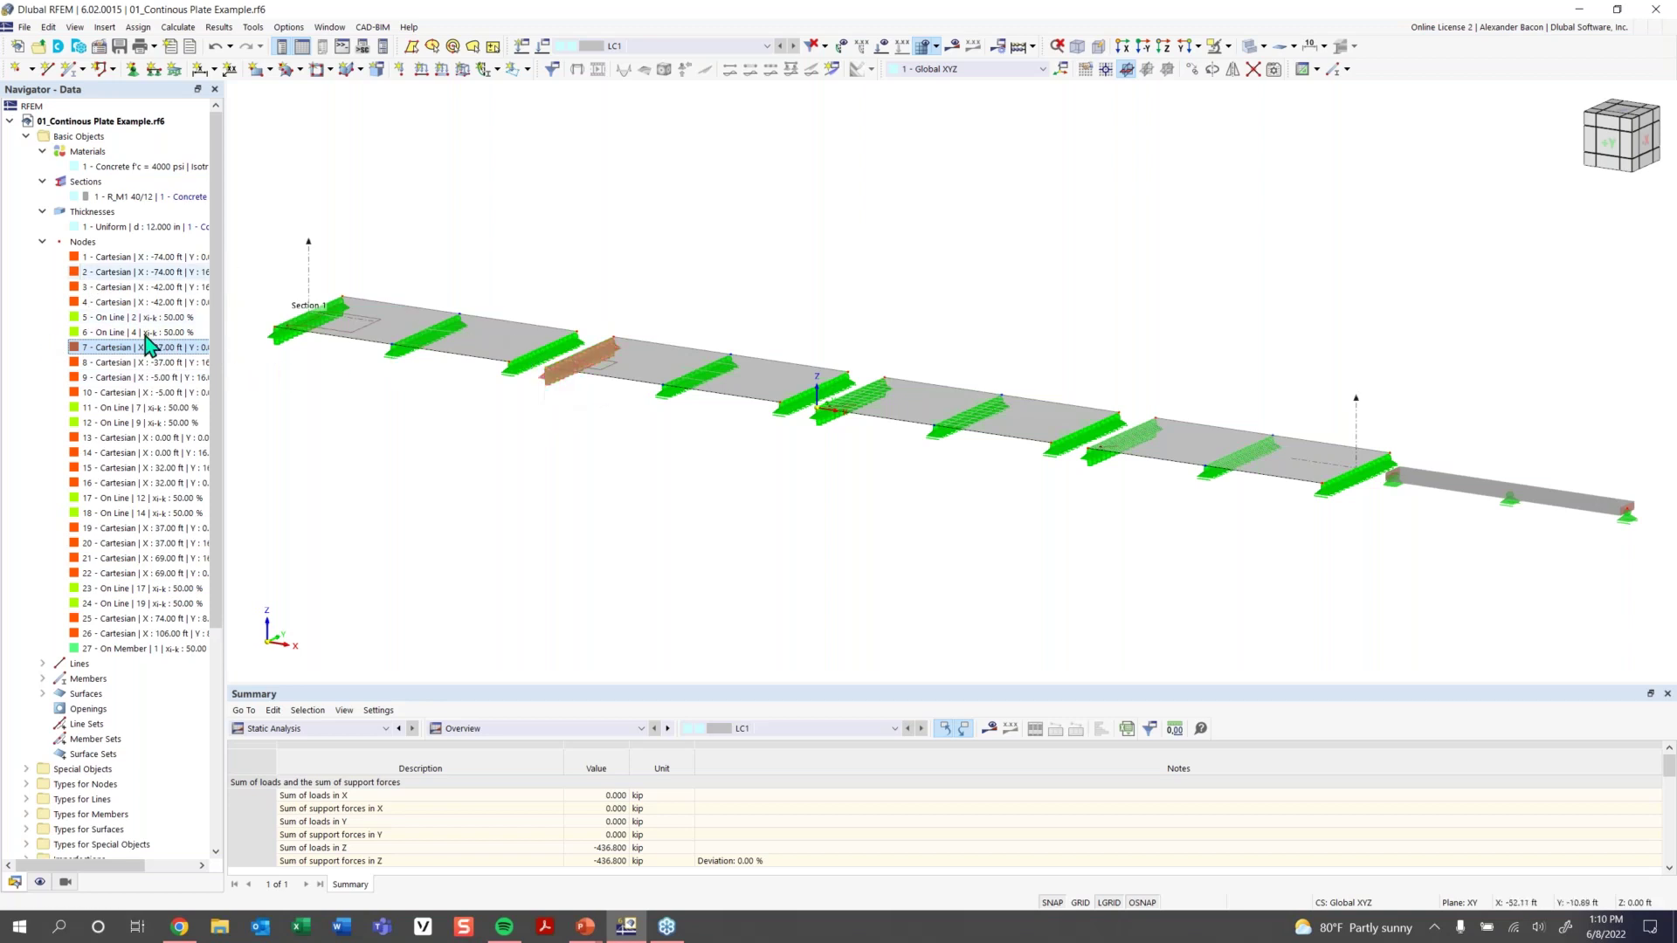
pyautogui.click(42, 242)
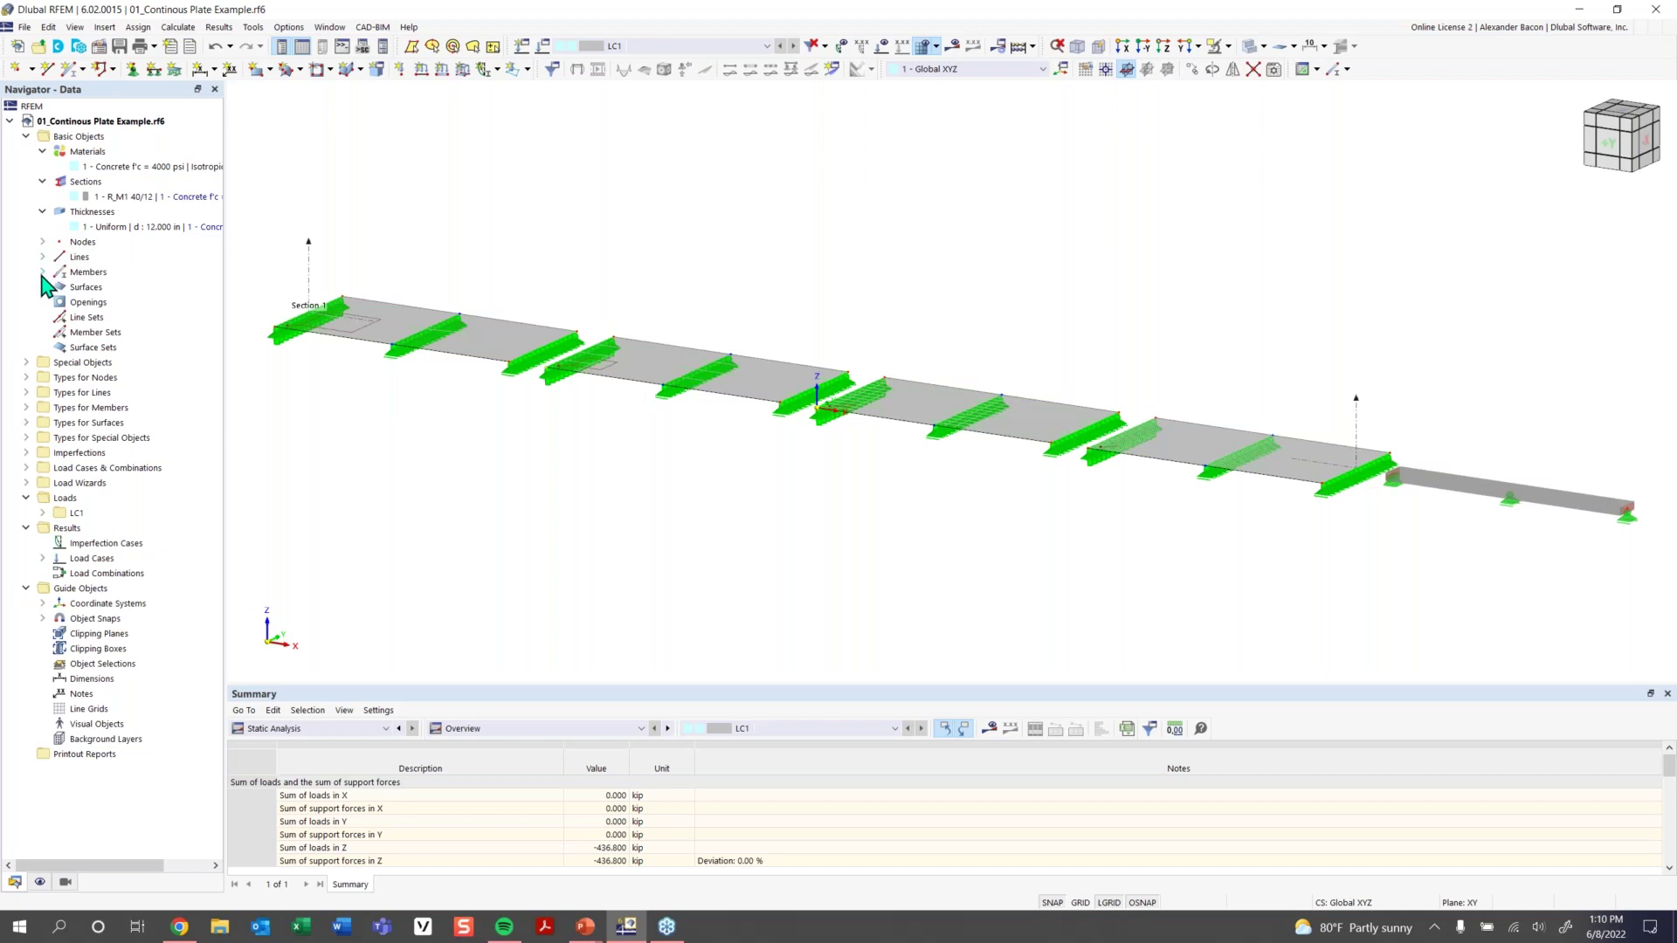
# Examine the members and surfaces listed among the model's basic objects, and collapse both lists again
pyautogui.click(42, 271)
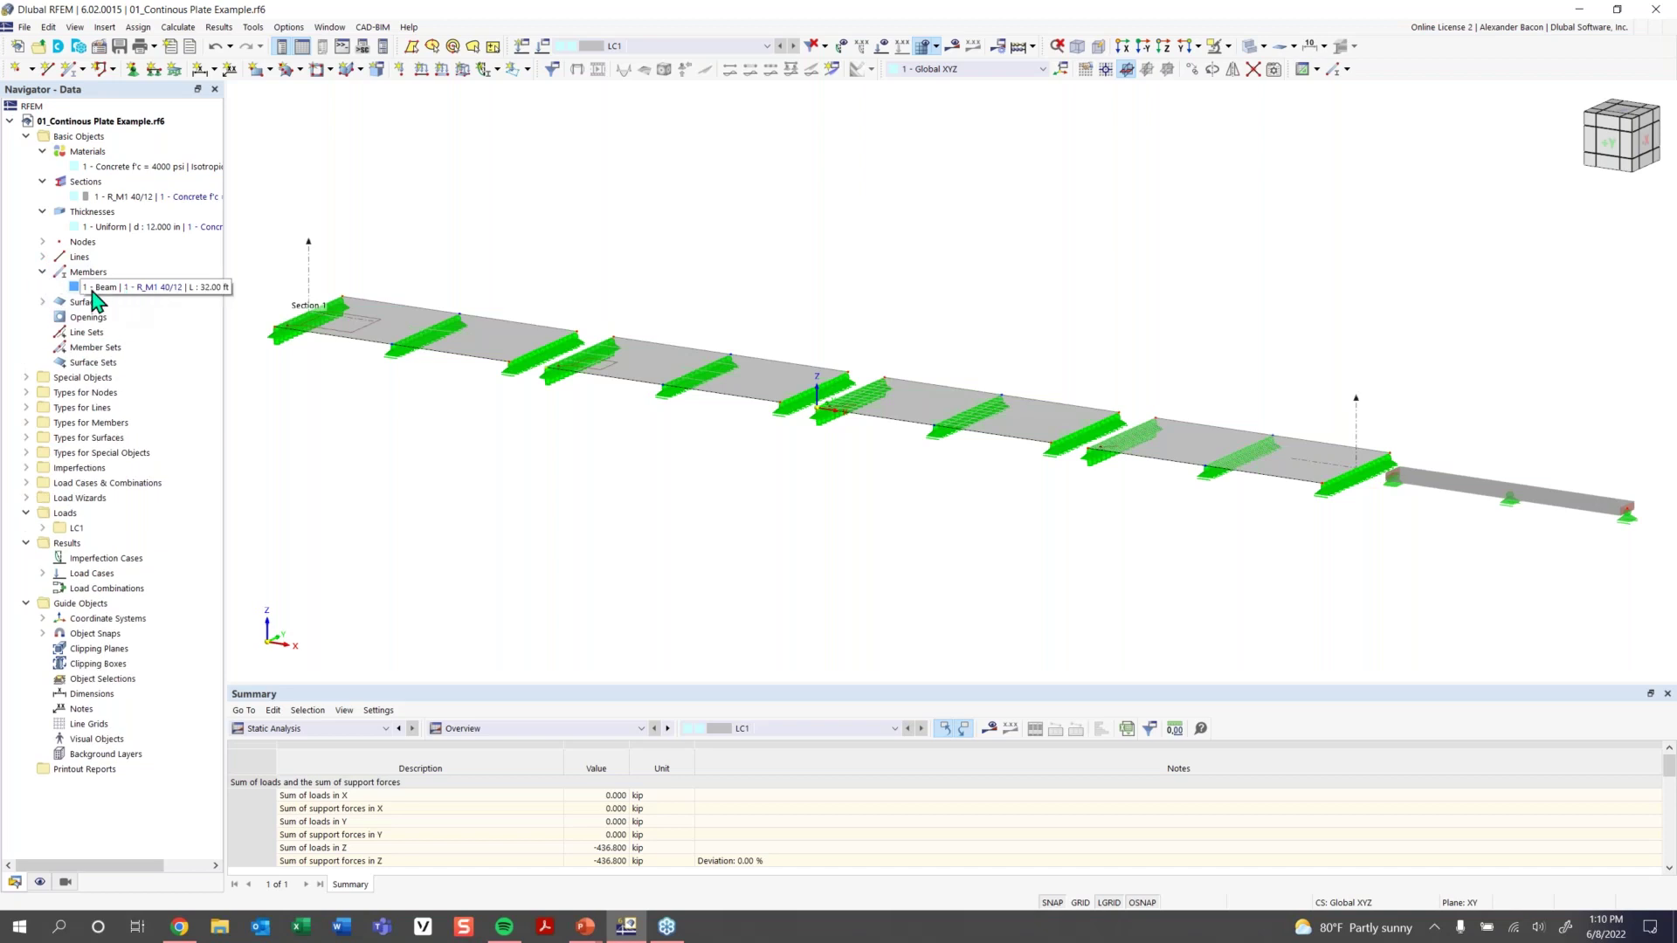
pyautogui.doubleClick(86, 301)
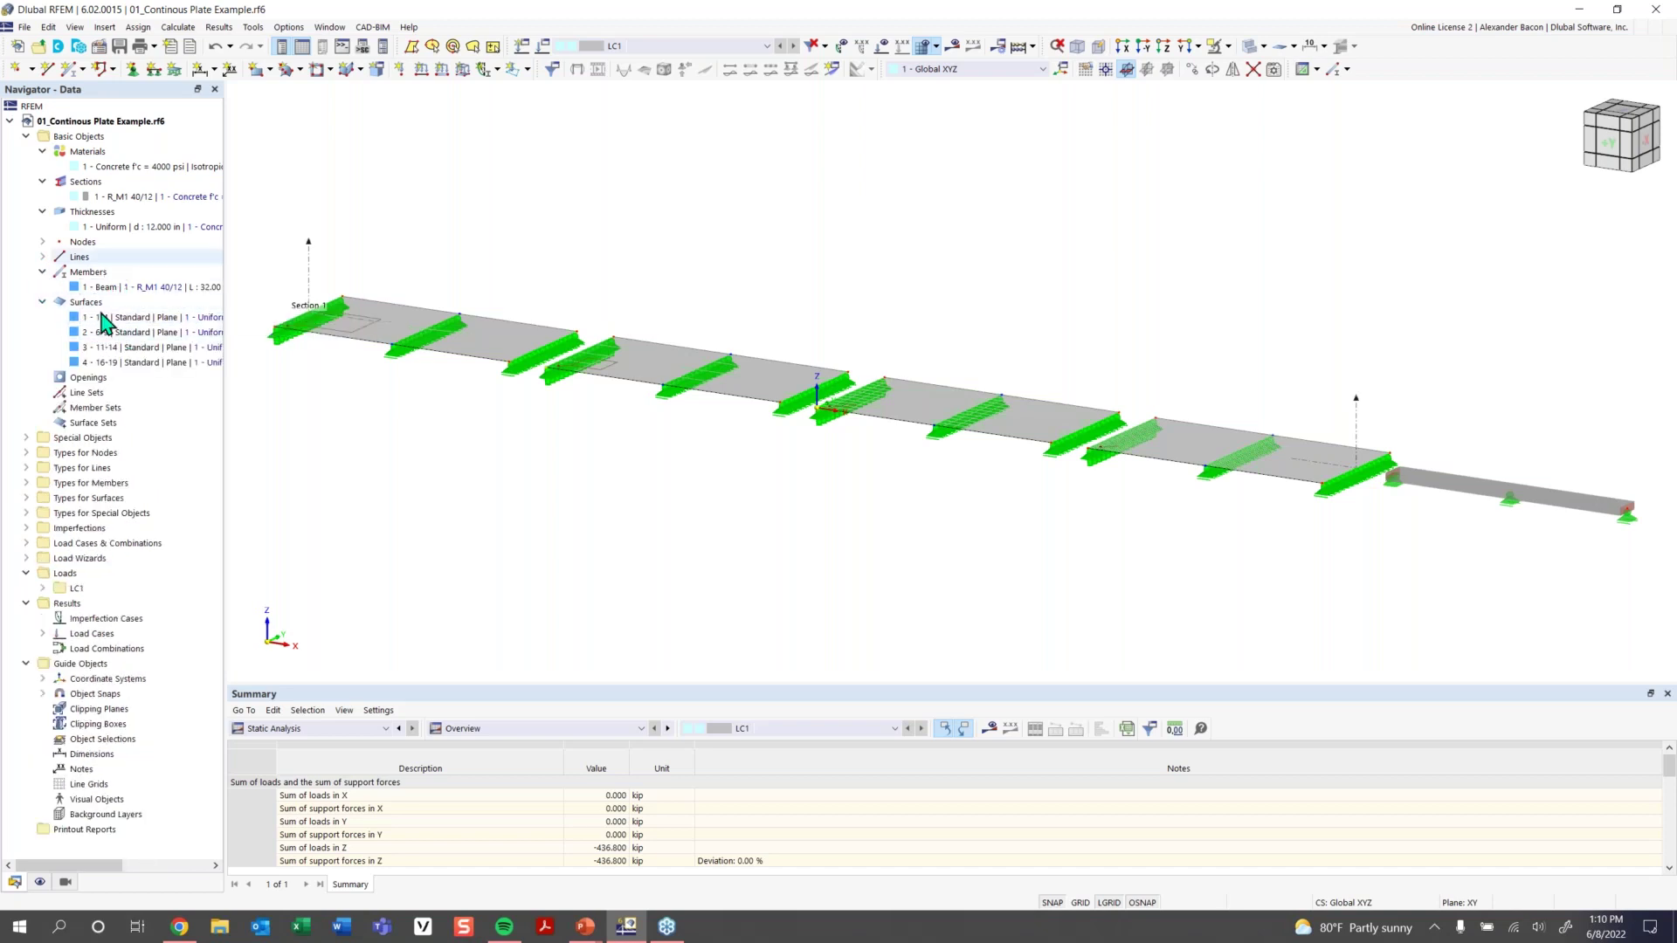
pyautogui.click(43, 301)
pyautogui.click(42, 272)
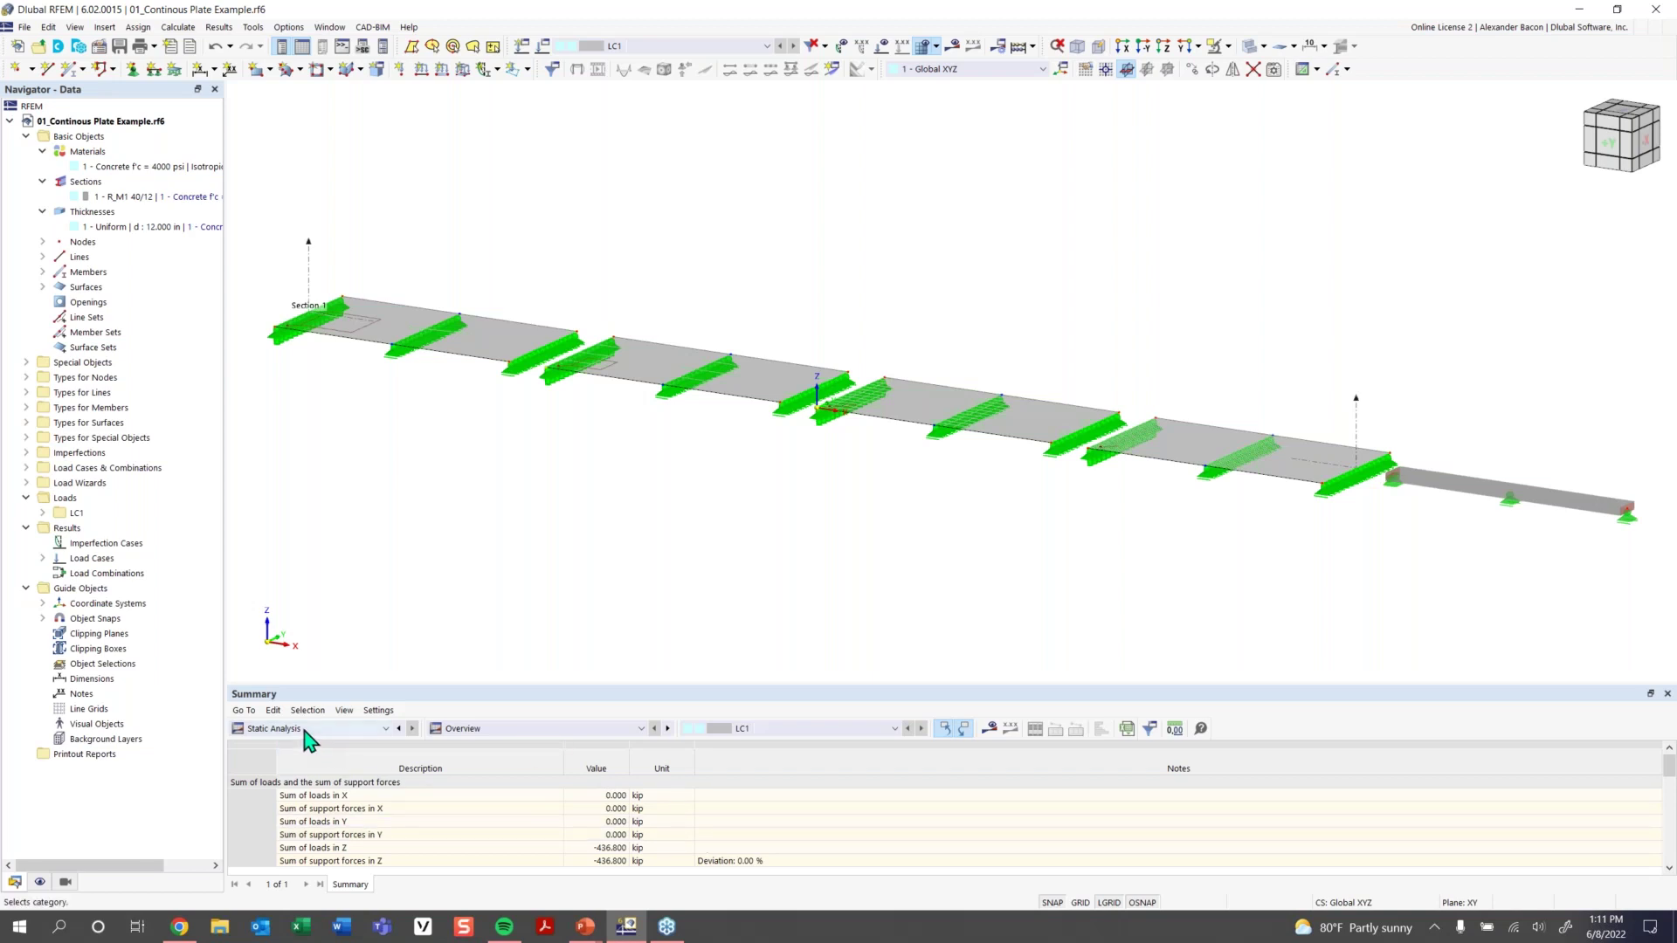
# Switch the table to Structure data and display the nodal supports under Types for Nodes
pyautogui.click(503, 733)
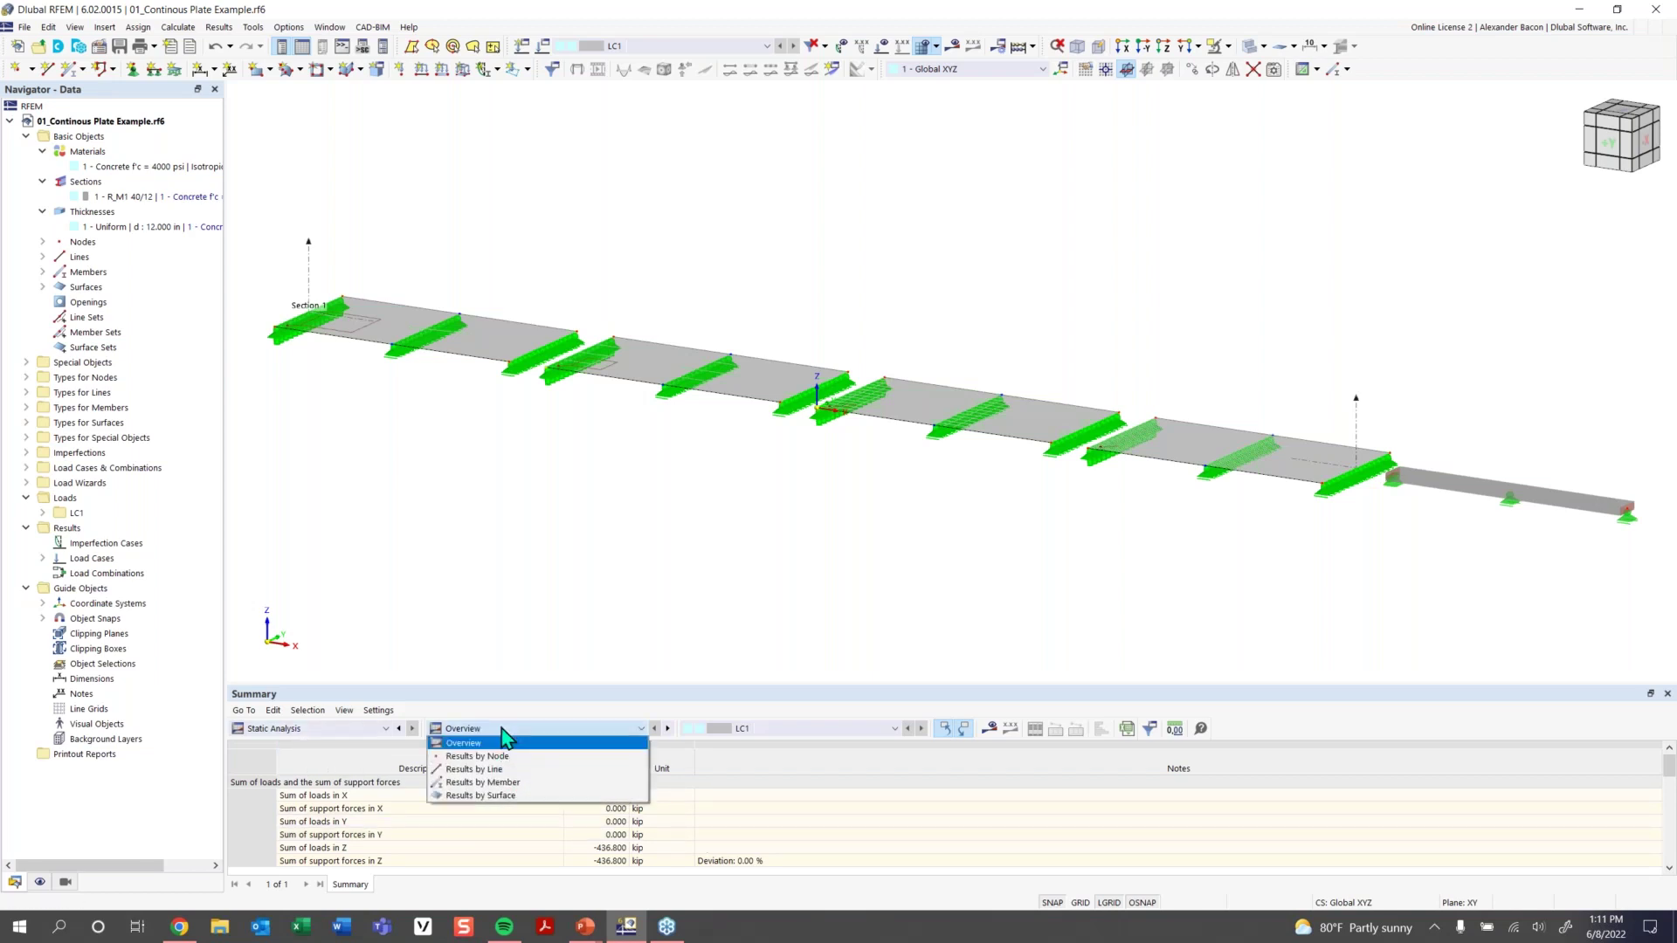
pyautogui.click(365, 730)
pyautogui.click(360, 750)
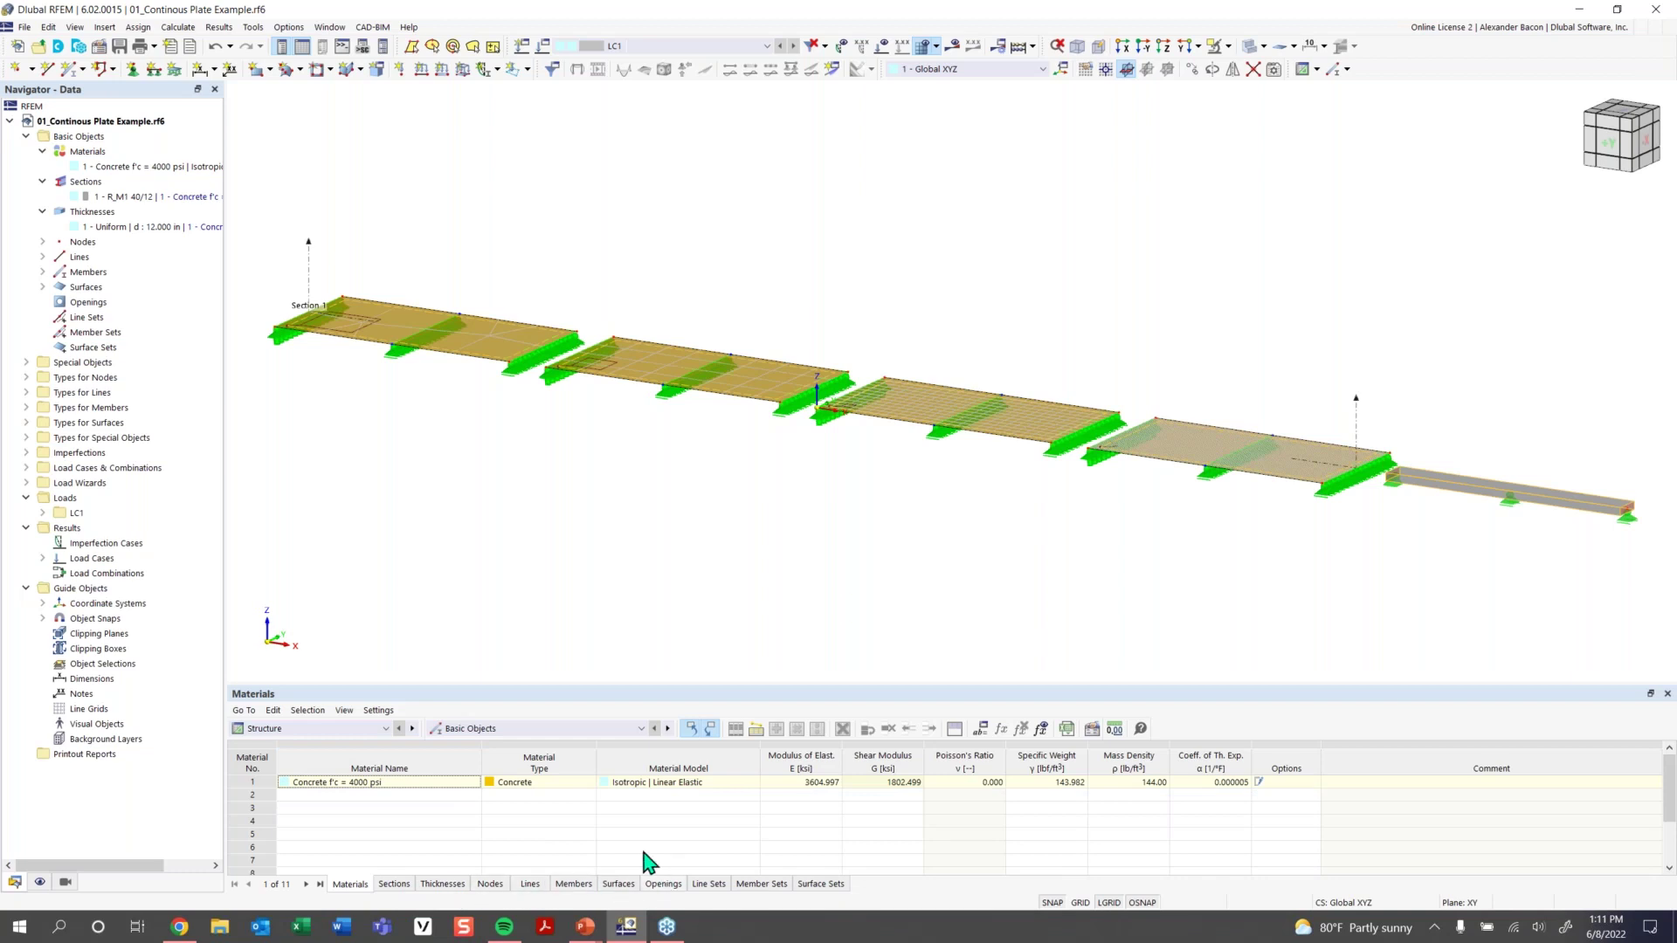
pyautogui.click(524, 730)
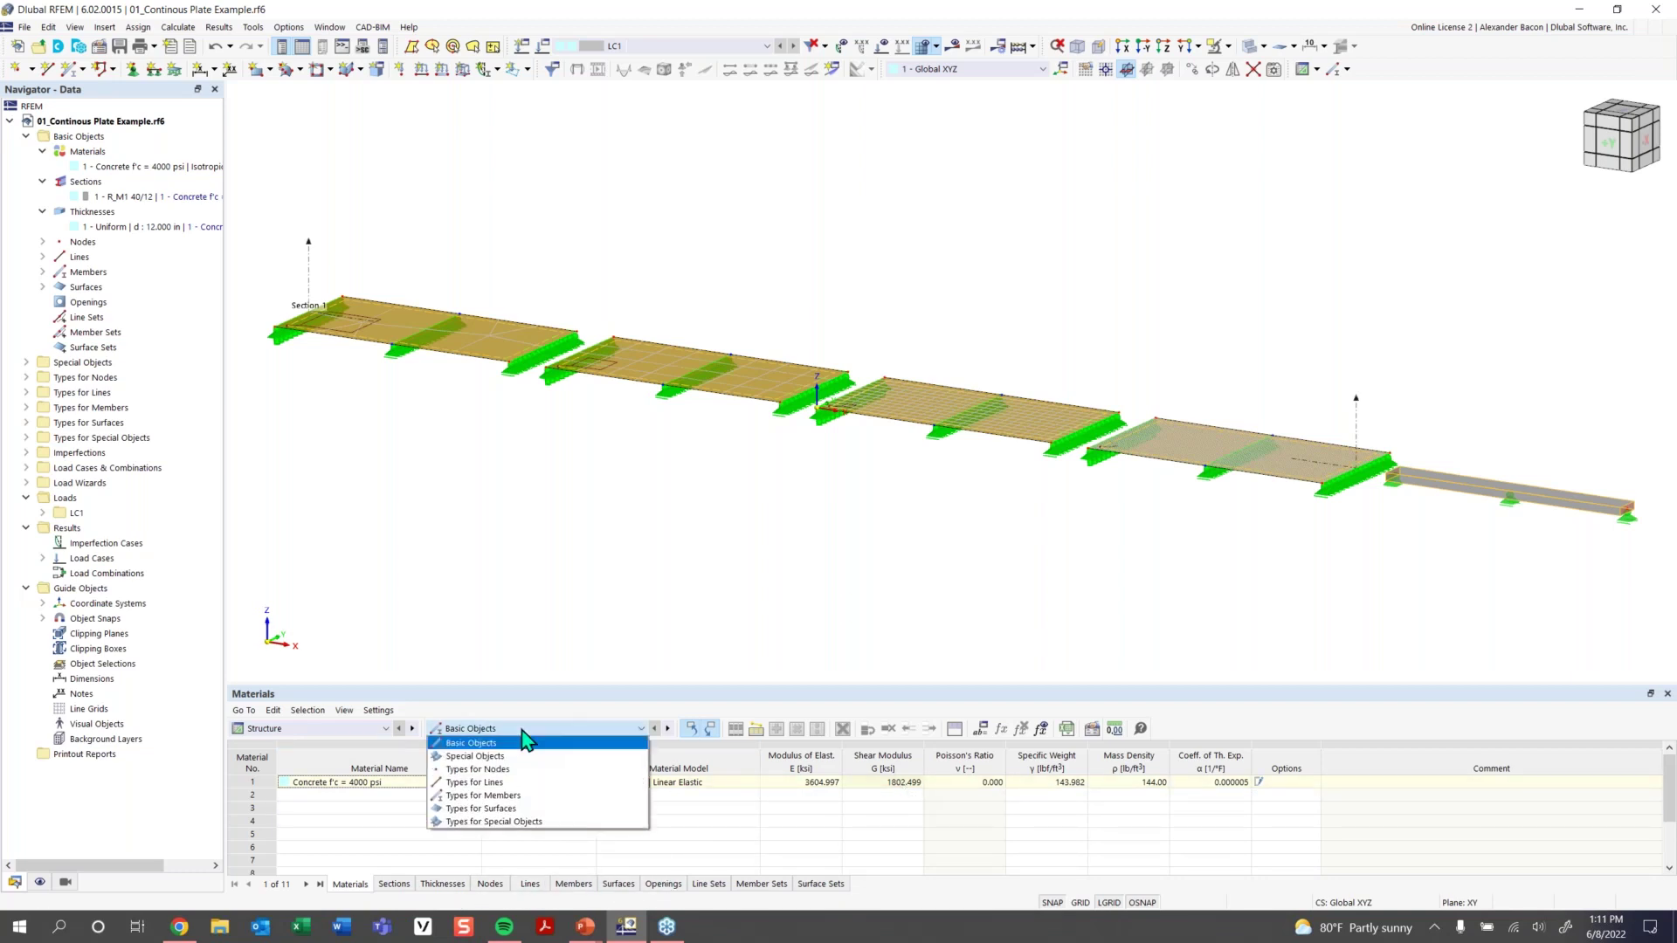
pyautogui.click(489, 770)
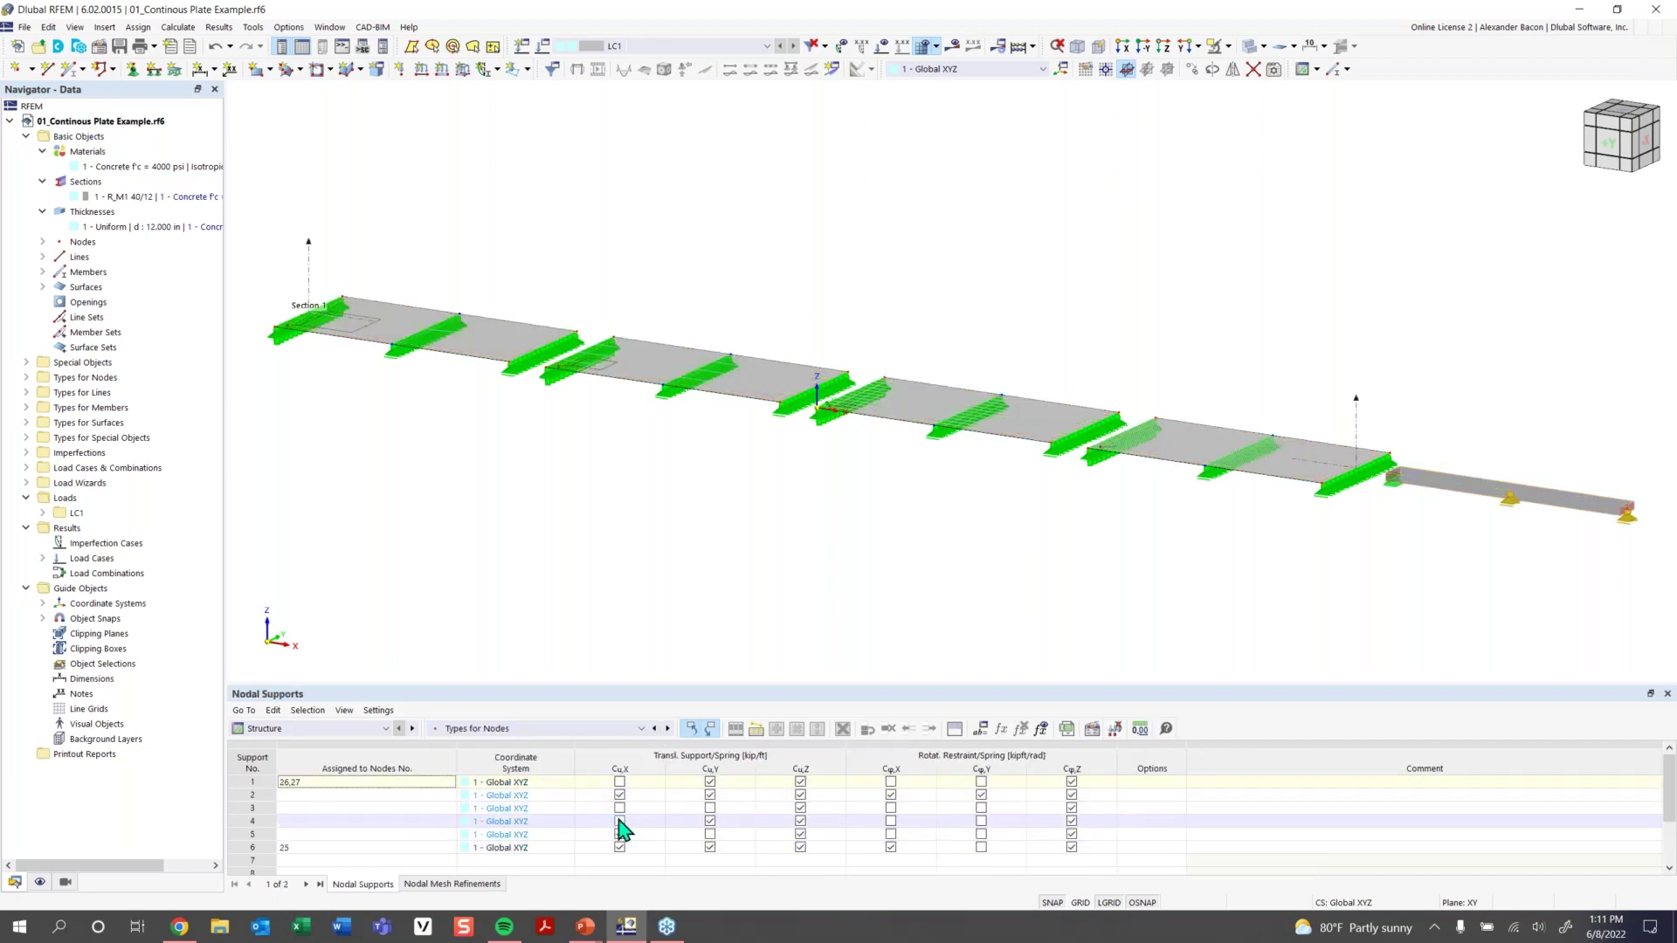
# Display the Nodes table of the structure's Basic Objects and enlarge the table area to show more rows
pyautogui.click(524, 729)
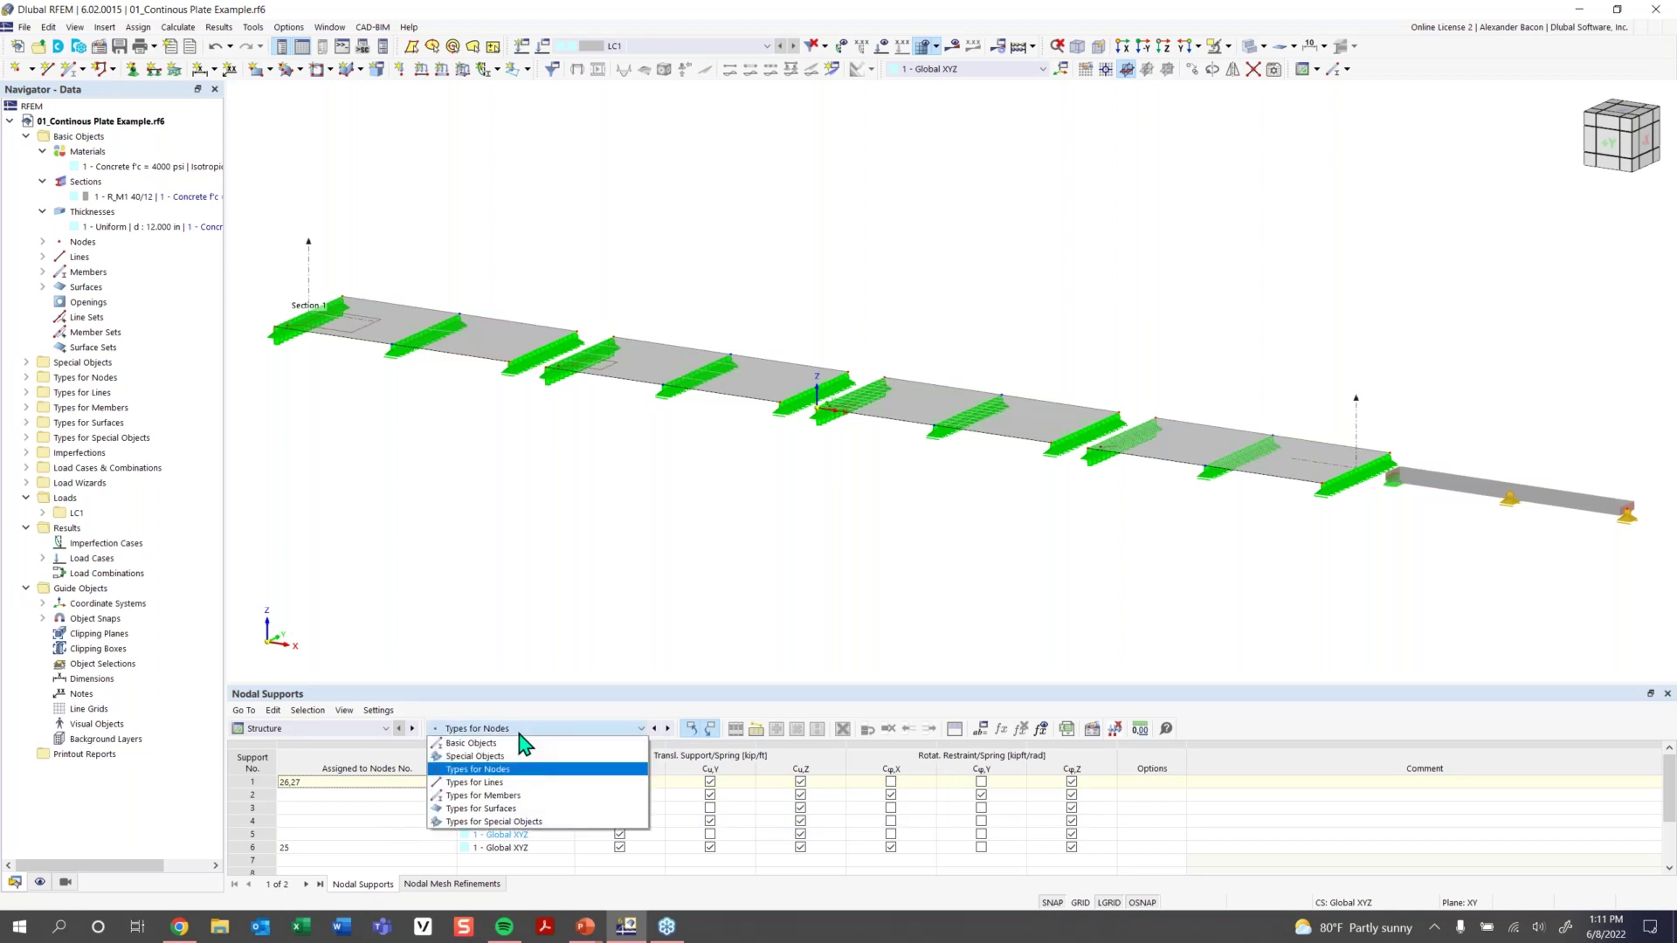
pyautogui.click(517, 743)
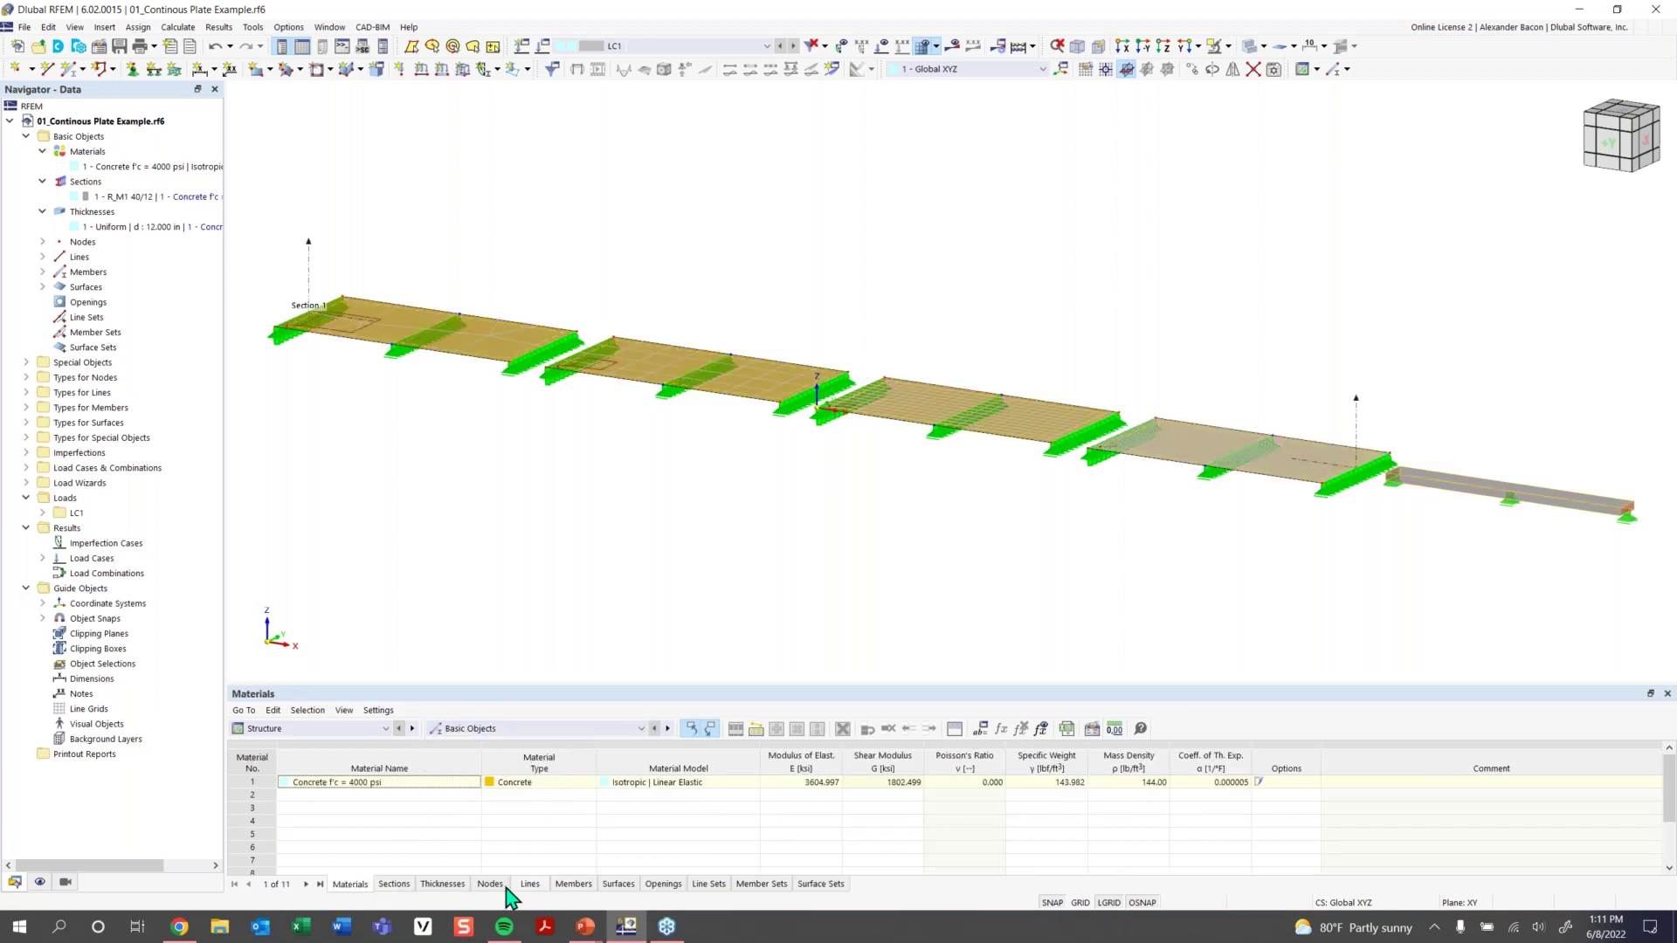
pyautogui.click(489, 884)
pyautogui.scroll(-2, 802, 812)
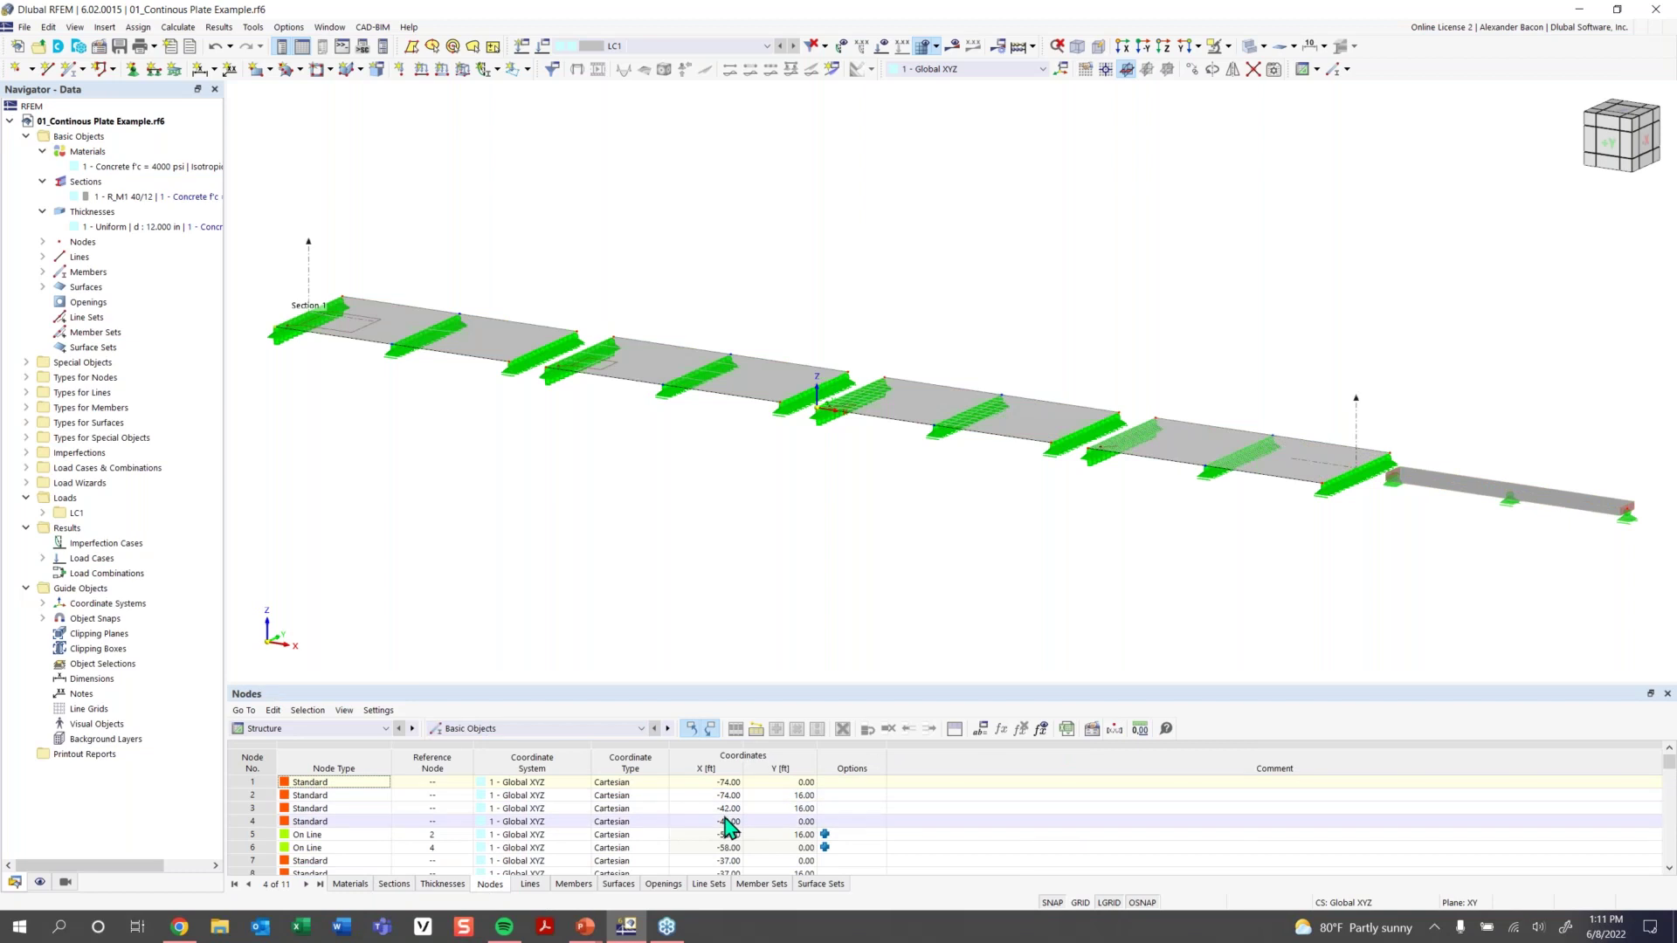
pyautogui.scroll(2, 732, 826)
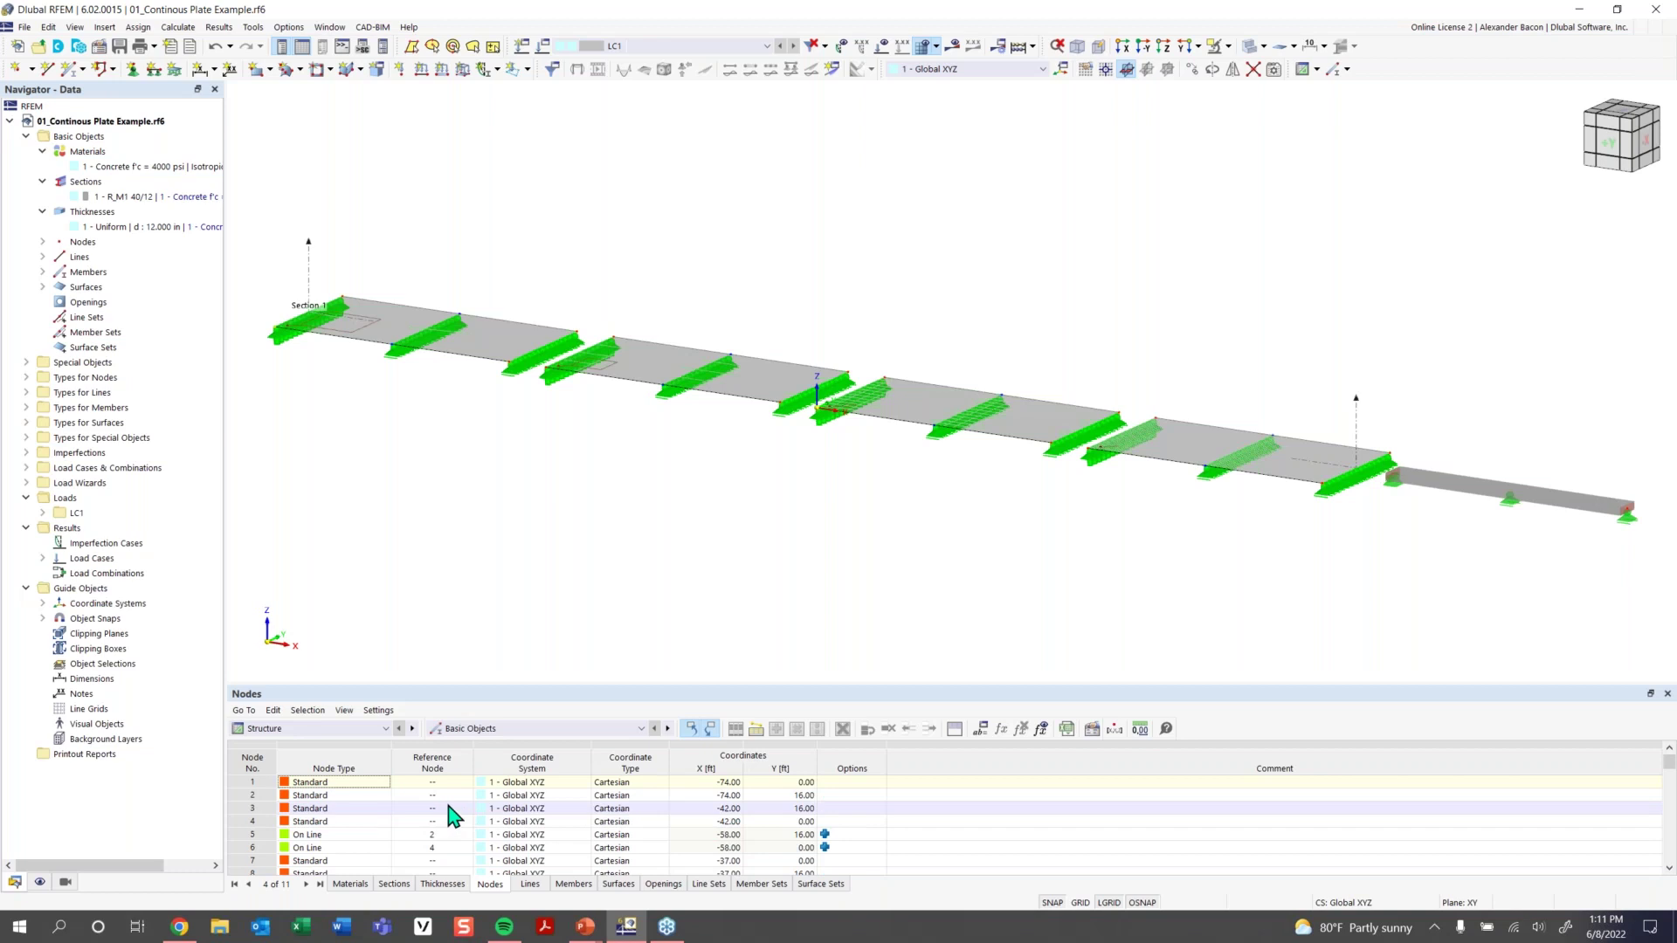
pyautogui.click(367, 730)
pyautogui.click(367, 742)
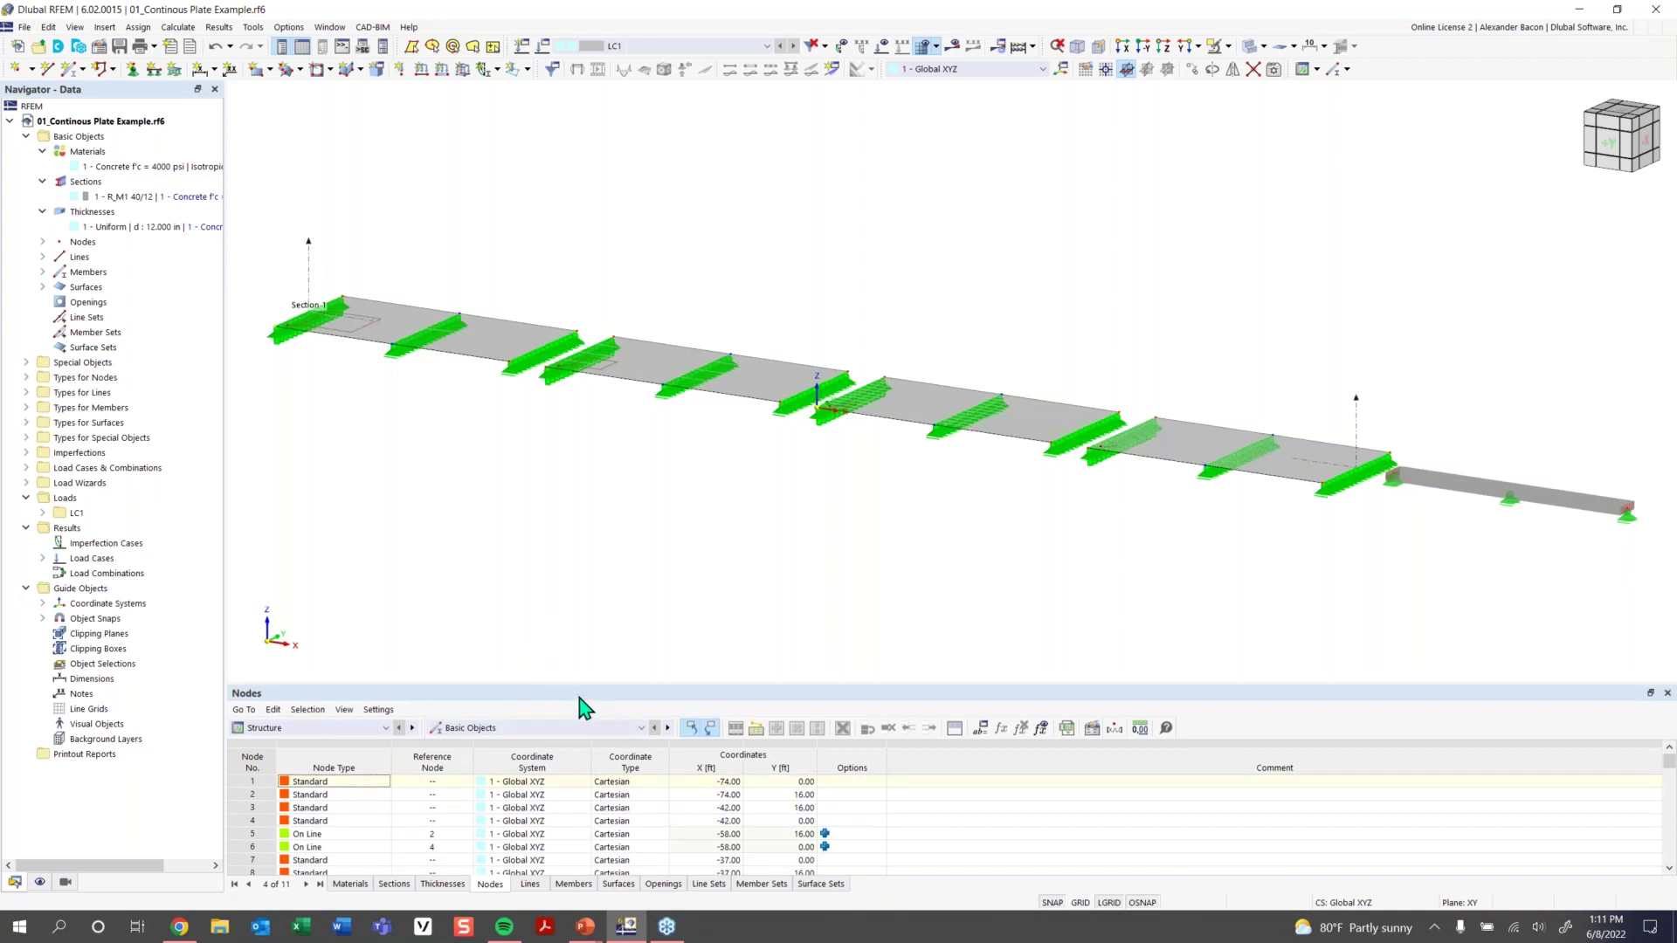
pyautogui.moveTo(568, 689); pyautogui.dragTo(562, 605)
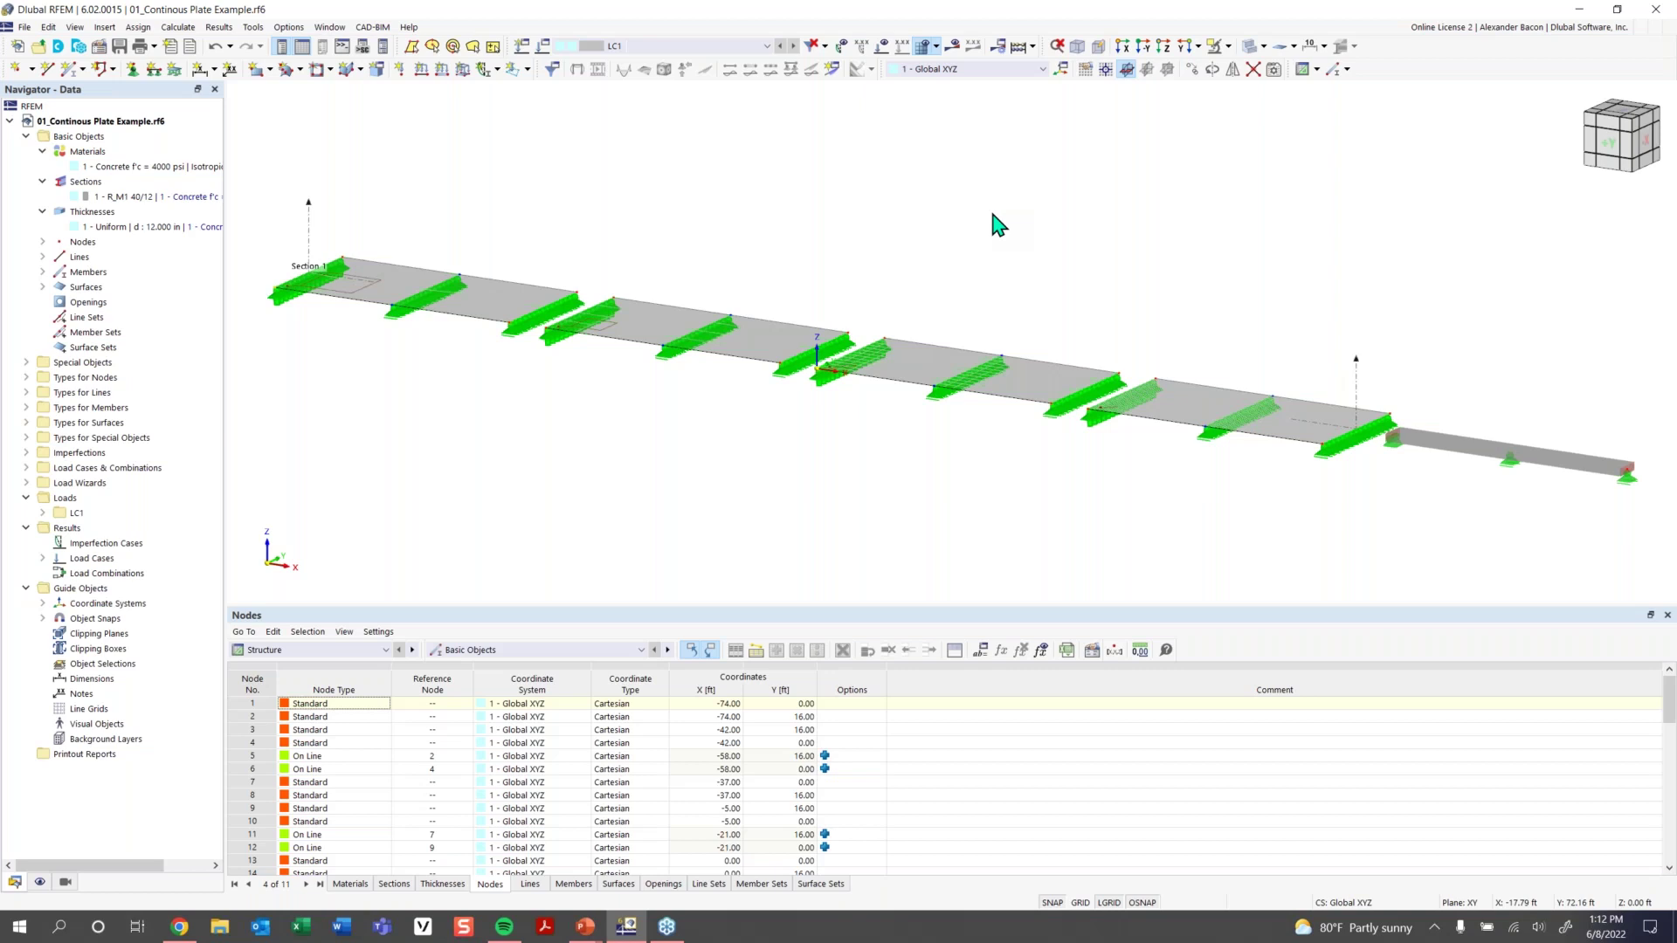
# Review the screen background colour choices in the Display Properties and accept the dialog without picking another colour
pyautogui.click(289, 27)
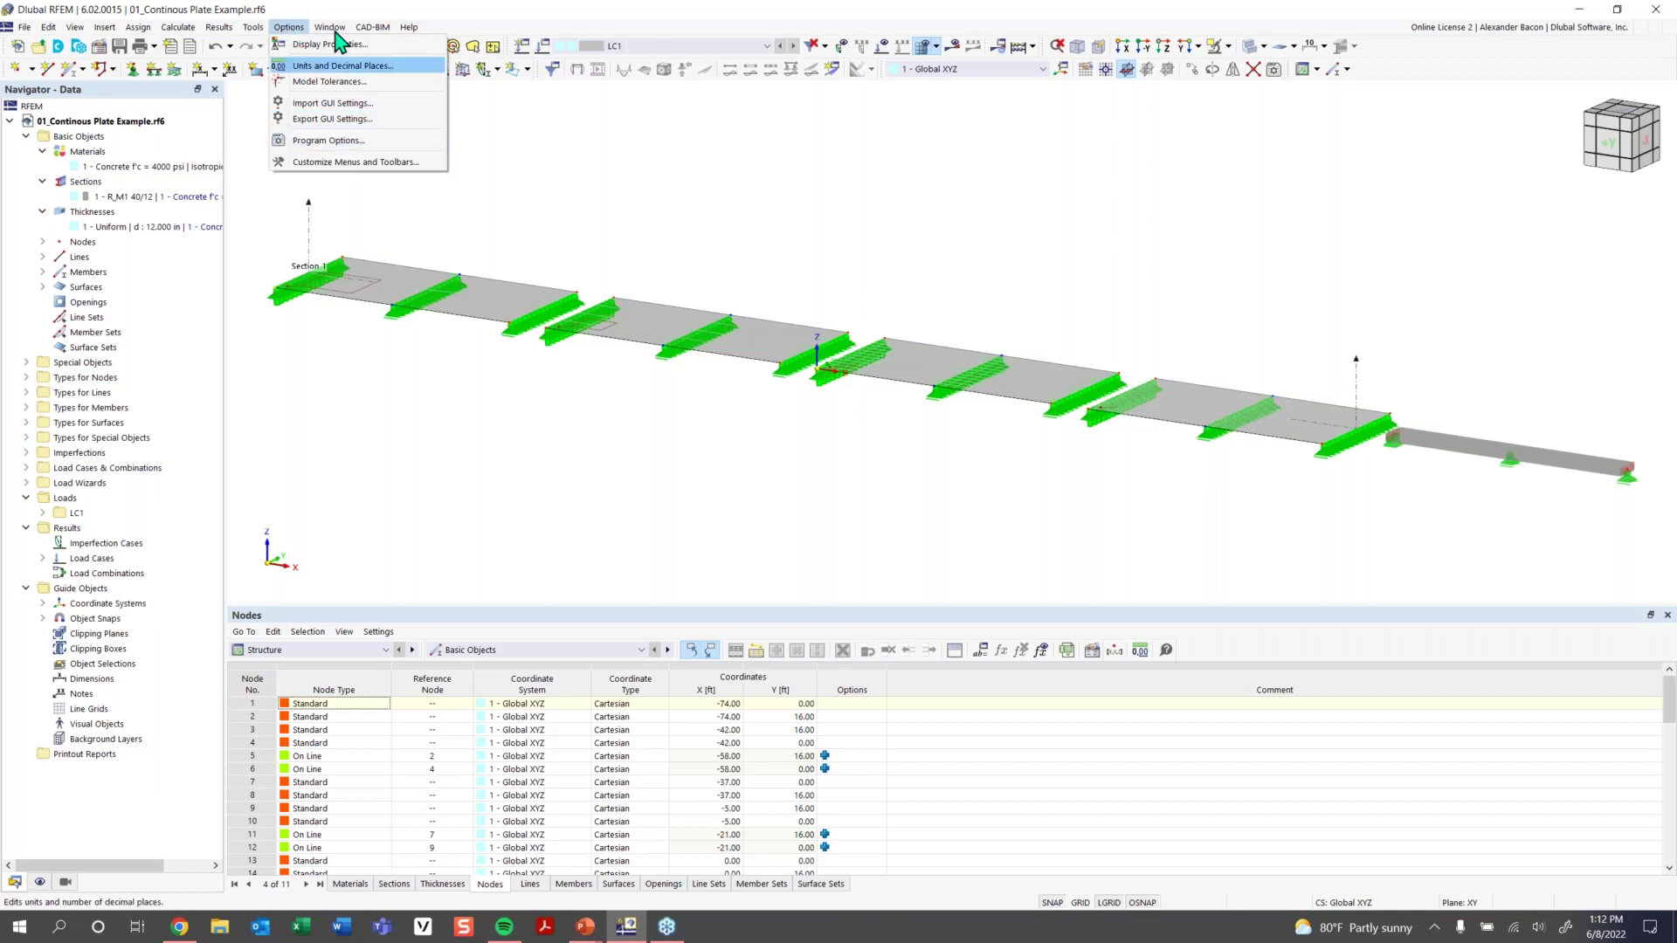
pyautogui.click(319, 43)
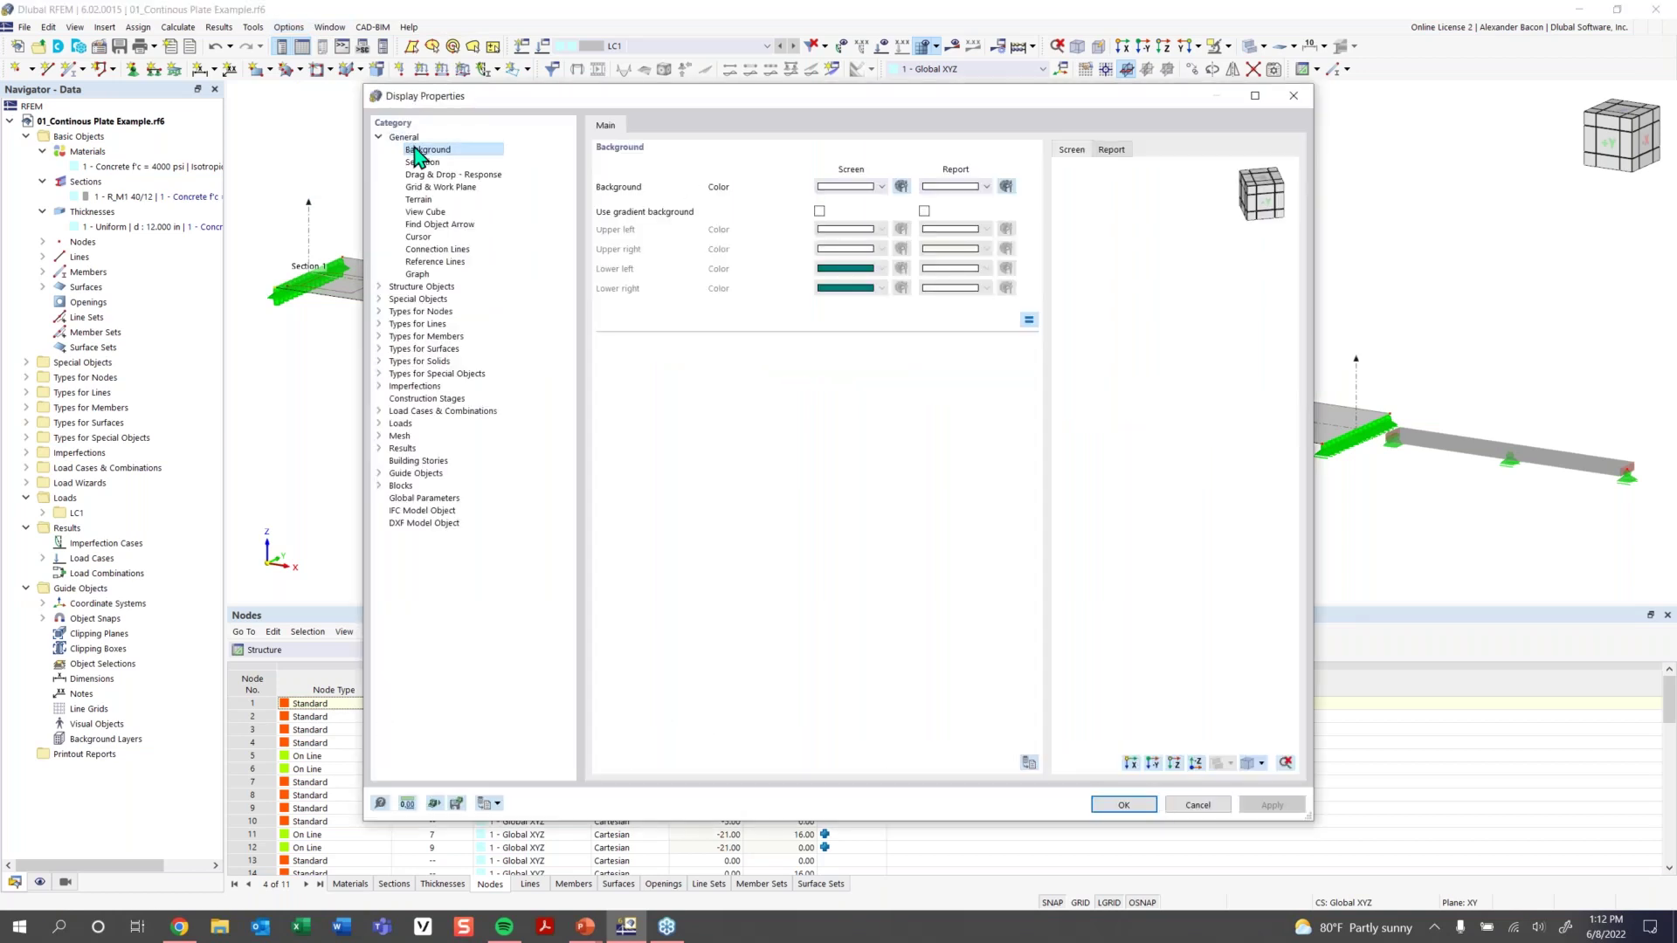
pyautogui.click(852, 187)
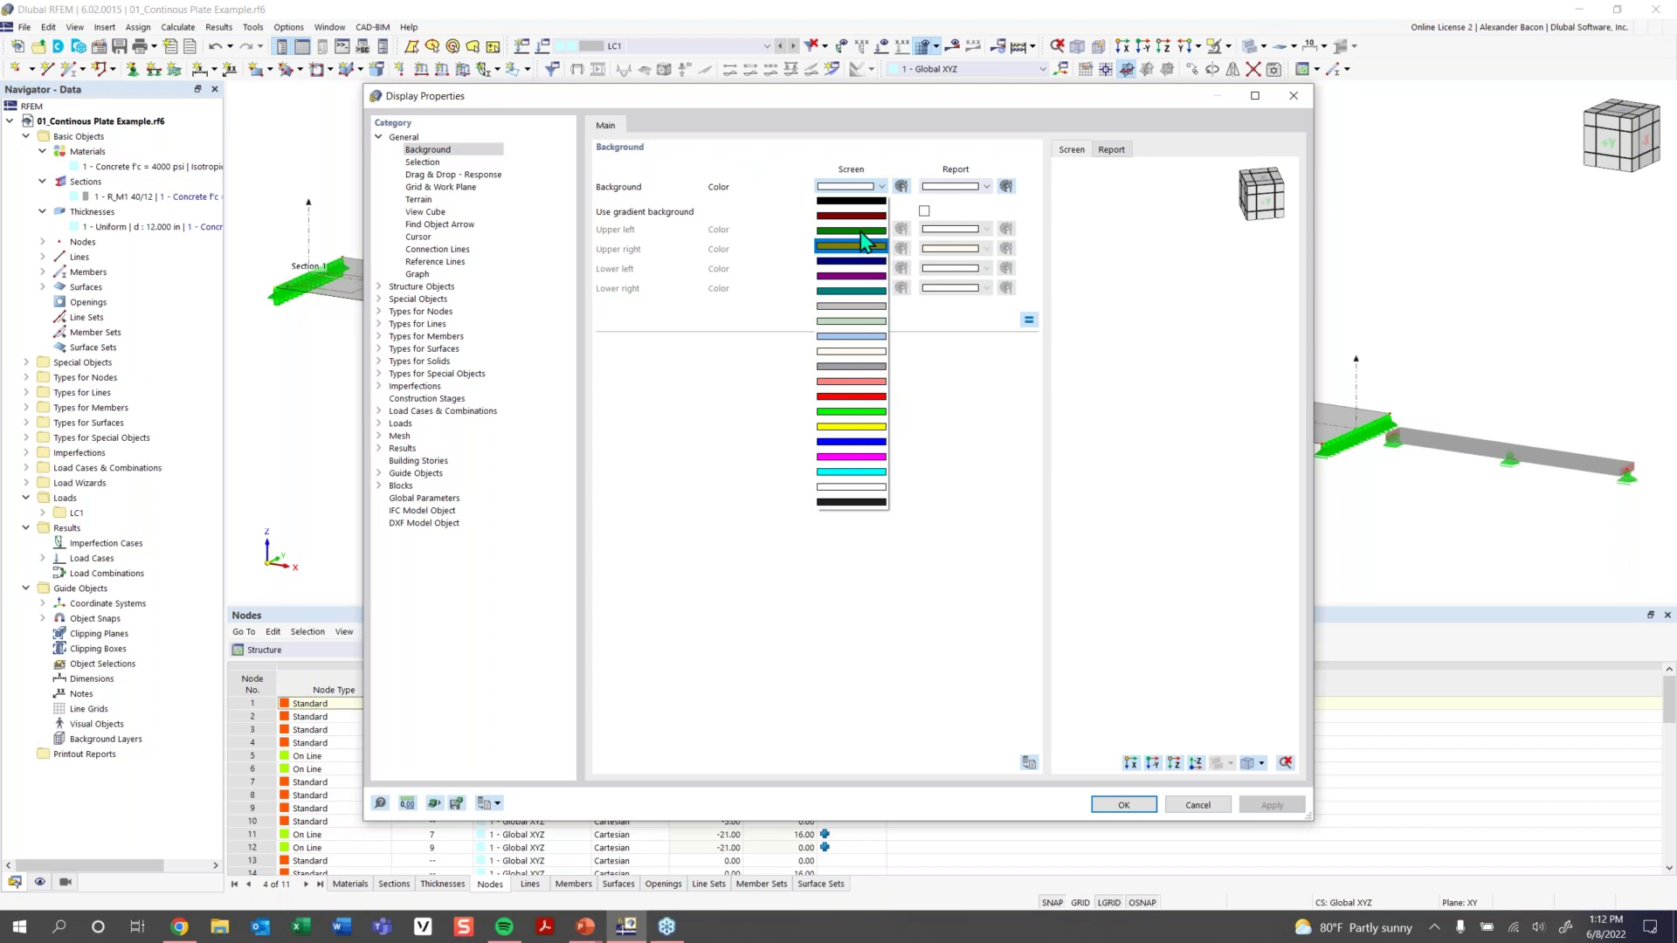
pyautogui.click(910, 164)
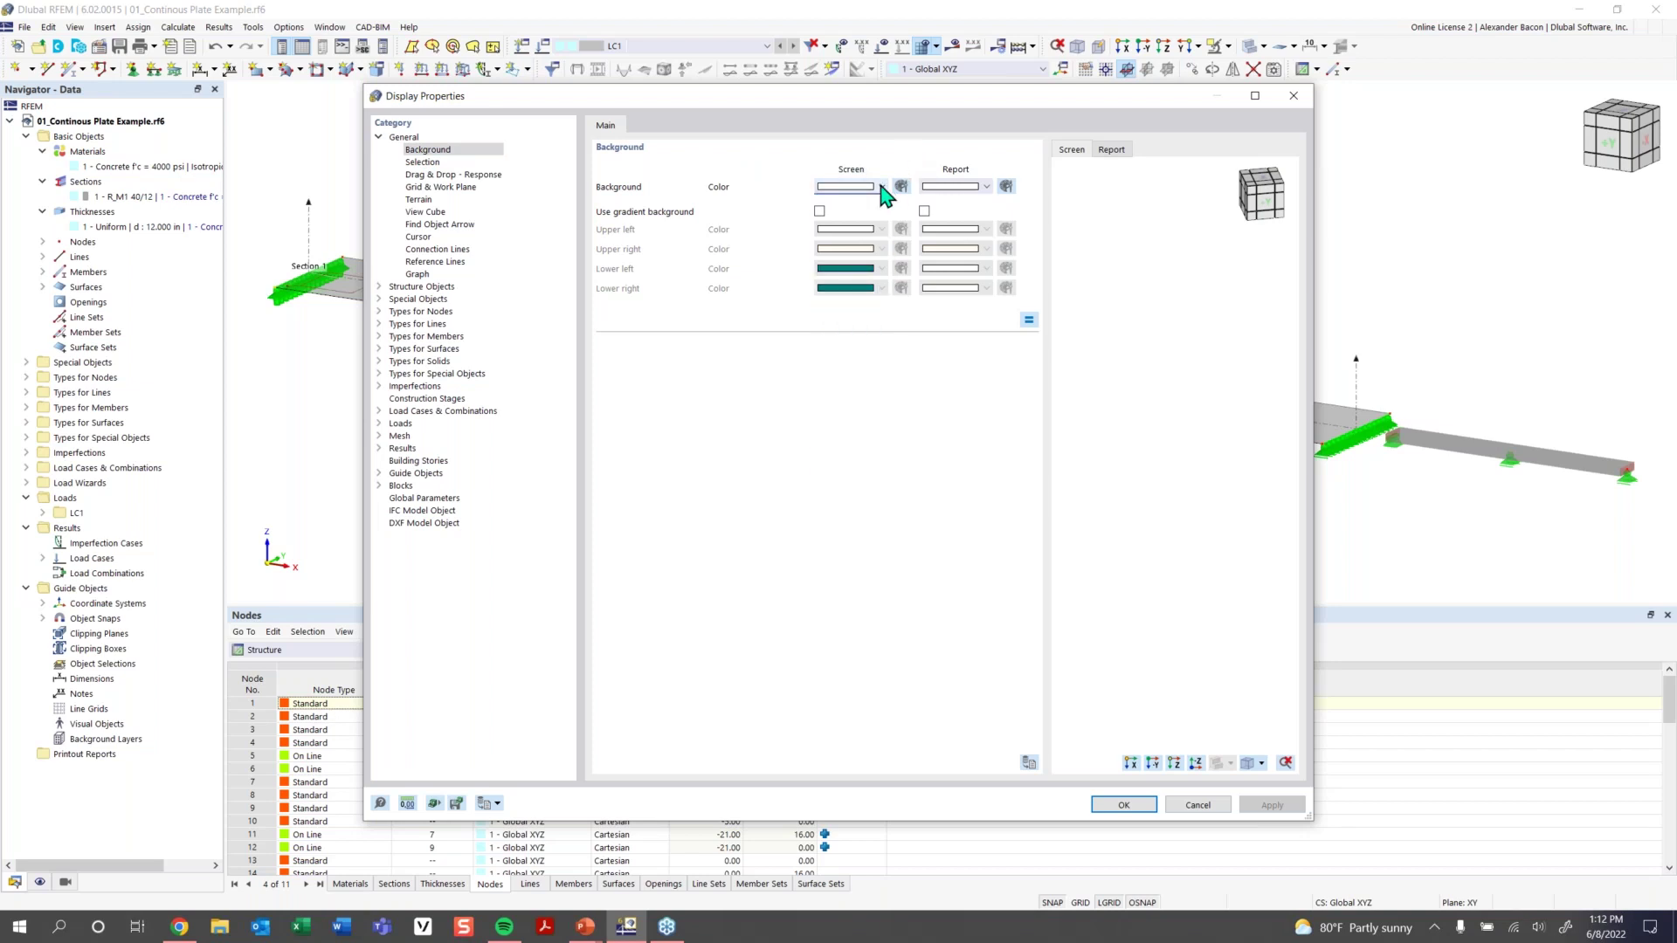
pyautogui.click(1126, 807)
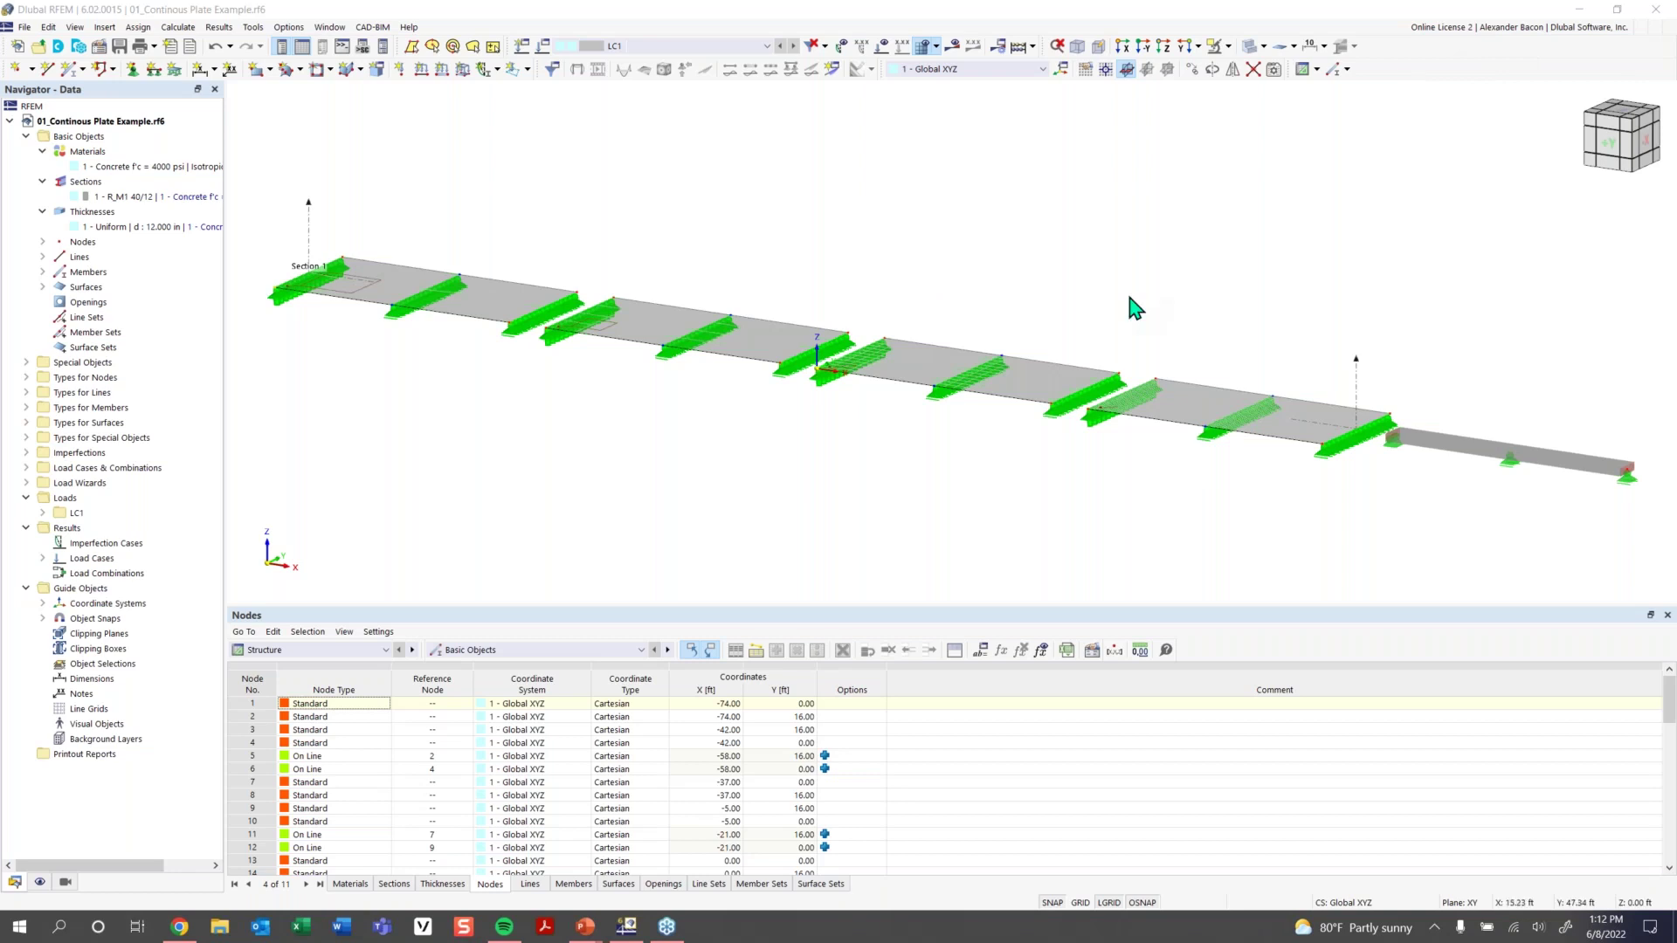
# Turn on the work plane grid display beneath the plates and beam
pyautogui.scroll(-1, 983, 447)
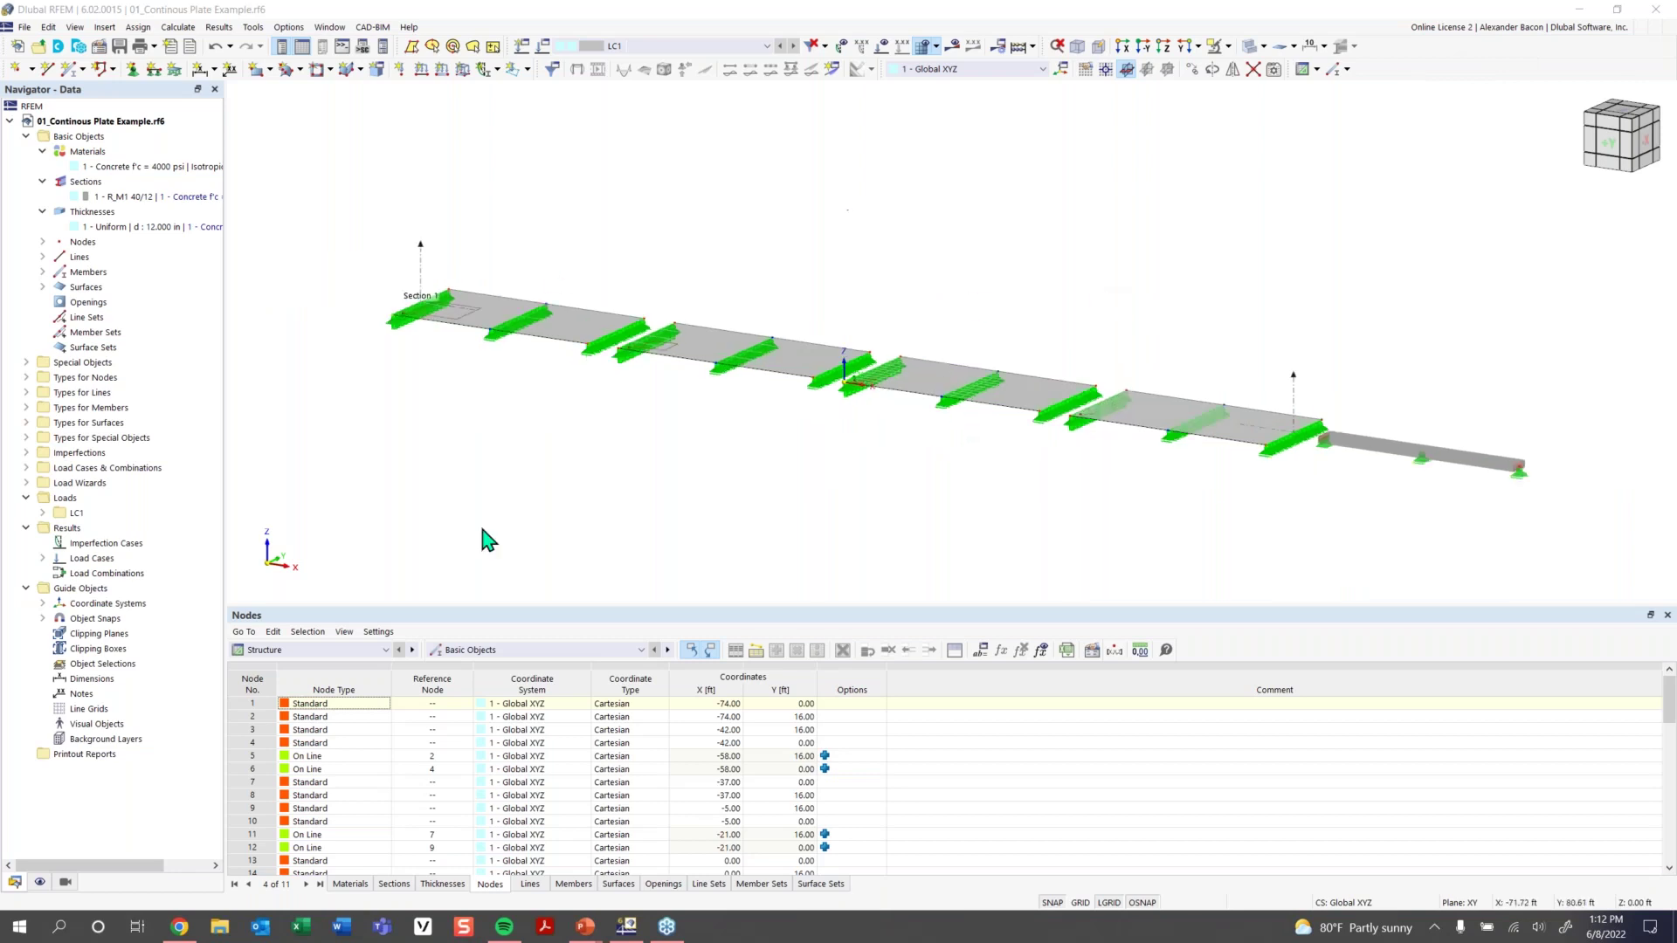
pyautogui.click(873, 369)
pyautogui.keyDown('ctrl'); pyautogui.moveTo(876, 291); pyautogui.dragTo(941, 233, button='middle'); pyautogui.keyUp('ctrl')
pyautogui.keyDown('ctrl'); pyautogui.moveTo(882, 392); pyautogui.dragTo(921, 401, button='middle'); pyautogui.keyUp('ctrl')
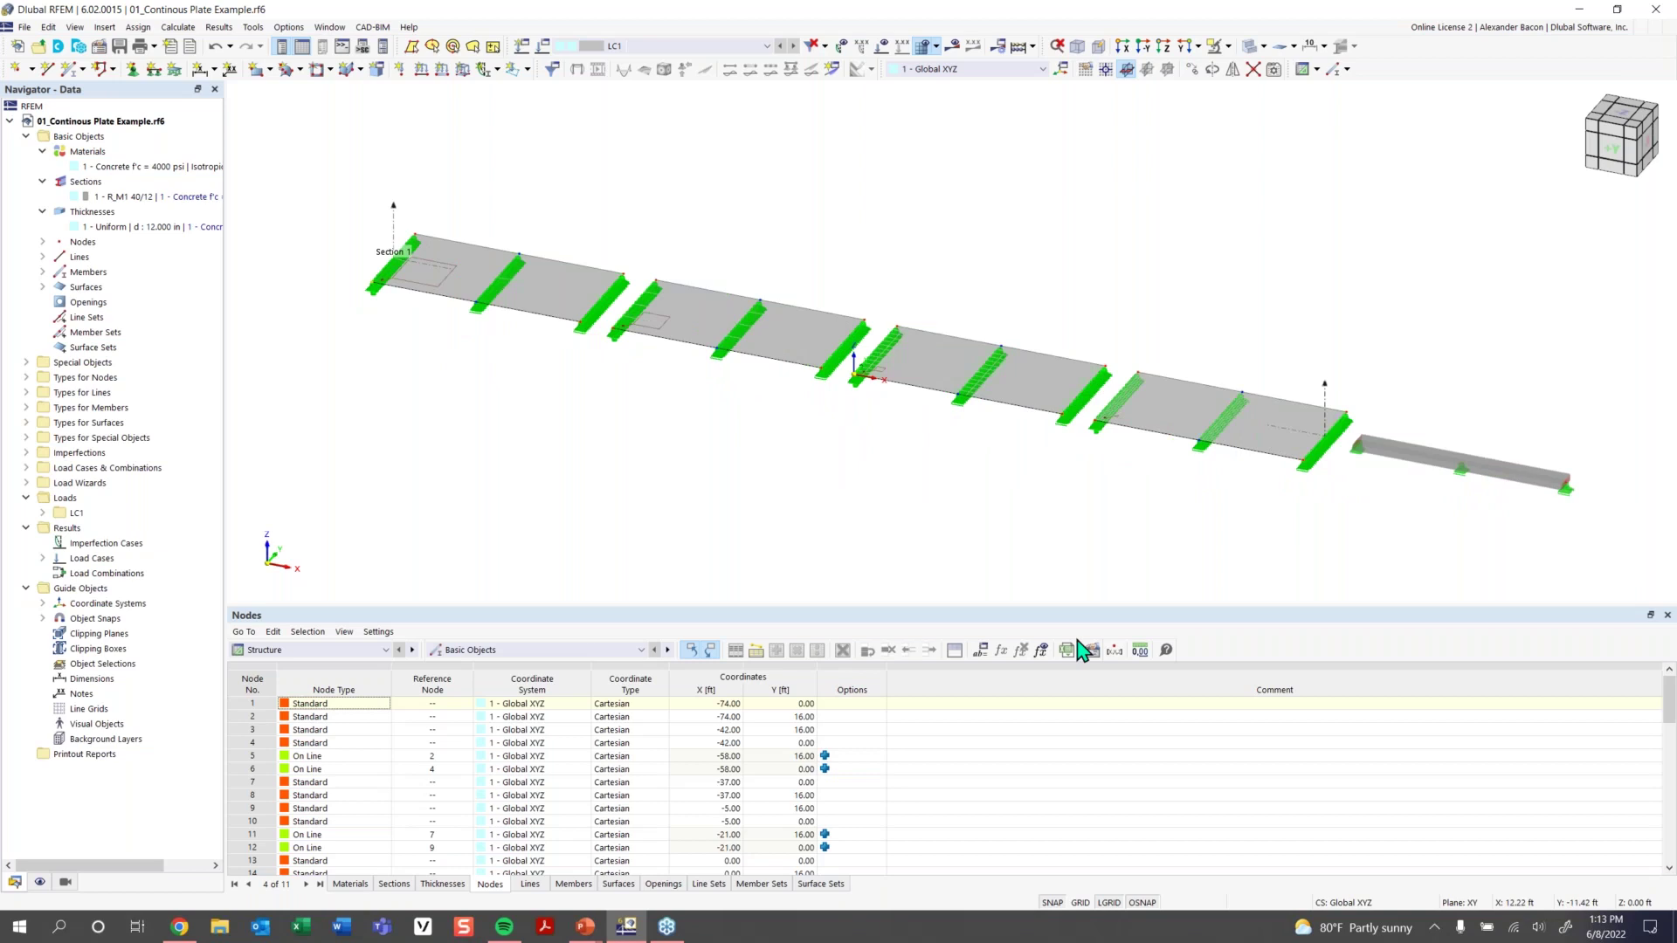
pyautogui.click(1080, 903)
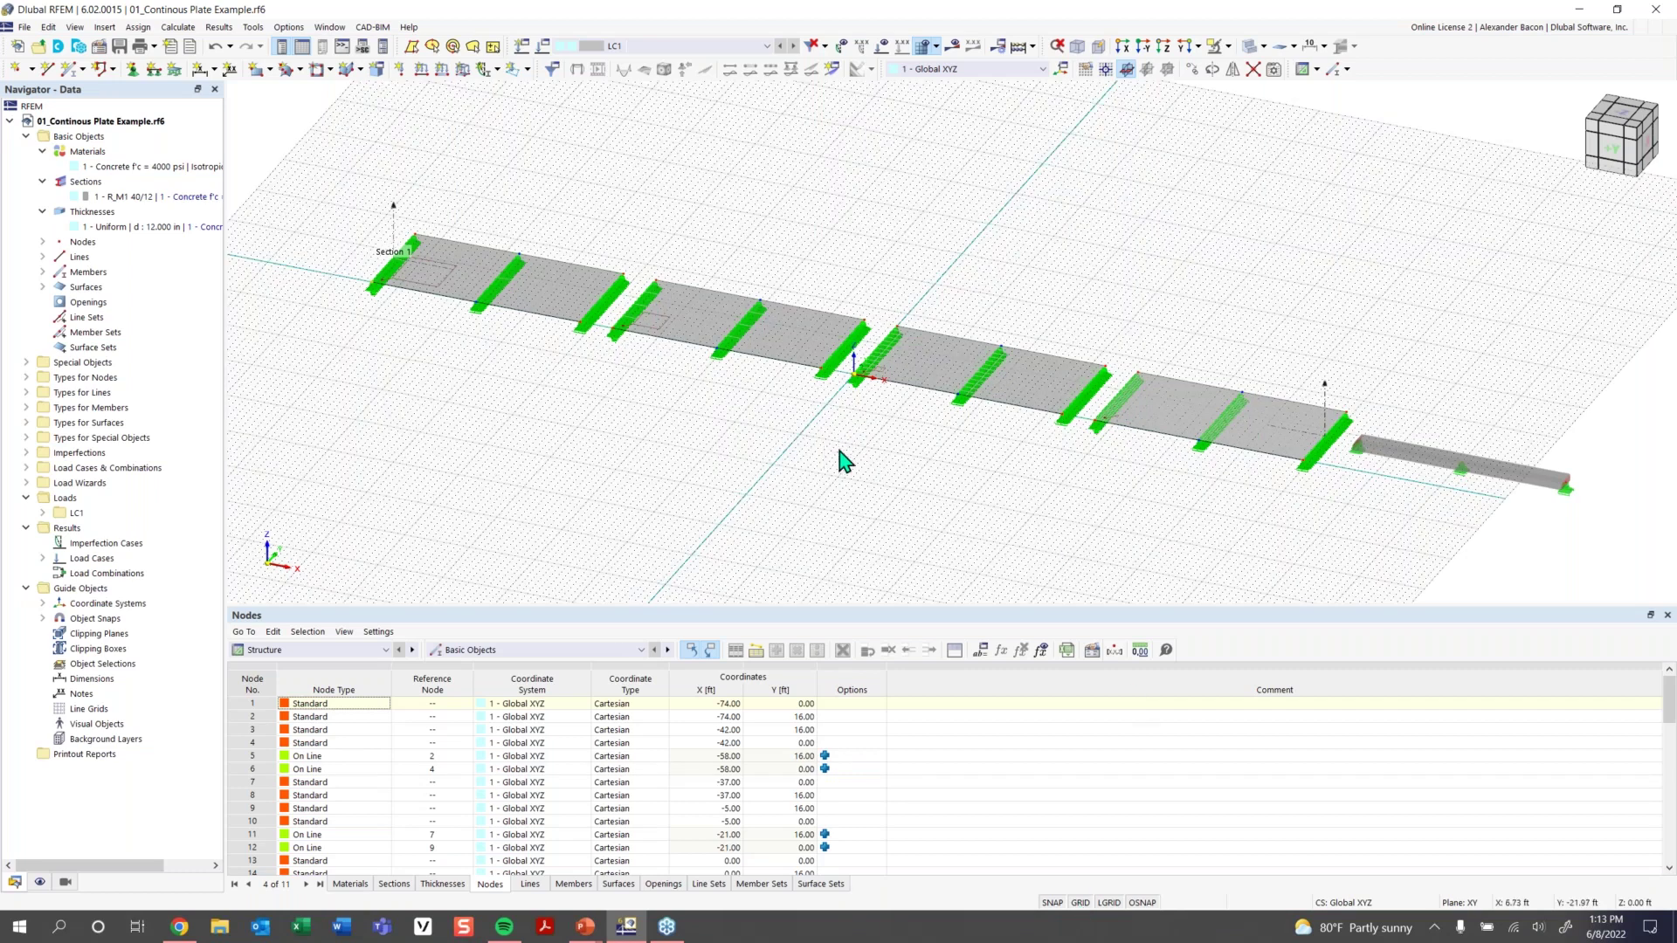
pyautogui.scroll(-2, 873, 454)
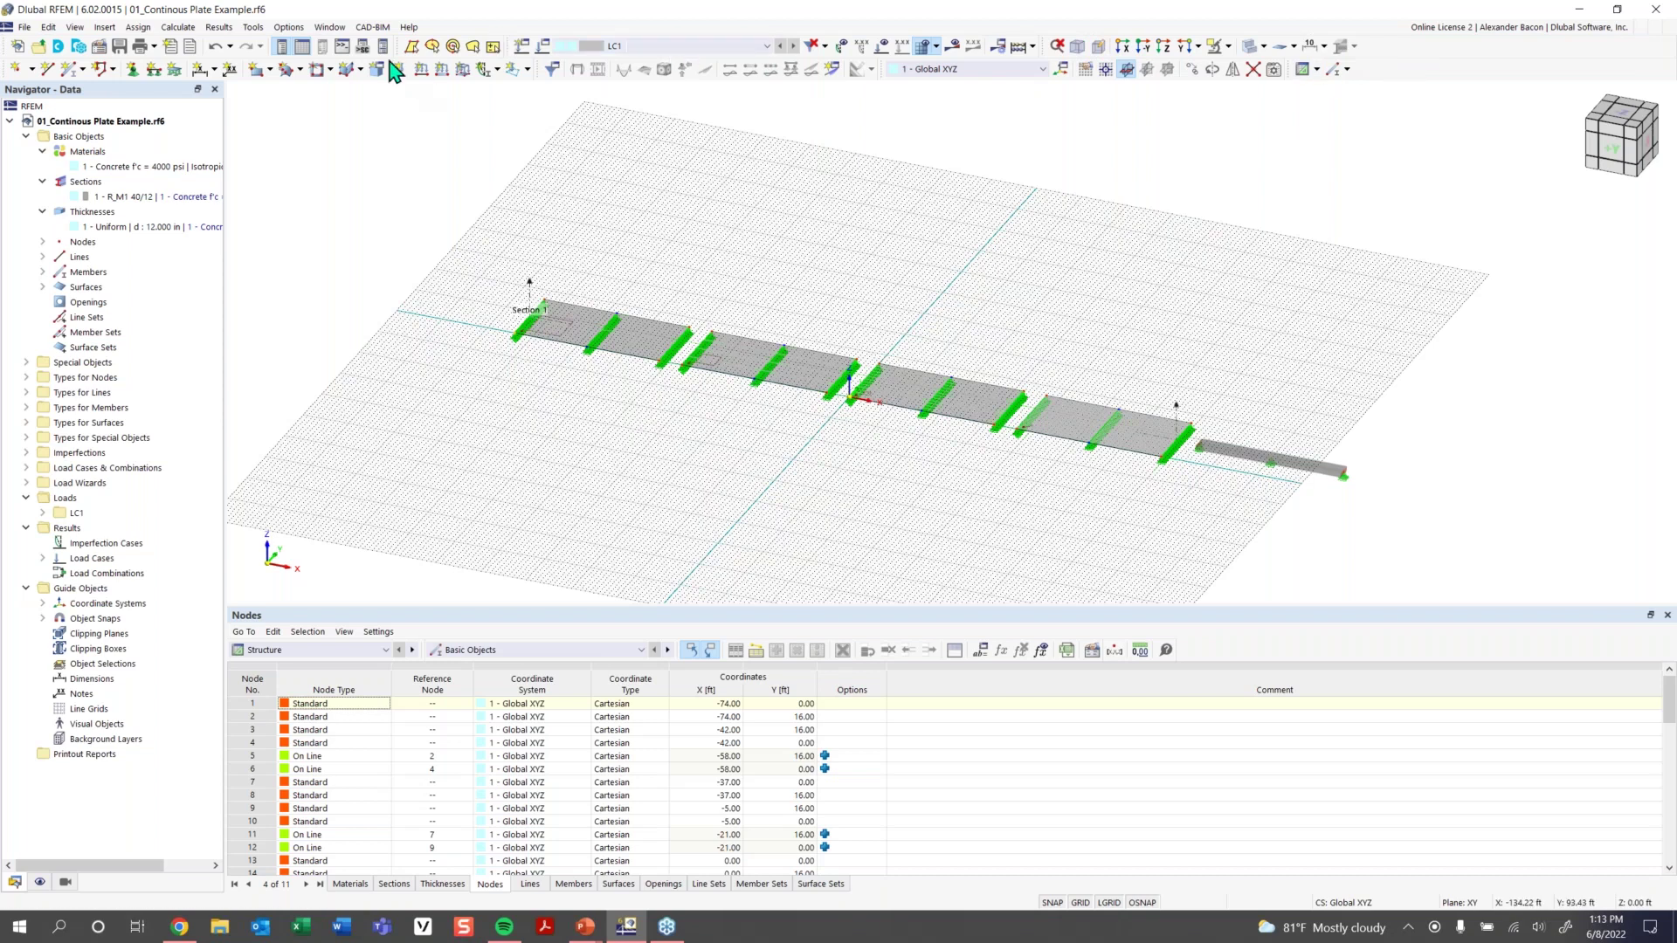
# Reset all menus and toolbars to their default configuration and confirm the reset
pyautogui.rightClick(1371, 64)
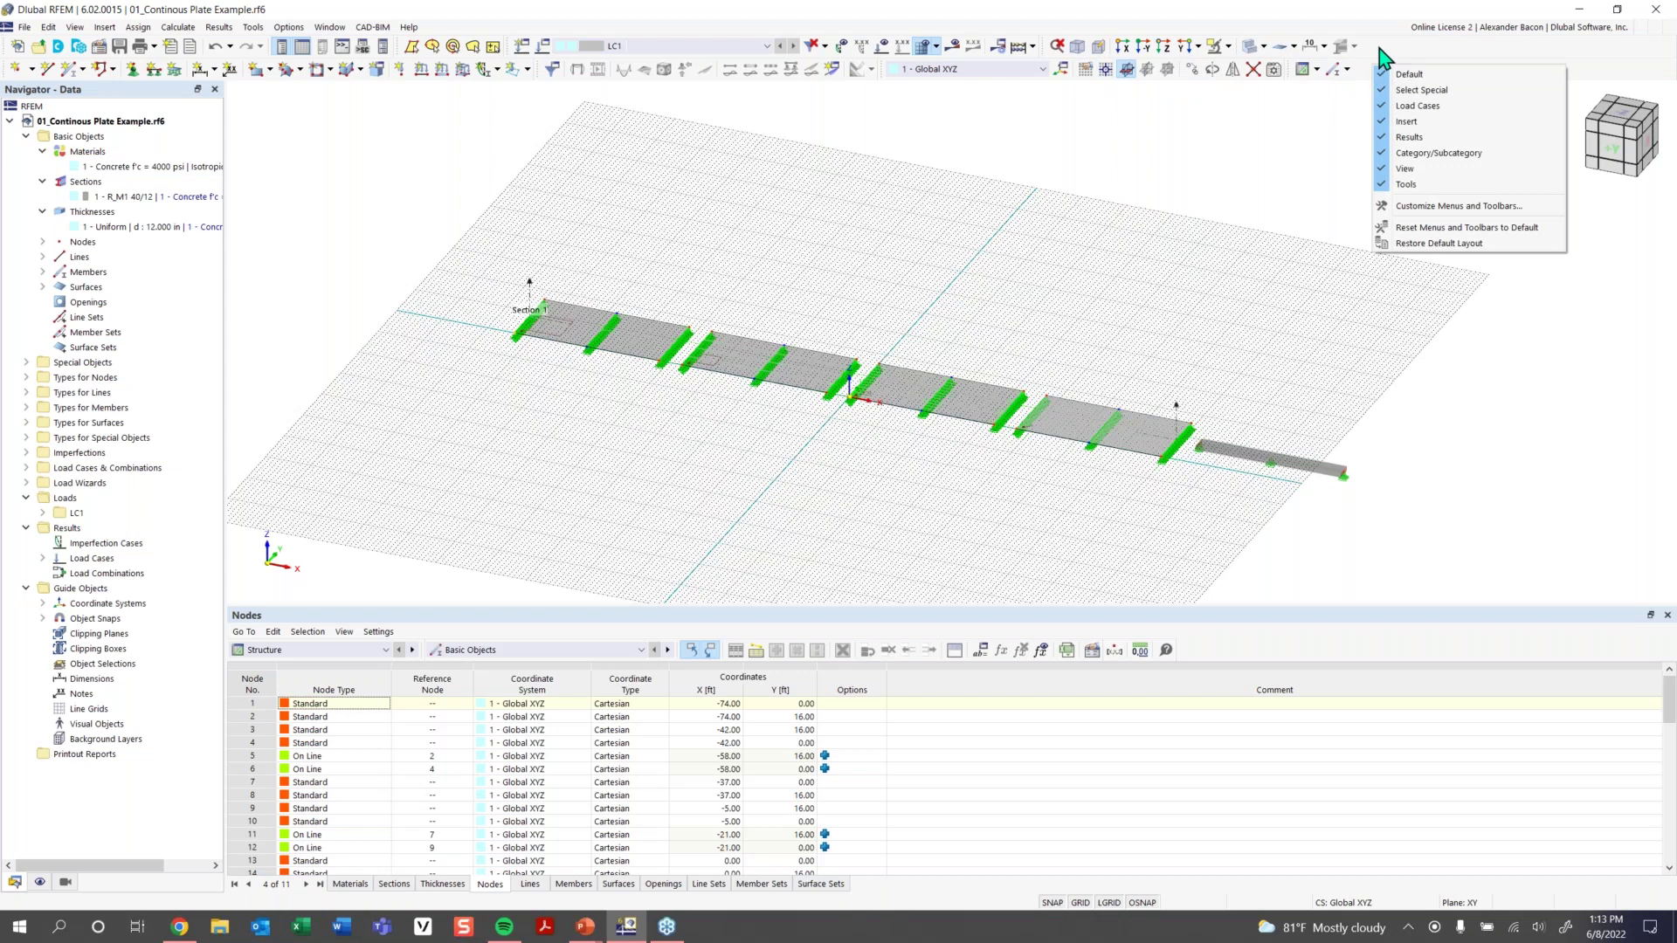
pyautogui.click(1435, 229)
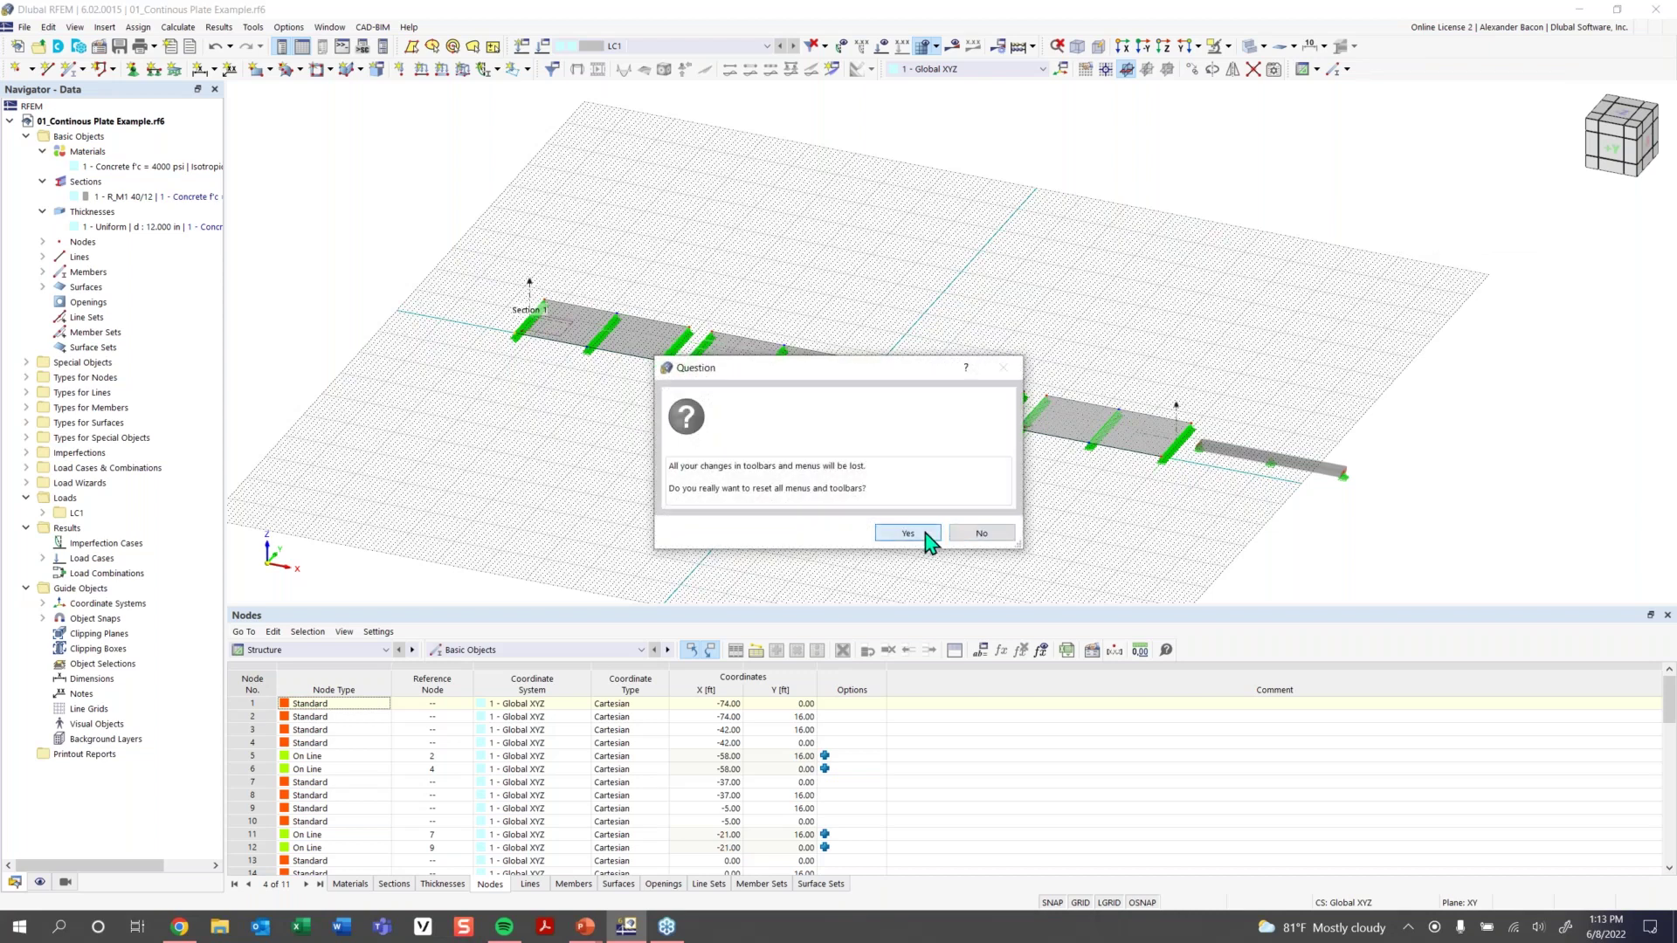
pyautogui.click(915, 531)
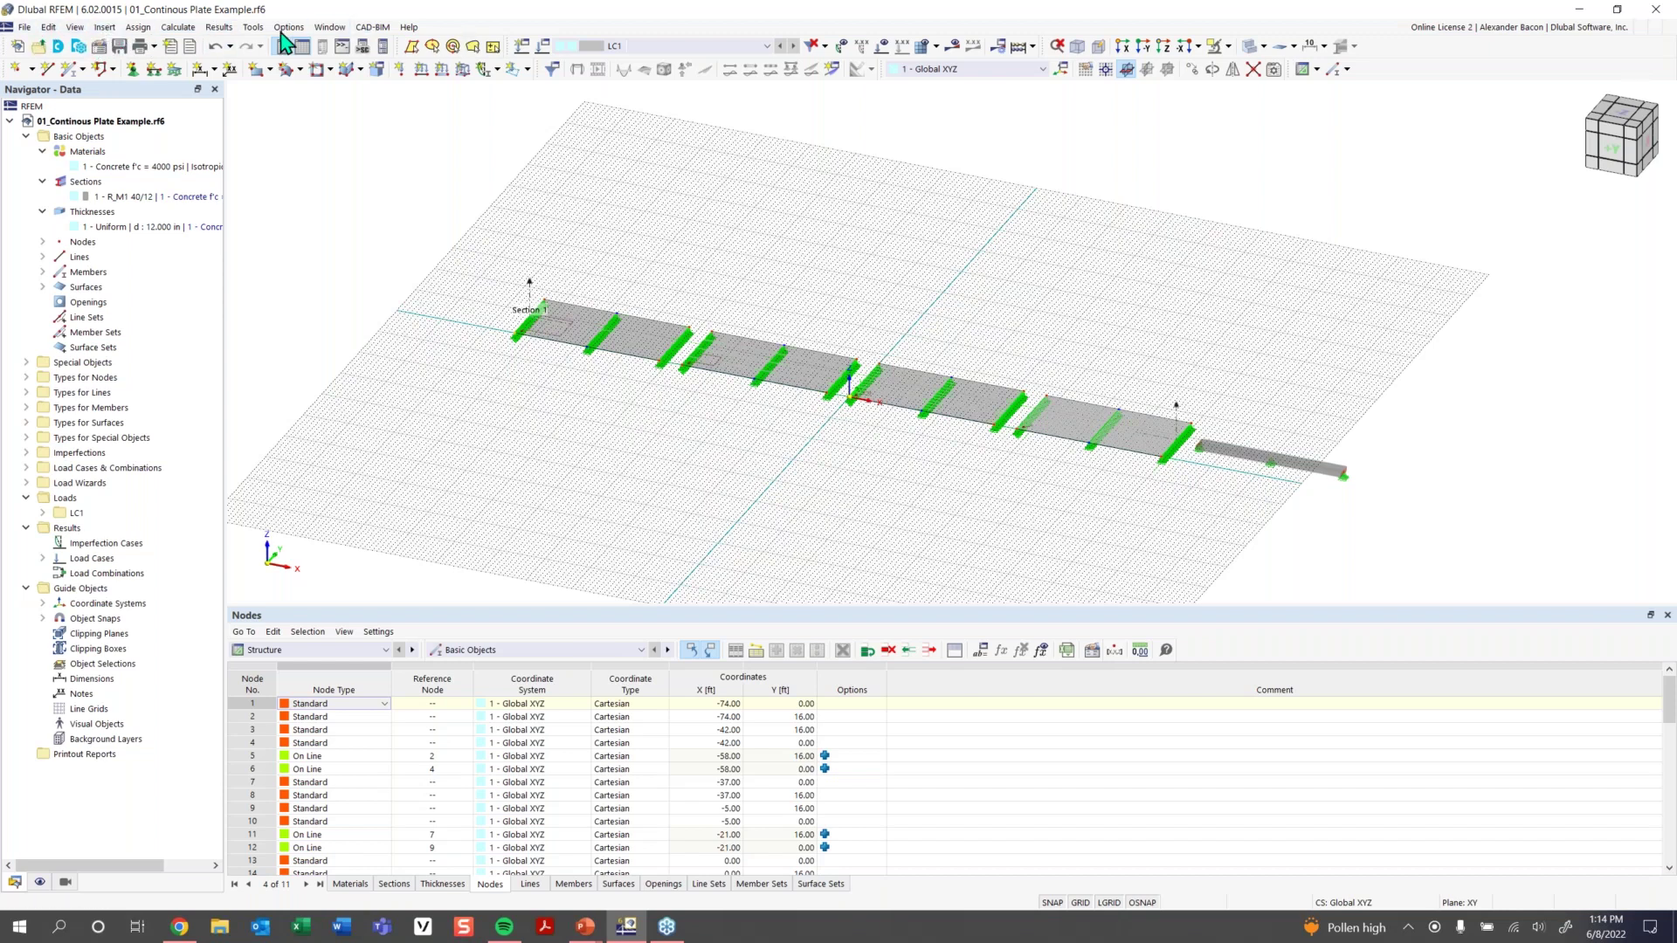
# Review the insertion options for basic objects, including the graphical and dialog-box ways of creating standard nodes
pyautogui.click(105, 28)
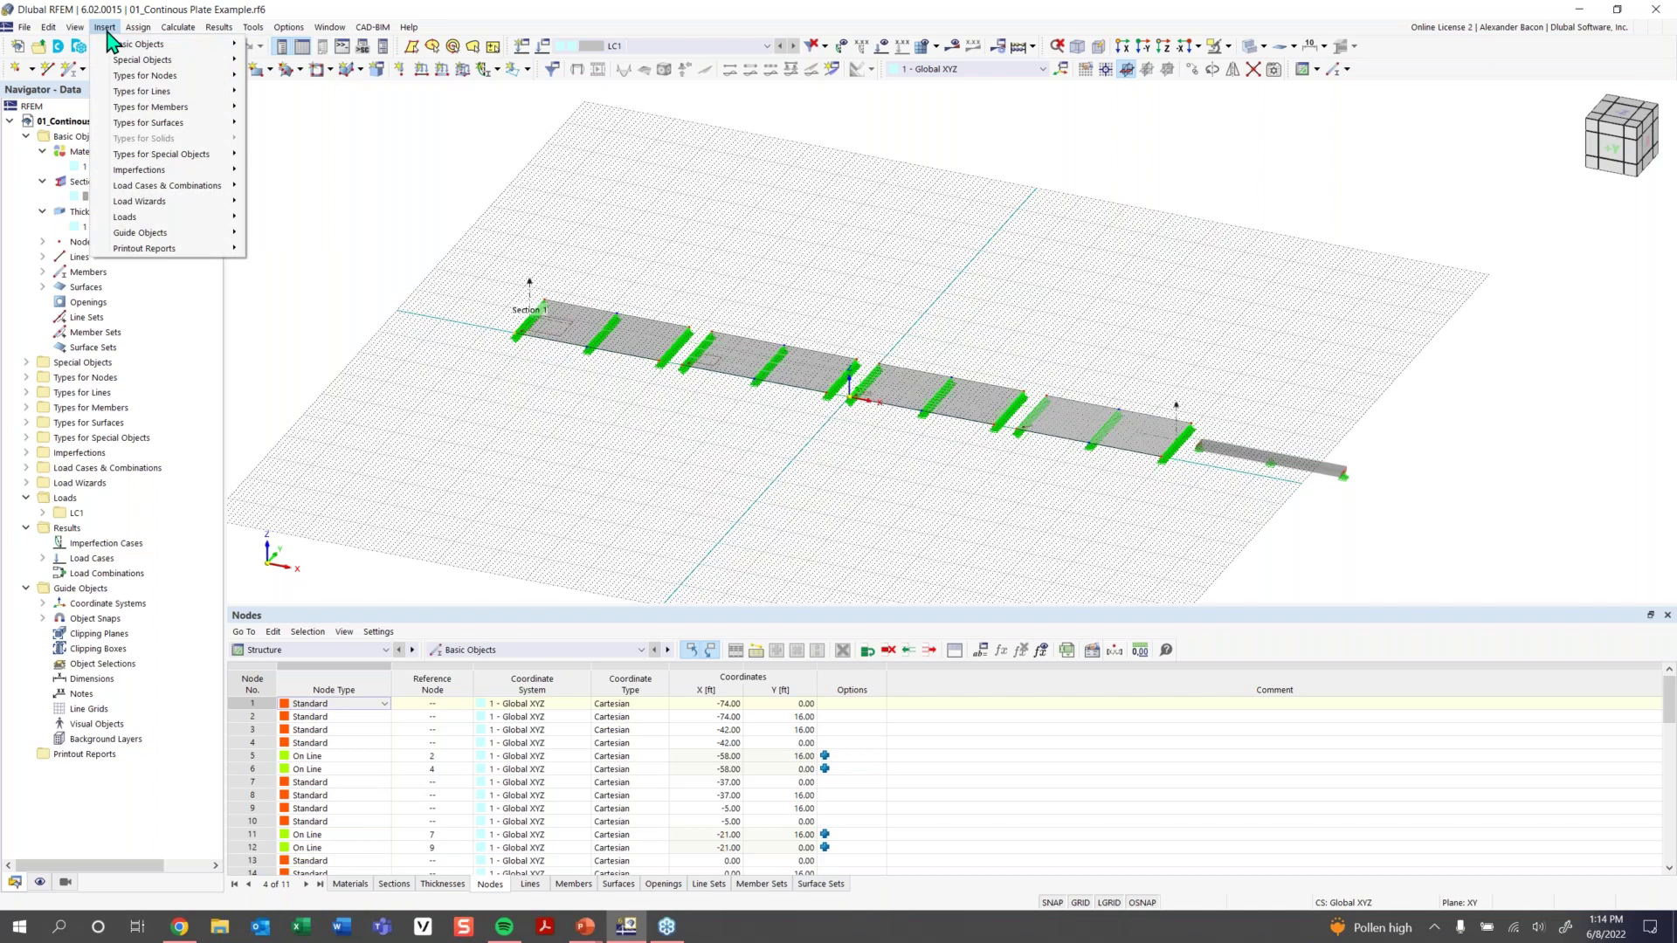
pyautogui.click(106, 30)
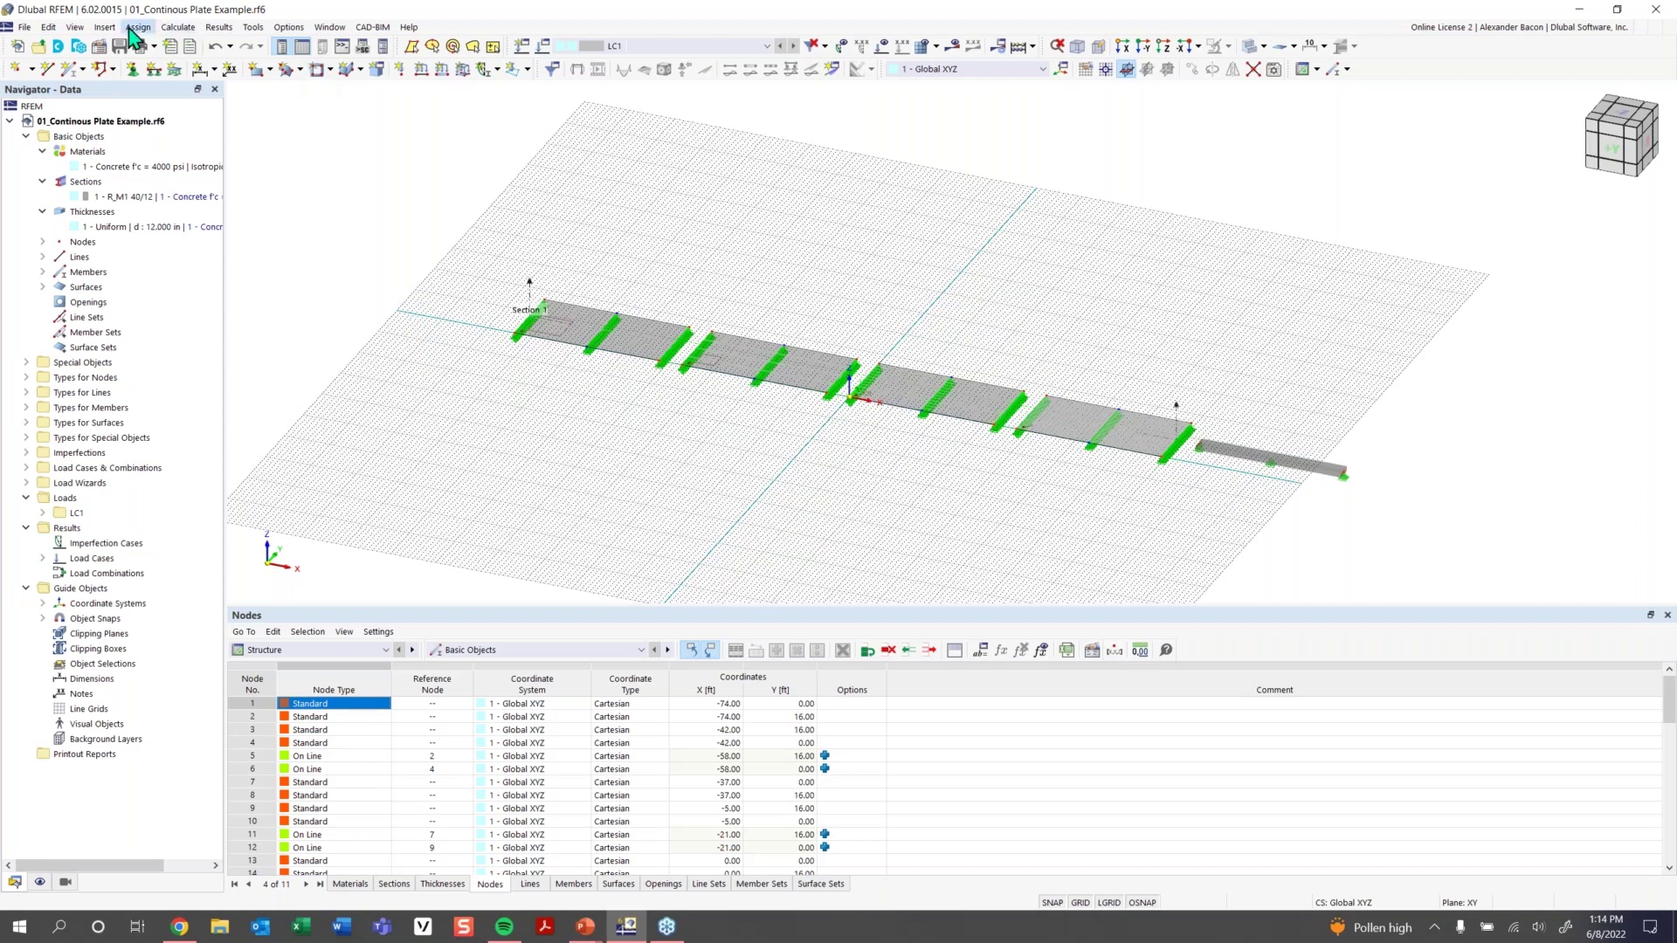
pyautogui.click(111, 29)
pyautogui.moveTo(121, 45)
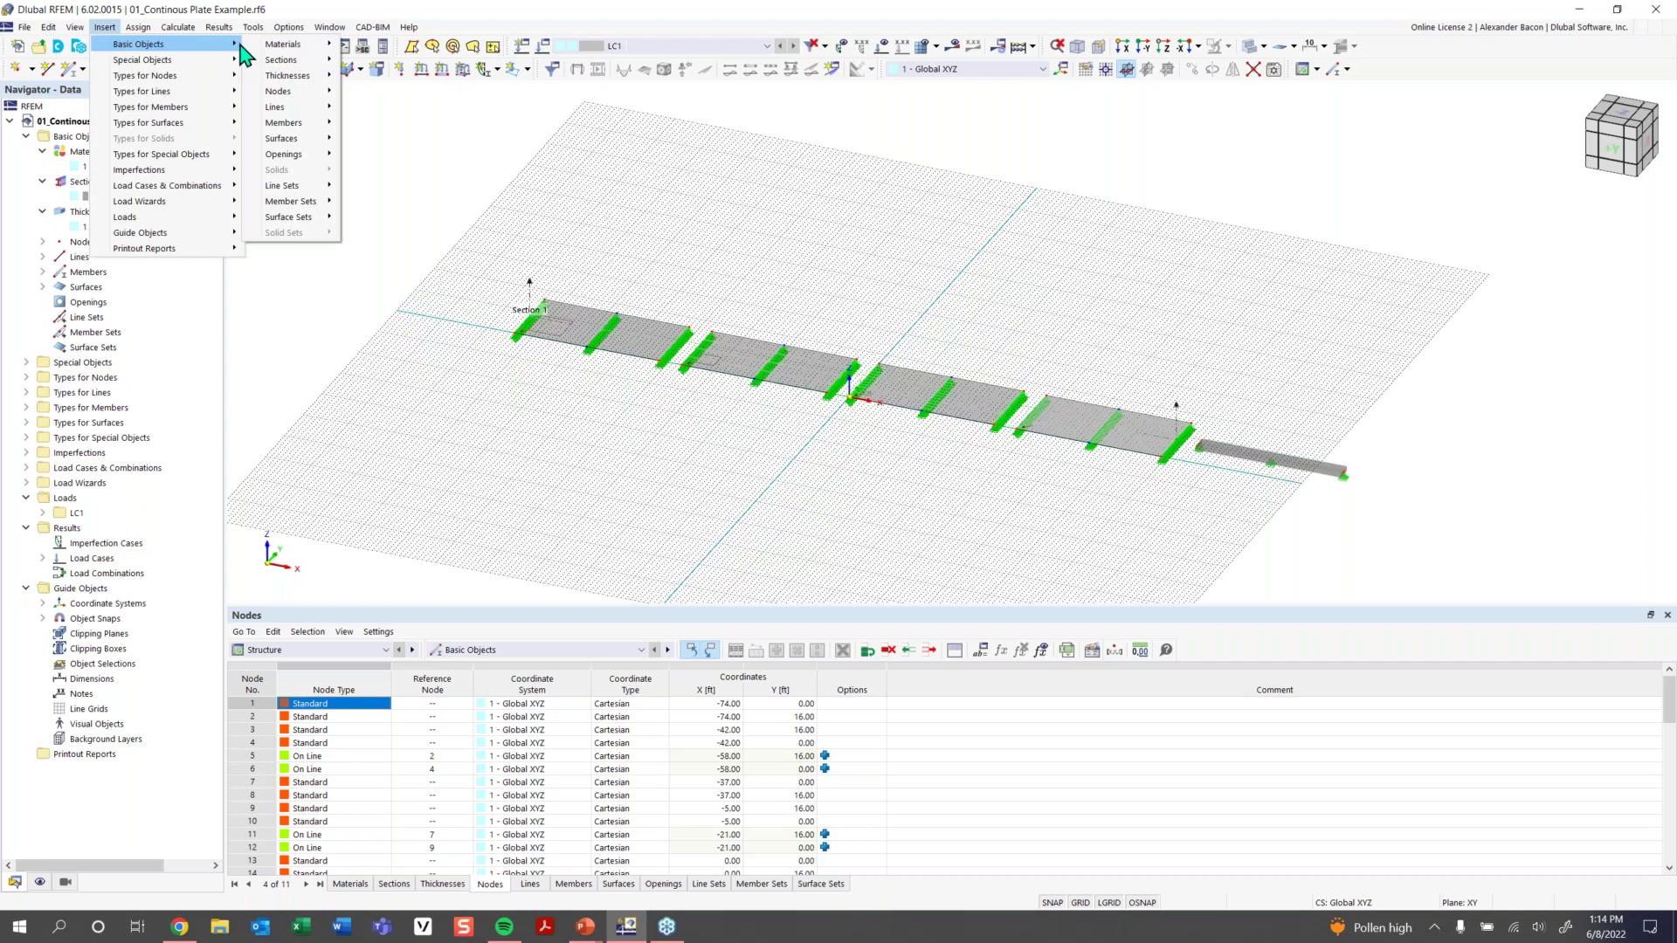
pyautogui.moveTo(294, 94)
pyautogui.moveTo(393, 92)
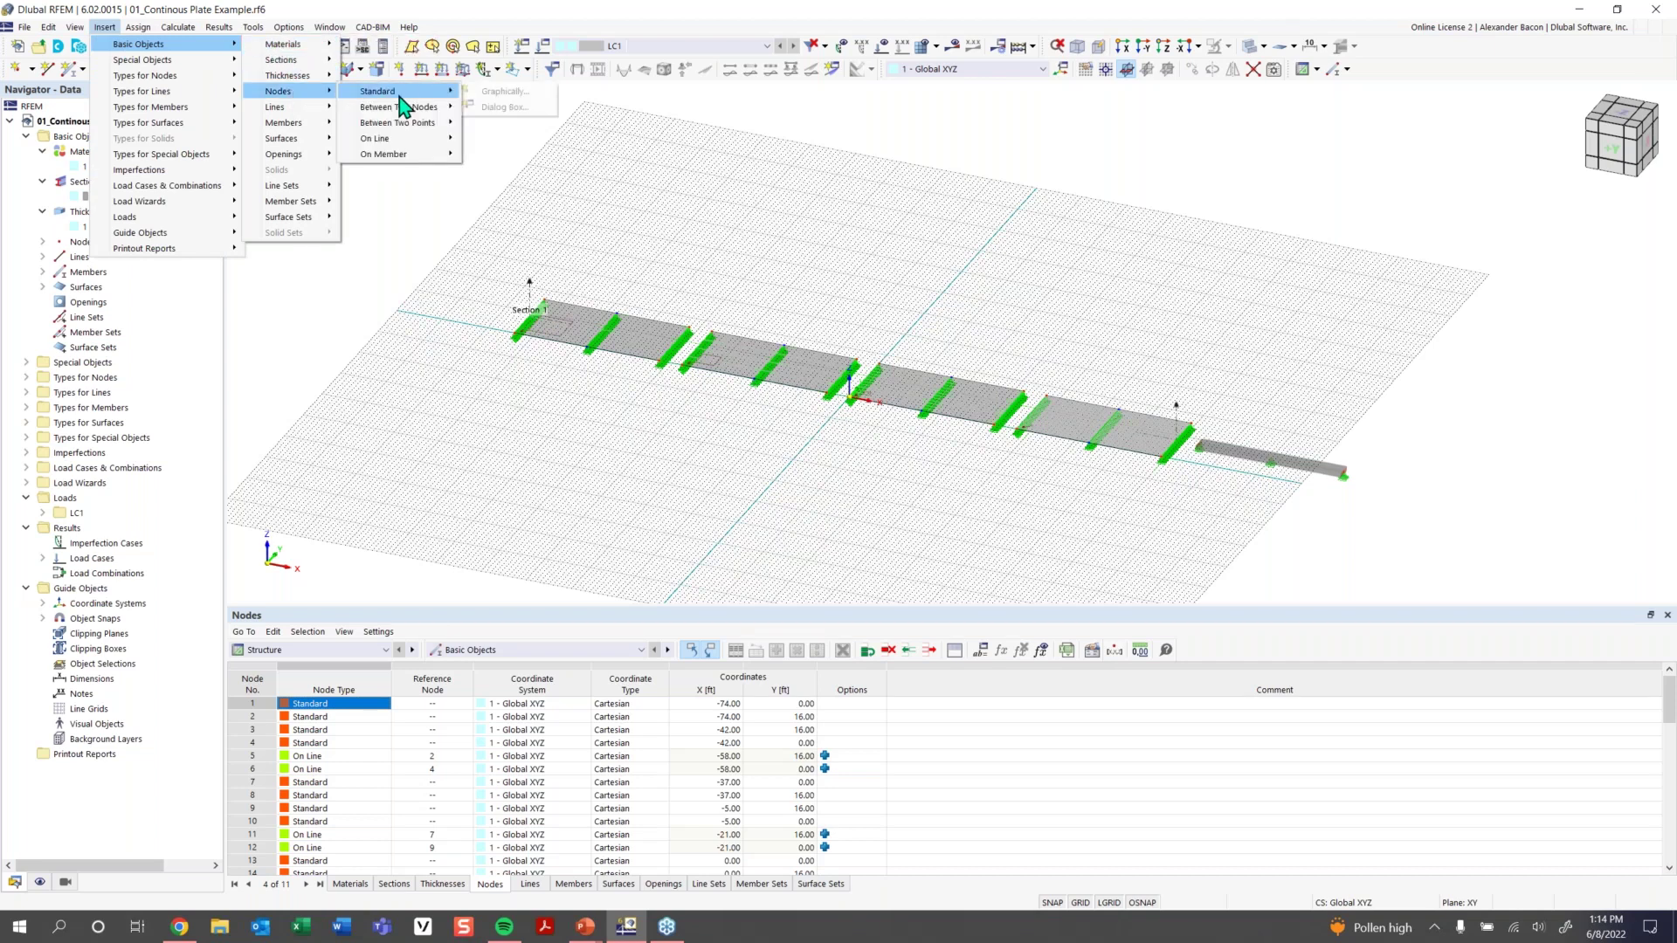
pyautogui.click(499, 92)
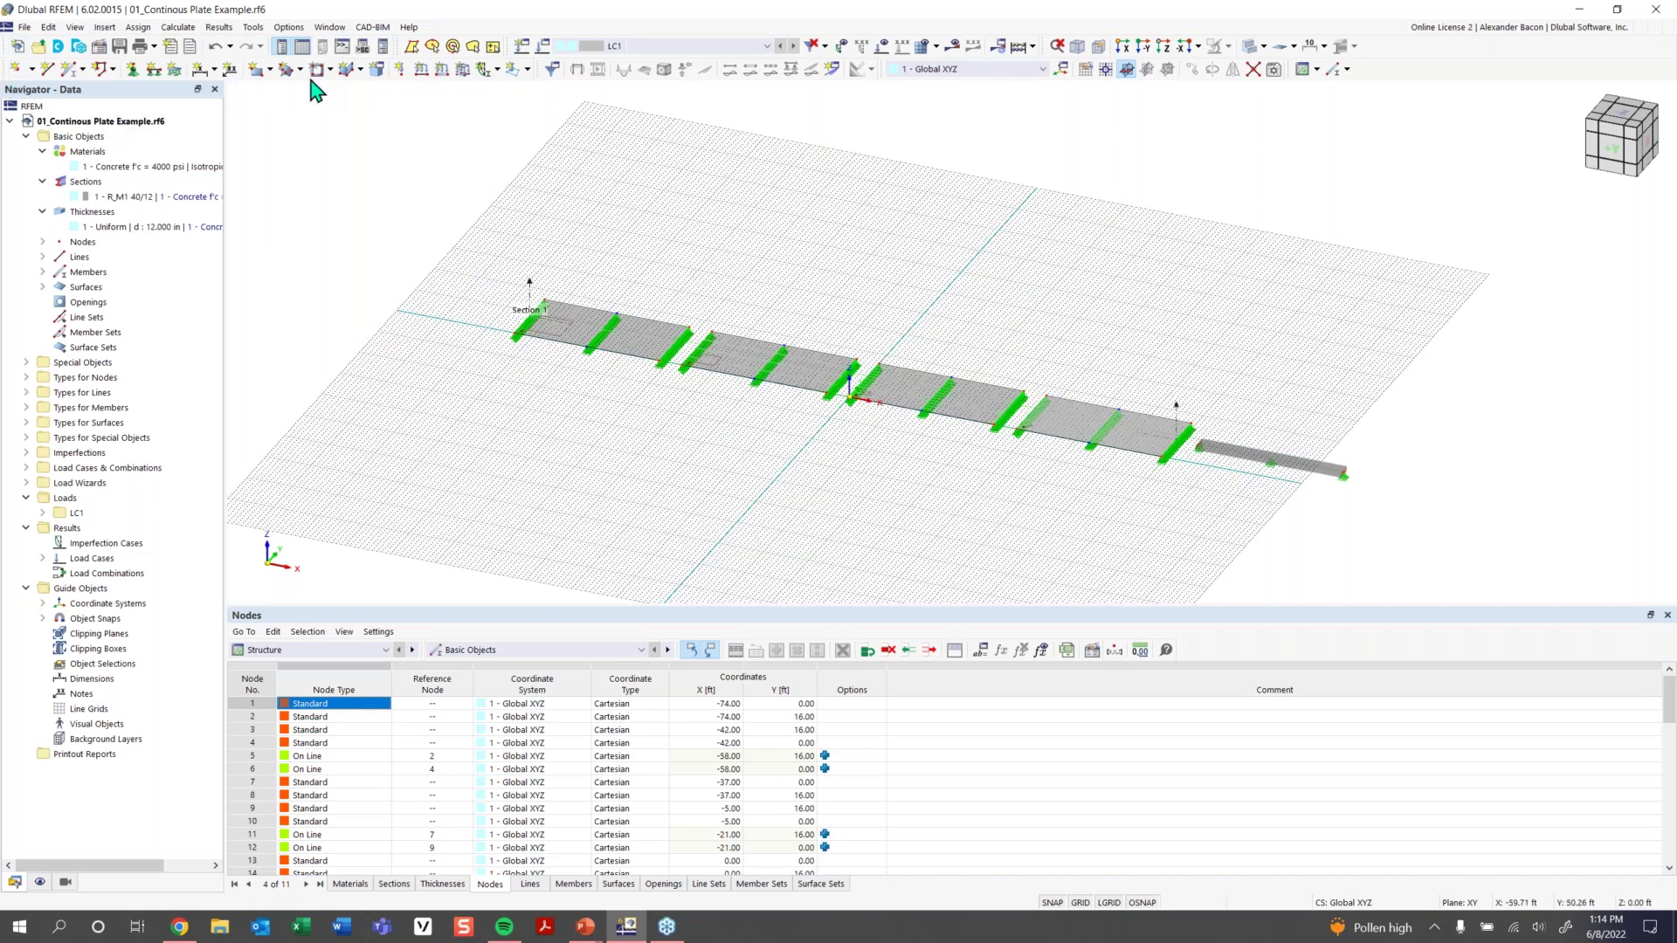
pyautogui.click(107, 29)
pyautogui.click(407, 144)
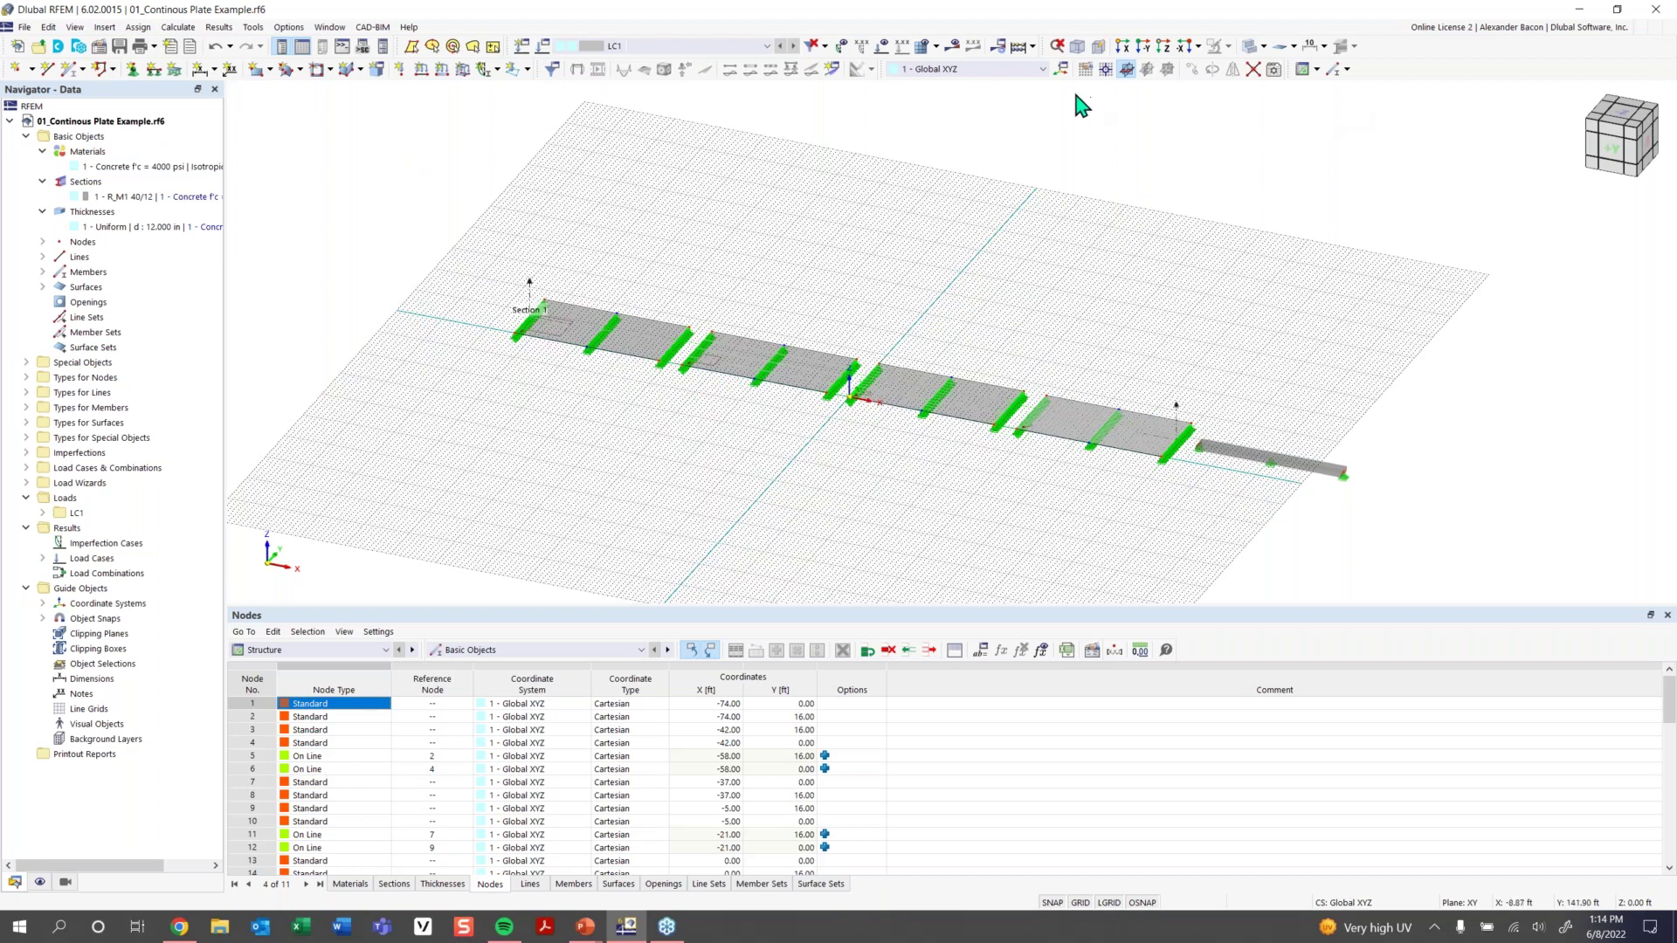
# View the plates and beam from the standard axis directions, including reverse Y, finishing with the Z-direction
pyautogui.click(1122, 49)
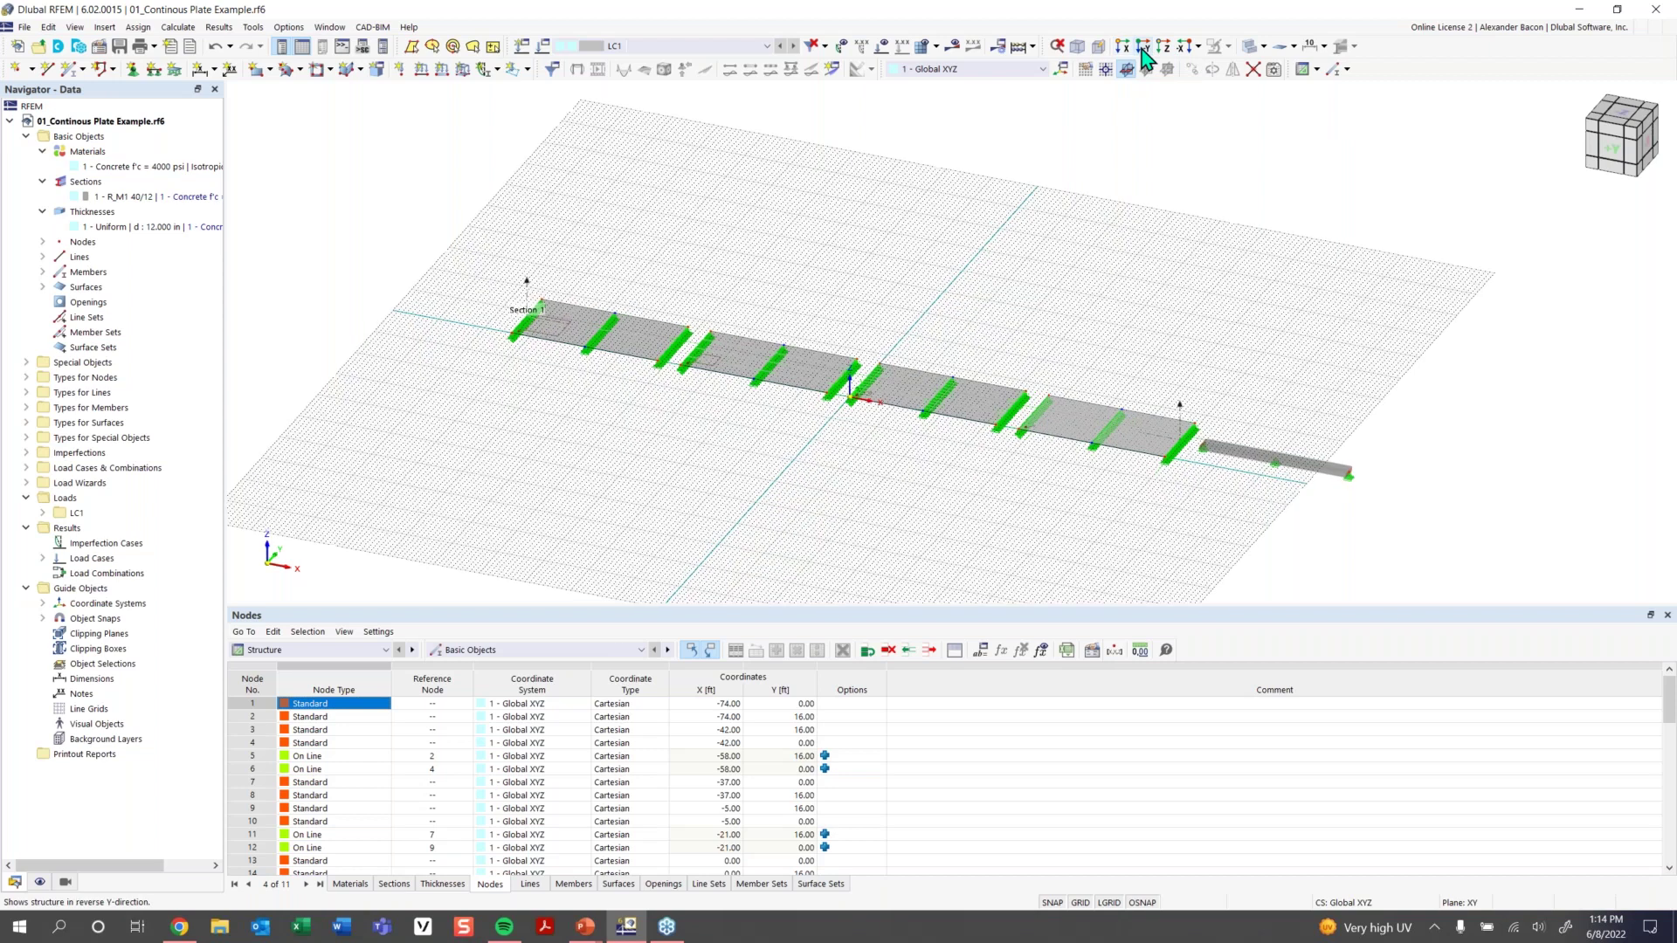
pyautogui.click(1143, 49)
pyautogui.click(1164, 49)
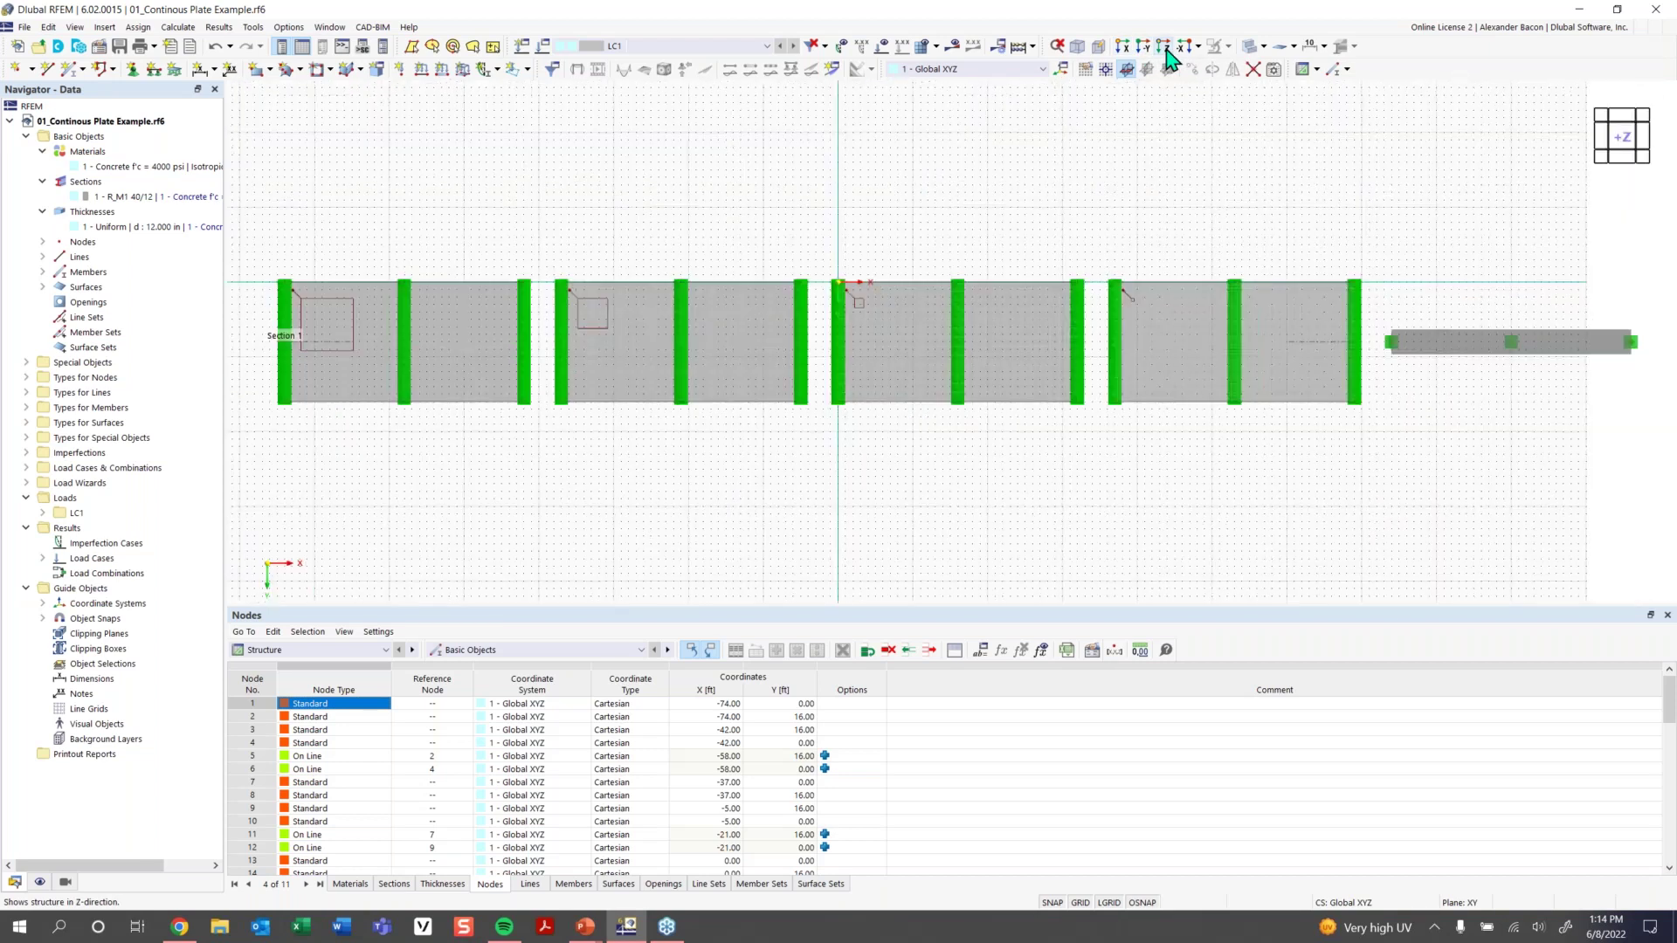
# Turn the model to different faces with the orientation cube and return to an isometric view
pyautogui.moveTo(1611, 168); pyautogui.dragTo(1631, 95)
pyautogui.moveTo(1634, 88); pyautogui.dragTo(1633, 149)
pyautogui.click(1630, 165)
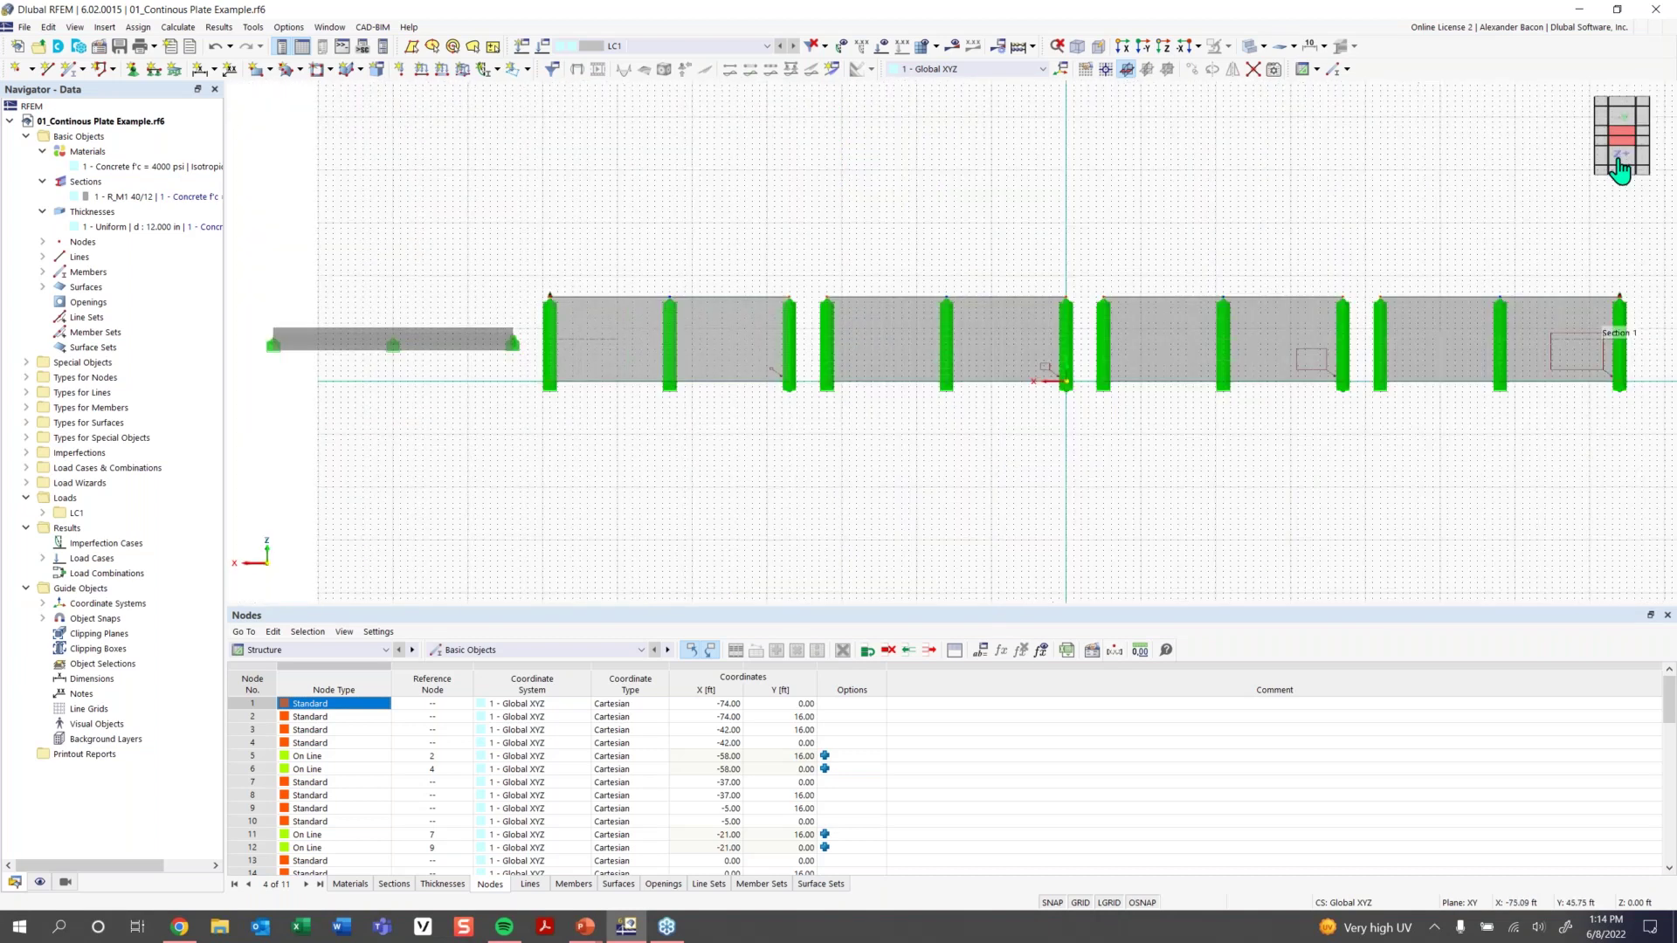
pyautogui.click(1628, 131)
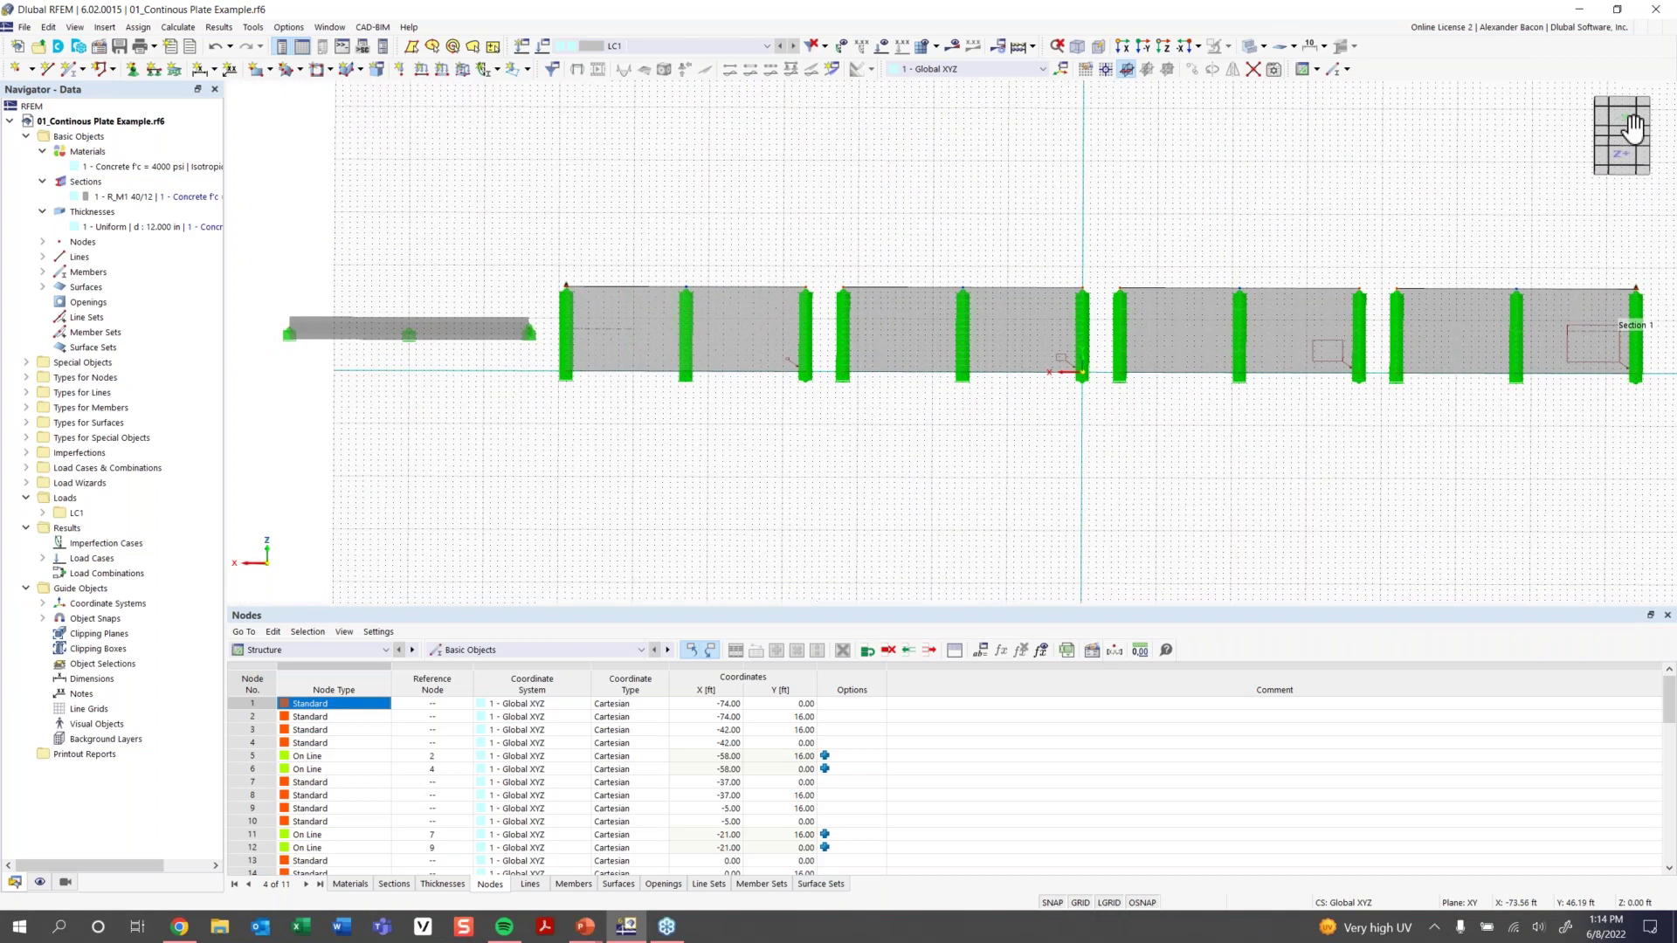
pyautogui.click(1633, 127)
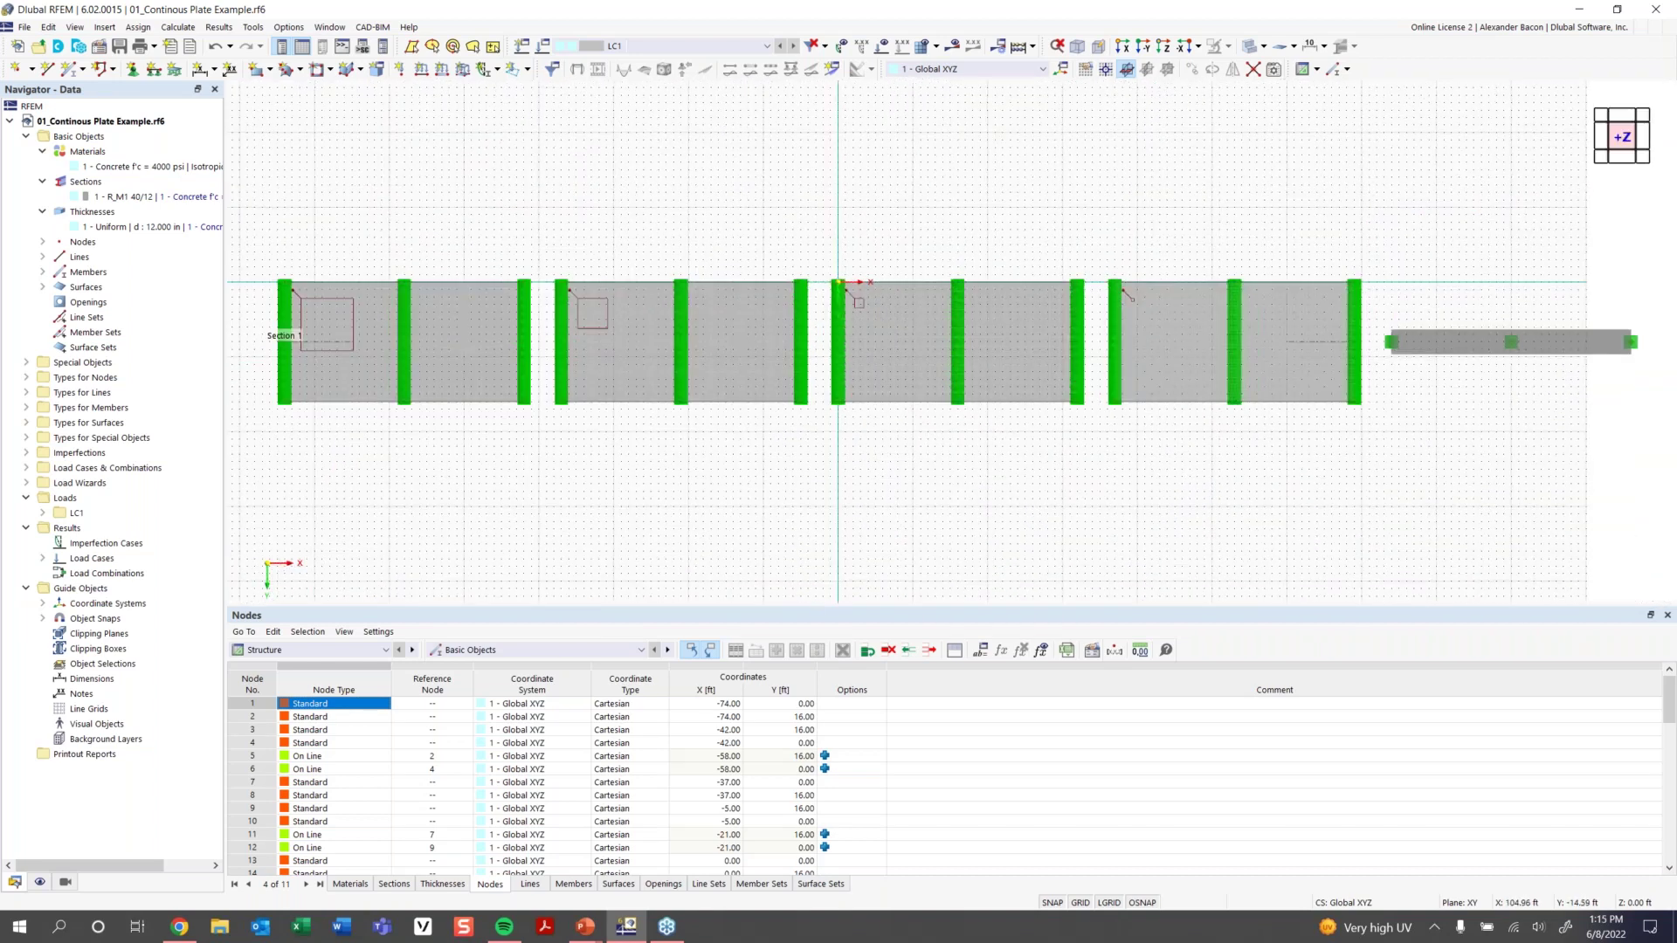
pyautogui.click(1620, 156)
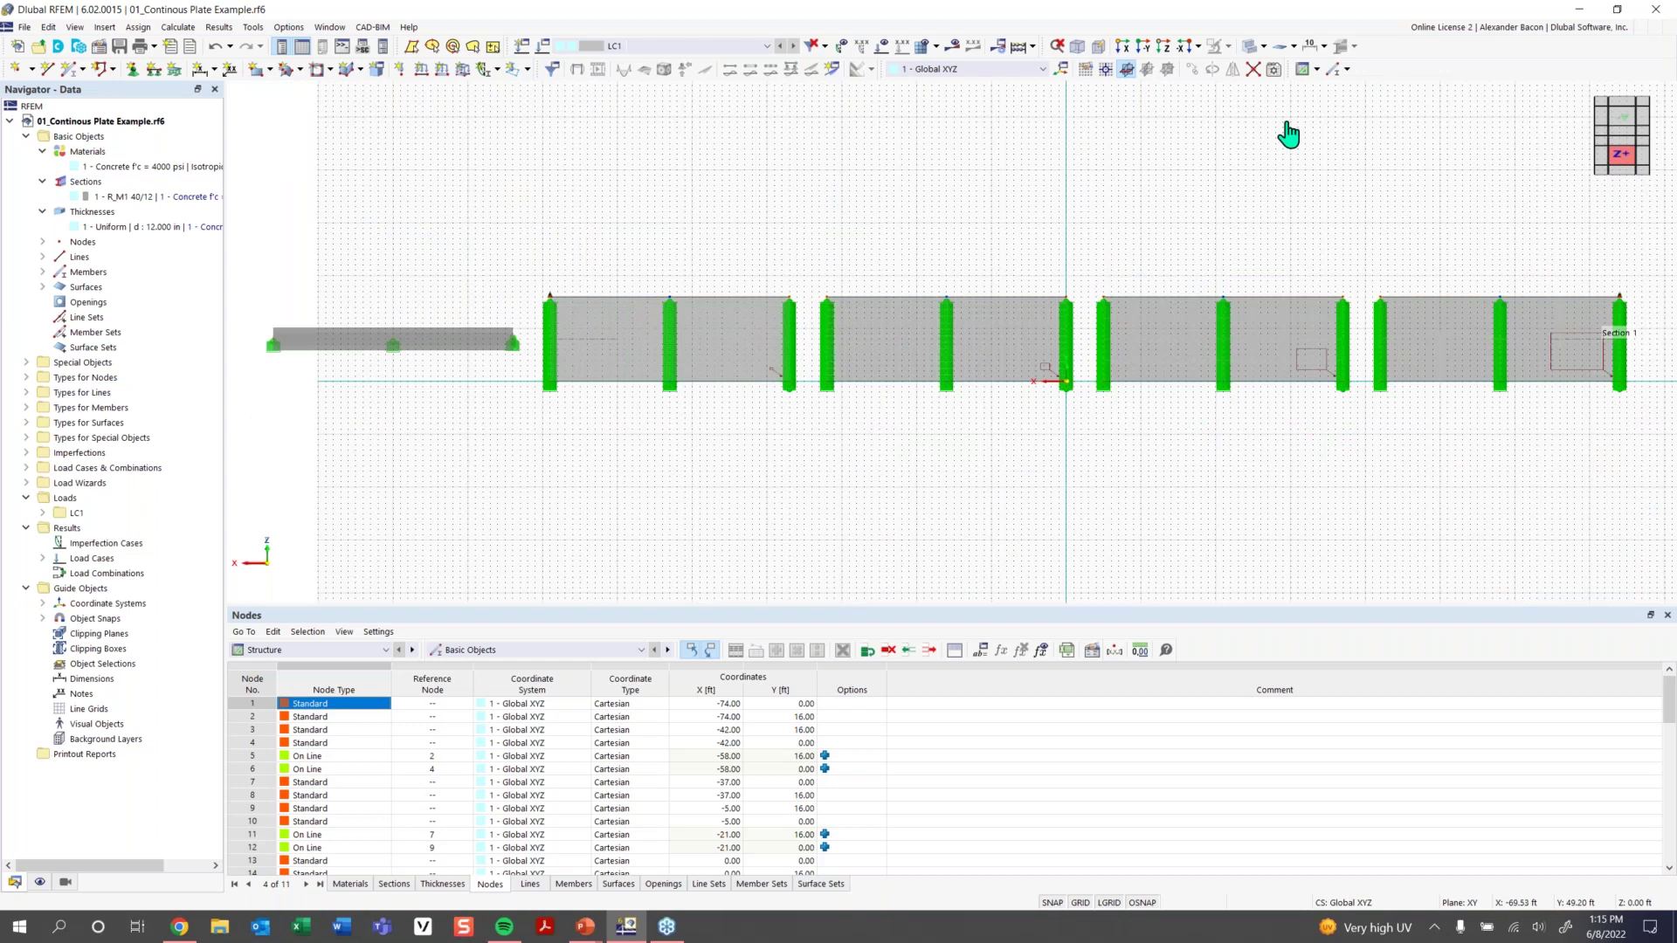
pyautogui.click(1077, 46)
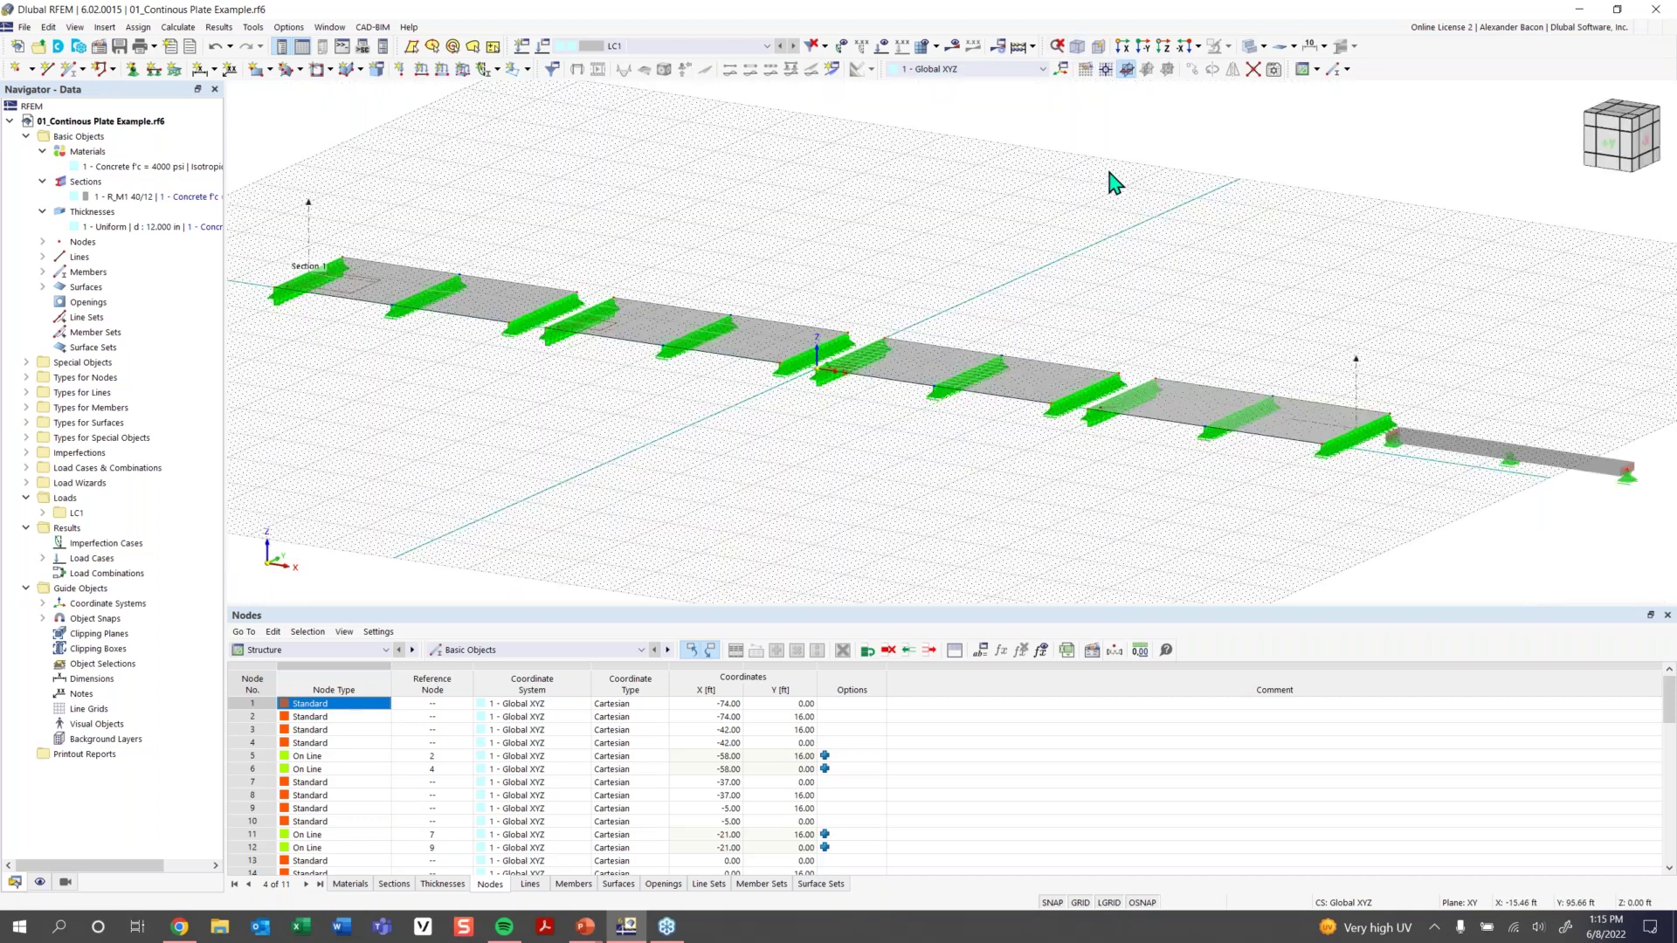
# Switch between the Data and Display navigators and collapse the entire Display tree
pyautogui.click(39, 883)
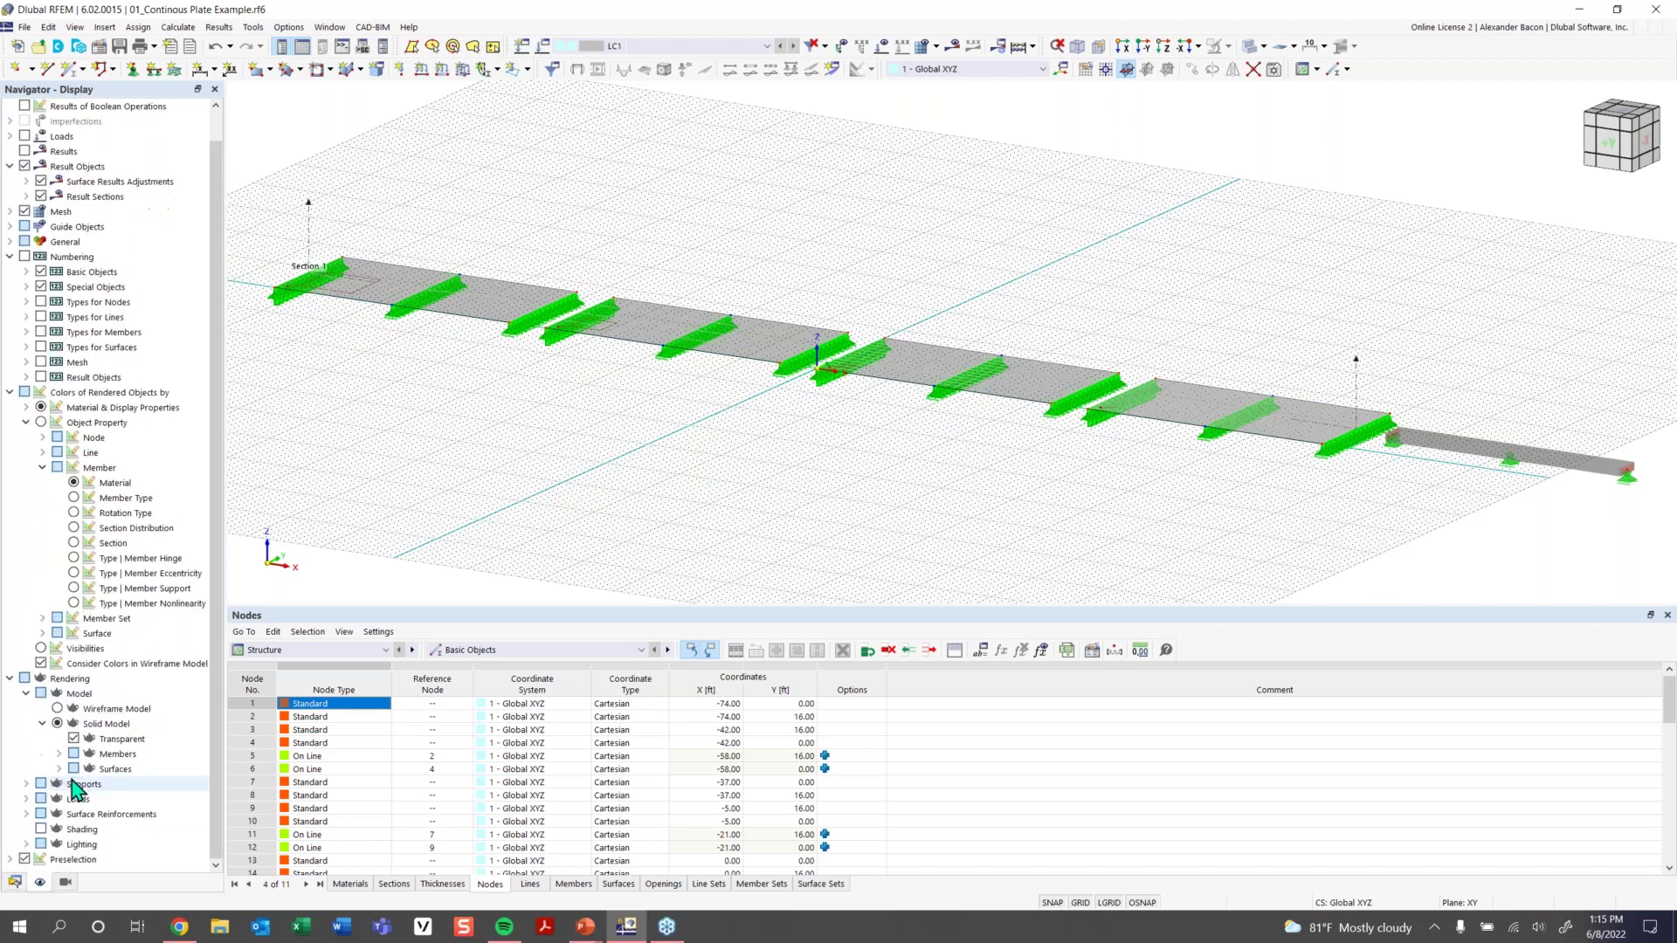
pyautogui.click(15, 882)
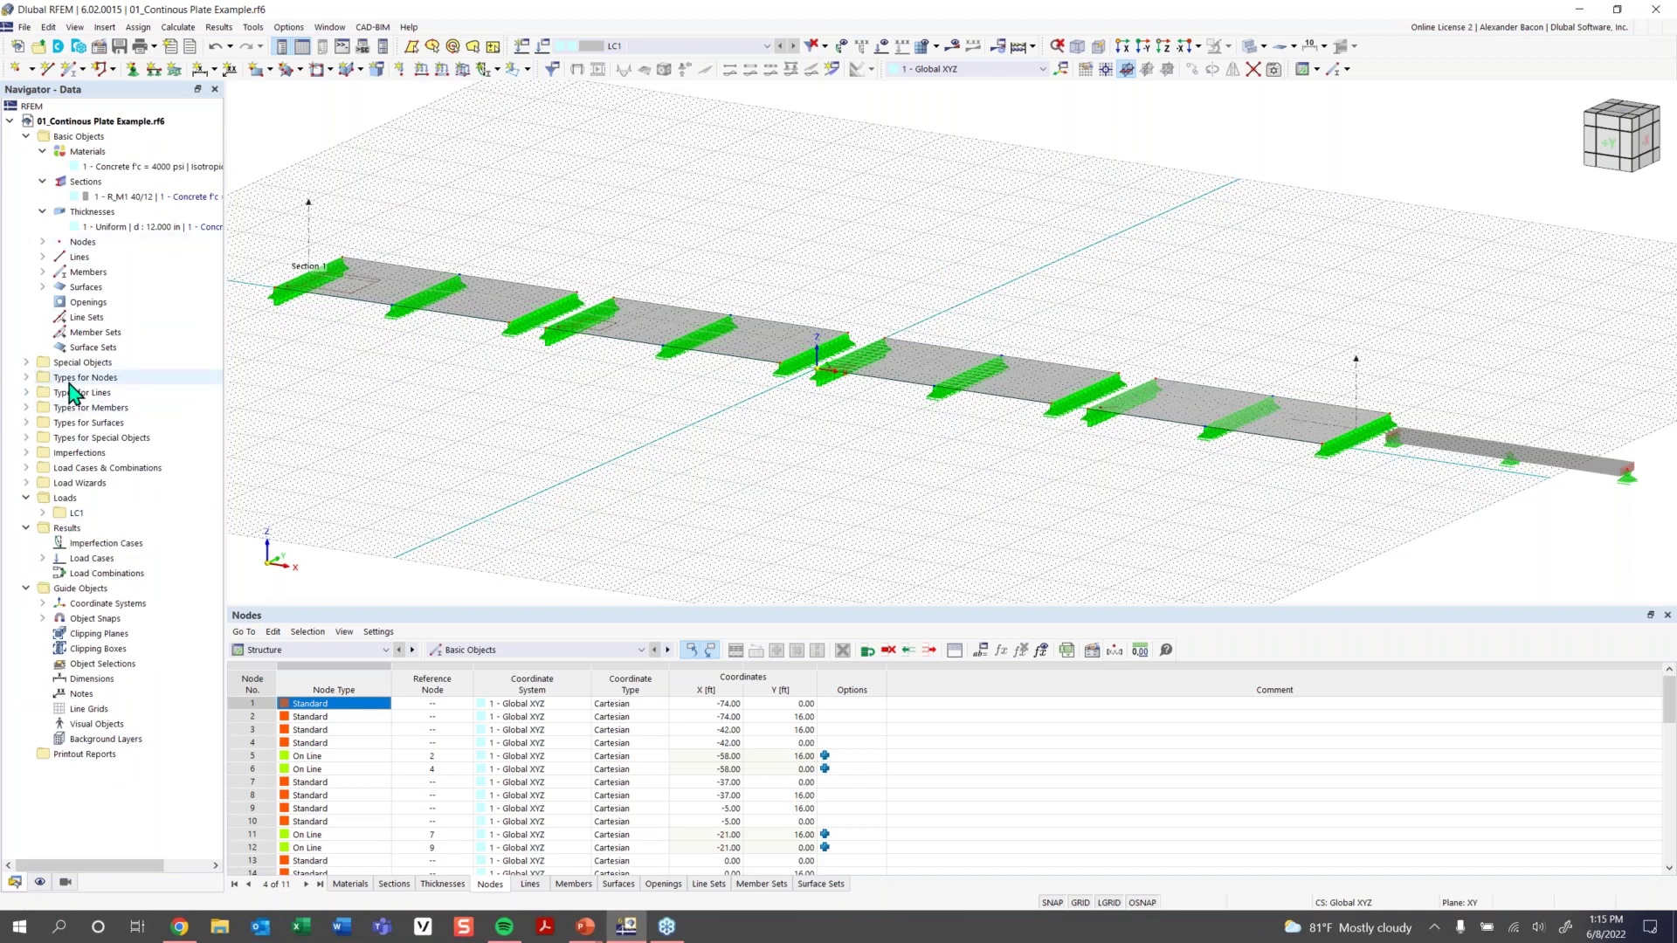
pyautogui.click(40, 882)
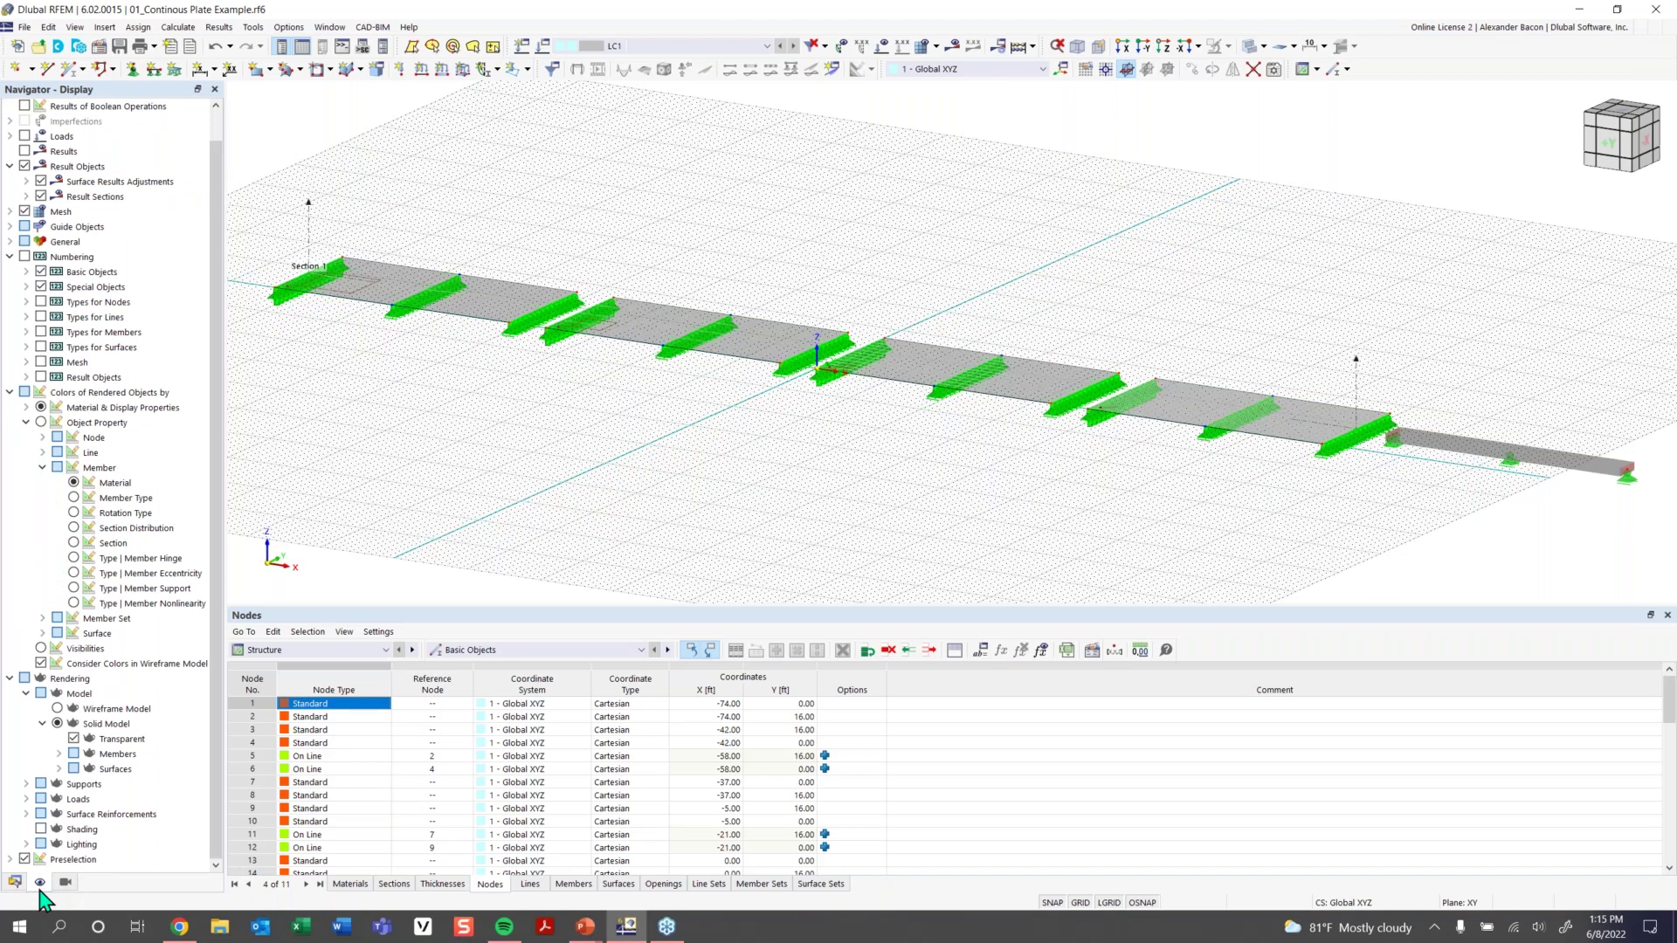
pyautogui.rightClick(164, 301)
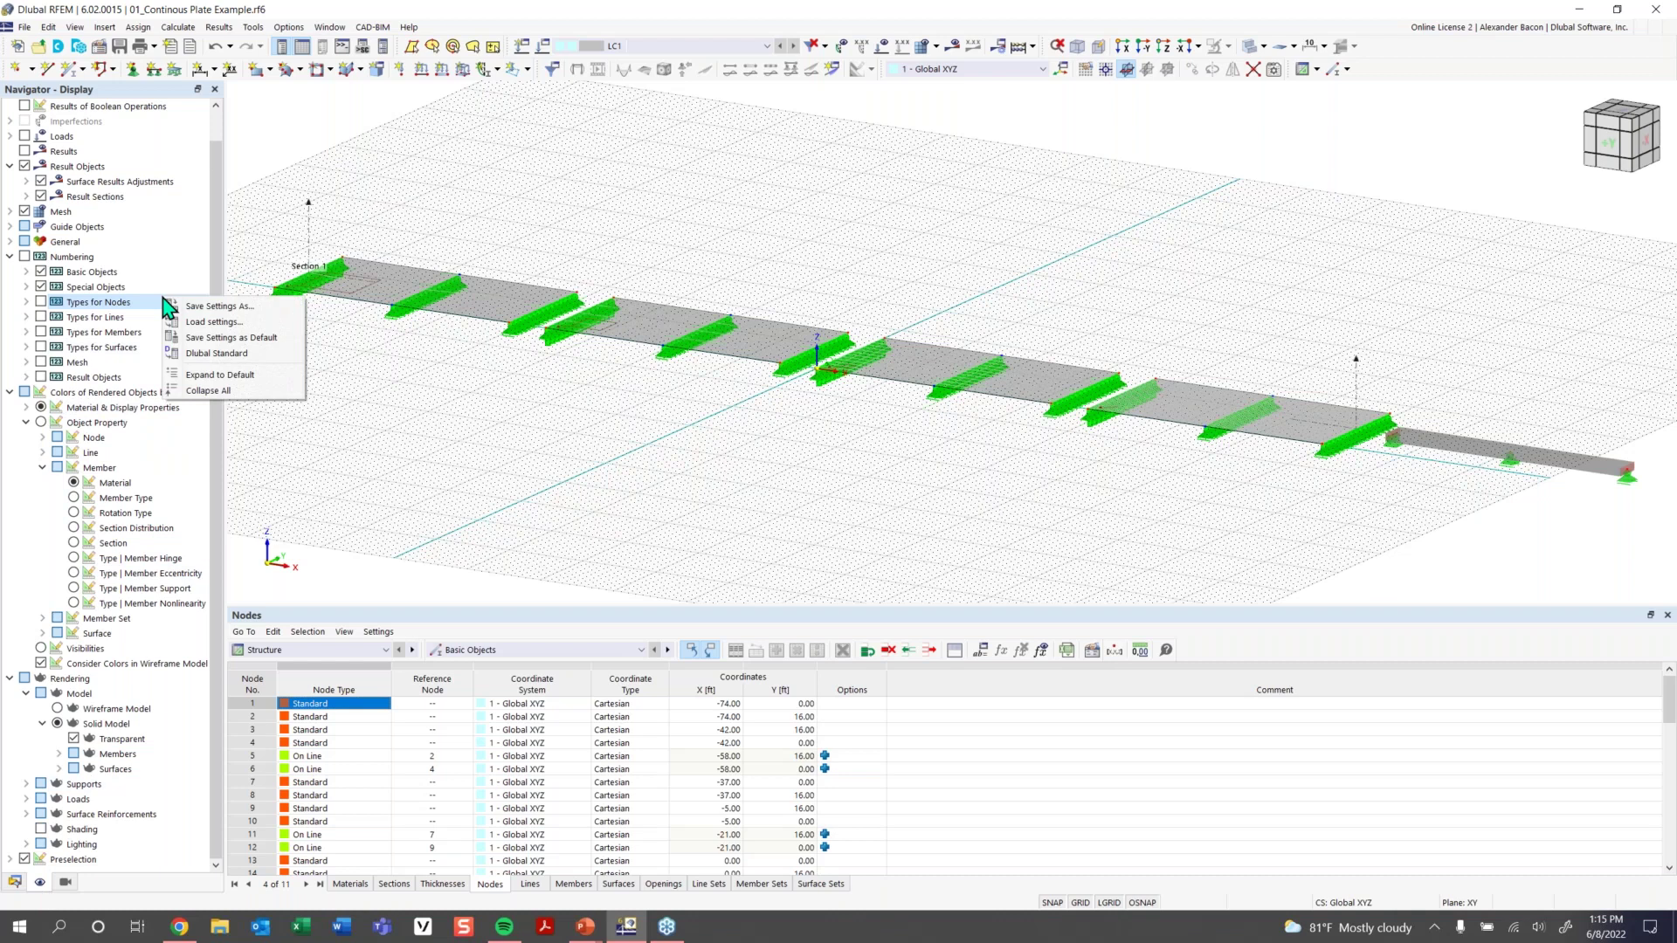
pyautogui.click(208, 391)
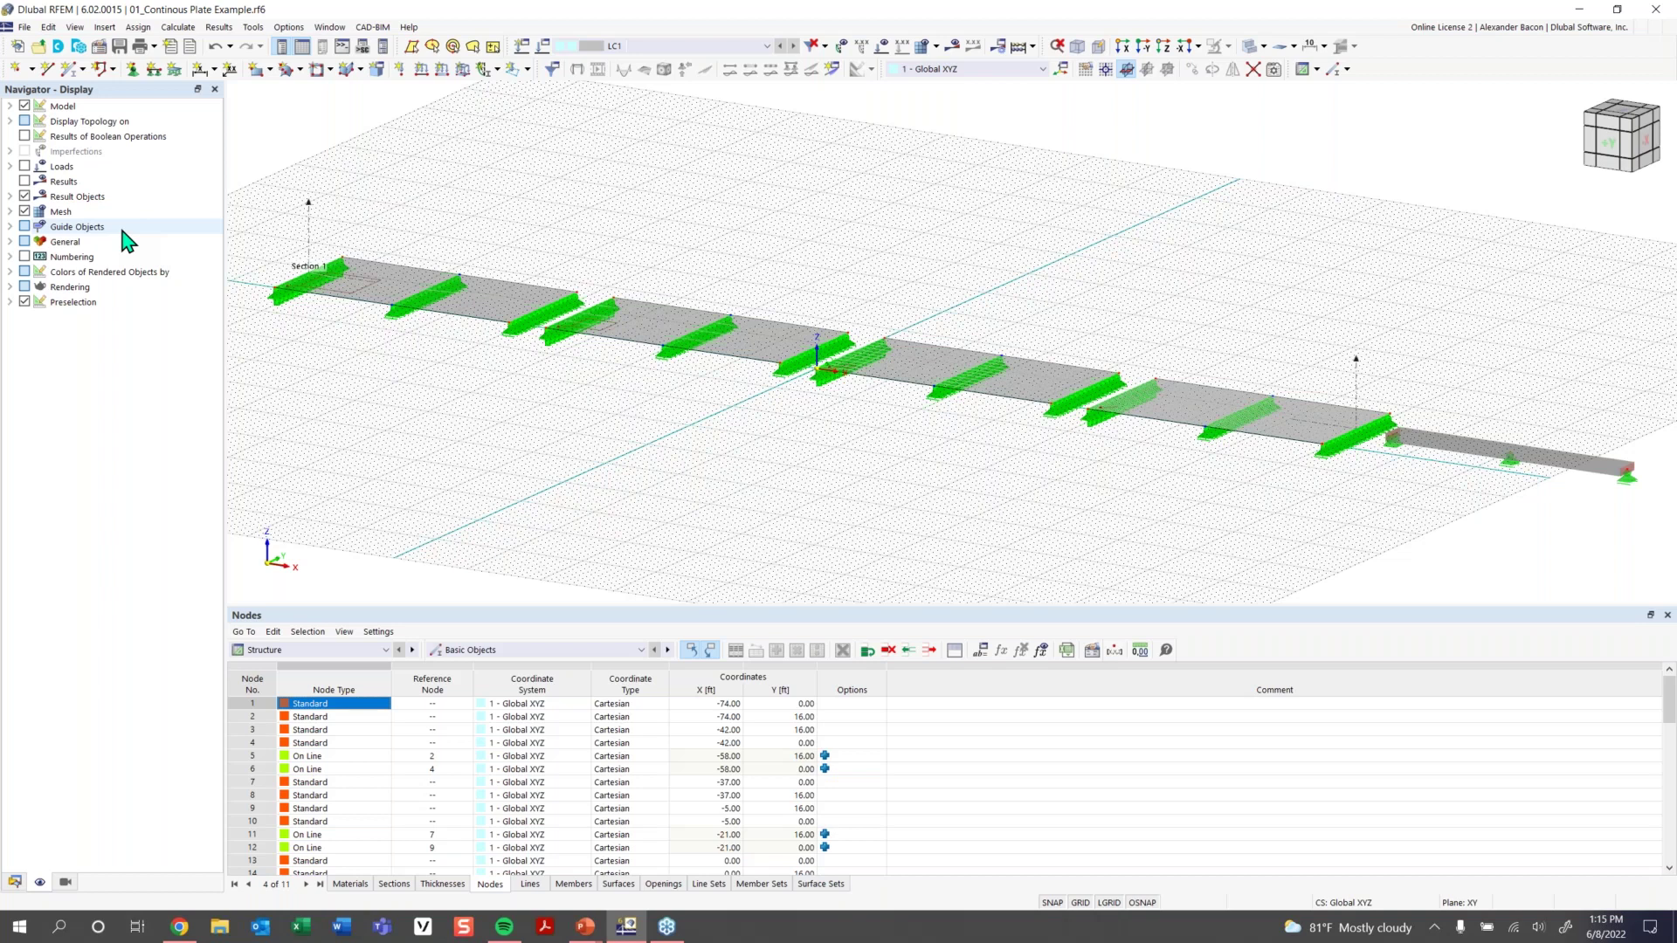
# Toggle the display of the Basic Objects' surfaces off and on again, and turn off the work plane grid
pyautogui.click(10, 106)
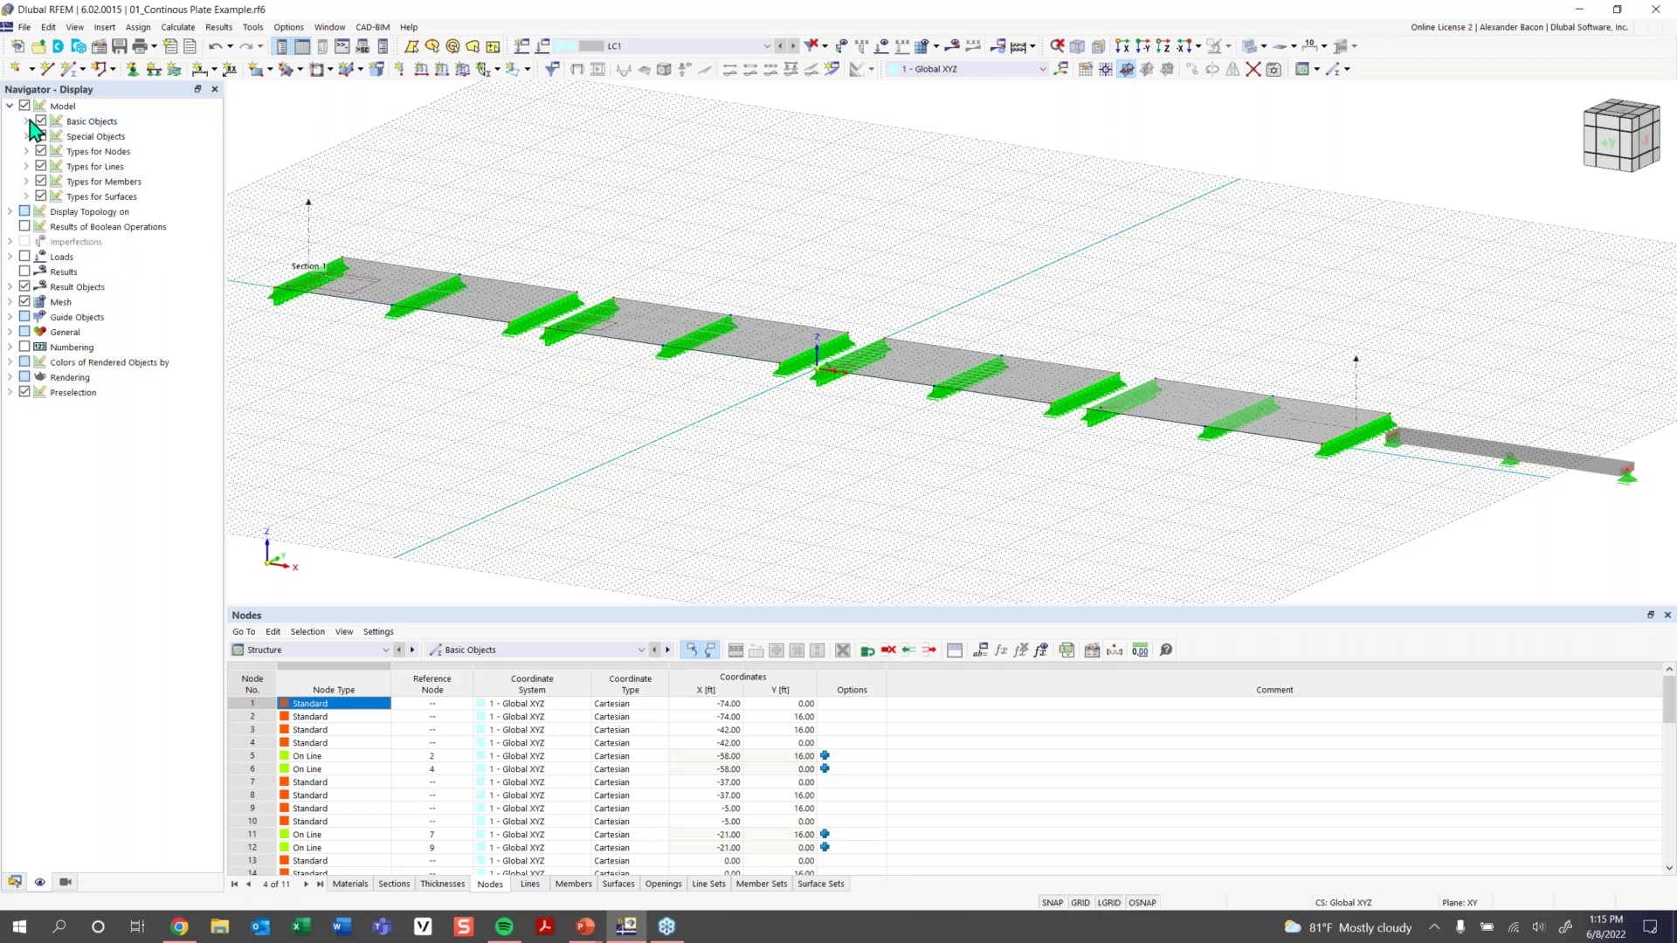
pyautogui.click(28, 121)
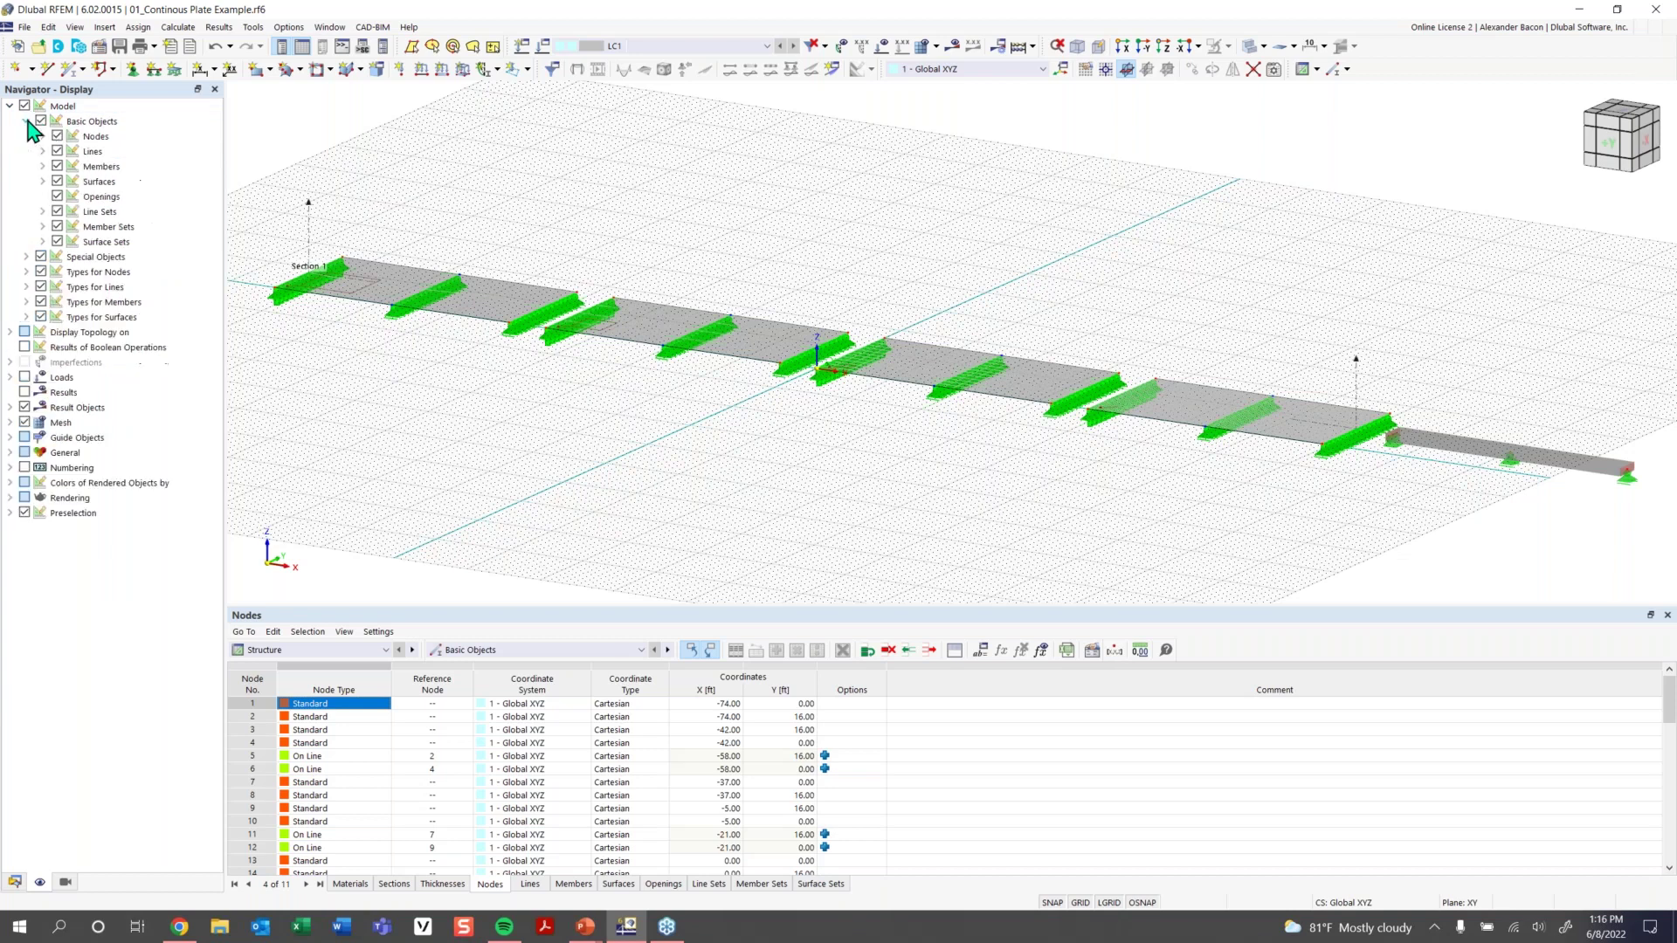
pyautogui.click(57, 182)
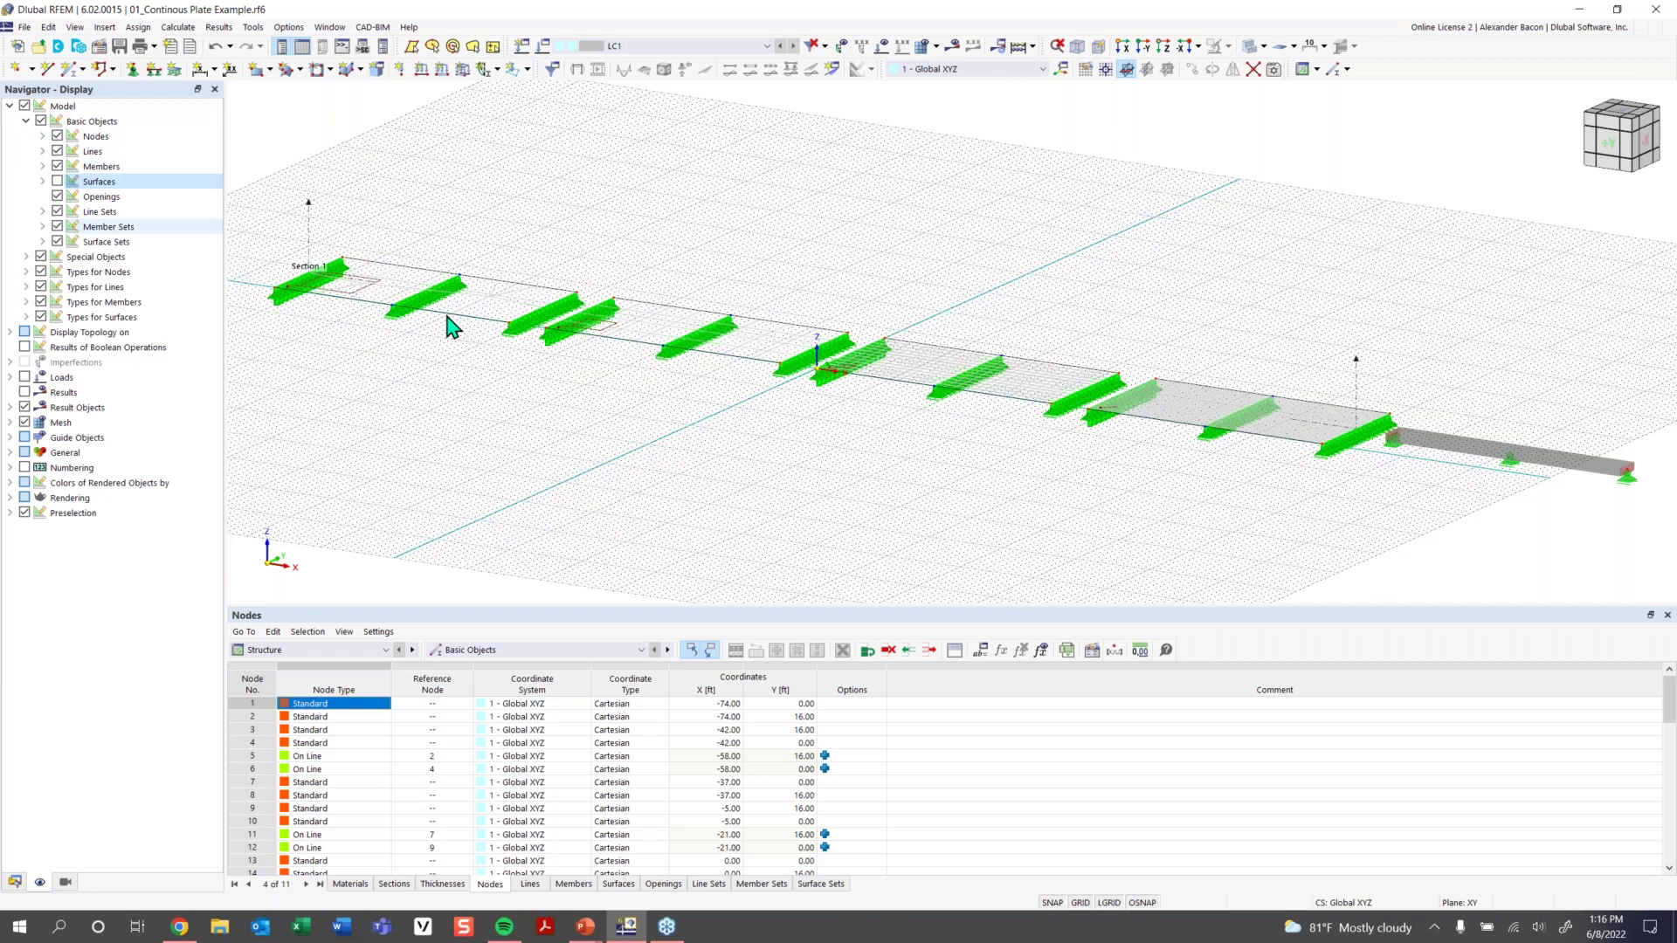
pyautogui.click(1080, 903)
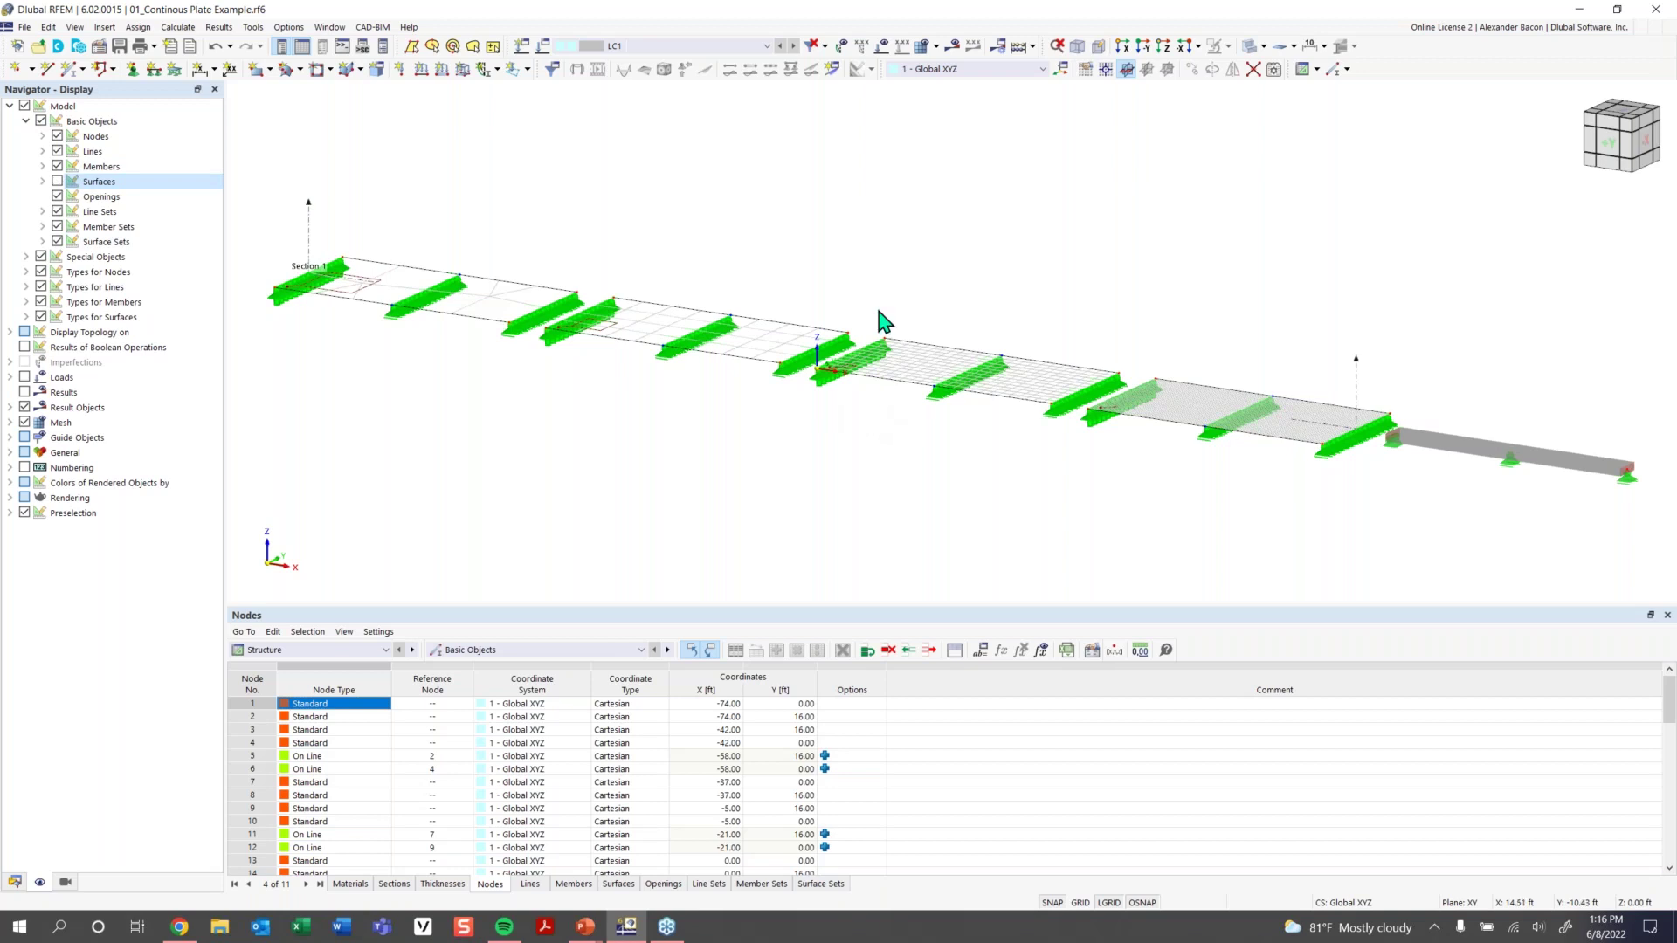
pyautogui.click(57, 180)
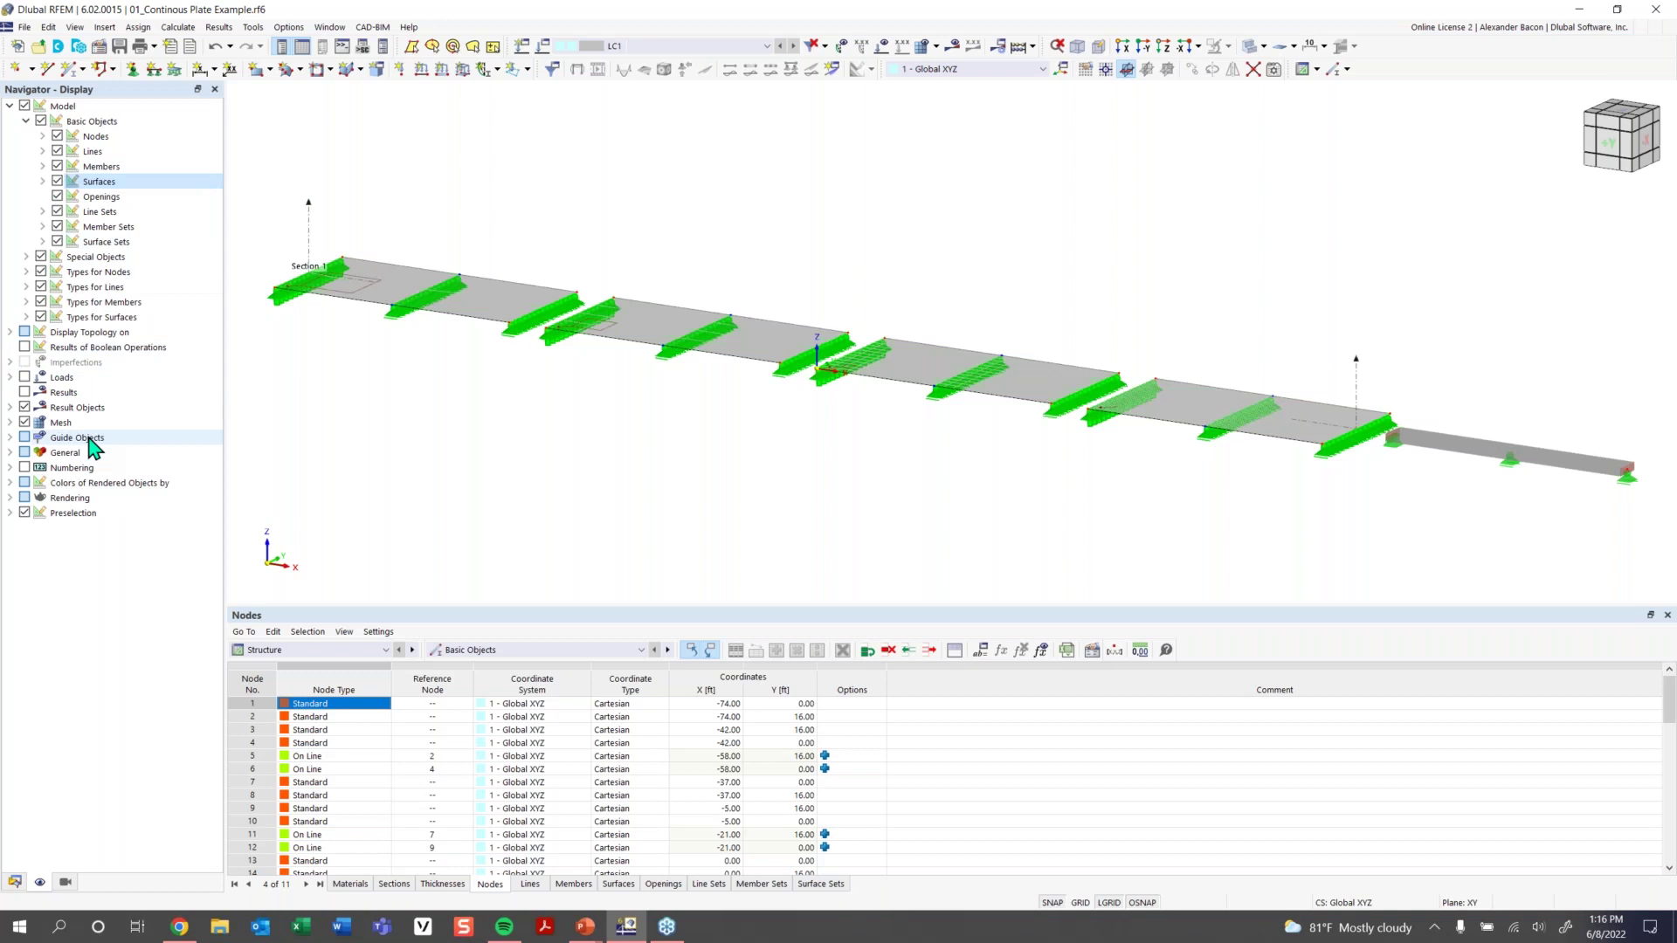
pyautogui.click(29, 472)
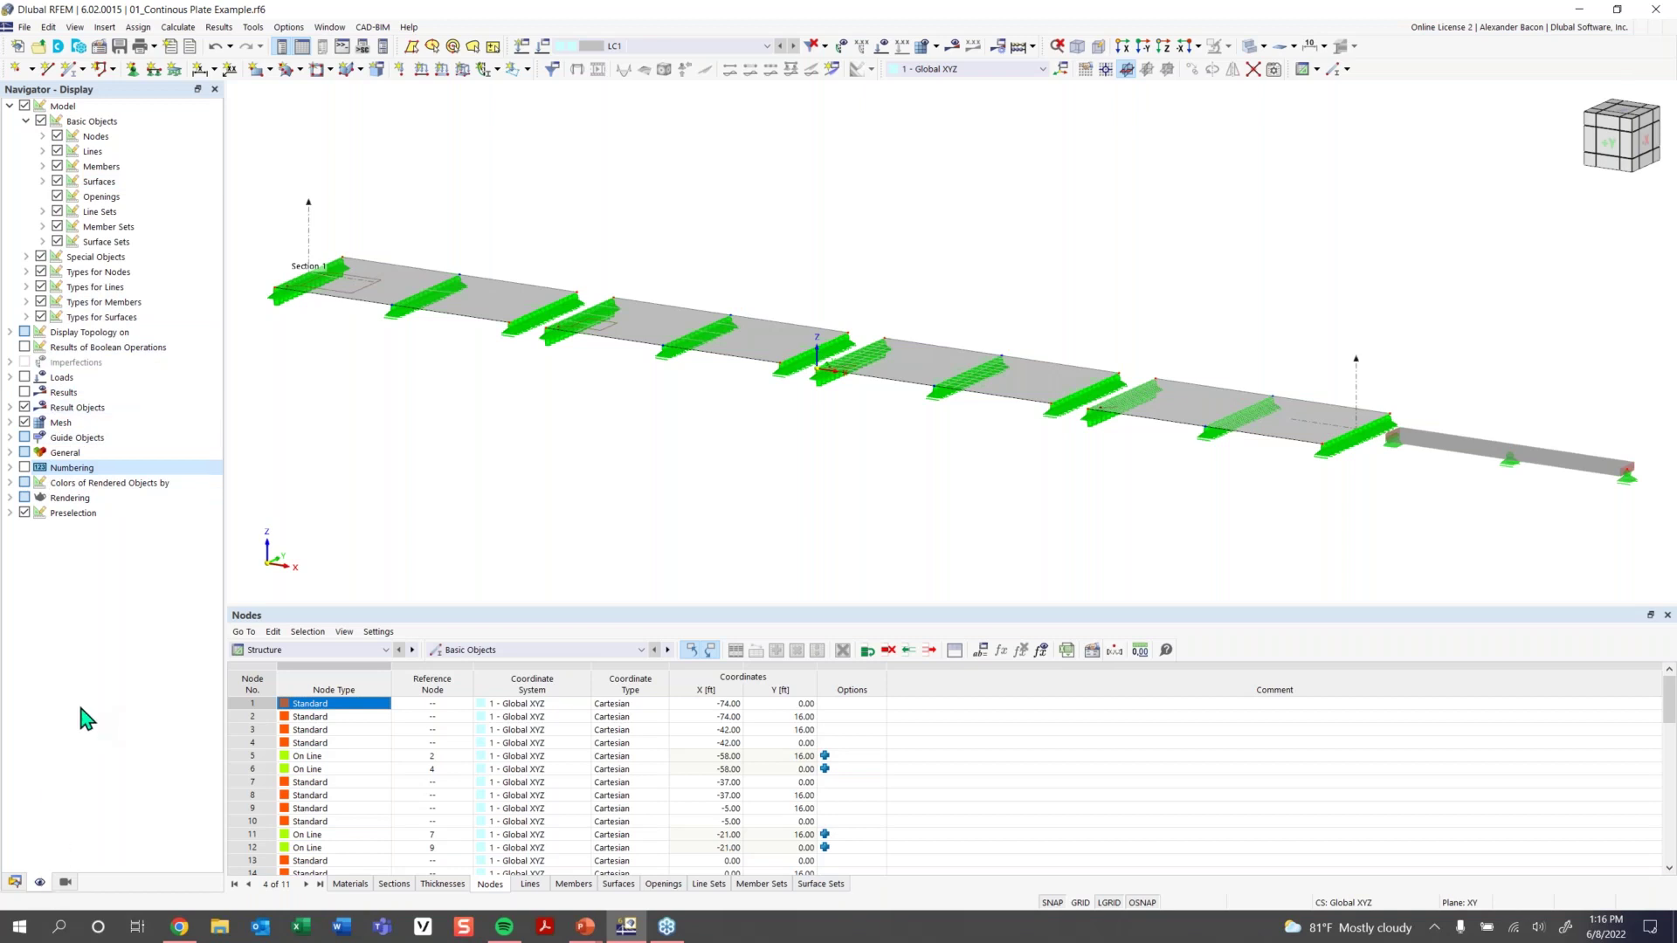
# Activate the visibility mode in the Views navigator
pyautogui.click(64, 882)
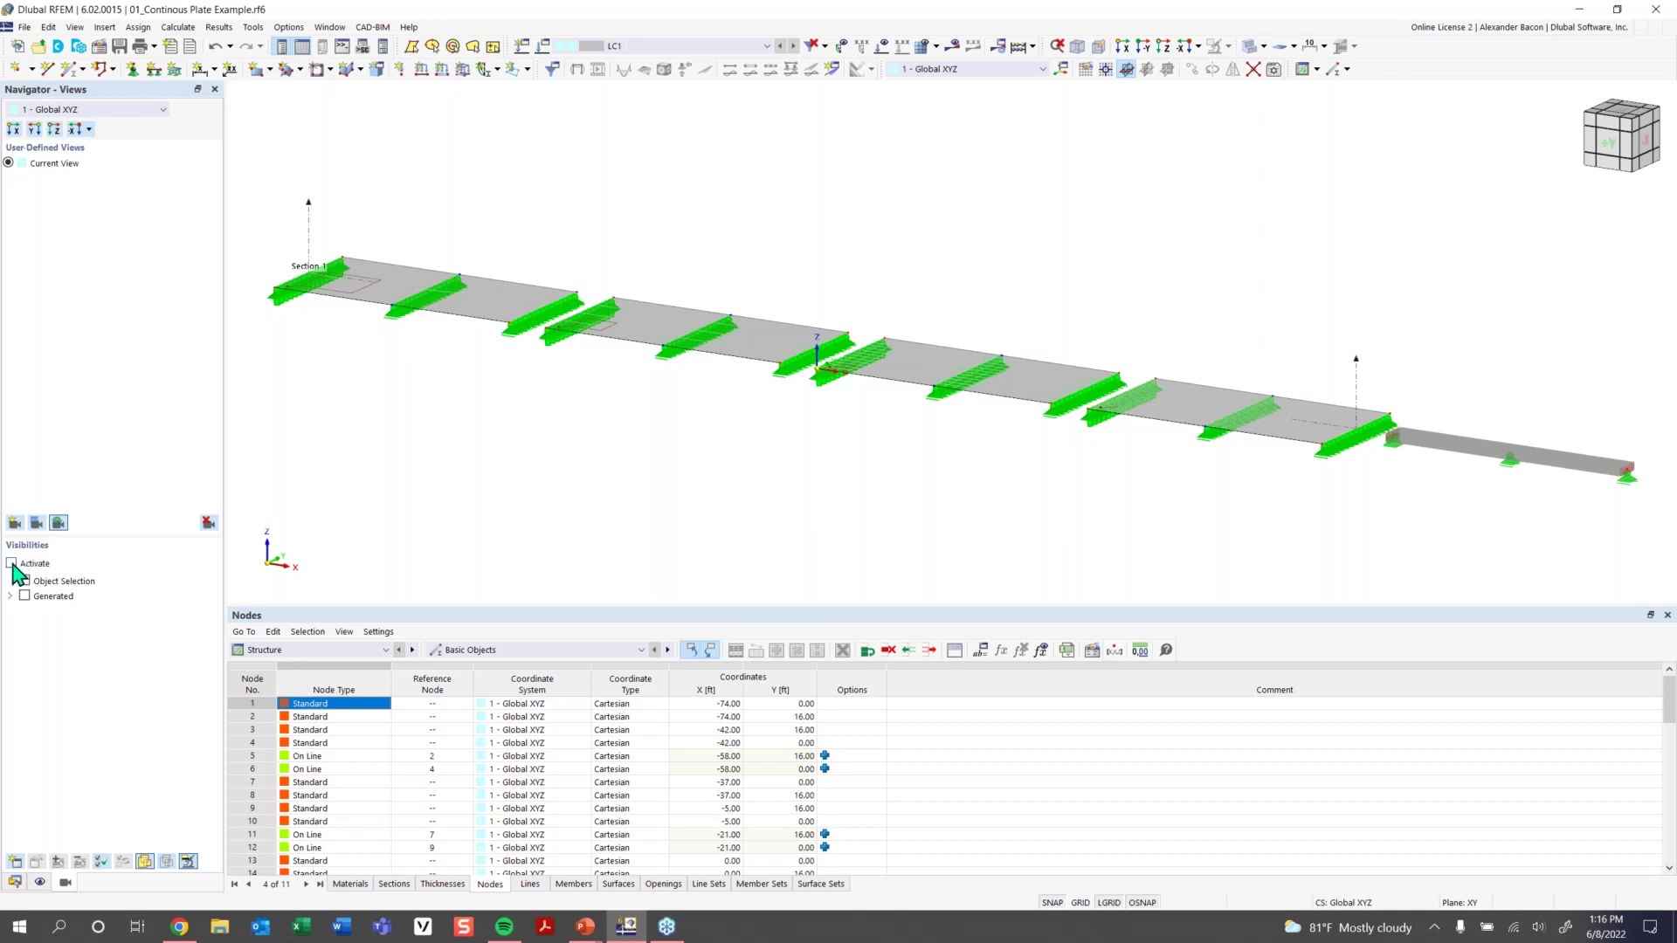
pyautogui.click(11, 564)
pyautogui.scroll(-2, 980, 444)
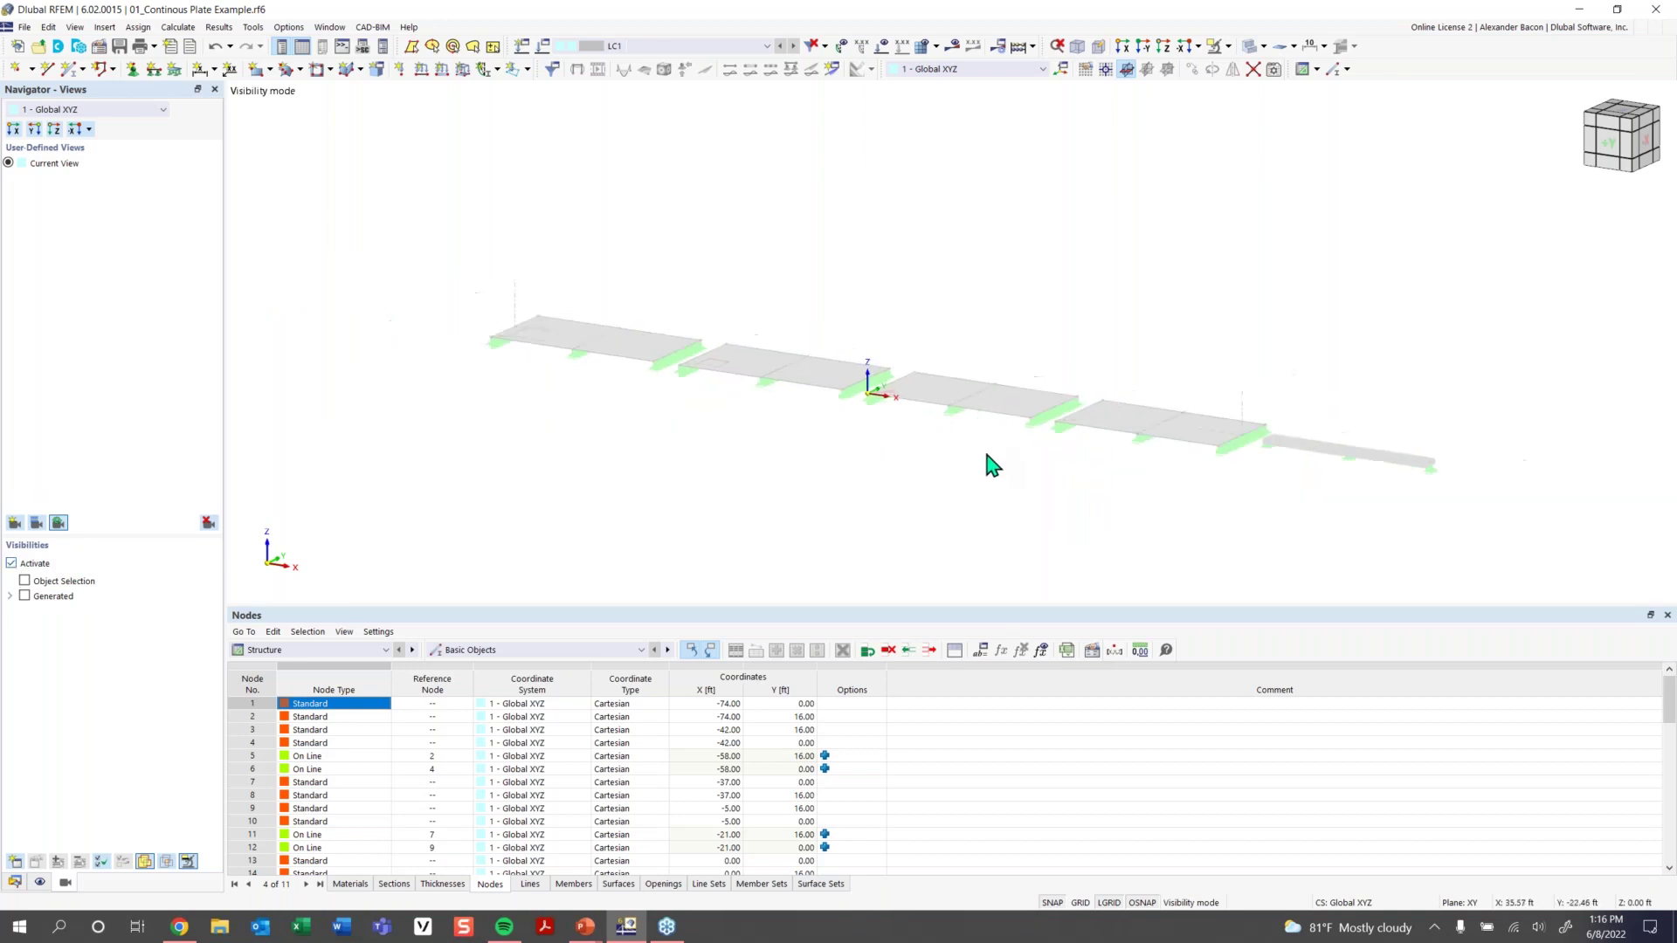
# Try to apply the generated surface visibility by material for the 4000 psi concrete, ignoring all assertion errors
pyautogui.click(9, 596)
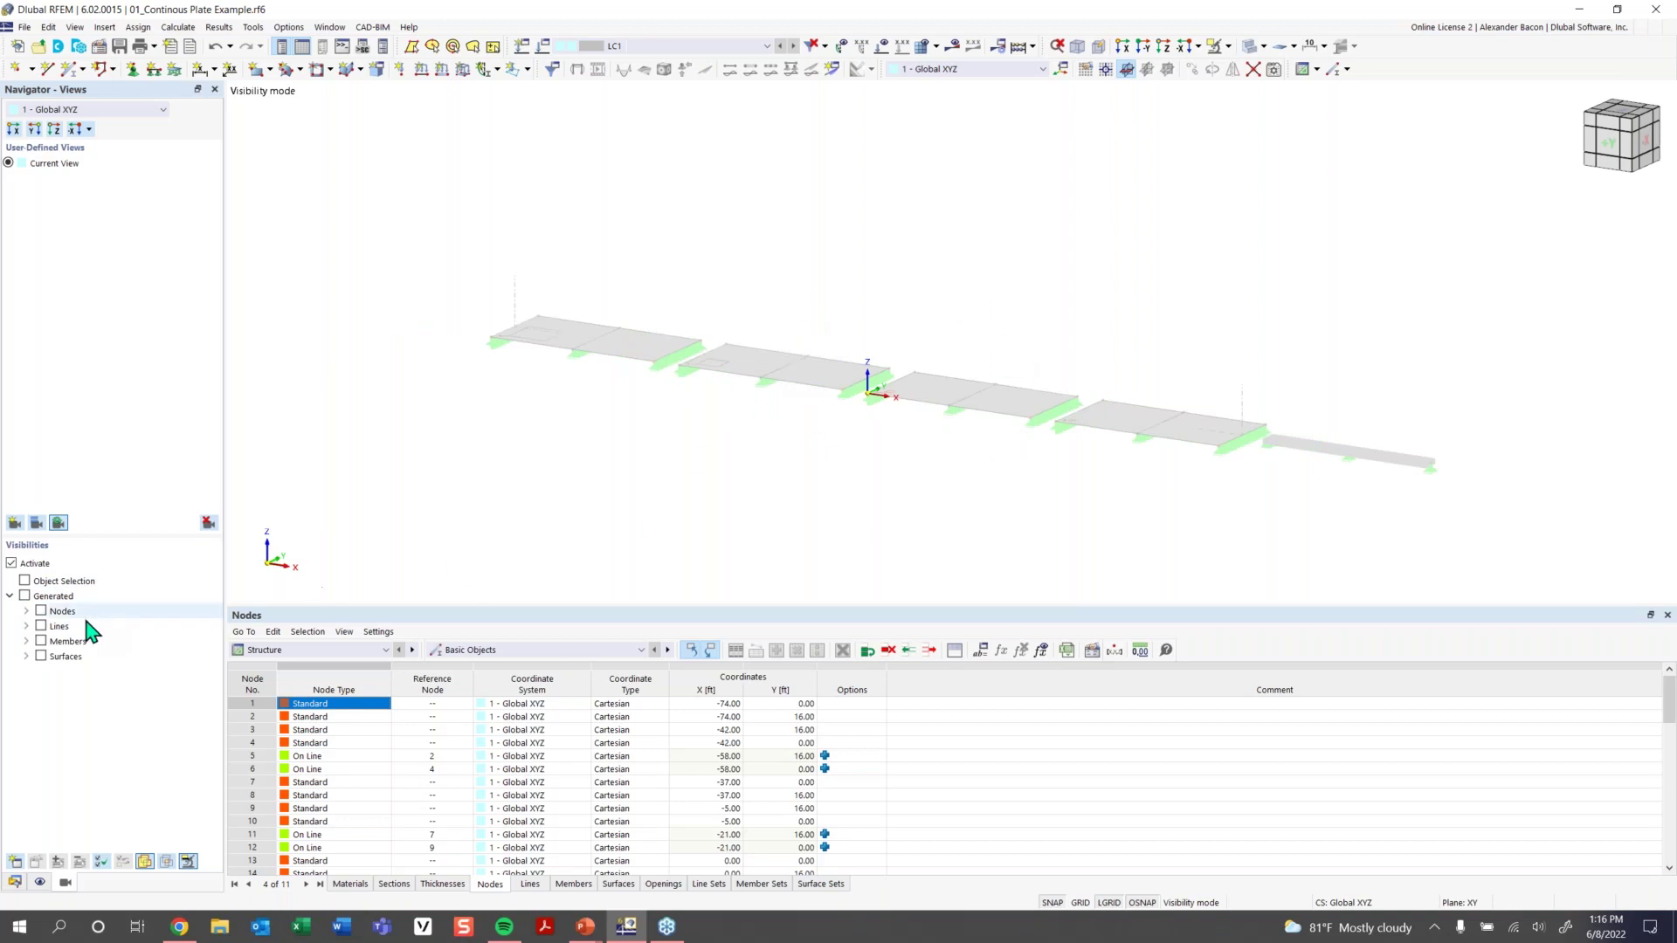
pyautogui.click(26, 657)
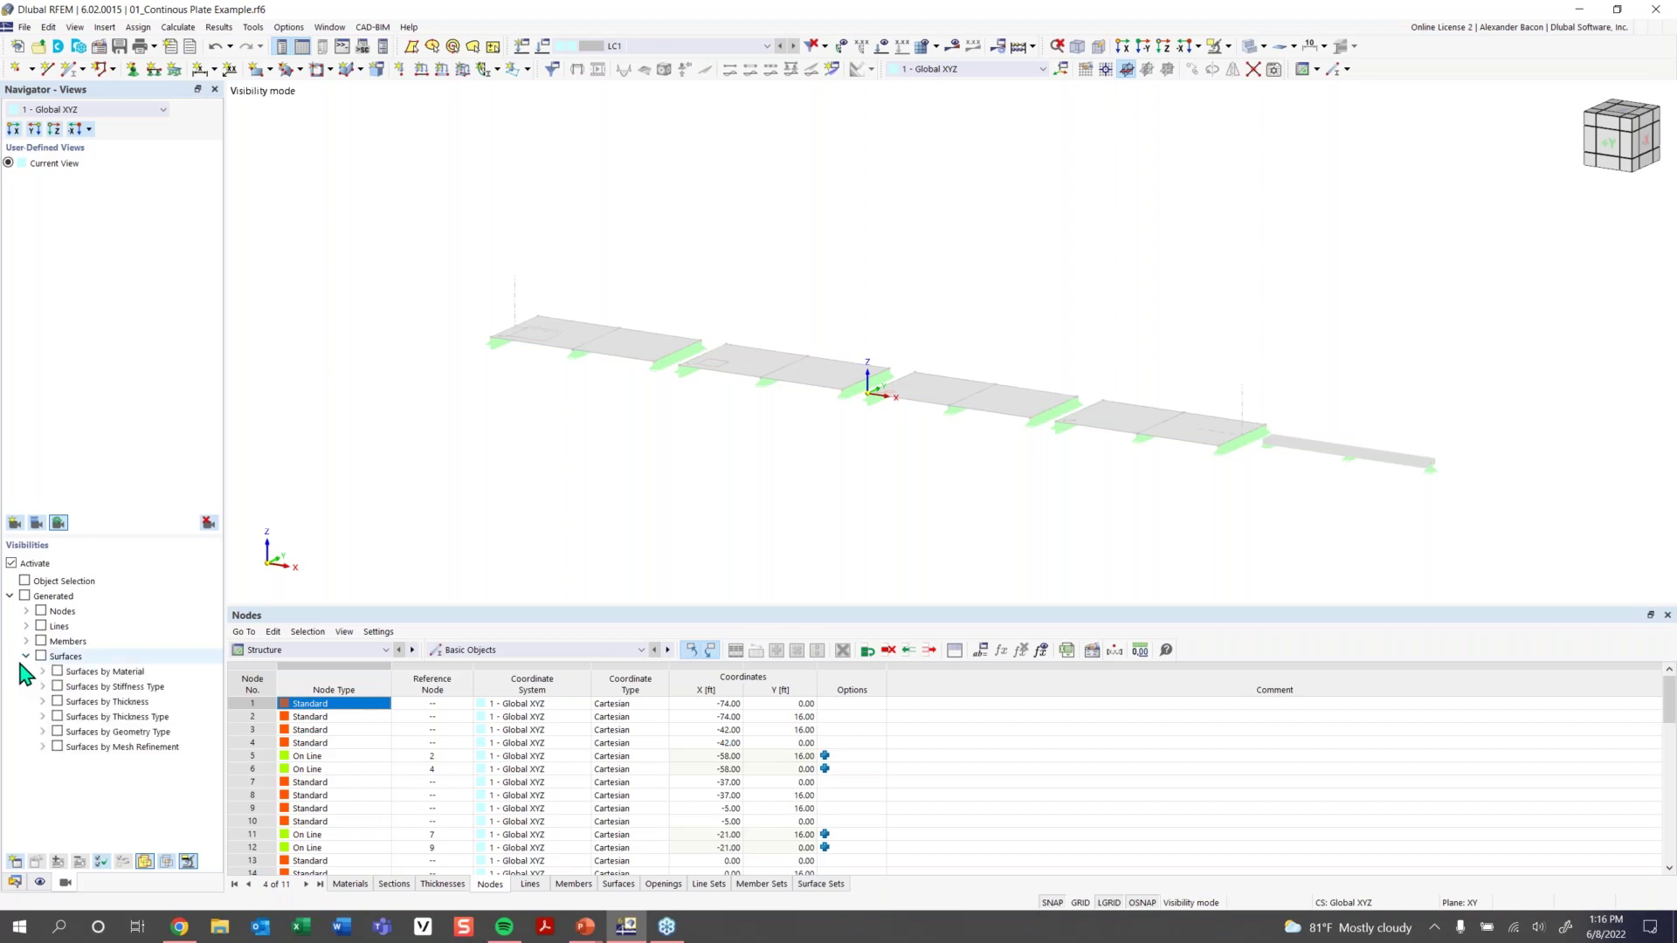
pyautogui.click(43, 671)
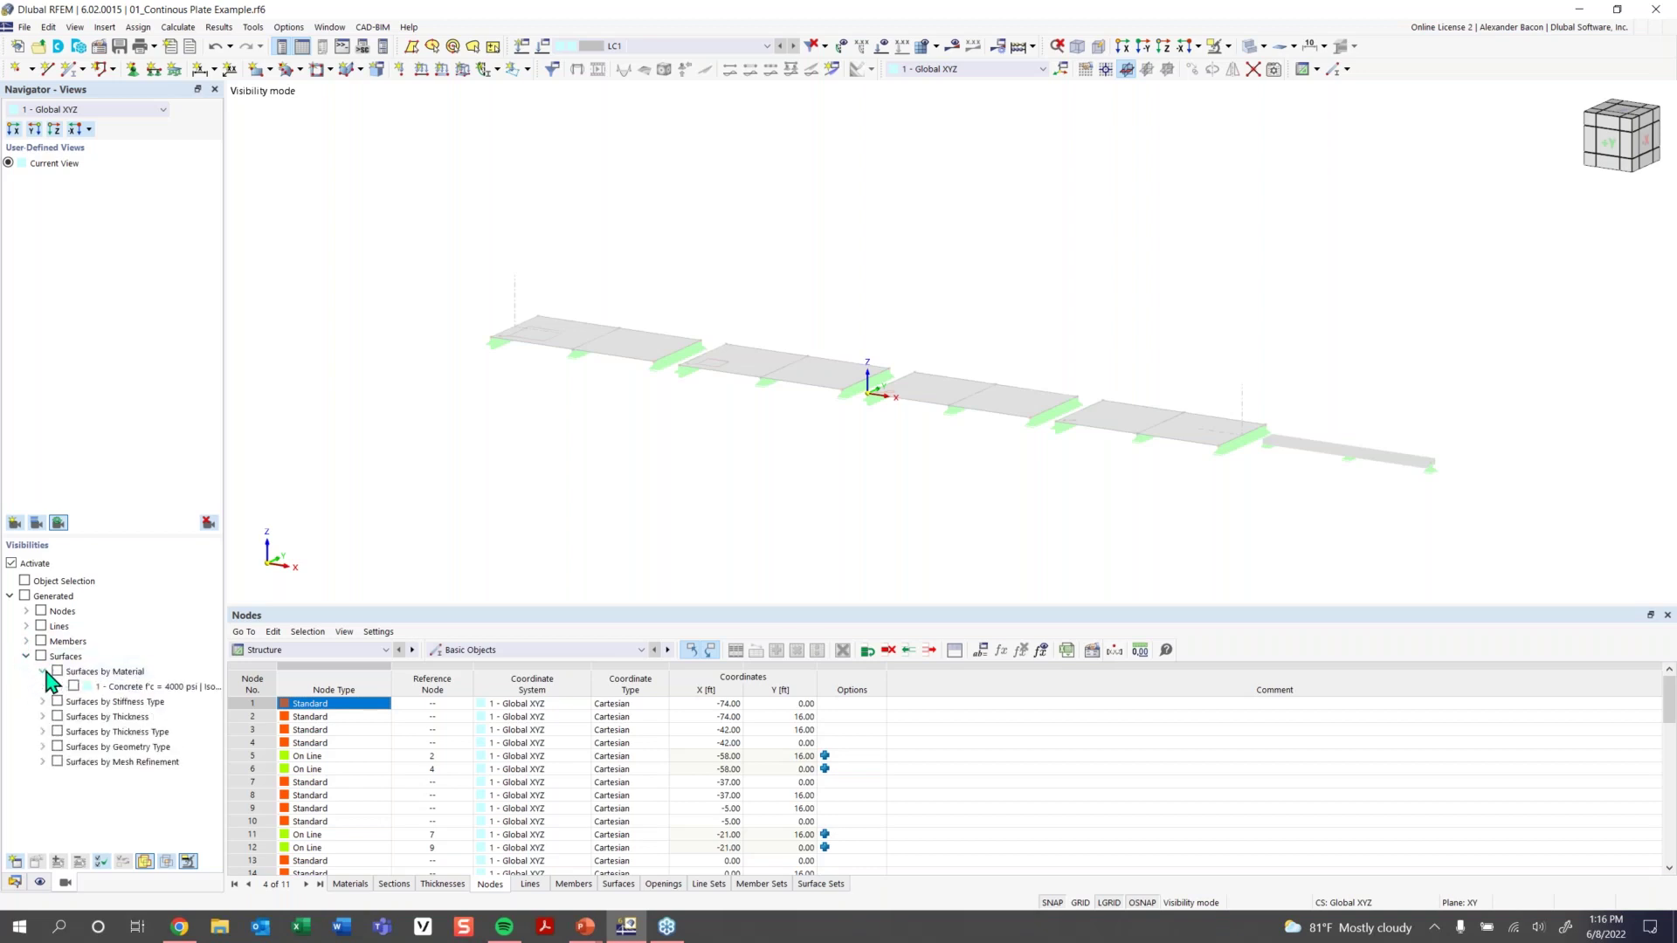
pyautogui.click(75, 687)
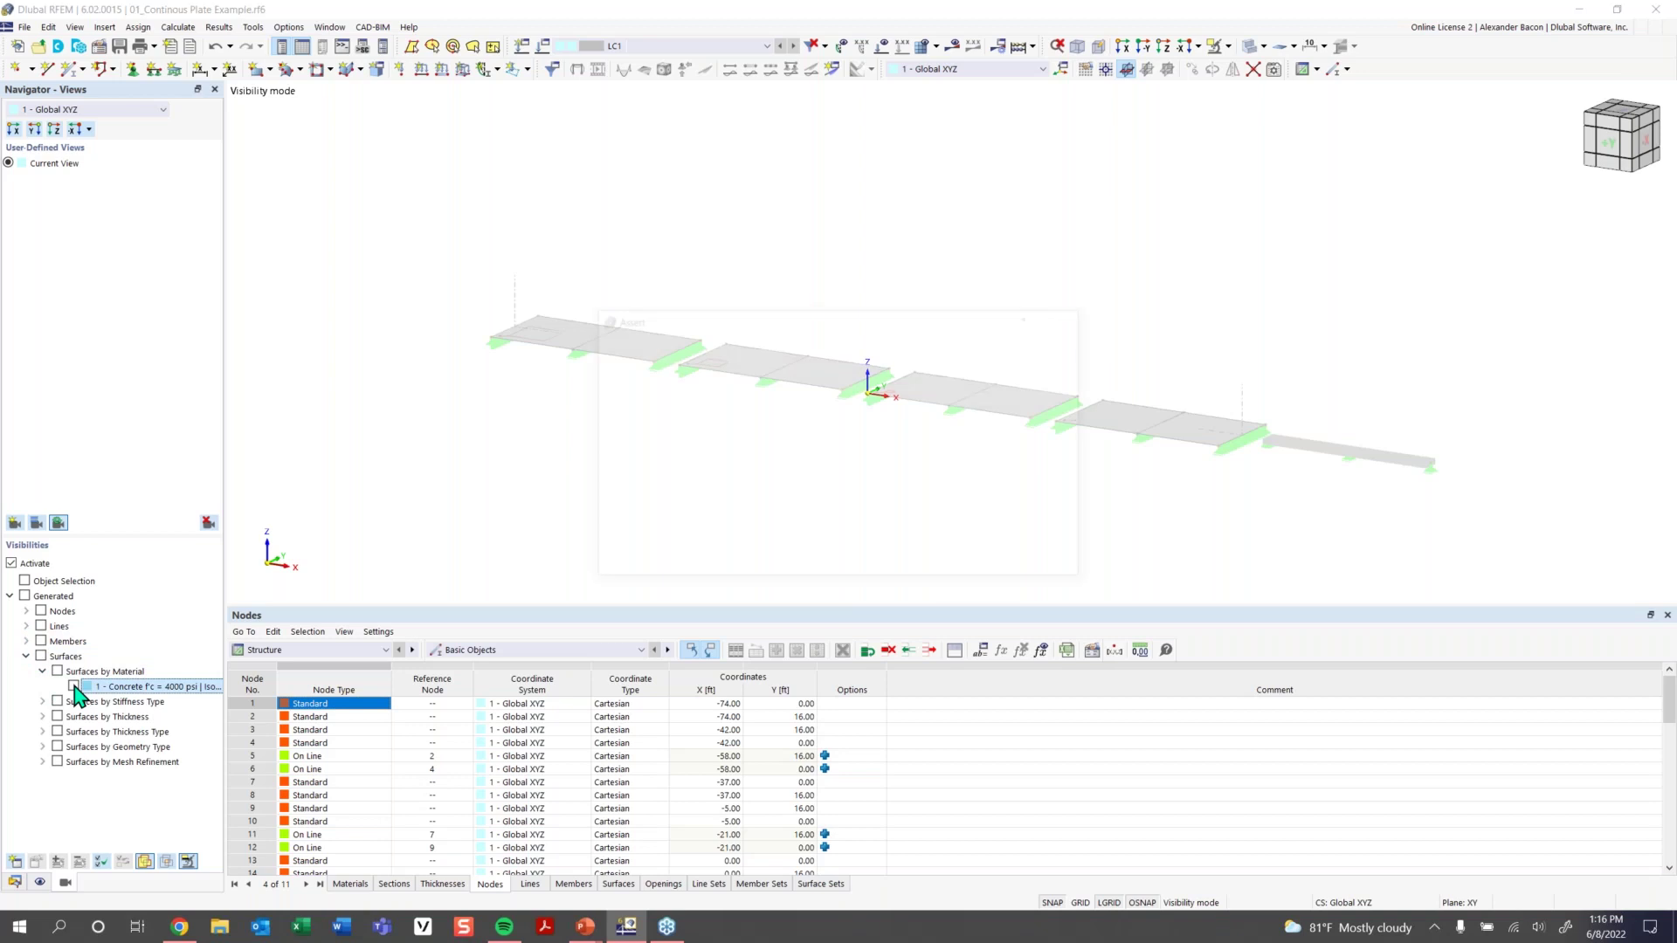
pyautogui.click(73, 686)
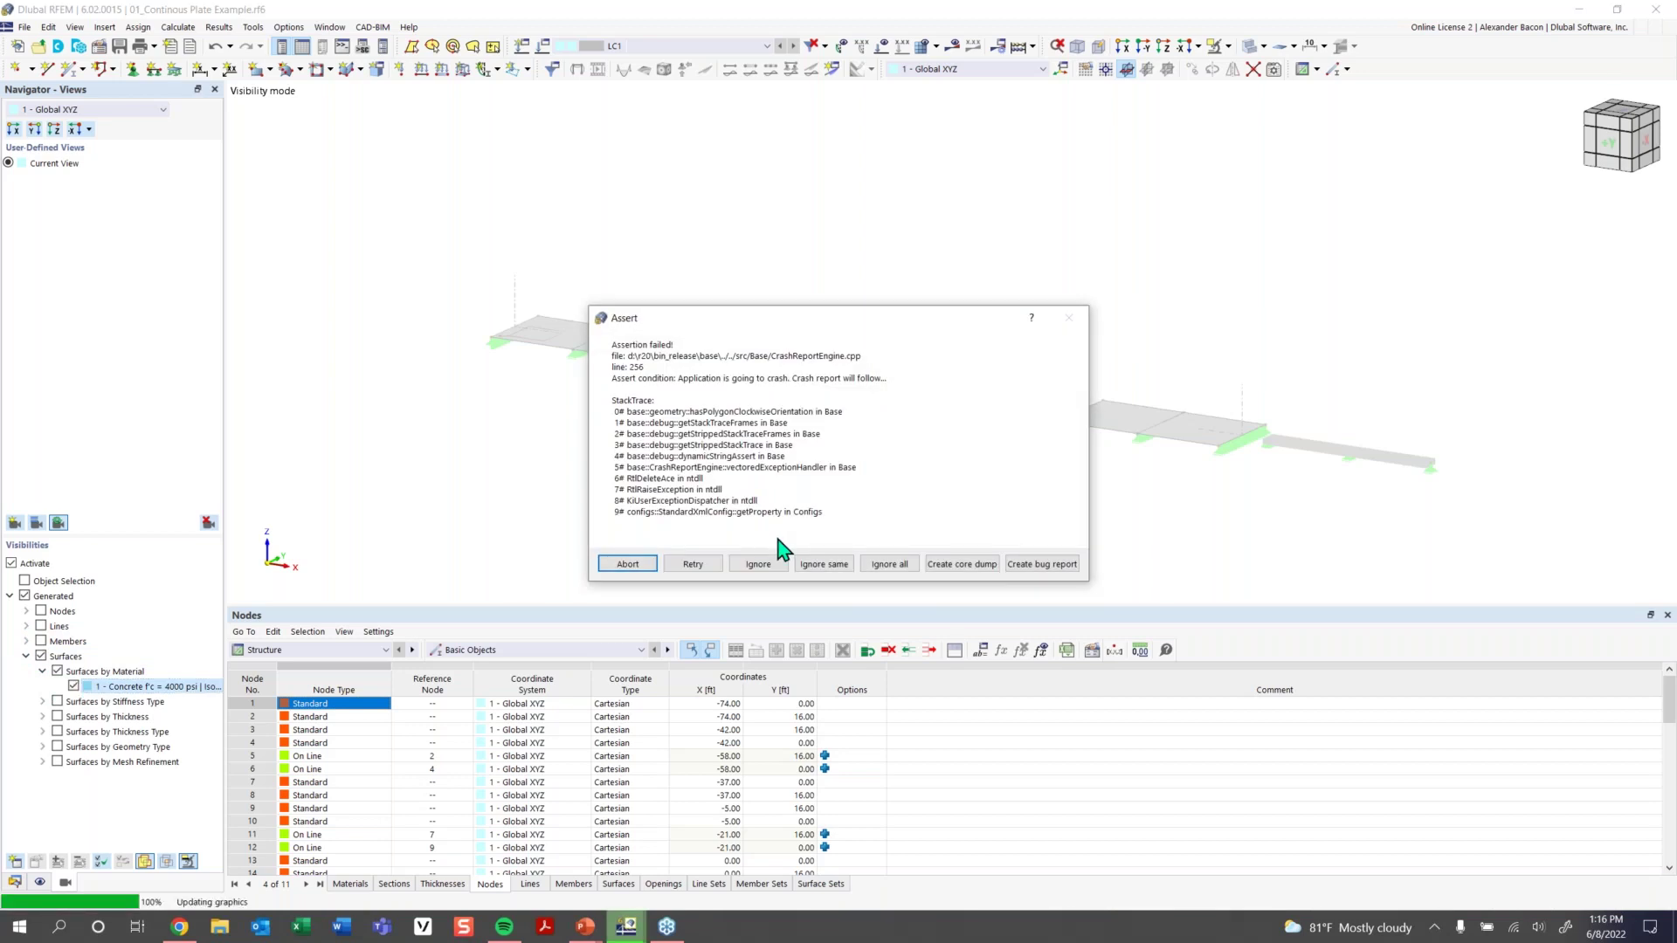
pyautogui.click(888, 568)
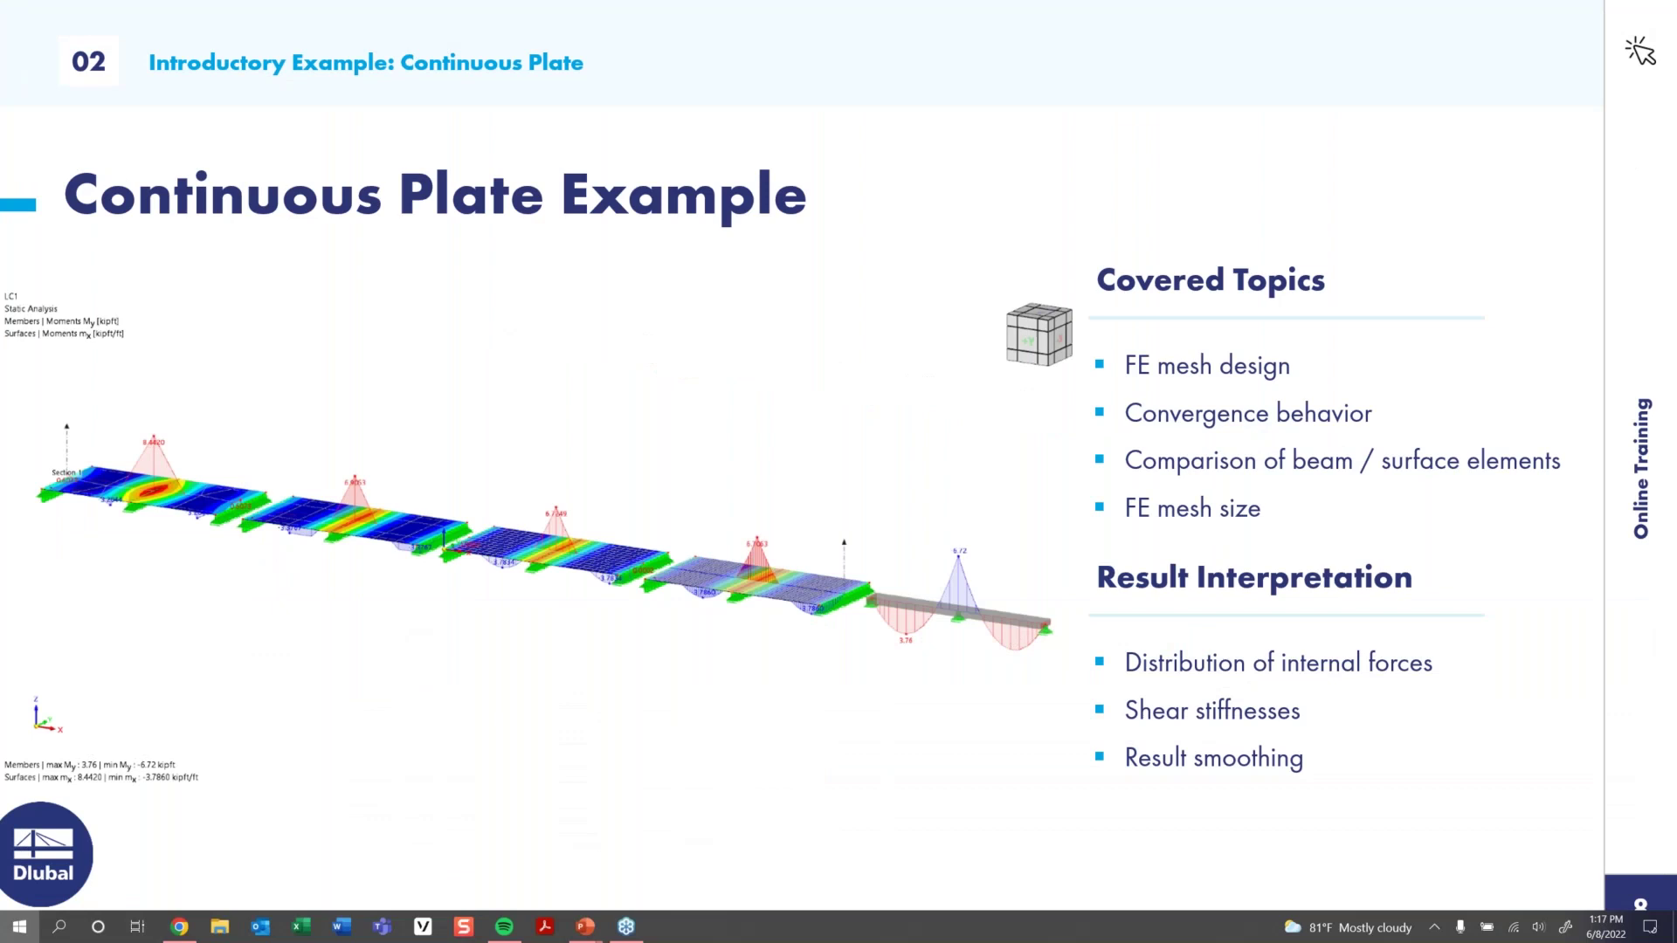
pyautogui.press('super')
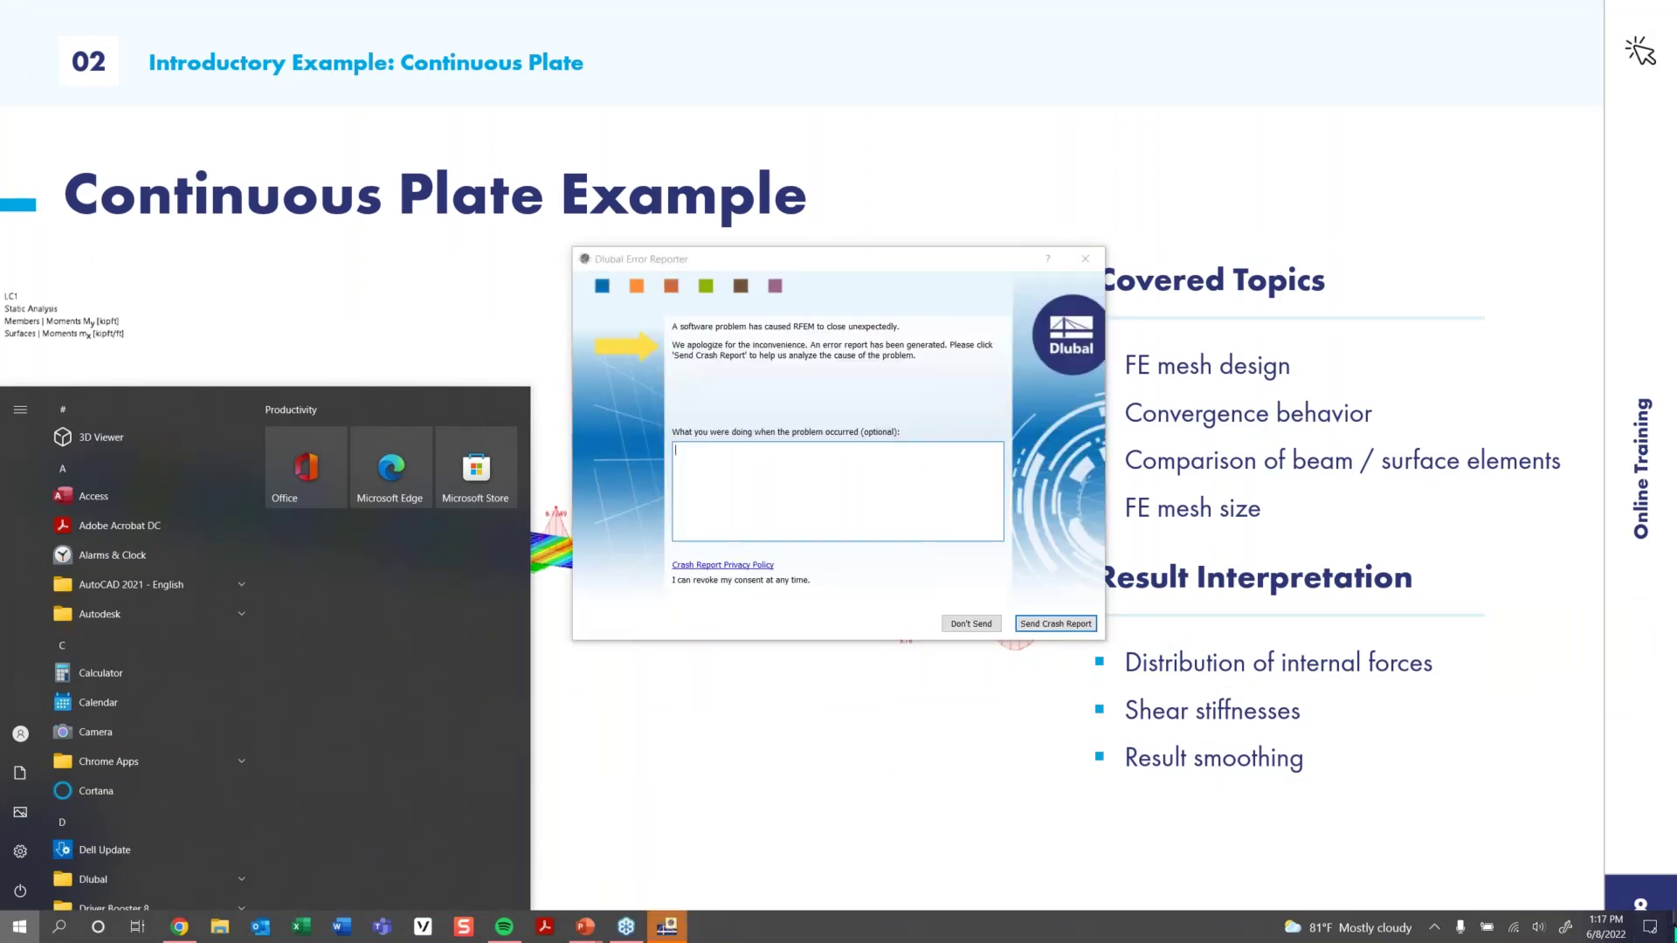
pyautogui.press('Escape')
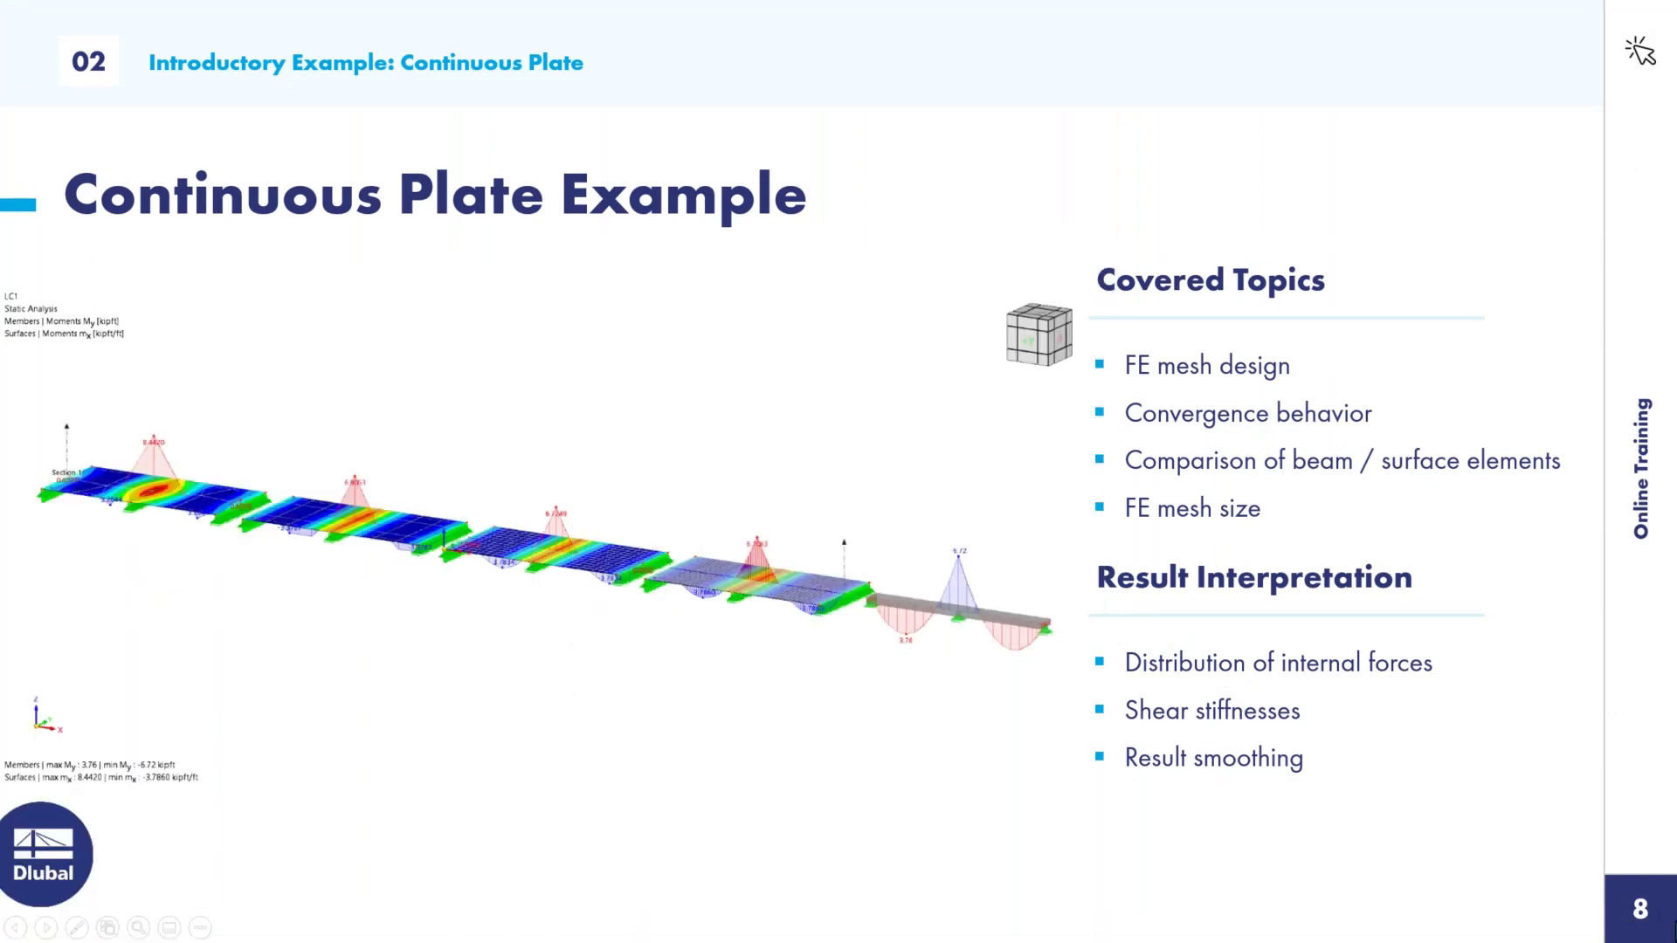
pyautogui.press('super')
pyautogui.press('Escape')
pyautogui.press('super')
pyautogui.press('Escape')
# Bring up the Dlubal Error Reporter window and close it without sending a crash report
pyautogui.moveTo(509, 911)
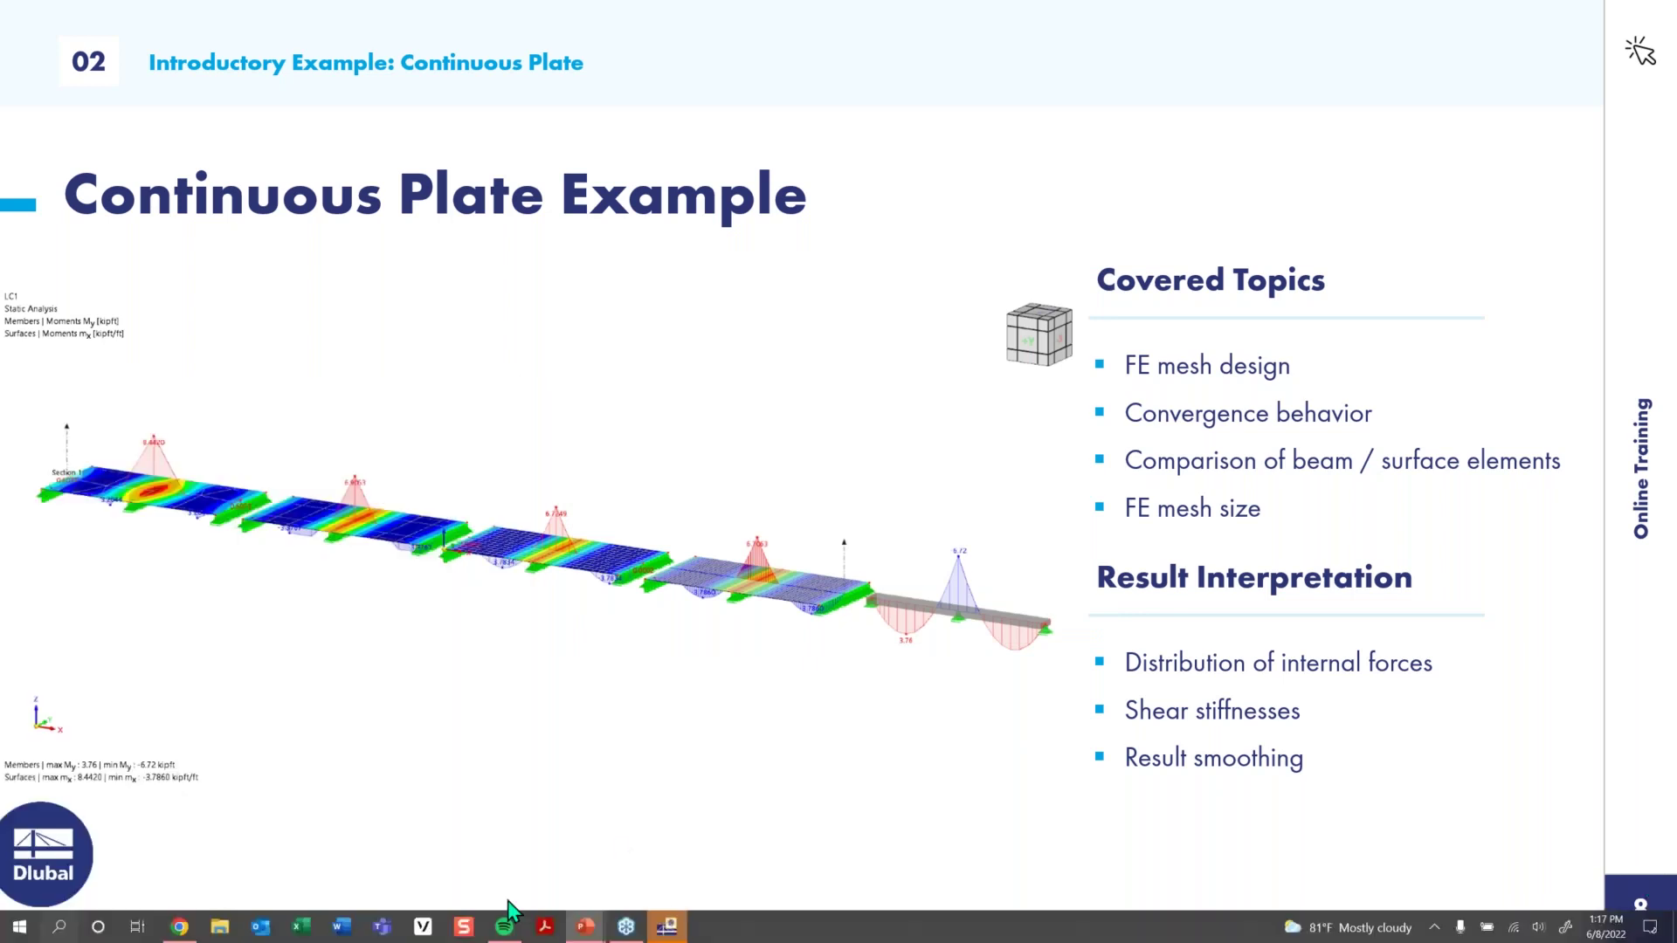
pyautogui.press('super')
pyautogui.click(667, 931)
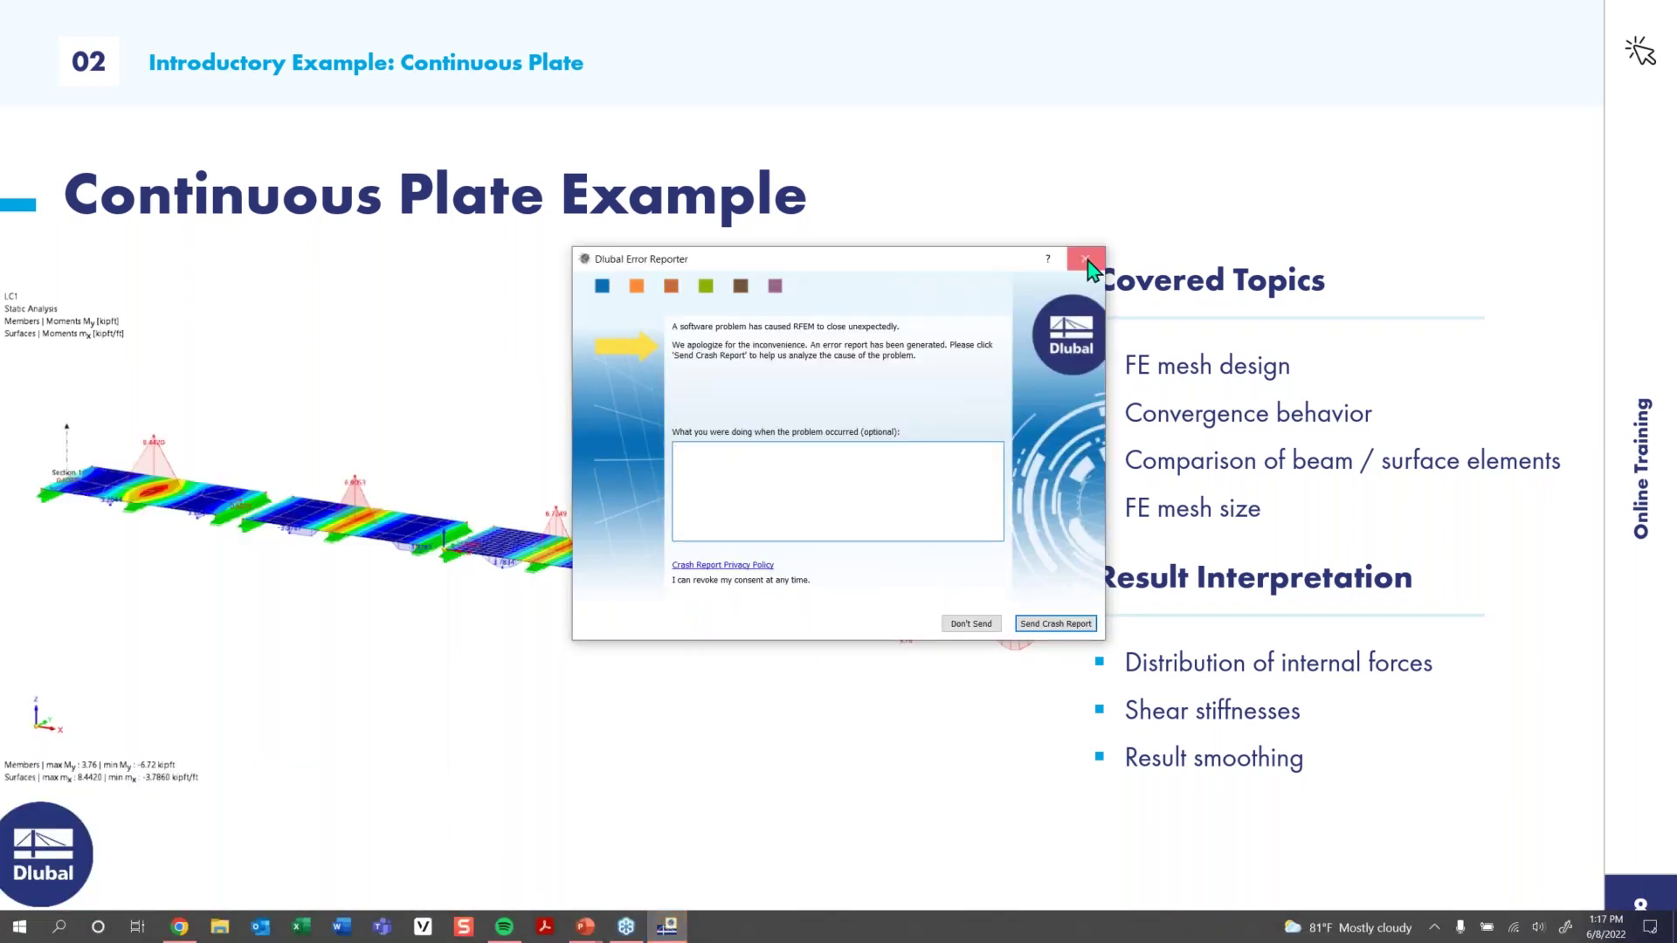
pyautogui.click(1086, 261)
# Show the desktop and launch Dlubal RFEM 6.02 from its shortcut
pyautogui.press('super')
pyautogui.press('Escape')
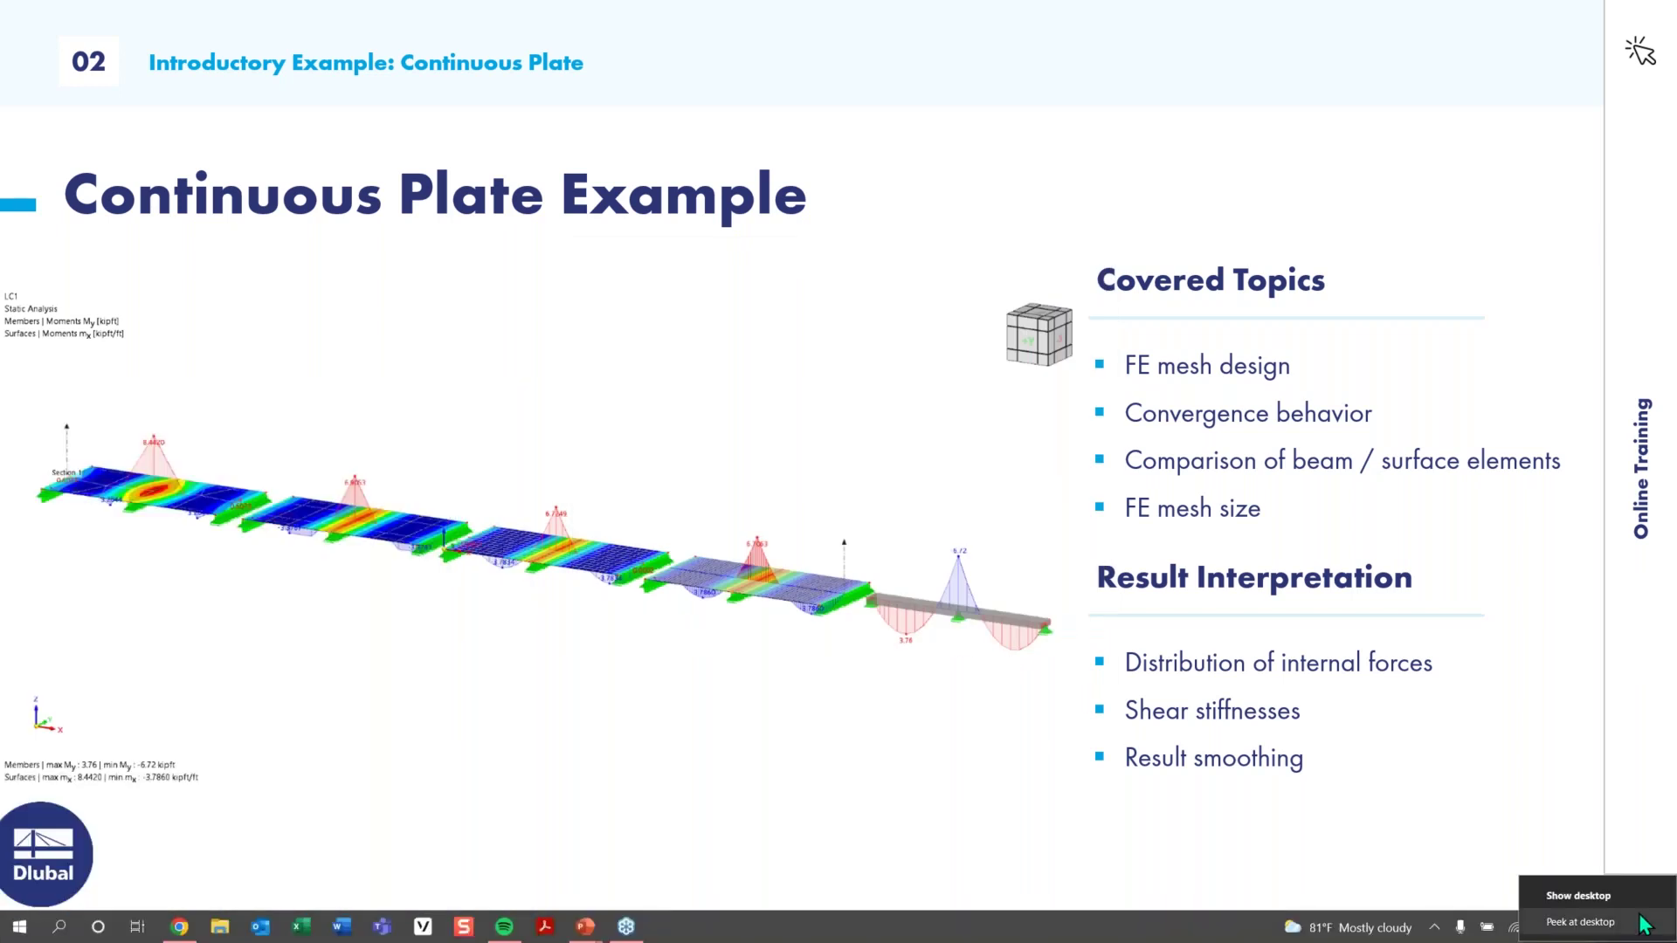
pyautogui.click(1646, 925)
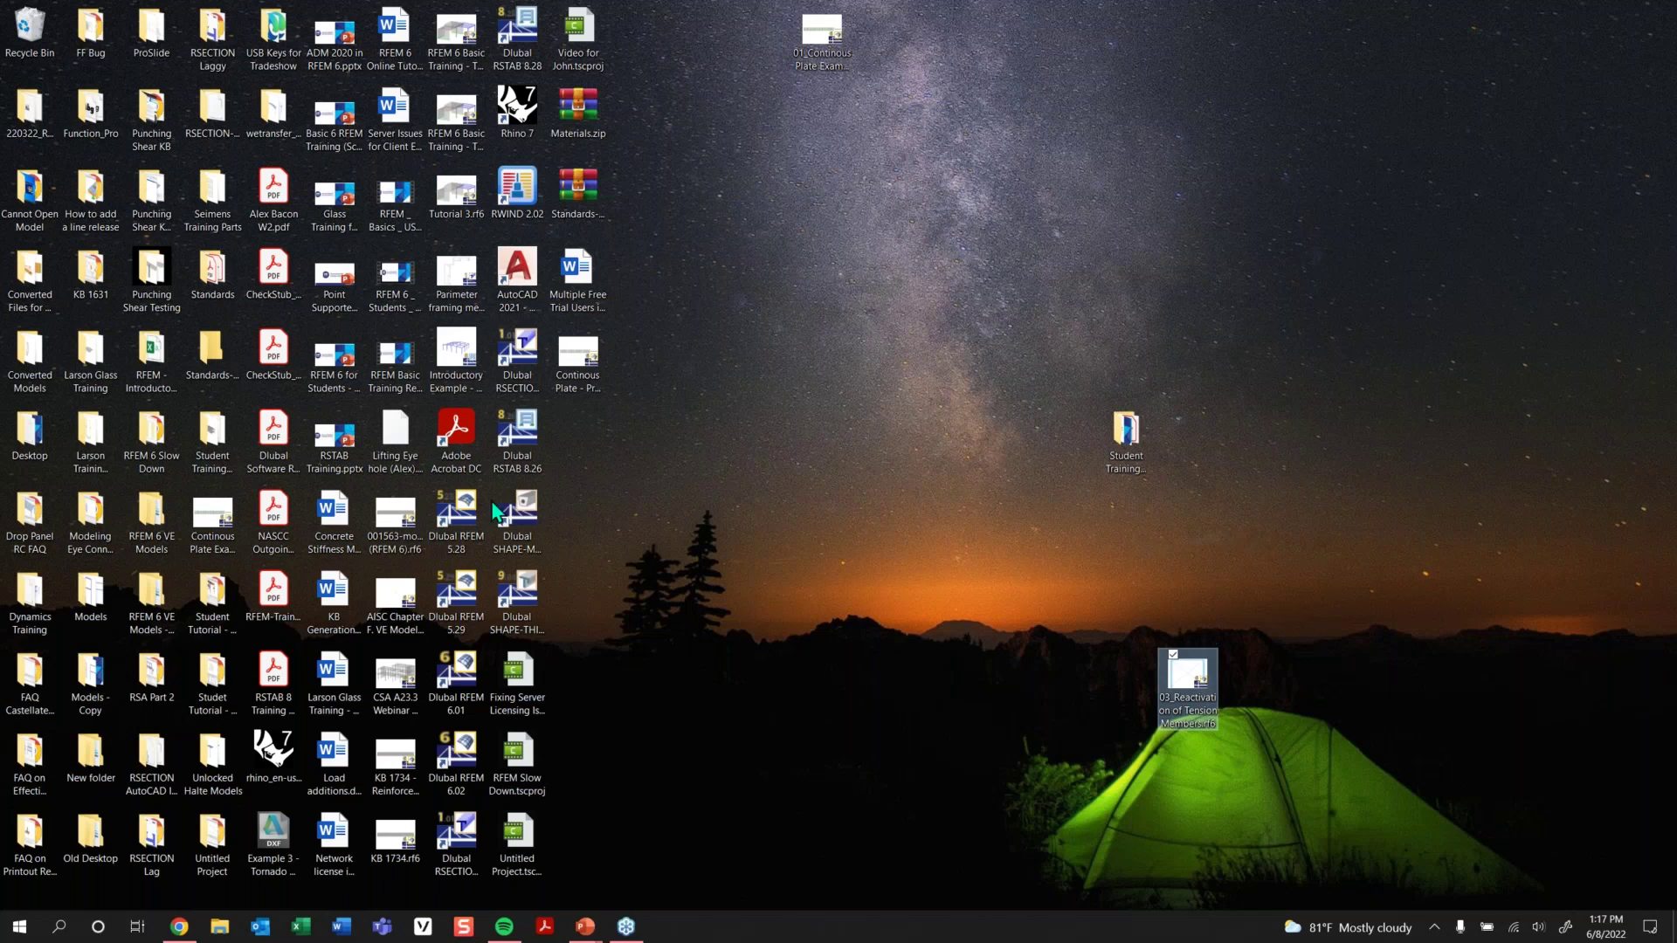
pyautogui.doubleClick(478, 762)
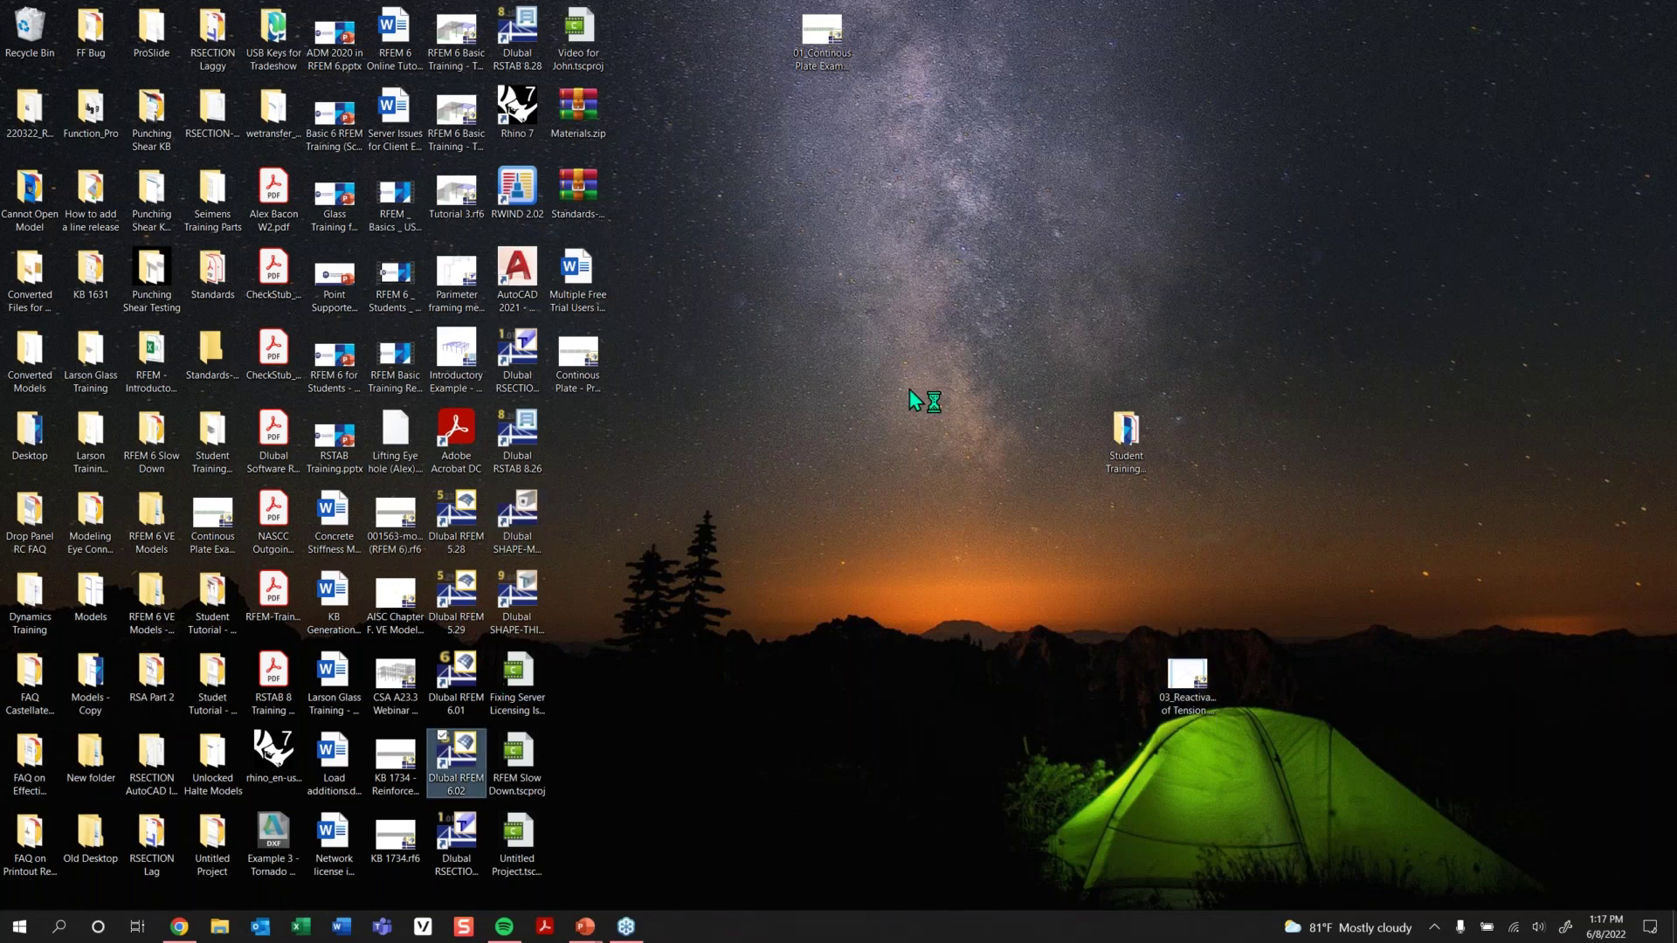
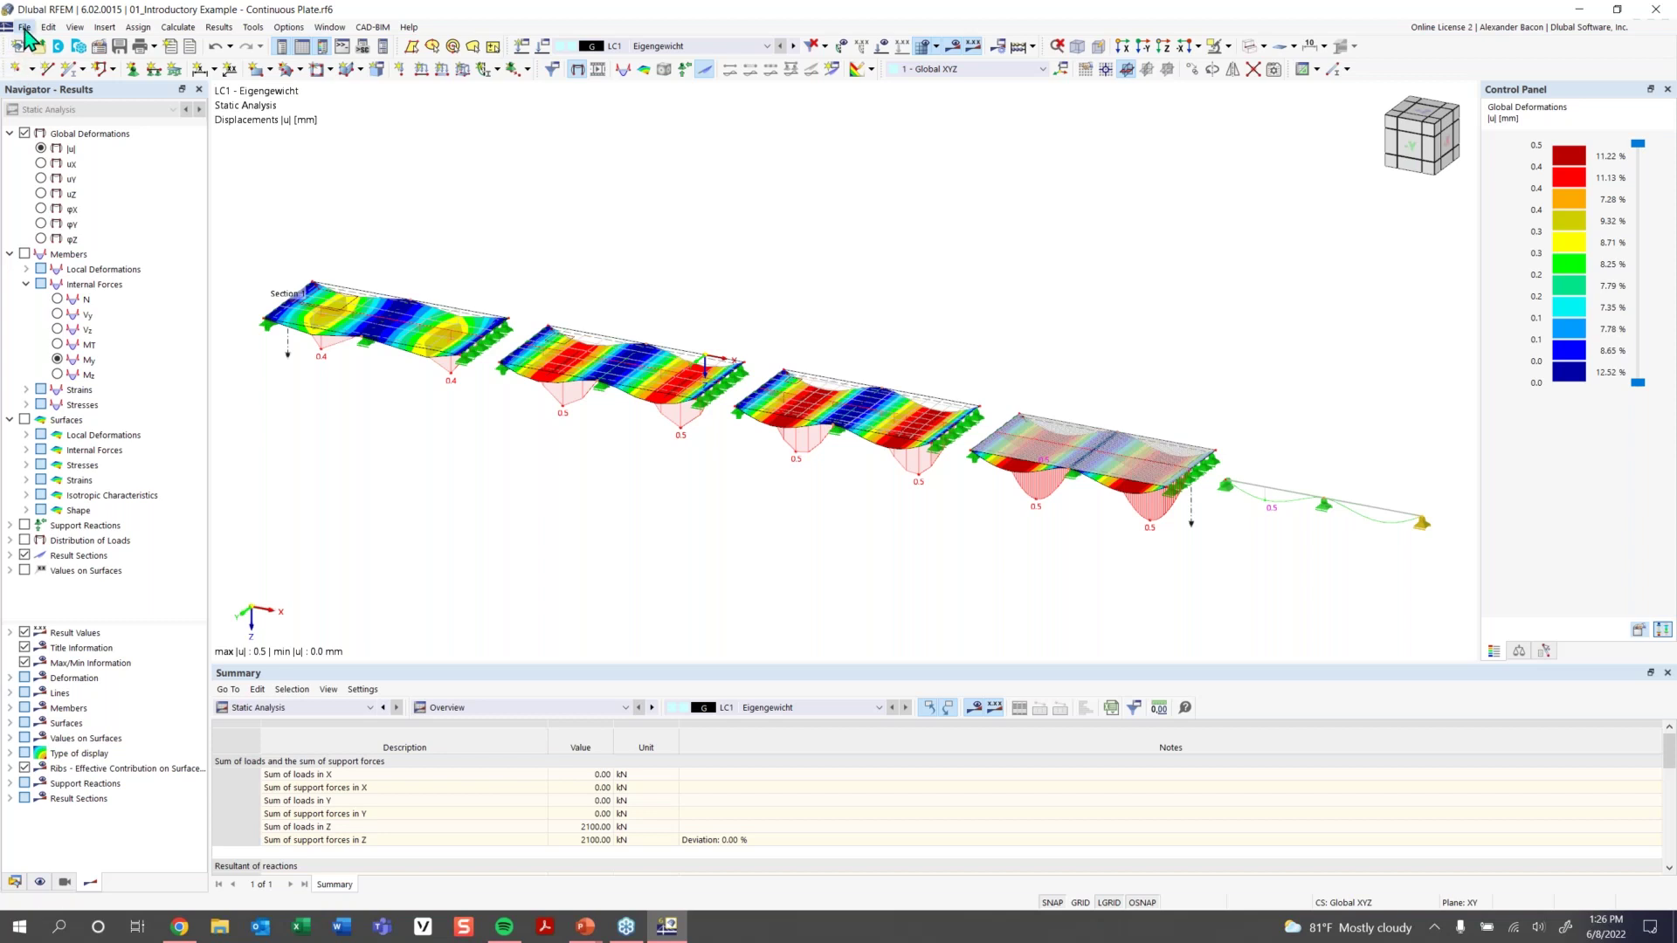
# Start a new model and name it "Continous Plate Example" in the base data
pyautogui.click(25, 27)
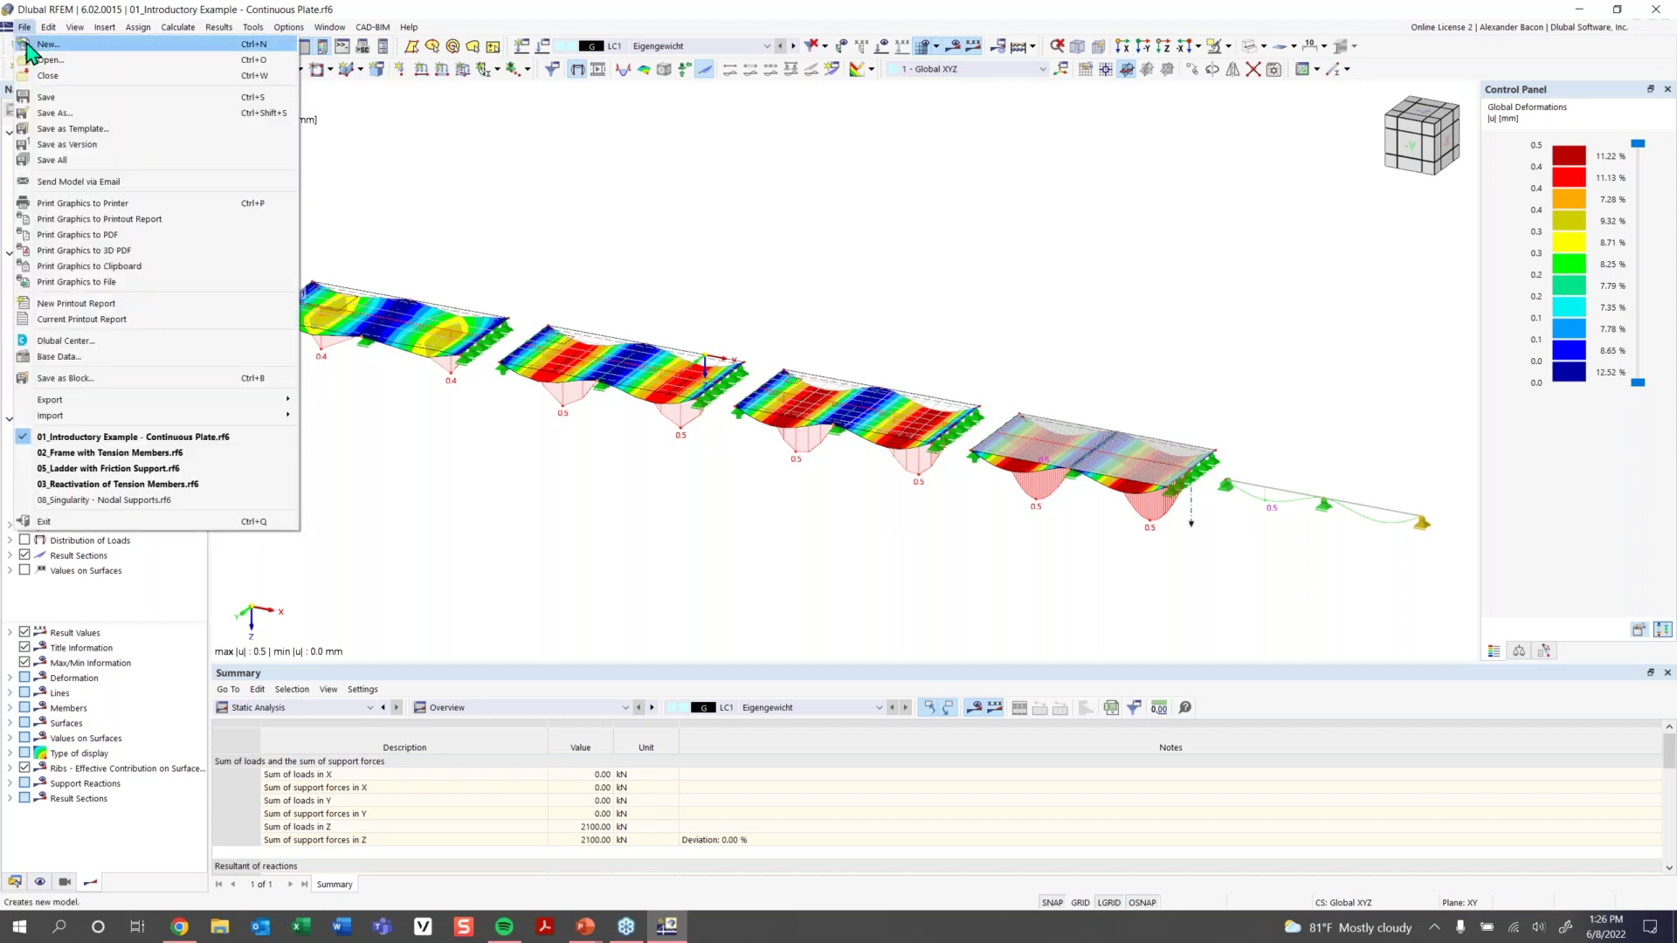
pyautogui.click(26, 45)
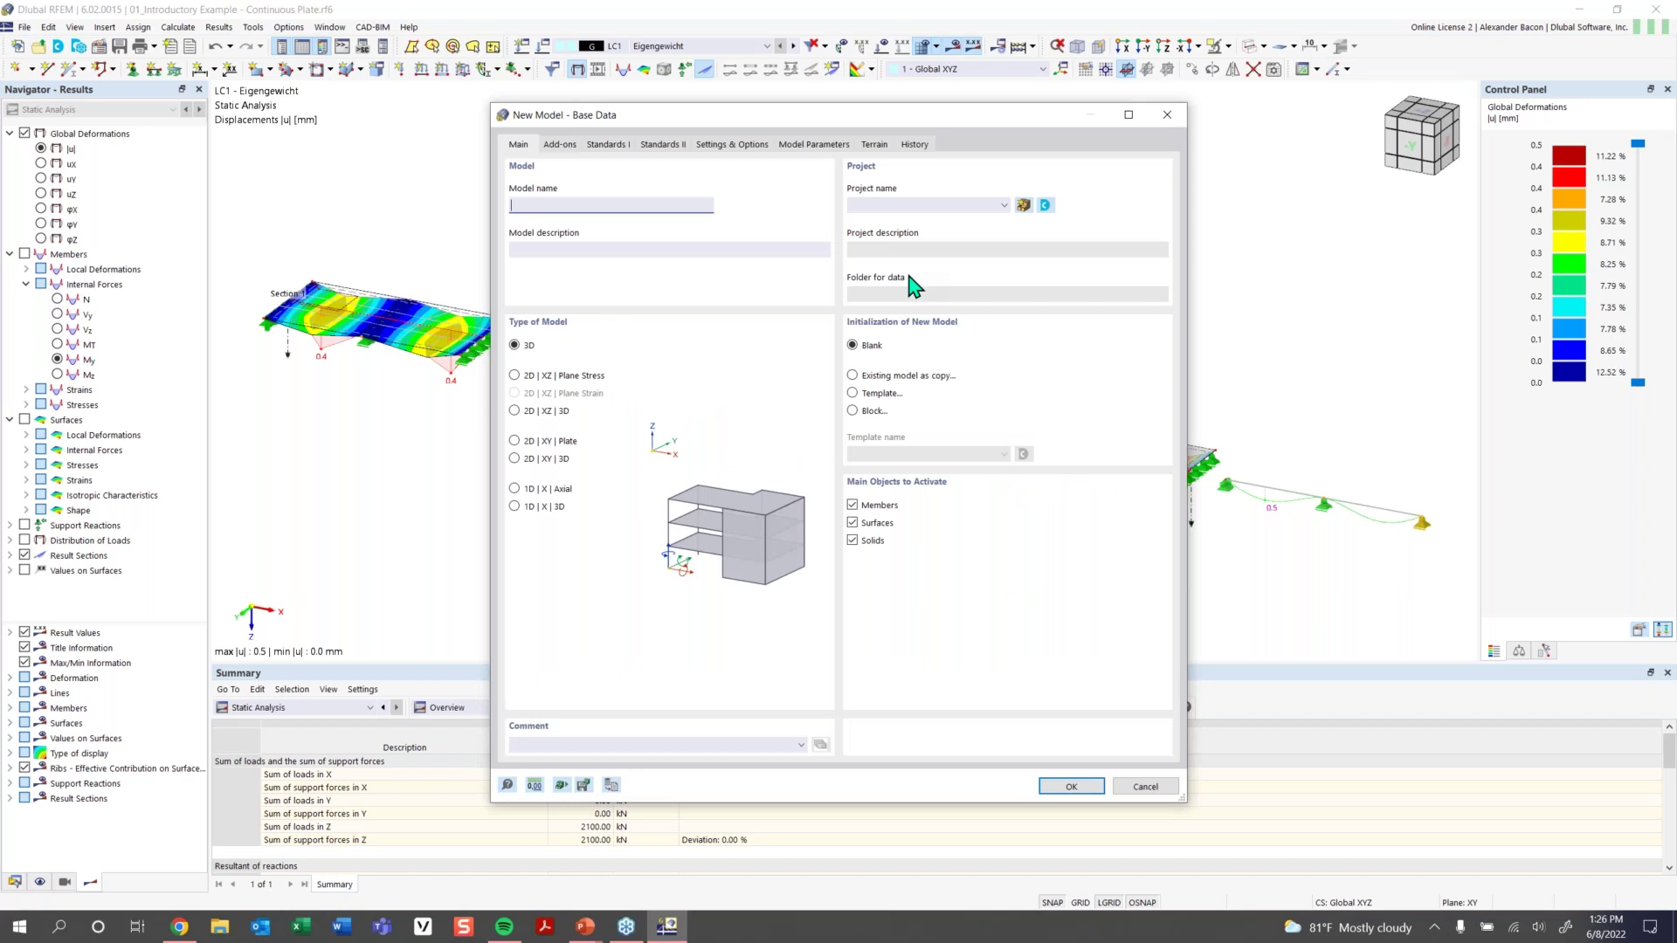
pyautogui.moveTo(847, 115); pyautogui.dragTo(814, 93)
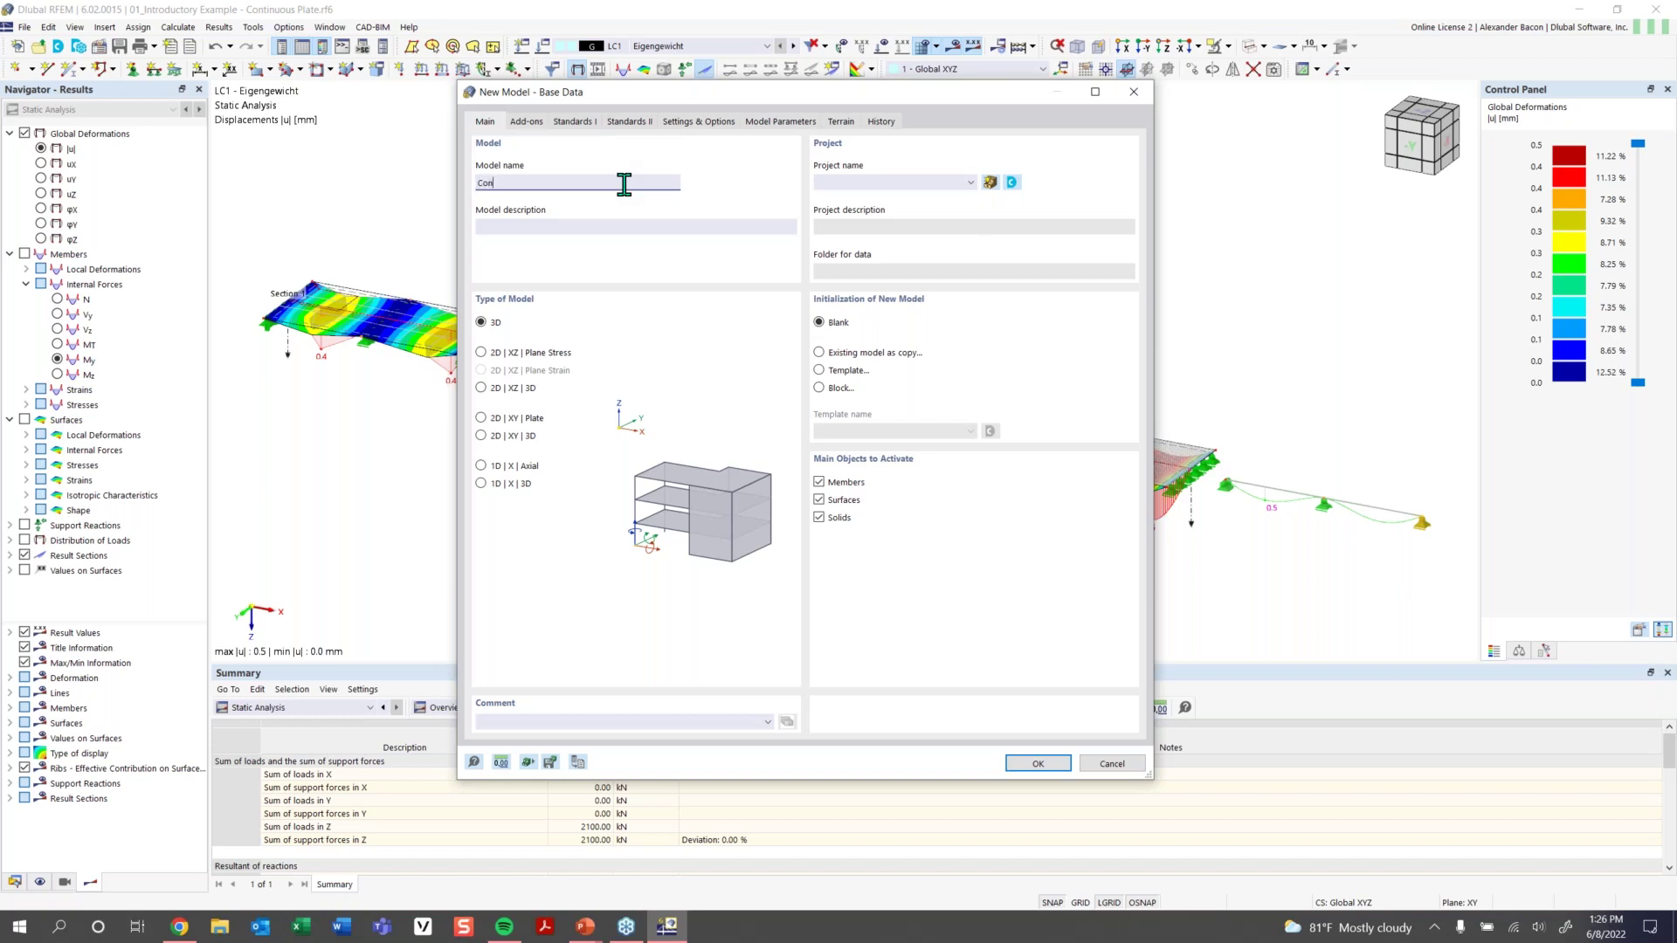
pyautogui.write('inous Plate Example')
pyautogui.click(559, 227)
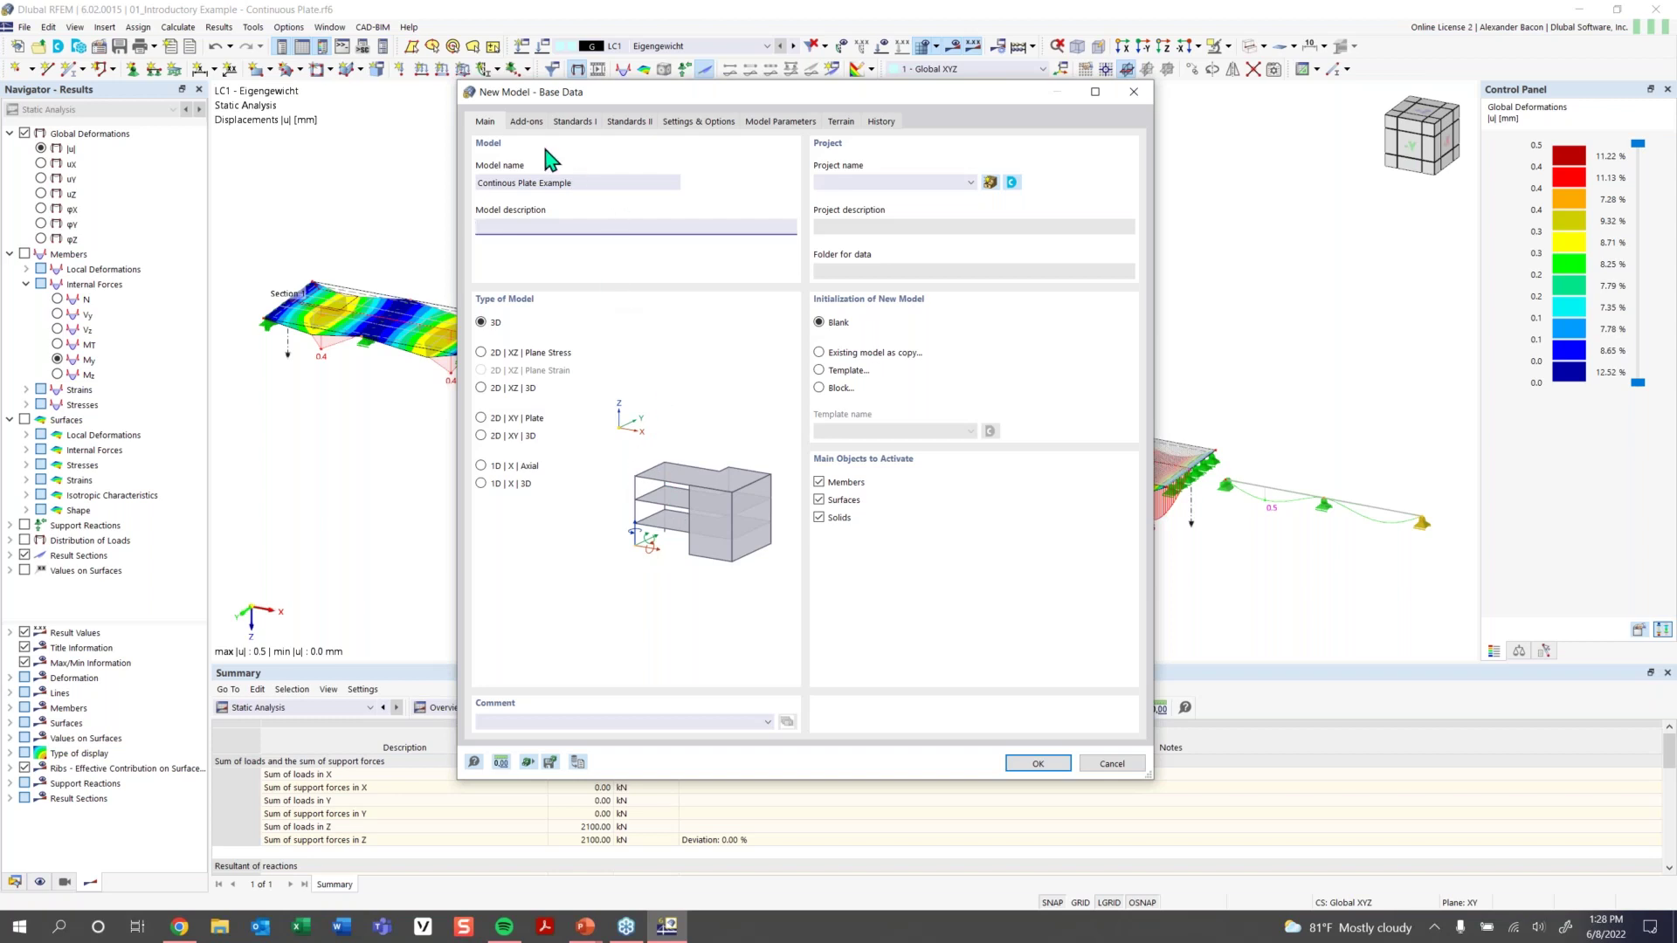
# Deactivate the combination wizard and classification and the load wizards in the new model's add-ons, checking the effect on the standards
pyautogui.click(527, 122)
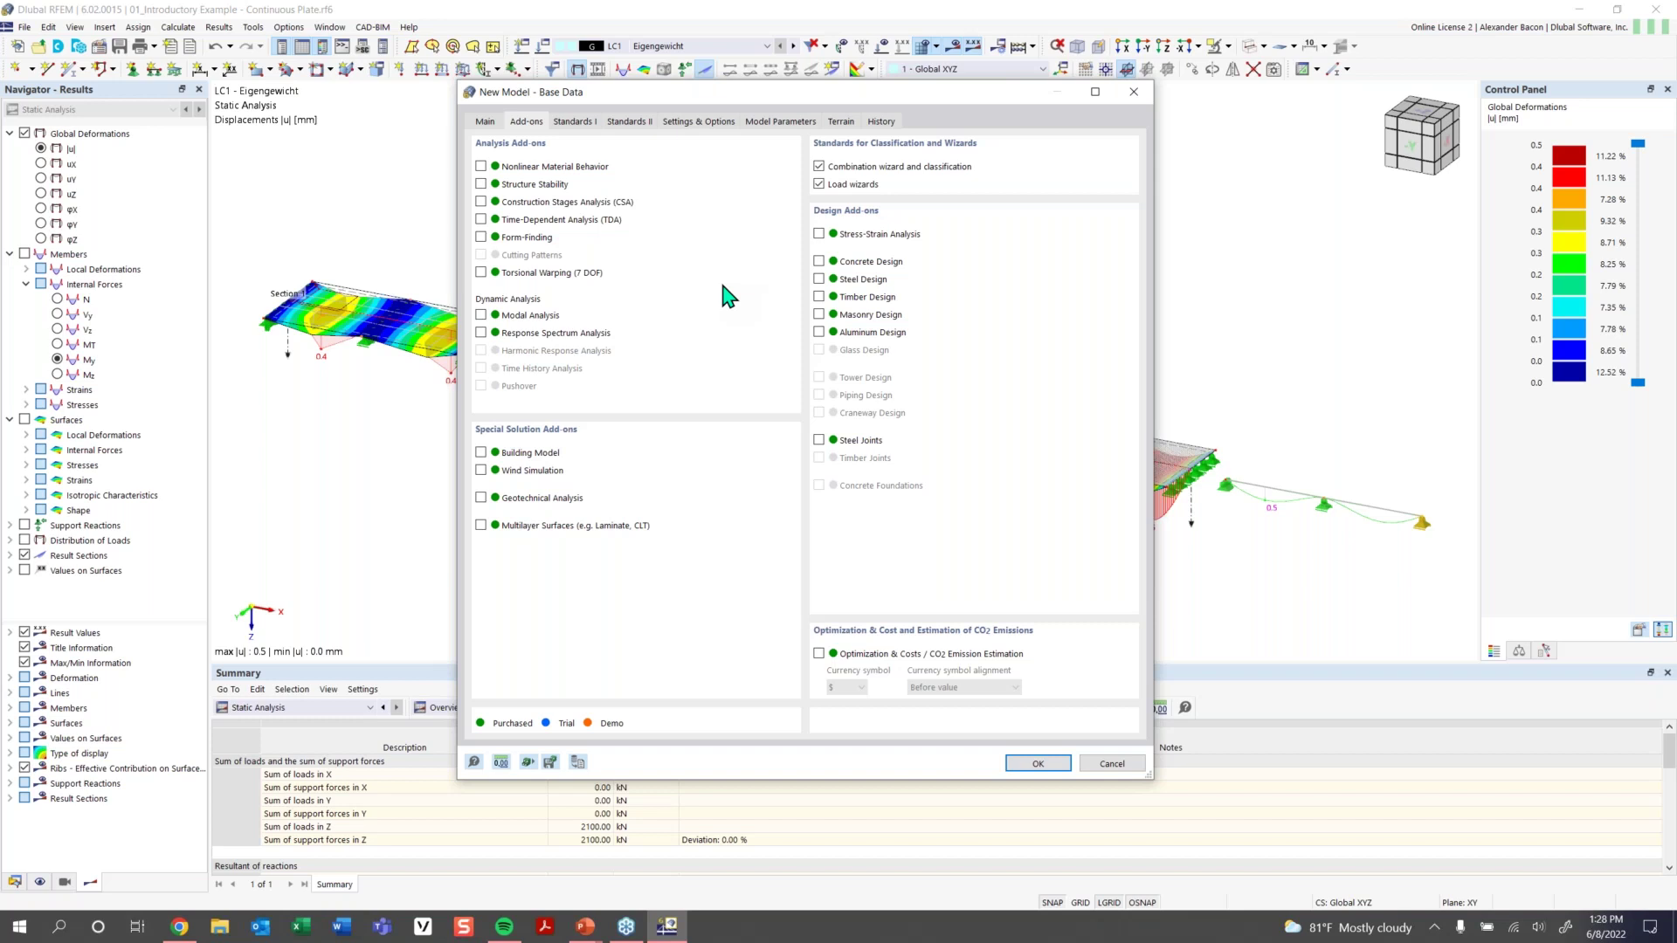
pyautogui.click(865, 168)
pyautogui.click(863, 187)
pyautogui.click(576, 123)
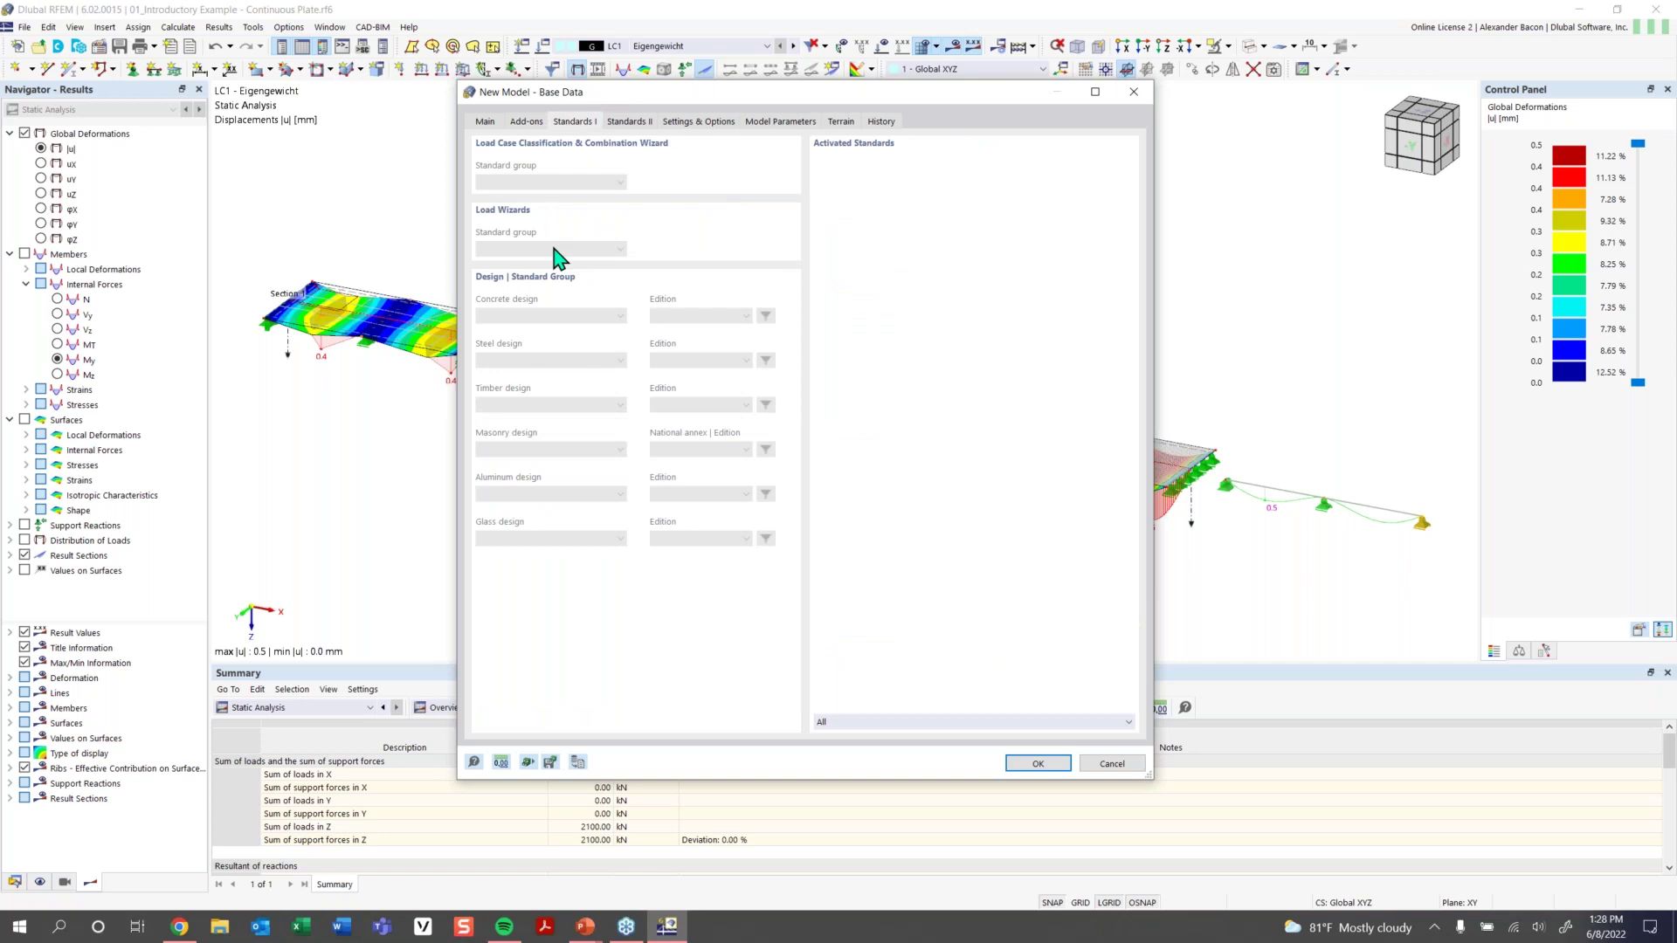
pyautogui.click(529, 122)
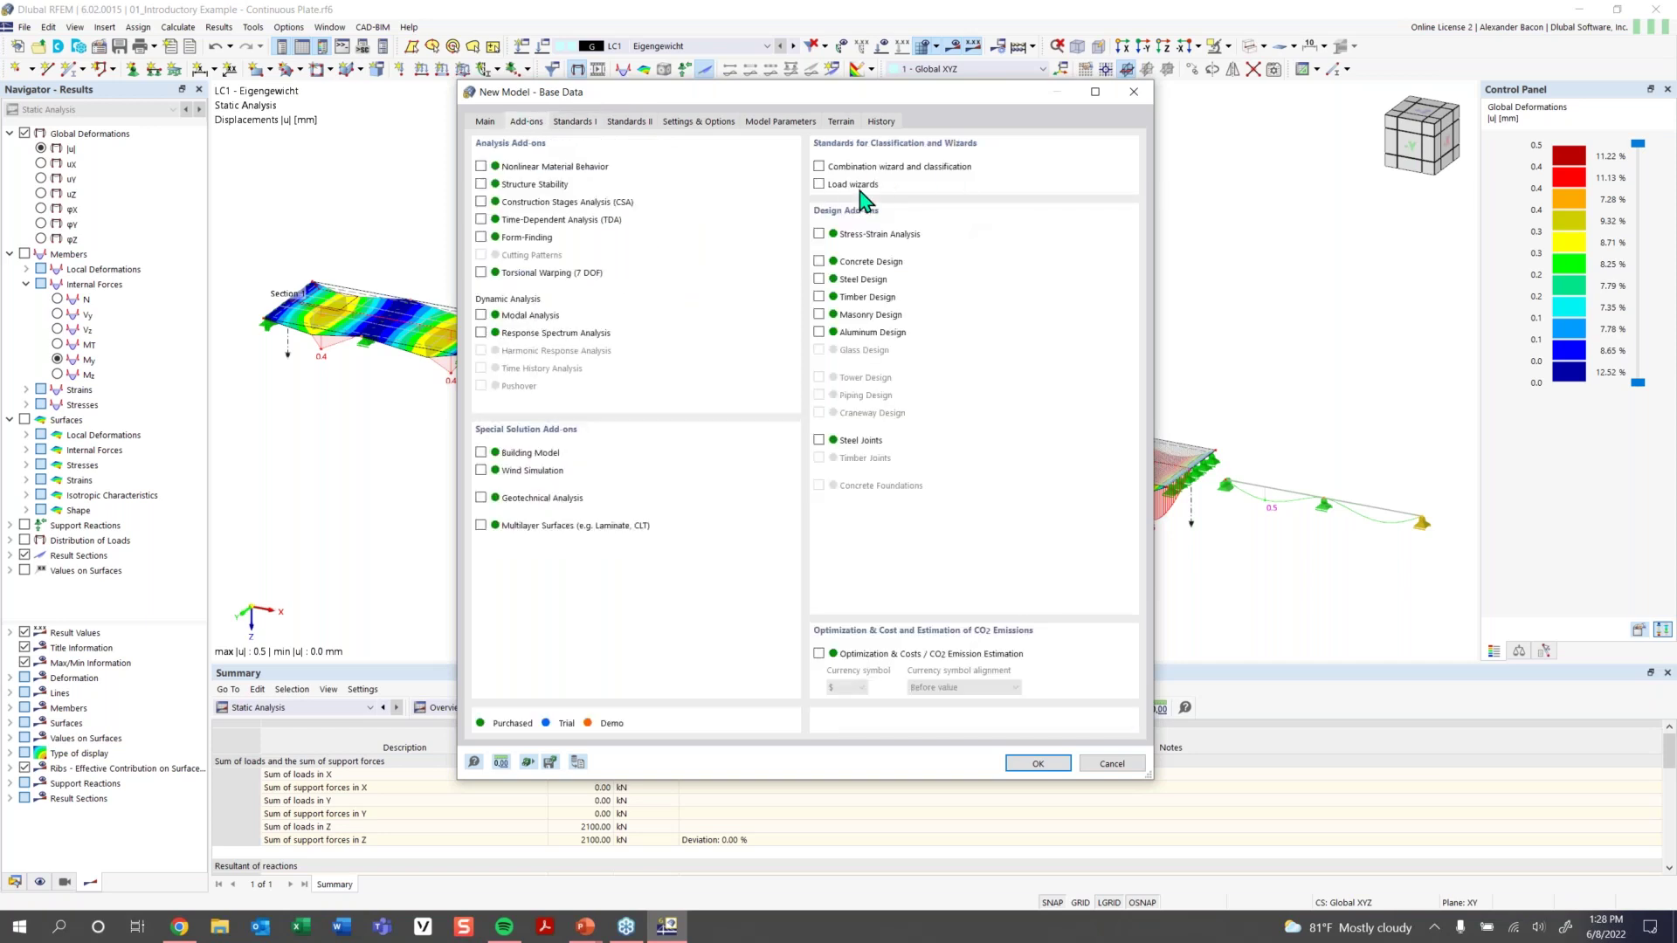
# Review the new model's standards and its axis and tolerance settings, and create the model
pyautogui.click(570, 124)
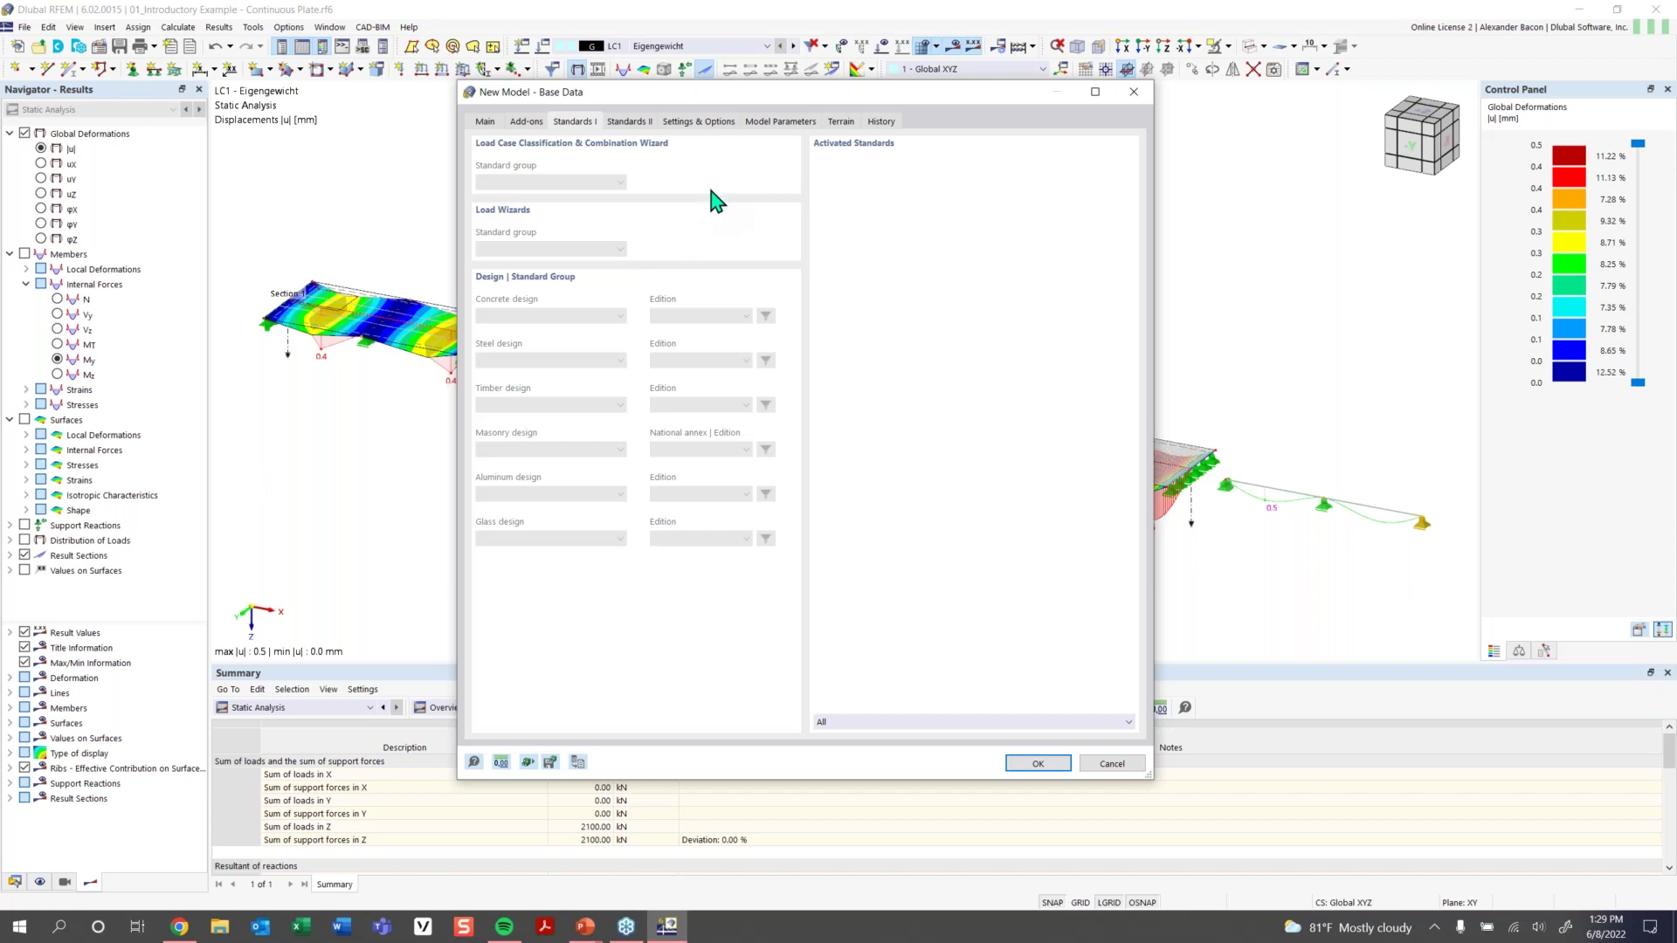
pyautogui.click(645, 133)
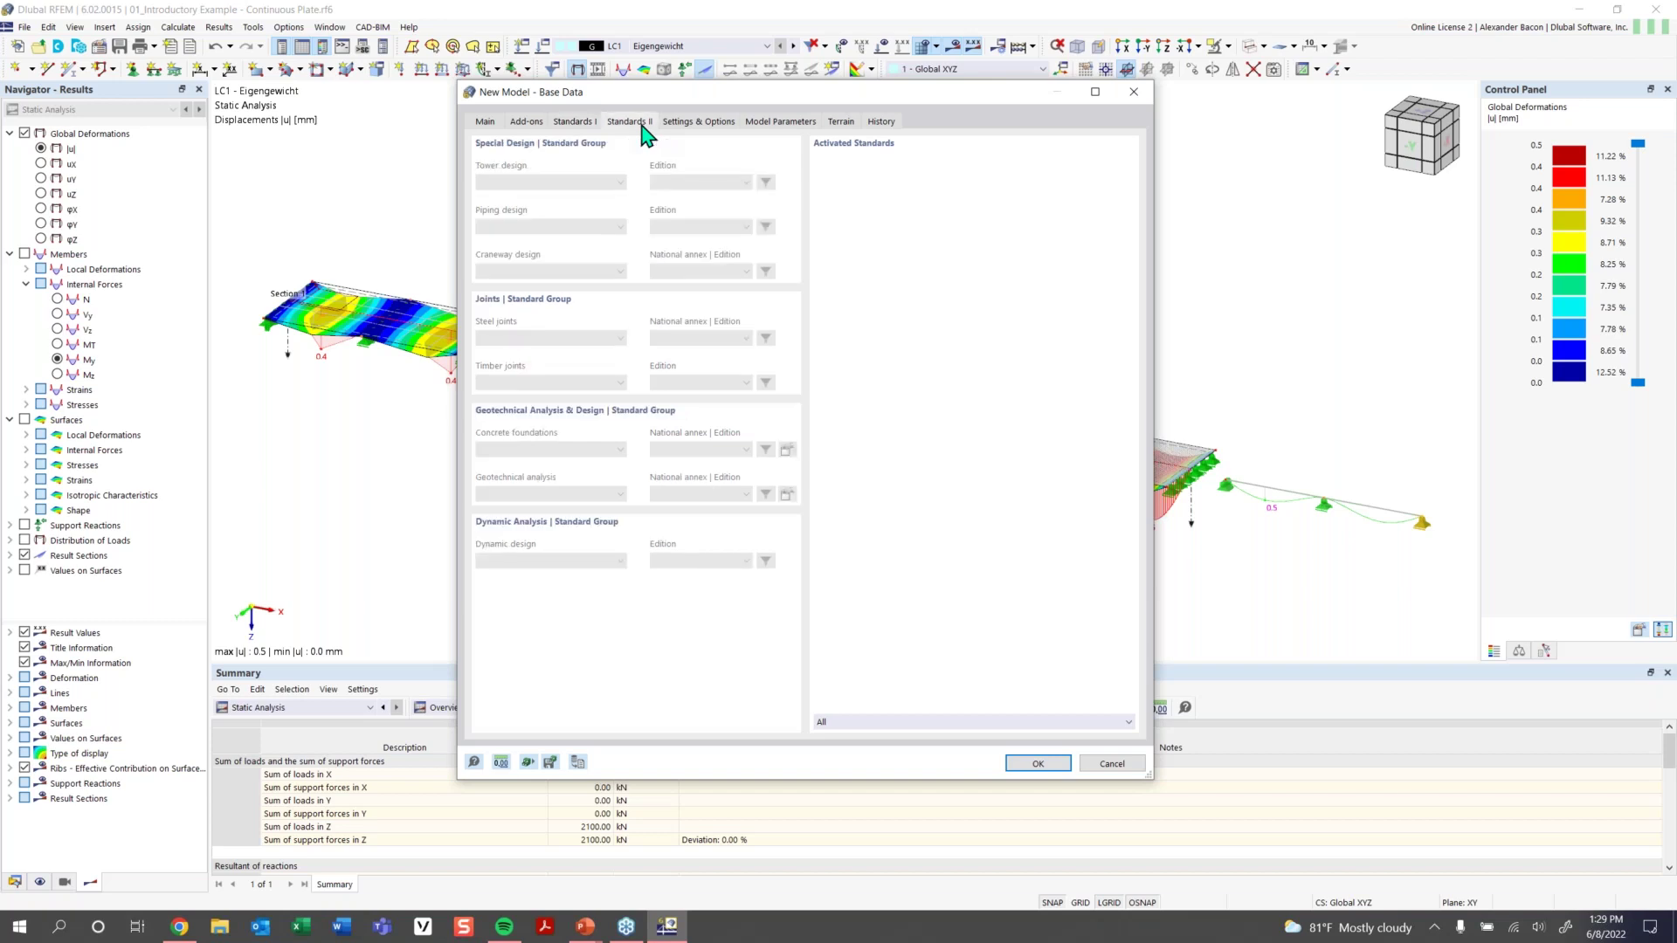
pyautogui.click(703, 127)
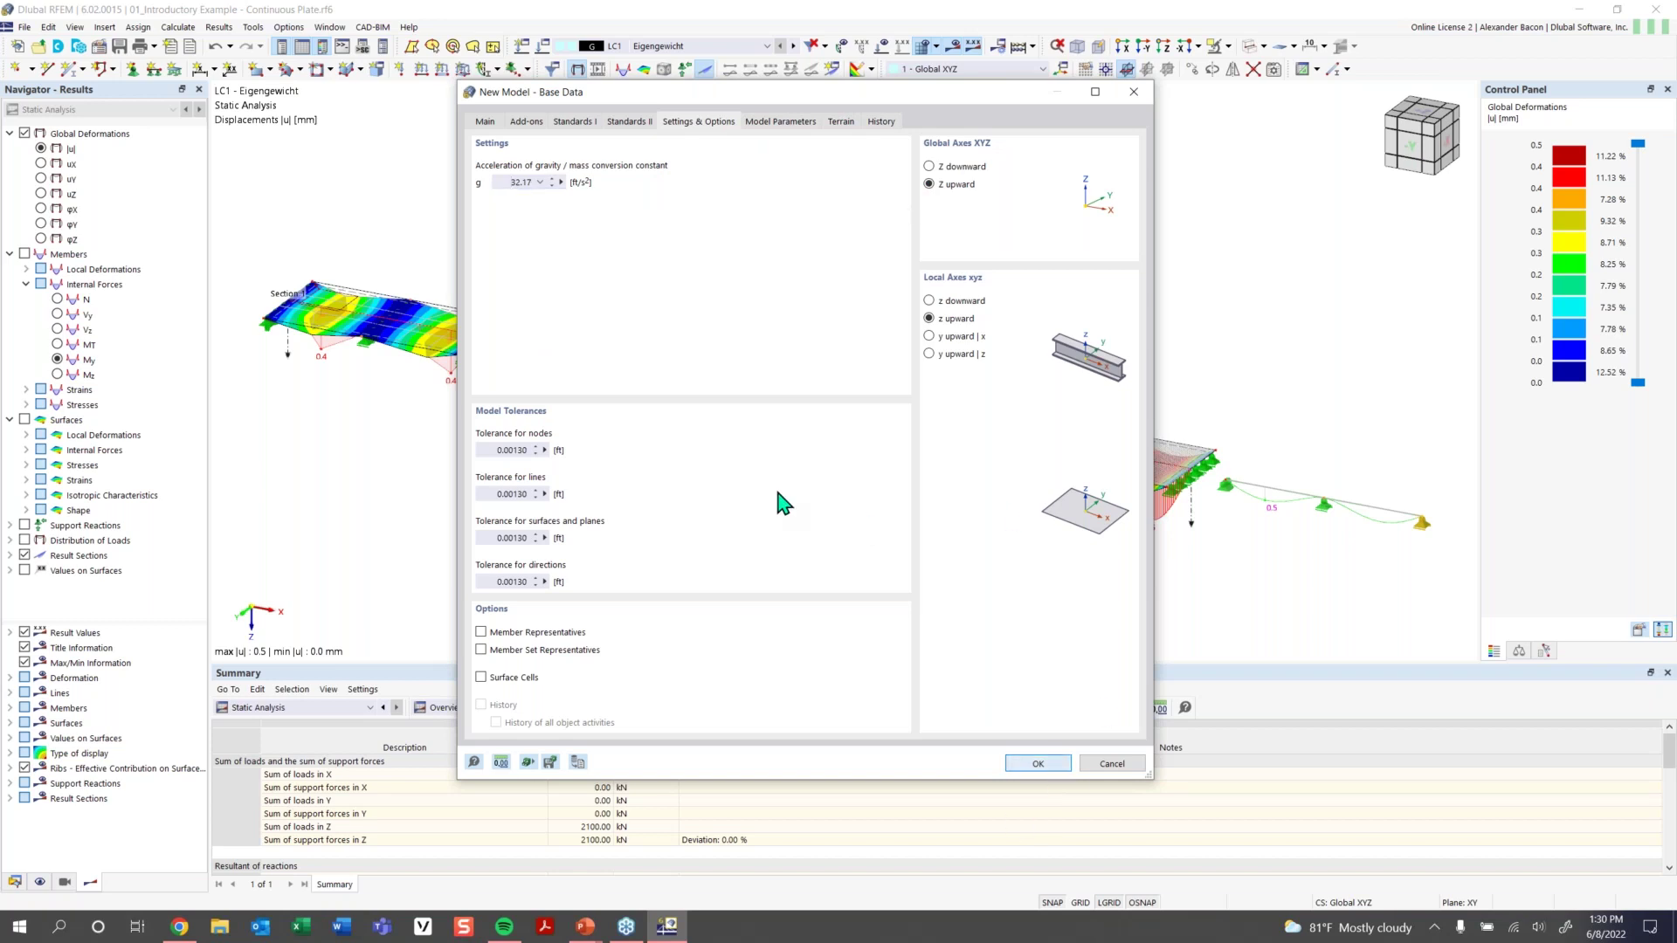
pyautogui.press('Return')
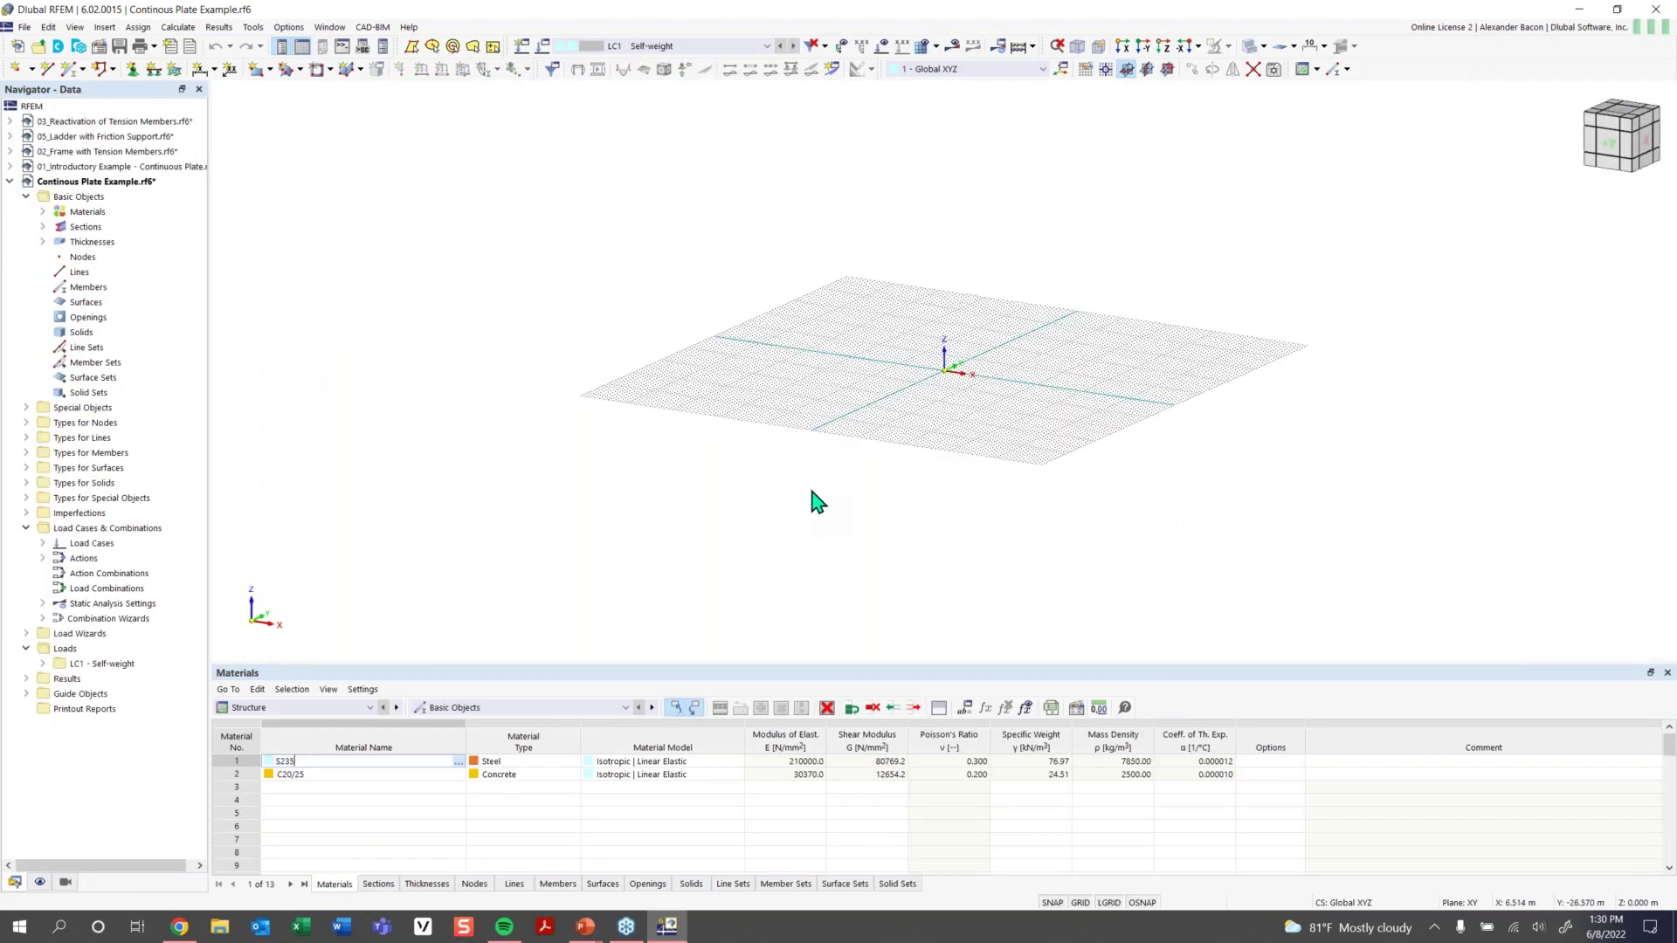
# Delete the two default materials, S235 and C20/25, from the new model
pyautogui.click(42, 211)
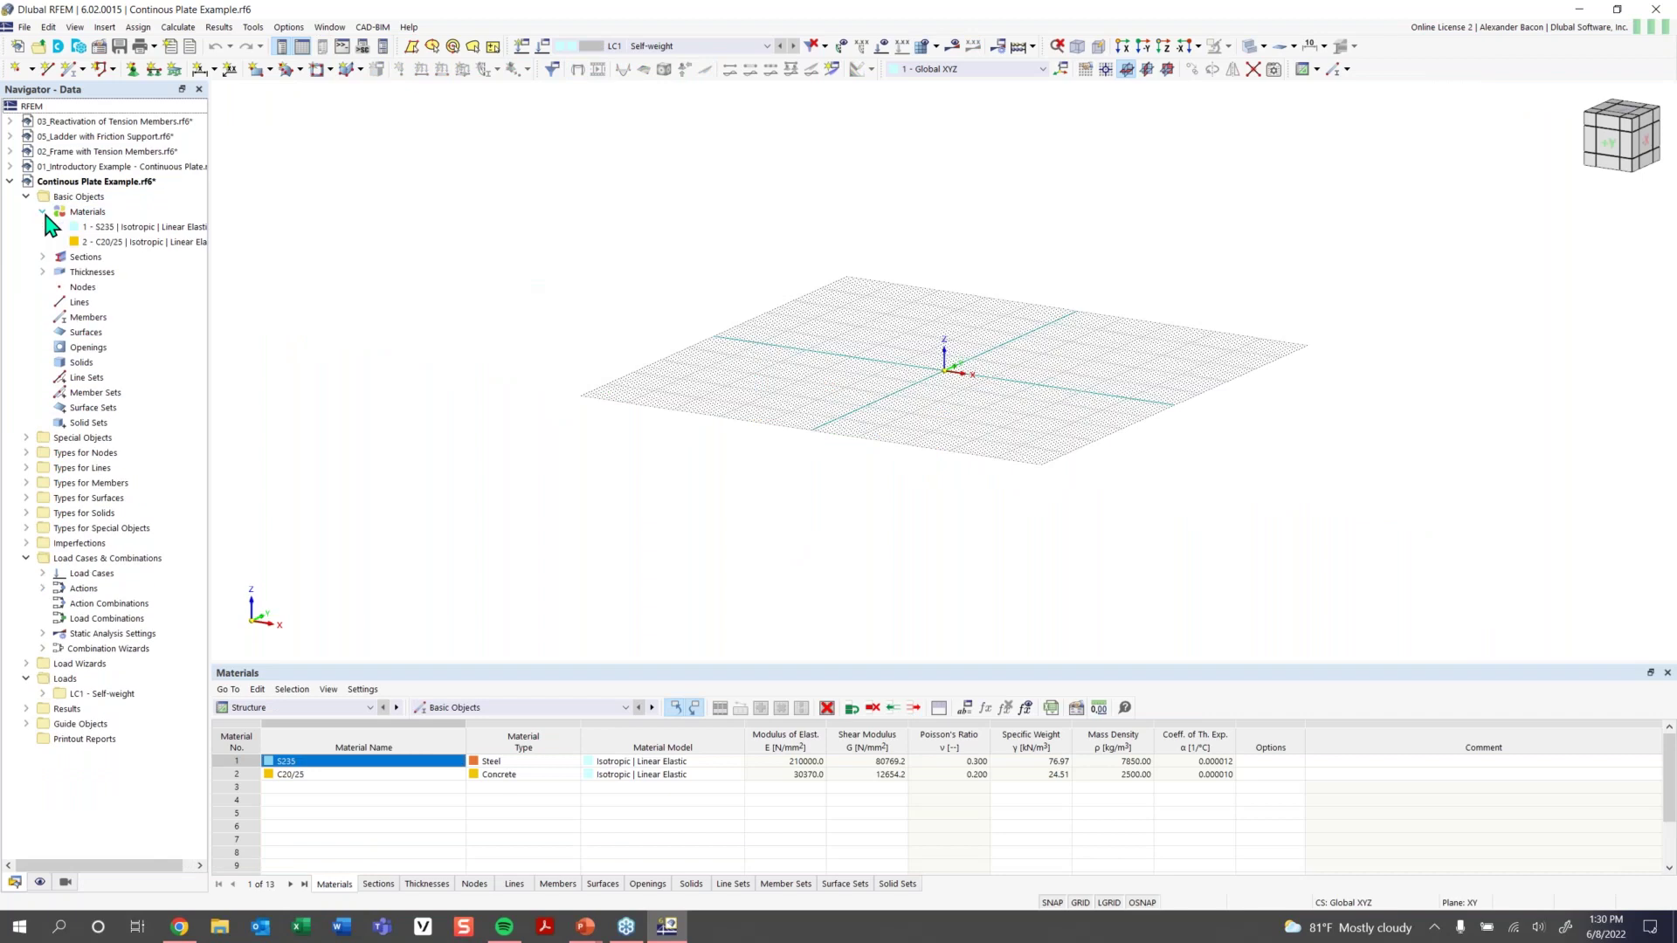
pyautogui.click(98, 227)
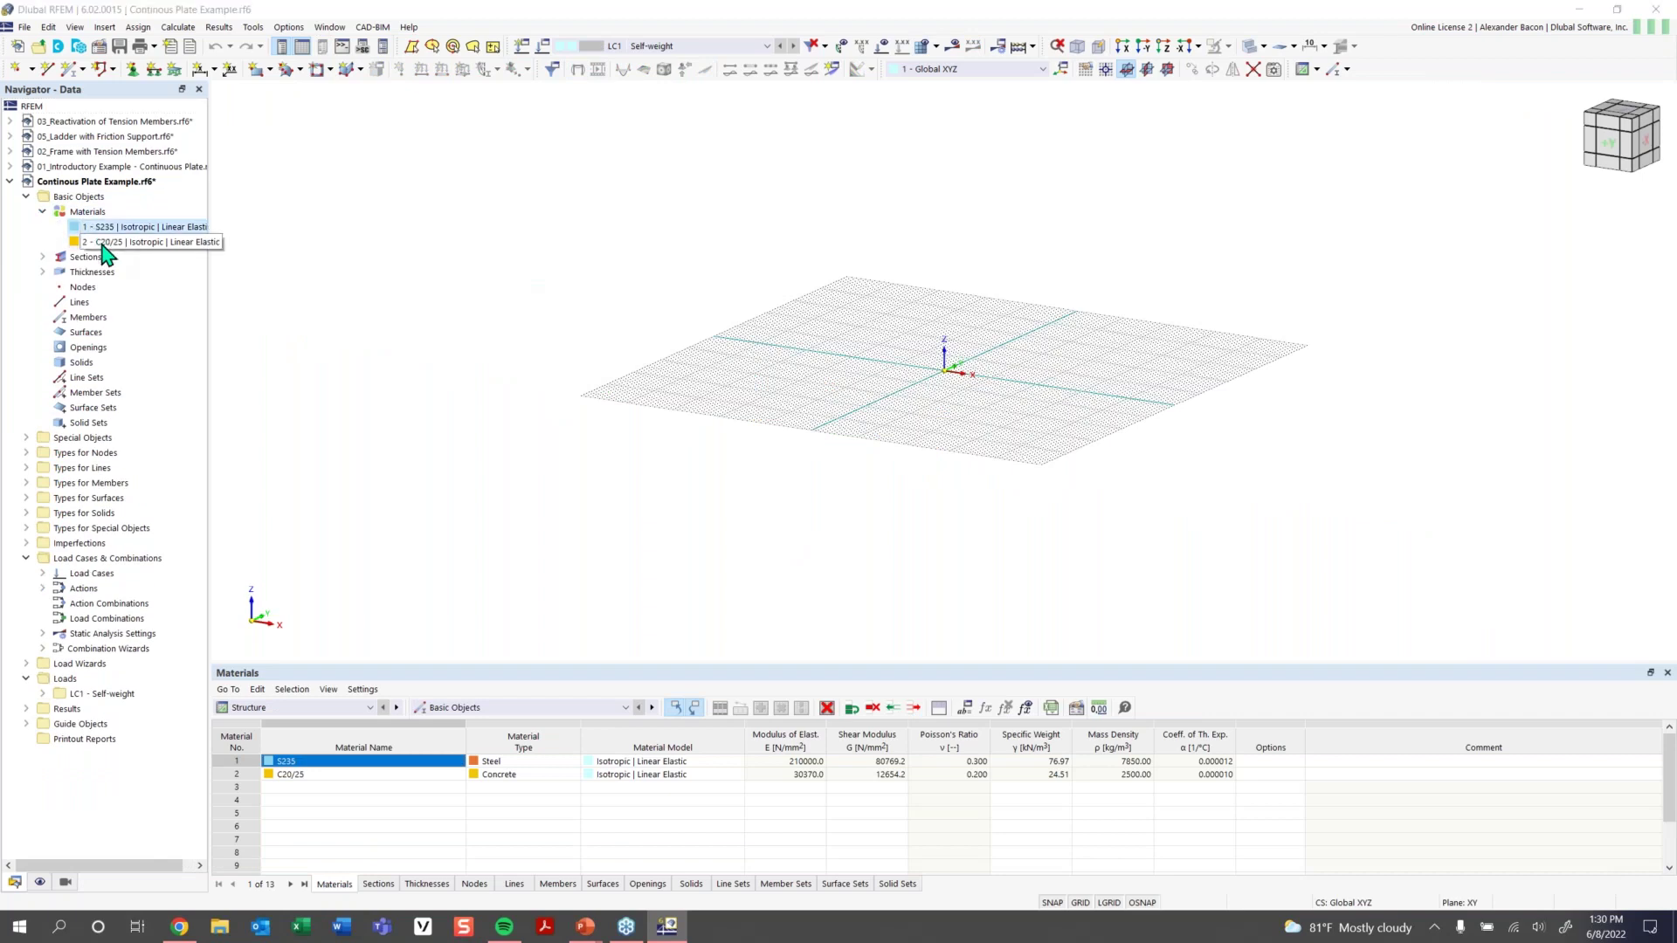
pyautogui.press('Delete')
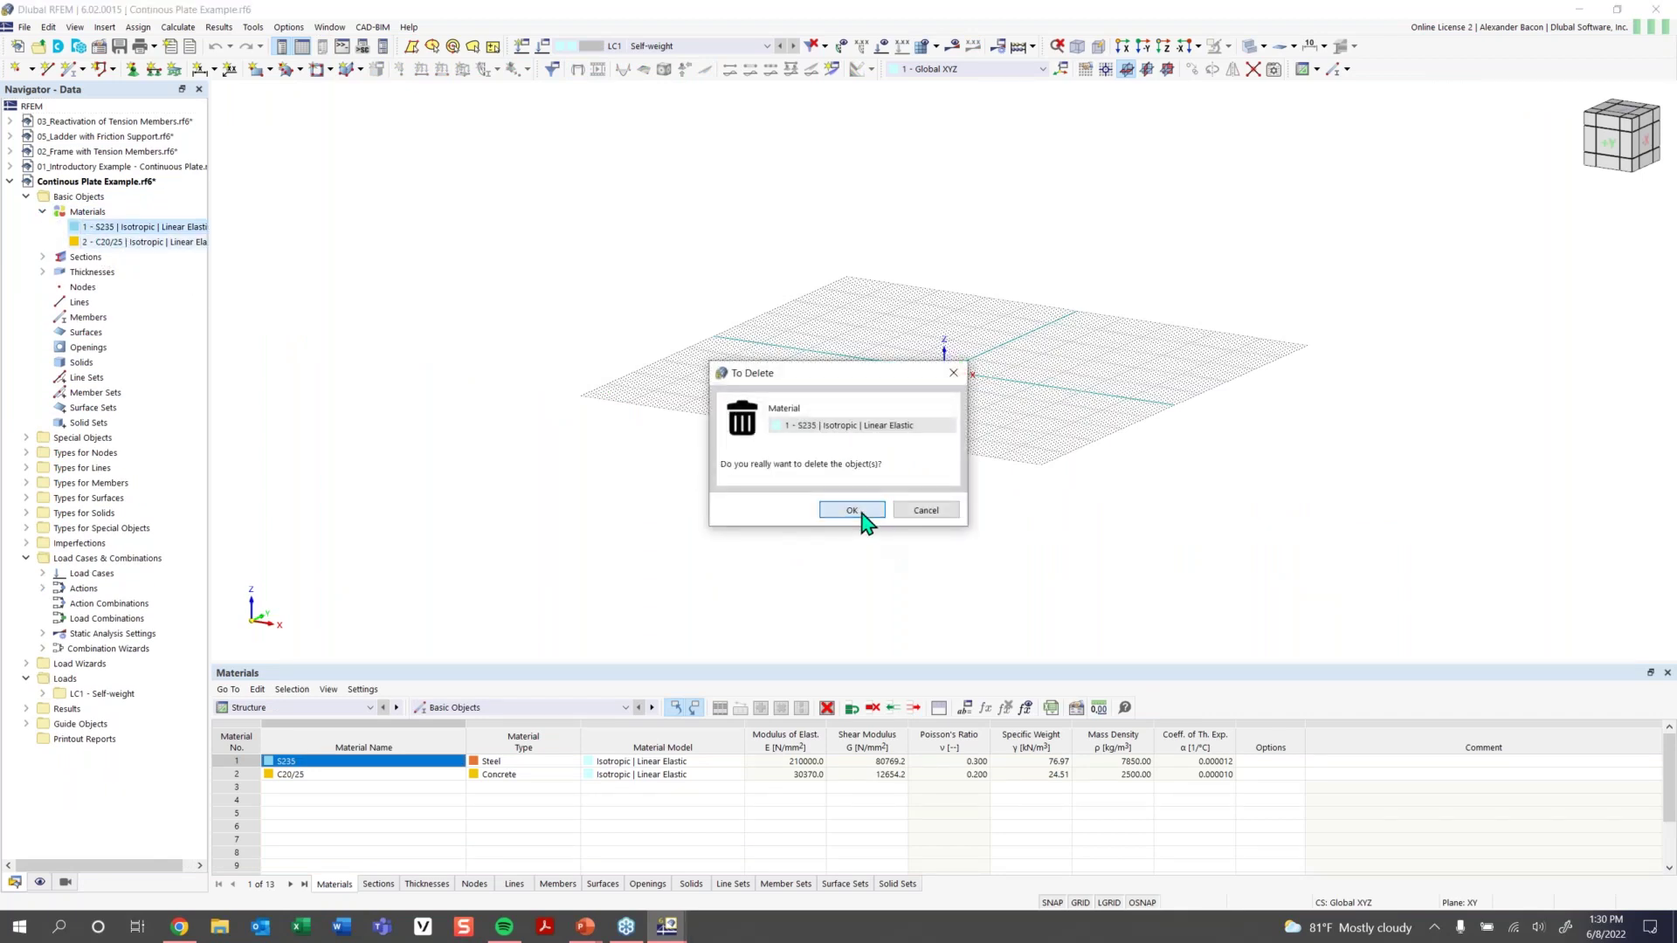
pyautogui.click(861, 514)
pyautogui.click(127, 228)
pyautogui.press('Delete')
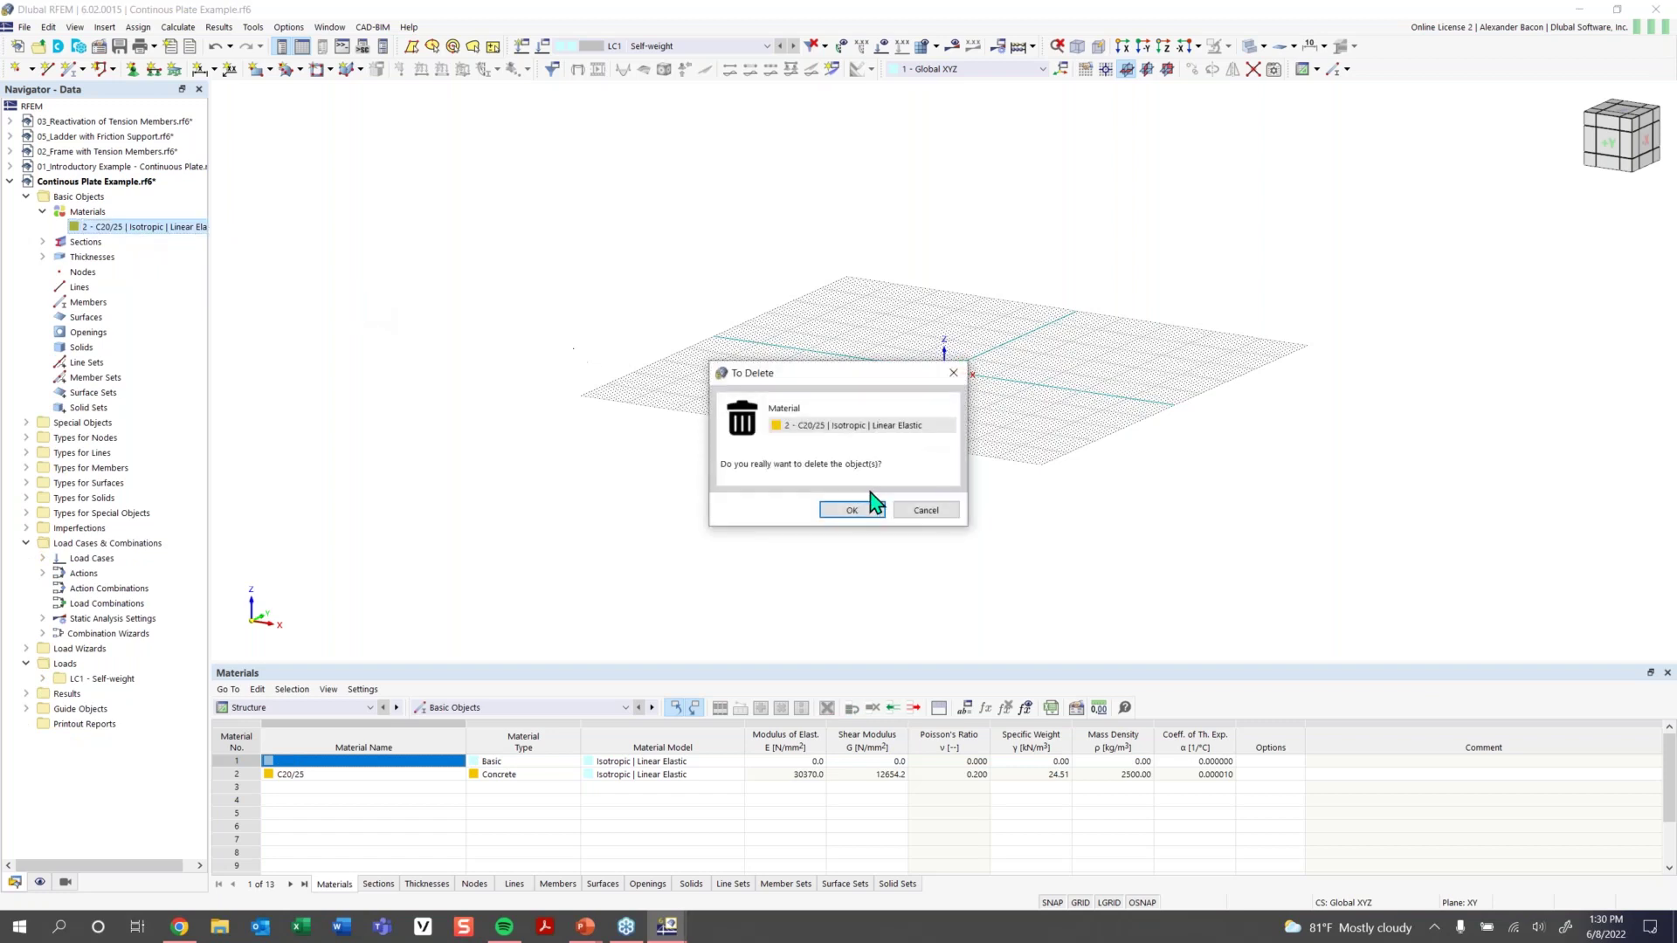
pyautogui.click(843, 510)
# Delete the two default sections, IPE 200 and I 300/110/6/14/0/0/H, from the model
pyautogui.click(42, 226)
pyautogui.click(113, 242)
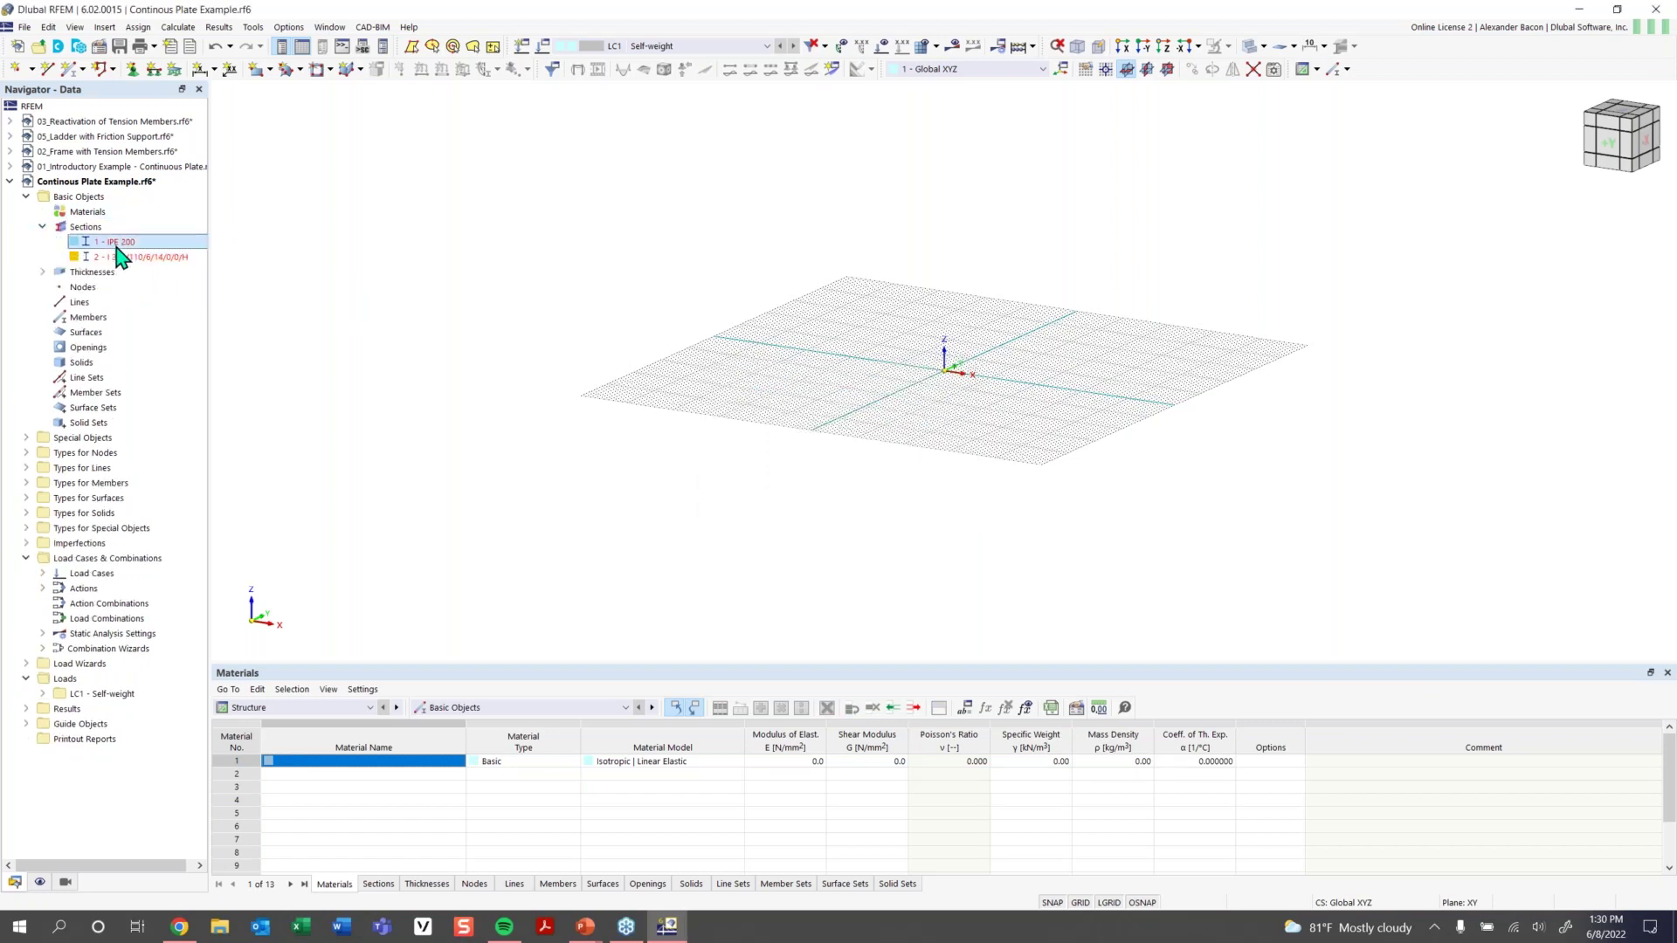
pyautogui.press('Delete')
pyautogui.click(861, 515)
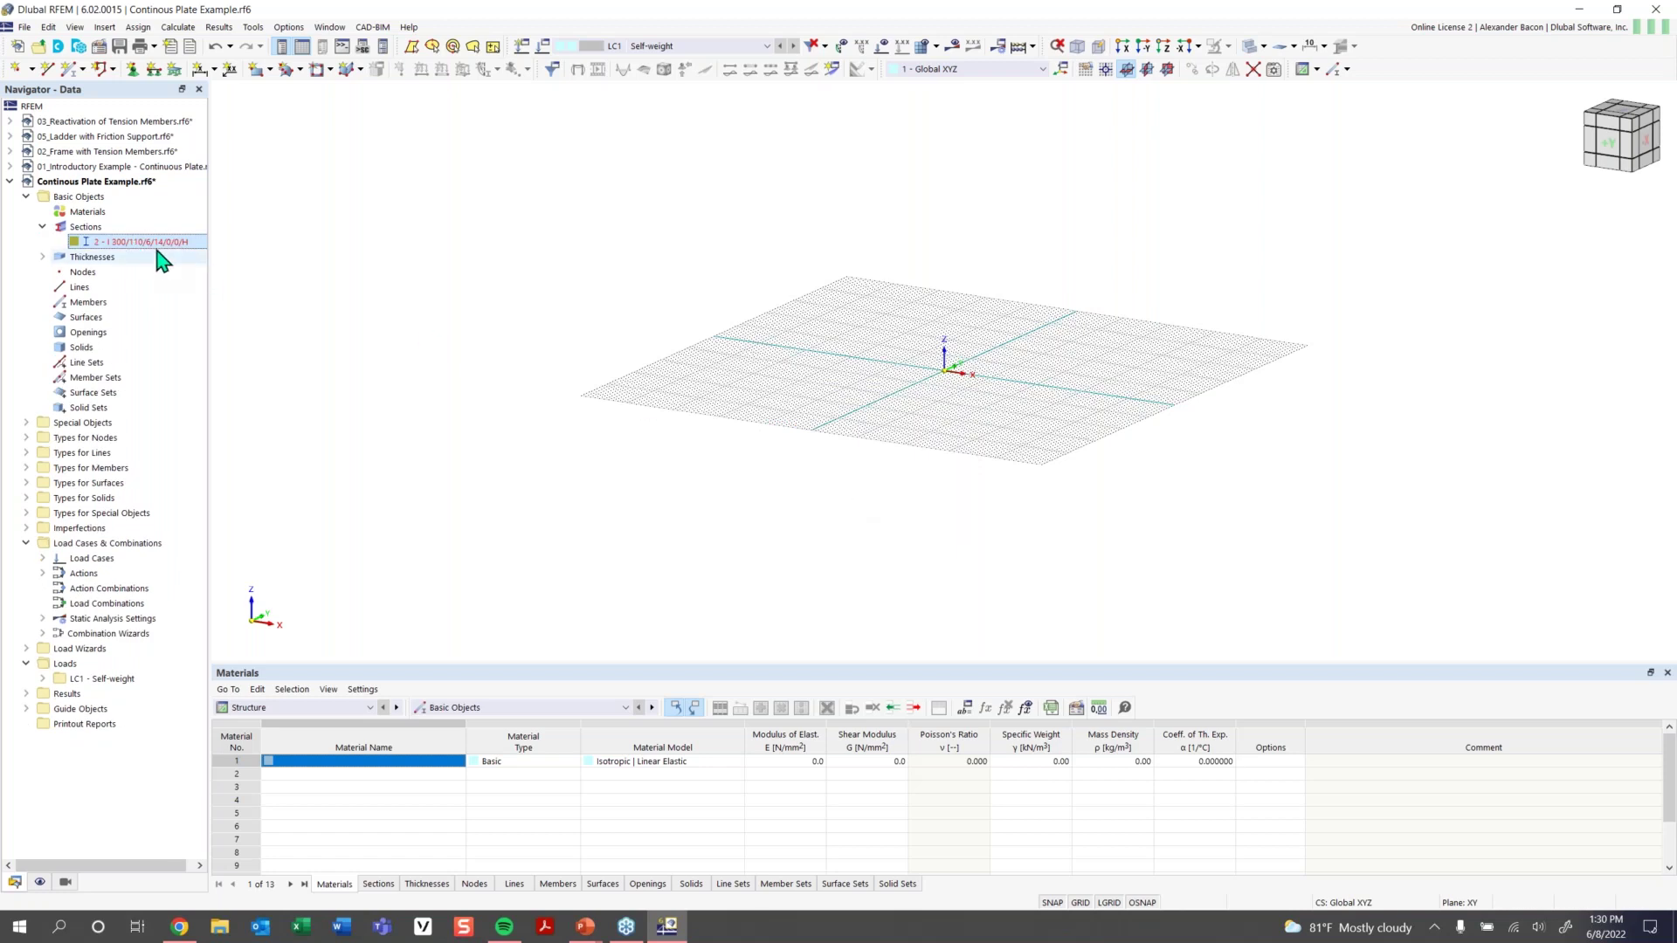
pyautogui.press('Delete')
pyautogui.click(854, 517)
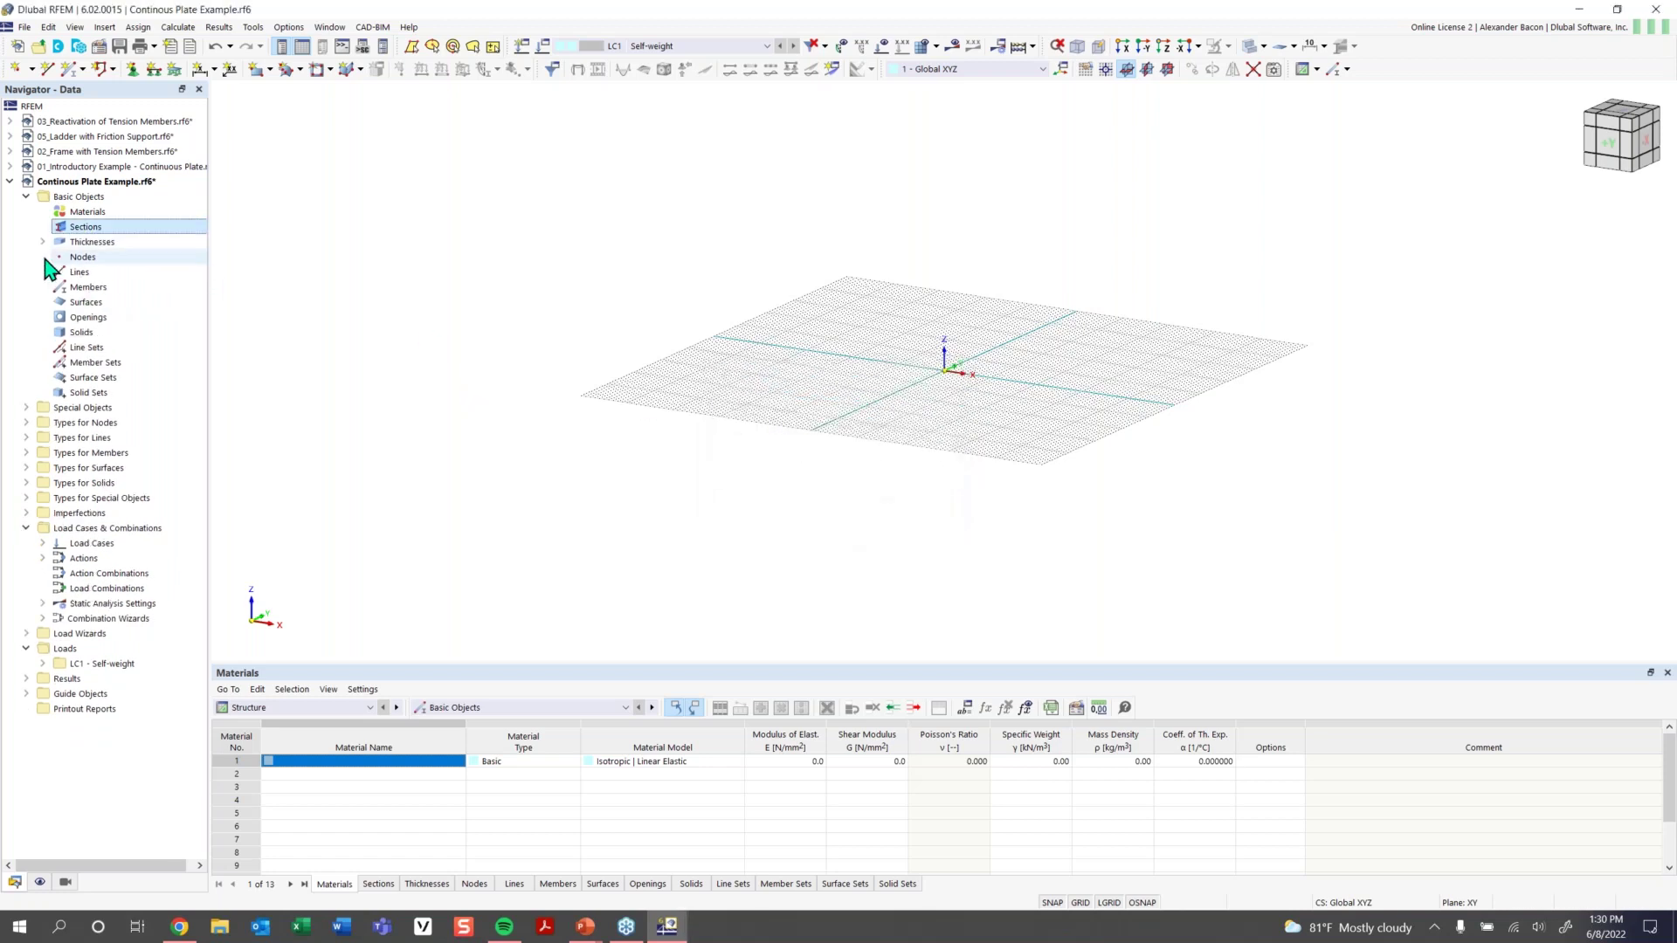
# Delete both default thicknesses from the model's basic objects
pyautogui.click(42, 241)
pyautogui.click(131, 257)
pyautogui.press('Delete')
pyautogui.click(855, 514)
pyautogui.press('Delete')
pyautogui.click(855, 514)
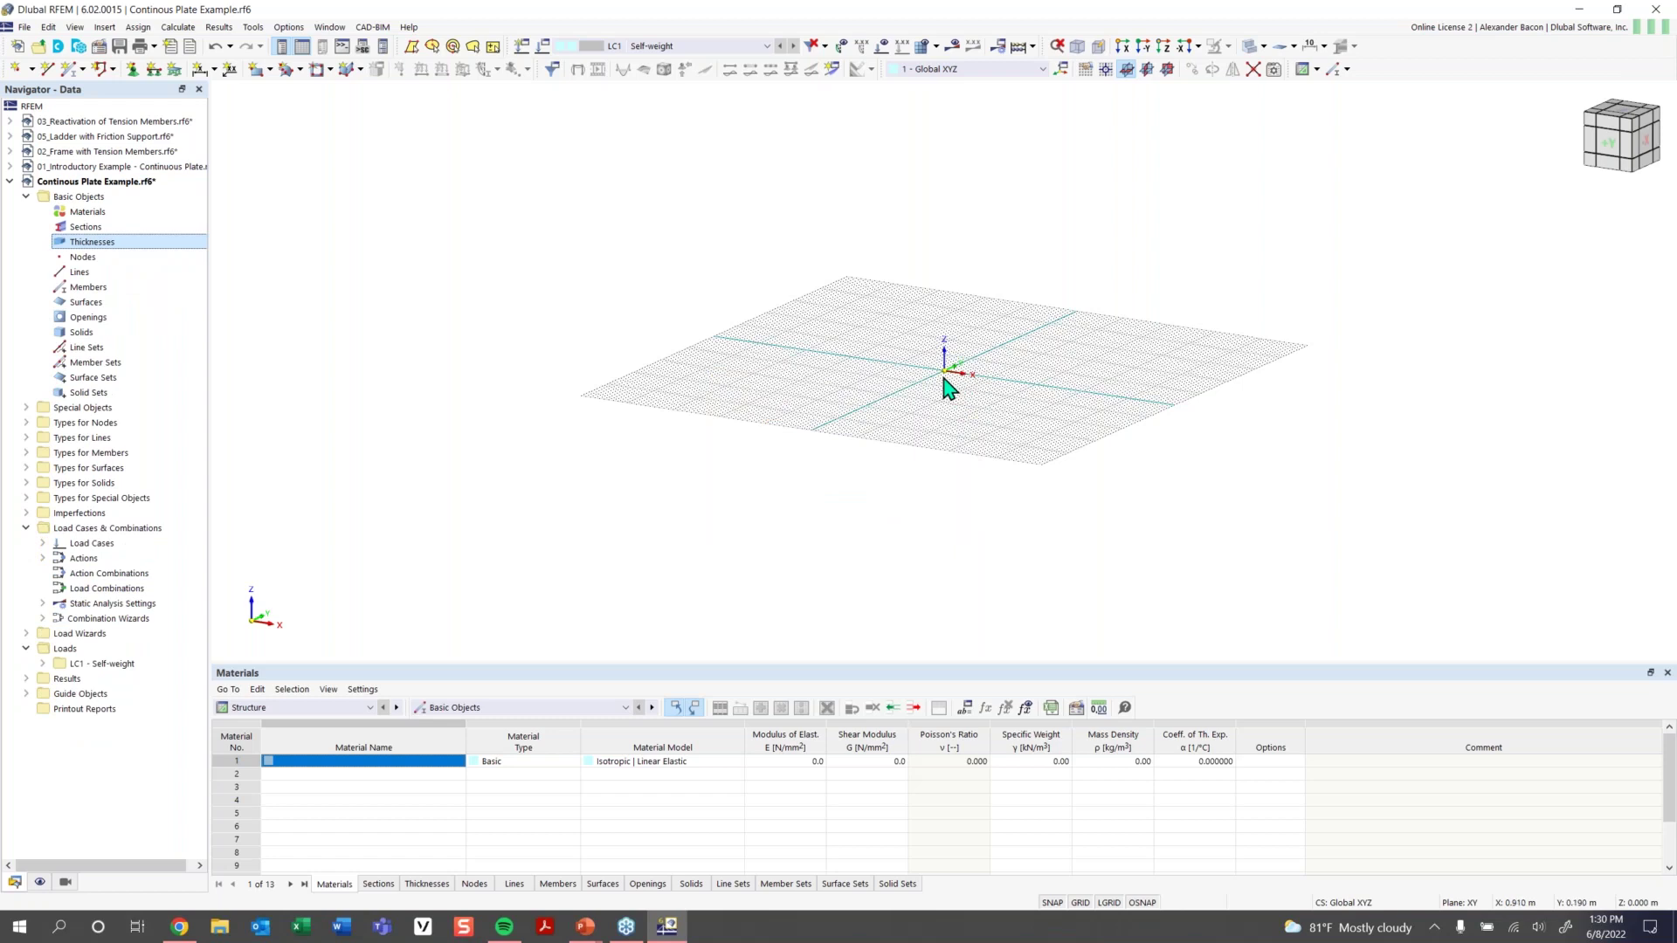
# Set the view to look straight down on the work plane in the reverse Z-direction
pyautogui.keyDown('ctrl'); pyautogui.moveTo(956, 360); pyautogui.dragTo(904, 434, button='middle'); pyautogui.keyUp('ctrl')
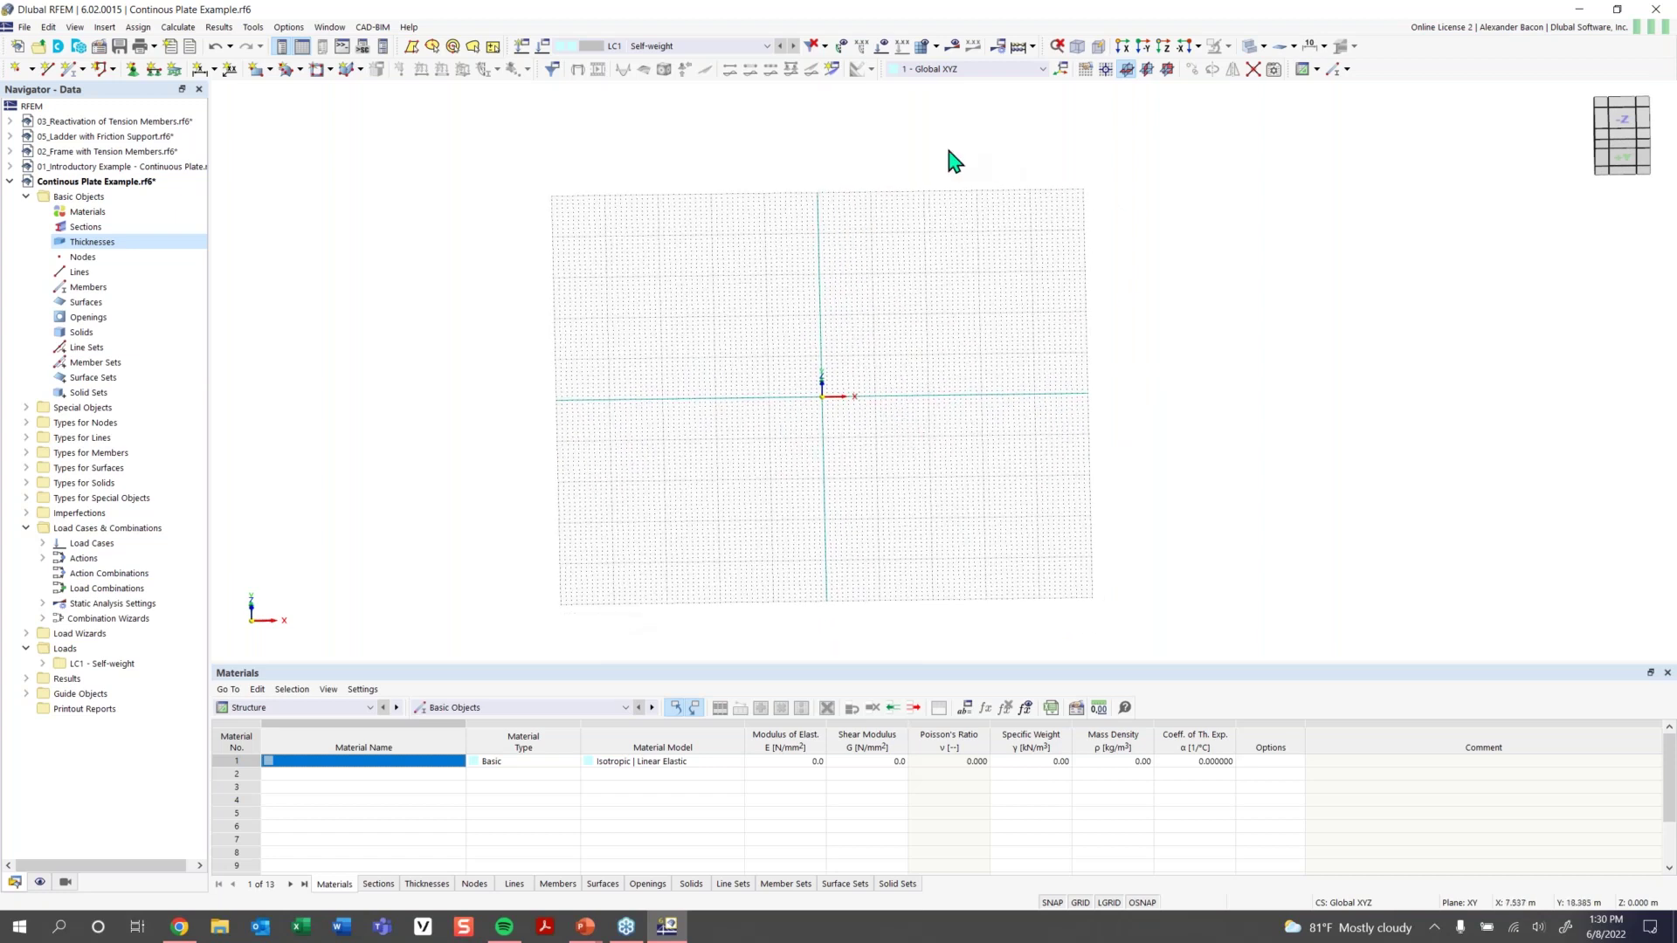
pyautogui.click(1151, 51)
pyautogui.keyDown('ctrl'); pyautogui.moveTo(1039, 262); pyautogui.dragTo(1181, 220, button='middle'); pyautogui.keyUp('ctrl')
pyautogui.click(1198, 46)
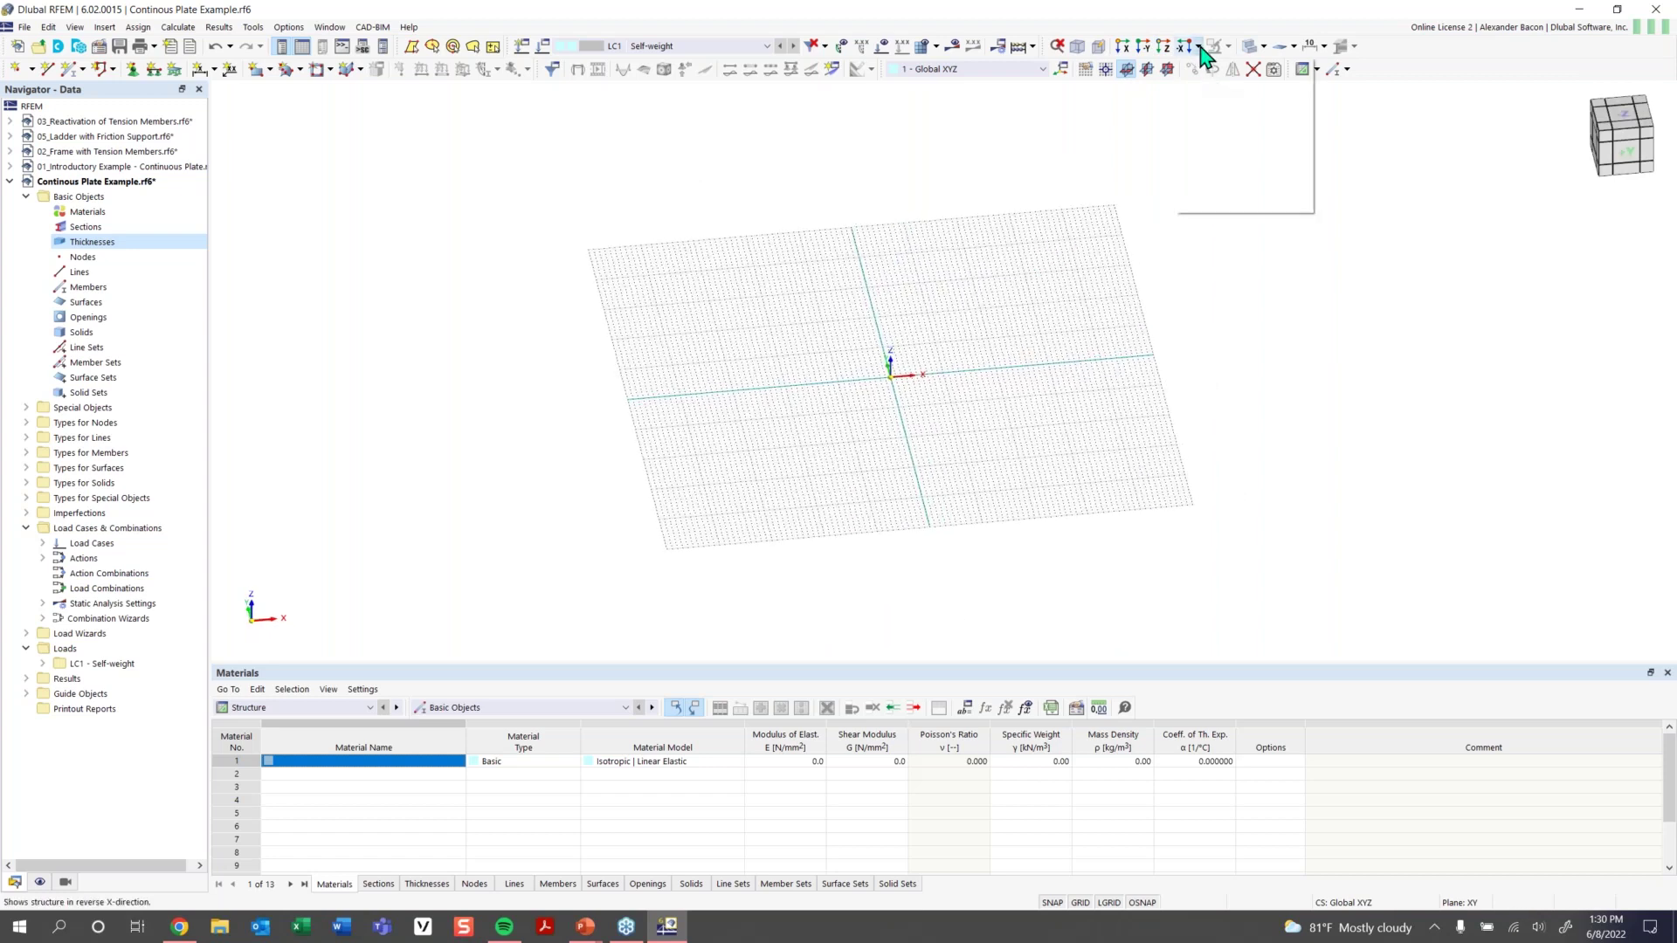
pyautogui.click(1209, 91)
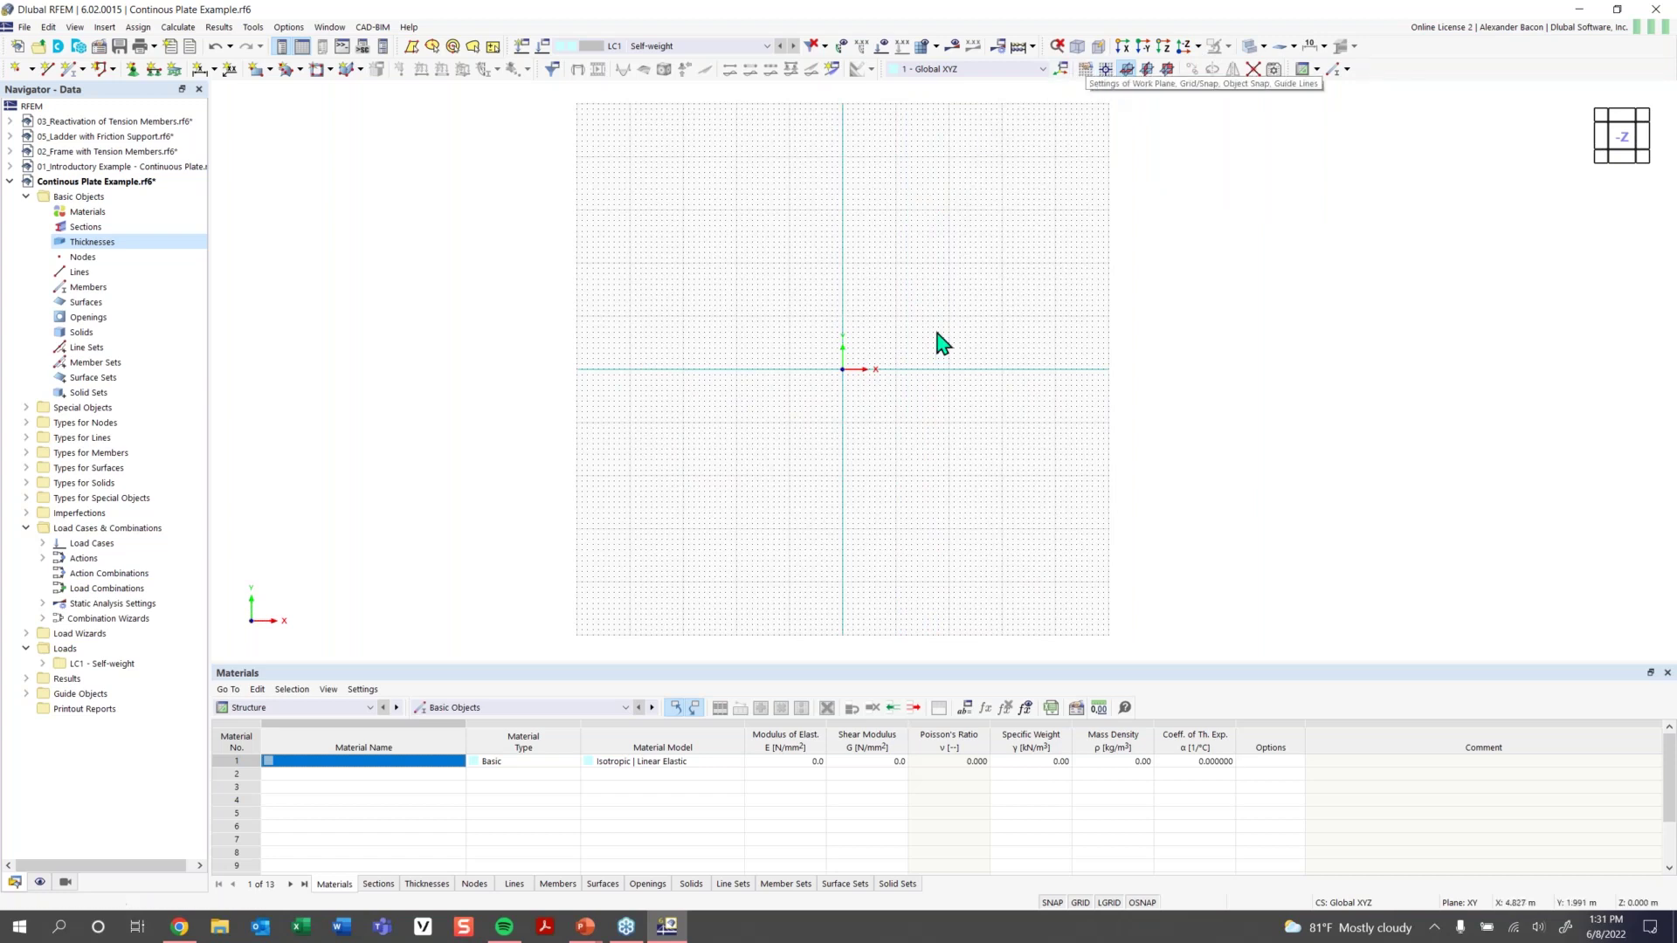
# From the work plane grid settings, load the Imperial template for the model's units and decimal places
pyautogui.click(1089, 77)
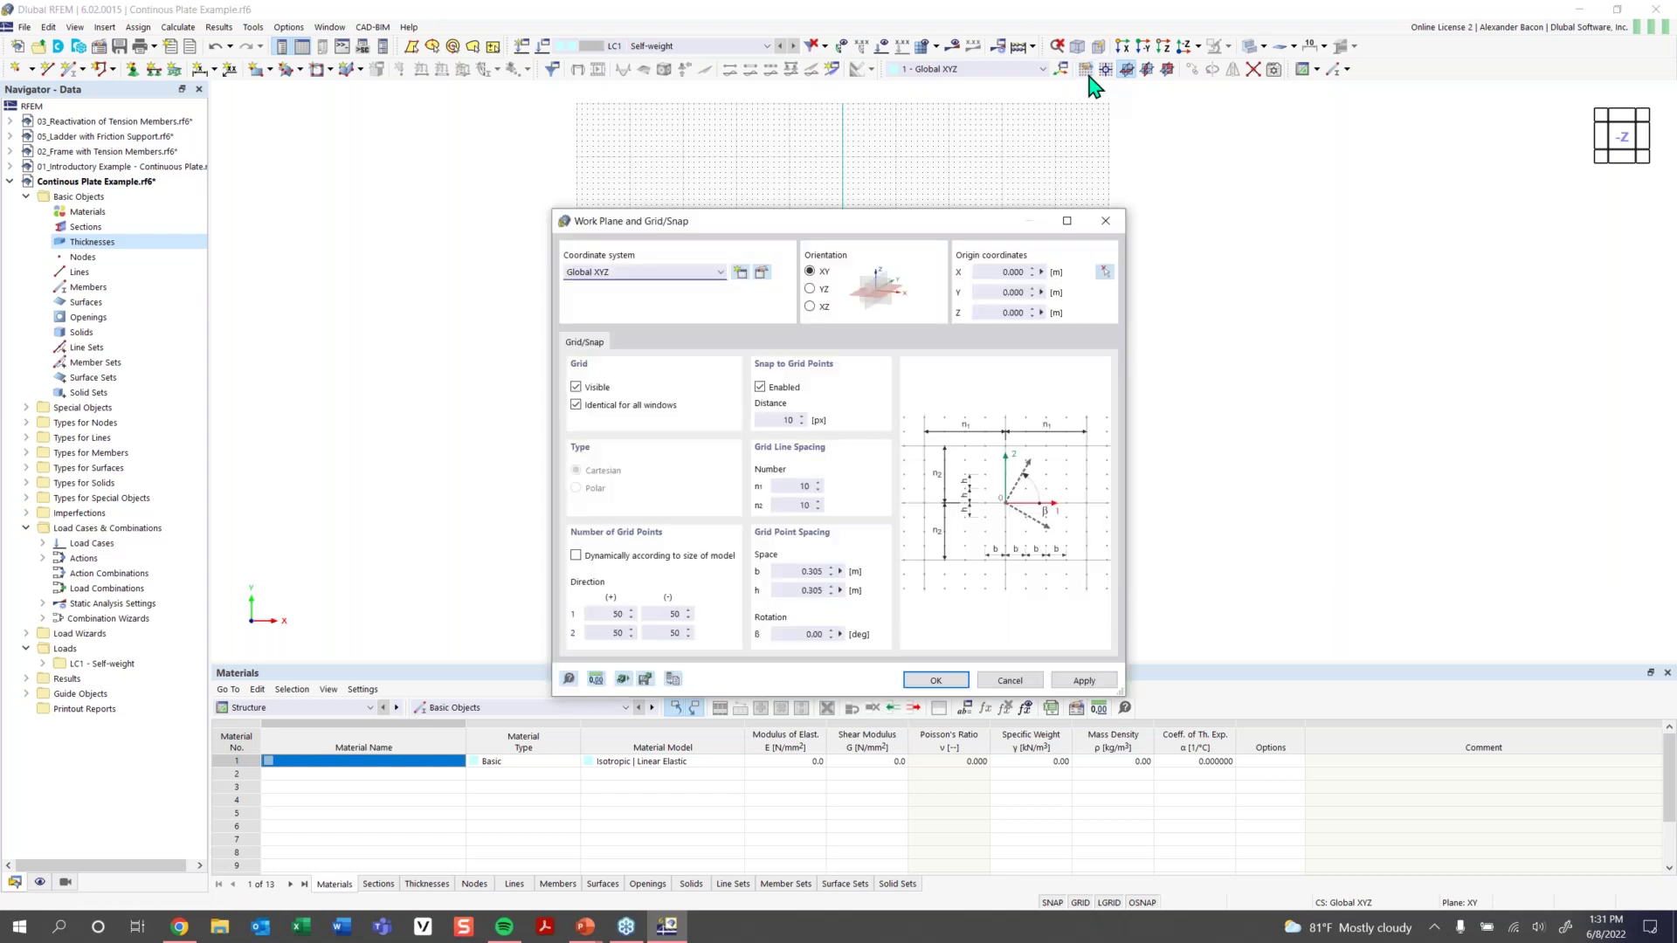
pyautogui.moveTo(789, 225); pyautogui.dragTo(730, 170)
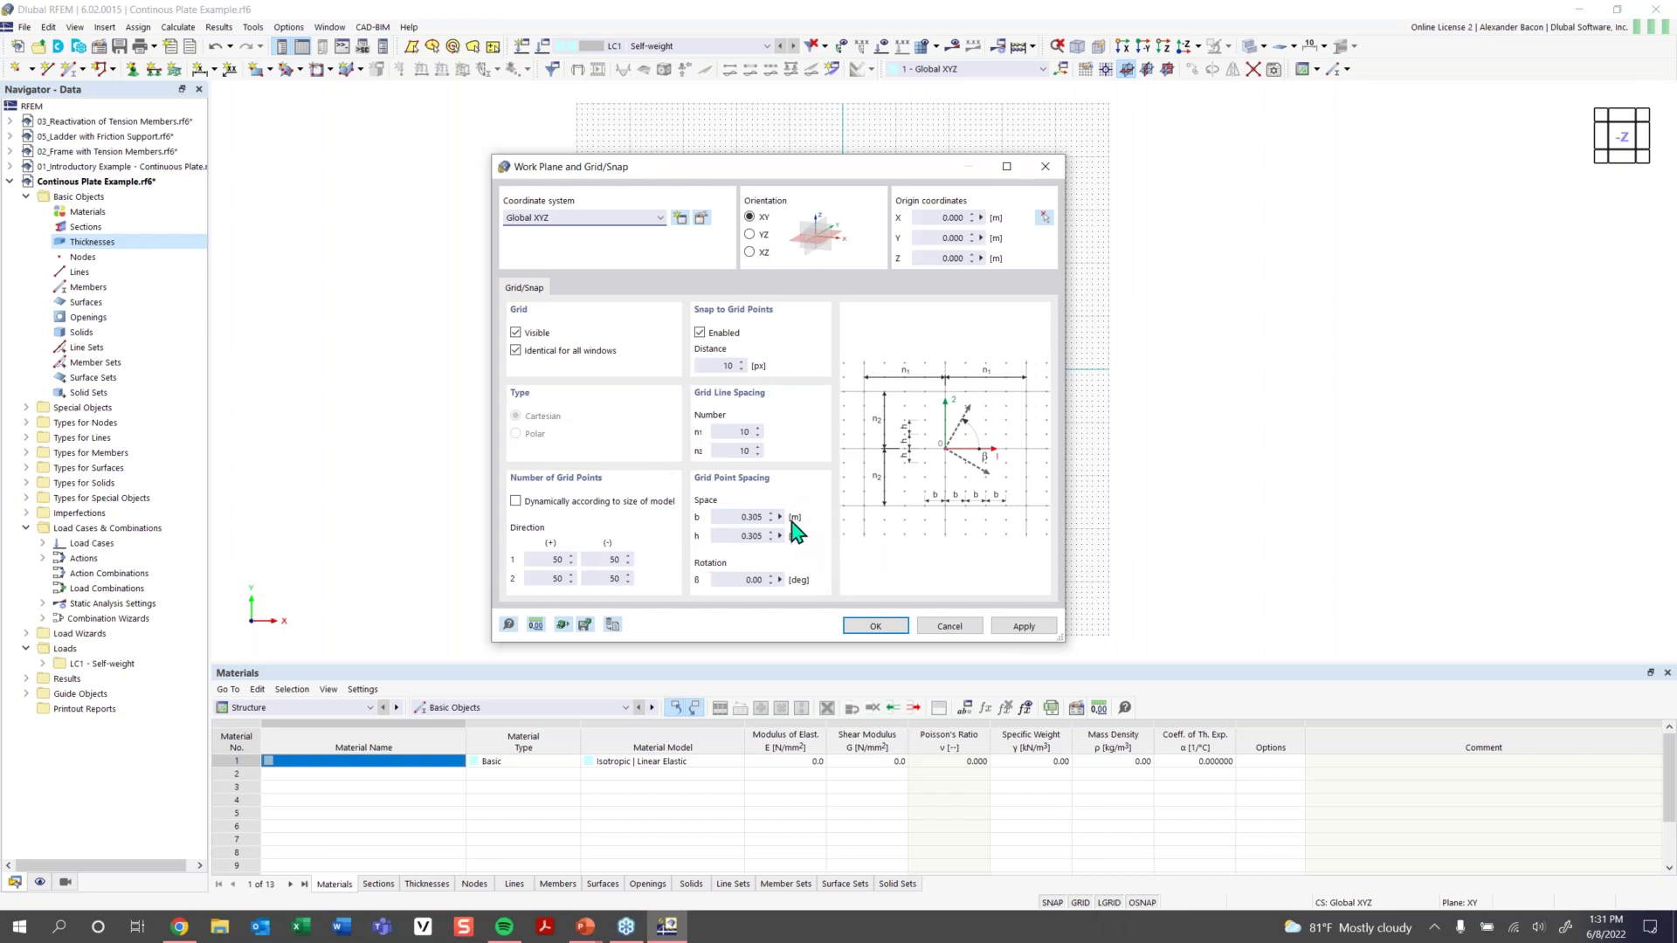
pyautogui.doubleClick(747, 517)
pyautogui.click(537, 626)
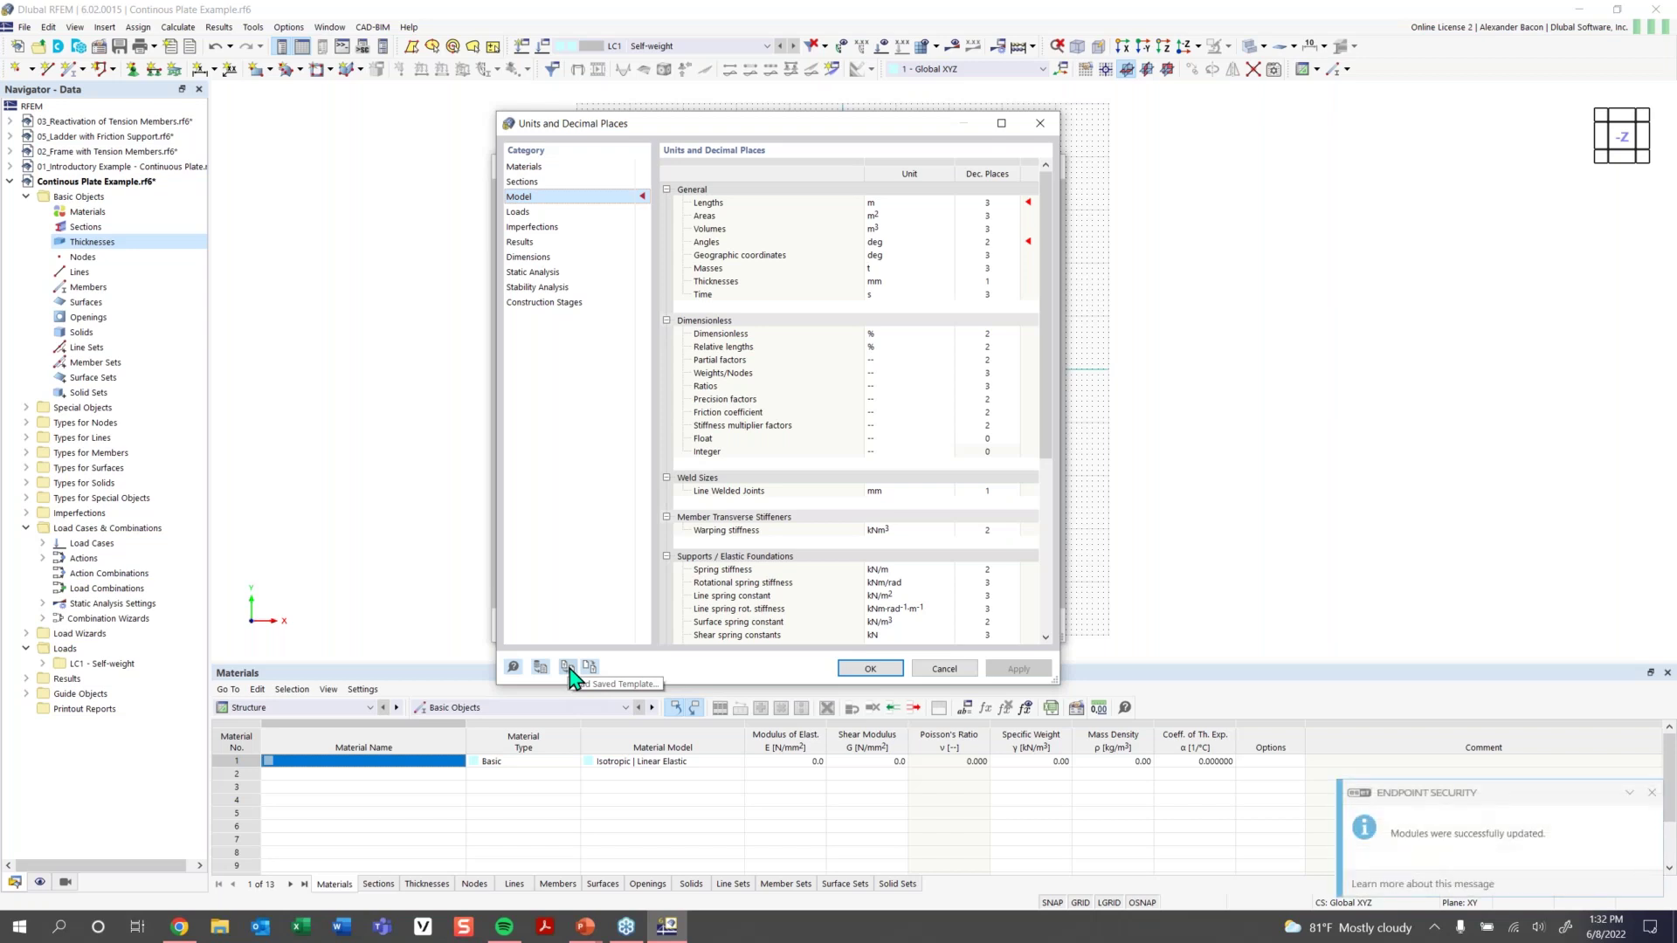
pyautogui.click(568, 667)
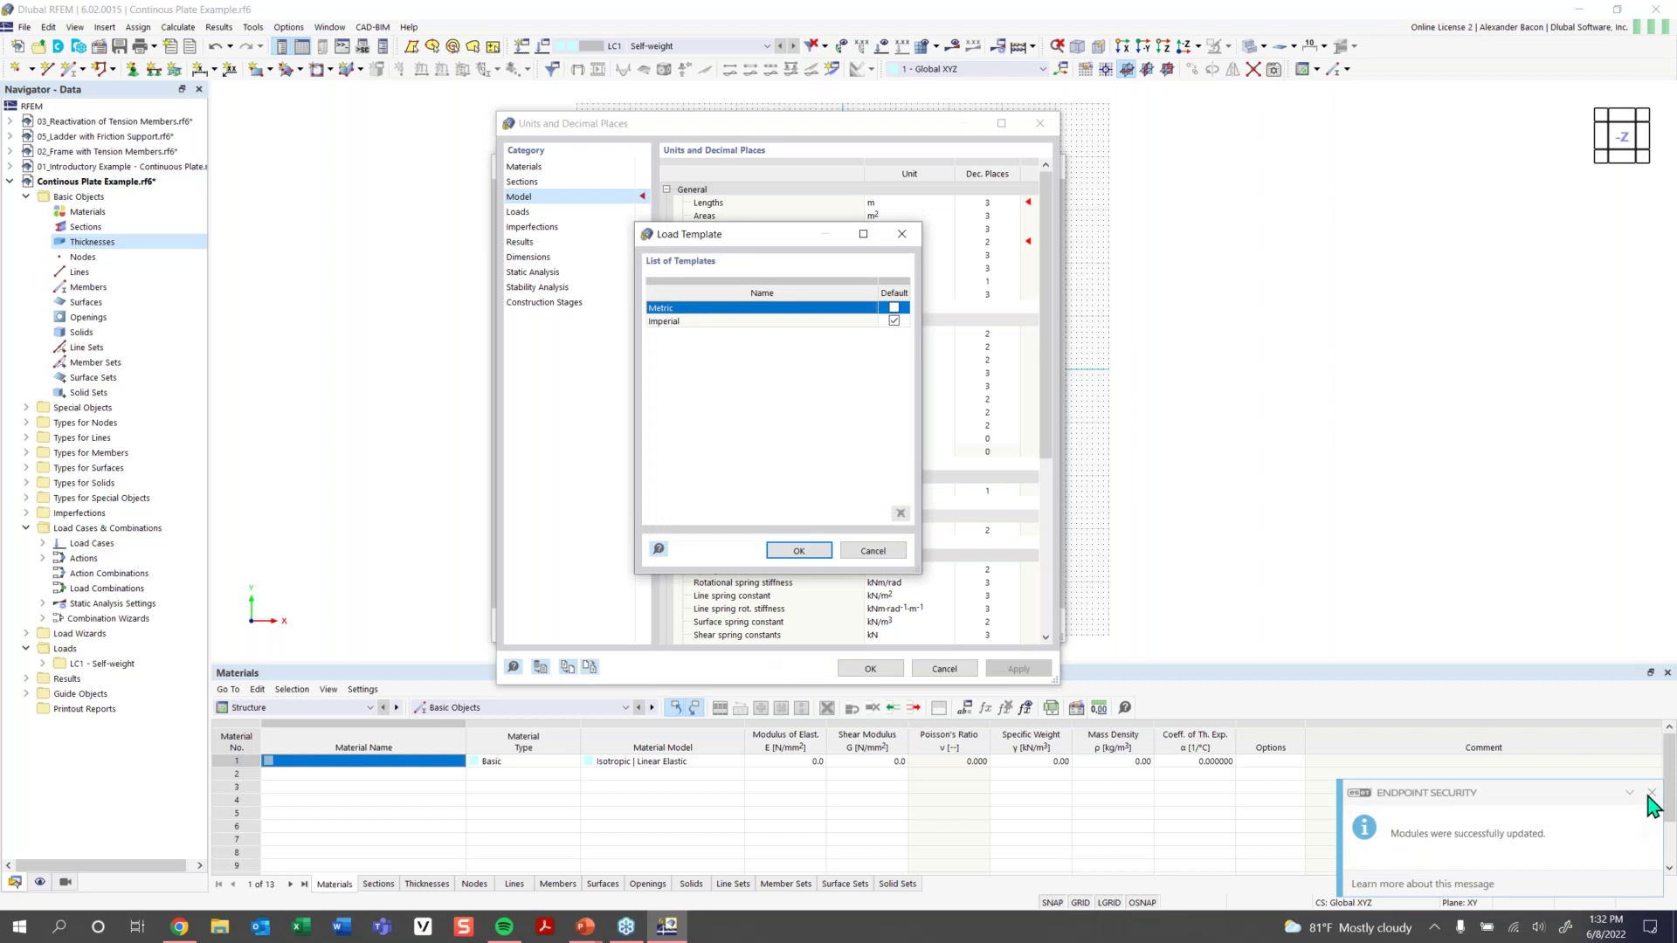
pyautogui.click(703, 322)
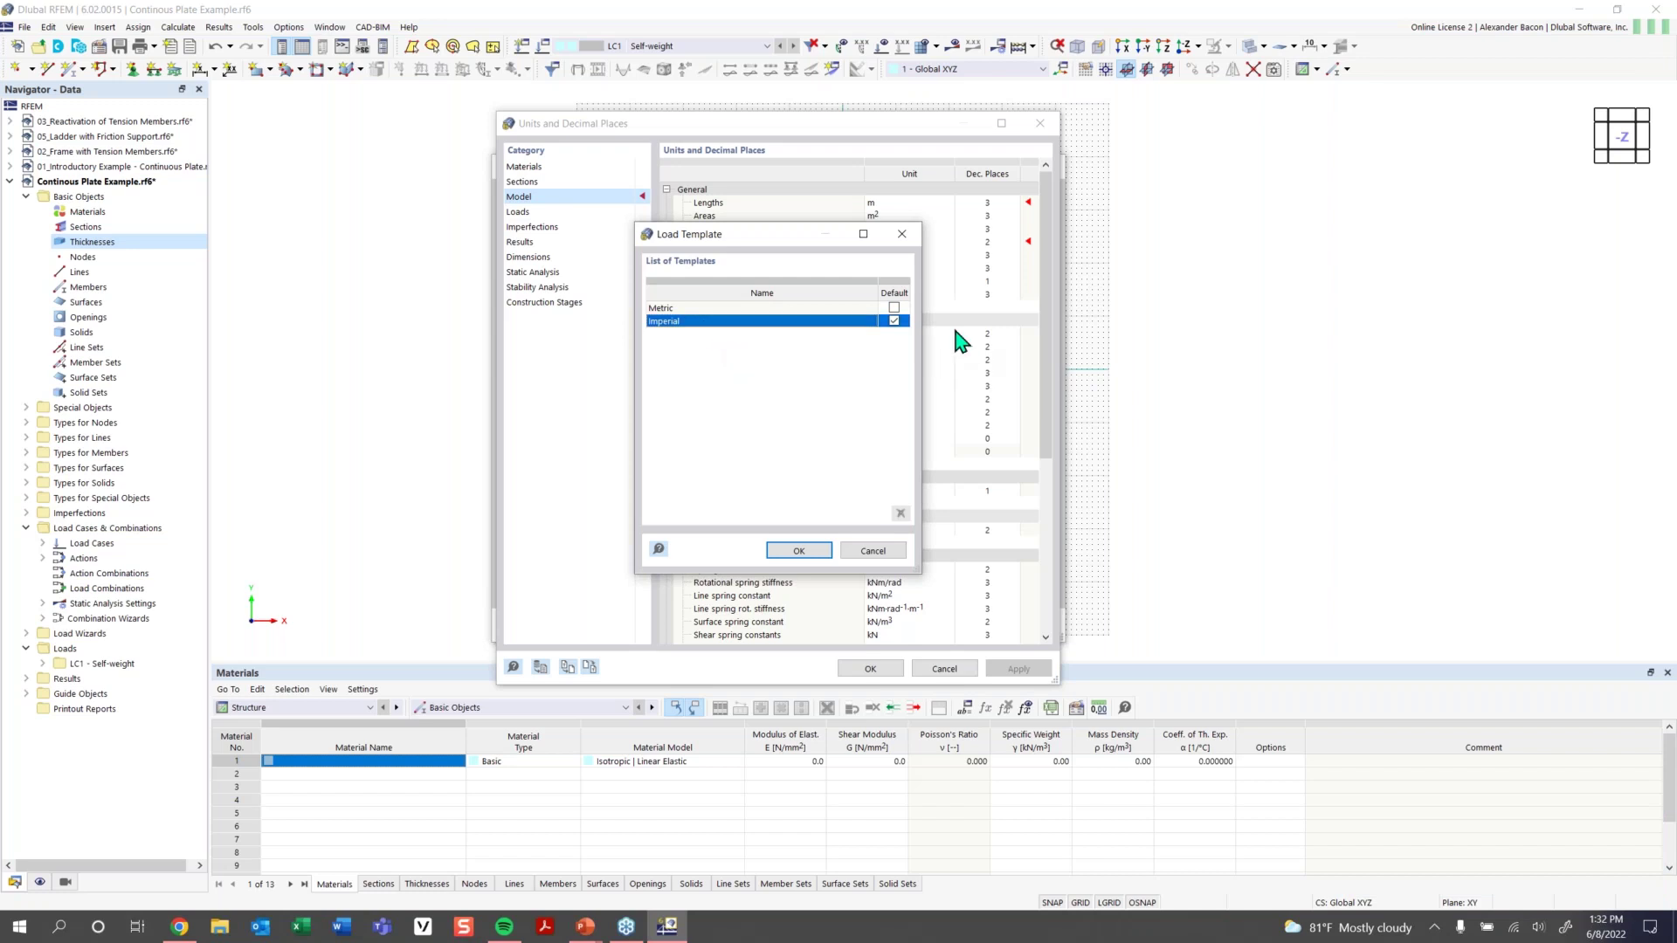
pyautogui.click(803, 552)
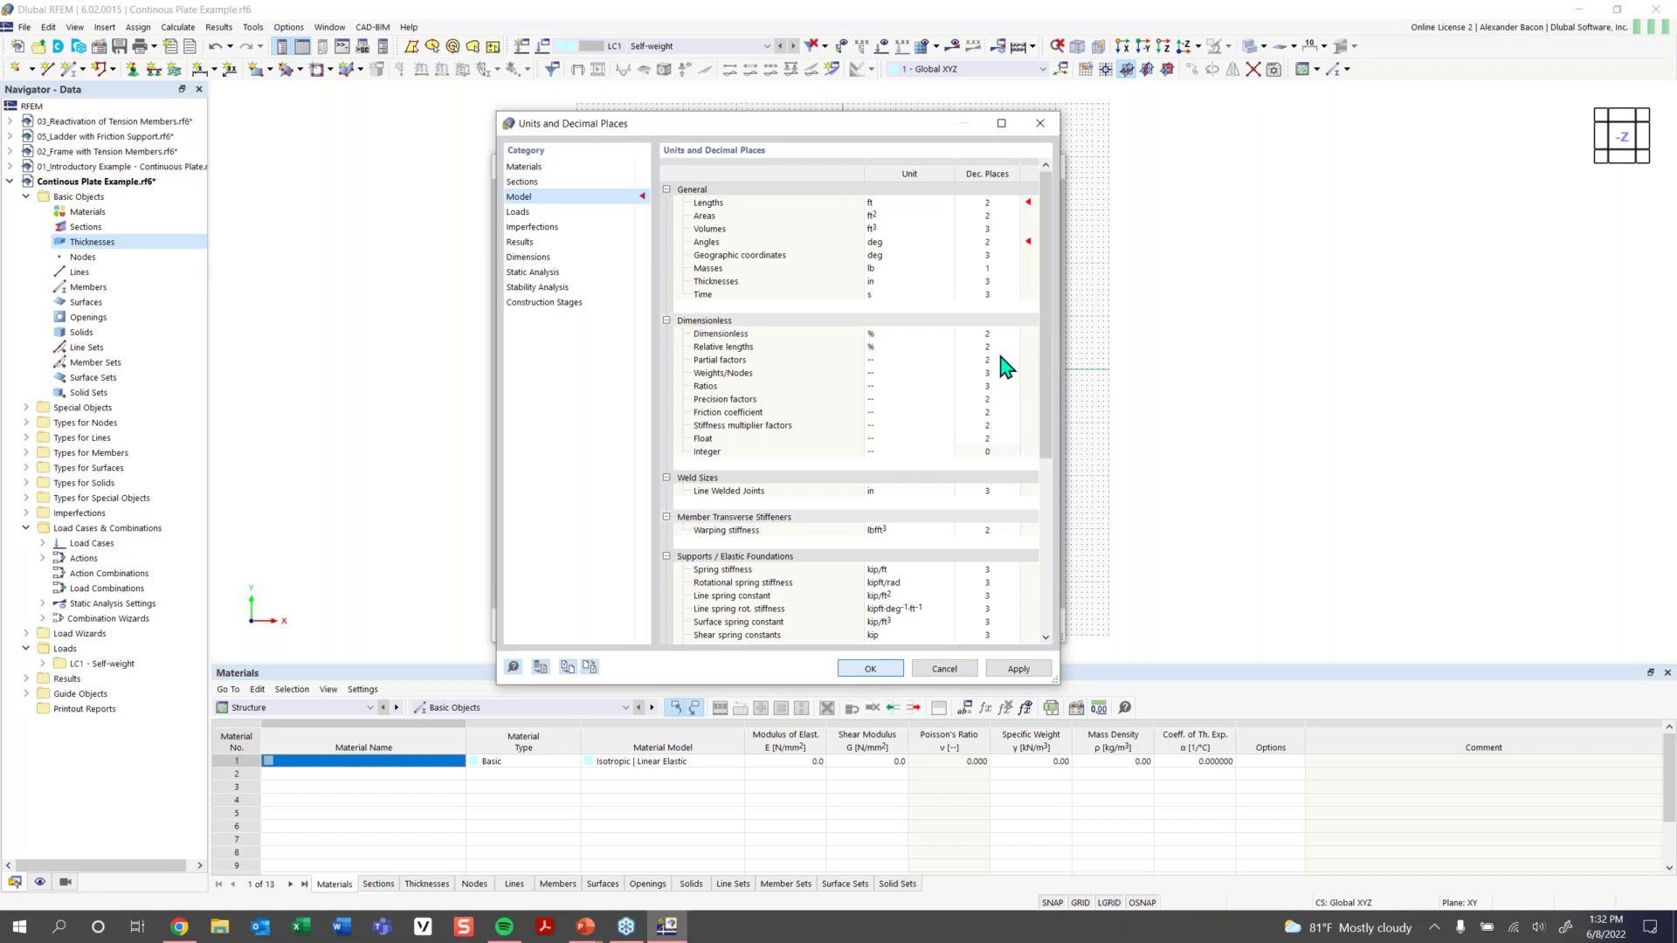
pyautogui.press('Return')
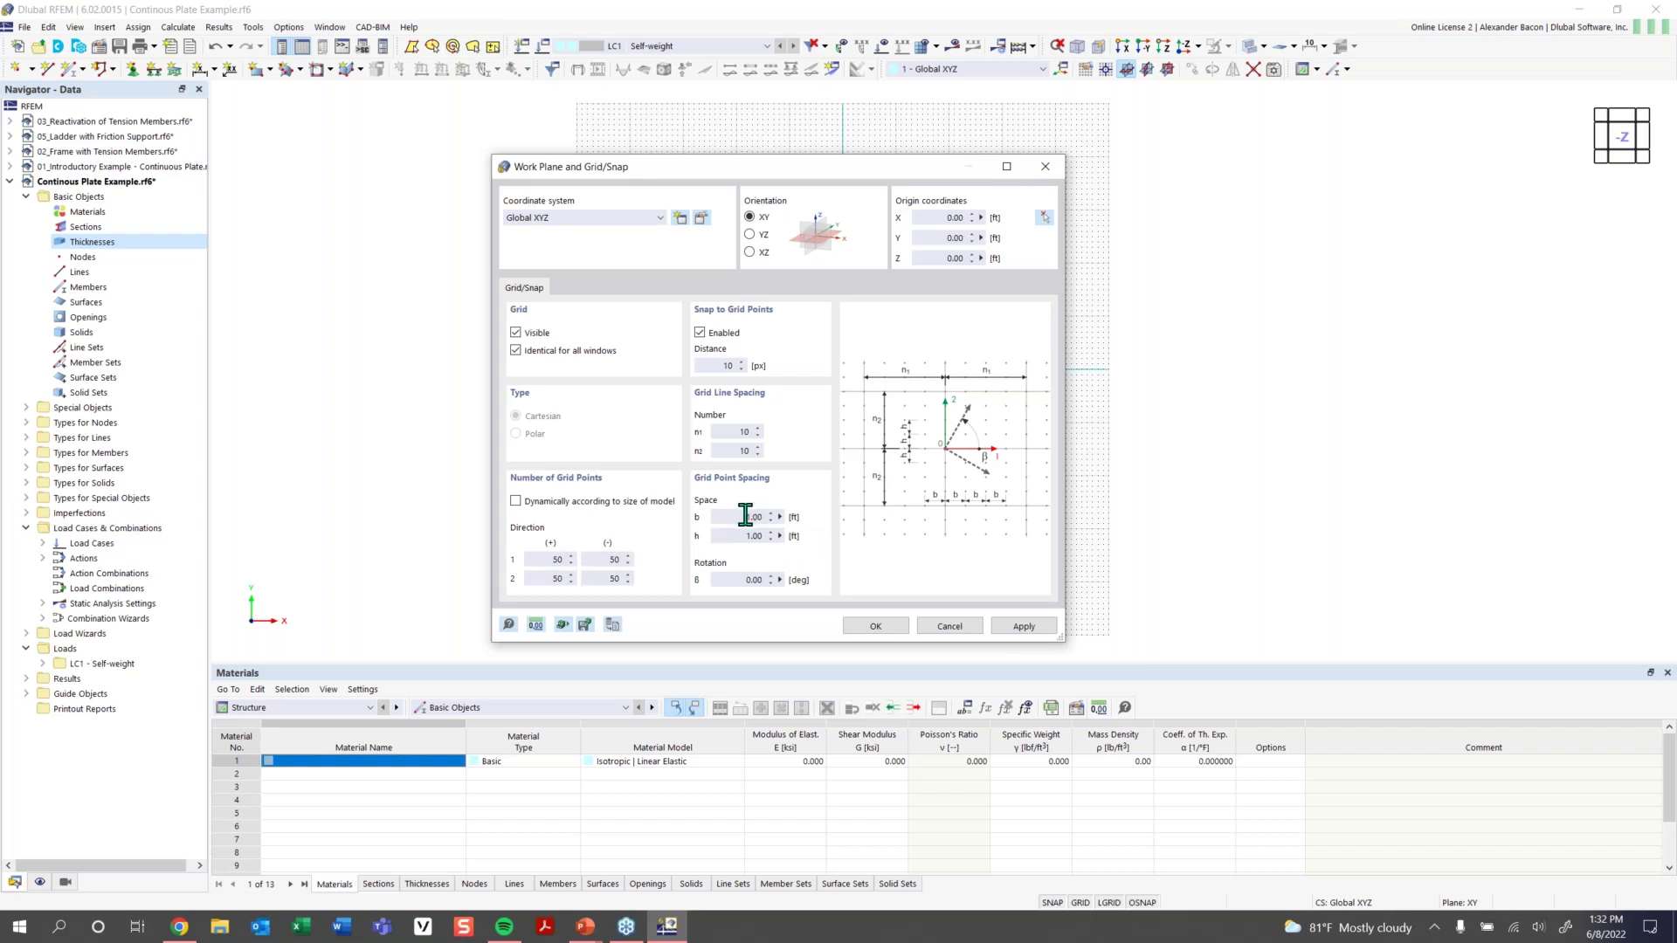
# Set the number of work plane grid points to 100 in the positive and negative sense of both directions
pyautogui.click(554, 559)
pyautogui.write('1')
pyautogui.click(616, 560)
pyautogui.write('100')
pyautogui.doubleClick(612, 559)
pyautogui.click(545, 580)
pyautogui.write('100')
pyautogui.click(611, 579)
pyautogui.write('100')
pyautogui.click(890, 629)
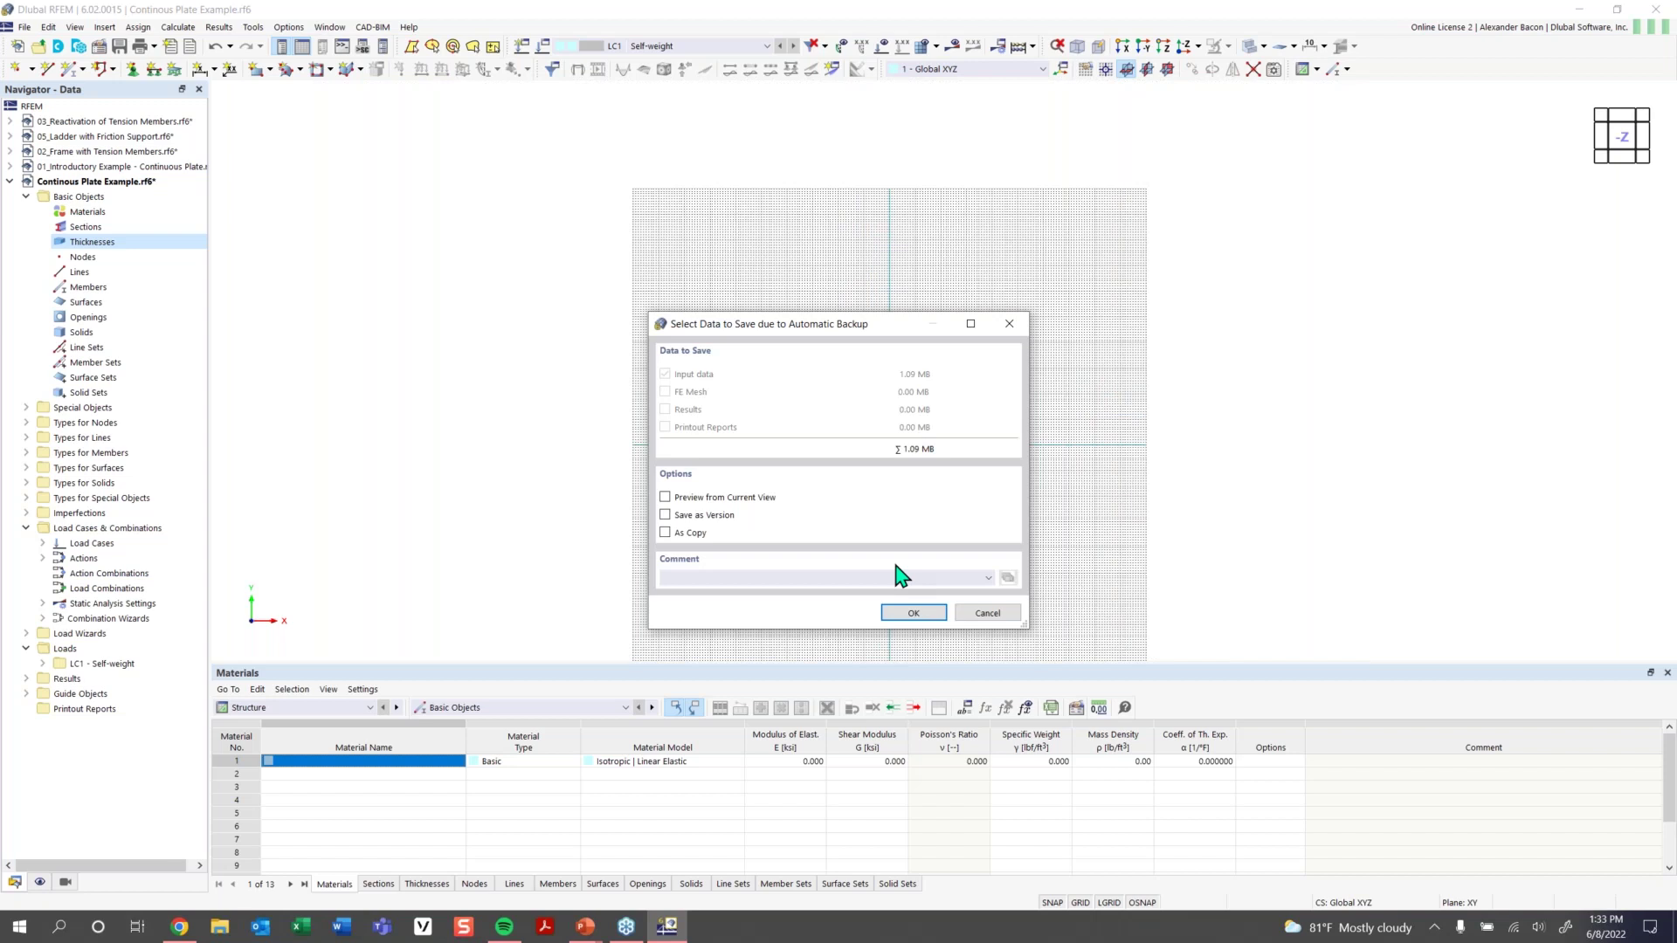
# Accept the automatic backup of the input data and save it as Continous Plate Example.rf6
pyautogui.click(911, 613)
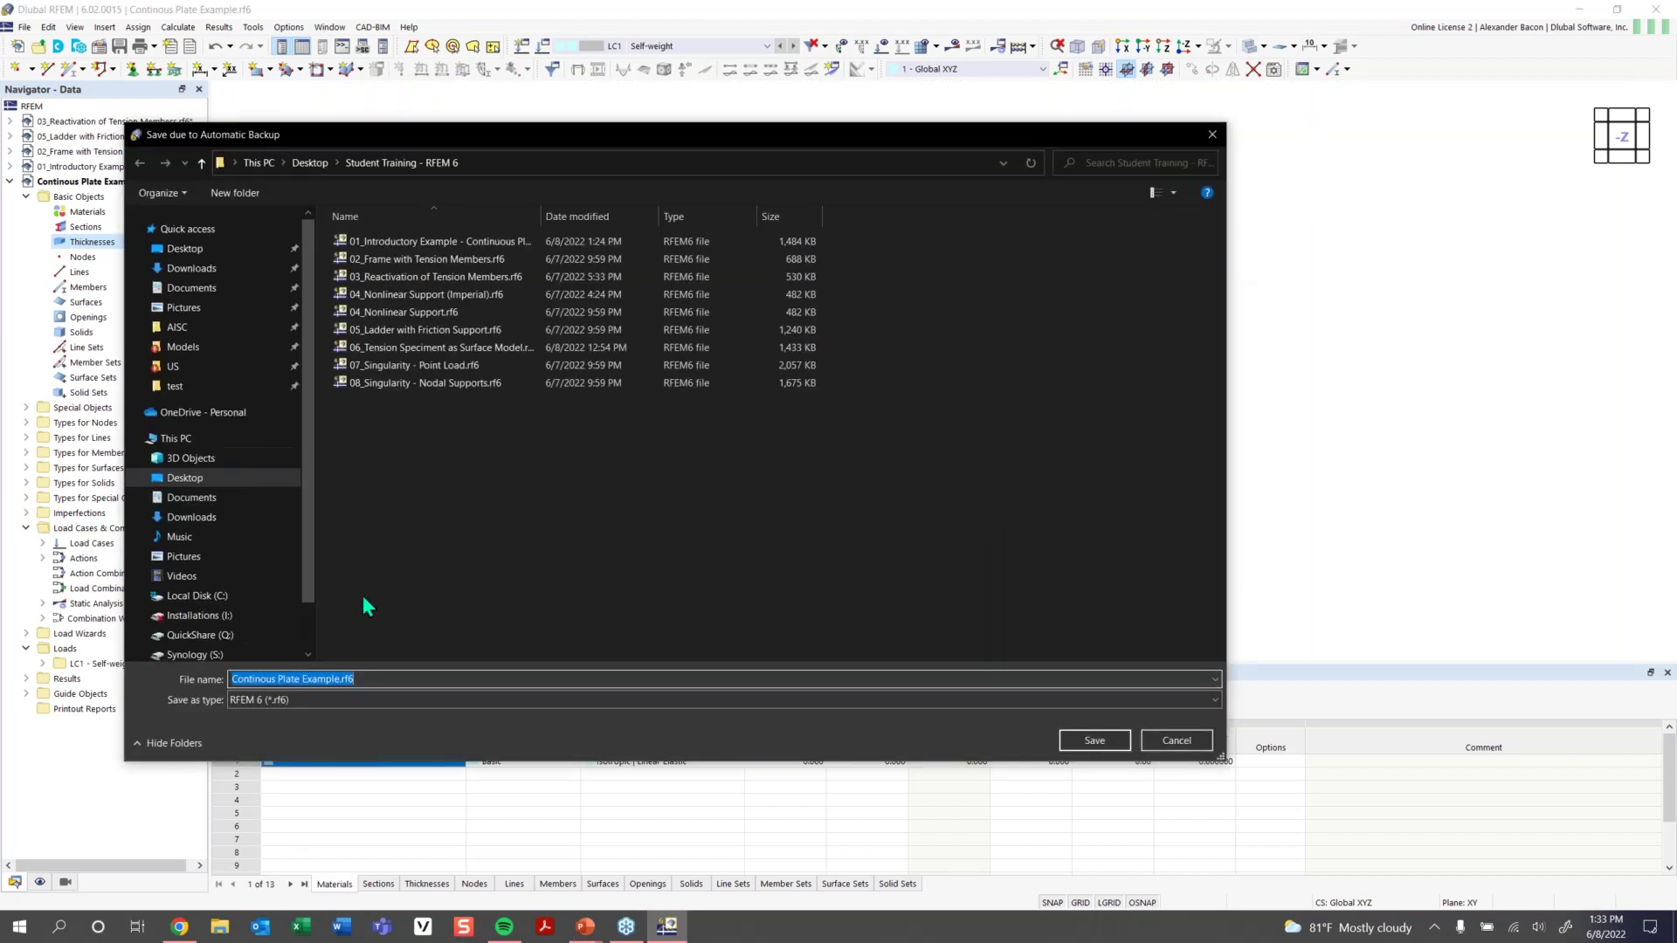
pyautogui.click(1094, 740)
pyautogui.click(878, 466)
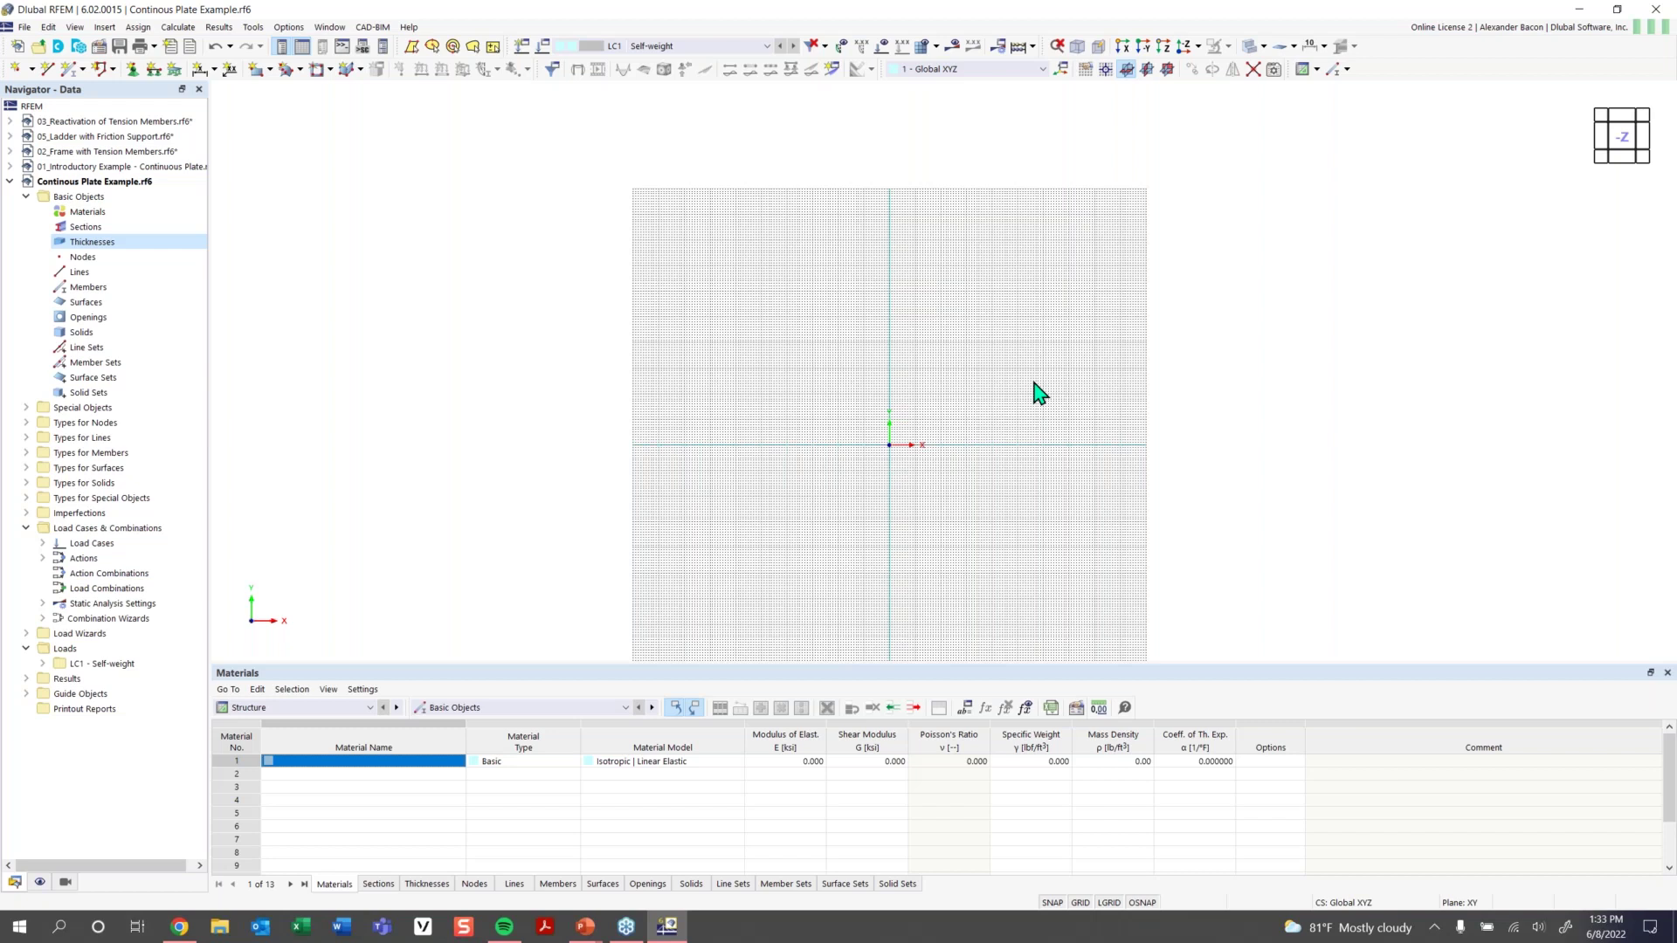
# Start a new rectangular surface and create a uniform thickness of 12 in for it
pyautogui.scroll(3, 947, 449)
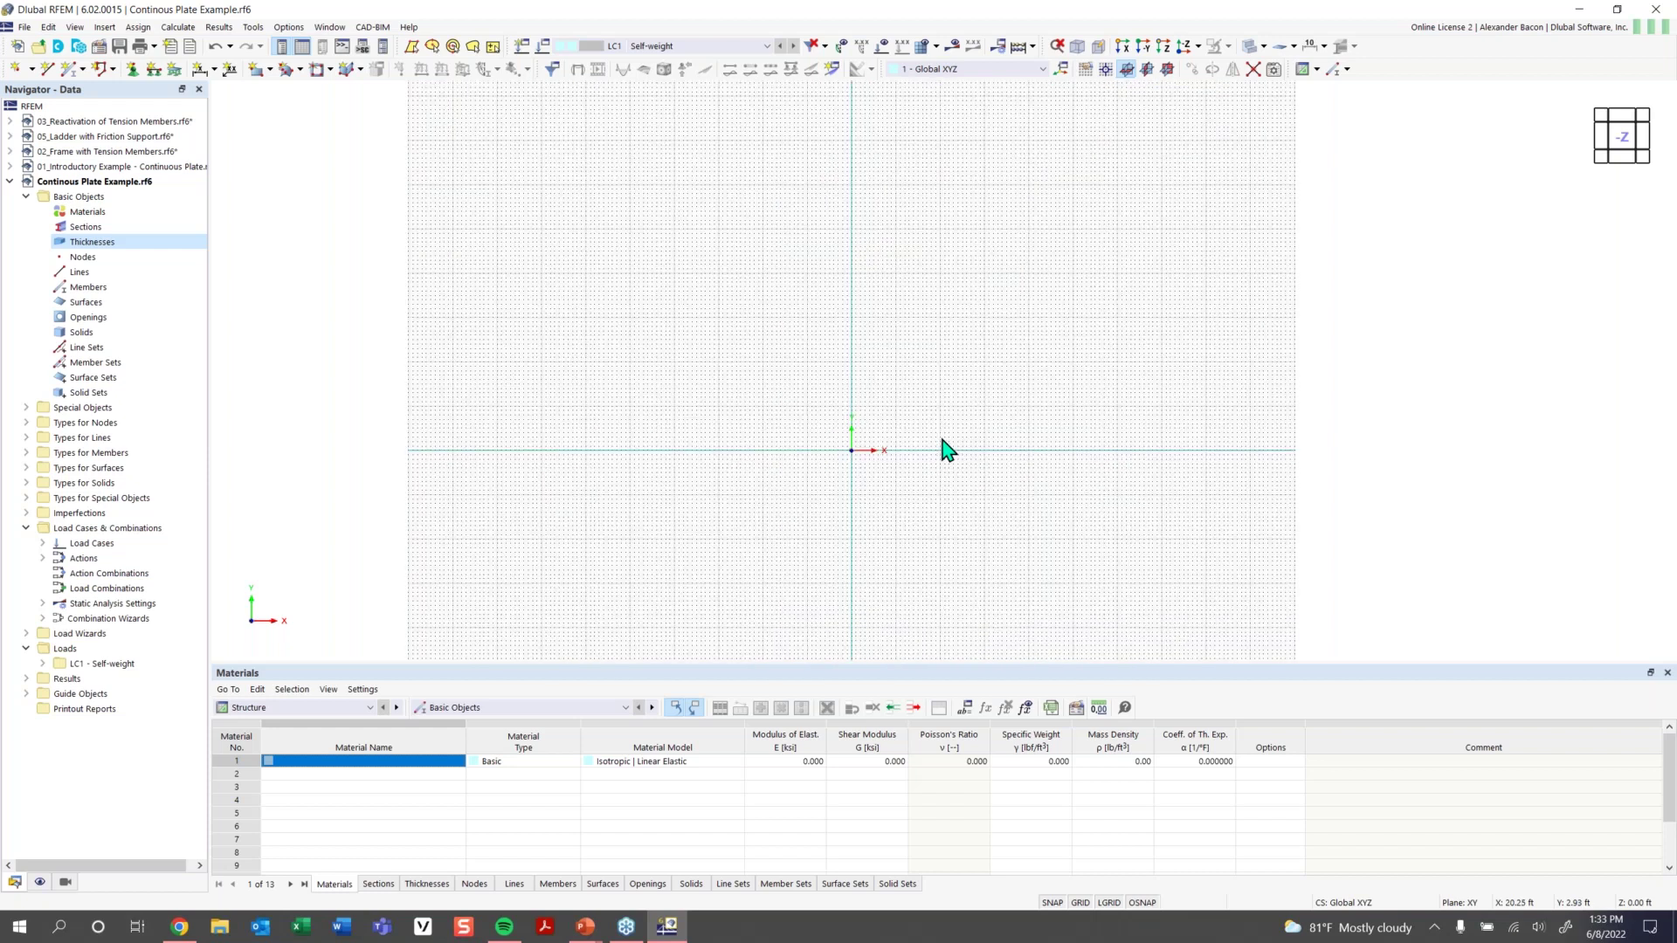
pyautogui.moveTo(947, 450); pyautogui.dragTo(844, 502, button='middle')
pyautogui.scroll(2, 790, 517)
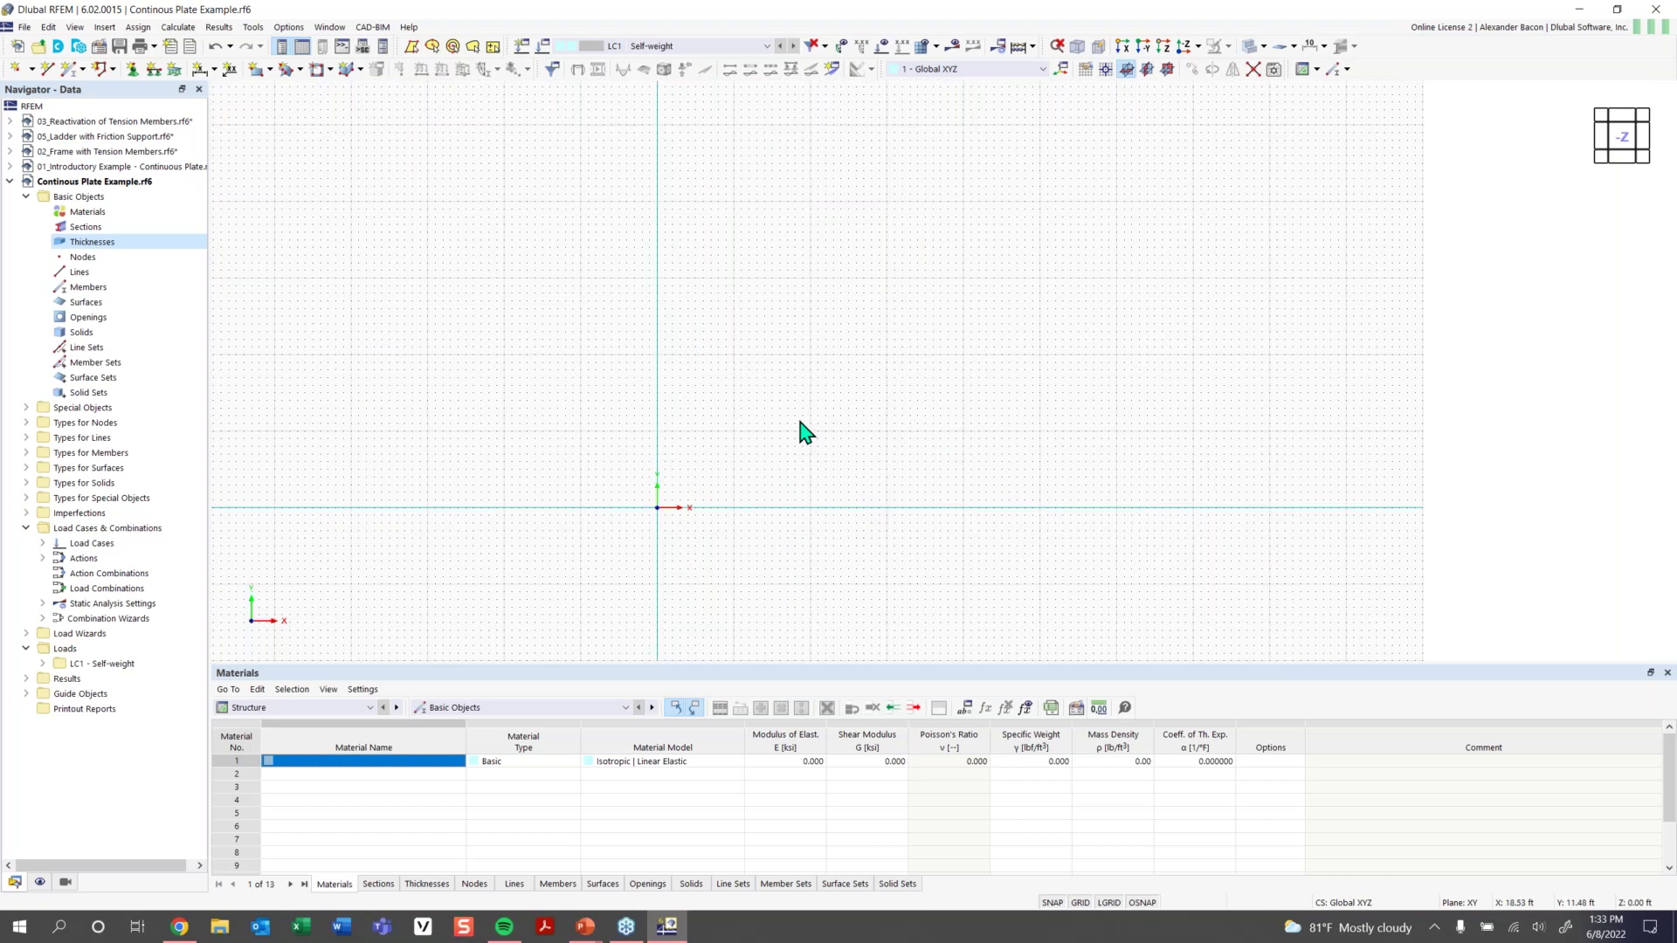
pyautogui.click(256, 70)
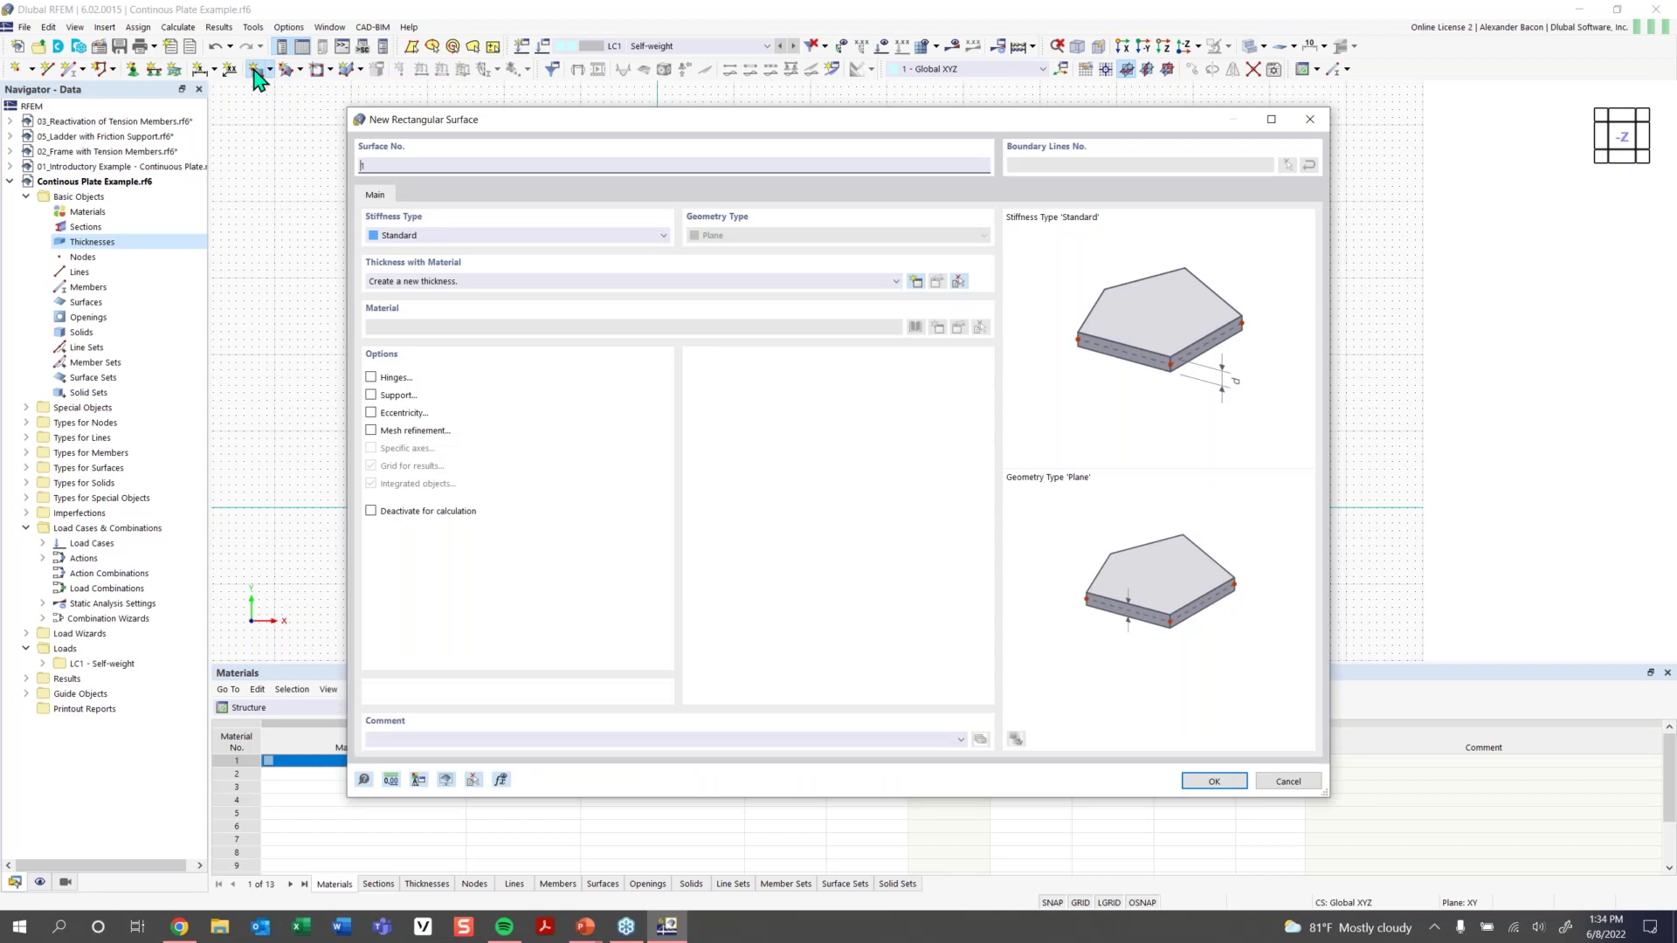
pyautogui.moveTo(622, 122); pyautogui.dragTo(560, 103)
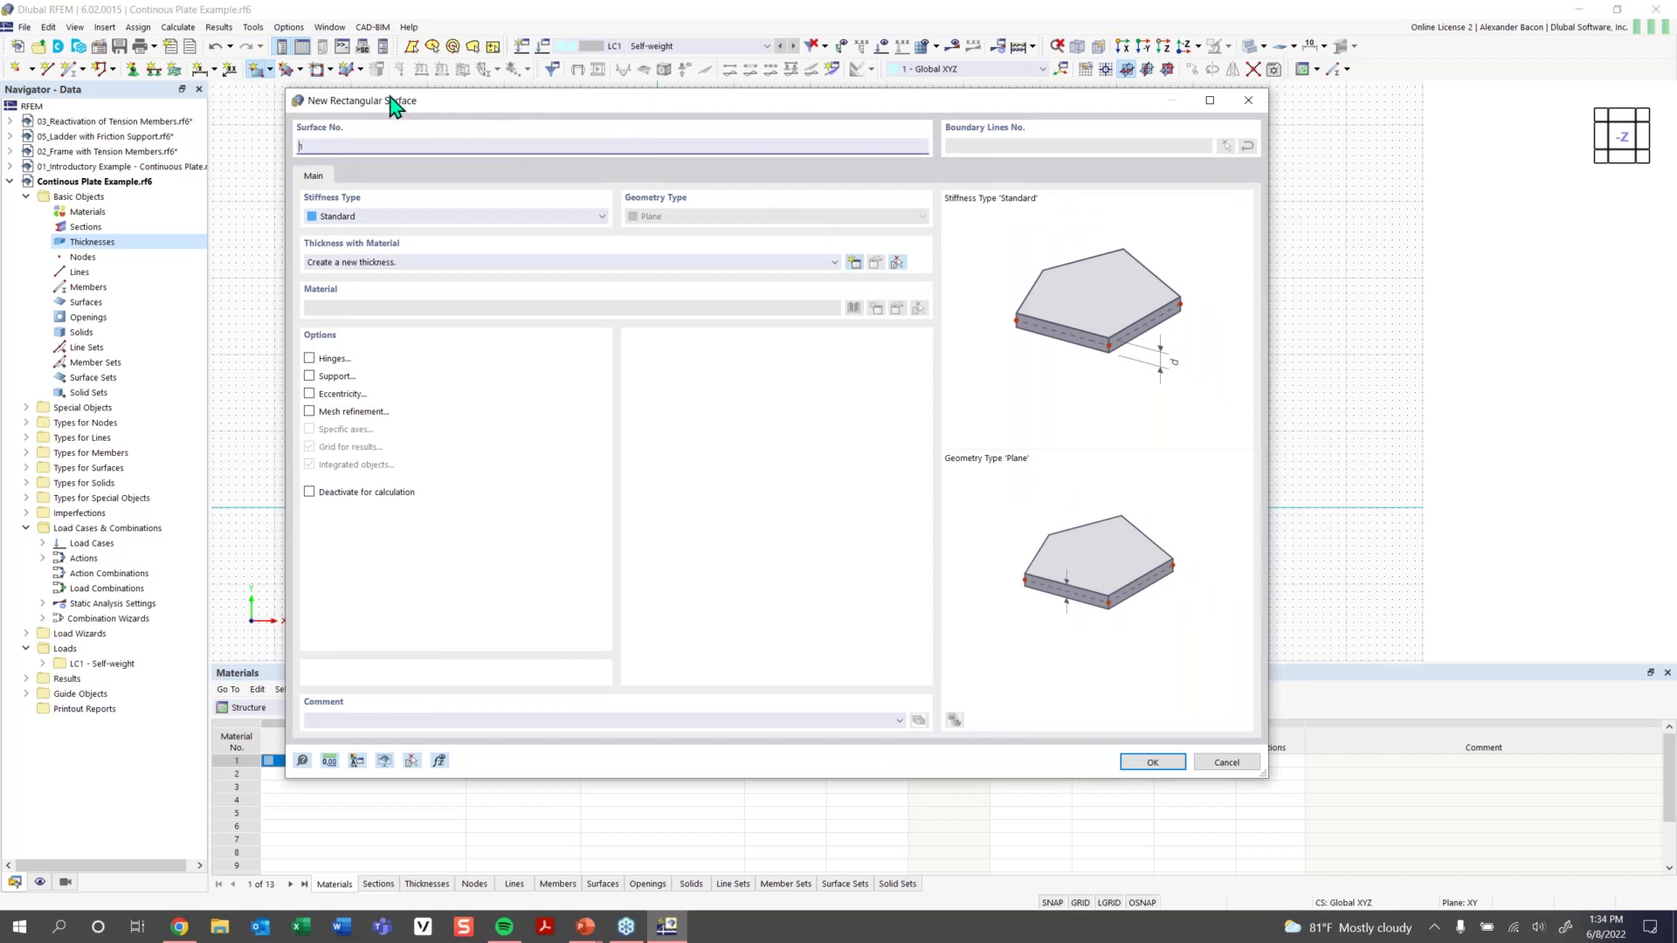
pyautogui.click(552, 267)
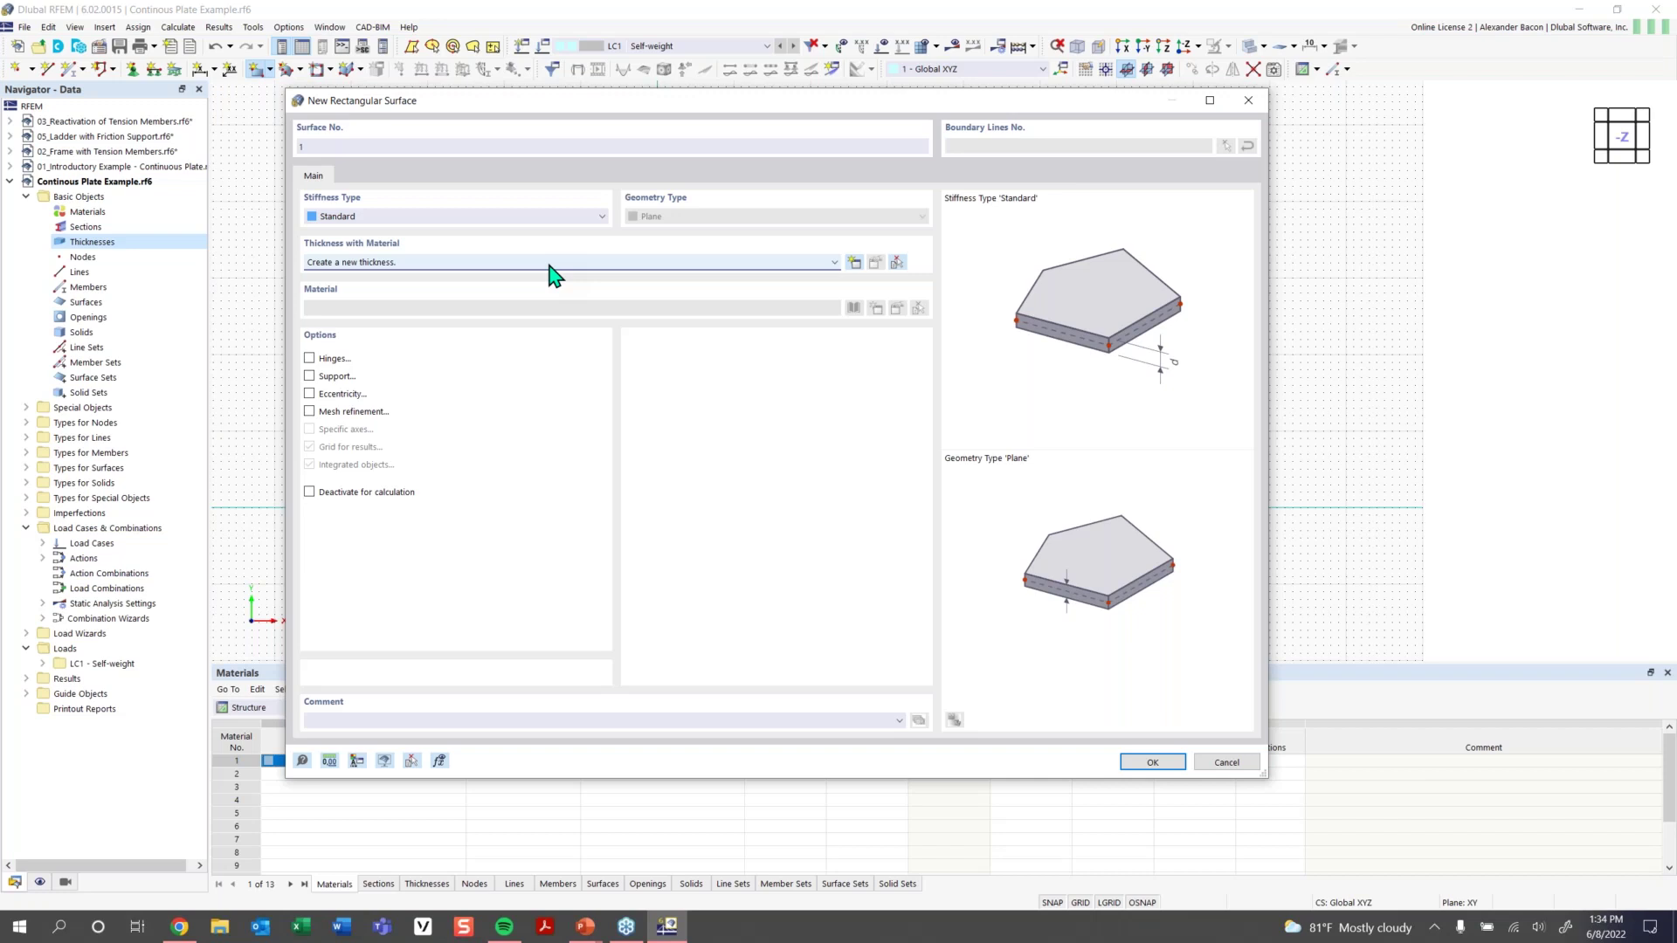
pyautogui.click(552, 273)
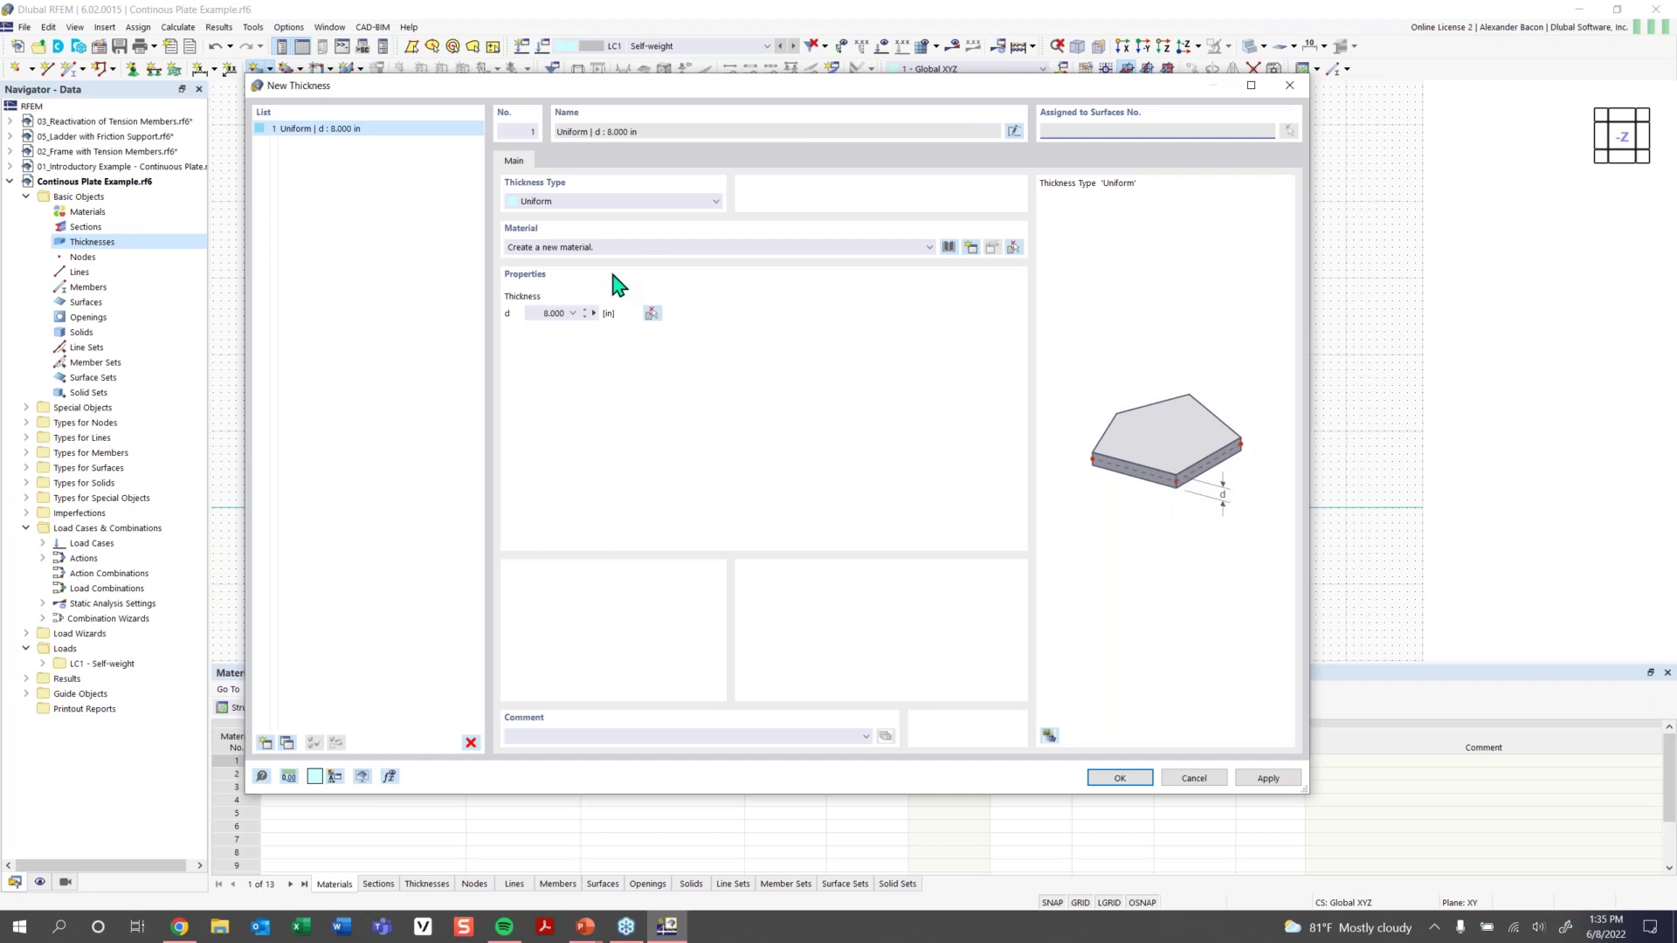
pyautogui.moveTo(527, 312); pyautogui.dragTo(604, 315)
pyautogui.write('12')
# Filter the material library to United States, type Concrete and subtype Concrete, and select Concrete f'c = 4000 psi from ACI 318-19
pyautogui.click(952, 251)
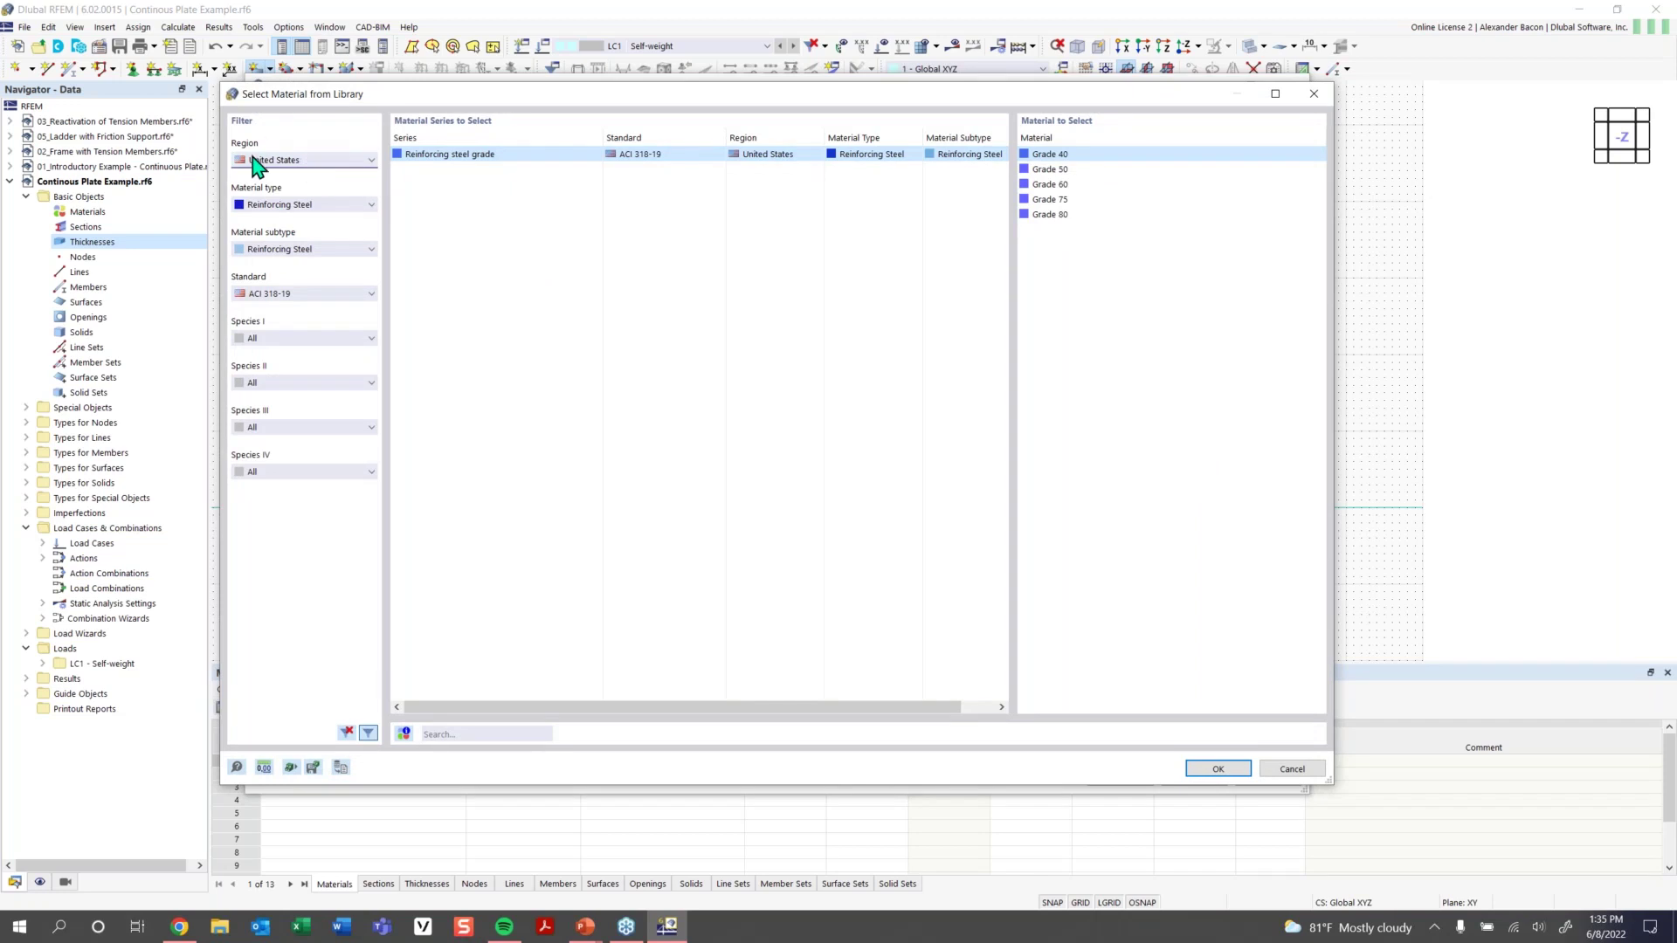
pyautogui.click(323, 161)
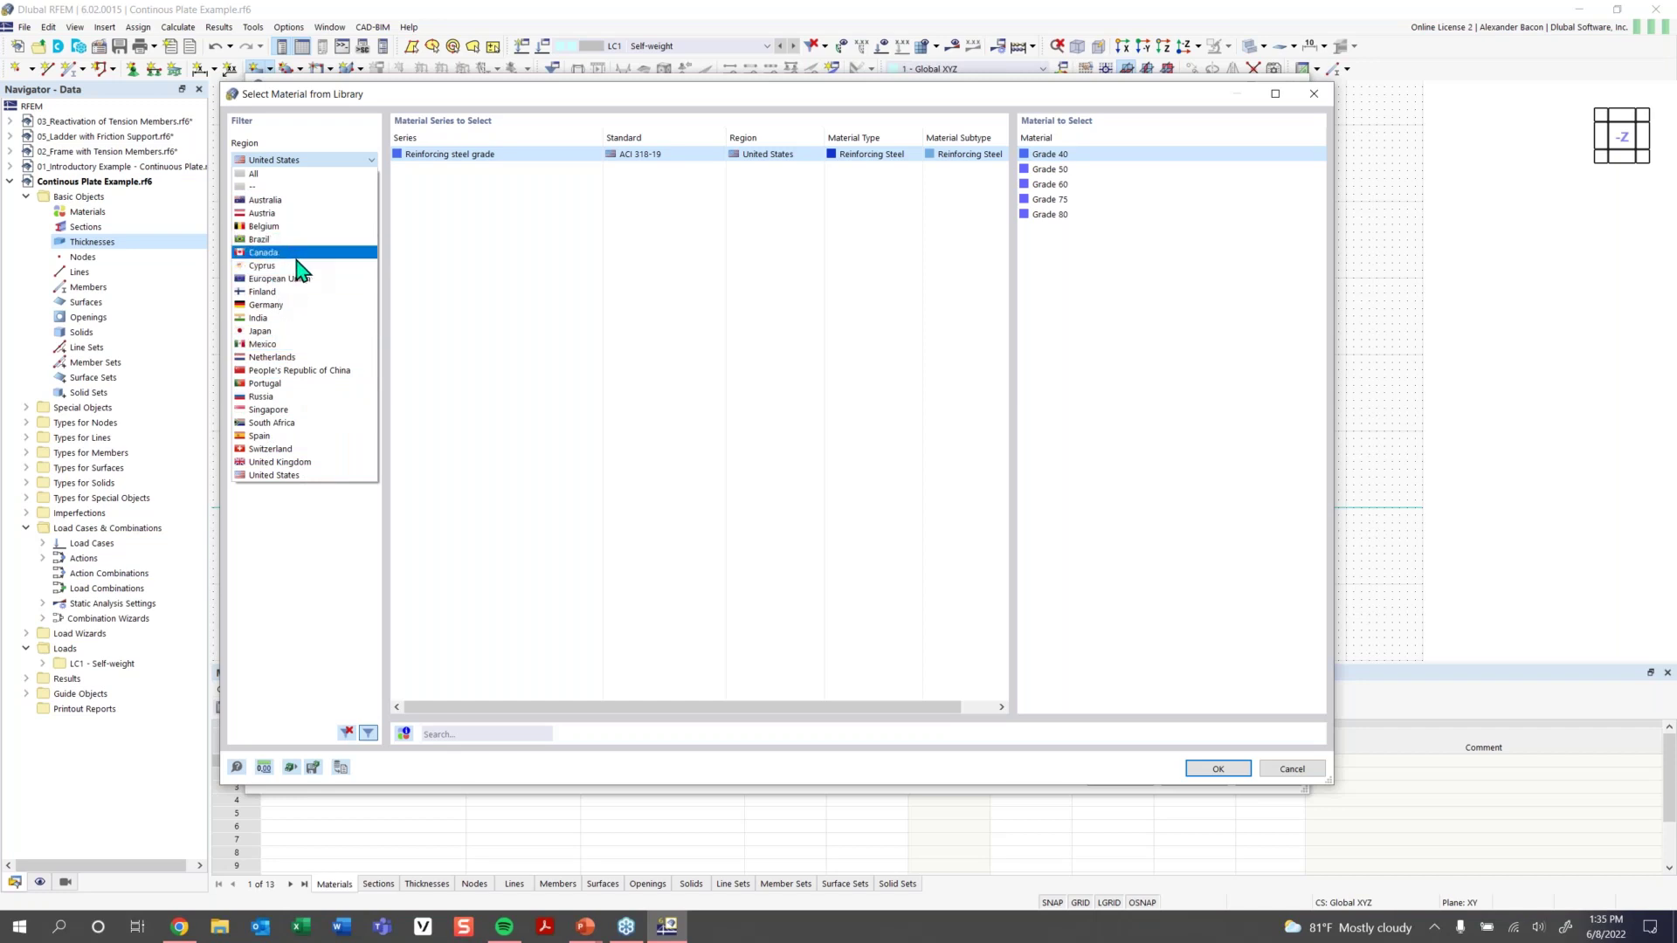
pyautogui.click(295, 476)
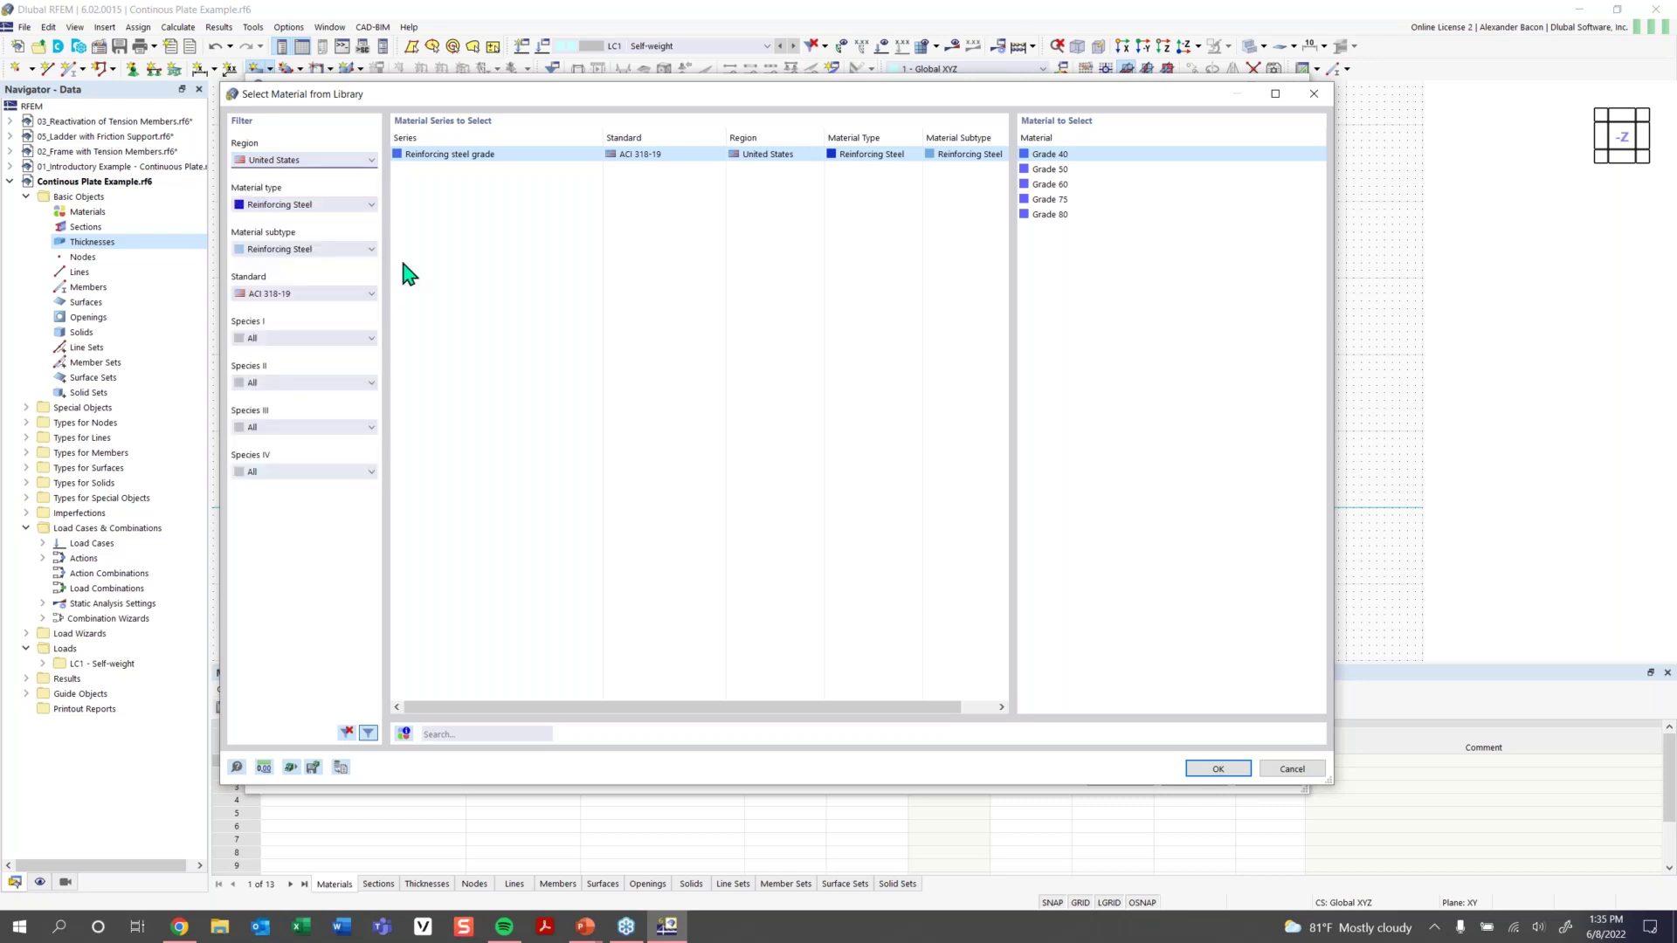
pyautogui.click(296, 208)
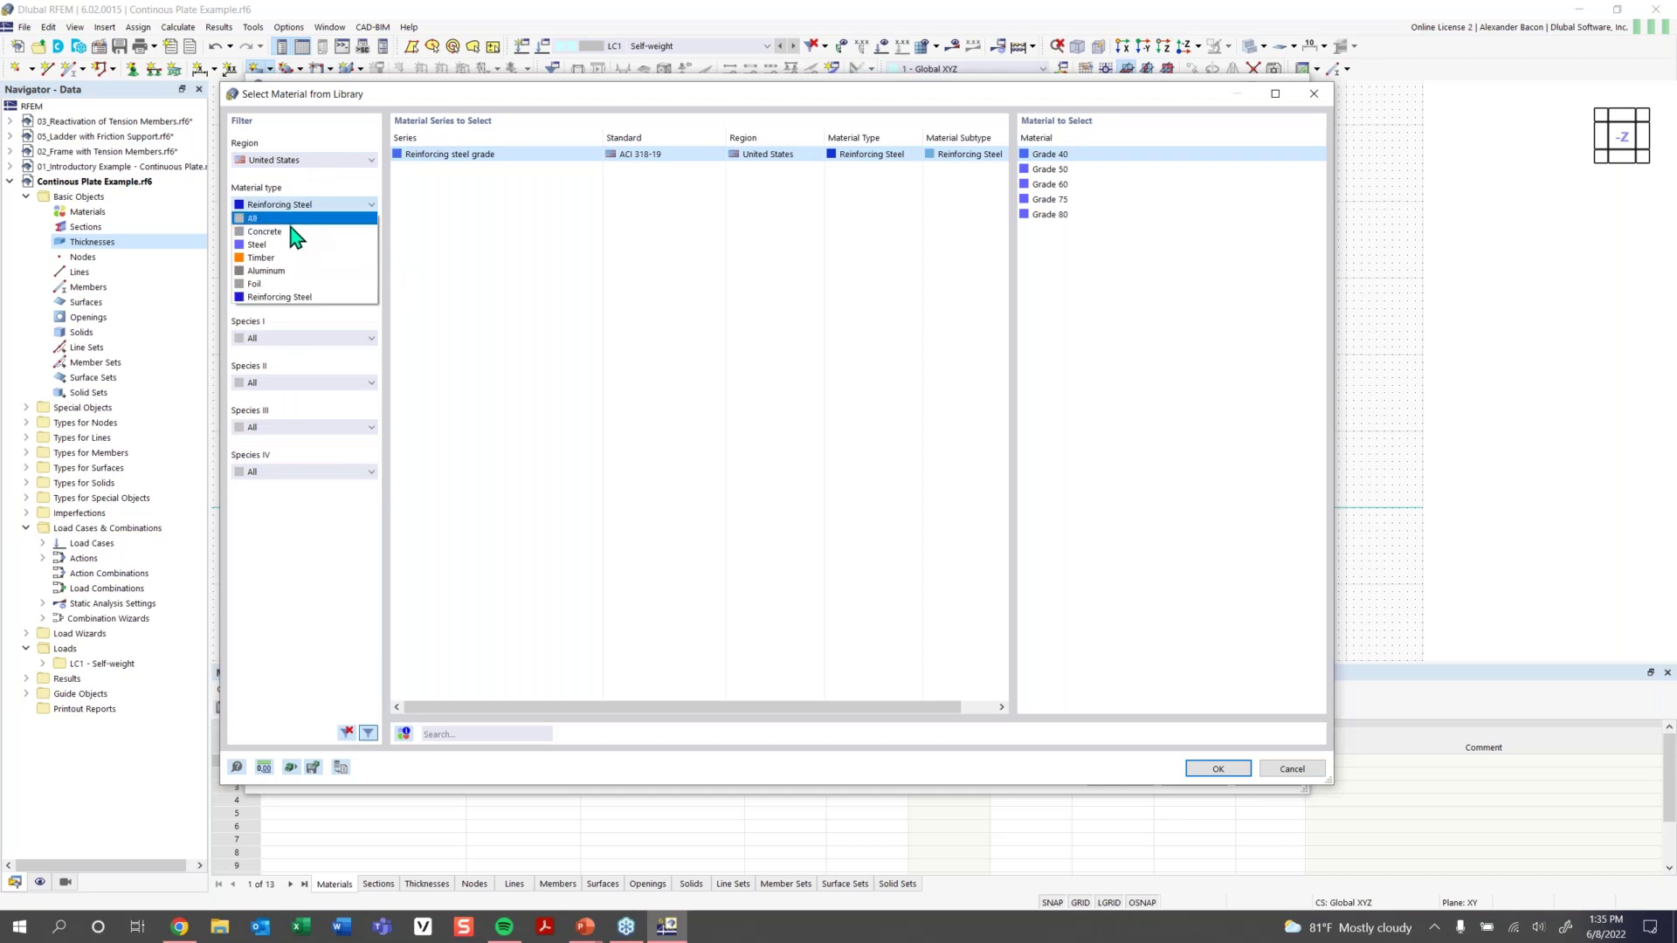
pyautogui.click(297, 243)
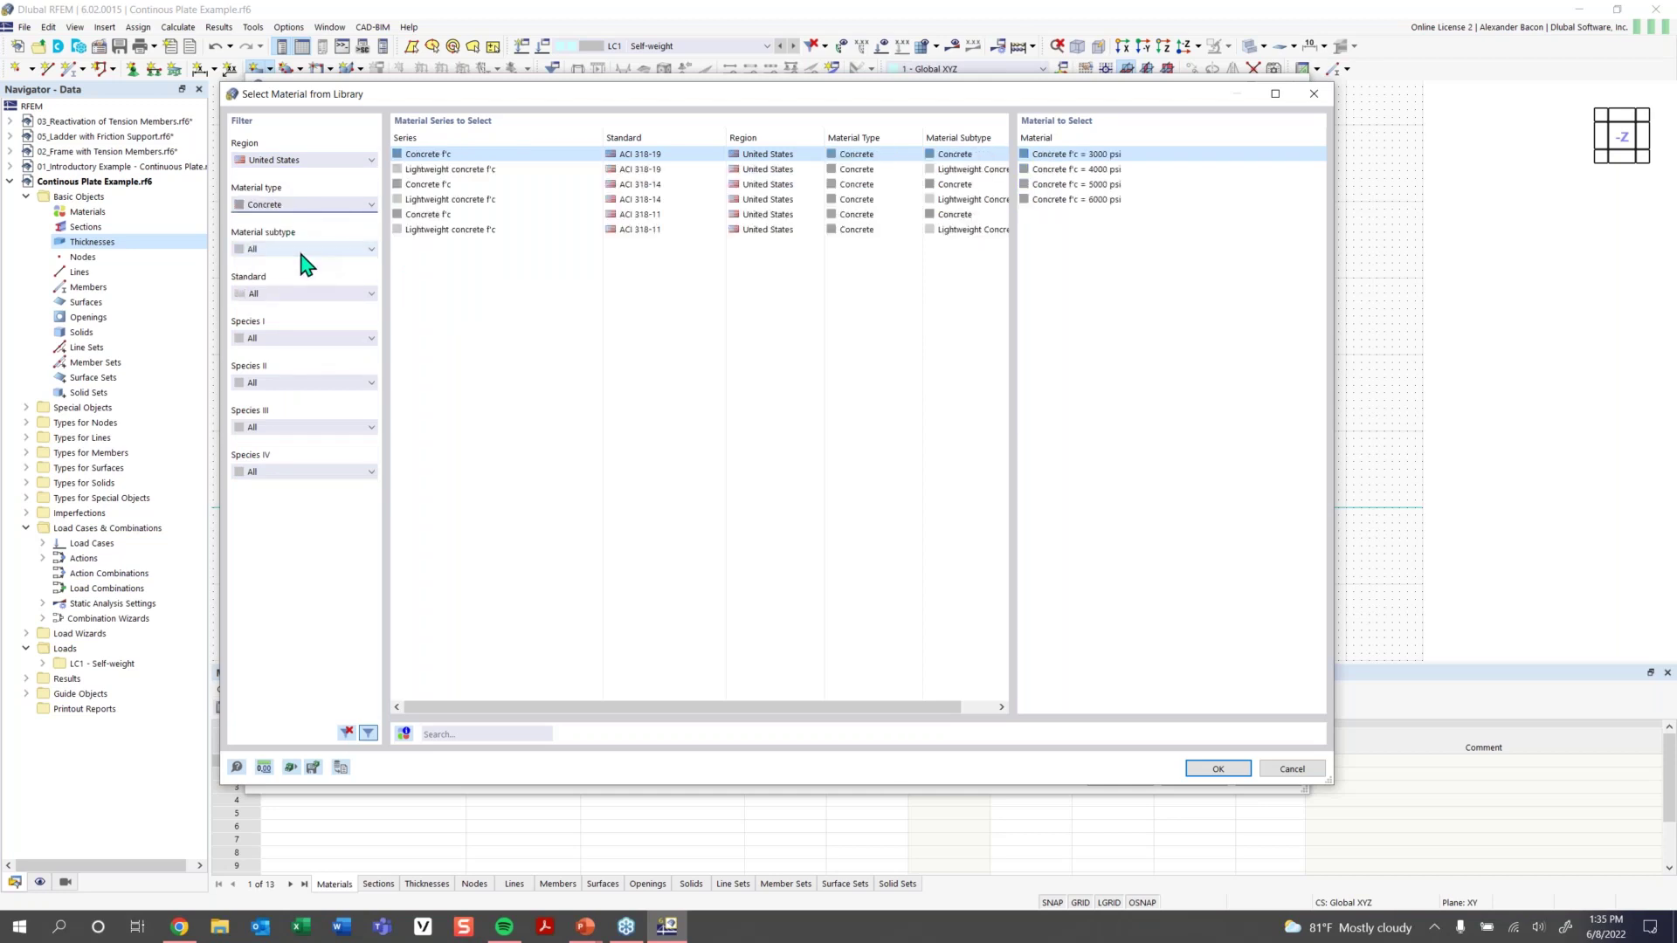
pyautogui.click(310, 207)
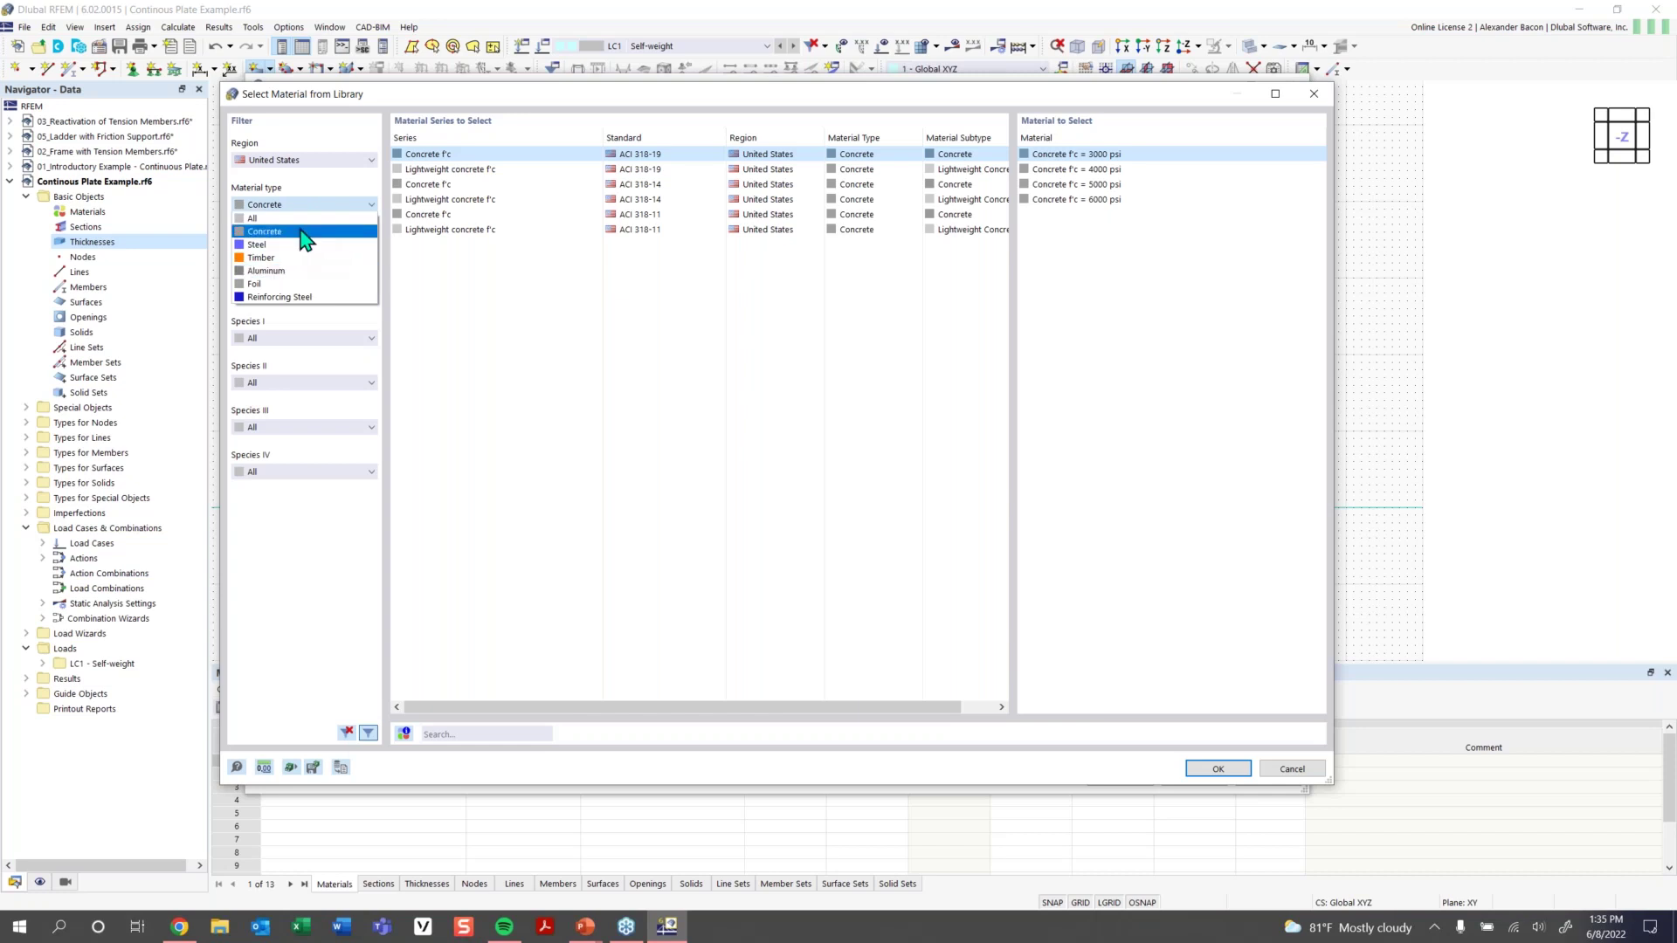
pyautogui.click(305, 233)
pyautogui.click(307, 249)
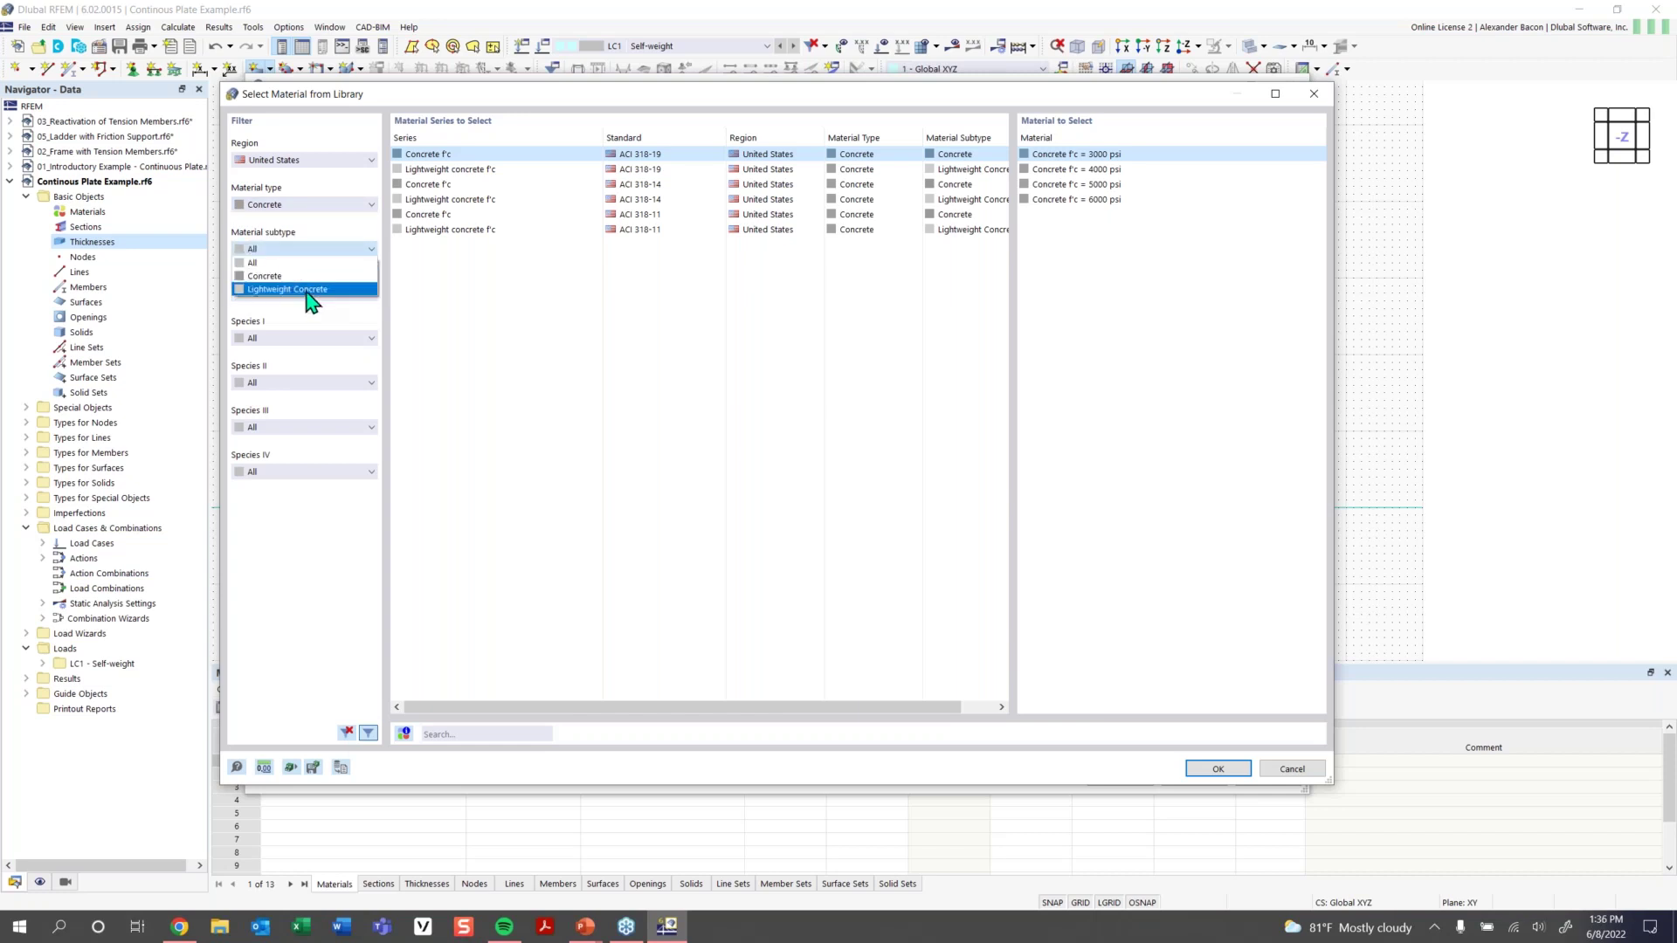
pyautogui.click(264, 276)
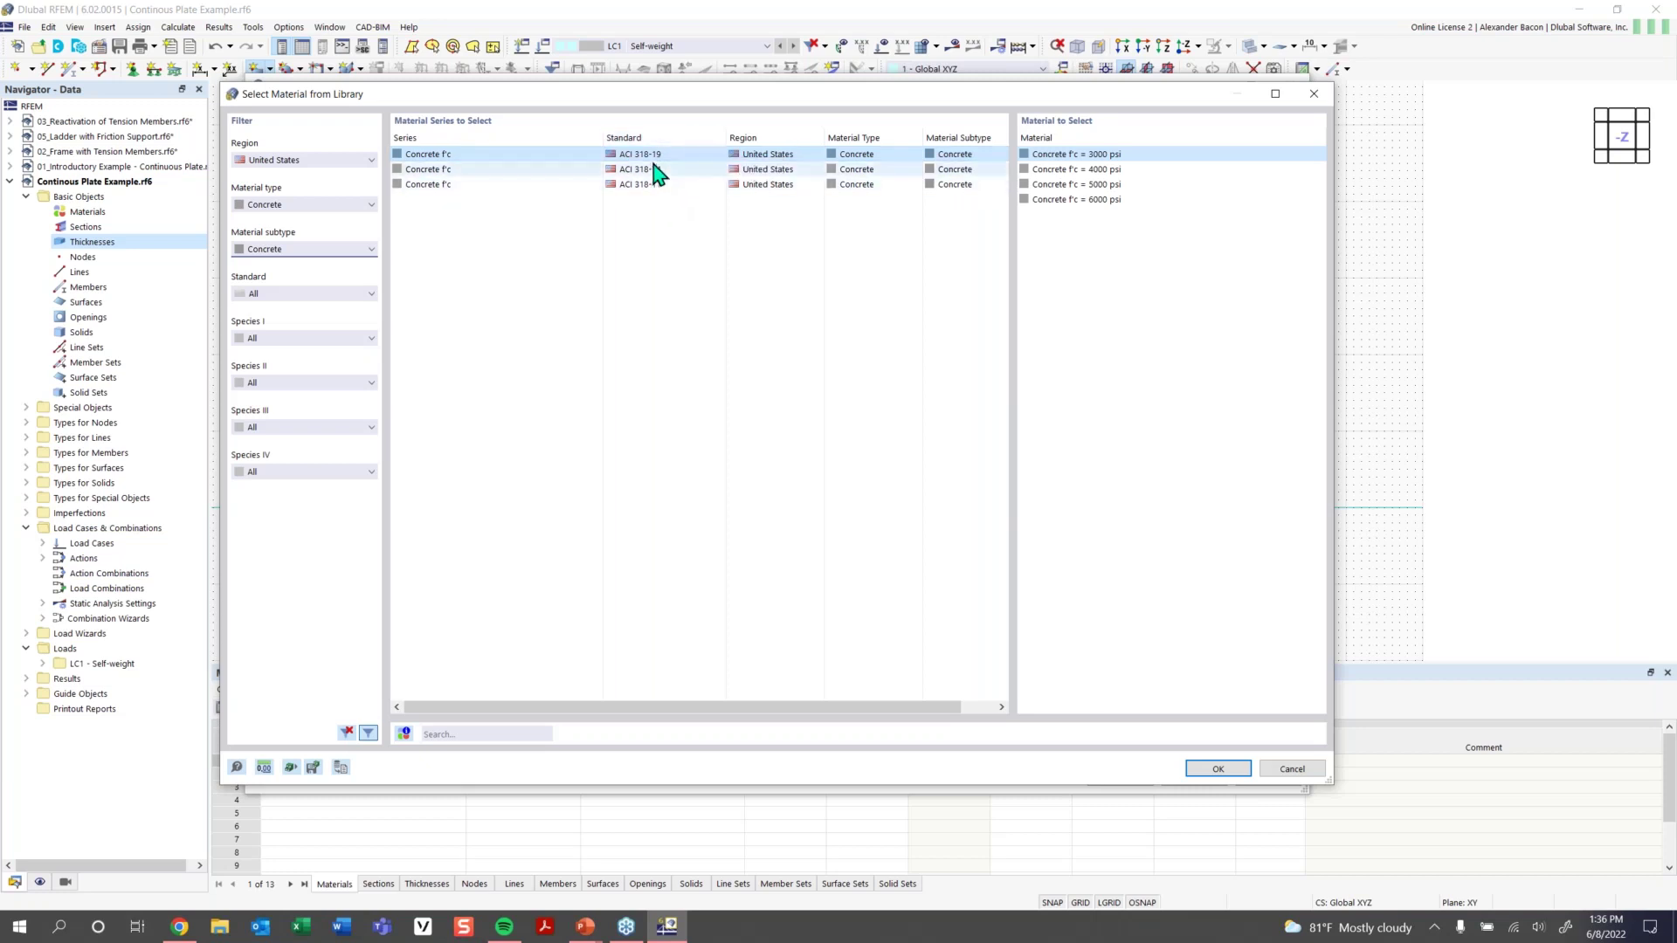
pyautogui.click(1118, 170)
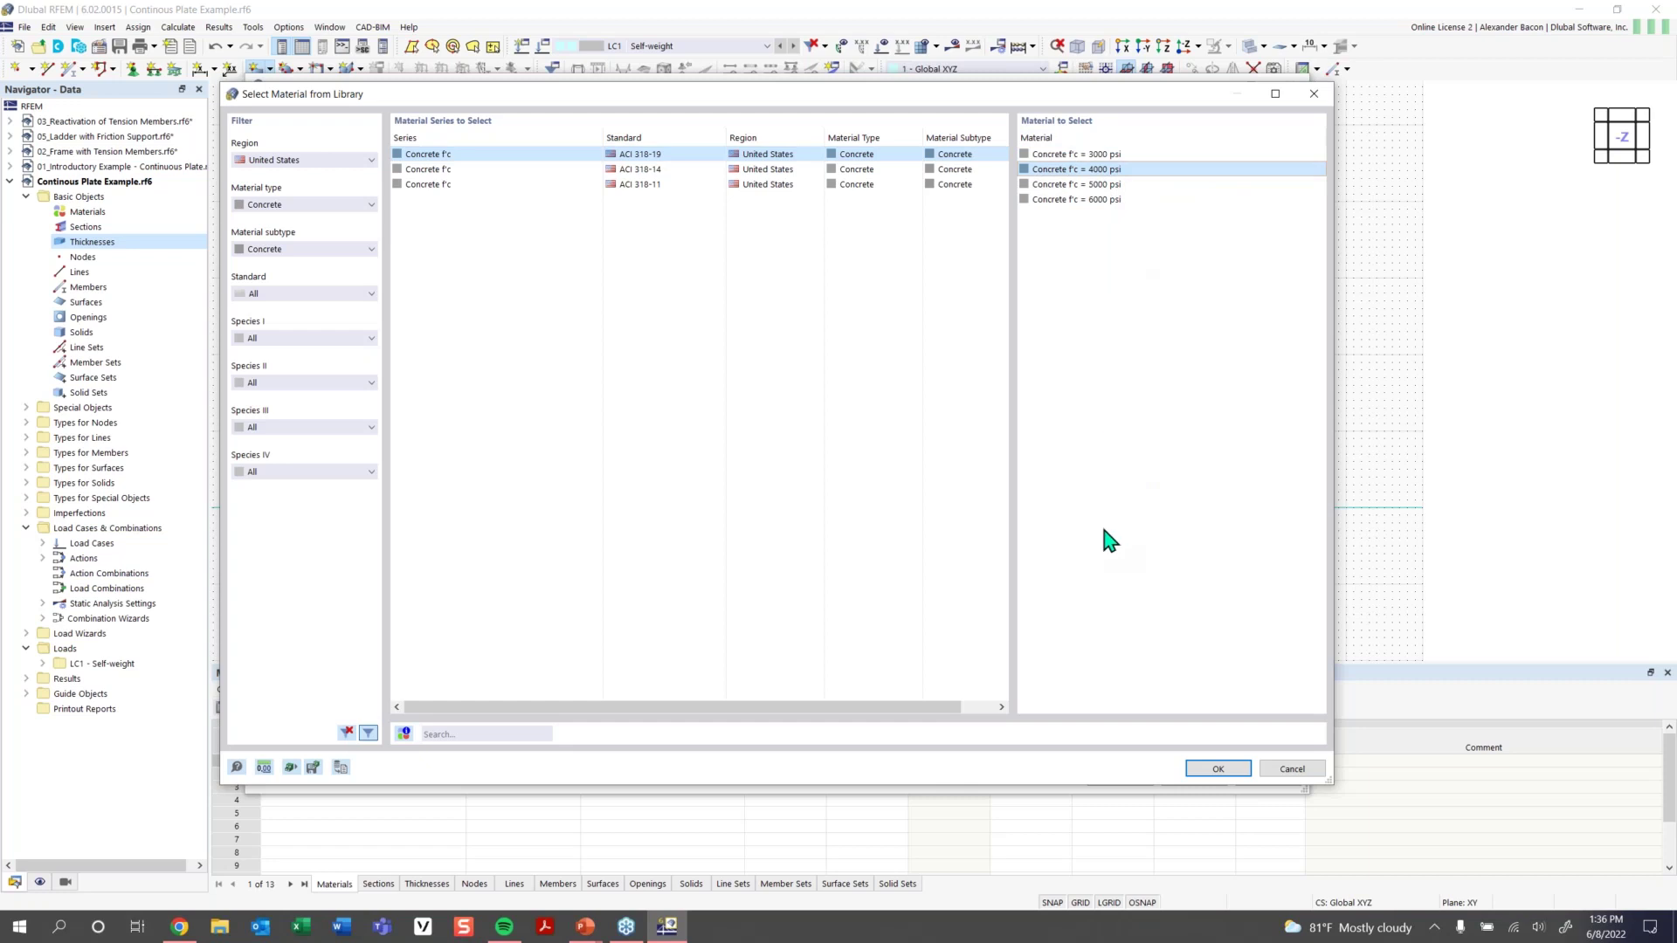
# Clear the library filters, search for "Concrete" and assign the ACI 318-19 Concrete f'c = 4000 psi to the thickness
pyautogui.click(468, 734)
pyautogui.click(345, 161)
pyautogui.click(400, 696)
pyautogui.click(348, 733)
pyautogui.click(457, 736)
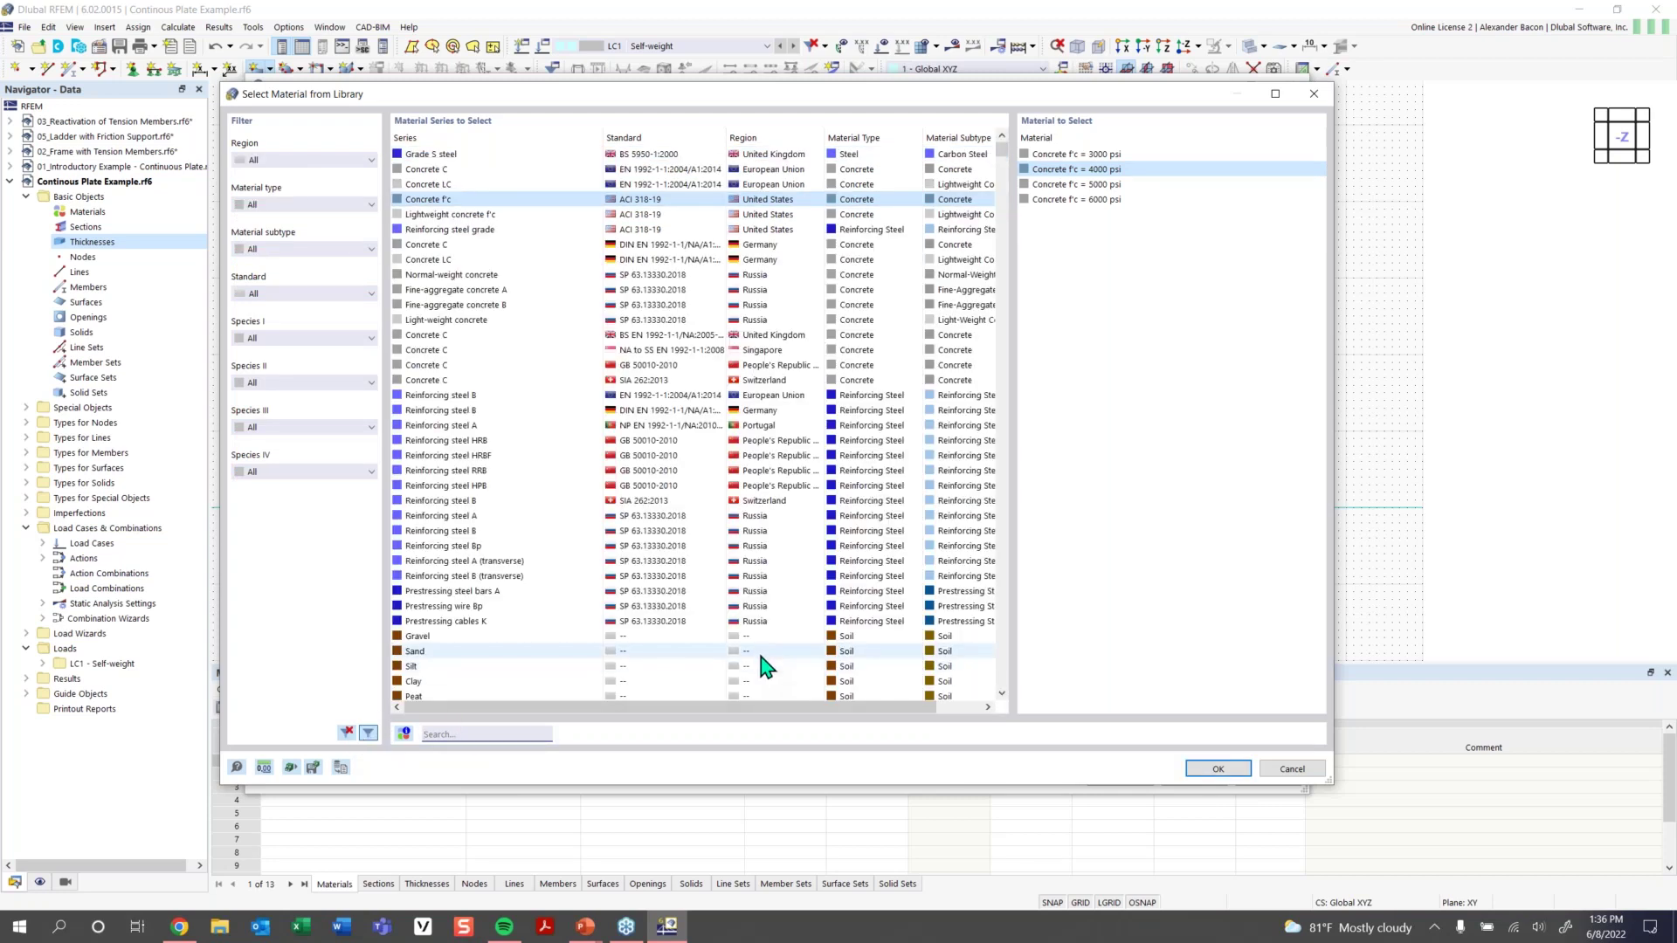
pyautogui.write('Co')
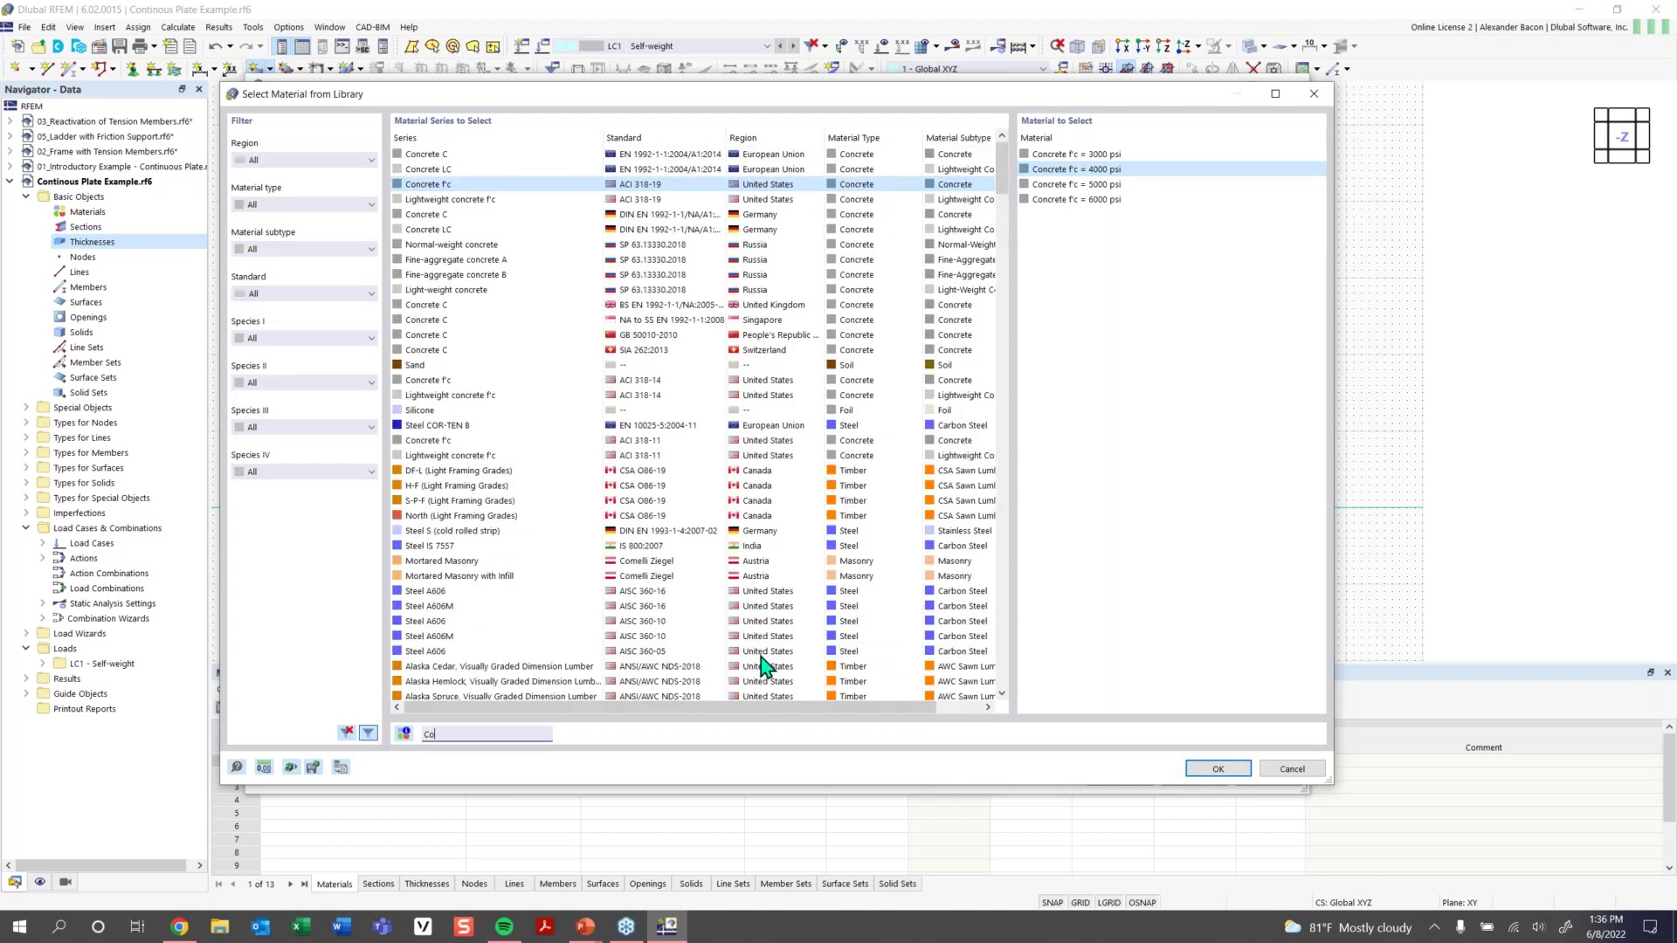
pyautogui.write('ncrete')
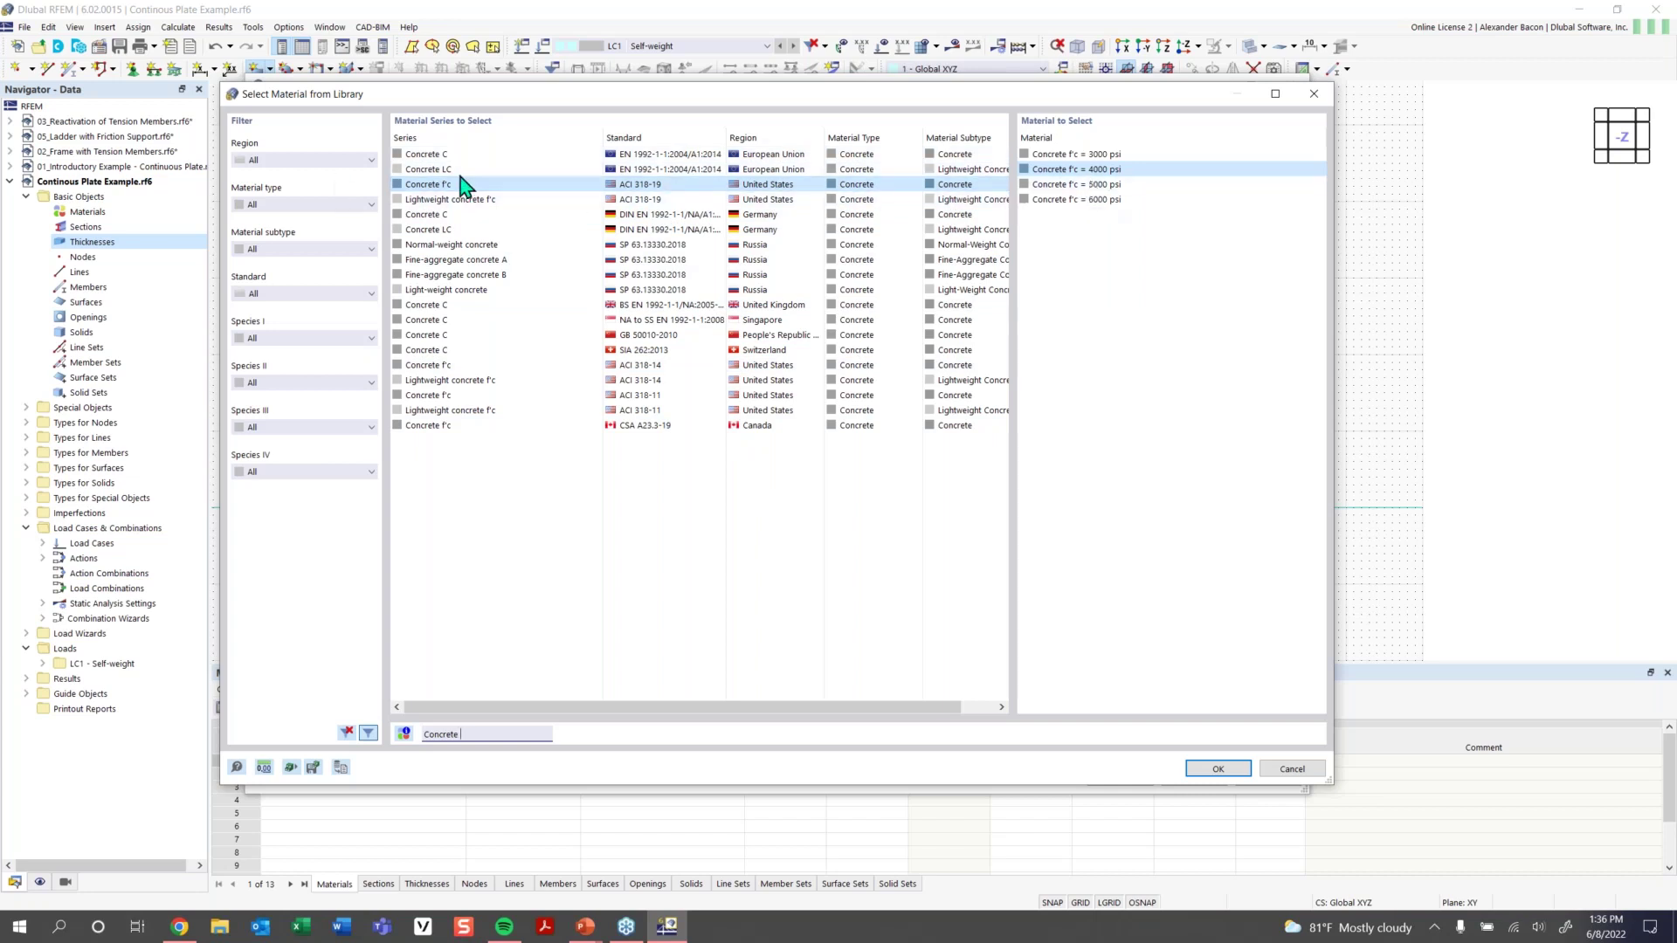
pyautogui.click(1234, 775)
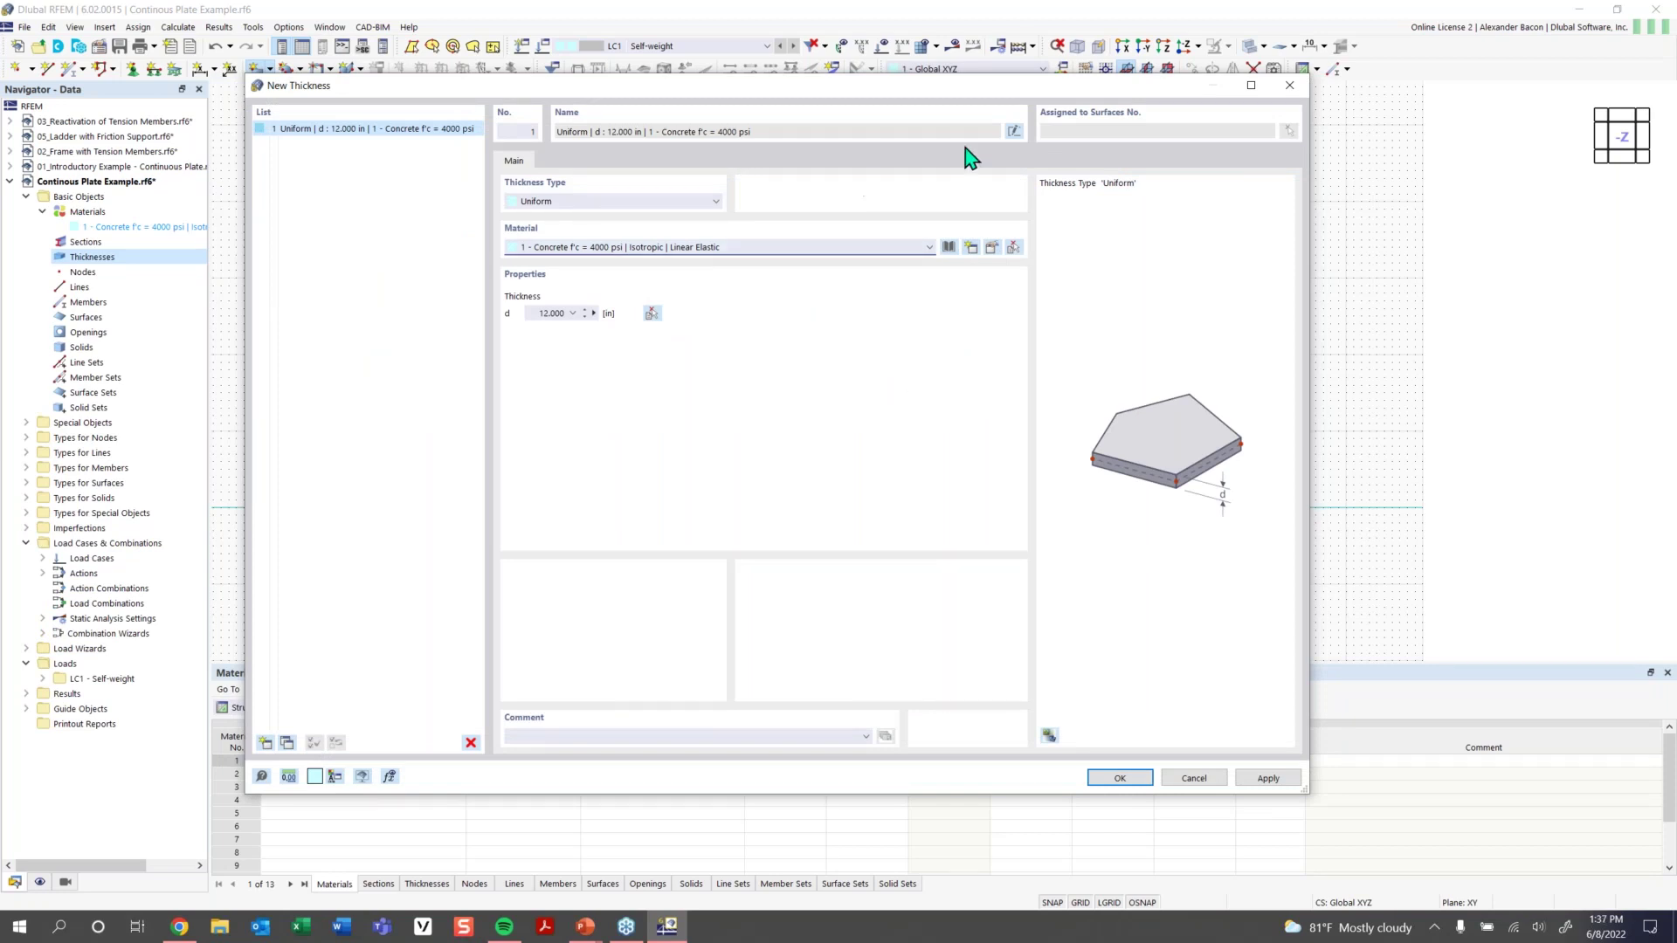
# Make the Concrete f'c = 4000 psi material user-defined and set its Poisson's ratio to 0
pyautogui.click(994, 251)
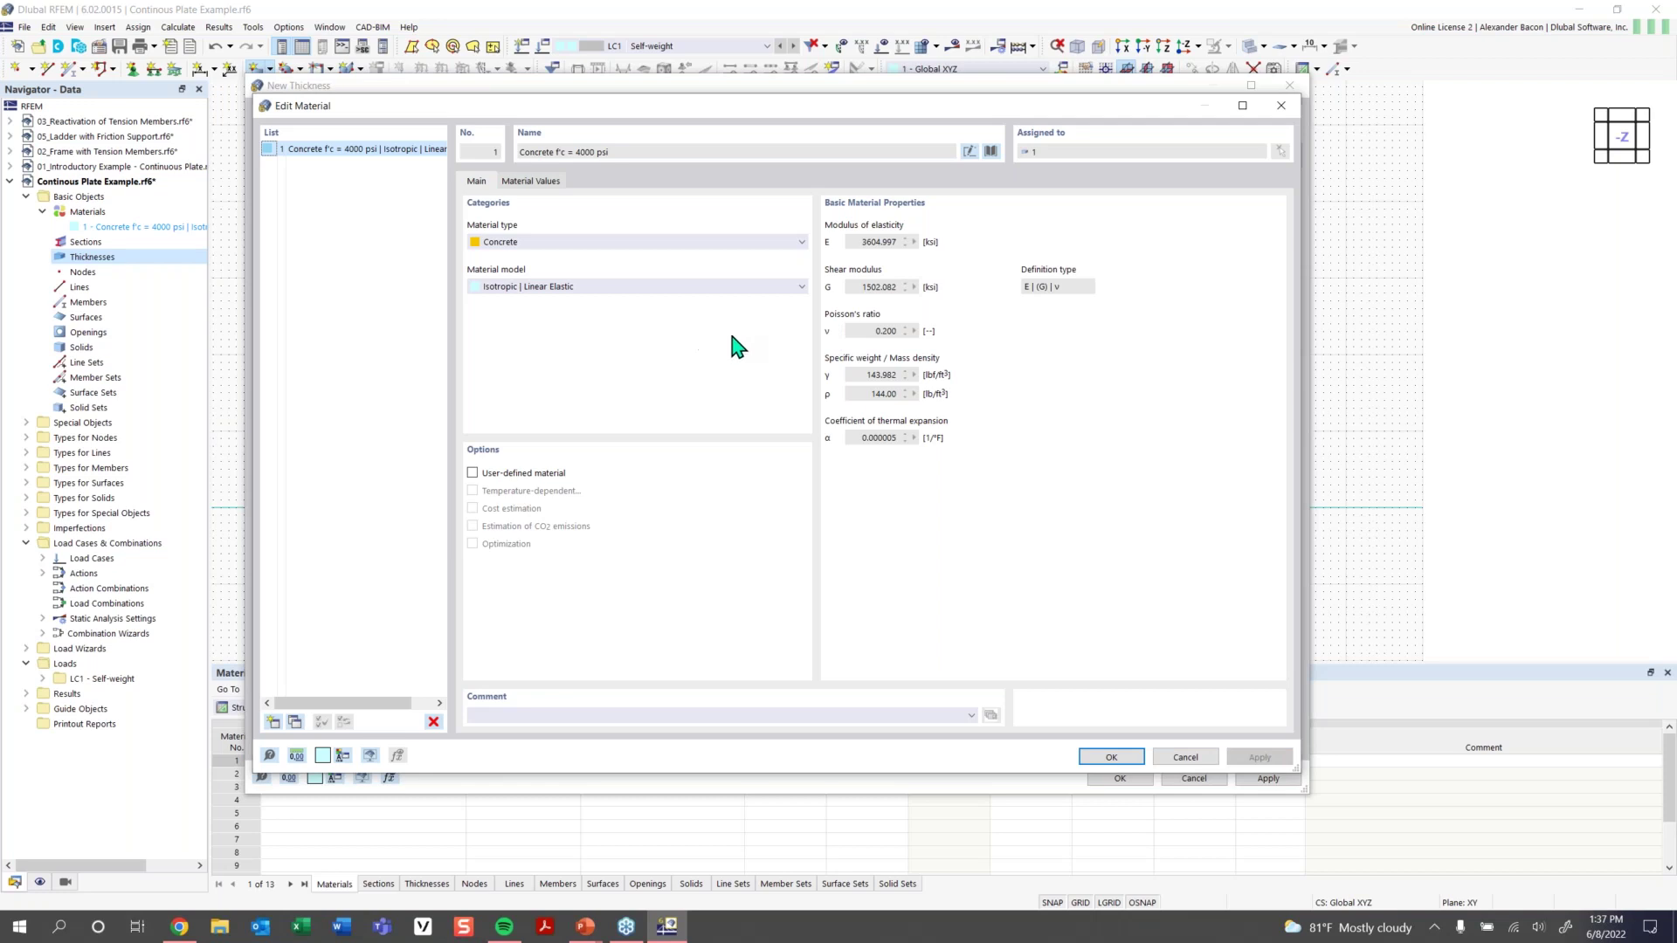
pyautogui.click(493, 477)
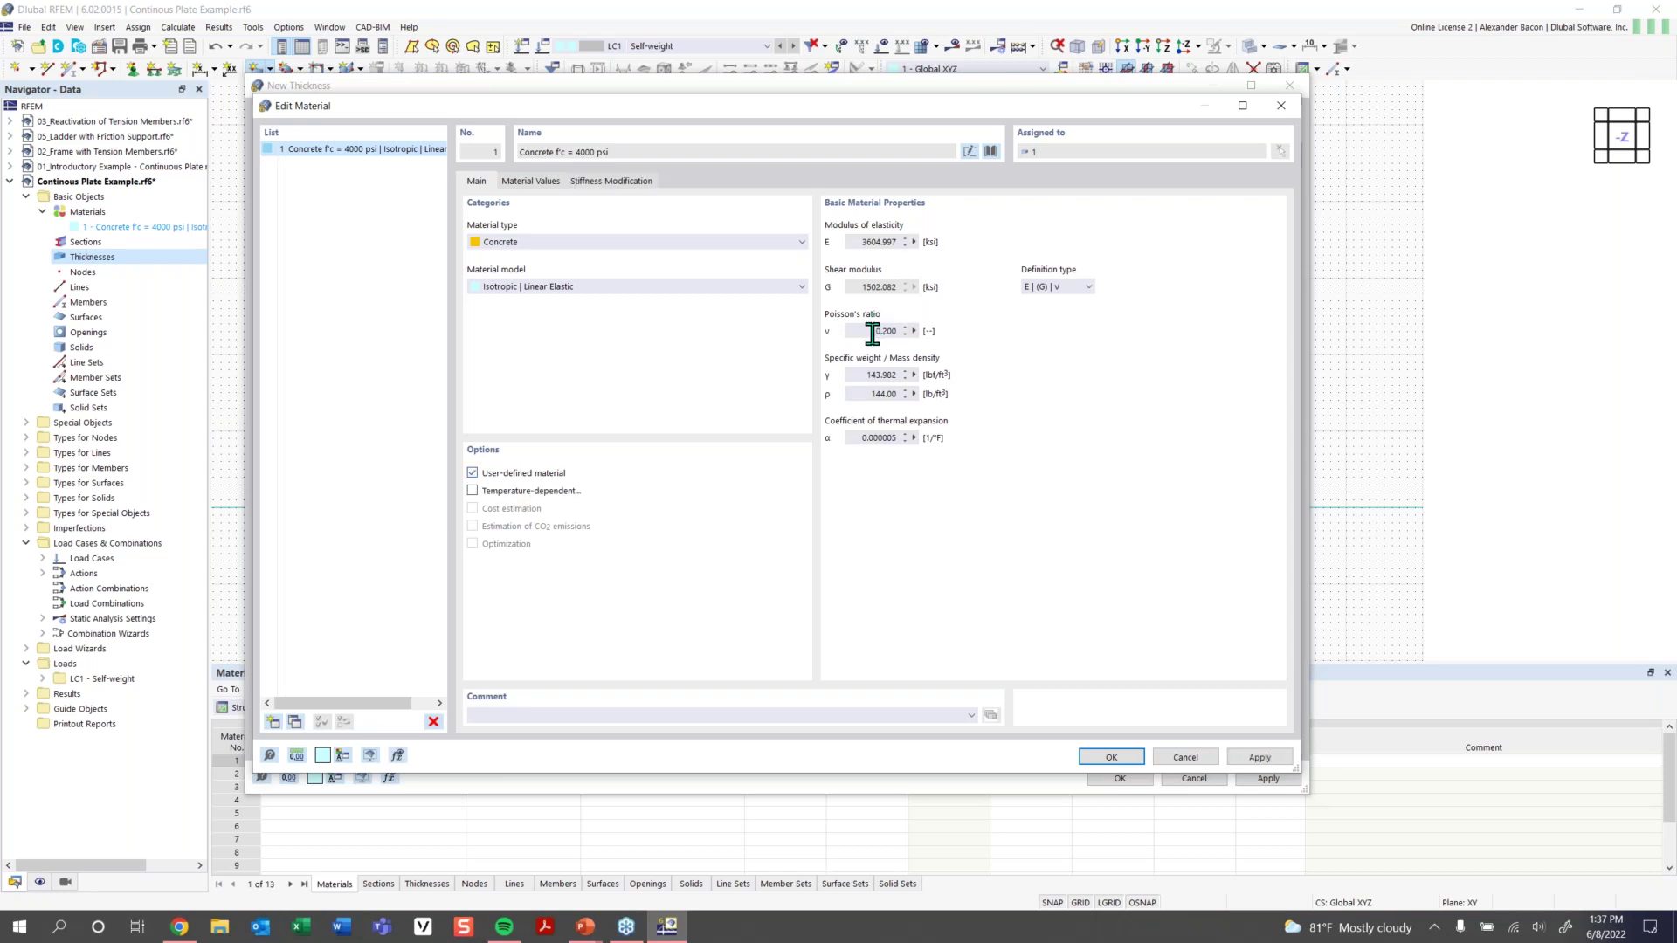
pyautogui.moveTo(873, 334); pyautogui.dragTo(957, 340)
pyautogui.write('0')
pyautogui.click(1107, 757)
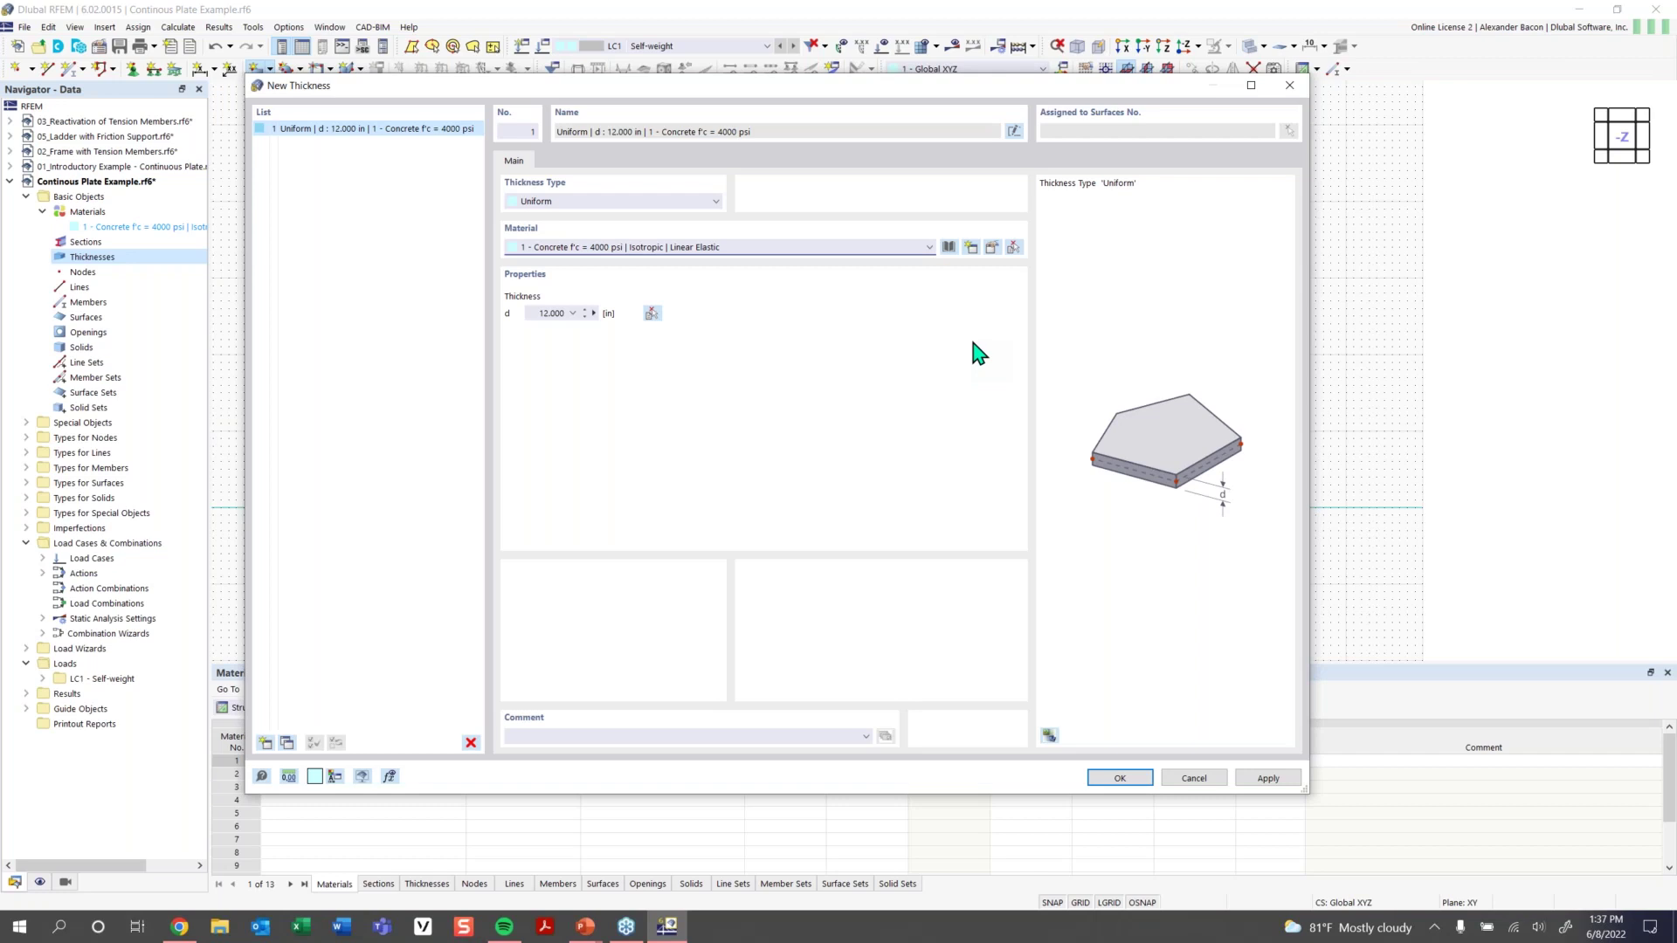
# Accept the 12 in thickness and the standard plane surface settings to begin placing the rectangle
pyautogui.click(1120, 777)
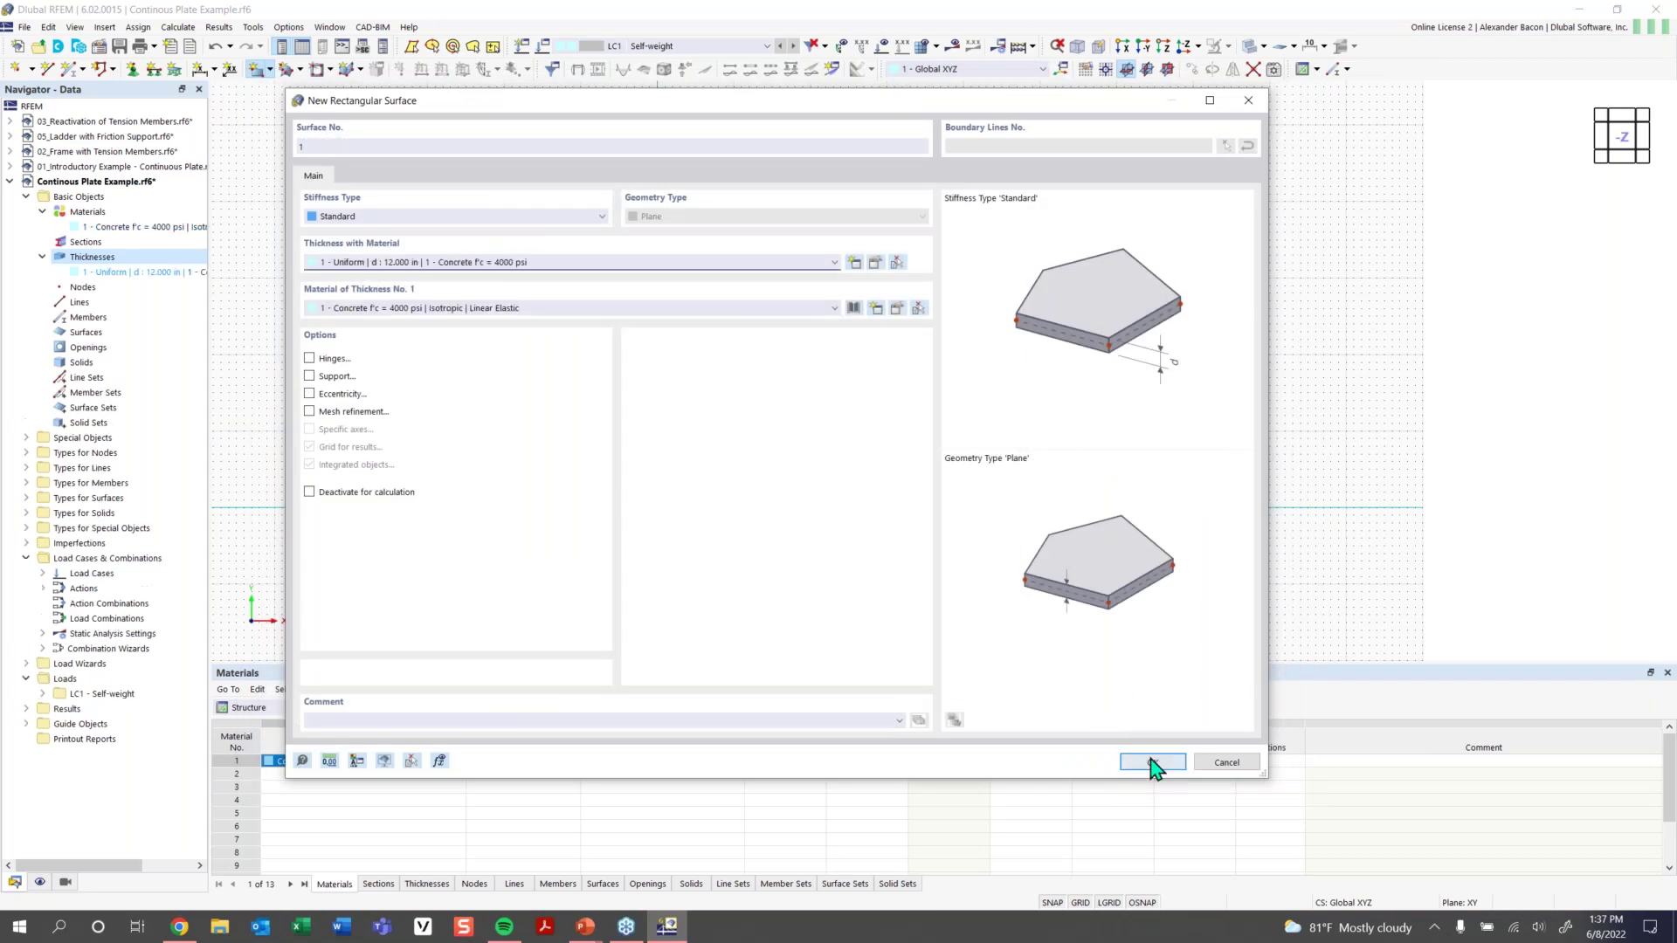
pyautogui.click(1152, 763)
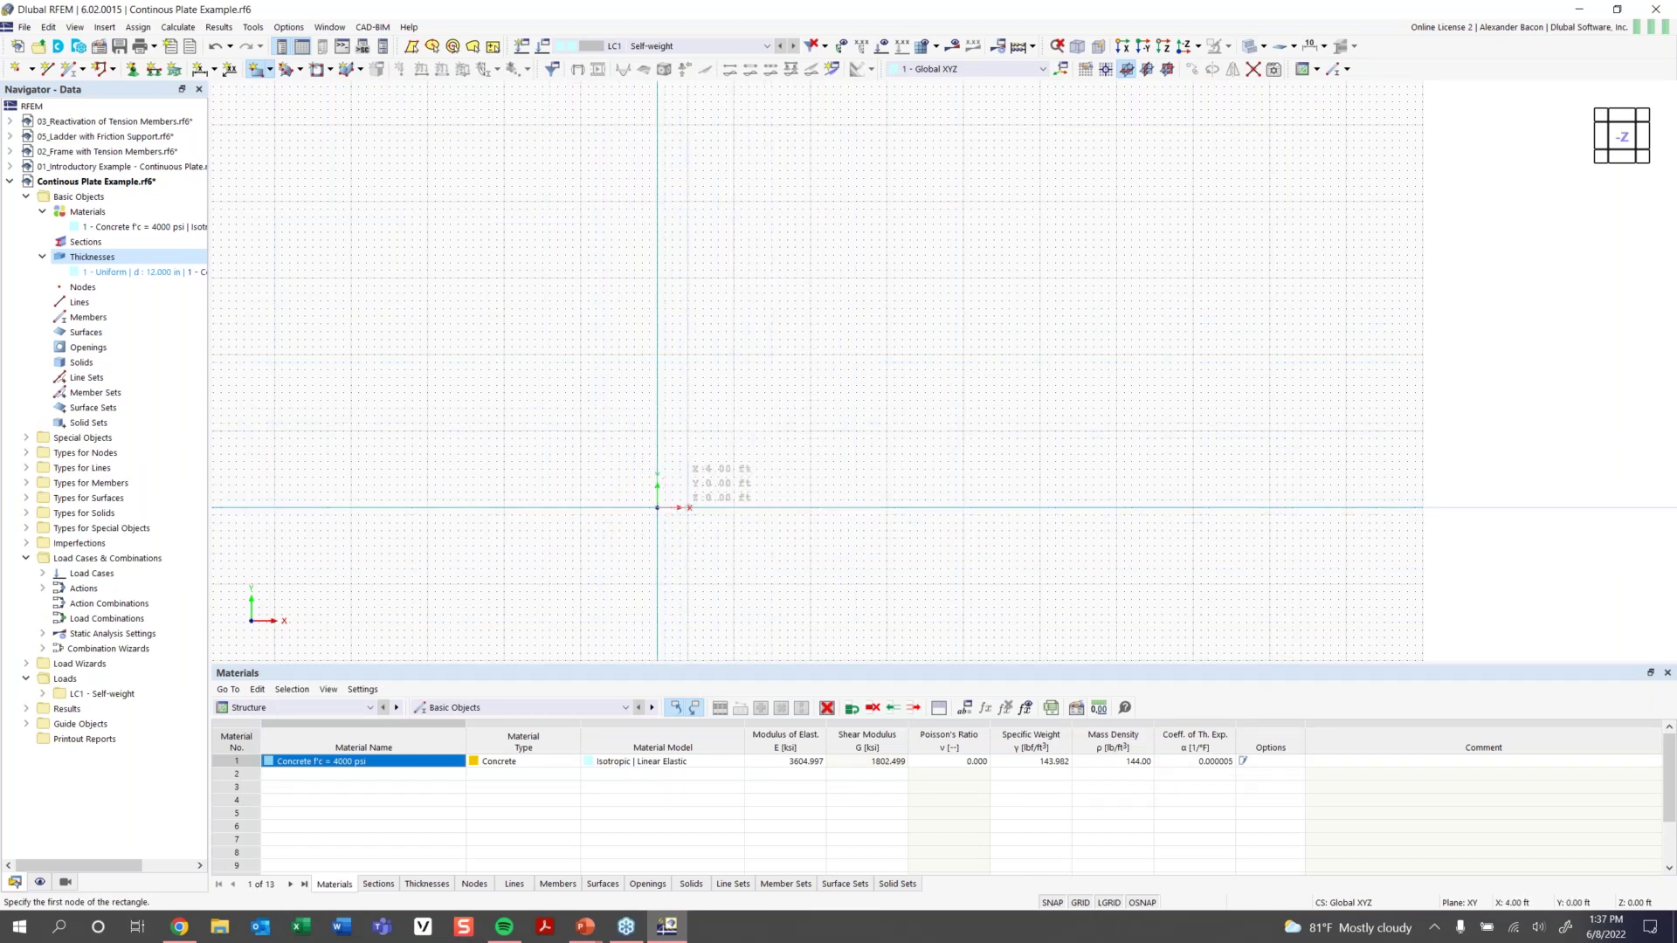
pyautogui.scroll(2, 650, 480)
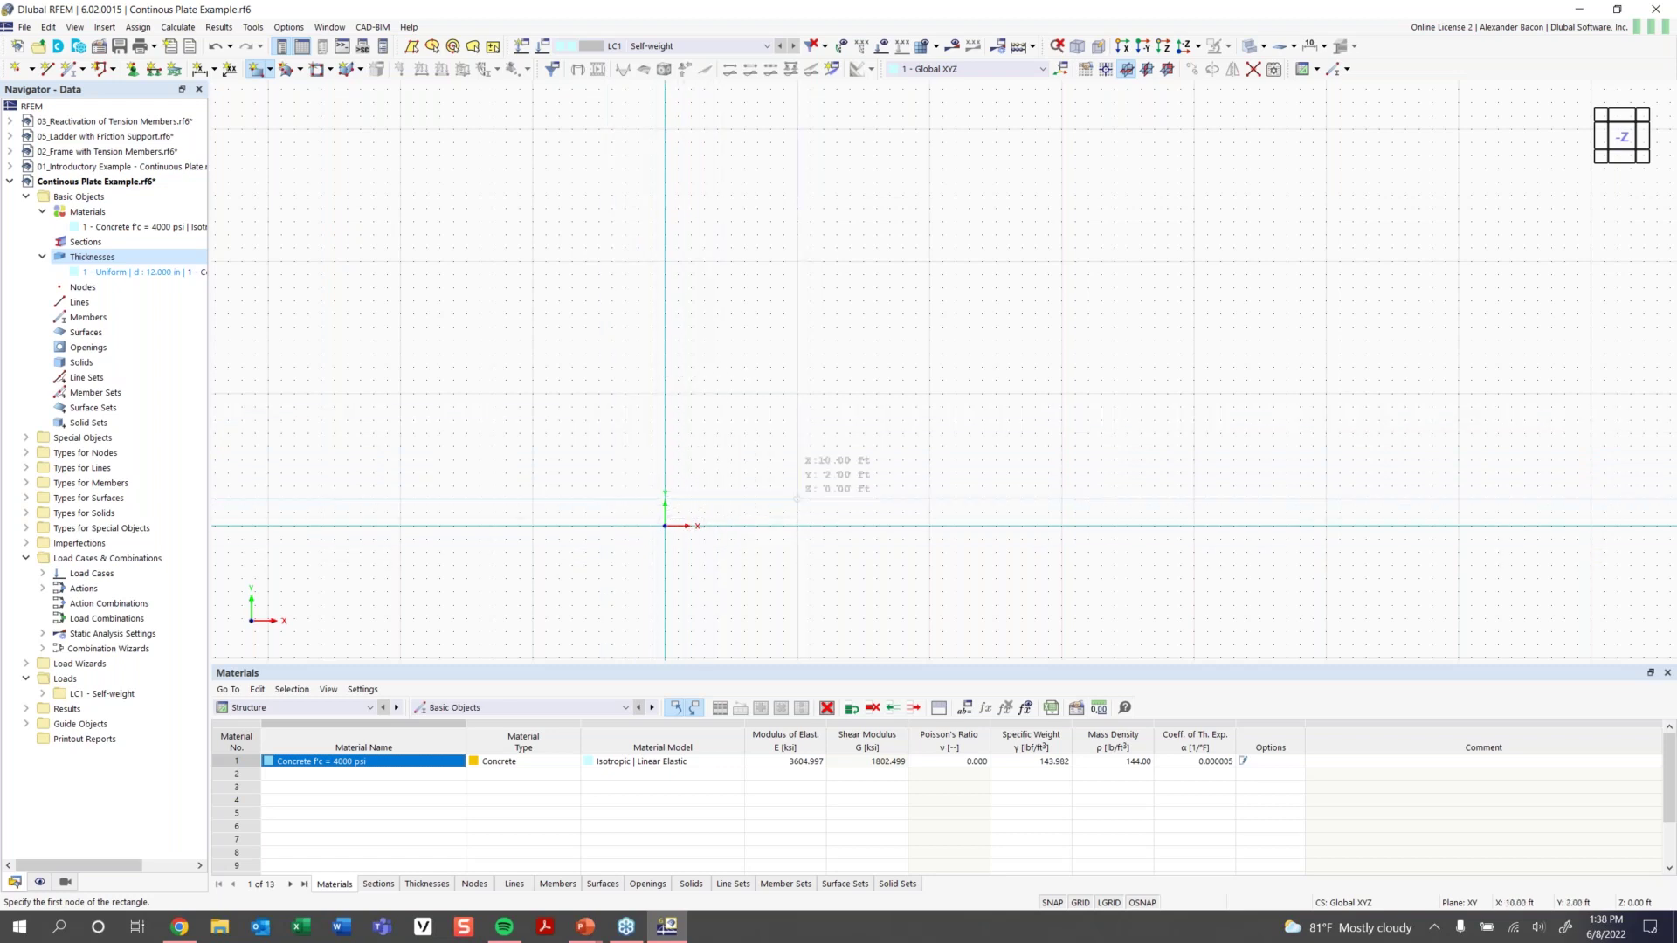
pyautogui.moveTo(812, 502); pyautogui.dragTo(656, 502, button='middle')
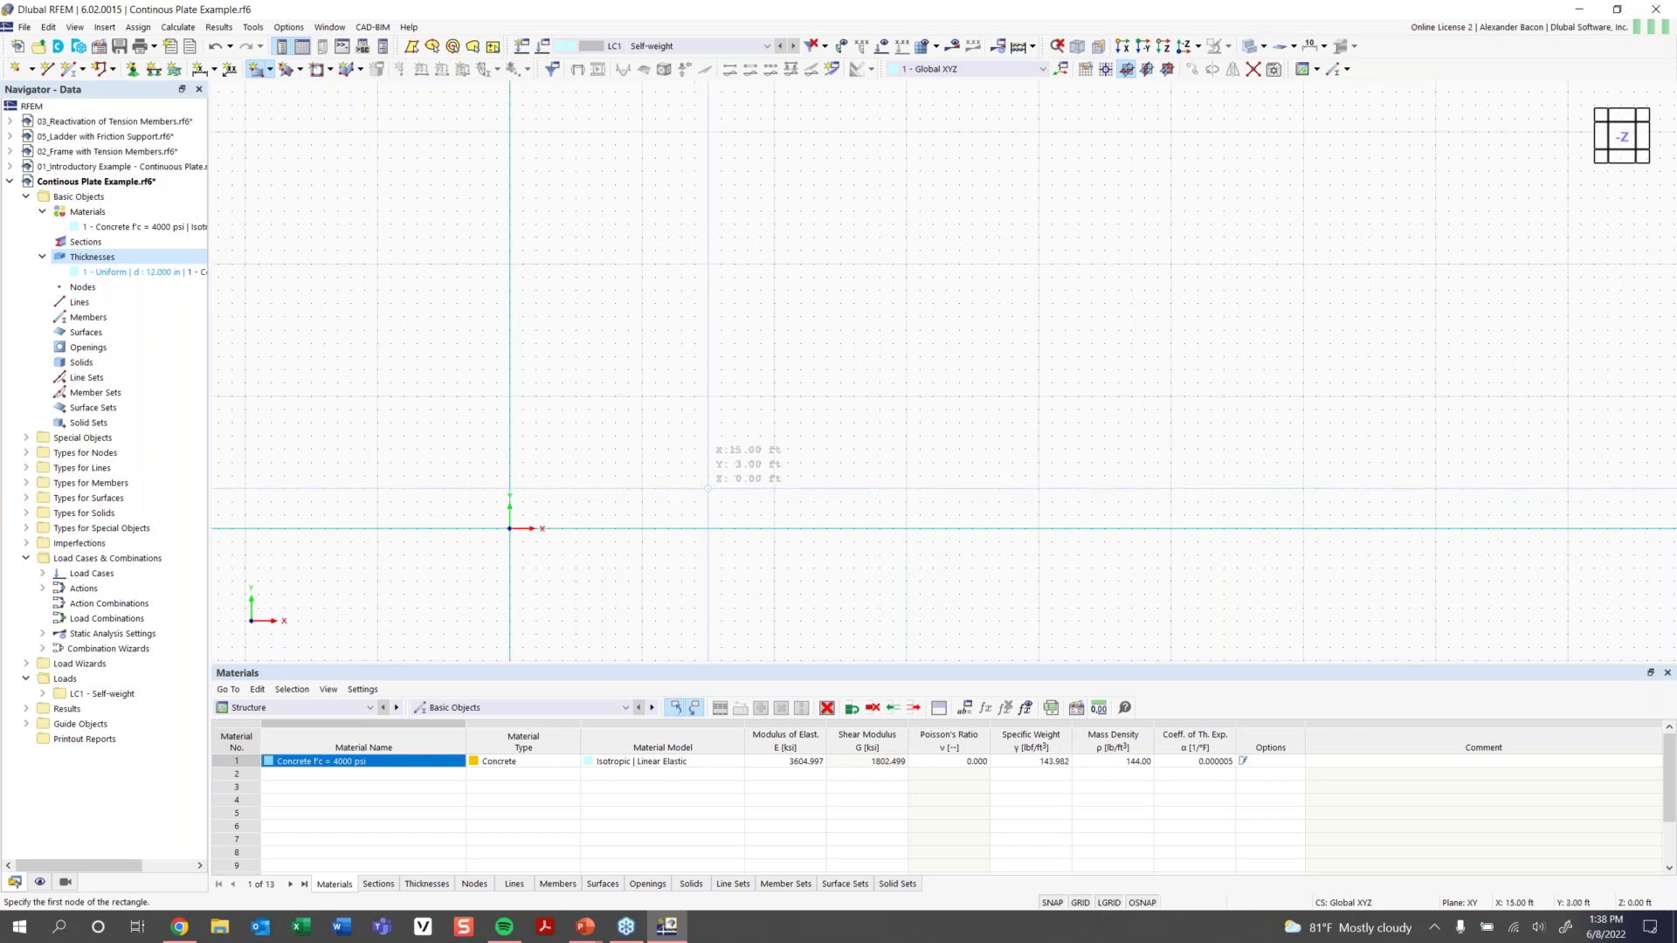
# Review the available object snap options without changing them
pyautogui.click(1052, 901)
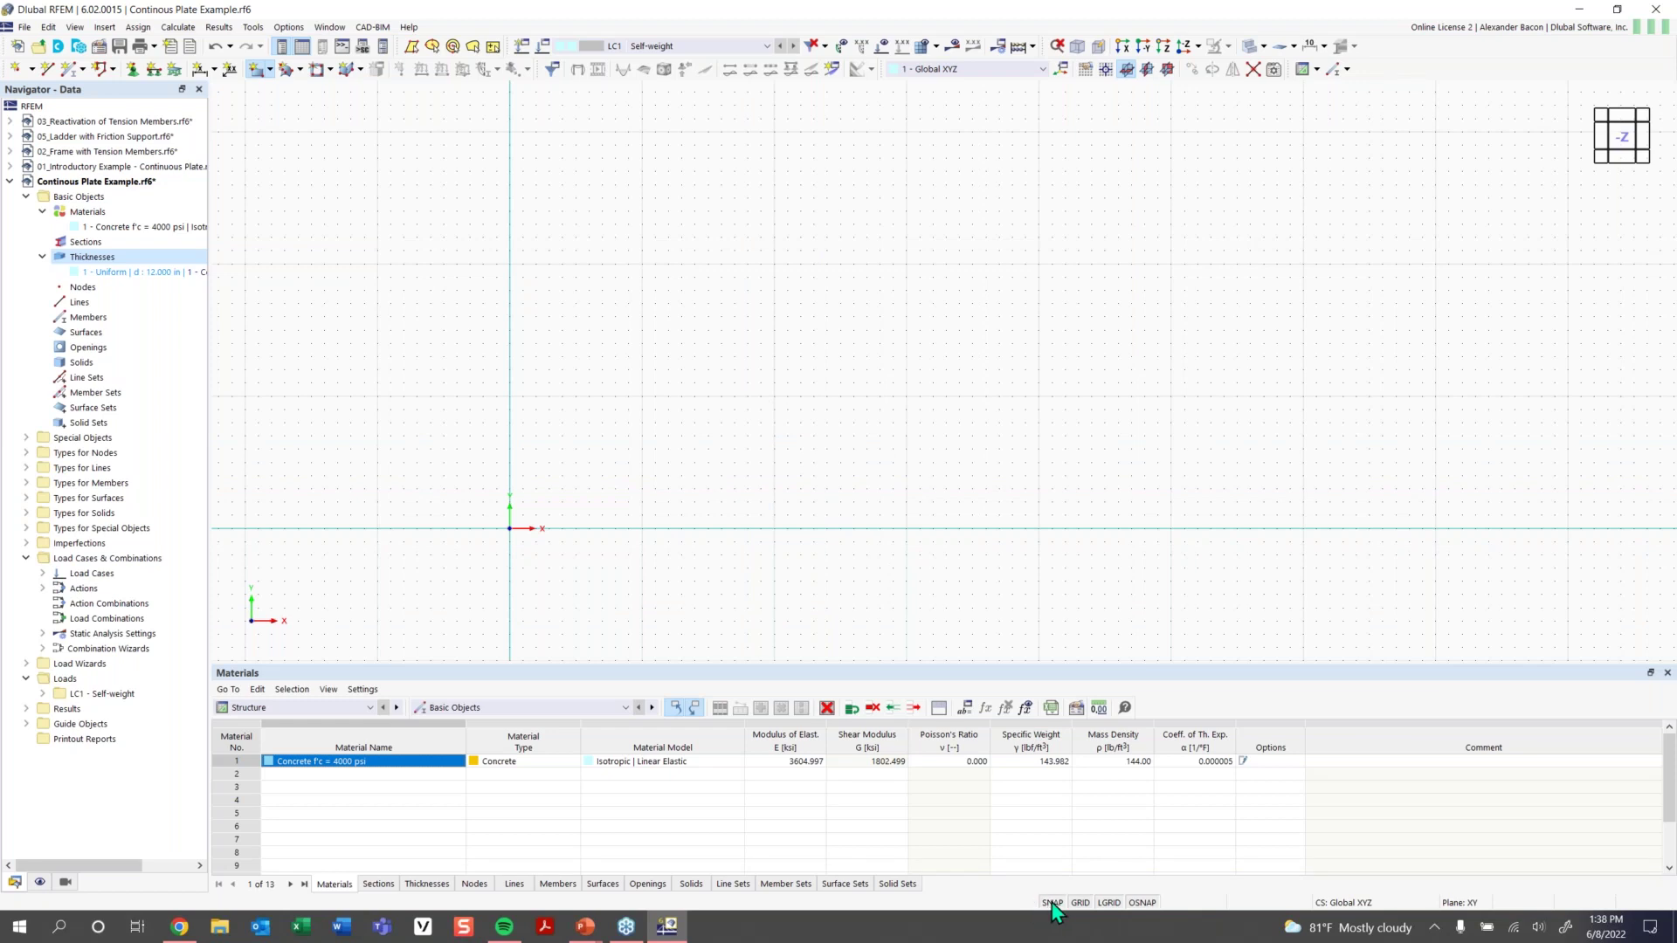
pyautogui.rightClick(1142, 901)
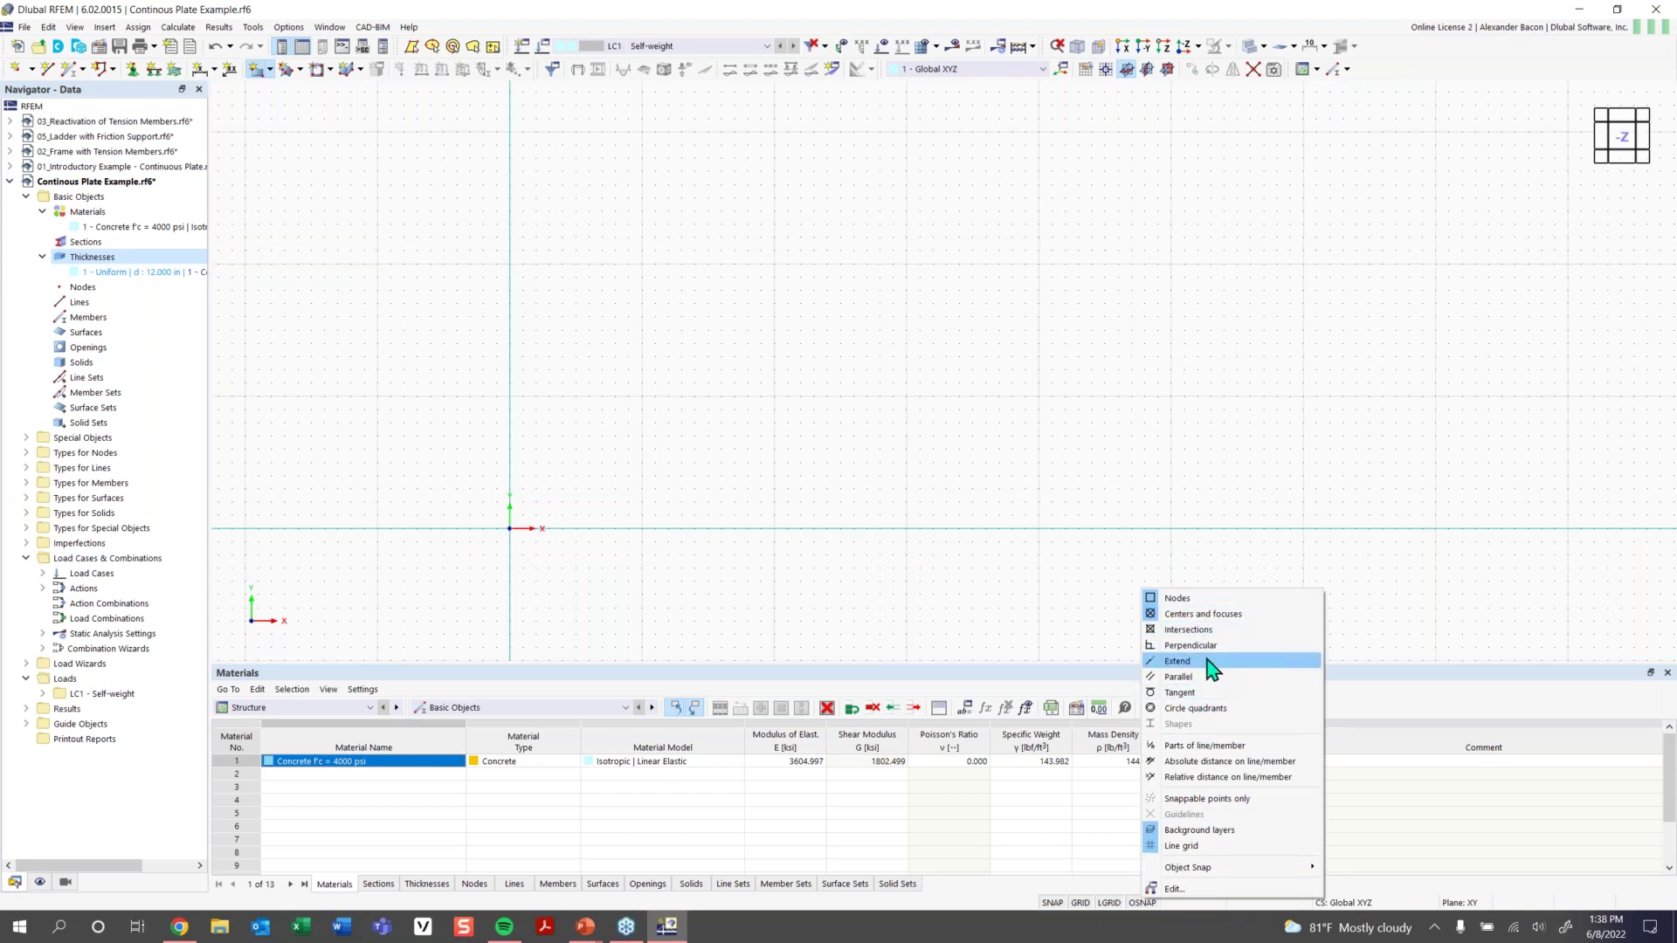
pyautogui.click(899, 513)
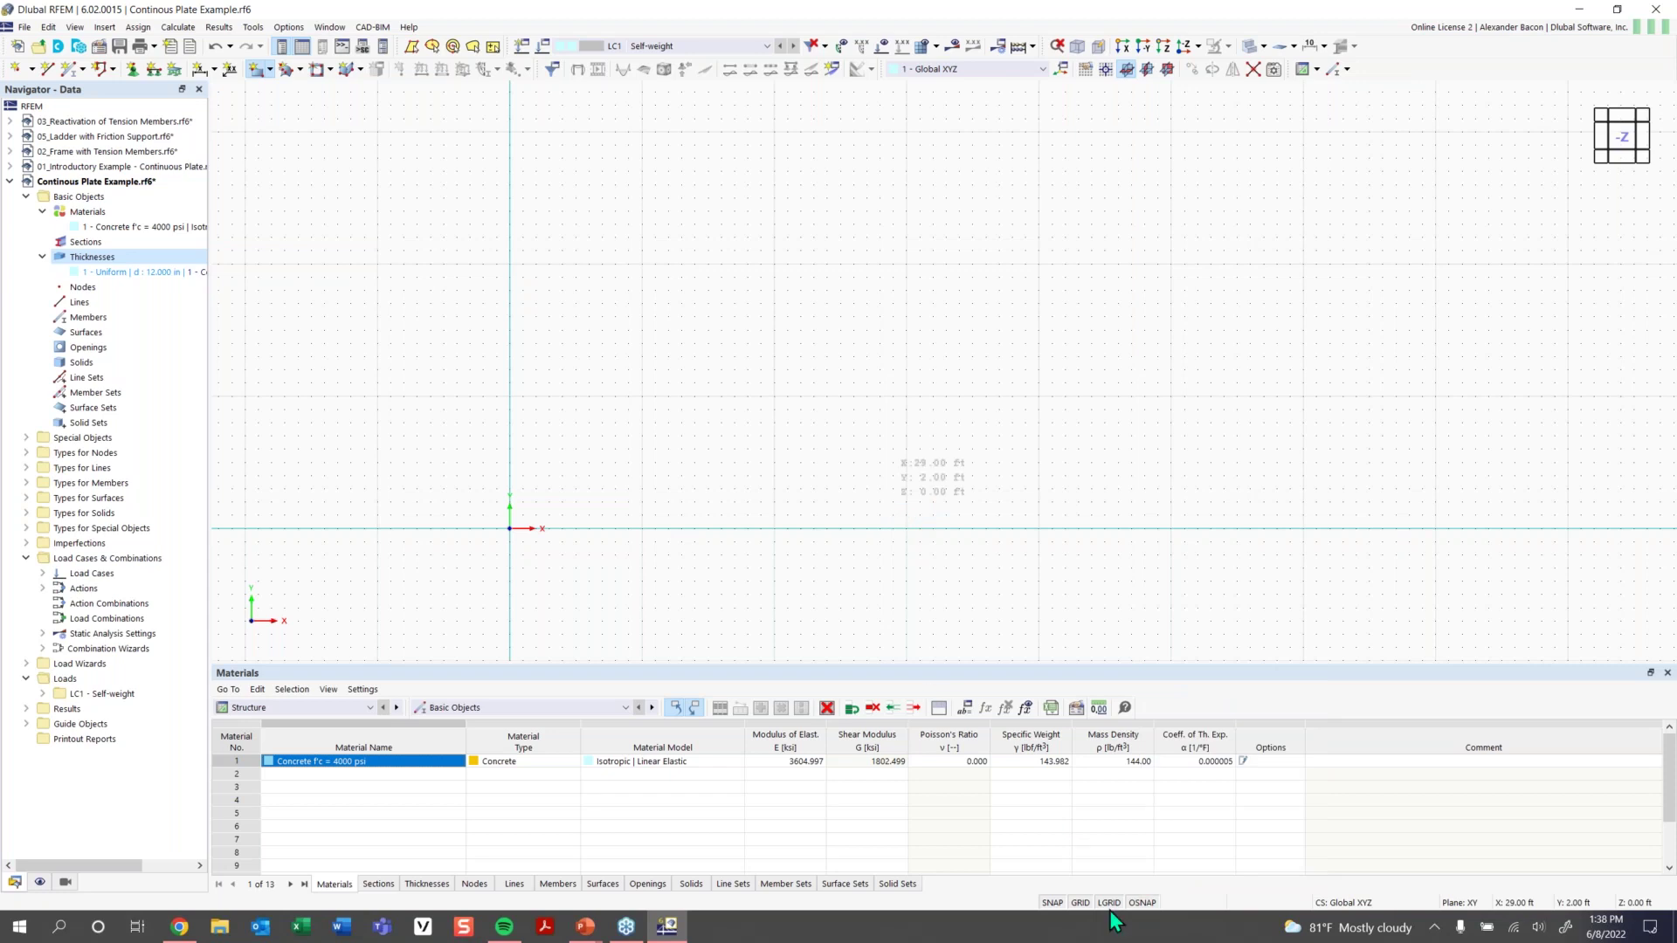
pyautogui.press('Escape')
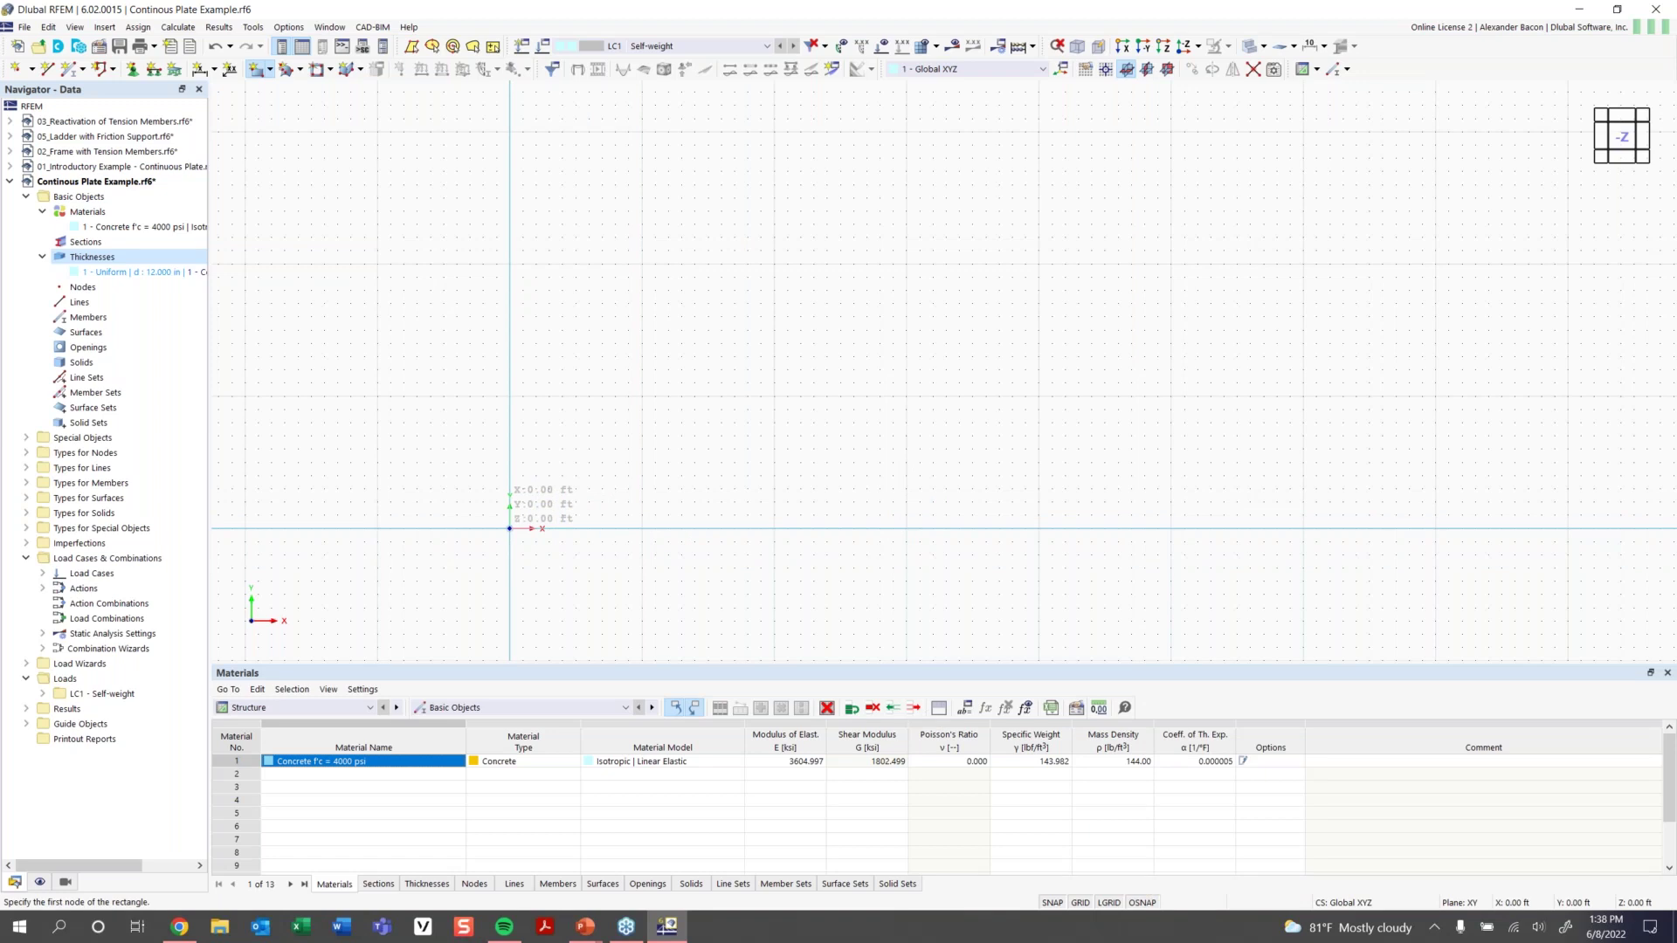
# Draw the rectangular plate from the origin to X 32 ft, Y 16 ft and end the surface command
pyautogui.click(510, 528)
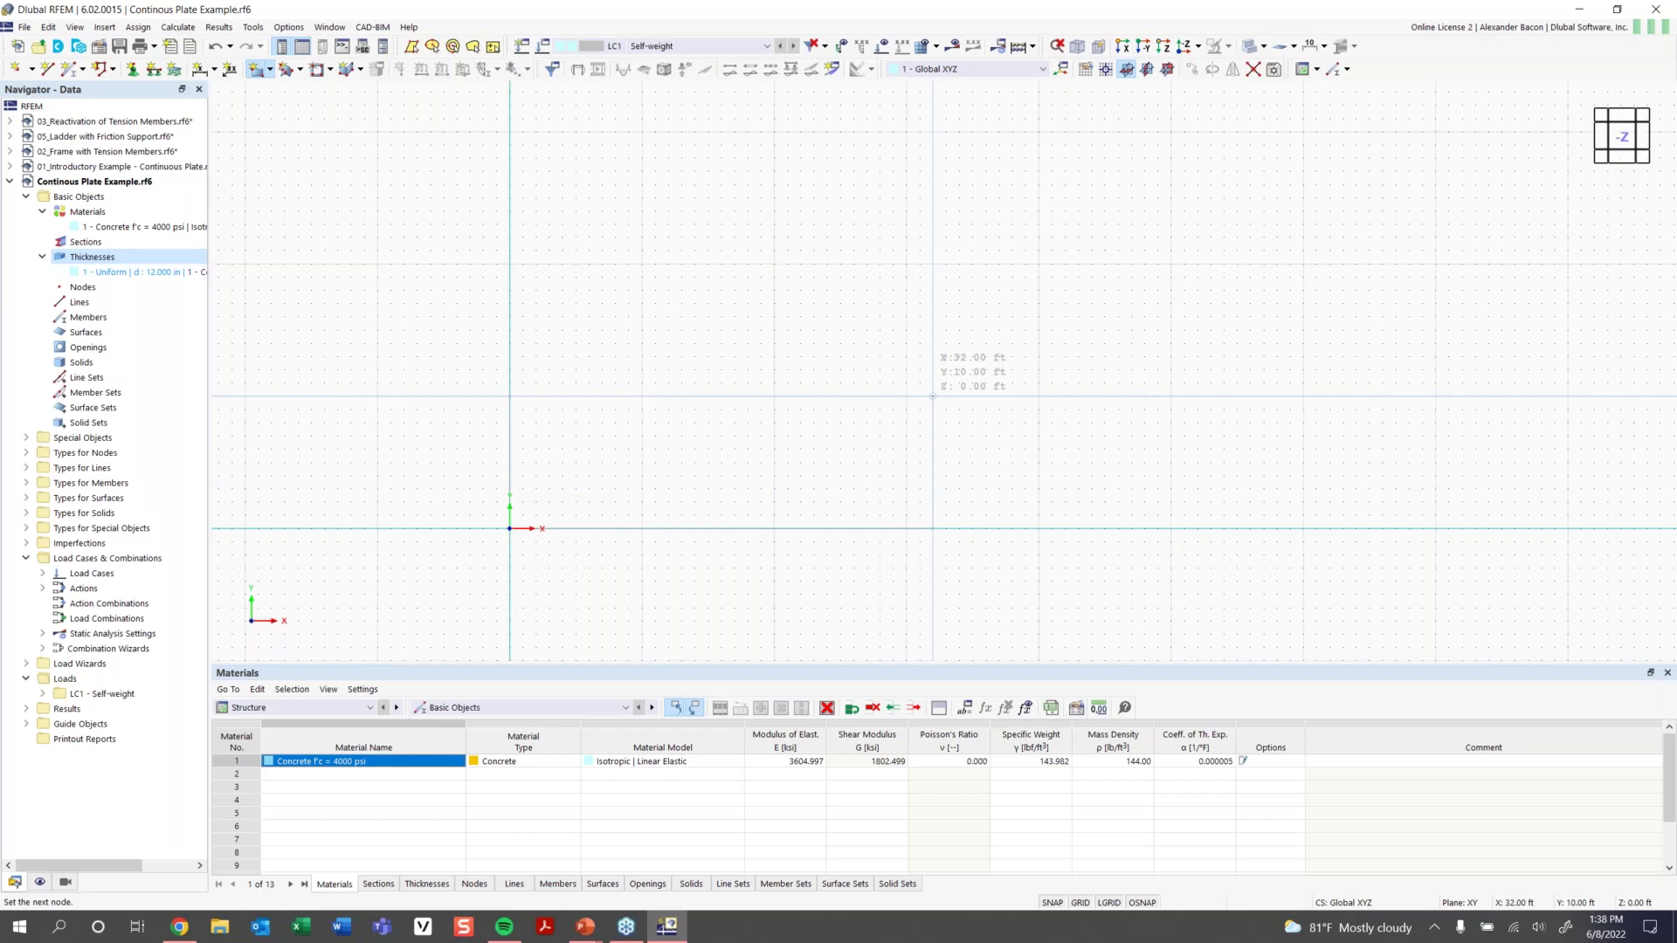
pyautogui.click(932, 316)
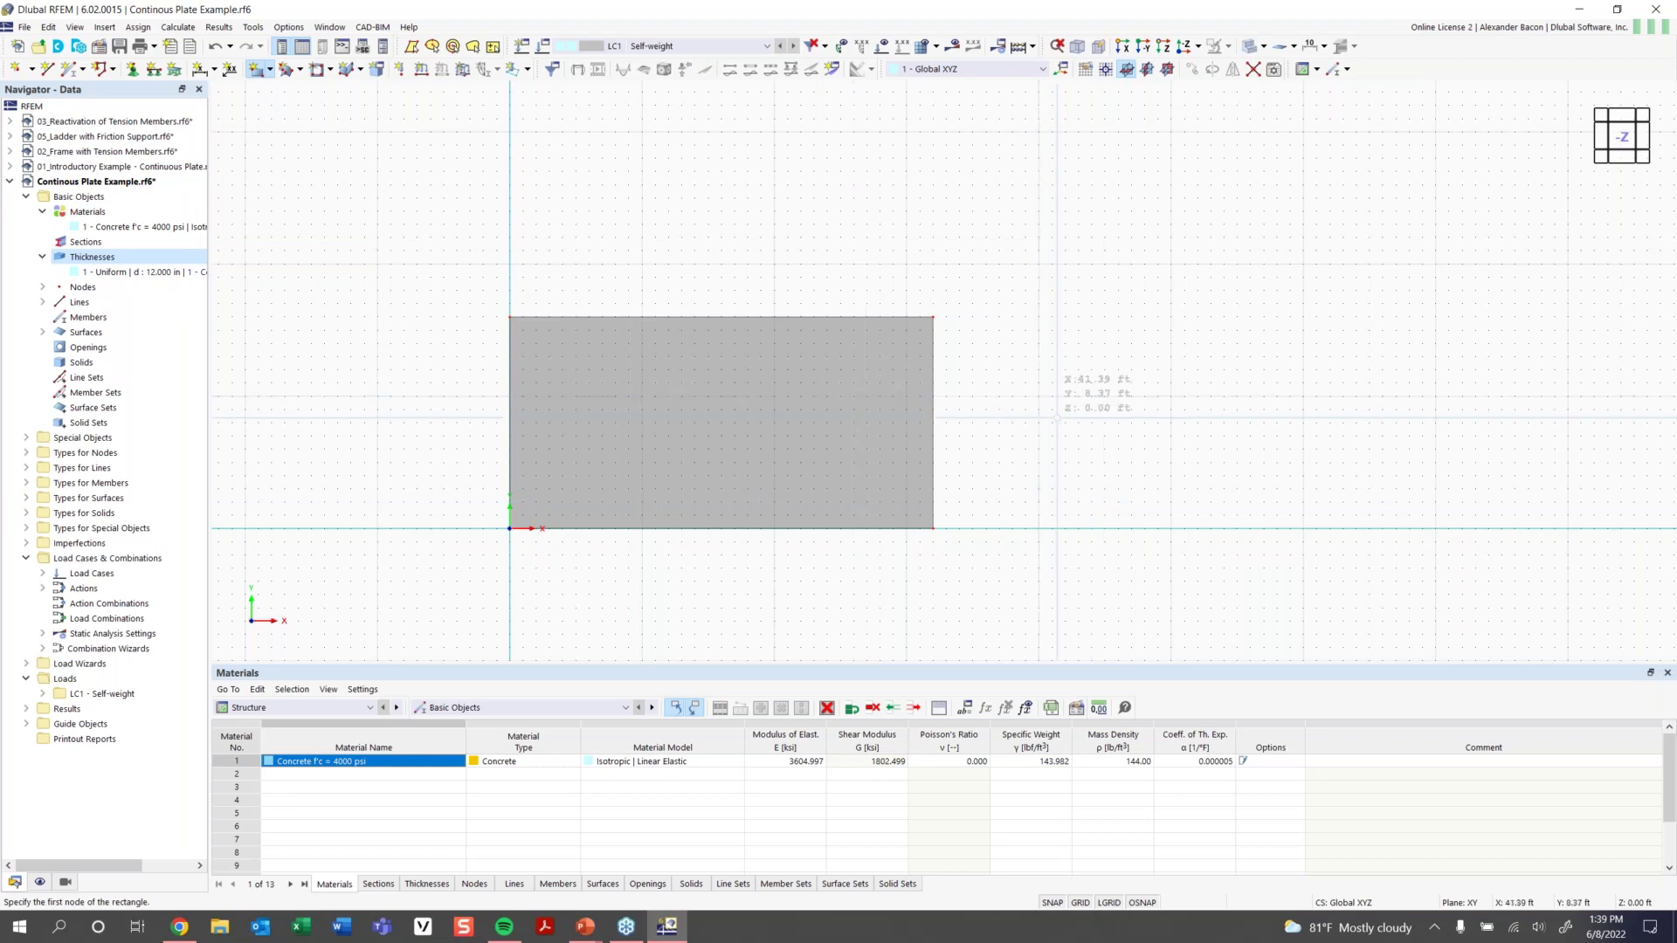
pyautogui.press('Escape')
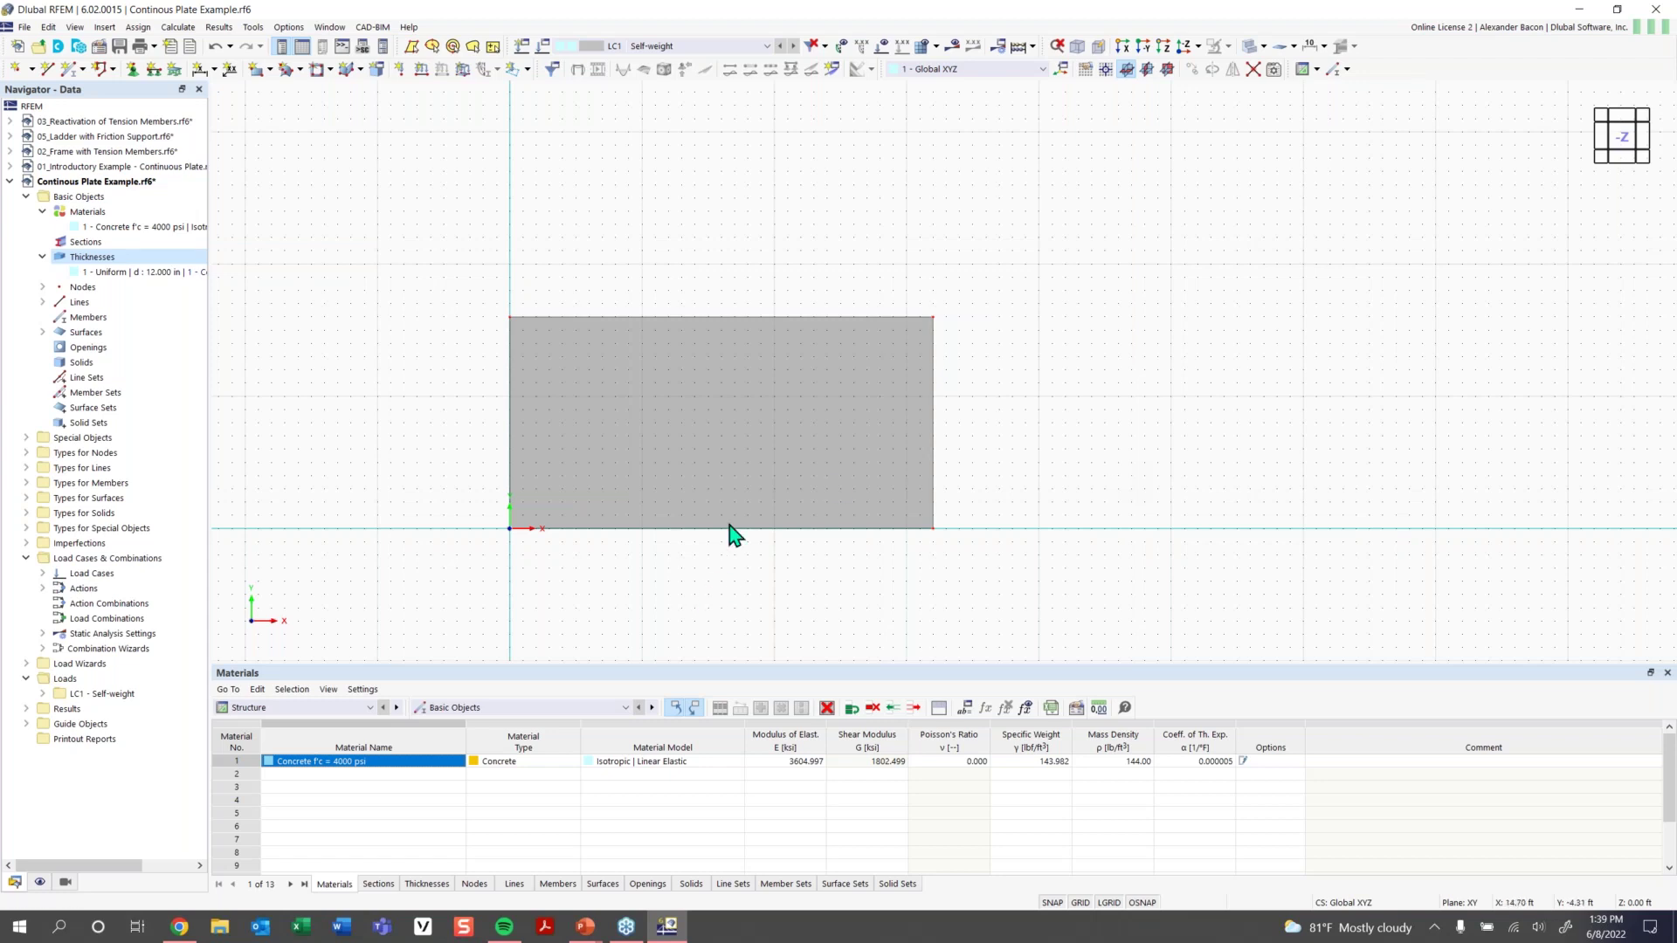
# Draw a single line across the middle of the plate from X 16 ft, Y 16 ft to X 16 ft, Y 0 ft
pyautogui.scroll(2, 742, 463)
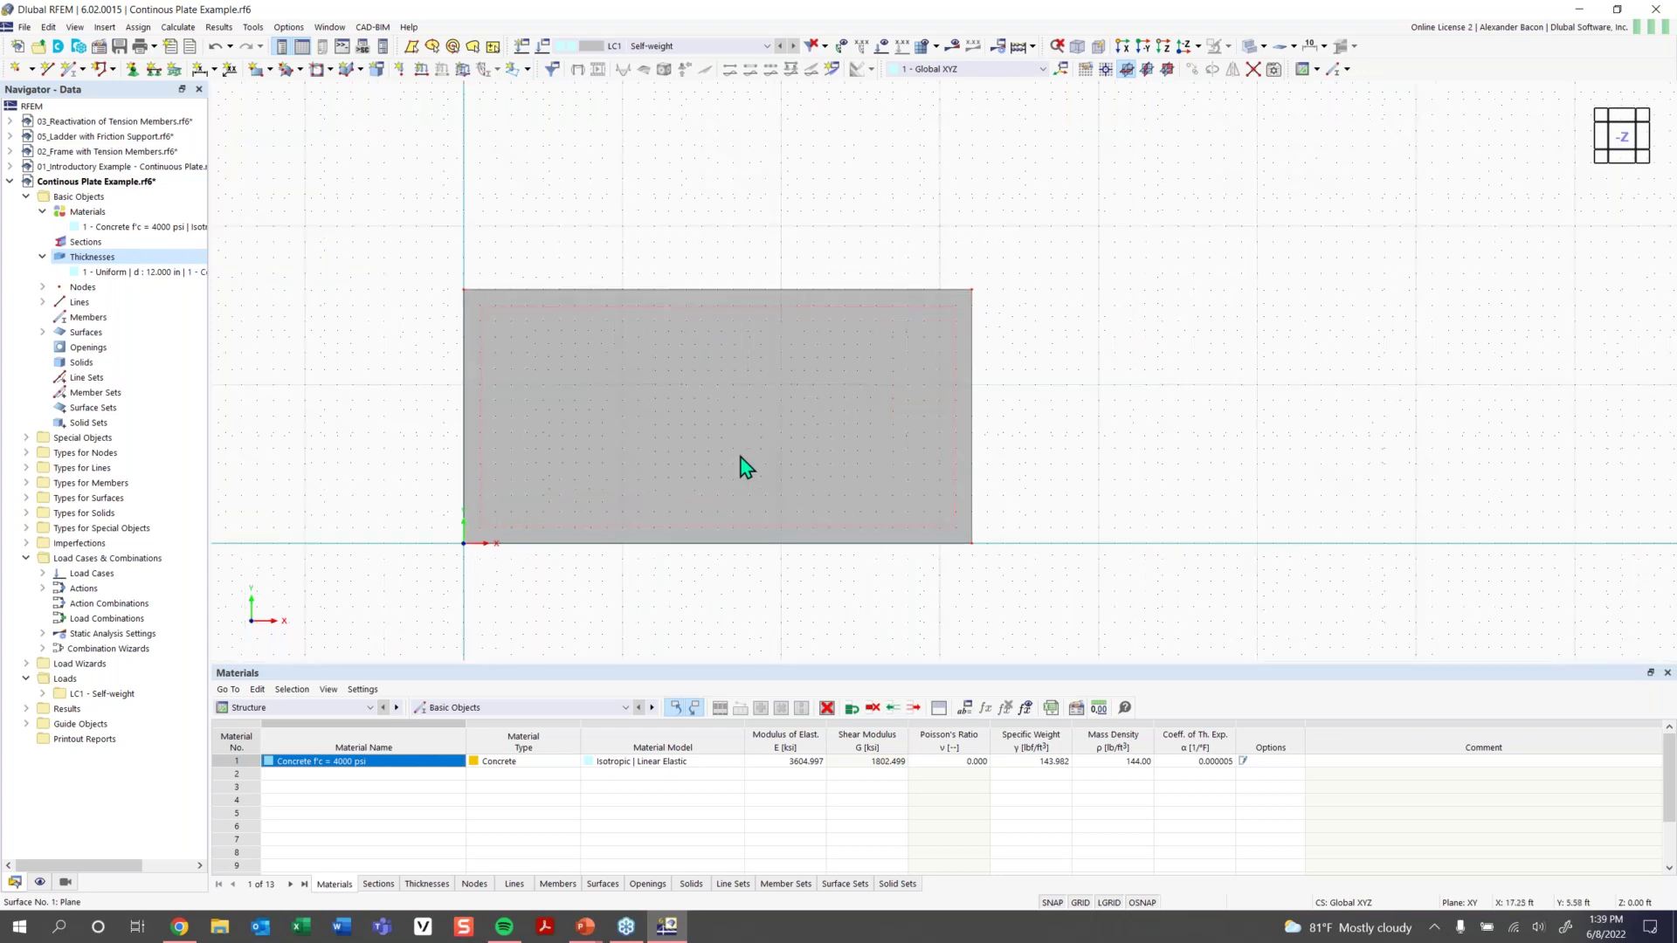
pyautogui.moveTo(753, 452); pyautogui.dragTo(816, 444, button='middle')
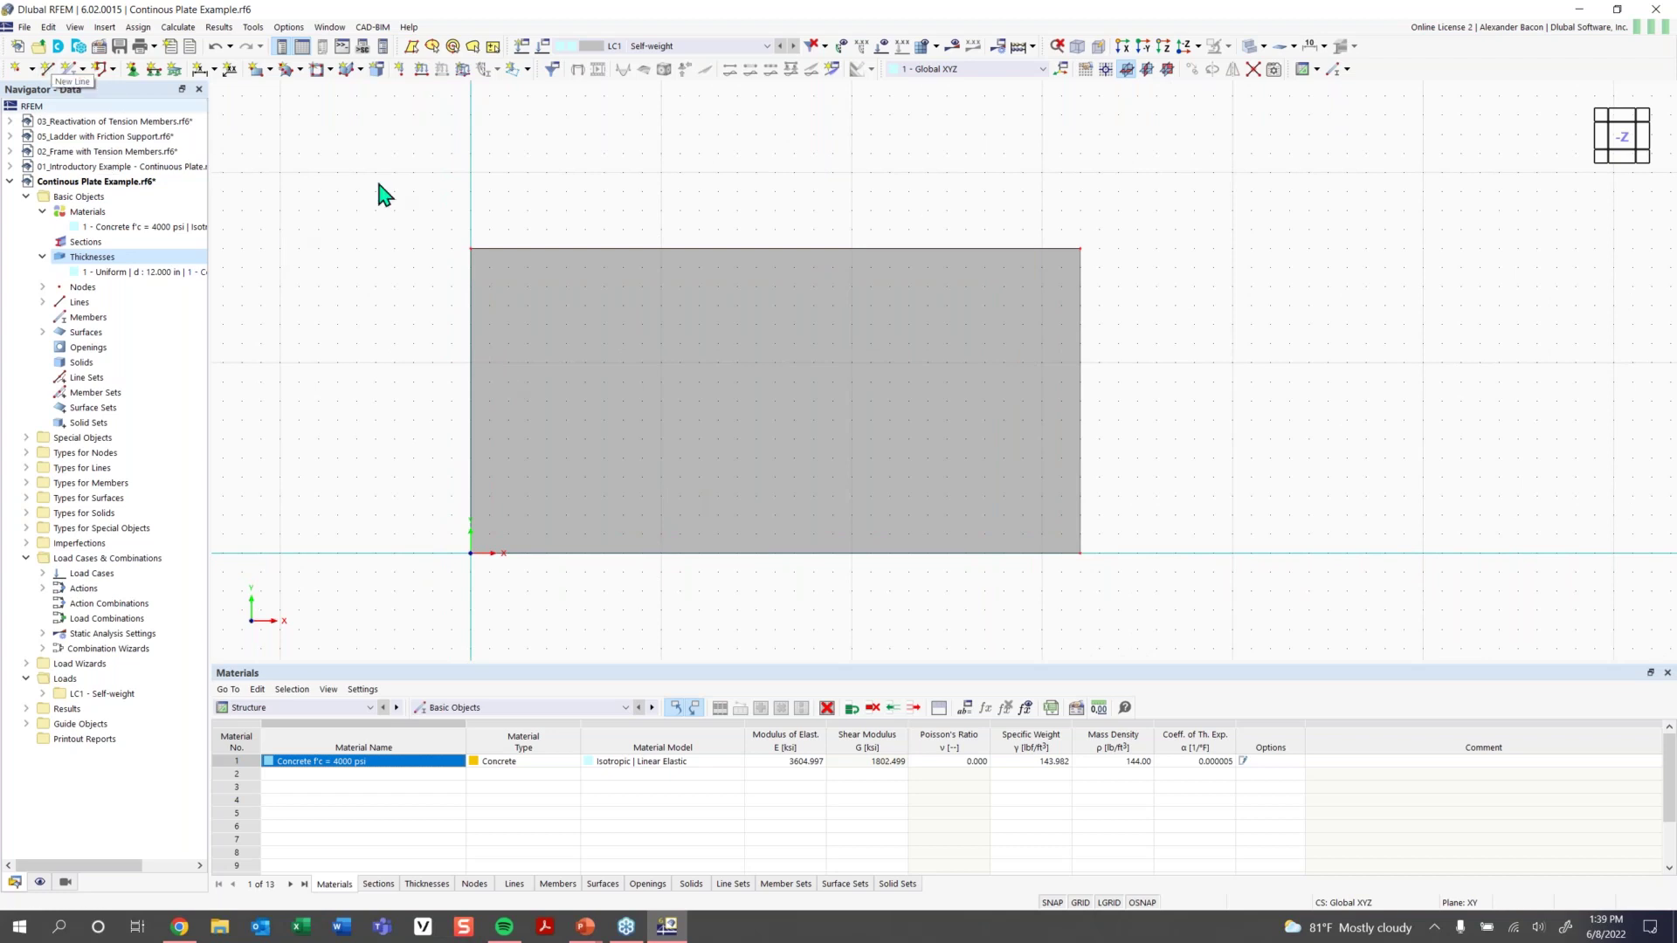
pyautogui.click(48, 71)
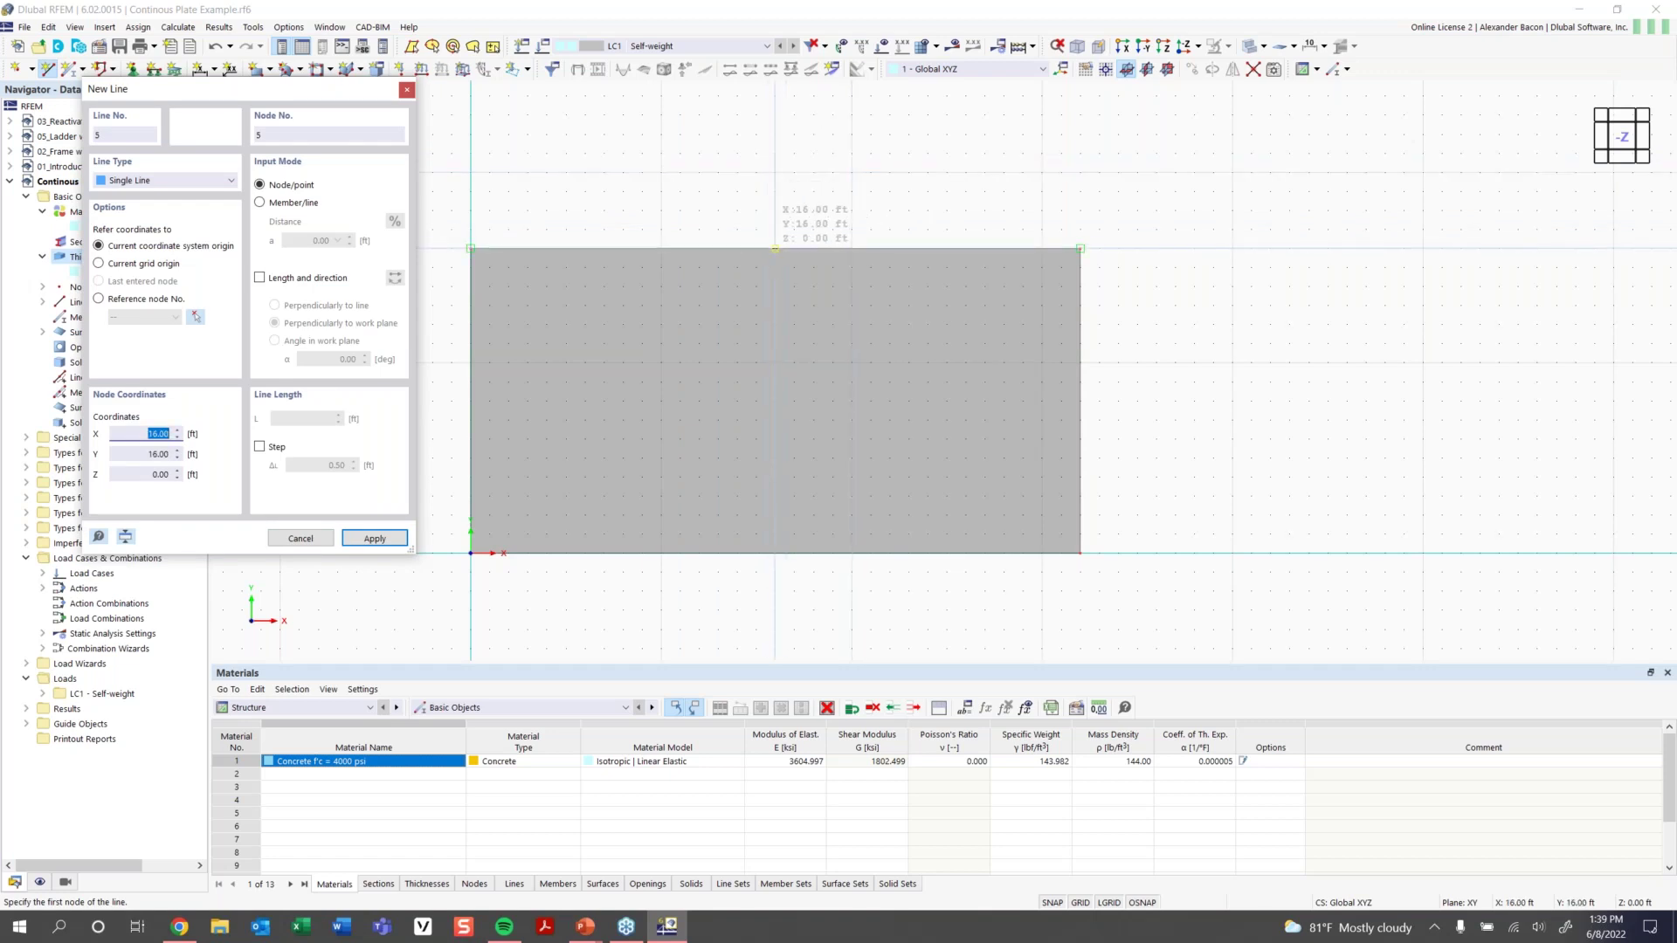
pyautogui.click(775, 248)
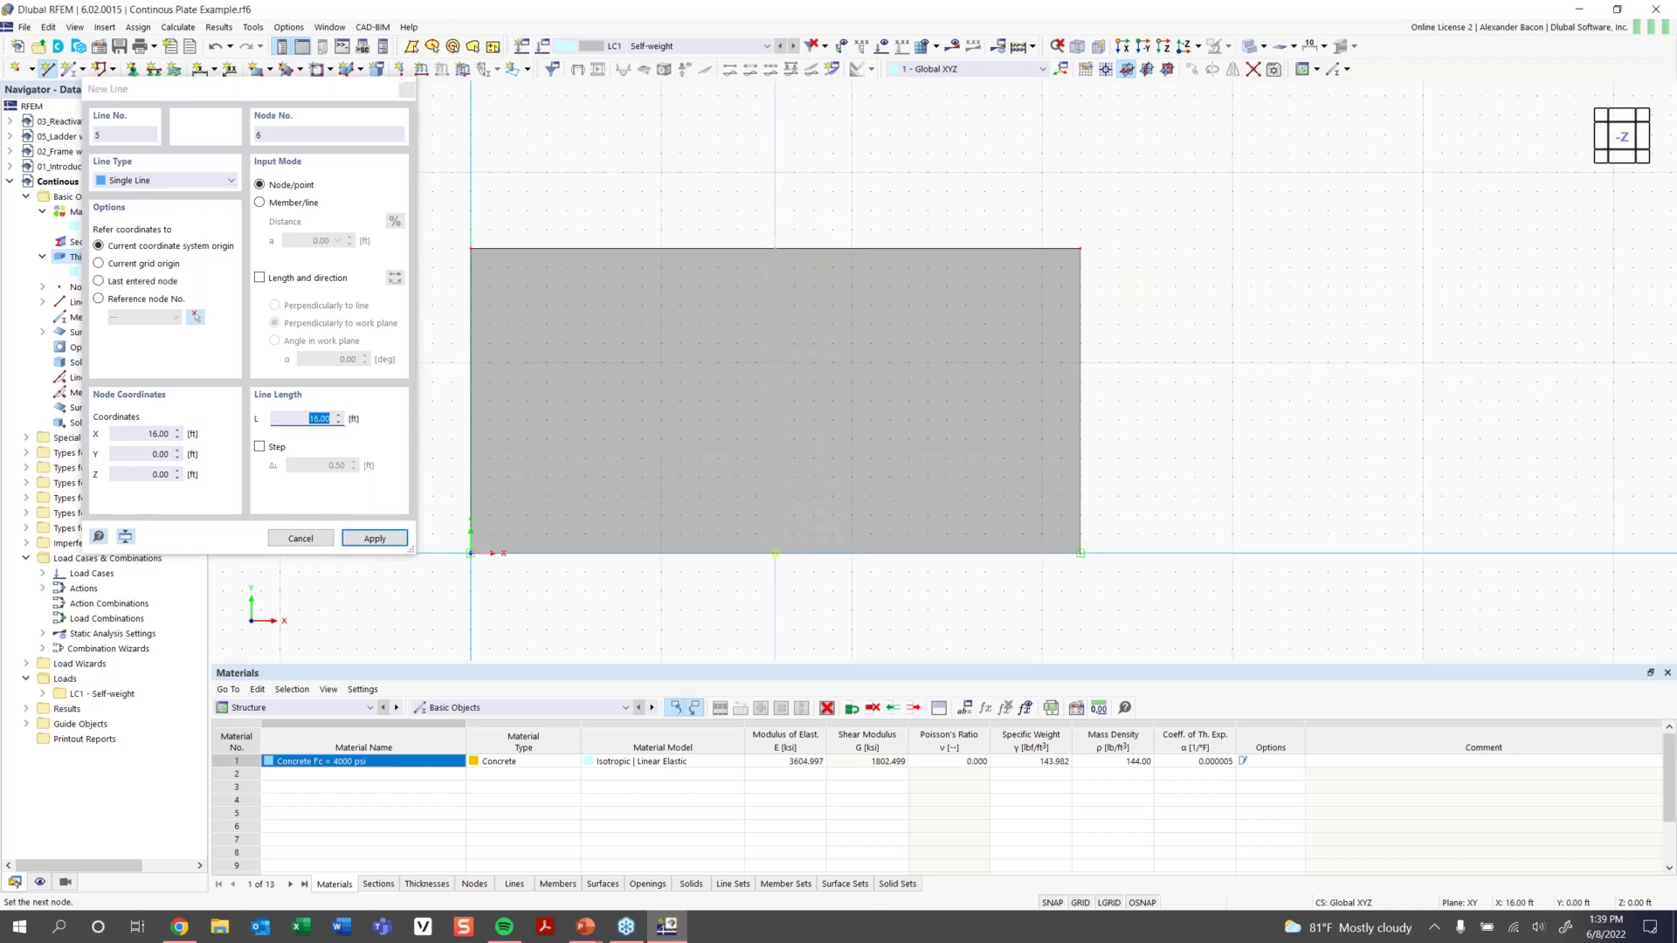
pyautogui.click(775, 553)
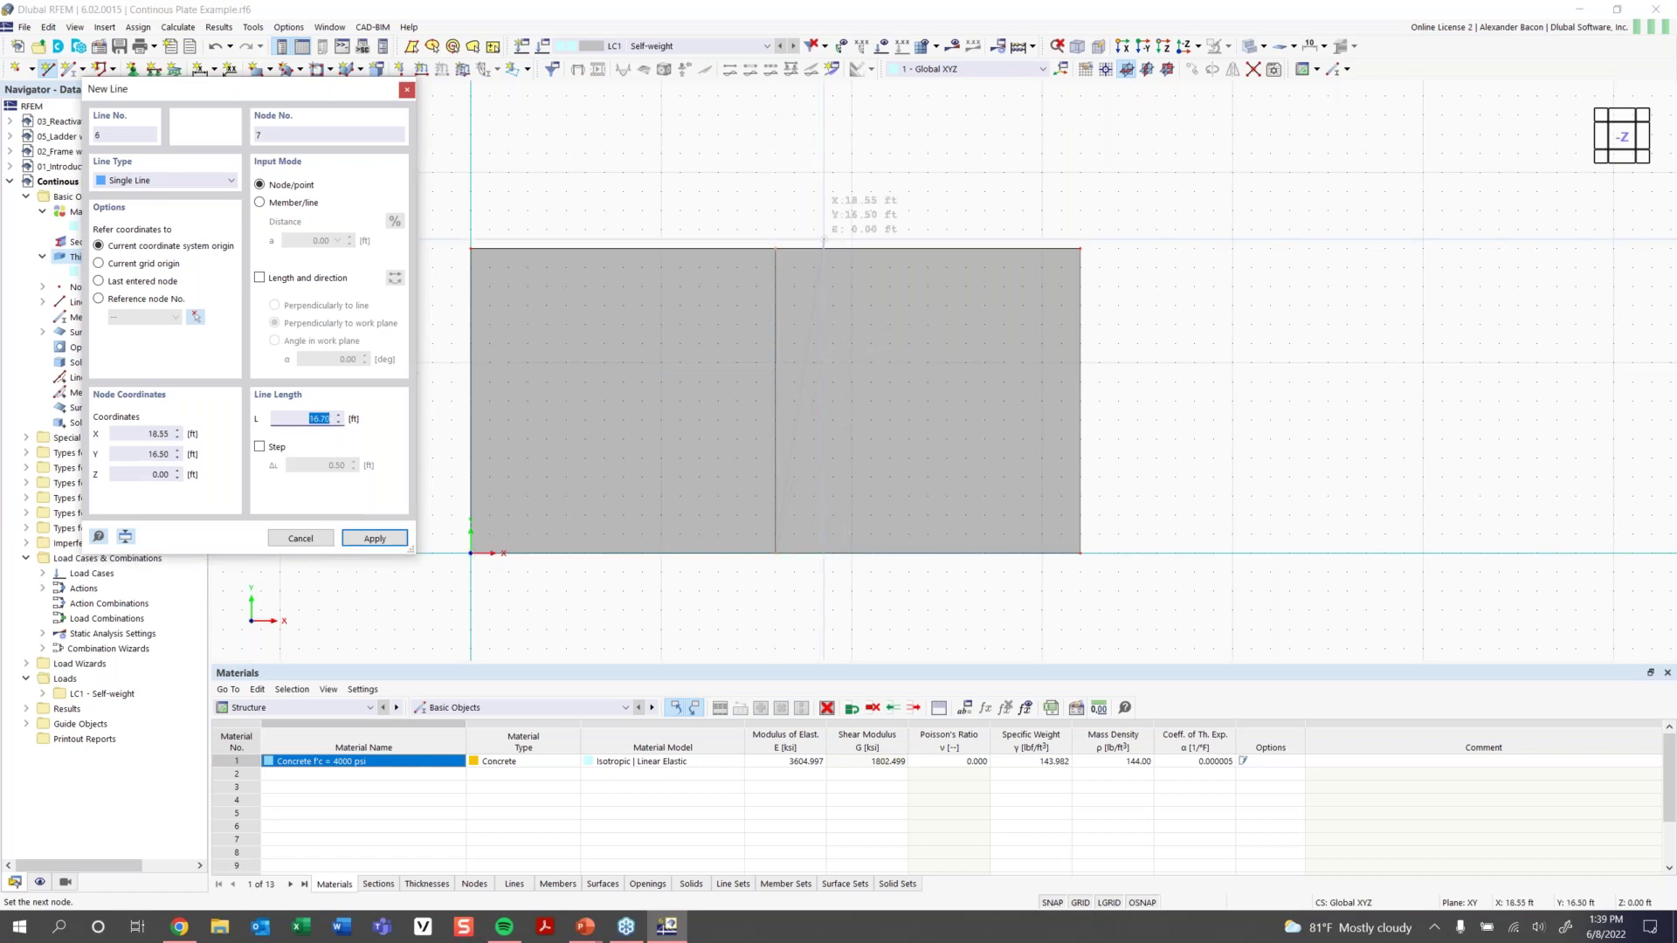
pyautogui.press('Escape')
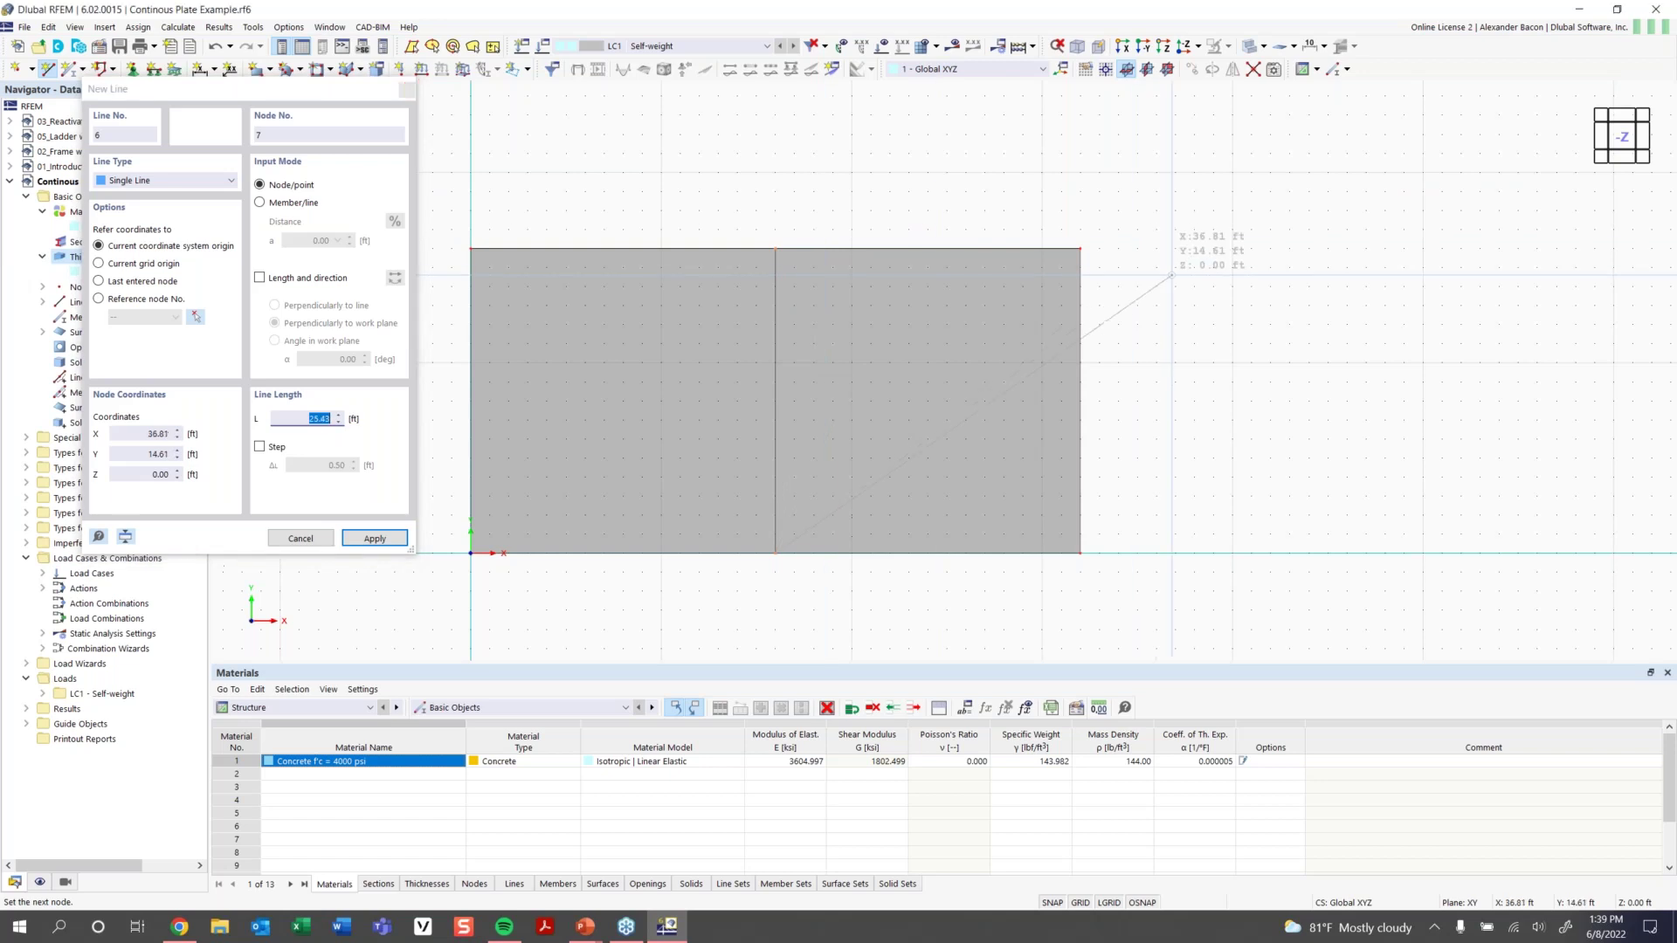
pyautogui.press('Escape')
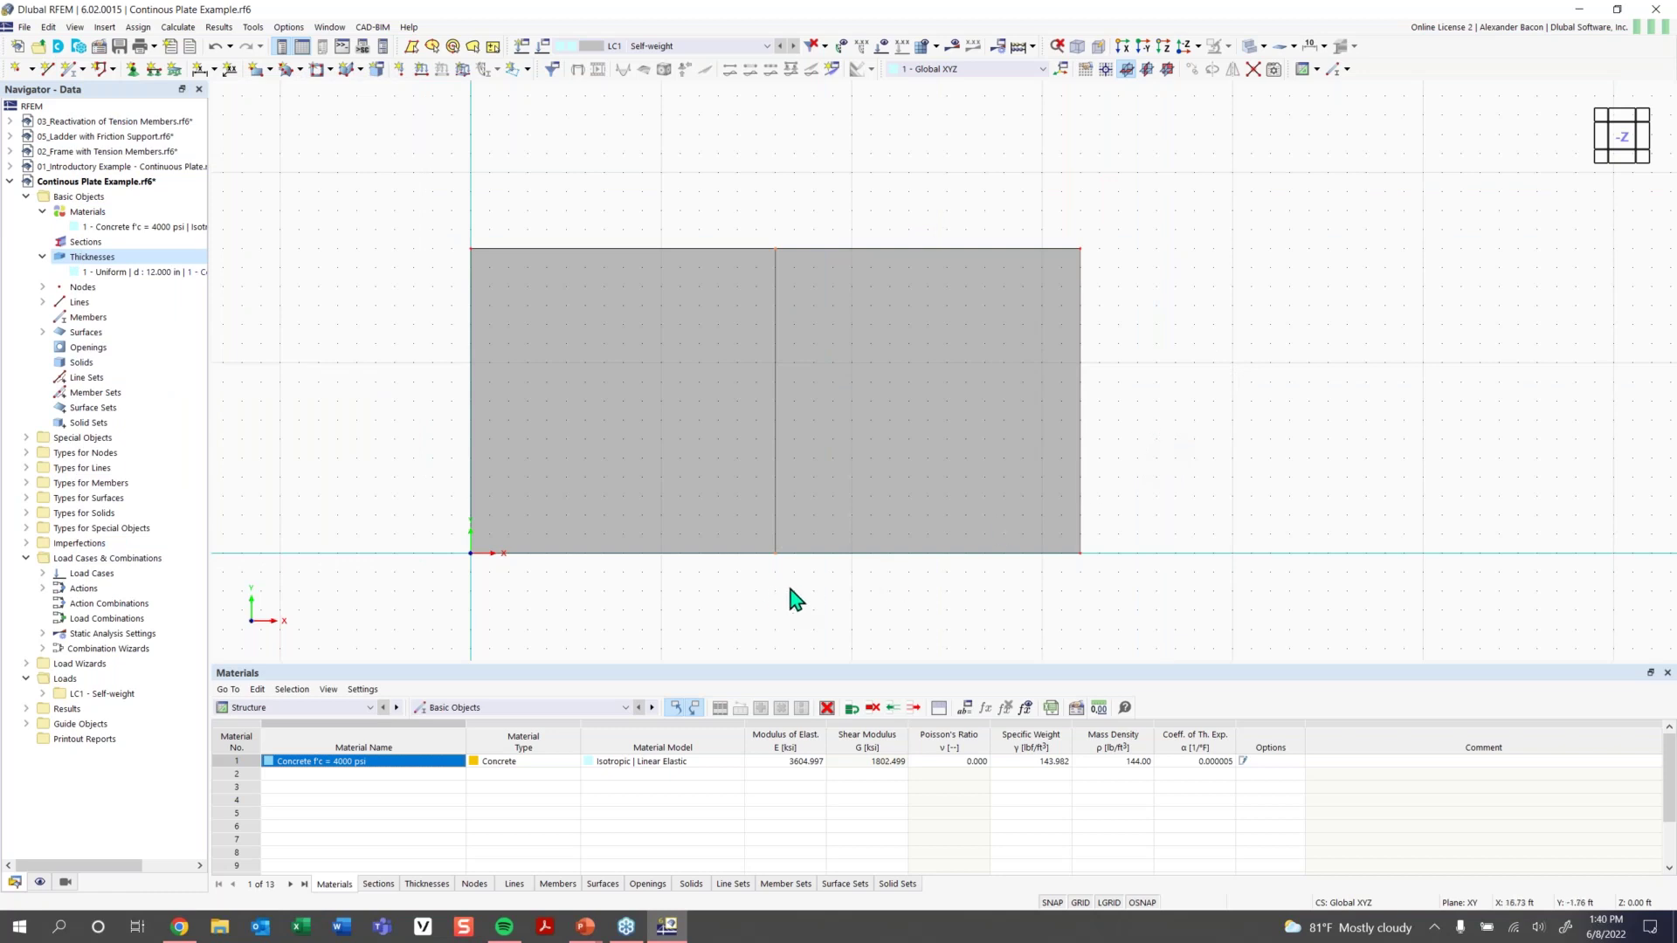
# Examine the node type, coordinates and on-line parameters of the node at the dividing line's upper end
pyautogui.scroll(2, 778, 247)
pyautogui.click(777, 248)
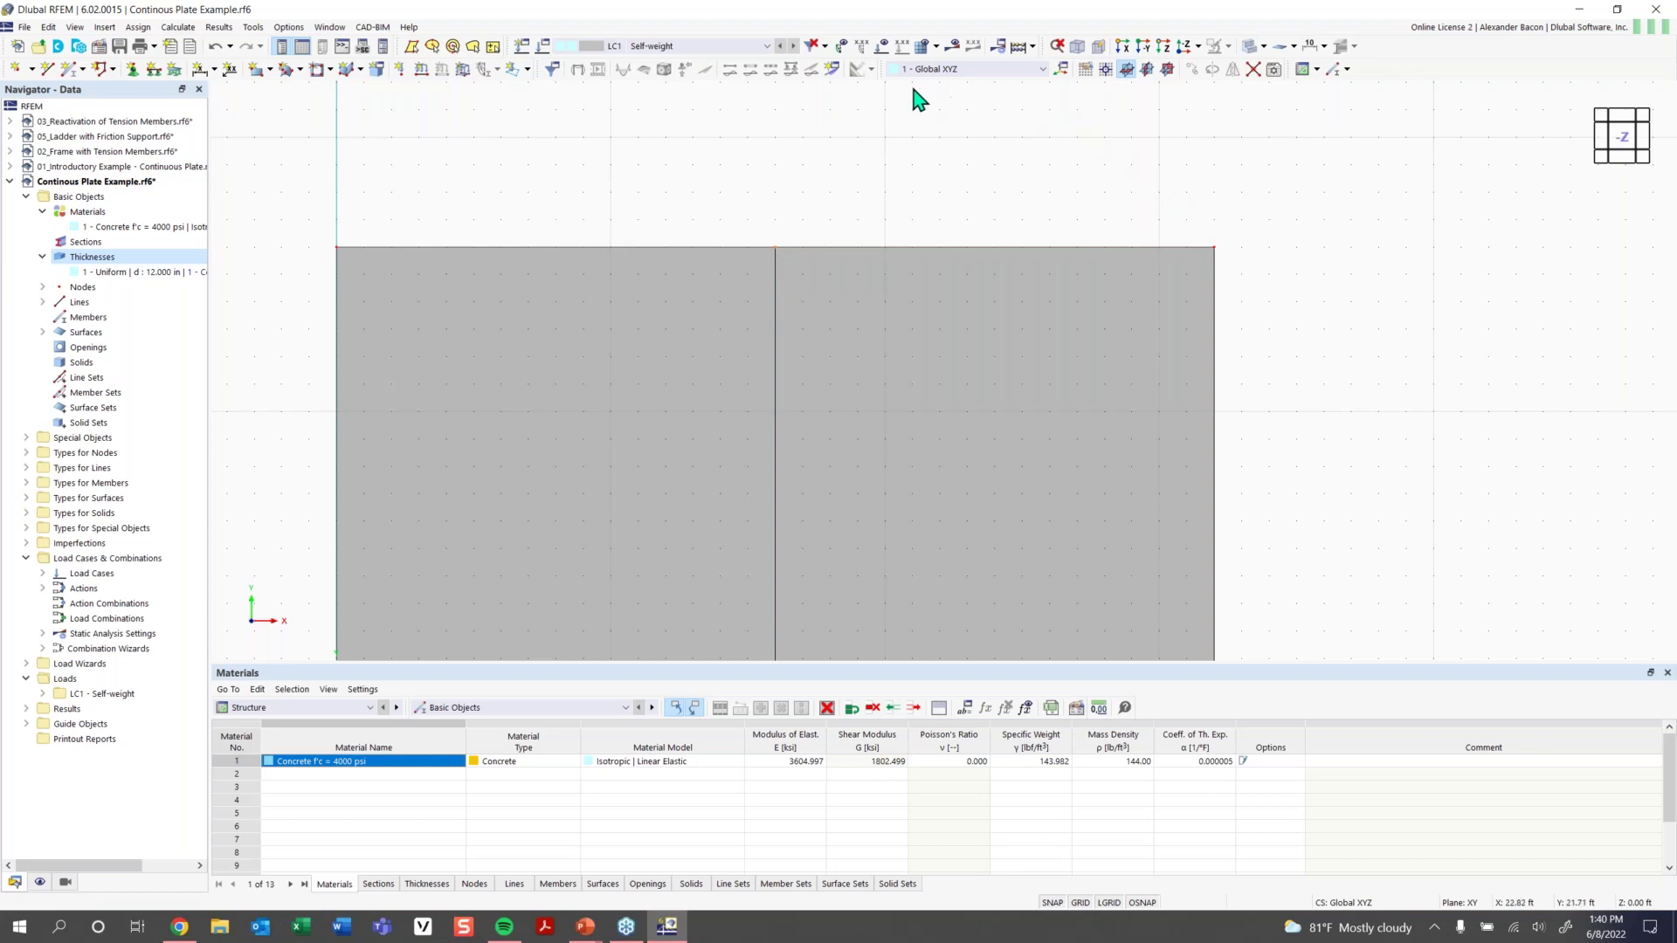
pyautogui.doubleClick(775, 249)
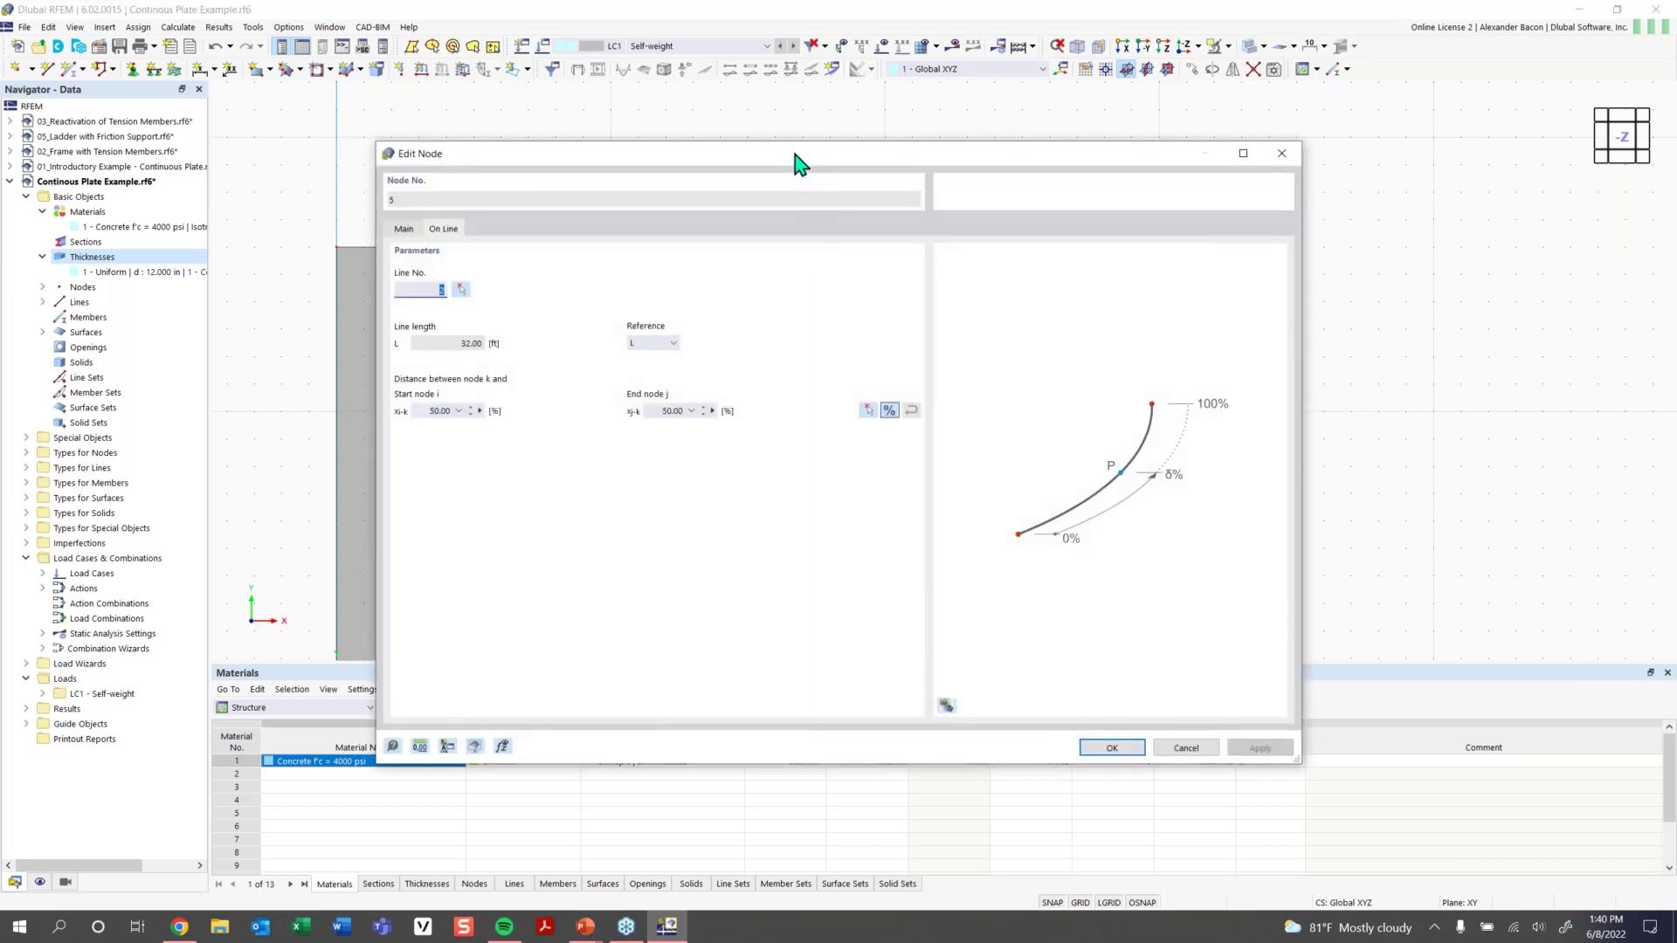
pyautogui.moveTo(795, 162); pyautogui.dragTo(731, 134)
pyautogui.click(343, 201)
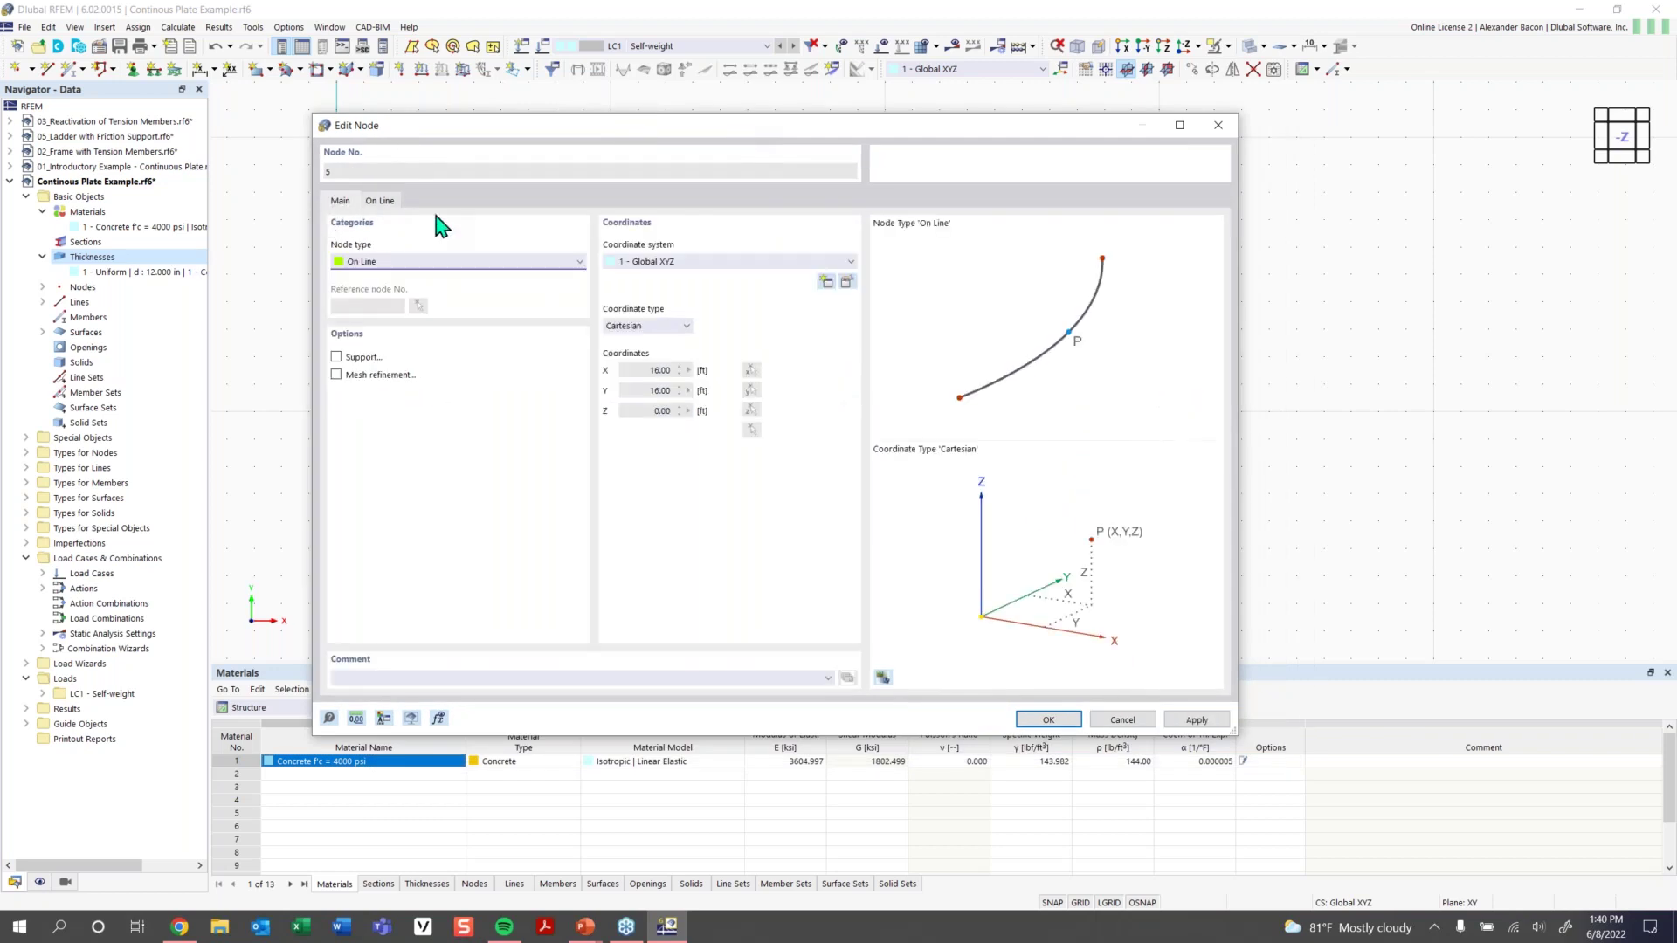
pyautogui.click(372, 263)
pyautogui.click(371, 263)
pyautogui.click(1048, 720)
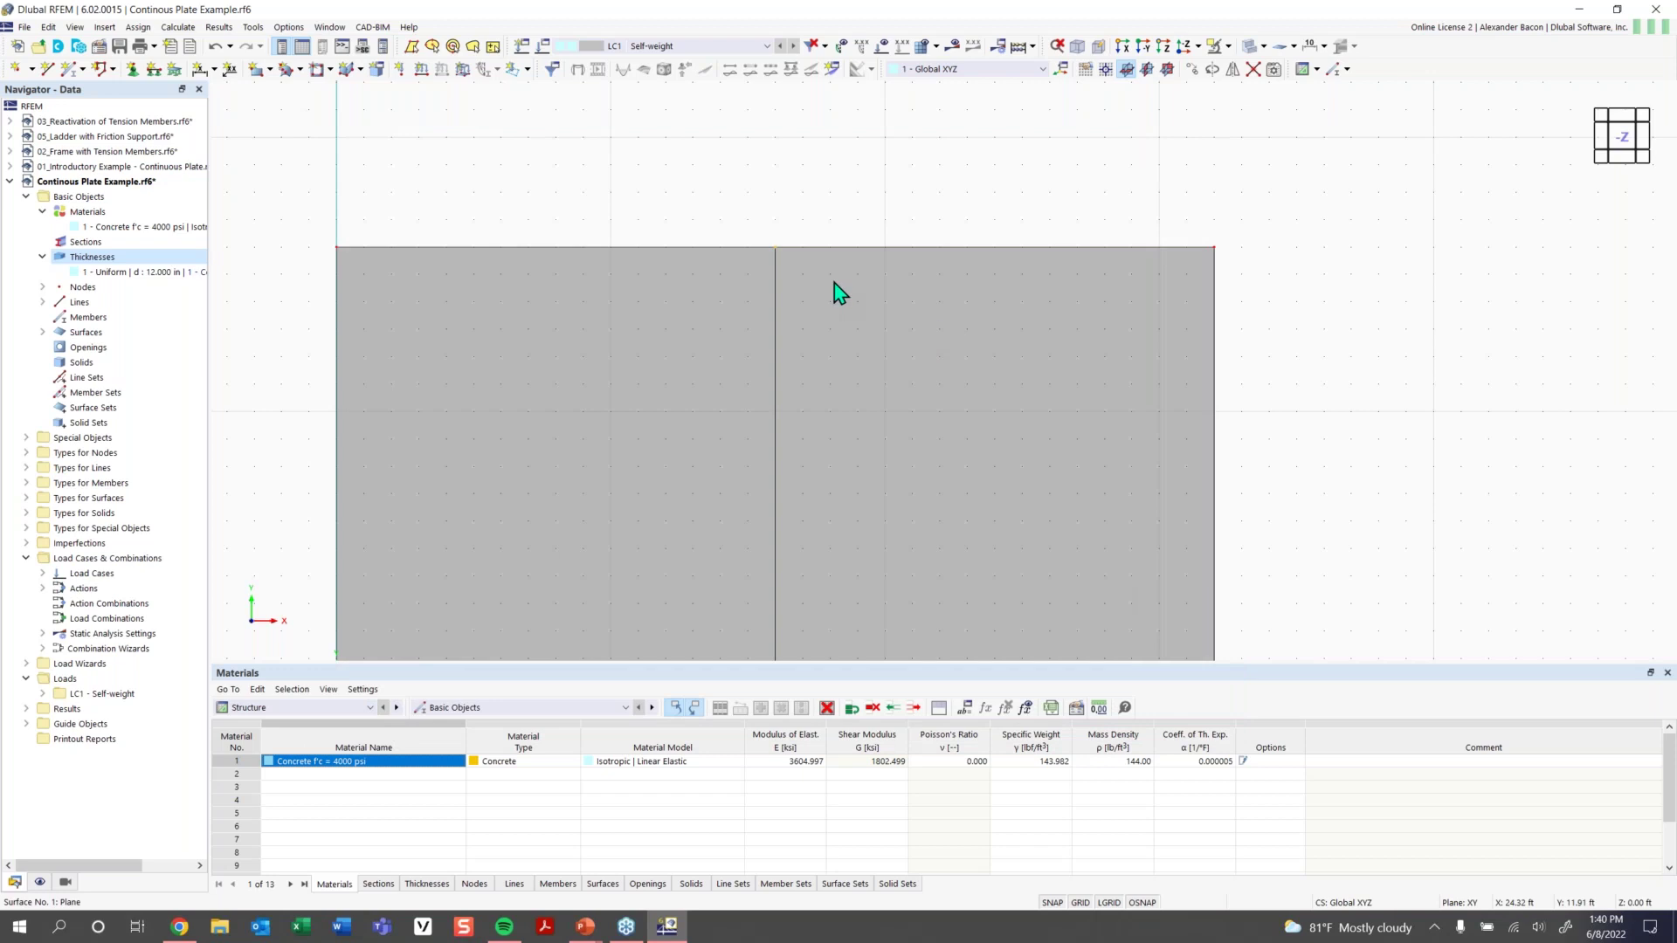
# Inspect the nodes assigned to the plate's upper edge line
pyautogui.doubleClick(800, 249)
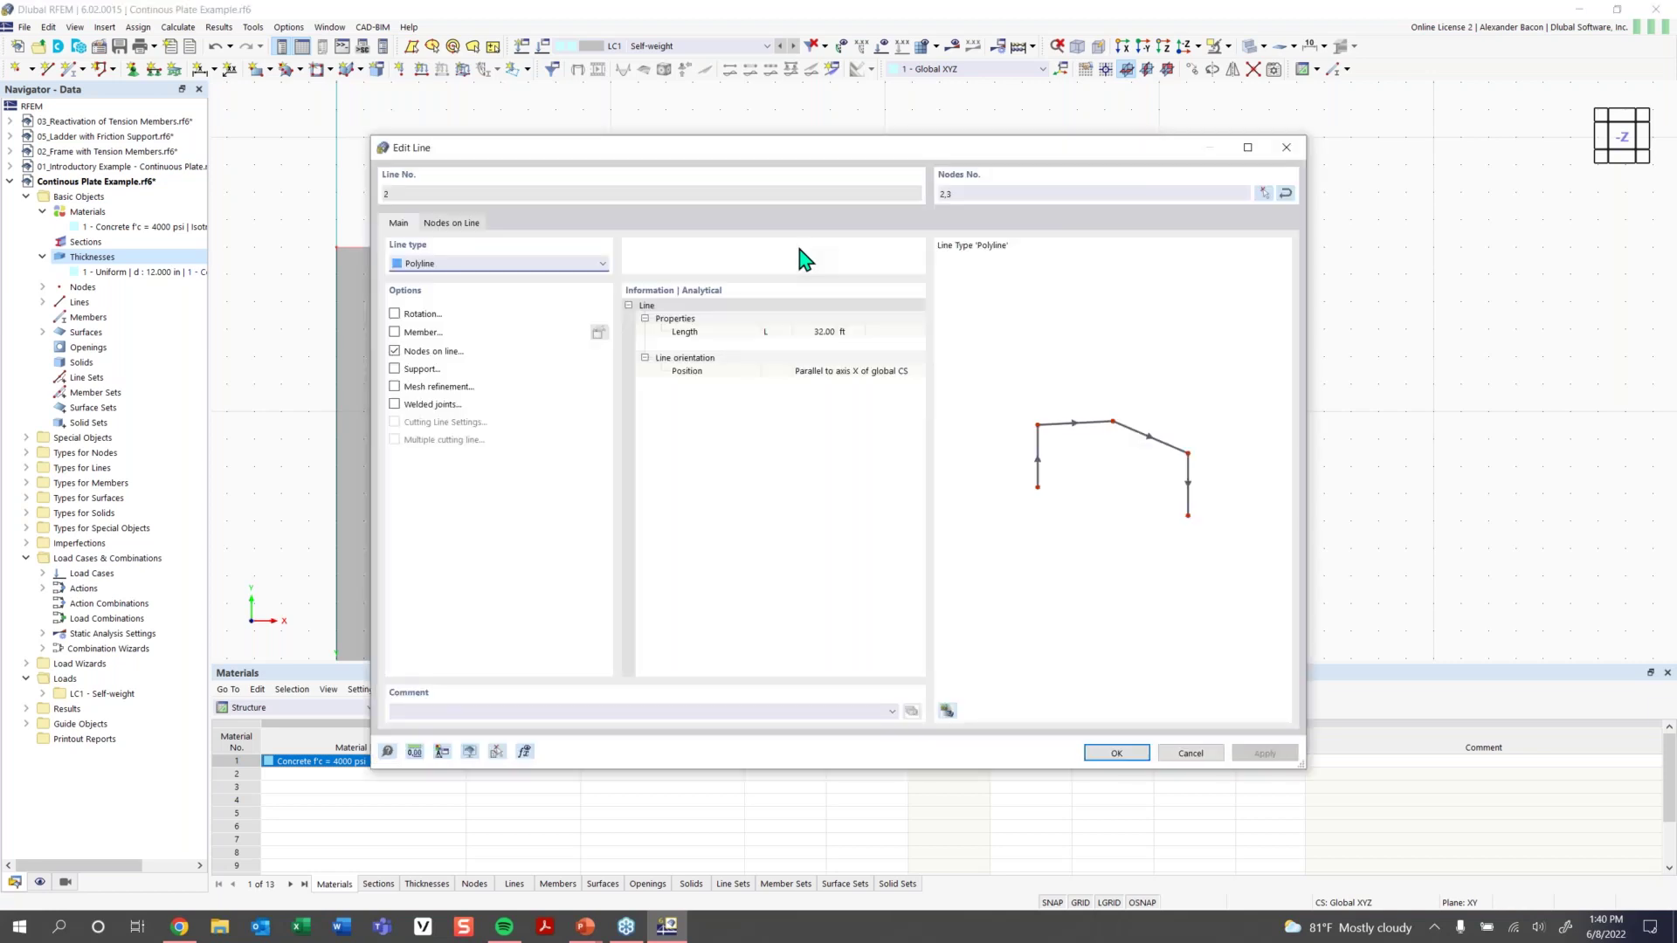
pyautogui.click(457, 227)
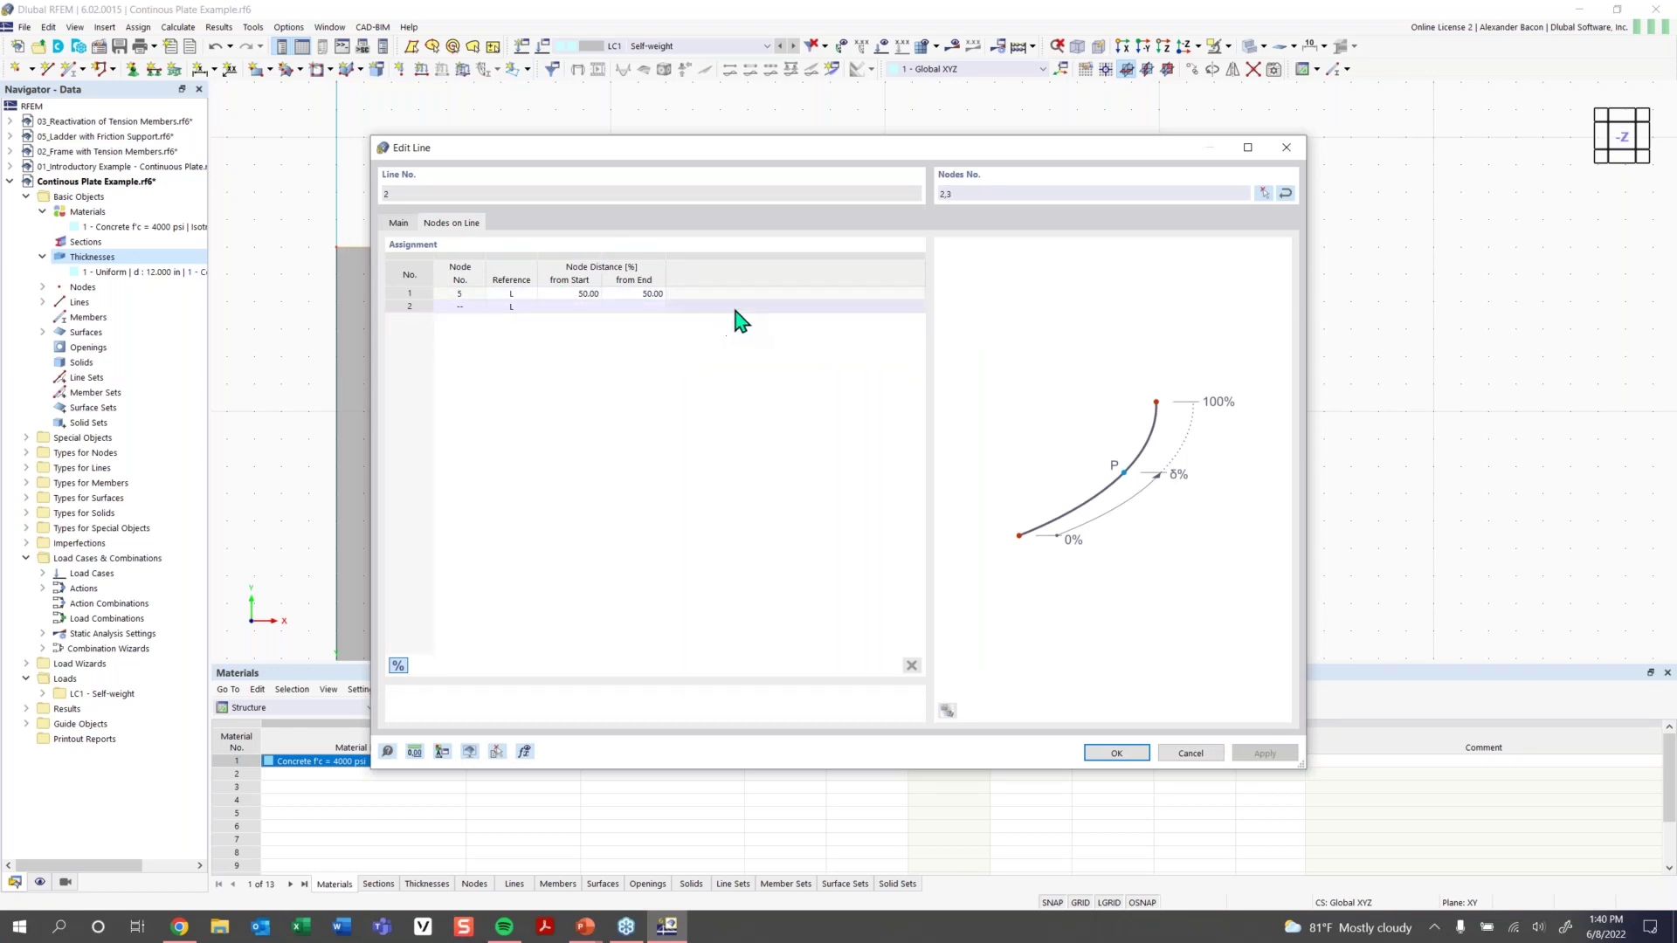
pyautogui.click(1286, 150)
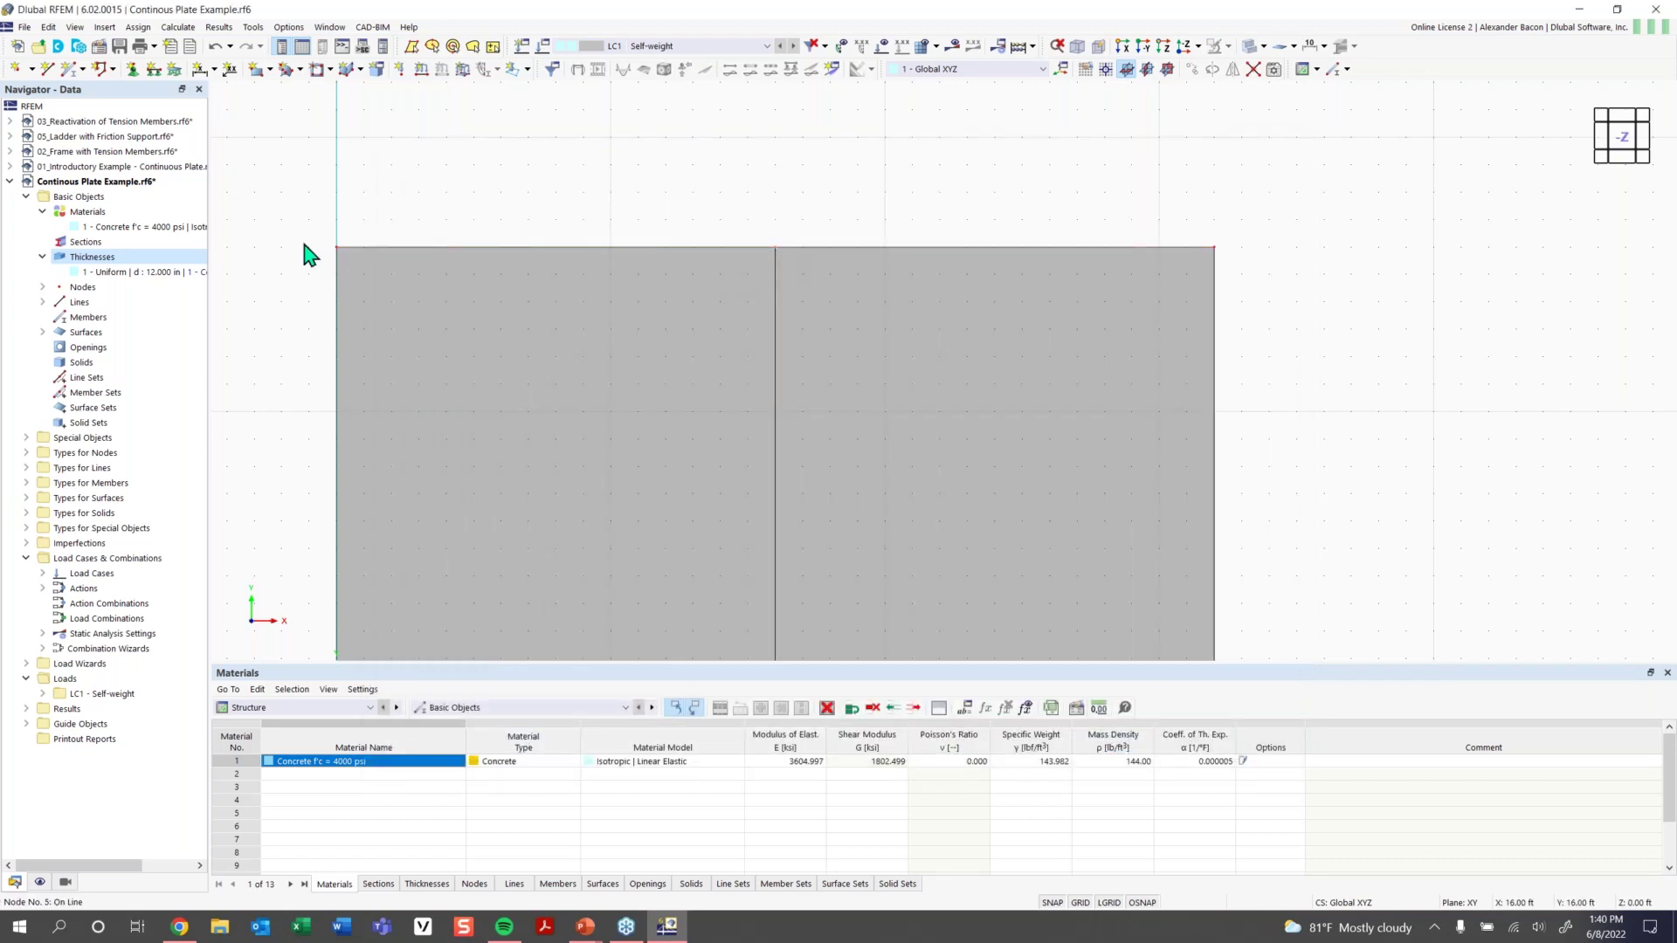
# Check the node type and its alternatives for the plate's upper-left corner node
pyautogui.doubleClick(339, 250)
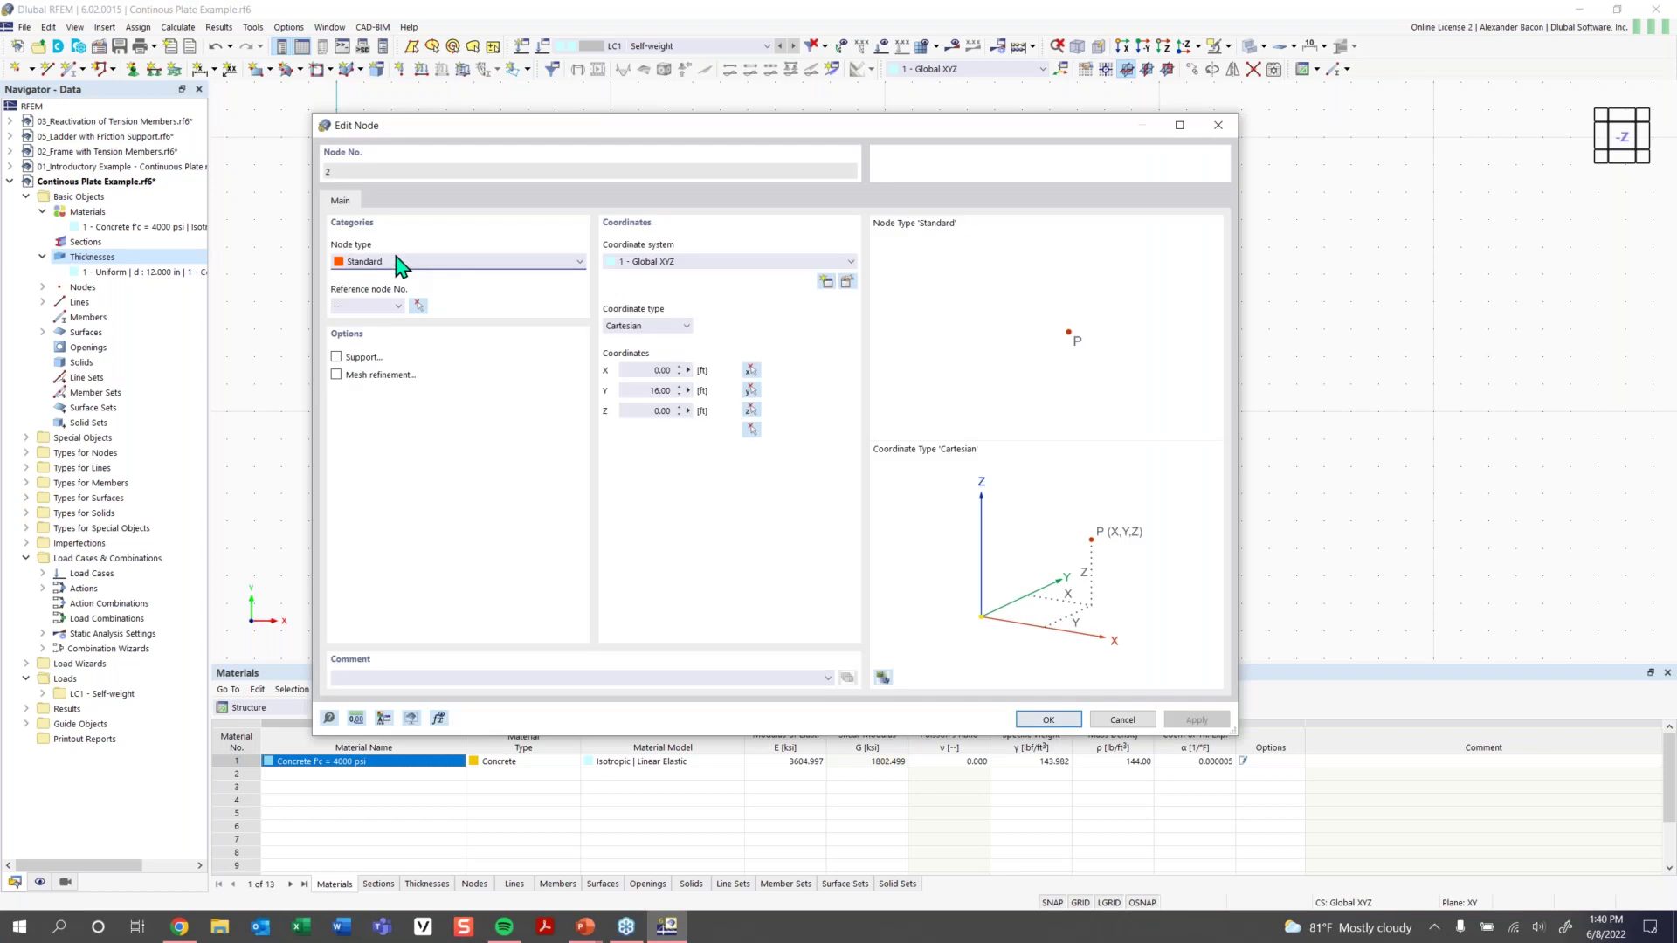
pyautogui.click(406, 262)
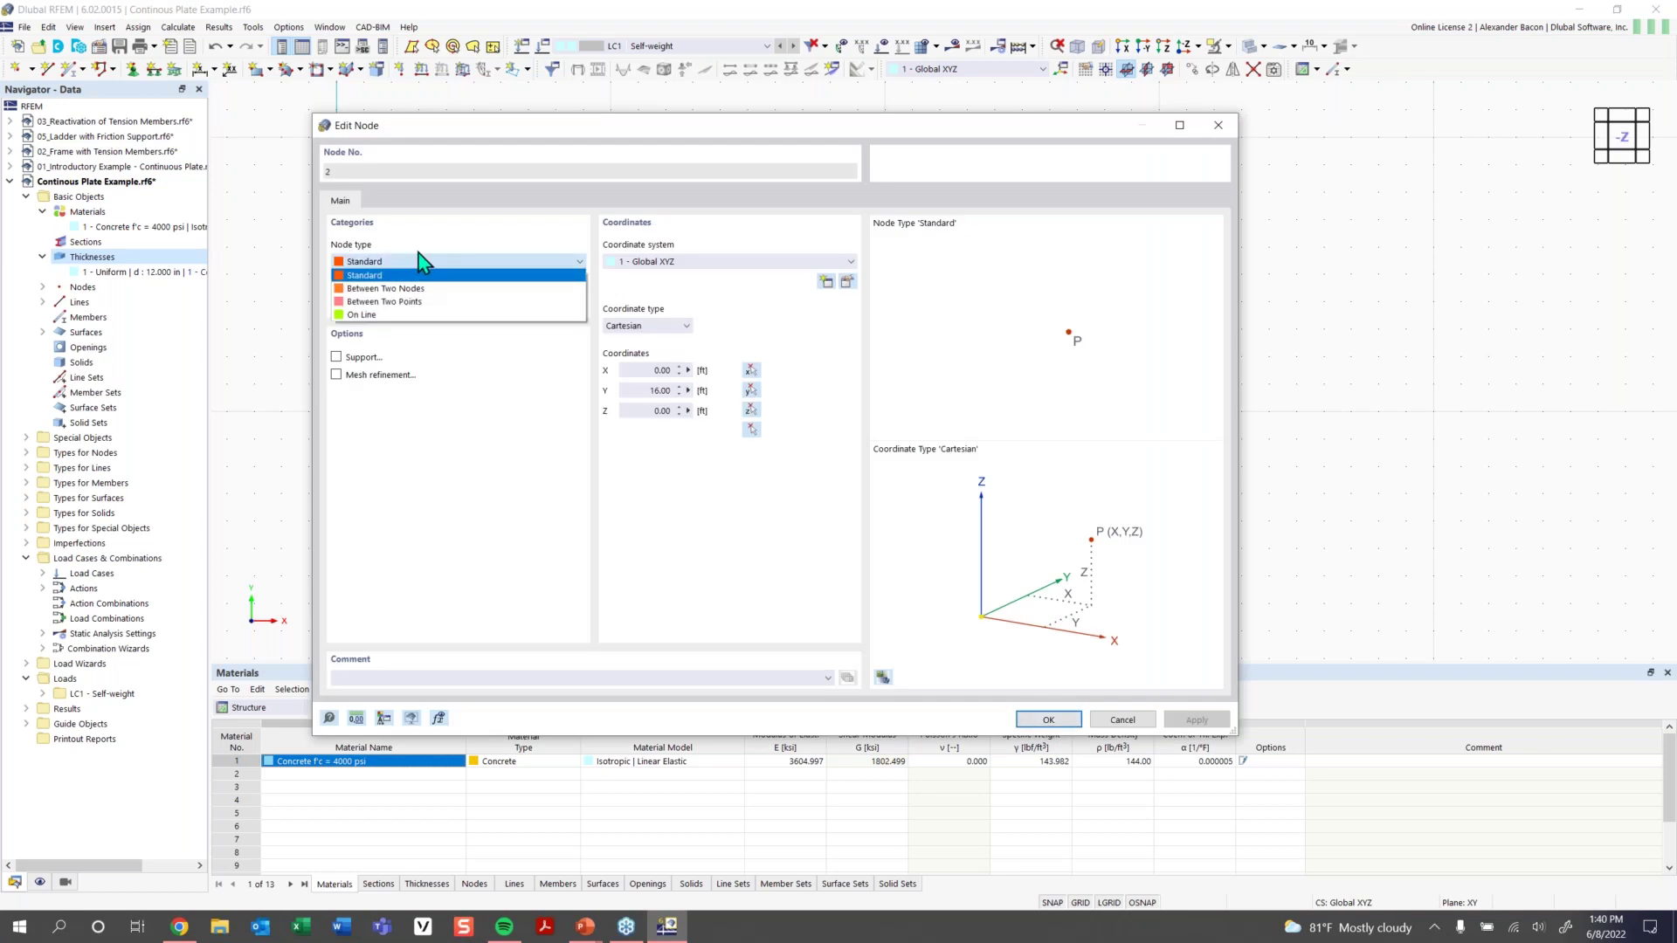
pyautogui.click(424, 262)
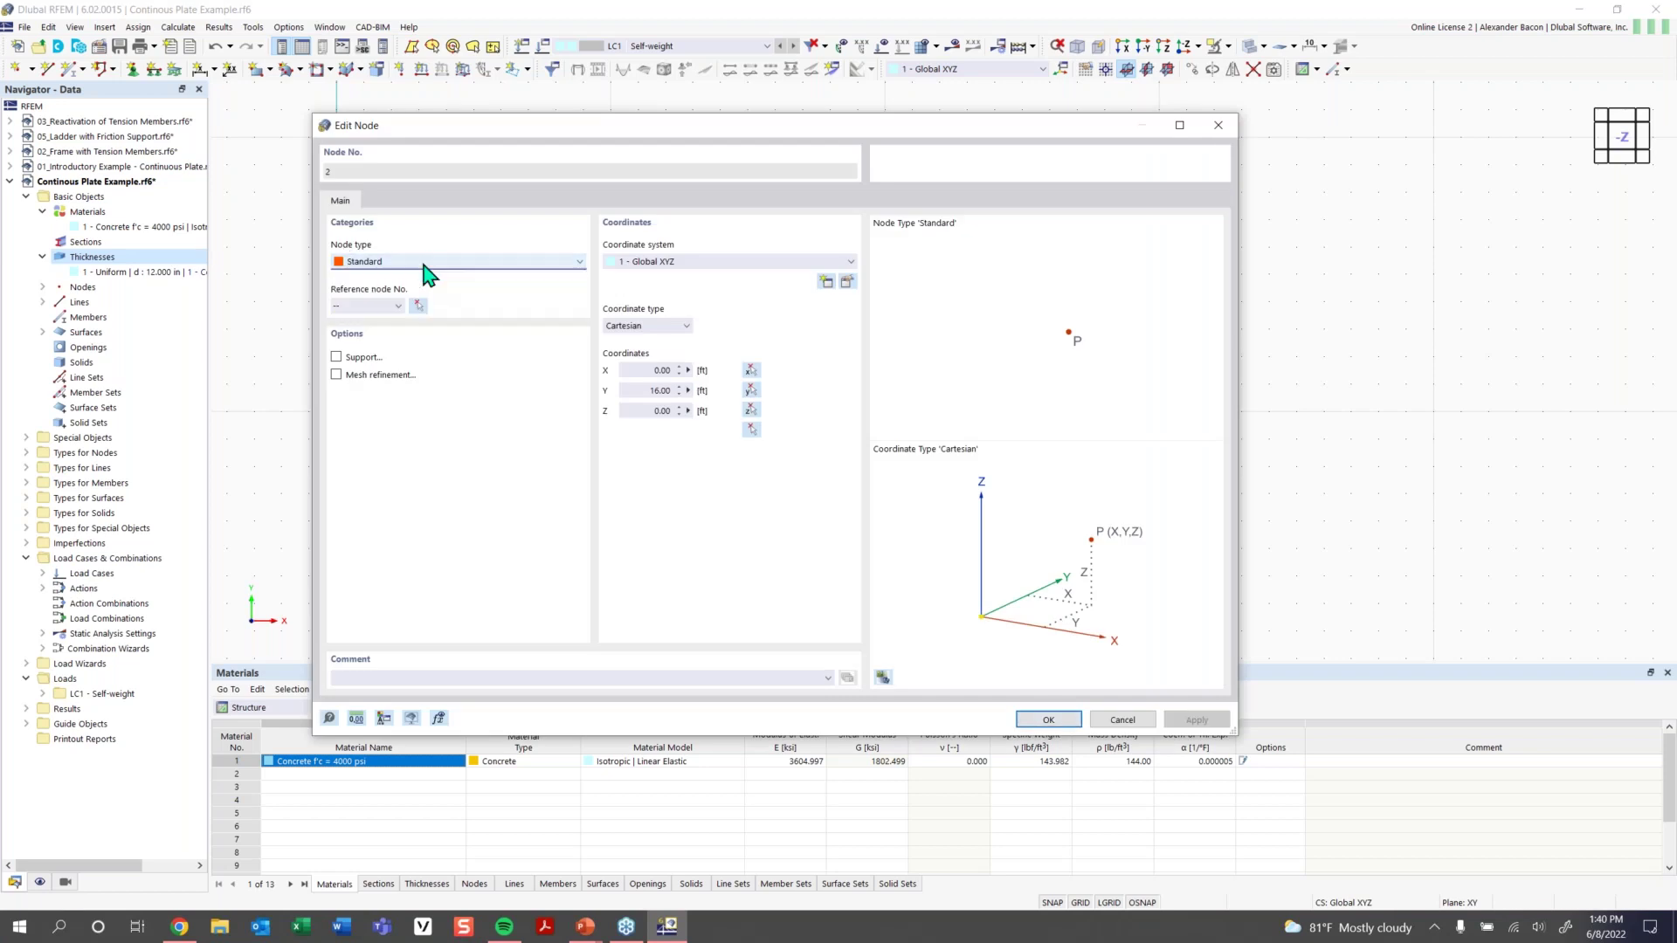
pyautogui.click(1219, 125)
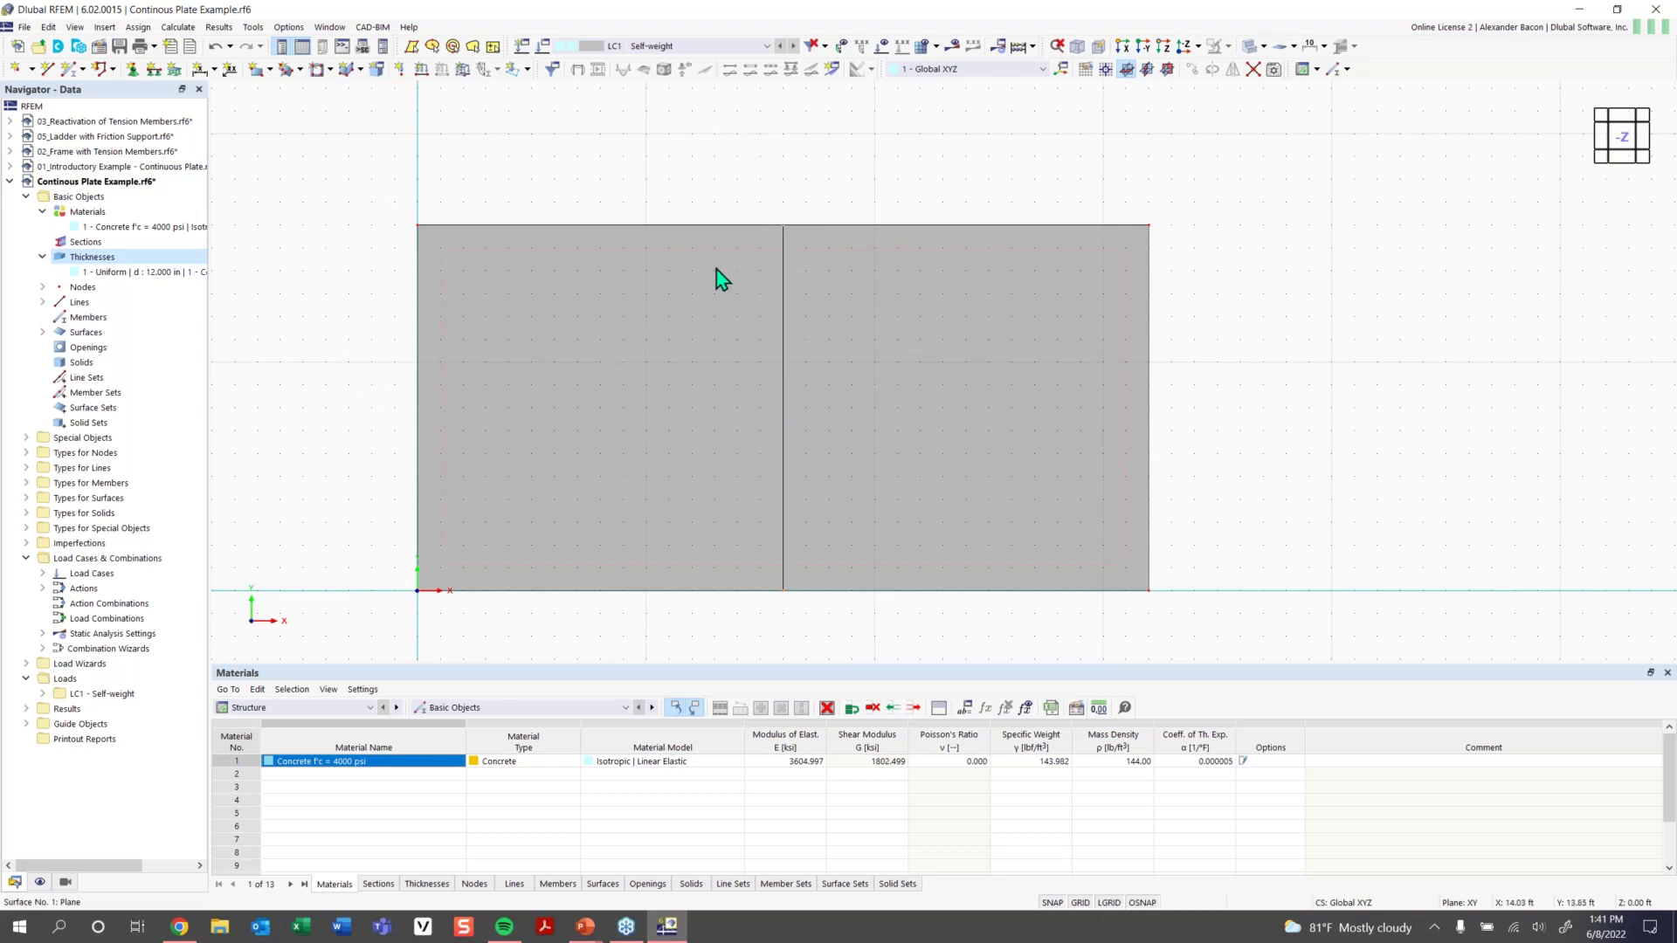
# Enable a support on the plate's left edge line and choose the Hinged line support for it
pyautogui.moveTo(718, 278)
pyautogui.moveTo(420, 408)
pyautogui.doubleClick(417, 282)
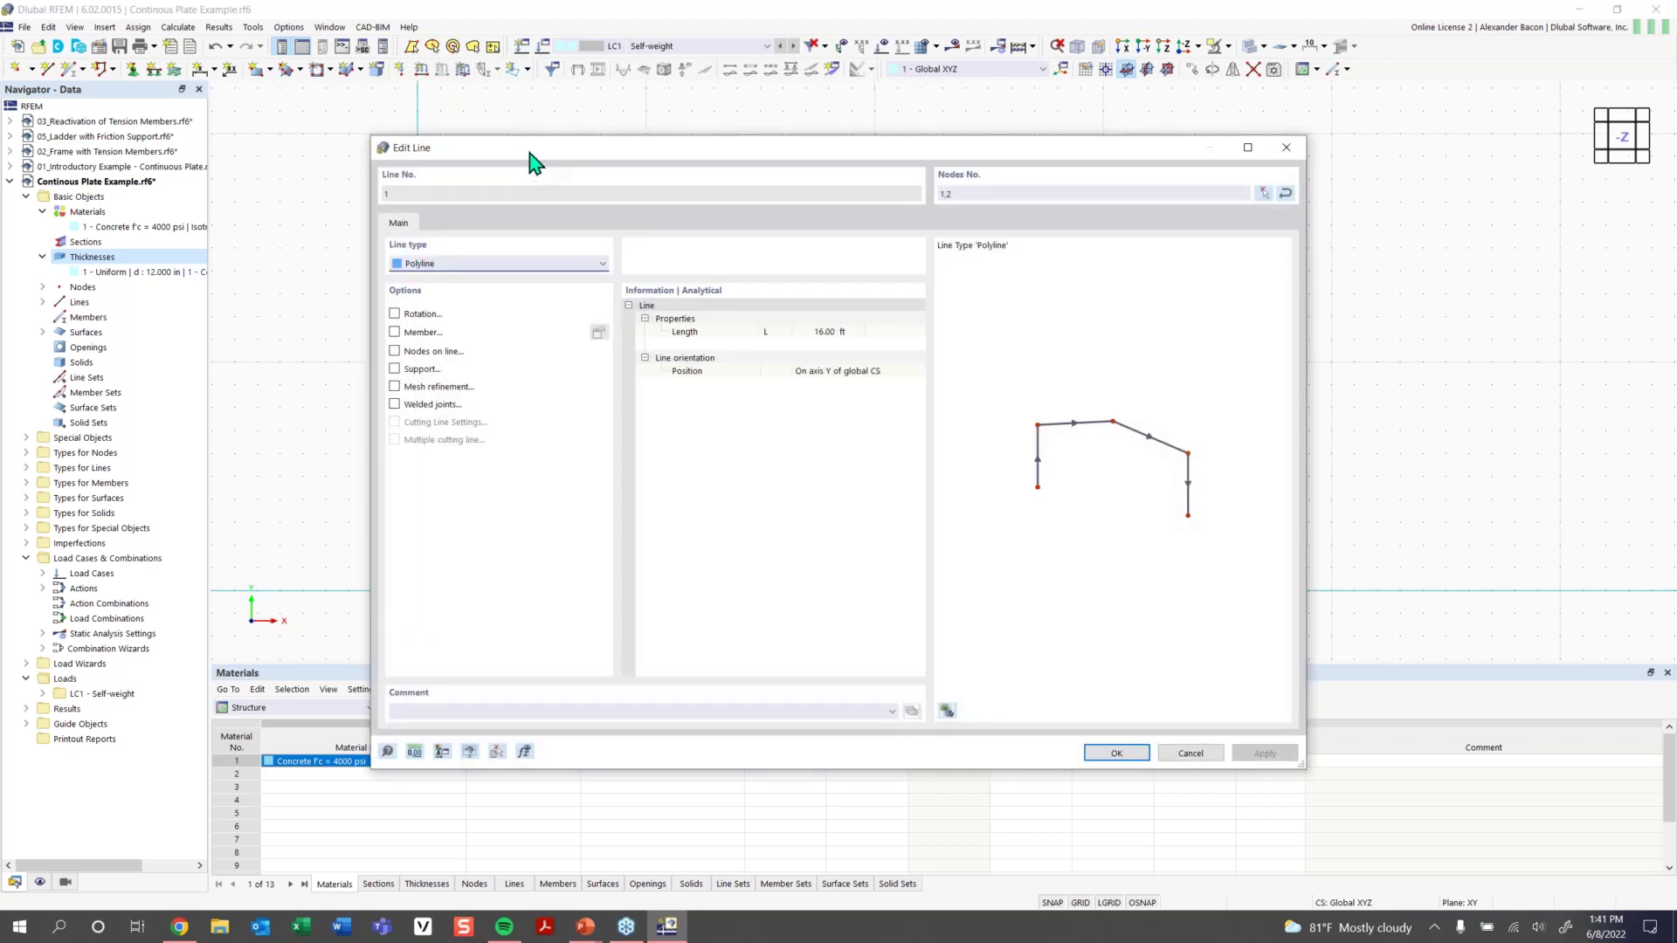
pyautogui.moveTo(554, 157); pyautogui.dragTo(640, 150)
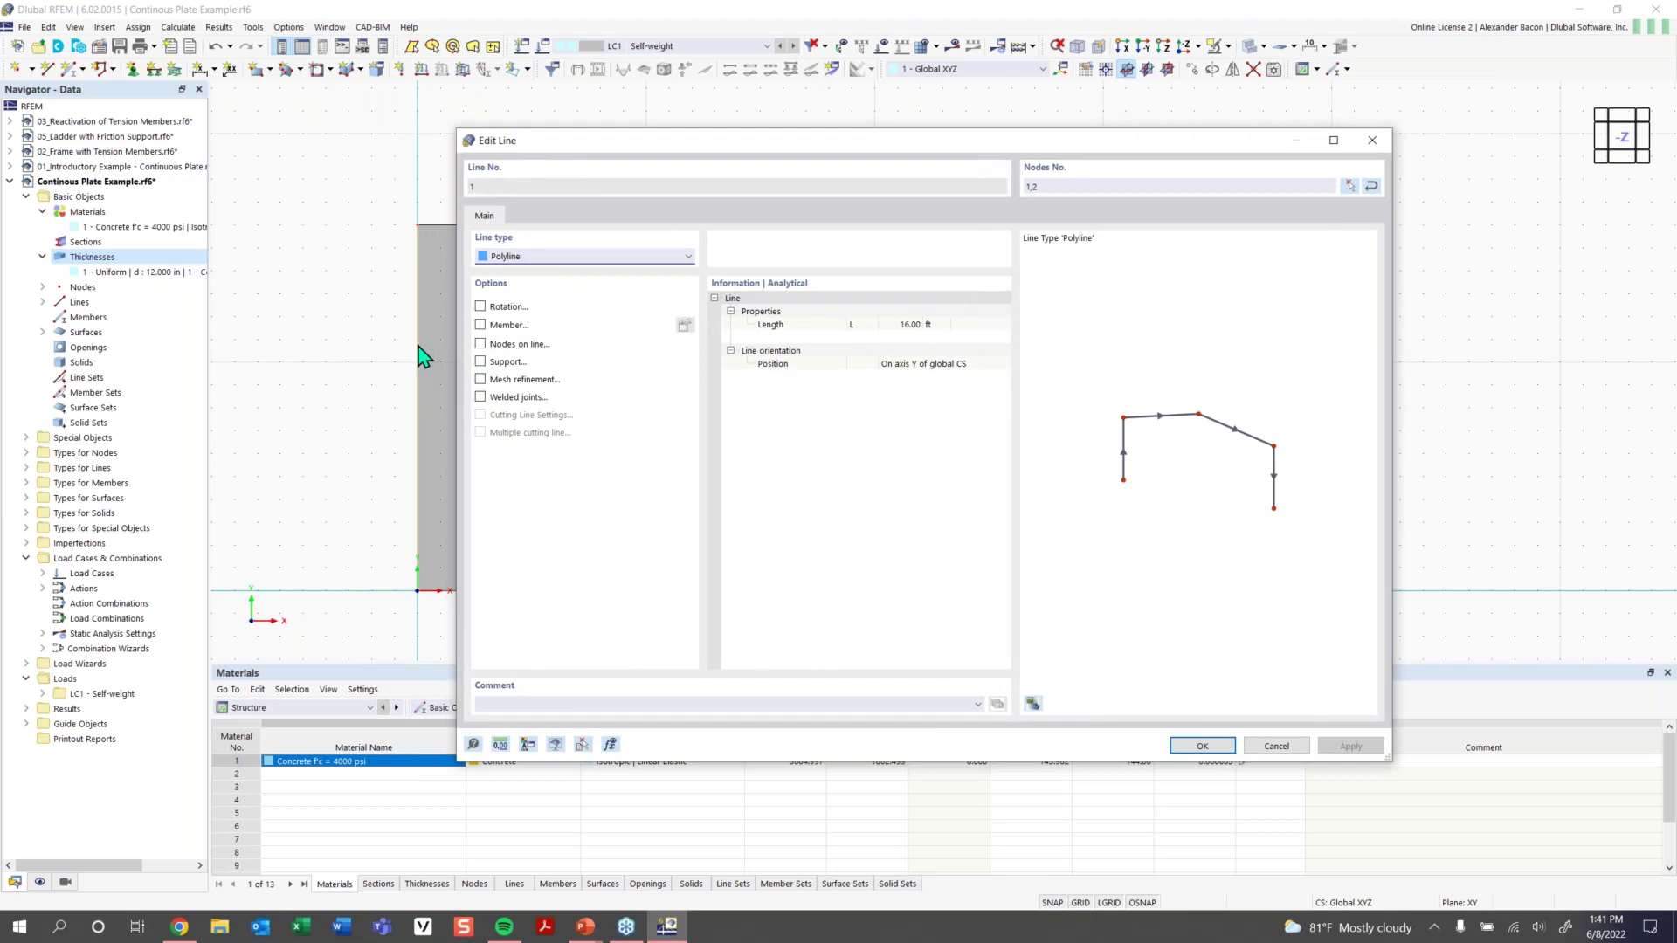
pyautogui.click(481, 362)
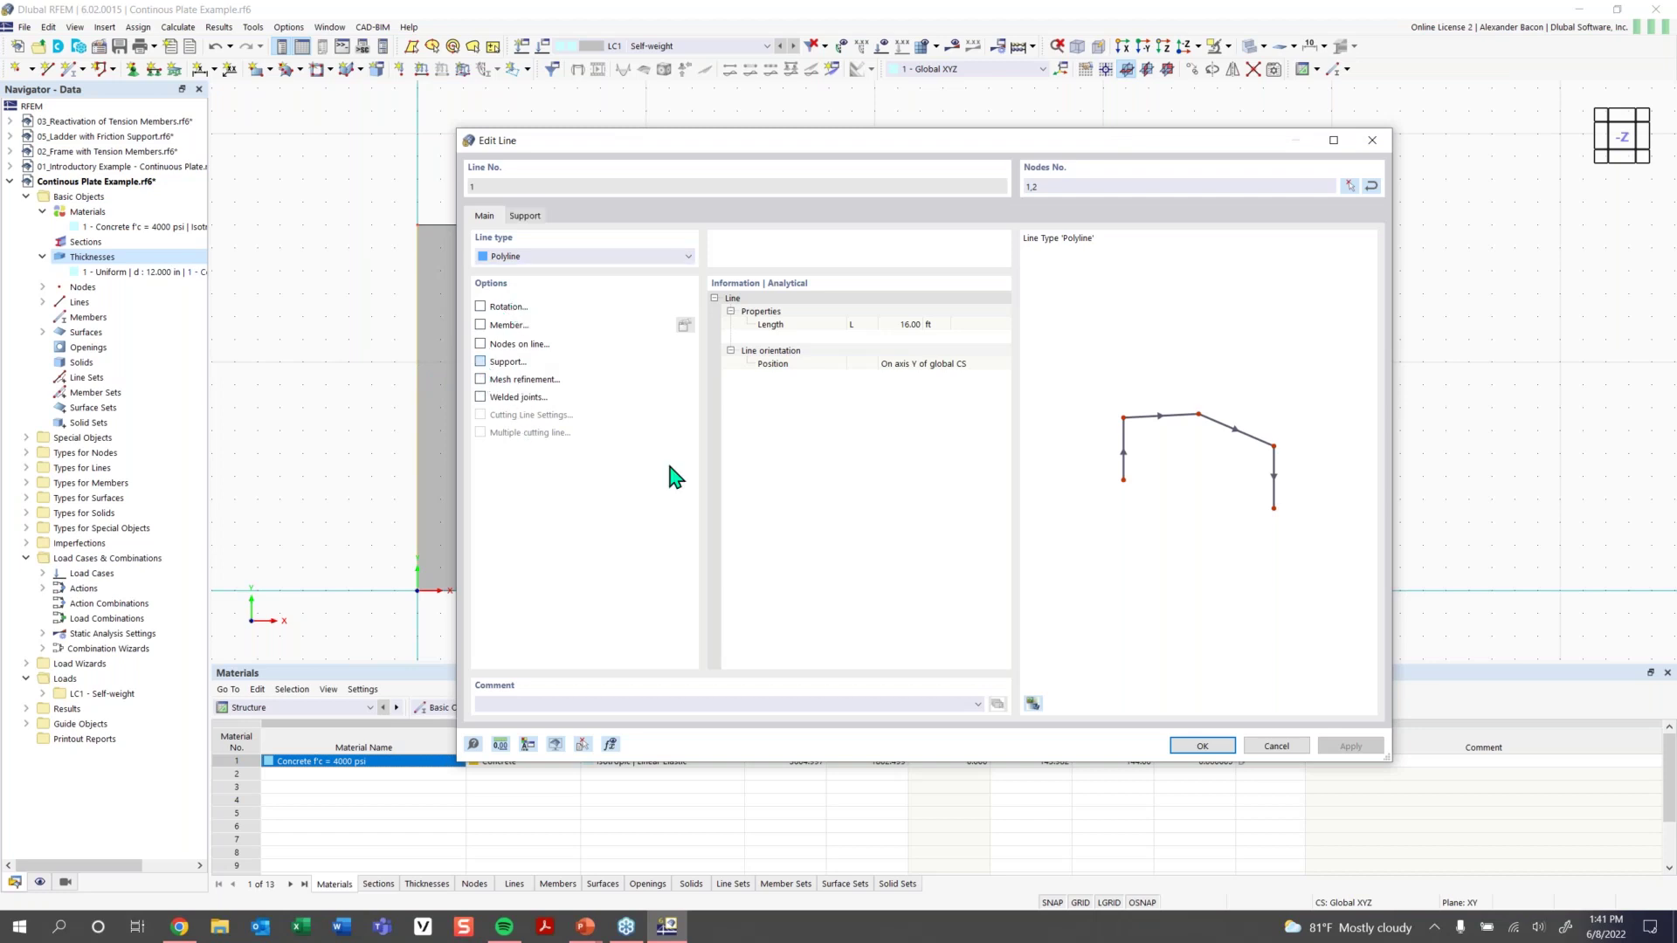
pyautogui.click(526, 220)
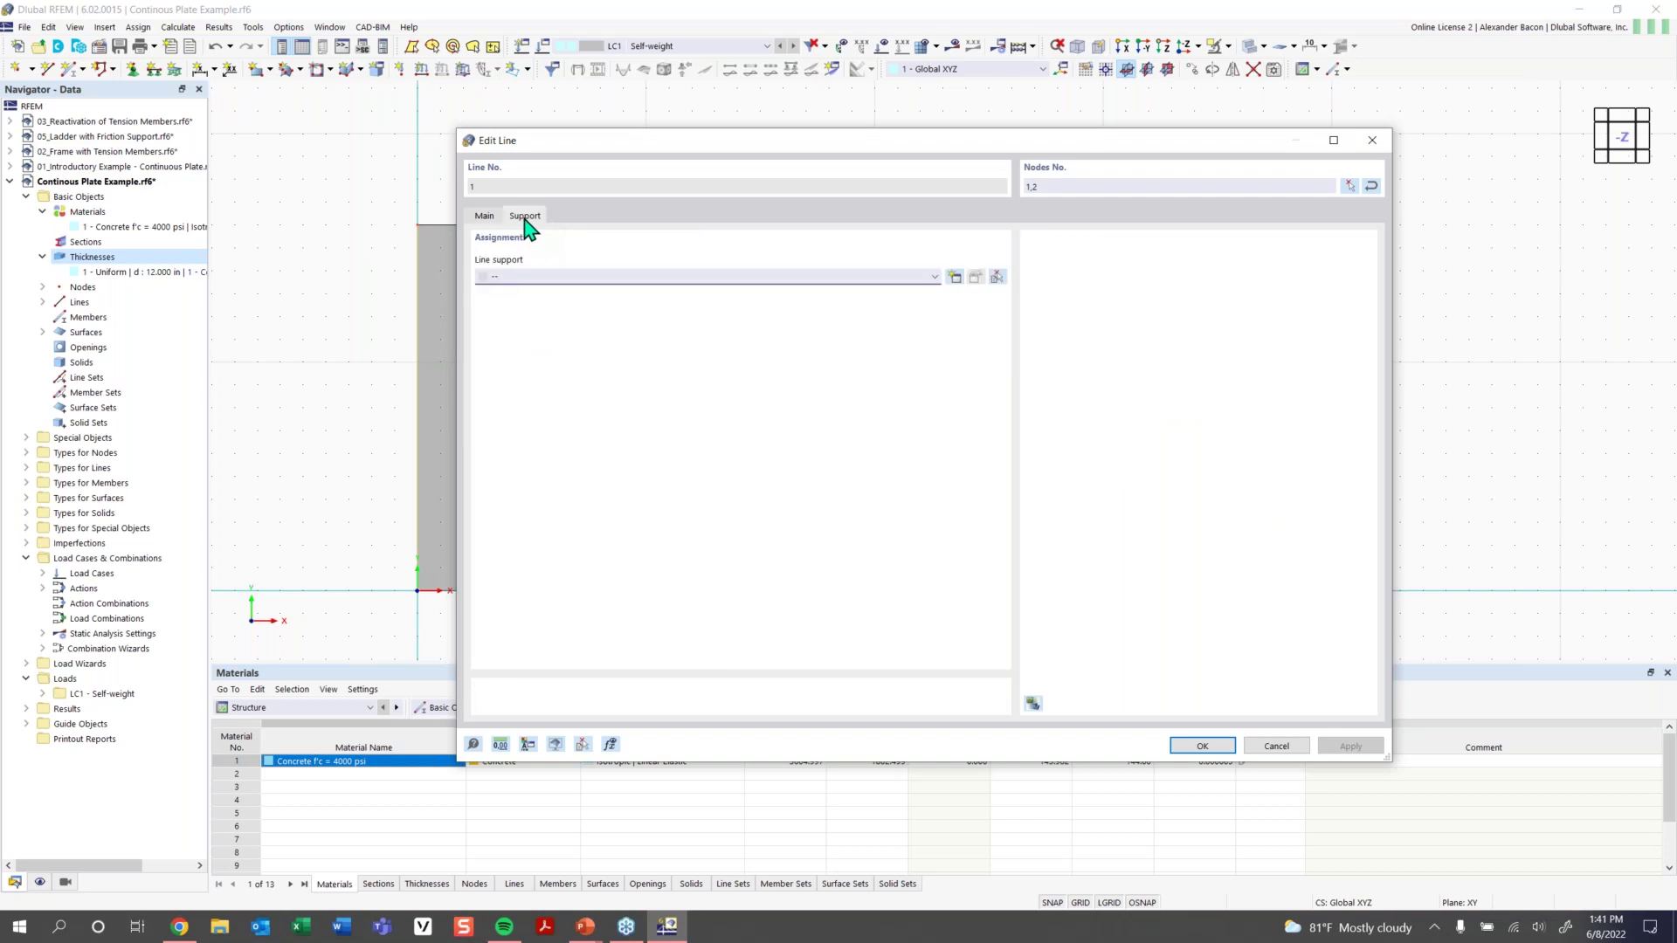
pyautogui.click(540, 277)
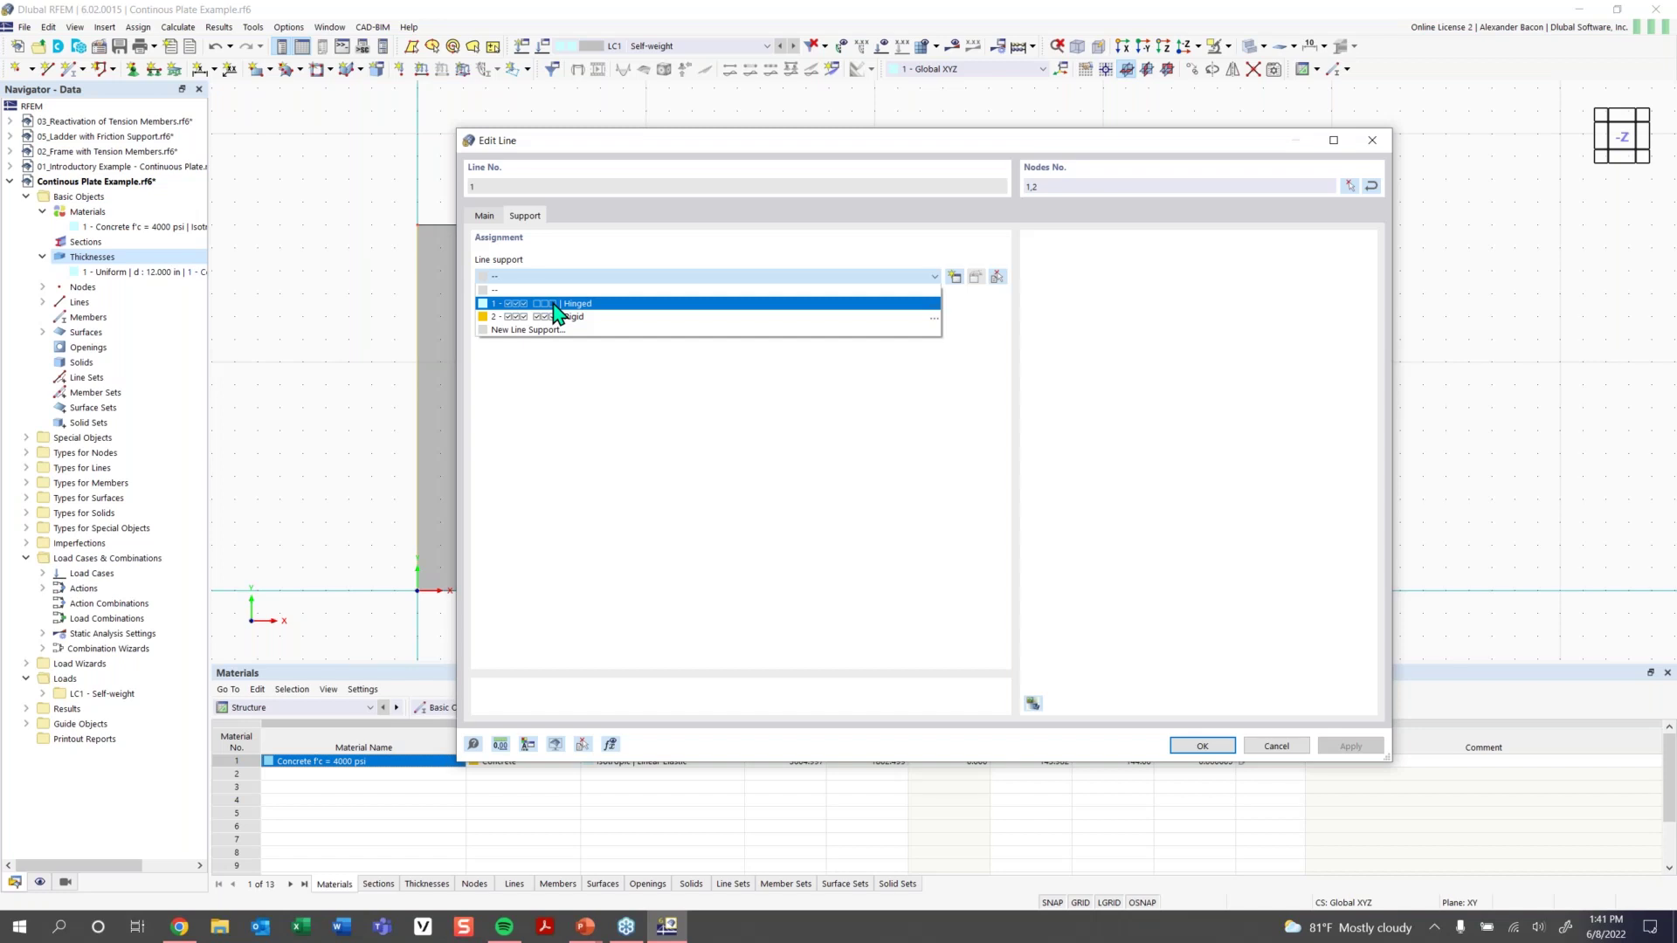
pyautogui.click(553, 305)
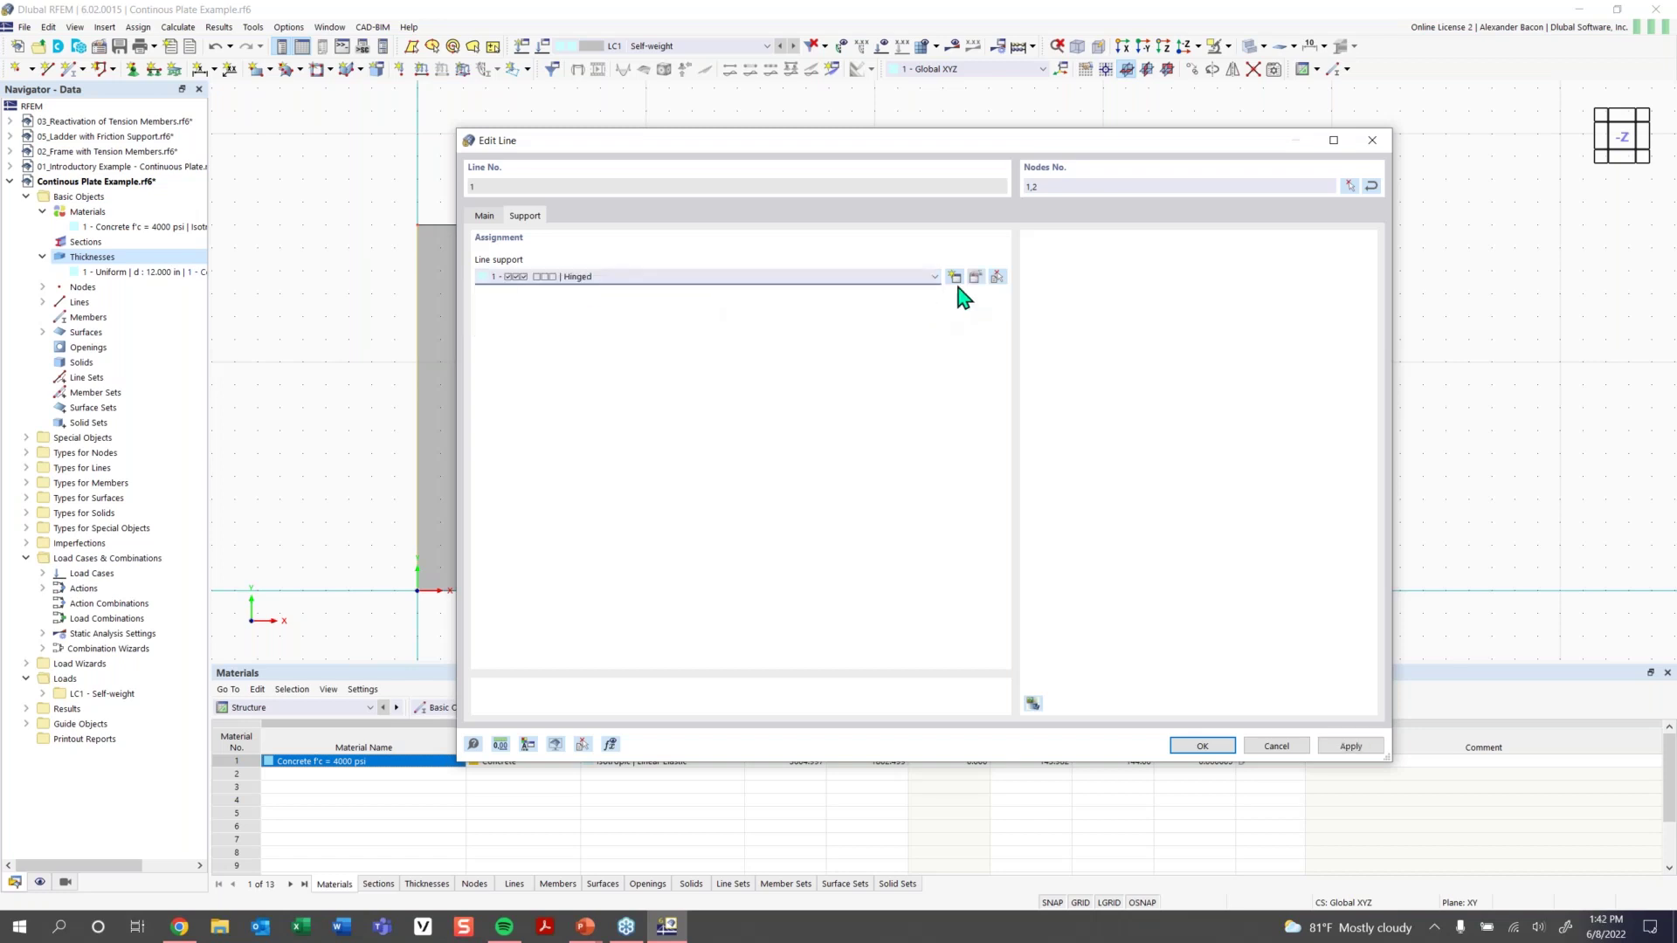
# Review the Hinged support's definition and apply it to the plate's left edge line
pyautogui.click(977, 277)
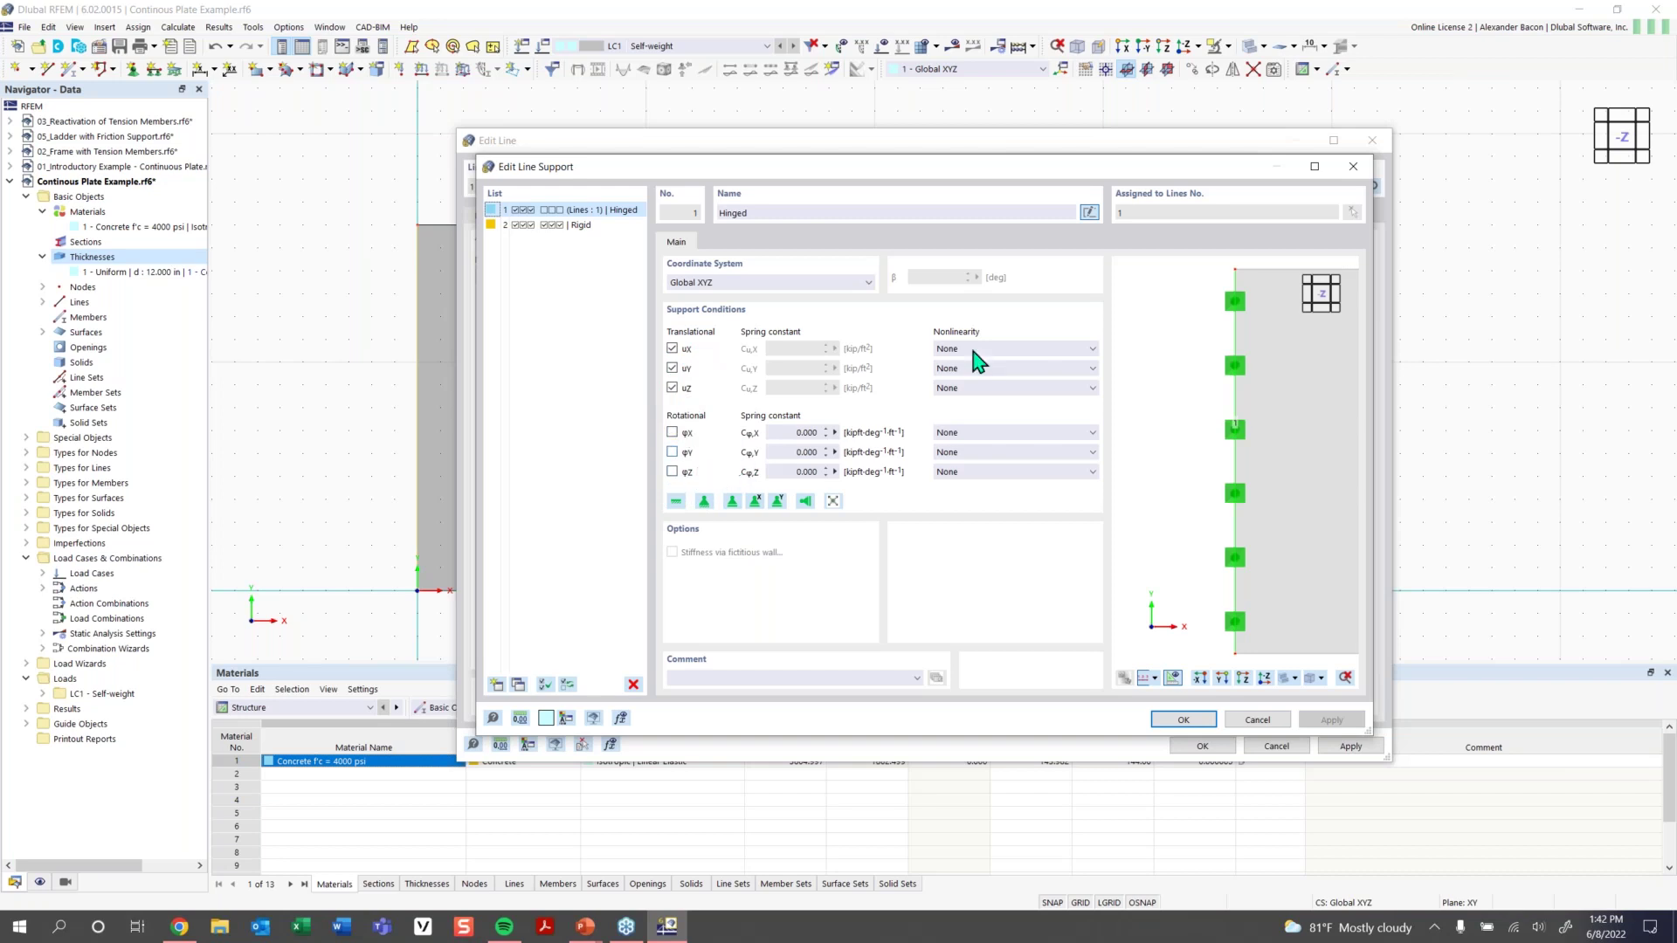
pyautogui.keyDown('ctrl'); pyautogui.moveTo(1262, 471); pyautogui.dragTo(1275, 494, button='middle'); pyautogui.keyUp('ctrl')
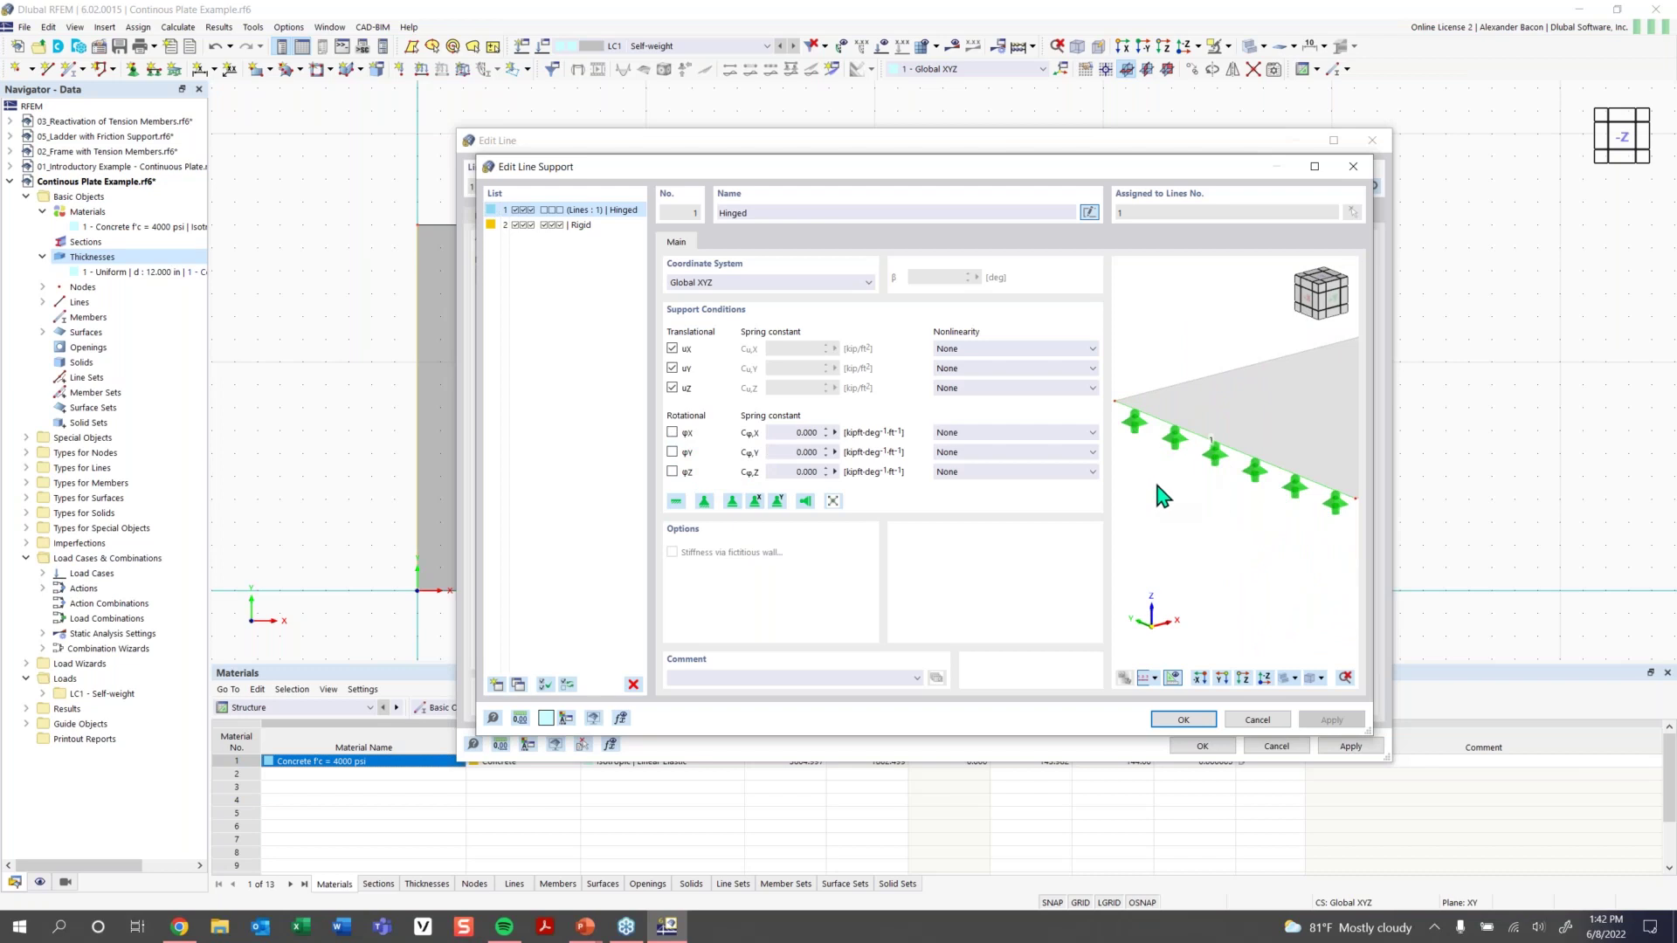
pyautogui.click(1181, 722)
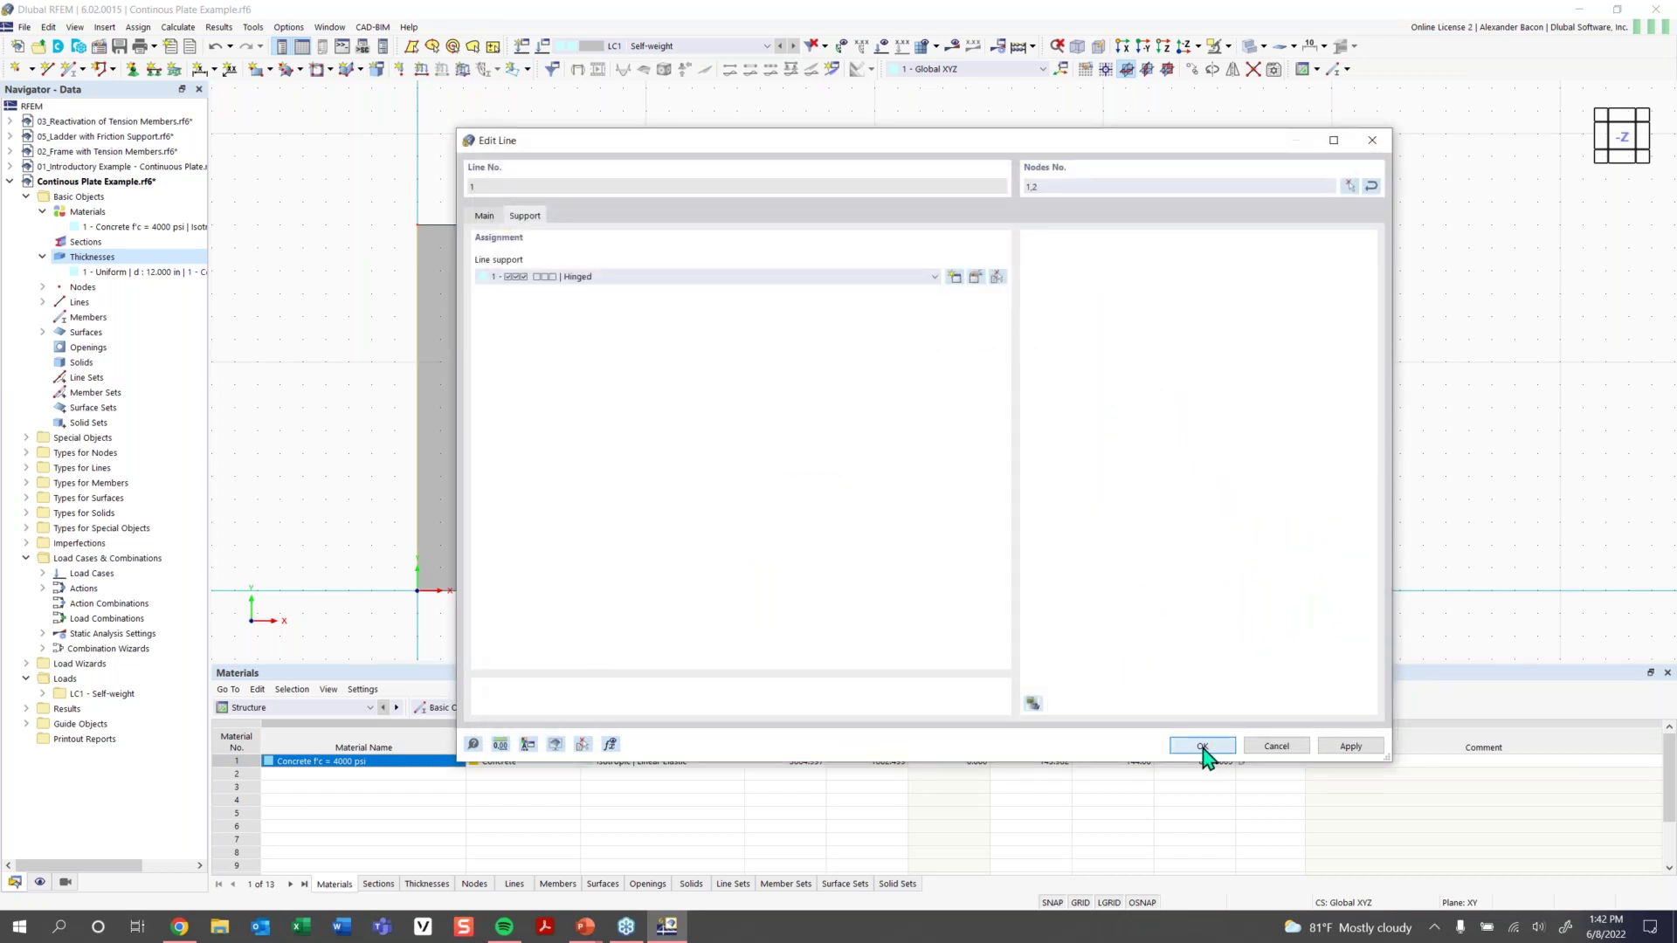
pyautogui.click(1202, 747)
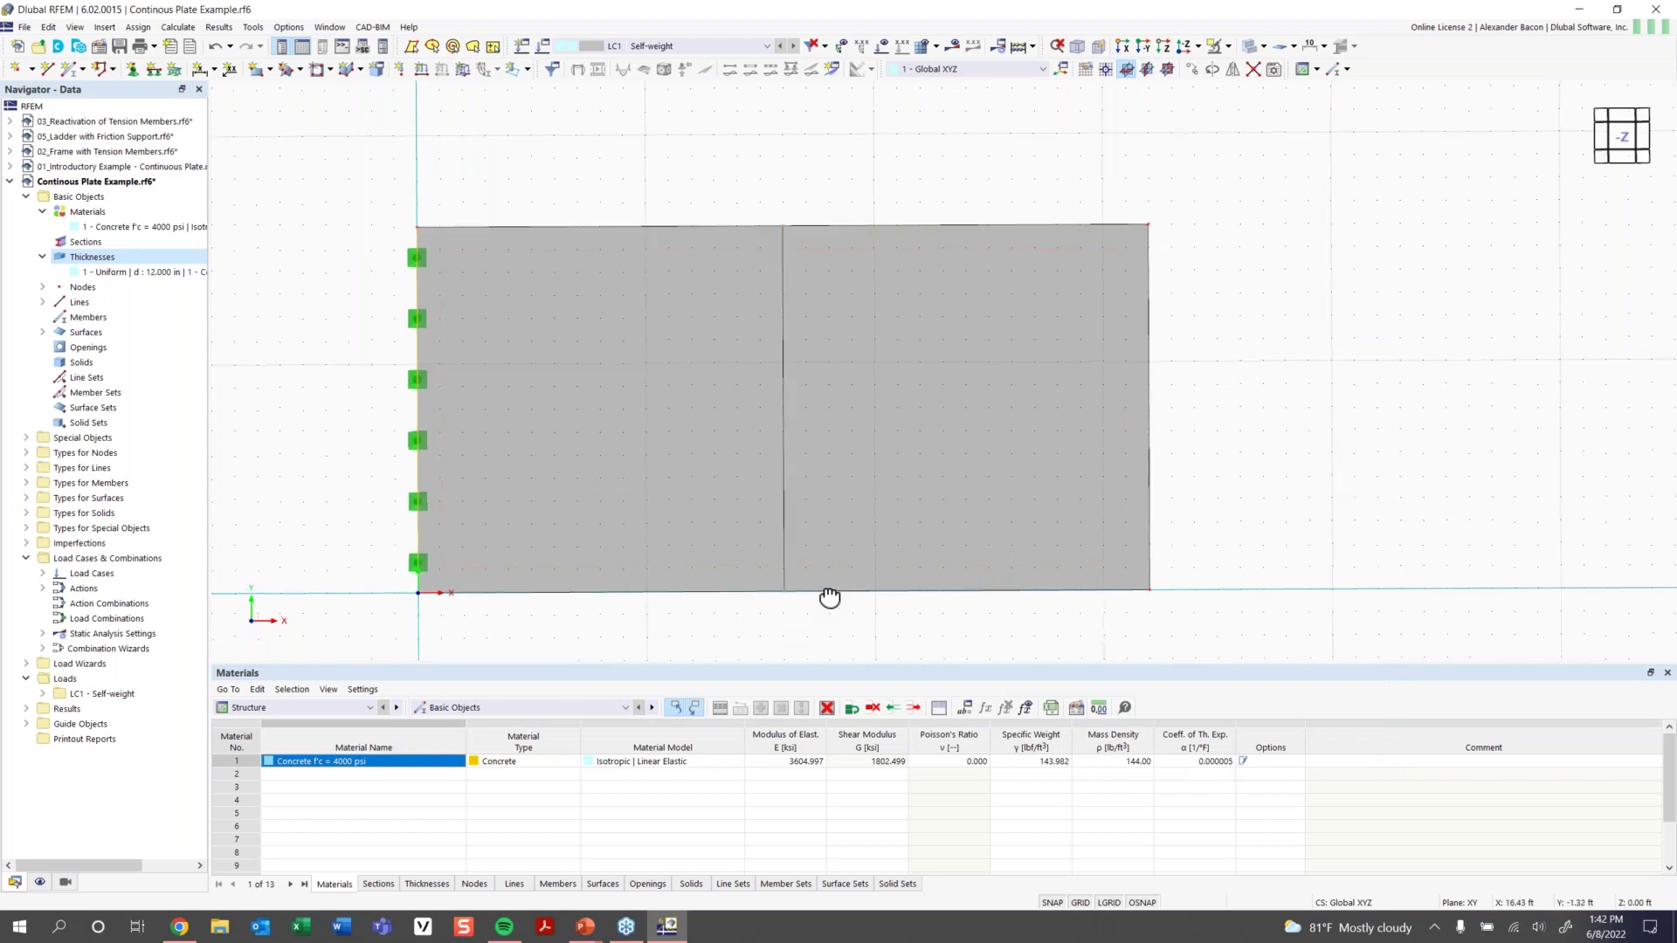
pyautogui.press('F7')
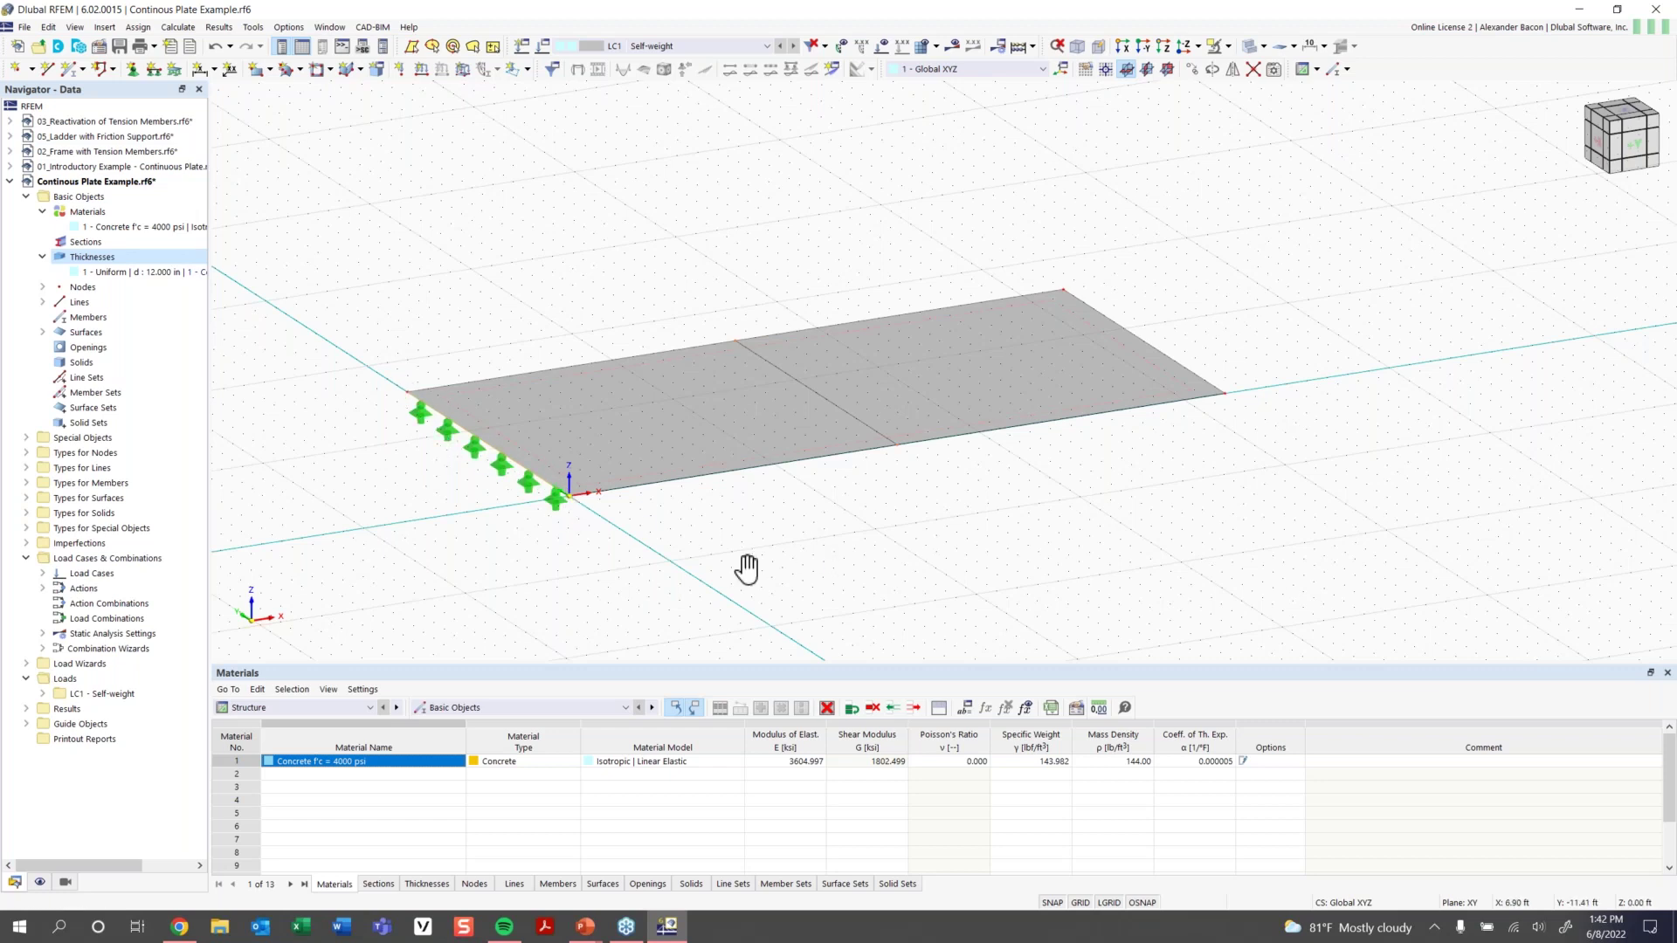
pyautogui.moveTo(747, 569); pyautogui.dragTo(619, 601, button='middle')
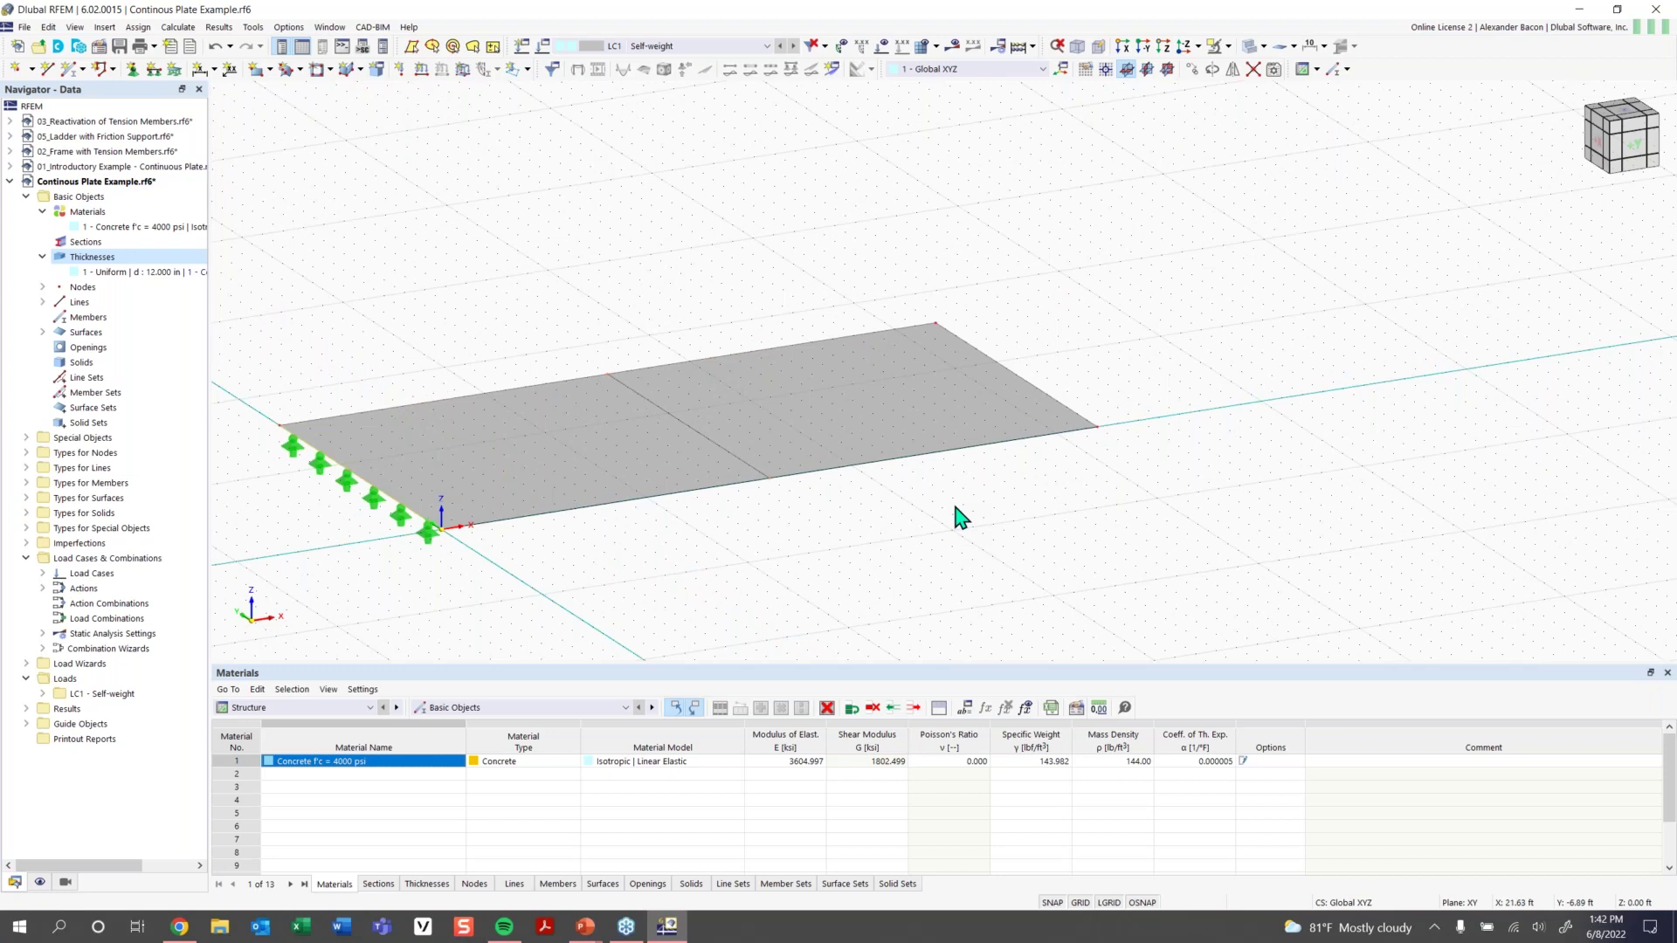
# Inspect the support conditions of the line support on the plate's left edge
pyautogui.doubleClick(385, 505)
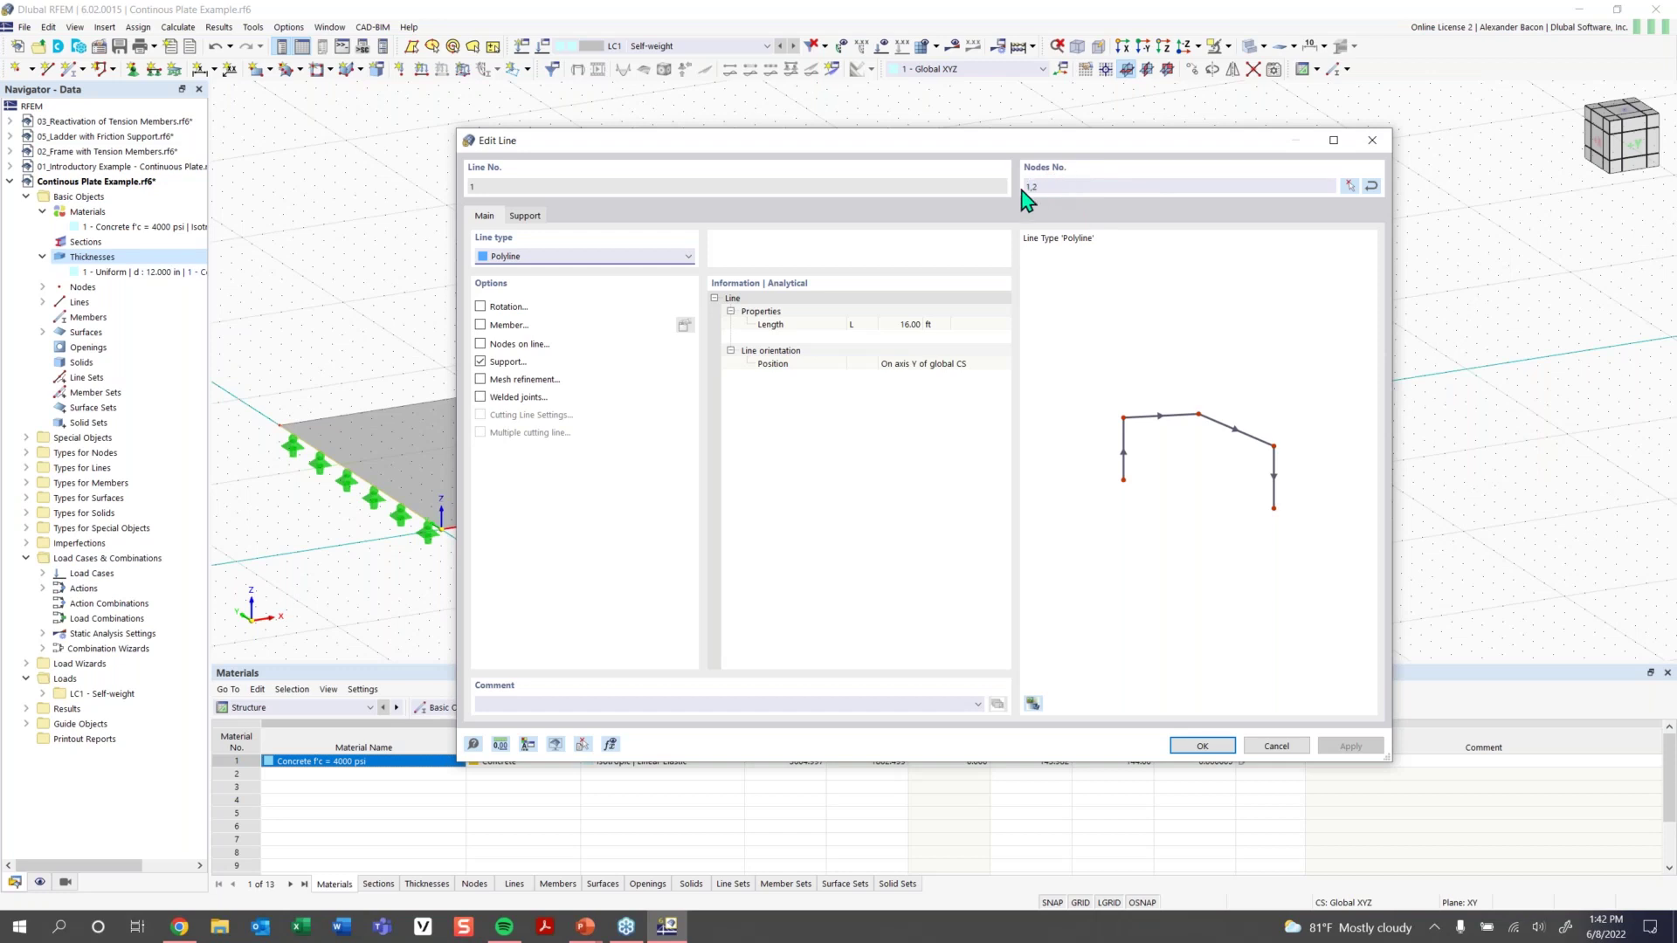
pyautogui.click(534, 215)
pyautogui.click(976, 277)
pyautogui.click(980, 276)
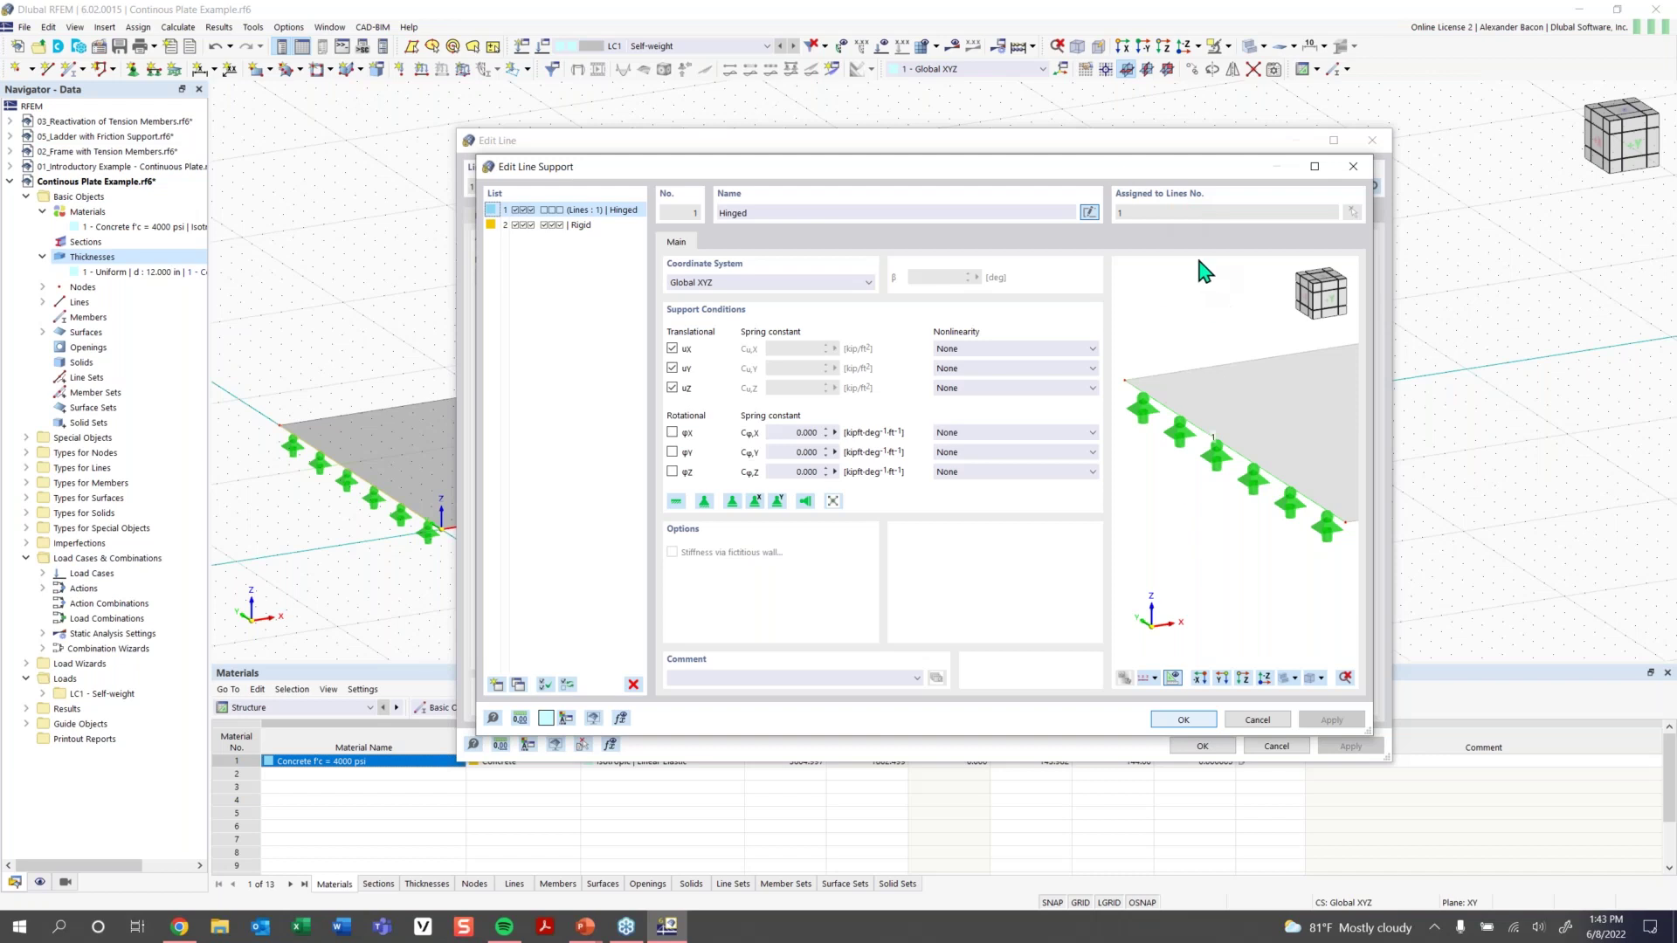
pyautogui.click(1353, 166)
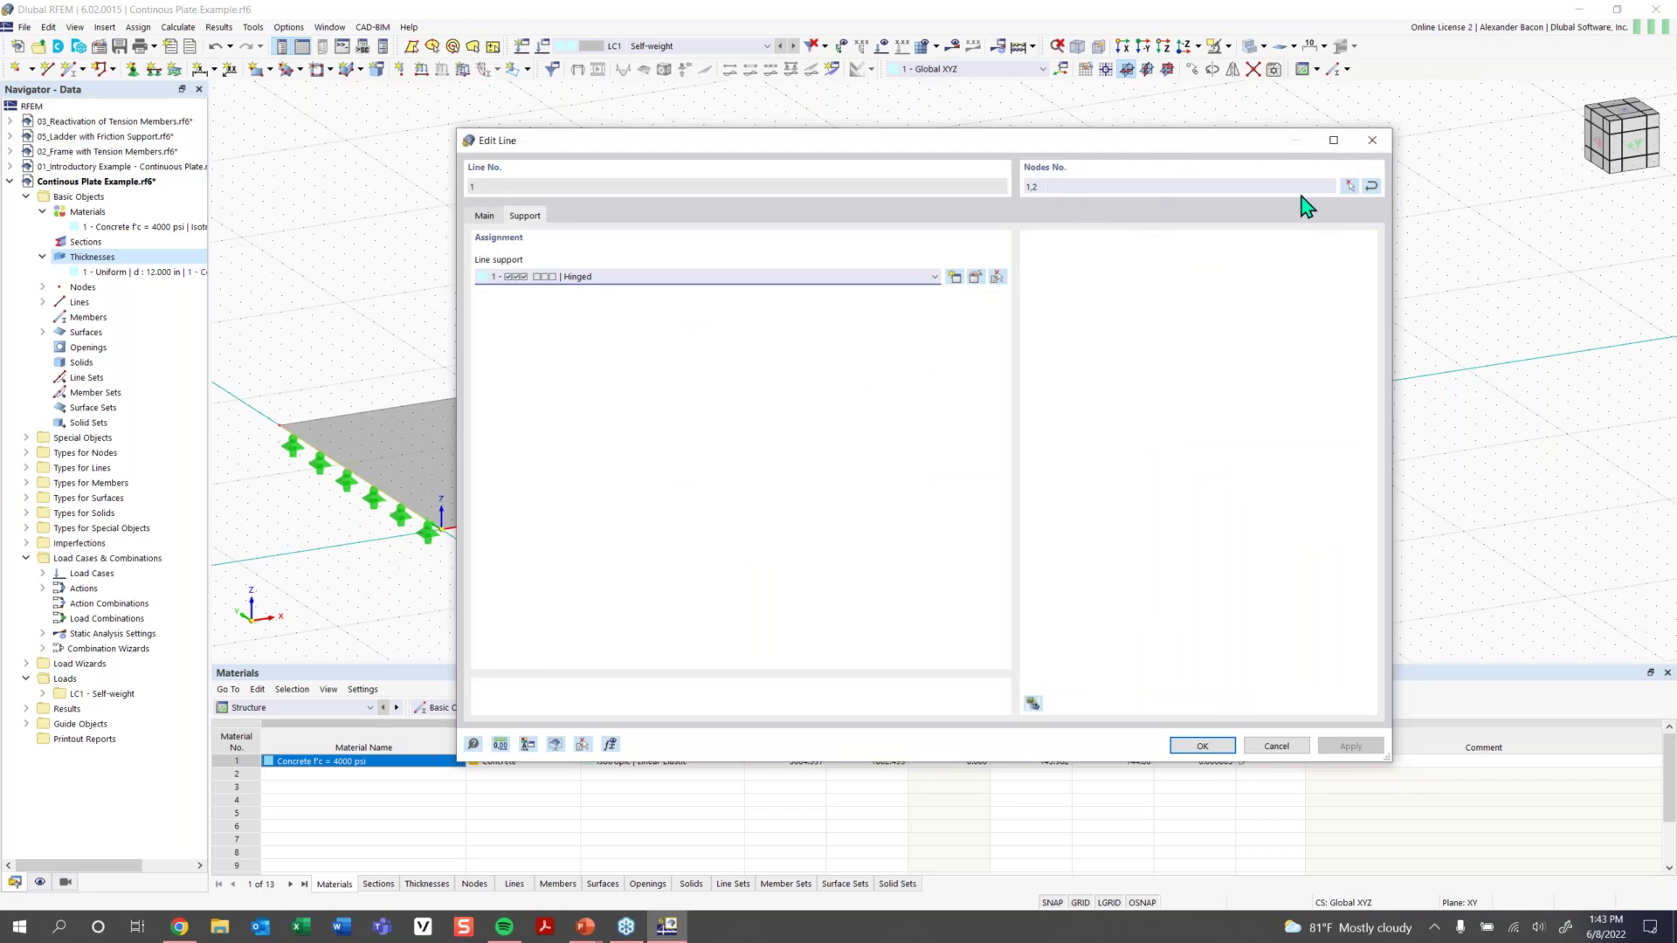
pyautogui.click(1373, 142)
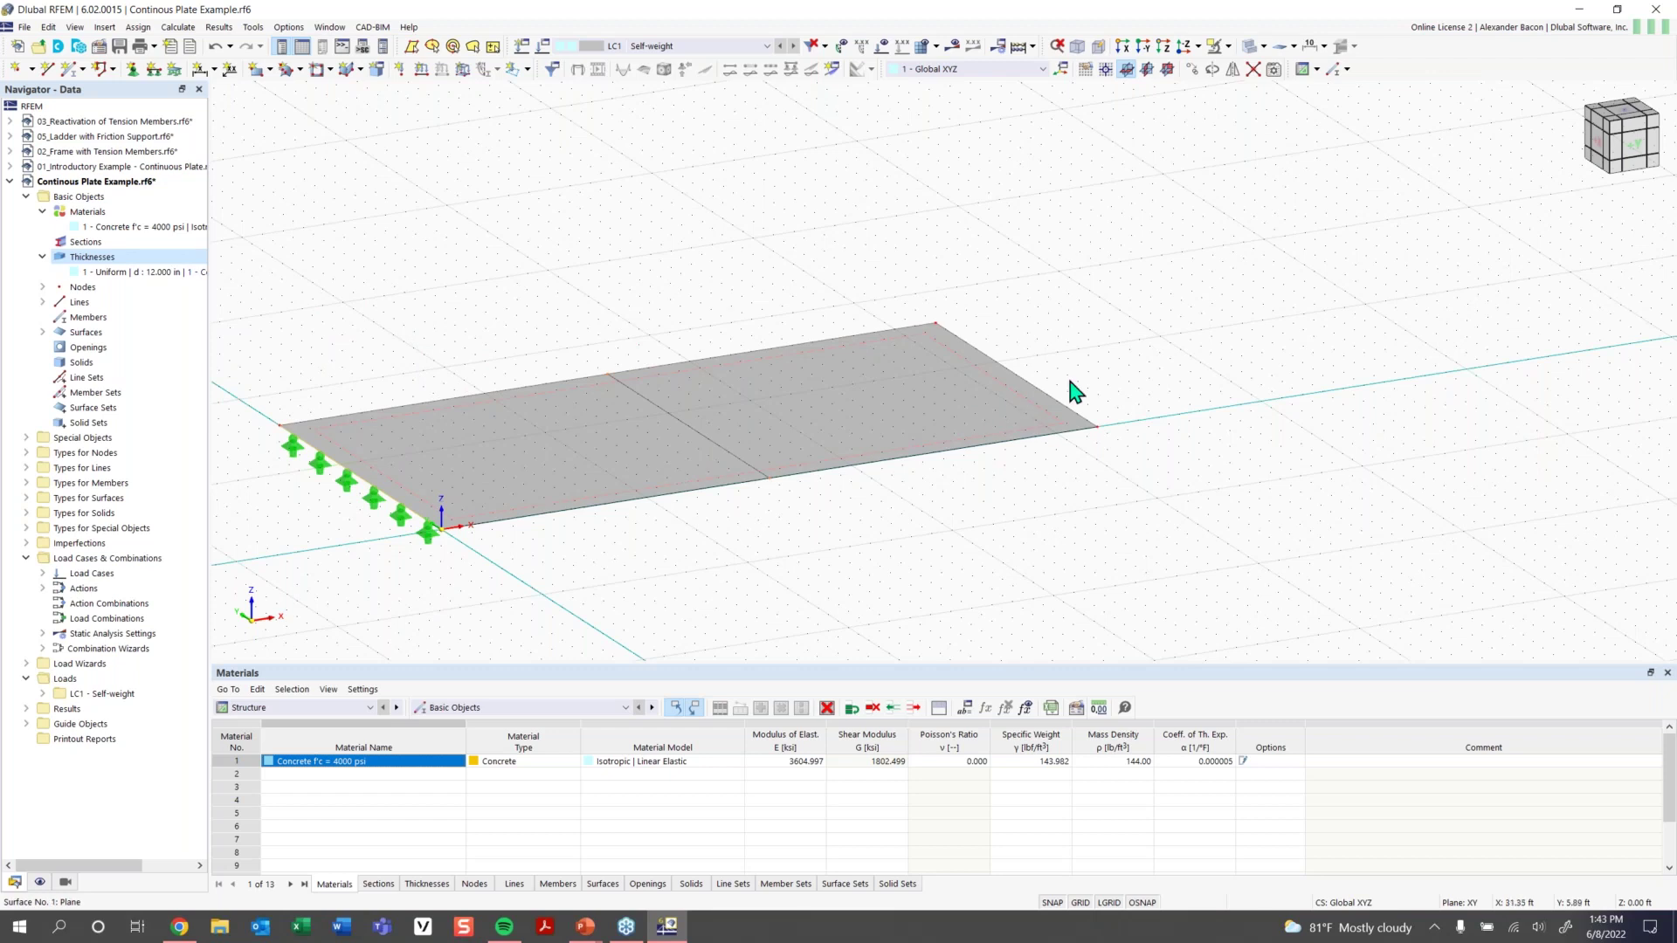
# Select the plate's middle and right edge lines for a line support assignment with the Hinged type
pyautogui.click(711, 443)
pyautogui.click(154, 70)
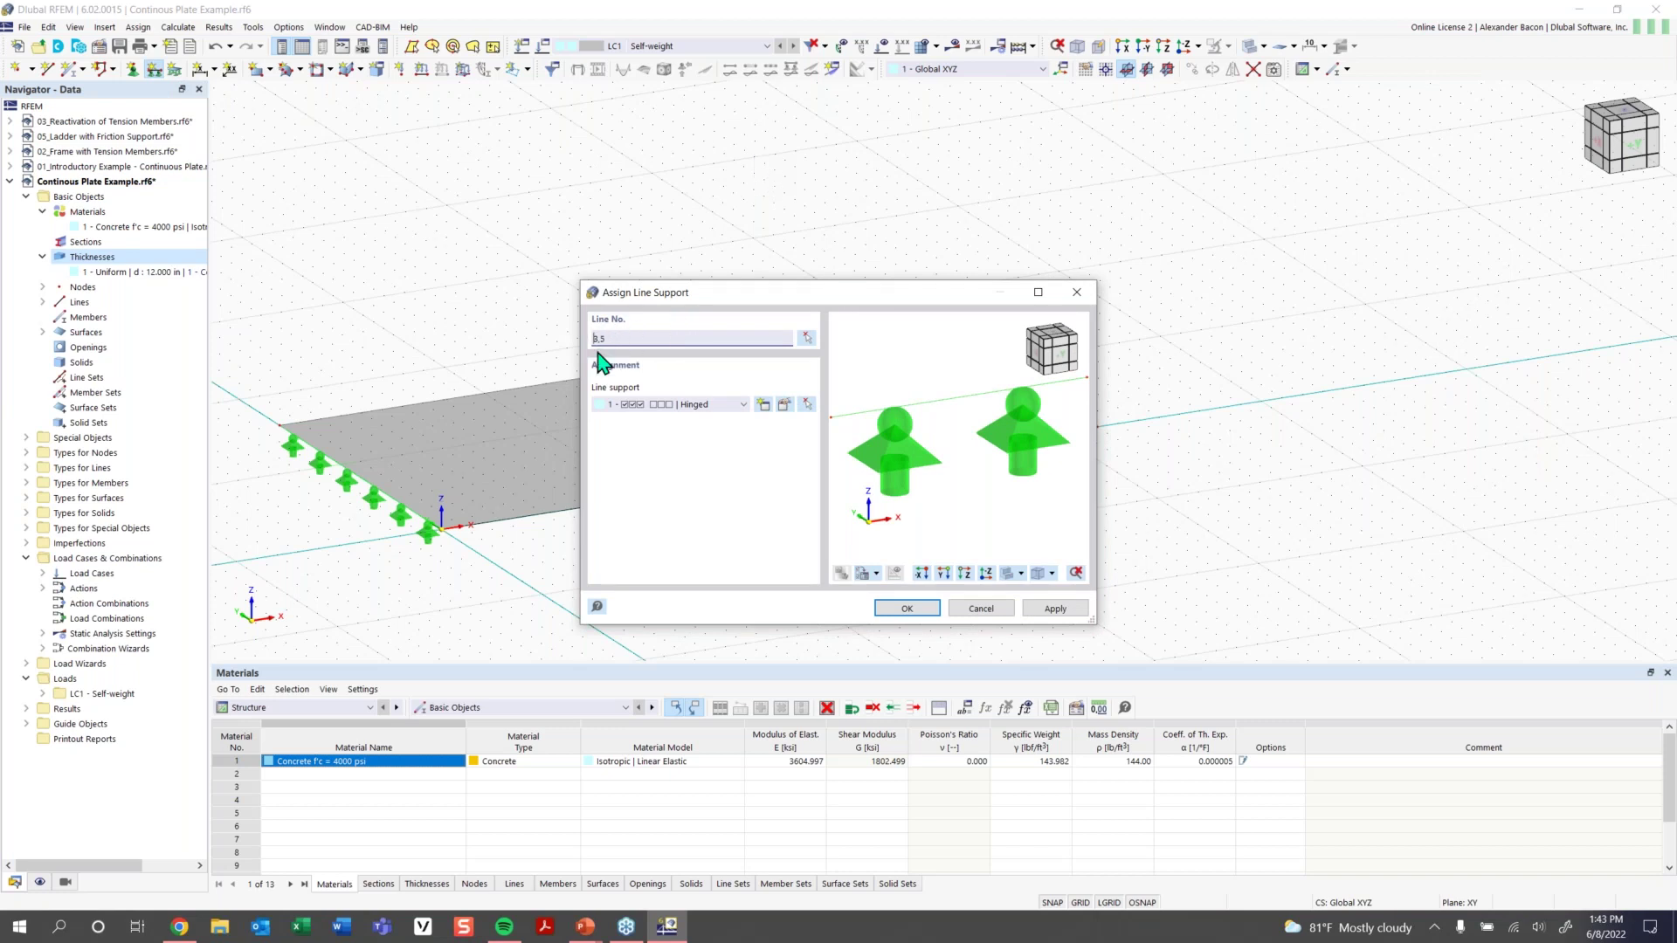
pyautogui.click(732, 409)
pyautogui.click(733, 408)
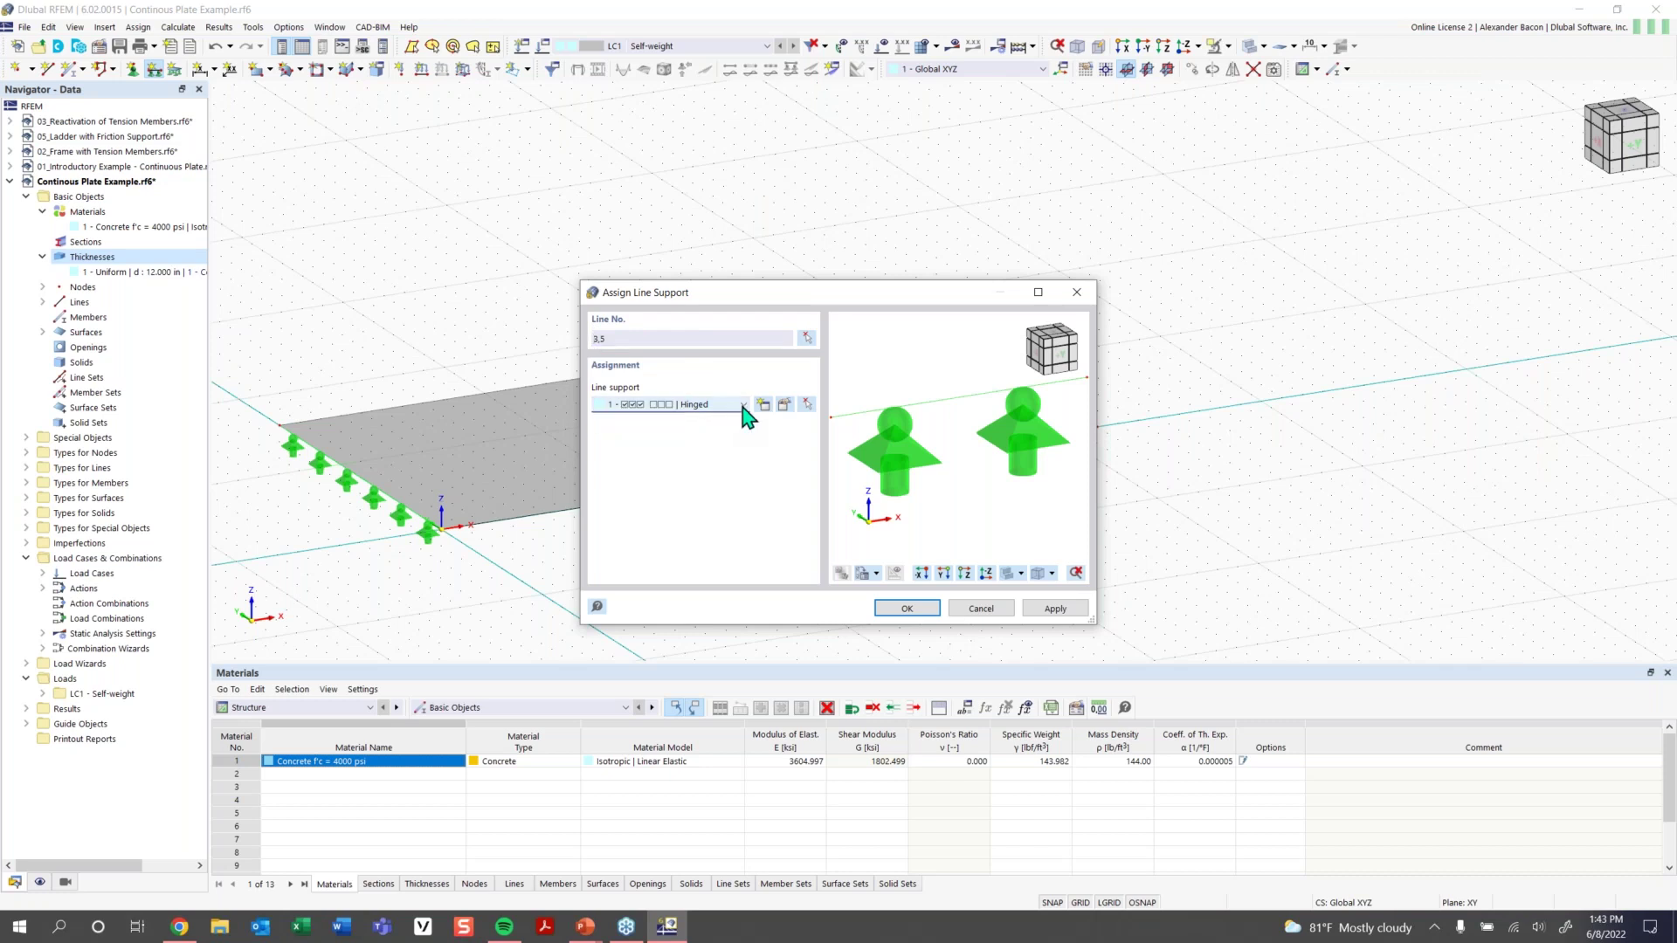
pyautogui.click(728, 408)
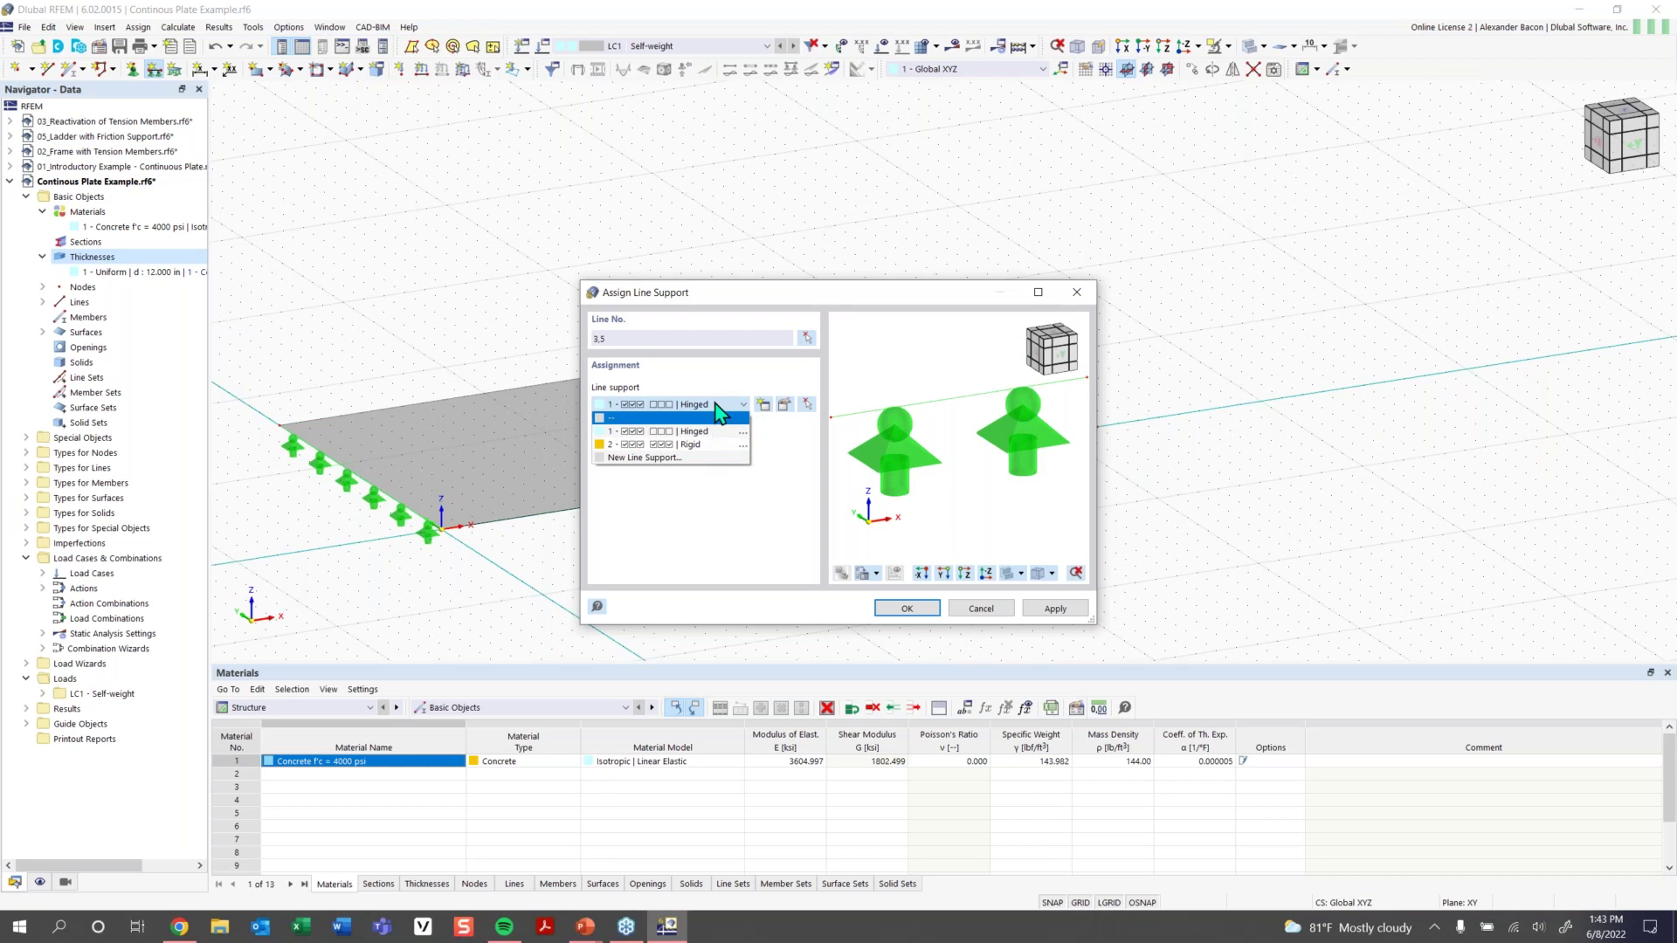
pyautogui.click(763, 407)
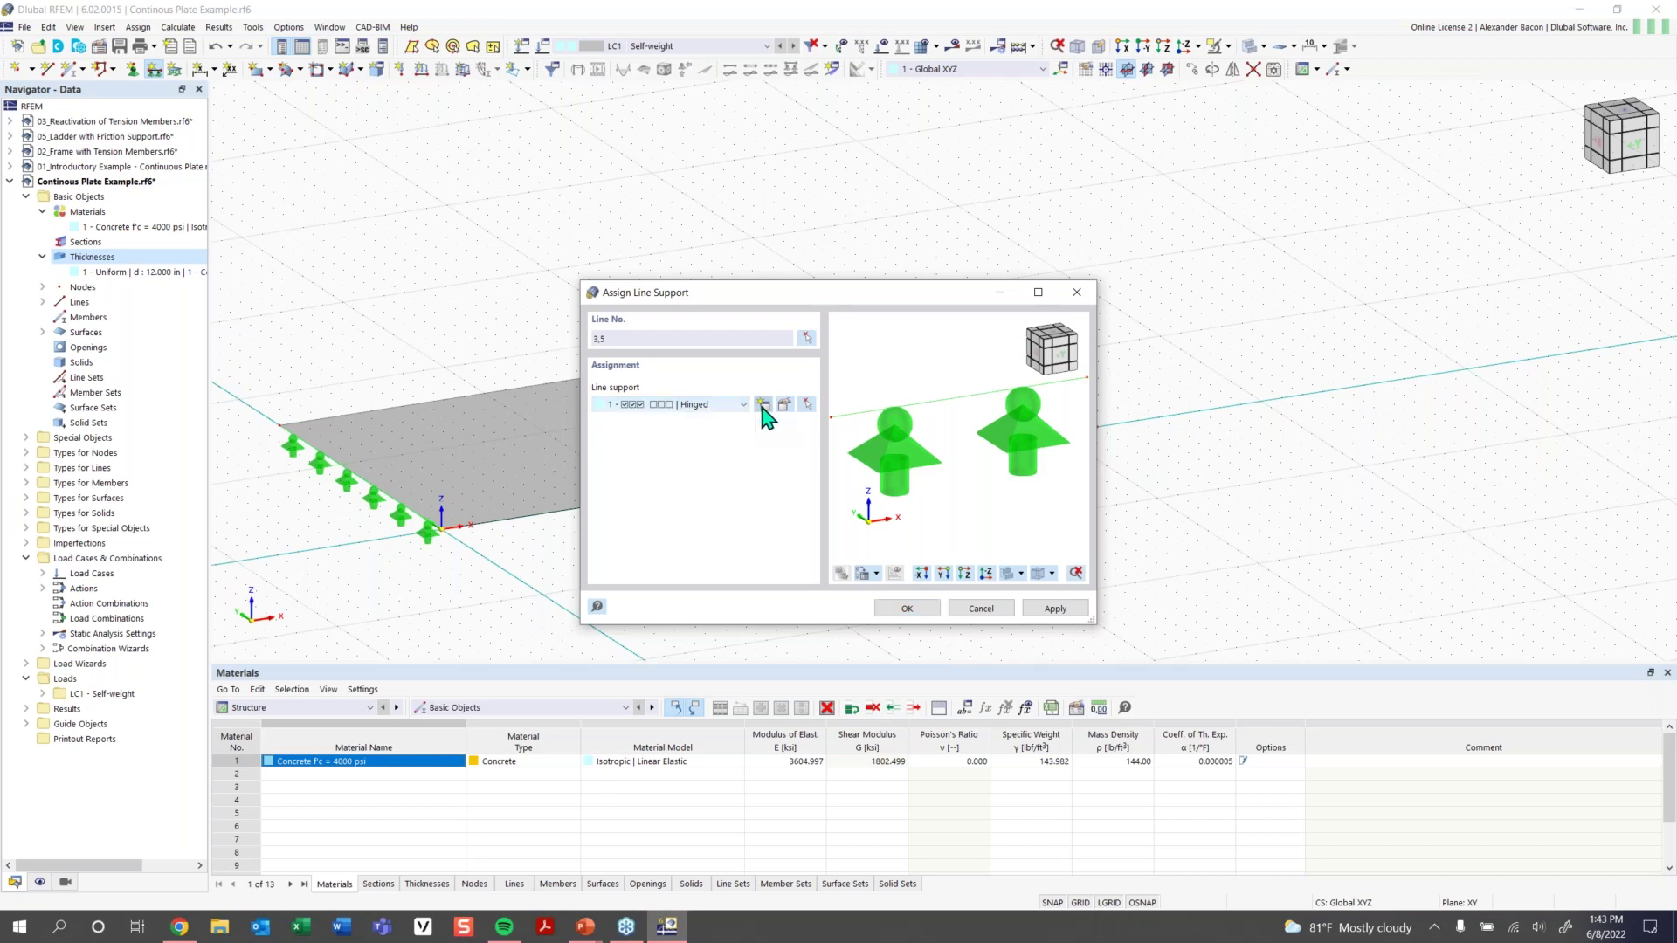
pyautogui.click(763, 405)
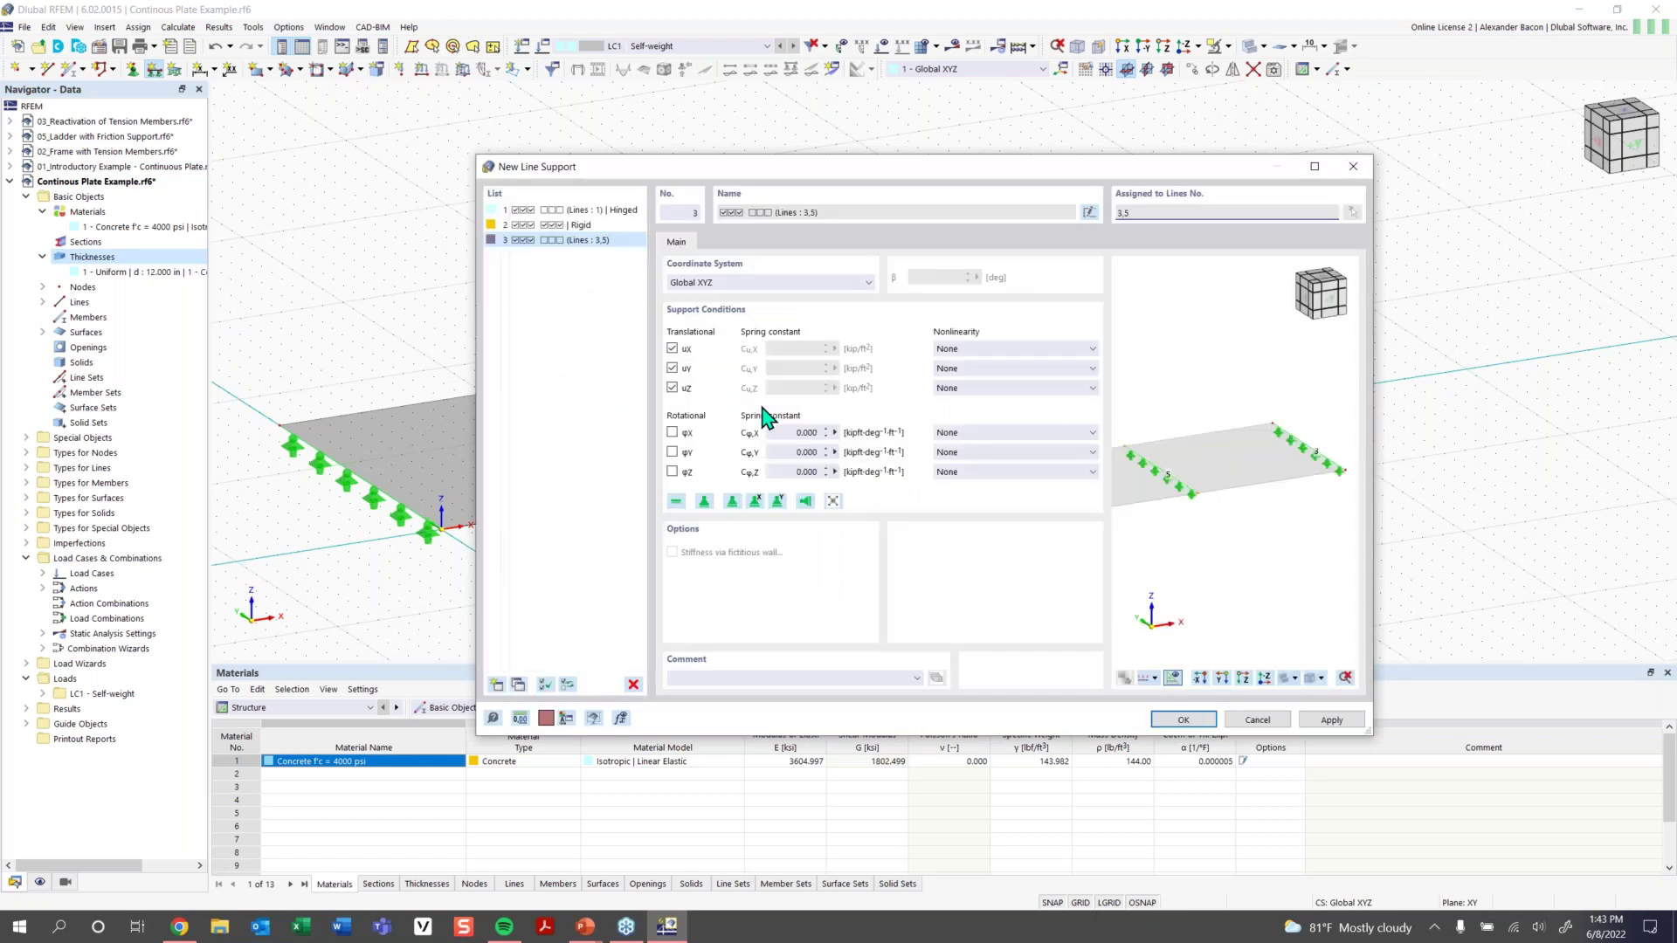
pyautogui.click(672, 348)
pyautogui.click(1184, 719)
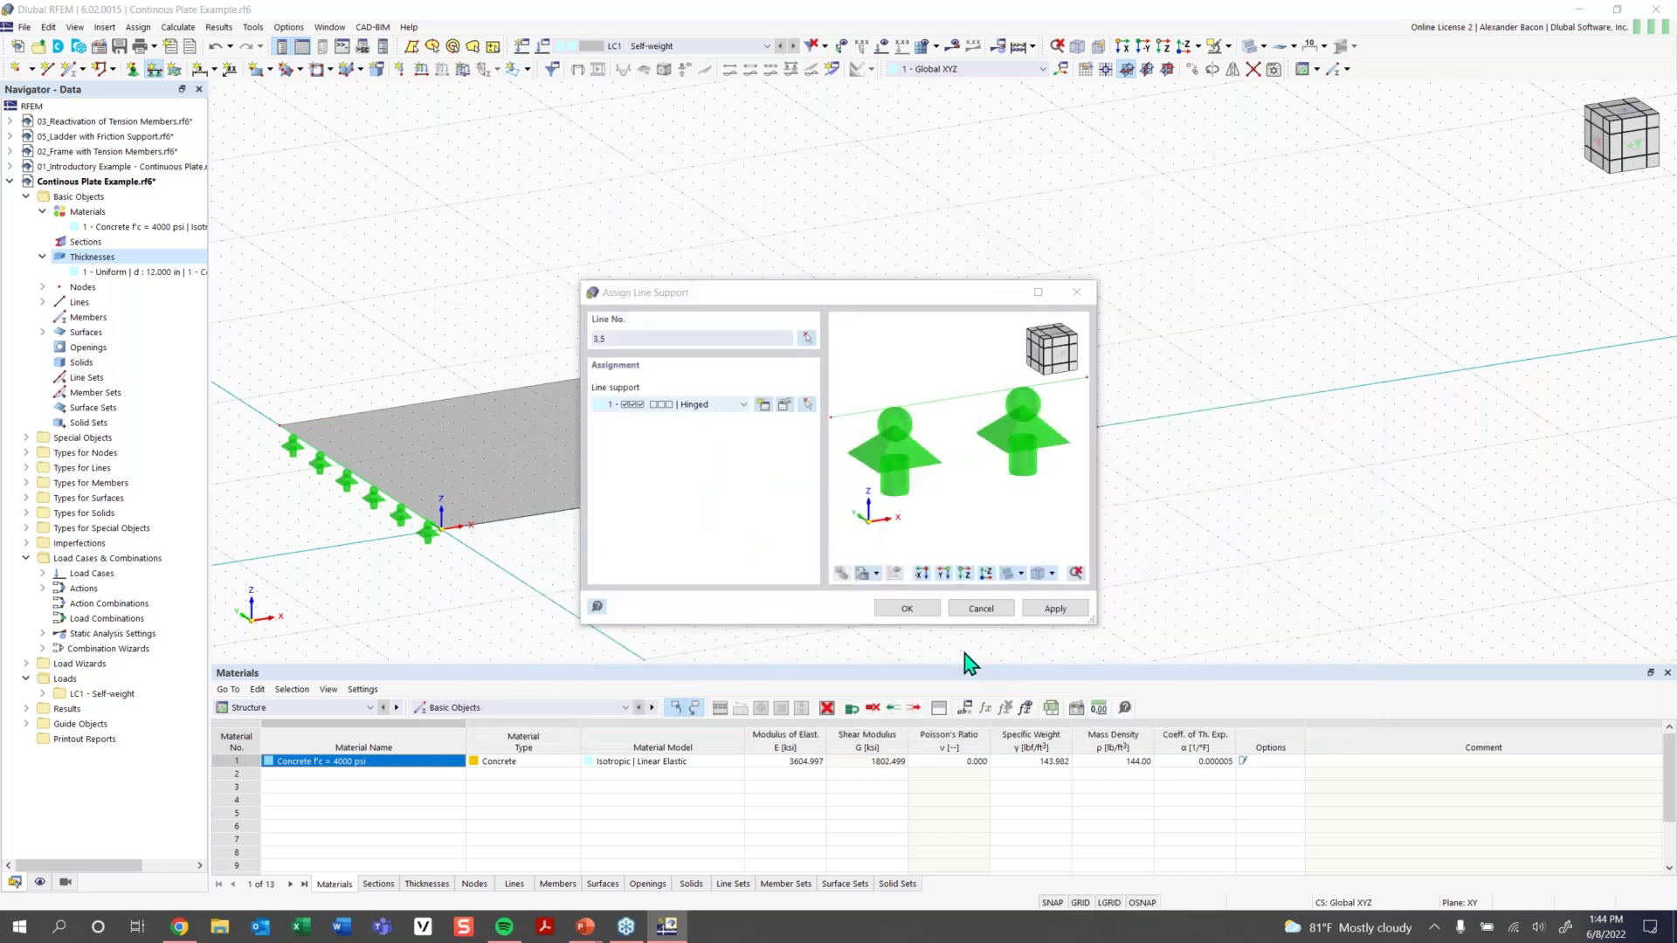
# Apply the Hinged line support to lines 3 and 5
pyautogui.click(907, 608)
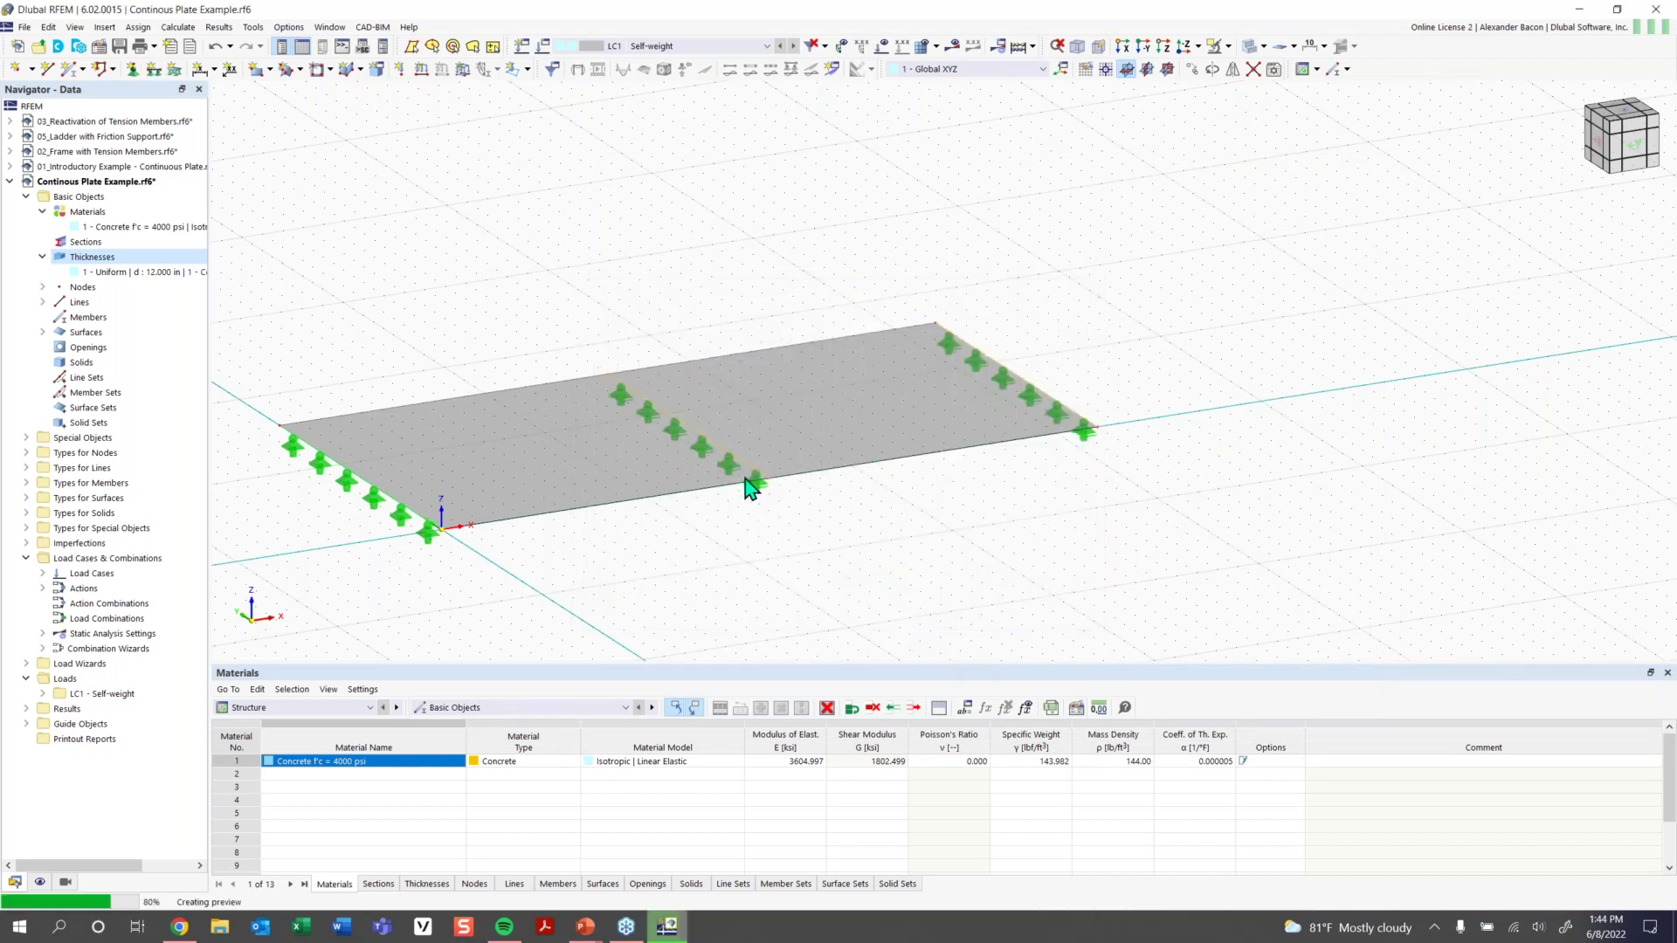
pyautogui.scroll(1, 751, 487)
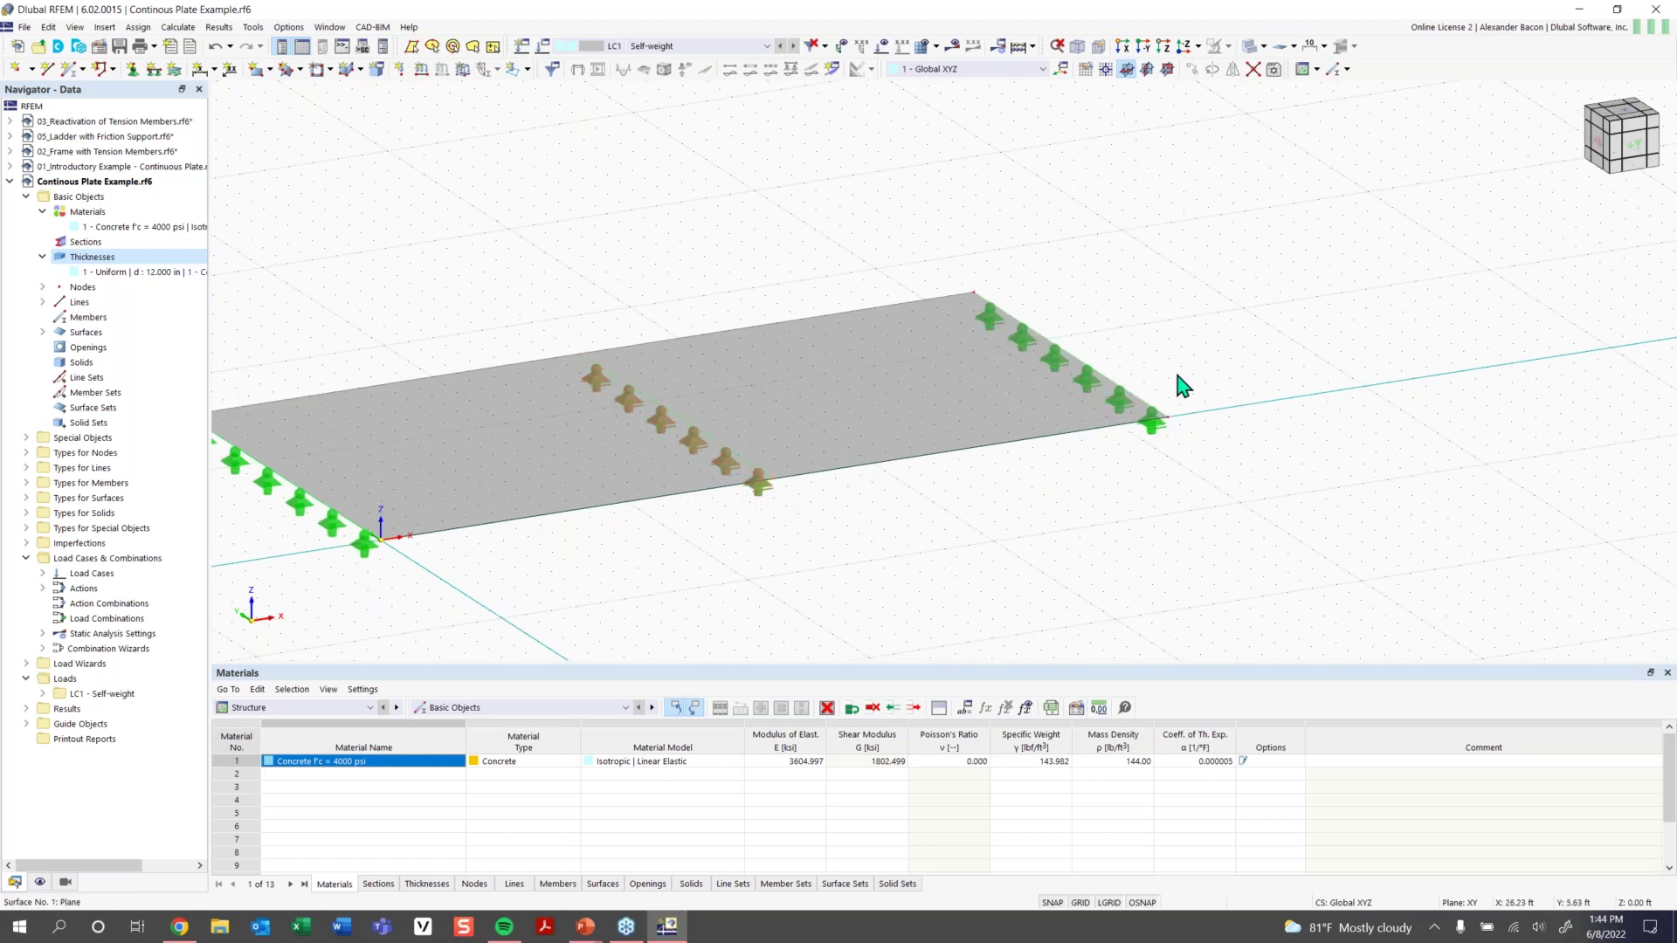
pyautogui.scroll(-1, 793, 538)
pyautogui.moveTo(839, 538); pyautogui.dragTo(865, 543, button='middle')
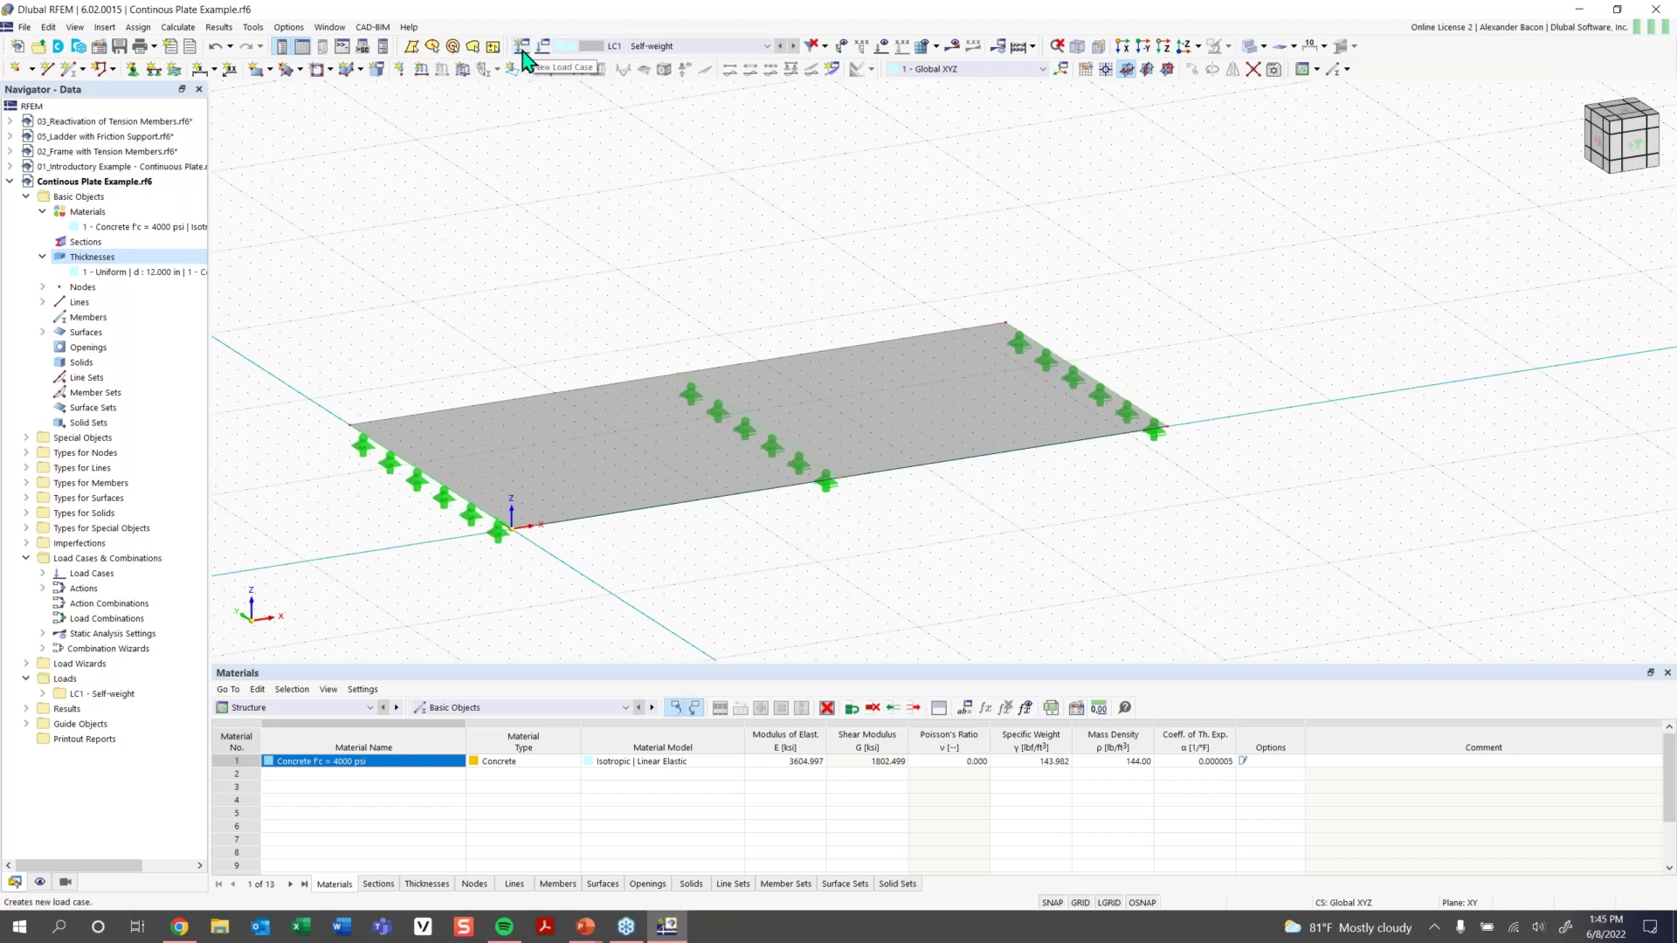
# Deactivate self-weight in load case LC1 and clear the load case's name
pyautogui.click(651, 46)
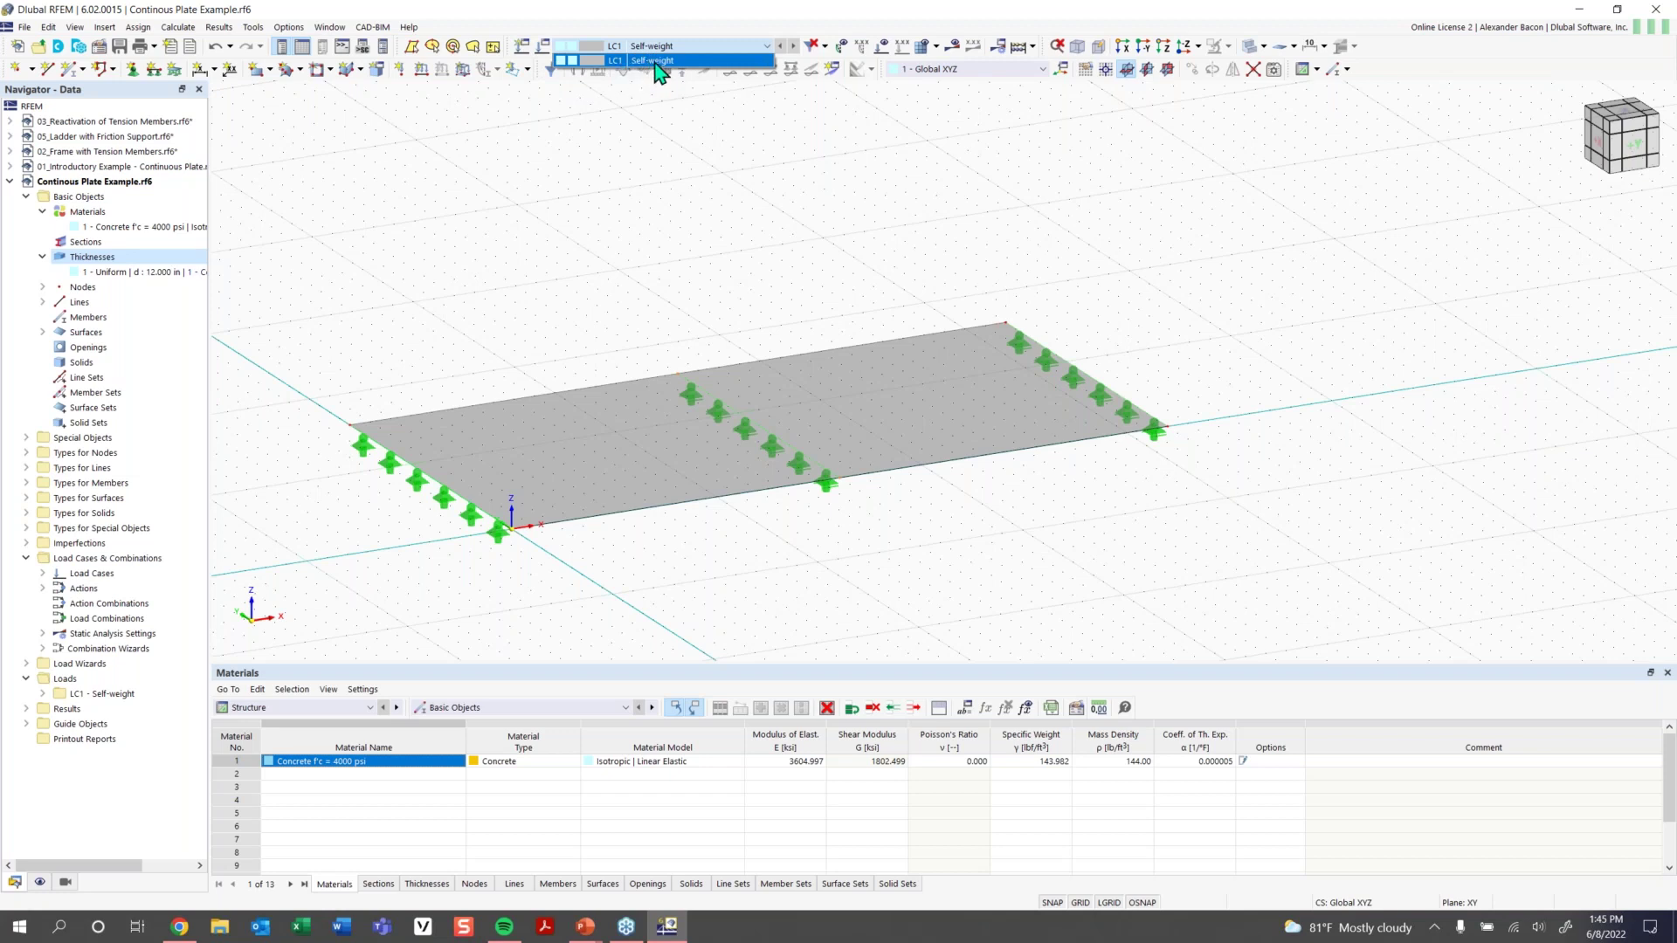
pyautogui.click(657, 63)
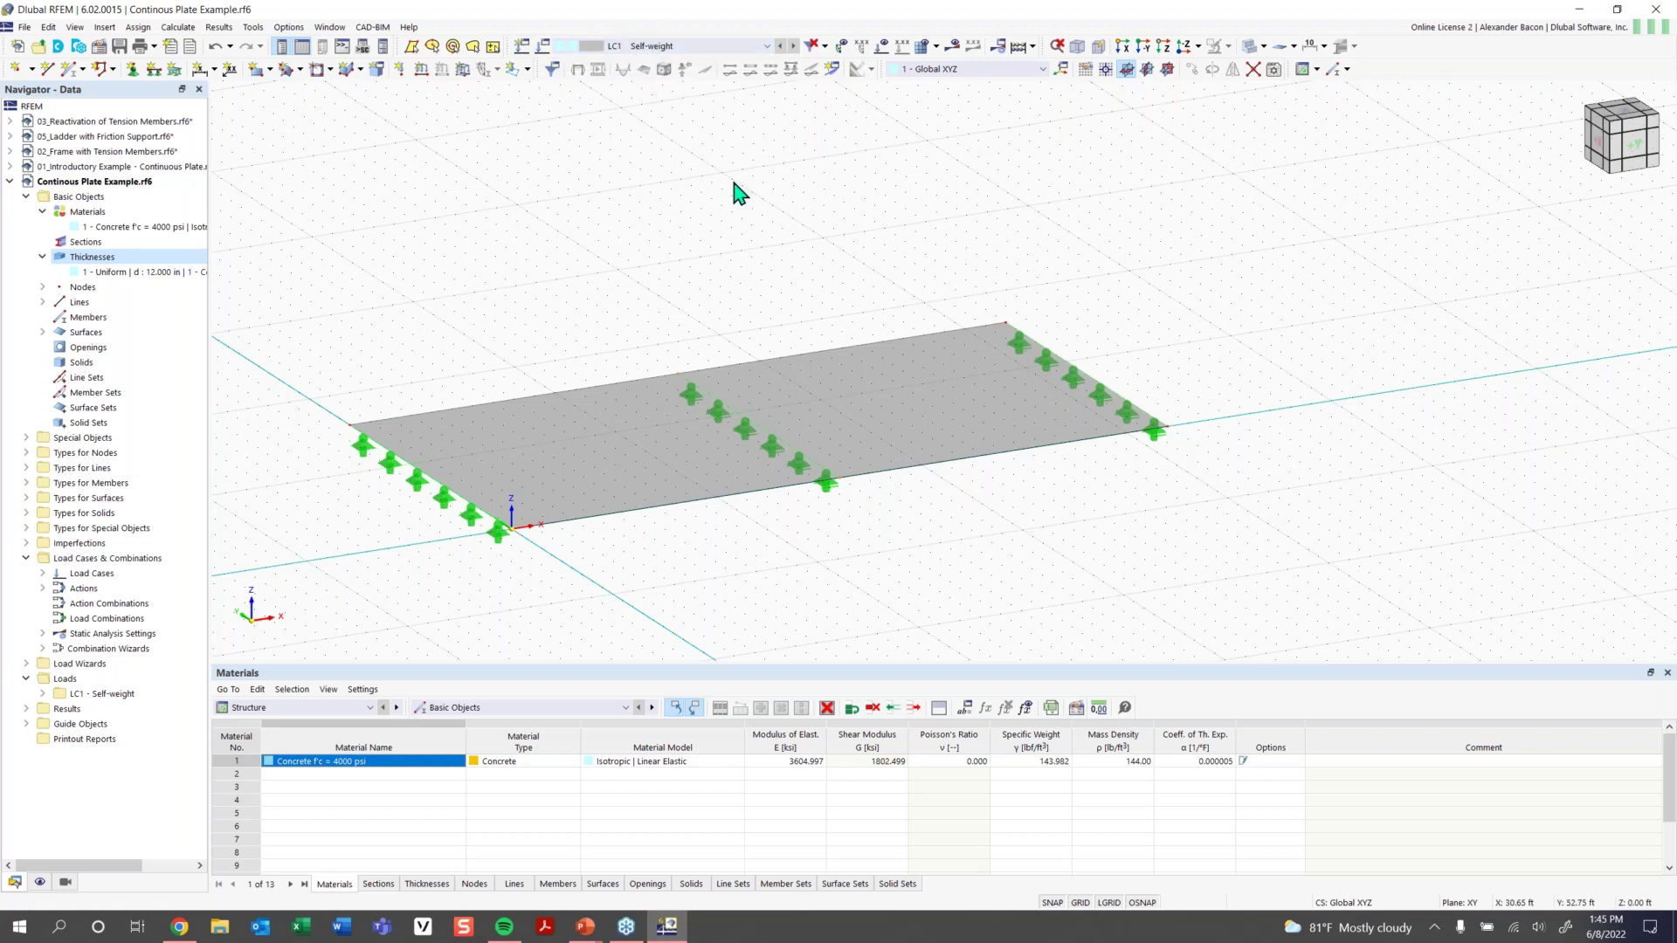
pyautogui.click(625, 48)
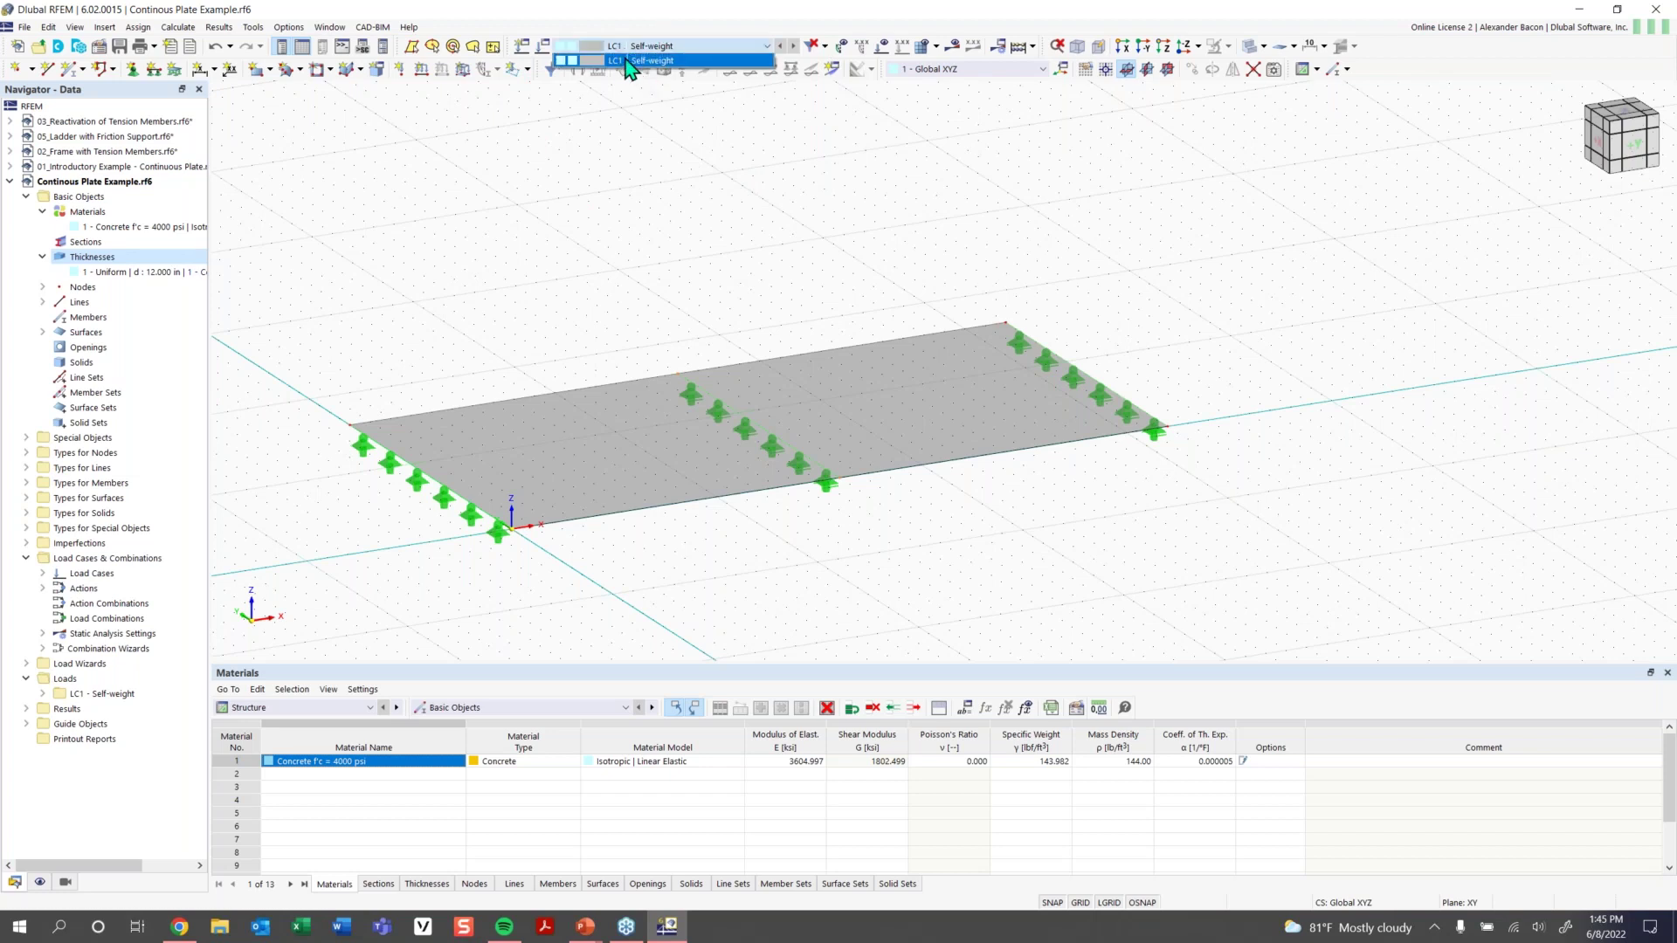
pyautogui.click(623, 60)
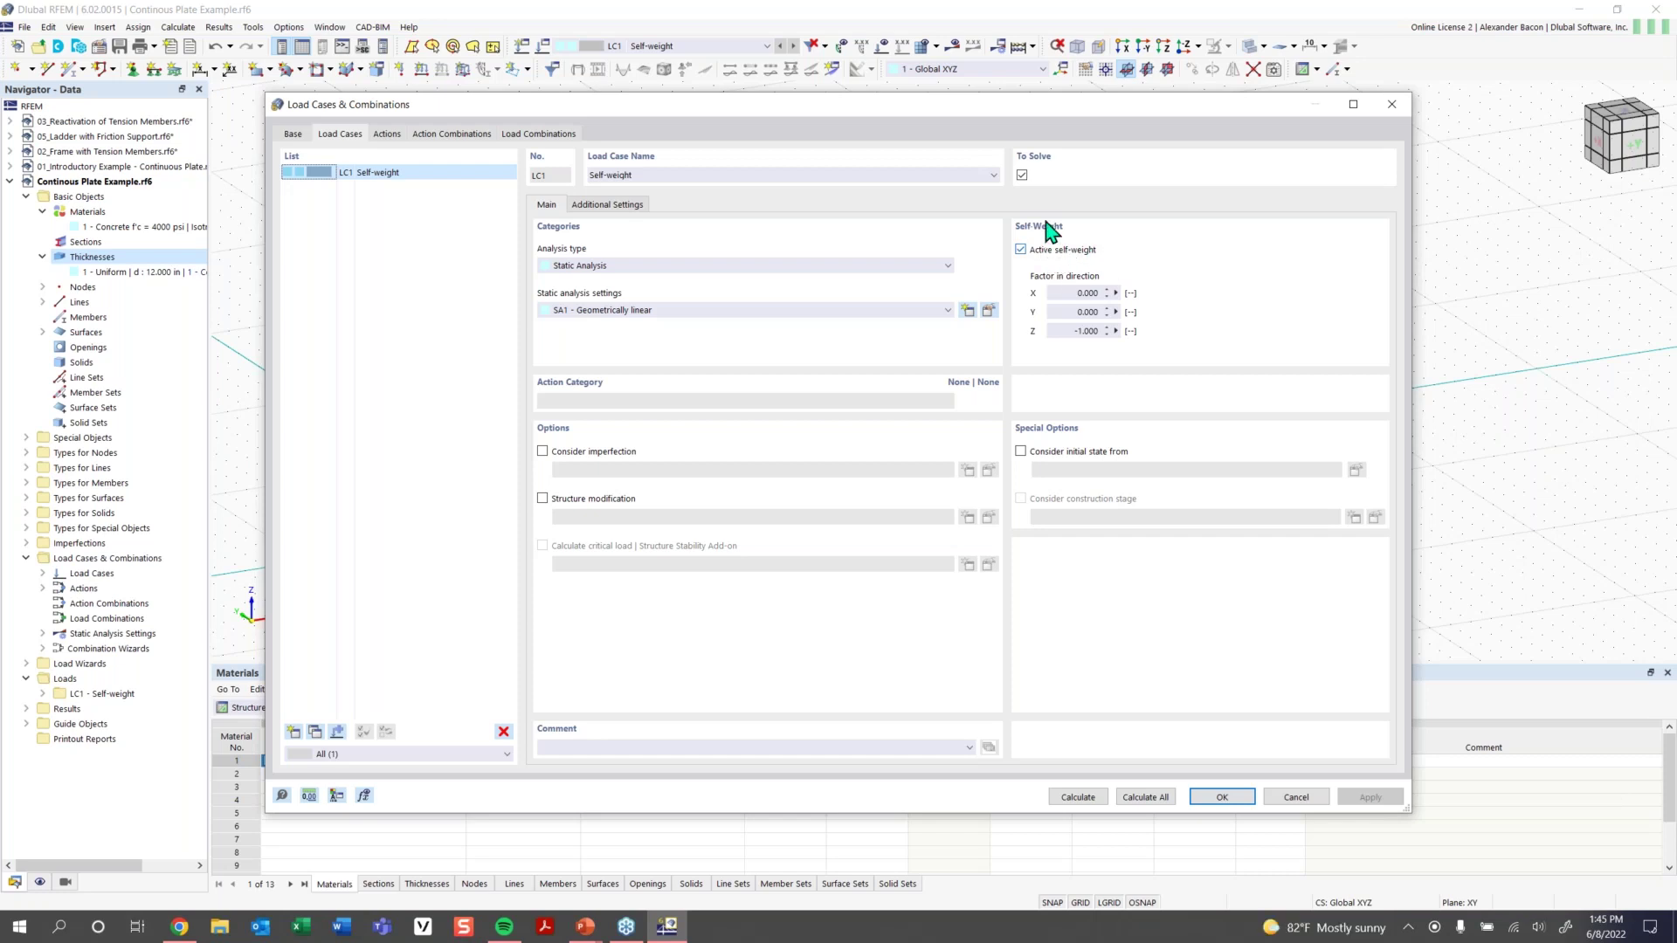
pyautogui.click(1061, 251)
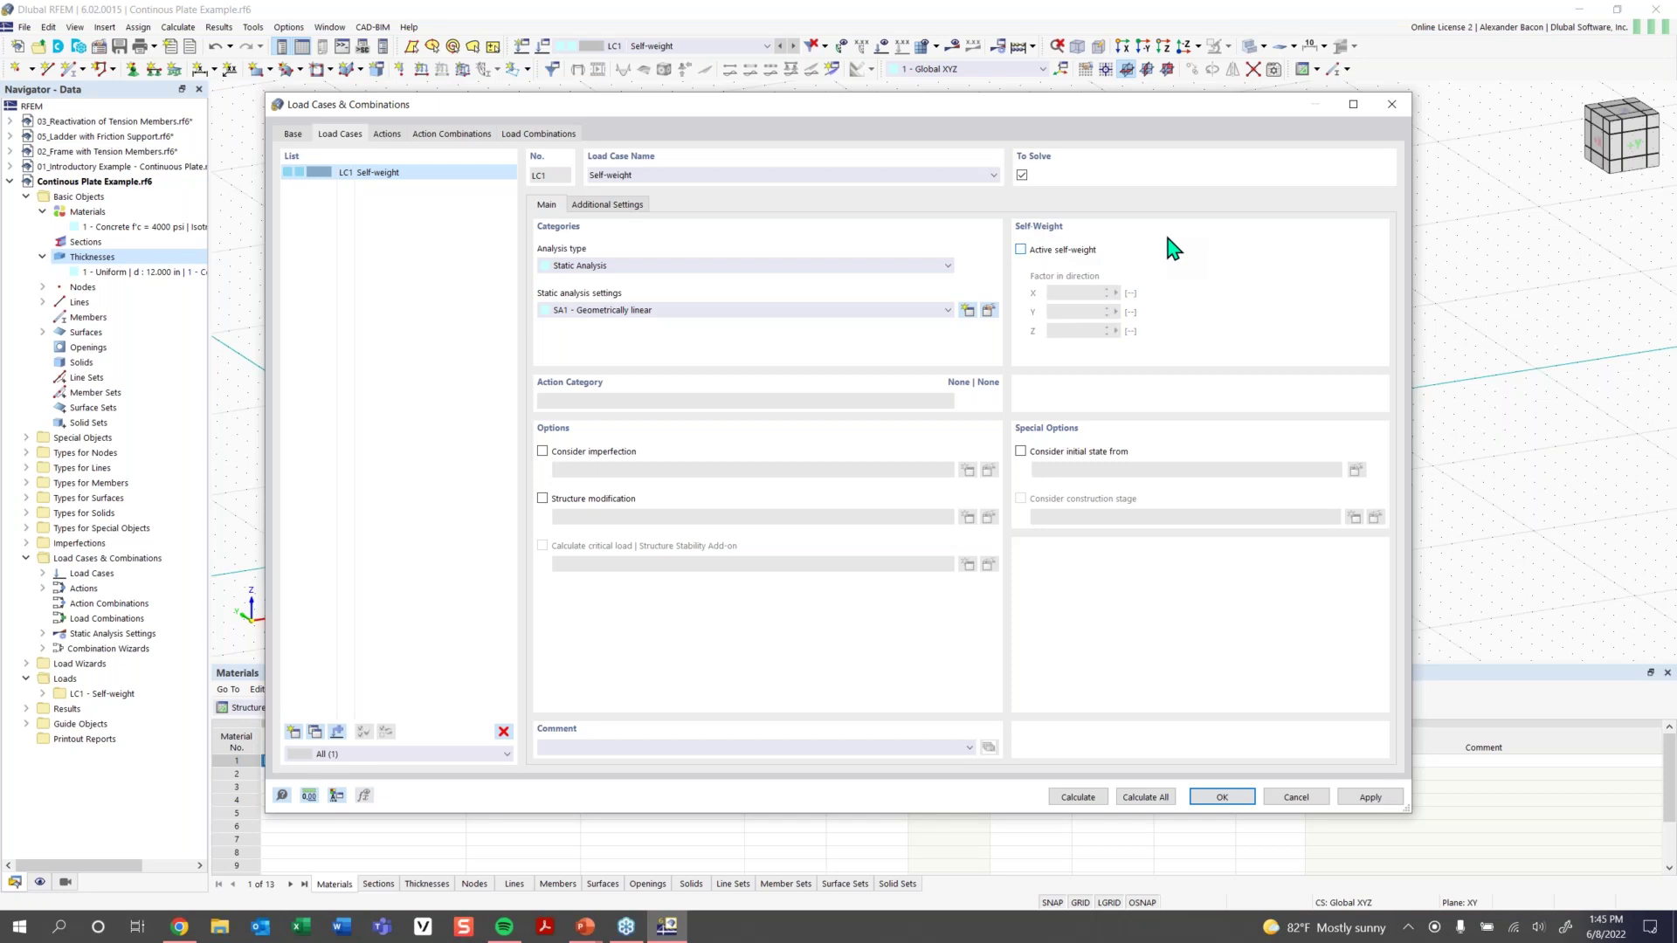
pyautogui.moveTo(699, 175); pyautogui.dragTo(525, 160)
pyautogui.press('BackSpace')
pyautogui.click(443, 244)
pyautogui.click(1222, 797)
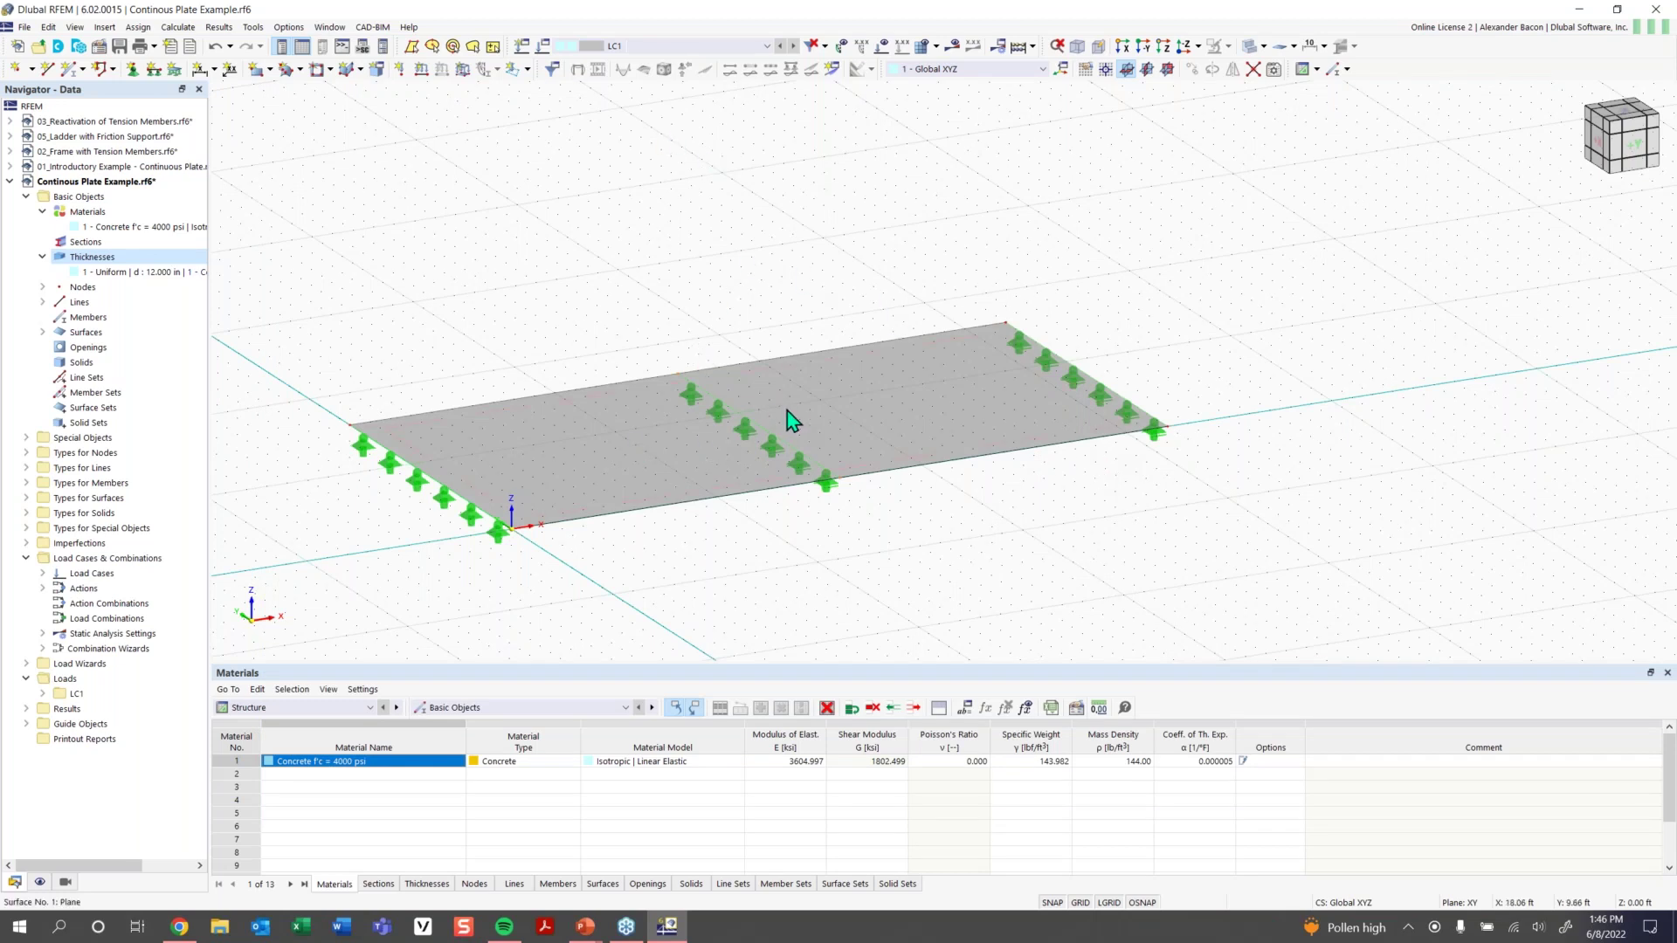
# Start a new surface load in LC1 as a uniform force acting in global Z on the true area
pyautogui.moveTo(793, 421)
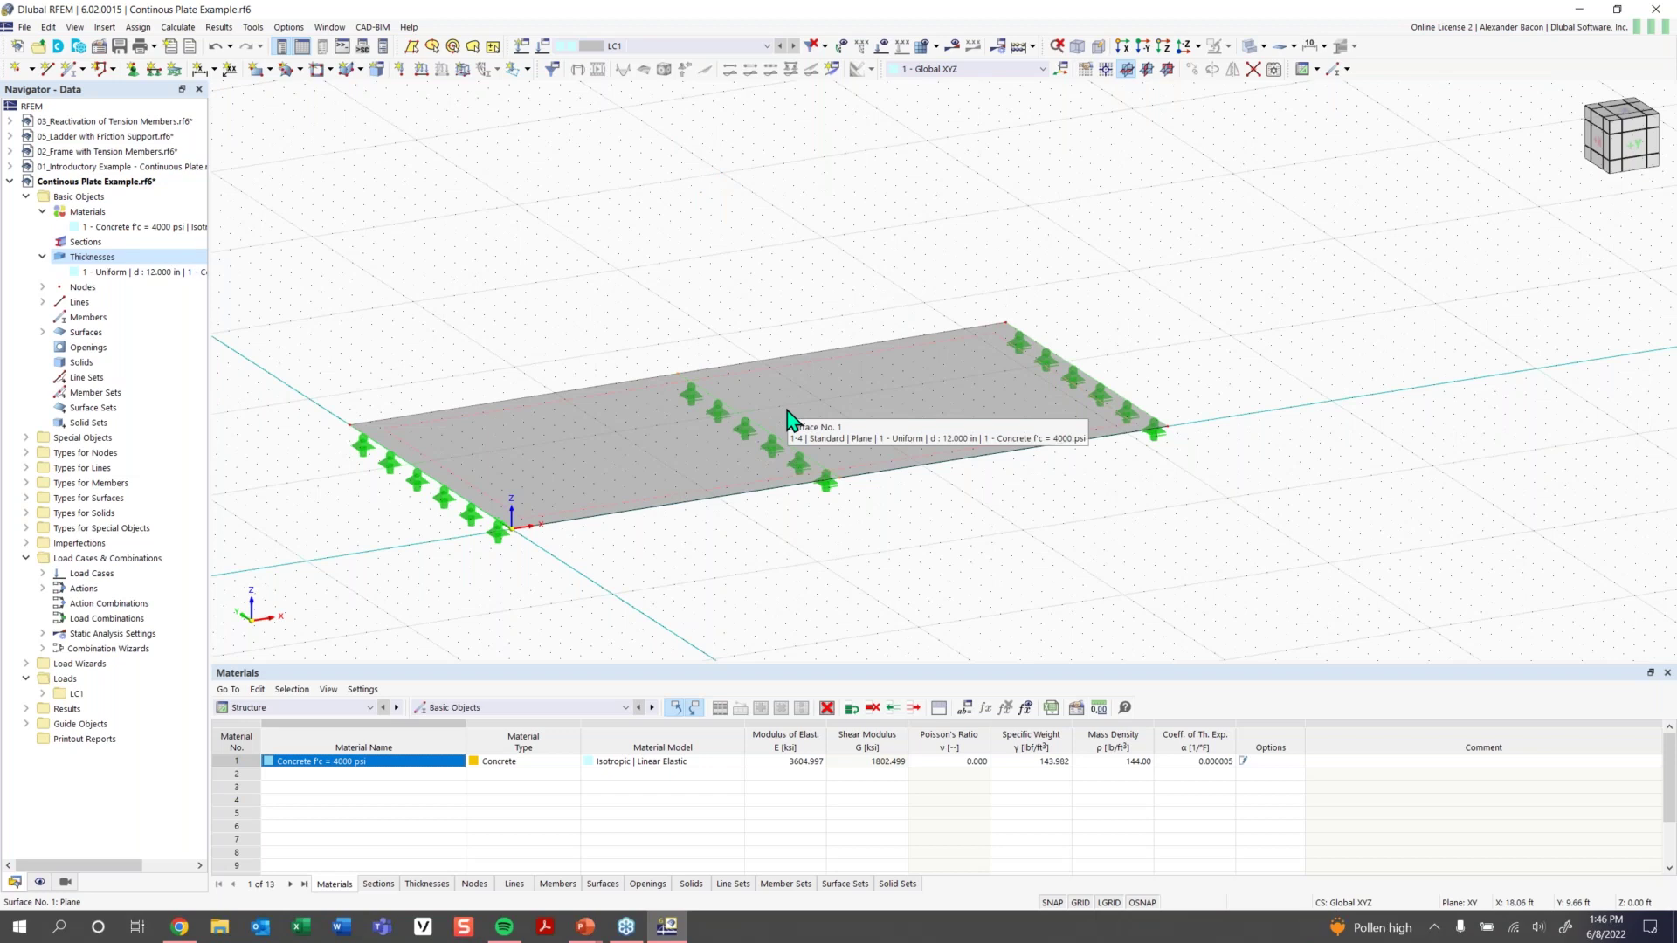
pyautogui.click(465, 75)
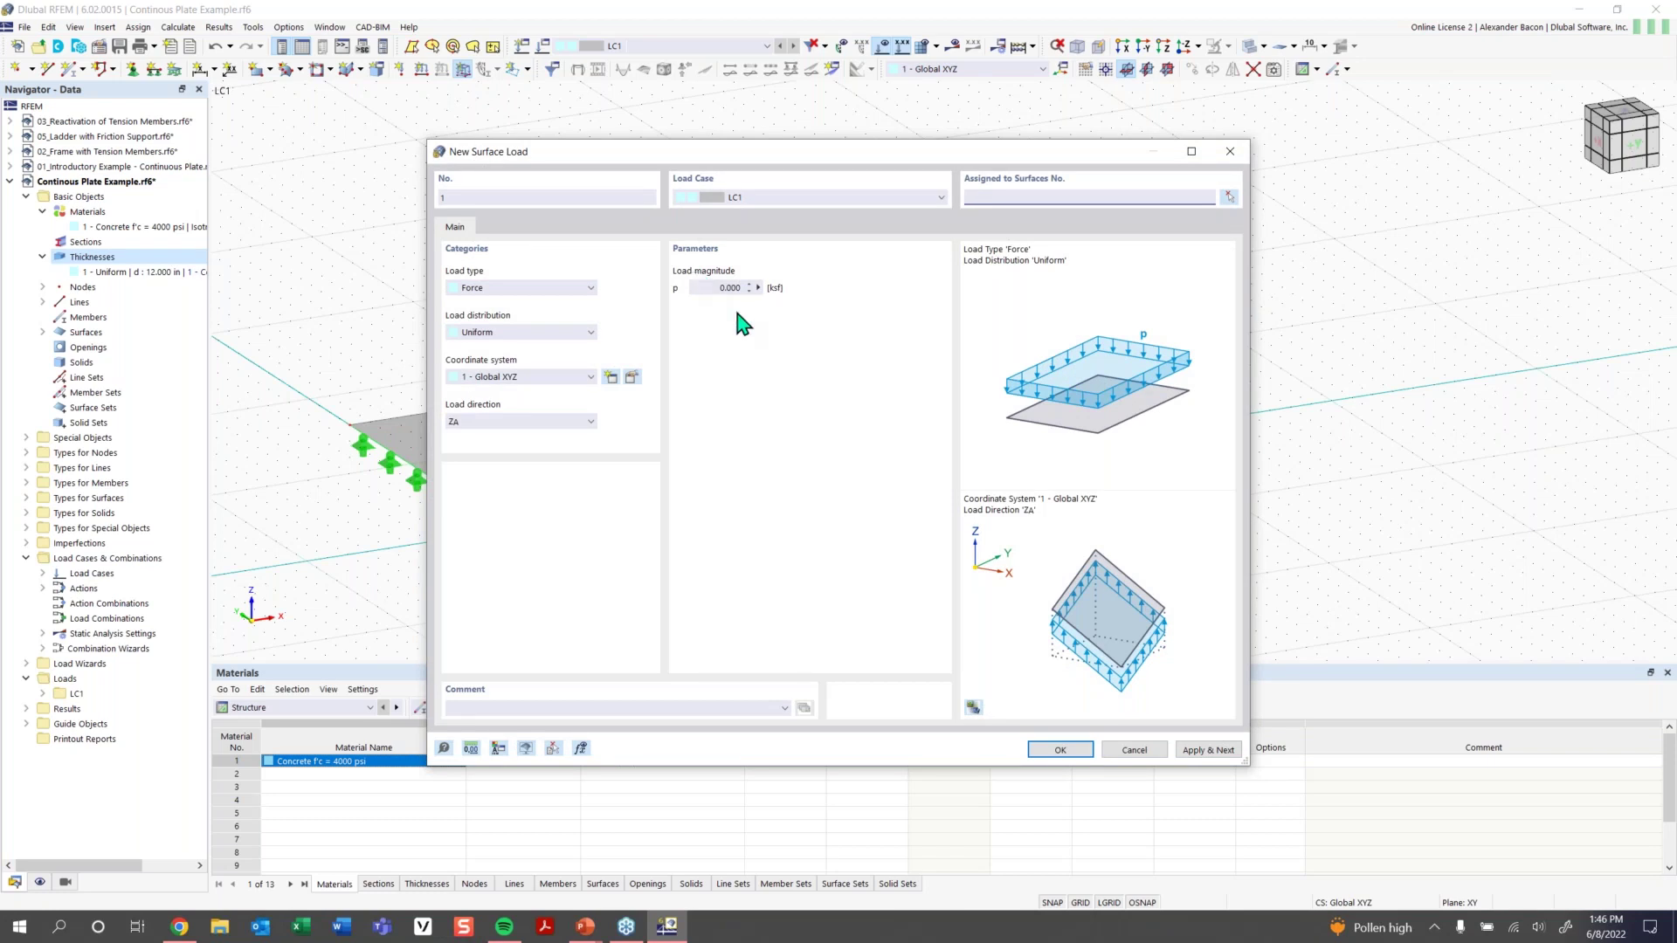
pyautogui.click(528, 288)
pyautogui.click(525, 289)
pyautogui.click(524, 333)
pyautogui.click(524, 335)
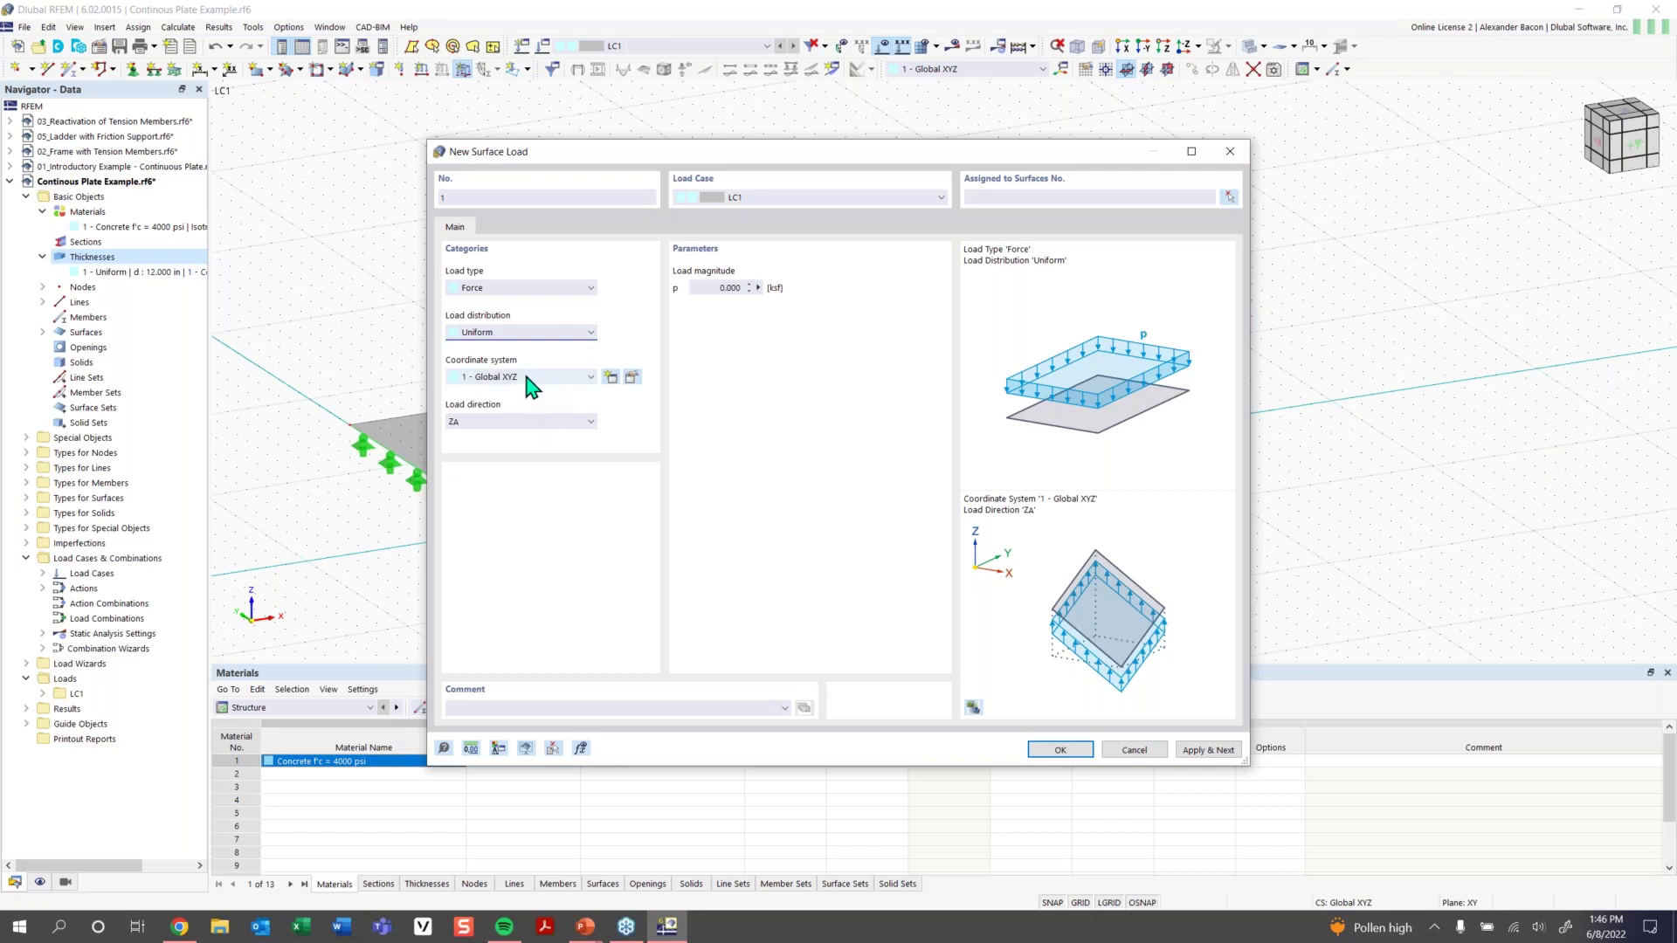
pyautogui.click(518, 424)
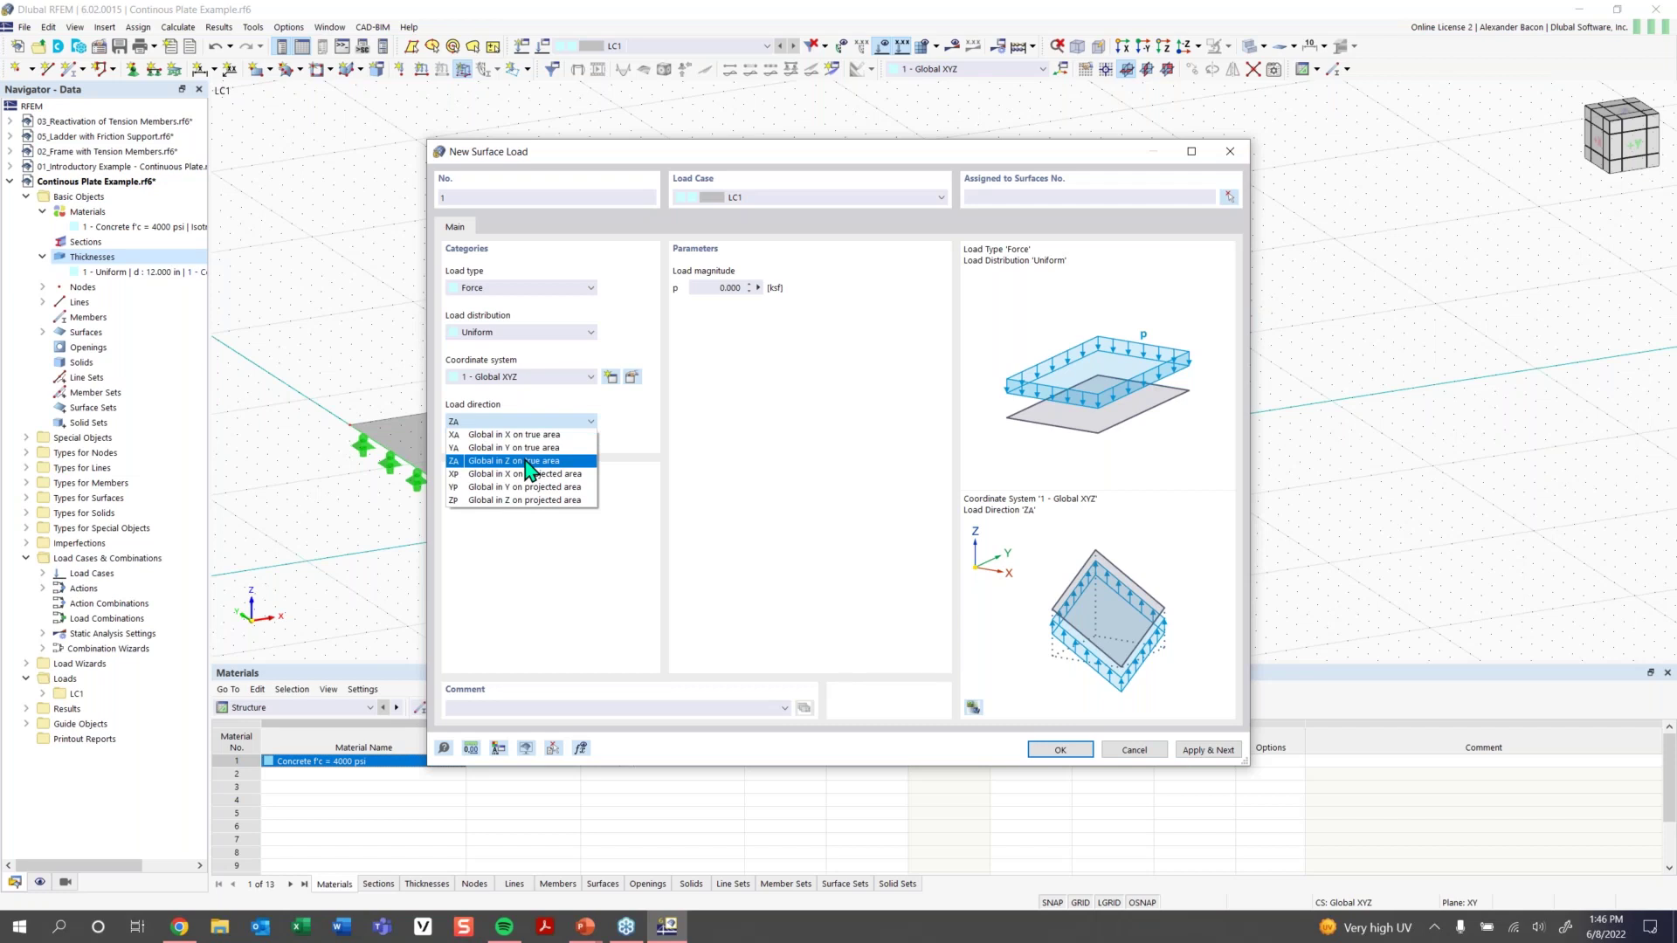
pyautogui.click(527, 461)
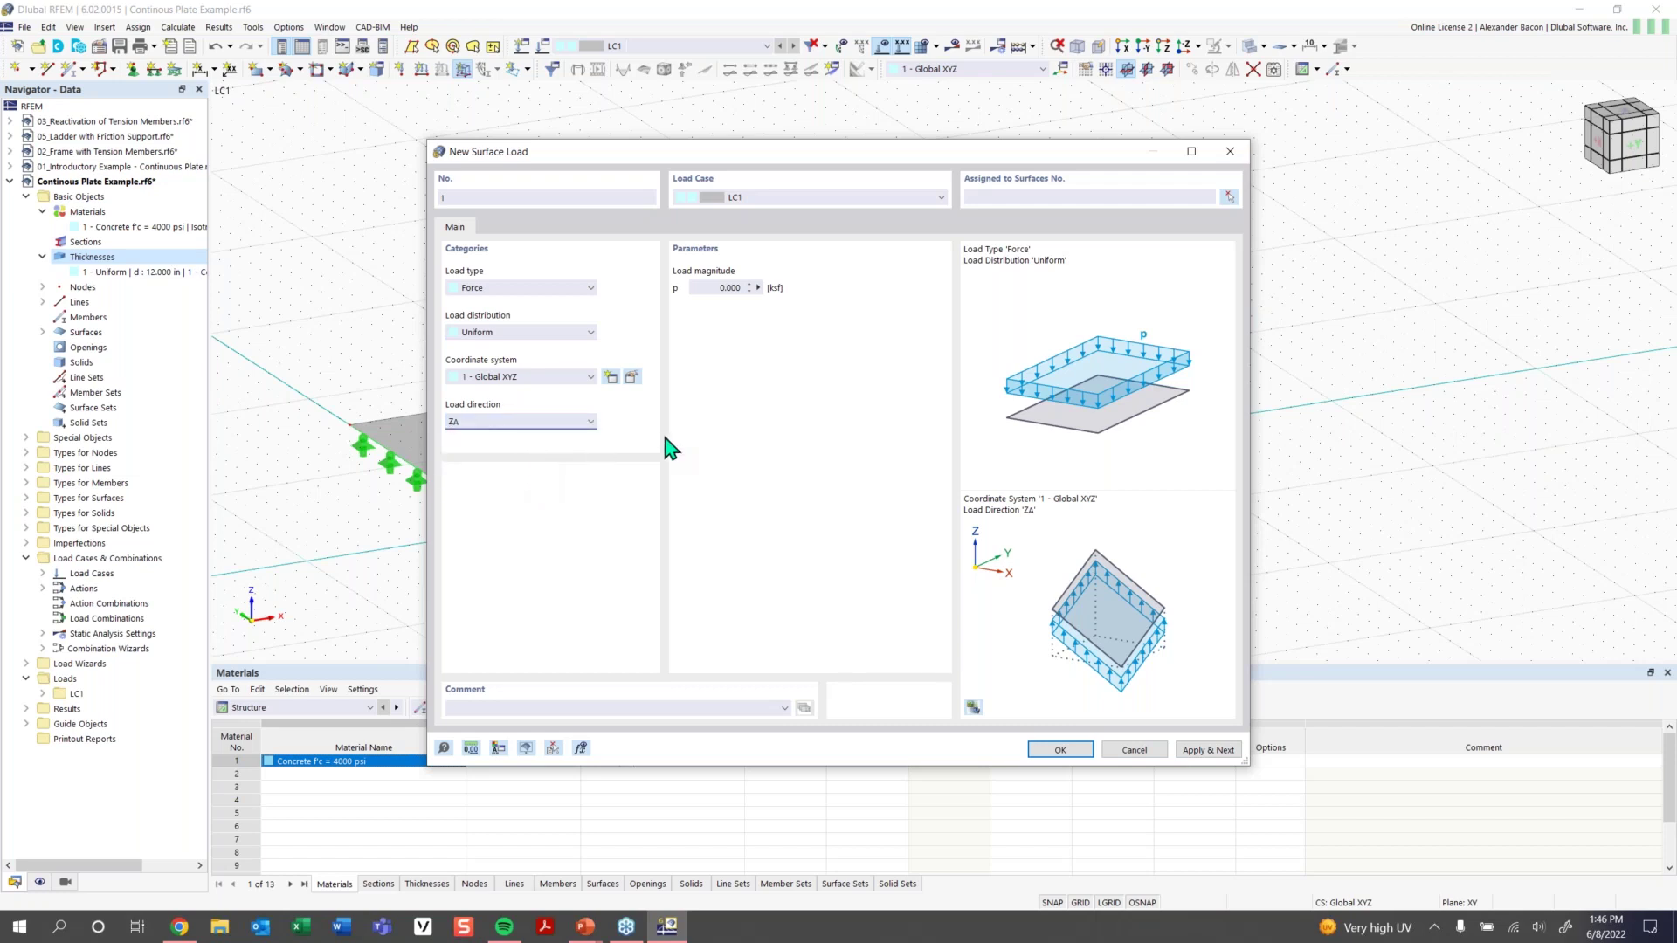
# Set the surface load magnitude to -0.250 ksf and assign the load to the plate surface
pyautogui.click(710, 294)
pyautogui.press('BackSpace')
pyautogui.write('-0.250')
pyautogui.press('Return')
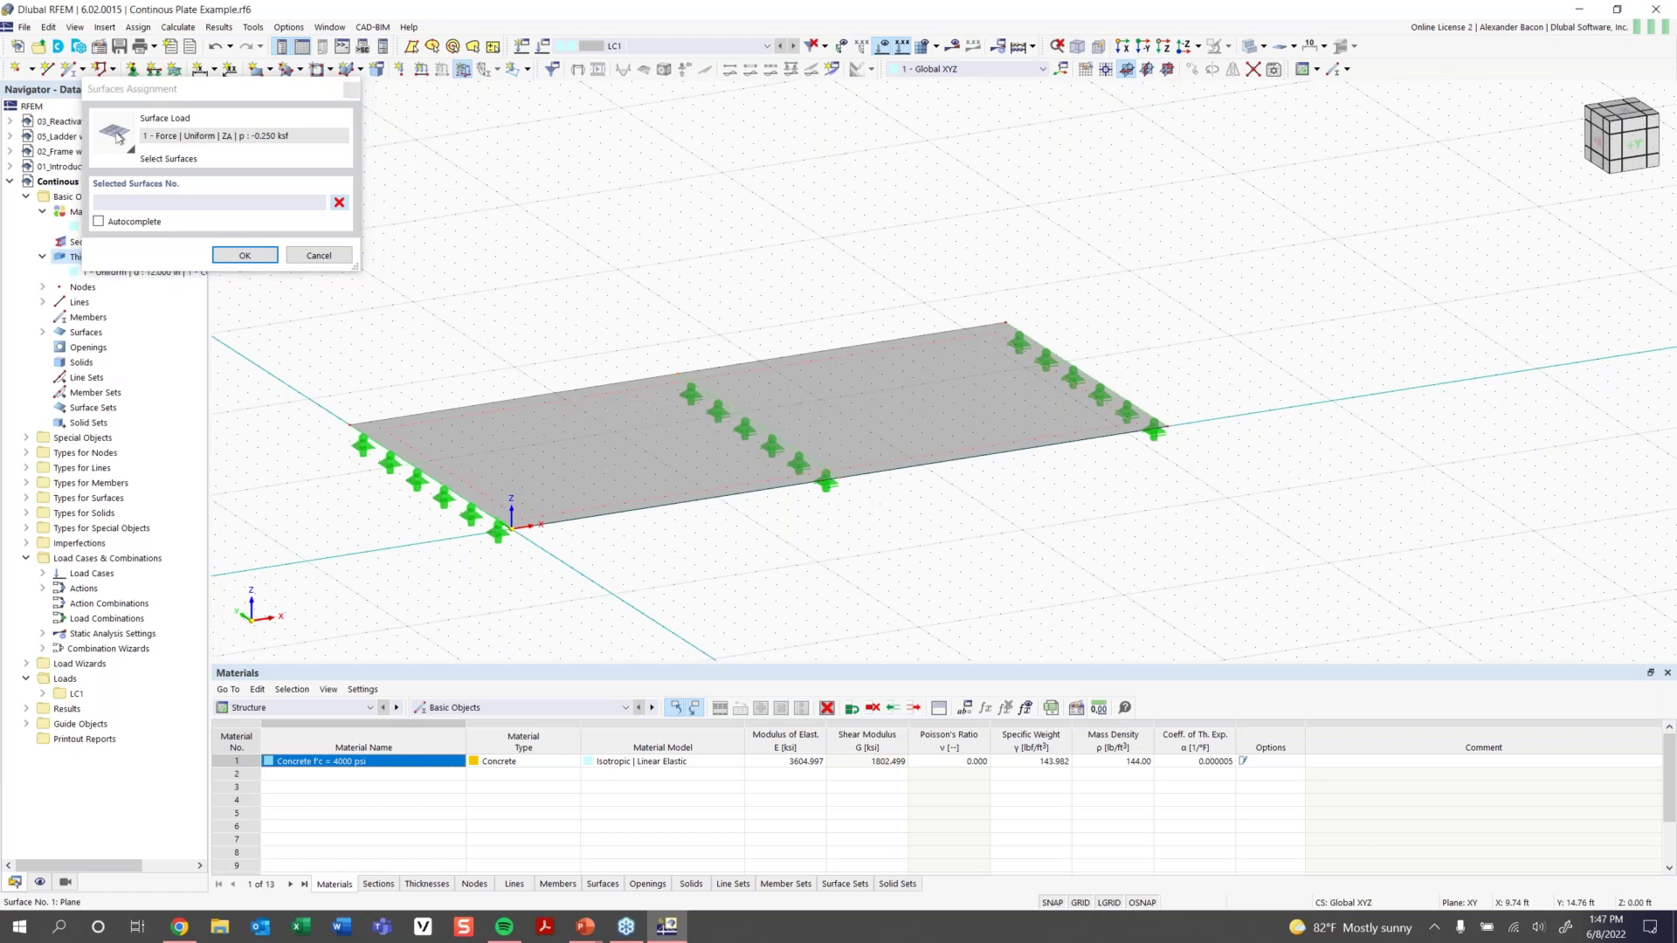
pyautogui.click(612, 411)
pyautogui.click(246, 256)
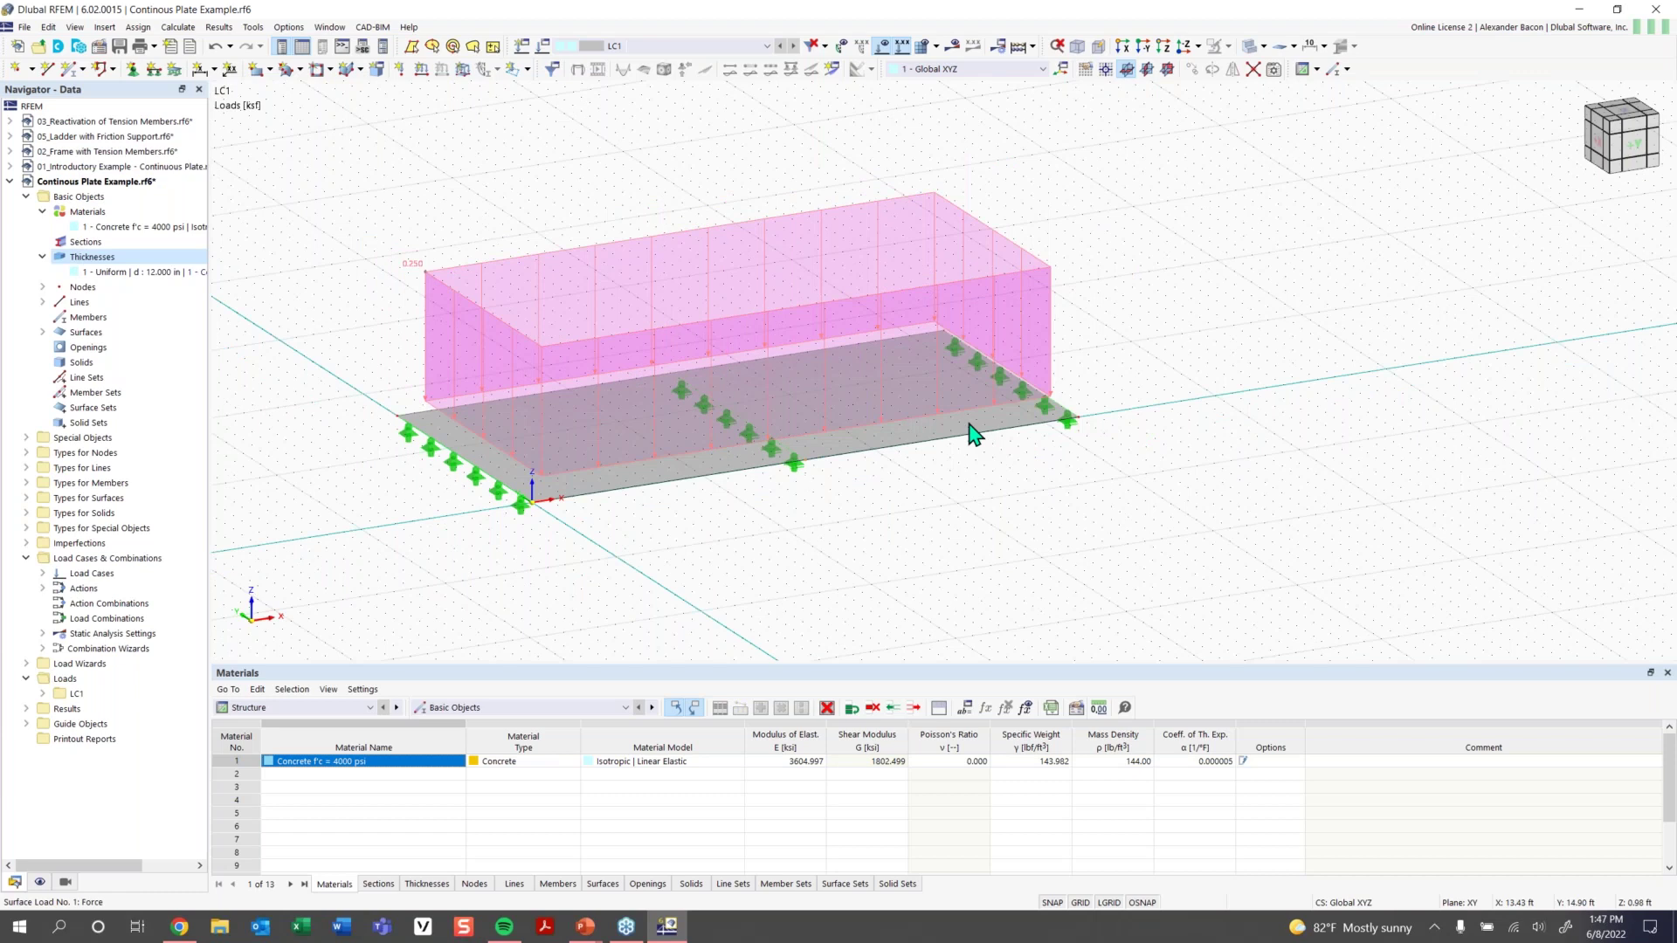
# Inspect the surface load applied to the plate in the 3D view
pyautogui.scroll(-1, 573, 355)
pyautogui.moveTo(491, 325)
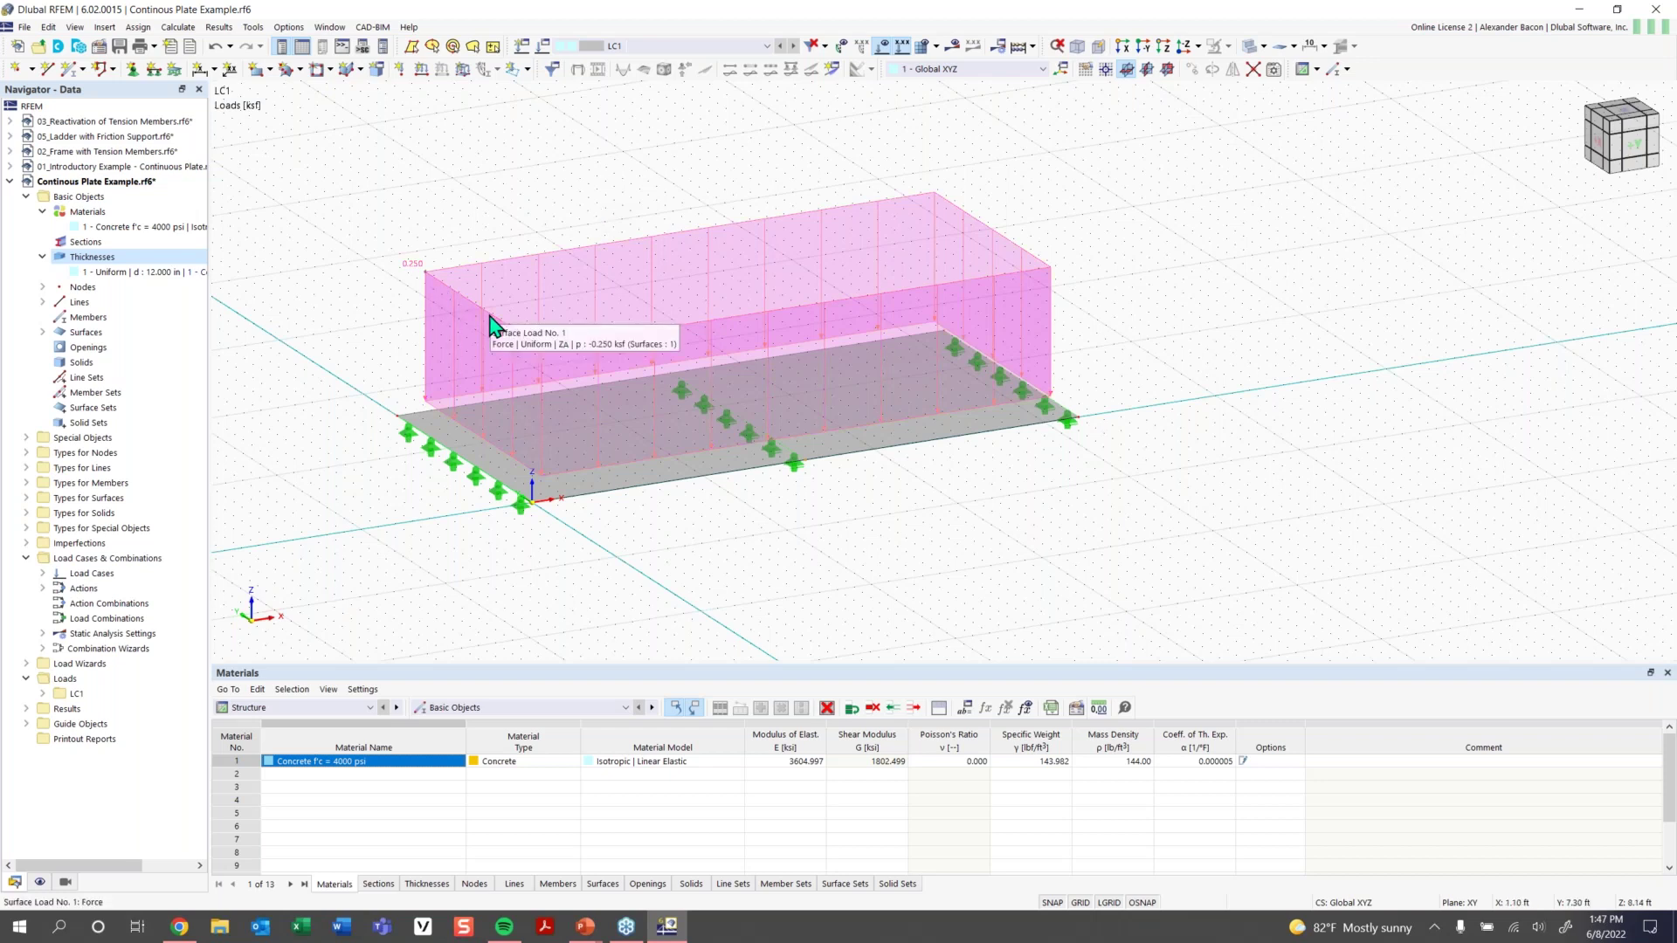
pyautogui.rightClick(490, 316)
pyautogui.moveTo(635, 427); pyautogui.dragTo(585, 419)
pyautogui.click(570, 206)
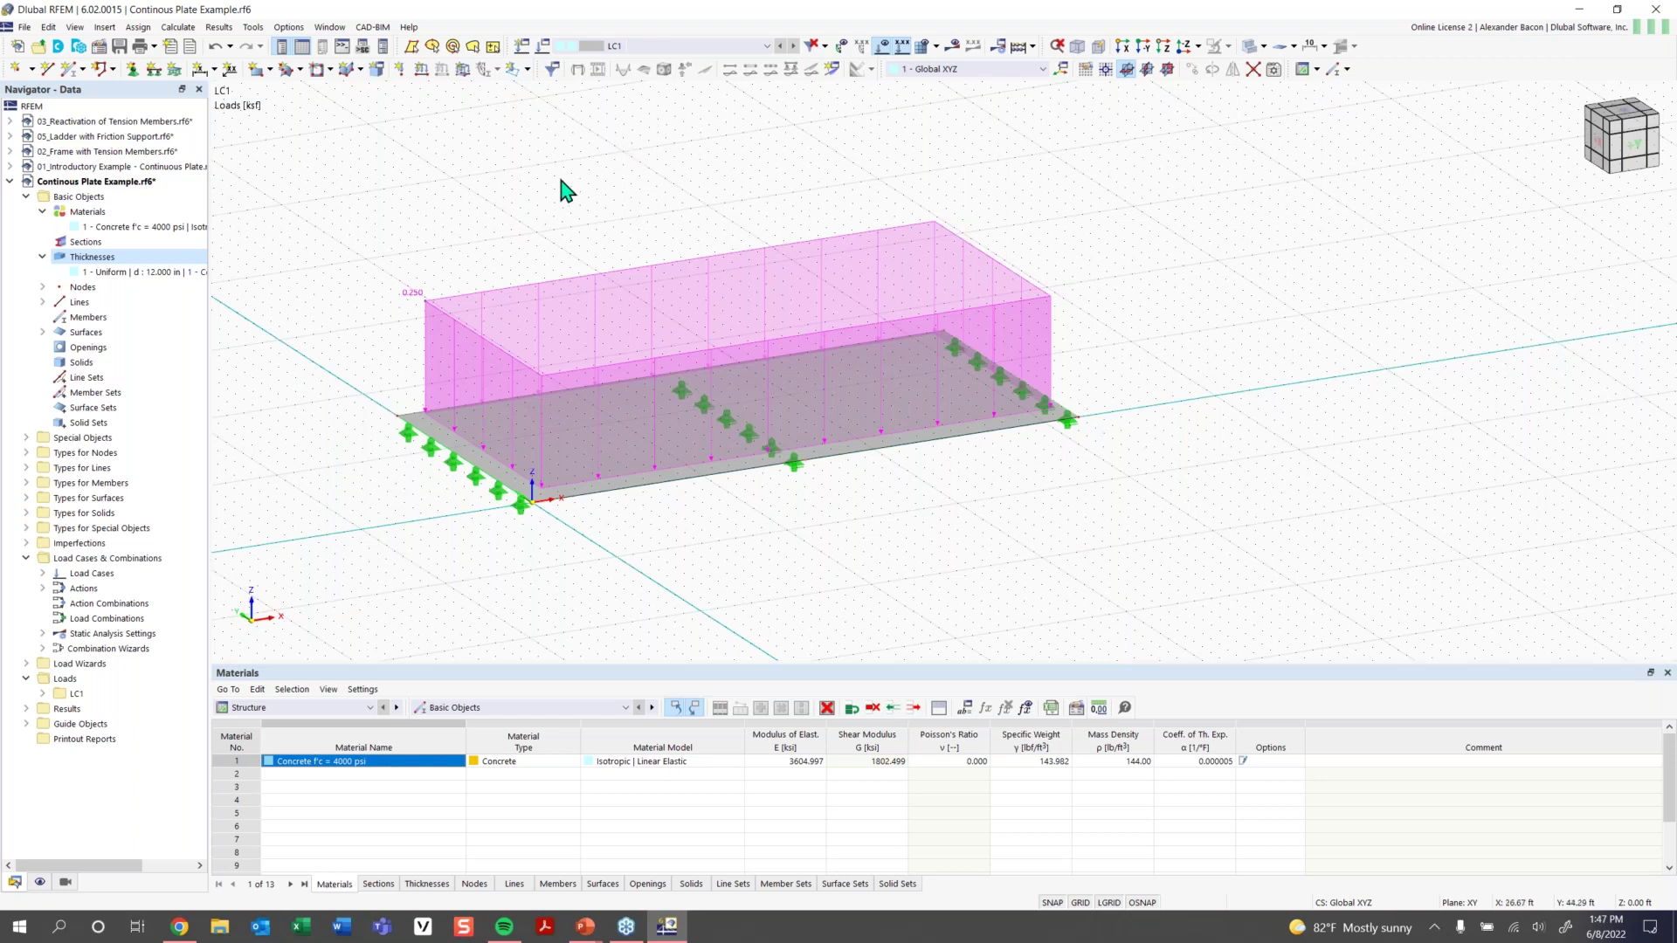
pyautogui.keyDown('ctrl'); pyautogui.moveTo(562, 183); pyautogui.dragTo(547, 262, button='middle'); pyautogui.keyUp('ctrl')
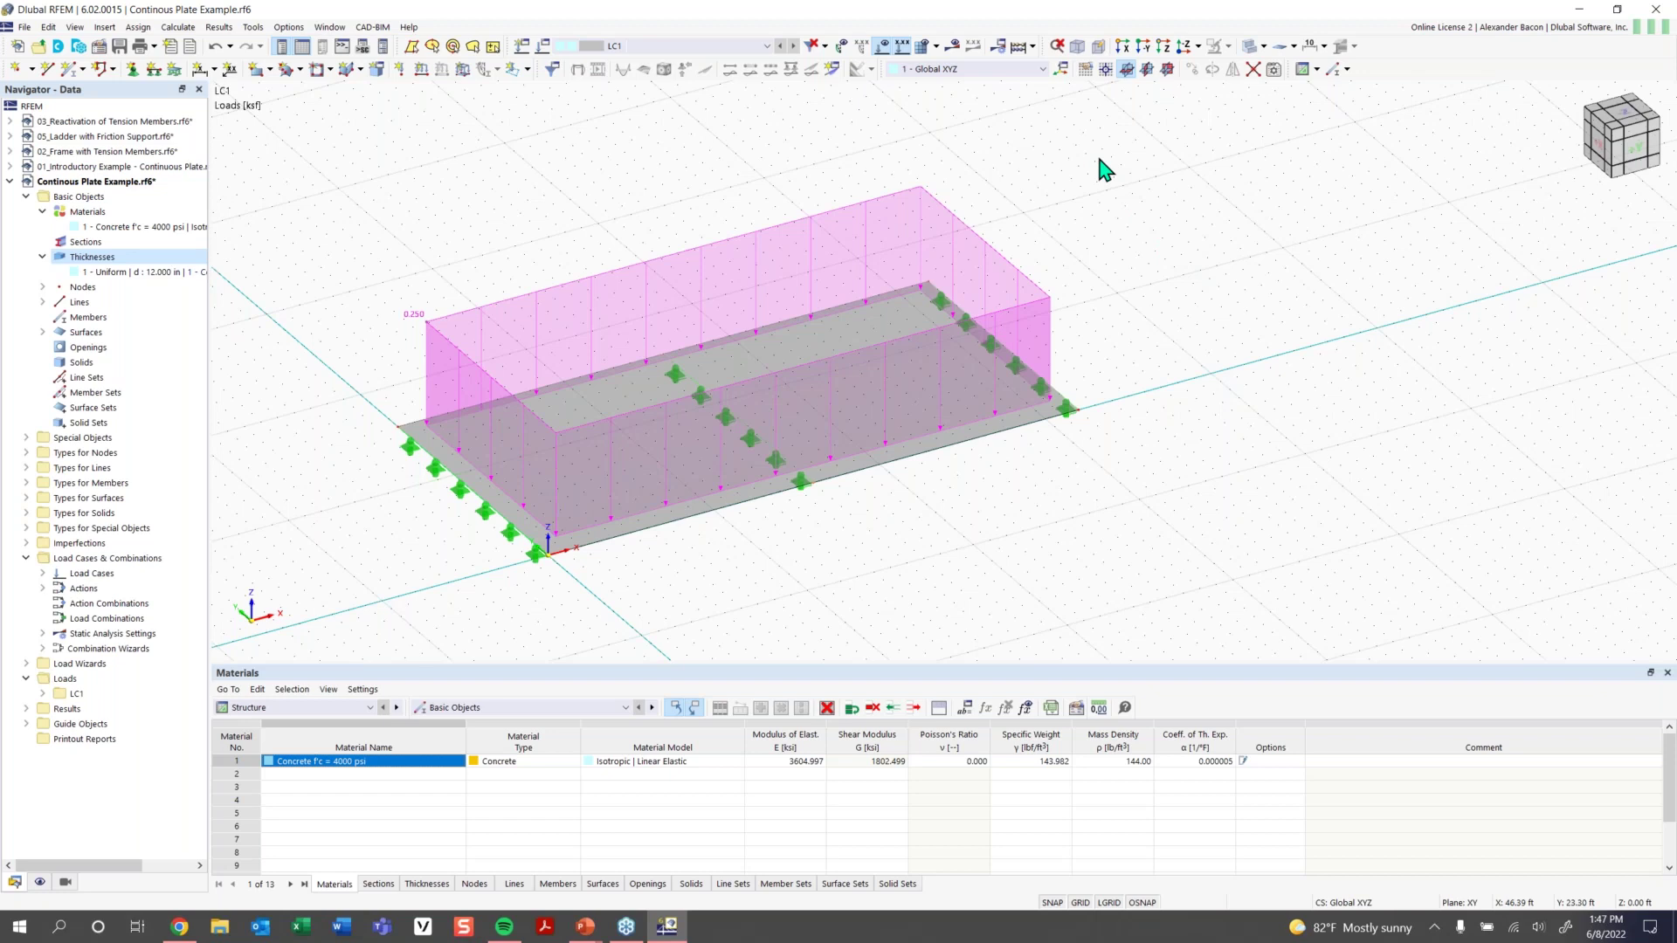
# Review the target length of finite elements in the general mesh settings
pyautogui.click(937, 52)
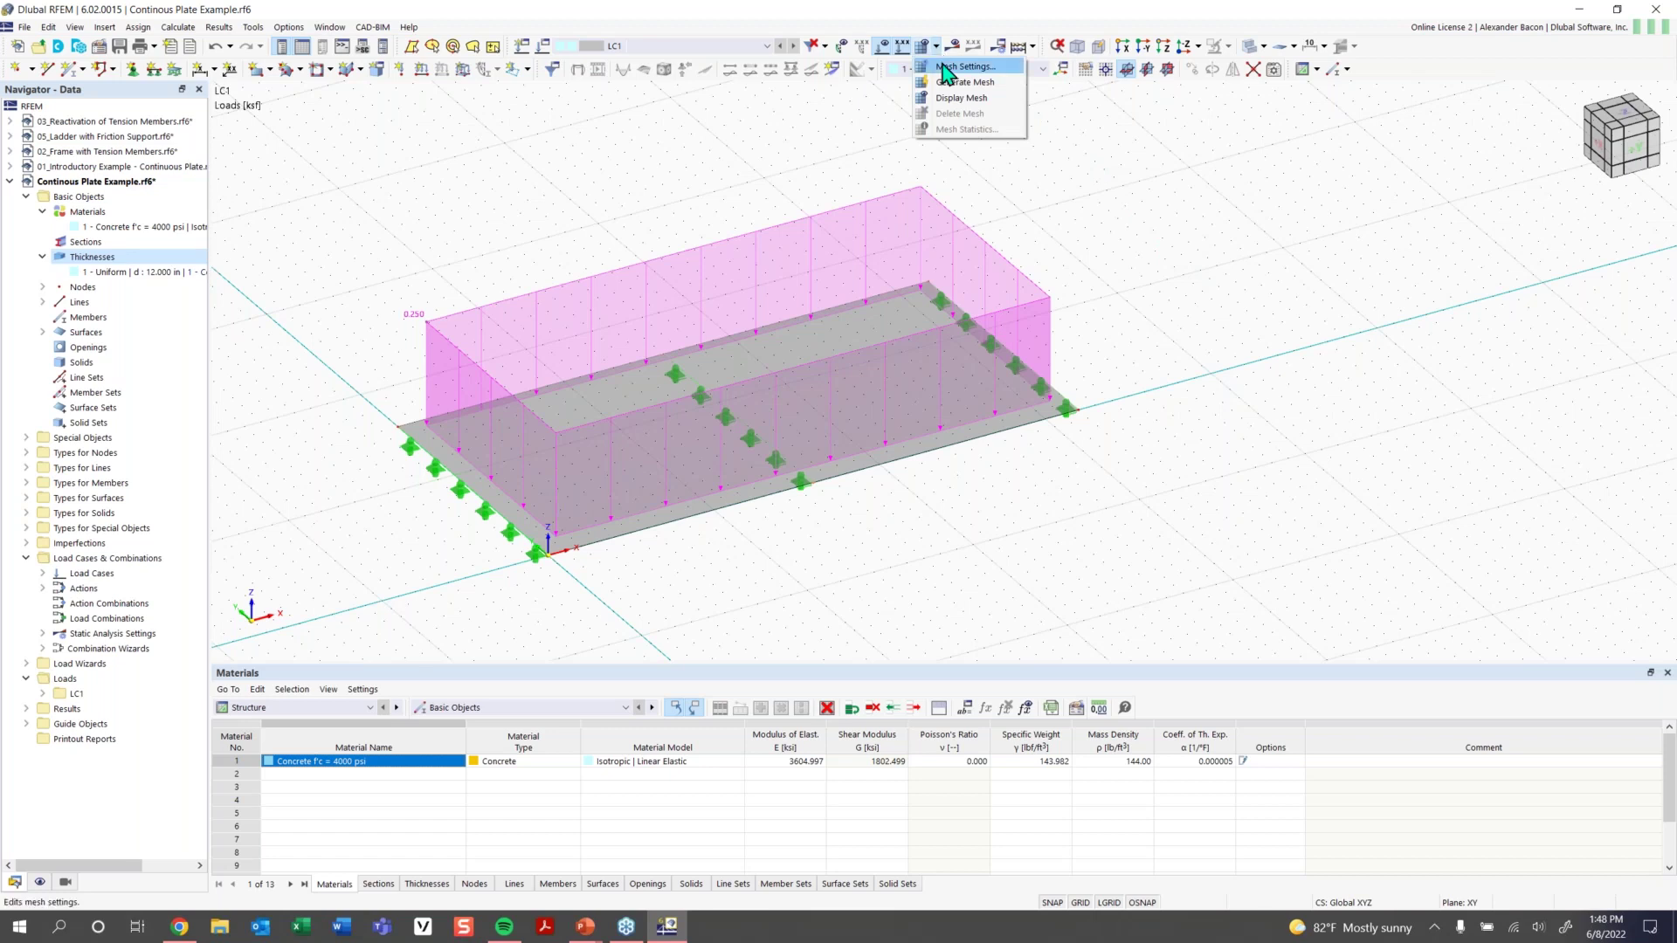
pyautogui.click(948, 67)
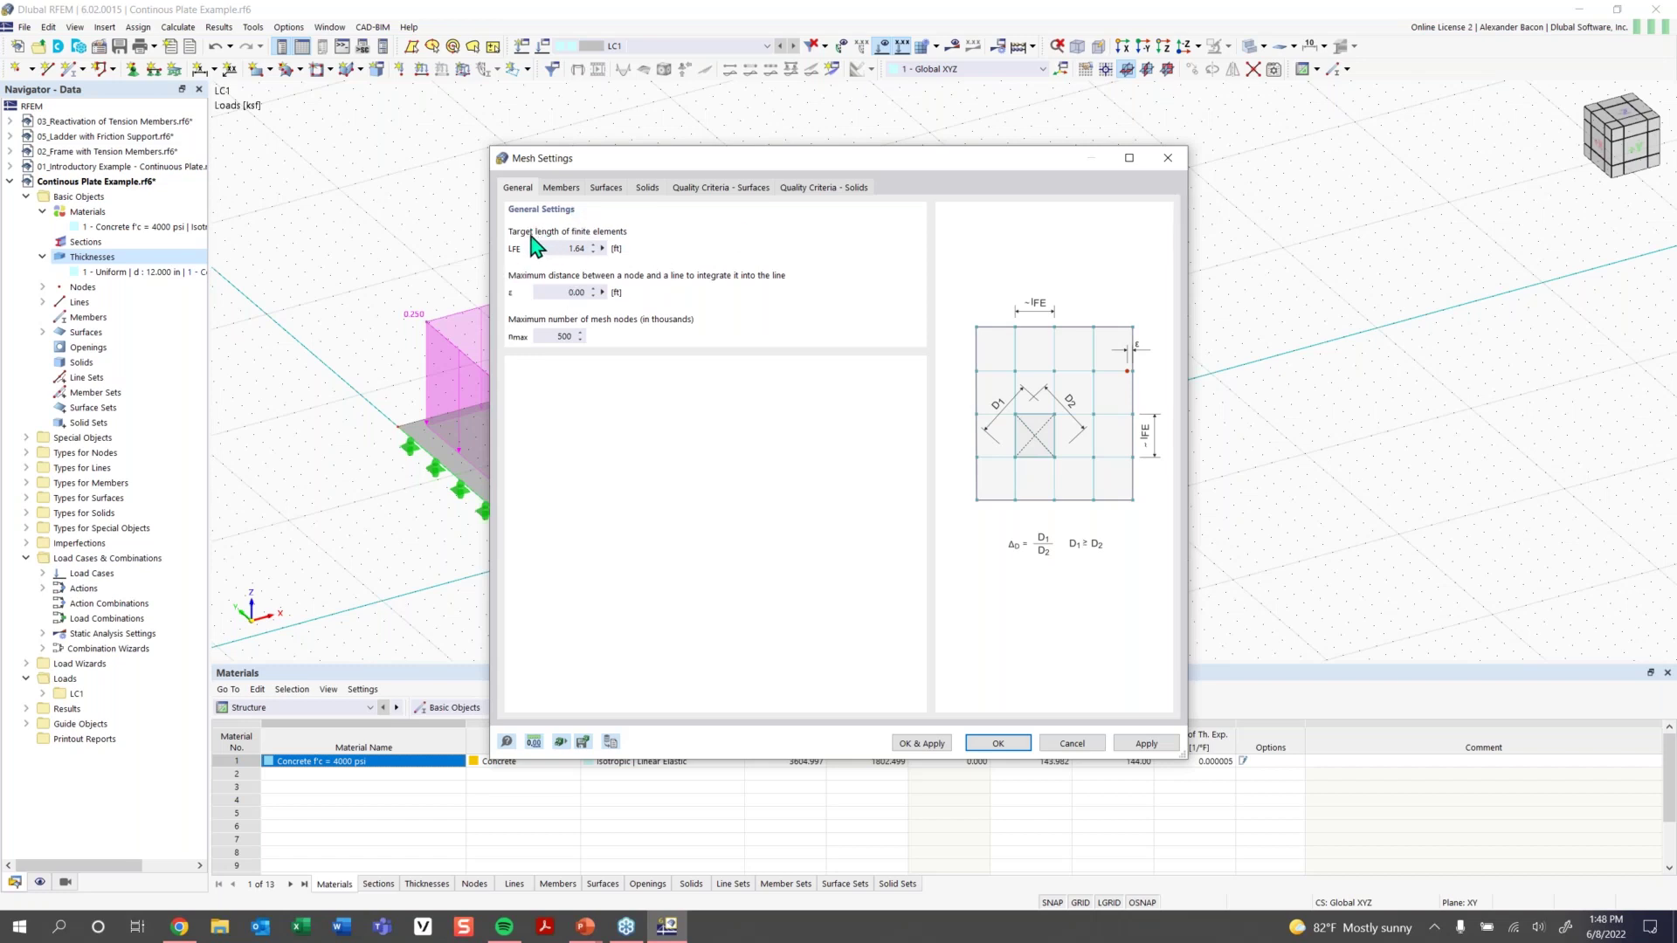
pyautogui.doubleClick(567, 249)
pyautogui.click(566, 250)
pyautogui.click(1001, 745)
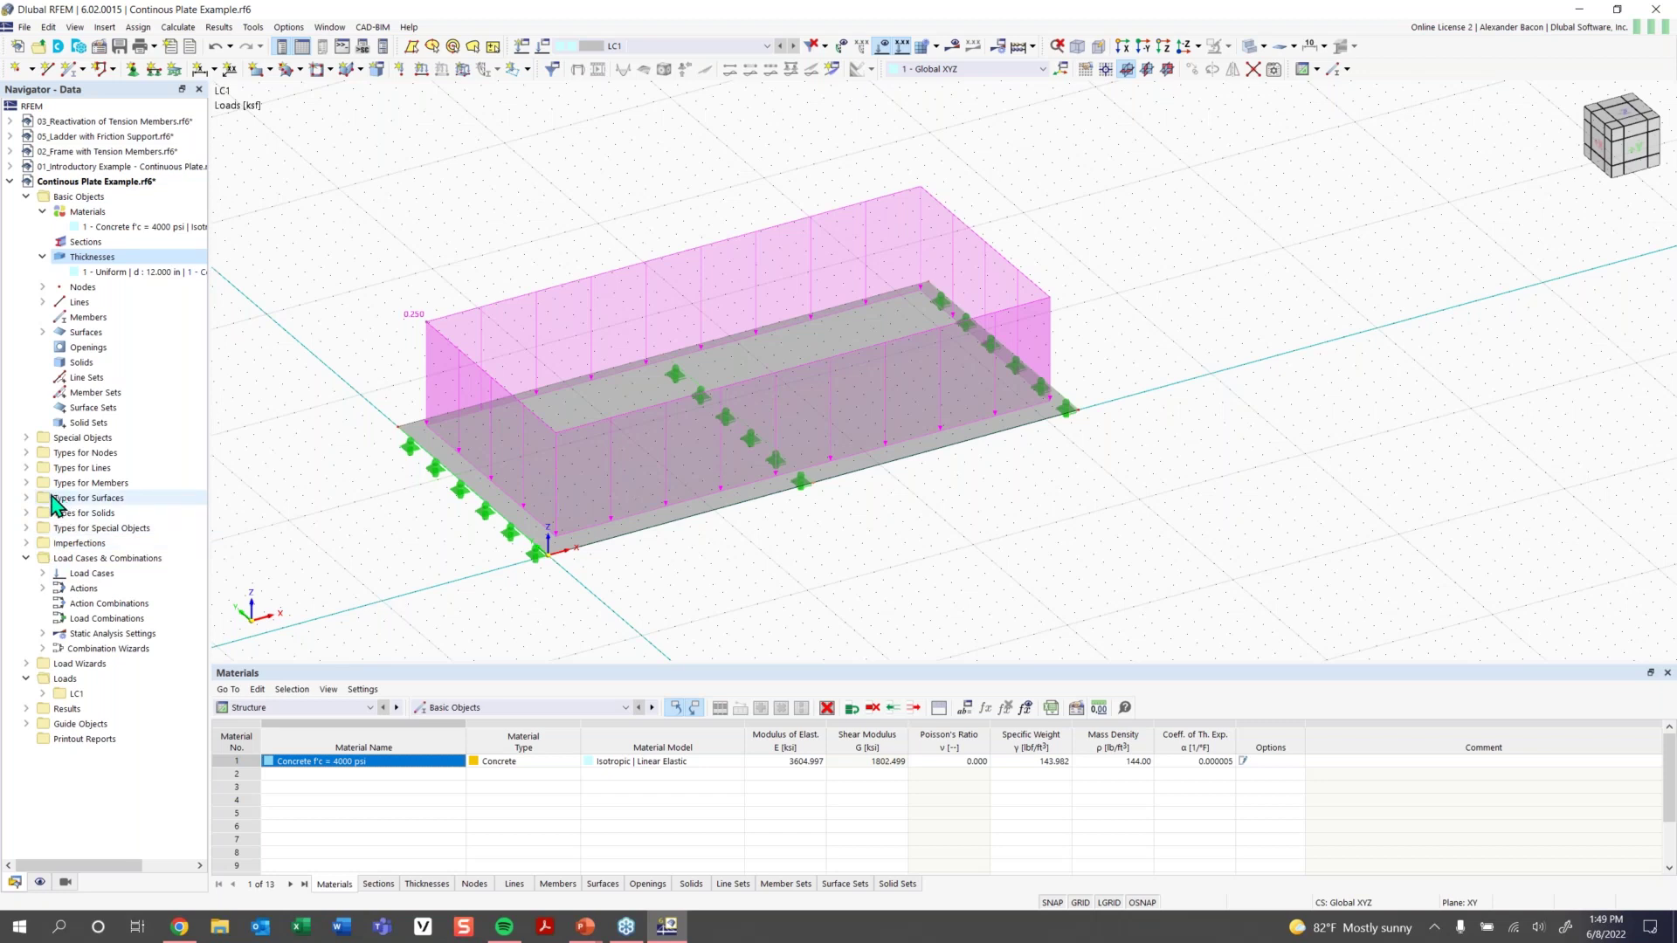
# Create a surface mesh refinement with a target FE length of 7.00 ft
pyautogui.click(26, 498)
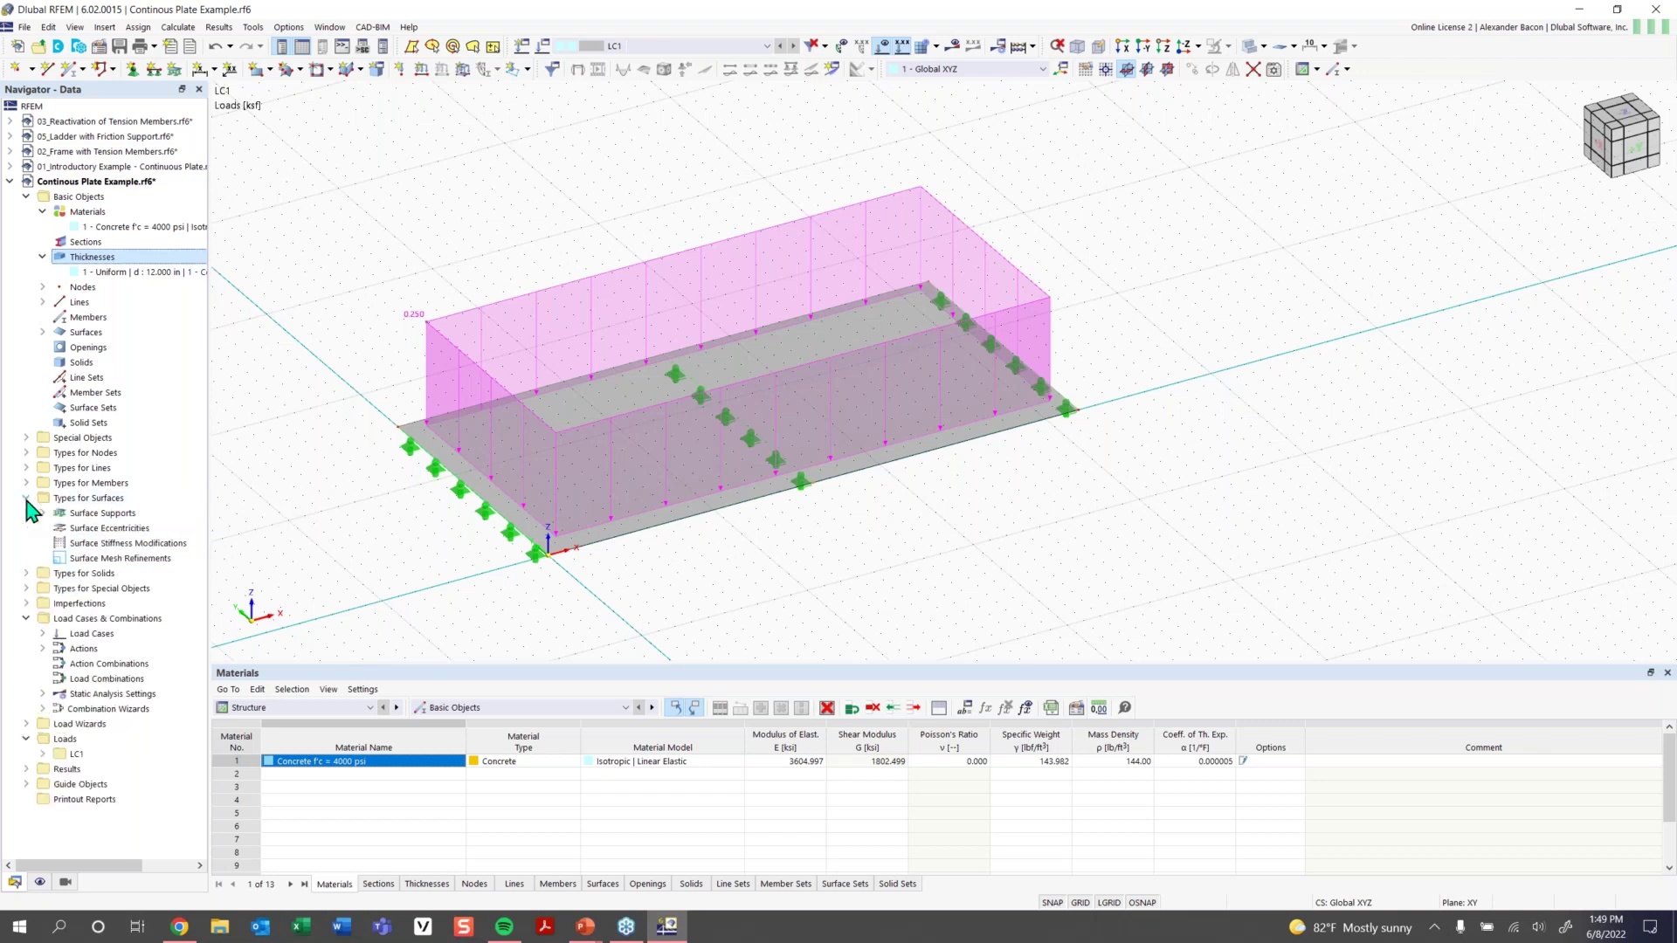
pyautogui.rightClick(102, 559)
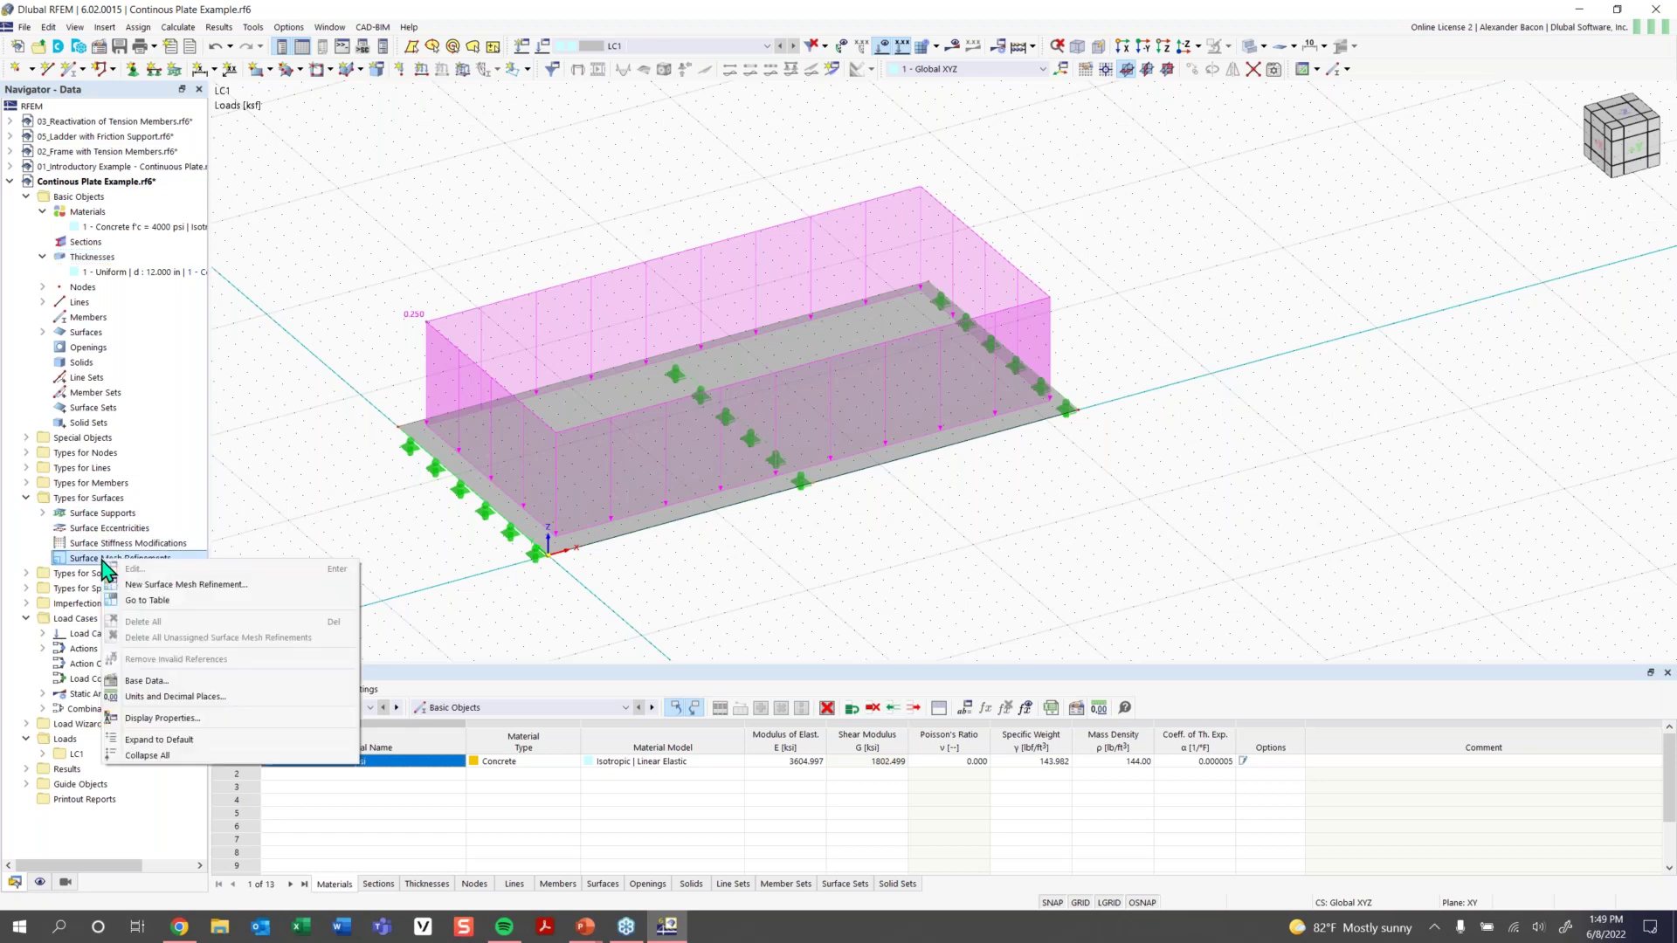
pyautogui.click(199, 590)
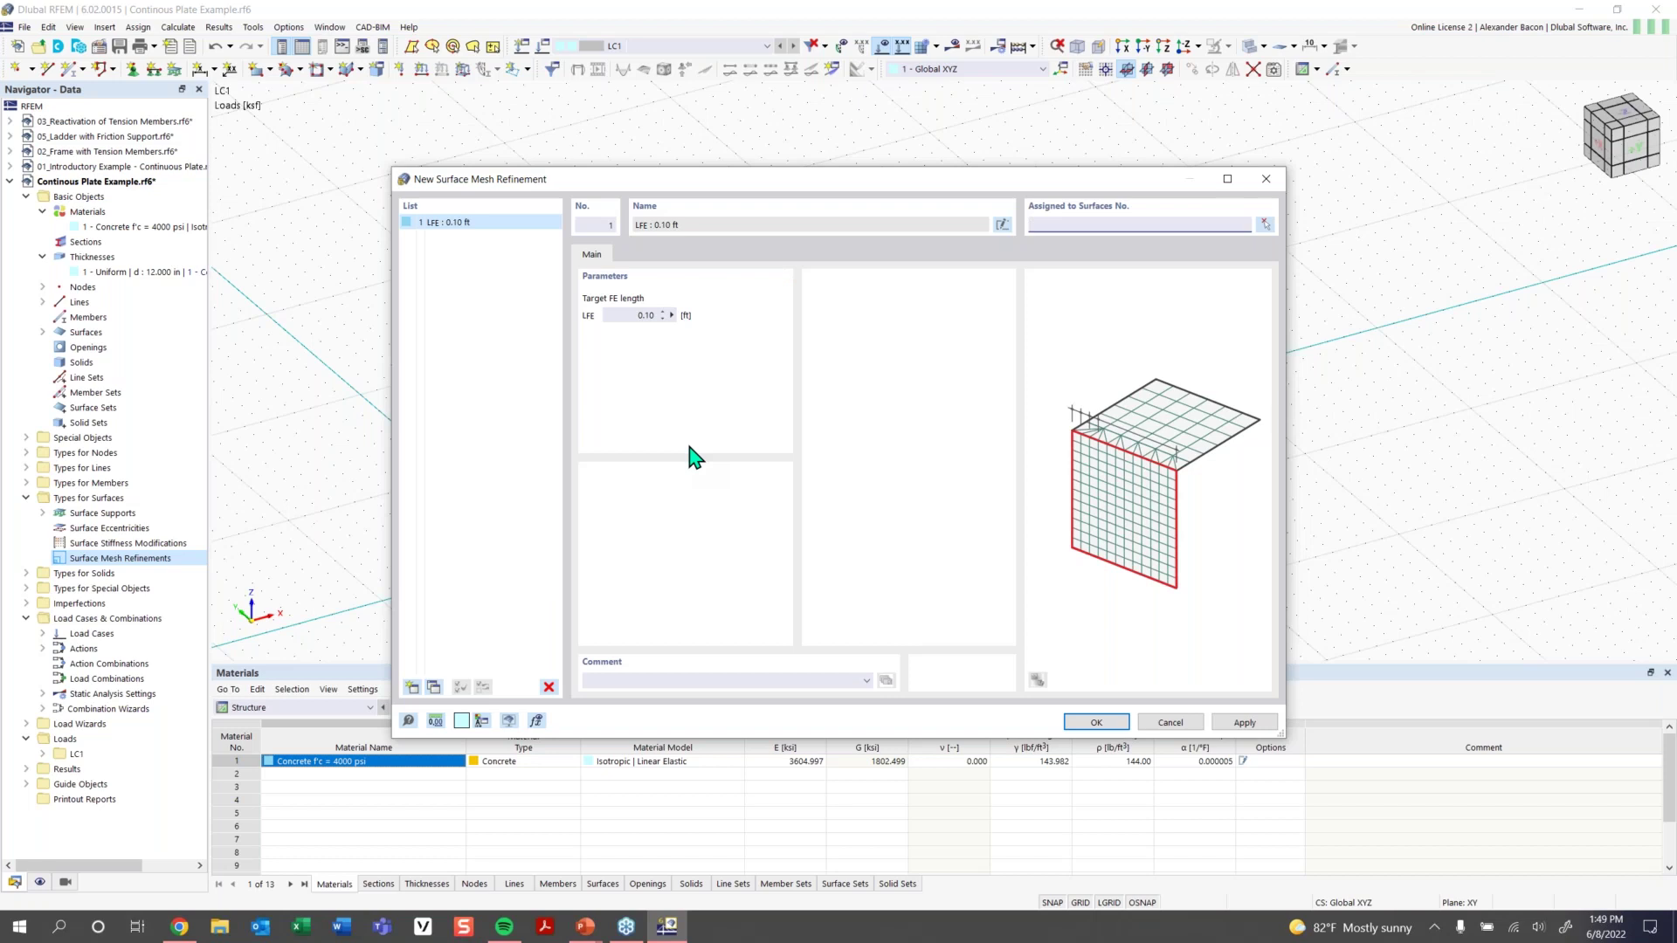
pyautogui.click(646, 315)
pyautogui.press('BackSpace')
# Add three more surface mesh refinements with target FE lengths of 4.00, 1.25 and 0.40 ft, and save the model
pyautogui.click(412, 688)
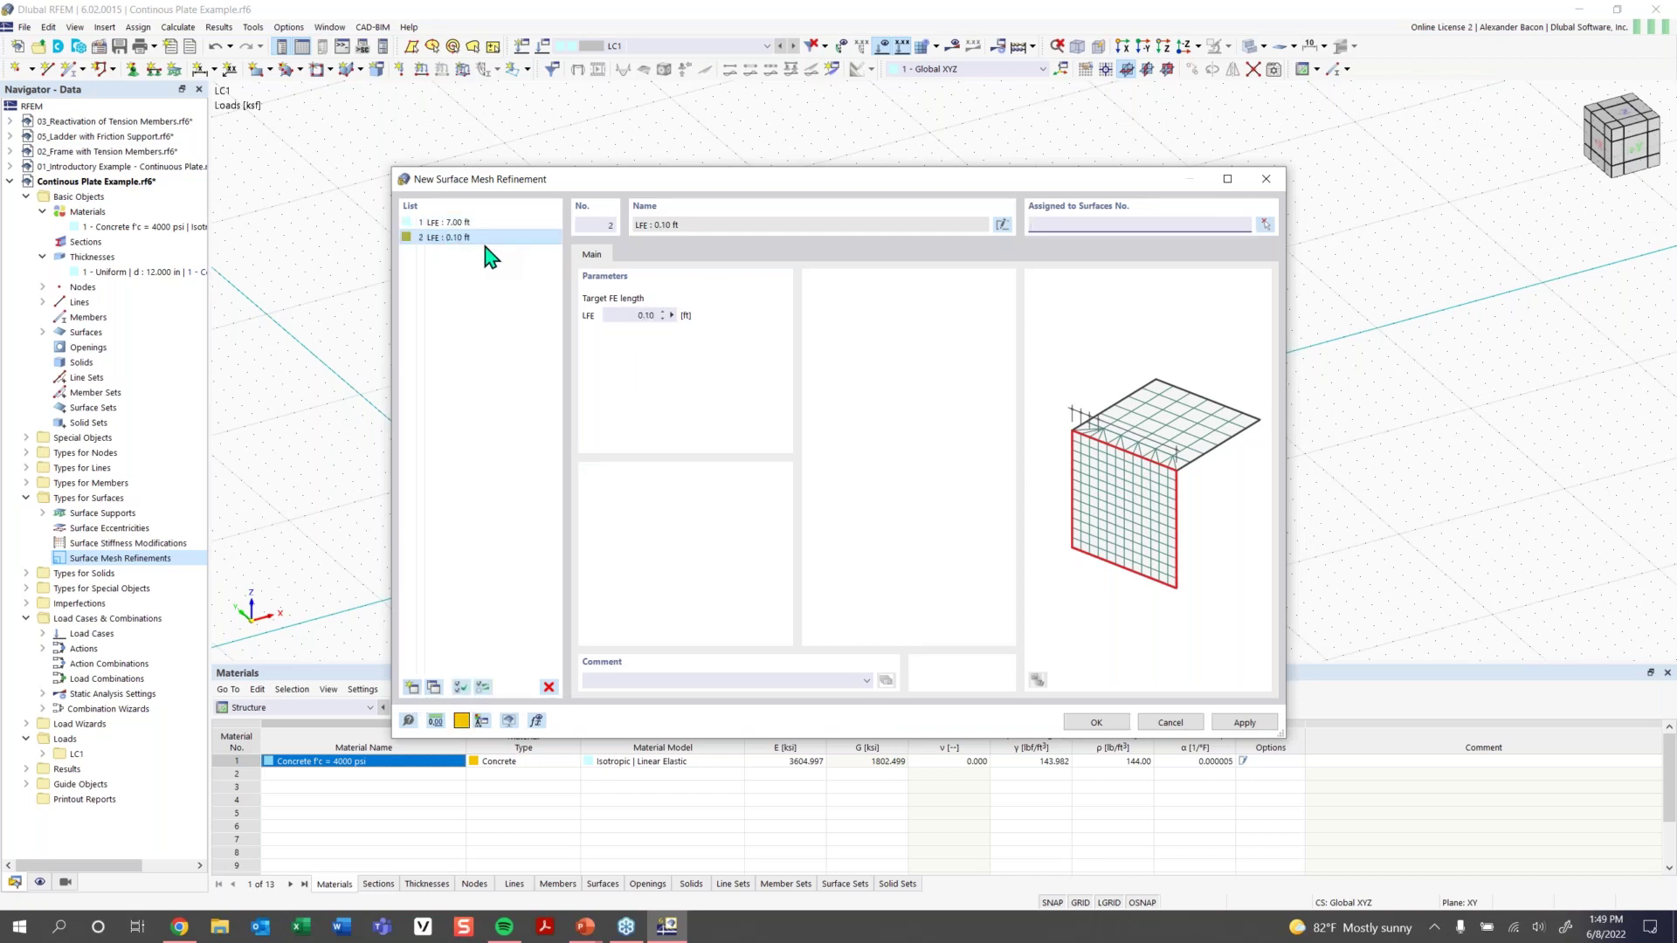
pyautogui.doubleClick(643, 316)
pyautogui.write('4')
pyautogui.click(412, 688)
pyautogui.doubleClick(645, 317)
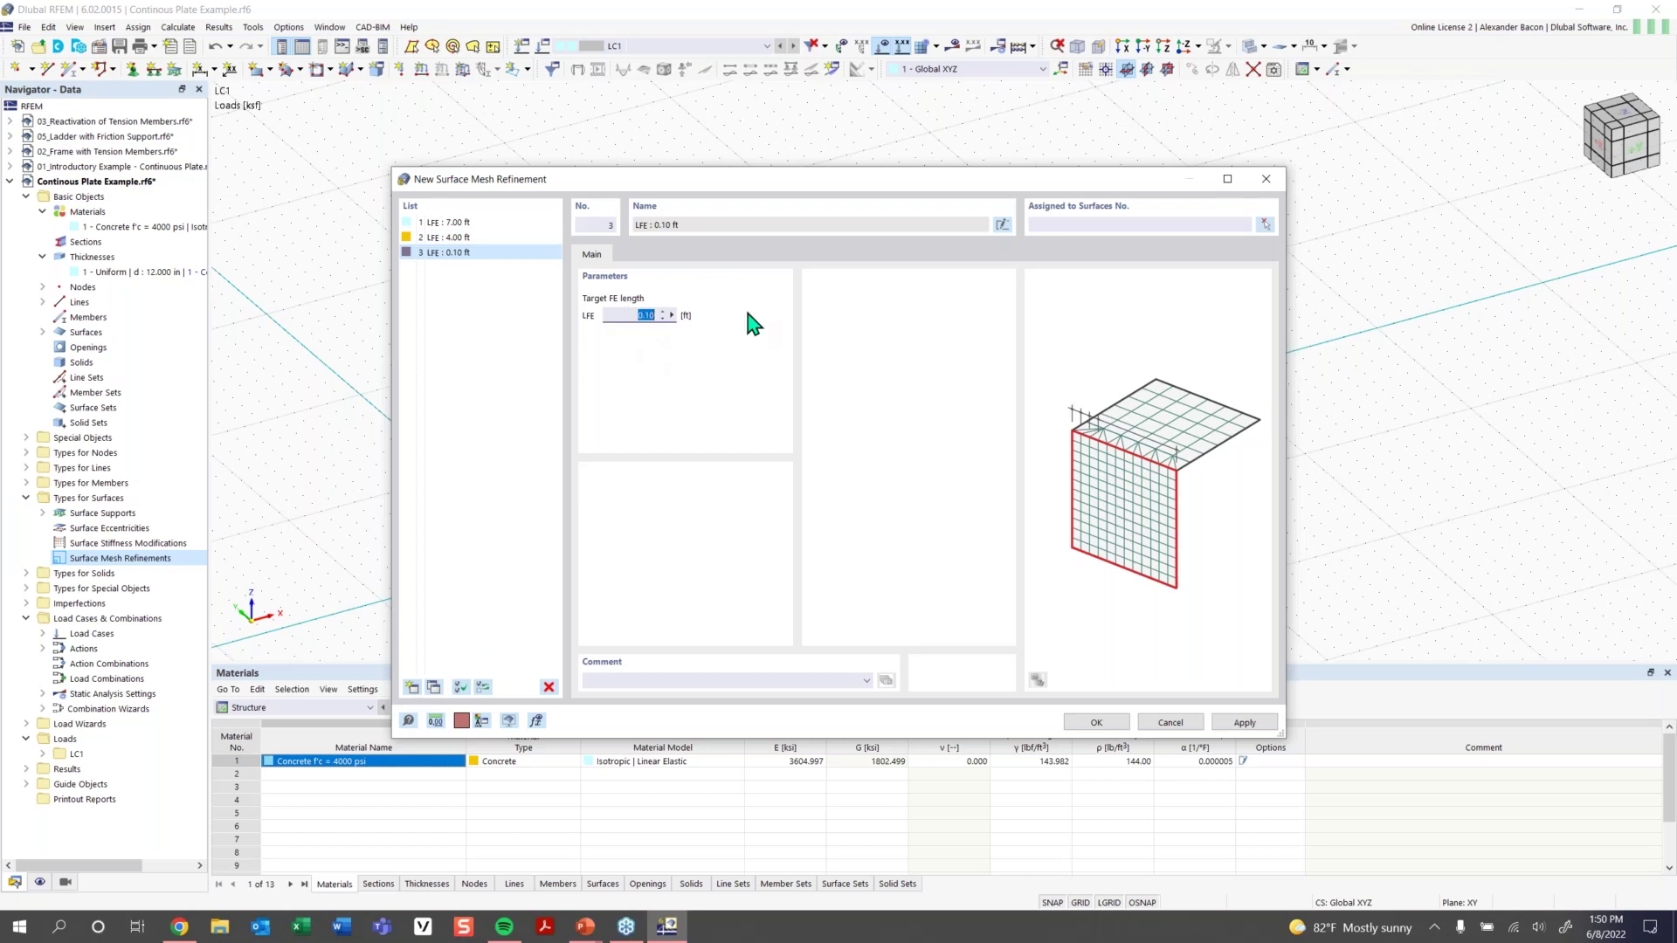
pyautogui.write('1.25')
pyautogui.click(412, 688)
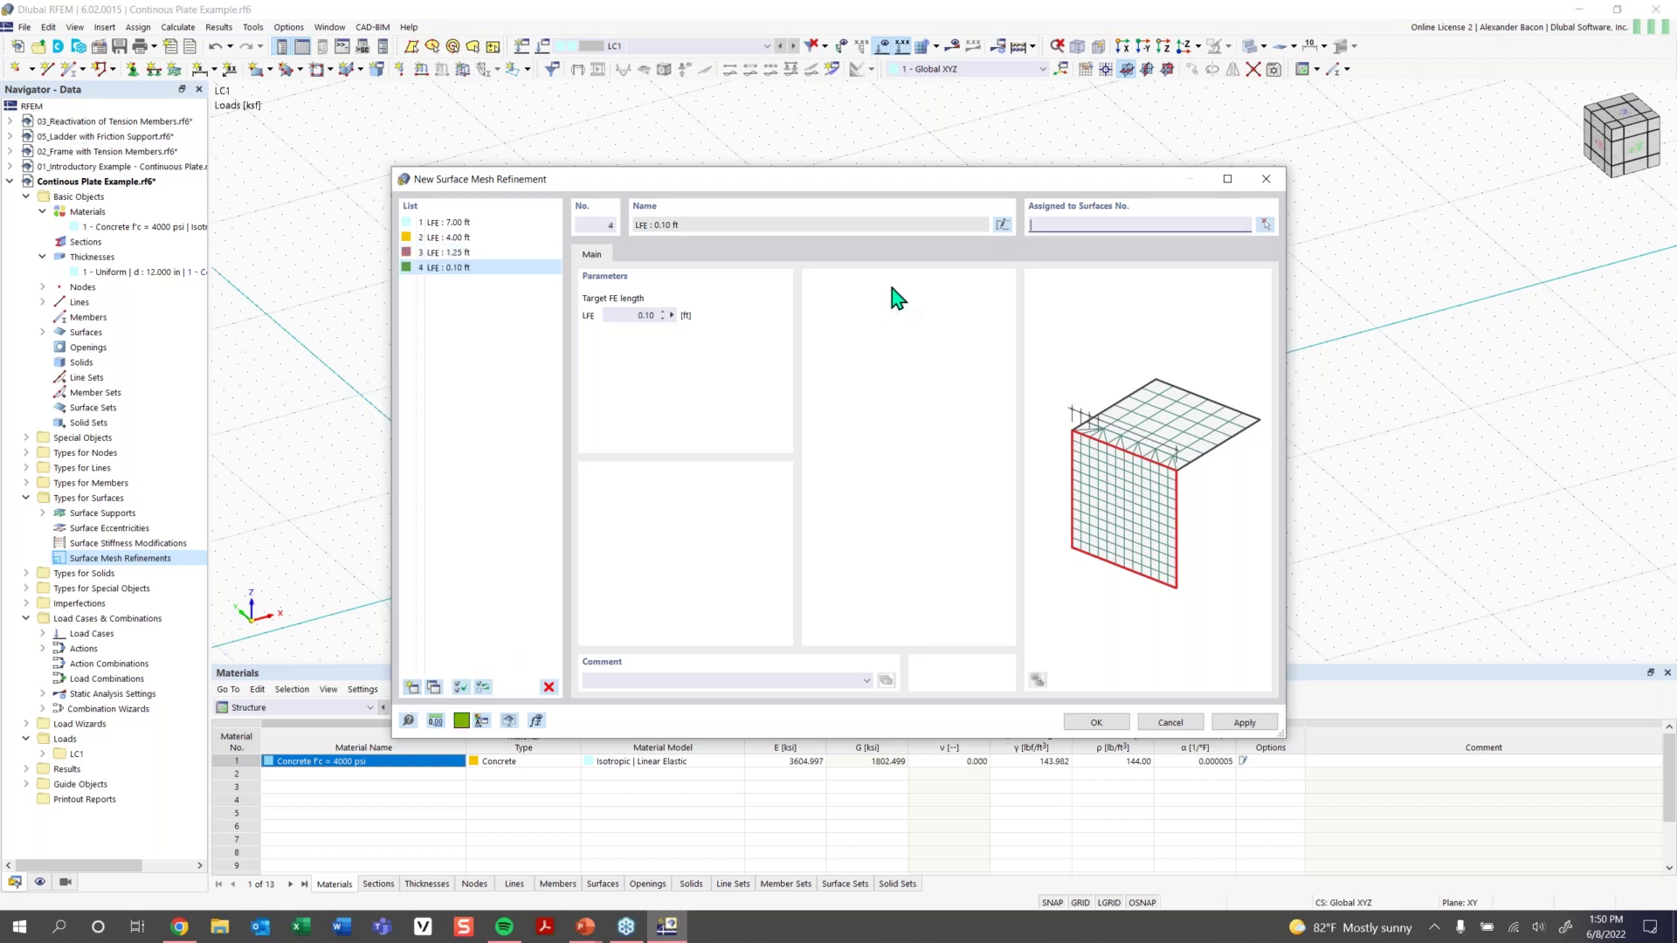
pyautogui.doubleClick(644, 315)
pyautogui.write('0.4')
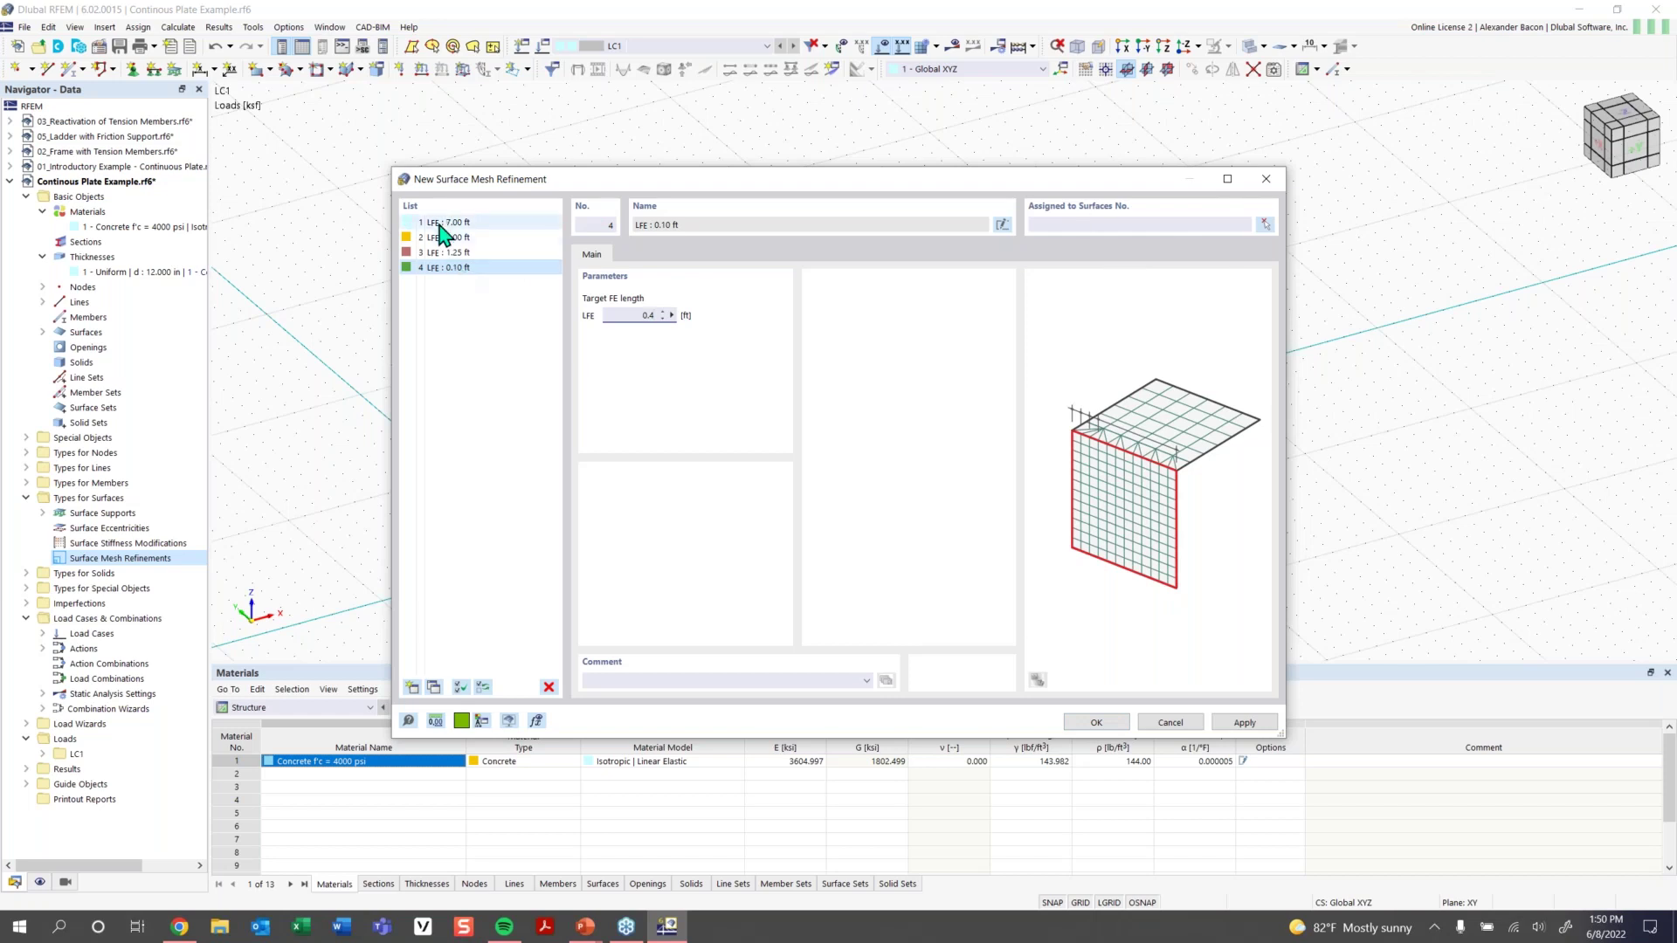
pyautogui.click(1098, 723)
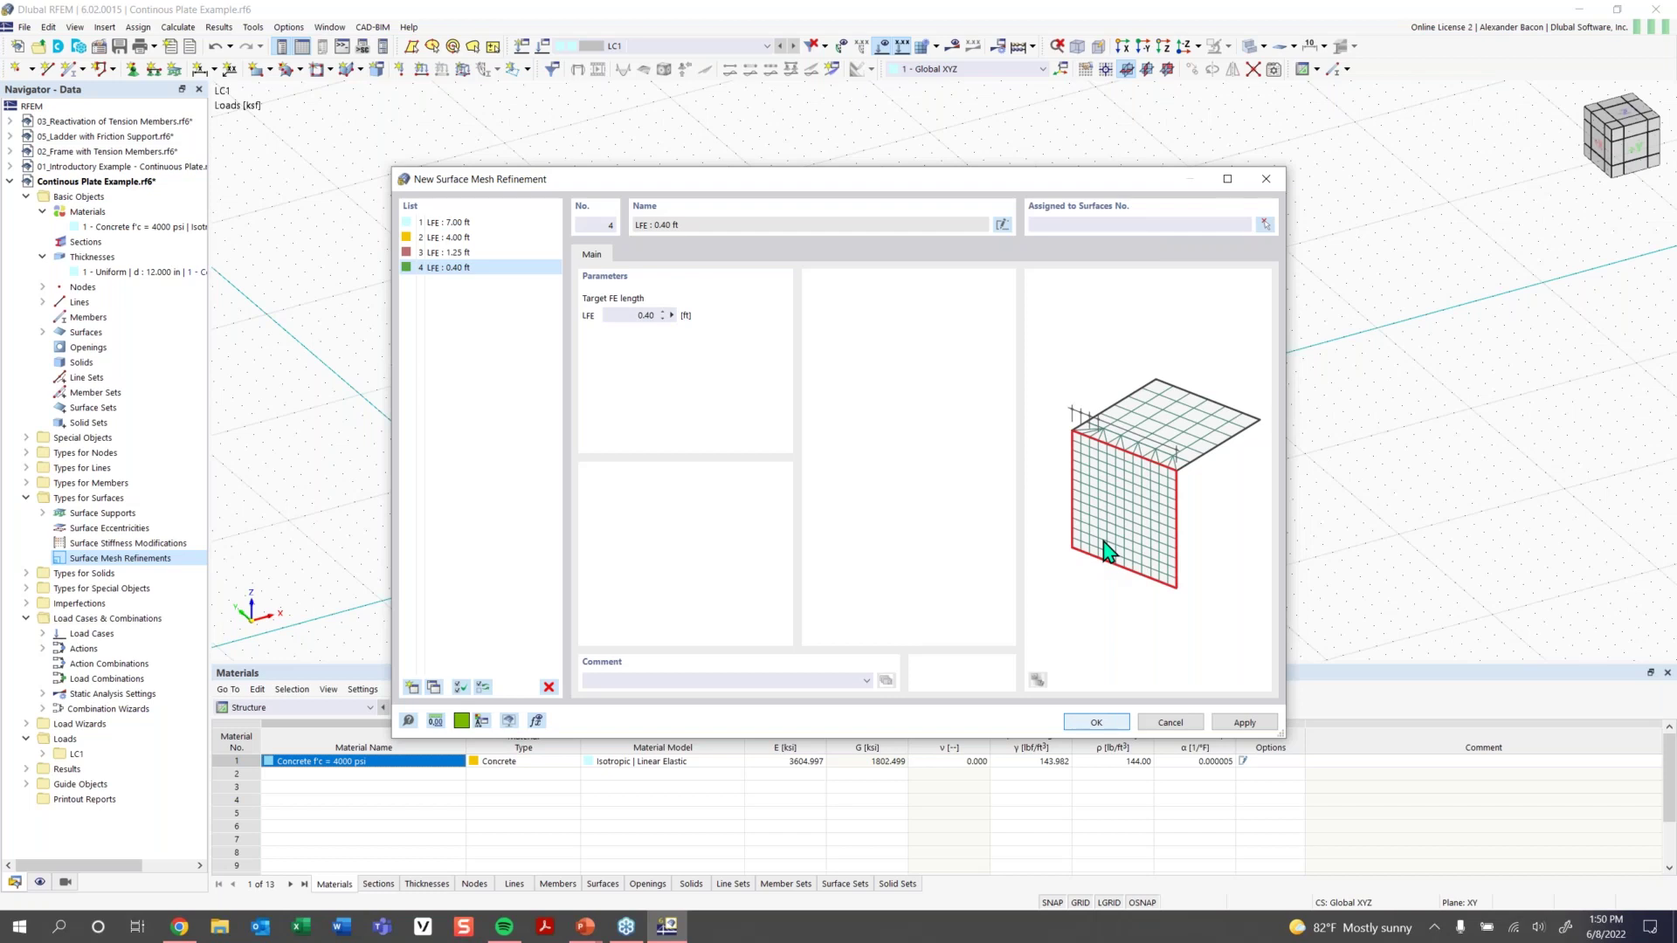
pyautogui.moveTo(965, 540); pyautogui.dragTo(858, 560, button='middle')
pyautogui.hotkey('ctrl', 's')
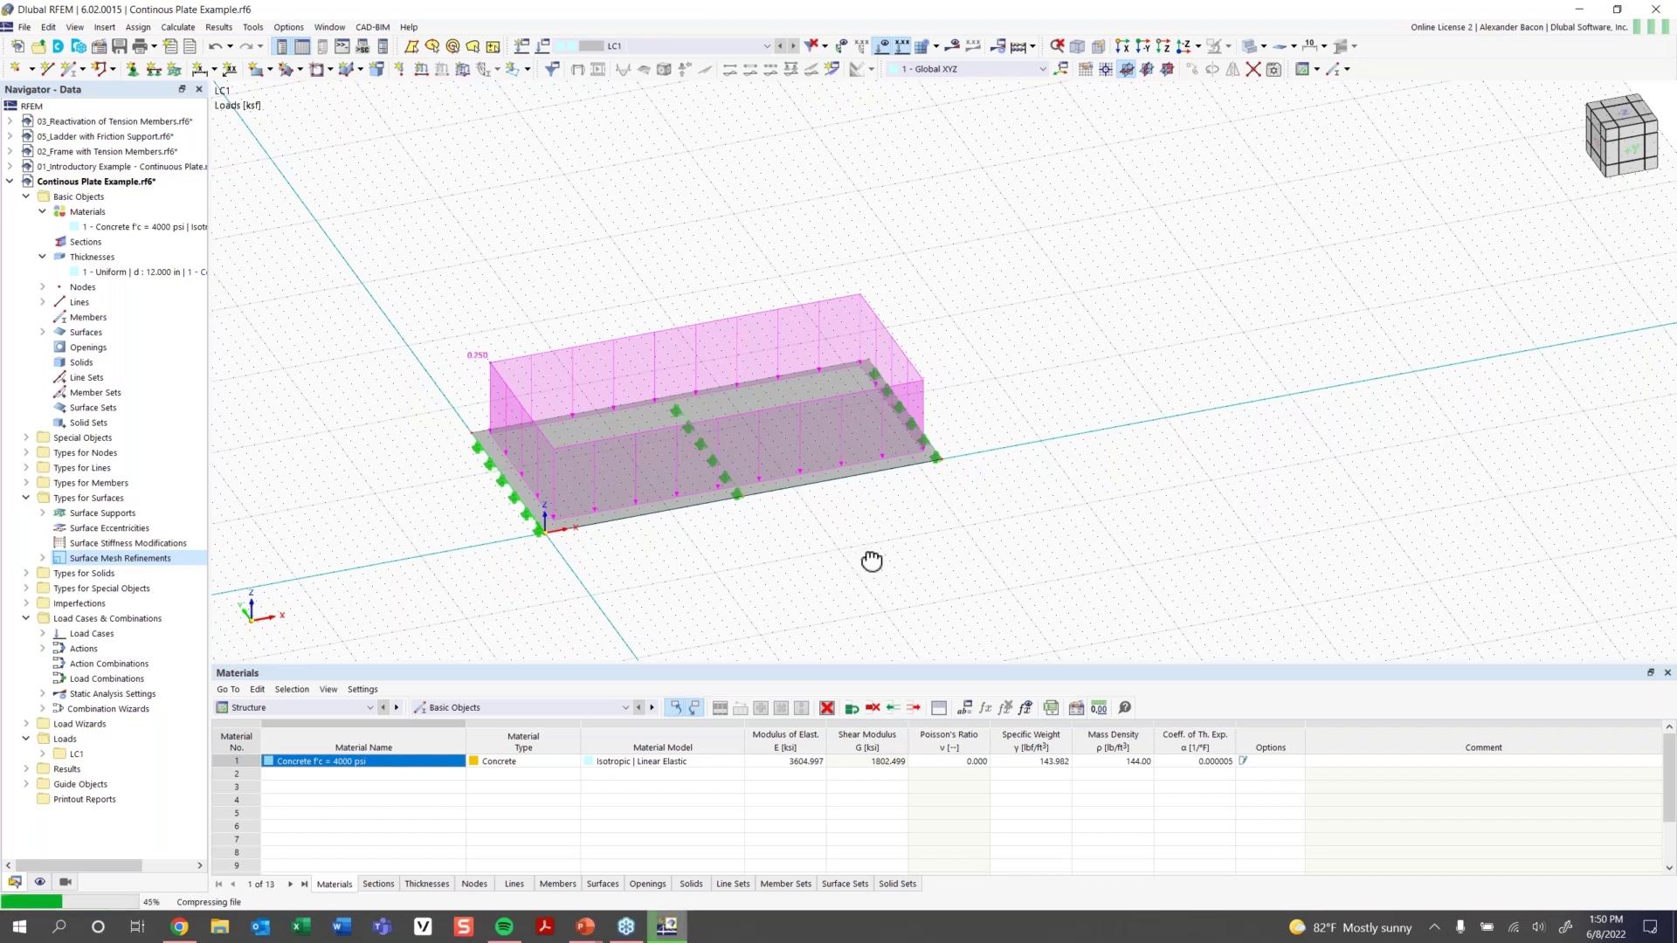
# Copy the whole plate with its supports and load three times along X at 37 ft steps
pyautogui.moveTo(865, 568); pyautogui.dragTo(919, 281, button='middle')
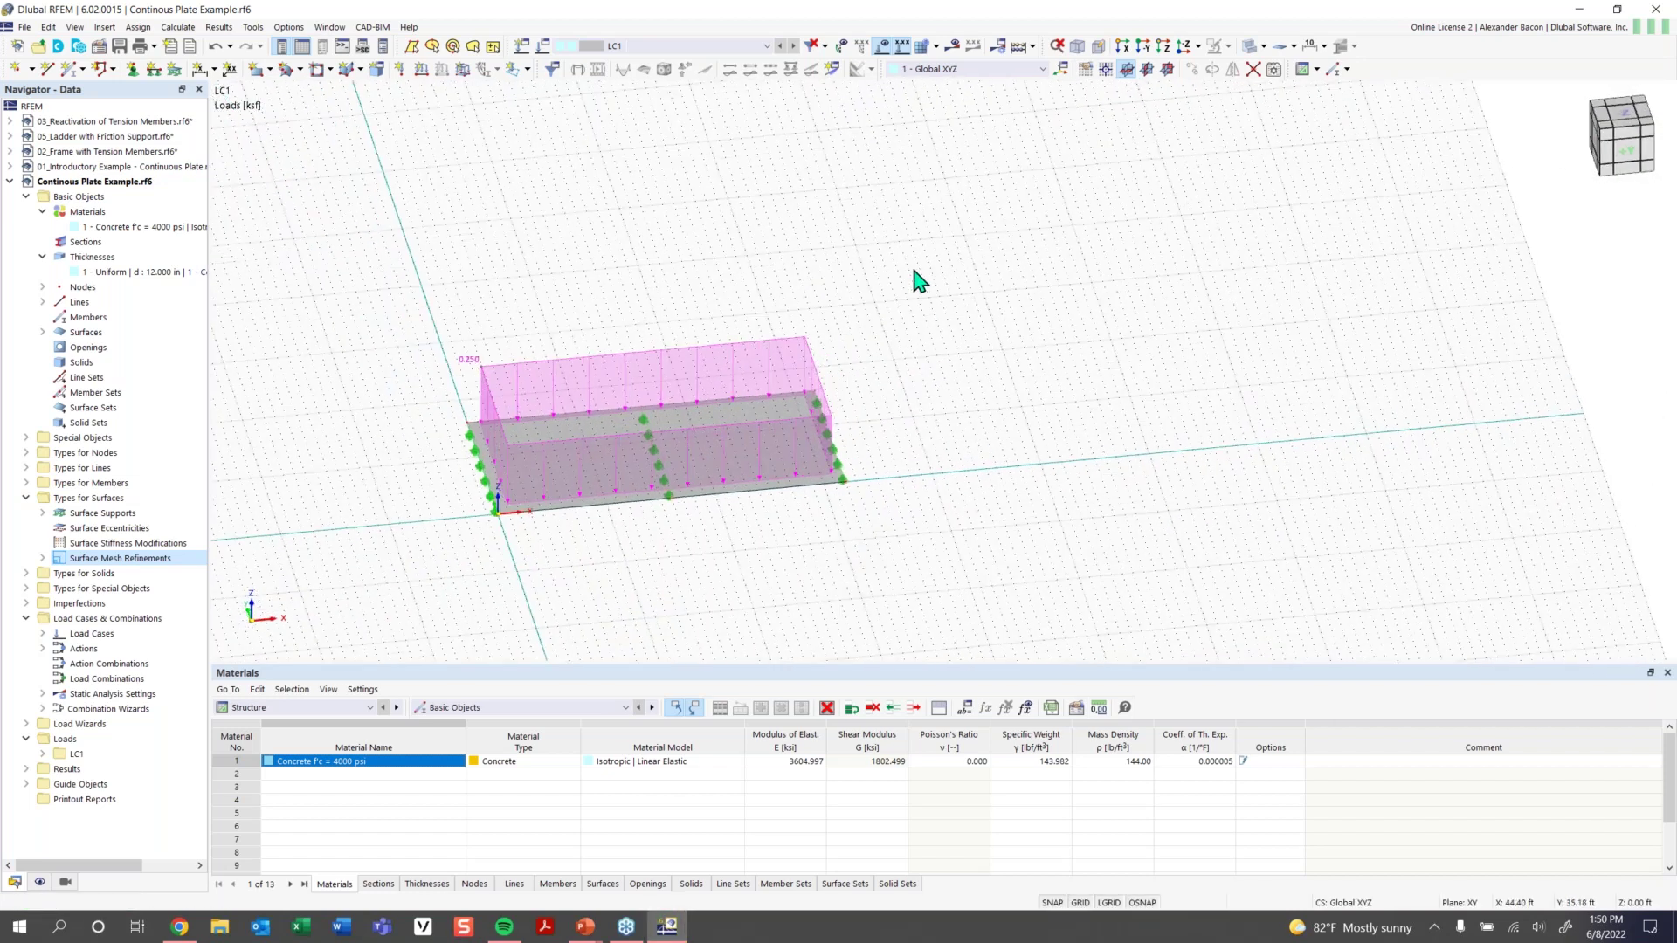
pyautogui.moveTo(928, 286); pyautogui.dragTo(352, 580)
pyautogui.moveTo(1003, 431); pyautogui.dragTo(828, 474, button='middle')
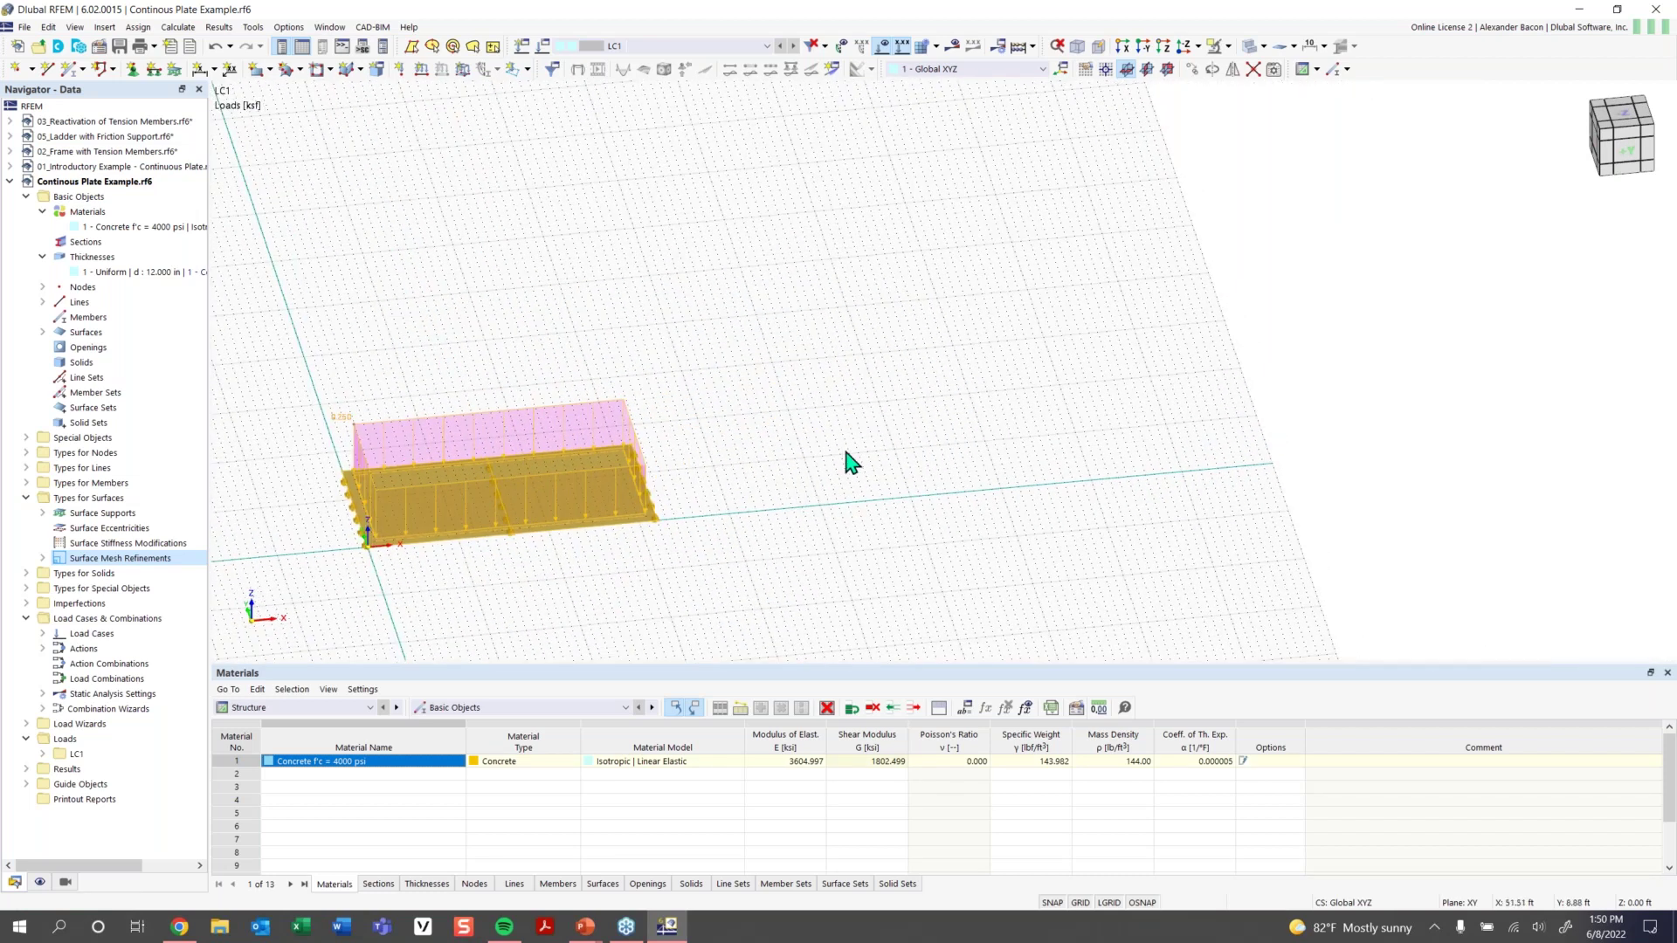
pyautogui.click(1193, 70)
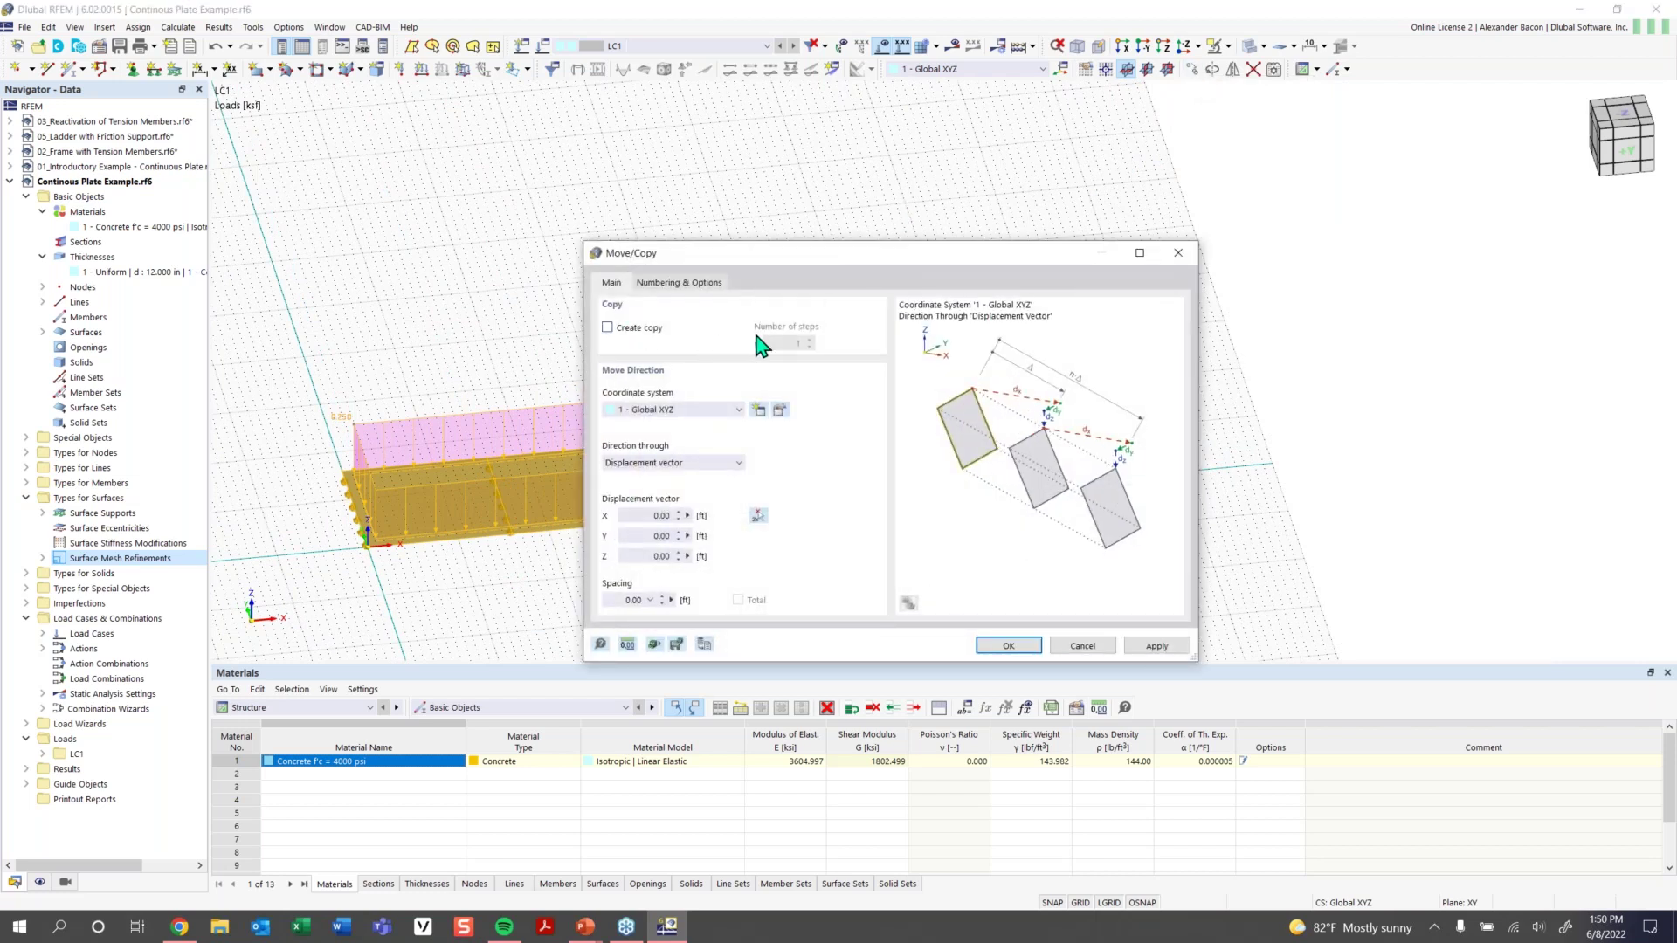
pyautogui.click(625, 337)
pyautogui.doubleClick(797, 343)
pyautogui.write('3')
pyautogui.doubleClick(644, 516)
pyautogui.write('3')
pyautogui.click(1013, 651)
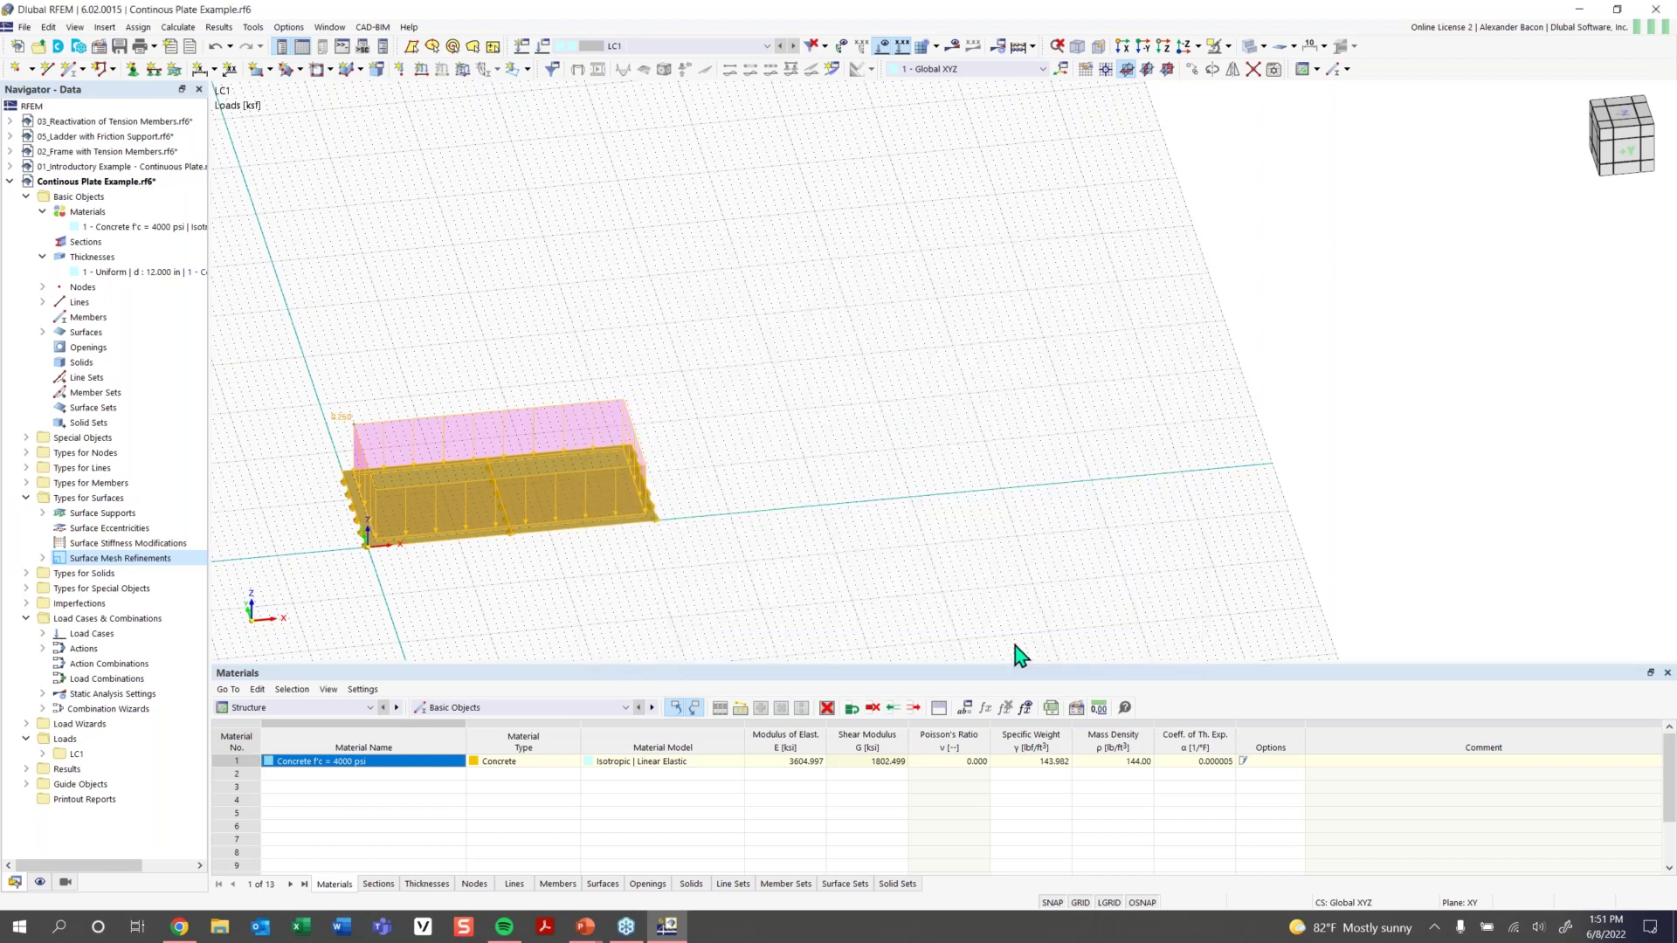
pyautogui.scroll(-2, 1057, 604)
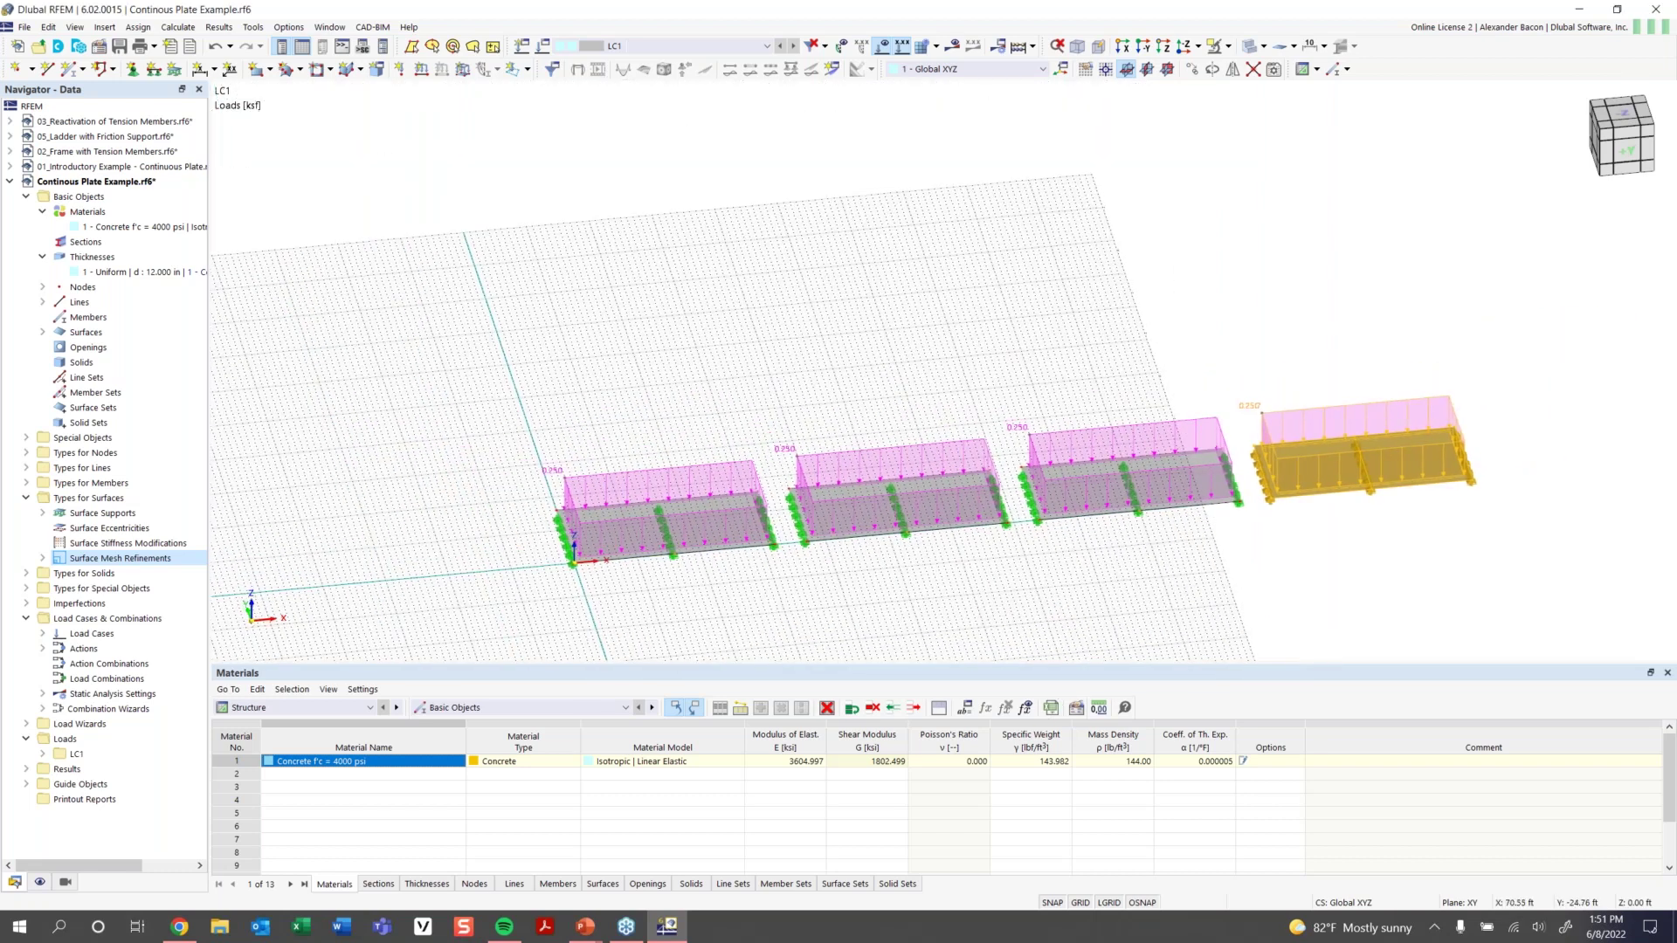
pyautogui.moveTo(1309, 521); pyautogui.dragTo(1058, 526, button='middle')
pyautogui.click(1058, 526)
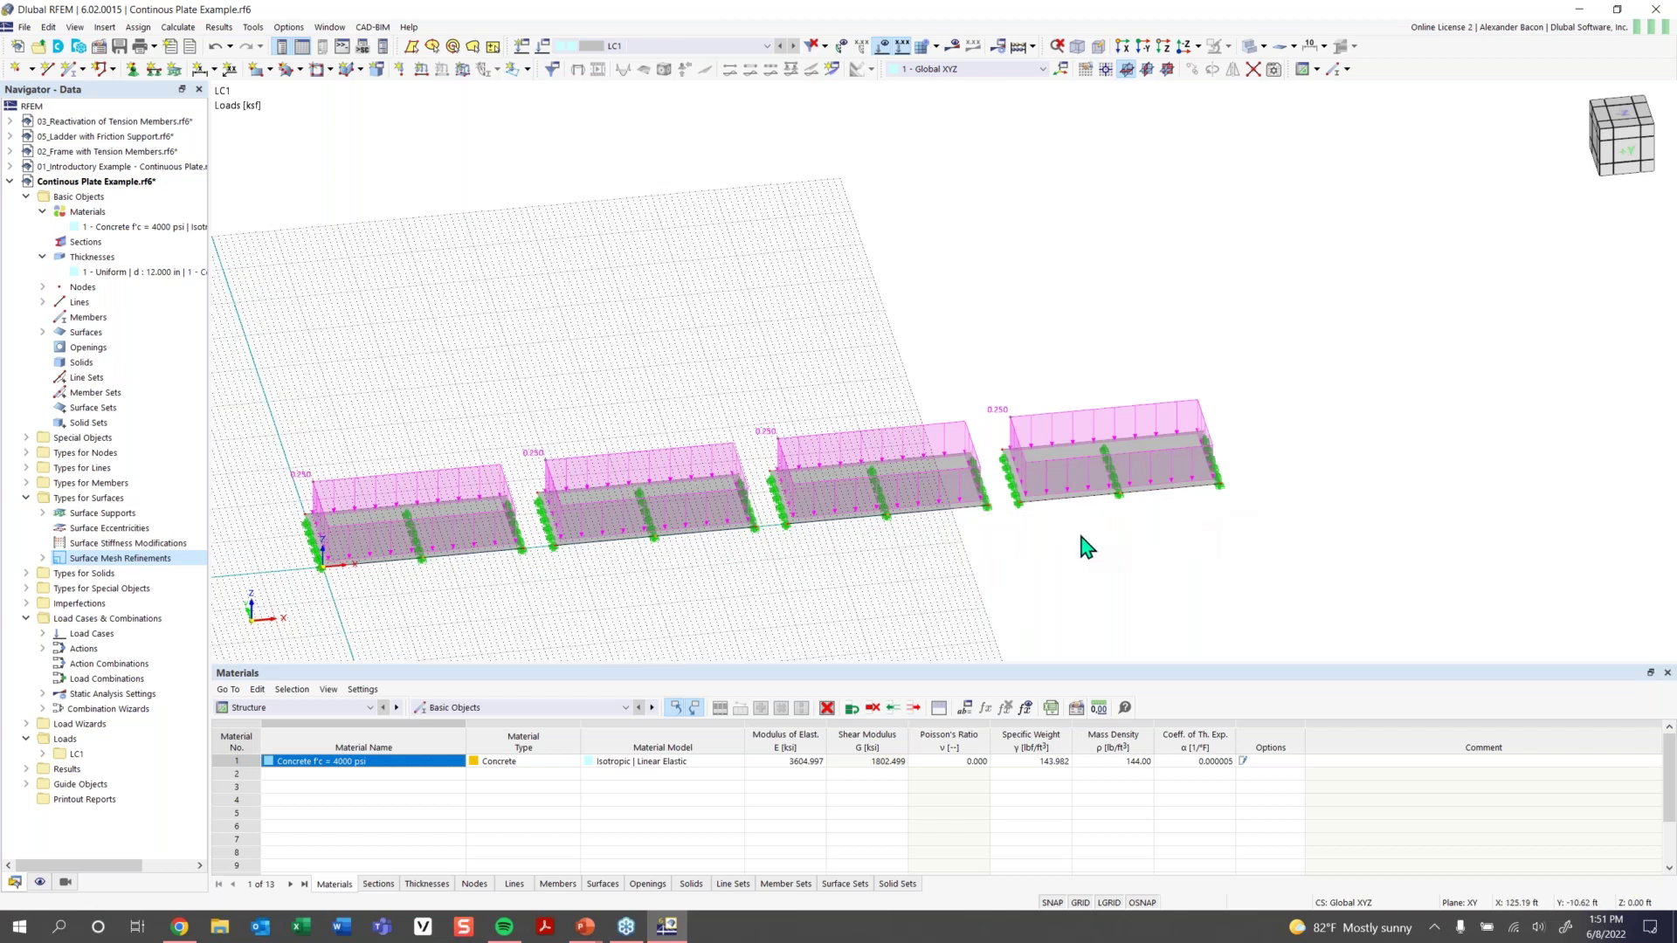
# Move all four plates together along X so the third plate's lower-left corner node sits at the origin
pyautogui.scroll(-2, 1082, 536)
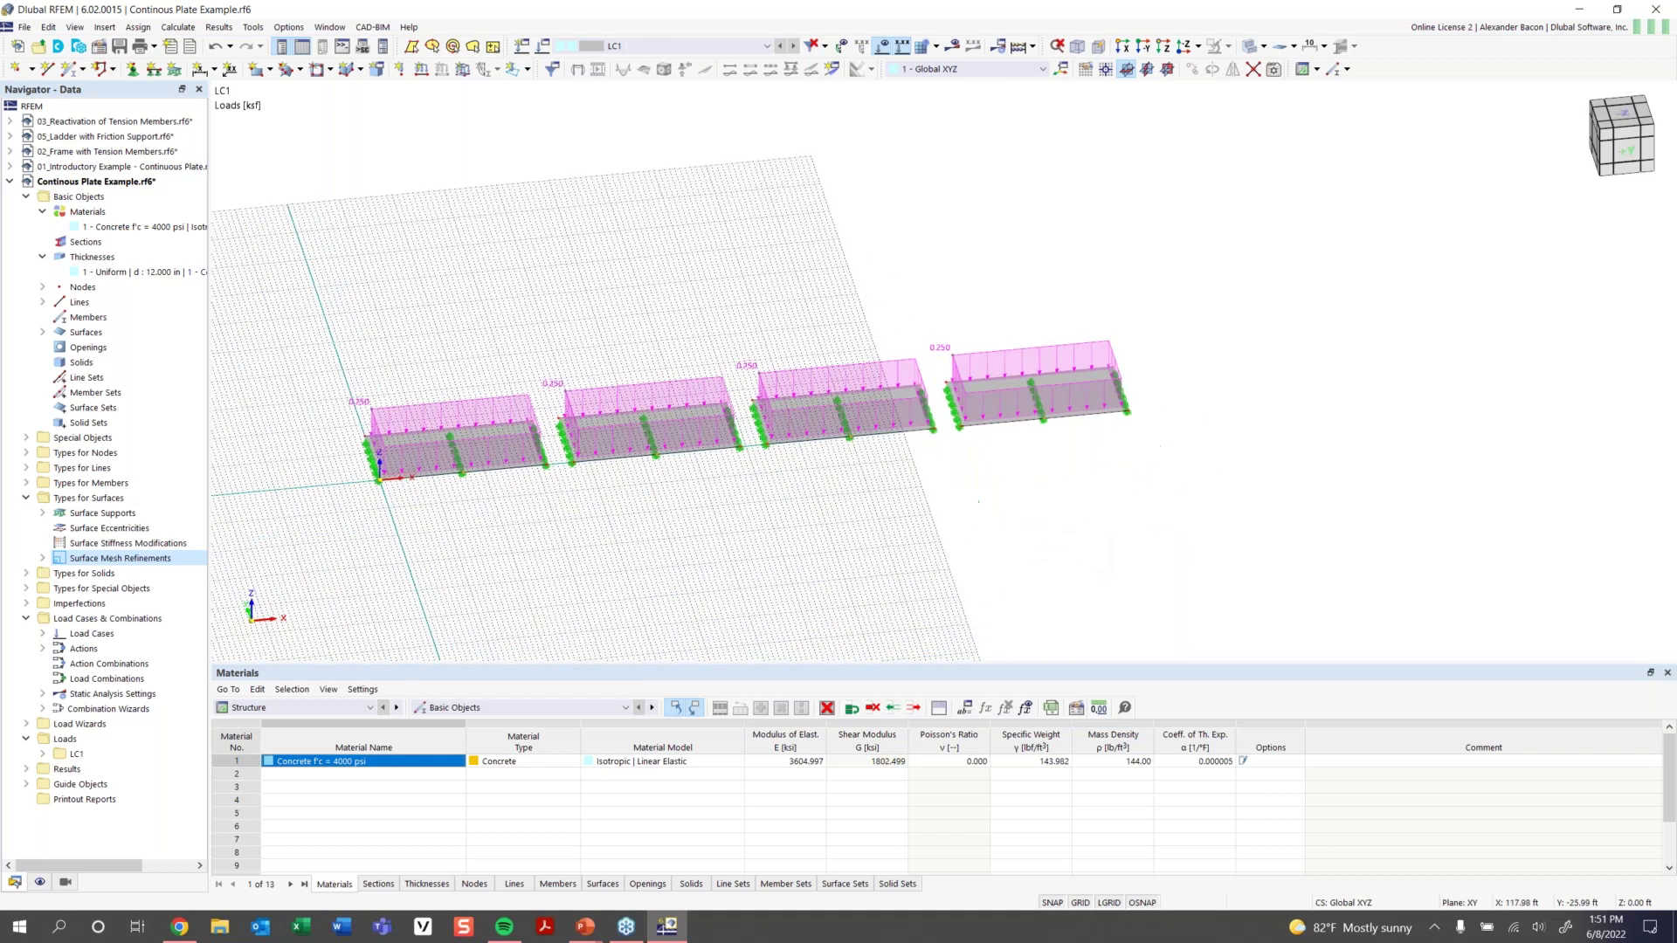
pyautogui.keyDown('ctrl'); pyautogui.moveTo(978, 501); pyautogui.dragTo(921, 501, button='middle'); pyautogui.keyUp('ctrl')
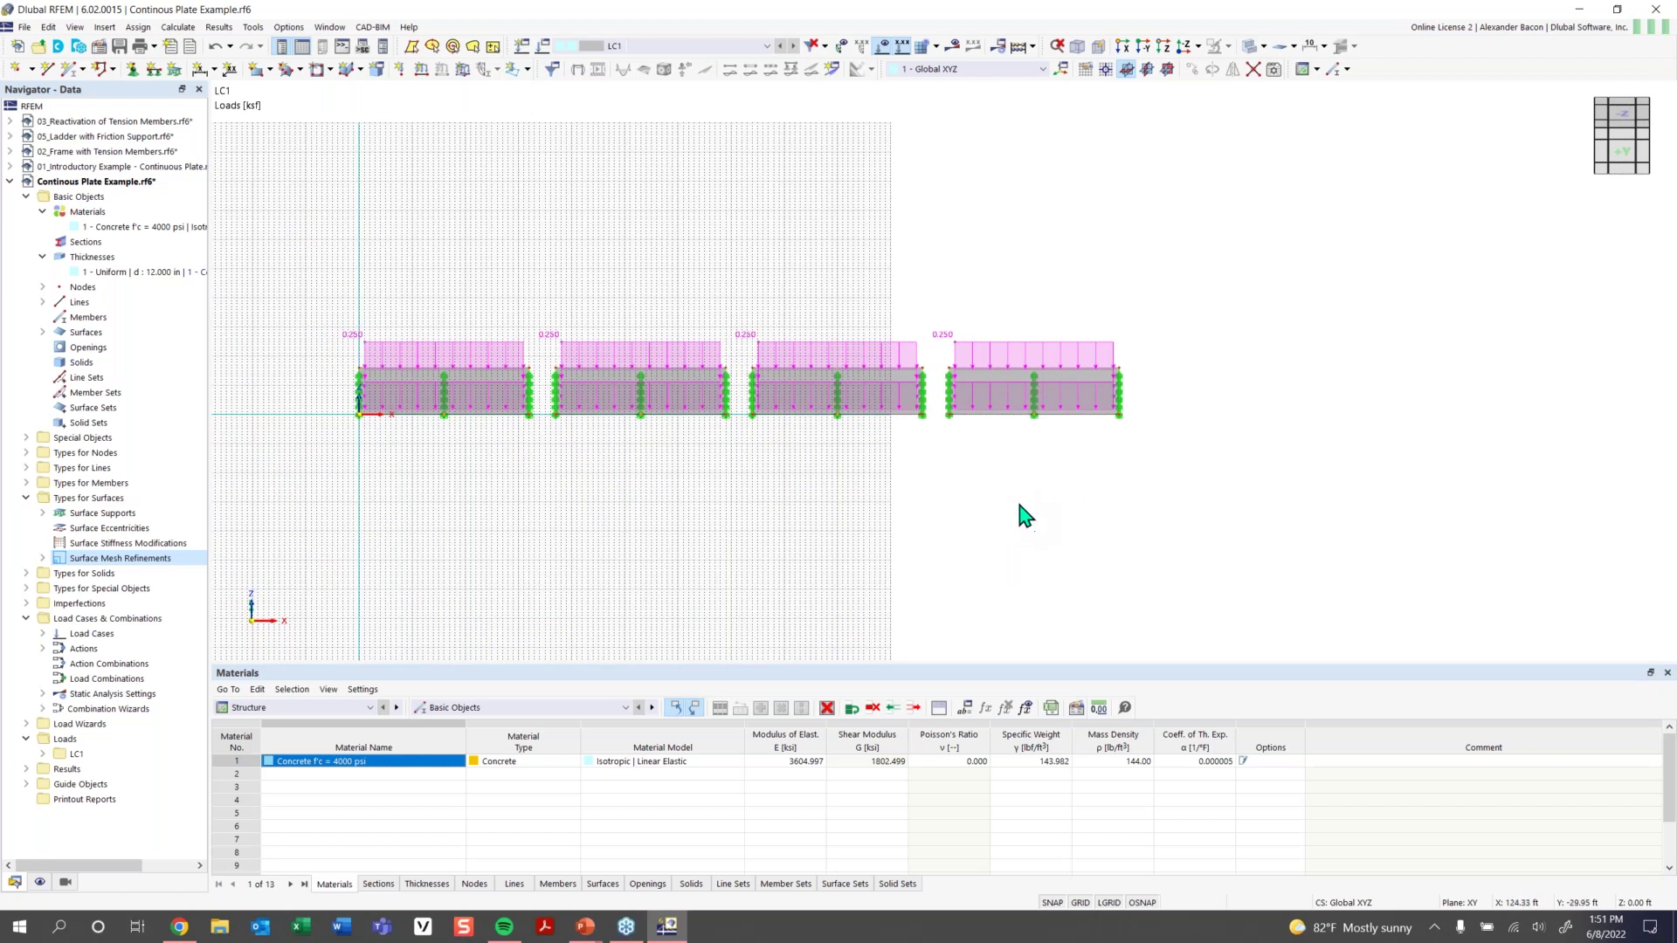
pyautogui.moveTo(1001, 500); pyautogui.dragTo(935, 509, button='middle')
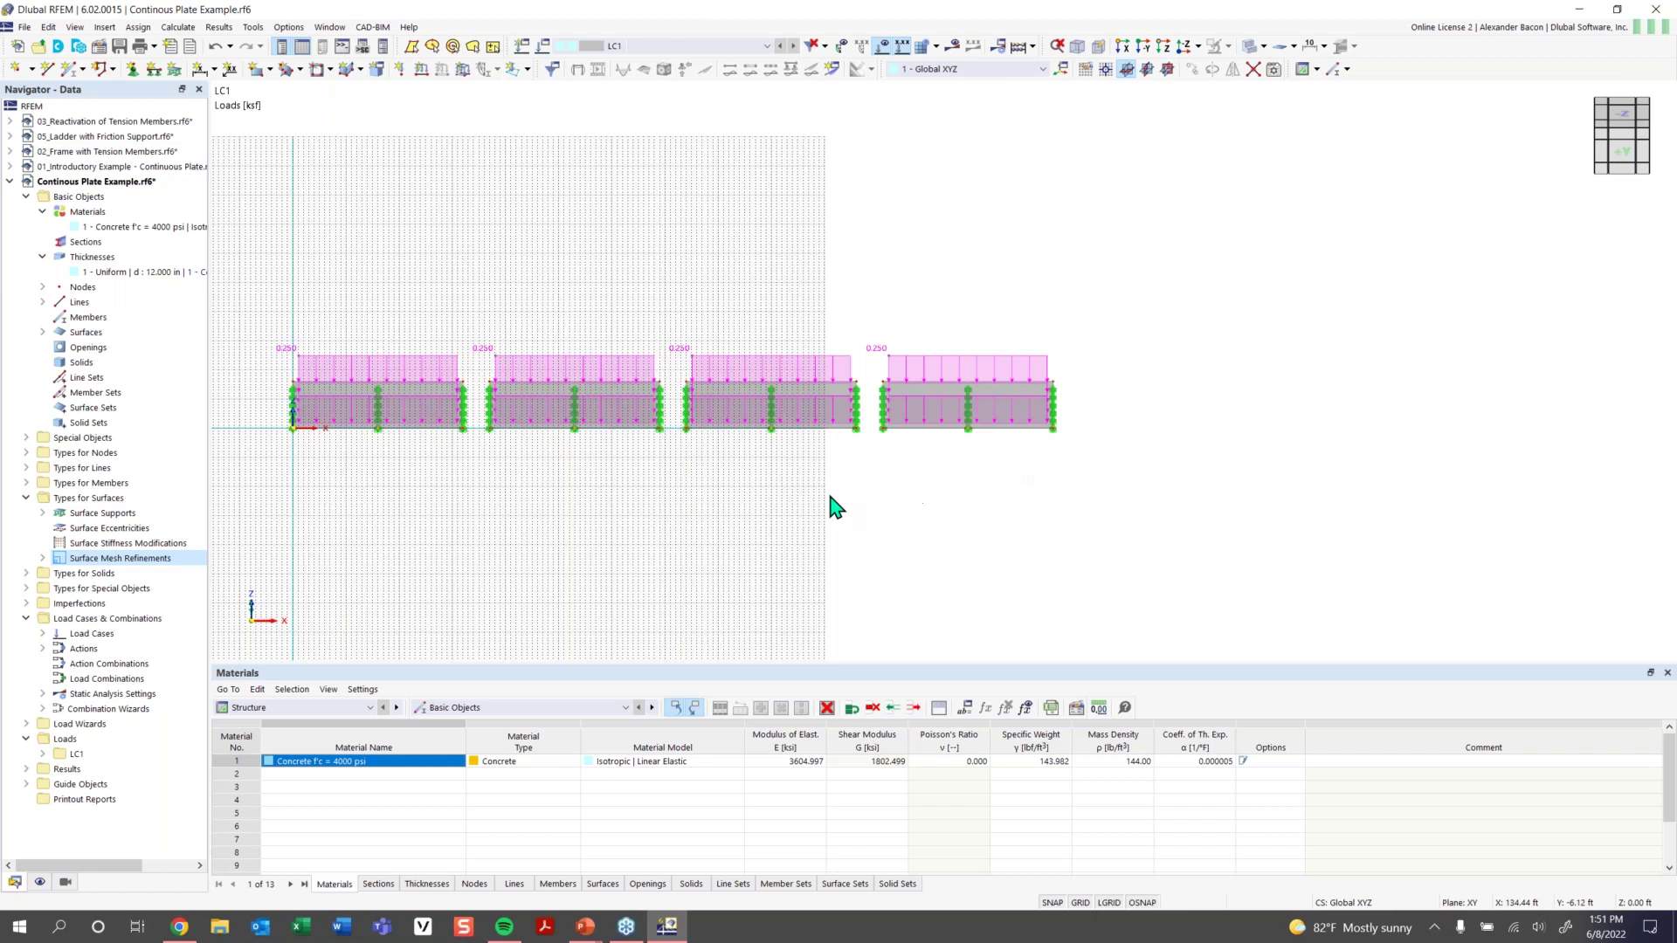
pyautogui.scroll(-2, 686, 491)
pyautogui.moveTo(686, 491); pyautogui.dragTo(956, 471, button='middle')
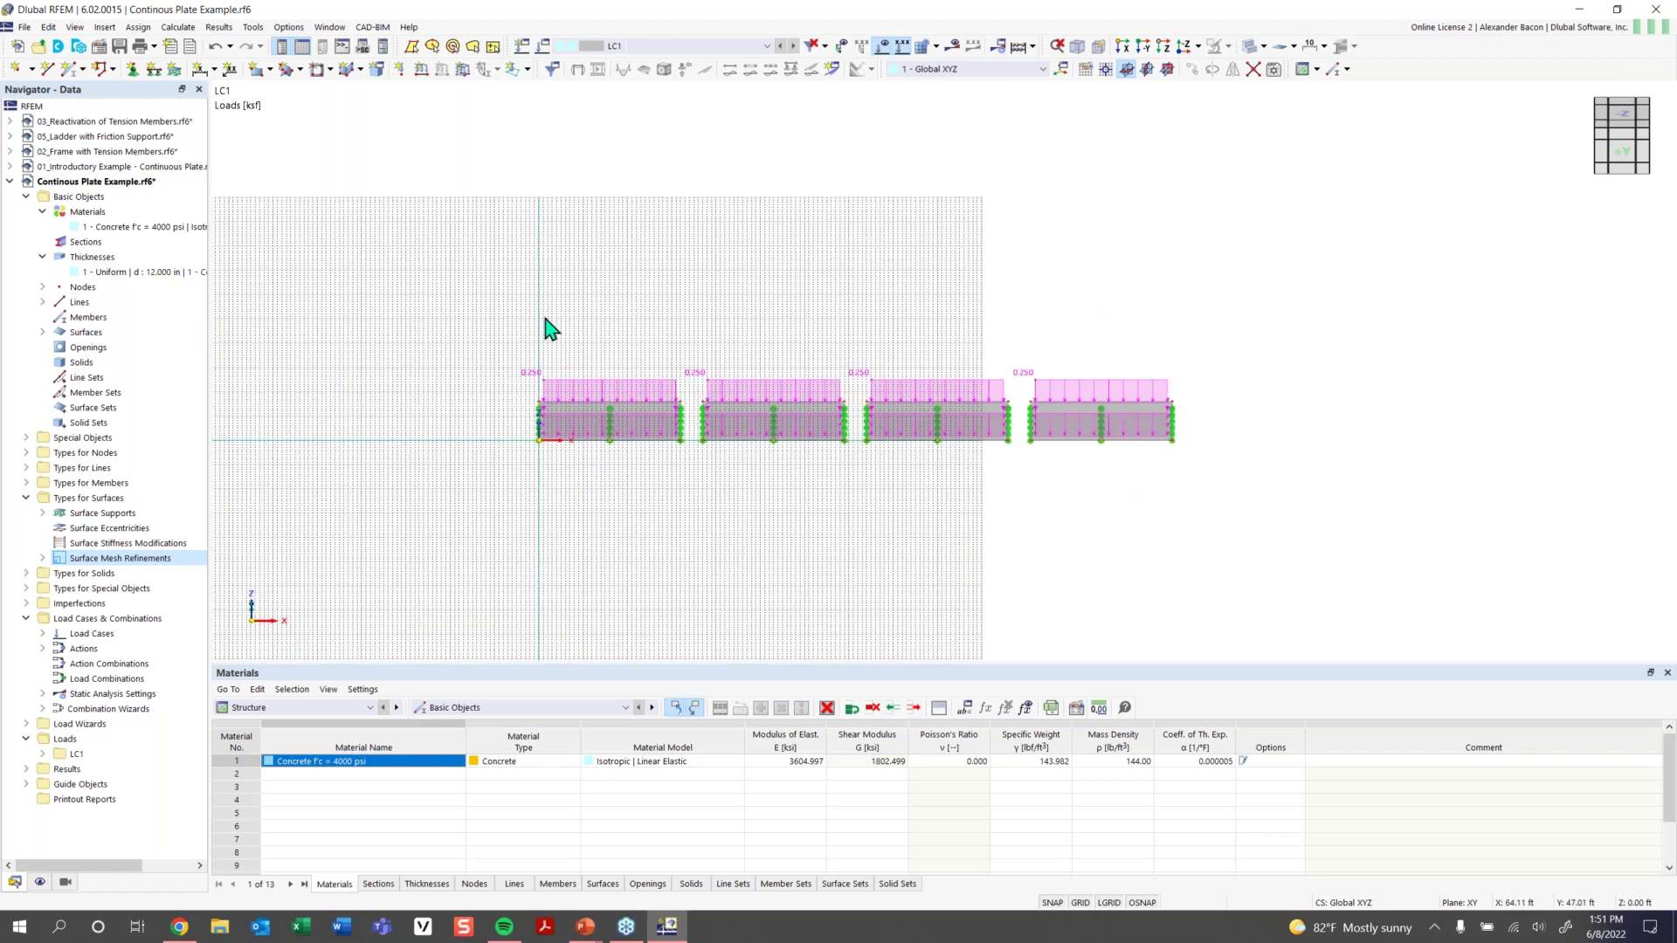
pyautogui.moveTo(1271, 310); pyautogui.dragTo(323, 572)
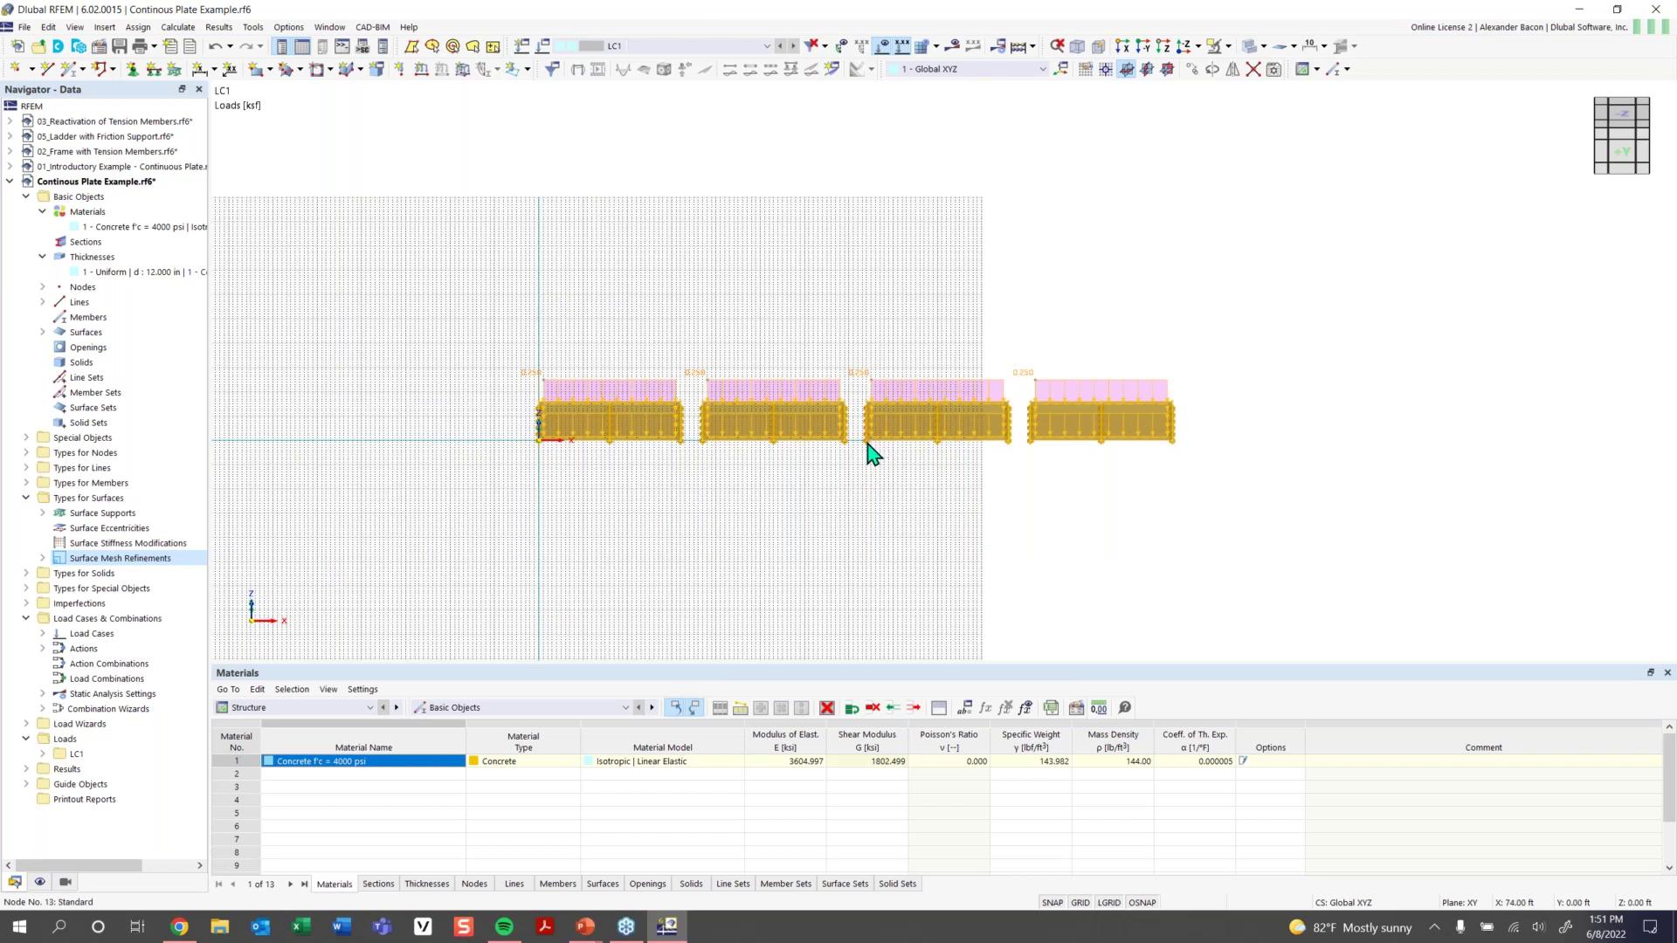
pyautogui.moveTo(868, 461); pyautogui.dragTo(542, 442)
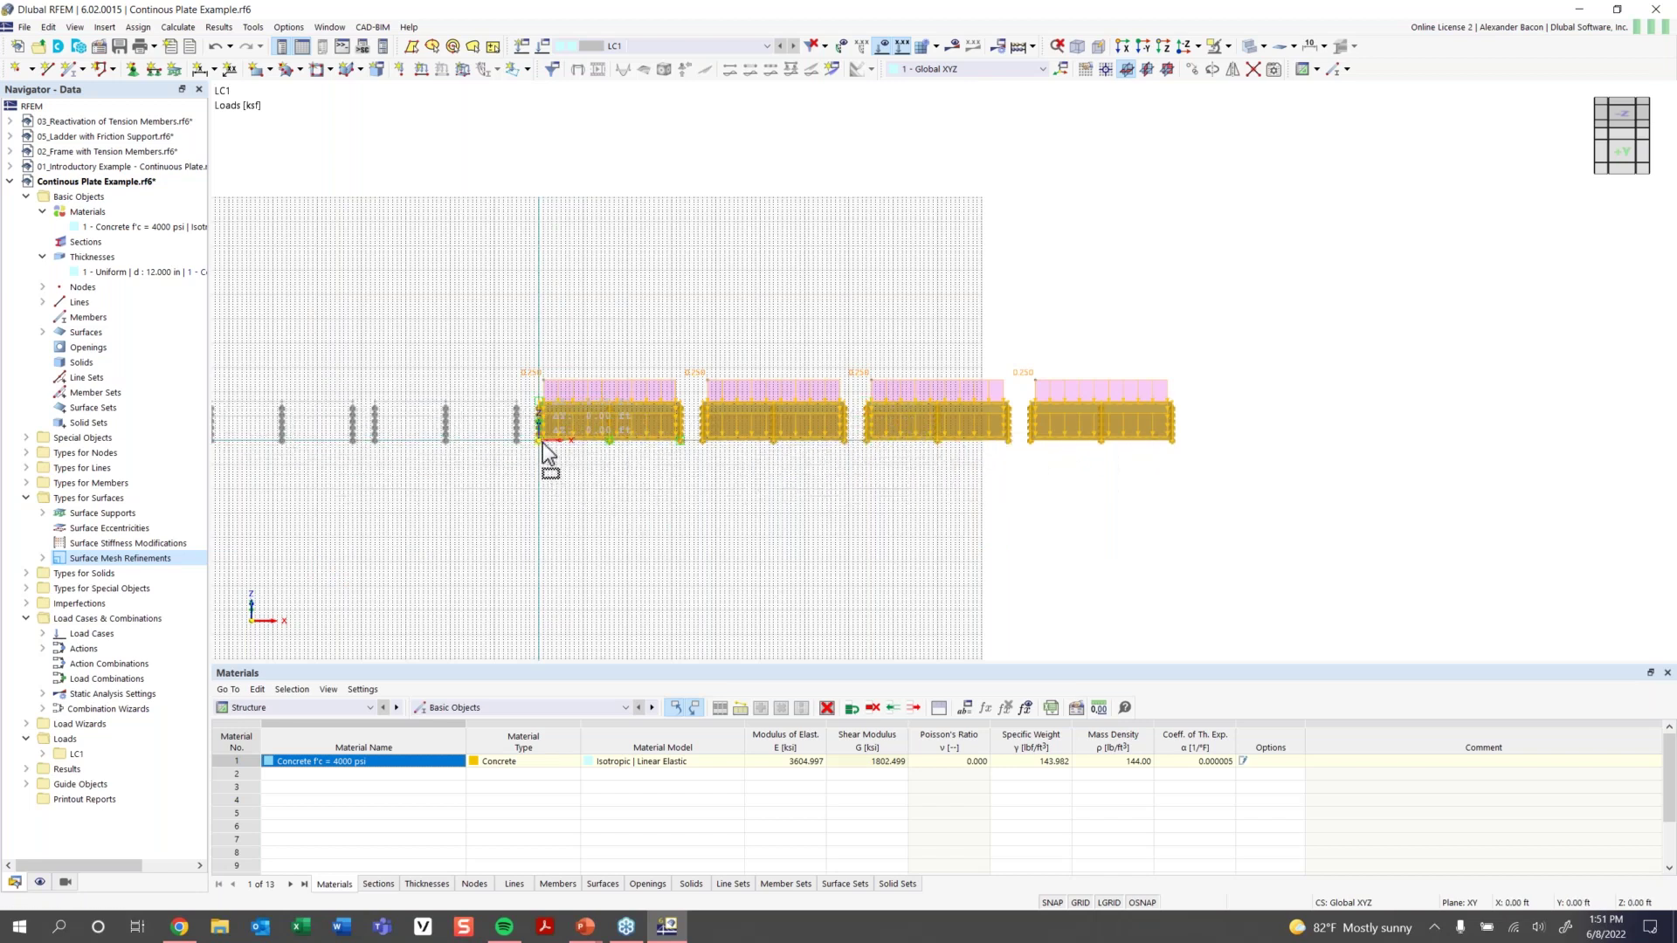
pyautogui.click(730, 538)
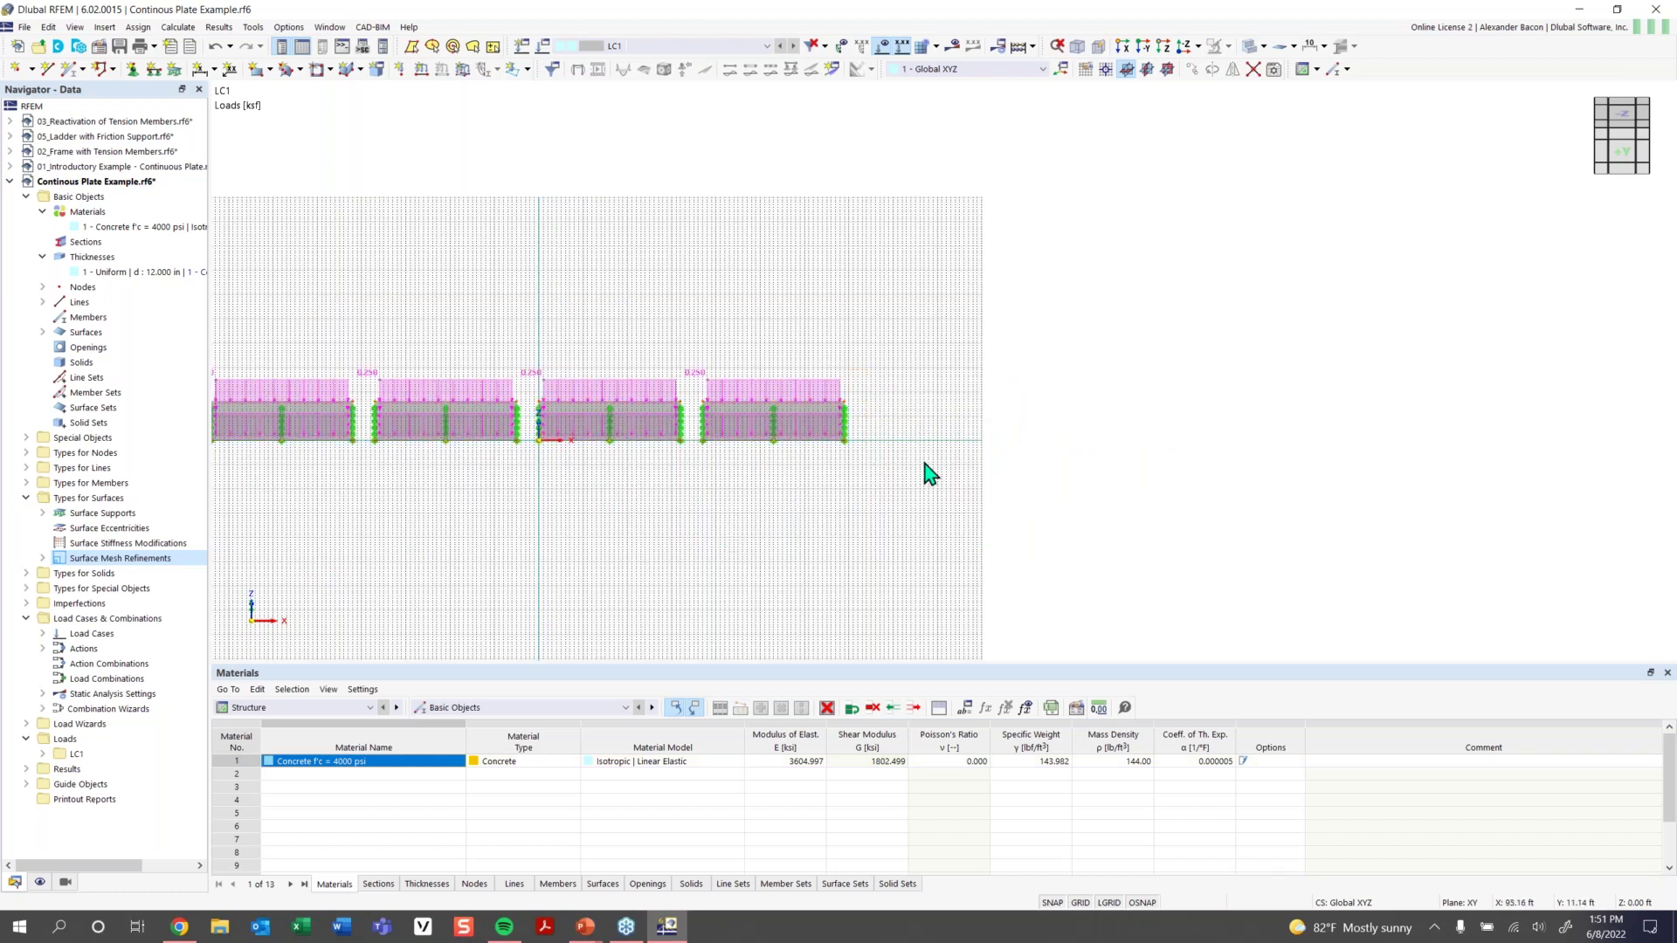
# Show the row of plates in plan view, looking along the -Z direction
pyautogui.scroll(2, 949, 431)
pyautogui.scroll(2, 949, 431)
pyautogui.keyDown('ctrl'); pyautogui.moveTo(846, 435); pyautogui.dragTo(980, 375, button='middle'); pyautogui.keyUp('ctrl')
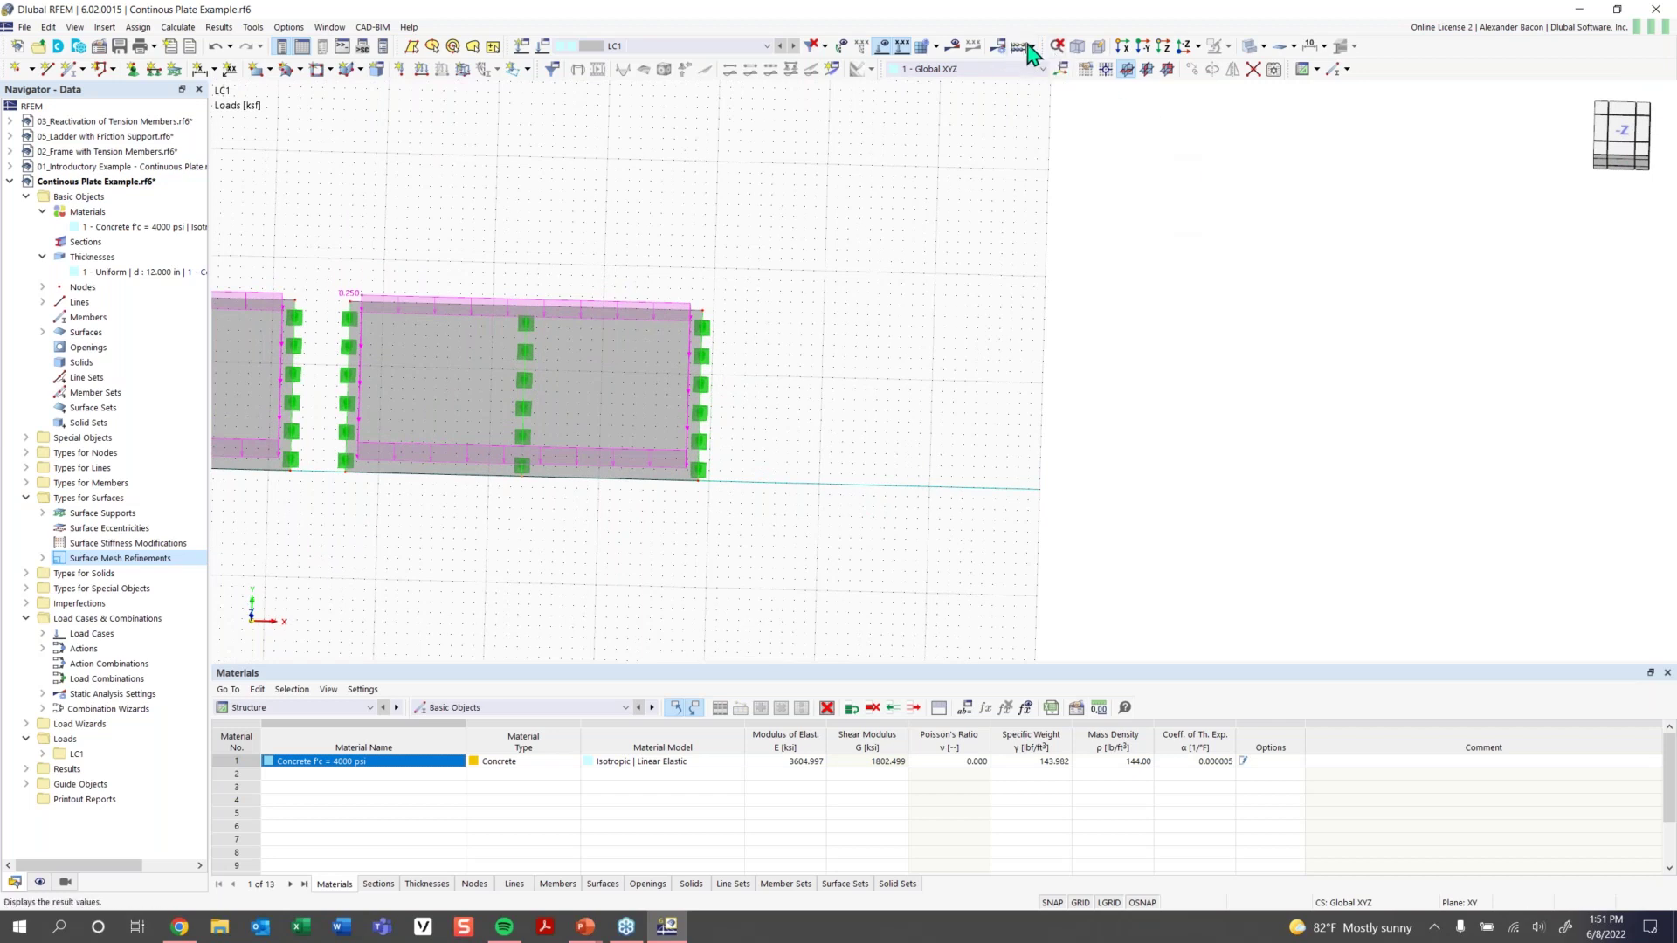
pyautogui.click(1190, 59)
pyautogui.moveTo(1035, 504); pyautogui.dragTo(693, 514, button='middle')
pyautogui.moveTo(1059, 523); pyautogui.dragTo(807, 534, button='middle')
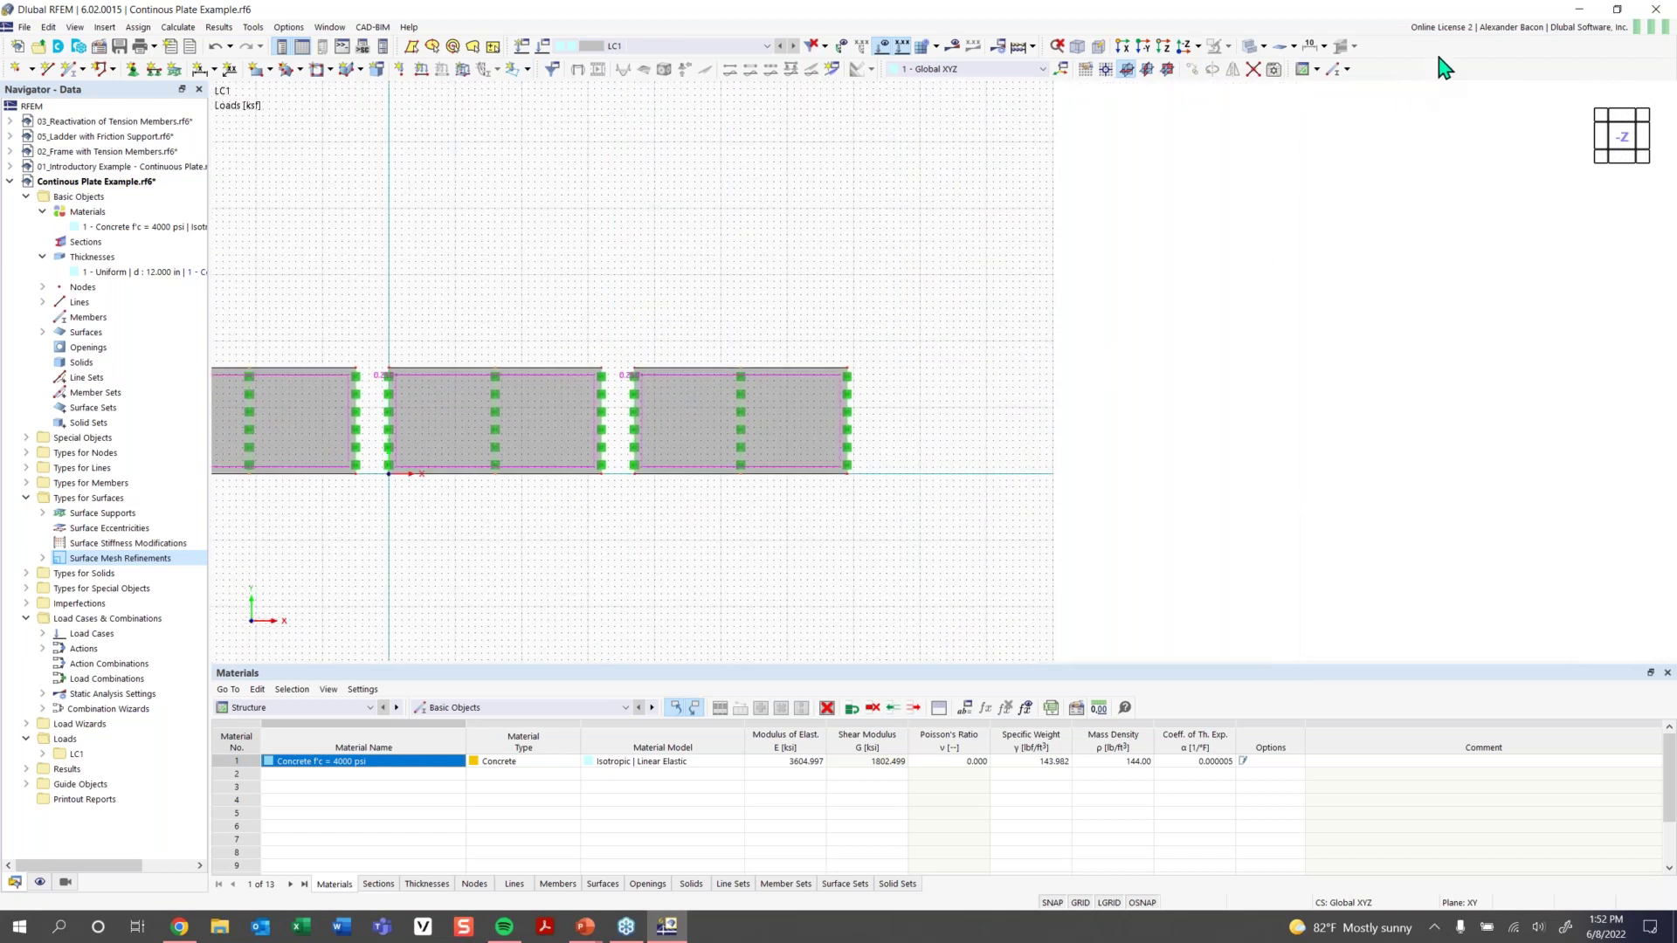
# Start a new single beam member and give it a new parametric massive rectangle section
pyautogui.click(66, 70)
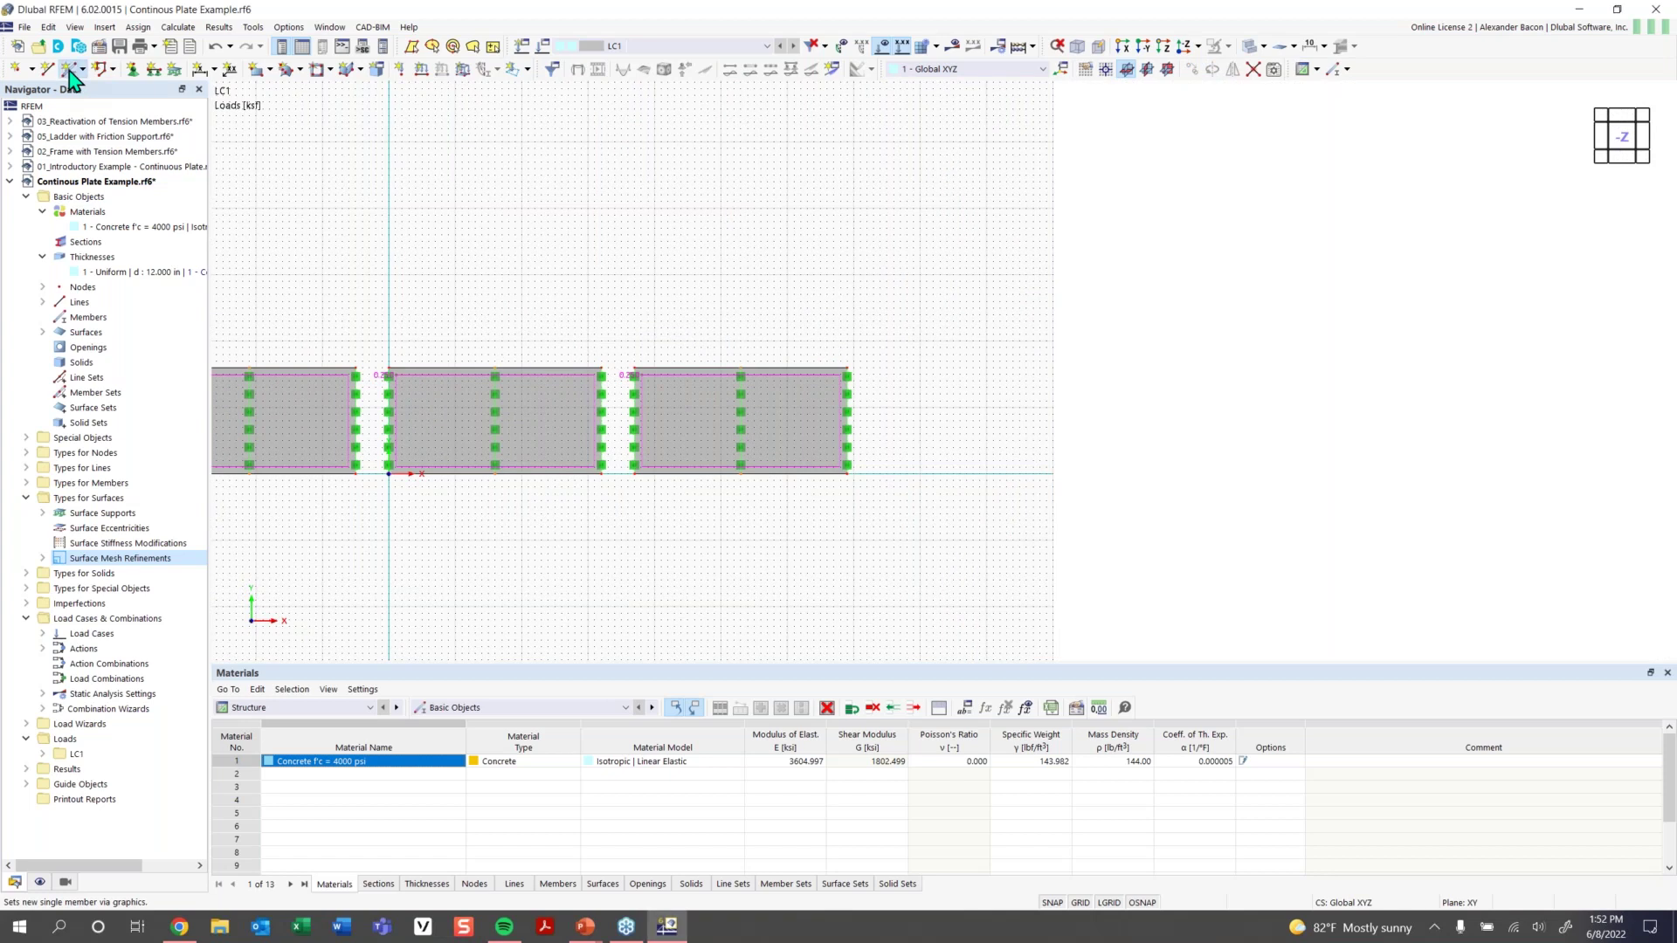
pyautogui.click(723, 244)
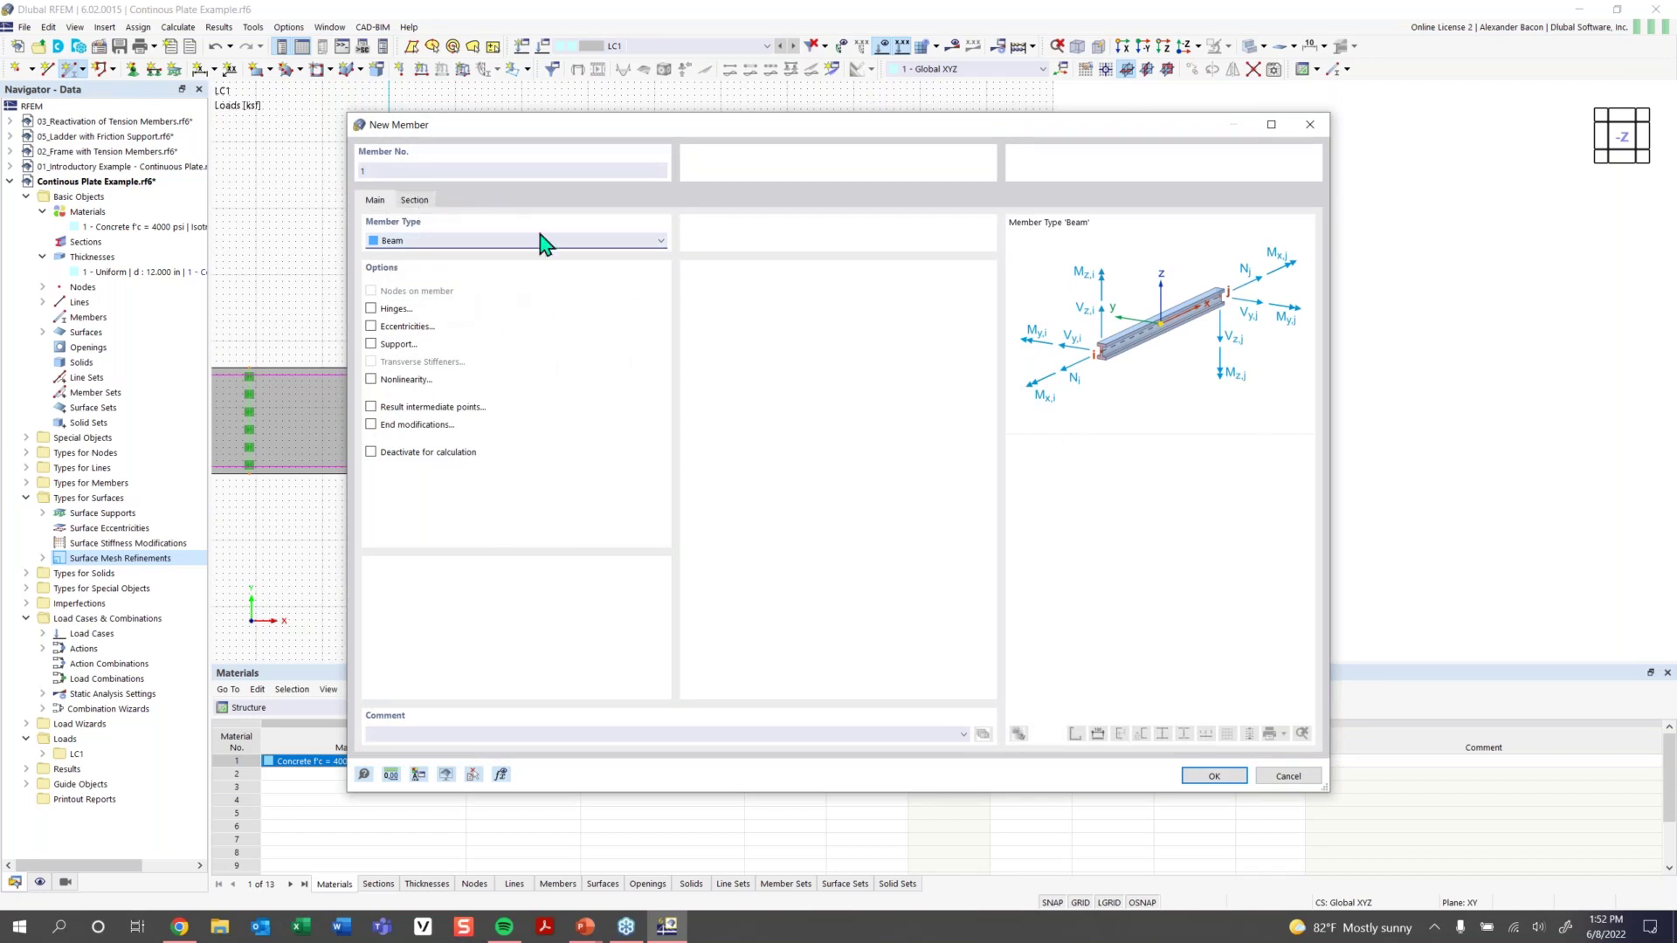
pyautogui.click(419, 206)
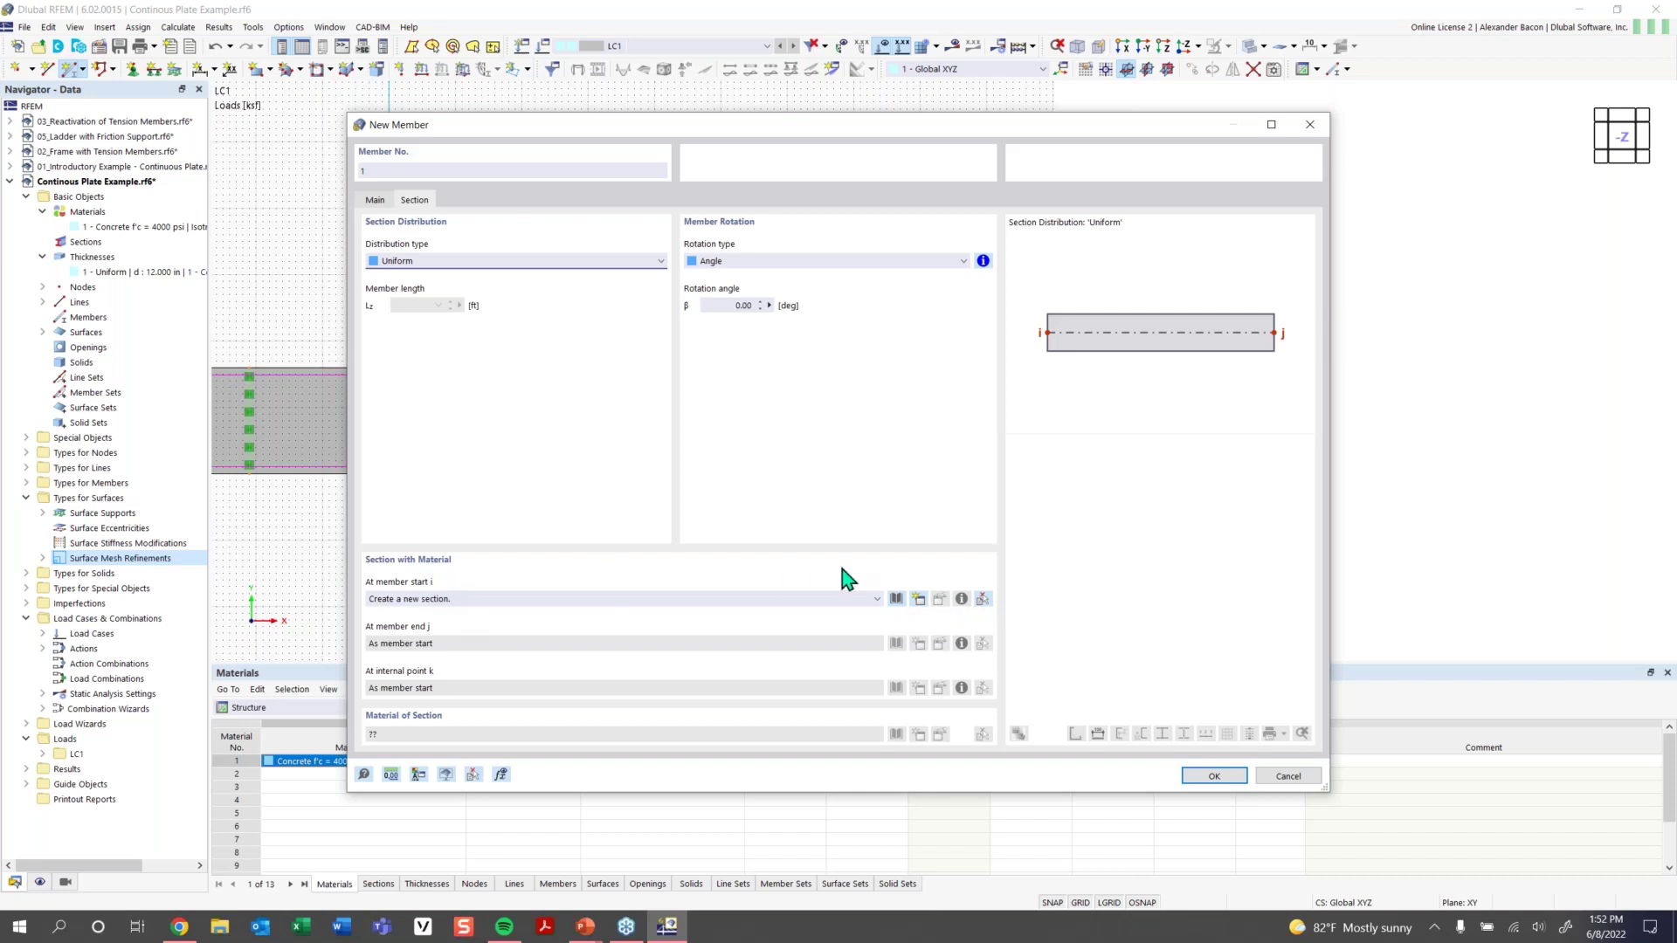
pyautogui.click(897, 599)
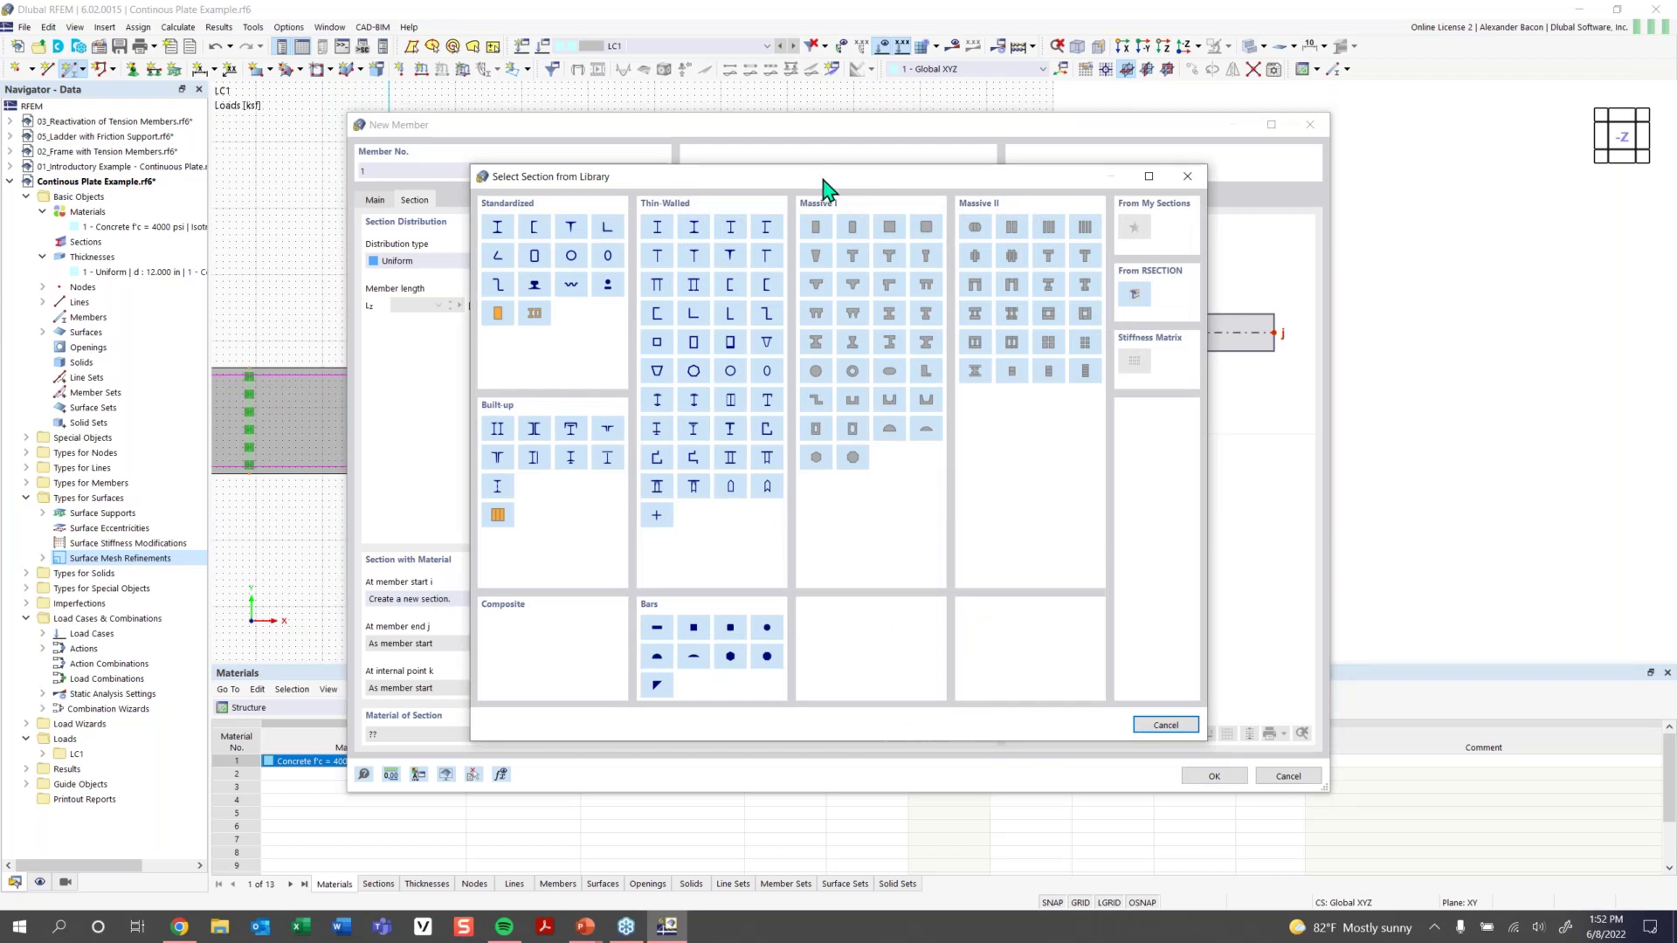
pyautogui.moveTo(842, 180); pyautogui.dragTo(793, 177)
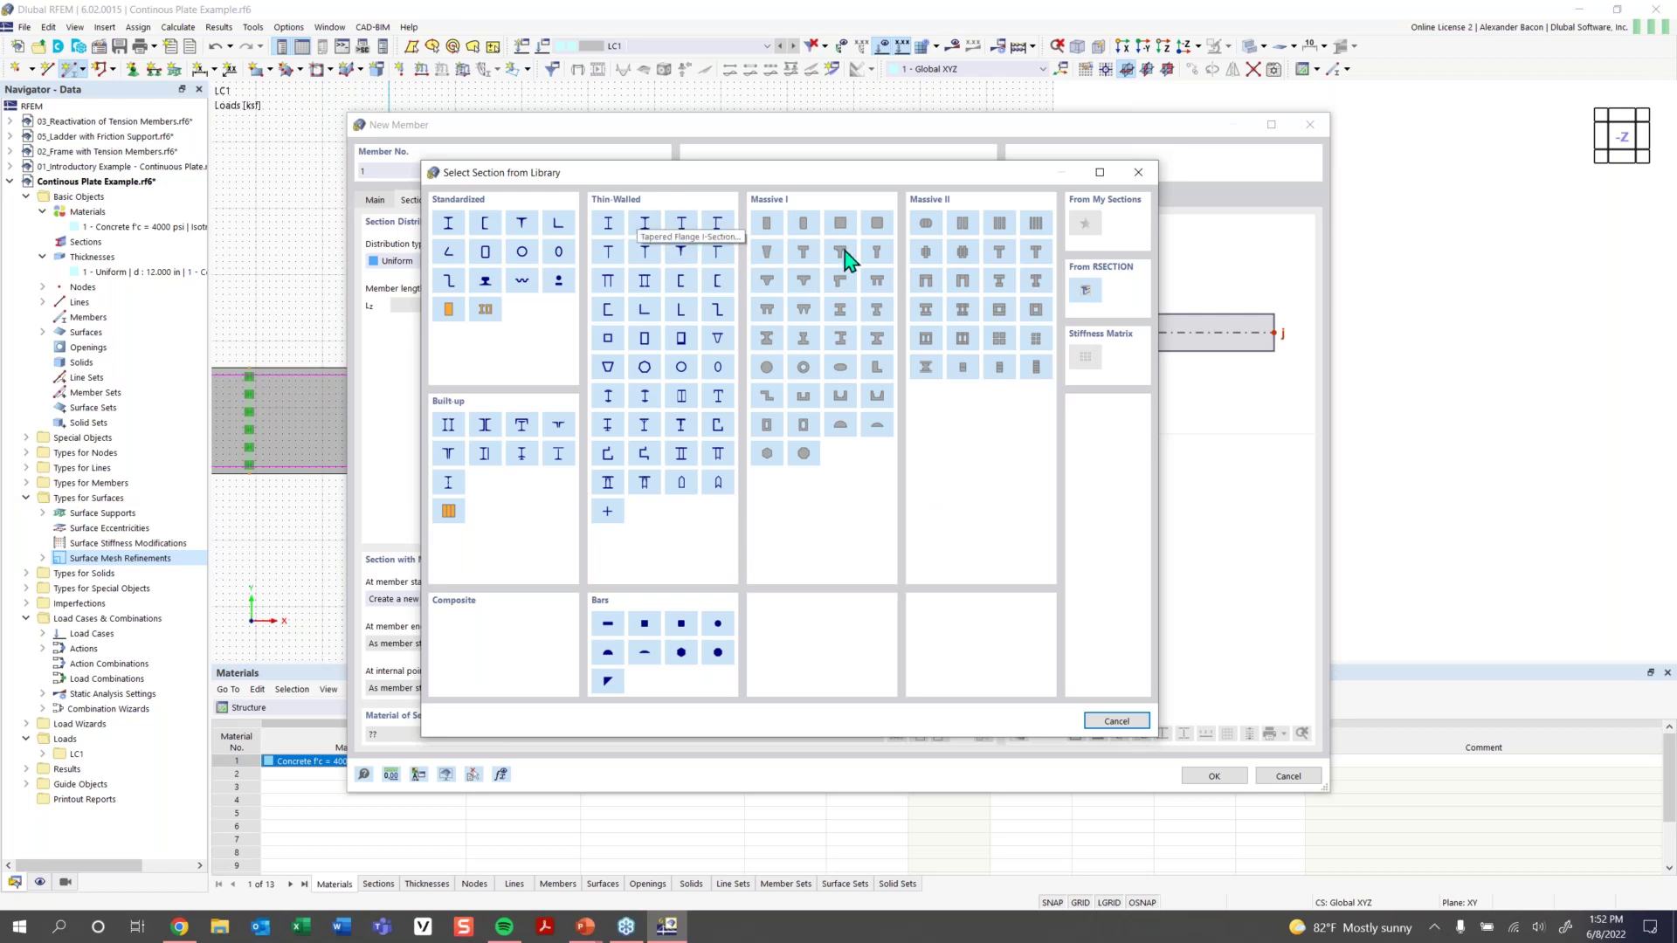
pyautogui.click(768, 227)
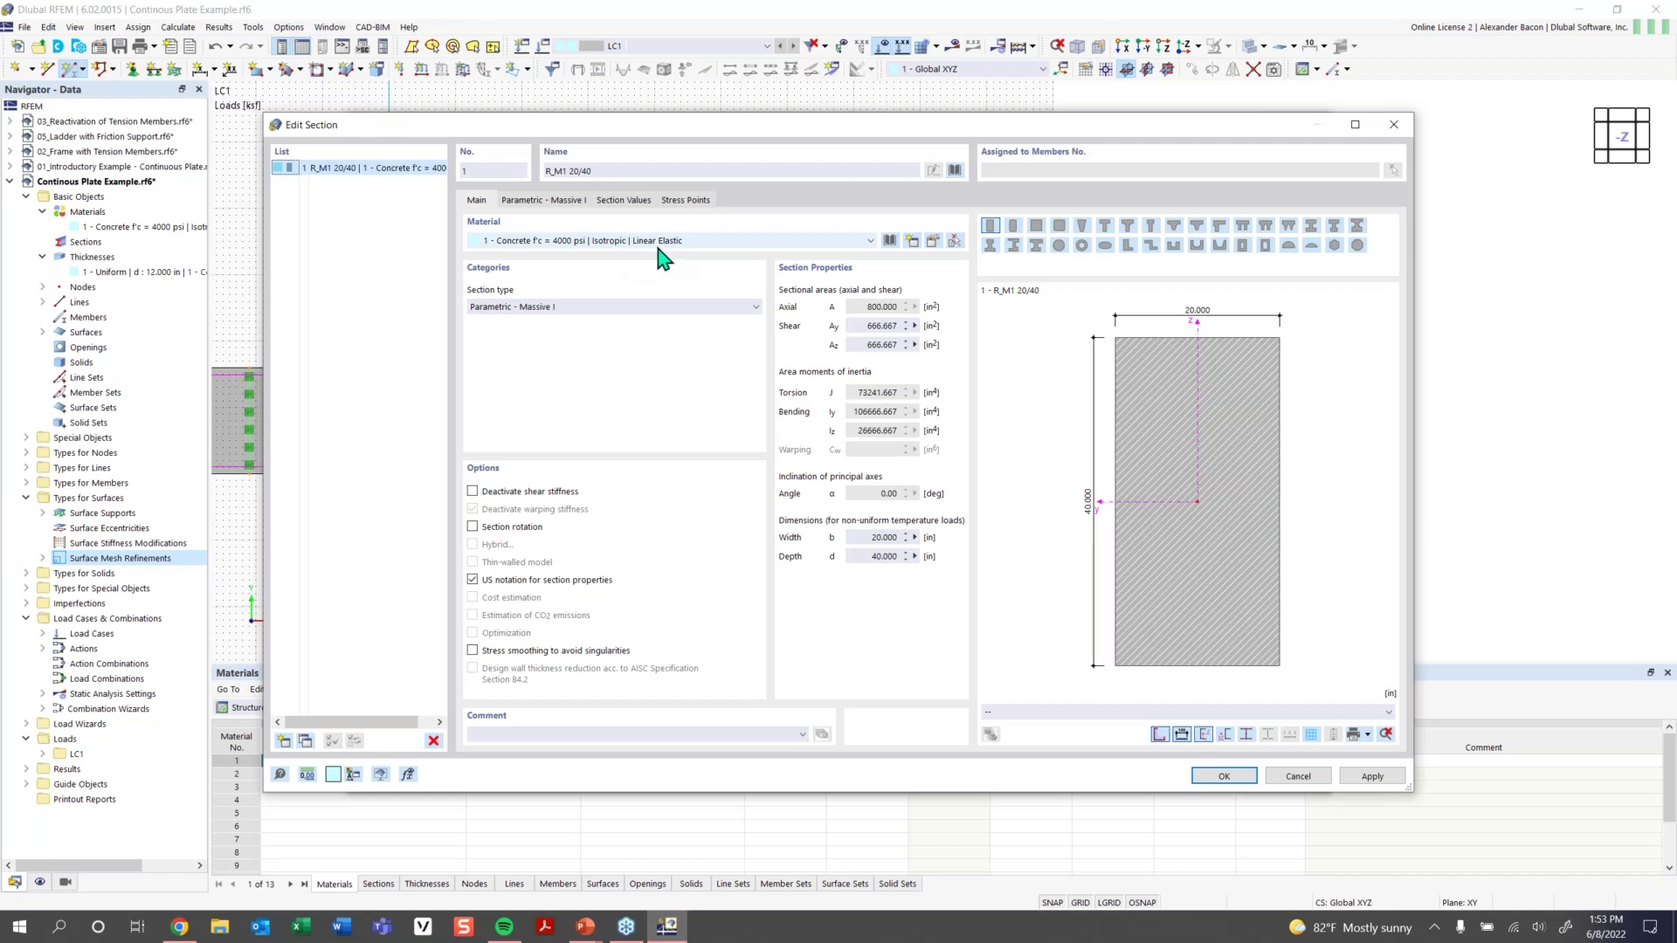
# Keep the 4000 psi concrete, set the rectangular section to b 40 in and d 12 in, and accept the section and member settings
pyautogui.click(890, 241)
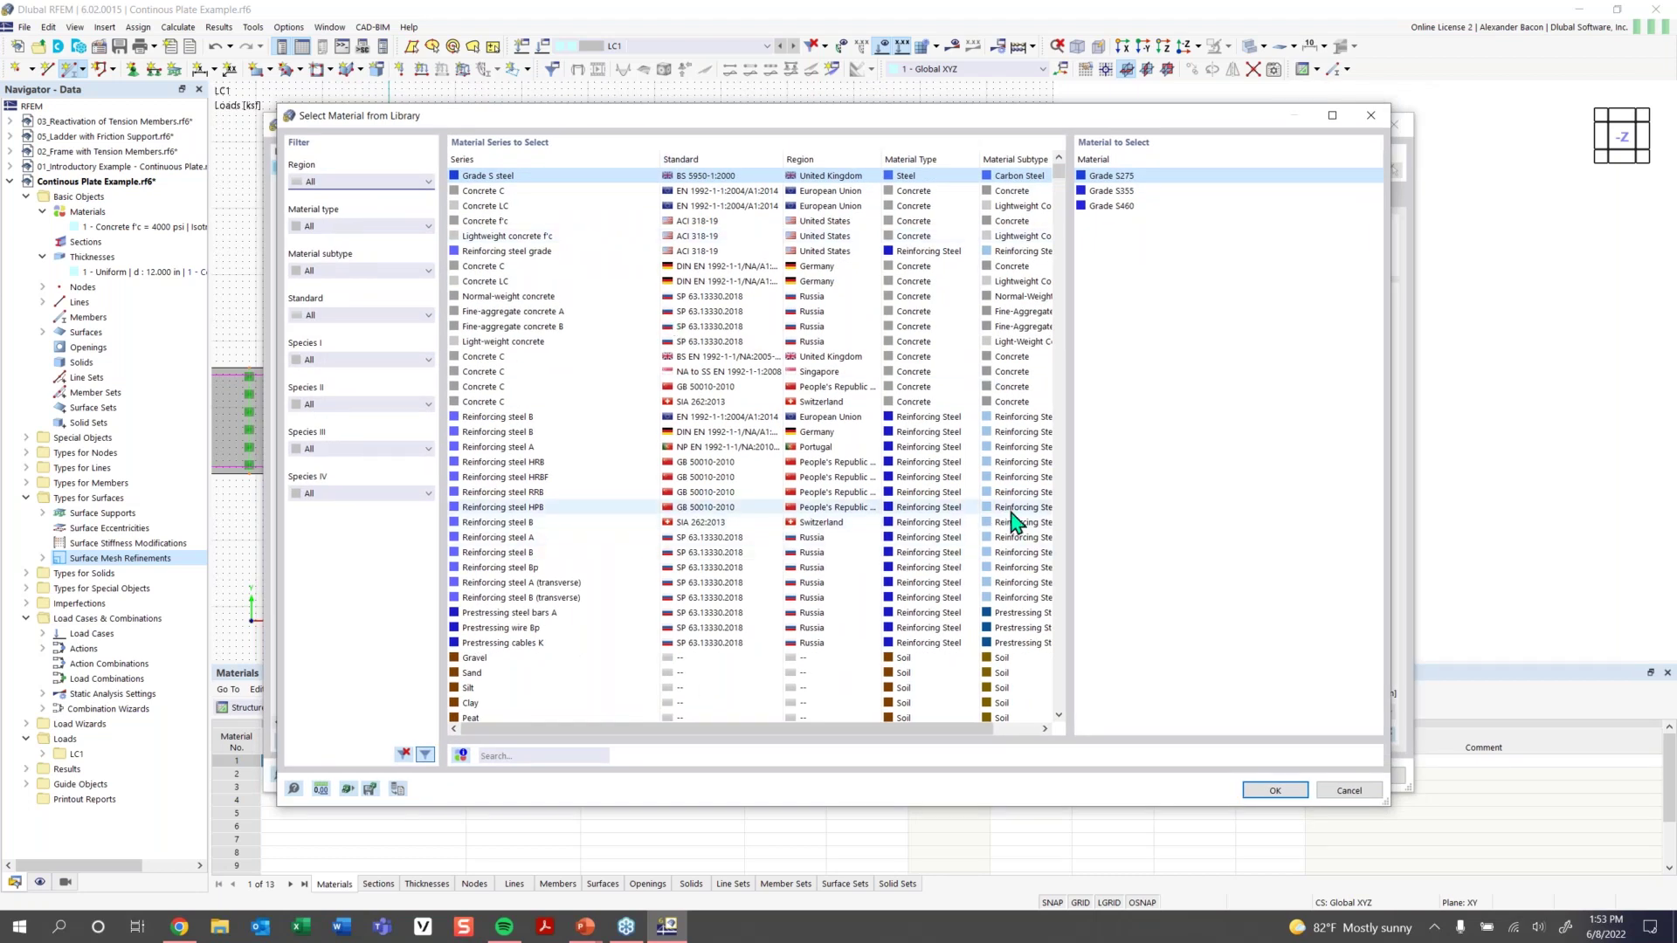
pyautogui.click(1369, 118)
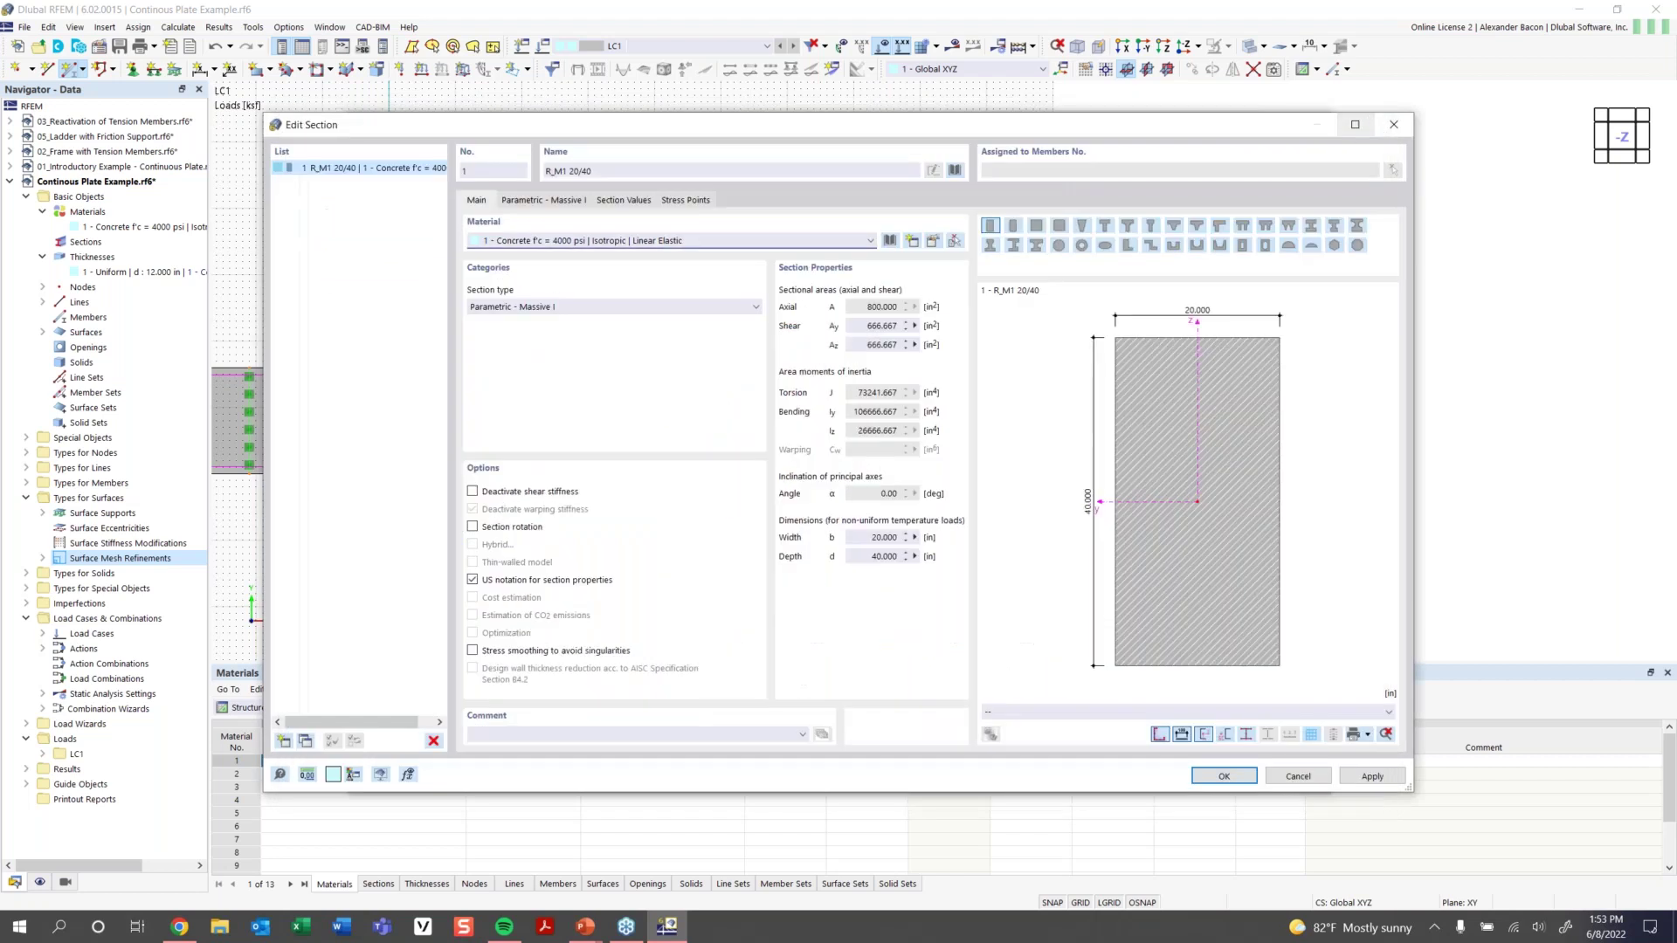
pyautogui.click(555, 206)
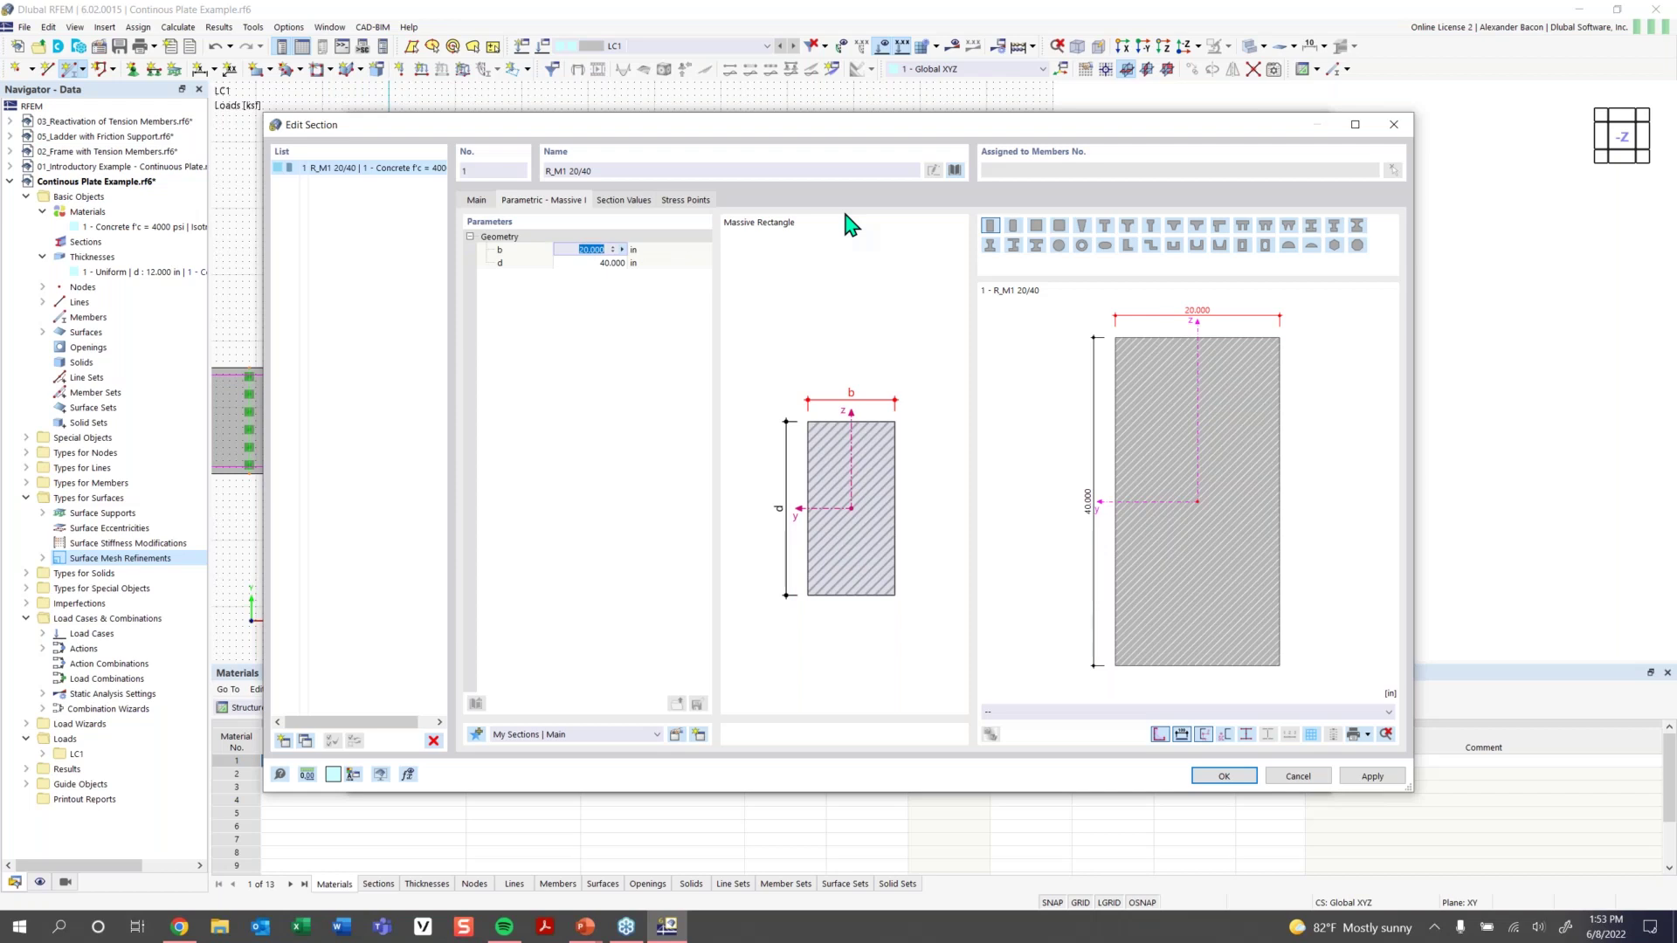
pyautogui.write('40')
pyautogui.click(589, 262)
pyautogui.write('12')
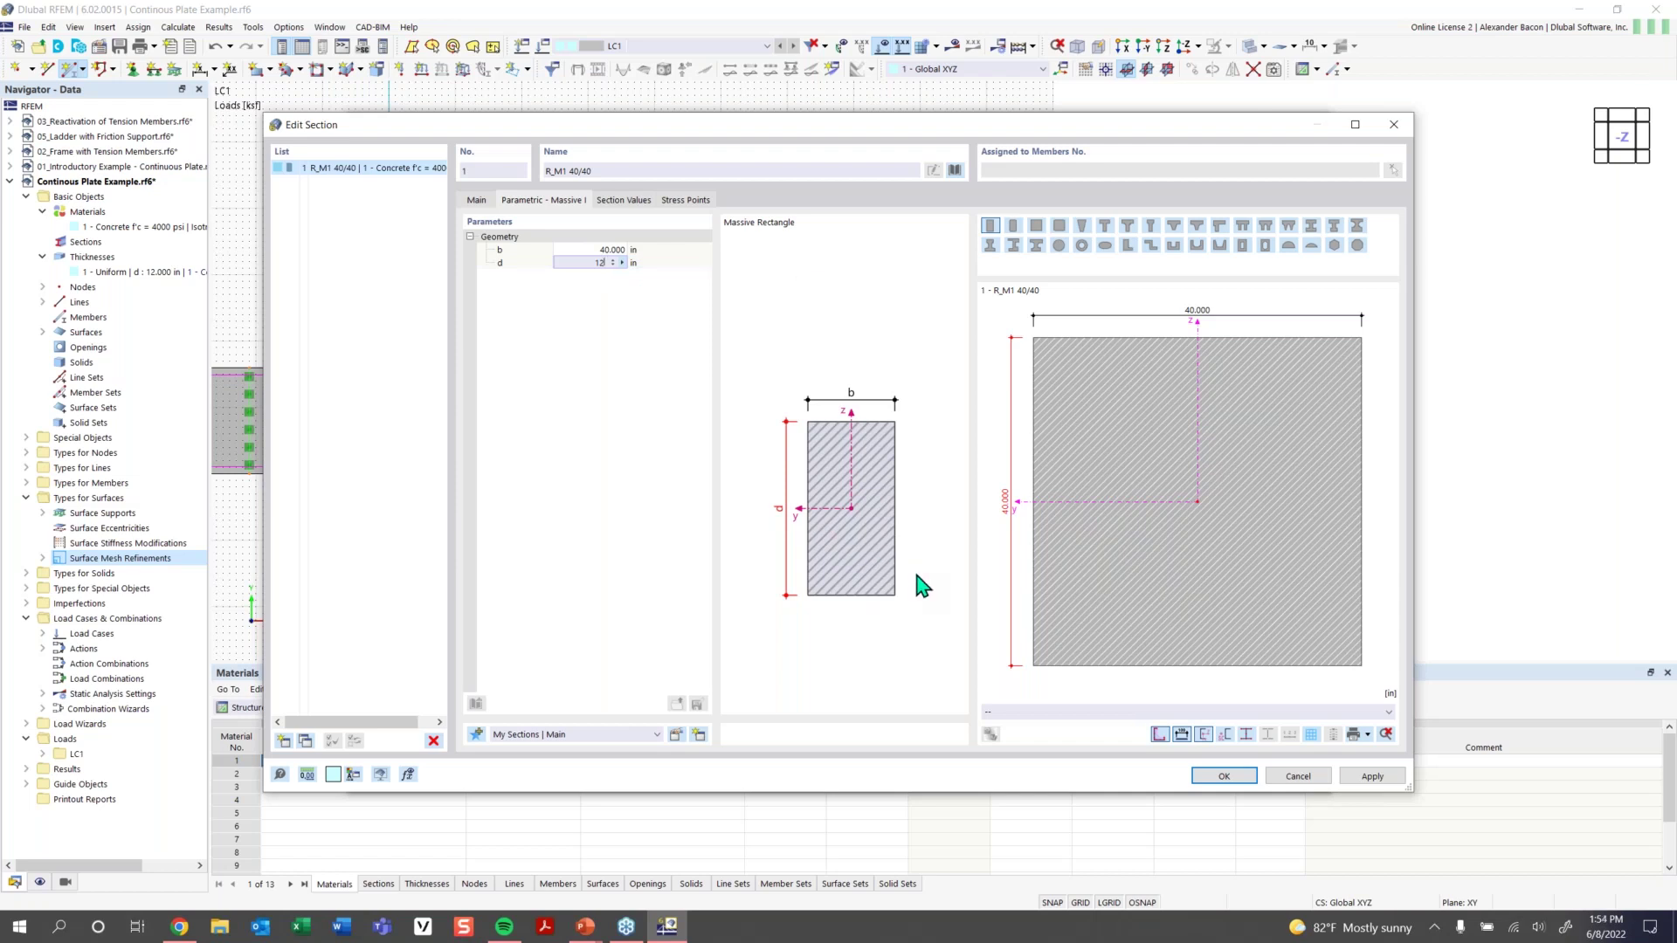
pyautogui.click(1214, 782)
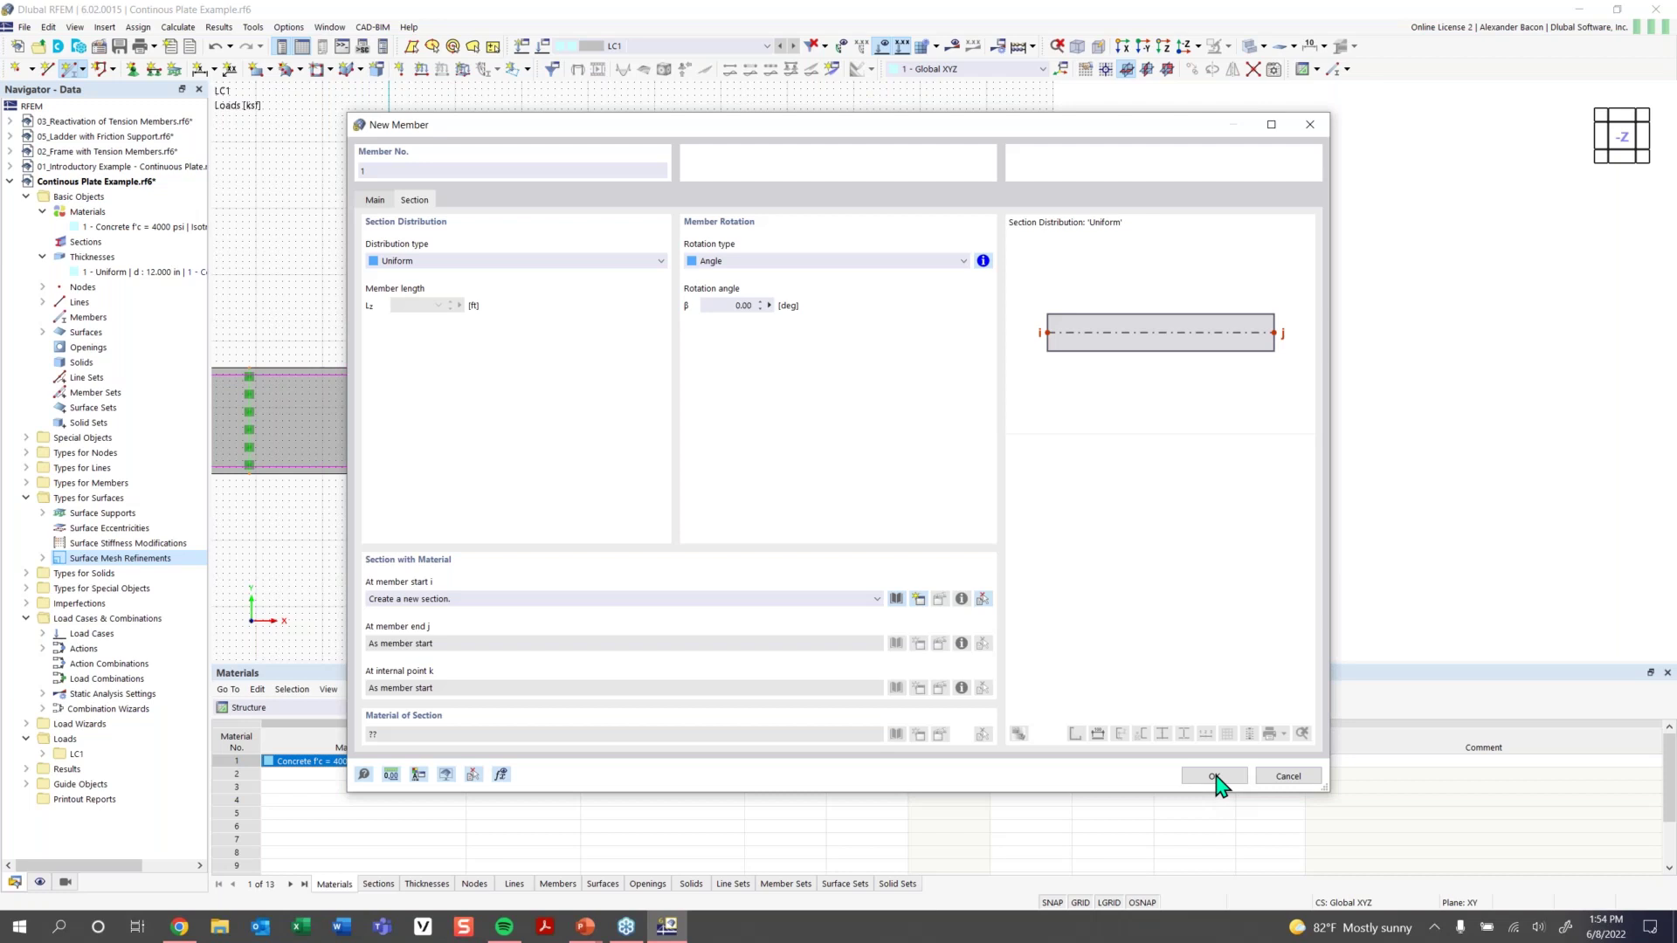
pyautogui.click(1216, 777)
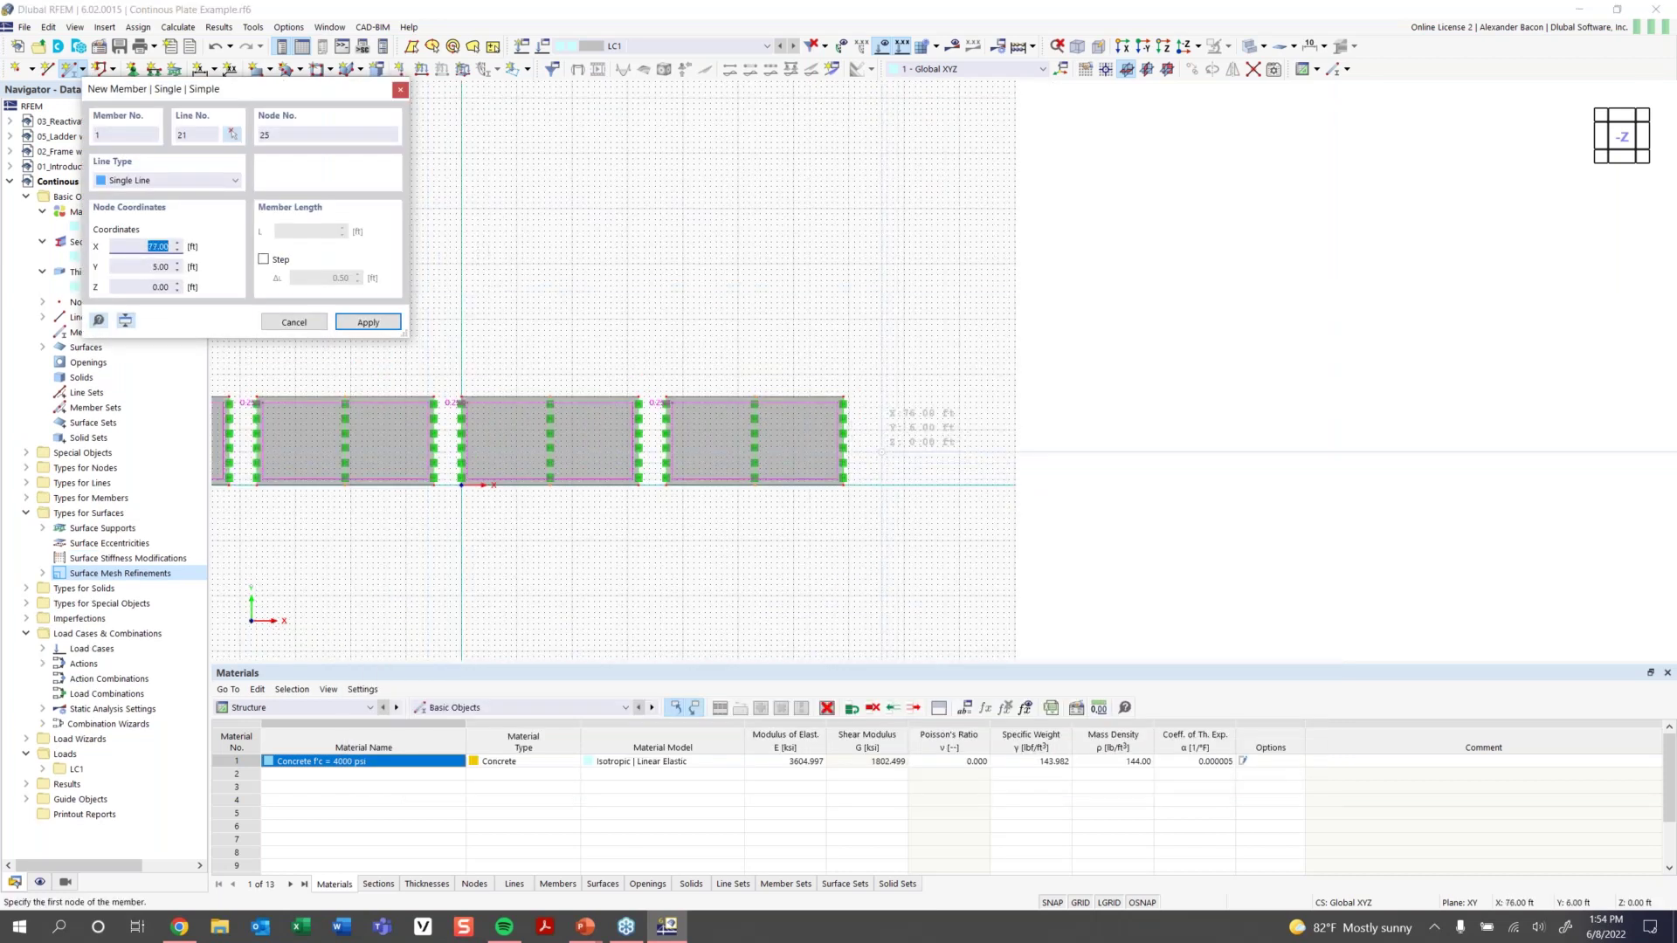
# Draw a 16 ft beam member along X from X 74 ft, Y 8 ft, and undo it
pyautogui.scroll(2, 878, 446)
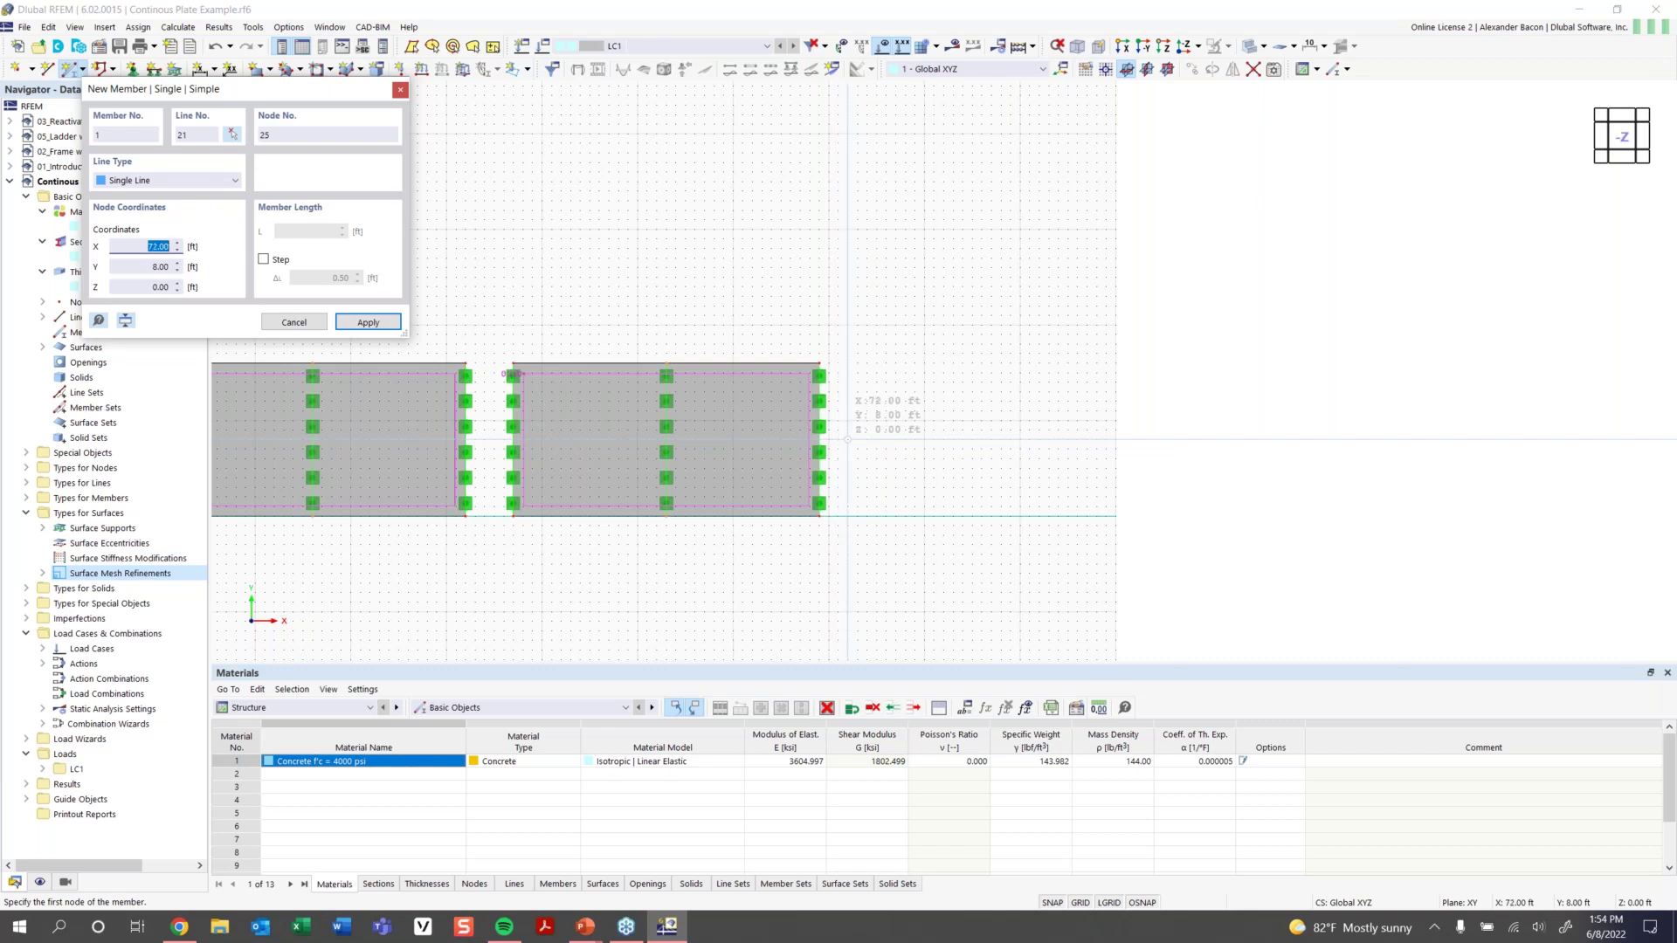
pyautogui.click(868, 440)
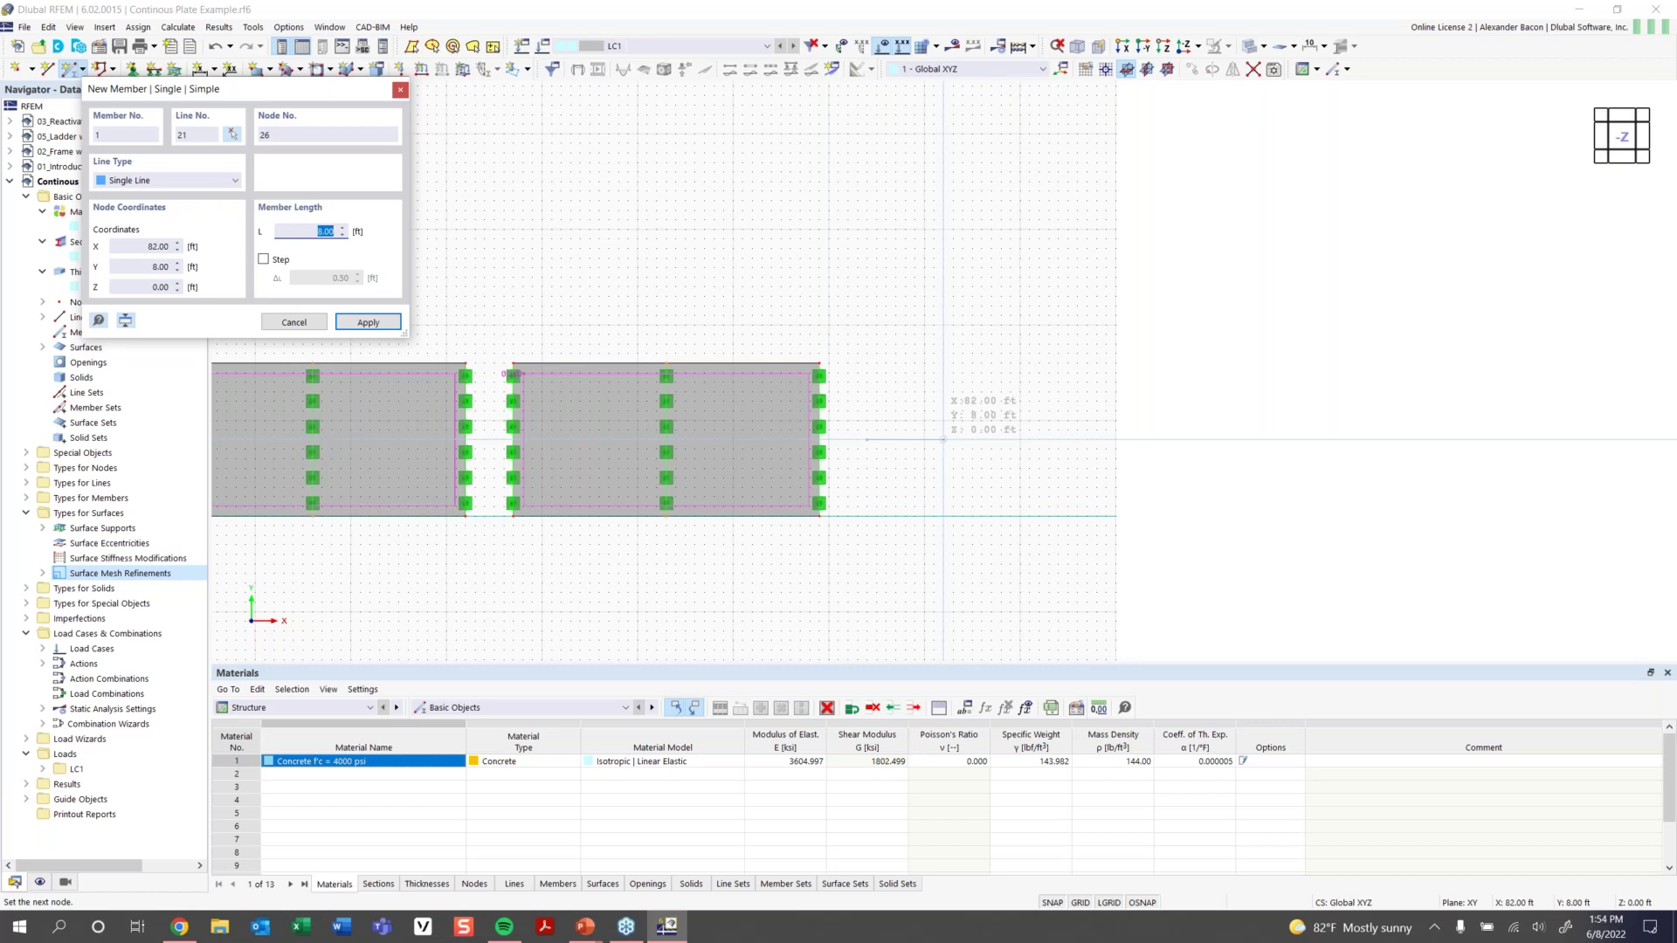
pyautogui.write('16')
pyautogui.press('Return')
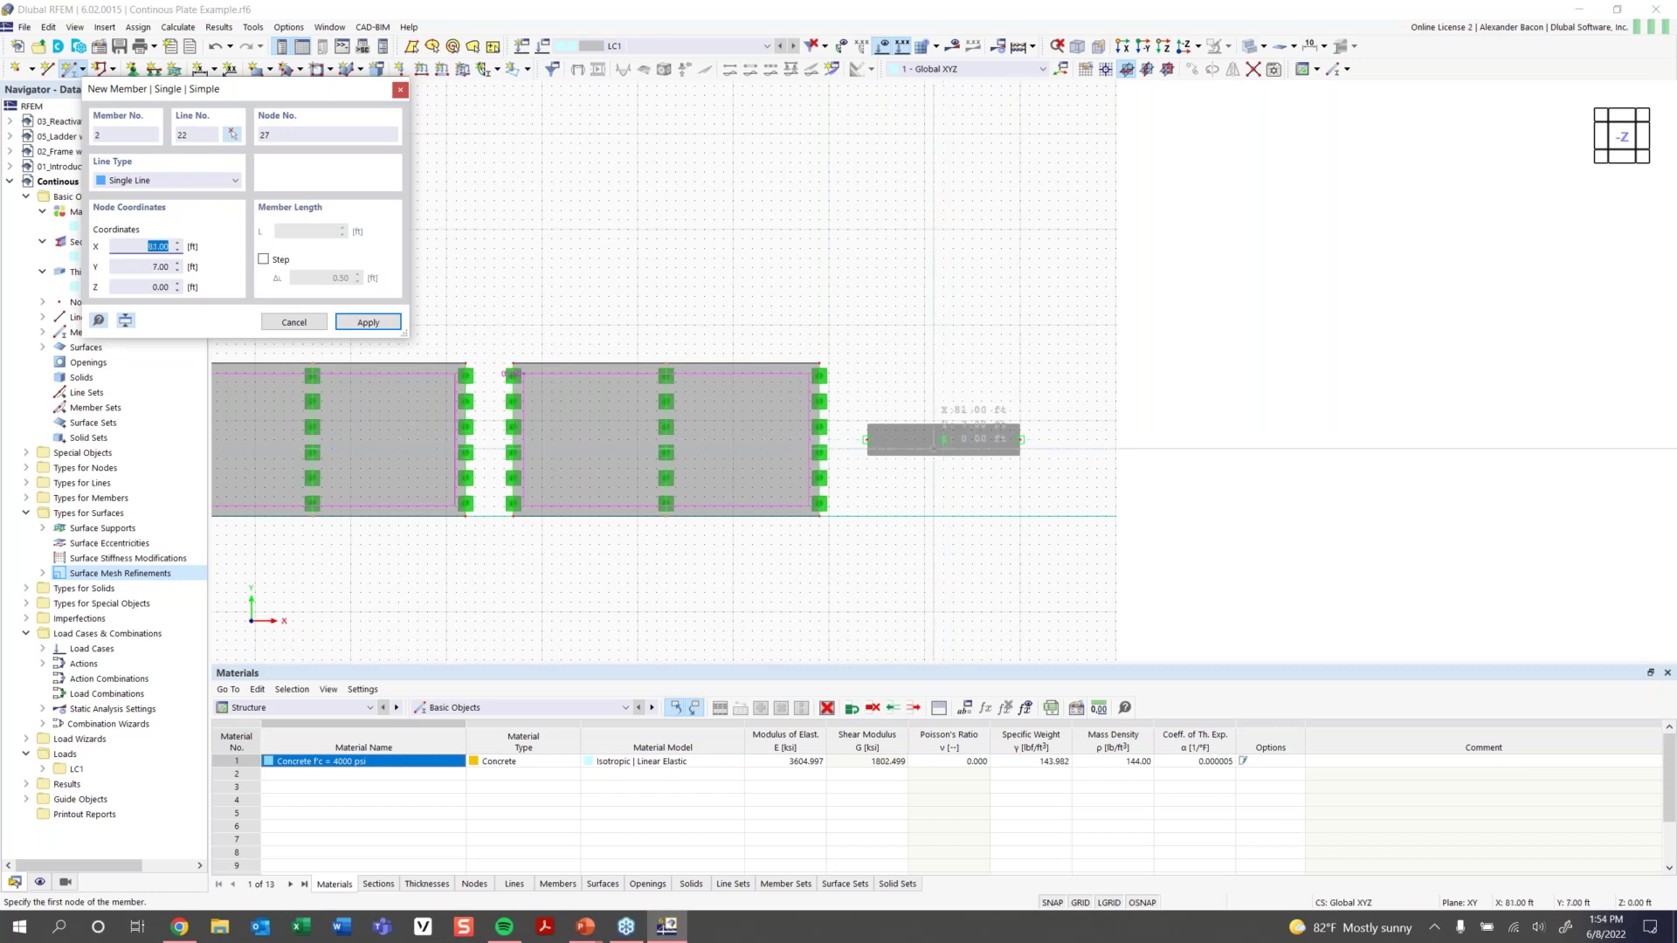
pyautogui.press('Escape')
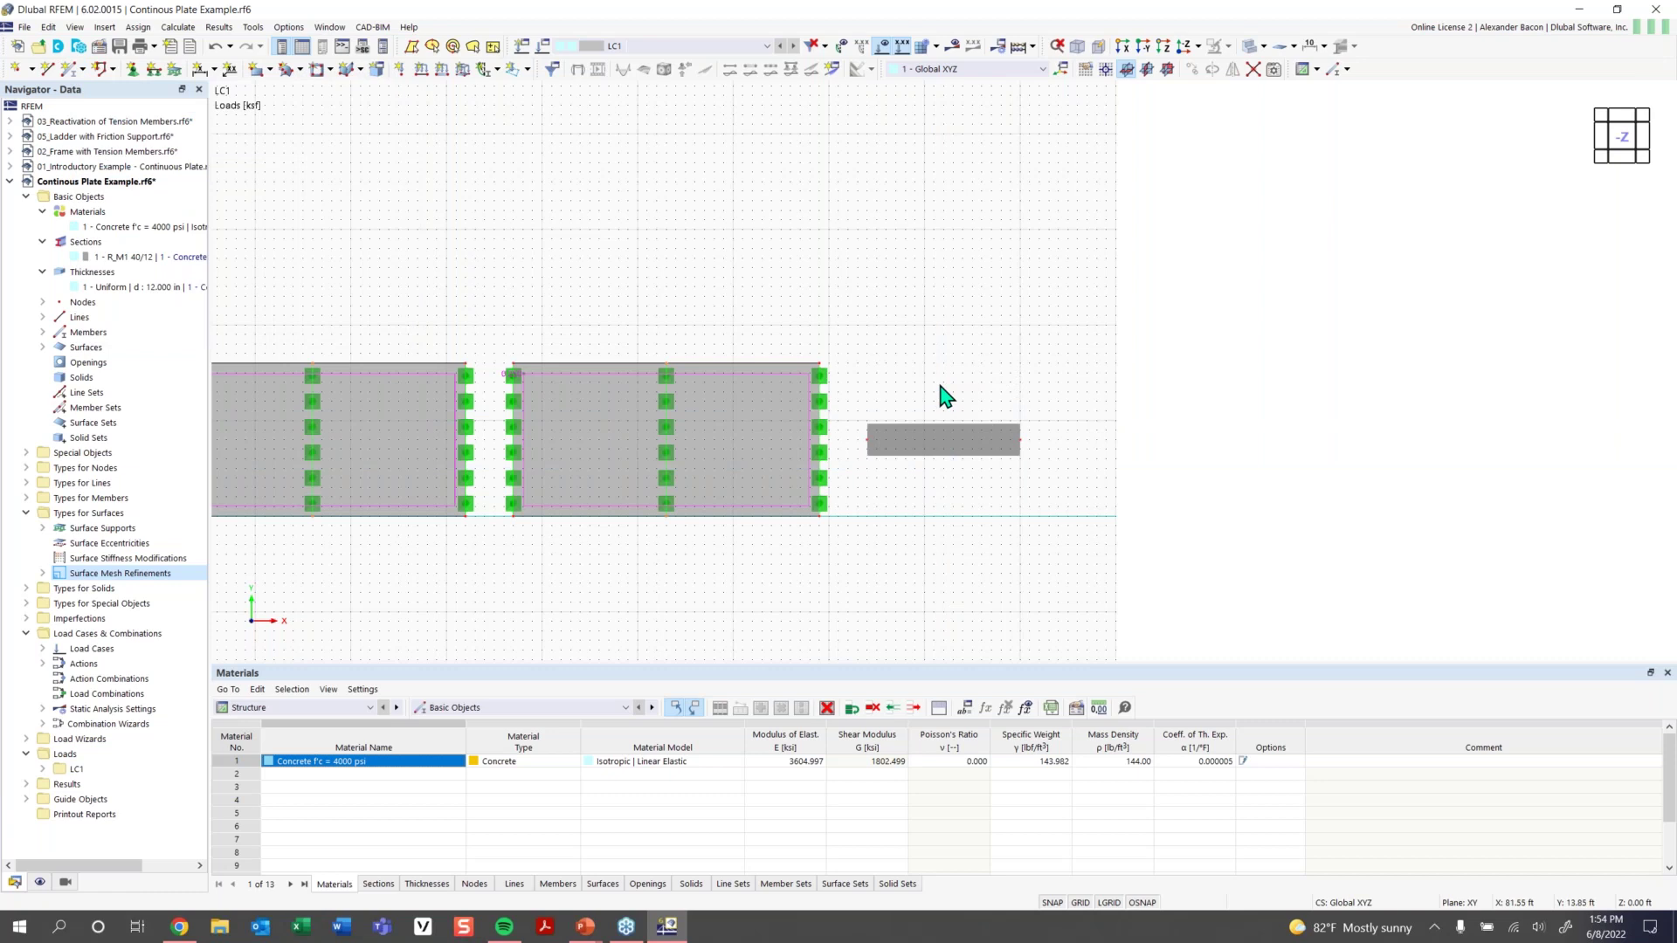
pyautogui.hotkey('ctrl', 'z')
# Draw a 32 ft single beam member with the 40/12 section along X, starting at X 74 ft, Y 8 ft, Z 0 ft
pyautogui.click(74, 68)
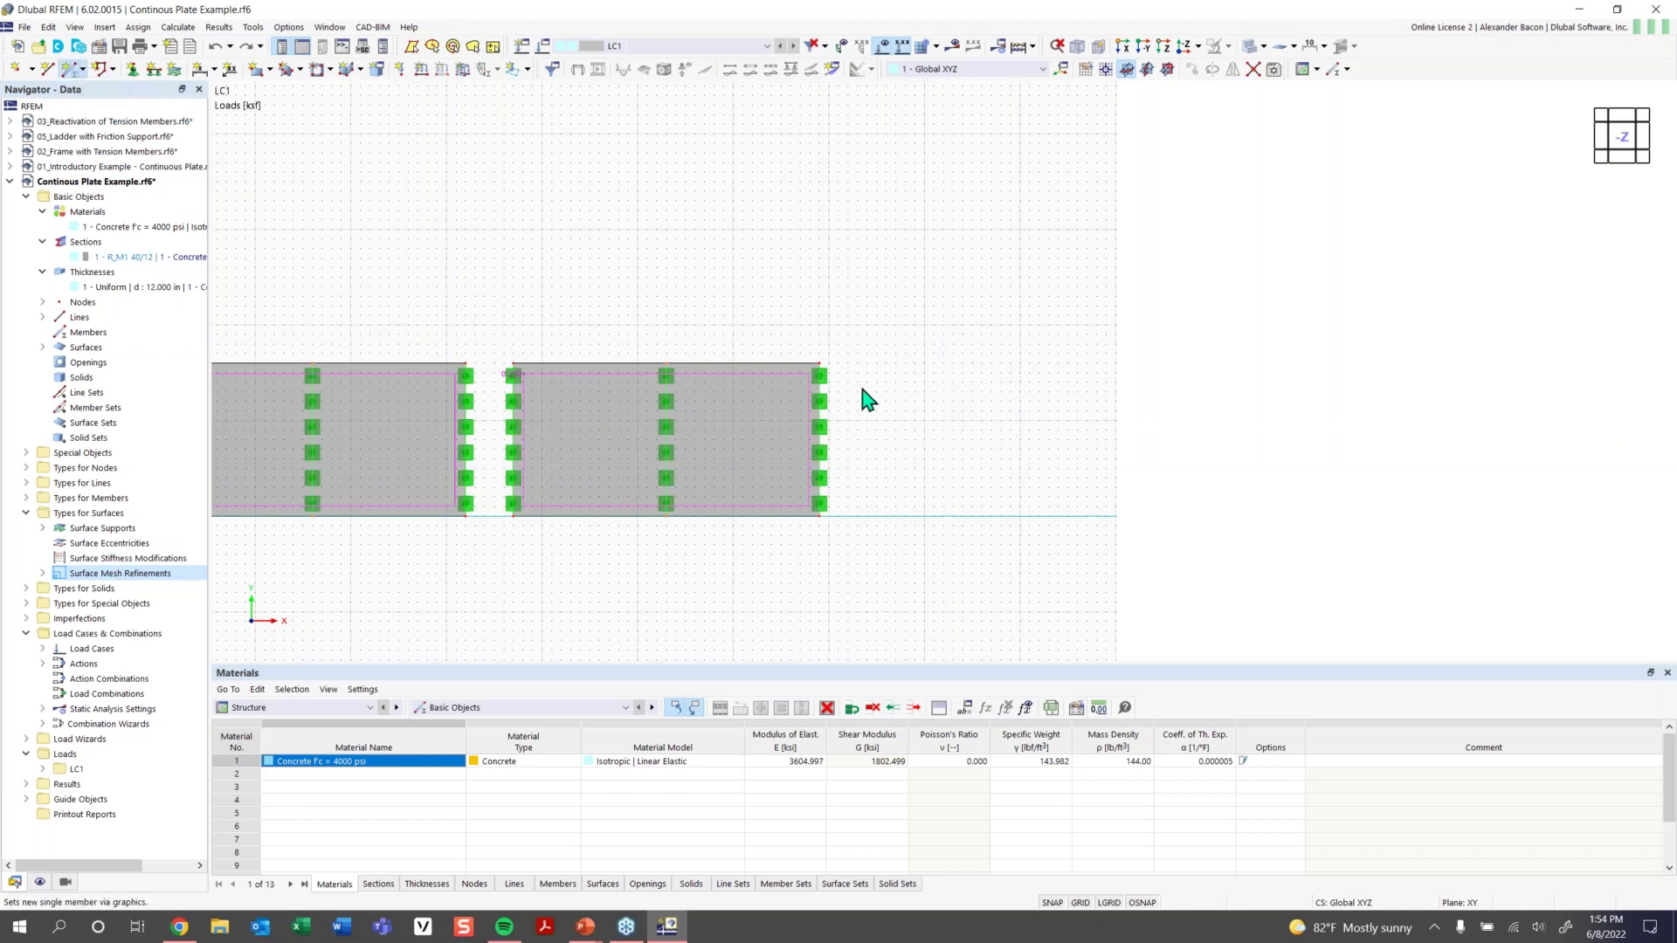
pyautogui.click(918, 513)
pyautogui.click(1221, 776)
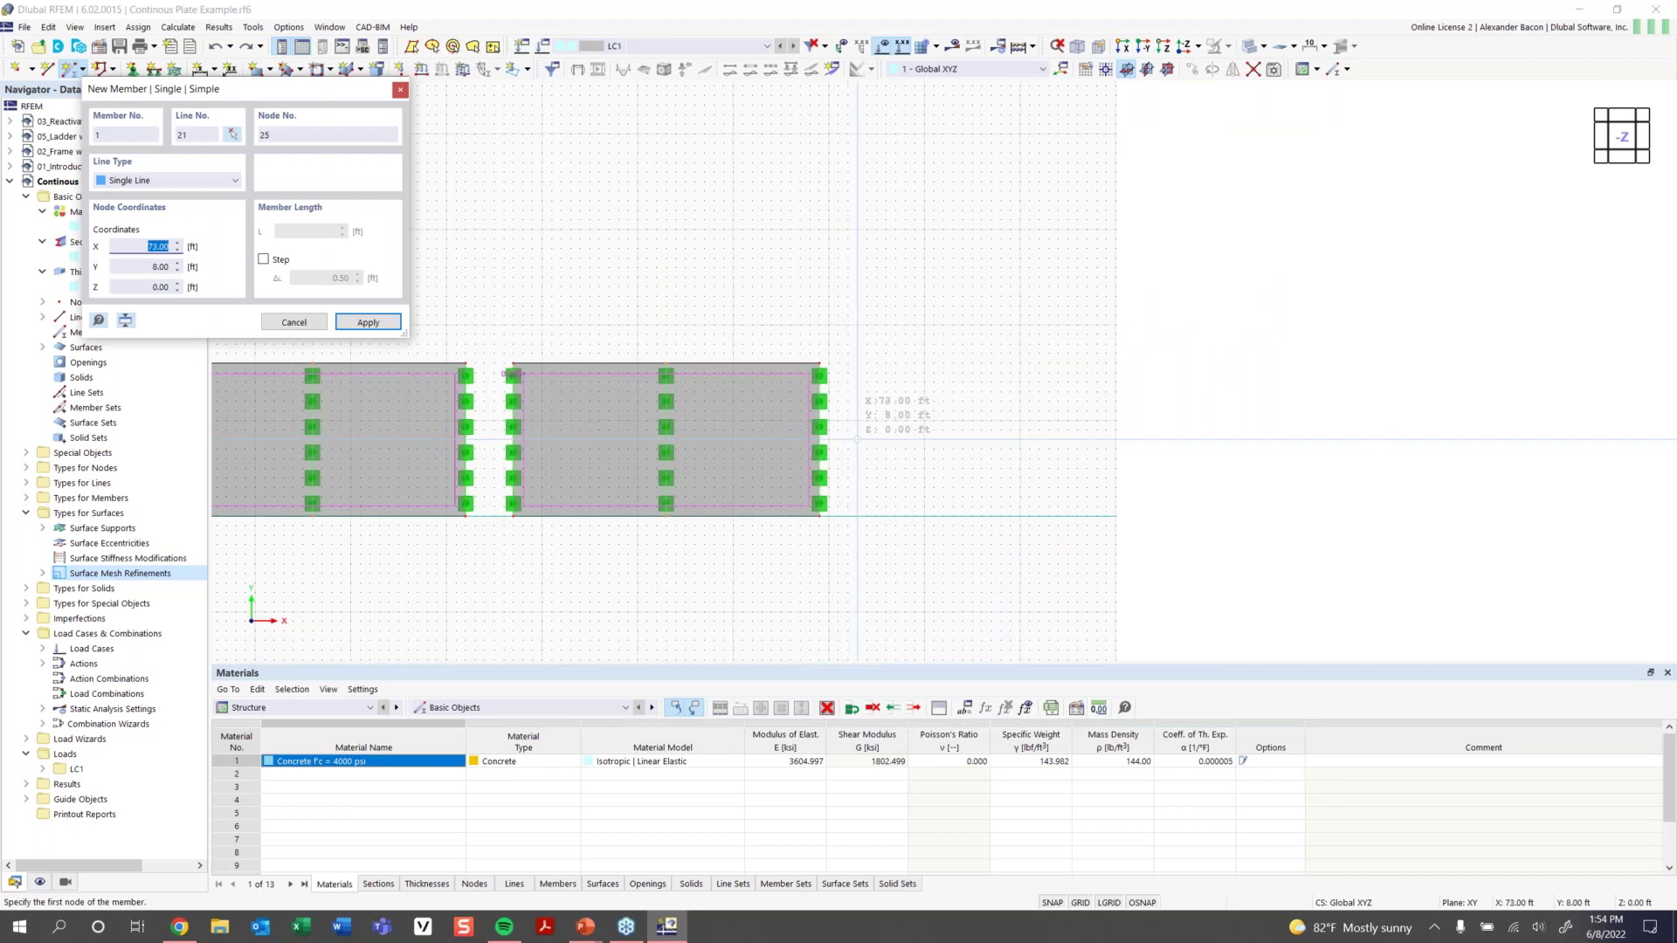
pyautogui.click(867, 439)
pyautogui.write('32')
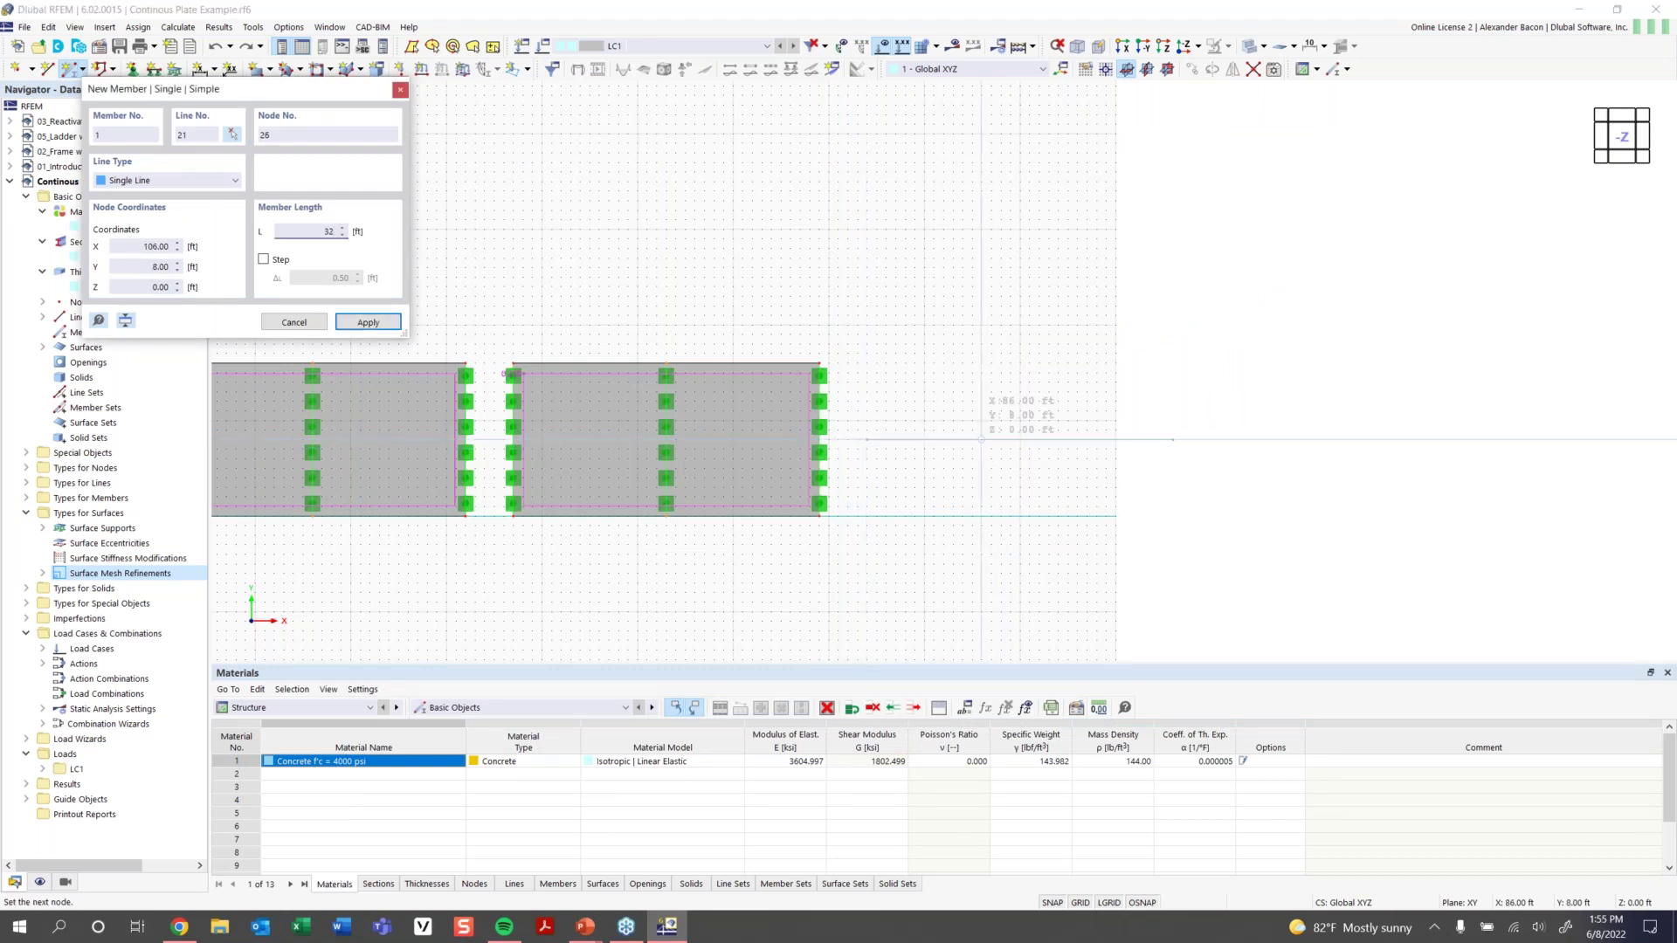
pyautogui.press('Return')
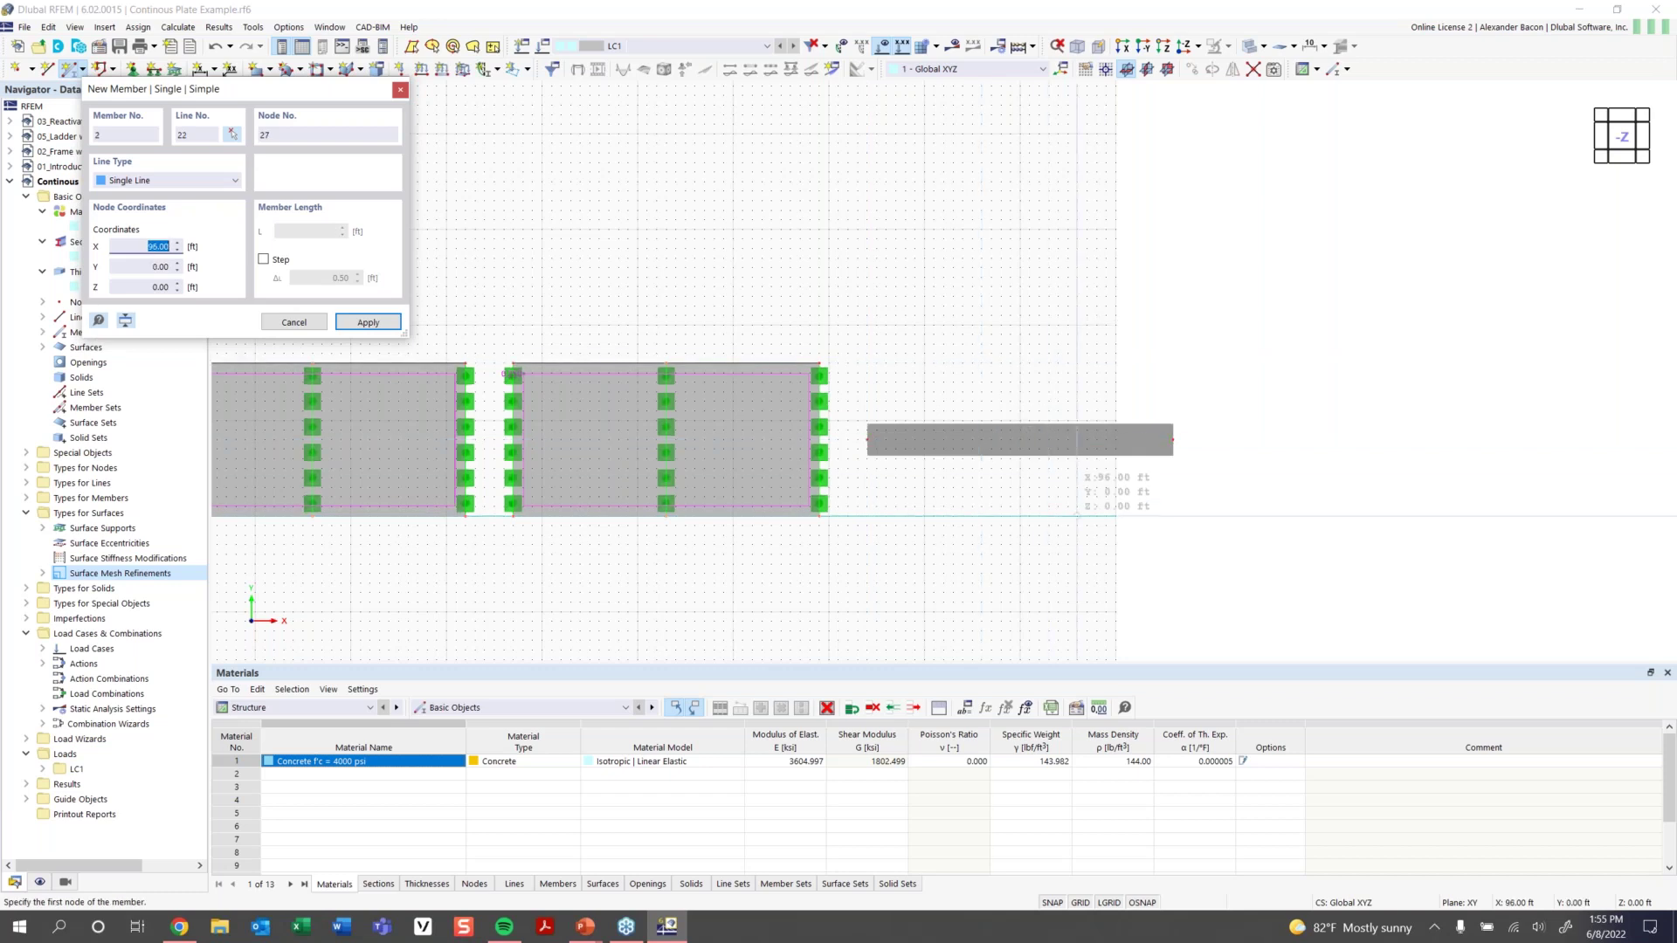
pyautogui.press('Escape')
# Add an intermediate 'On Member' node to the new beam using n intermediate nodes, without dividing the member
pyautogui.moveTo(921, 577); pyautogui.dragTo(1060, 404, button='middle')
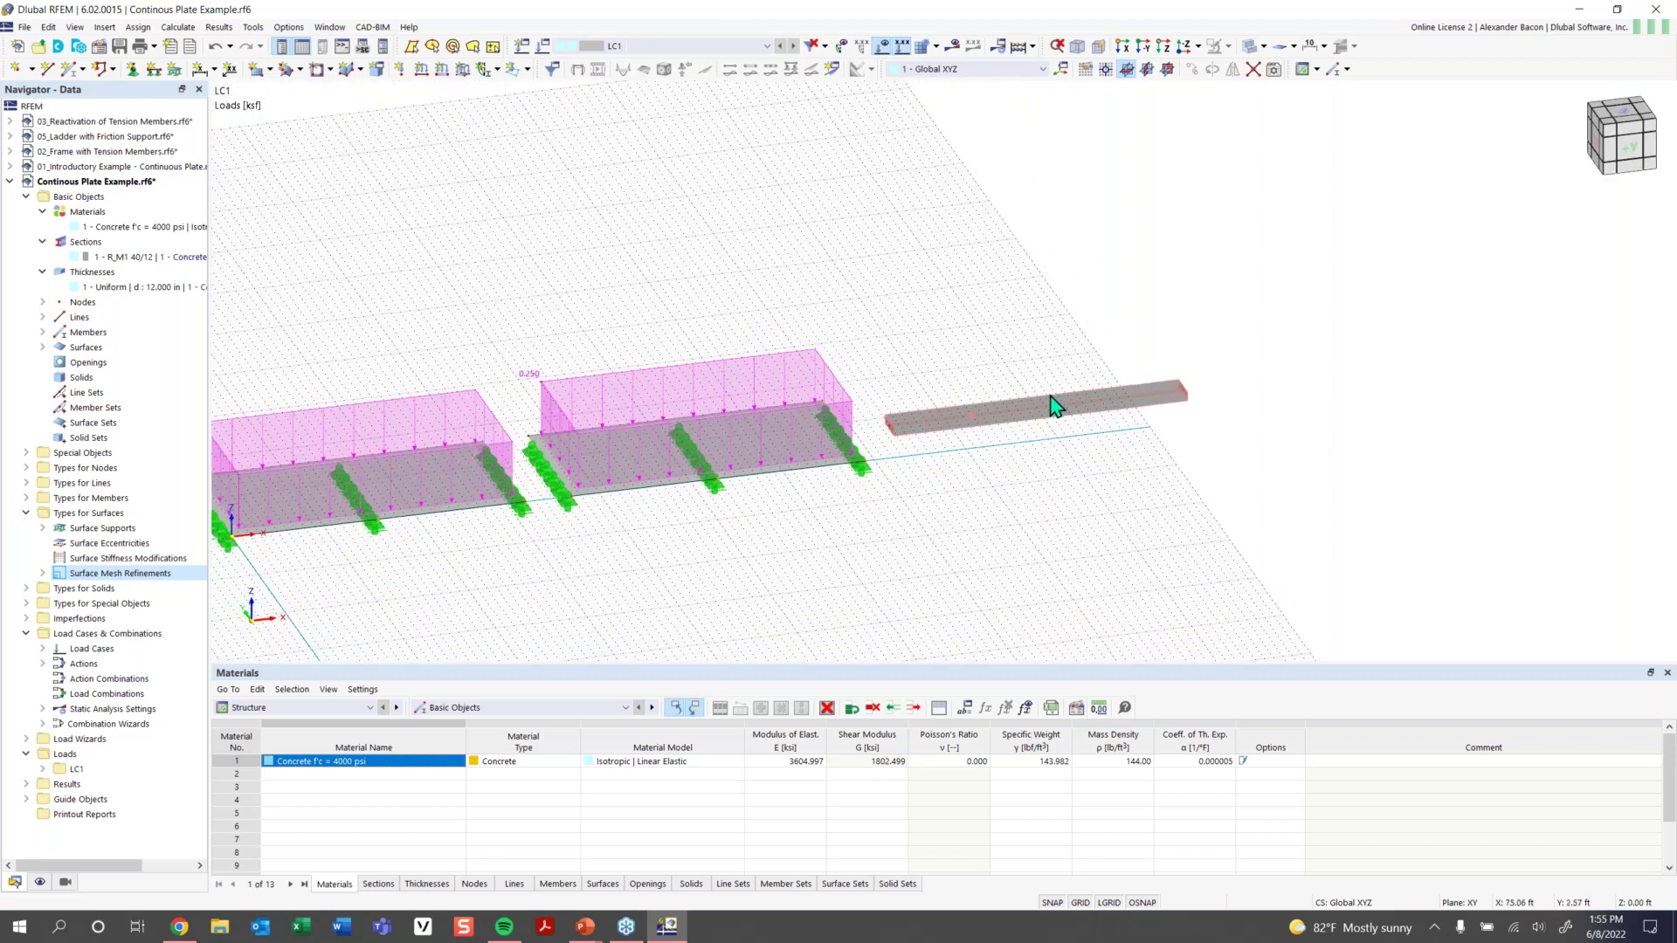
pyautogui.scroll(5, 1011, 415)
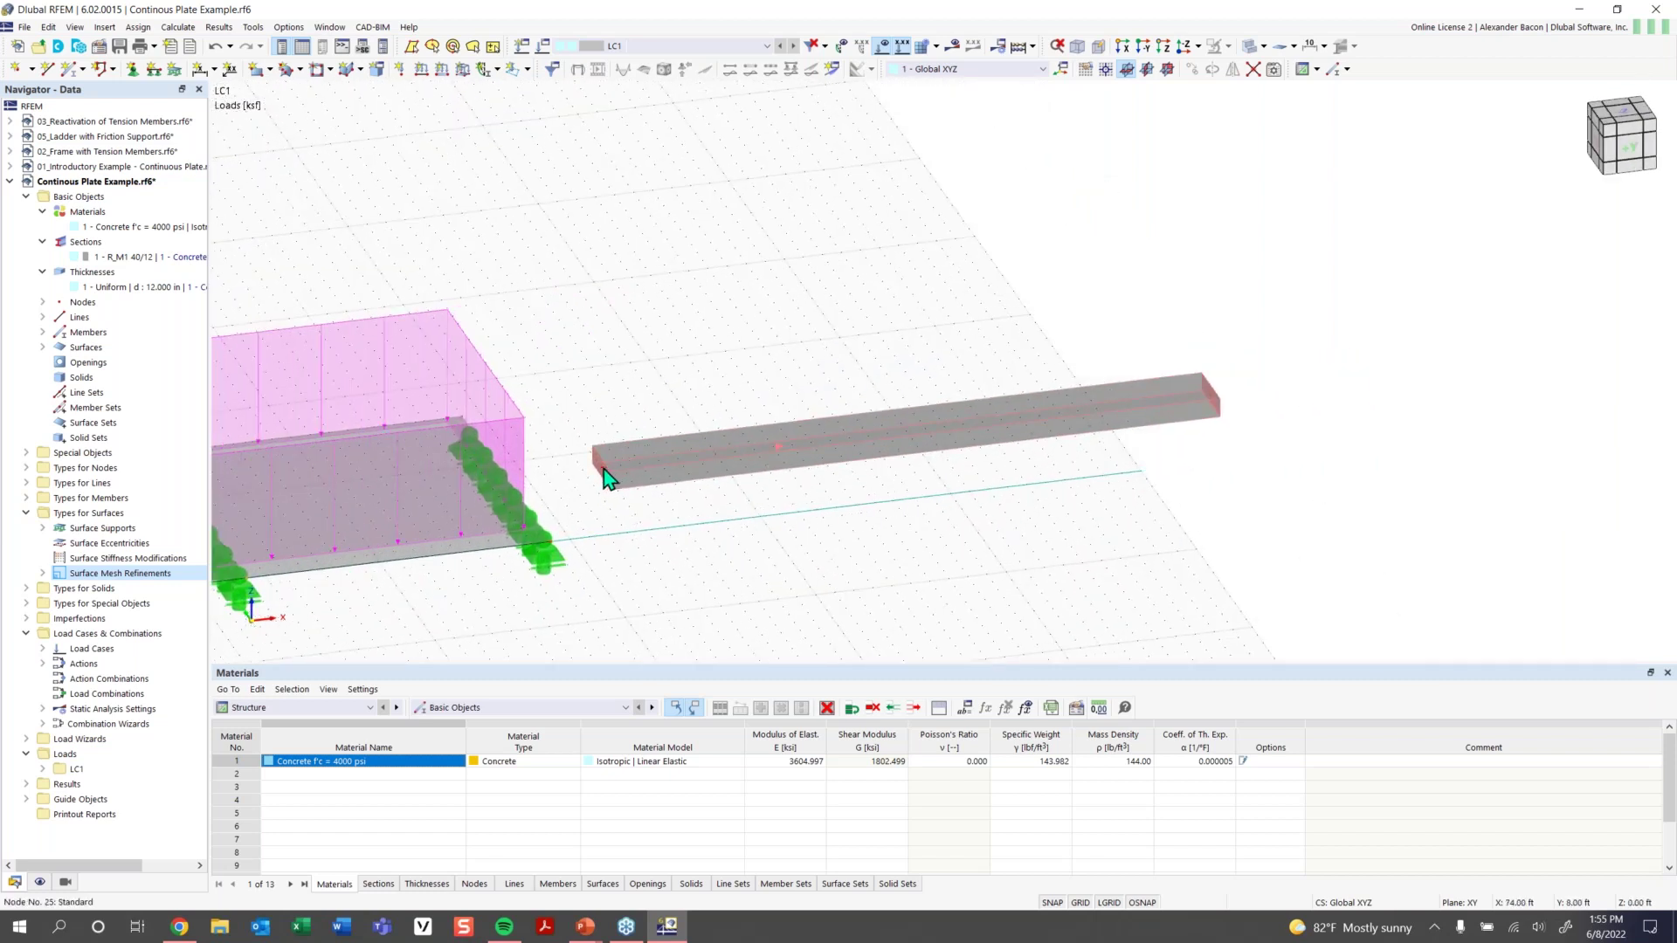
pyautogui.scroll(-3, 1171, 404)
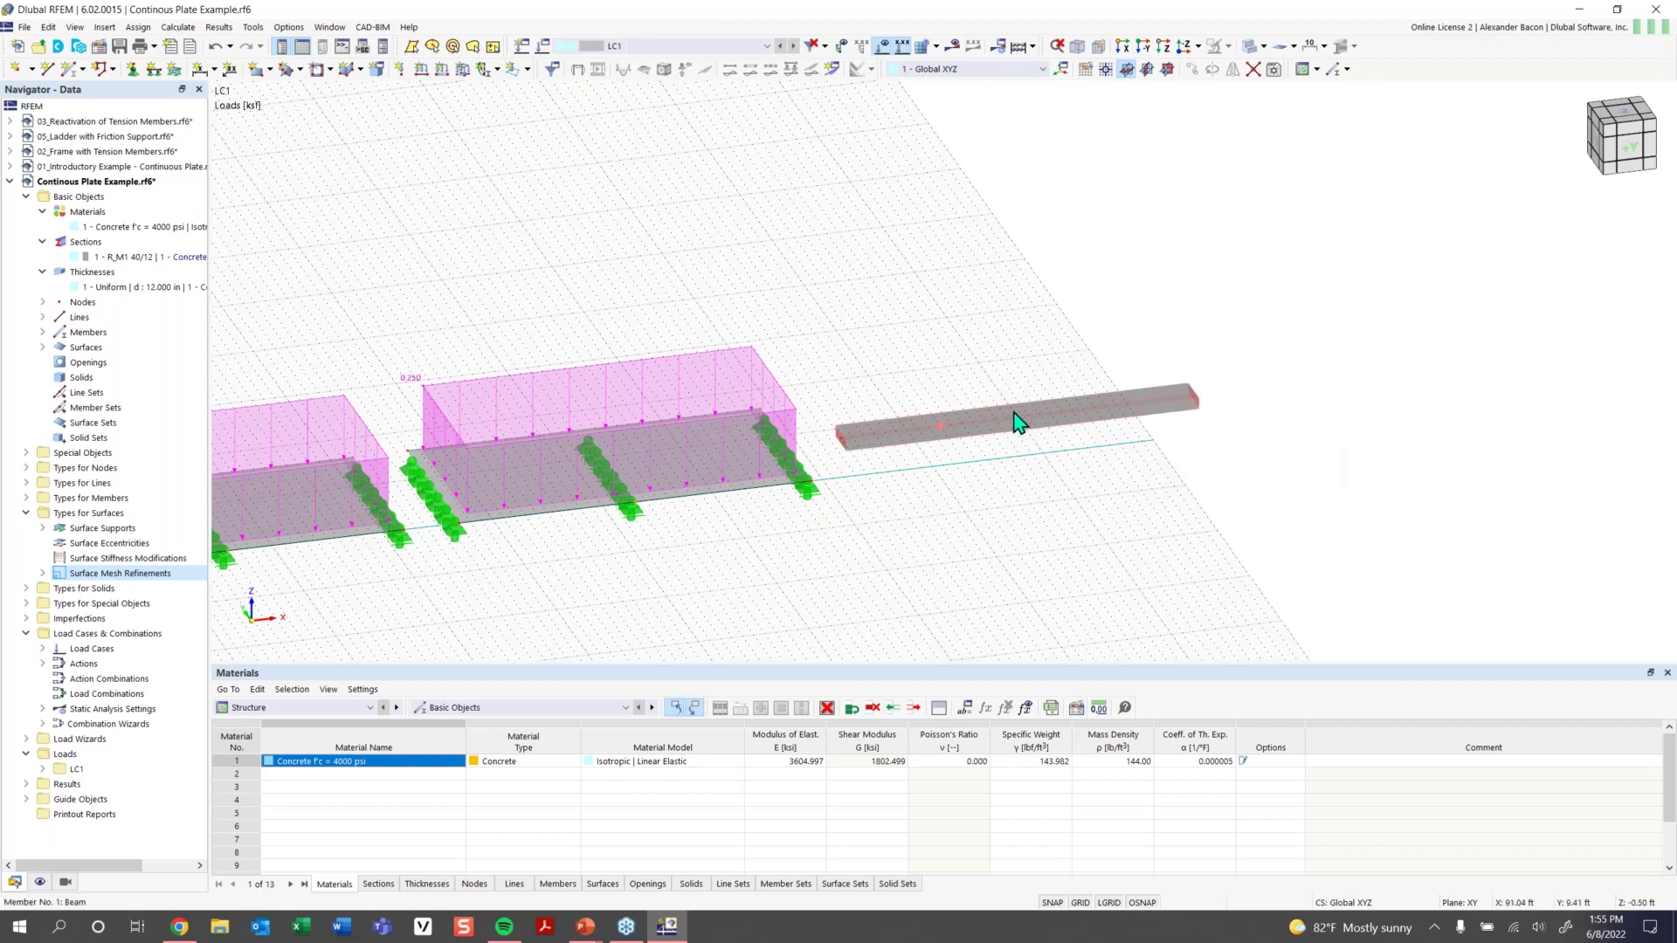
pyautogui.moveTo(1016, 432)
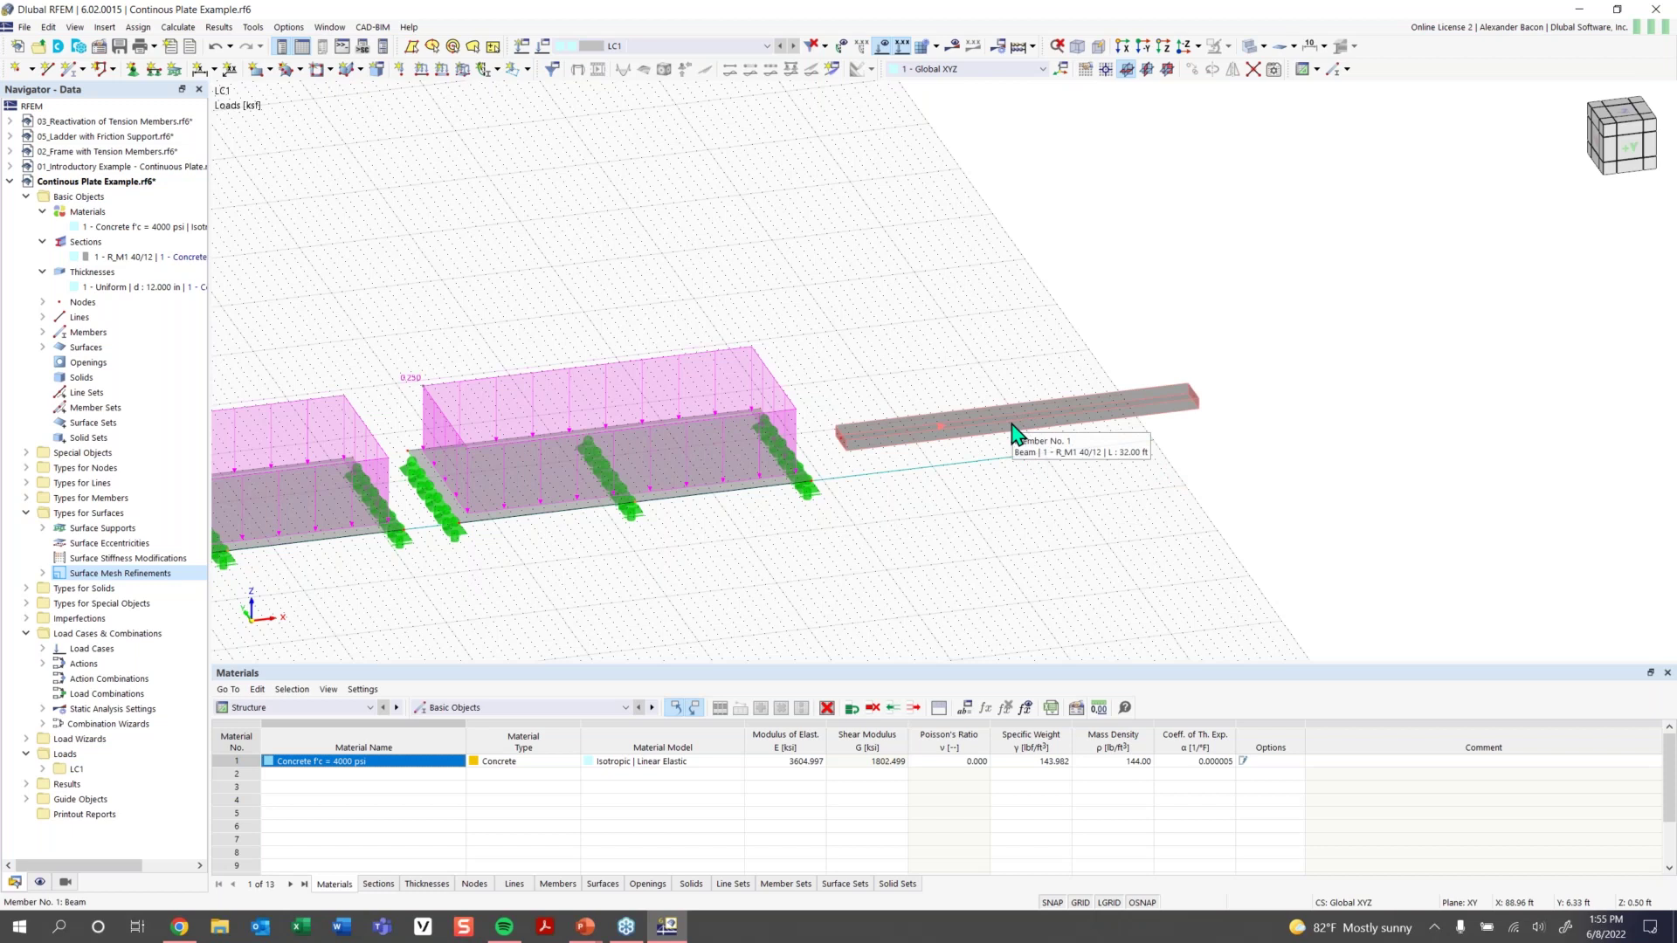
pyautogui.rightClick(1016, 433)
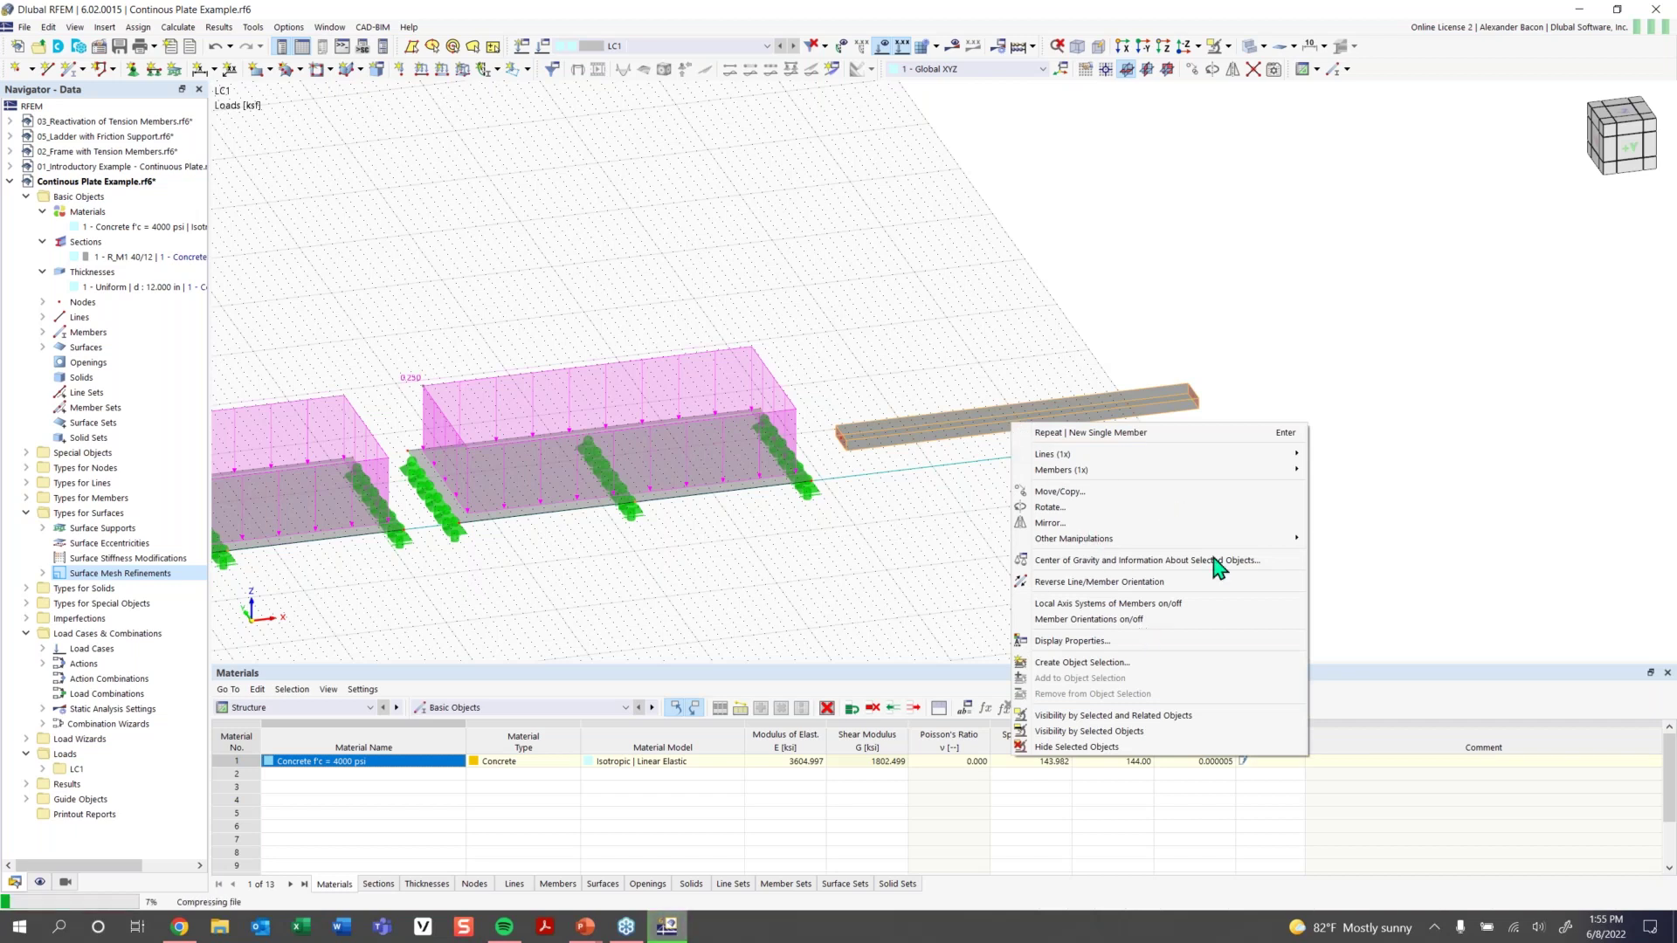
pyautogui.moveTo(1195, 546)
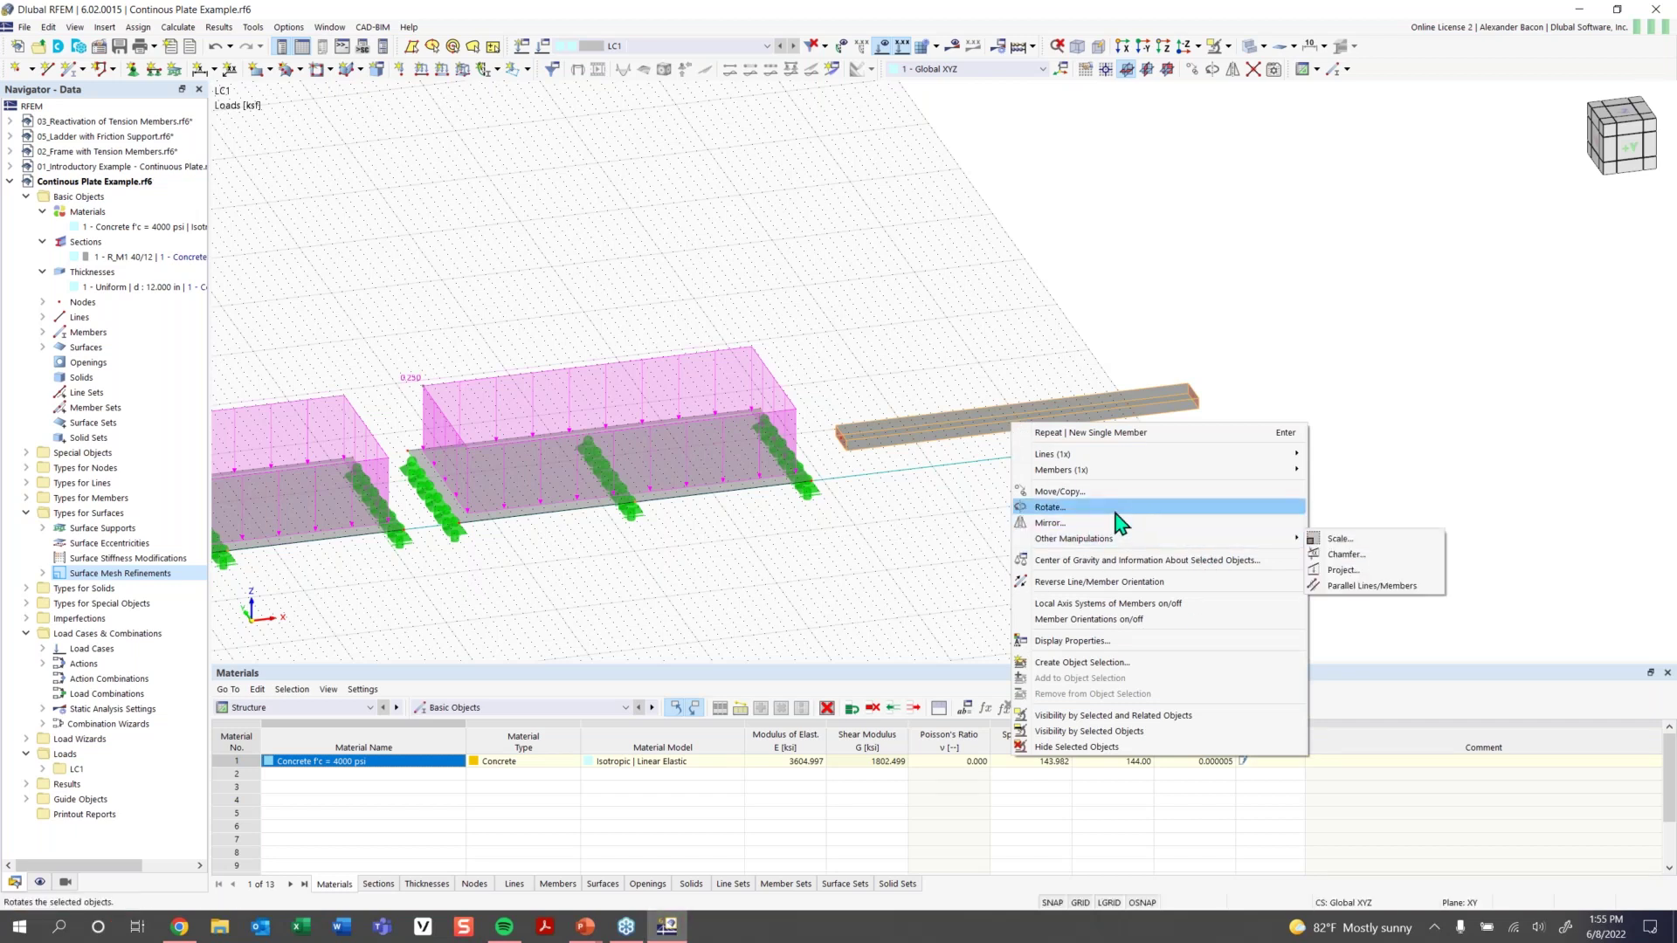
pyautogui.moveTo(1083, 476)
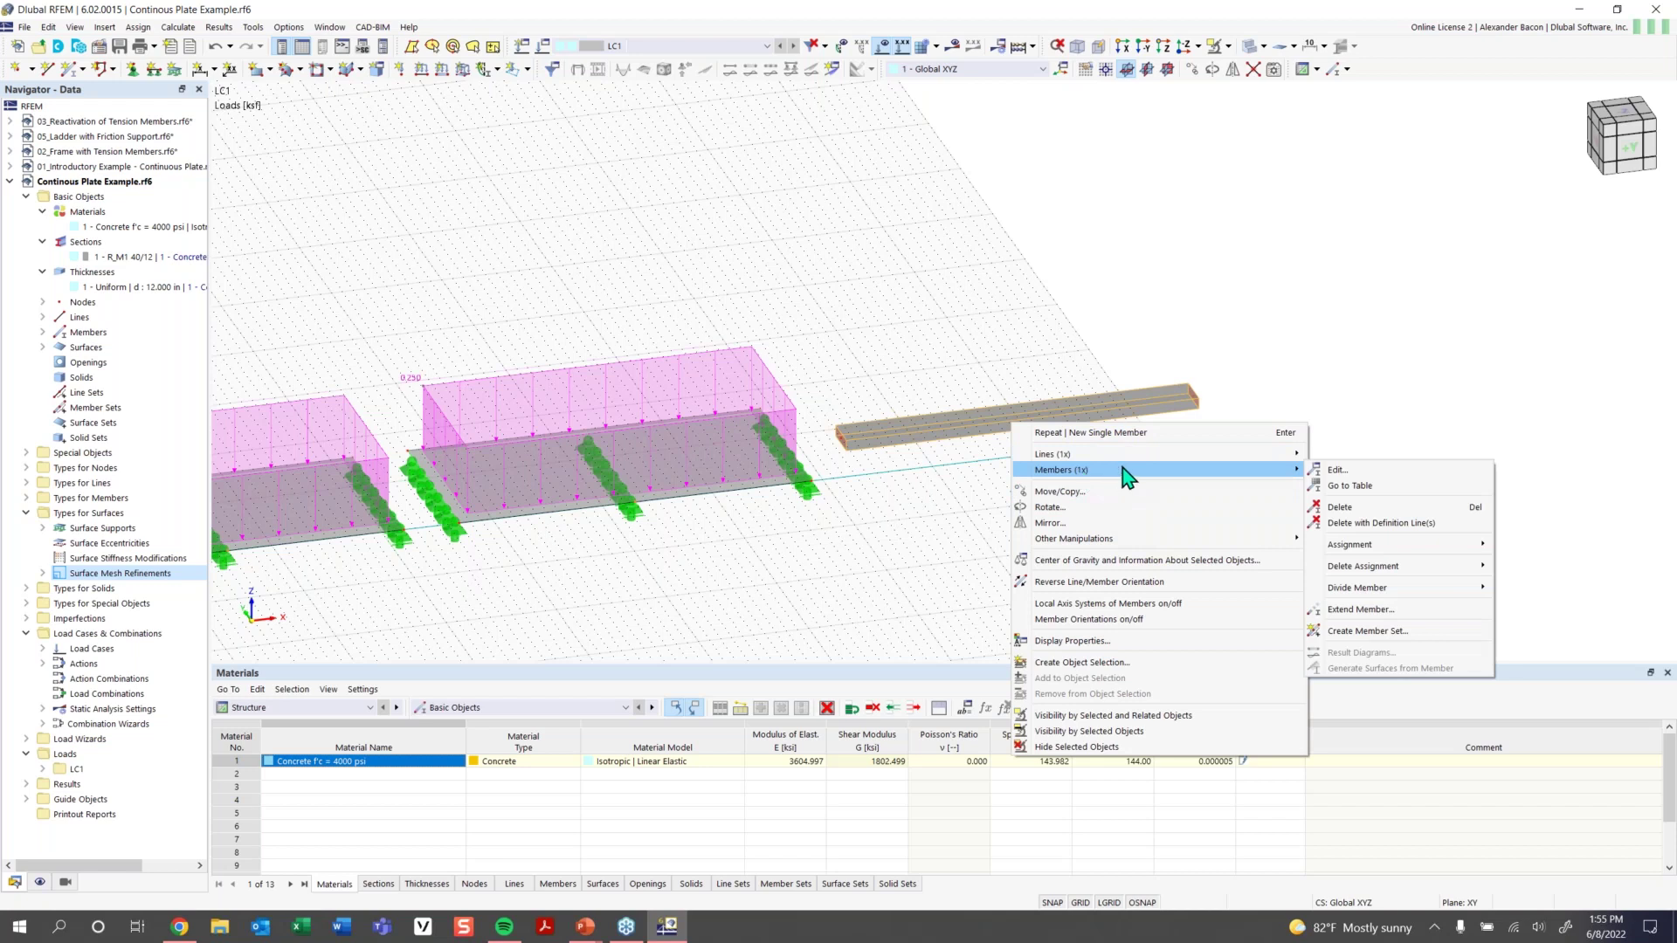
pyautogui.moveTo(1383, 596)
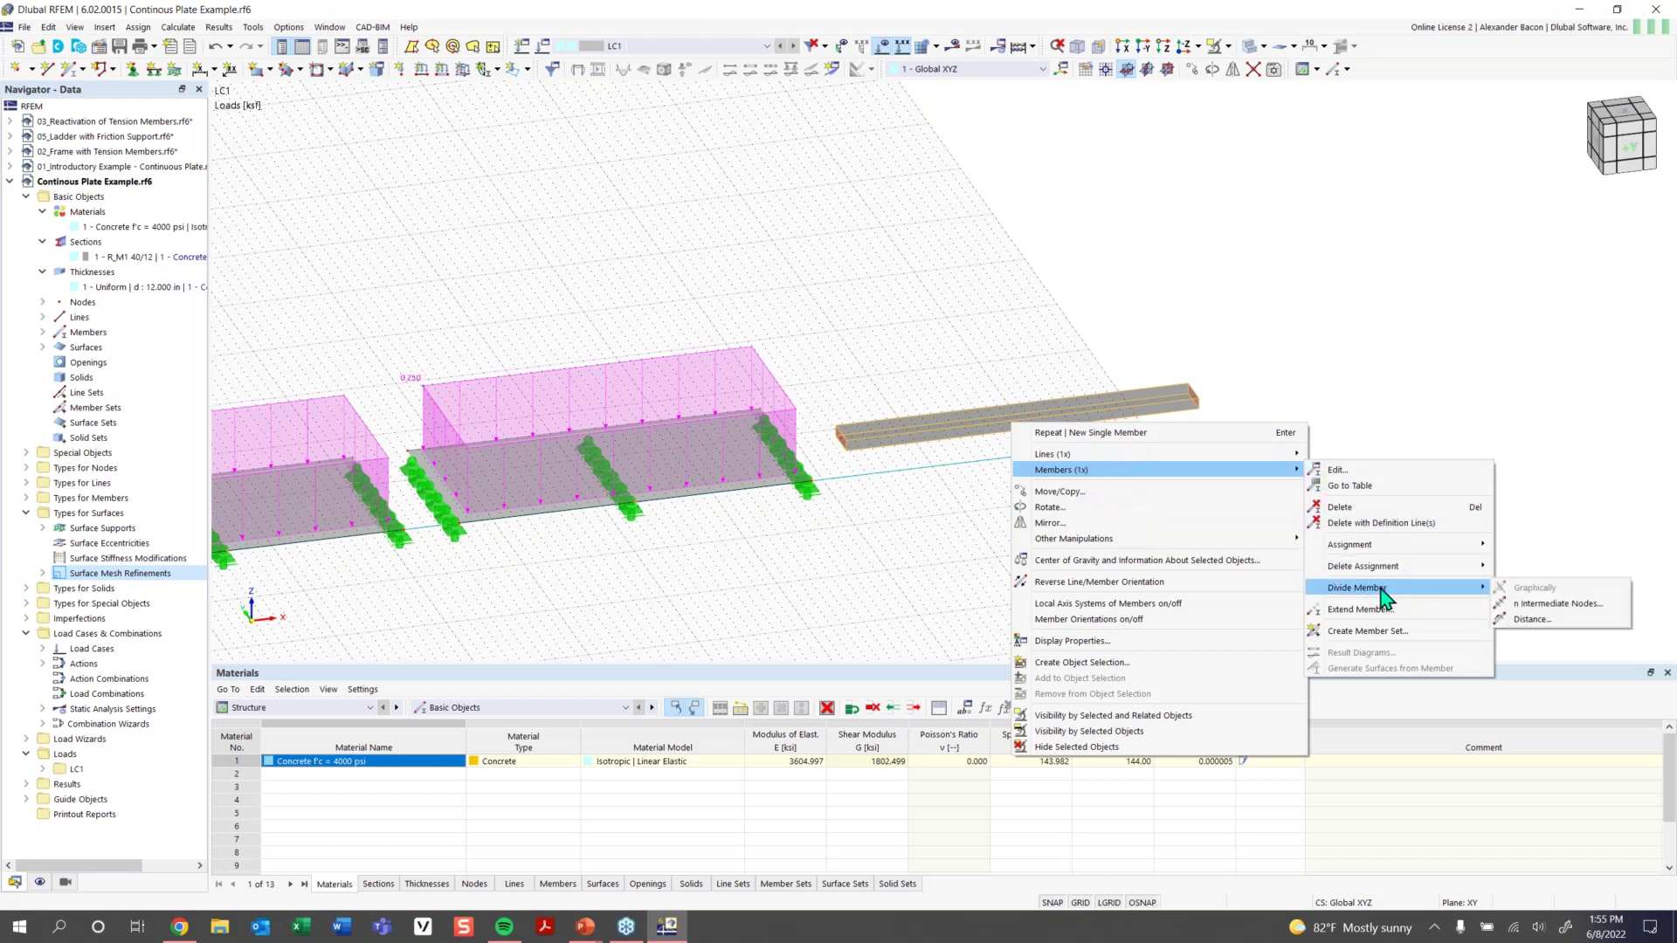
pyautogui.click(1538, 605)
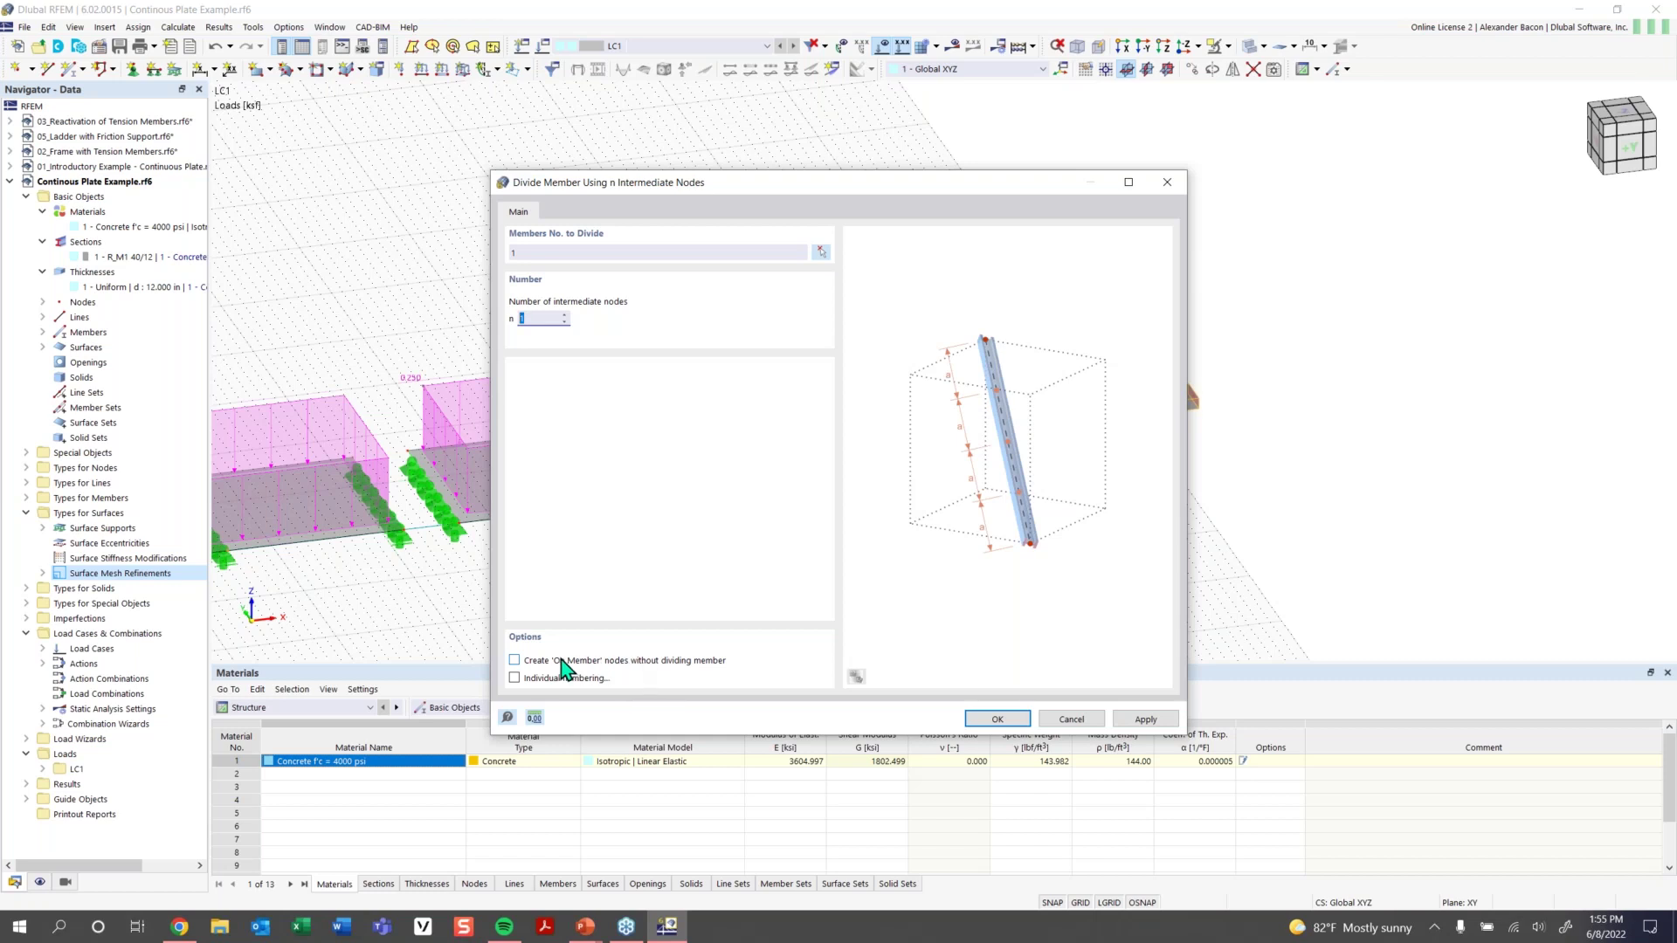
pyautogui.click(515, 661)
pyautogui.click(534, 318)
pyautogui.click(1004, 727)
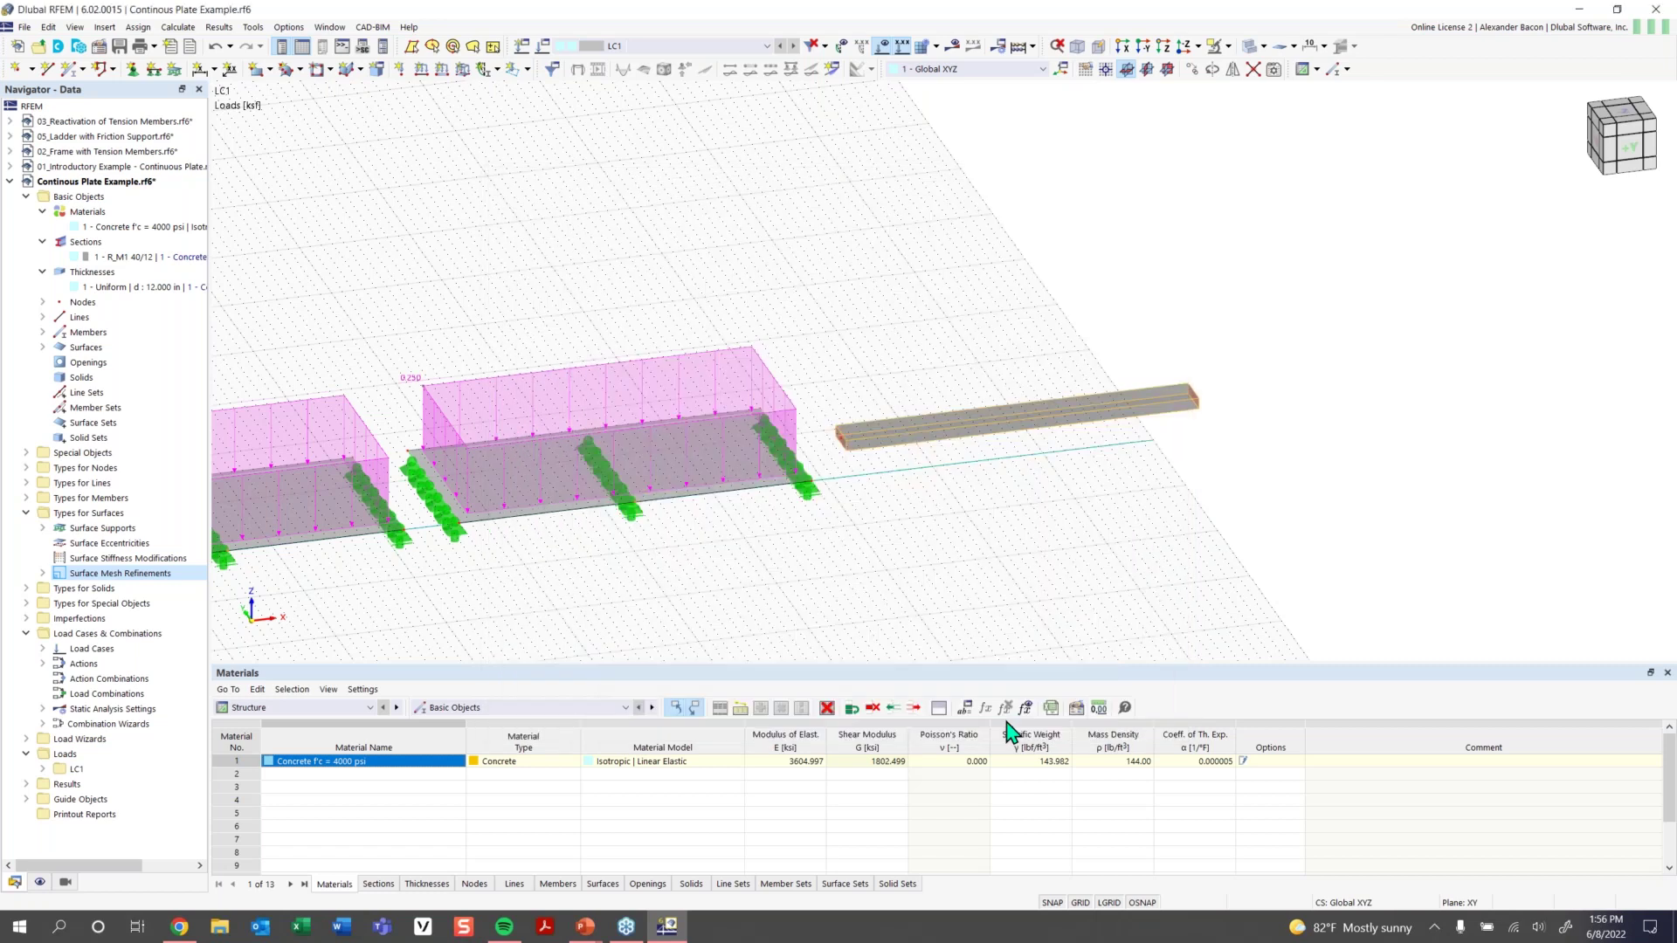
# Create a new nodal support for the beam's start node restraining uX, uY, uZ, φX and φZ, and accept the support assignment
pyautogui.scroll(5, 1022, 426)
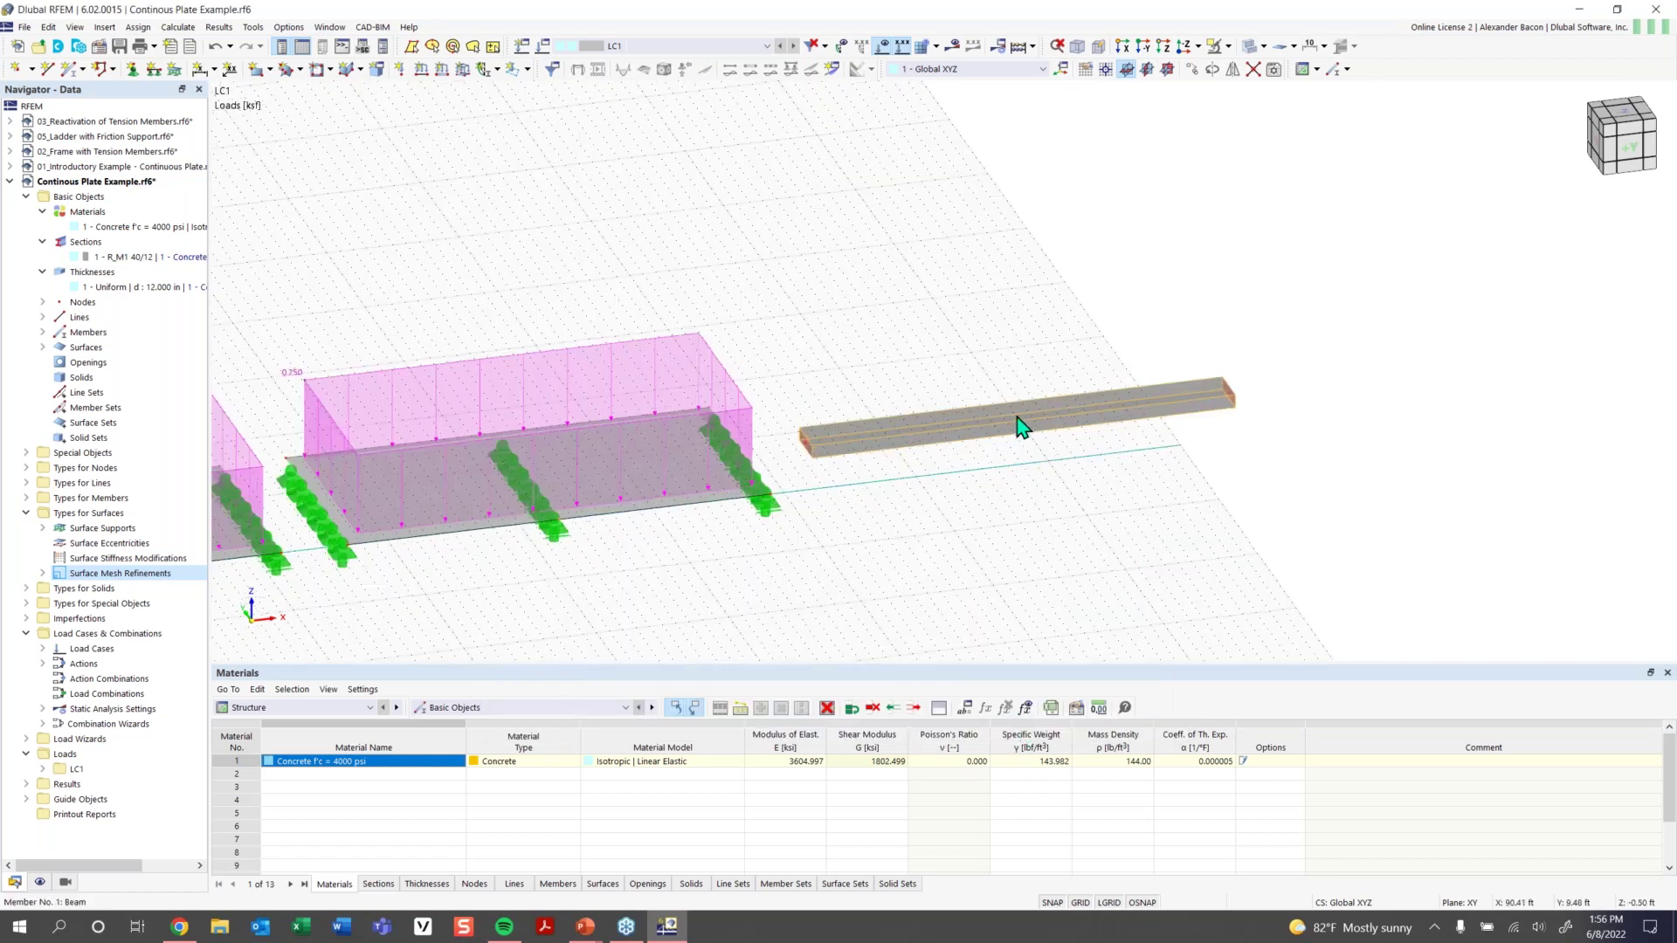
pyautogui.scroll(-6, 1065, 526)
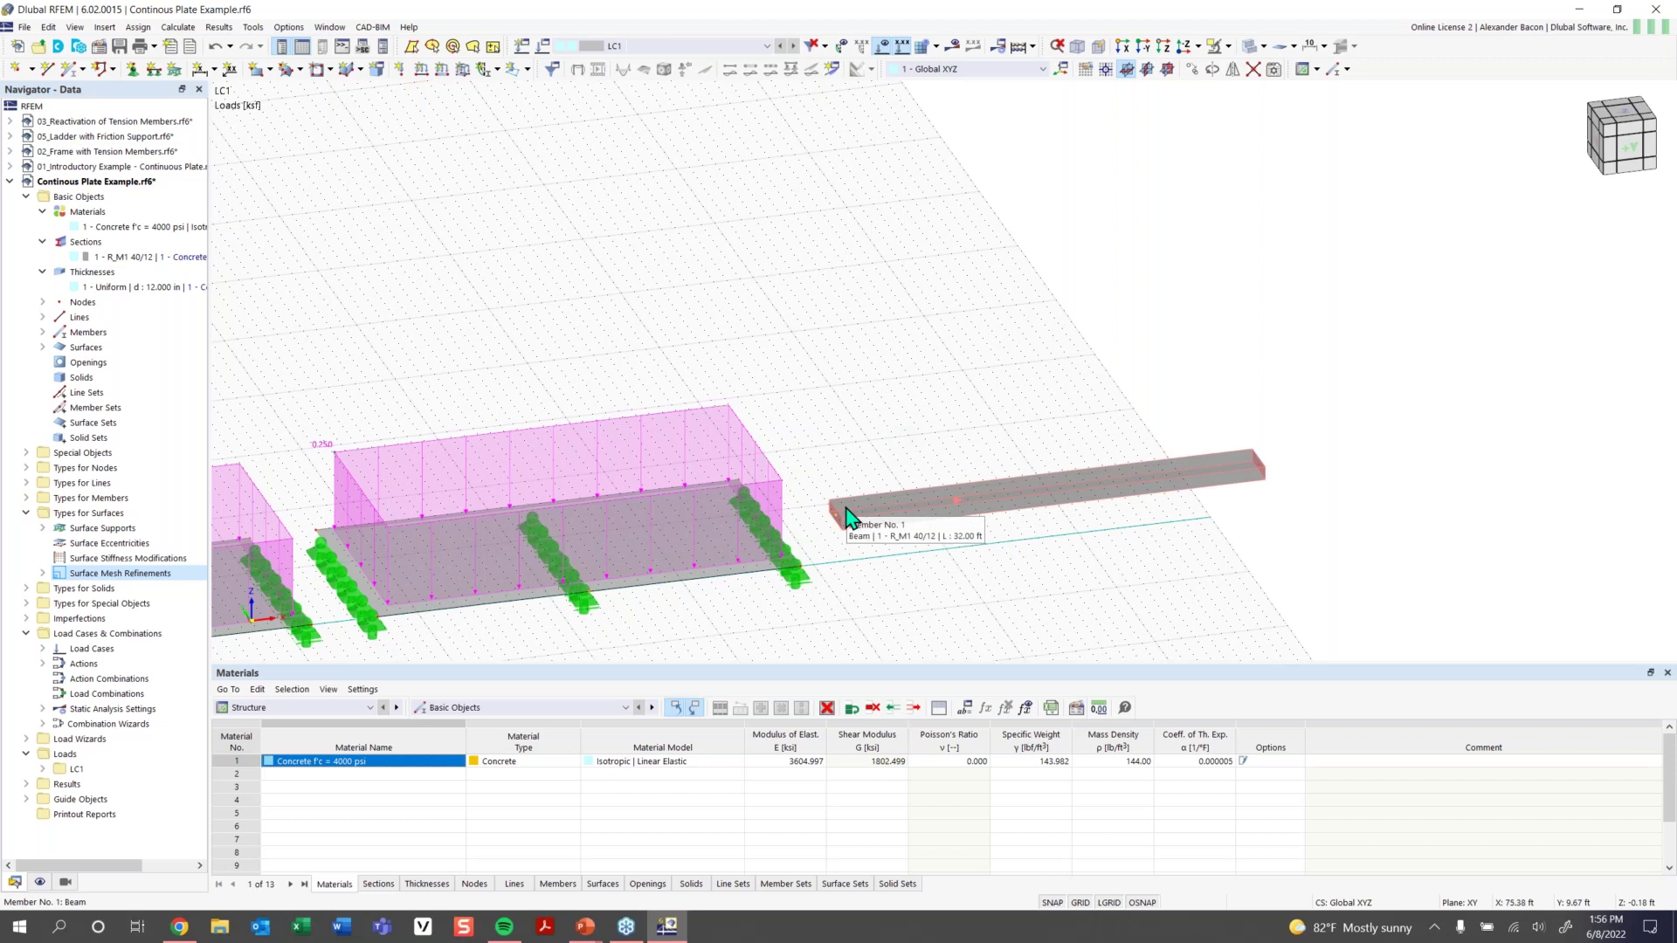
pyautogui.click(135, 70)
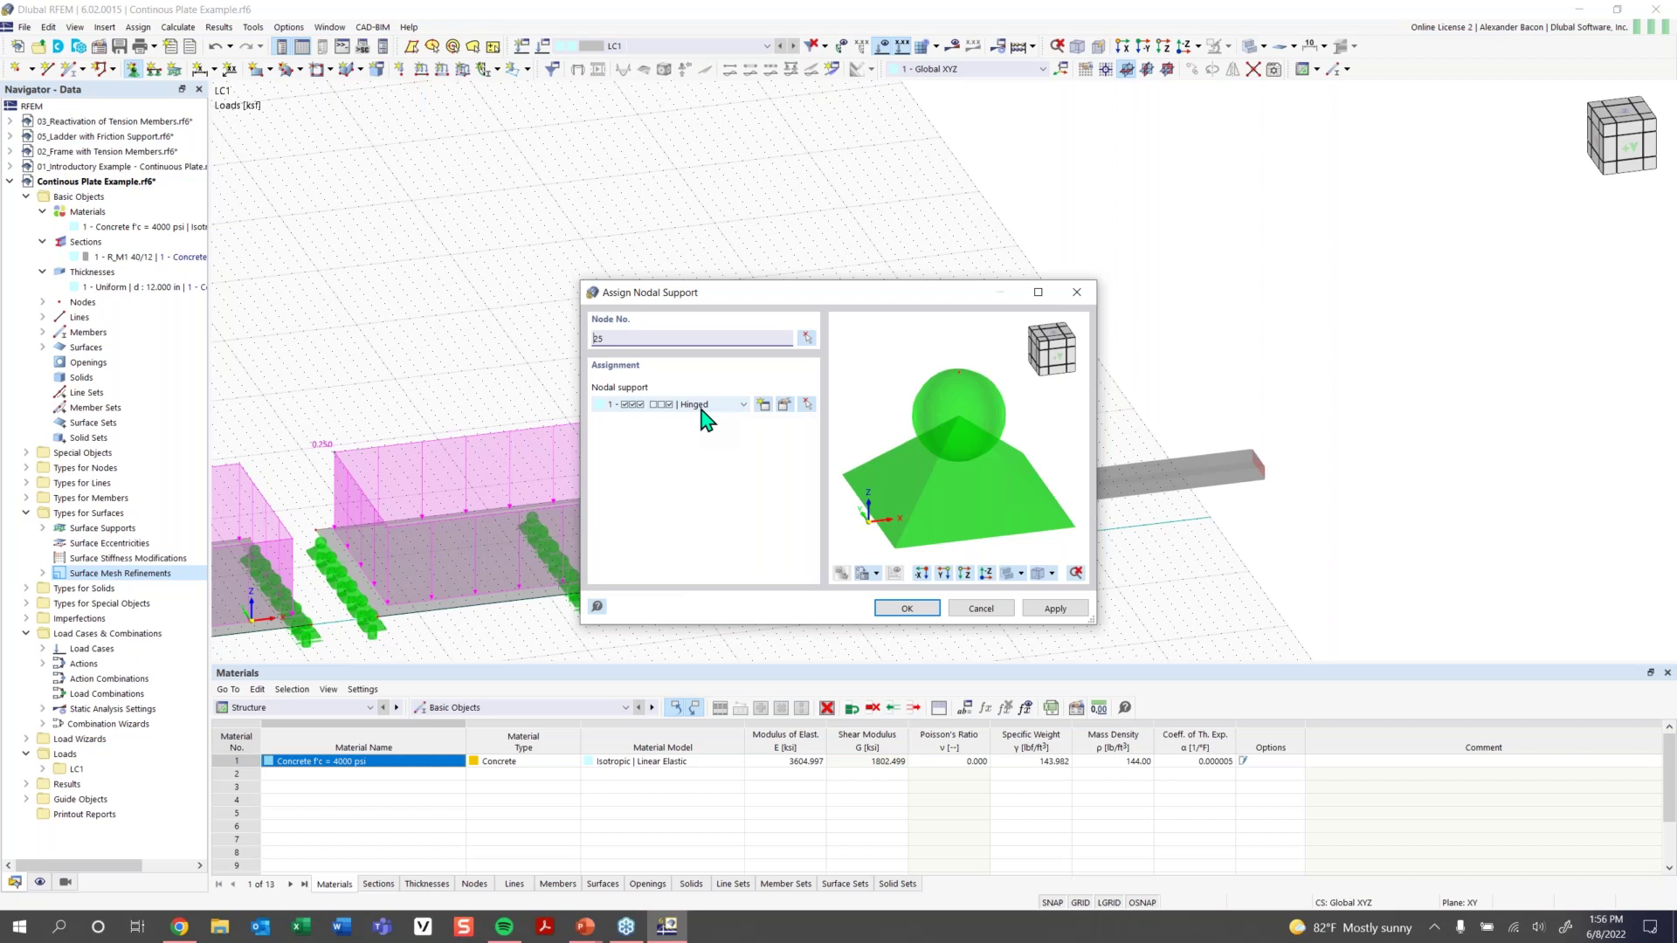
pyautogui.click(702, 406)
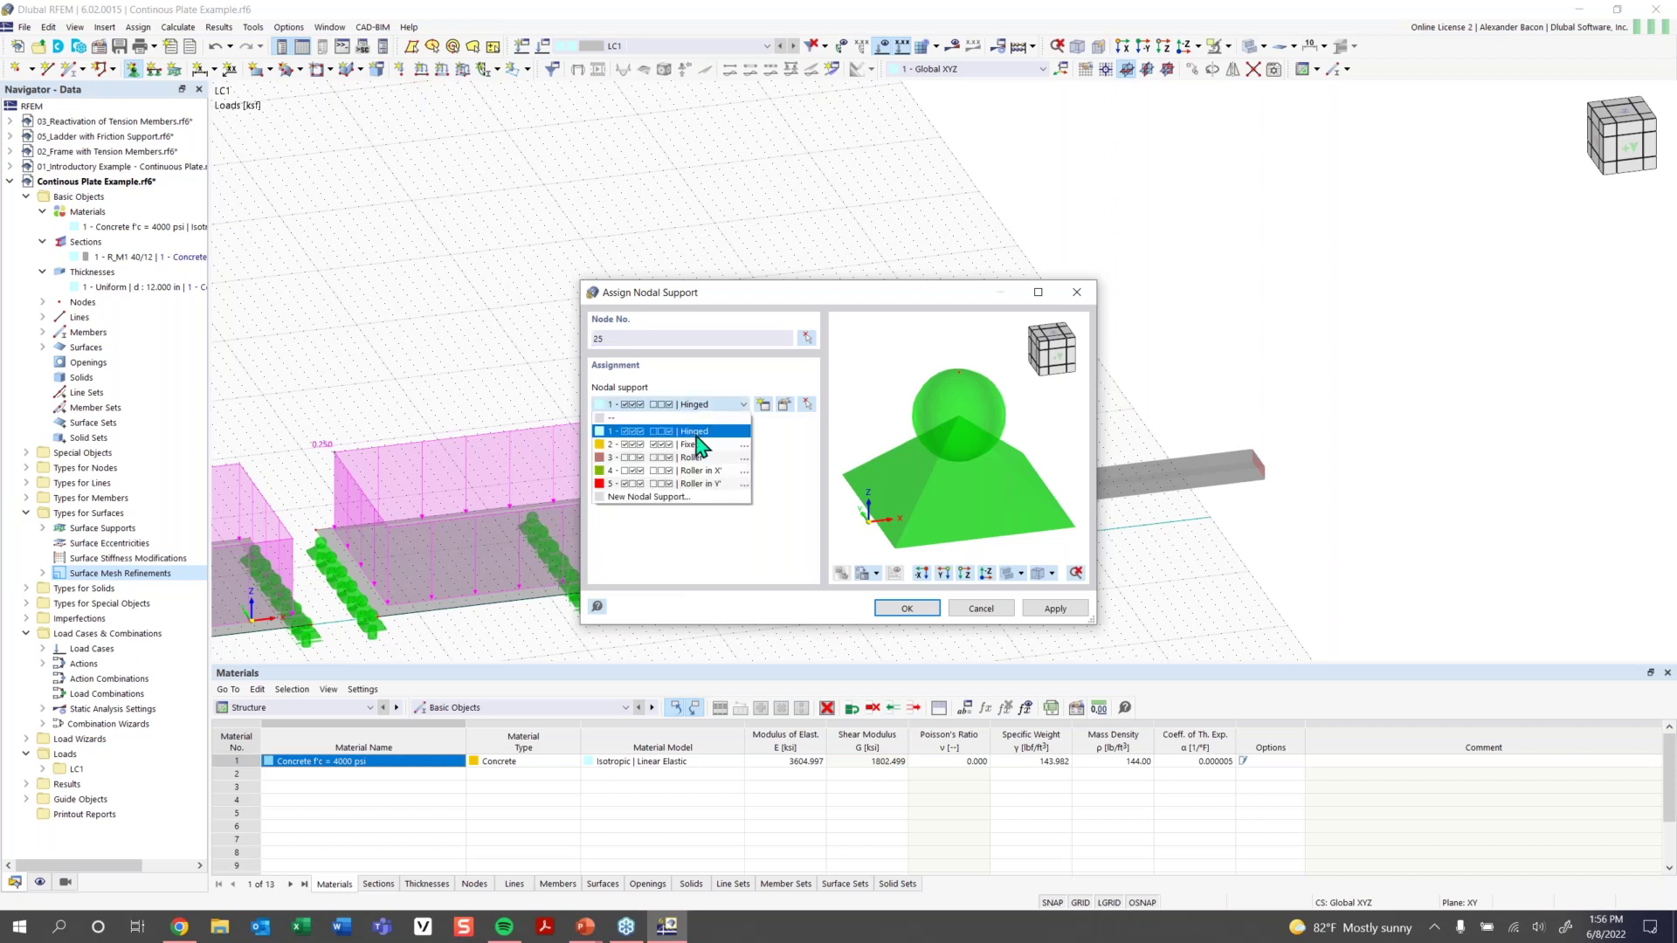
pyautogui.click(770, 406)
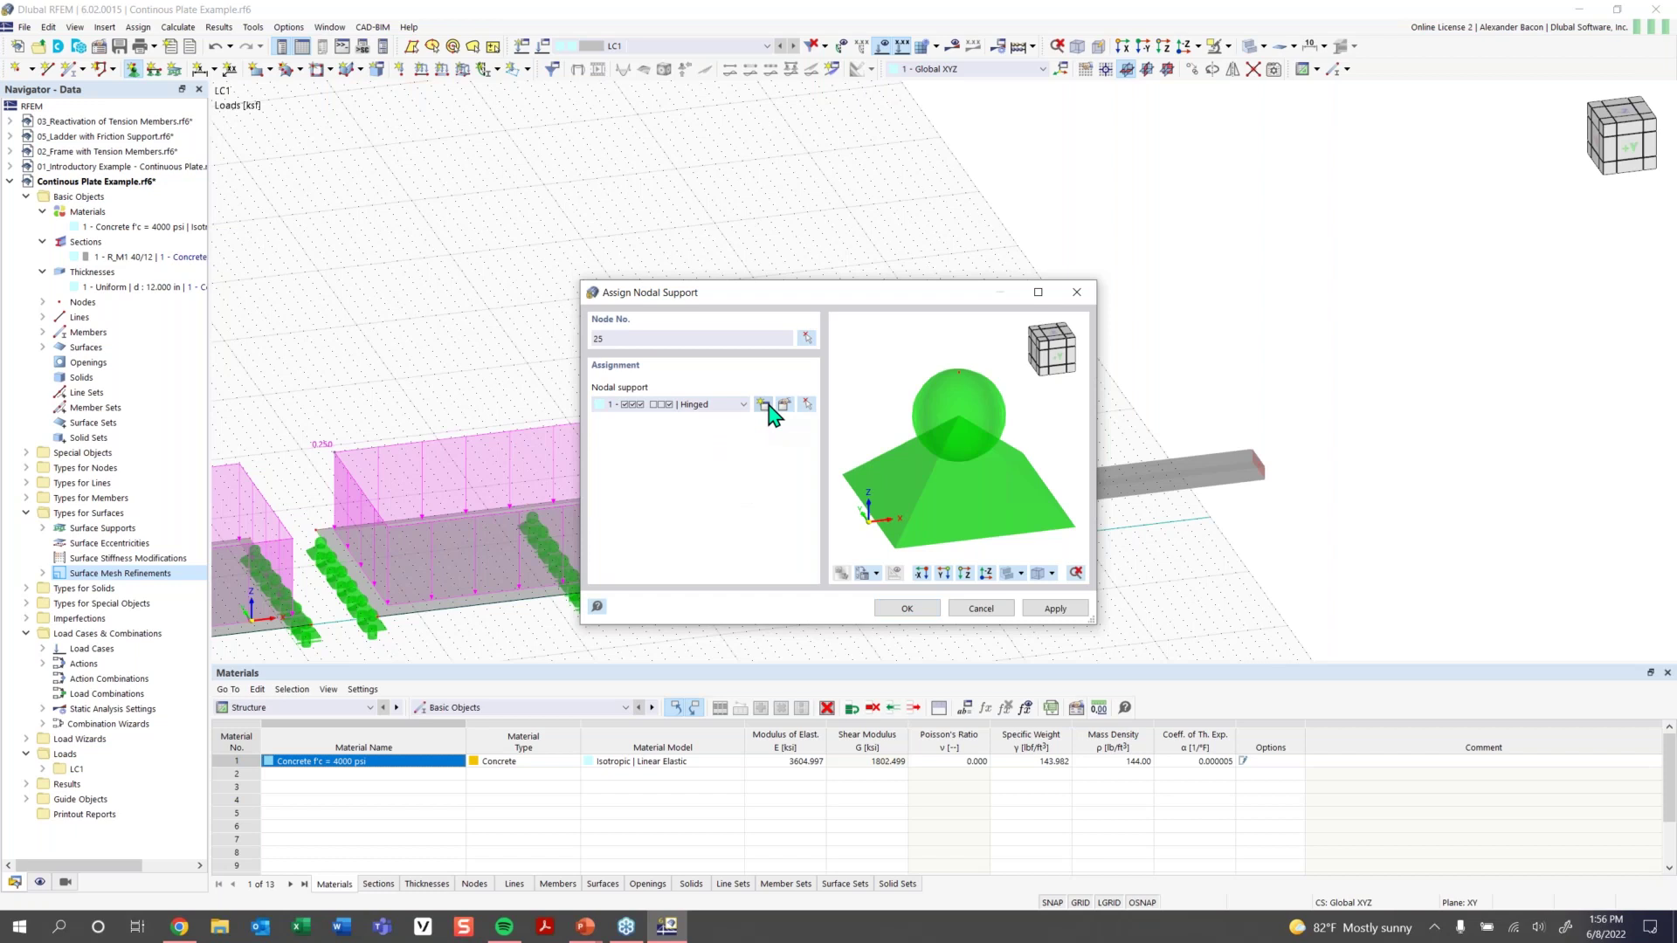
pyautogui.click(769, 406)
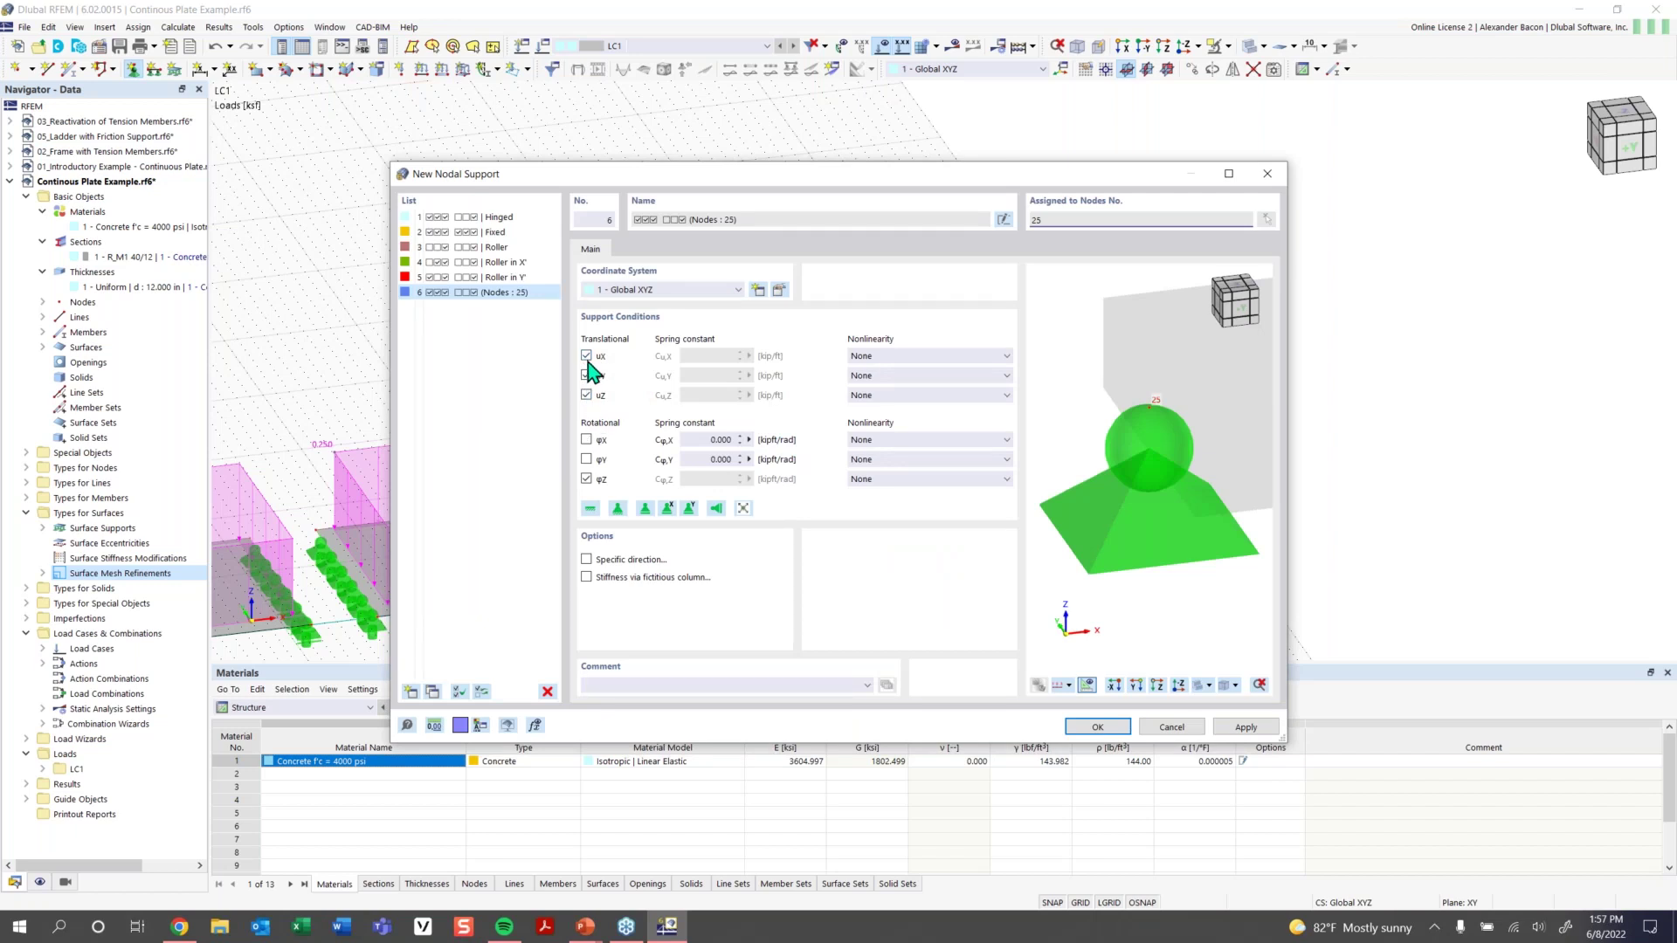
pyautogui.click(587, 440)
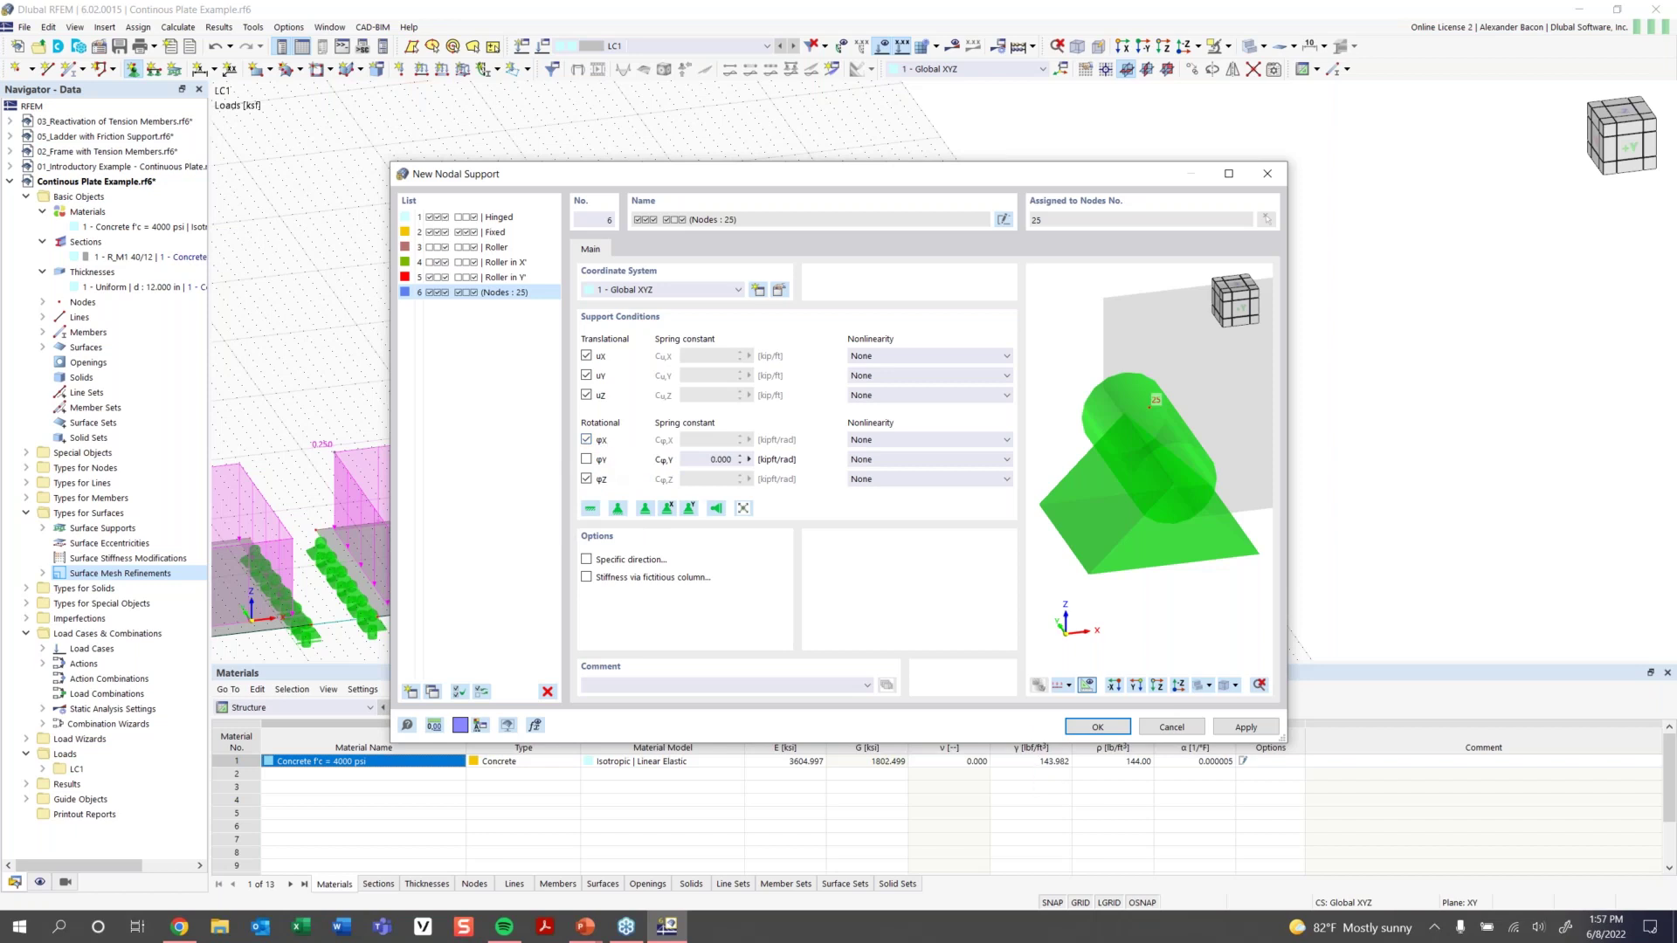
pyautogui.click(1097, 728)
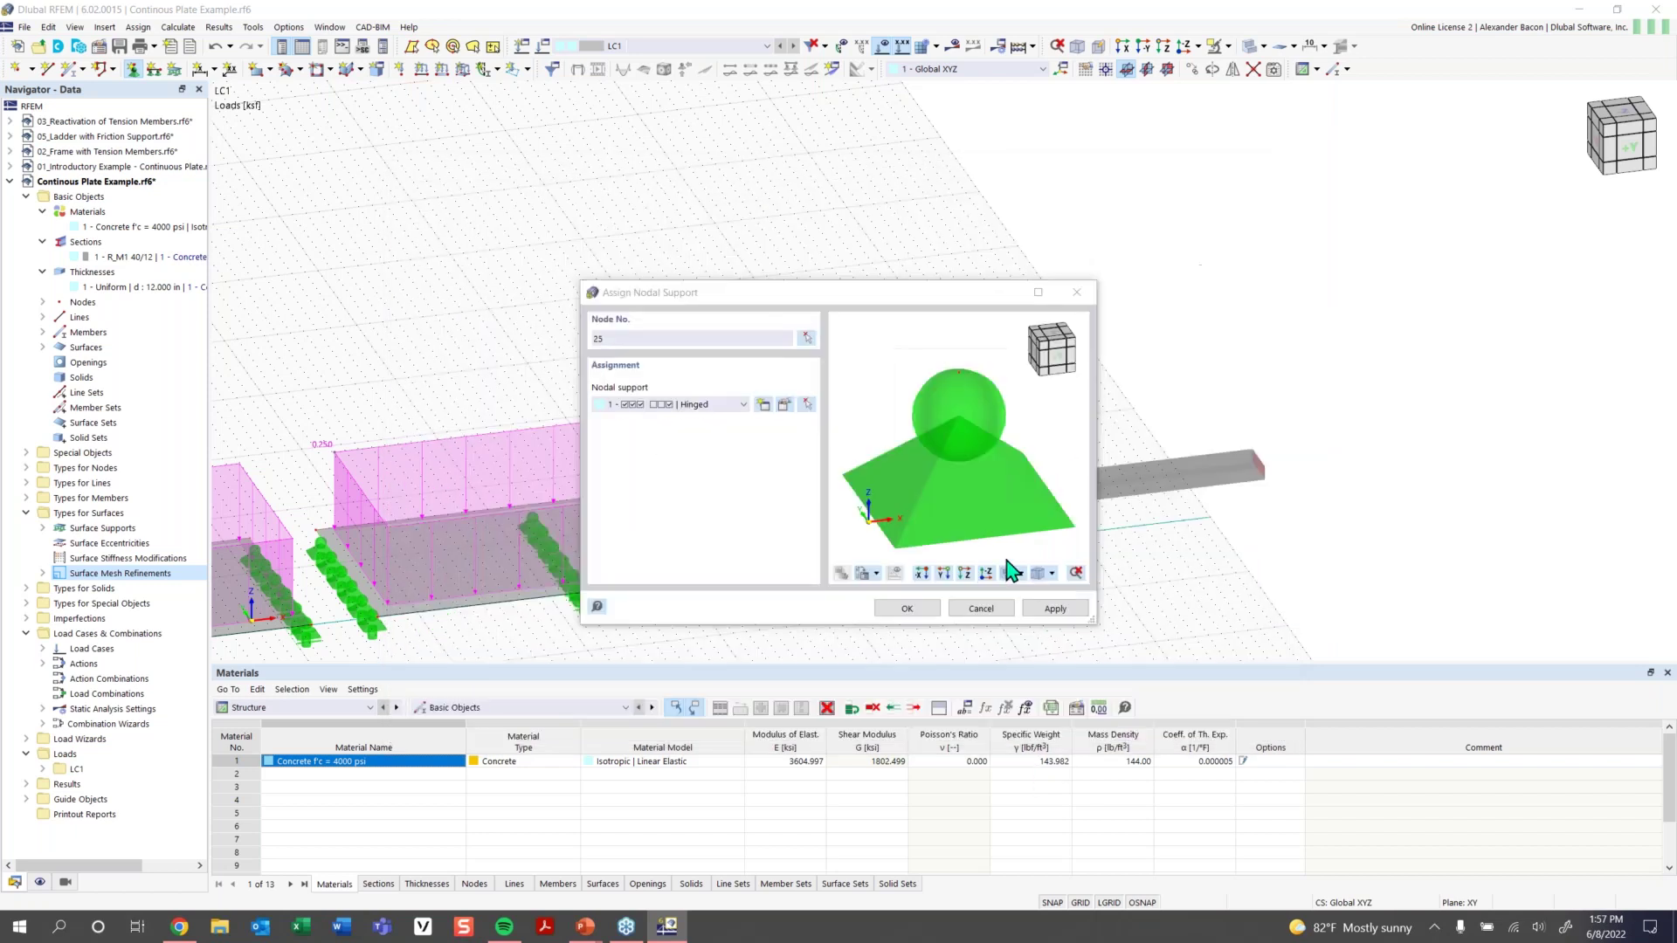
pyautogui.click(908, 612)
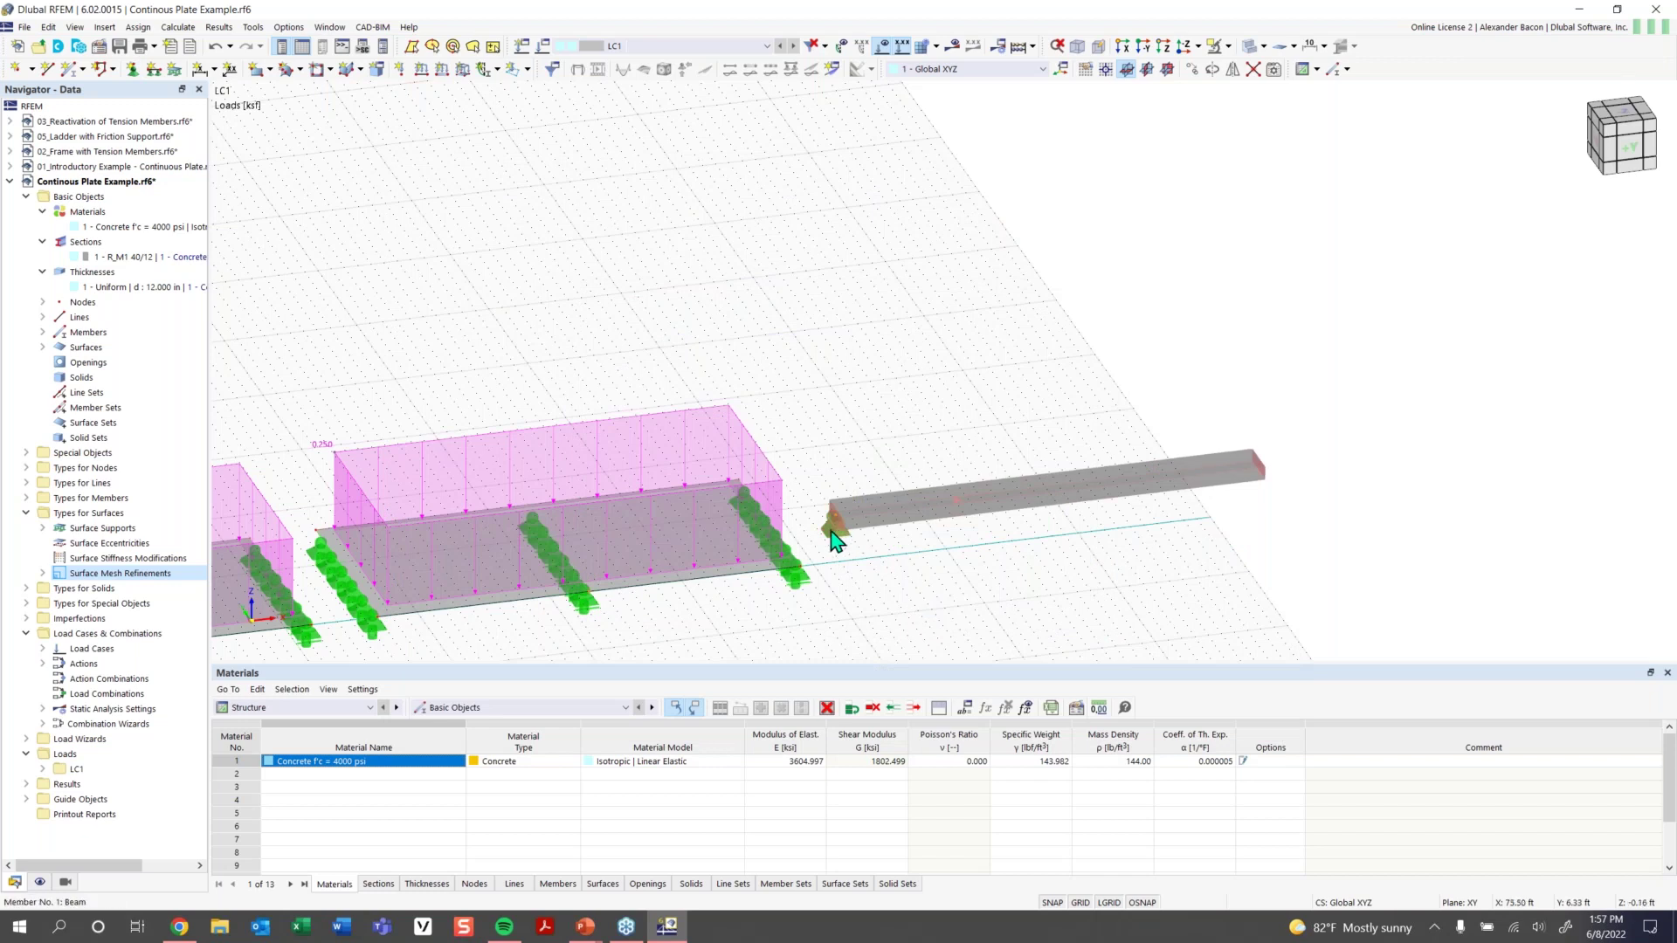
# Assign the 'Roller in X'' nodal support to the beam's start node
pyautogui.scroll(1, 839, 546)
pyautogui.scroll(1, 898, 550)
pyautogui.scroll(-1, 898, 550)
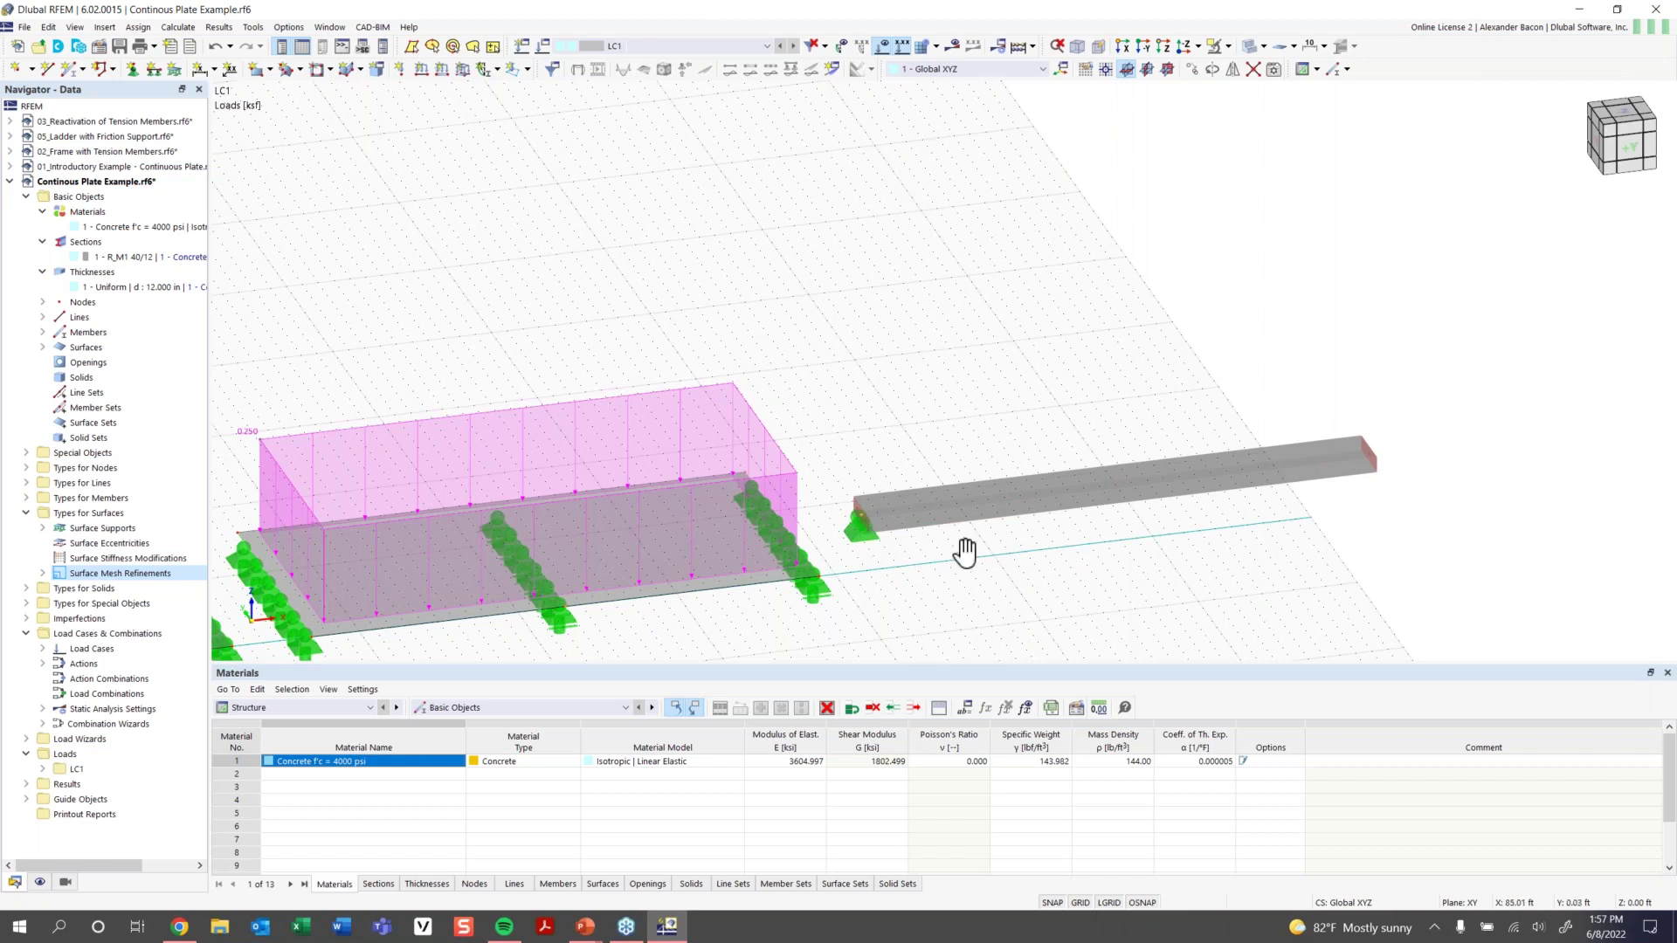
pyautogui.keyDown('ctrl'); pyautogui.hscroll(2, 917, 564); pyautogui.keyUp('ctrl')
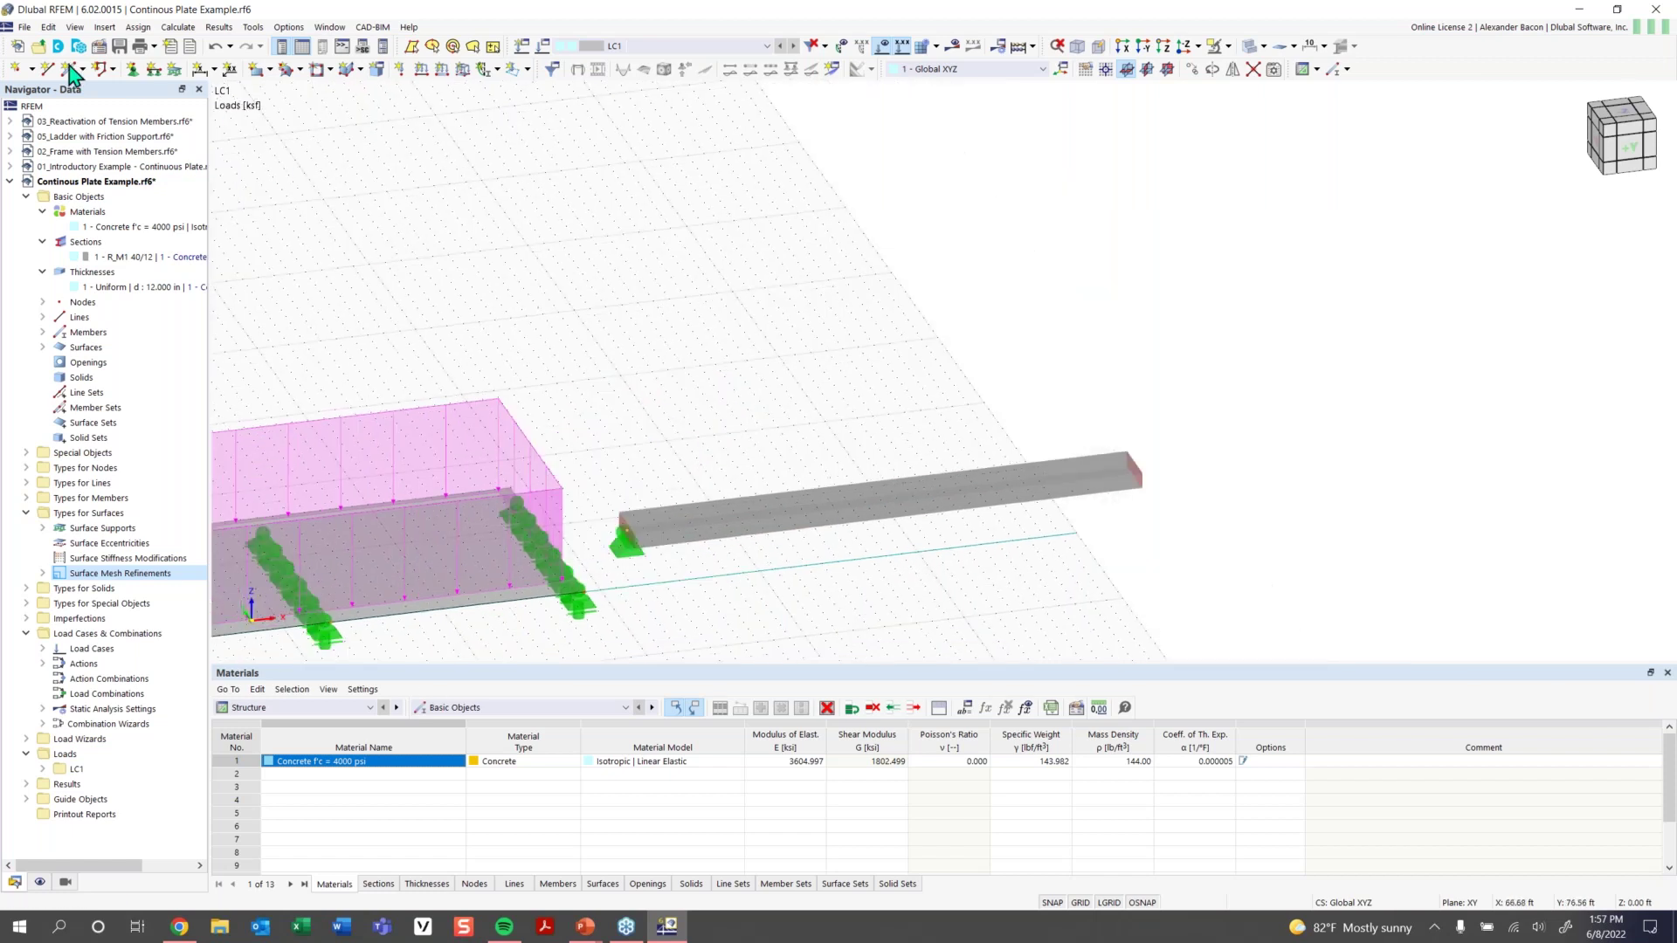
pyautogui.click(131, 70)
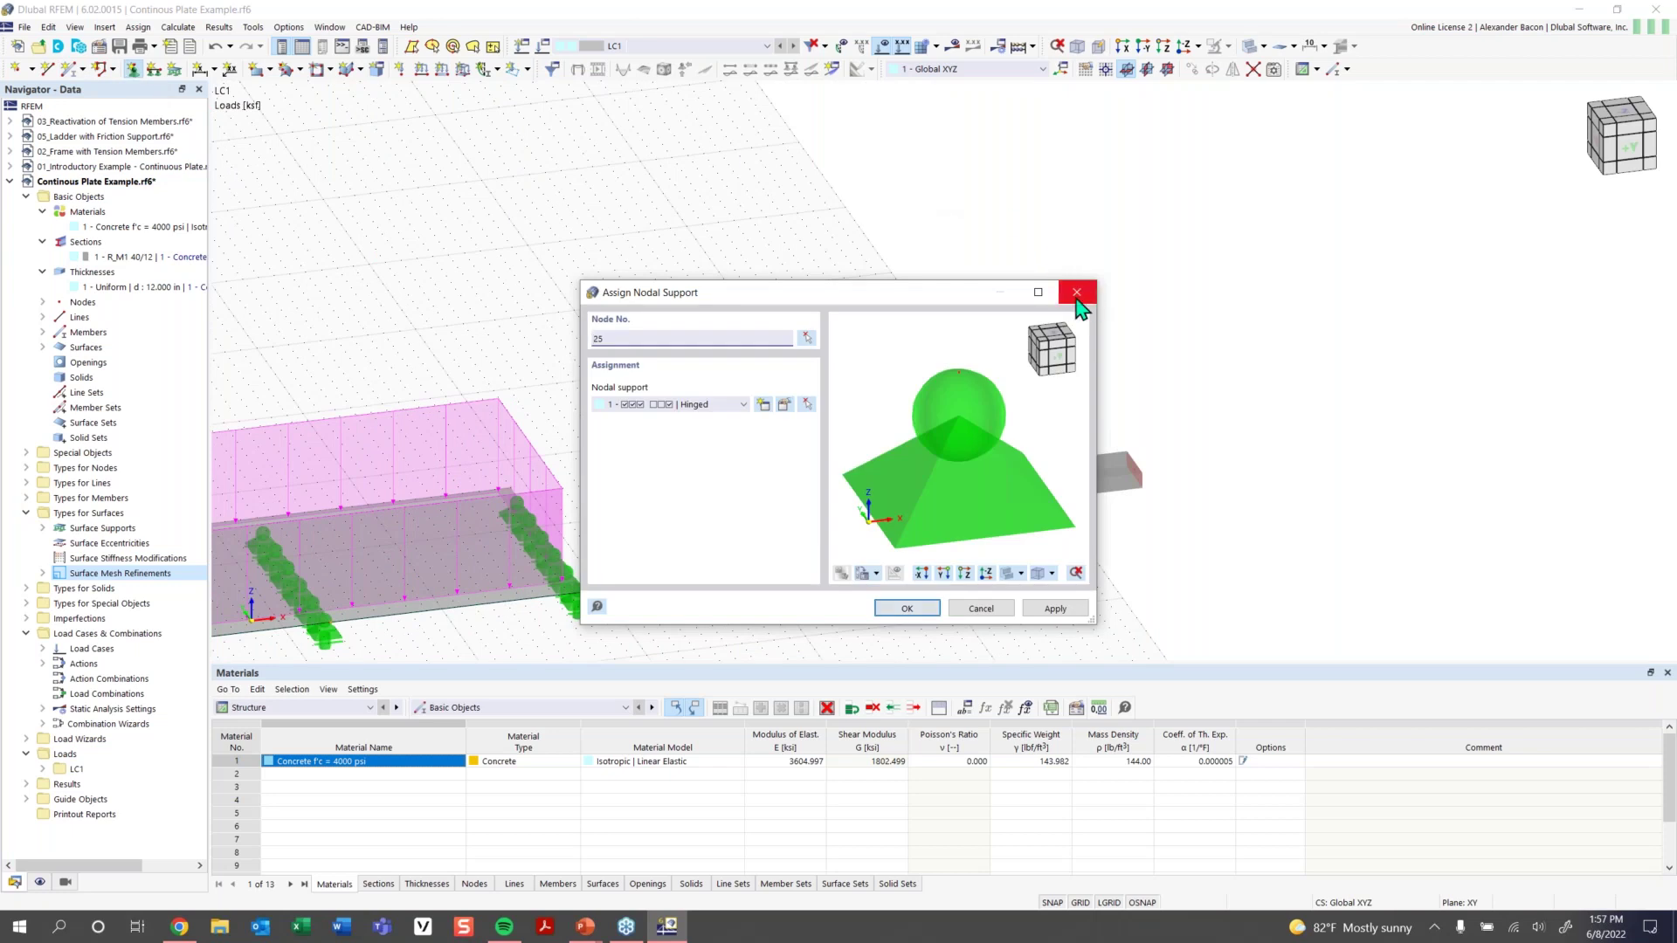
pyautogui.click(738, 404)
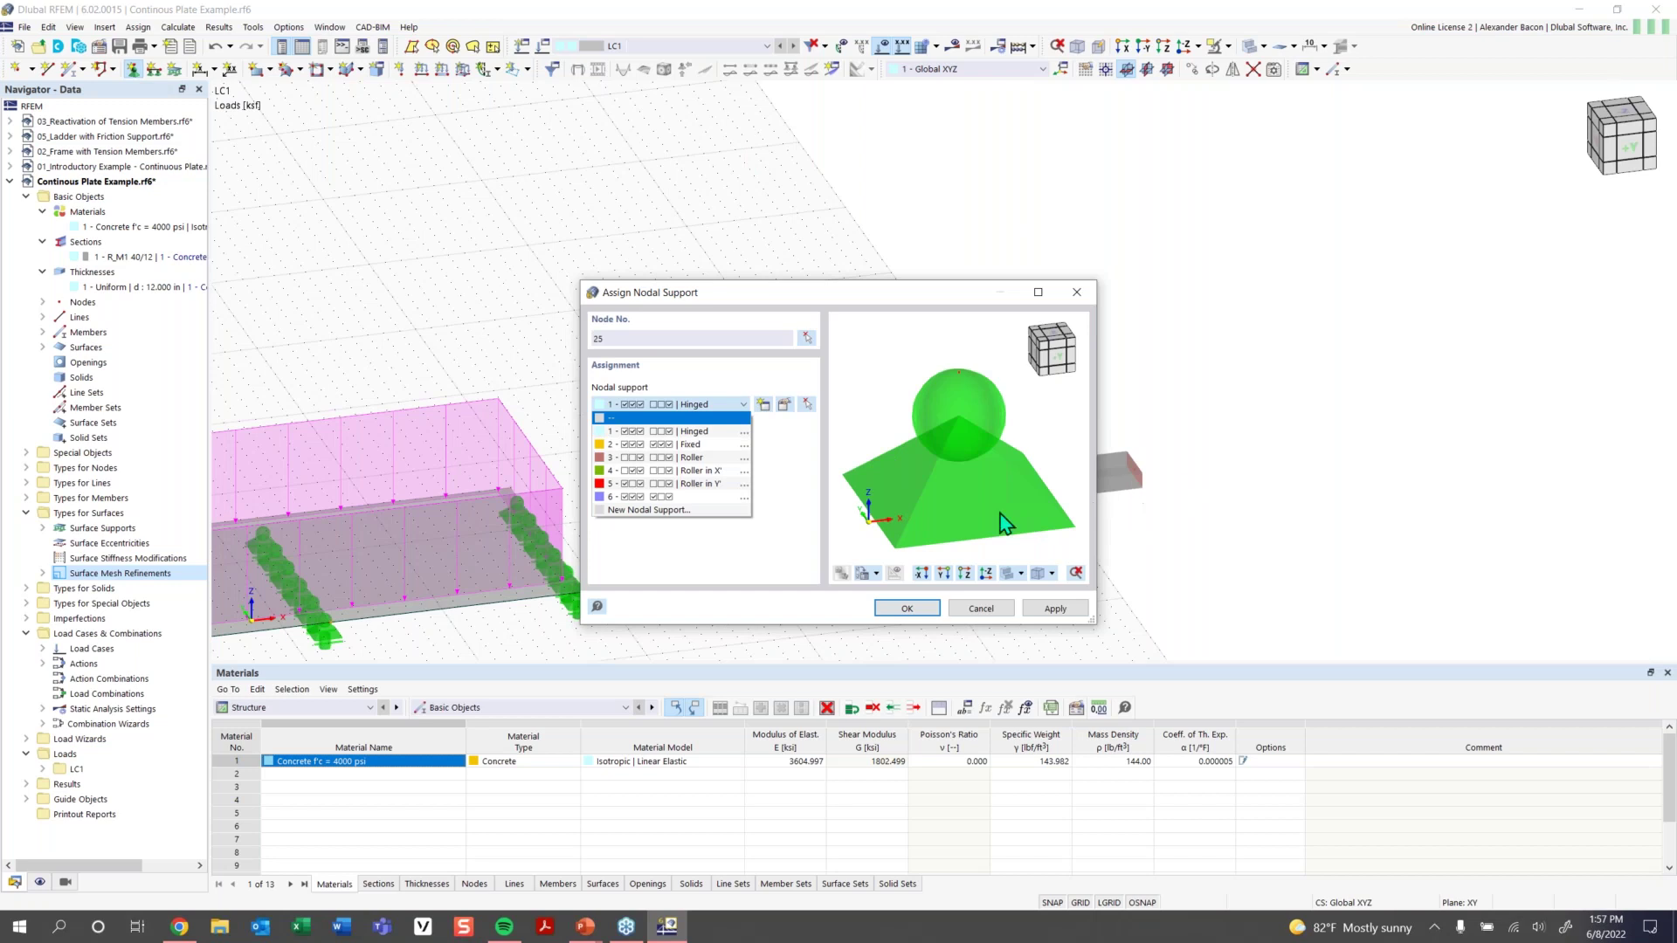
pyautogui.click(711, 472)
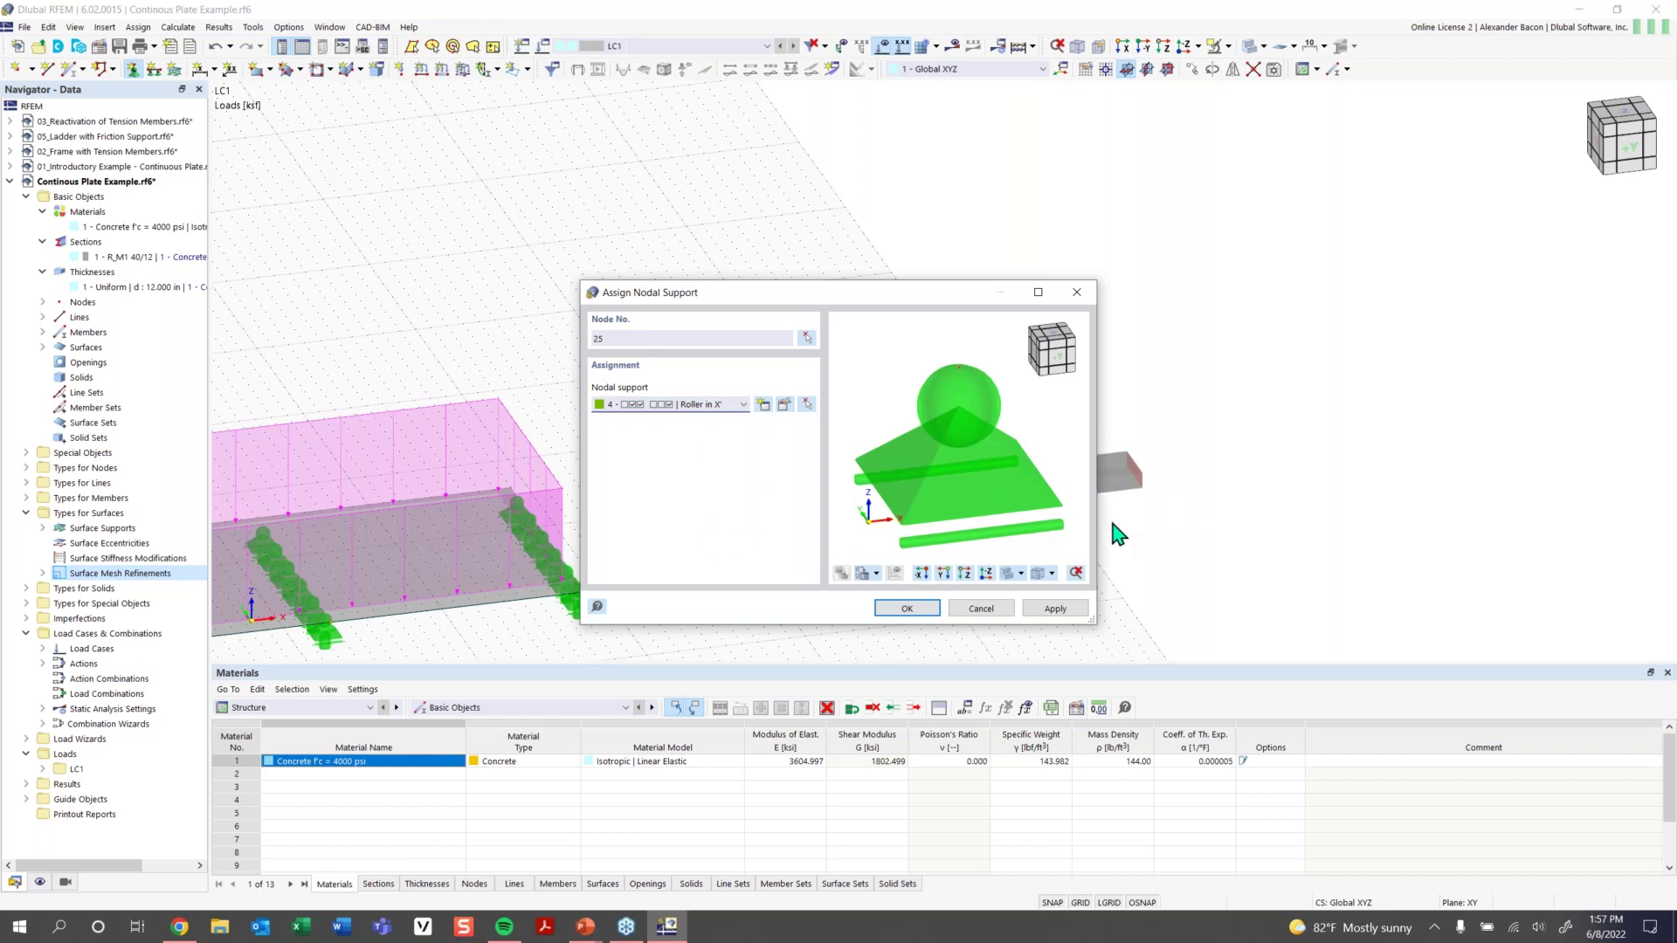
pyautogui.click(906, 609)
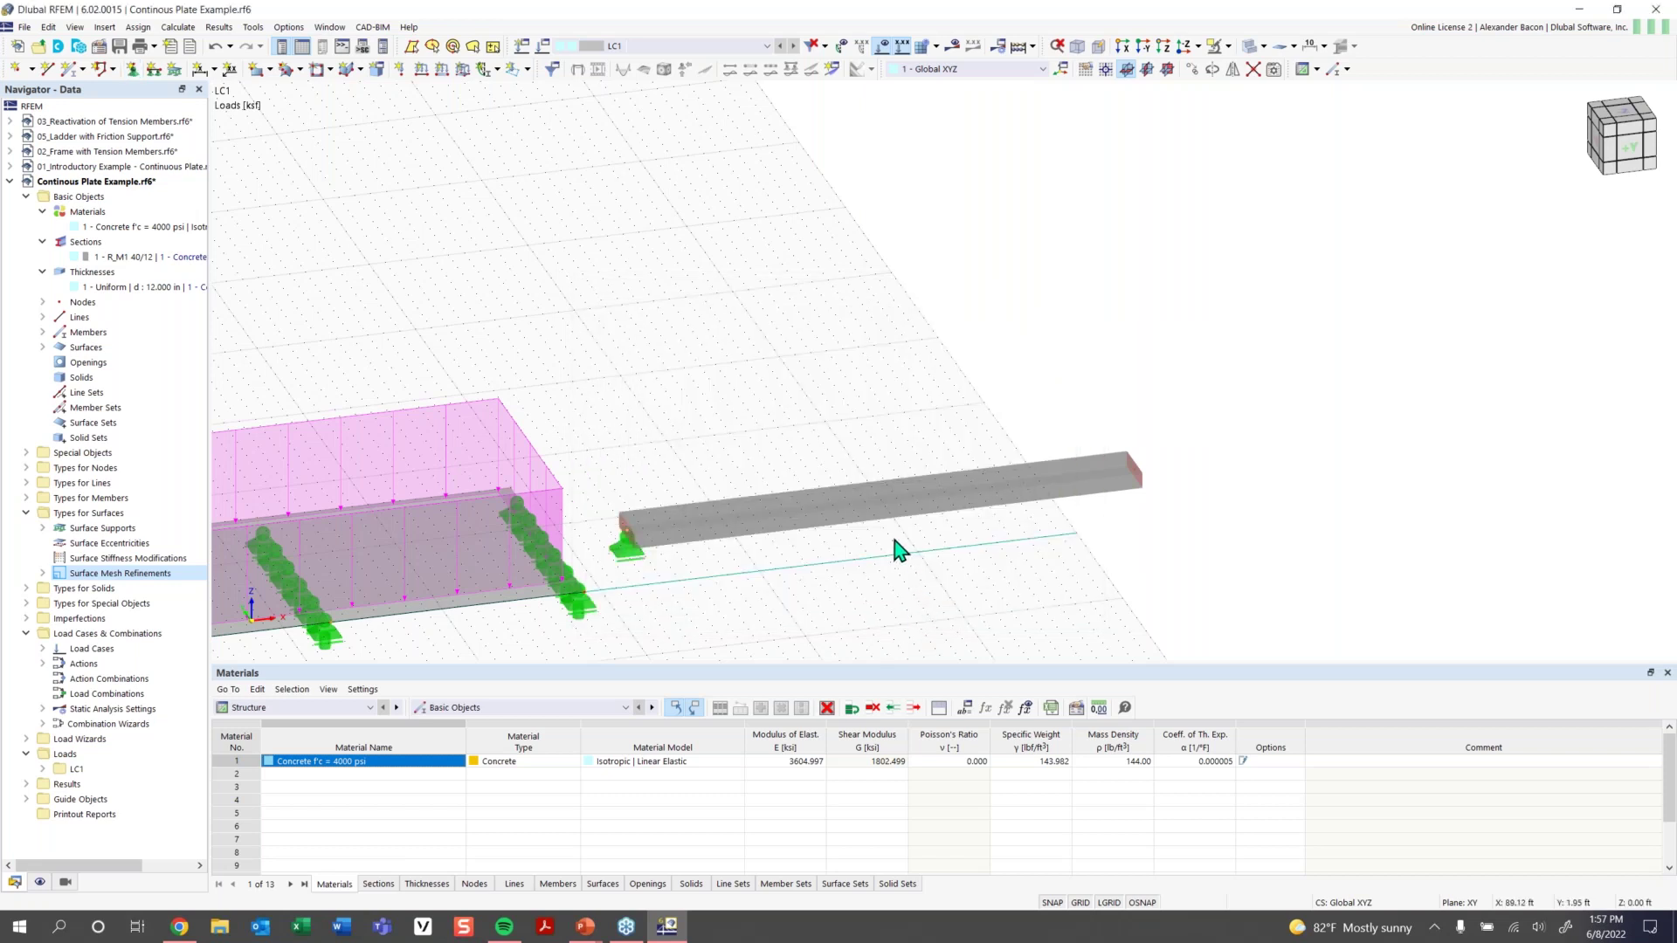
# Set the nodal support of the beam's start node to the custom support no. 6
pyautogui.doubleClick(632, 561)
pyautogui.click(667, 262)
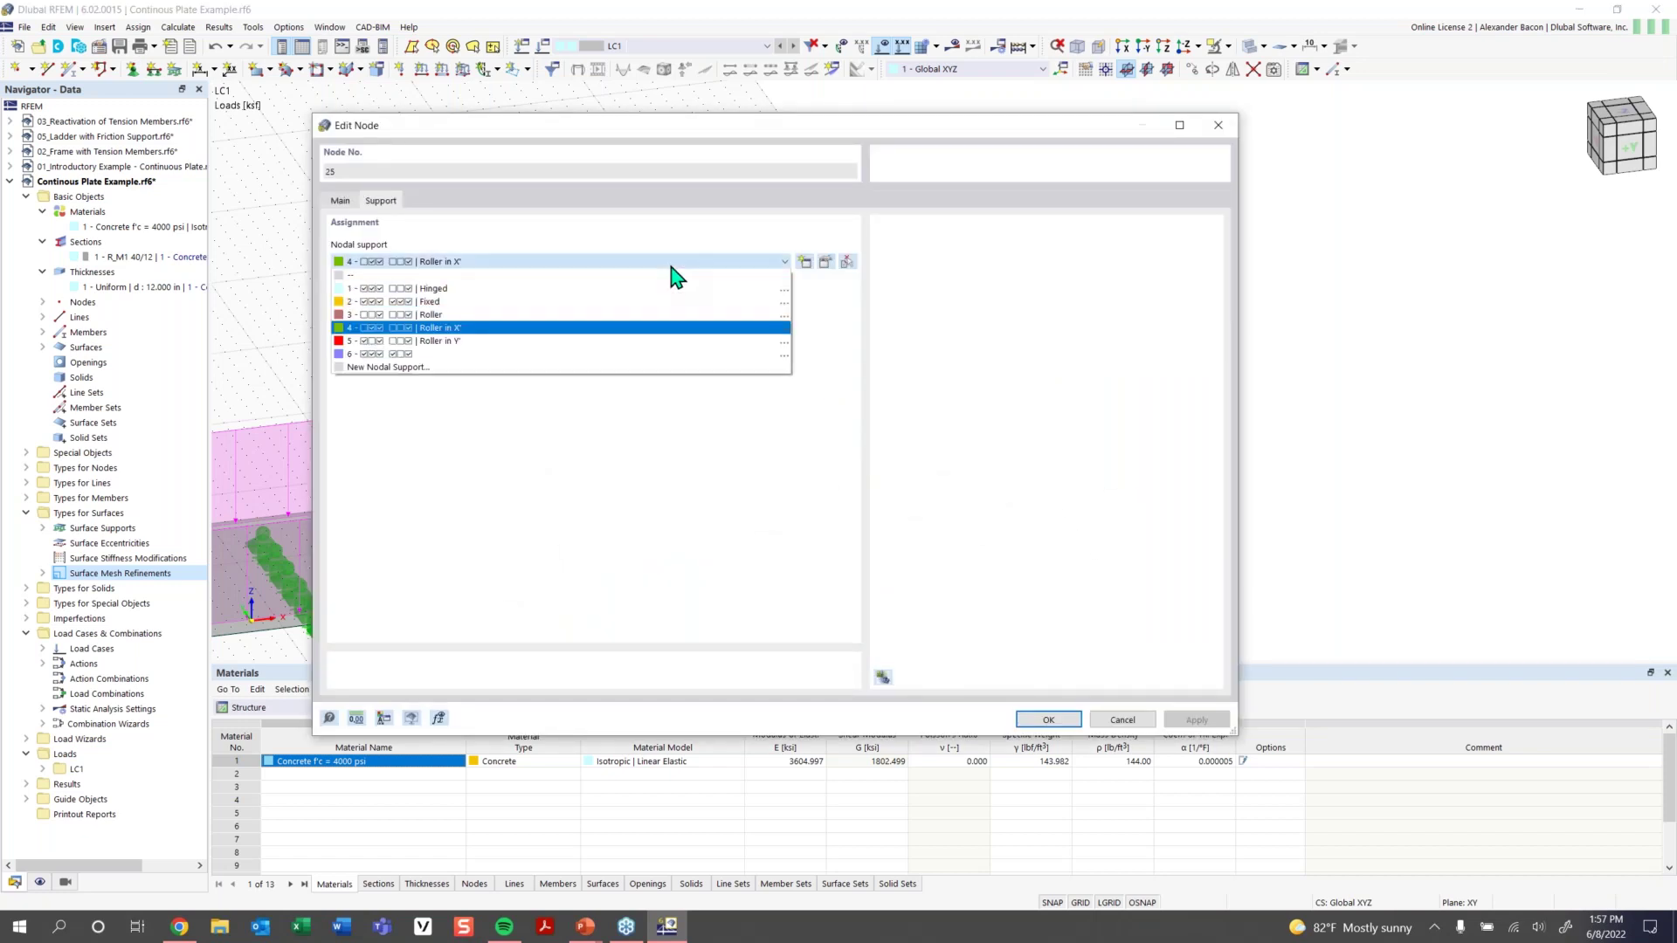
pyautogui.click(587, 354)
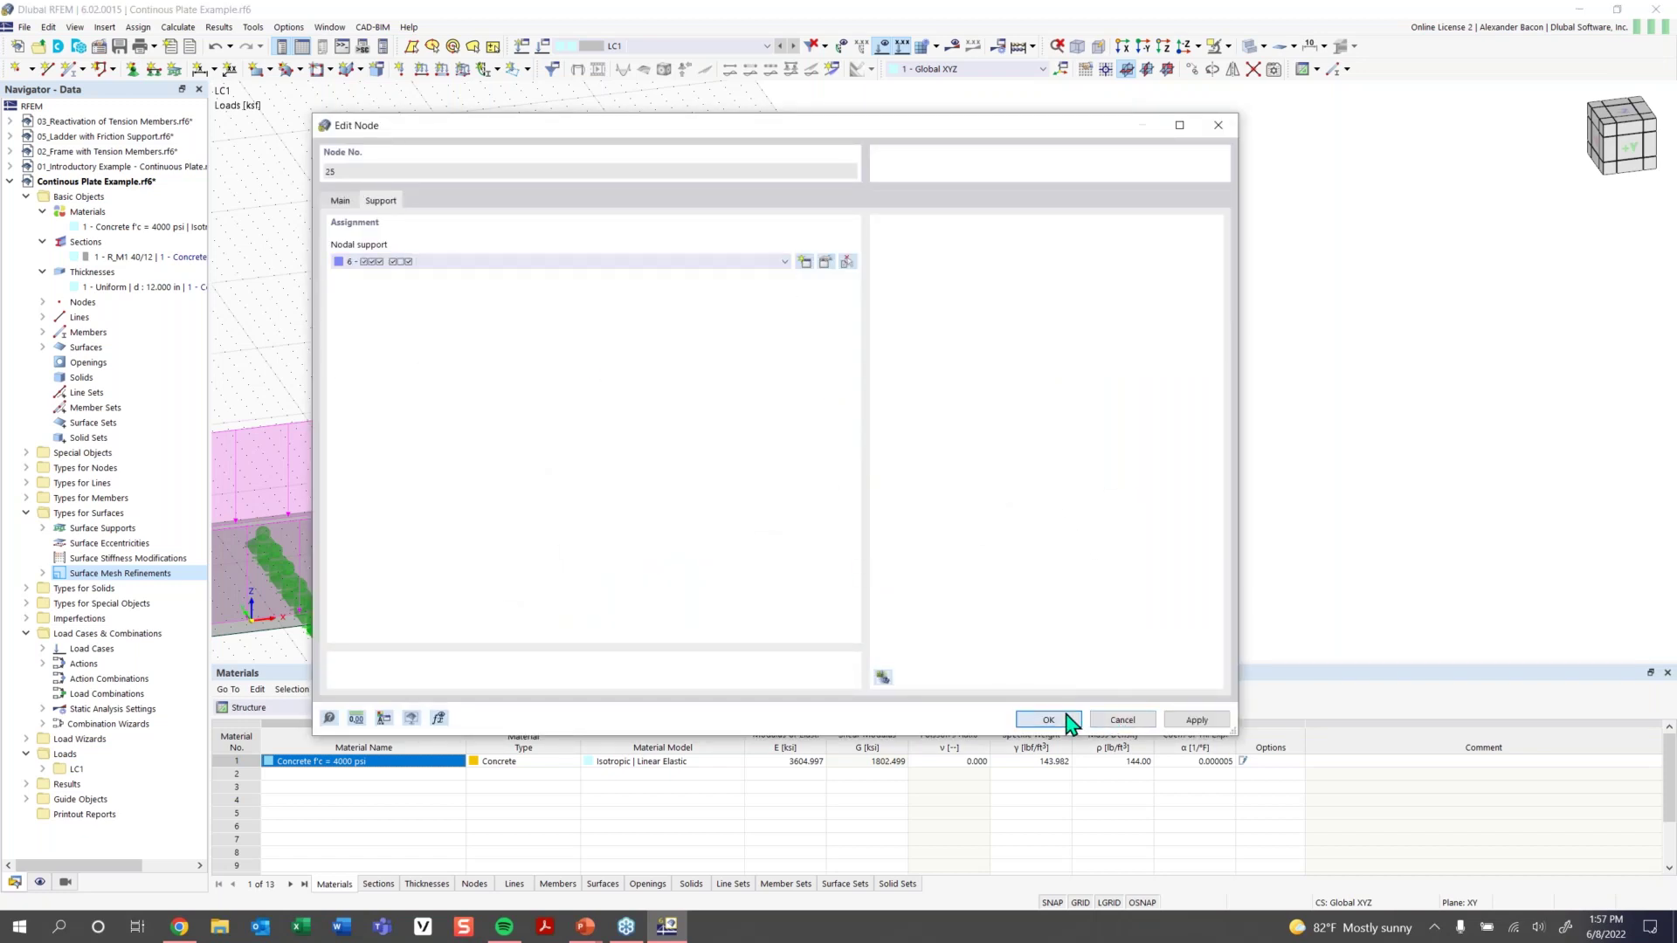
pyautogui.press('Return')
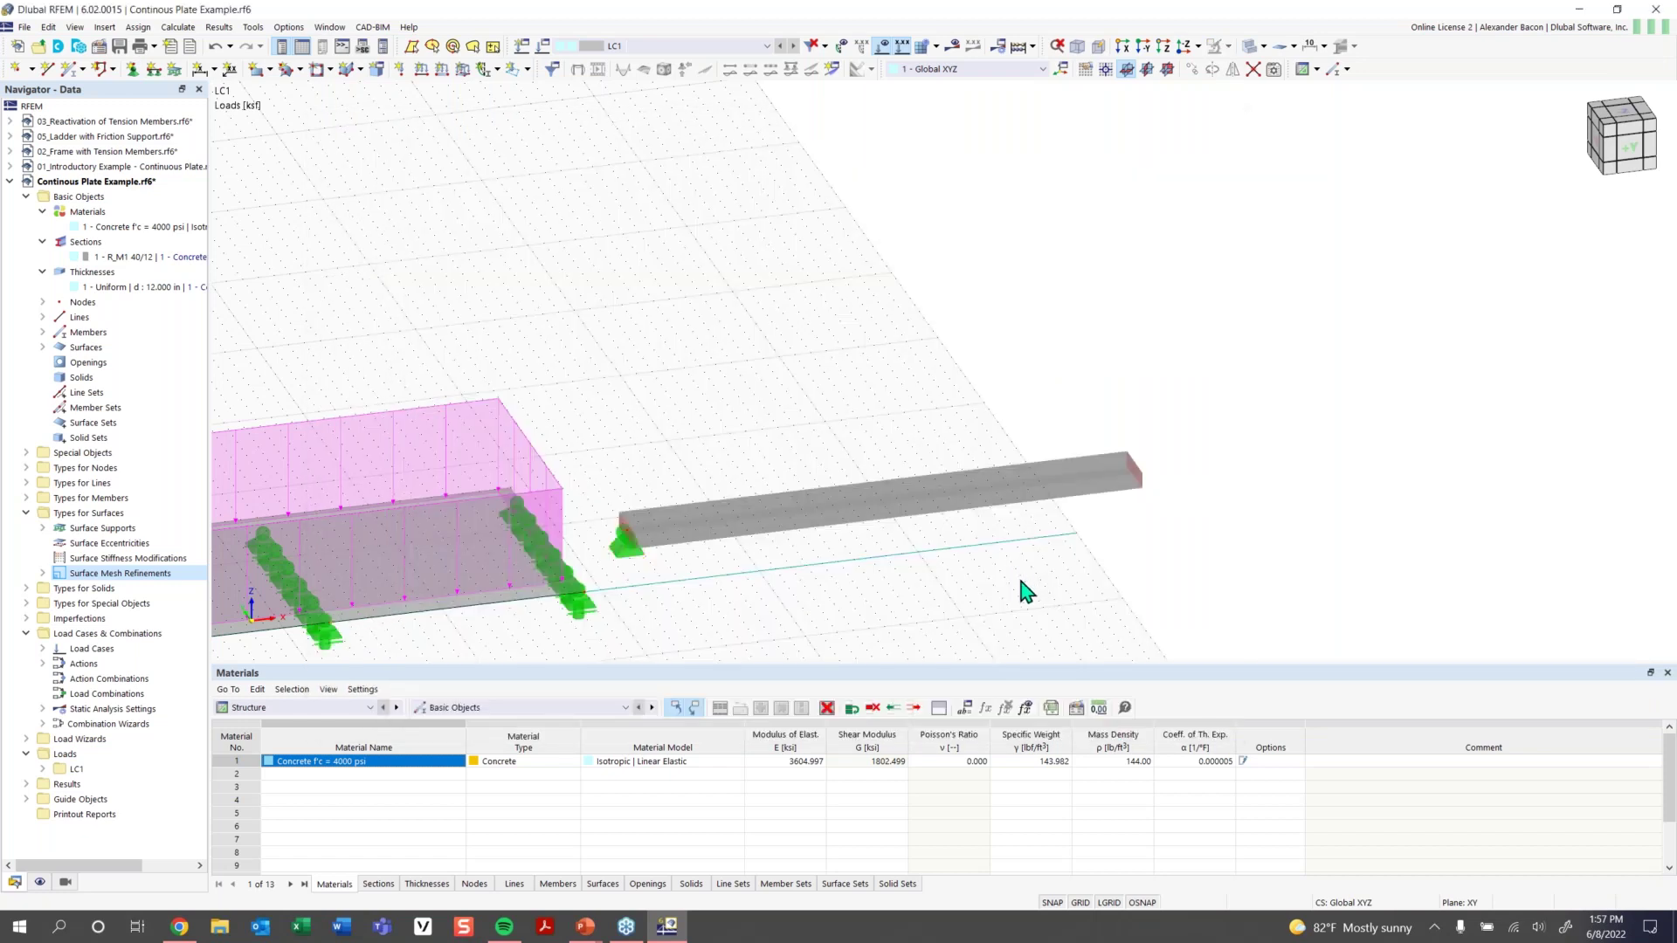
# Assign the 'Roller in X'' nodal support to the beam's middle and far end nodes
pyautogui.click(133, 71)
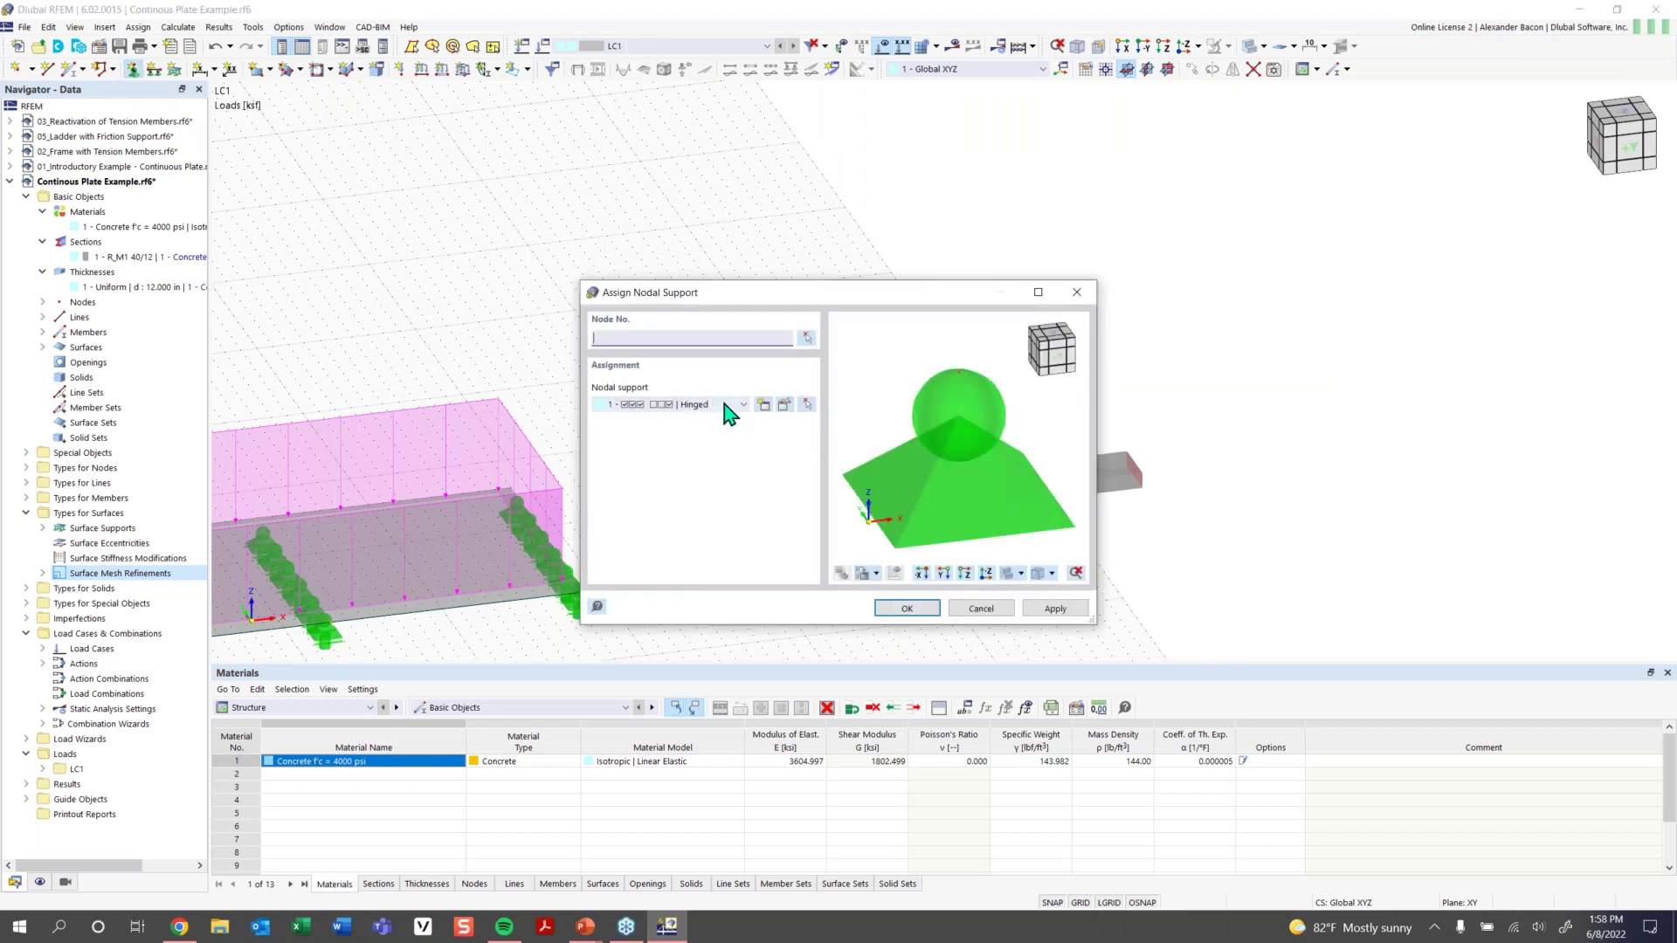
pyautogui.click(724, 405)
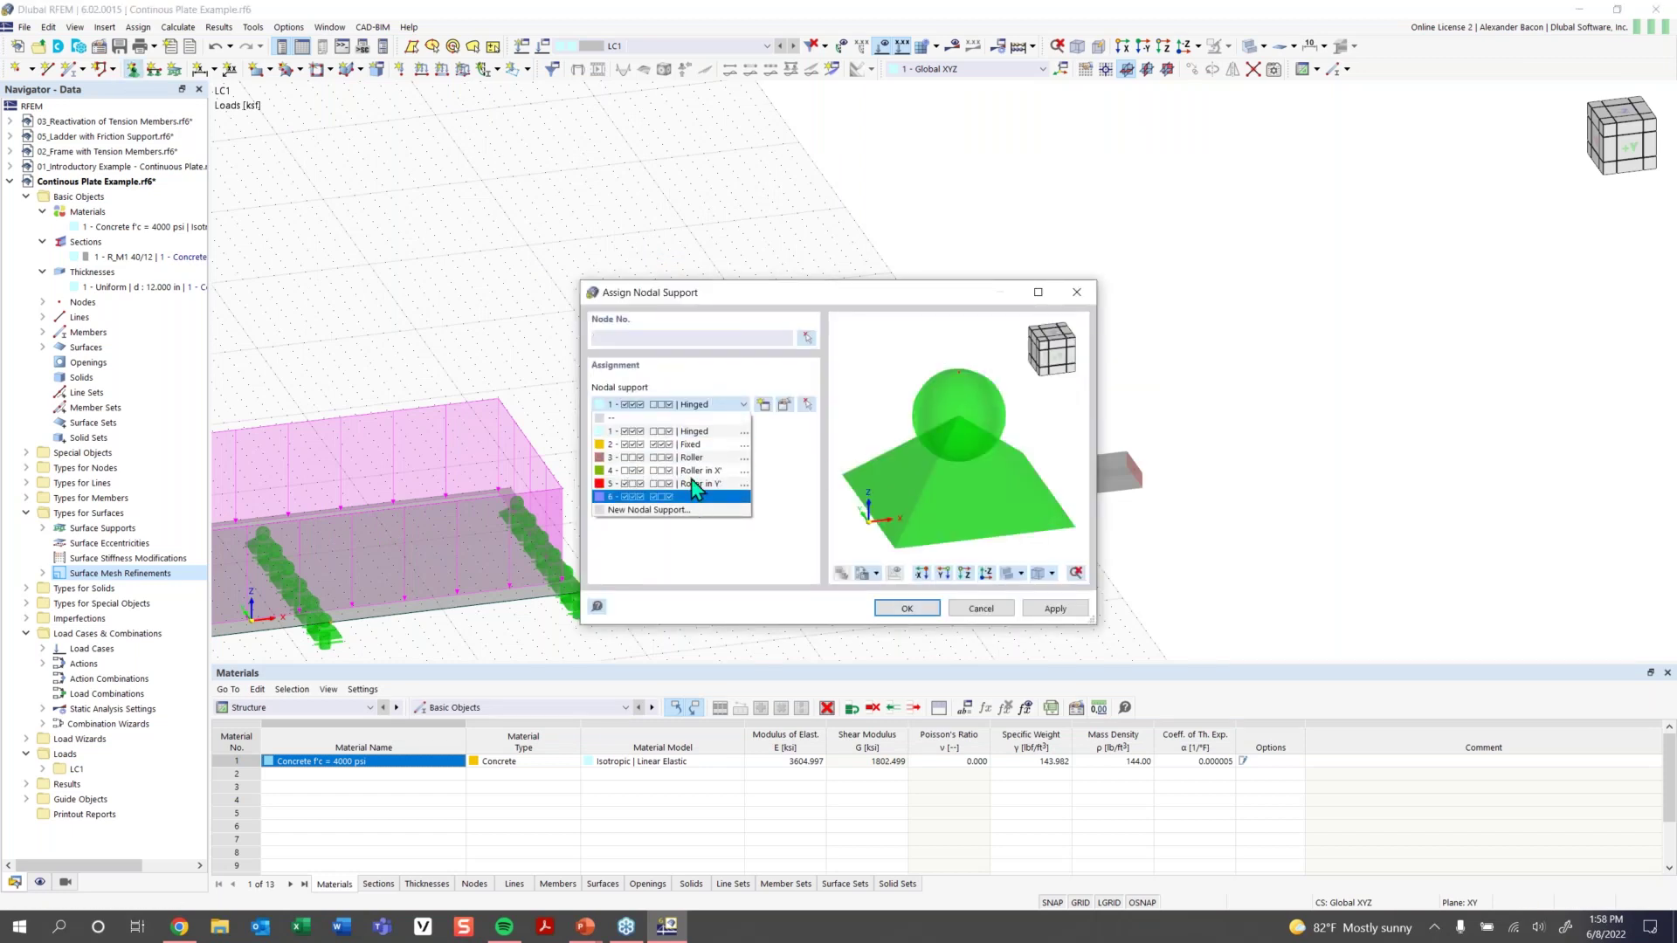
pyautogui.click(672, 470)
pyautogui.click(908, 606)
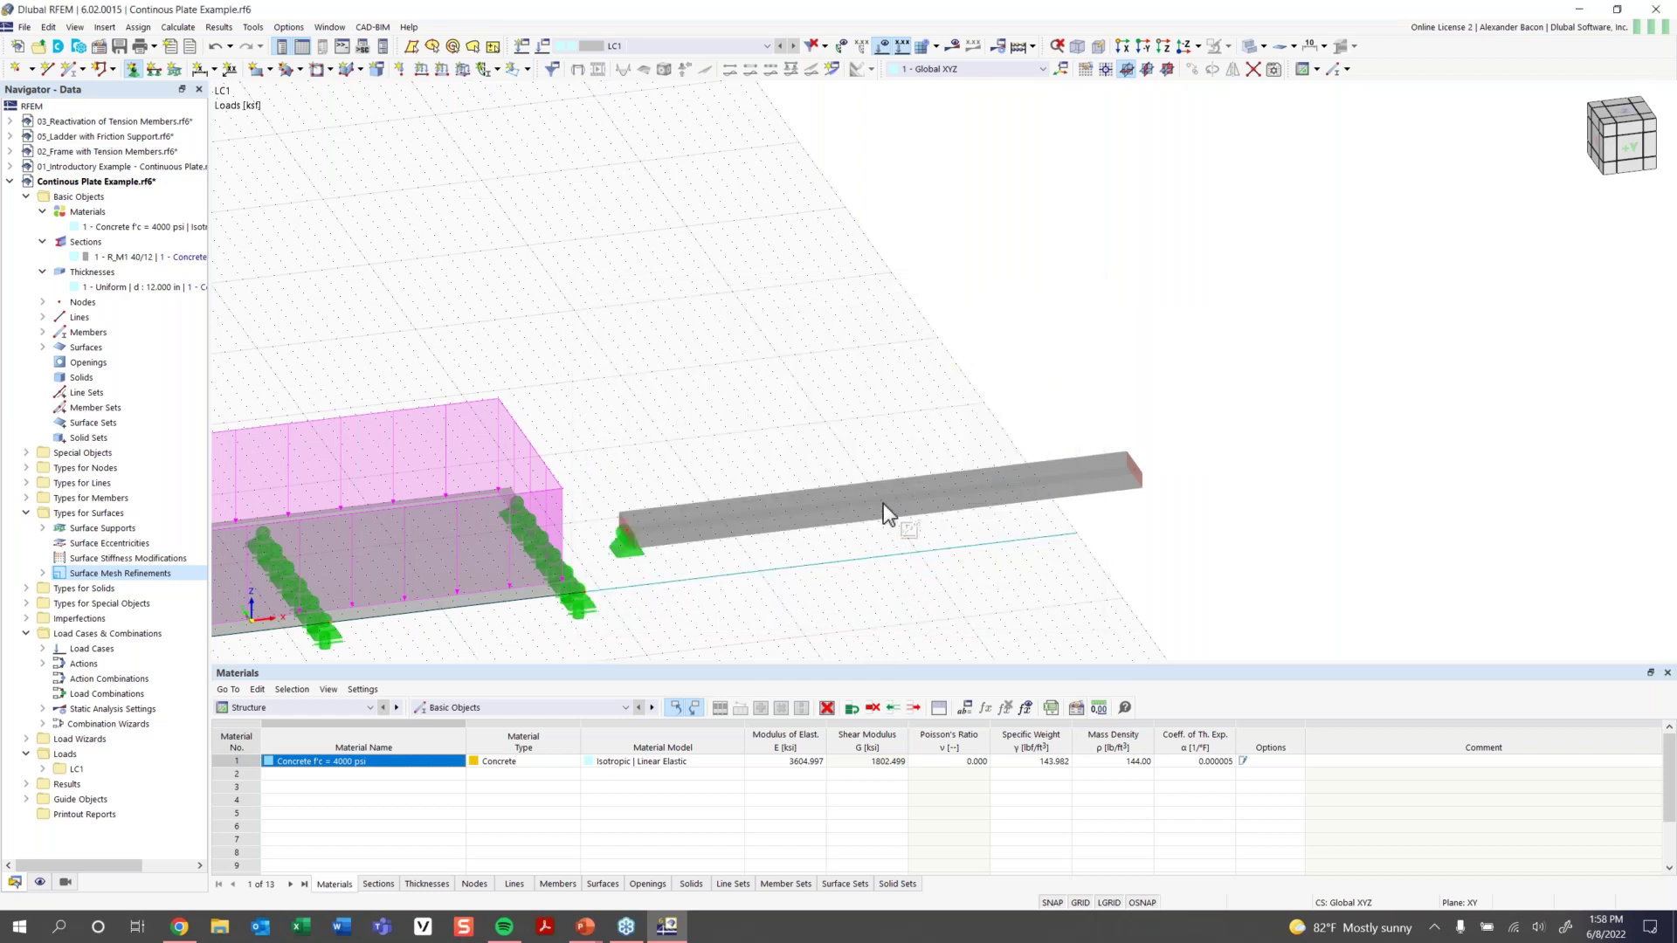
pyautogui.click(883, 504)
pyautogui.click(1132, 470)
pyautogui.press('Escape')
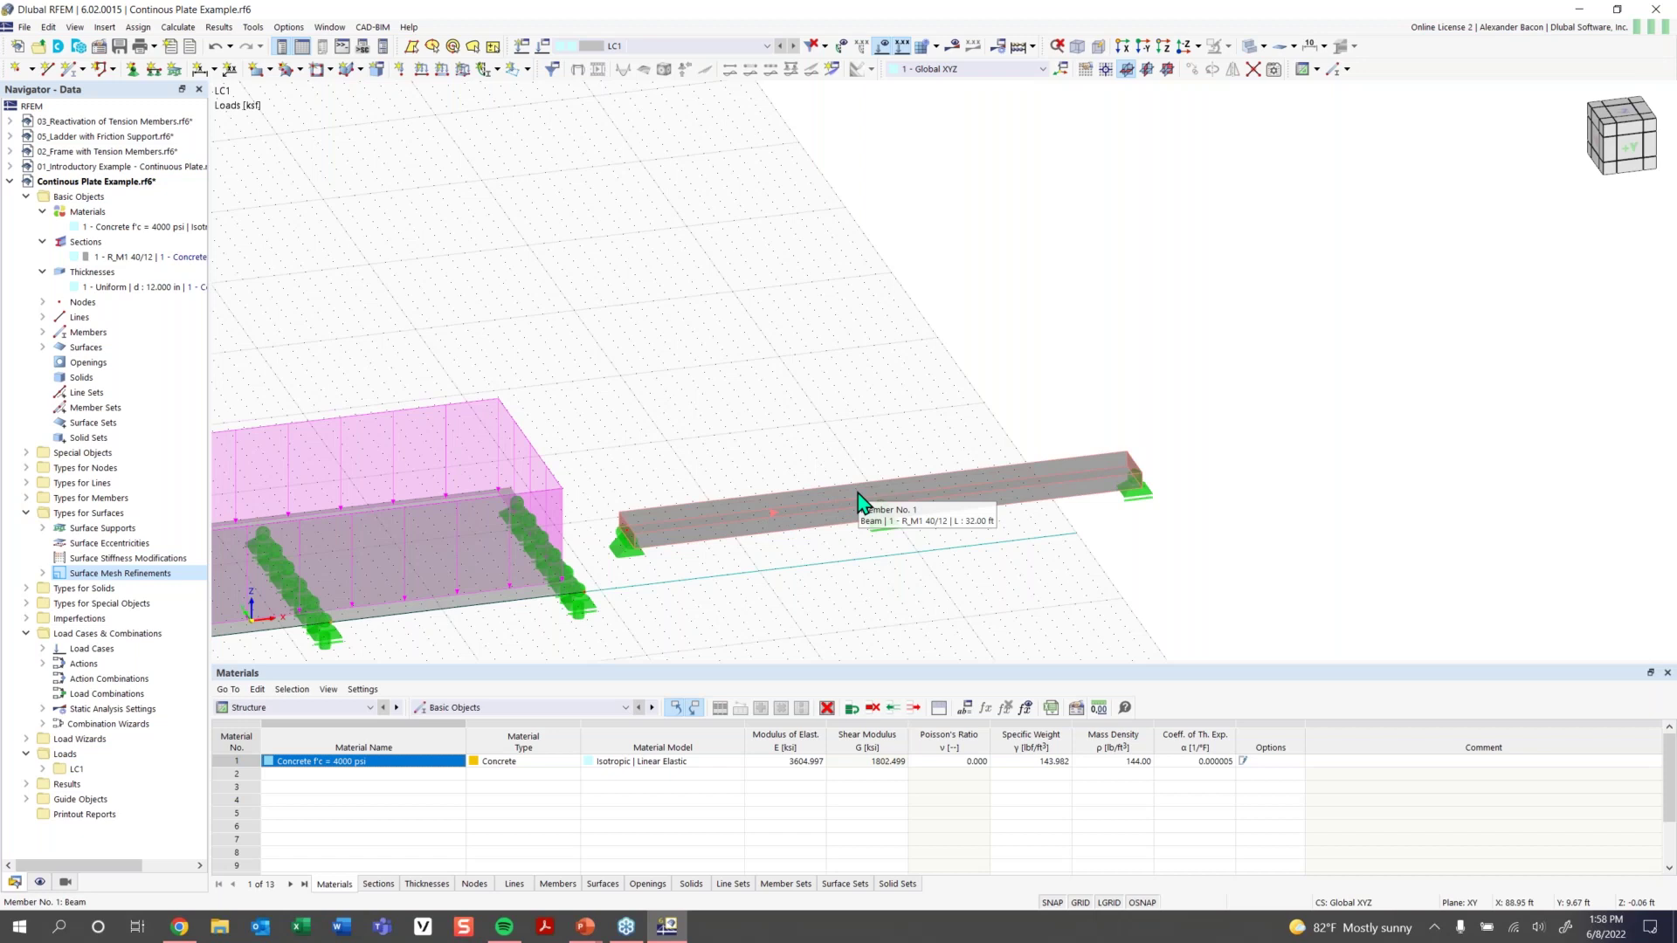
# Apply a uniform member force of -0.210 kip/ft in direction ZL (global Z on true length) to the beam in LC1
pyautogui.scroll(-2, 841, 498)
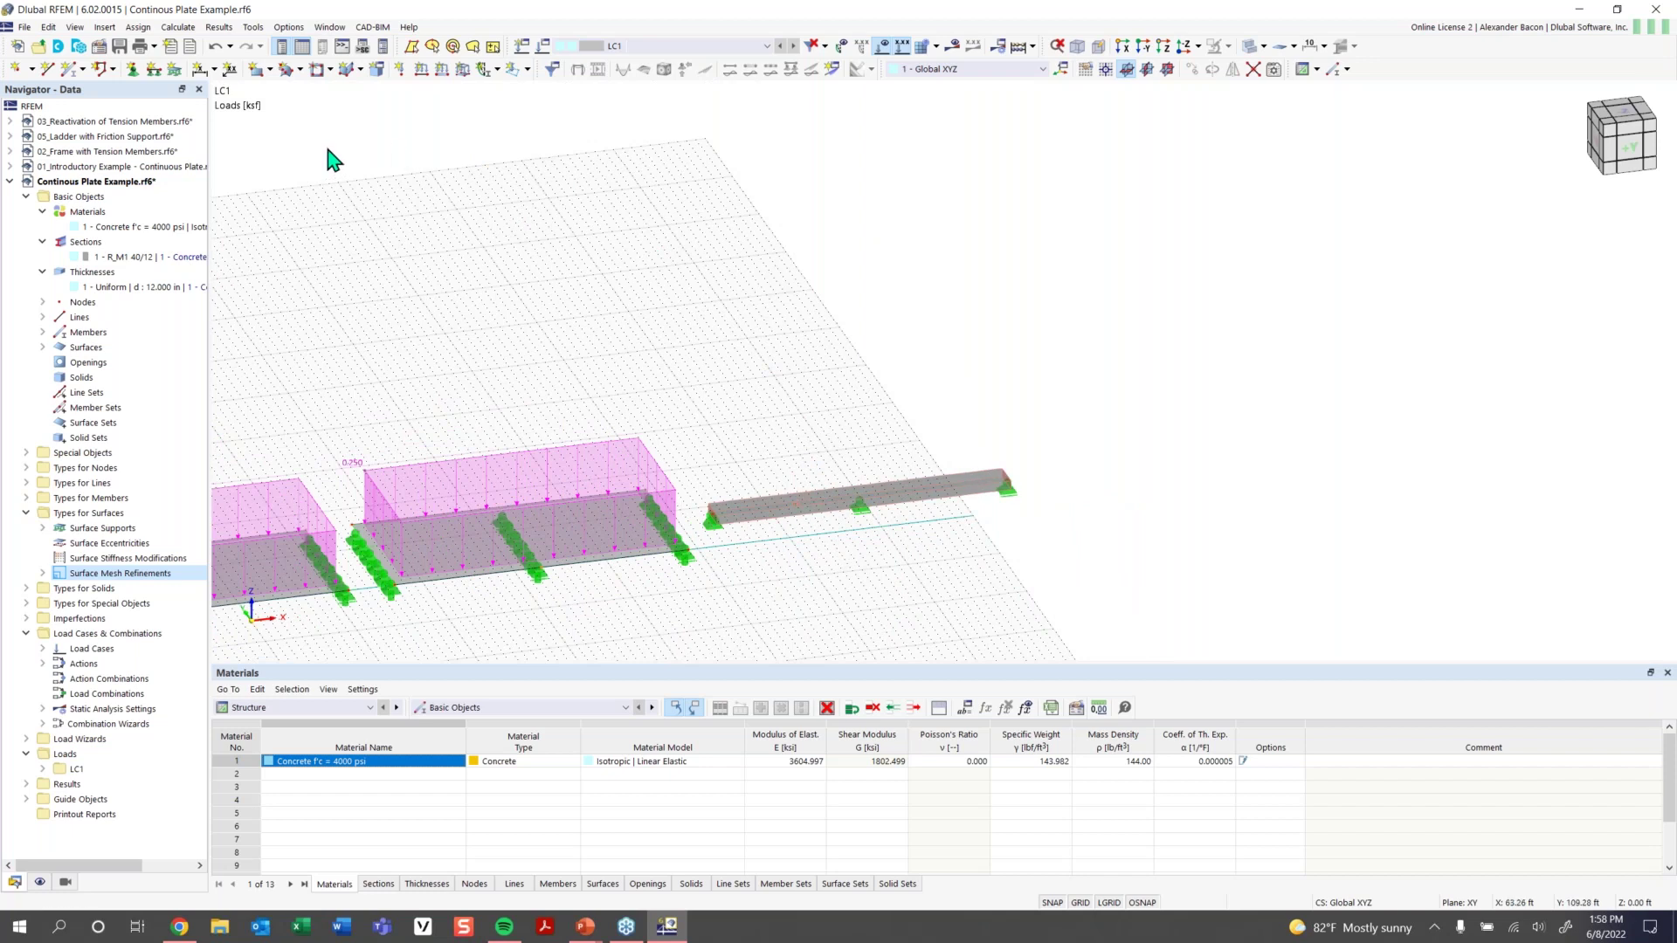
pyautogui.click(442, 70)
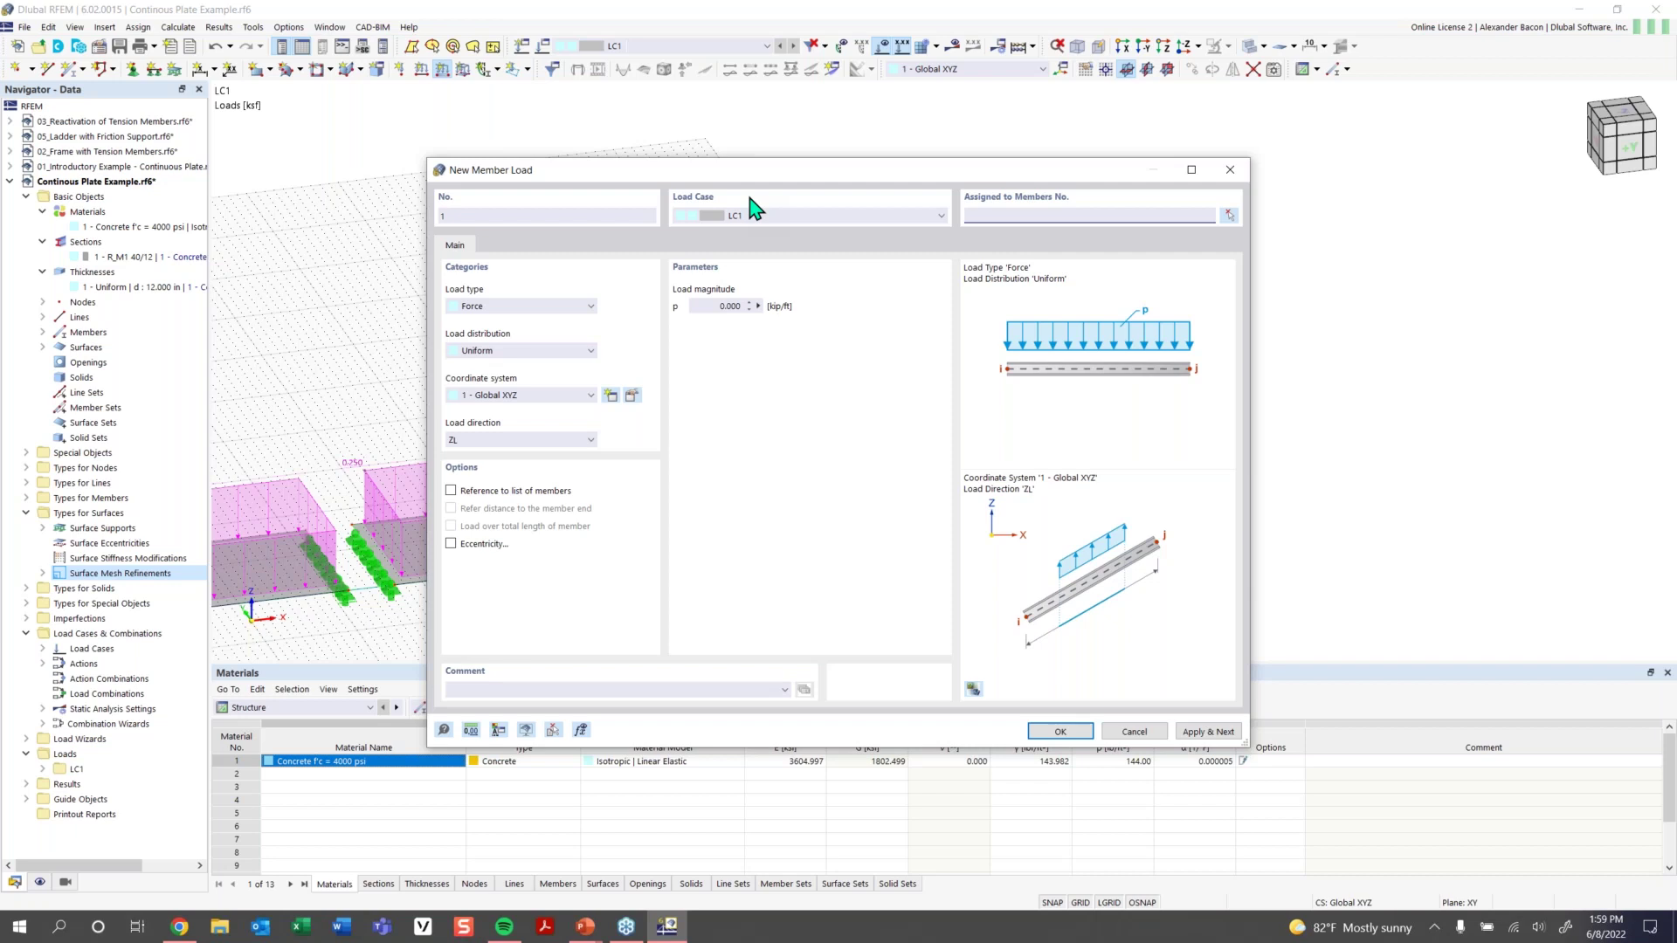
pyautogui.click(712, 307)
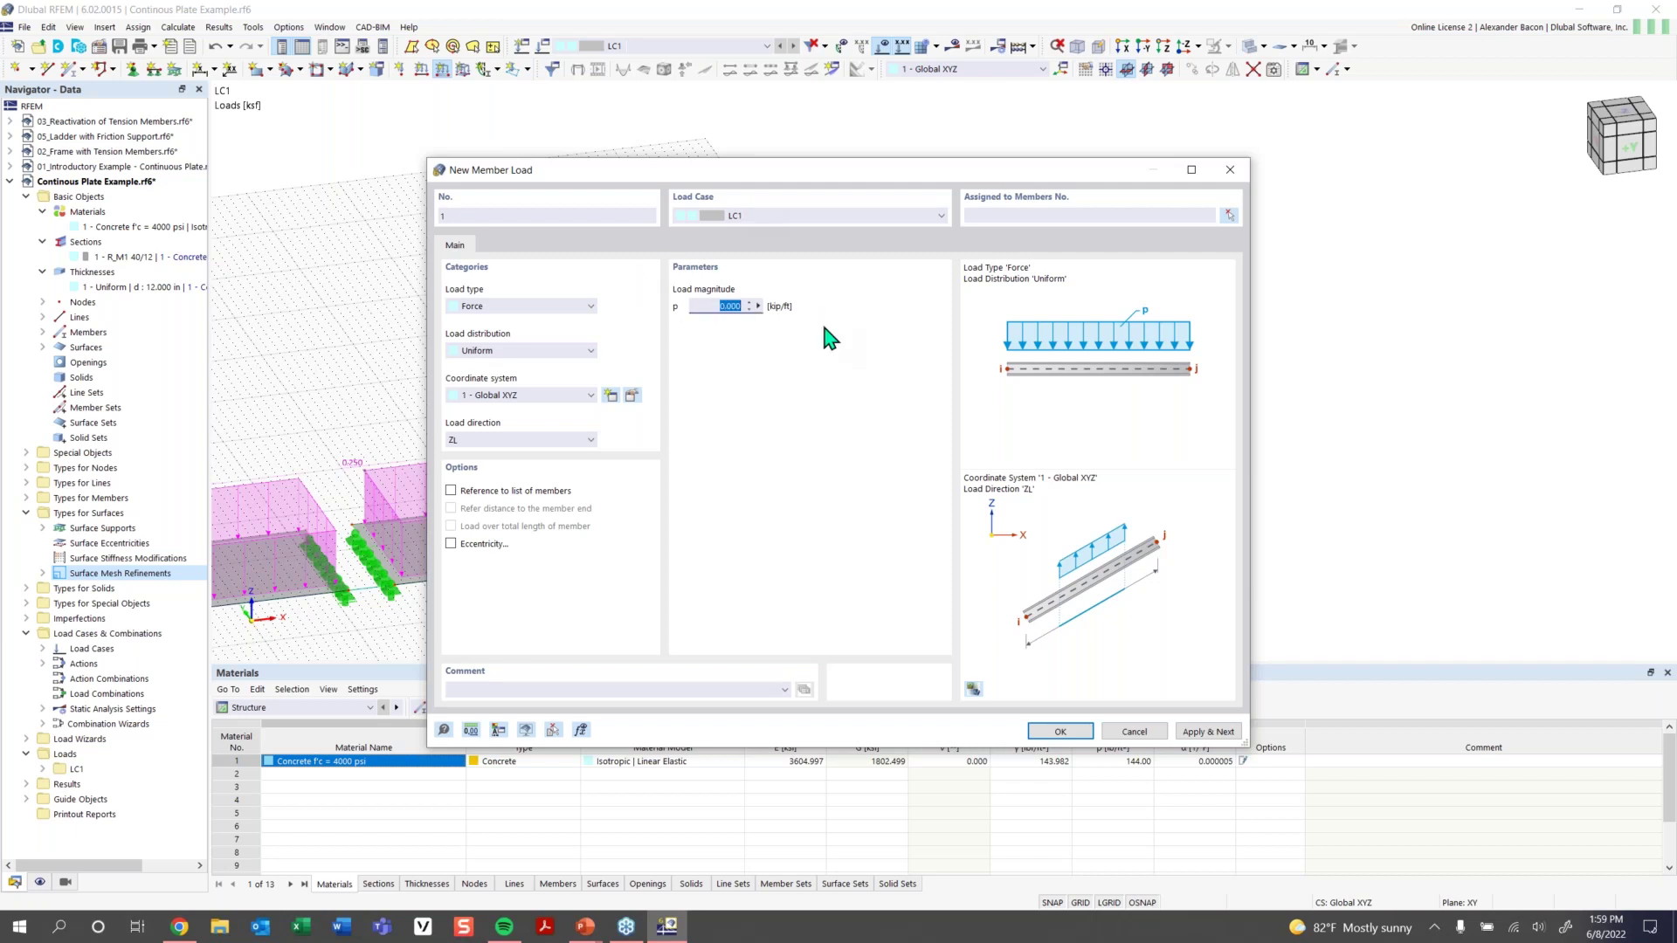
pyautogui.press('BackSpace')
pyautogui.write('-0.210')
pyautogui.click(529, 440)
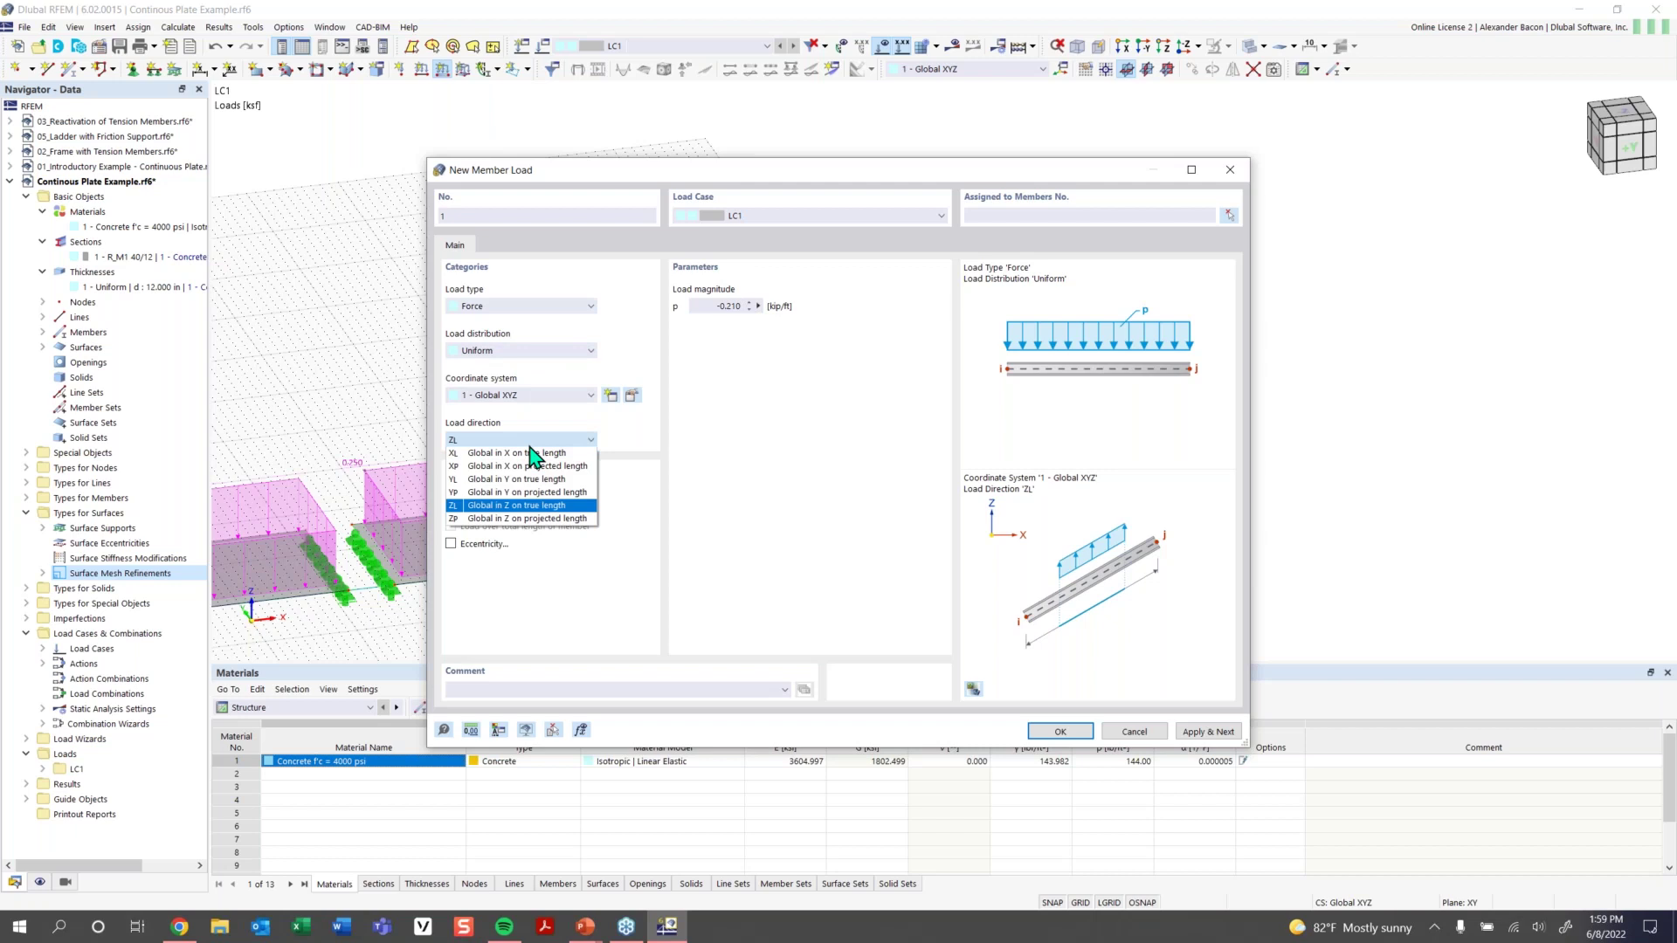
pyautogui.click(529, 506)
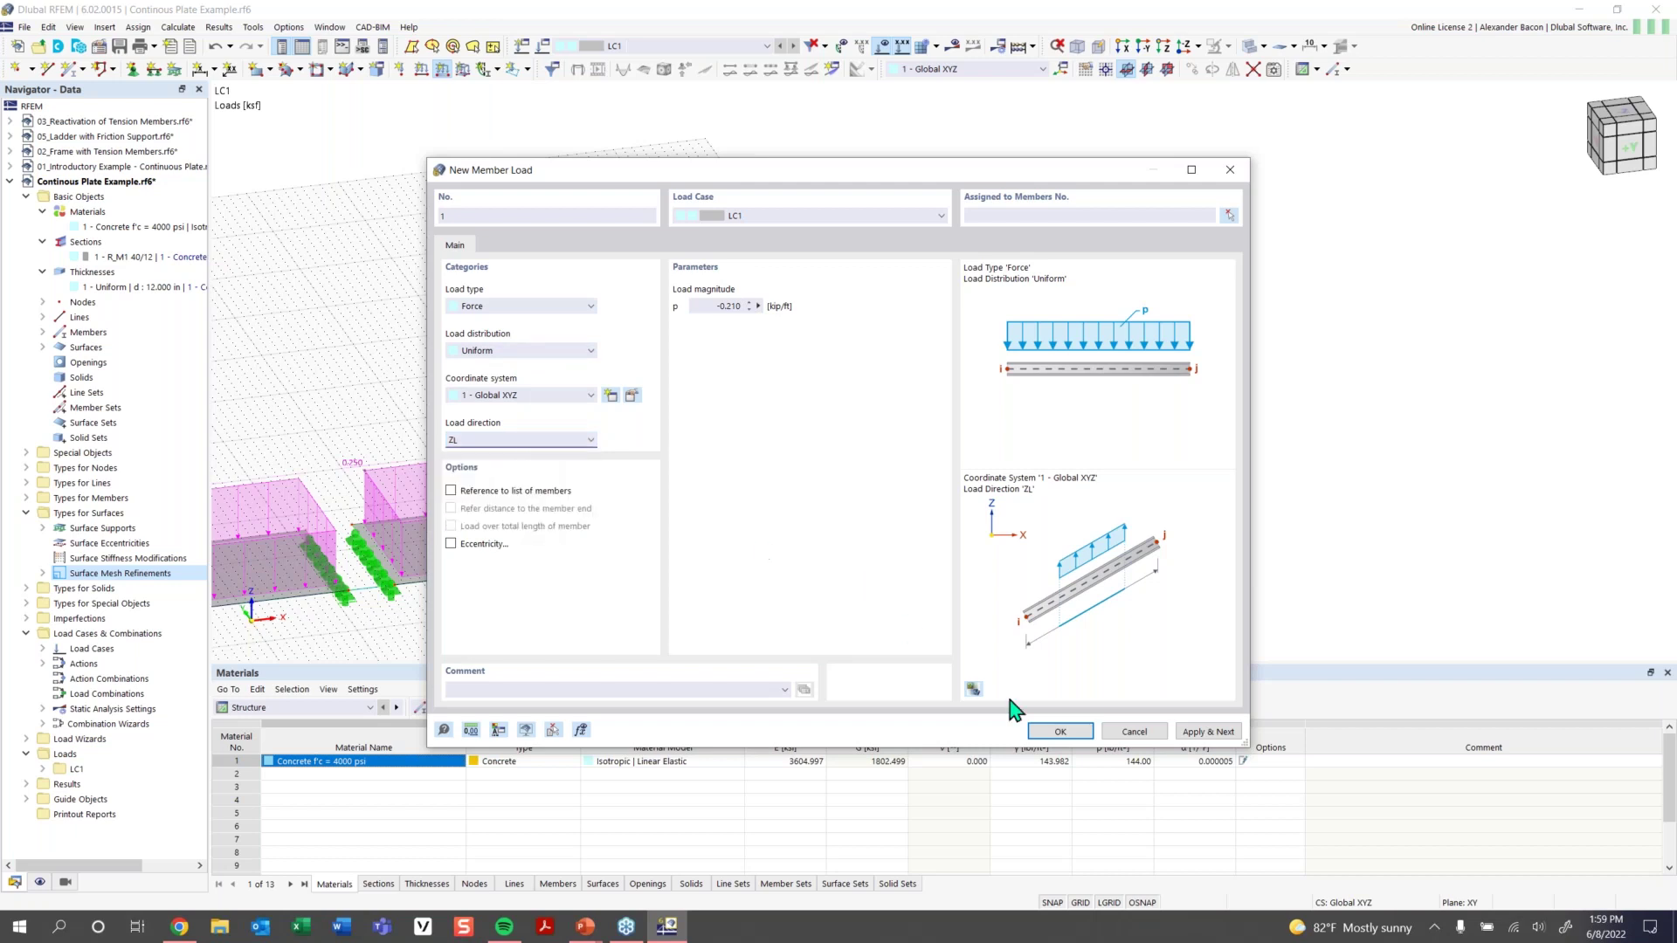
pyautogui.click(1059, 734)
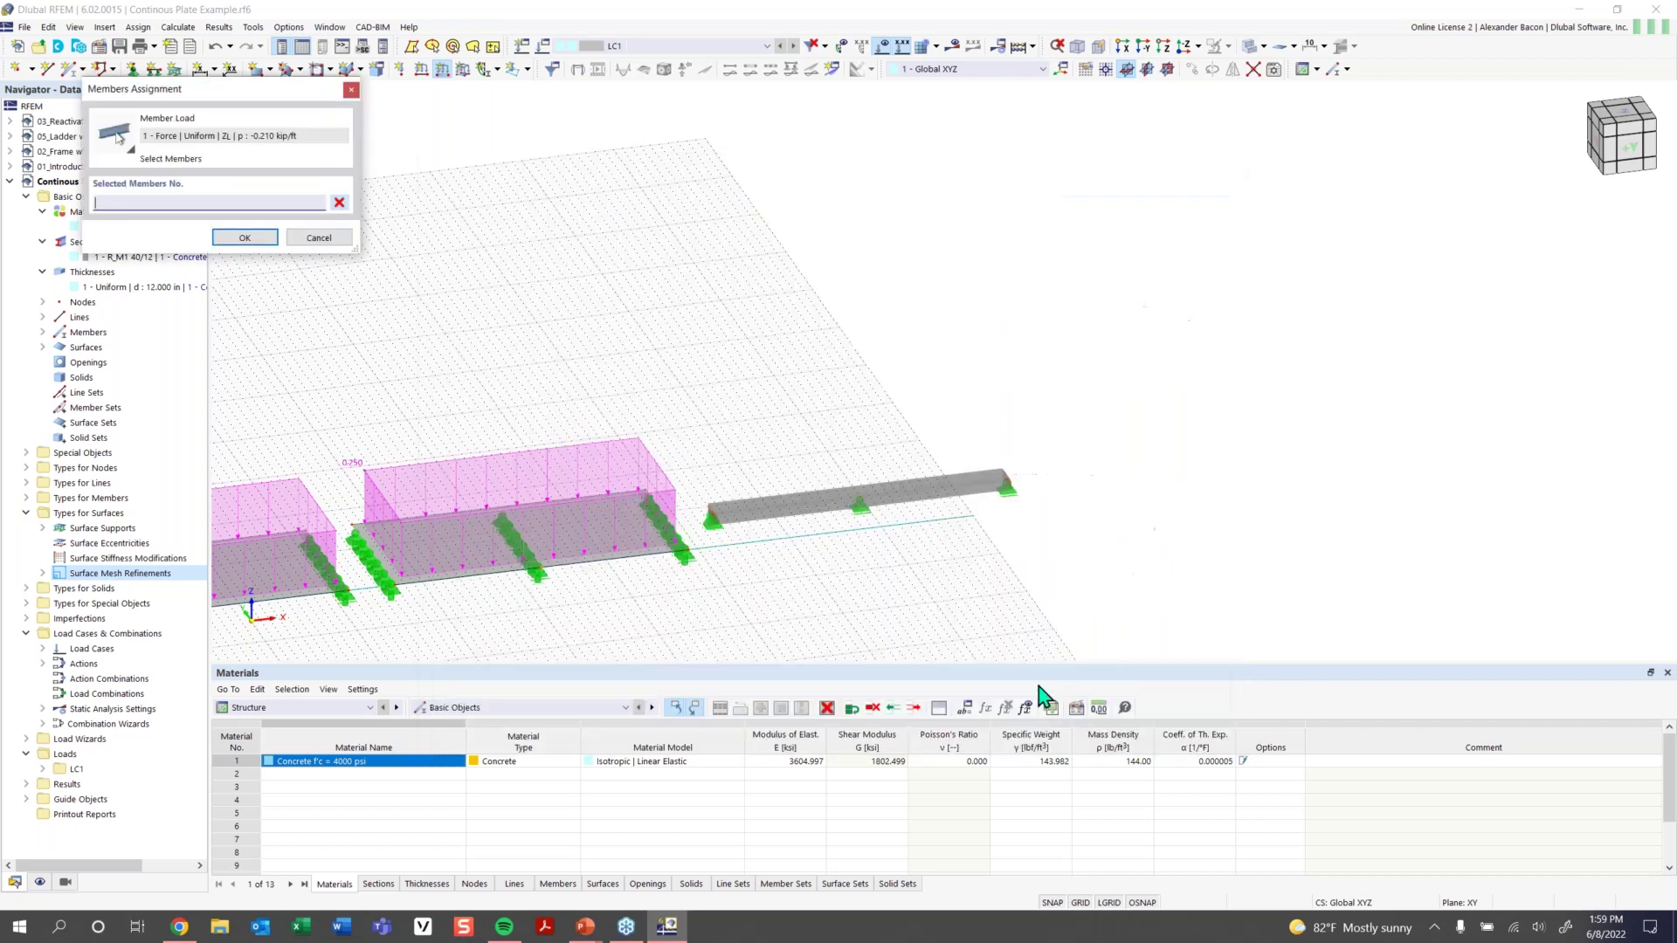
pyautogui.click(825, 507)
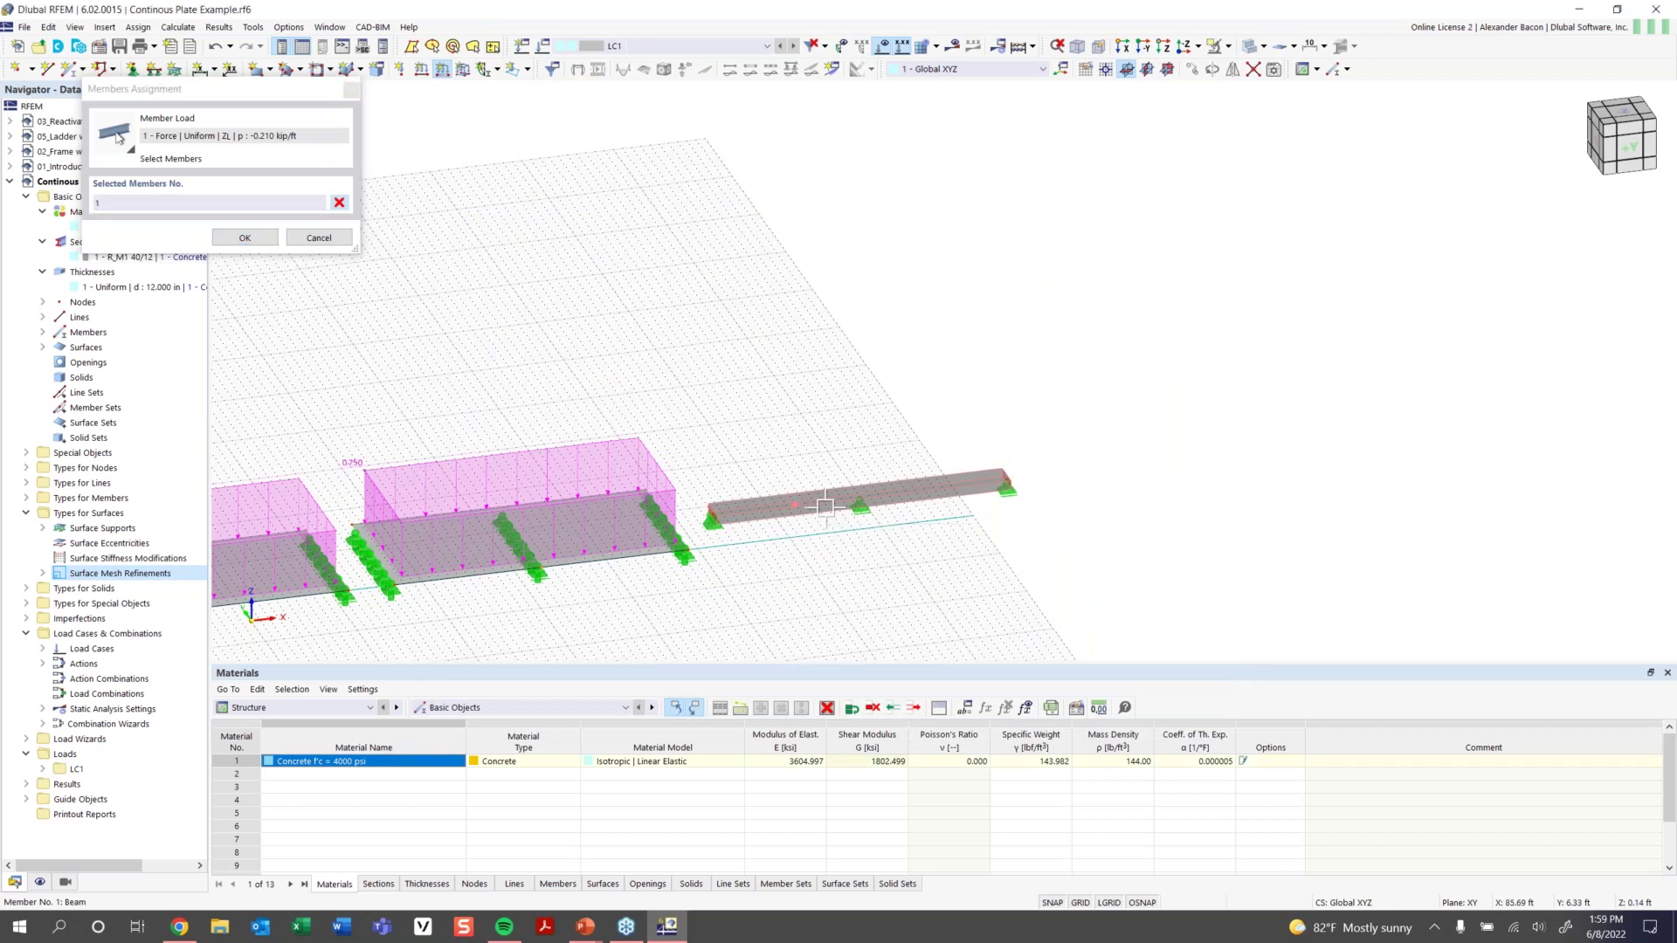
pyautogui.click(262, 243)
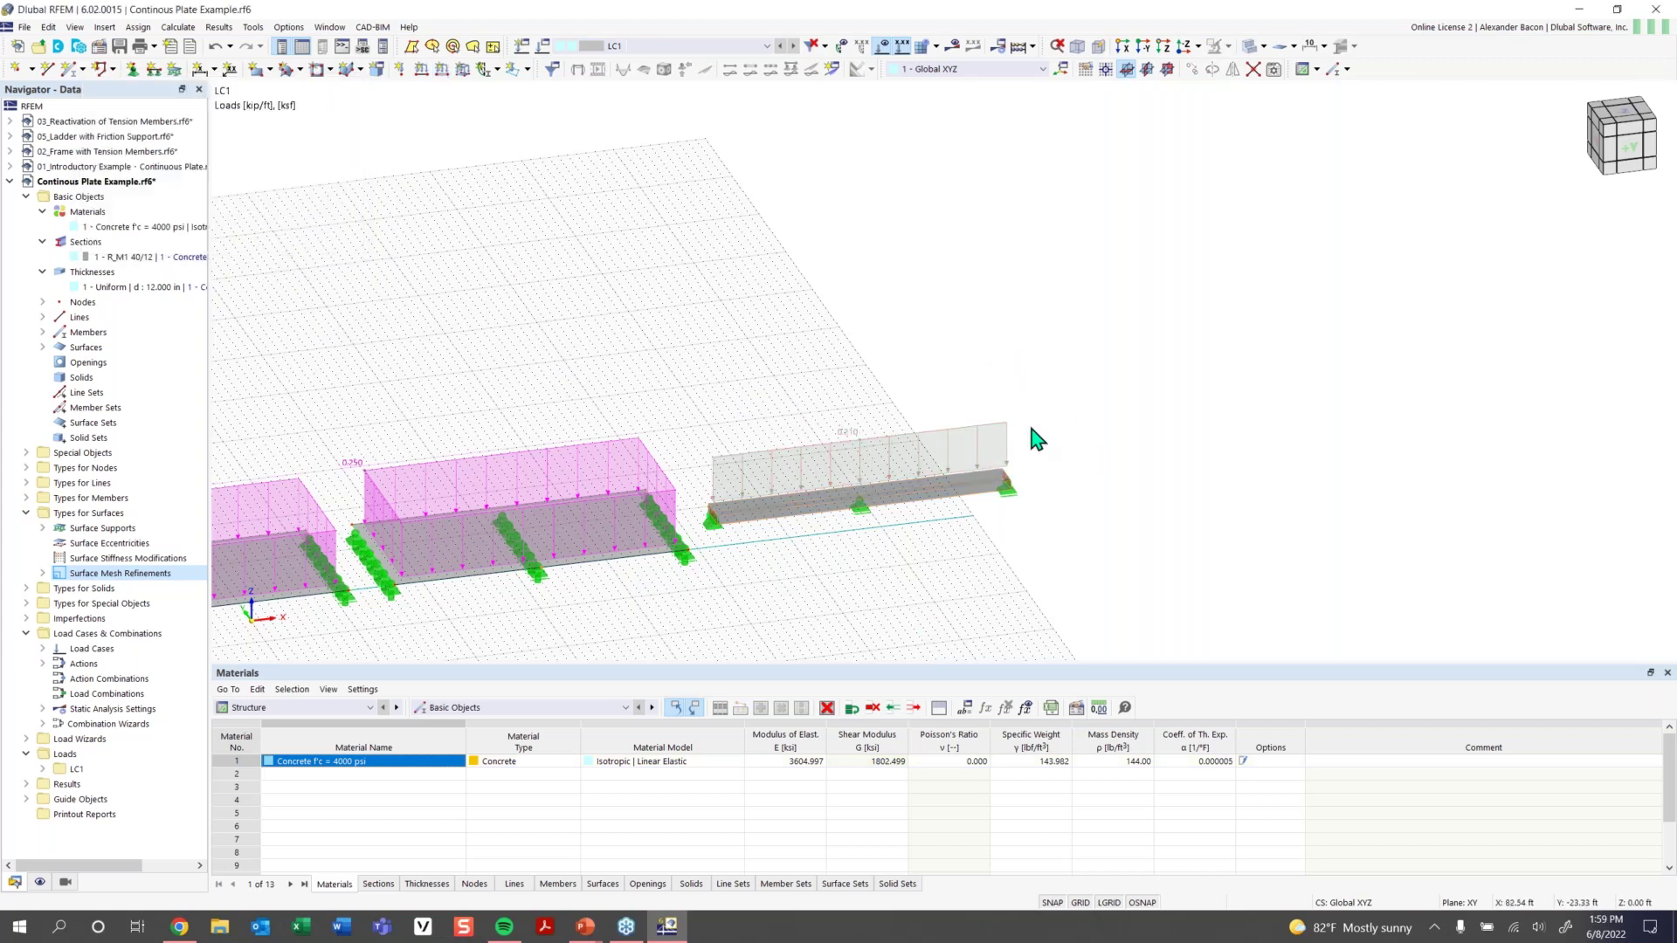
# Switch to the PowerPoint slide show and advance to the 'Any Questions' slide
pyautogui.scroll(-2, 803, 609)
pyautogui.moveTo(804, 608); pyautogui.dragTo(956, 498, button='middle')
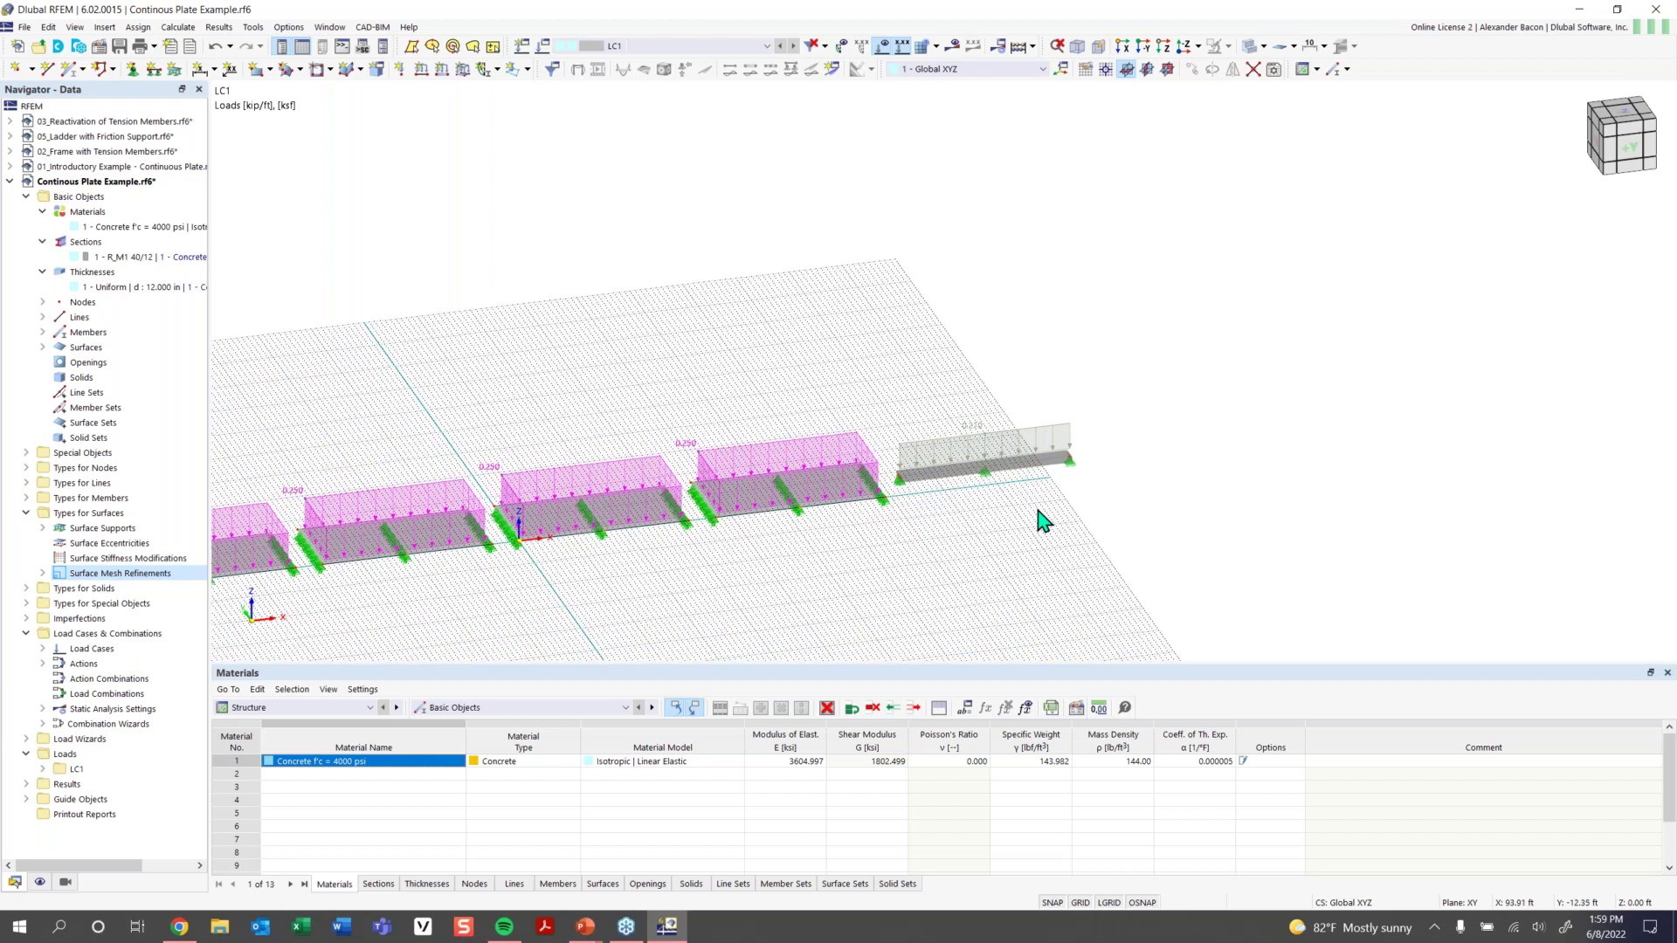
pyautogui.moveTo(872, 569); pyautogui.dragTo(924, 556, button='middle')
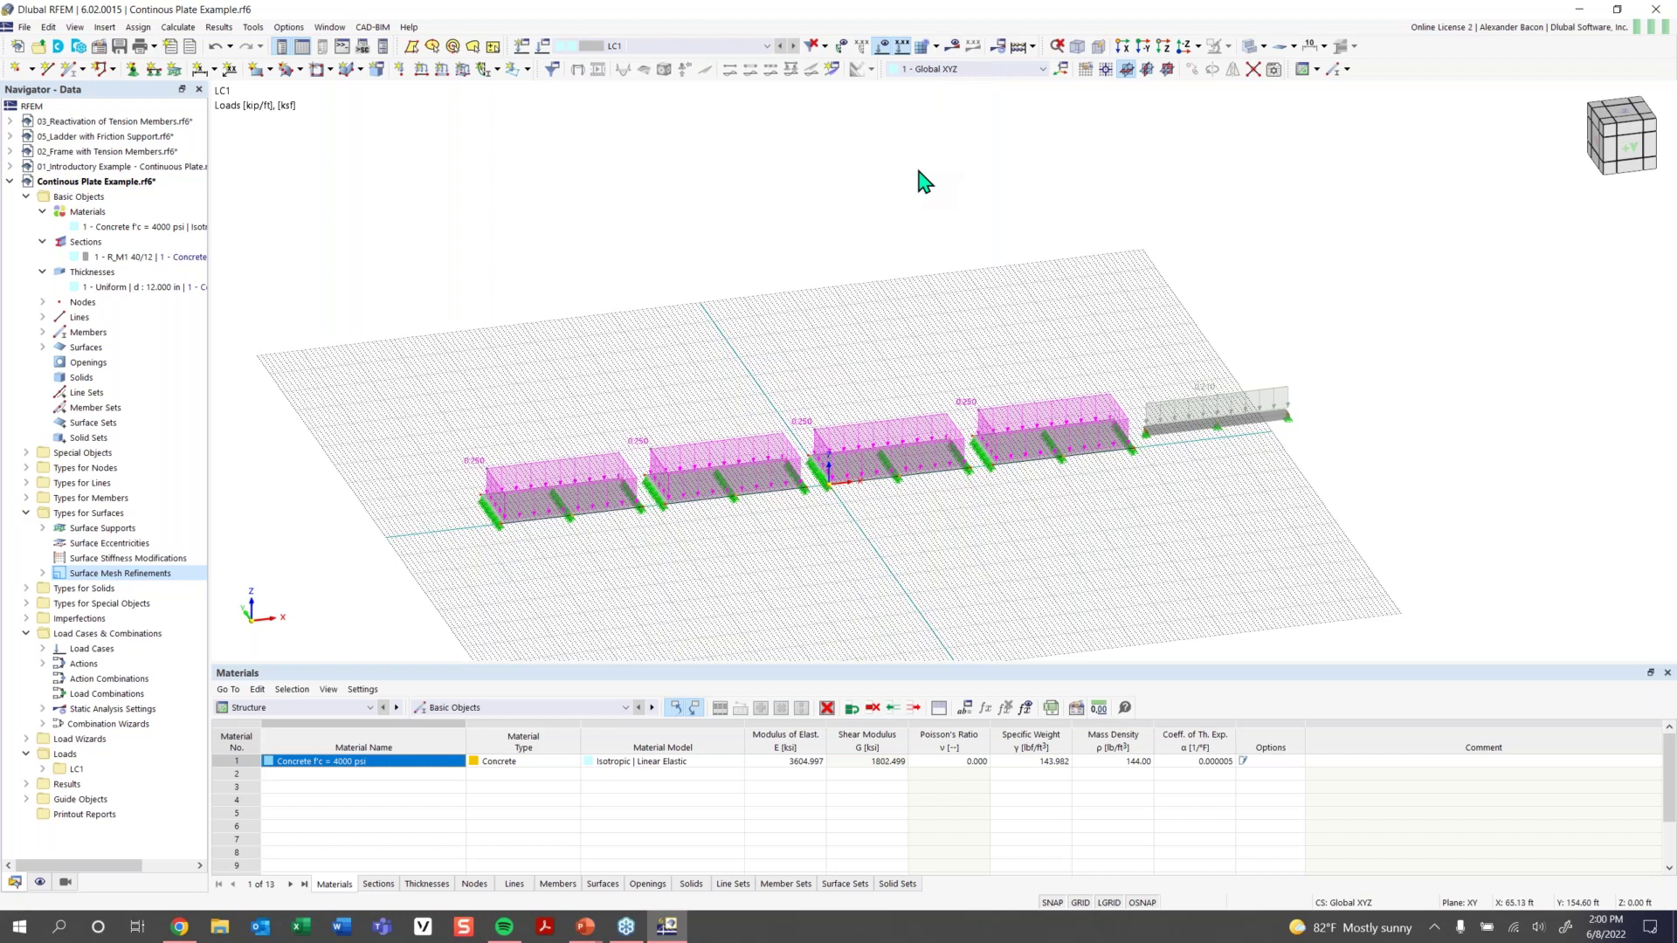
pyautogui.moveTo(594, 926)
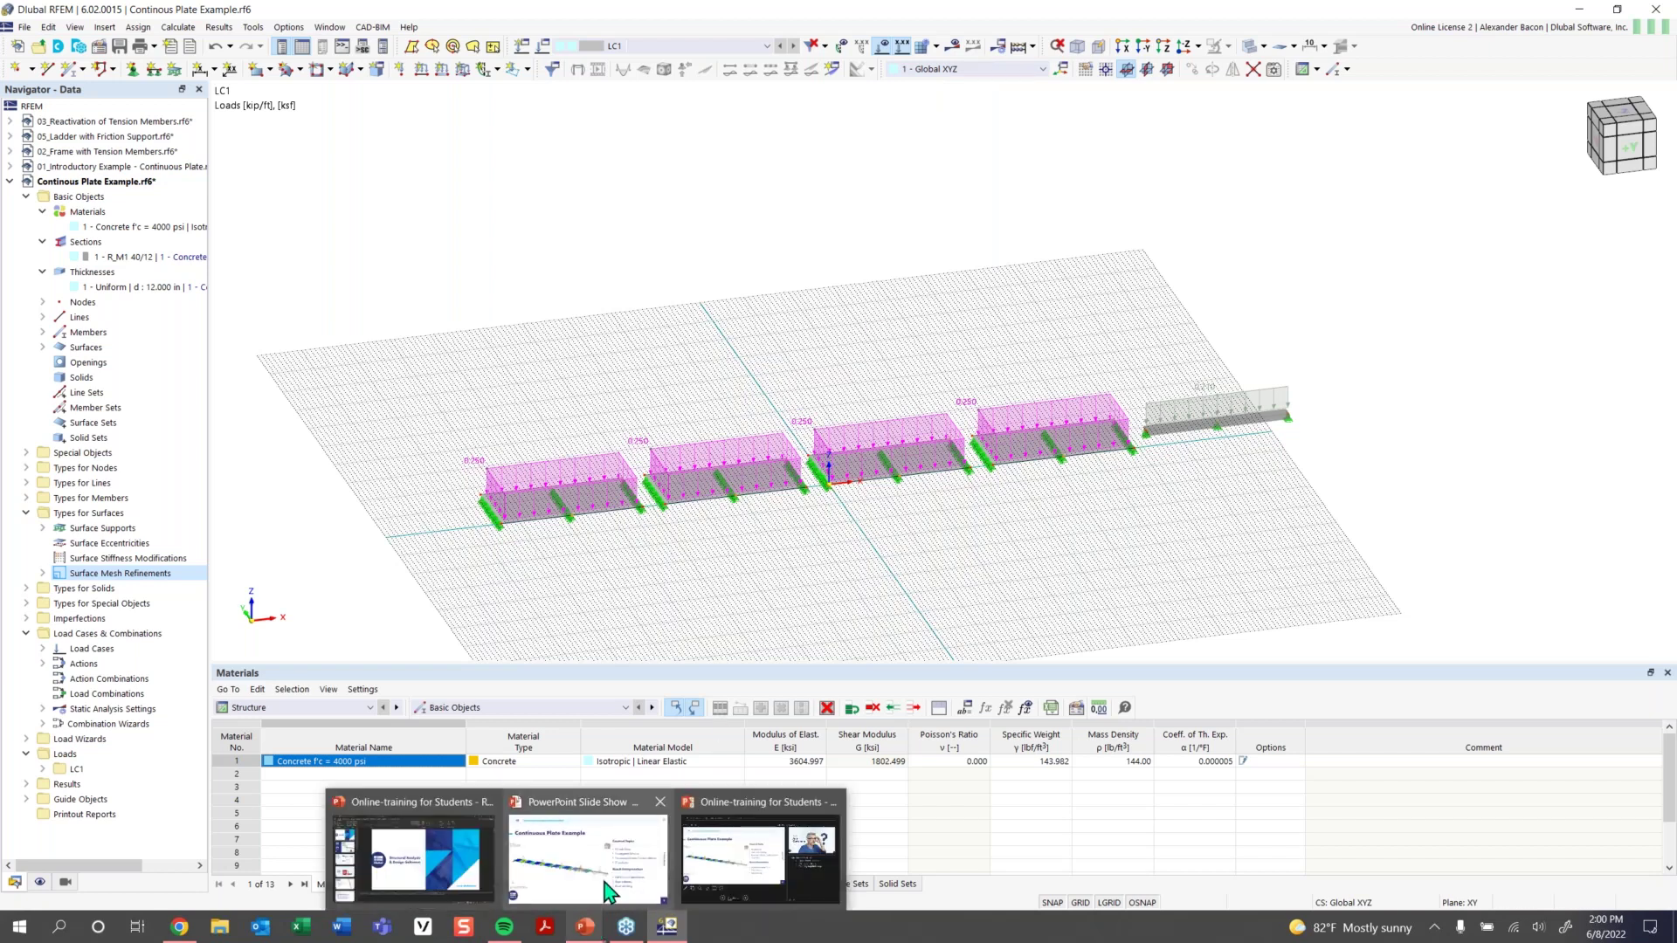
pyautogui.click(600, 899)
pyautogui.click(1040, 683)
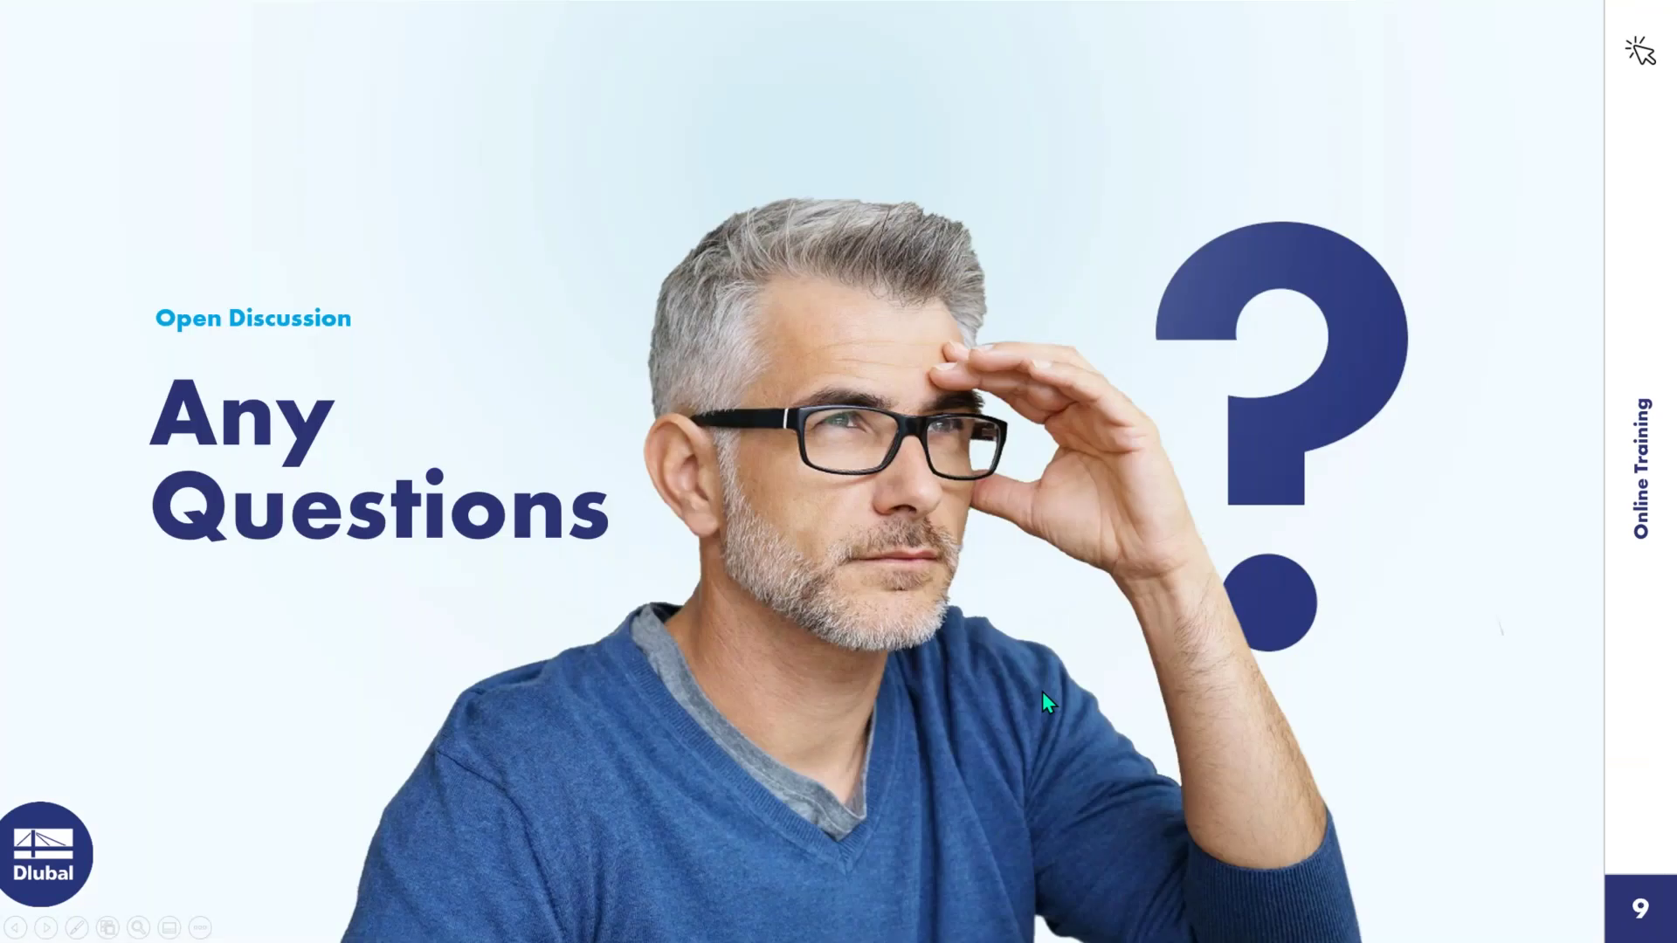
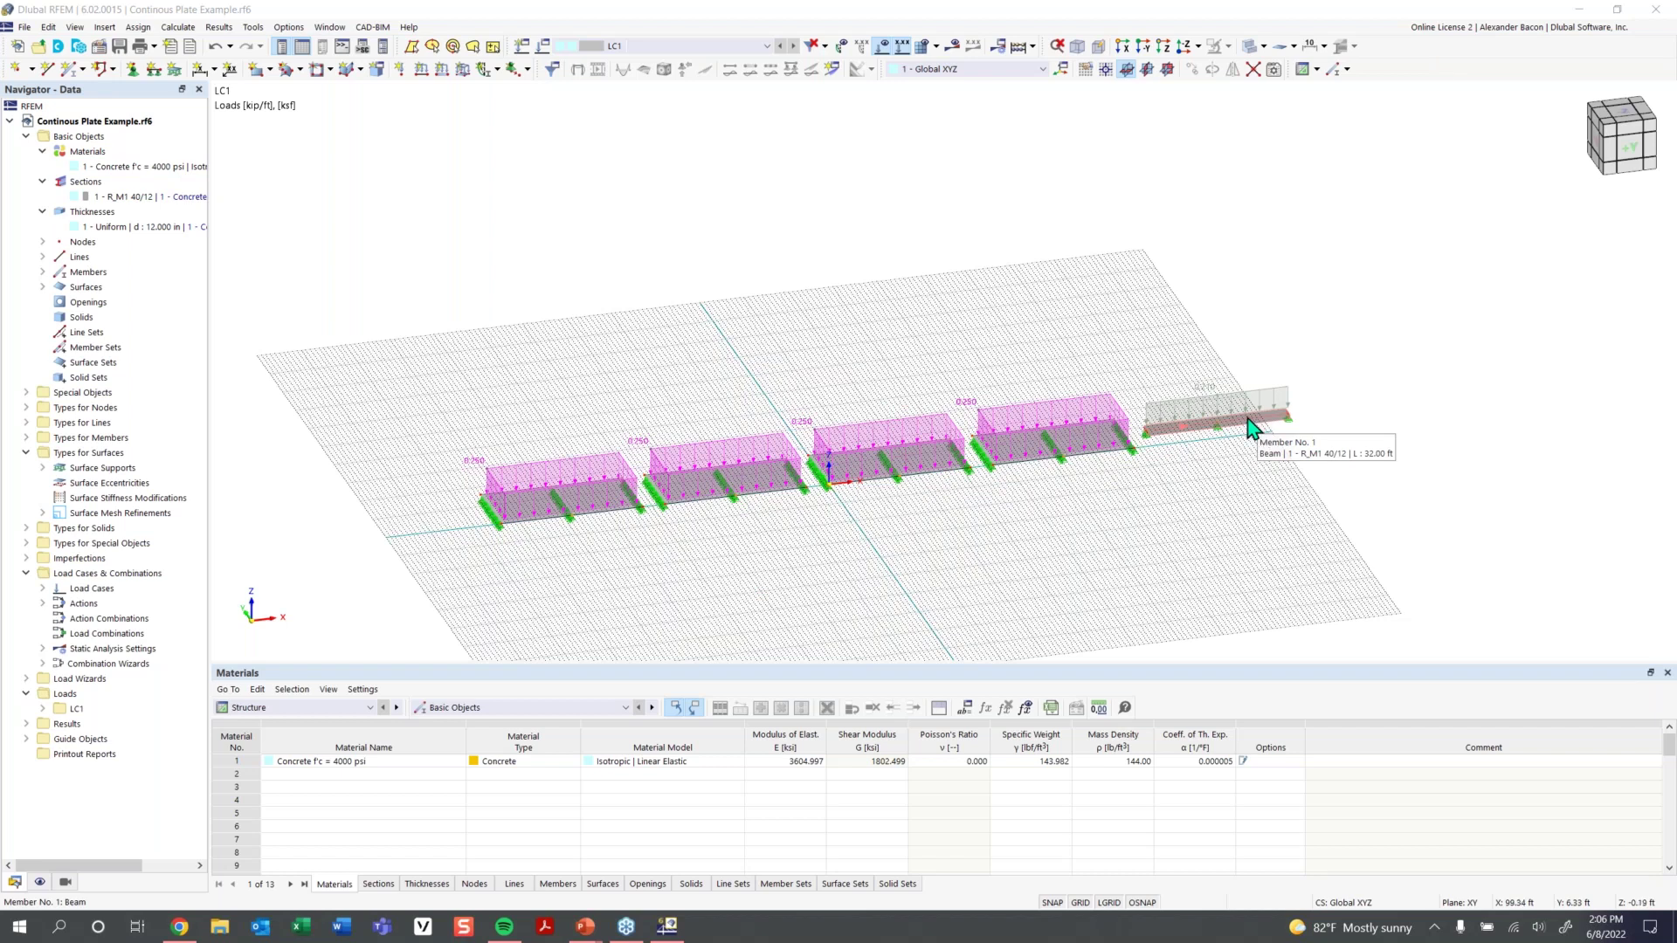
# Hide the load display so that only the plates, the beam and their supports are shown
pyautogui.scroll(2, 1214, 436)
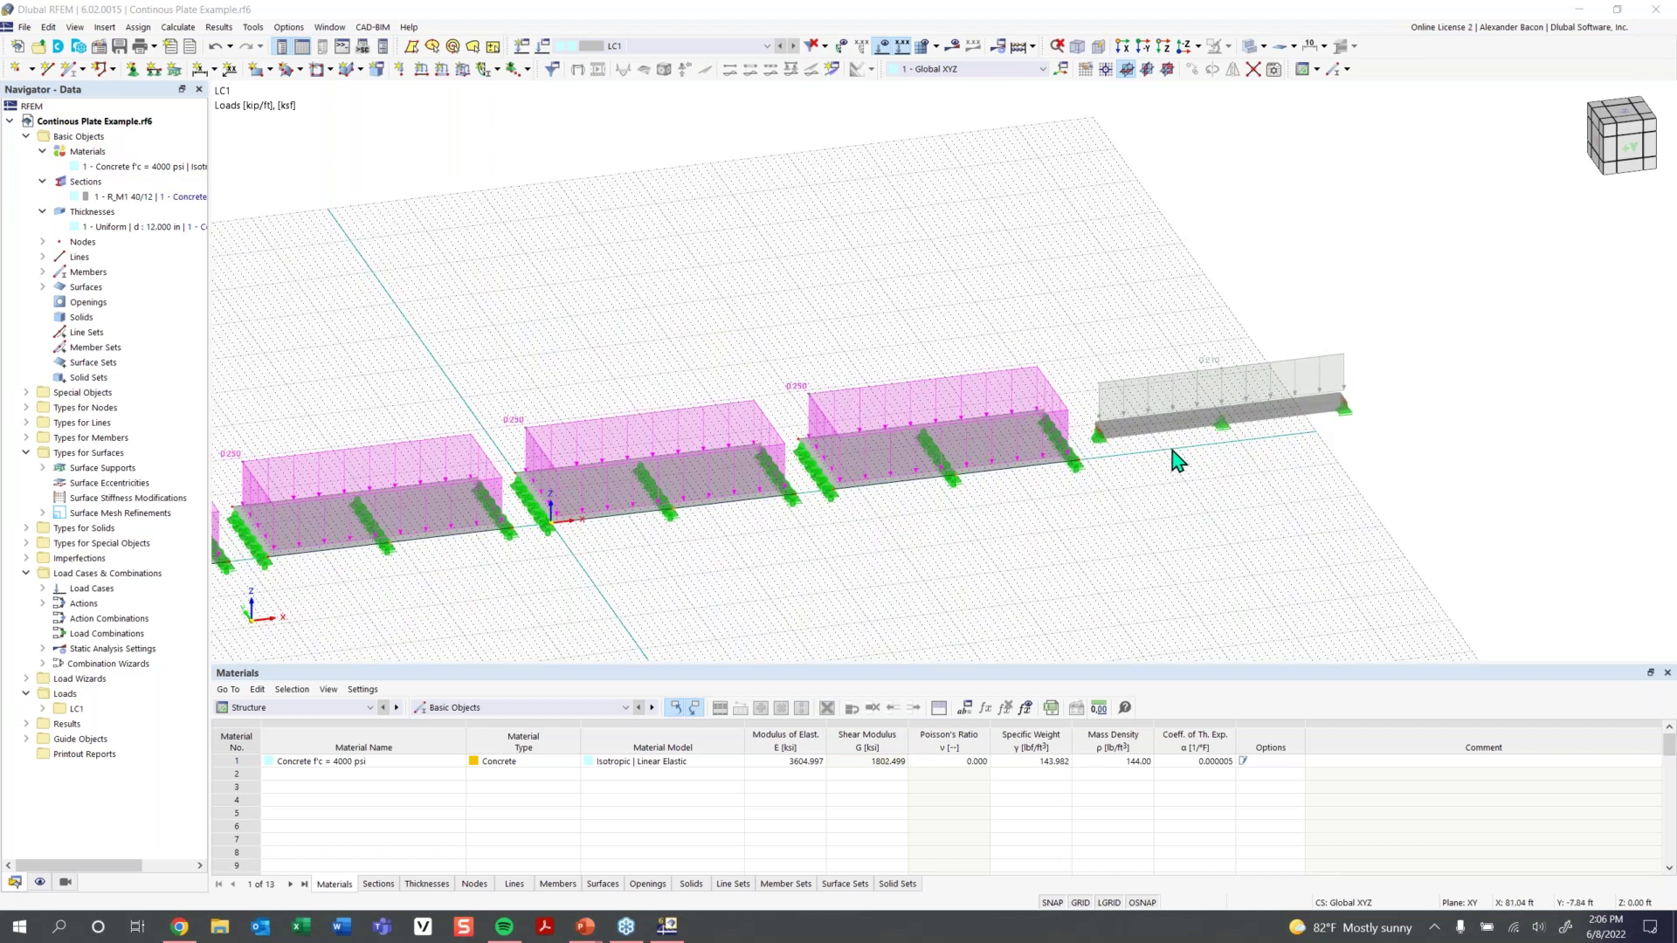
pyautogui.moveTo(1108, 509); pyautogui.dragTo(1189, 489, button='middle')
pyautogui.scroll(-2, 1190, 489)
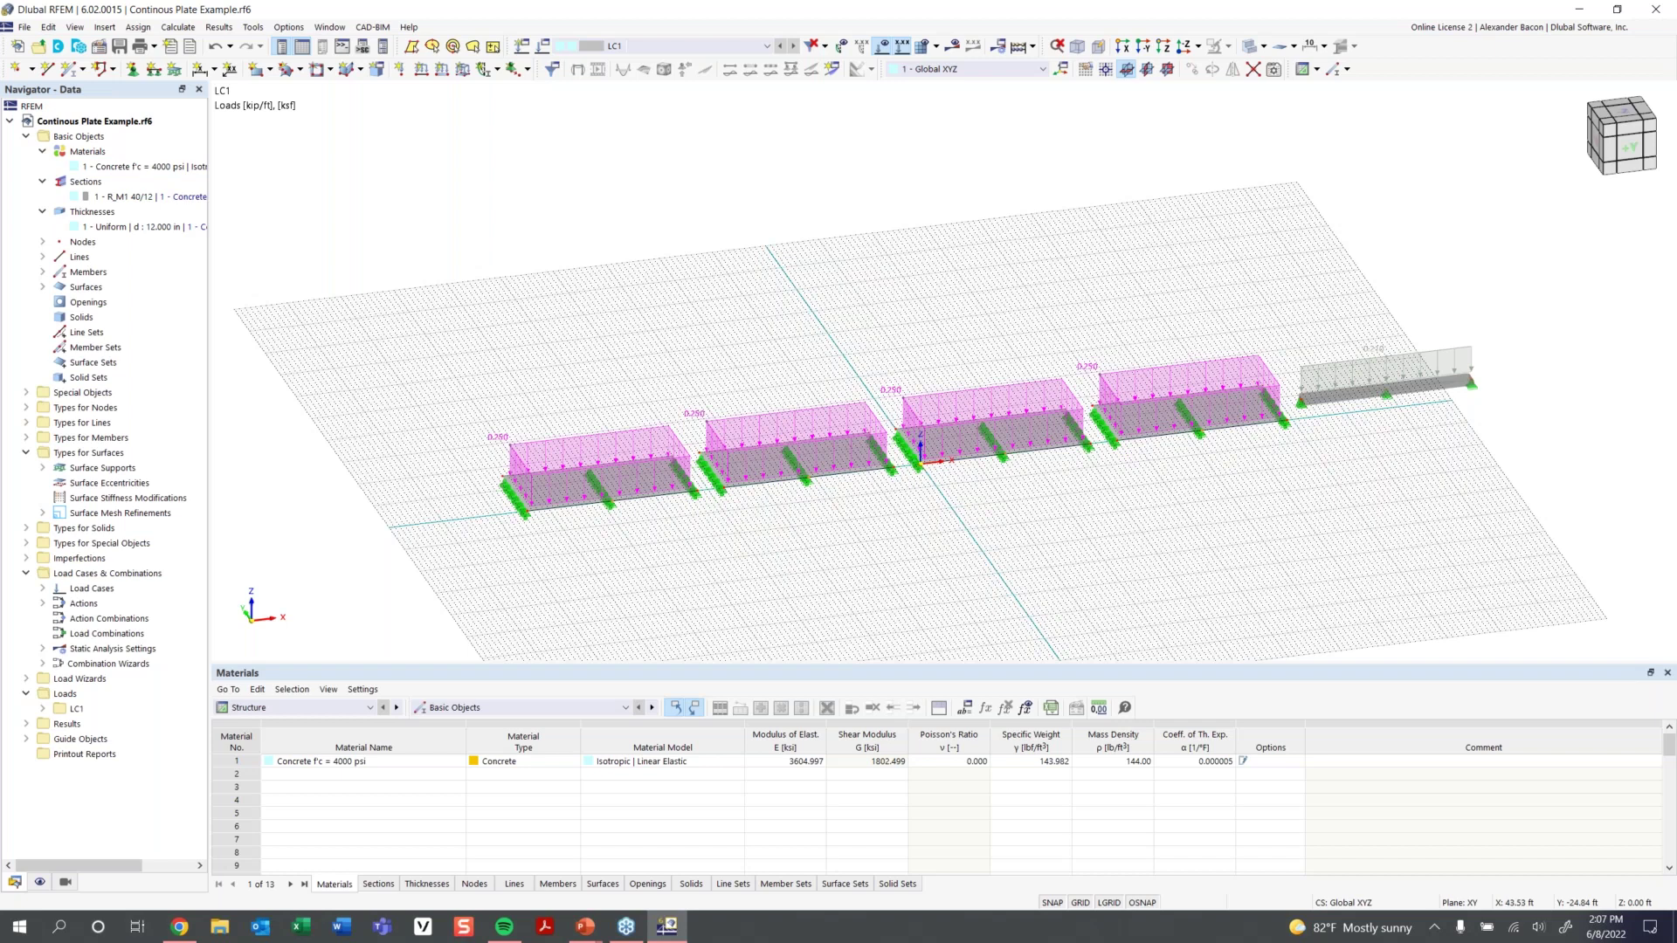
pyautogui.click(883, 45)
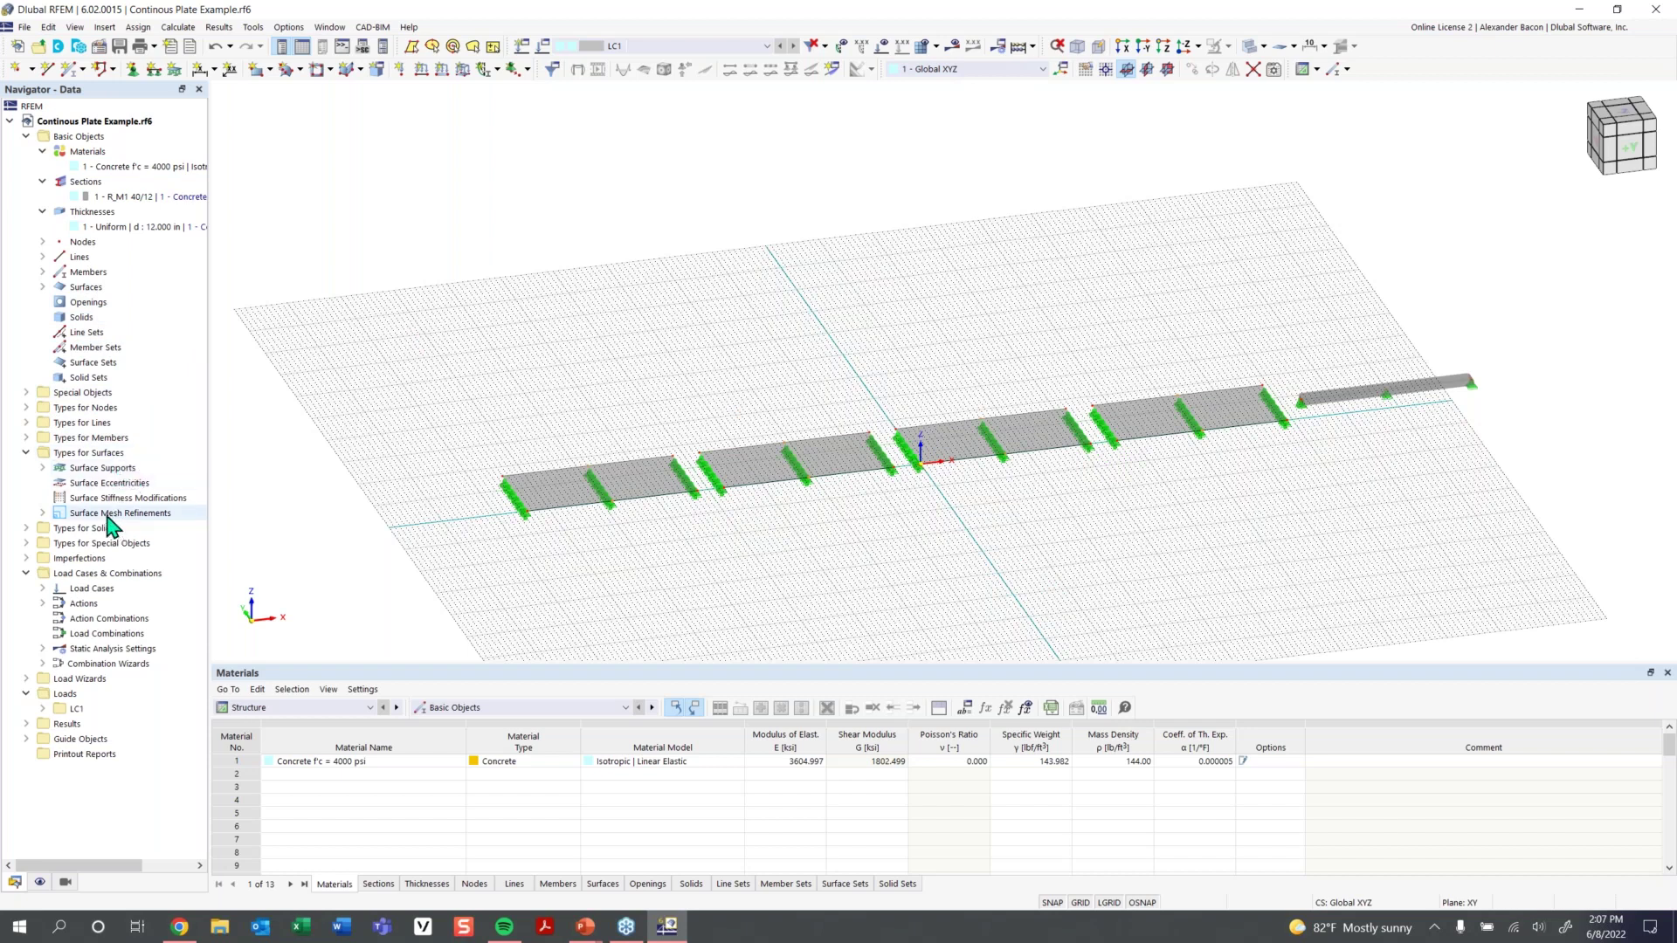
# Open the surface mesh refinements for editing and assign the 7.00 ft refinement to the first plate, surface no. 1
pyautogui.click(43, 514)
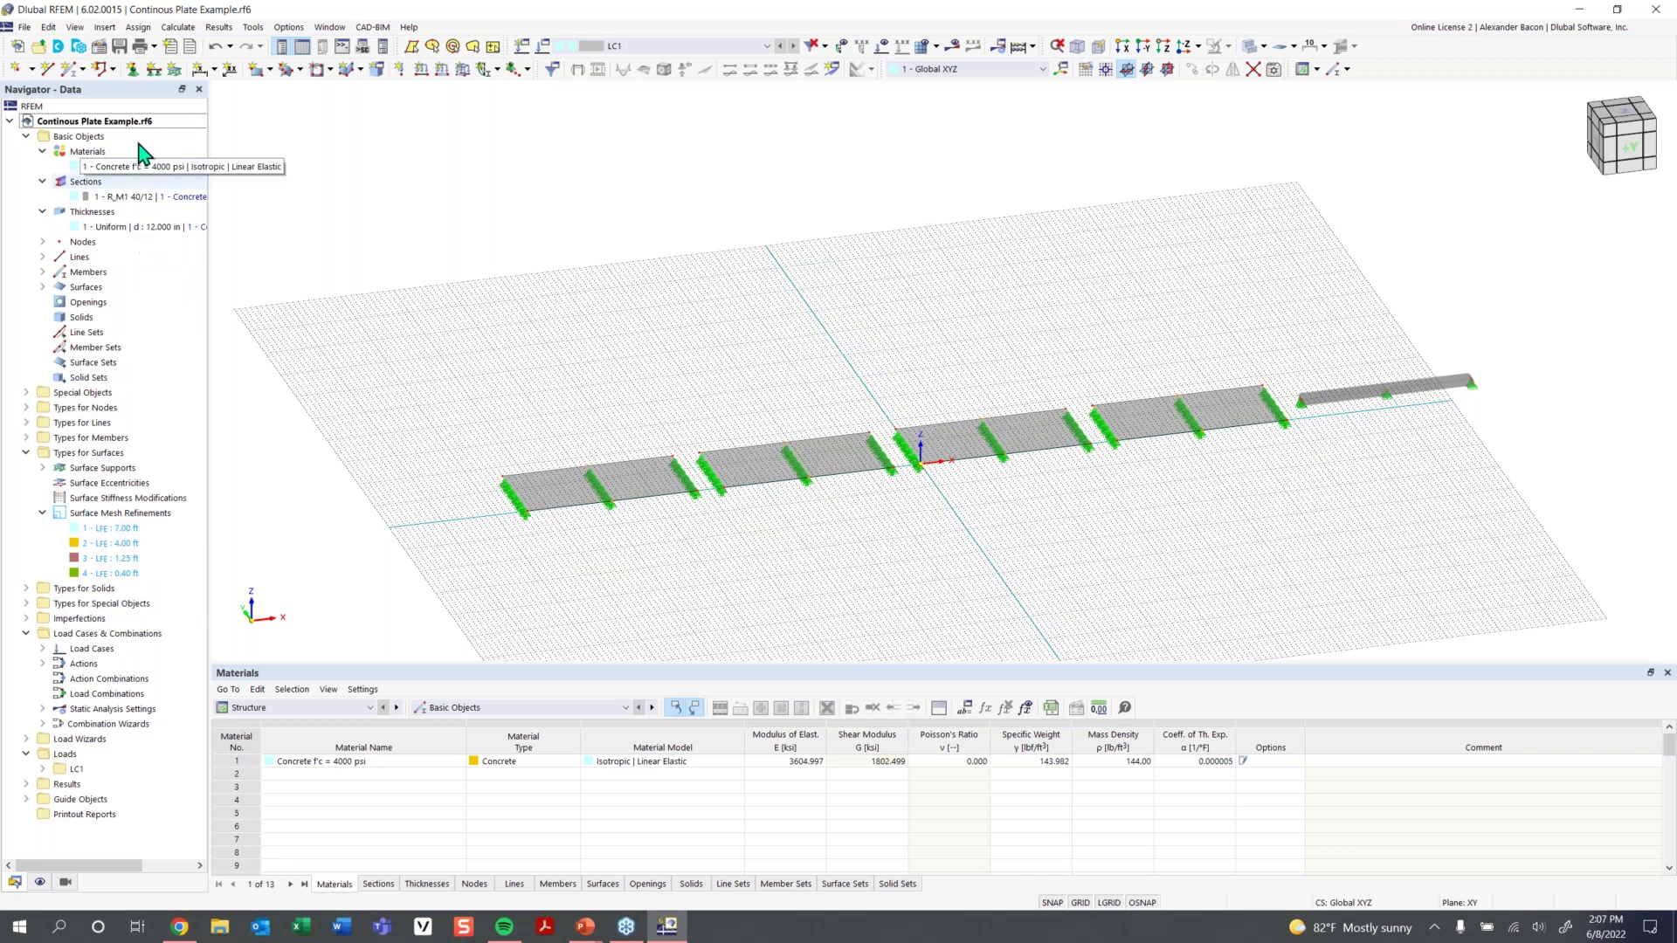
pyautogui.rightClick(105, 517)
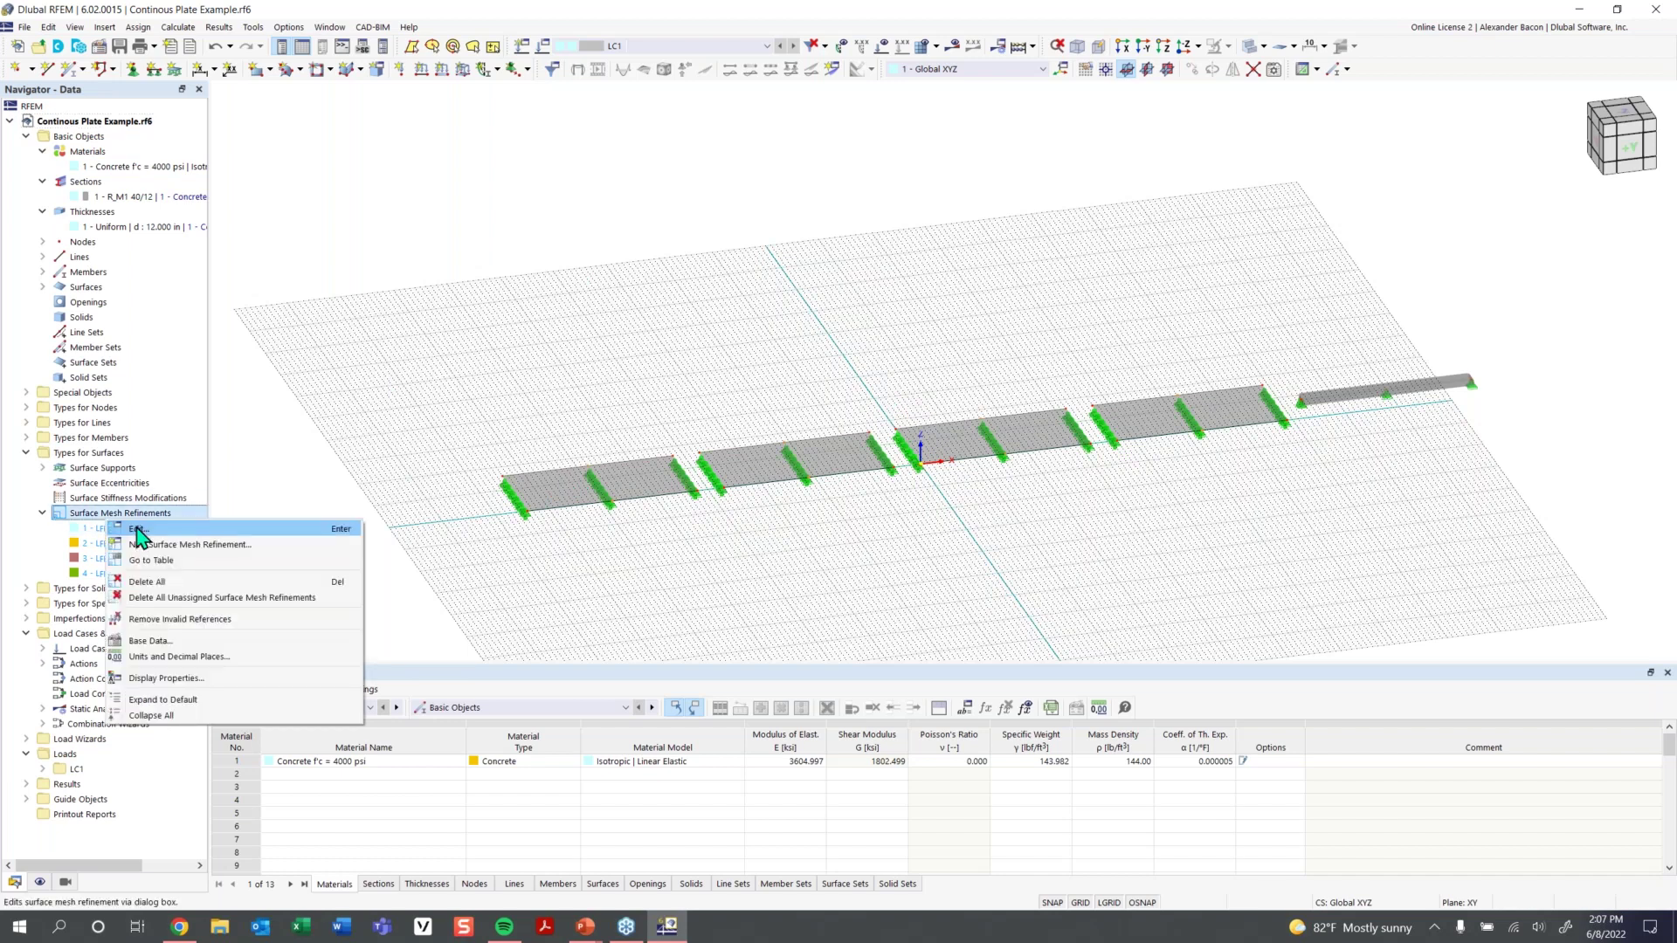
pyautogui.click(138, 530)
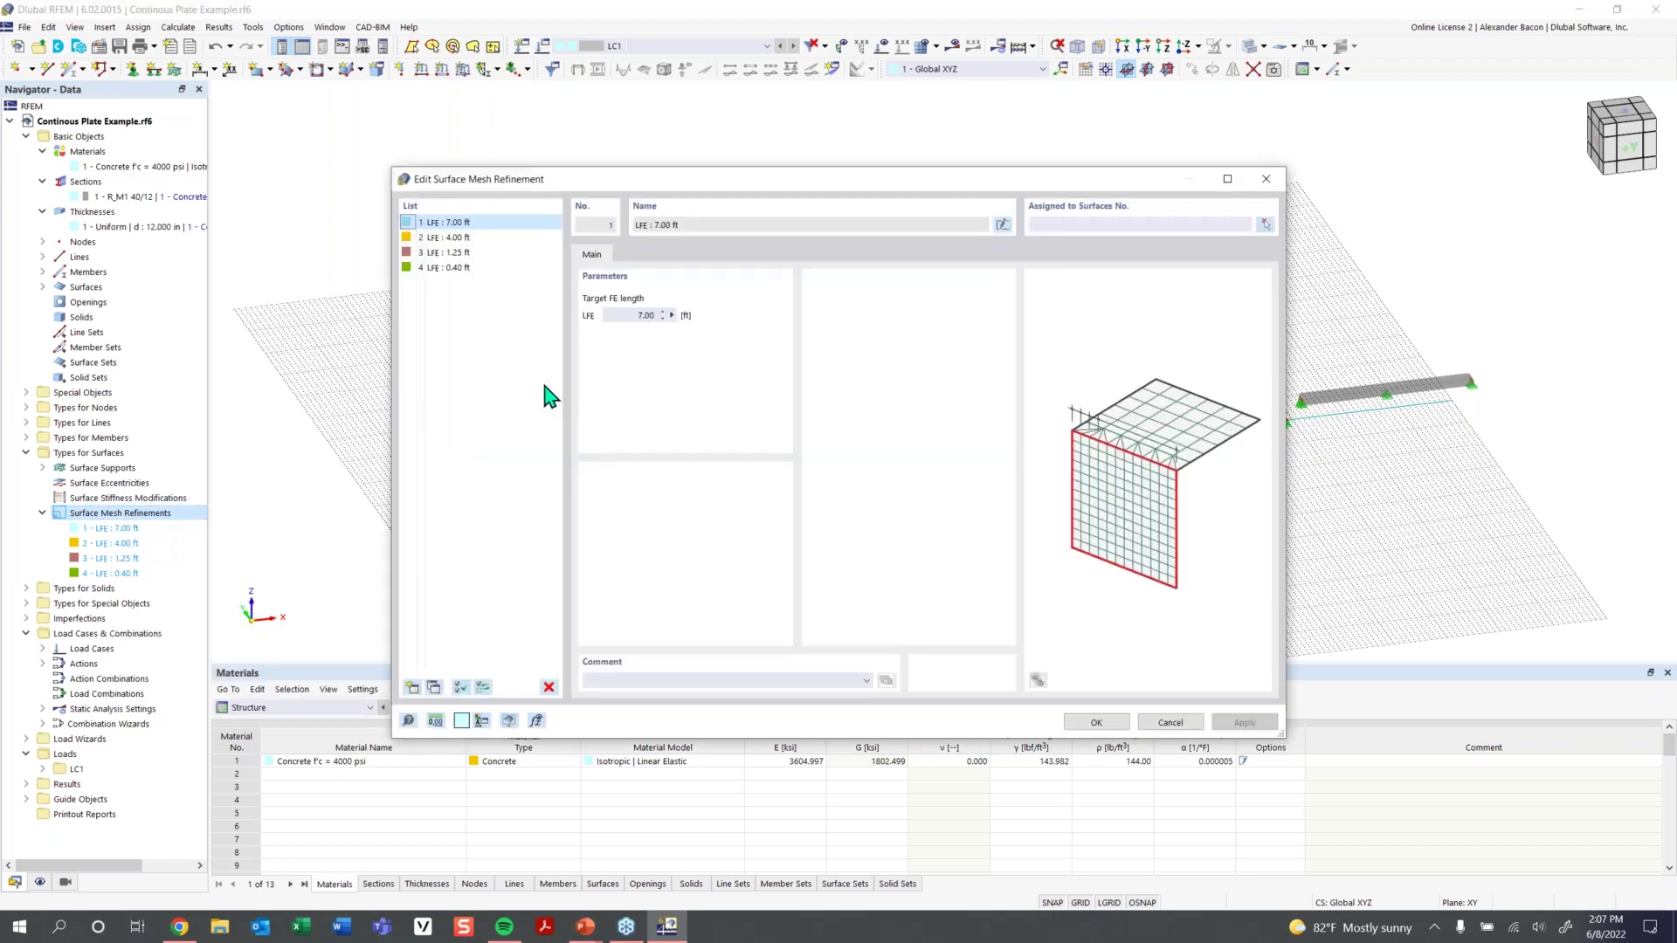
pyautogui.click(1151, 222)
pyautogui.moveTo(1124, 201)
pyautogui.mouseDown()
pyautogui.moveTo(943, 426)
pyautogui.moveTo(1077, 719)
pyautogui.moveTo(1100, 579)
pyautogui.mouseUp()
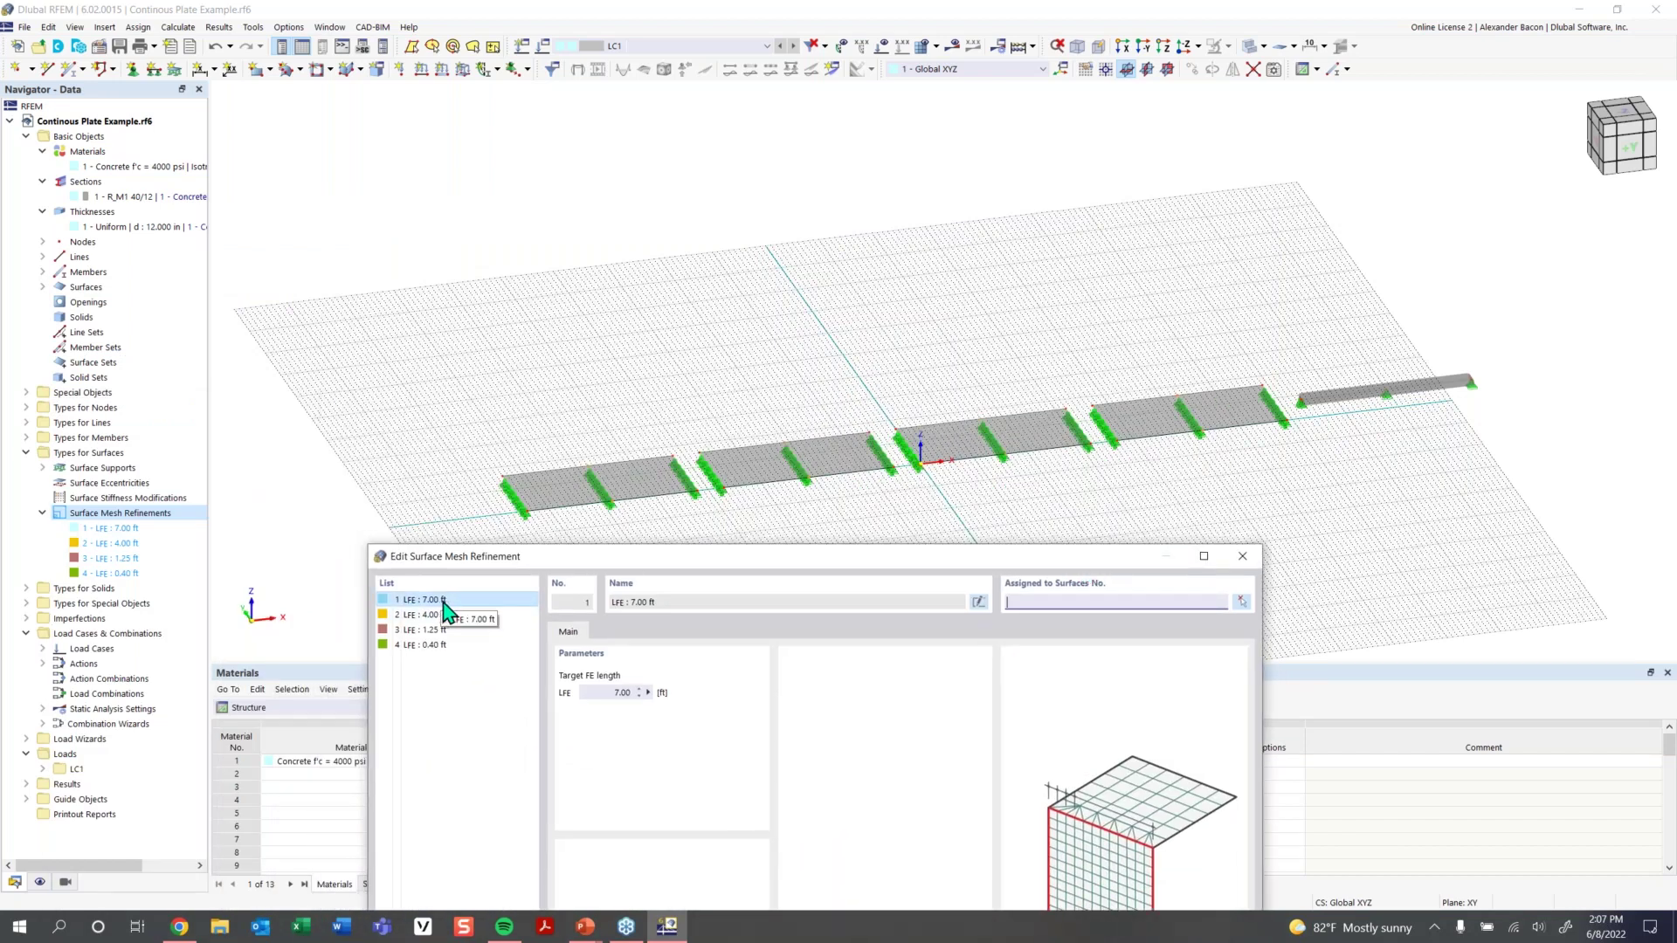
pyautogui.click(1242, 602)
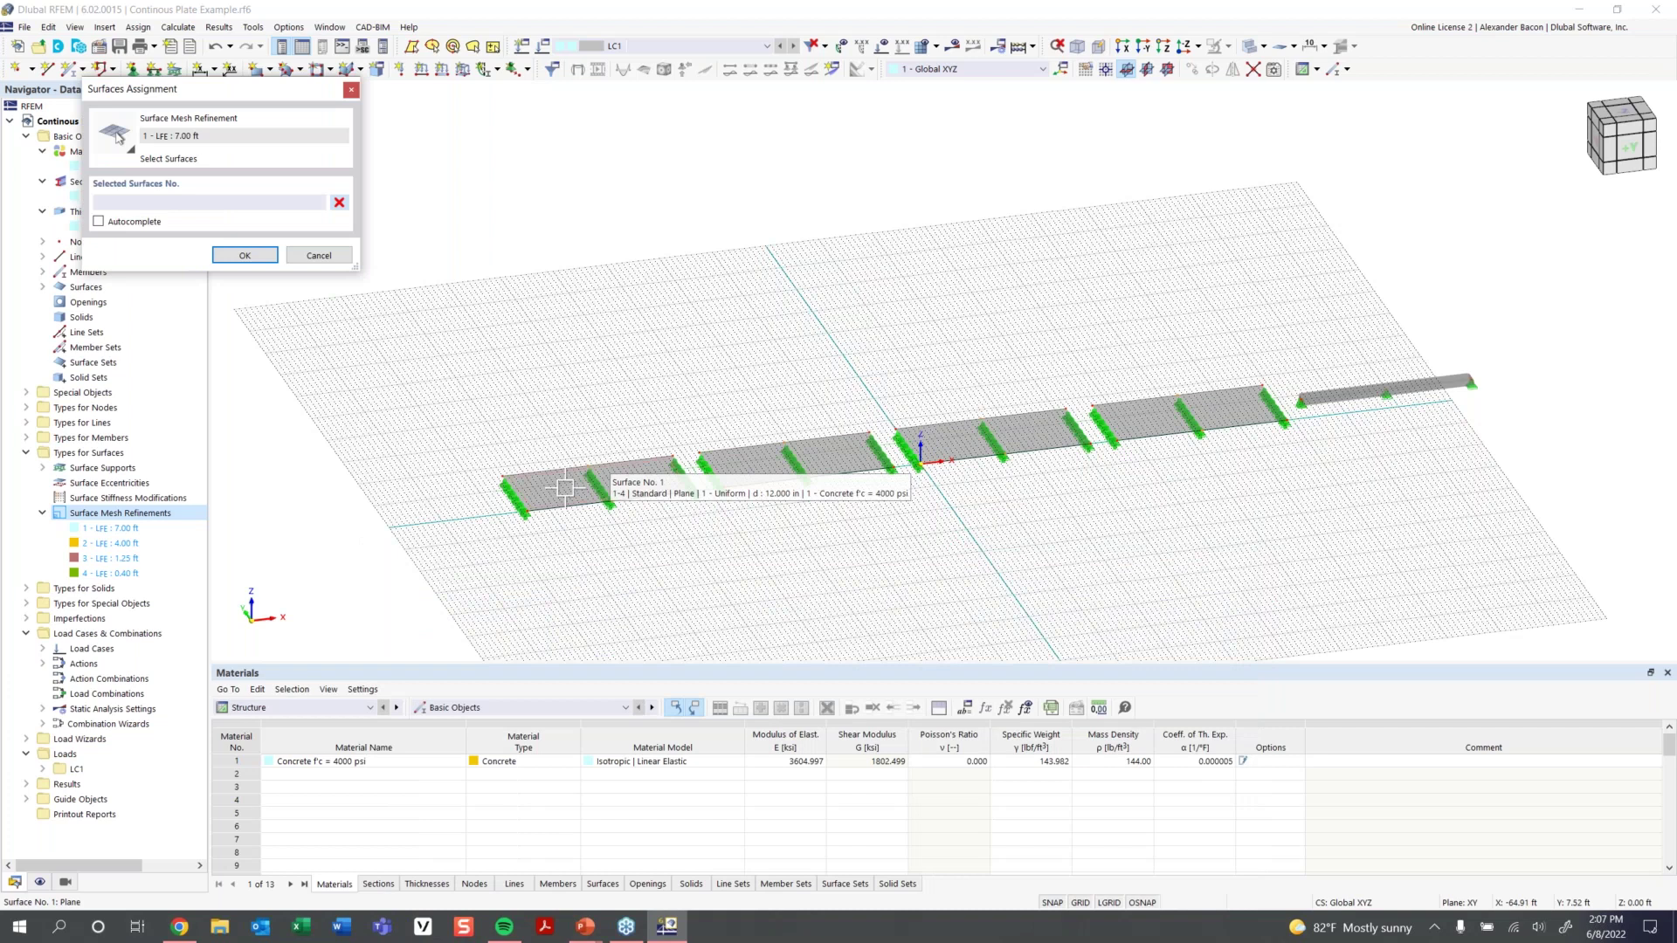
pyautogui.click(565, 487)
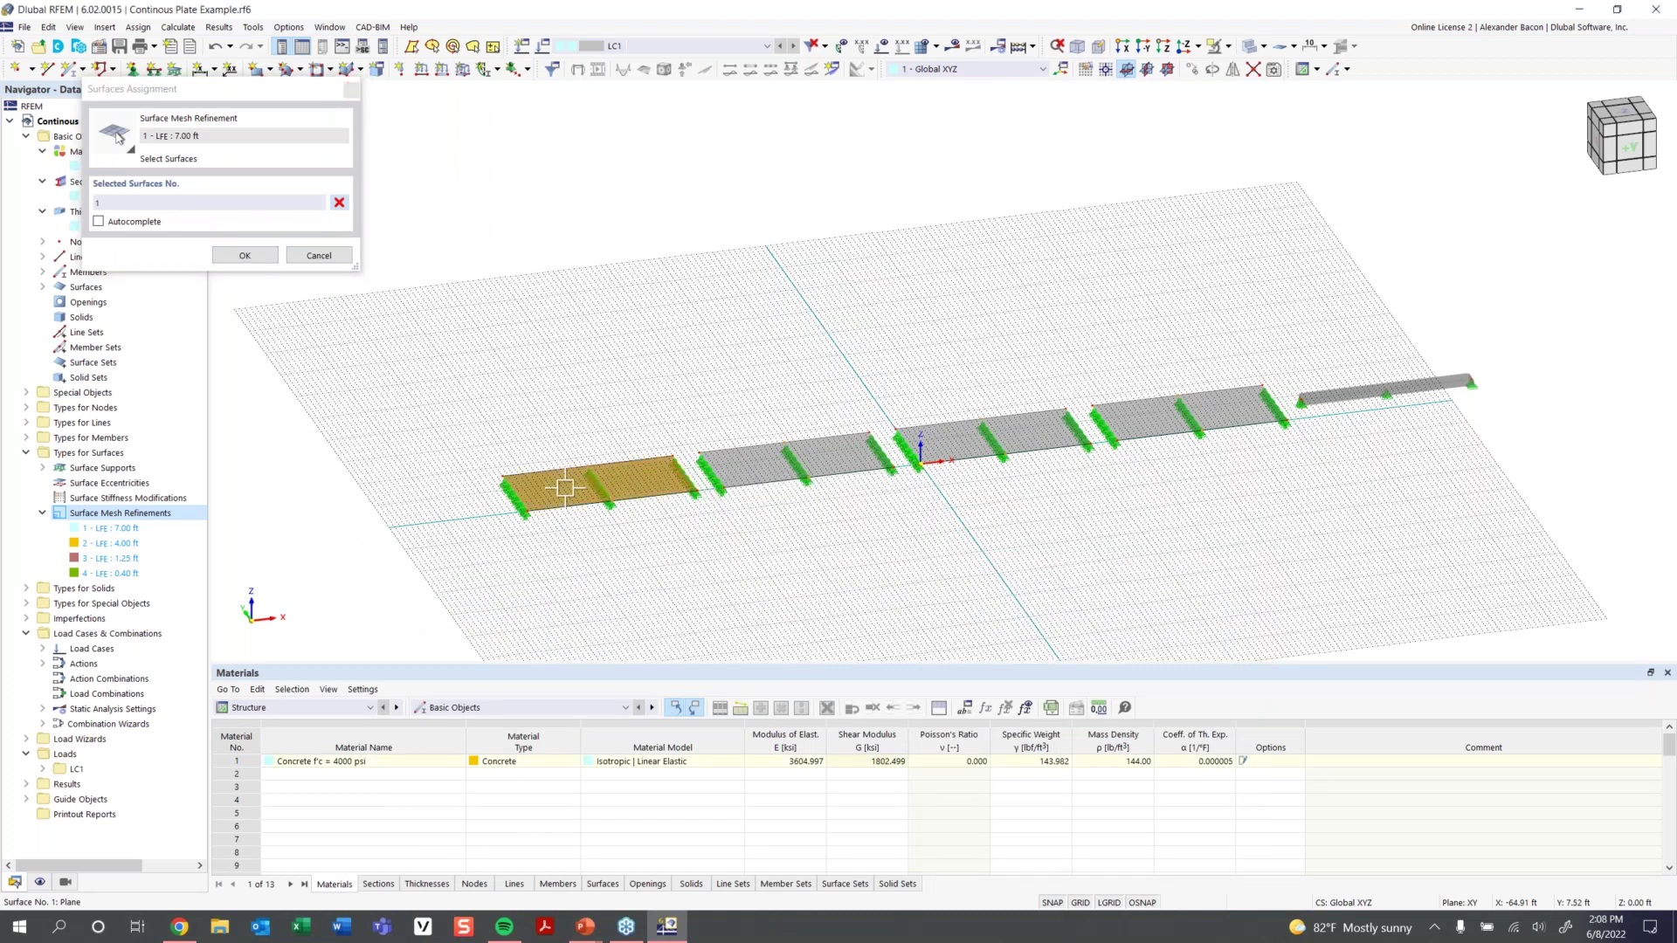
pyautogui.click(229, 255)
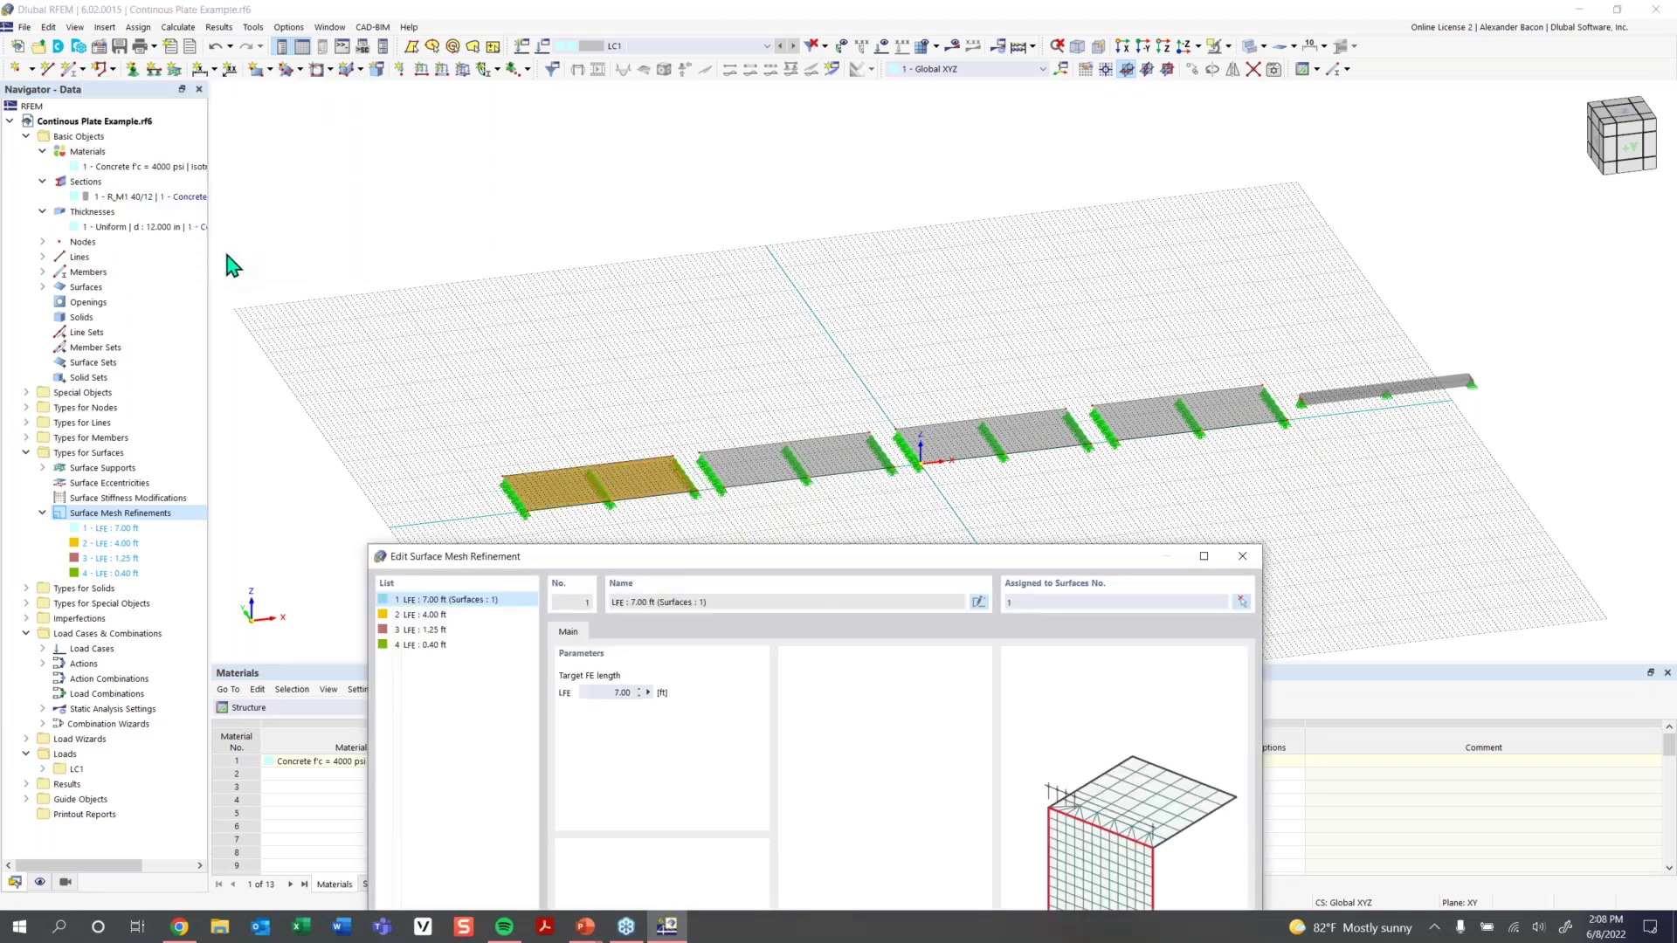
# Assign the 4.00 ft surface mesh refinement to the second plate, surface no. 2
pyautogui.click(434, 615)
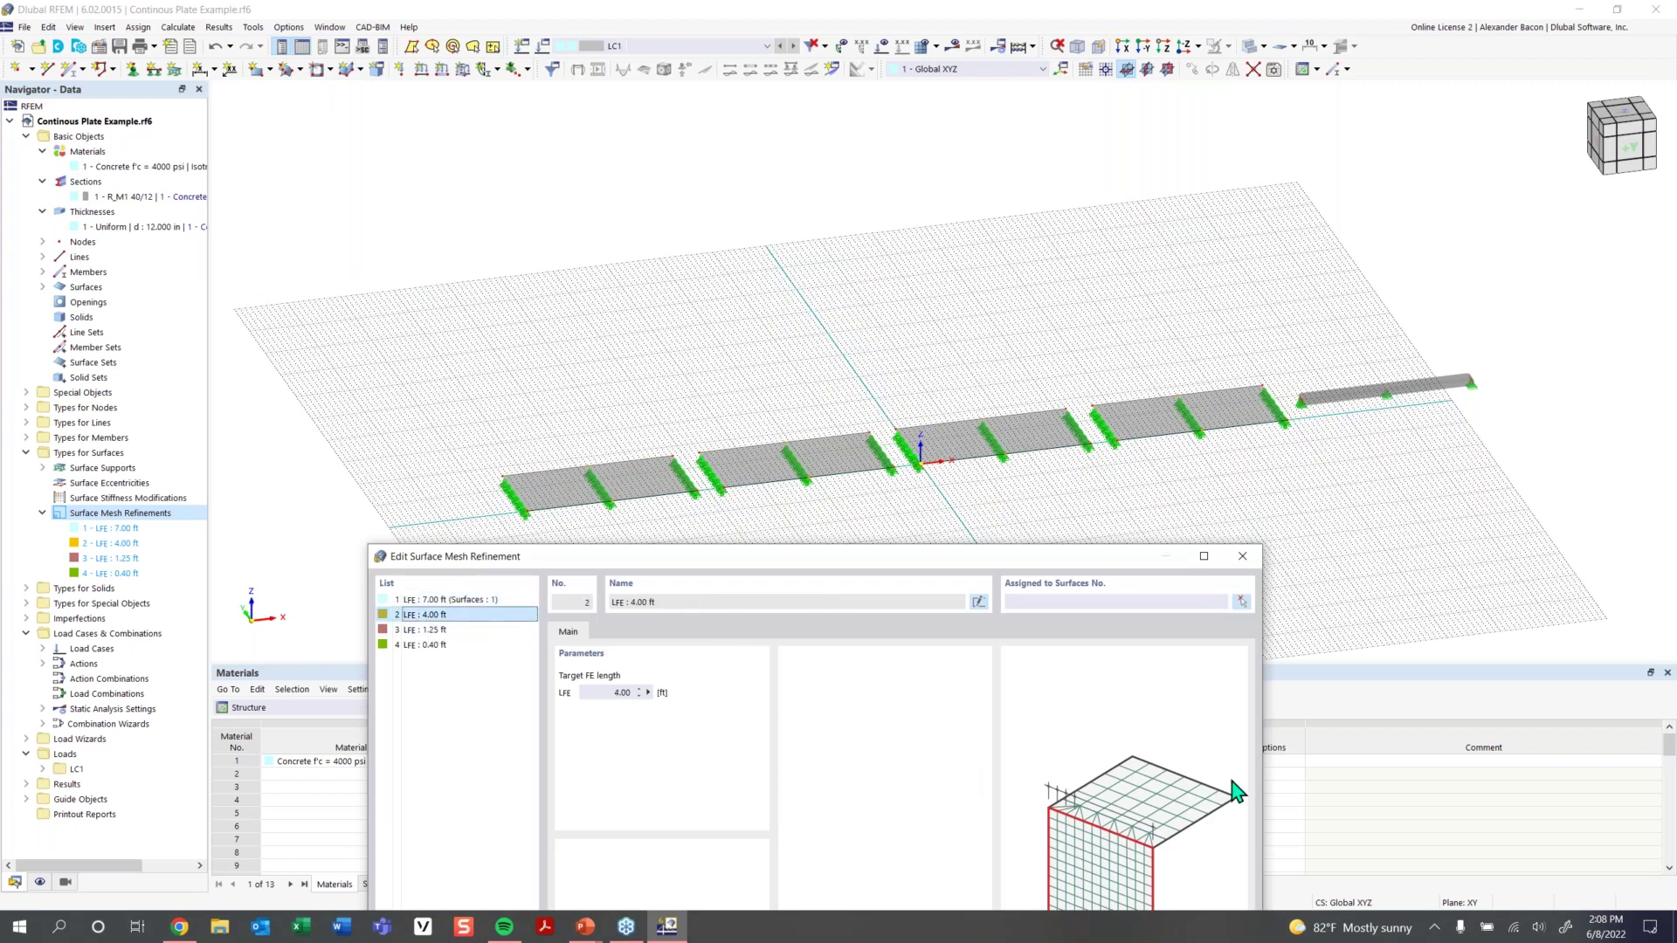
pyautogui.click(1243, 609)
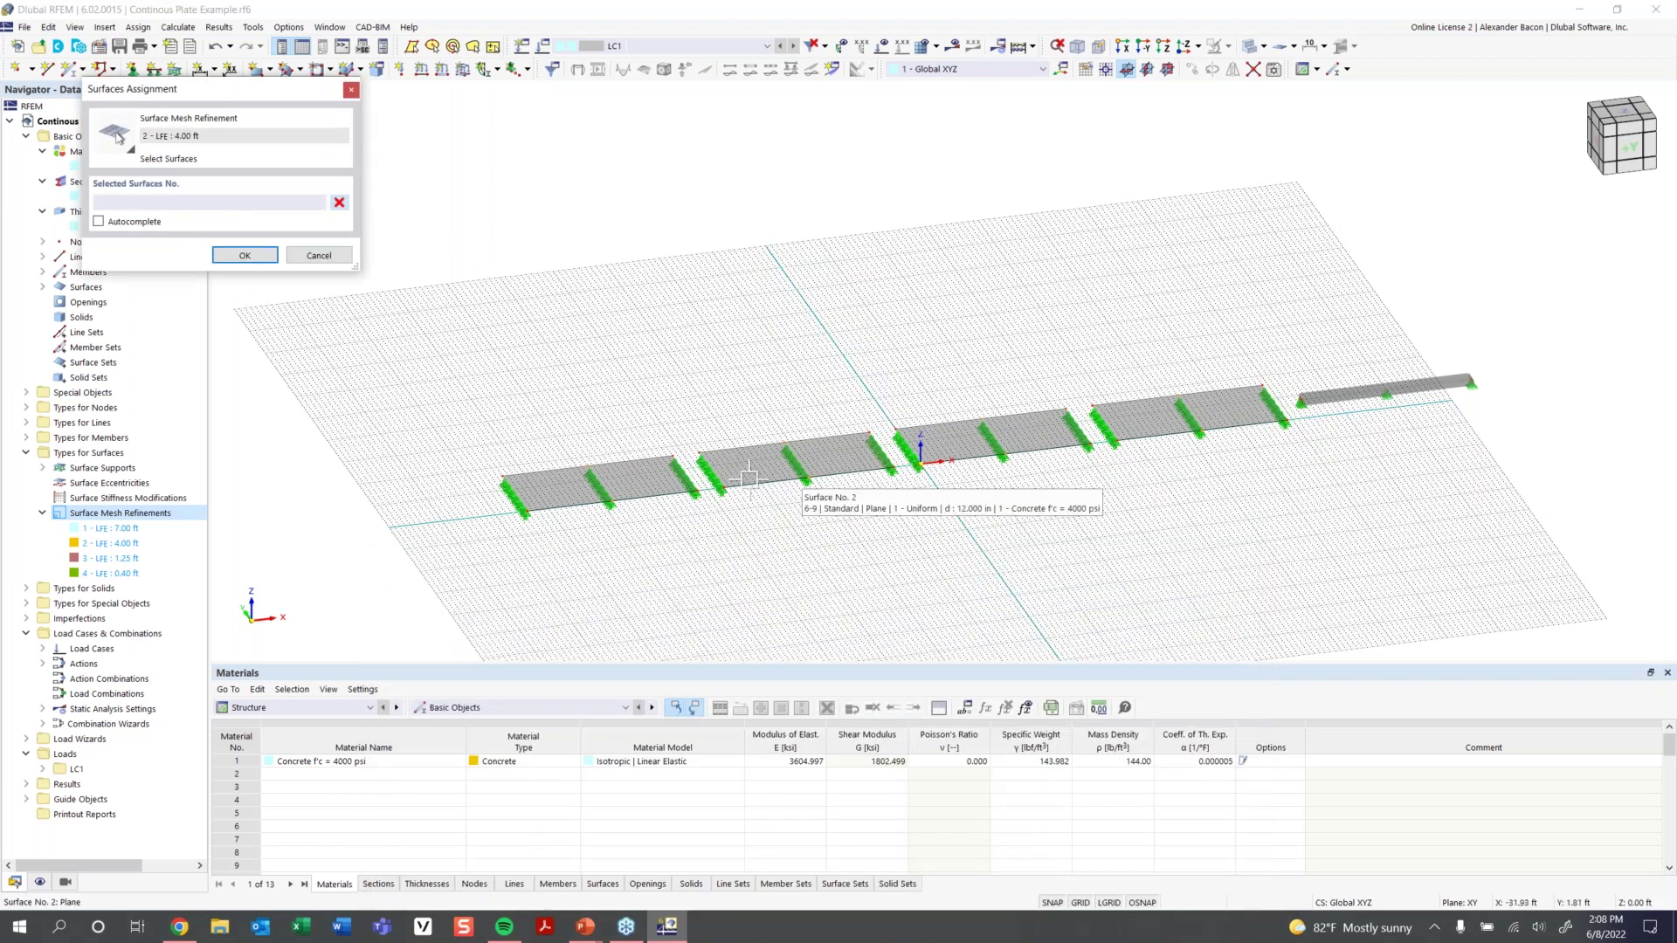
pyautogui.click(748, 471)
pyautogui.click(244, 255)
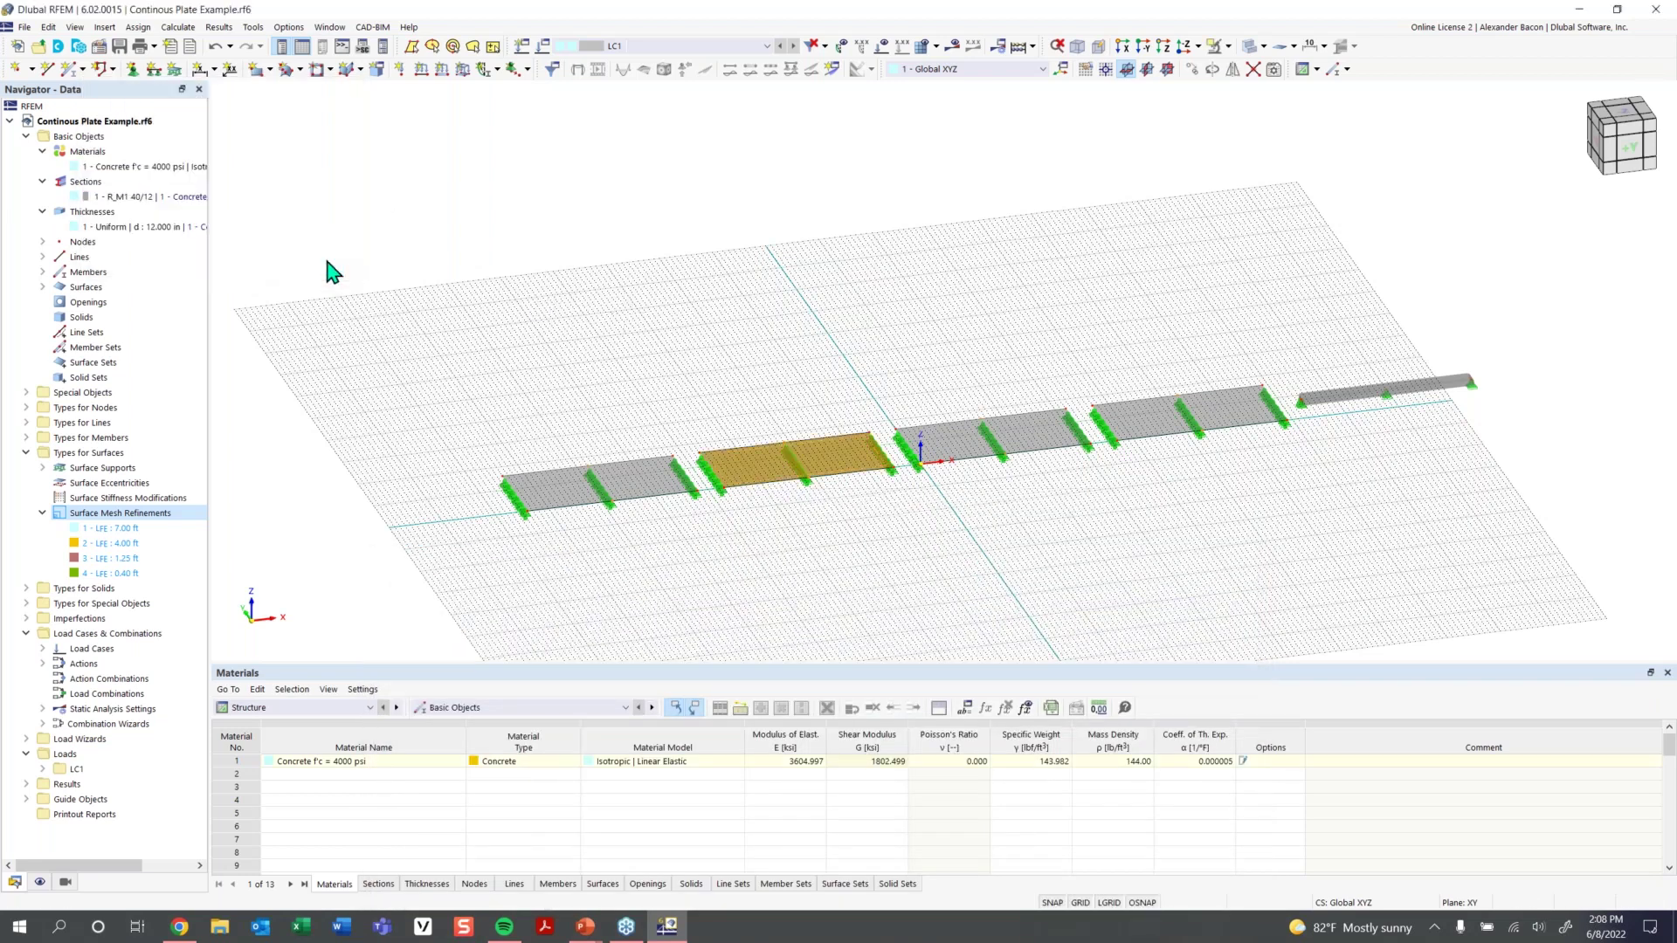
# Select the 1.25 ft surface mesh refinement for assignment to a plate
pyautogui.moveTo(852, 564); pyautogui.dragTo(701, 207)
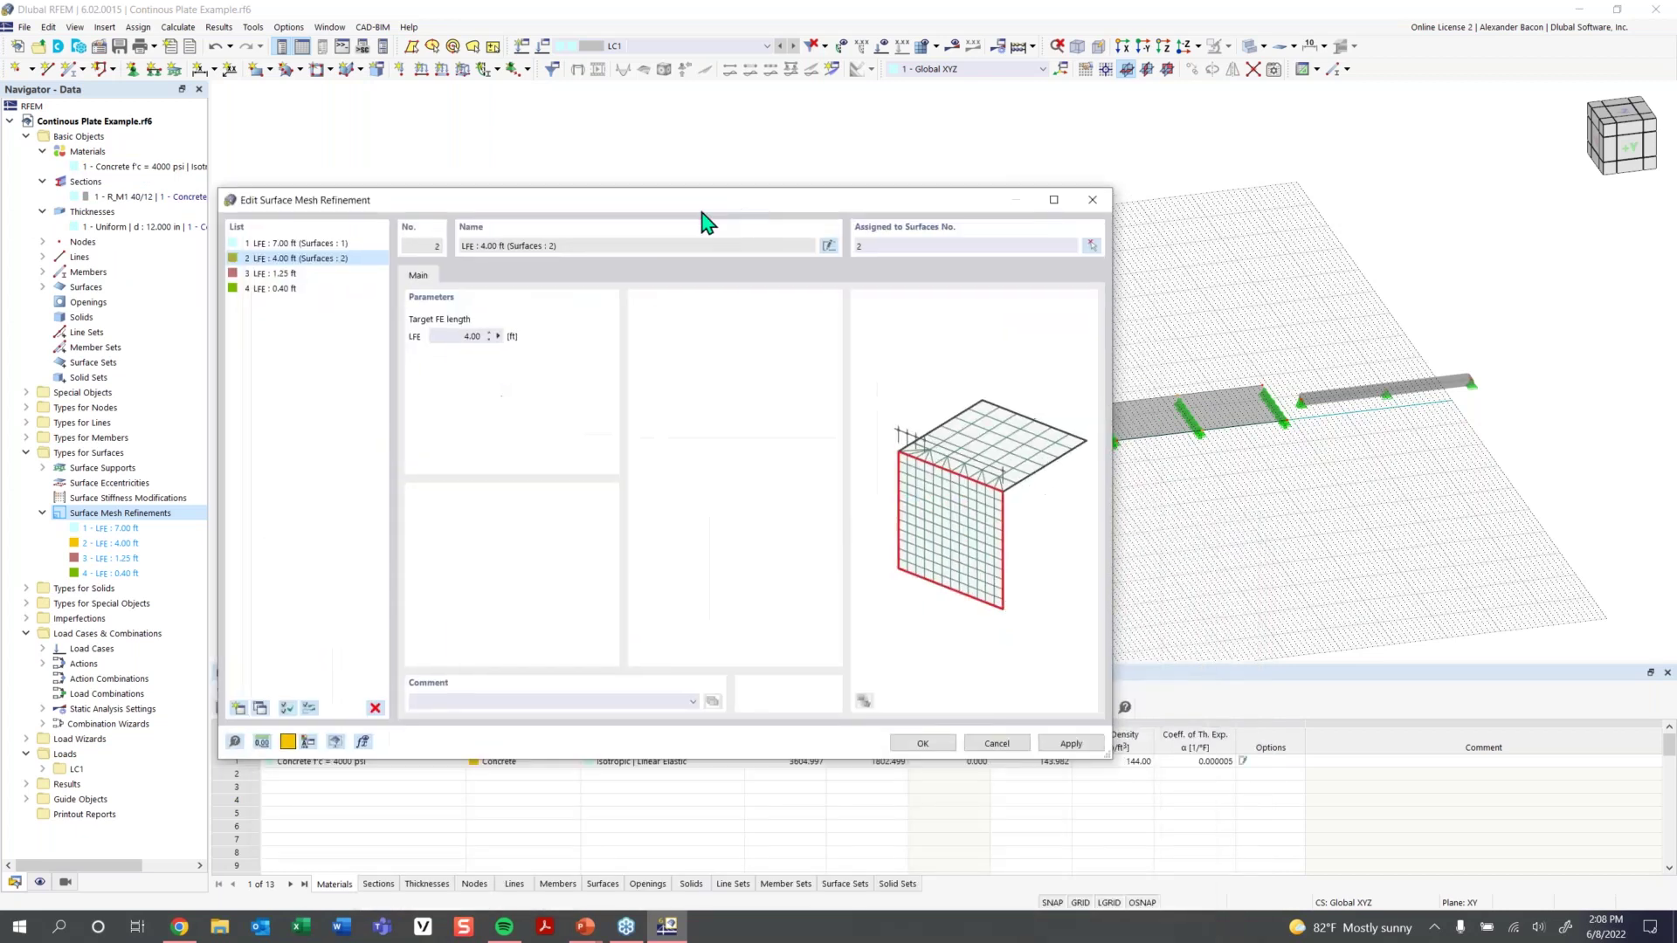
pyautogui.click(299, 275)
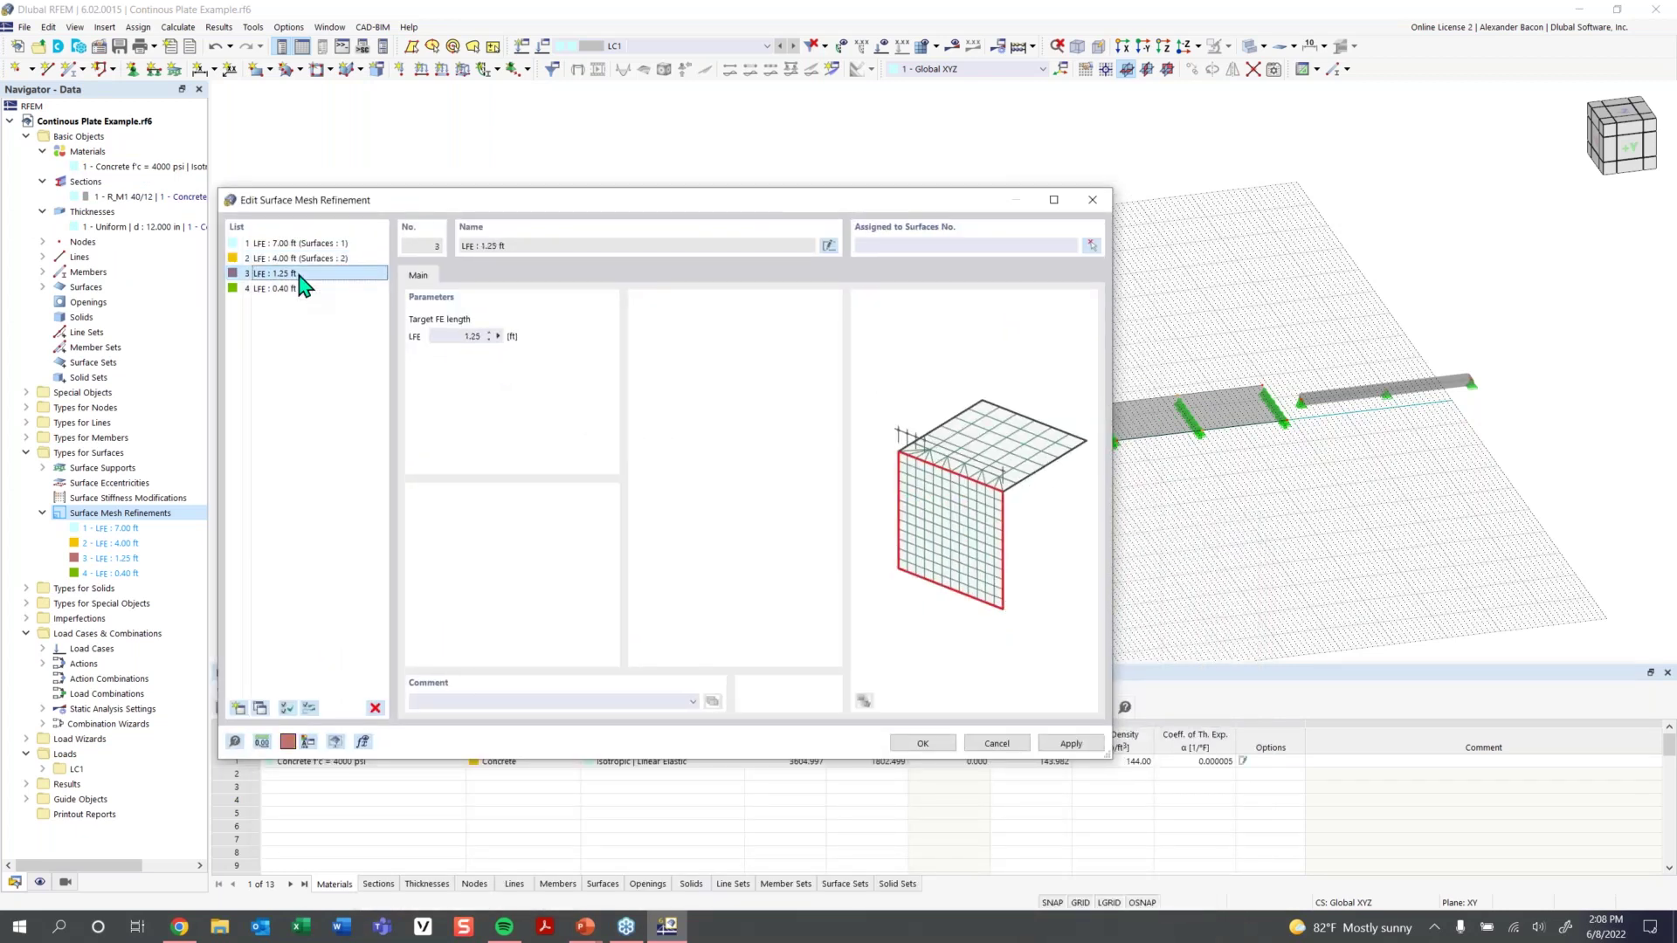
# Assign the 1.25 ft surface mesh refinement to surface 3 and the 0.40 ft refinement to surface 4, then apply the assignments
pyautogui.moveTo(979, 212); pyautogui.dragTo(893, 504)
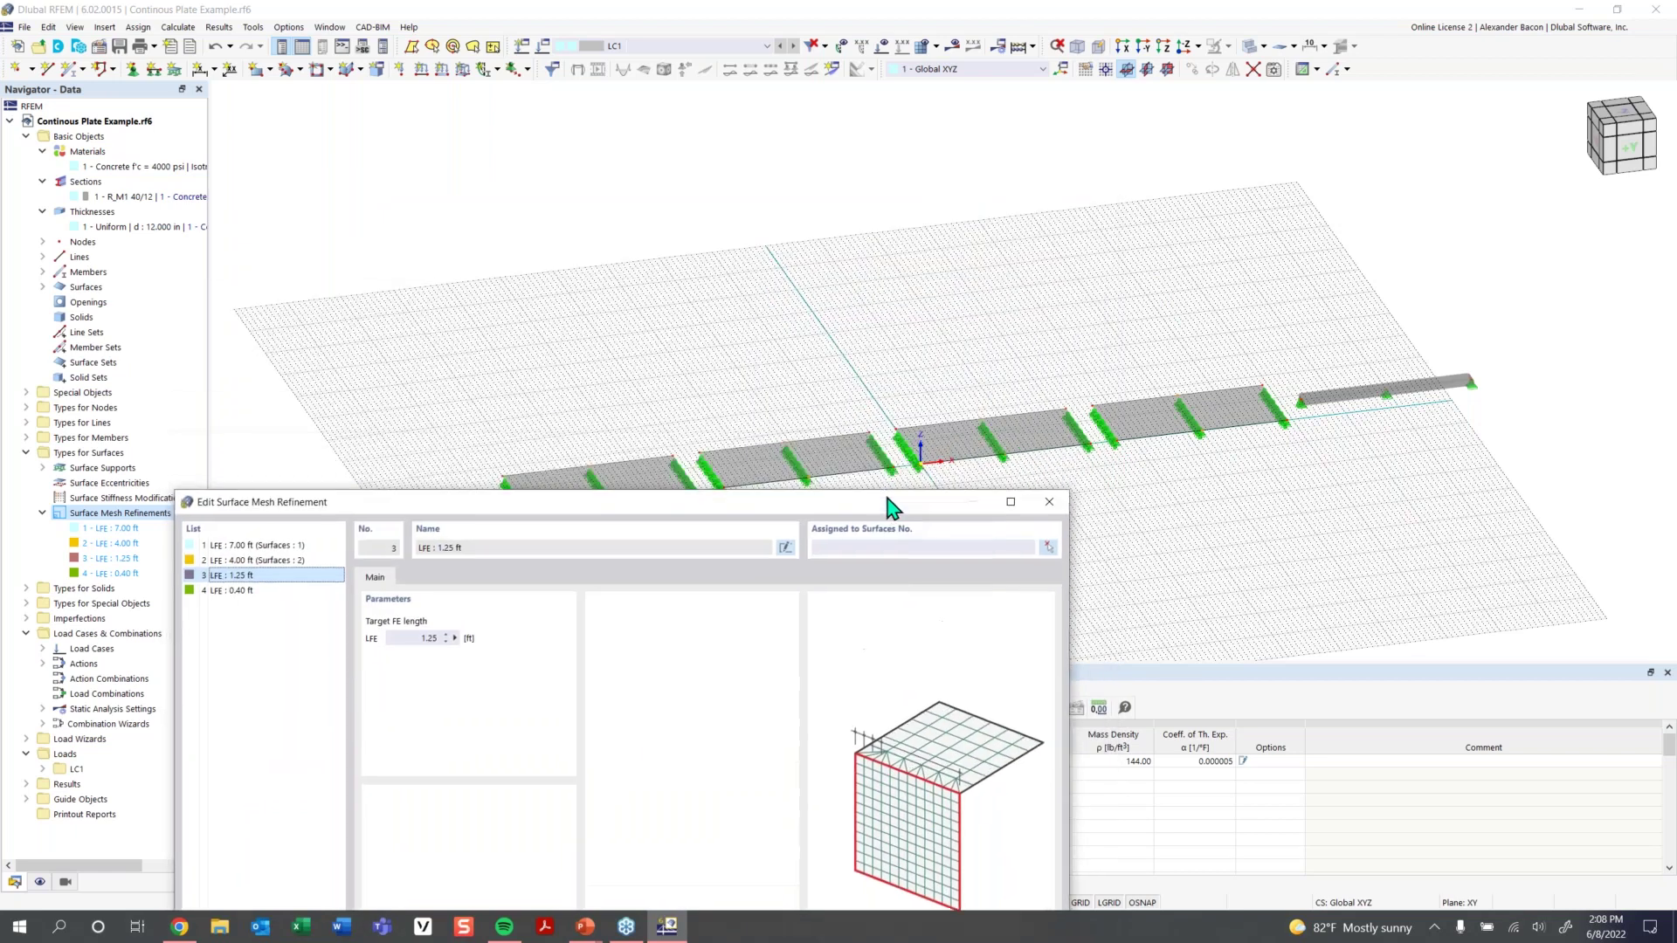
pyautogui.click(911, 548)
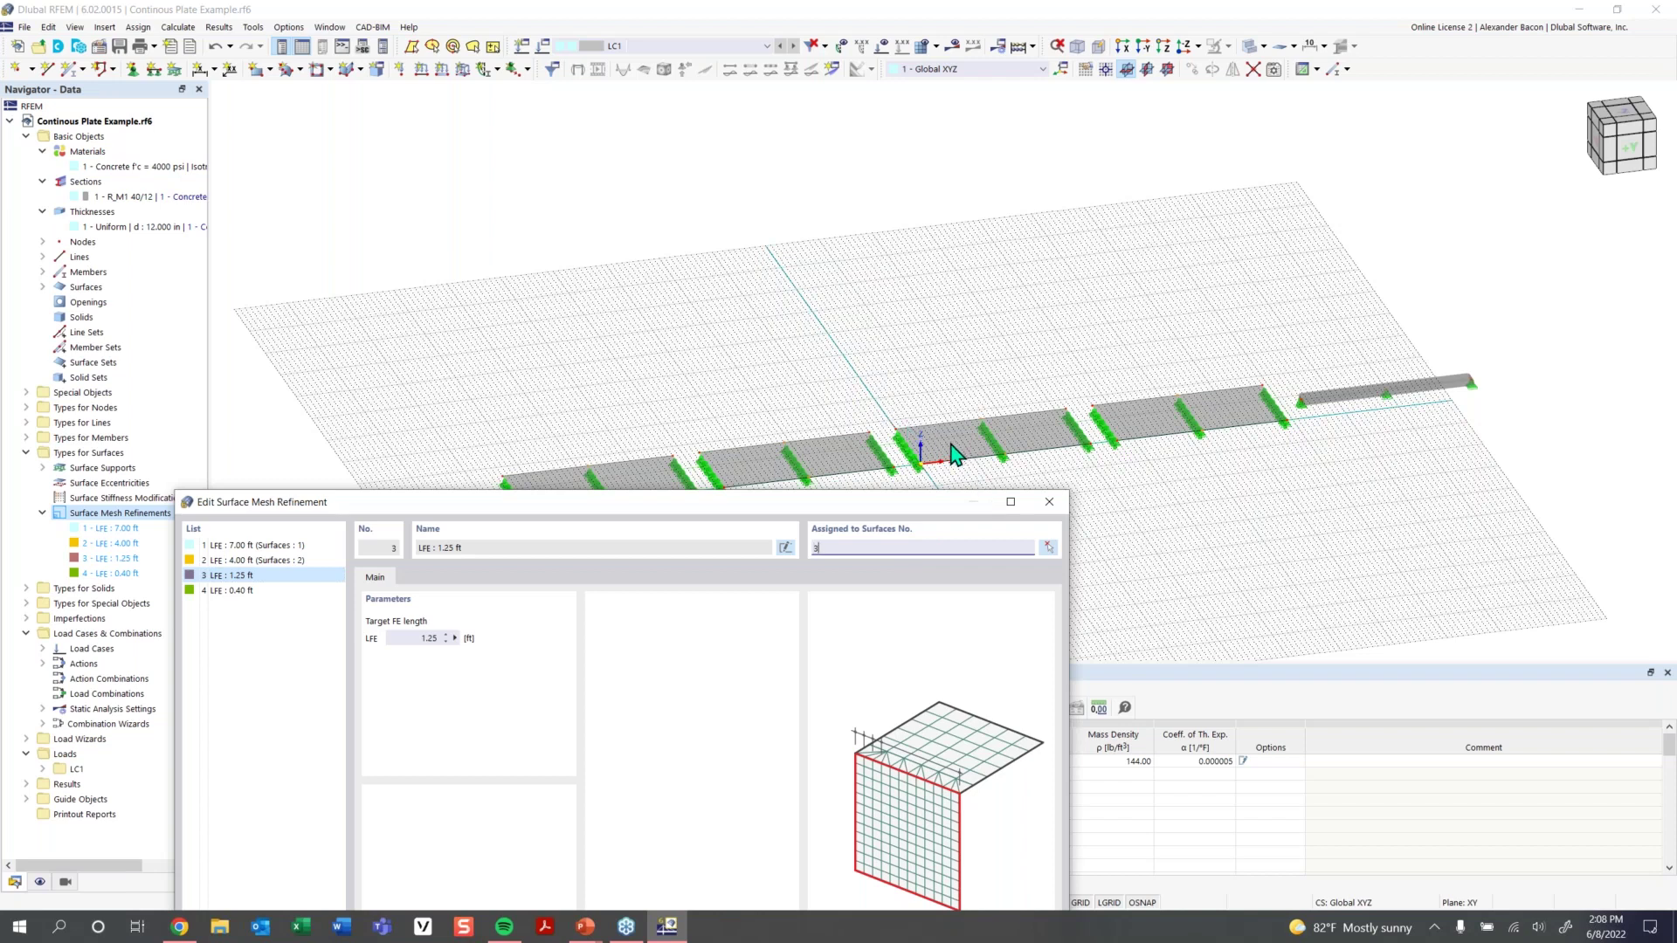
pyautogui.click(279, 591)
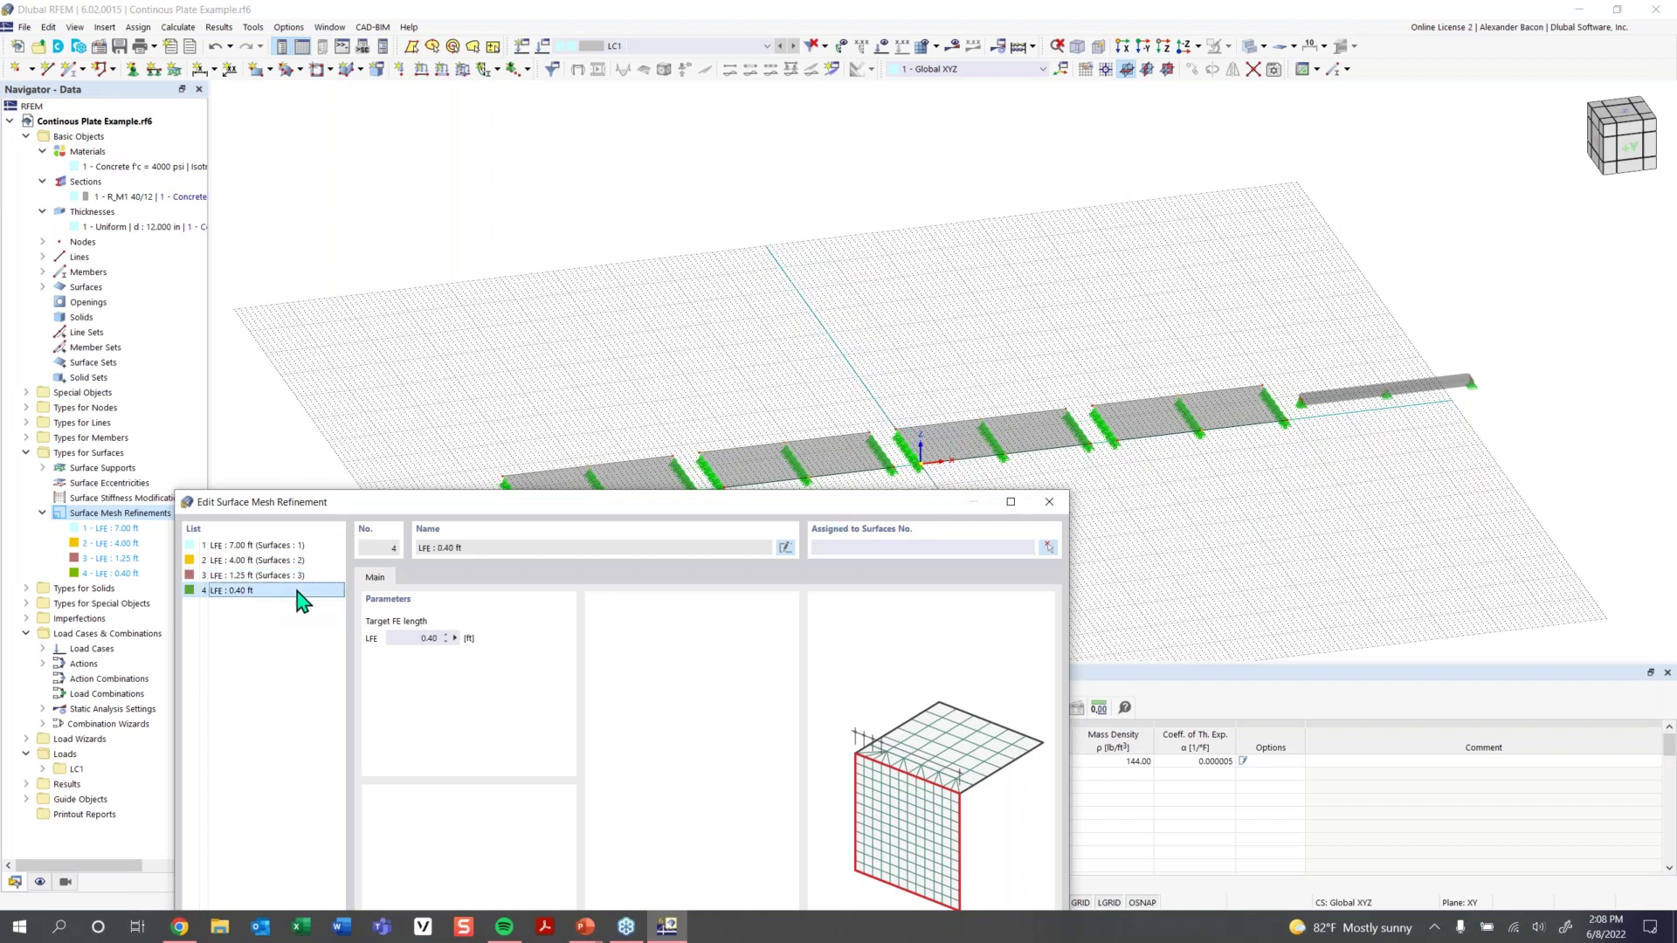
pyautogui.click(952, 548)
pyautogui.write('4')
pyautogui.moveTo(910, 505); pyautogui.dragTo(851, 276)
pyautogui.click(819, 816)
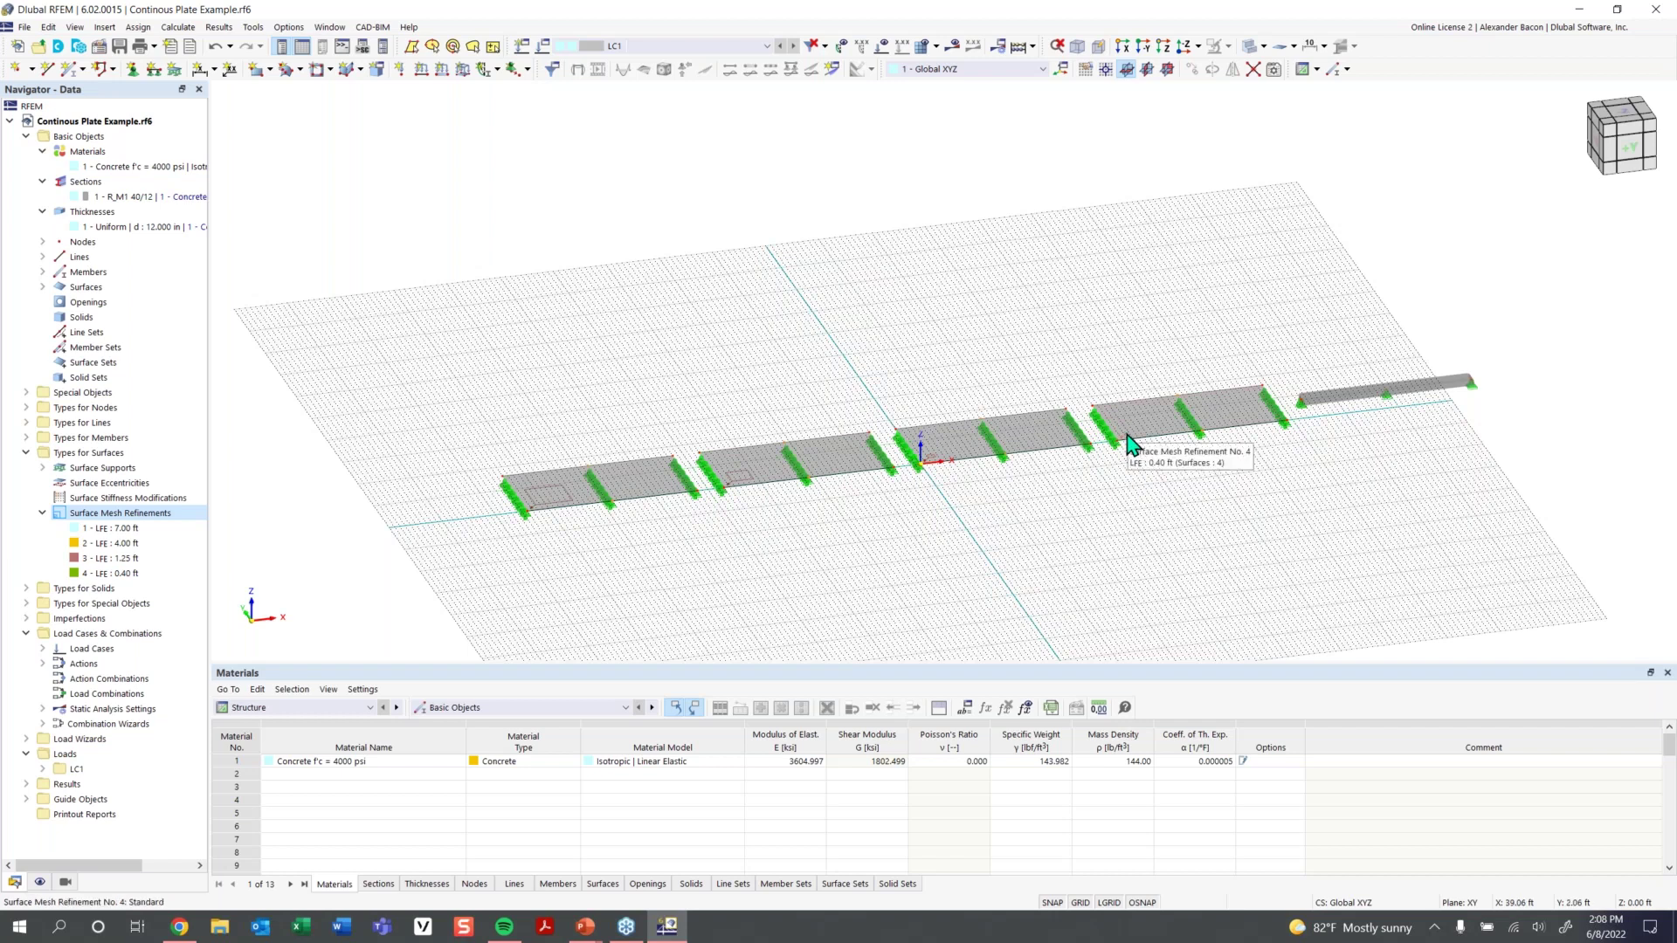
# Generate the finite element mesh for the plates with the assigned surface refinements
pyautogui.scroll(2, 489, 528)
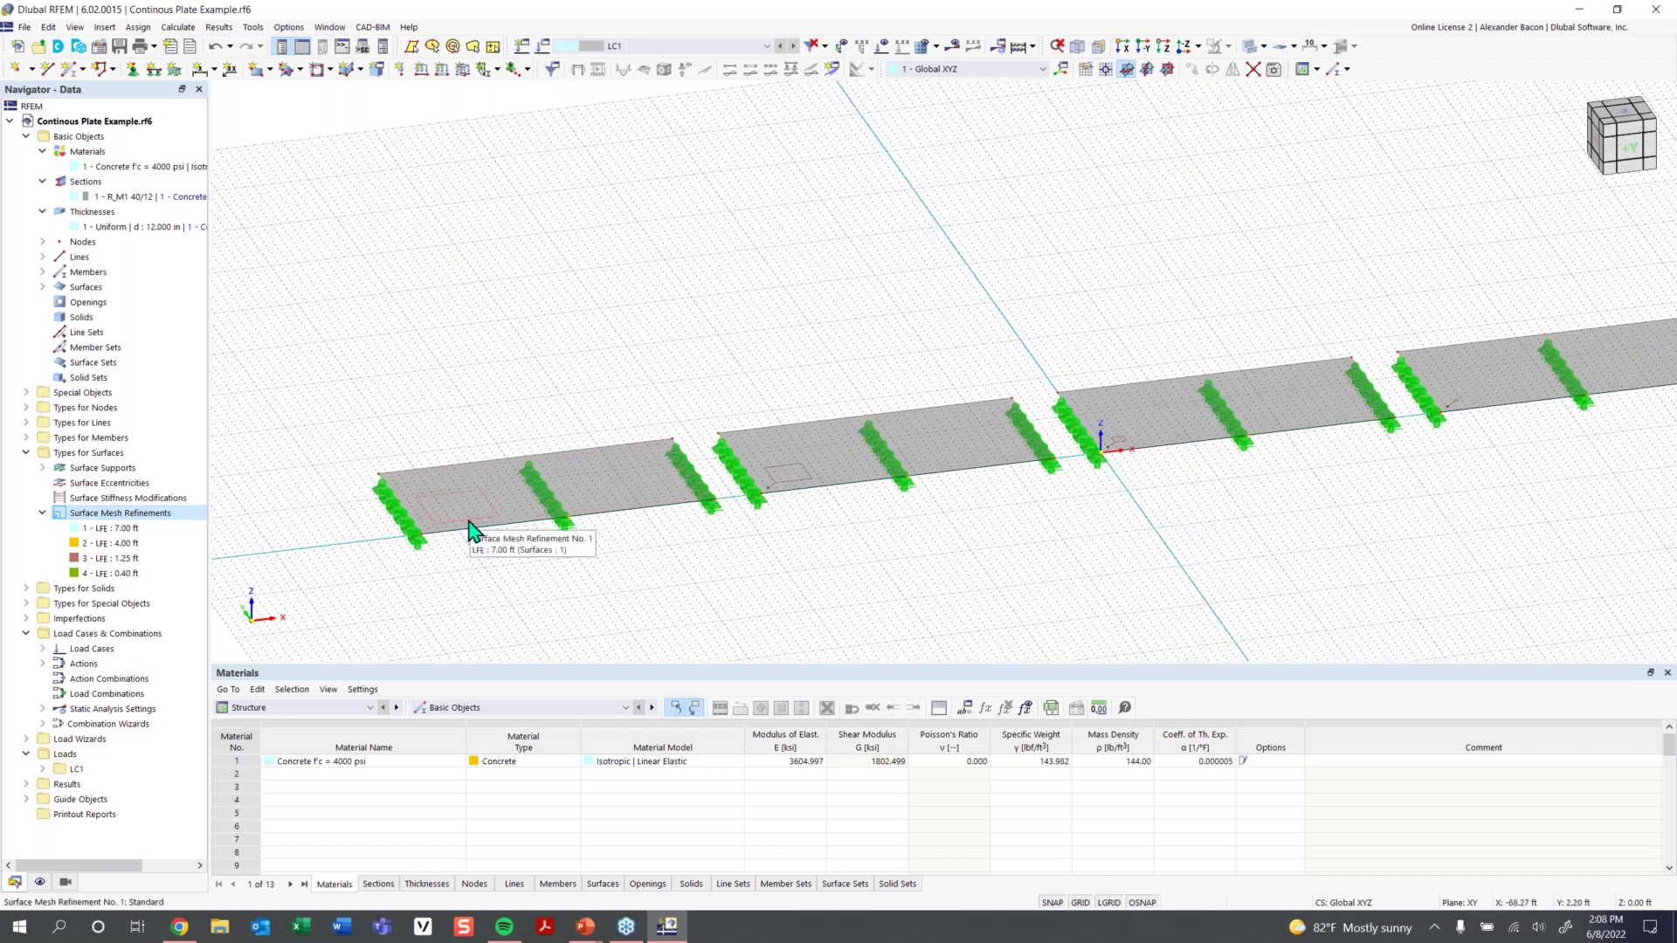
pyautogui.scroll(-3, 1011, 502)
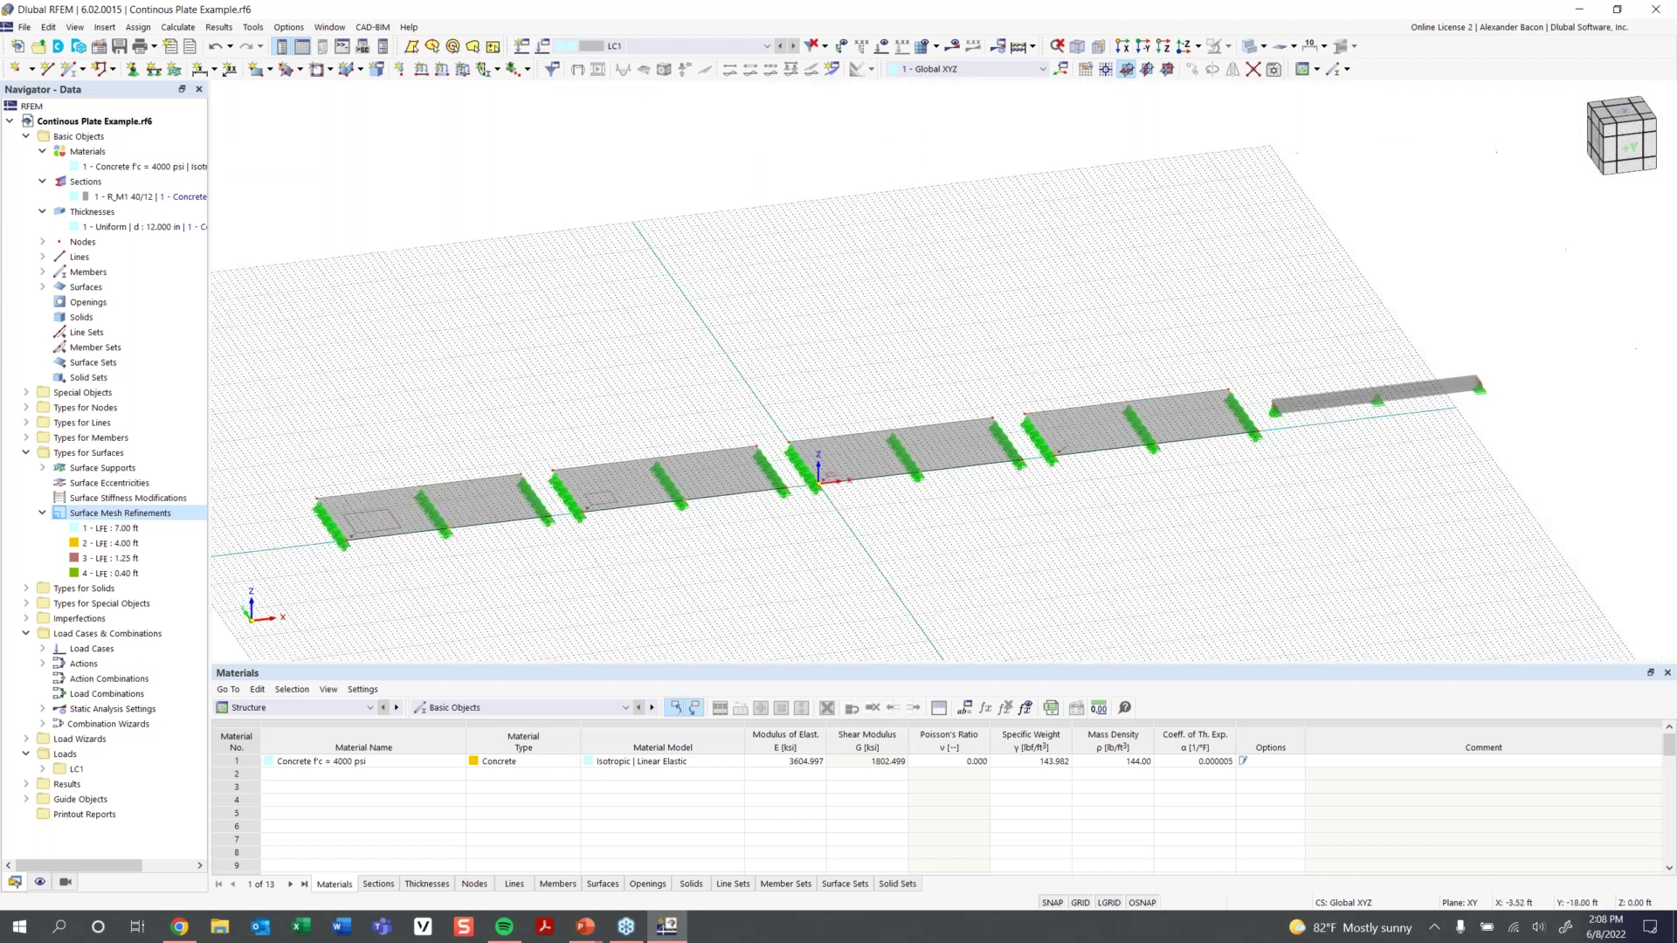
pyautogui.scroll(-1, 878, 354)
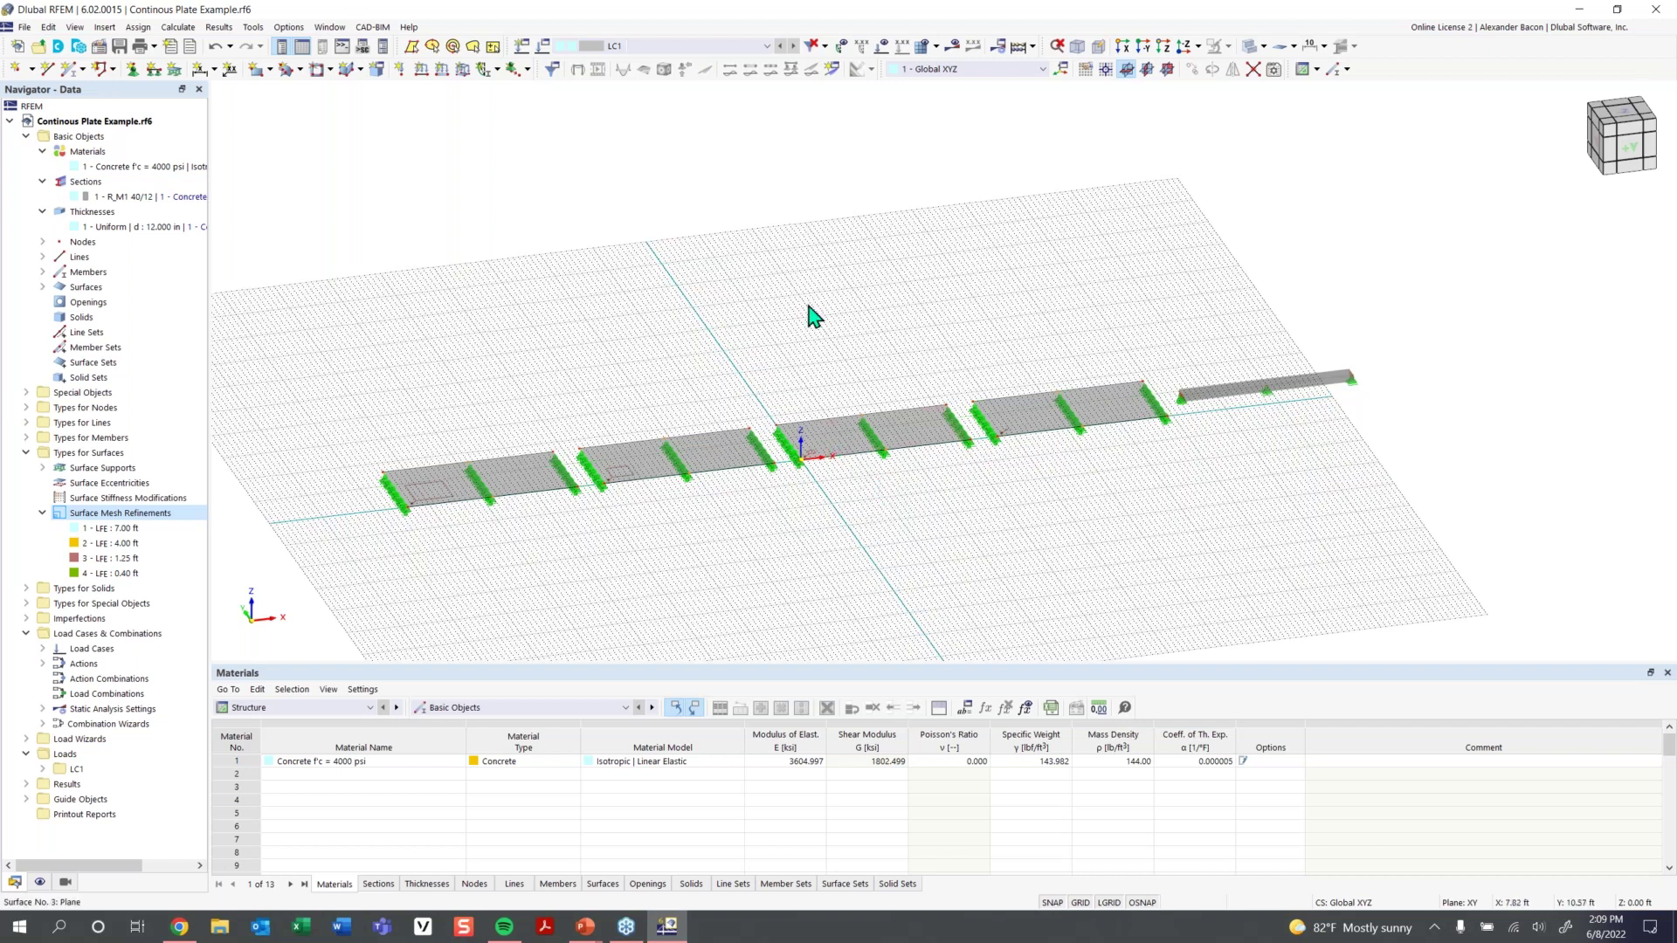
pyautogui.click(935, 46)
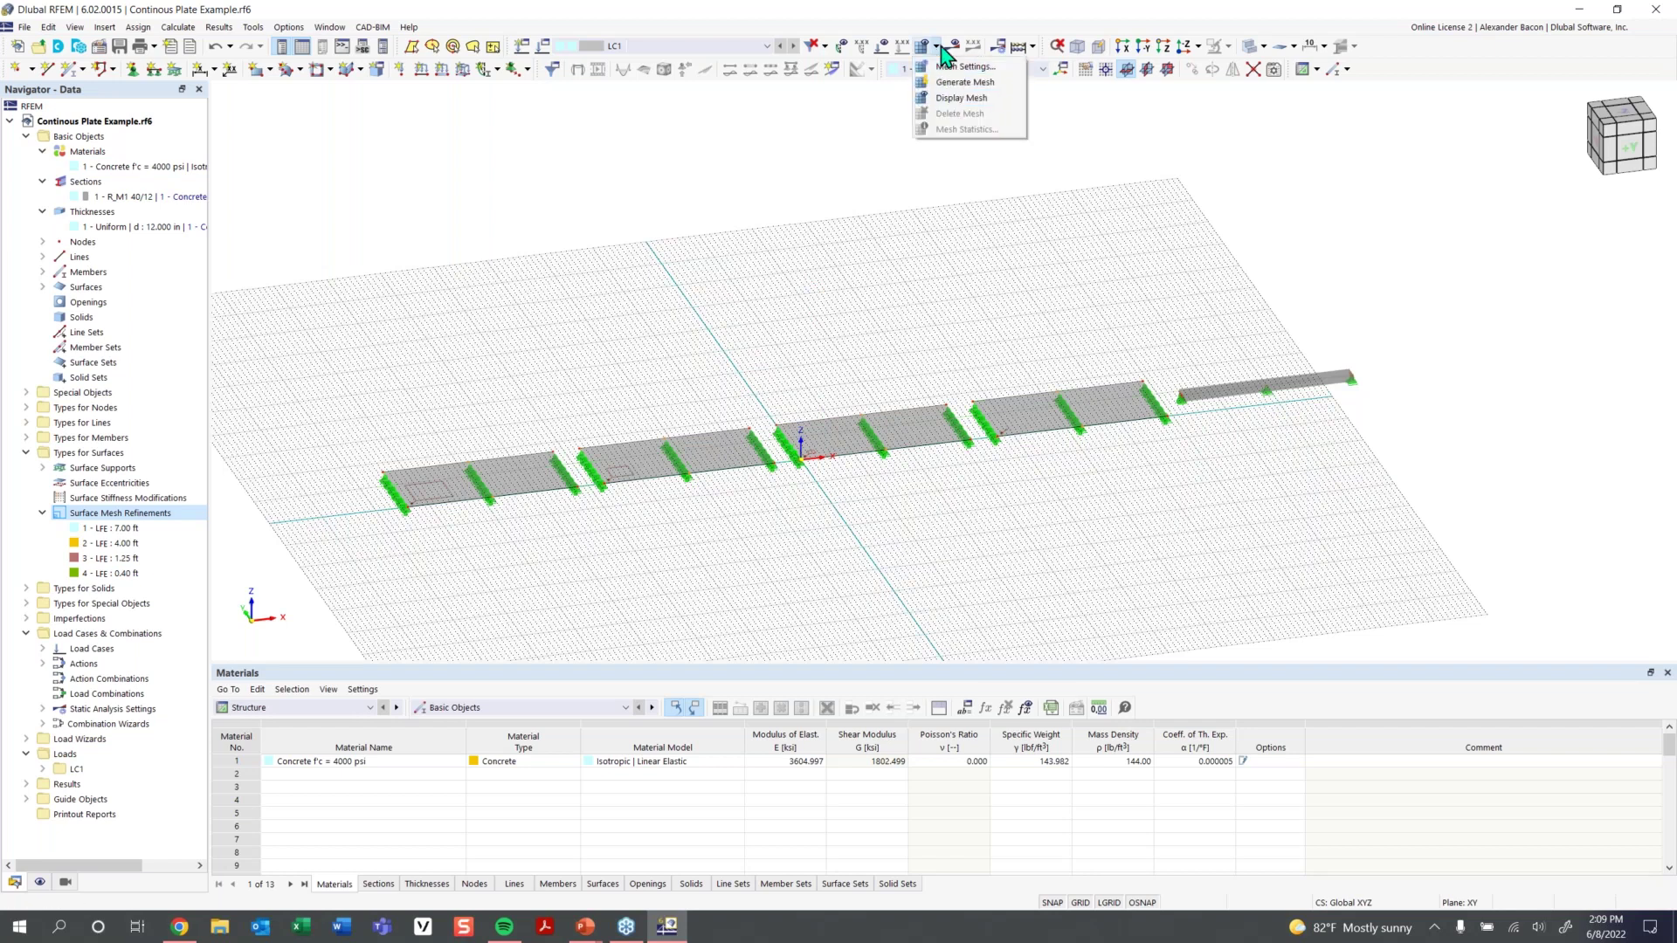
pyautogui.click(958, 83)
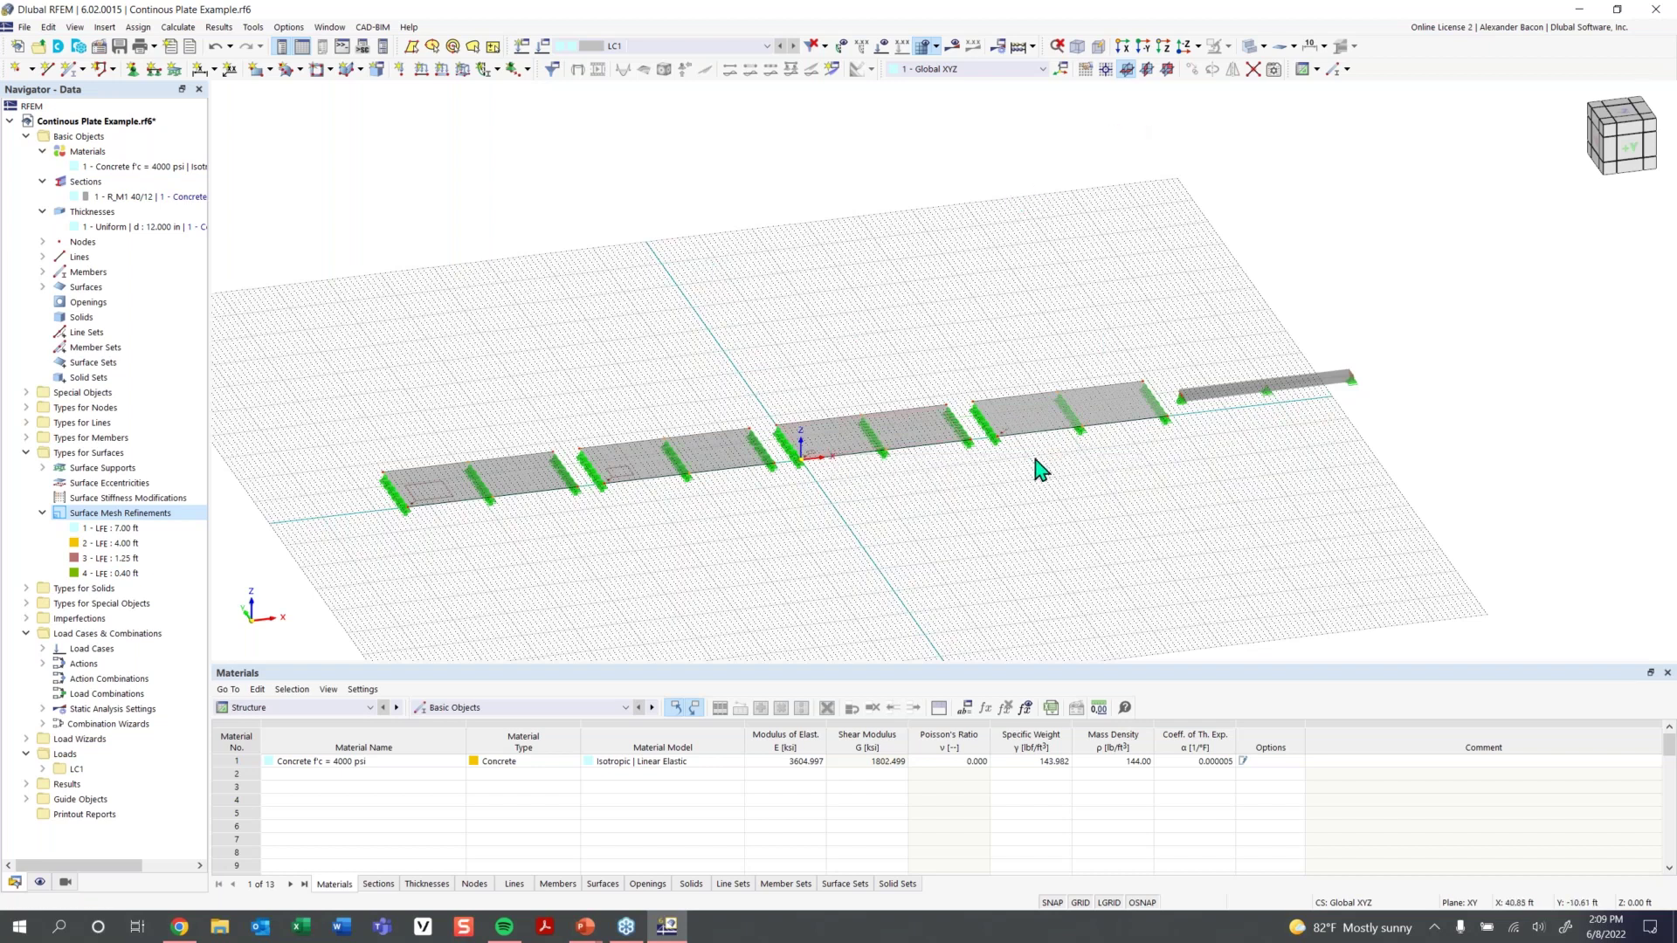
# Hide the work plane grid and display the model as a wireframe
pyautogui.click(1080, 903)
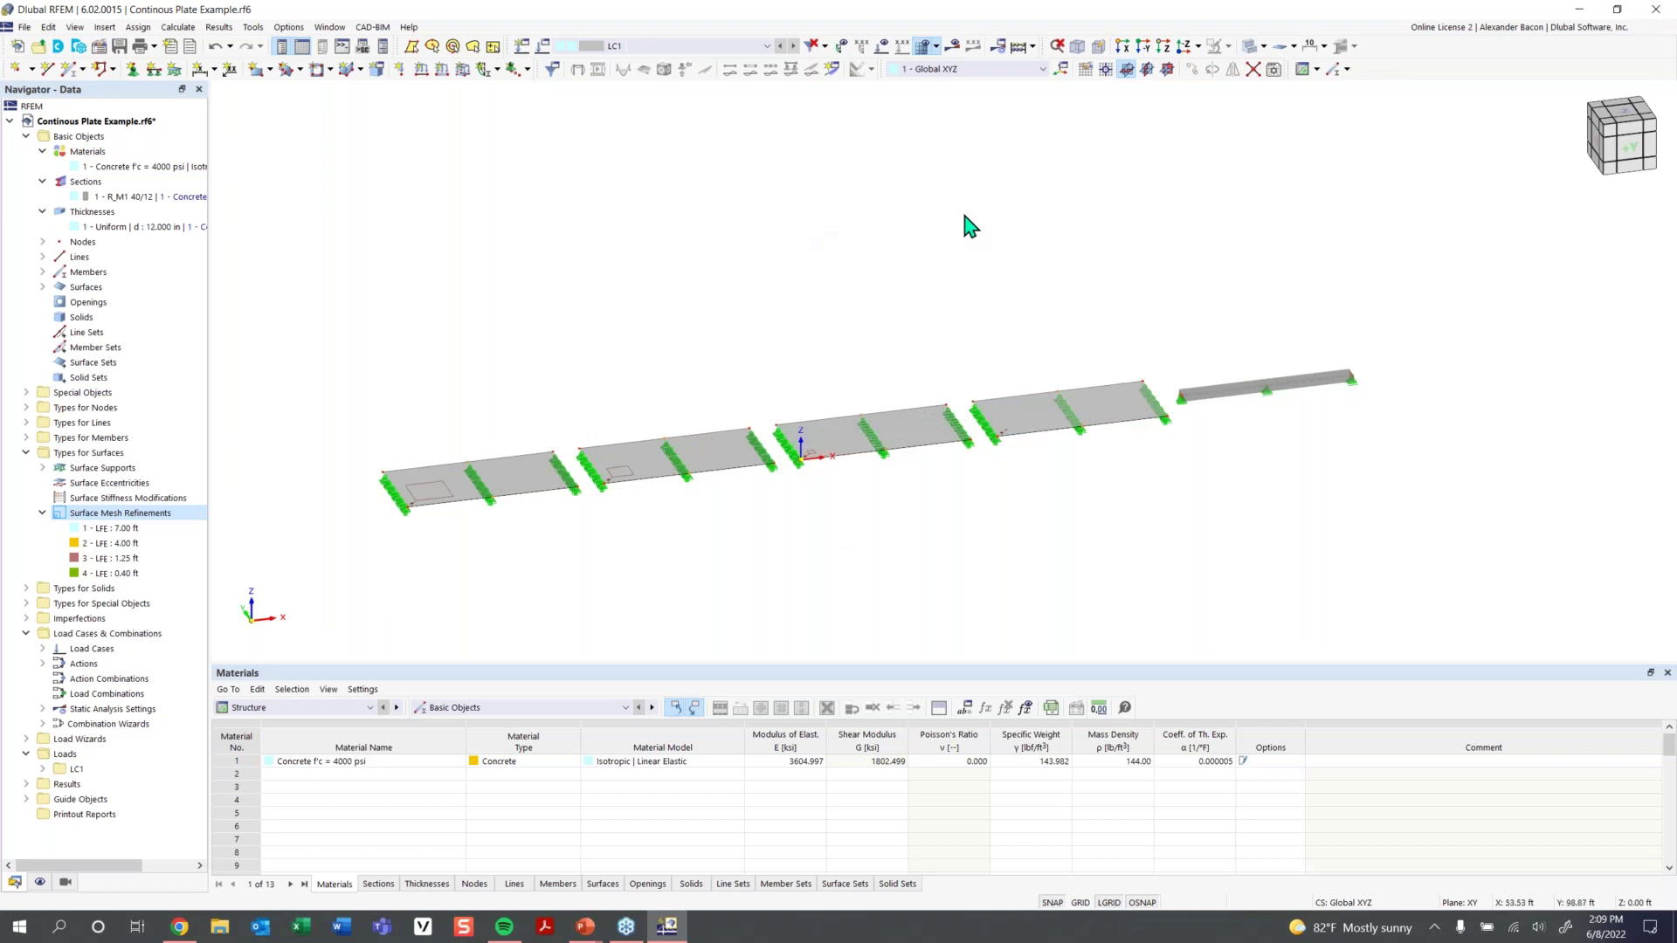
pyautogui.click(1264, 46)
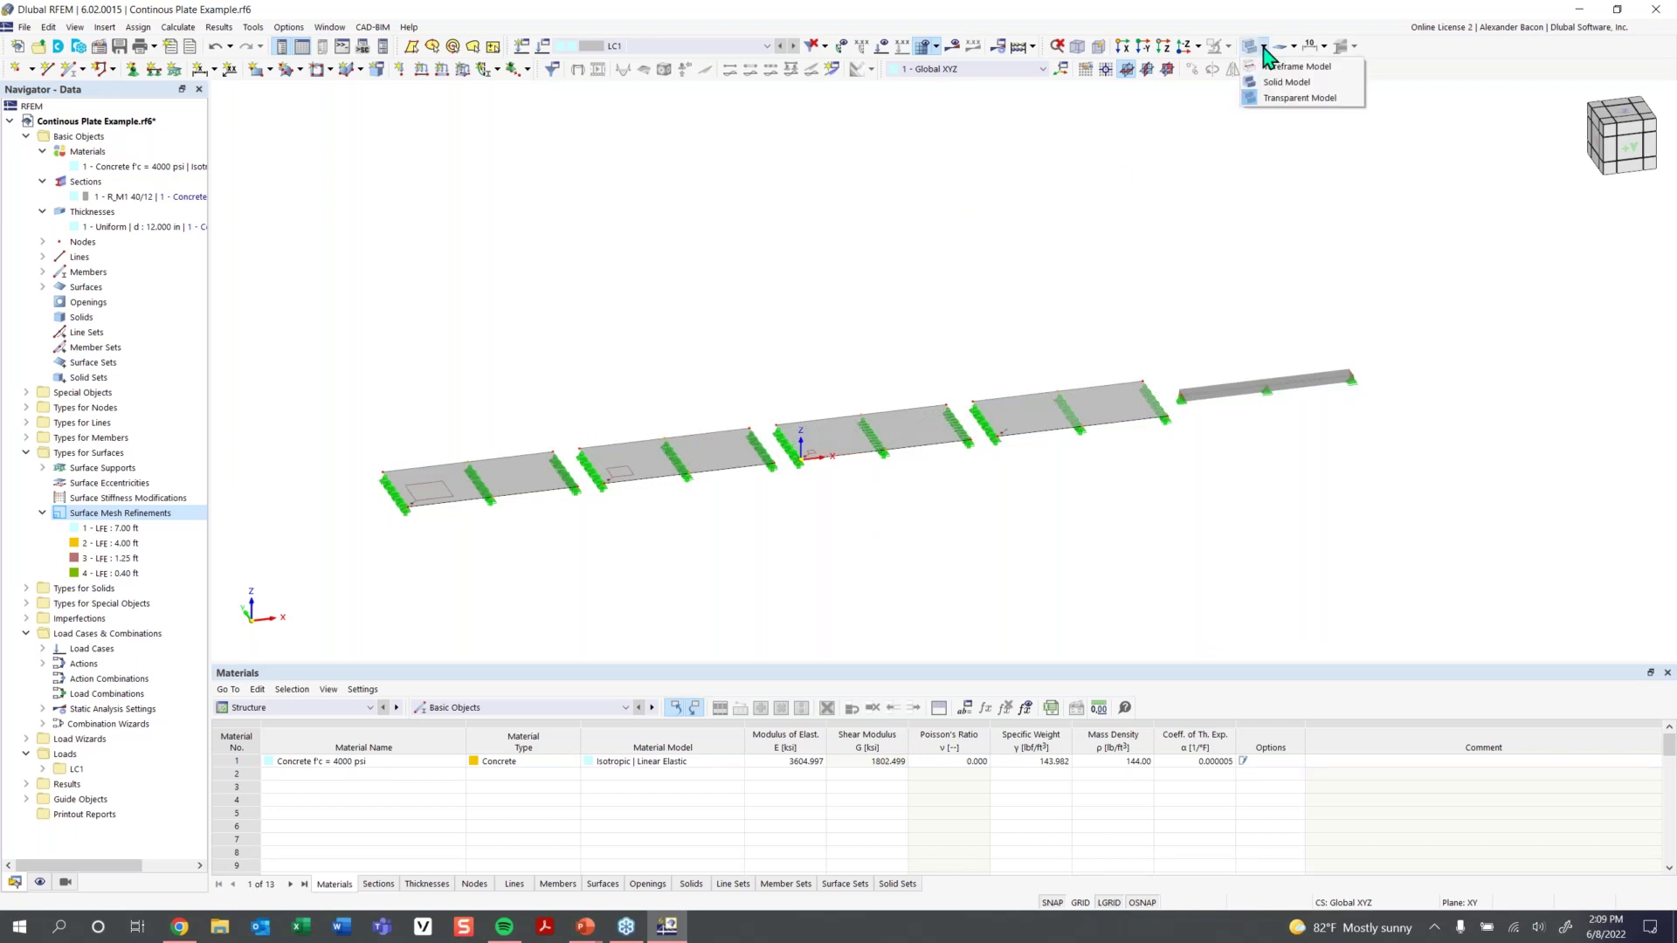
pyautogui.click(1291, 98)
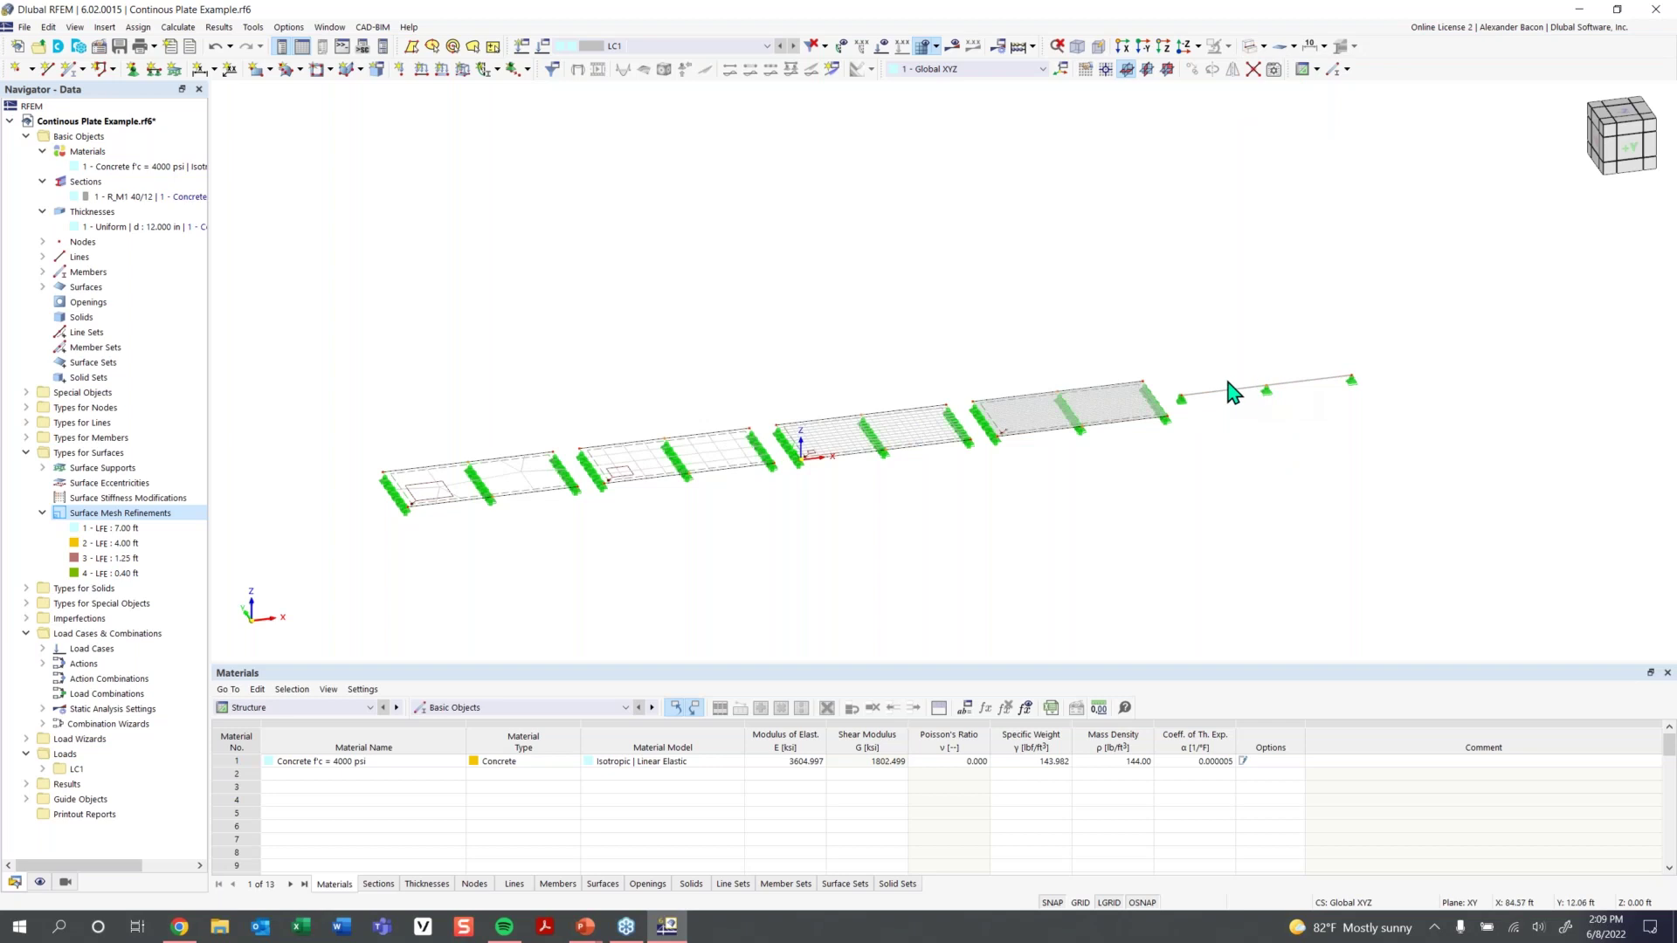
# View the model from above in the -Z direction and examine the coarse mesh on surface 1
pyautogui.scroll(2, 1241, 389)
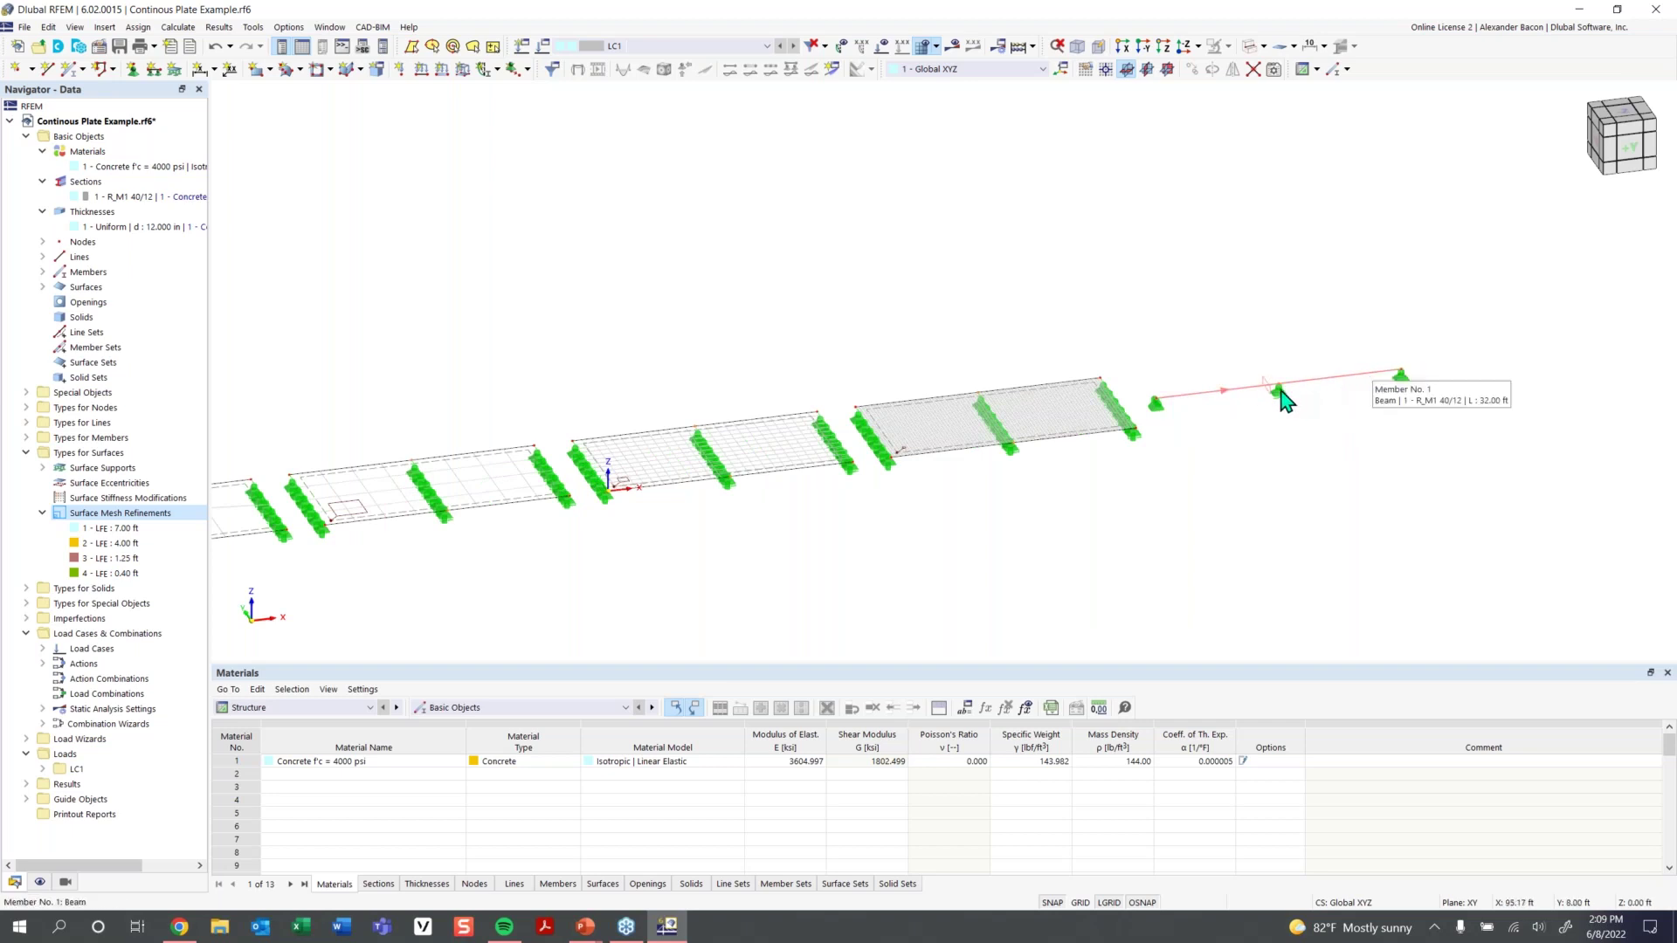
pyautogui.moveTo(1058, 524); pyautogui.dragTo(1164, 509, button='middle')
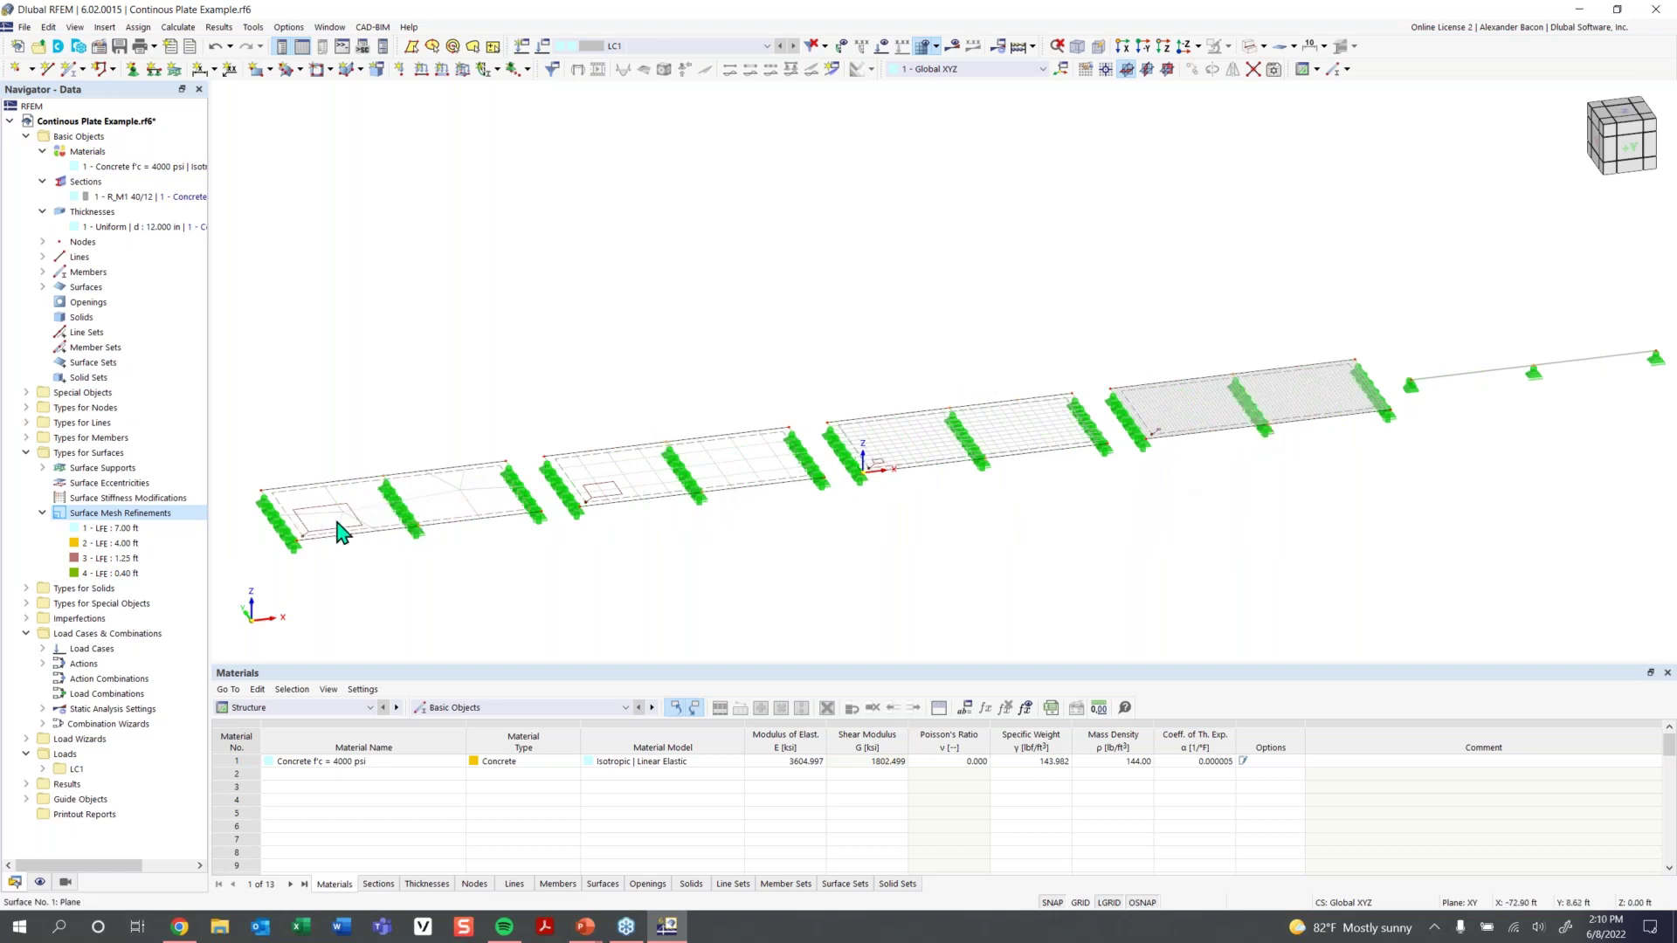
pyautogui.scroll(2, 521, 566)
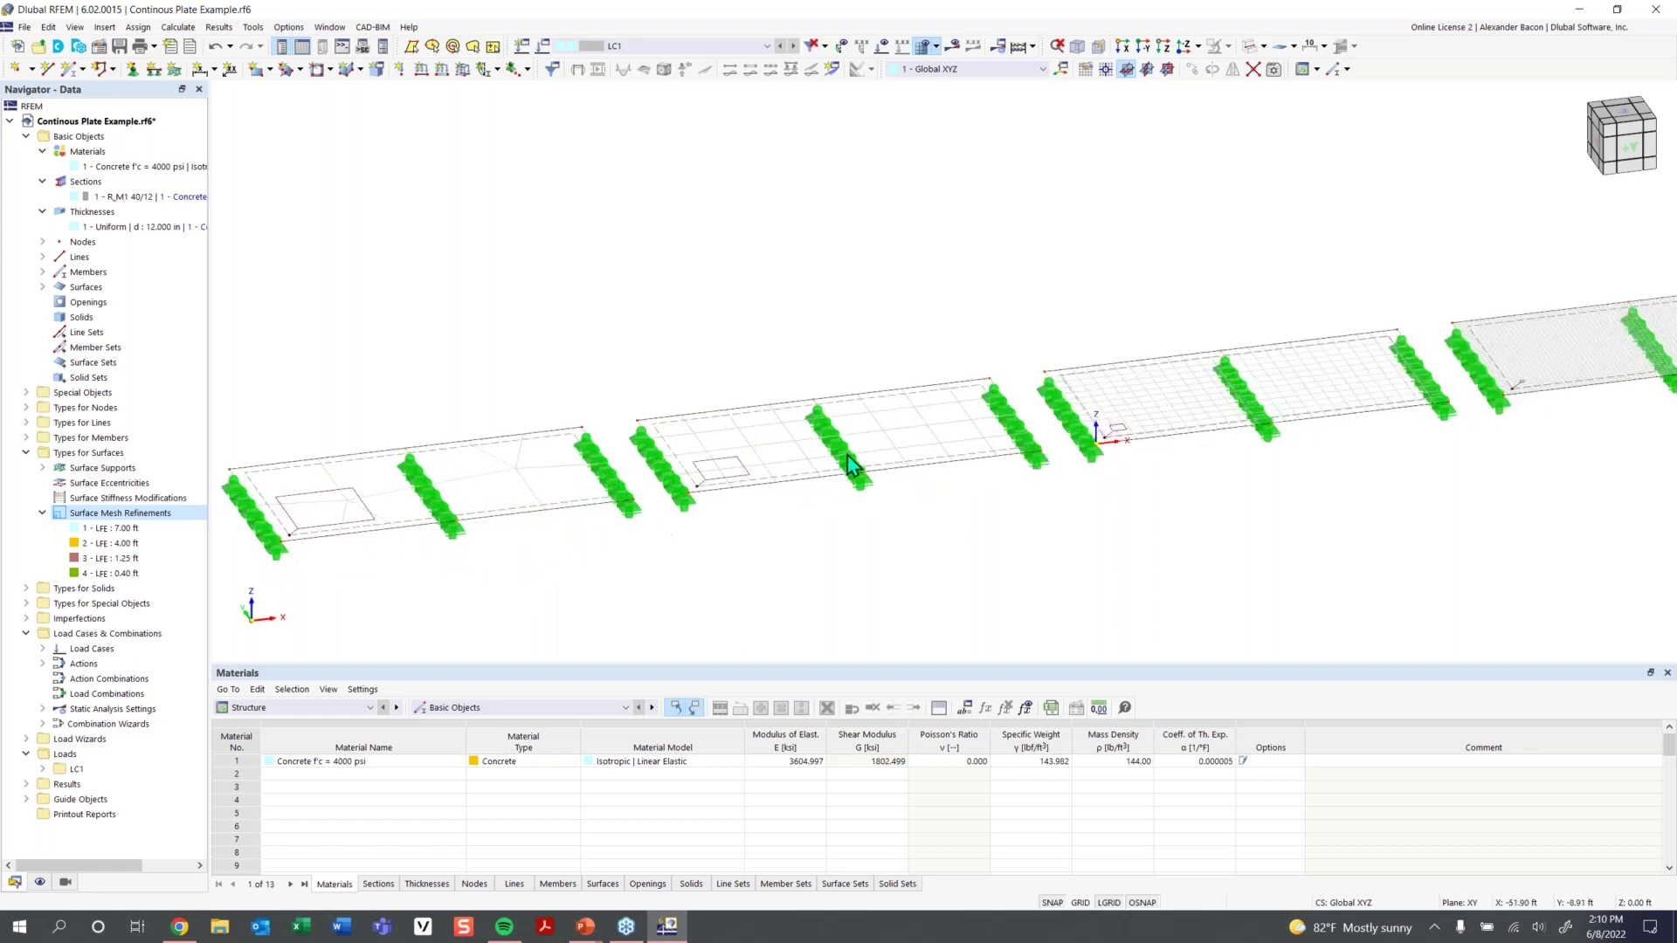
pyautogui.moveTo(1623, 122); pyautogui.dragTo(1627, 125)
pyautogui.click(1627, 125)
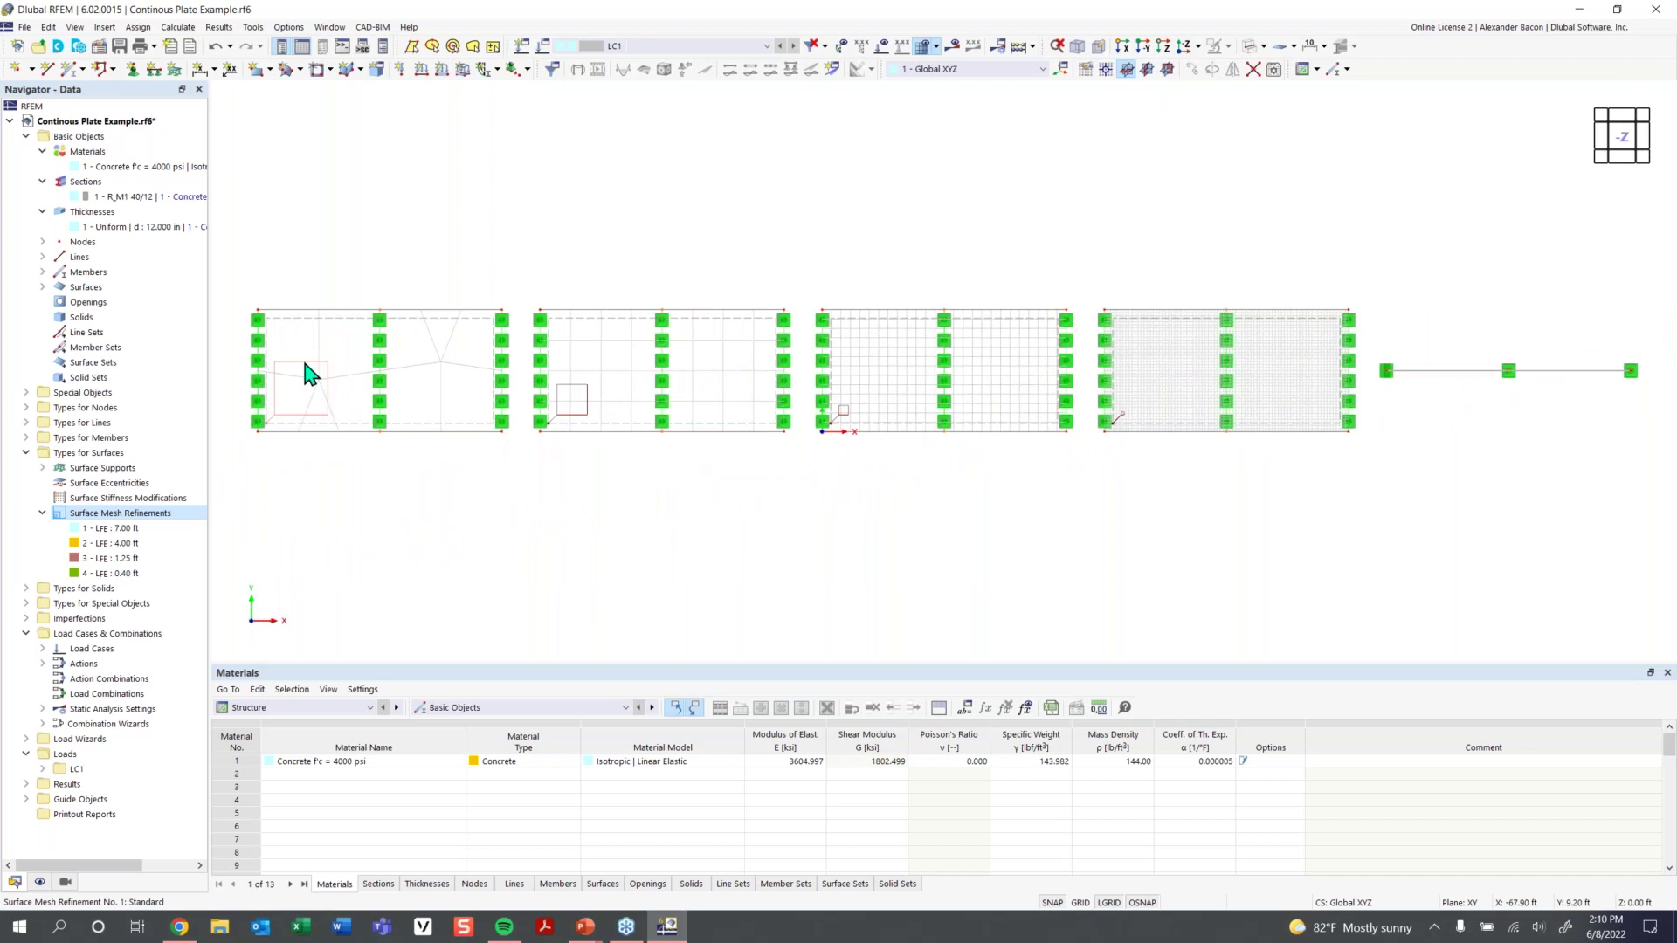
pyautogui.moveTo(310, 374)
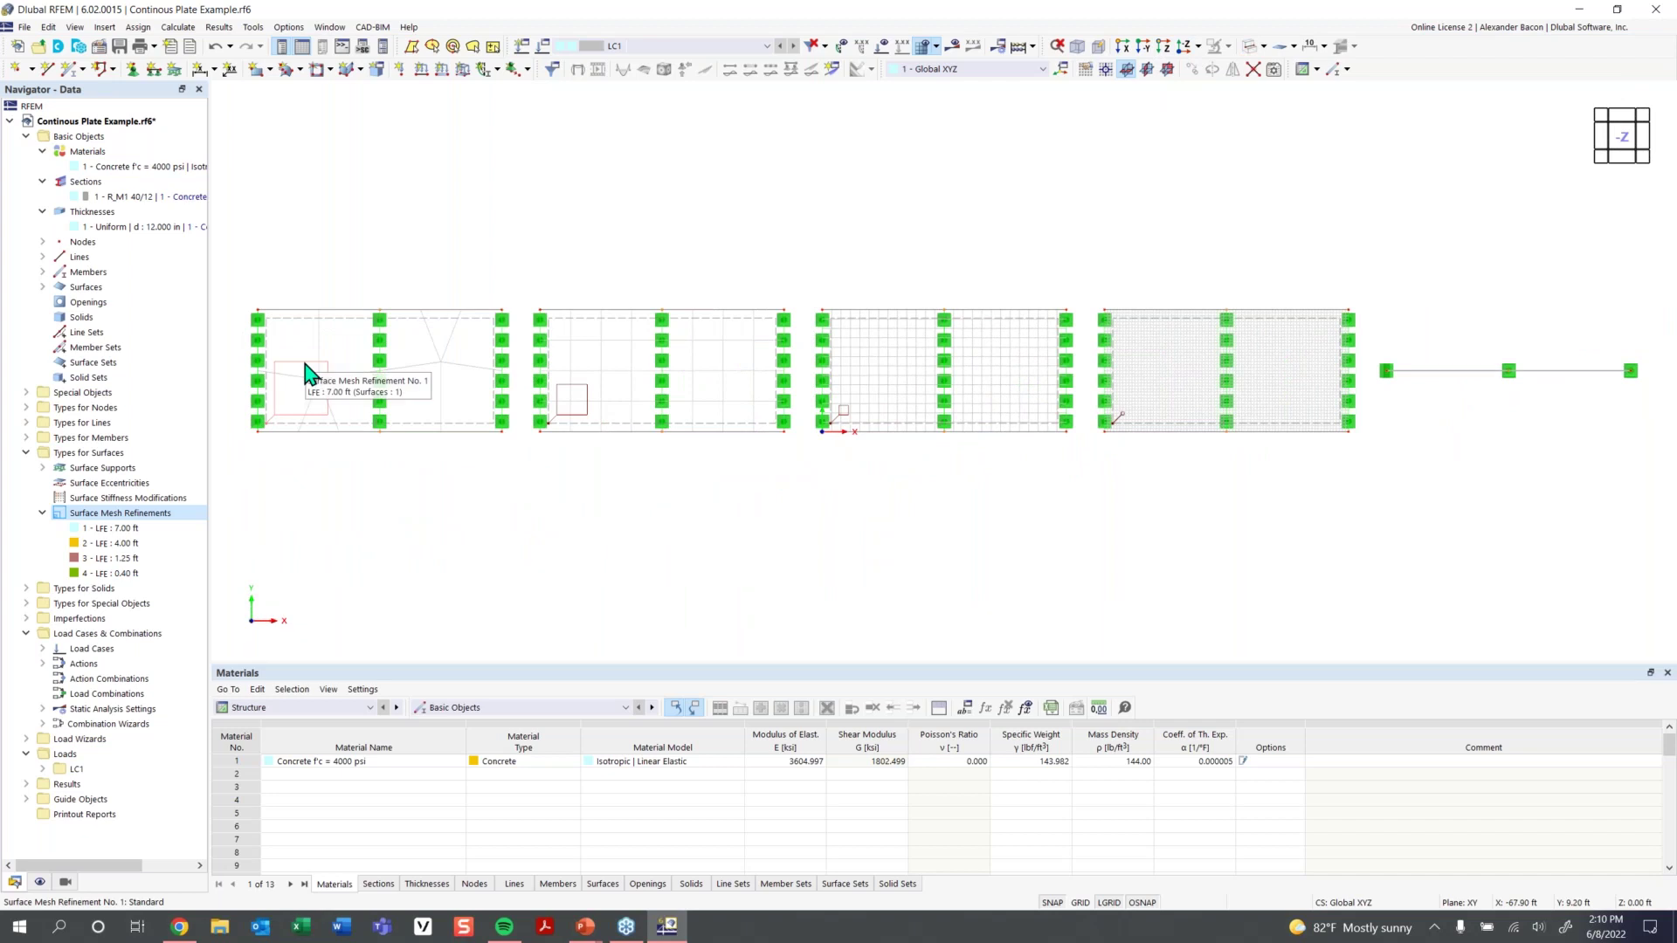
pyautogui.scroll(4, 329, 401)
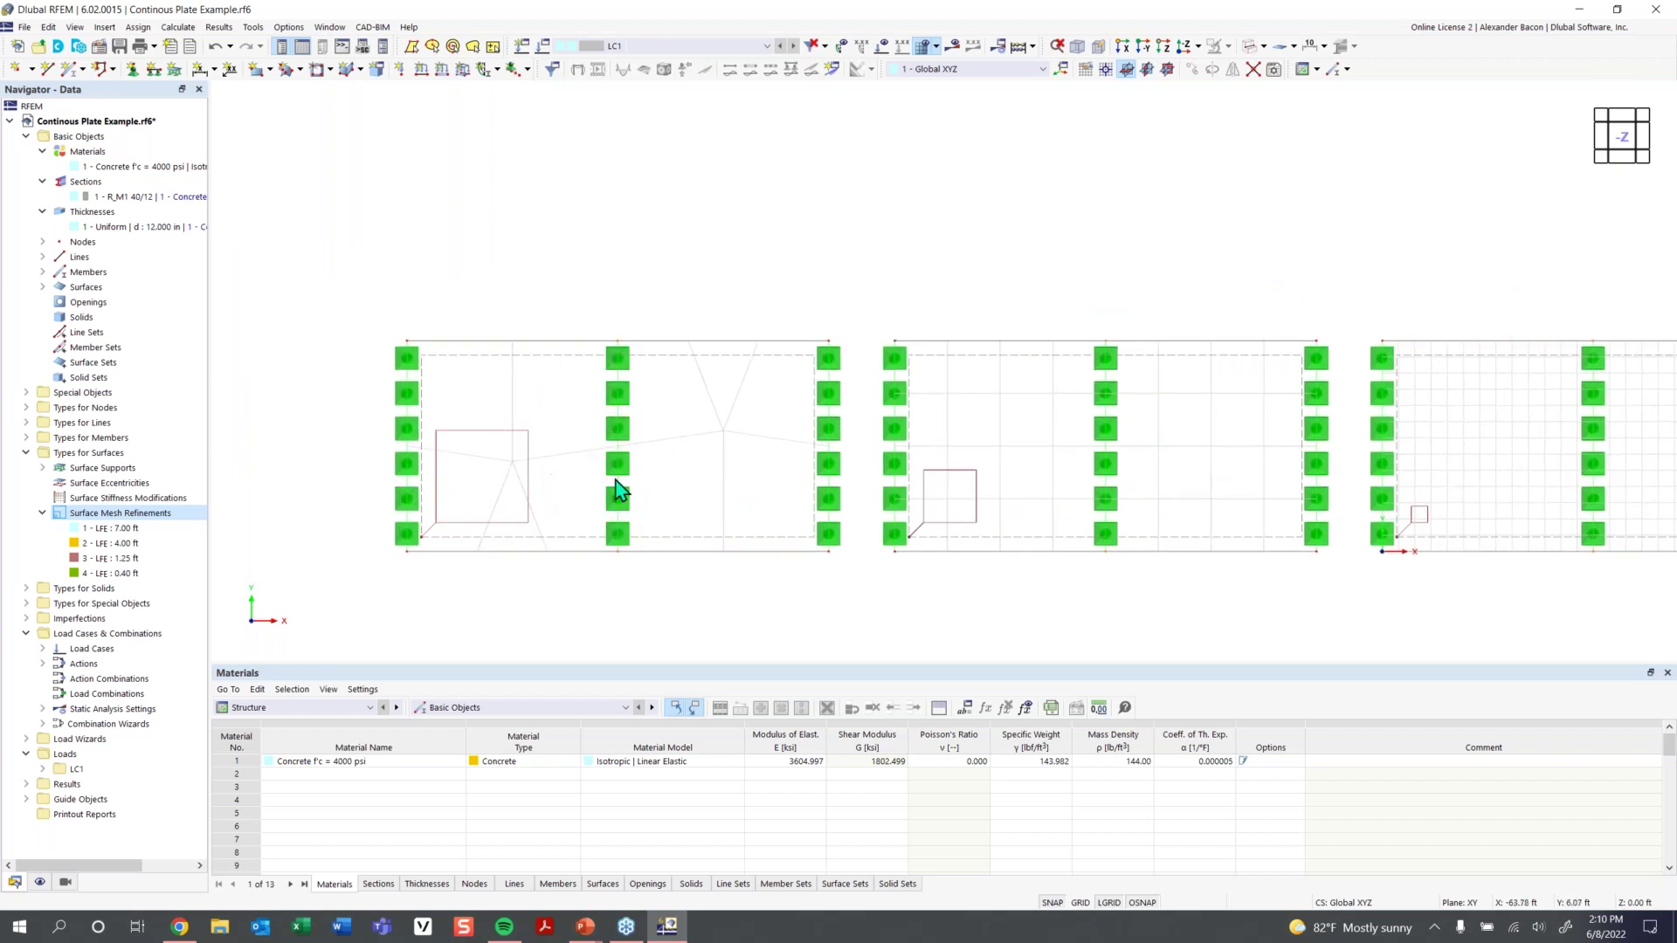
pyautogui.scroll(-1, 646, 476)
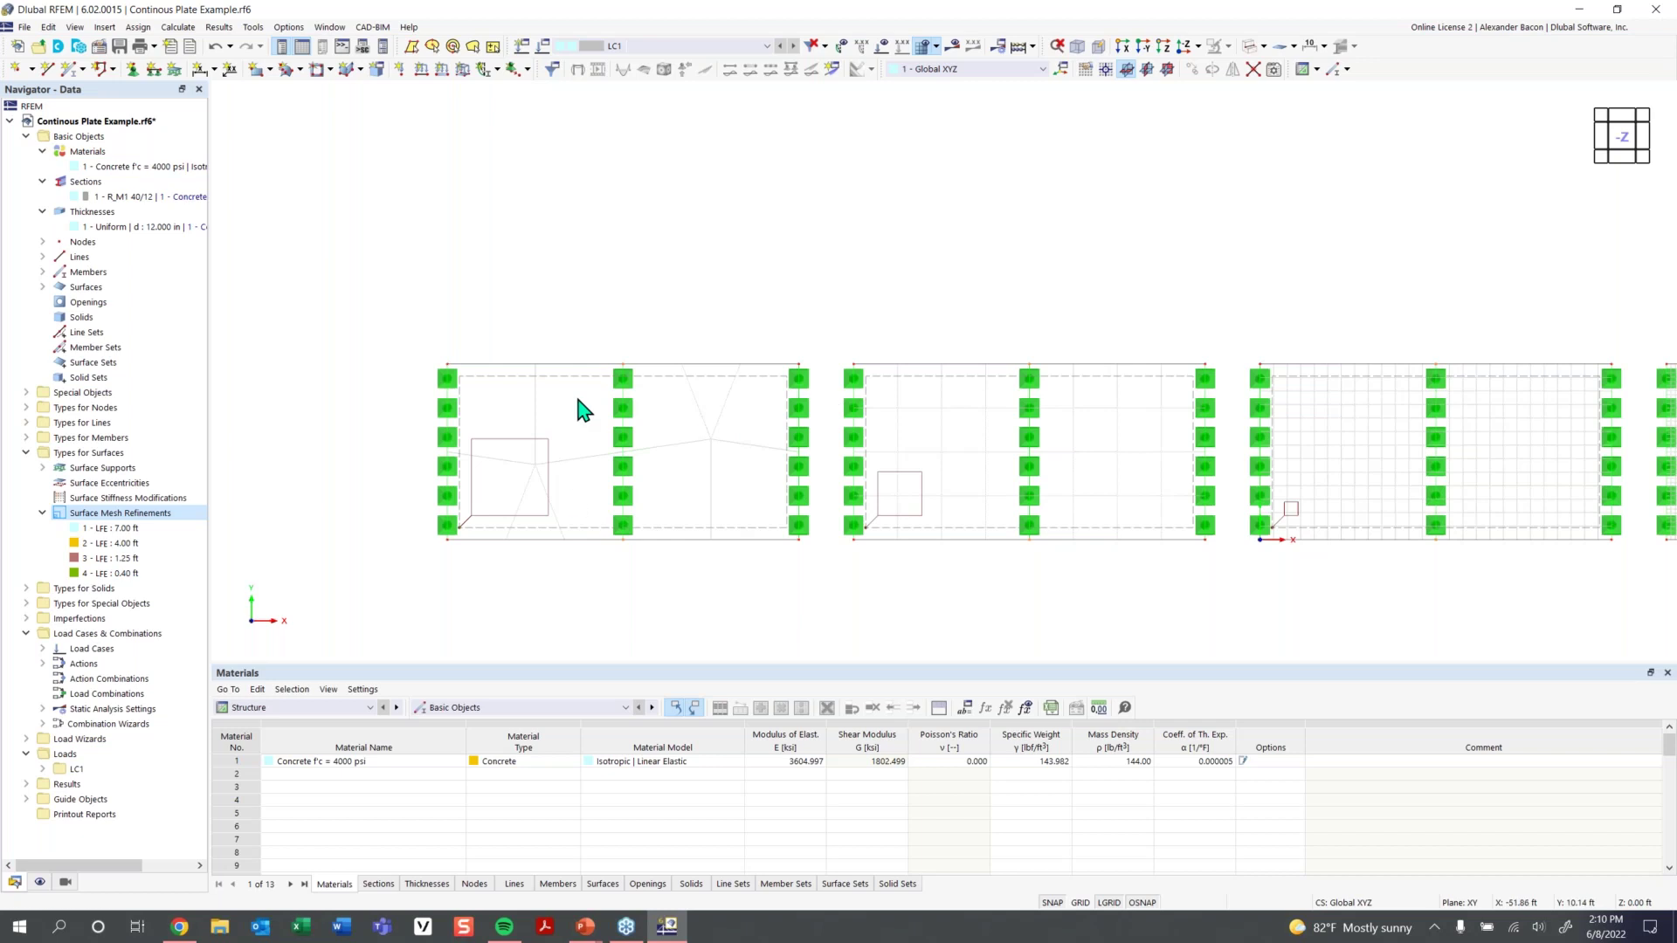
# Compare the mesh density across the four plates, from the 7.00 ft to the 0.40 ft refinement, including at the middle line supports
pyautogui.moveTo(1096, 487); pyautogui.dragTo(441, 476, button='middle')
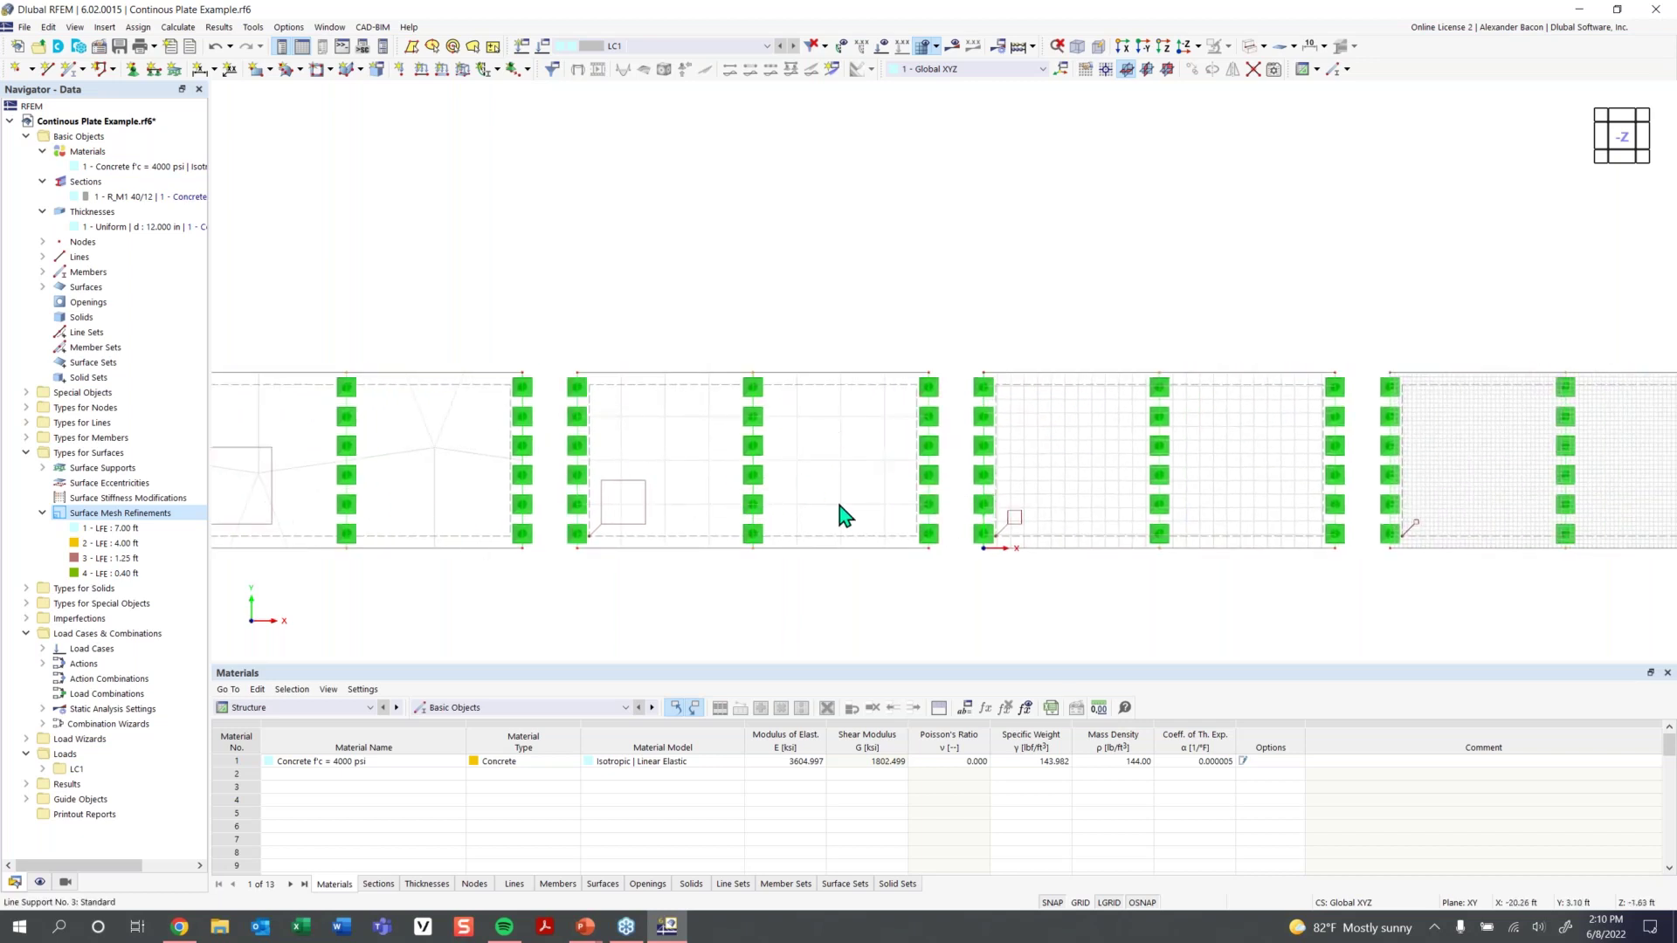
pyautogui.moveTo(754, 474); pyautogui.dragTo(226, 485, button='middle')
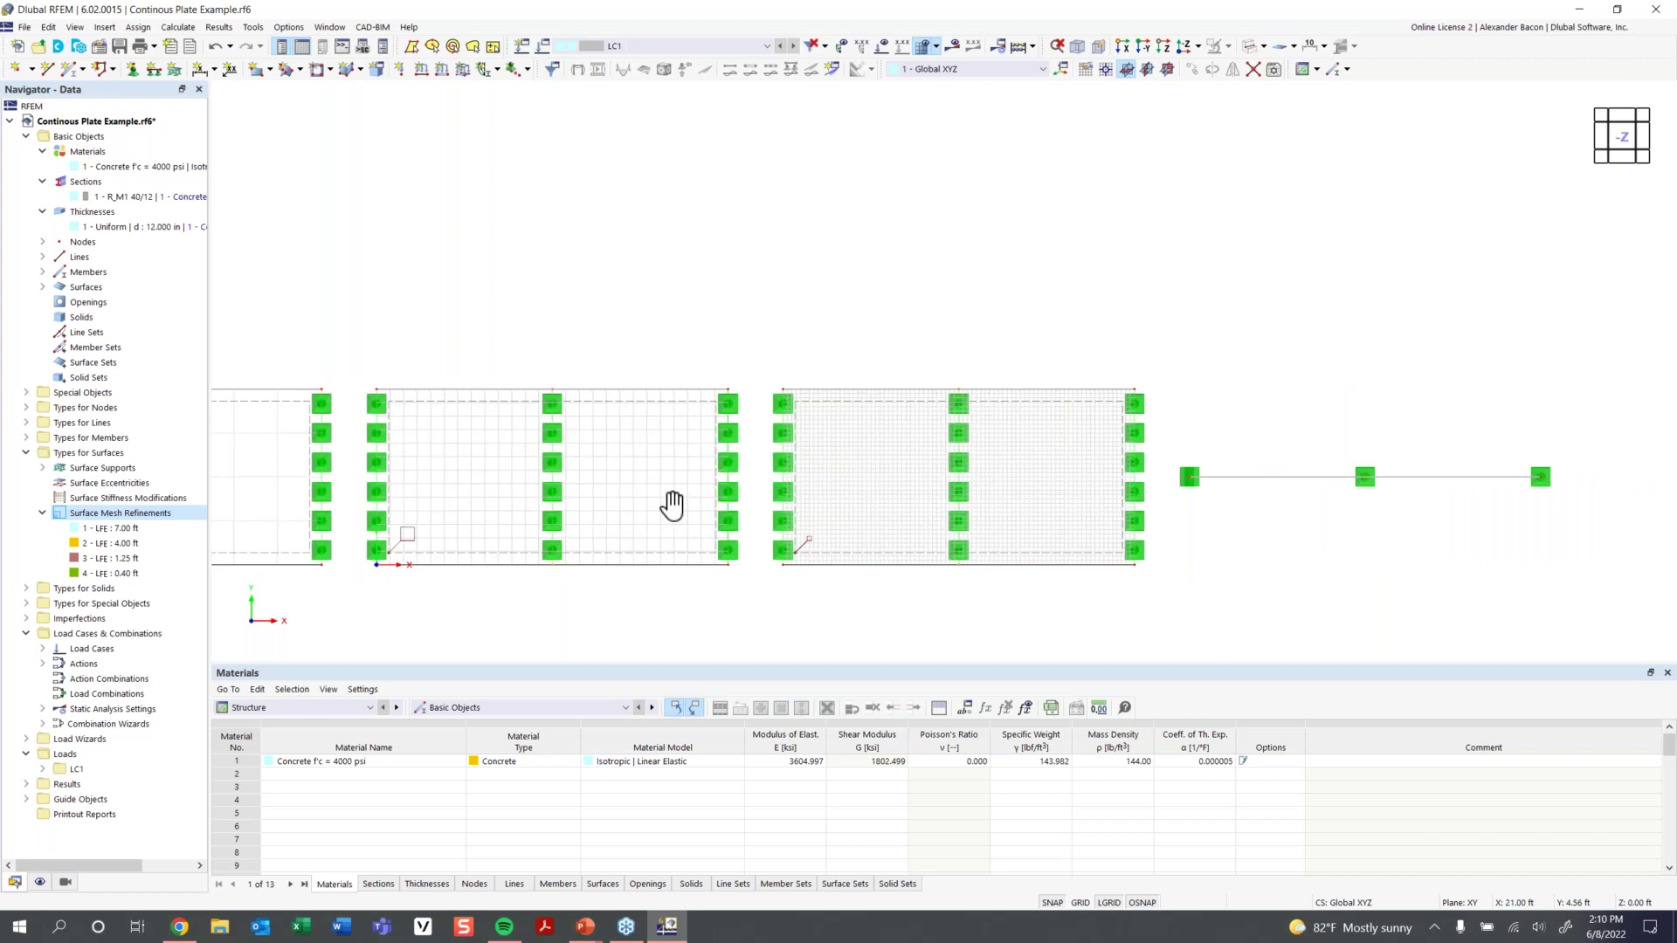
pyautogui.moveTo(673, 498); pyautogui.dragTo(981, 480, button='middle')
pyautogui.moveTo(577, 495); pyautogui.dragTo(812, 511, button='middle')
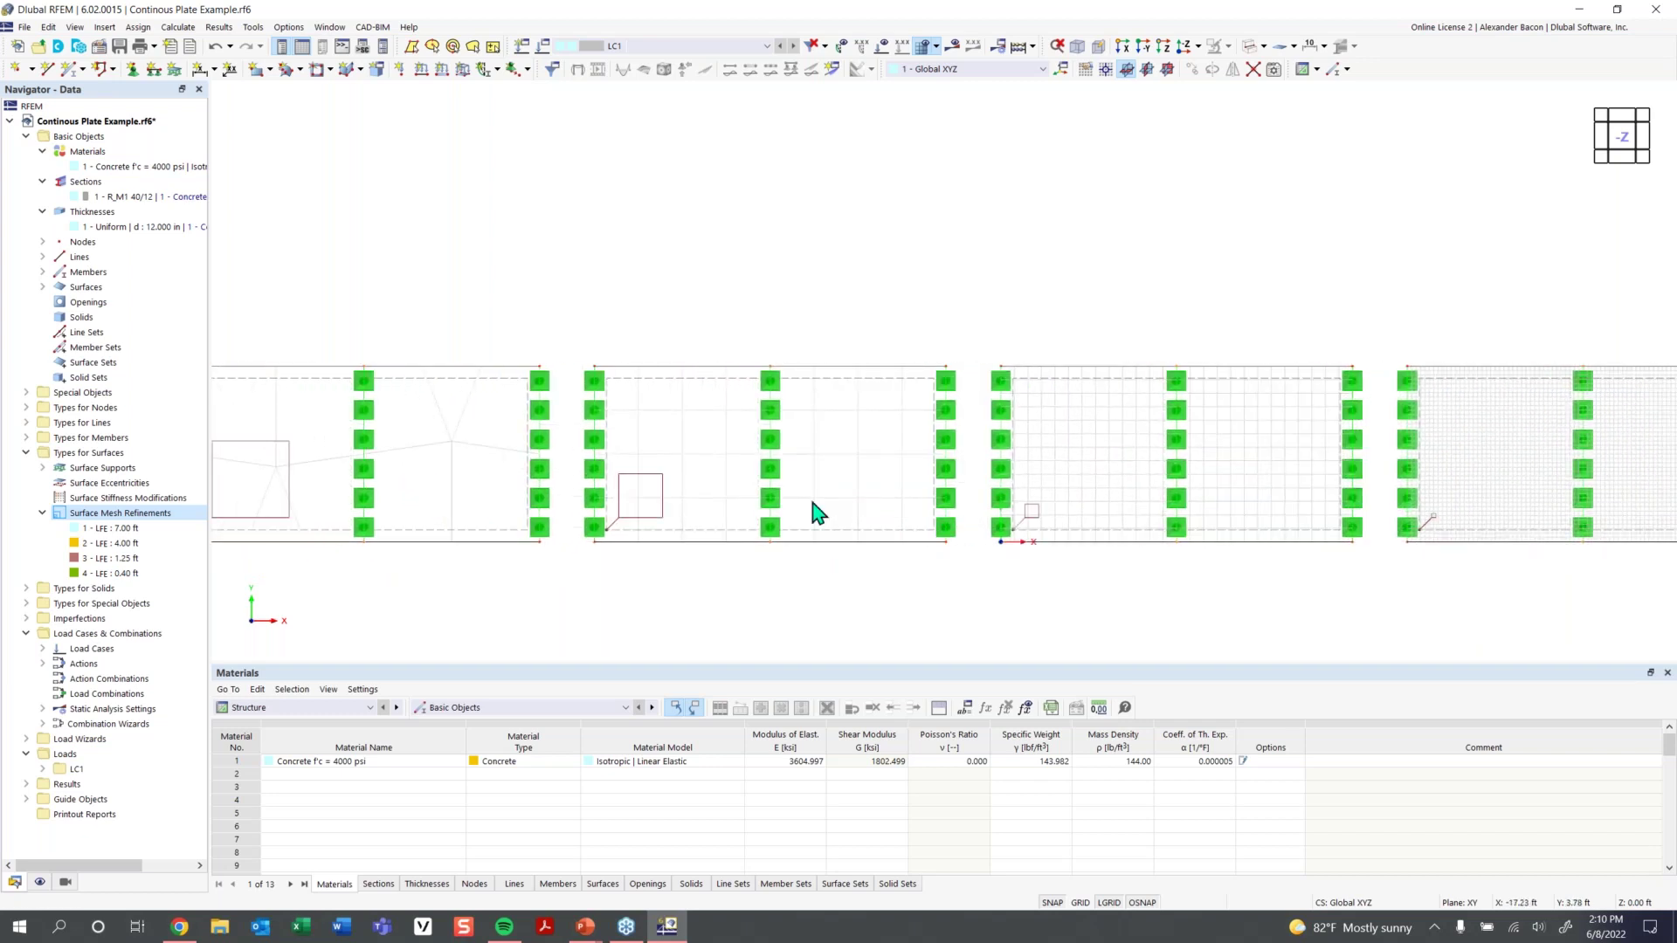
pyautogui.moveTo(403, 472); pyautogui.dragTo(474, 480, button='middle')
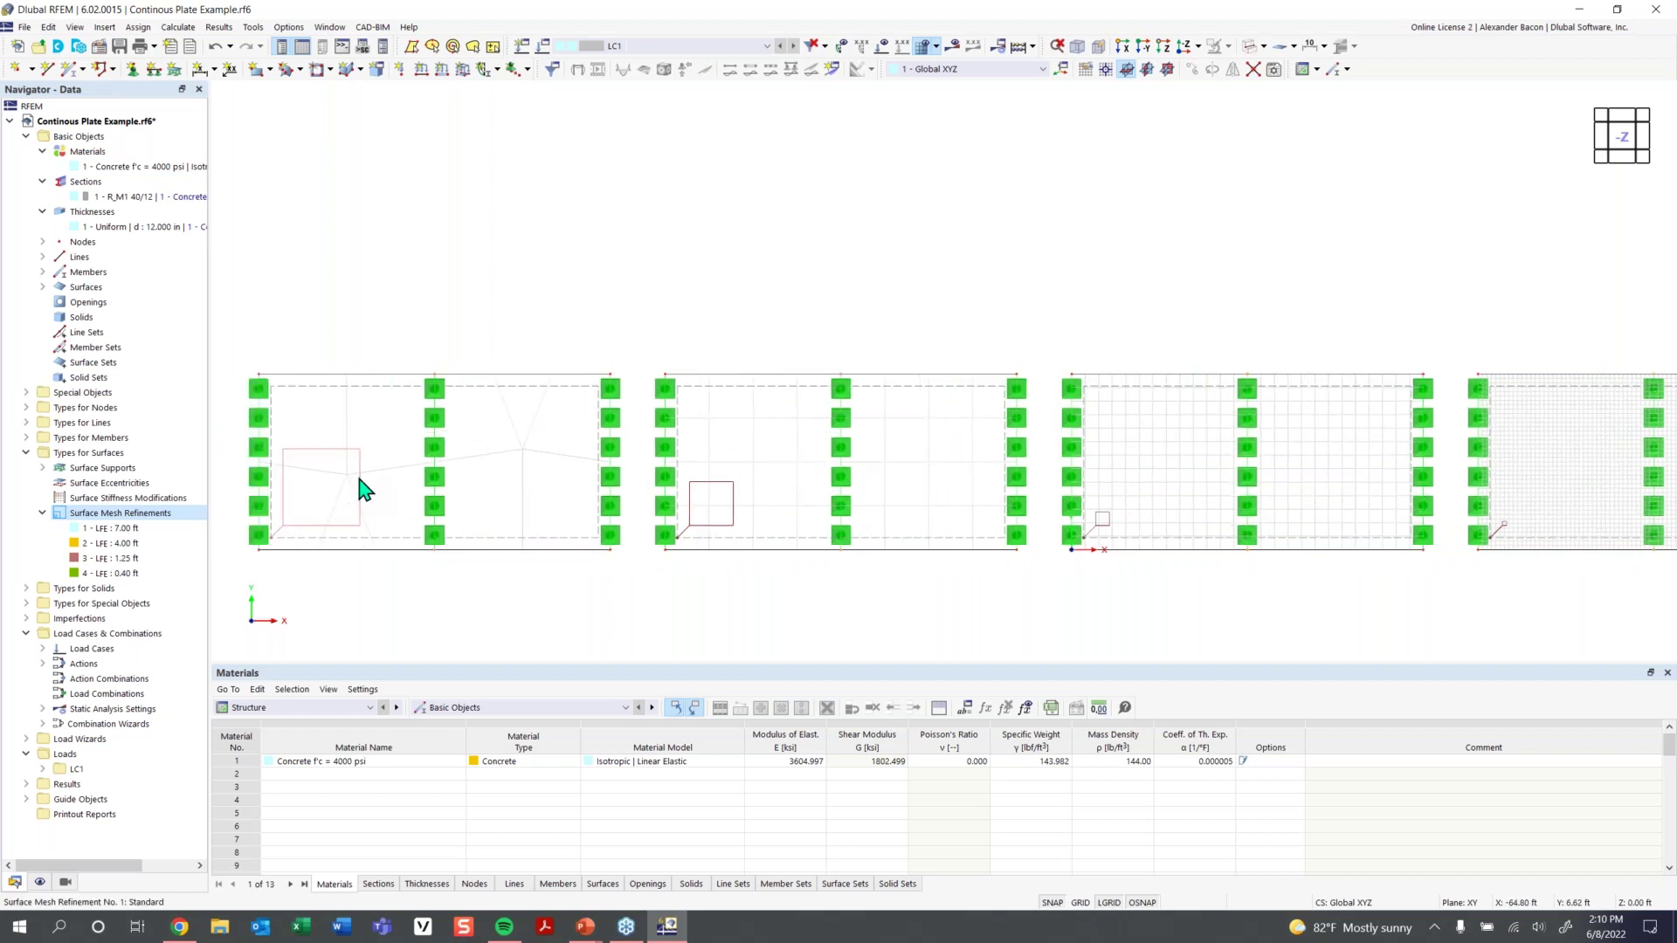
pyautogui.click(357, 477)
pyautogui.moveTo(1278, 529); pyautogui.dragTo(1132, 536, button='middle')
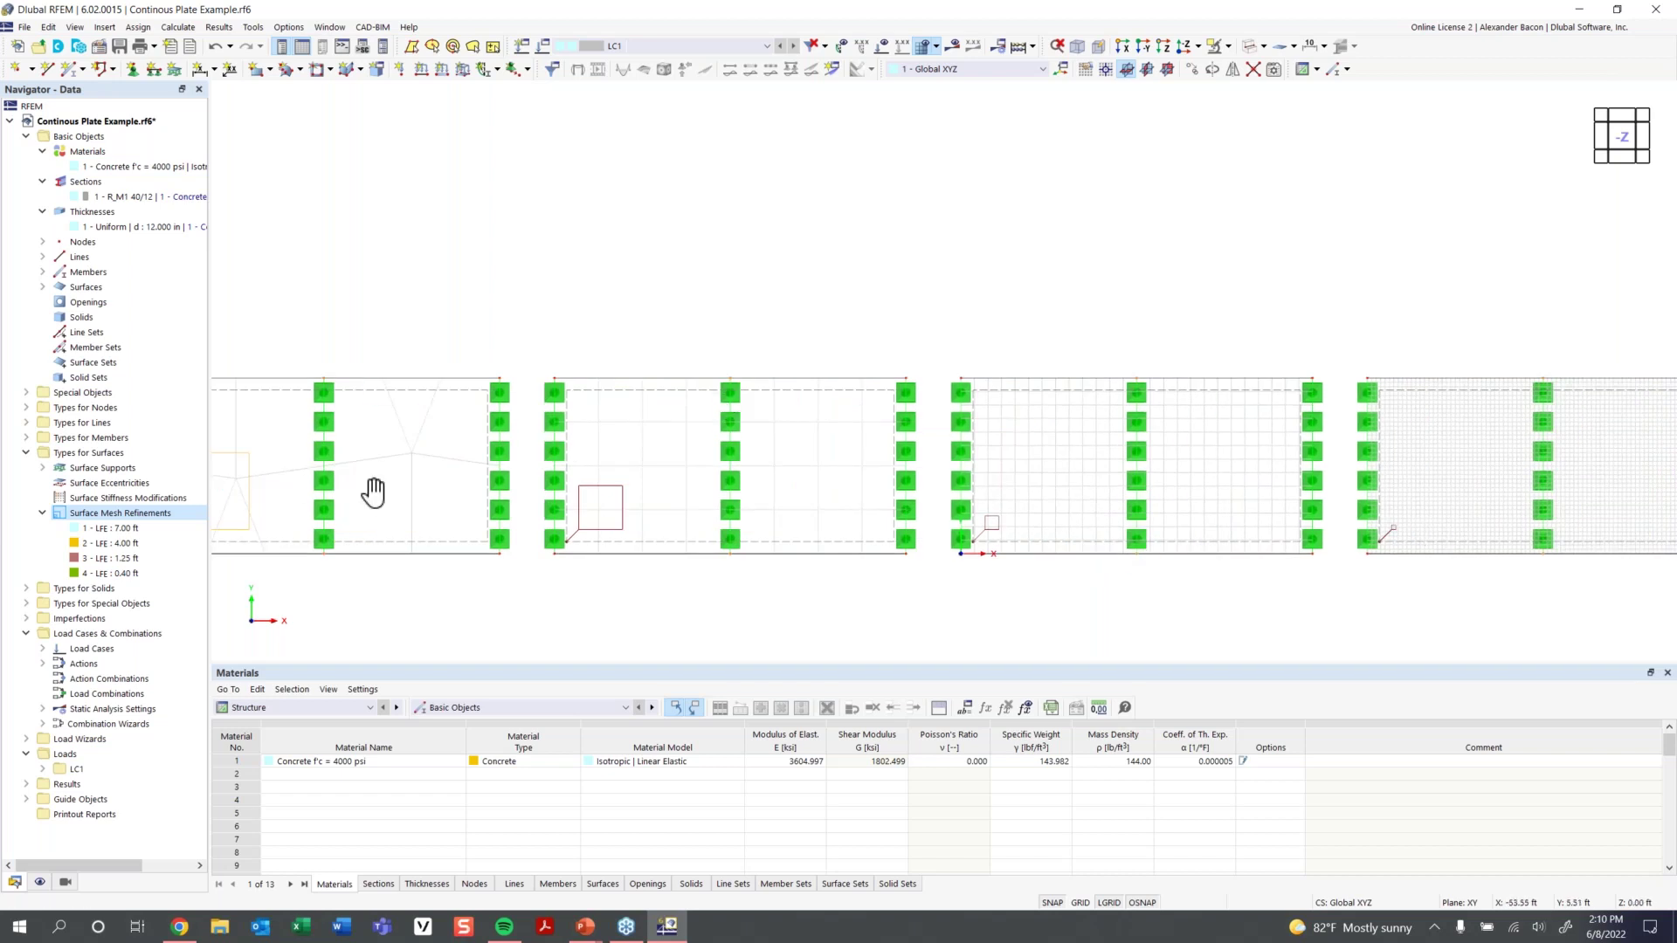
pyautogui.moveTo(375, 486); pyautogui.dragTo(523, 503, button='middle')
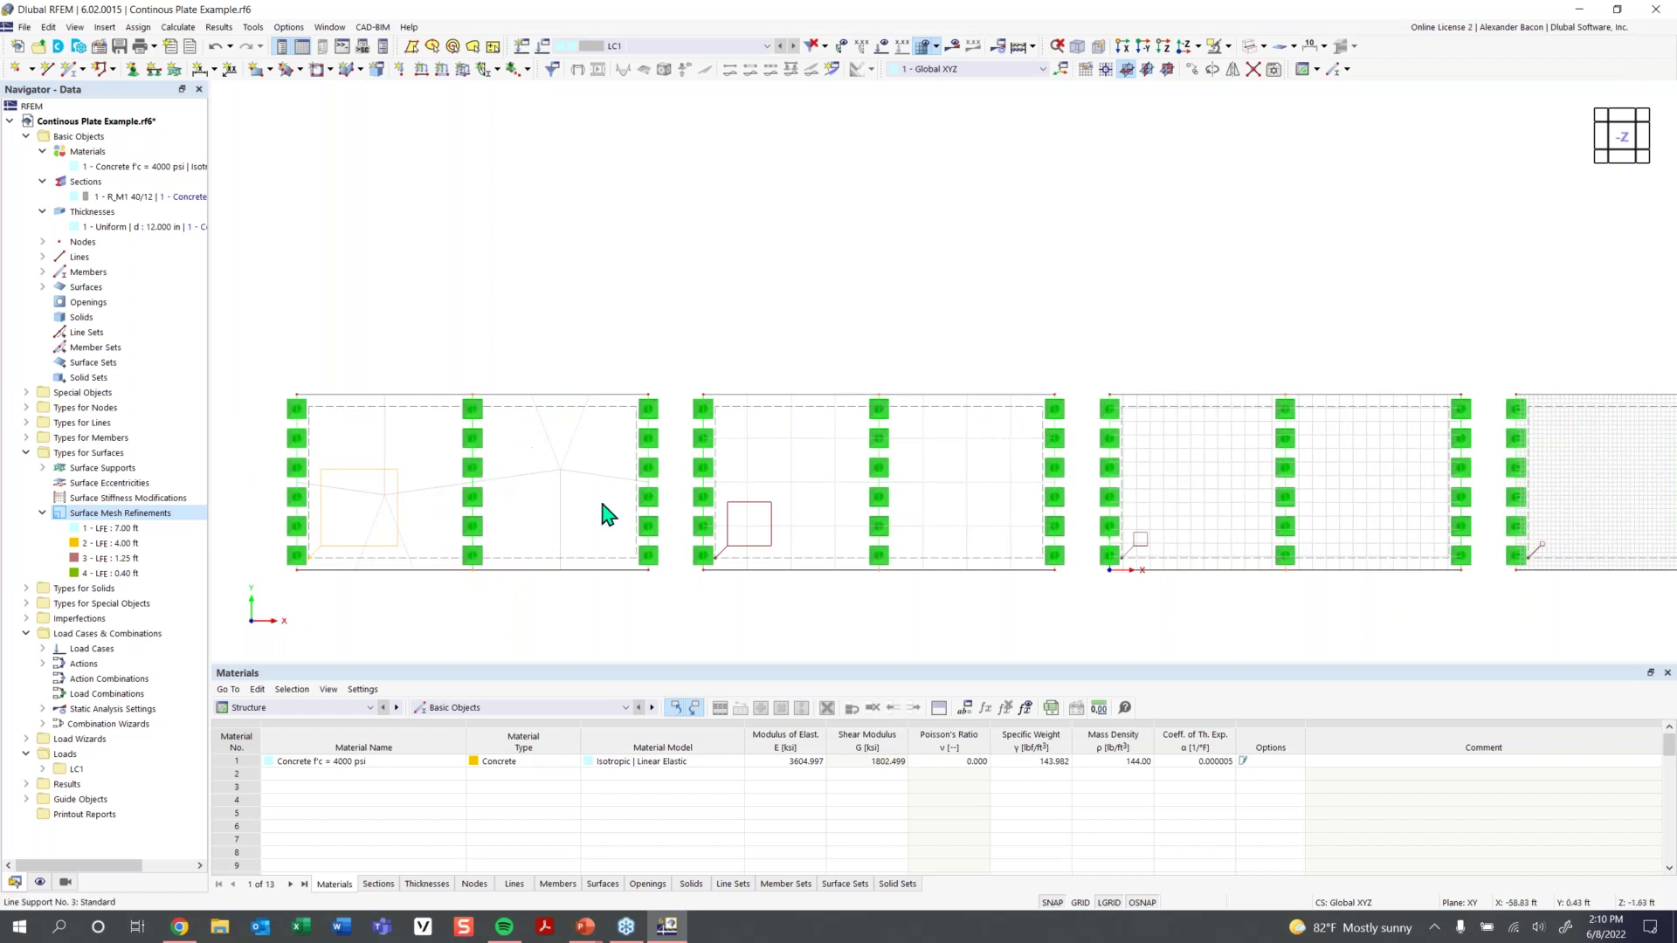
pyautogui.moveTo(797, 543); pyautogui.dragTo(542, 555, button='middle')
pyautogui.moveTo(797, 547); pyautogui.dragTo(562, 566, button='middle')
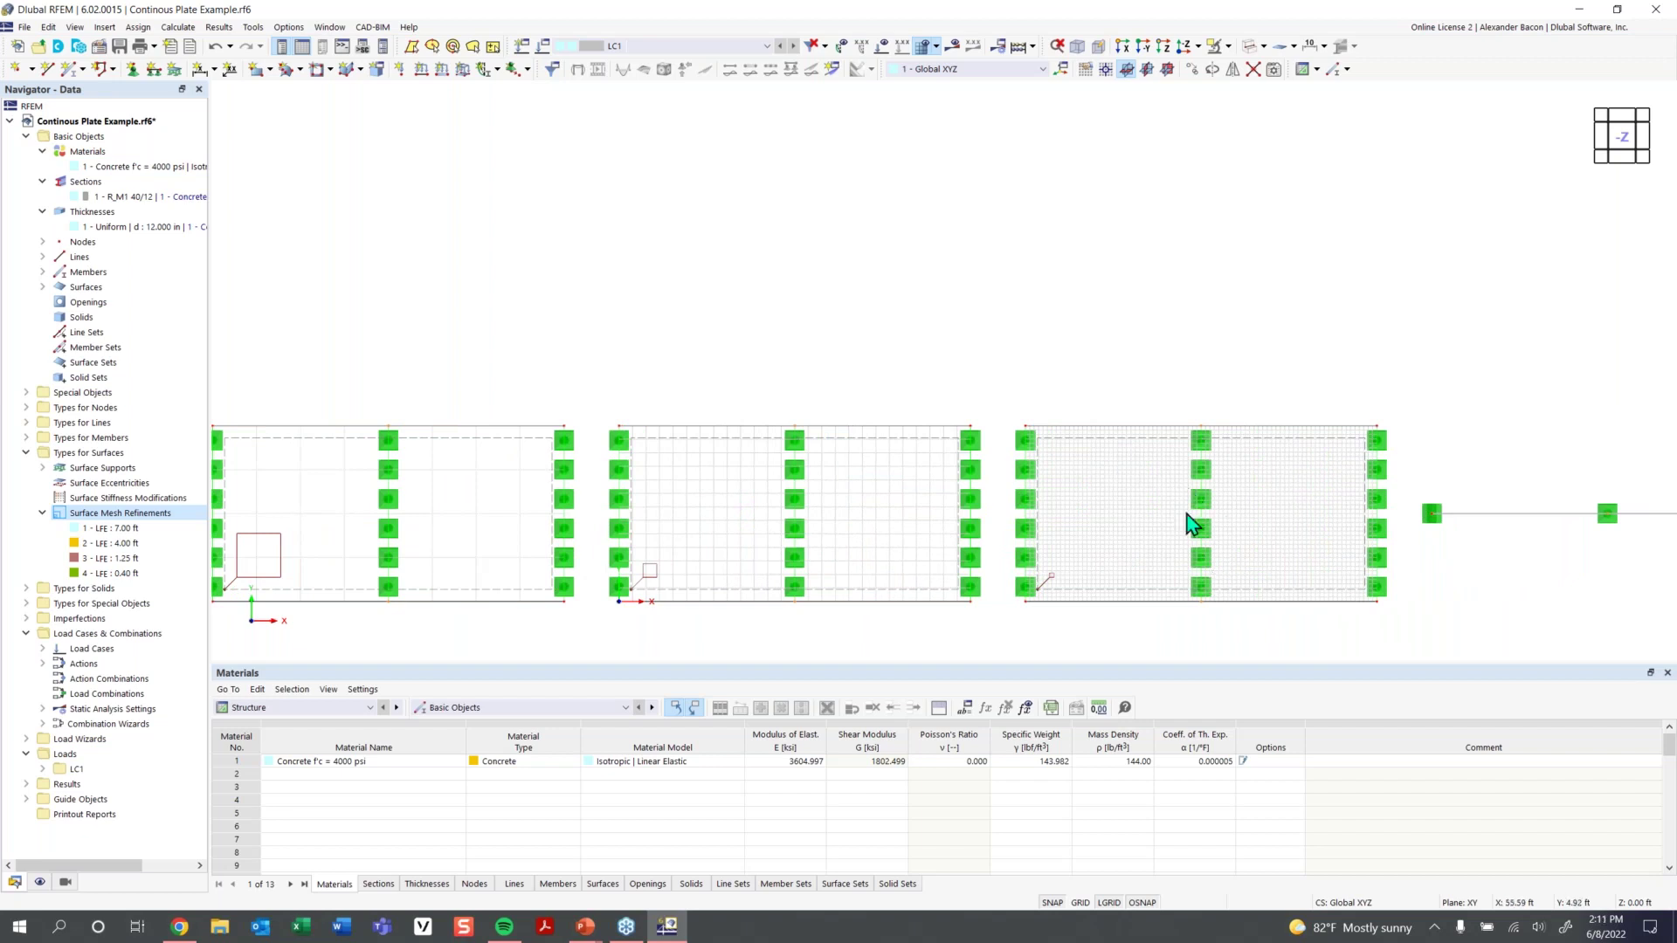
pyautogui.click(1205, 545)
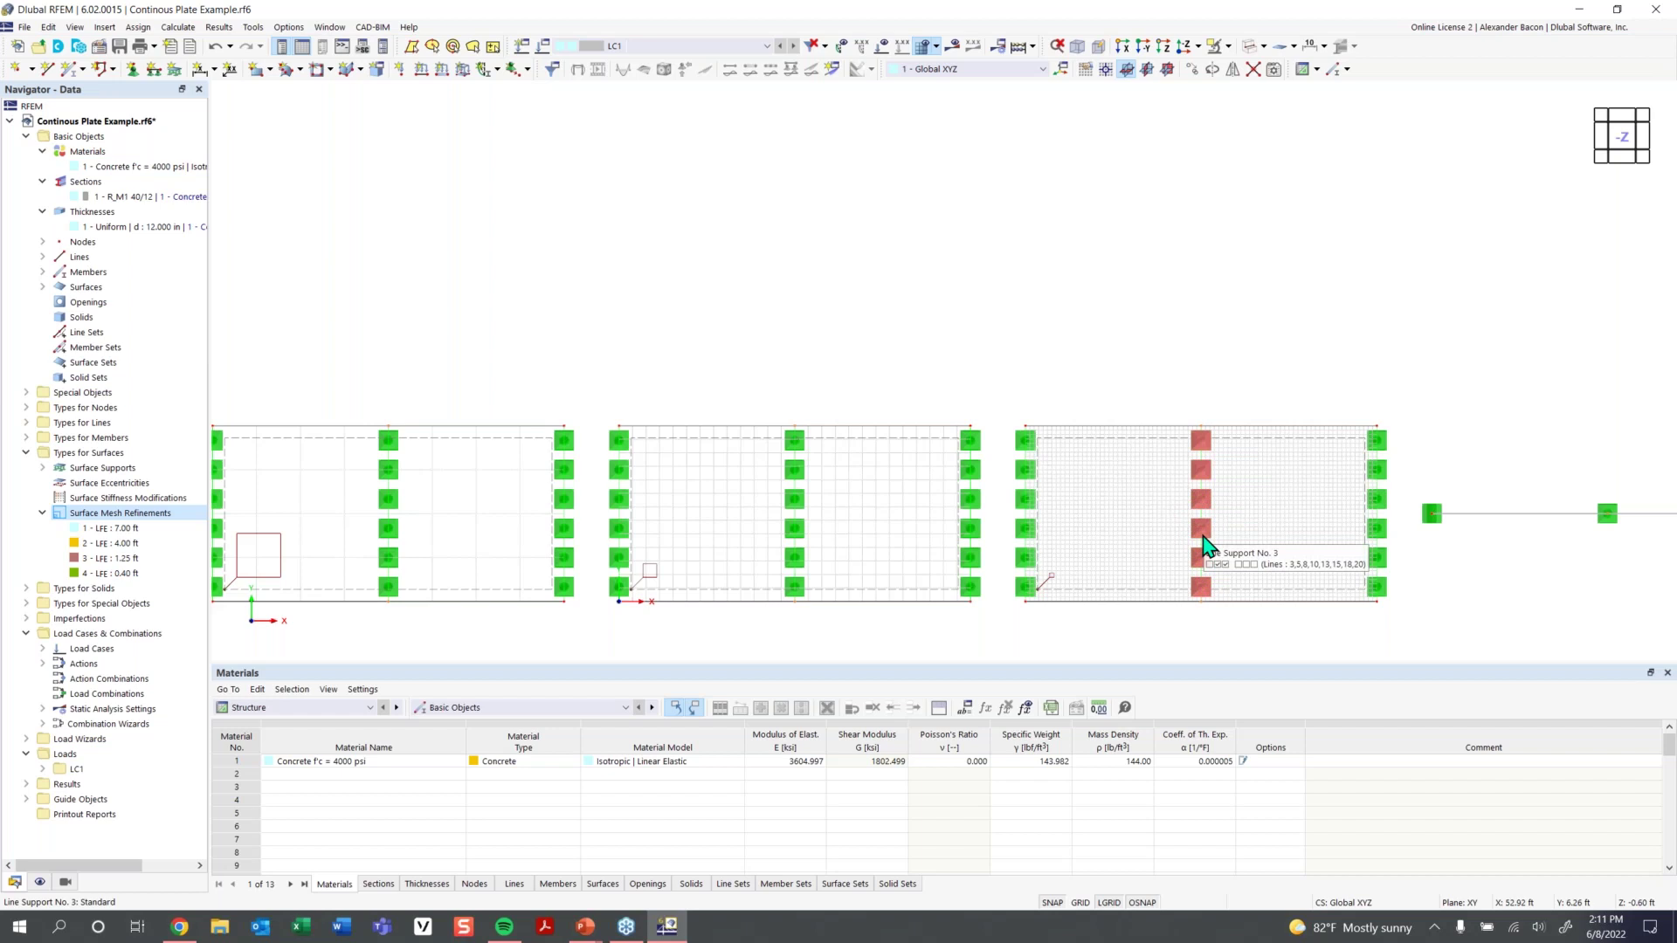
pyautogui.scroll(-4, 947, 551)
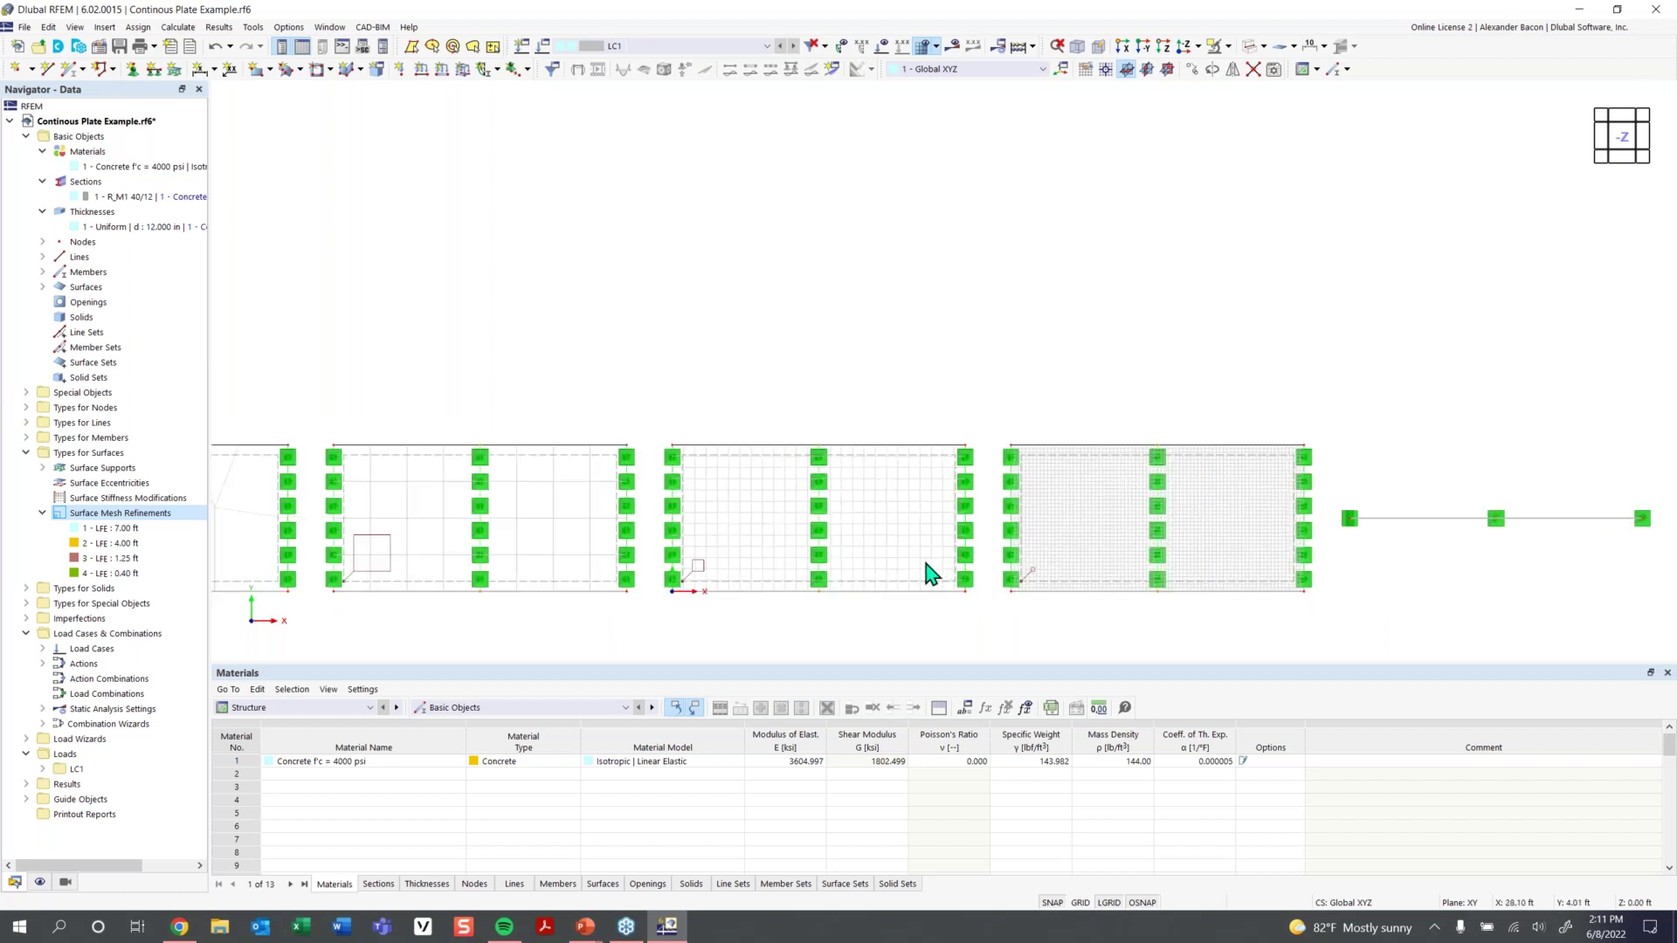
# Define a two-point result section running lengthwise through the middle of all four plates, starting at X = -74.00 ft
pyautogui.keyDown('ctrl'); pyautogui.moveTo(884, 590); pyautogui.dragTo(950, 342, button='middle'); pyautogui.keyUp('ctrl')
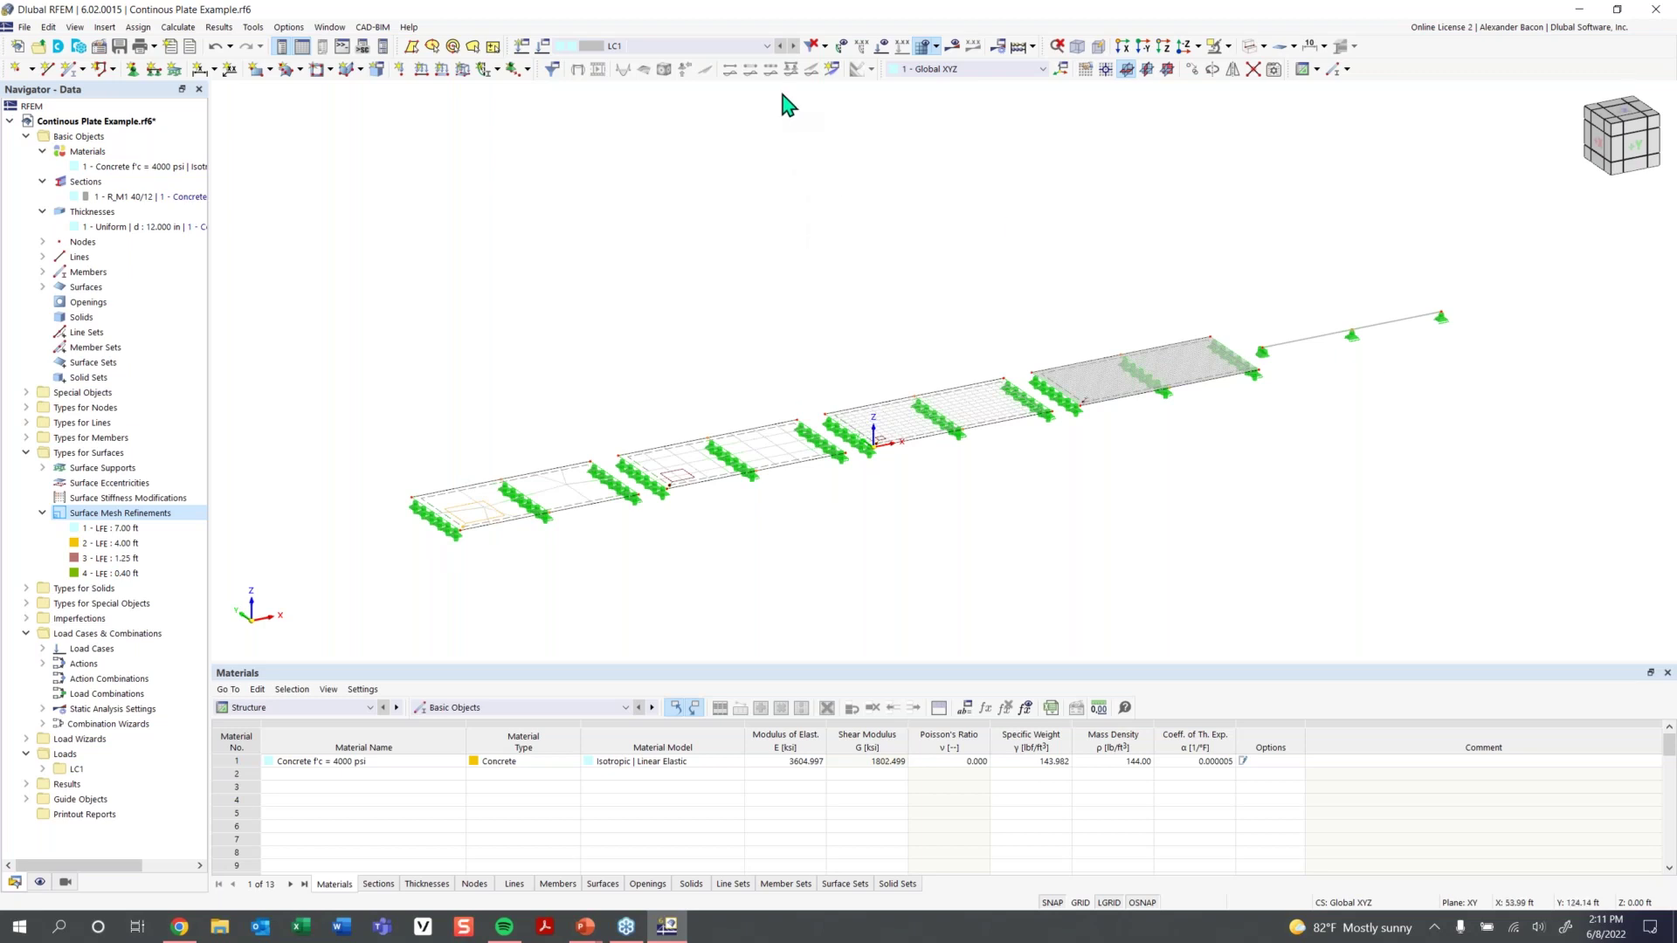
pyautogui.click(831, 70)
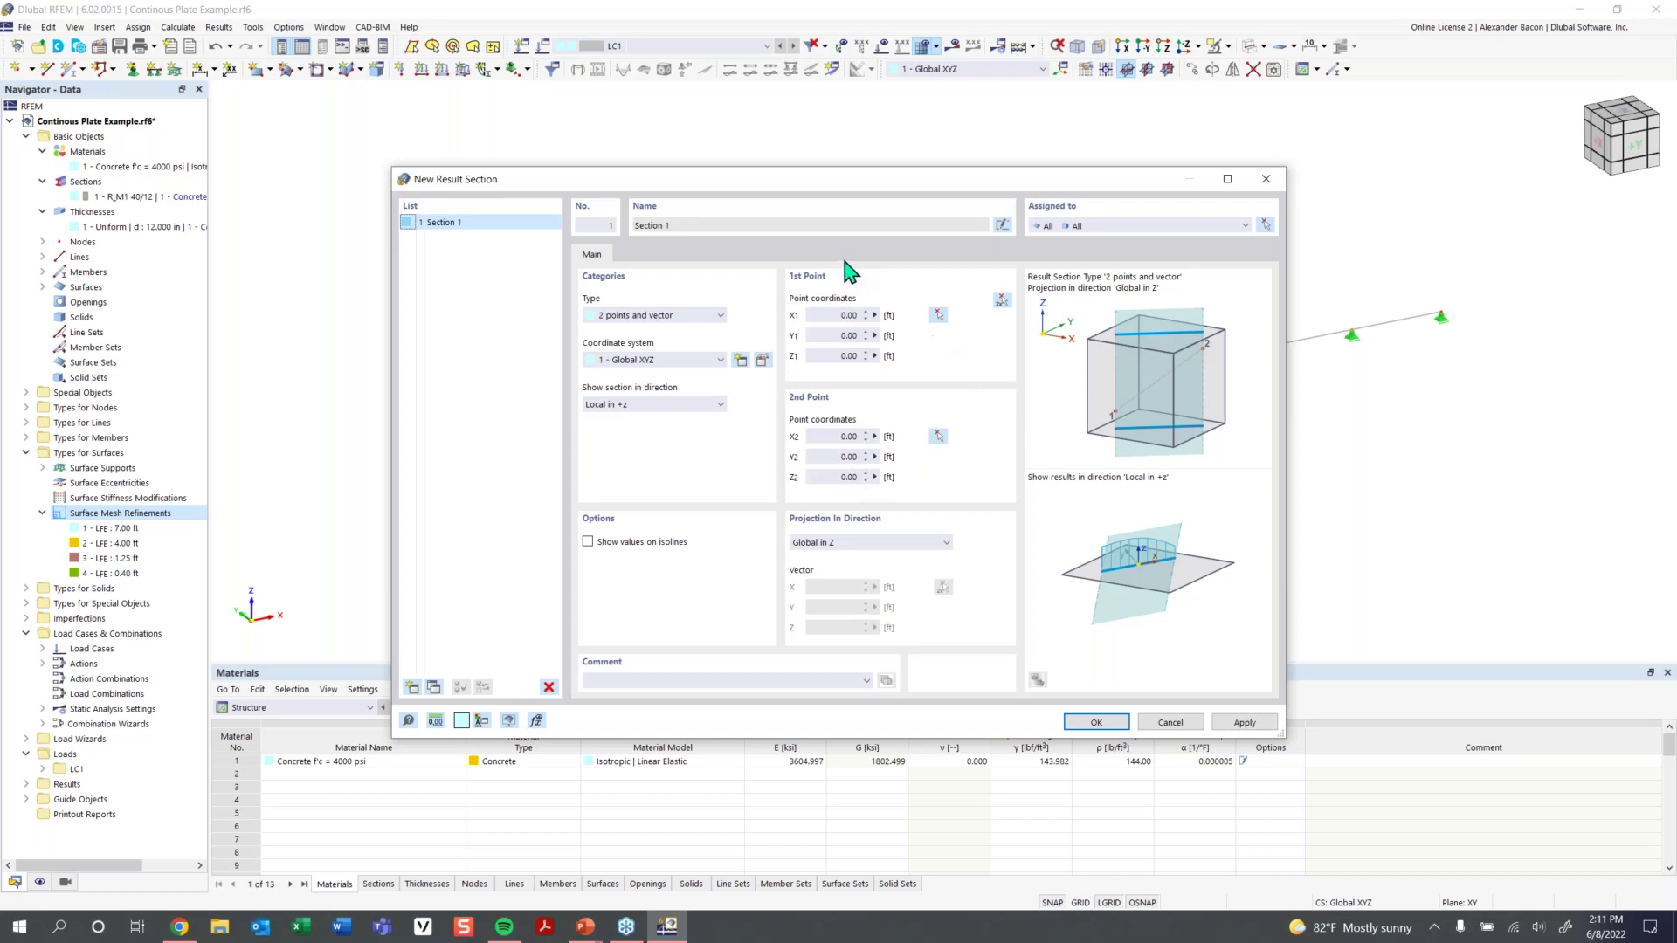
pyautogui.click(1002, 301)
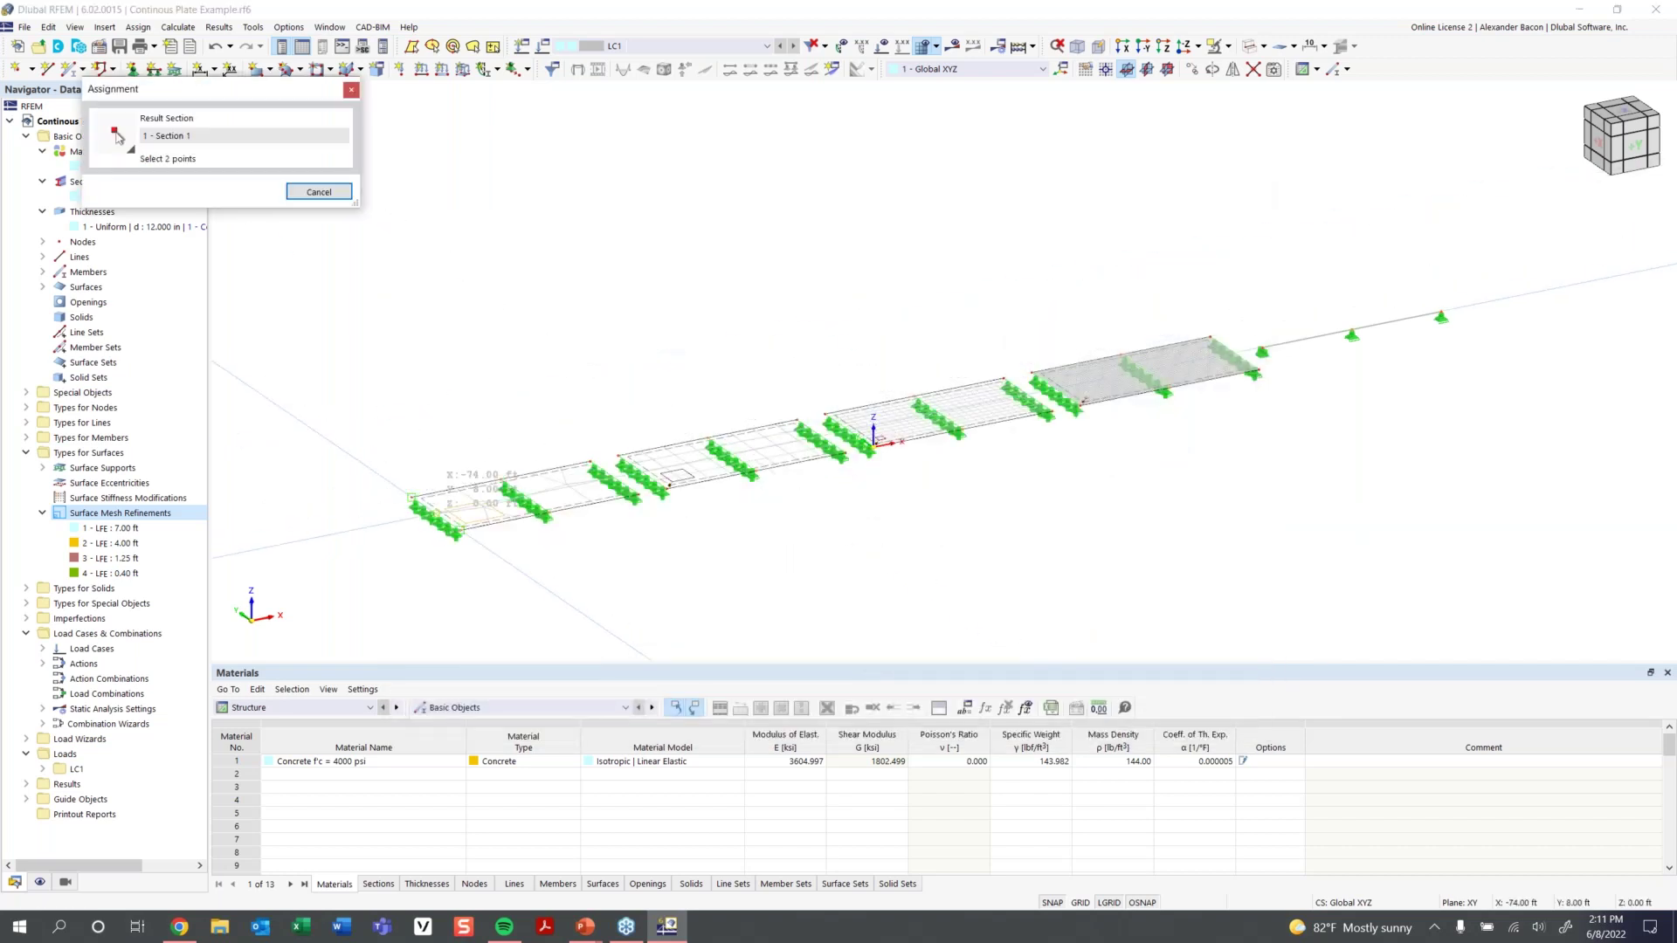
pyautogui.scroll(2, 412, 497)
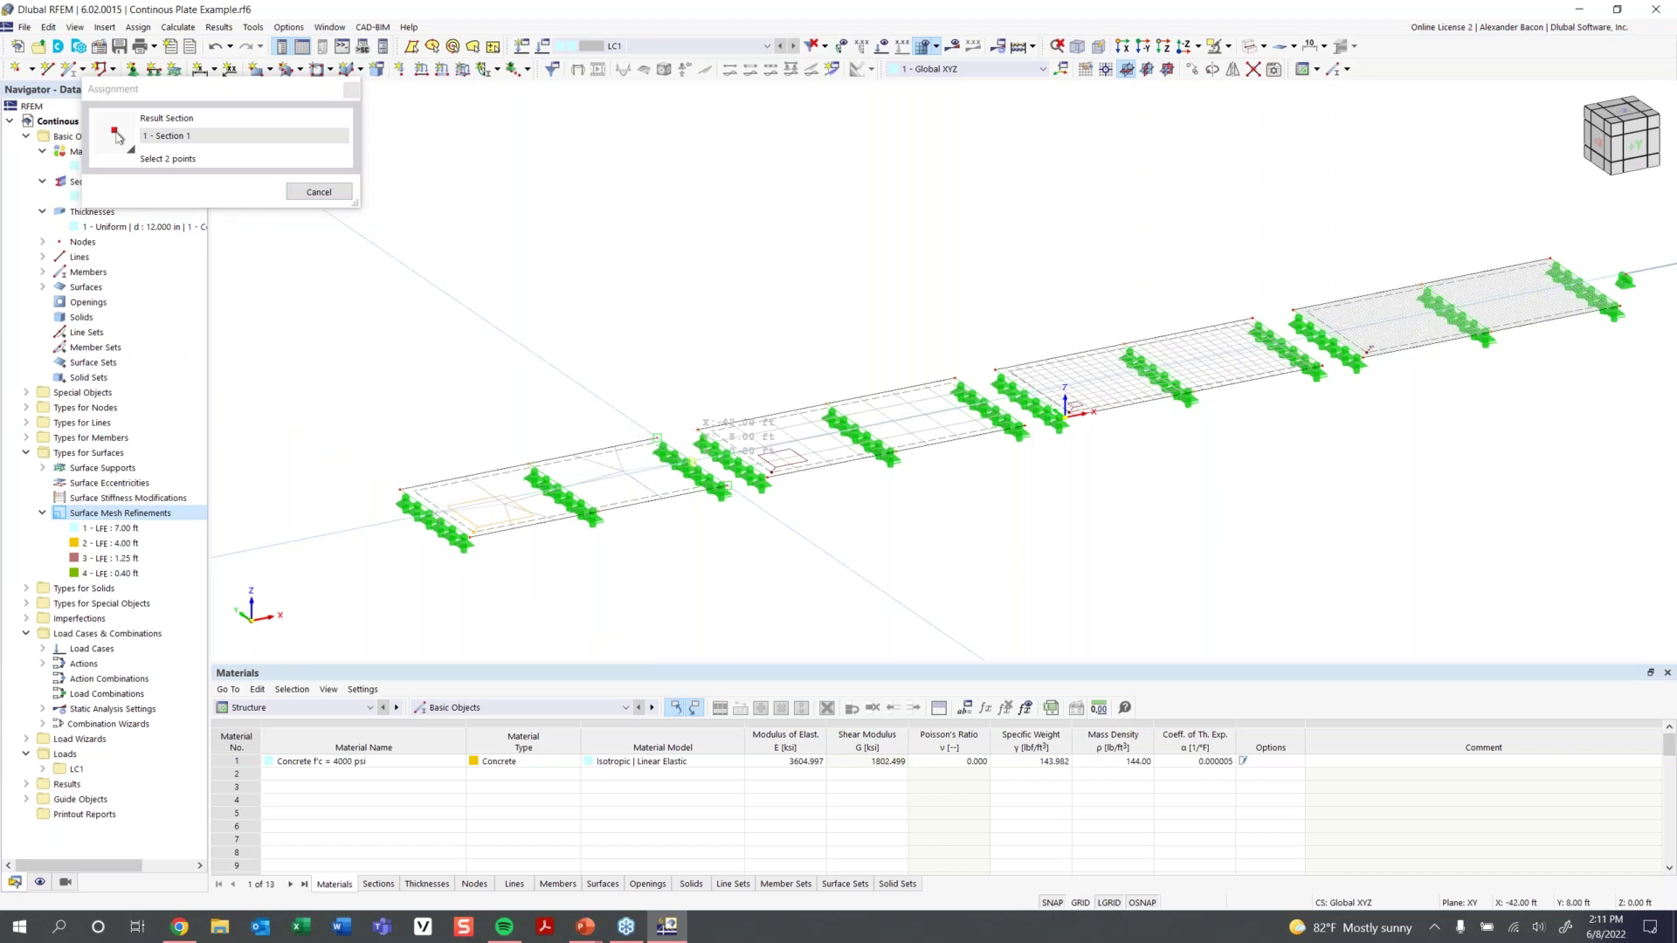
pyautogui.moveTo(896, 463); pyautogui.dragTo(689, 577, button='middle')
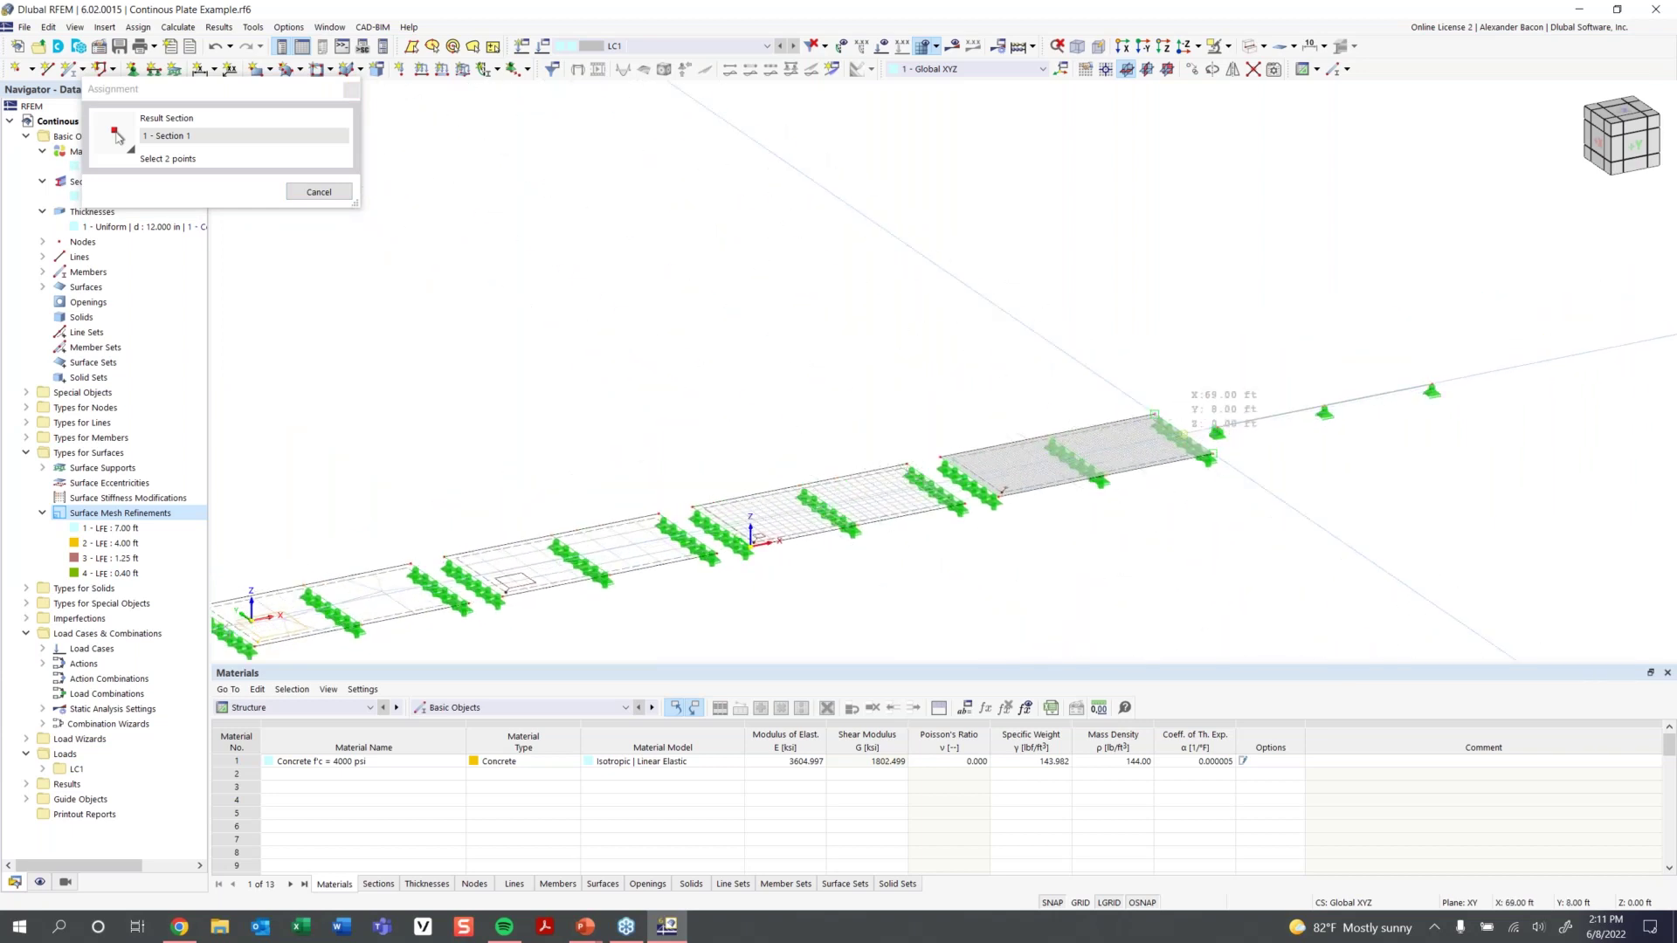
pyautogui.click(1211, 455)
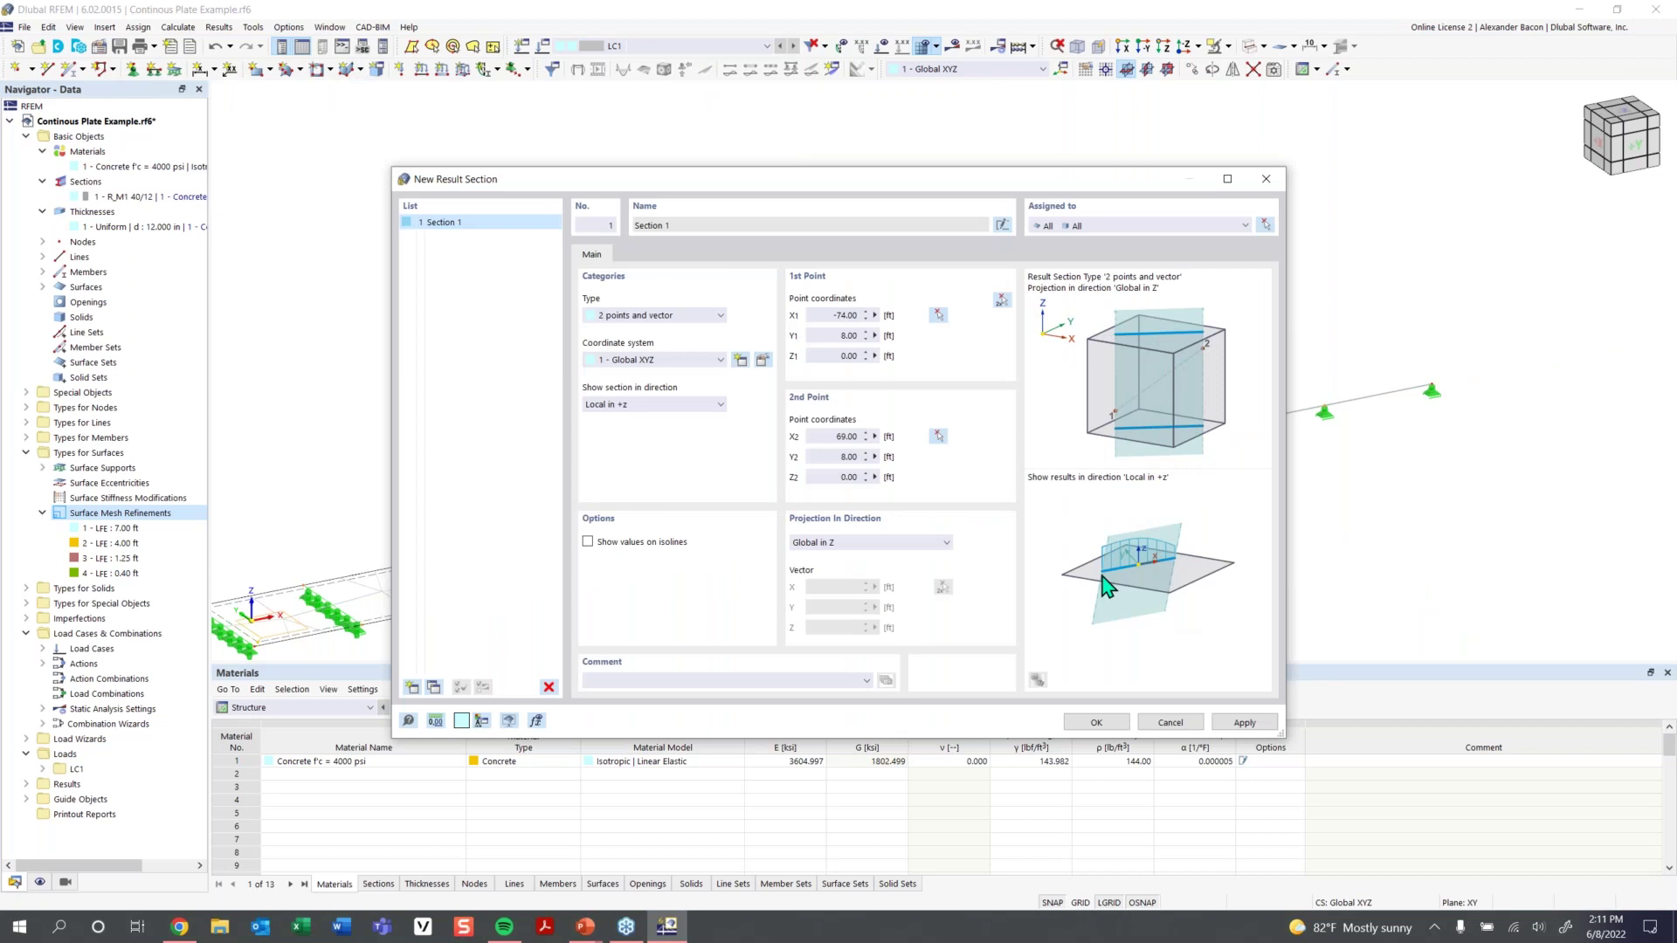
# Keep the '2 points and vector' type and the 'Local in +z' display direction, and create the result section
pyautogui.click(654, 319)
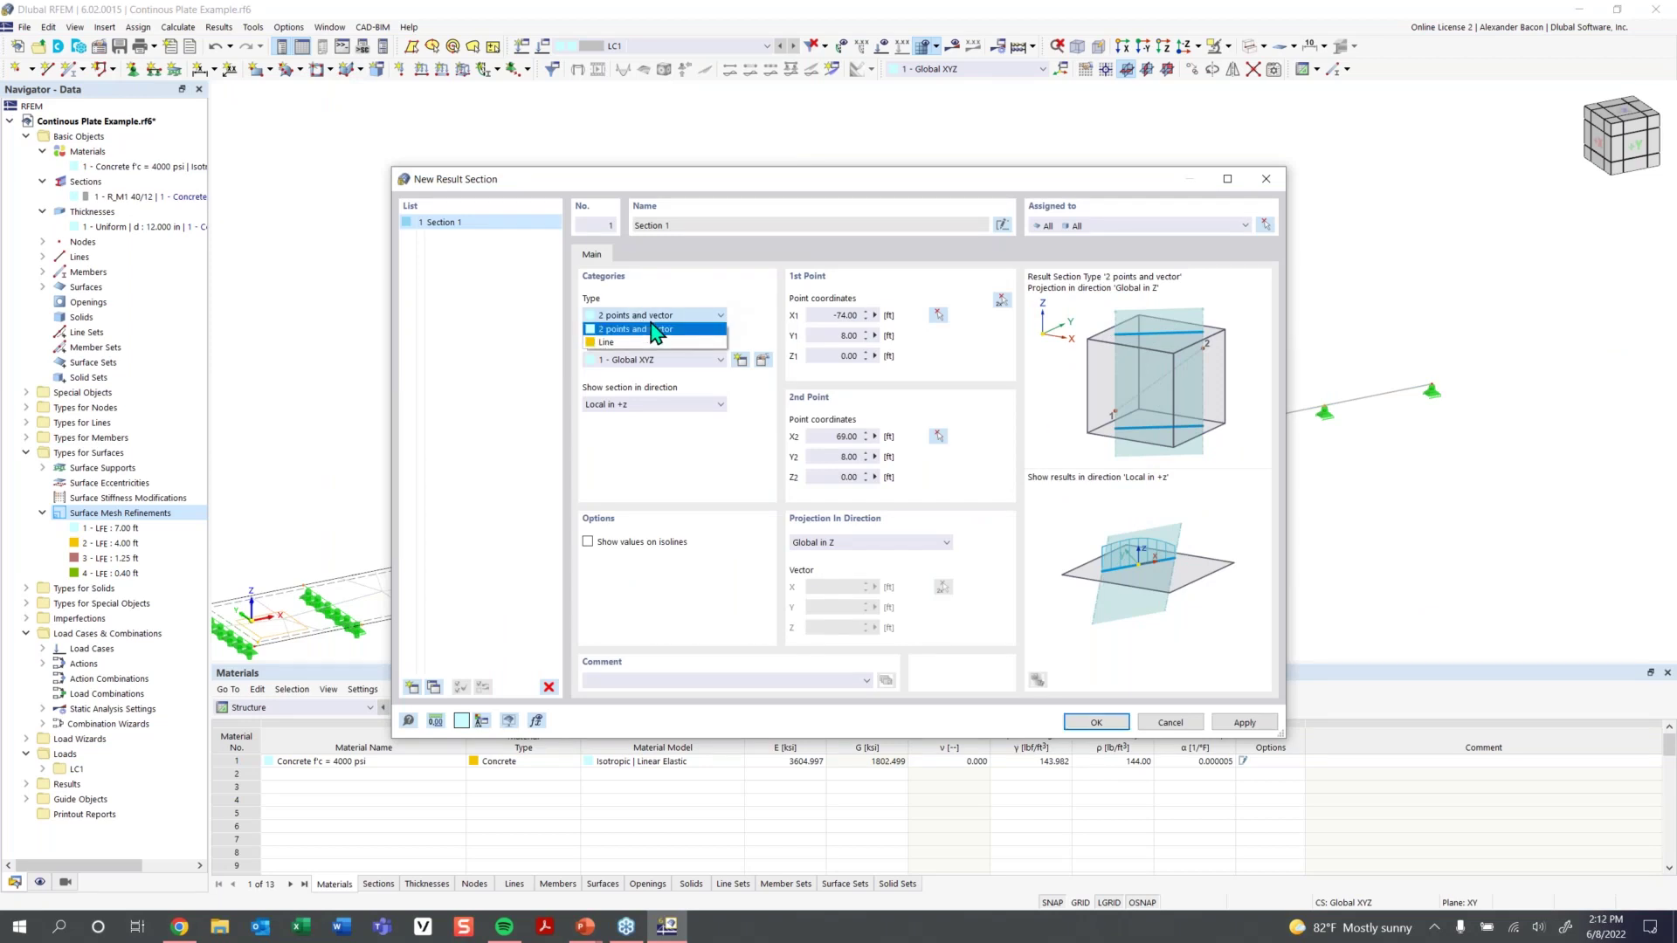
pyautogui.click(656, 346)
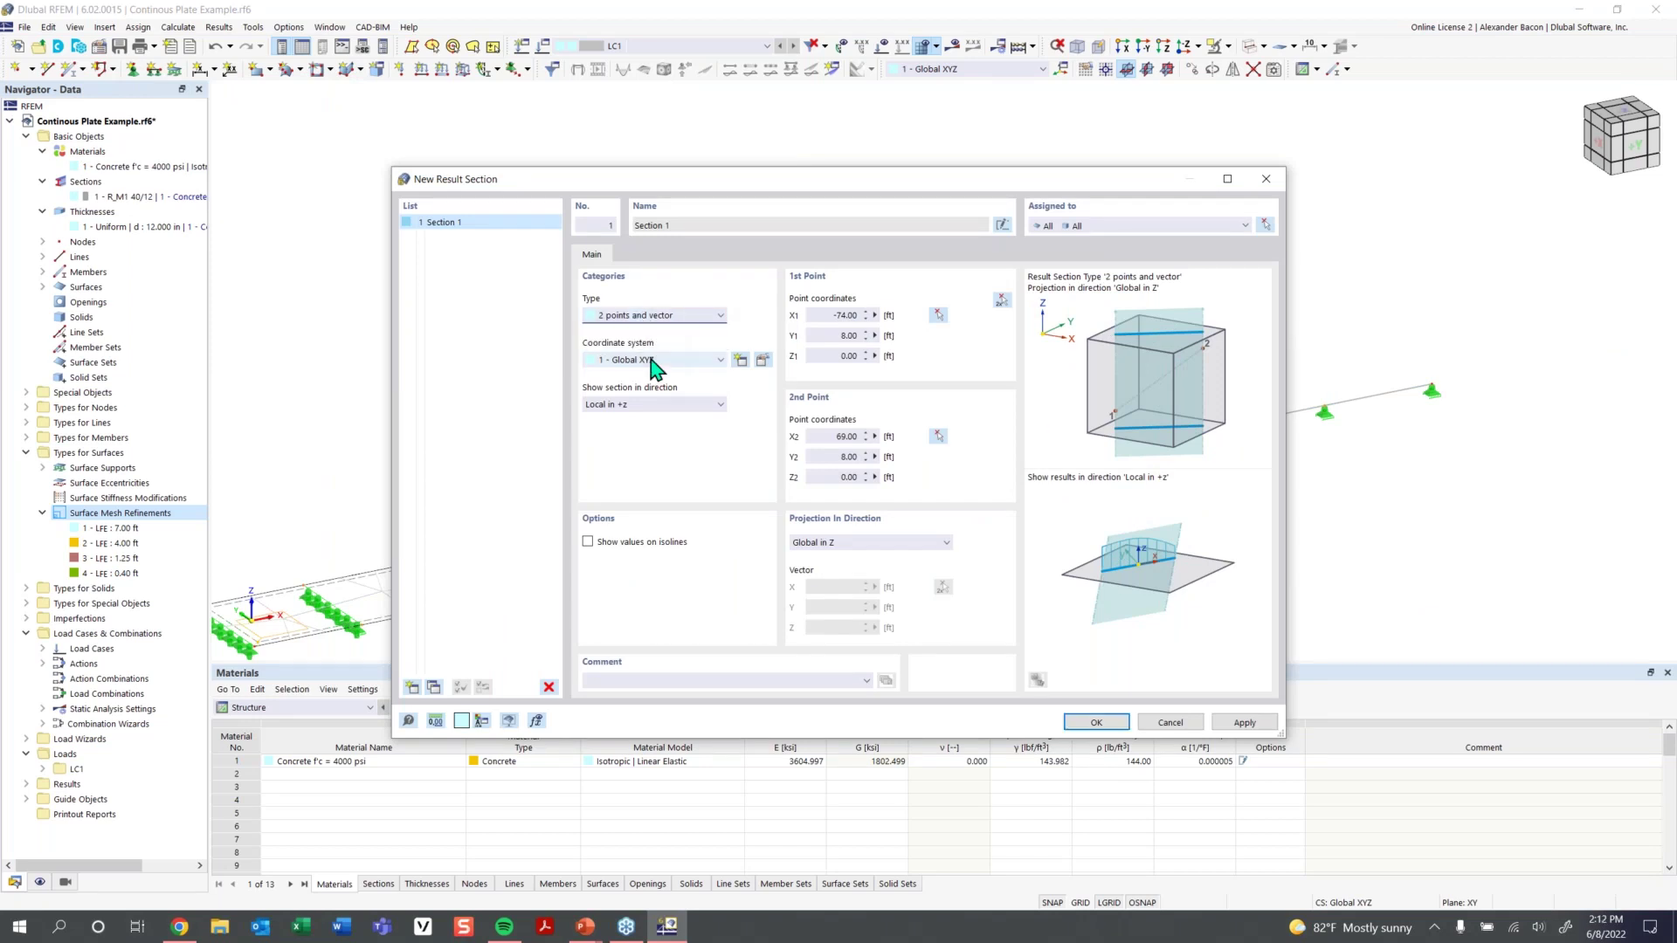
pyautogui.click(632, 419)
pyautogui.click(633, 420)
pyautogui.click(1103, 724)
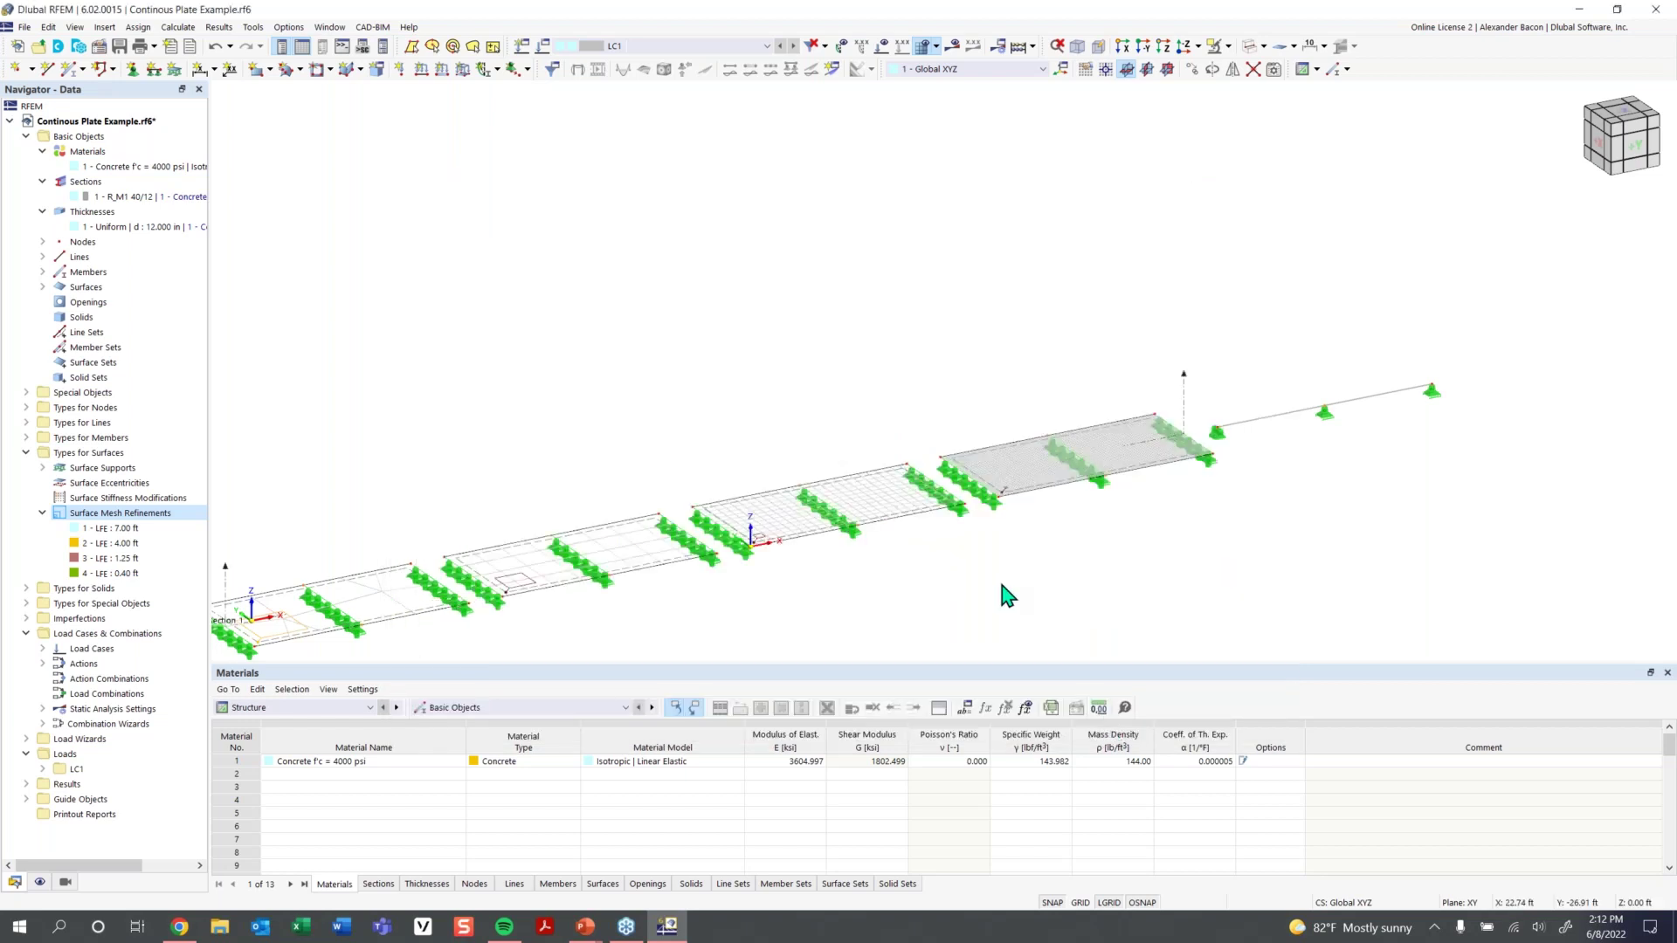
# Calculate the model and compare the displacements |u| along the result section across the four plates in the +Y view
pyautogui.scroll(-3, 998, 577)
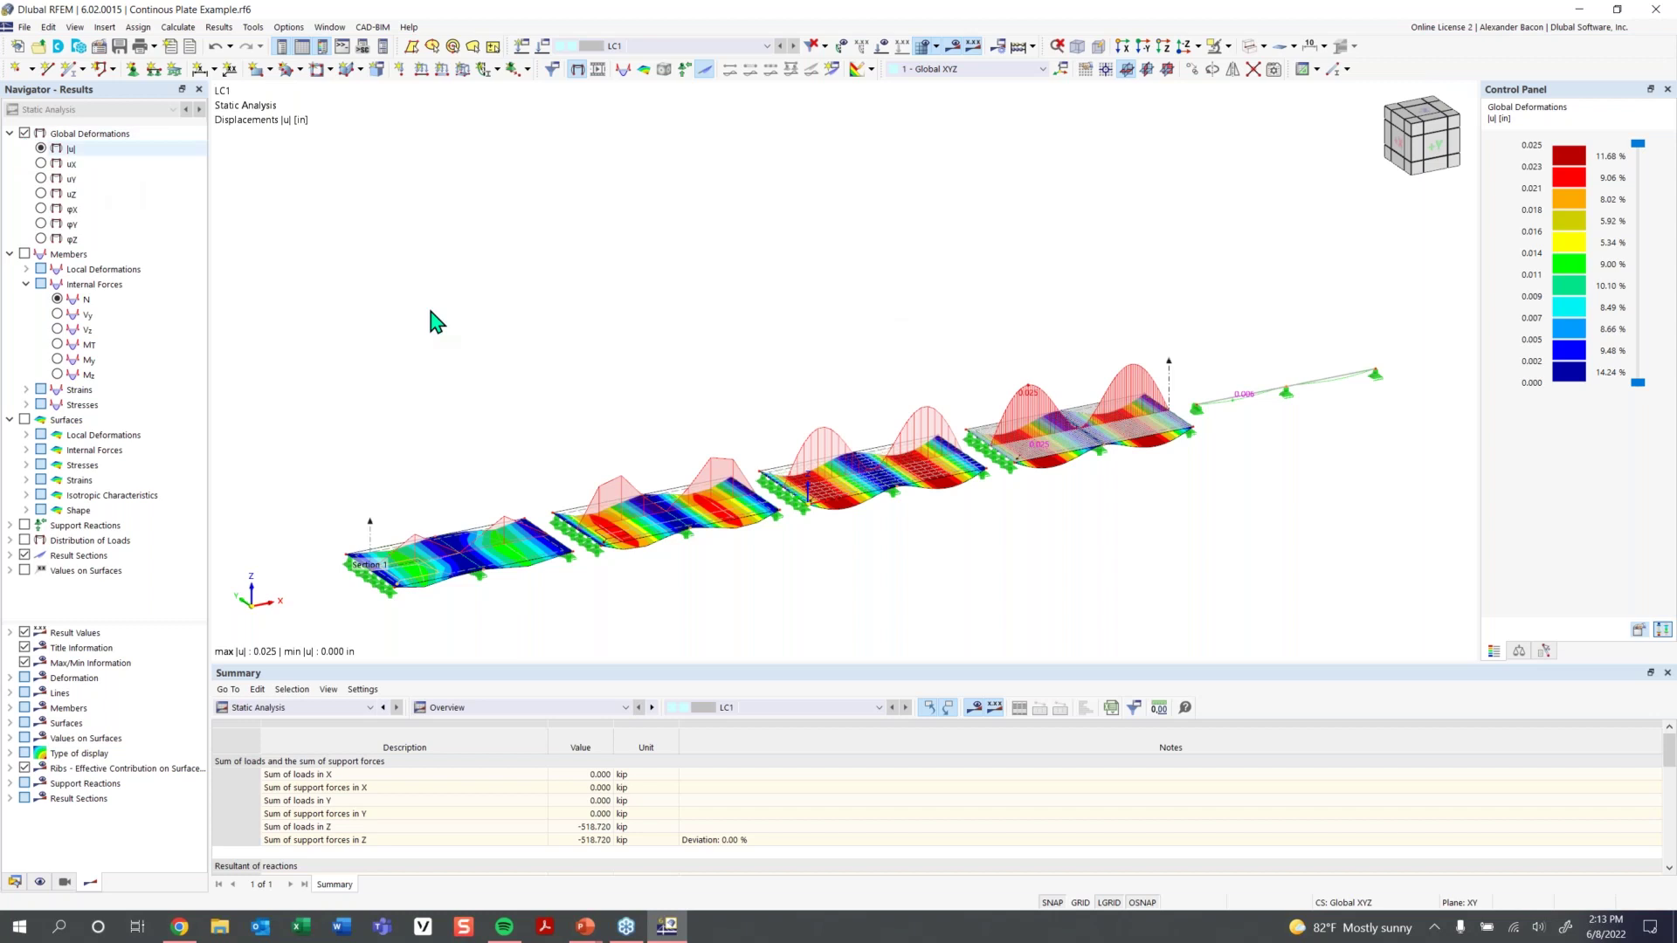
pyautogui.moveTo(843, 540); pyautogui.dragTo(866, 498, button='middle')
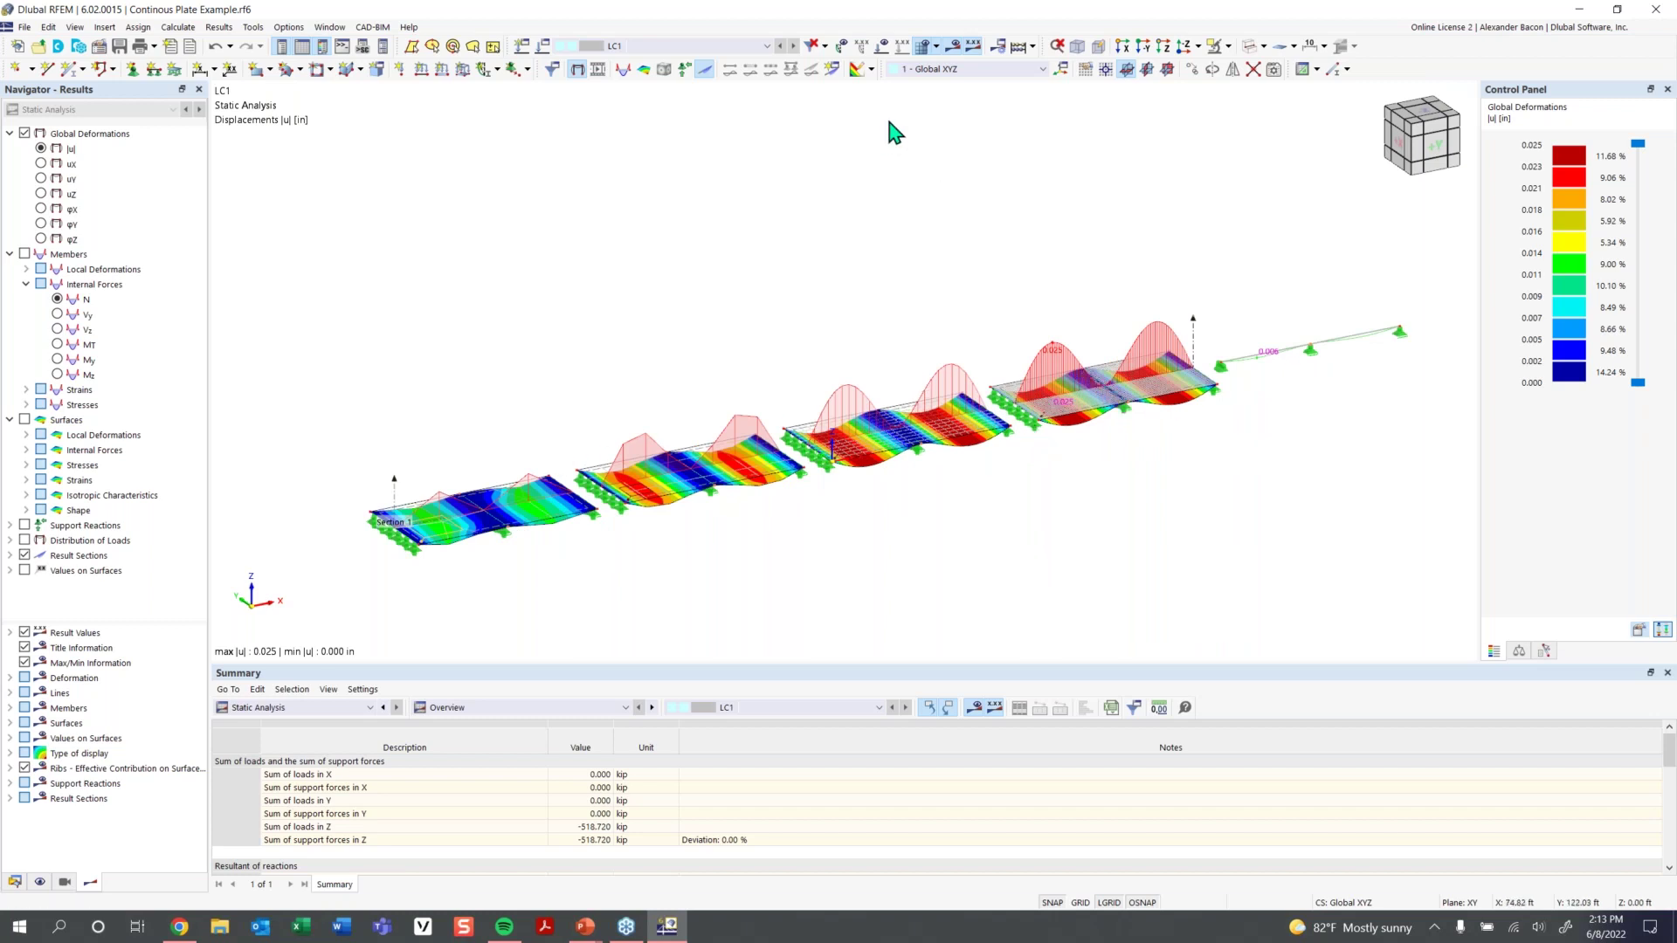
pyautogui.click(1433, 151)
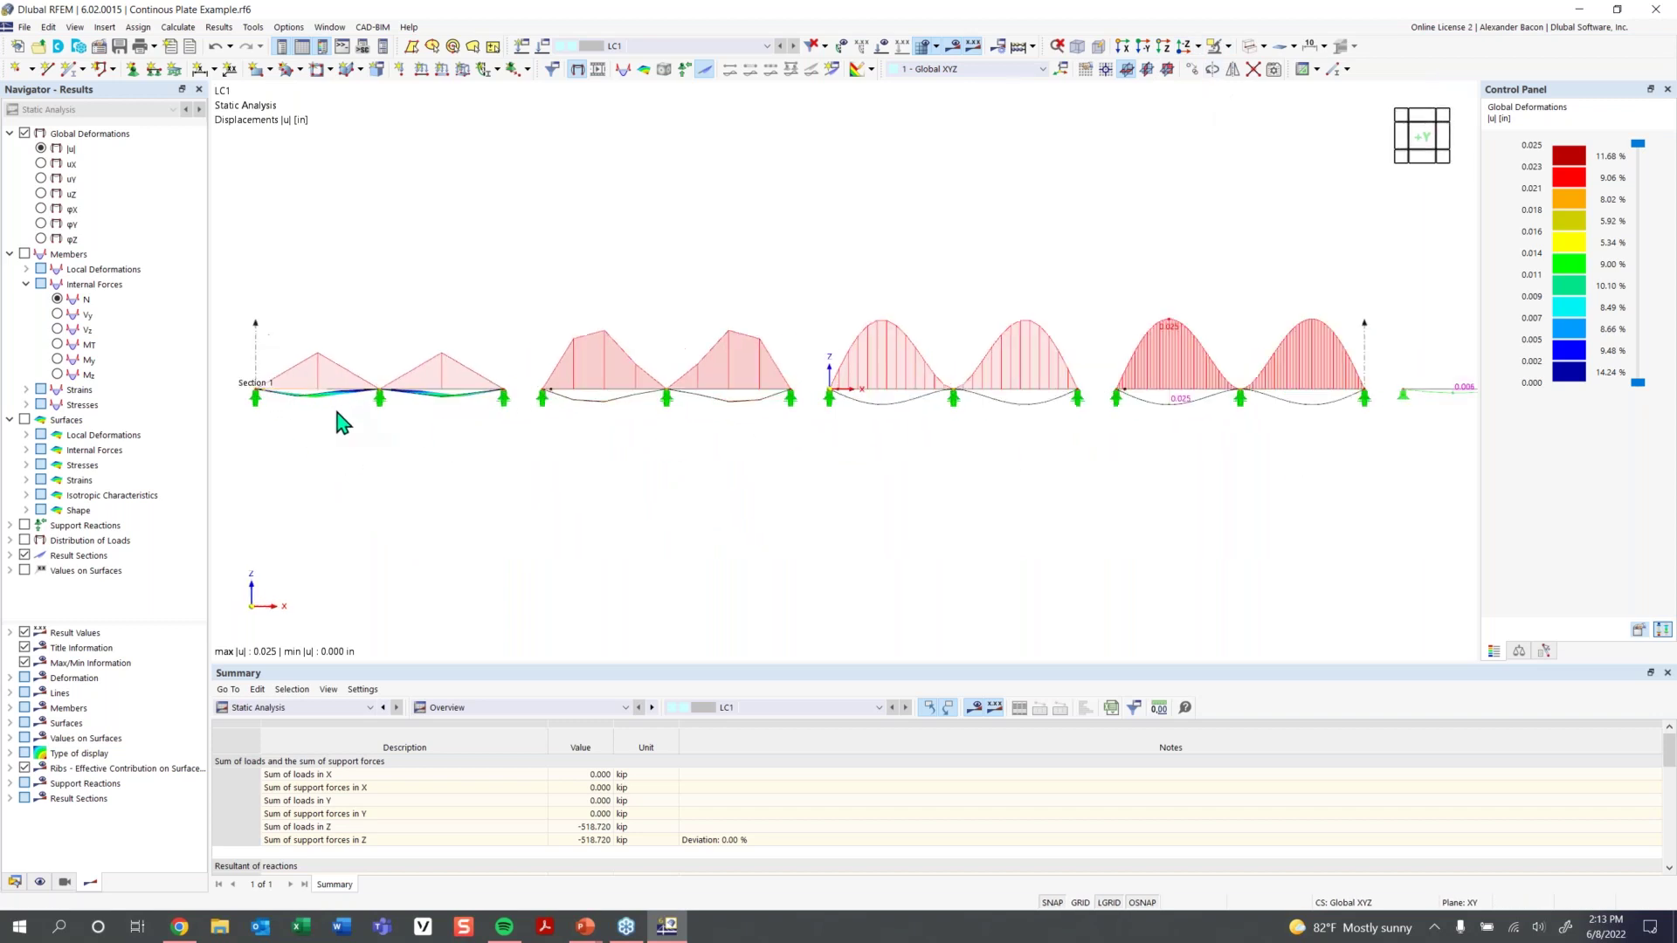
pyautogui.scroll(1, 337, 410)
pyautogui.moveTo(1038, 483); pyautogui.dragTo(979, 476, button='middle')
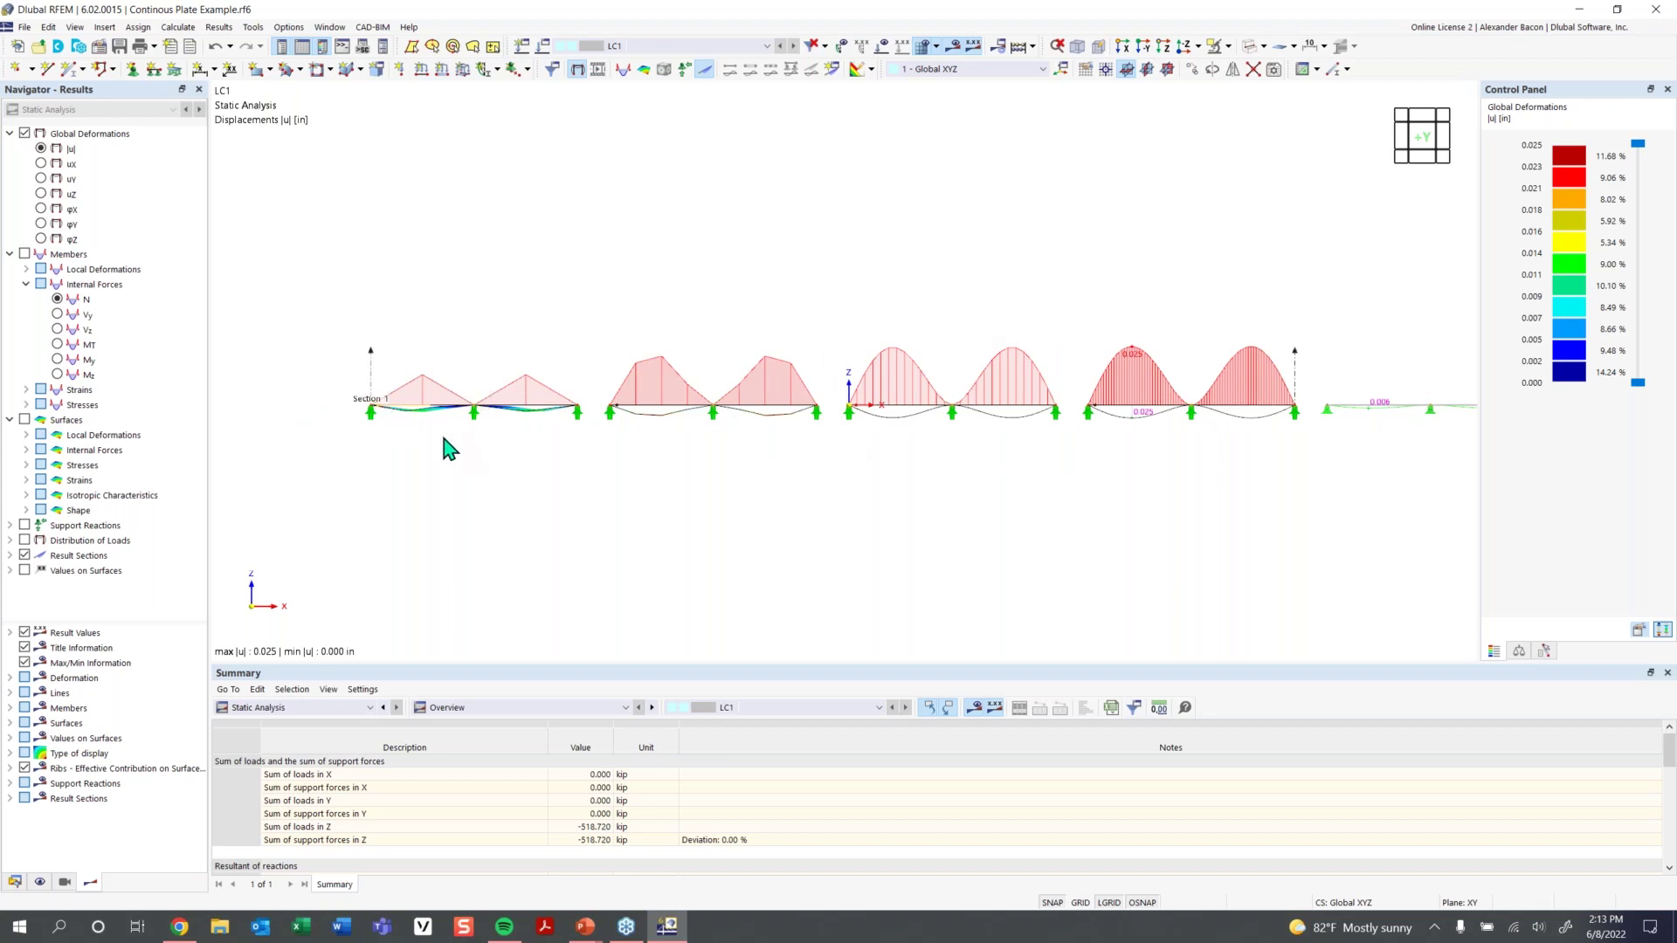
pyautogui.moveTo(440, 429); pyautogui.dragTo(361, 411, button='middle')
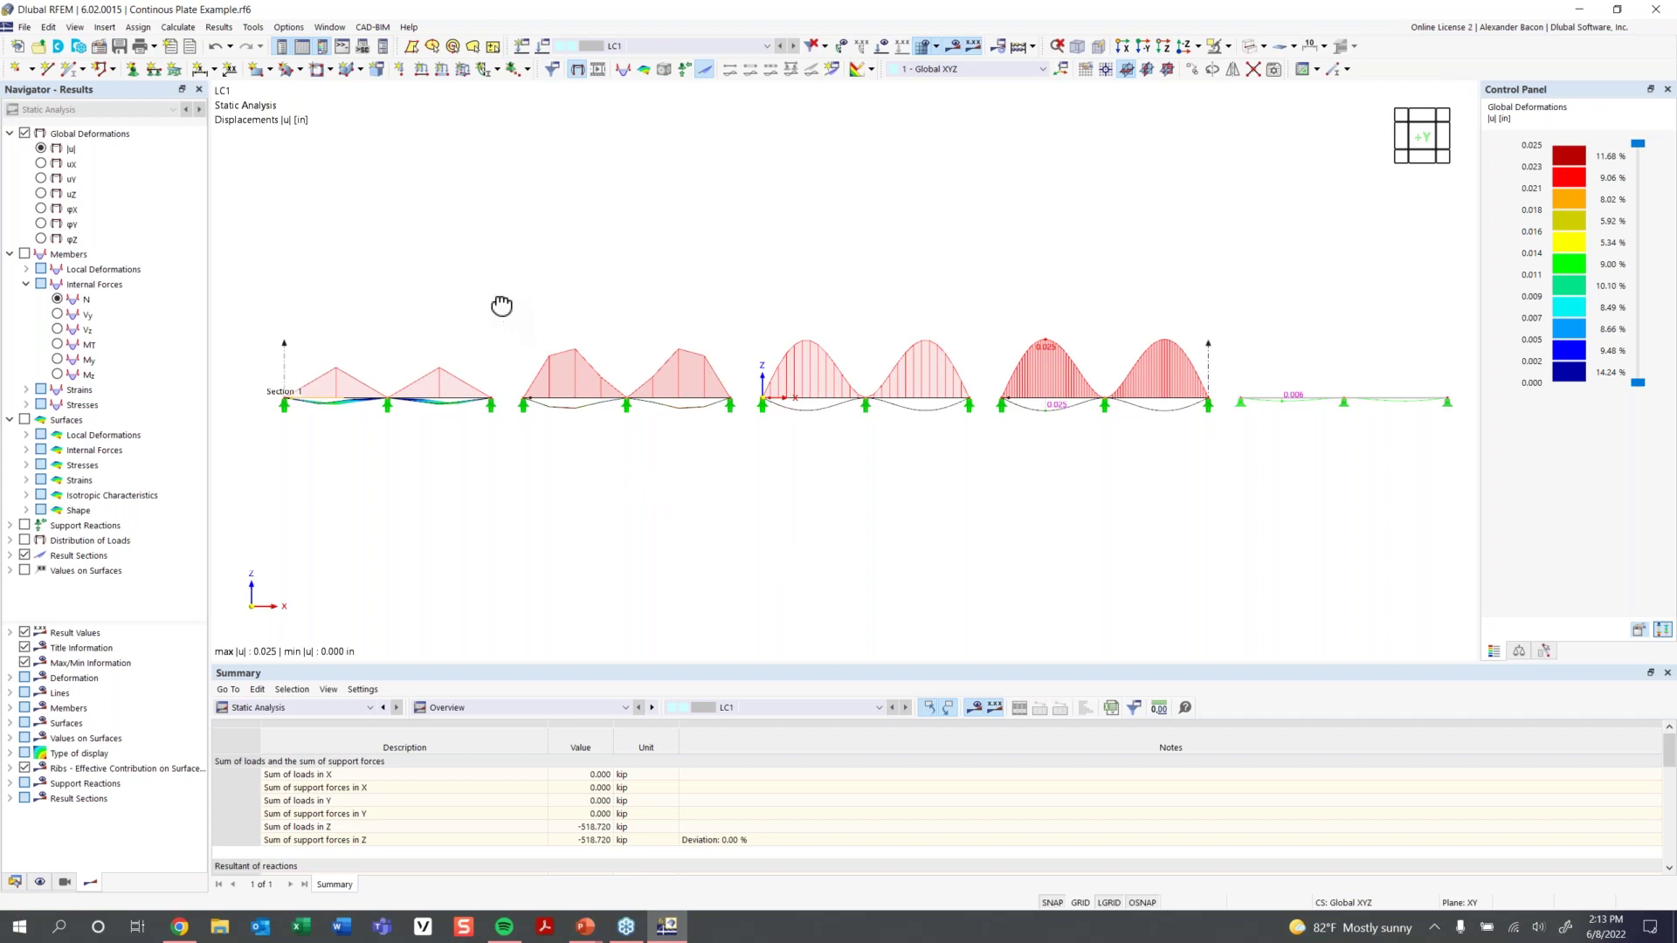
# Return to an angled 3D view and turn off the global deformation results
pyautogui.press('F7')
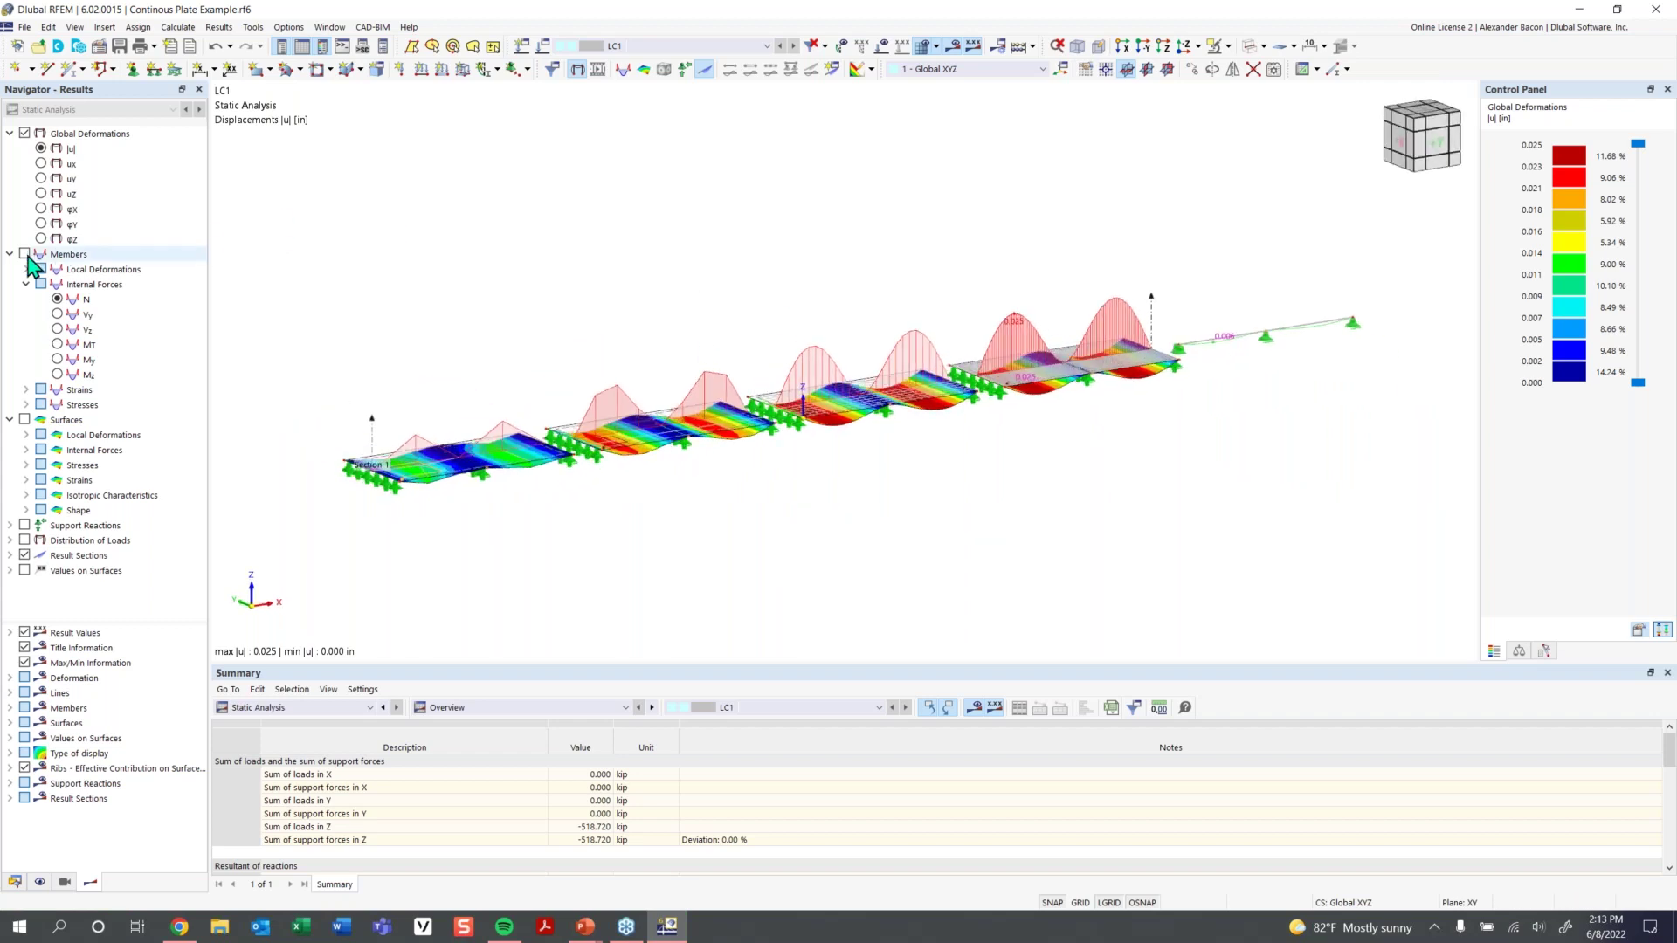
pyautogui.click(25, 134)
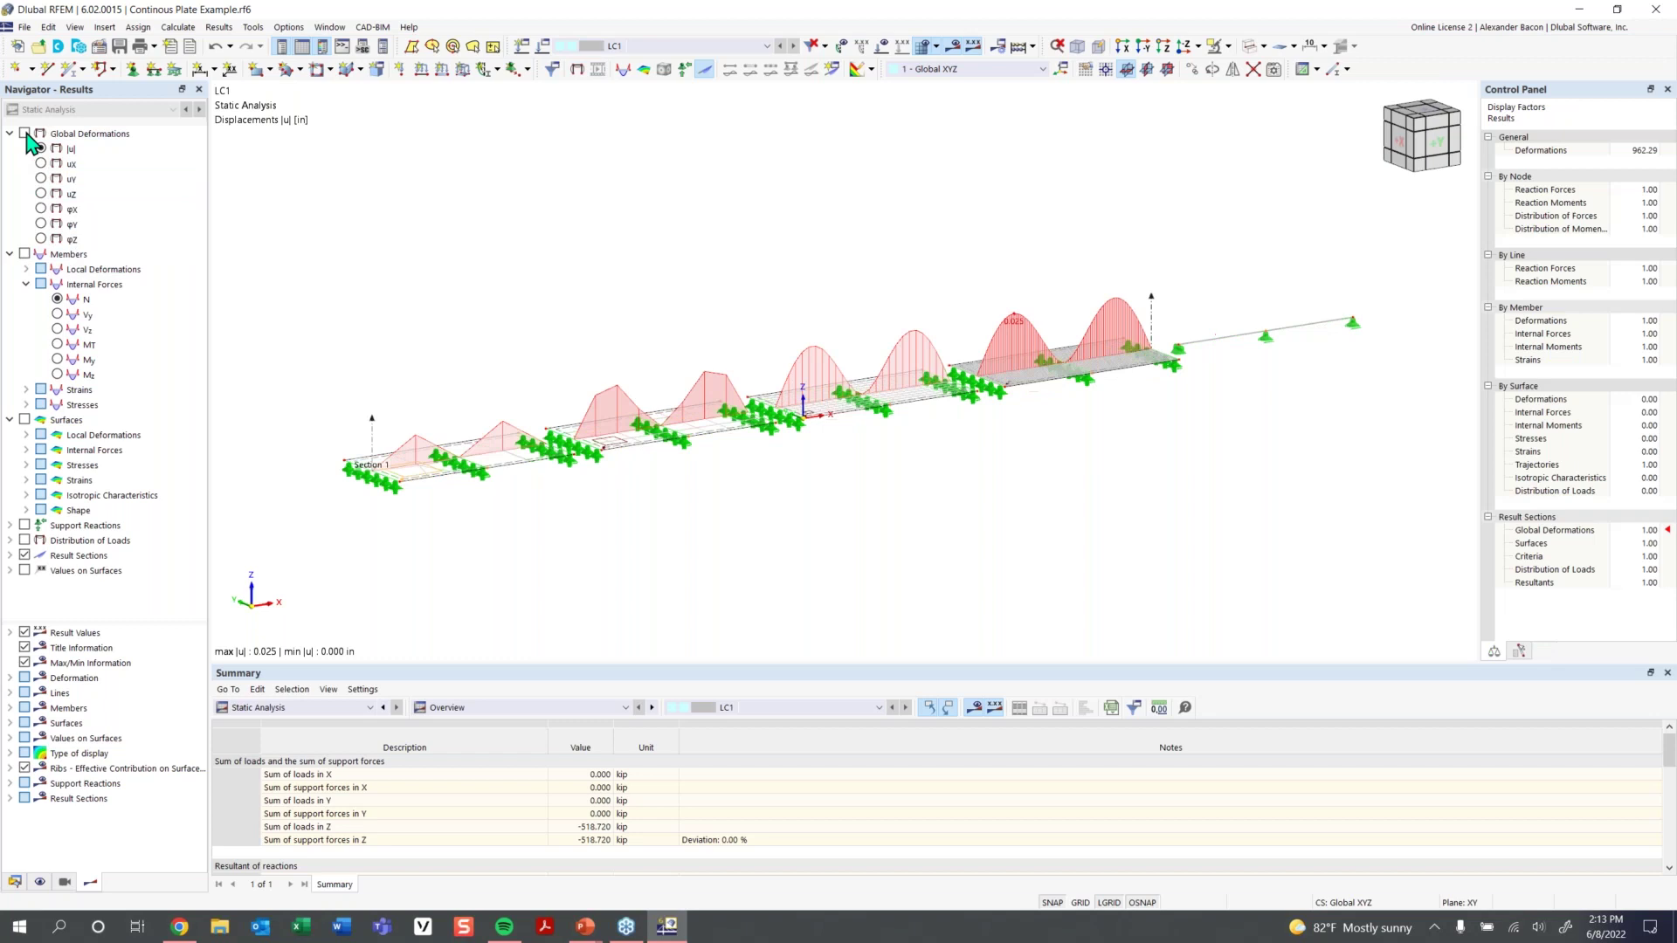
pyautogui.click(26, 254)
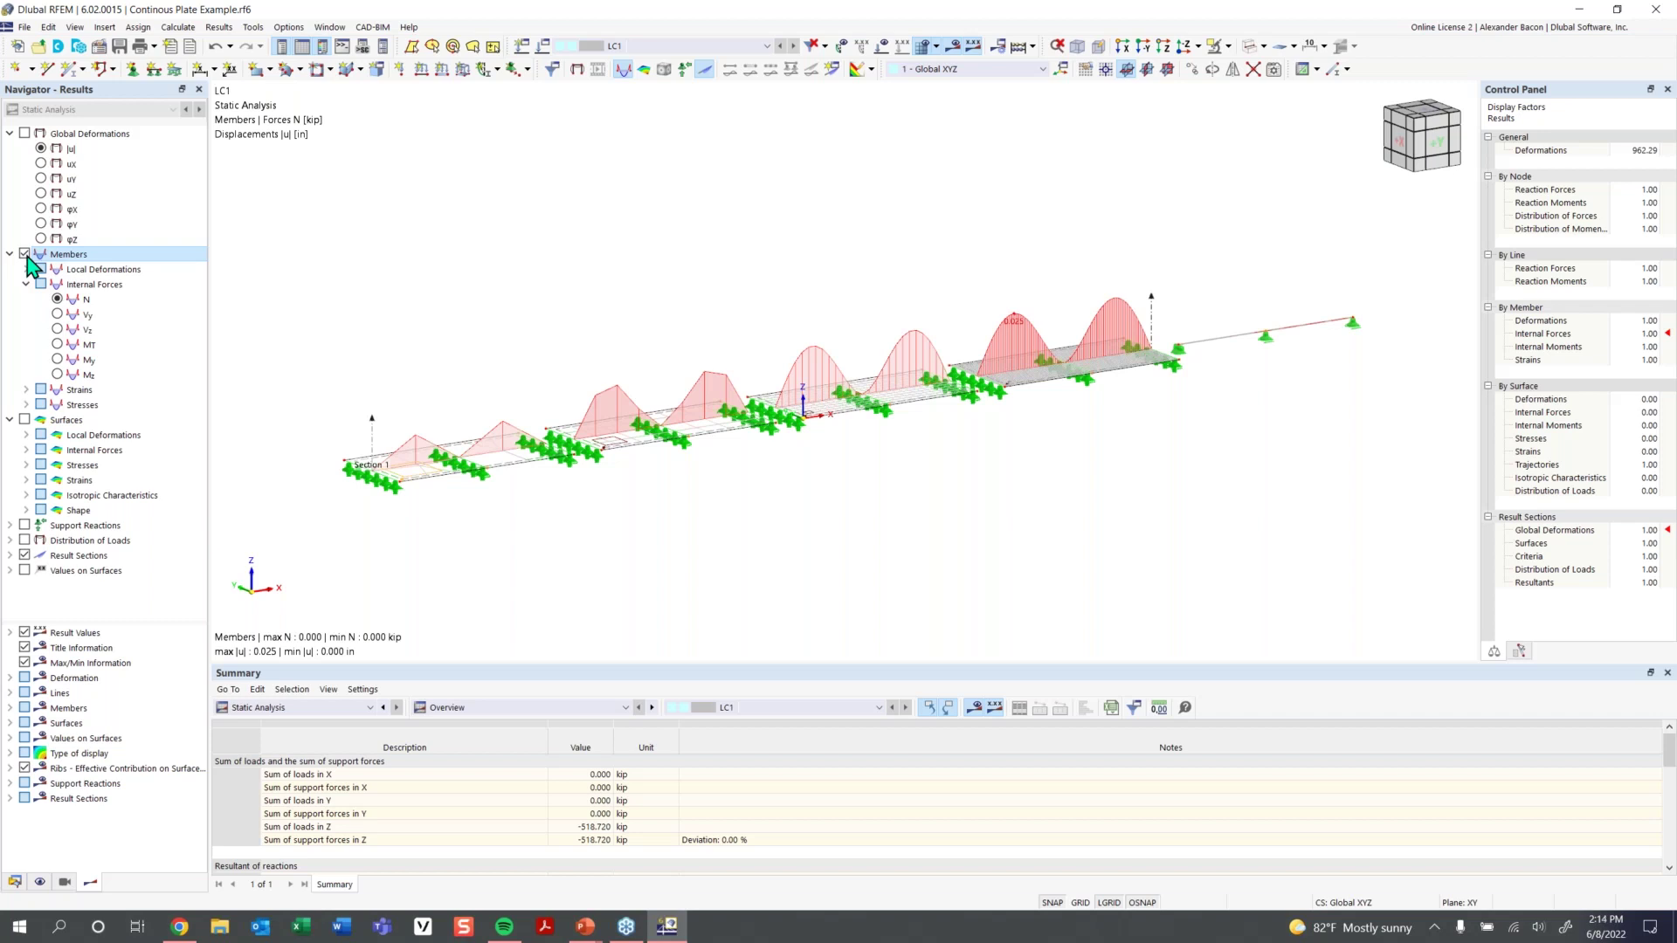
pyautogui.click(25, 254)
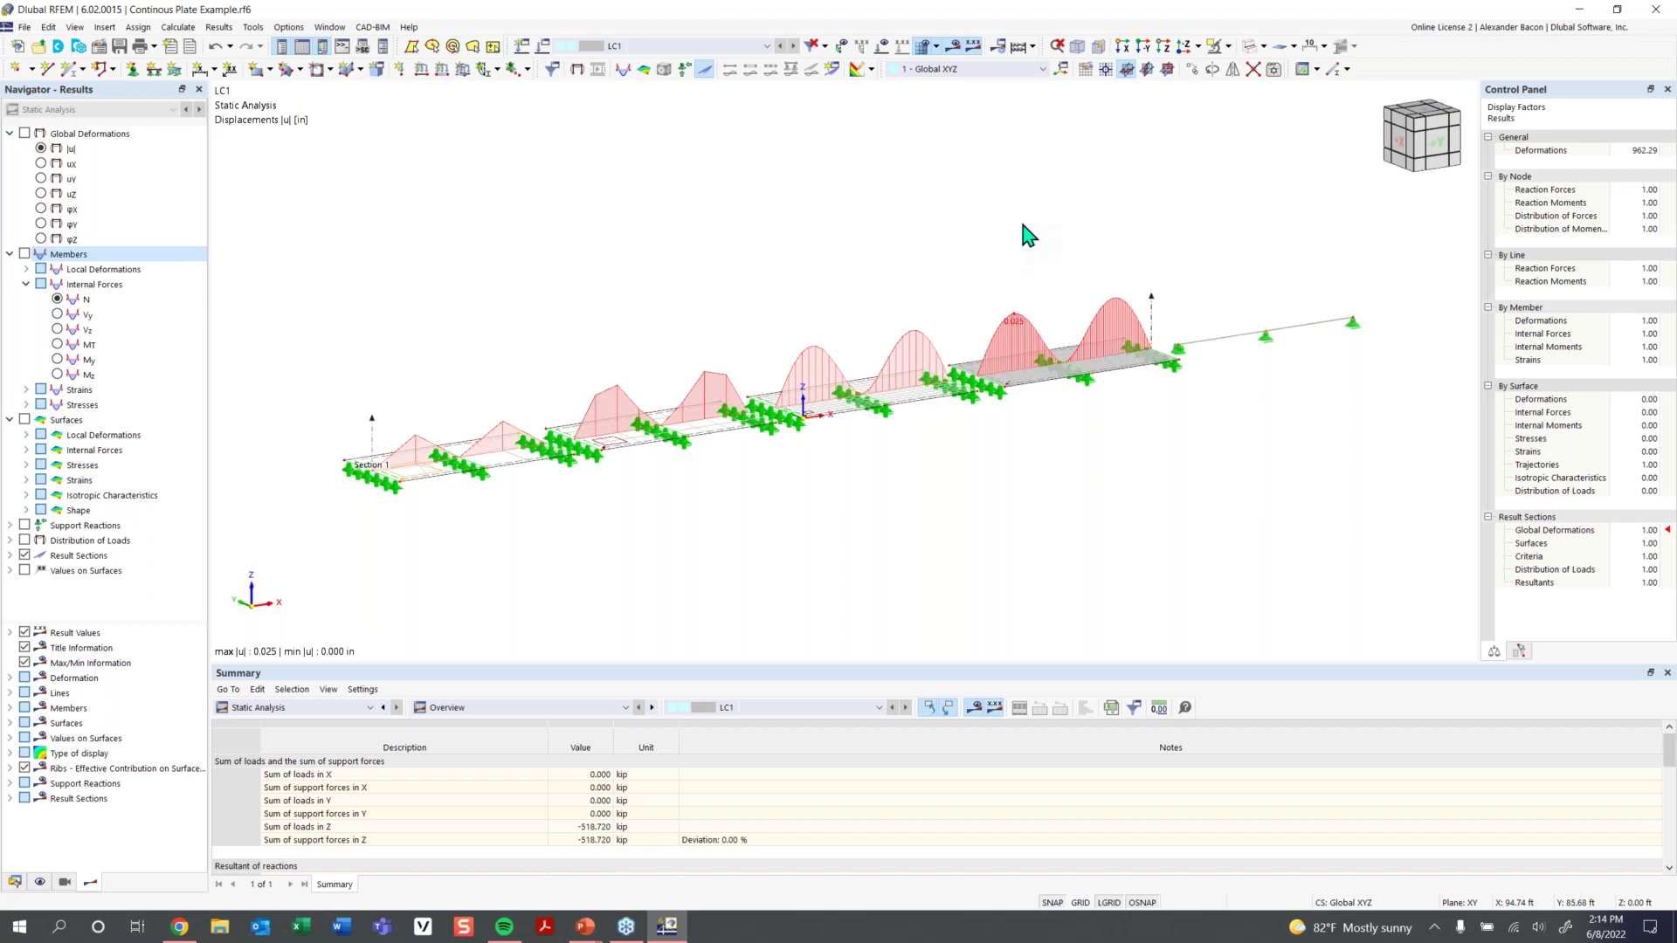
# Isolate the 0.40 ft mesh plate and the neighbouring beam with Visibility by Selected and Related Objects
pyautogui.moveTo(1196, 293); pyautogui.dragTo(1045, 335, button='middle')
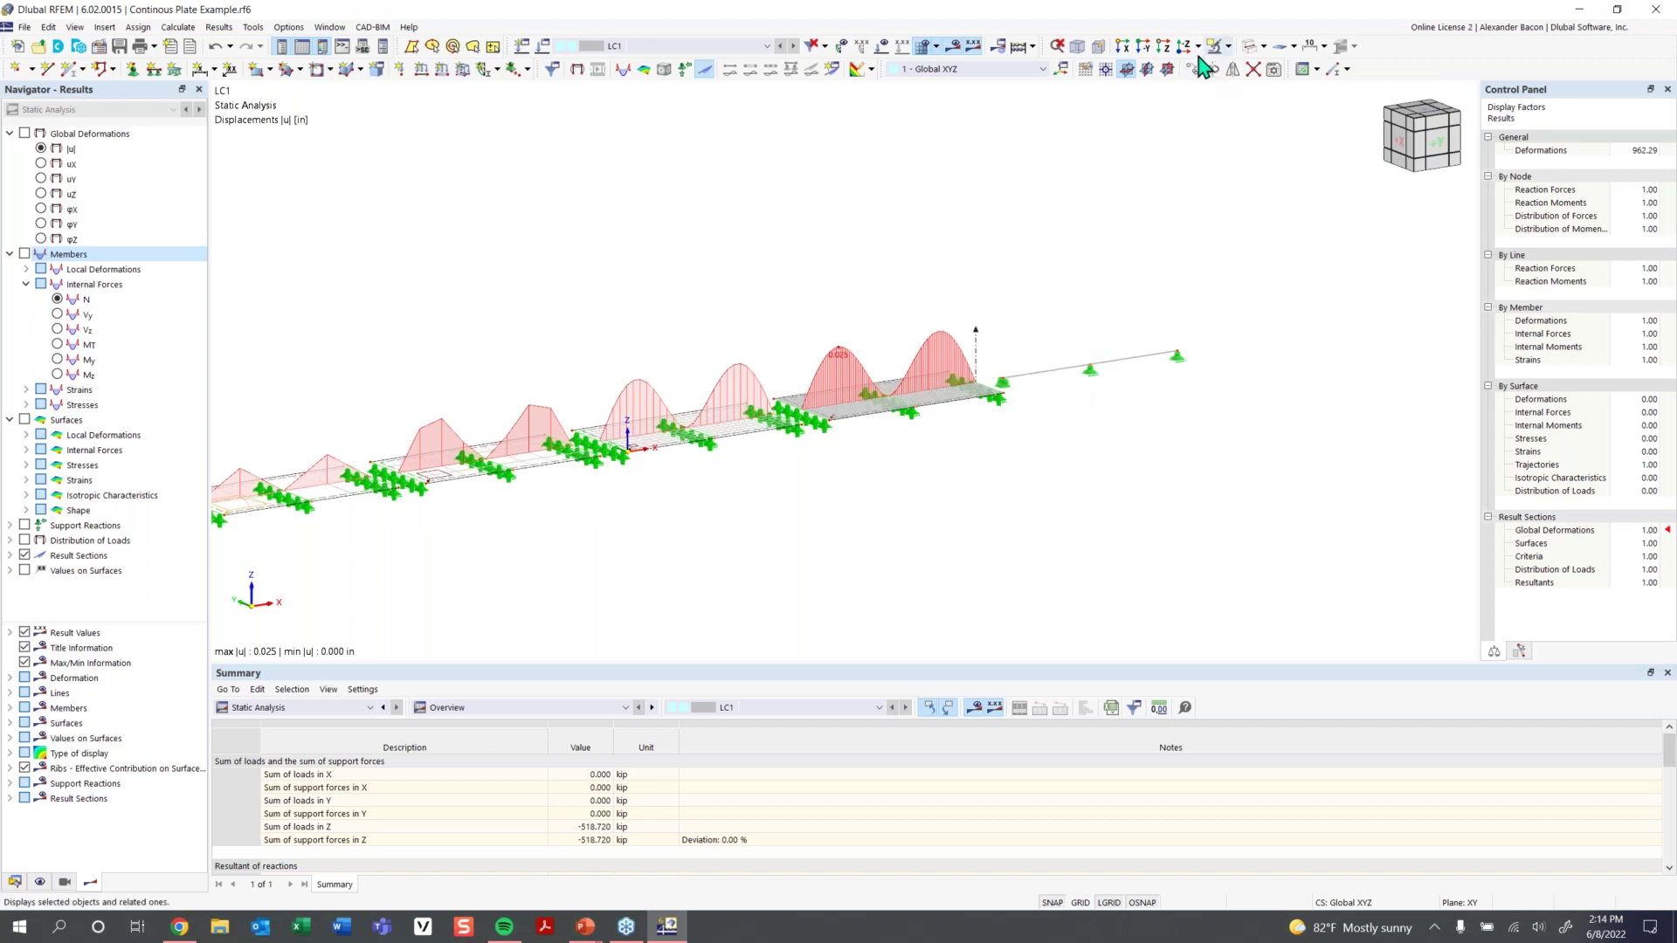
pyautogui.scroll(2, 860, 428)
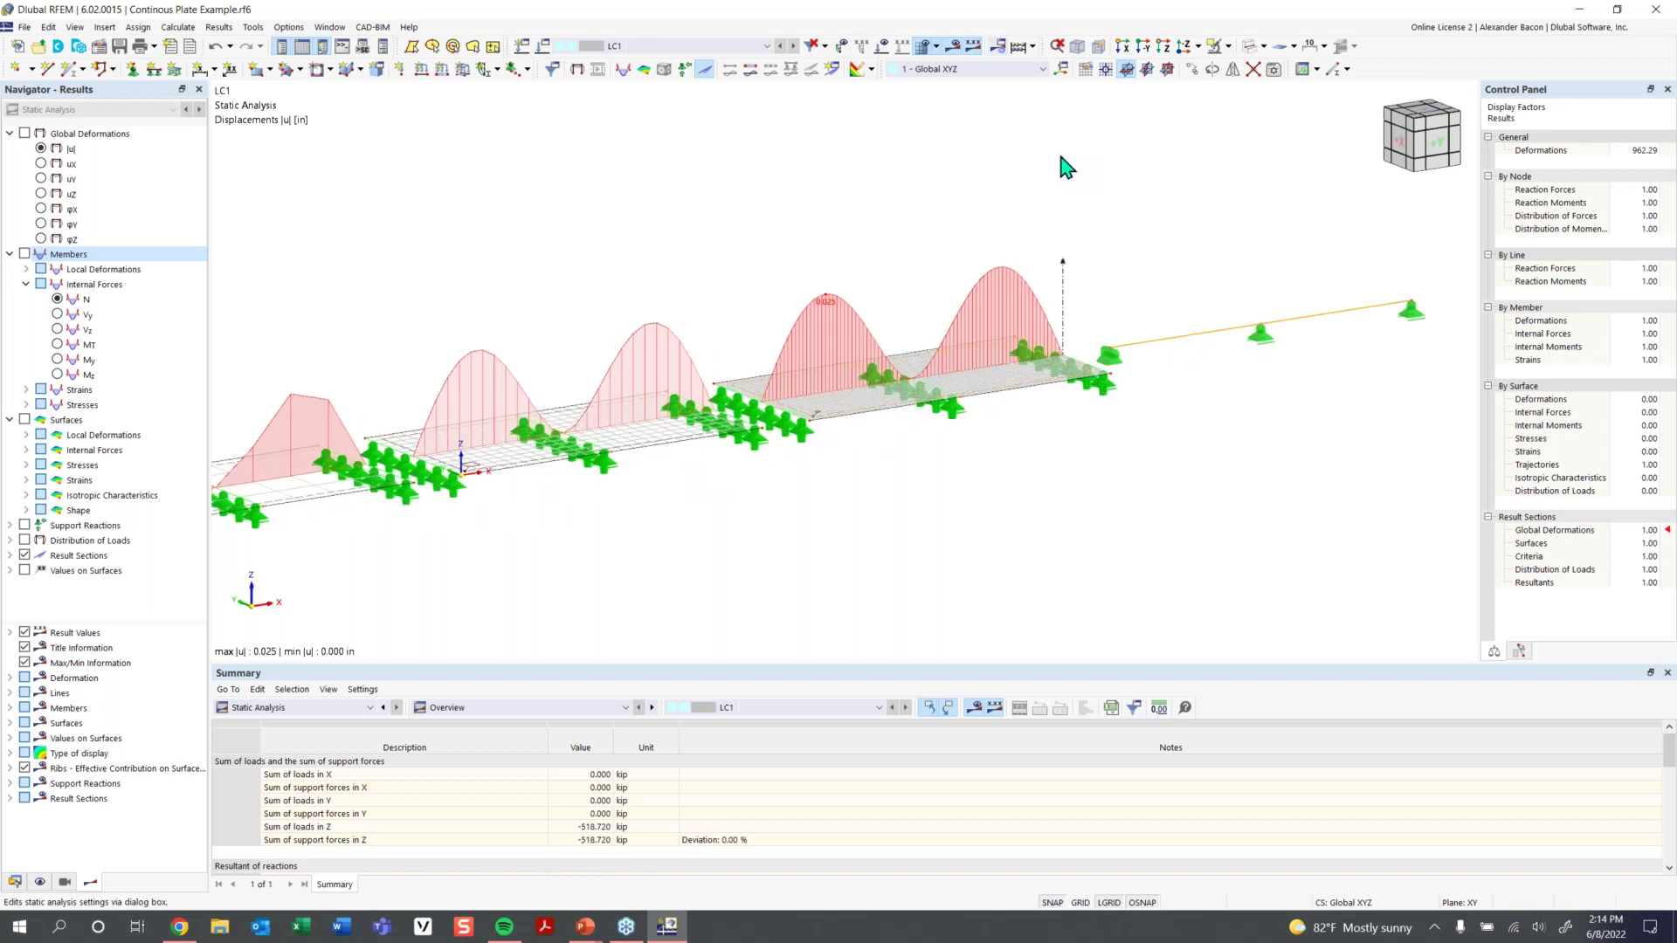
pyautogui.scroll(-2, 1059, 213)
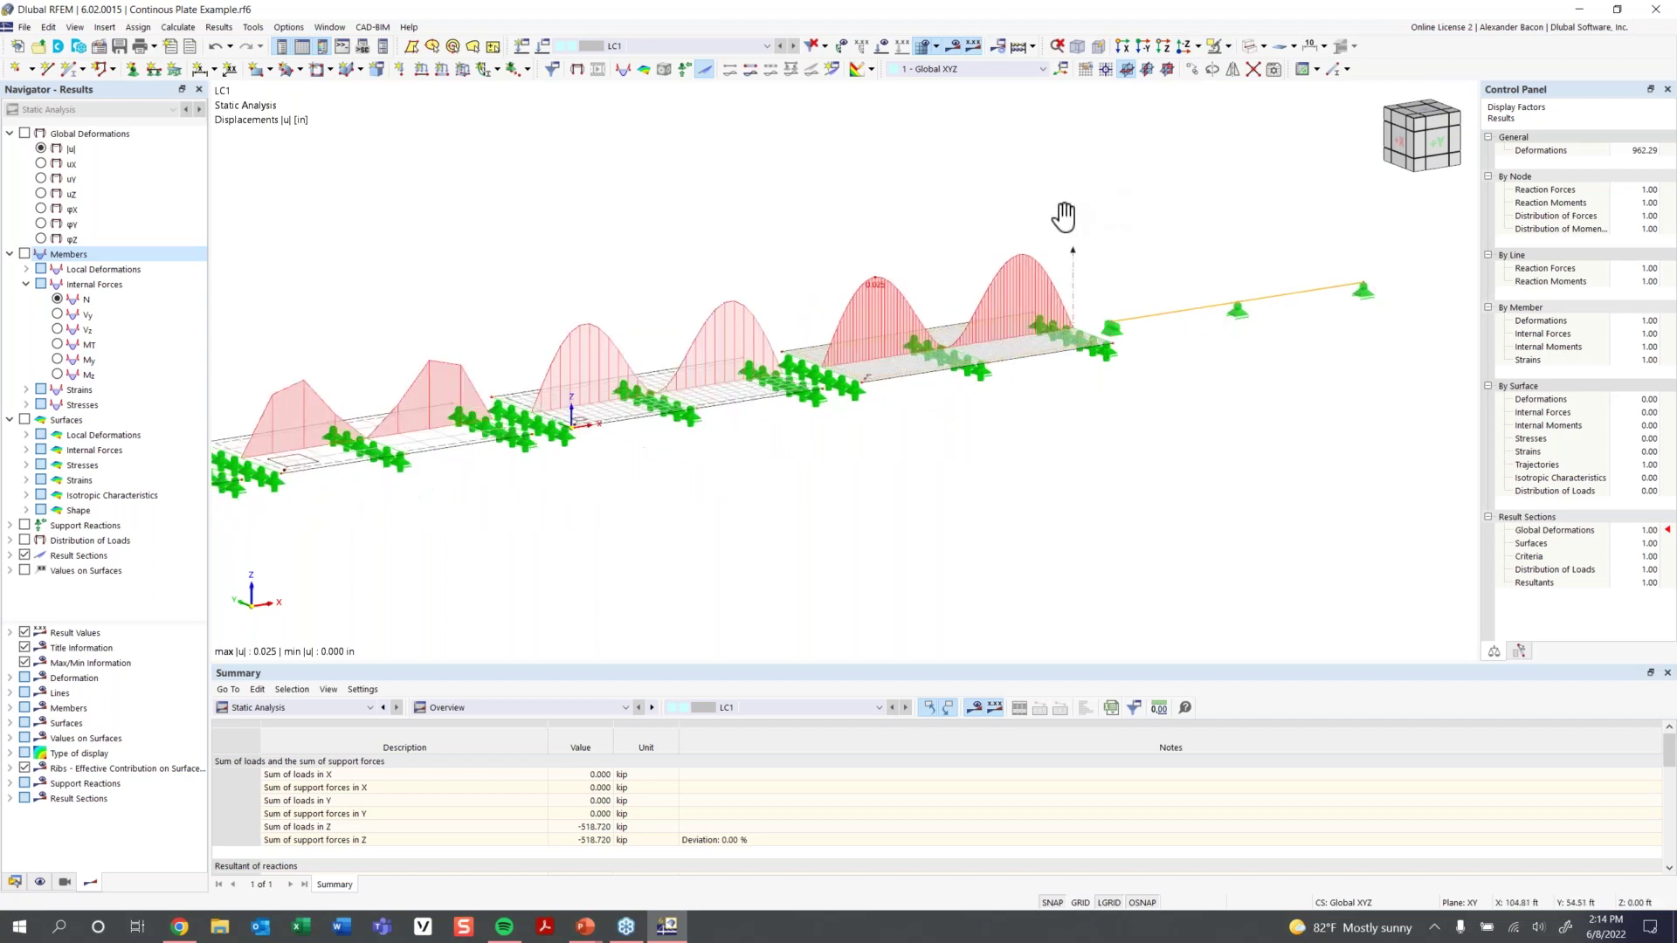
pyautogui.click(1215, 54)
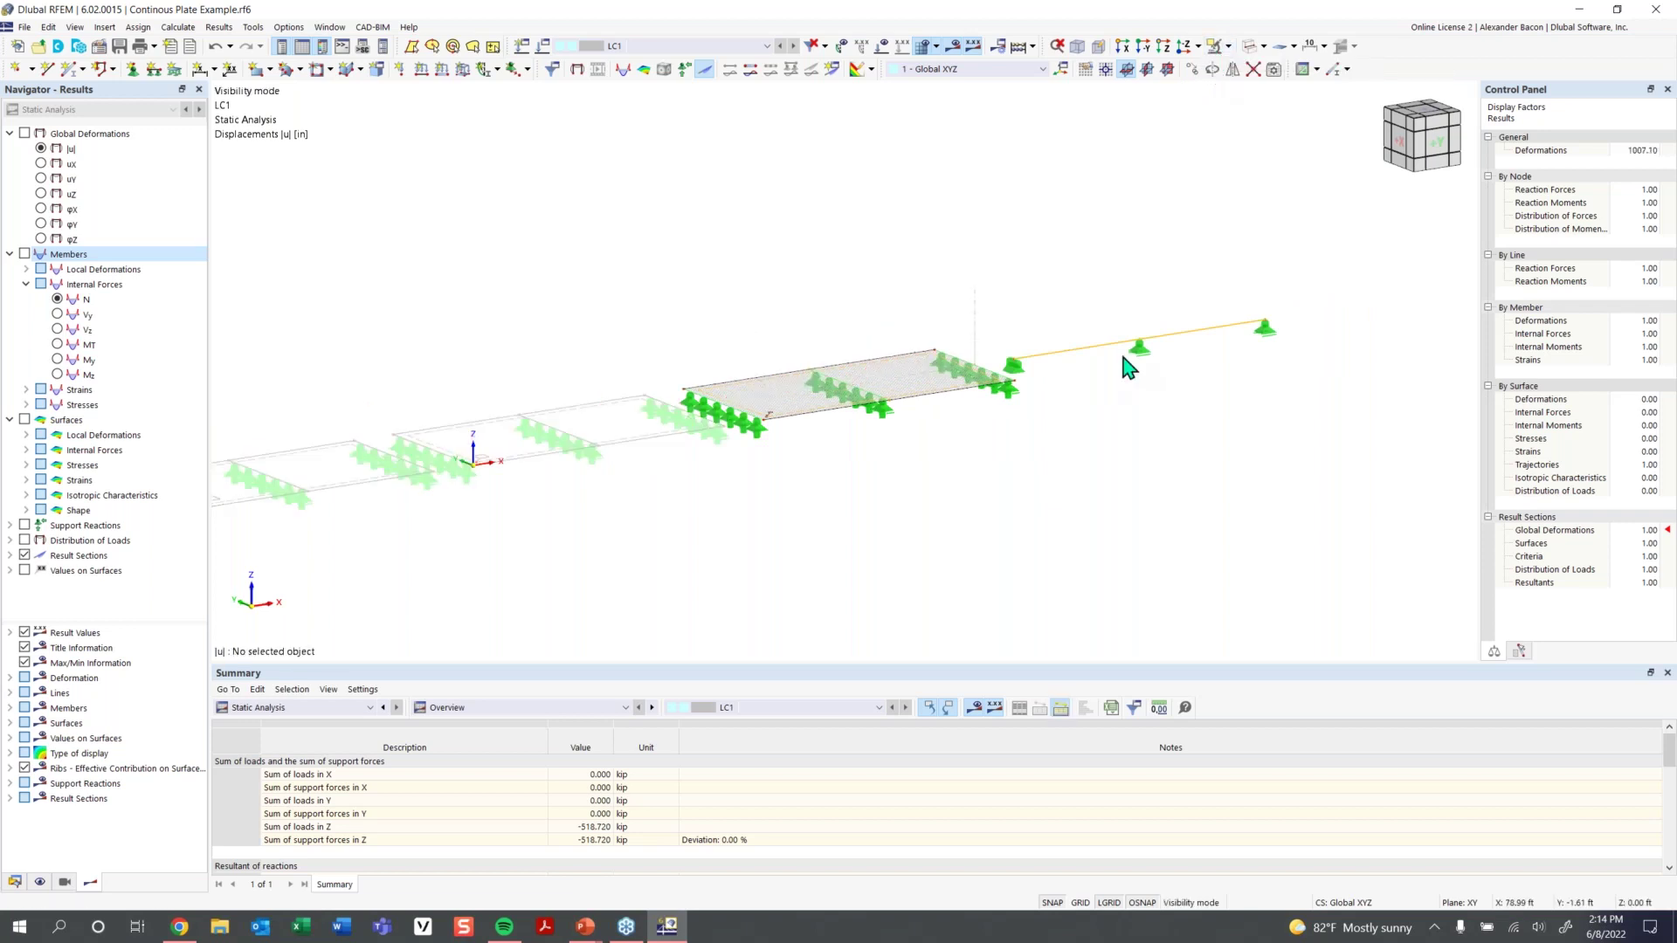
pyautogui.moveTo(1069, 472); pyautogui.dragTo(1018, 495, button='middle')
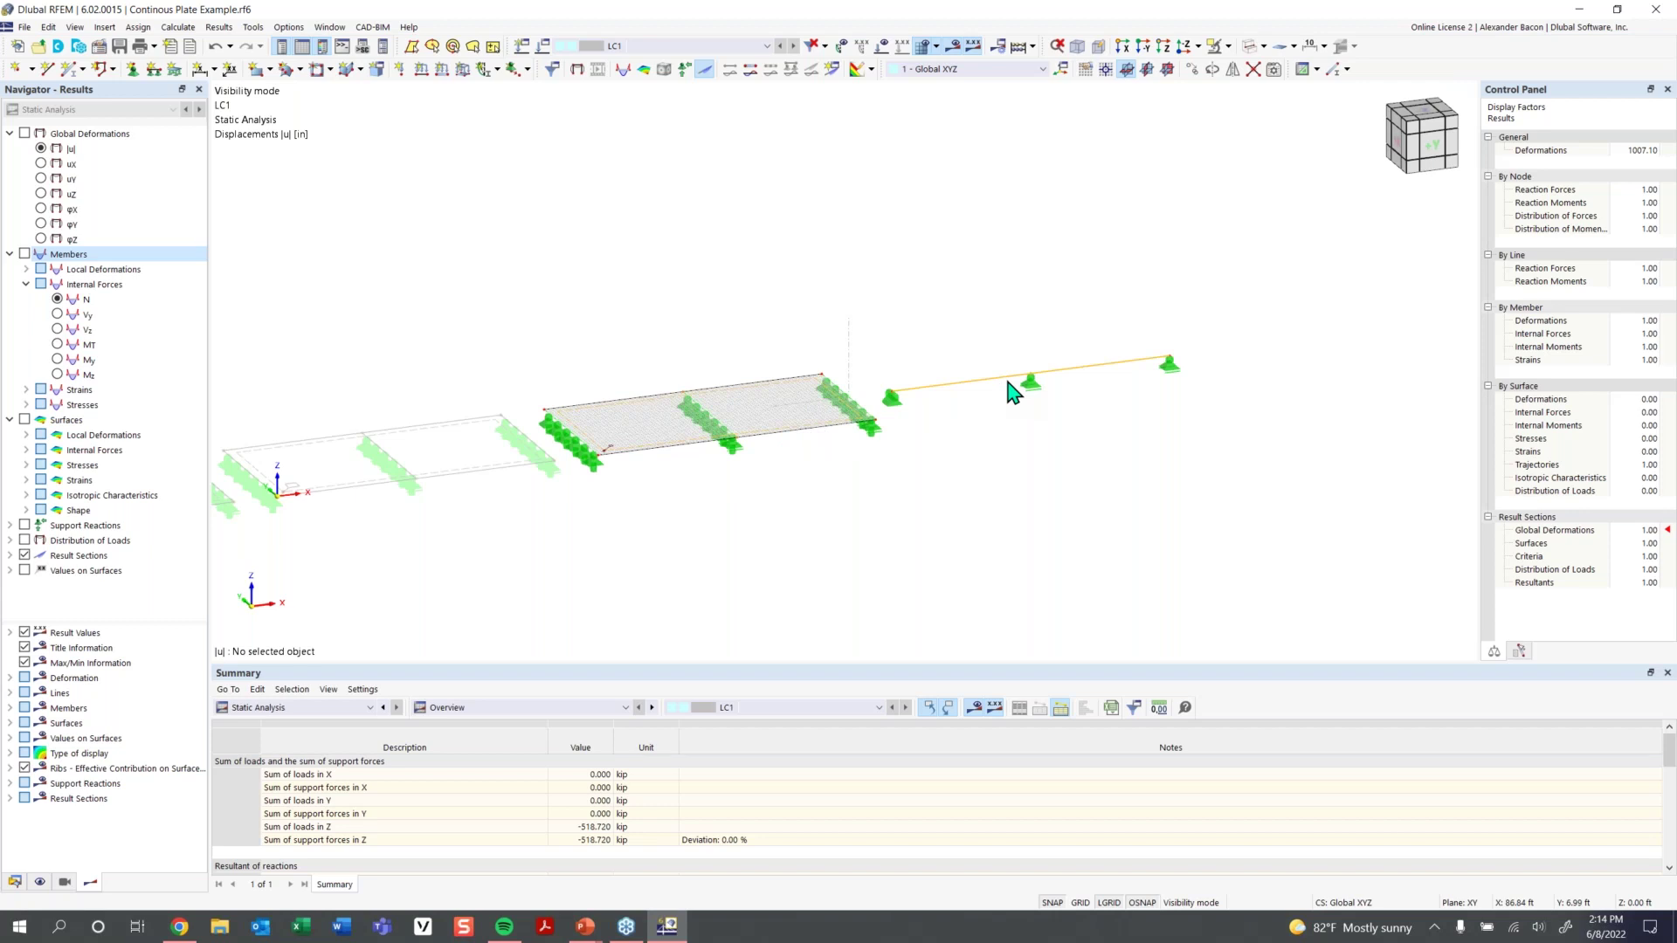
# Turn on the member results and examine the axial force N display along the beam
pyautogui.click(25, 254)
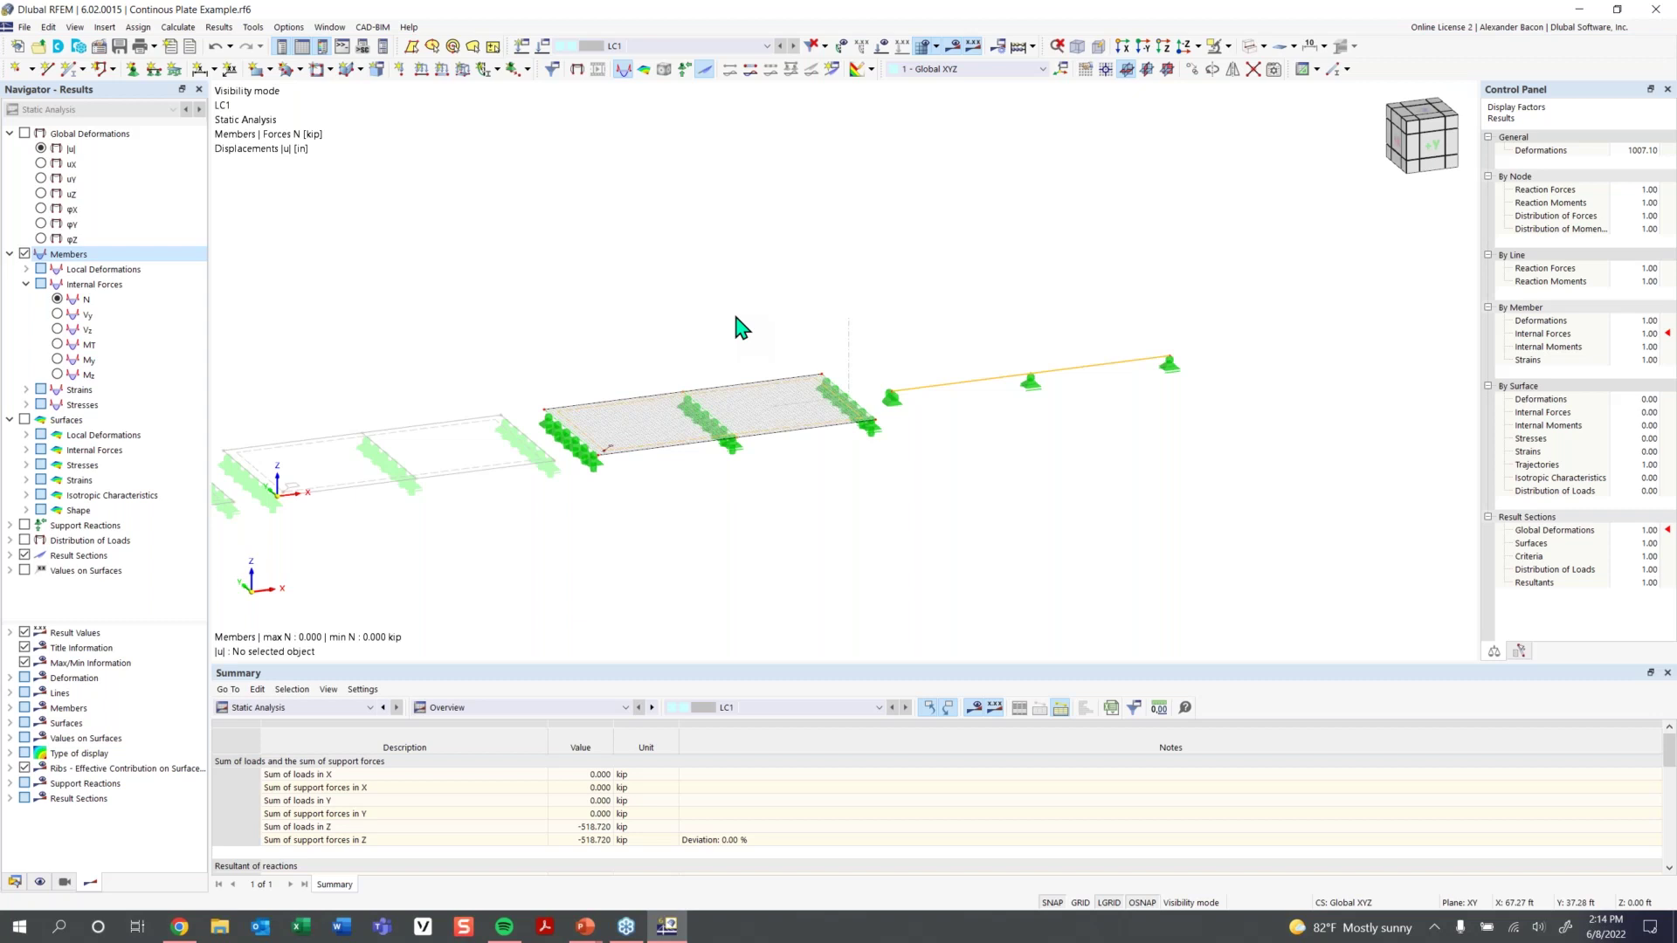
pyautogui.scroll(2, 984, 382)
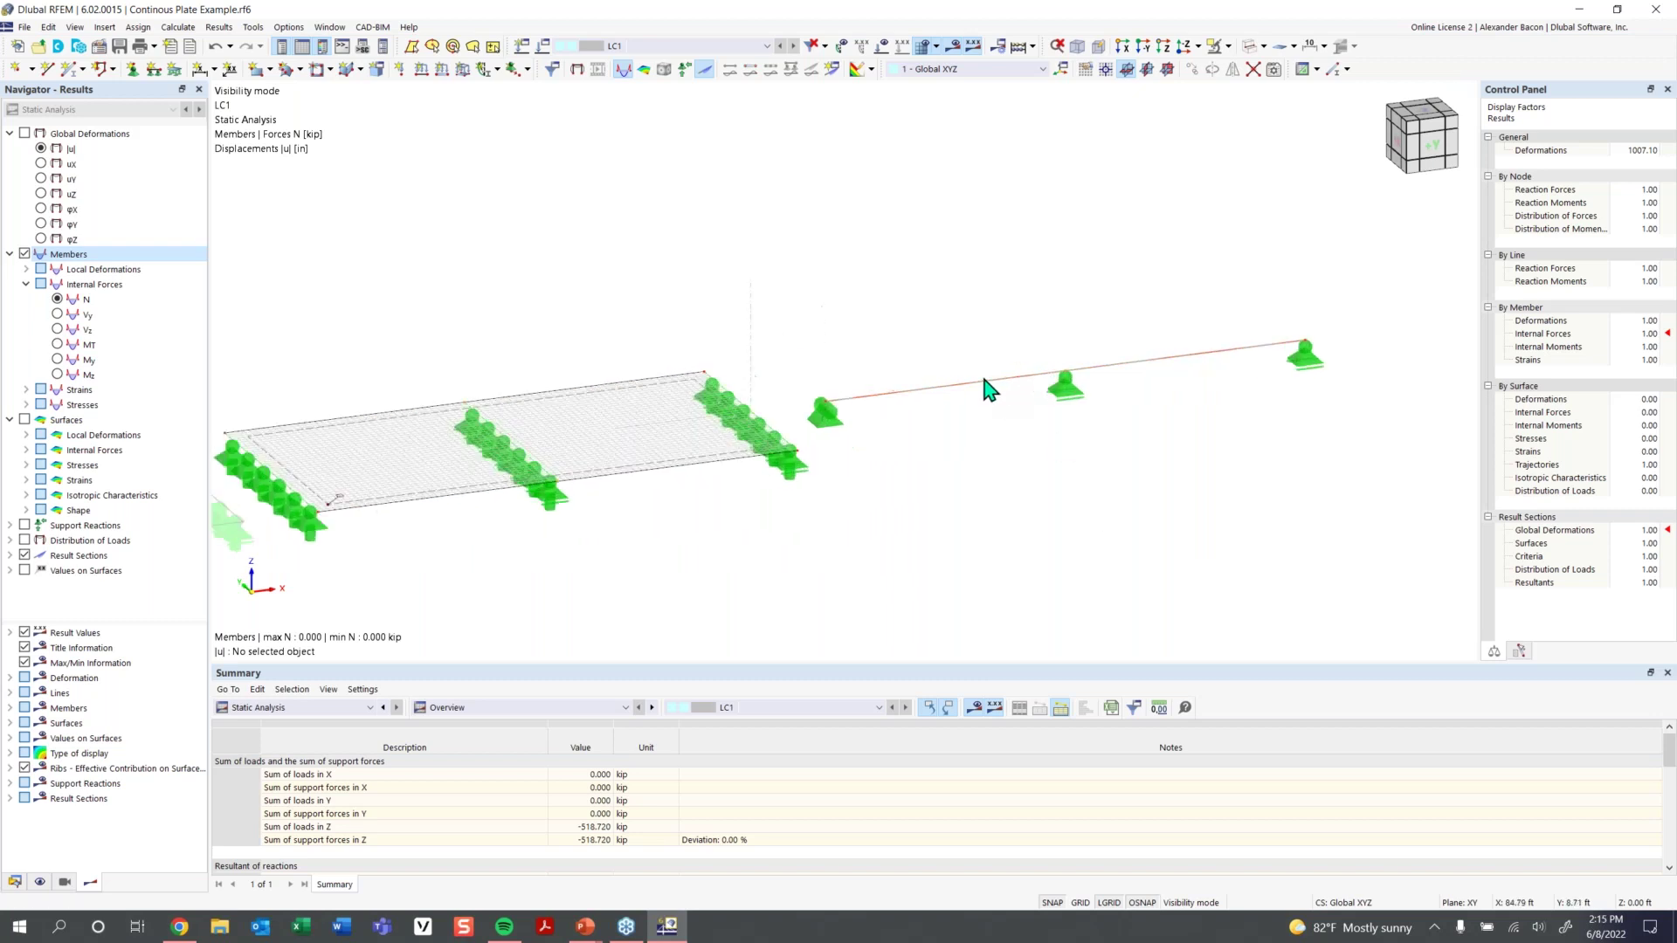
pyautogui.scroll(3, 982, 428)
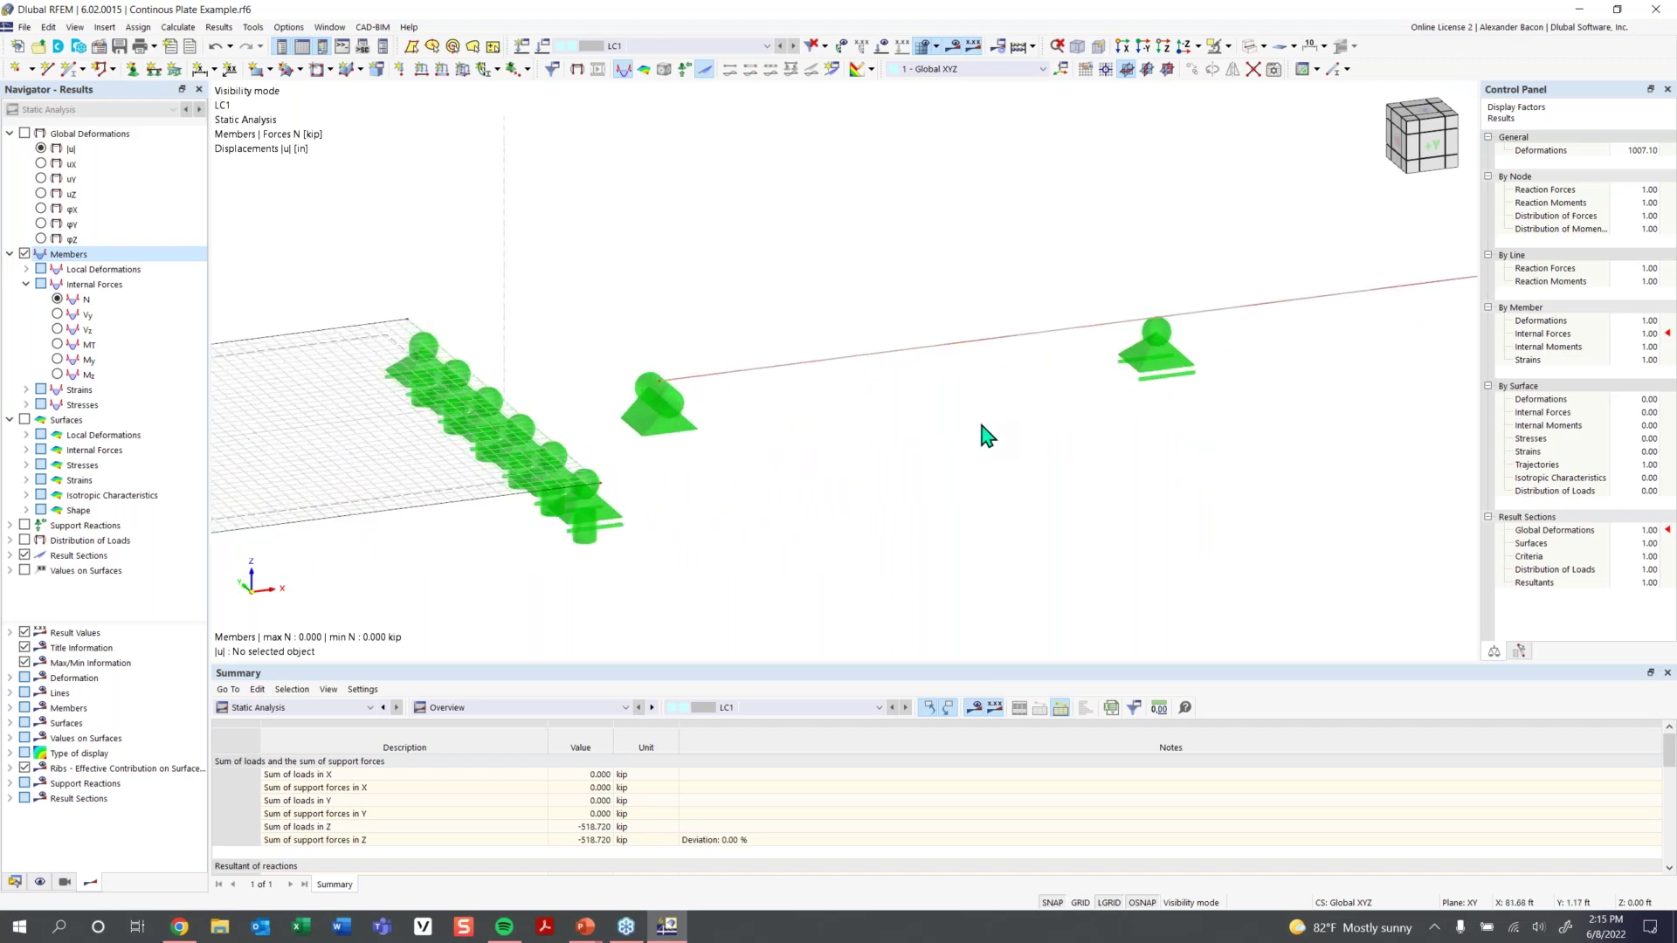
pyautogui.scroll(-4, 977, 416)
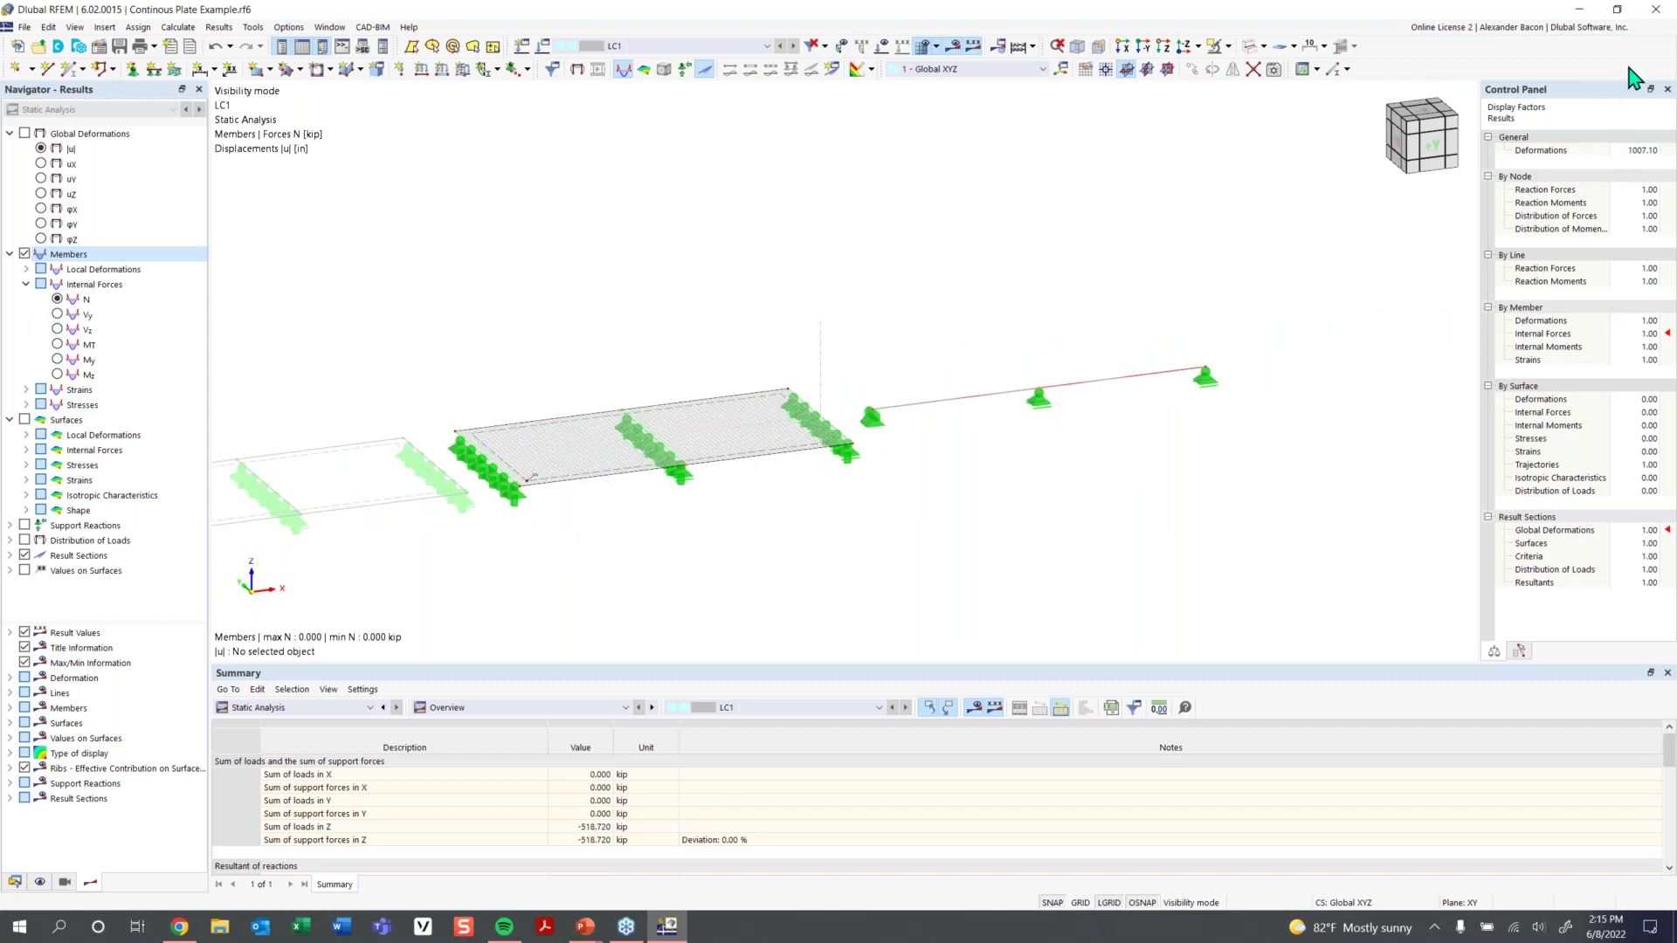
# Set the display factor for member internal forces to 2.00 and close the detached control panel
pyautogui.moveTo(1509, 91); pyautogui.dragTo(1283, 98)
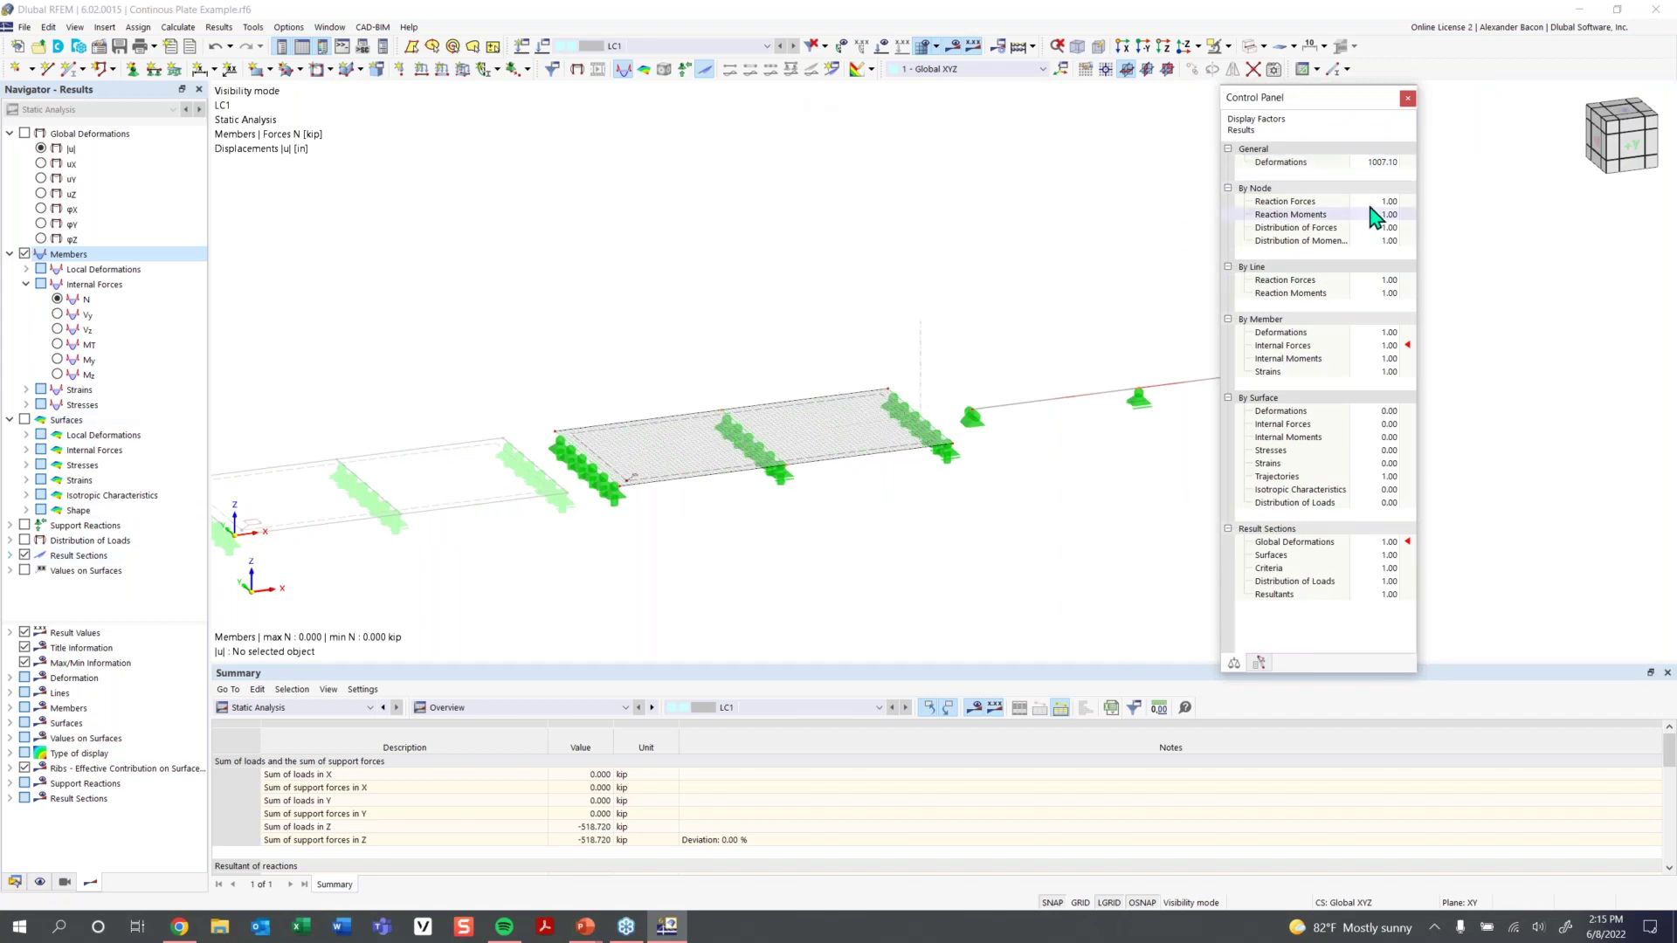
pyautogui.click(1380, 164)
pyautogui.click(1389, 345)
pyautogui.click(1394, 343)
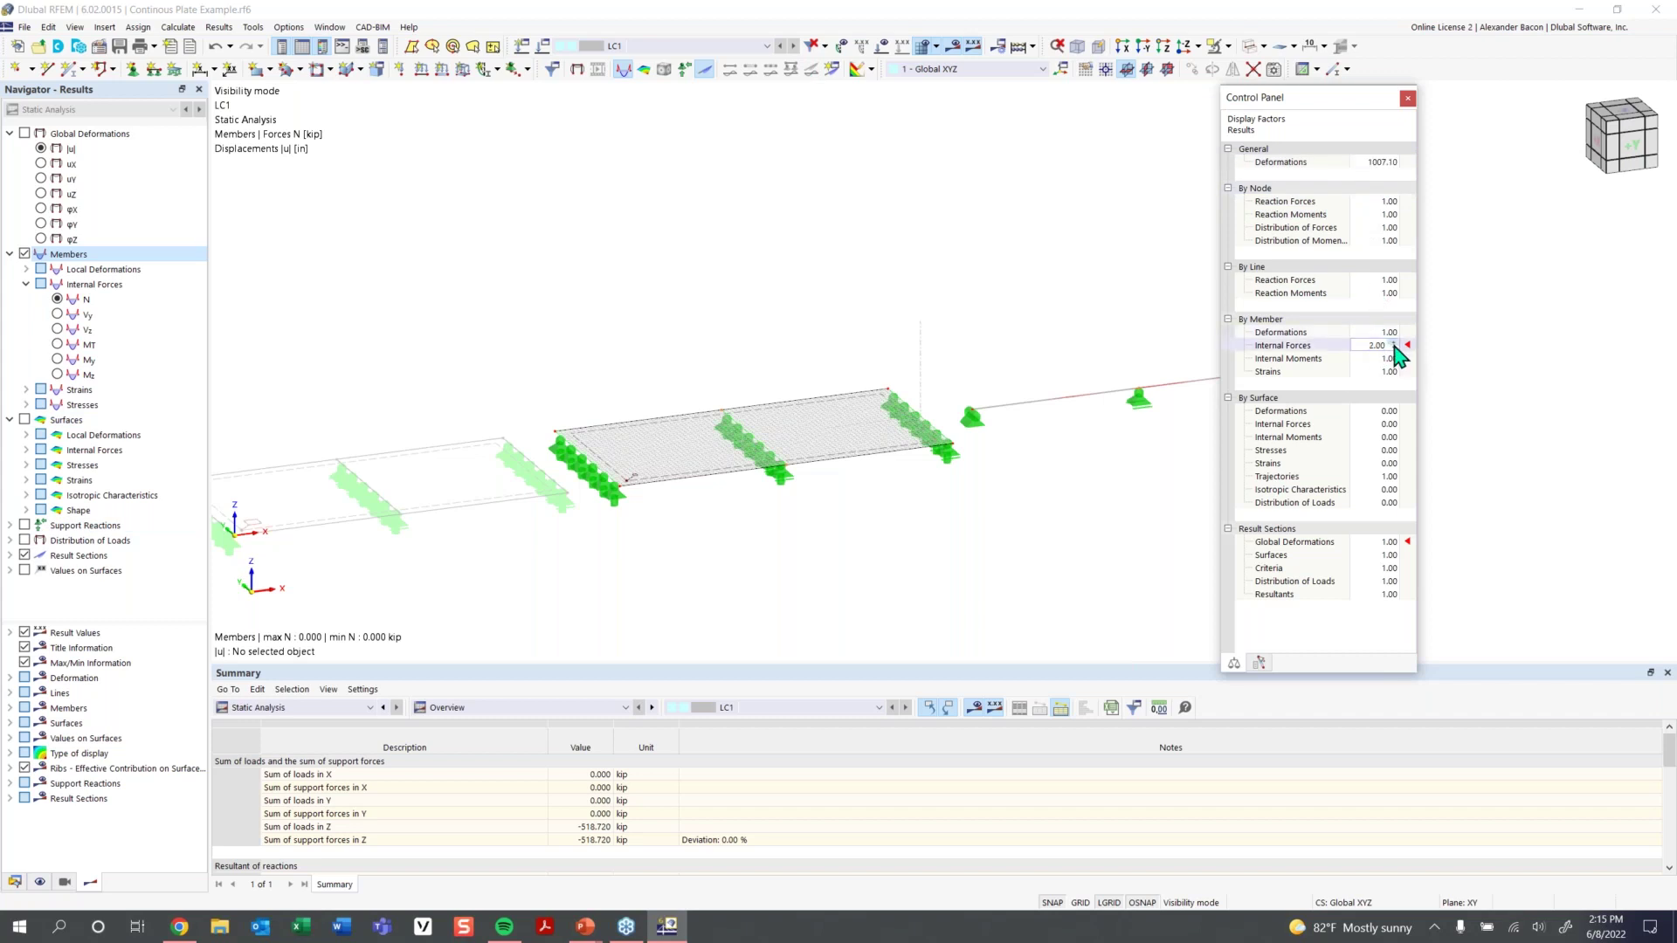
pyautogui.click(1407, 98)
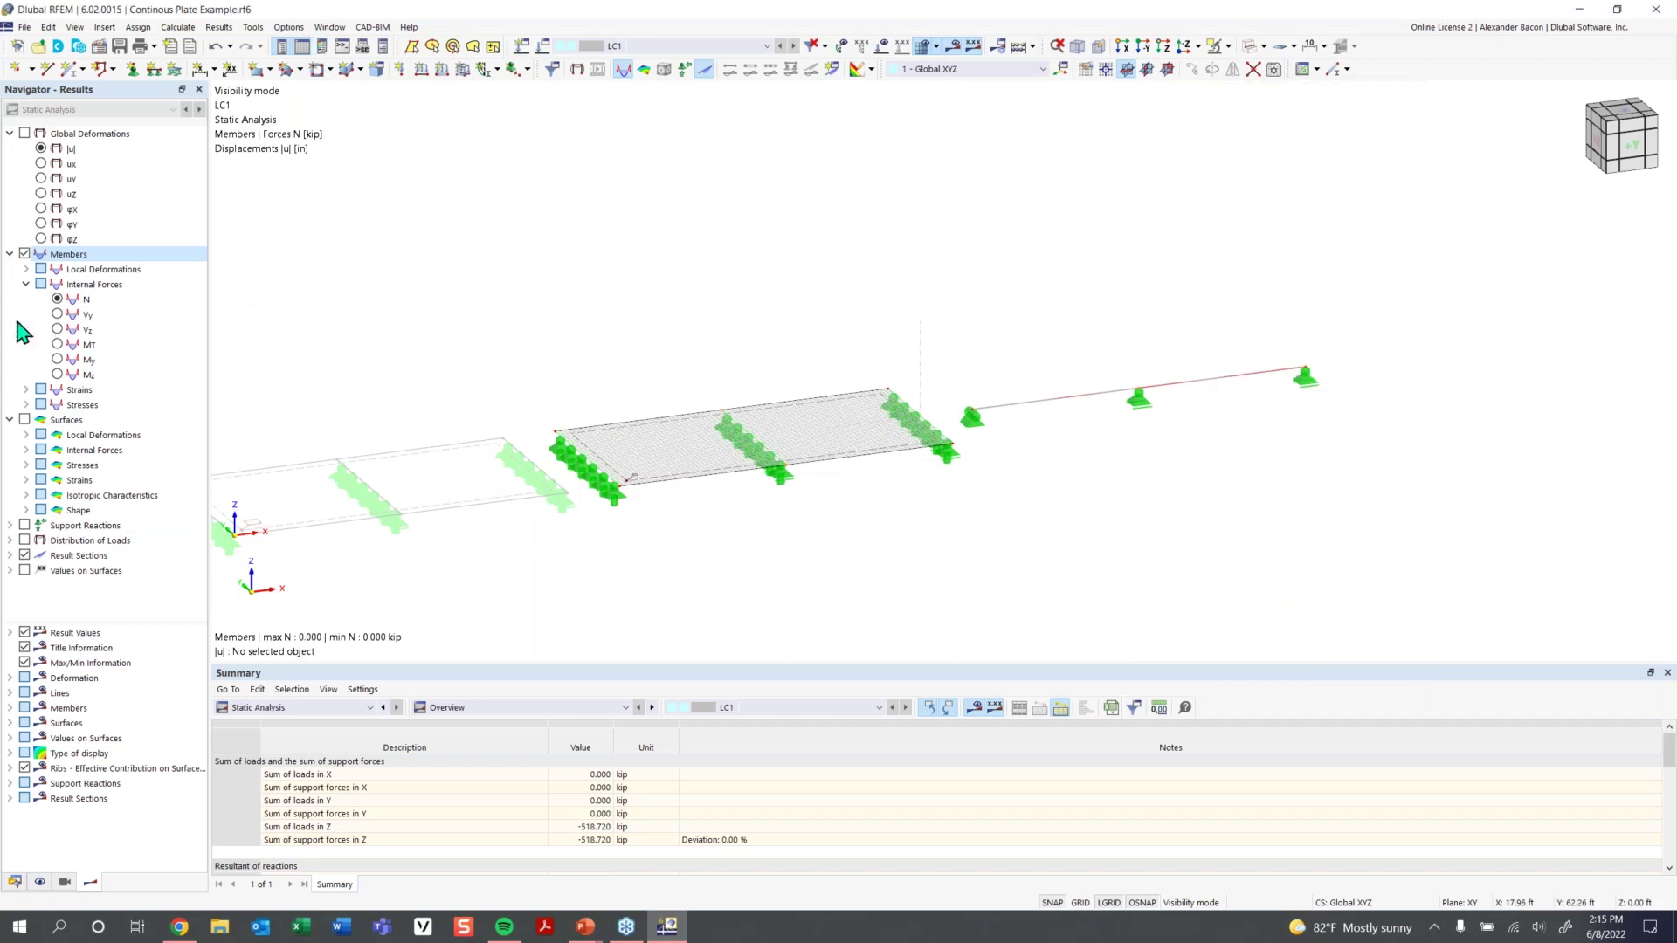
# Display the moments My on the beam and turn on its local axis system to check the orientation
pyautogui.click(61, 359)
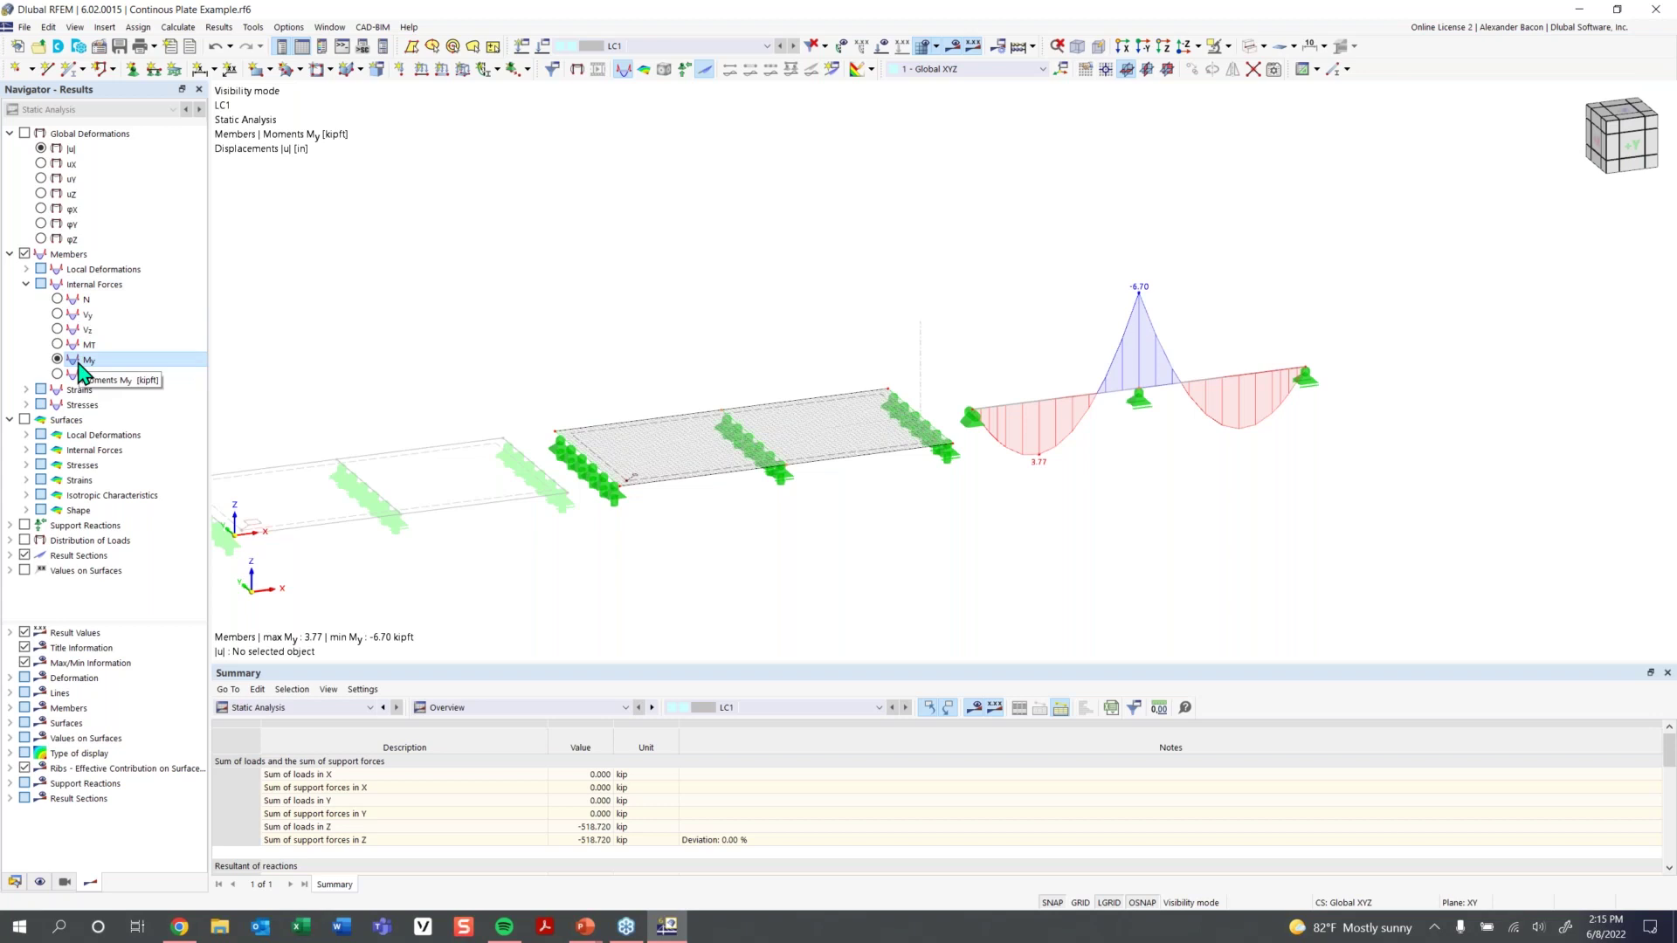
pyautogui.rightClick(1077, 411)
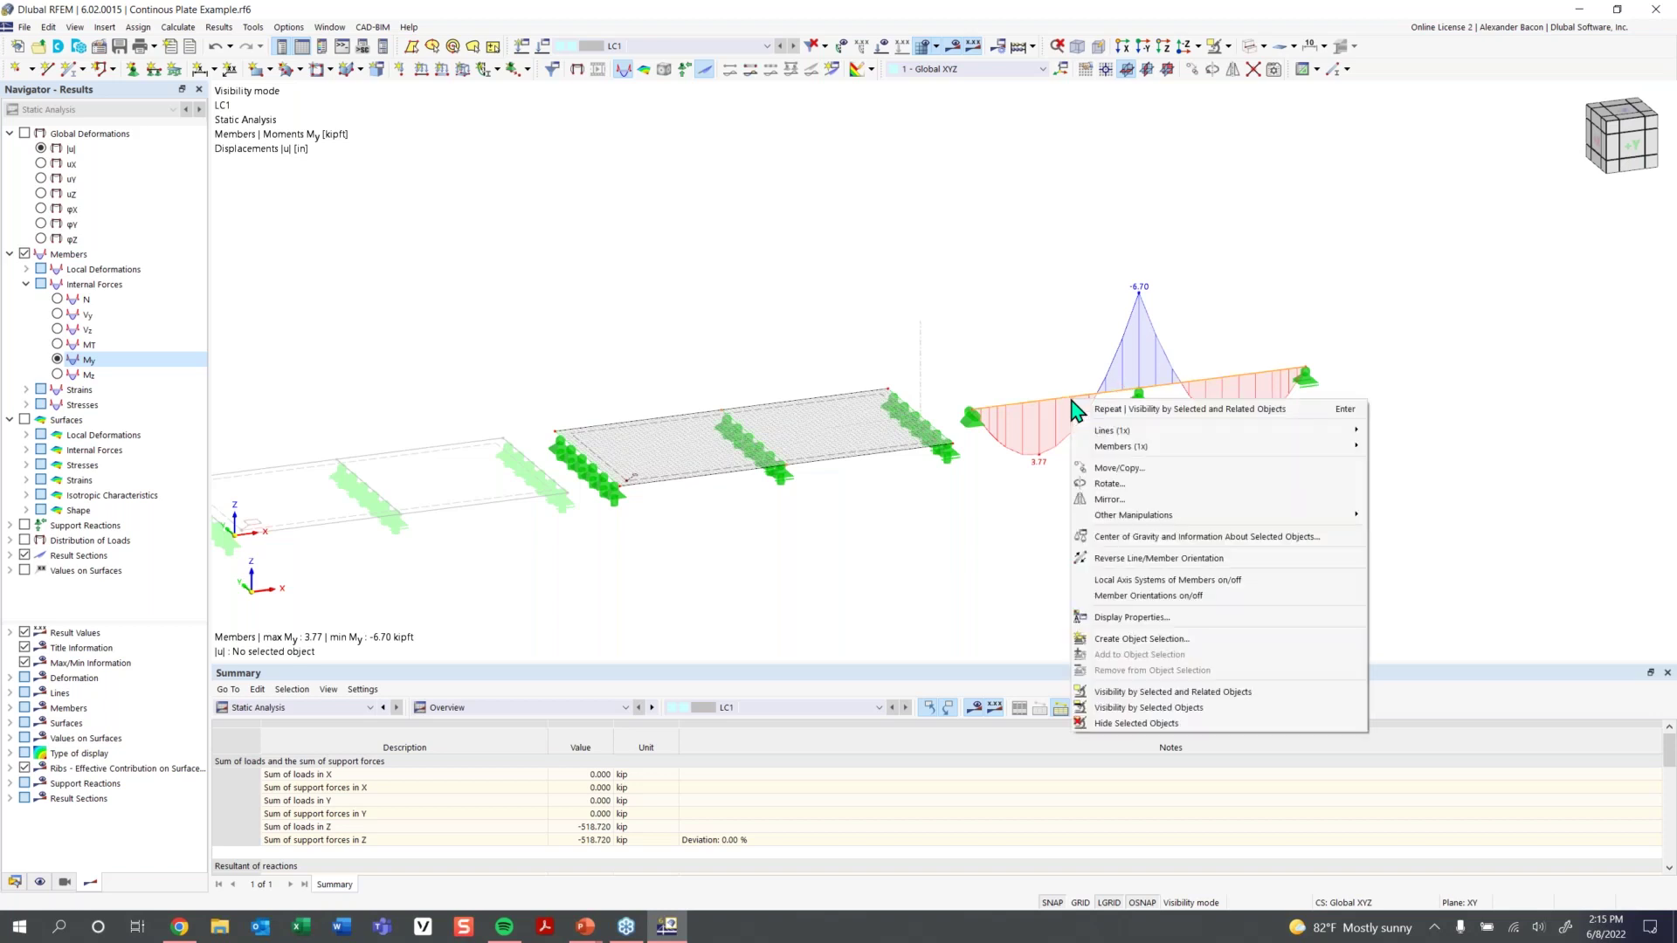
pyautogui.click(1172, 581)
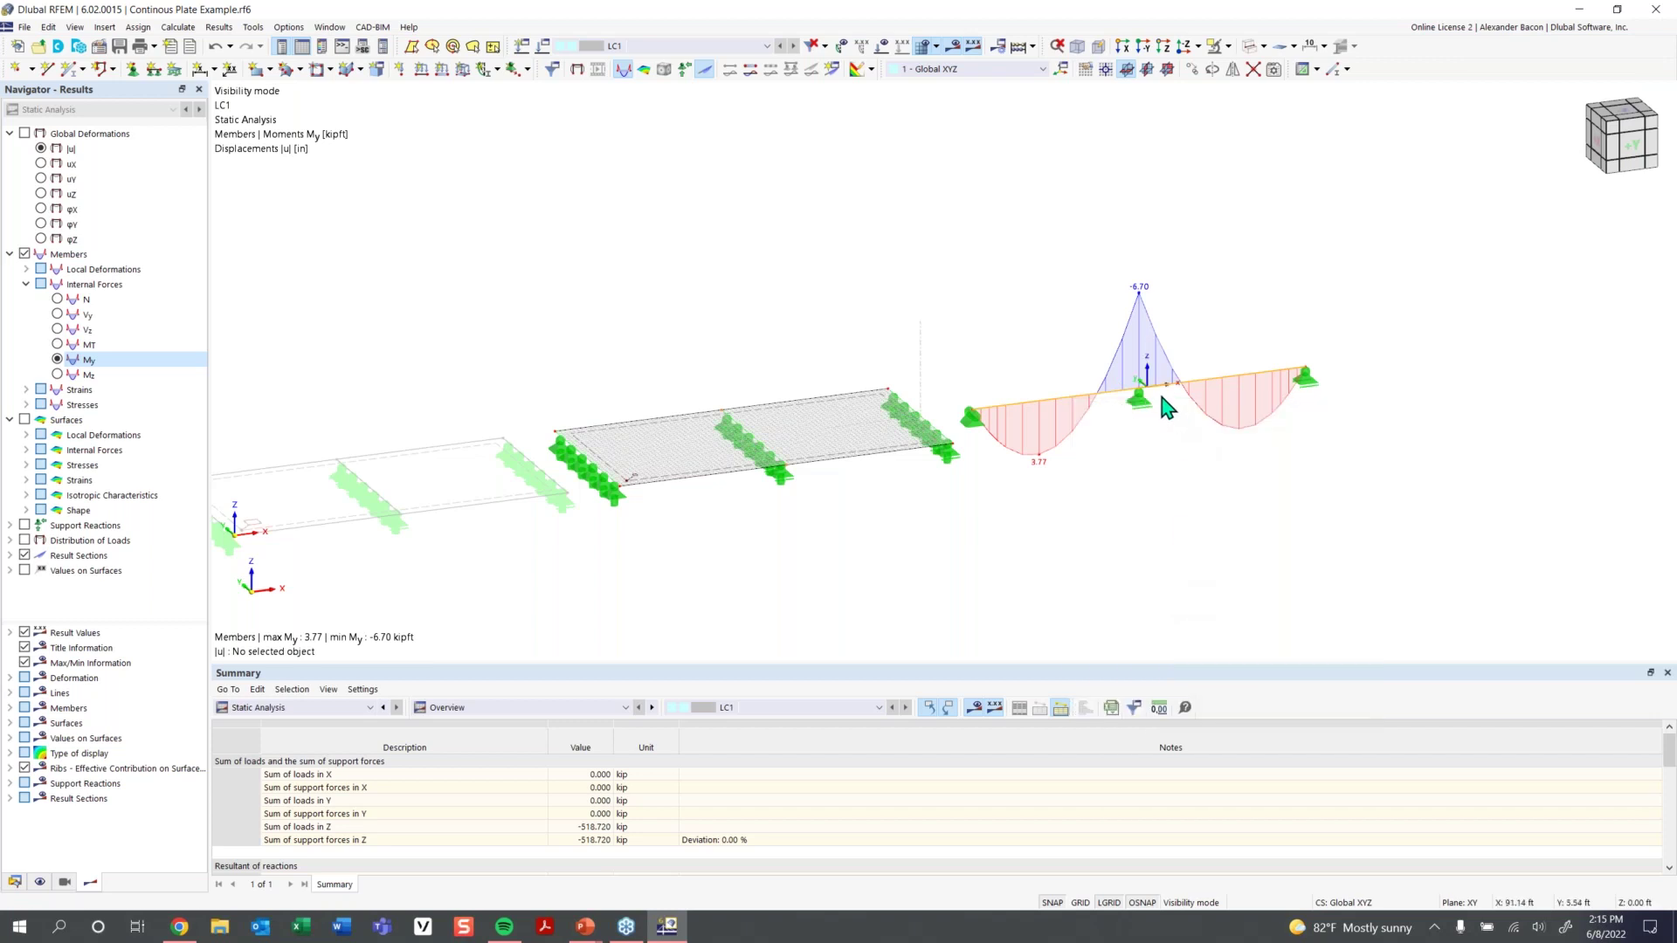
pyautogui.scroll(2, 1160, 393)
pyautogui.scroll(1, 1161, 397)
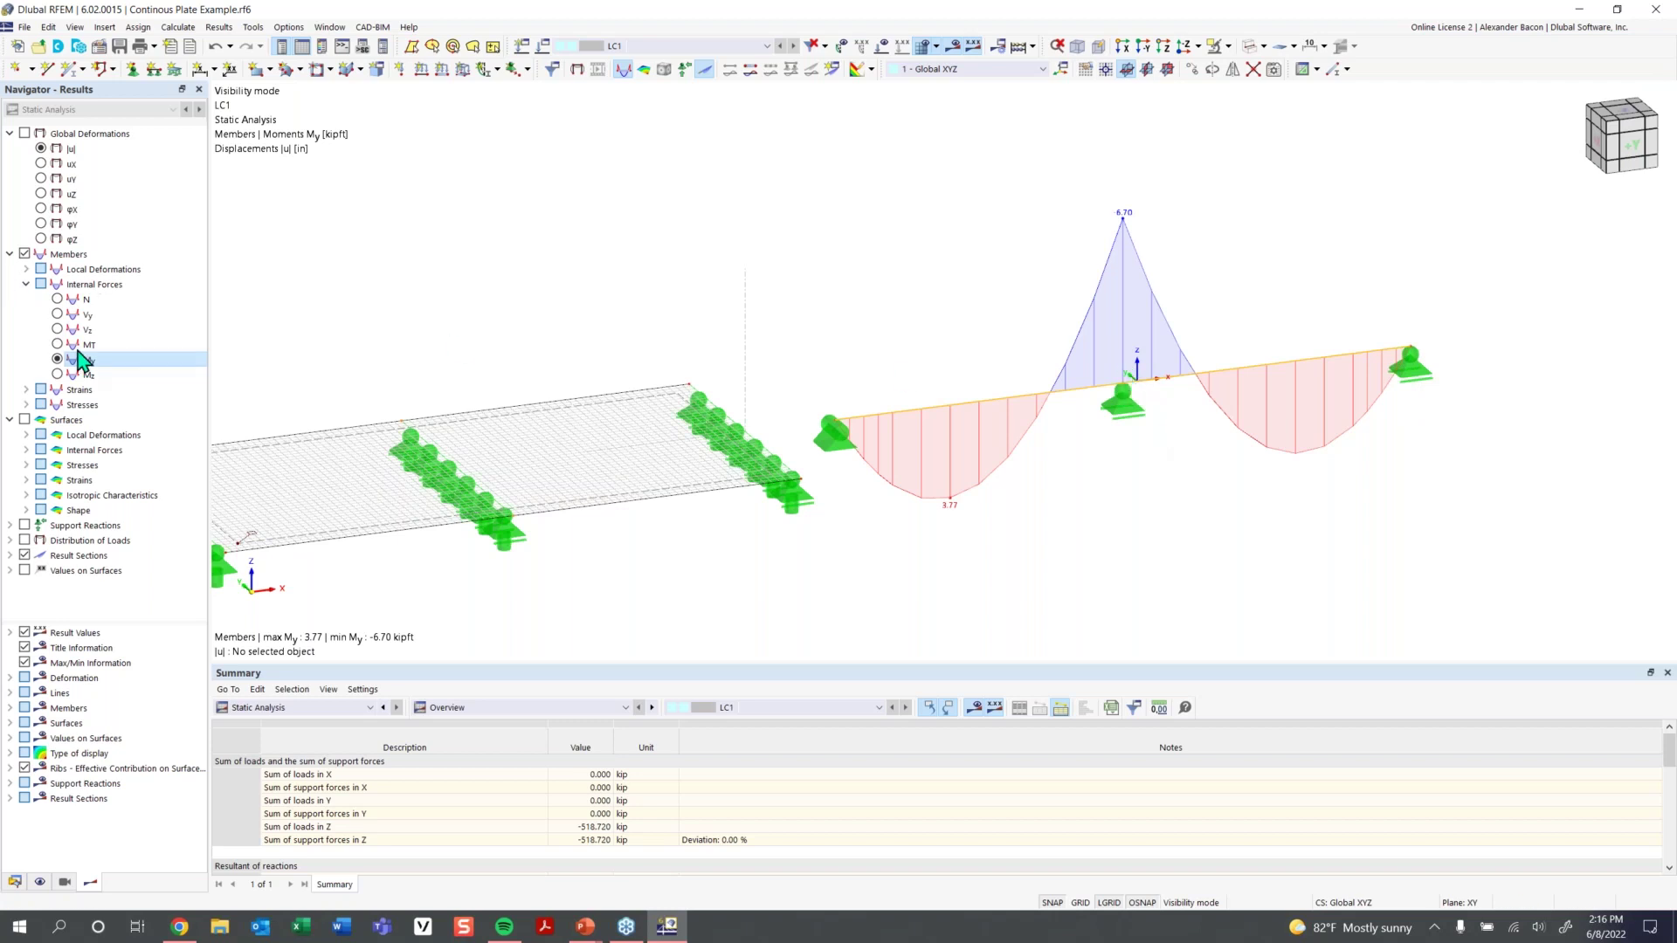
pyautogui.scroll(-2, 699, 498)
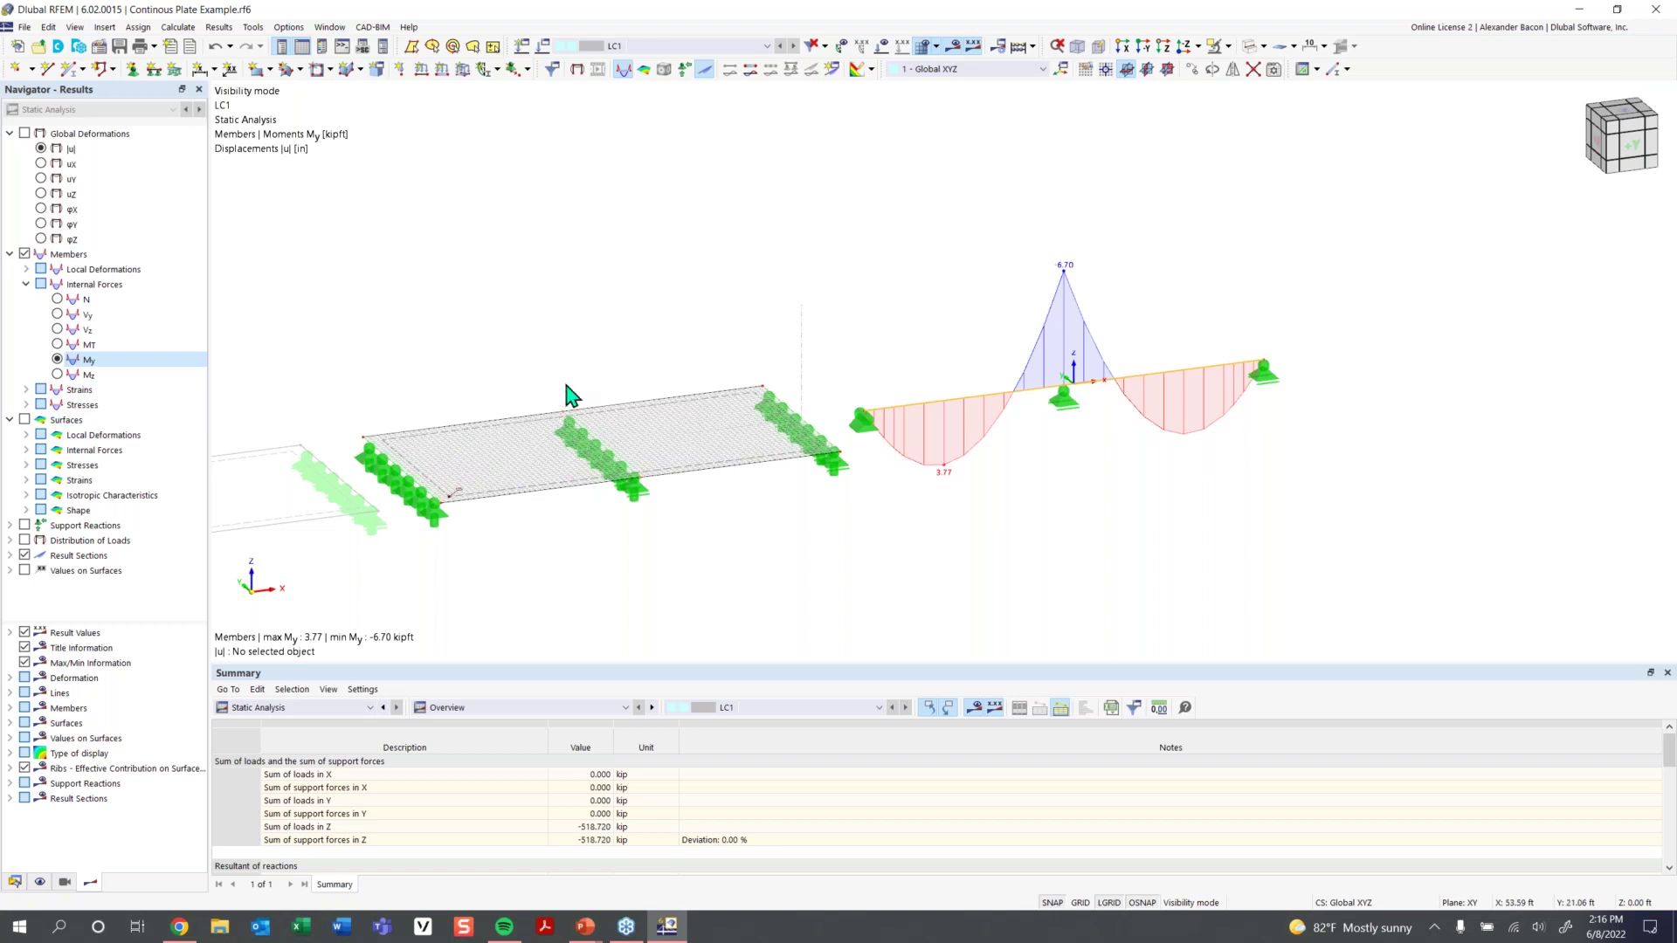
# Display the basic moments mx on the isolated plate and turn on the surface's local axis system
pyautogui.click(24, 421)
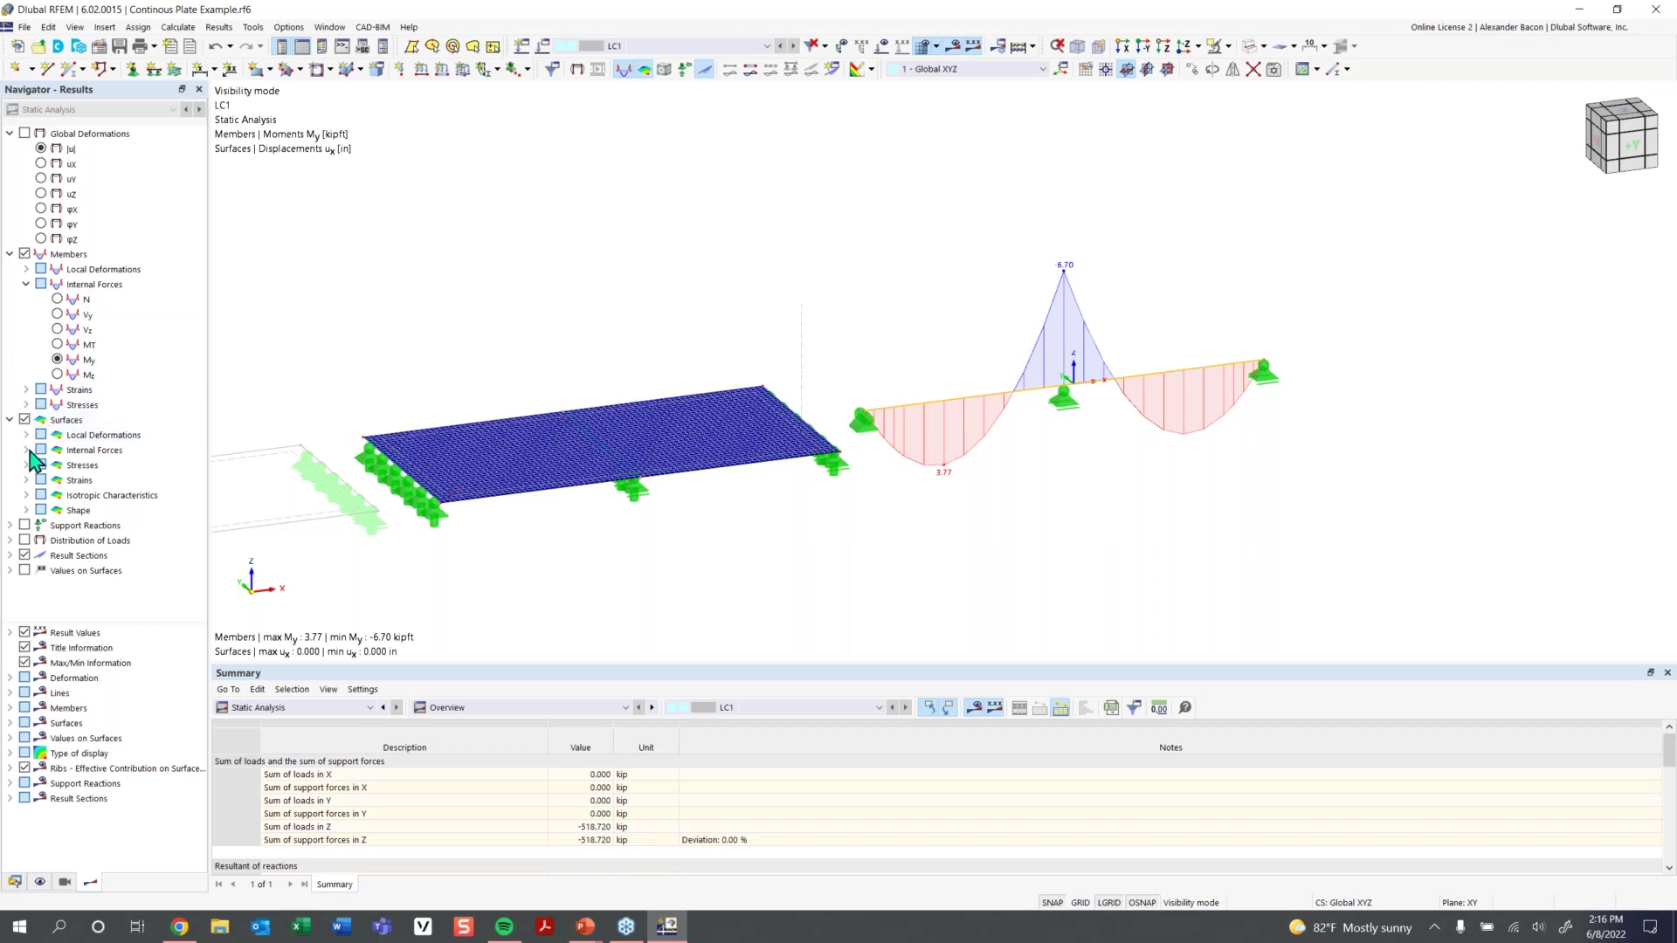
pyautogui.click(26, 451)
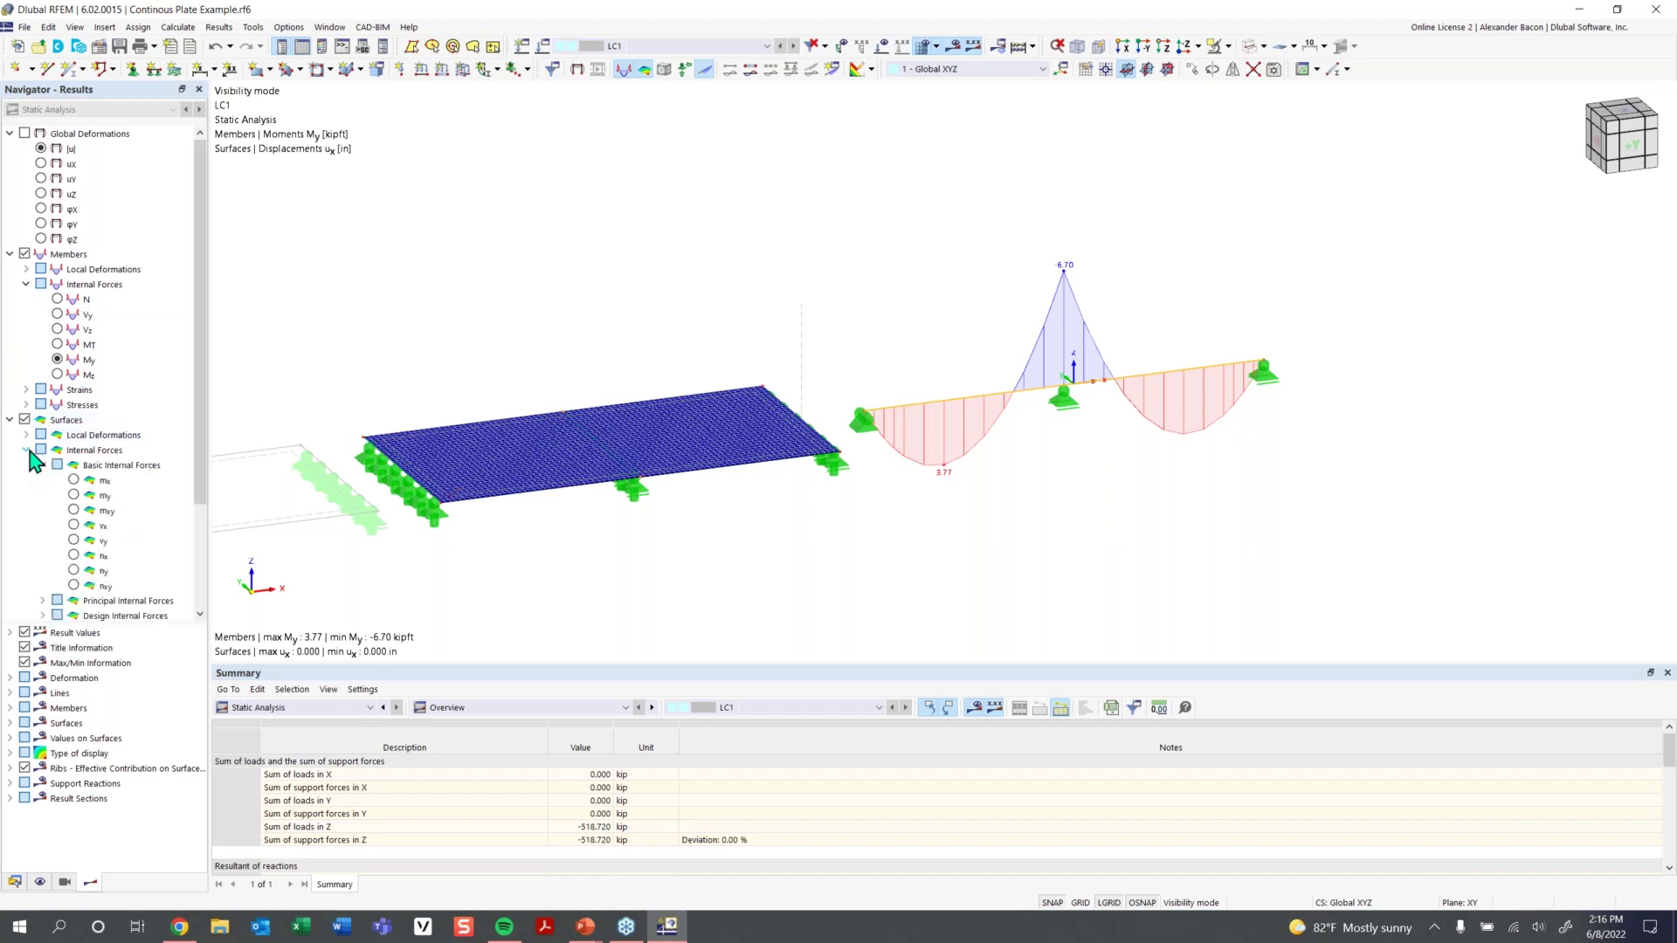
pyautogui.click(75, 480)
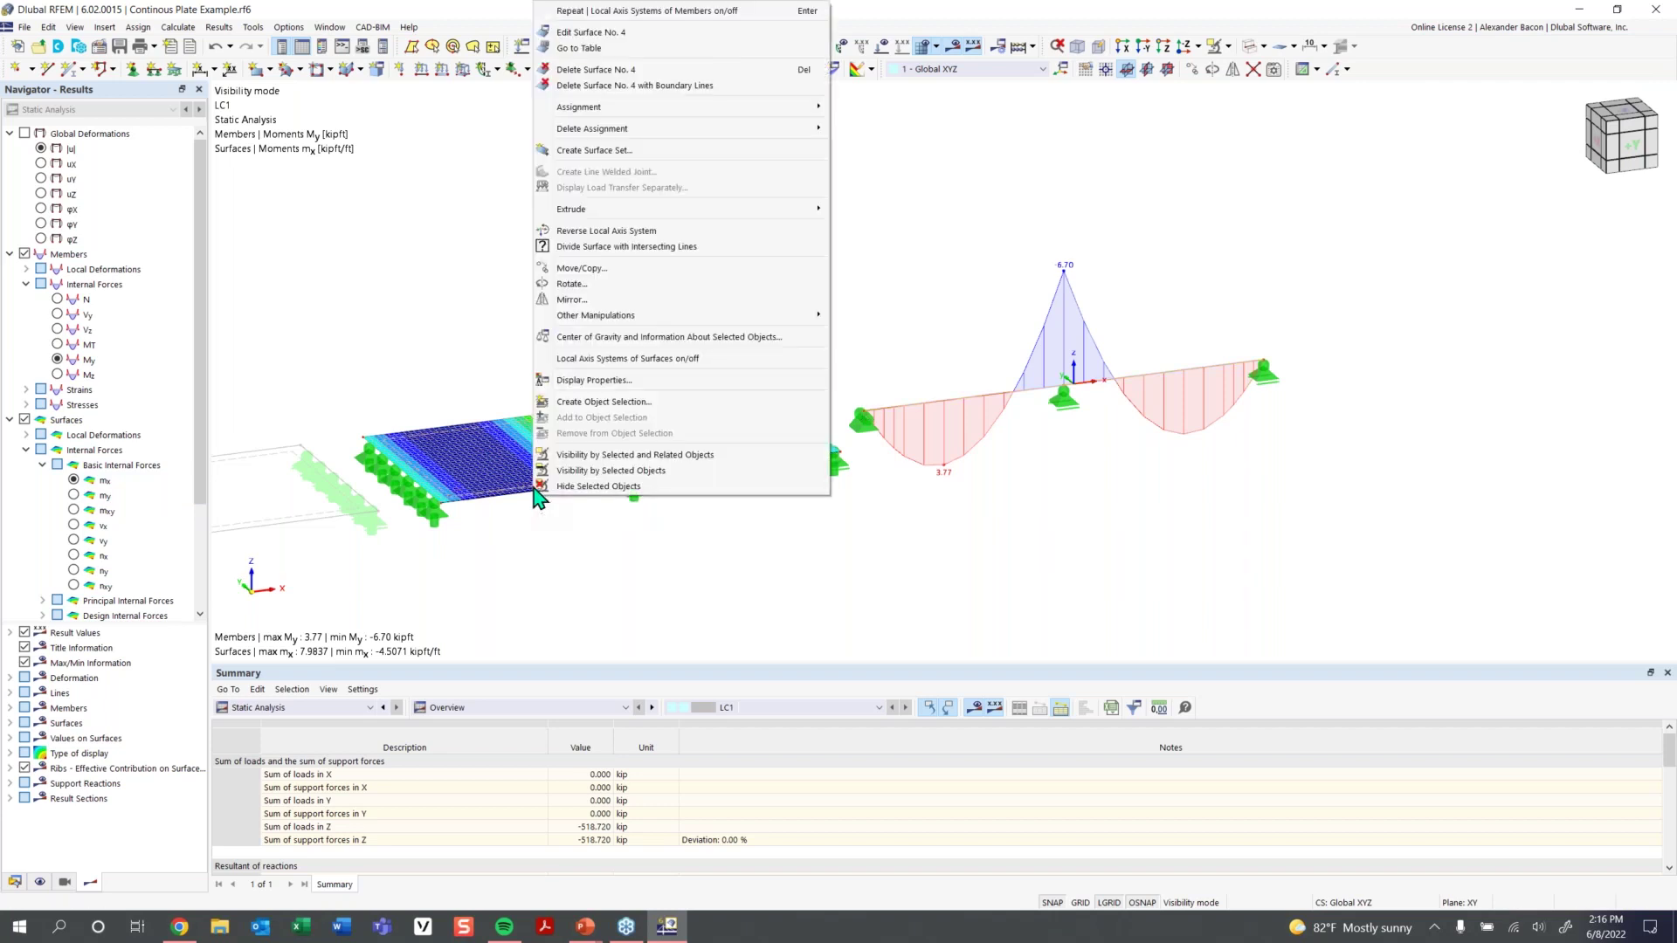
pyautogui.click(615, 372)
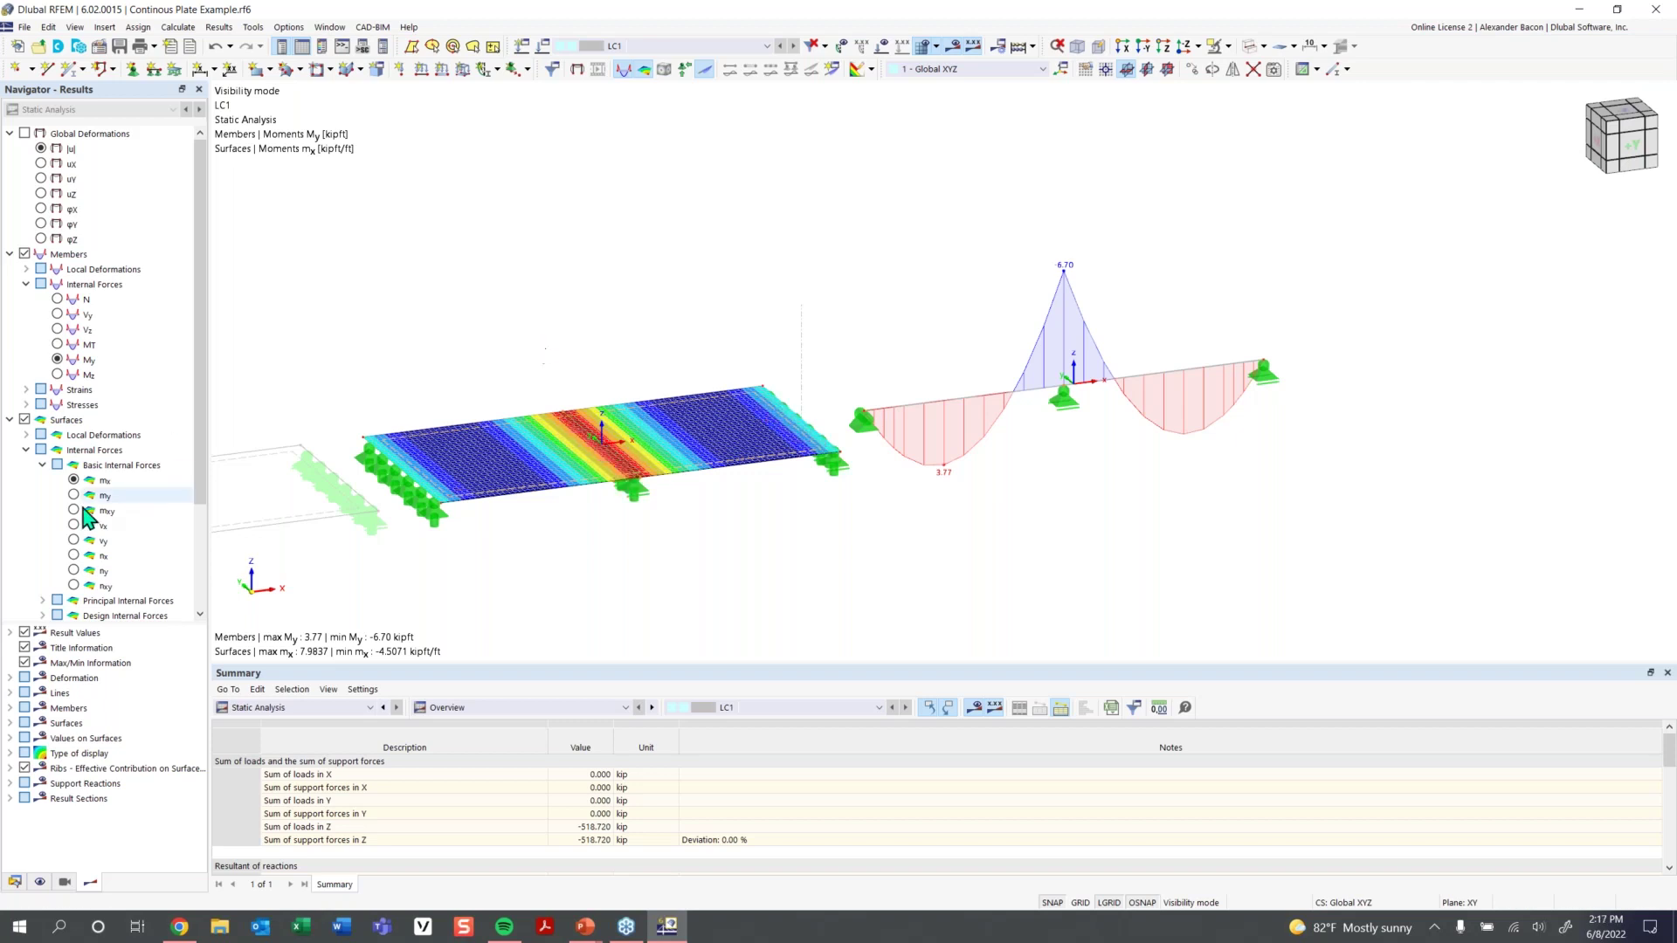
# Cancel the hiding of objects to bring back all plates together with their result section diagrams
pyautogui.click(10, 420)
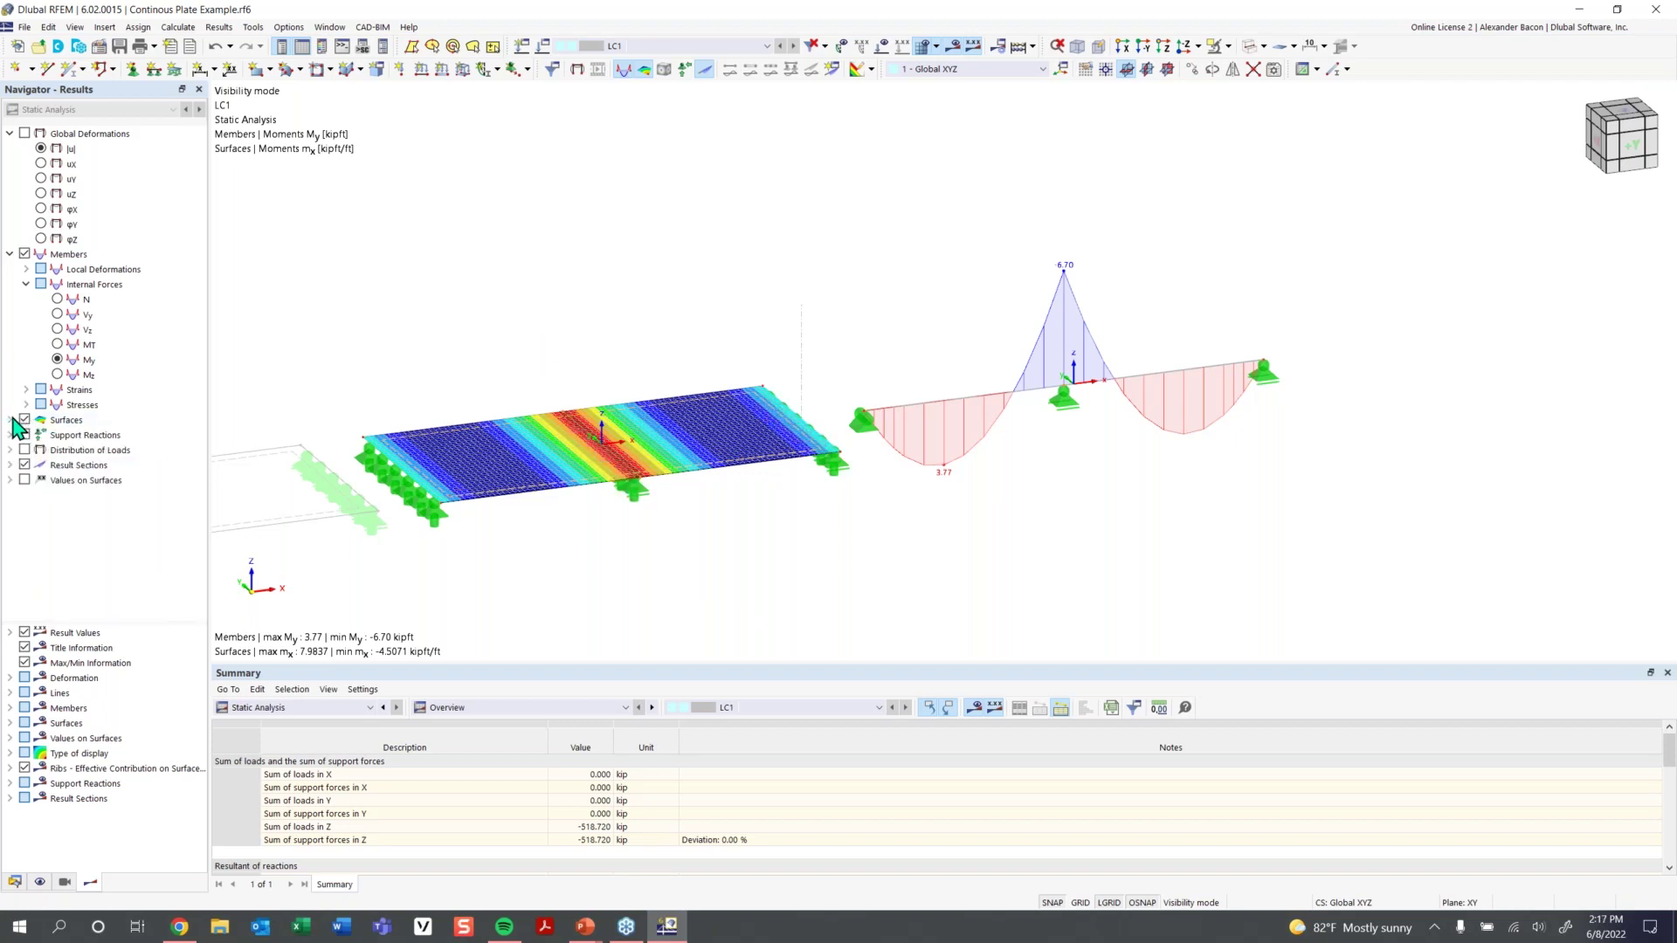
pyautogui.click(25, 465)
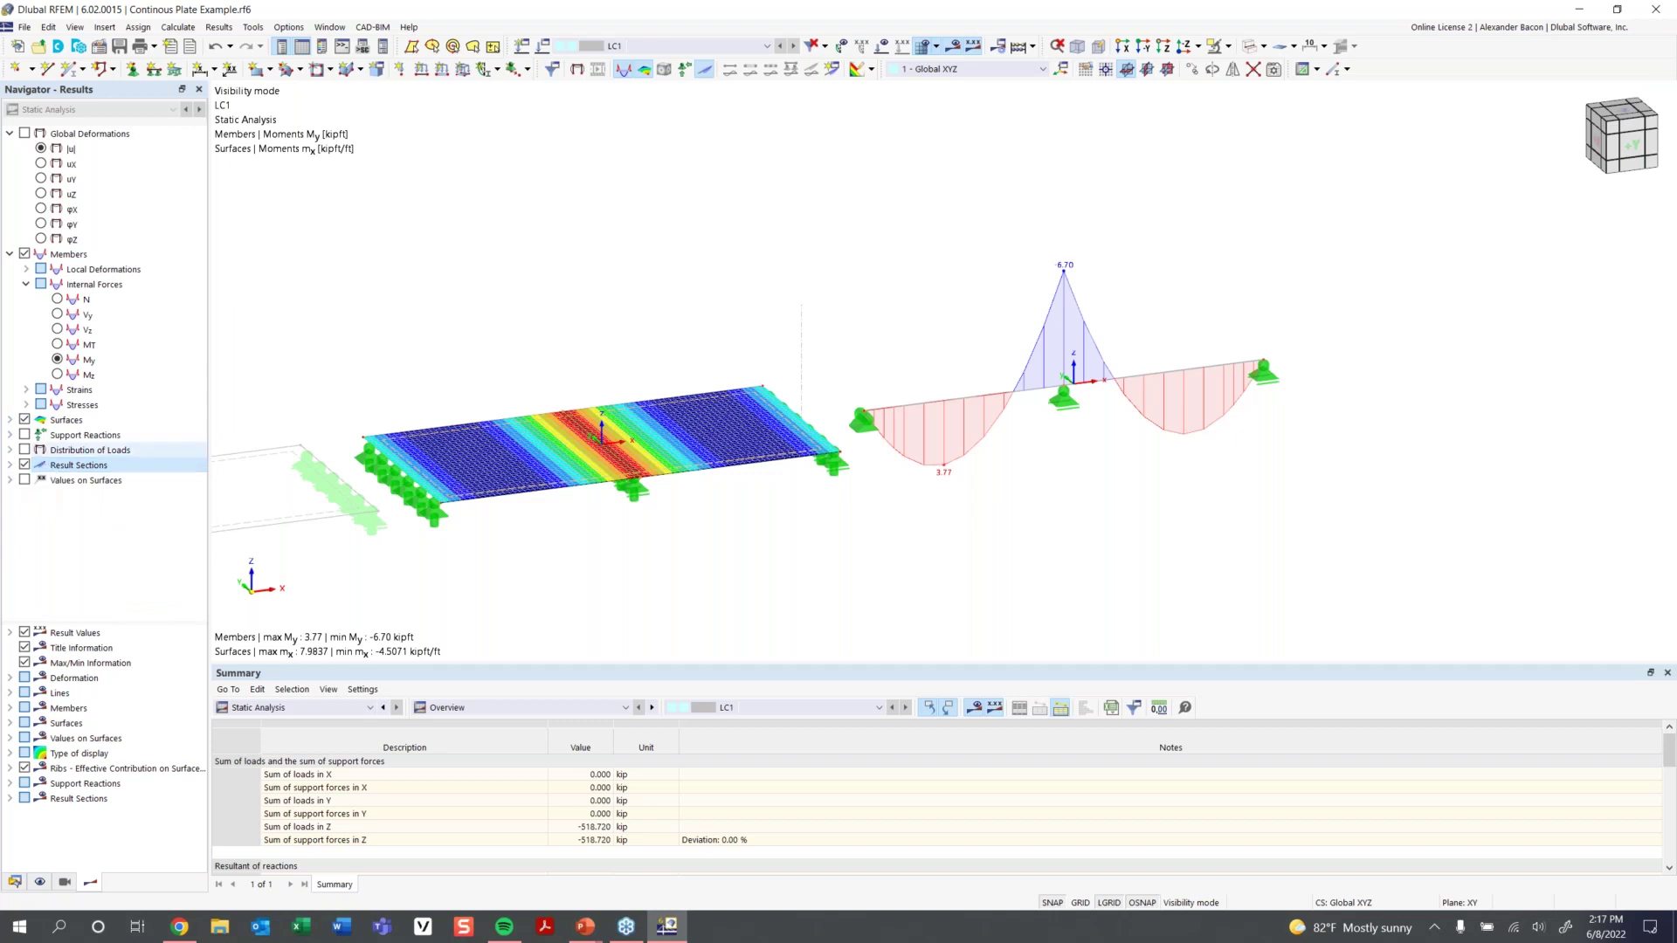
pyautogui.rightClick(863, 234)
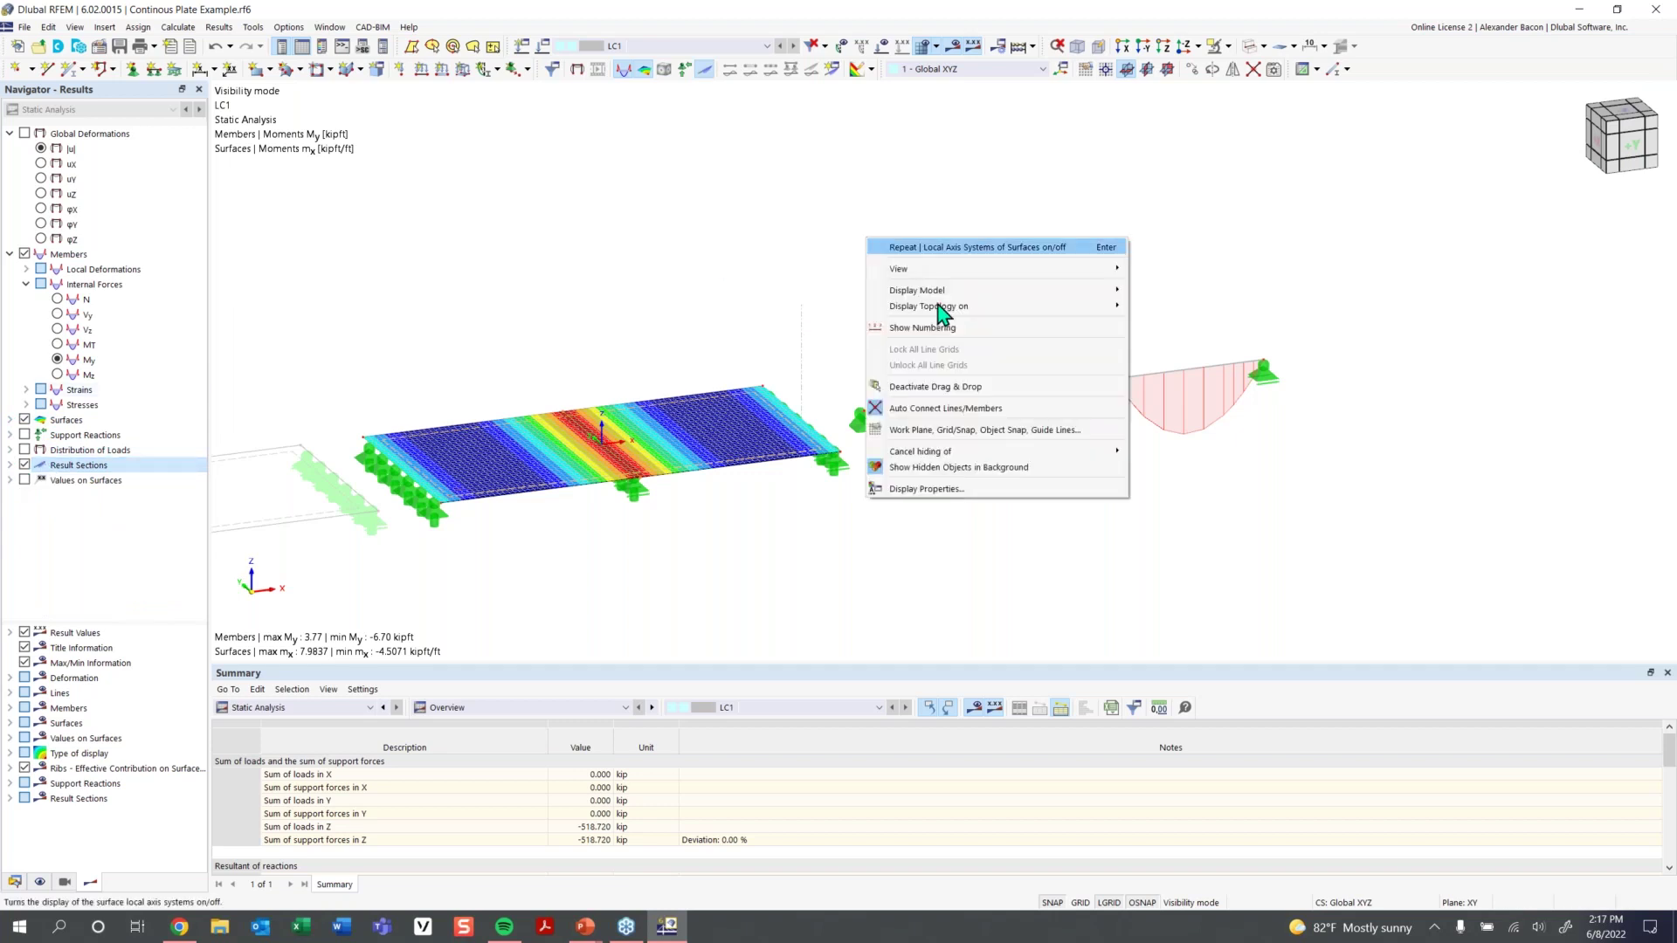
pyautogui.moveTo(960, 454)
pyautogui.click(1153, 451)
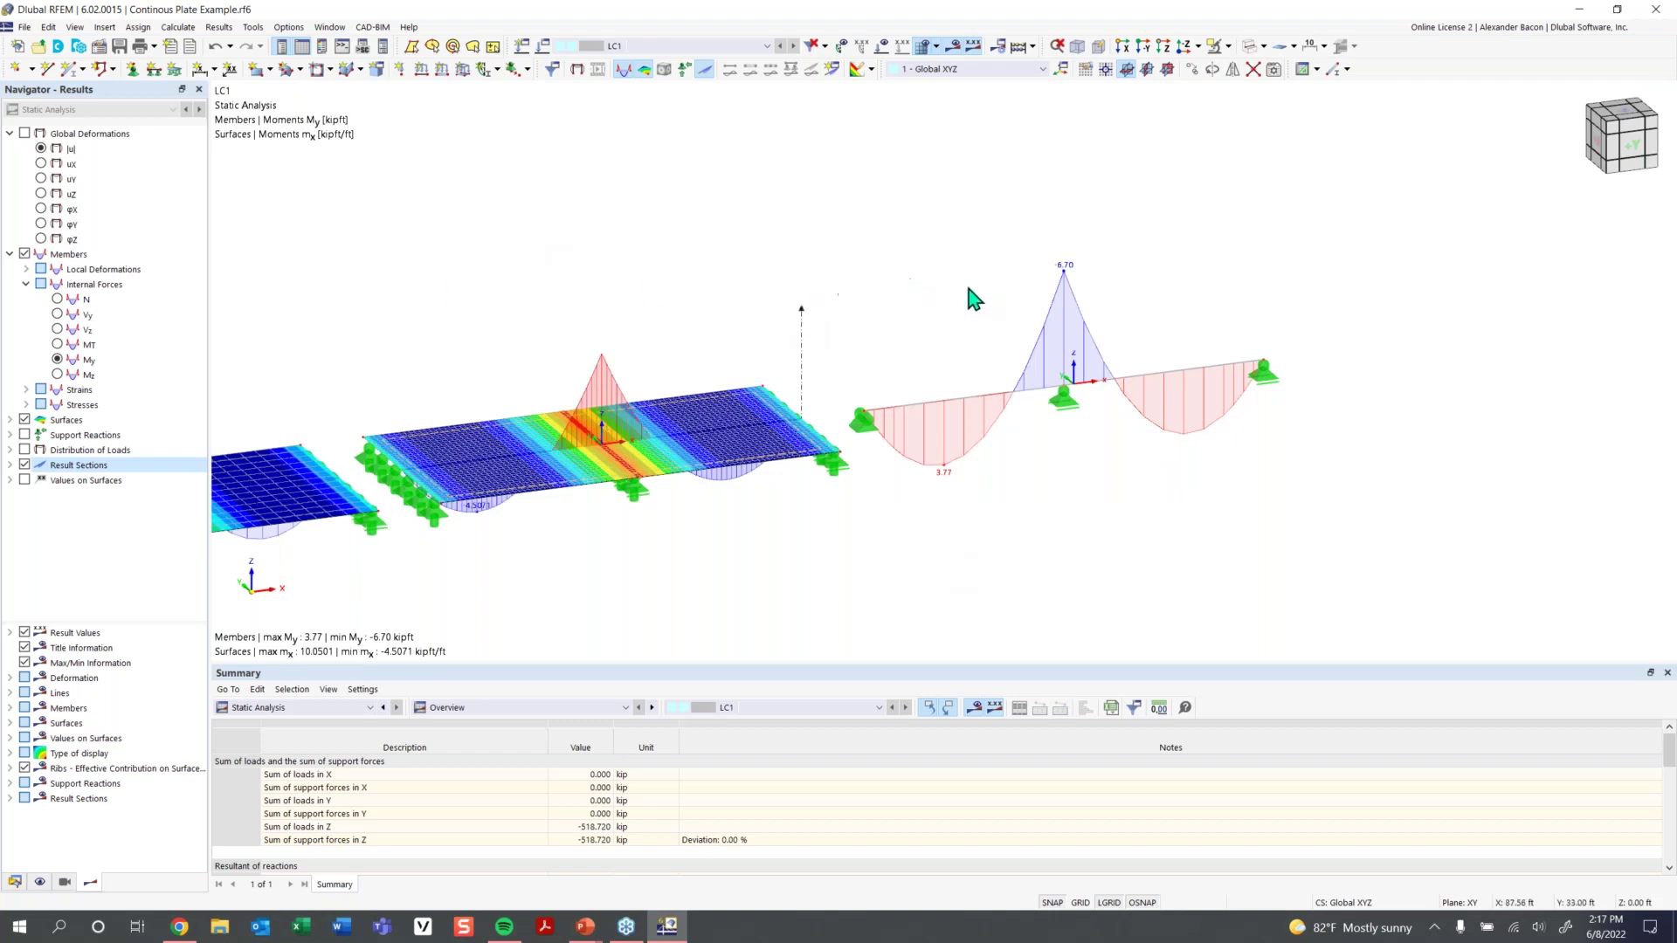
# Isolate the 0.40 ft mesh plate and the beam, and compare their moment diagrams in side and 3D views
pyautogui.scroll(-1, 1280, 290)
pyautogui.moveTo(1387, 252); pyautogui.dragTo(550, 552)
pyautogui.keyDown('ctrl'); pyautogui.moveTo(985, 535); pyautogui.dragTo(1104, 464, button='middle'); pyautogui.keyUp('ctrl')
pyautogui.moveTo(1476, 290); pyautogui.dragTo(594, 559)
pyautogui.click(1126, 68)
pyautogui.keyDown('ctrl'); pyautogui.moveTo(887, 500); pyautogui.dragTo(832, 504, button='middle'); pyautogui.keyUp('ctrl')
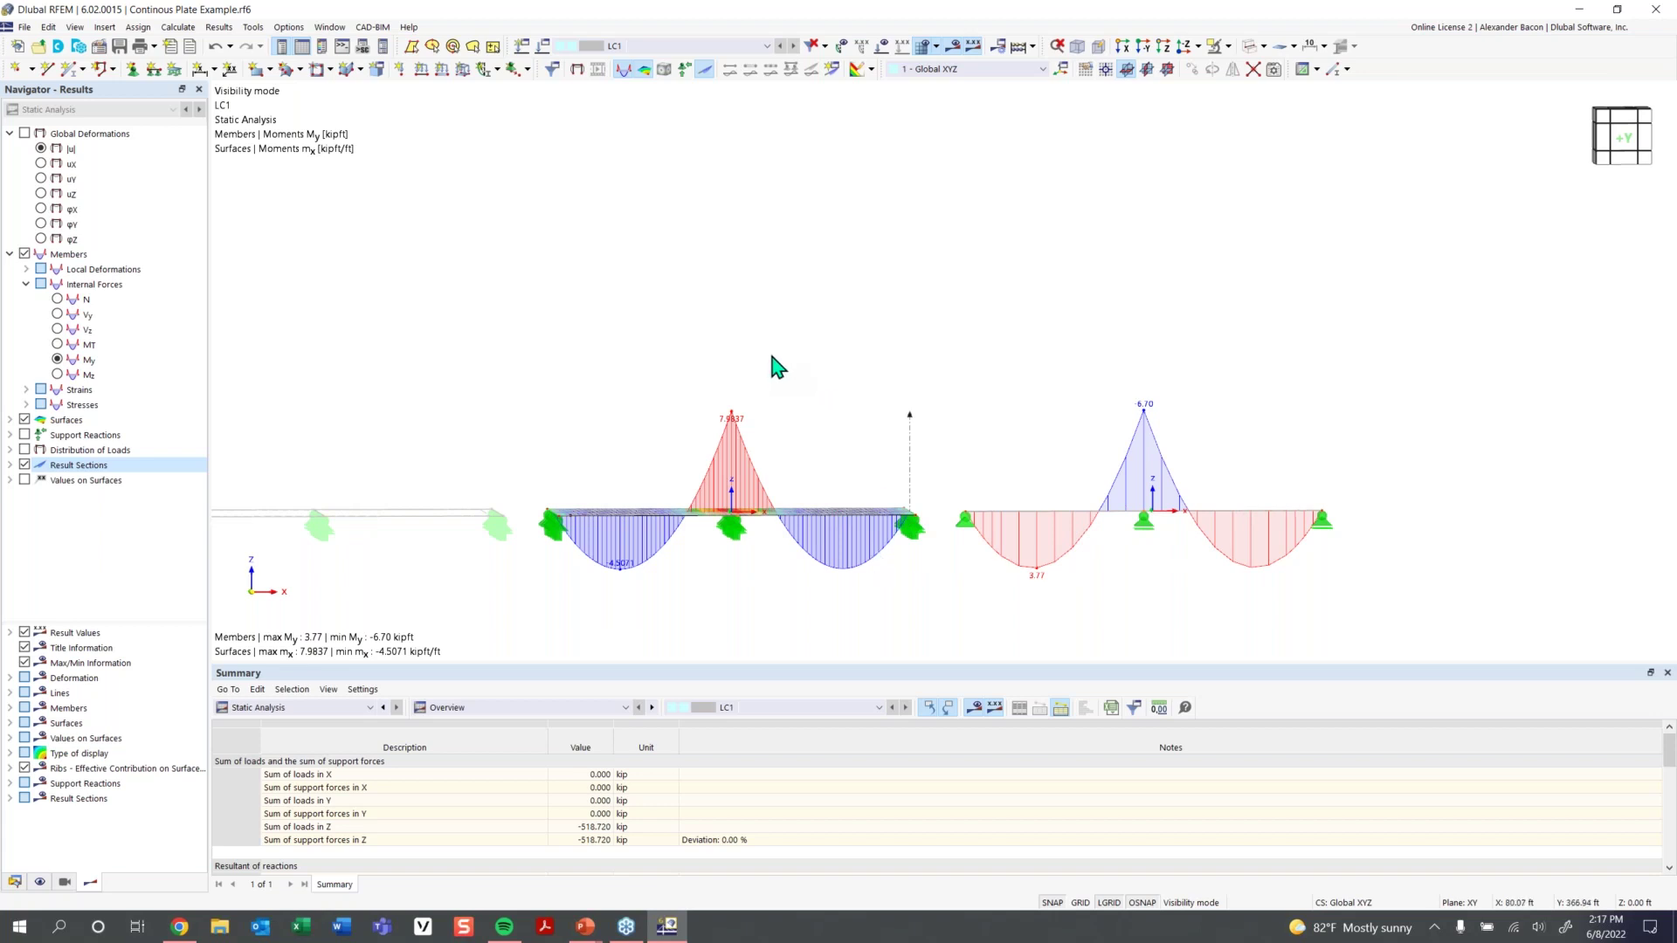
pyautogui.keyDown('ctrl'); pyautogui.moveTo(772, 358); pyautogui.dragTo(853, 382, button='middle'); pyautogui.keyUp('ctrl')
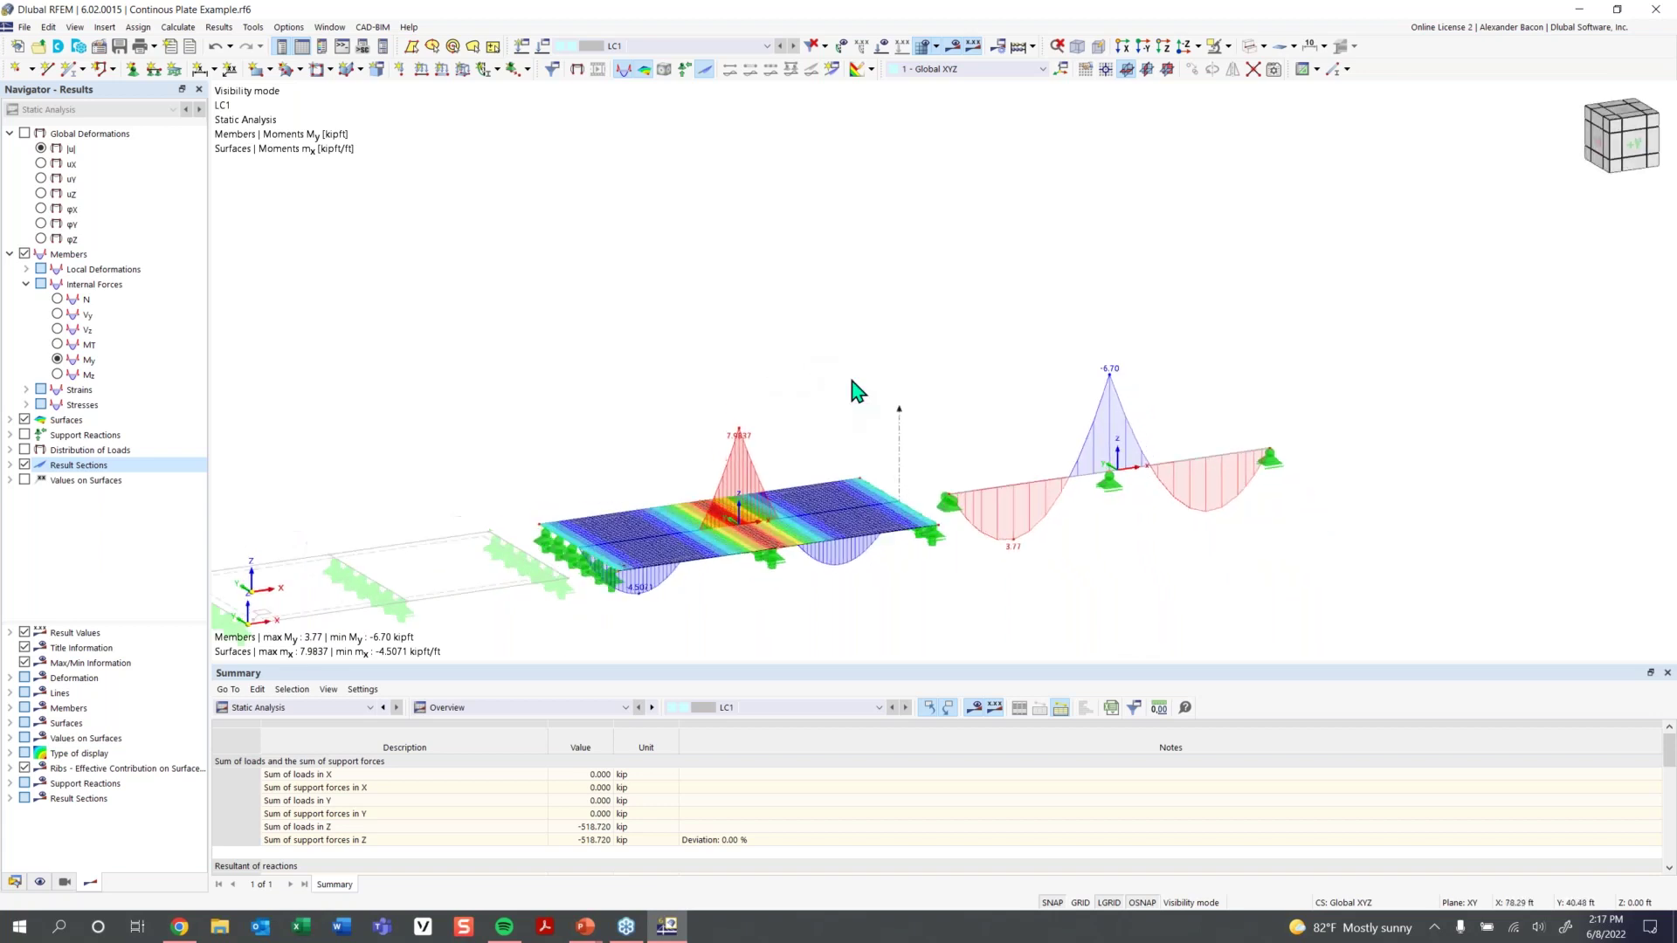
# Leave the isolated view of the finest plate and beam by cancelling the hiding of the other plates
pyautogui.rightClick(951, 190)
pyautogui.click(1240, 403)
pyautogui.keyDown('ctrl'); pyautogui.moveTo(1202, 377); pyautogui.dragTo(924, 306, button='middle'); pyautogui.keyUp('ctrl')
pyautogui.moveTo(887, 404); pyautogui.dragTo(827, 382, button='middle')
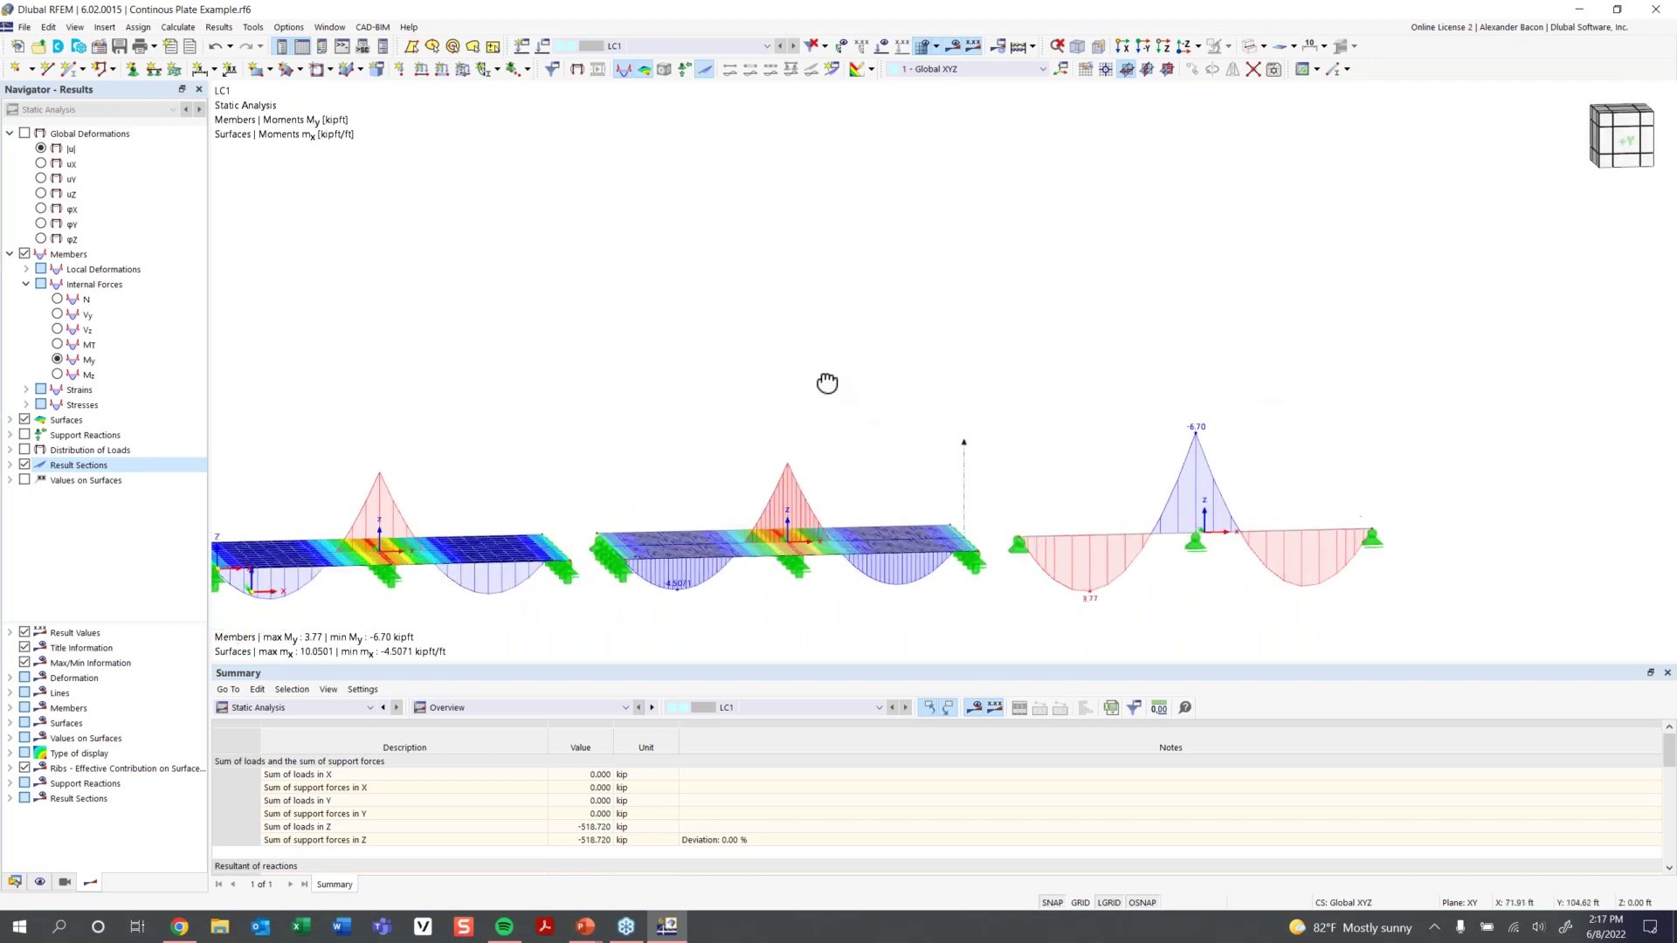
# Set the result section values to Local Extremes and compare the plates' moments mx with the beam's My
pyautogui.click(11, 799)
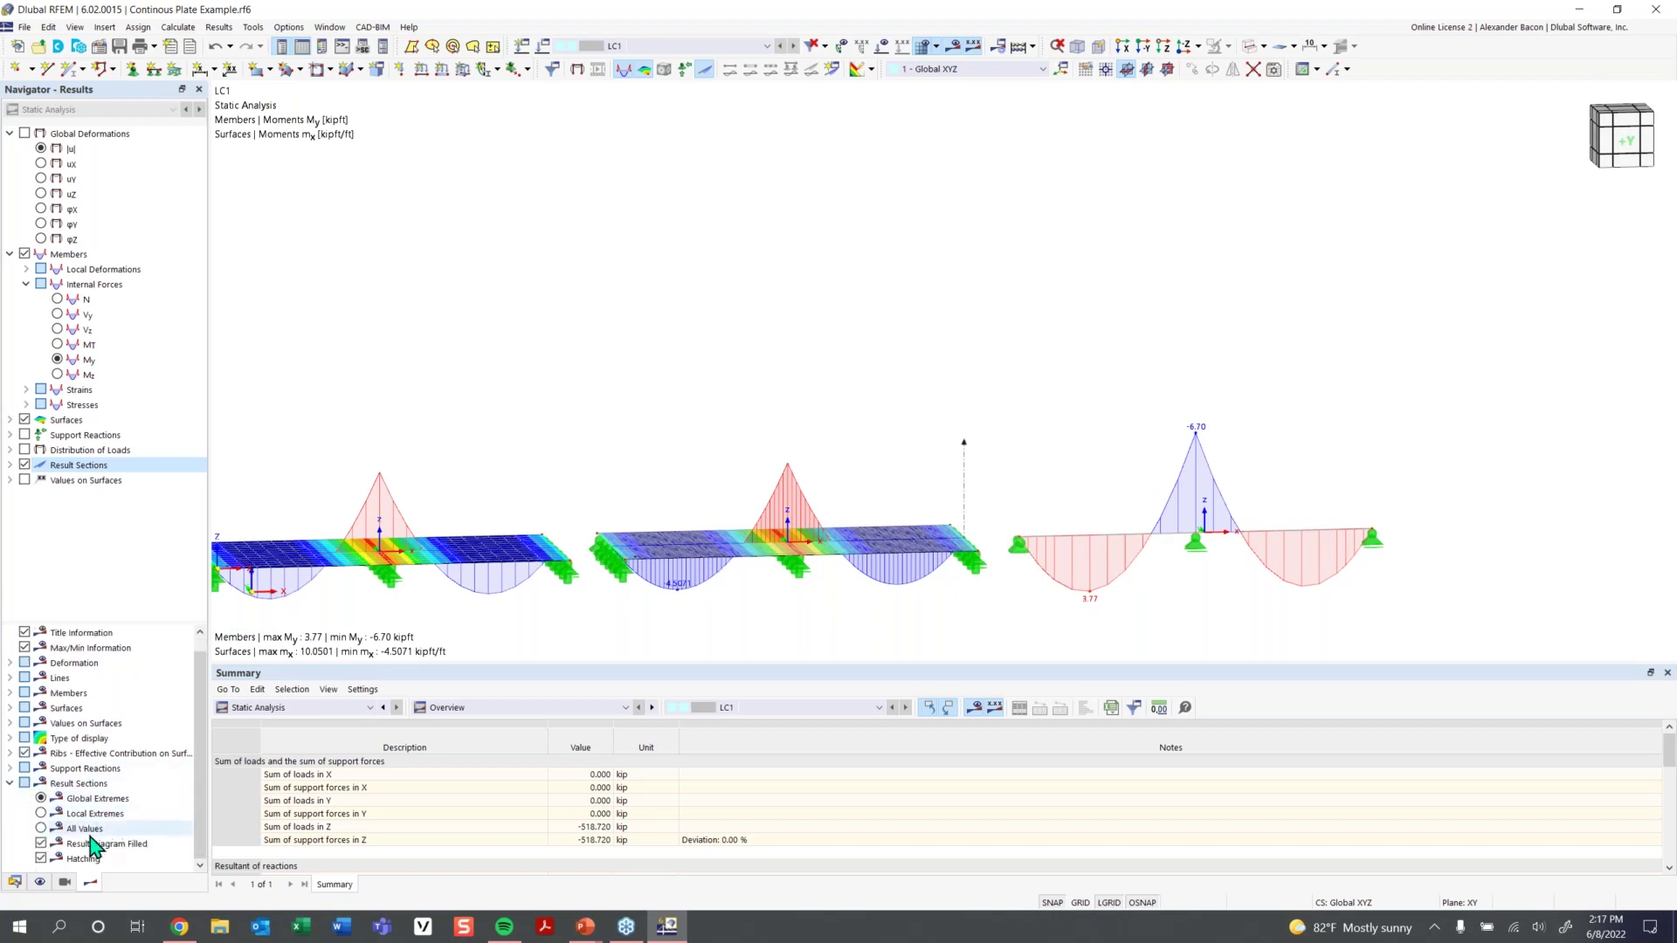
pyautogui.click(40, 814)
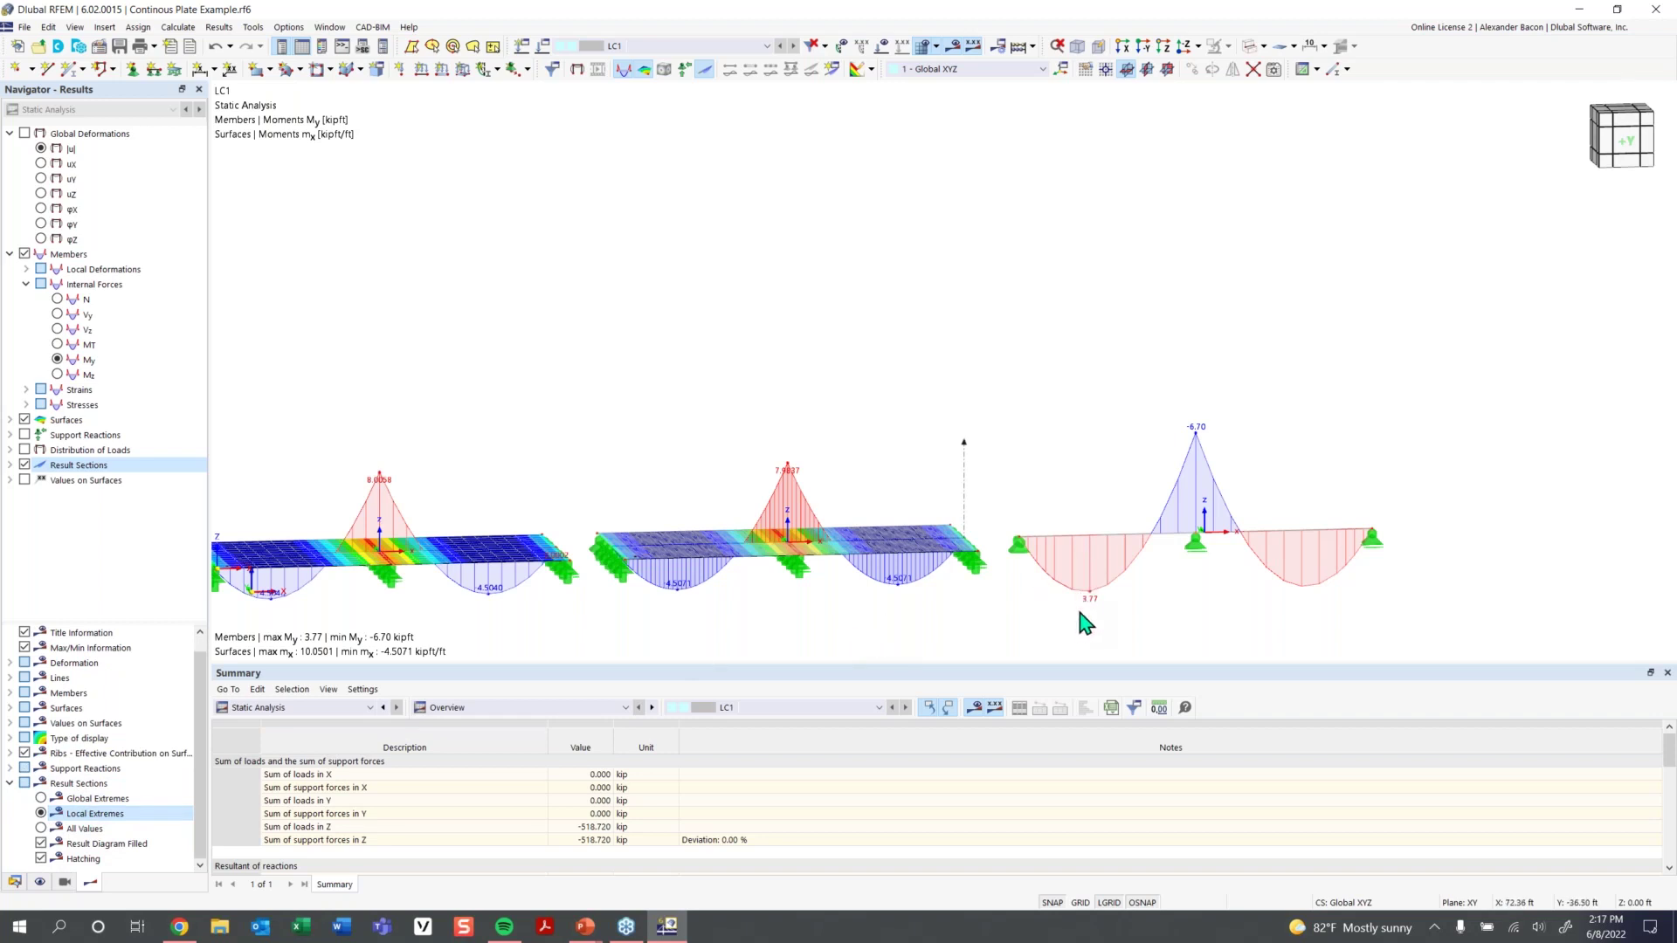
pyautogui.keyDown('ctrl'); pyautogui.moveTo(1080, 622); pyautogui.dragTo(1057, 533, button='middle'); pyautogui.keyUp('ctrl')
pyautogui.scroll(-3, 1003, 606)
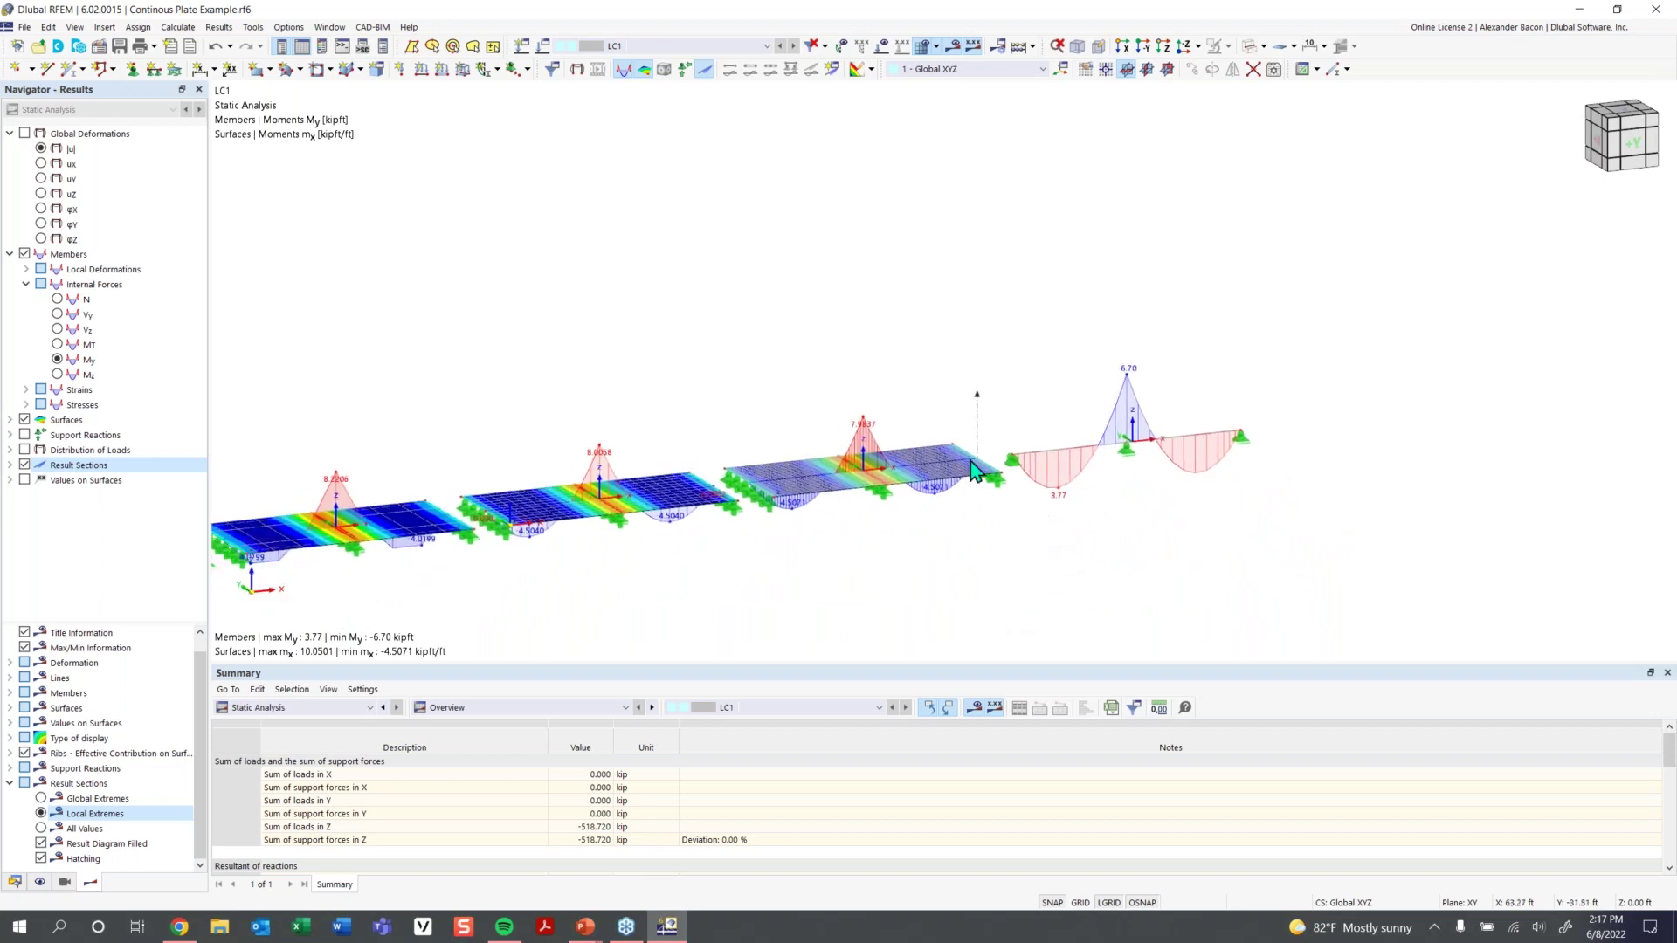
pyautogui.scroll(-1, 480, 523)
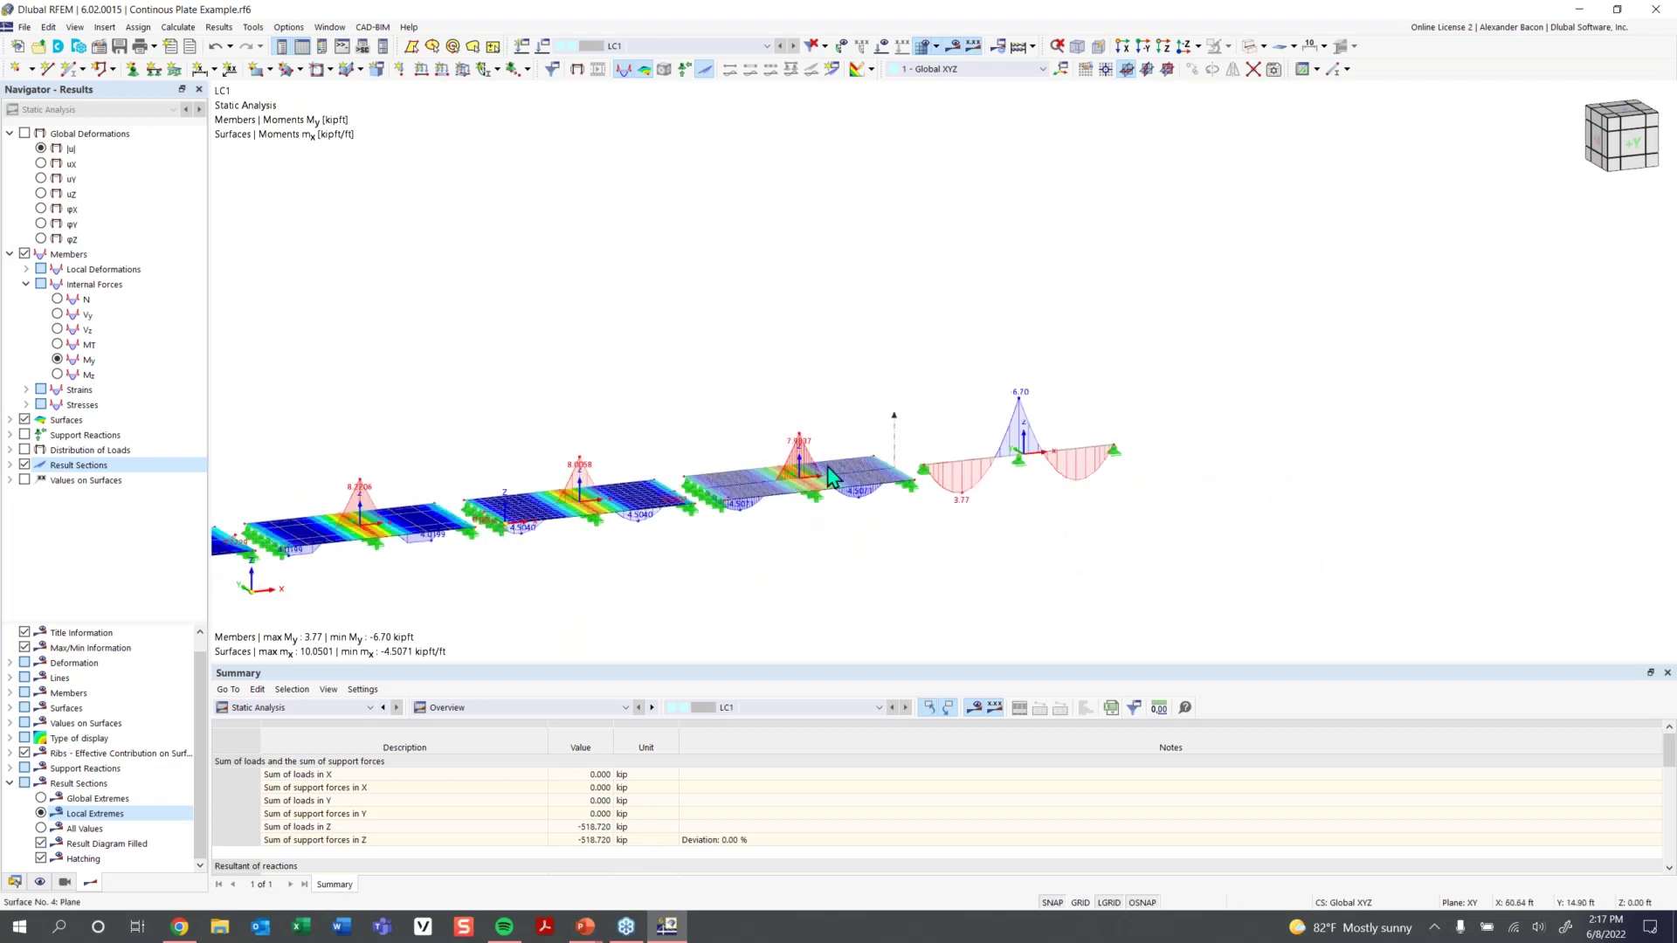
pyautogui.scroll(2, 829, 476)
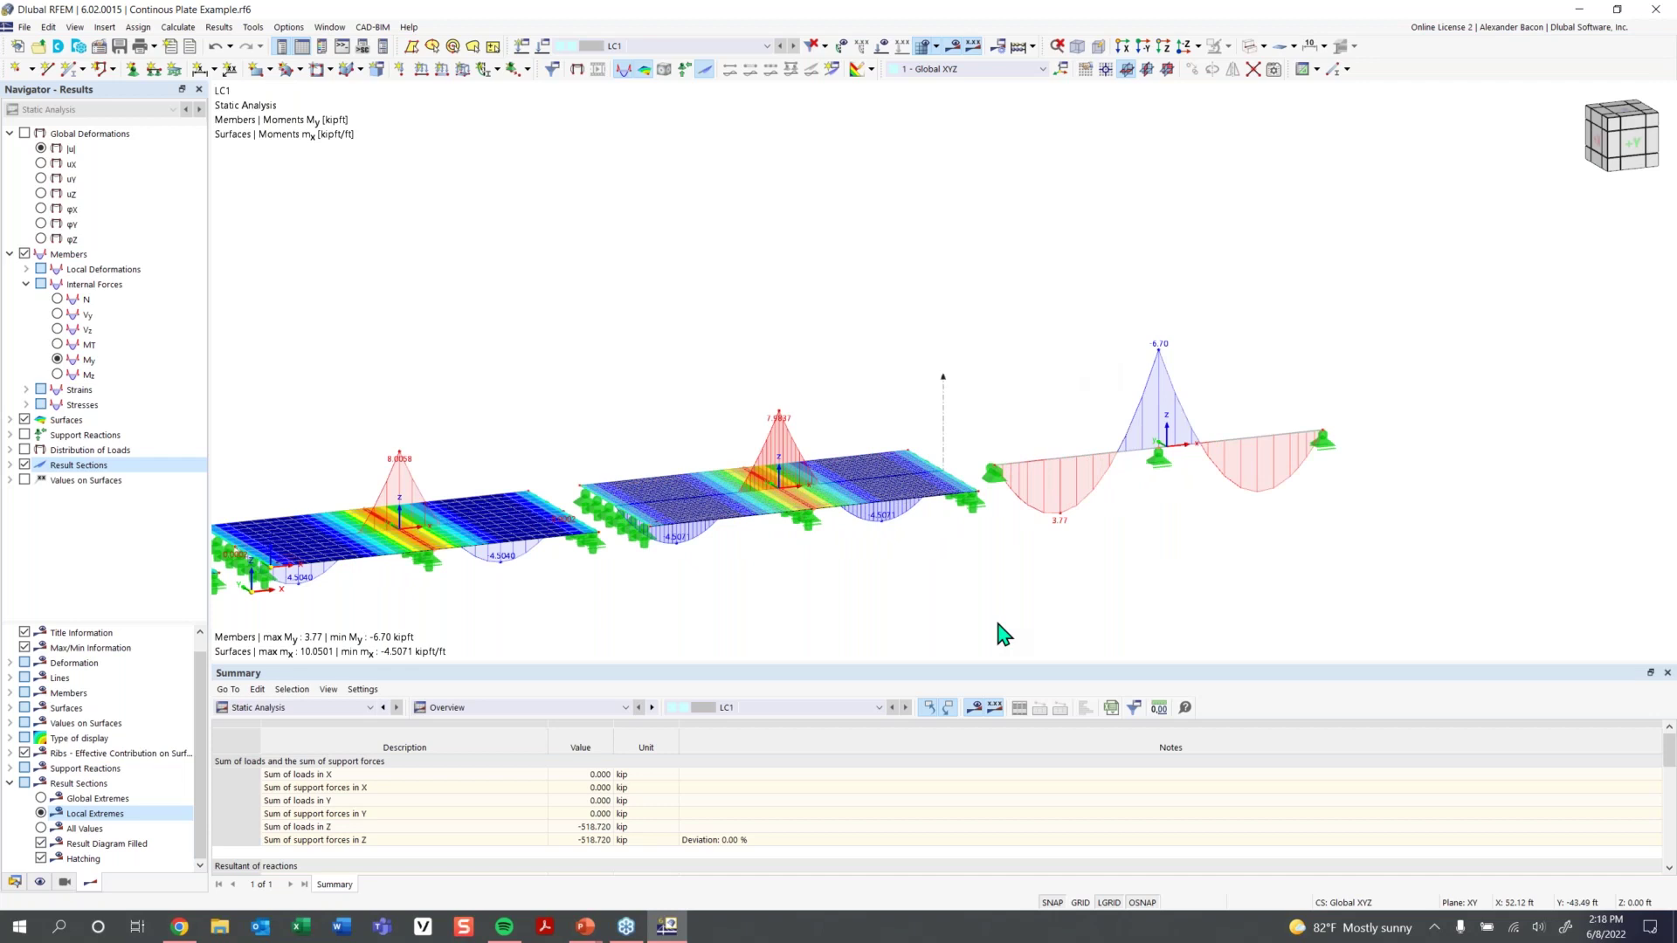
# Display the shear force Vz on the beam and the basic shear force vx on the surfaces
pyautogui.click(62, 330)
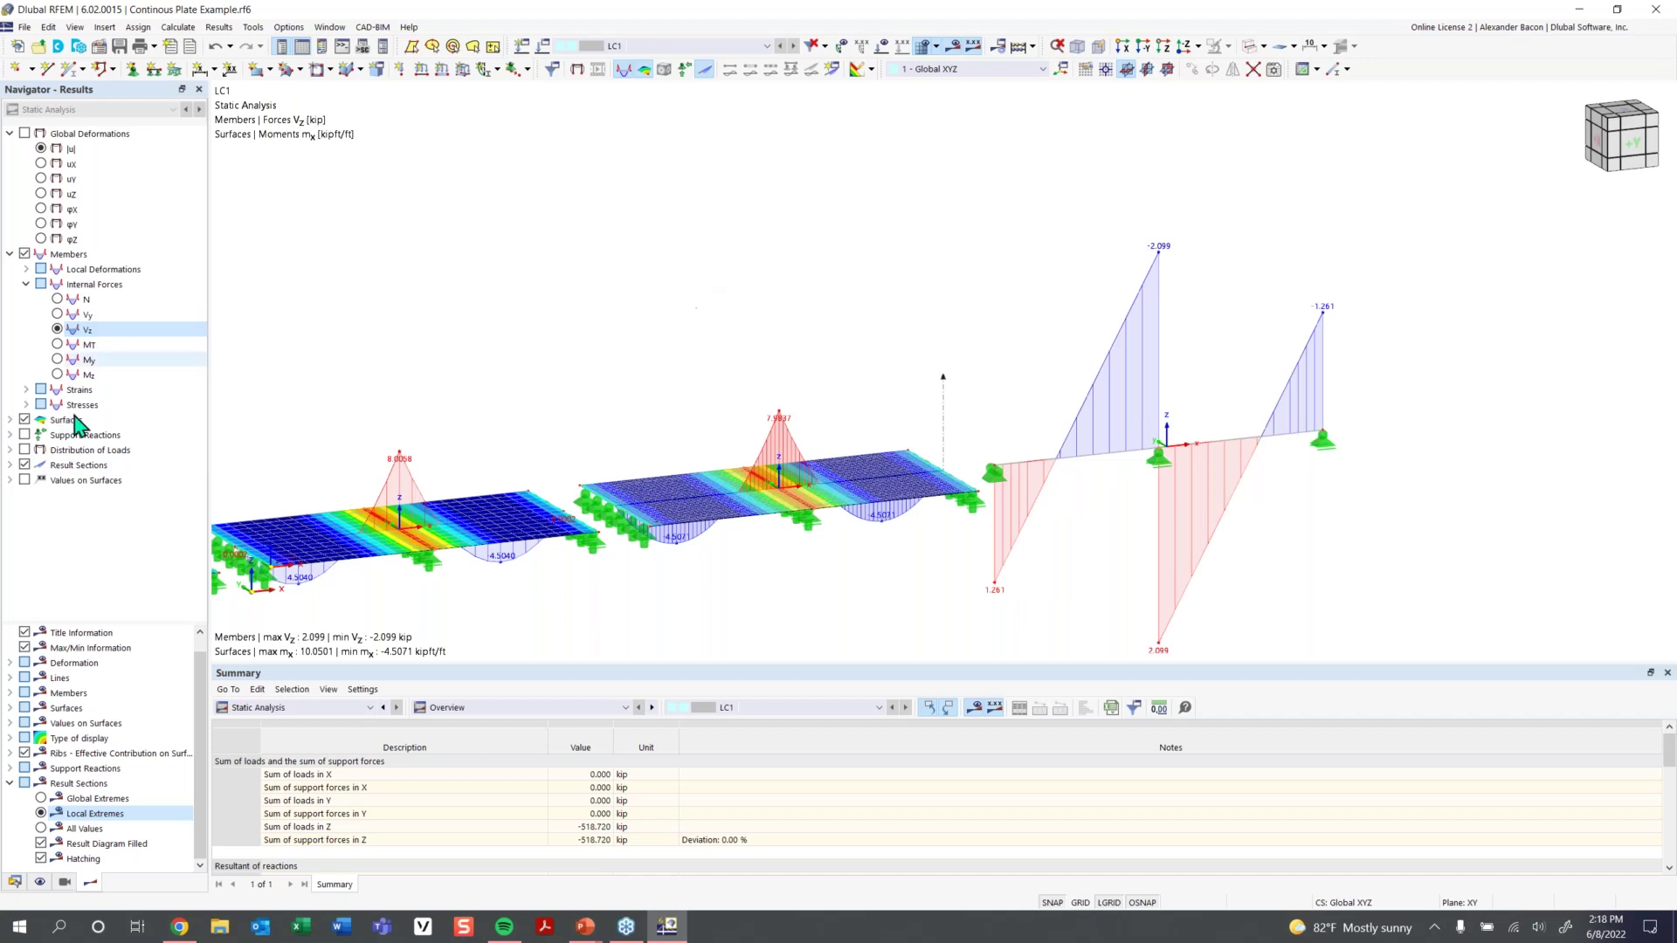
pyautogui.click(10, 420)
pyautogui.scroll(-1, 131, 499)
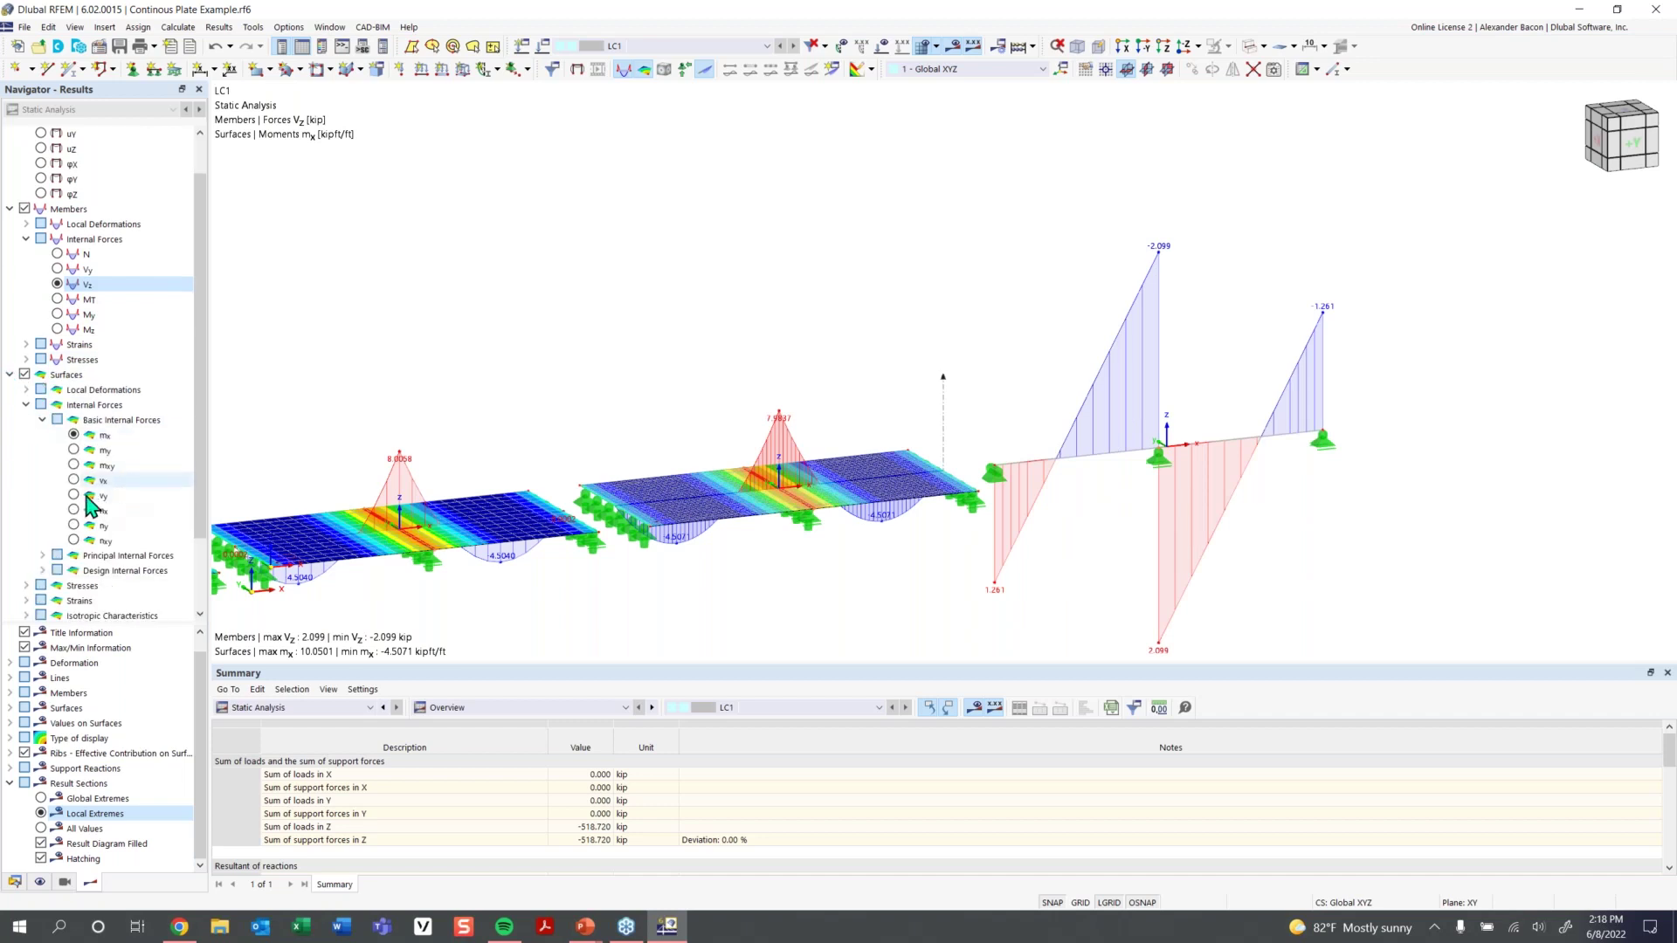
pyautogui.click(74, 480)
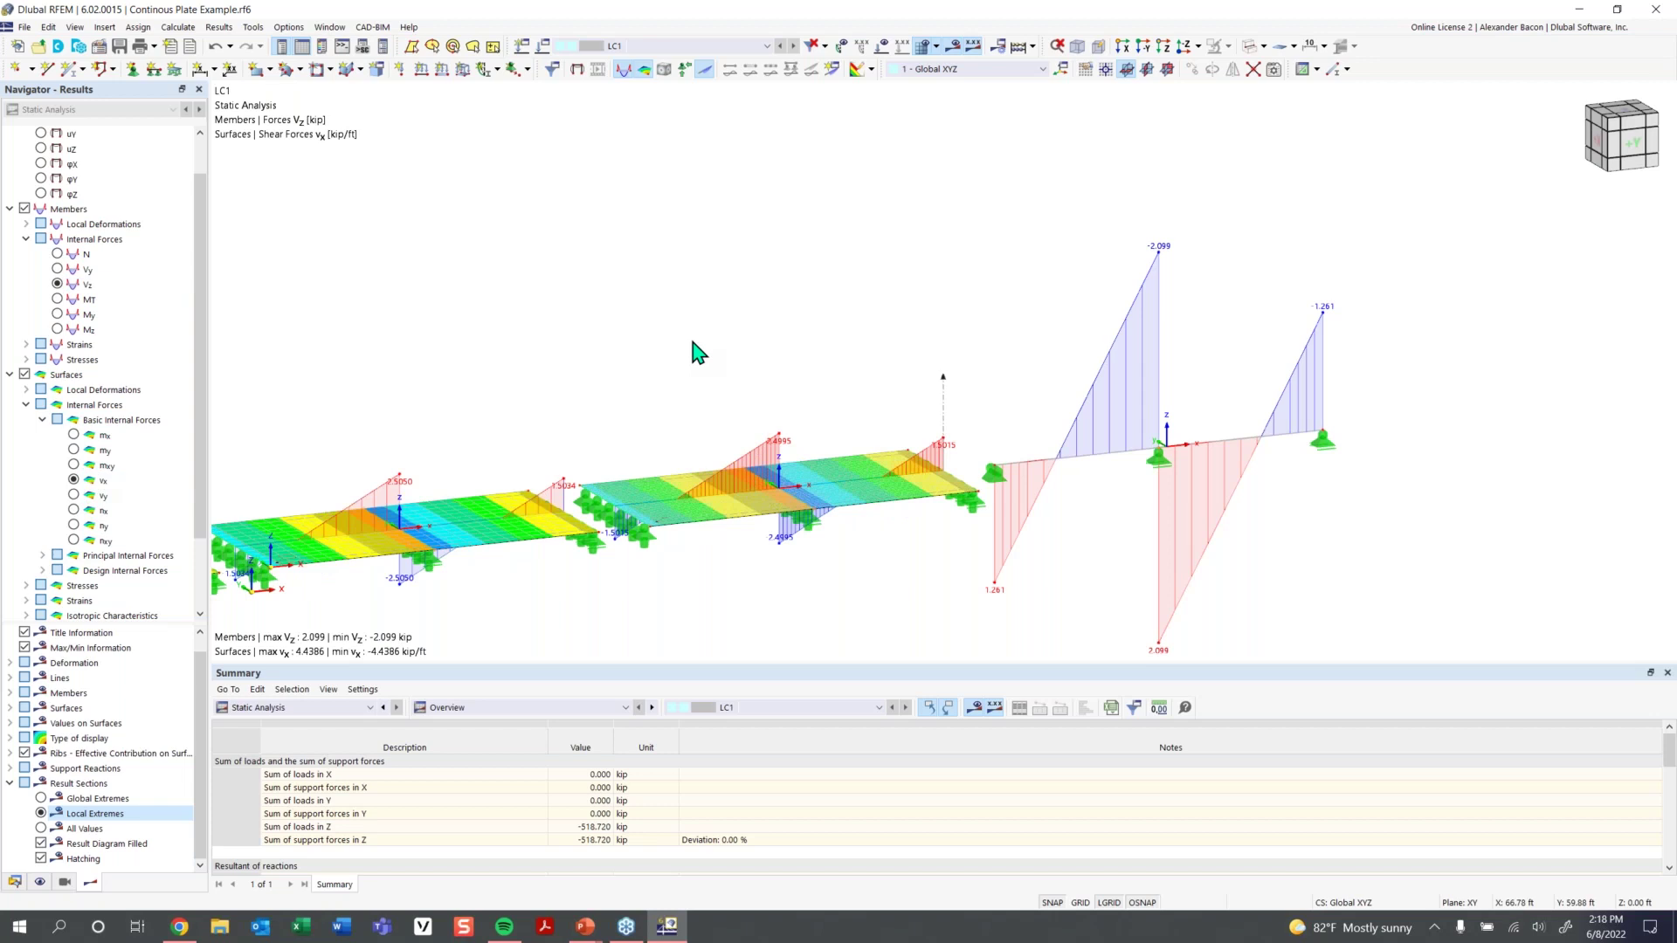
# Set the beam's uniform member load magnitude to -0.250 kip/ft and recalculate LC1
pyautogui.click(884, 46)
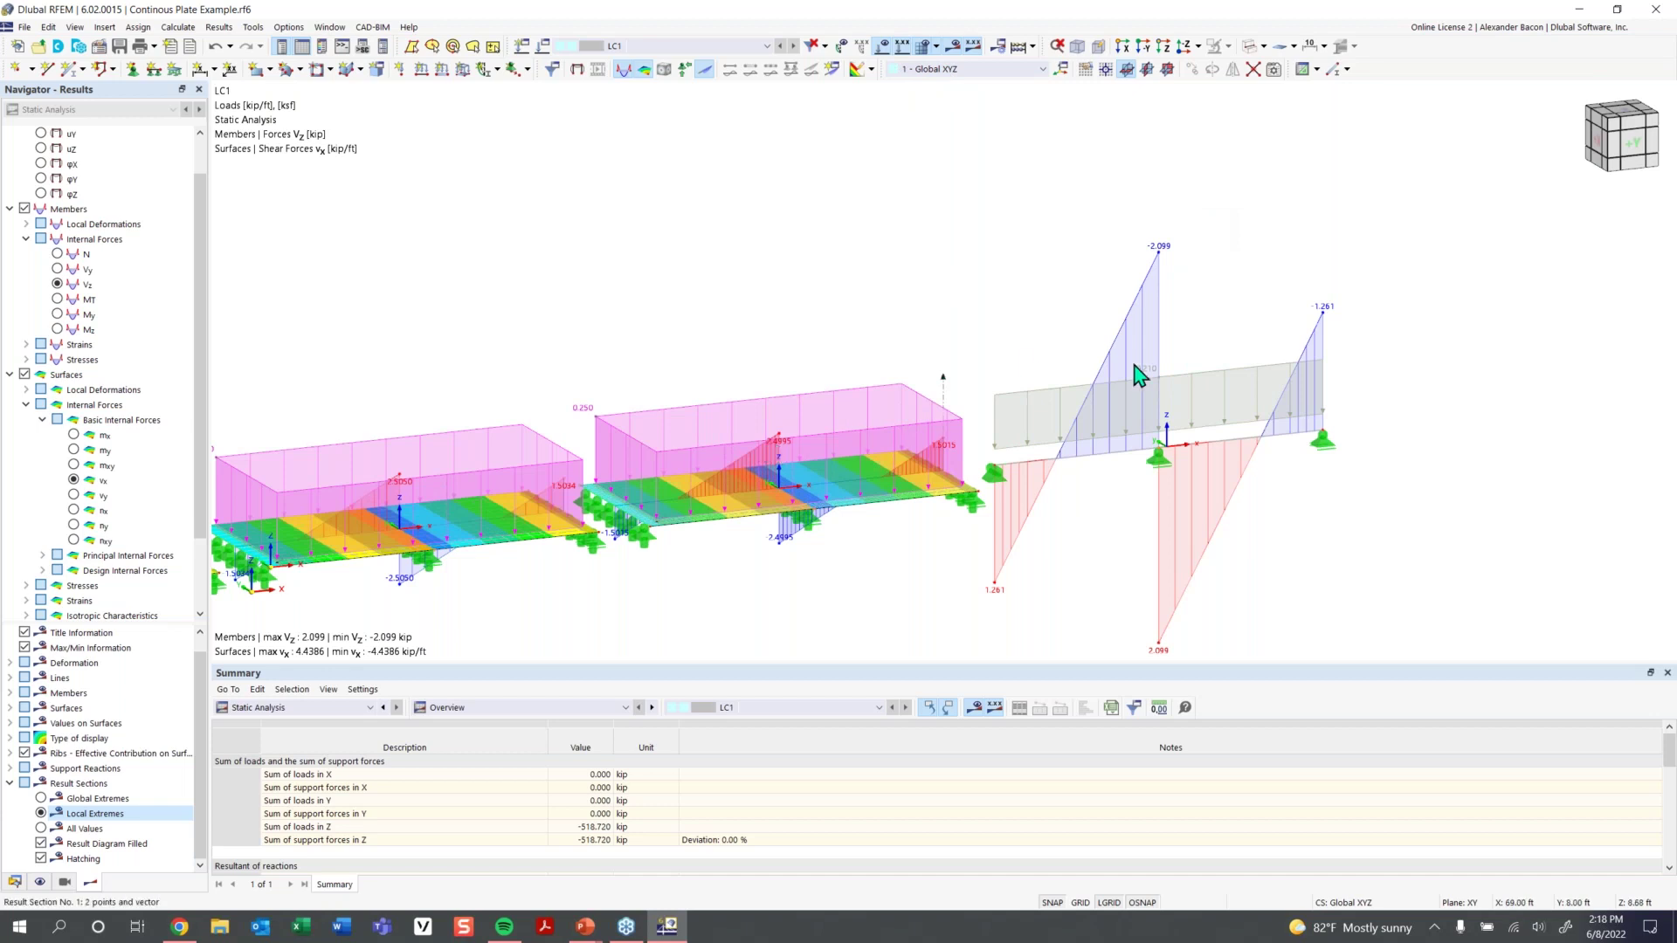
pyautogui.doubleClick(1186, 381)
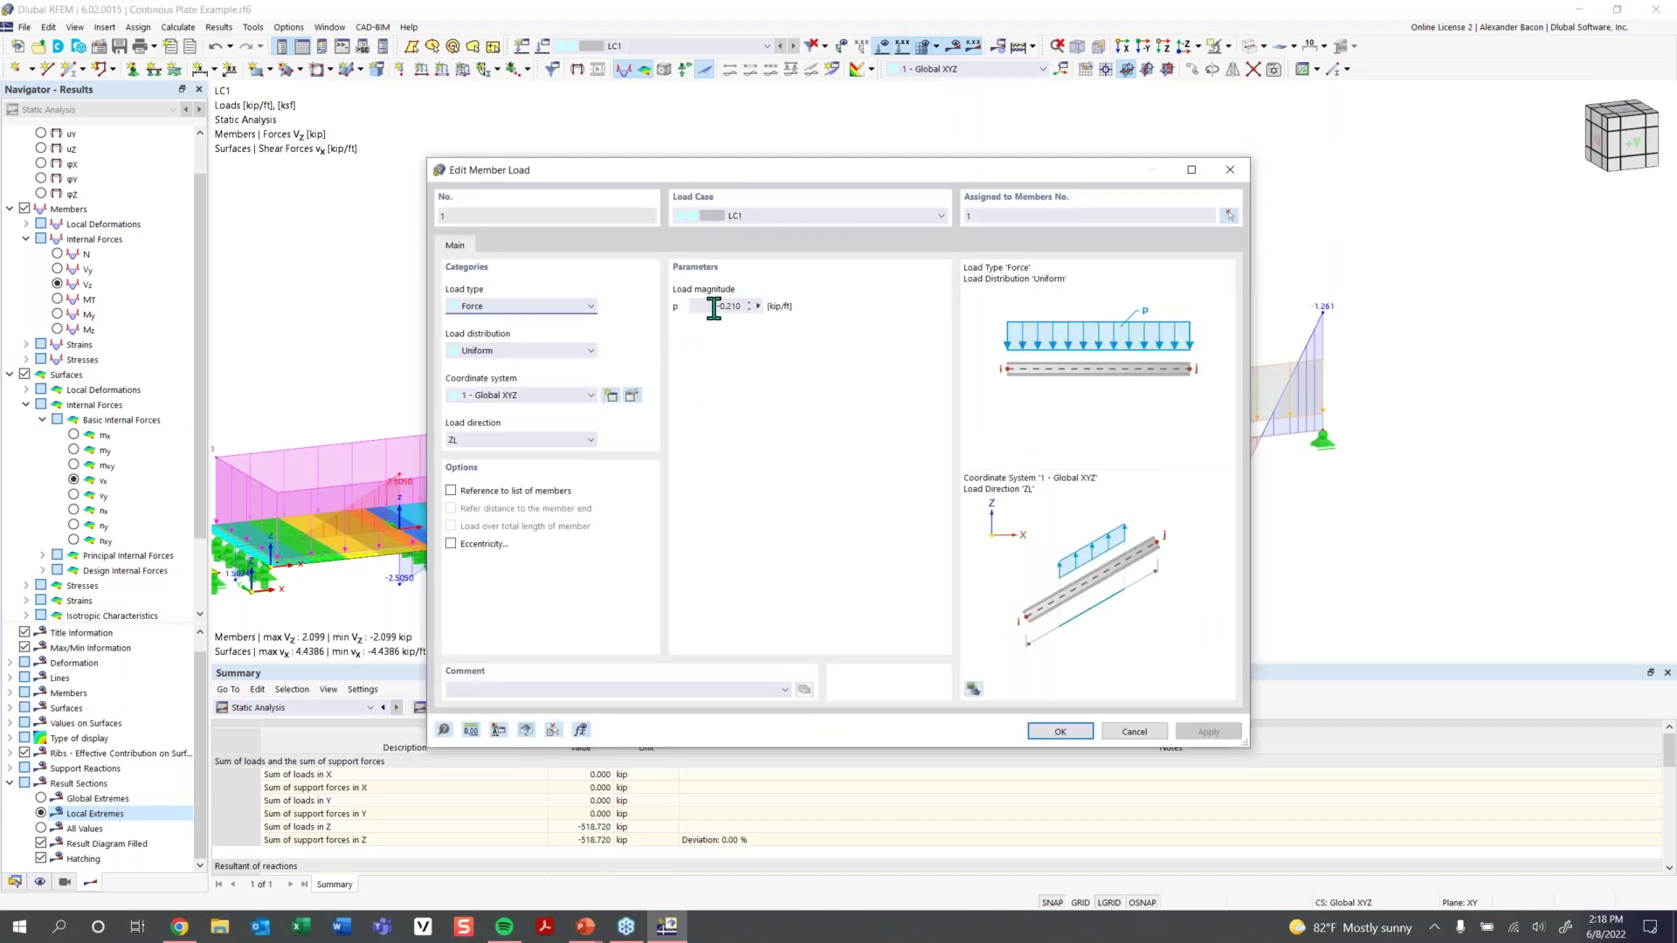
pyautogui.moveTo(730, 172); pyautogui.dragTo(829, 503)
pyautogui.press('Escape')
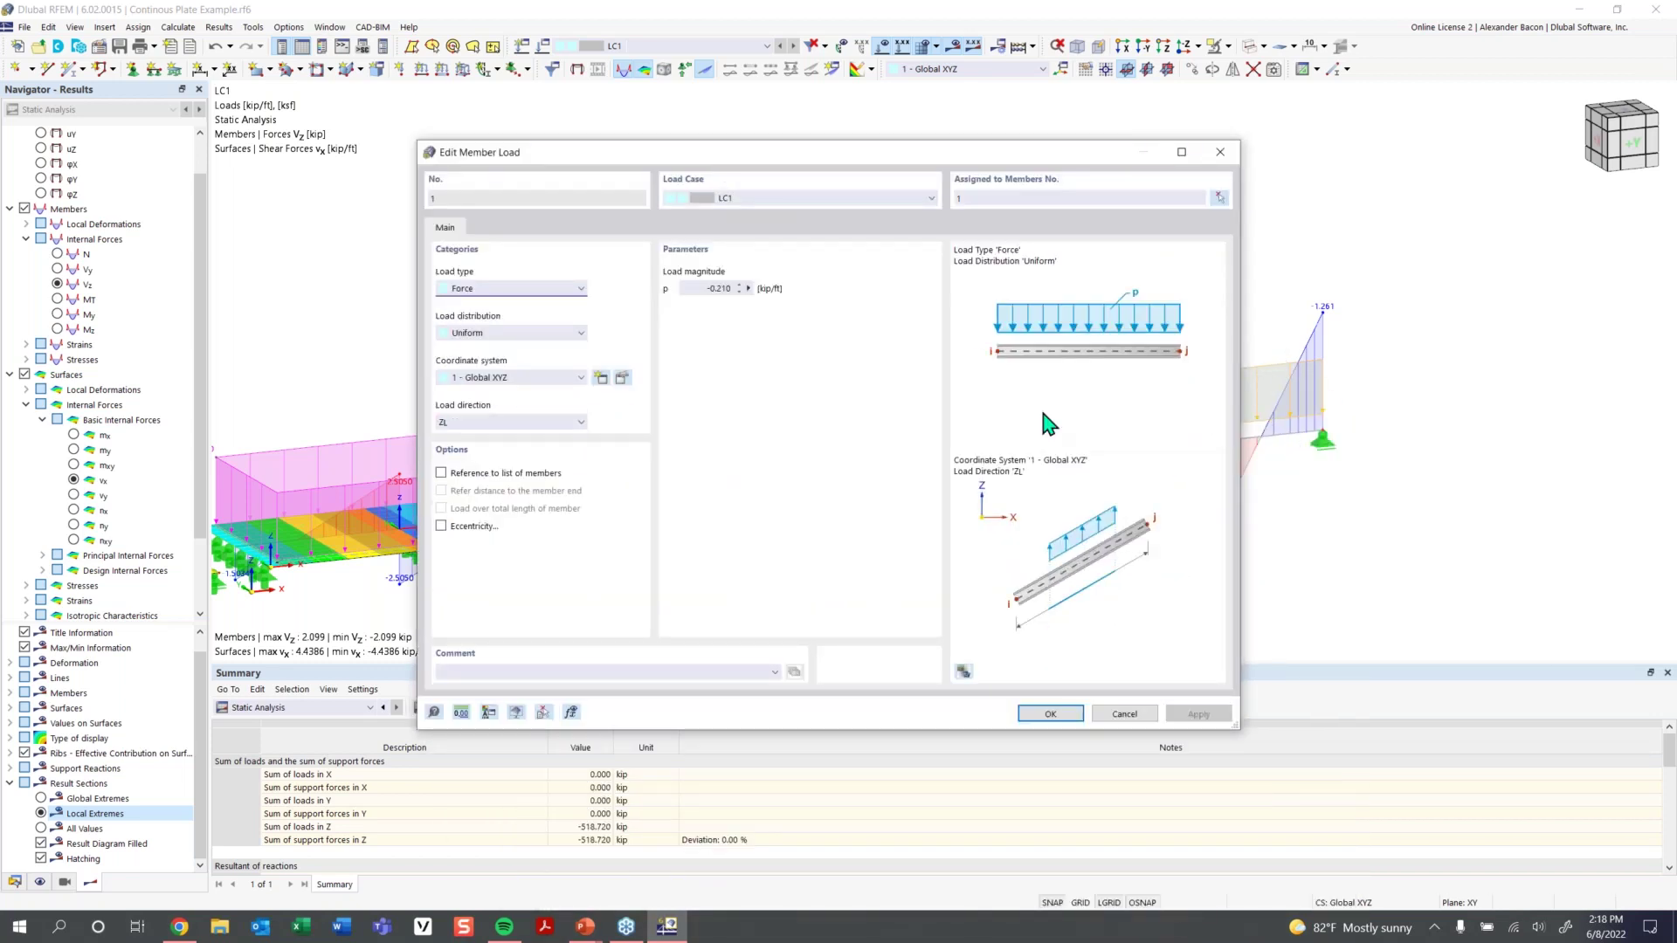
pyautogui.doubleClick(718, 288)
pyautogui.write('-0.250')
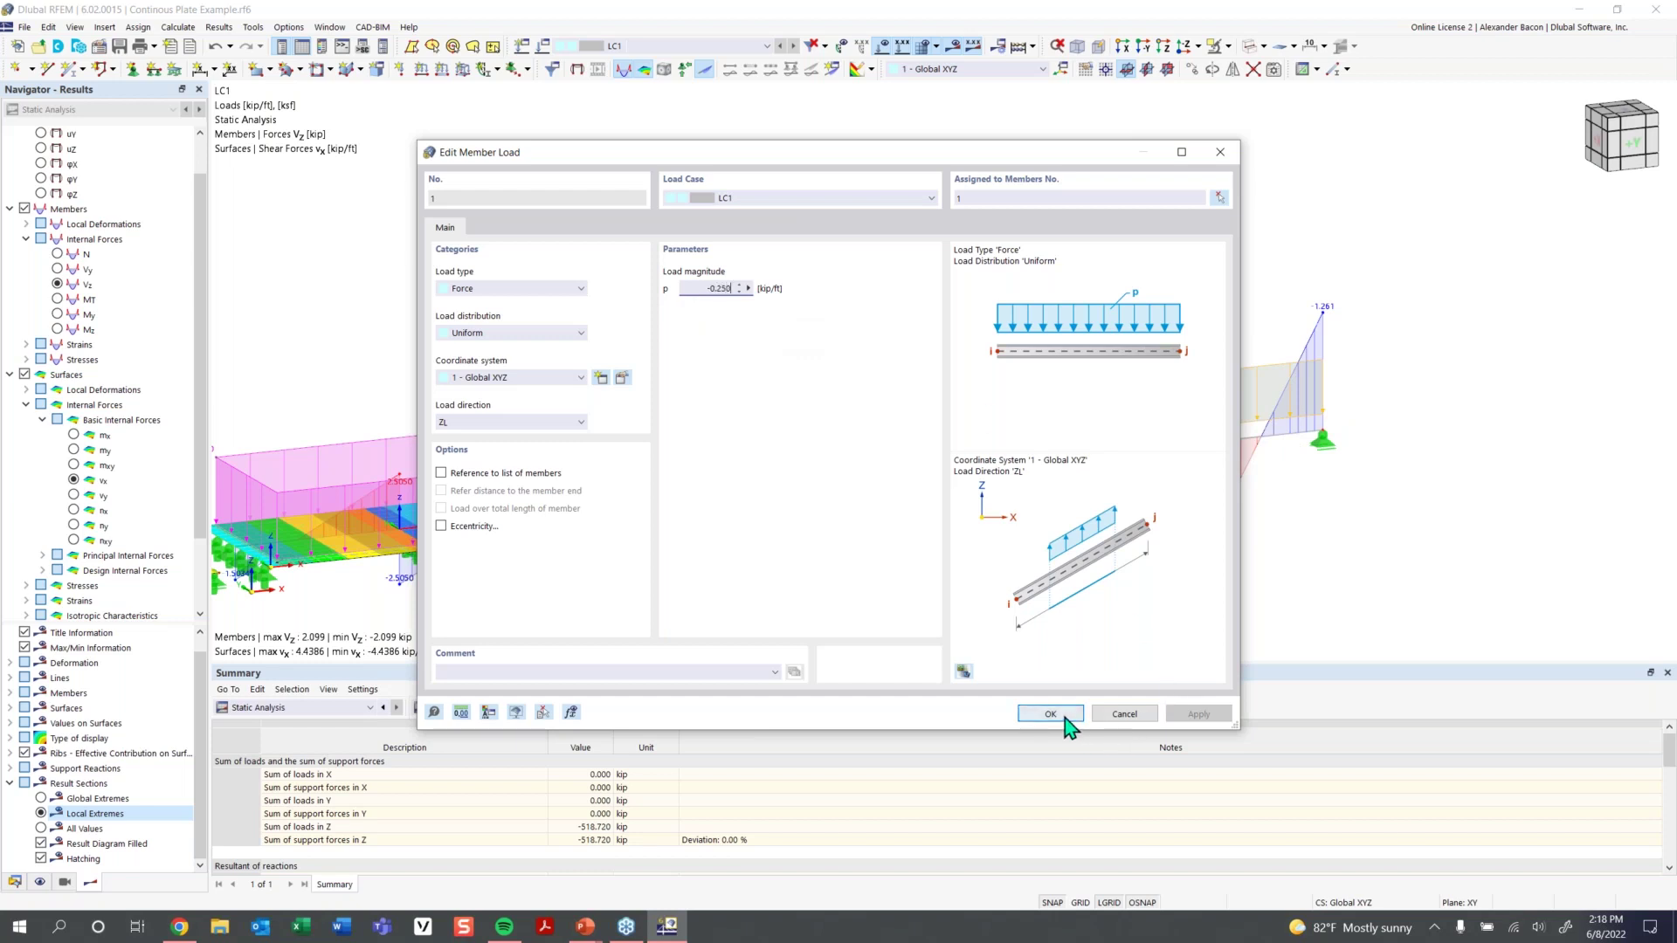
pyautogui.click(1052, 714)
pyautogui.click(902, 533)
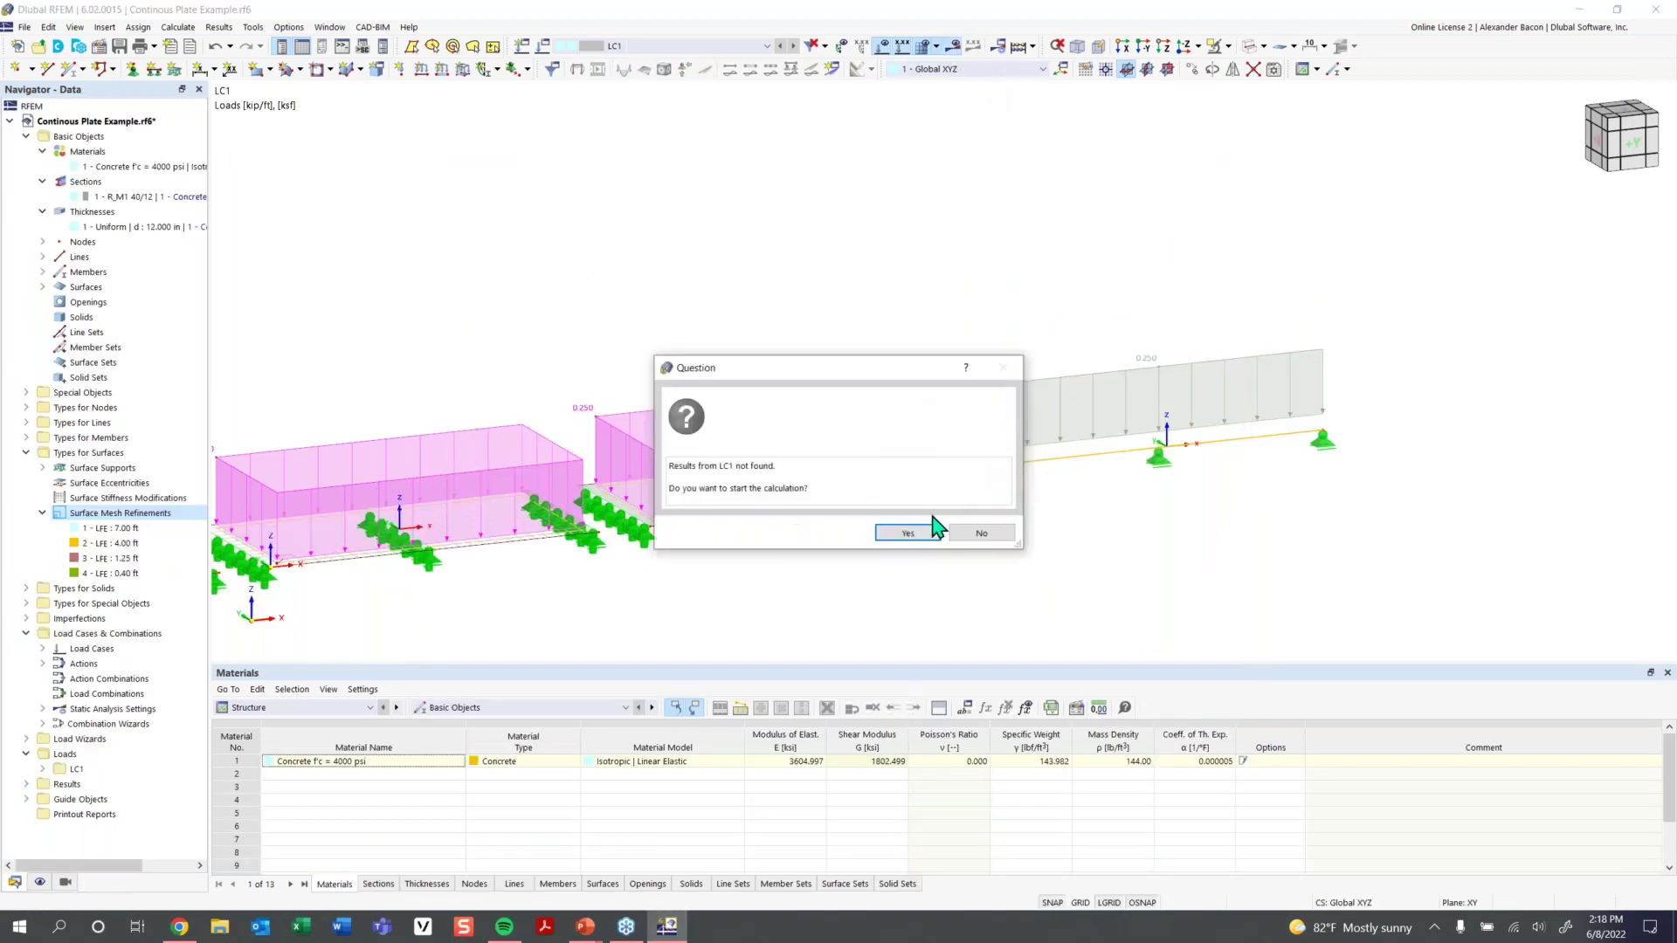
pyautogui.press('Return')
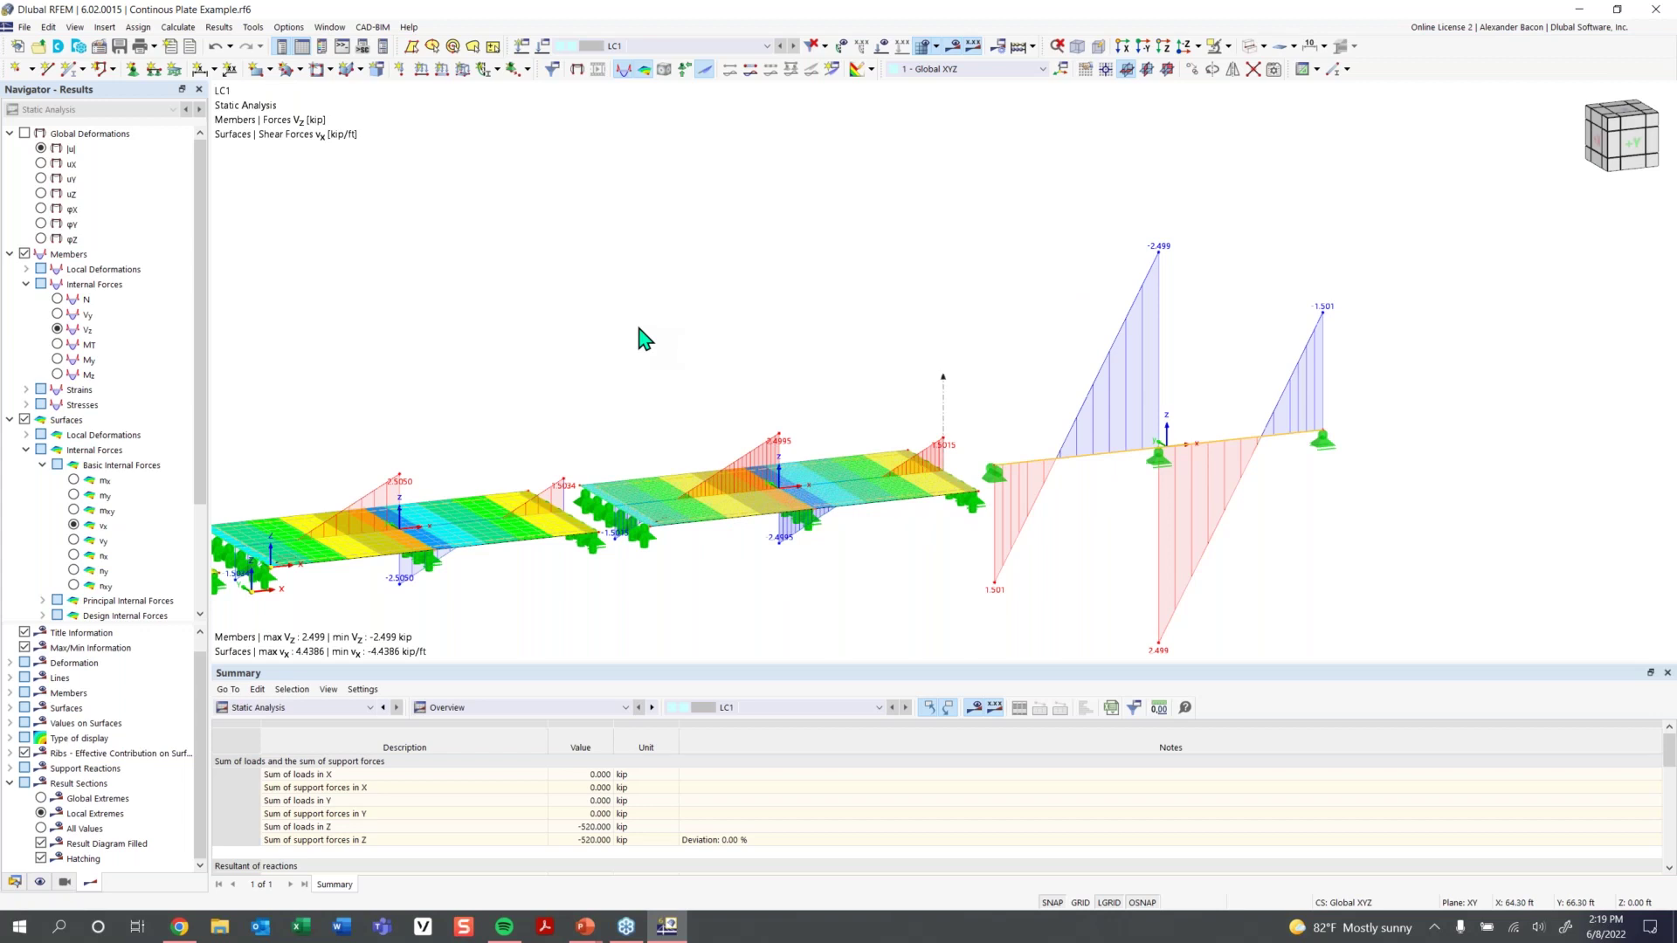
# Compare the shear forces vx along the four plates' result sections with the beam's Vz diagram
pyautogui.scroll(-2, 767, 400)
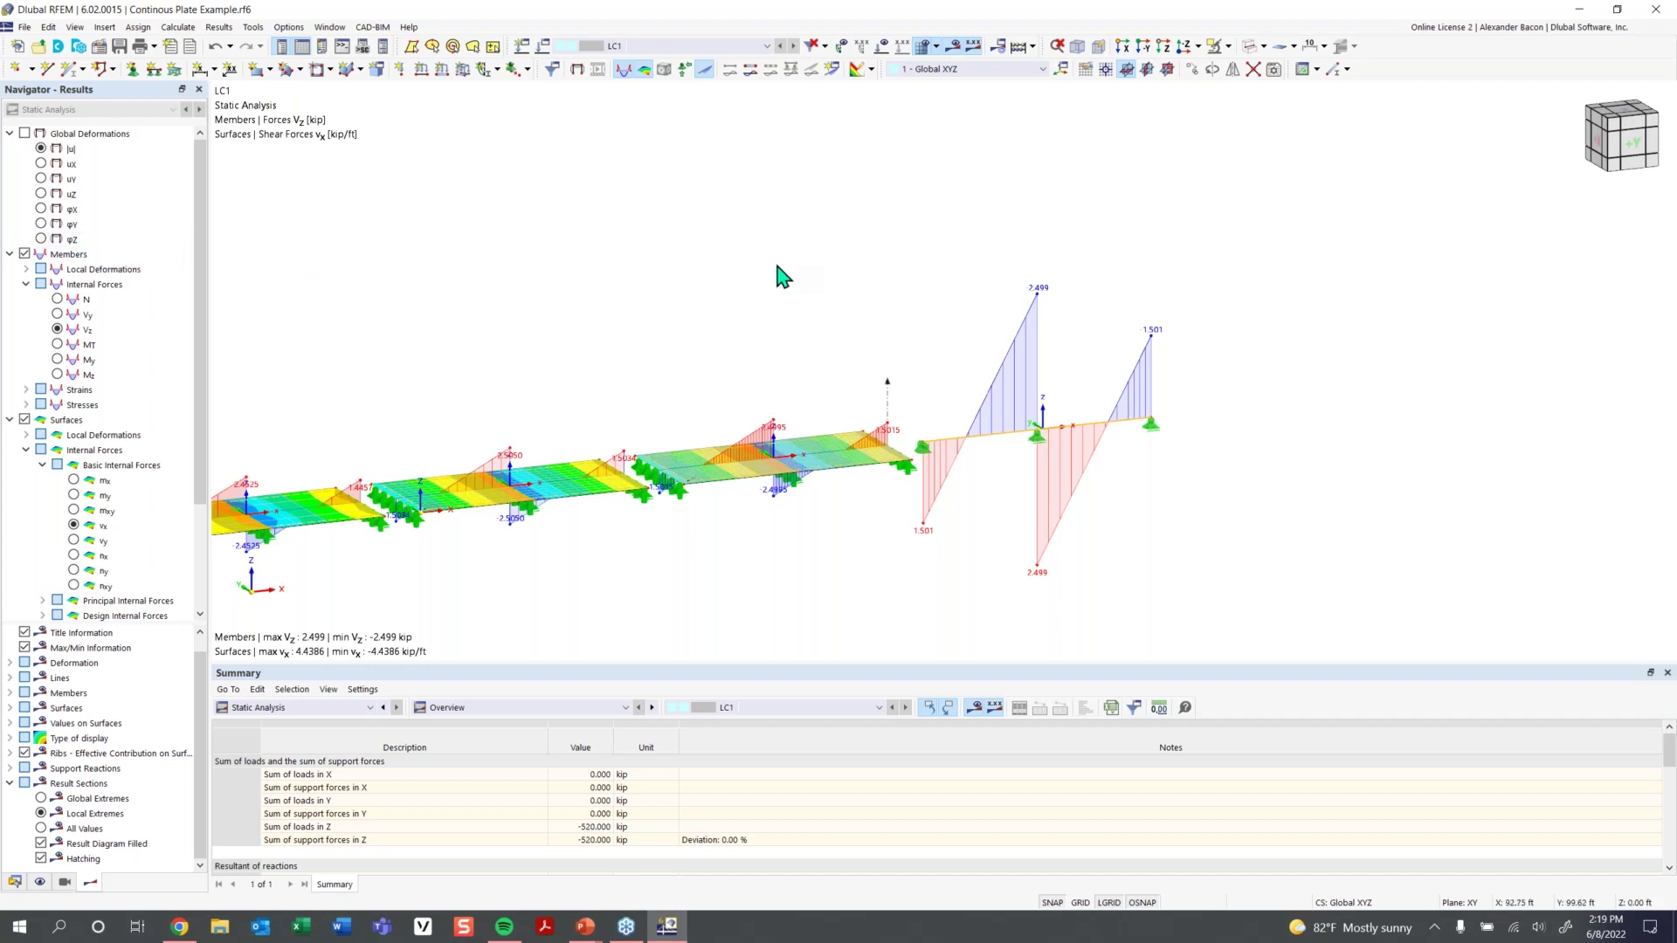
pyautogui.moveTo(706, 278); pyautogui.dragTo(672, 322, button='middle')
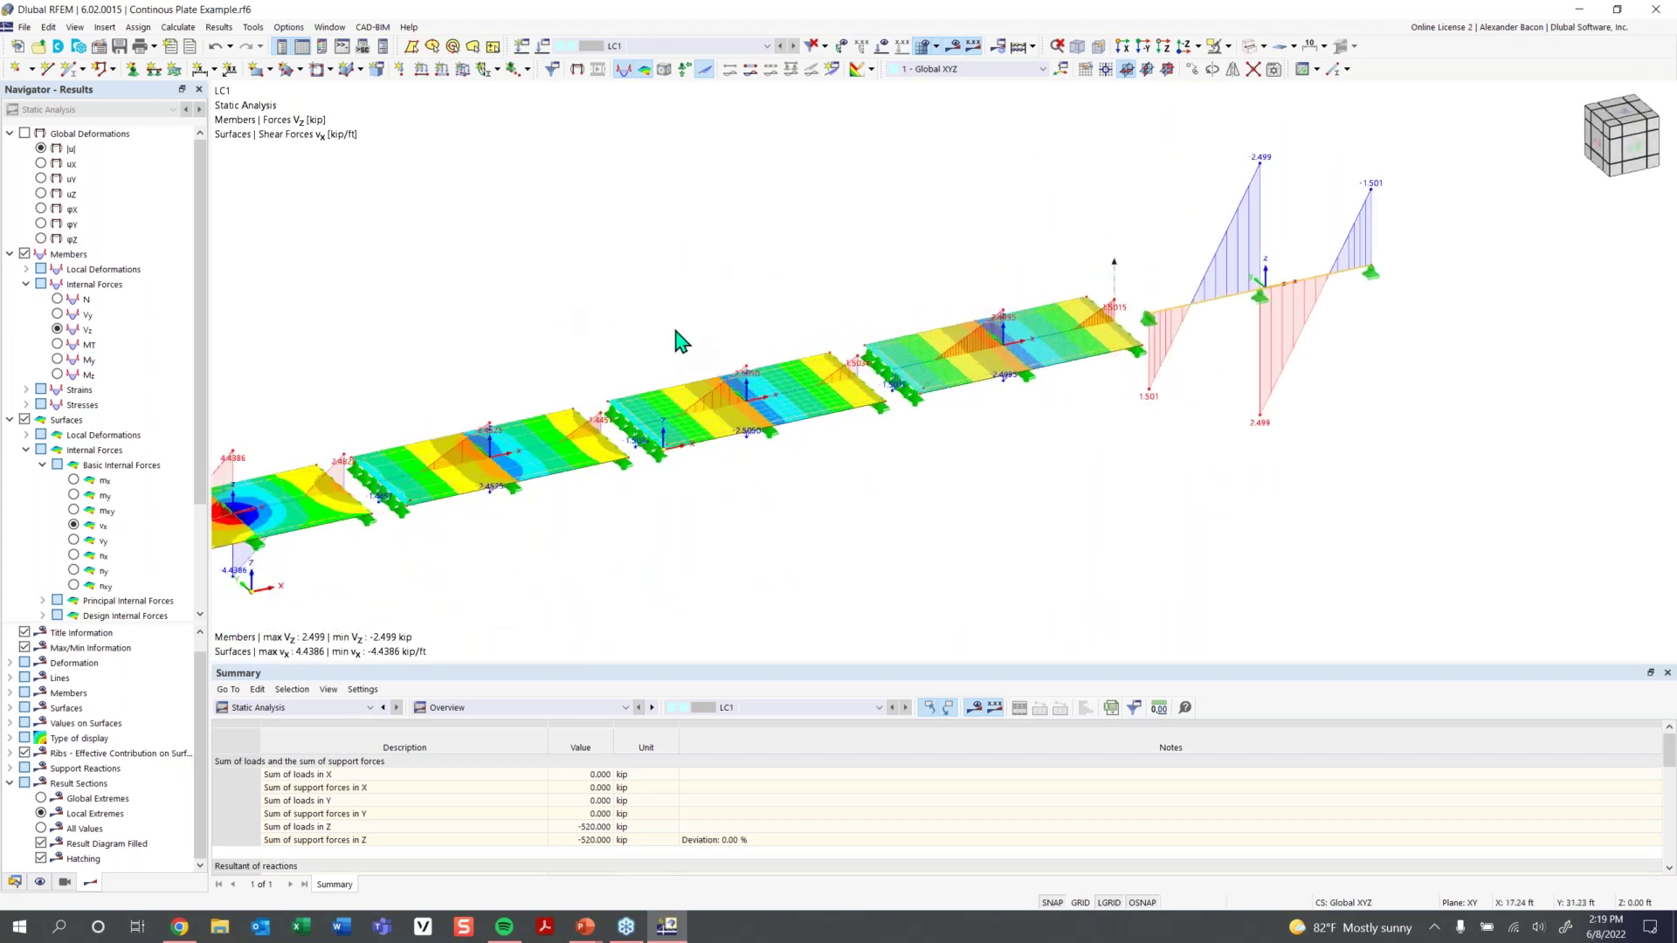
pyautogui.scroll(-1, 209, 456)
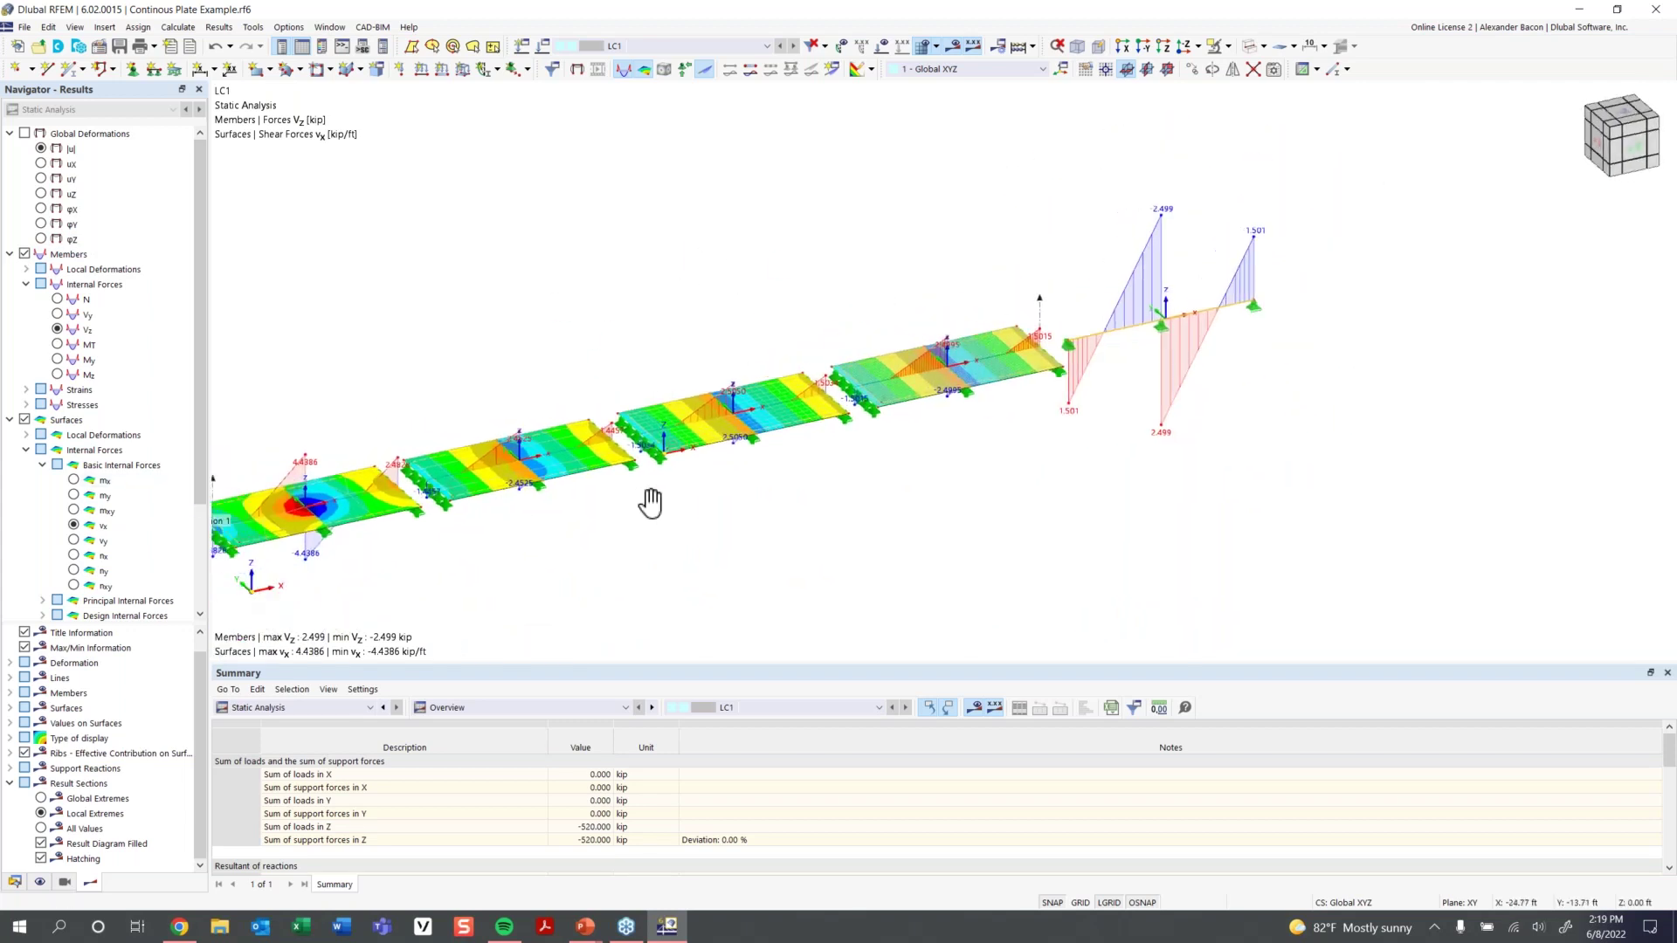
pyautogui.moveTo(648, 498); pyautogui.dragTo(808, 515, button='middle')
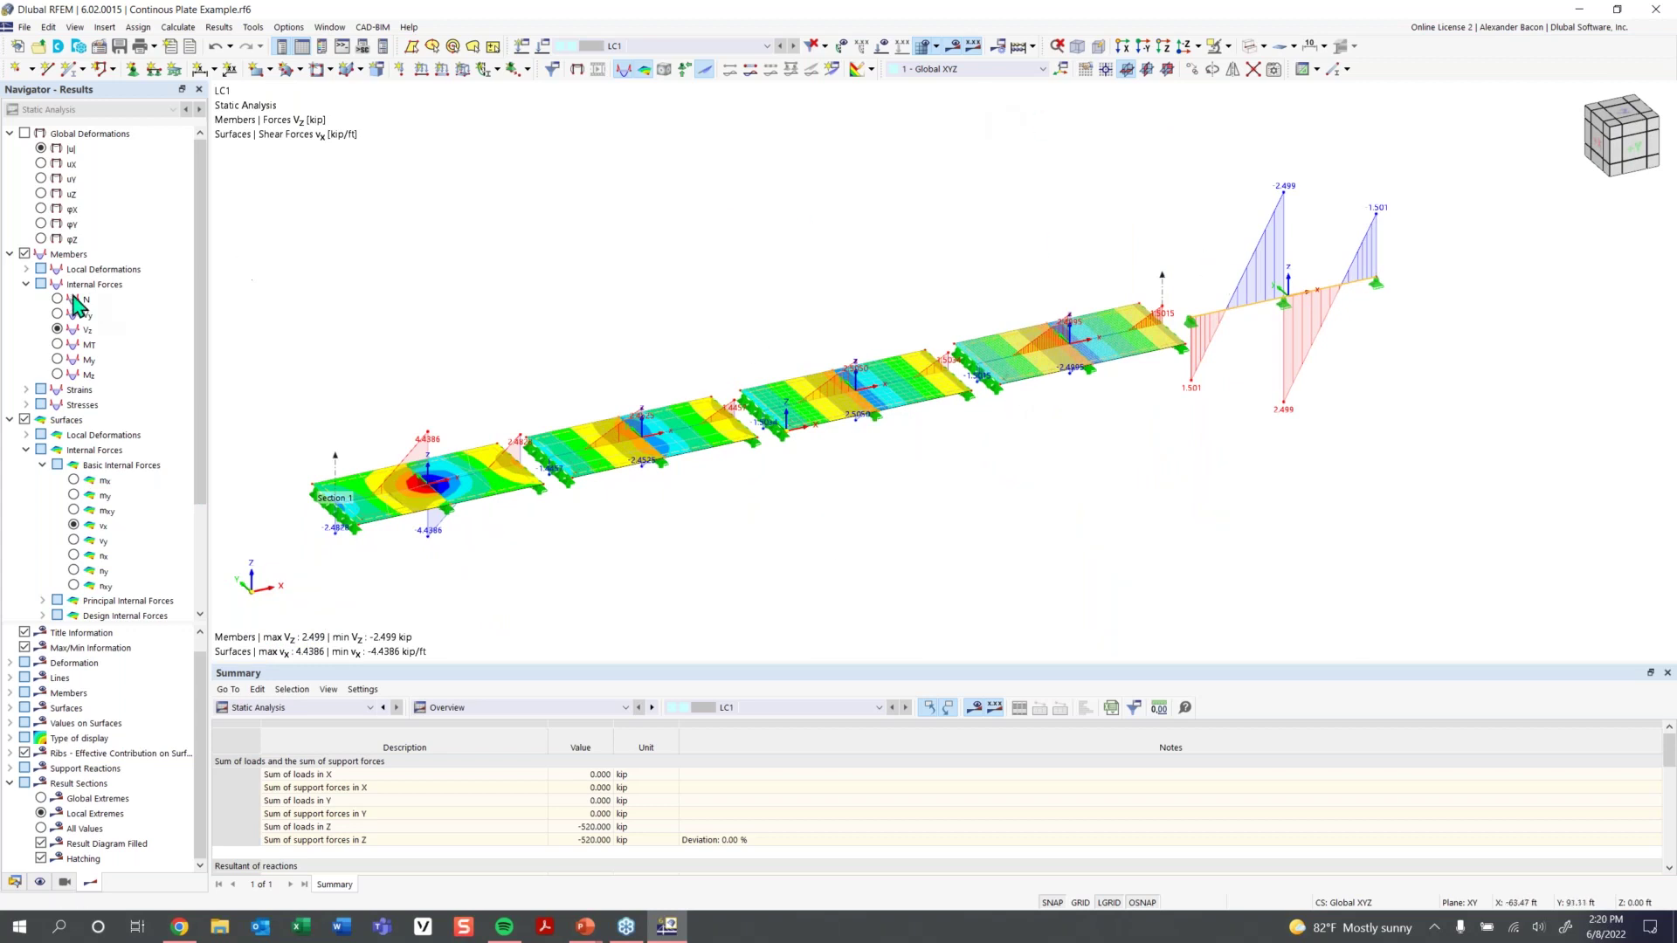
# Turn on Values on Surfaces for the current selection vx and inspect the values on the 1.25 ft mesh plate
pyautogui.scroll(-1, 99, 476)
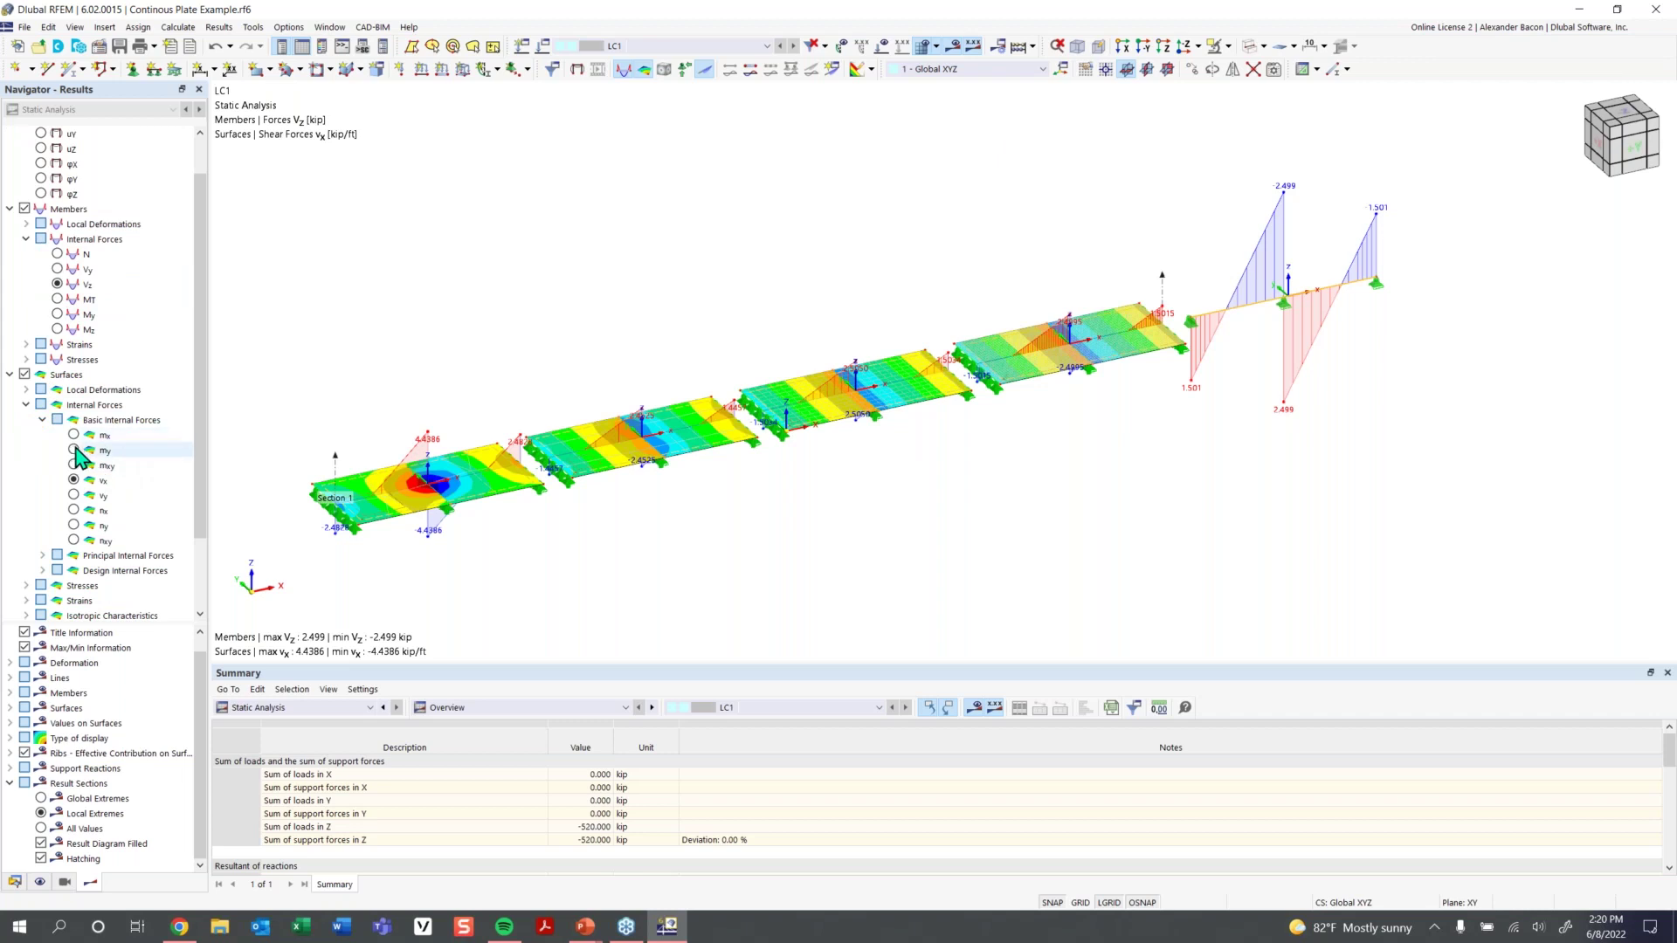
pyautogui.scroll(-2, 109, 546)
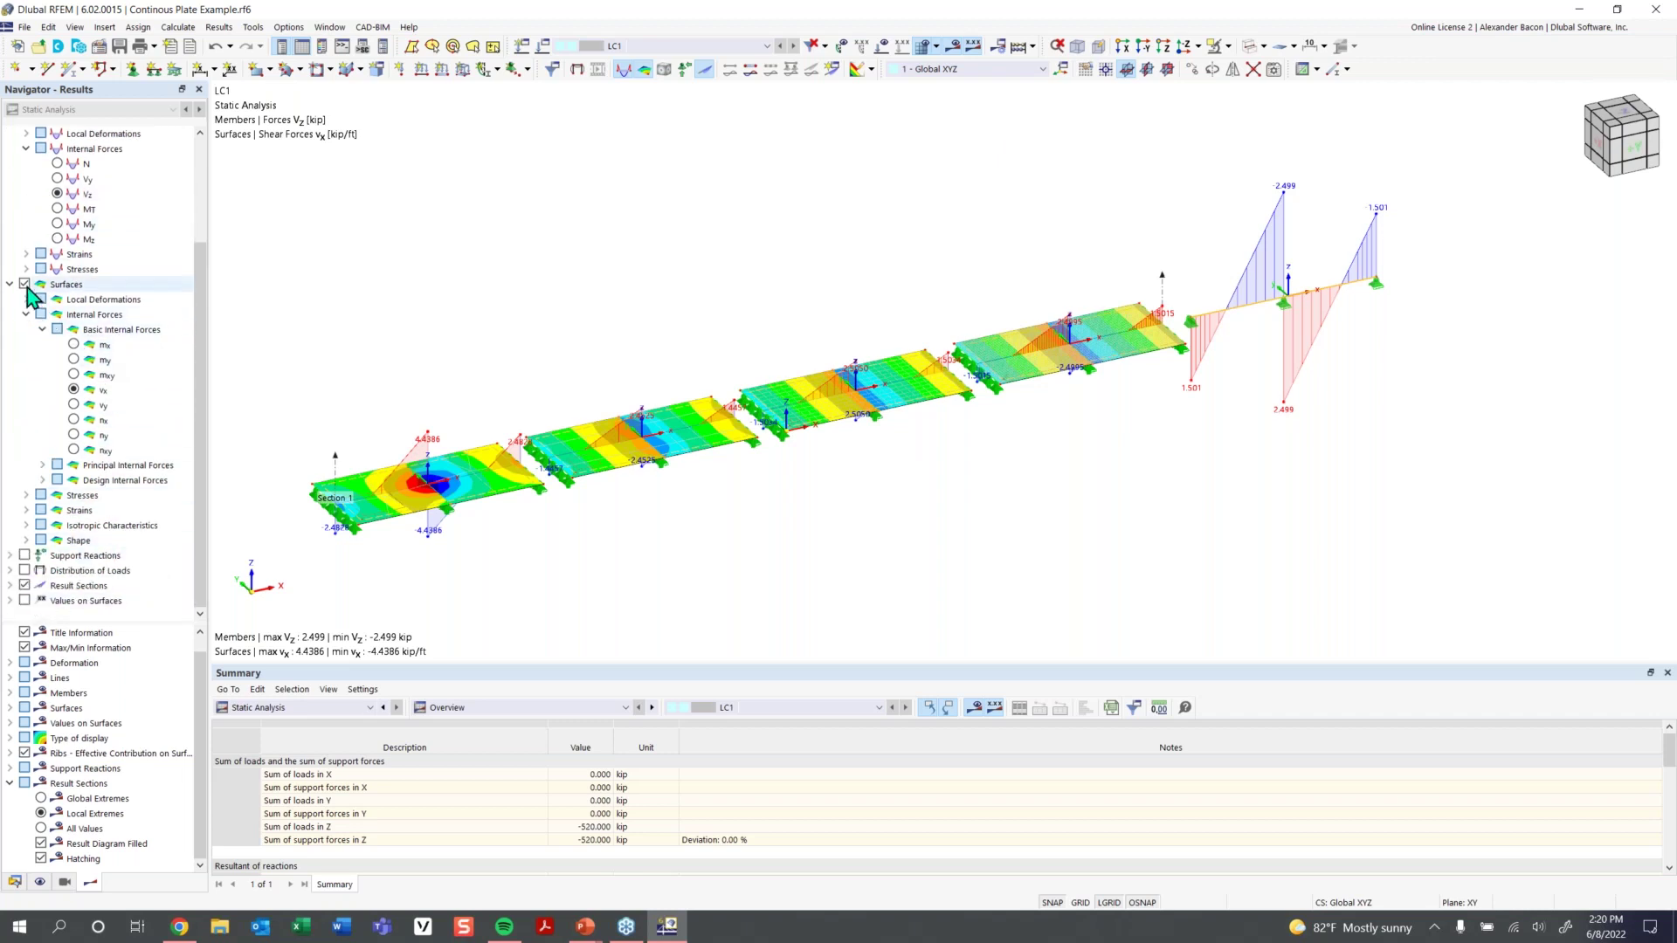
pyautogui.click(24, 601)
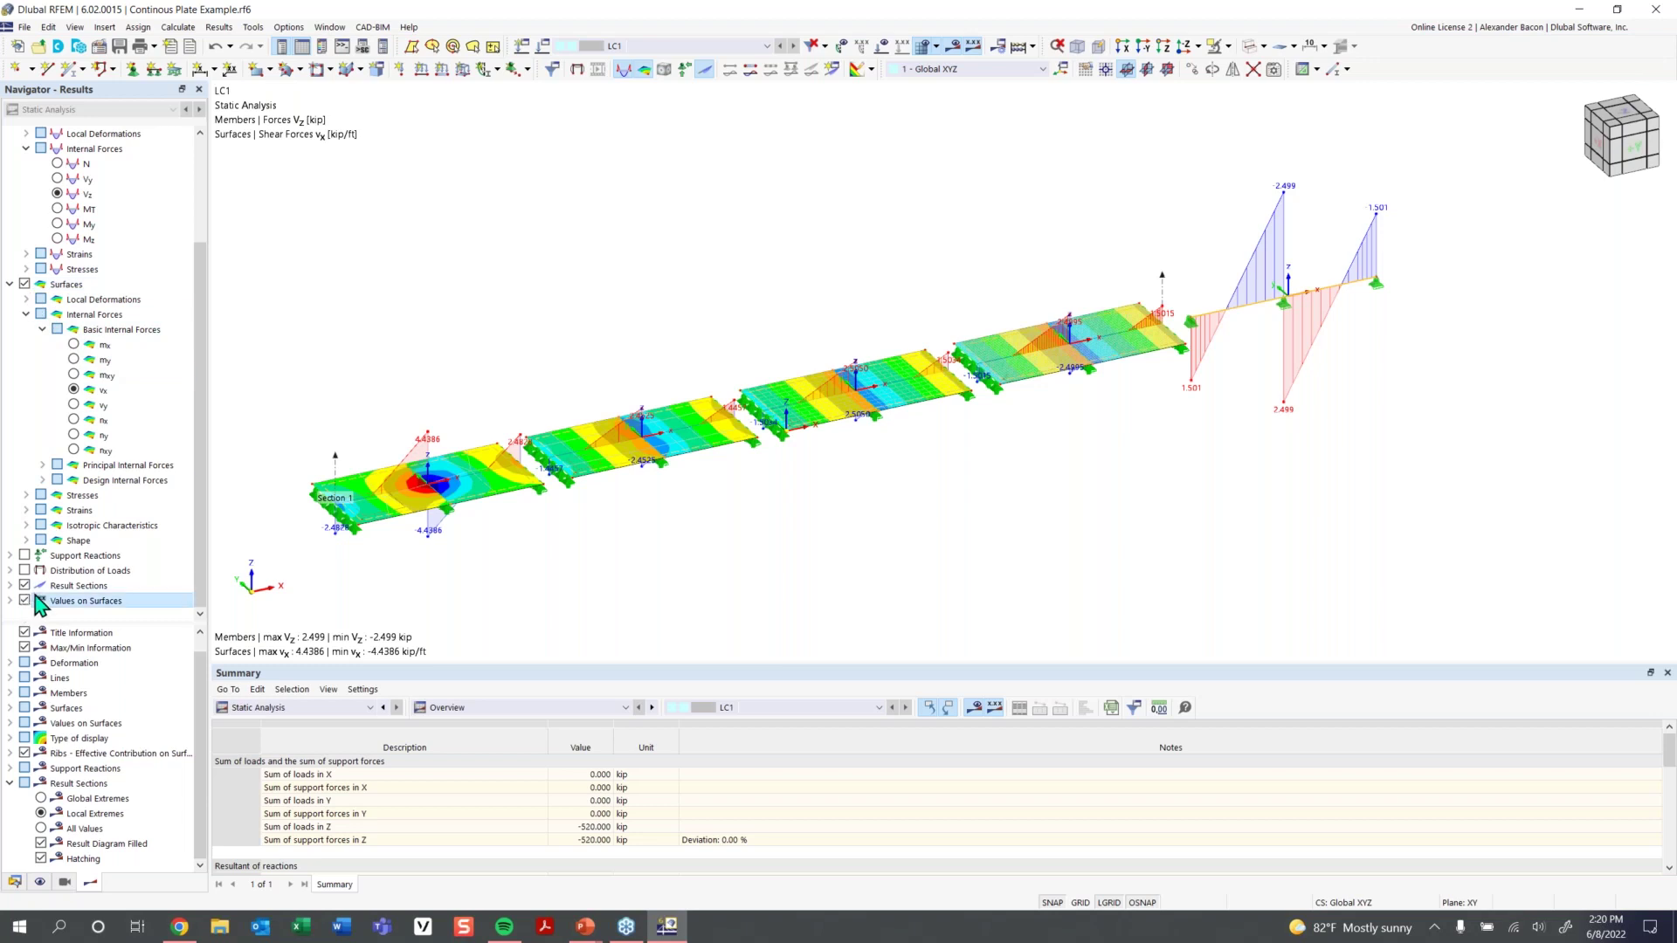
pyautogui.click(11, 601)
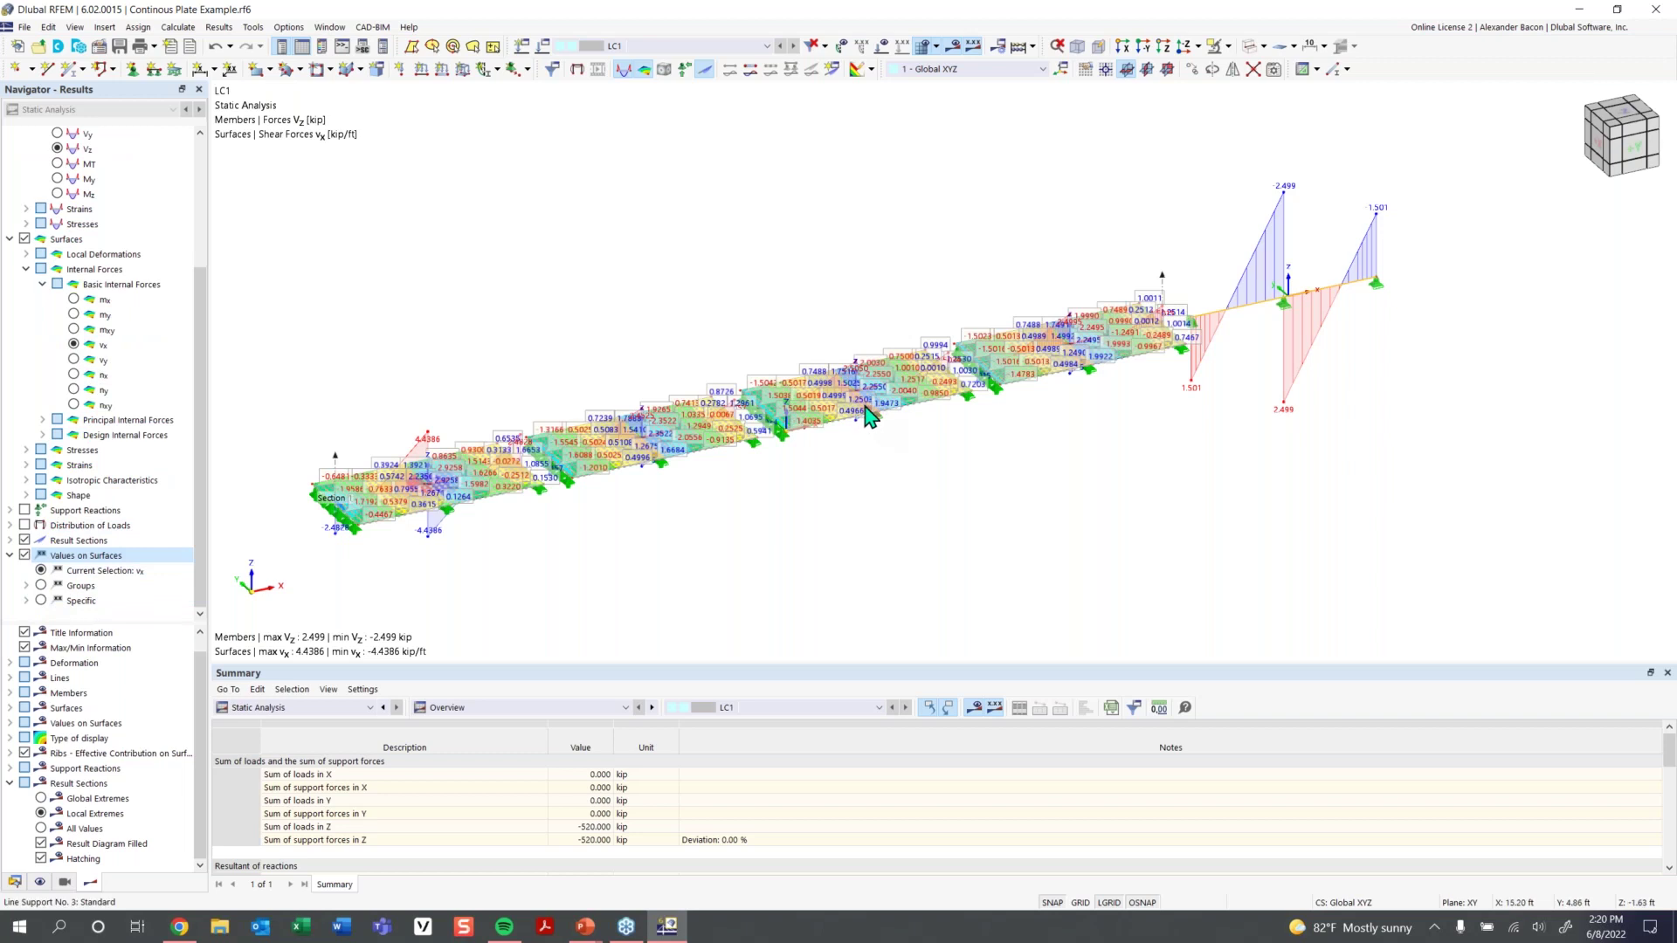
pyautogui.scroll(5, 760, 406)
pyautogui.scroll(3, 760, 404)
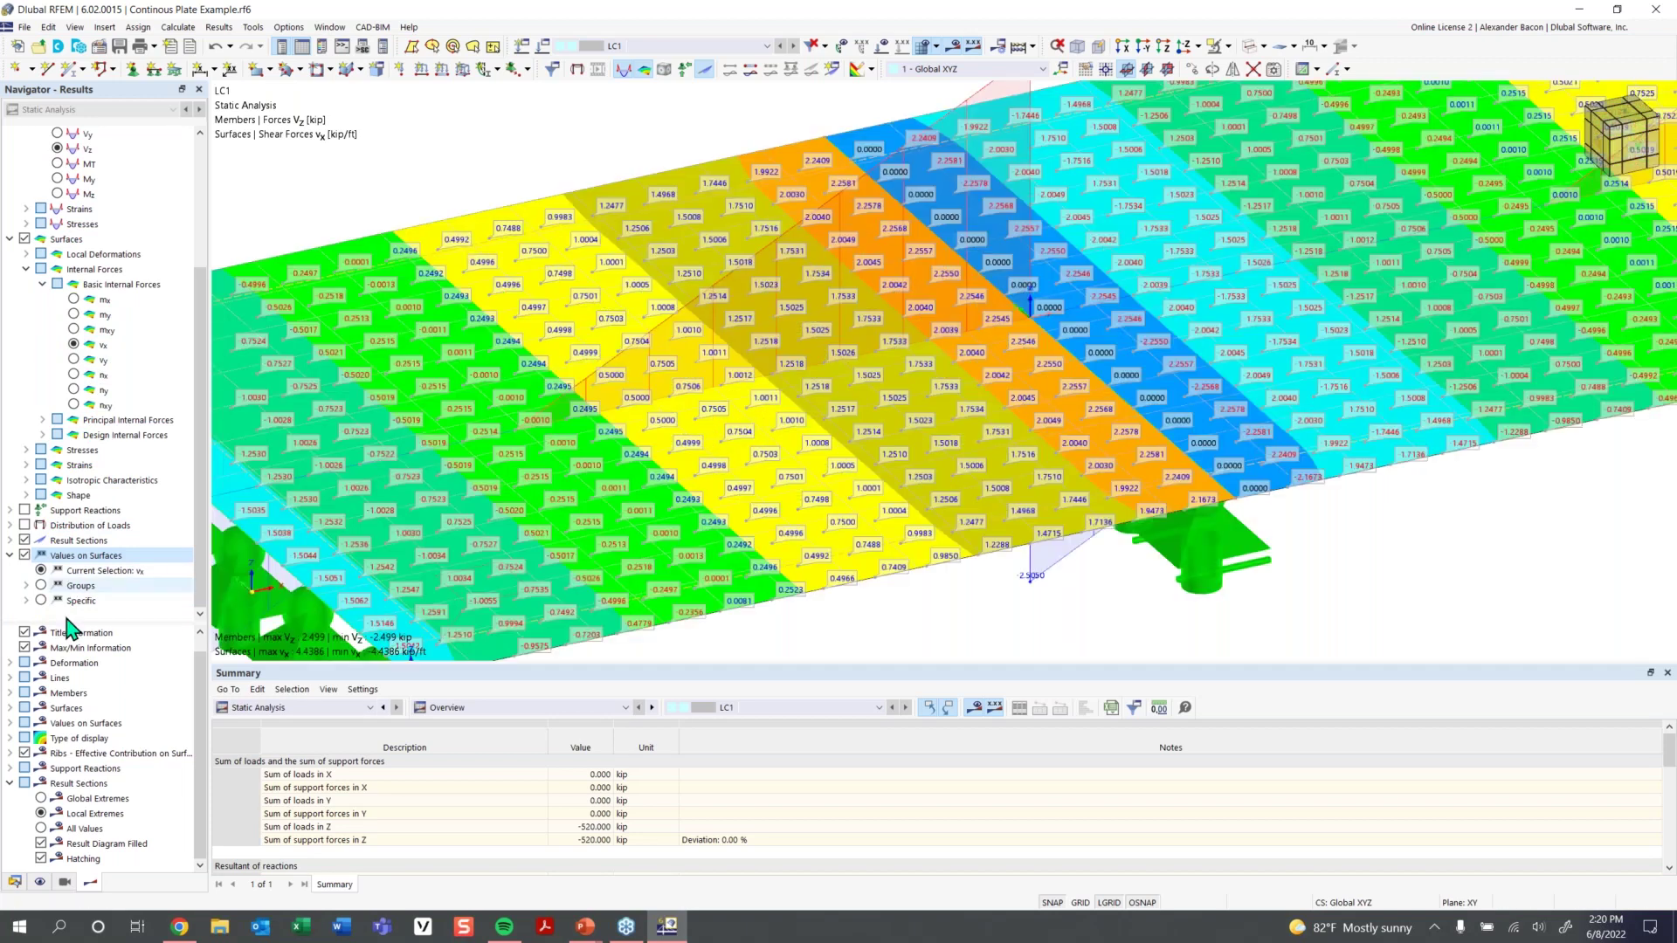
pyautogui.scroll(1, 93, 687)
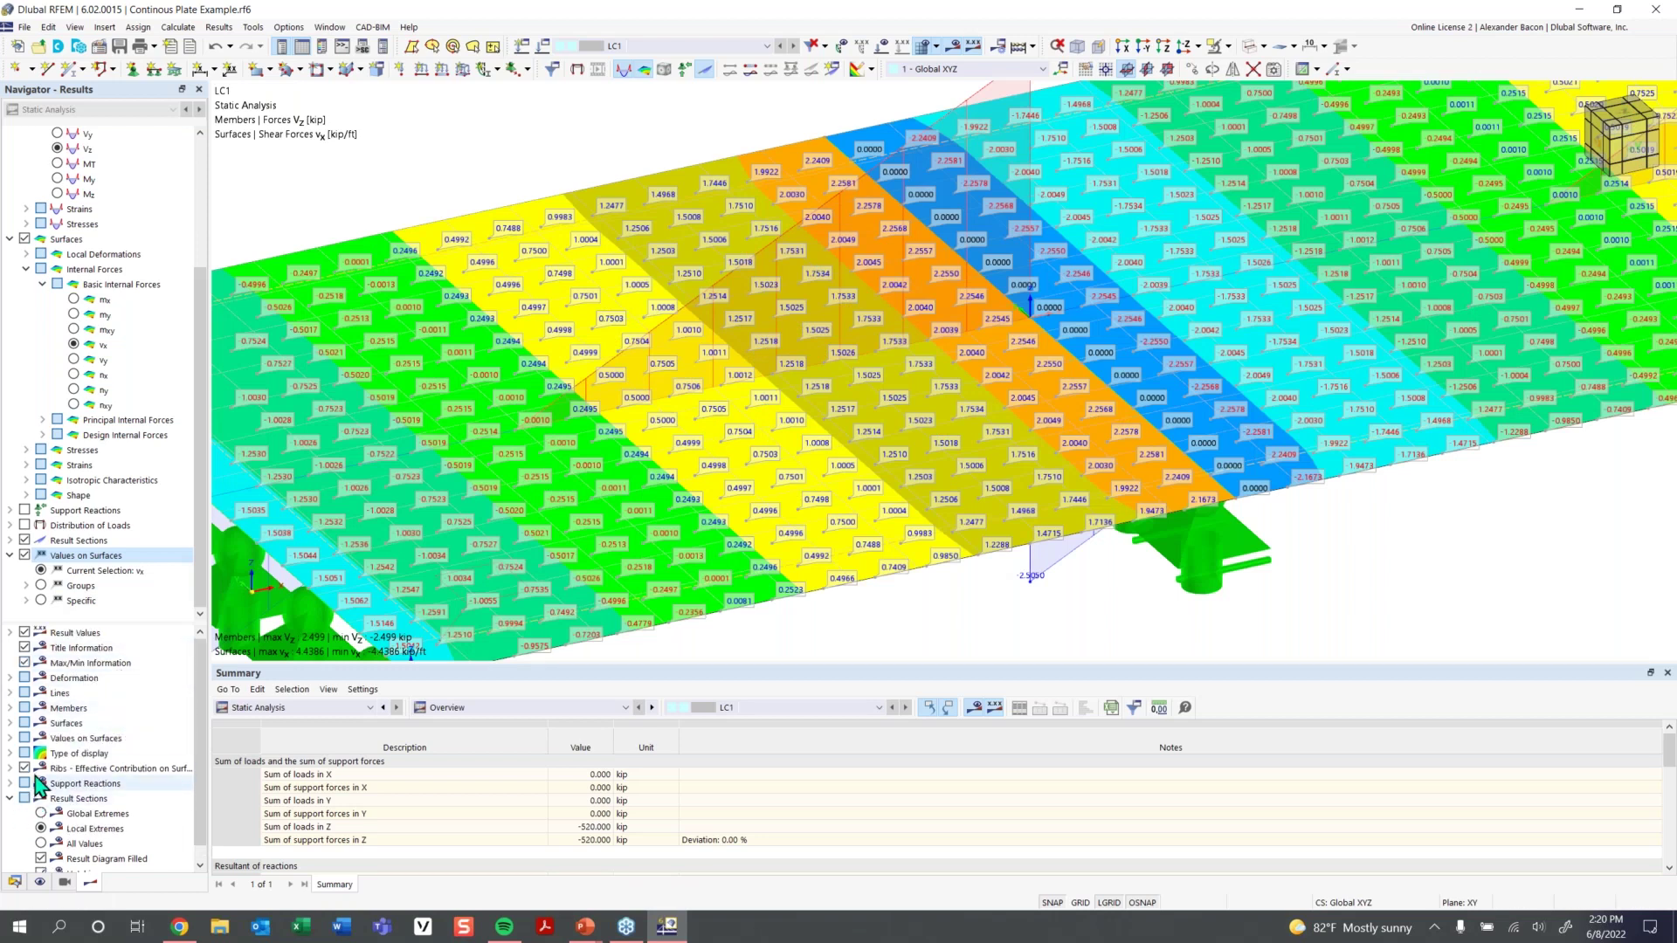
# Switch the Values on Surfaces display to FE mesh points for comparison, and restore it to grid and user-defined points
pyautogui.scroll(-1, 32, 815)
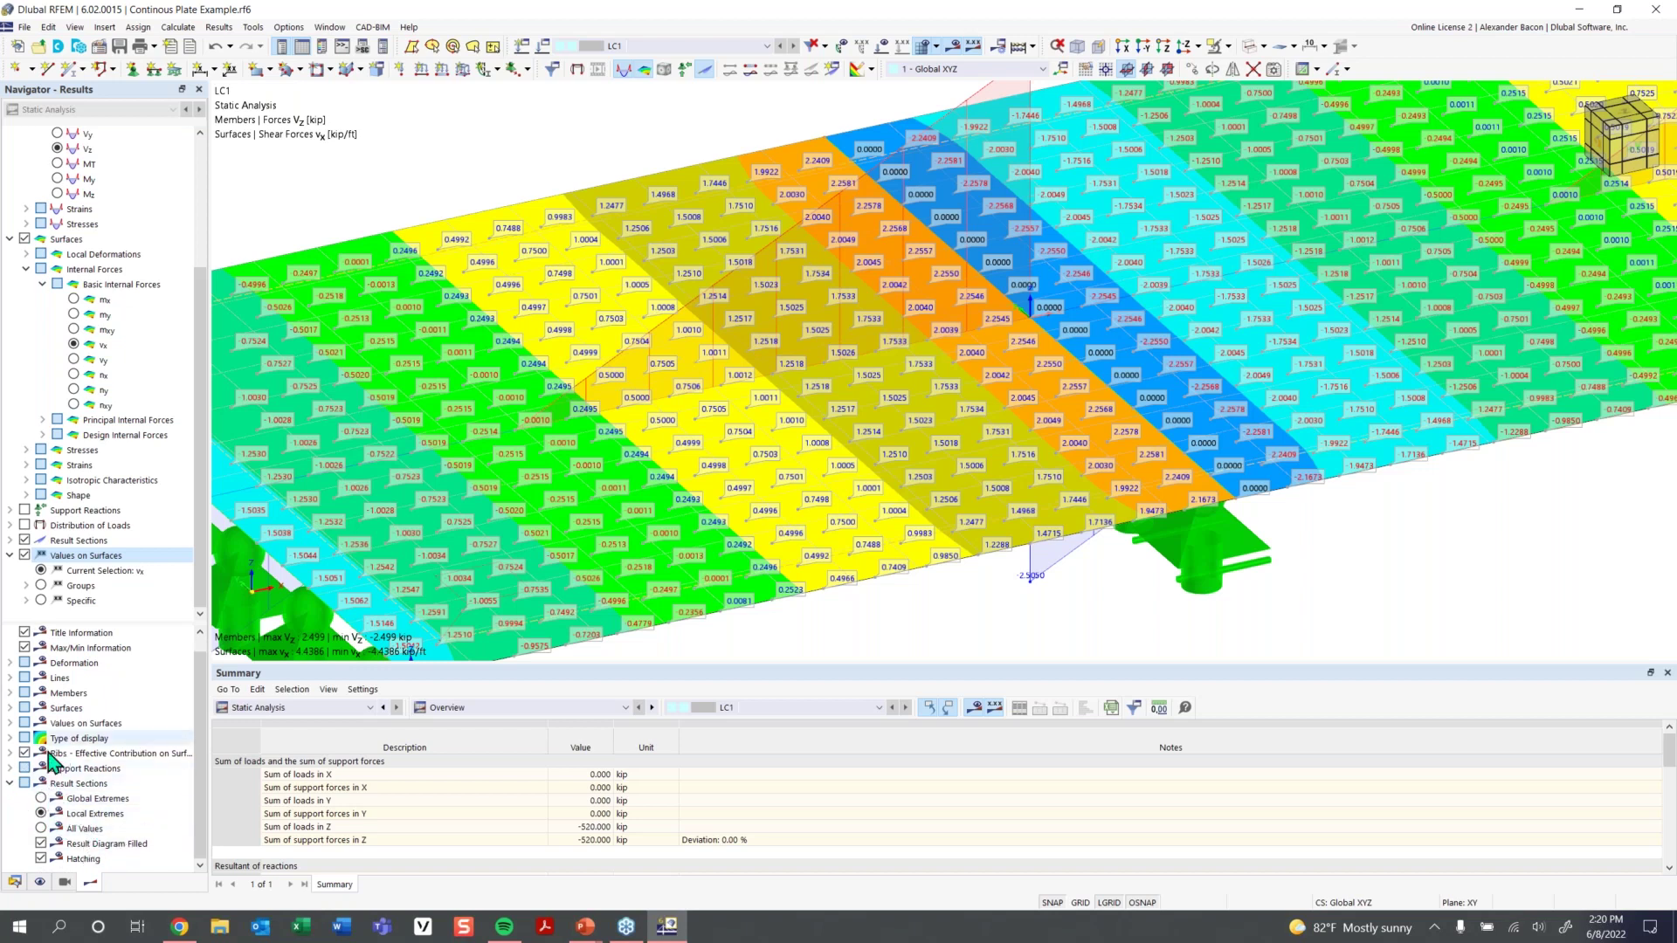
pyautogui.scroll(1, 65, 786)
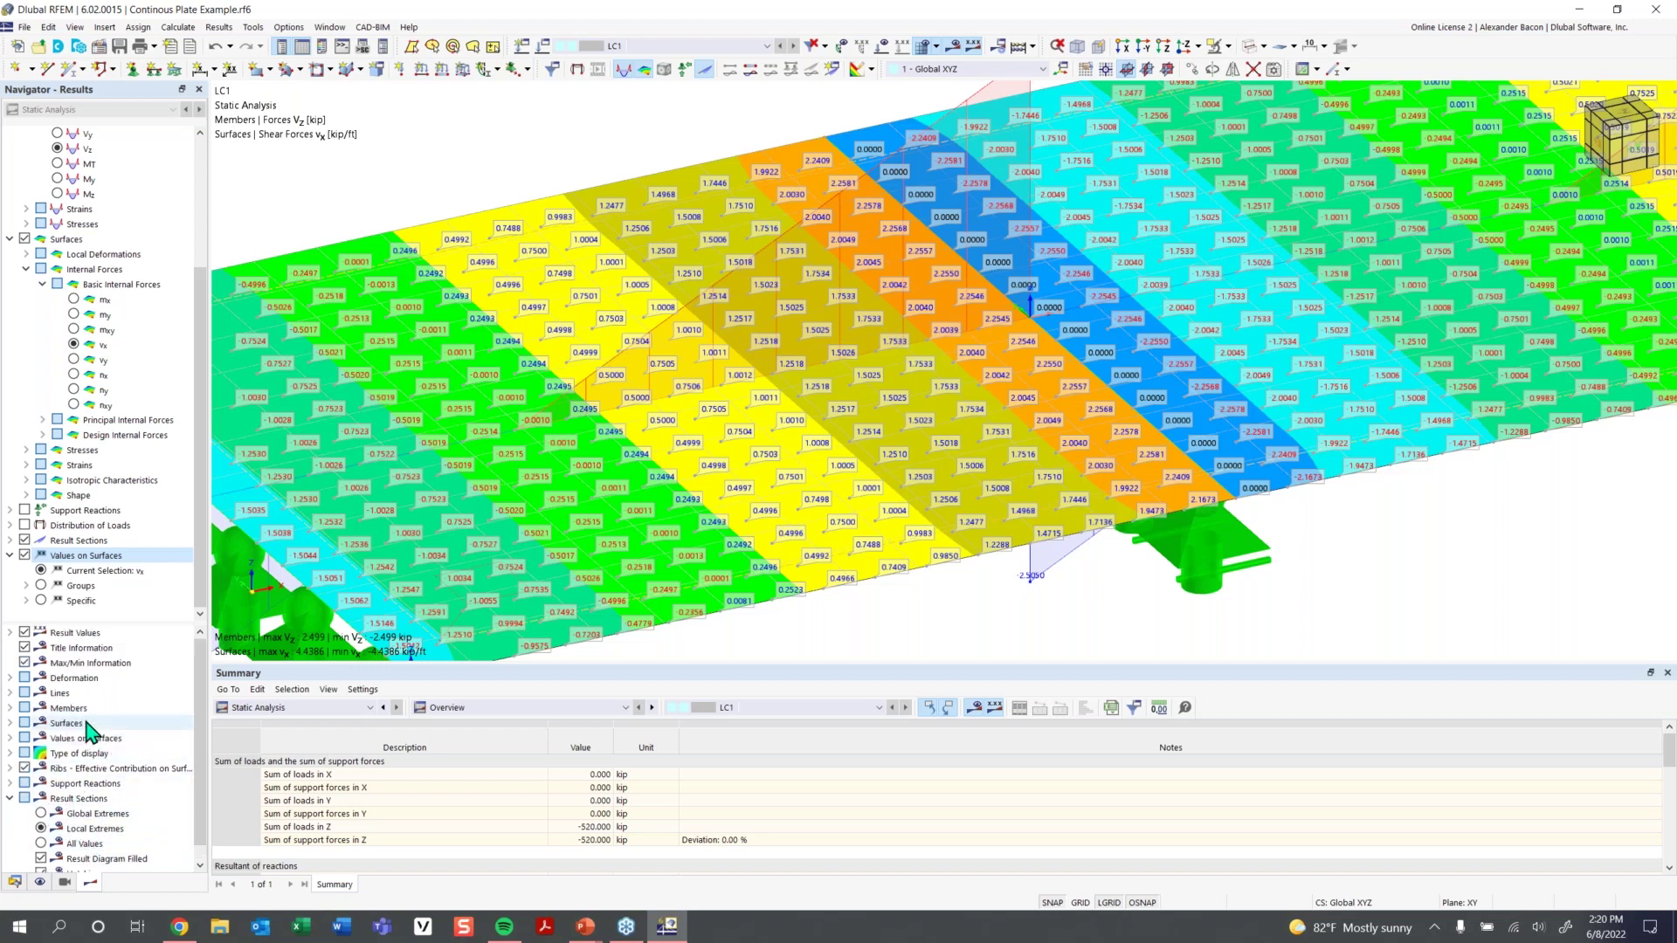
pyautogui.click(9, 633)
pyautogui.click(10, 633)
pyautogui.scroll(-1, 31, 795)
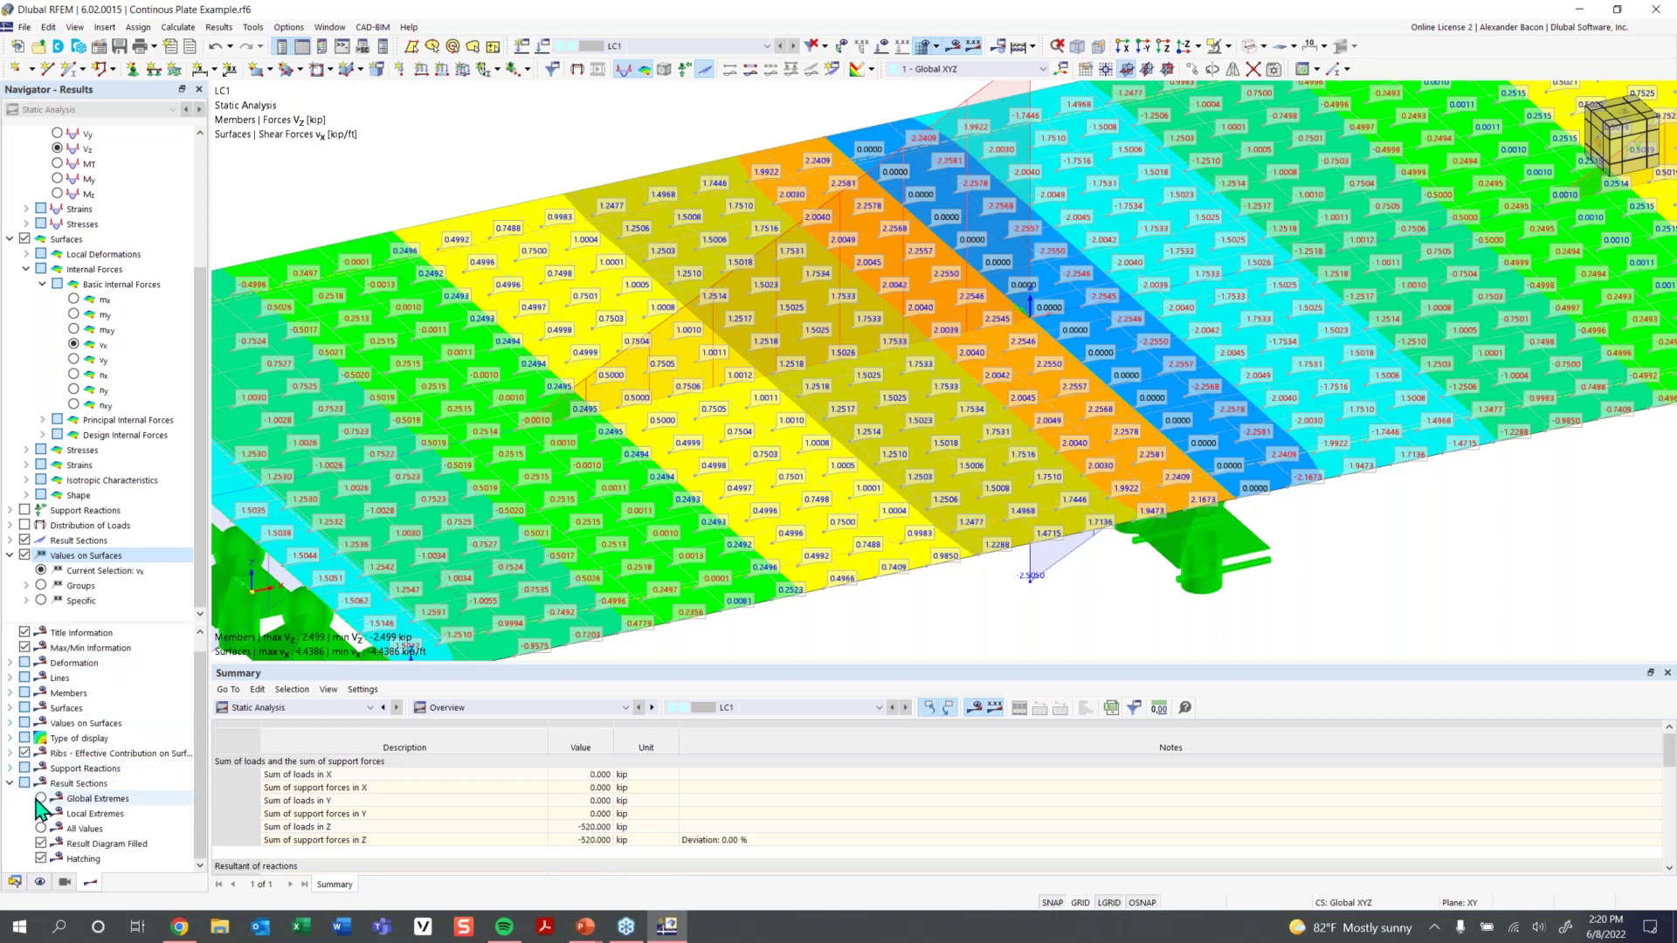
pyautogui.scroll(1, 38, 808)
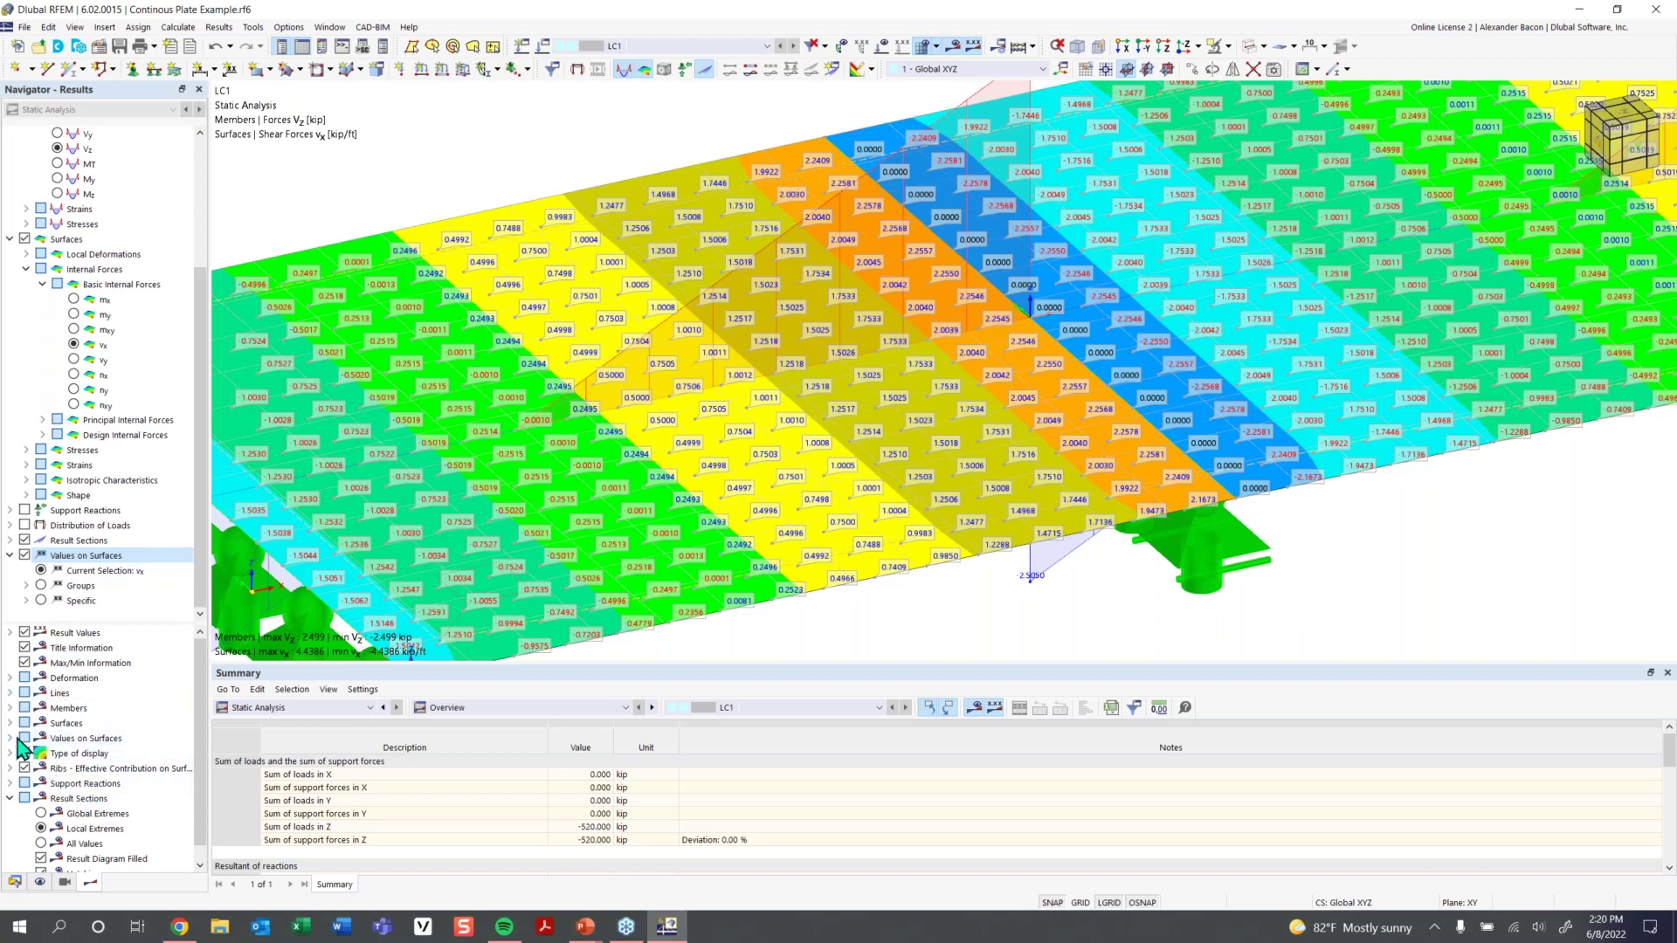
pyautogui.doubleClick(86, 739)
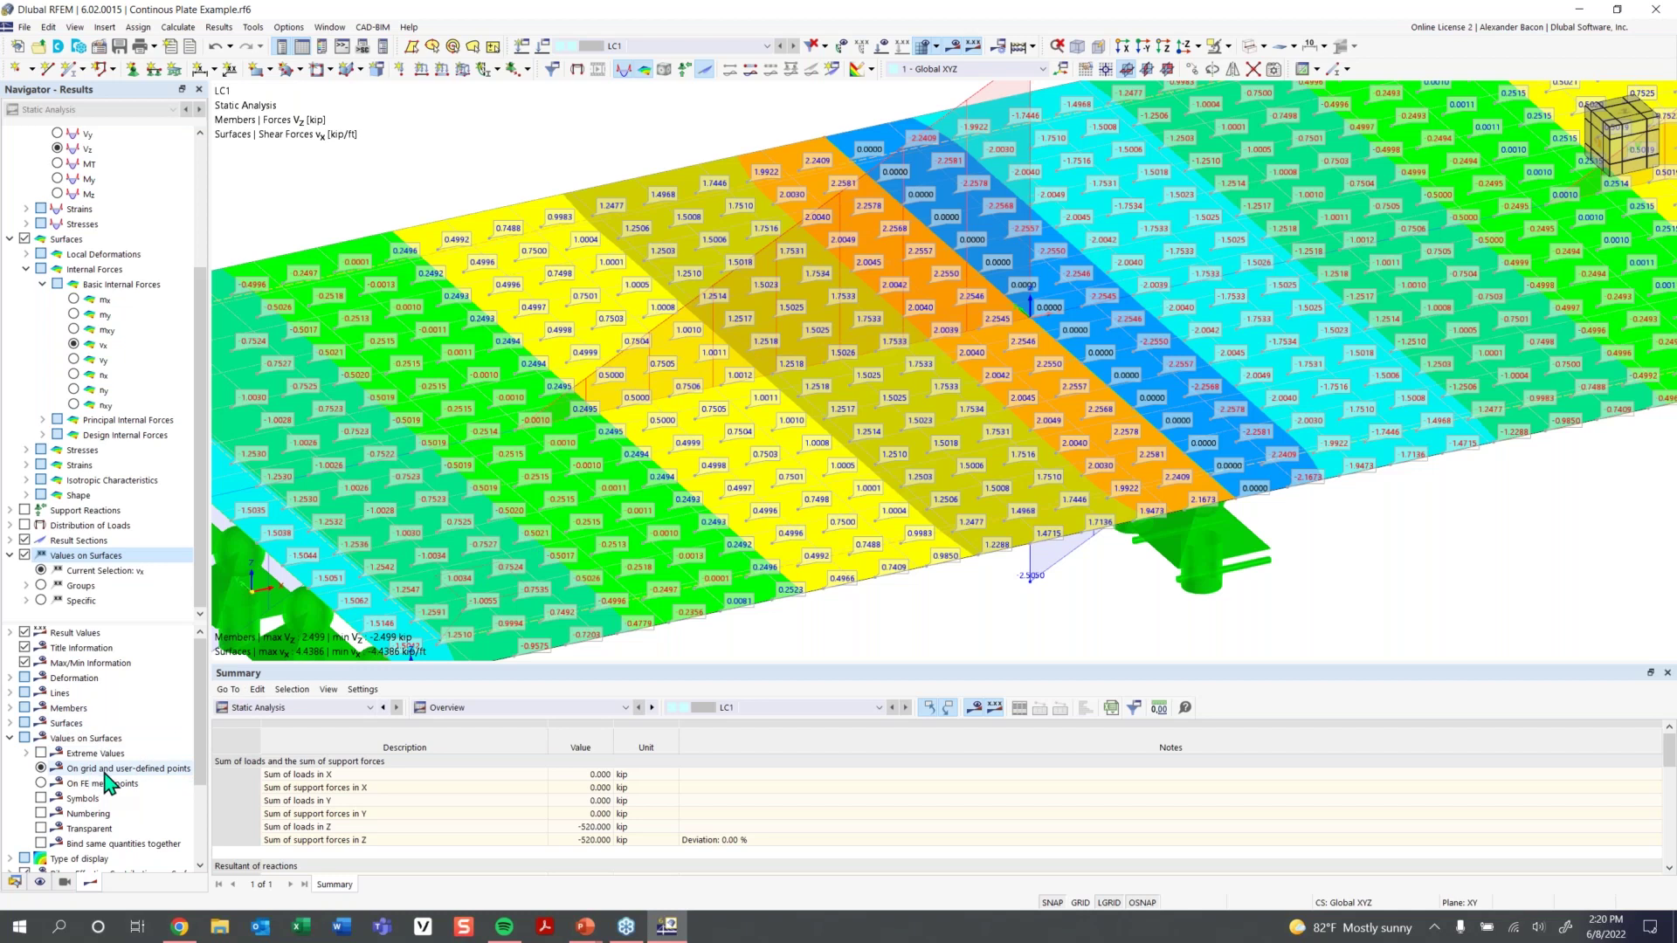
pyautogui.click(41, 783)
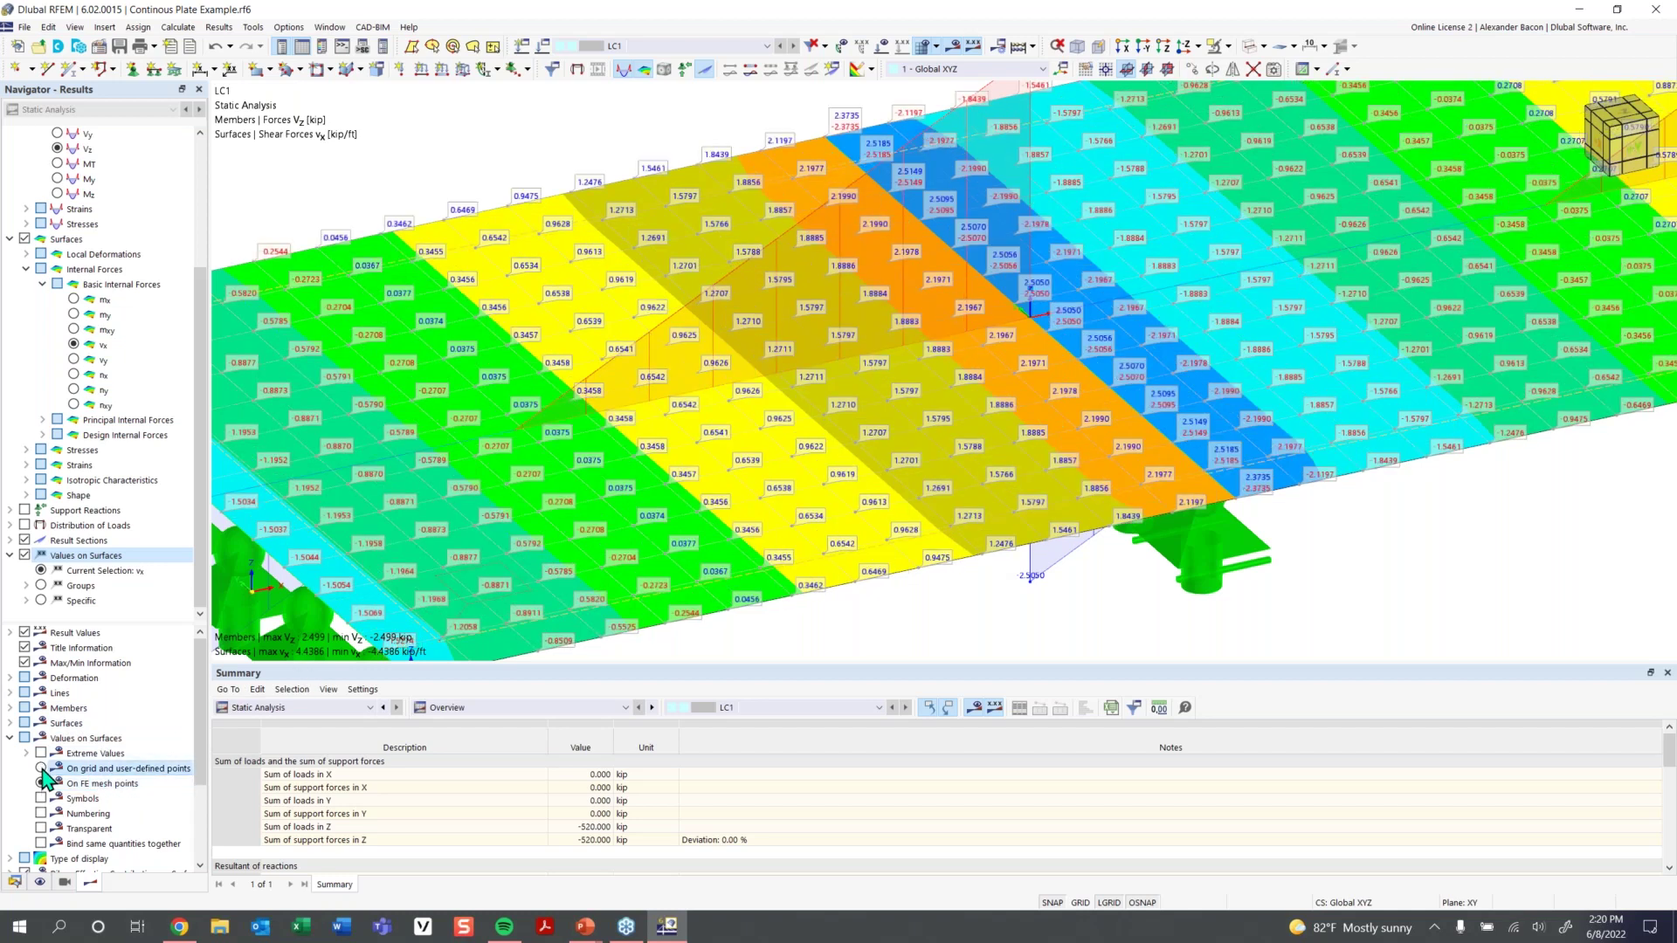
pyautogui.click(41, 768)
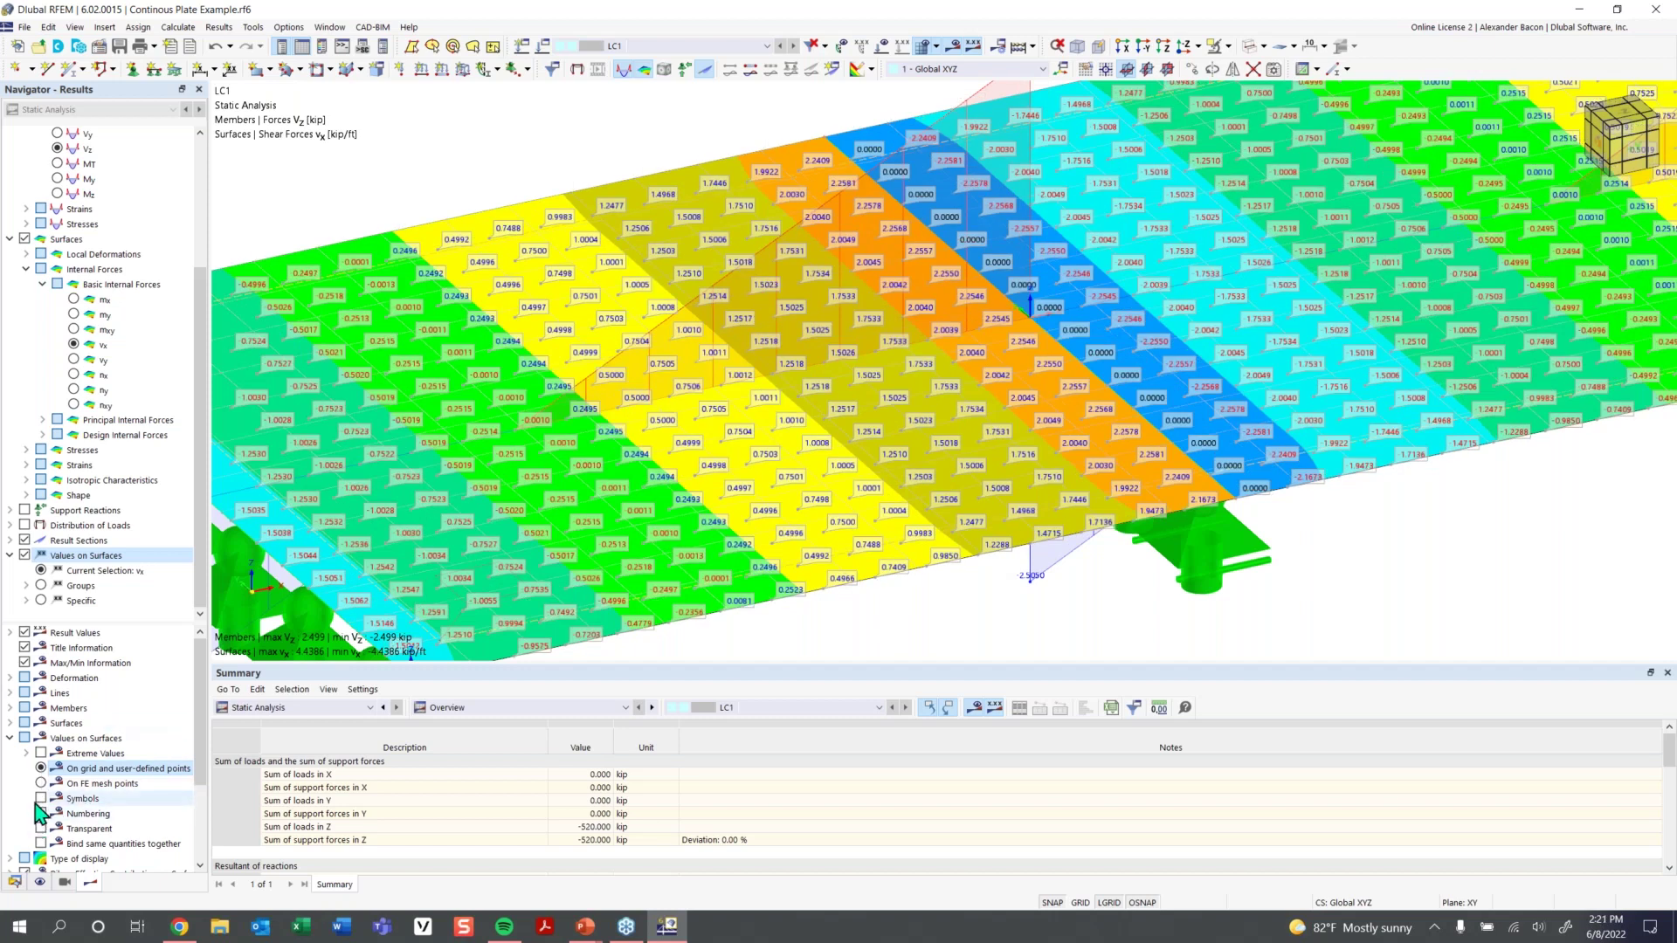
# Inspect the vx values at grid points across the neighbouring plates, and turn off Values on Surfaces
pyautogui.scroll(-3, 876, 442)
pyautogui.scroll(3, 1132, 354)
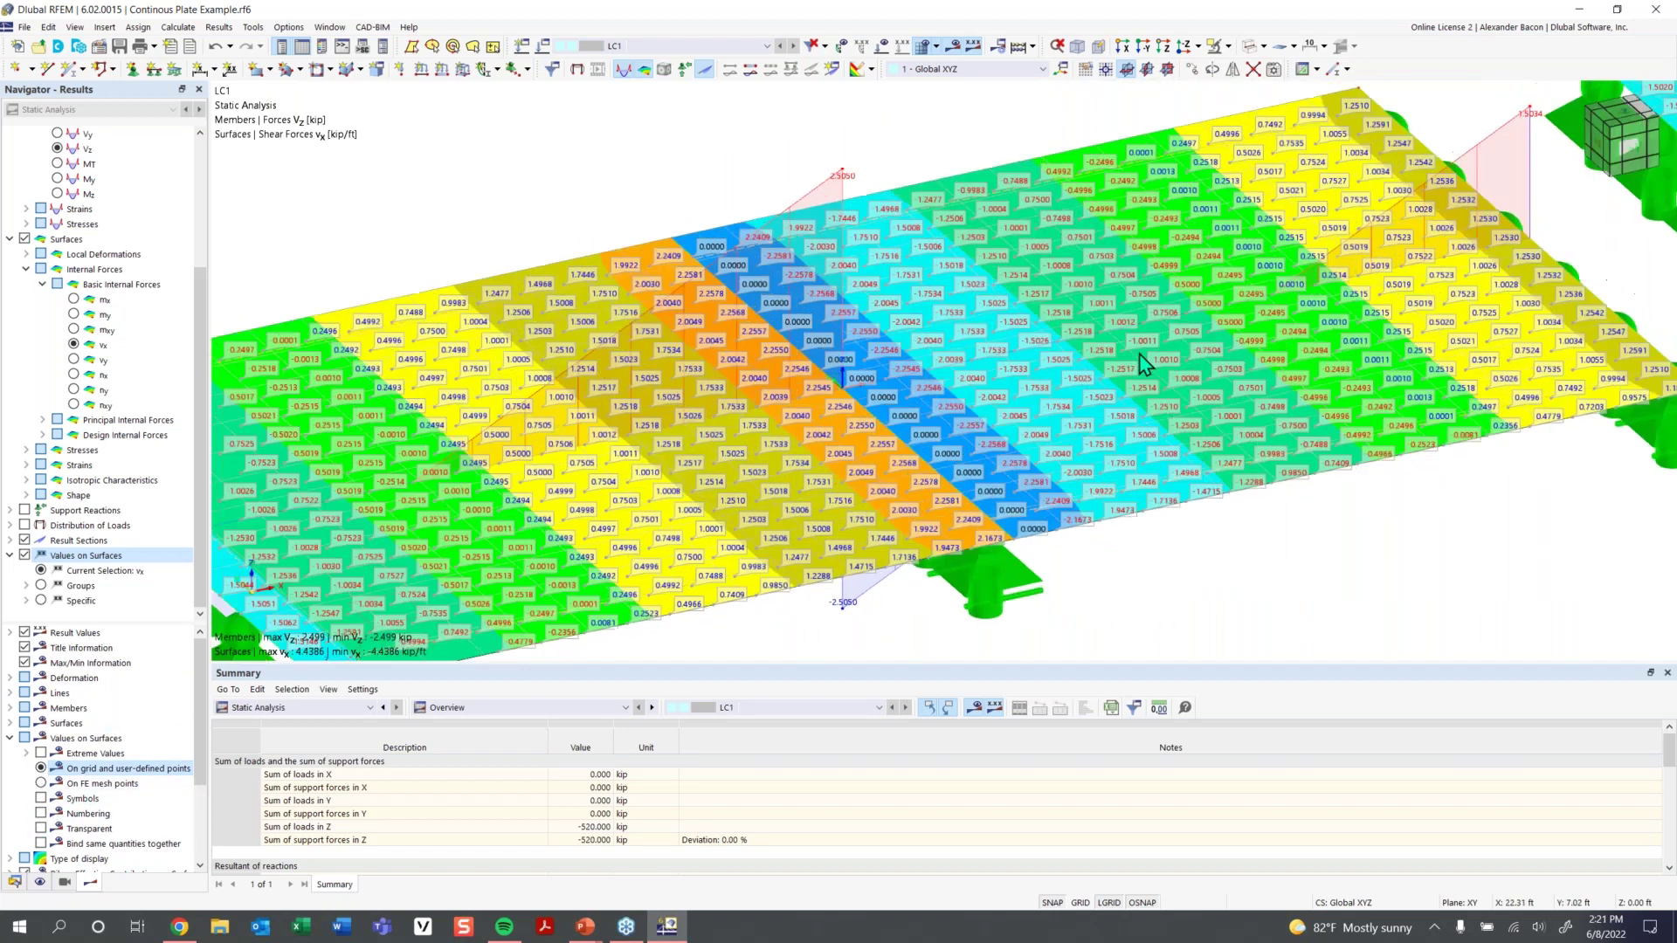
pyautogui.moveTo(1083, 359); pyautogui.dragTo(1019, 367, button='middle')
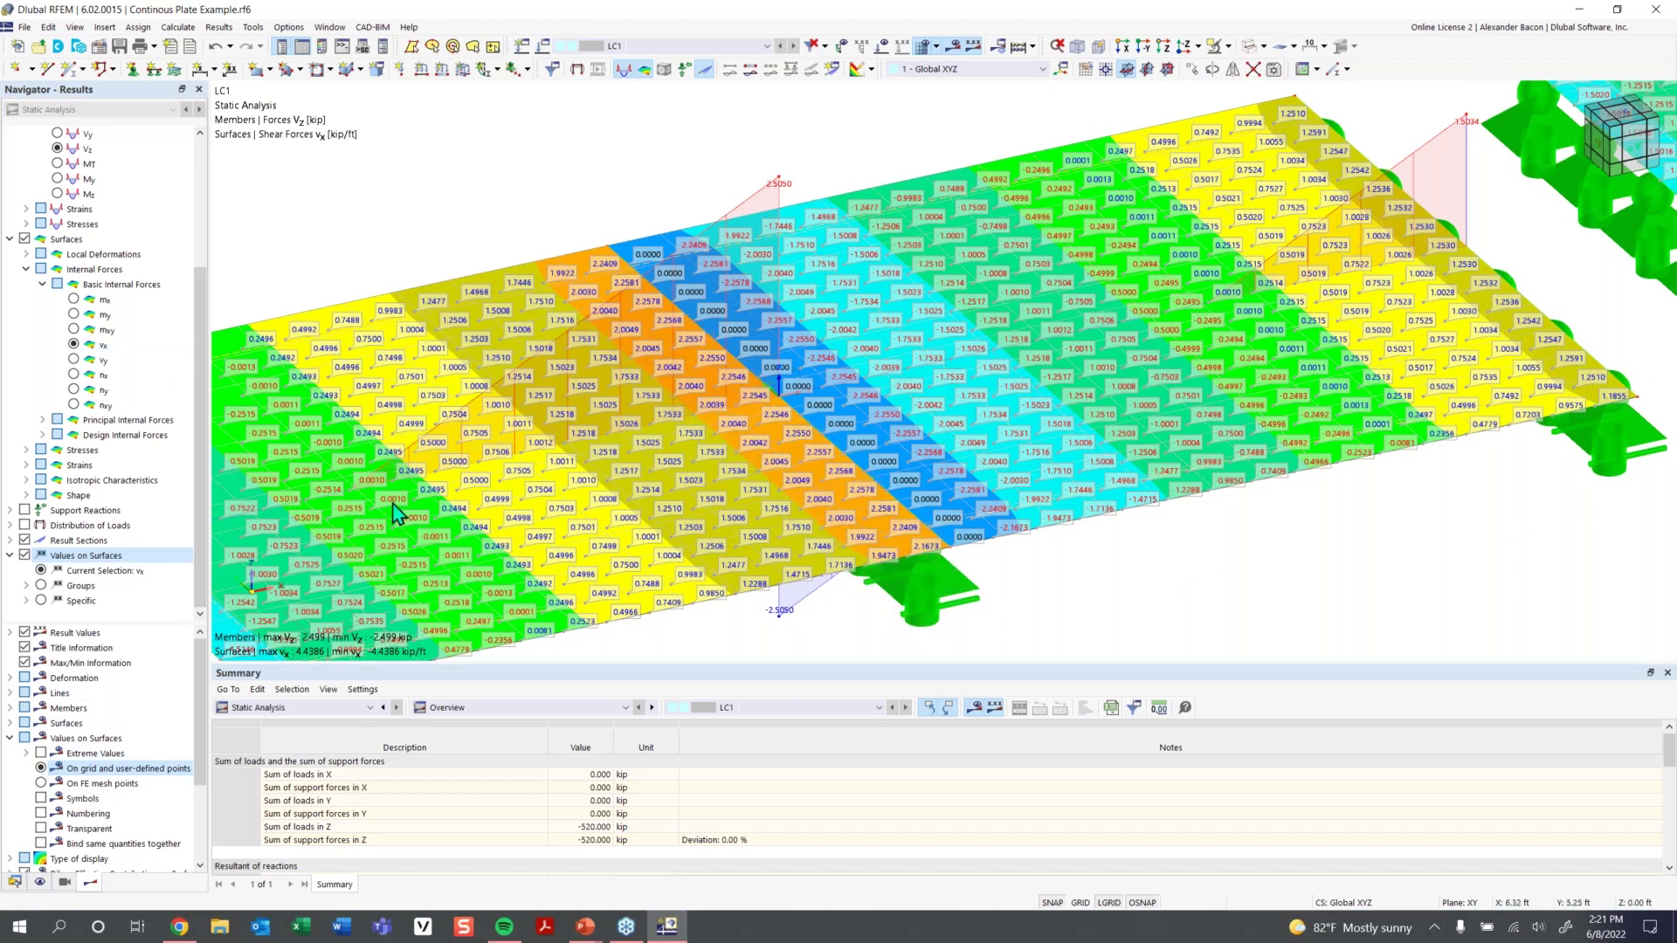
pyautogui.scroll(-2, 1099, 349)
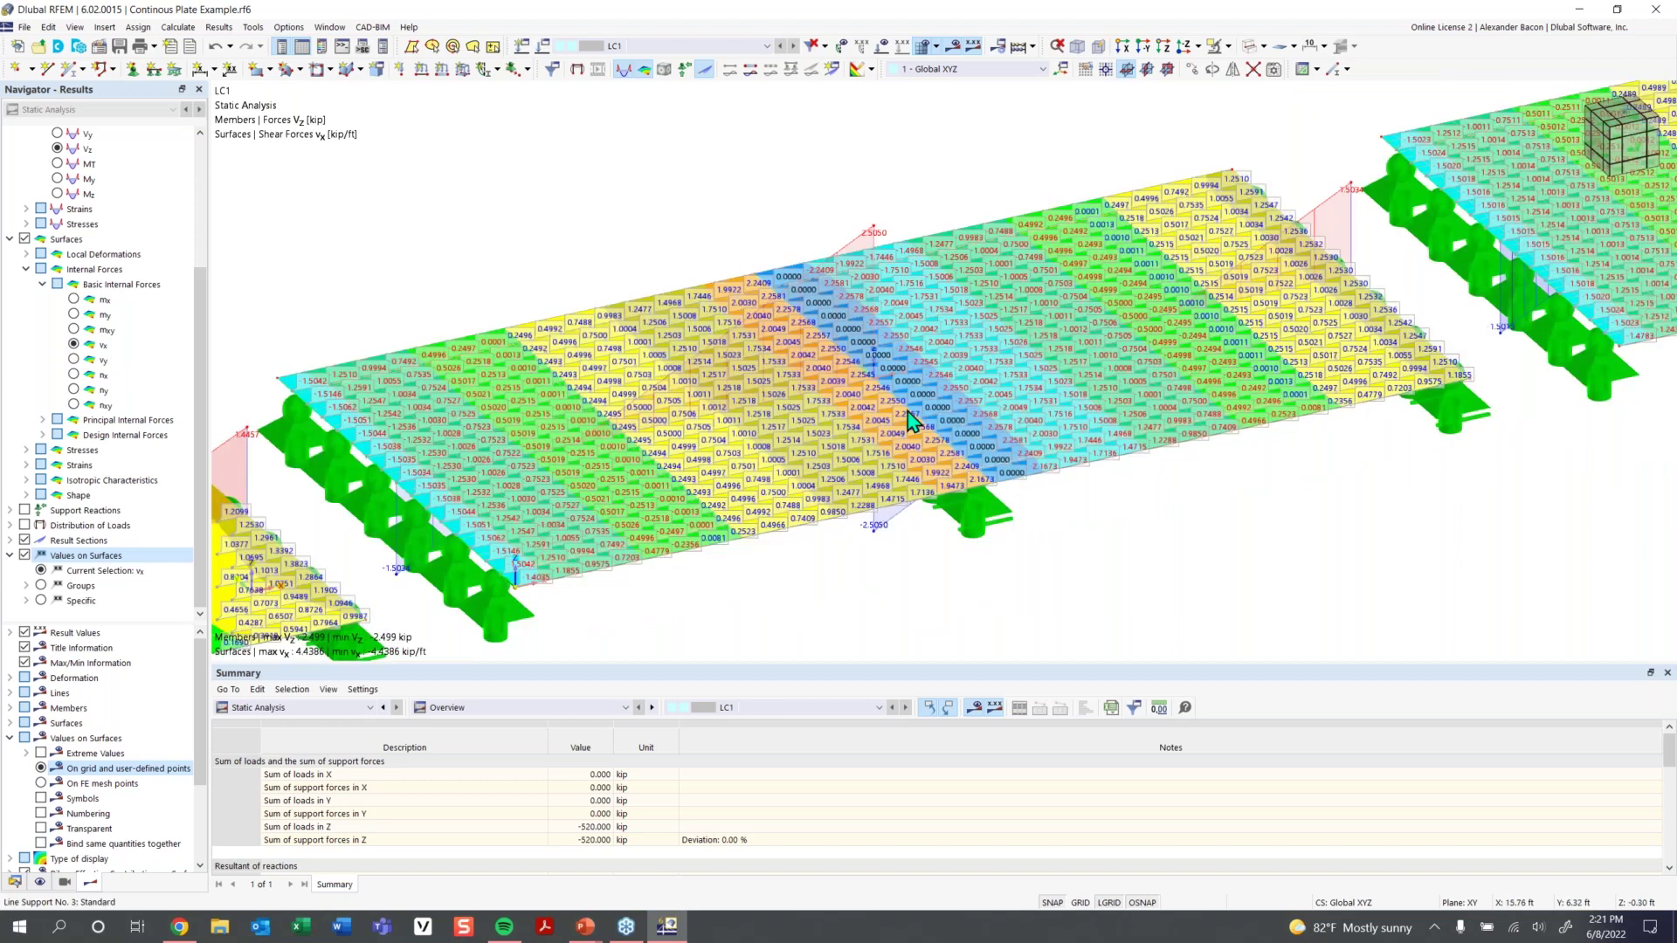
pyautogui.scroll(-3, 1099, 424)
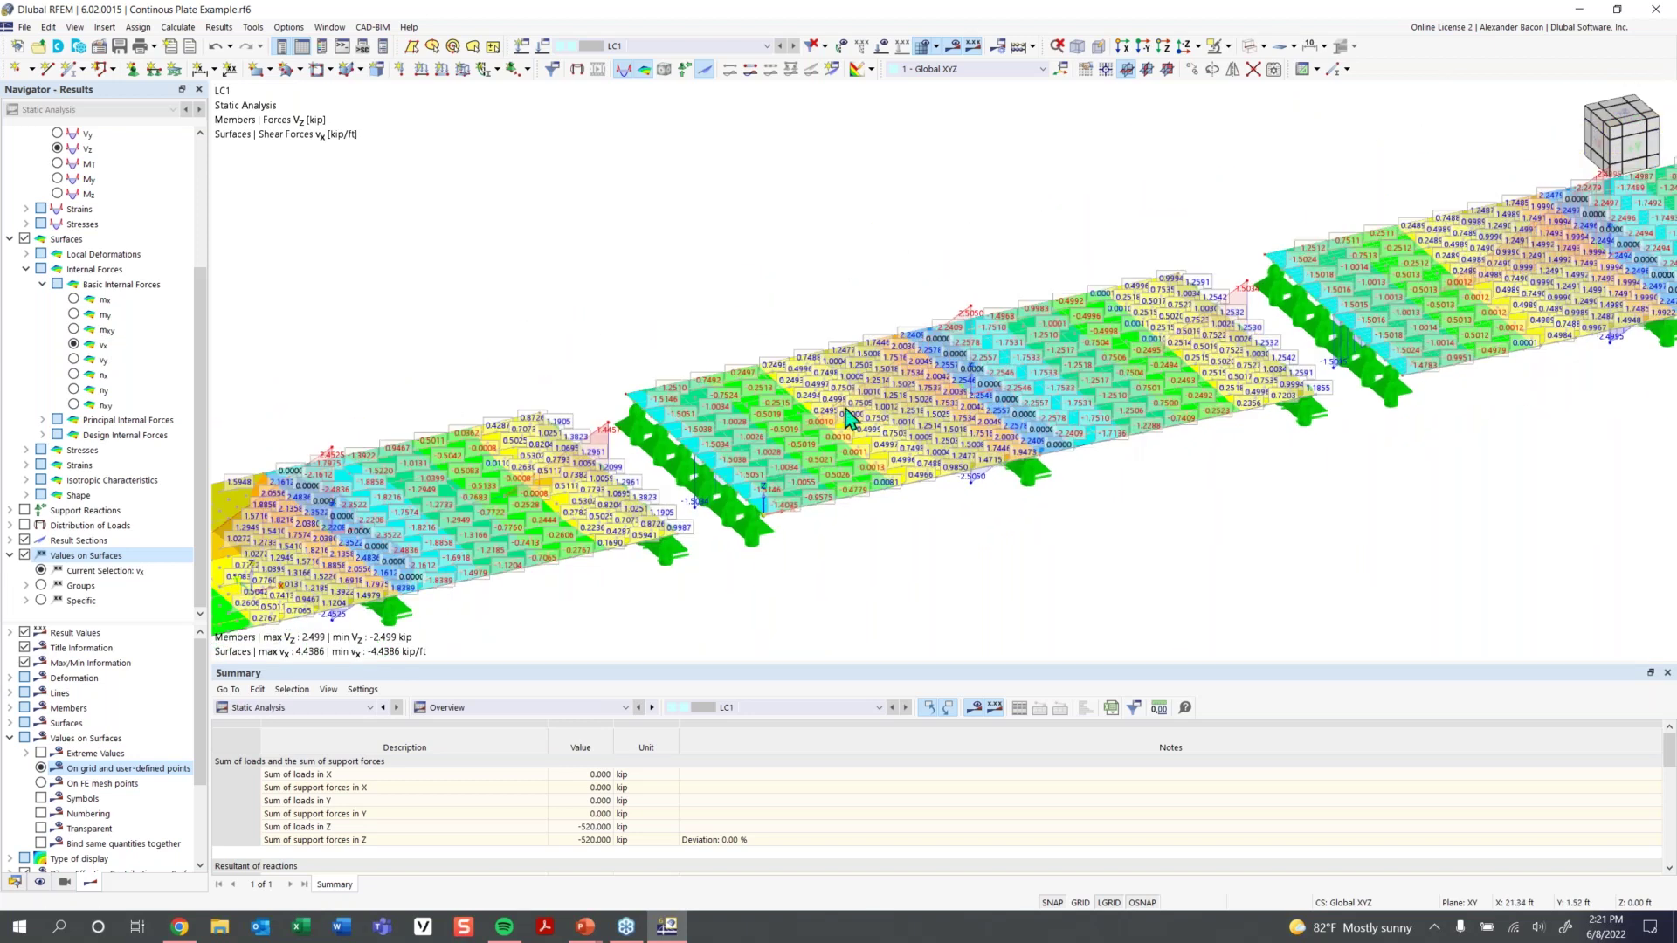
pyautogui.scroll(-1, 913, 500)
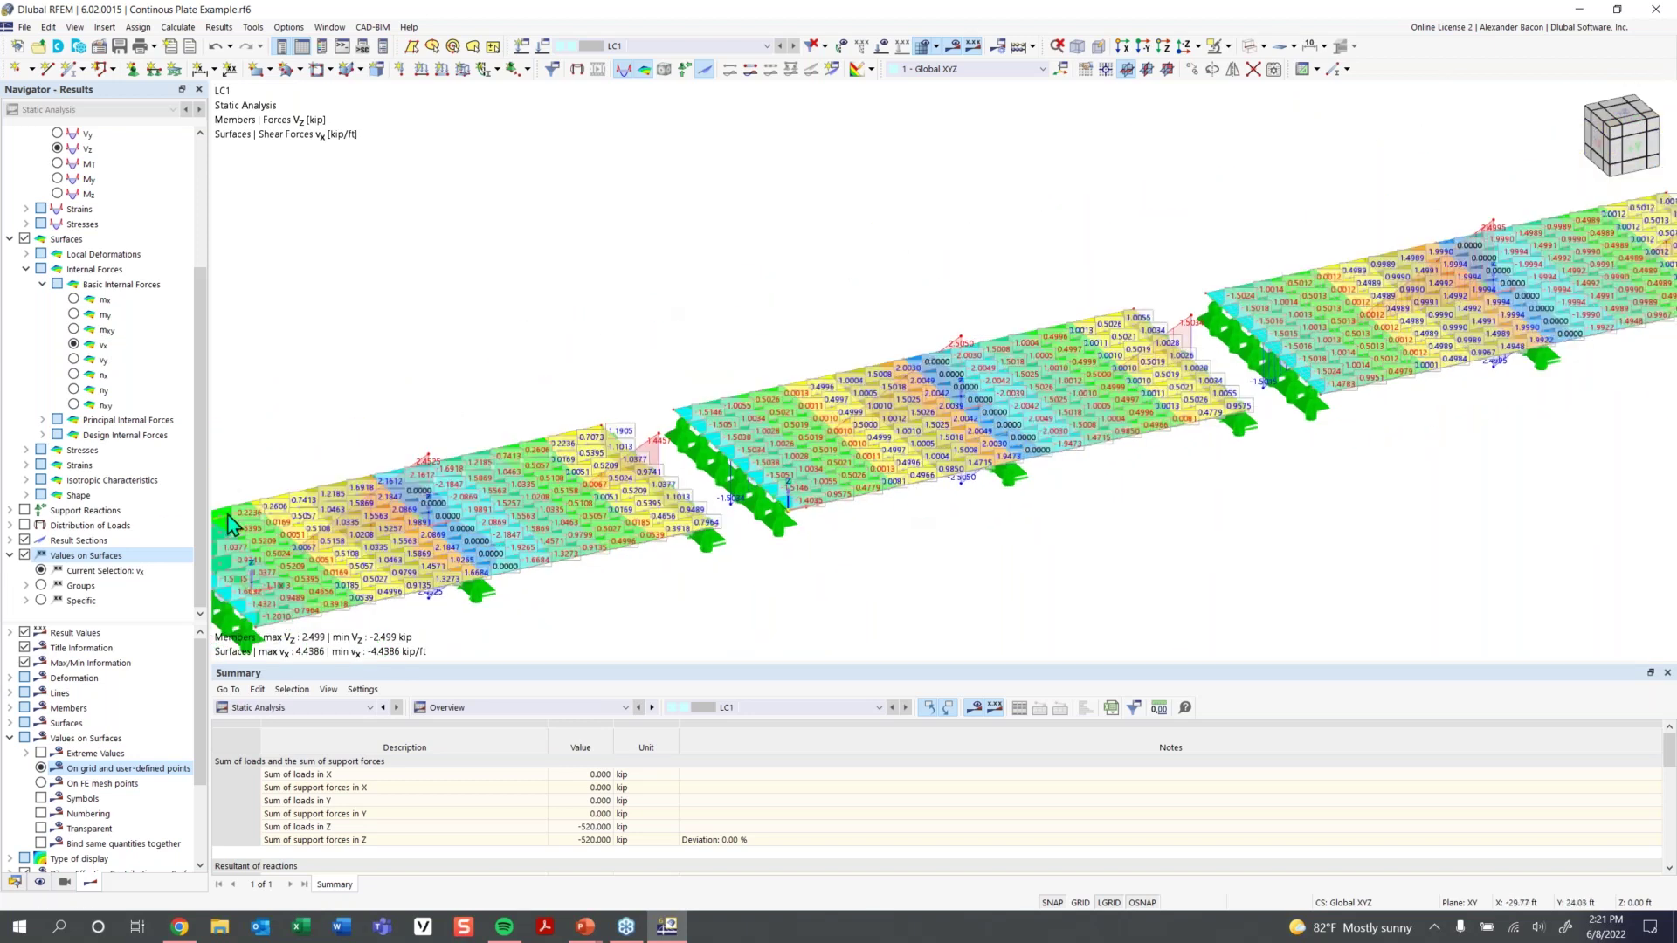
pyautogui.click(25, 555)
pyautogui.click(9, 556)
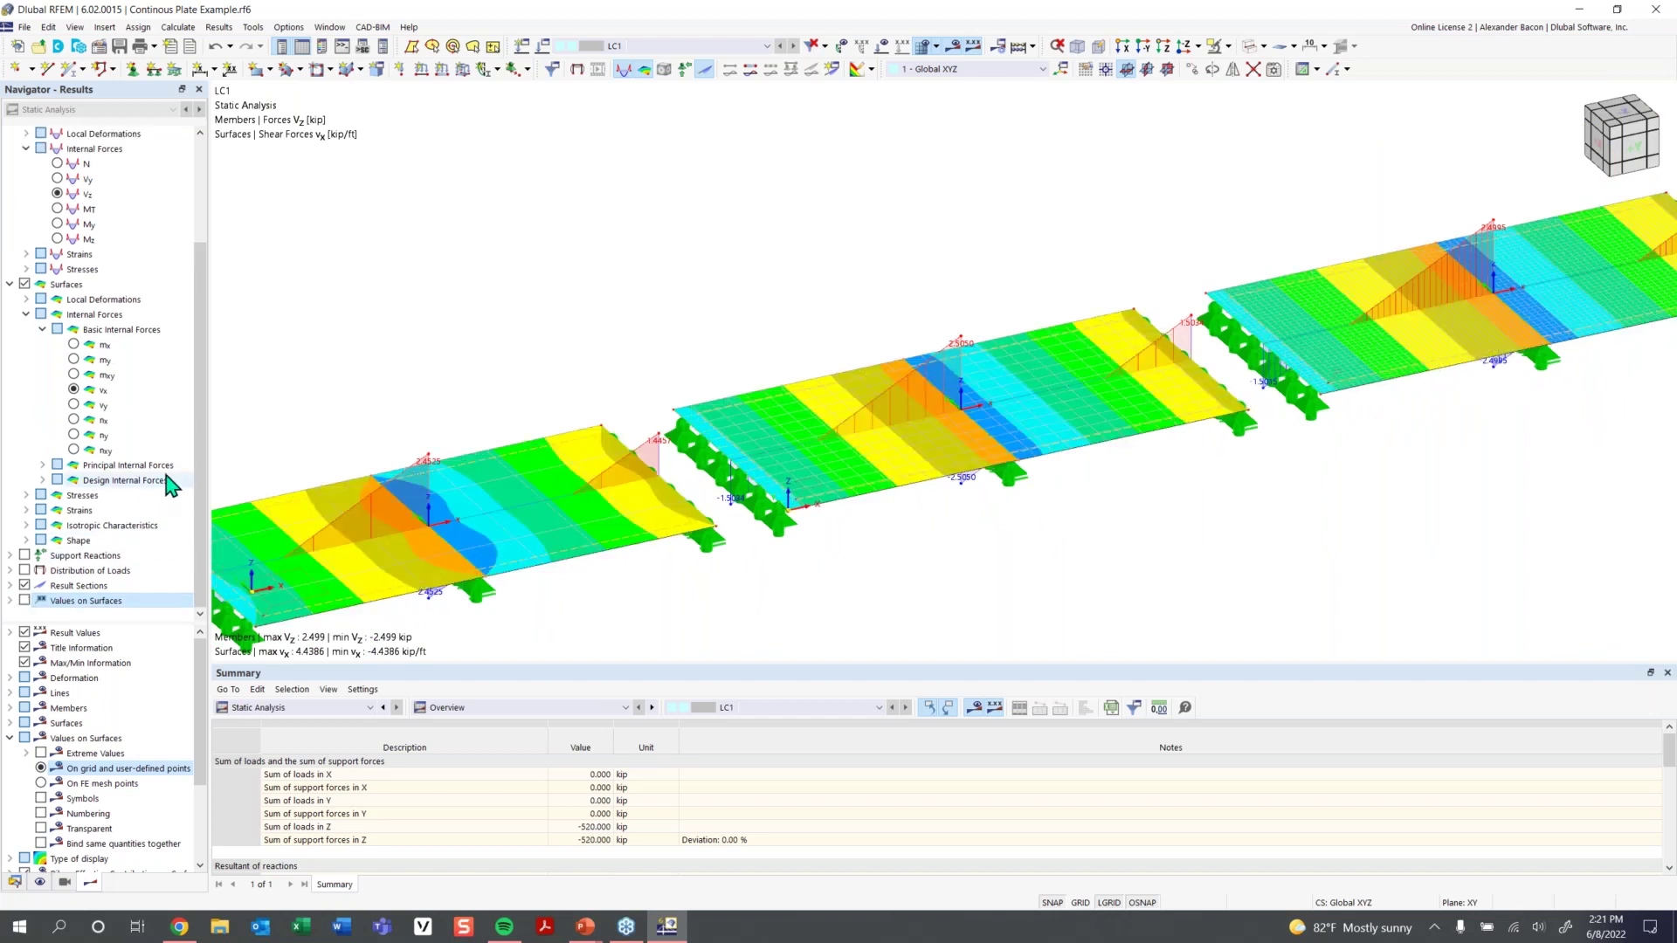
# Display the basic internal moment mx on the surfaces of all four plates
pyautogui.scroll(-1, 747, 273)
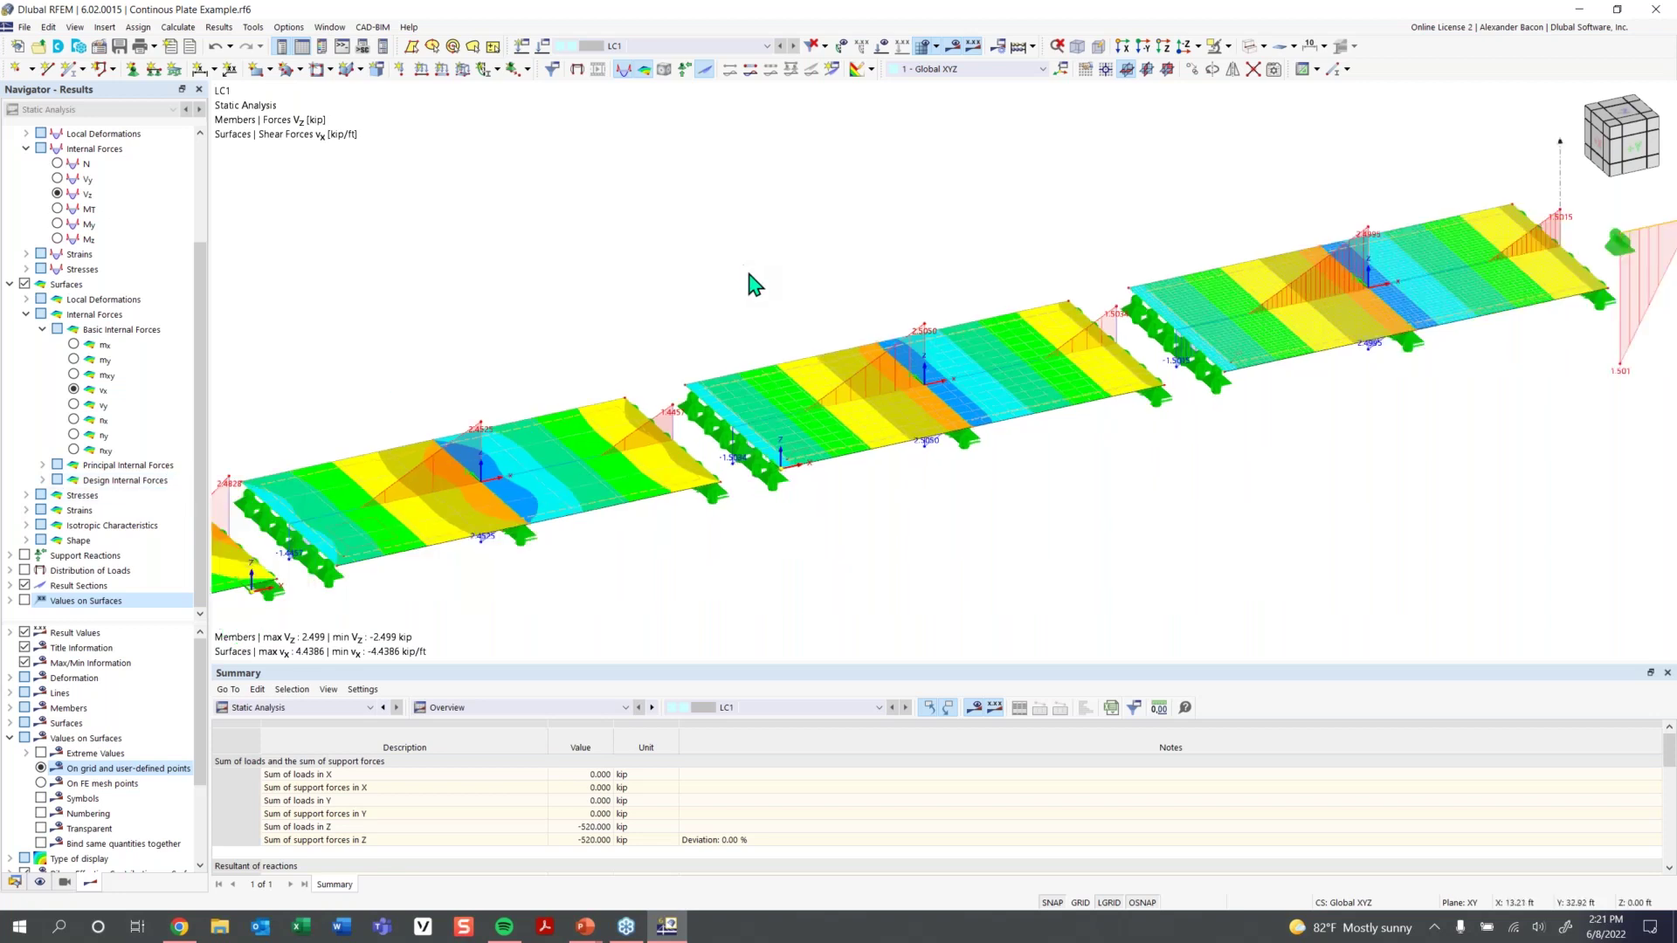
pyautogui.scroll(-2, 768, 288)
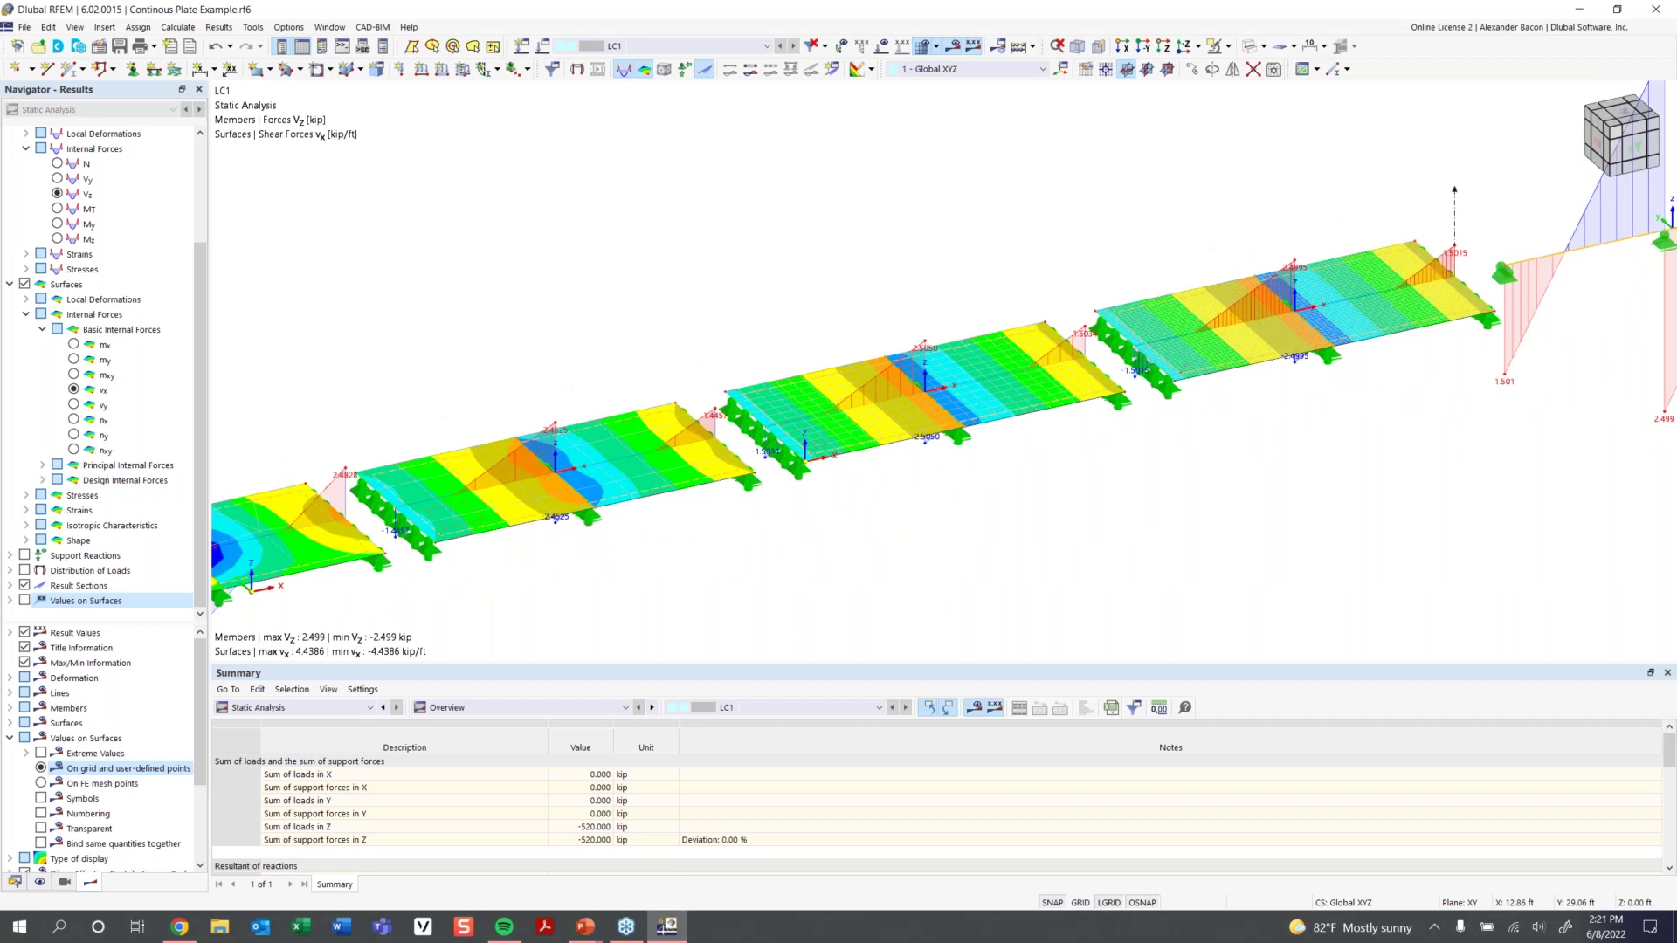
pyautogui.moveTo(969, 515)
pyautogui.keyDown('ctrl'); pyautogui.mouseDown(button='middle')
pyautogui.moveTo(981, 494)
pyautogui.moveTo(919, 401)
pyautogui.moveTo(957, 401)
pyautogui.mouseUp(button='middle'); pyautogui.keyUp('ctrl')
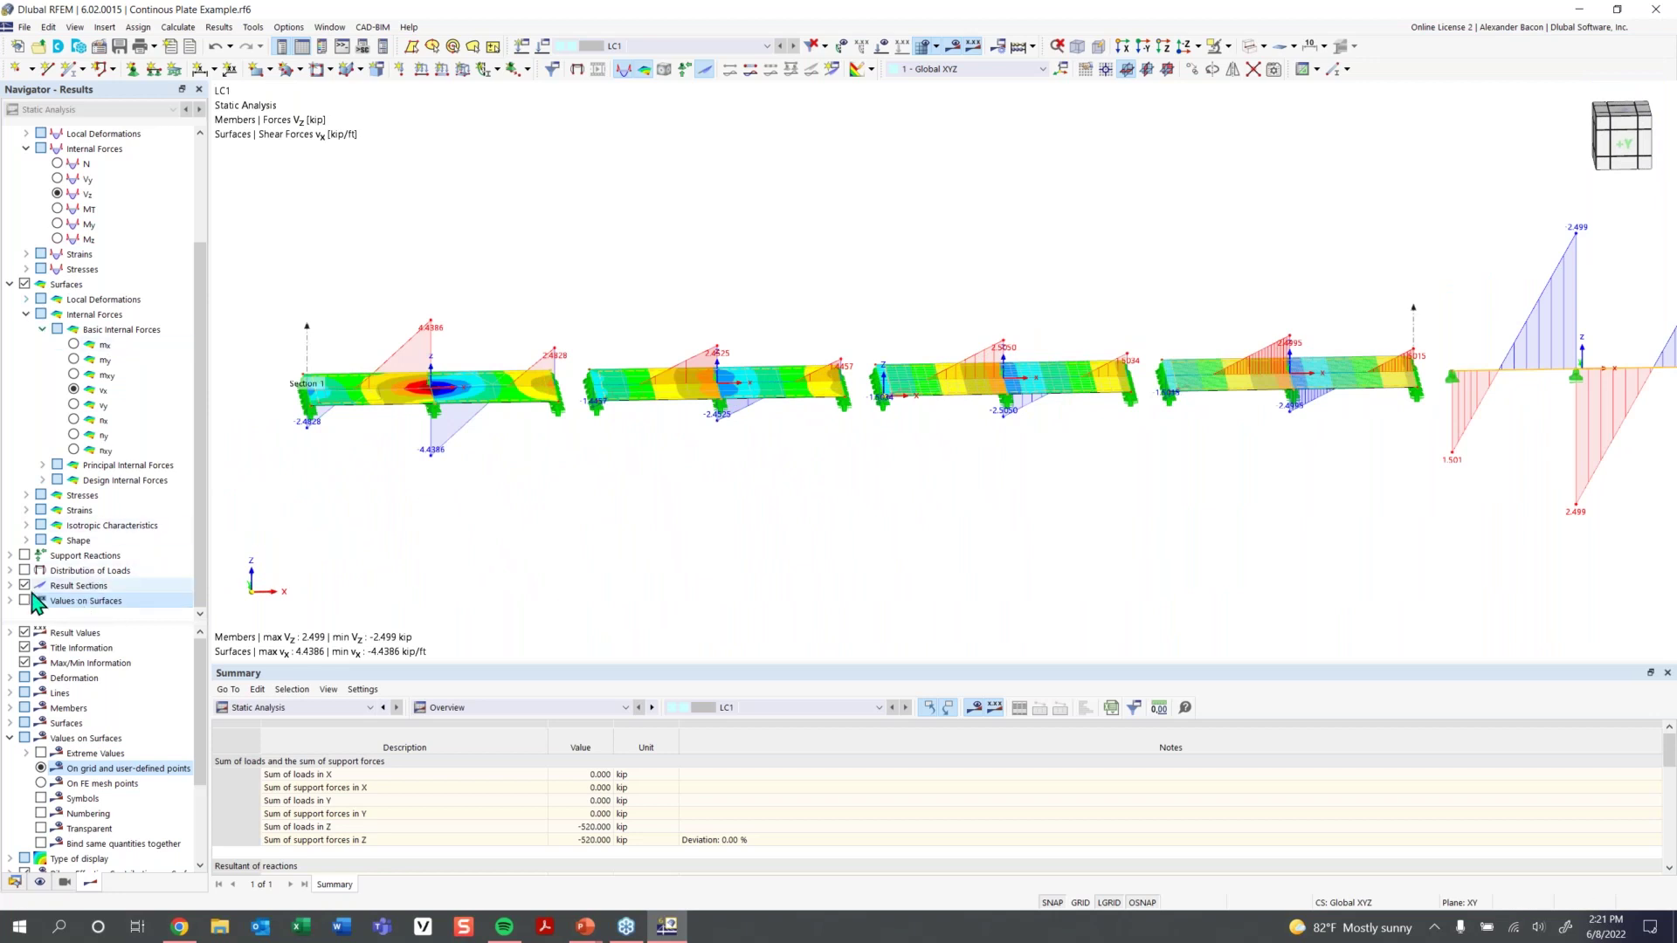
pyautogui.scroll(3, 96, 437)
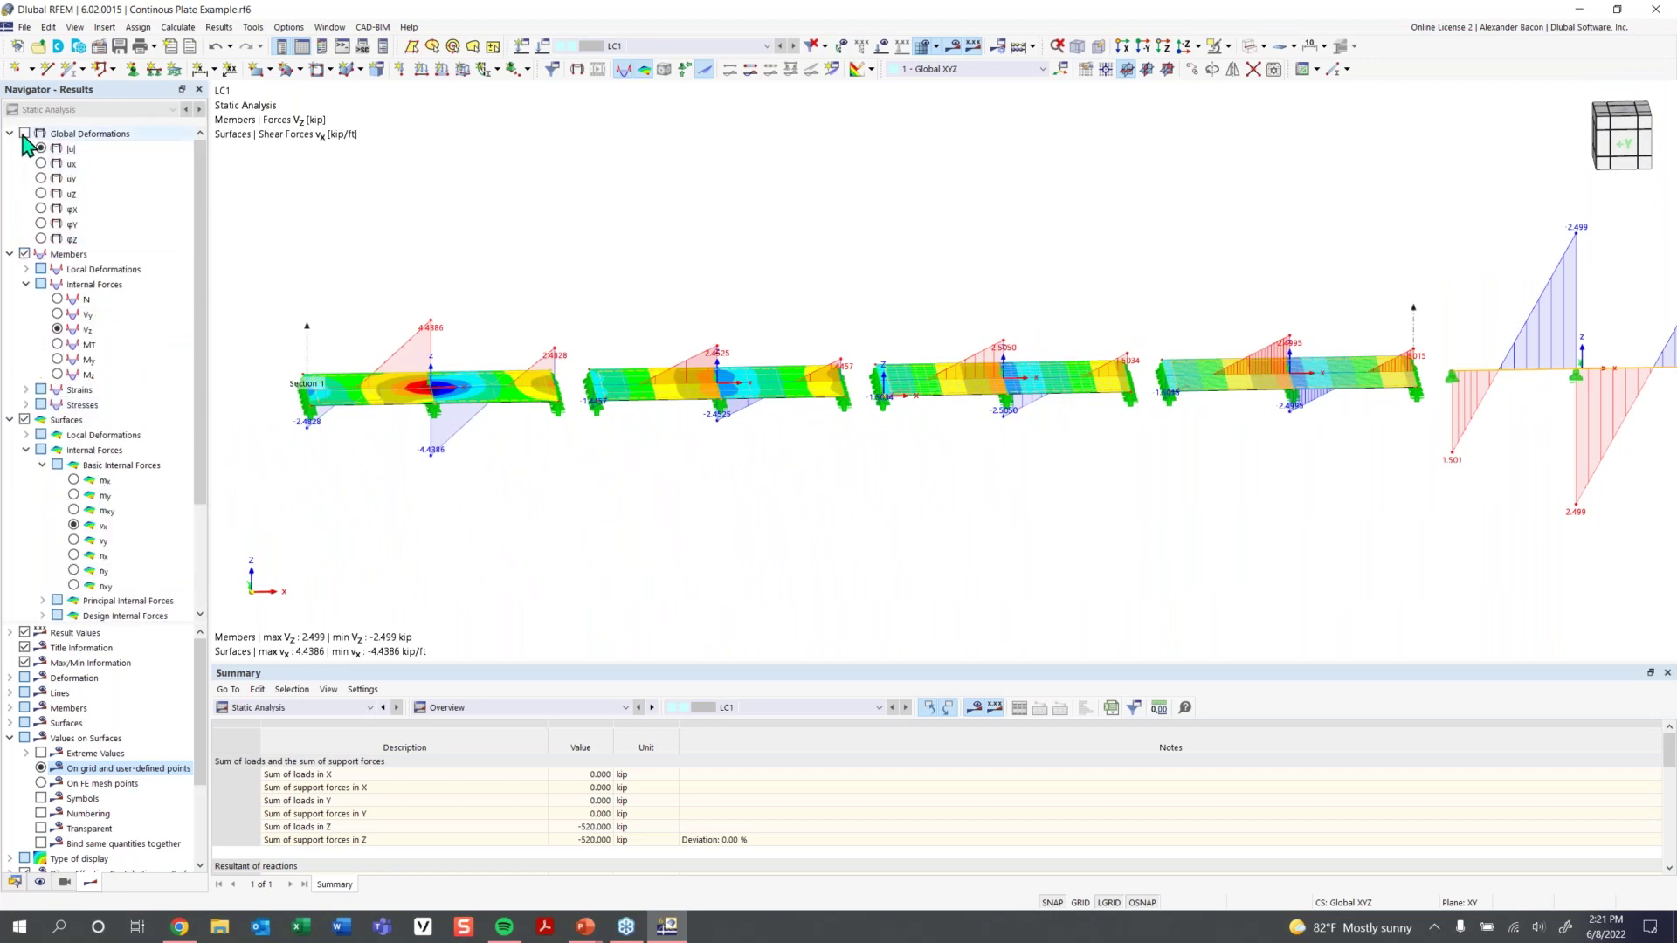
pyautogui.click(74, 481)
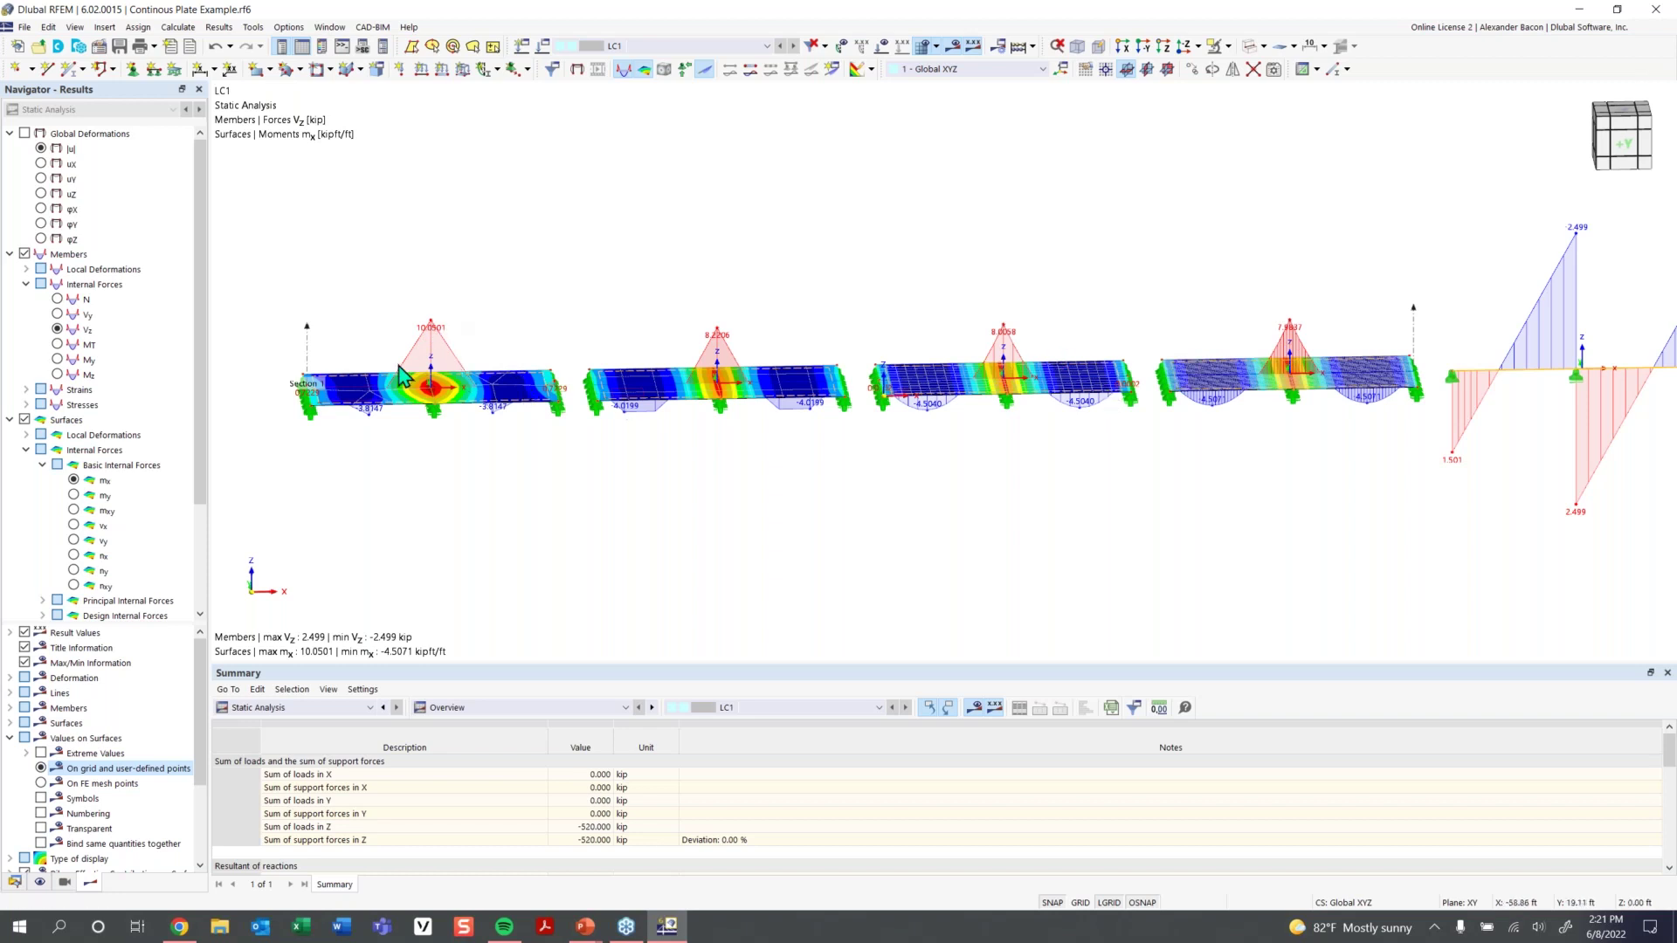
# Review the mx diagrams from the coarsest to the finest plate, and display the bending moment My on the beam
pyautogui.scroll(3, 418, 377)
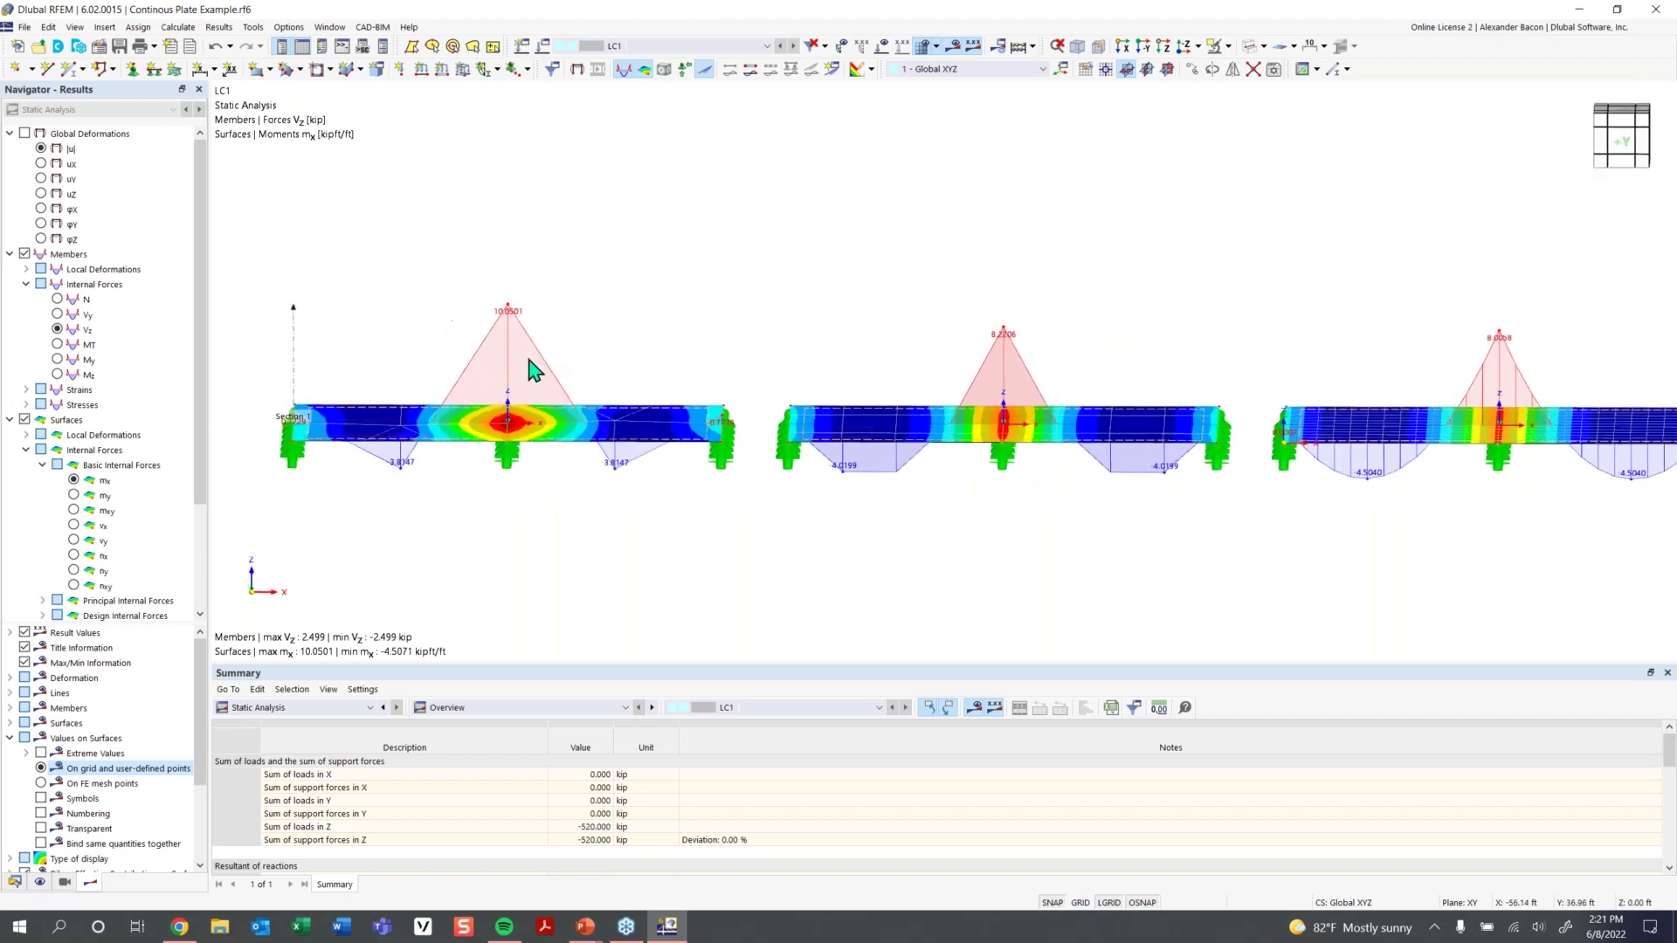
pyautogui.scroll(-1, 633, 340)
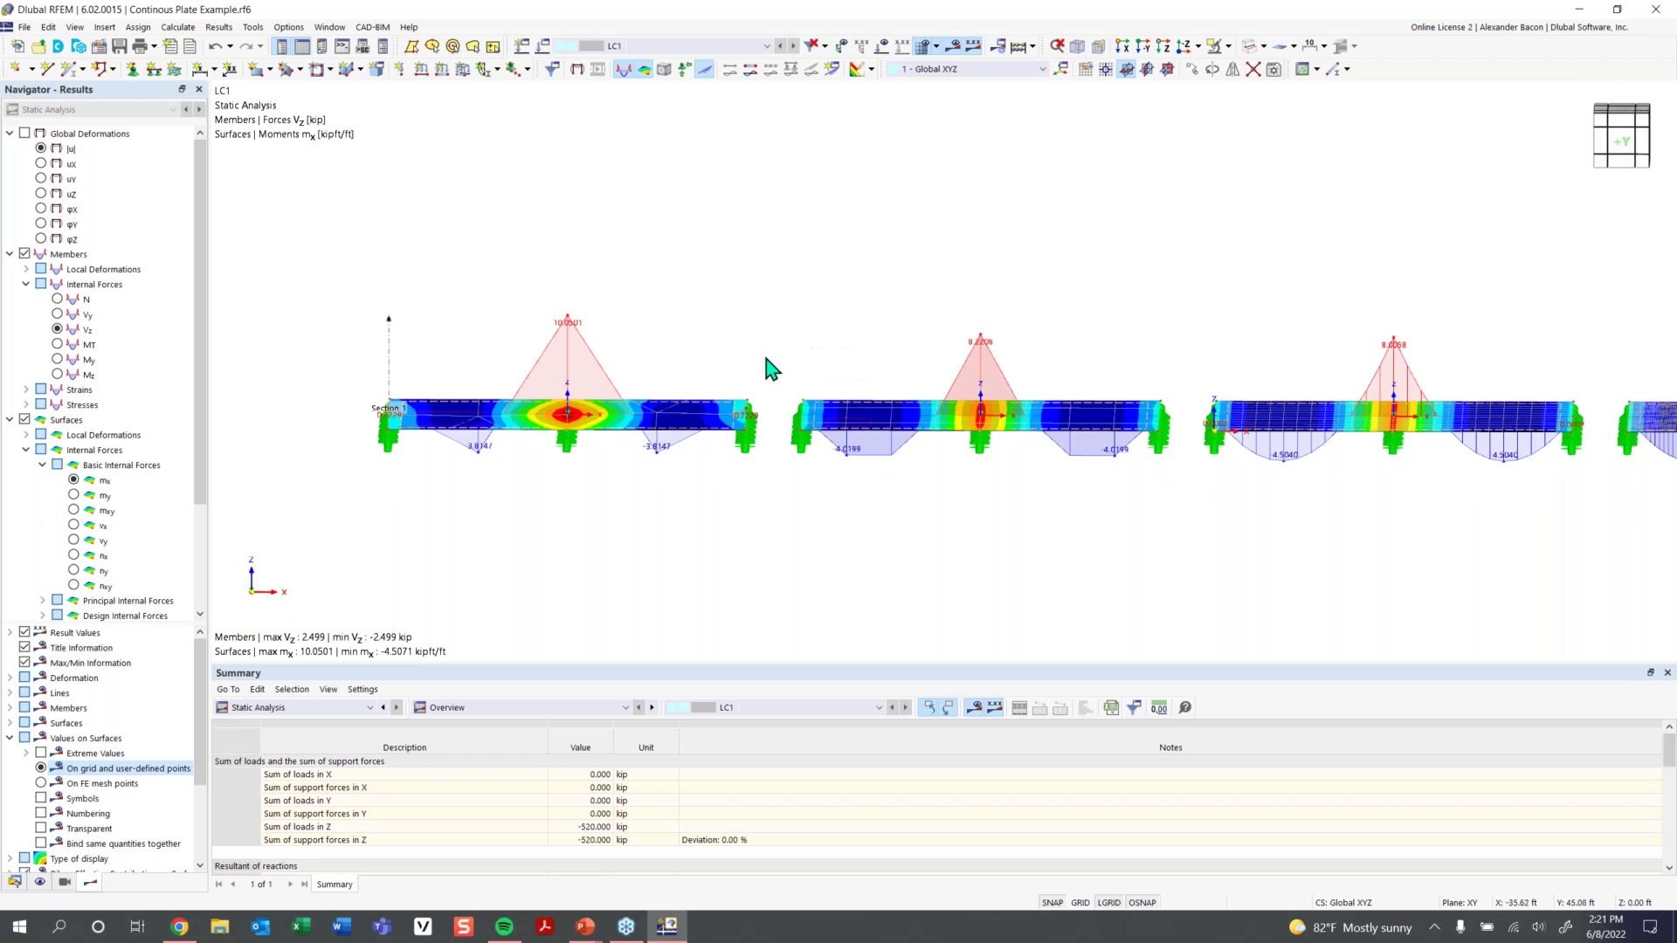
pyautogui.moveTo(765, 366); pyautogui.dragTo(642, 382, button='middle')
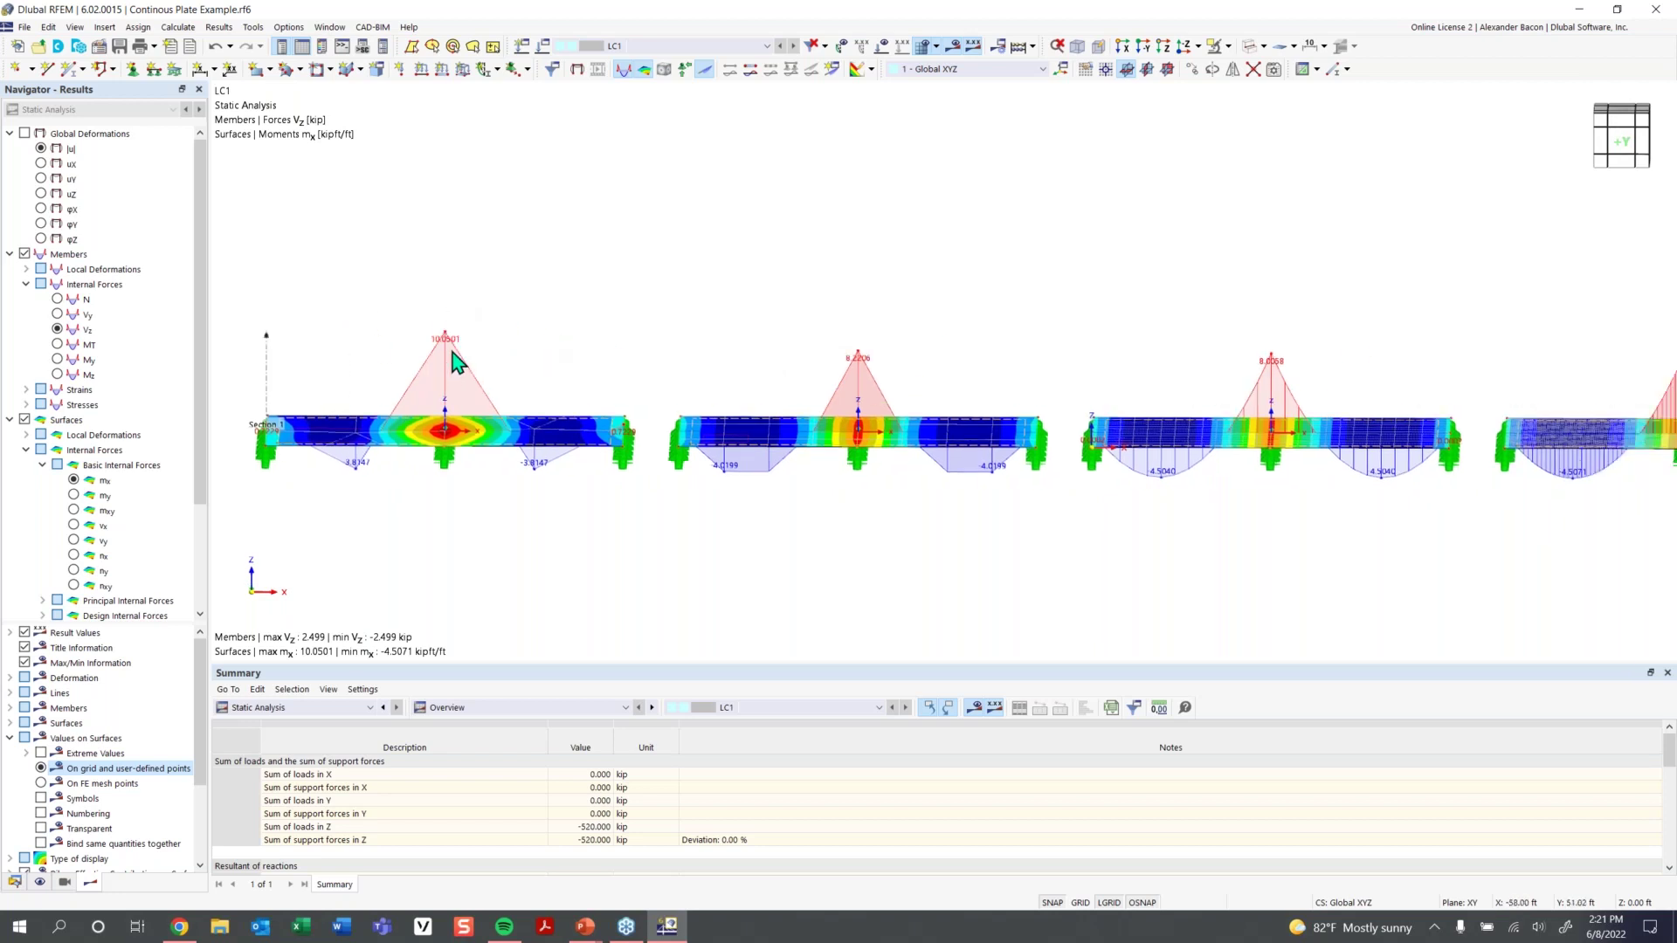
pyautogui.moveTo(868, 359); pyautogui.dragTo(771, 363, button='middle')
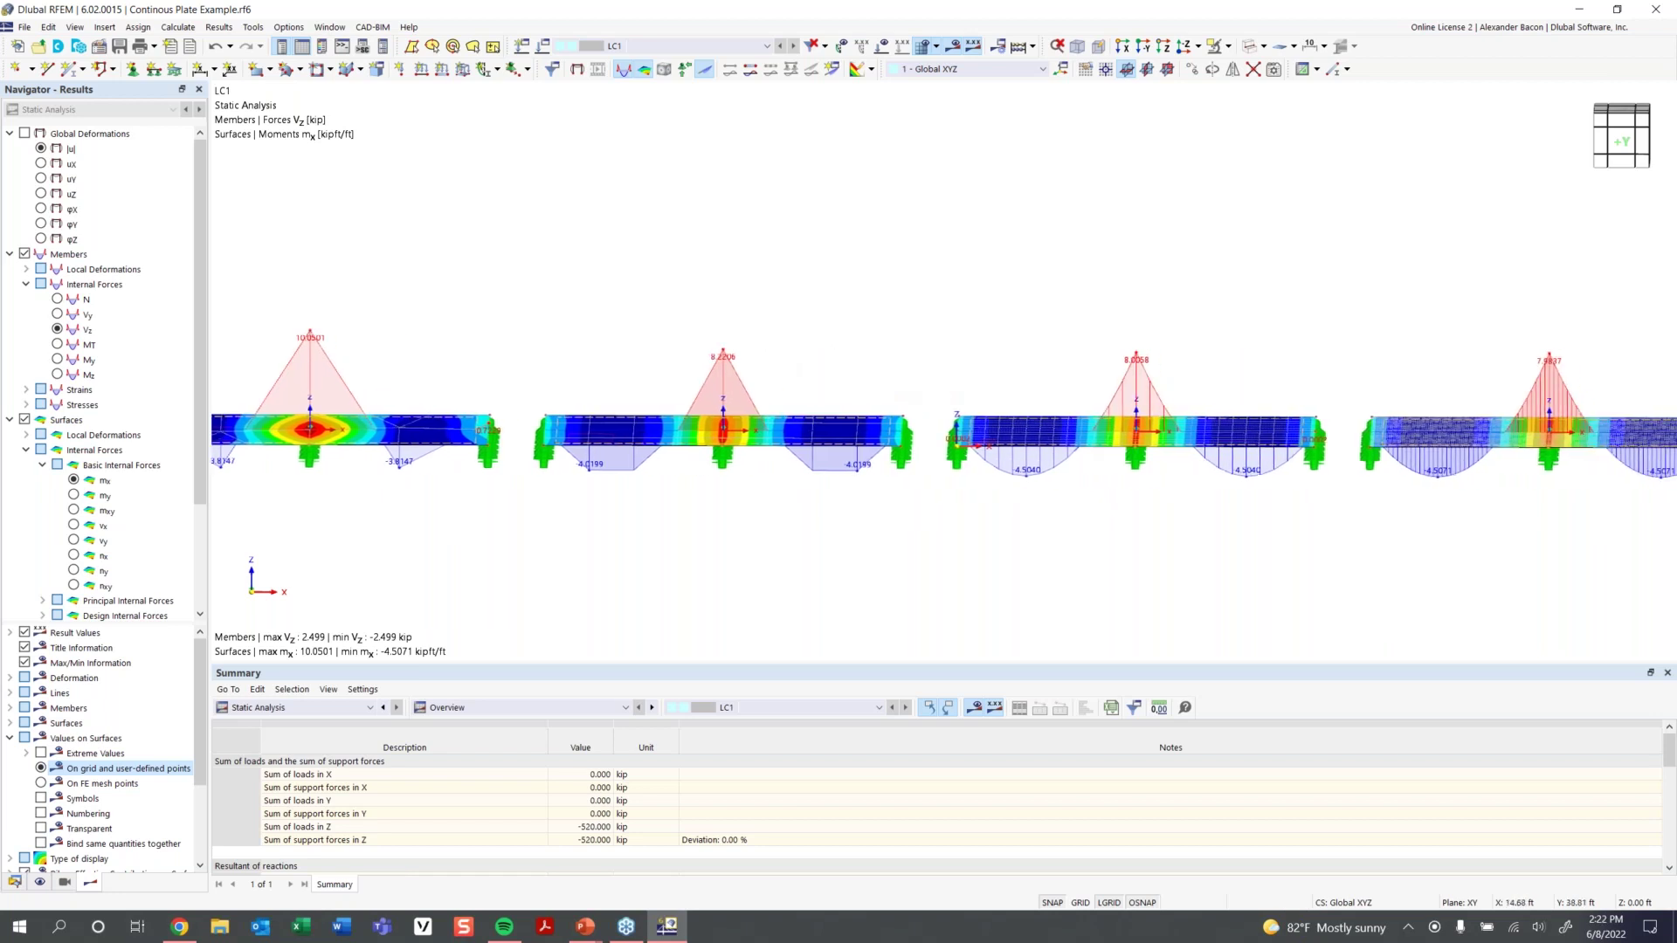
pyautogui.moveTo(967, 395); pyautogui.dragTo(813, 415, button='middle')
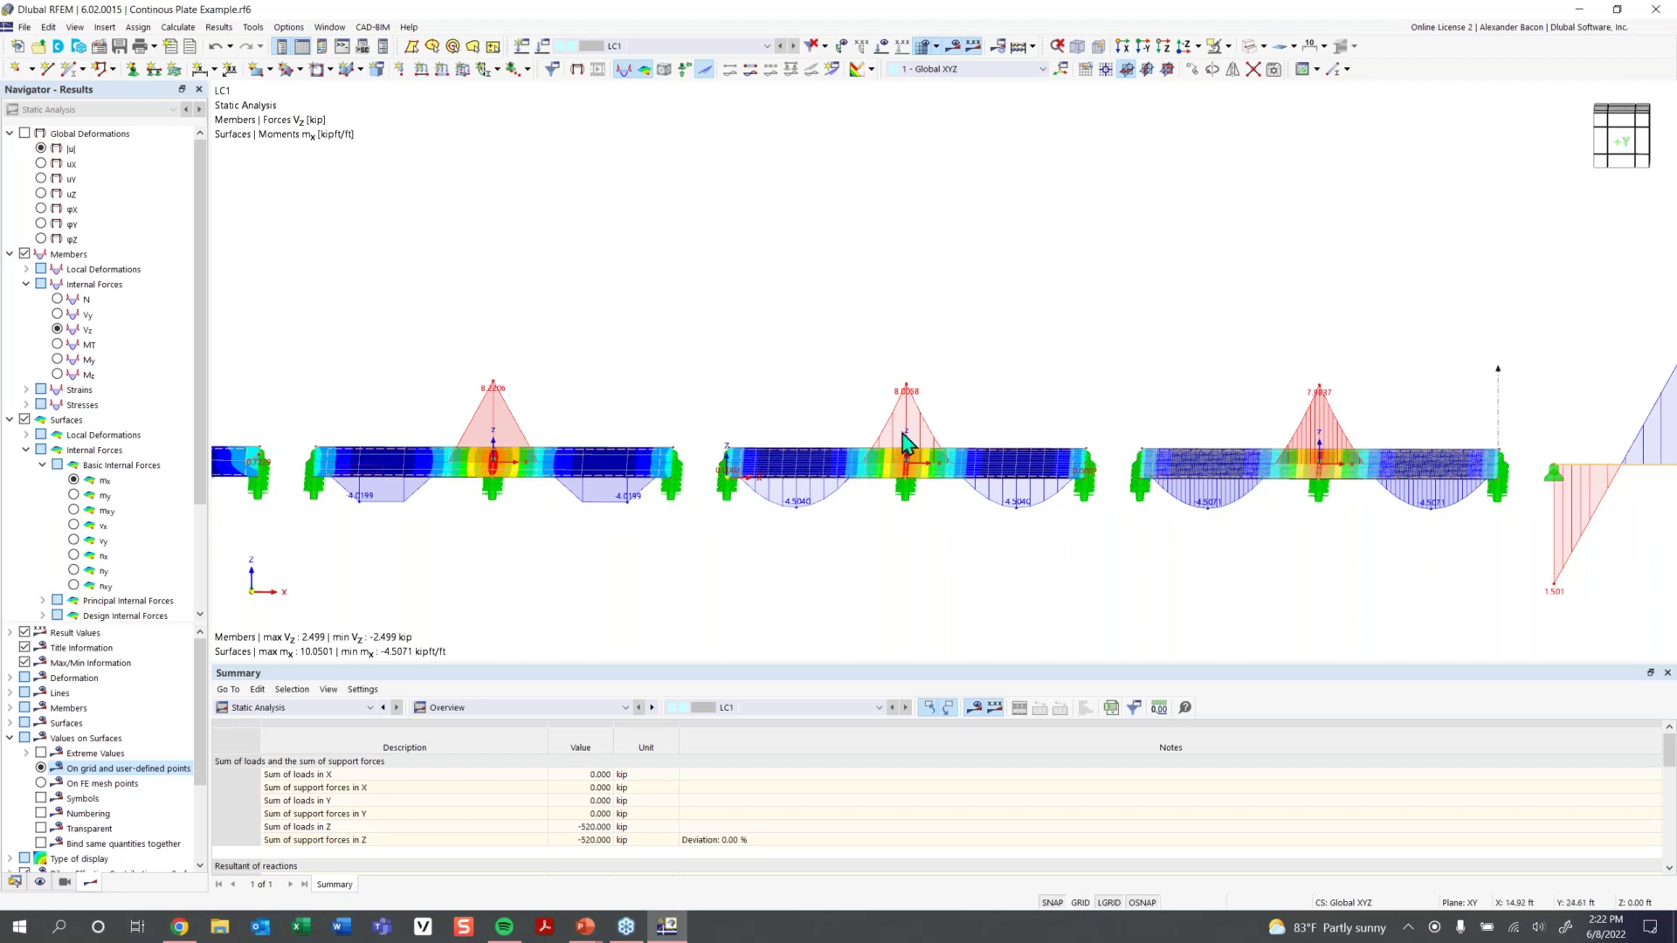
pyautogui.moveTo(1034, 423); pyautogui.dragTo(709, 427, button='middle')
pyautogui.moveTo(888, 421); pyautogui.dragTo(625, 417, button='middle')
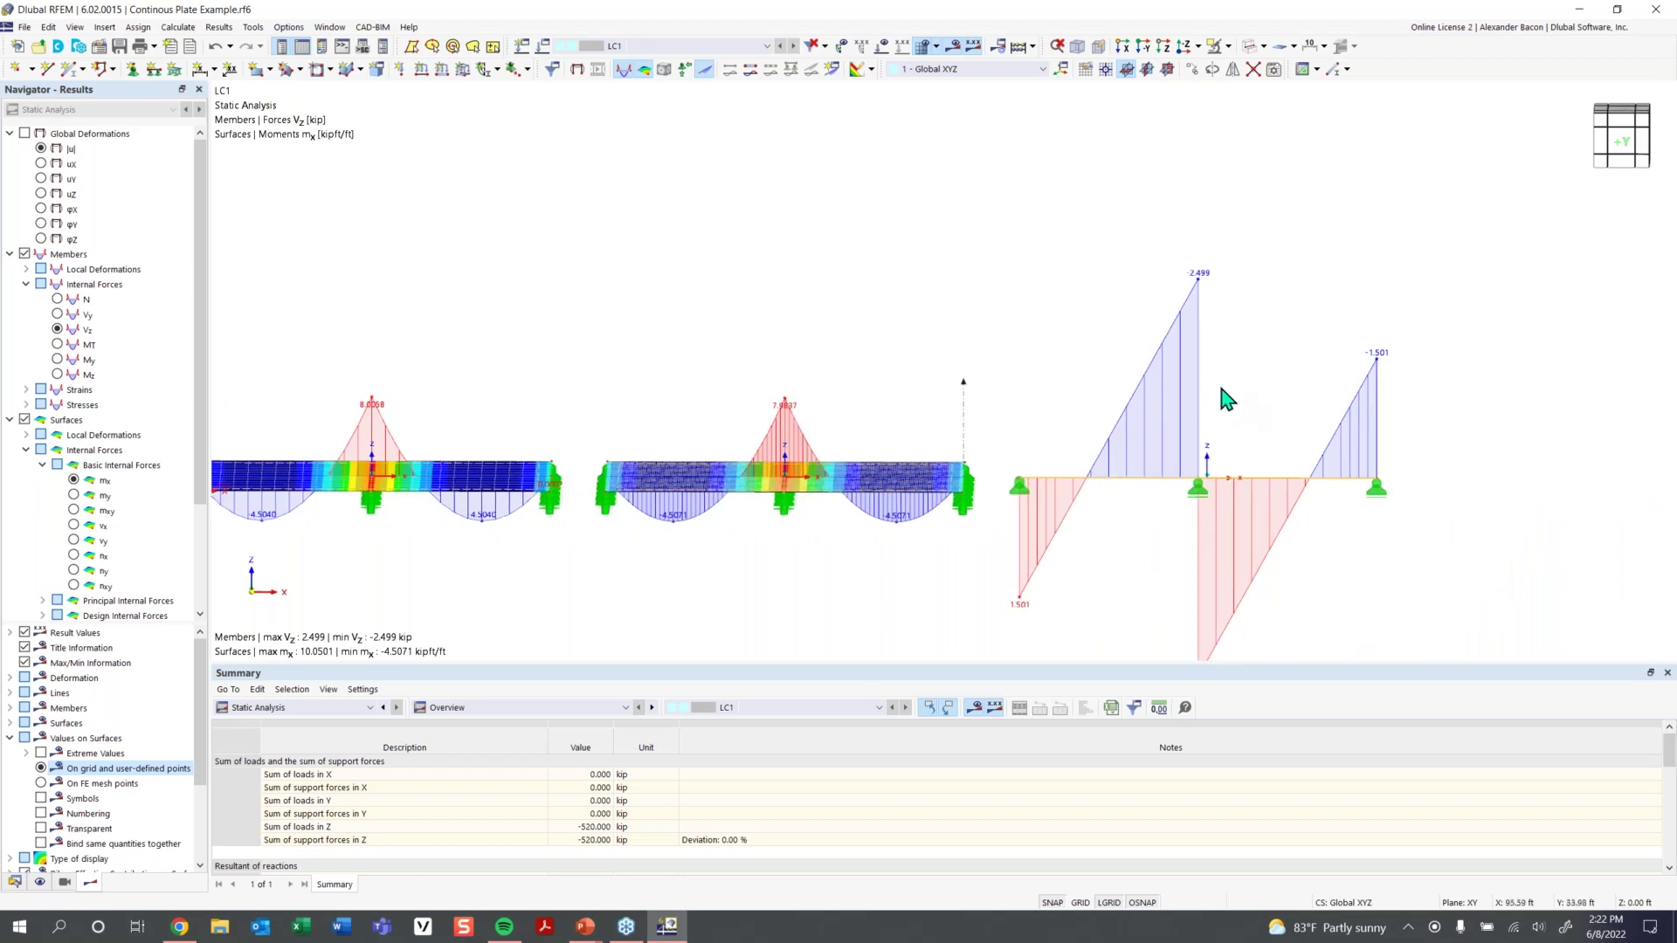
pyautogui.click(57, 360)
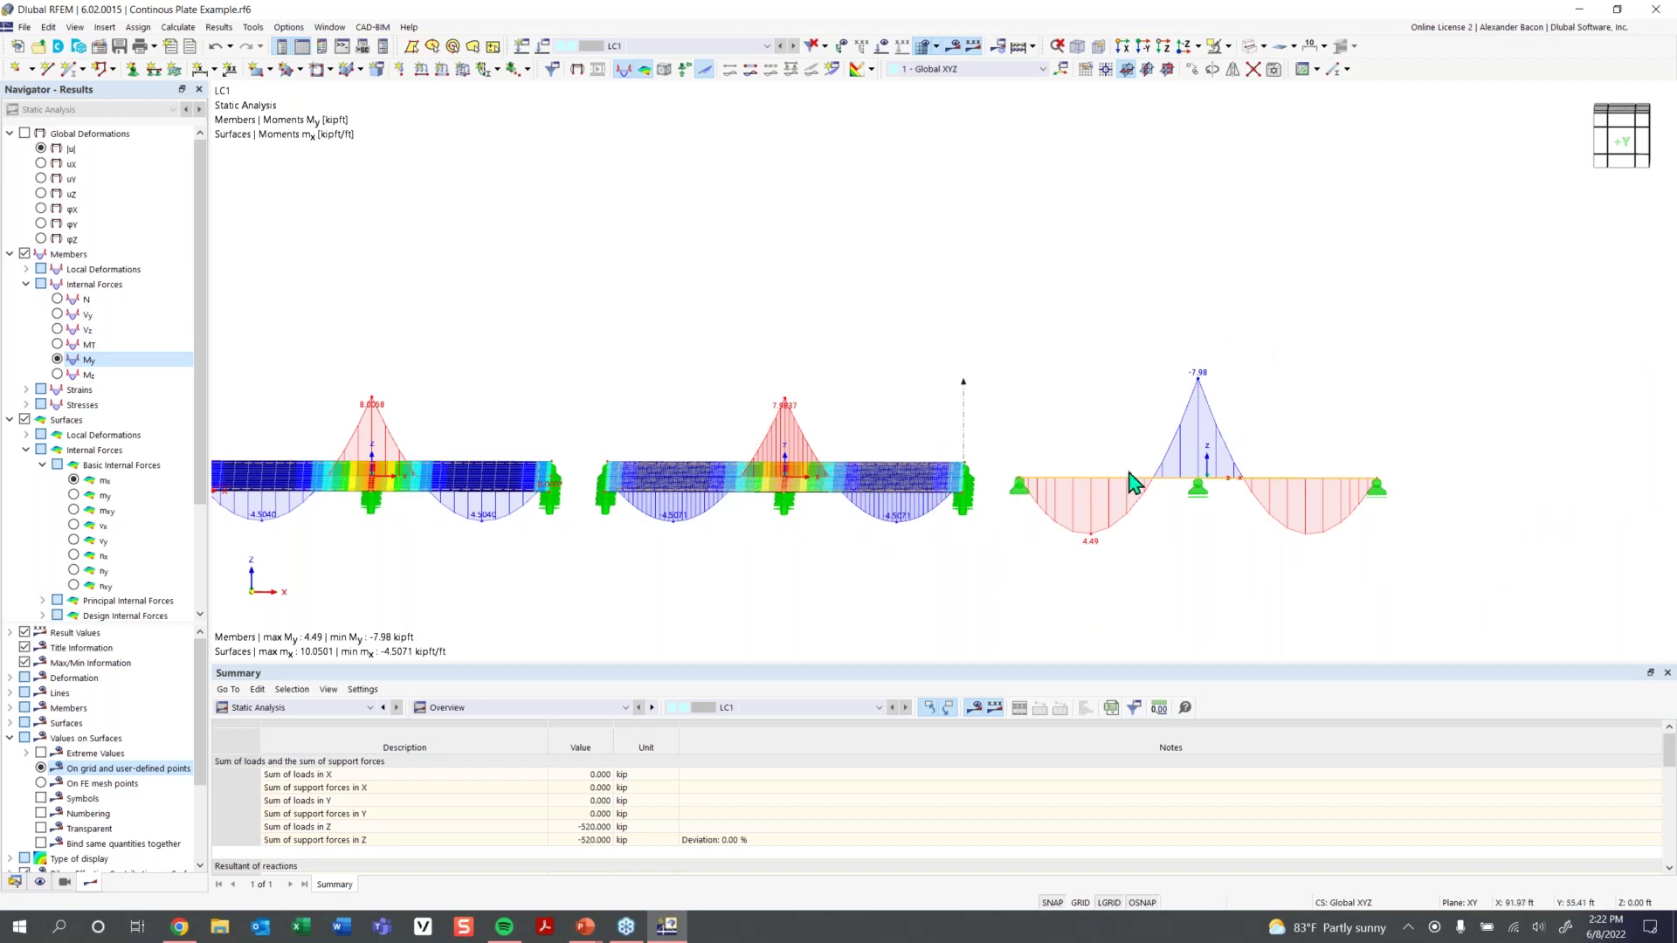
# Compare the mx section diagrams and contours of the four plates with the beam's My diagram
pyautogui.scroll(-3, 786, 493)
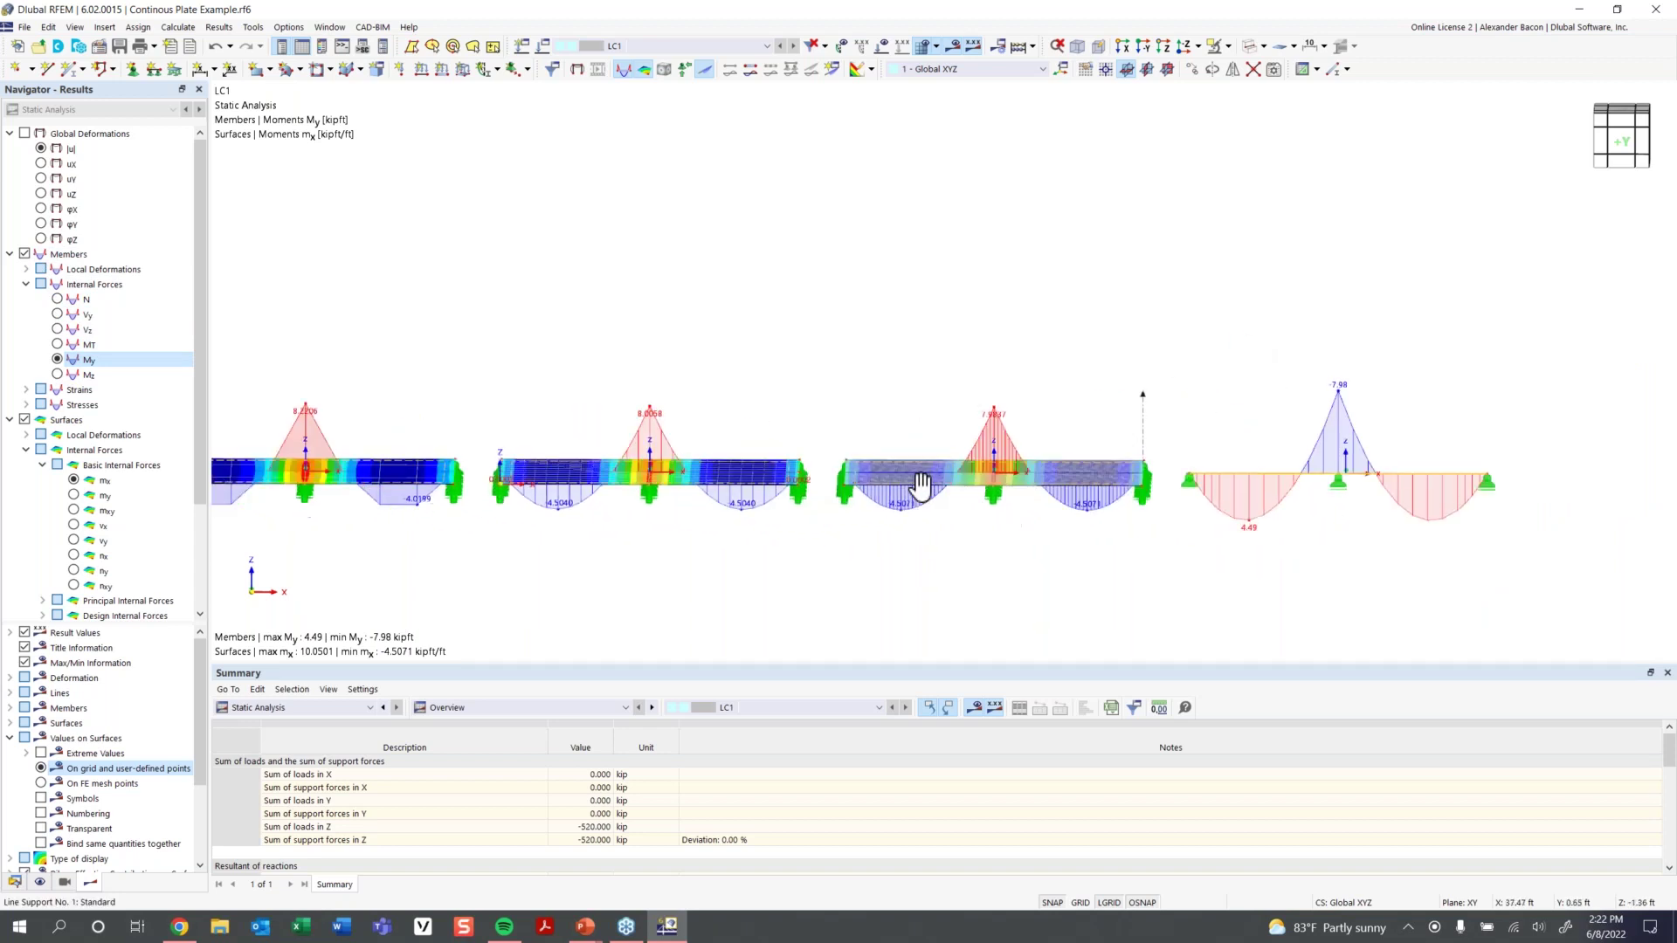
pyautogui.scroll(3, 247, 412)
pyautogui.moveTo(444, 461); pyautogui.dragTo(633, 472, button='middle')
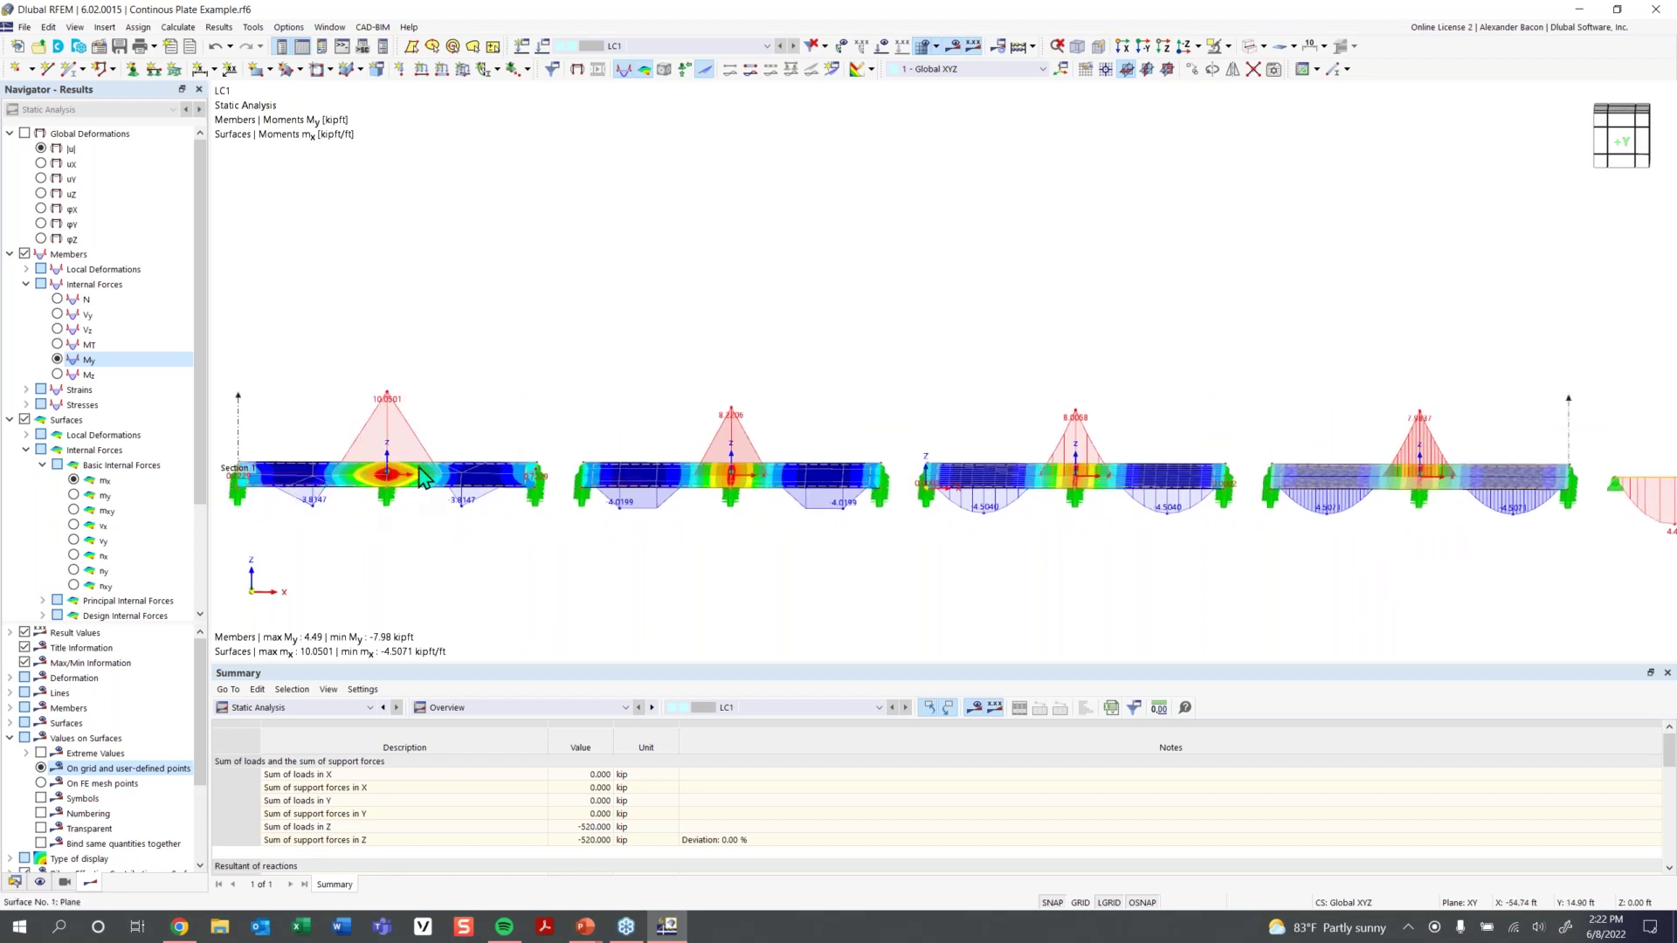
pyautogui.keyDown('ctrl'); pyautogui.moveTo(395, 437); pyautogui.dragTo(390, 528, button='middle'); pyautogui.keyUp('ctrl')
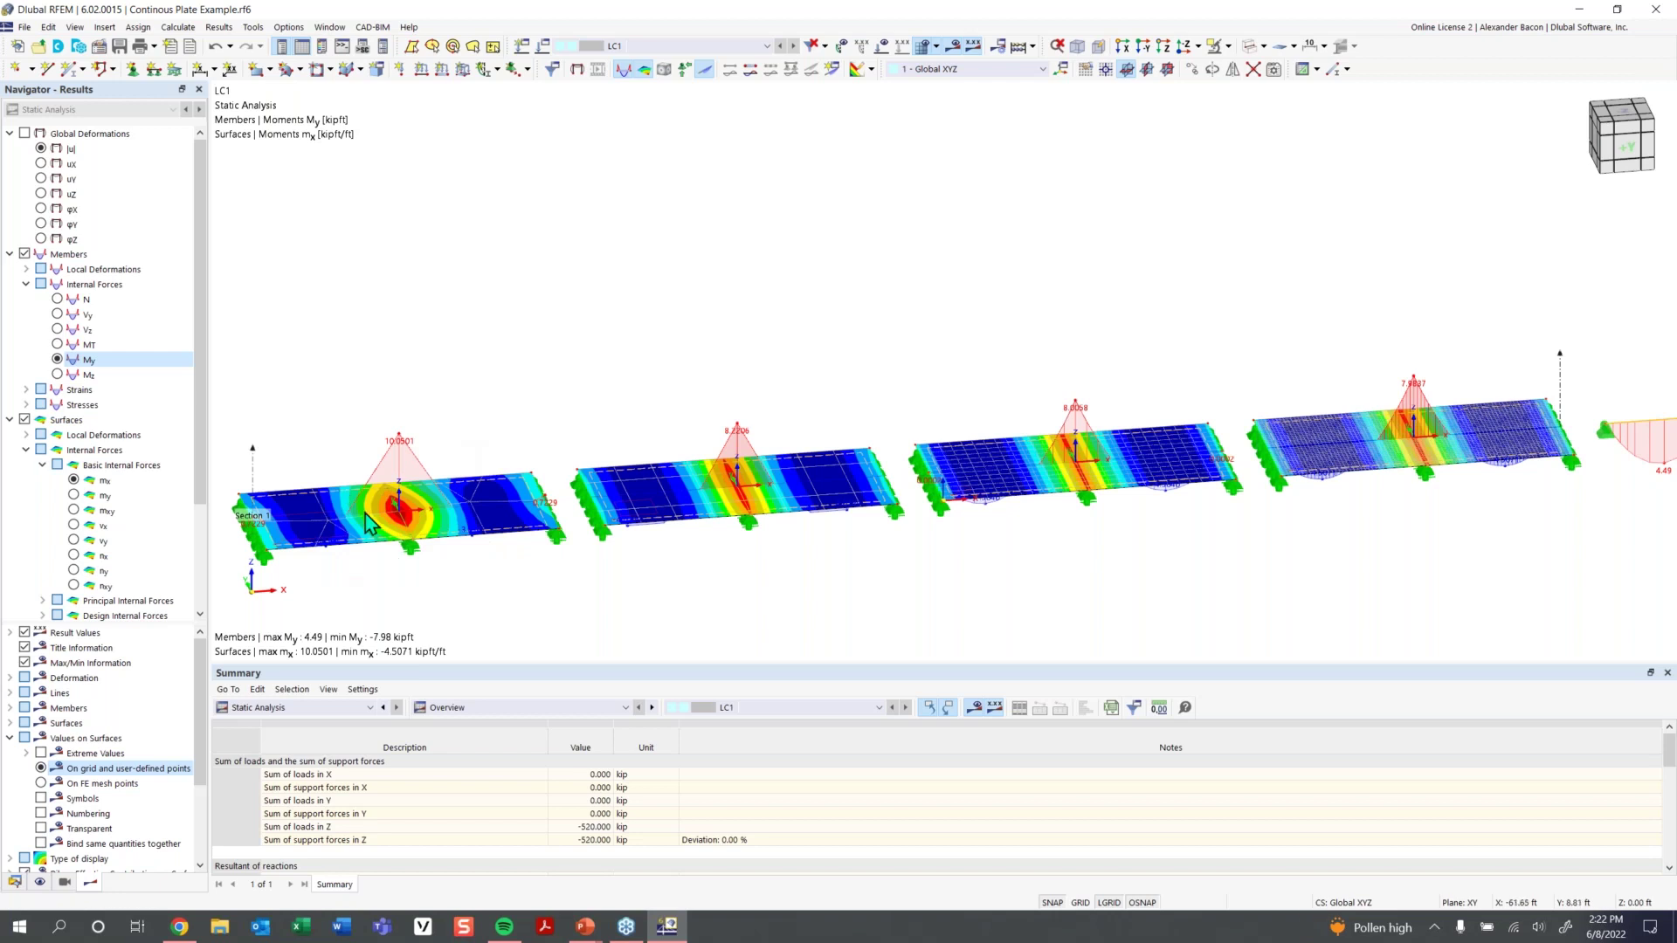
pyautogui.scroll(-1, 388, 507)
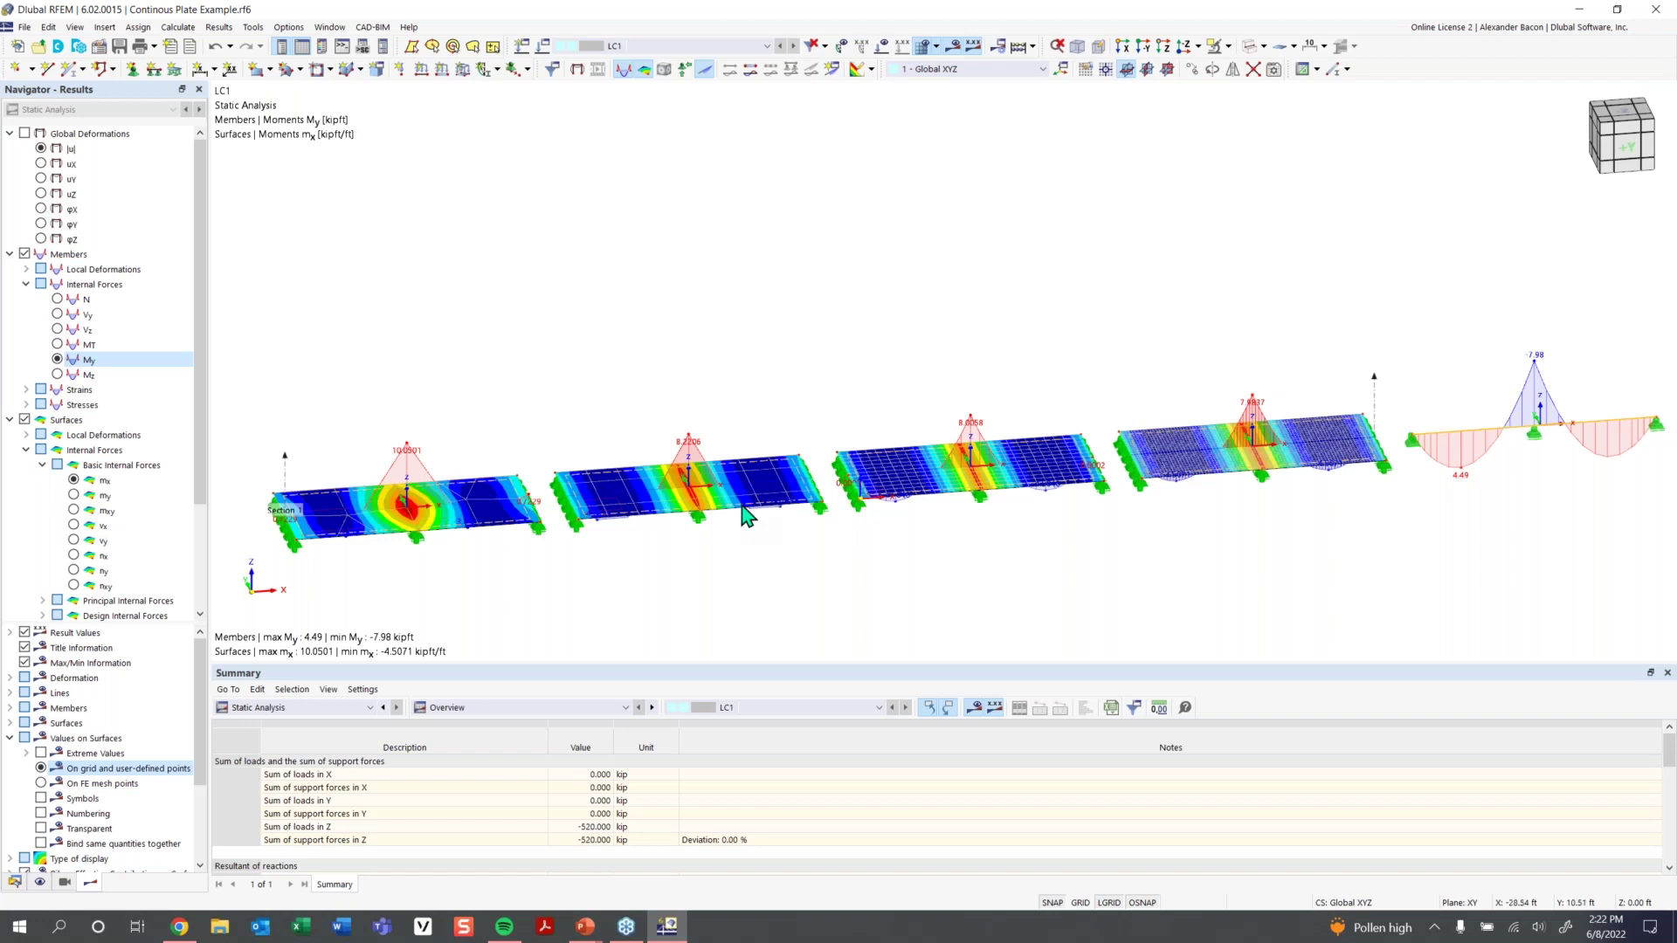
# Examine the mx distribution and mesh density of the two finest-mesh plates next to the beam's My diagram
pyautogui.scroll(-1, 1053, 552)
pyautogui.moveTo(998, 559); pyautogui.dragTo(707, 655, button='middle')
pyautogui.scroll(3, 869, 543)
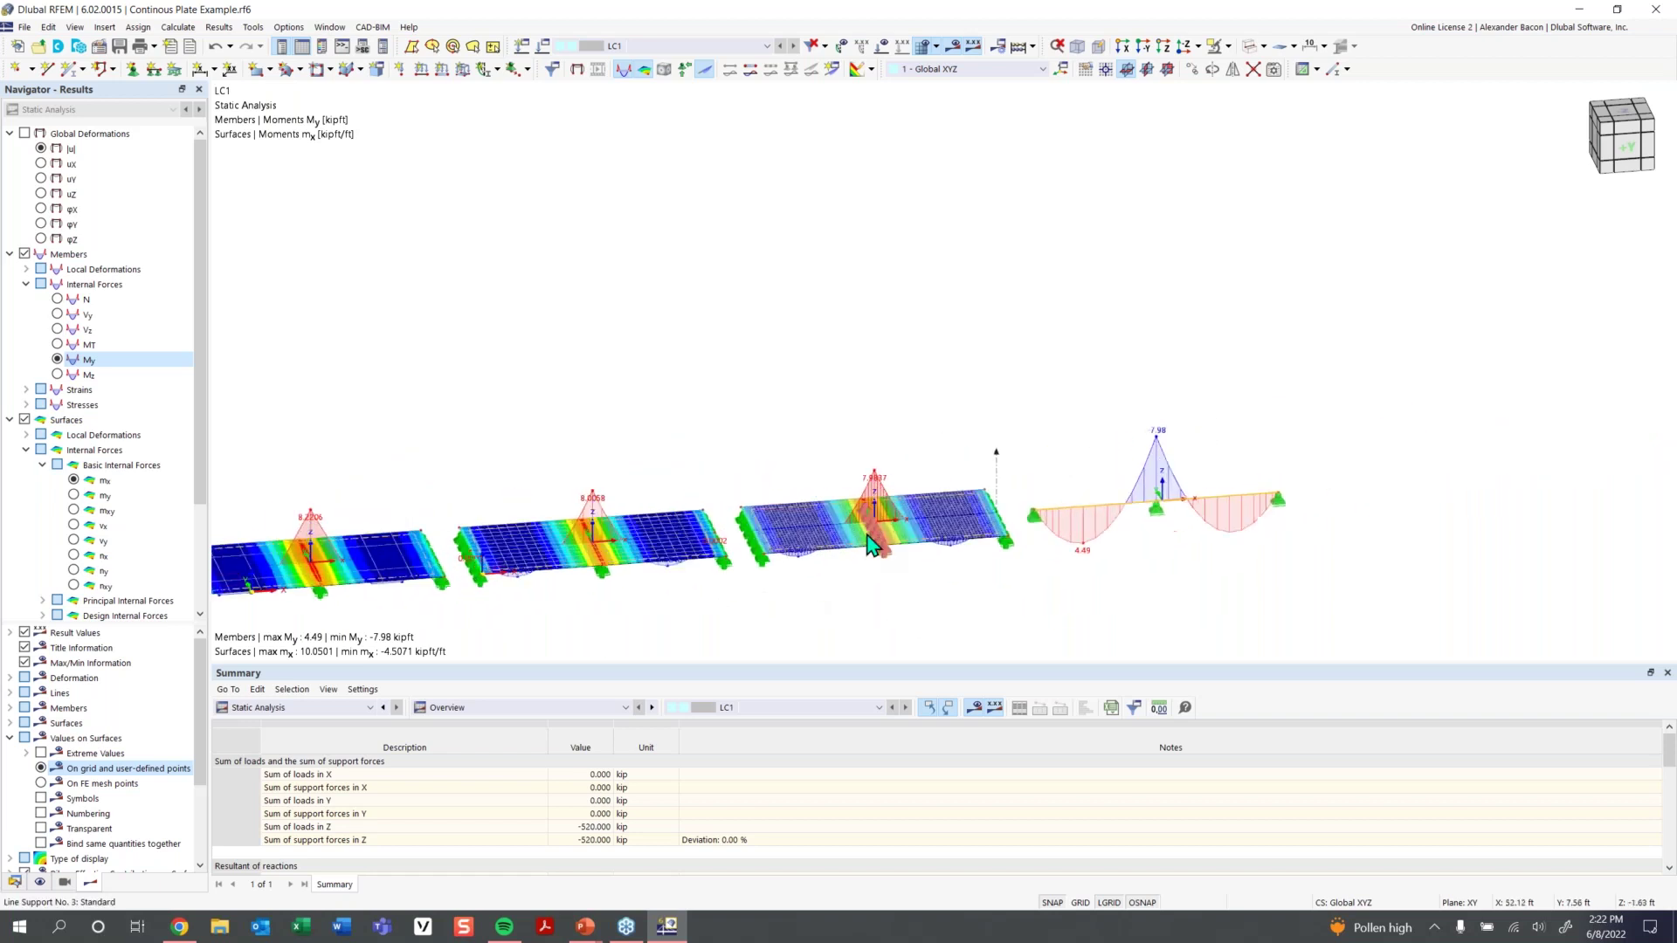
pyautogui.scroll(2, 819, 538)
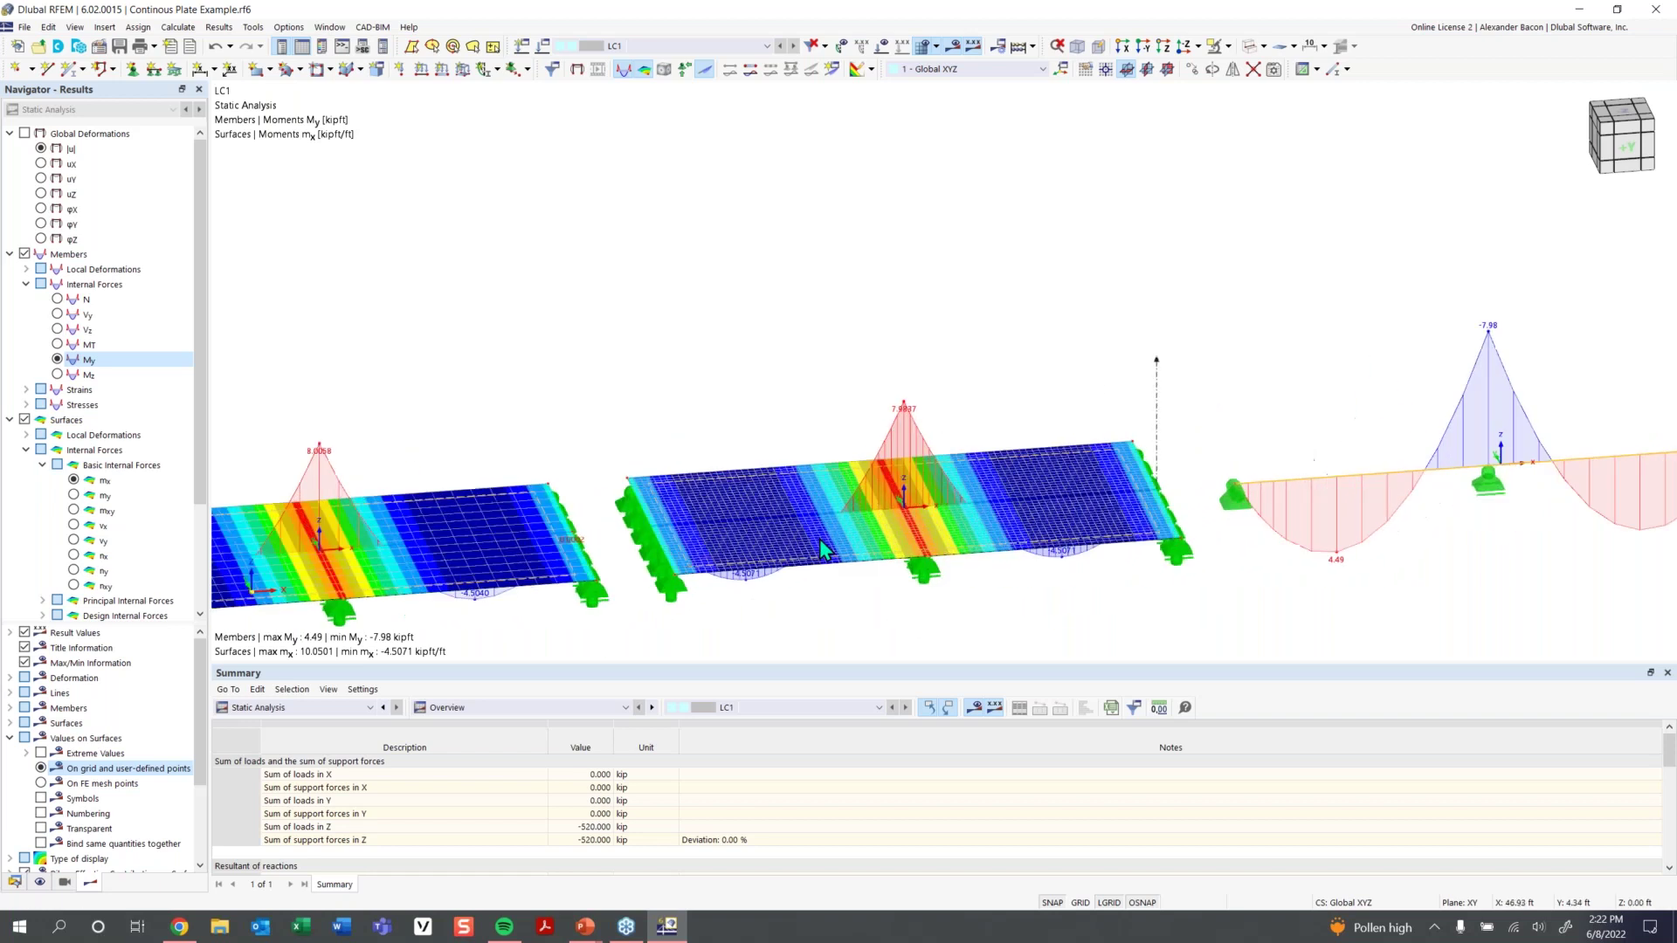
pyautogui.scroll(1, 819, 538)
pyautogui.moveTo(800, 529); pyautogui.dragTo(818, 476, button='middle')
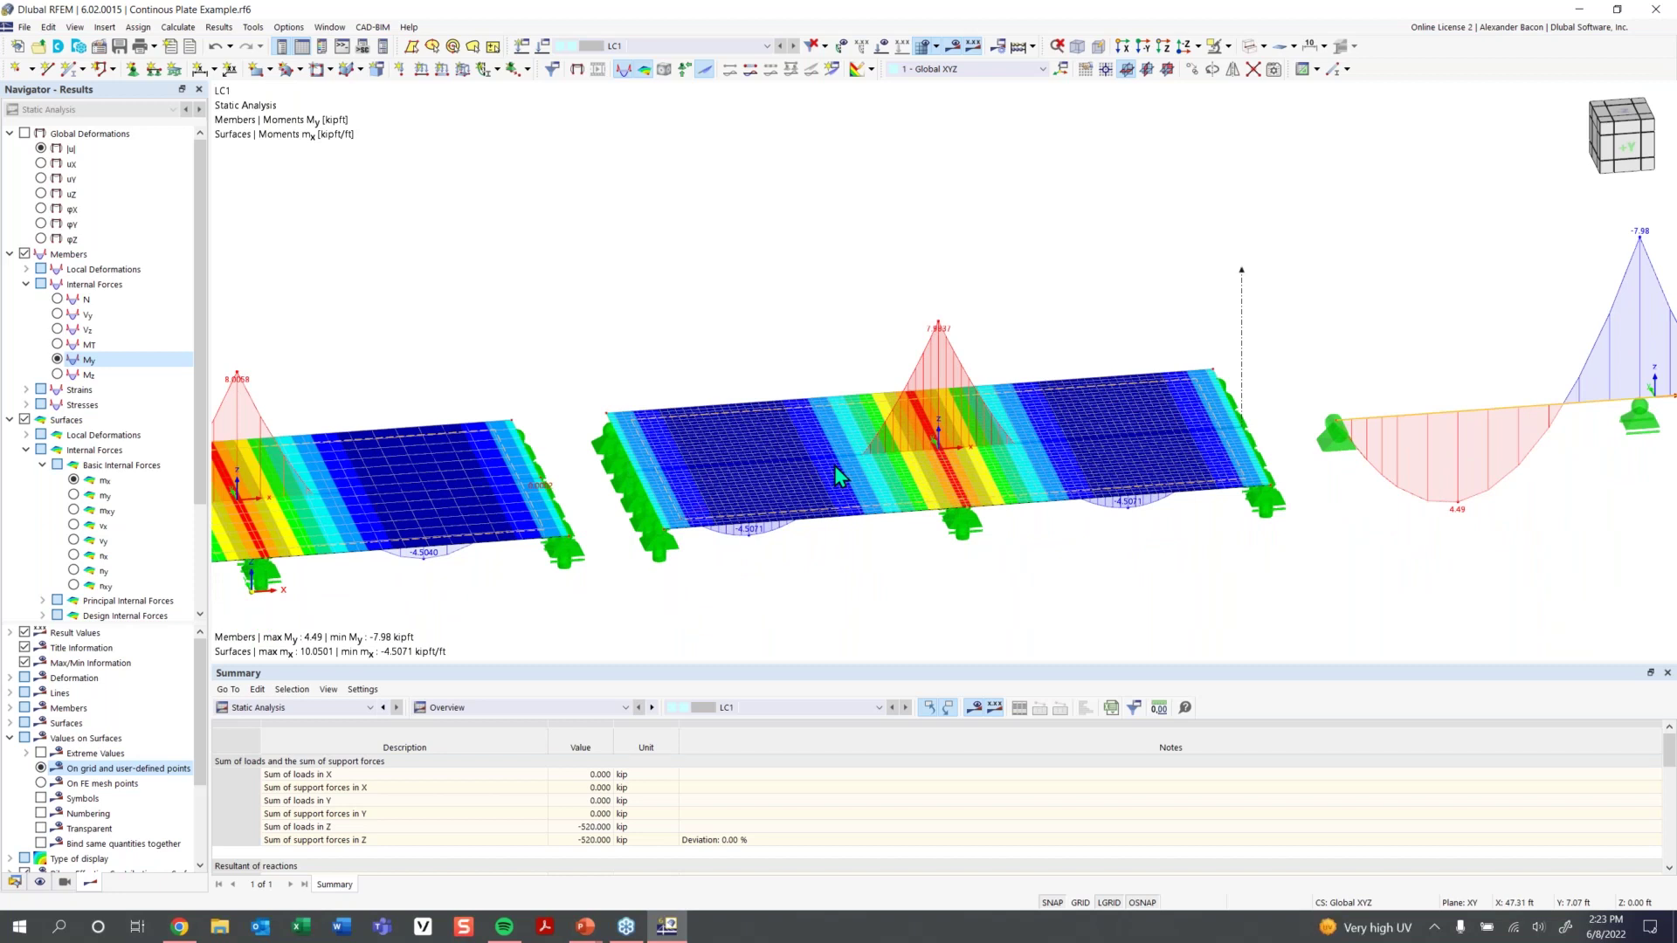
pyautogui.keyDown('ctrl'); pyautogui.moveTo(597, 500); pyautogui.dragTo(772, 414, button='middle'); pyautogui.keyUp('ctrl')
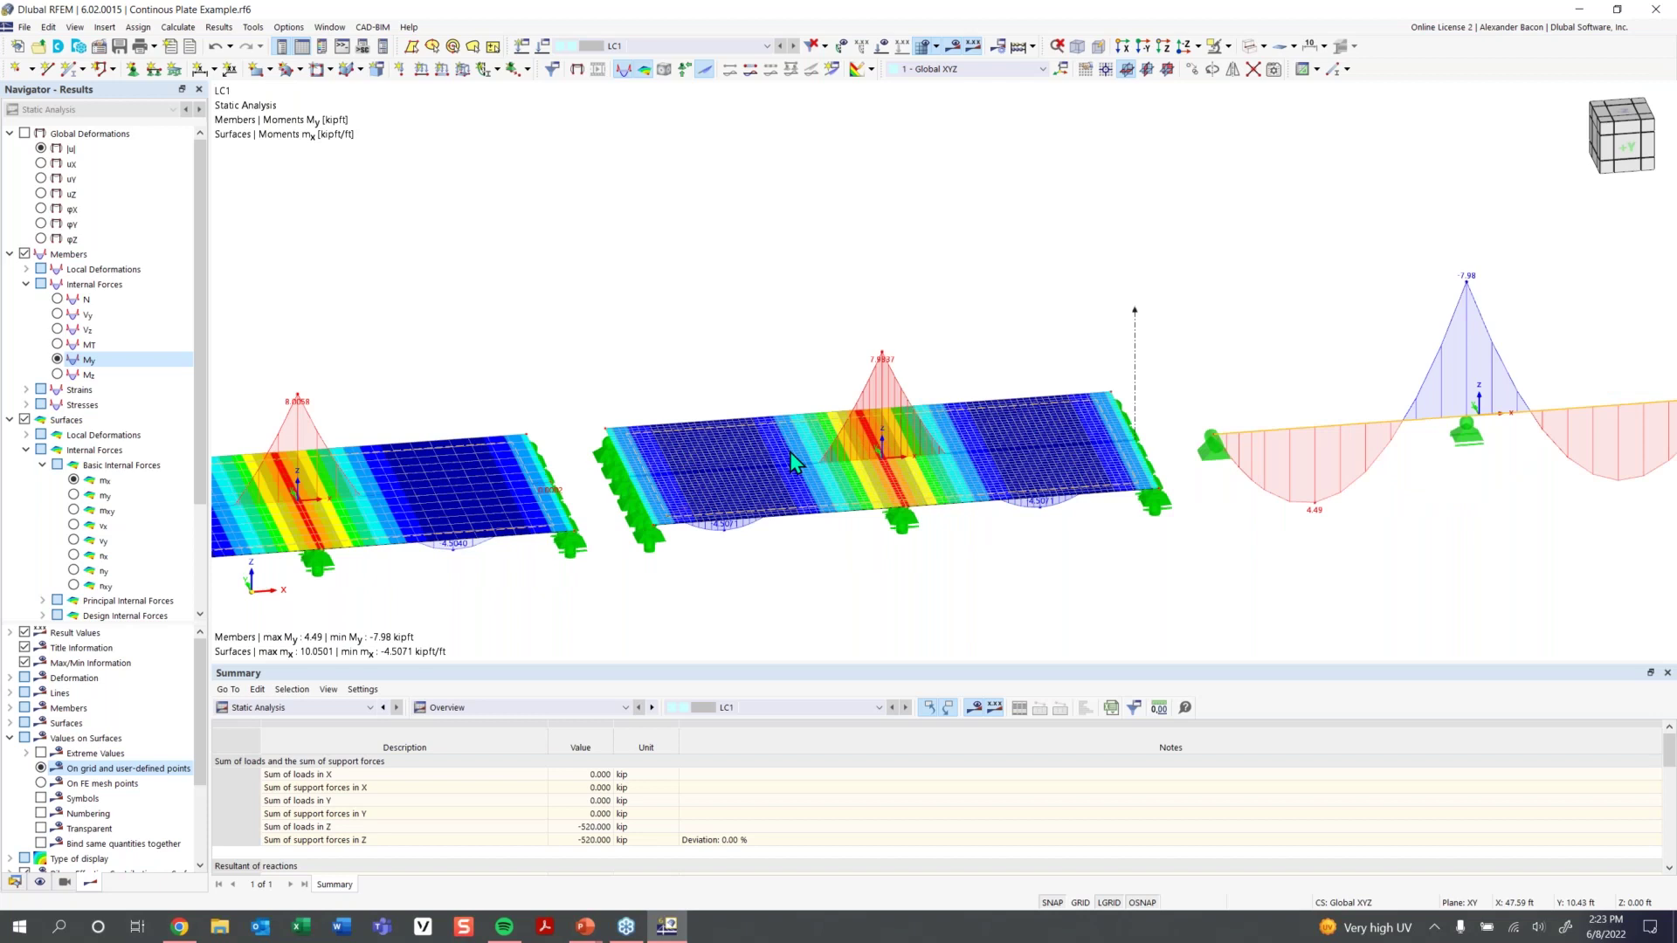
pyautogui.keyDown('ctrl'); pyautogui.moveTo(789, 452); pyautogui.dragTo(524, 340, button='middle'); pyautogui.keyUp('ctrl')
pyautogui.moveTo(569, 400); pyautogui.dragTo(655, 384, button='middle')
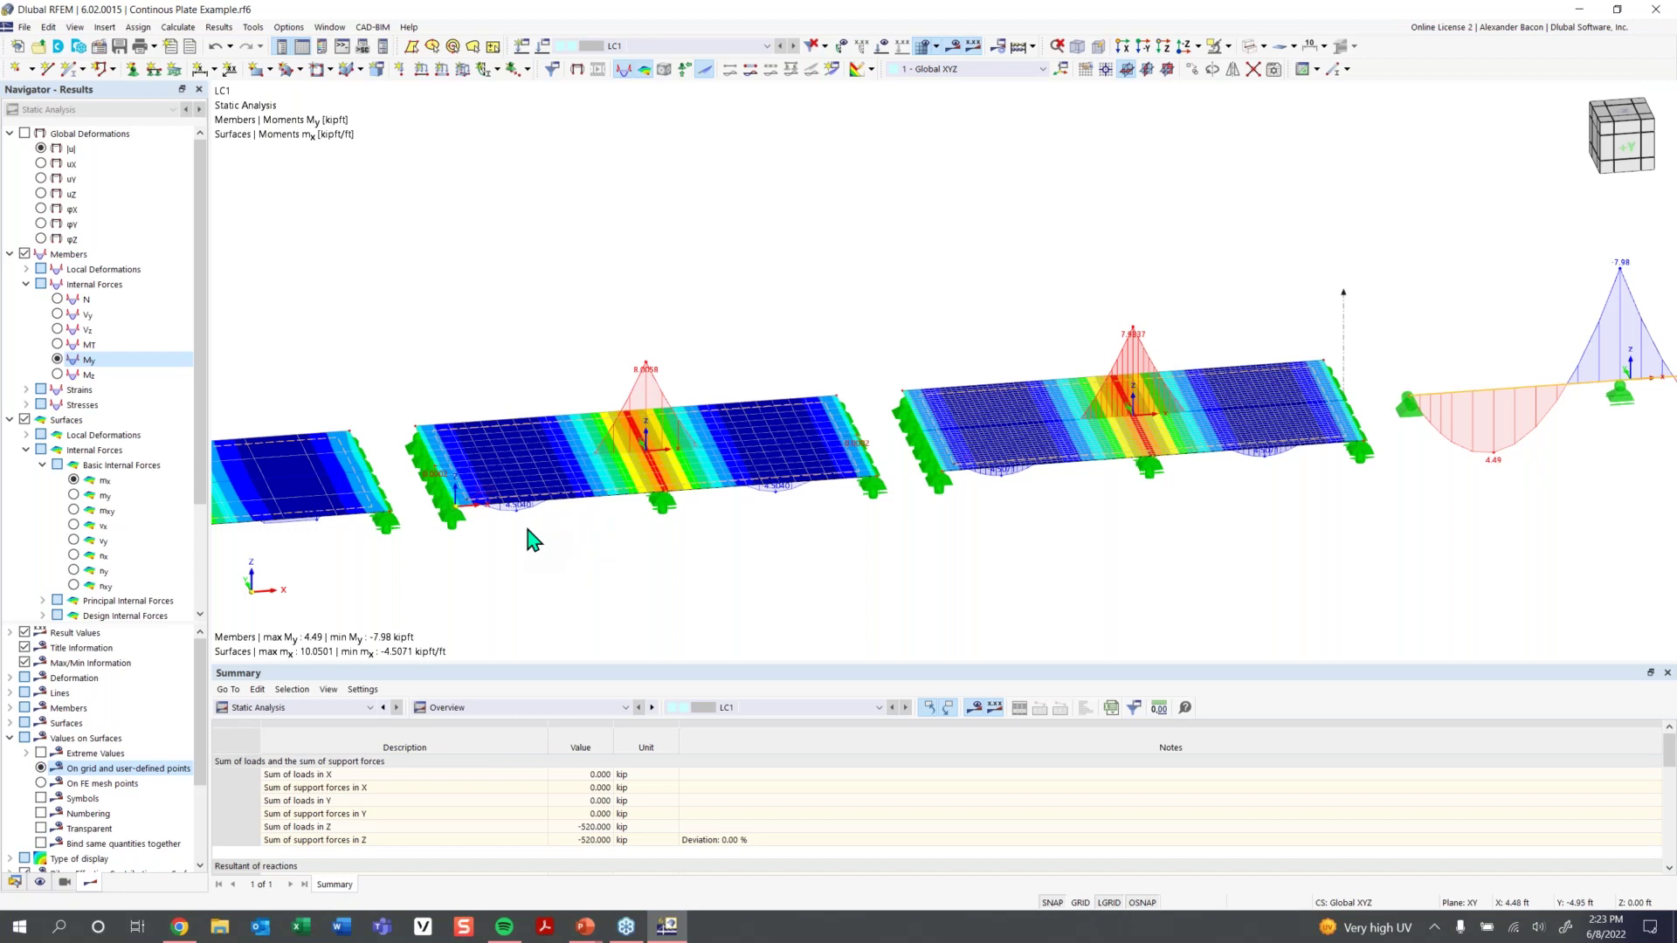
pyautogui.scroll(-3, 525, 536)
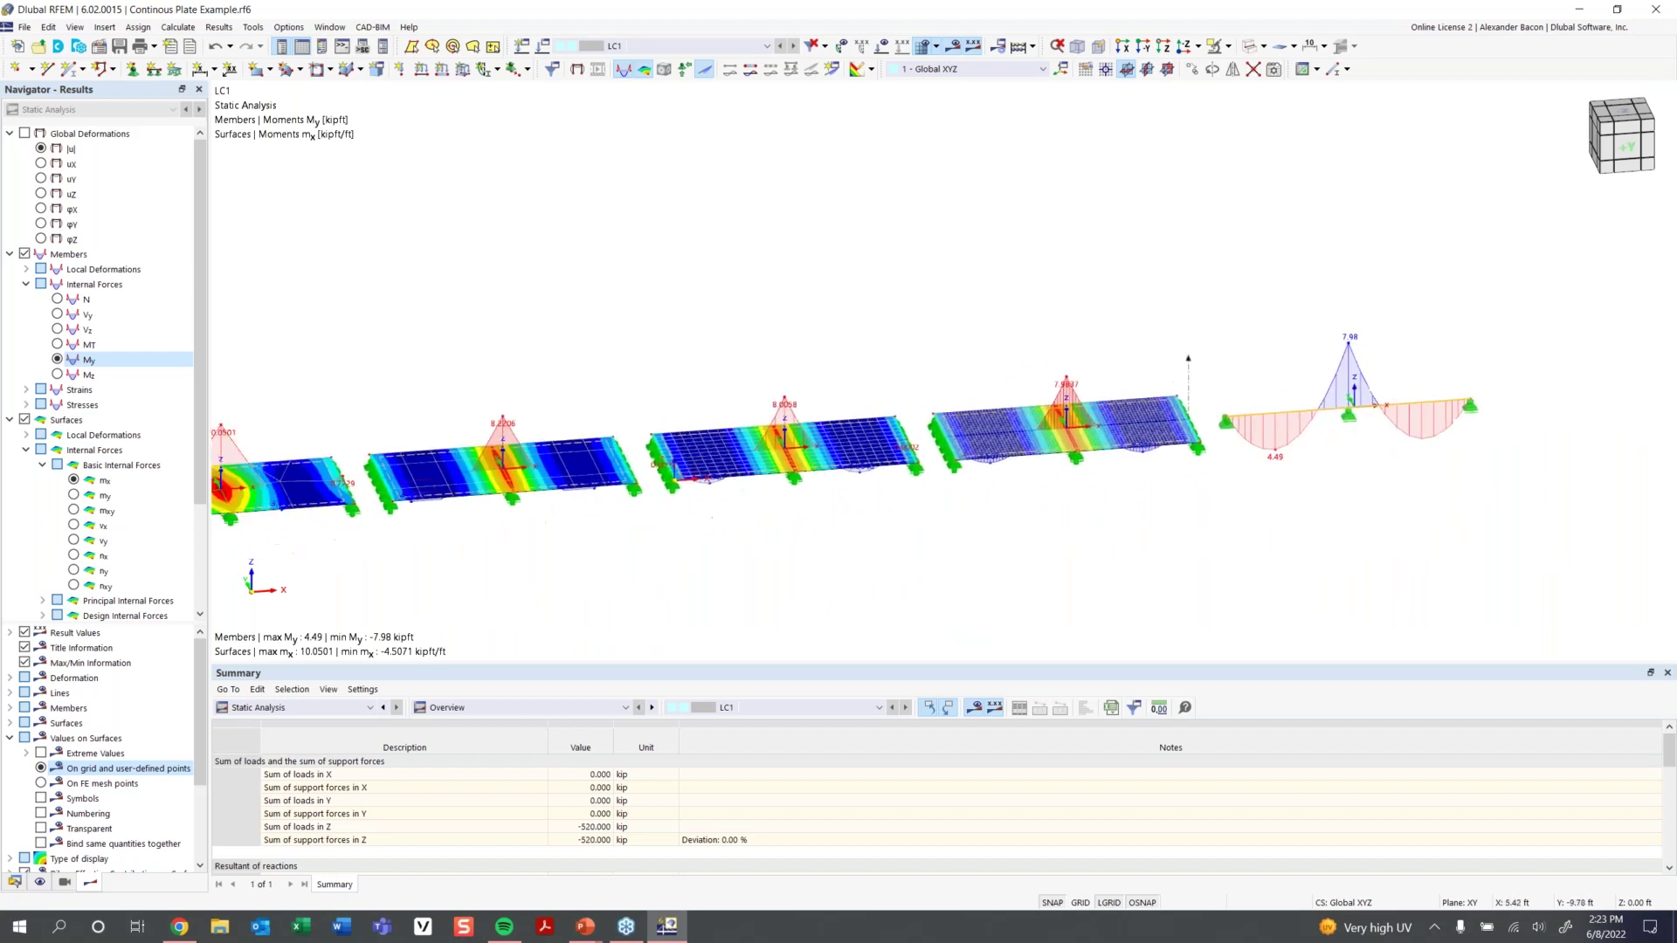
# Examine the mx contours and section diagrams of the plates over the middle support and compare them with the beam's My diagram
pyautogui.scroll(4, 409, 470)
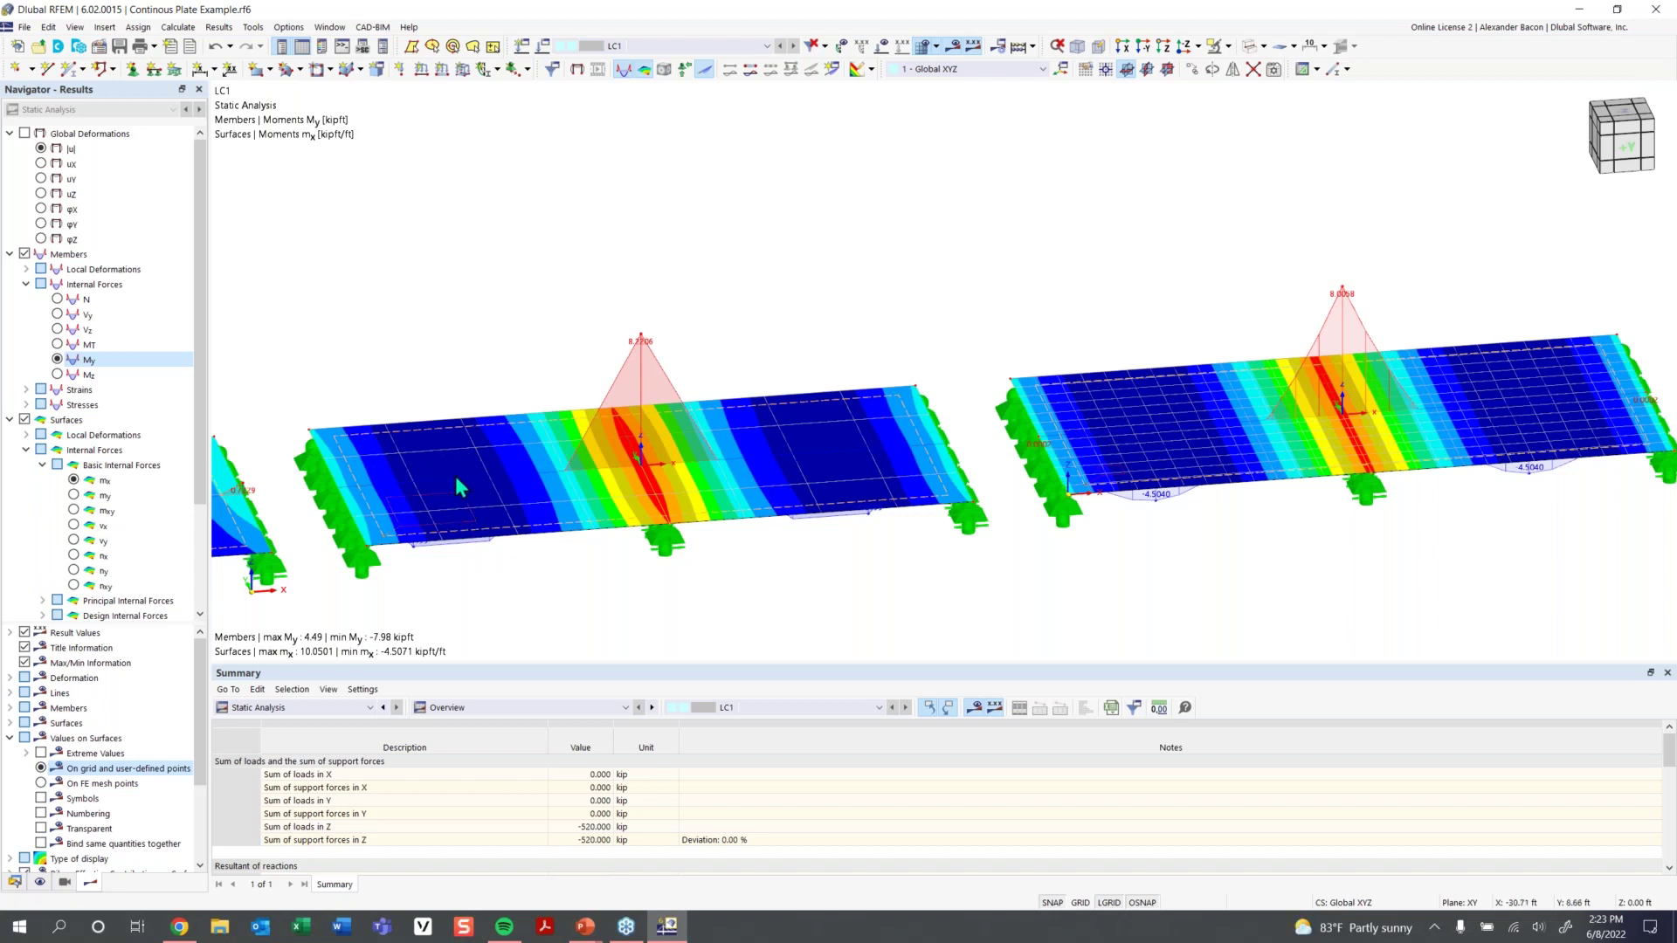
pyautogui.scroll(2, 454, 476)
pyautogui.scroll(-1, 447, 439)
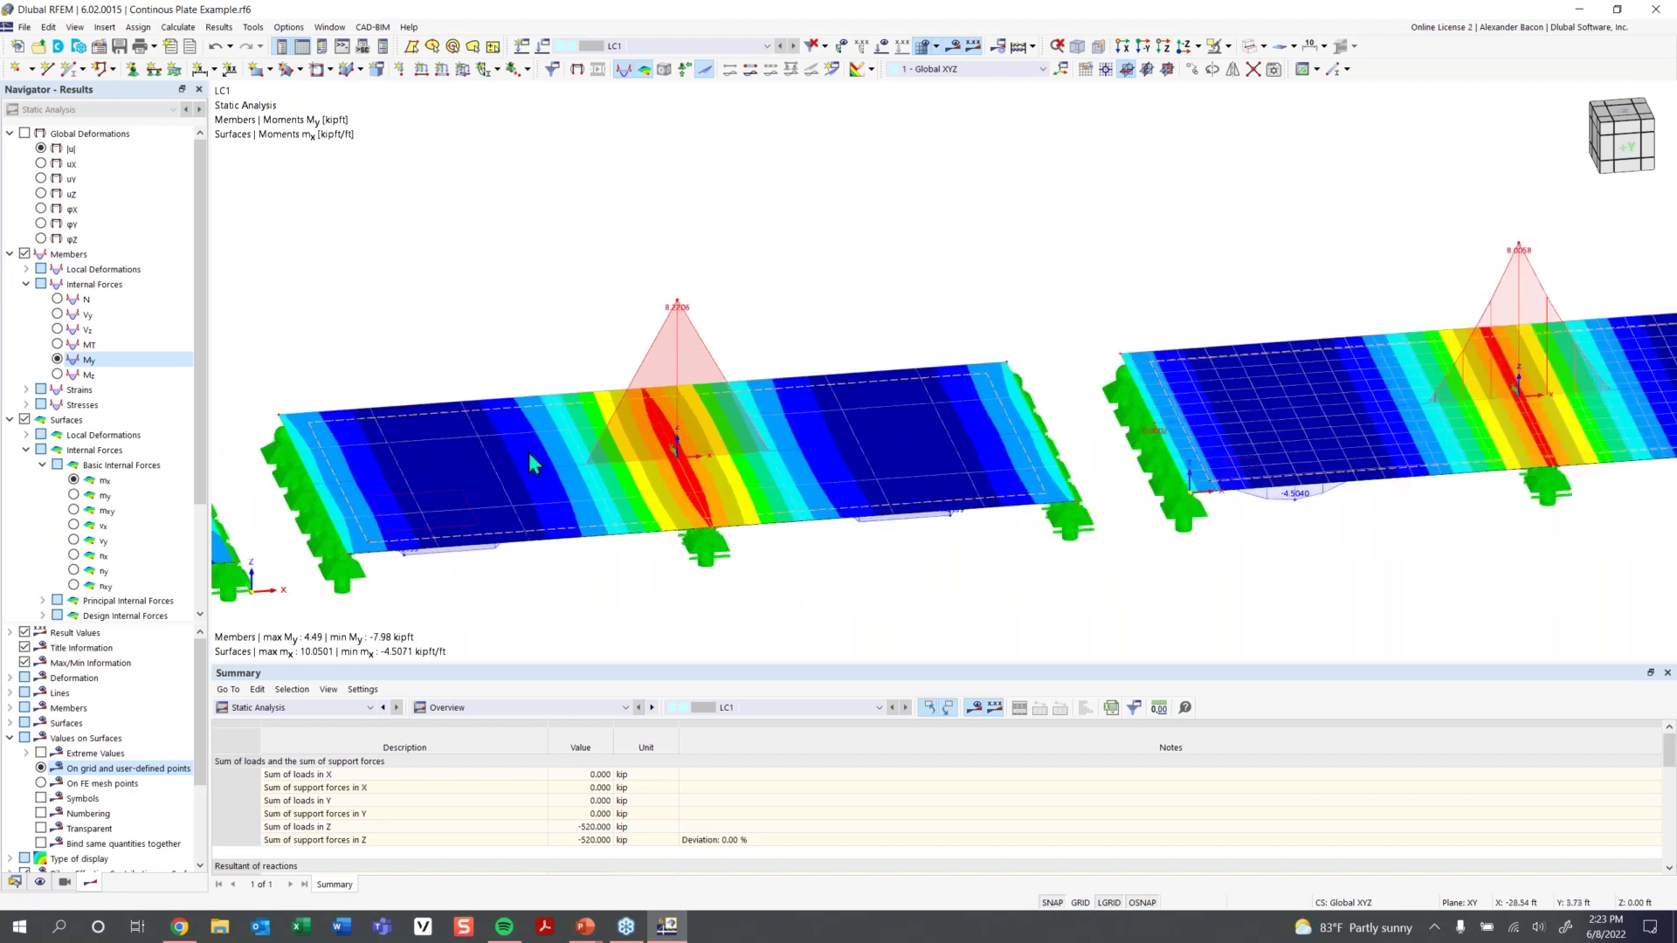
pyautogui.scroll(-1, 484, 468)
pyautogui.scroll(-1, 646, 472)
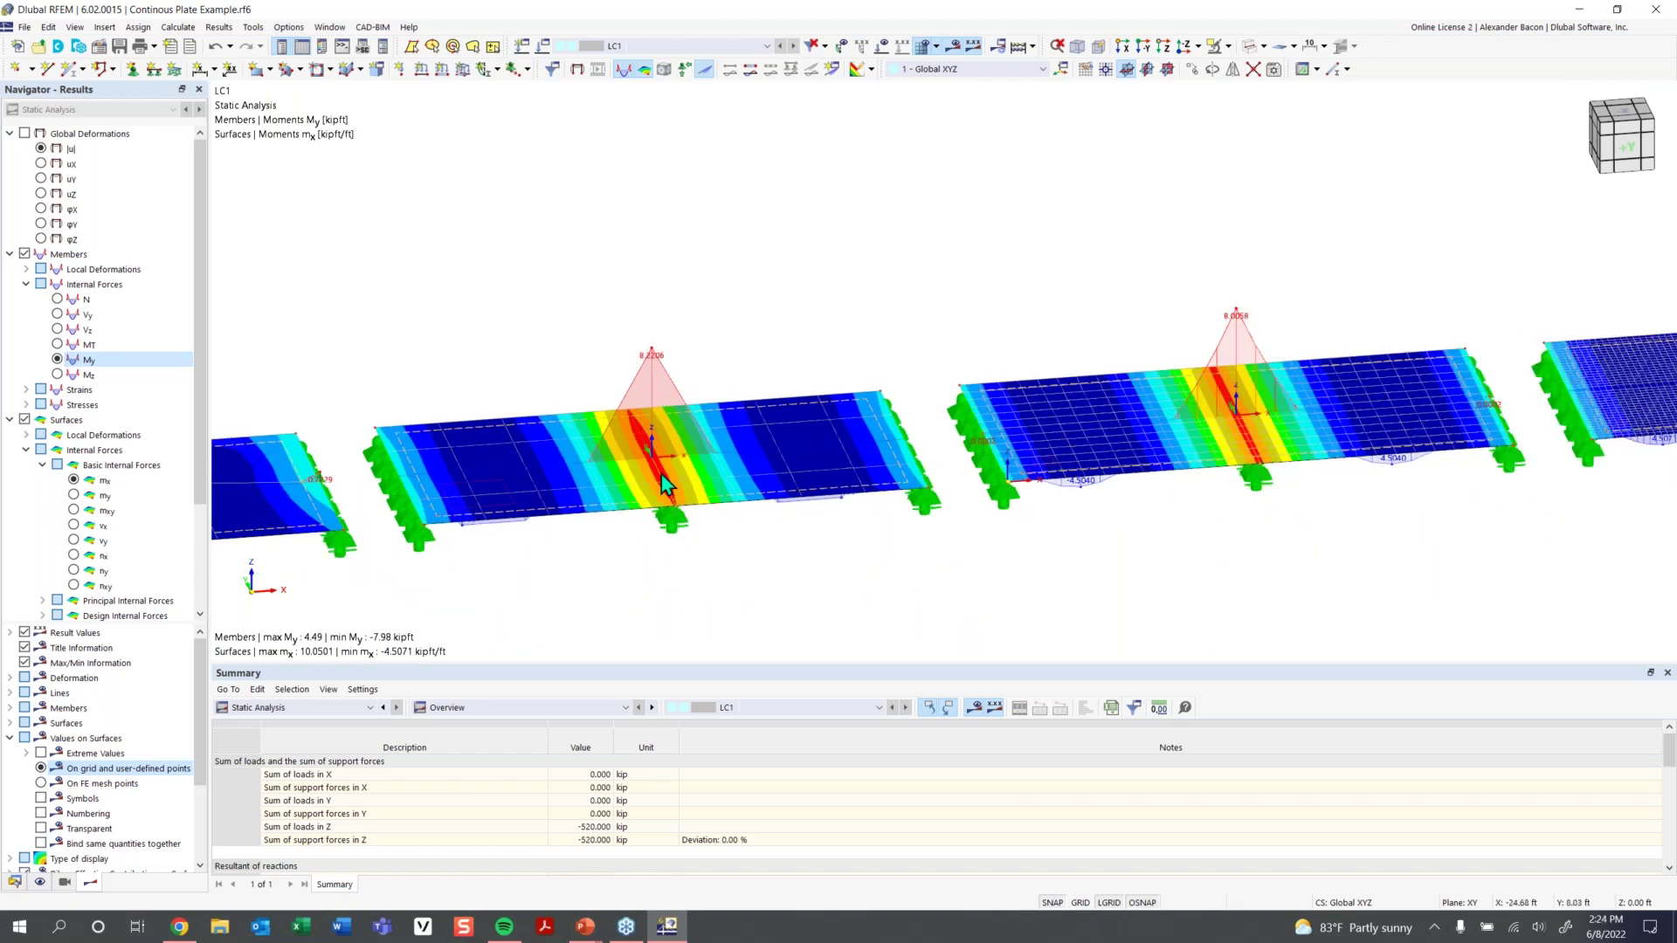
pyautogui.scroll(-1, 708, 452)
pyautogui.scroll(1, 672, 489)
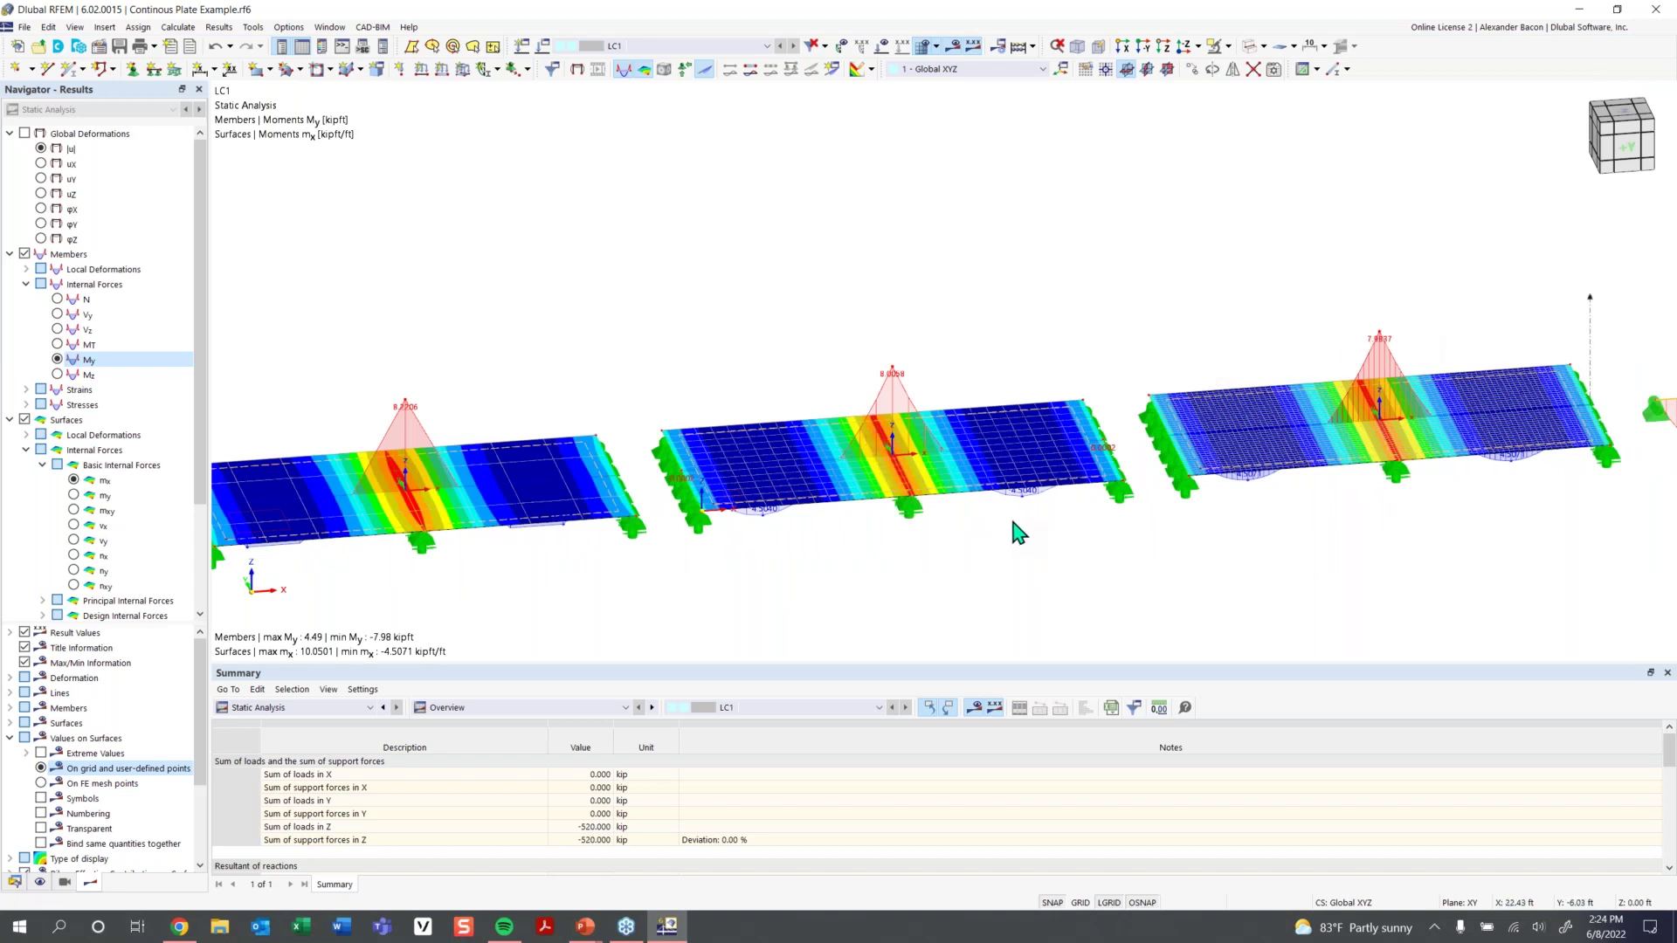
pyautogui.scroll(-1, 877, 554)
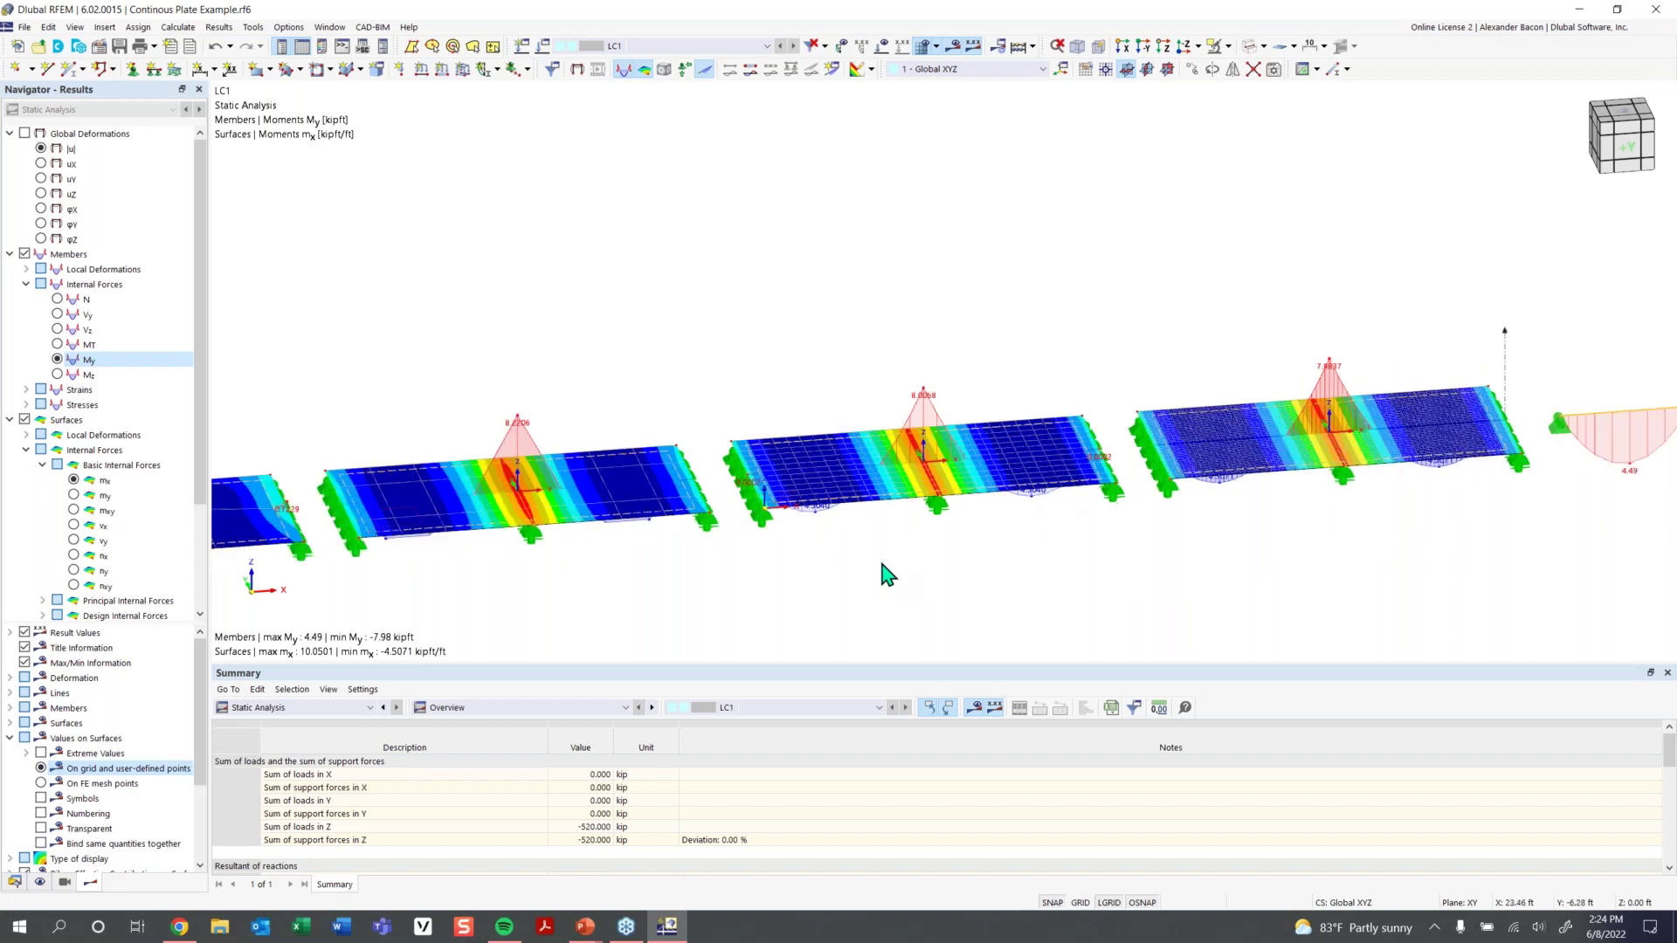
pyautogui.scroll(-1, 840, 561)
pyautogui.moveTo(891, 550)
pyautogui.mouseDown(button='middle')
pyautogui.moveTo(925, 532)
pyautogui.moveTo(874, 524)
pyautogui.mouseUp(button='middle')
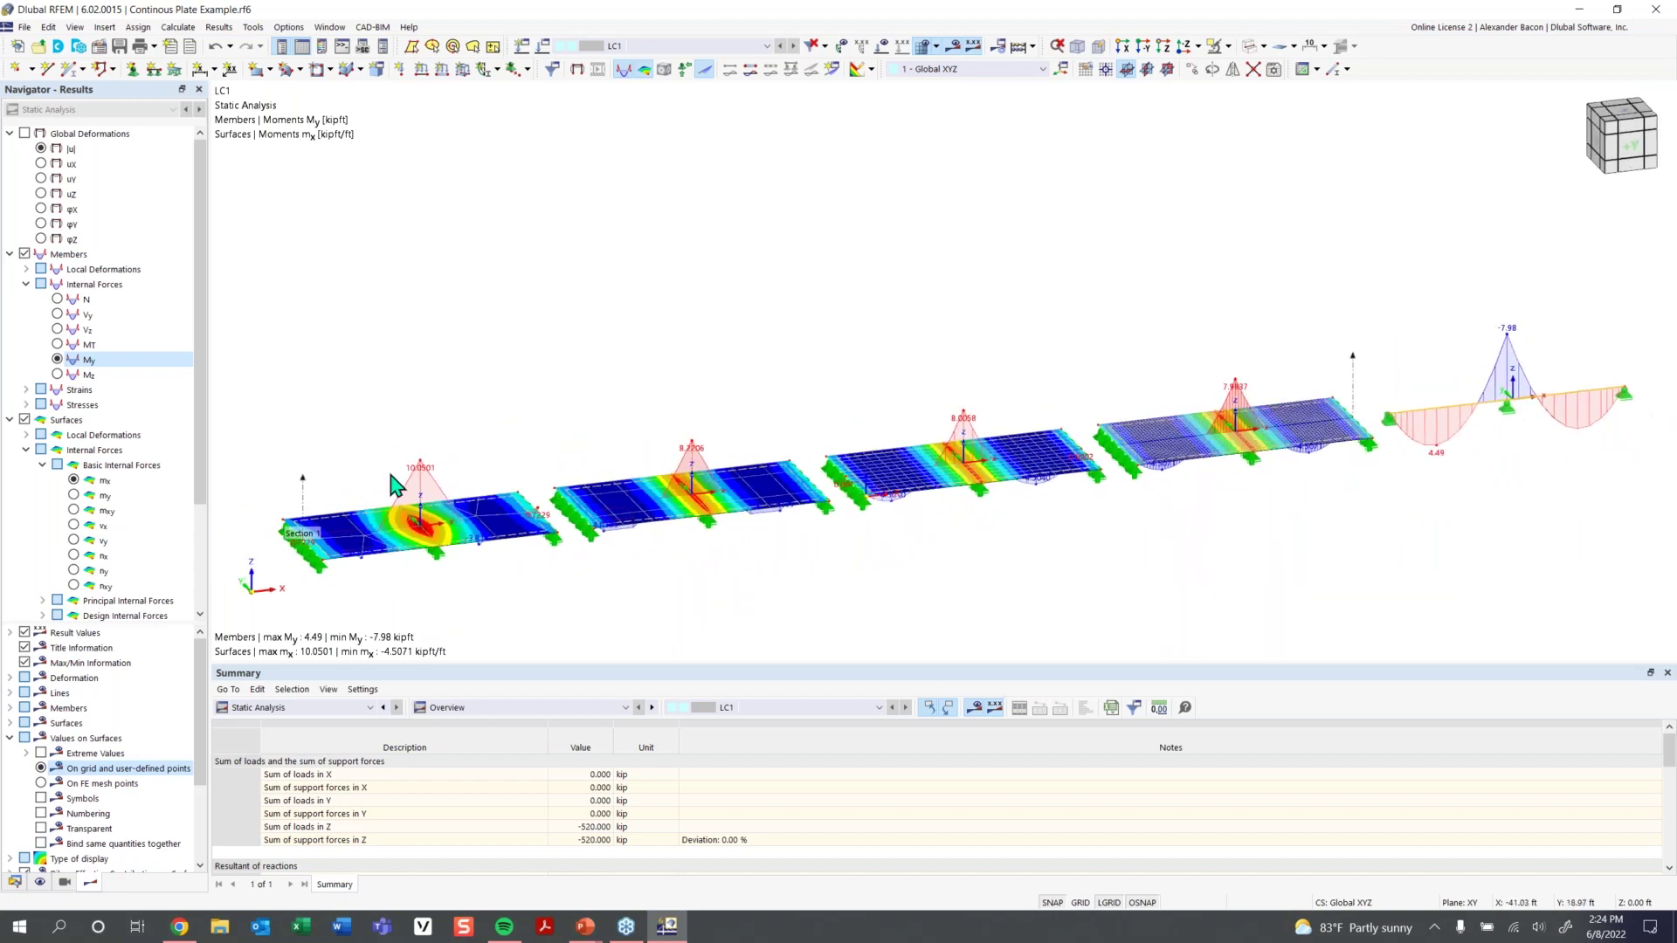
# Review the result diagrams of Result Section No. 1 across the four plates, comparing the basic internal force mx
pyautogui.rightClick(304, 503)
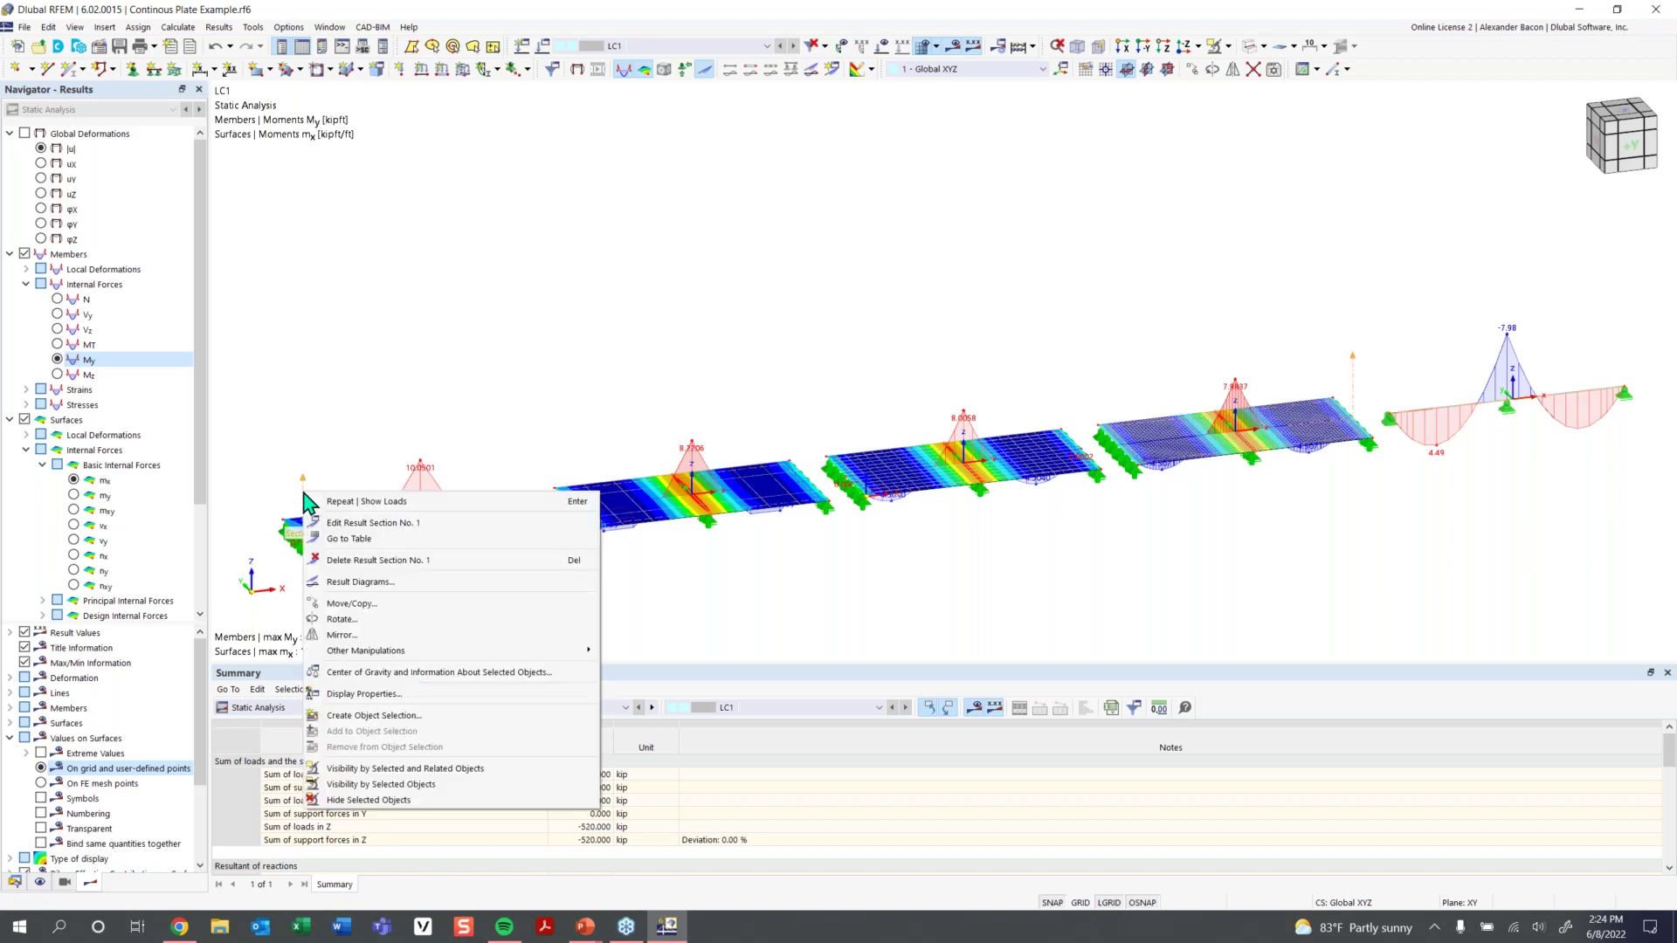
pyautogui.click(442, 574)
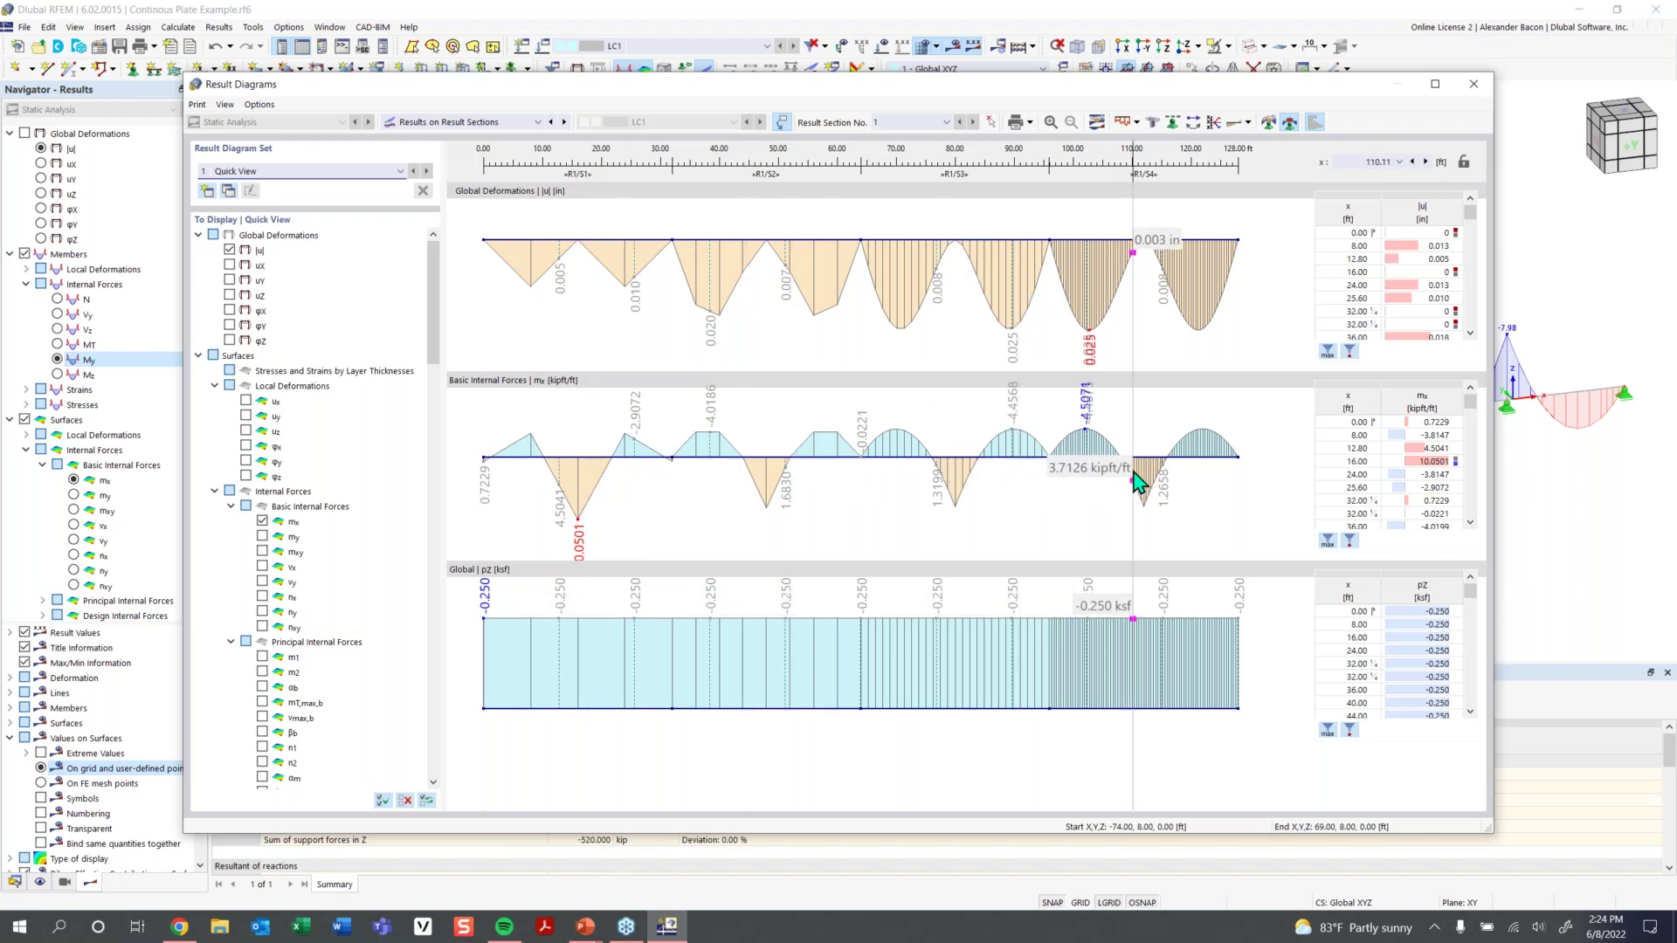
pyautogui.click(1473, 84)
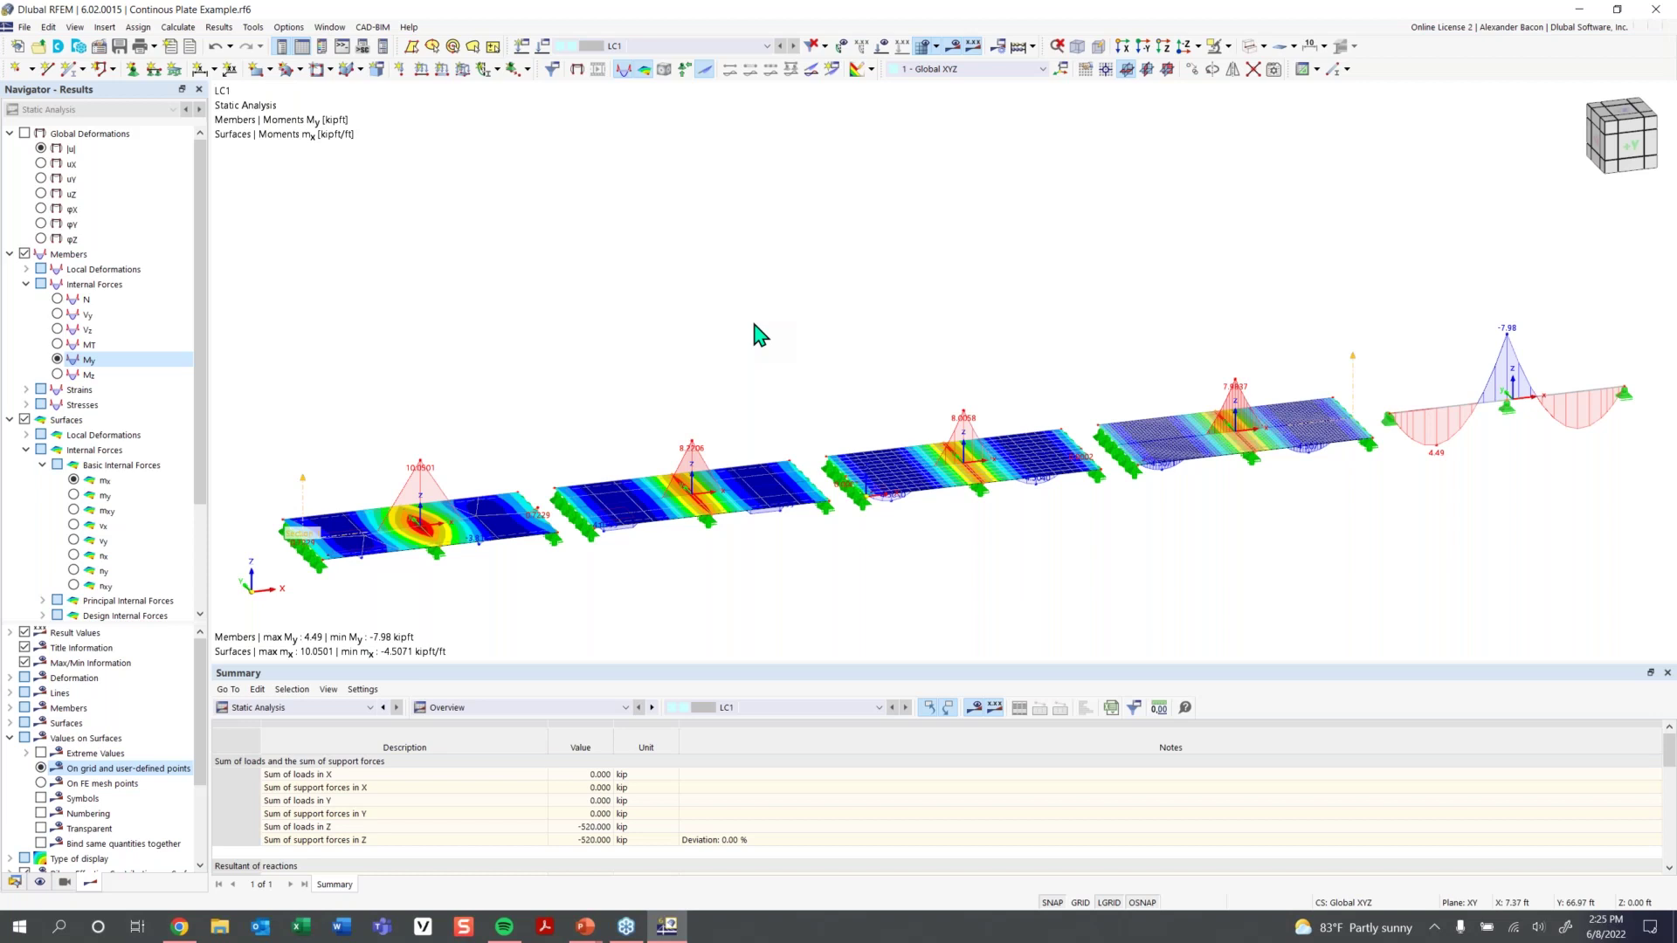
# Deactivate the shear stiffness of the beam's cross-section R_M1 40/12
pyautogui.keyDown('ctrl'); pyautogui.moveTo(756, 333); pyautogui.dragTo(1045, 511, button='middle'); pyautogui.keyUp('ctrl')
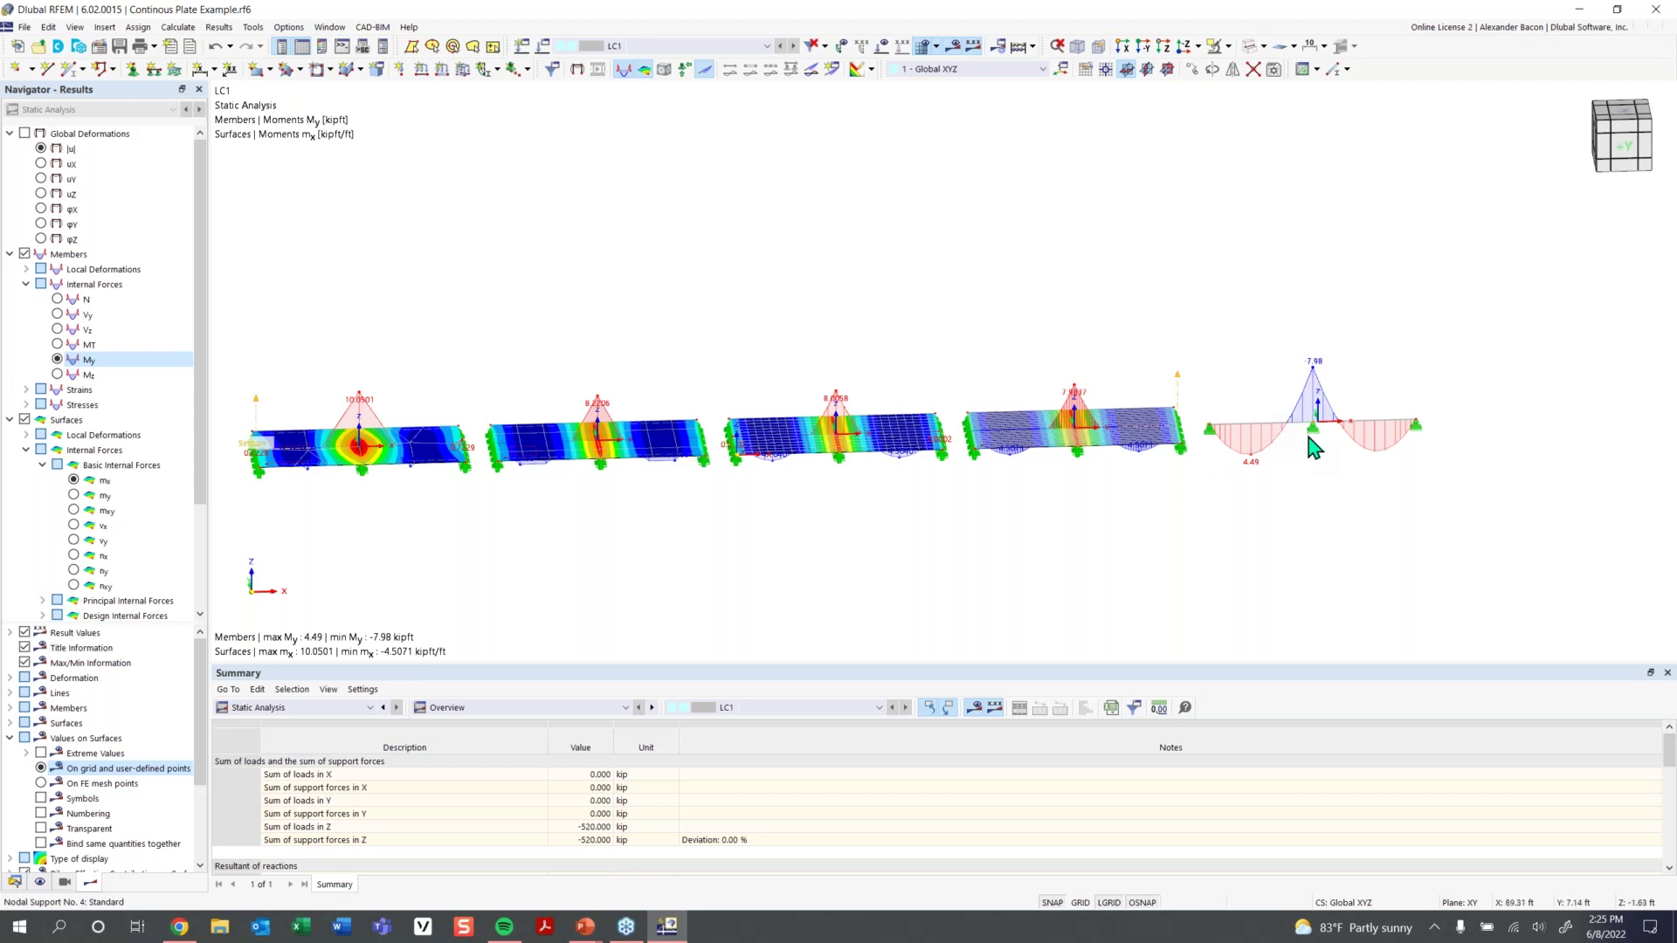
pyautogui.moveTo(1390, 446); pyautogui.dragTo(1046, 481, button='middle')
pyautogui.scroll(2, 1047, 481)
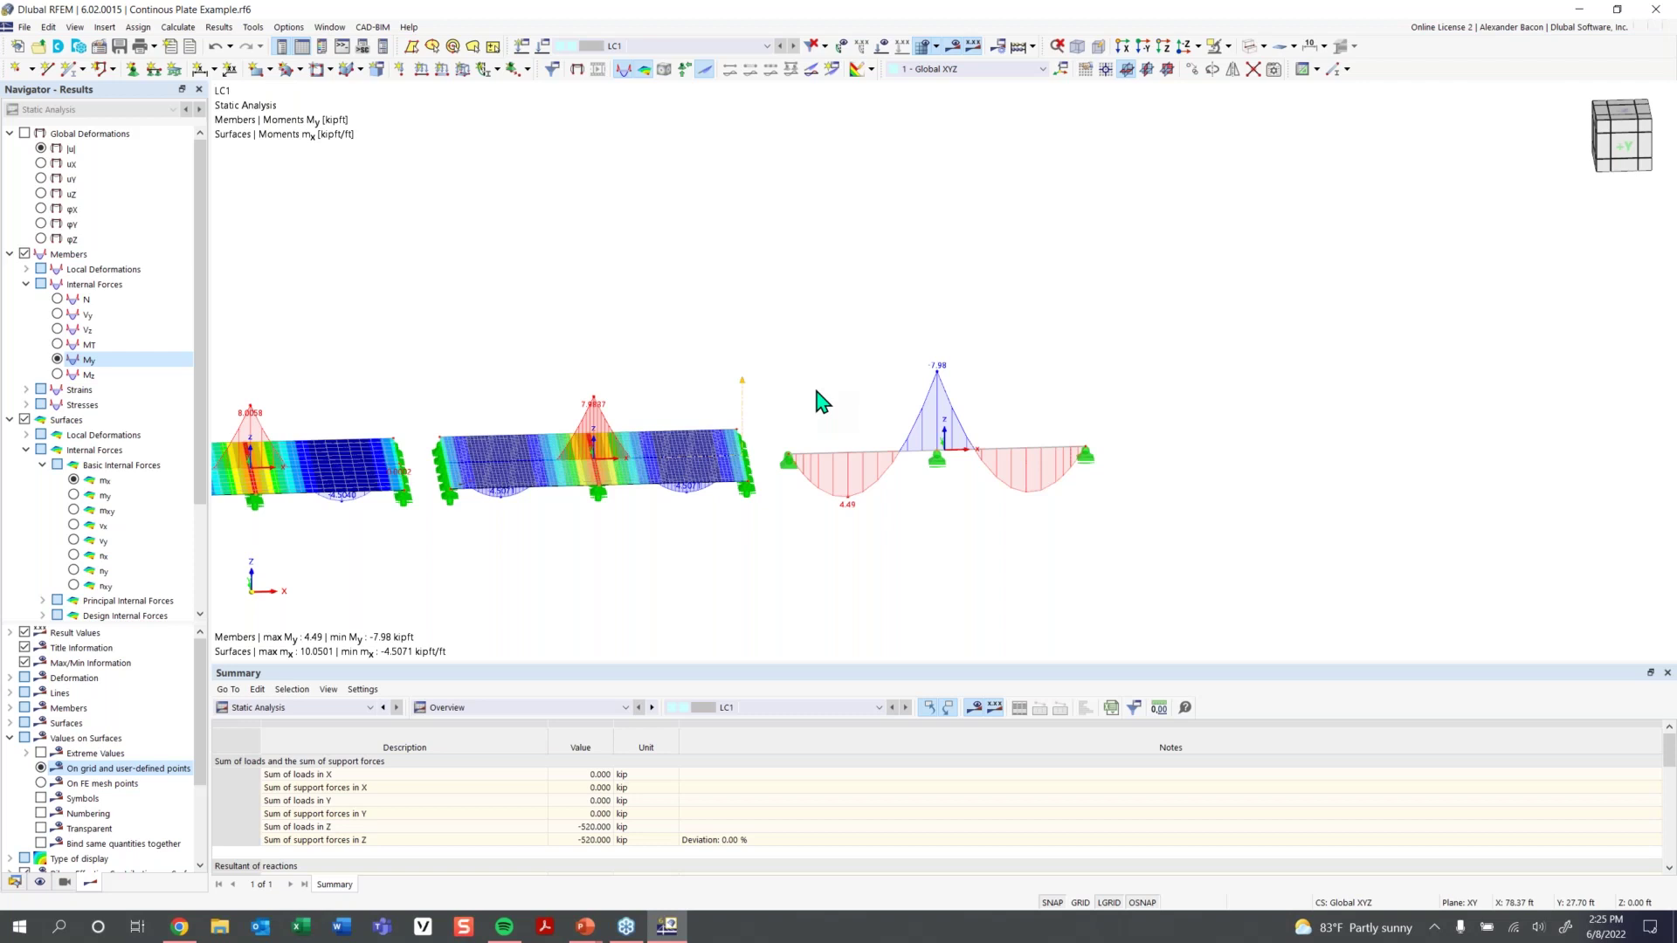
pyautogui.doubleClick(854, 463)
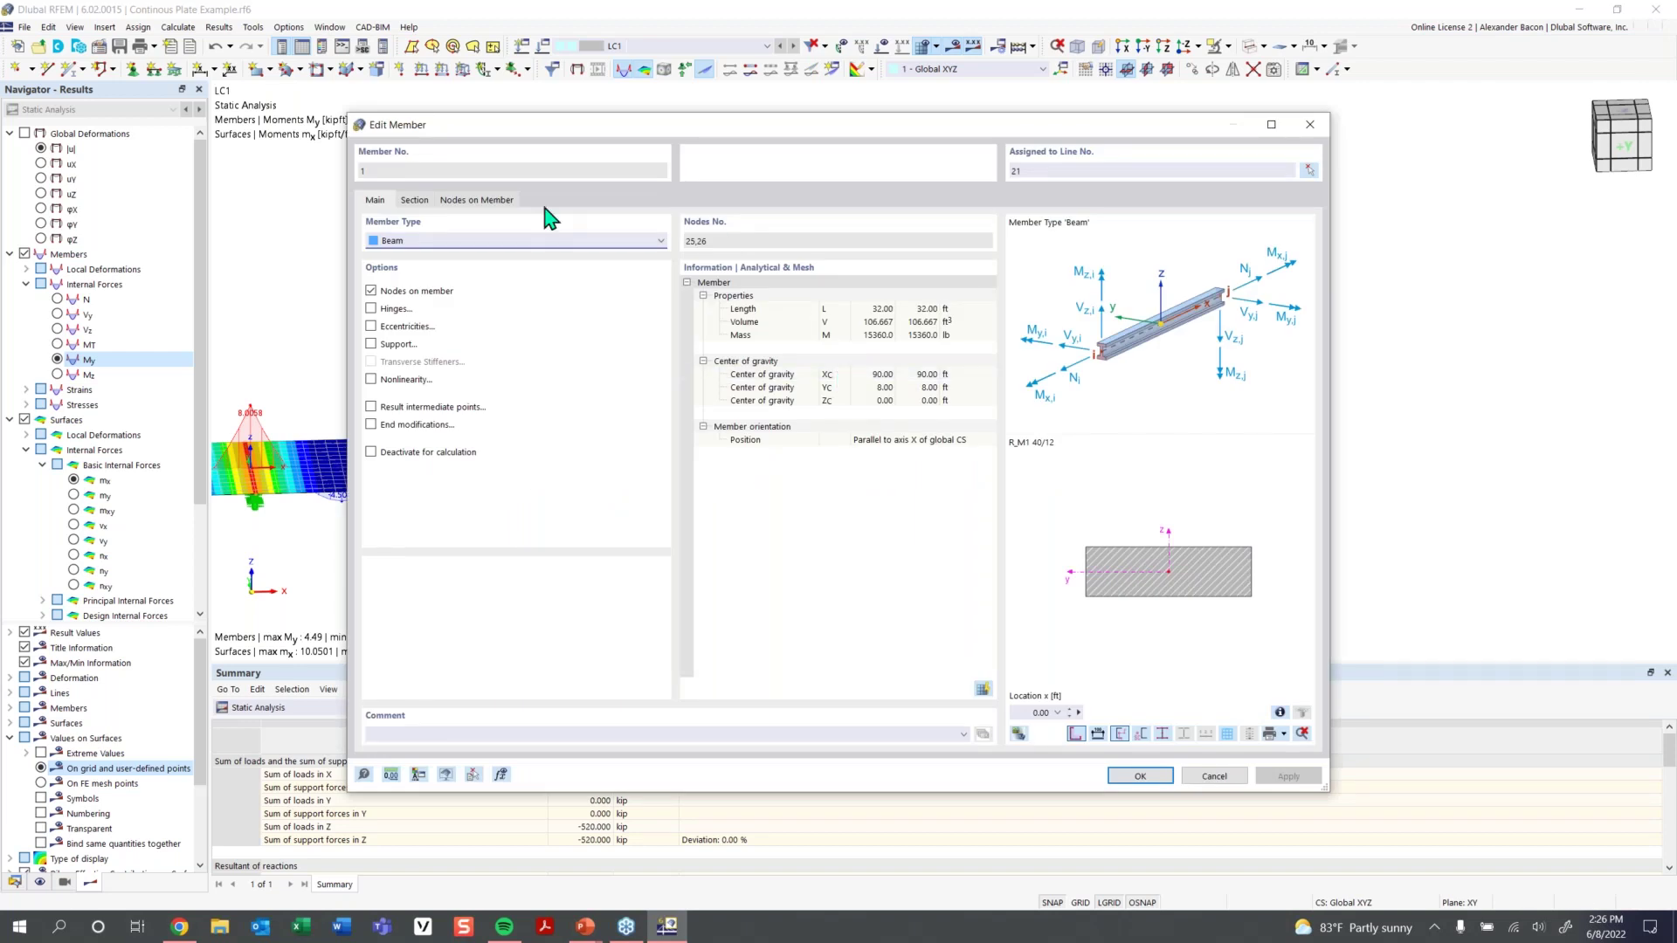
pyautogui.click(416, 201)
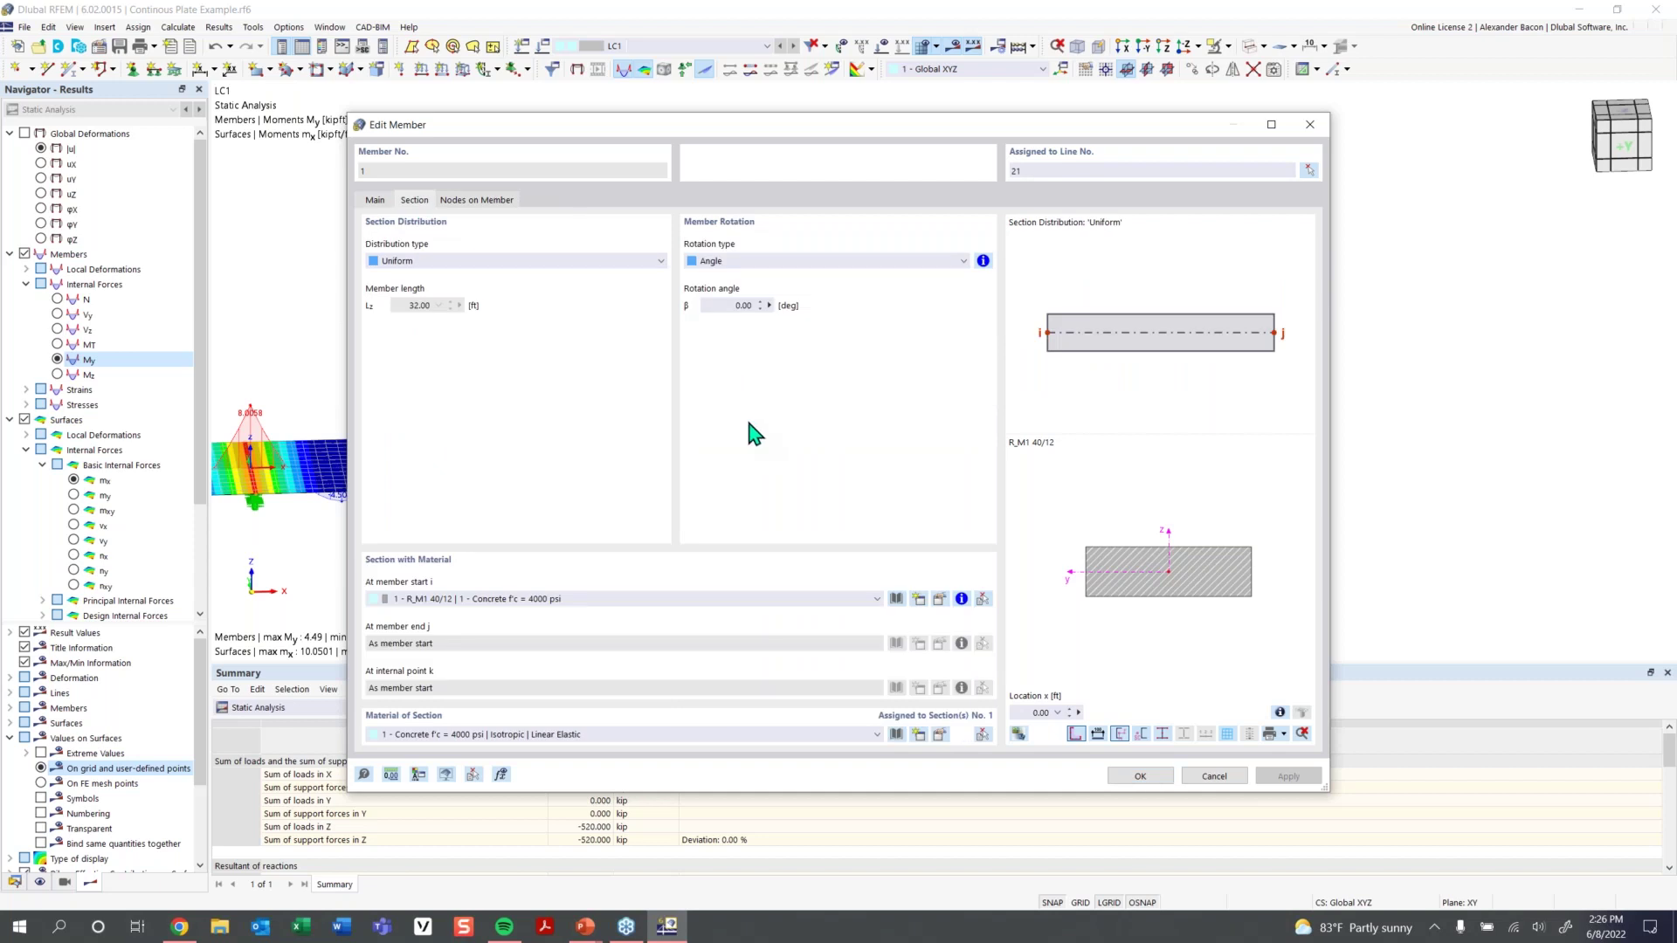
pyautogui.click(940, 599)
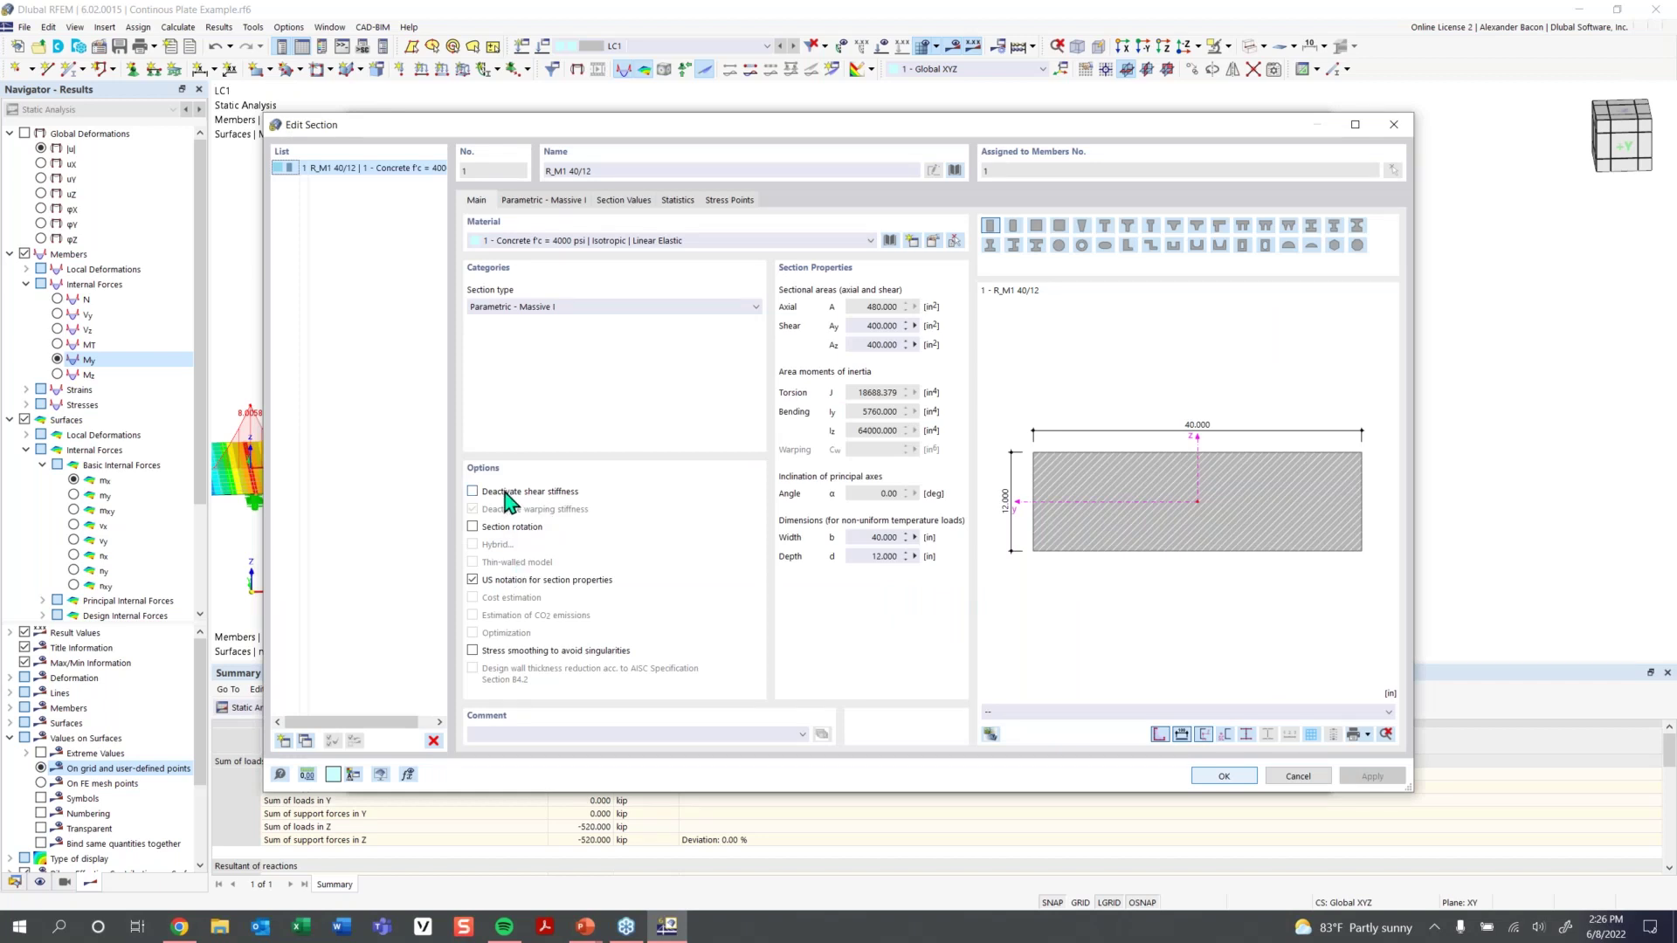
pyautogui.moveTo(762, 131); pyautogui.dragTo(724, 168)
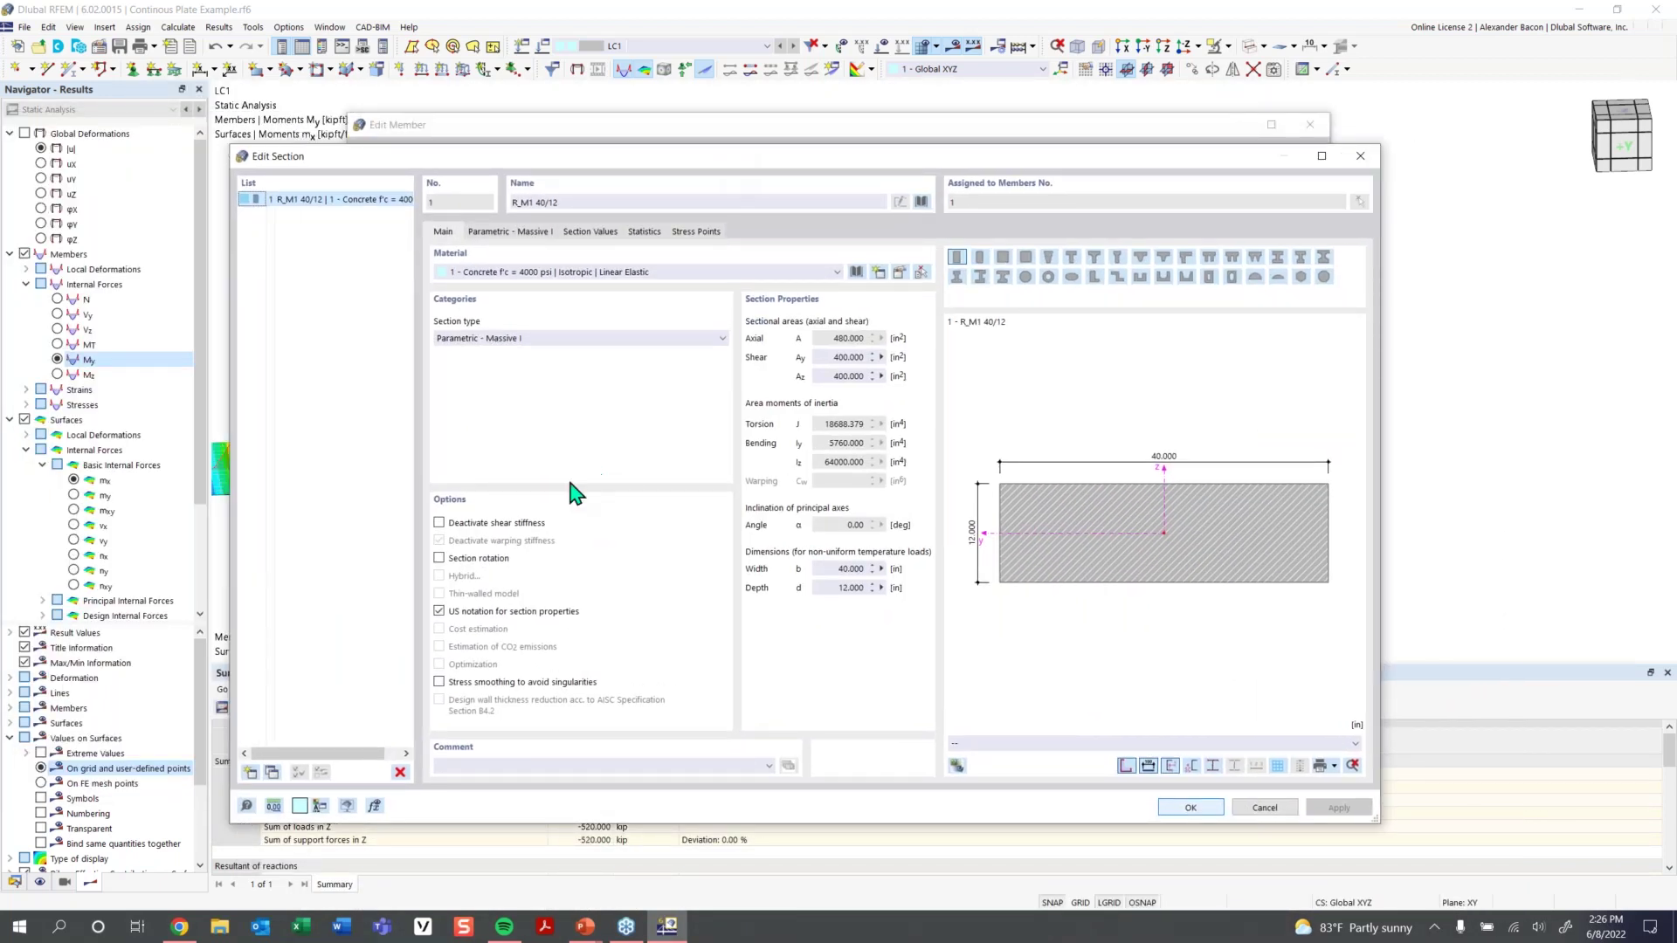
pyautogui.click(526, 524)
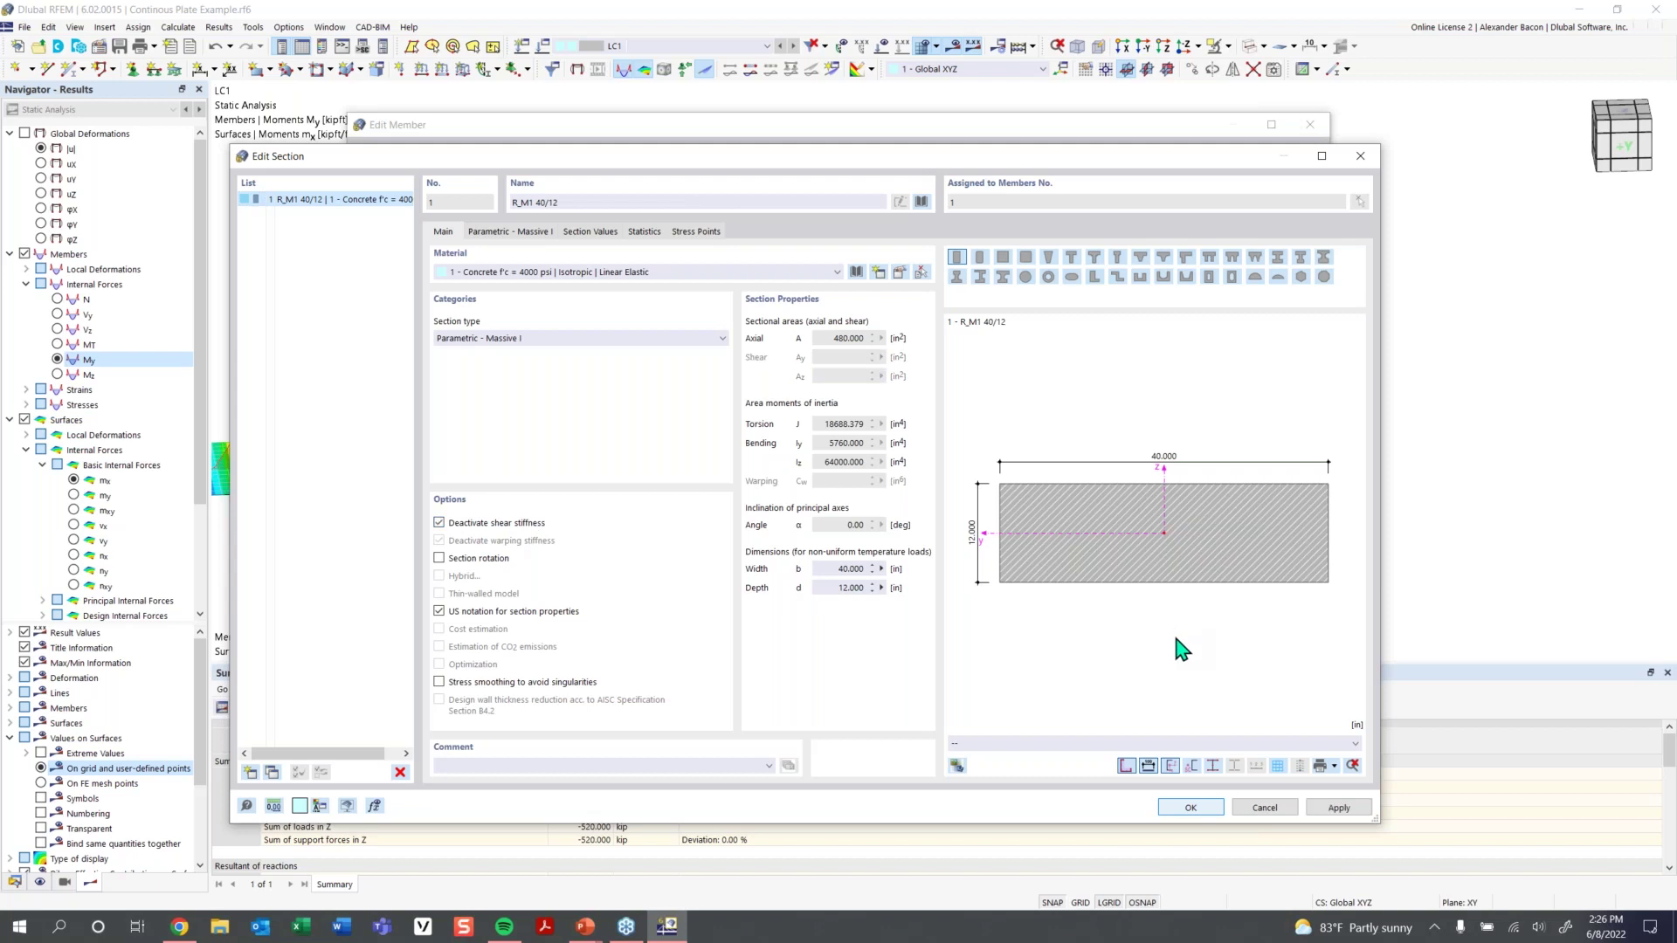
pyautogui.click(1189, 807)
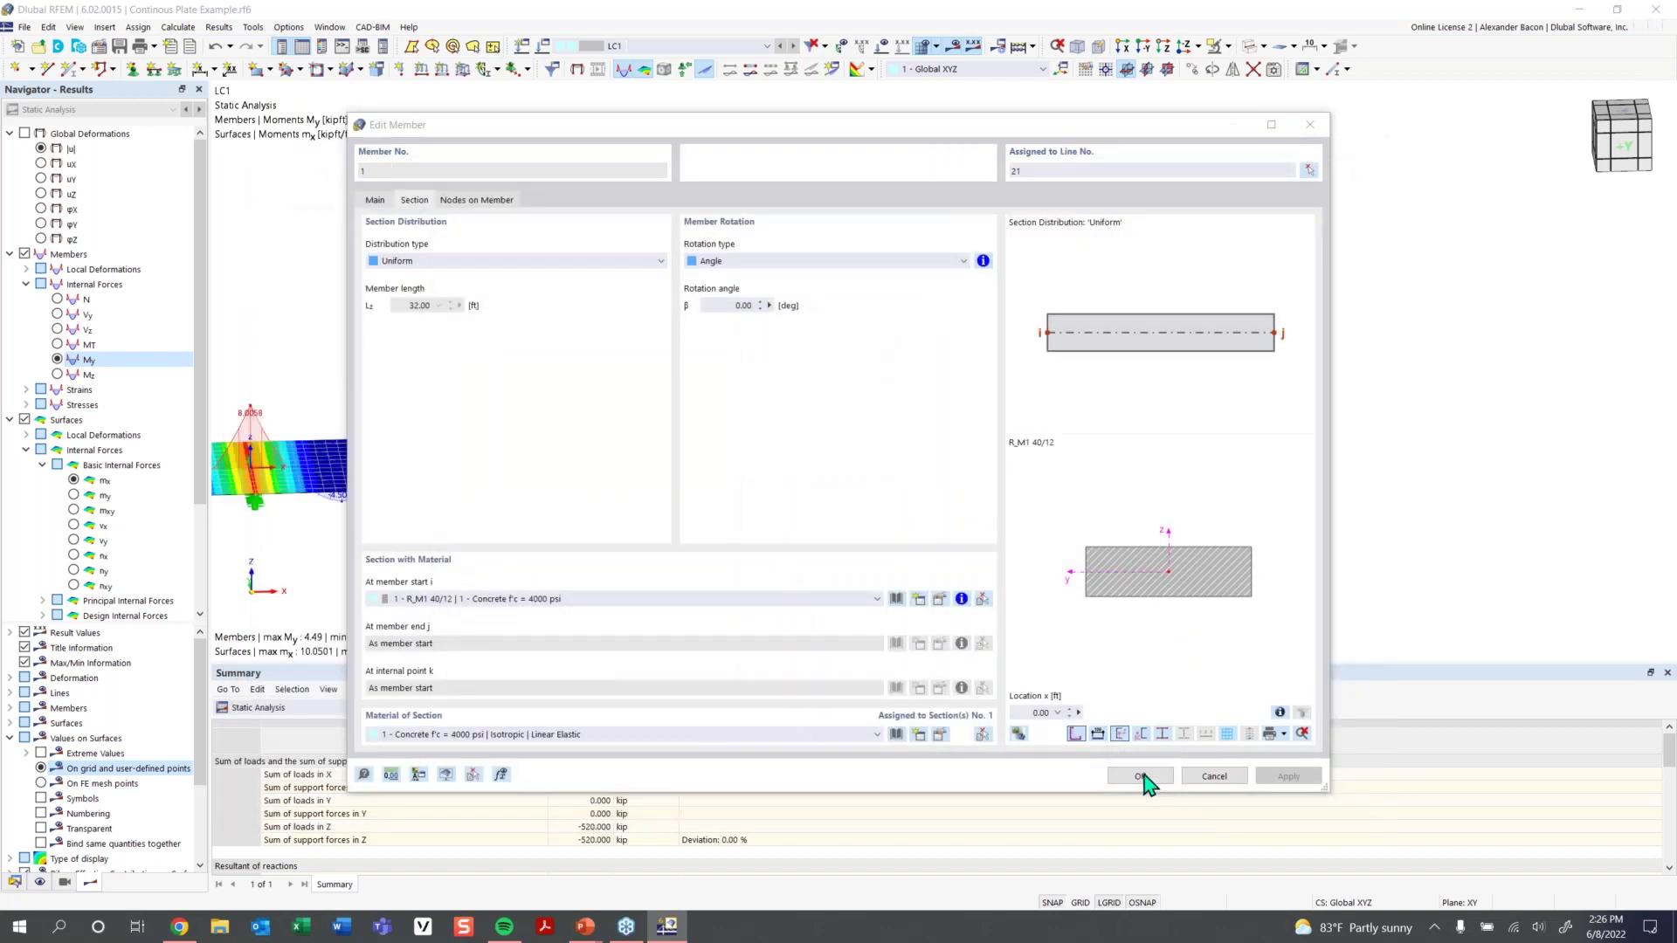
# Accept the beam's member changes with deletion of the existing results and recalculate load case LC1
pyautogui.click(1143, 776)
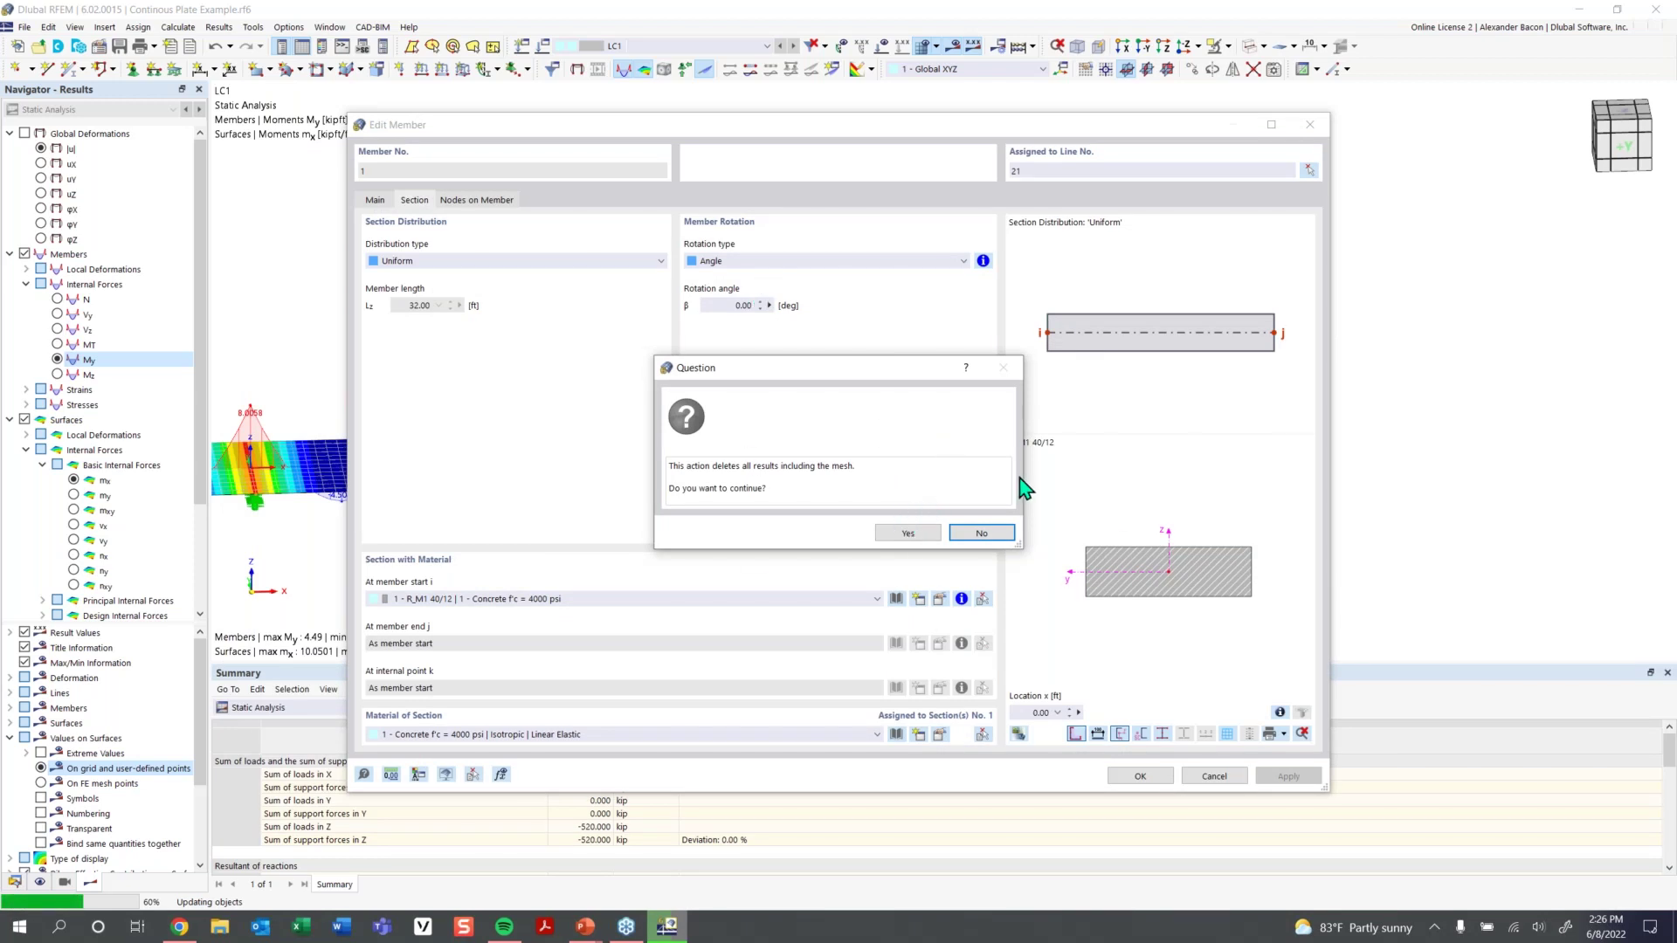
pyautogui.click(924, 528)
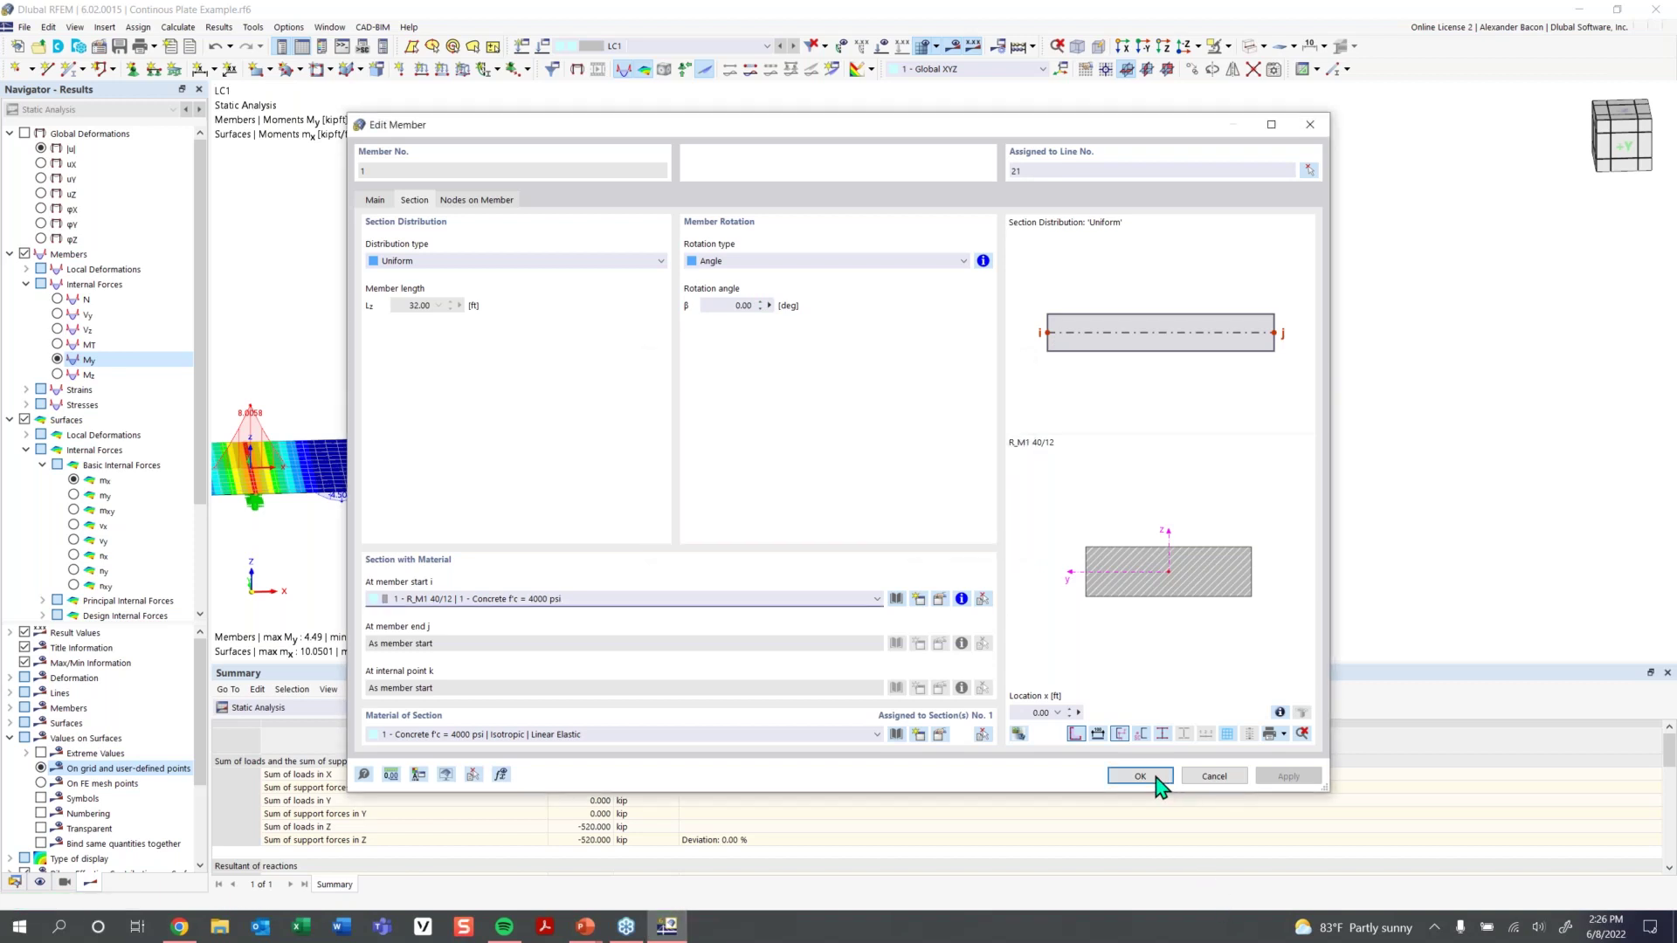
pyautogui.click(1157, 776)
pyautogui.click(952, 45)
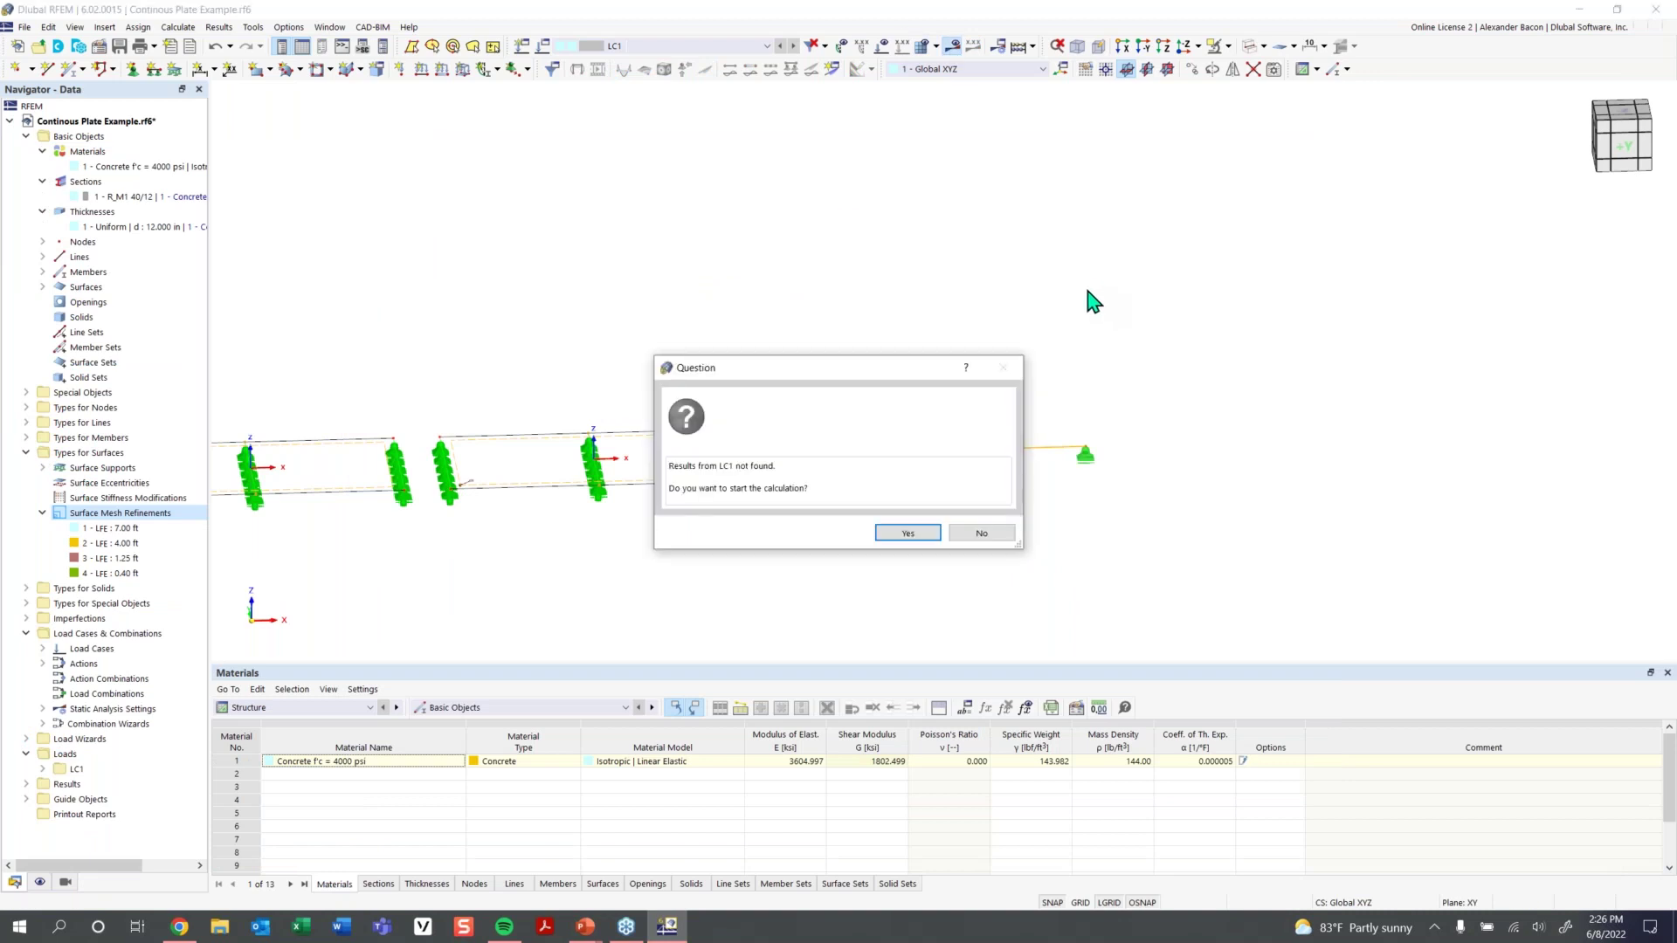
pyautogui.click(909, 535)
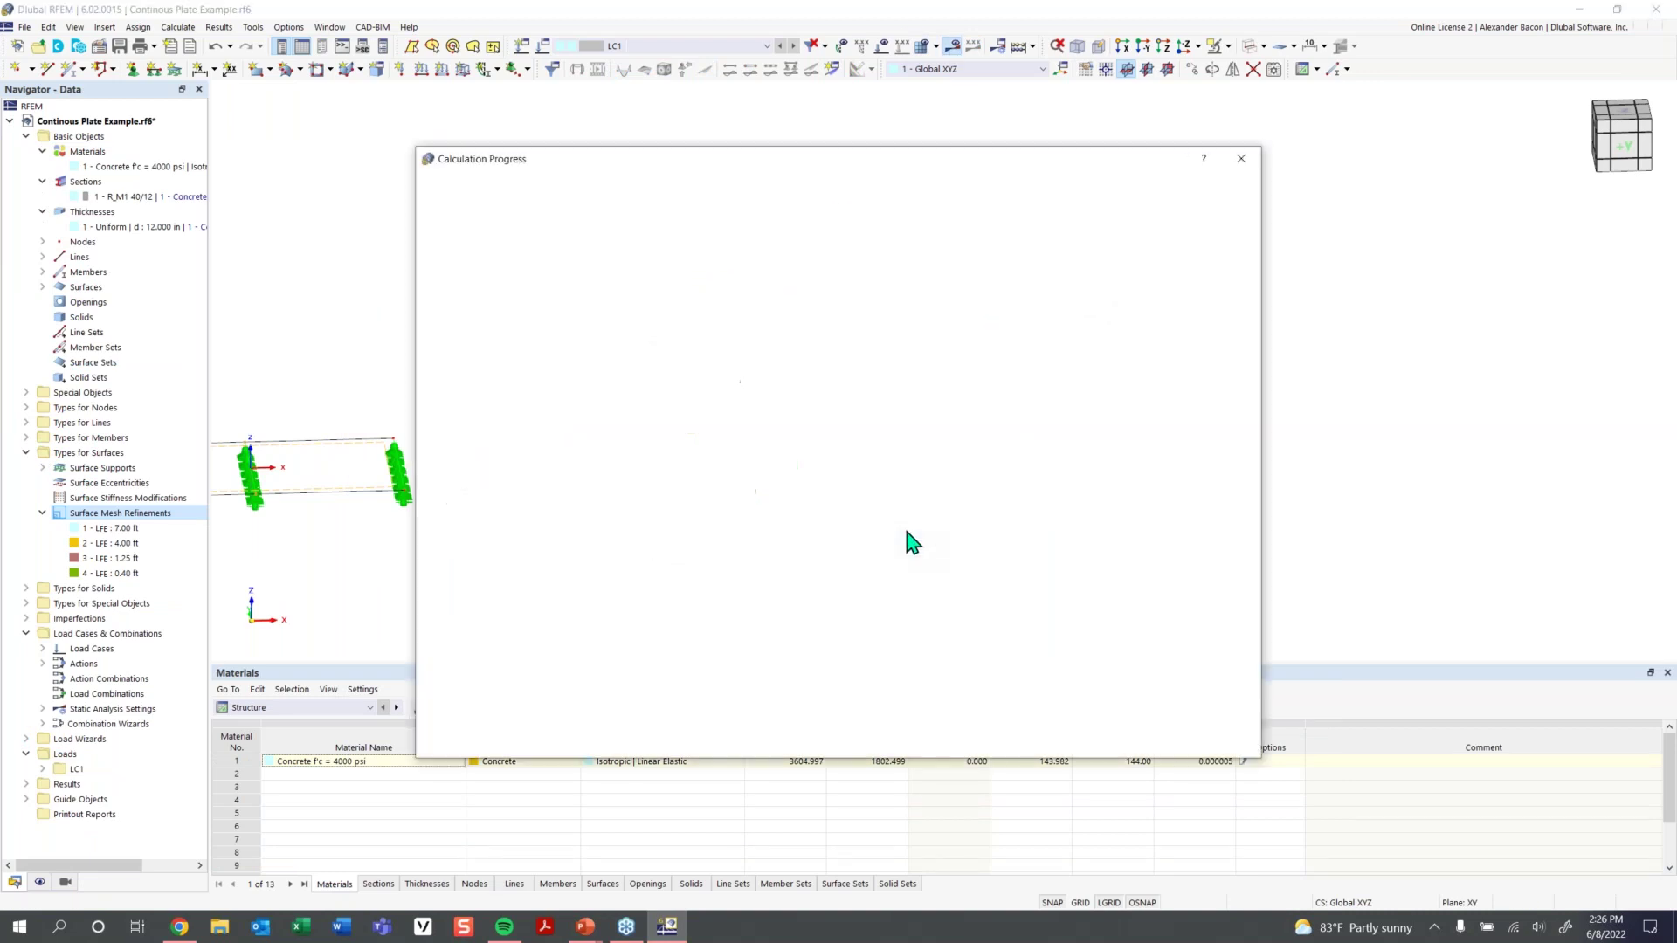
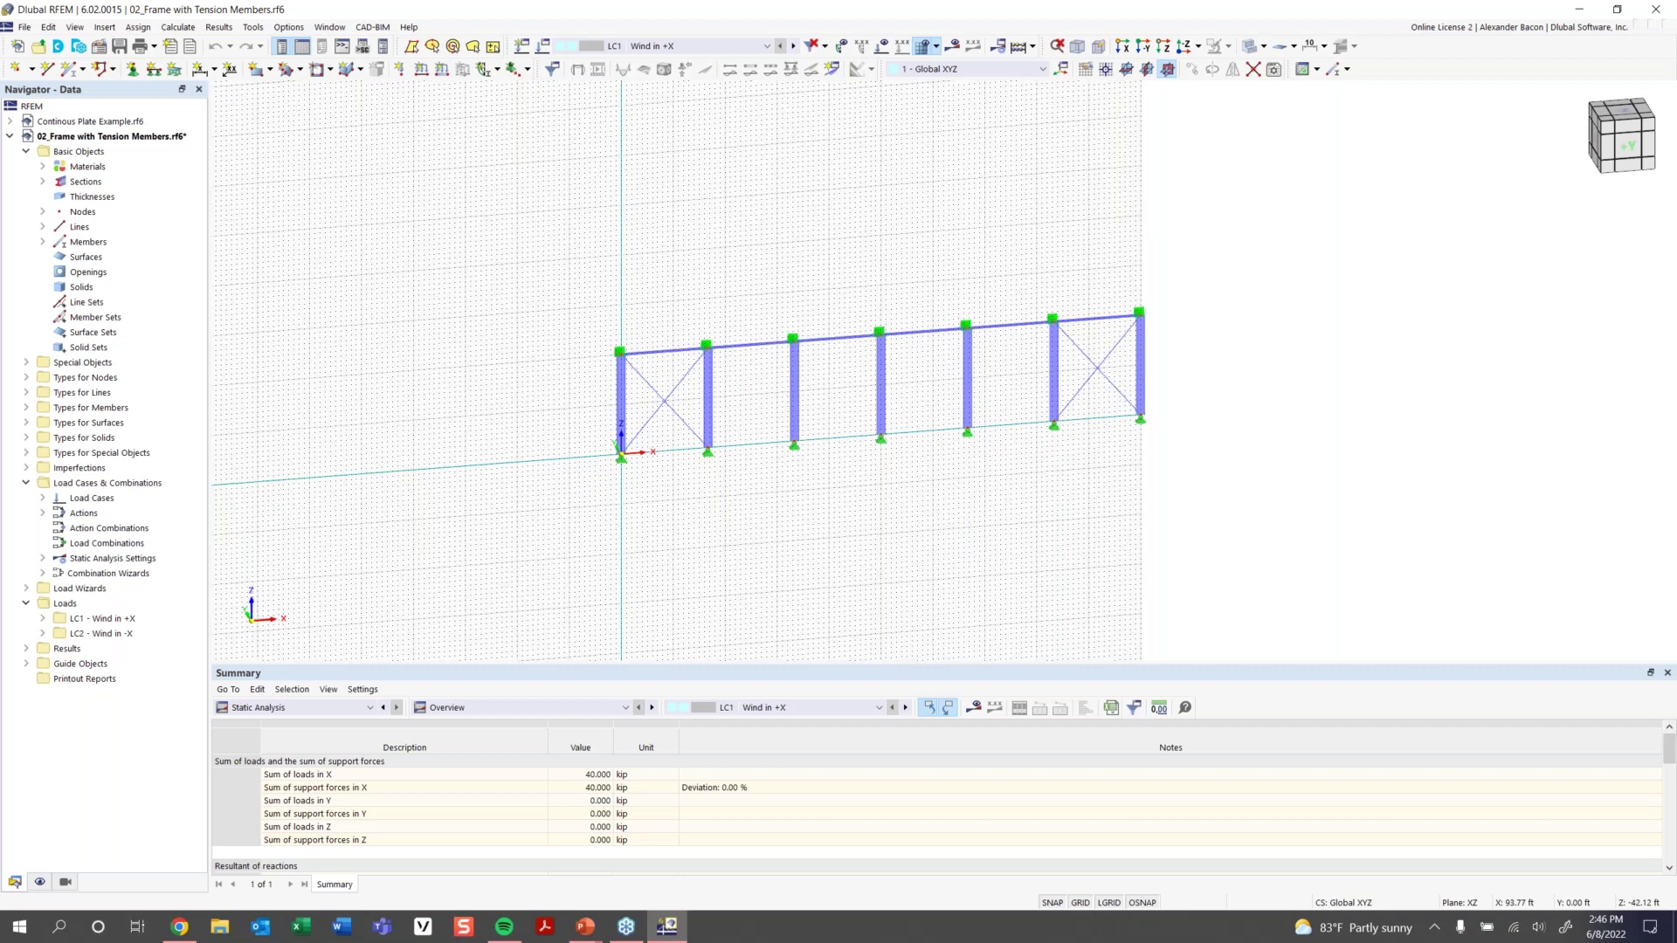
# Inspect the member type and section of a diagonal brace in the first bay of 02_Frame with Tension Members.rf6
pyautogui.scroll(5, 1052, 436)
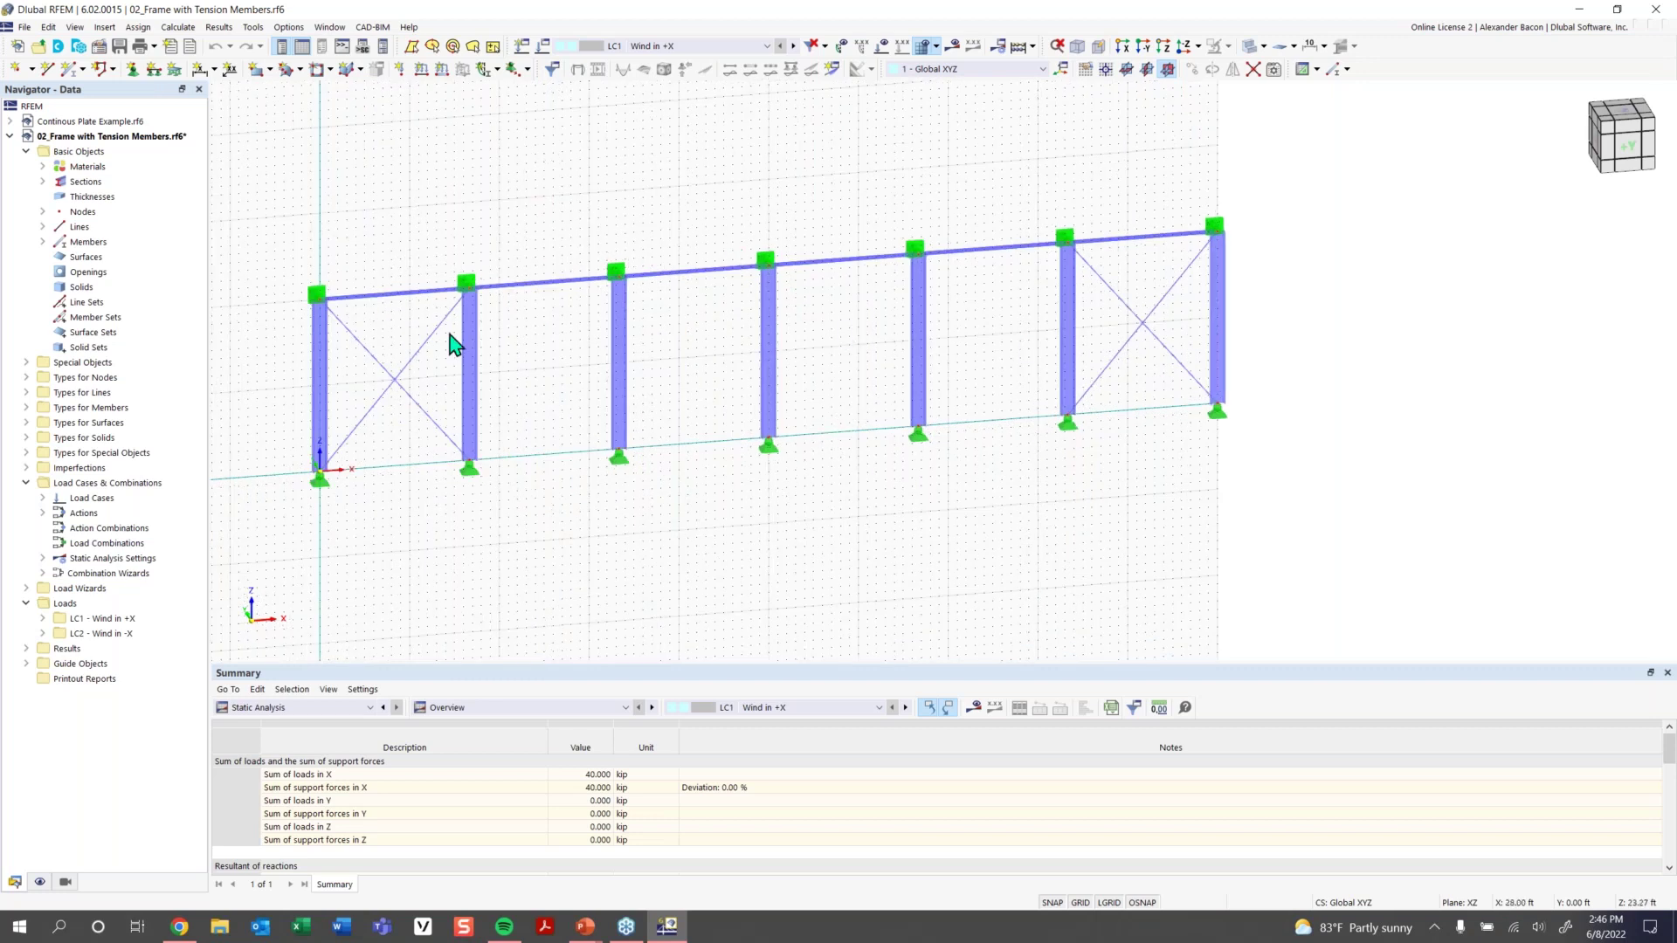
pyautogui.click(402, 391)
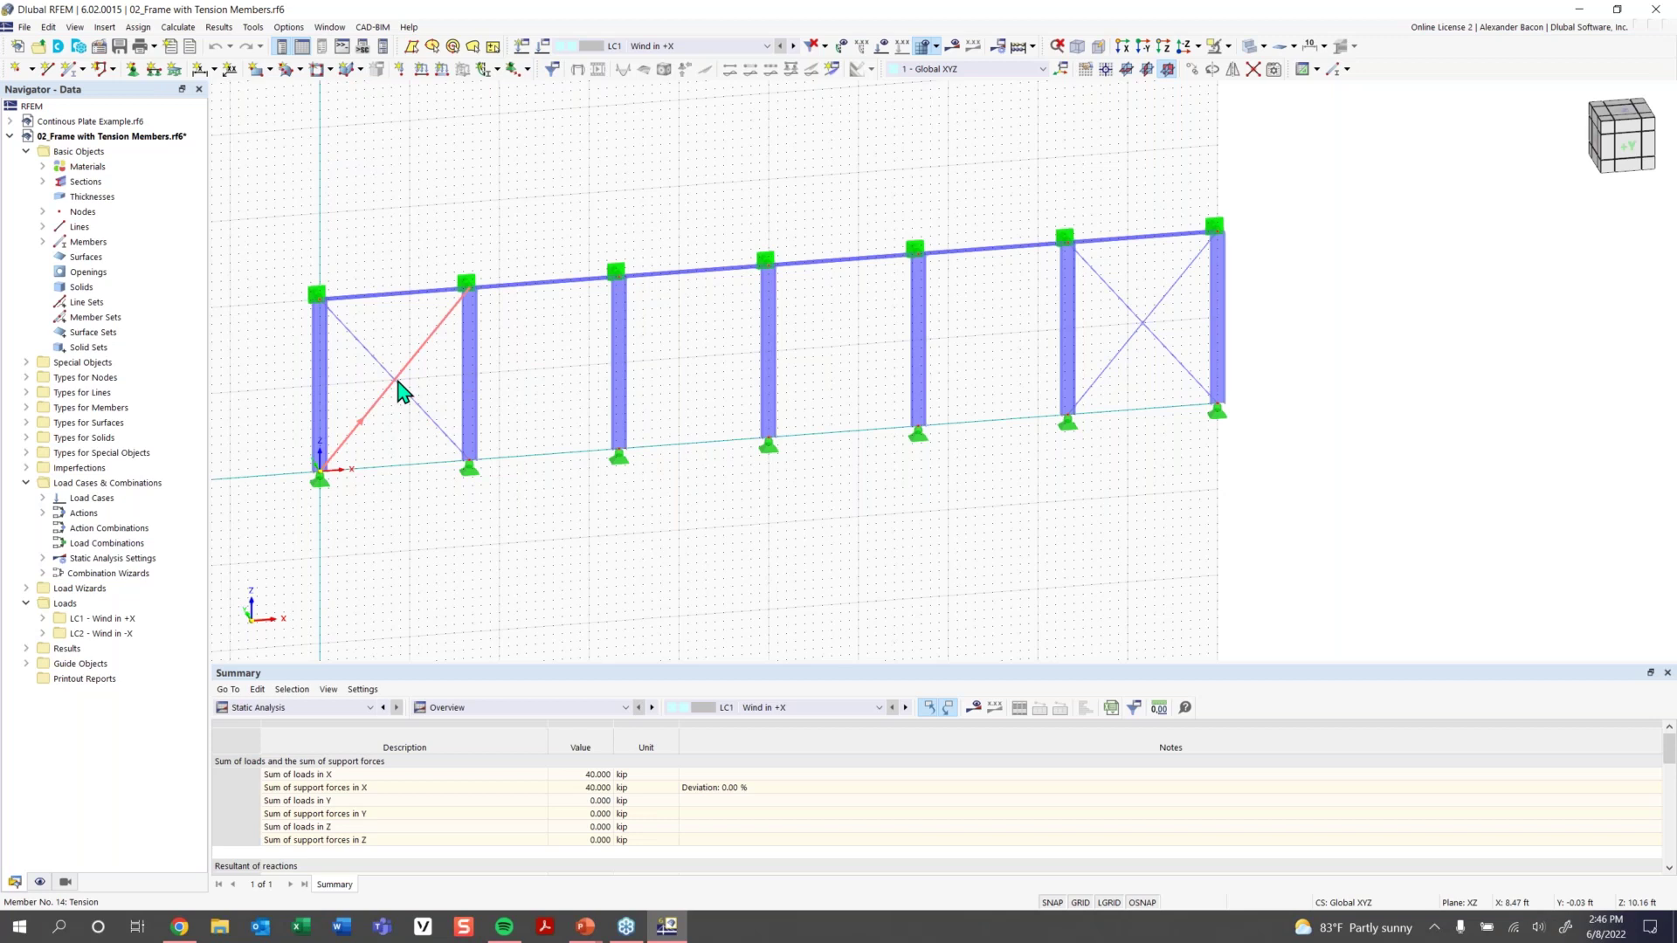
pyautogui.doubleClick(402, 391)
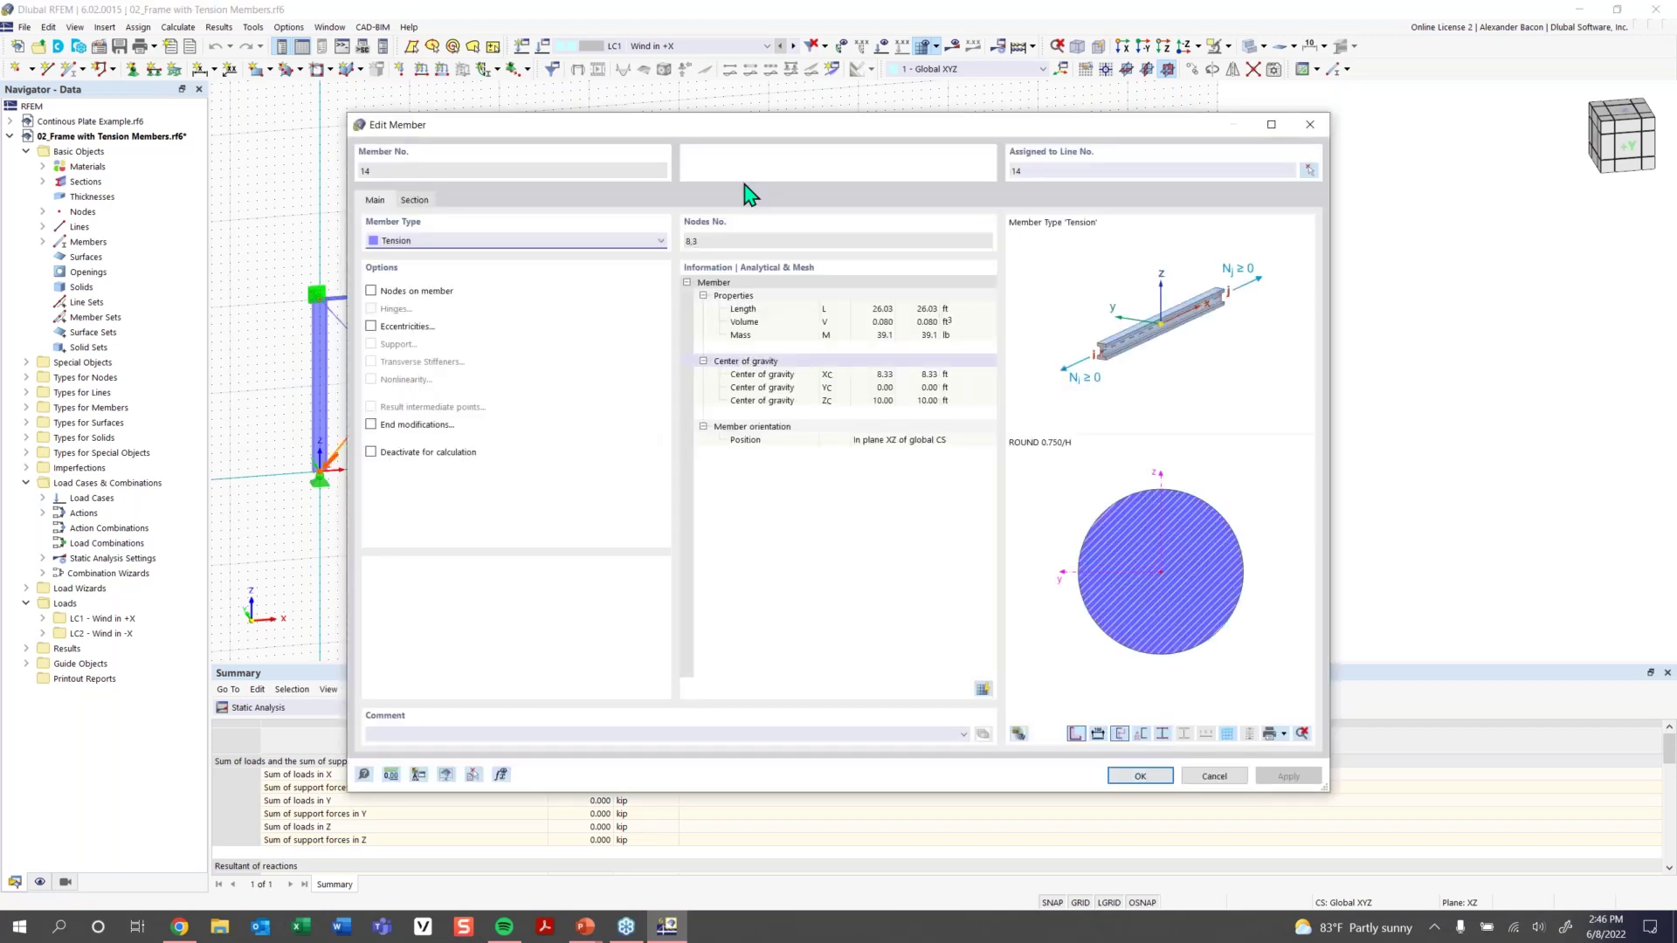
pyautogui.moveTo(624, 138); pyautogui.dragTo(593, 501)
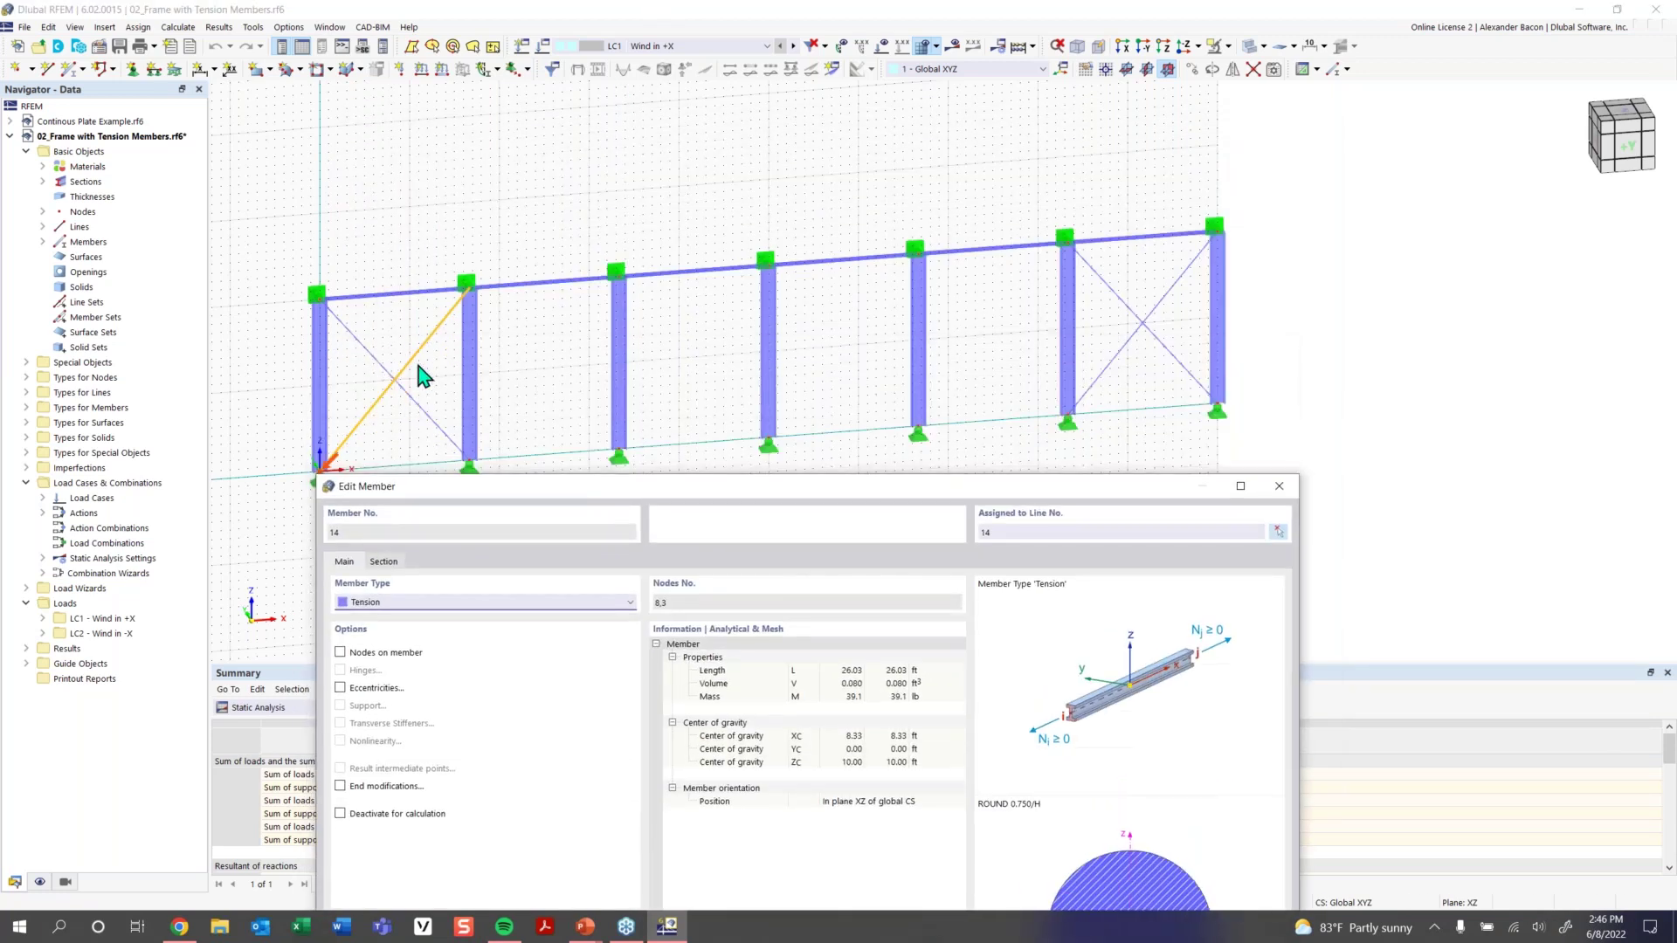
pyautogui.moveTo(486, 500); pyautogui.dragTo(438, 192)
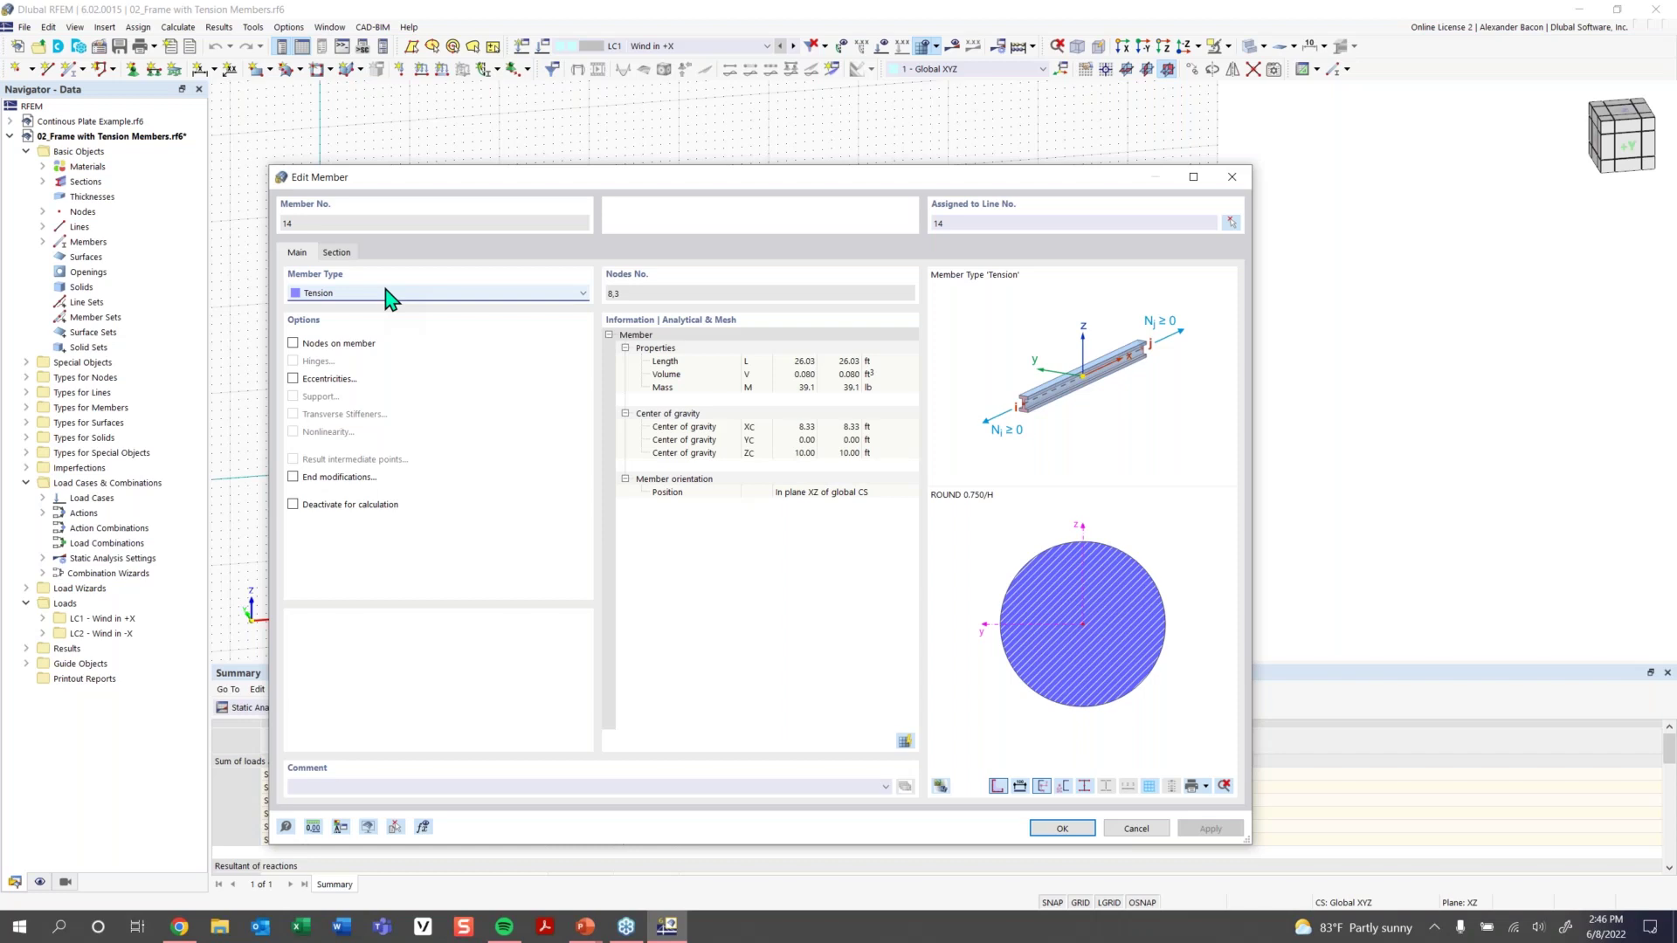
pyautogui.click(1233, 178)
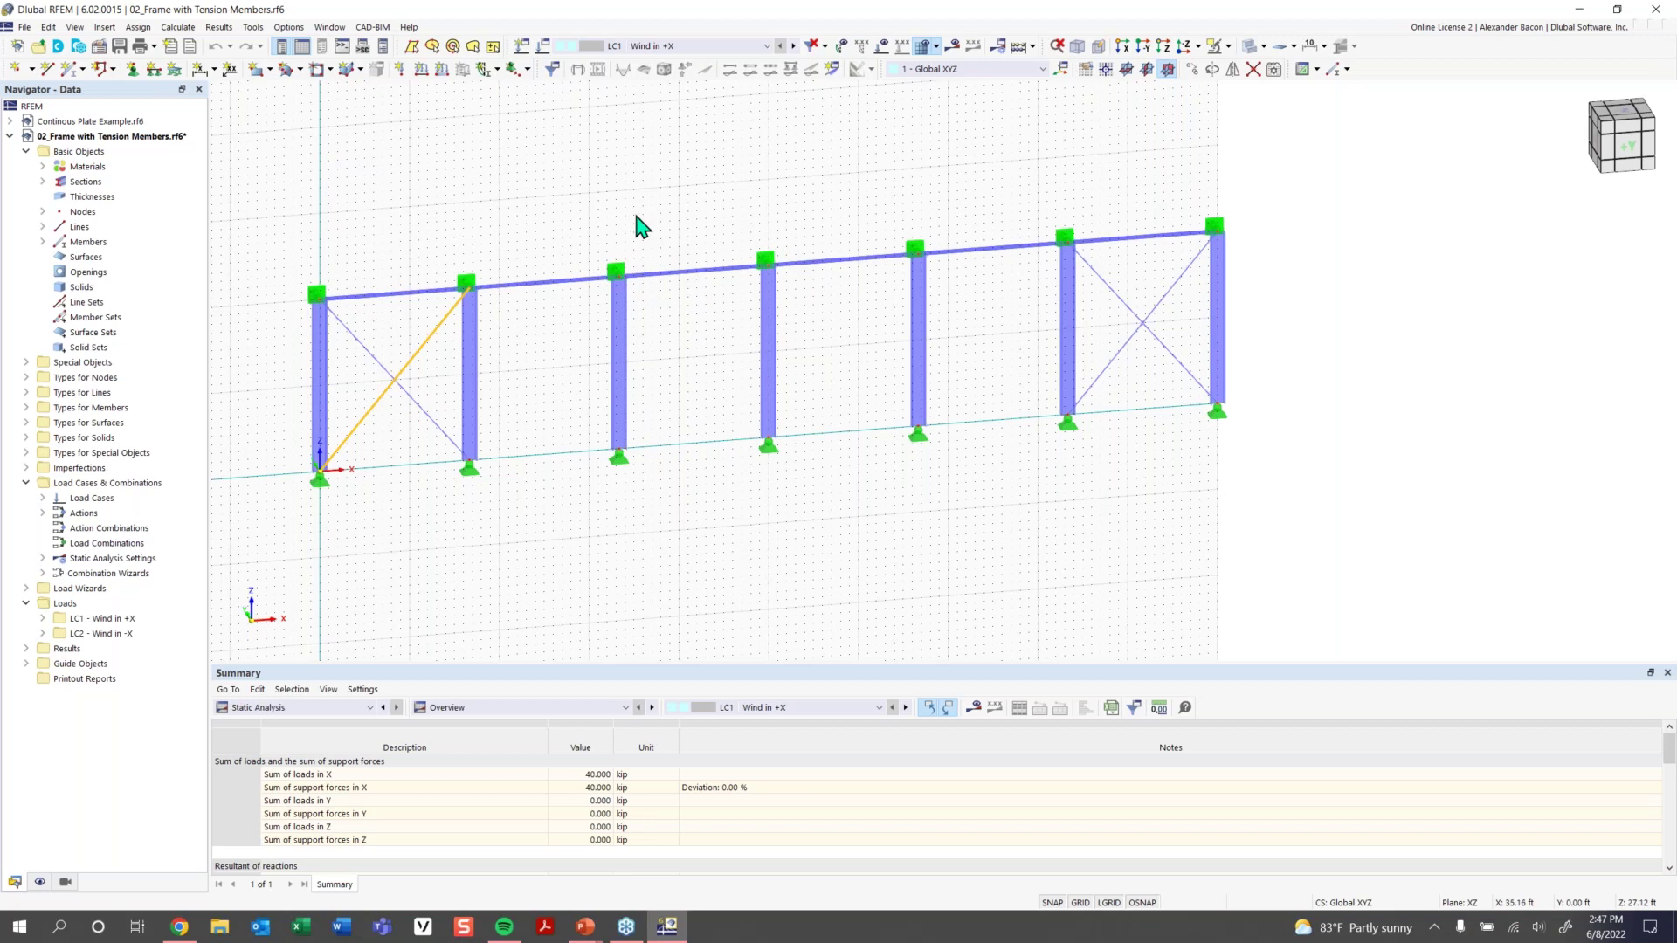
# Hide the work plane grid and check the member information of the crossed diagonals in the first bay
pyautogui.click(1080, 902)
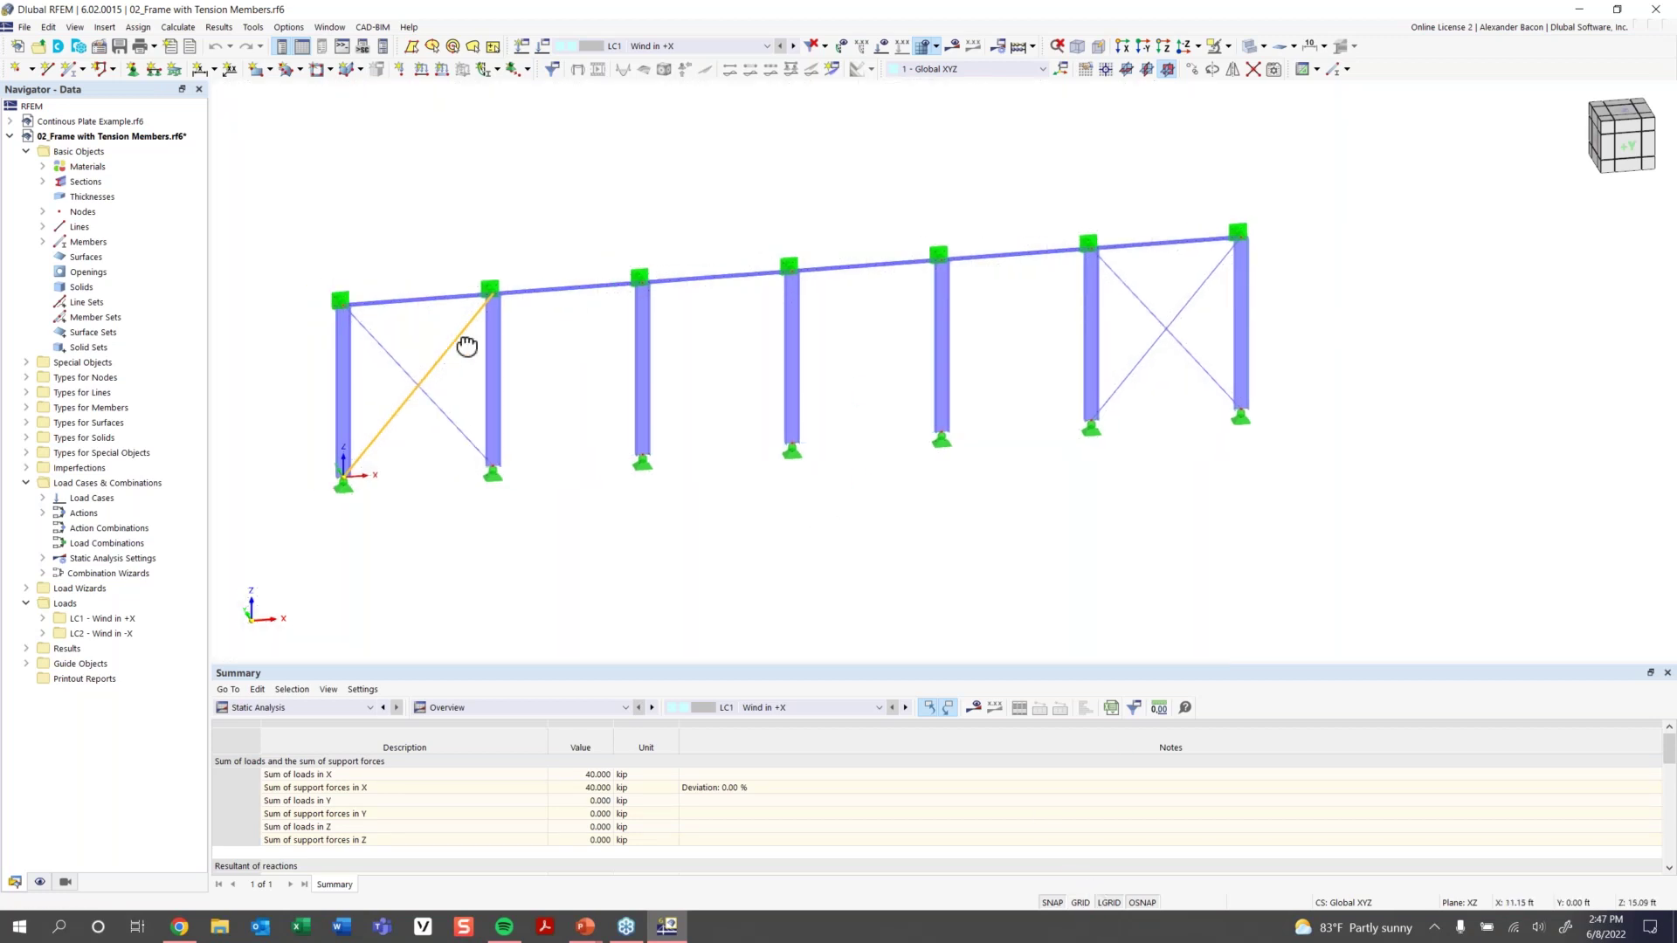
pyautogui.keyDown('ctrl'); pyautogui.moveTo(468, 344); pyautogui.dragTo(534, 367, button='middle'); pyautogui.keyUp('ctrl')
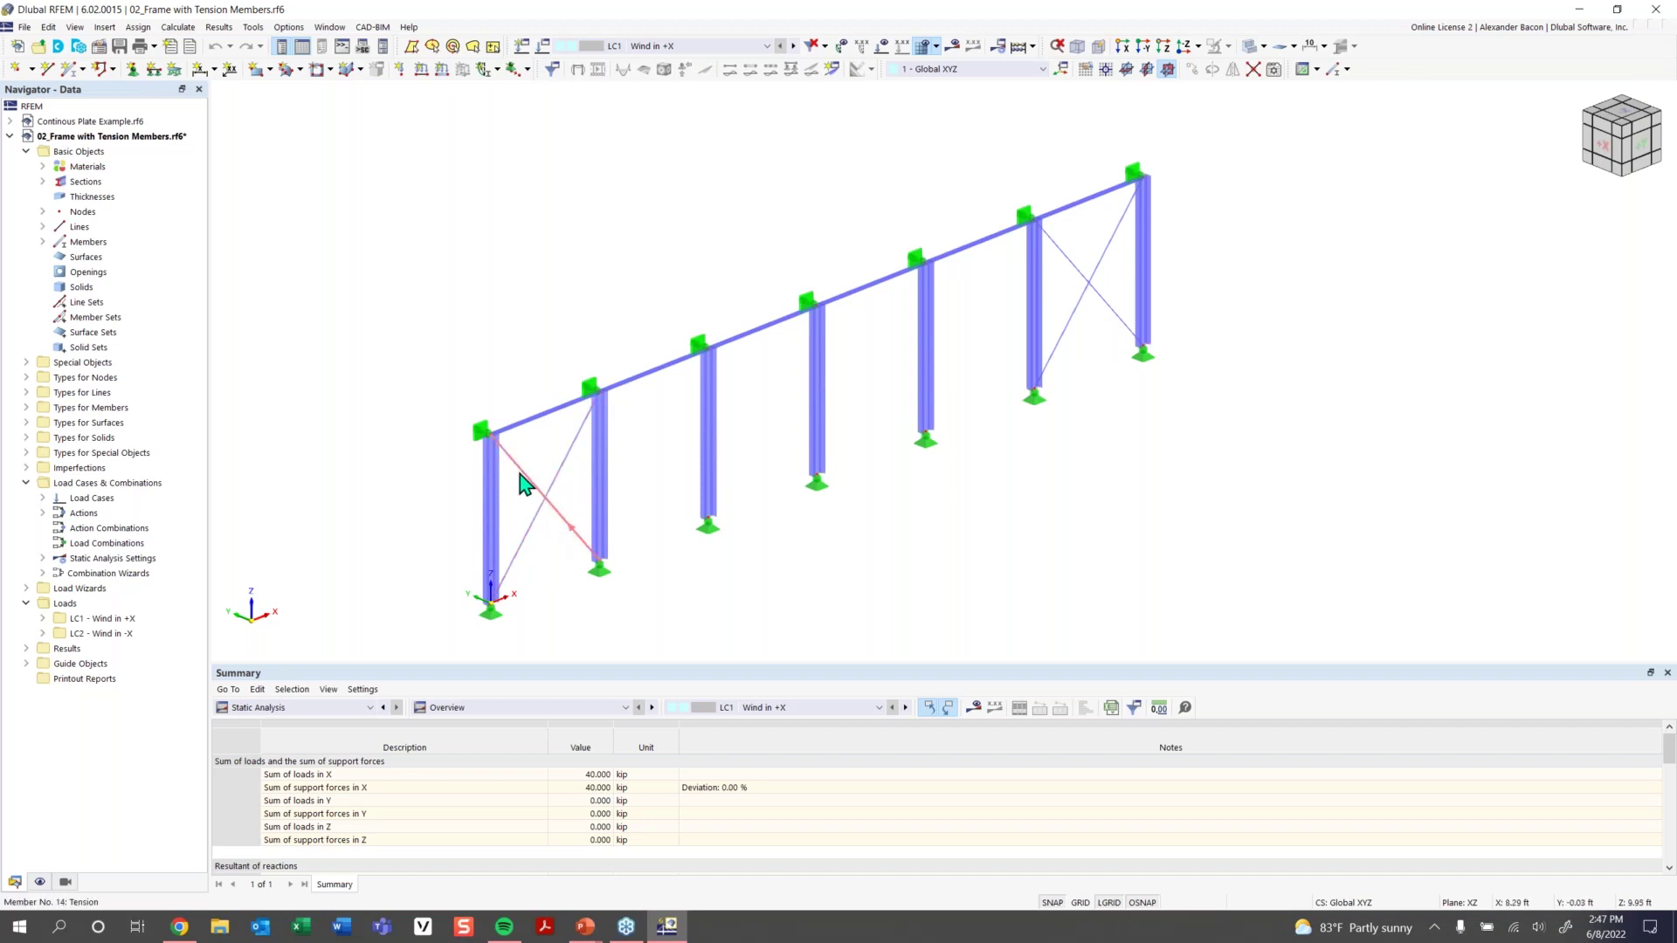
pyautogui.moveTo(575, 540)
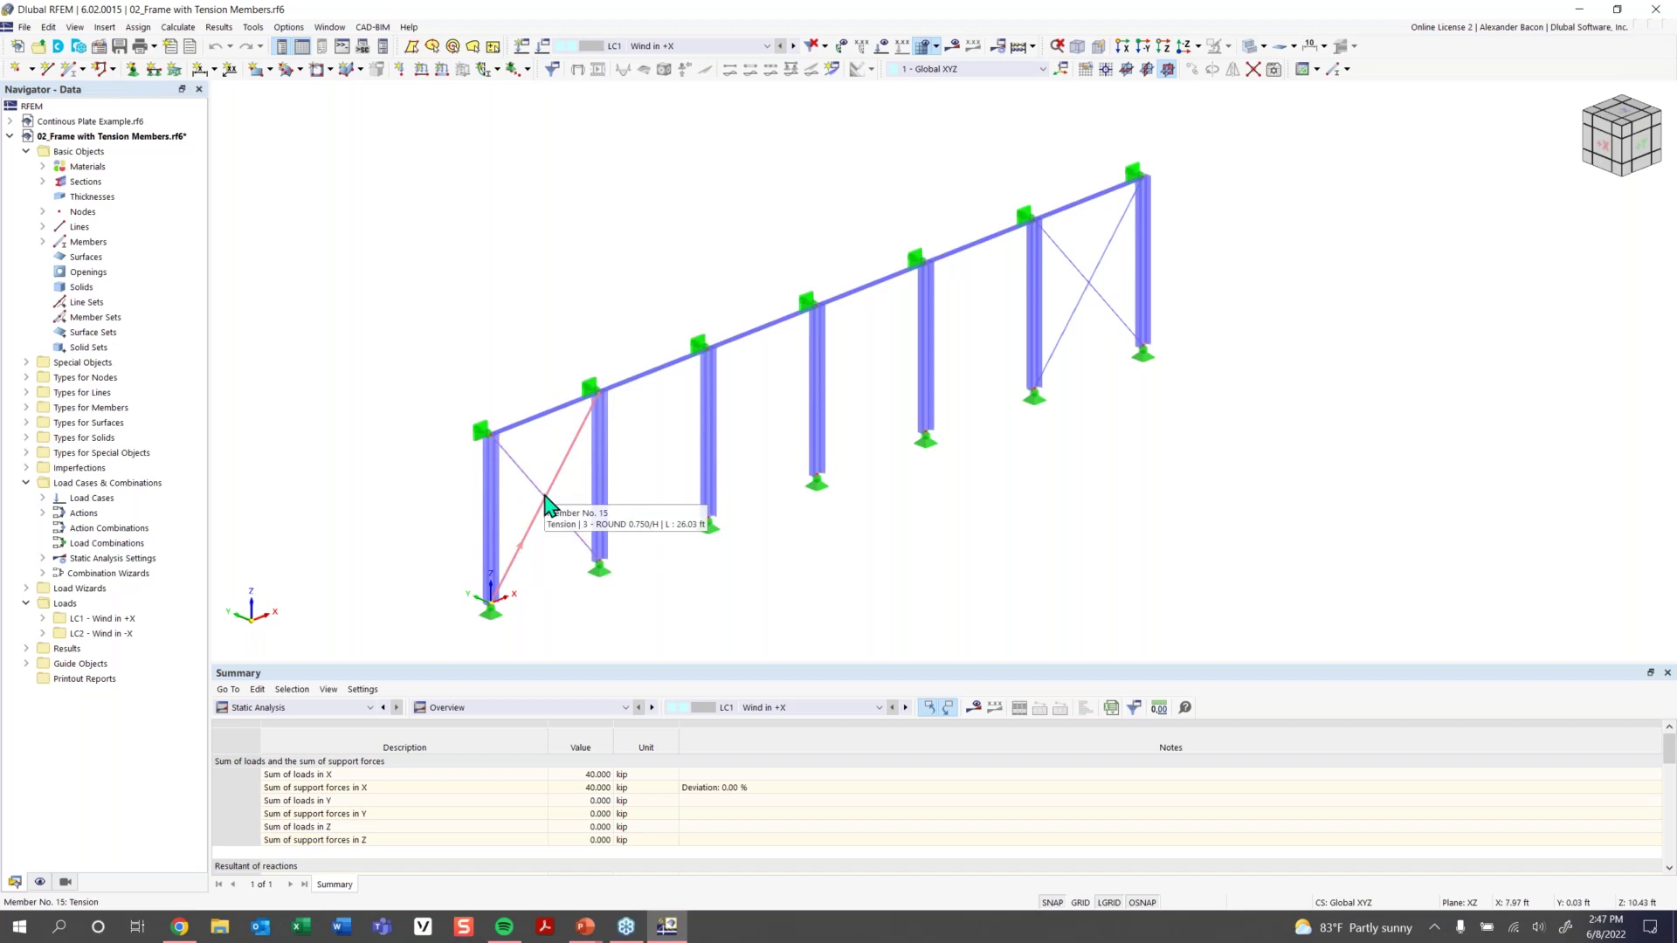
pyautogui.moveTo(548, 498)
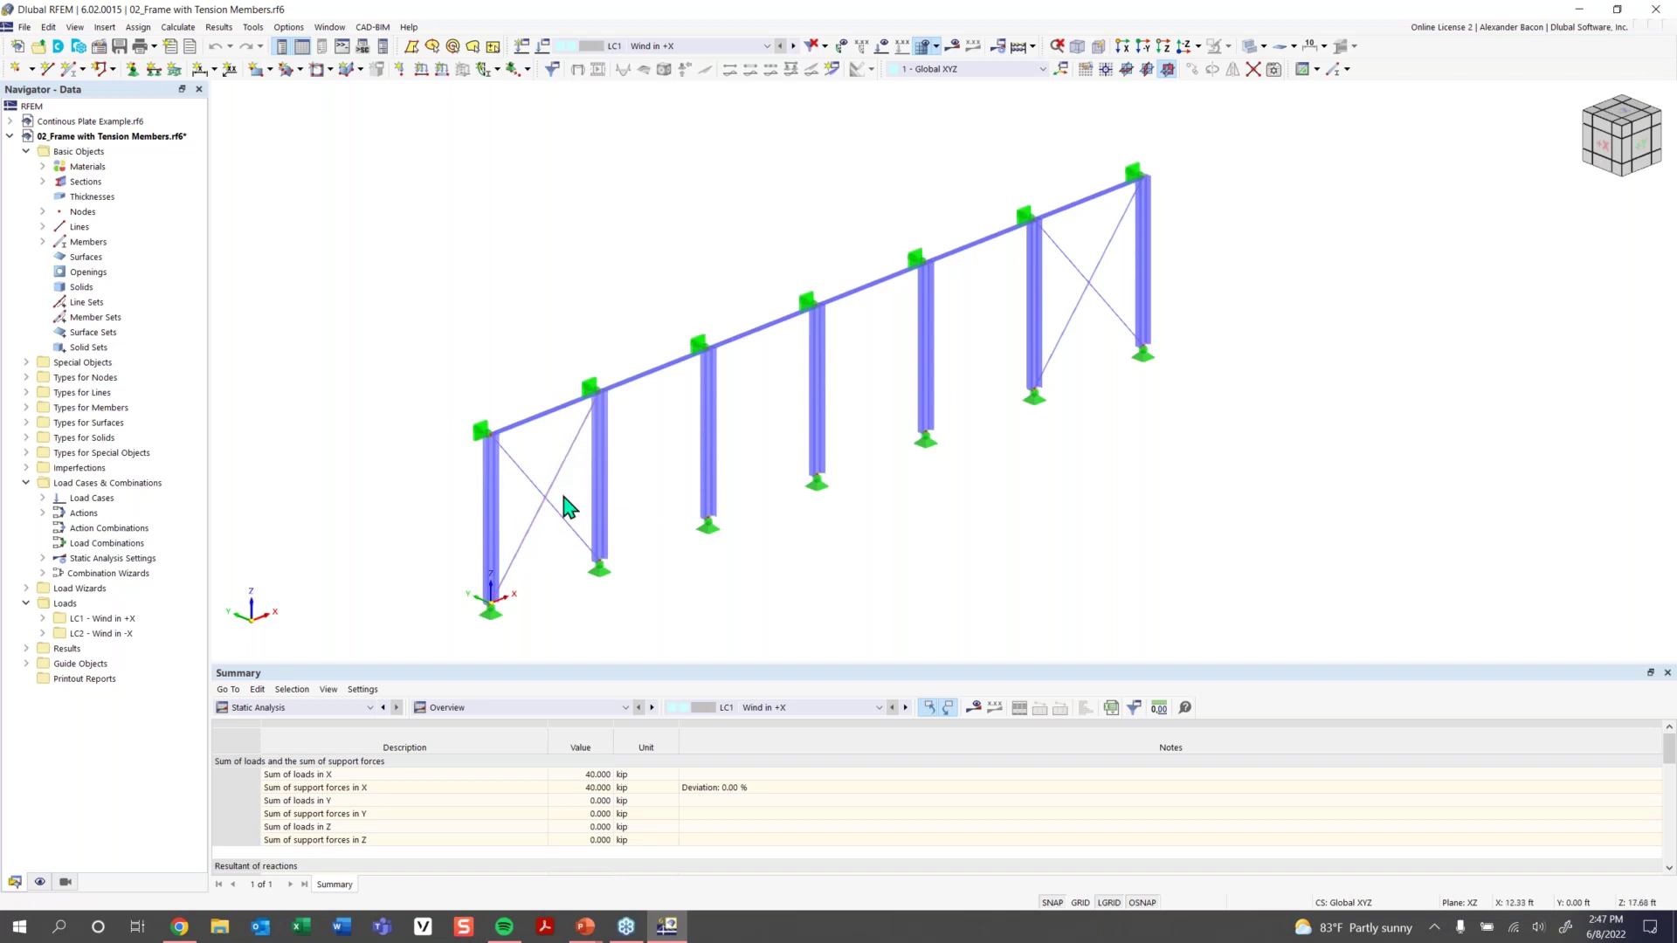
# Delete the crossed tension diagonals in the first and last bays, accepting deletion of the existing results
pyautogui.keyDown('ctrl'); pyautogui.moveTo(1027, 456); pyautogui.dragTo(274, 437, button='middle'); pyautogui.keyUp('ctrl')
pyautogui.moveTo(381, 411); pyautogui.dragTo(364, 524)
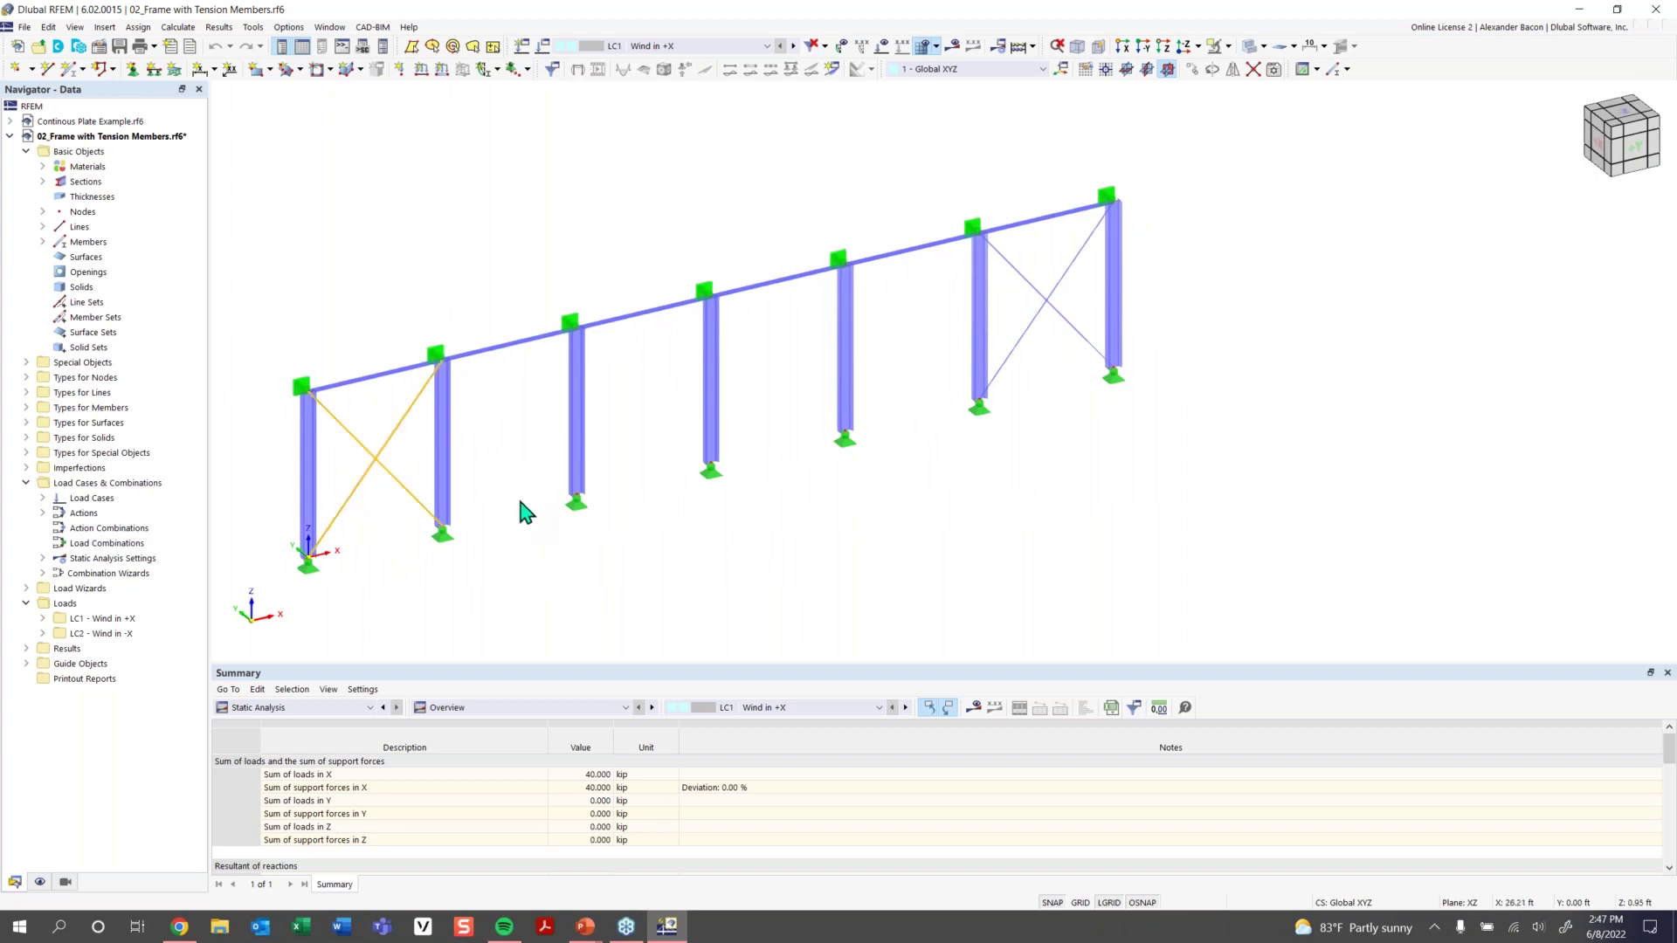
pyautogui.press('Delete')
pyautogui.click(900, 535)
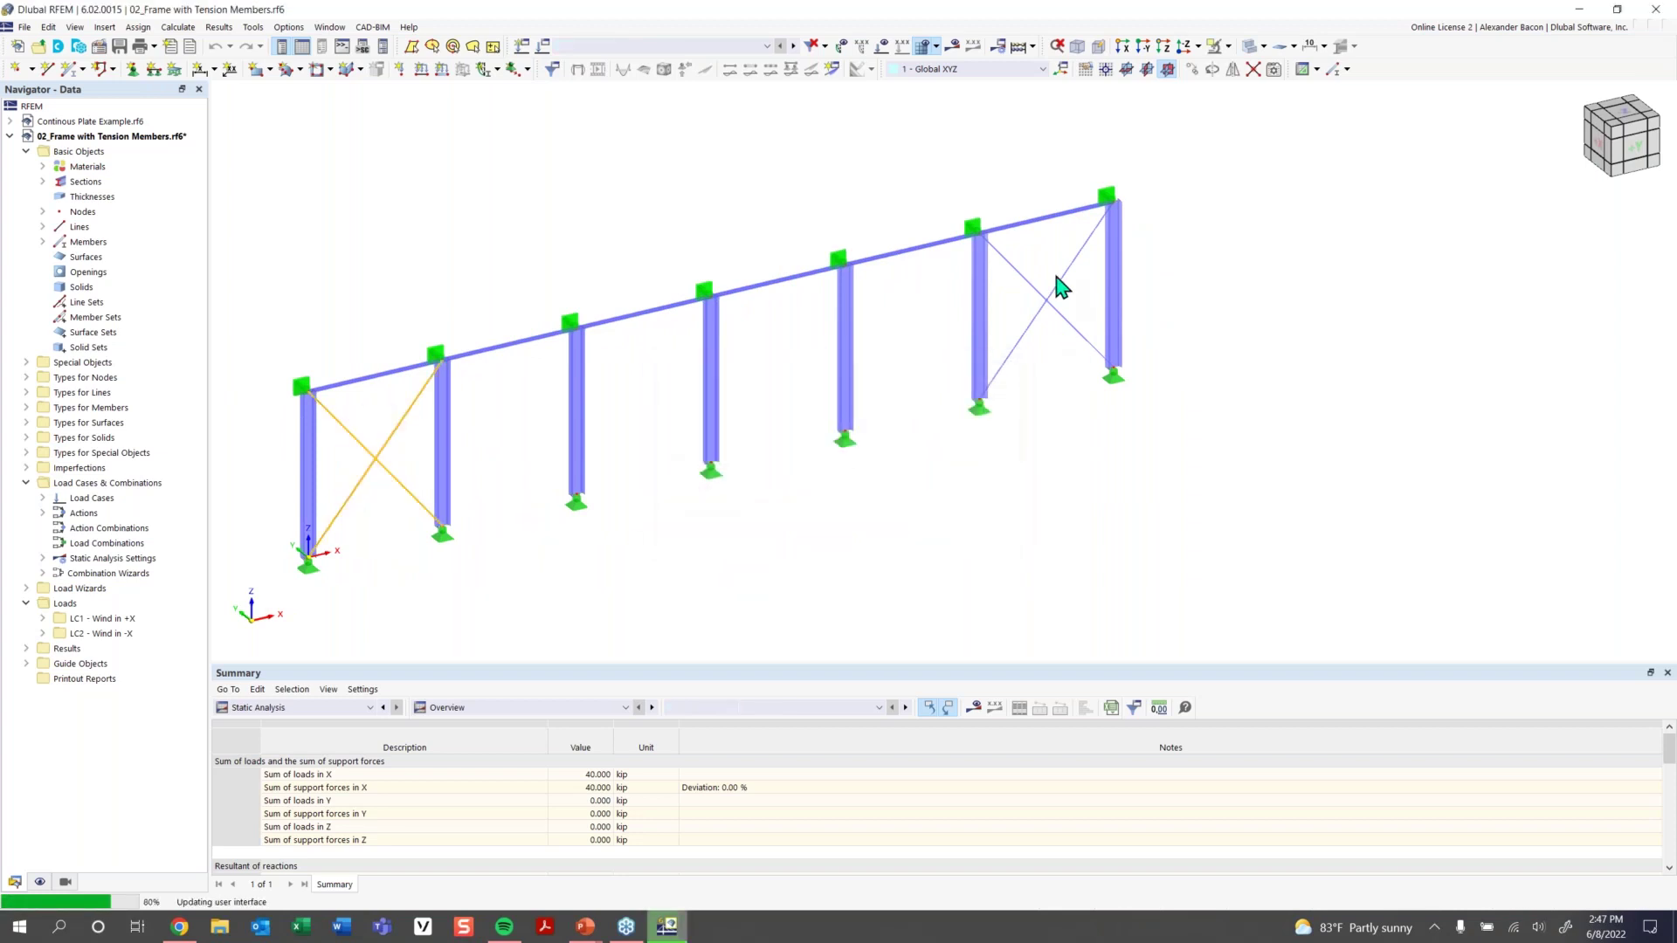
pyautogui.moveTo(1073, 262)
pyautogui.mouseDown()
pyautogui.moveTo(1040, 337)
pyautogui.moveTo(1048, 397)
pyautogui.mouseUp()
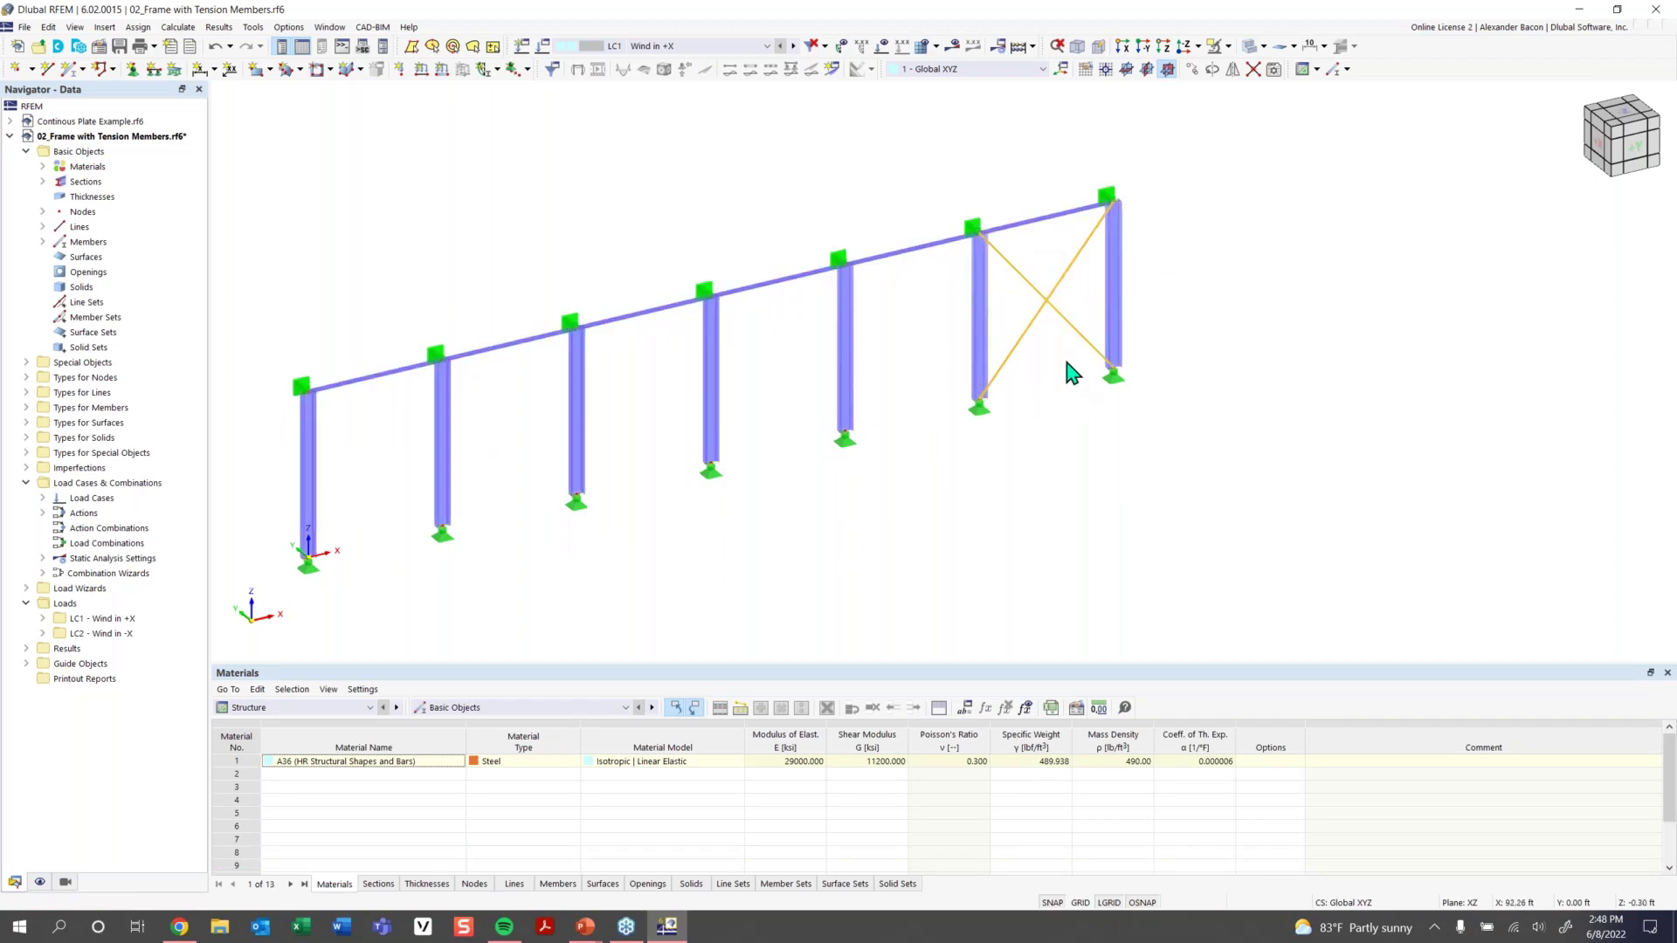
pyautogui.press('Delete')
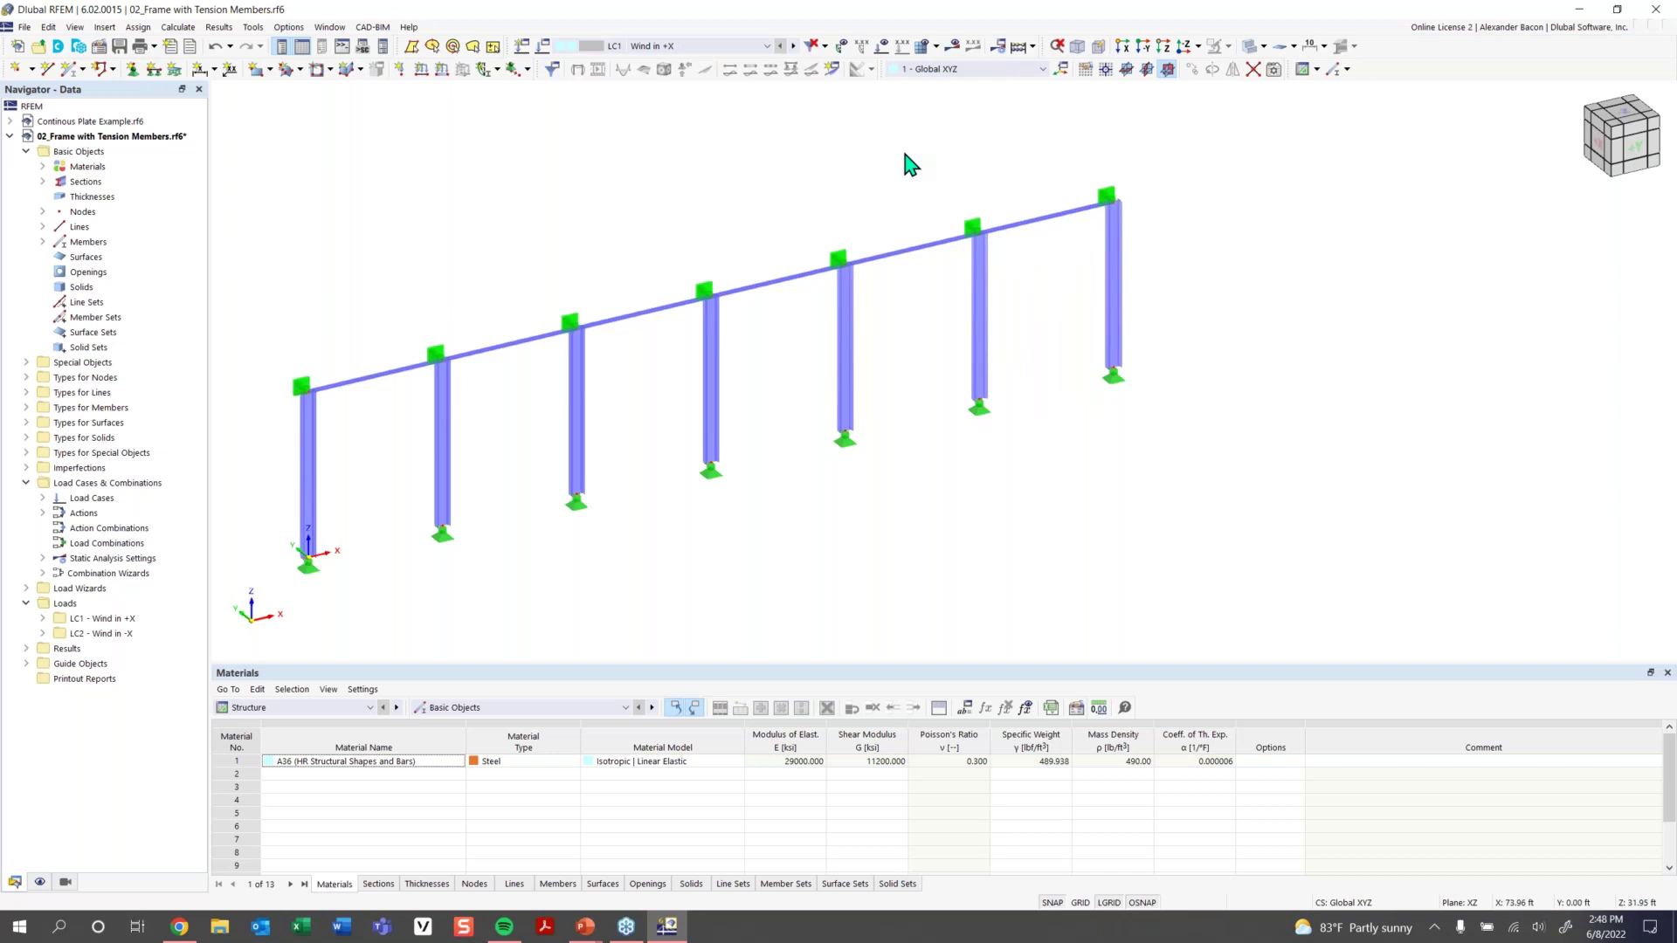
# Display the loads of LC1 - Wind in +X and try to calculate the load case for the unbraced frame
pyautogui.click(882, 46)
pyautogui.moveTo(599, 217); pyautogui.dragTo(643, 187, button='middle')
pyautogui.scroll(-2, 528, 302)
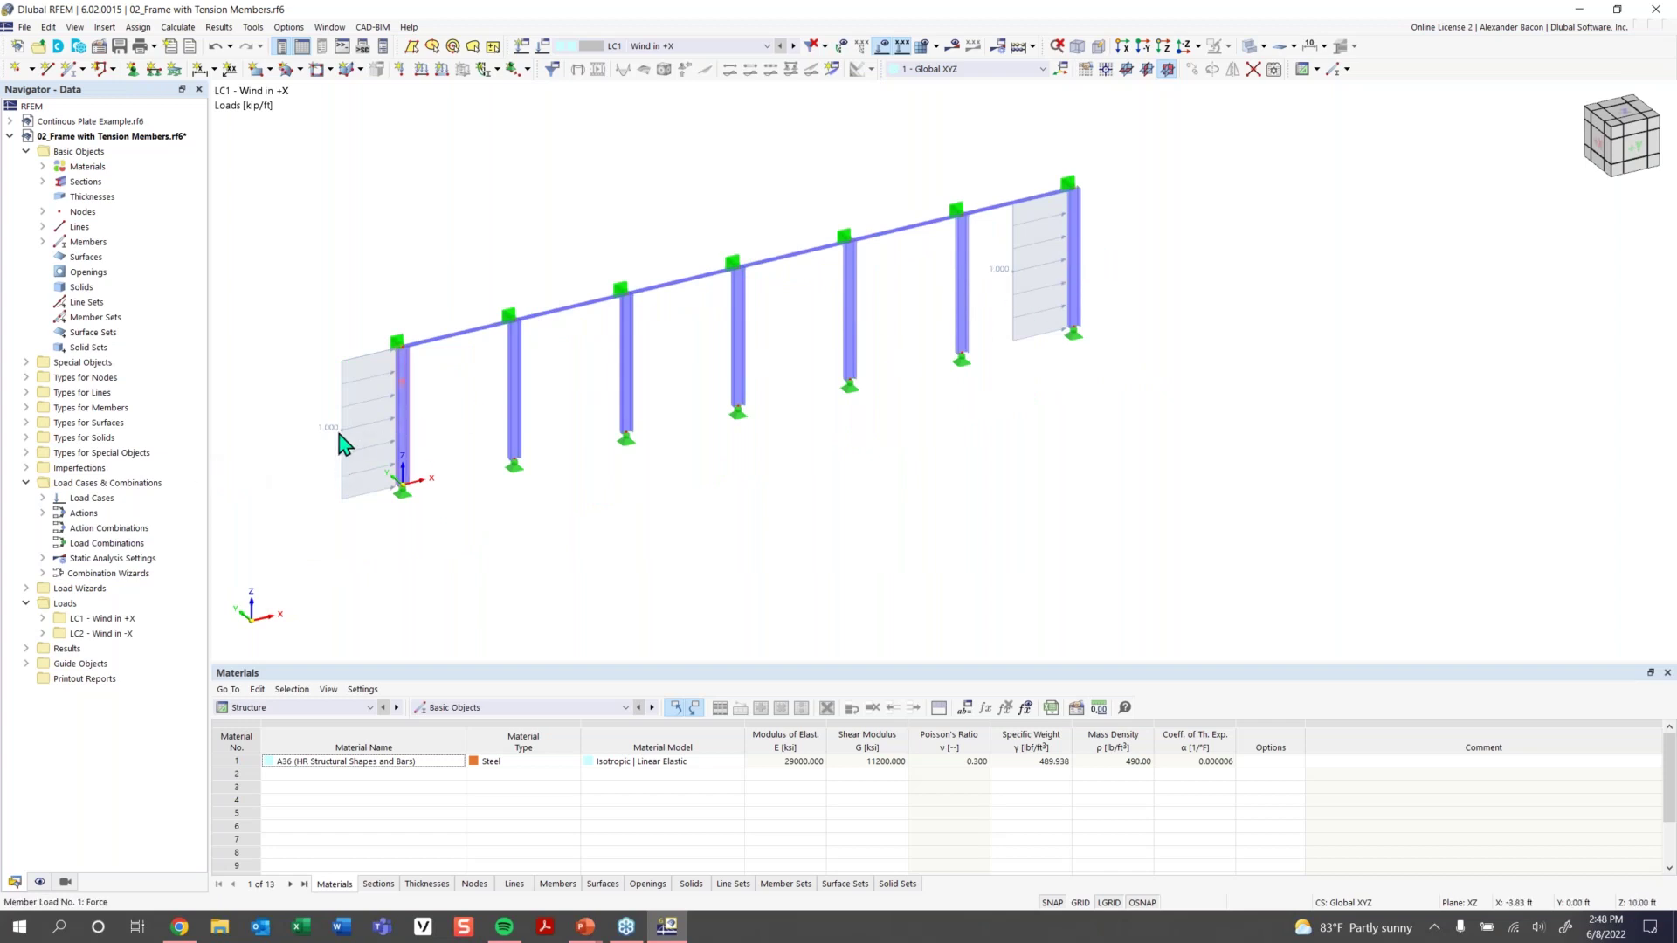
pyautogui.click(952, 45)
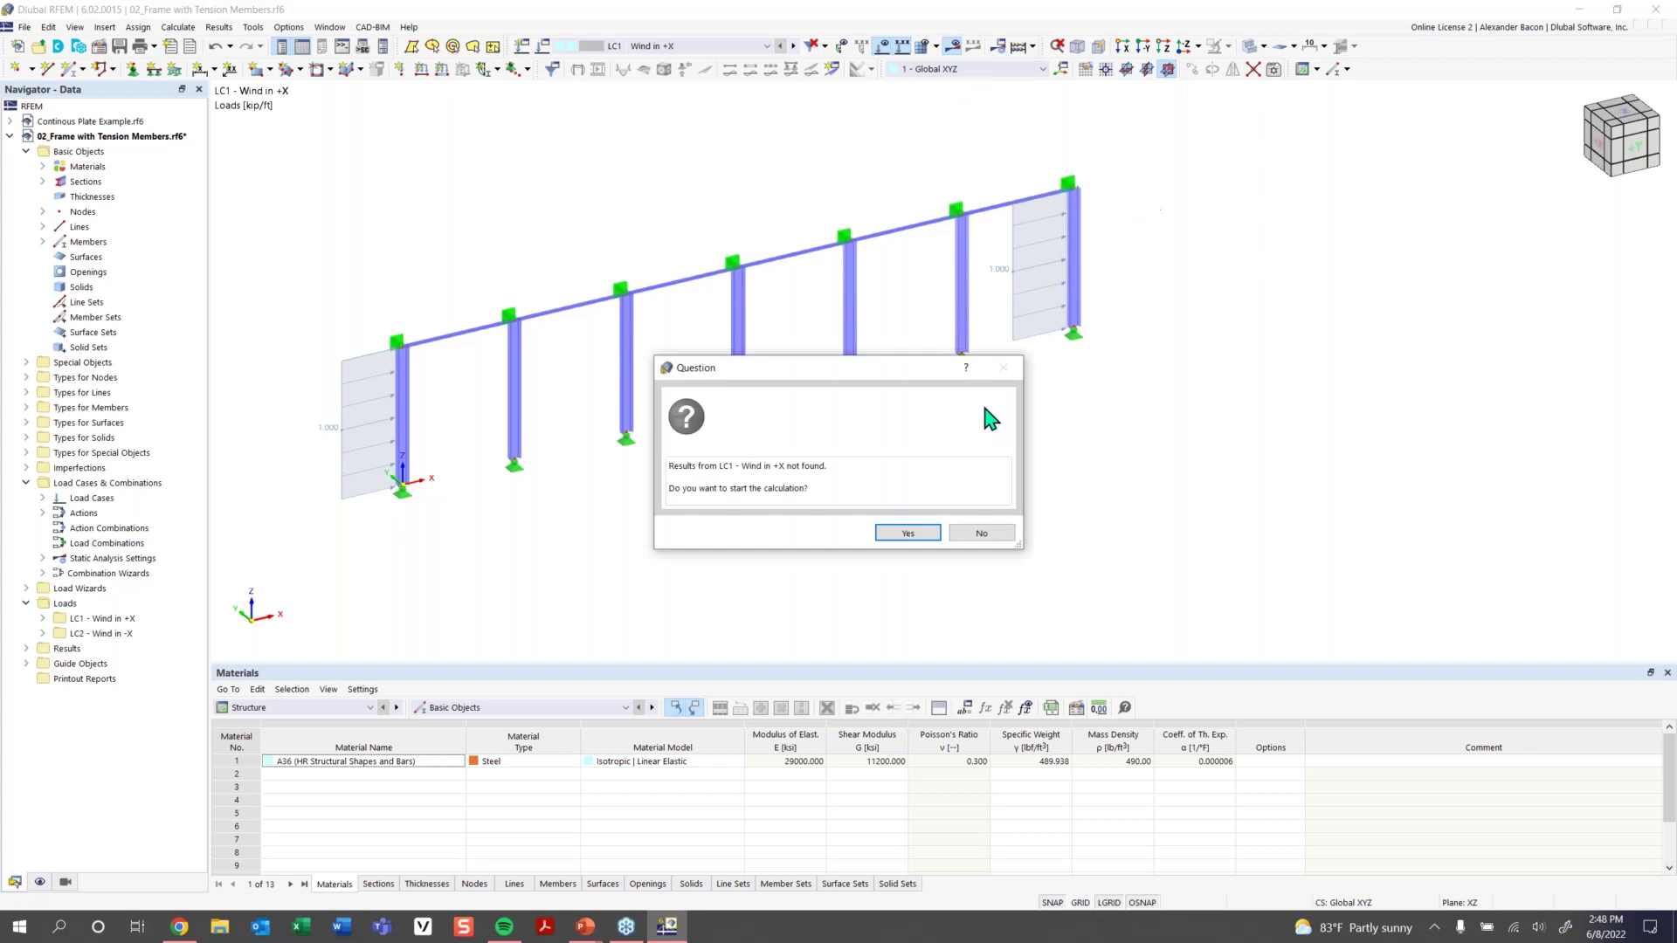
pyautogui.click(906, 533)
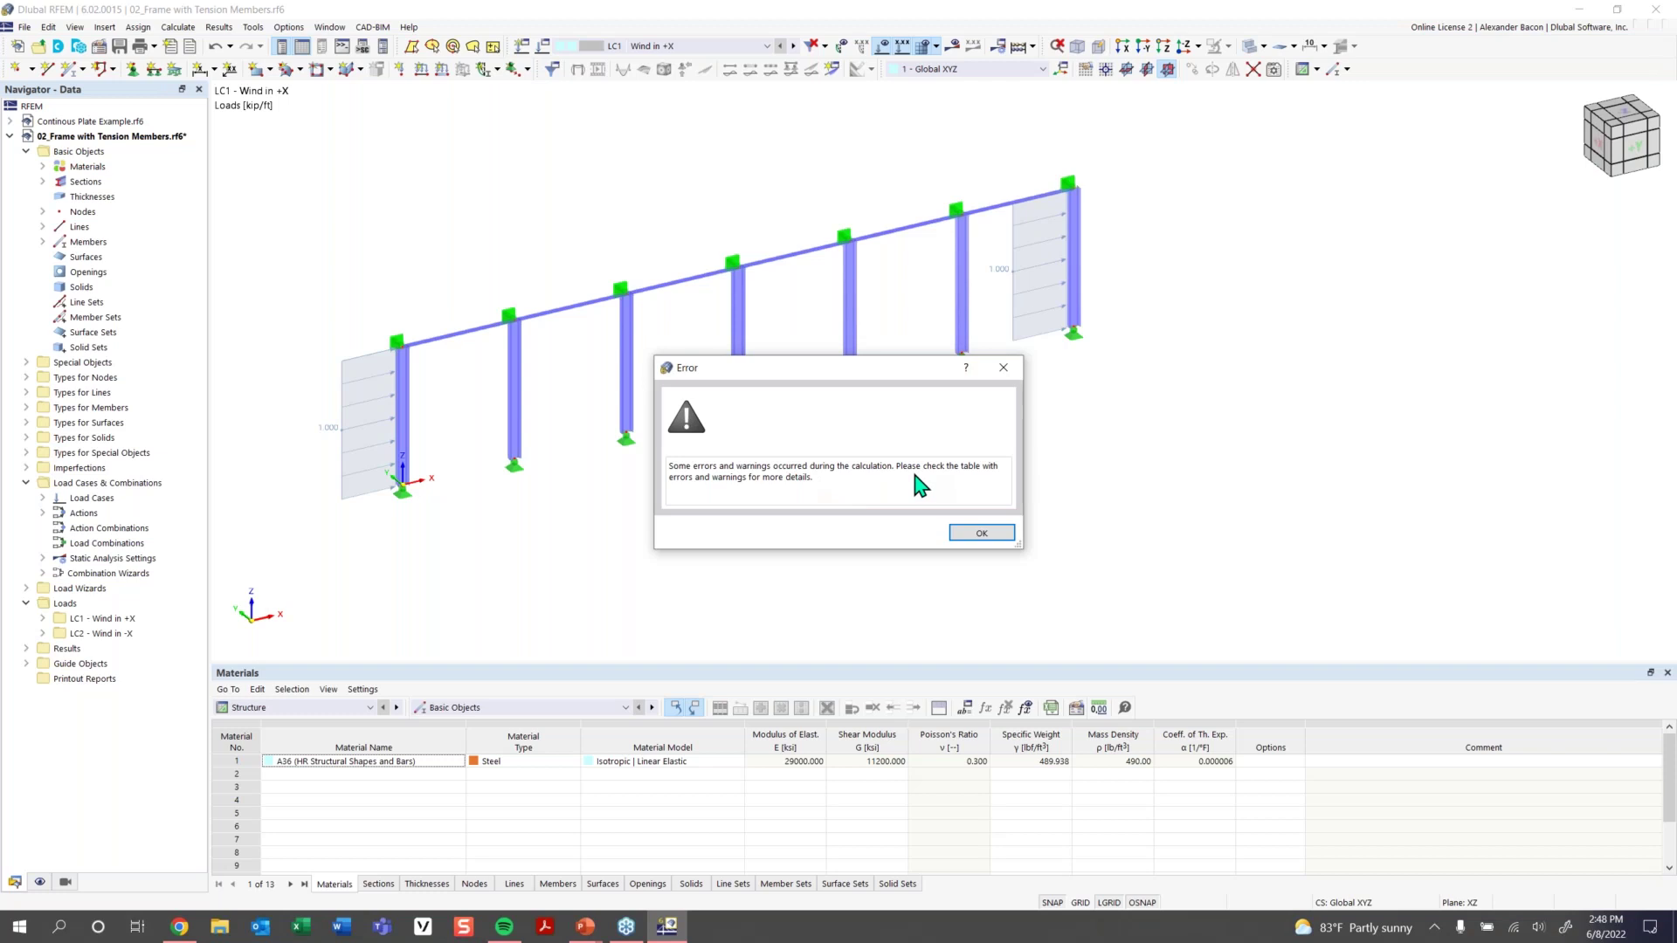
pyautogui.click(985, 532)
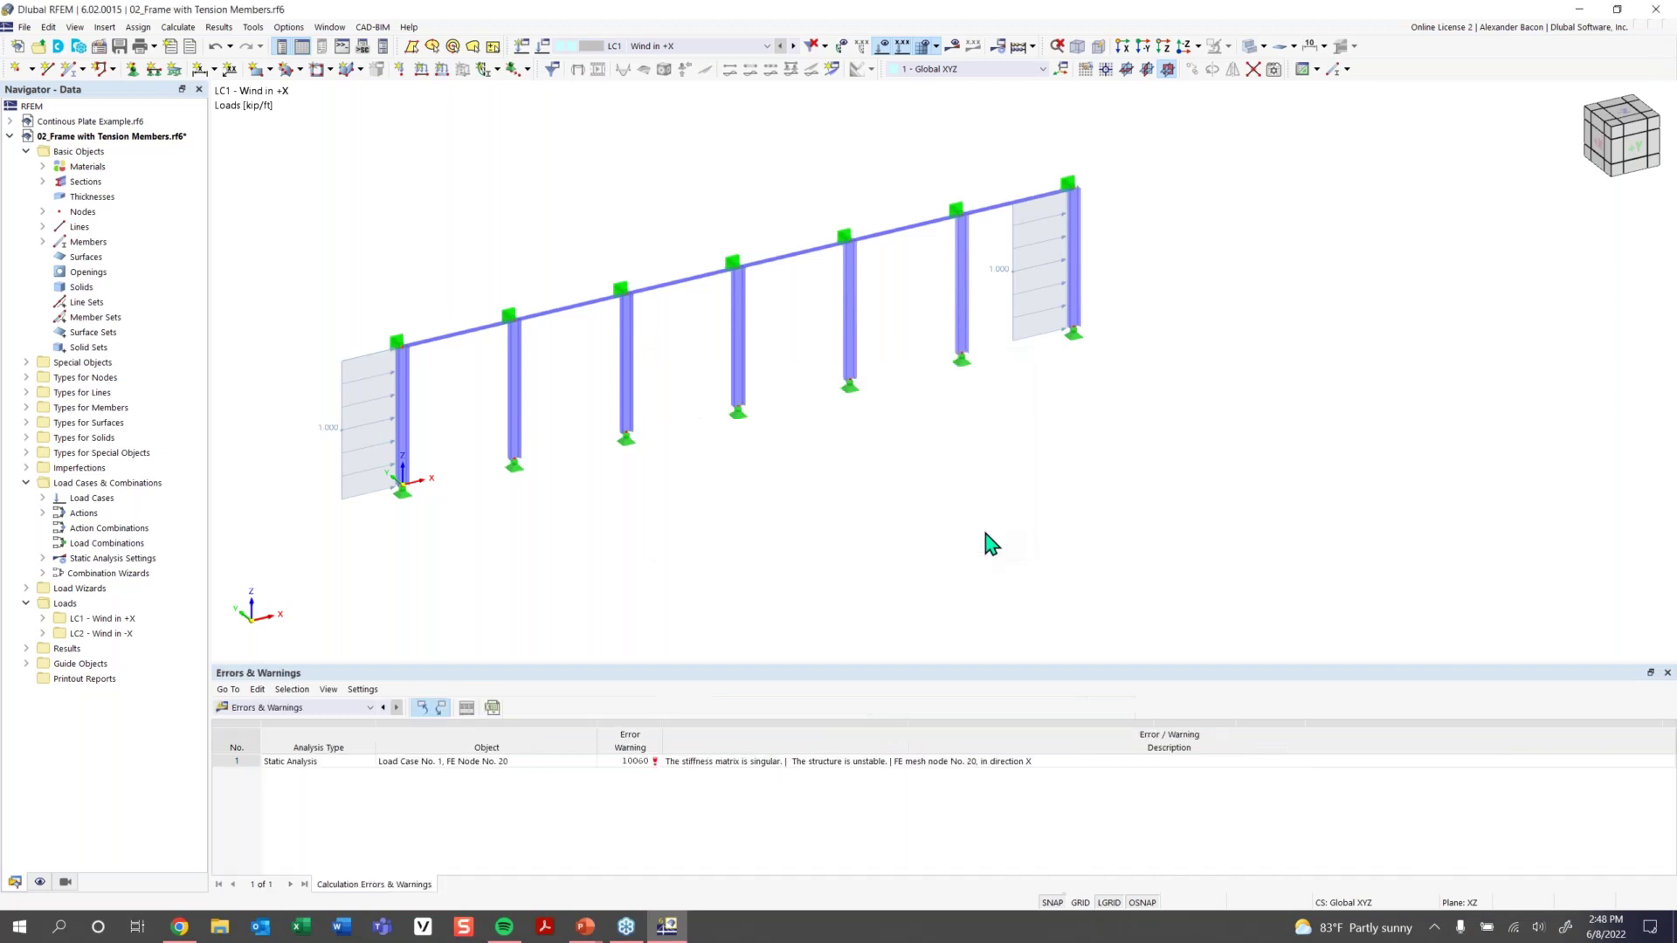
# Locate the node named in the calculation error in the model and read the error description
pyautogui.click(655, 763)
pyautogui.click(655, 762)
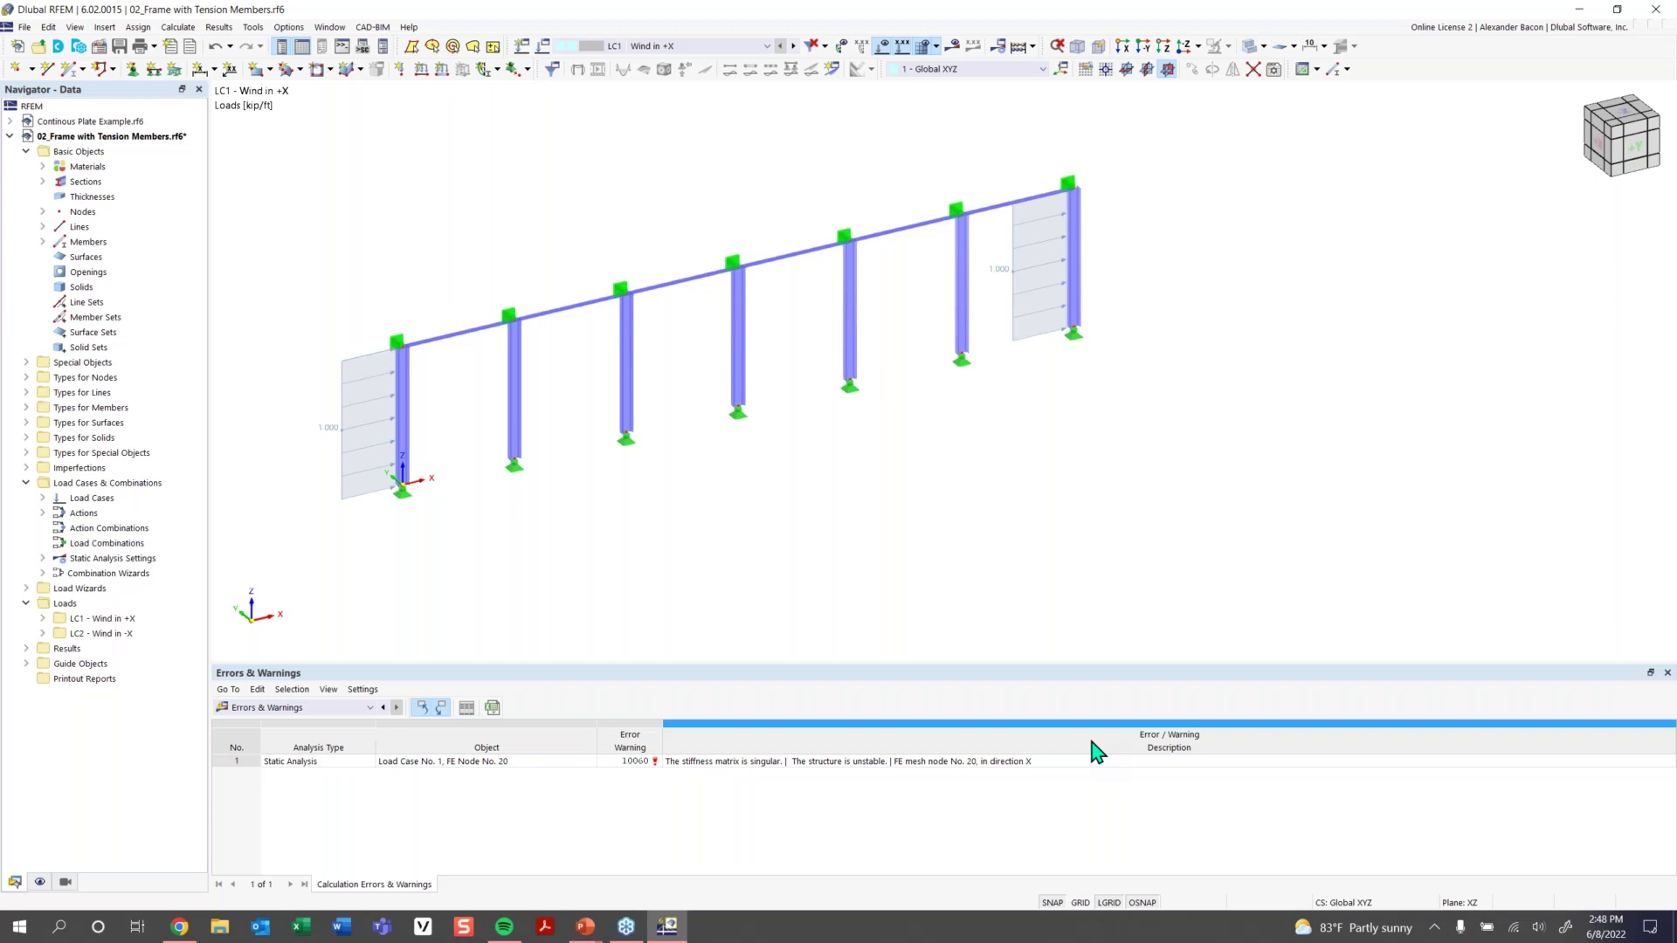
pyautogui.click(1013, 763)
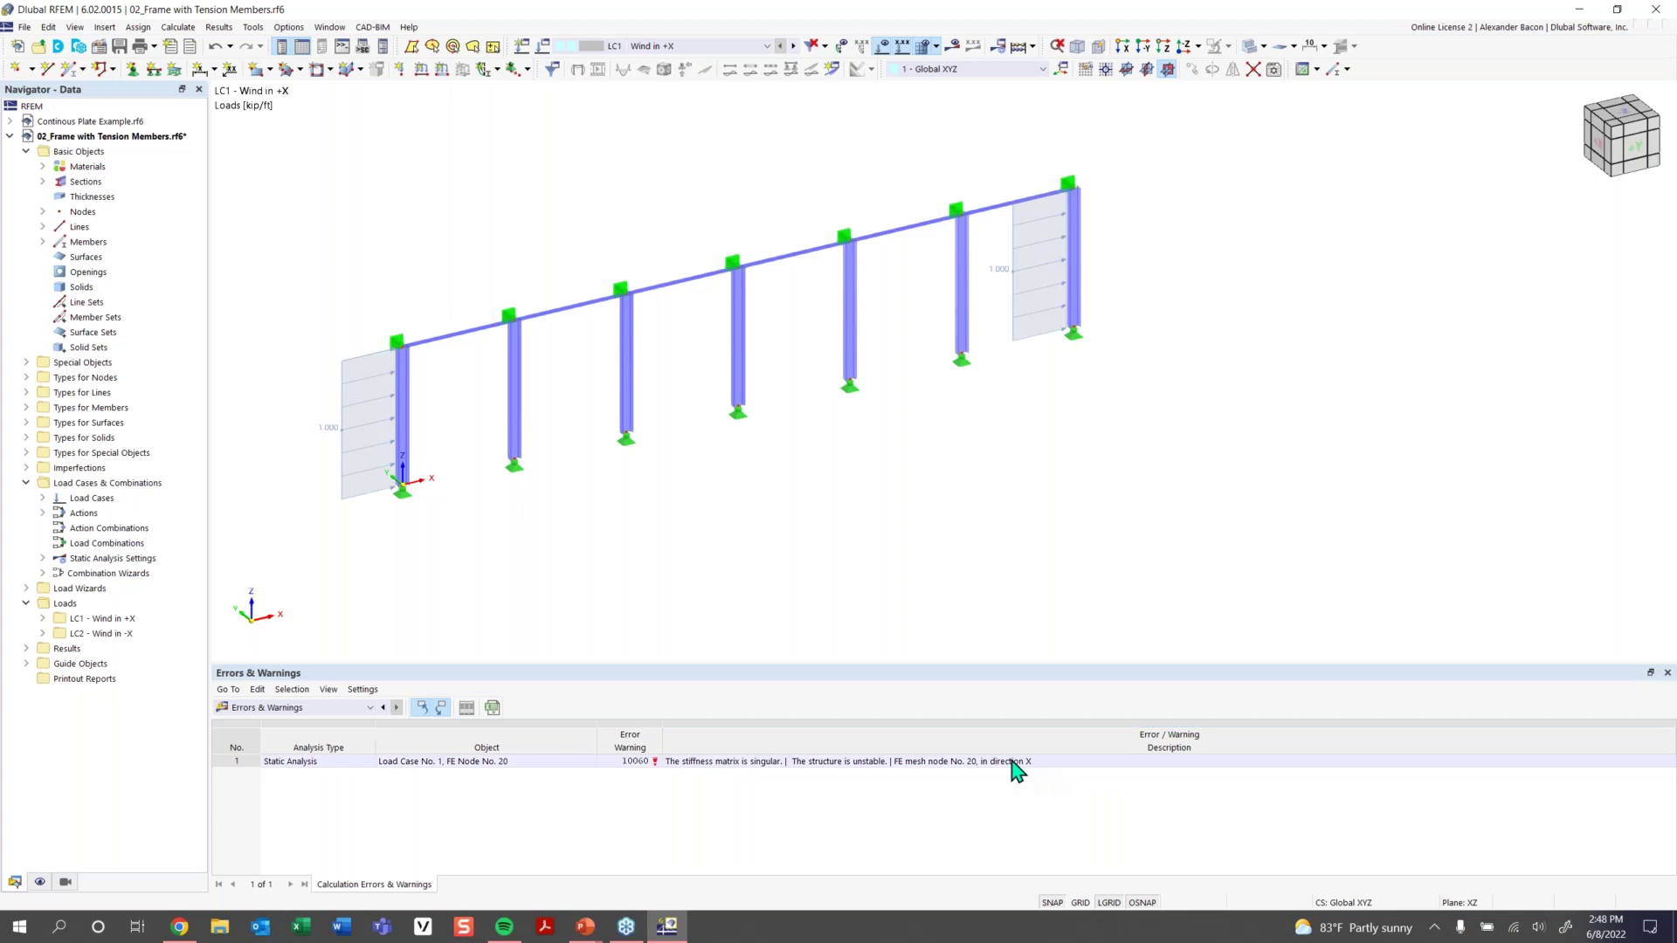
pyautogui.click(940, 765)
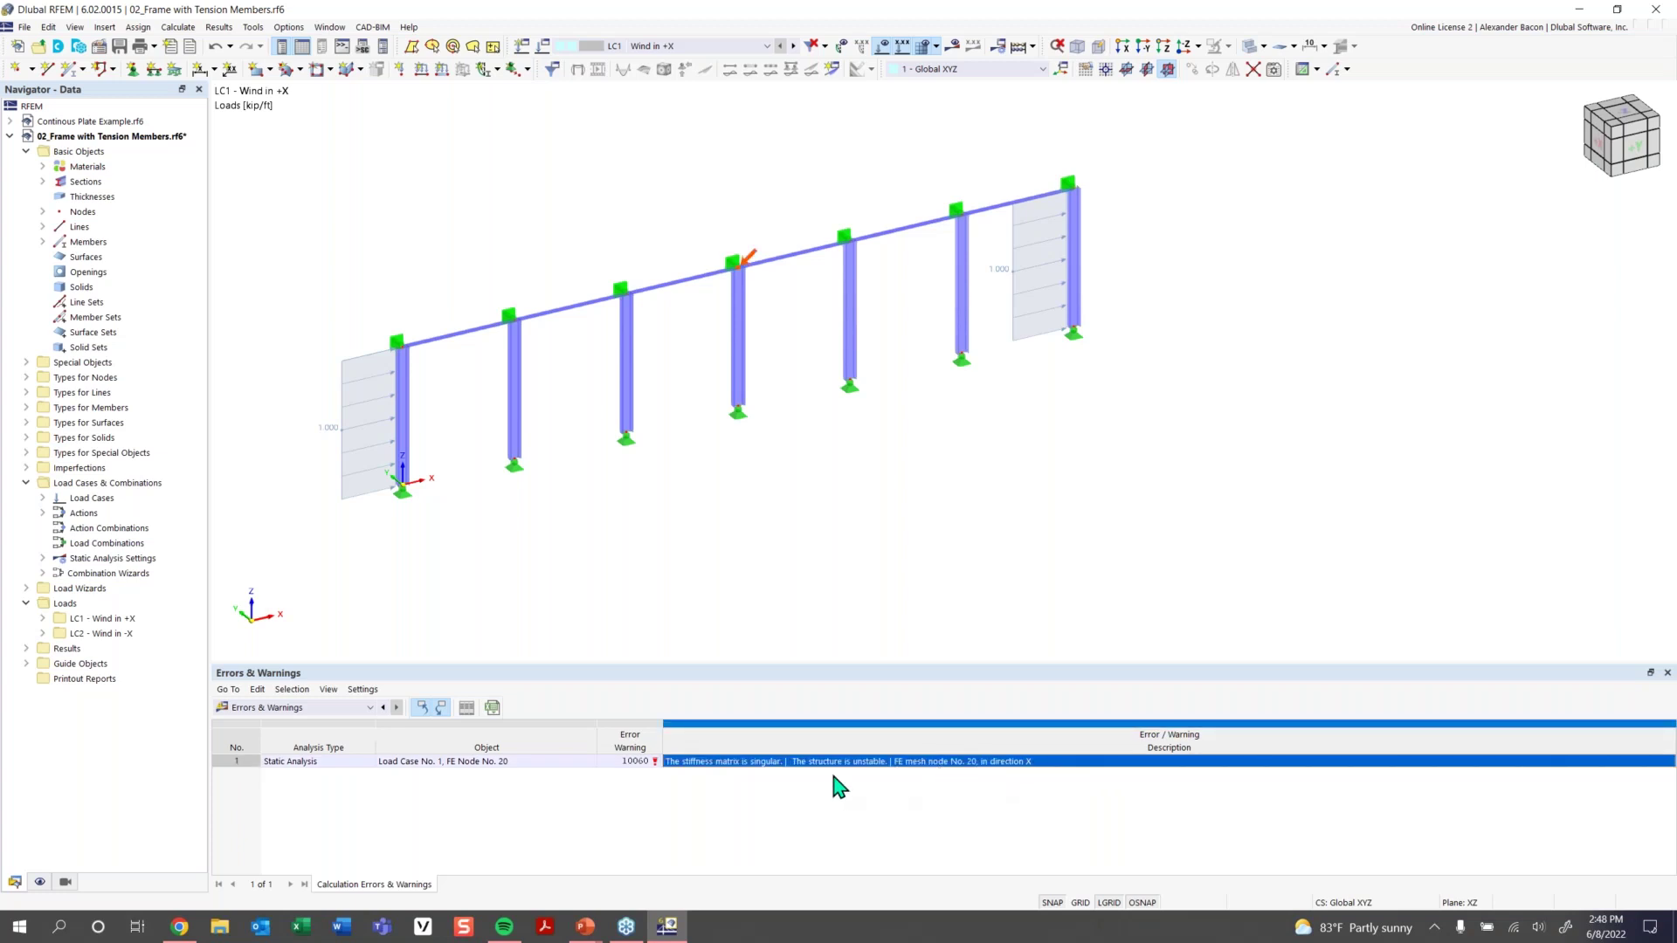
pyautogui.click(798, 765)
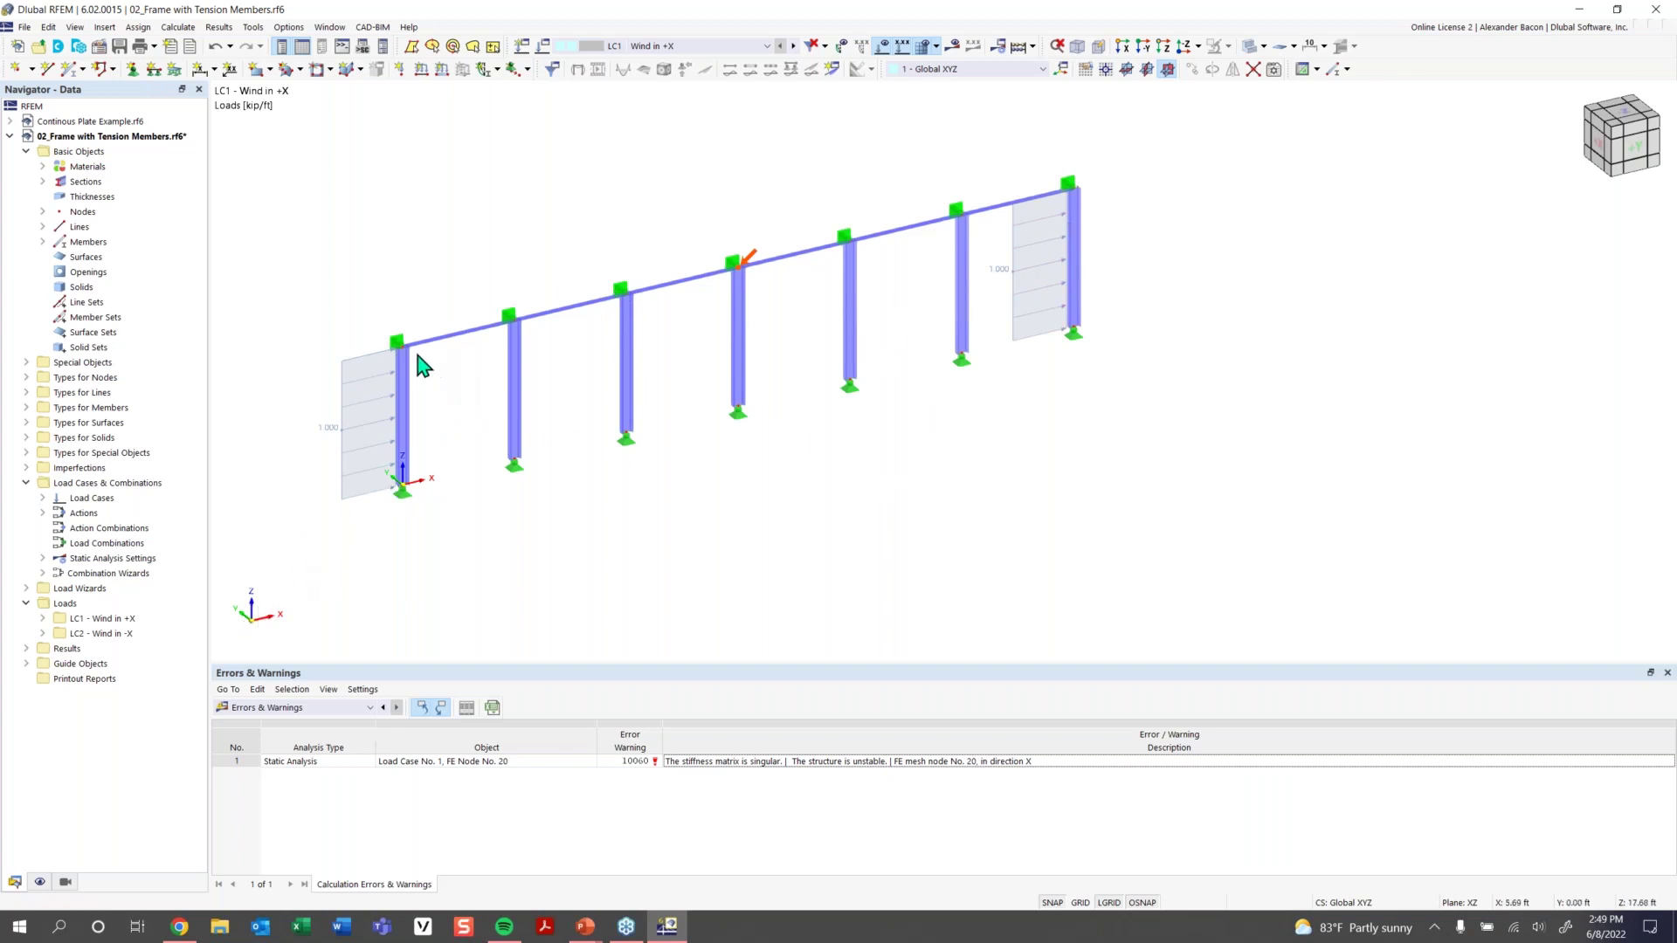
# Inspect the member type and section of the top beam in the third bay, leaving it unedited
pyautogui.scroll(2, 404, 441)
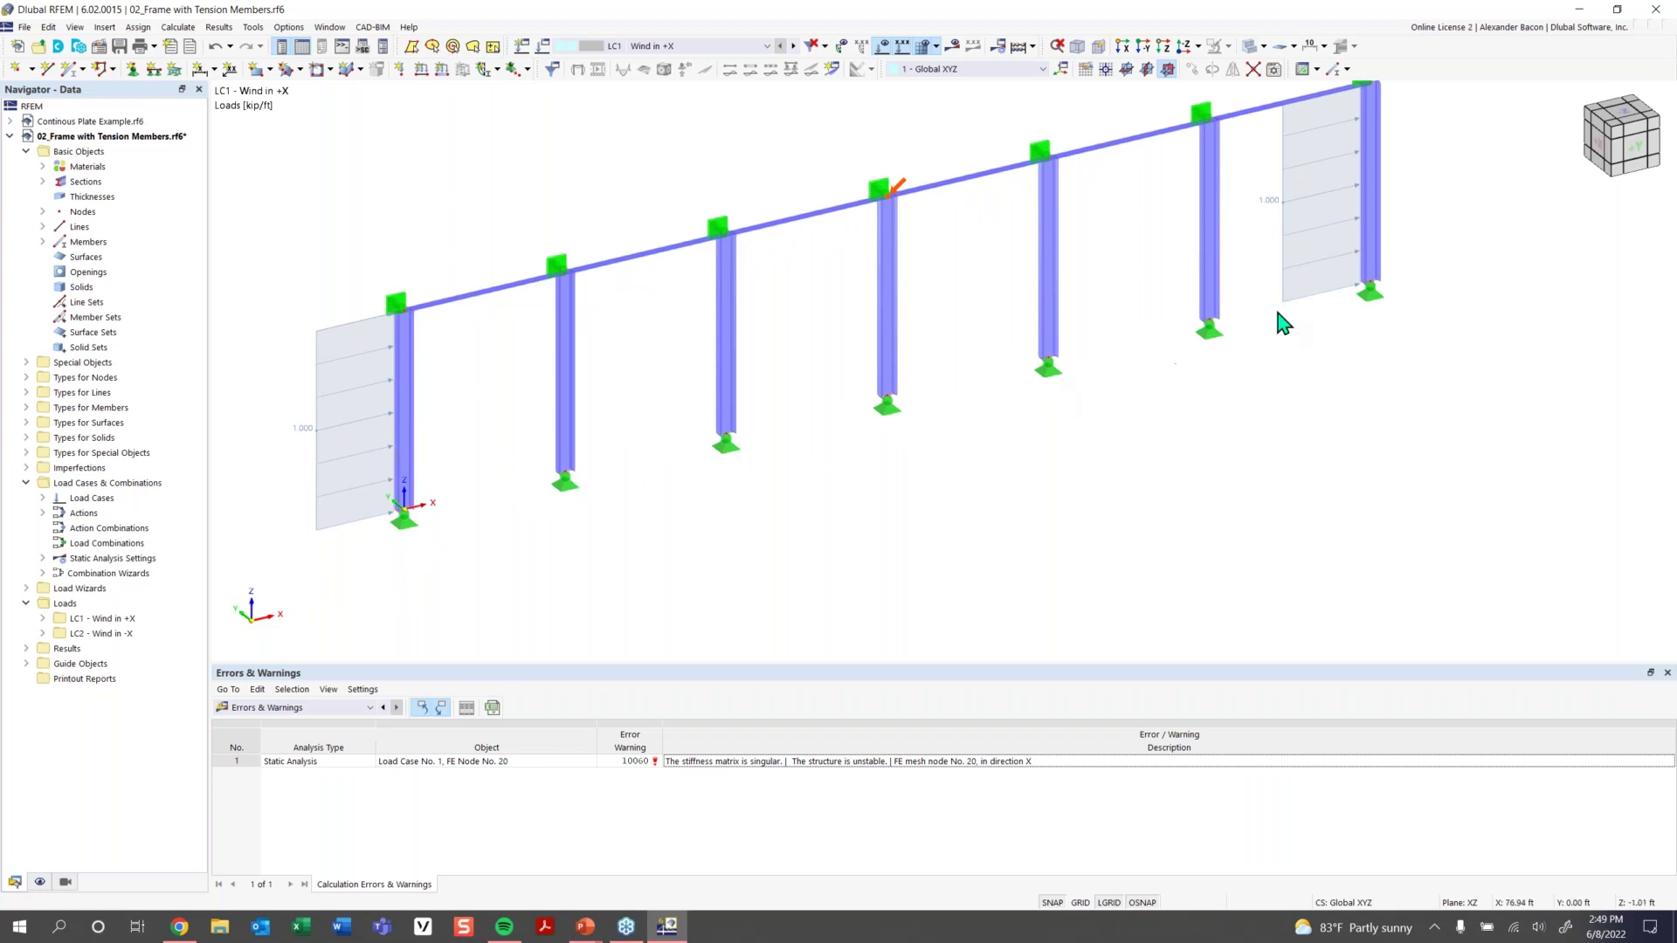
pyautogui.moveTo(1291, 158); pyautogui.dragTo(1248, 175, button='middle')
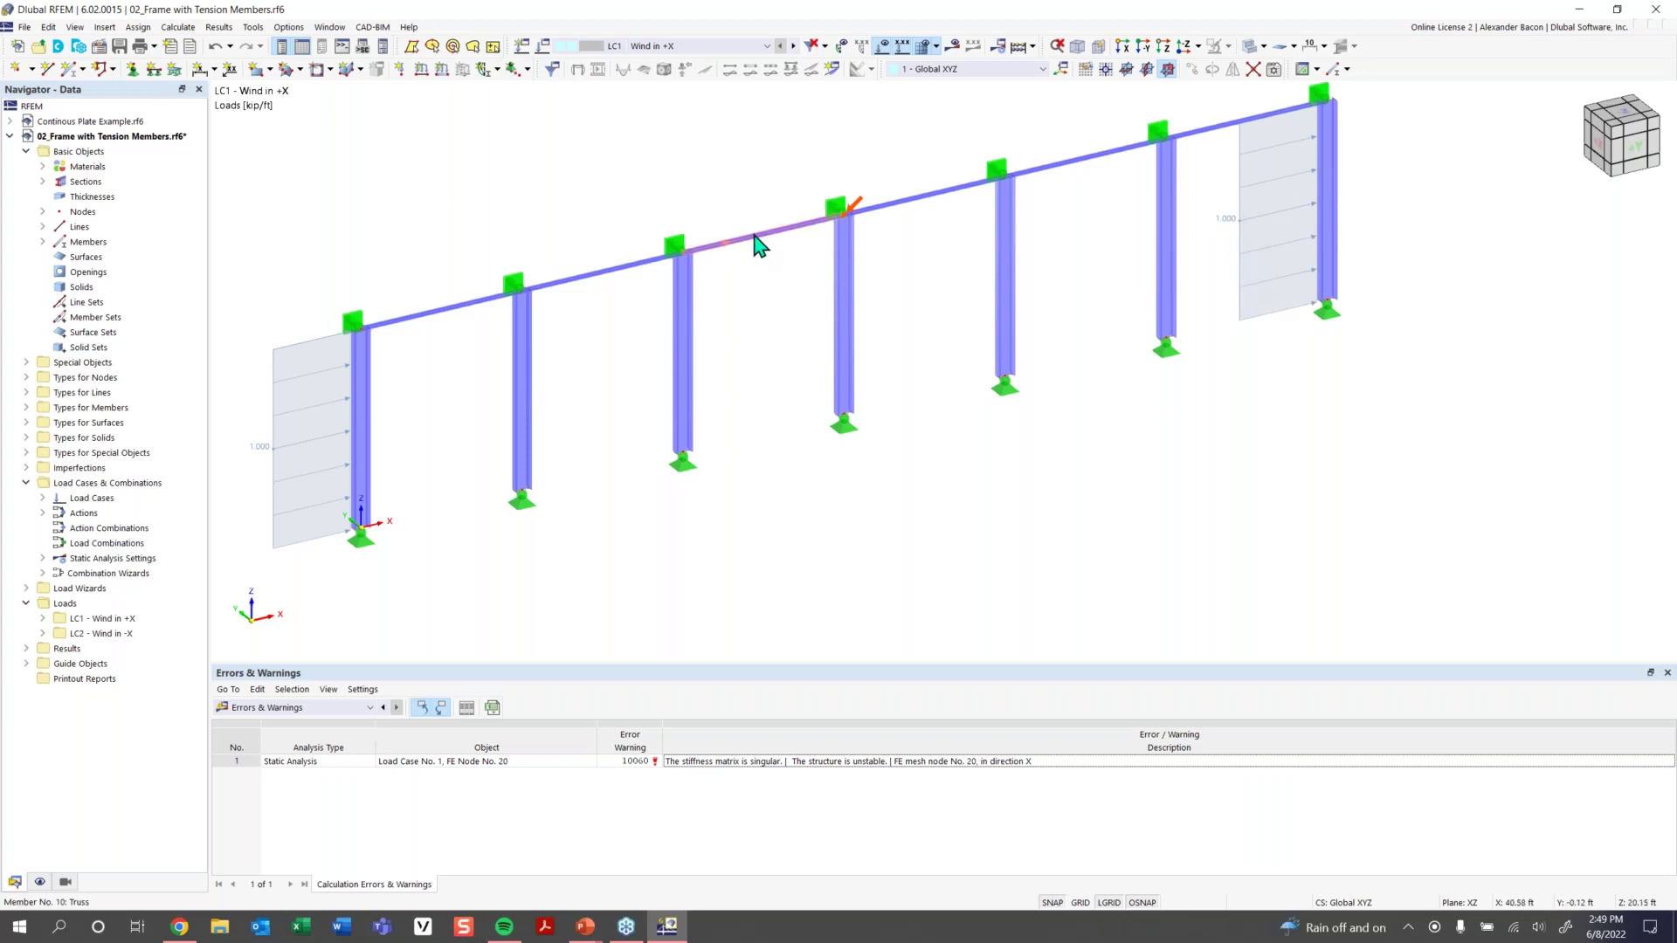
pyautogui.doubleClick(851, 303)
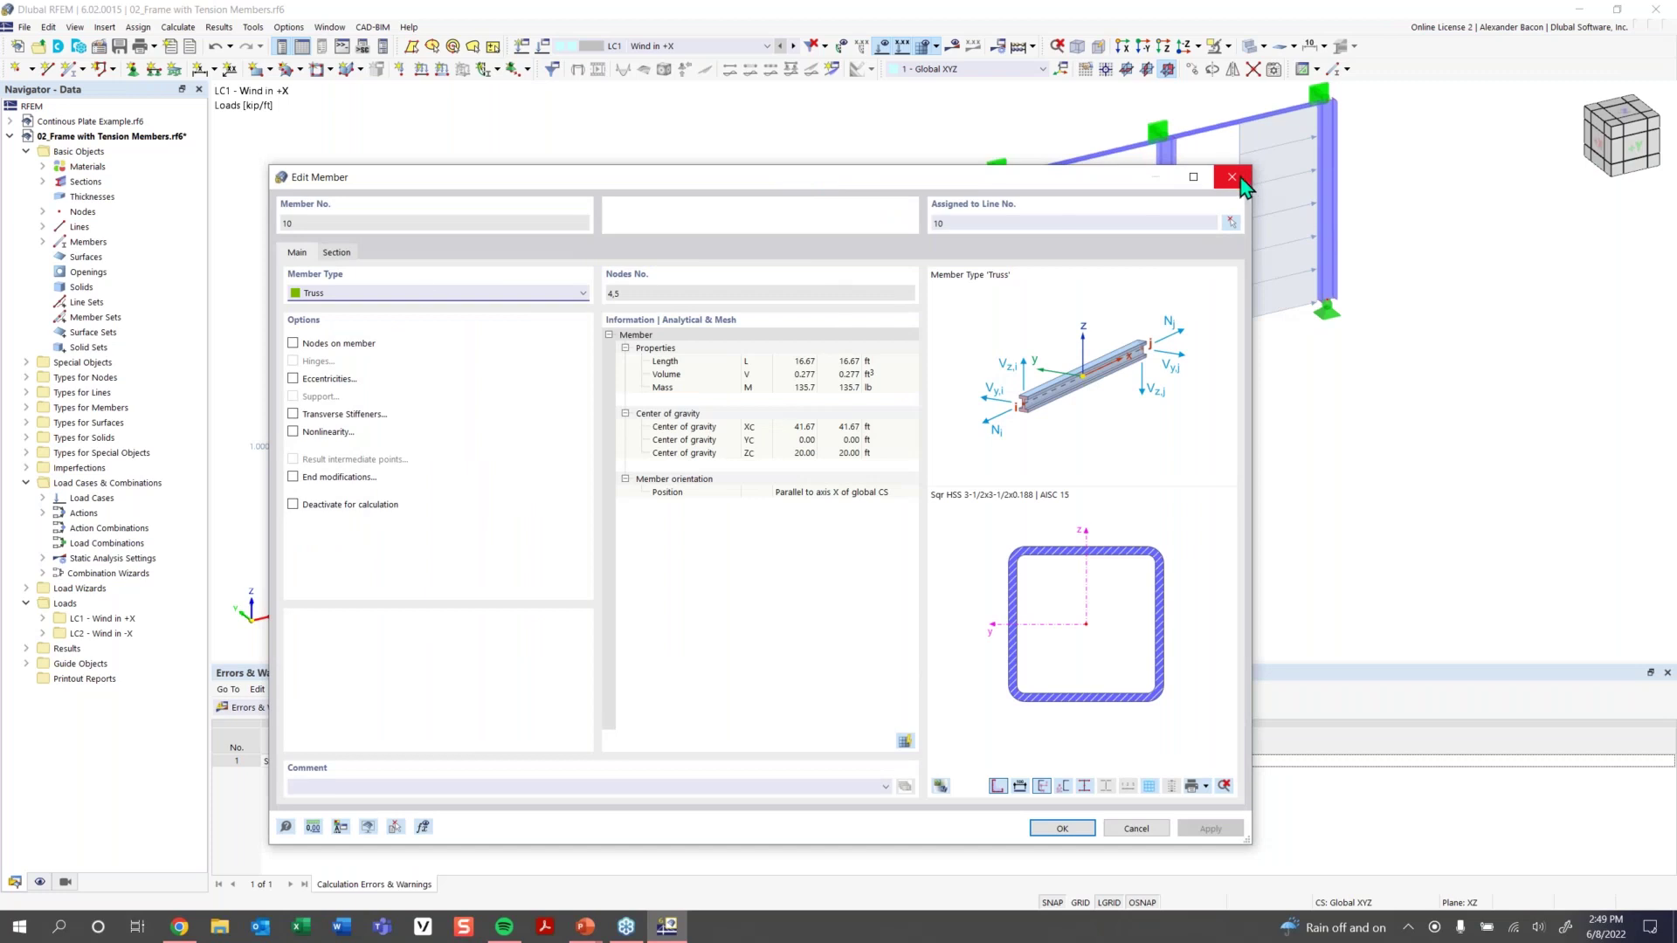
pyautogui.click(1221, 175)
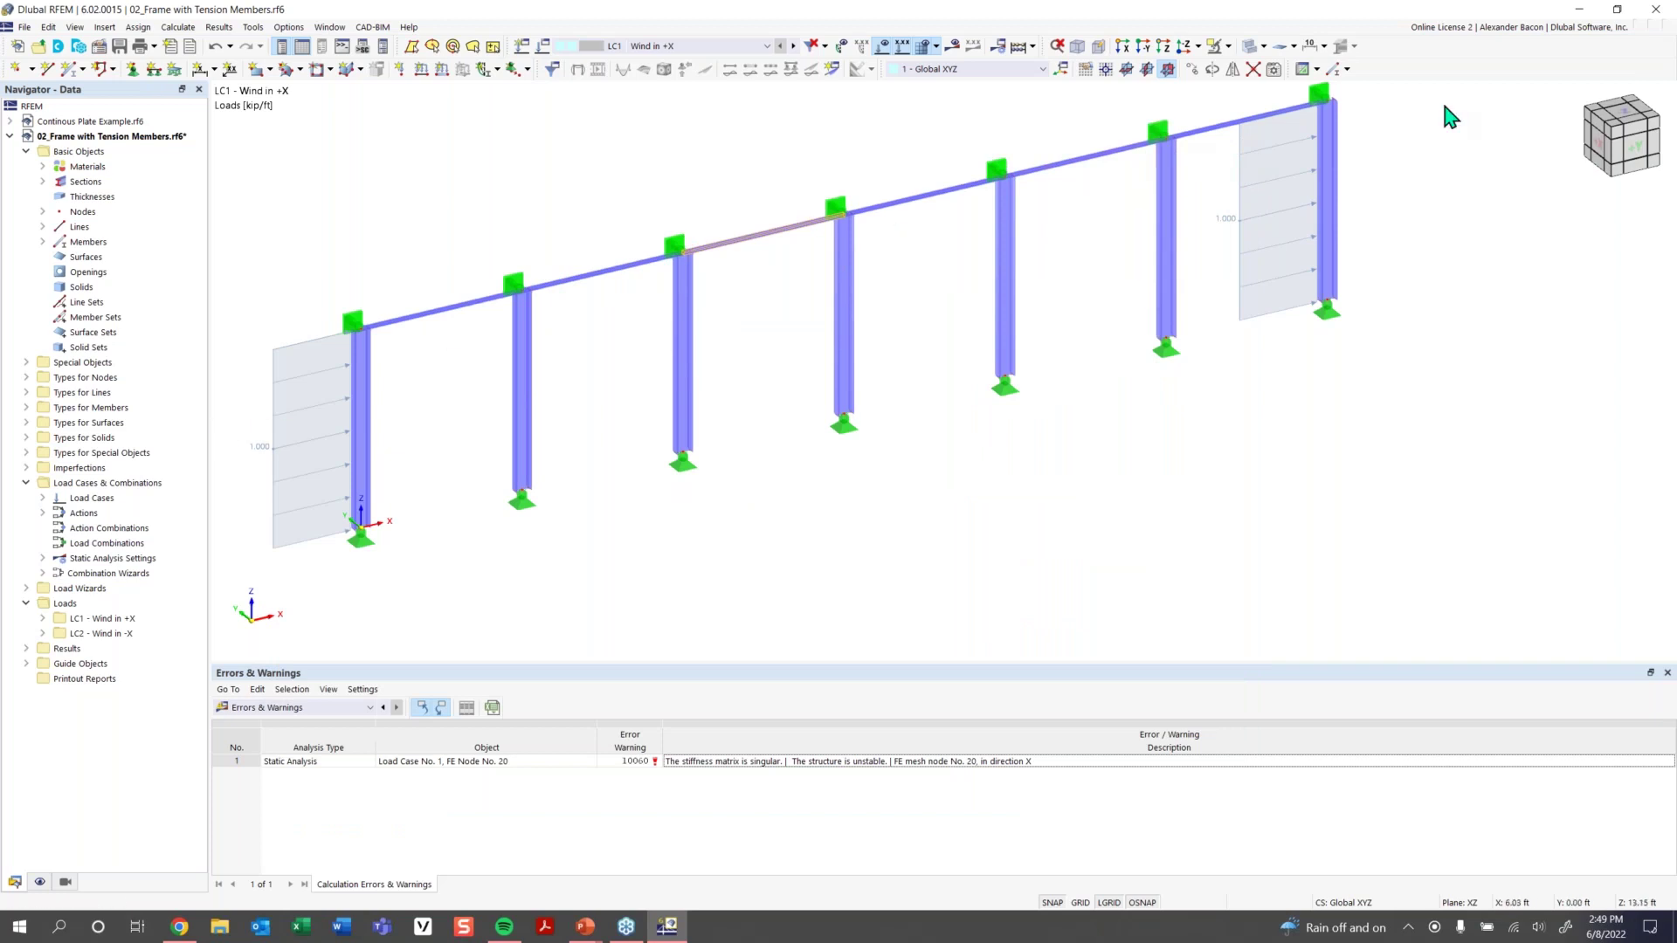
# Define a new single member of type Tension with section 3 - ROUND 0.750/H in A36
pyautogui.scroll(-2, 1167, 358)
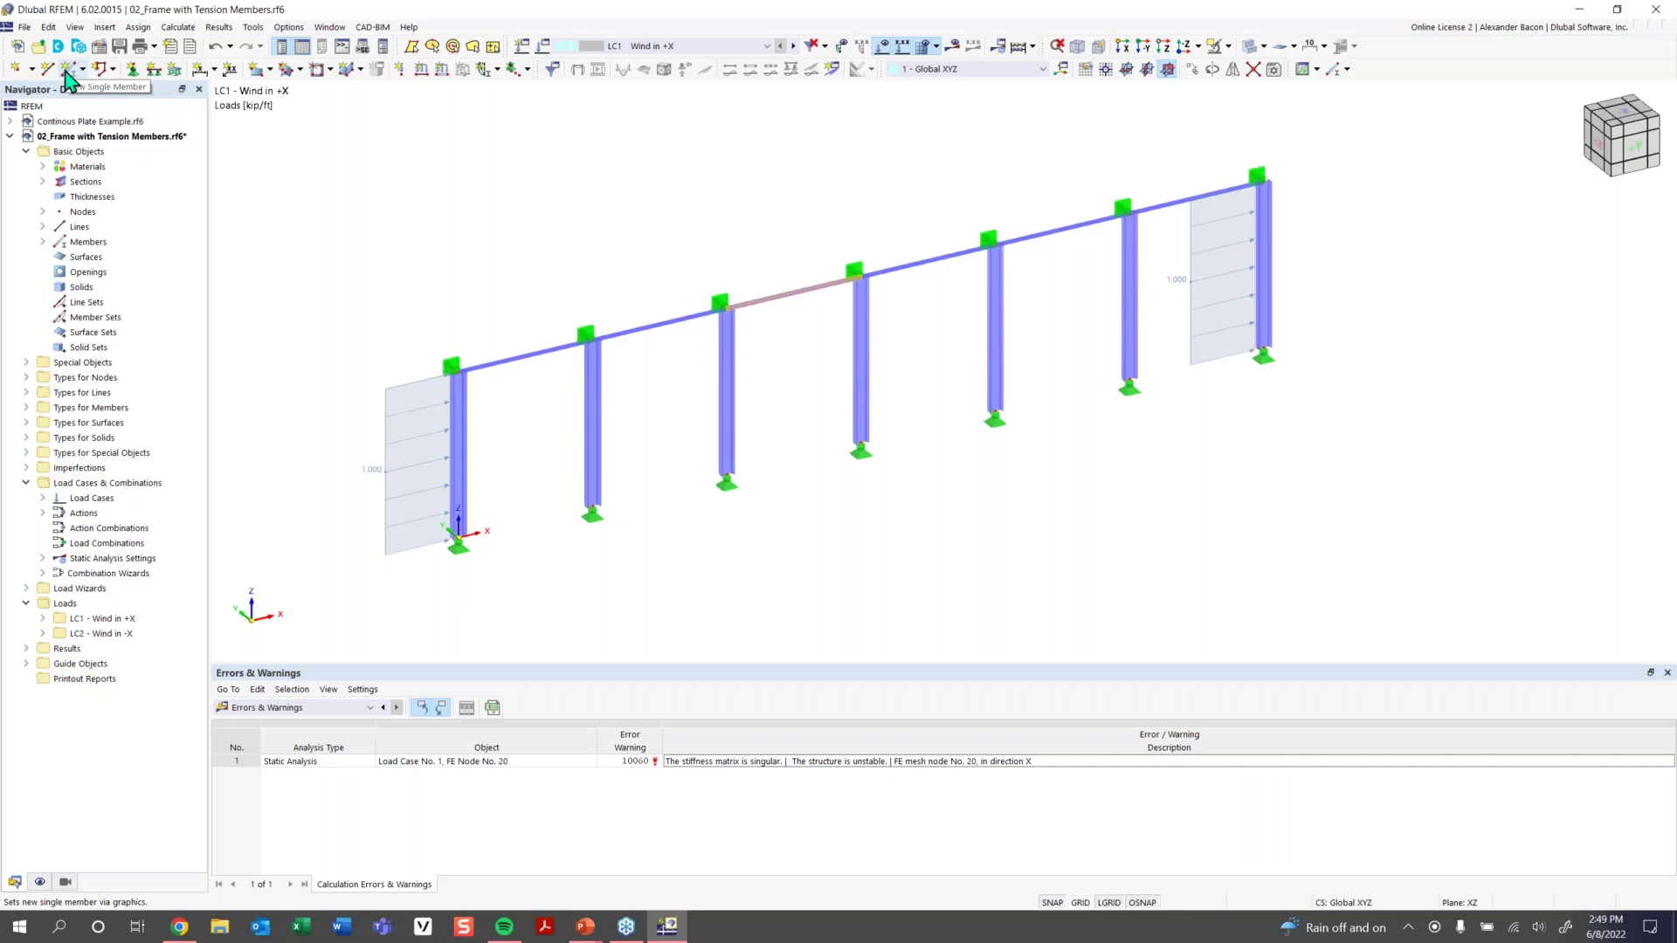
pyautogui.click(499, 244)
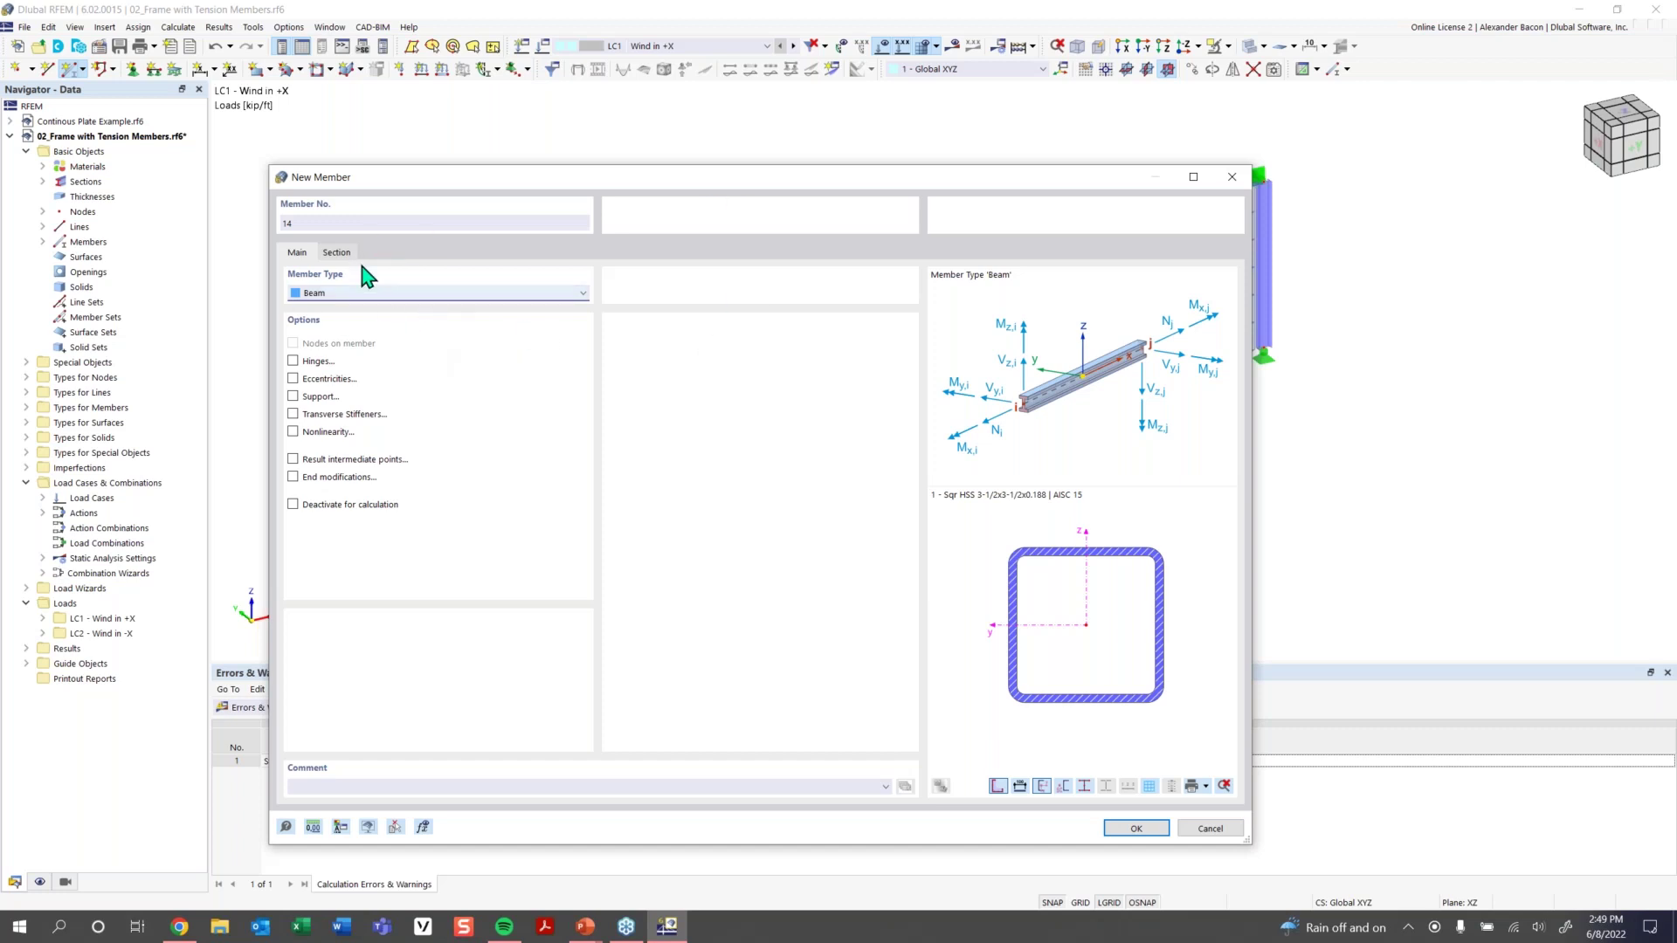
pyautogui.click(351, 293)
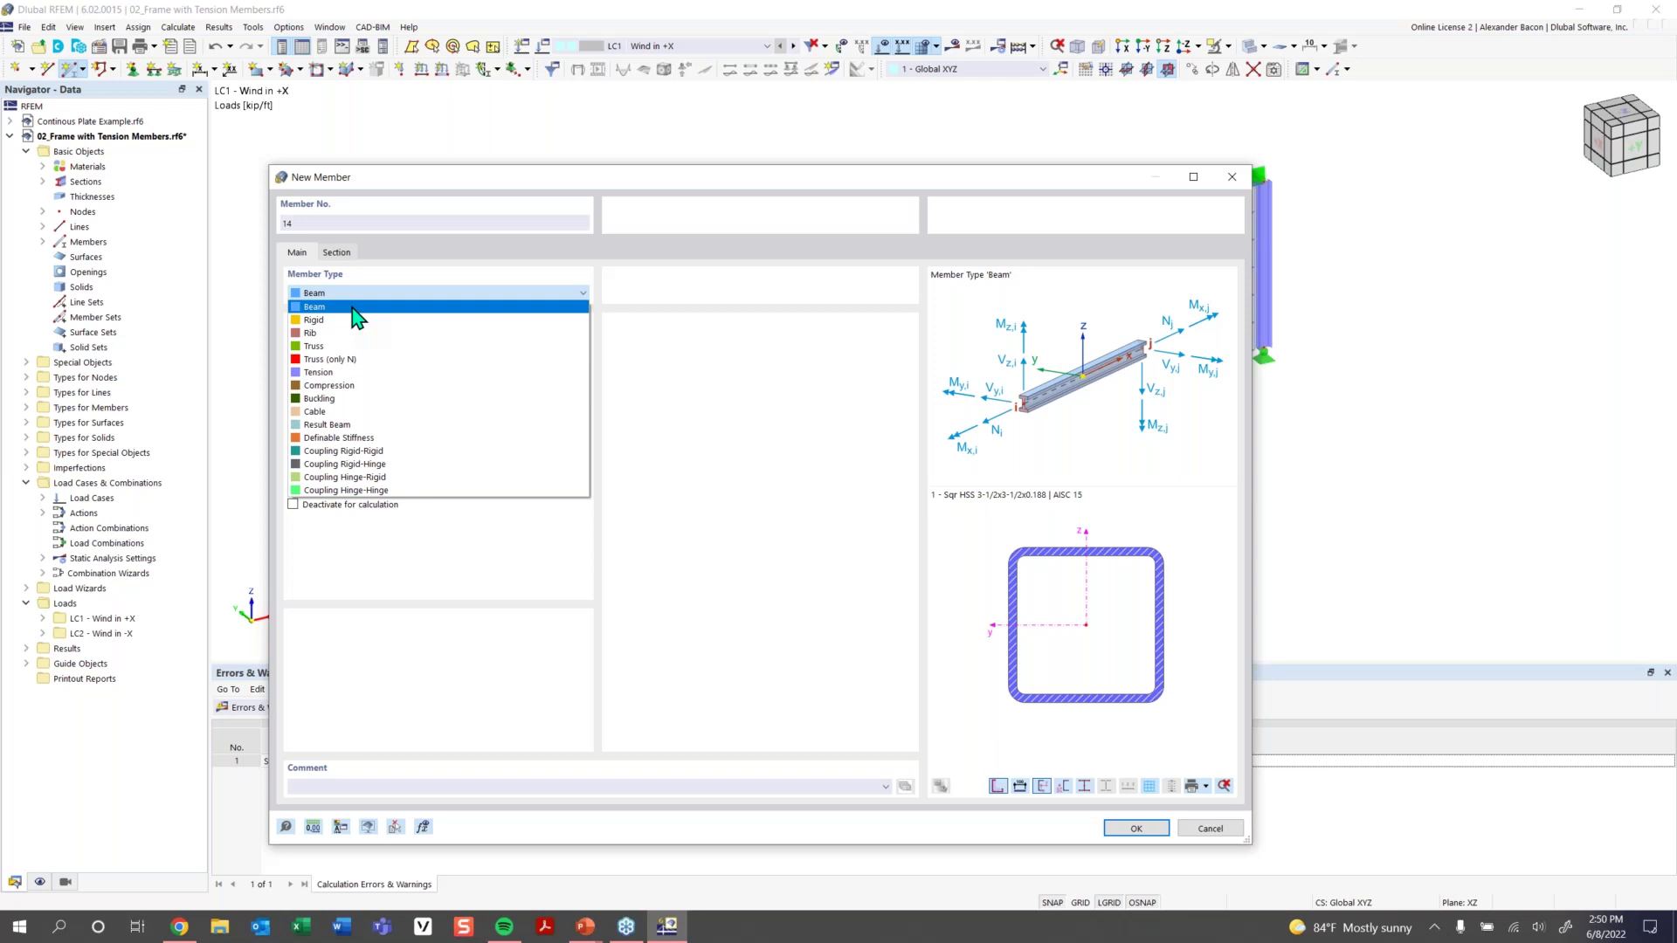
pyautogui.click(347, 374)
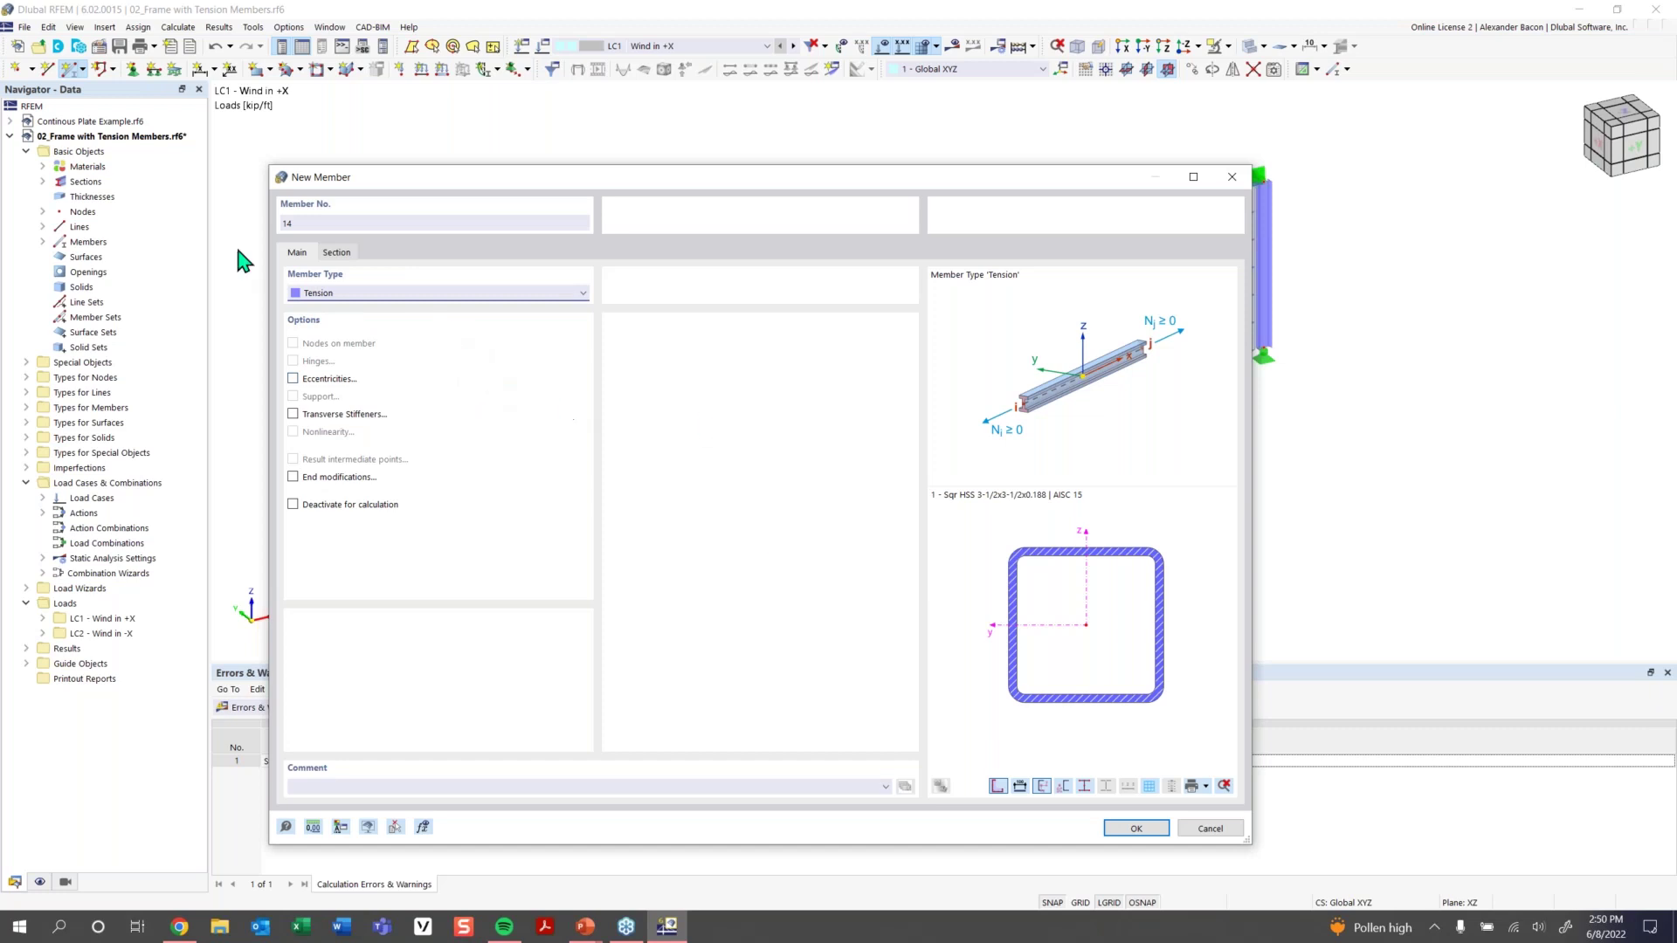
pyautogui.click(337, 253)
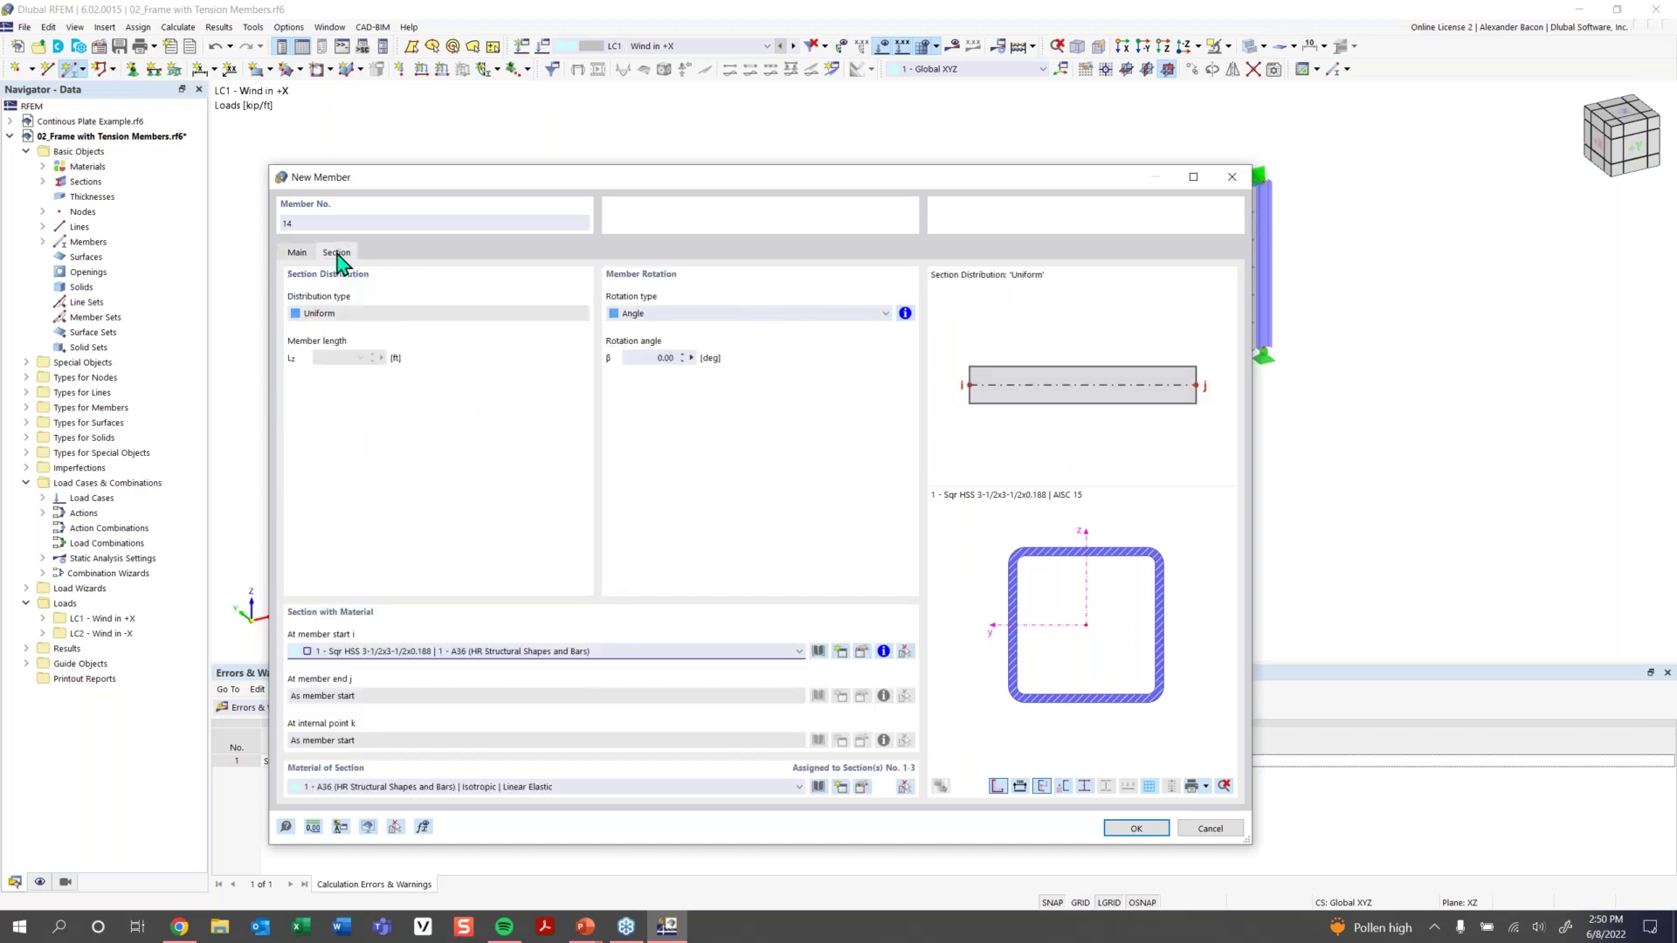
pyautogui.click(721, 651)
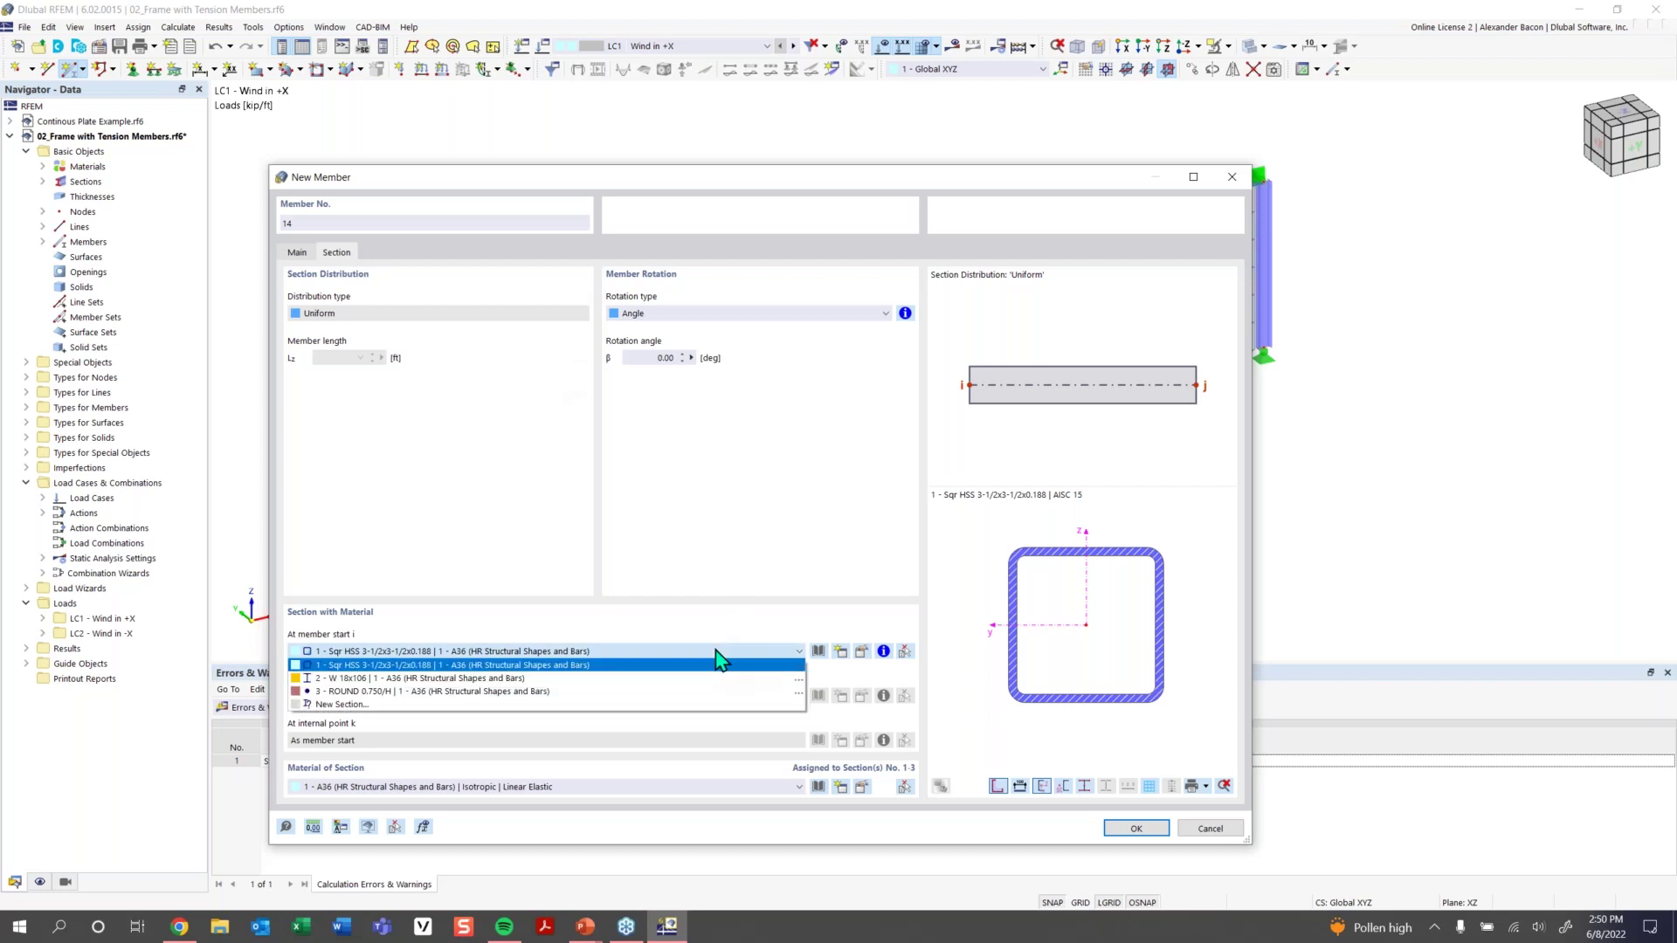
pyautogui.click(647, 692)
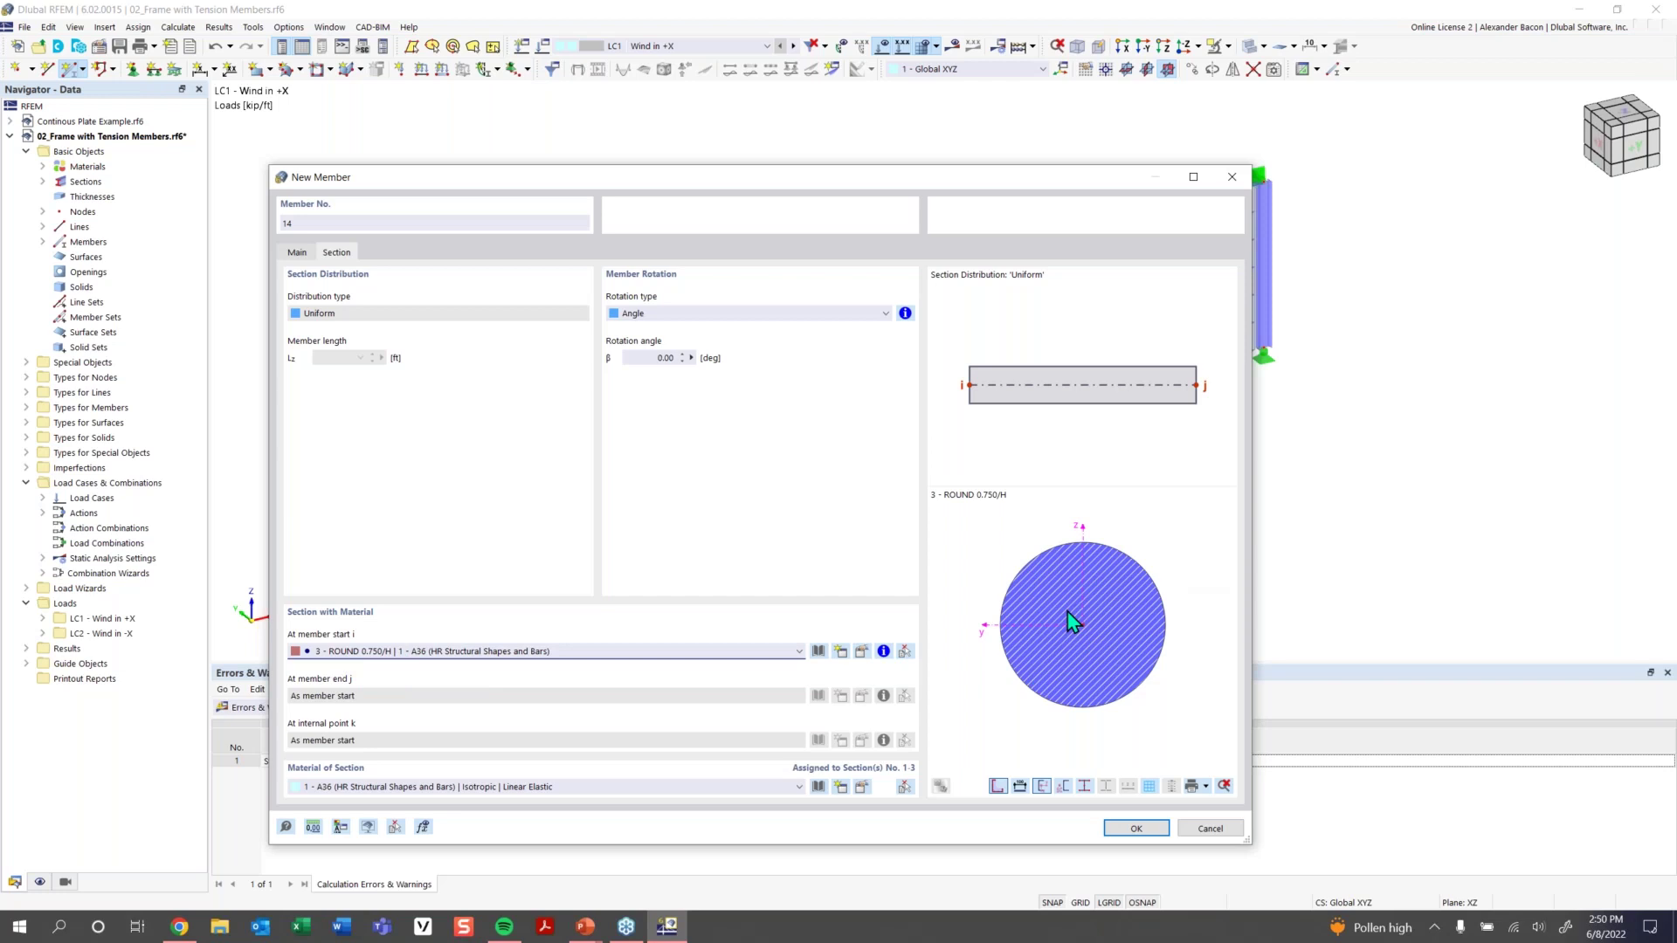
pyautogui.click(1133, 828)
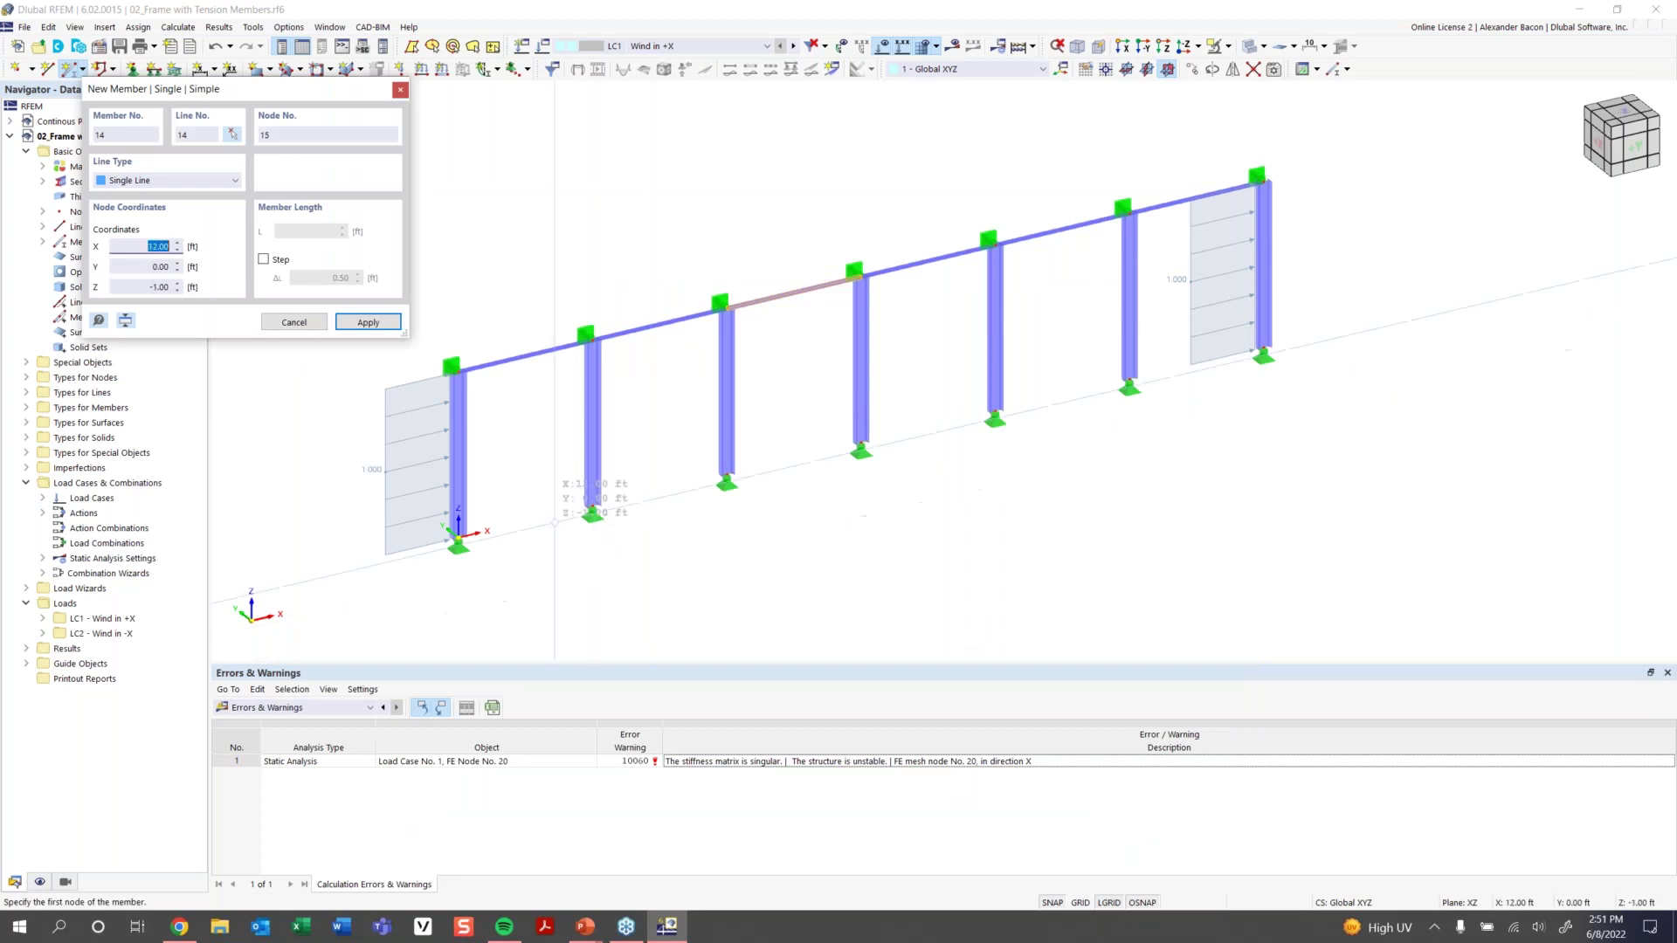
# Draw two crossed tension diagonals between the column bases and tops of the first bay, accepting deletion of the results
pyautogui.click(457, 535)
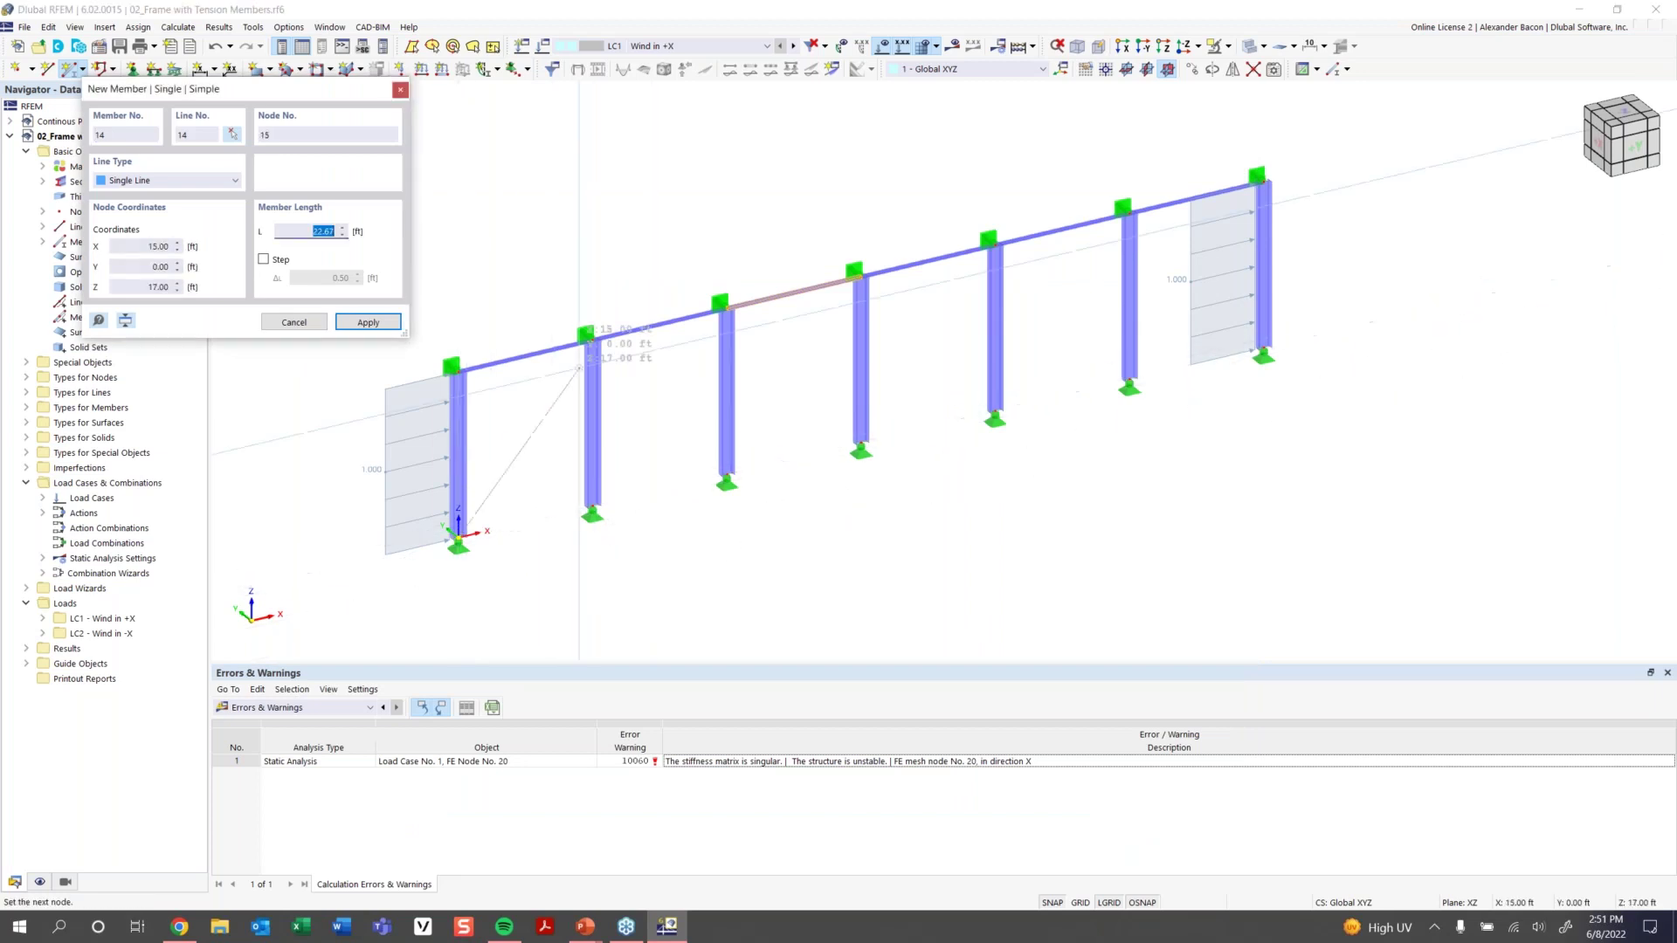
pyautogui.click(592, 341)
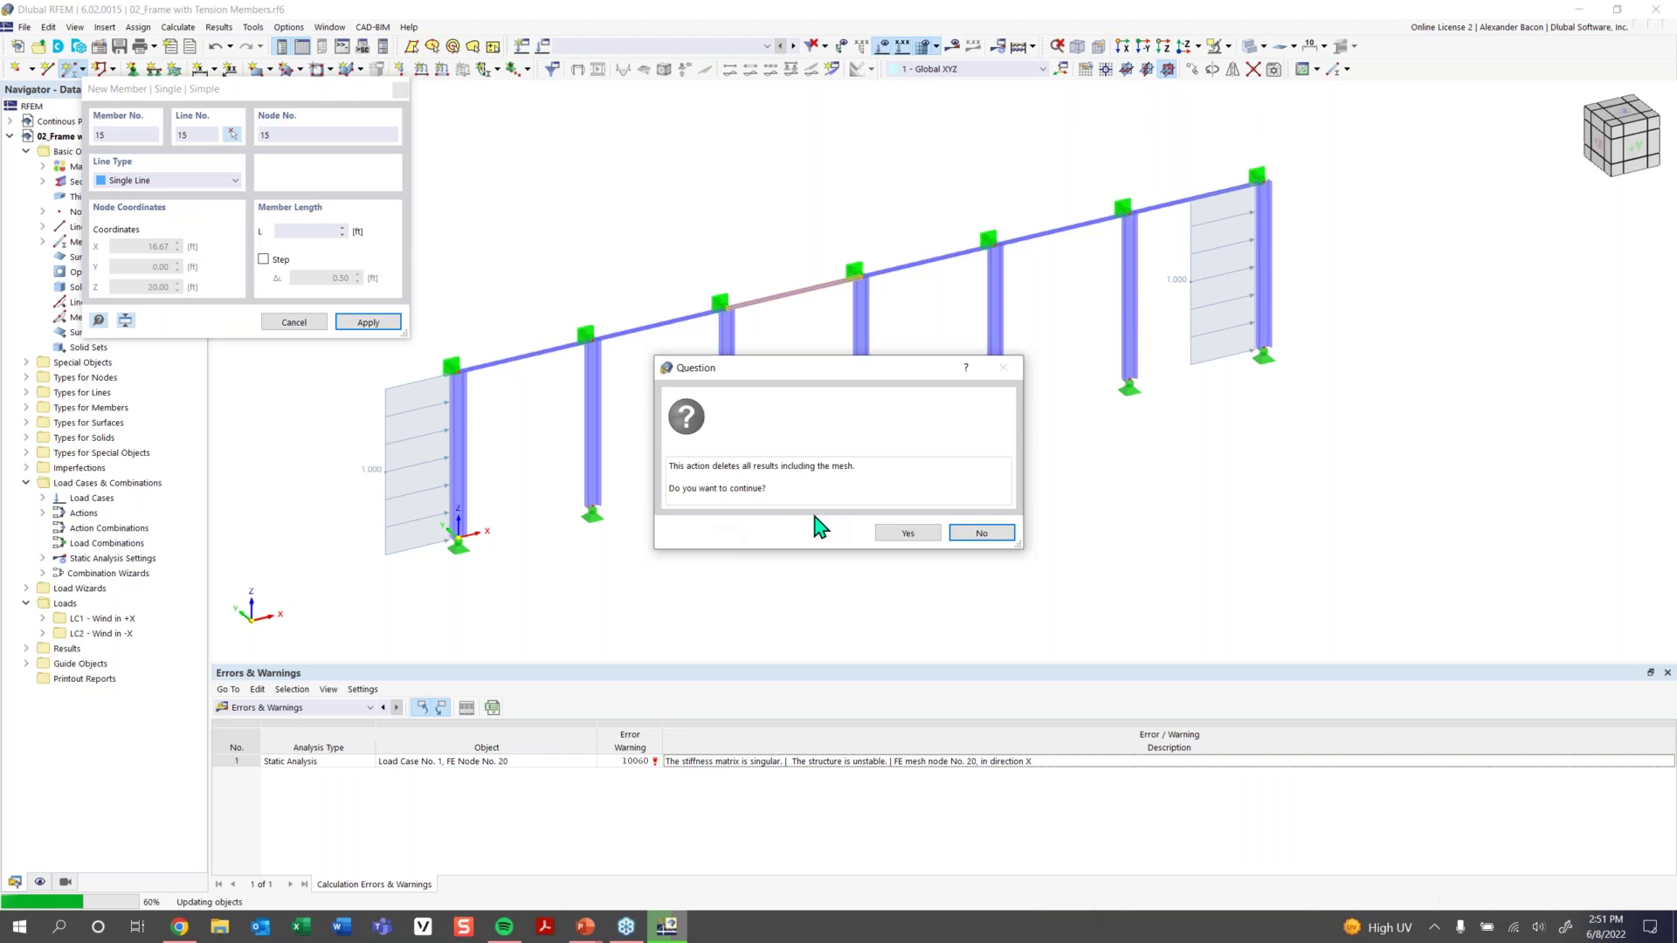
pyautogui.click(906, 535)
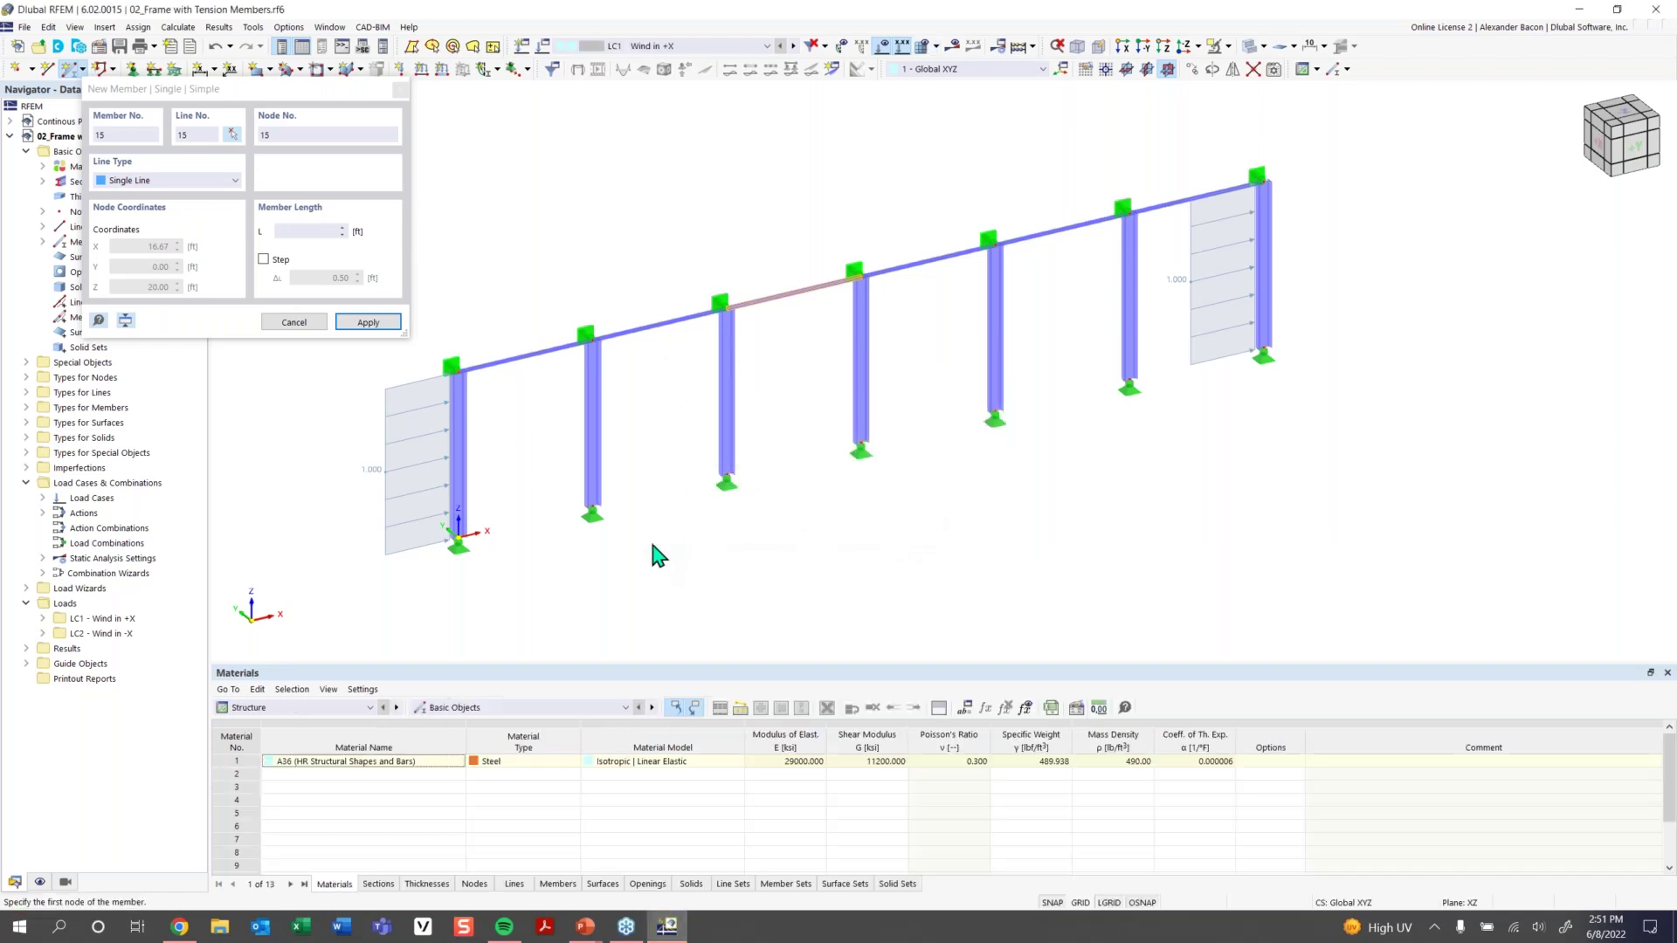
pyautogui.click(592, 515)
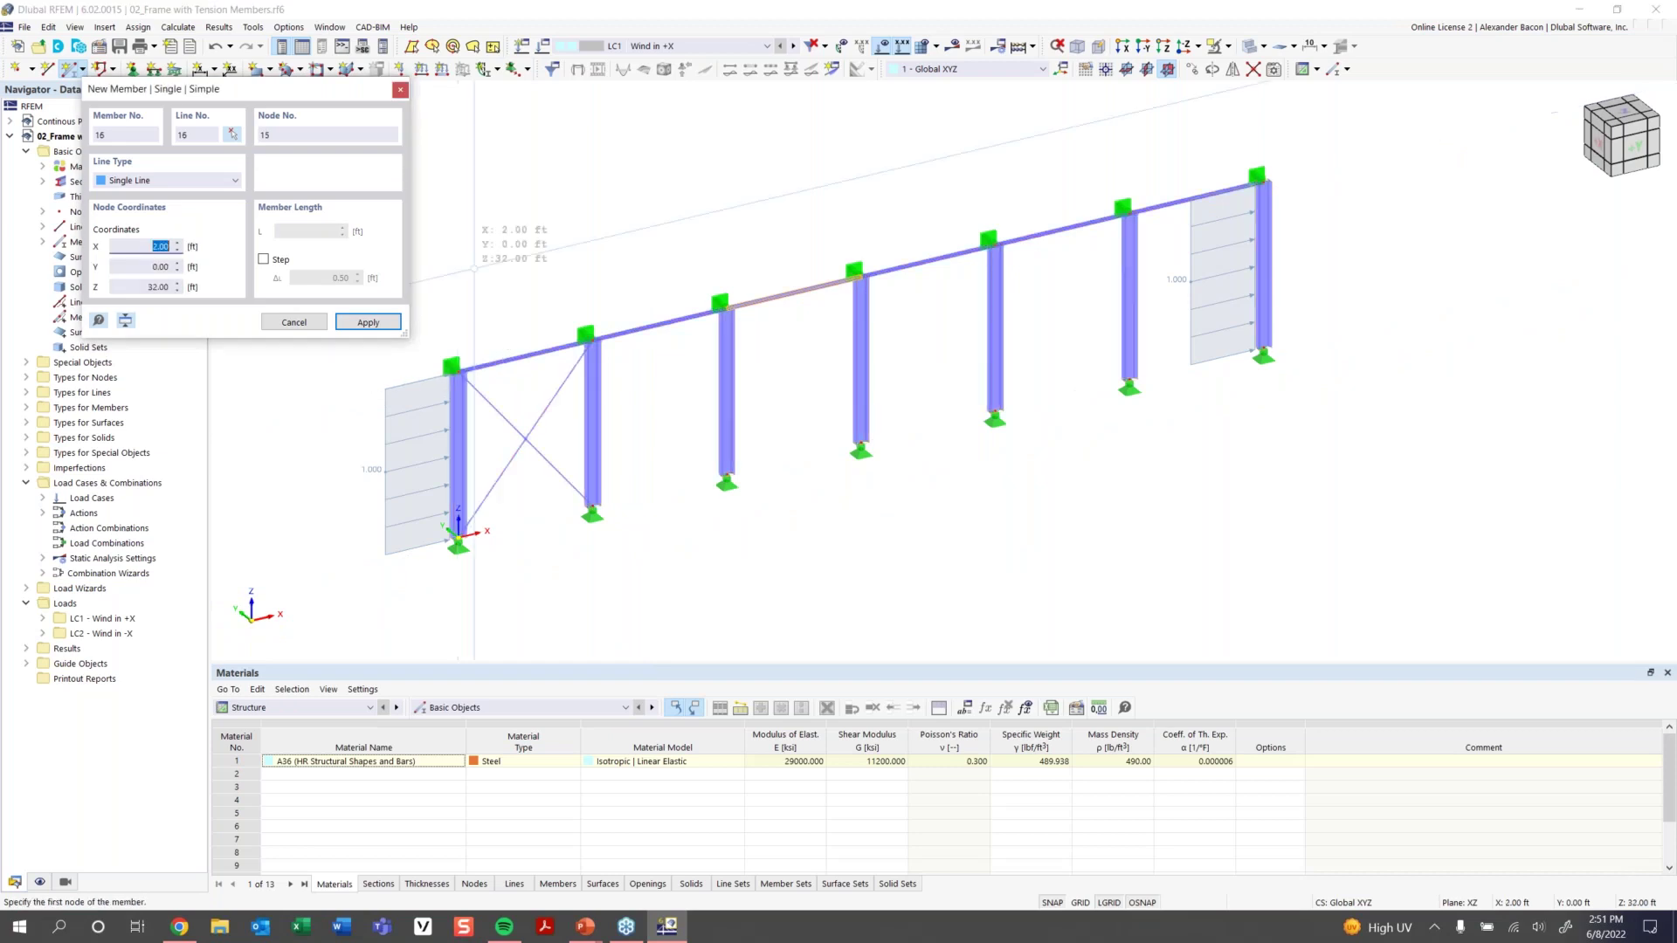
pyautogui.press('Escape')
pyautogui.rightClick(476, 265)
pyautogui.press('Escape')
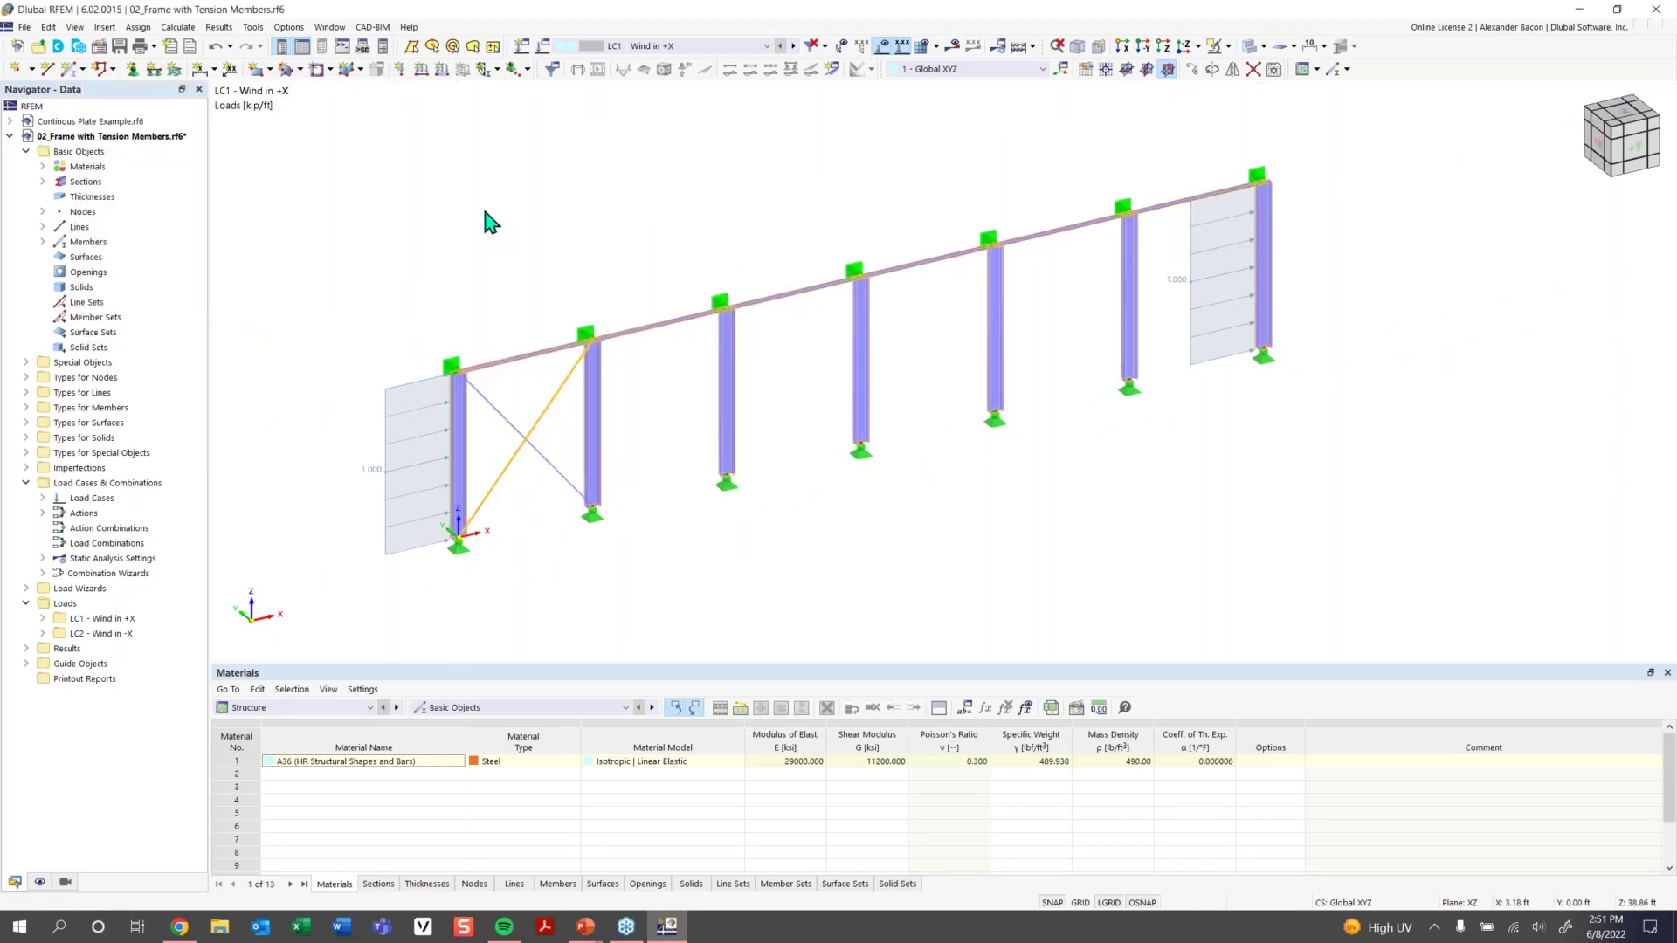
# Save the model and duplicate the crossed tension diagonals so that both the first and last bays are braced
pyautogui.keyDown('ctrl'); pyautogui.moveTo(925, 538); pyautogui.dragTo(848, 552, button='middle'); pyautogui.keyUp('ctrl')
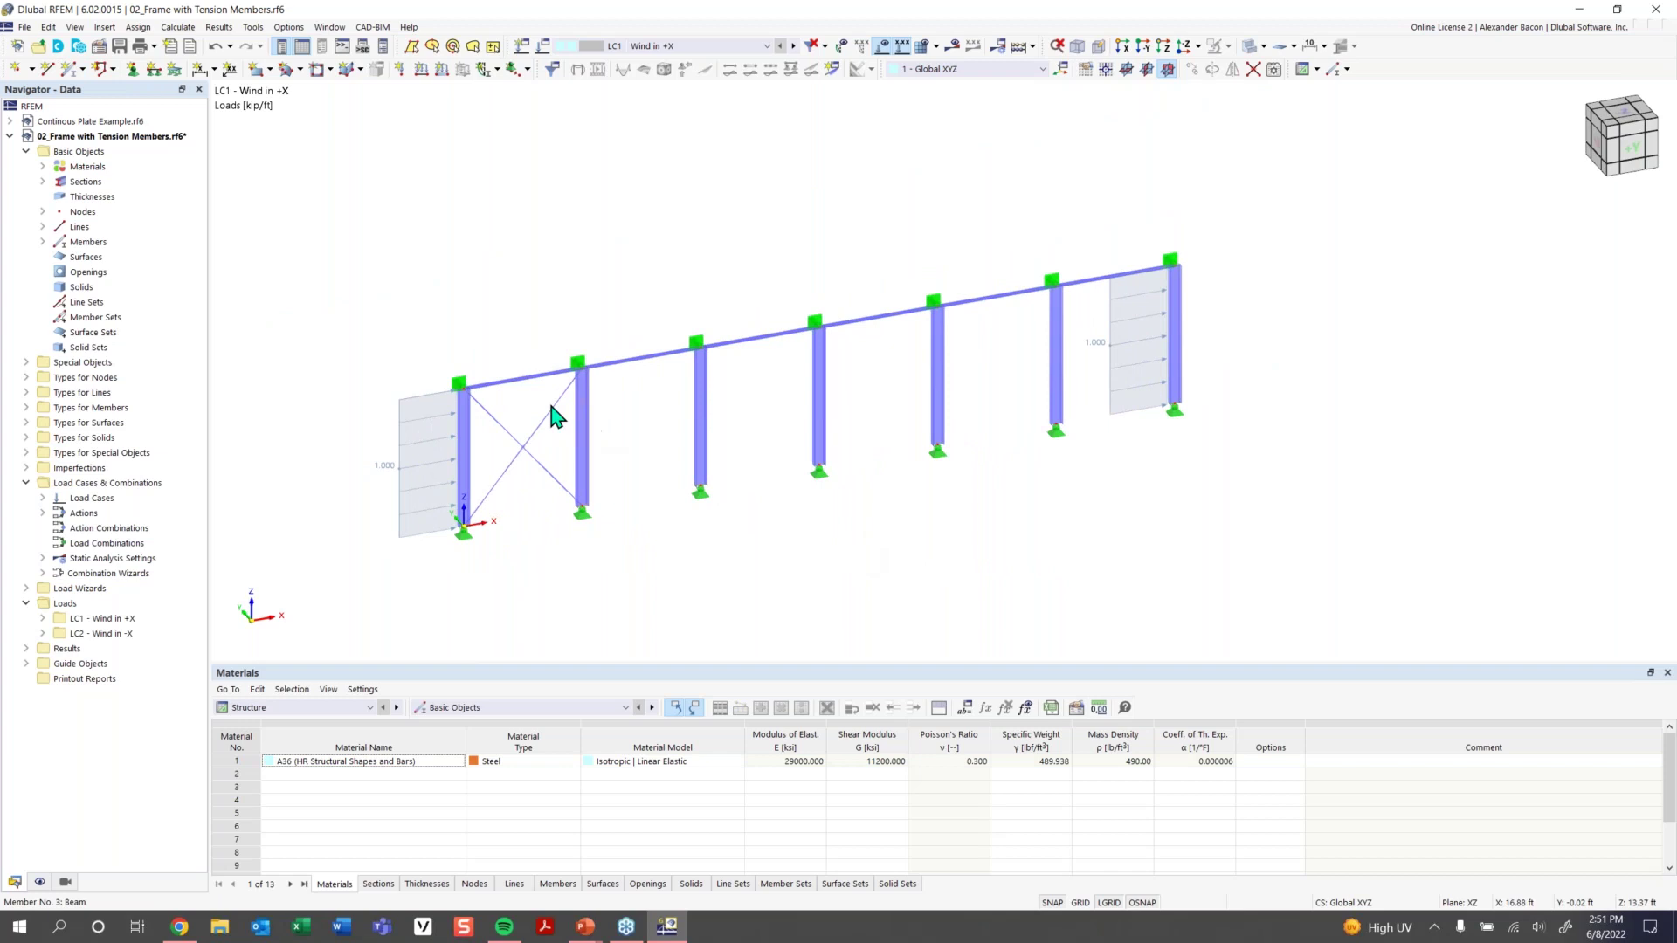
pyautogui.hotkey('ctrl', 's')
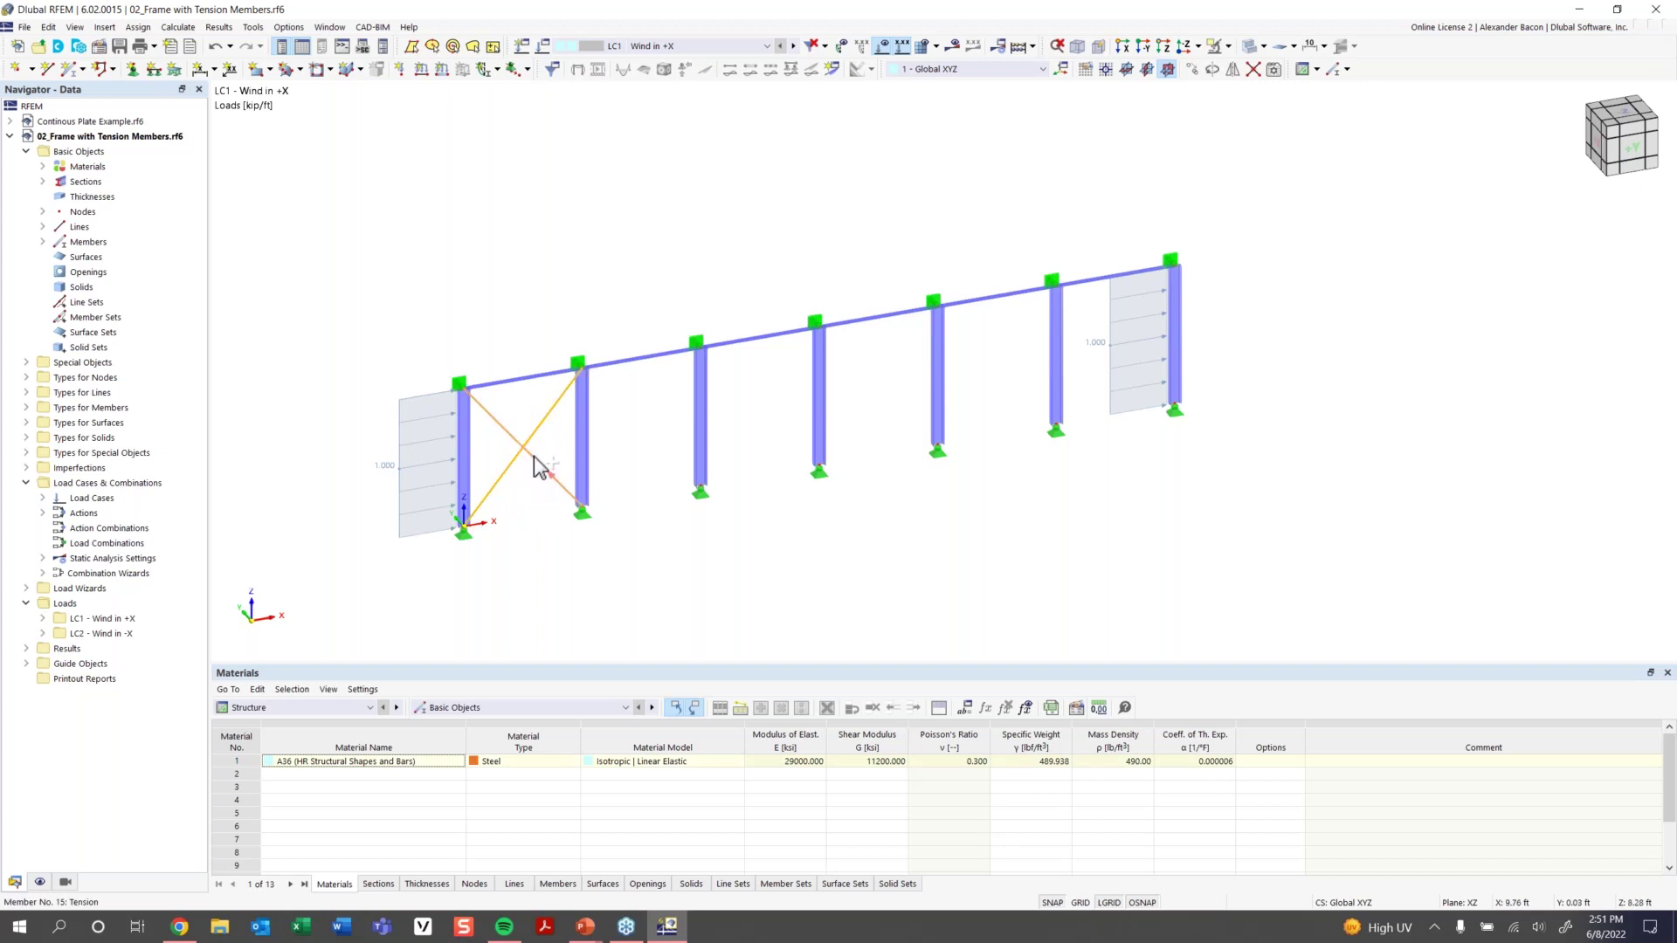
pyautogui.keyDown('ctrl'); pyautogui.moveTo(570, 482); pyautogui.dragTo(1161, 428); pyautogui.keyUp('ctrl')
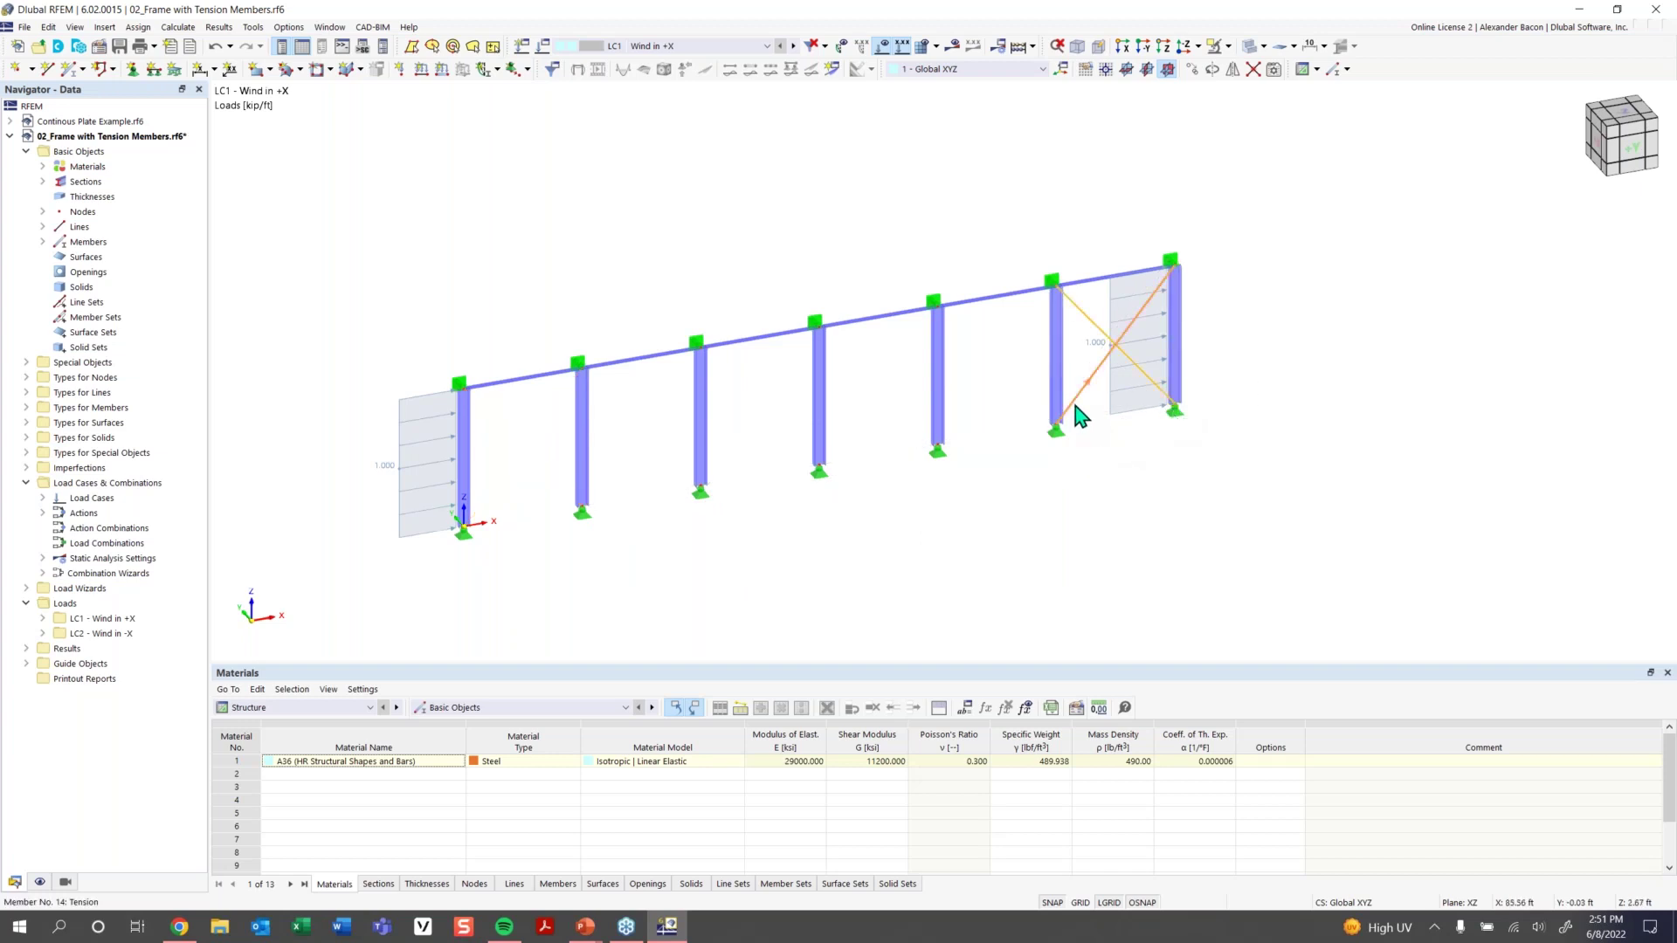
pyautogui.keyDown('ctrl'); pyautogui.moveTo(1075, 403); pyautogui.dragTo(465, 527); pyautogui.keyUp('ctrl')
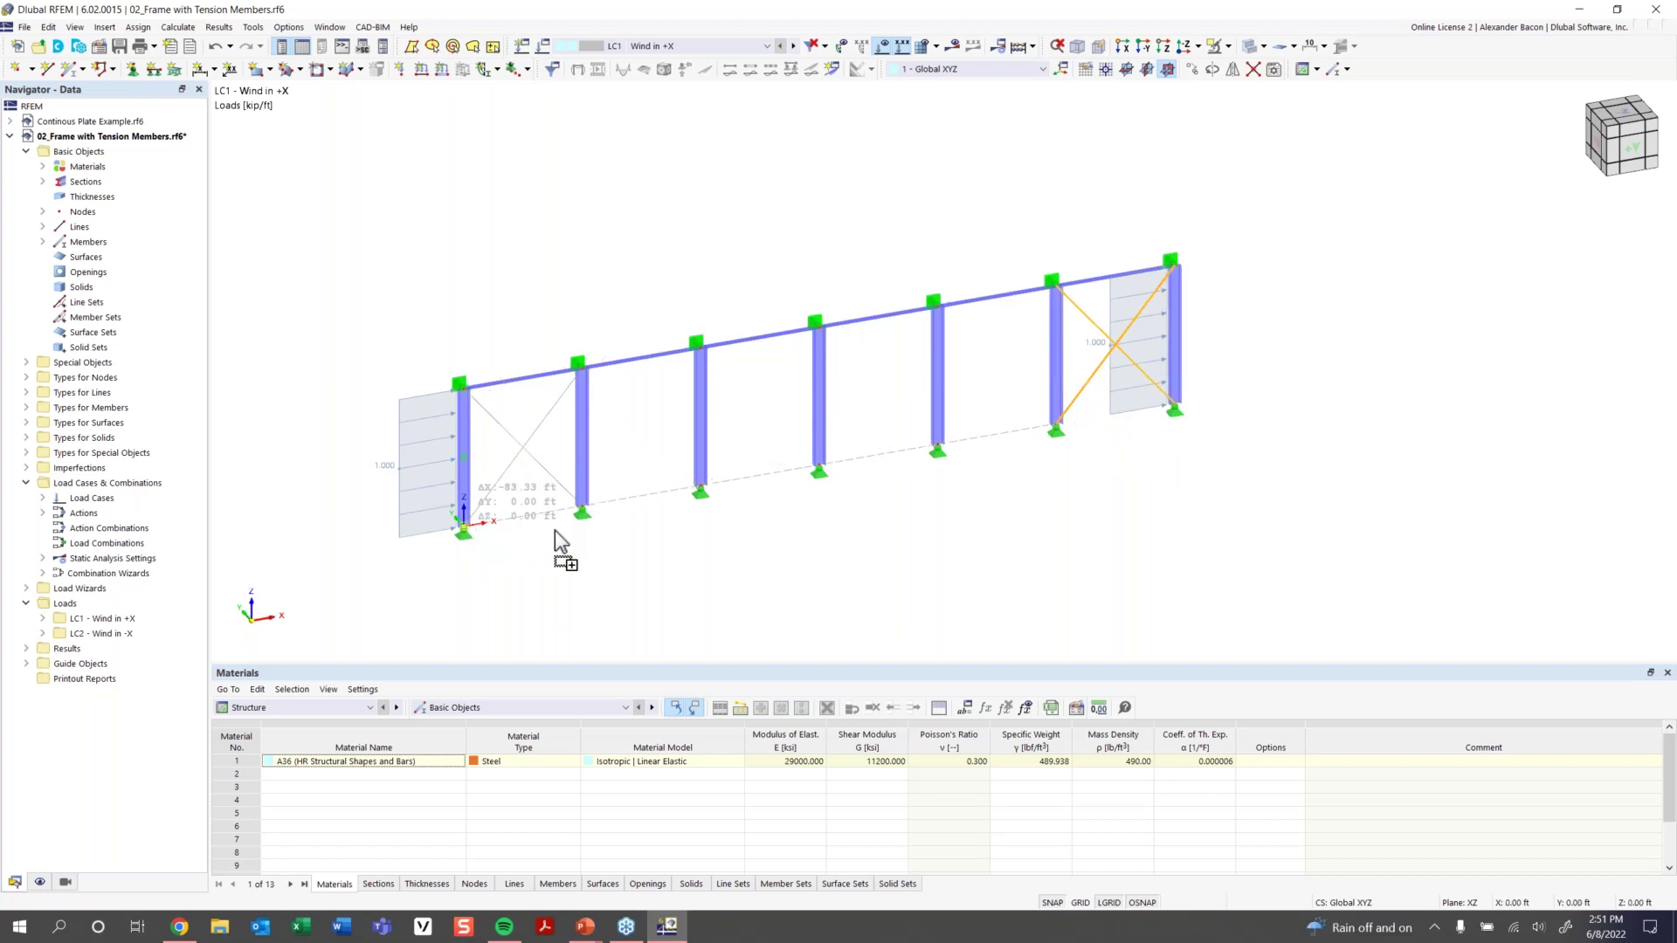
pyautogui.click(570, 559)
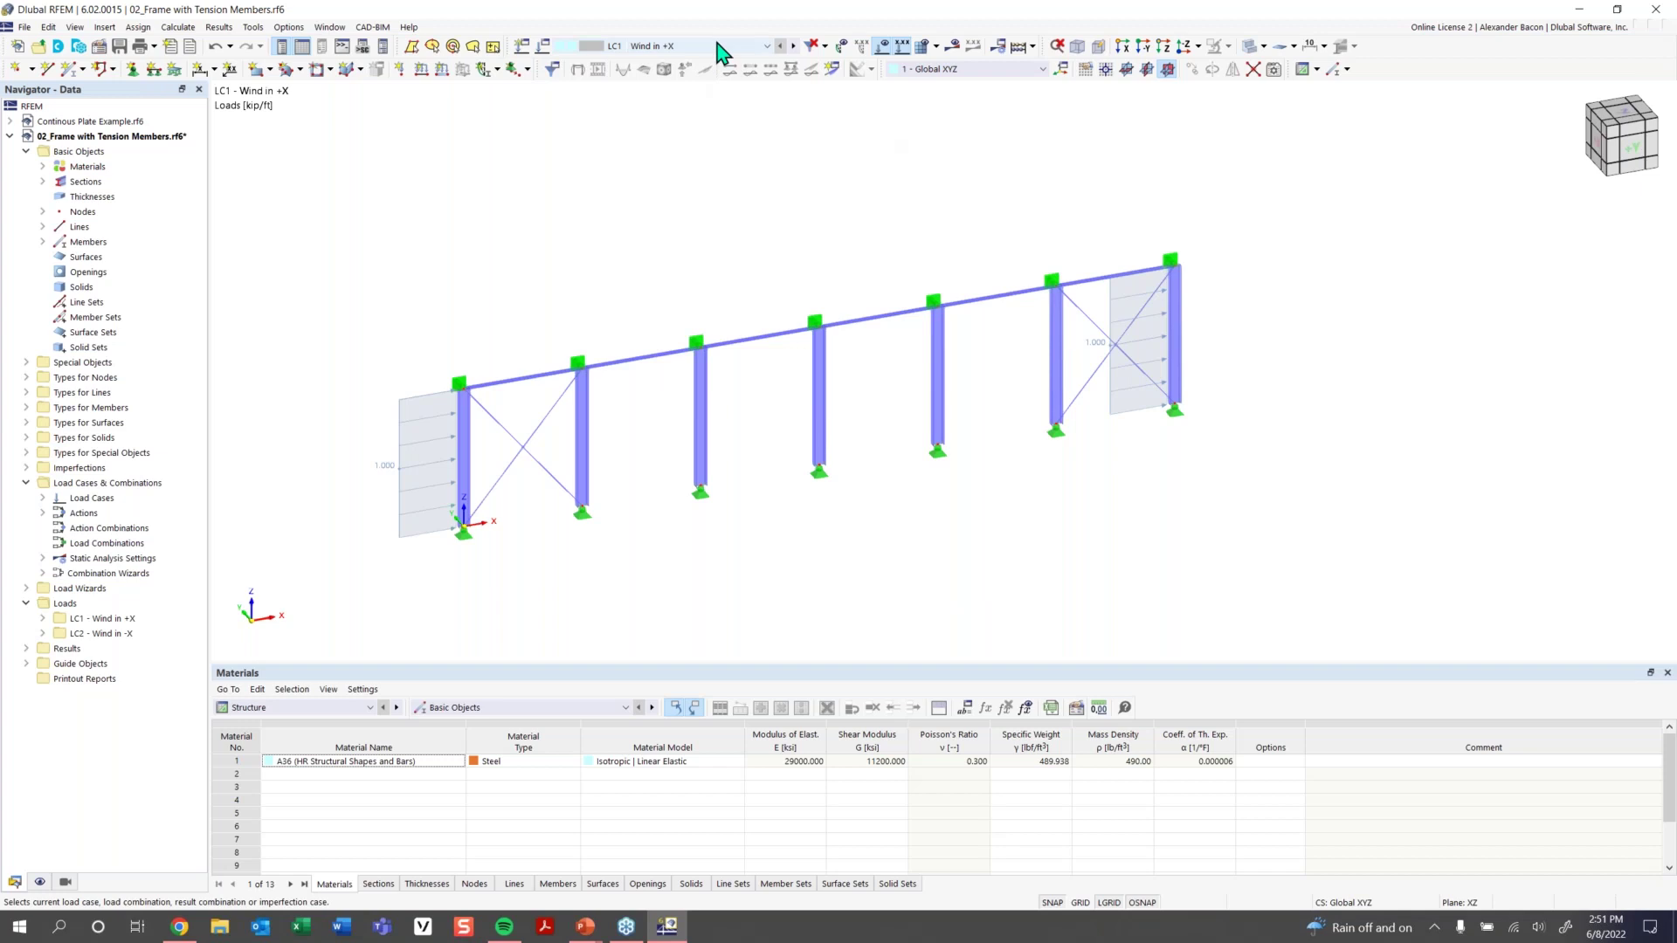
# Calculate load case LC1 - Wind in +X and hide the loads on the deformed frame
pyautogui.click(956, 48)
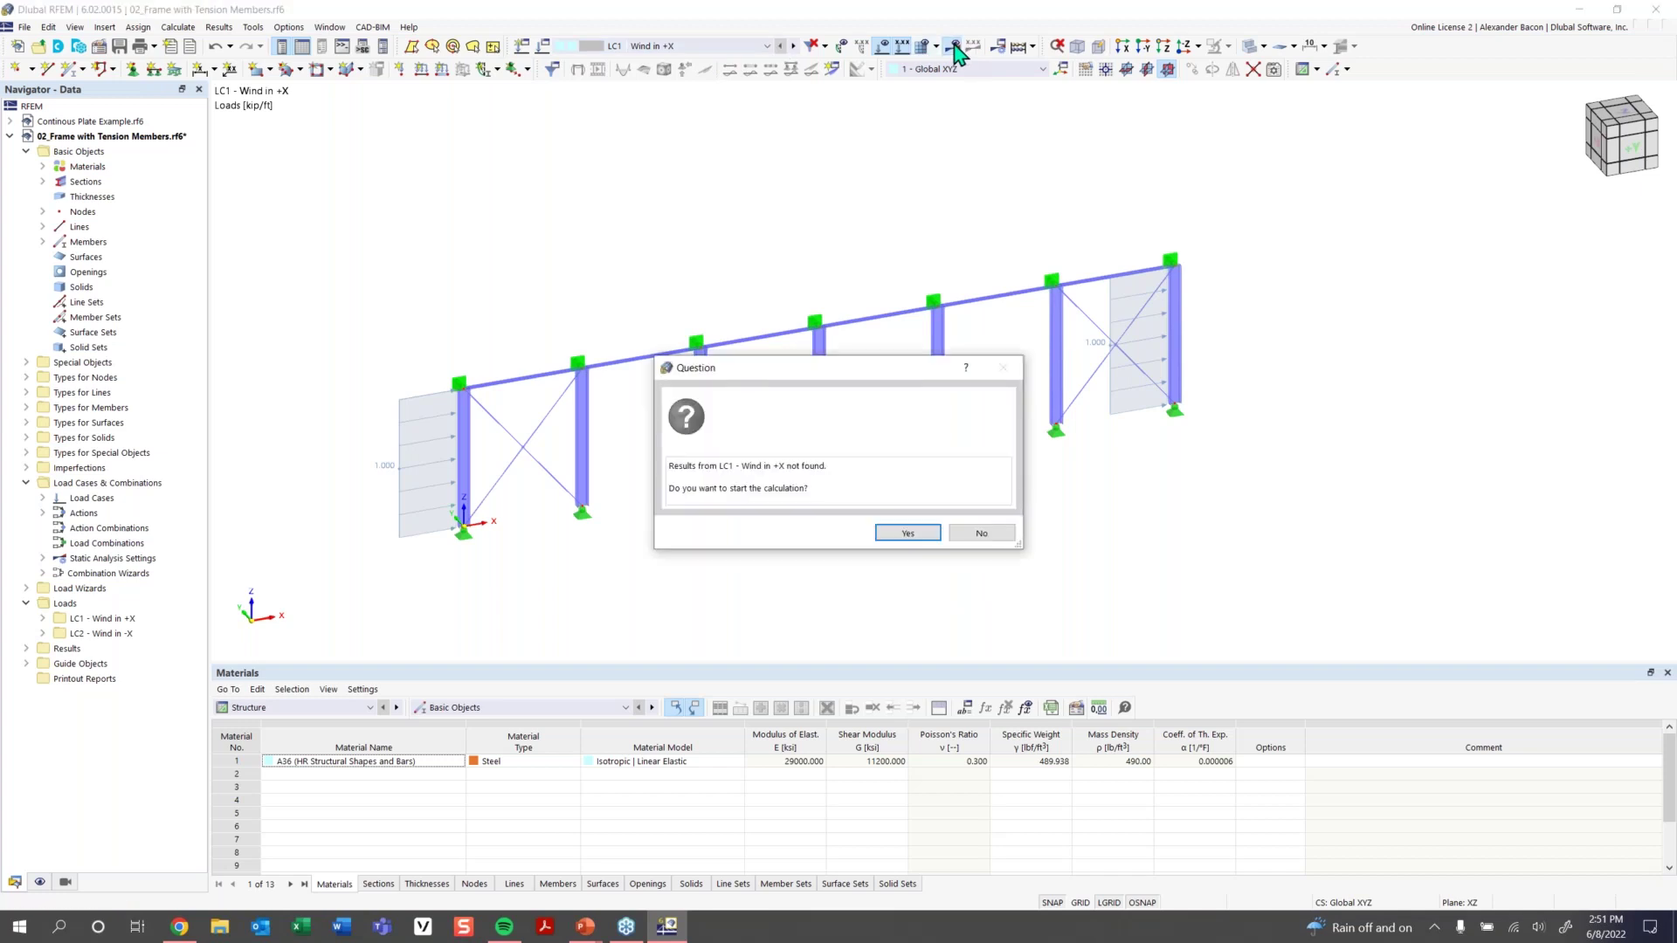
pyautogui.click(919, 535)
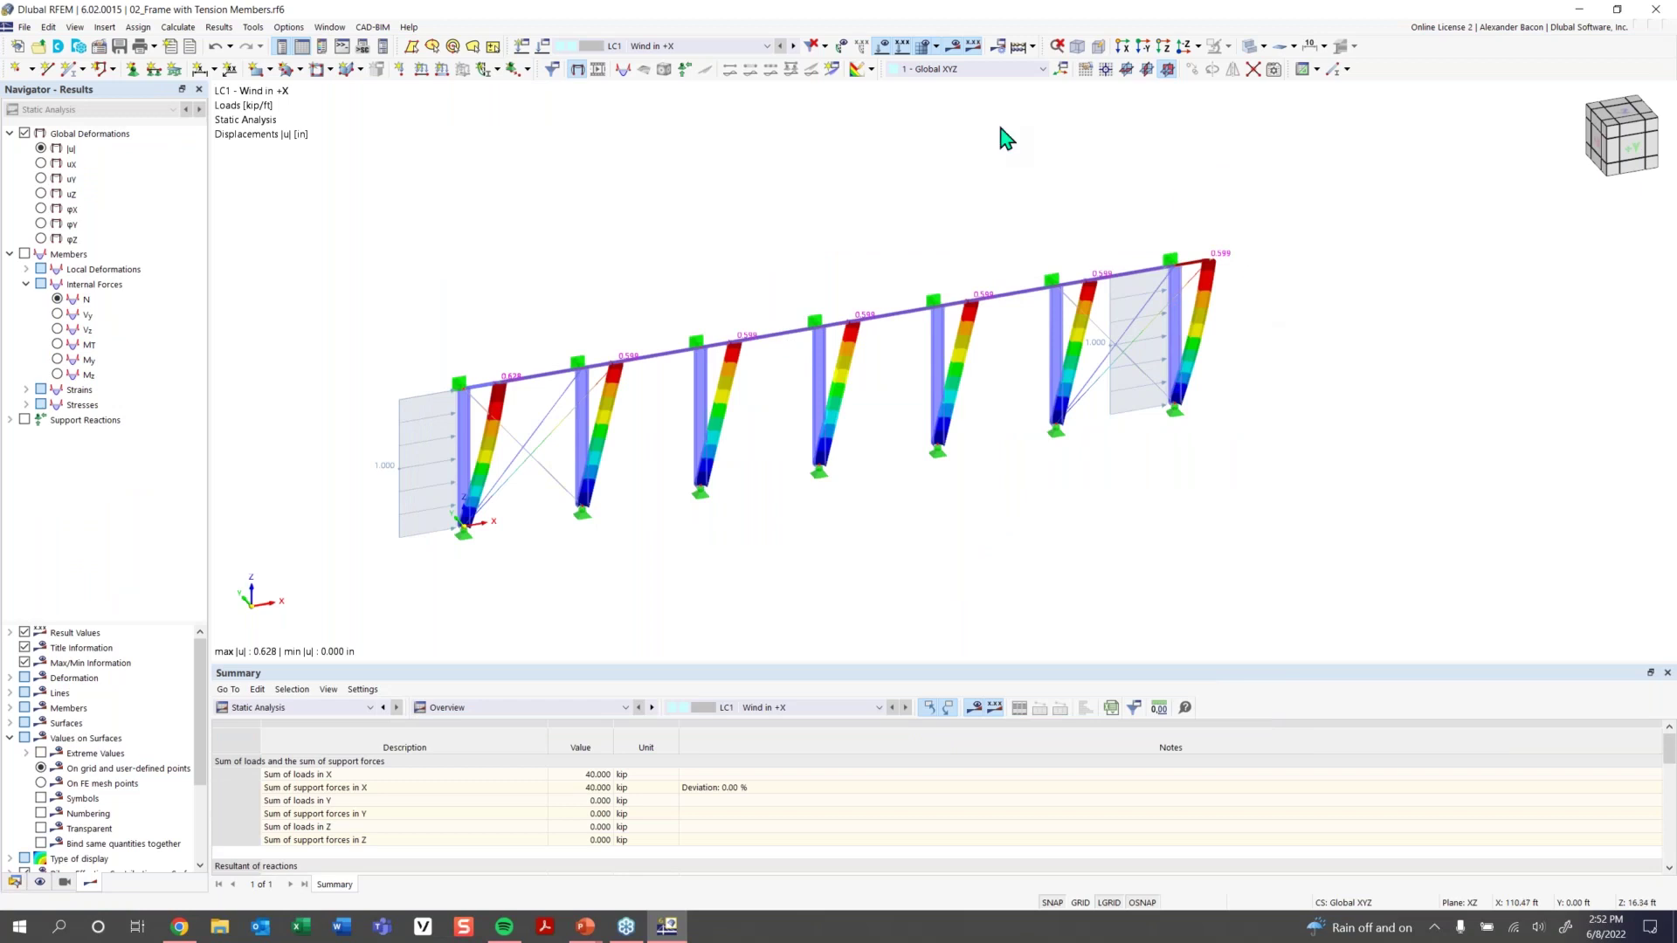
pyautogui.scroll(1, 725, 436)
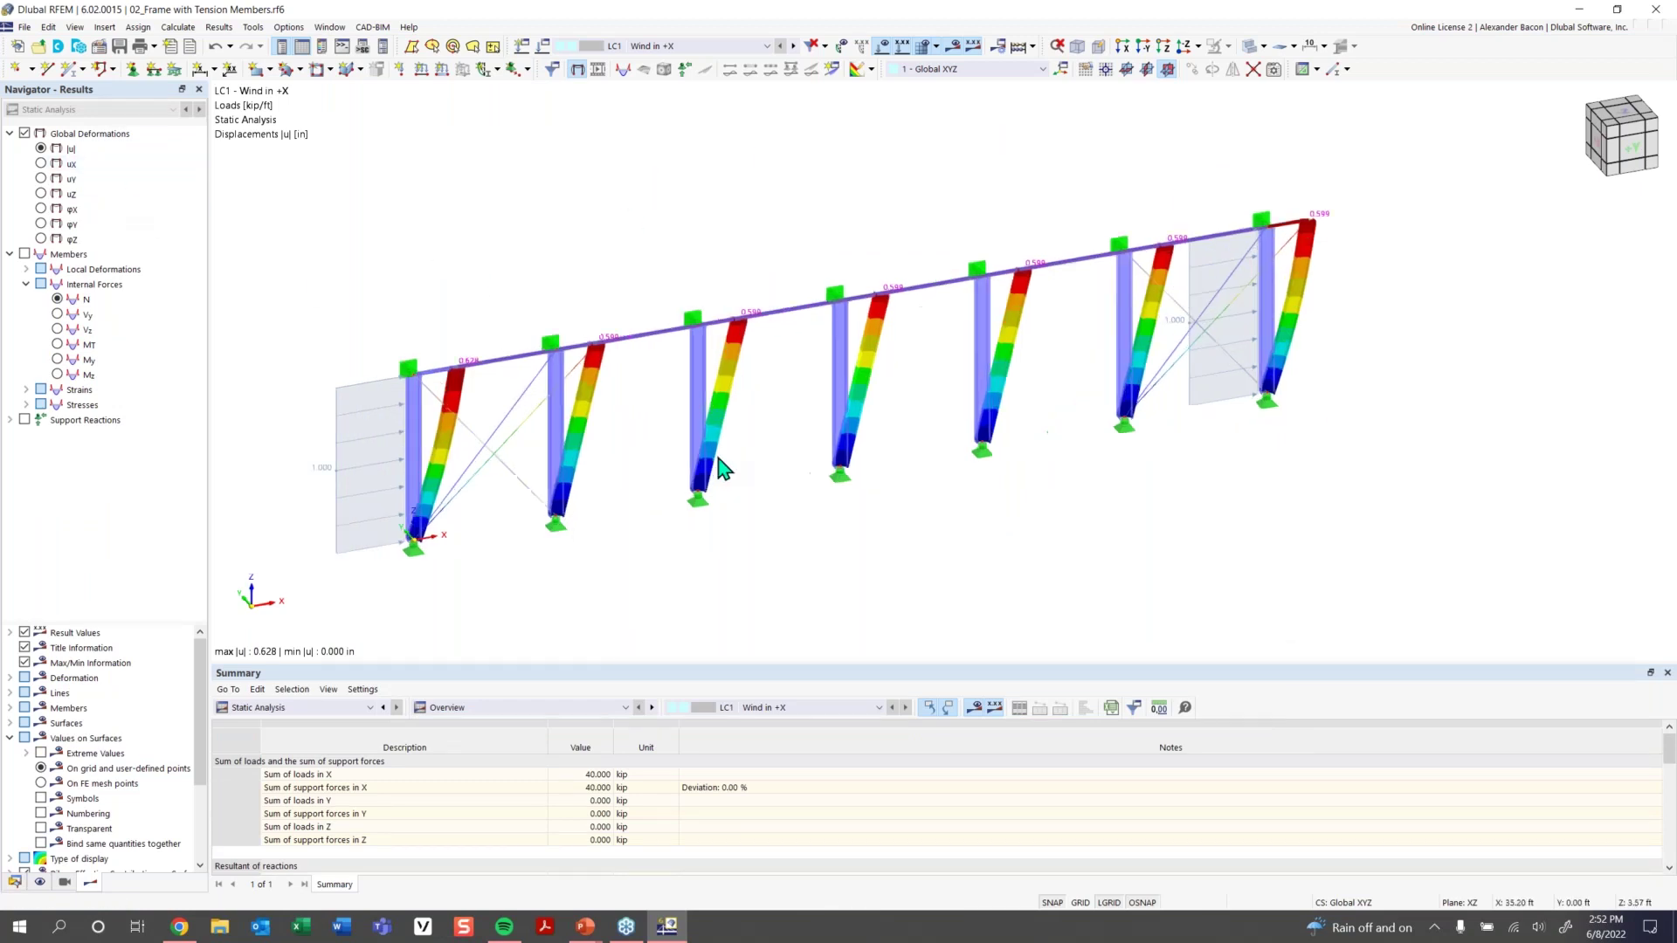
pyautogui.click(882, 48)
# Examine how the tension diagonals in the first and last bays deform under the wind in +X
pyautogui.scroll(2, 535, 442)
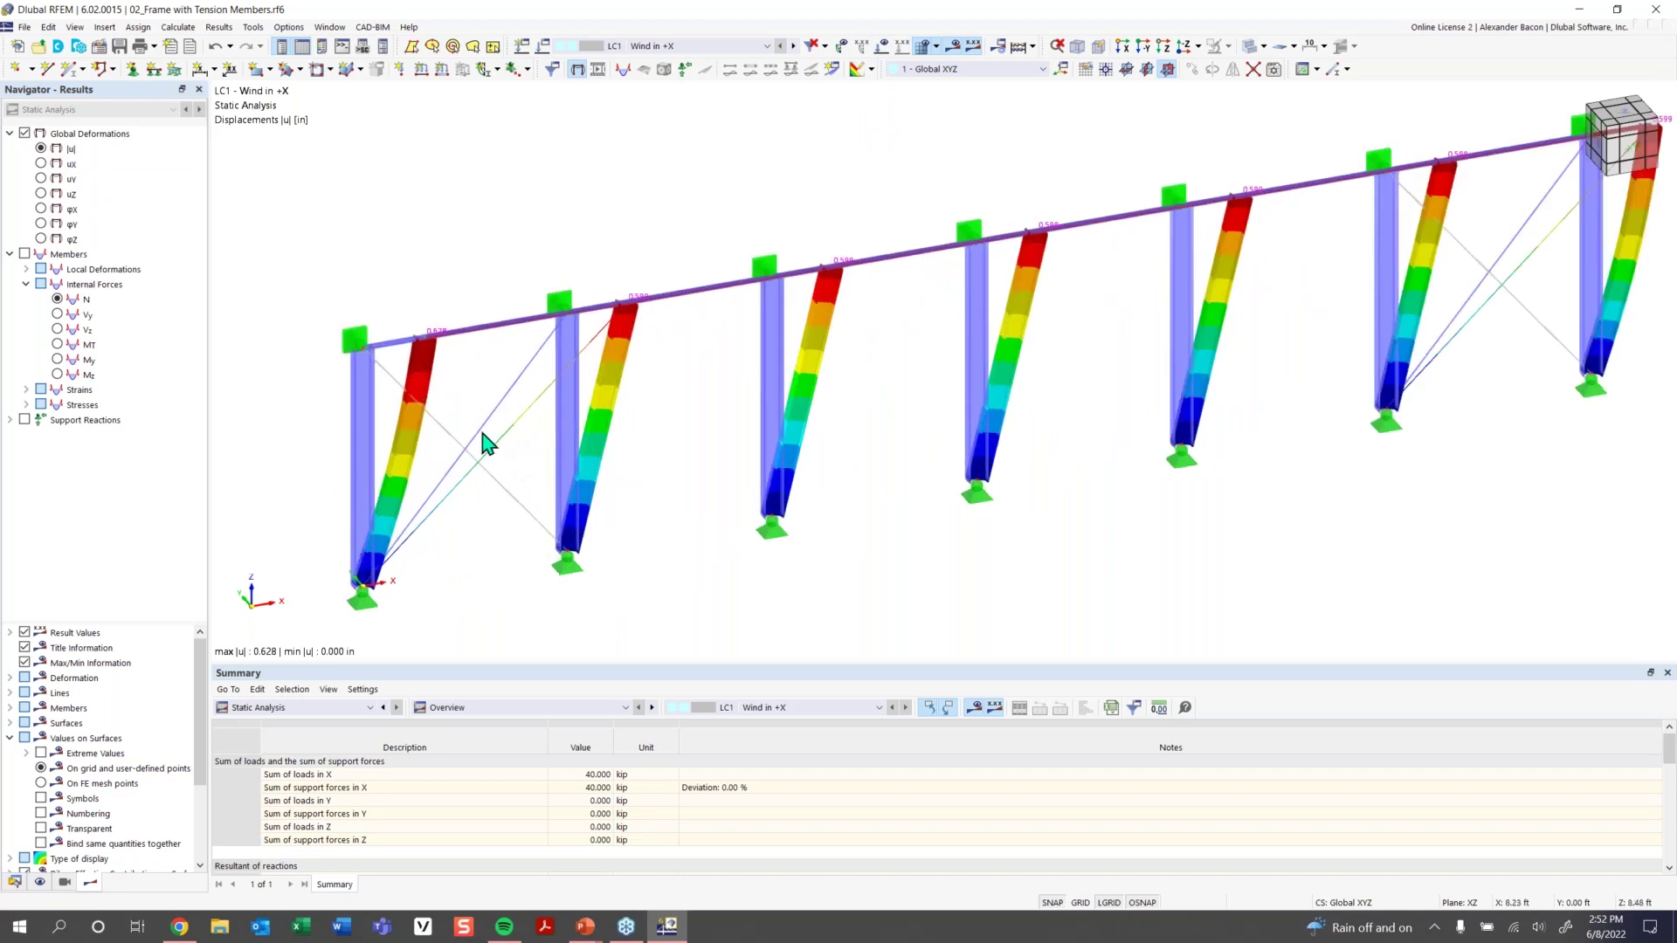
pyautogui.scroll(1, 486, 454)
pyautogui.moveTo(486, 468); pyautogui.dragTo(545, 384, button='middle')
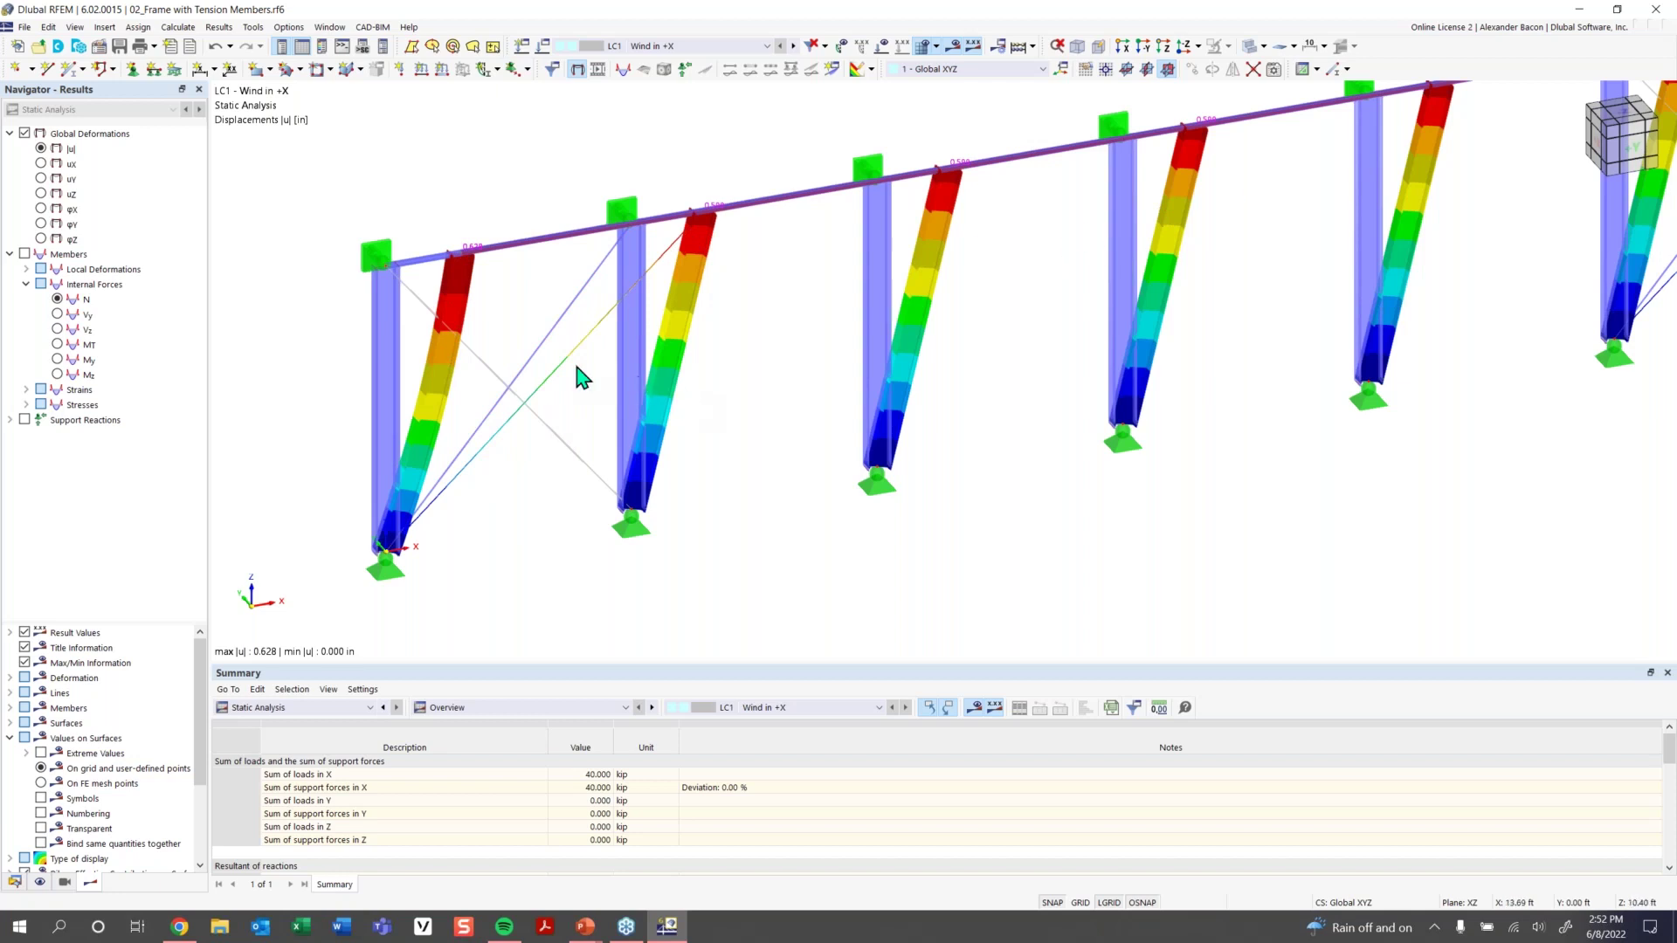
pyautogui.click(521, 374)
pyautogui.scroll(-1, 878, 443)
pyautogui.scroll(-1, 878, 444)
pyautogui.scroll(4, 961, 419)
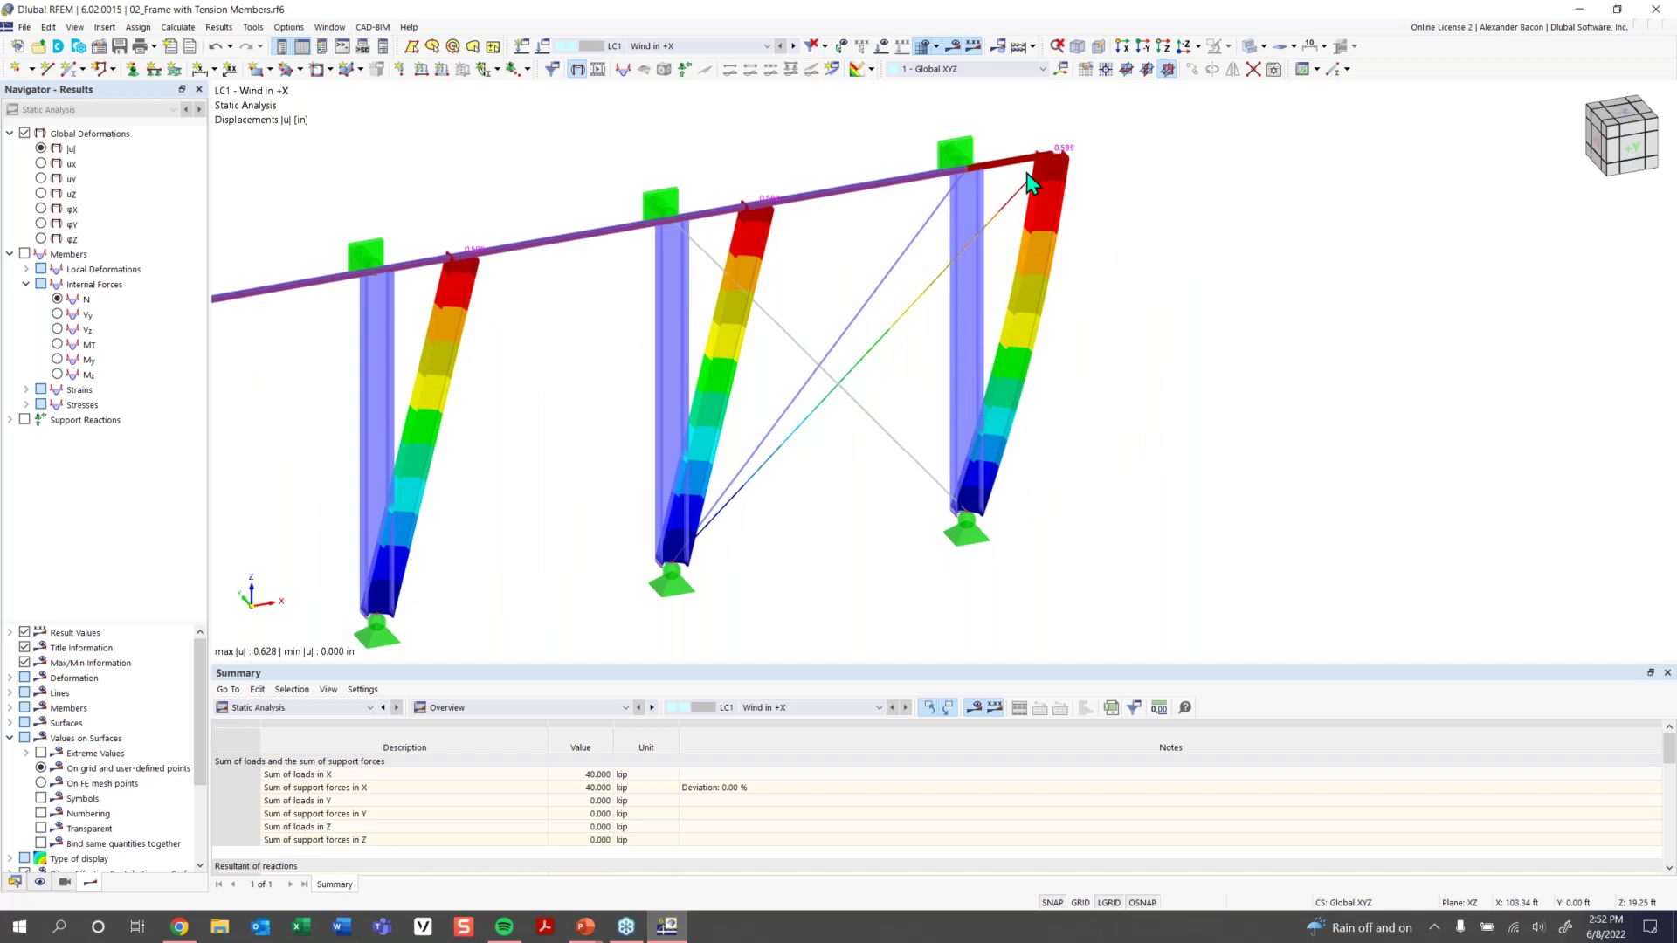
pyautogui.scroll(-5, 760, 363)
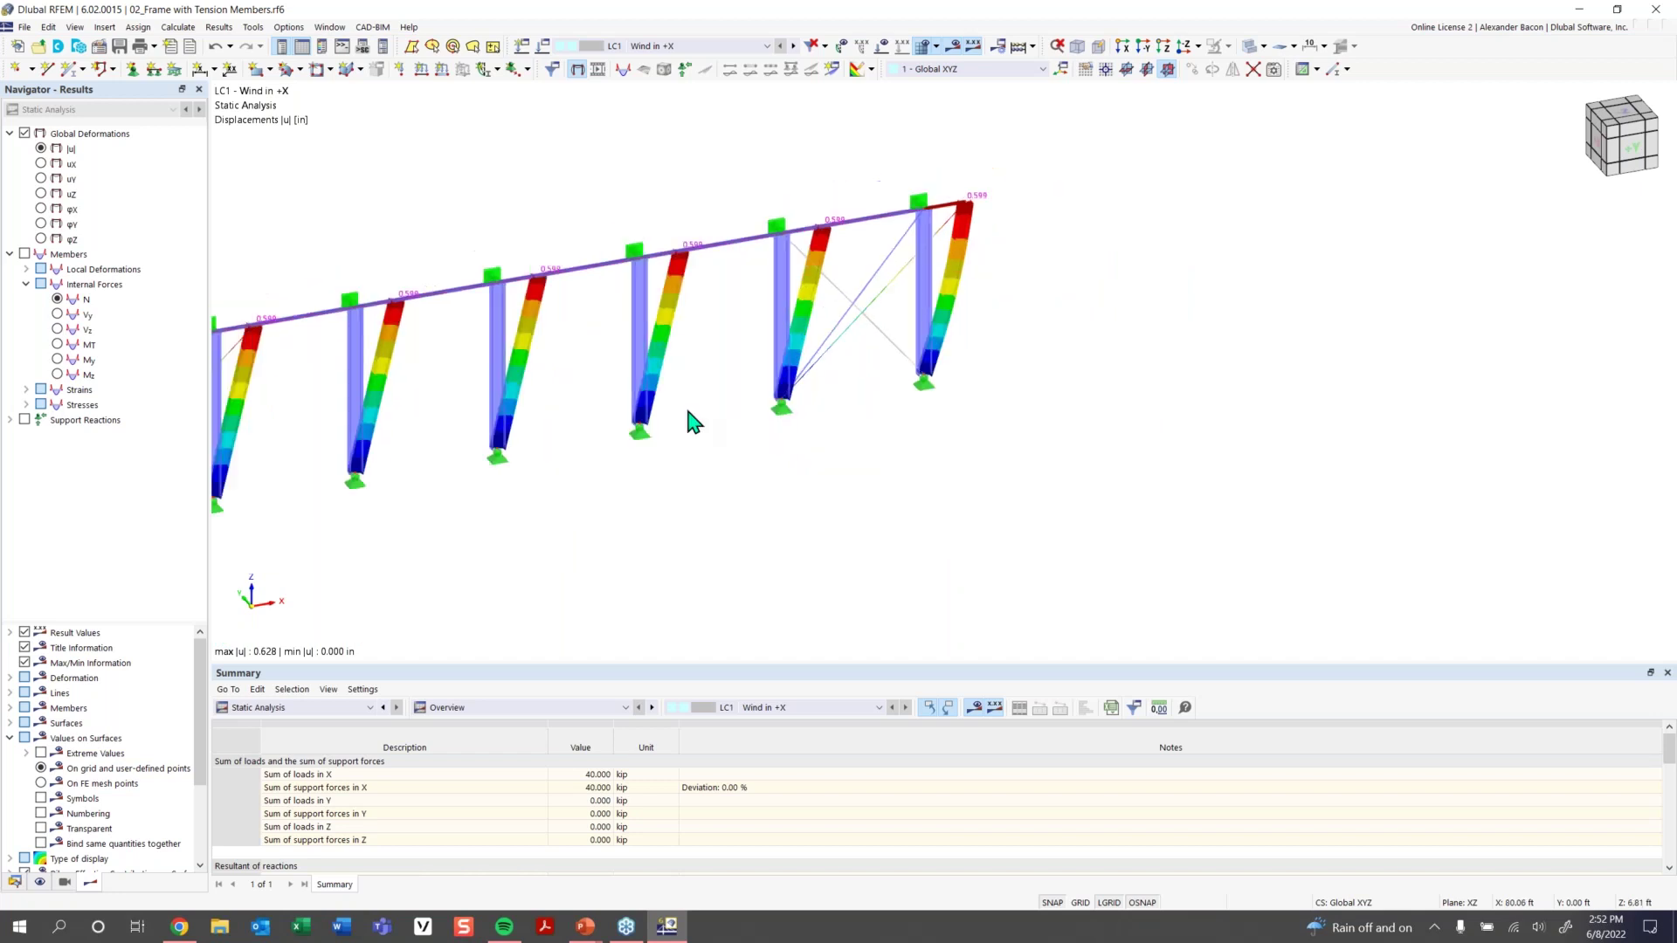
# Show the members' axial forces N for LC1 and examine the tension diagonals in both end bays
pyautogui.click(25, 254)
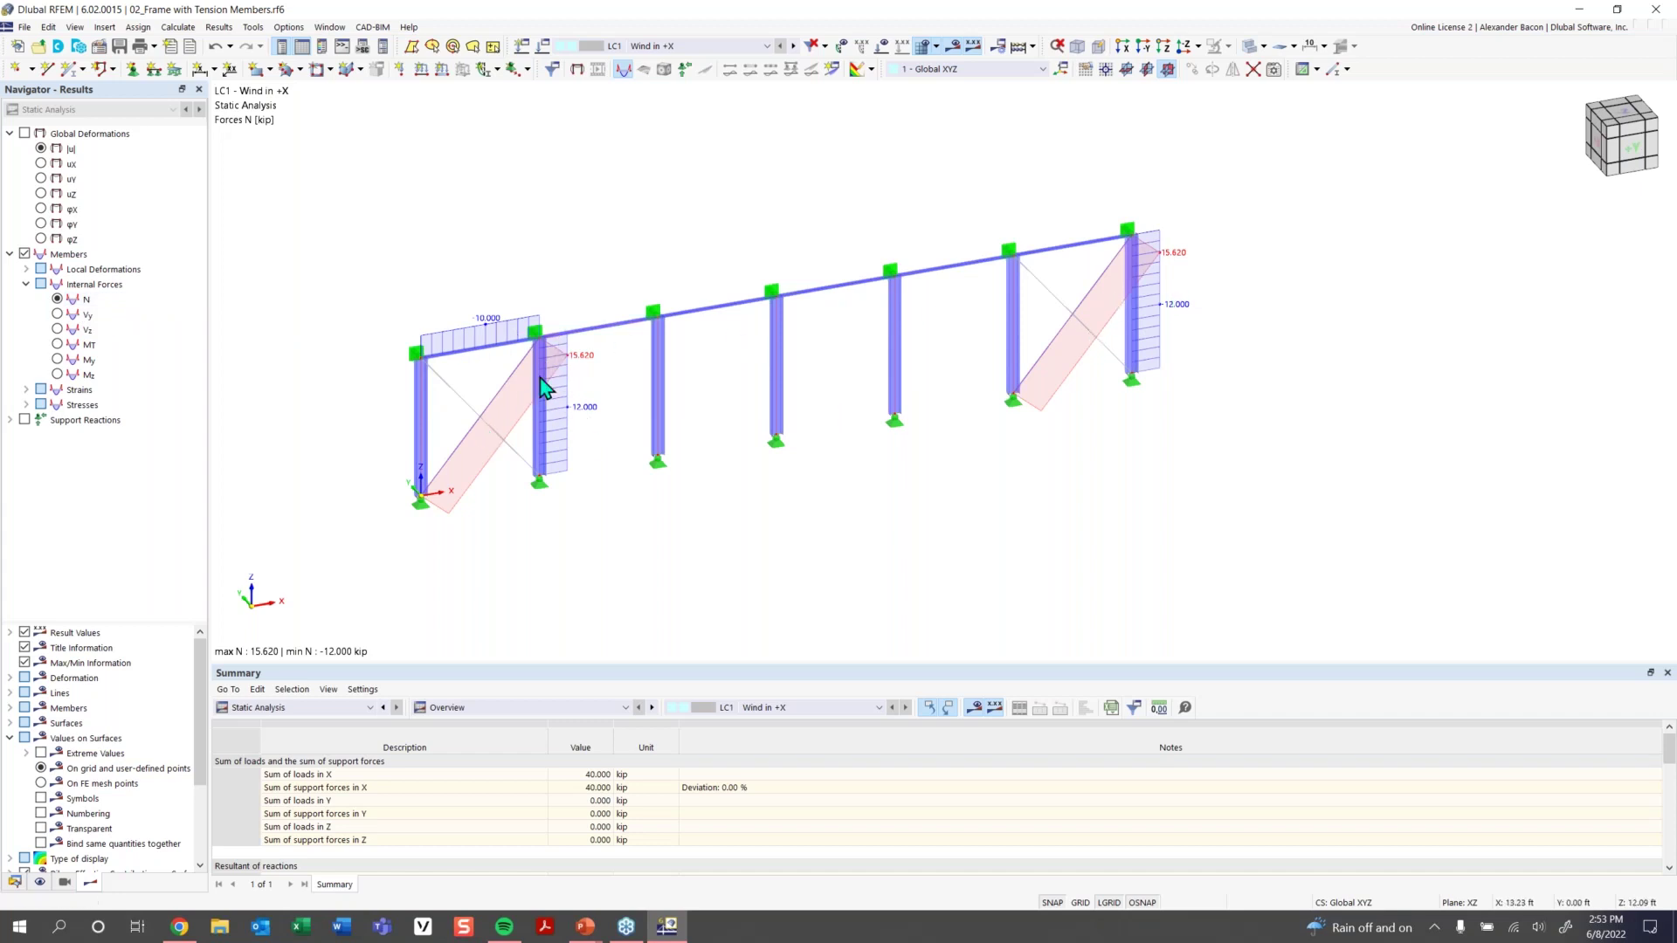
pyautogui.scroll(1, 542, 390)
pyautogui.click(488, 393)
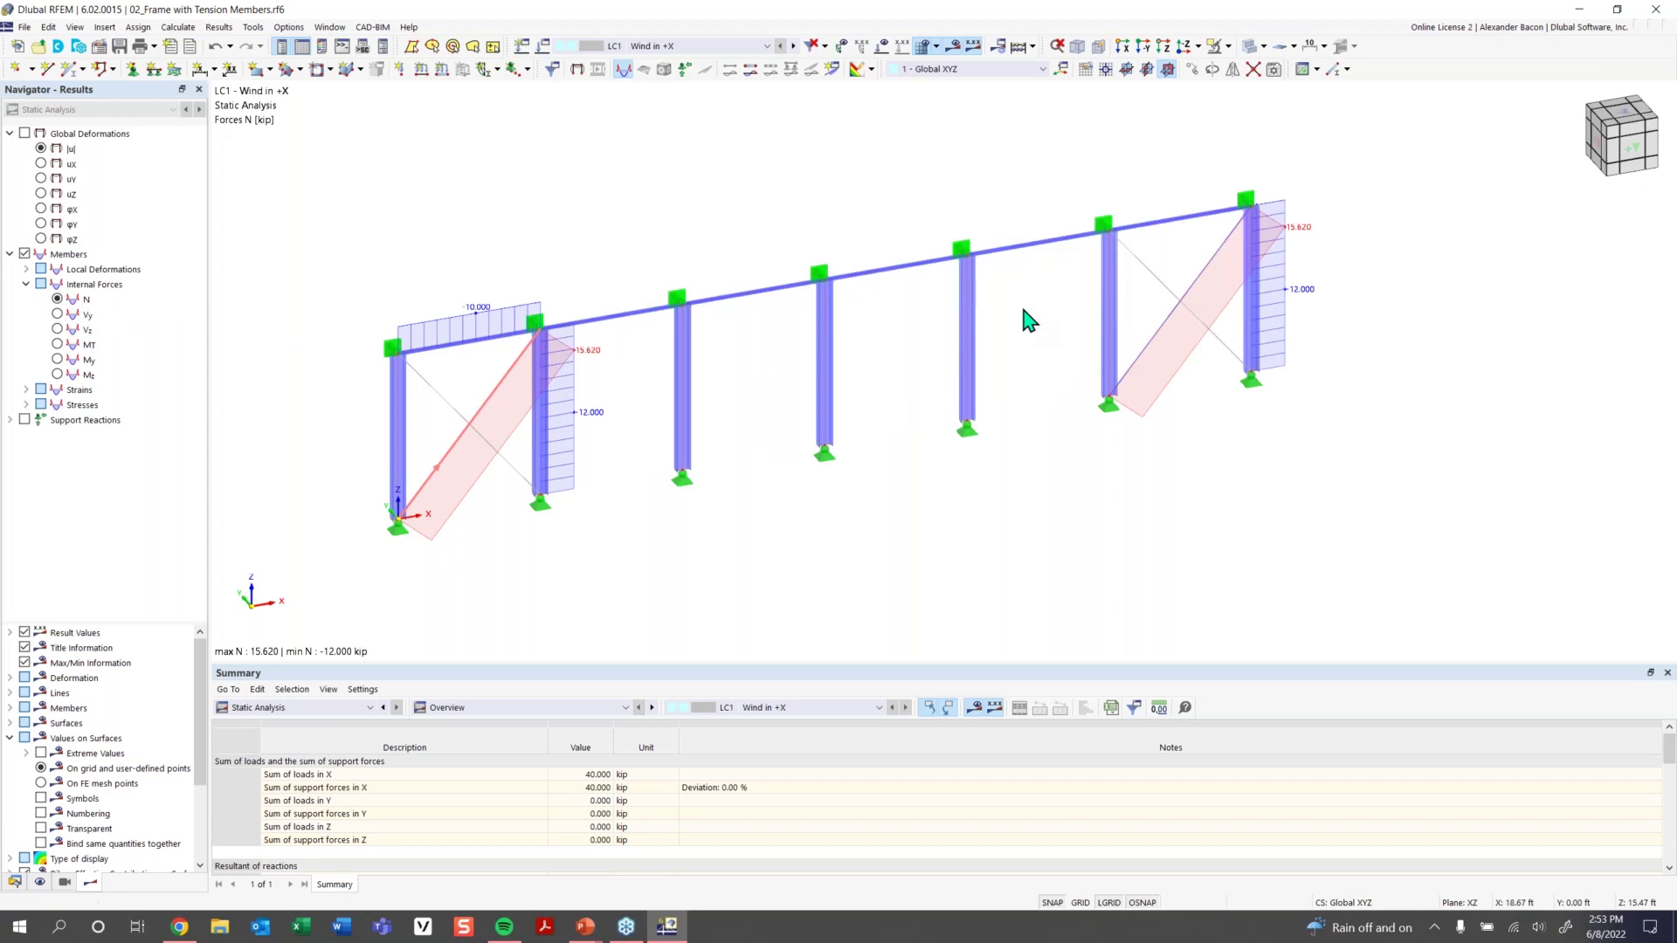
pyautogui.click(1205, 272)
pyautogui.scroll(1, 594, 358)
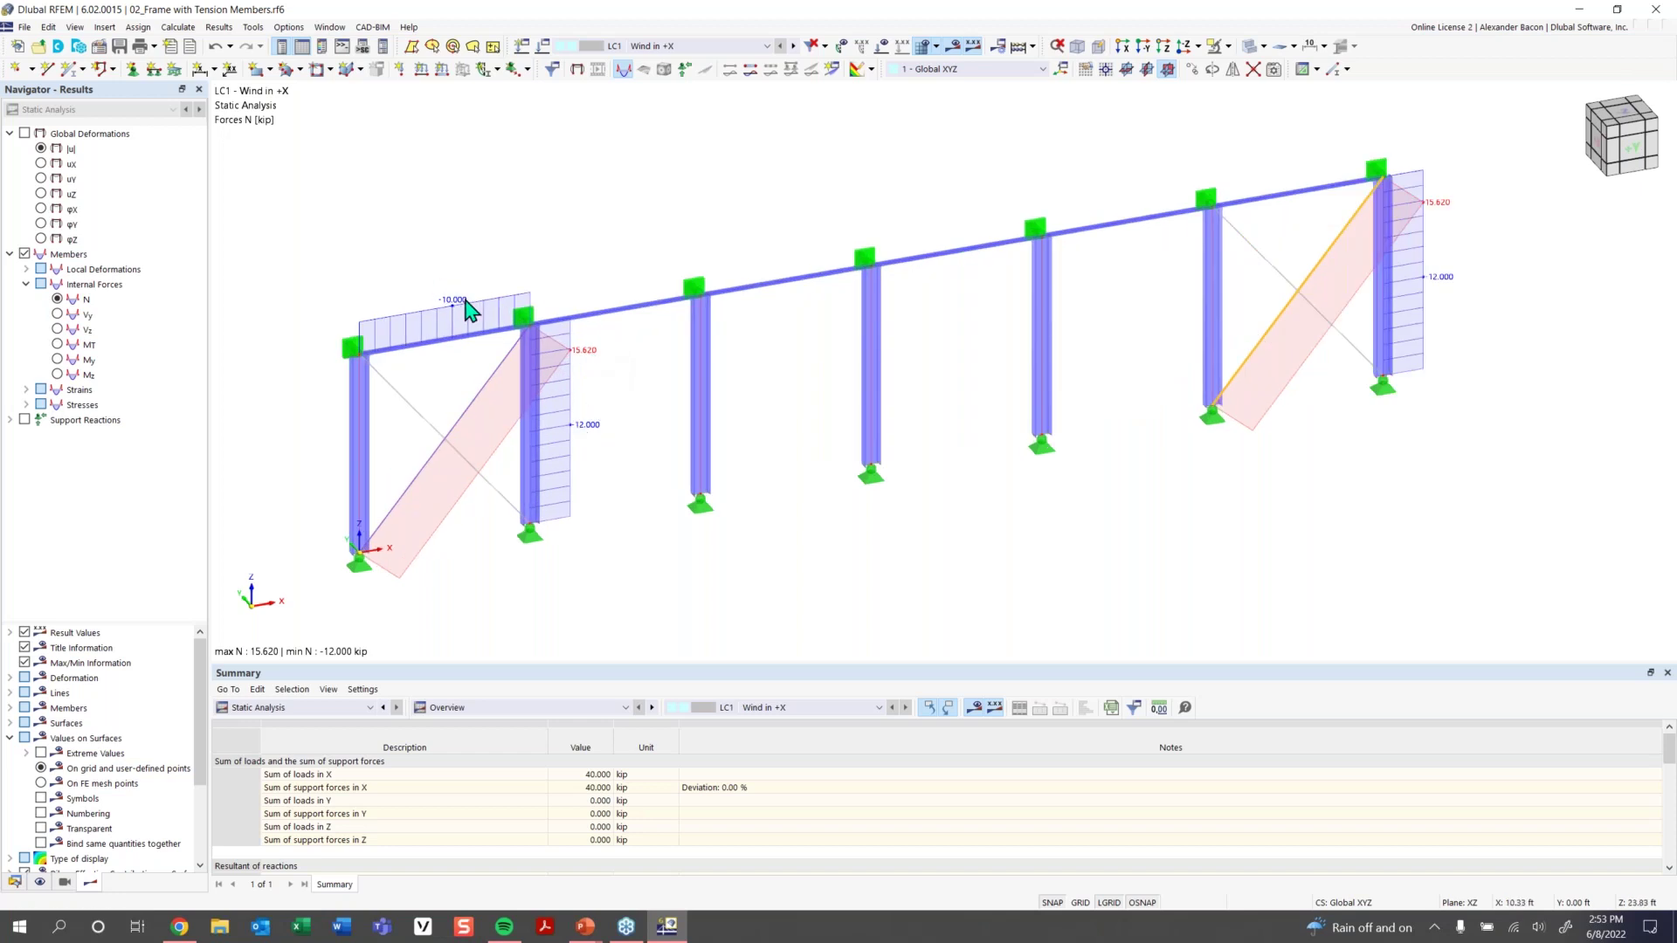
pyautogui.scroll(-3, 794, 448)
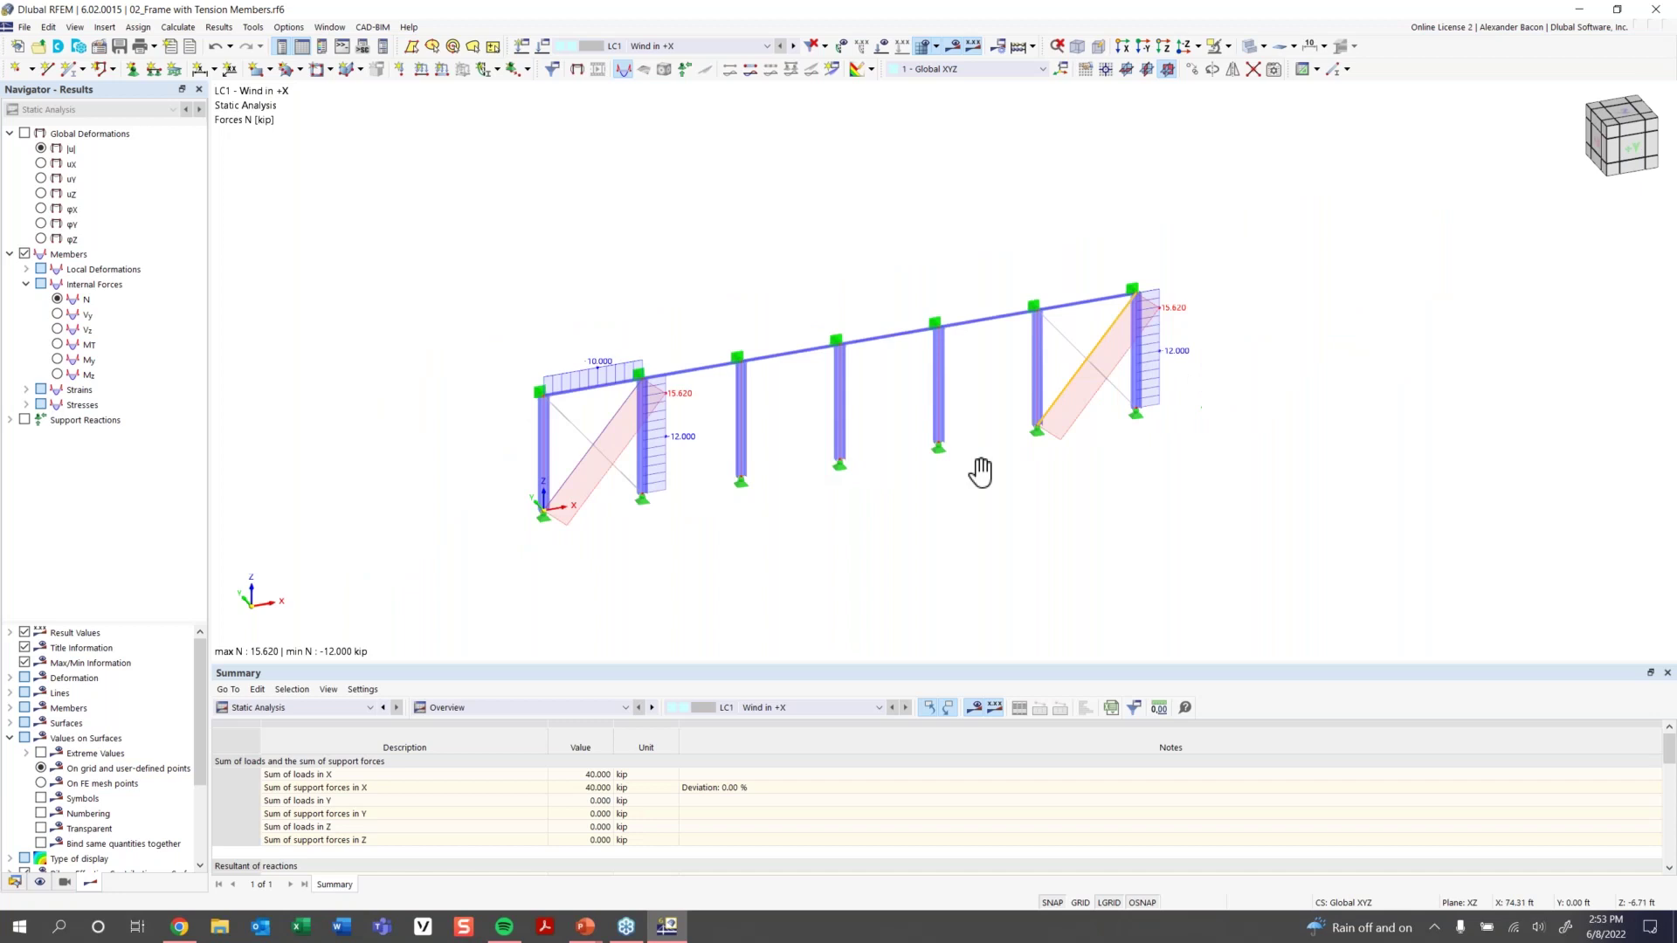
pyautogui.moveTo(981, 472); pyautogui.dragTo(898, 375, button='middle')
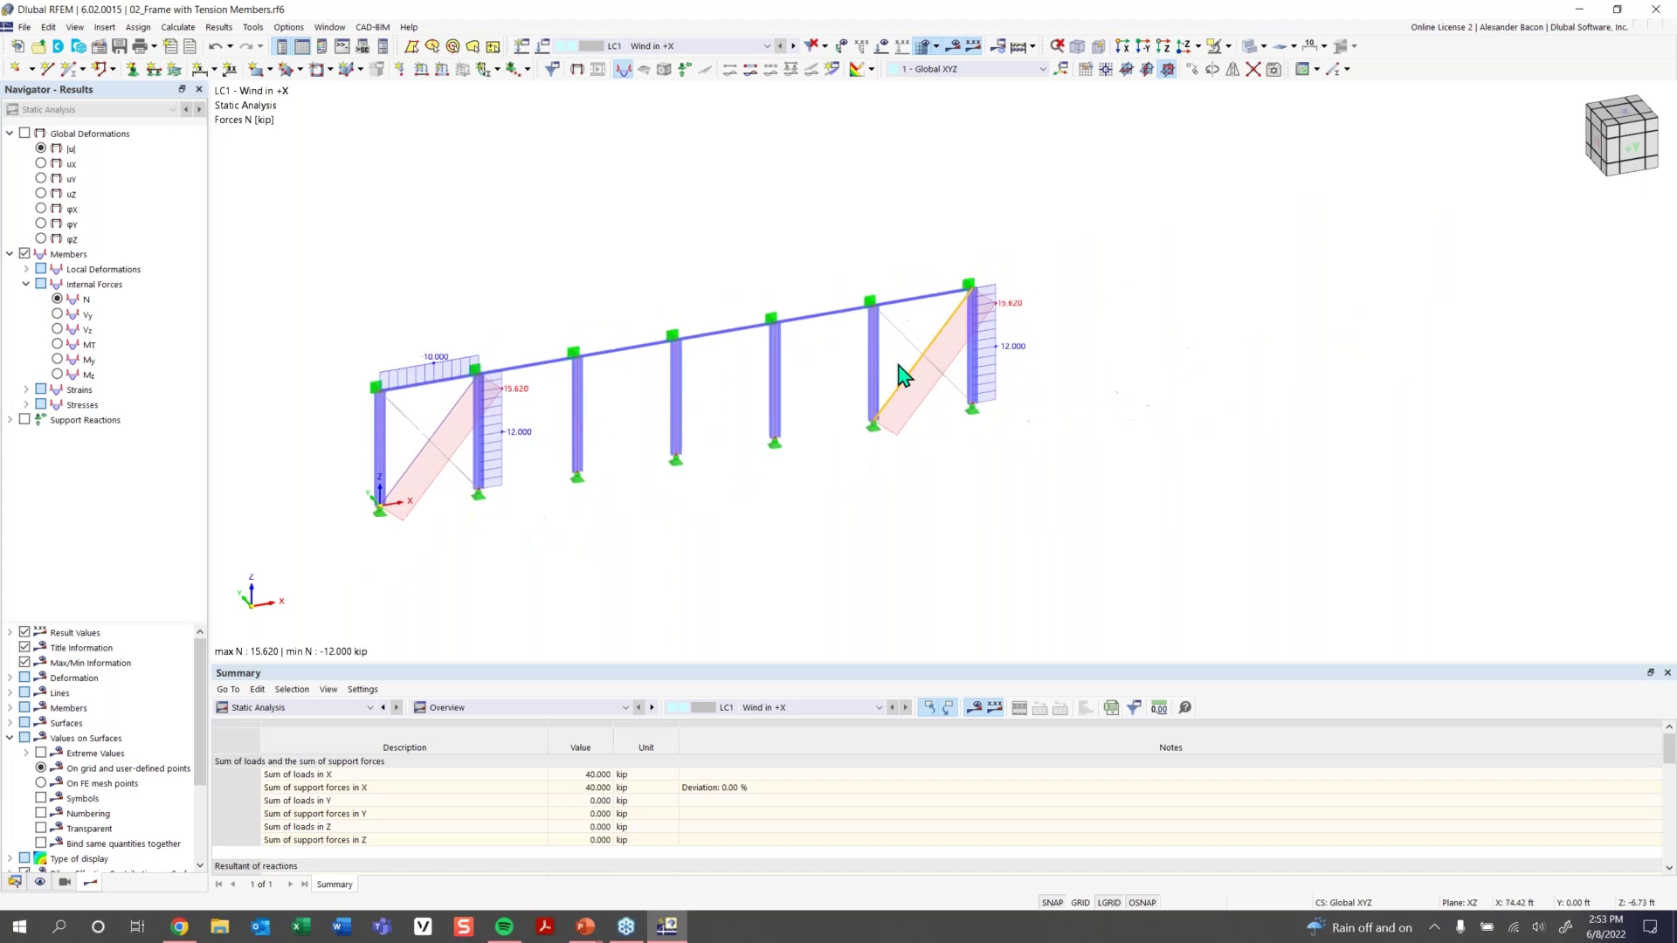
# Switch to load case LC2 - Wind in -X, show its loads and calculate it
pyautogui.click(793, 45)
pyautogui.click(882, 46)
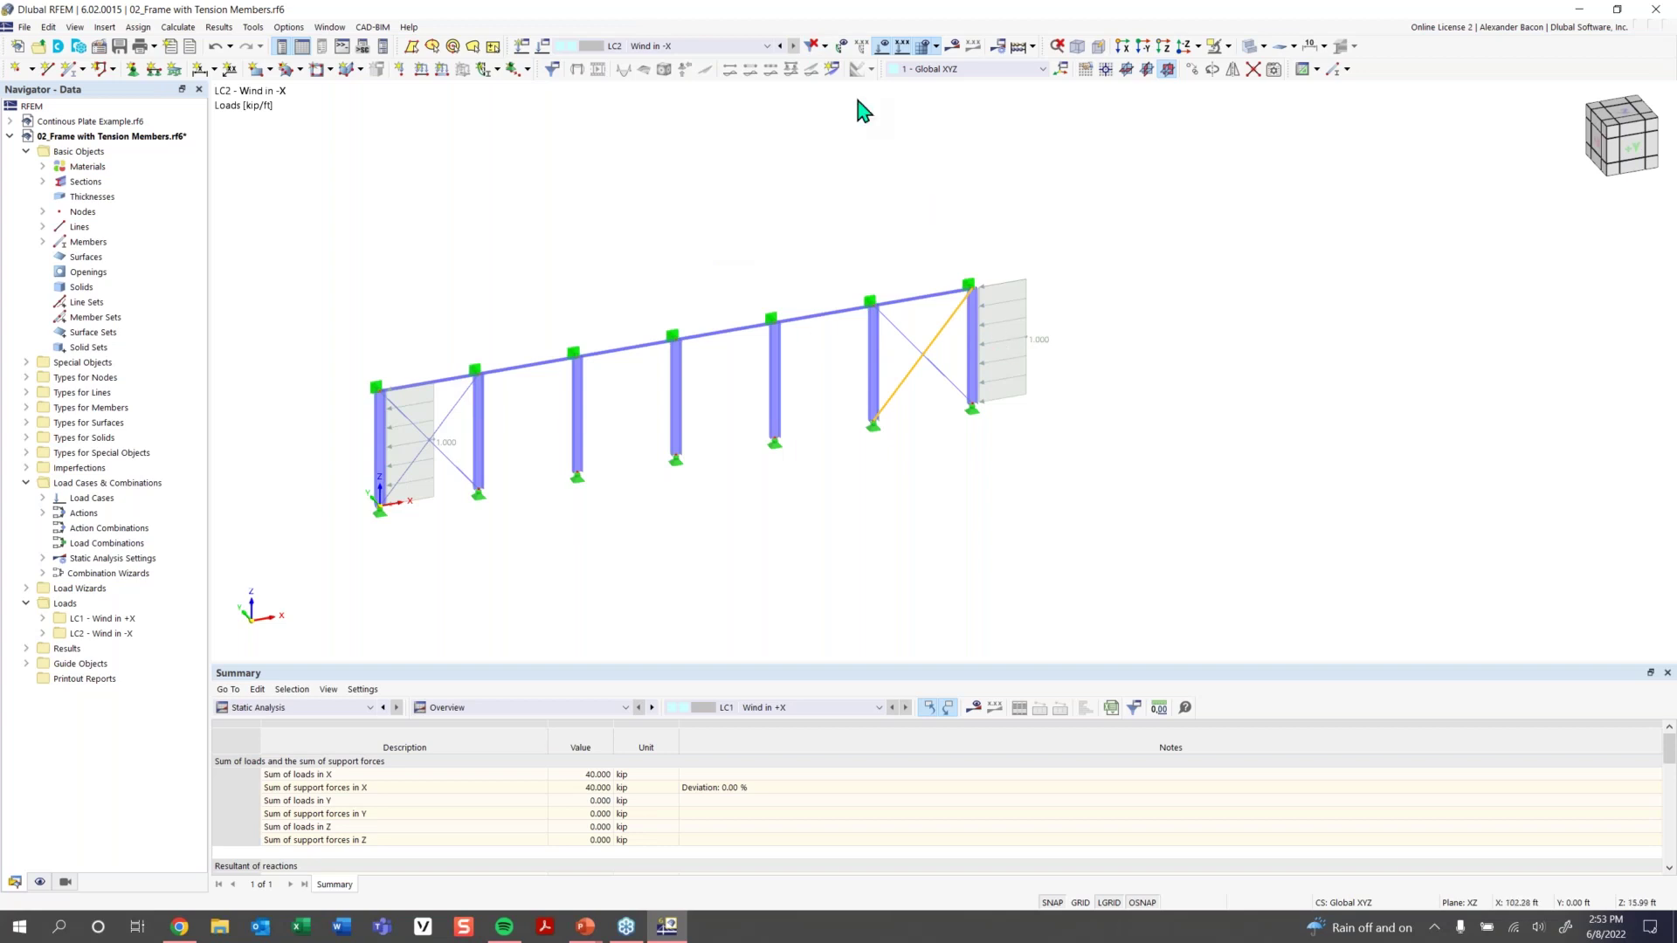
pyautogui.click(954, 48)
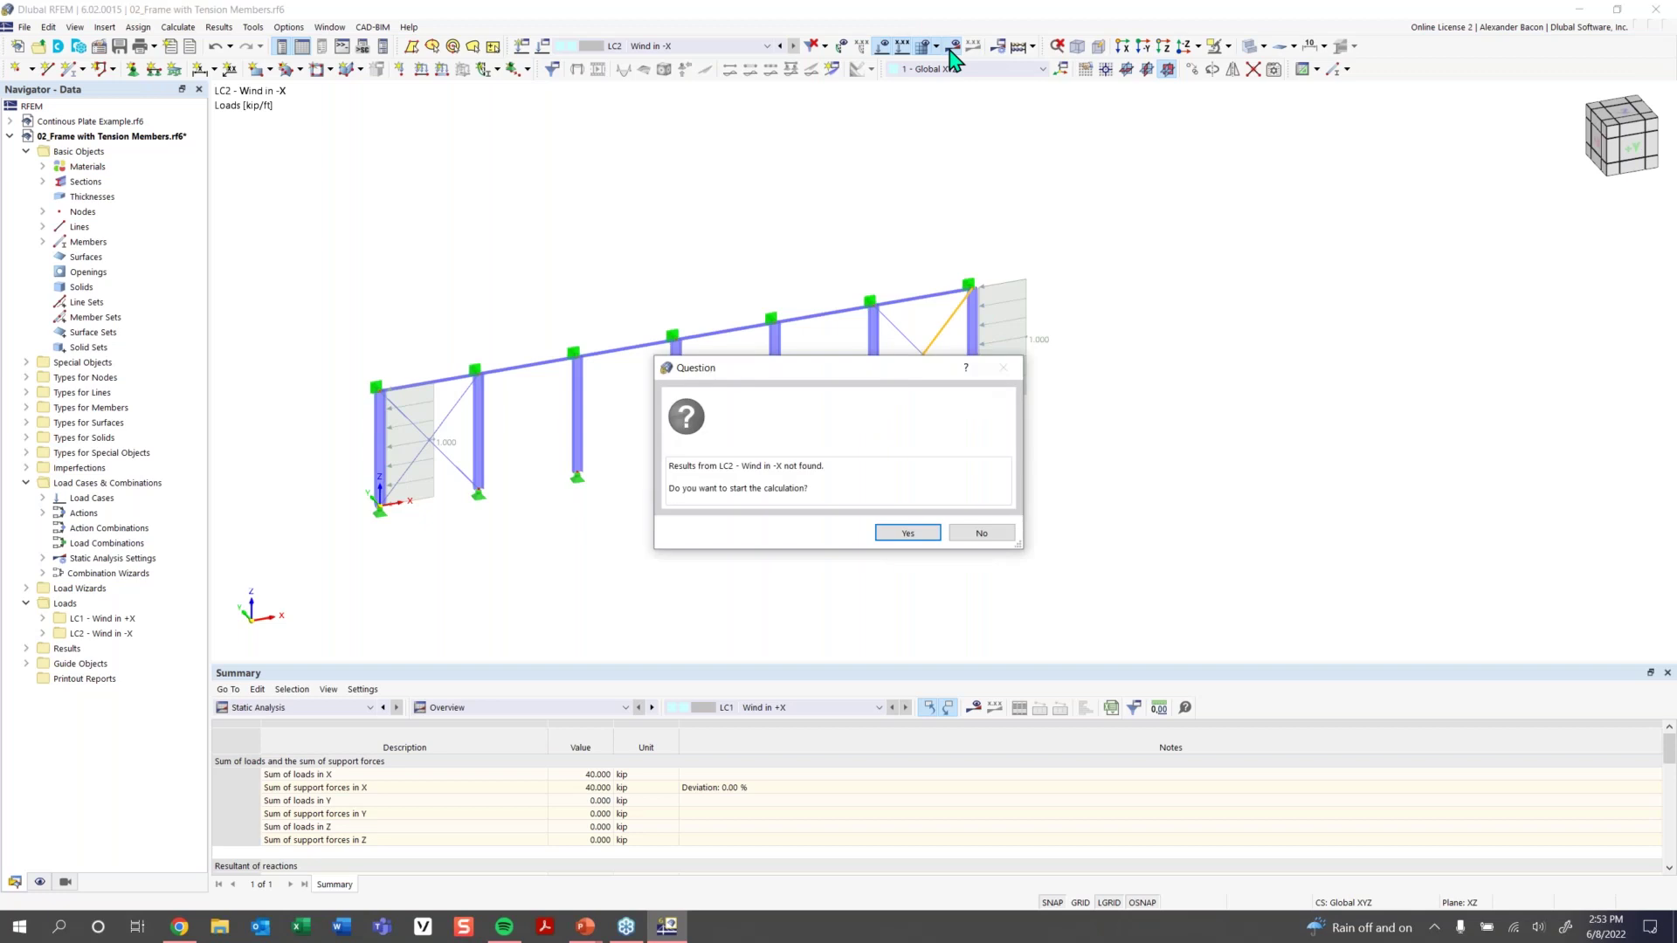
pyautogui.click(908, 531)
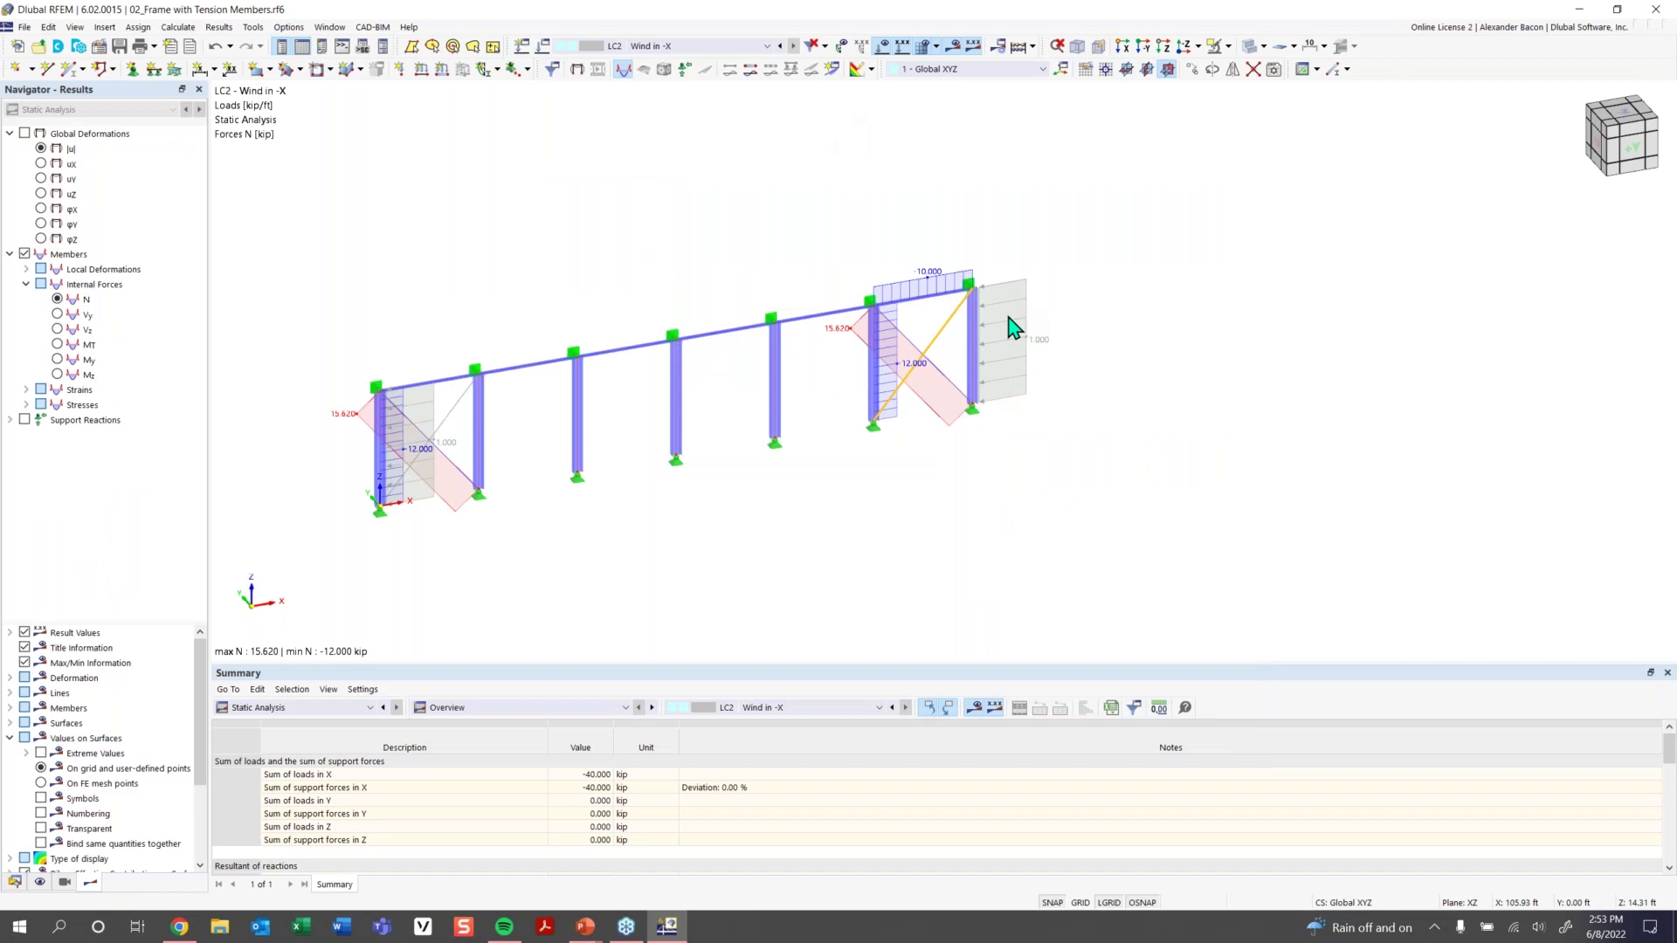
pyautogui.keyDown('ctrl'); pyautogui.moveTo(426, 444); pyautogui.dragTo(595, 149, button='middle'); pyautogui.keyUp('ctrl')
# Show the total displacements |u| for LC2 and examine the deformed diagonals in both braced bays
pyautogui.click(41, 149)
pyautogui.scroll(2, 458, 428)
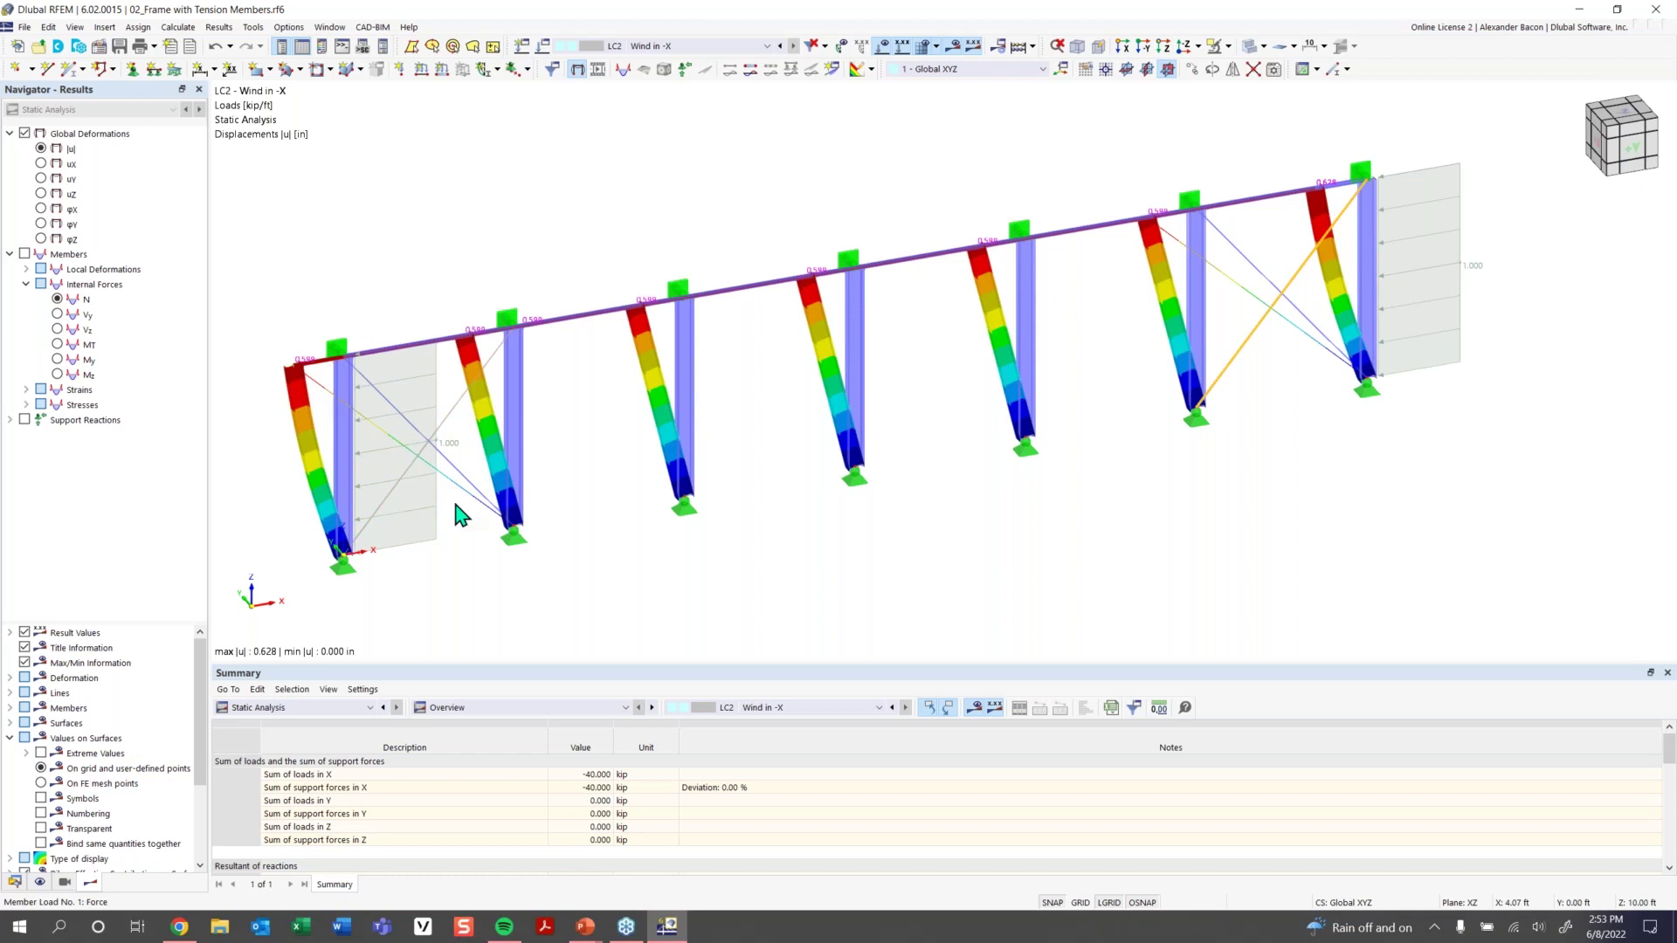
pyautogui.scroll(-1, 647, 511)
pyautogui.moveTo(644, 529); pyautogui.dragTo(376, 472, button='middle')
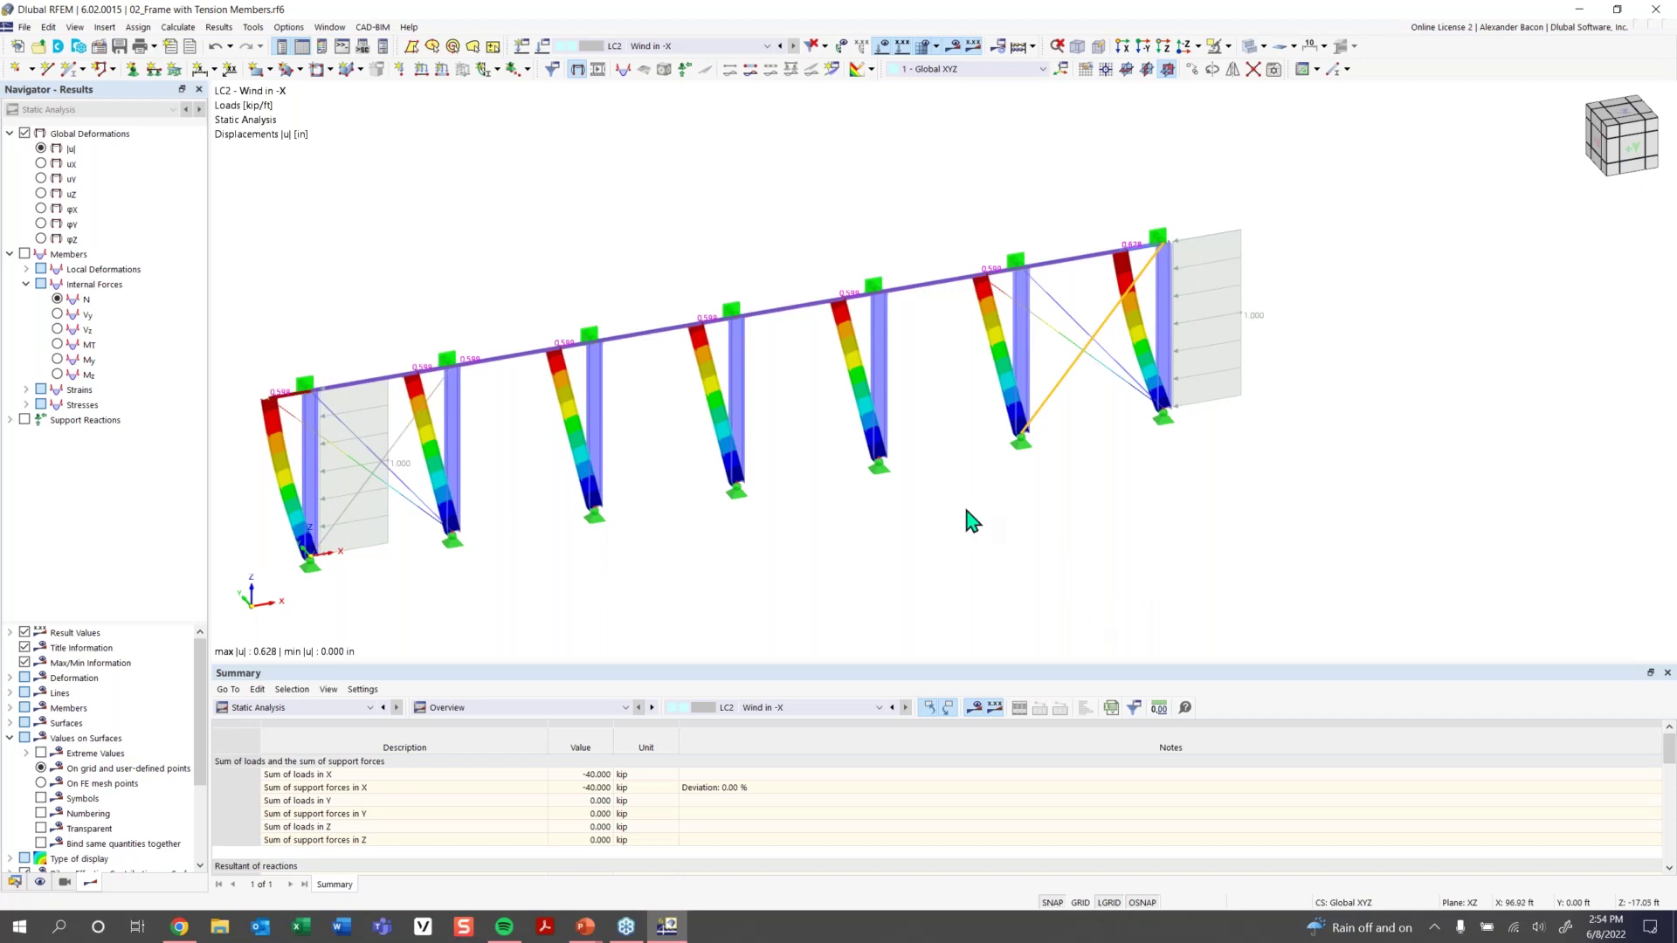
pyautogui.scroll(-2, 966, 516)
pyautogui.moveTo(965, 498); pyautogui.dragTo(942, 480, button='middle')
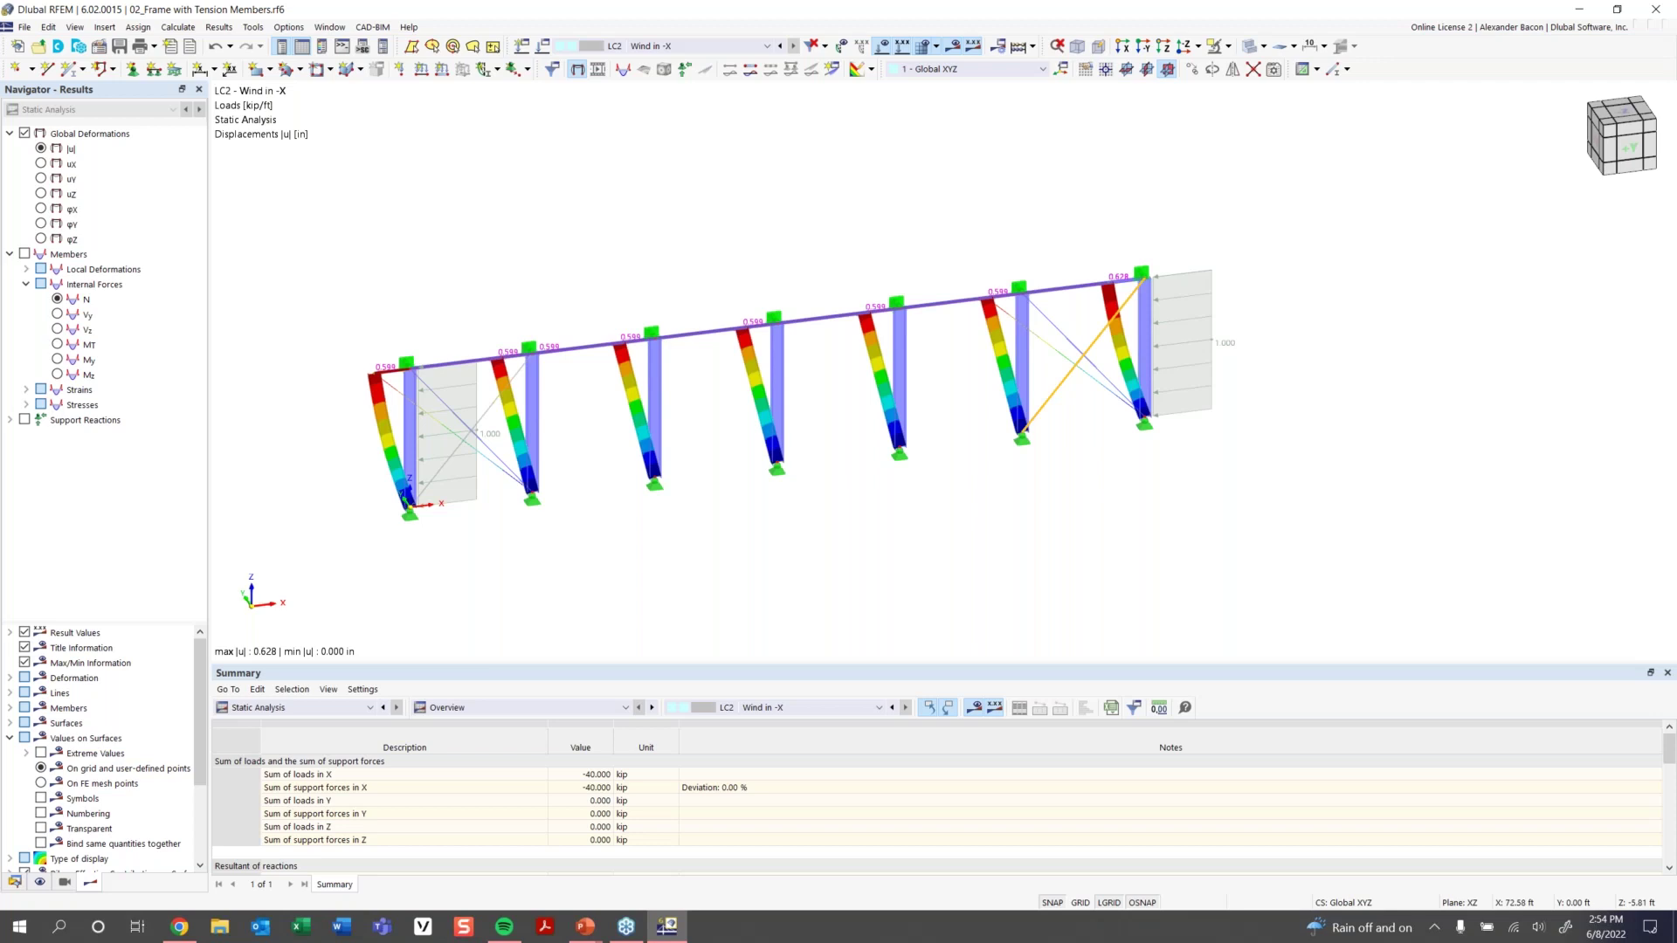
# Open the model 04_Nonlinear Support.rf6 from the Student Training - RFEM 6 folder and maximize its window
pyautogui.click(39, 45)
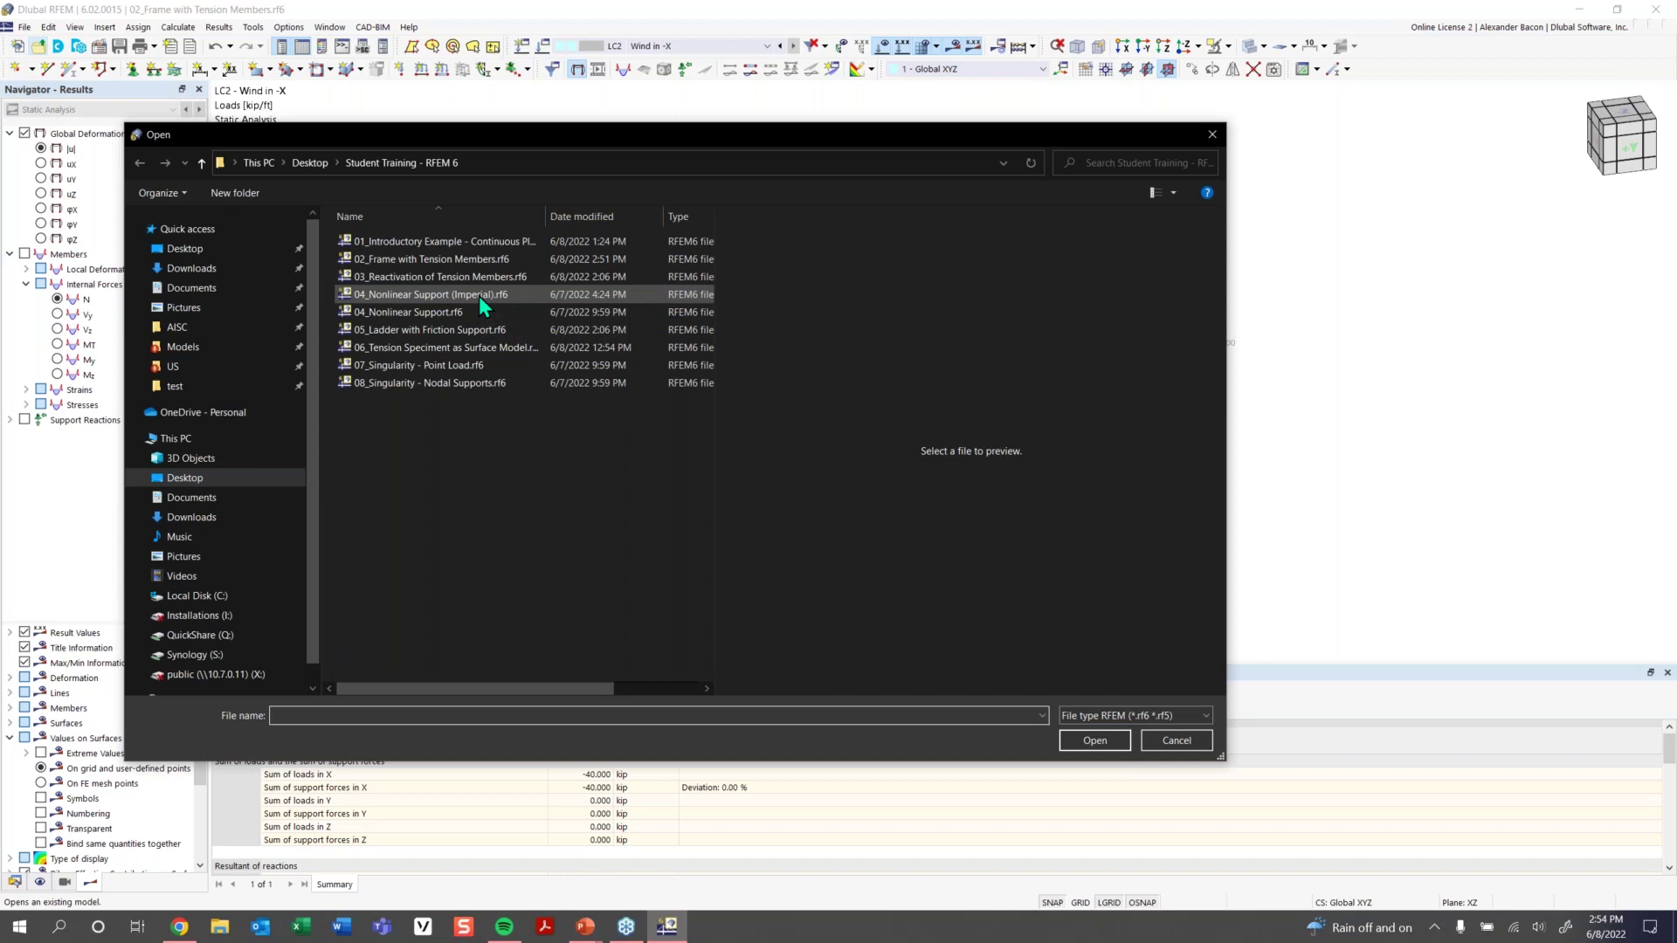
pyautogui.click(478, 296)
pyautogui.click(472, 312)
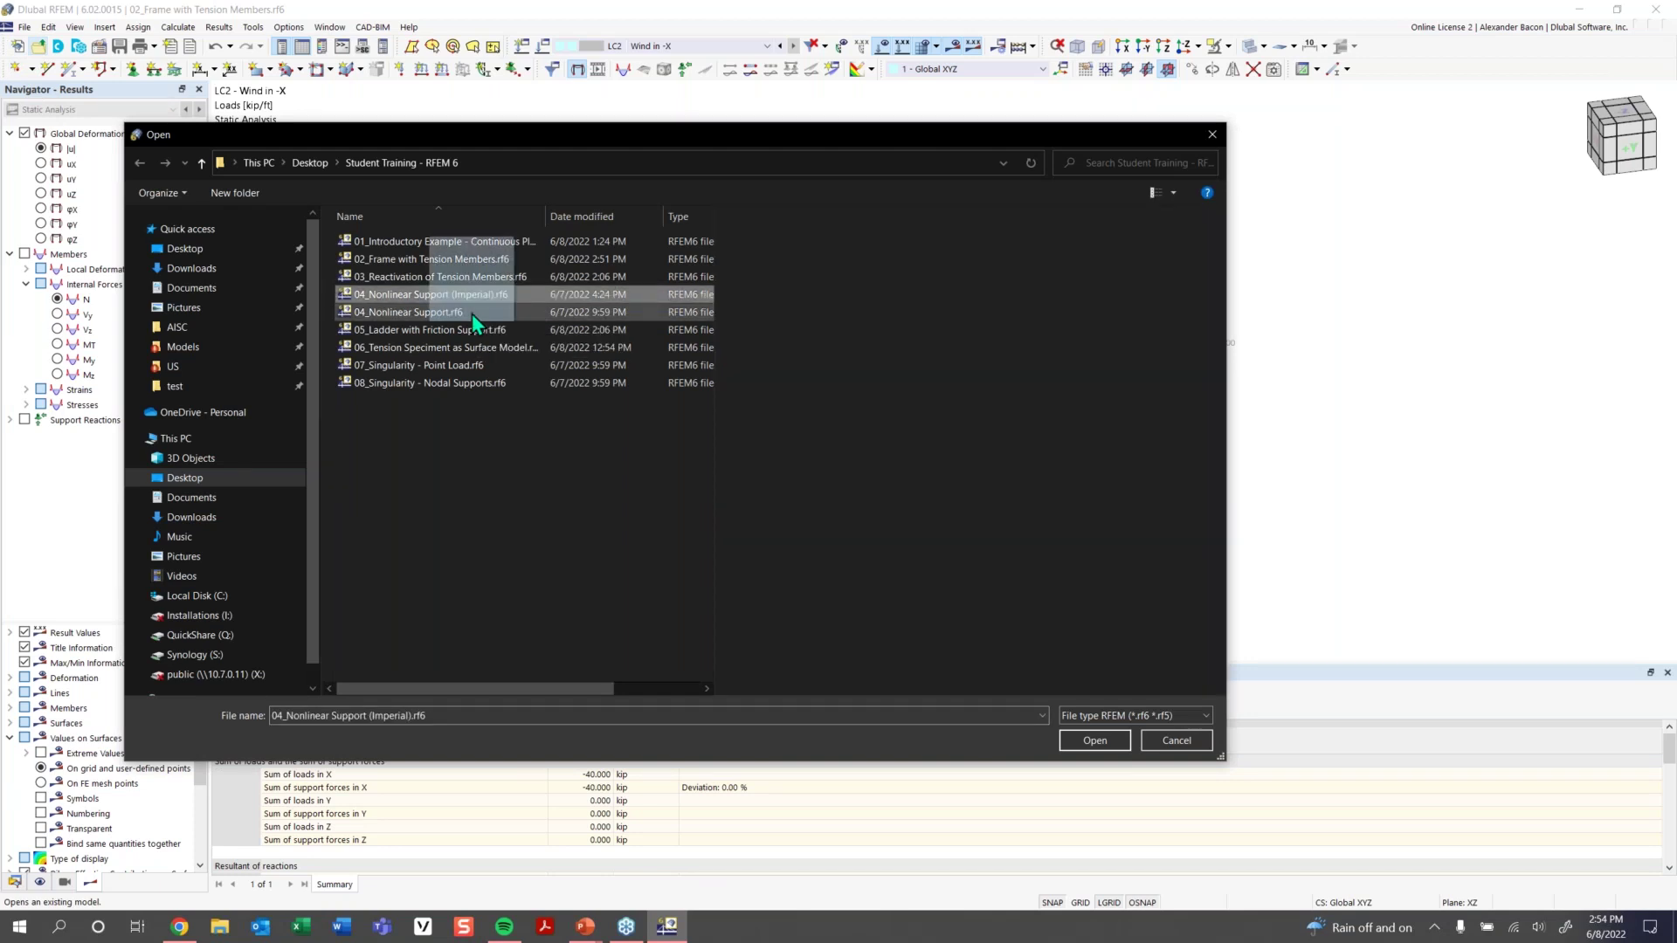
pyautogui.click(1095, 740)
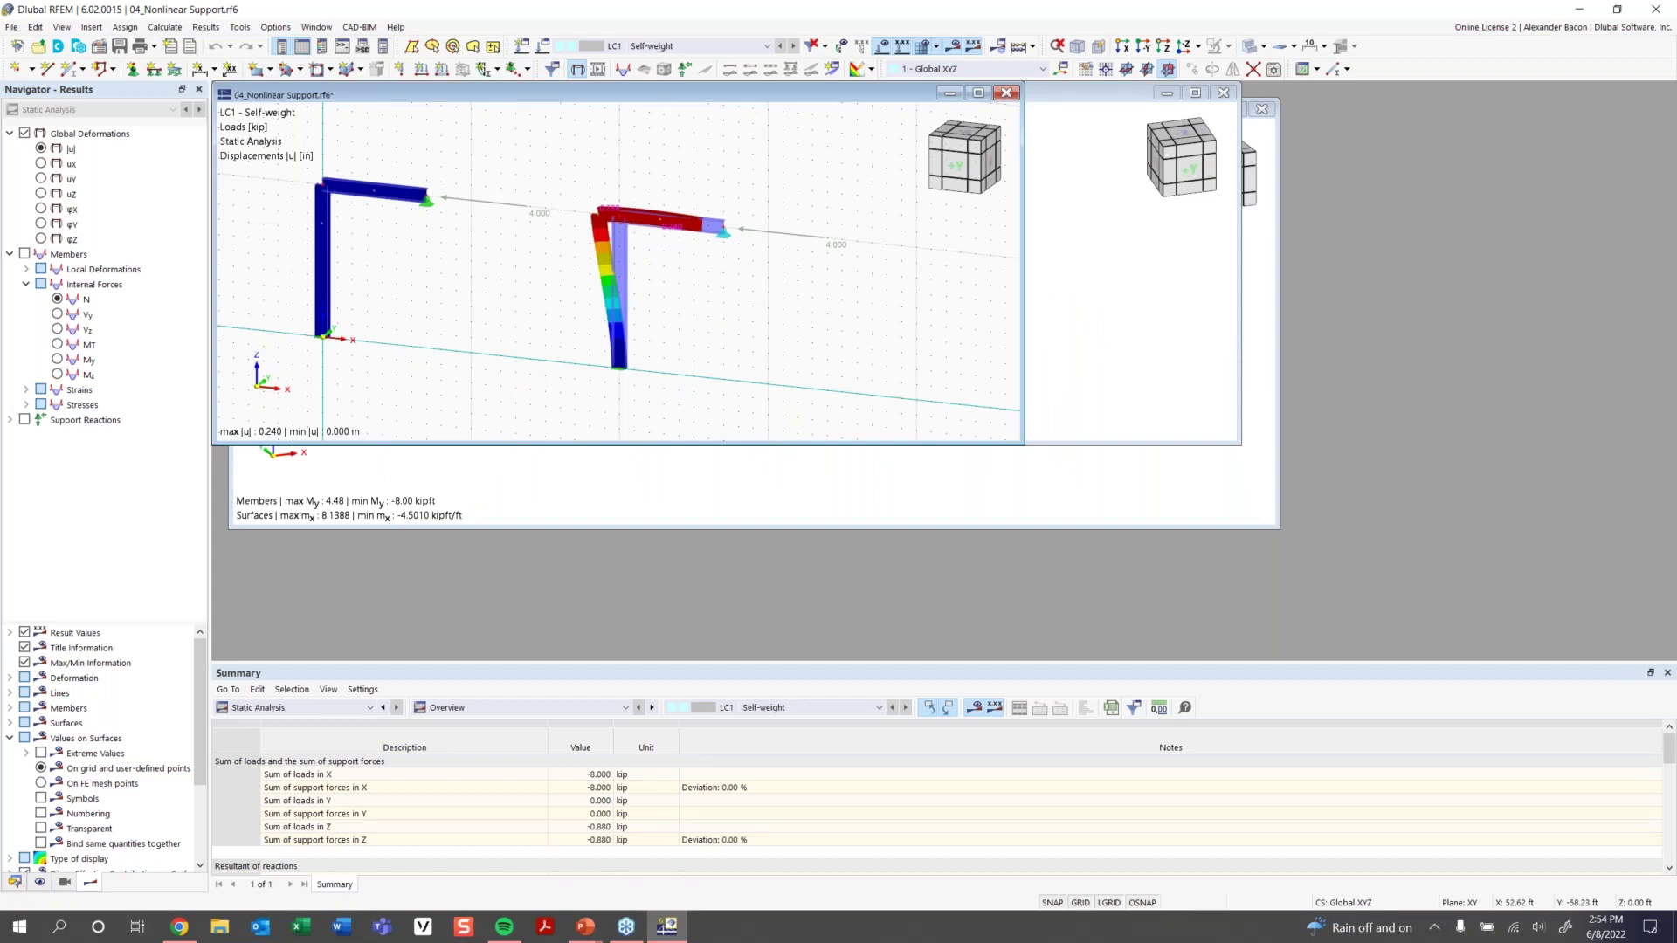
pyautogui.click(978, 93)
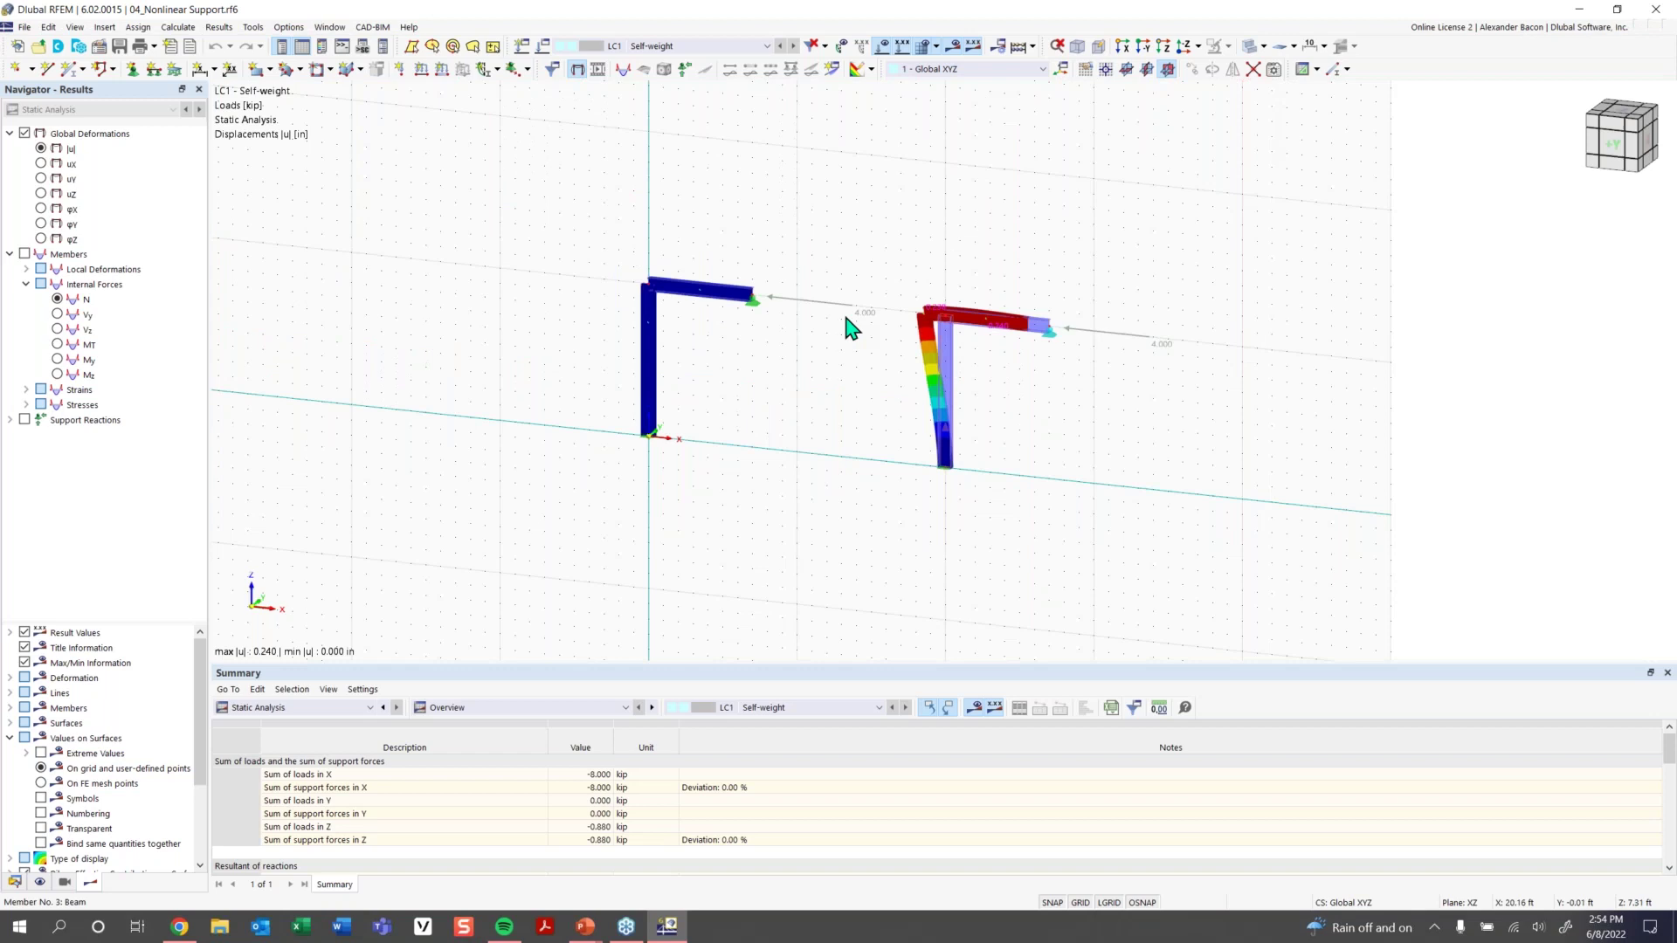
# Hide the calculation results and enlarge the nodal support symbols on both frames
pyautogui.scroll(1, 804, 356)
pyautogui.moveTo(803, 356); pyautogui.dragTo(693, 420, button='middle')
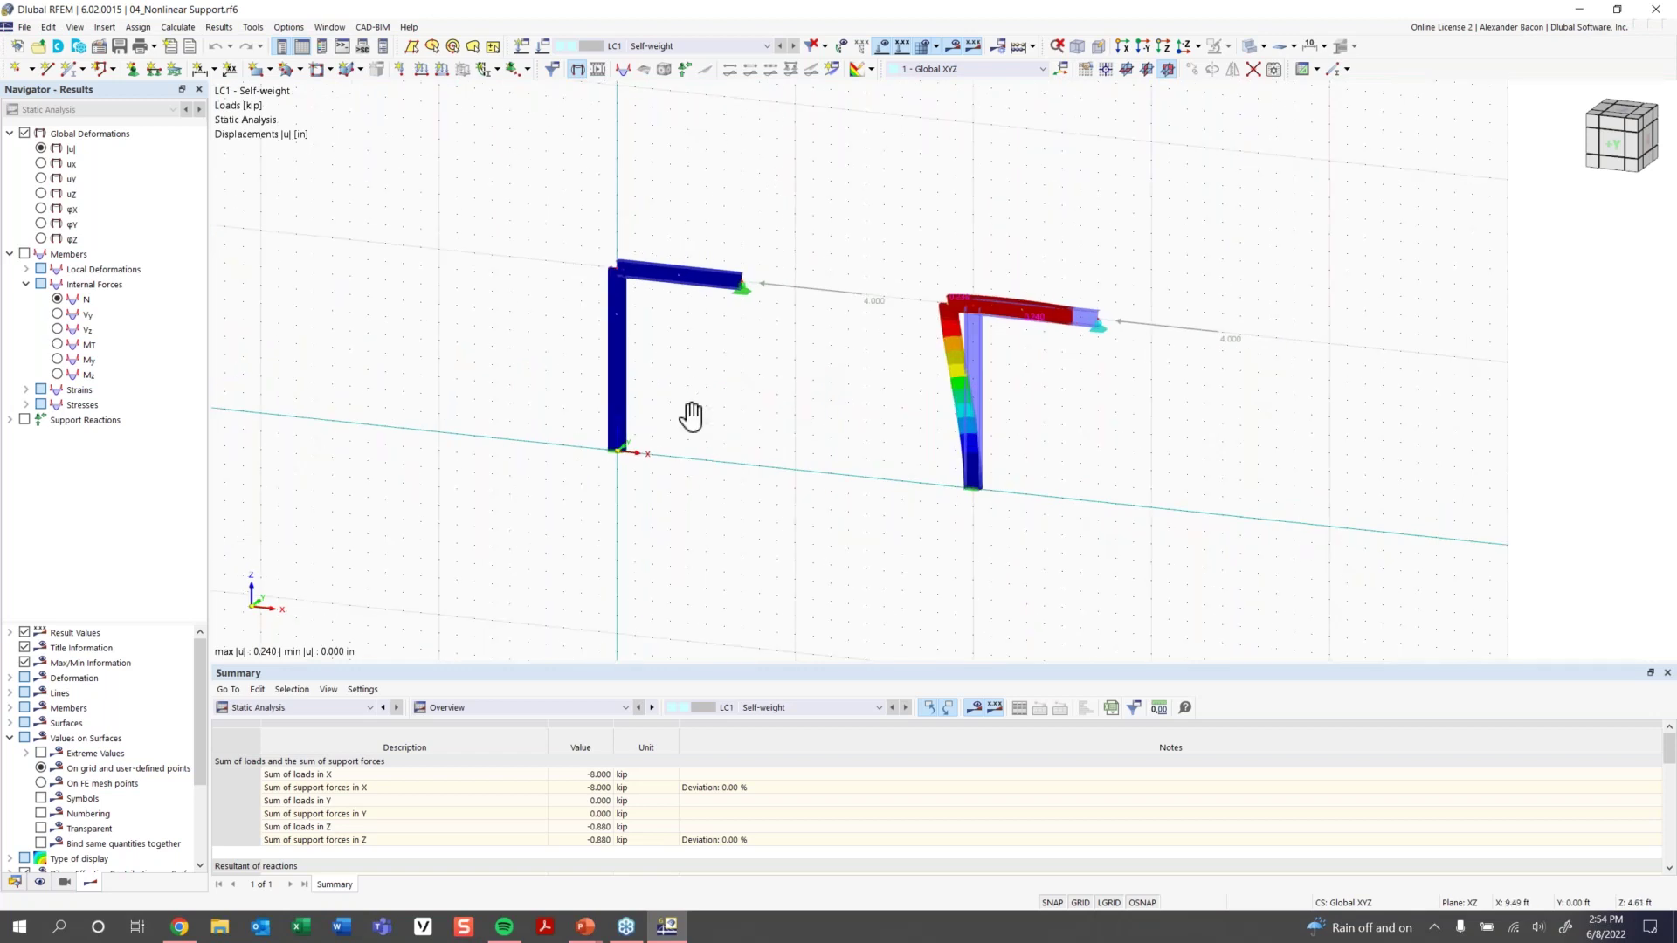
pyautogui.click(953, 49)
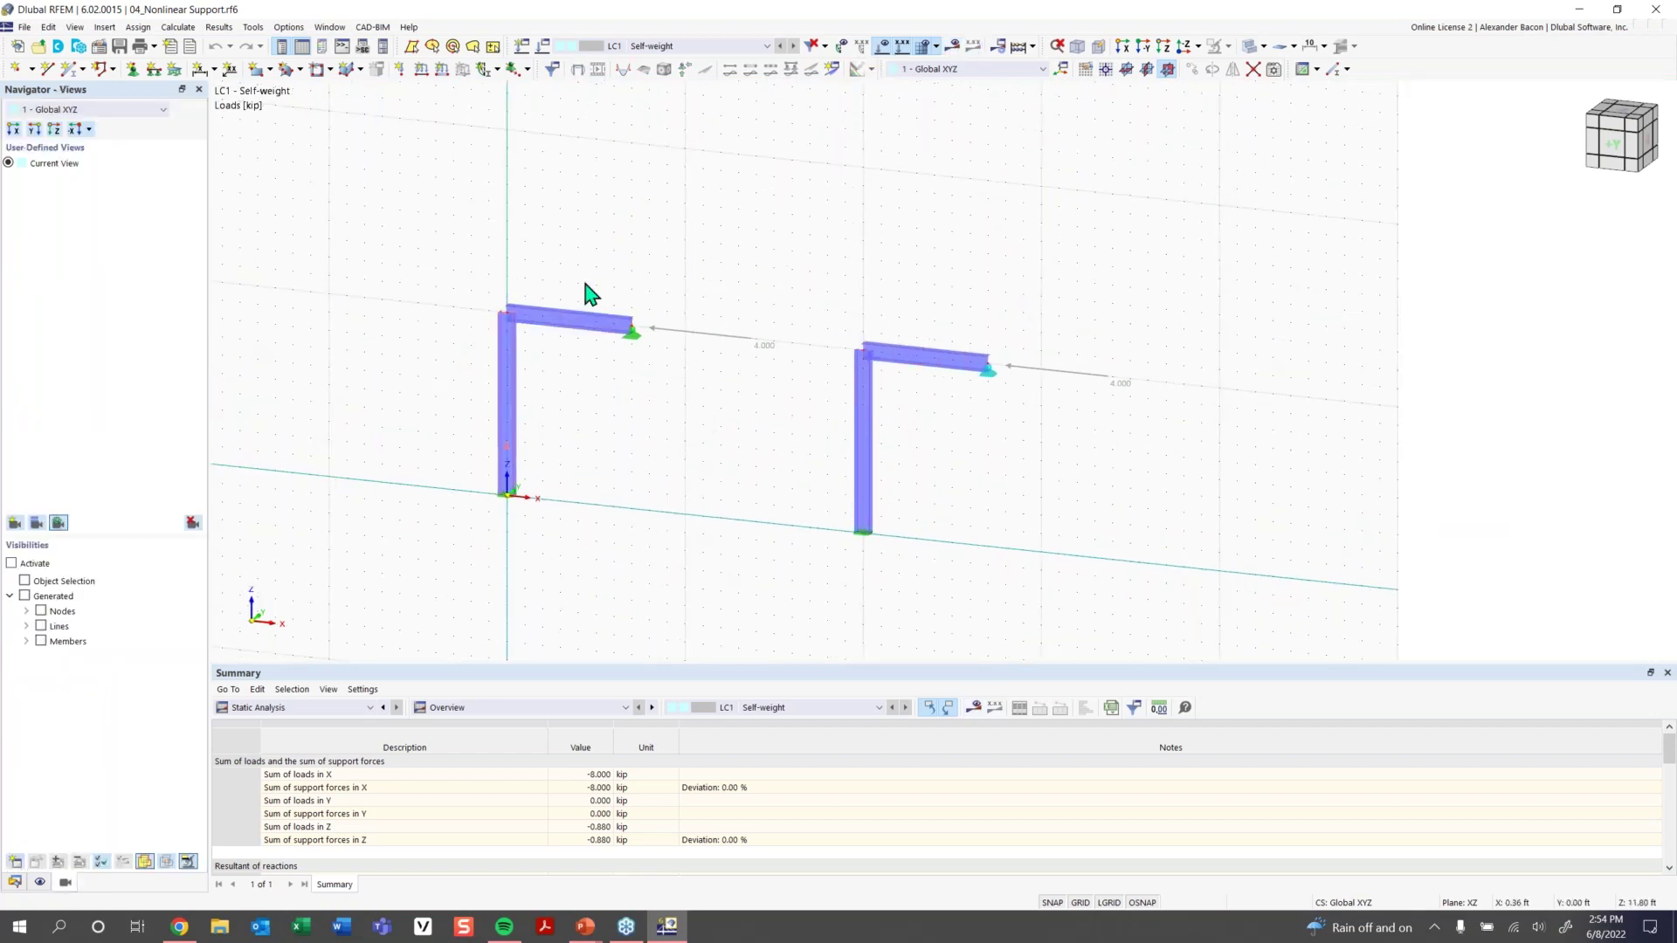
pyautogui.scroll(3, 926, 393)
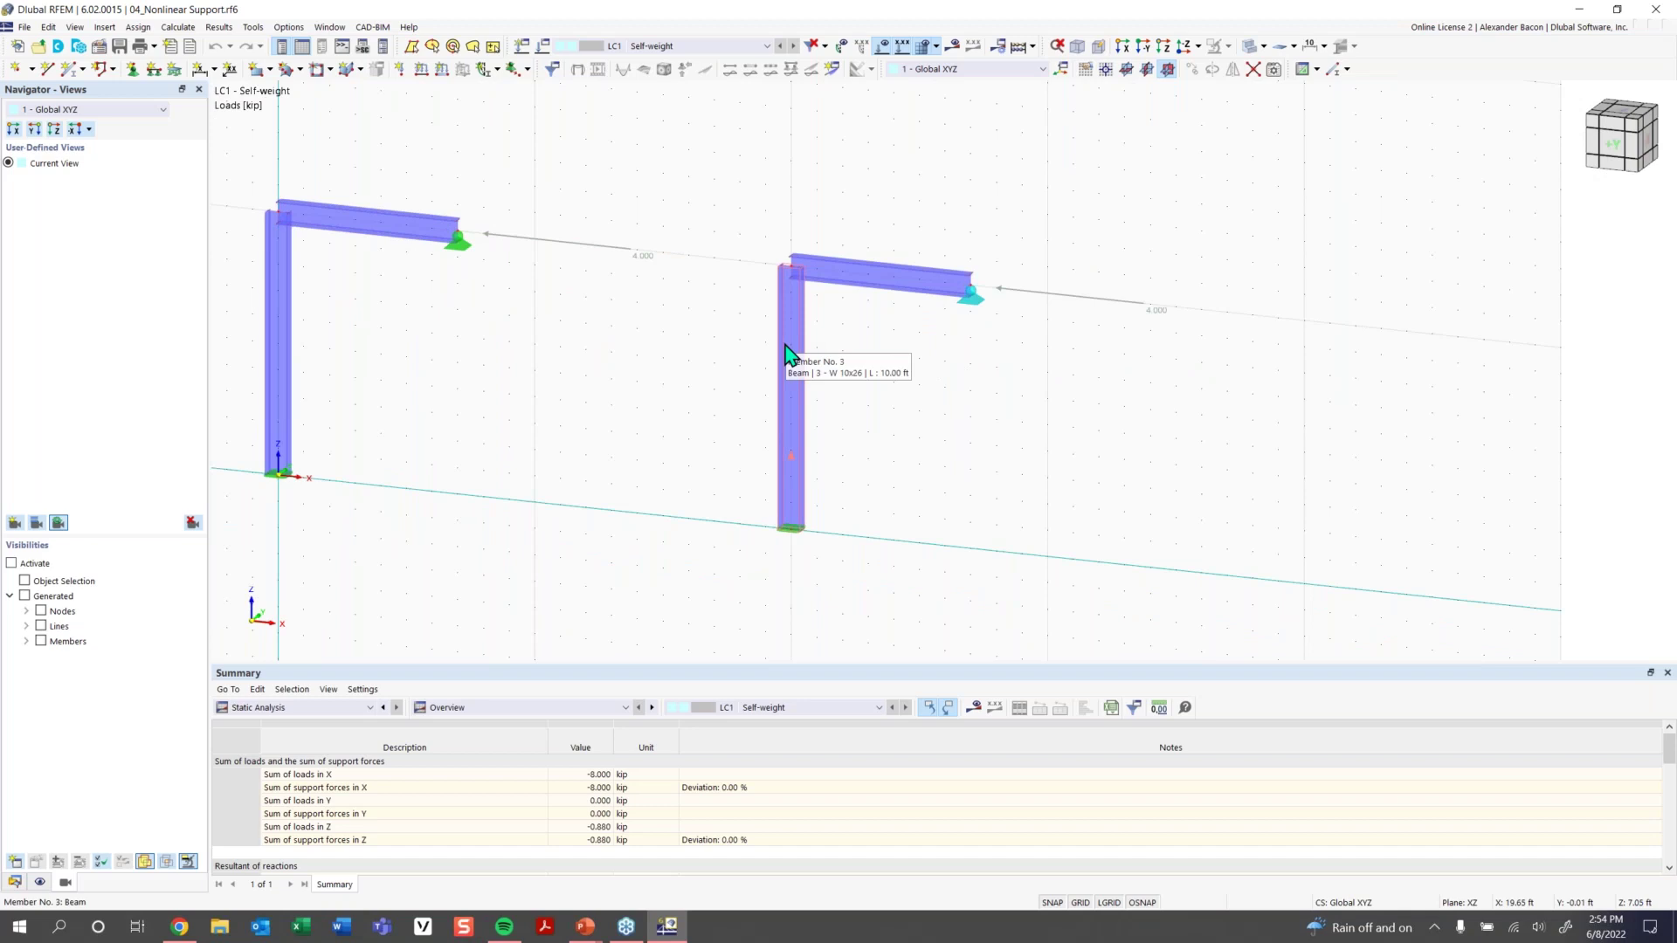
pyautogui.click(978, 307)
pyautogui.scroll(2, 976, 307)
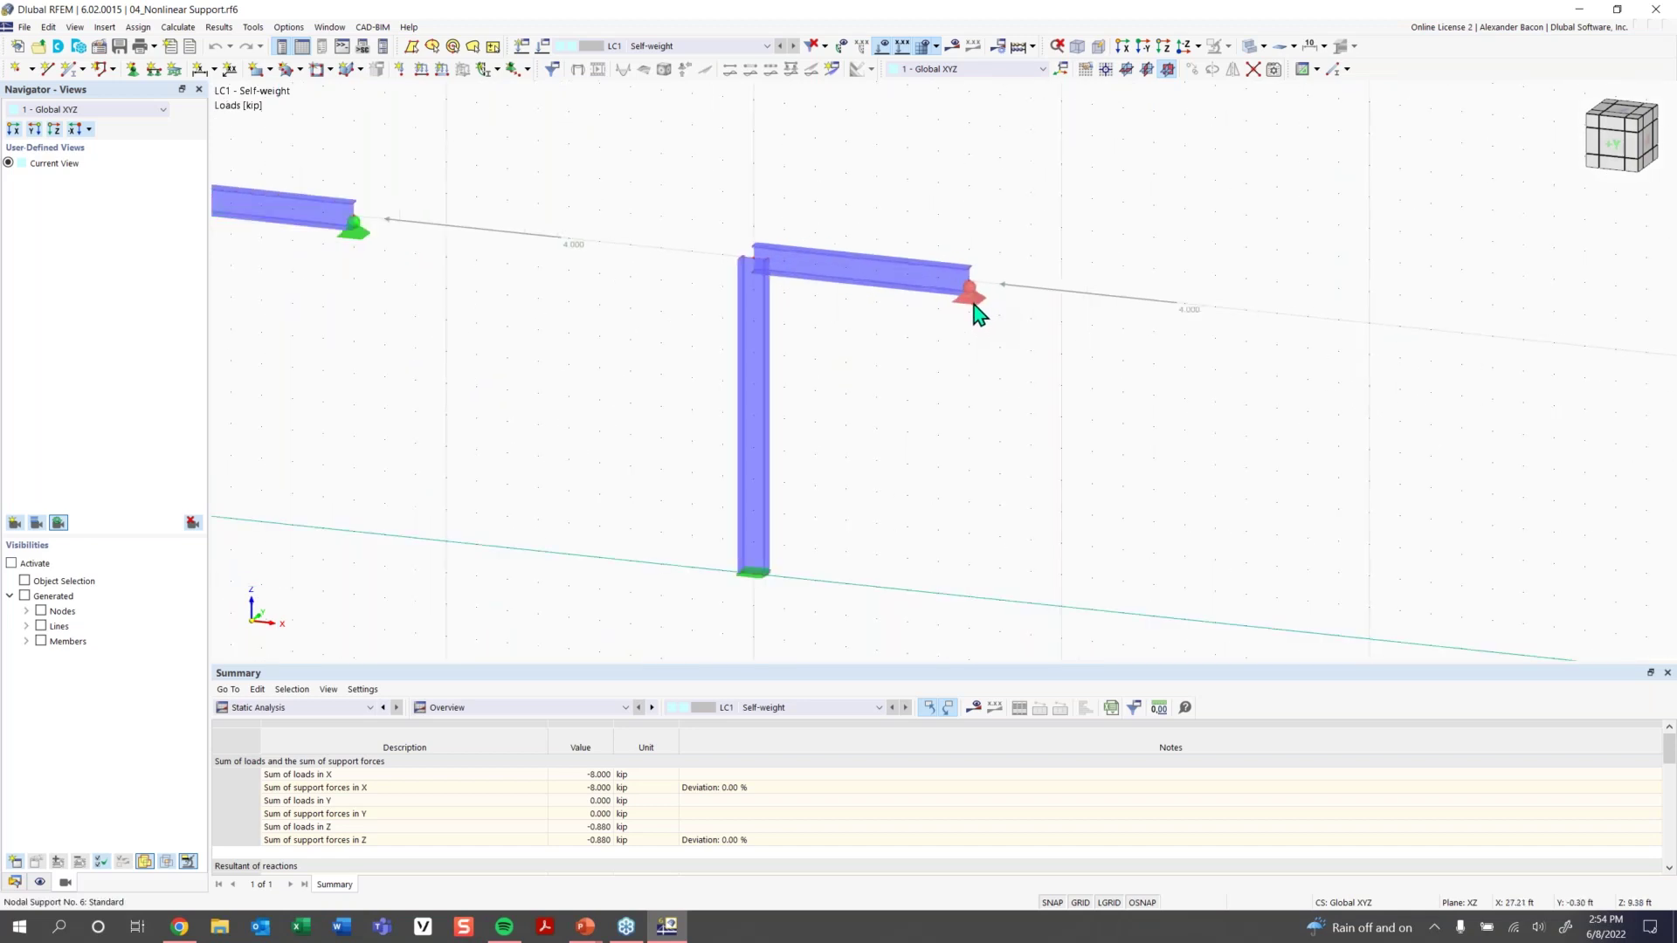
pyautogui.rightClick(975, 305)
pyautogui.moveTo(1056, 437); pyautogui.dragTo(1114, 454)
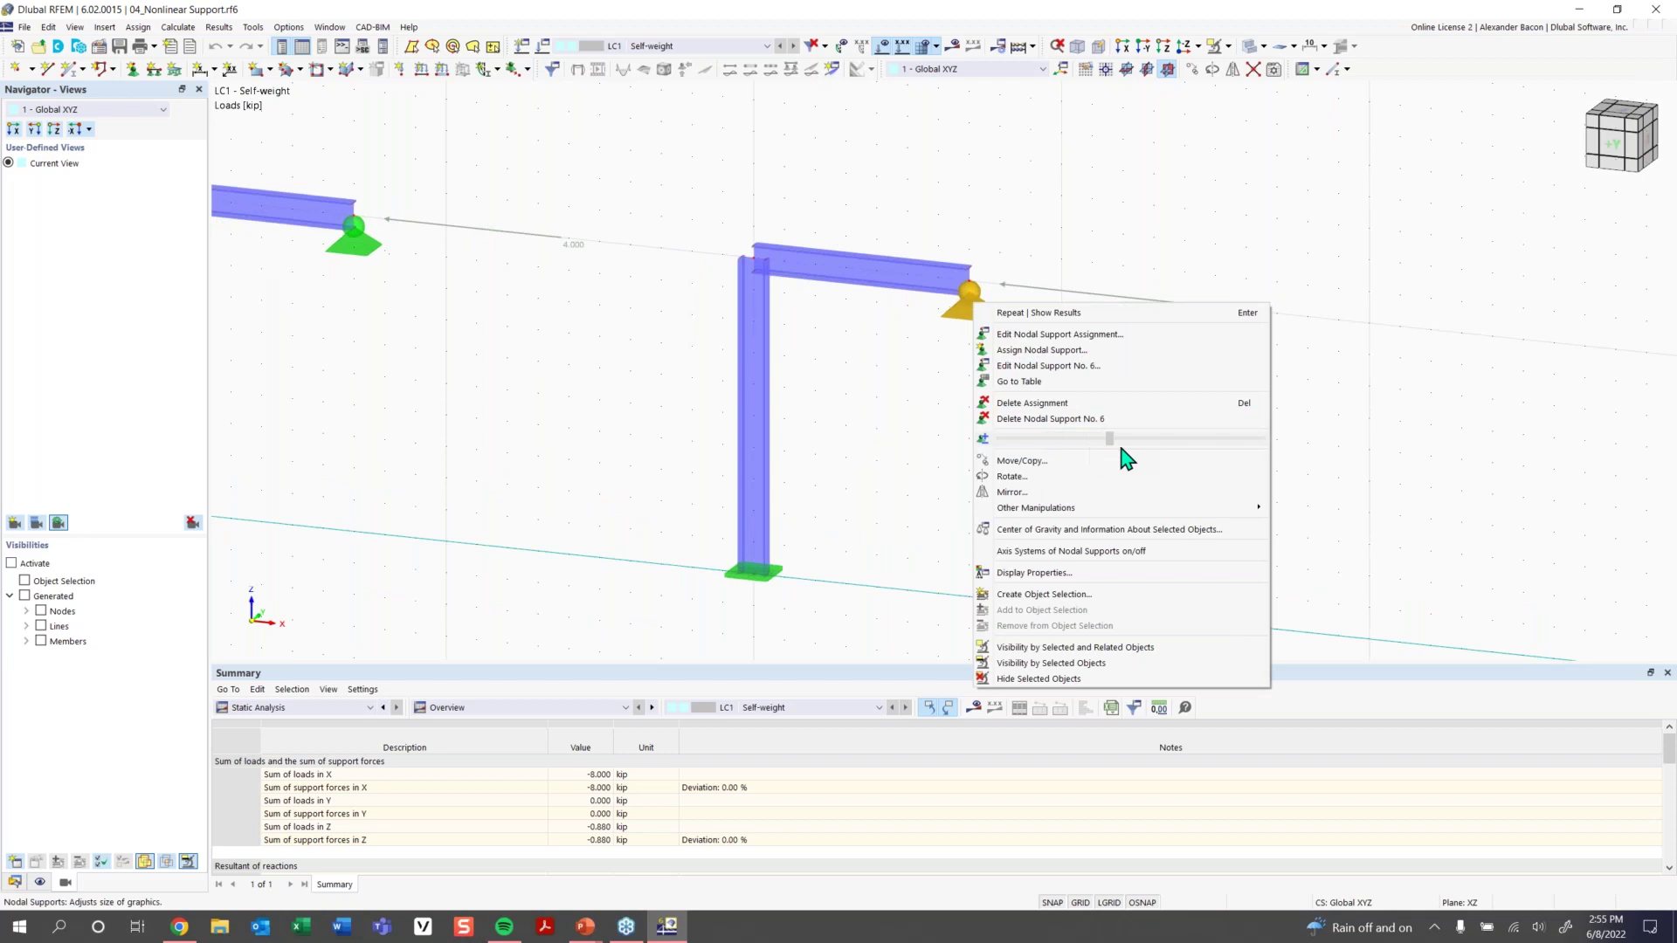
pyautogui.click(935, 434)
pyautogui.moveTo(568, 385); pyautogui.dragTo(667, 365, button='middle')
# Edit the nodal support at the second frame's beam end, choosing Failure if negative Px as the uX nonlinearity
pyautogui.click(1057, 285)
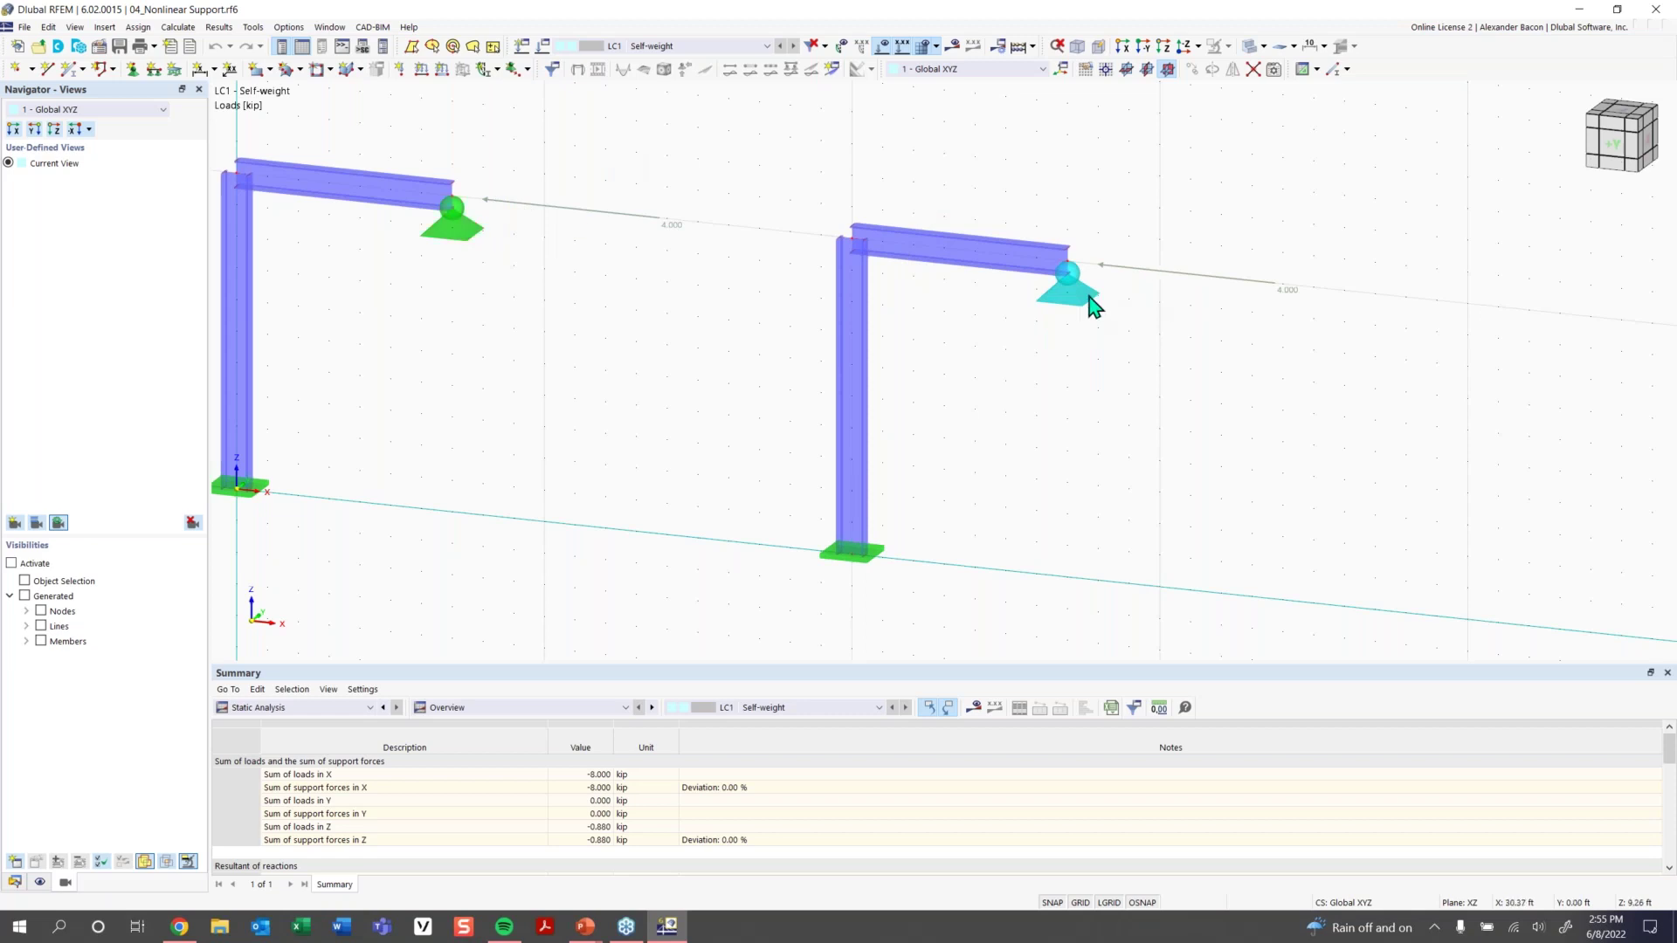
pyautogui.click(1092, 287)
pyautogui.doubleClick(1083, 297)
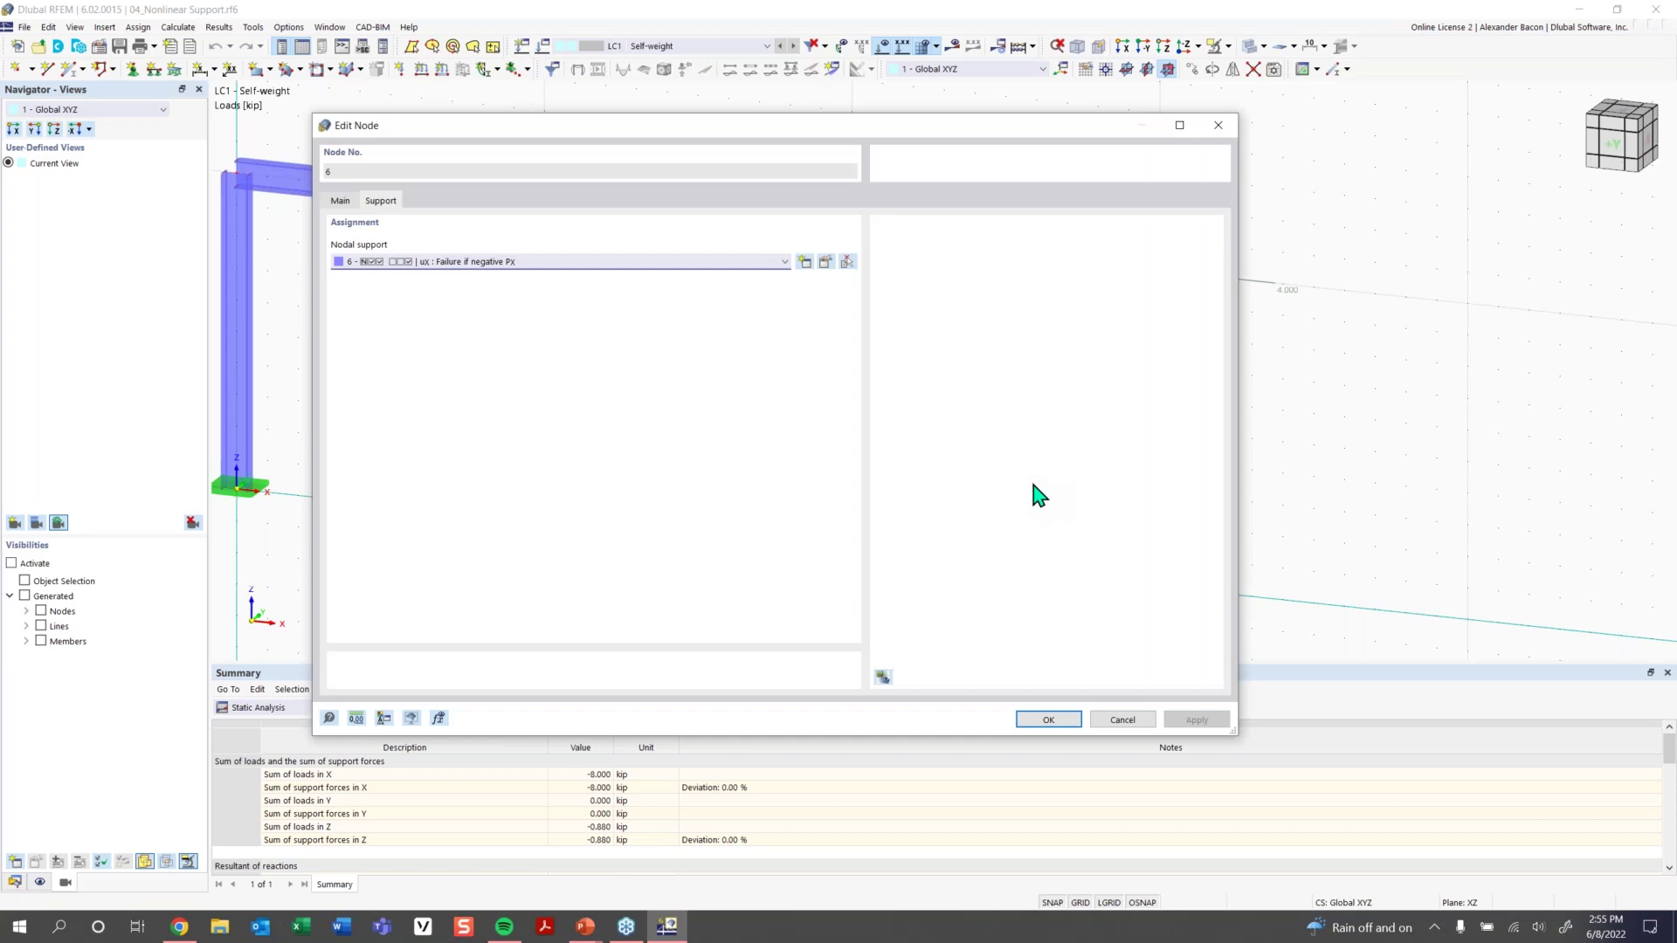
pyautogui.click(826, 261)
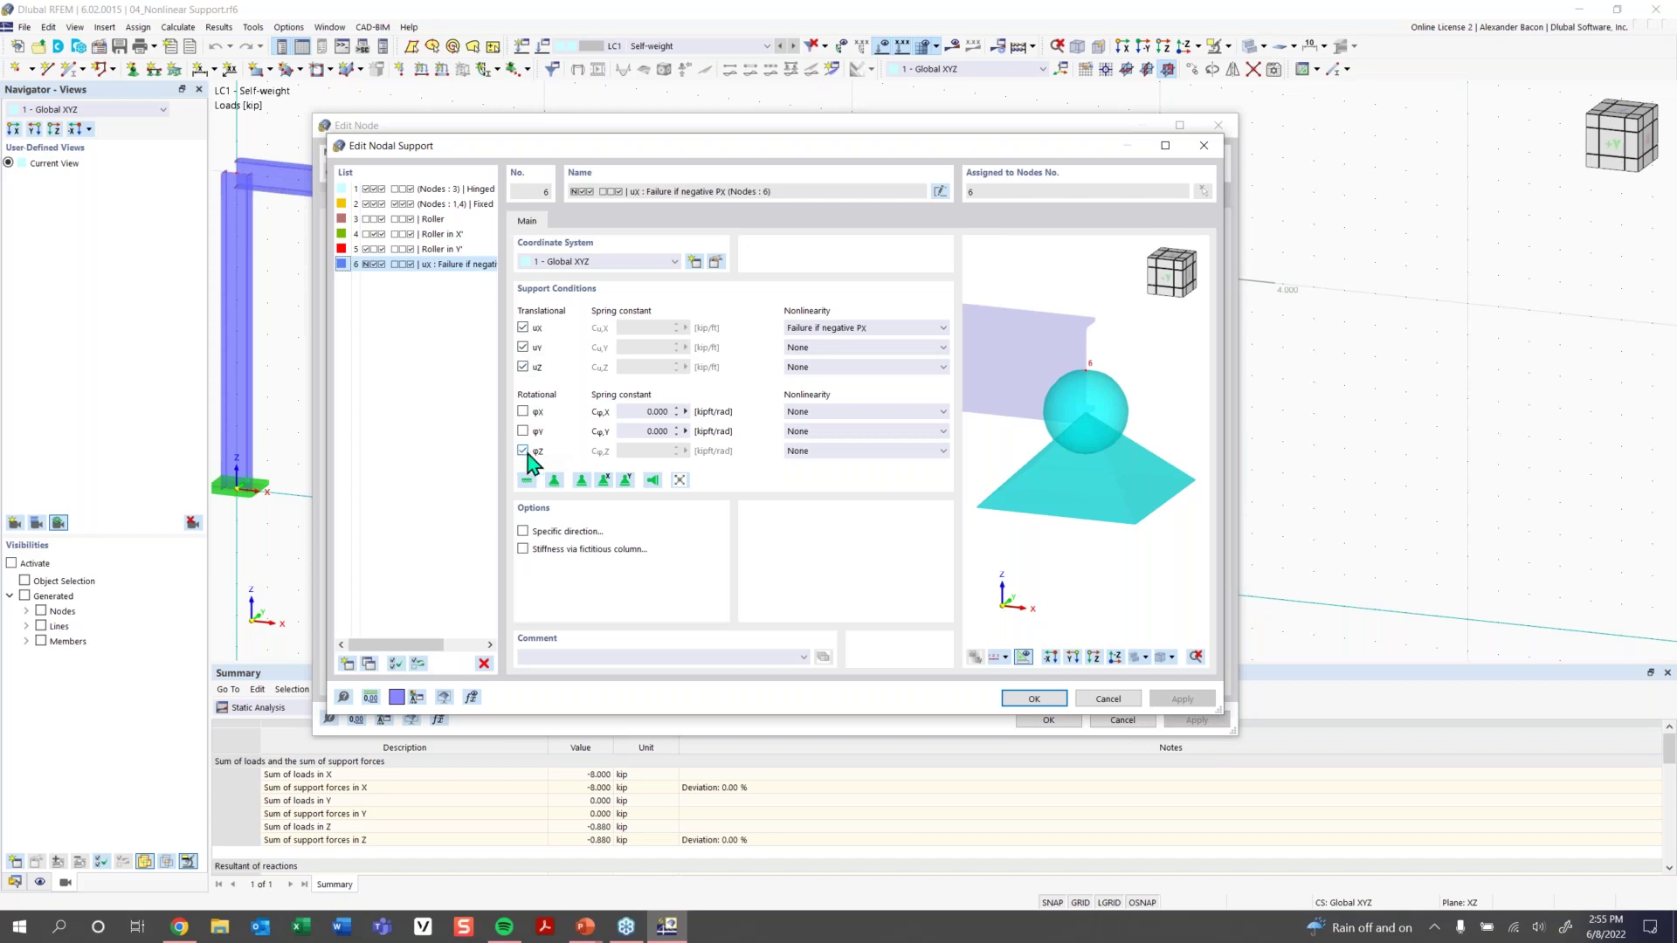
pyautogui.click(830, 330)
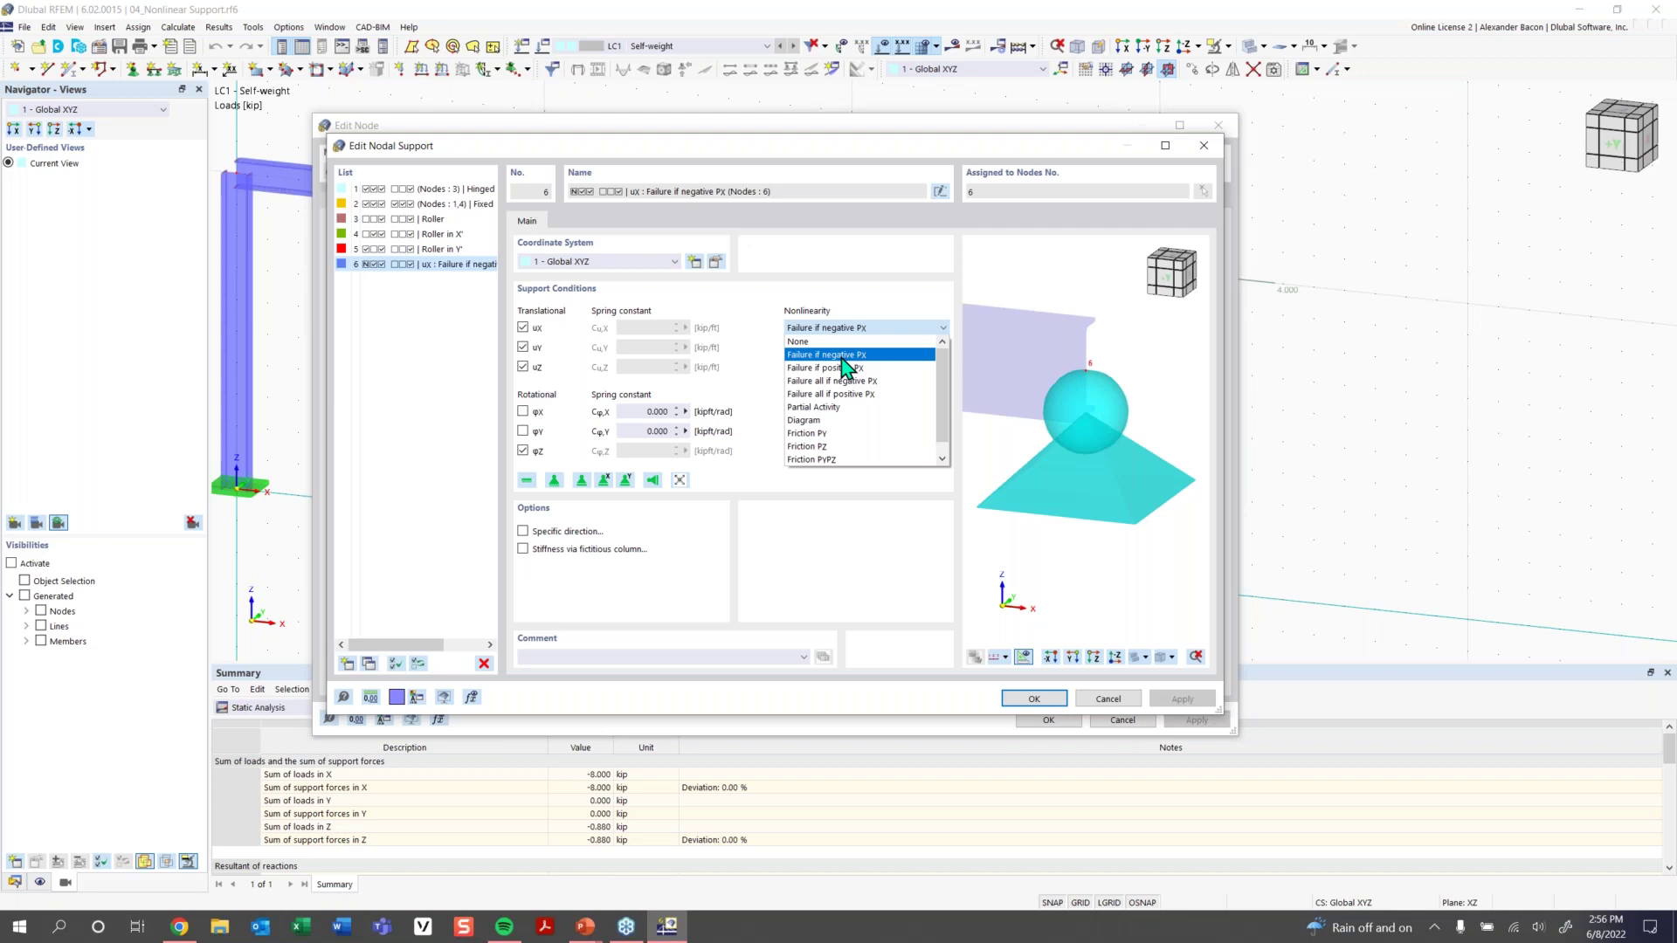
pyautogui.click(842, 355)
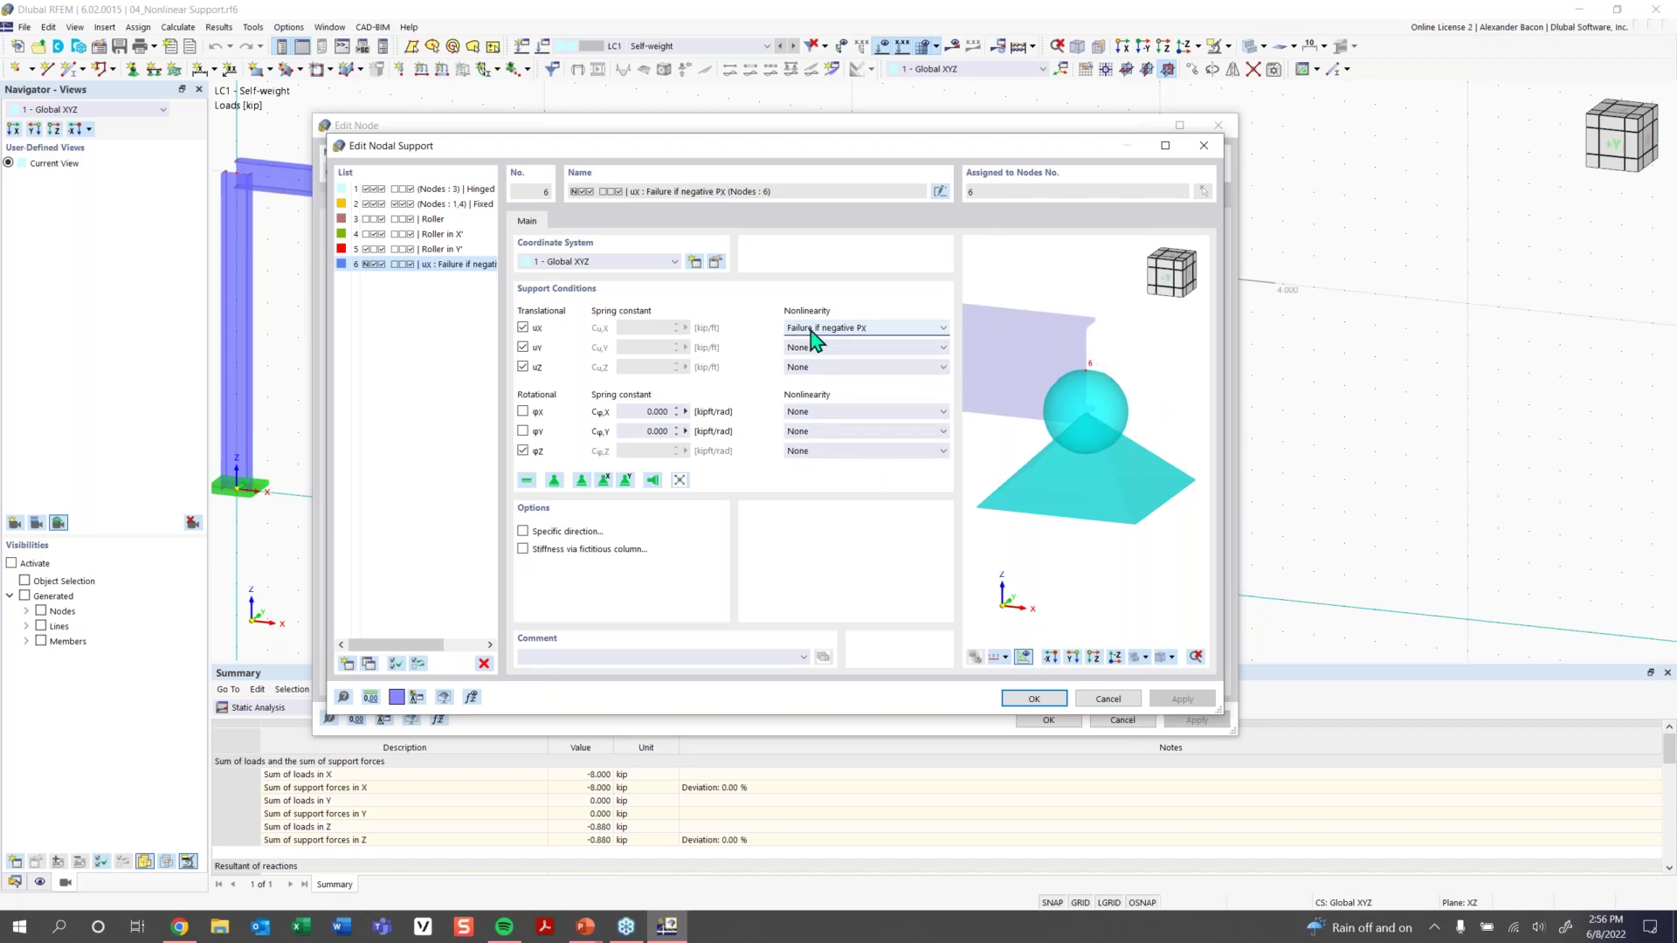
pyautogui.click(1036, 700)
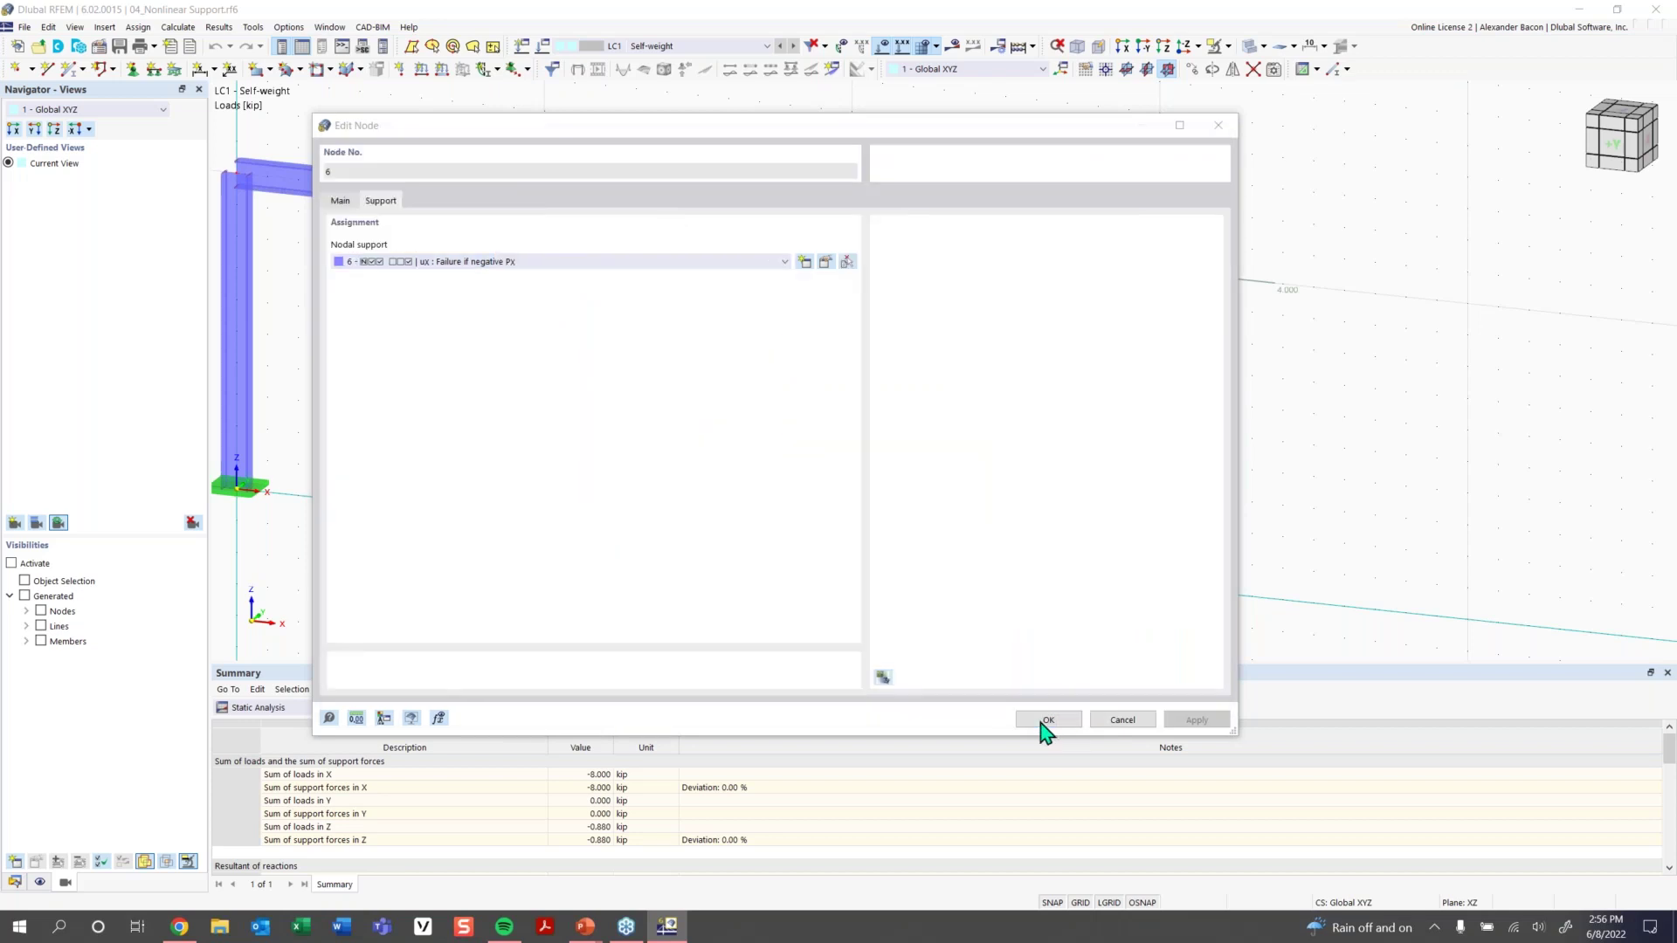
pyautogui.click(1045, 722)
# Display the LC1 displacement results to compare the two frames' deformation
pyautogui.scroll(-3, 1003, 536)
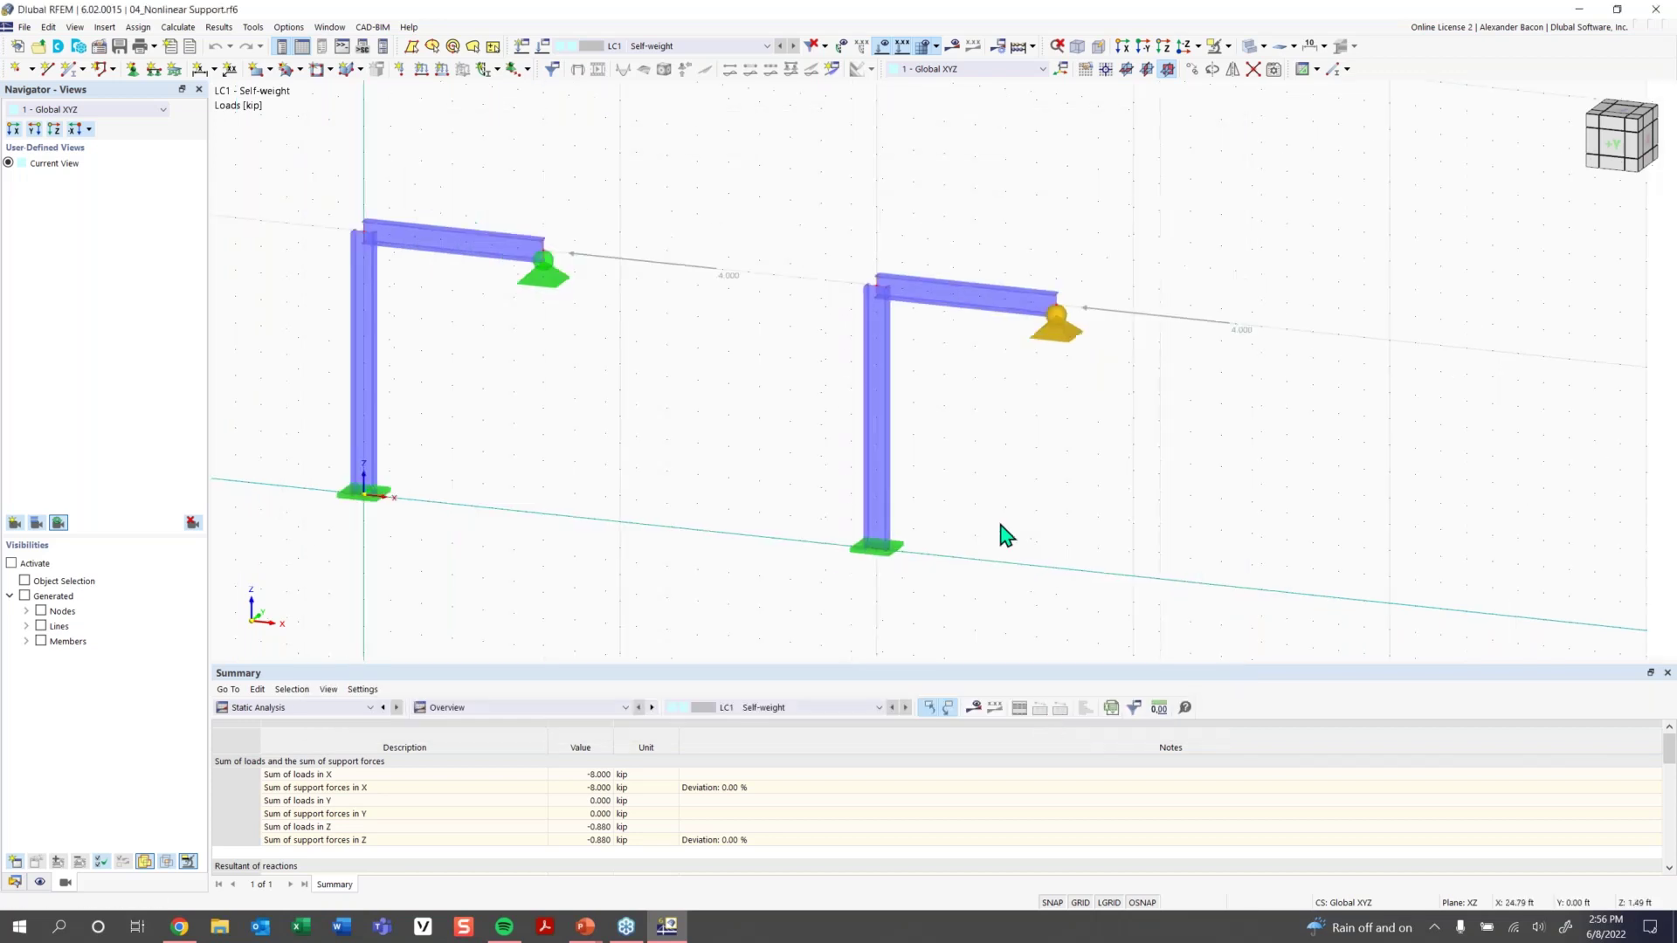
pyautogui.click(954, 46)
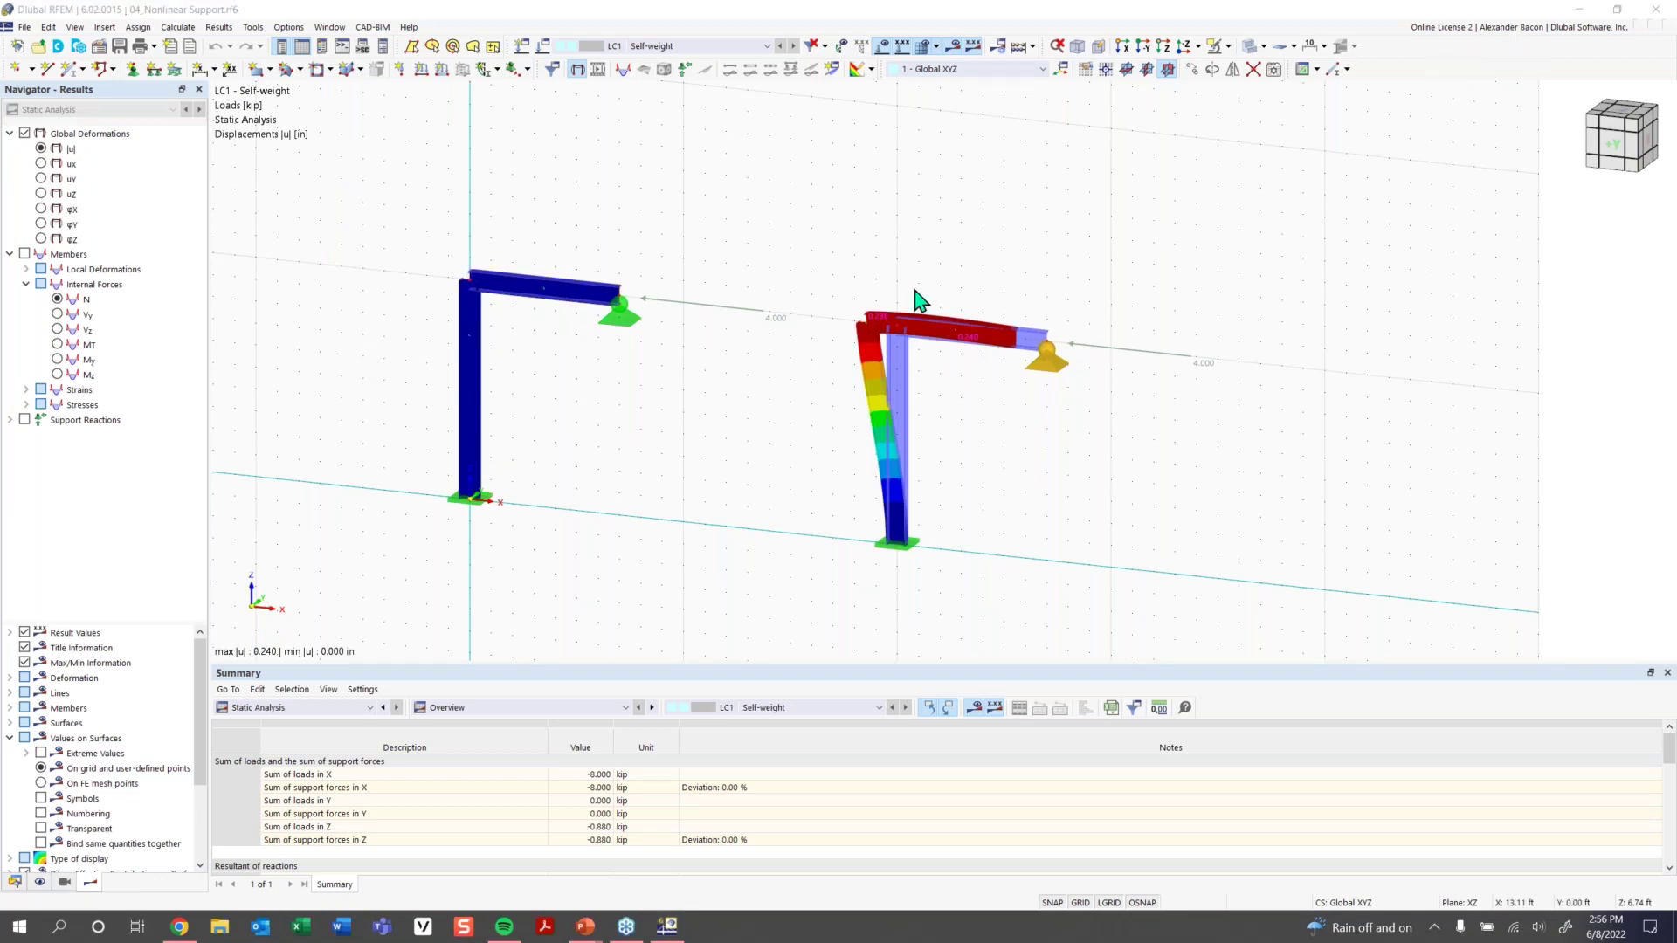
# Increase the display factor for deformations to 256 in the LC1 displacement results of the two frames
pyautogui.click(994, 286)
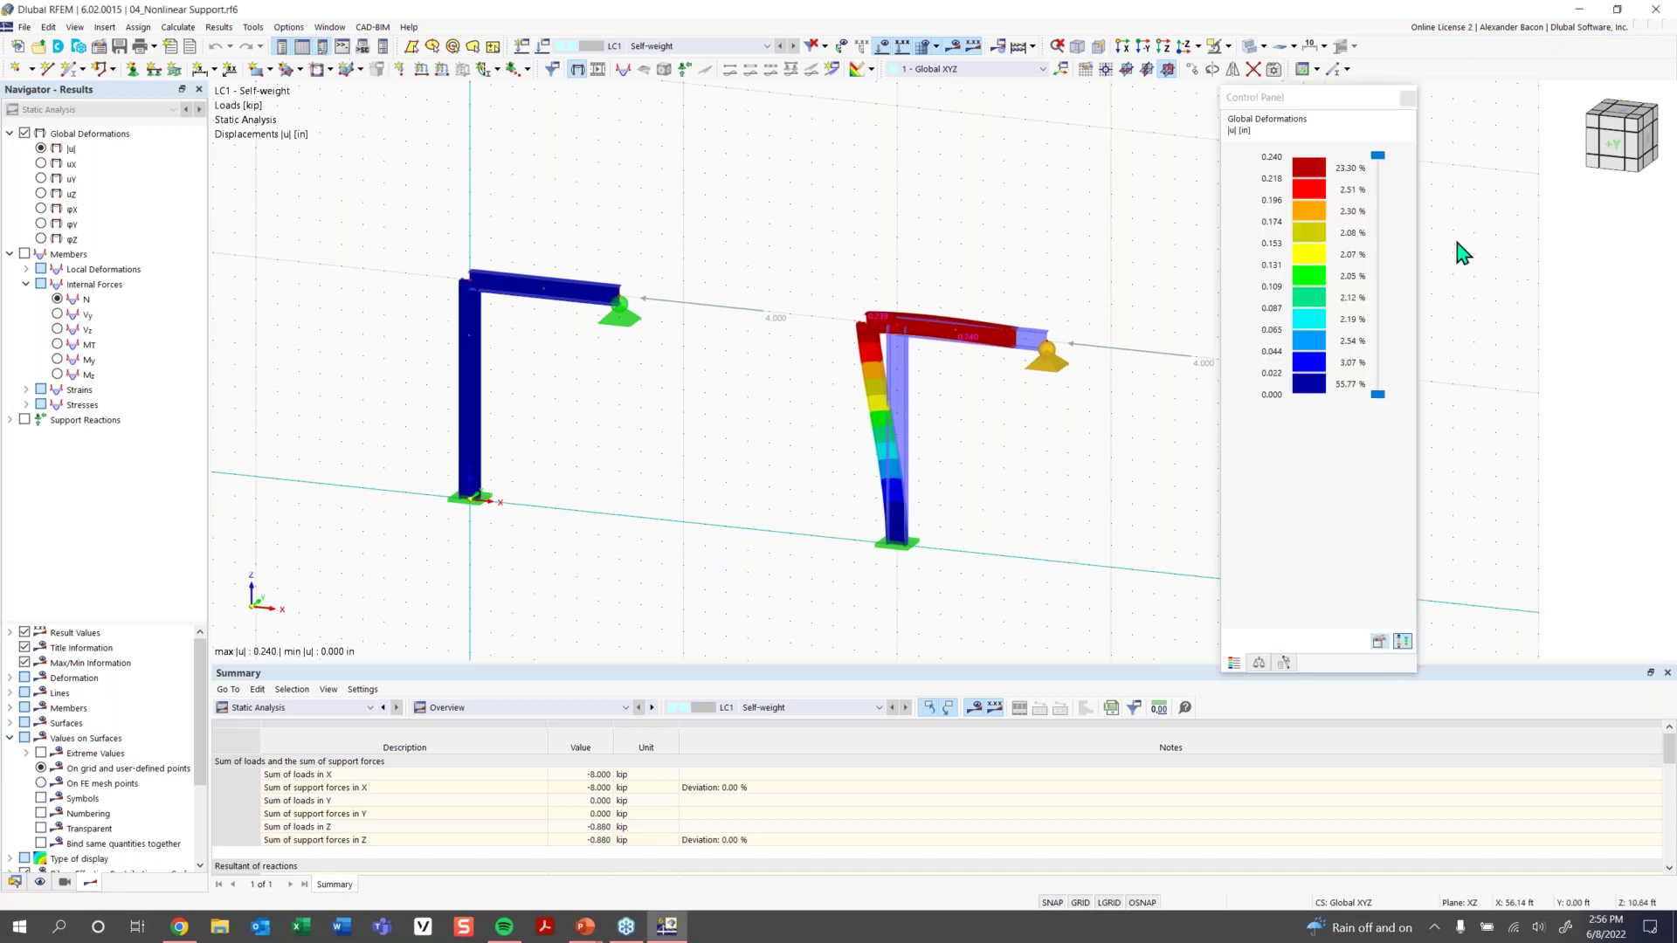
pyautogui.click(539, 306)
pyautogui.click(704, 308)
pyautogui.click(618, 312)
pyautogui.scroll(2, 1083, 393)
pyautogui.moveTo(969, 378); pyautogui.dragTo(879, 348, button='middle')
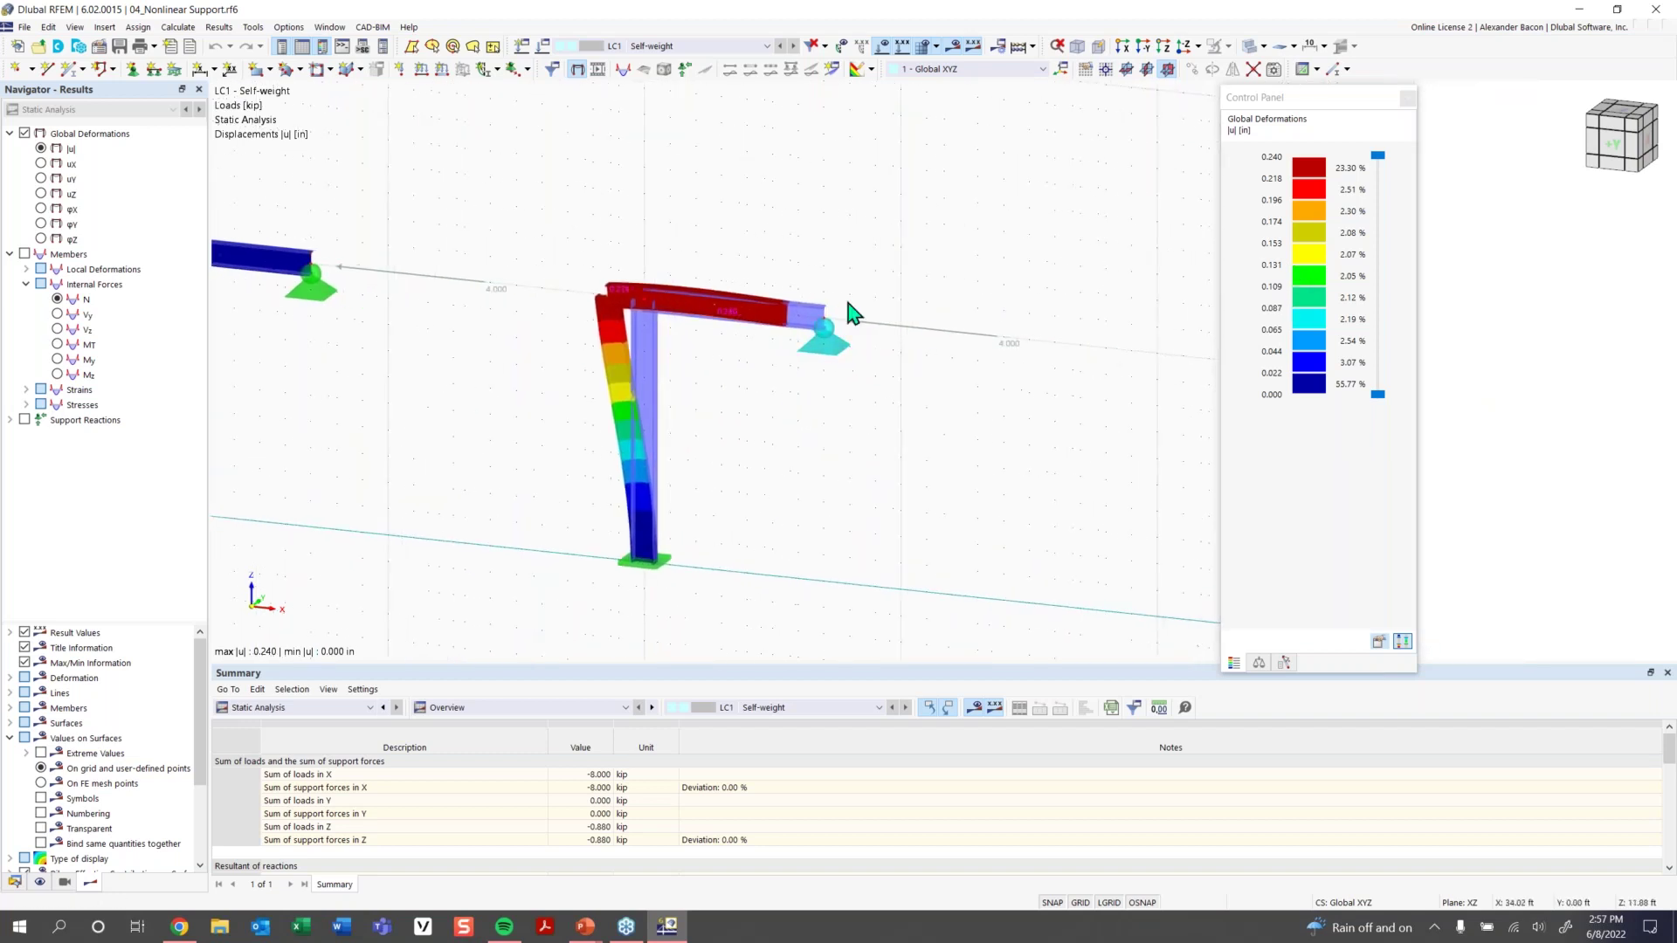
pyautogui.click(1259, 662)
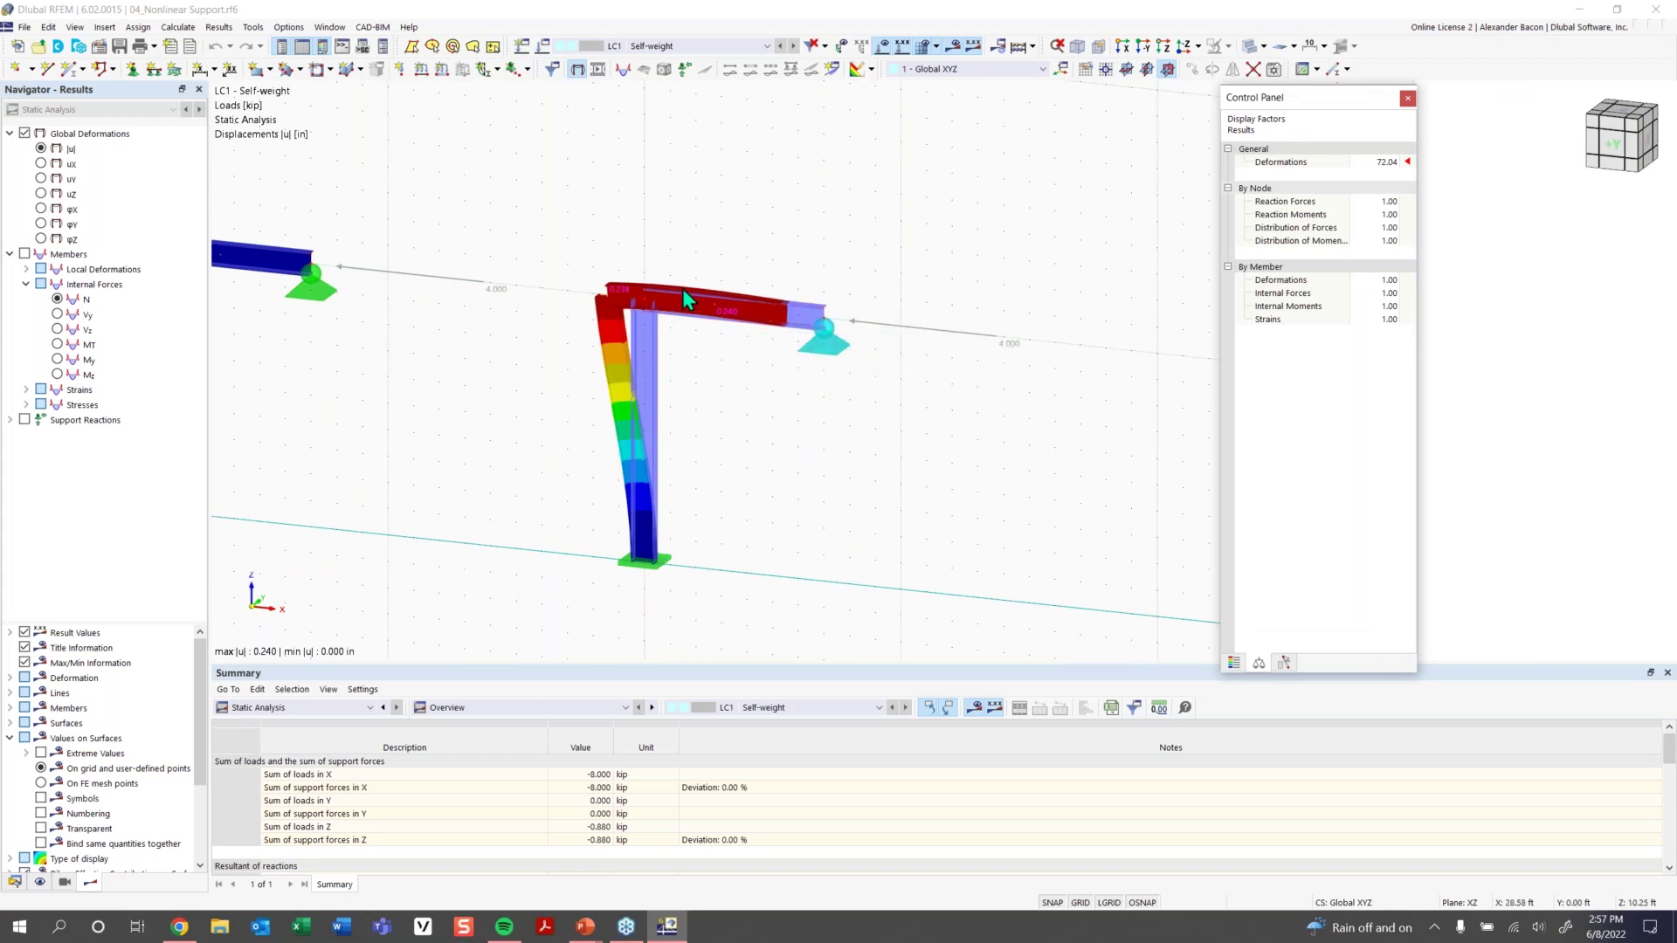
pyautogui.click(1392, 162)
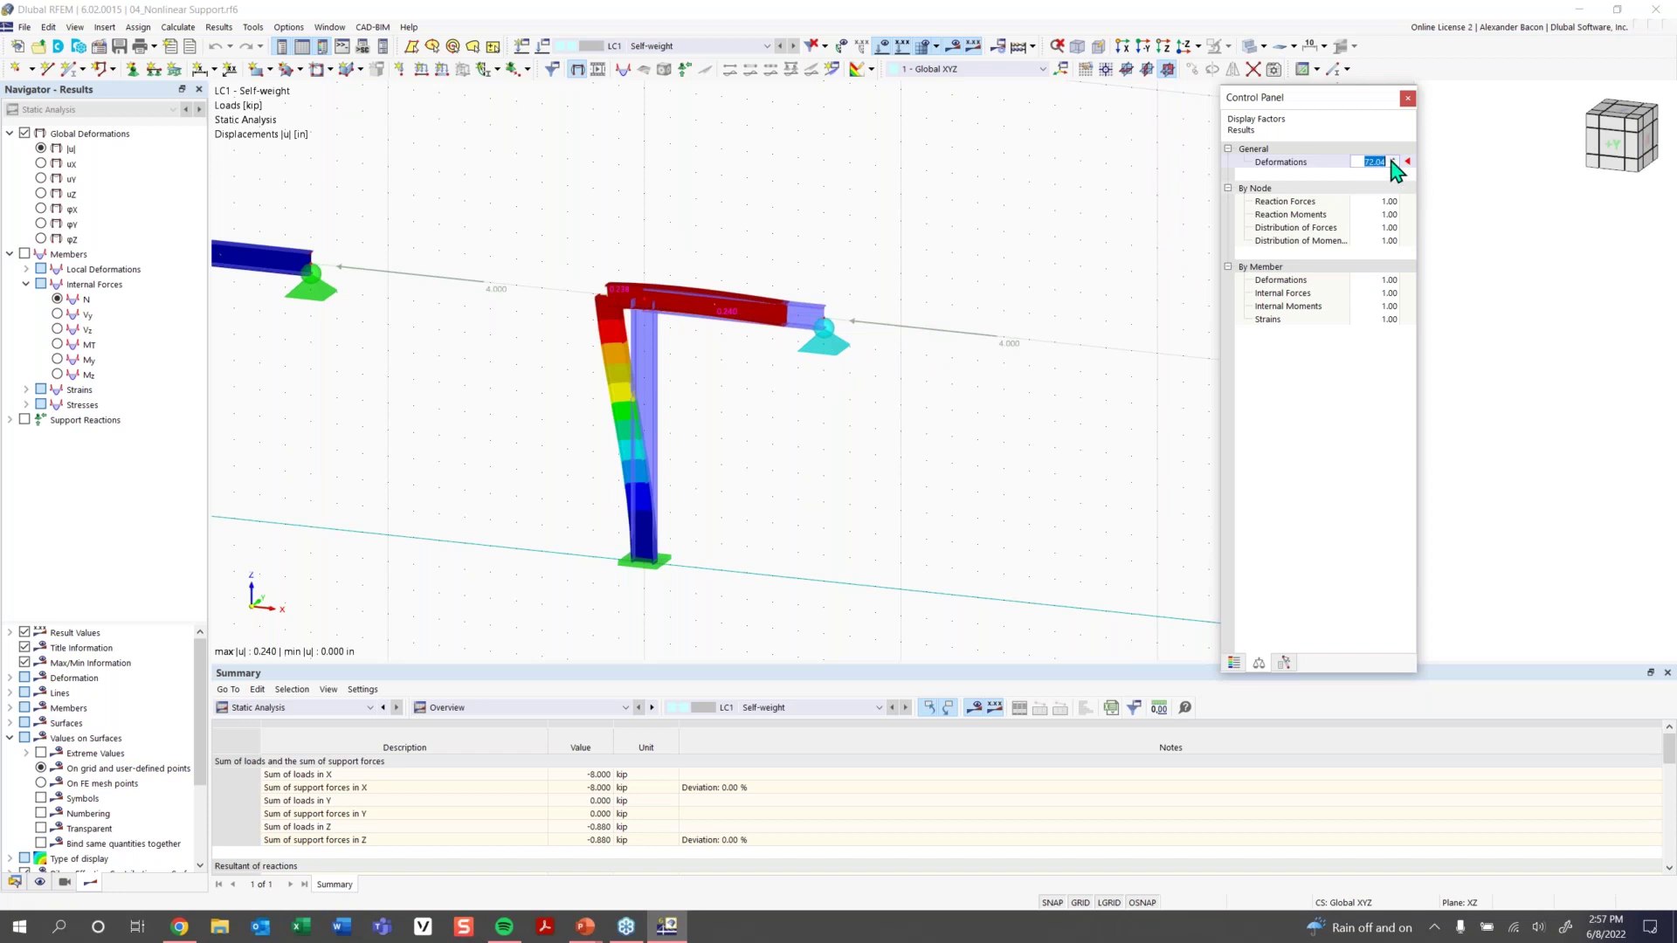
pyautogui.scroll(5, 1392, 166)
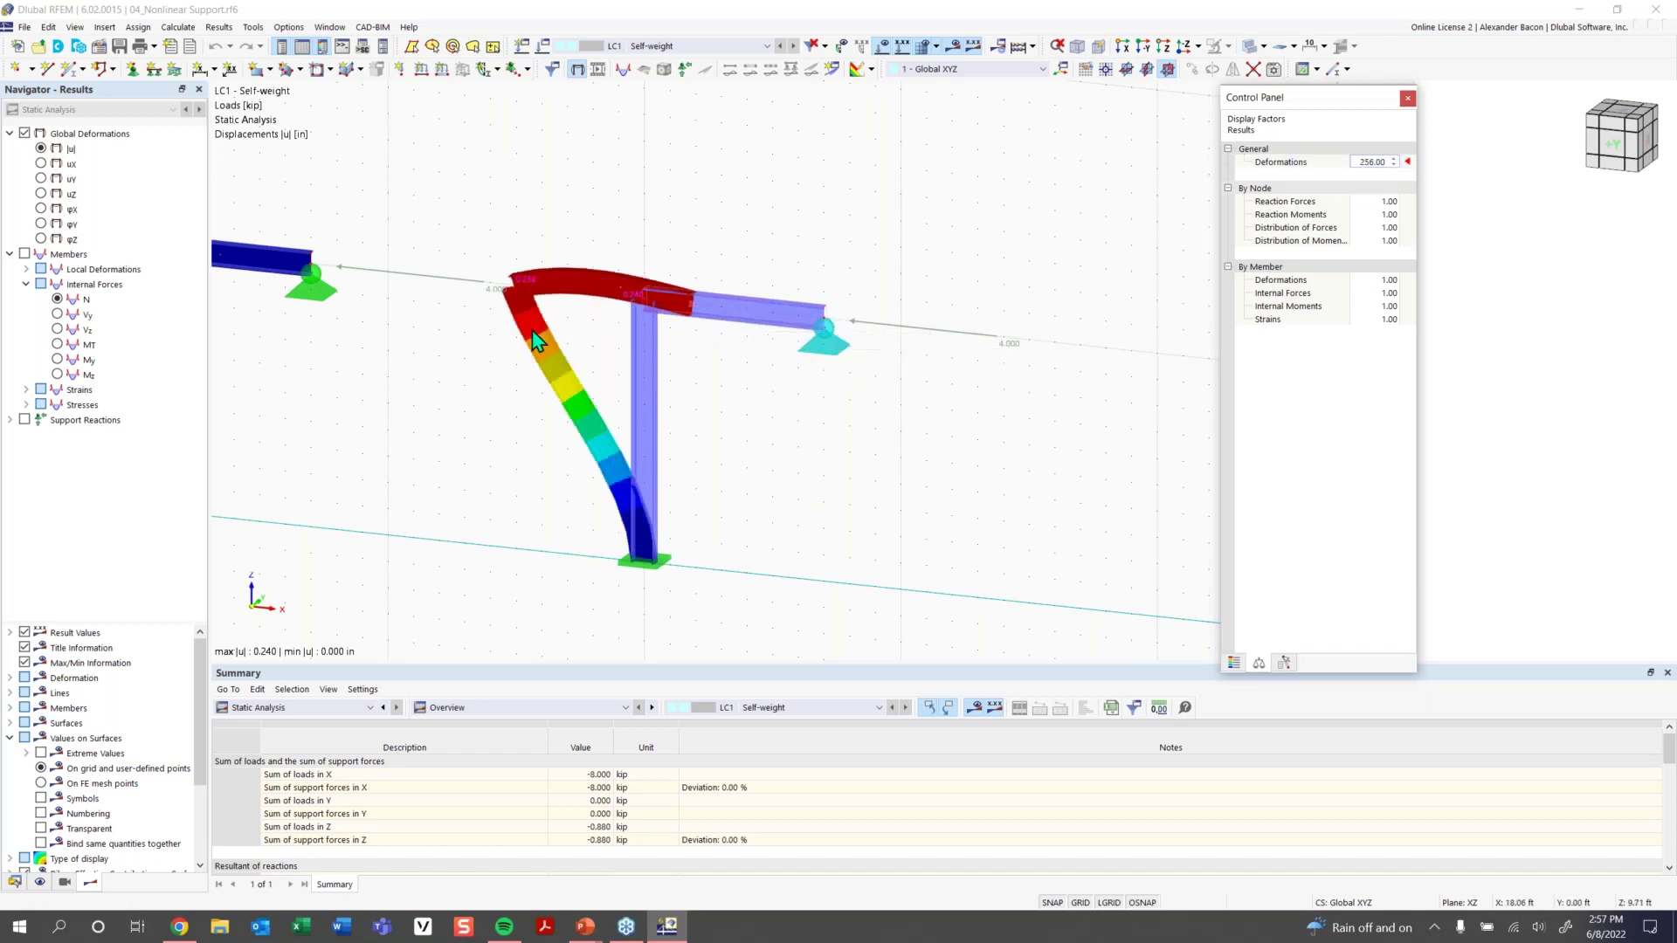
pyautogui.scroll(-4, 489, 359)
pyautogui.moveTo(542, 345); pyautogui.dragTo(614, 345, button='middle')
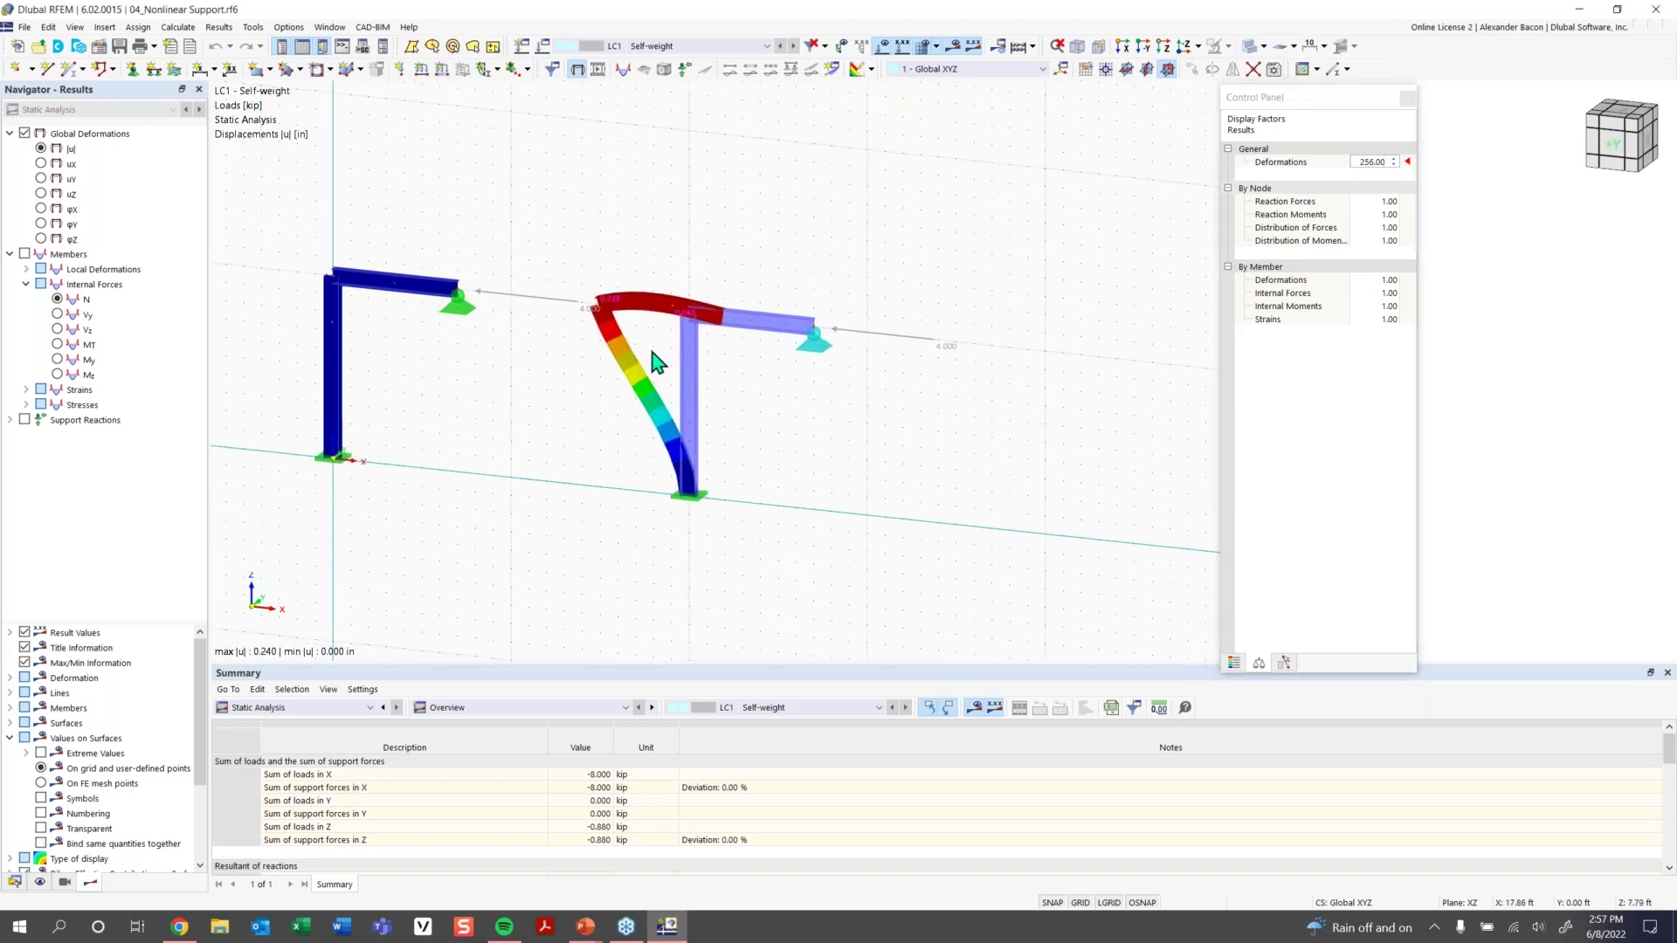
# Display the nodal support reaction forces on both frames and return the control panel to the deformation colour scale
pyautogui.click(25, 420)
pyautogui.click(11, 420)
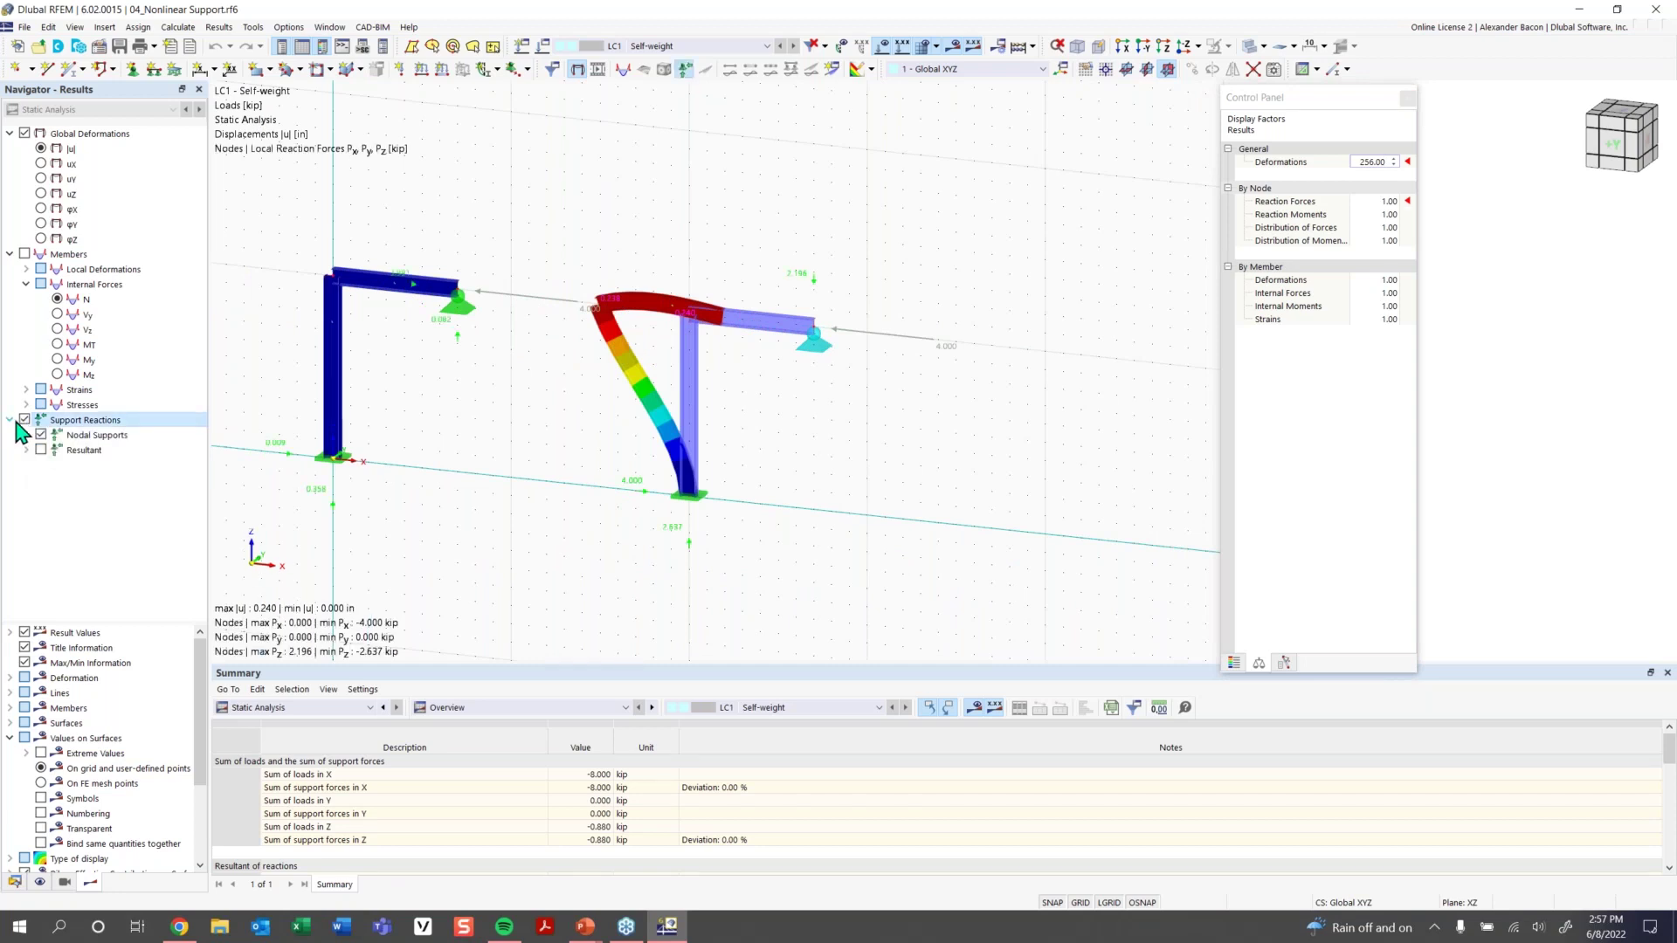
pyautogui.click(26, 435)
pyautogui.scroll(3, 402, 293)
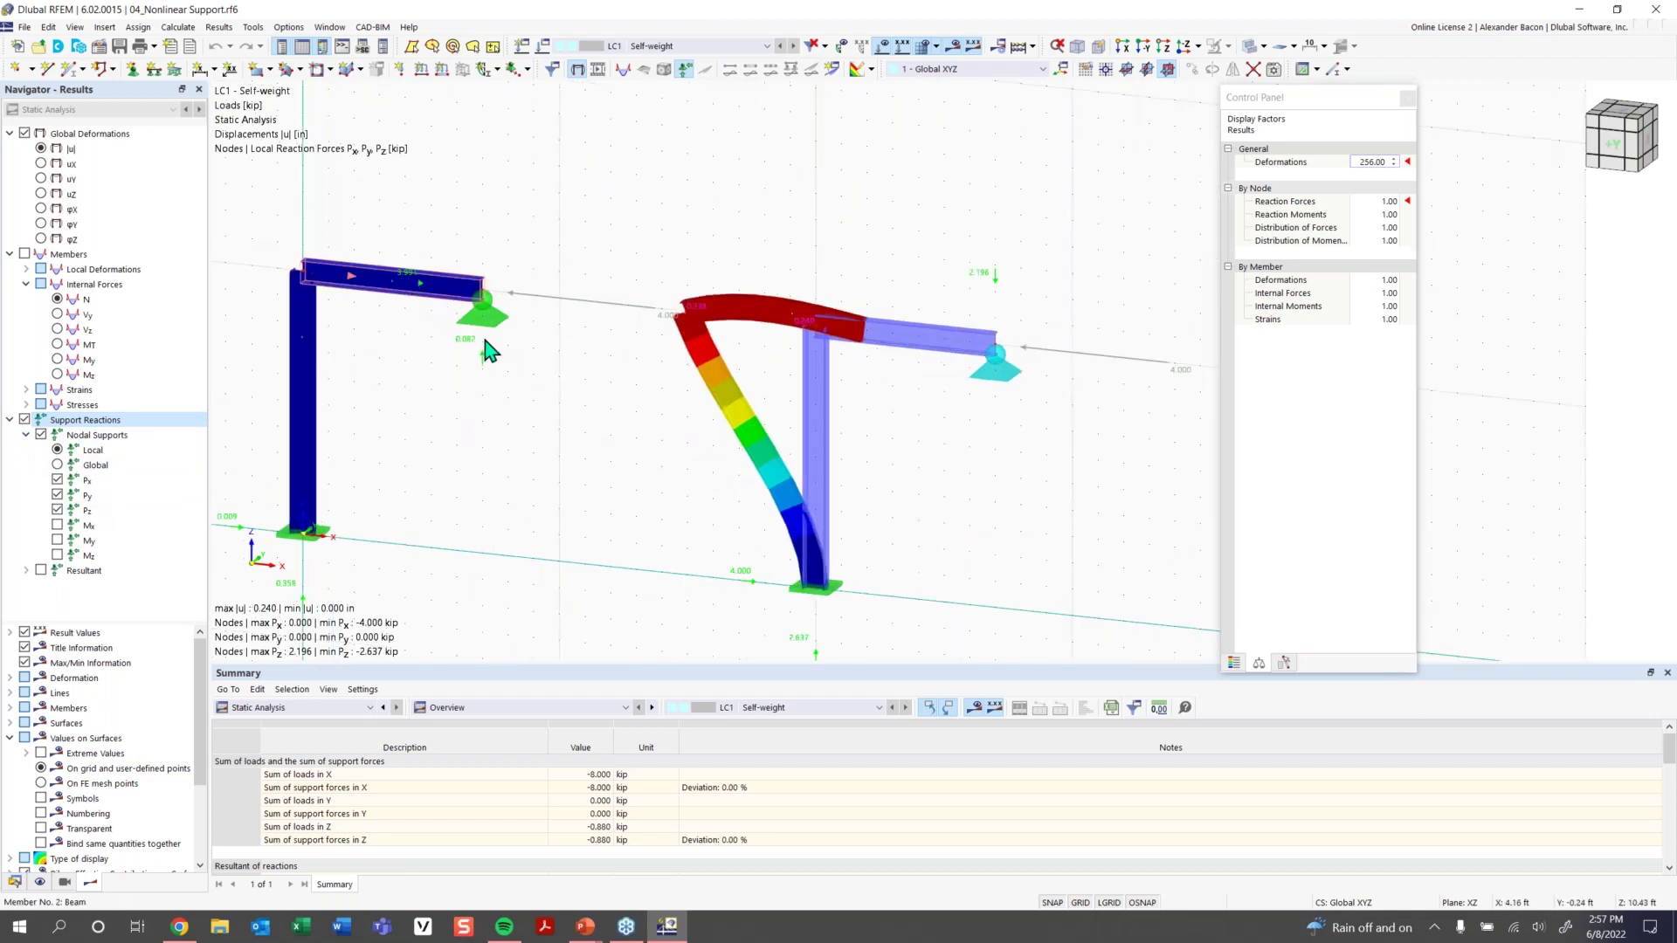
pyautogui.scroll(-1, 928, 423)
pyautogui.moveTo(900, 450); pyautogui.dragTo(782, 447, button='middle')
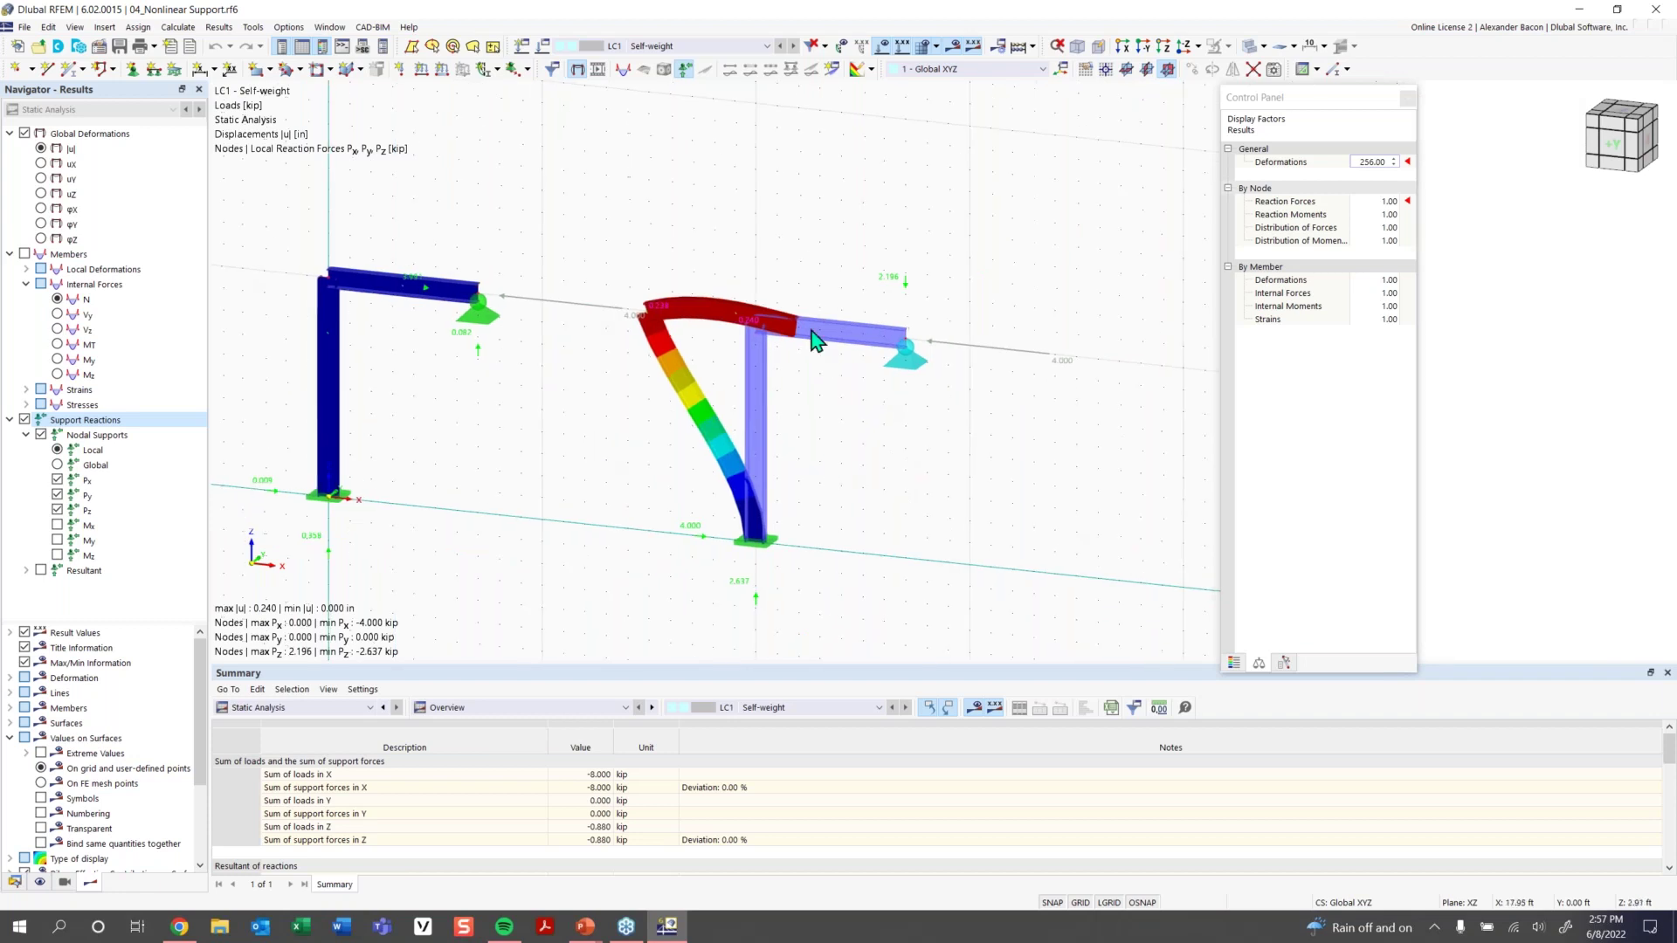
pyautogui.click(1234, 663)
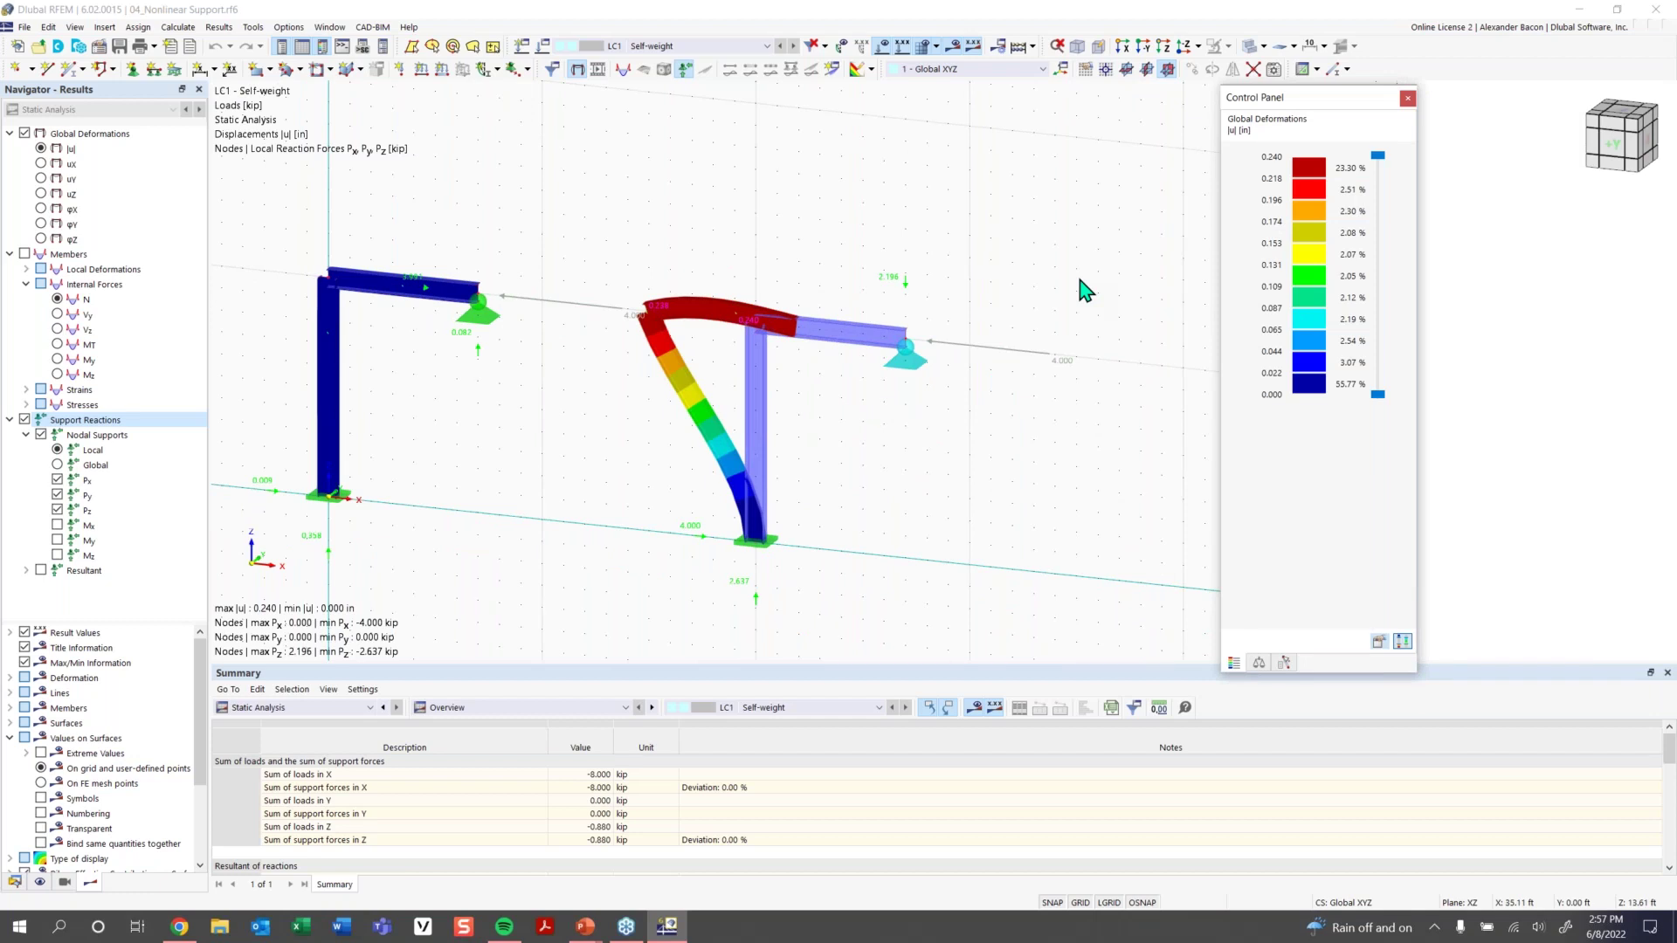
pyautogui.scroll(-2, 1004, 371)
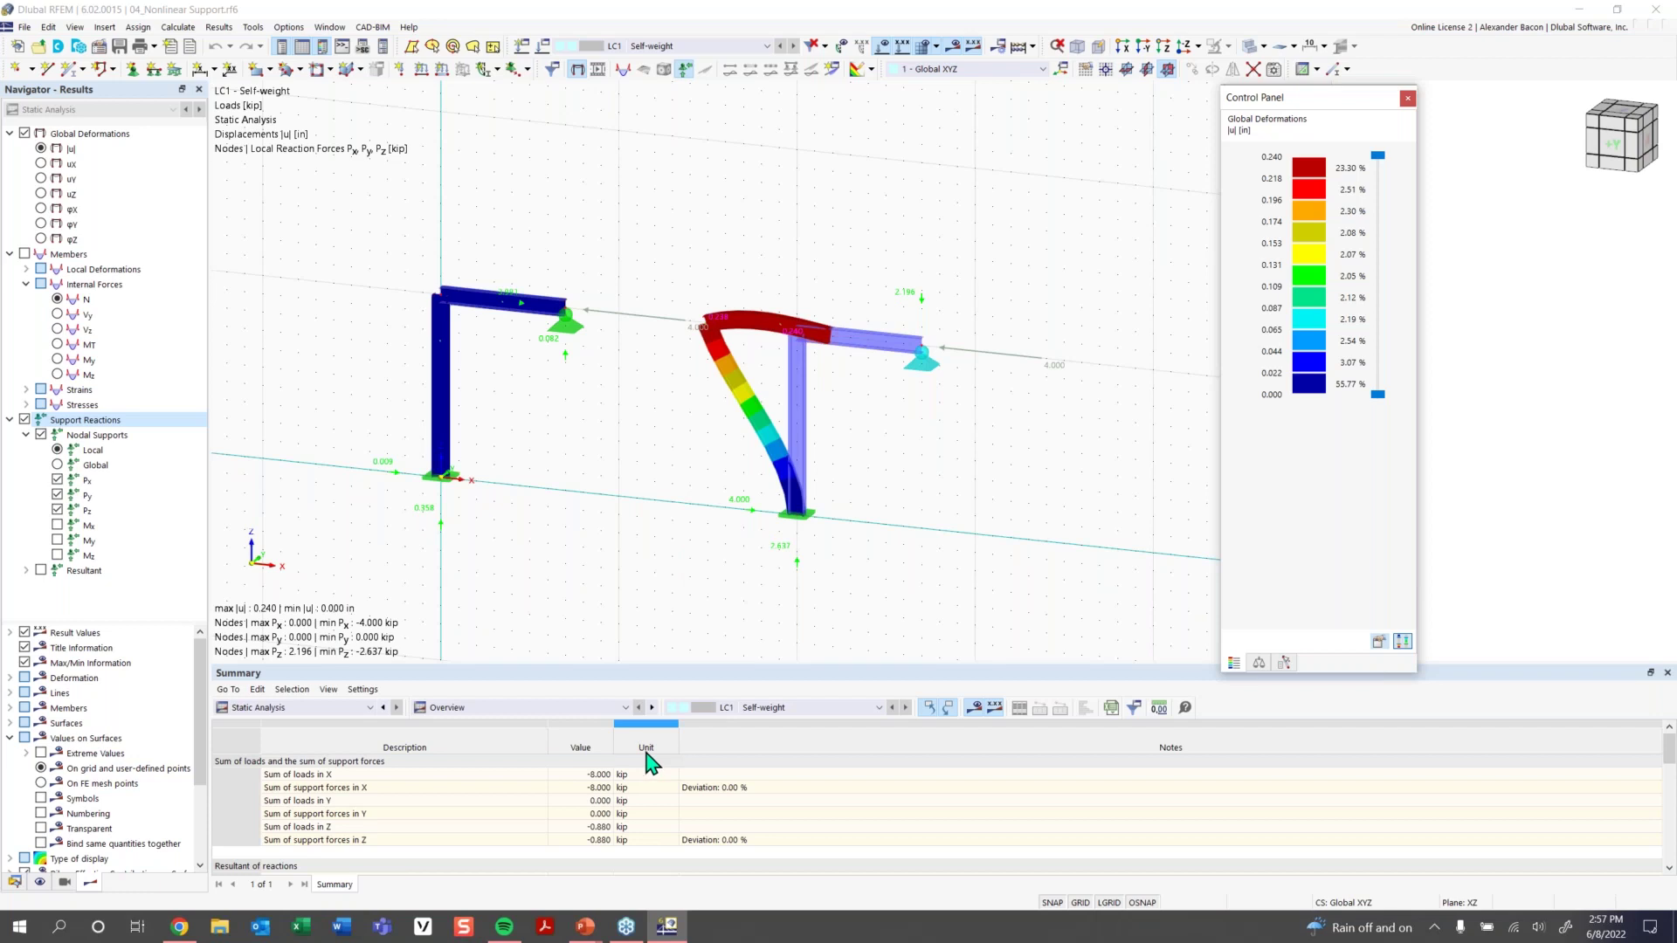
# Switch to the PowerPoint slide show and advance to the Any Questions slide
pyautogui.click(585, 926)
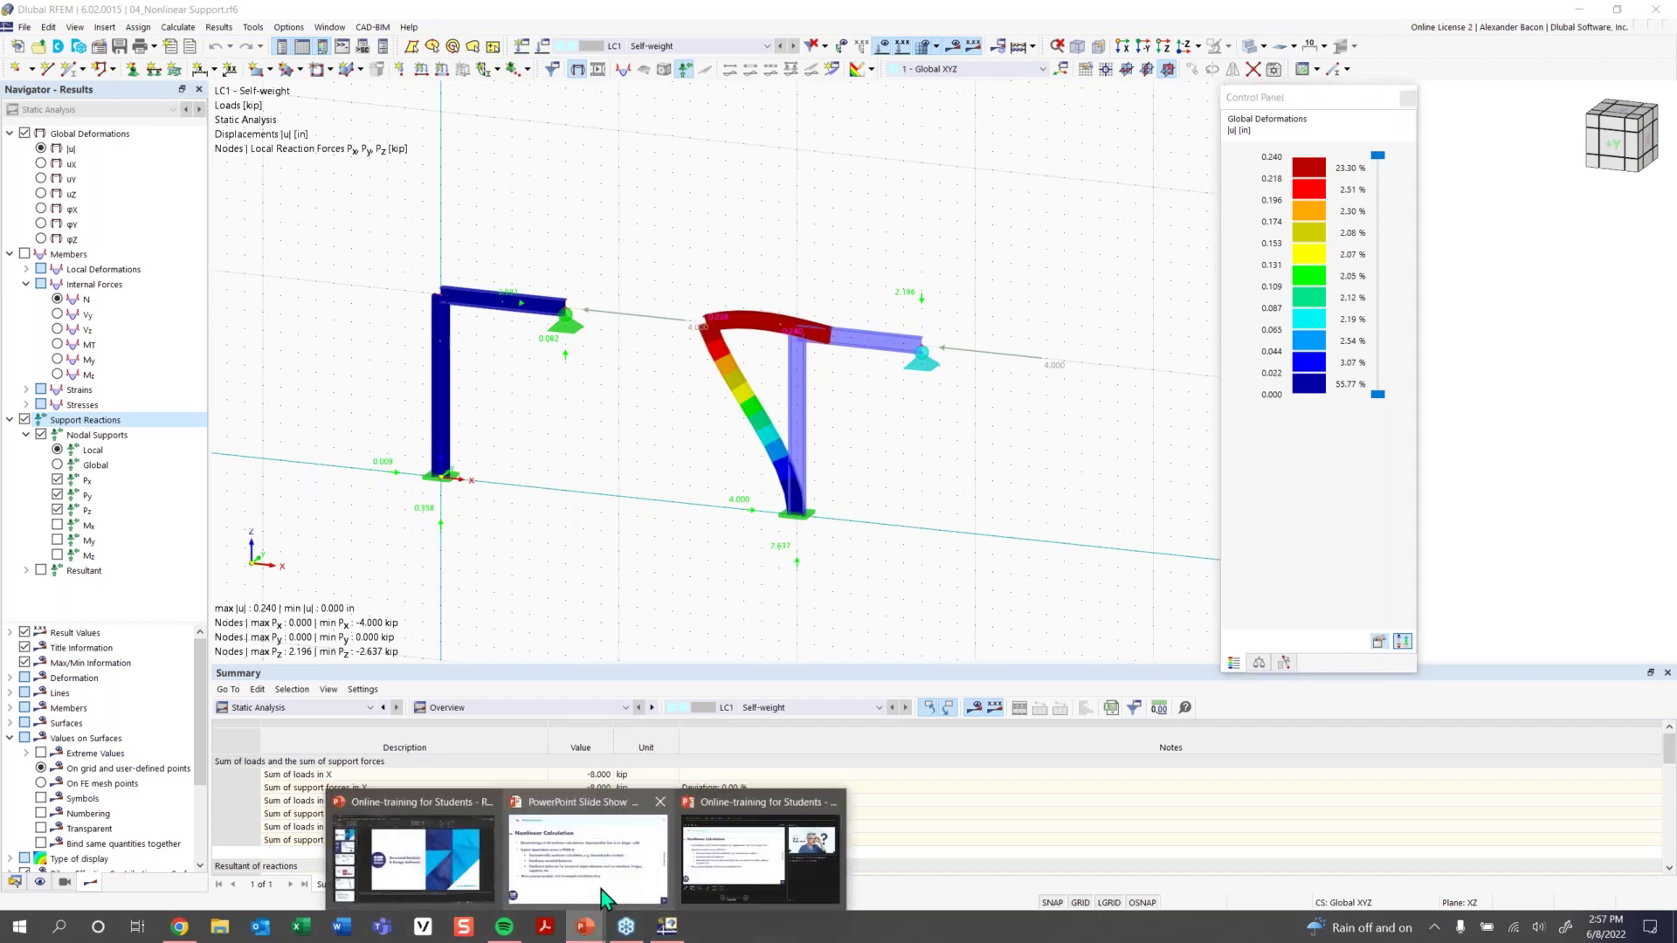
pyautogui.click(587, 856)
pyautogui.click(1221, 740)
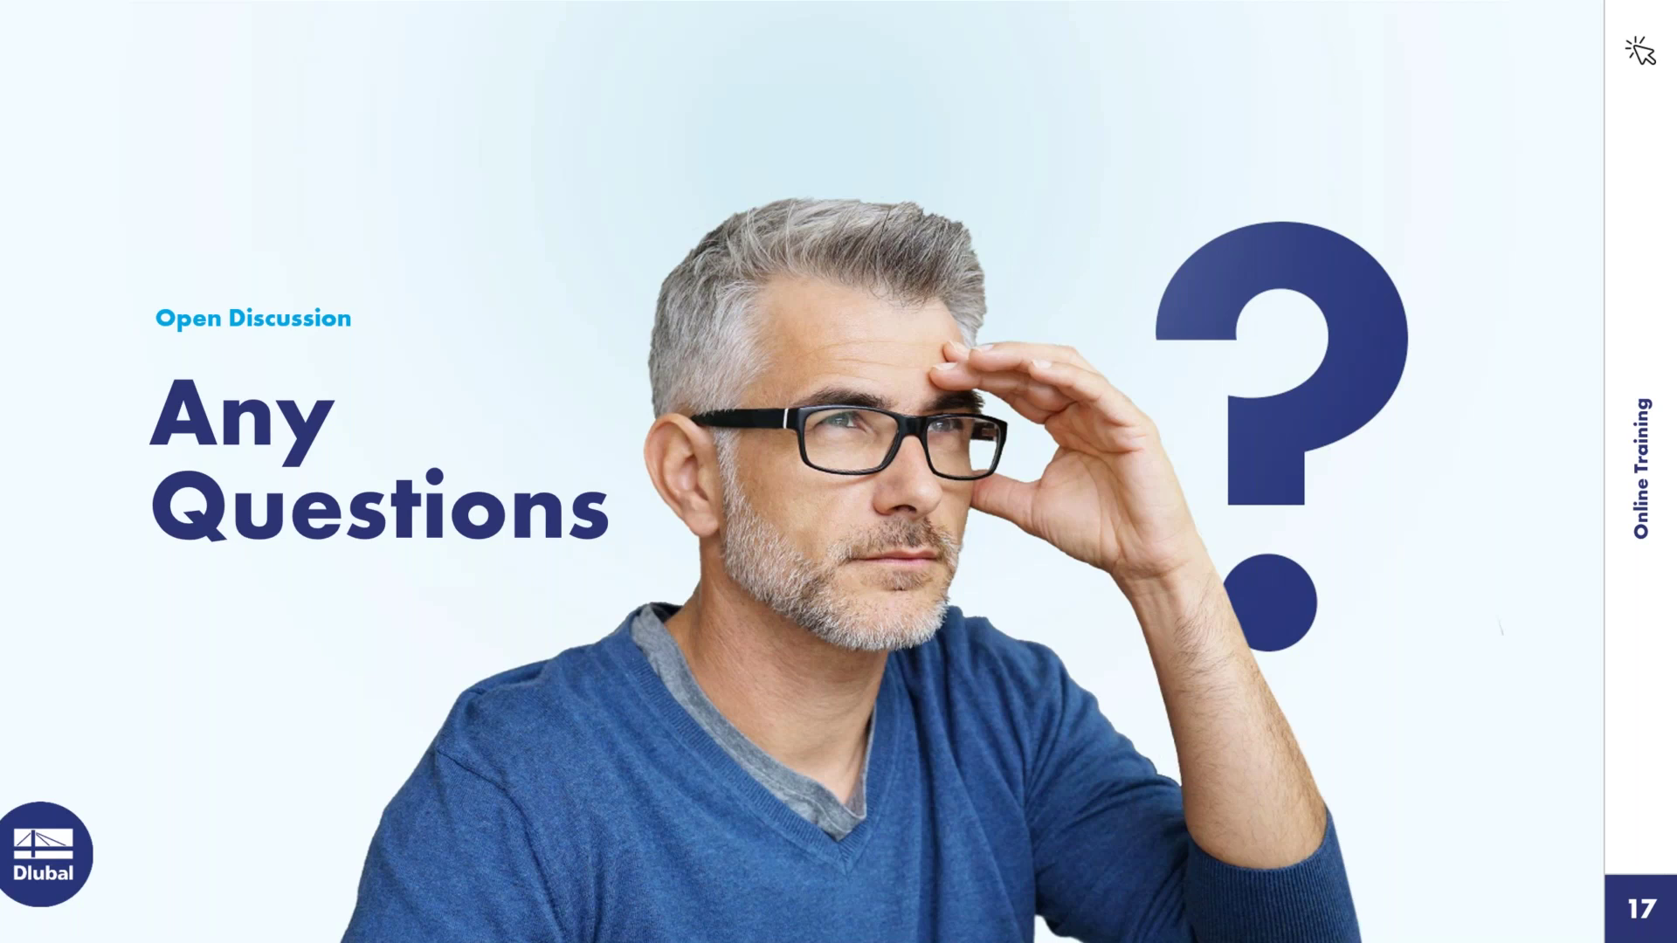
# Return to RFEM and assign Ctrl+M as the shortcut for the Measure Distance Between Two Nodes command
pyautogui.hotkey('alt', 'Tab')
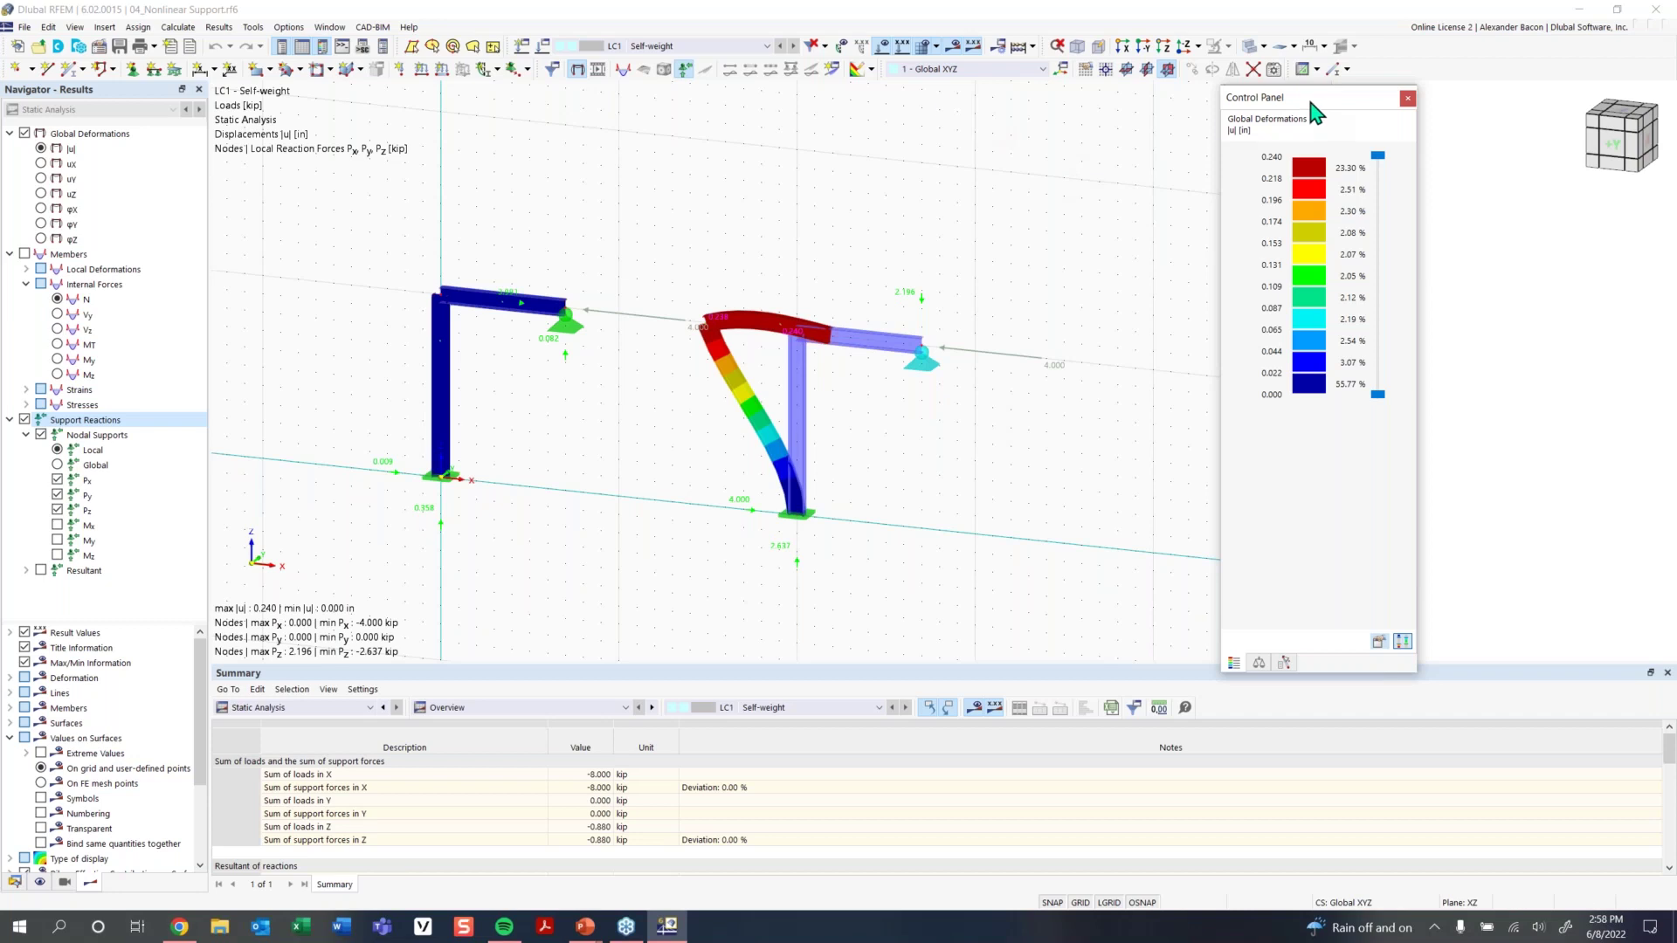
pyautogui.moveTo(1310, 93); pyautogui.dragTo(1457, 140)
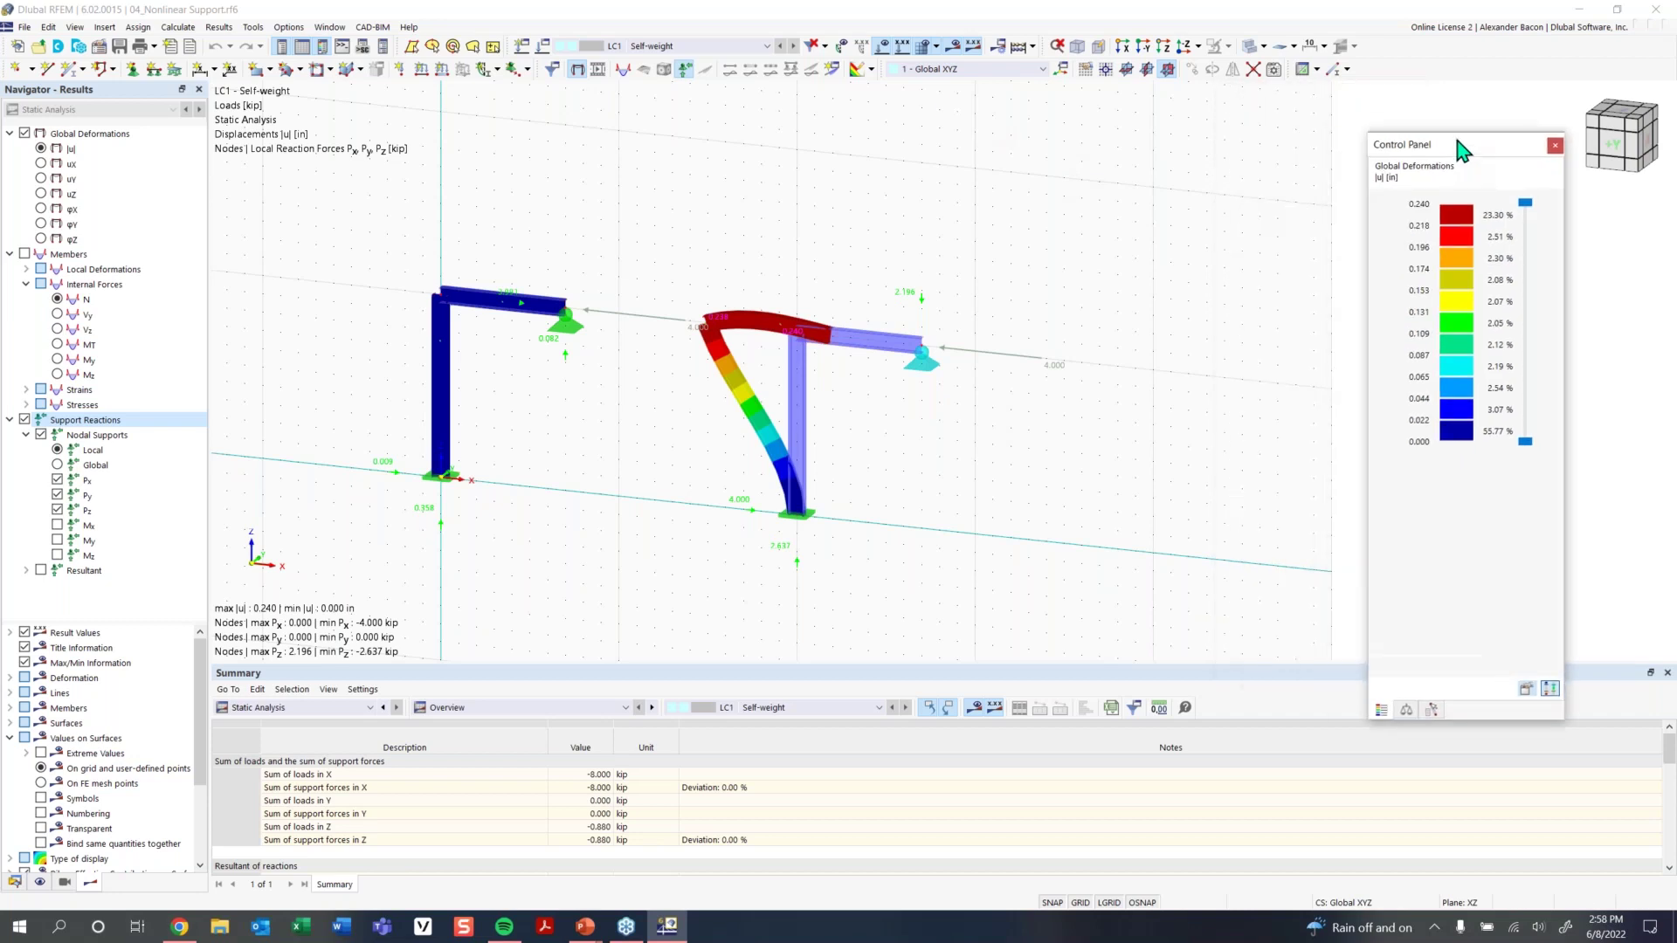
pyautogui.rightClick(1386, 67)
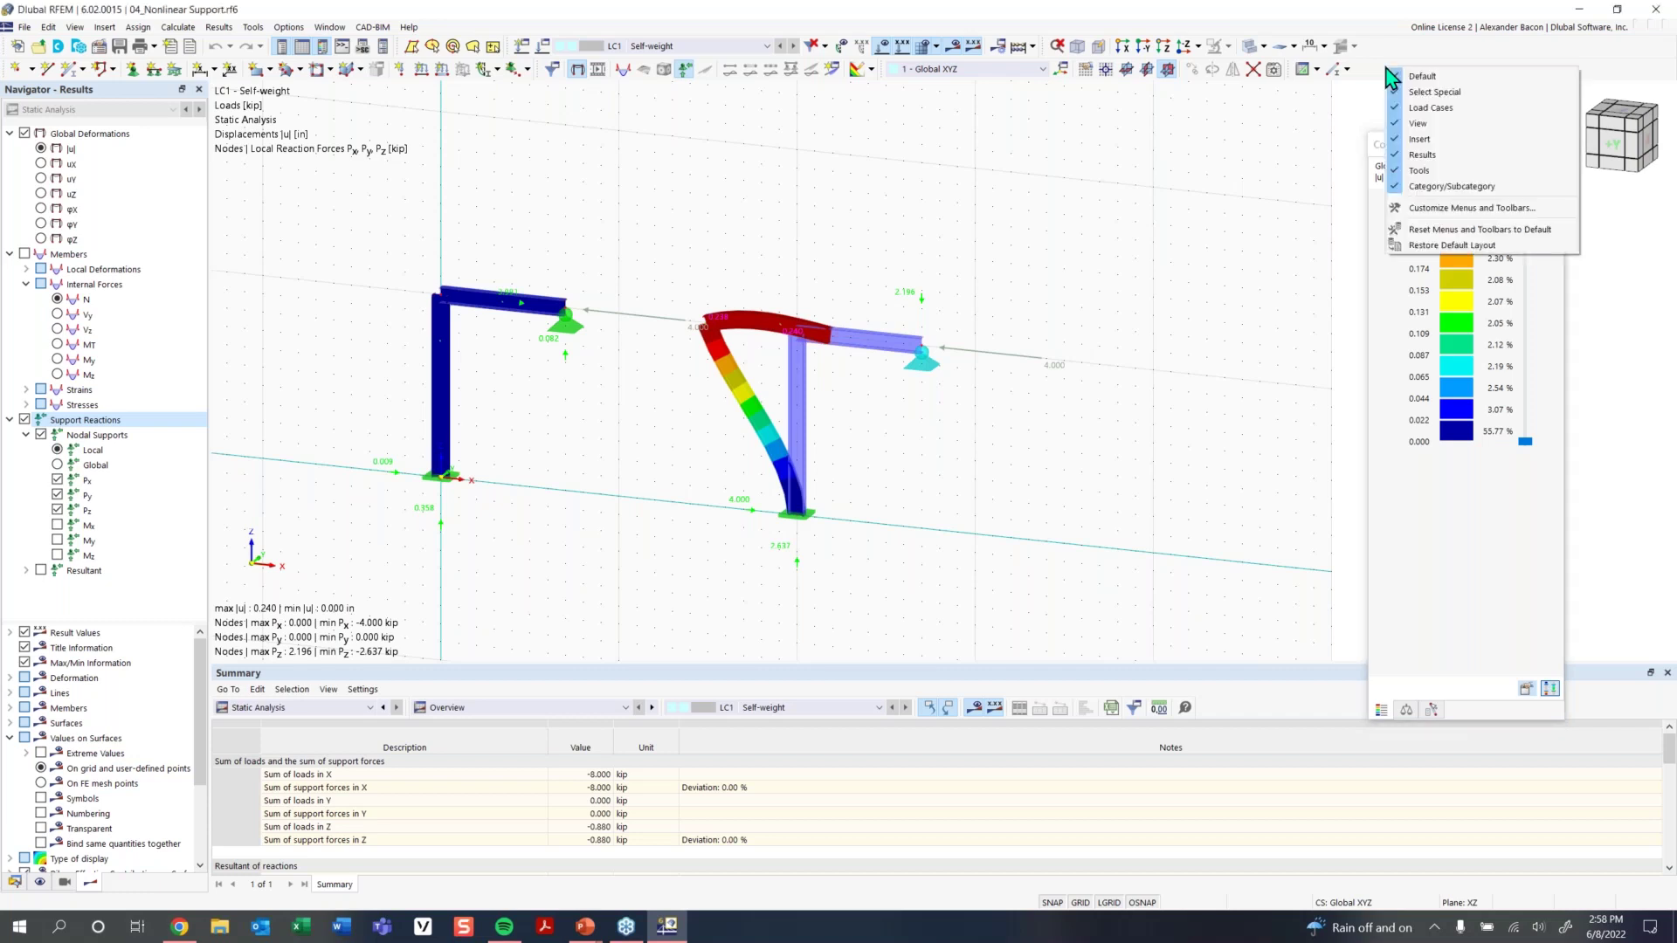
pyautogui.click(1439, 210)
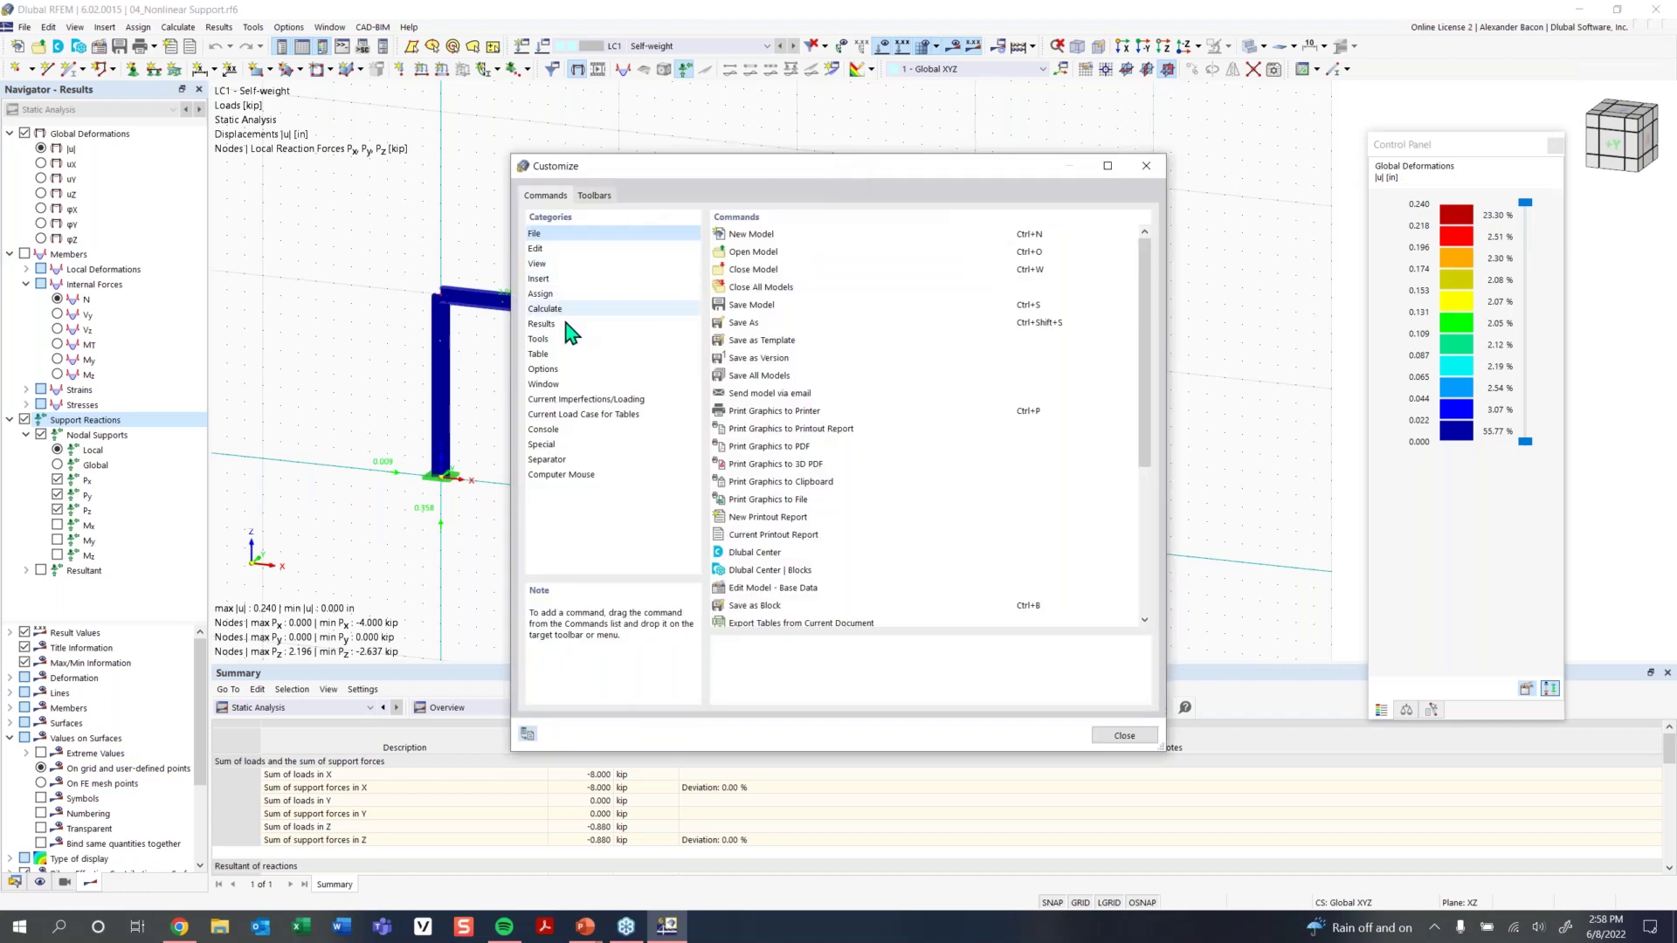
pyautogui.click(557, 340)
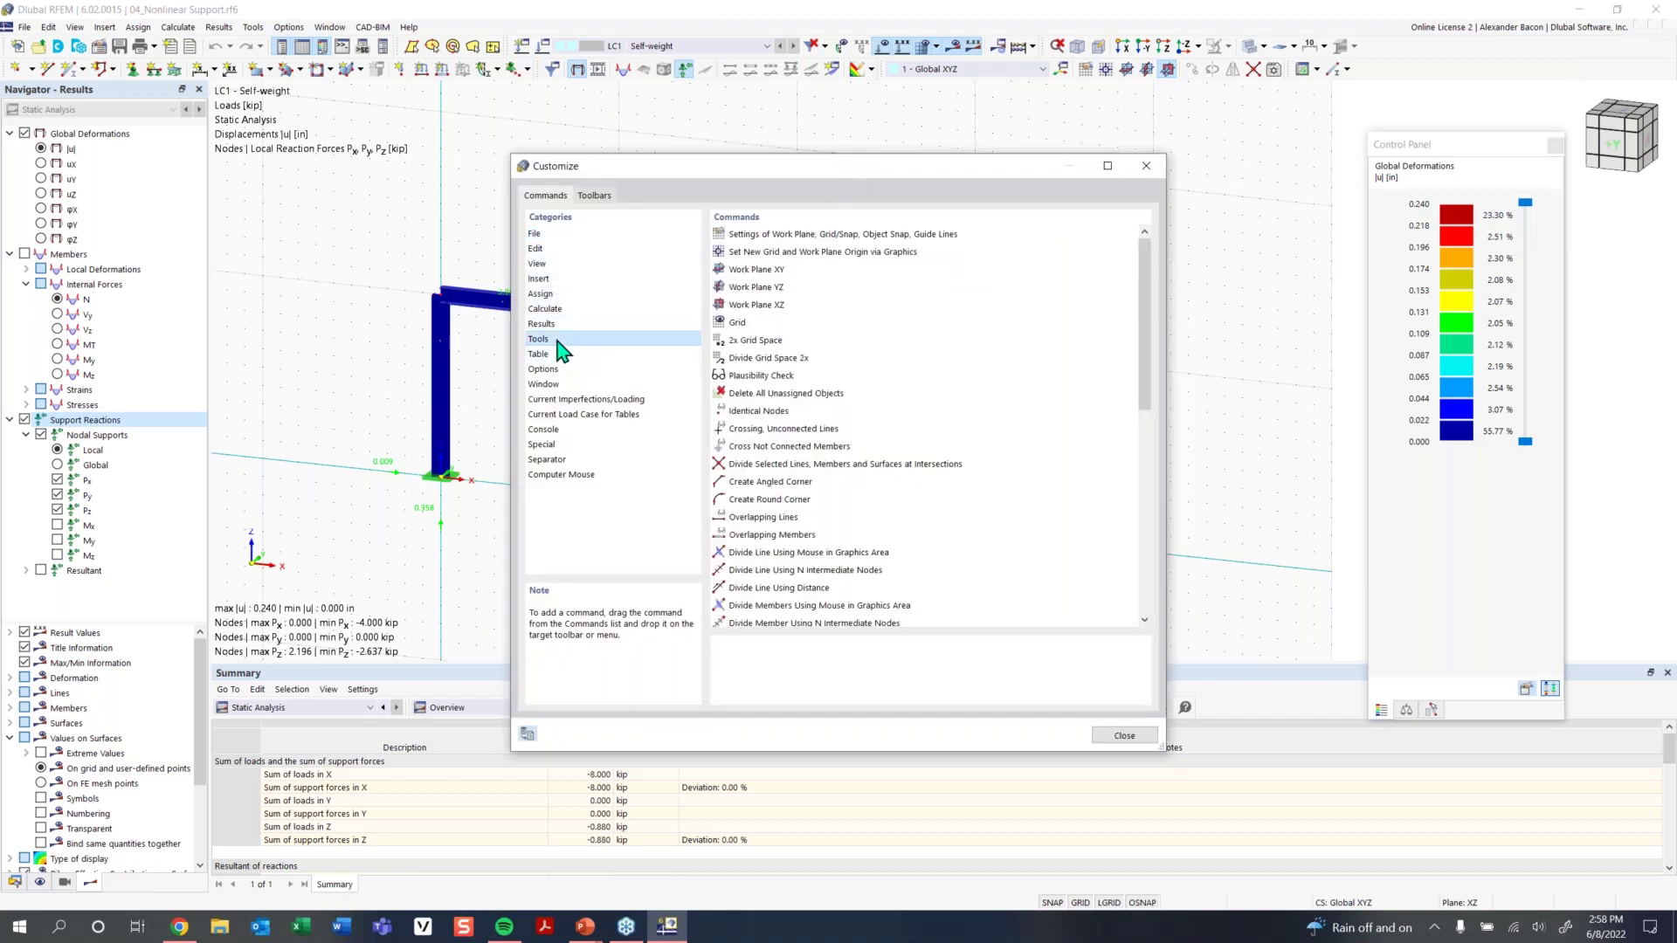
pyautogui.scroll(-6, 852, 428)
pyautogui.scroll(-2, 852, 426)
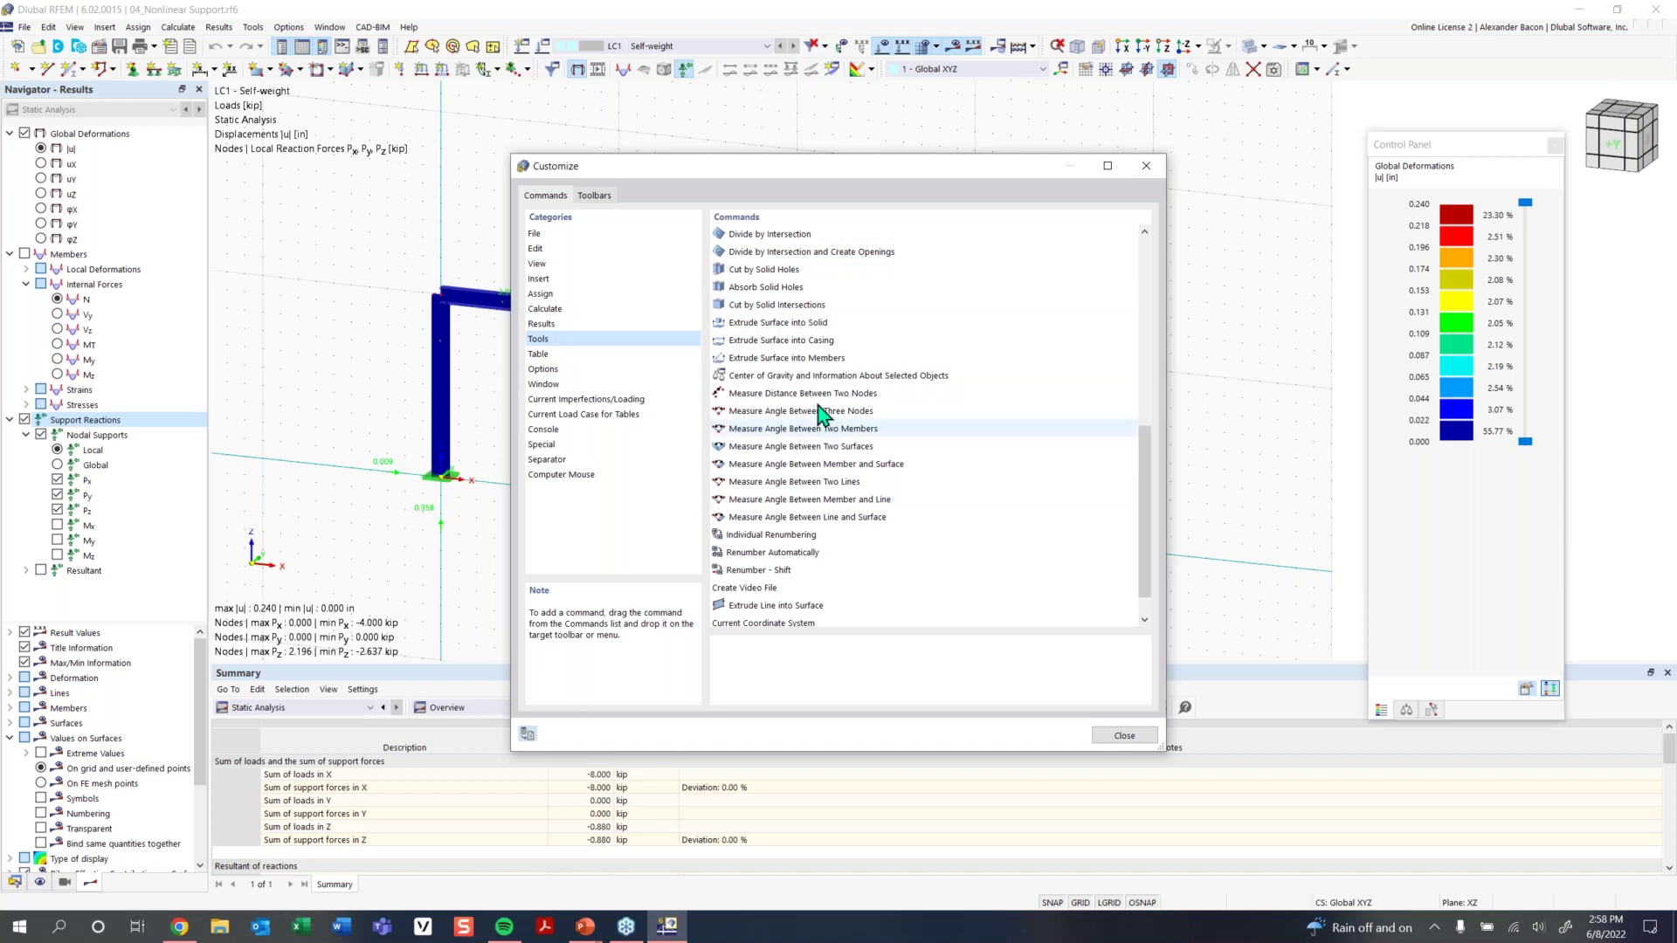
pyautogui.doubleClick(821, 394)
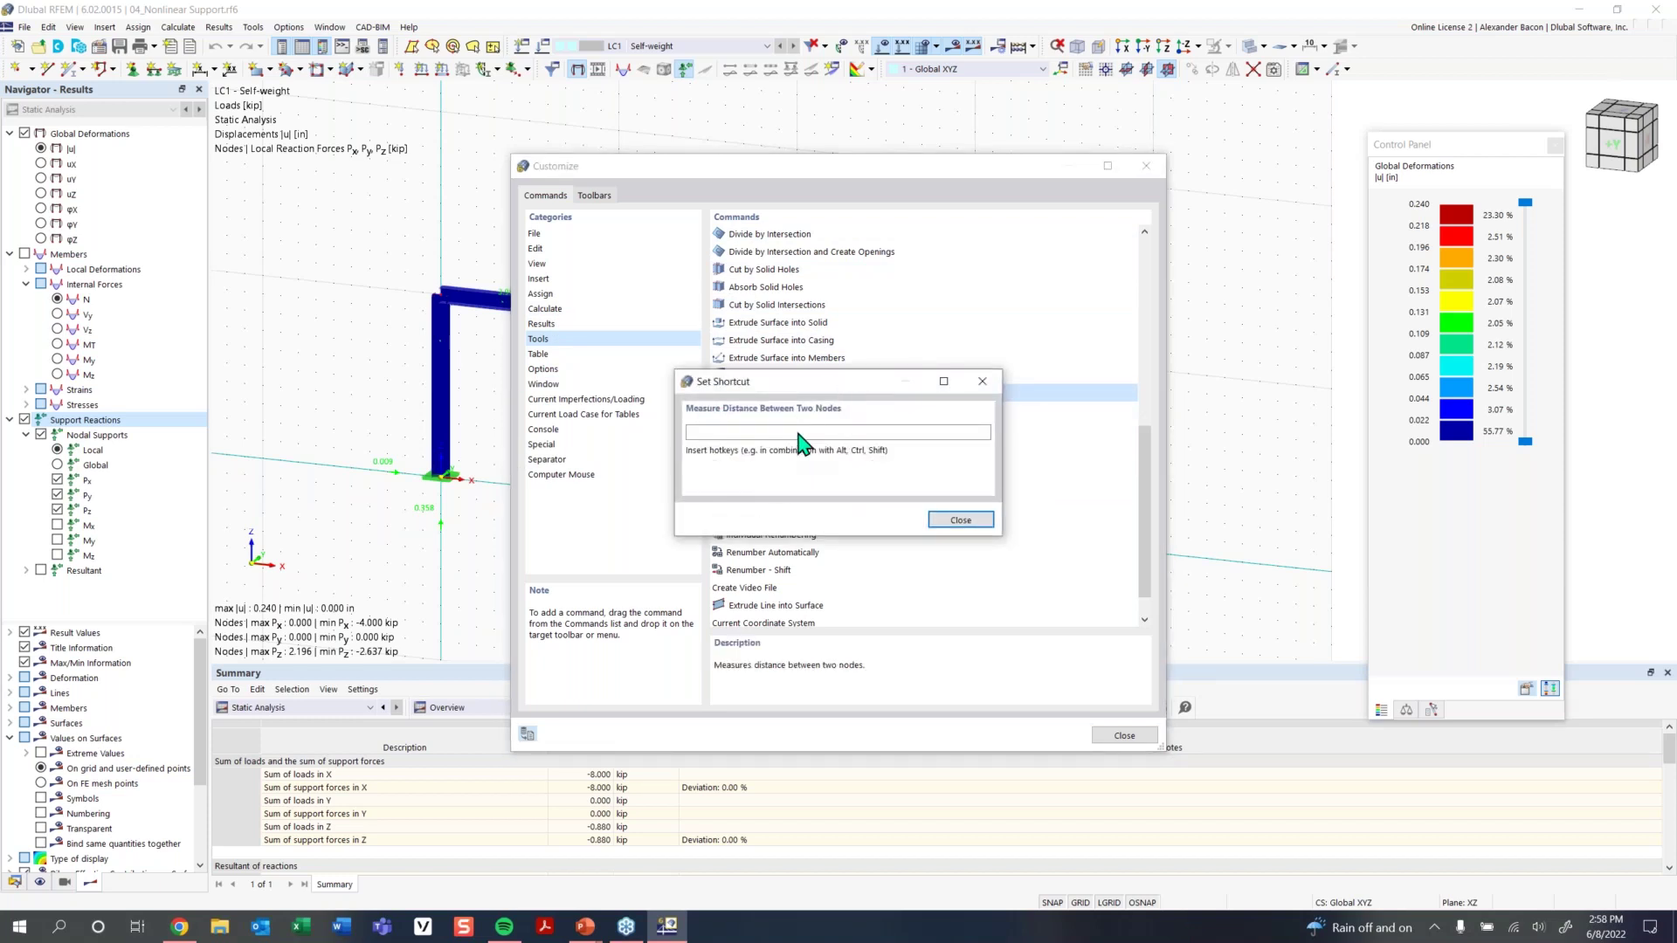
pyautogui.hotkey('ctrl', 'm')
pyautogui.click(883, 520)
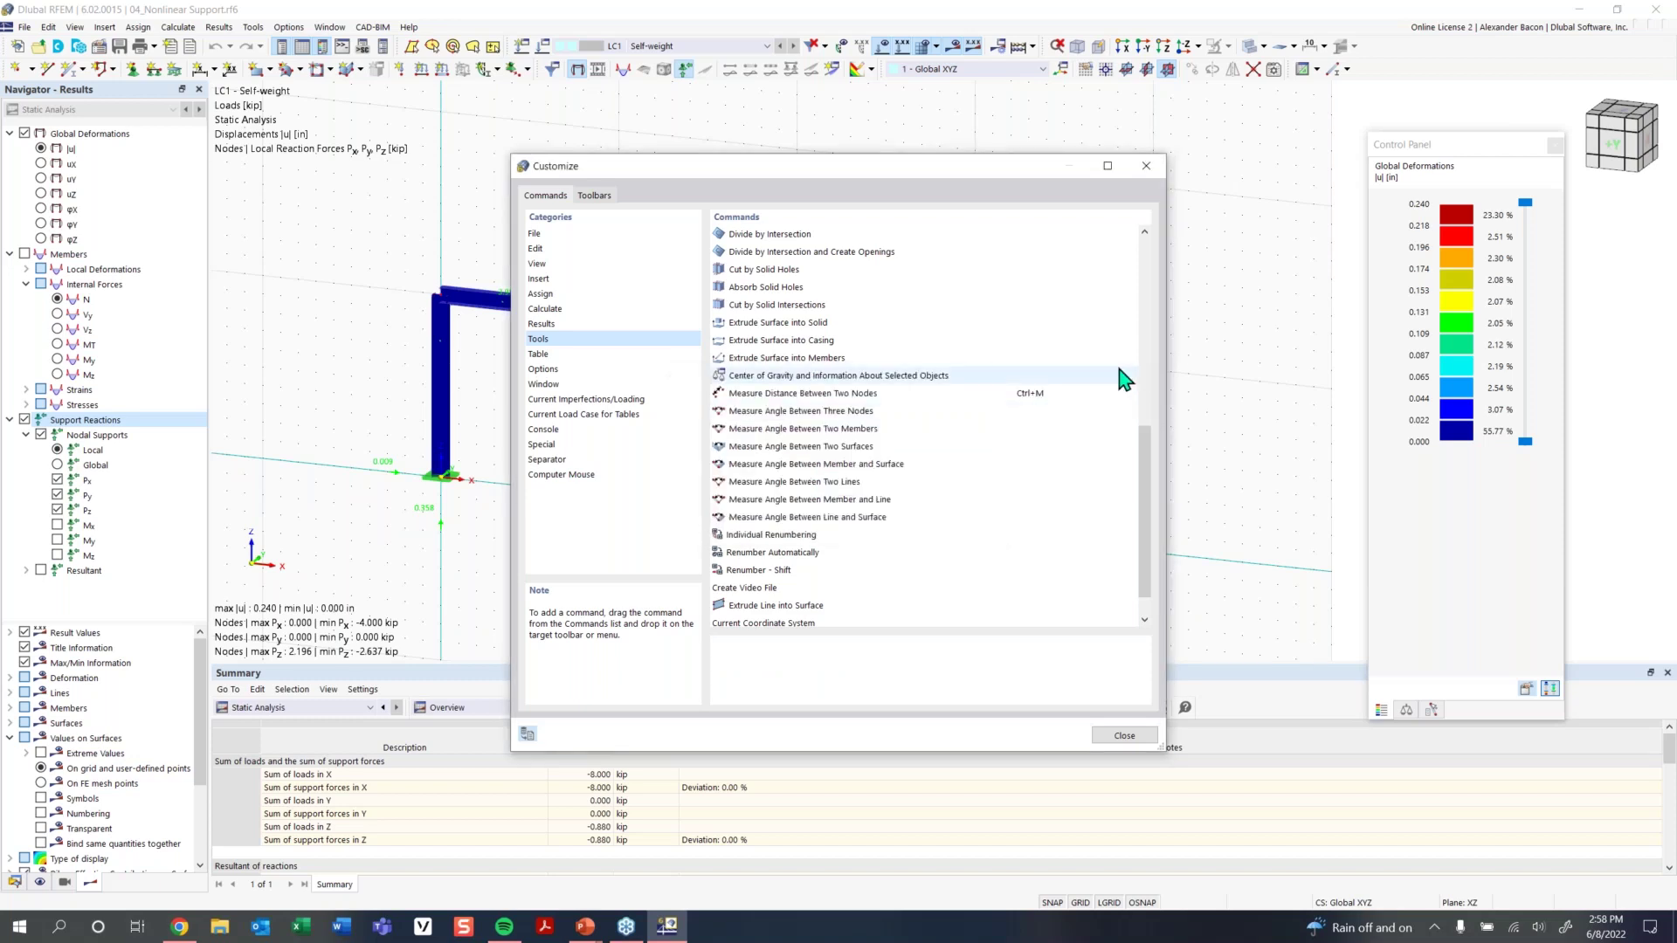
pyautogui.click(1147, 166)
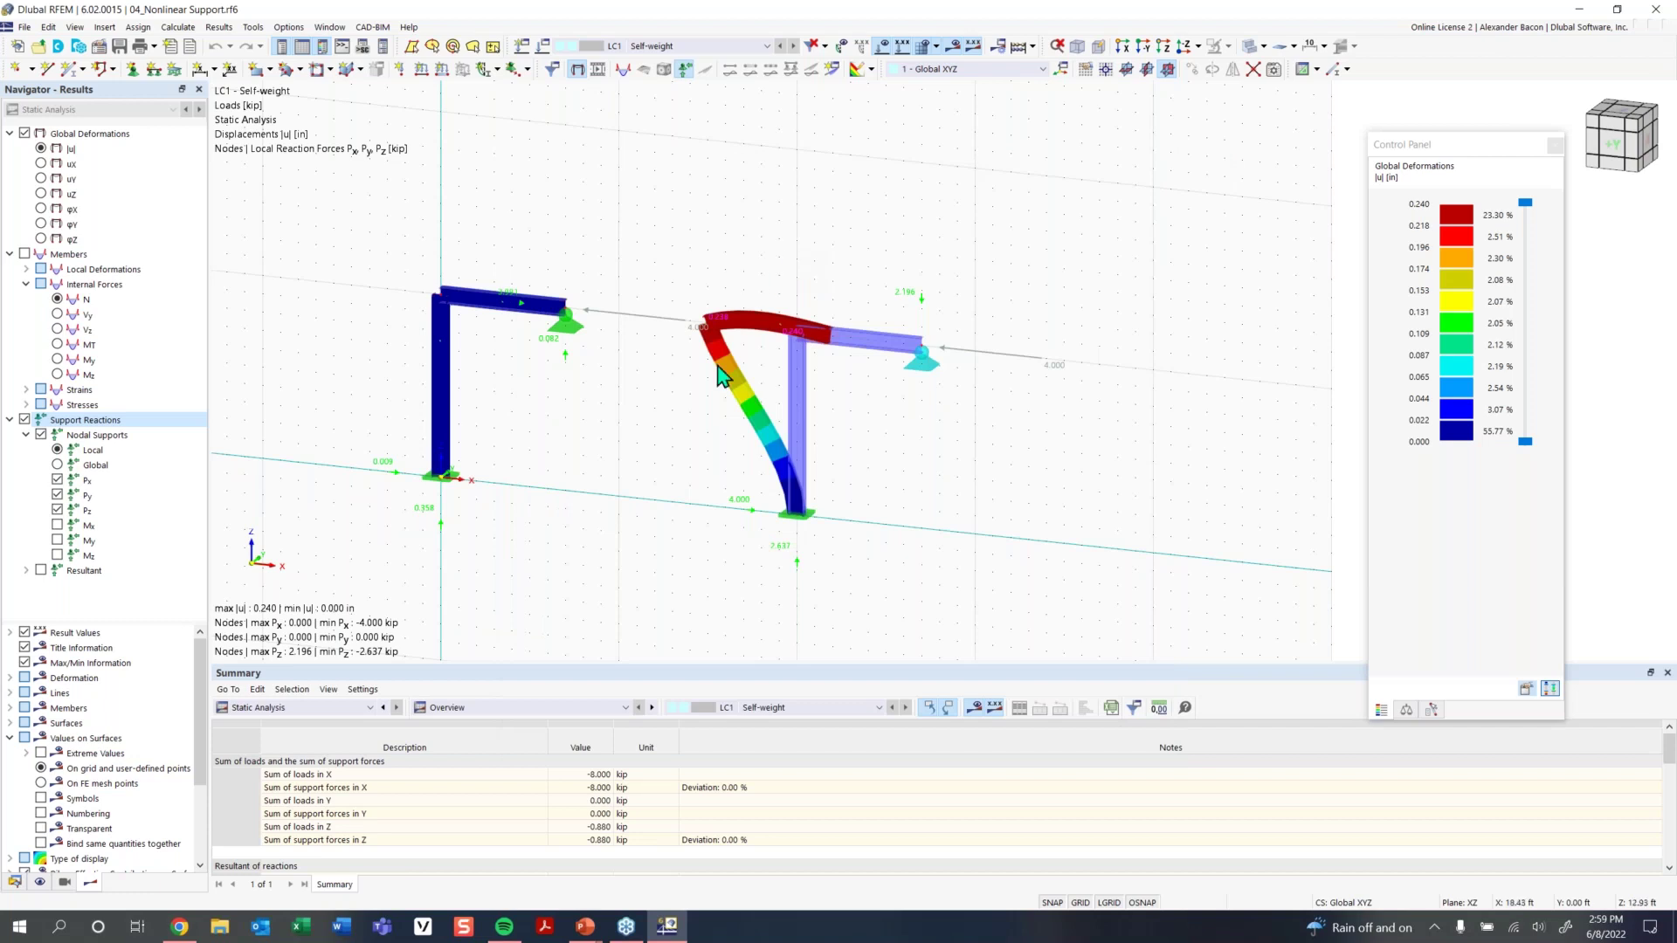
# Switch to the PowerPoint slide show to present the Any Questions slide
pyautogui.moveTo(591, 929)
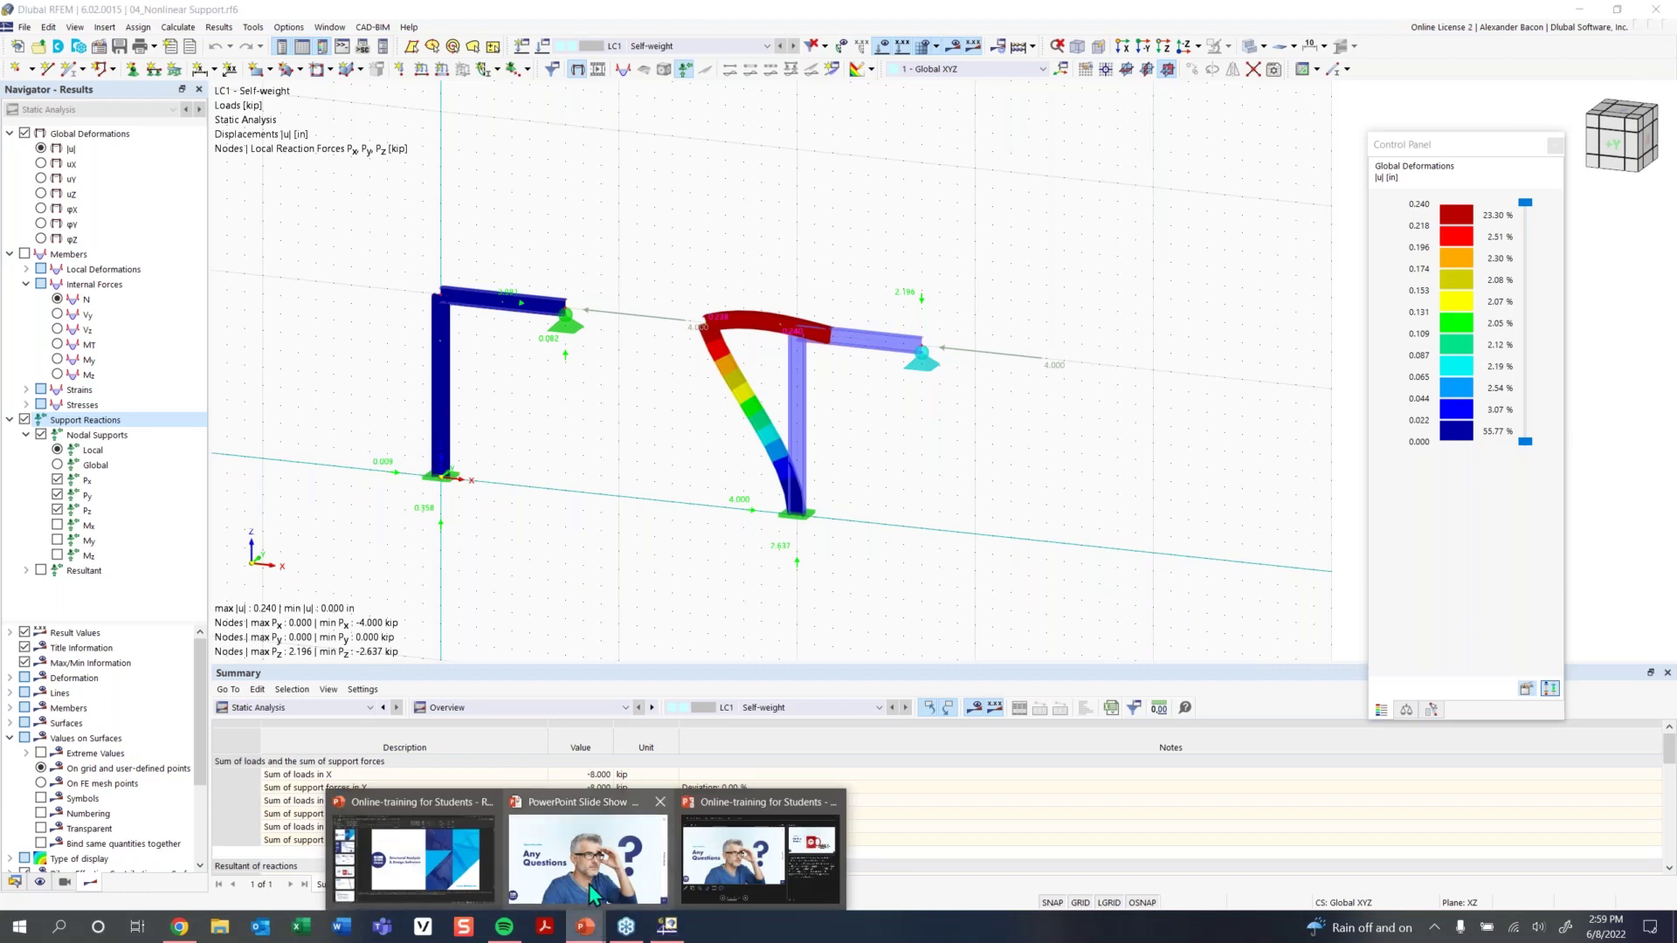
pyautogui.click(591, 892)
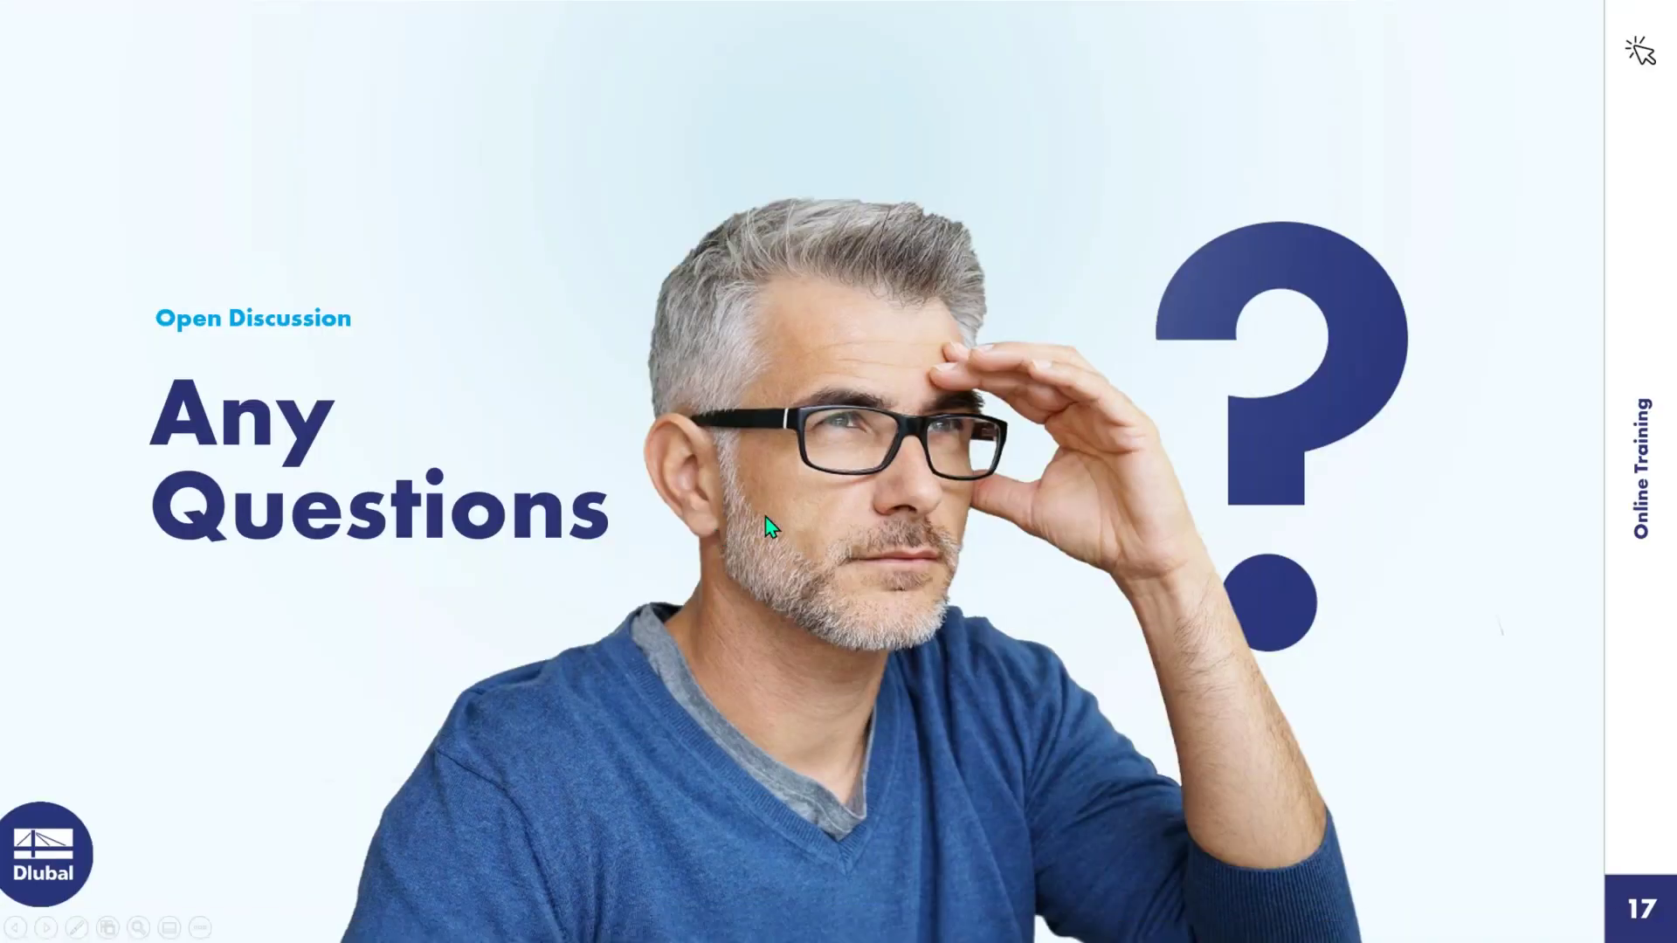
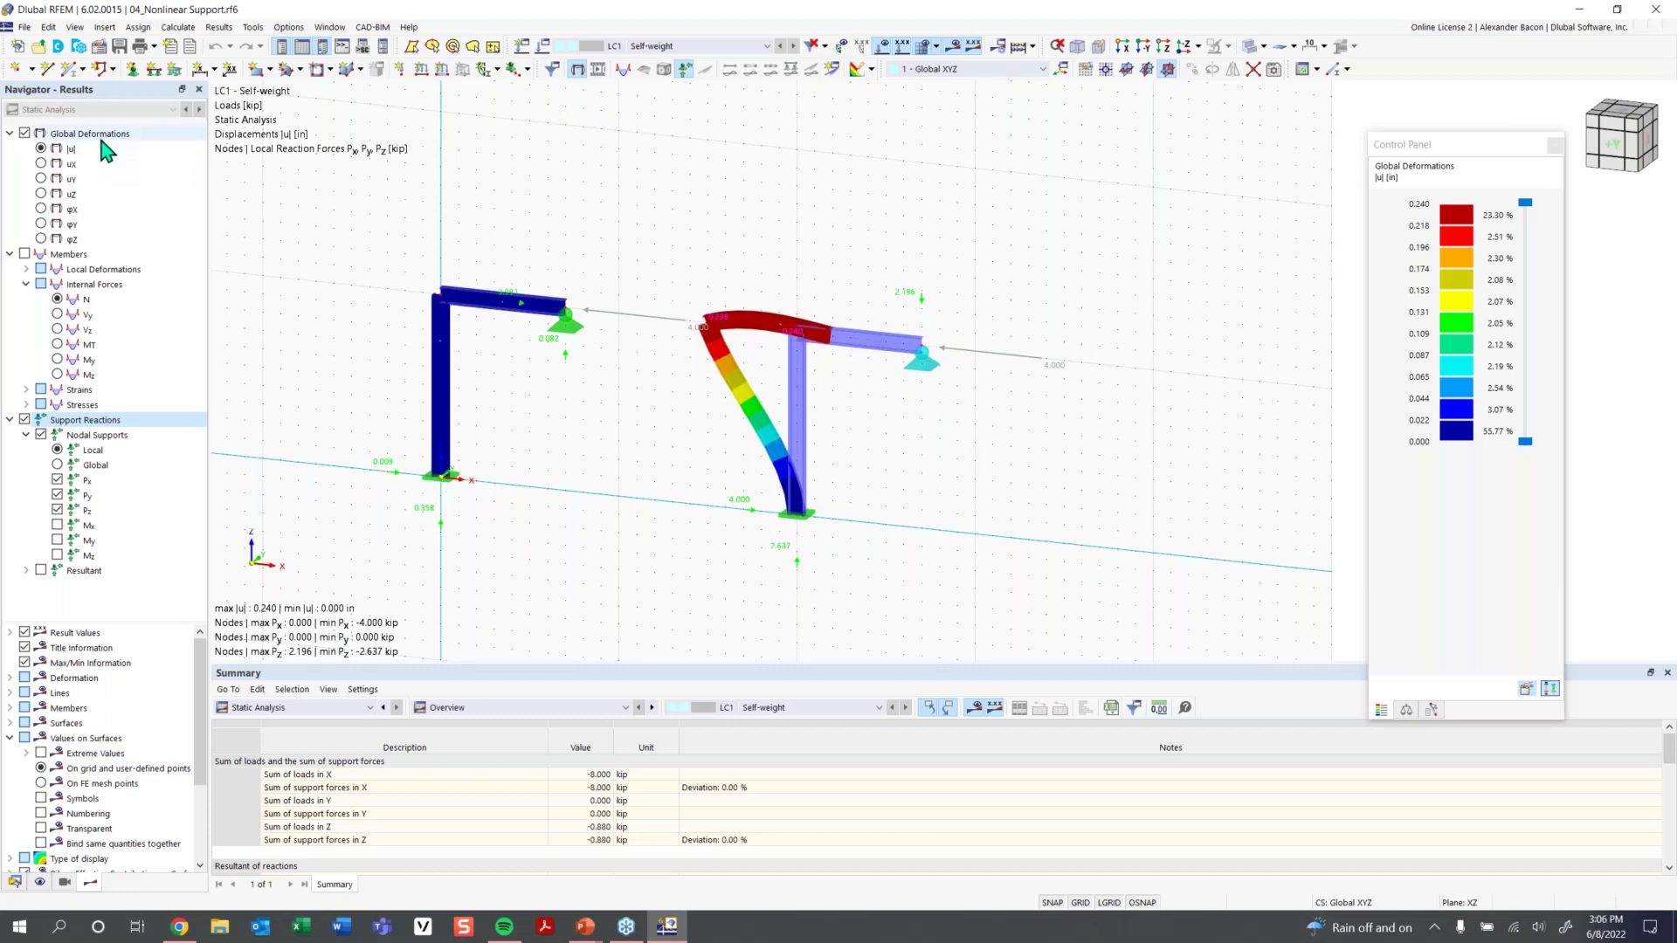
# Open the model 05_Ladder with Friction Support.rf6 in RFEM and hide its calculation results
pyautogui.click(38, 45)
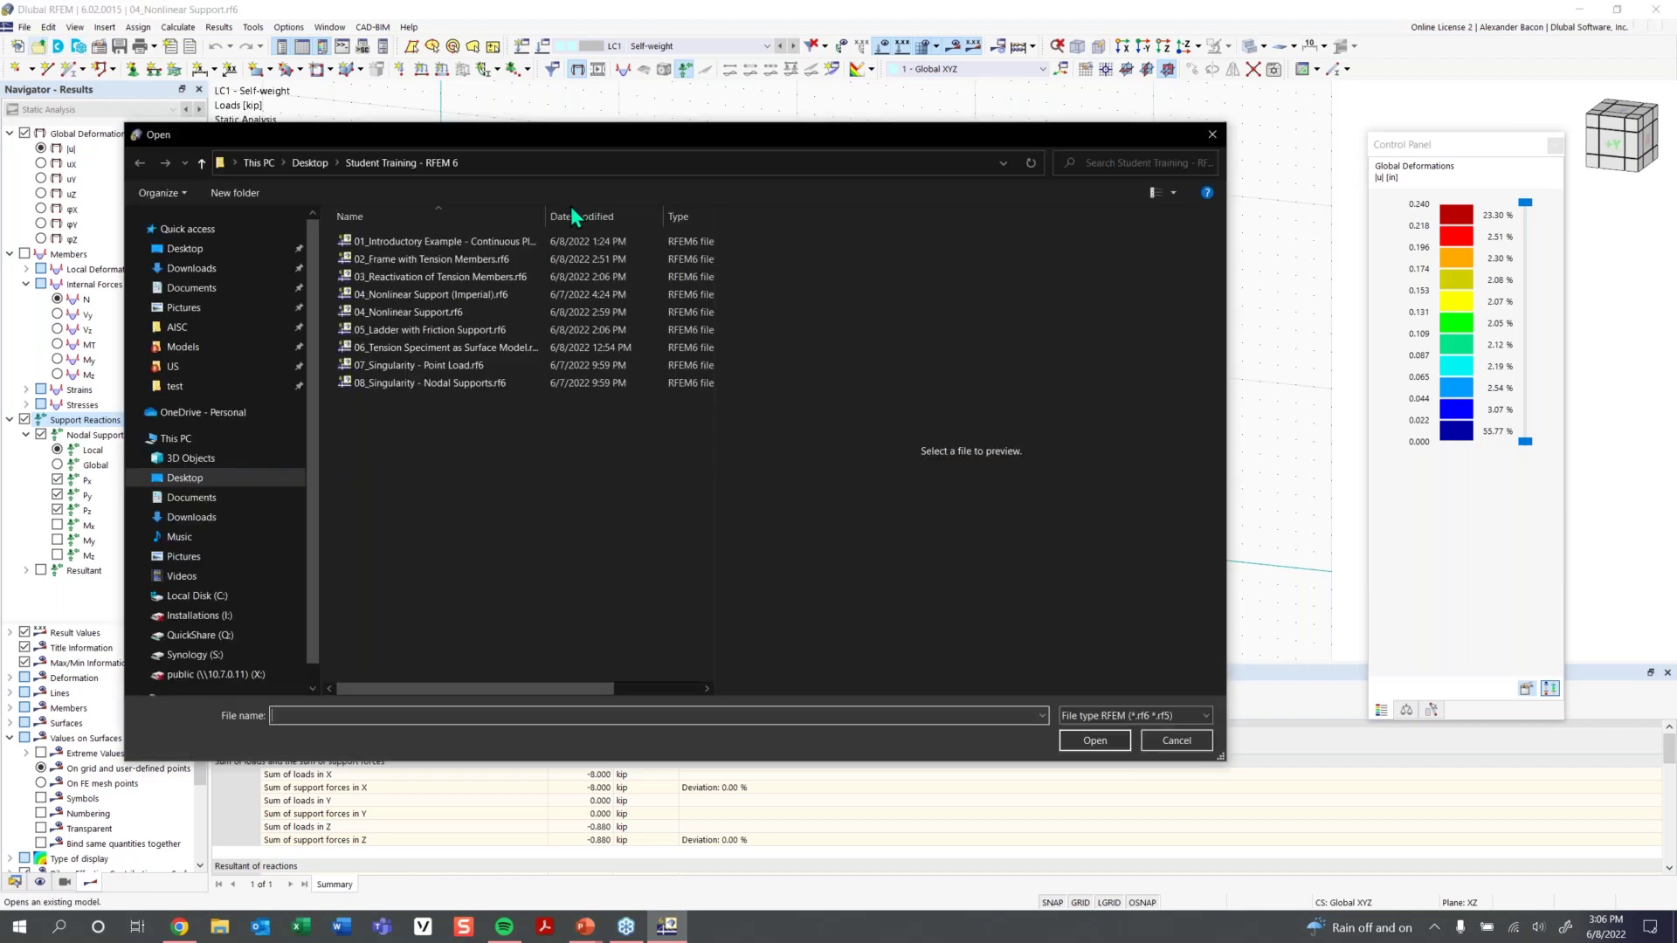
pyautogui.click(494, 330)
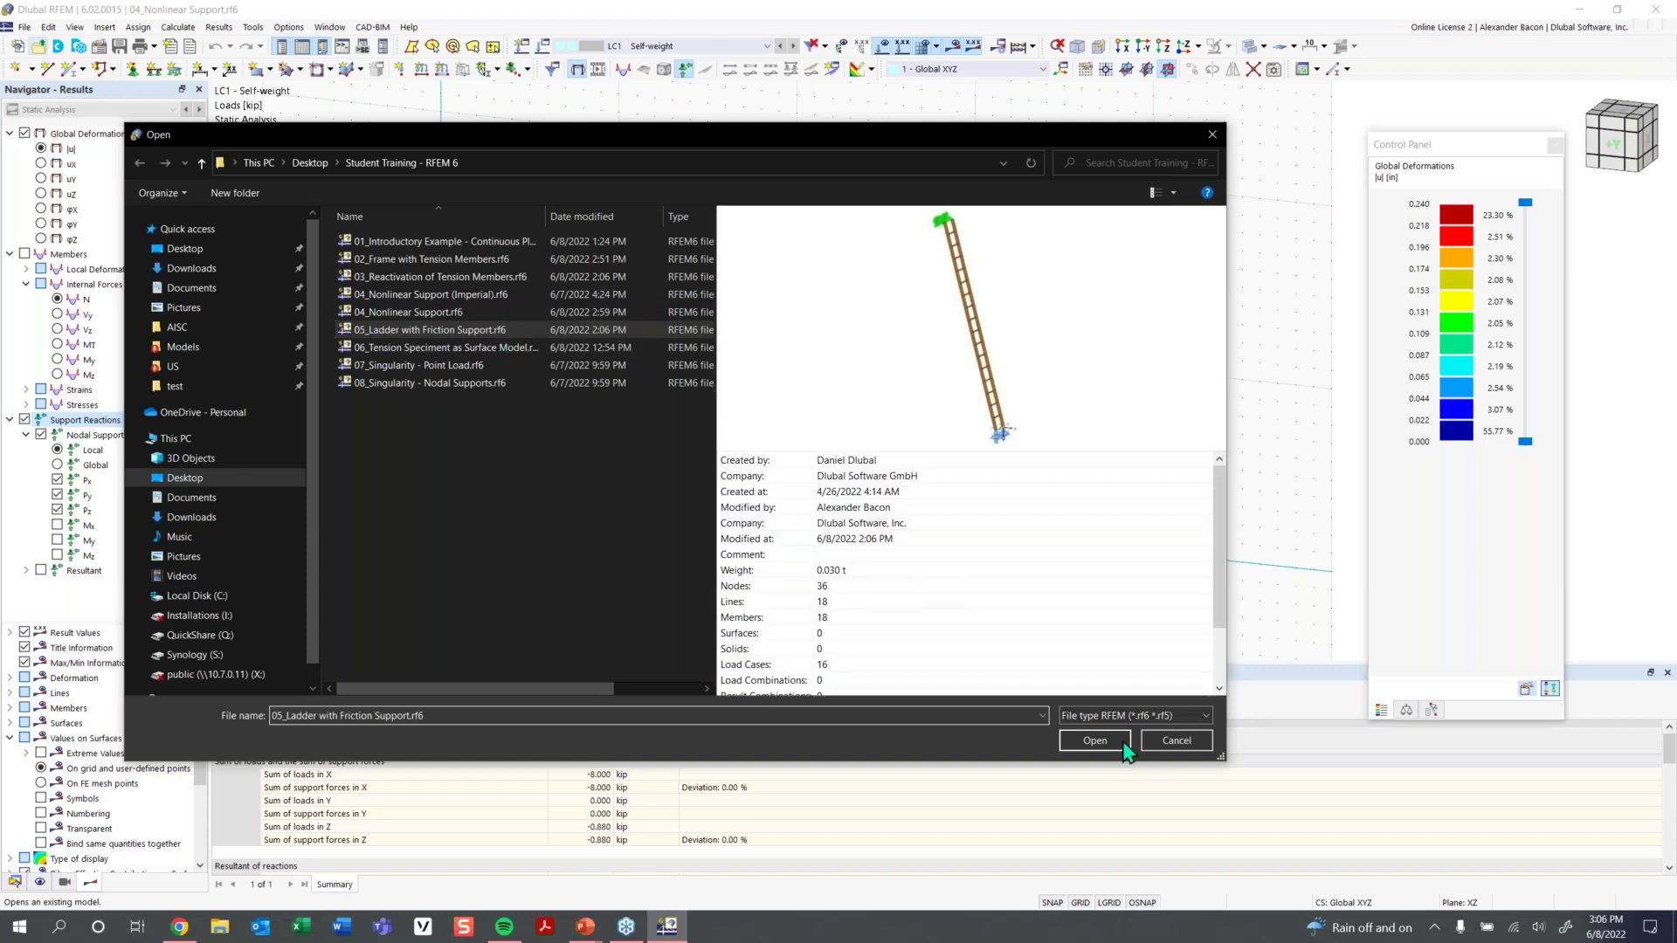
pyautogui.click(1083, 744)
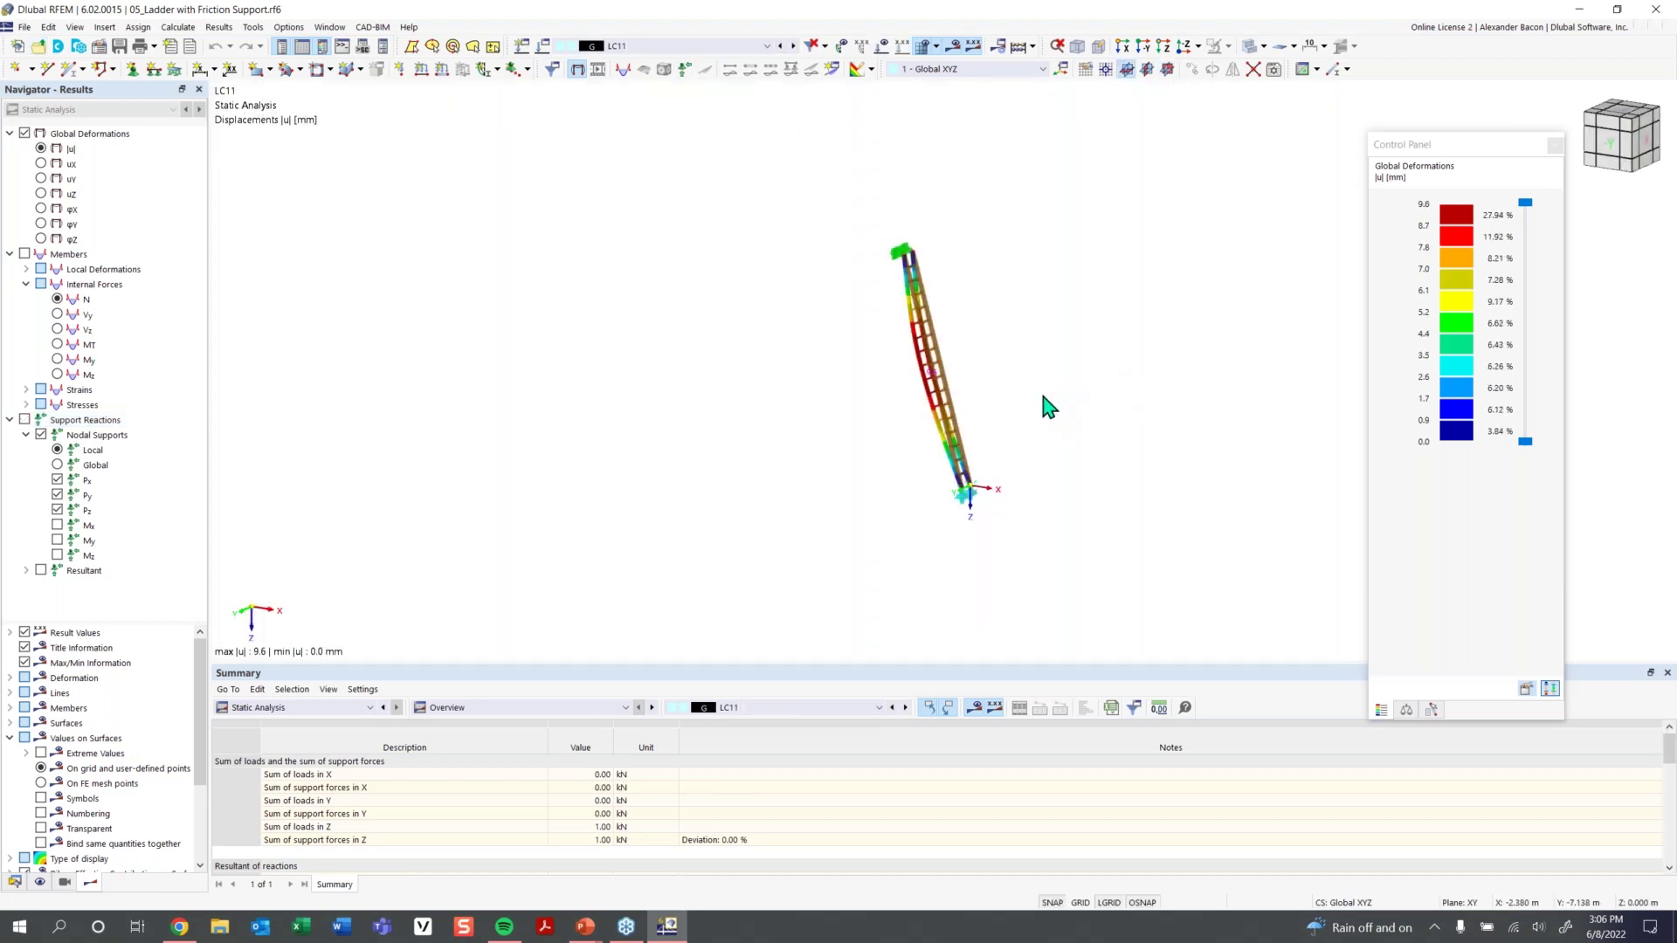
pyautogui.moveTo(977, 406); pyautogui.dragTo(843, 404, button='middle')
pyautogui.scroll(2, 843, 405)
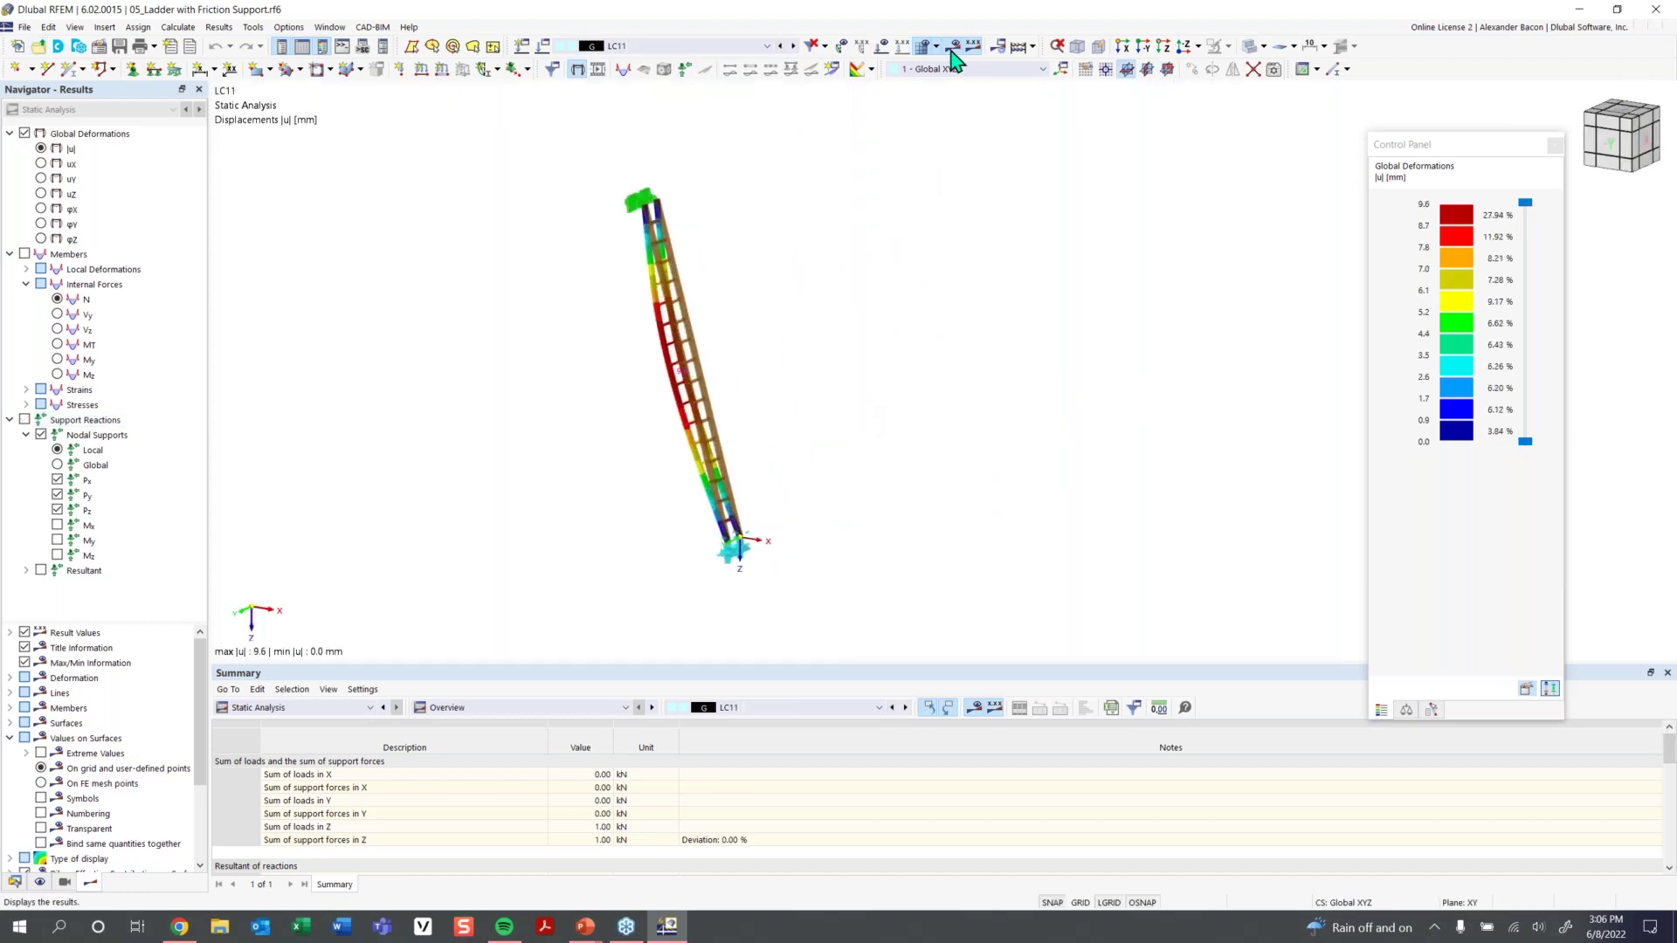
pyautogui.click(952, 48)
pyautogui.moveTo(816, 480)
pyautogui.mouseDown(button='middle')
pyautogui.moveTo(861, 491)
pyautogui.moveTo(794, 483)
pyautogui.moveTo(830, 498)
pyautogui.mouseUp(button='middle')
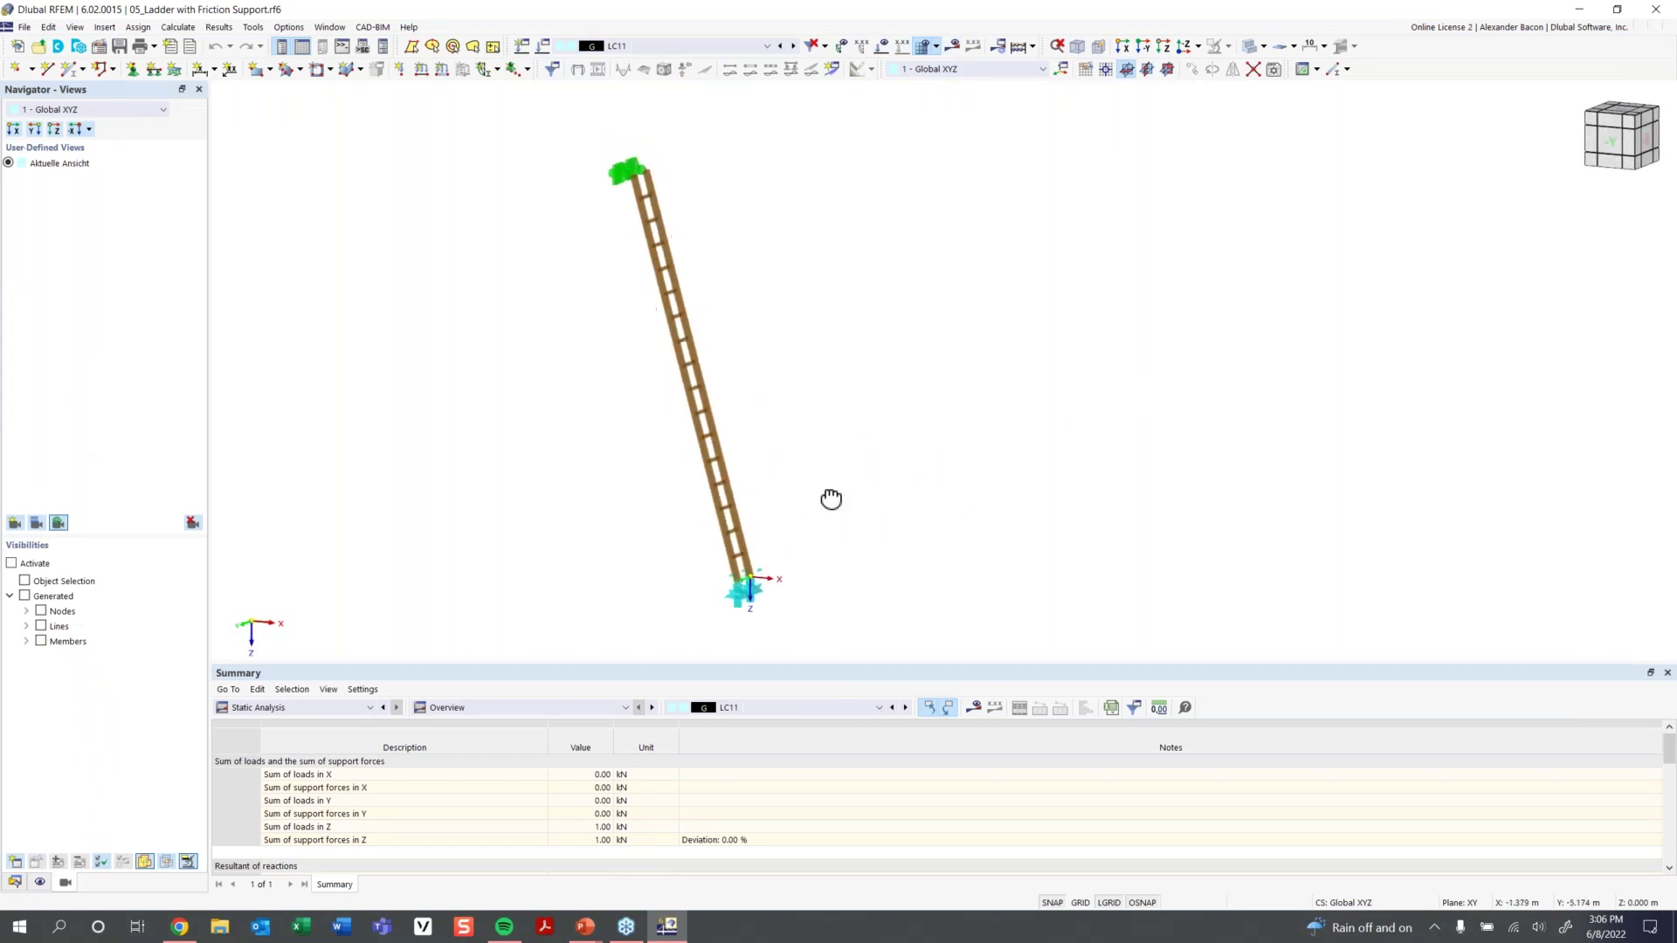
# Activate load case LC1 and display its loads with their values on the ladder
pyautogui.click(709, 48)
pyautogui.click(711, 59)
pyautogui.click(882, 45)
pyautogui.click(902, 46)
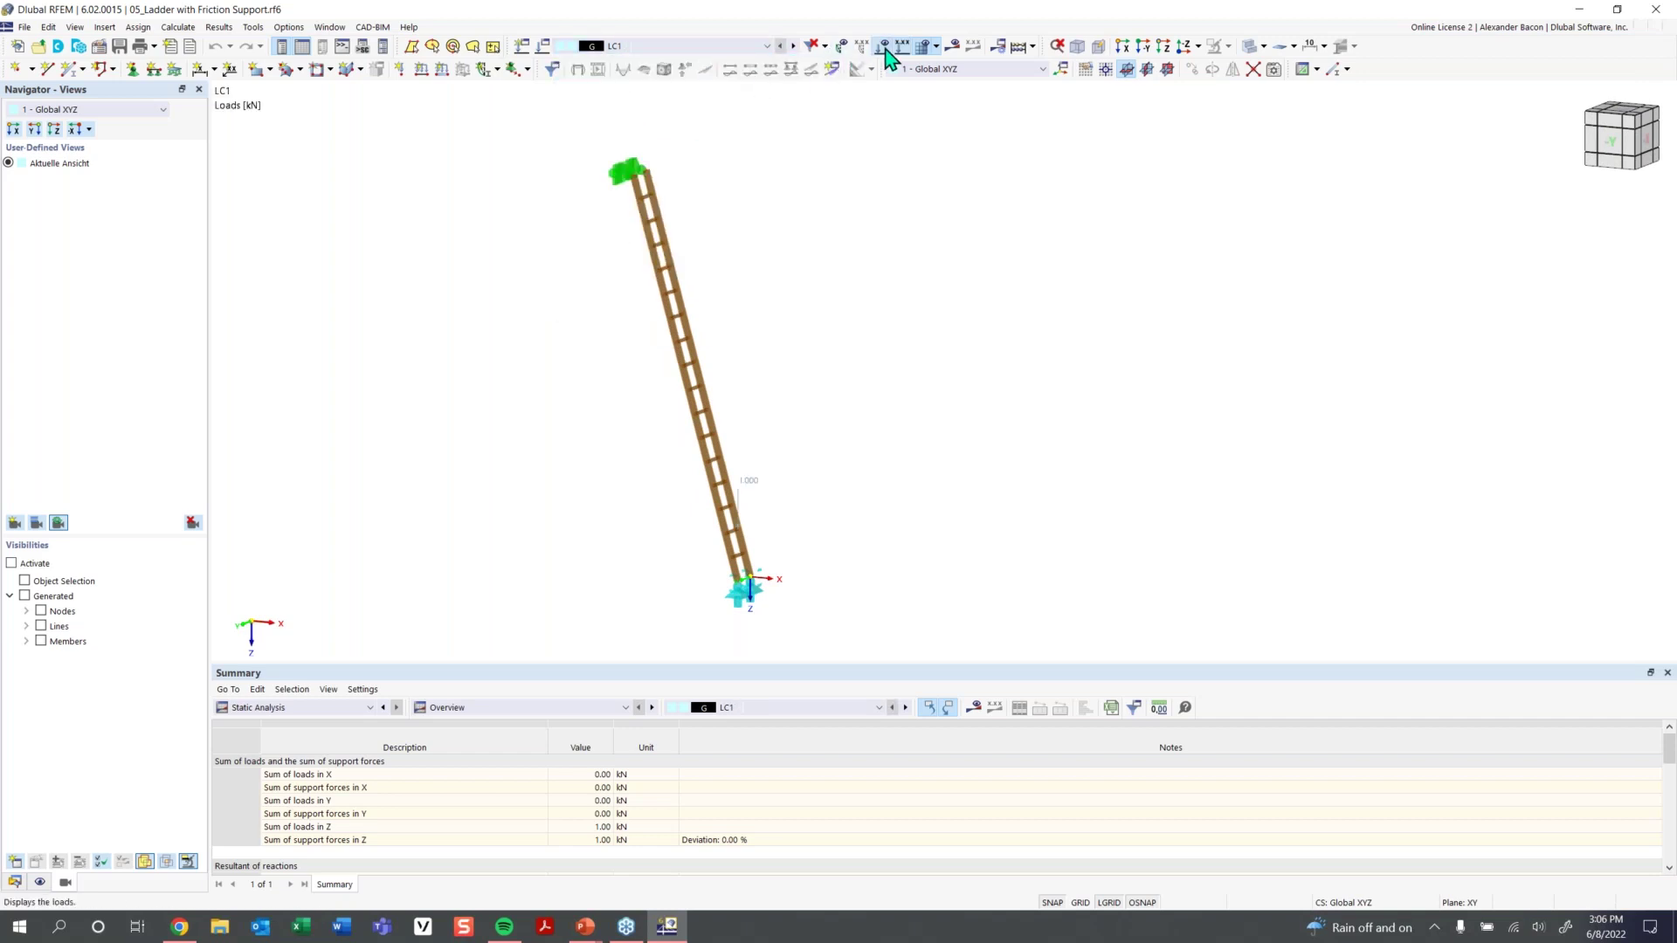
# Step through load cases LC2 to LC8 to examine the load's position along the ladder
pyautogui.click(793, 46)
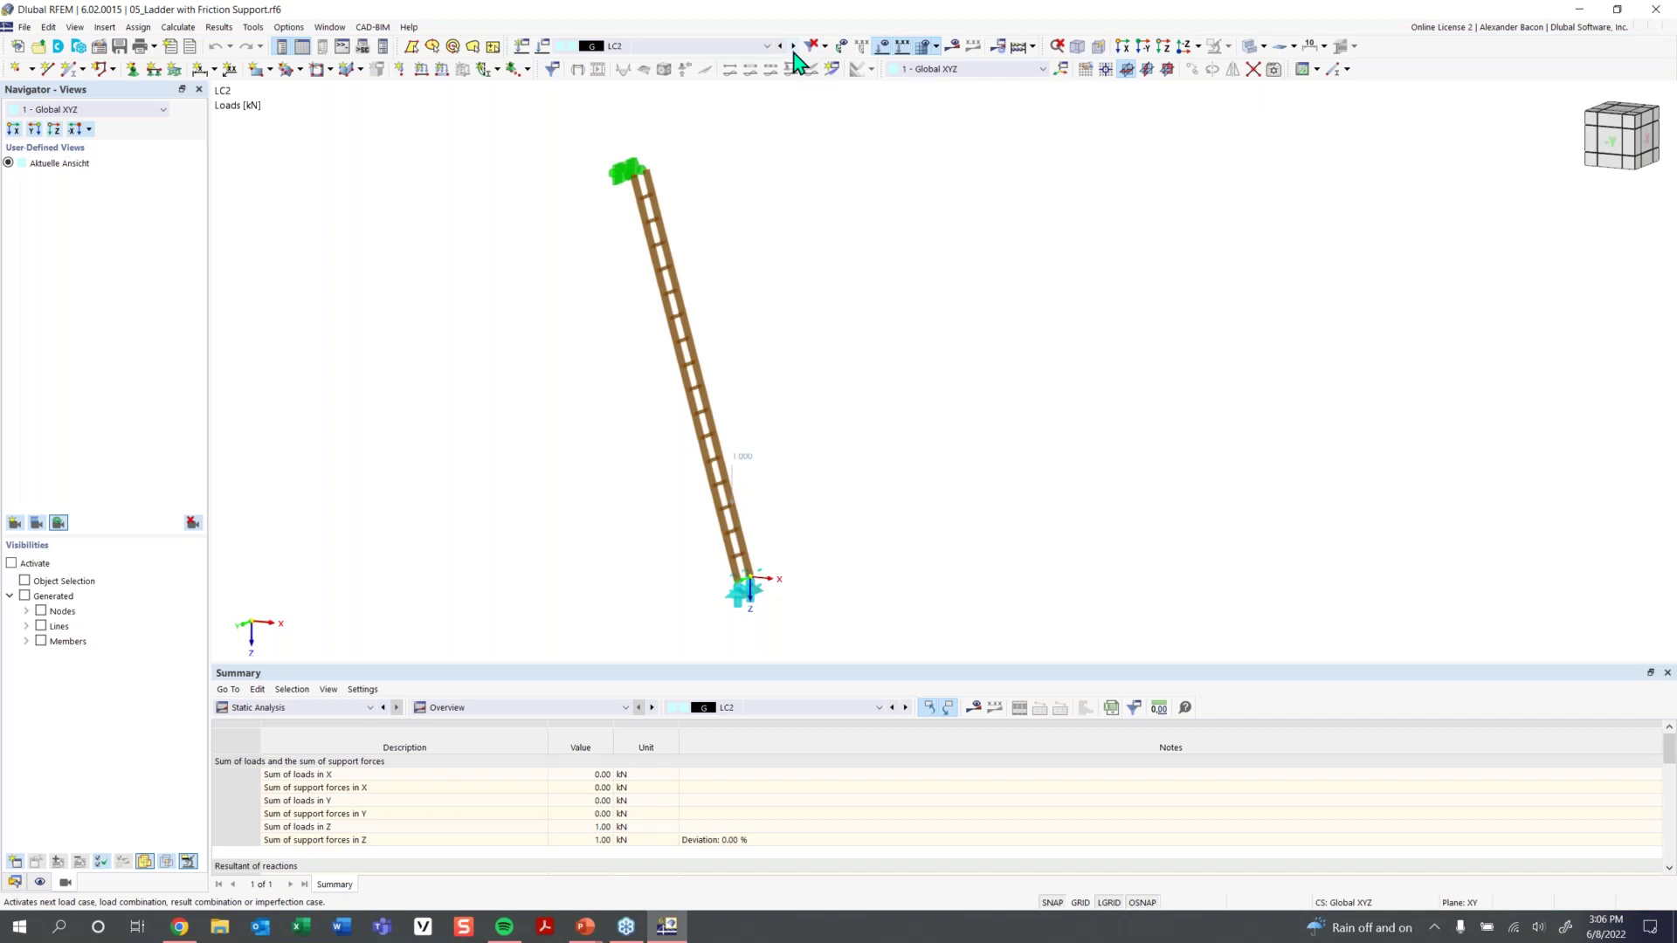
pyautogui.click(793, 48)
pyautogui.click(793, 47)
pyautogui.keyDown('ctrl'); pyautogui.moveTo(831, 281); pyautogui.dragTo(864, 279, button='middle'); pyautogui.keyUp('ctrl')
pyautogui.click(793, 47)
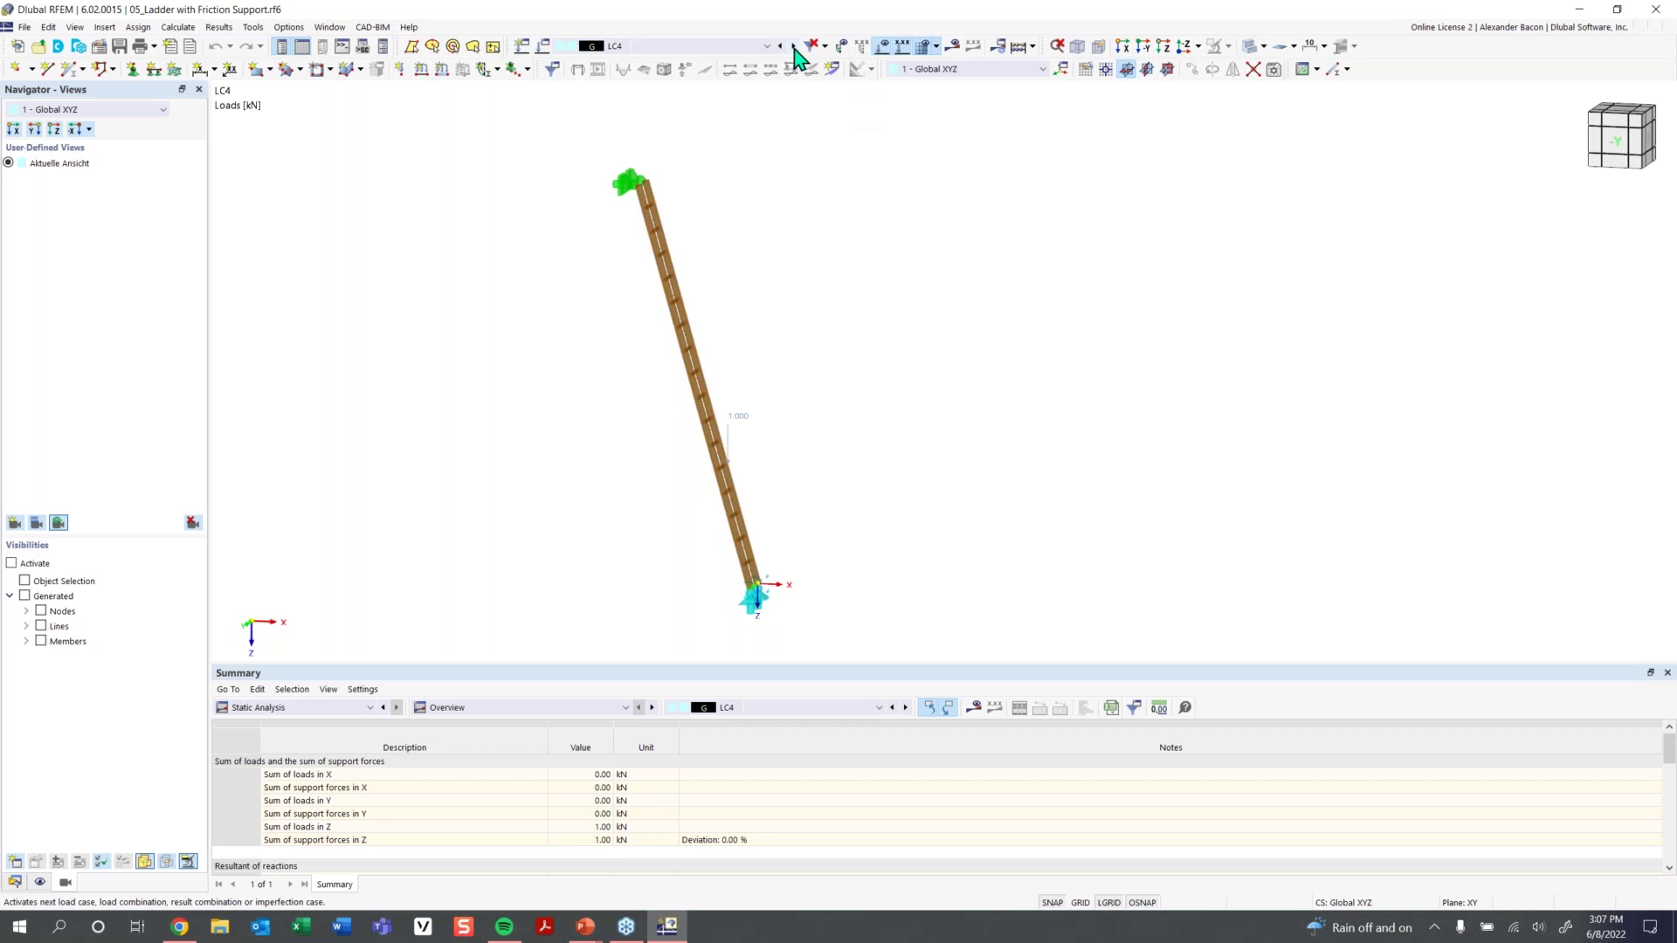
pyautogui.click(793, 47)
pyautogui.click(793, 47)
pyautogui.click(793, 47)
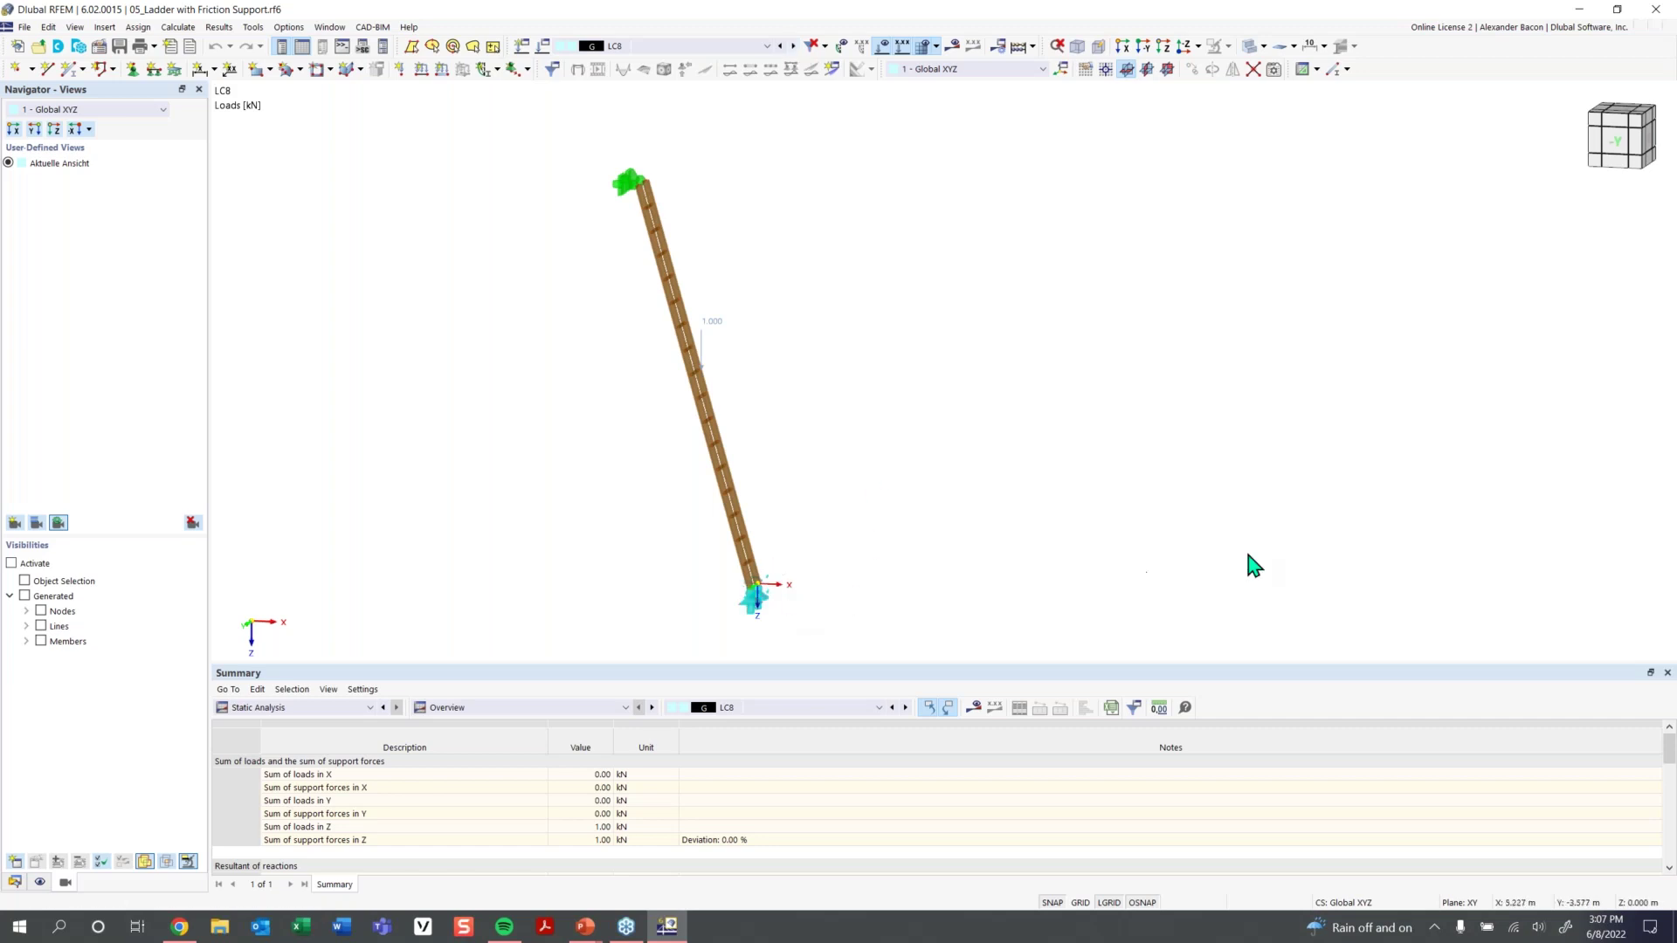
# Open the nodal support definition at node 2, the ladder's upper end, to examine its fixed translational direction, and close it unchanged
pyautogui.click(635, 189)
pyautogui.scroll(5, 638, 180)
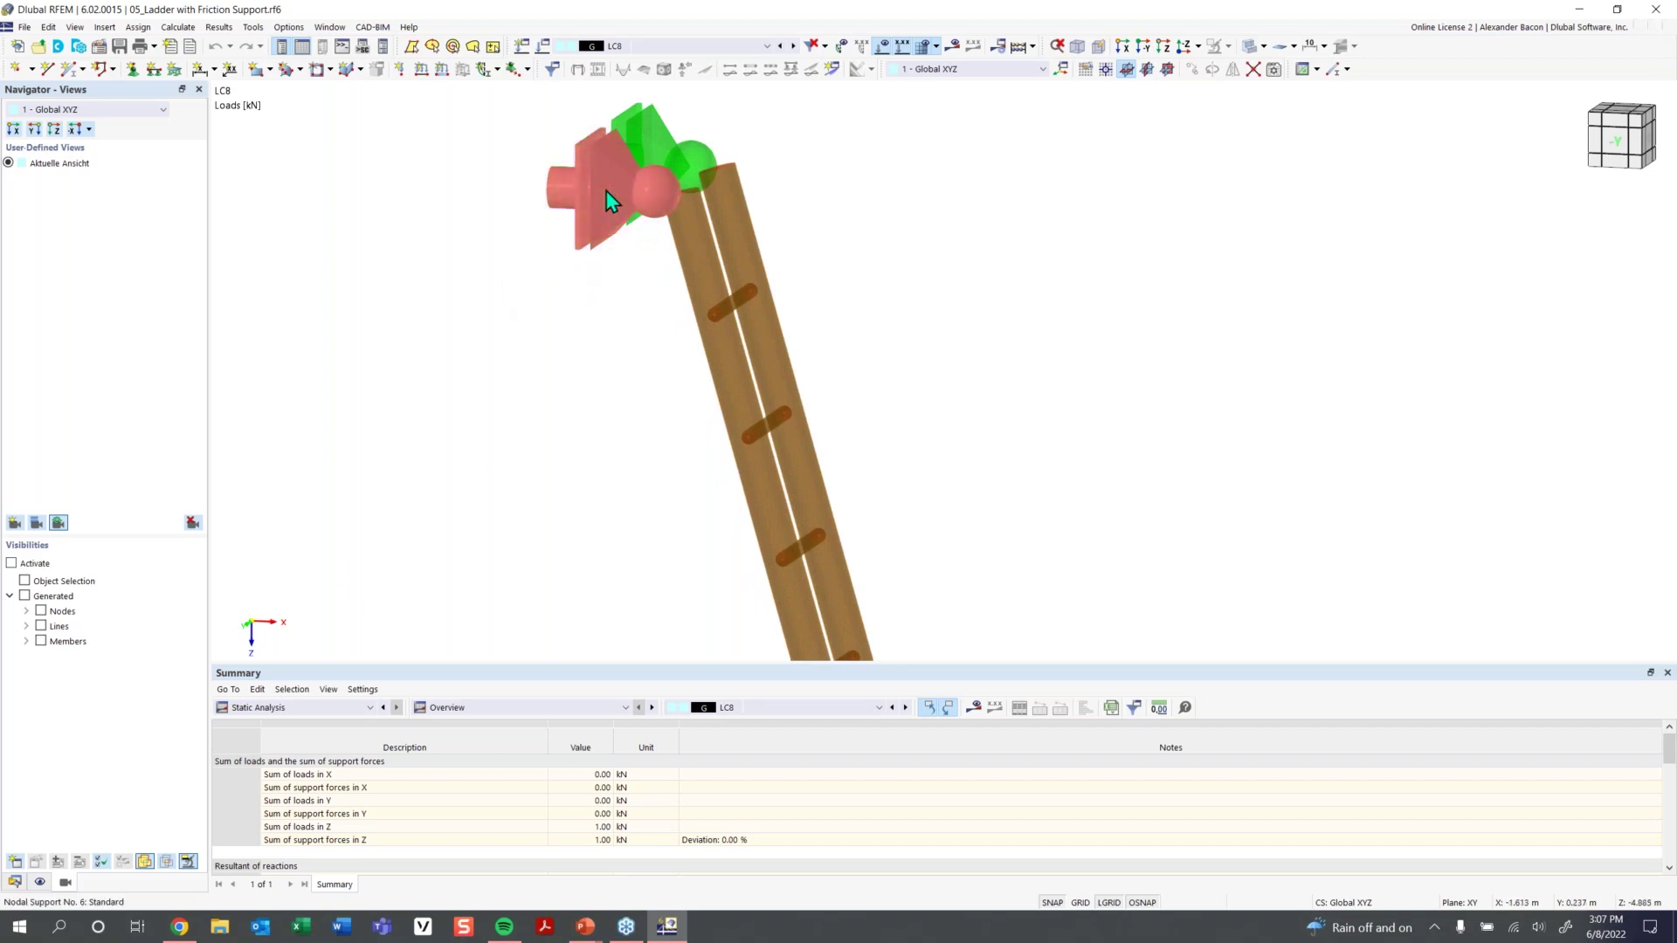
pyautogui.doubleClick(614, 192)
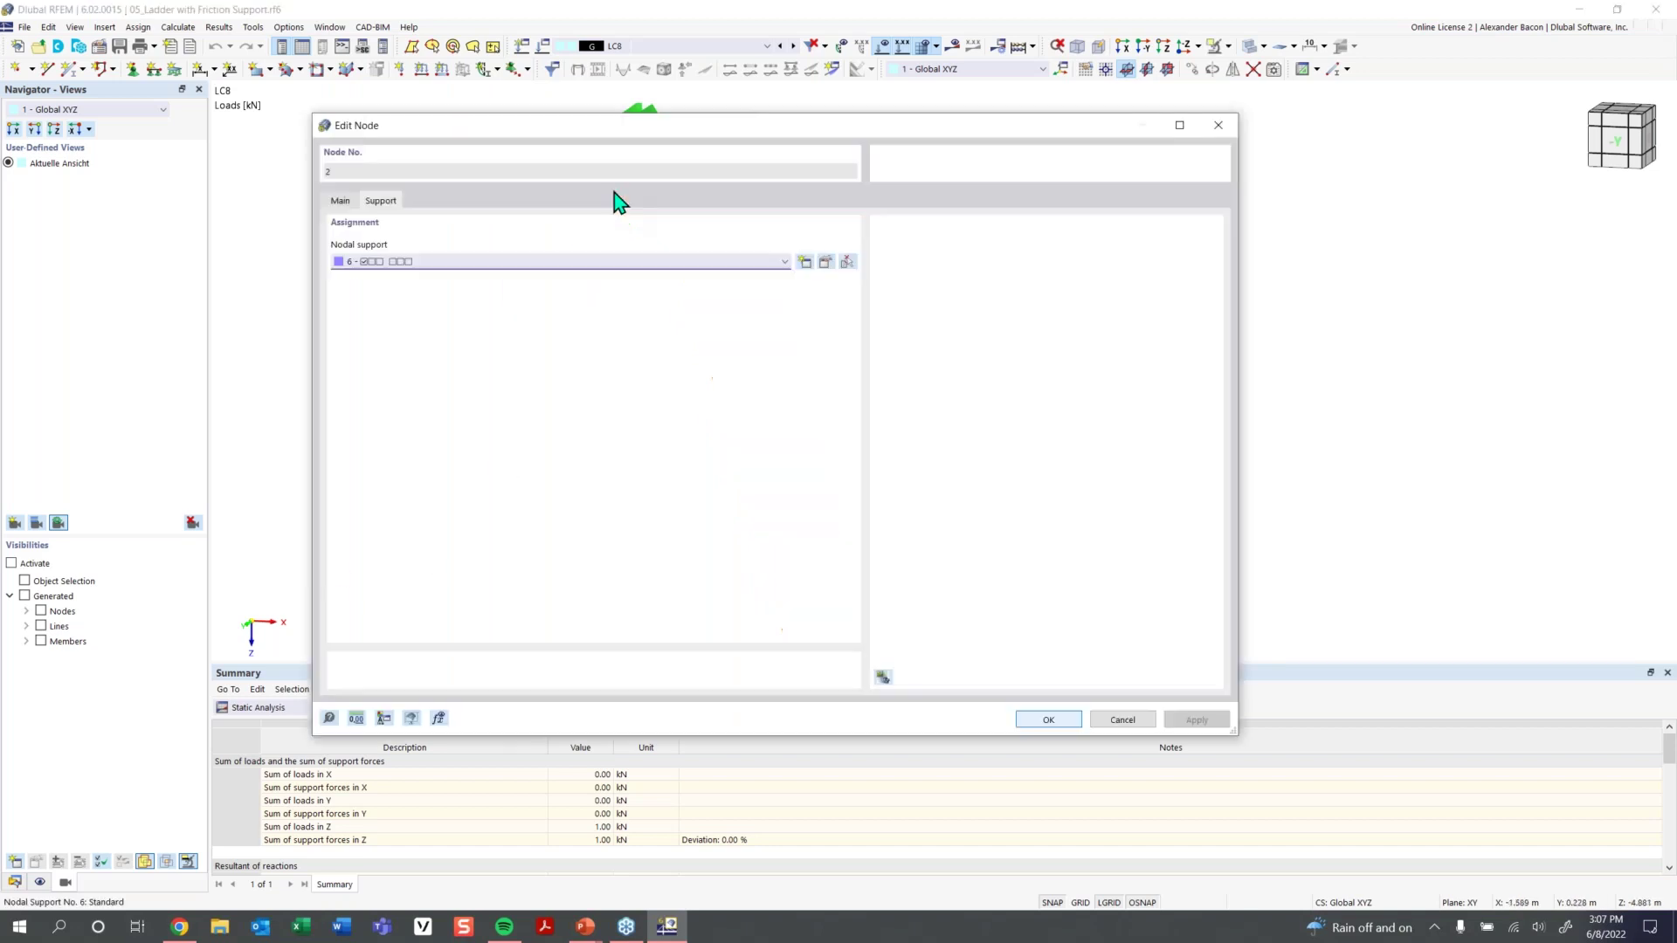
pyautogui.click(826, 262)
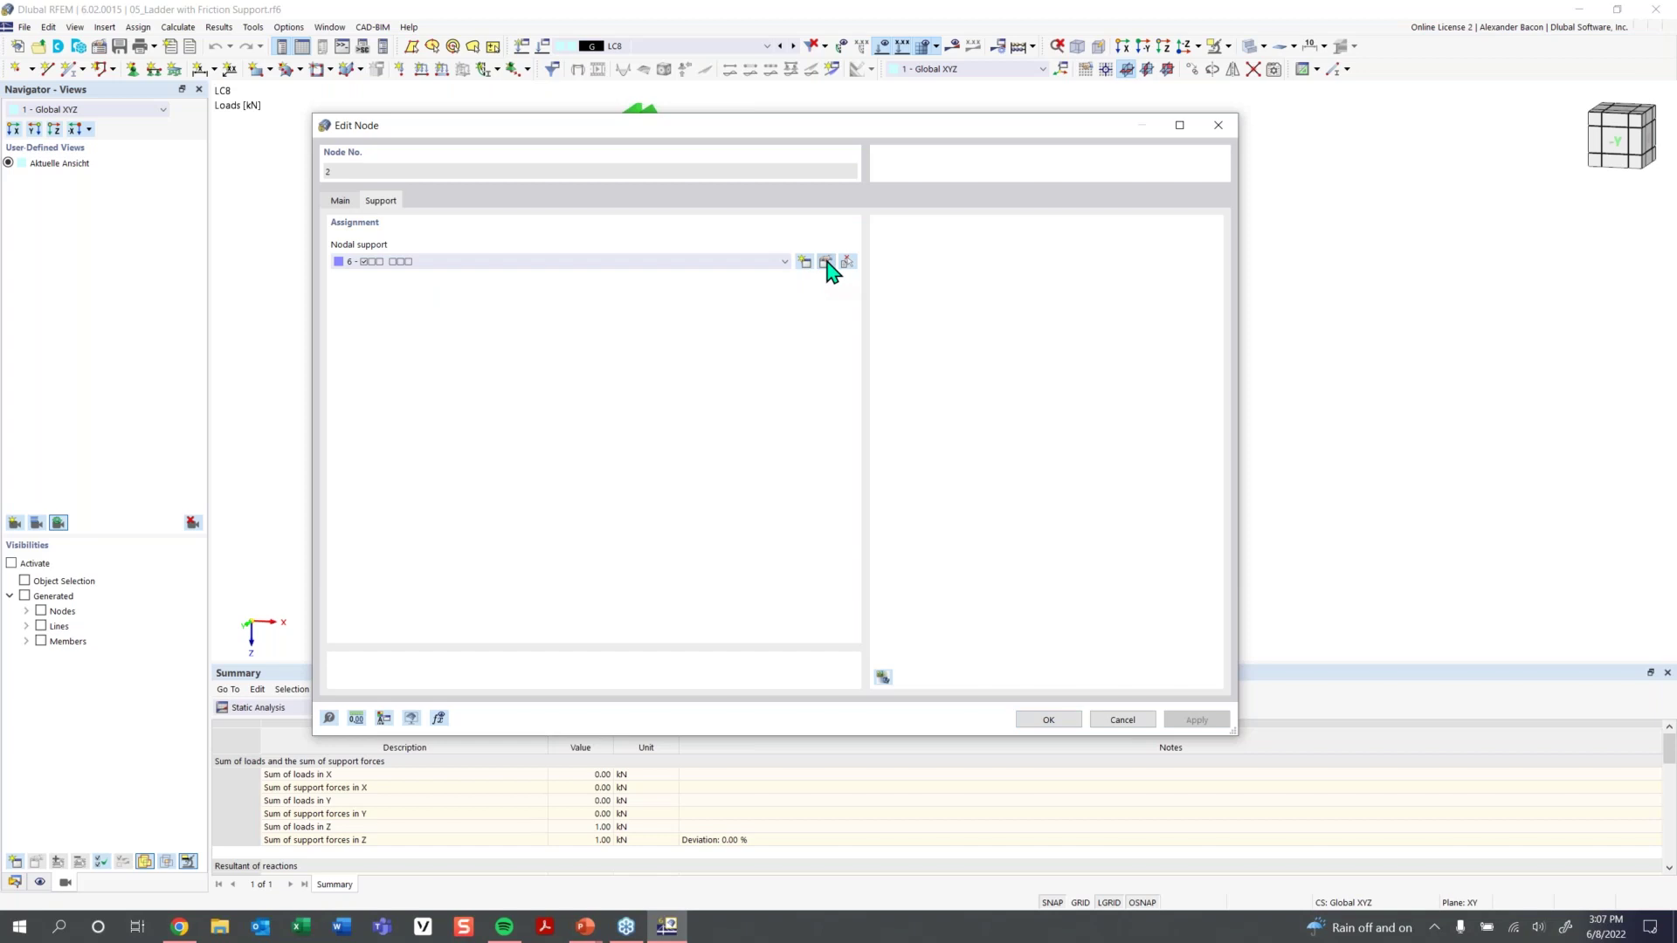
pyautogui.click(826, 263)
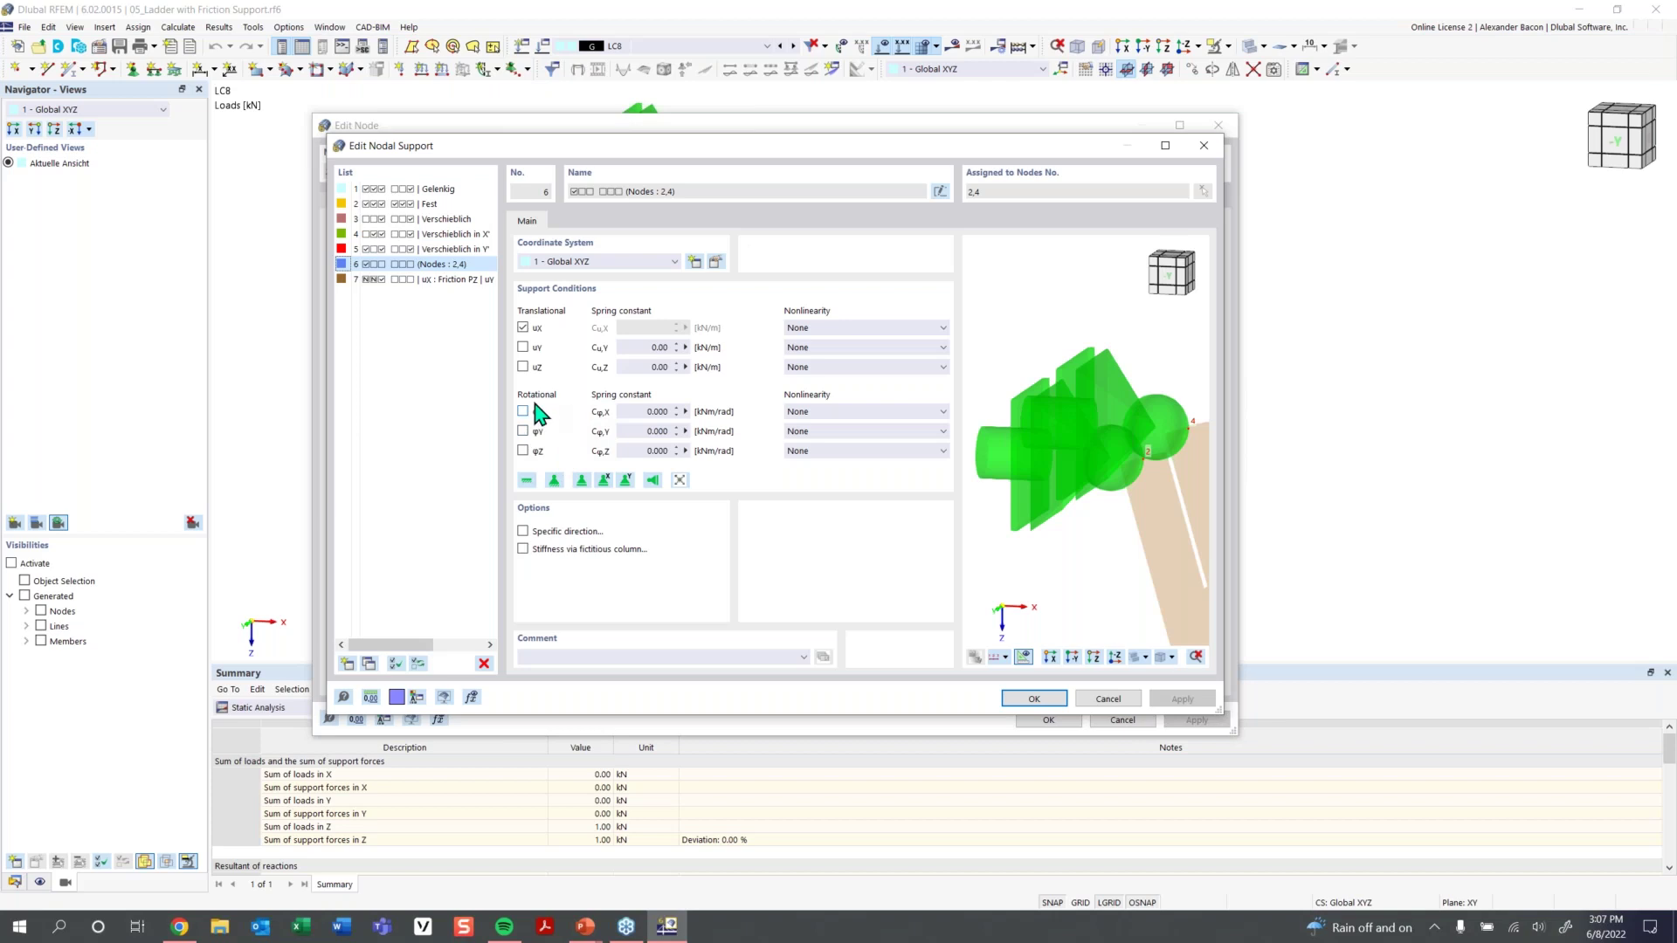
pyautogui.click(1212, 145)
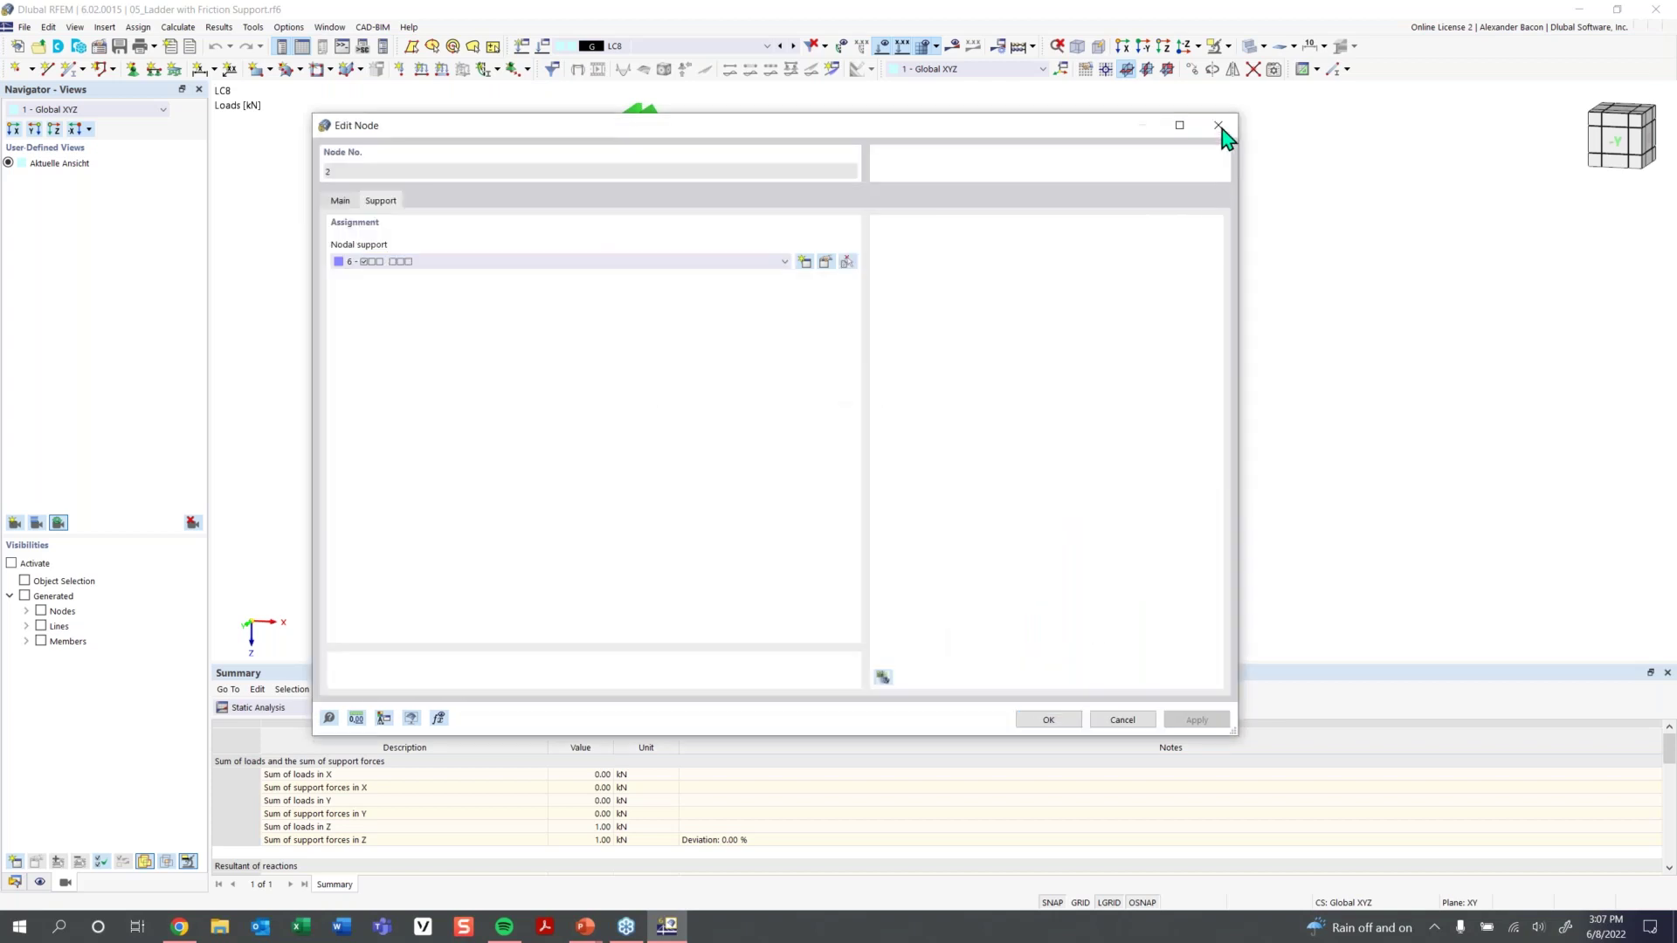
pyautogui.click(1219, 127)
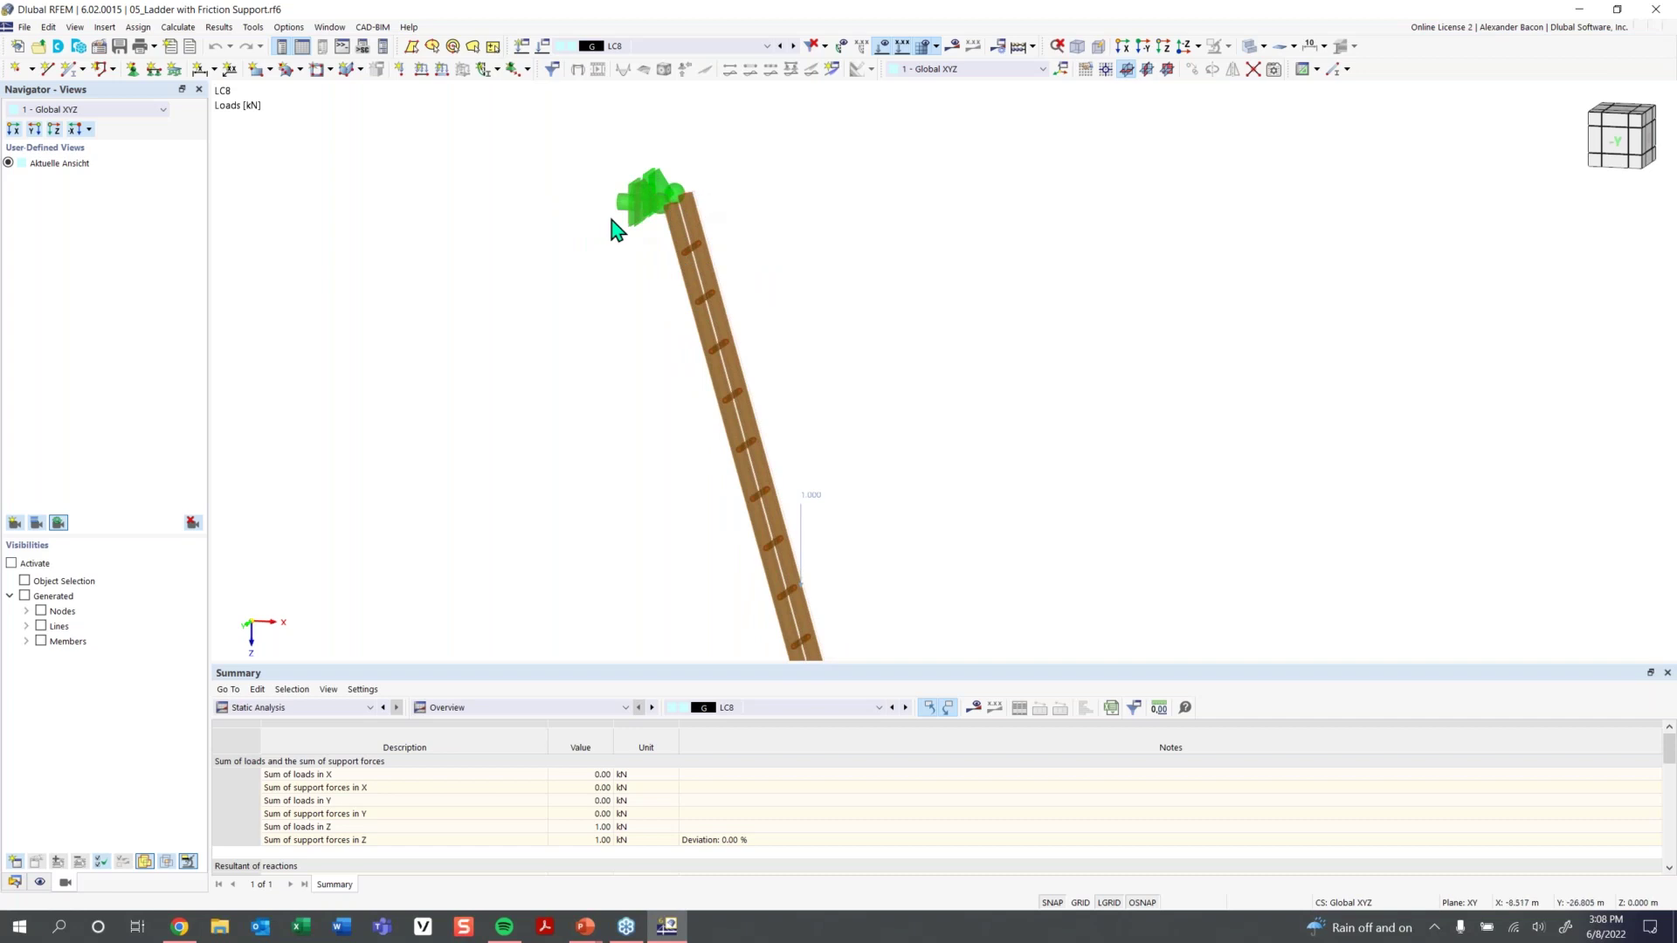
pyautogui.scroll(-3, 618, 225)
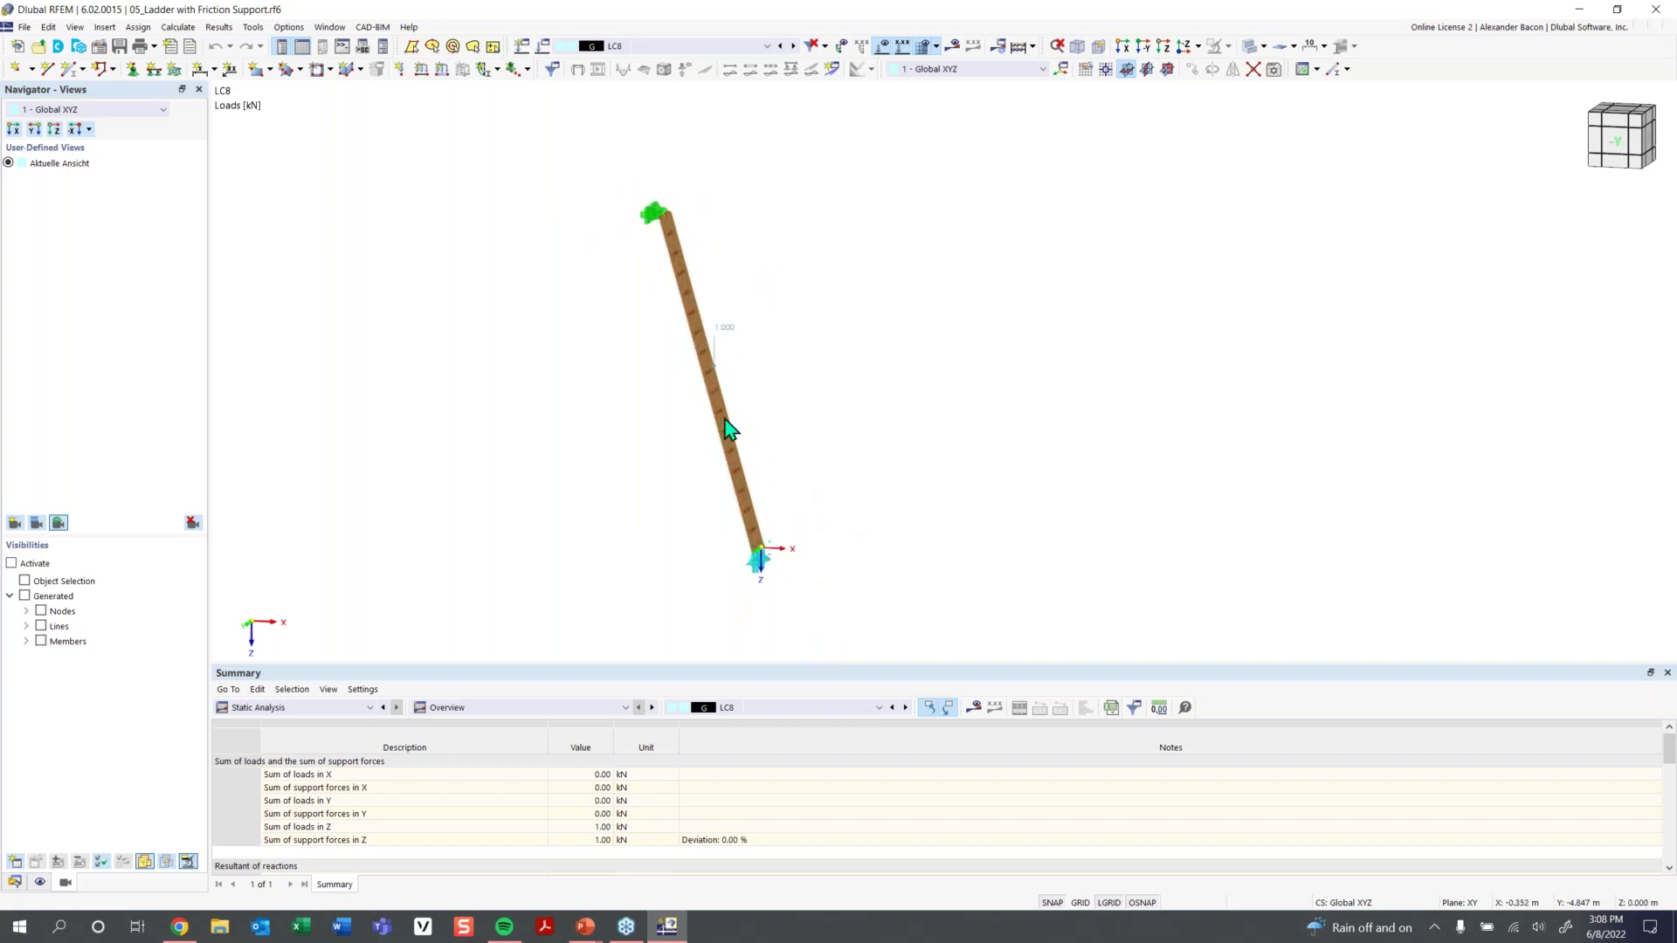
# Open the nodal support definition at node 1, the ladder's base, and examine its Friction PZ nonlinearity options and ux friction coefficient
pyautogui.moveTo(720, 343)
pyautogui.scroll(3, 758, 546)
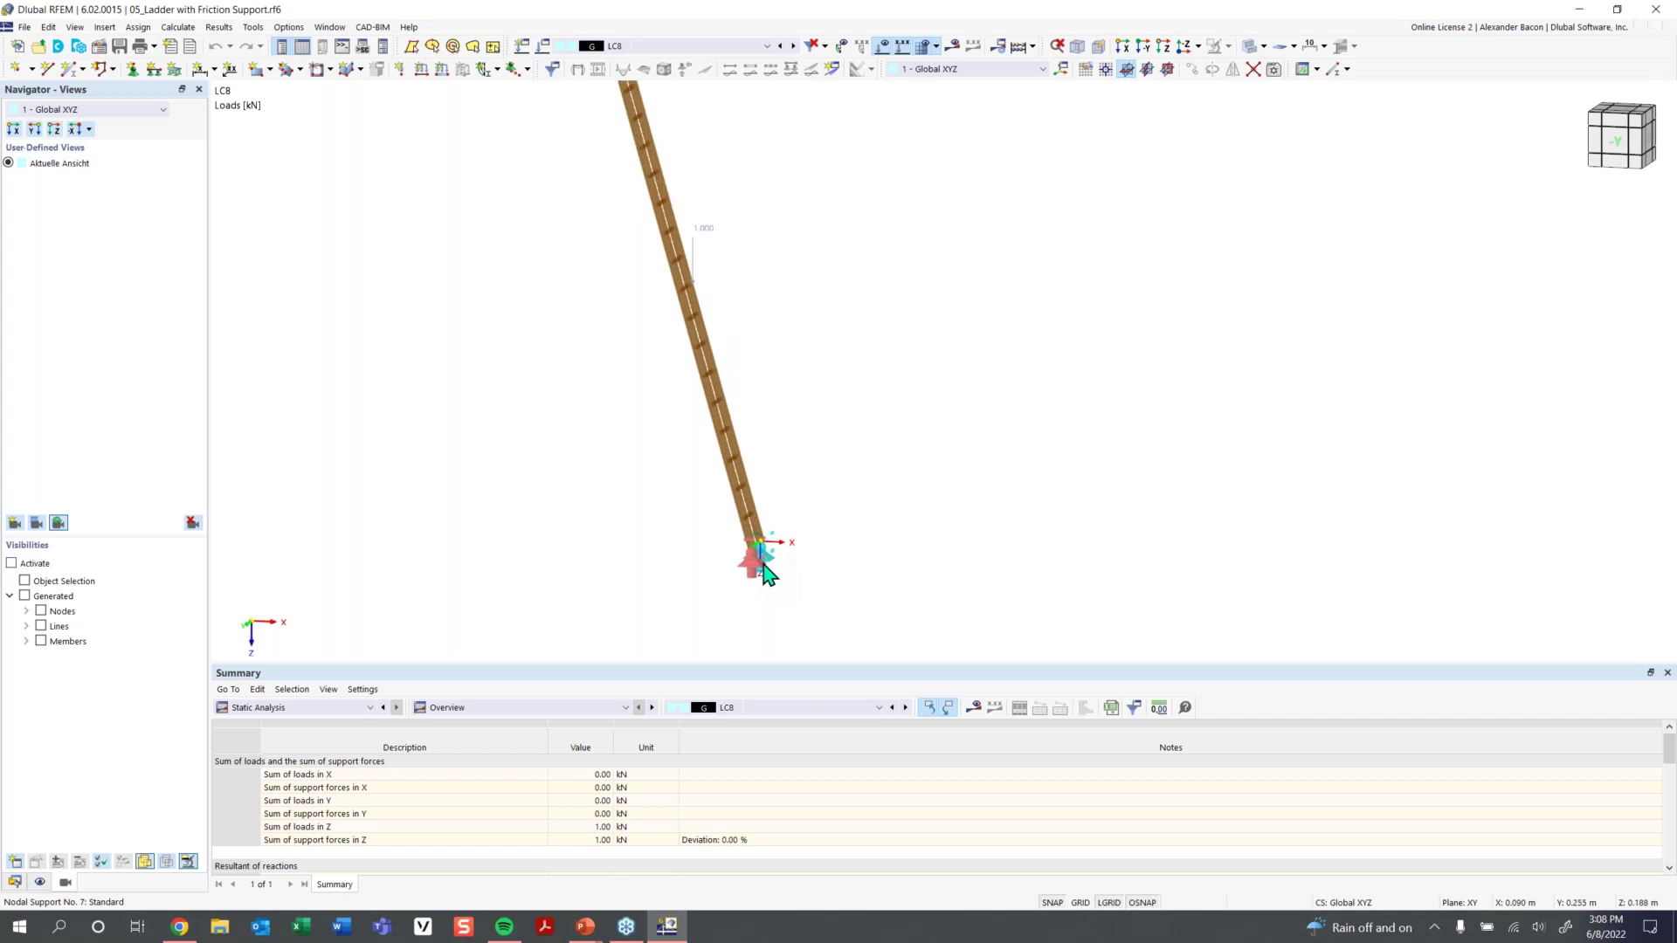
pyautogui.moveTo(761, 540)
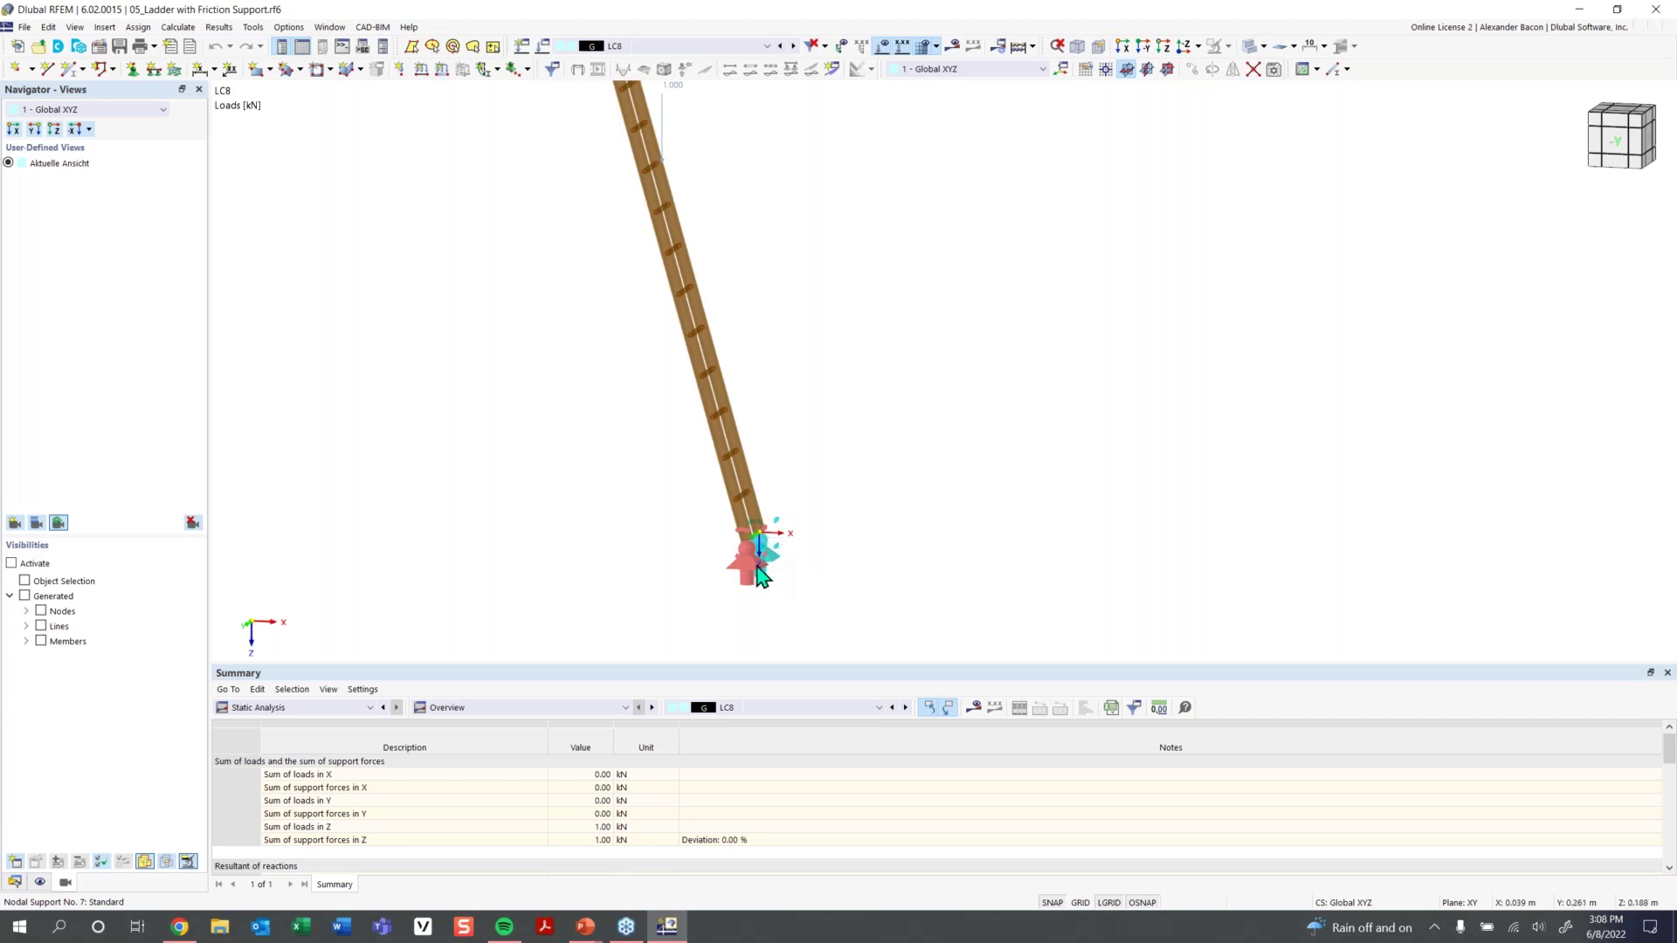
pyautogui.doubleClick(757, 564)
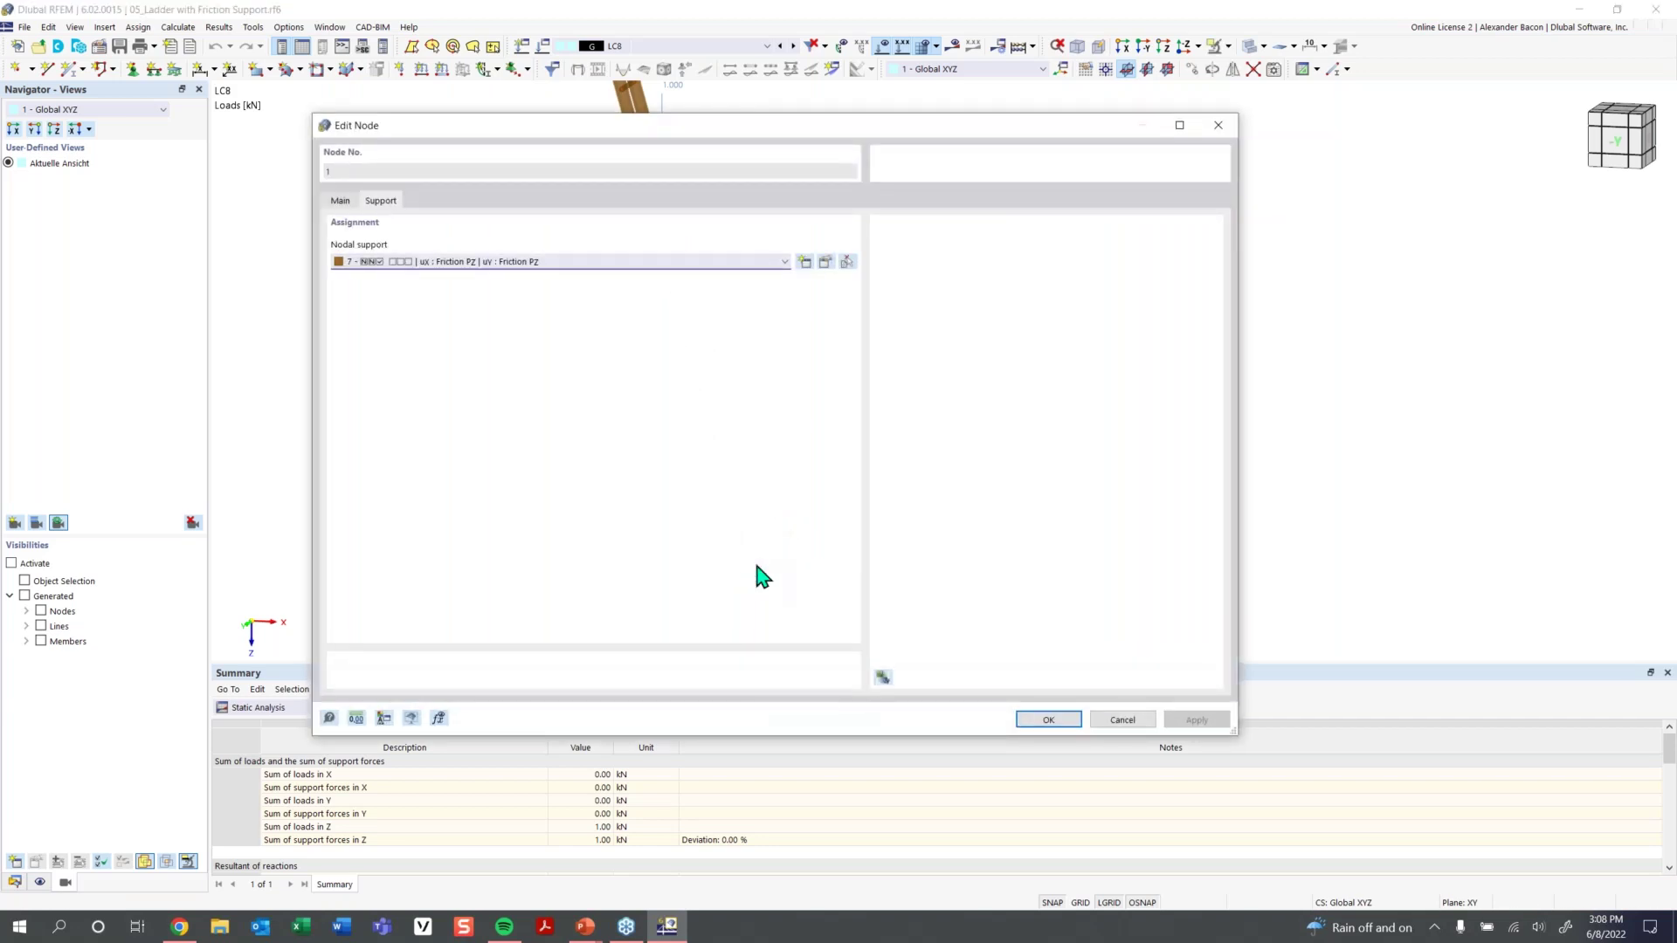
pyautogui.click(826, 262)
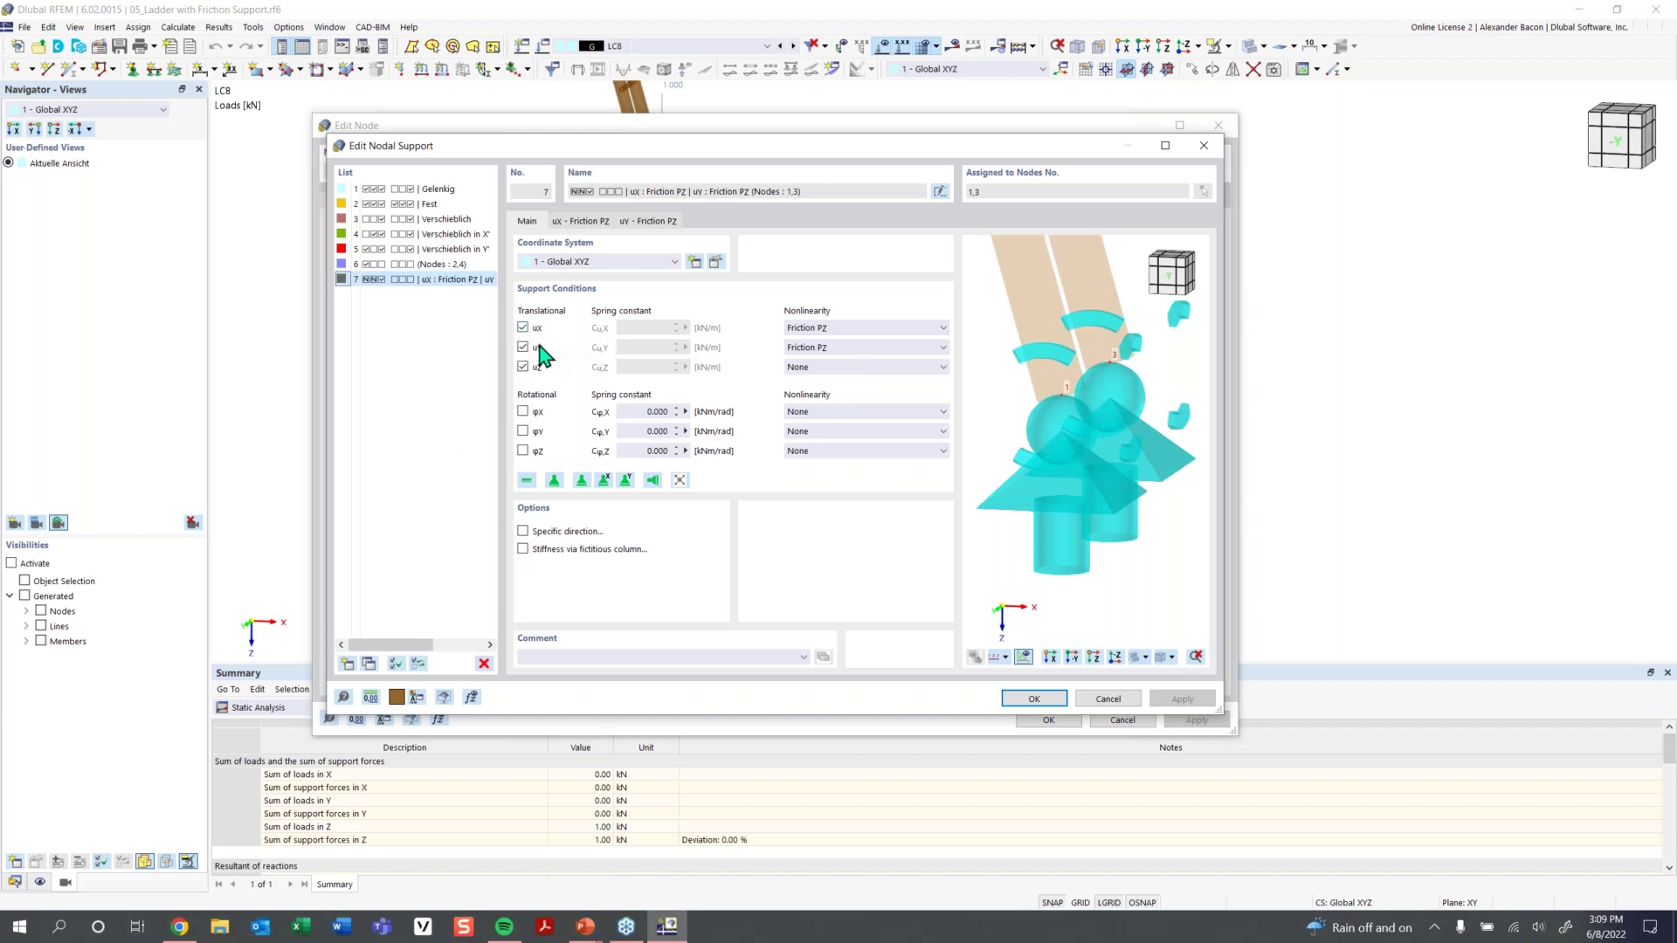
pyautogui.click(815, 350)
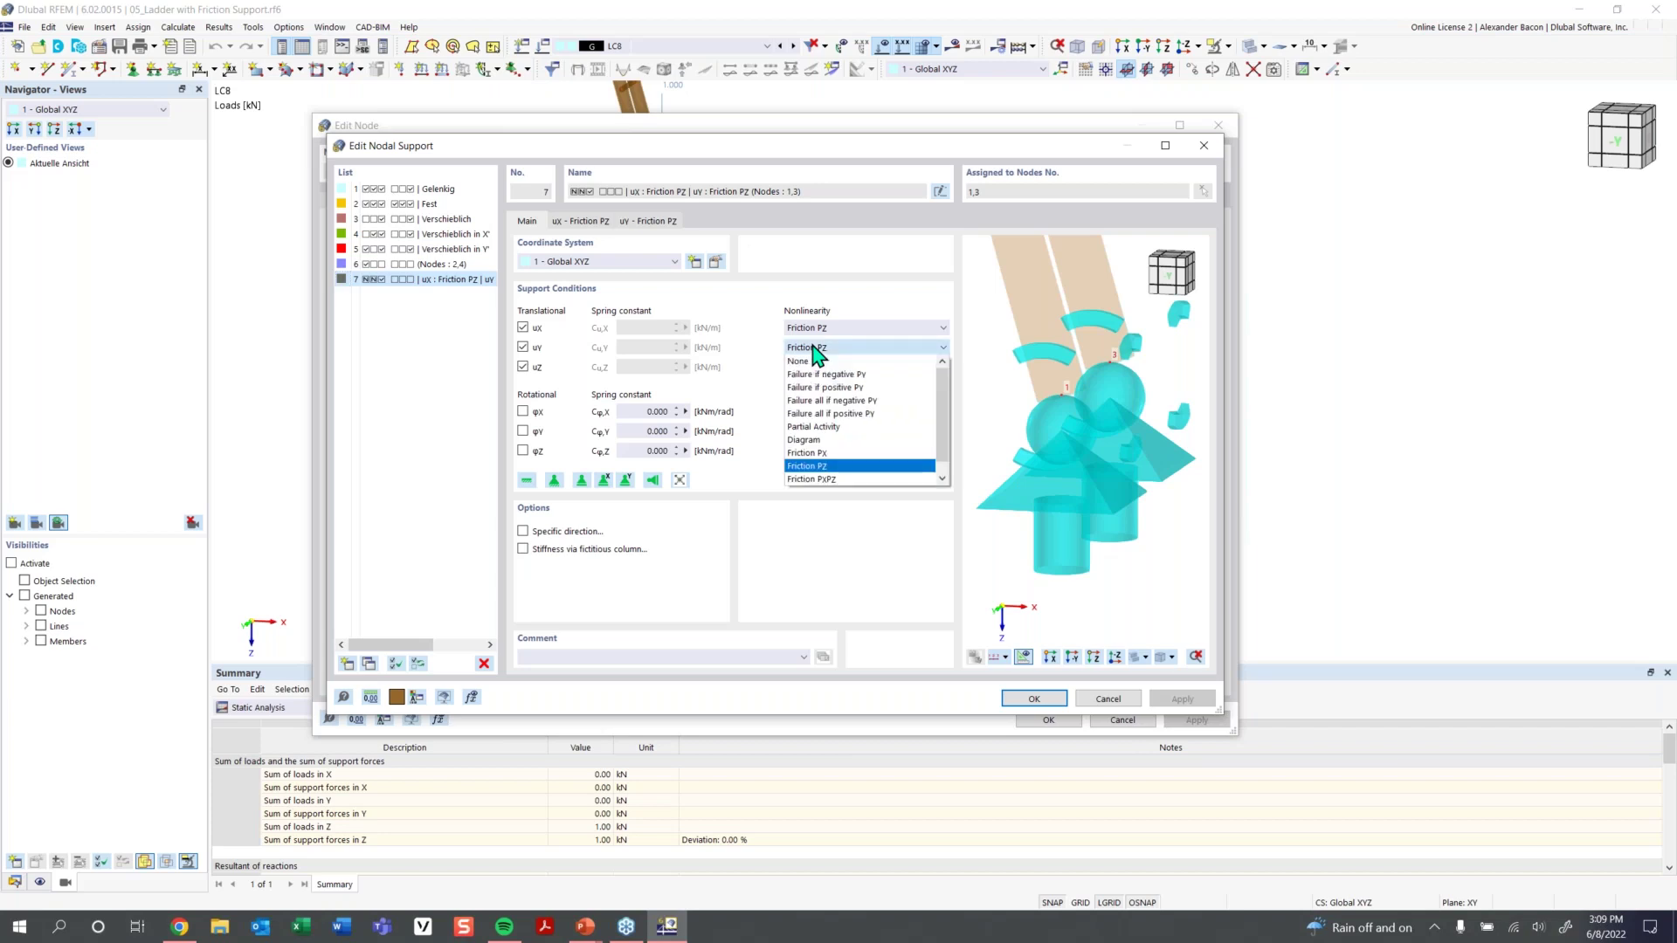
pyautogui.click(814, 349)
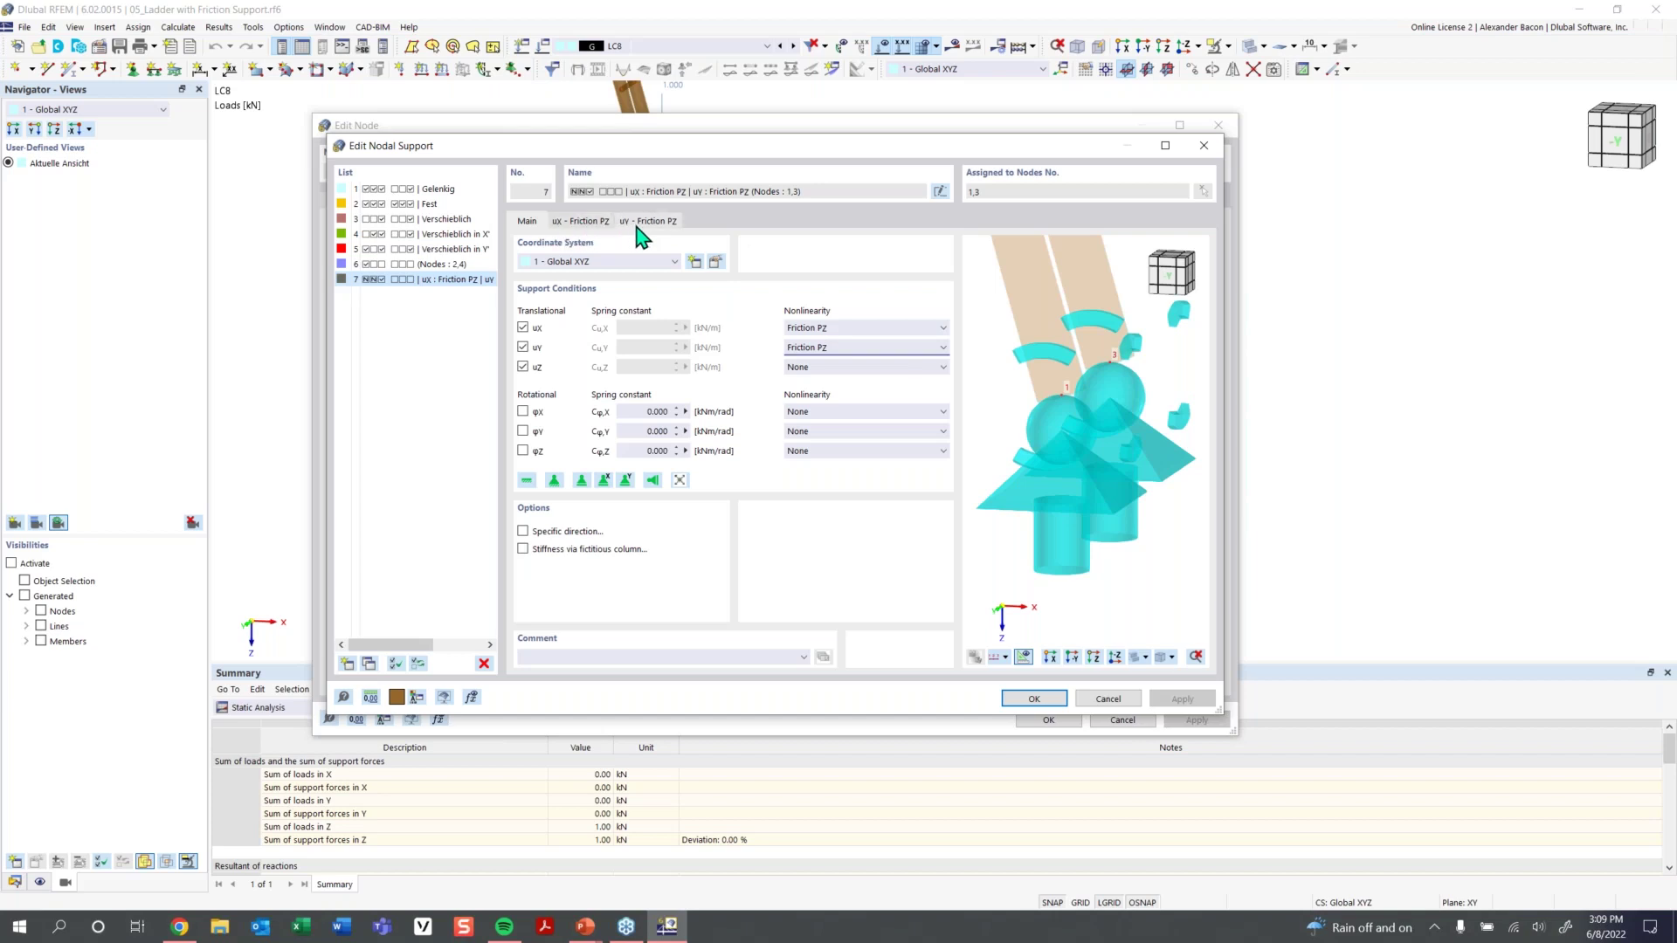
pyautogui.click(584, 225)
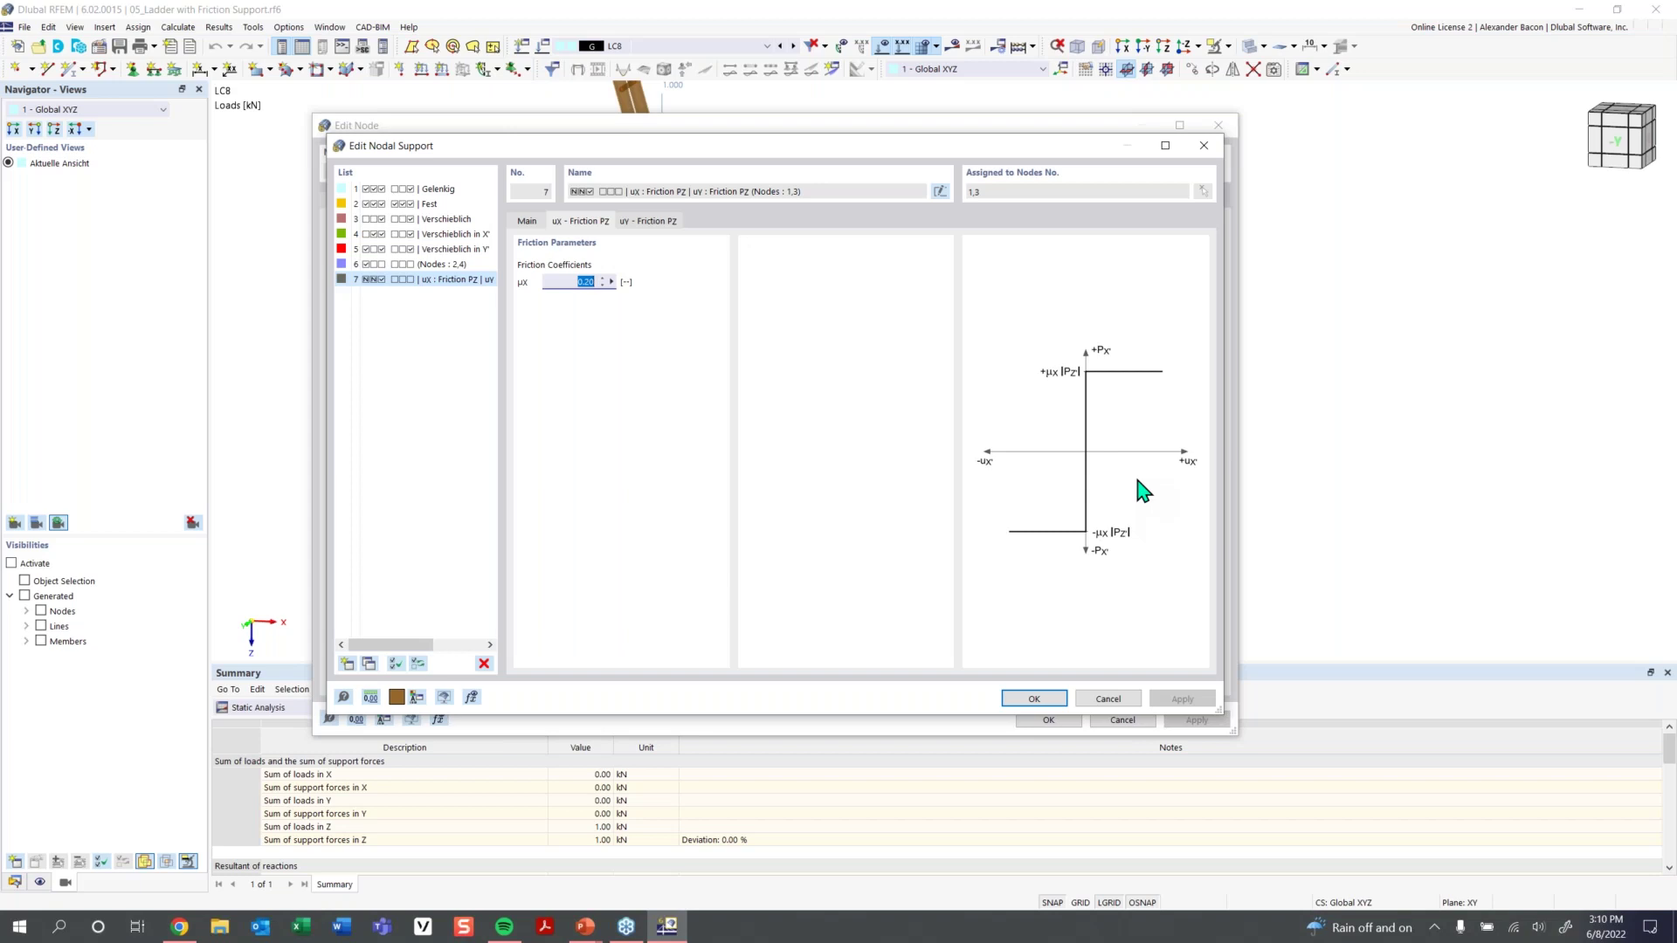
pyautogui.click(1027, 698)
pyautogui.click(1051, 722)
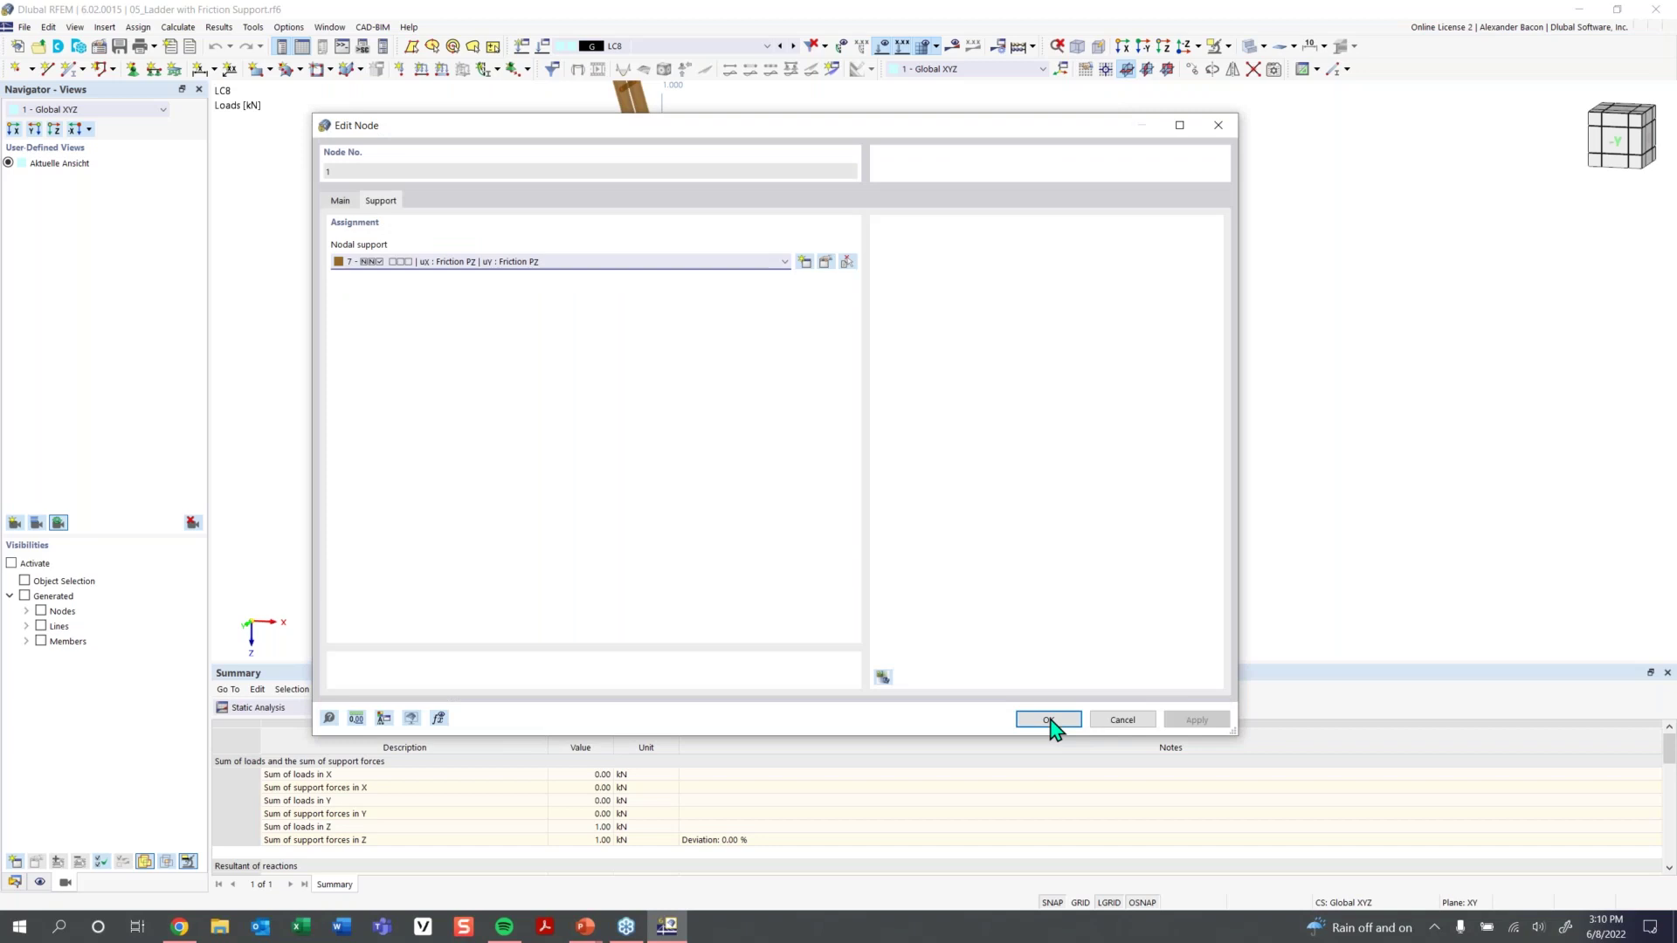
# Activate load case LC1, calculate the model and view the ladder's global deformations from the side
pyautogui.click(705, 48)
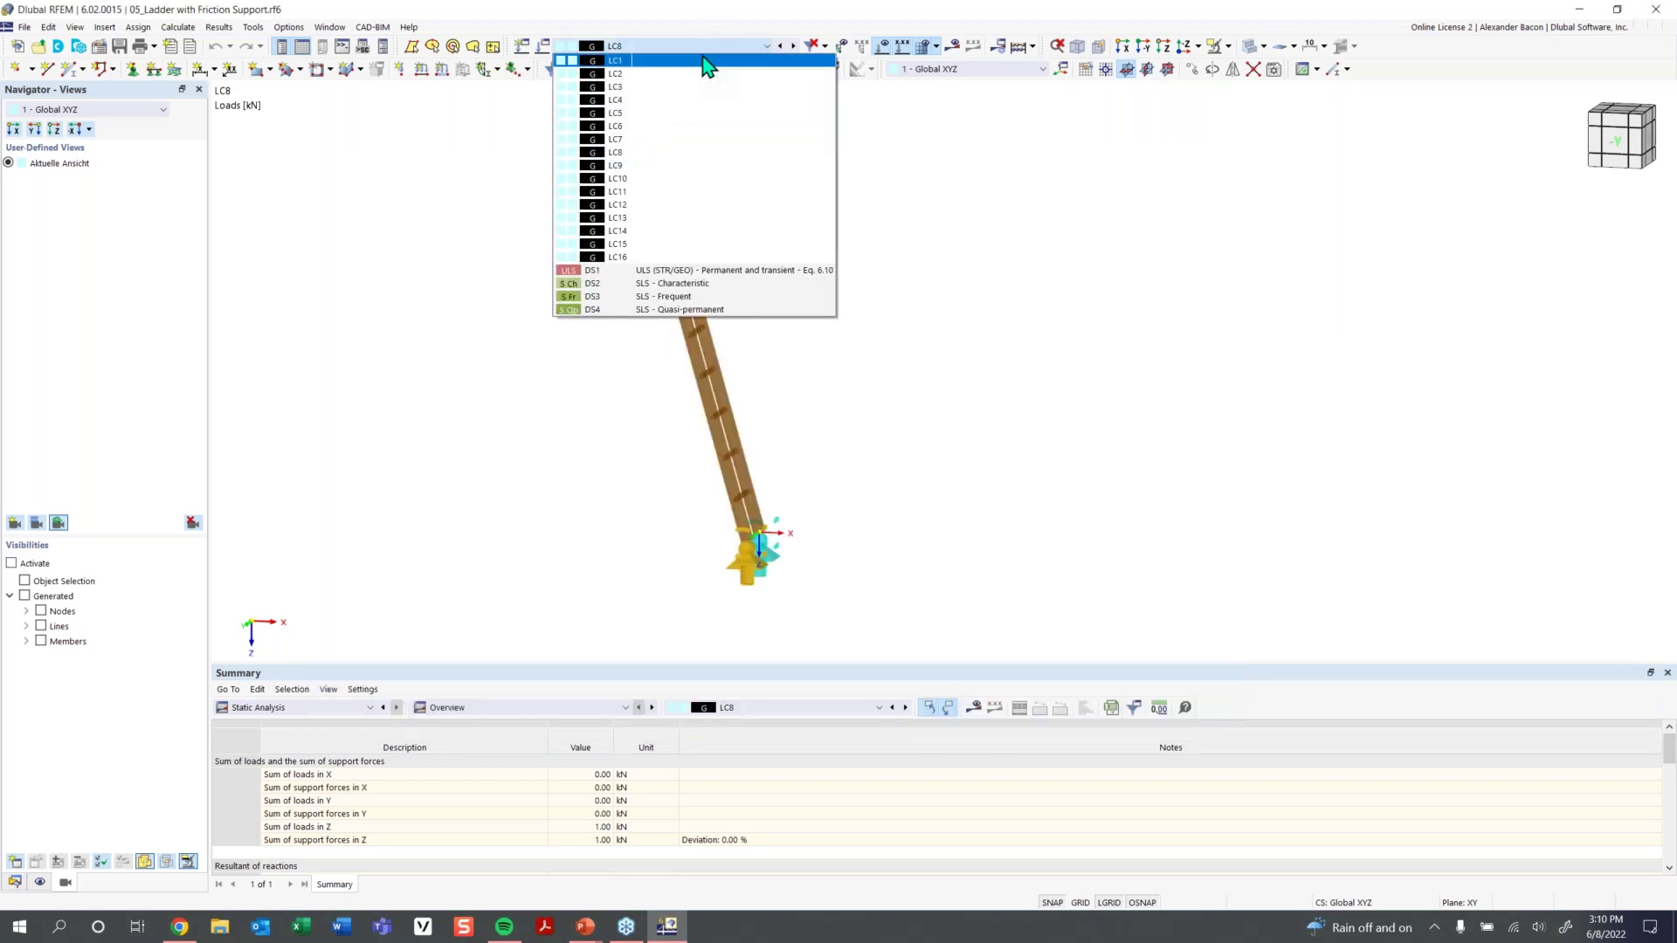
pyautogui.click(708, 62)
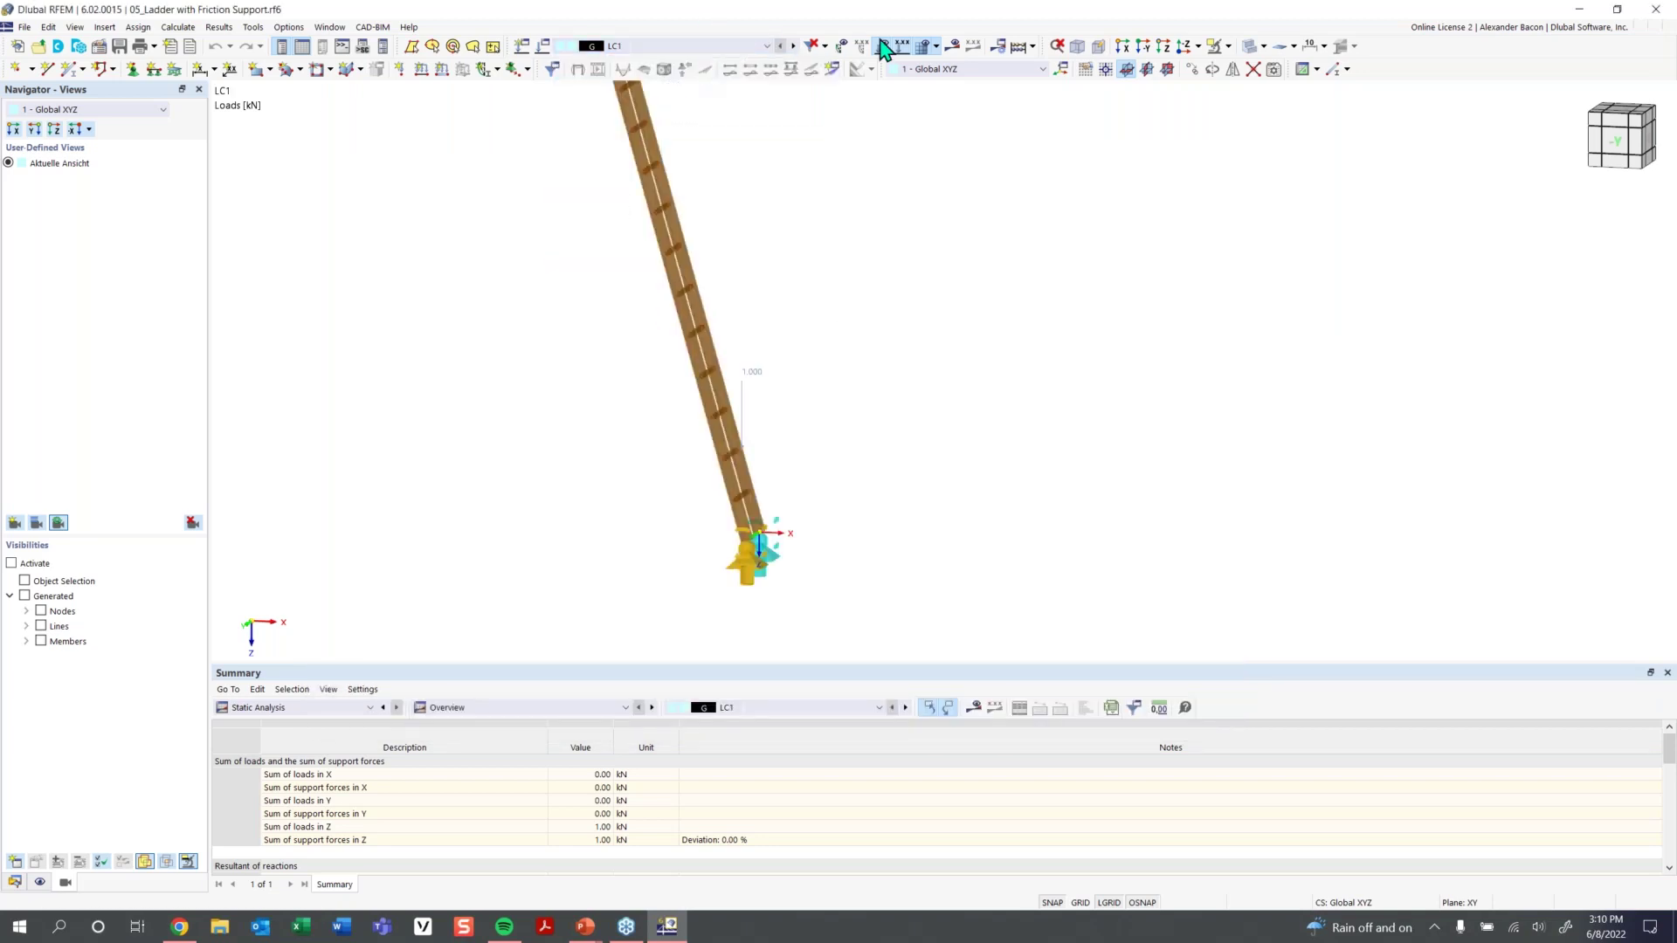
pyautogui.click(1017, 46)
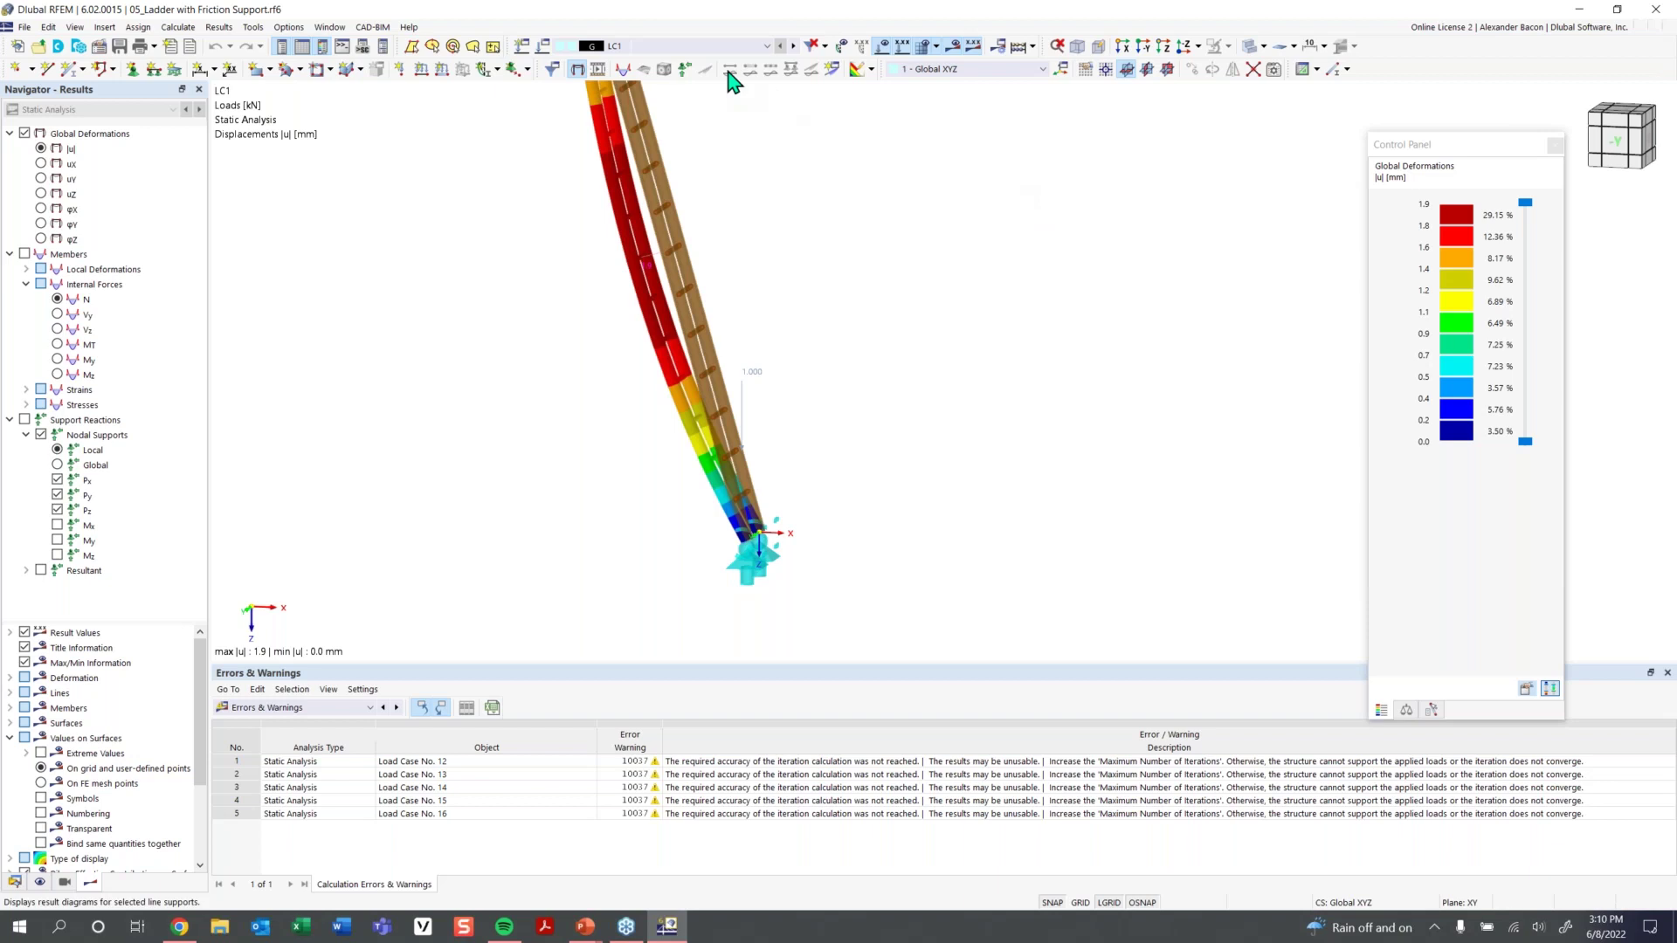
pyautogui.scroll(-3, 776, 175)
pyautogui.keyDown('ctrl'); pyautogui.moveTo(776, 232); pyautogui.dragTo(759, 457, button='middle'); pyautogui.keyUp('ctrl')
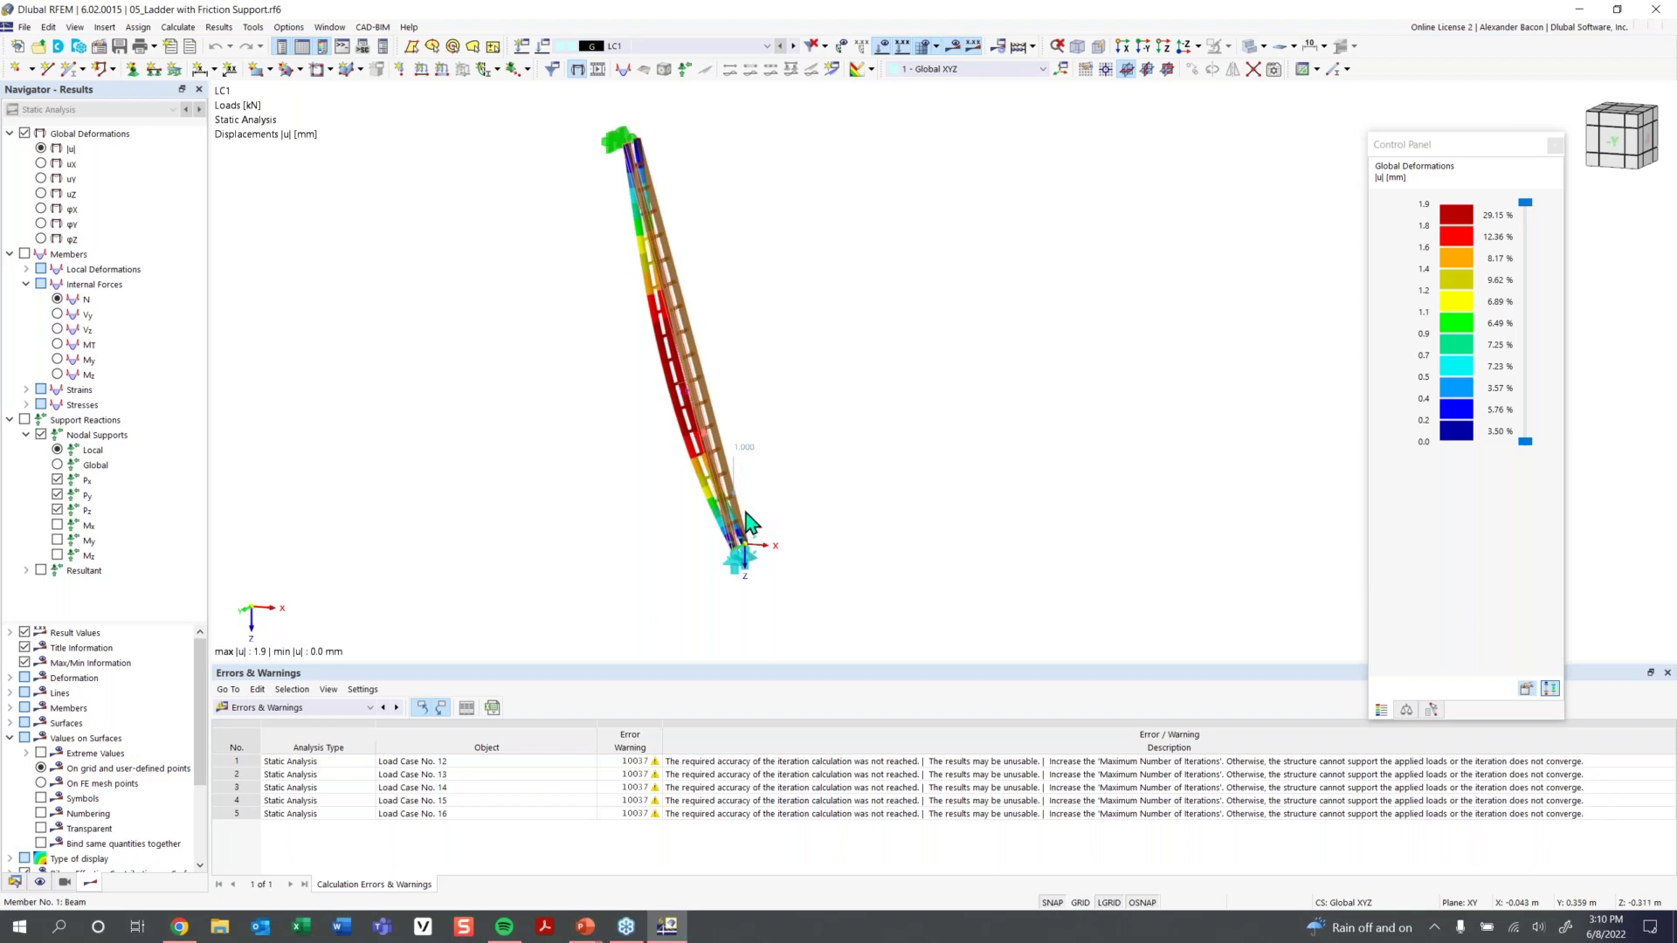
pyautogui.keyDown('ctrl'); pyautogui.moveTo(686, 303); pyautogui.dragTo(815, 374, button='middle'); pyautogui.keyUp('ctrl')
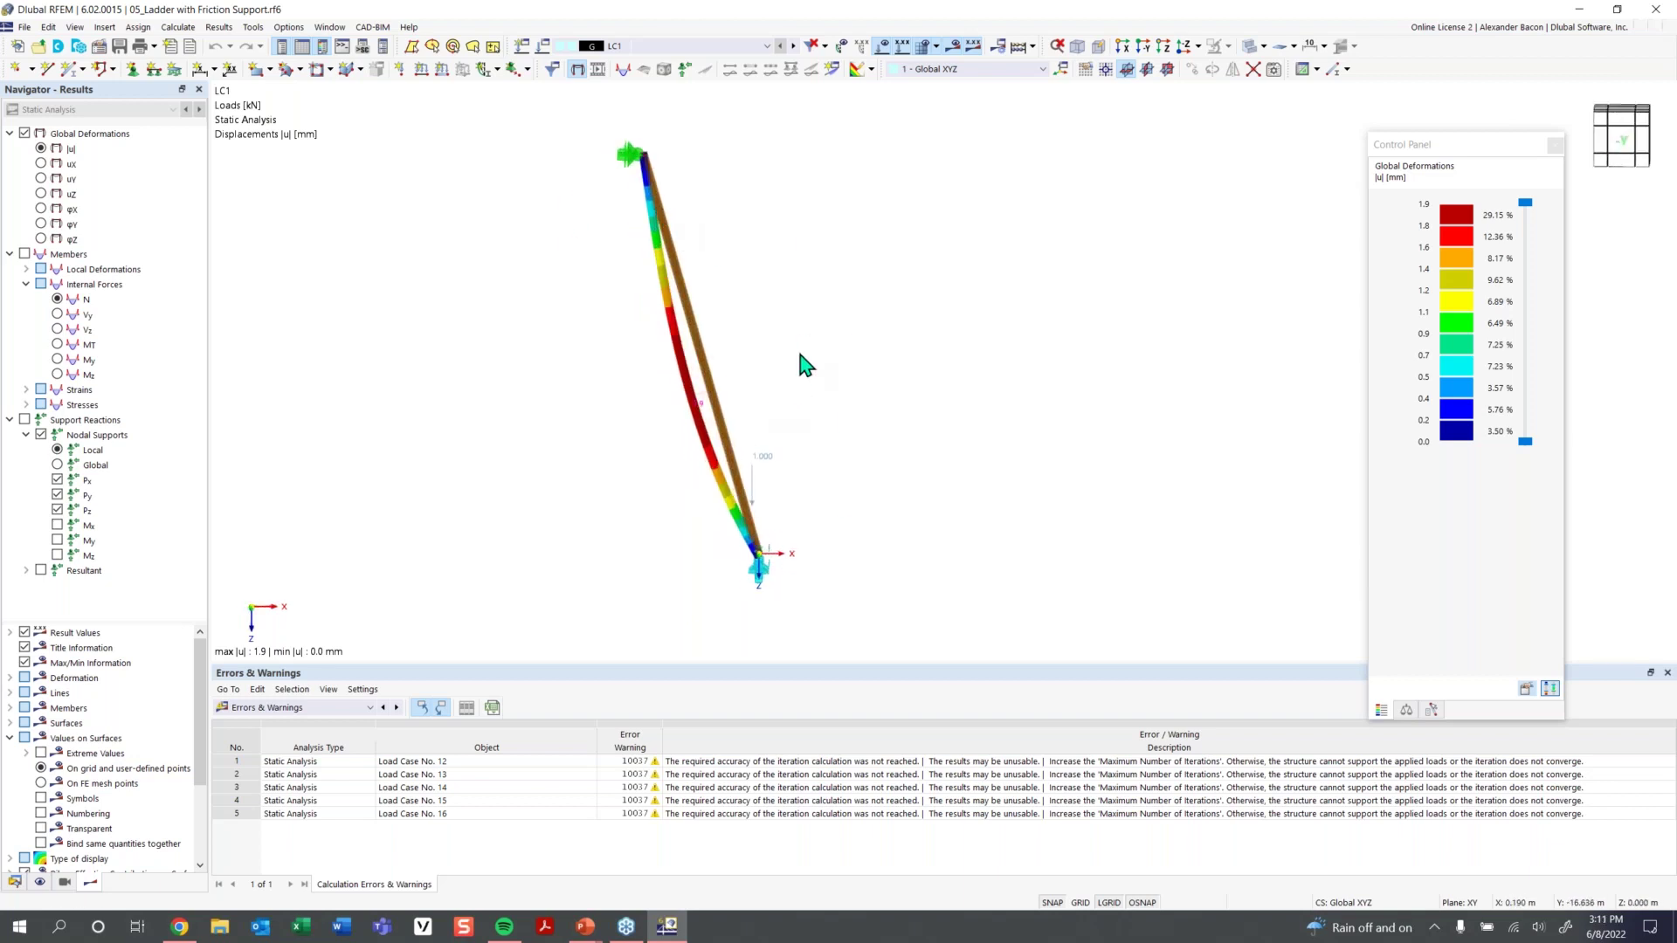
# Advance the results to load case LC3 and display the nodal support reactions on the ladder
pyautogui.click(795, 46)
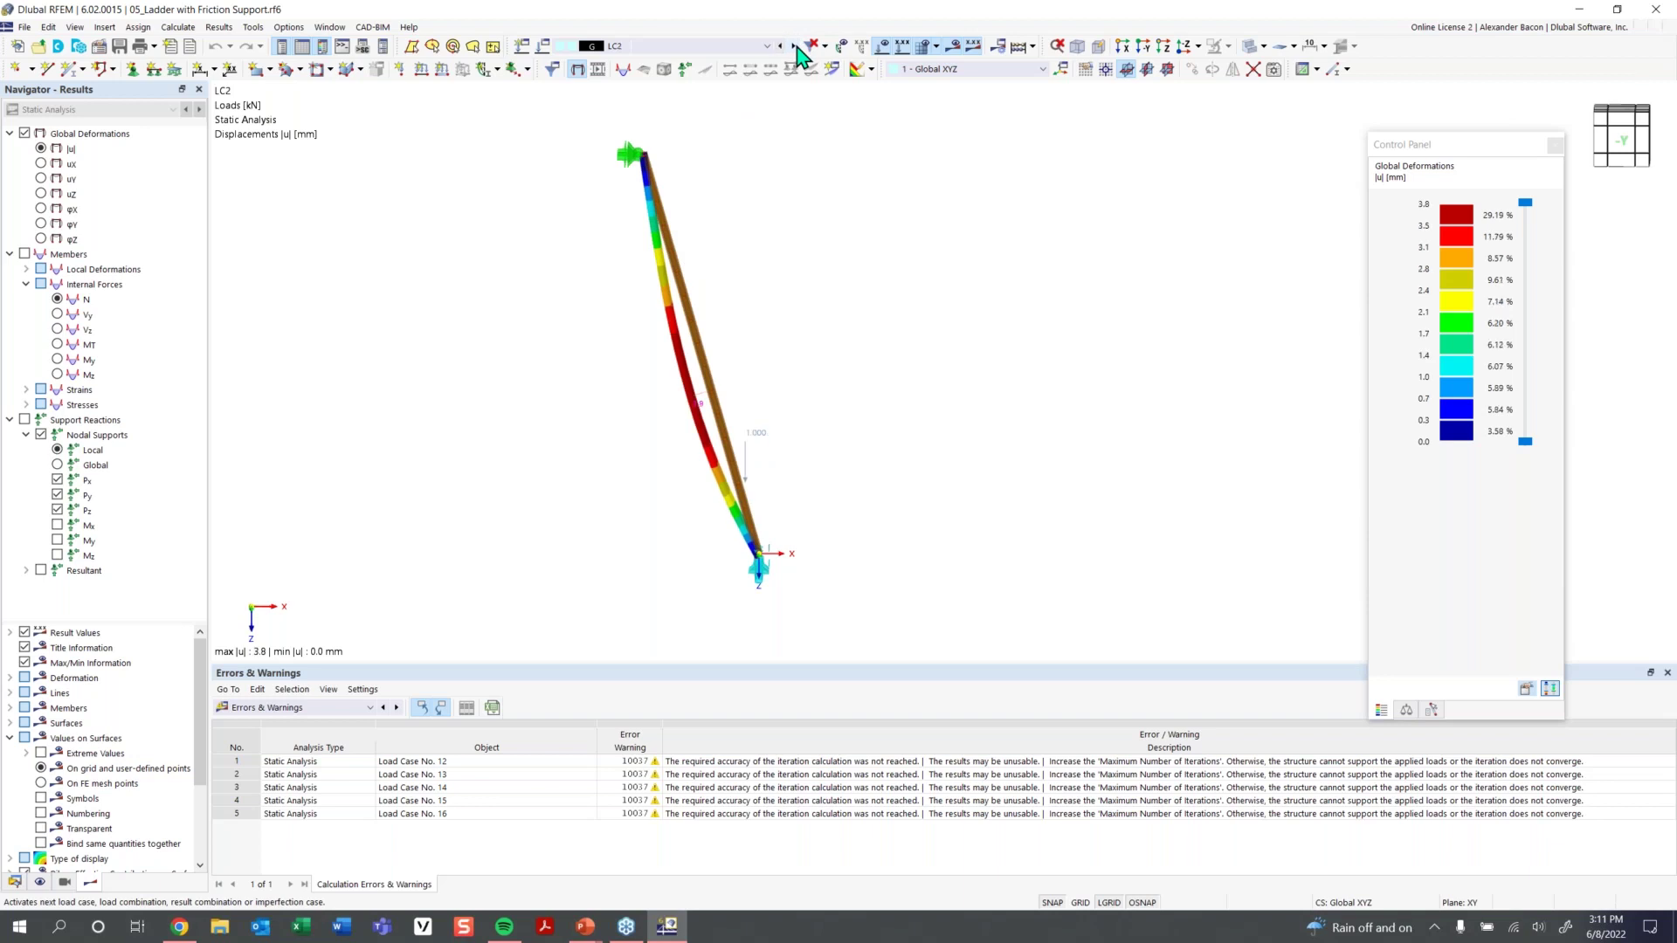
pyautogui.click(795, 47)
pyautogui.click(24, 420)
pyautogui.scroll(2, 844, 559)
pyautogui.scroll(-1, 842, 567)
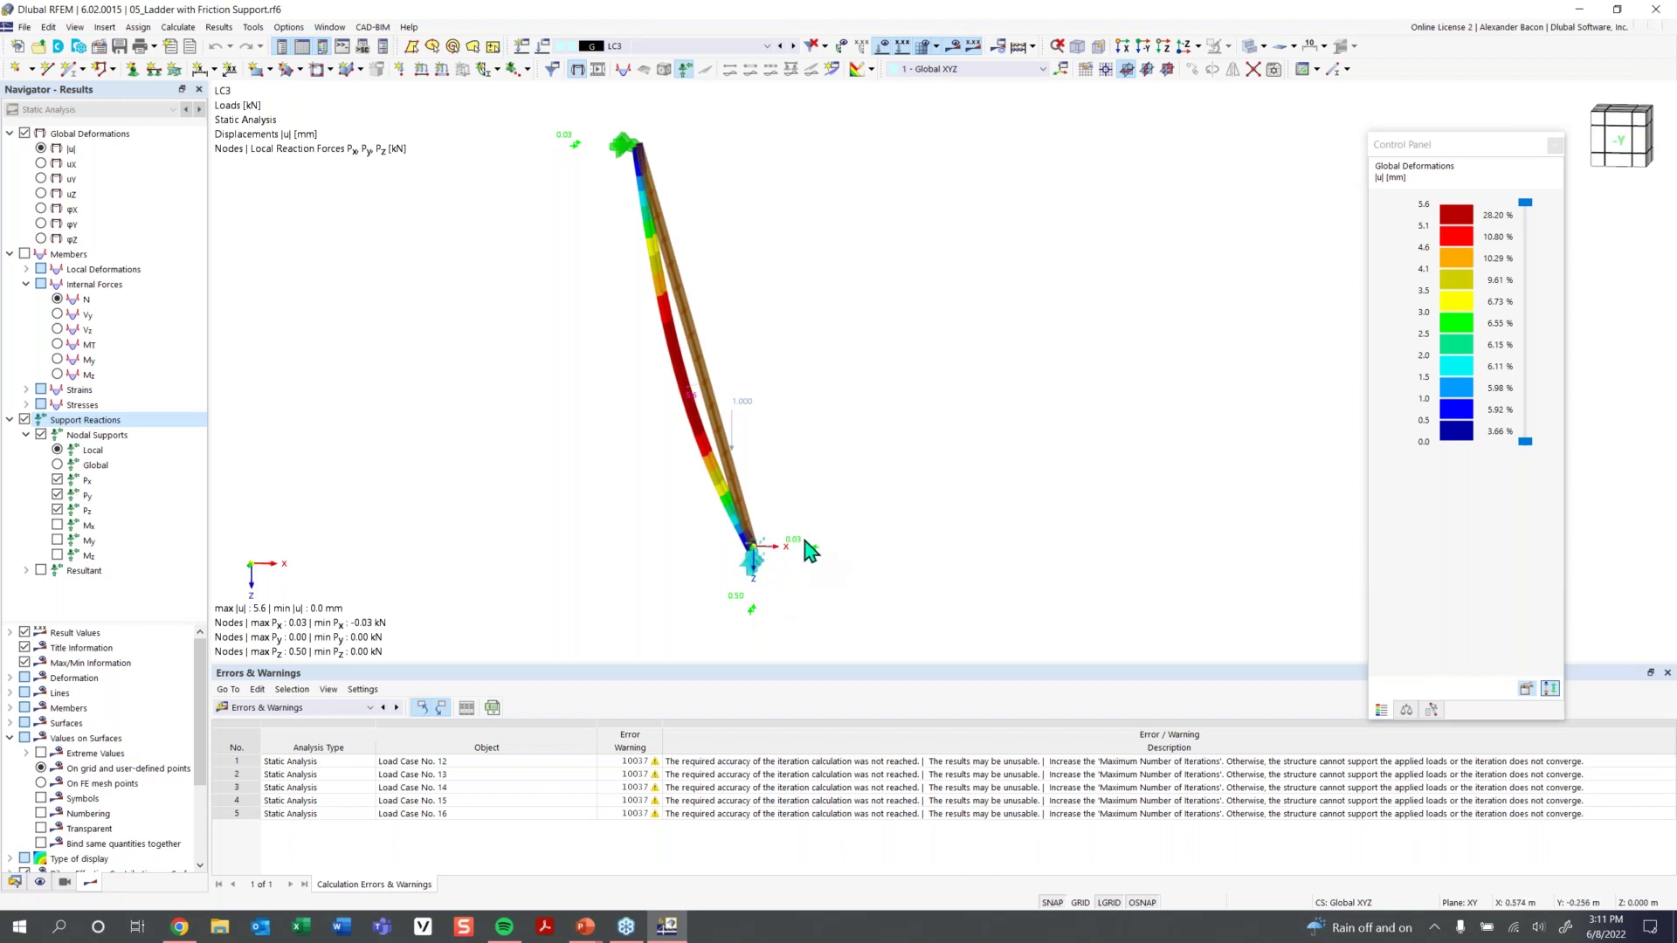
# Step through the results of load cases LC4 to LC12 to examine the deformations and support reactions, including close up at the ladder's base
pyautogui.click(794, 46)
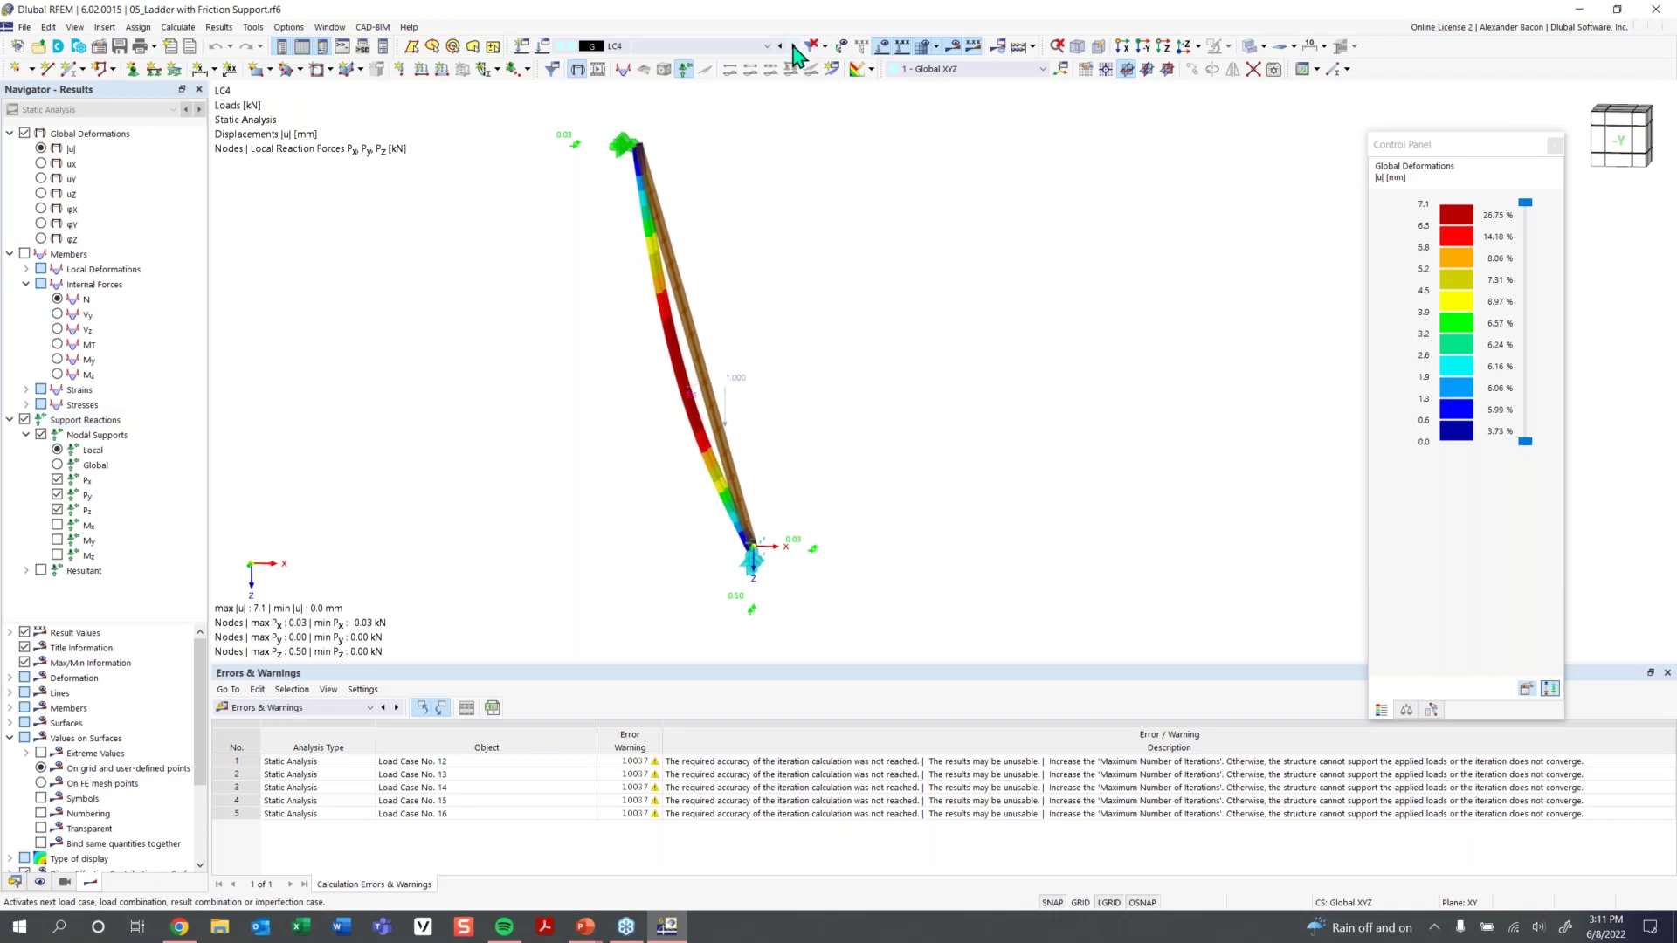
pyautogui.click(794, 47)
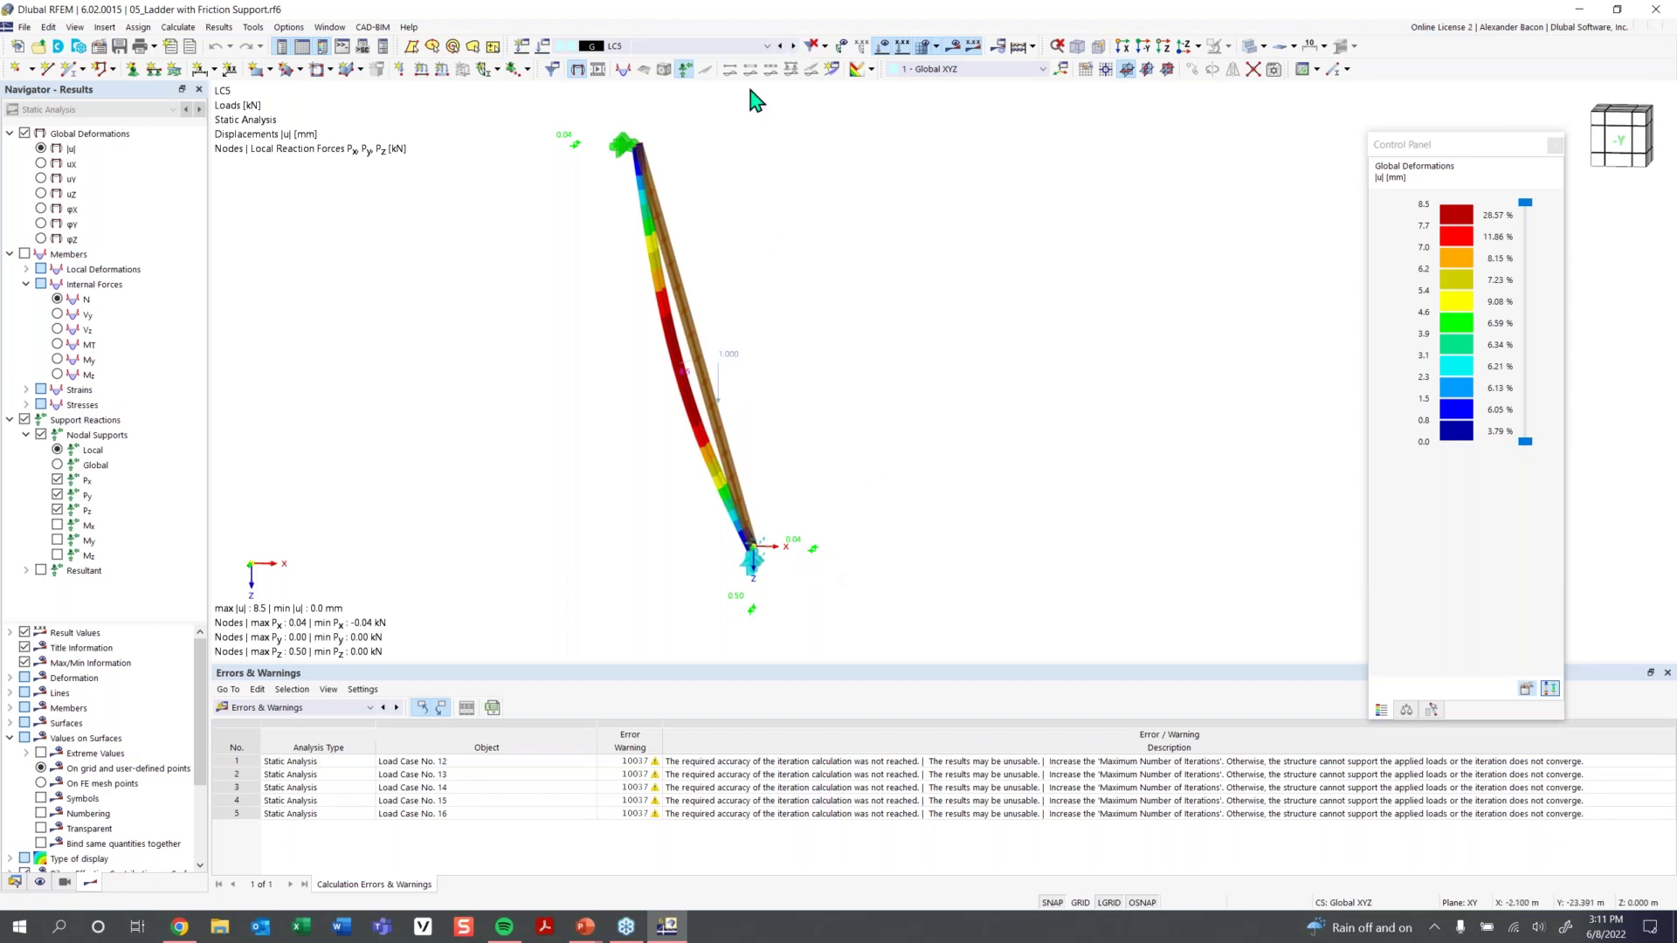
pyautogui.click(793, 46)
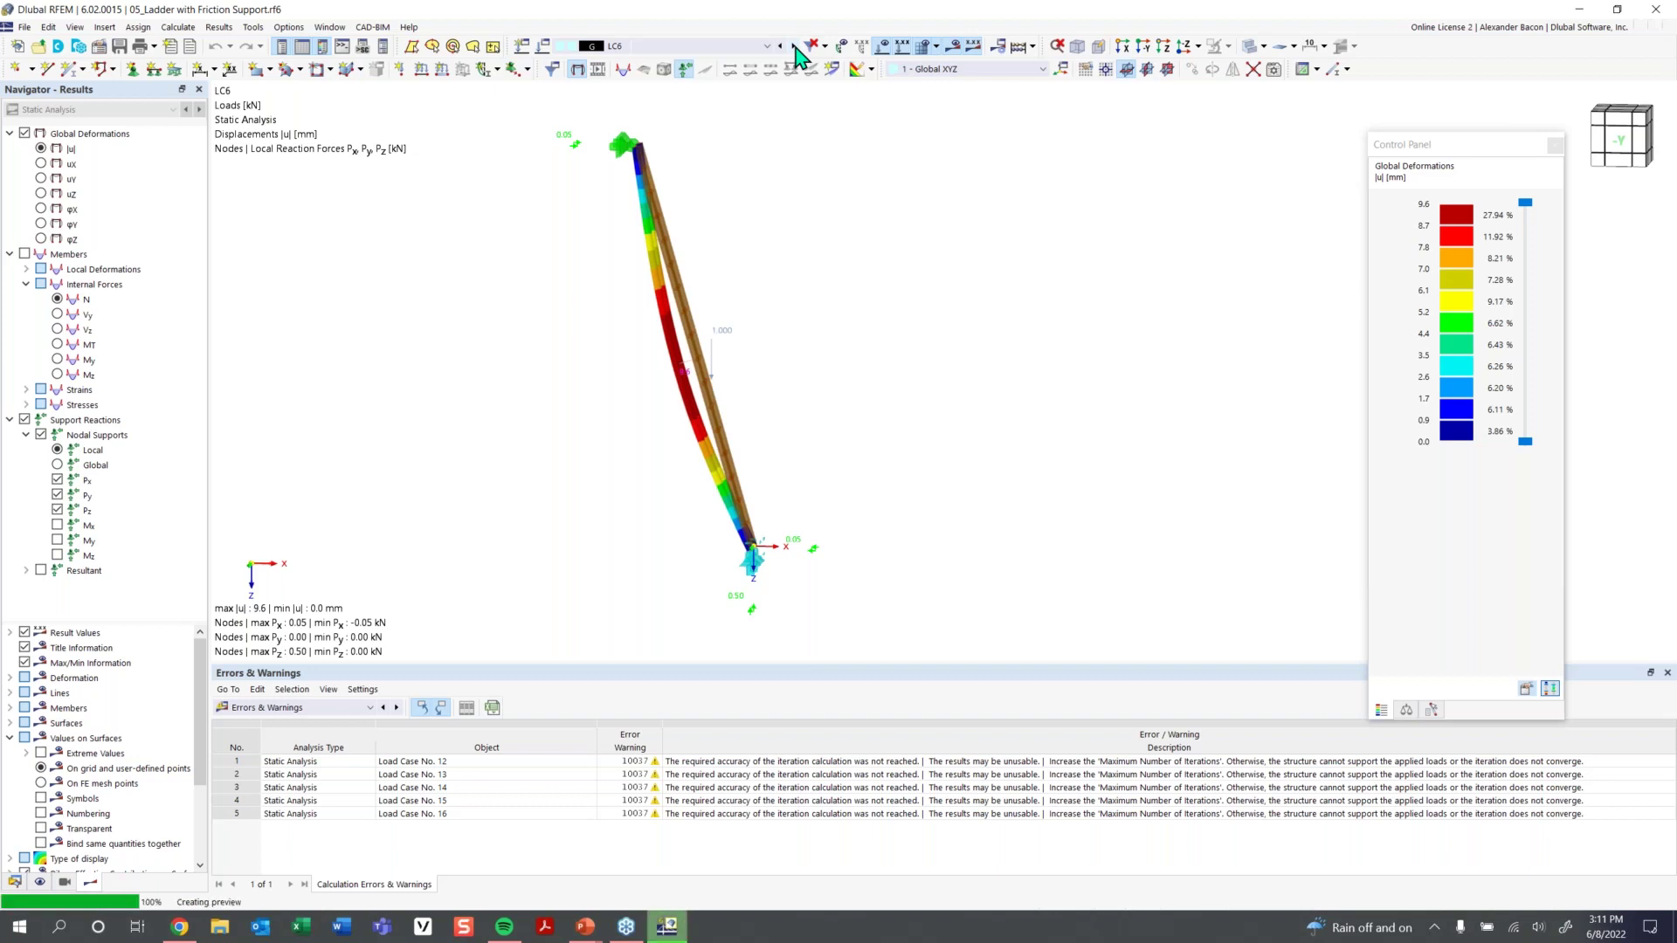
pyautogui.click(795, 48)
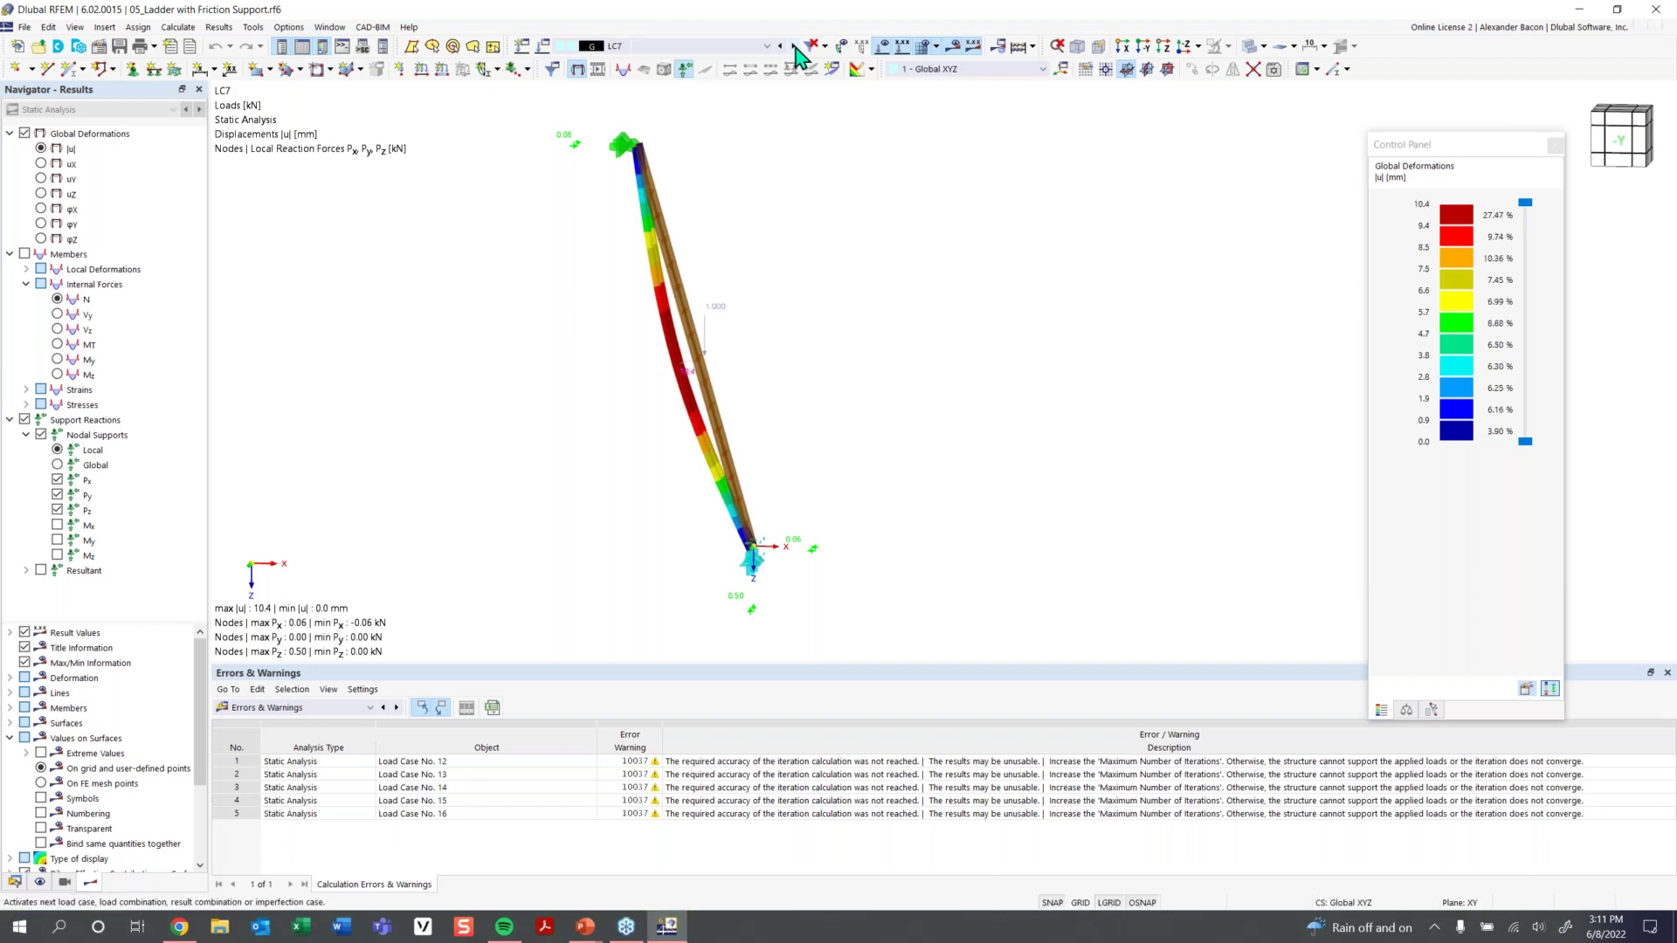
pyautogui.click(795, 48)
pyautogui.click(795, 48)
pyautogui.click(795, 48)
pyautogui.click(795, 48)
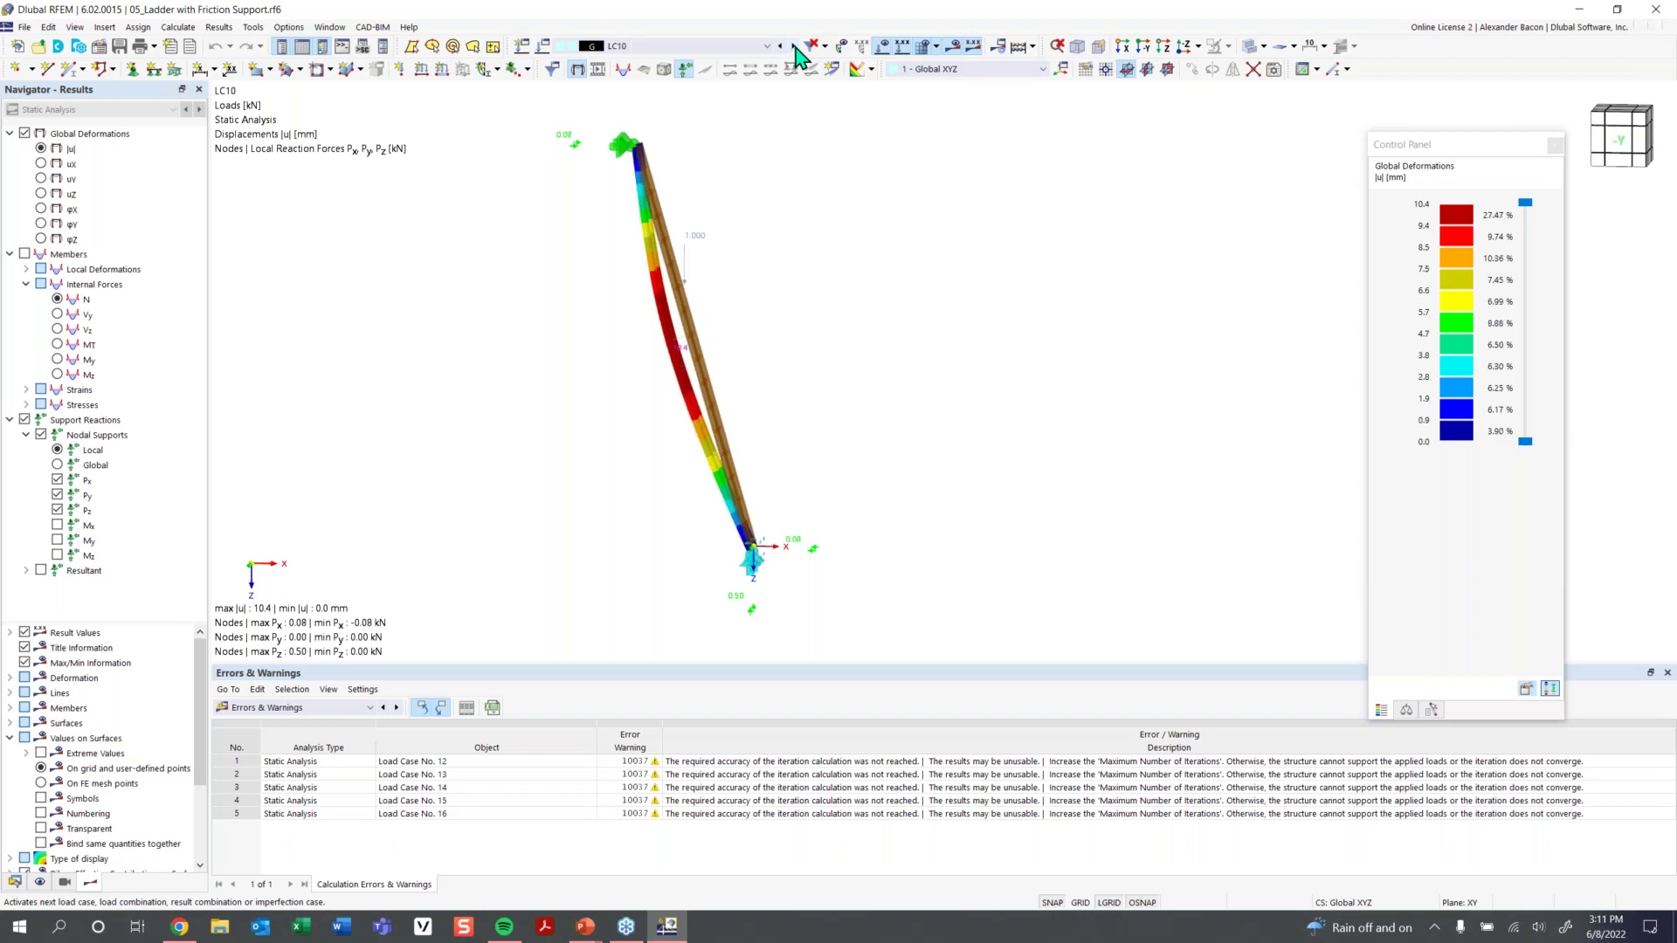
pyautogui.click(795, 48)
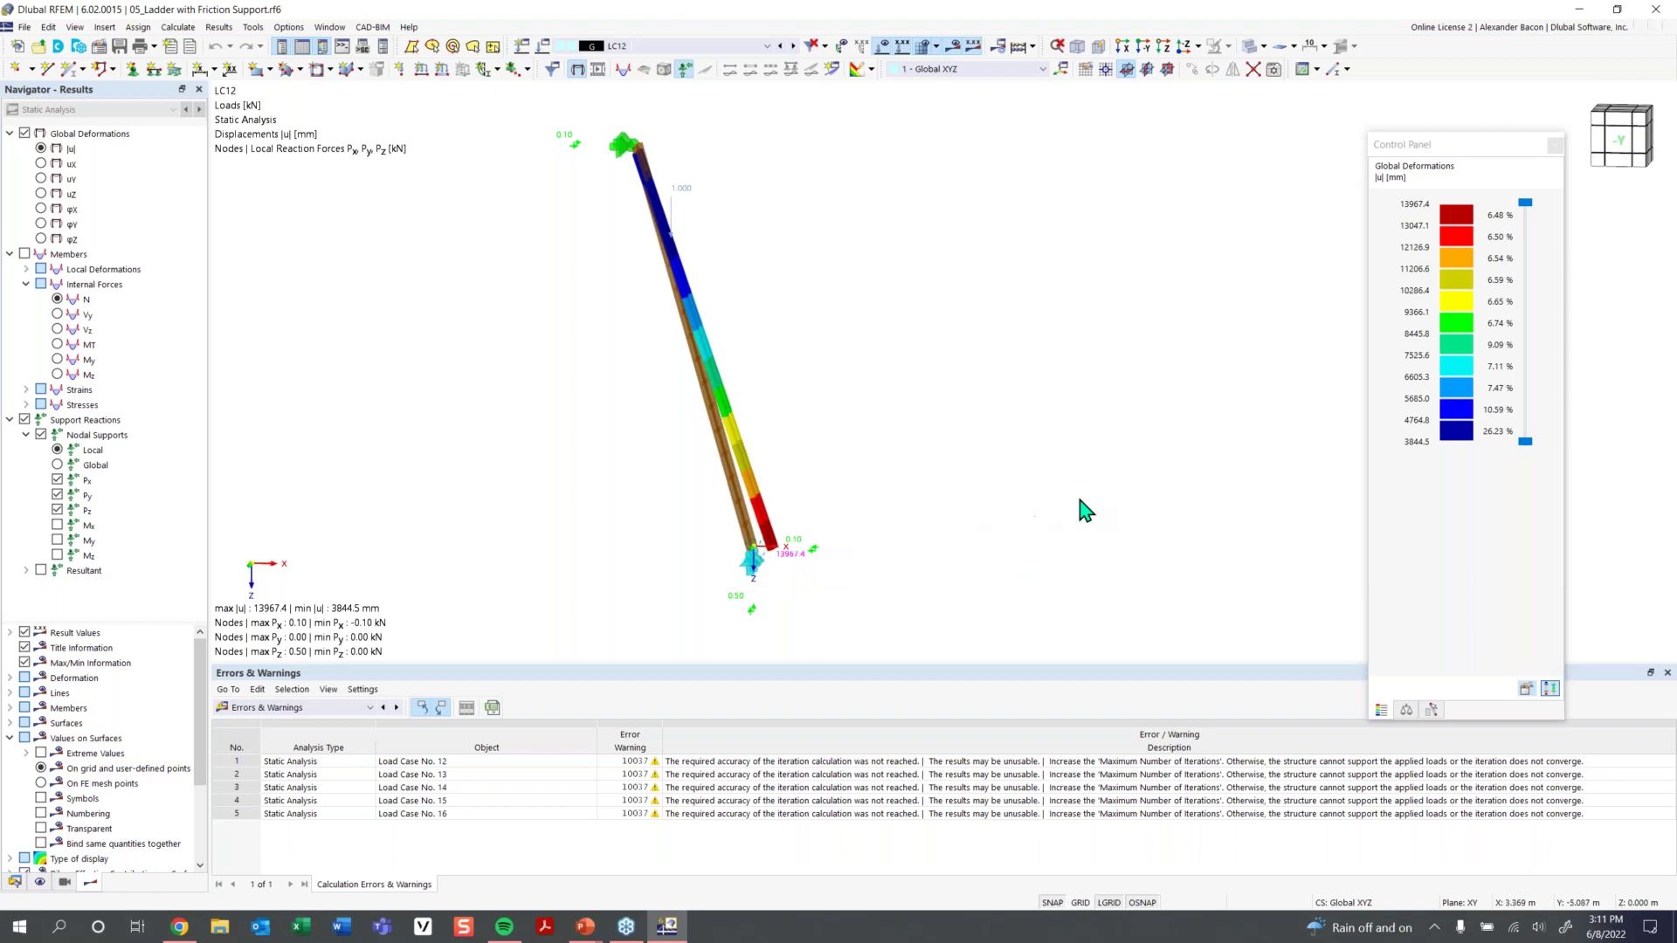
pyautogui.scroll(3, 799, 576)
pyautogui.moveTo(791, 569); pyautogui.dragTo(788, 543, button='middle')
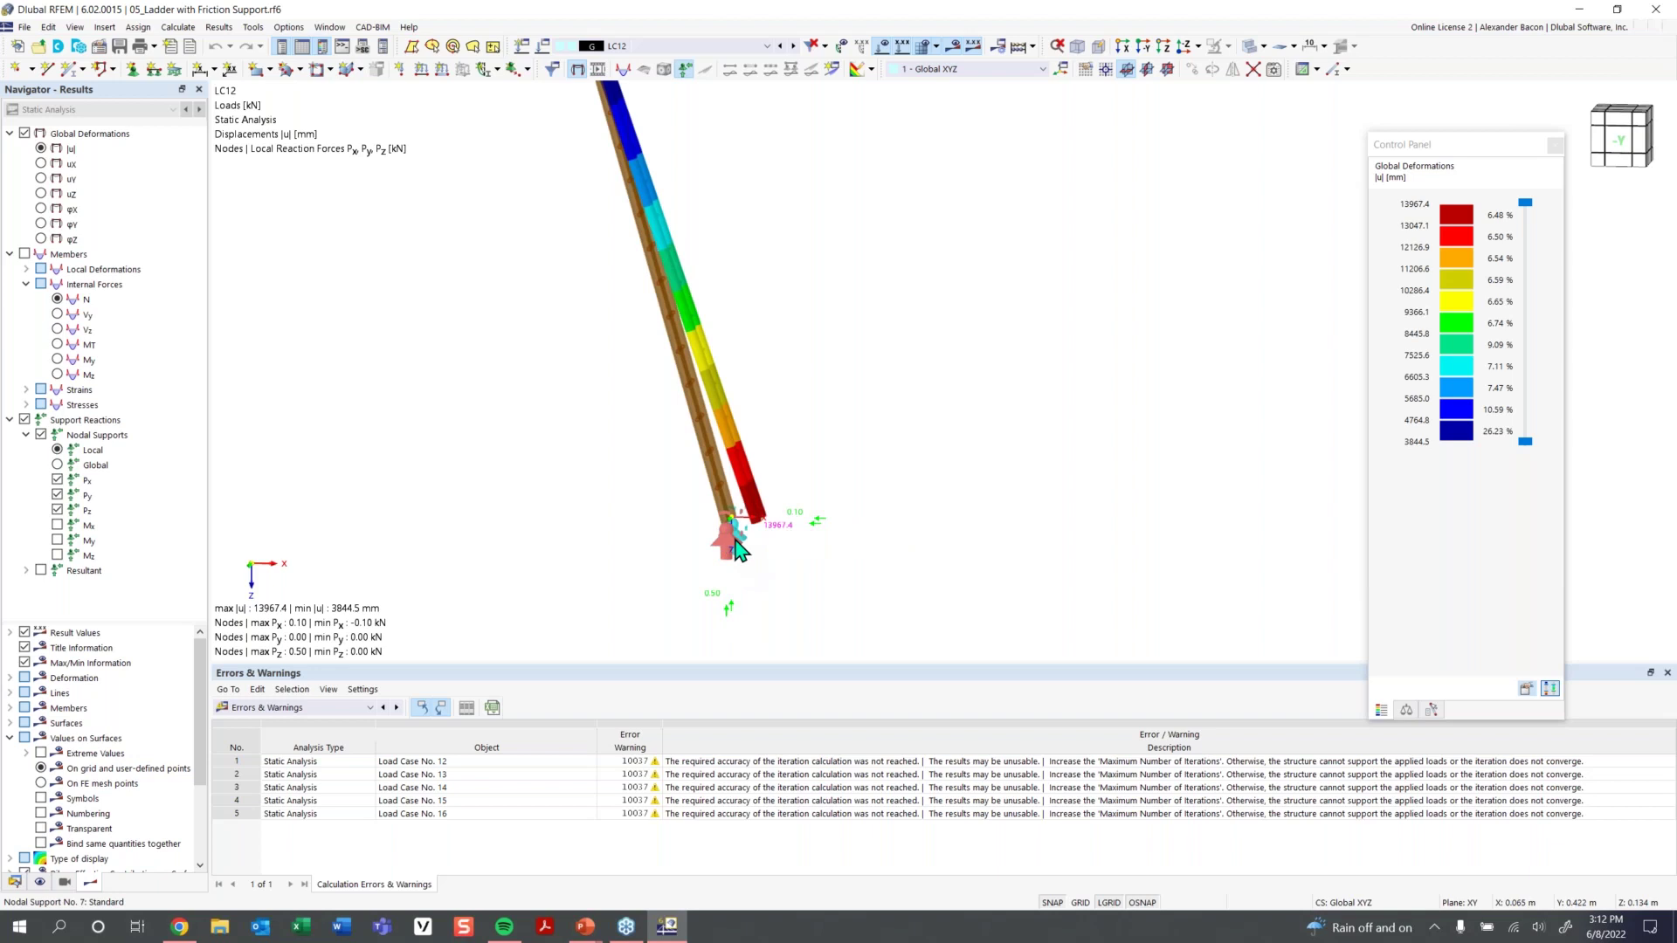
pyautogui.scroll(-2, 767, 430)
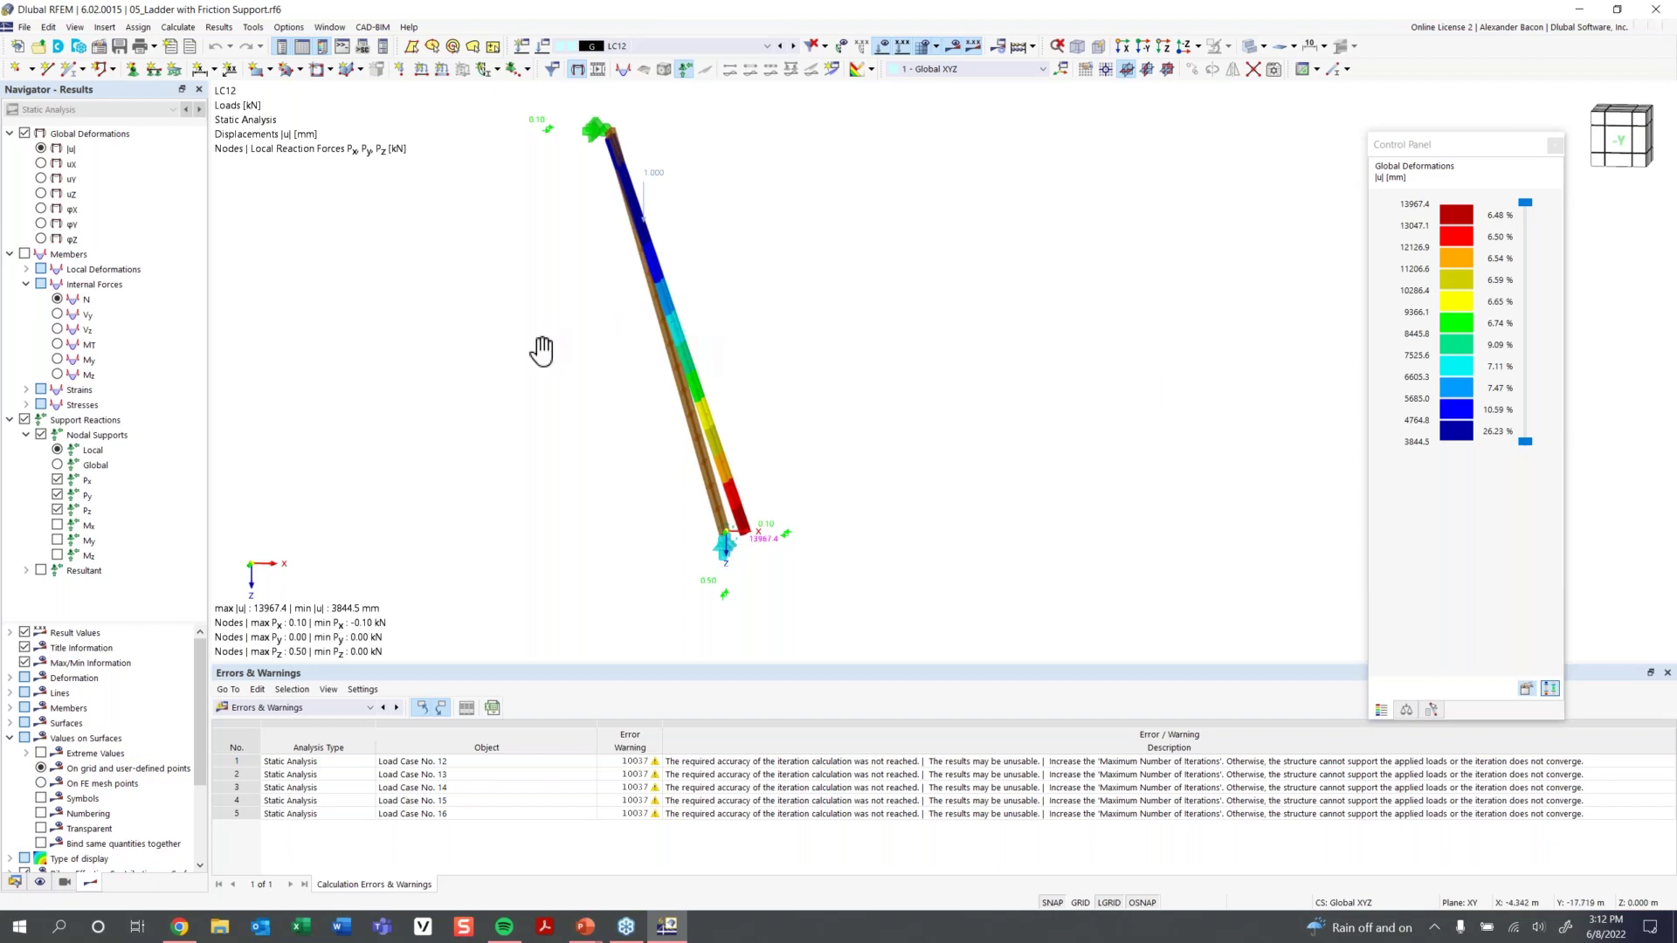
pyautogui.moveTo(542, 346); pyautogui.dragTo(536, 374, button='middle')
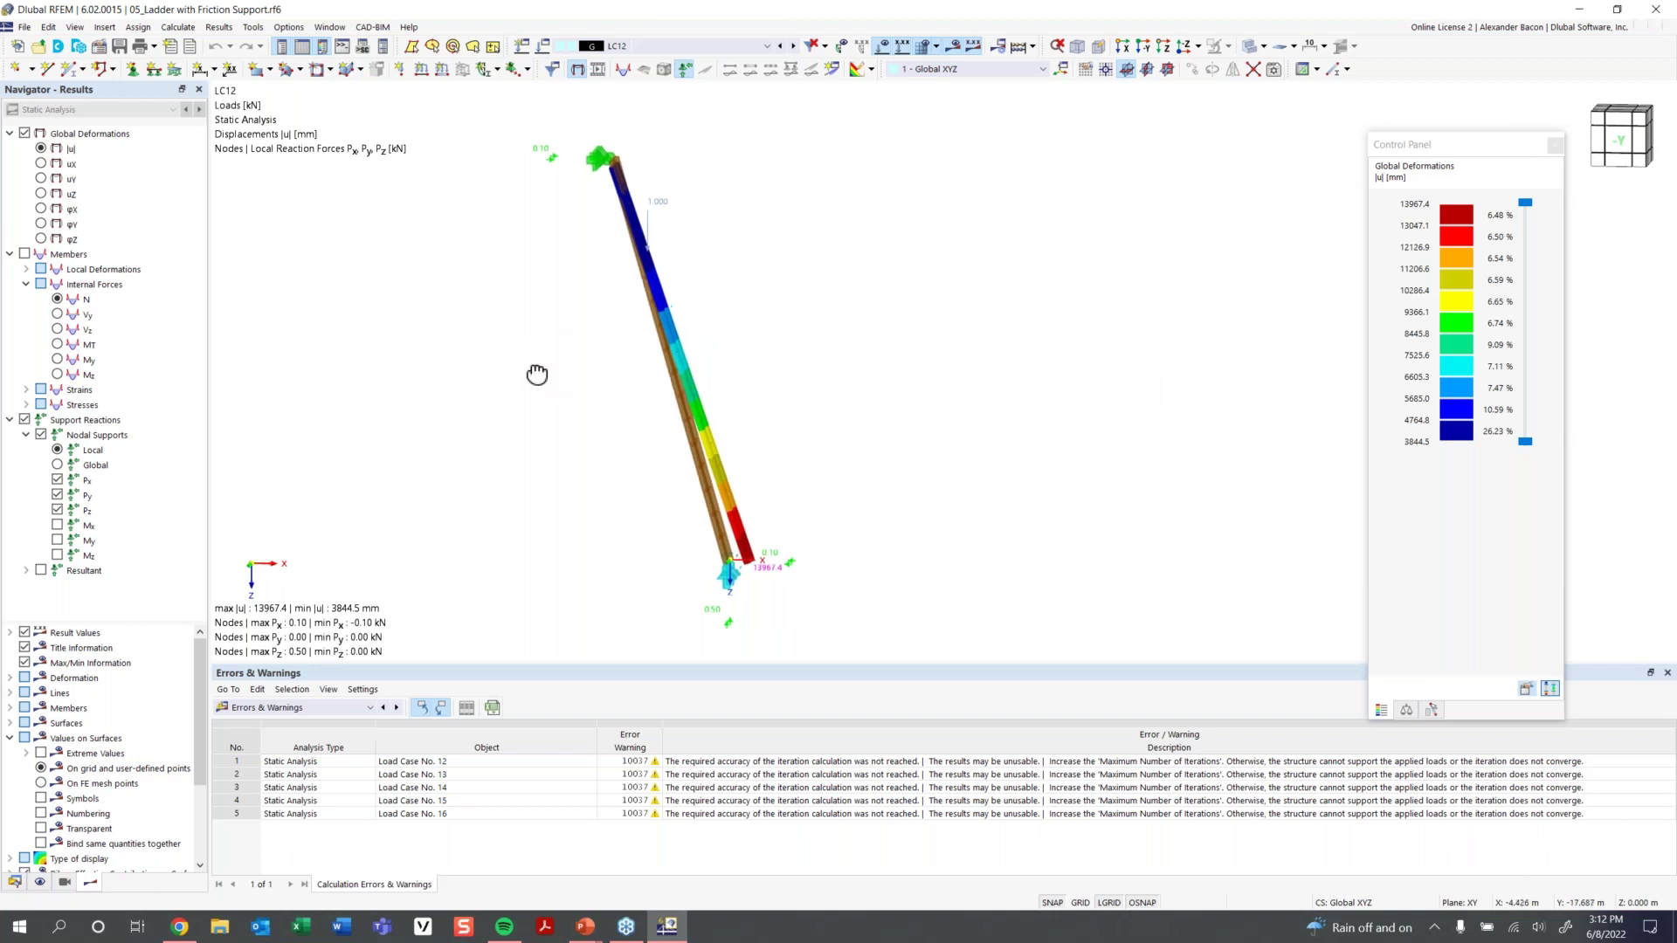
# Open the model 06_Tension Speciment as Surface Model.rf6 from the Student Training - RFEM 6 folder
pyautogui.click(44, 50)
pyautogui.click(43, 49)
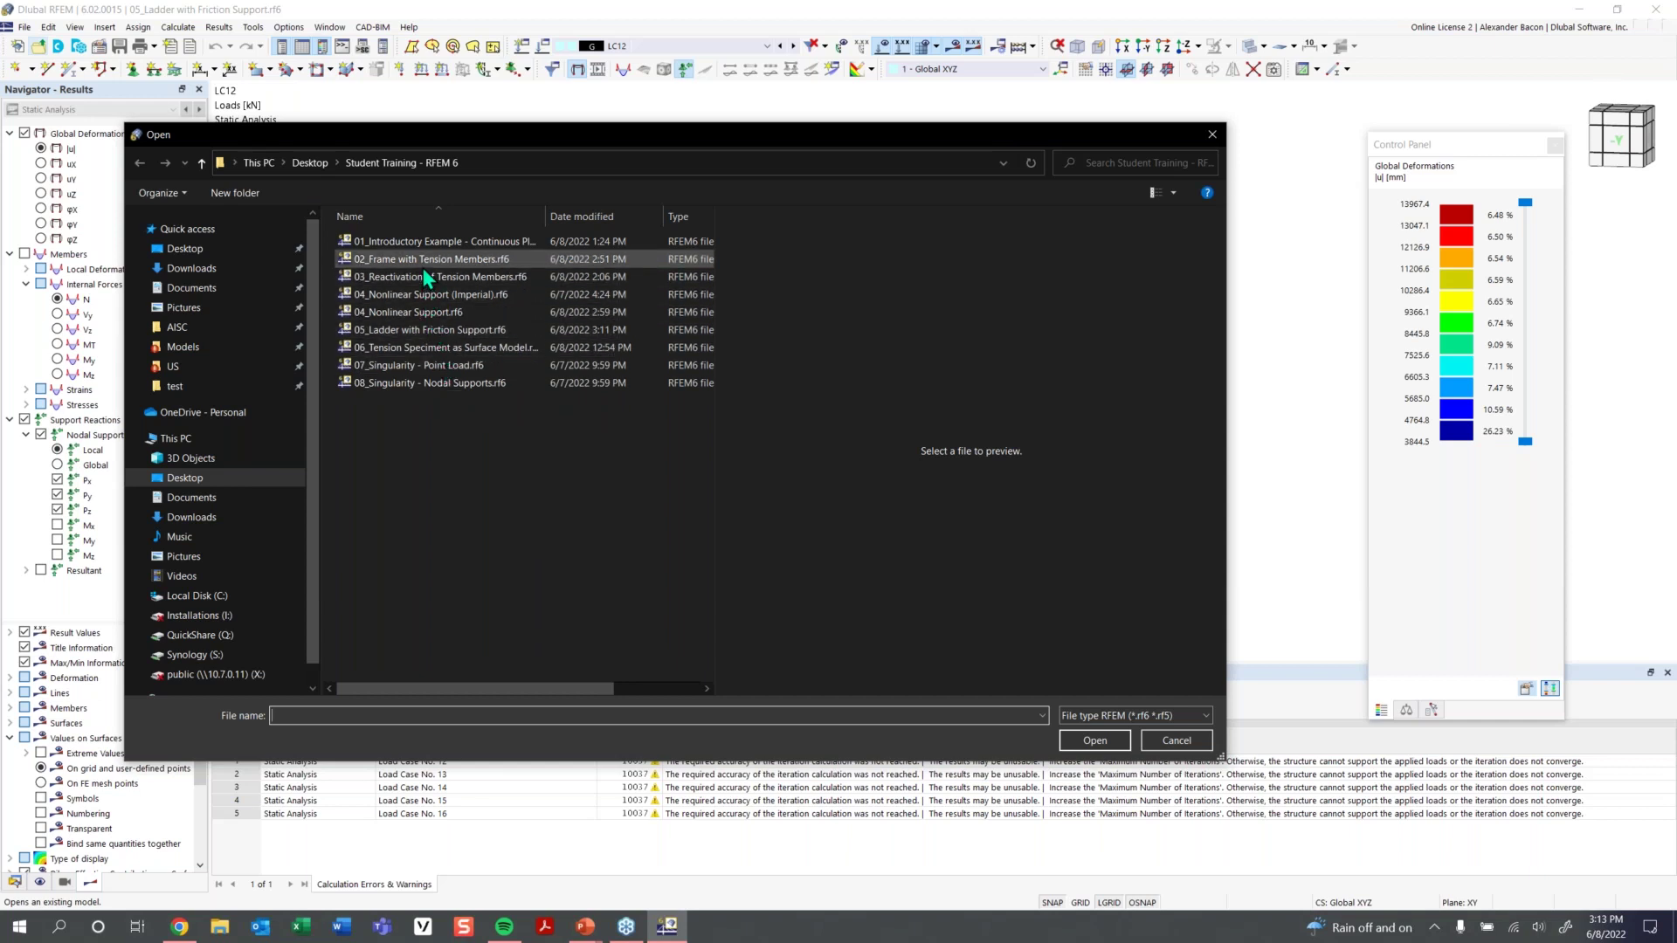
pyautogui.click(438, 350)
pyautogui.click(1094, 741)
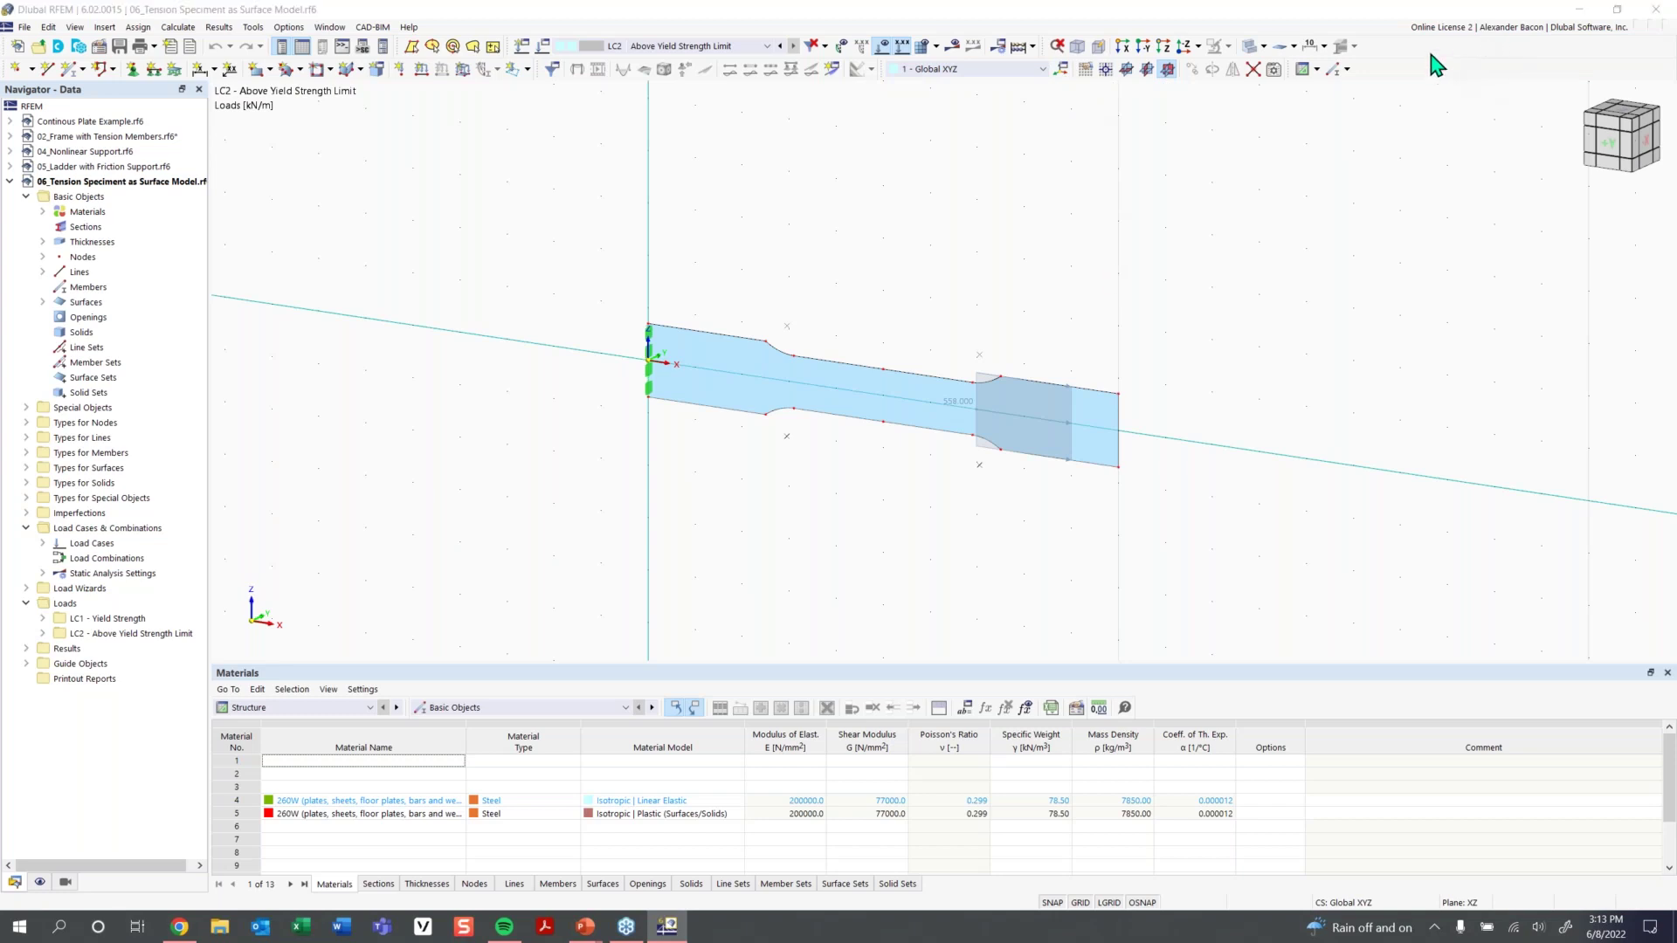
# Activate load case LC1 Yield Strength, show the tension specimen in the Y-direction view and hide its loads
pyautogui.click(738, 47)
pyautogui.click(708, 61)
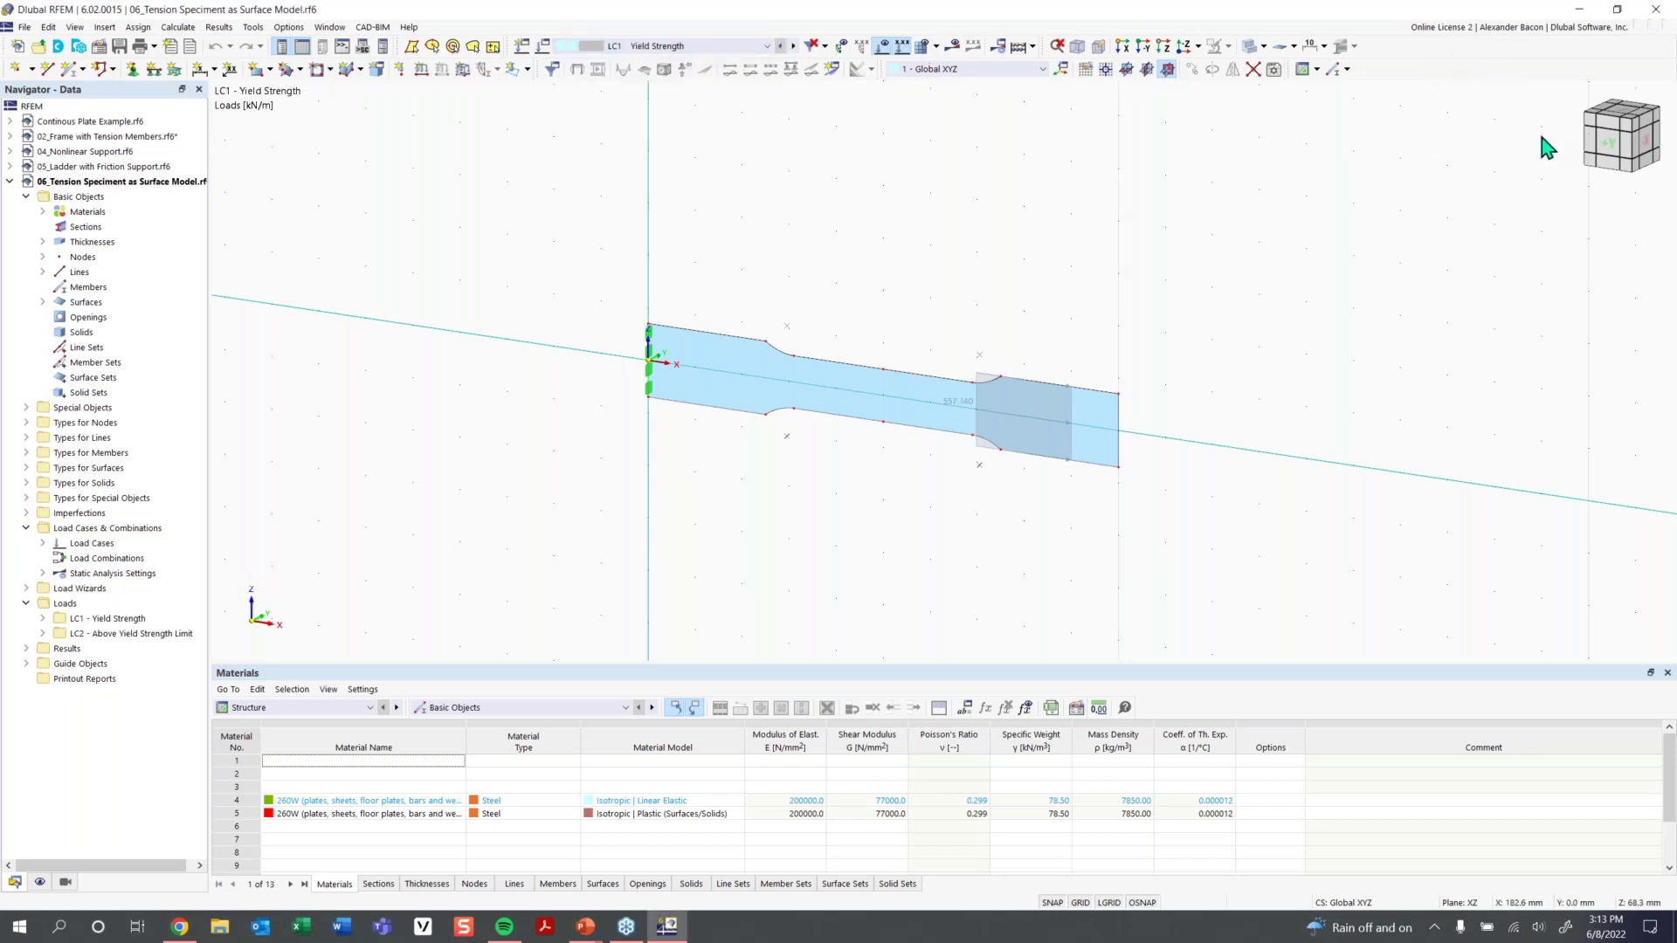
pyautogui.click(1617, 152)
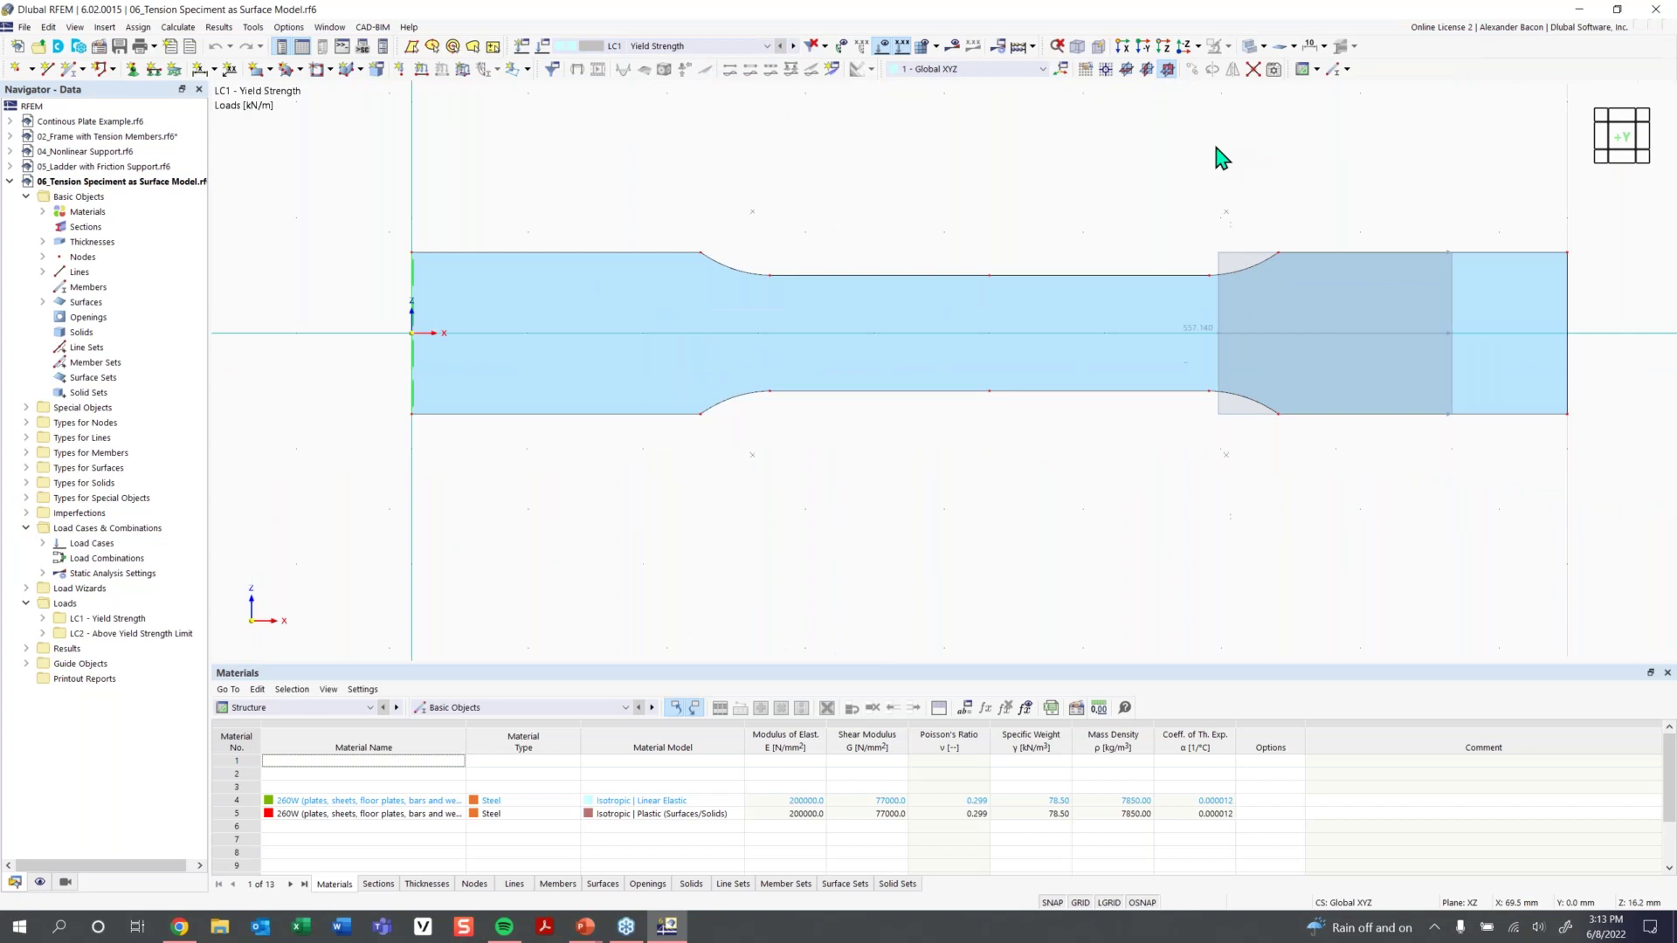
pyautogui.click(882, 49)
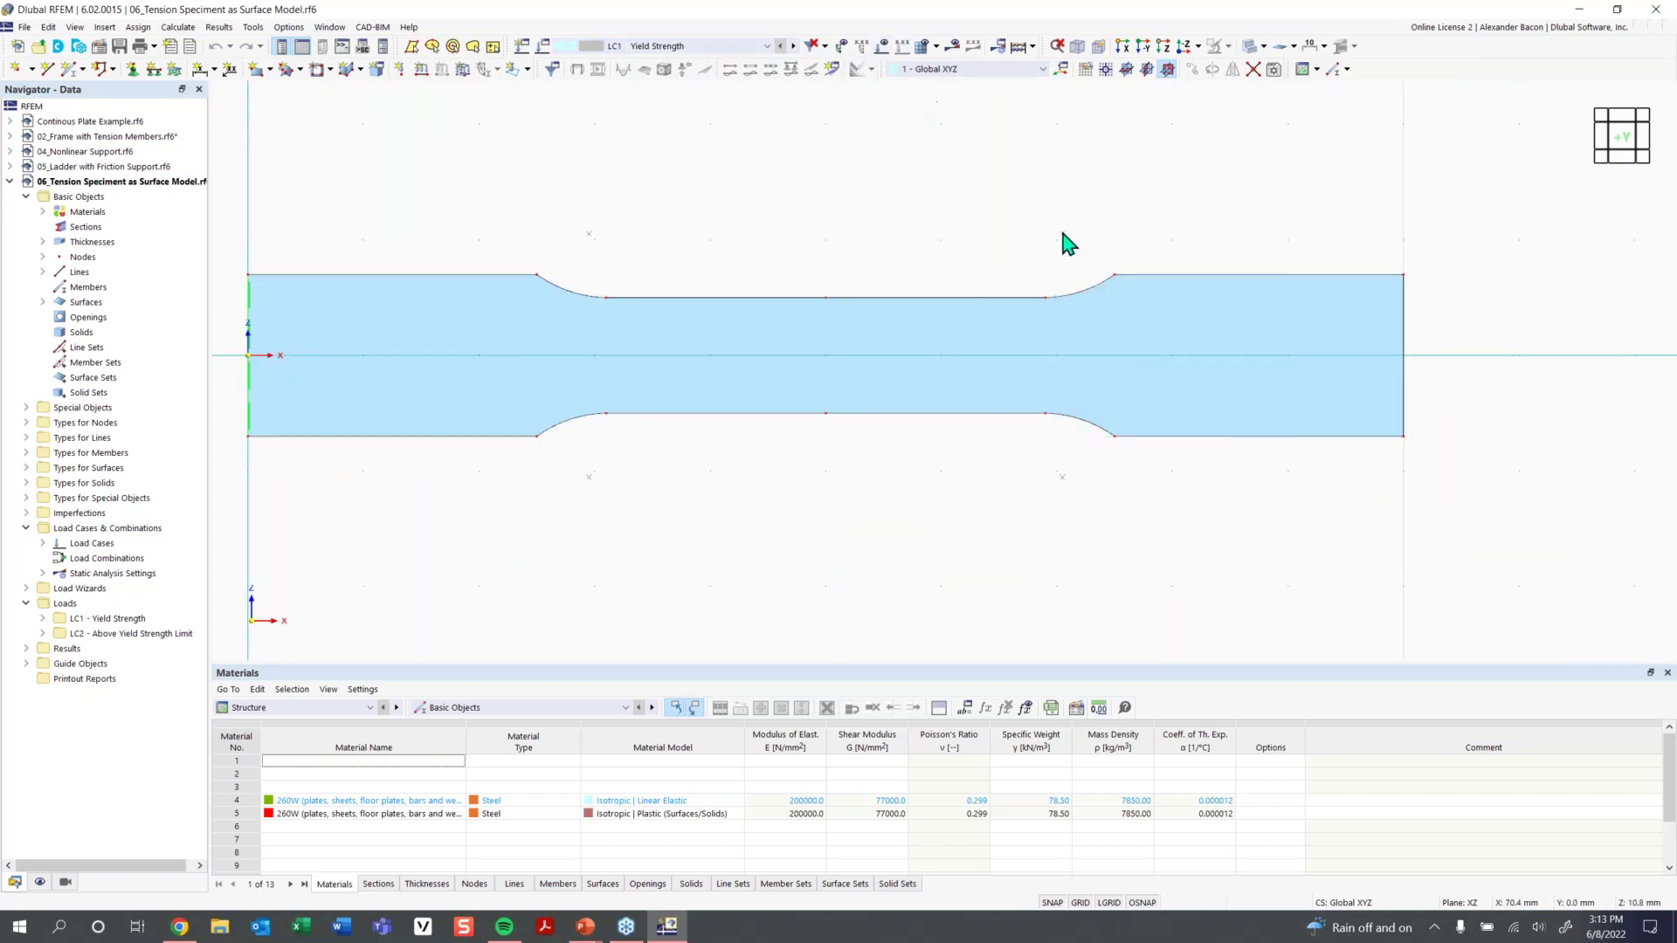
pyautogui.scroll(-2, 1064, 254)
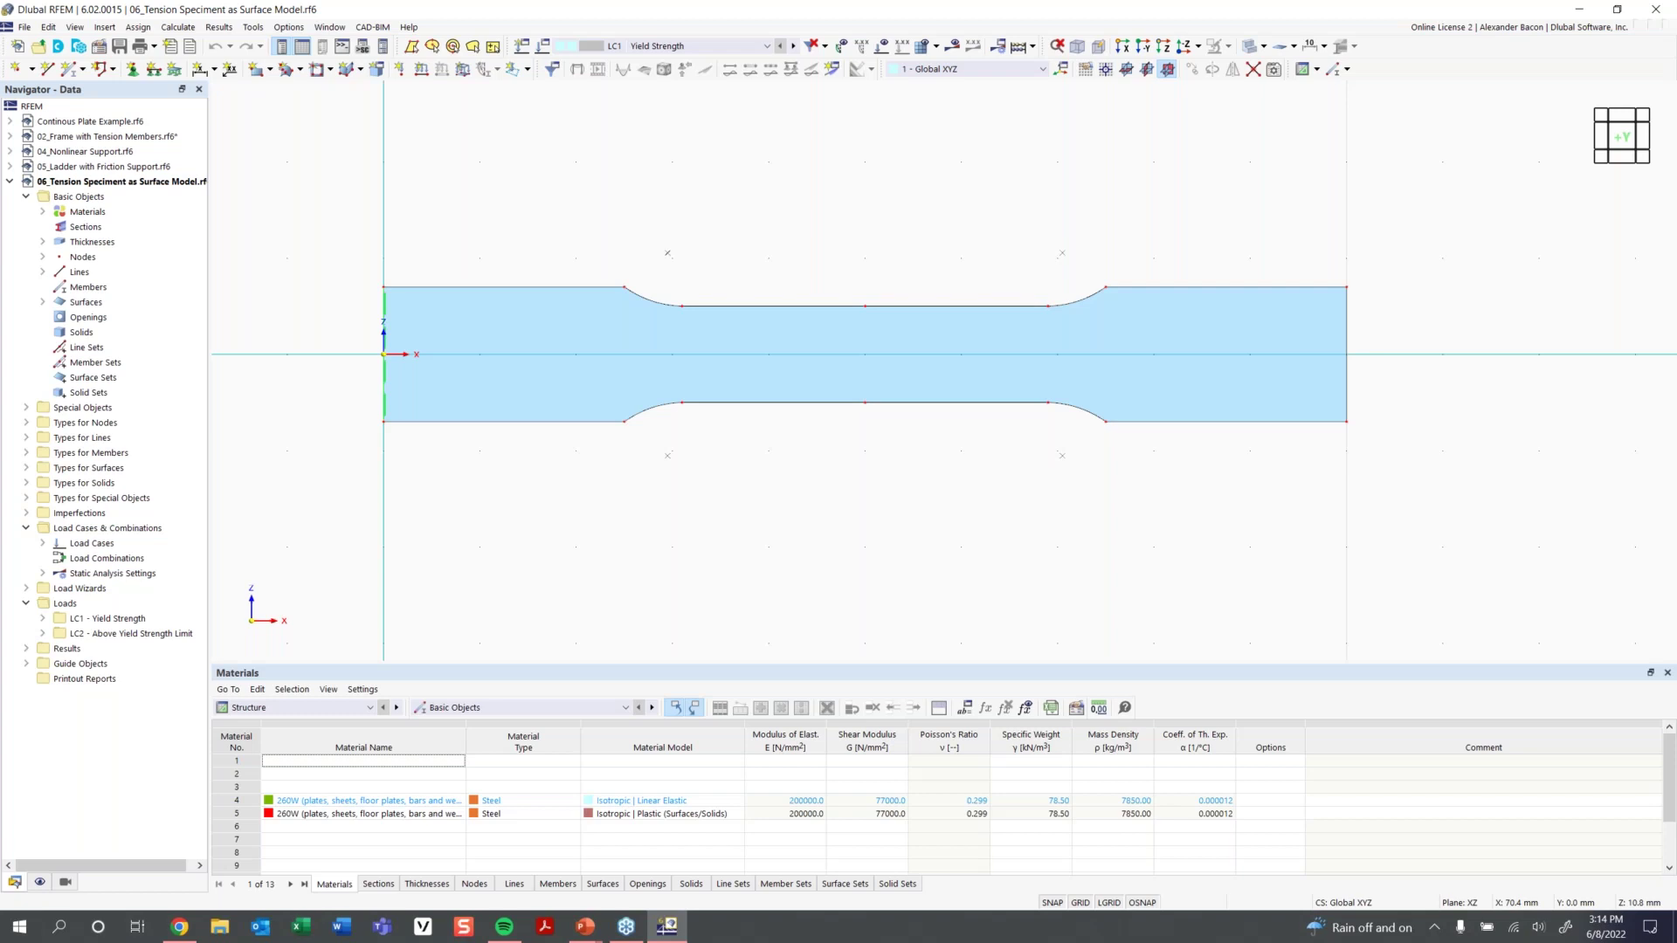
pyautogui.scroll(-1, 924, 263)
pyautogui.moveTo(879, 265); pyautogui.dragTo(835, 290, button='middle')
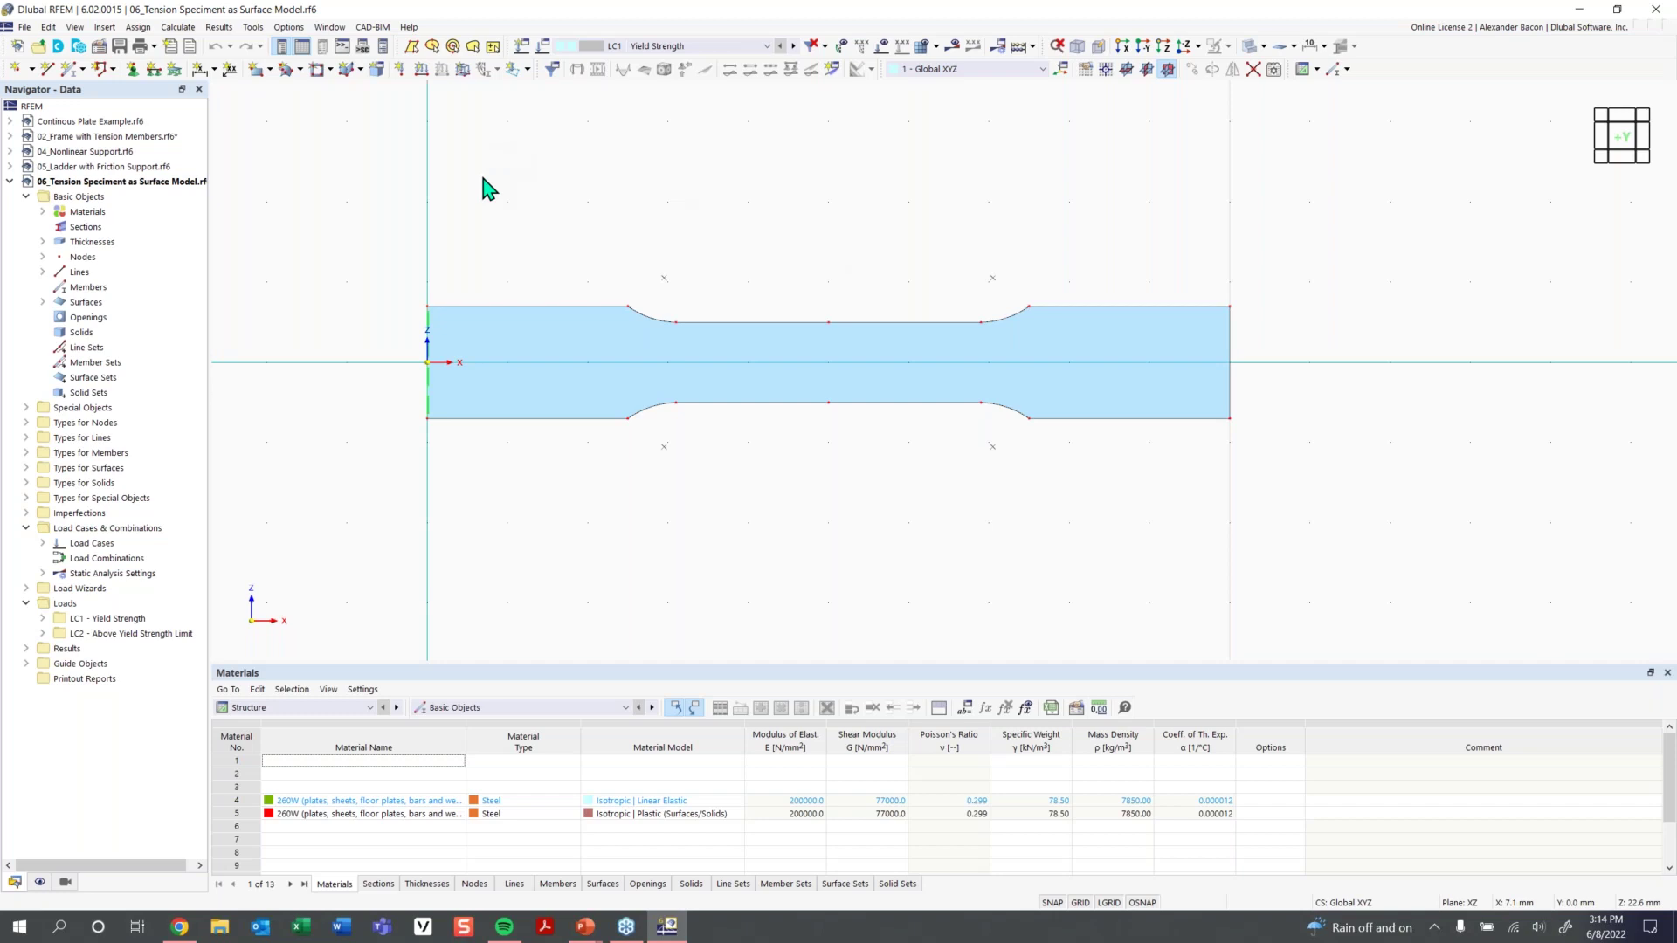
# Check in the tension specimen model's base data that the Nonlinear Material Behavior add-on is activated
pyautogui.rightClick(103, 185)
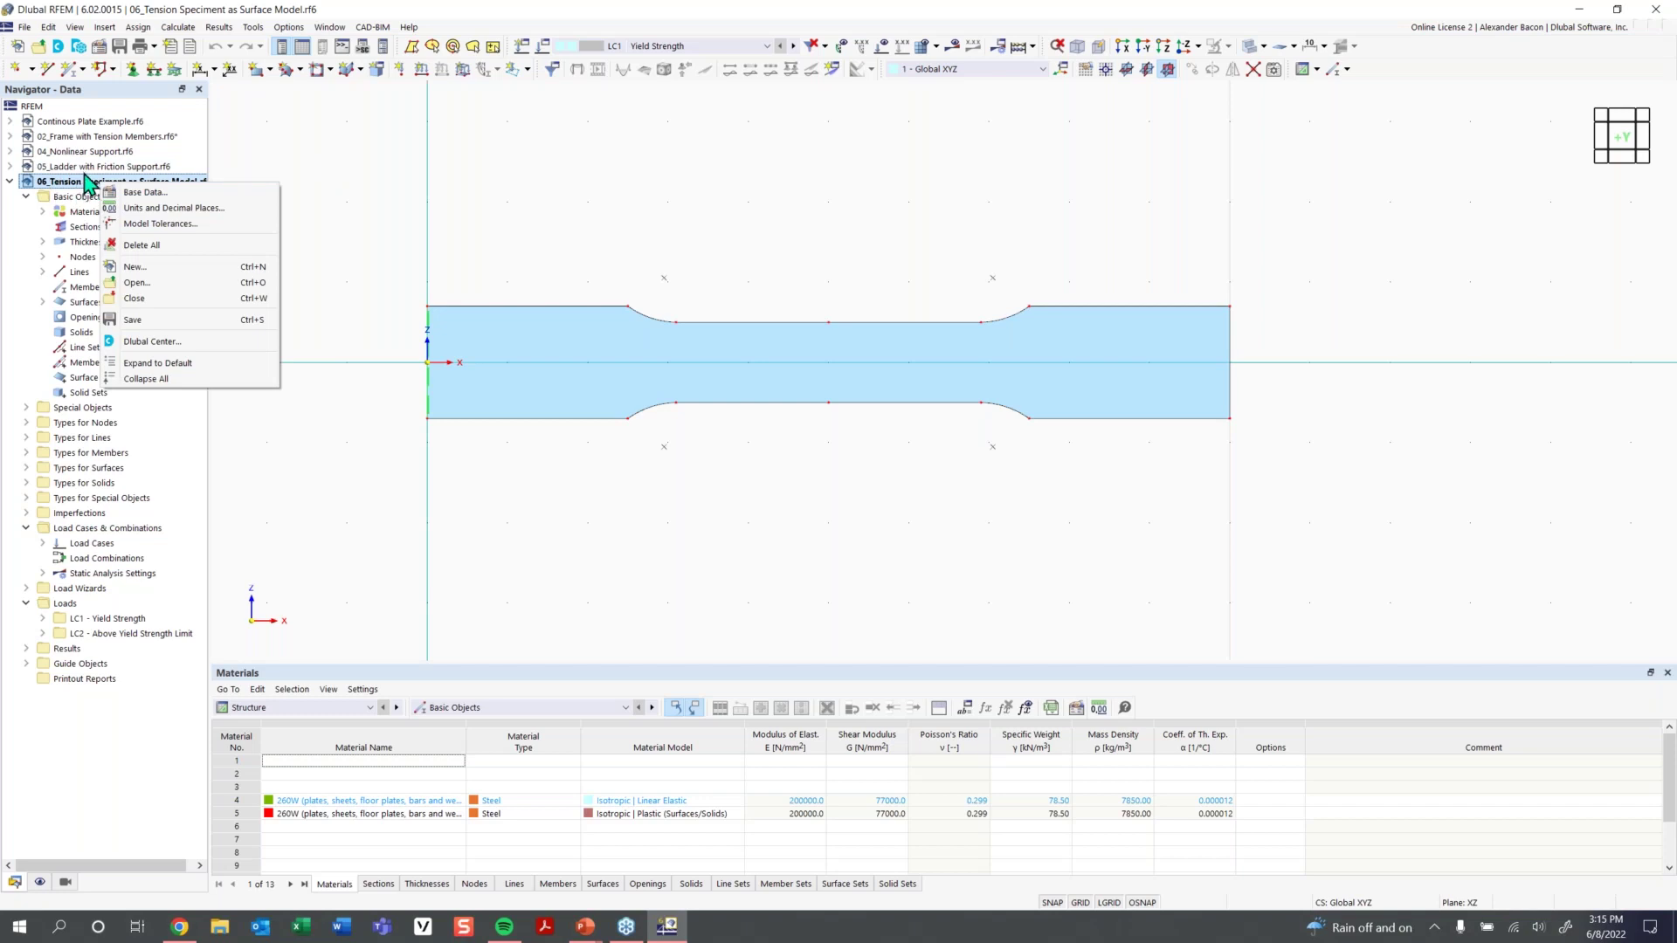
pyautogui.click(139, 193)
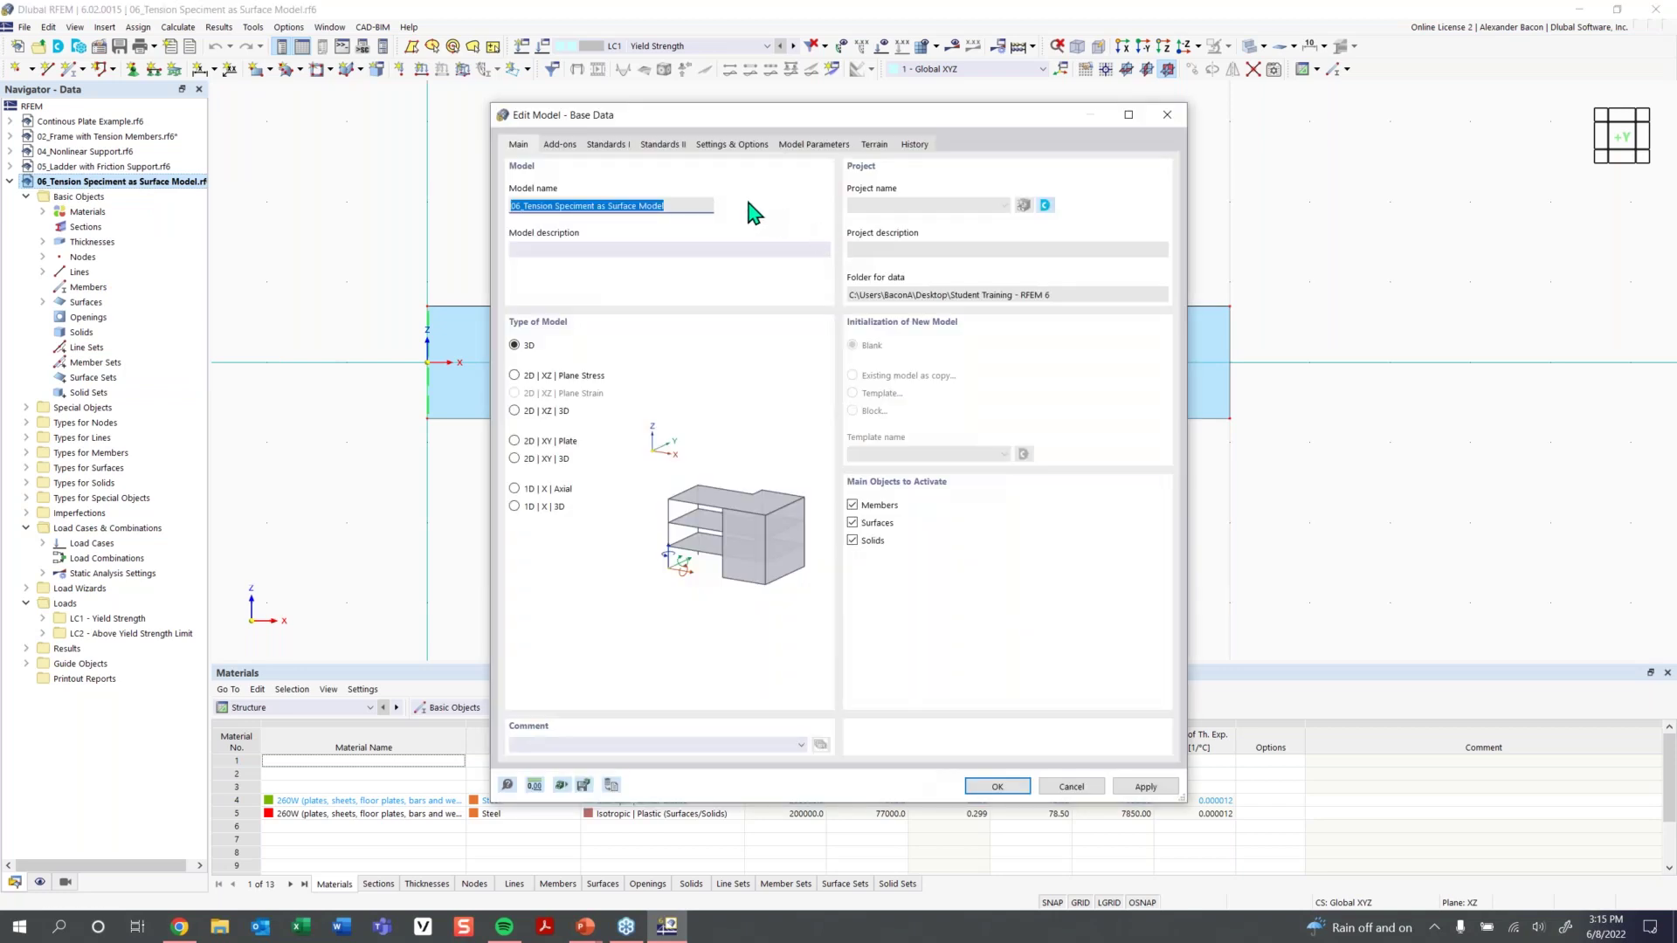
pyautogui.click(566, 147)
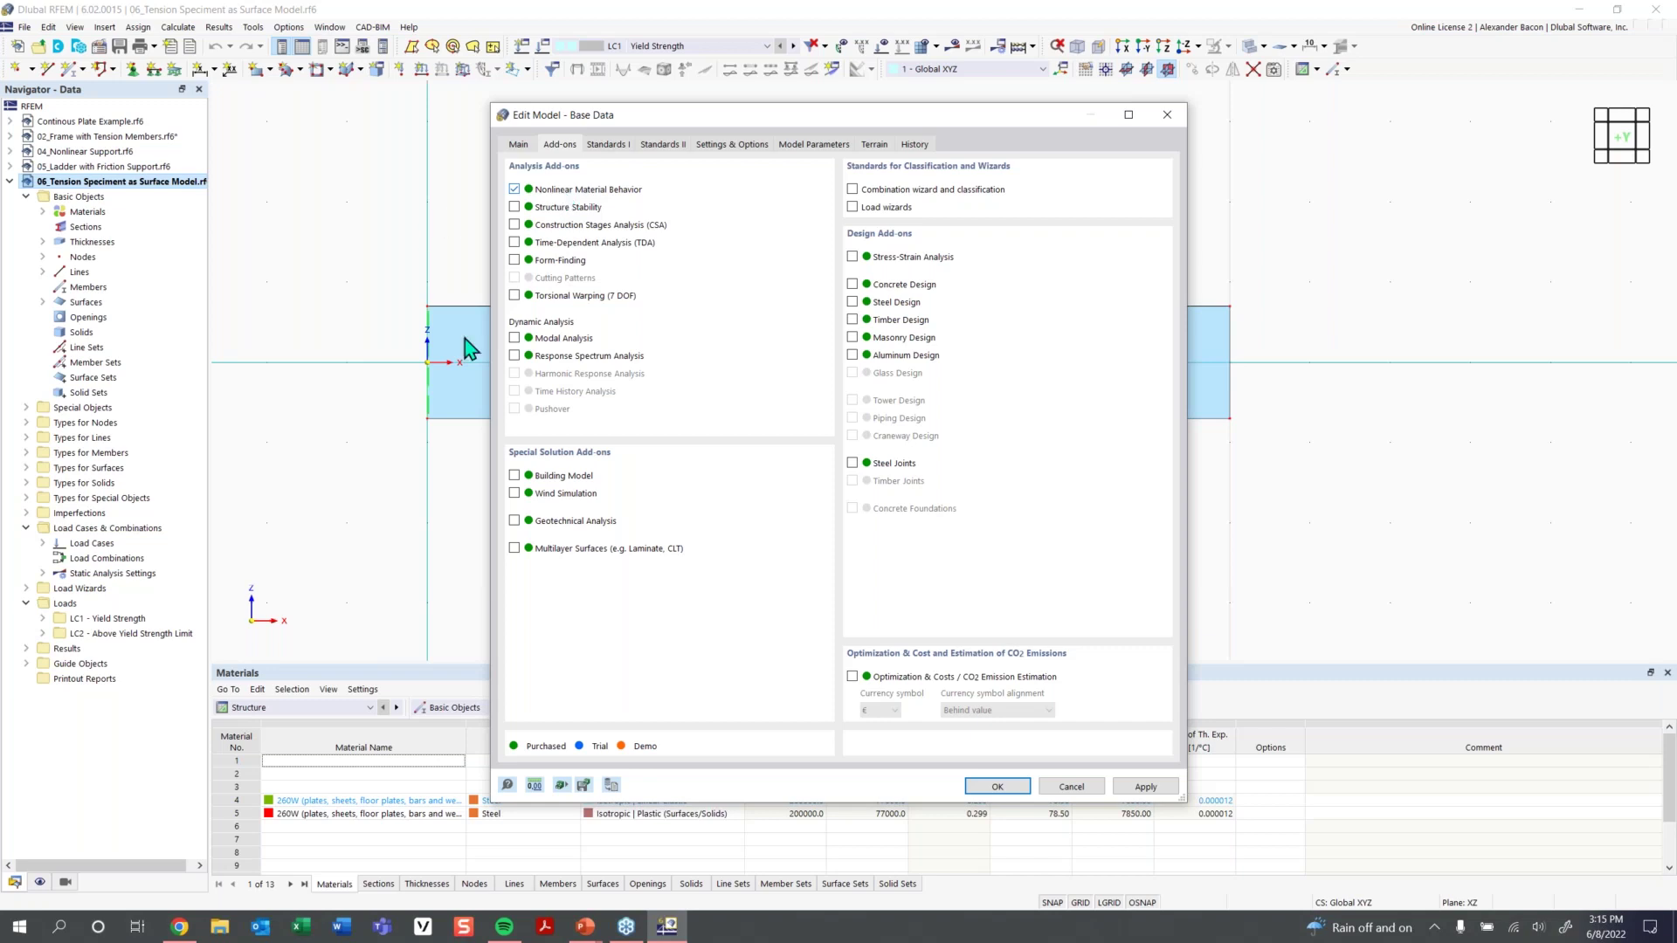
pyautogui.rightClick(1430, 922)
pyautogui.click(1435, 924)
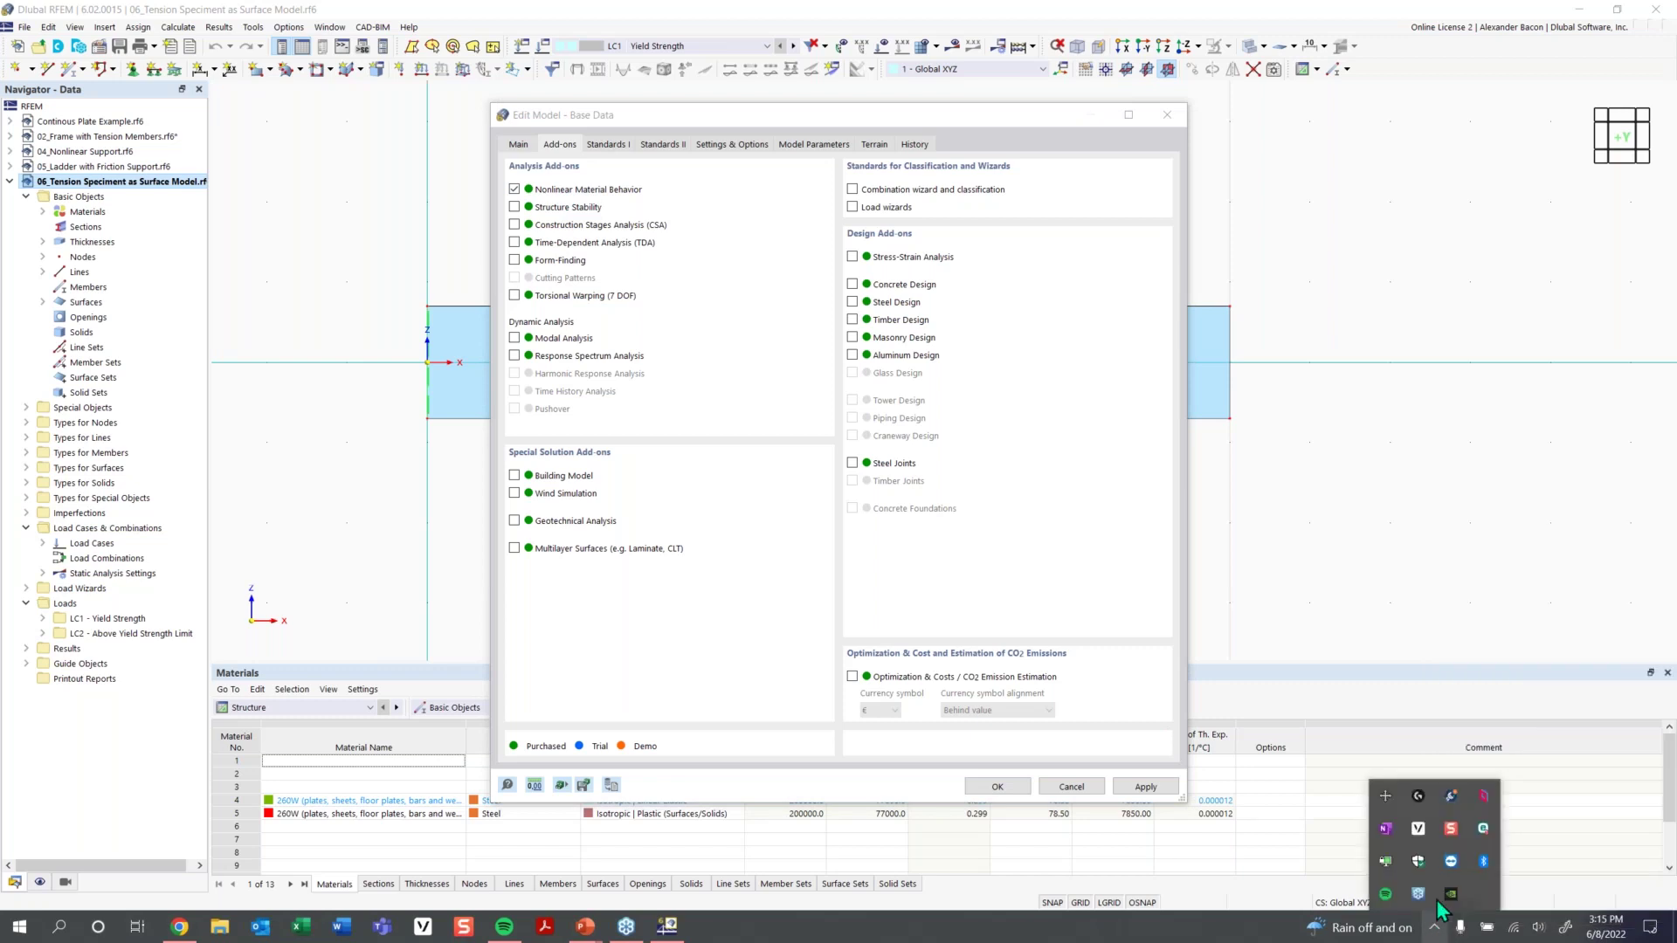
pyautogui.rightClick(1416, 837)
pyautogui.click(1448, 871)
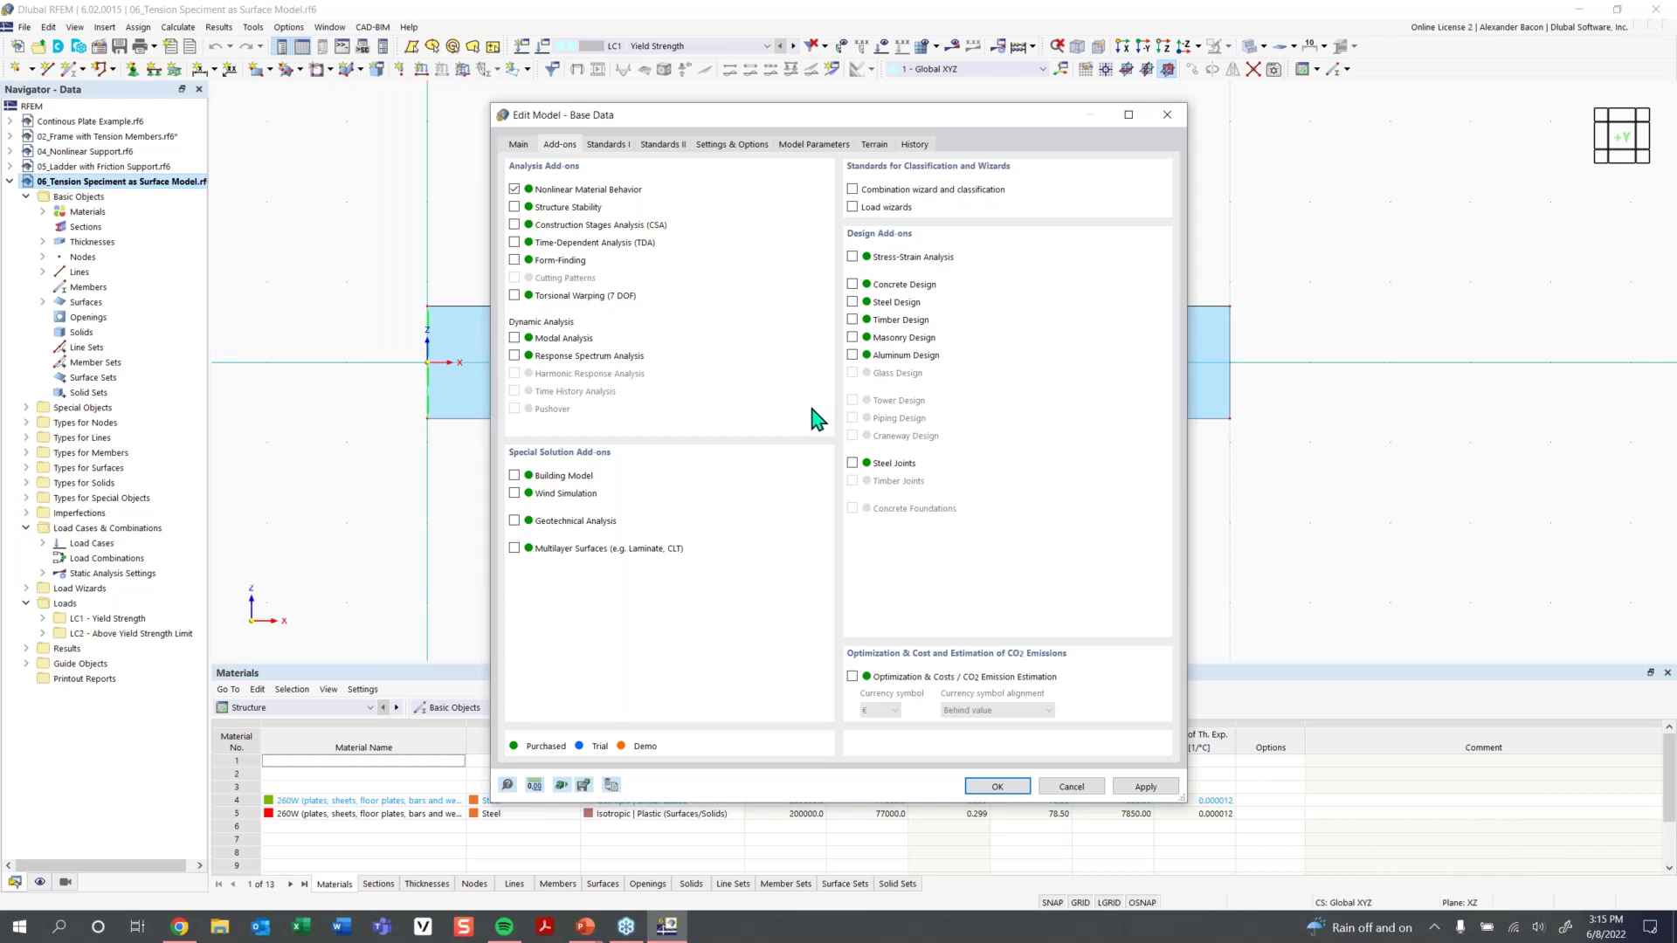
pyautogui.click(995, 787)
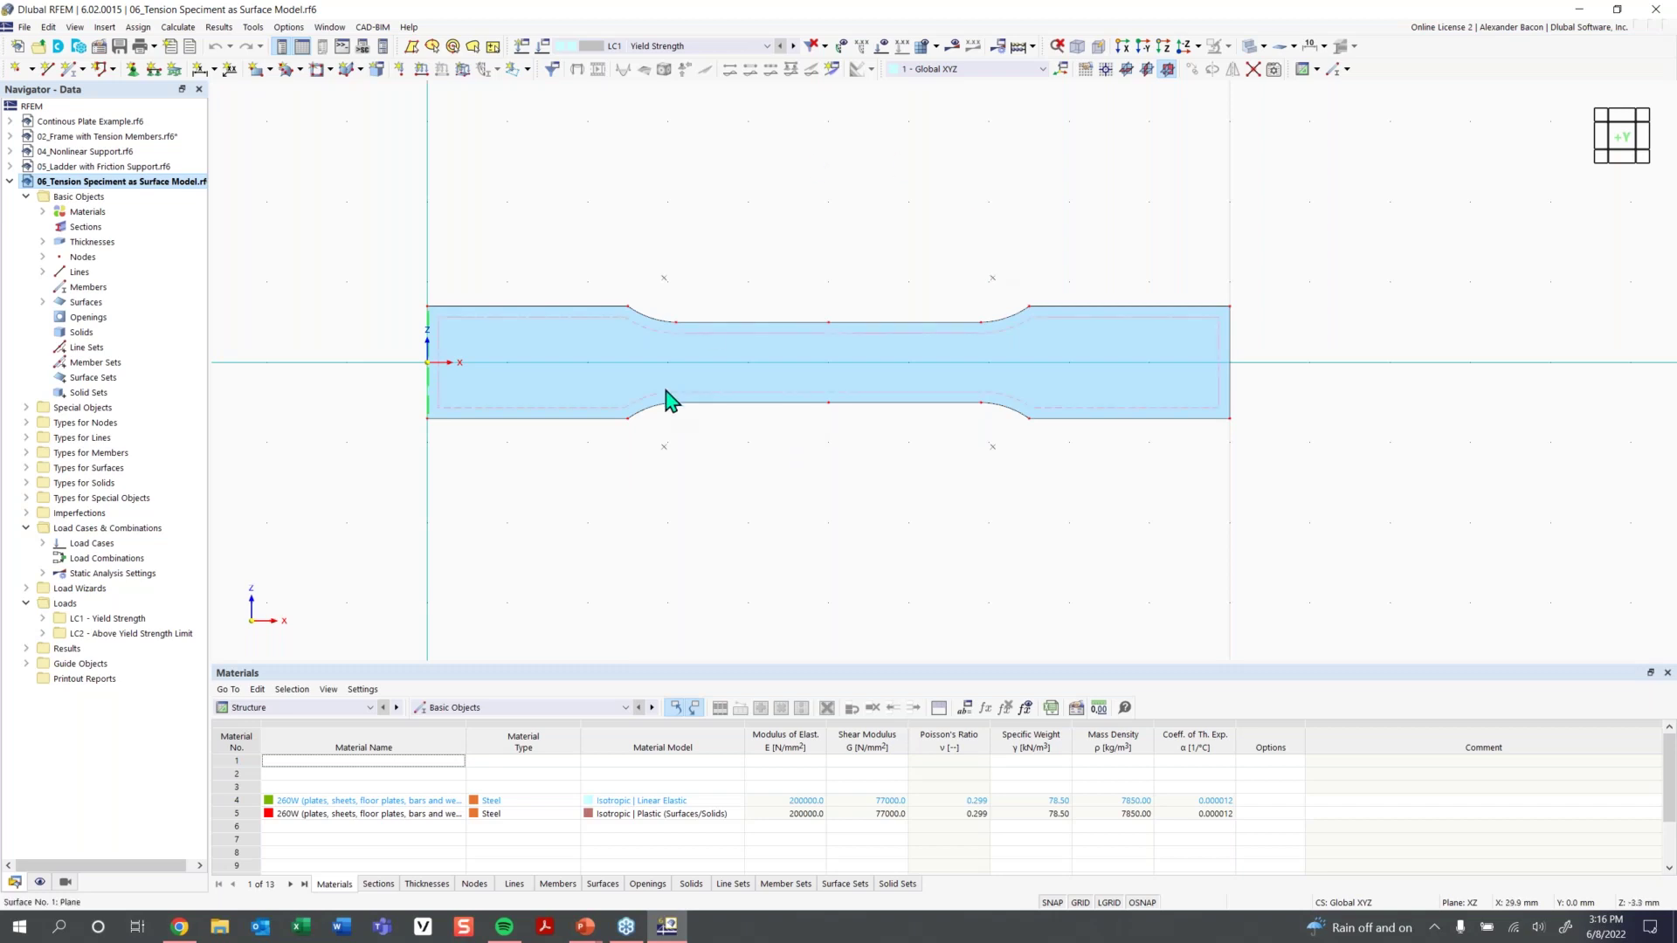
# Assign material 4 - 260W, Isotropic | Linear Elastic, to the specimen surface's thickness and accept deleting the existing results
pyautogui.click(684, 362)
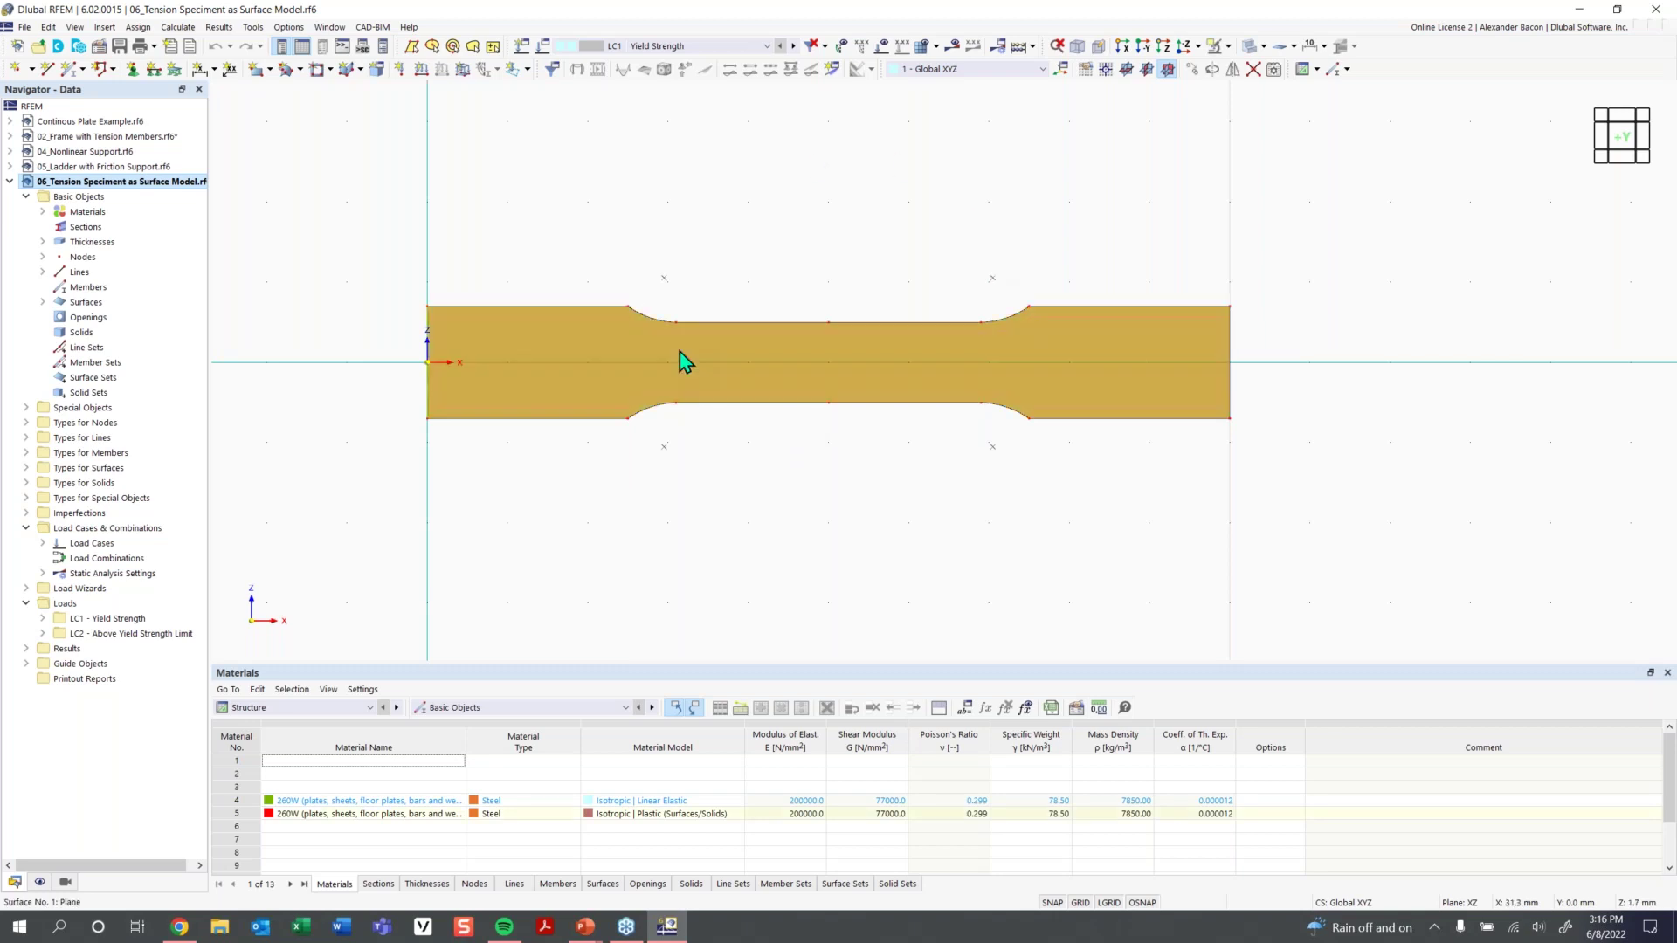
pyautogui.doubleClick(707, 324)
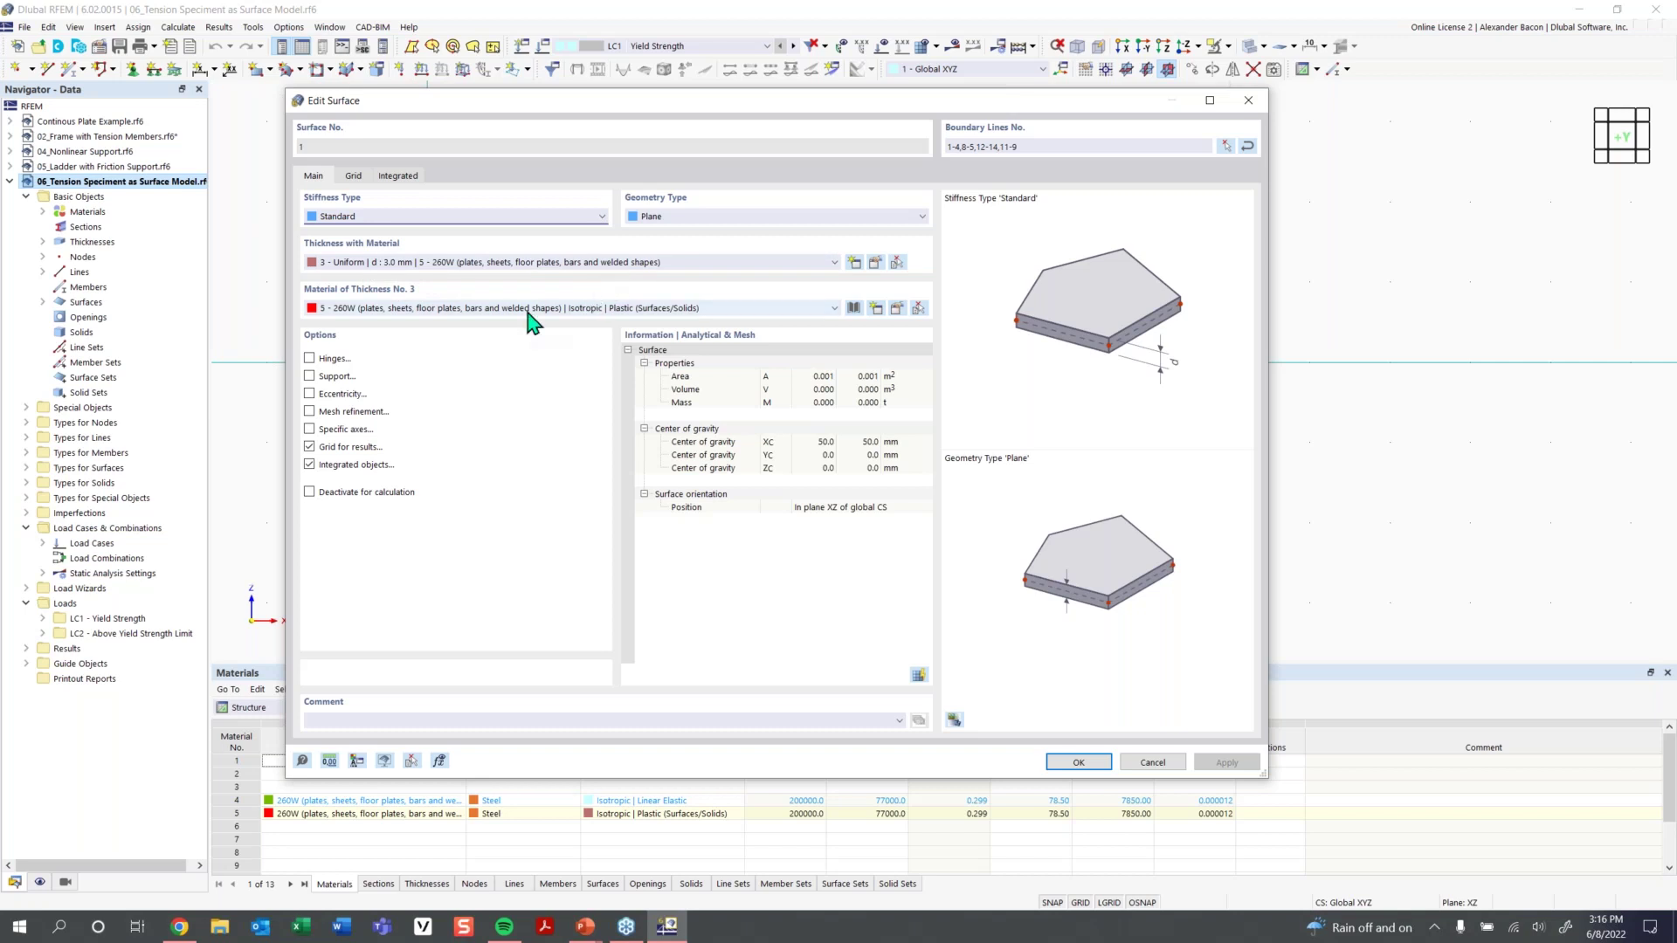
pyautogui.click(422, 311)
pyautogui.click(425, 322)
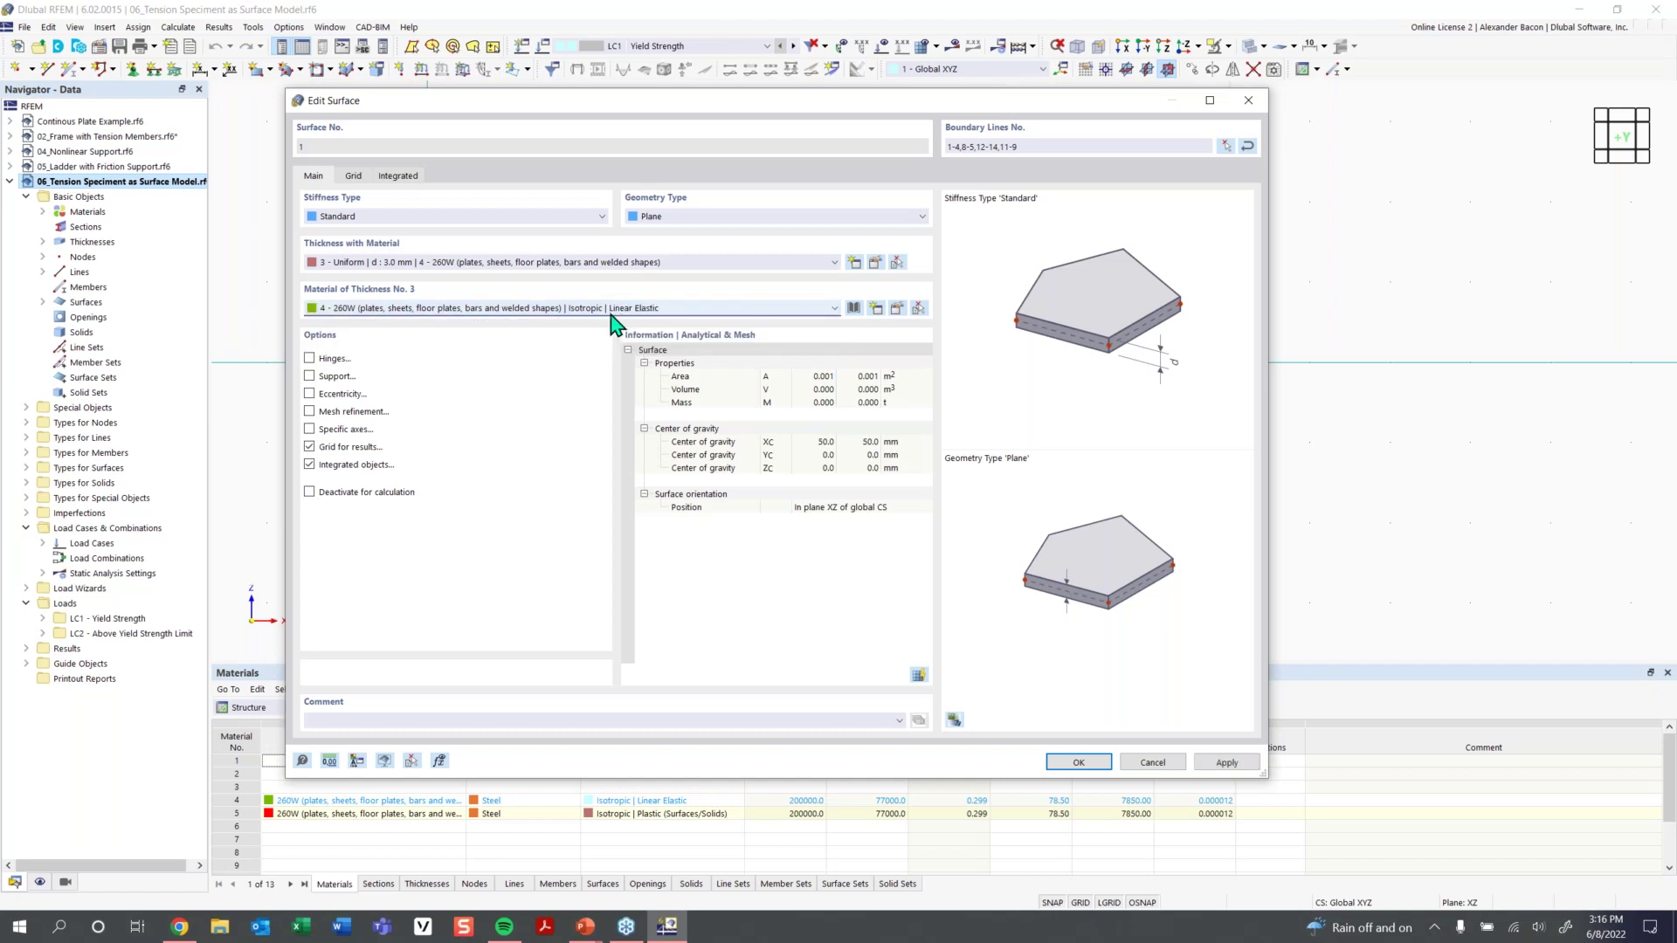
pyautogui.click(668, 311)
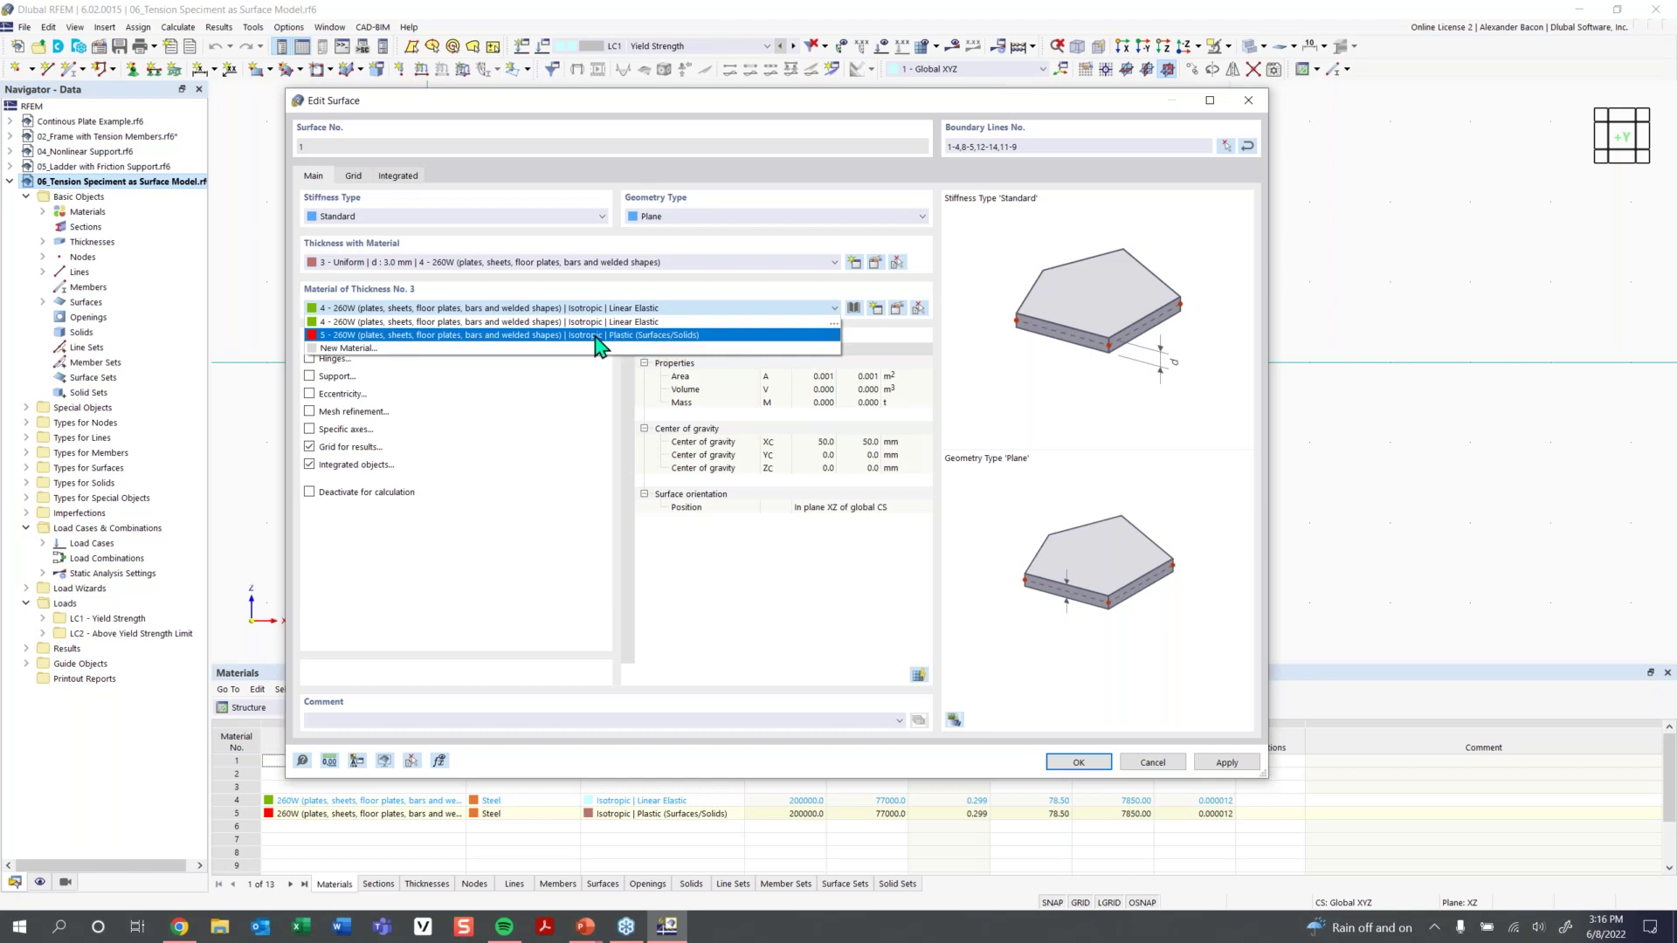
pyautogui.click(648, 311)
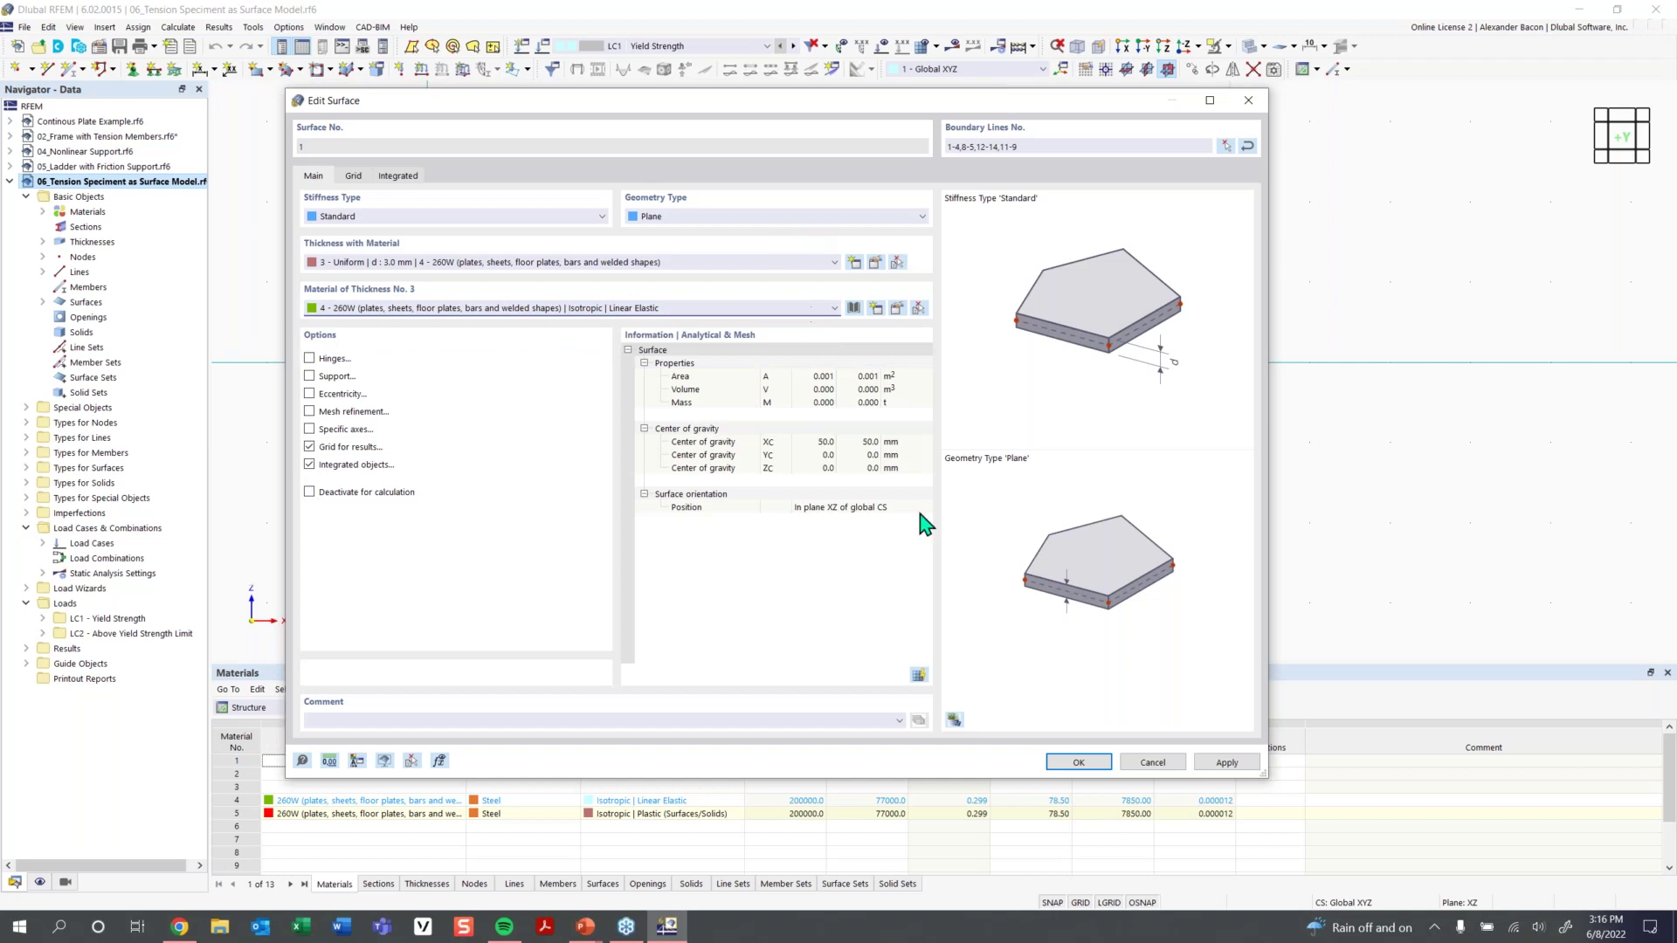
pyautogui.click(1078, 762)
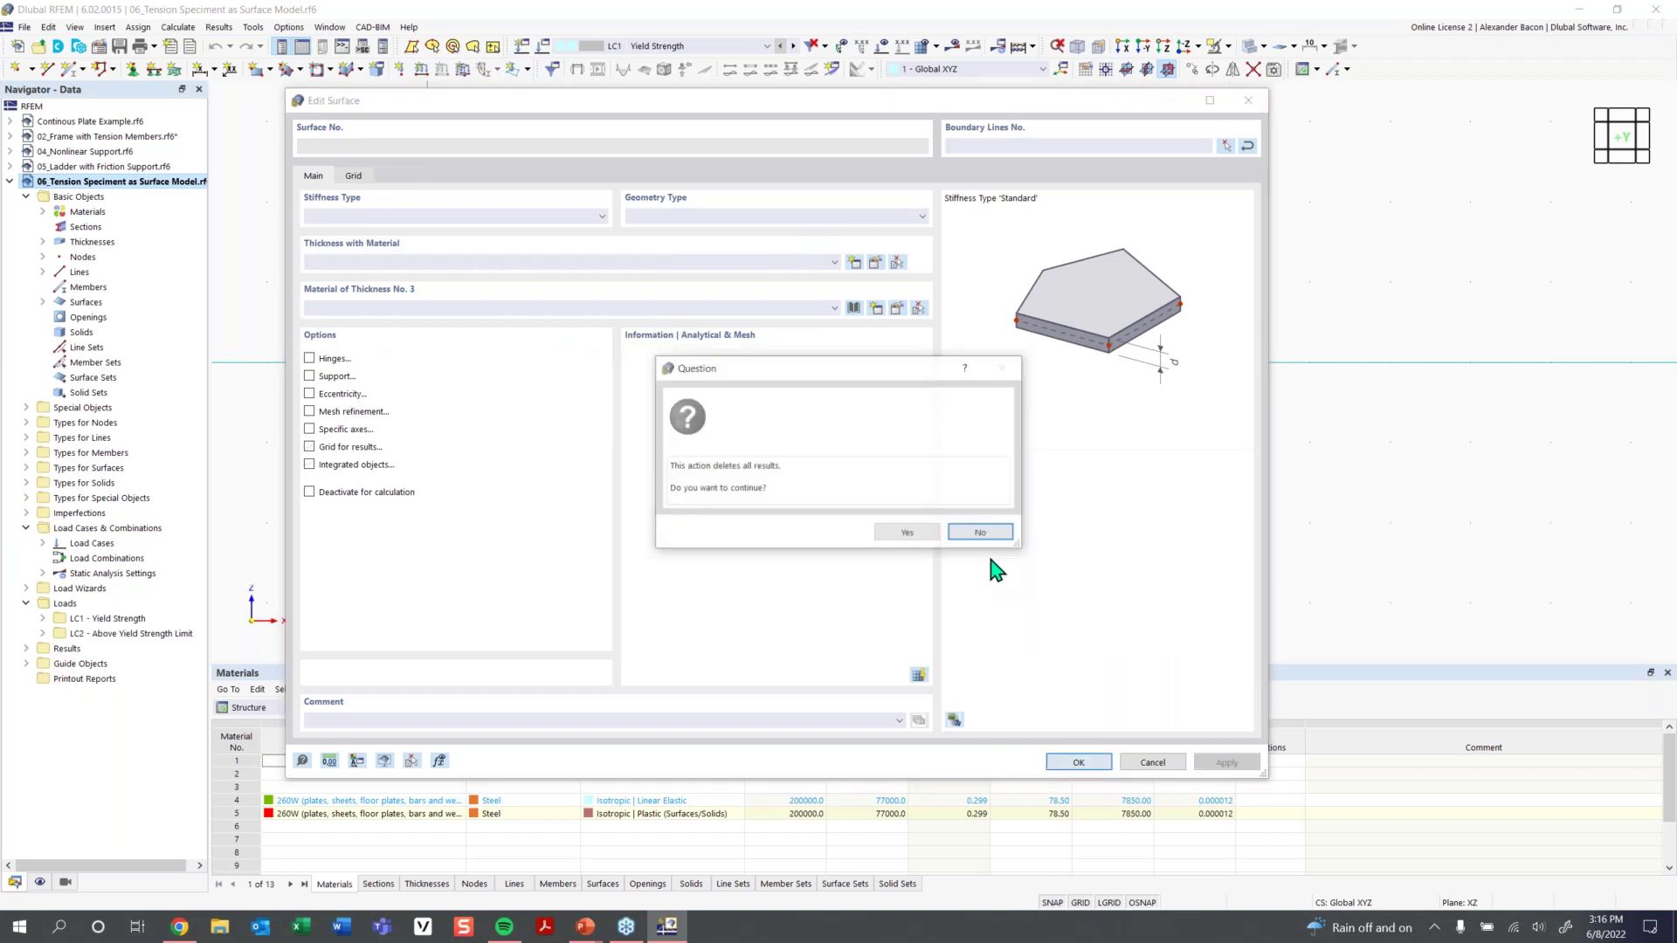
pyautogui.click(908, 535)
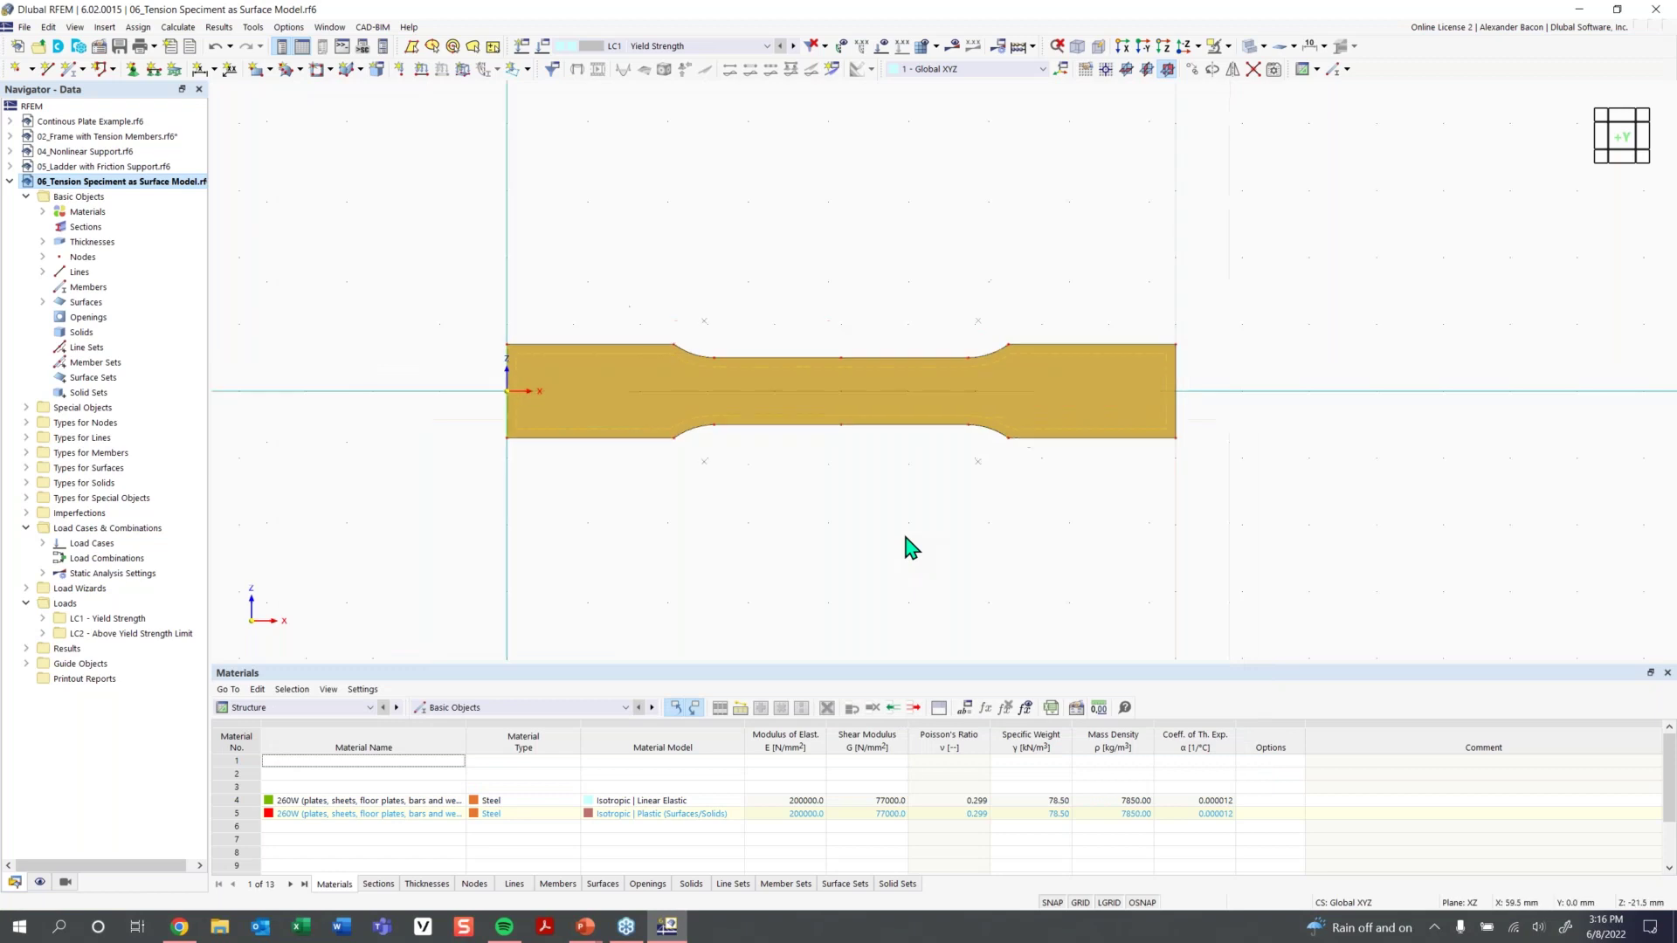
# List the model's materials and highlight the specimen area assigned to linear elastic material 4
pyautogui.scroll(-1, 906, 547)
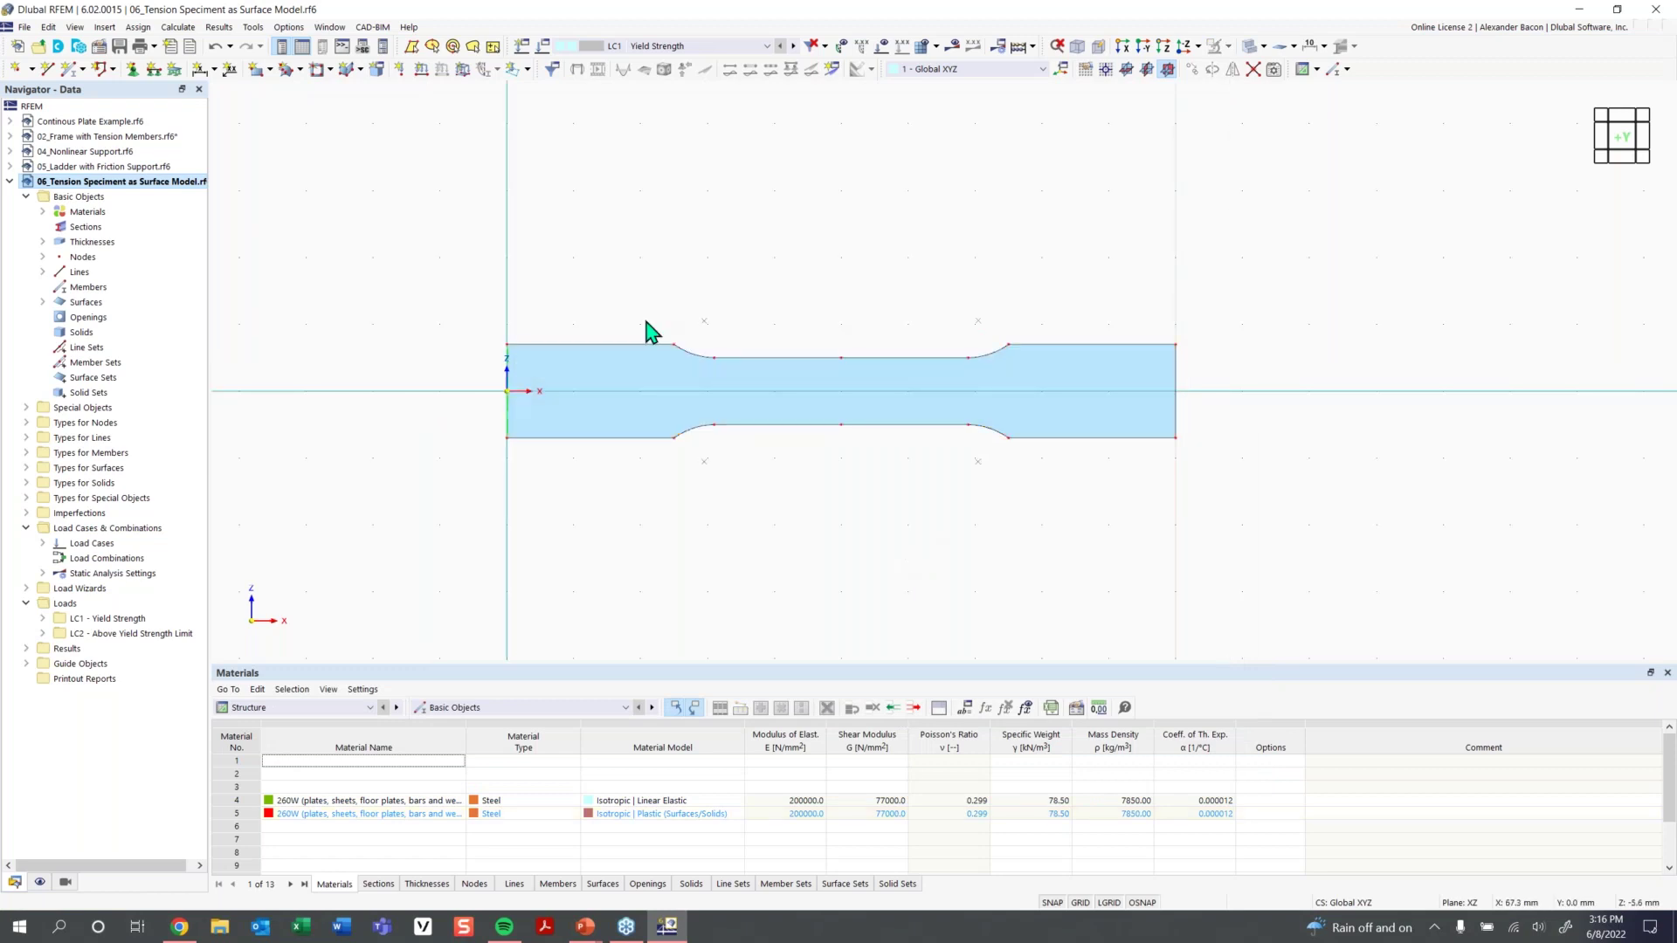
pyautogui.click(42, 212)
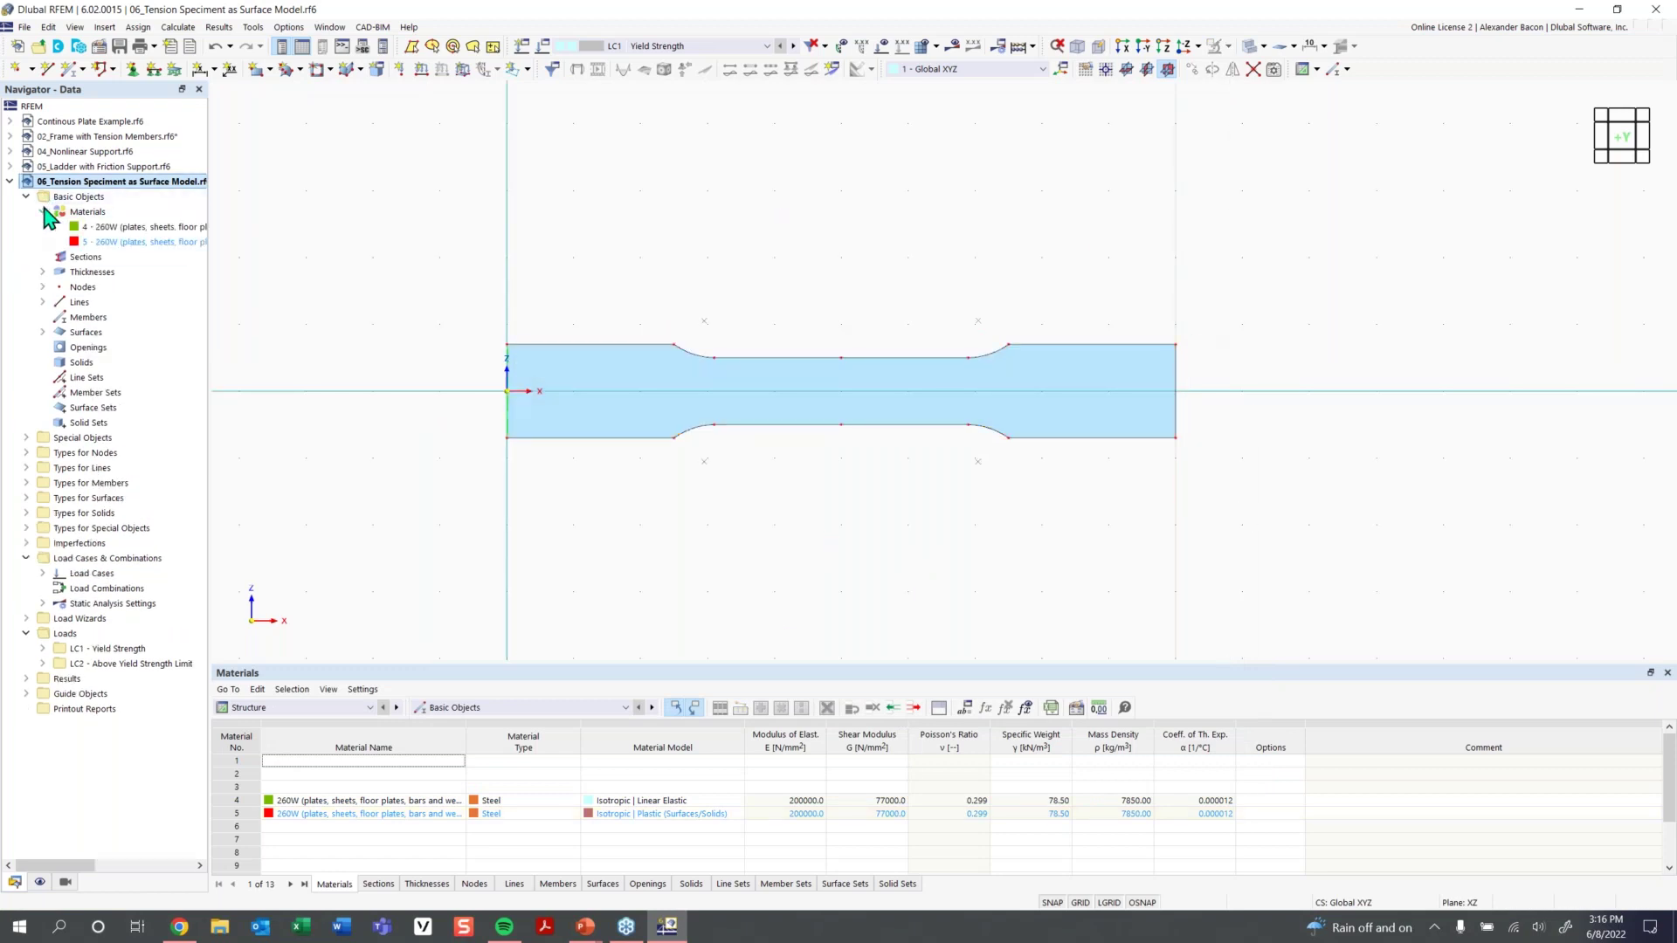
pyautogui.click(115, 229)
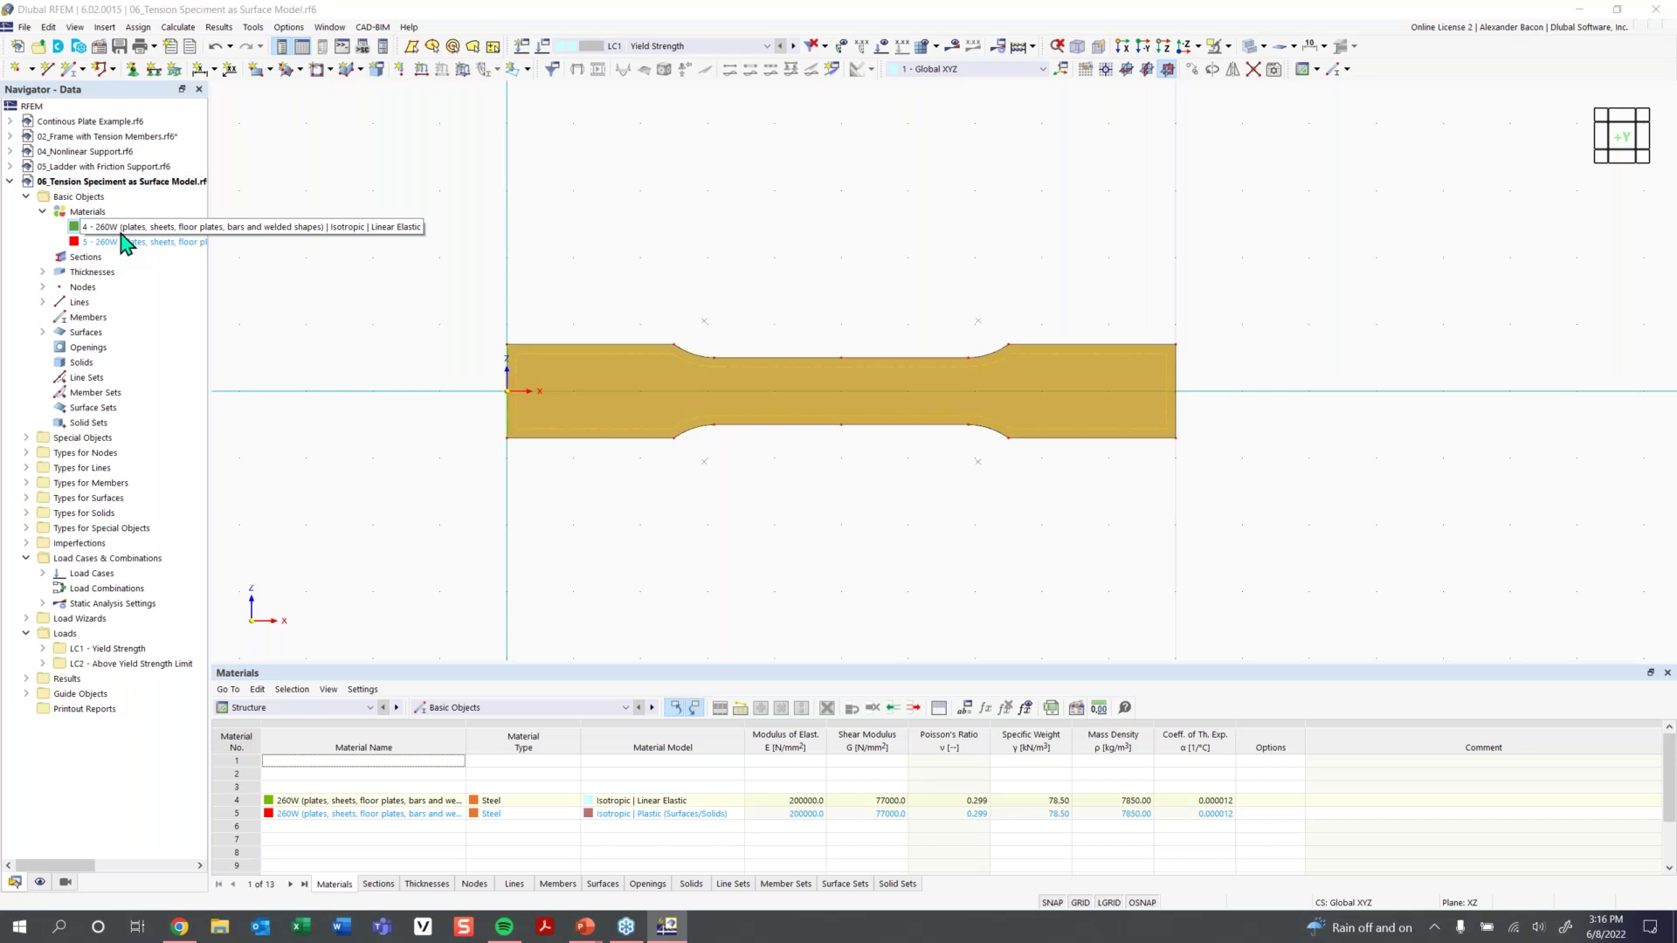
pyautogui.click(687, 271)
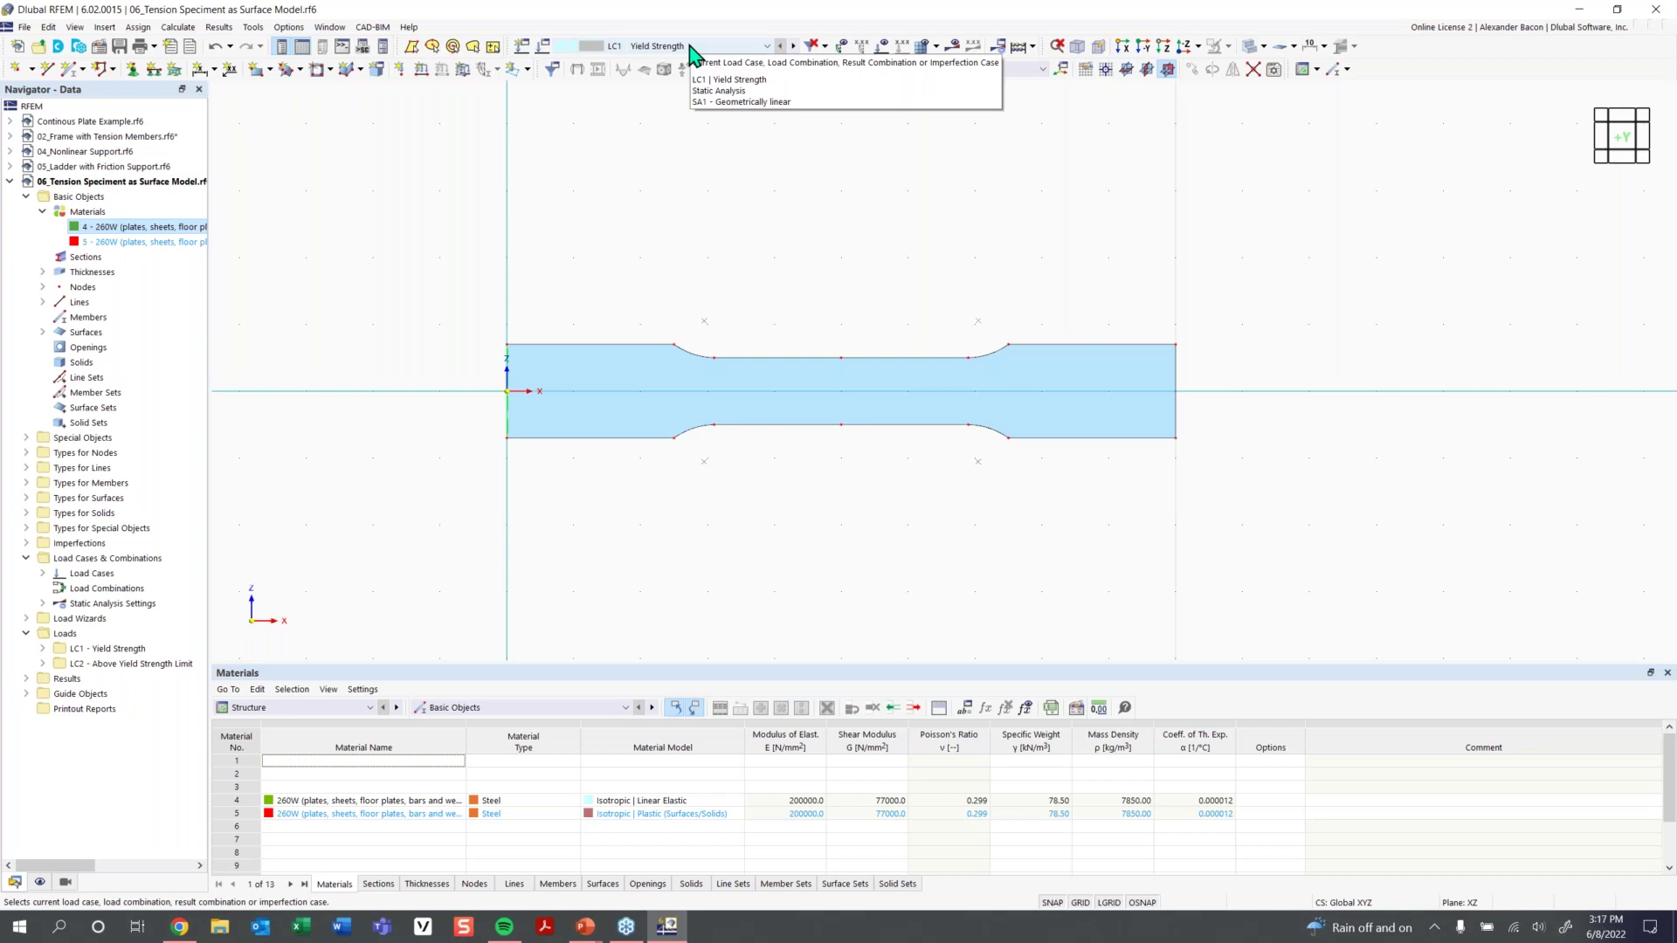
# Show the loads of LC1 - Yield Strength on the specimen and calculate the load case
pyautogui.click(880, 46)
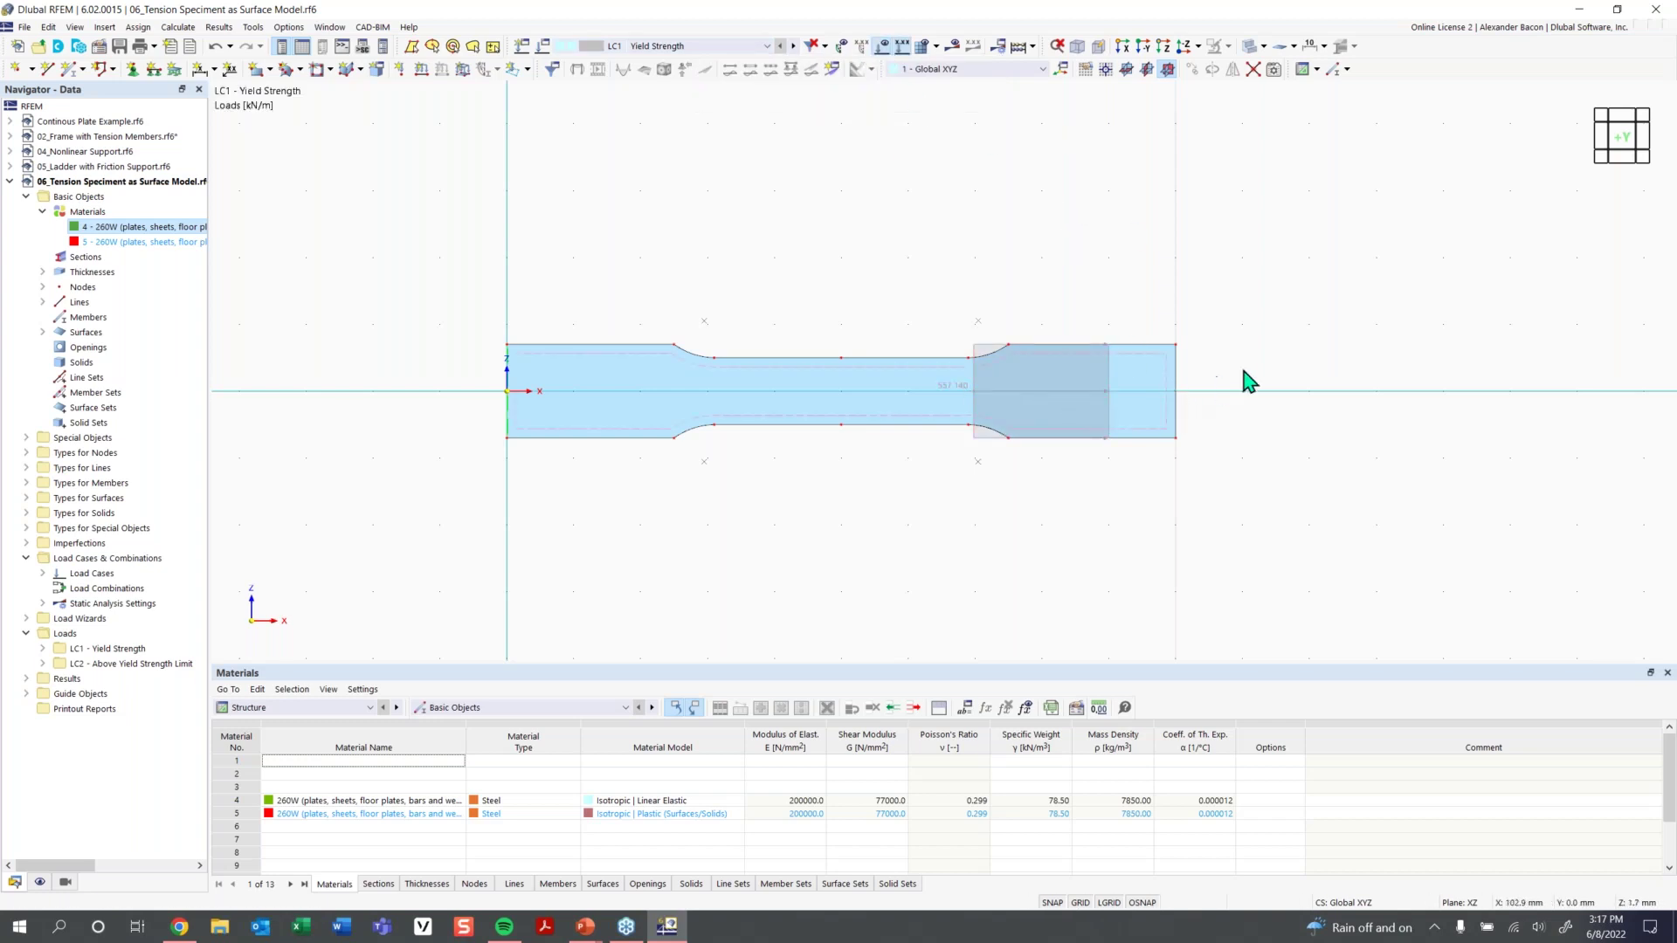
pyautogui.keyDown('ctrl'); pyautogui.moveTo(509, 389); pyautogui.dragTo(594, 393, button='middle'); pyautogui.keyUp('ctrl')
pyautogui.keyDown('ctrl'); pyautogui.moveTo(736, 255); pyautogui.dragTo(1013, 244, button='middle'); pyautogui.keyUp('ctrl')
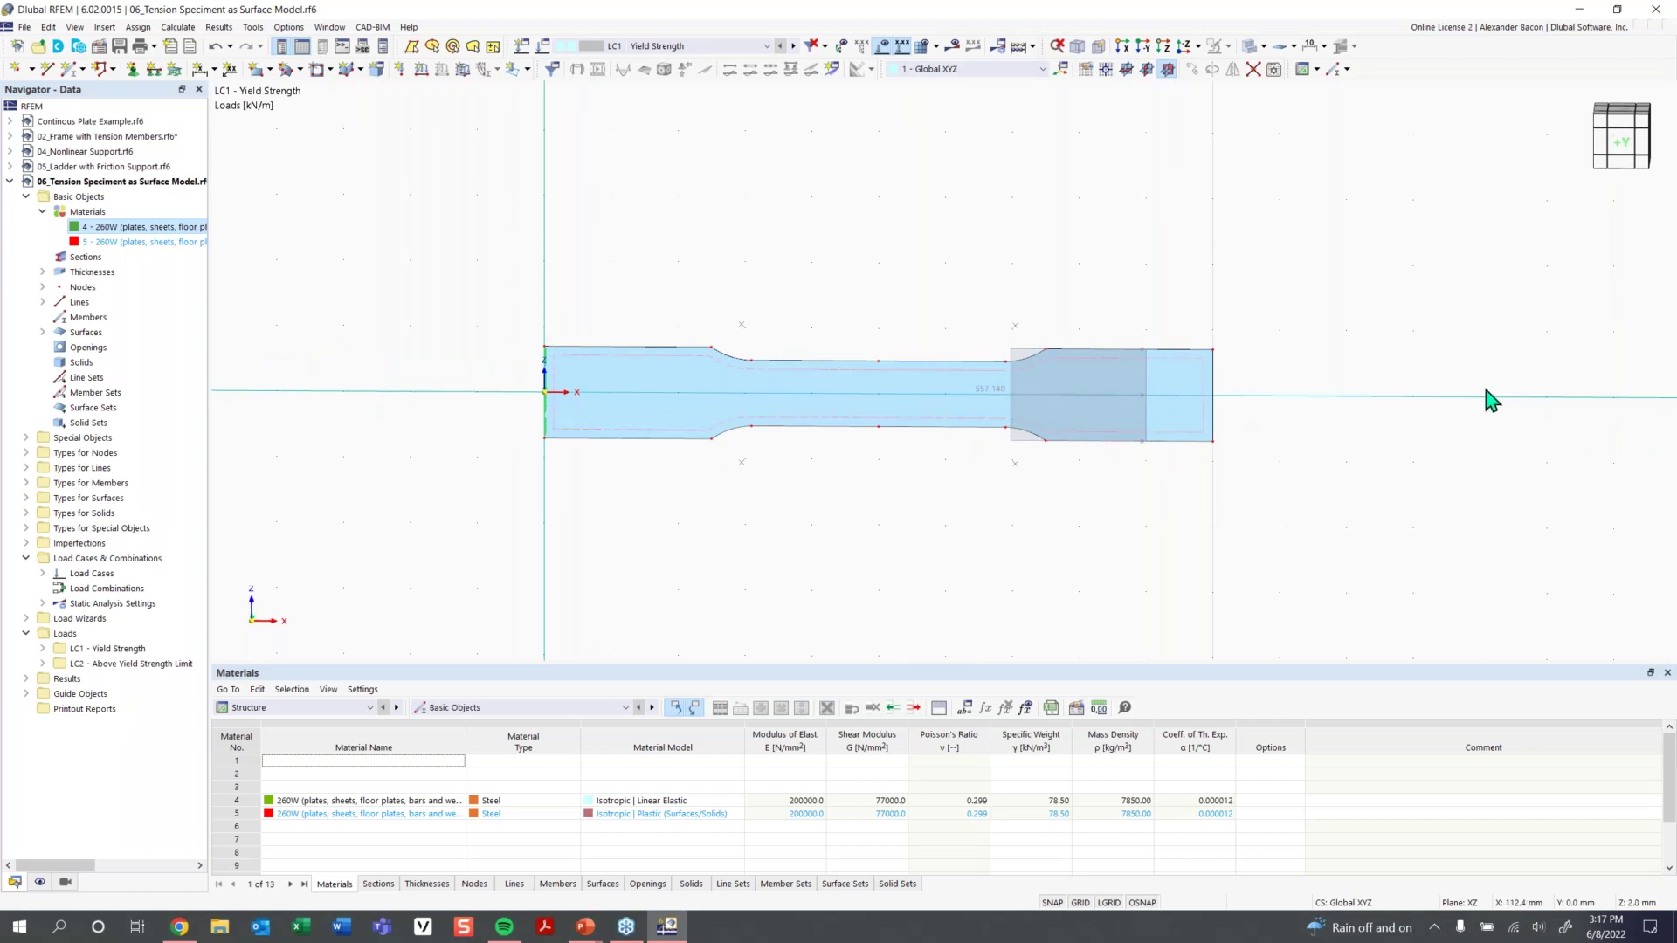
pyautogui.keyDown('ctrl'); pyautogui.moveTo(879, 215); pyautogui.dragTo(1153, 406, button='middle'); pyautogui.keyUp('ctrl')
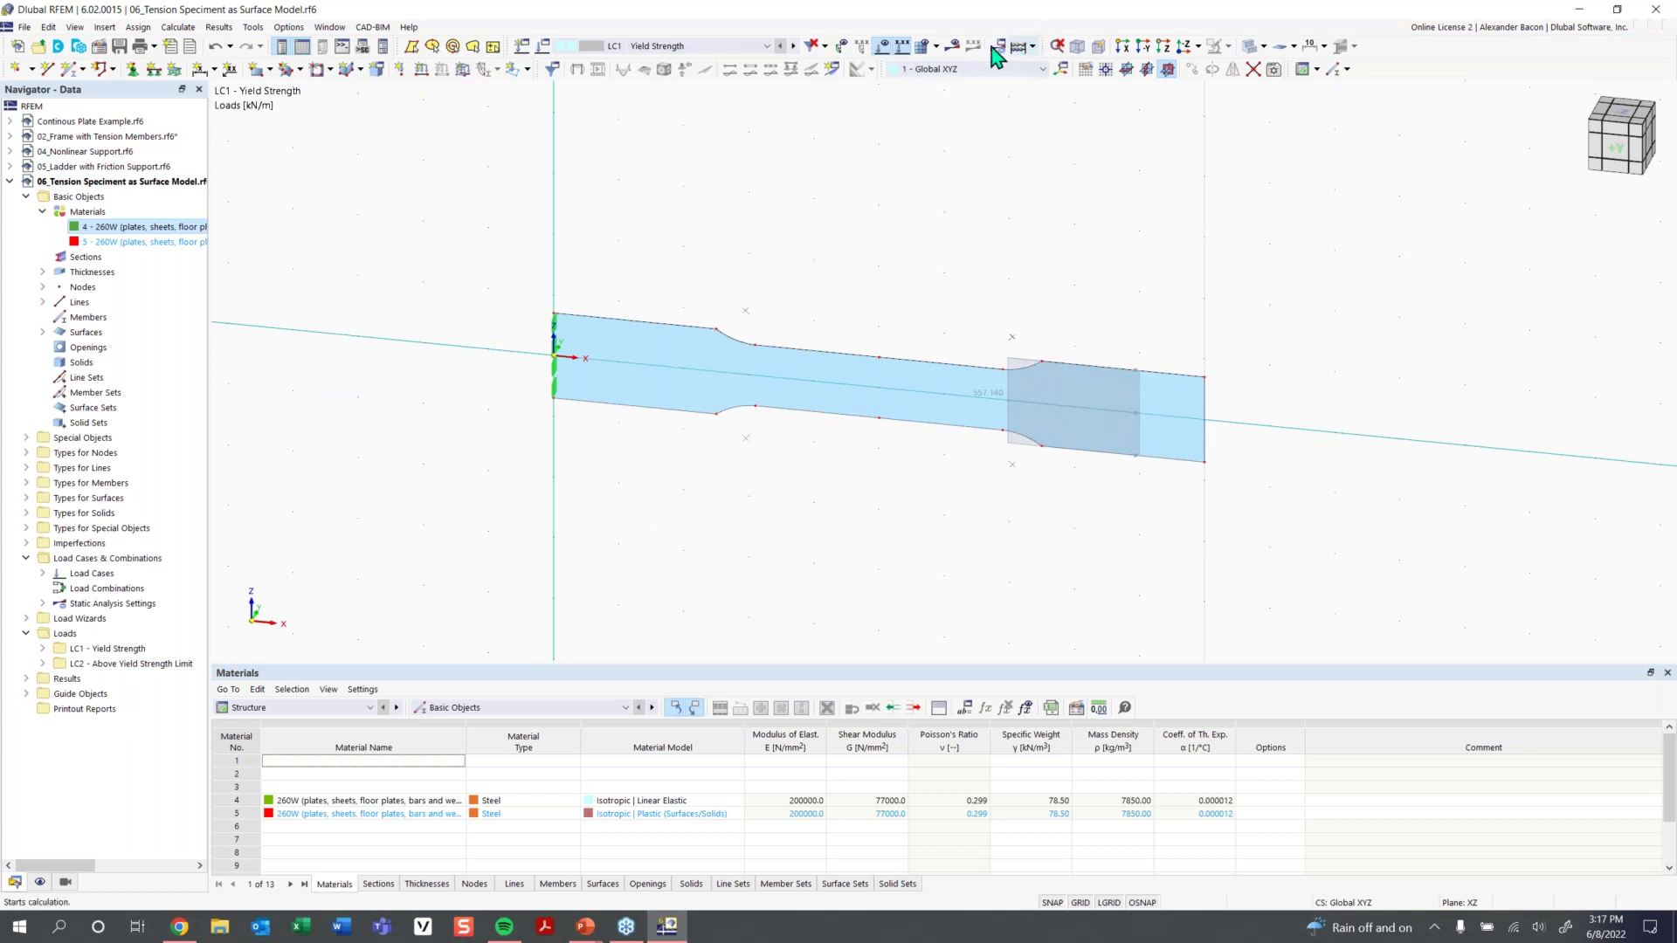
pyautogui.click(1016, 48)
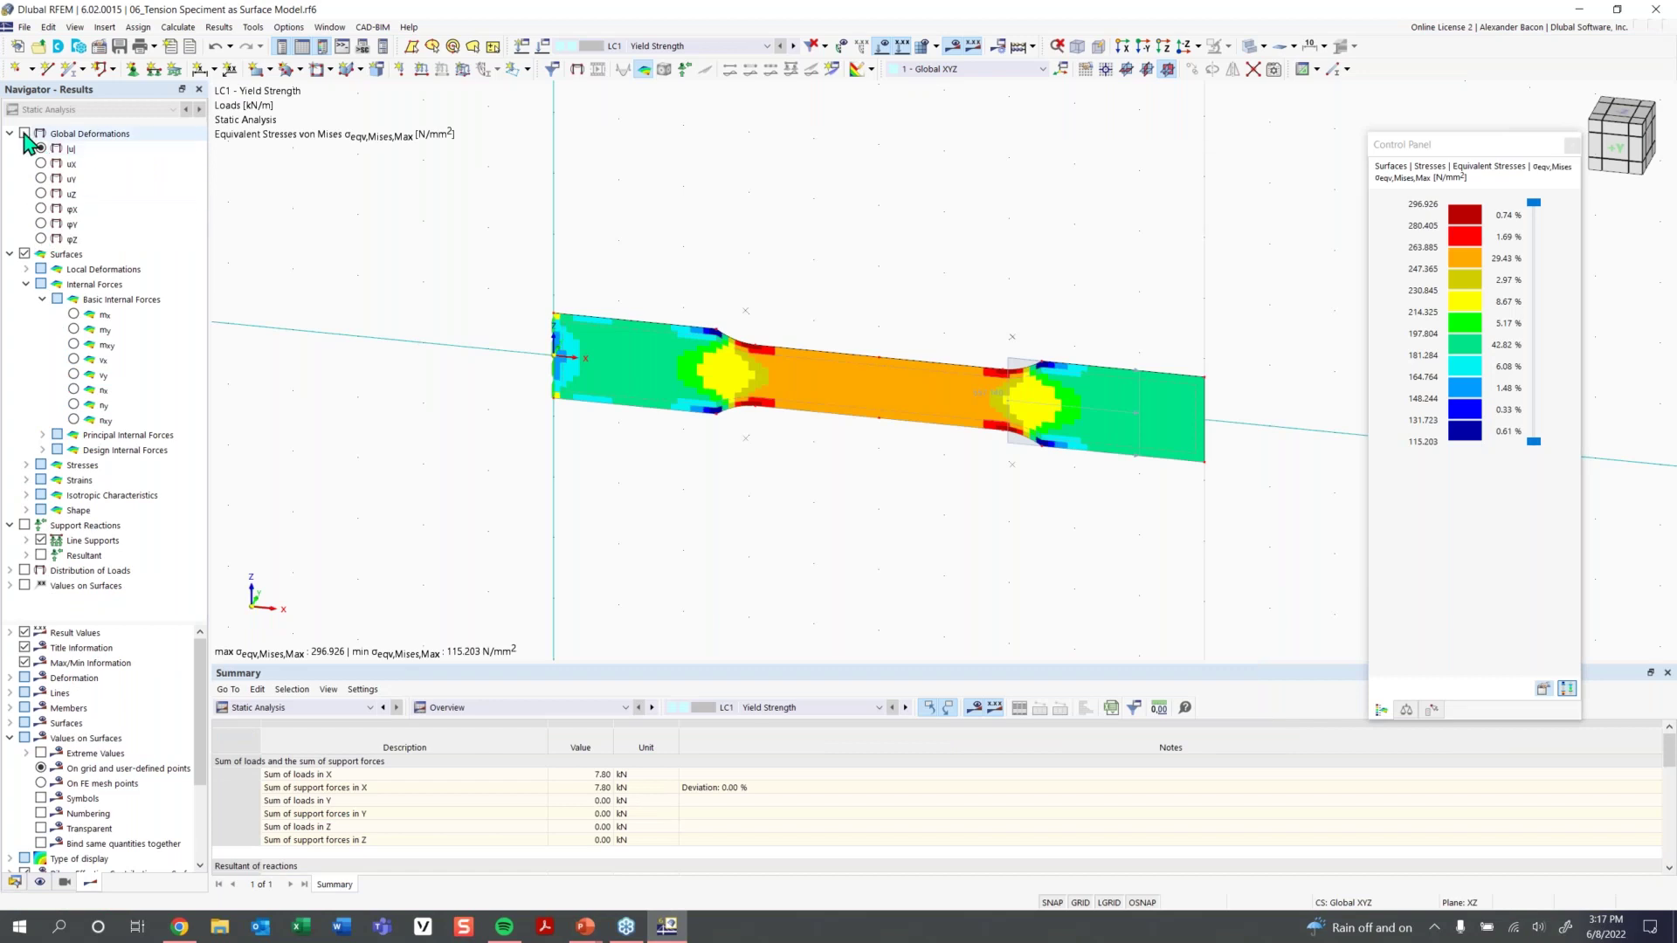
# View the specimen's global deformations, and return to the surface results at the maximum von Mises equivalent stress
pyautogui.click(25, 133)
pyautogui.moveTo(967, 566)
pyautogui.mouseDown(button='middle')
pyautogui.moveTo(950, 566)
pyautogui.moveTo(966, 569)
pyautogui.mouseUp(button='middle')
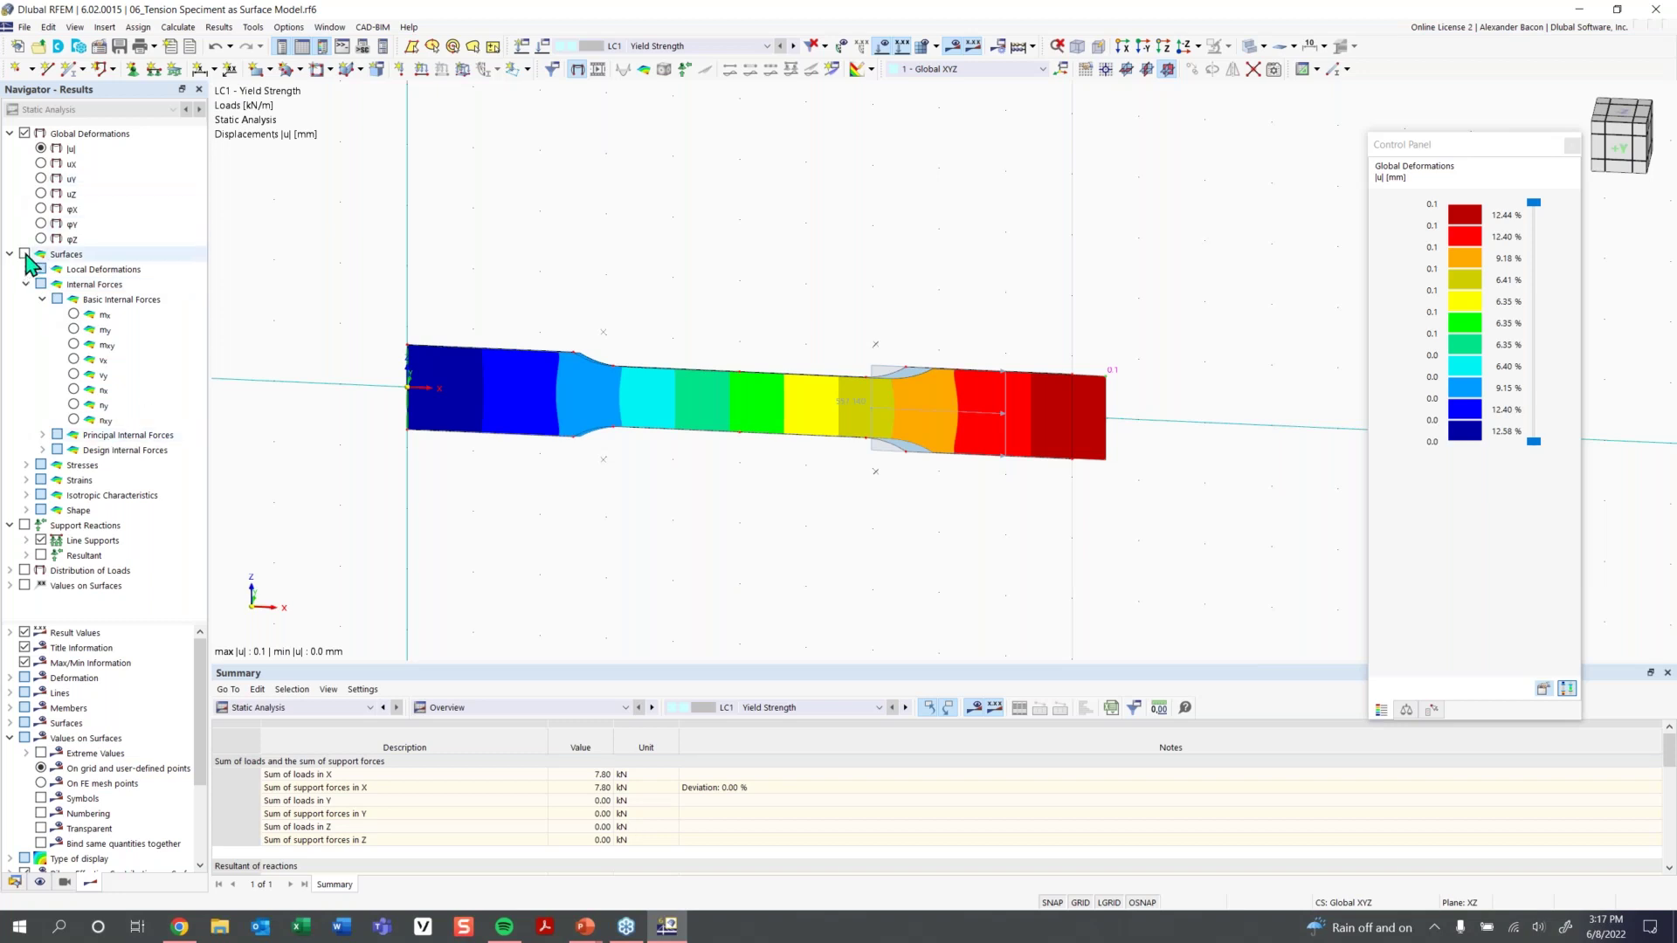
pyautogui.click(25, 254)
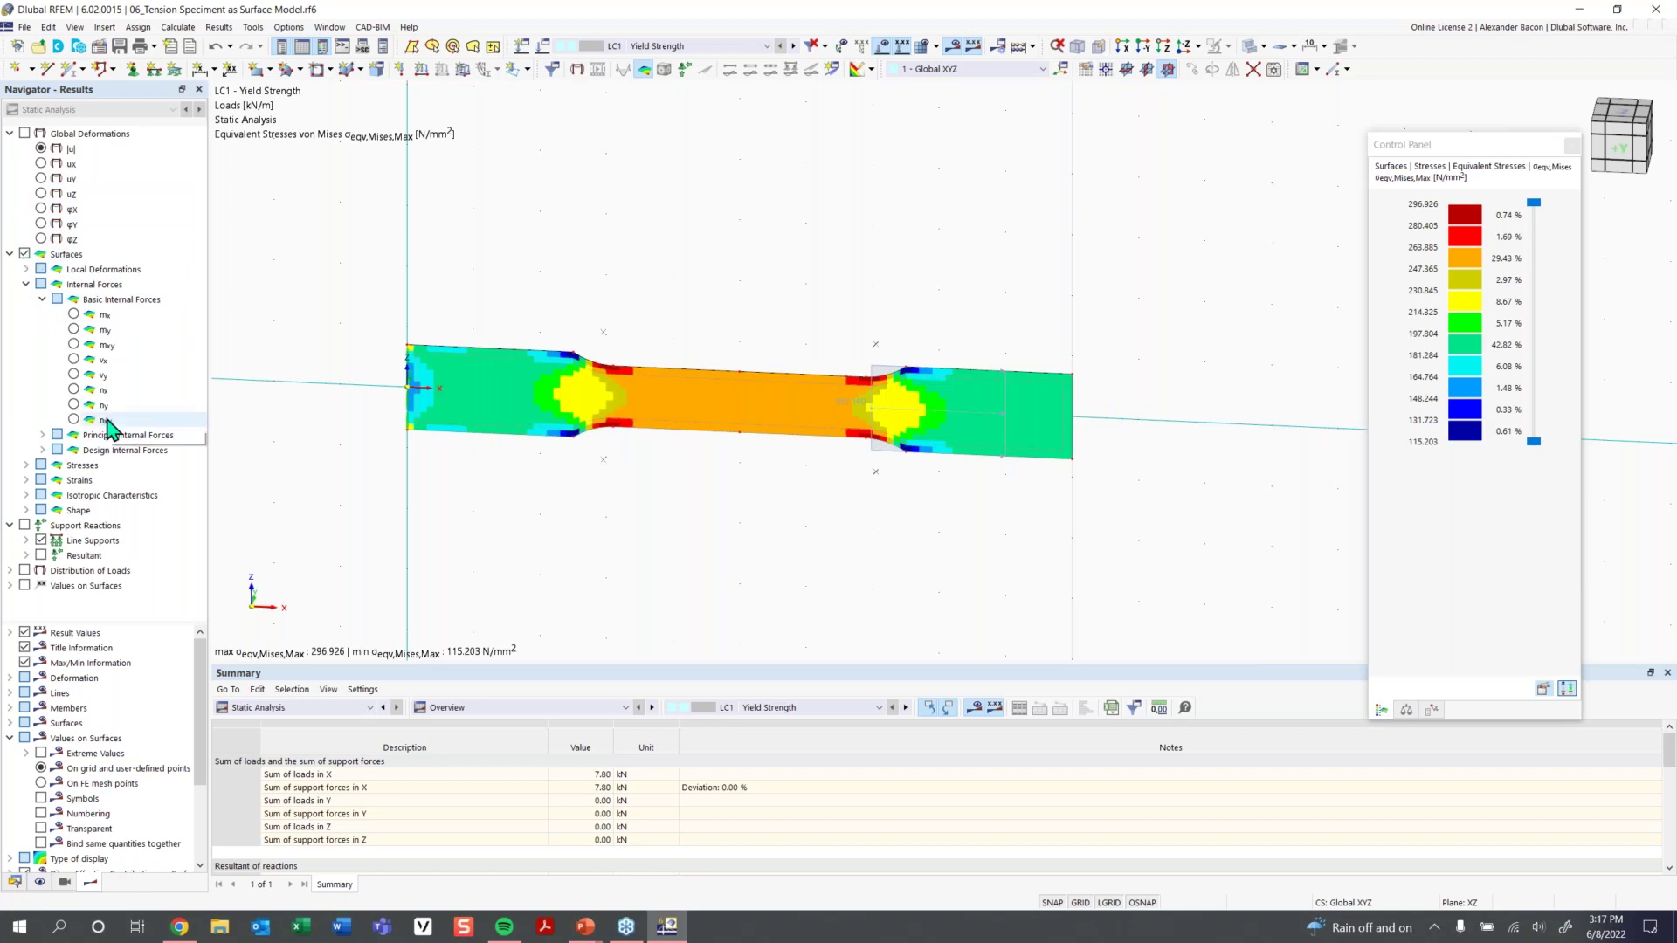
pyautogui.click(27, 465)
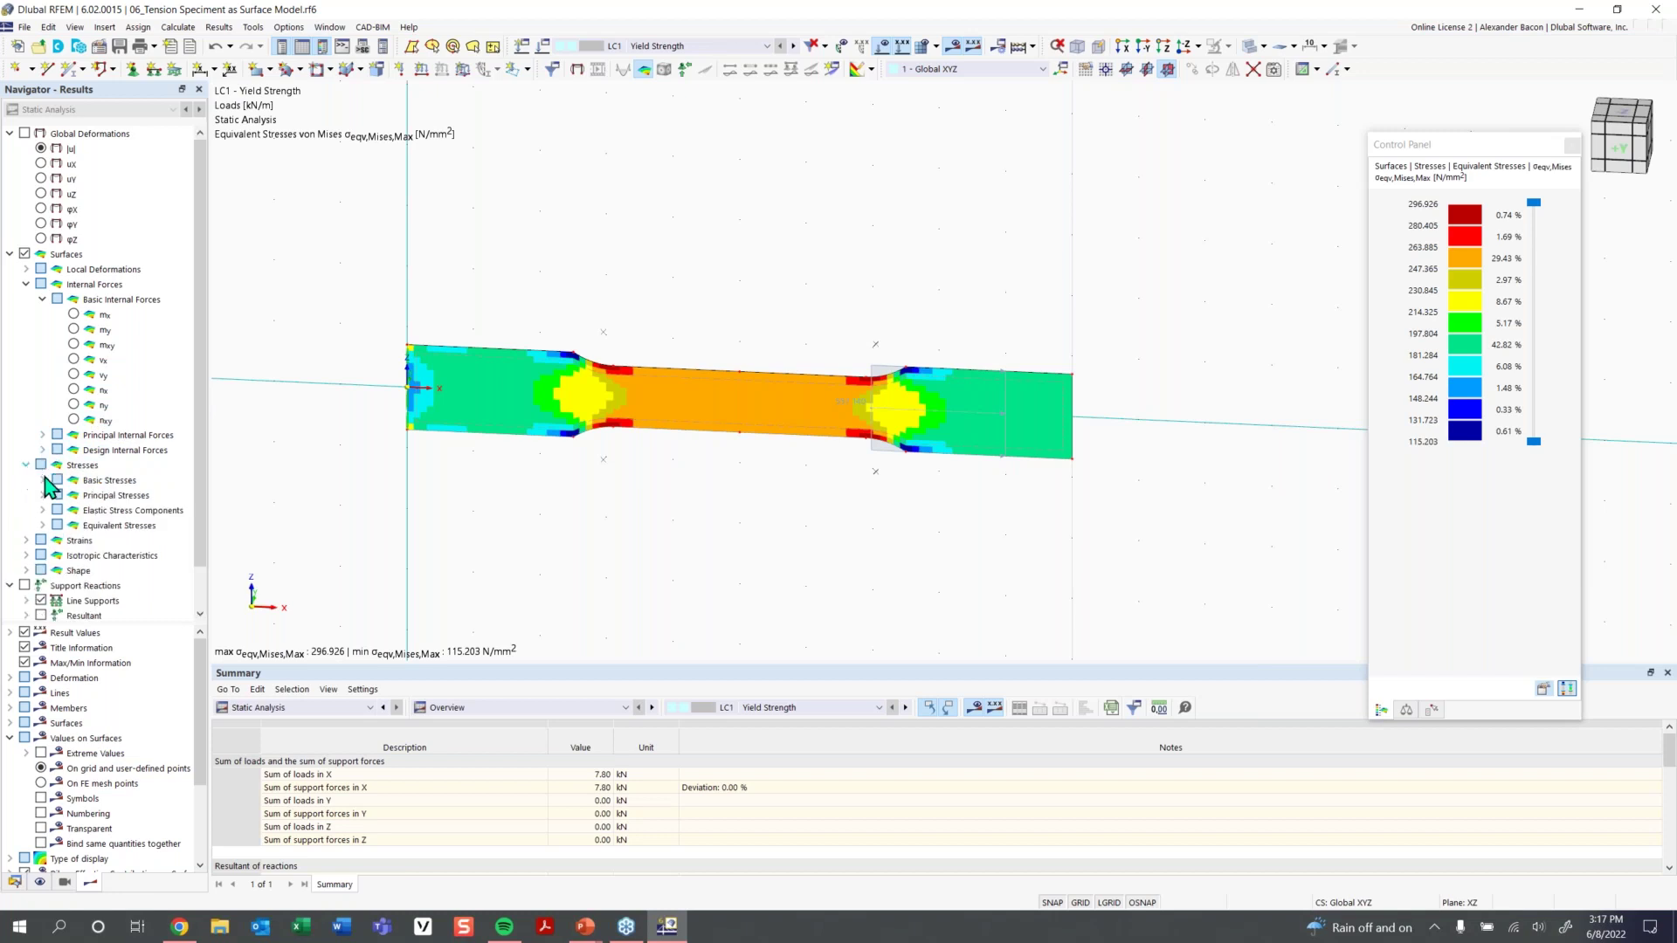
pyautogui.click(43, 525)
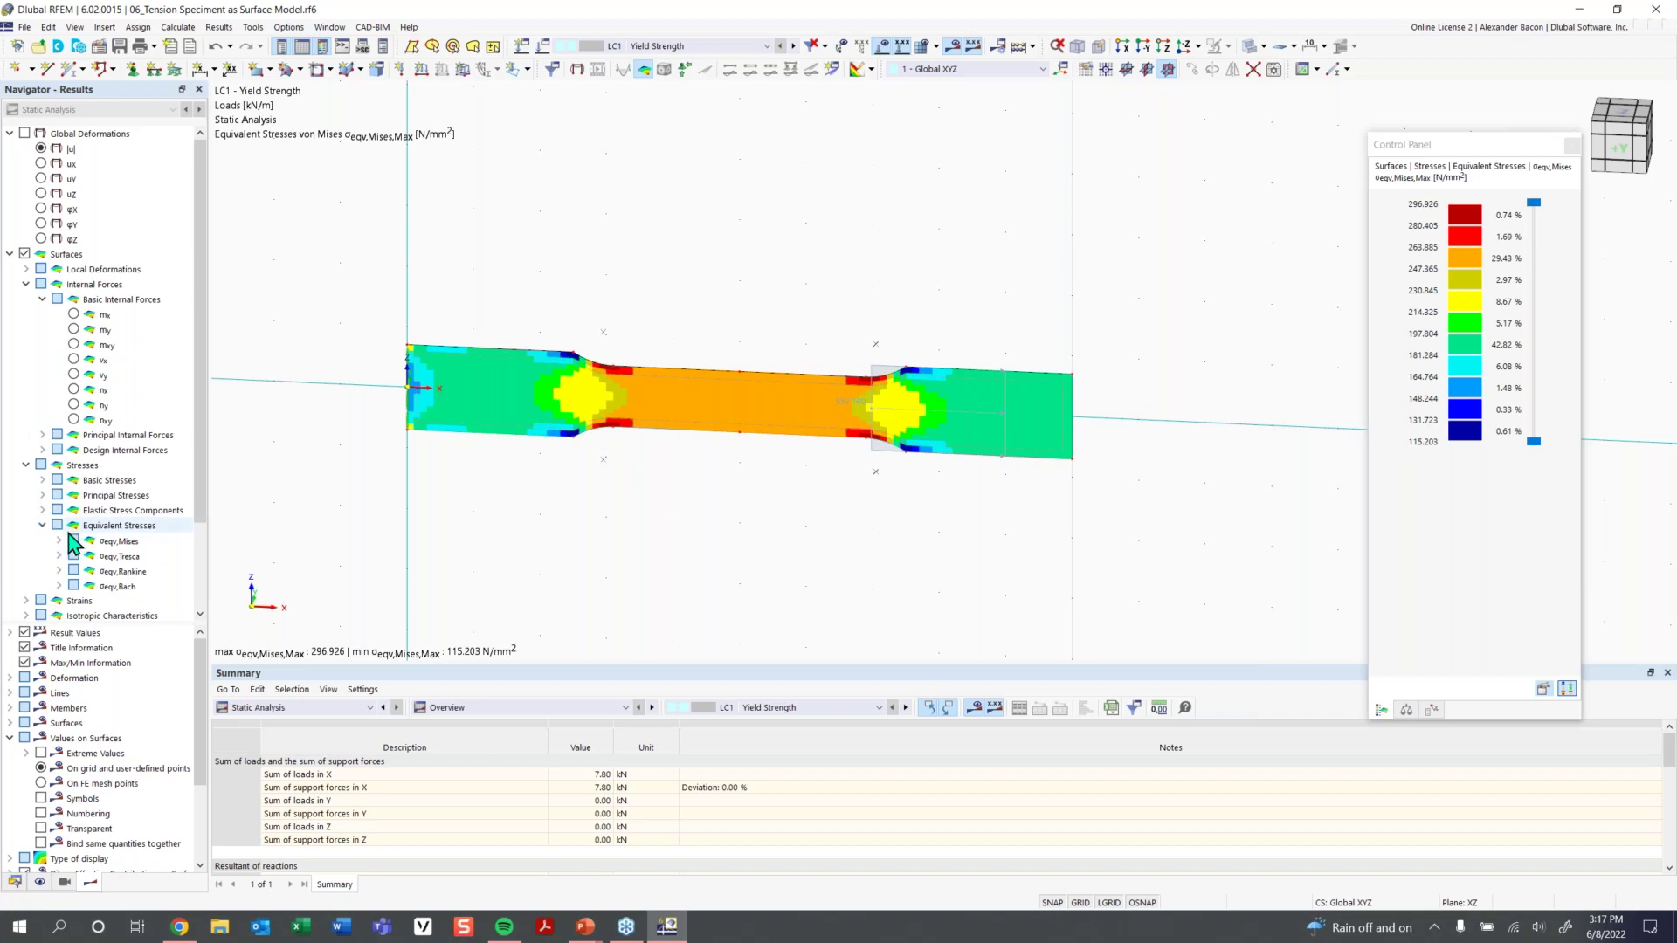
pyautogui.click(60, 542)
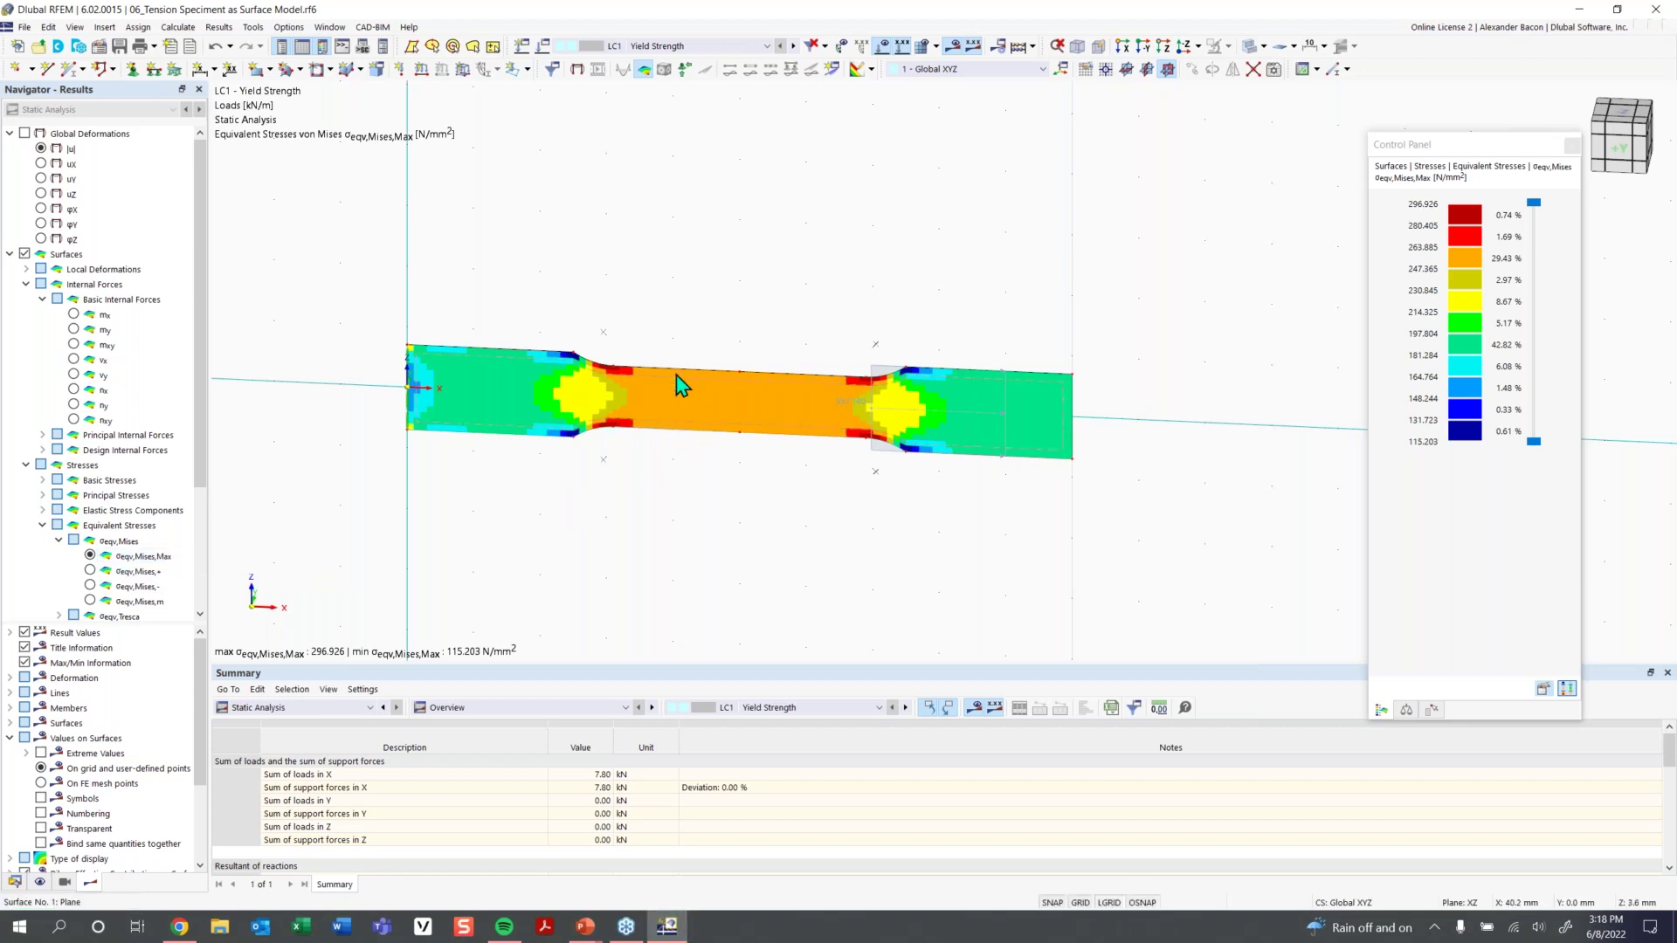
# Examine the yield and tensile strength values of the material assigned to the specimen surface
pyautogui.moveTo(661, 407)
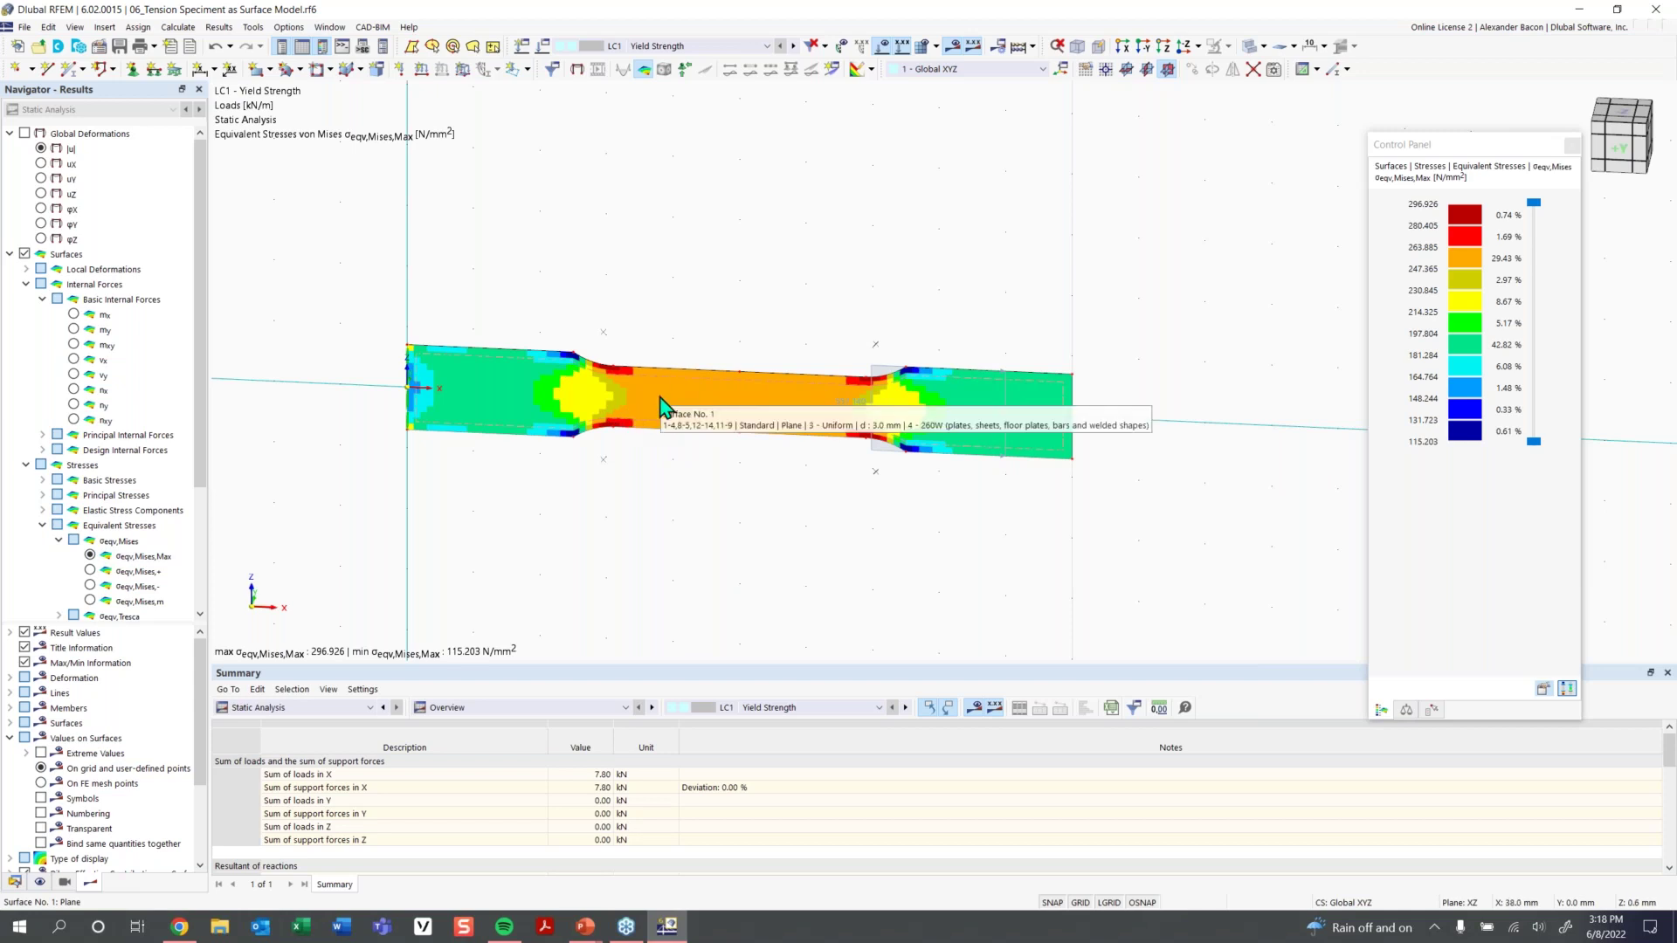
pyautogui.doubleClick(662, 407)
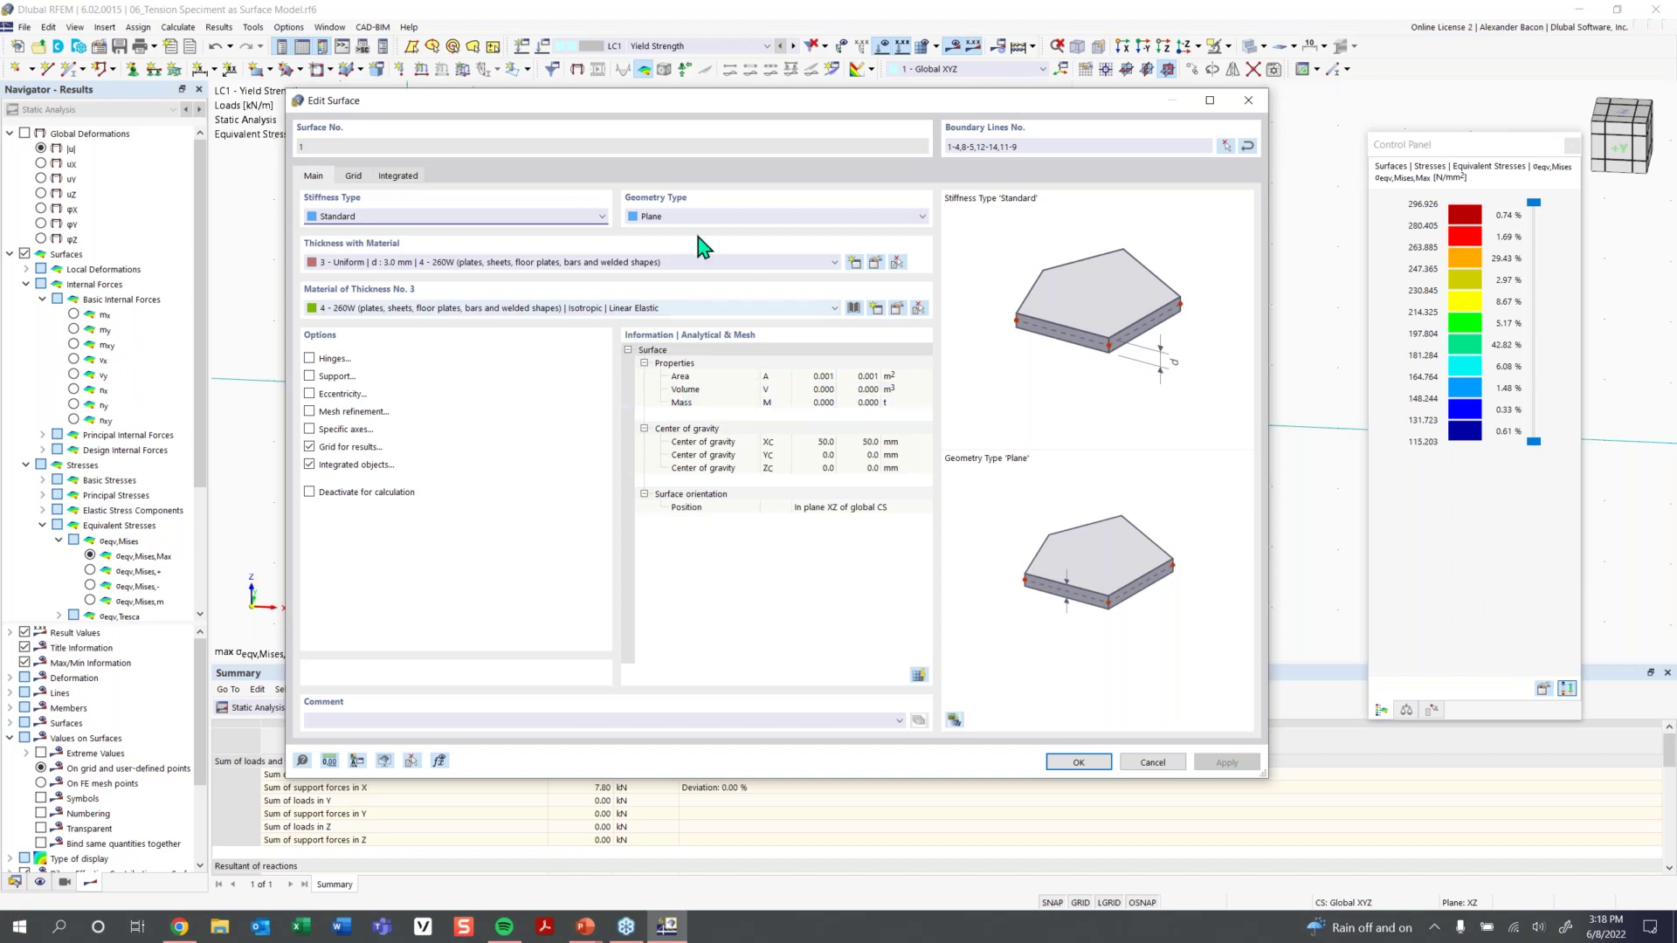
pyautogui.click(895, 310)
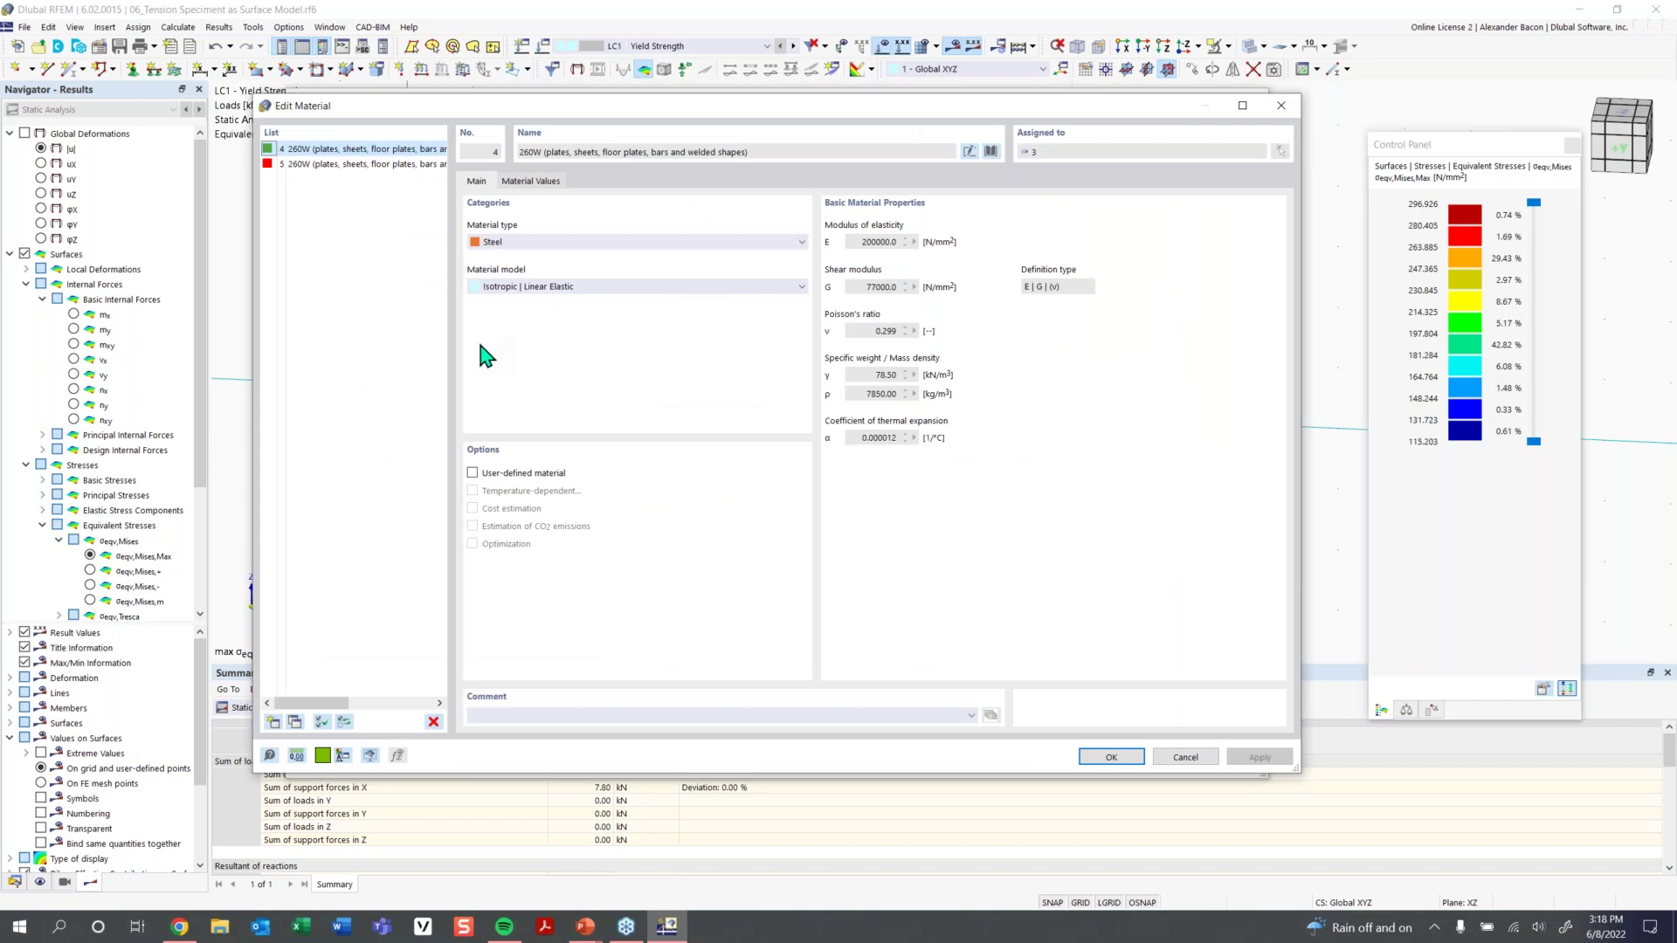
pyautogui.click(531, 181)
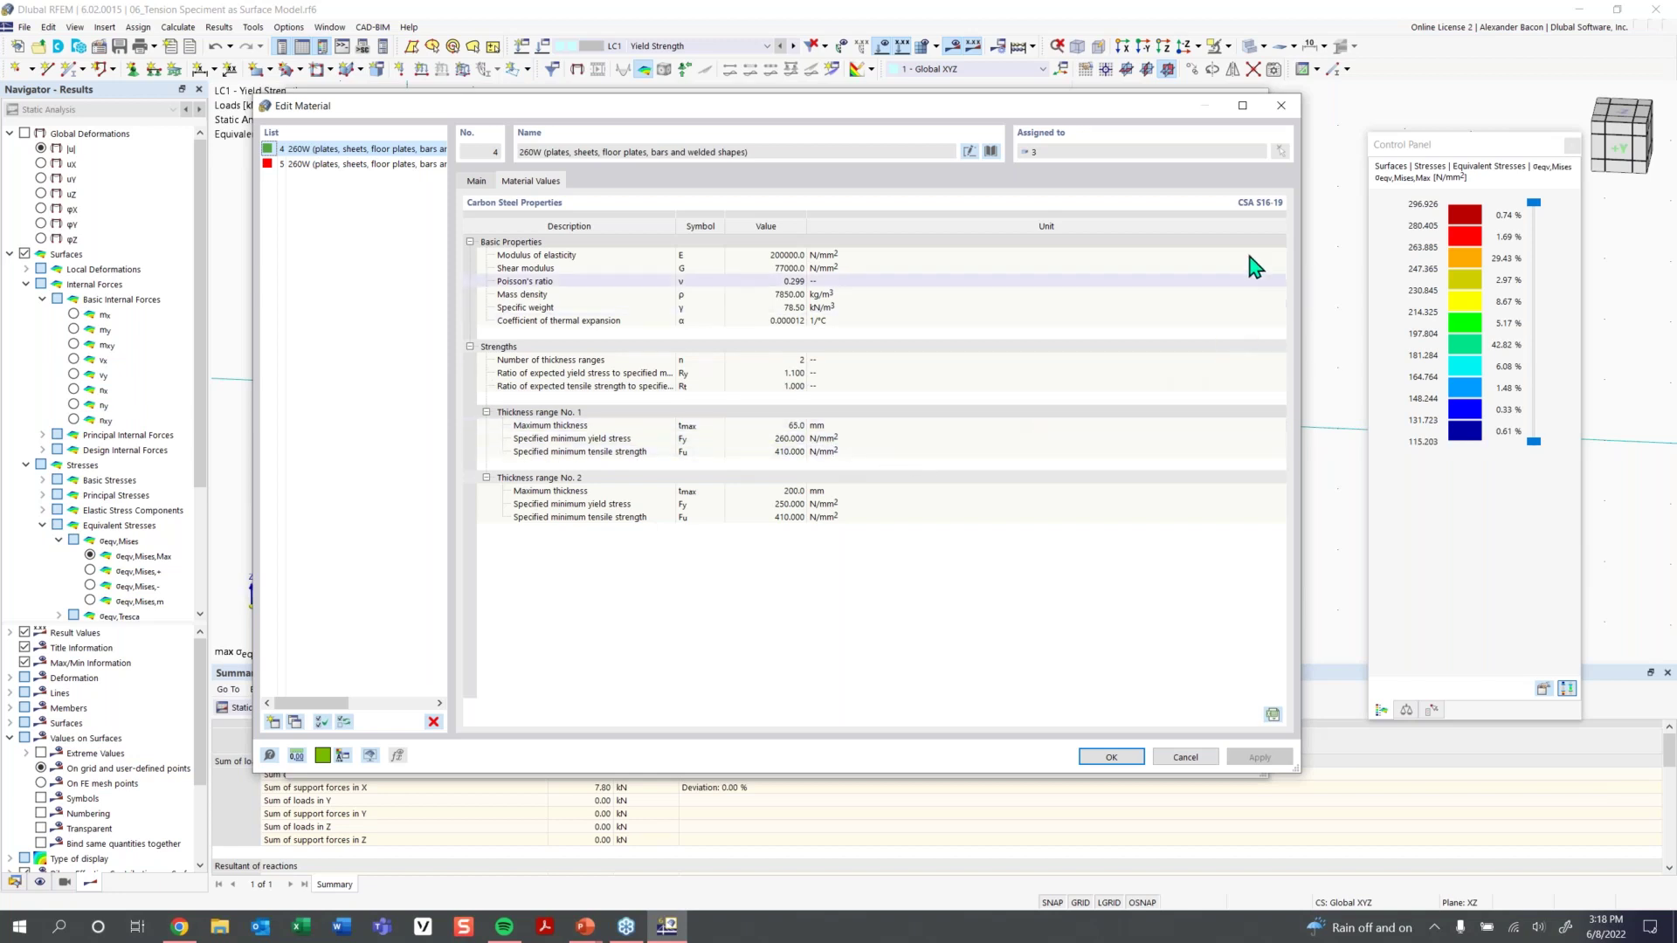
pyautogui.click(1280, 106)
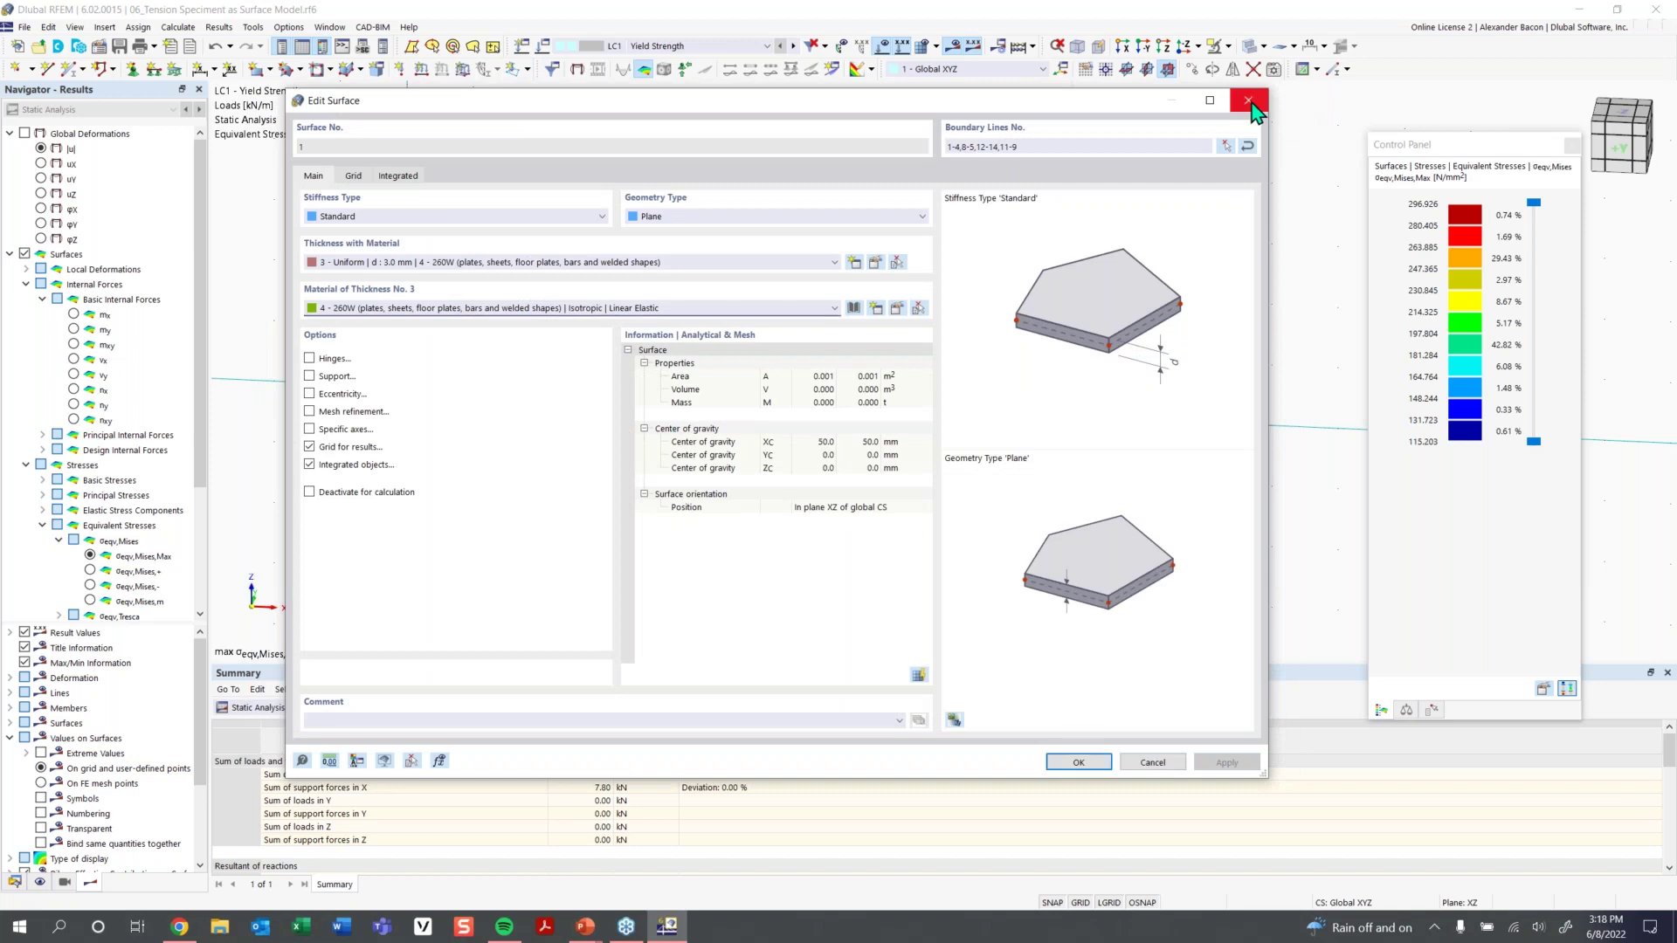
pyautogui.click(1249, 102)
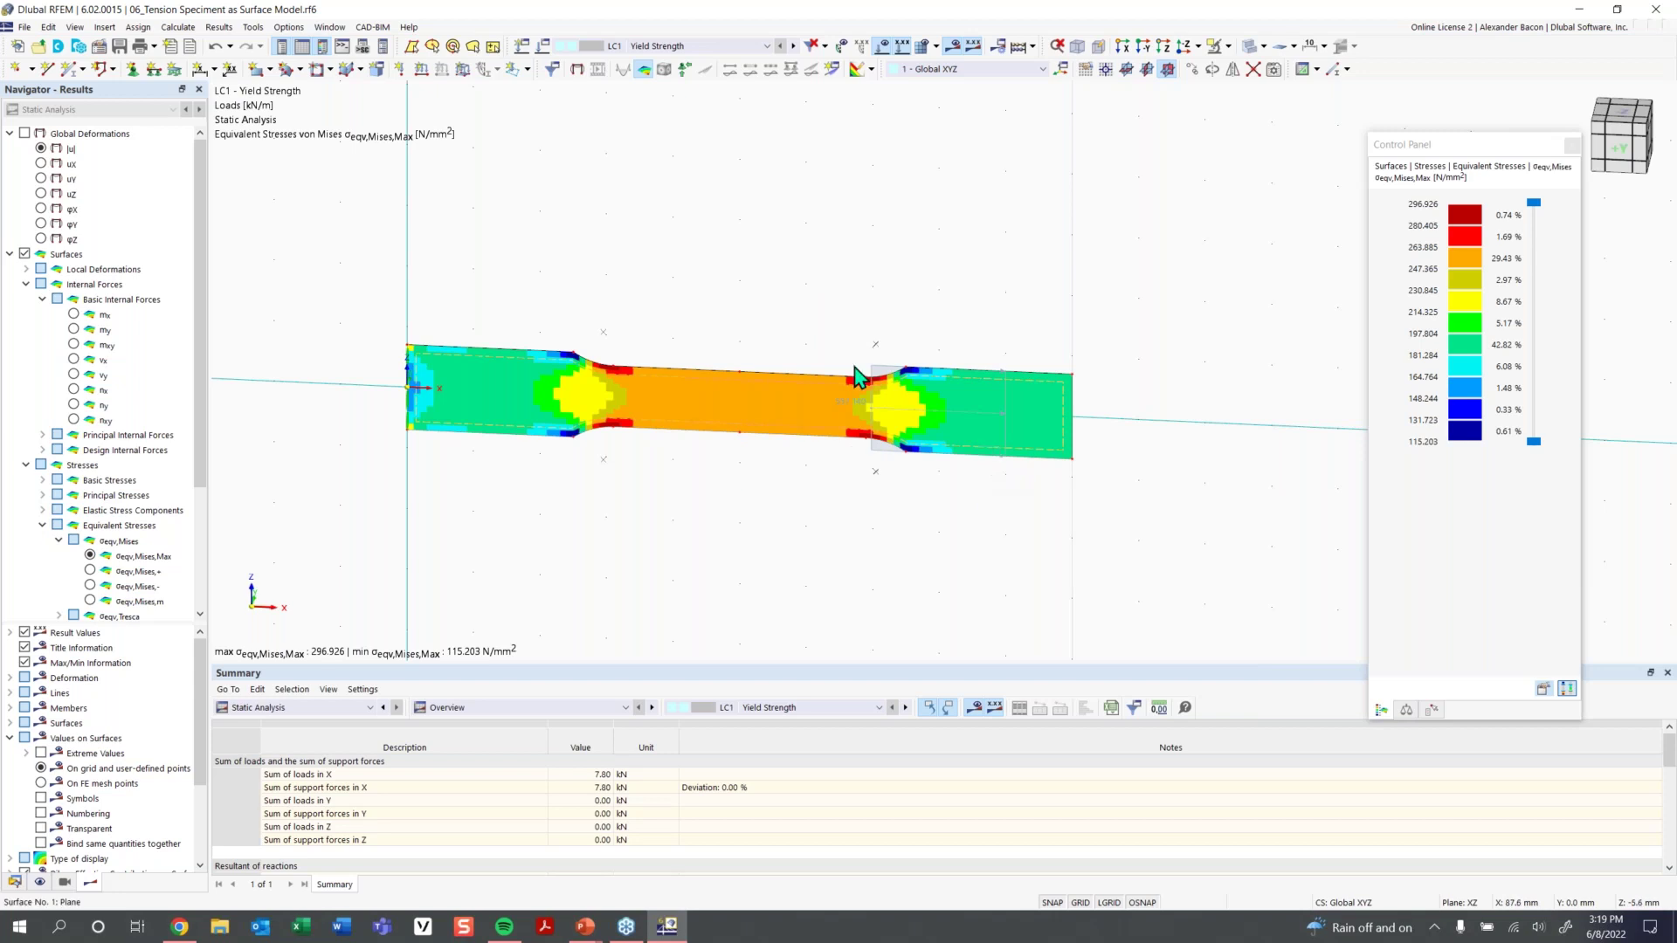
# Examine the magnitude, direction and comment of the uniform line load applied in LC1 - Yield Strength
pyautogui.moveTo(854, 405)
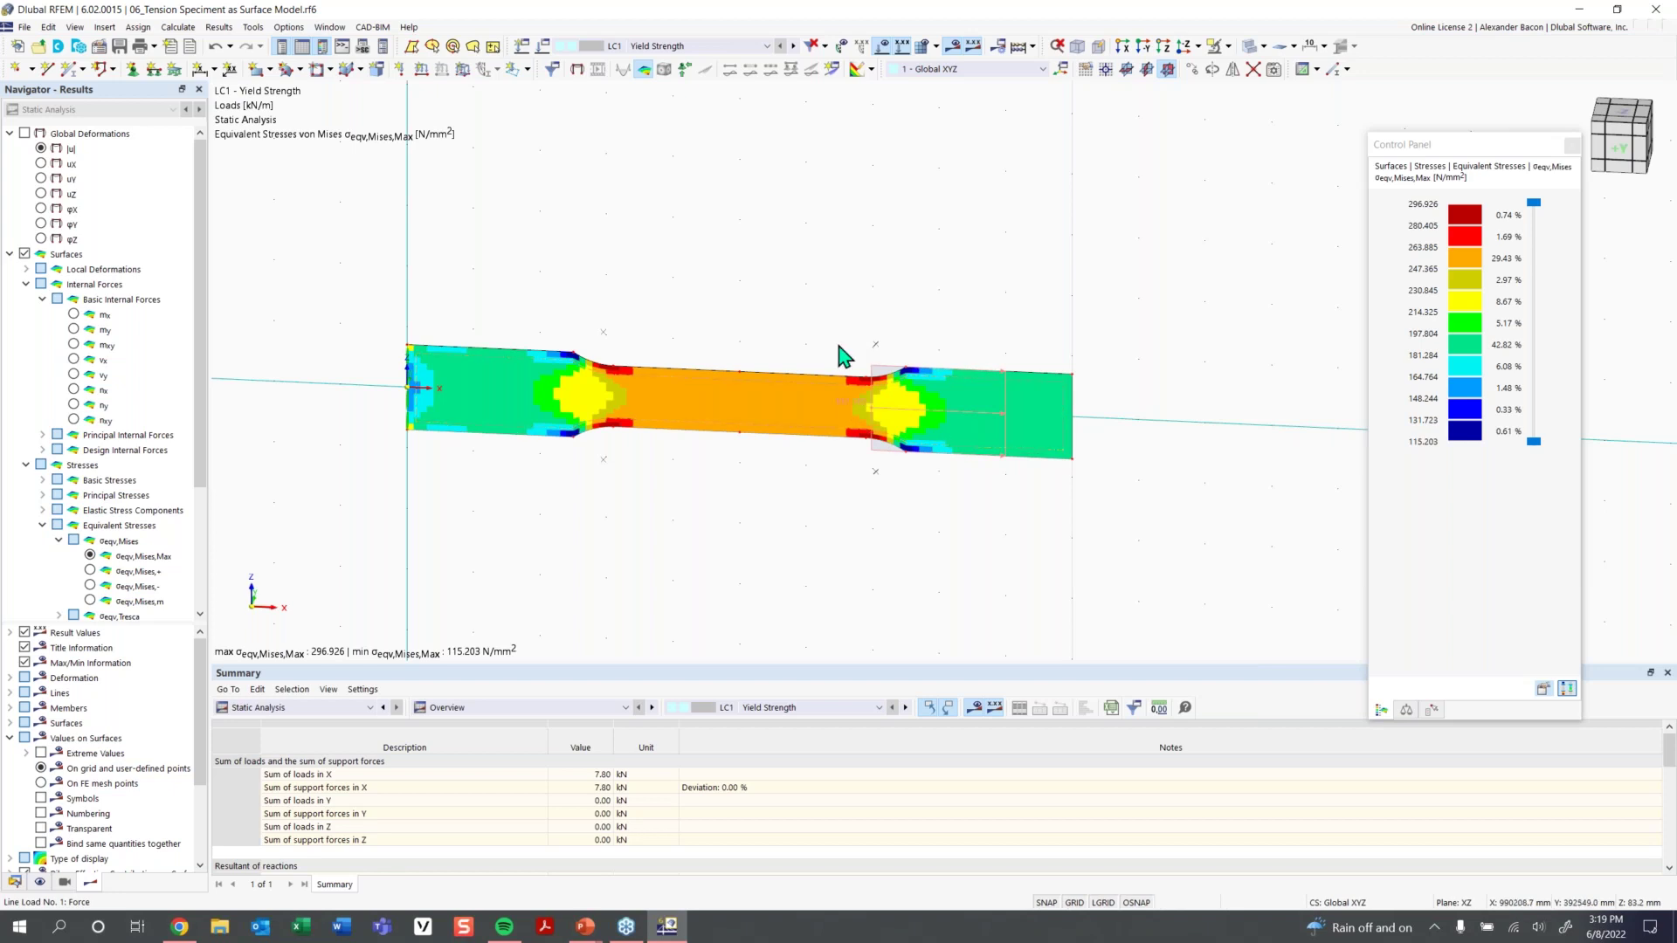
pyautogui.doubleClick(826, 278)
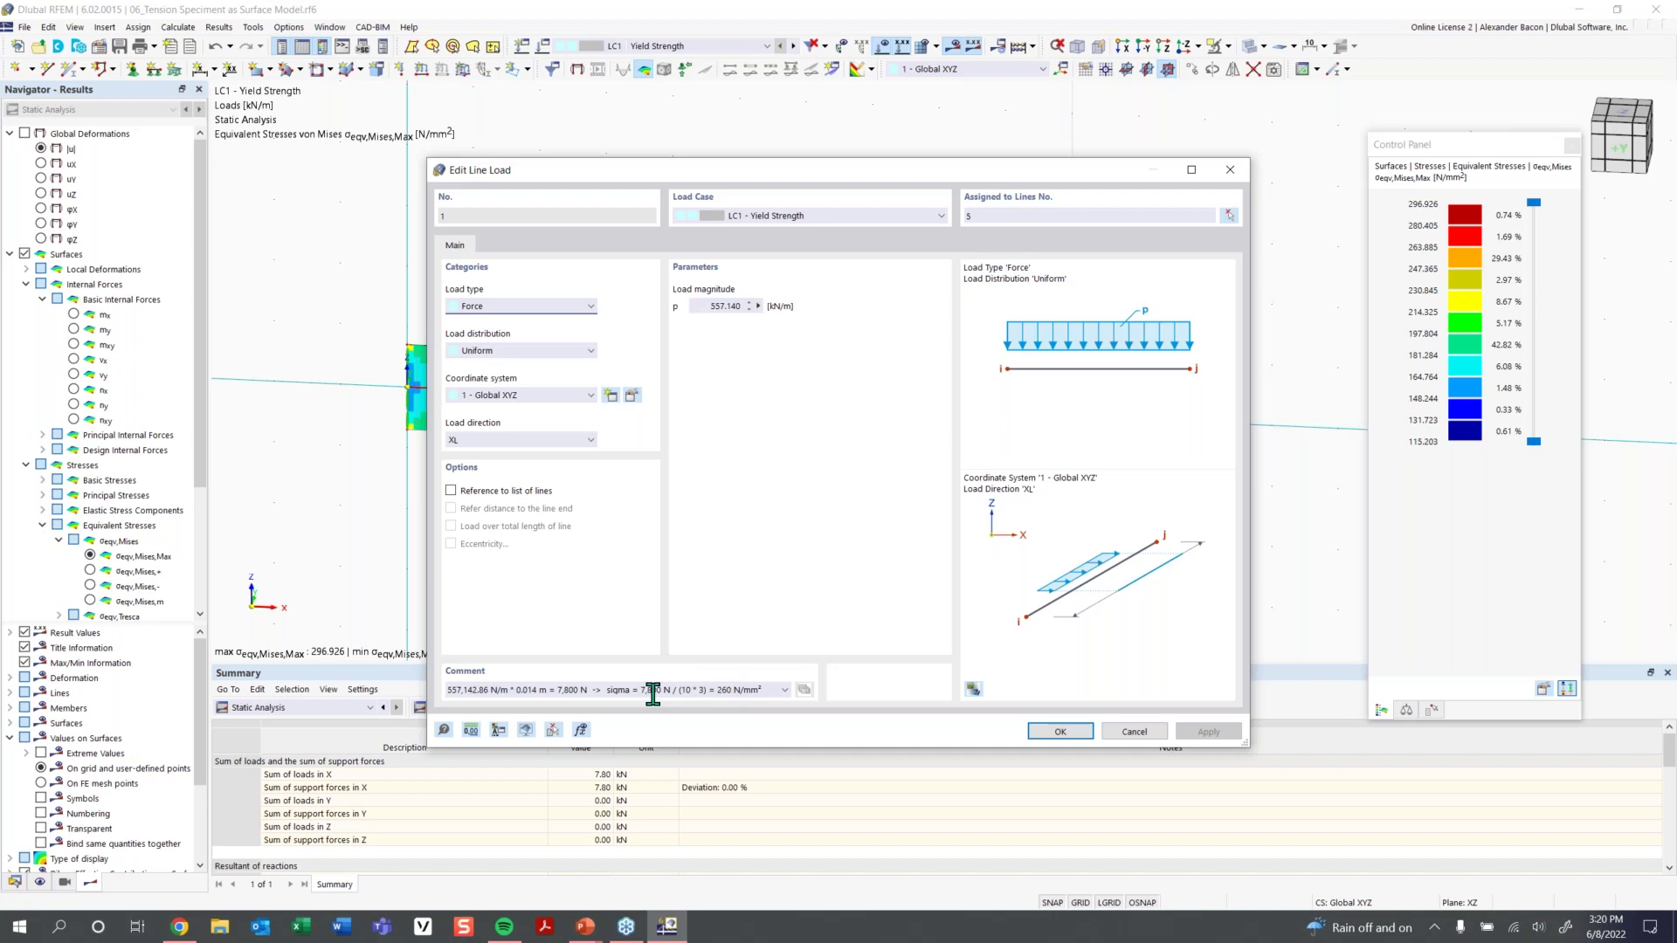
pyautogui.moveTo(887, 171); pyautogui.dragTo(547, 189)
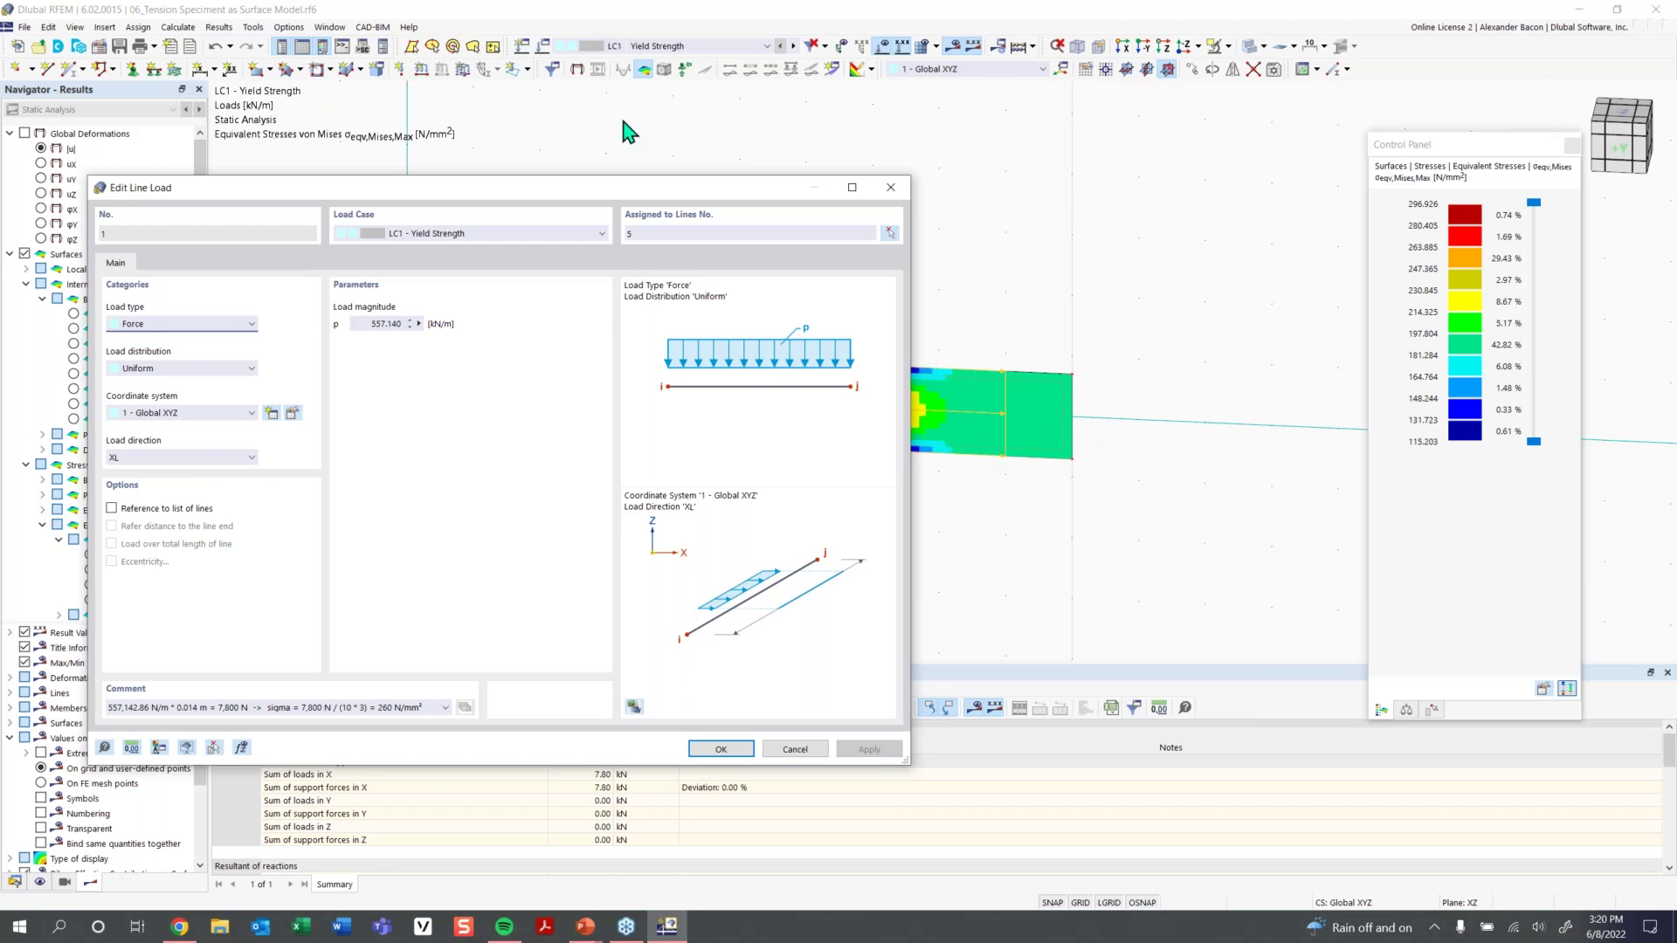
pyautogui.moveTo(626, 188); pyautogui.dragTo(886, 179)
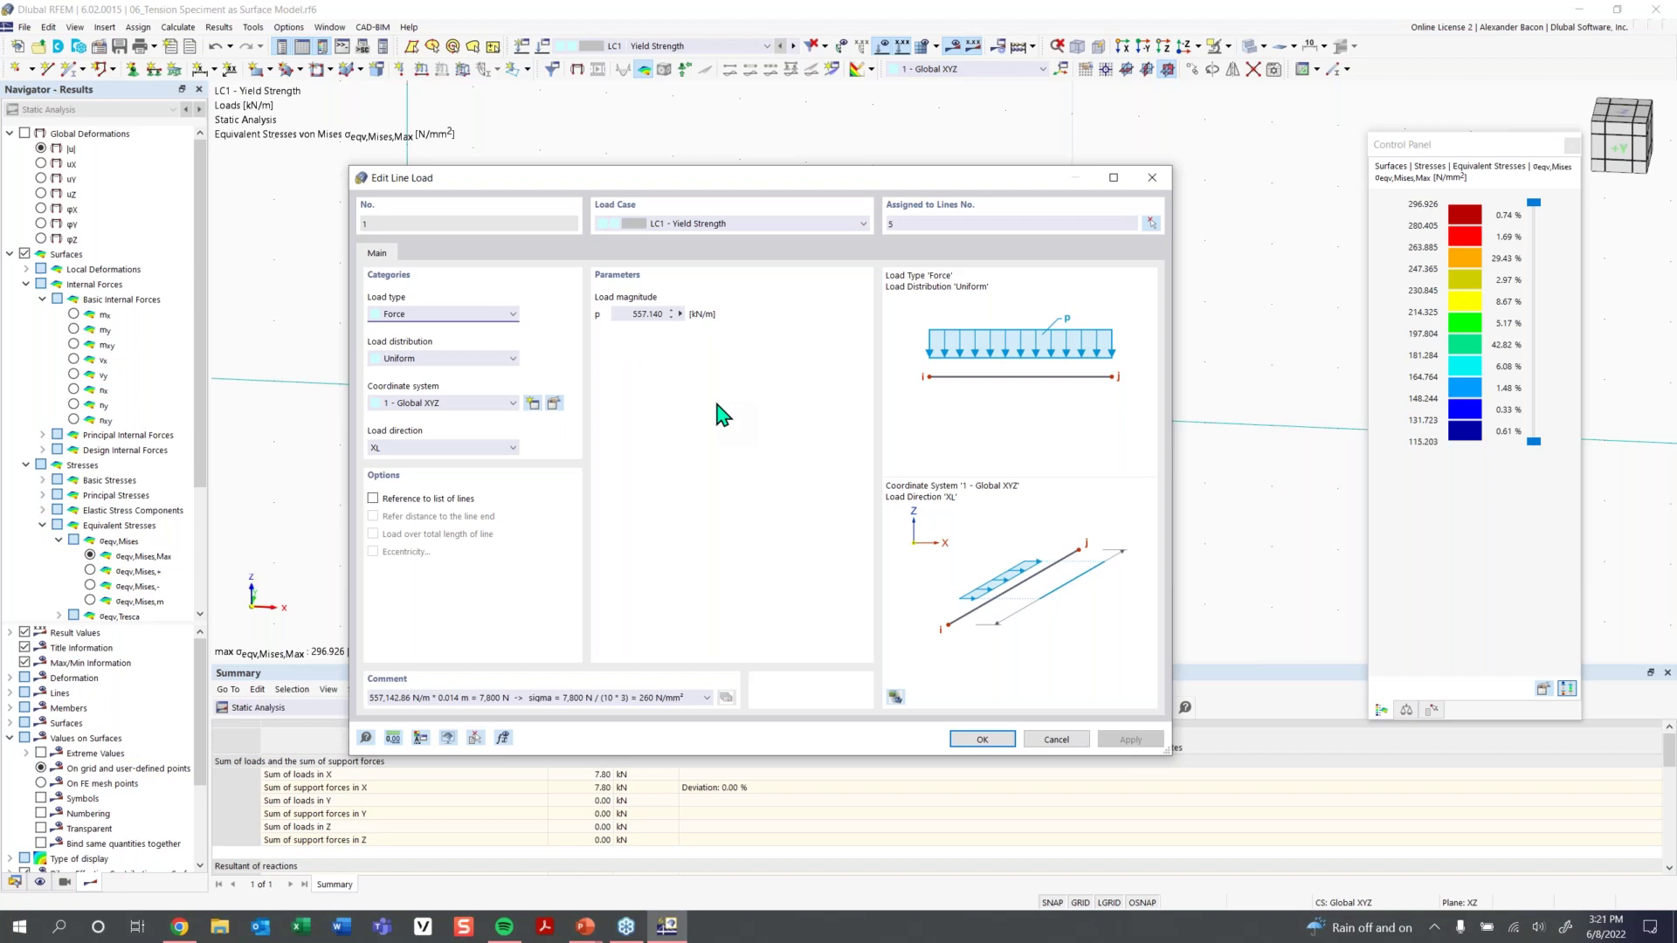
pyautogui.click(983, 741)
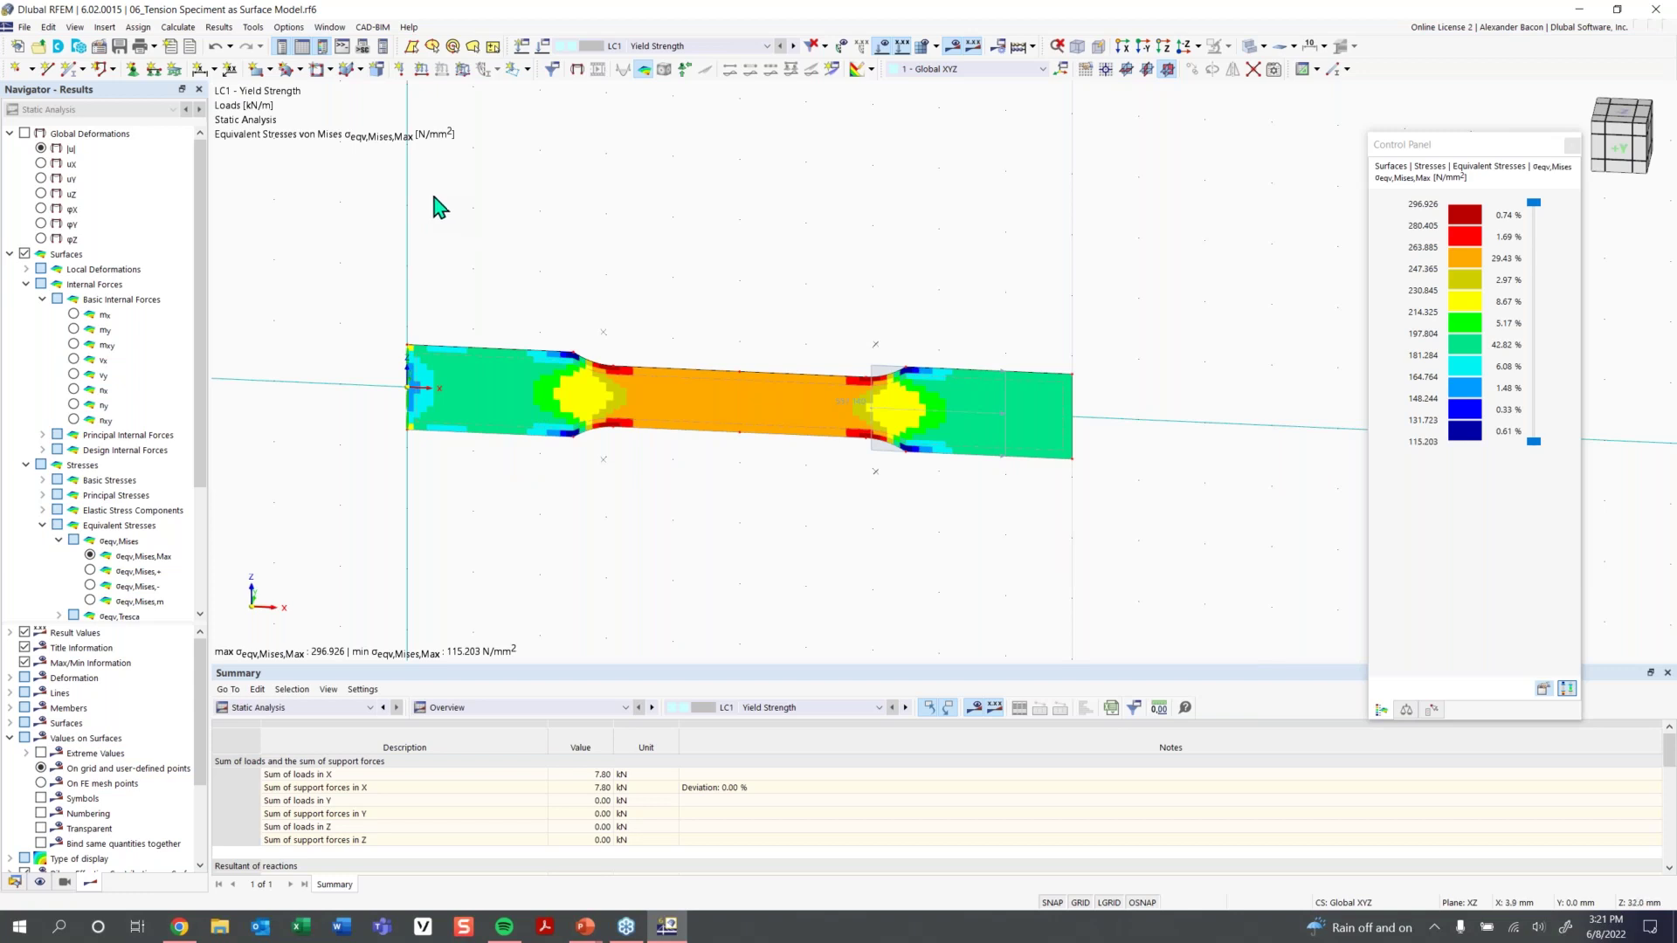
# Compare the surface result smoothing types Constant on mesh elements and Continuous within surfaces, keeping Constant on mesh elements
pyautogui.click(218, 29)
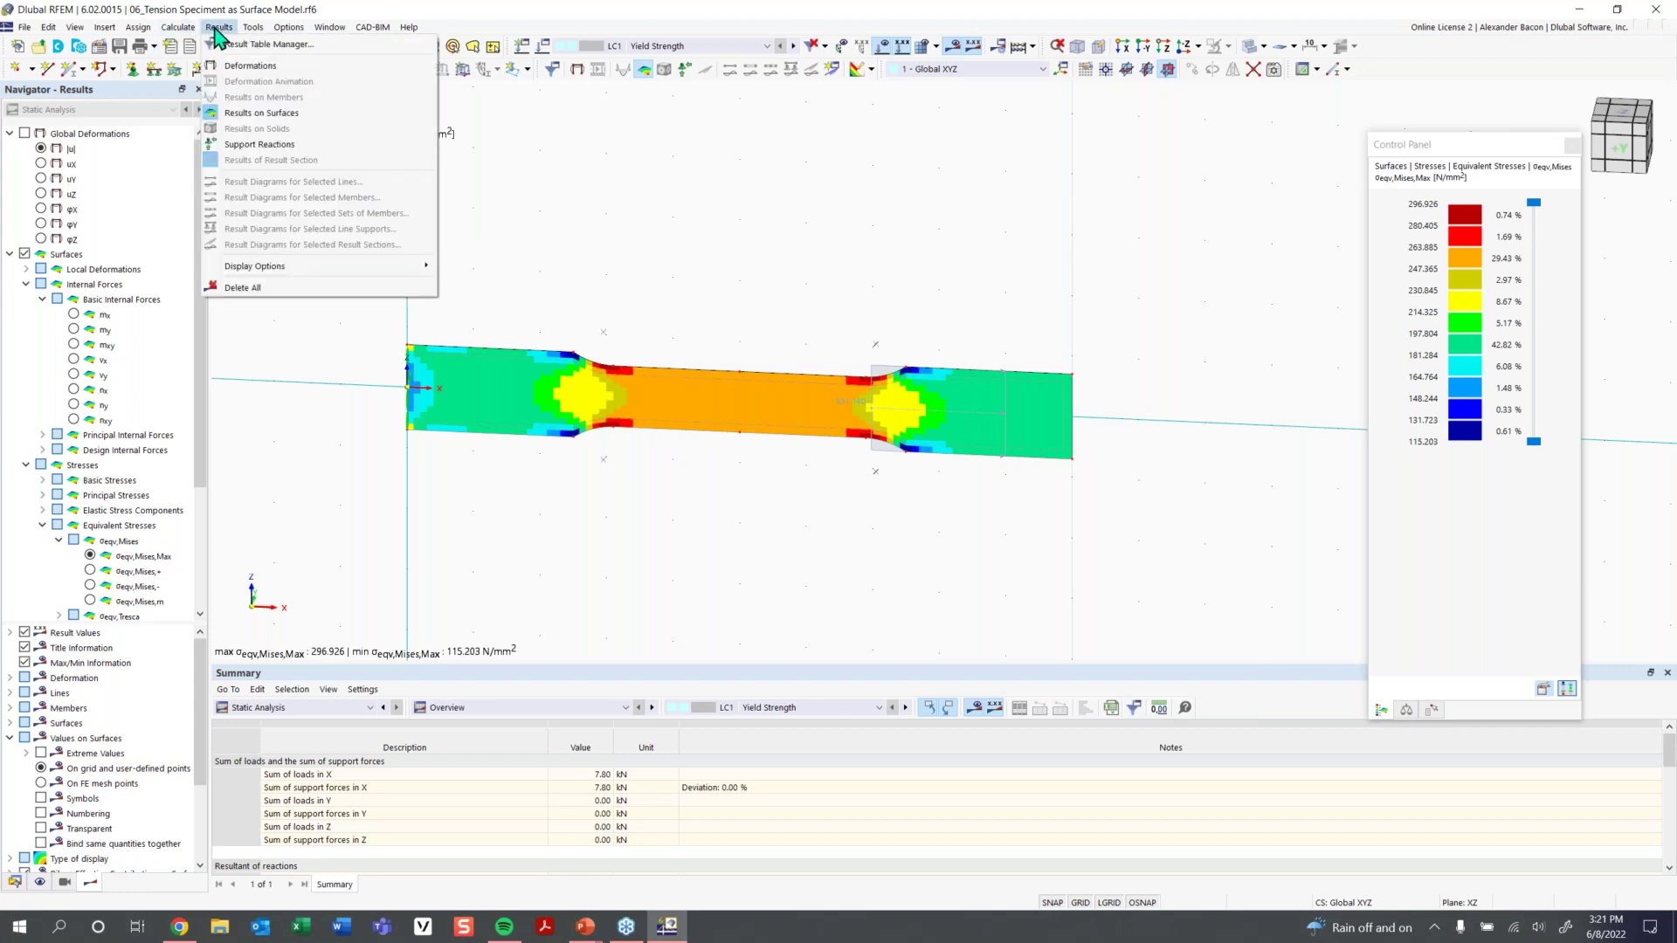
pyautogui.moveTo(253, 33)
pyautogui.moveTo(284, 275)
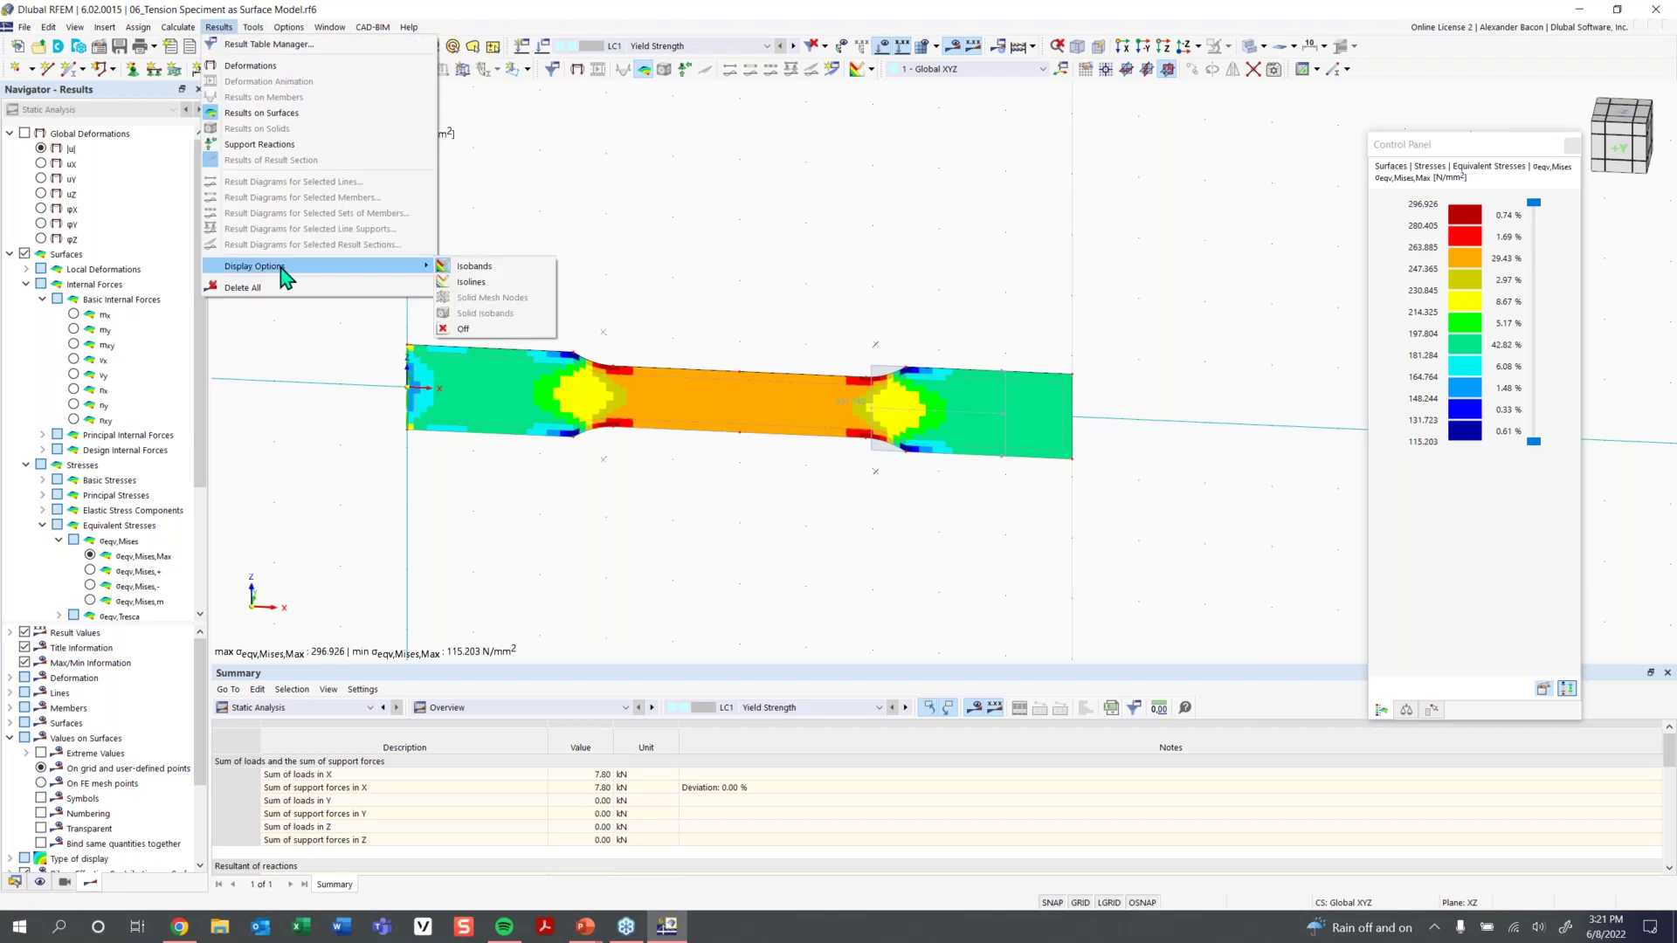
pyautogui.click(178, 27)
pyautogui.click(178, 27)
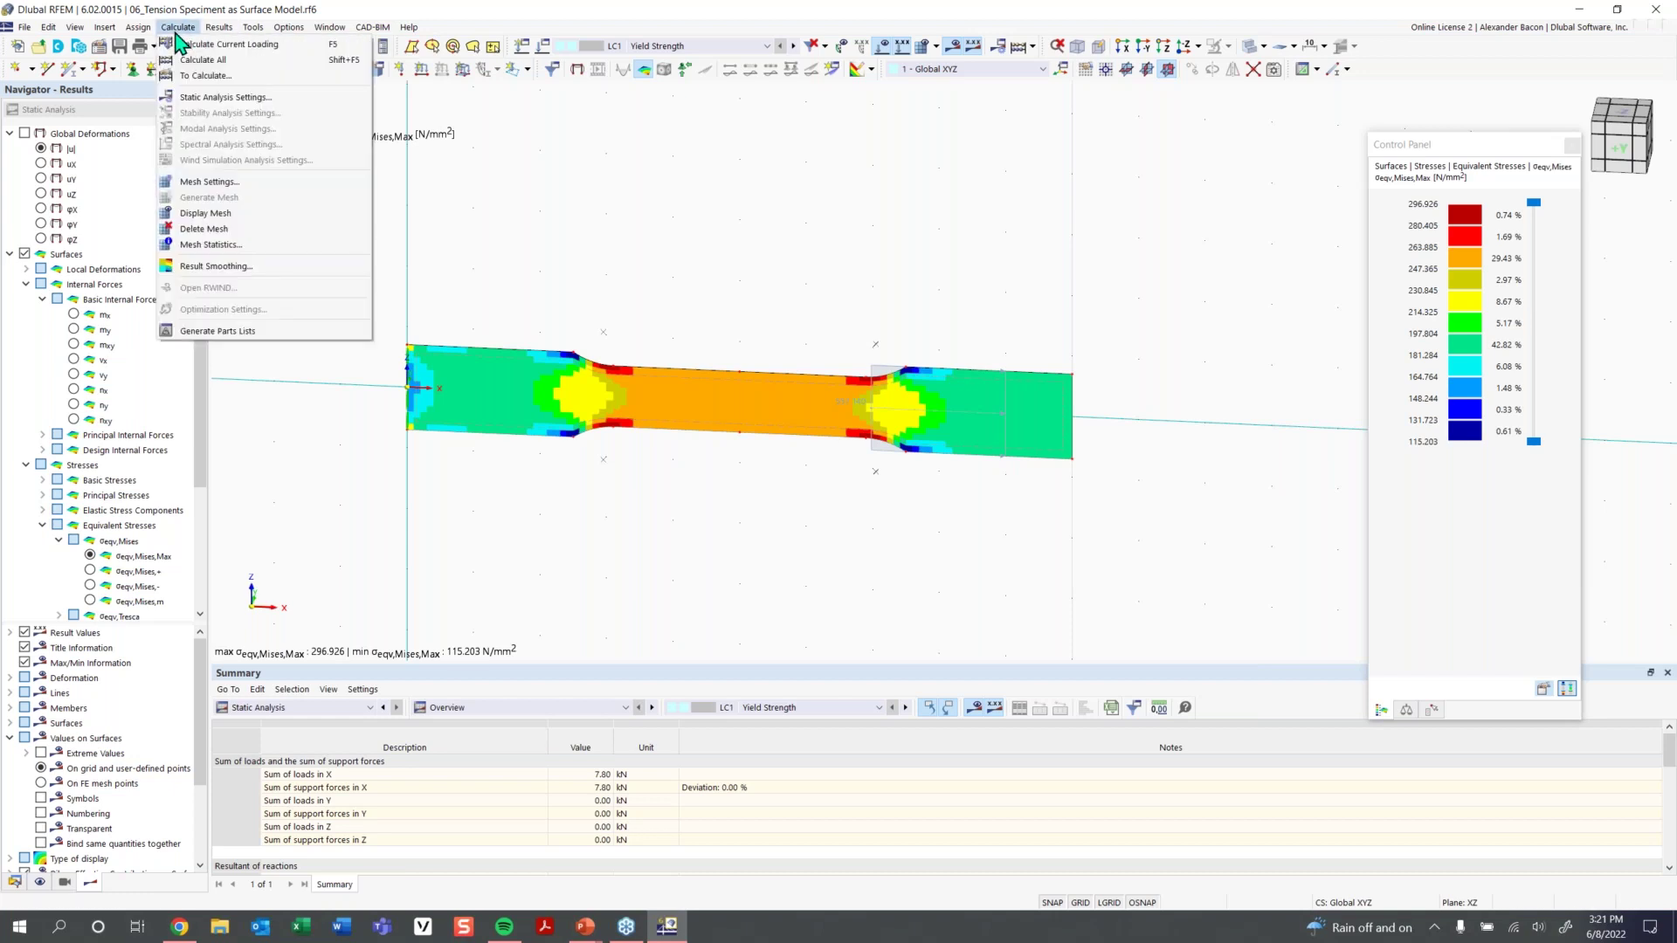
pyautogui.click(229, 267)
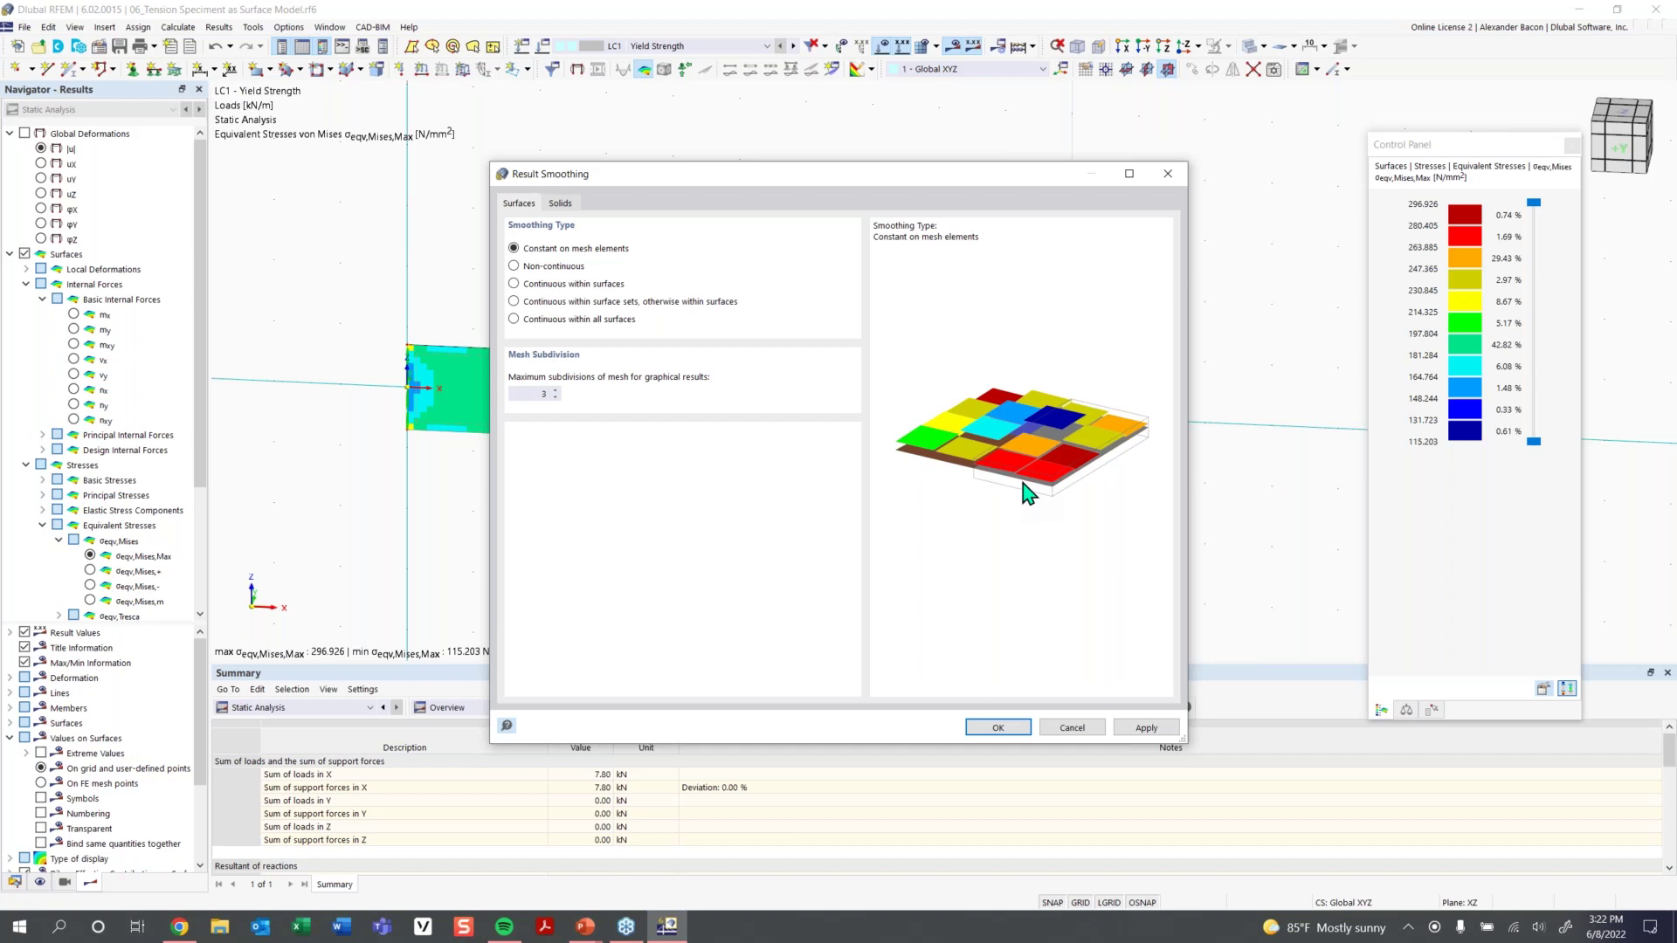
pyautogui.click(579, 285)
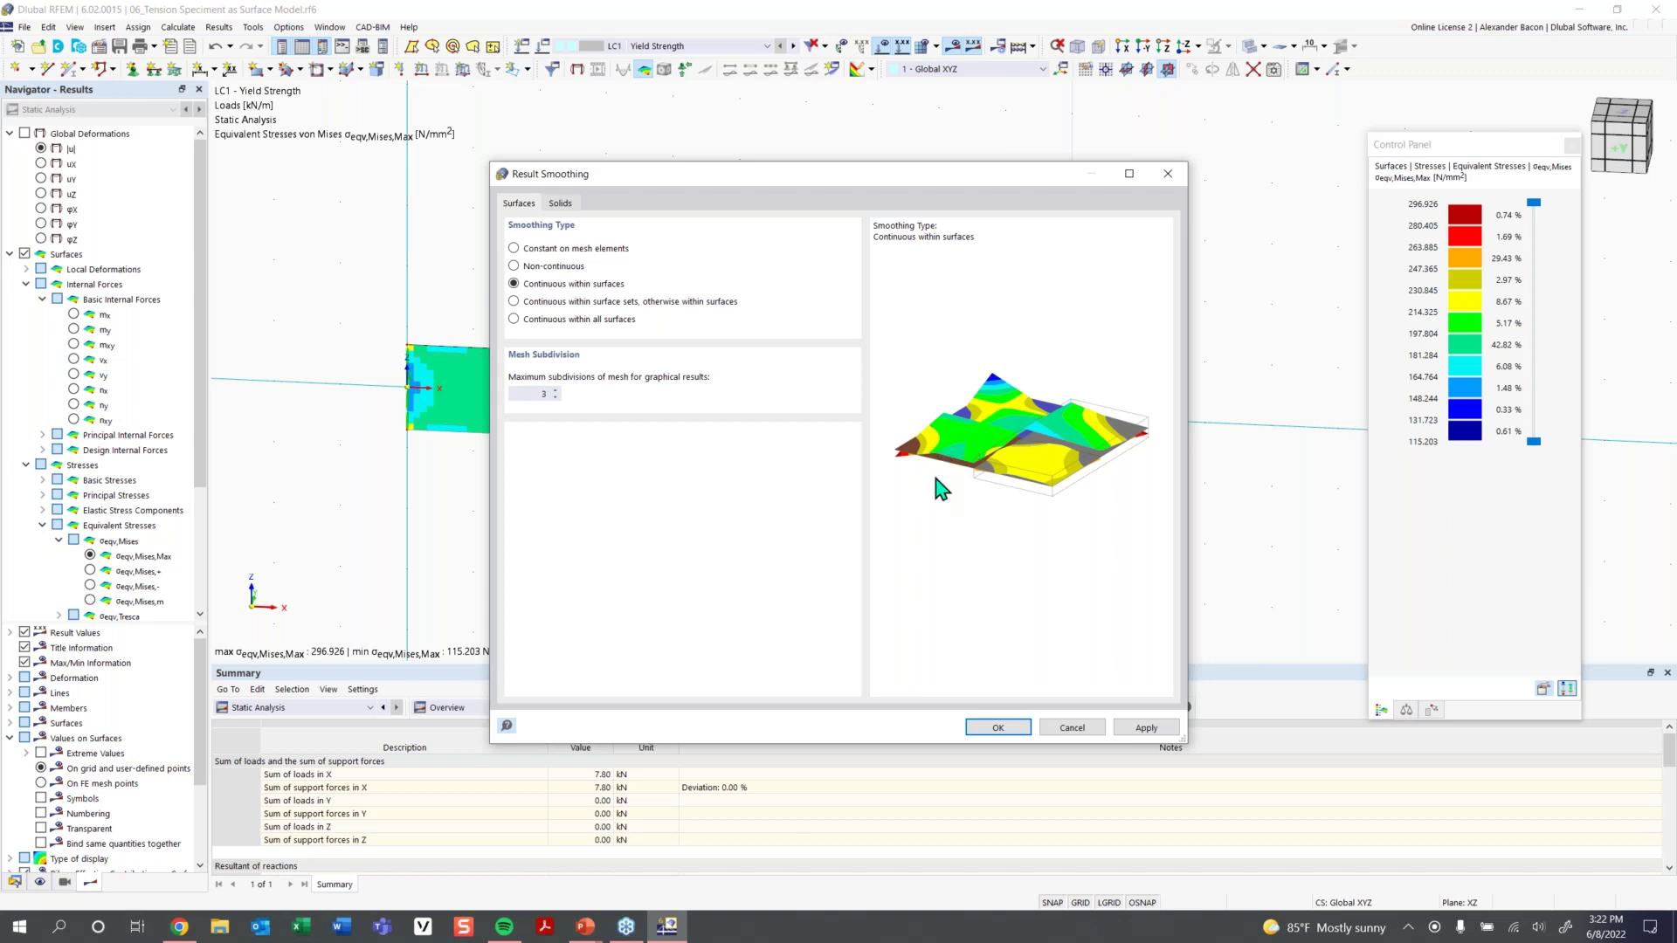
pyautogui.click(613, 251)
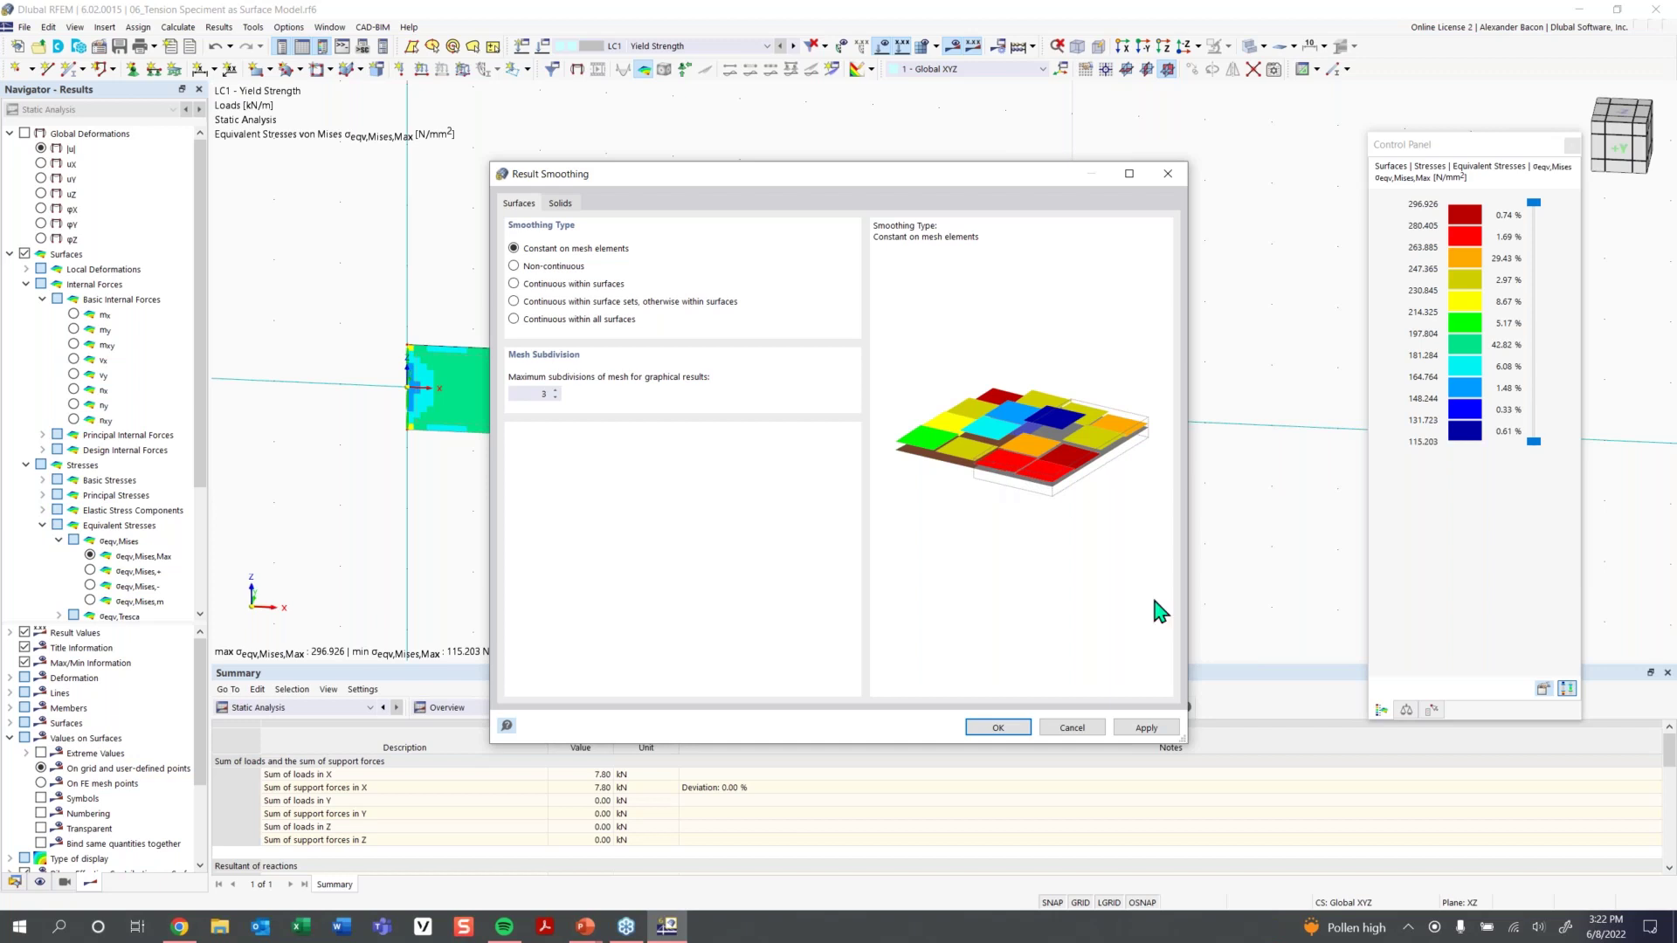
pyautogui.click(1020, 738)
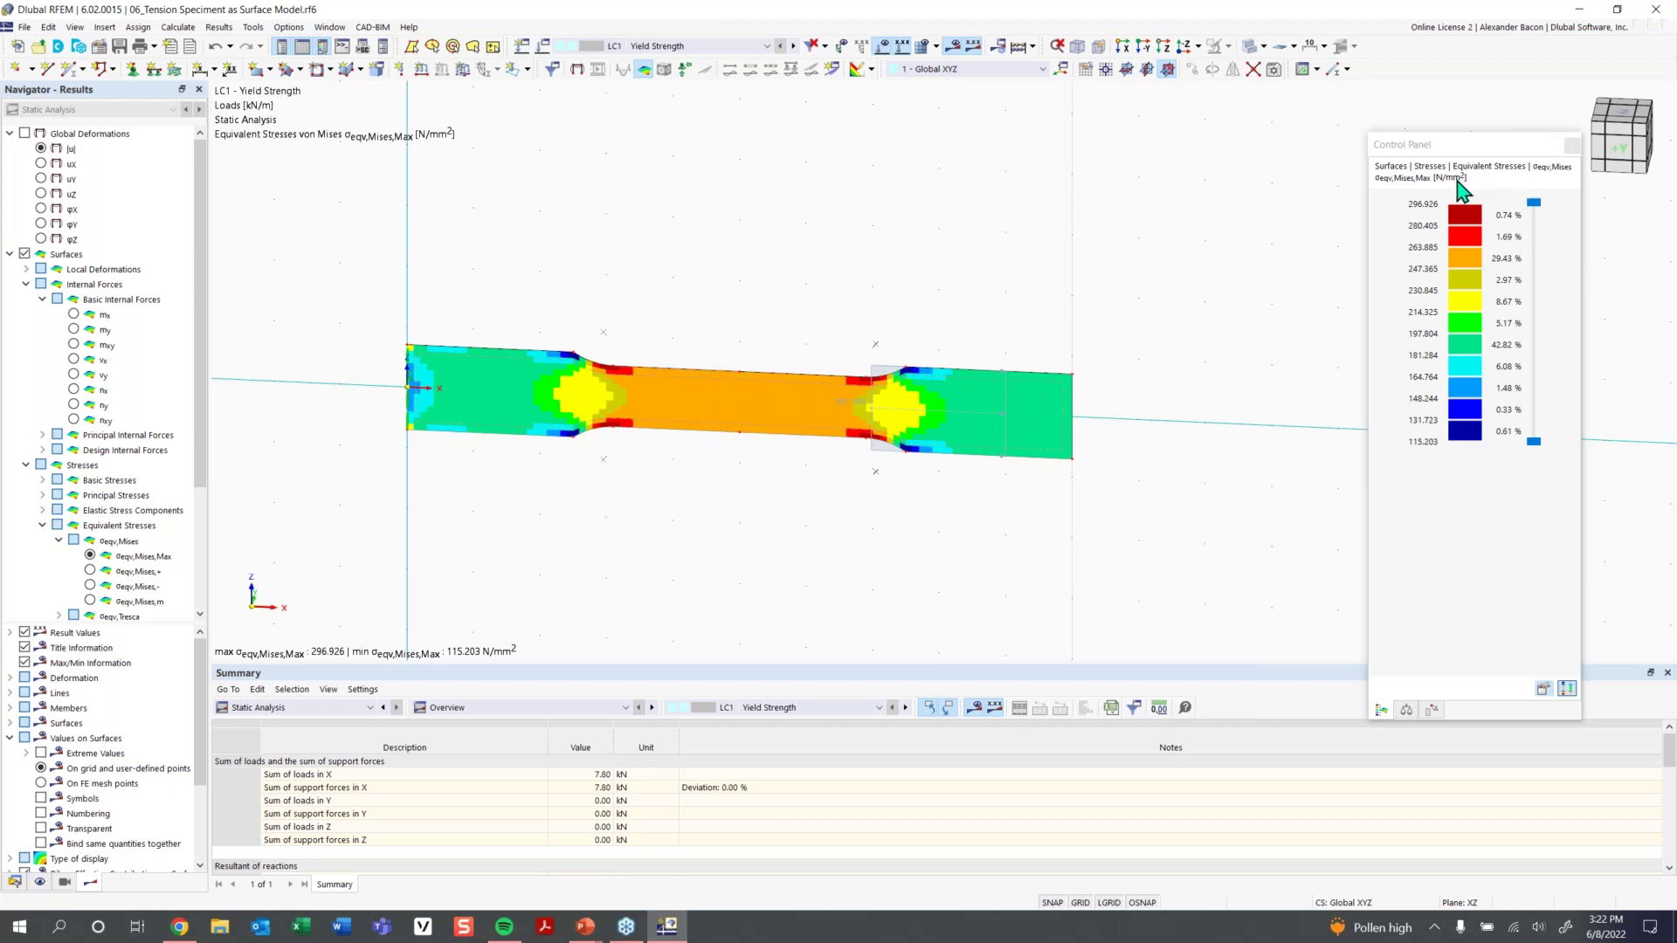
# Make the von Mises stress colour scale refer to limits of 260 and 0 N/mm² instead of Max/Min
pyautogui.moveTo(1453, 157); pyautogui.dragTo(1251, 155)
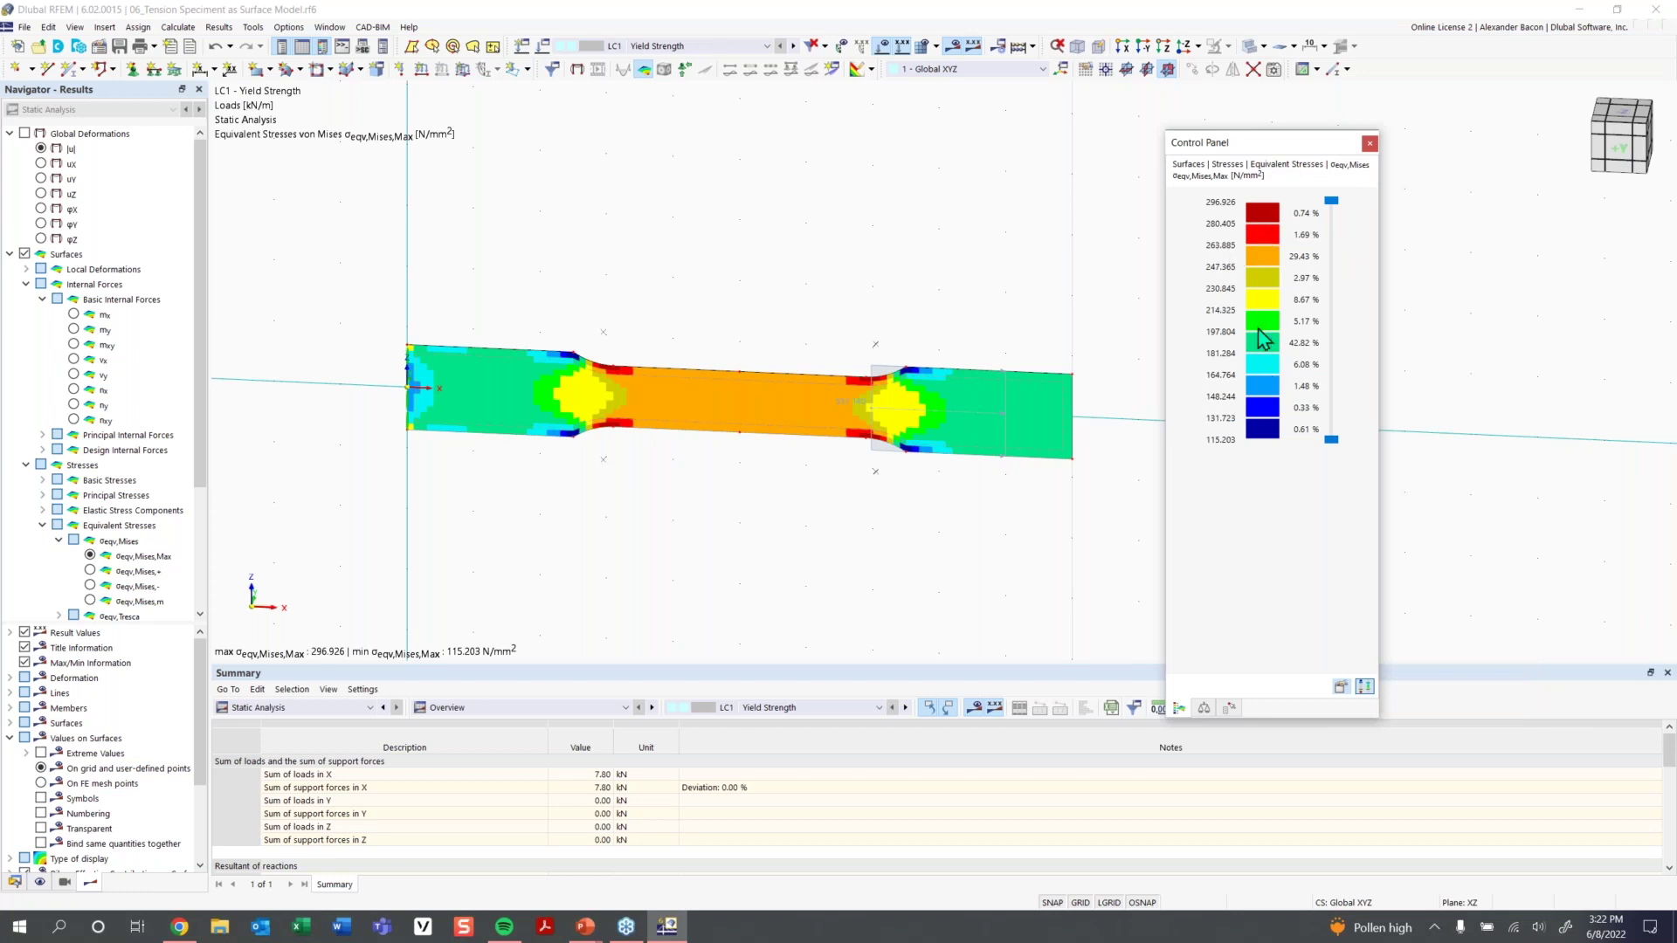
pyautogui.scroll(1, 967, 419)
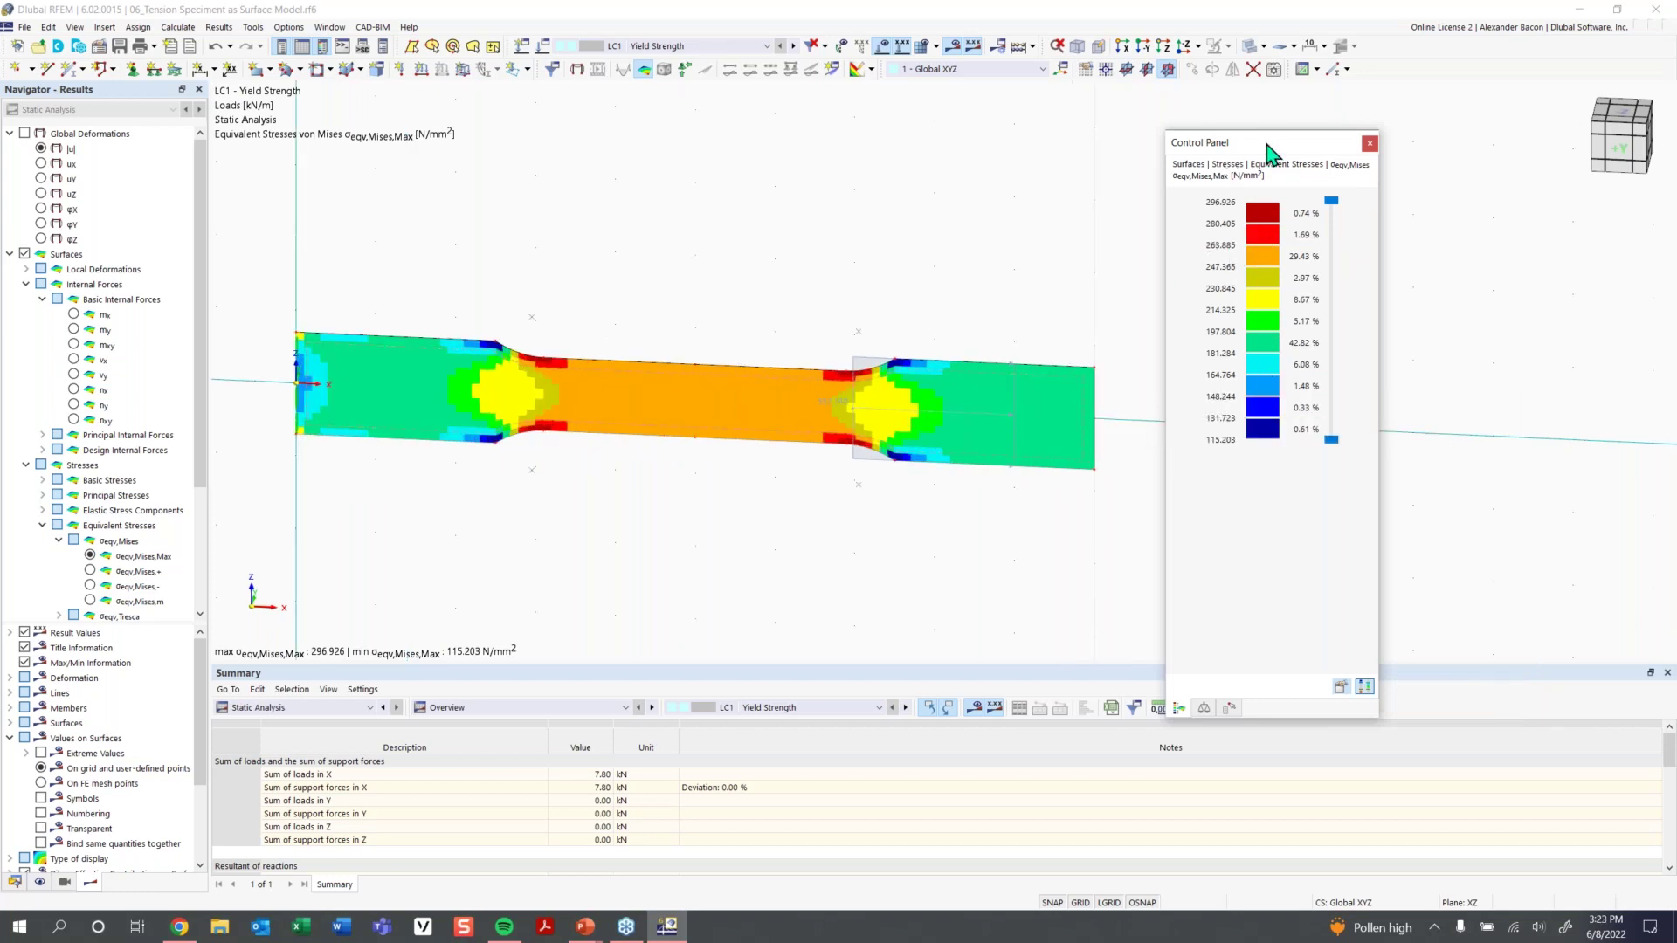
pyautogui.moveTo(1235, 150); pyautogui.dragTo(1342, 134)
pyautogui.scroll(1, 880, 404)
pyautogui.moveTo(968, 388); pyautogui.dragTo(969, 401, button='middle')
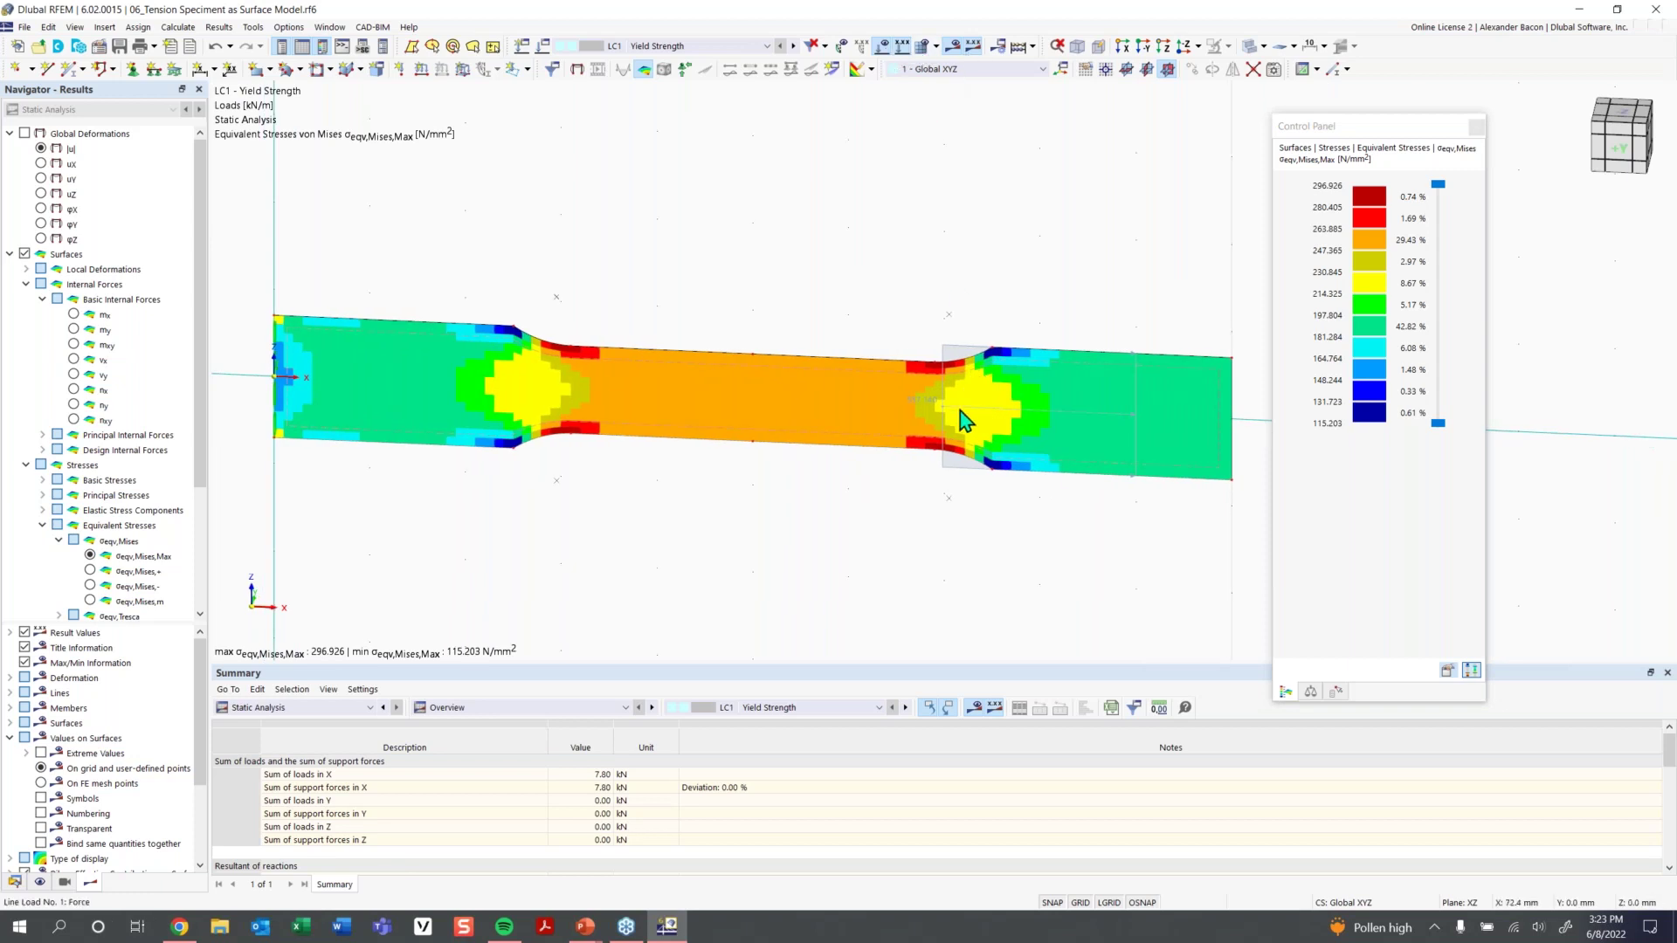
pyautogui.moveTo(926, 406)
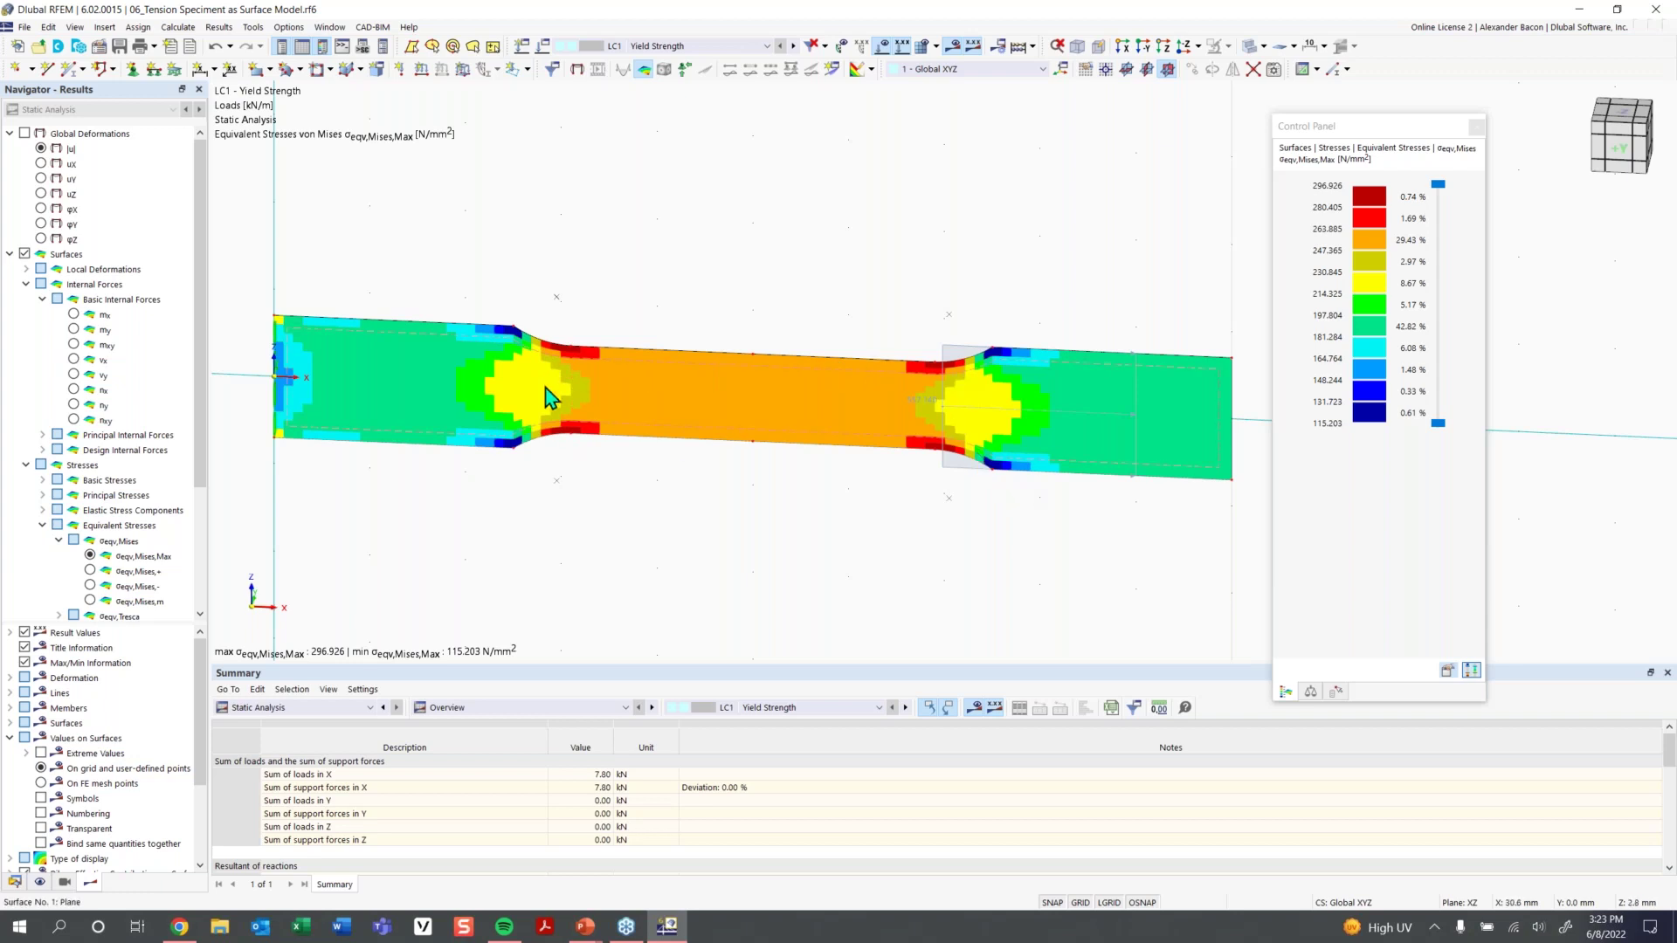
pyautogui.moveTo(547, 400)
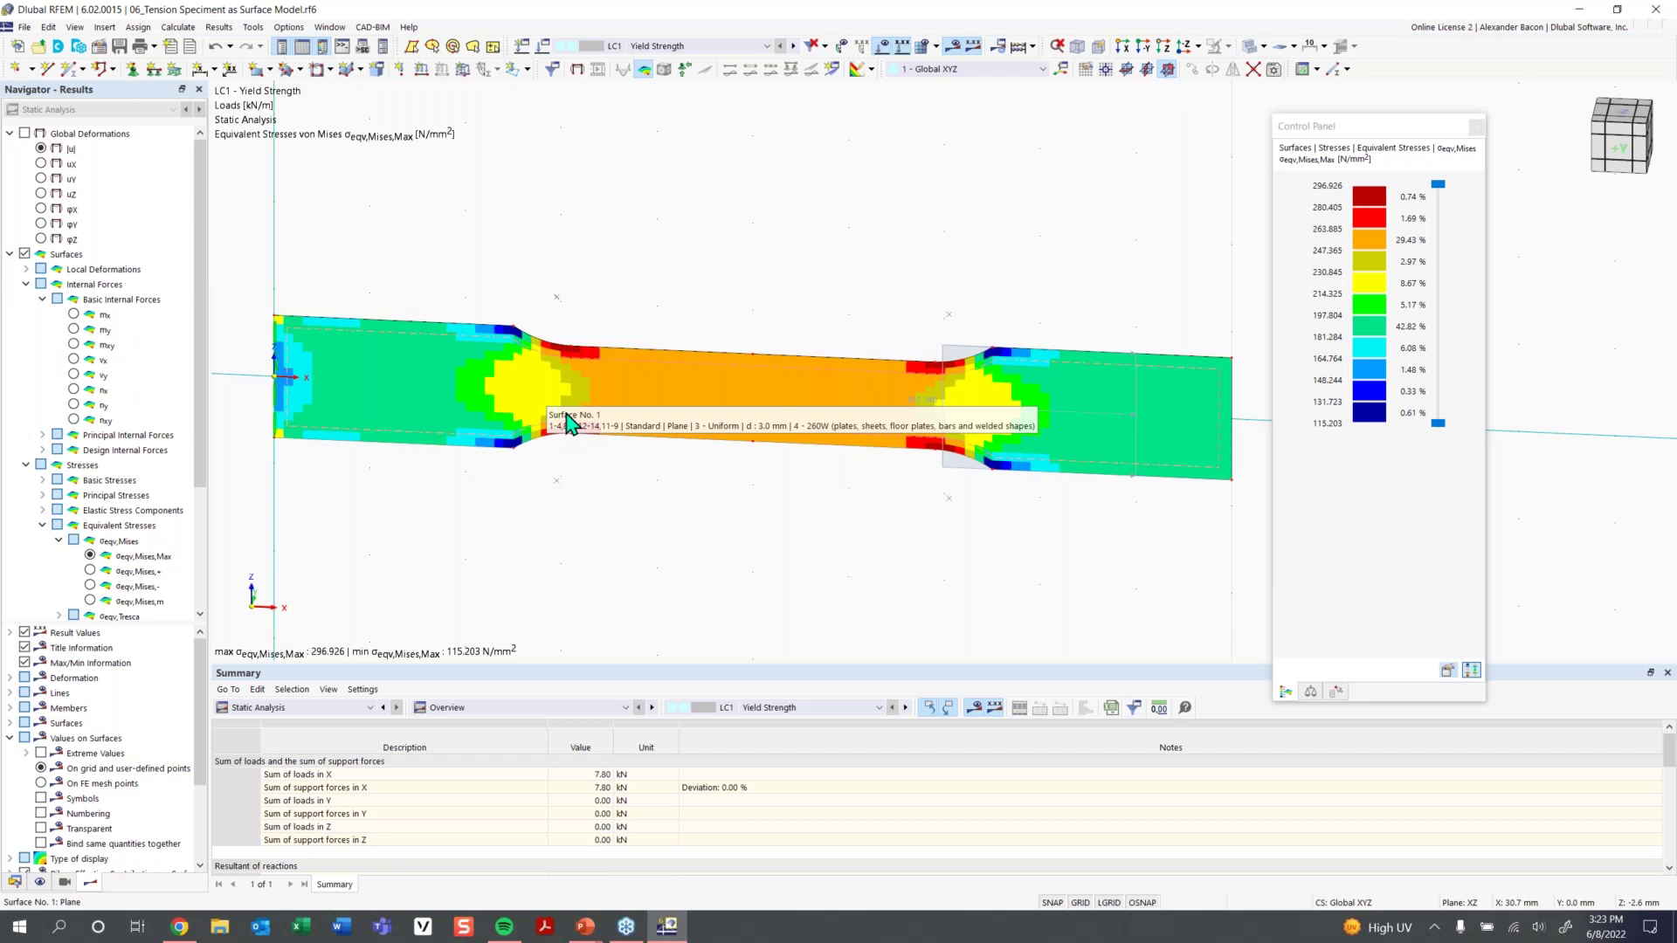
pyautogui.click(1375, 288)
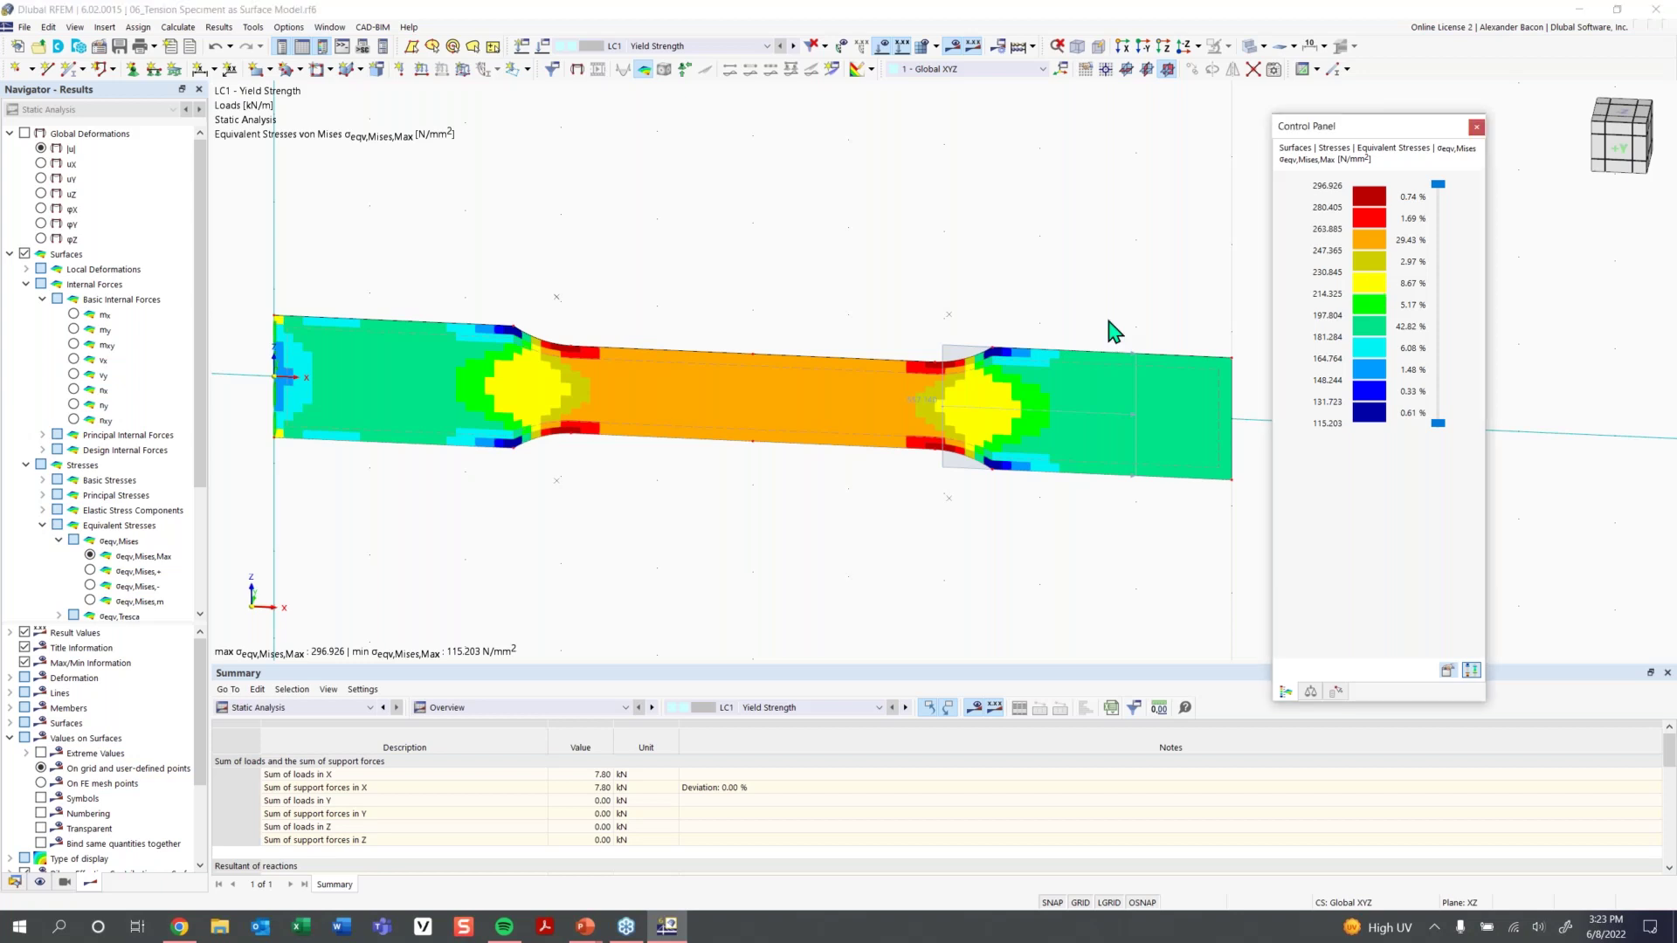
pyautogui.doubleClick(1383, 332)
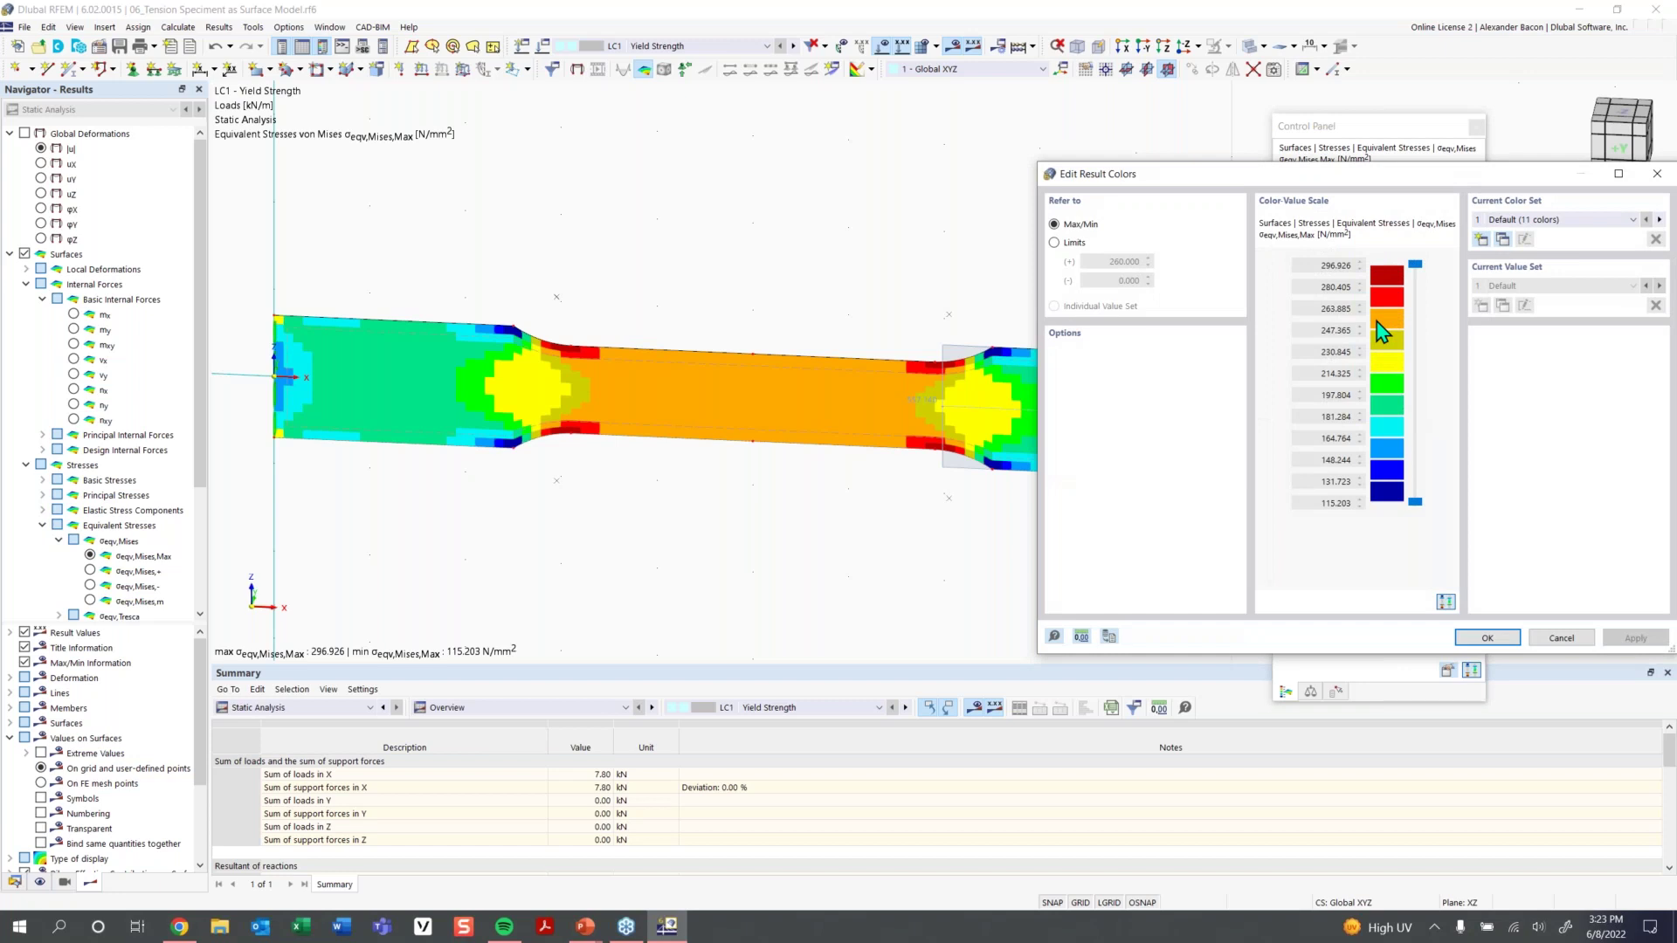
pyautogui.click(1074, 243)
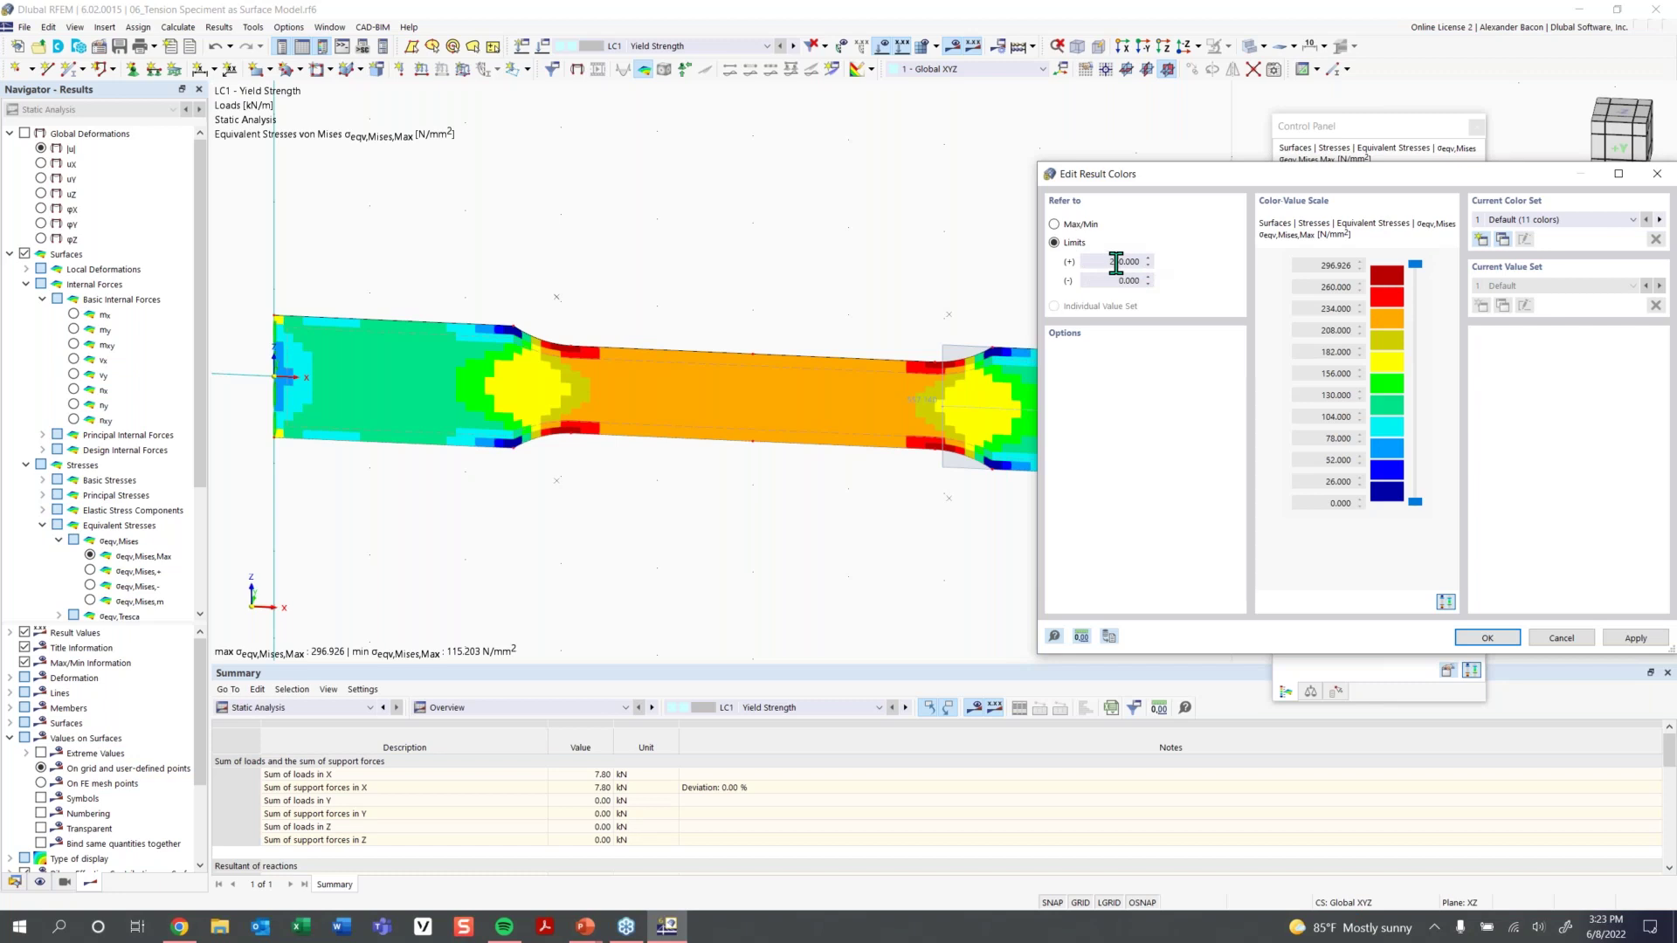
pyautogui.click(1487, 639)
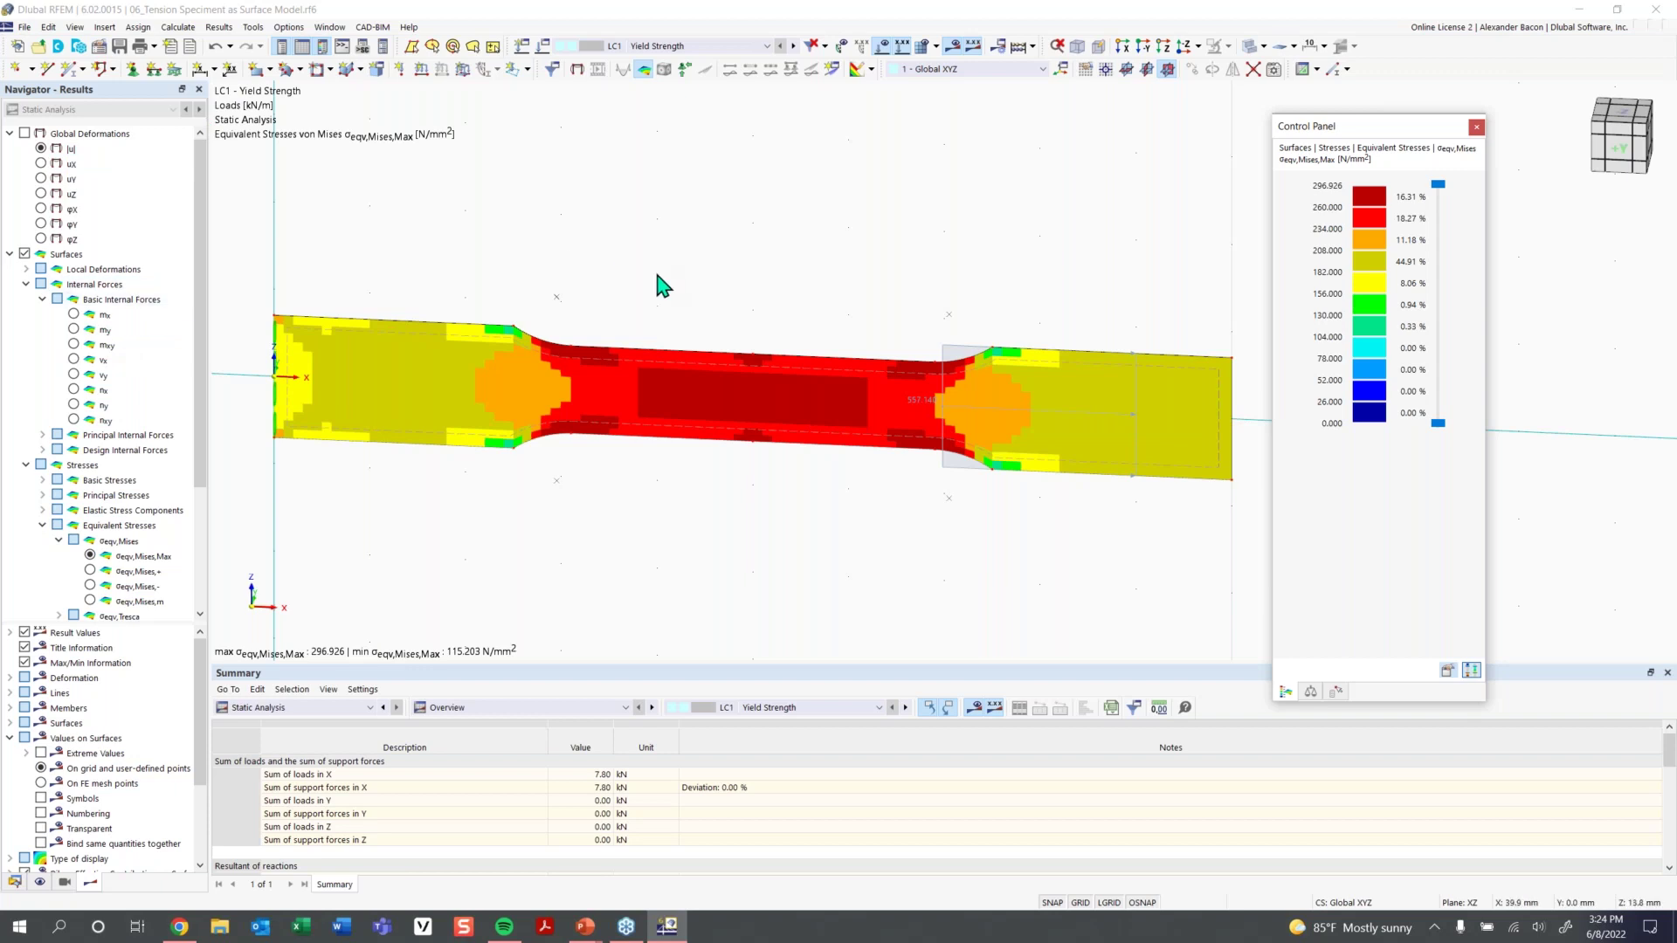
# Select material 5, 260W with the Isotropic | Plastic (Surfaces/Solids) model, for the specimen surface's thickness
pyautogui.click(679, 438)
pyautogui.doubleClick(680, 439)
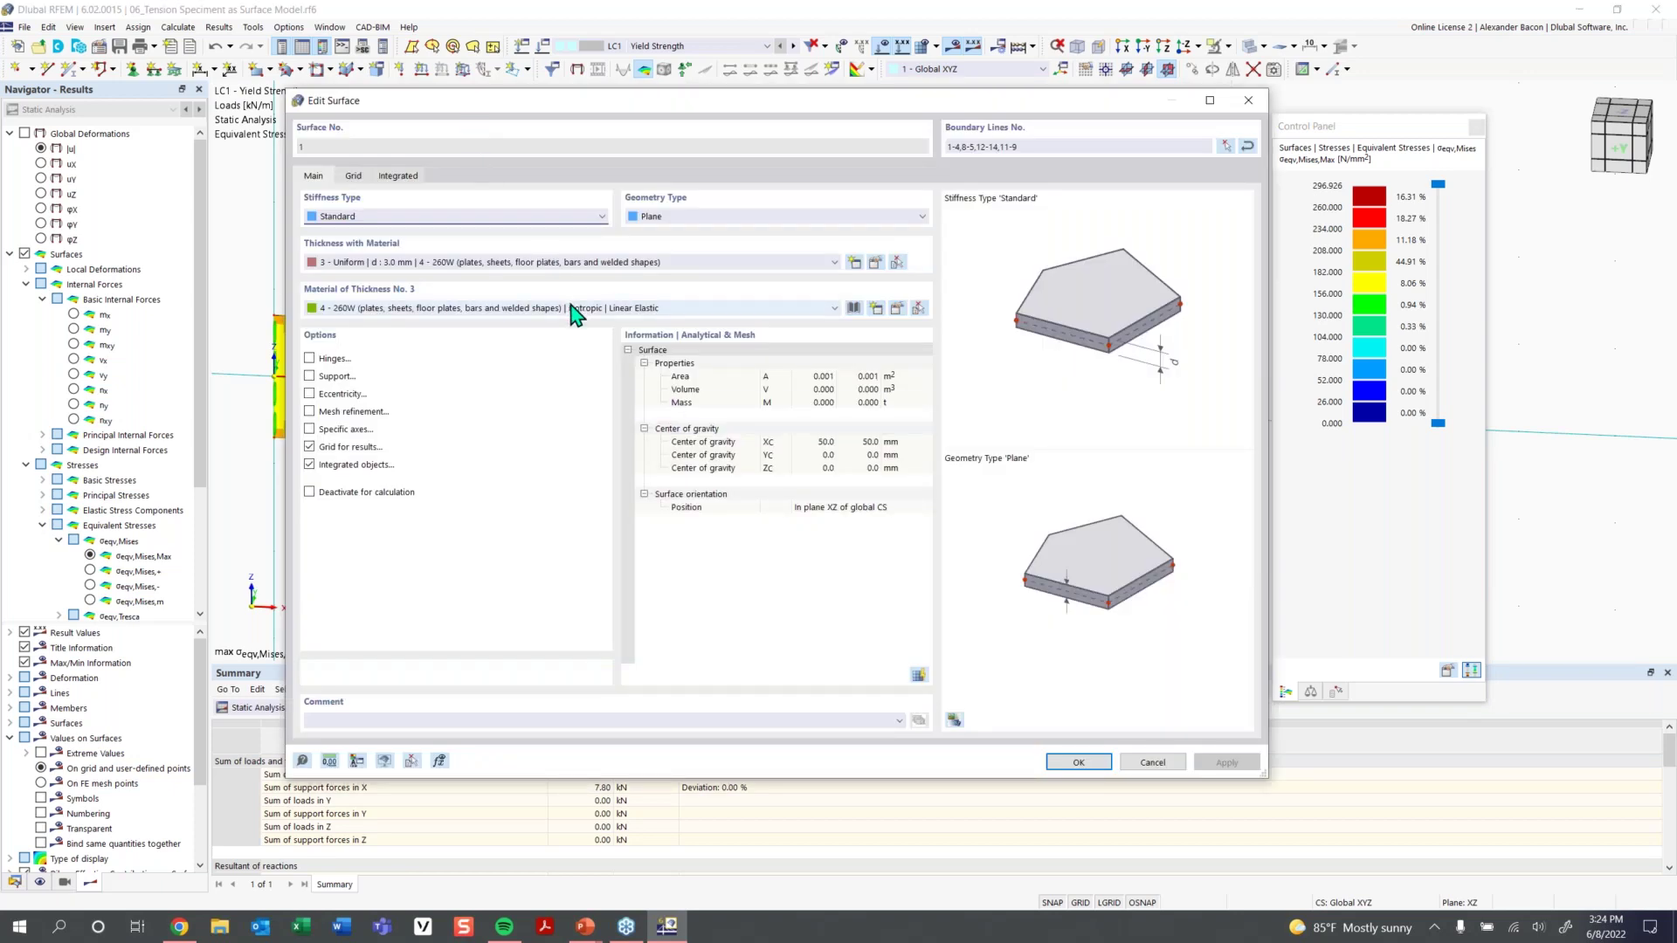
pyautogui.click(740, 313)
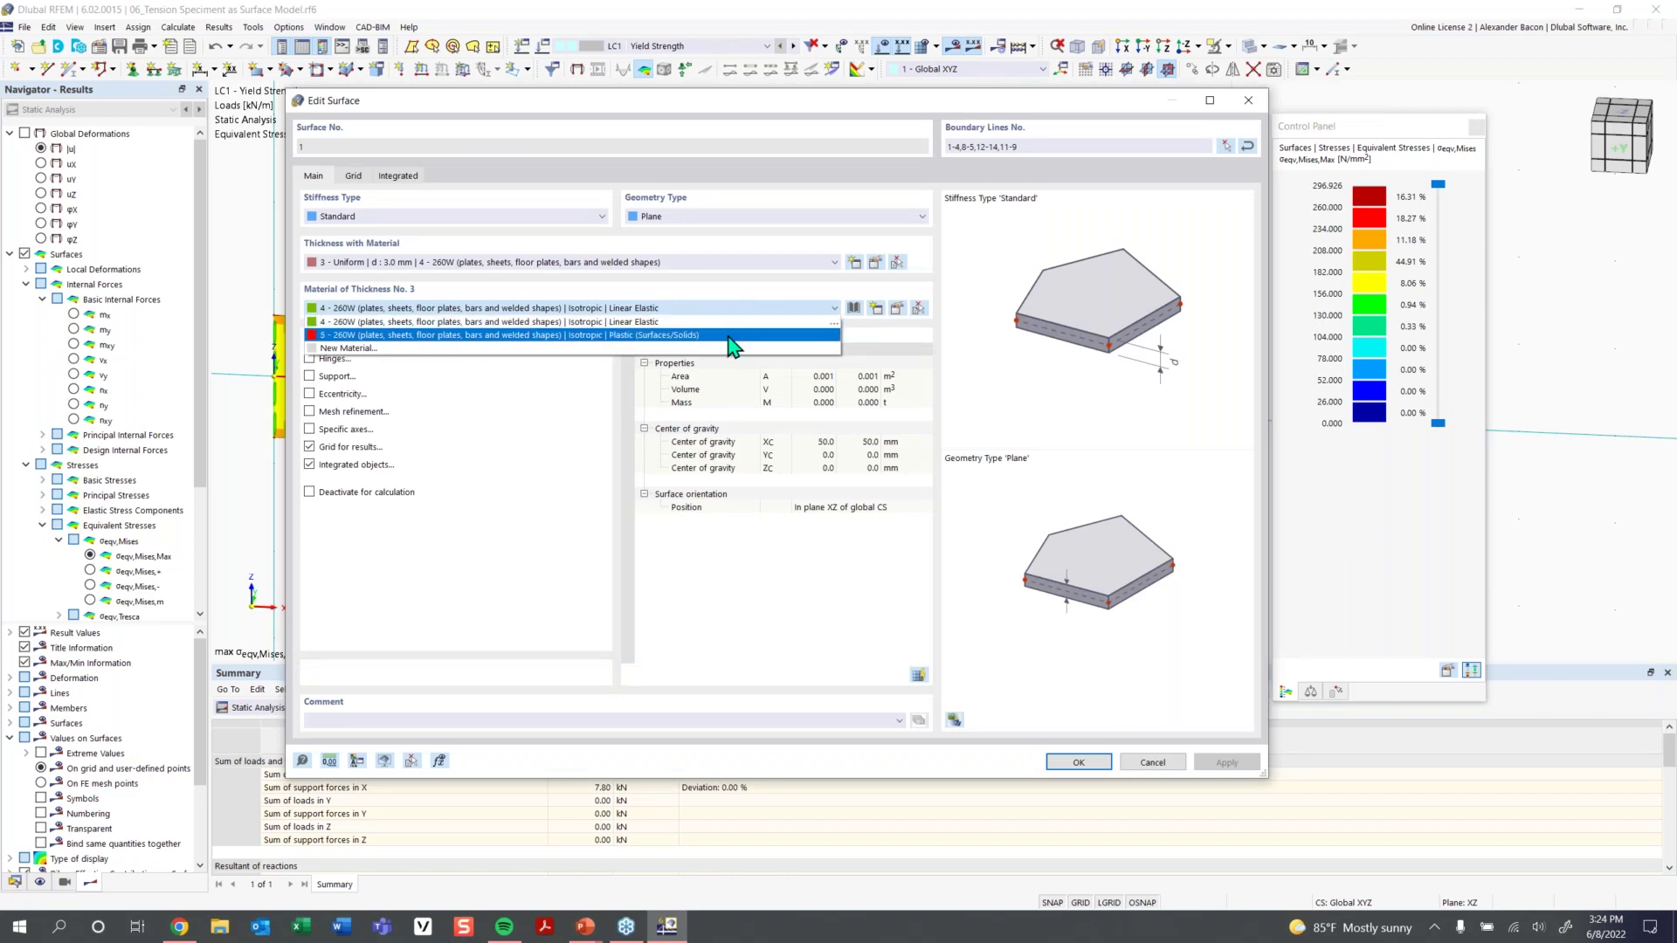
pyautogui.click(732, 335)
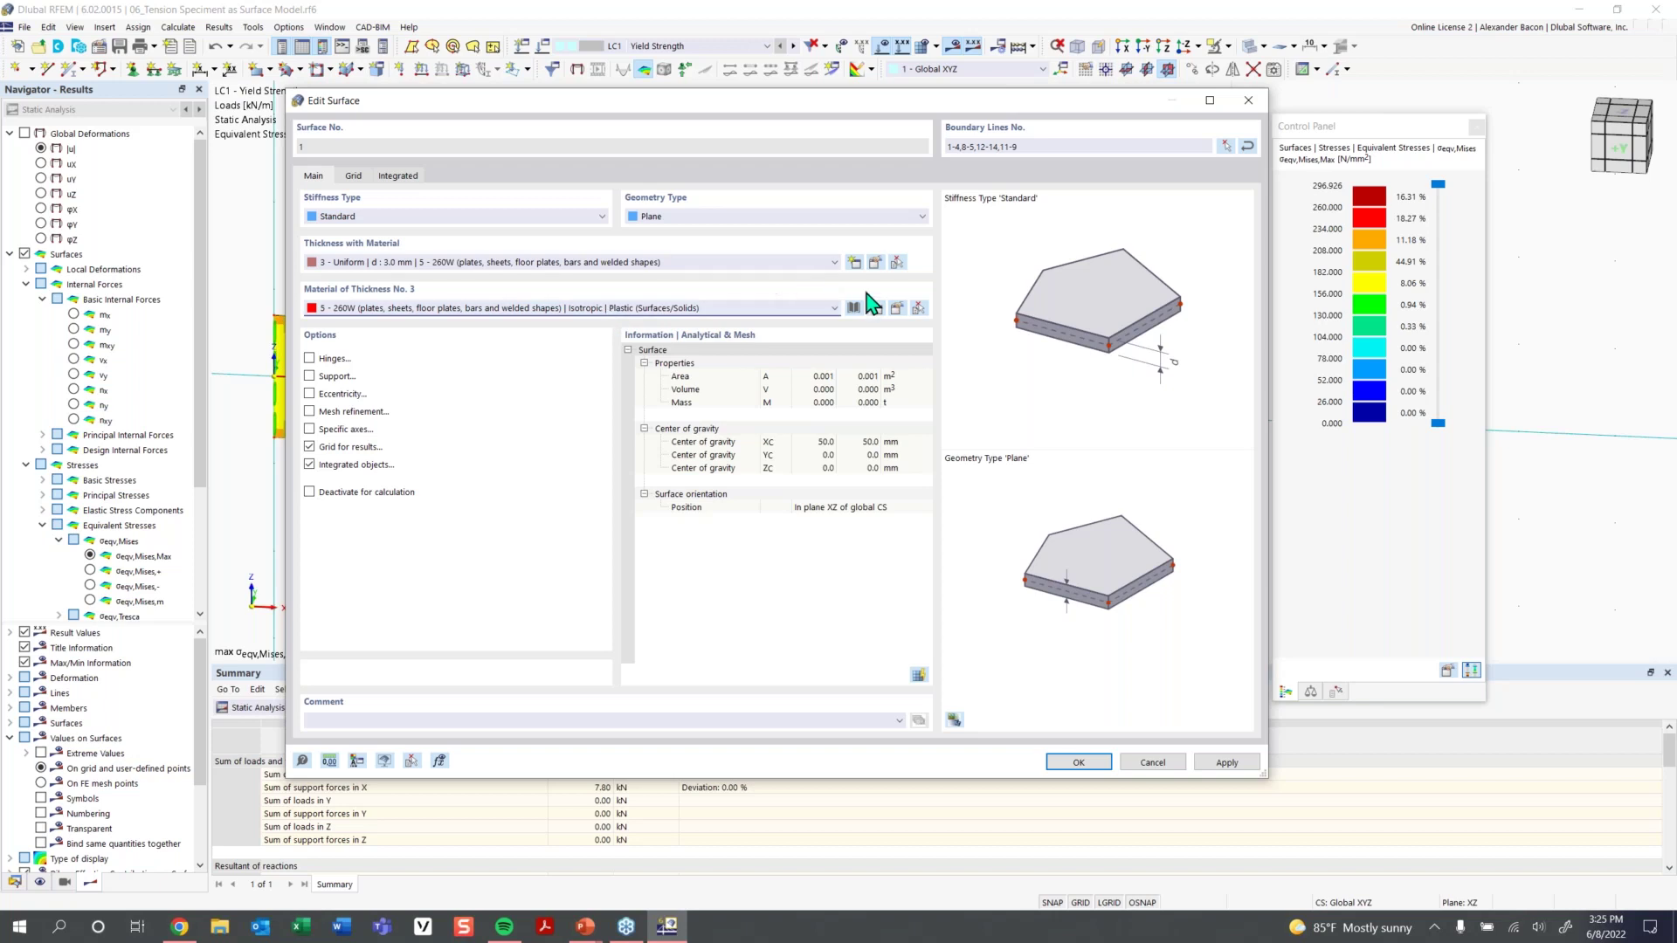
# Review plastic material 5's model, von Mises failure hypothesis, diagram type and yield strengths, keeping its settings
pyautogui.click(895, 309)
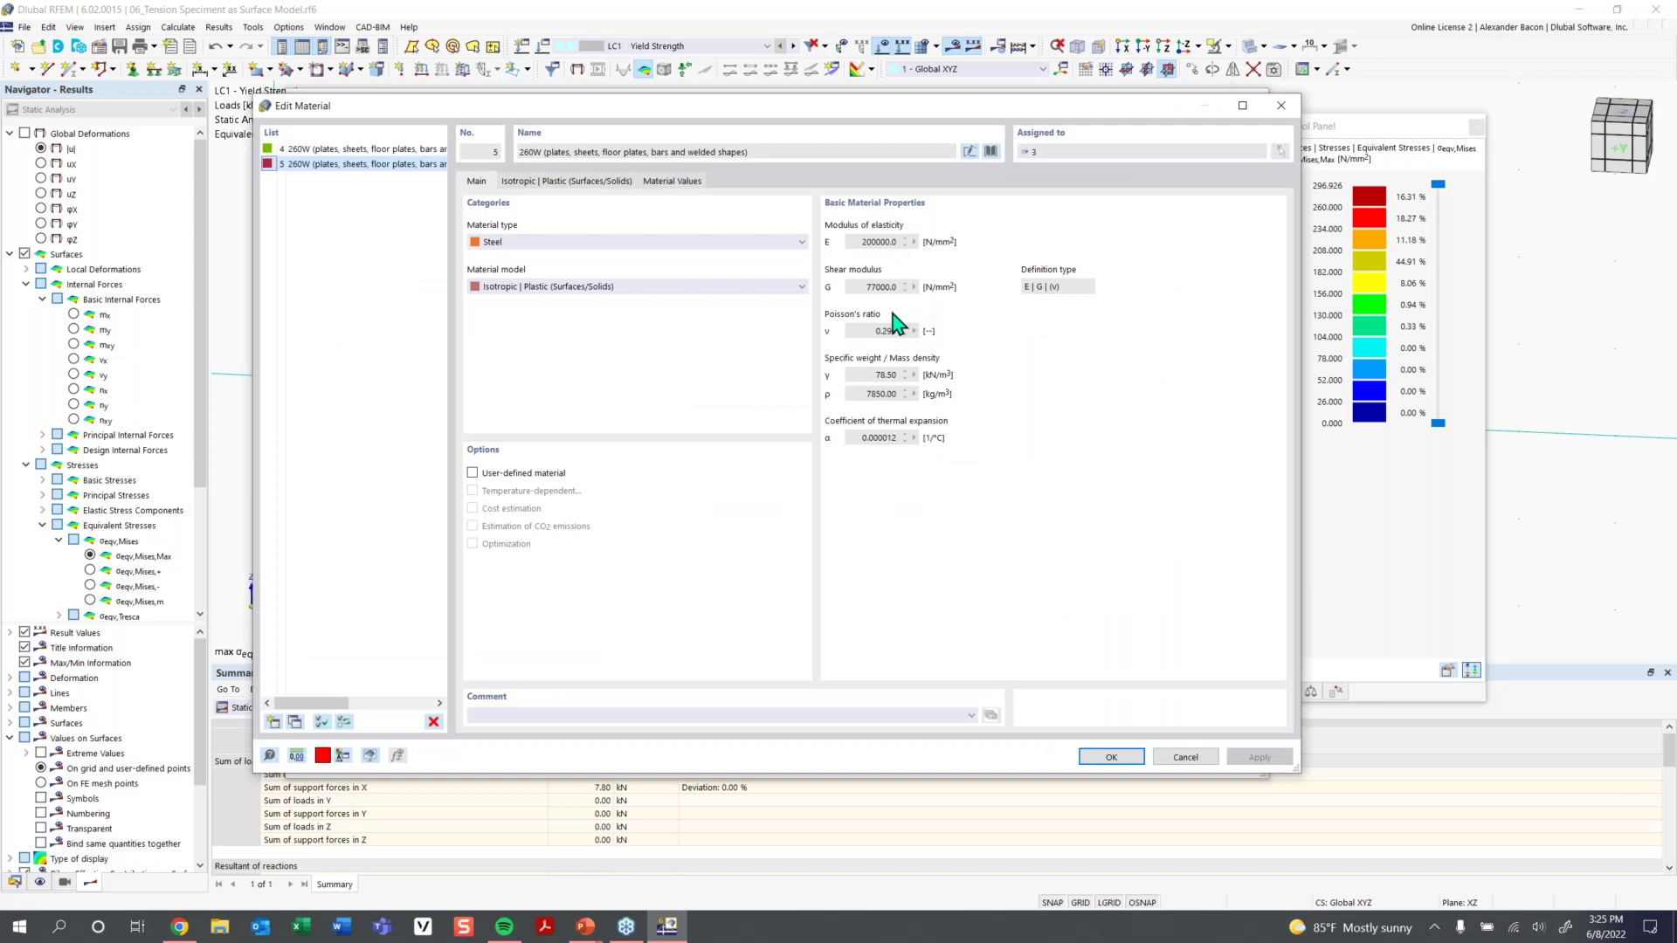
pyautogui.click(584, 286)
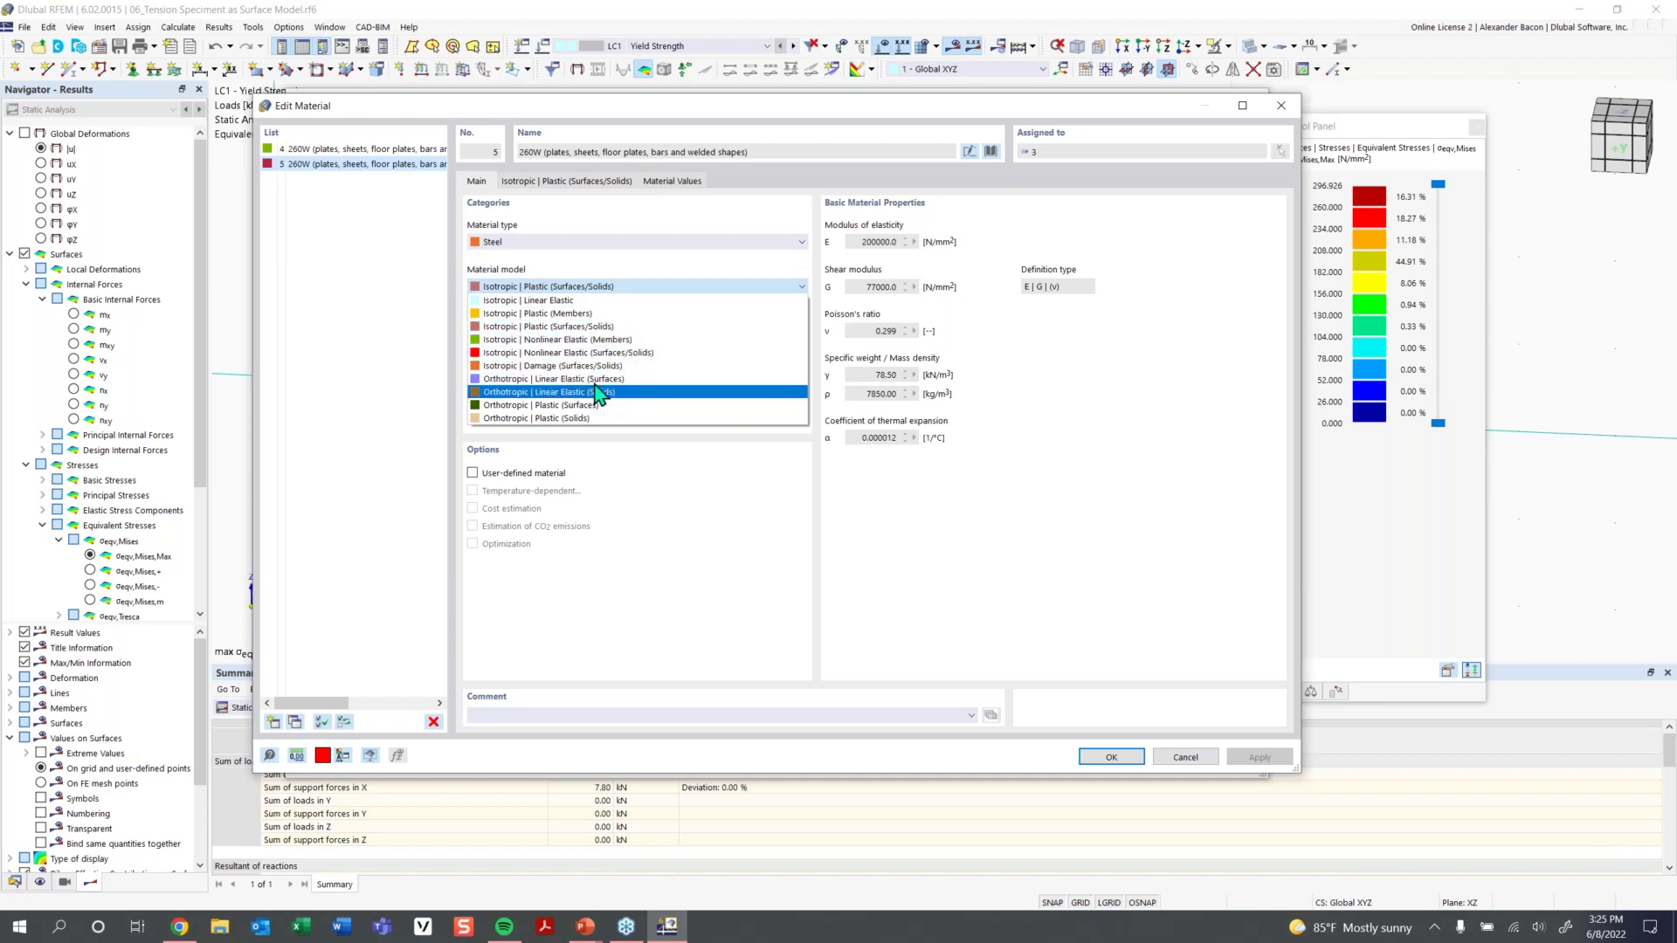
pyautogui.click(596, 325)
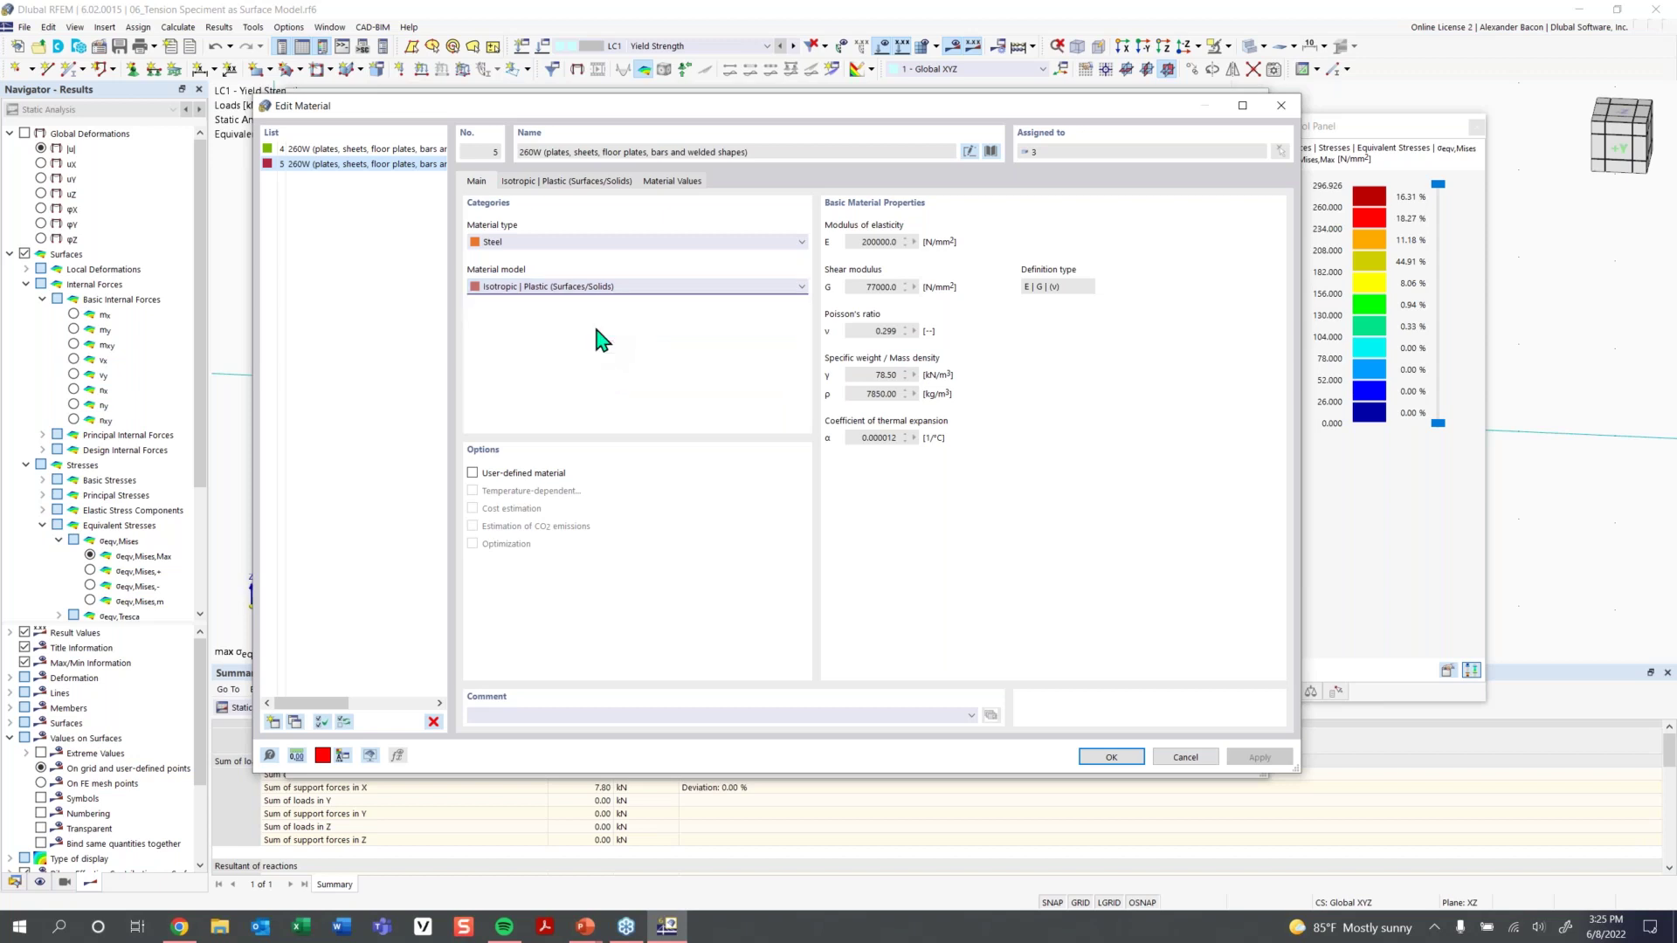
pyautogui.click(559, 182)
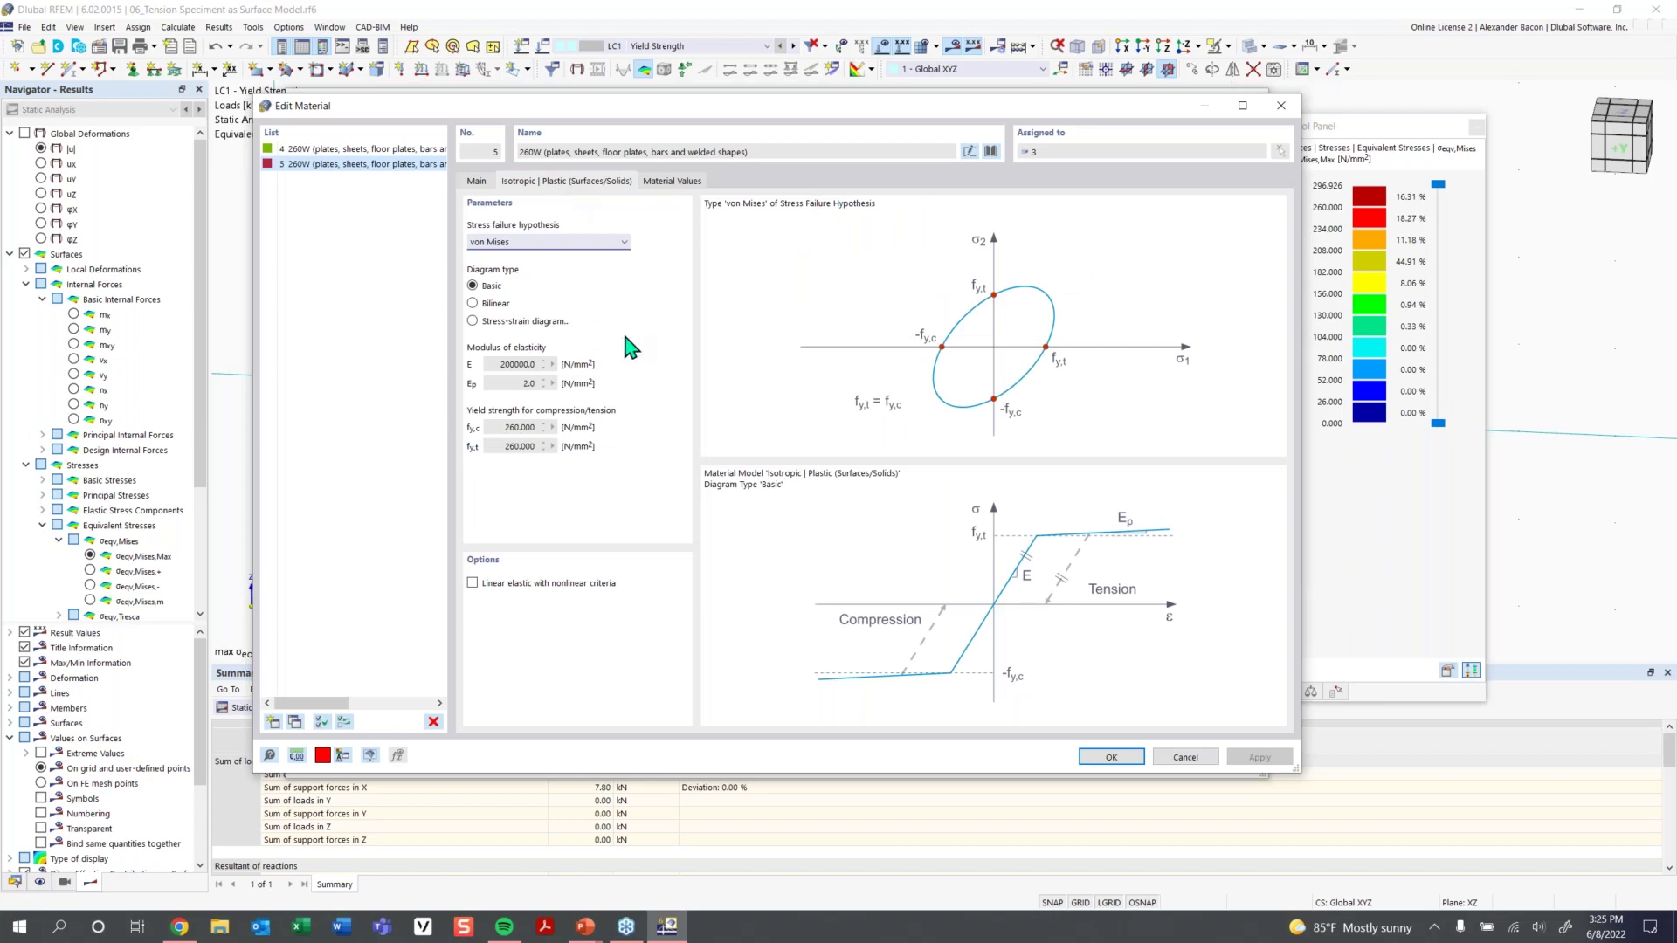
pyautogui.click(577, 243)
pyautogui.click(494, 252)
pyautogui.click(523, 429)
pyautogui.click(1097, 759)
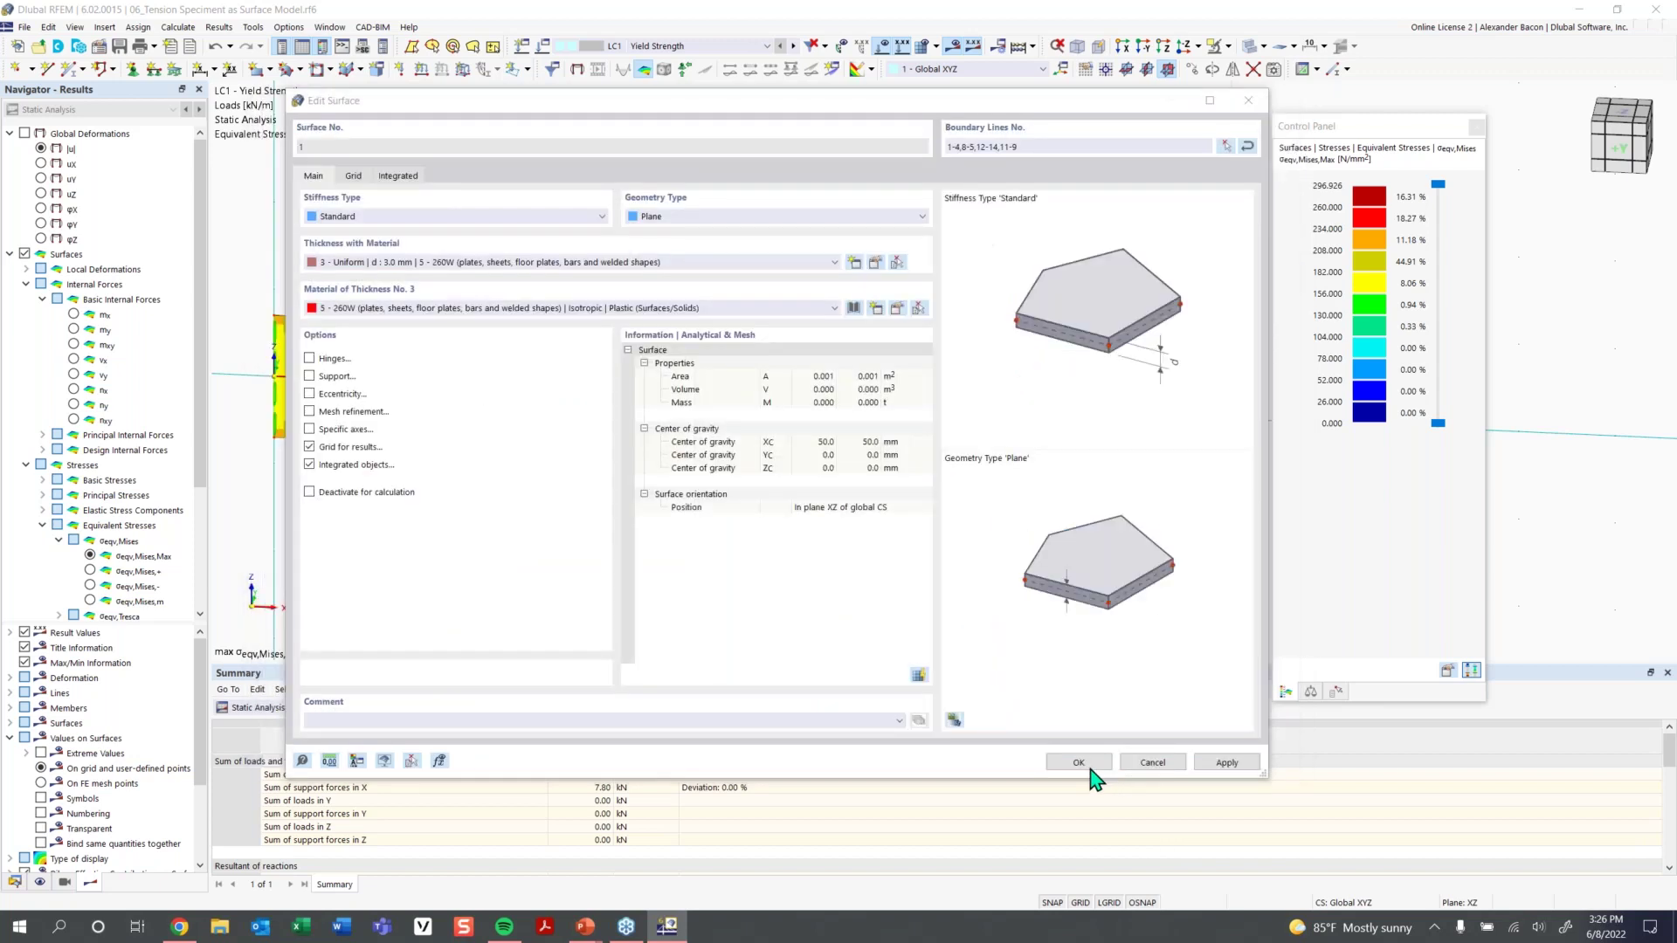
# Accept the specimen surface's plastic material and recalculate load case LC1 - Yield Strength
pyautogui.click(1081, 766)
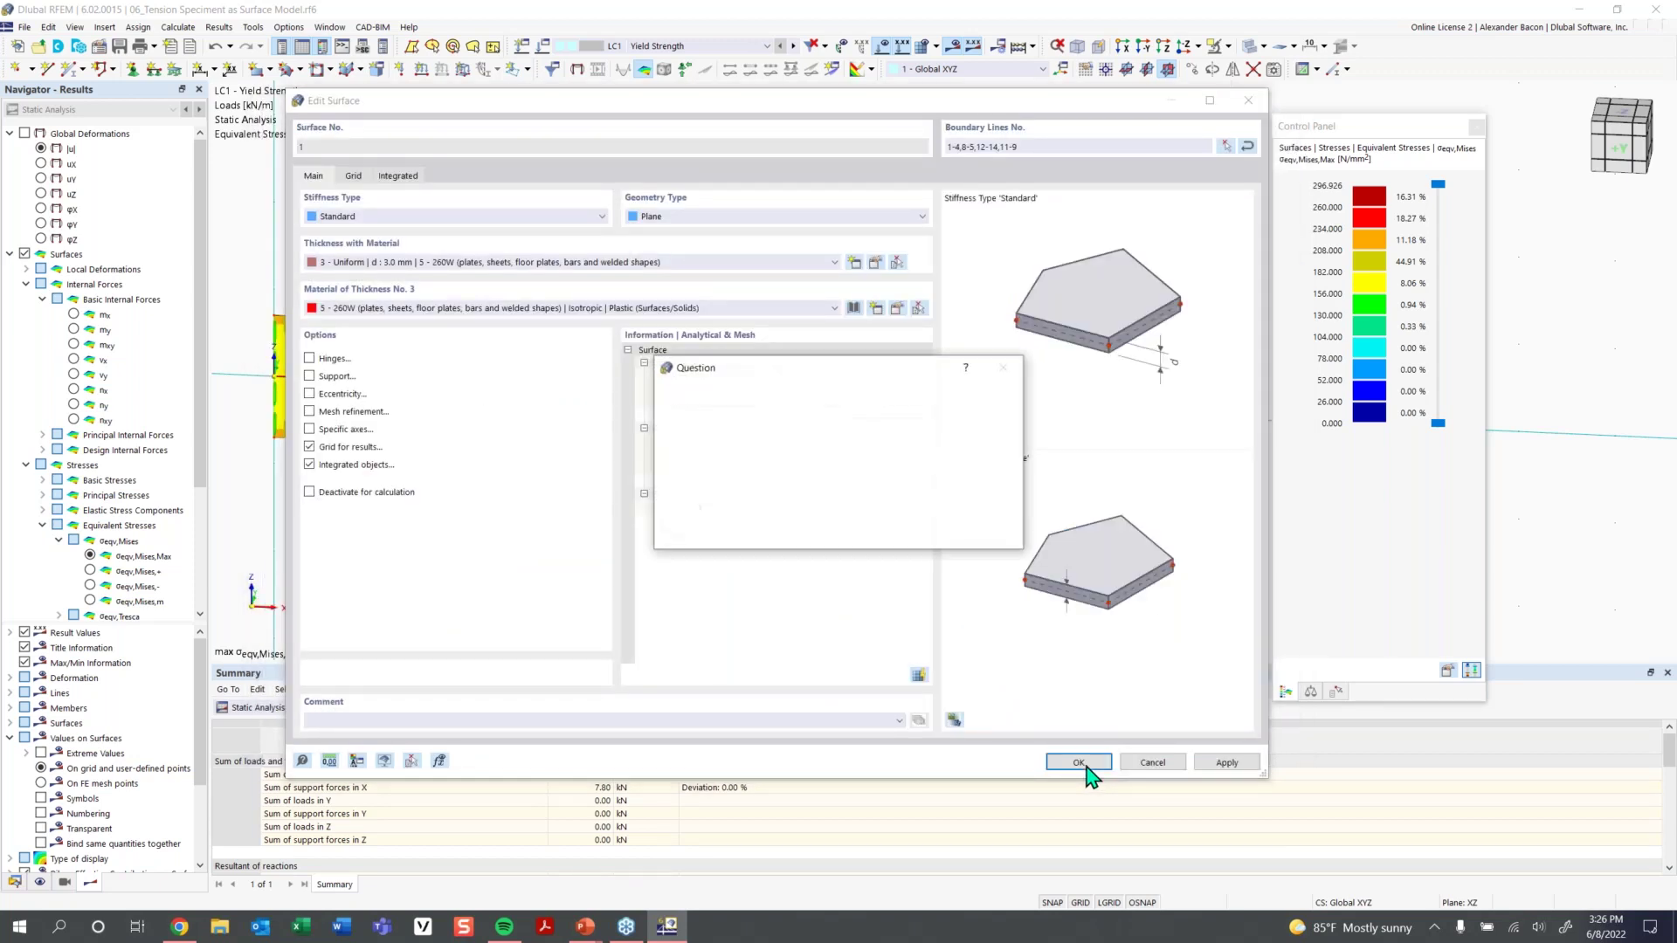
pyautogui.click(917, 534)
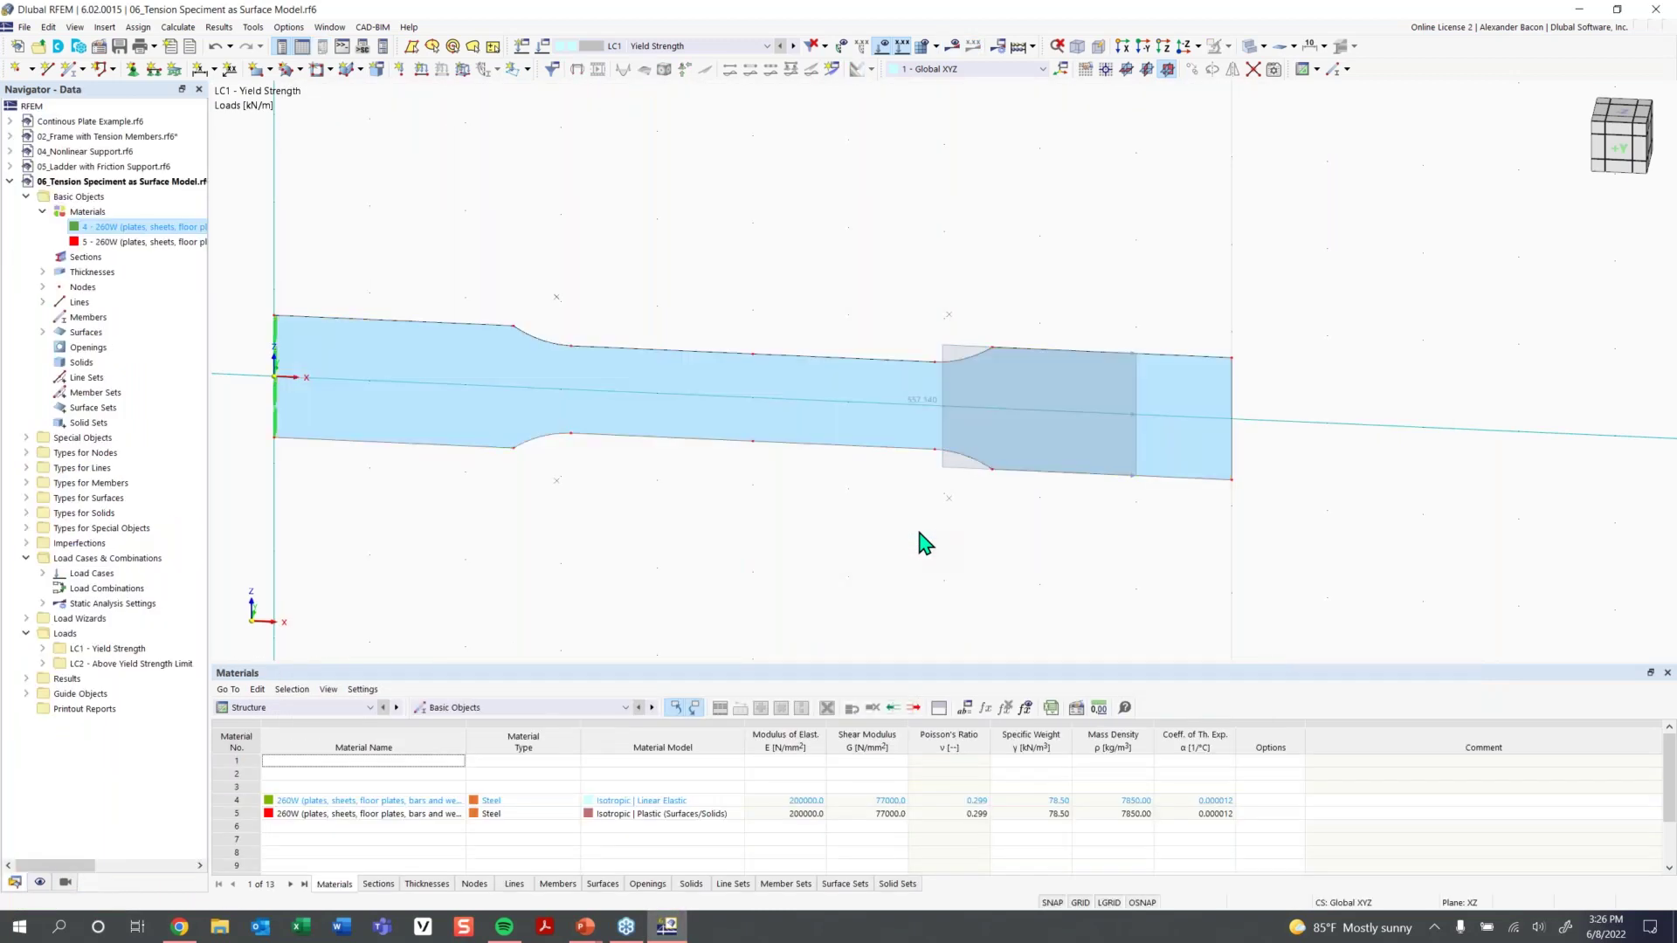
pyautogui.click(953, 46)
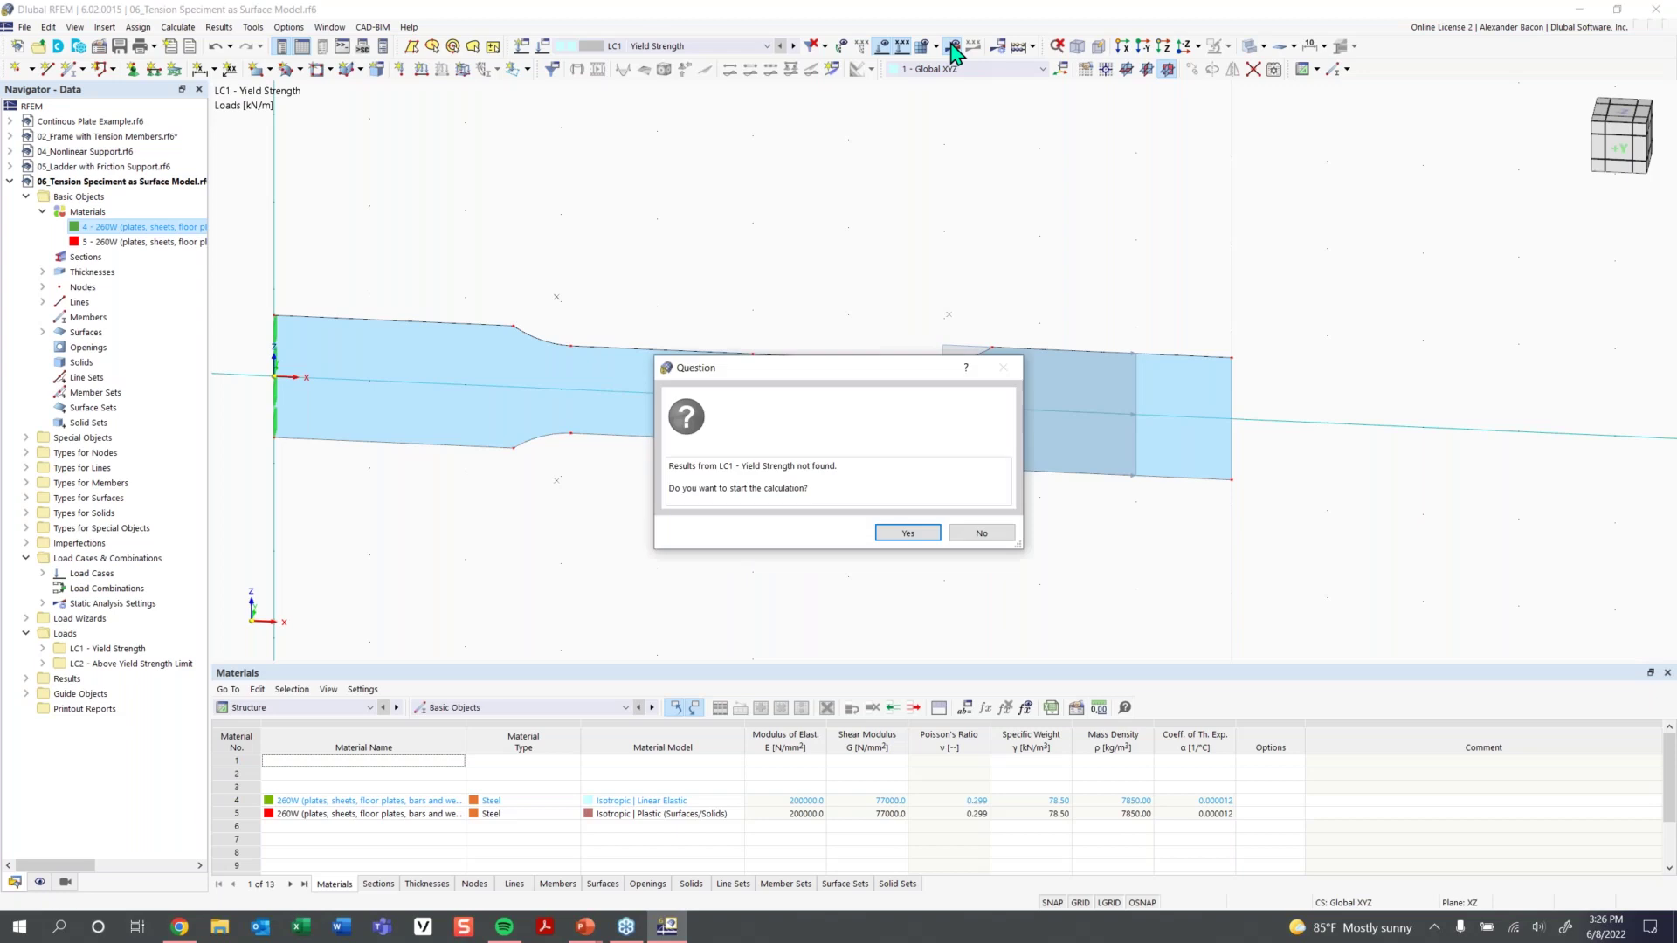
pyautogui.click(895, 533)
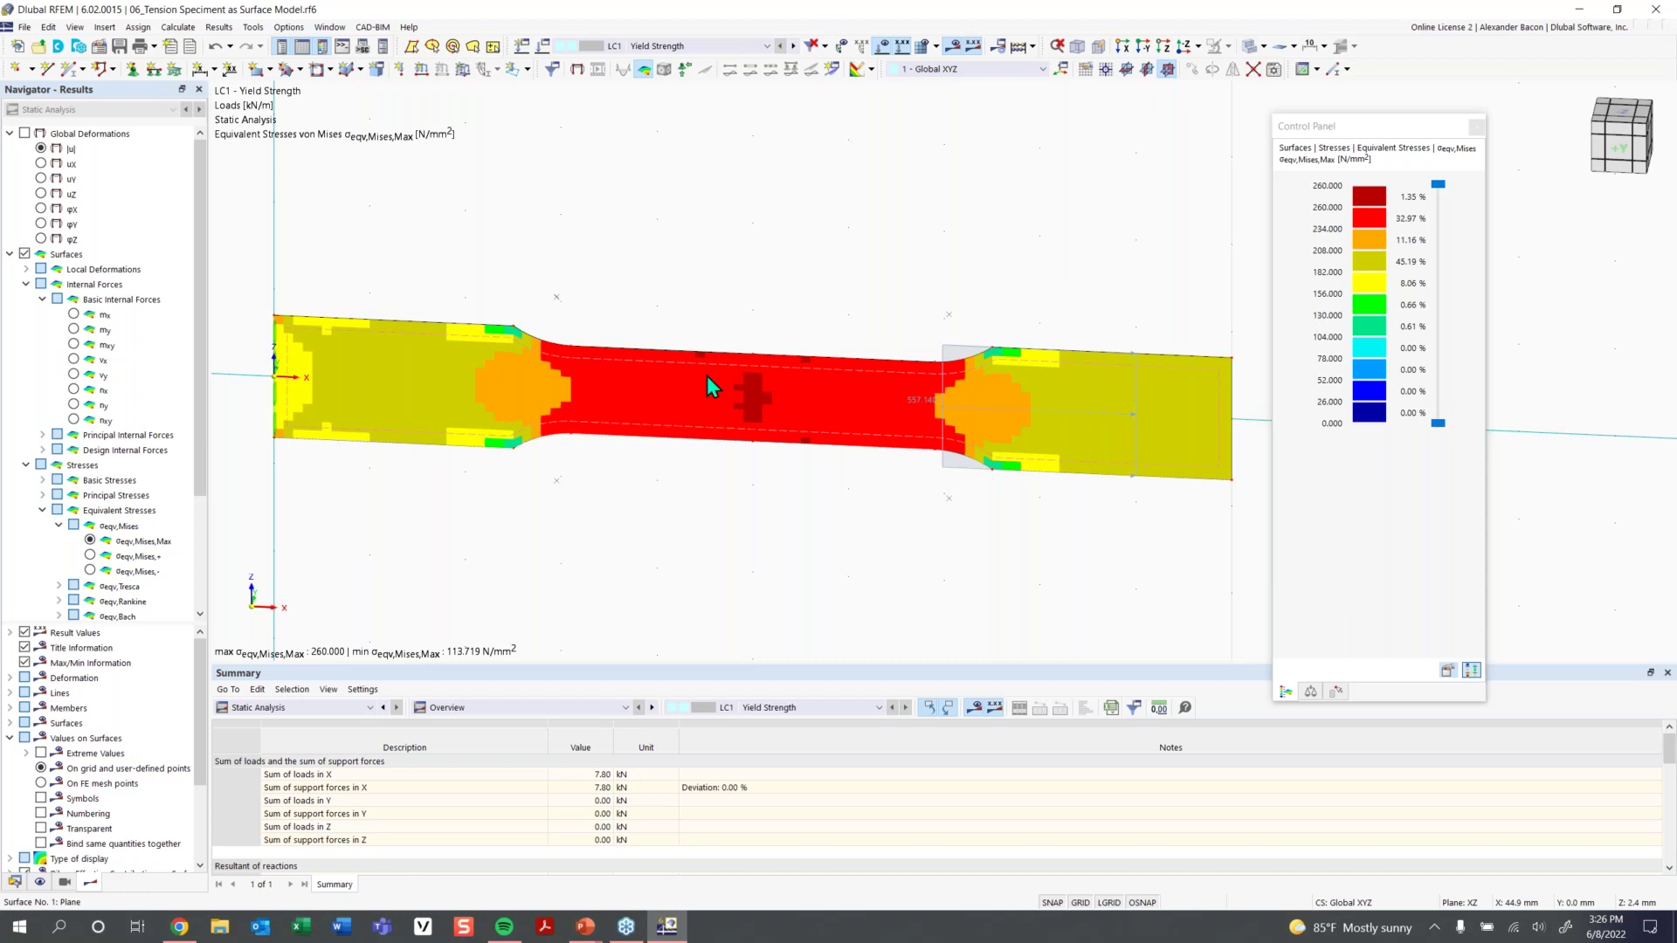
# Inspect the specimen's recalculated stresses and display the nonlinearity rate ηpl criterion on the surface
pyautogui.moveTo(708, 378)
pyautogui.moveTo(835, 416)
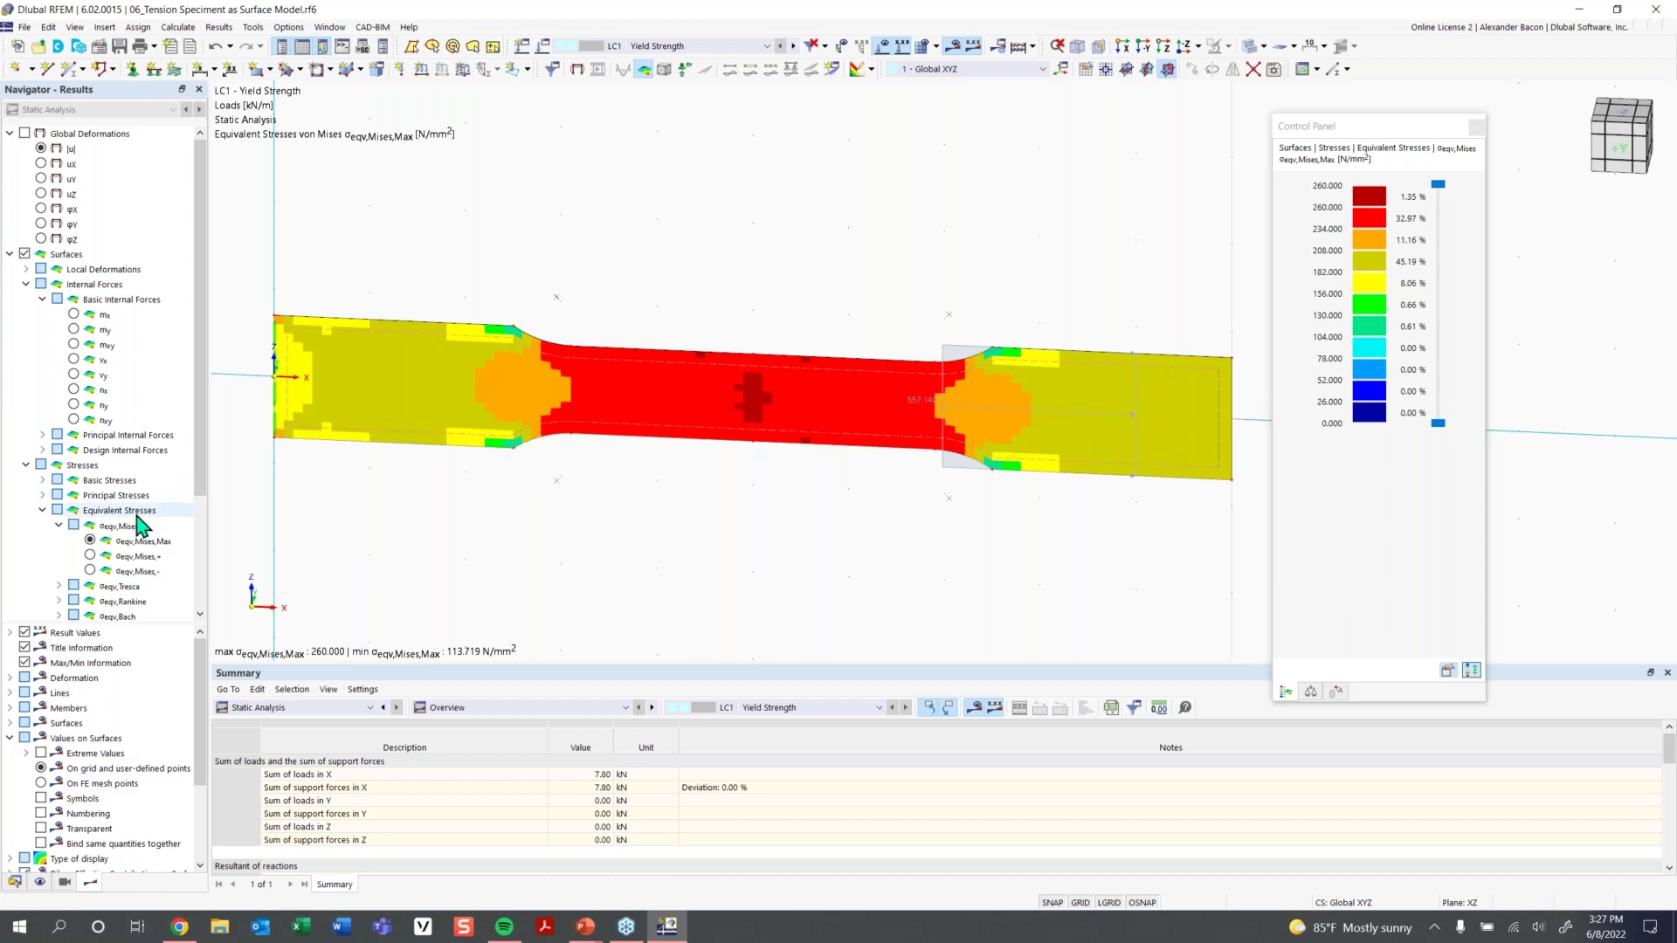
pyautogui.scroll(-3, 135, 515)
pyautogui.click(25, 524)
pyautogui.click(10, 525)
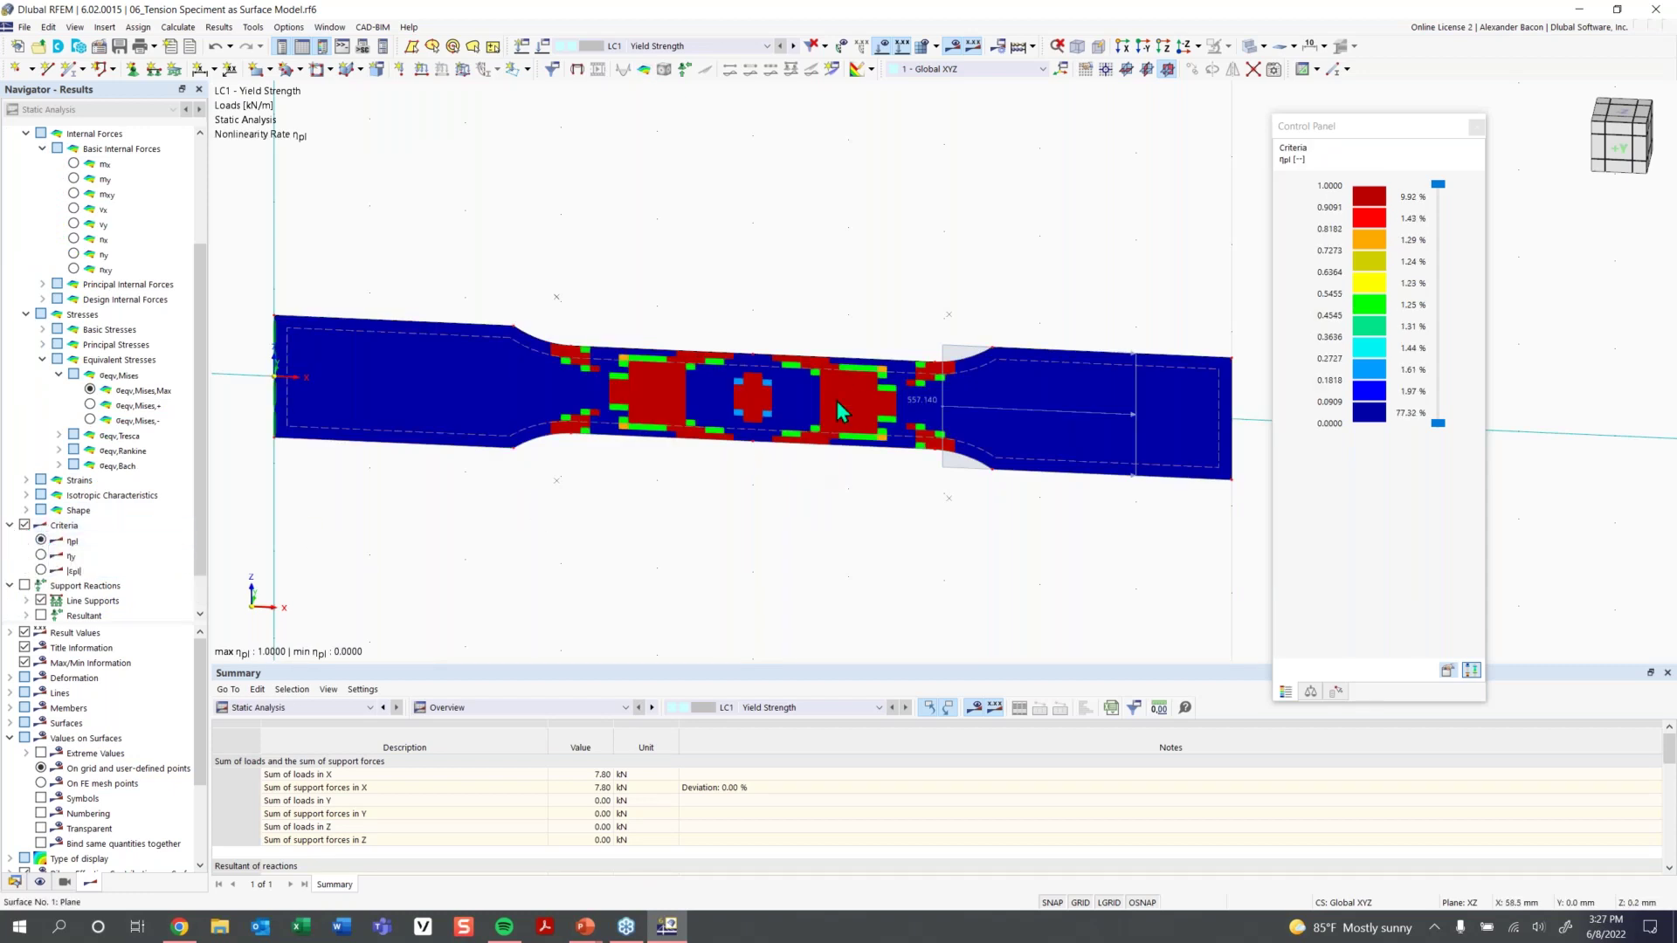
# Examine the plasticity pattern under LC1, then switch to load case LC2 - Above Yield Strength Limit and calculate it
pyautogui.scroll(1, 825, 406)
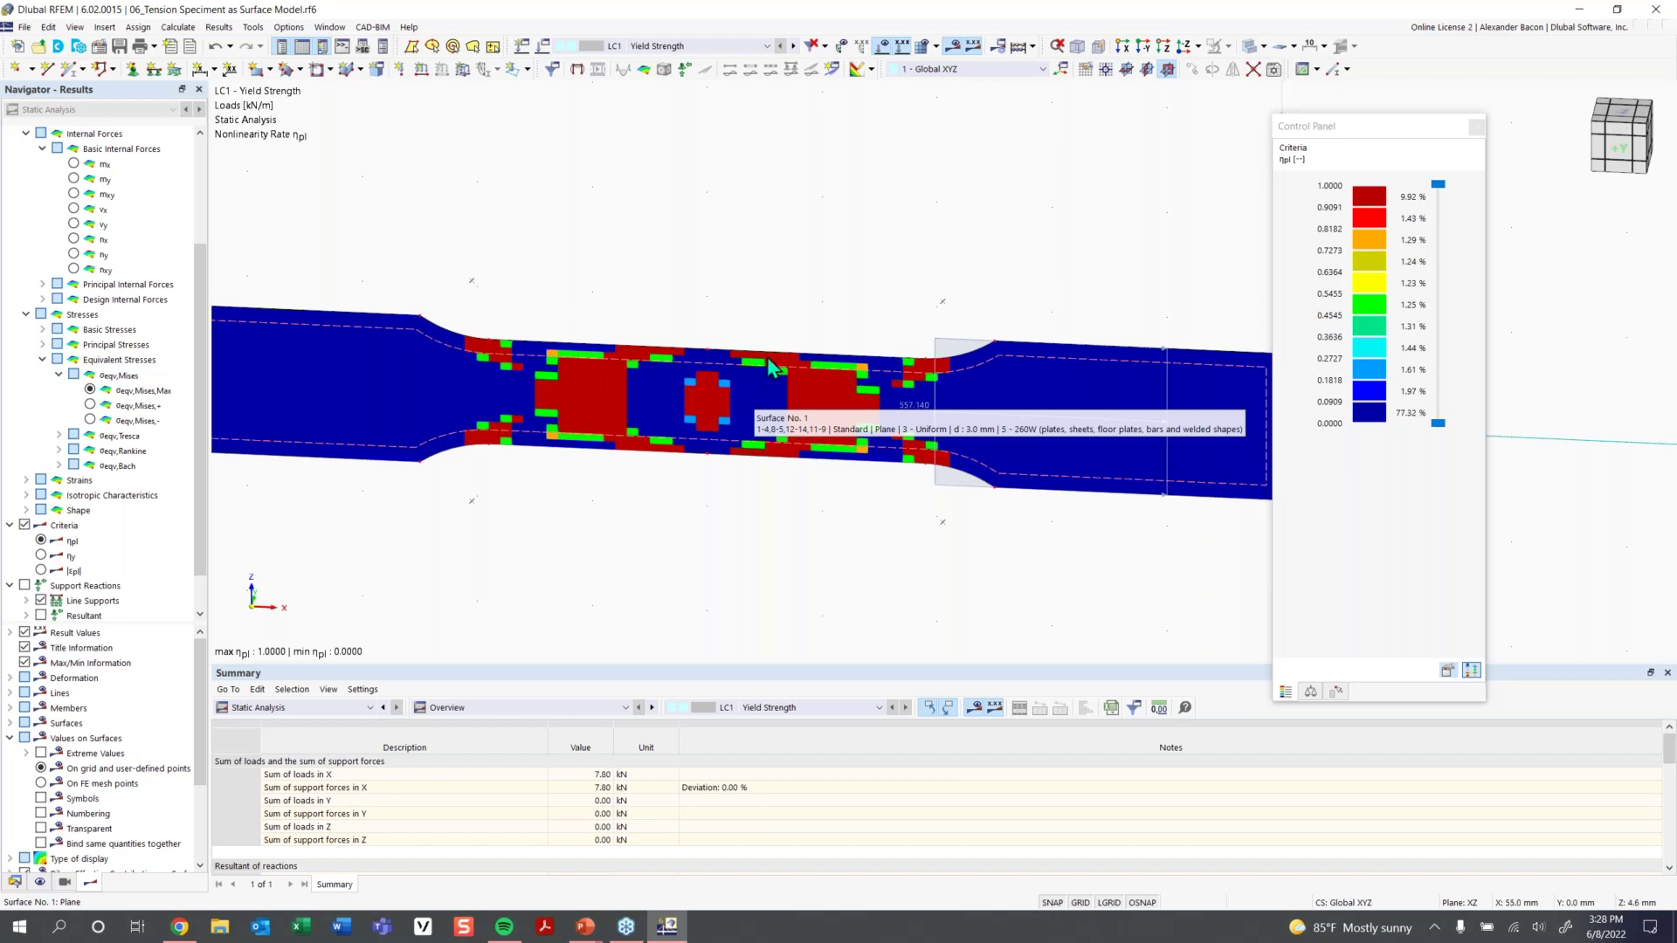
pyautogui.scroll(-1, 1083, 445)
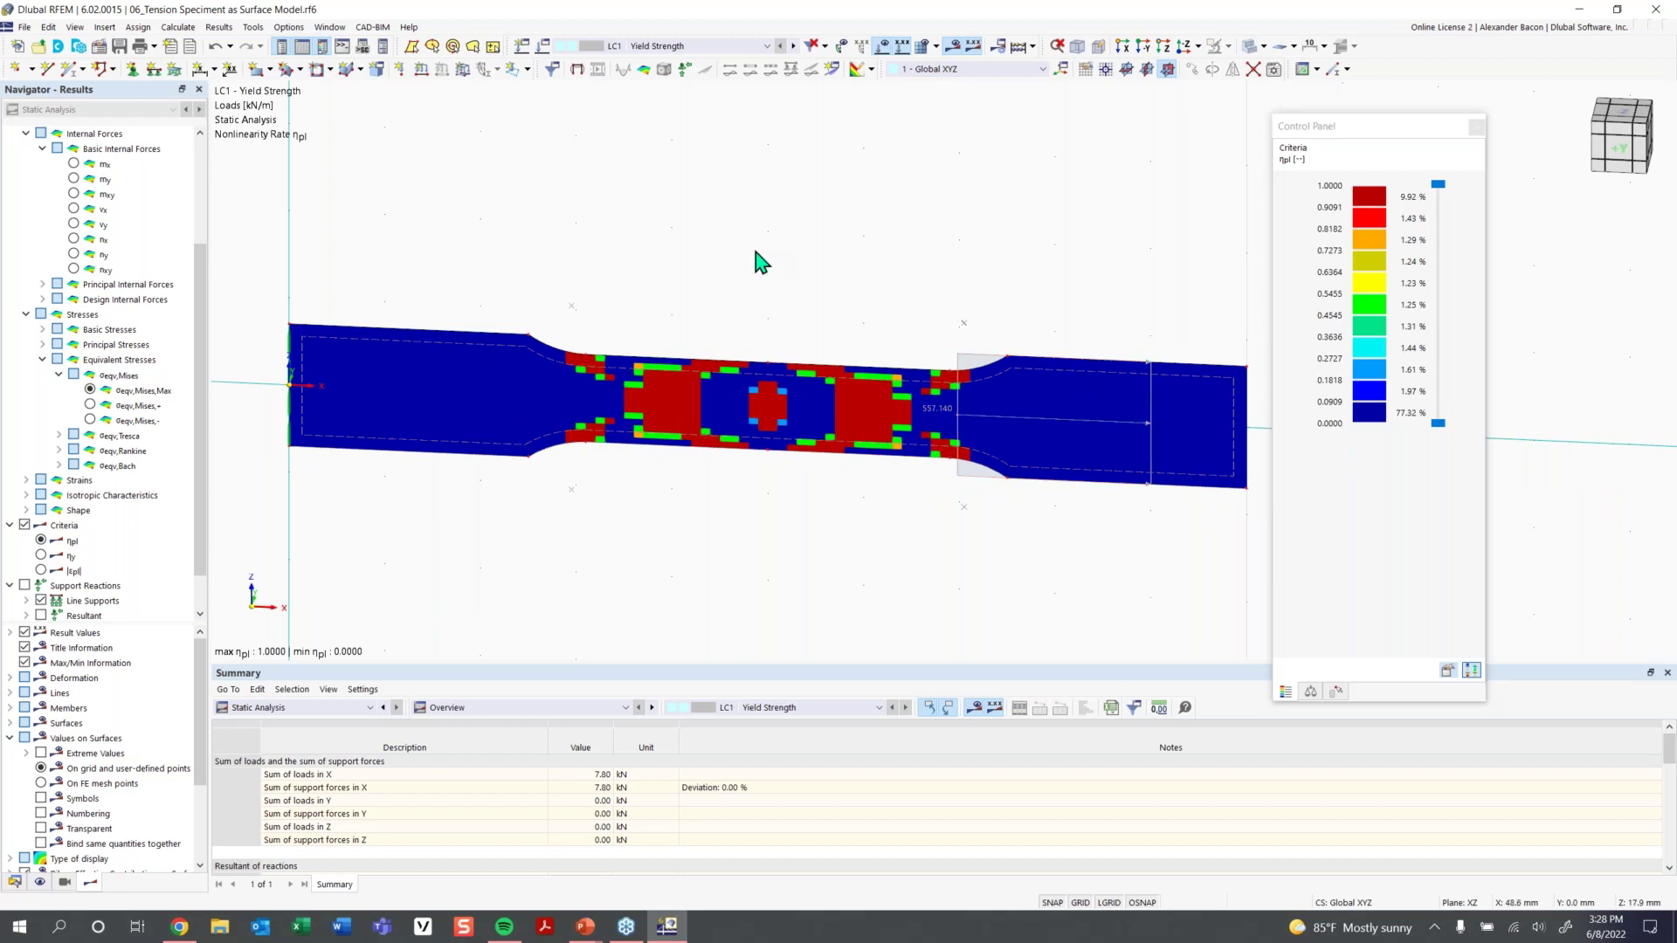
pyautogui.click(656, 46)
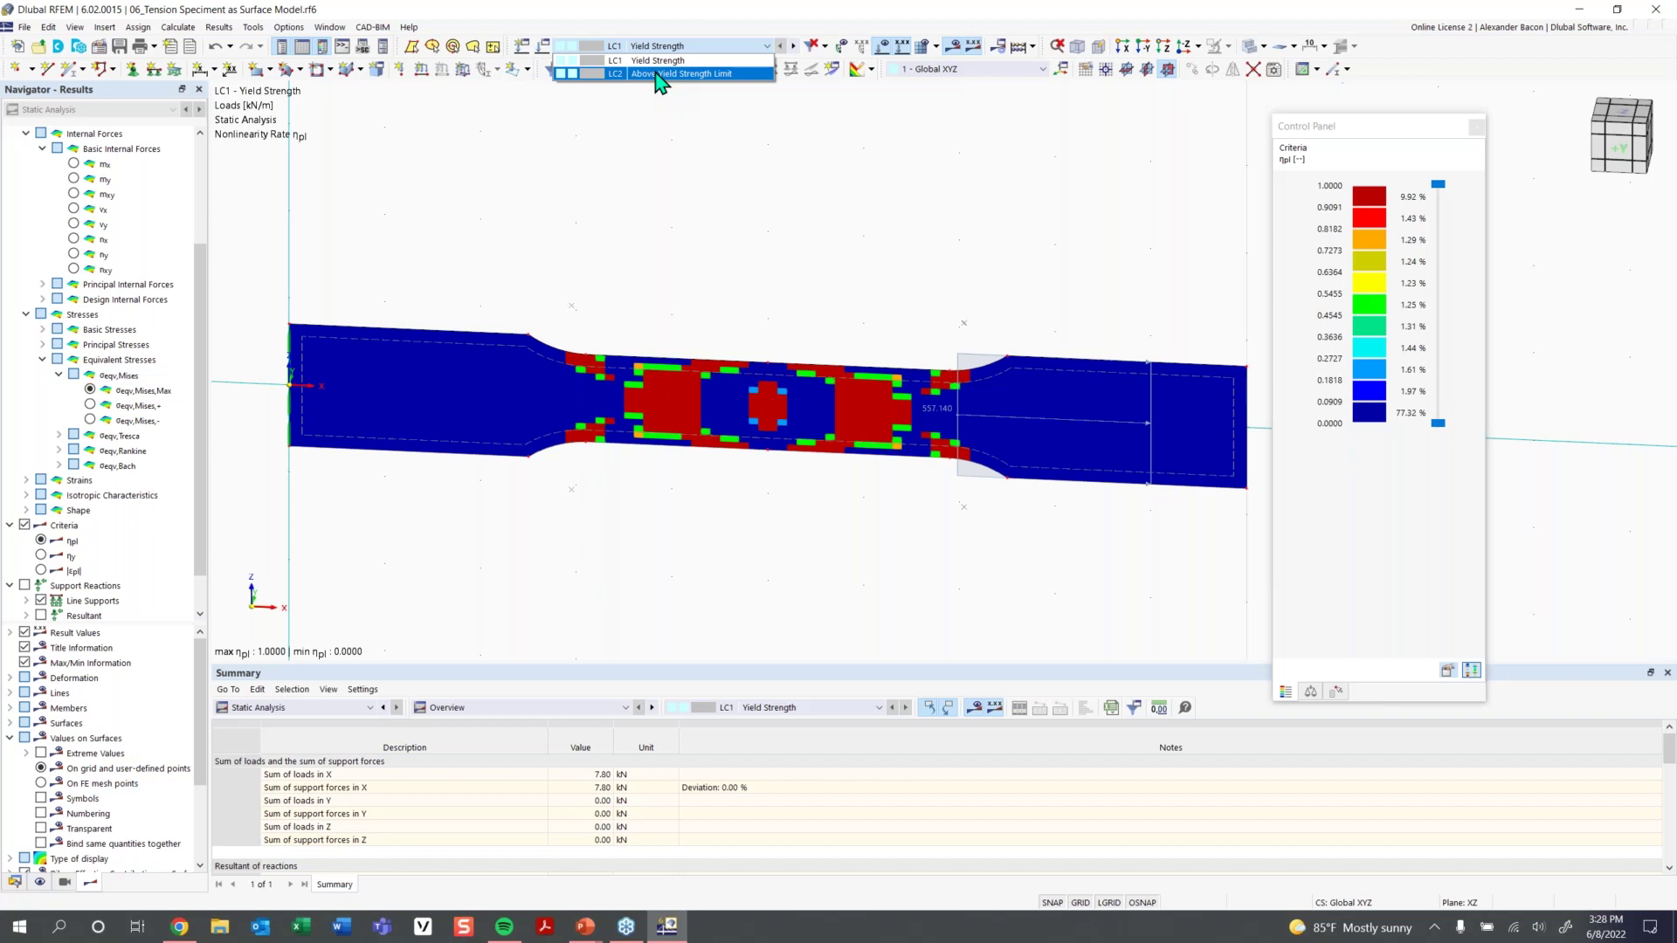
pyautogui.click(659, 74)
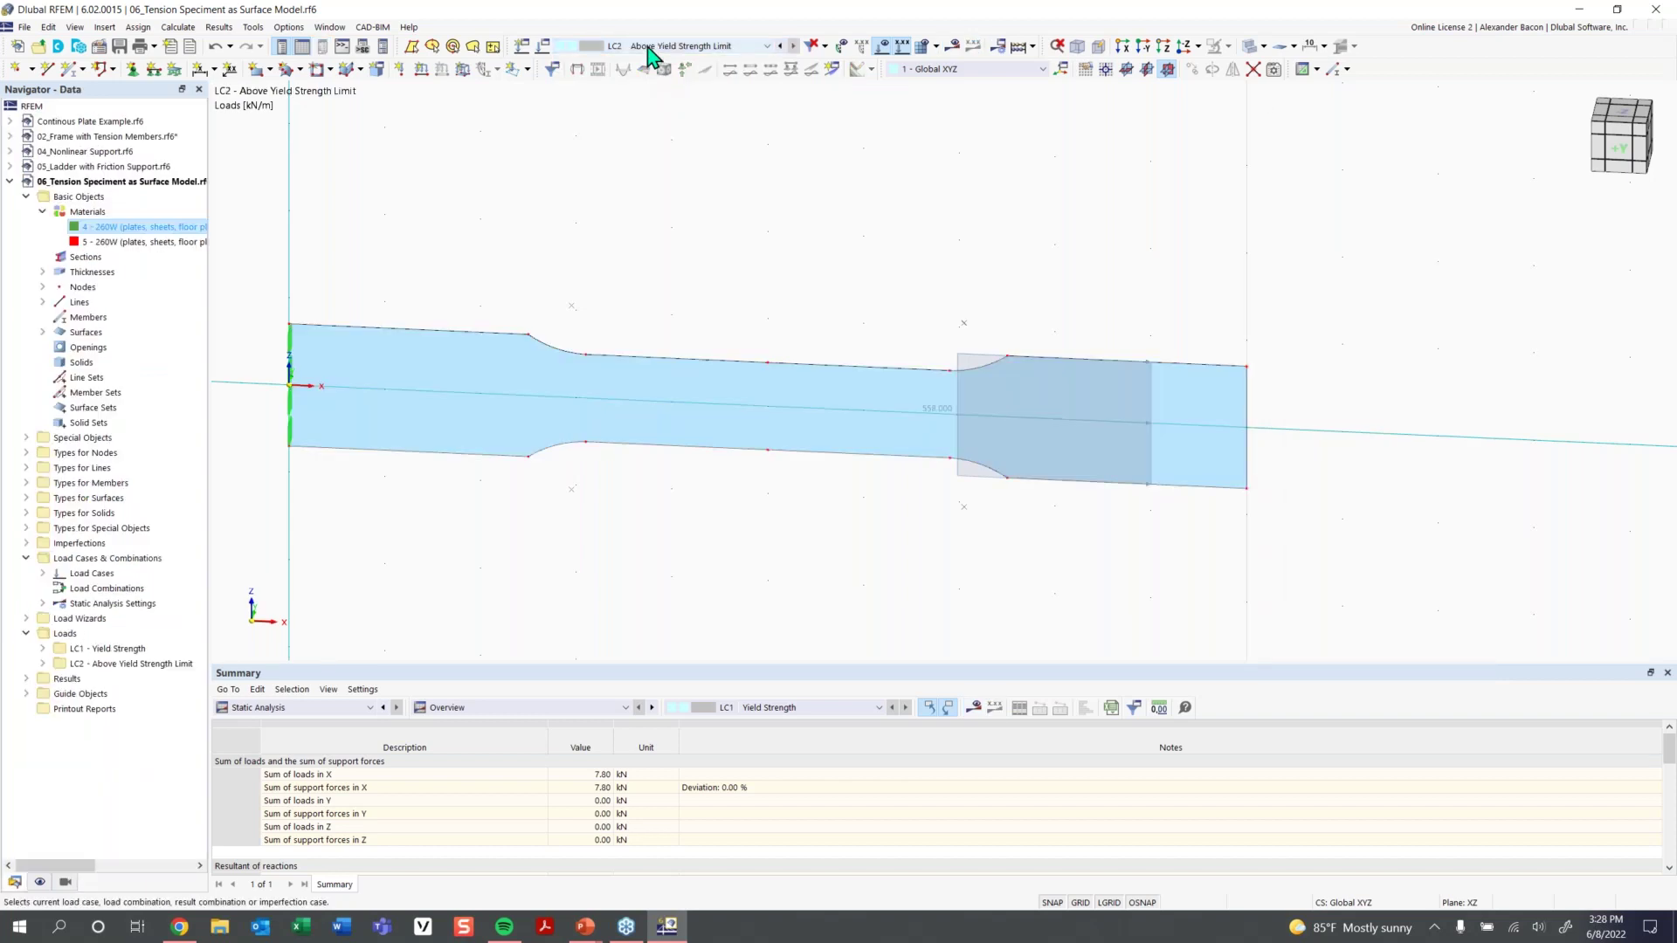
pyautogui.moveTo(938, 411)
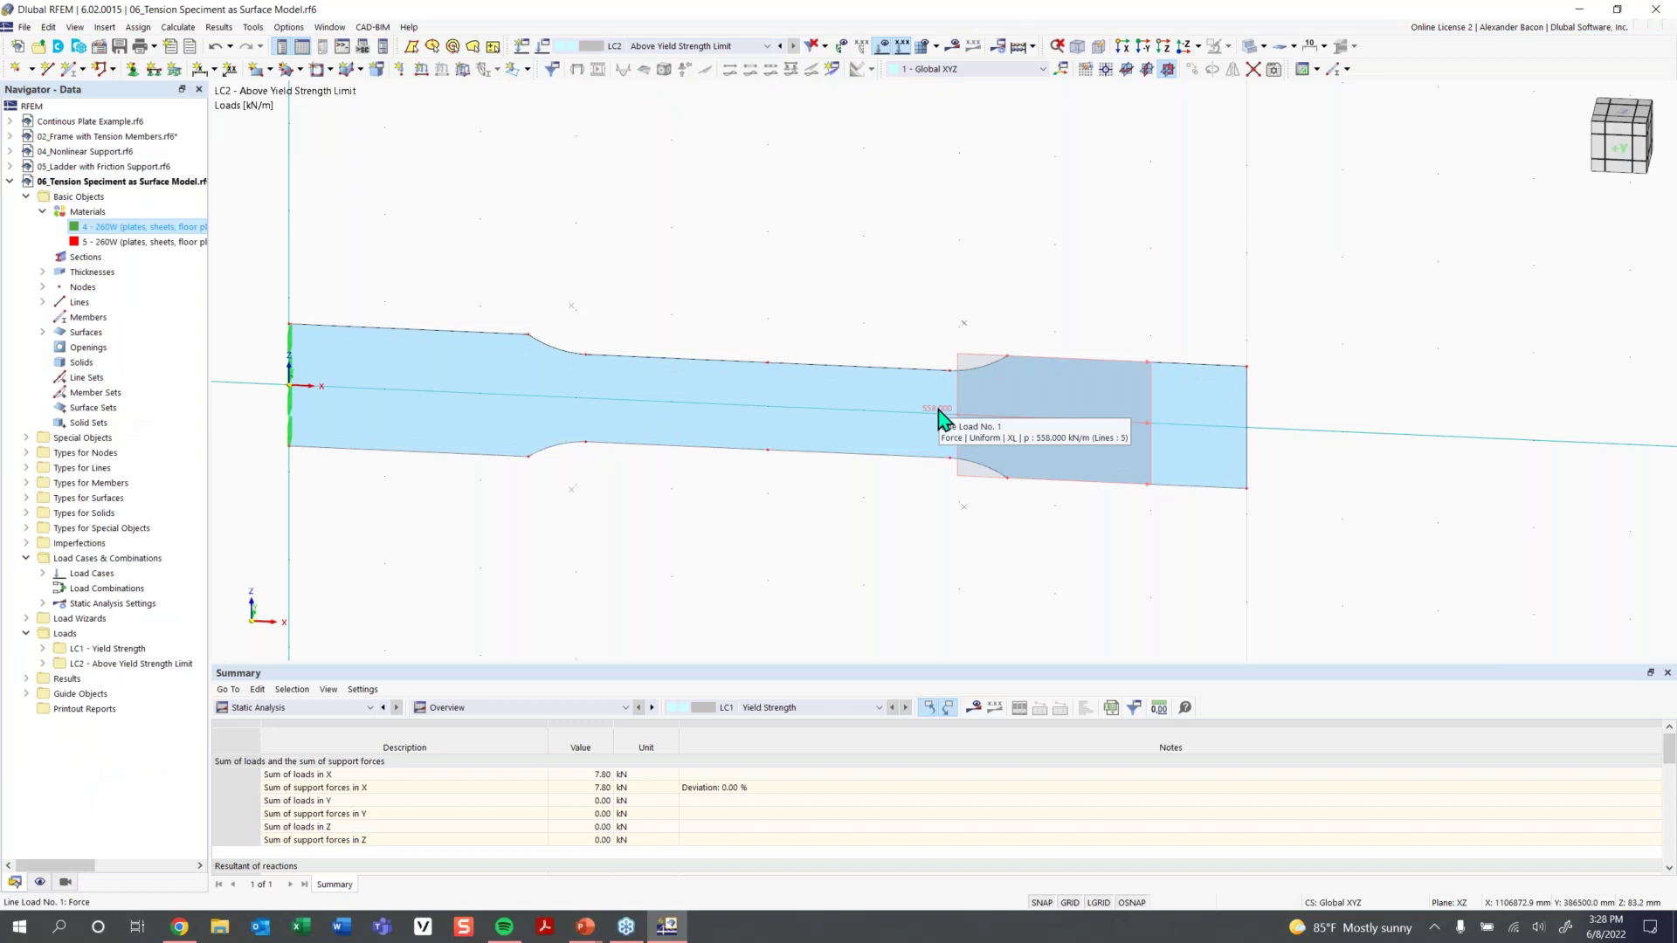
pyautogui.click(957, 48)
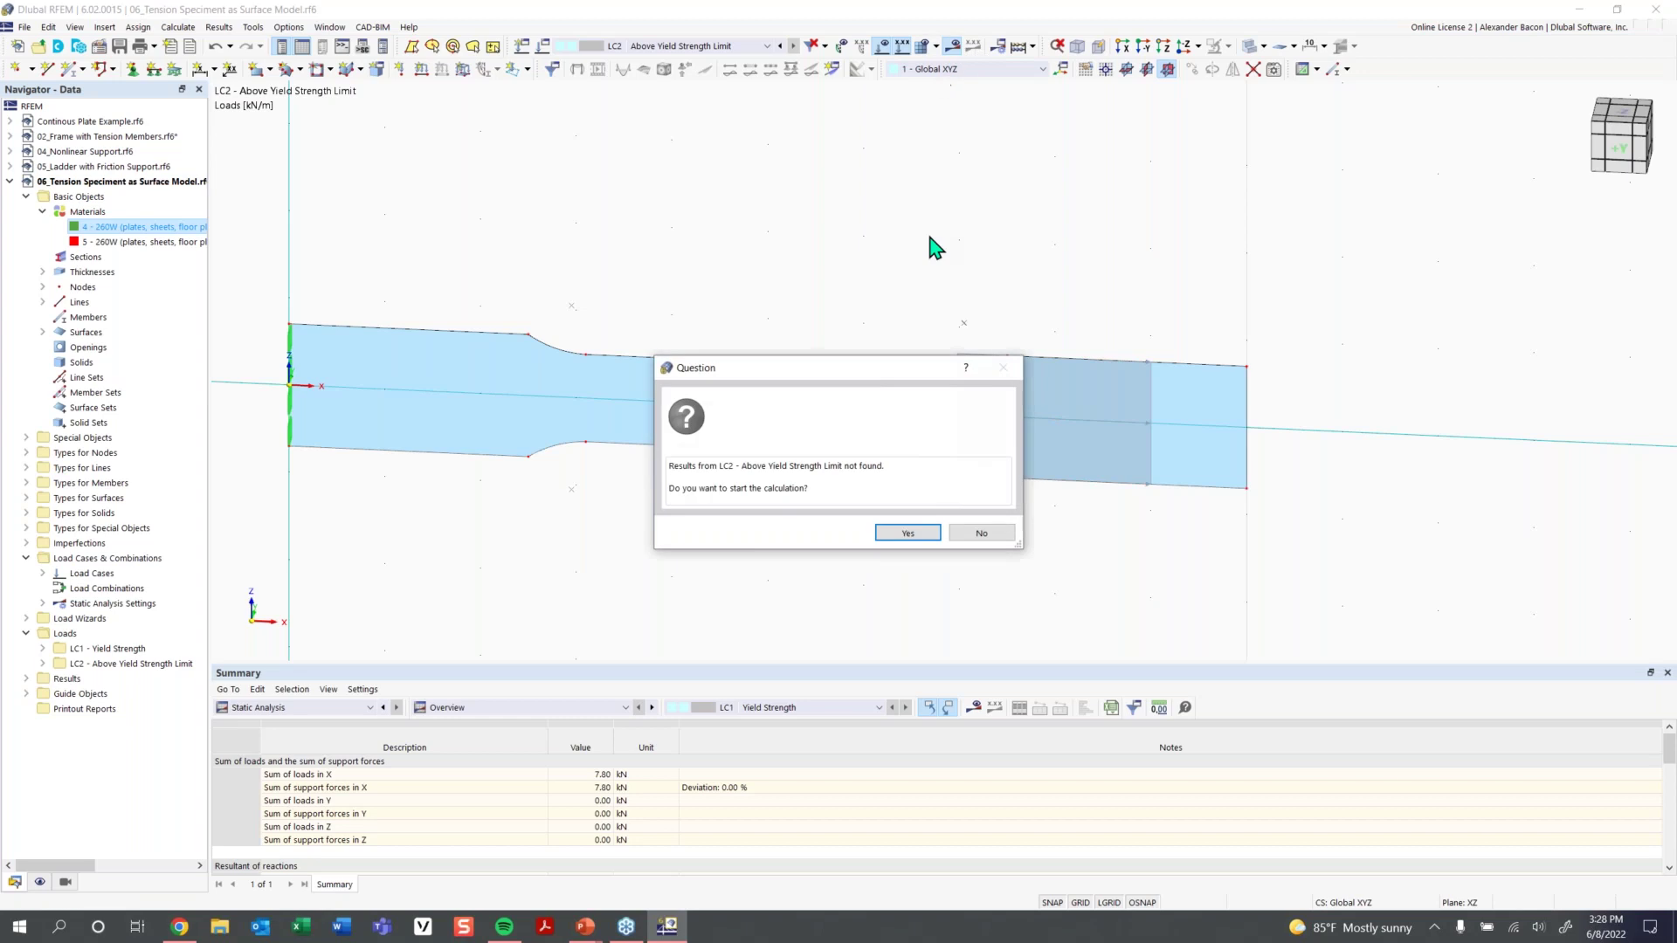
pyautogui.click(909, 534)
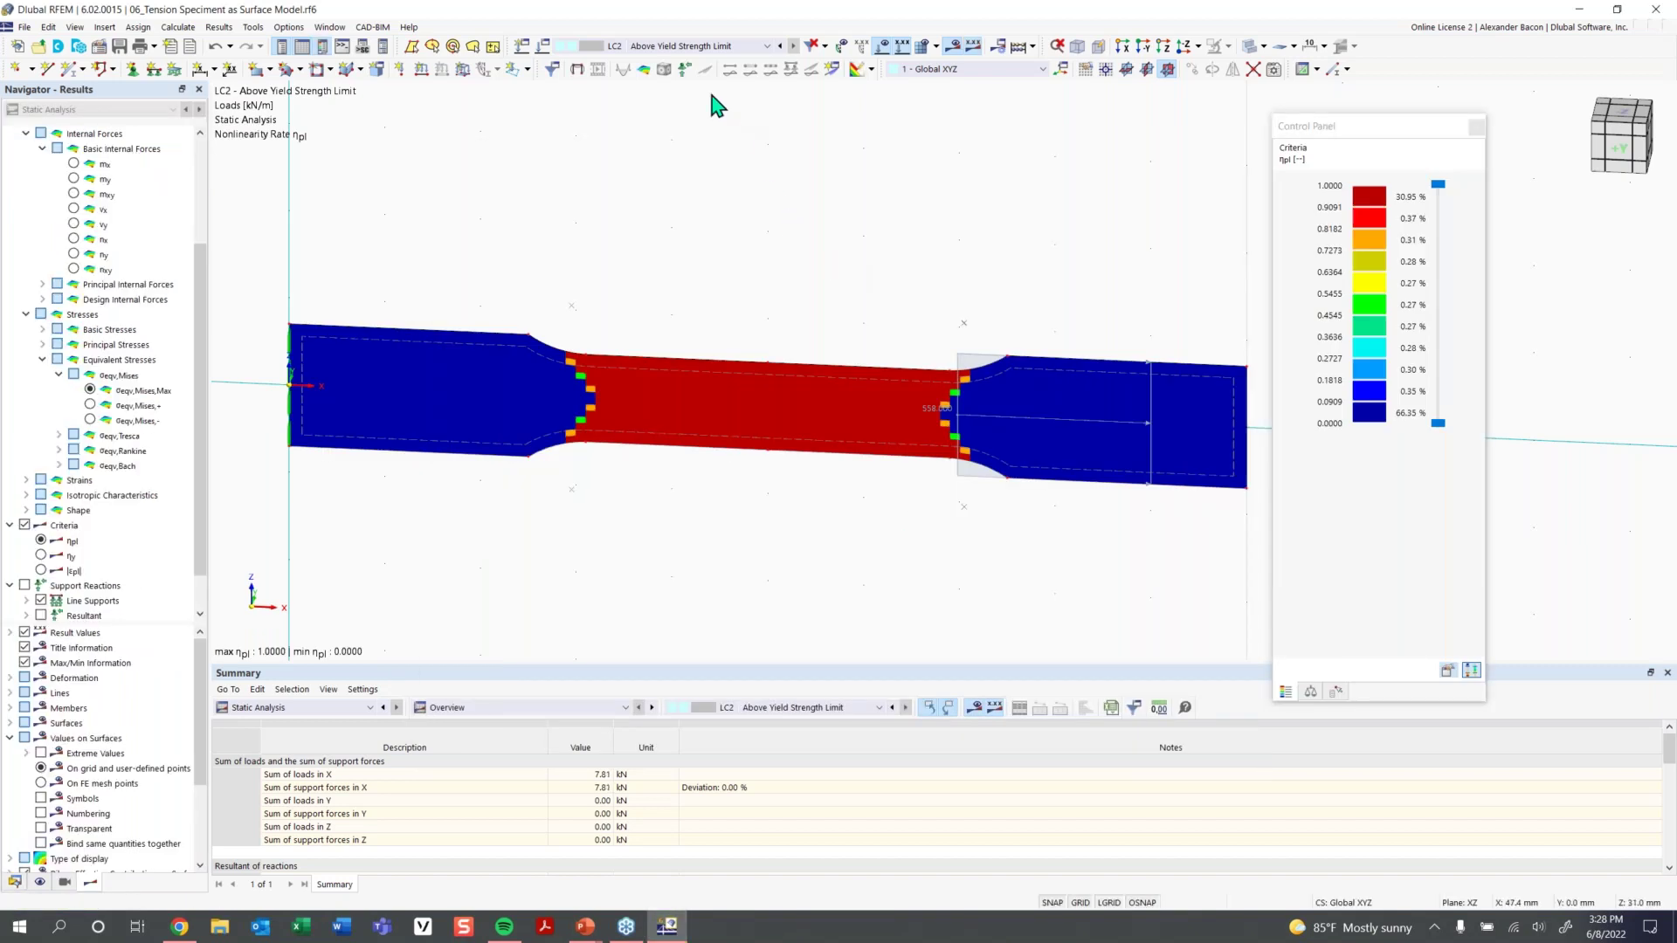
# Return to load case LC1 - Yield Strength and examine the specimen's total global deformations |u|
pyautogui.click(687, 48)
pyautogui.click(664, 60)
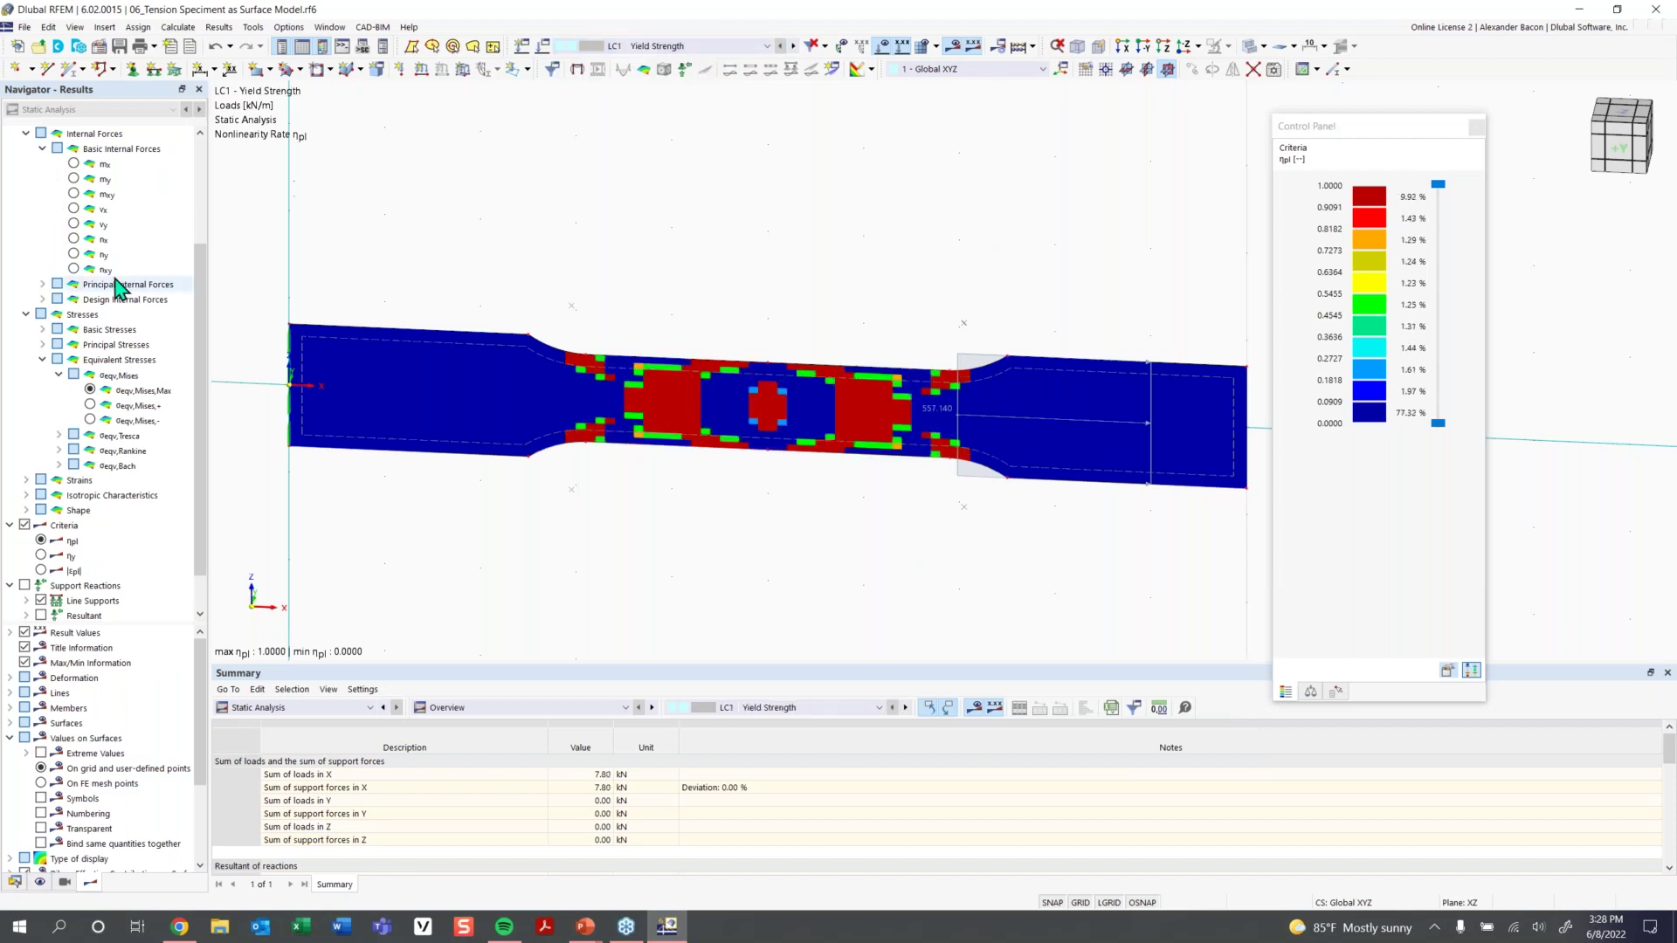
pyautogui.scroll(4, 120, 285)
pyautogui.click(25, 133)
pyautogui.moveTo(1059, 338); pyautogui.dragTo(974, 323, button='middle')
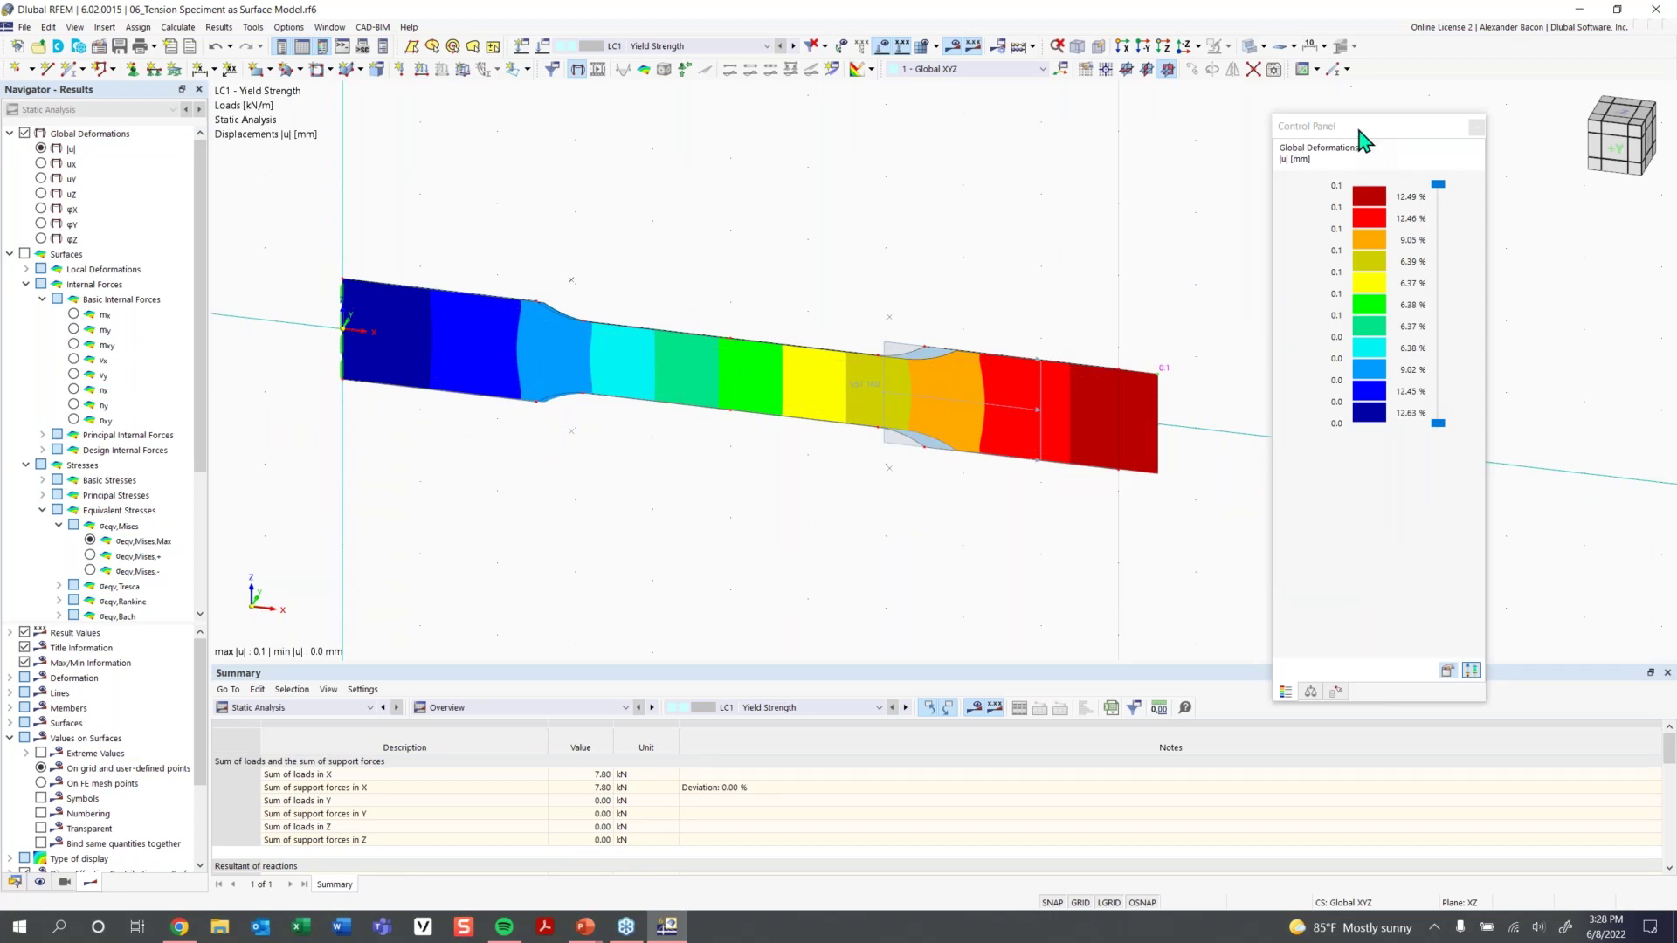
pyautogui.moveTo(1366, 131); pyautogui.dragTo(1410, 134)
pyautogui.scroll(4, 748, 348)
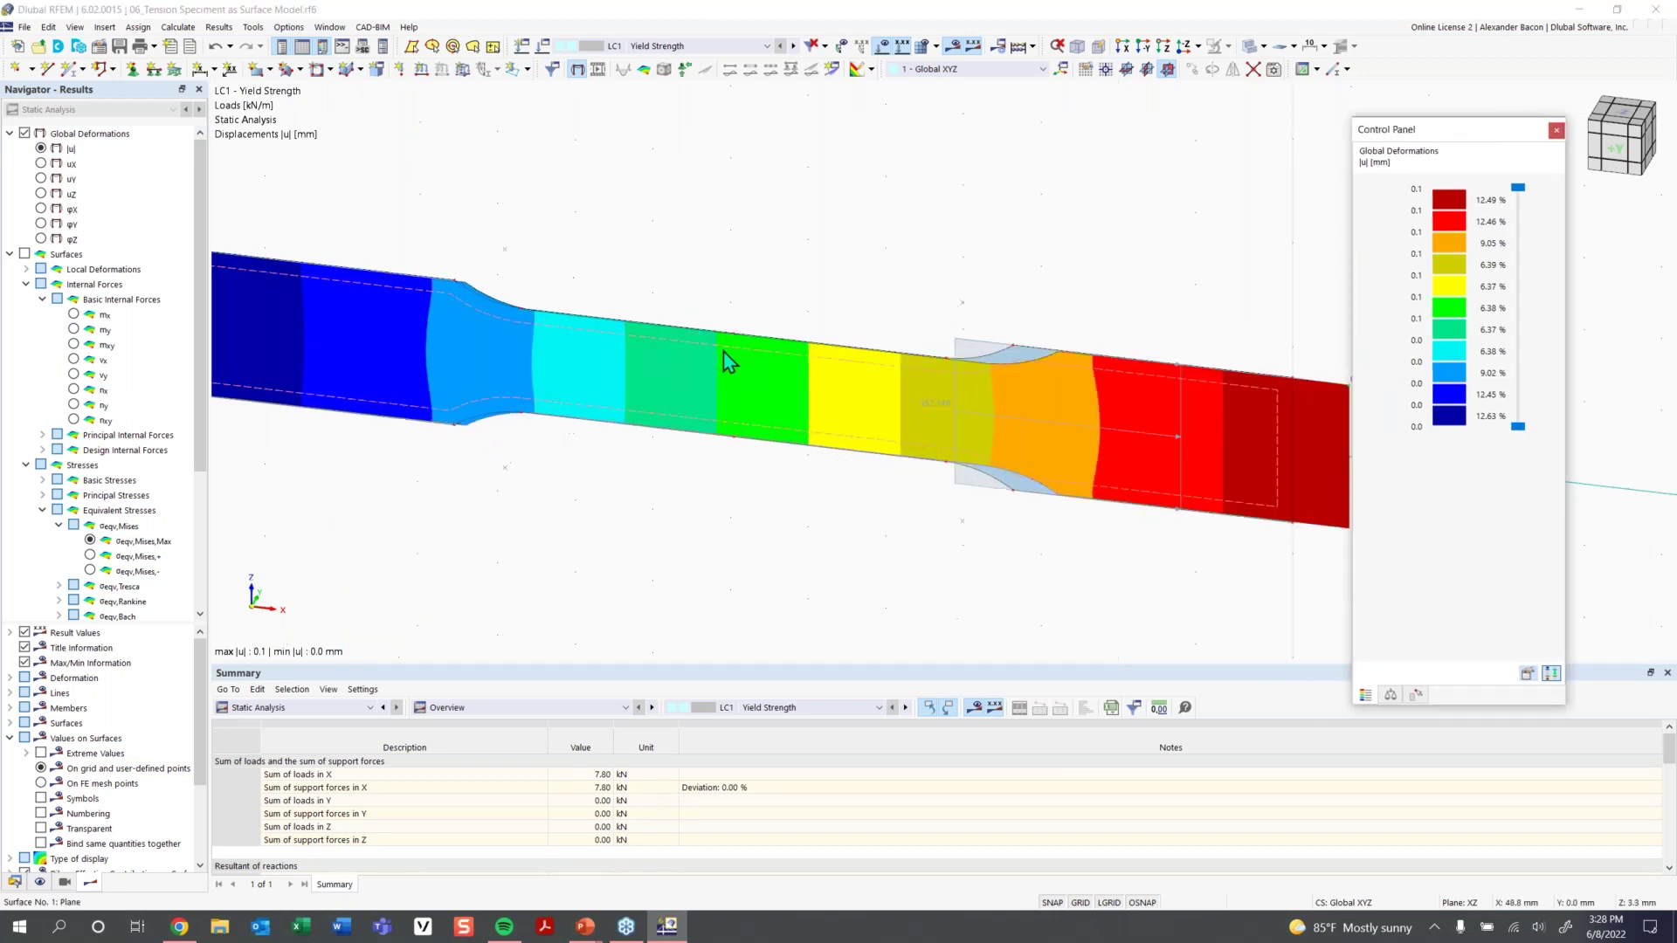
pyautogui.scroll(-4, 790, 356)
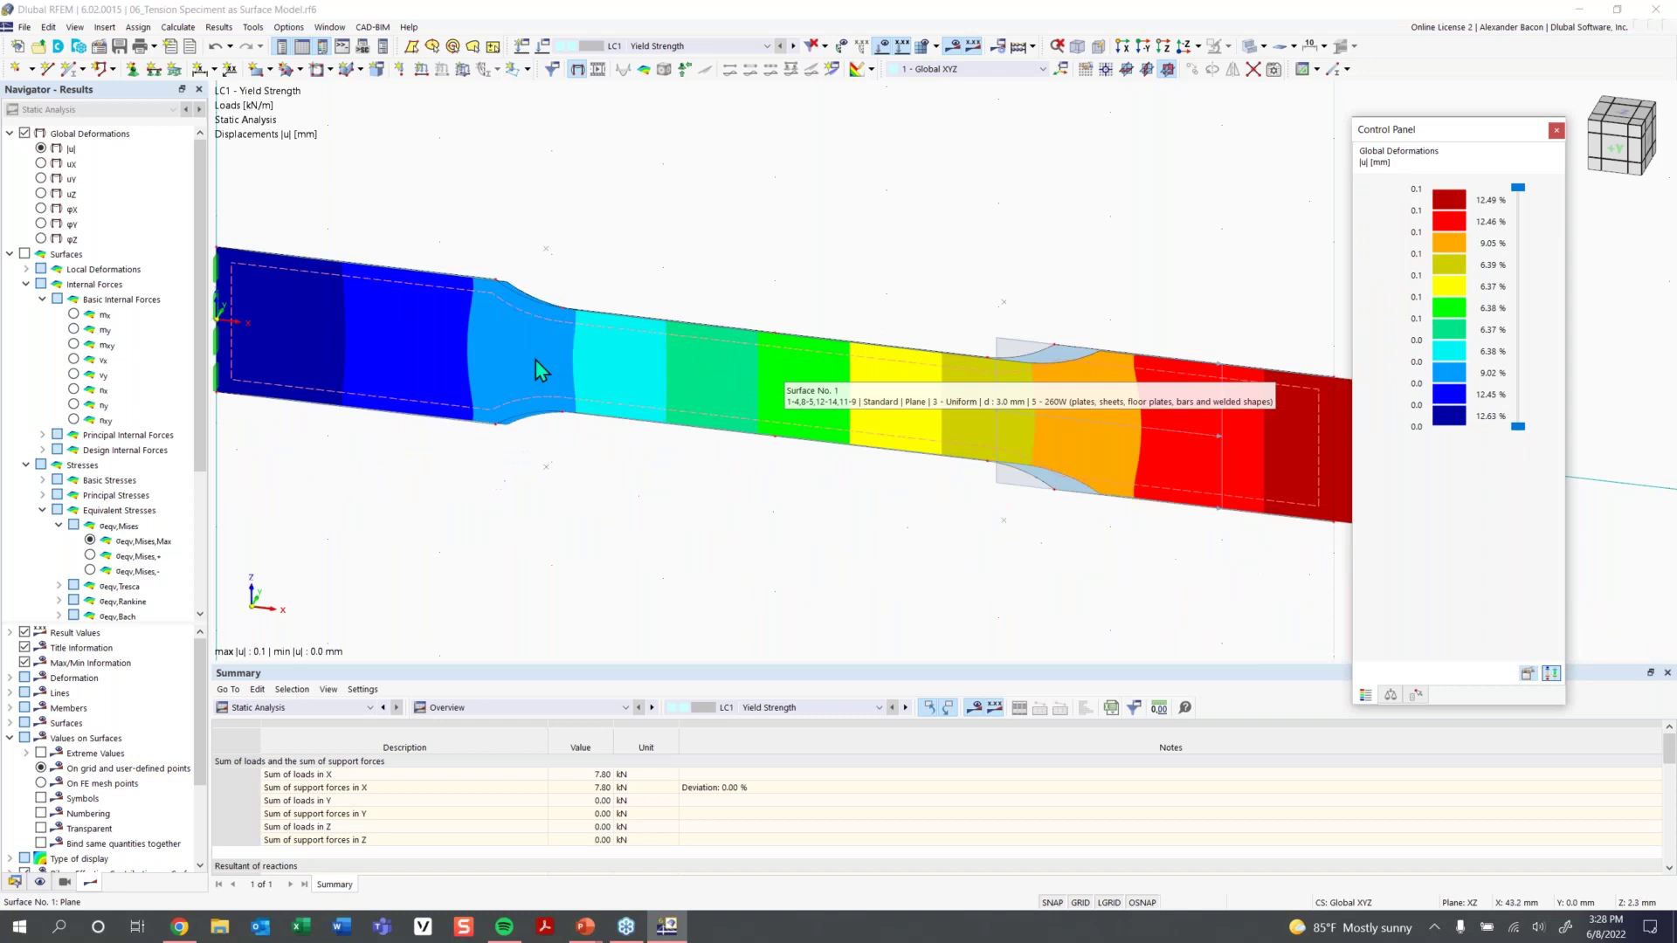
pyautogui.moveTo(898, 405); pyautogui.dragTo(768, 366, button='middle')
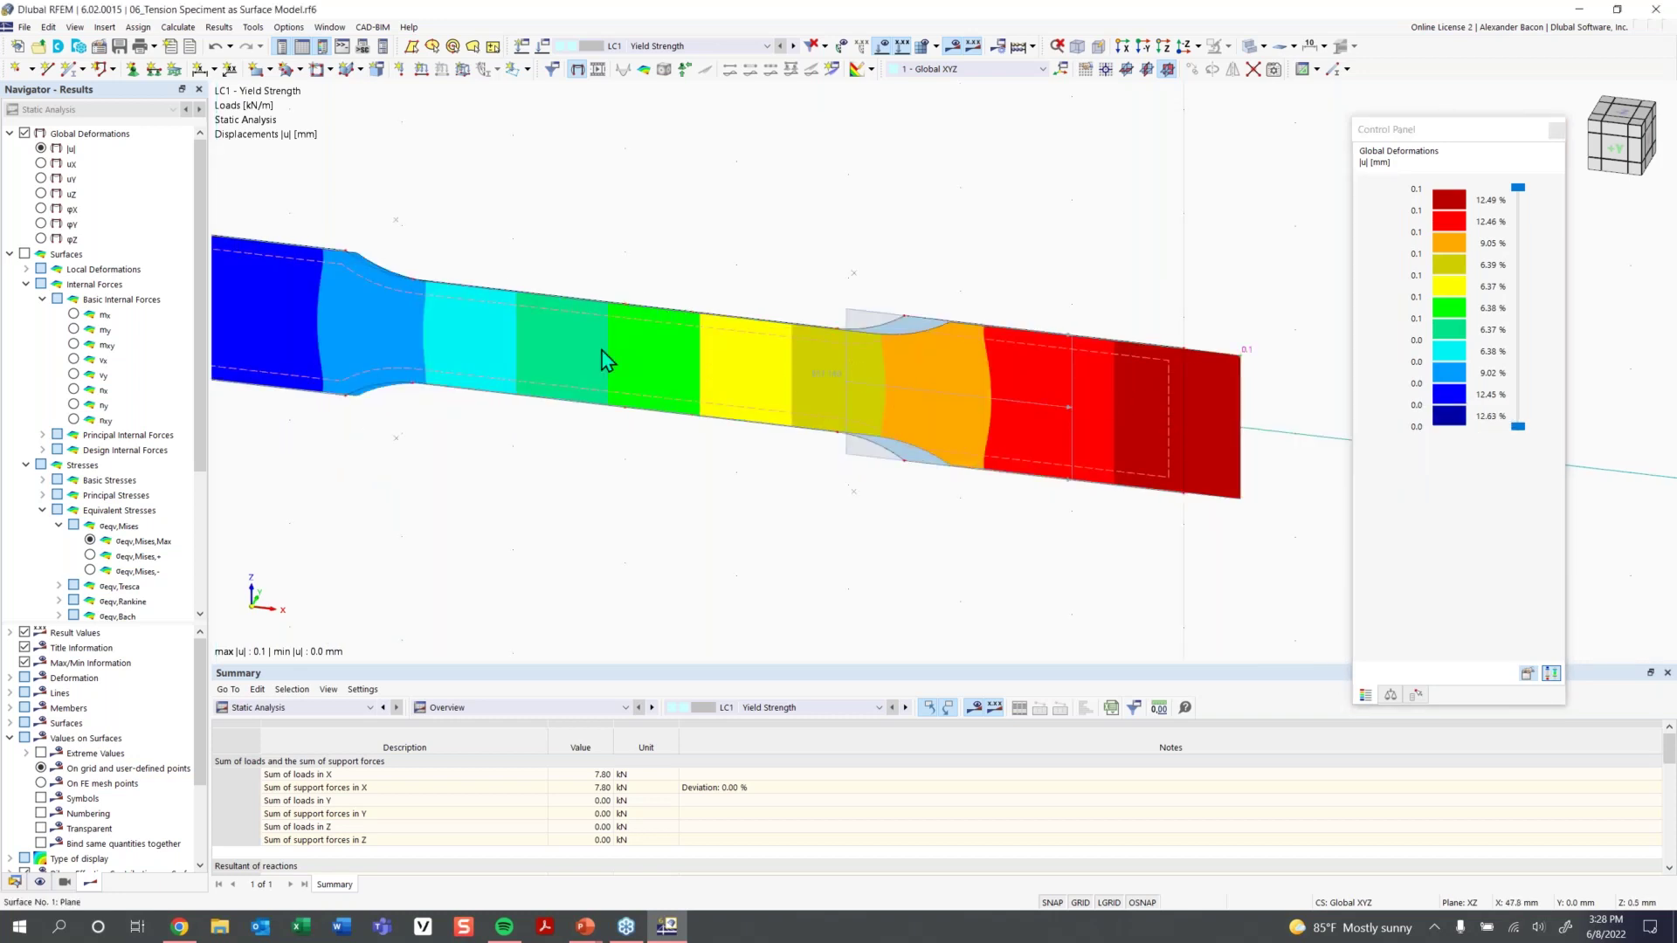
# Compare the animated global deformations under LC2 - Above Yield Strength Limit and LC1 - Yield Strength, and turn off the deformation display
pyautogui.click(794, 47)
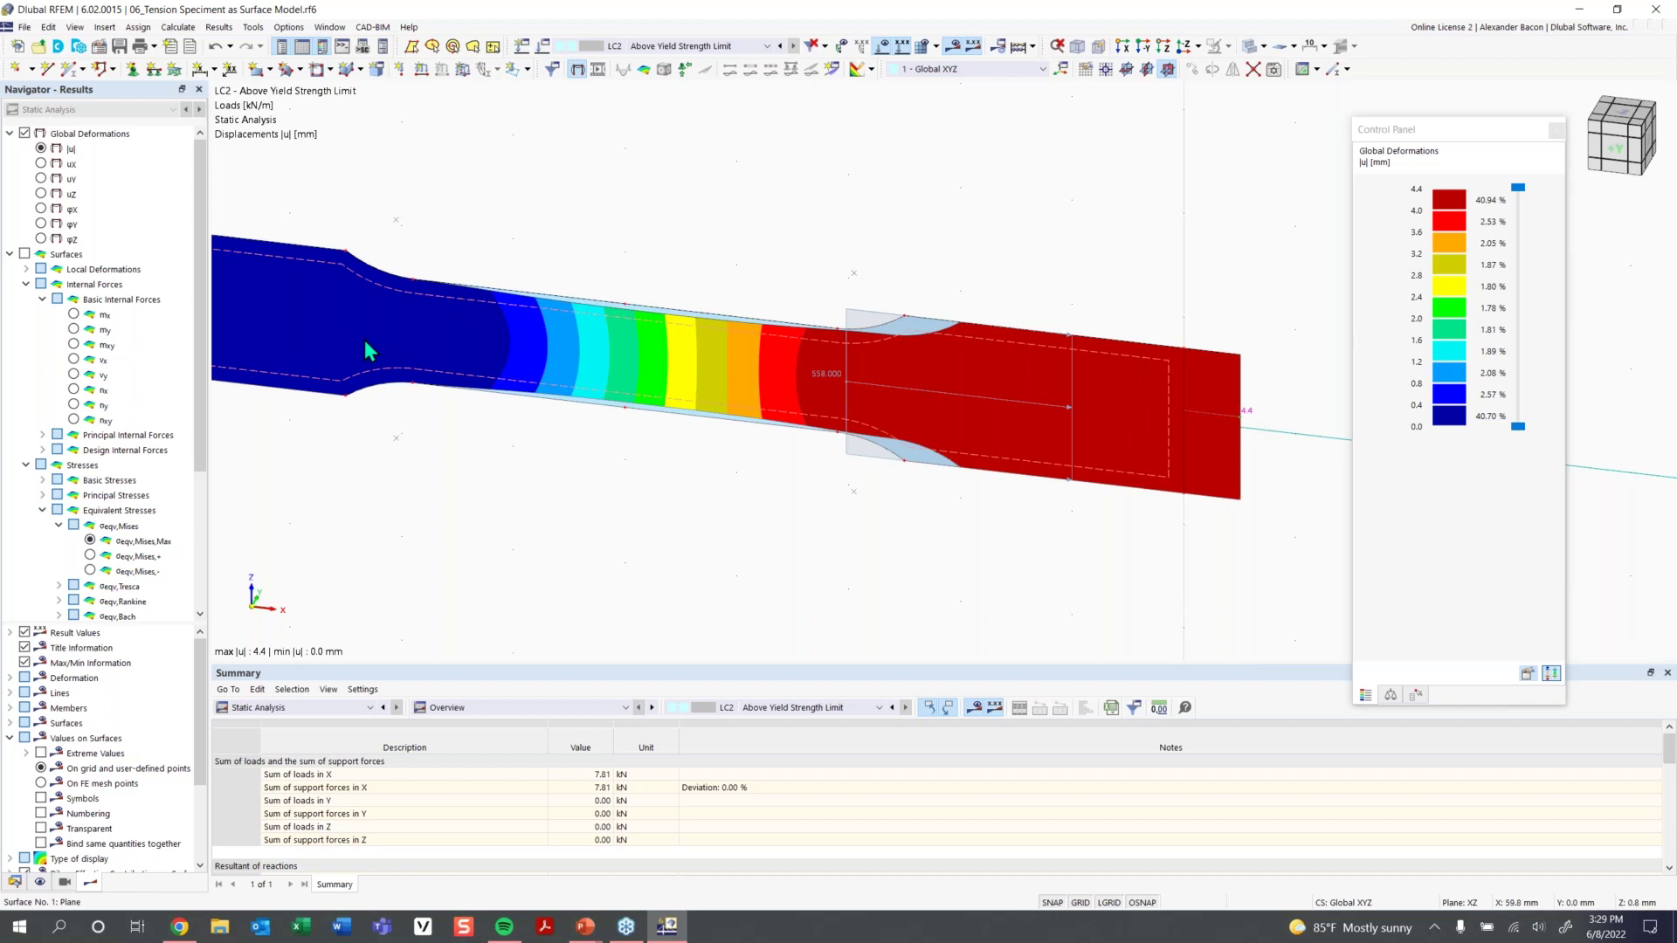
pyautogui.click(595, 72)
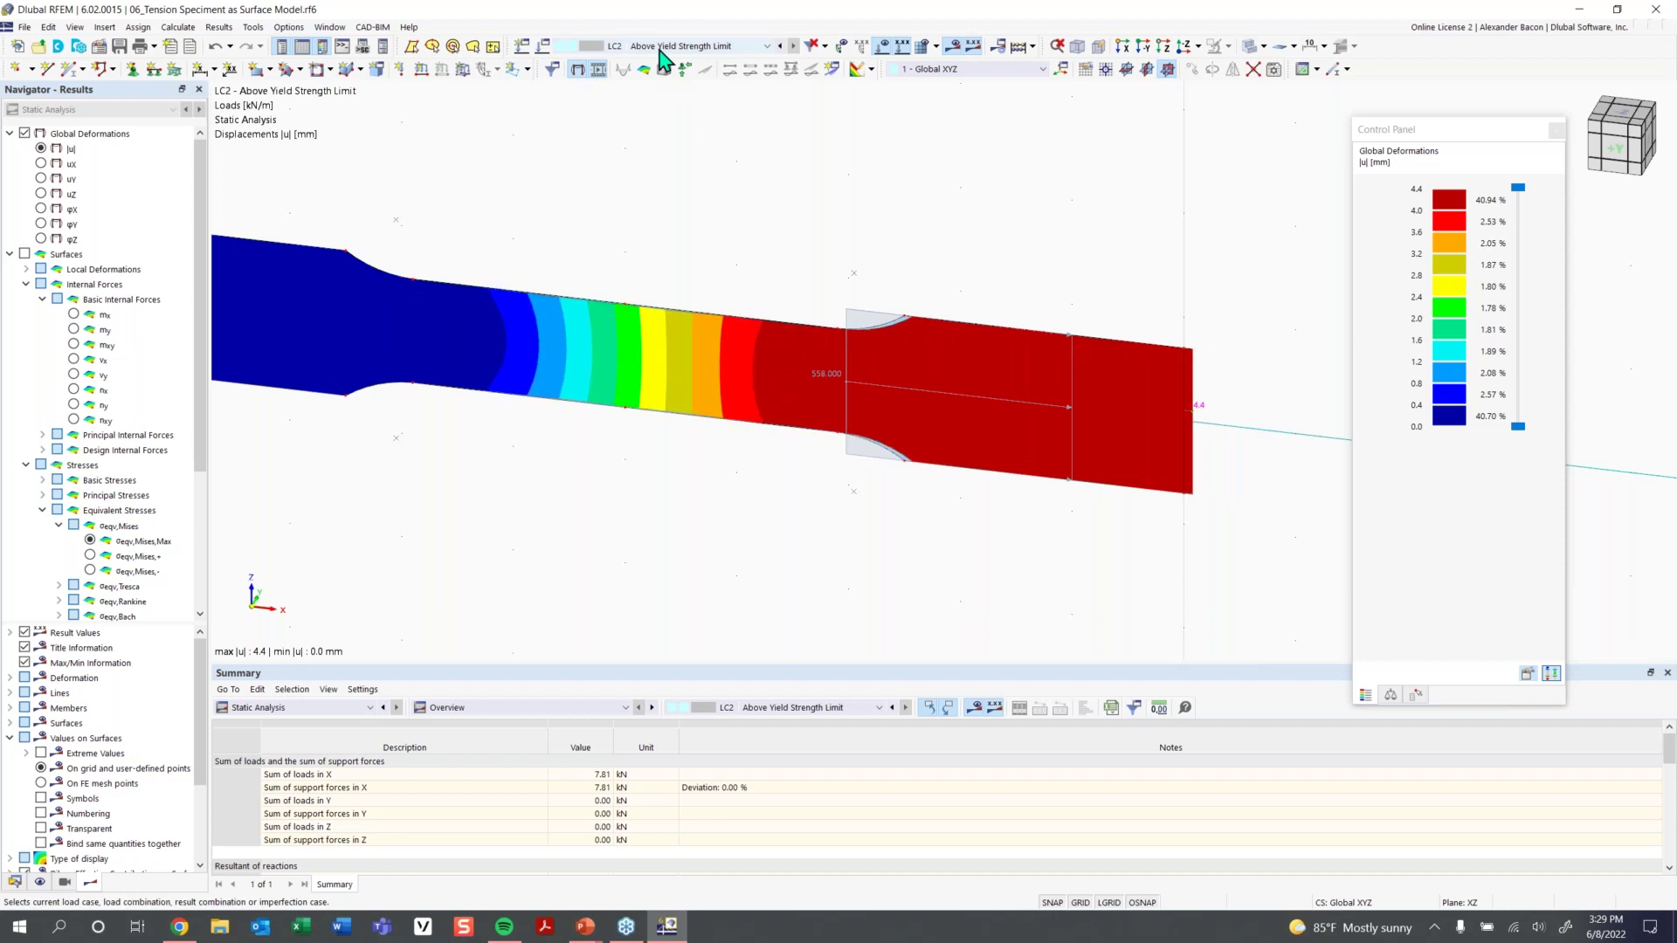
pyautogui.press('pageup')
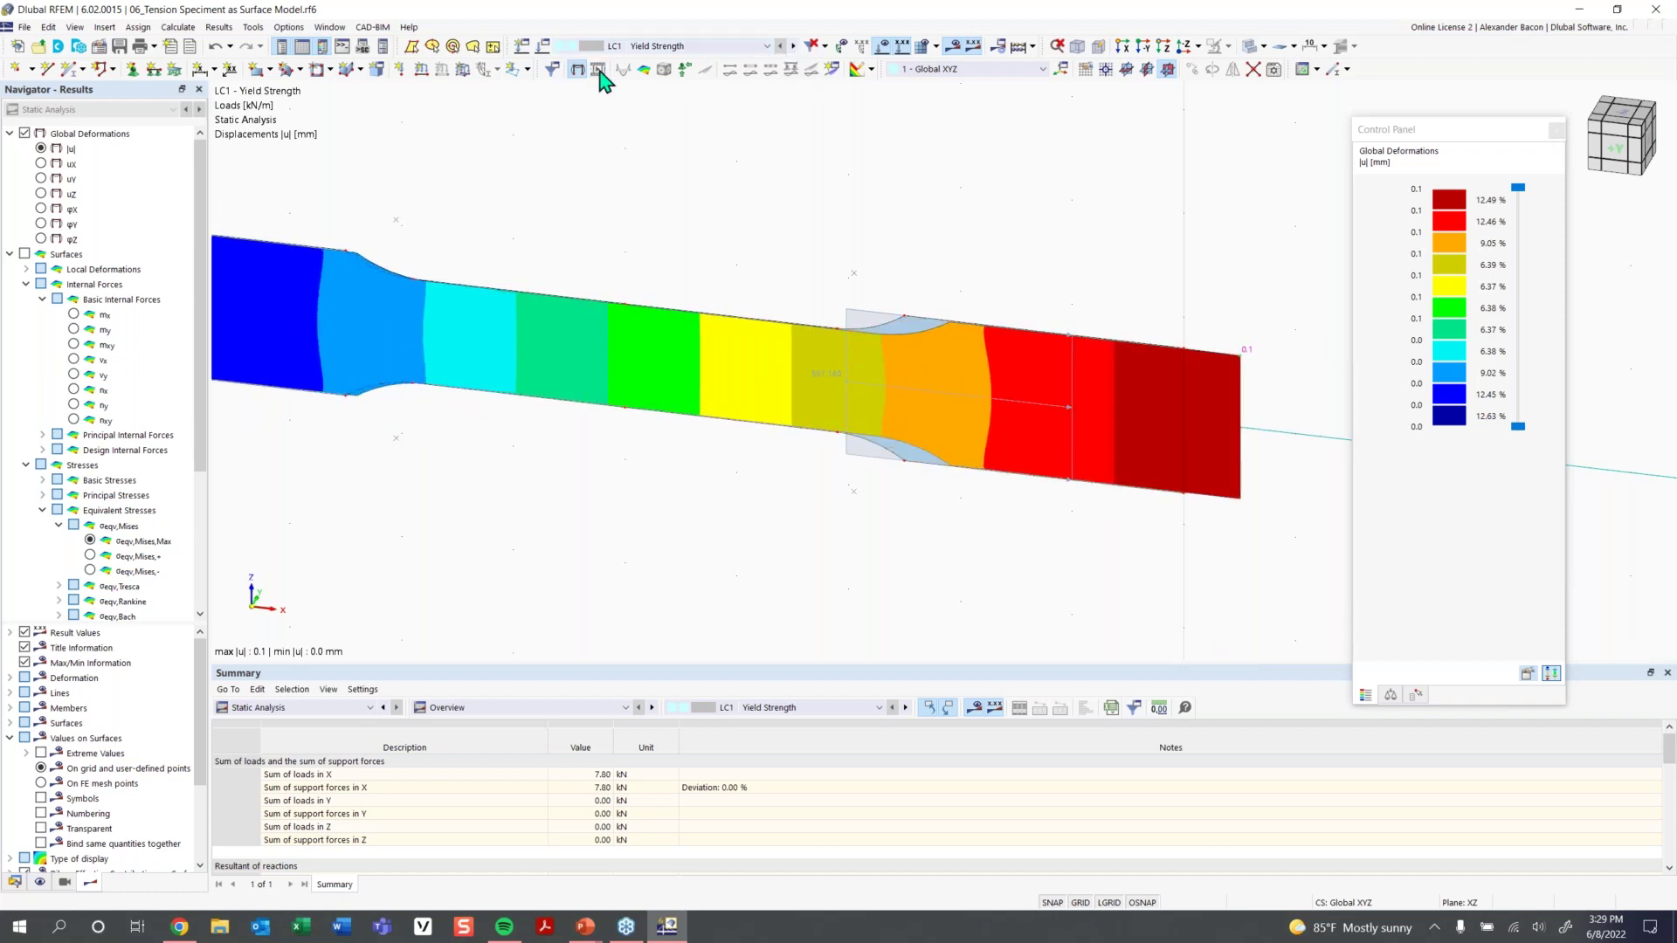
pyautogui.click(596, 70)
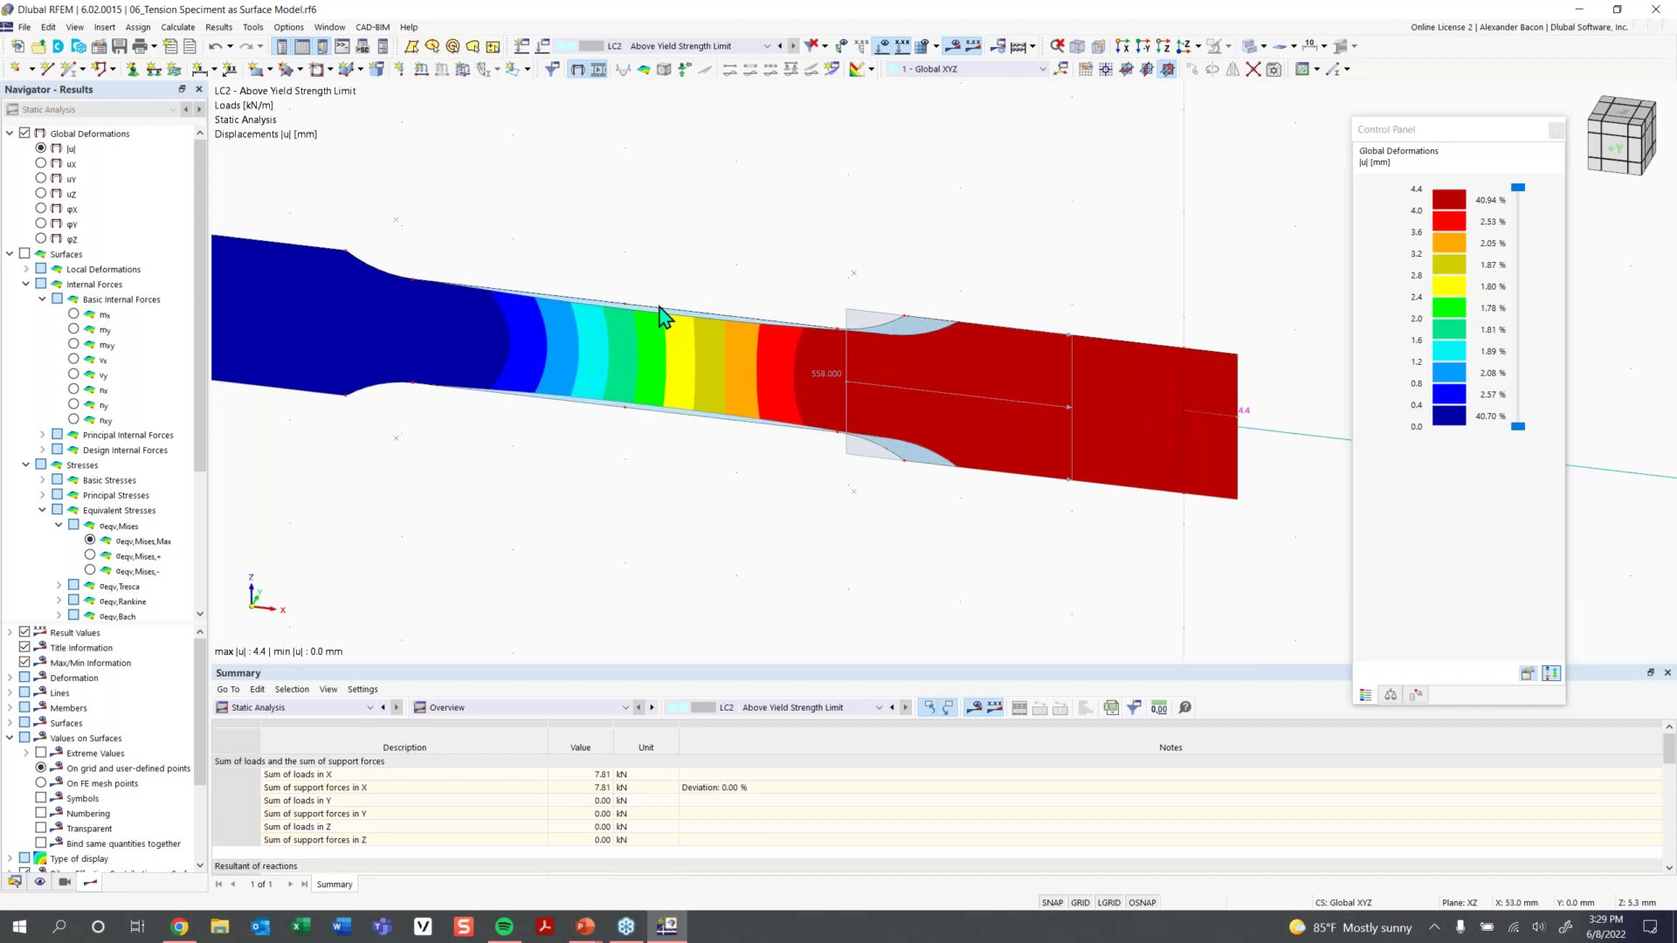
pyautogui.scroll(-3, 805, 424)
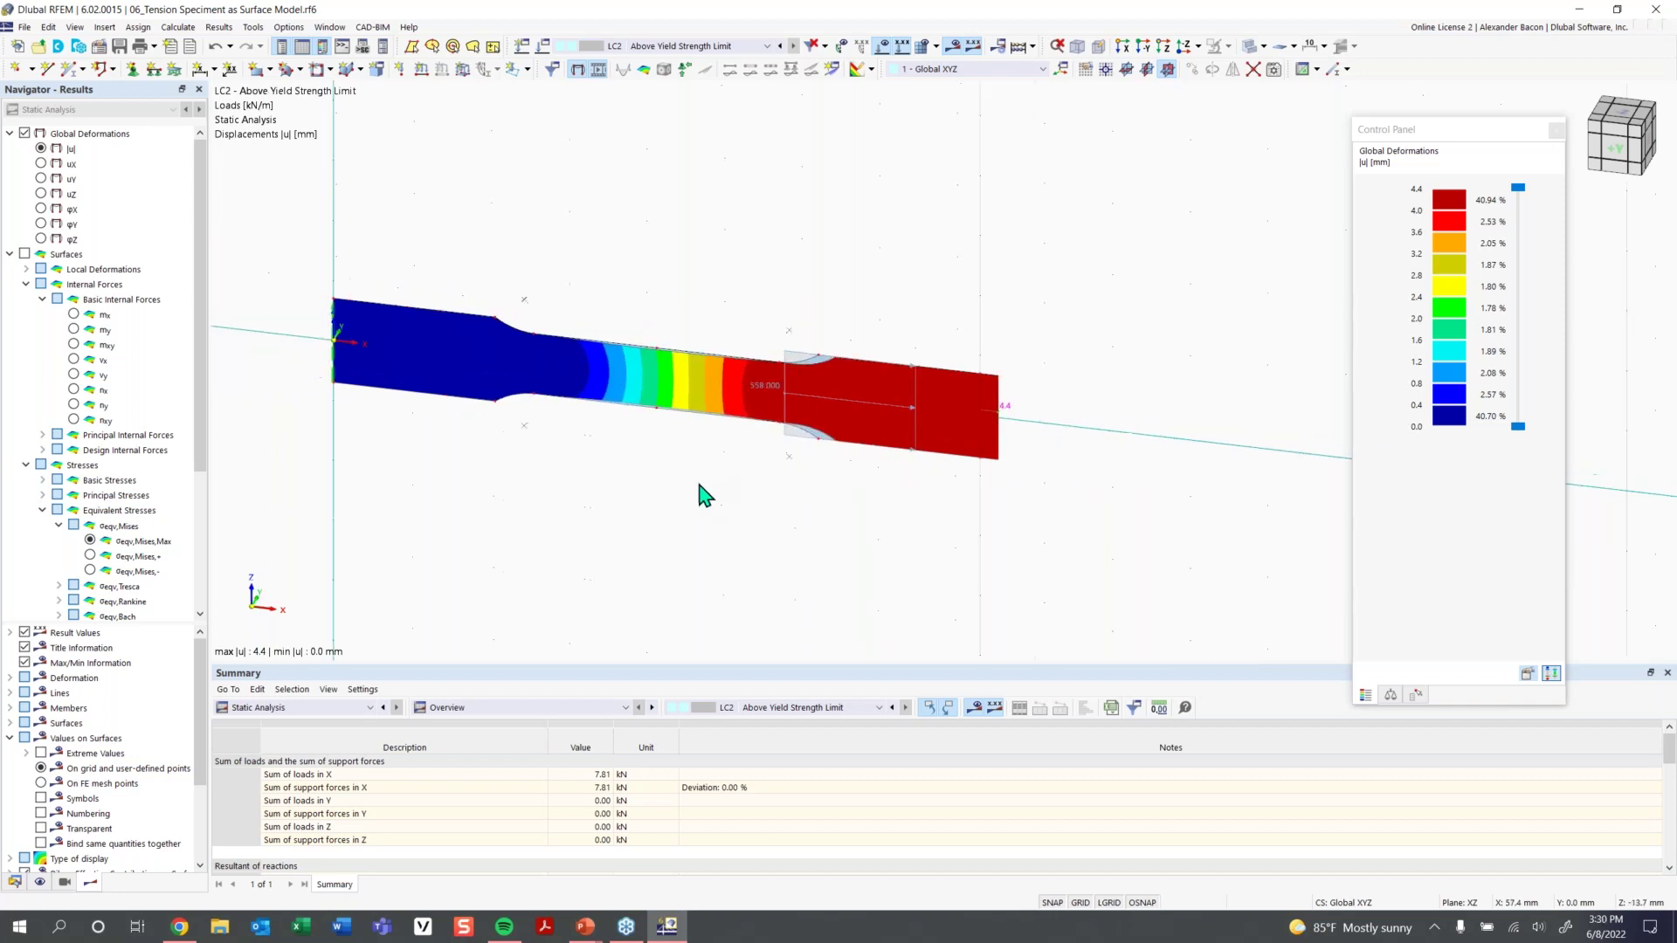
pyautogui.click(578, 69)
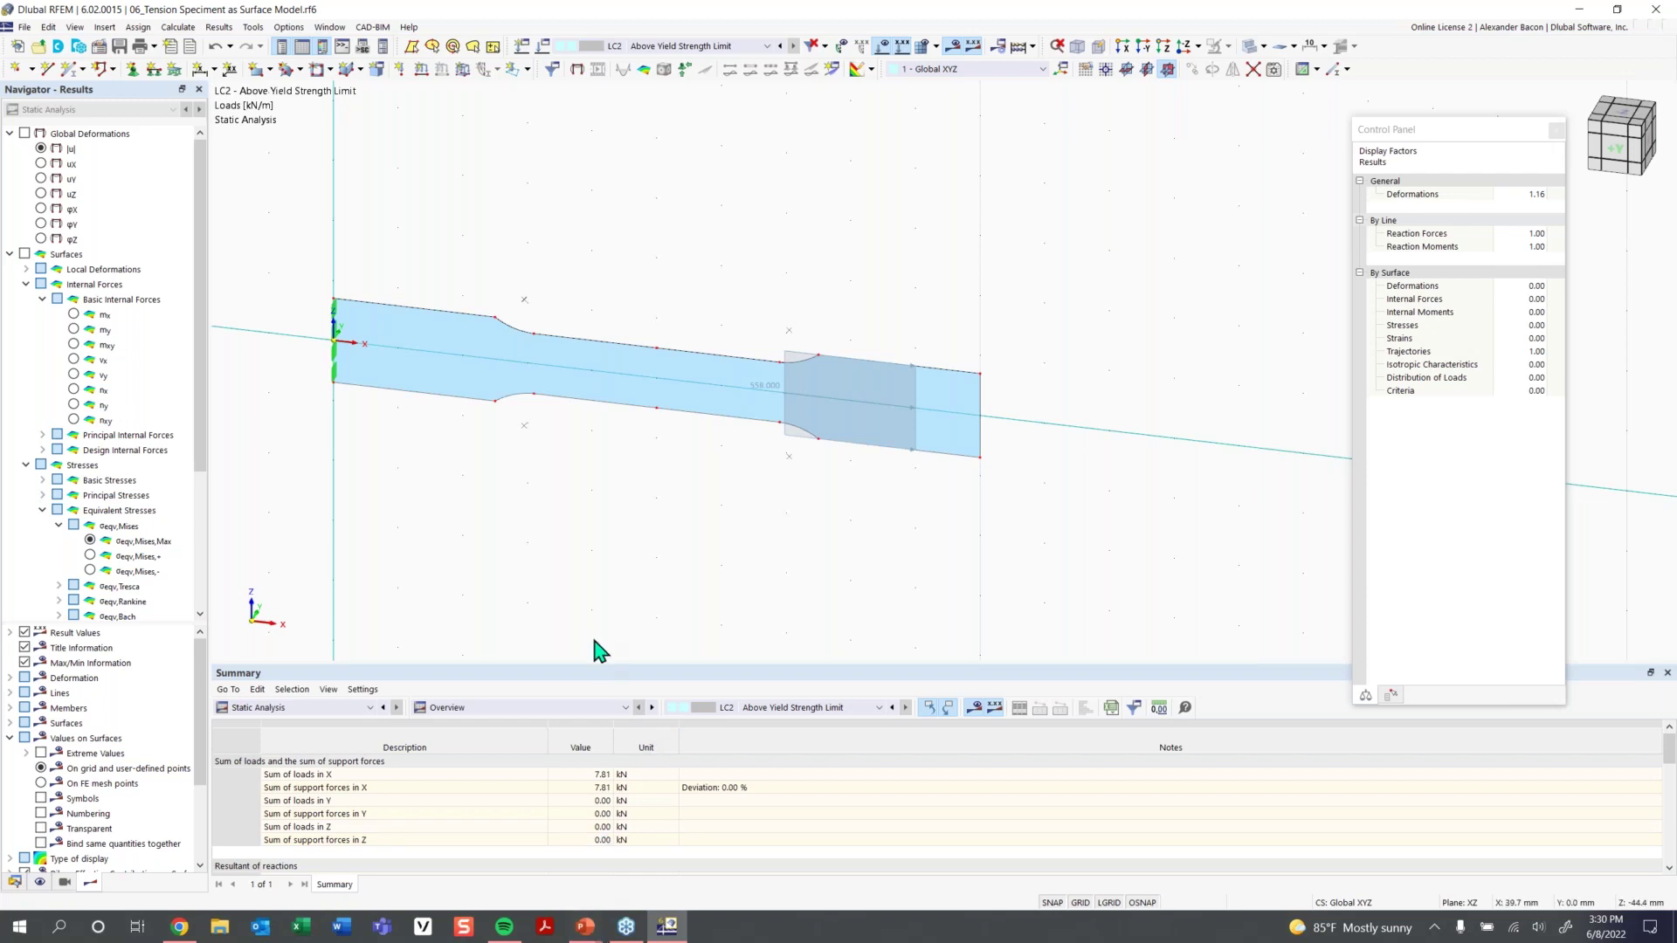
# Switch to the PowerPoint slide show and advance to the slide on what singularities are and where they occur
pyautogui.moveTo(597, 930)
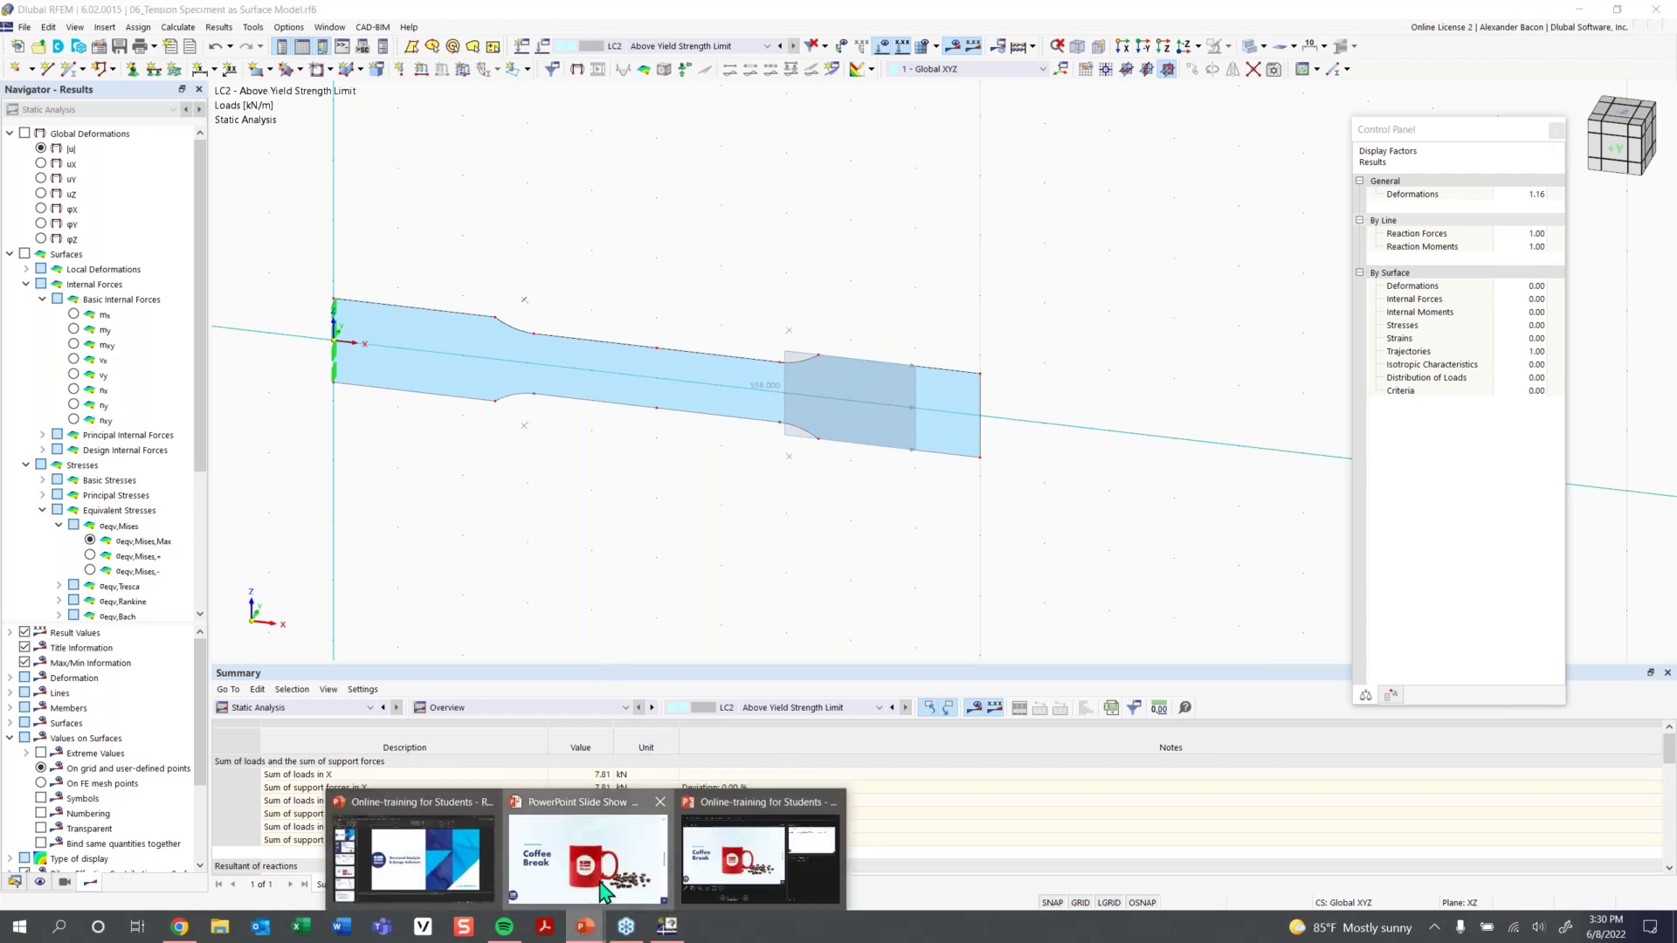
pyautogui.click(594, 861)
pyautogui.click(1055, 625)
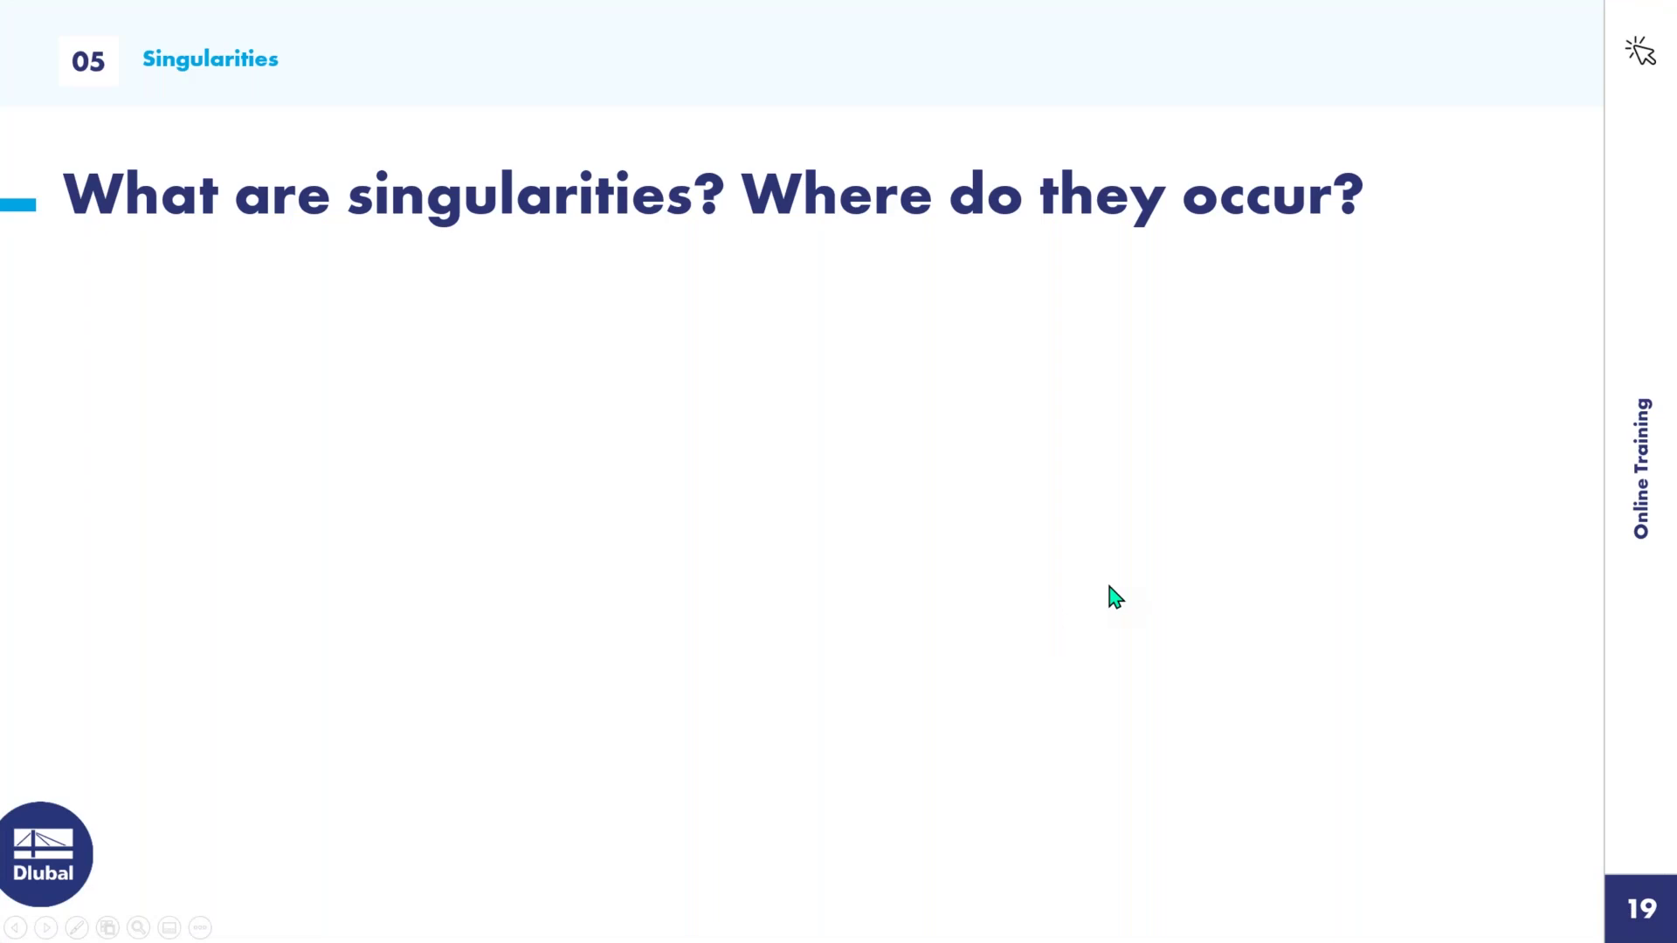
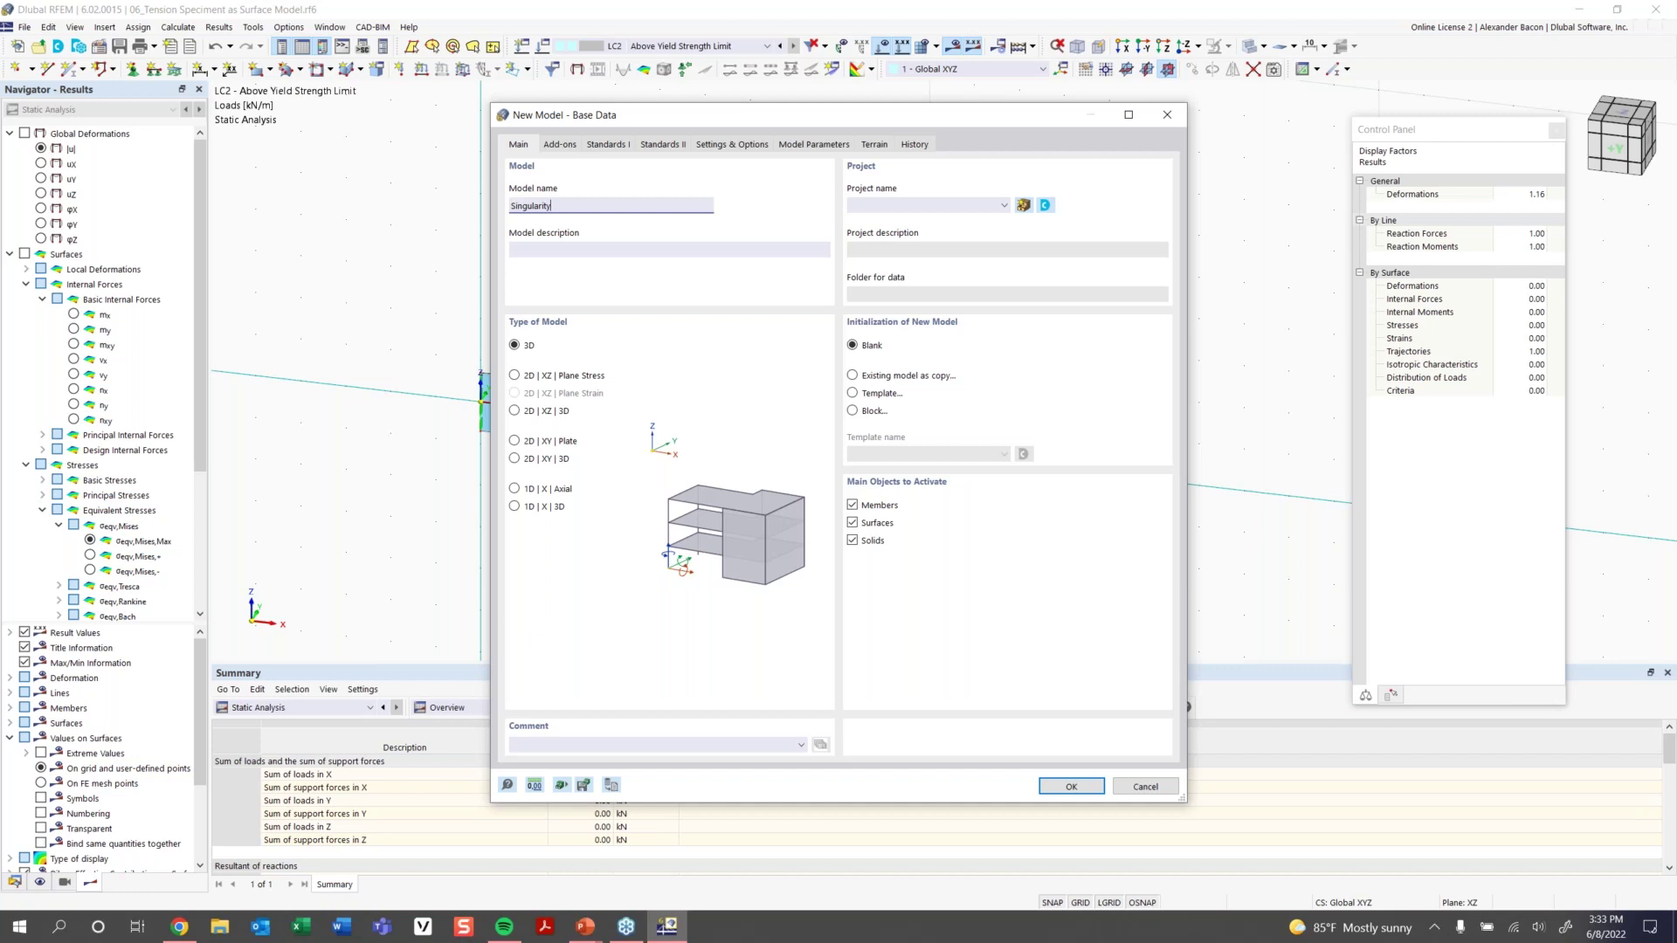
# Create a blank 3D model named "Singularity - Point Load" with load wizards off and the global Z axis upward
pyautogui.write('- Point Load')
pyautogui.click(560, 144)
pyautogui.click(889, 209)
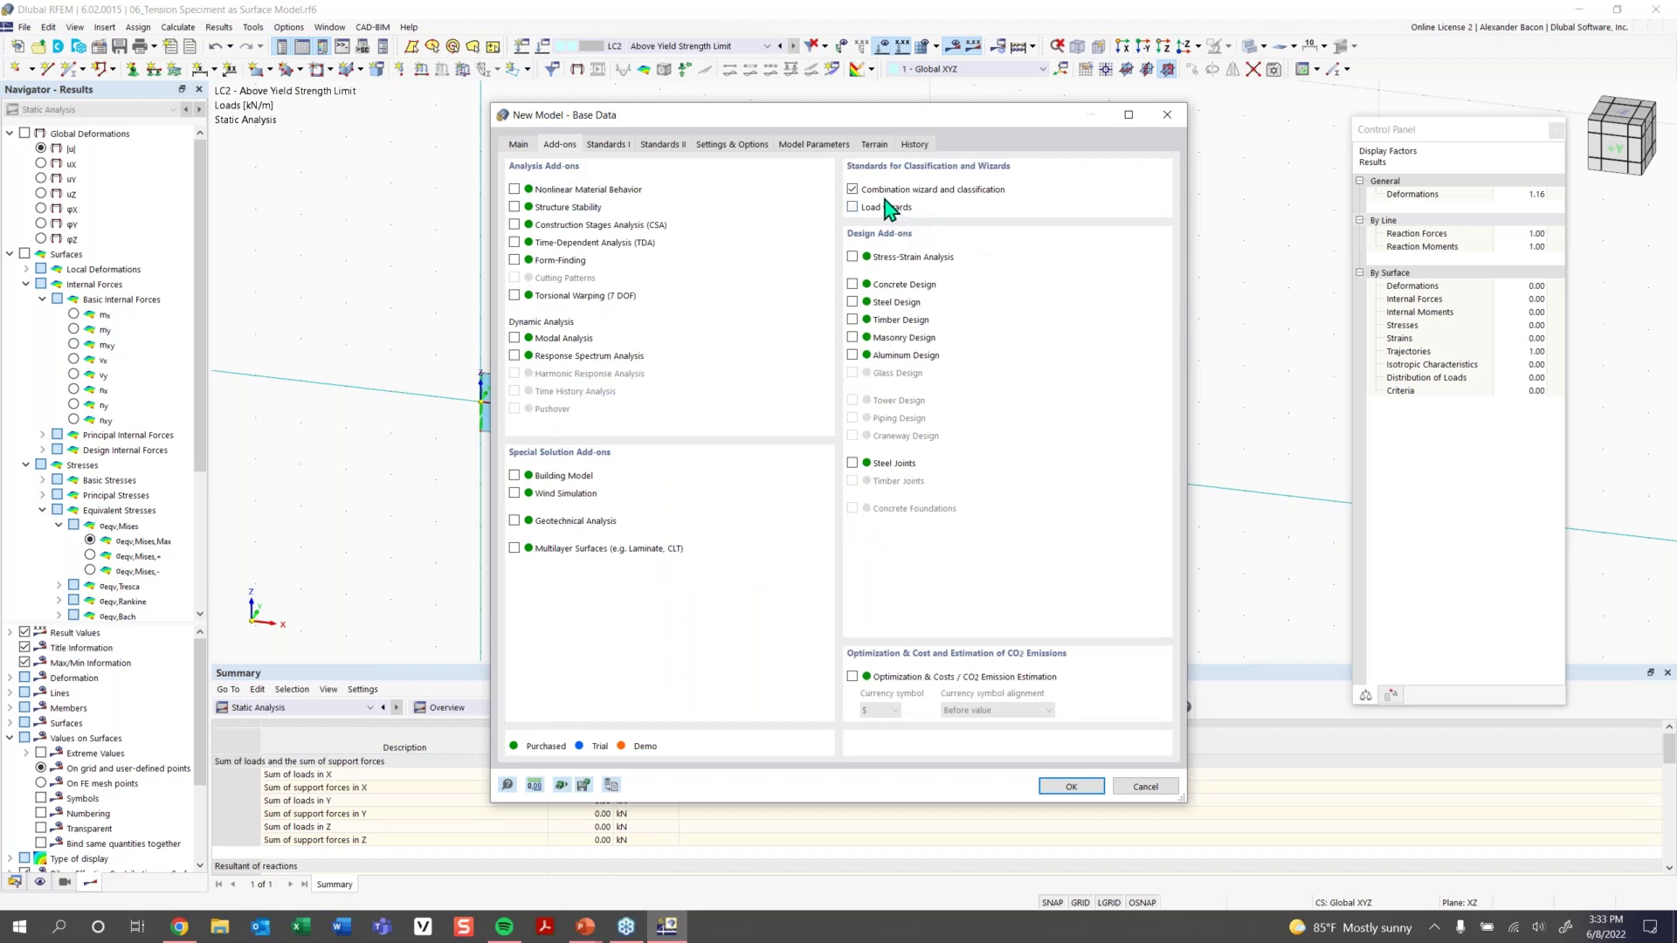
pyautogui.click(875, 191)
pyautogui.click(732, 145)
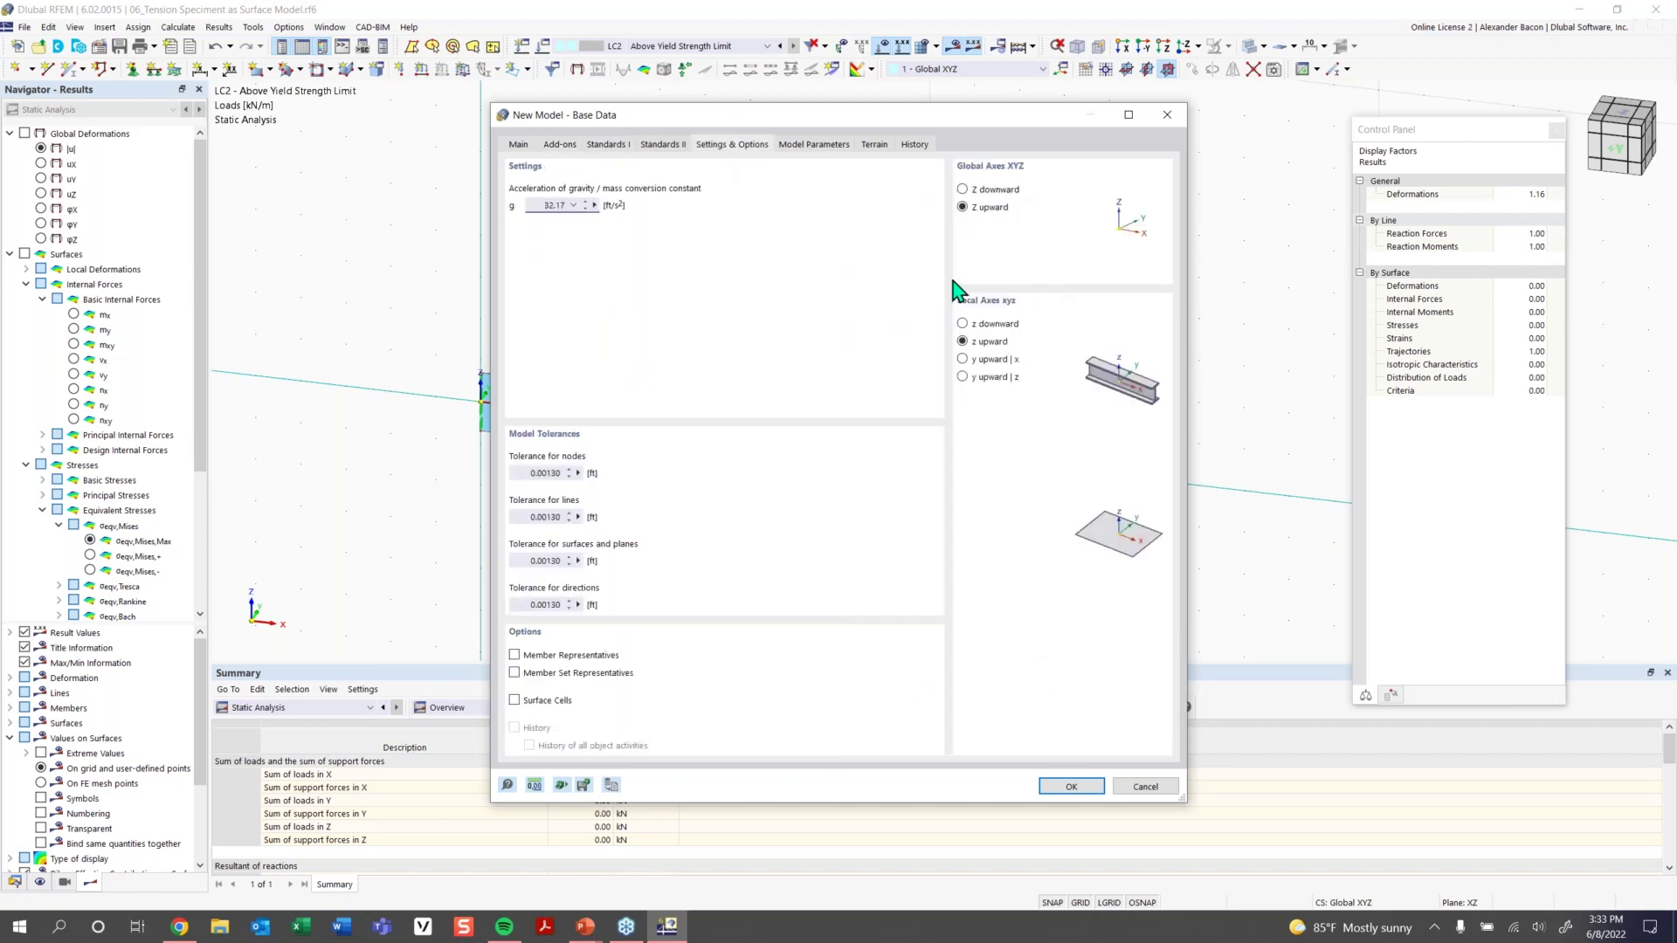
pyautogui.click(527, 145)
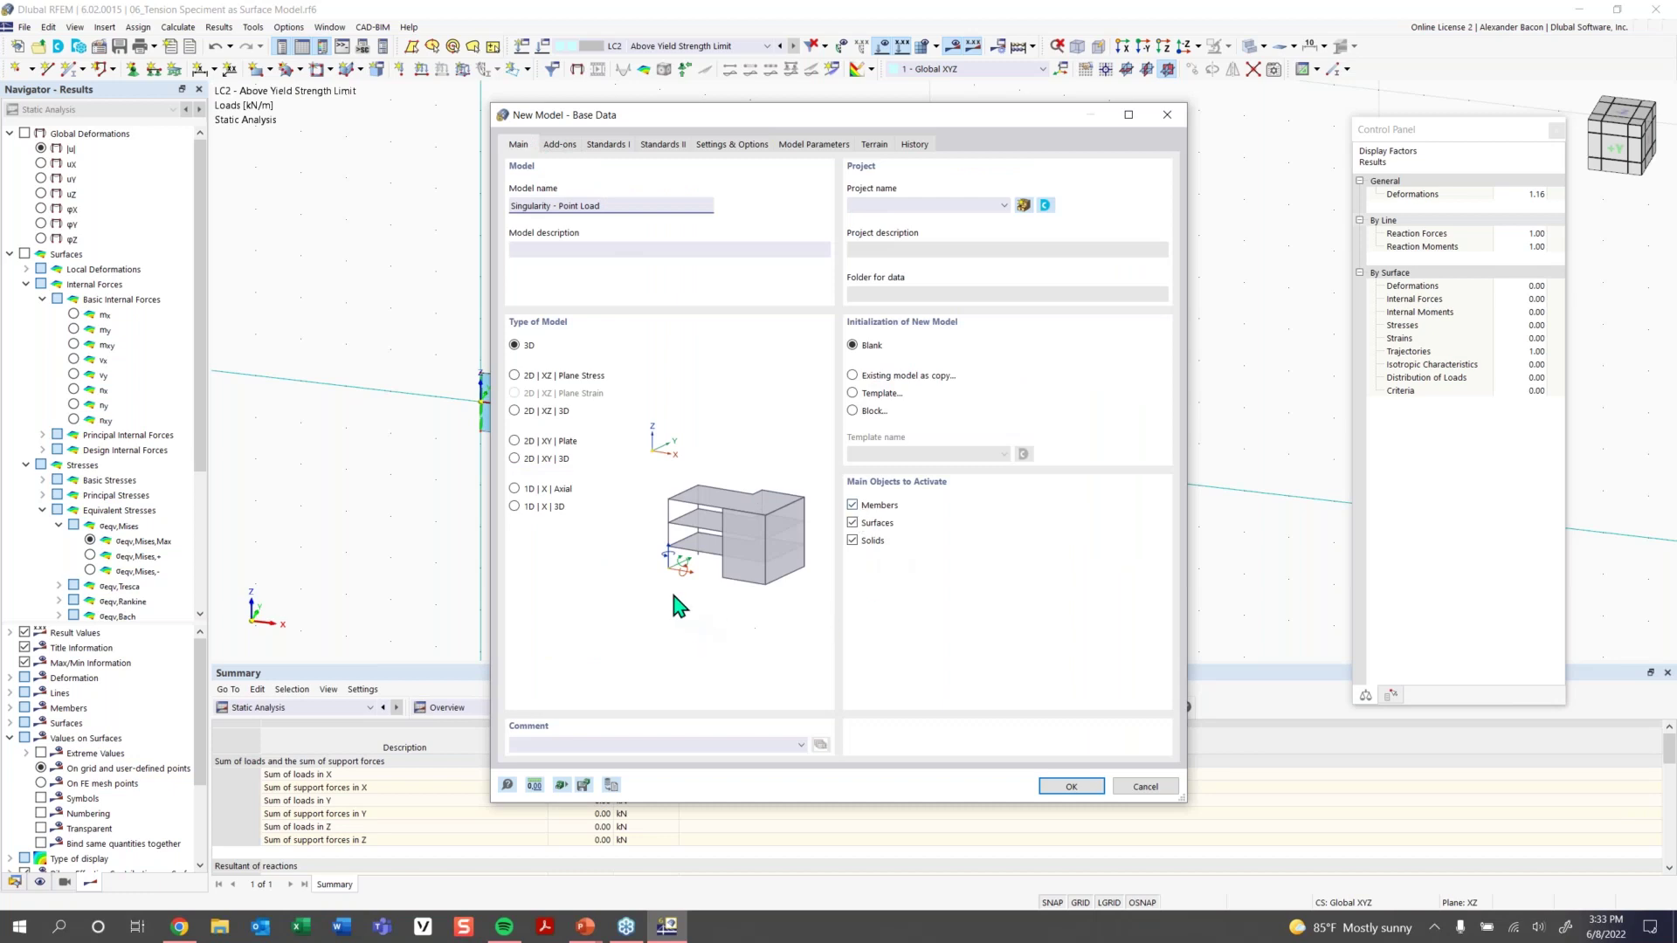
pyautogui.click(1071, 786)
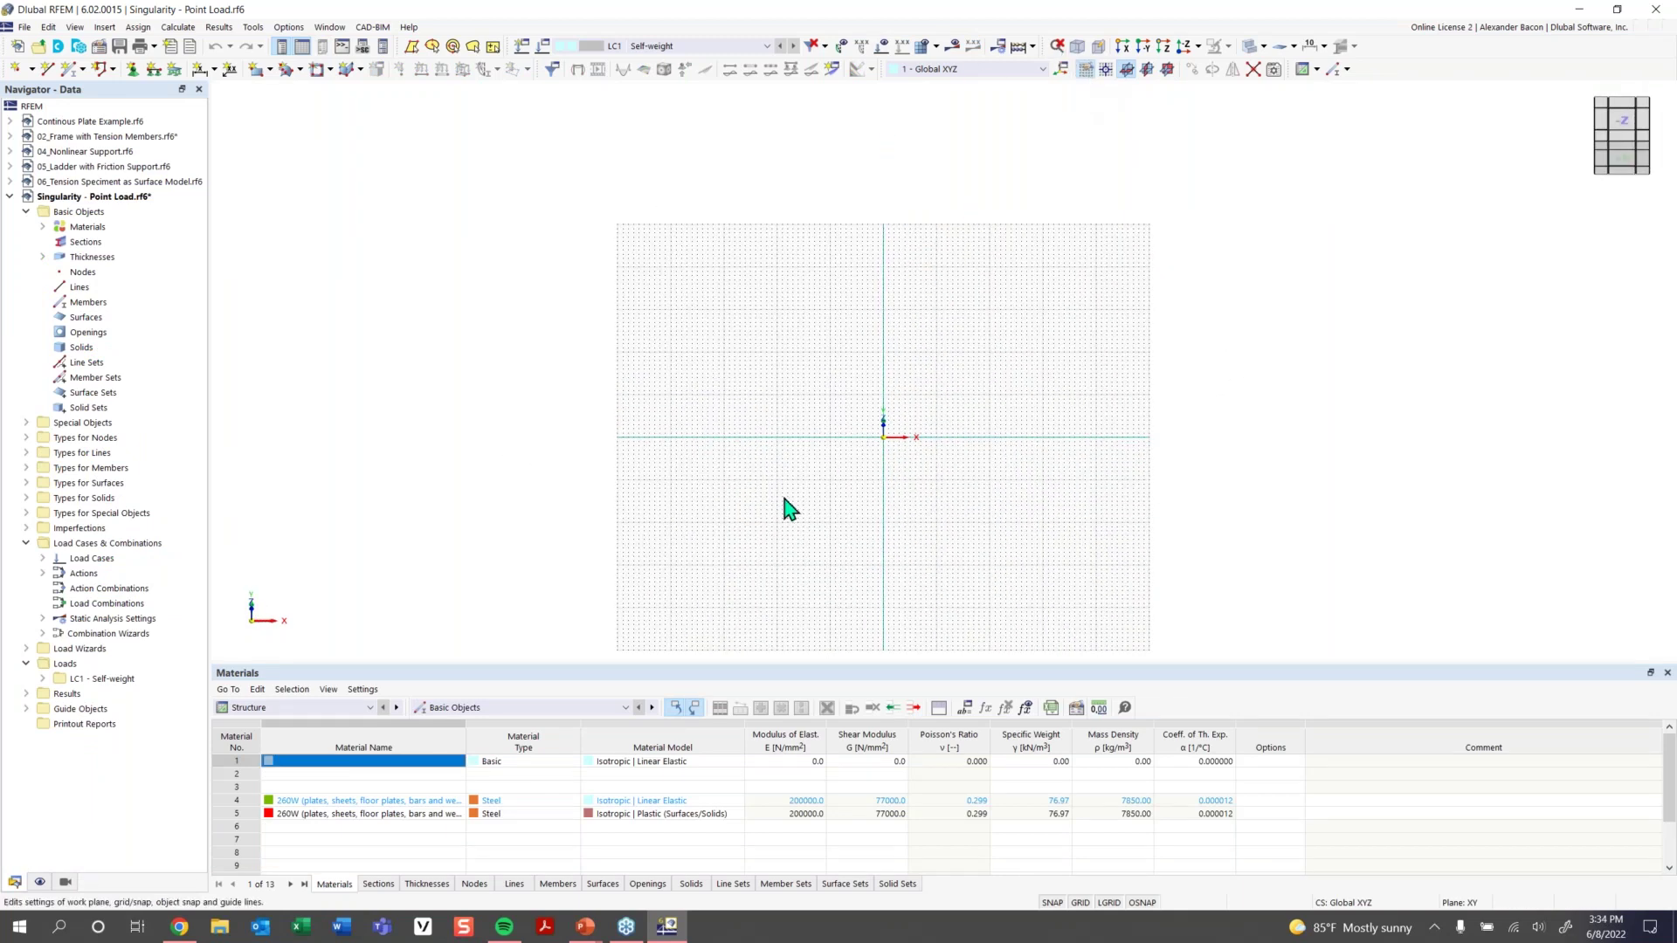
# Load the imperial unit set for the new model, with lengths in ft and thicknesses in inches, and accept the work plane settings
pyautogui.doubleClick(783, 524)
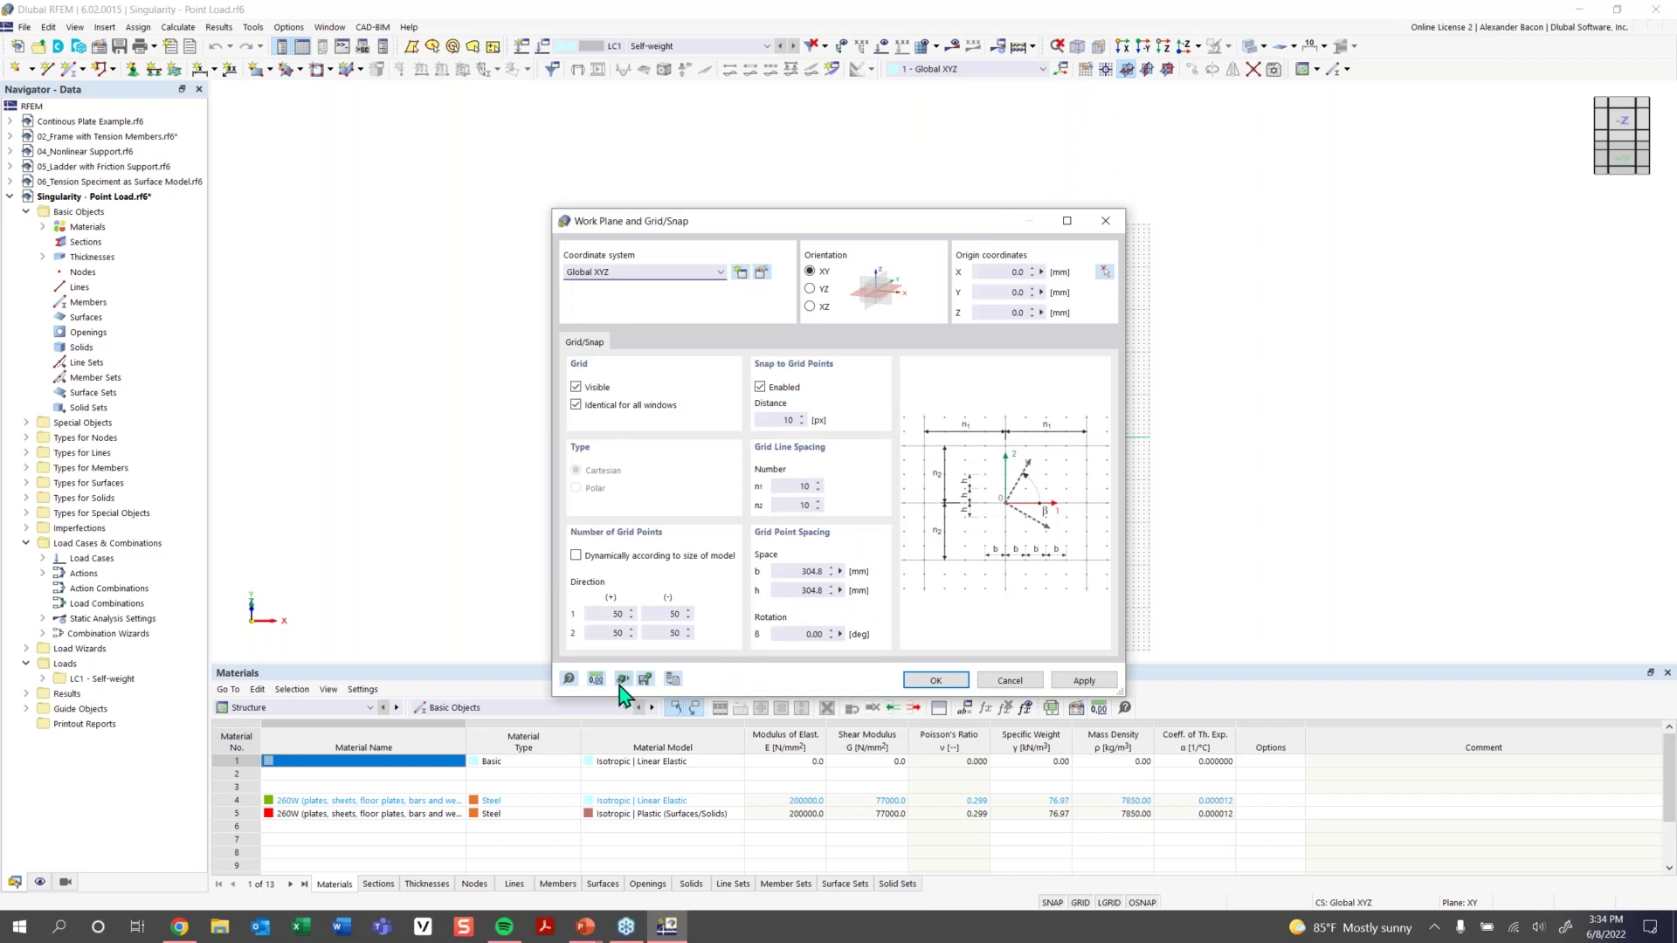
pyautogui.click(595, 679)
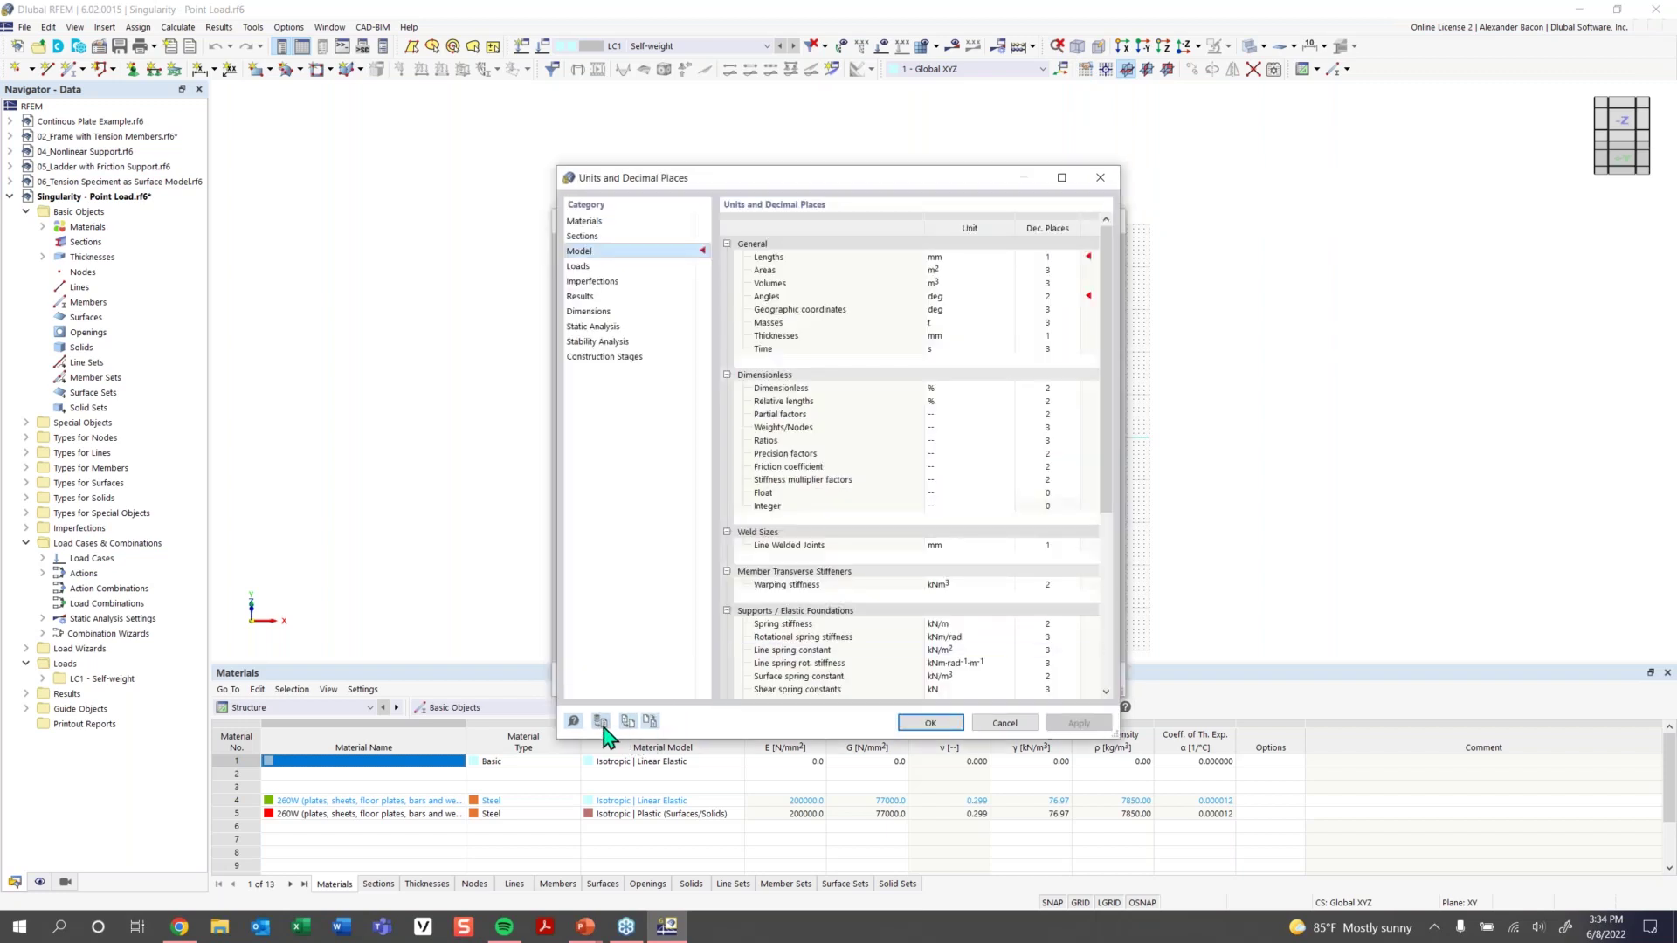
pyautogui.click(627, 721)
pyautogui.click(779, 377)
pyautogui.click(865, 605)
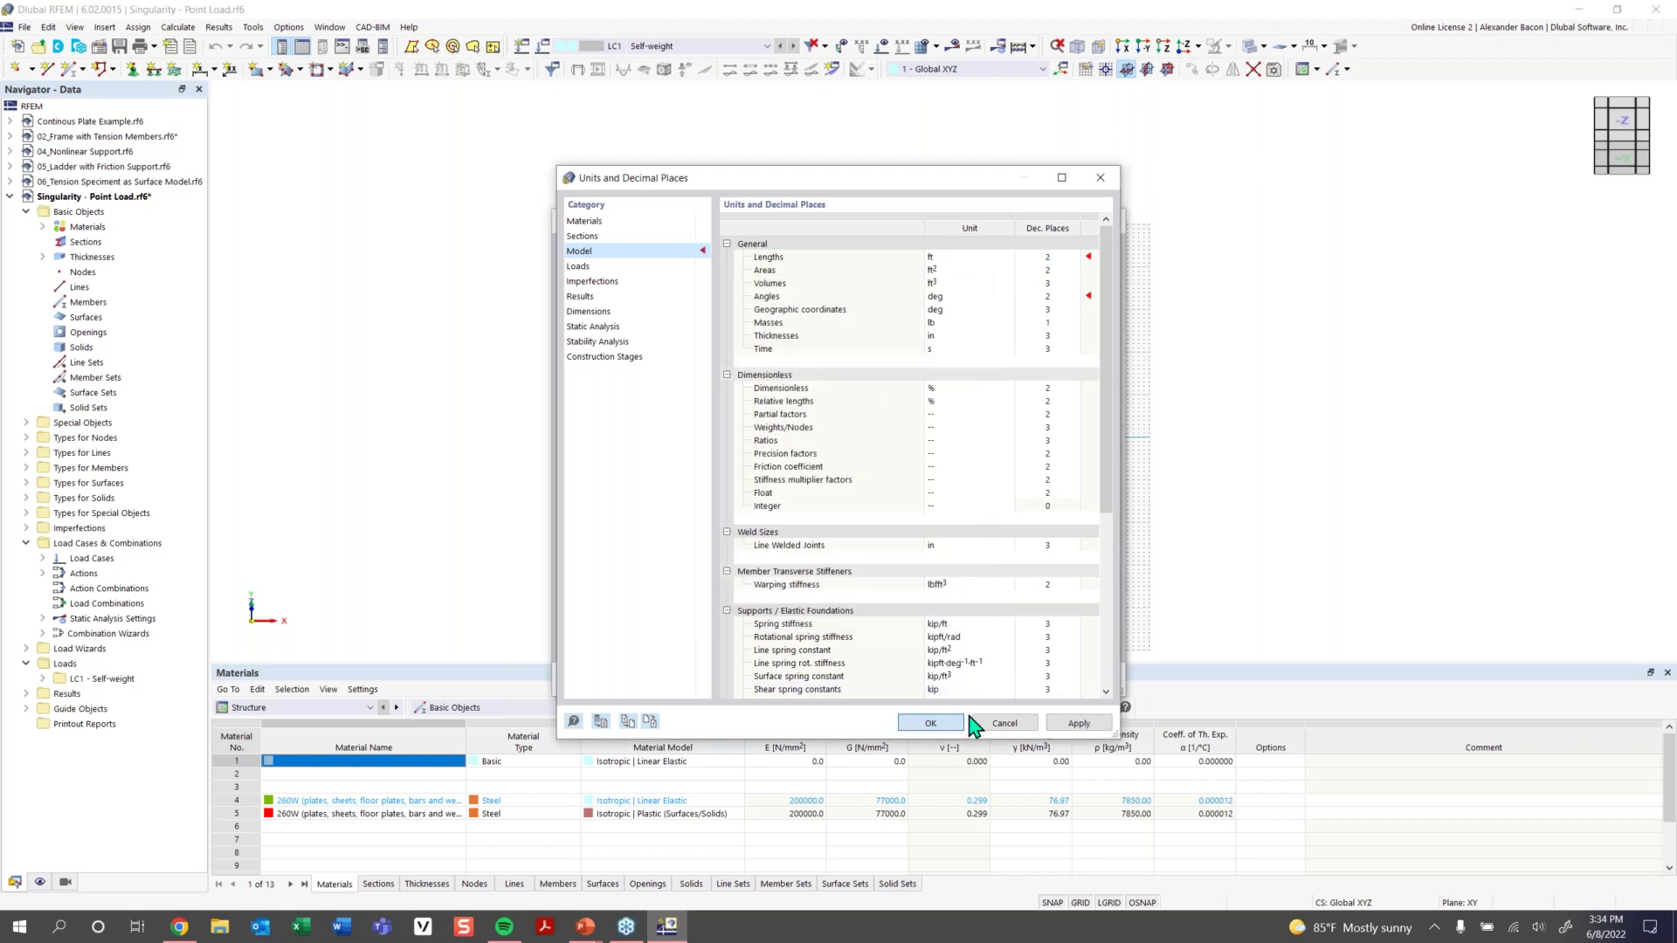
pyautogui.click(964, 721)
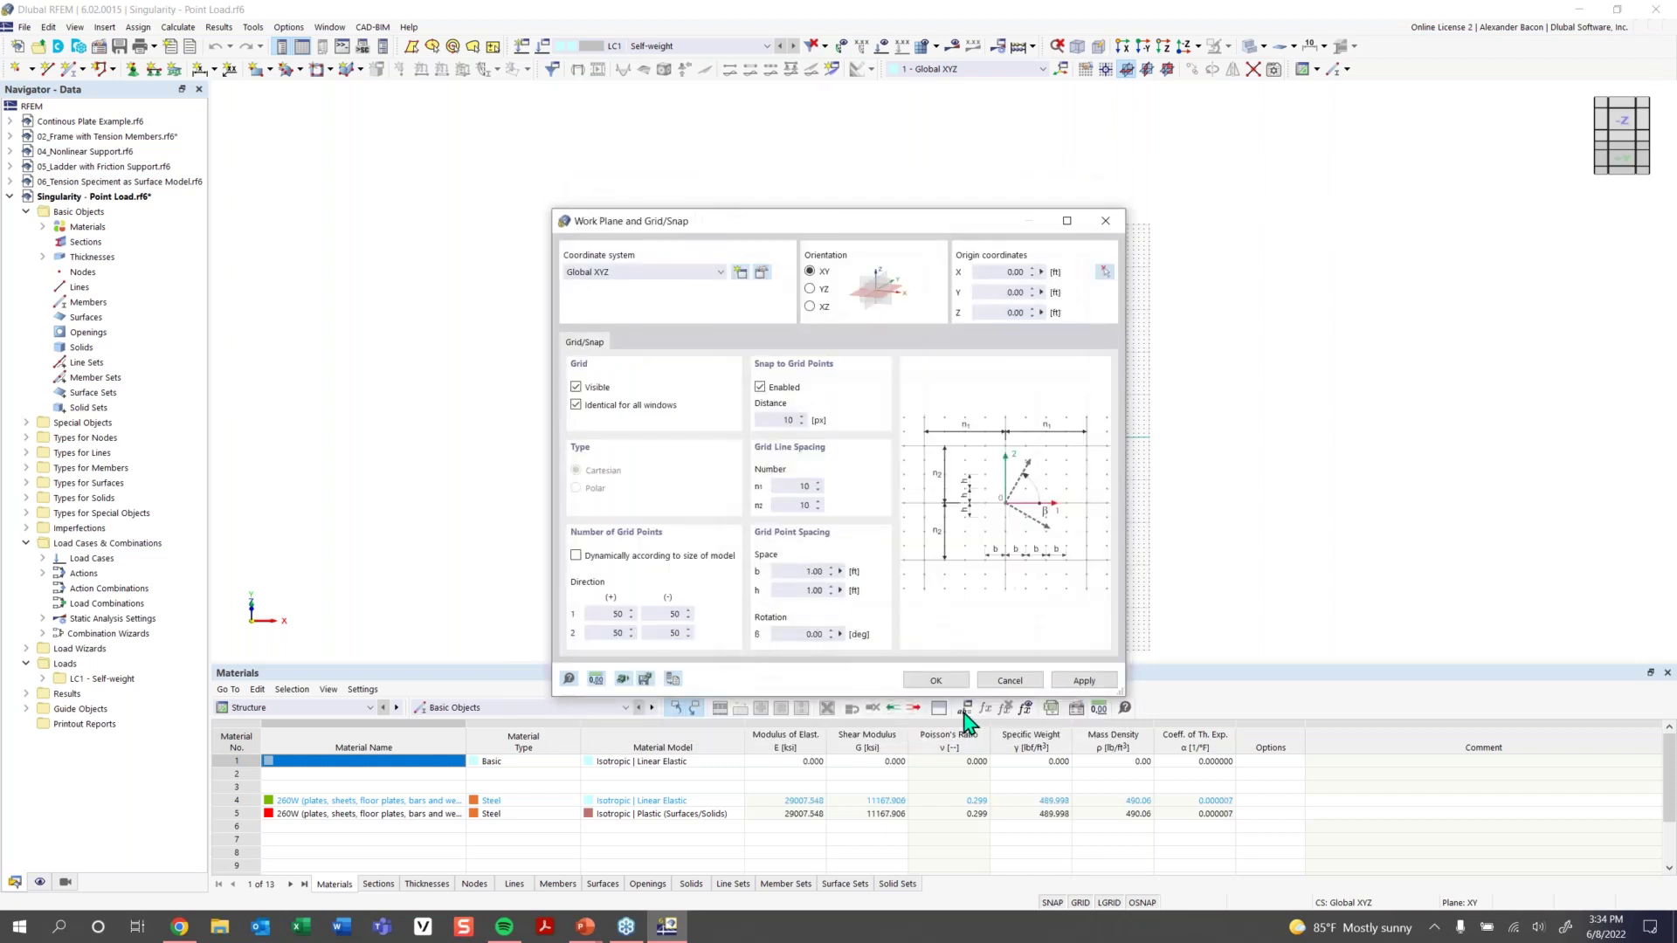
pyautogui.click(920, 682)
# Start a new rectangular surface and create a new uniform thickness for it
pyautogui.moveTo(909, 446); pyautogui.dragTo(830, 464, button='middle')
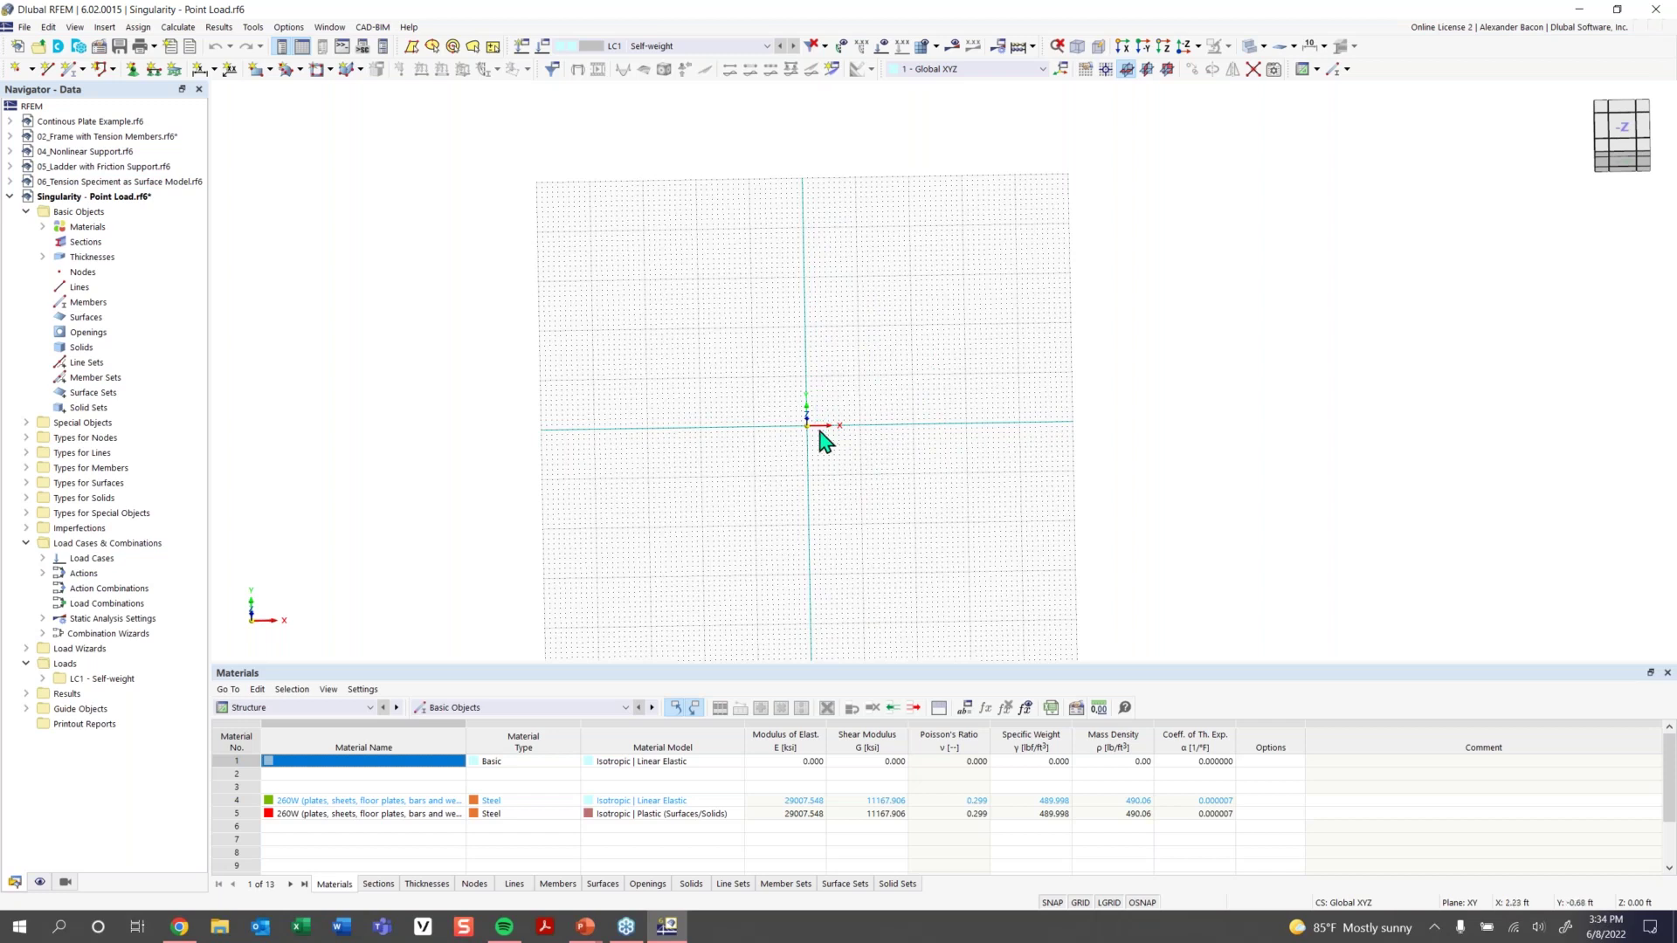
pyautogui.scroll(2, 818, 436)
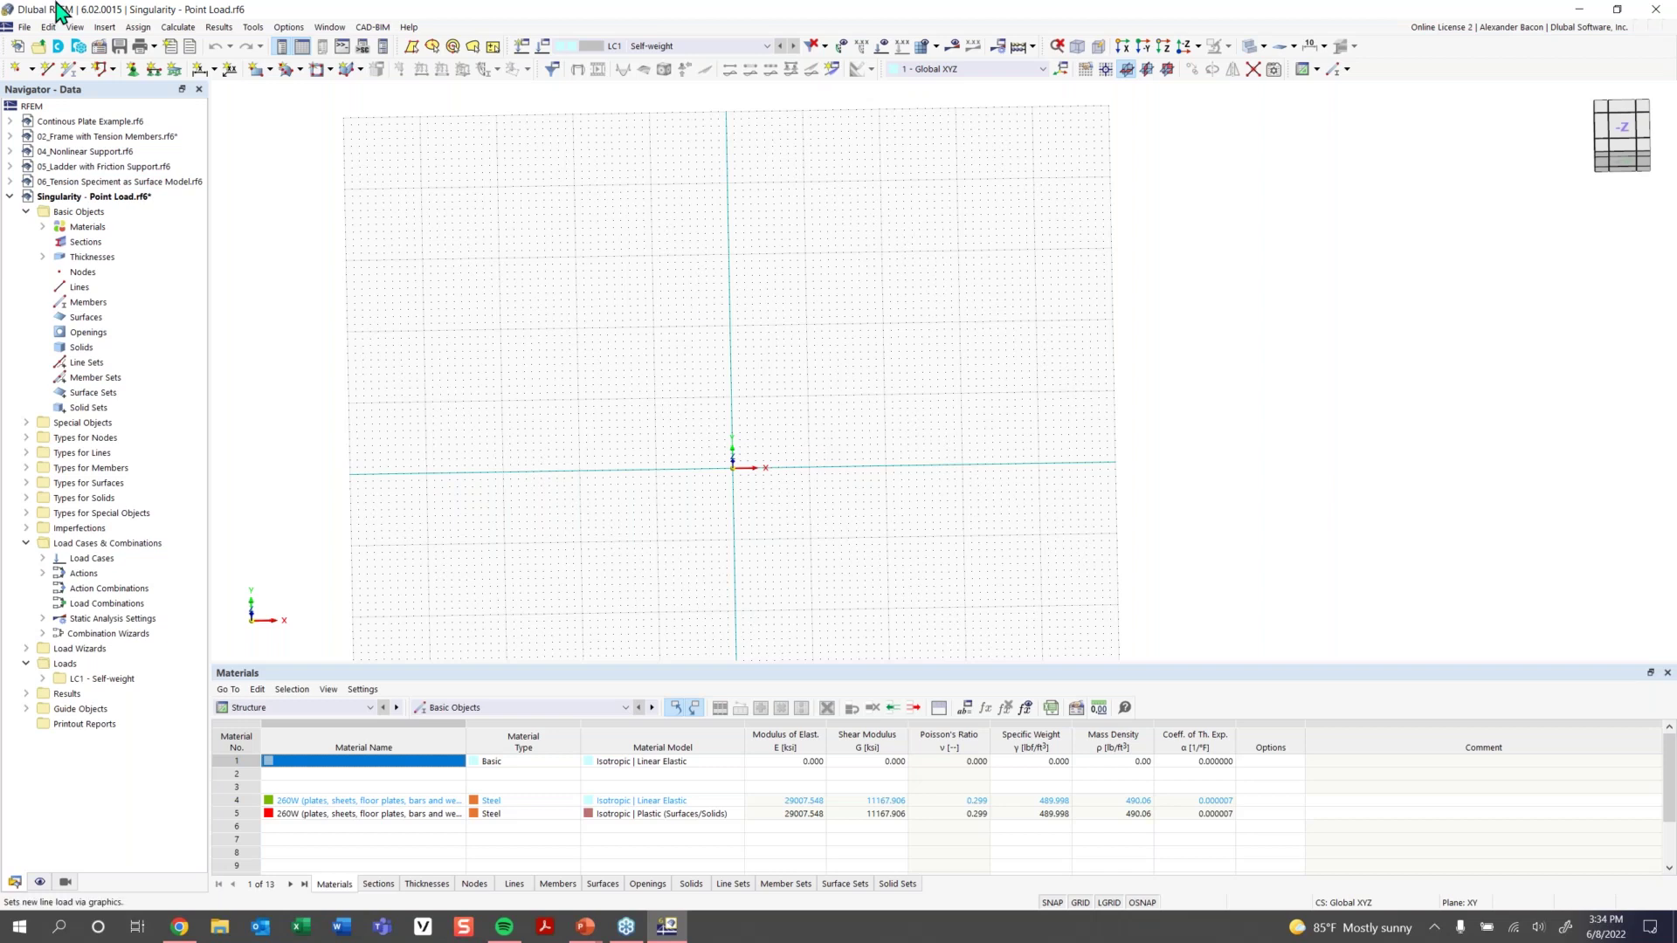
pyautogui.click(258, 77)
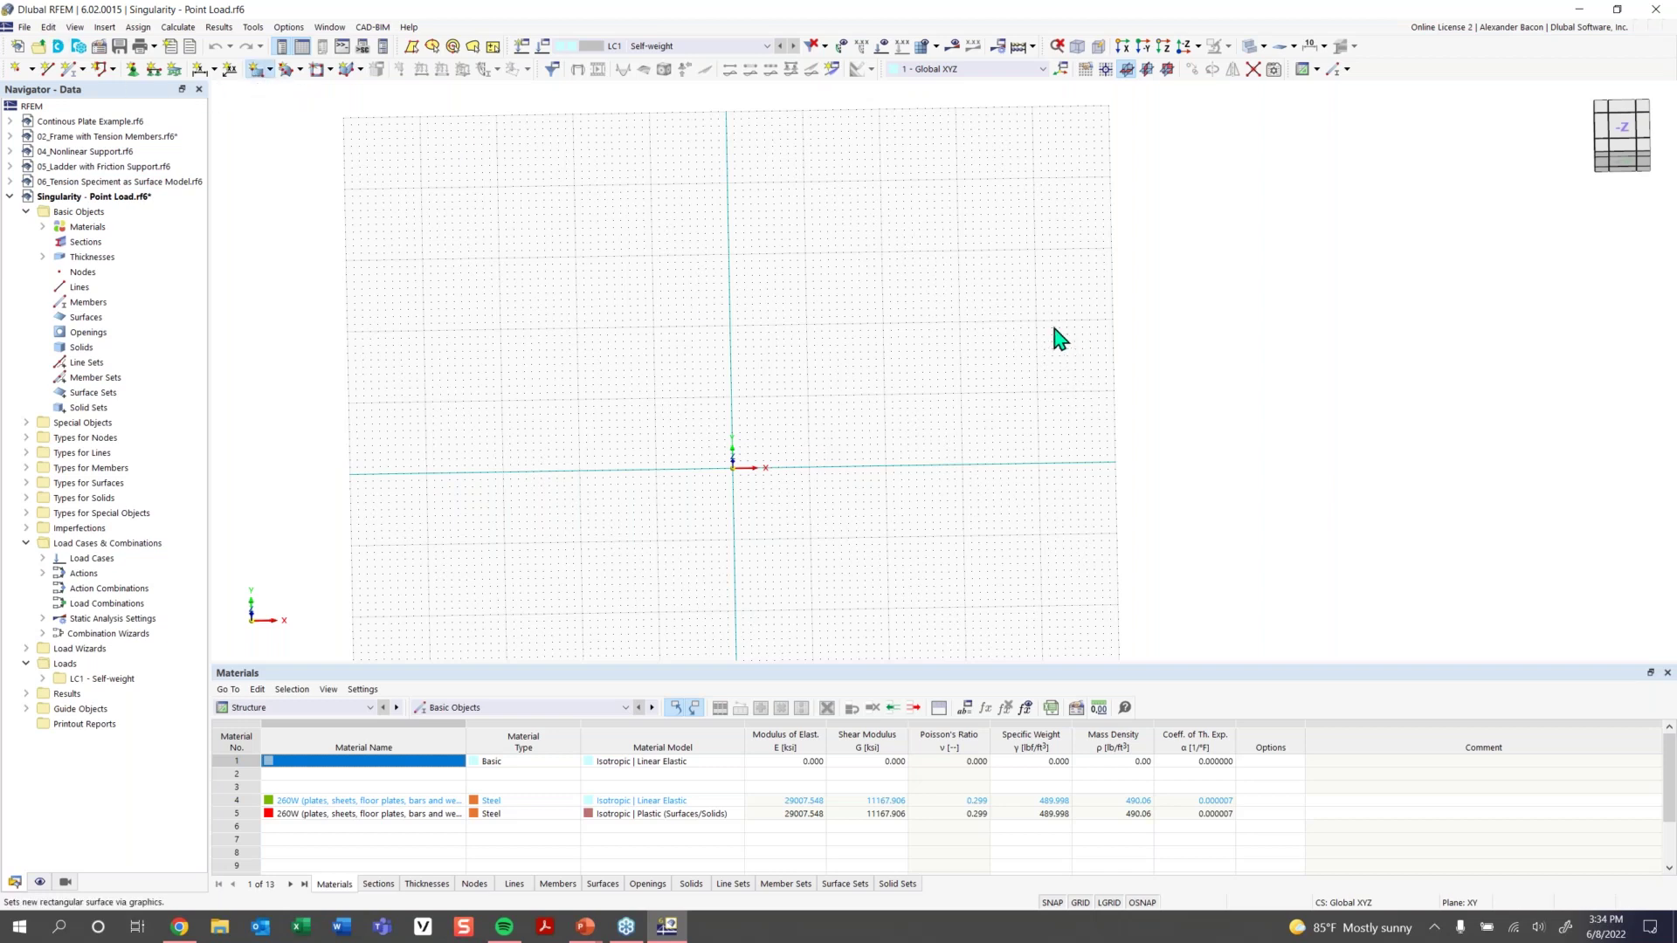
pyautogui.click(403, 266)
pyautogui.click(402, 299)
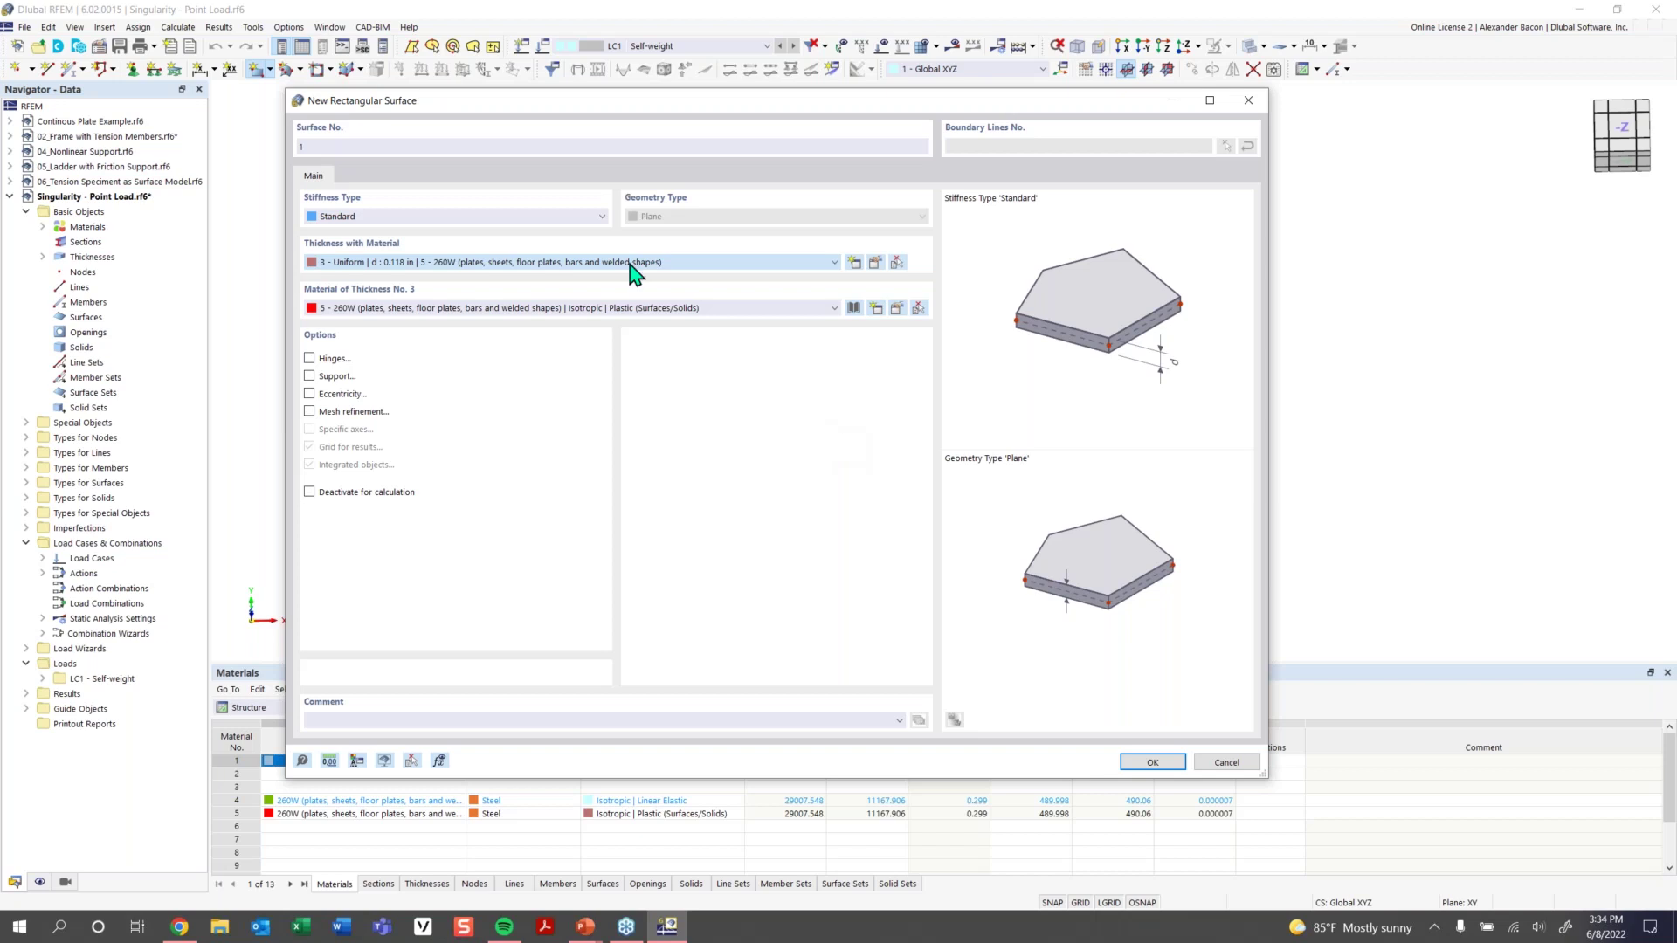
pyautogui.click(526, 291)
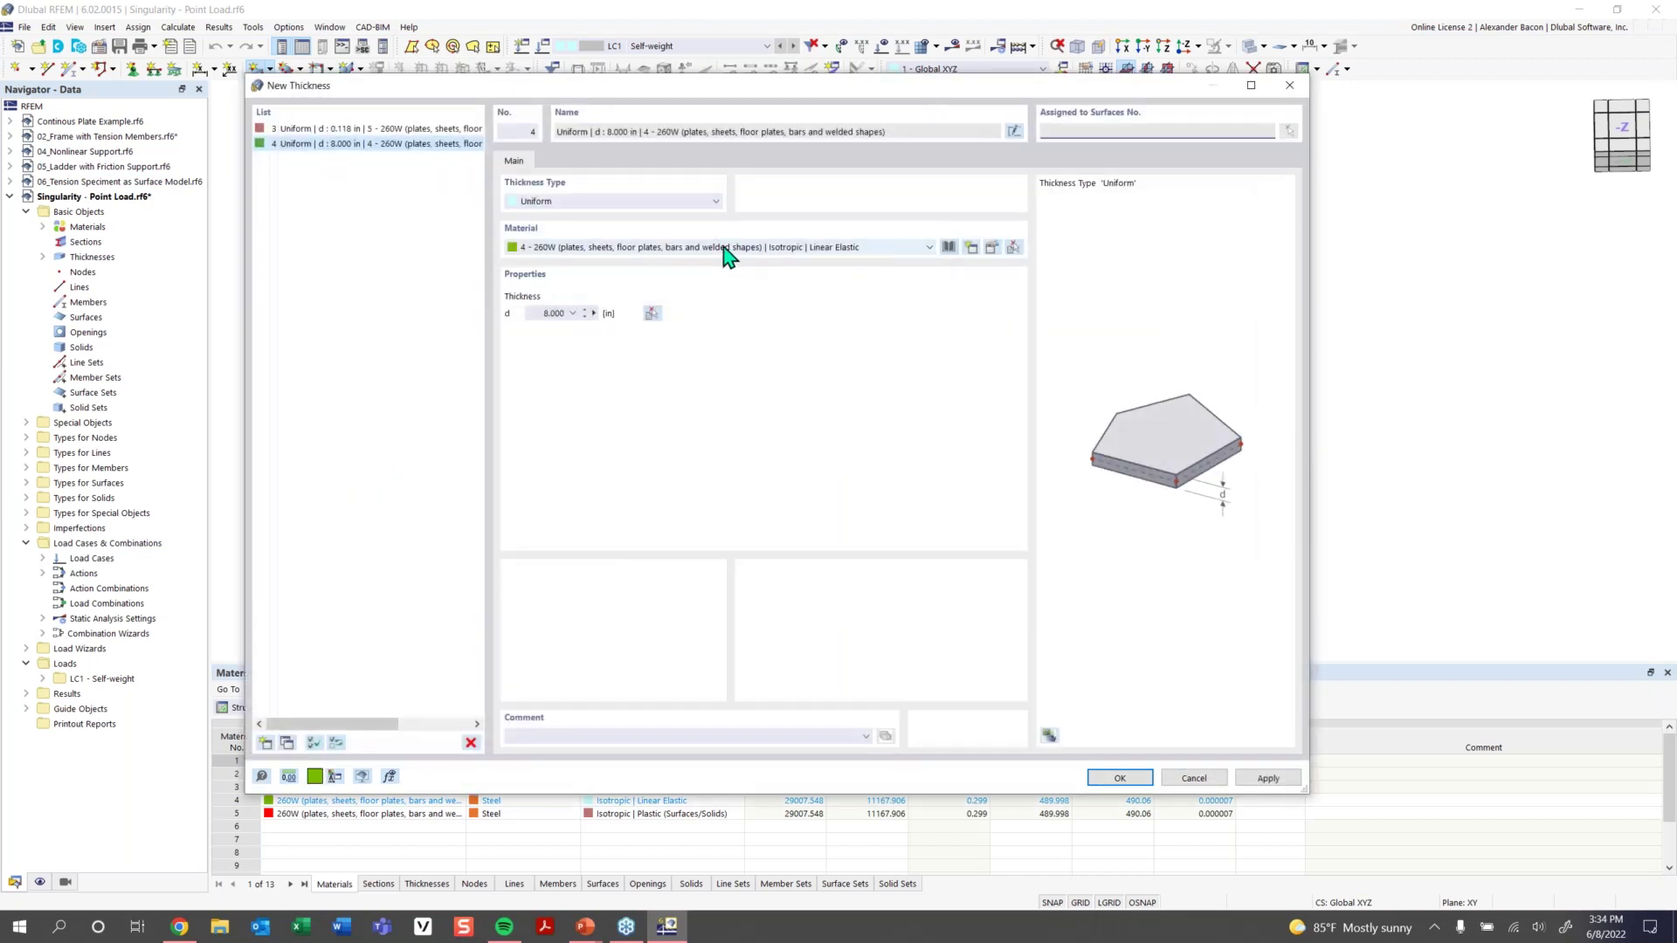
# Create a new material for the thickness, choosing Concrete f'c = 4000 psi of standard ACI 318-19 from the material library
pyautogui.click(627, 249)
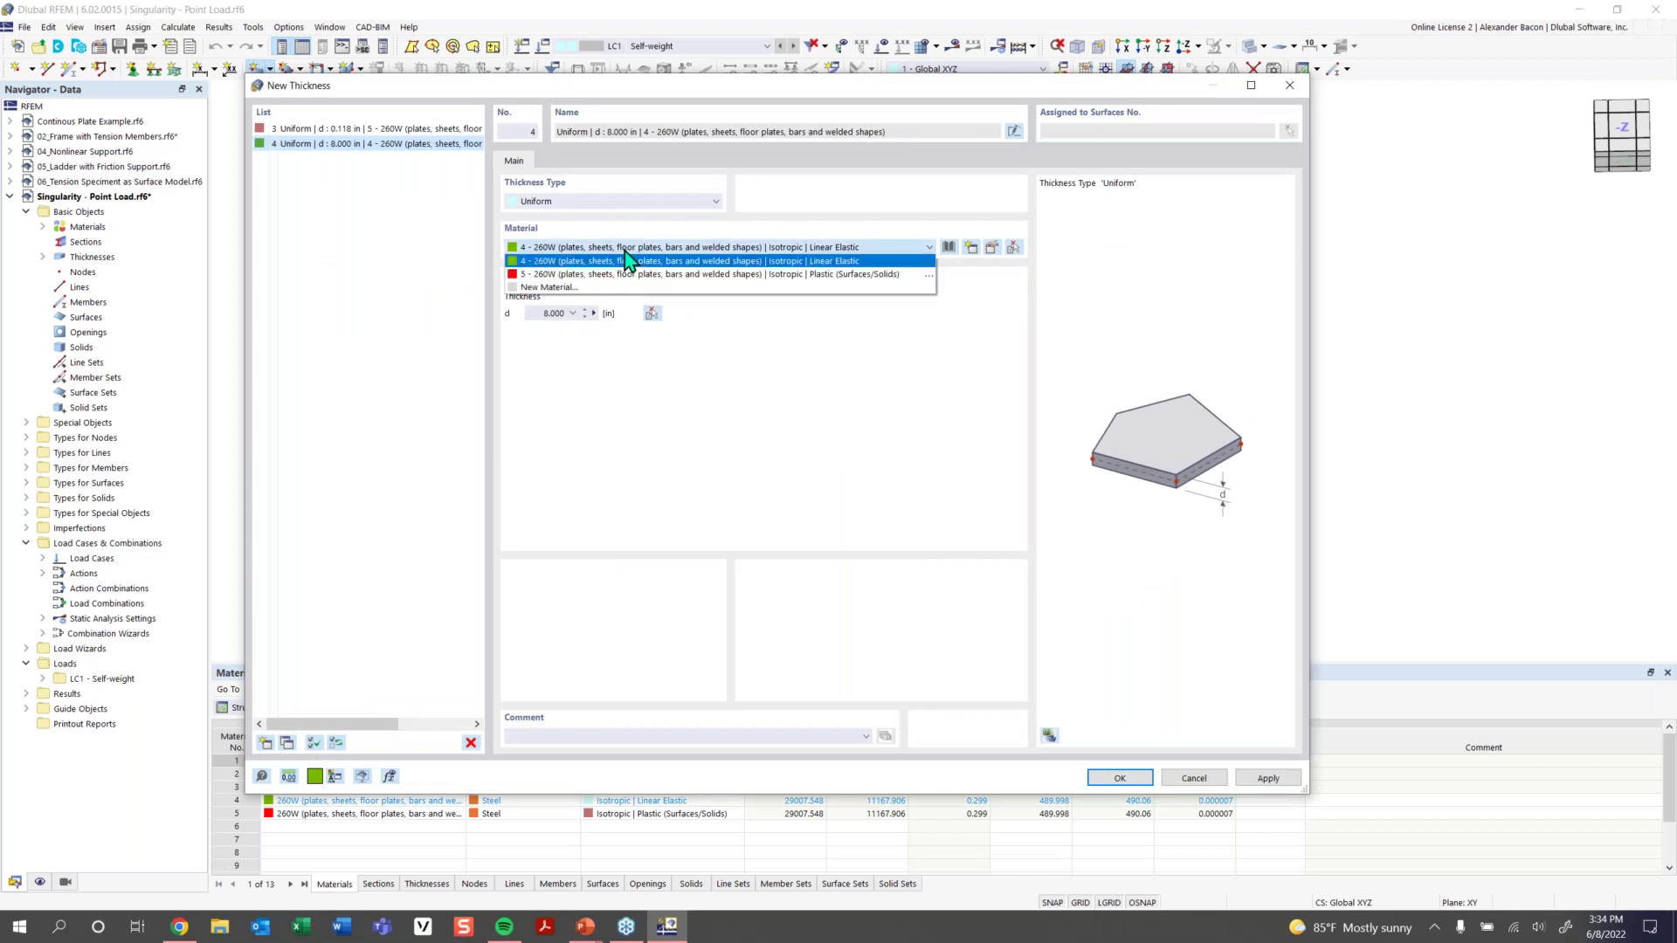
pyautogui.click(642, 287)
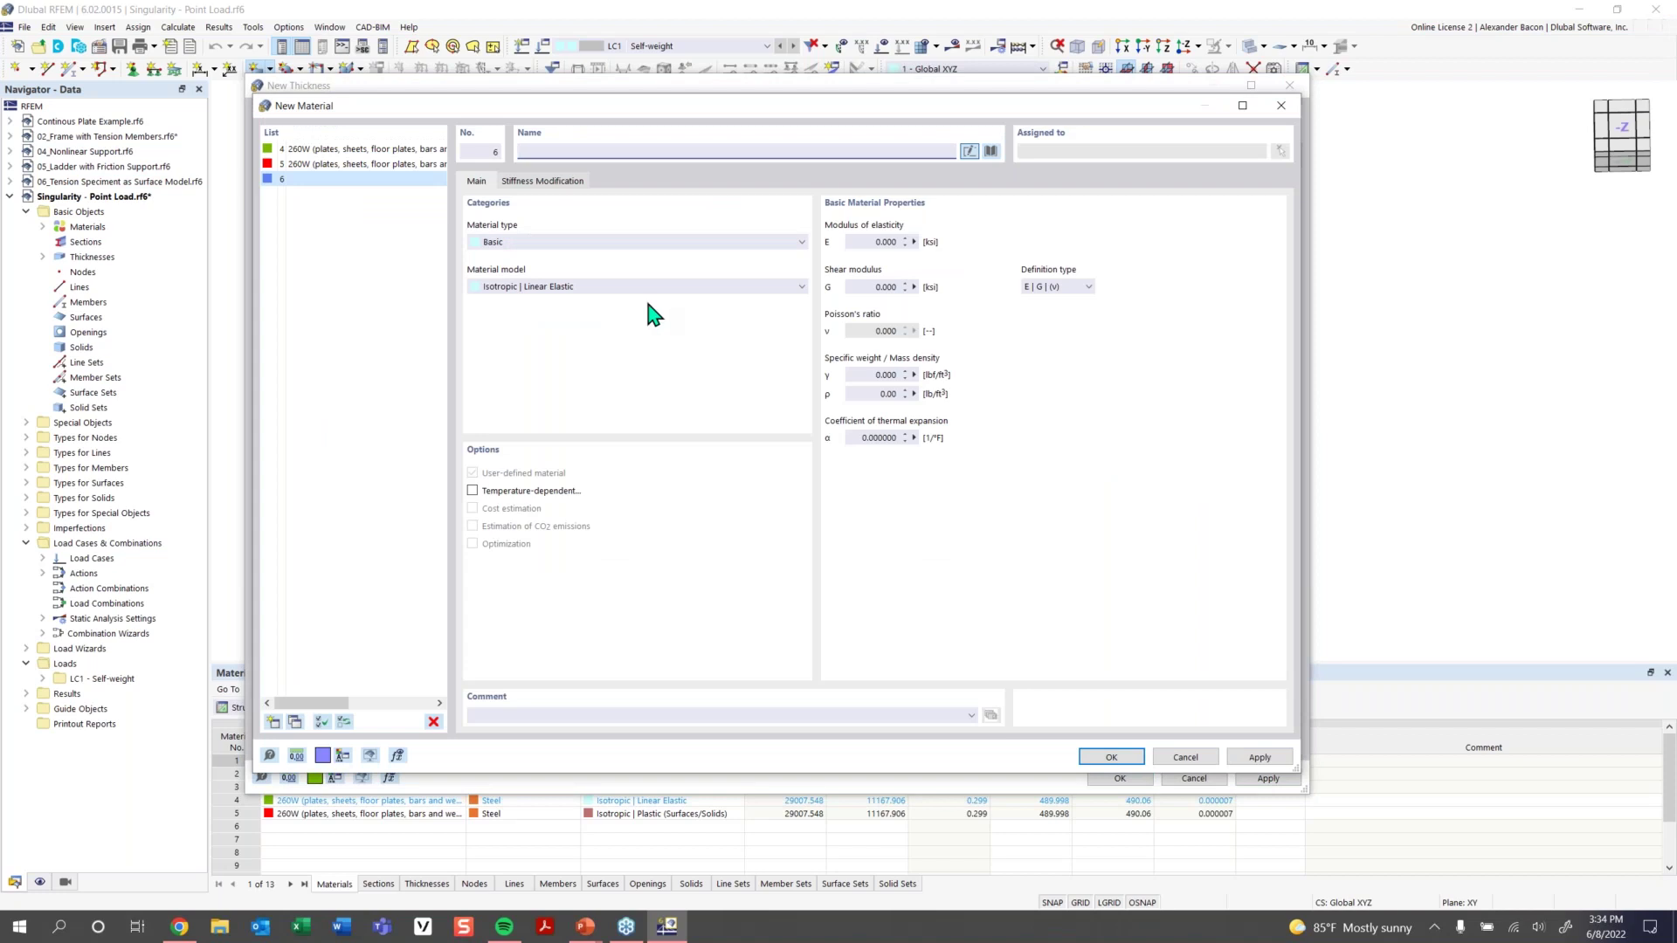
pyautogui.click(992, 152)
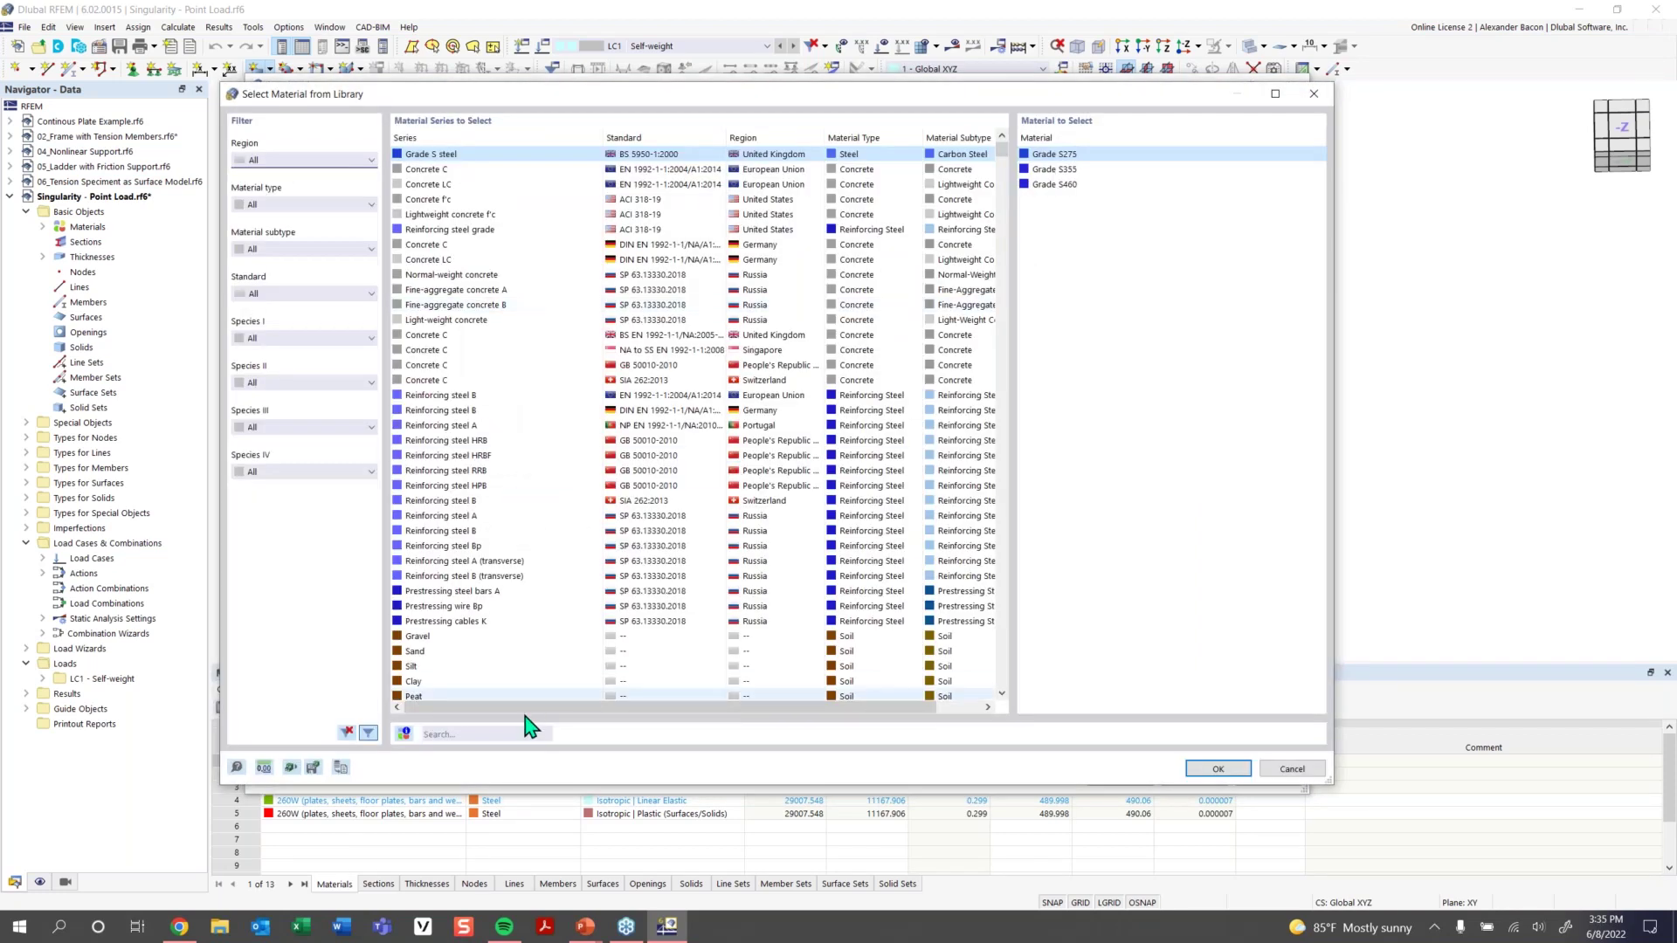
pyautogui.click(497, 732)
pyautogui.write('c')
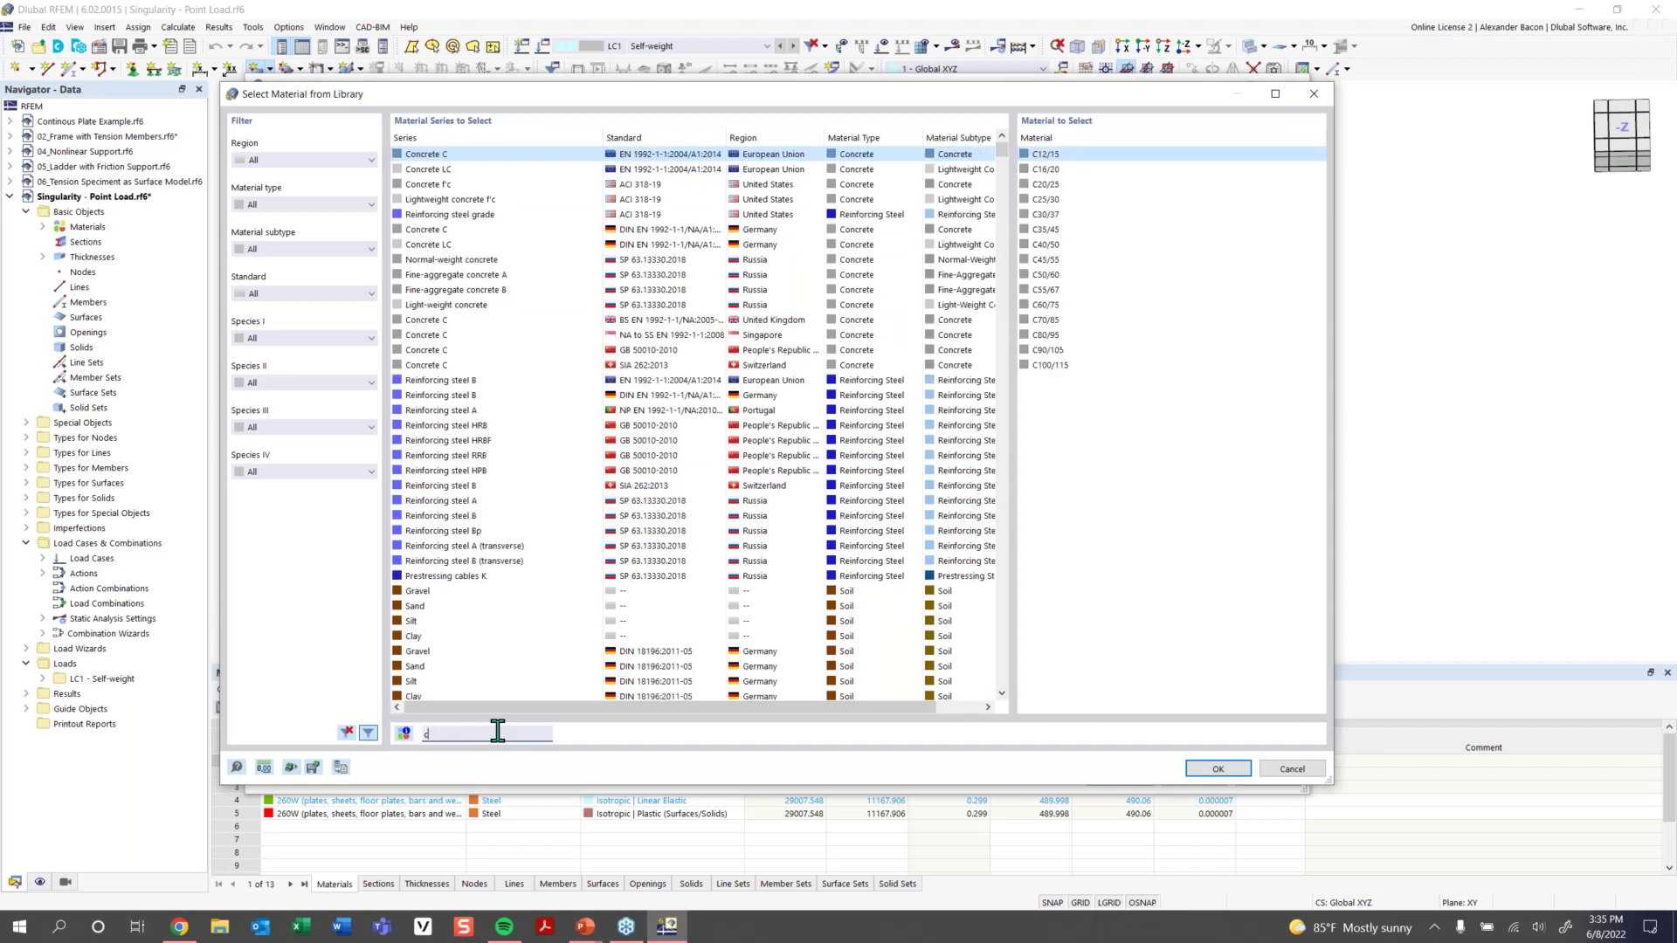
pyautogui.write('onc')
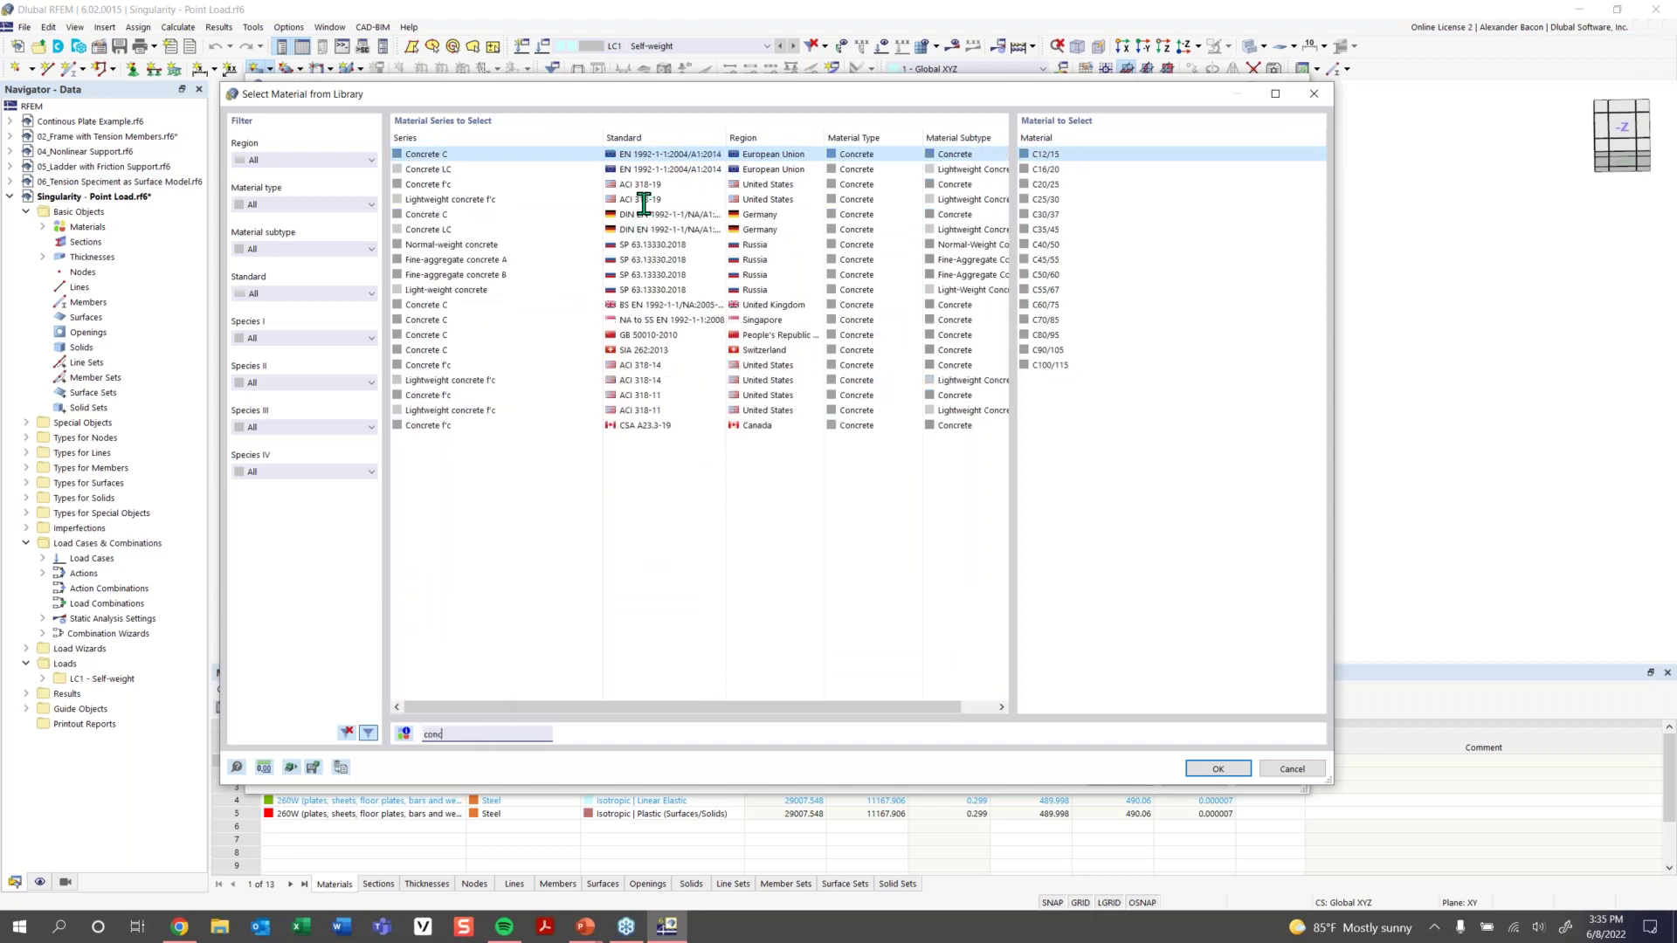
pyautogui.write('rete')
pyautogui.click(636, 184)
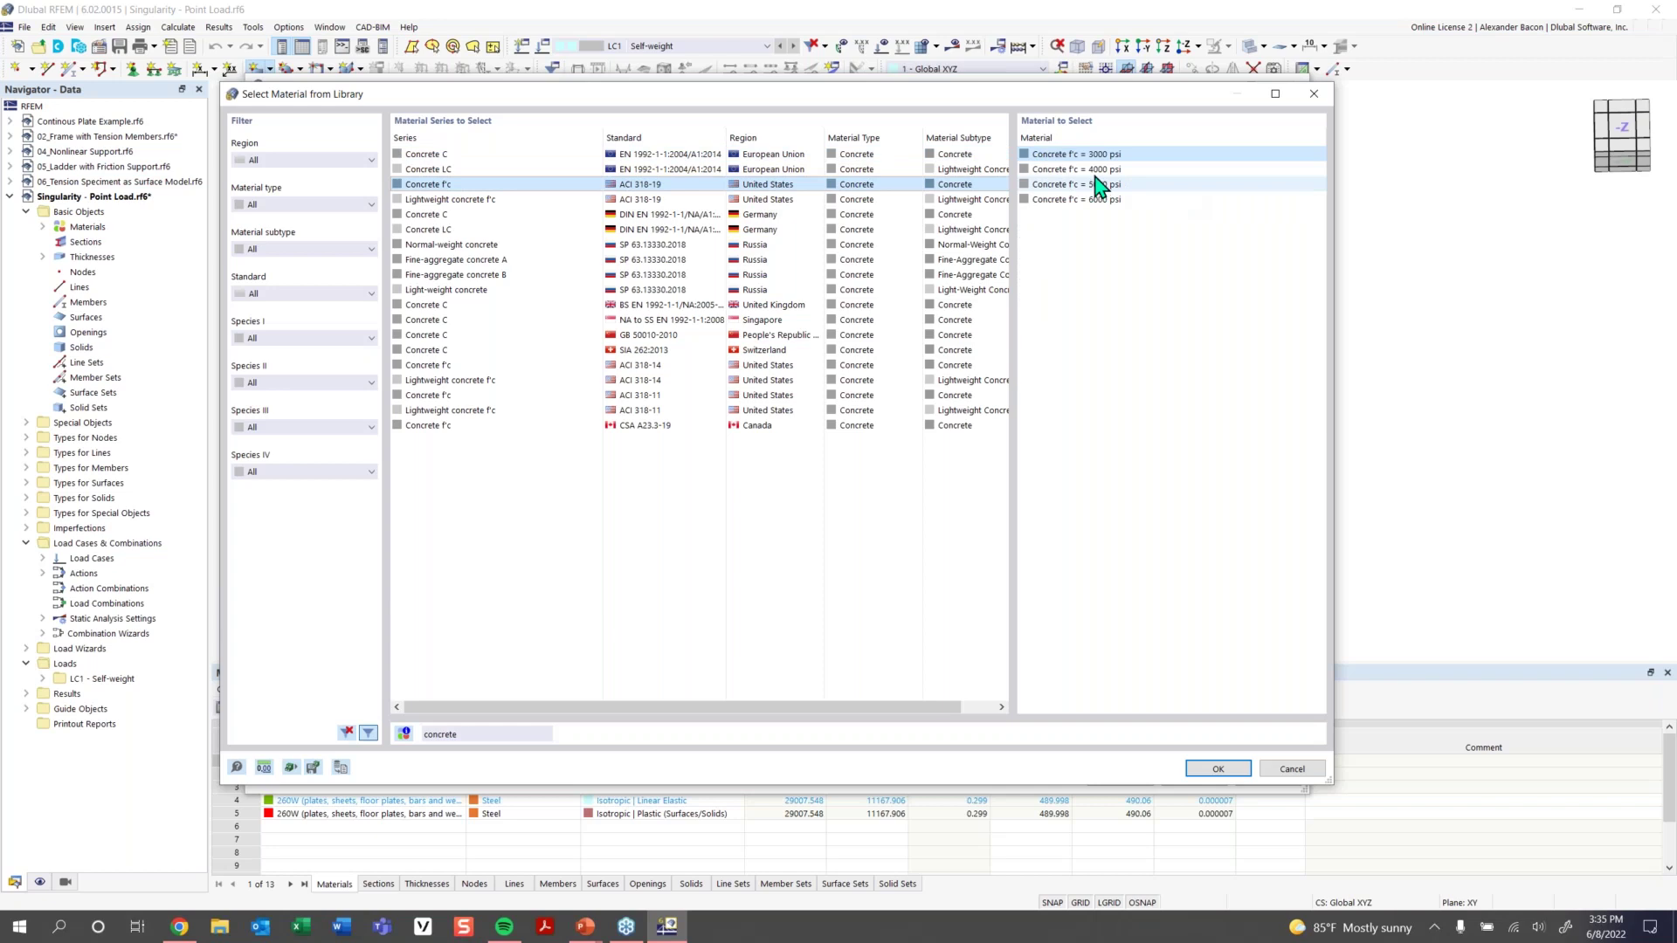
pyautogui.click(1101, 169)
pyautogui.click(1216, 768)
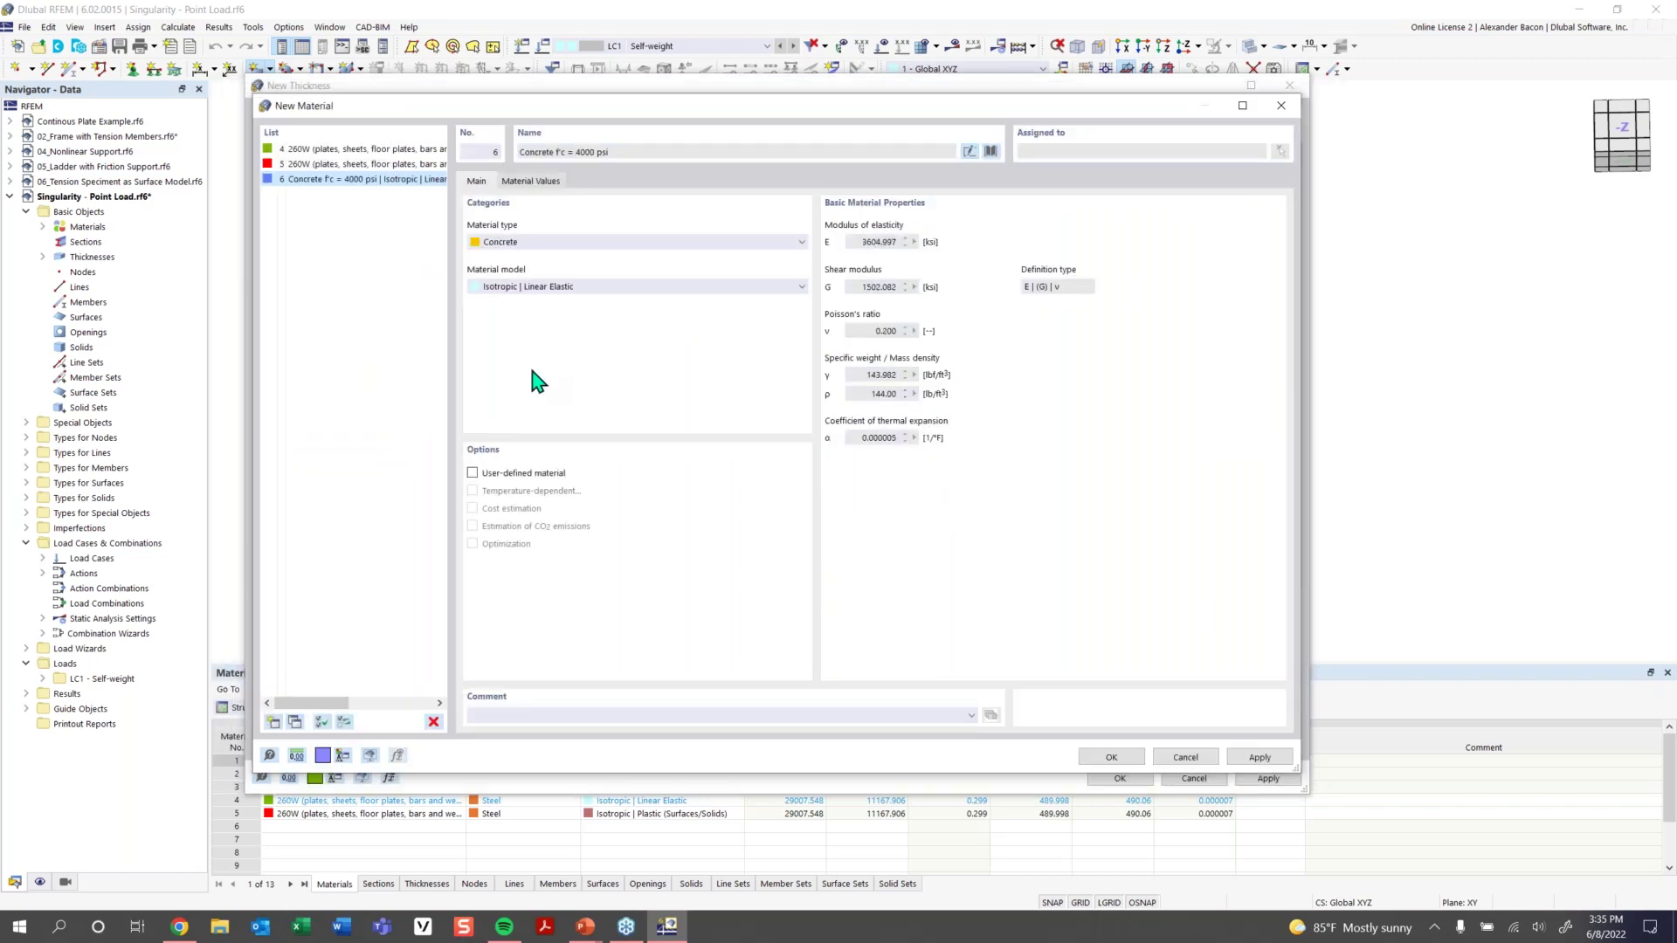
pyautogui.click(1111, 758)
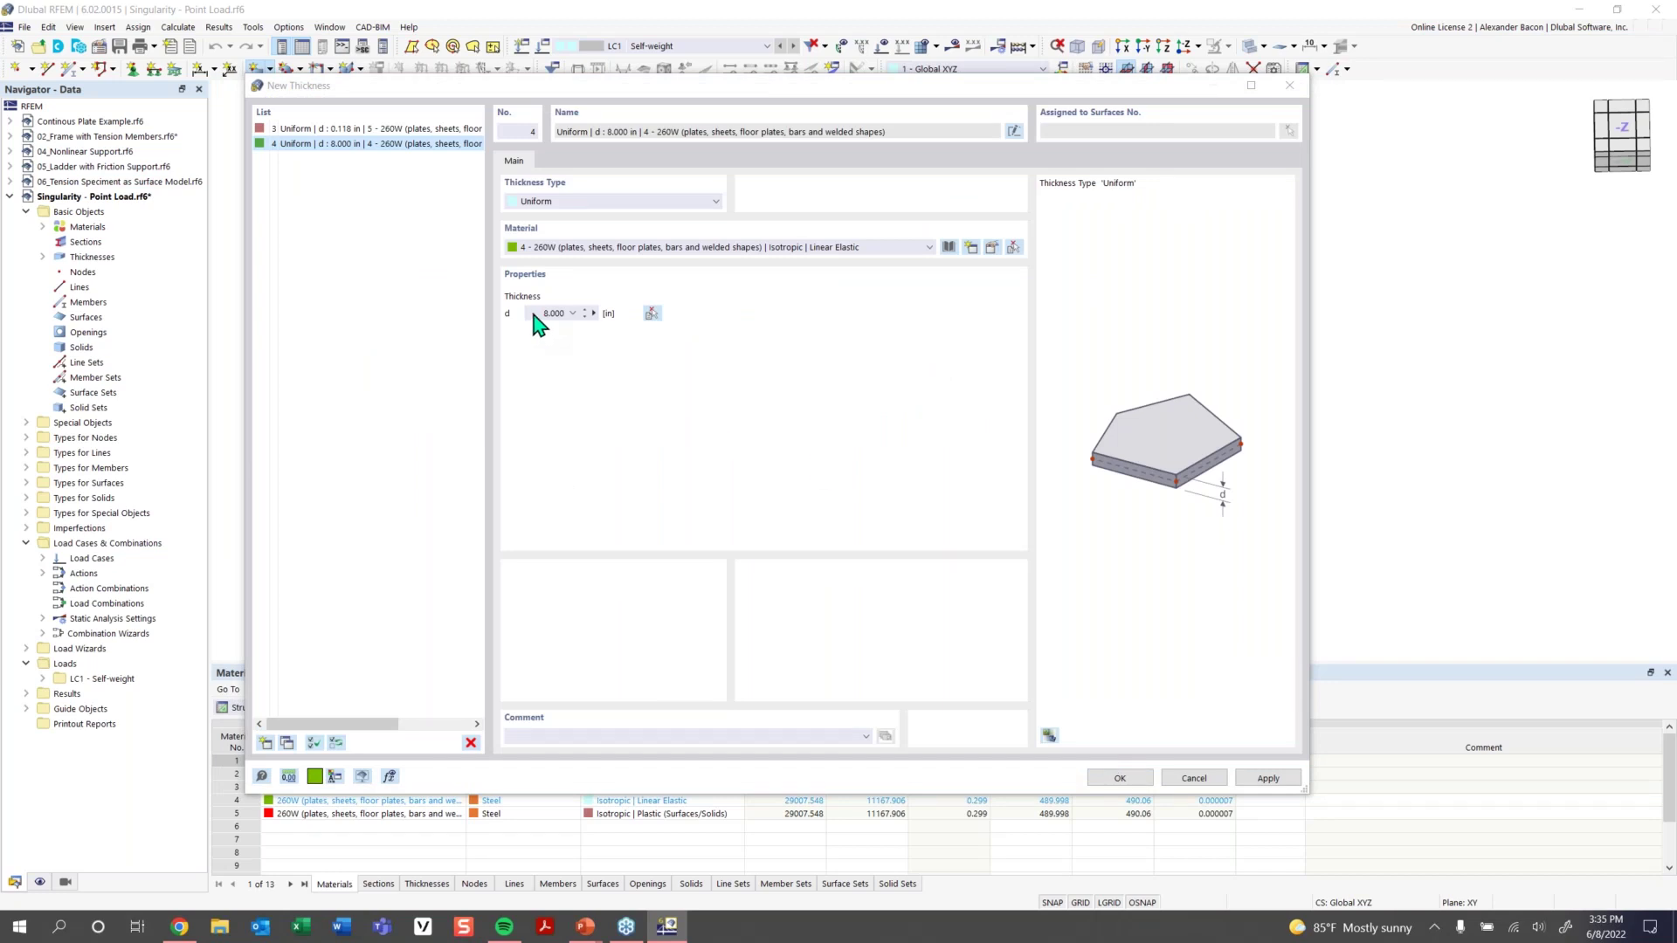
# Set the new uniform thickness to 12 in and accept it for the surface
pyautogui.moveTo(535, 314); pyautogui.dragTo(590, 317)
pyautogui.write('12')
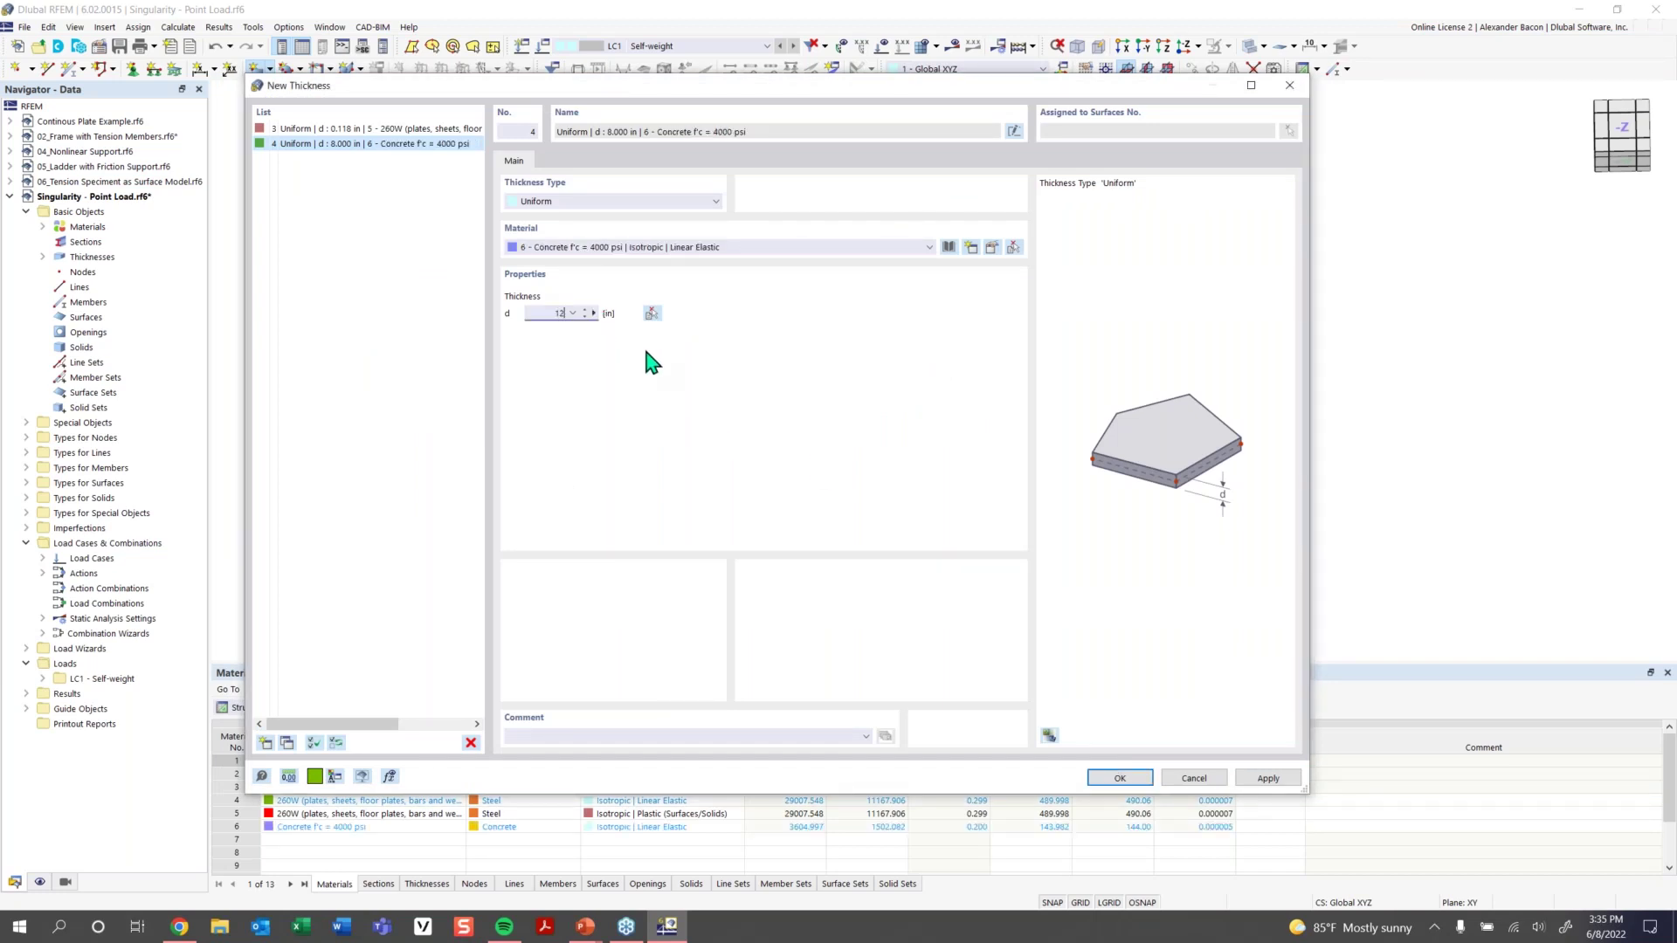
pyautogui.click(1121, 777)
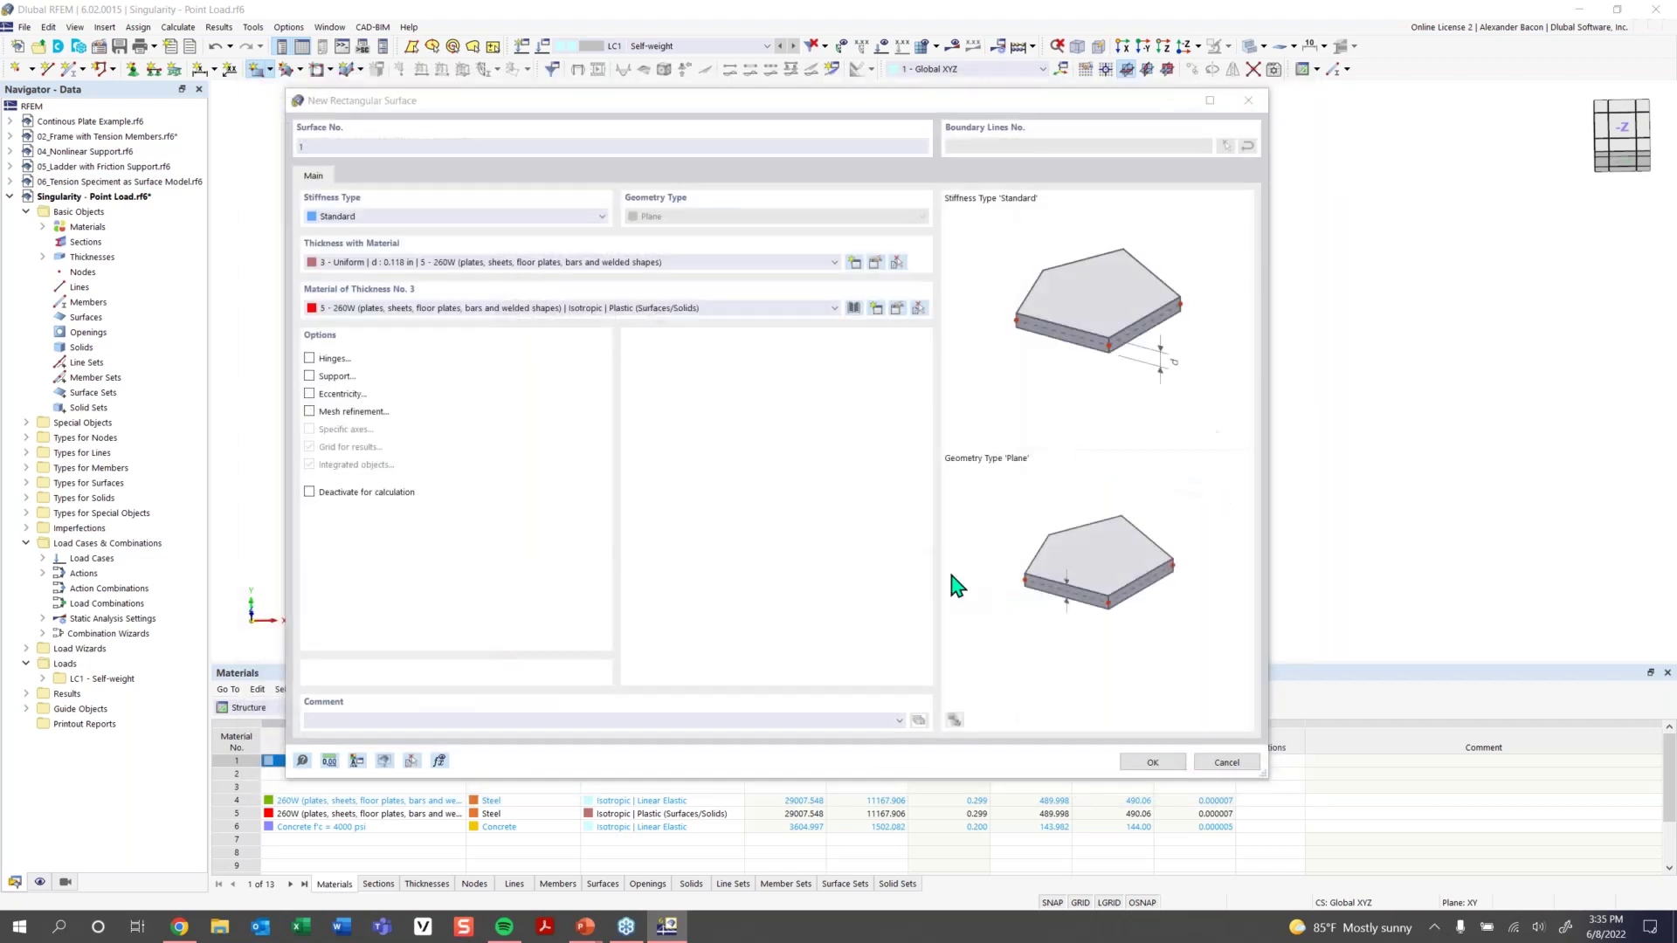
# Draw the rectangular surface from the global origin, about 32 ft along X and 16 ft along Y
pyautogui.click(1146, 768)
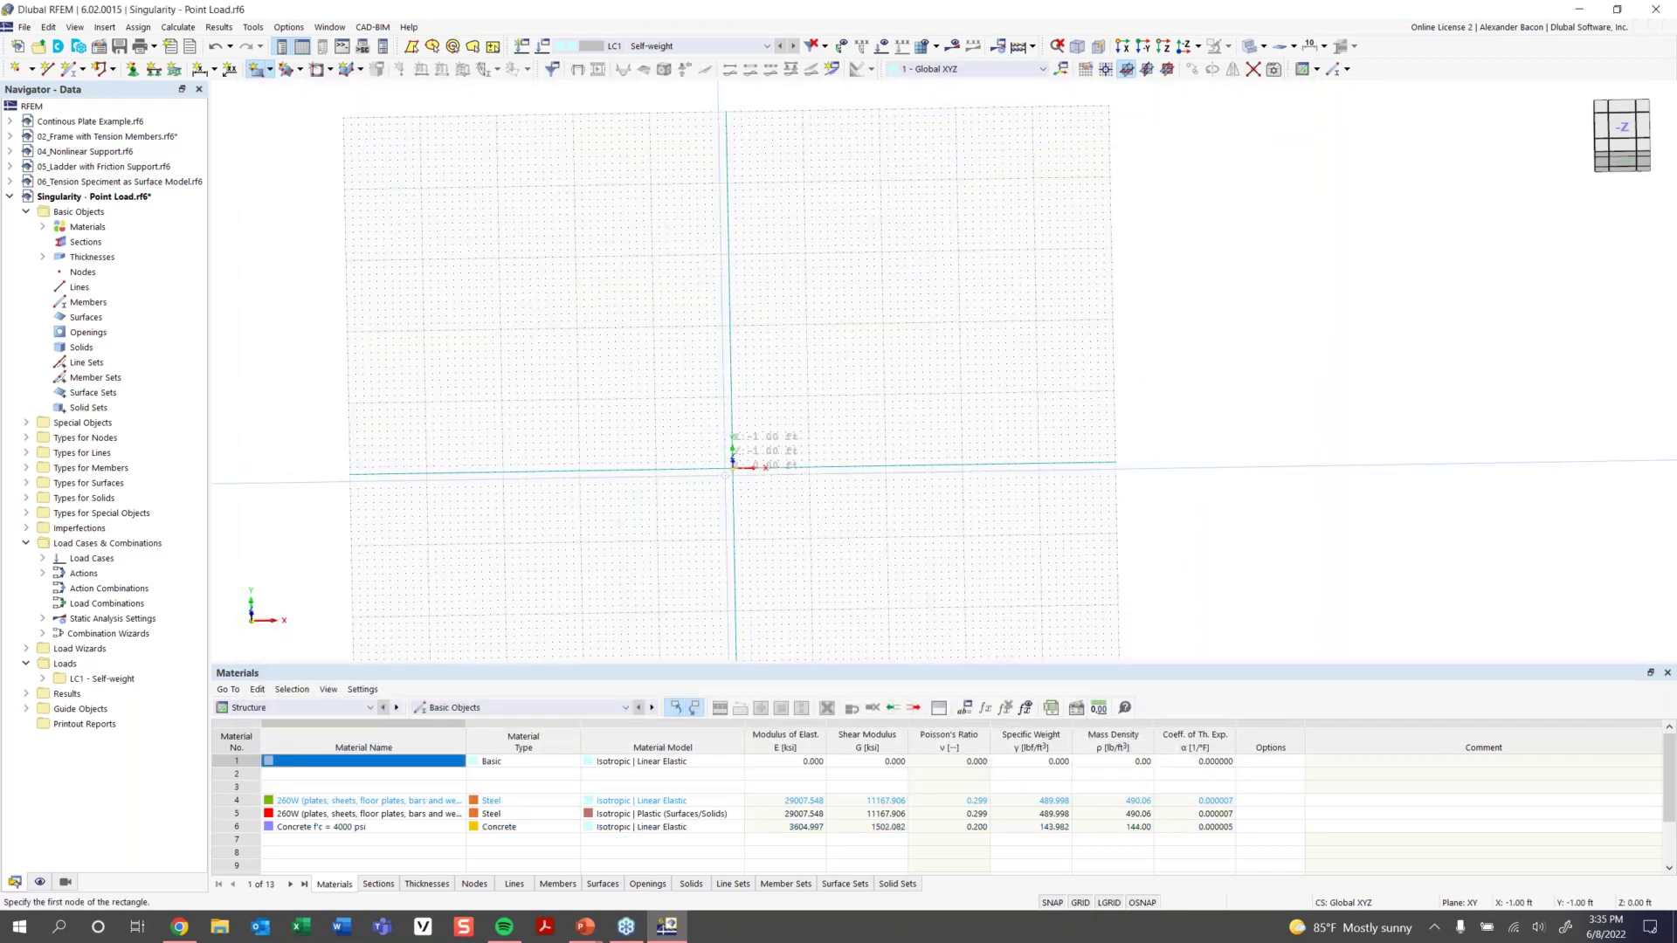
pyautogui.click(732, 468)
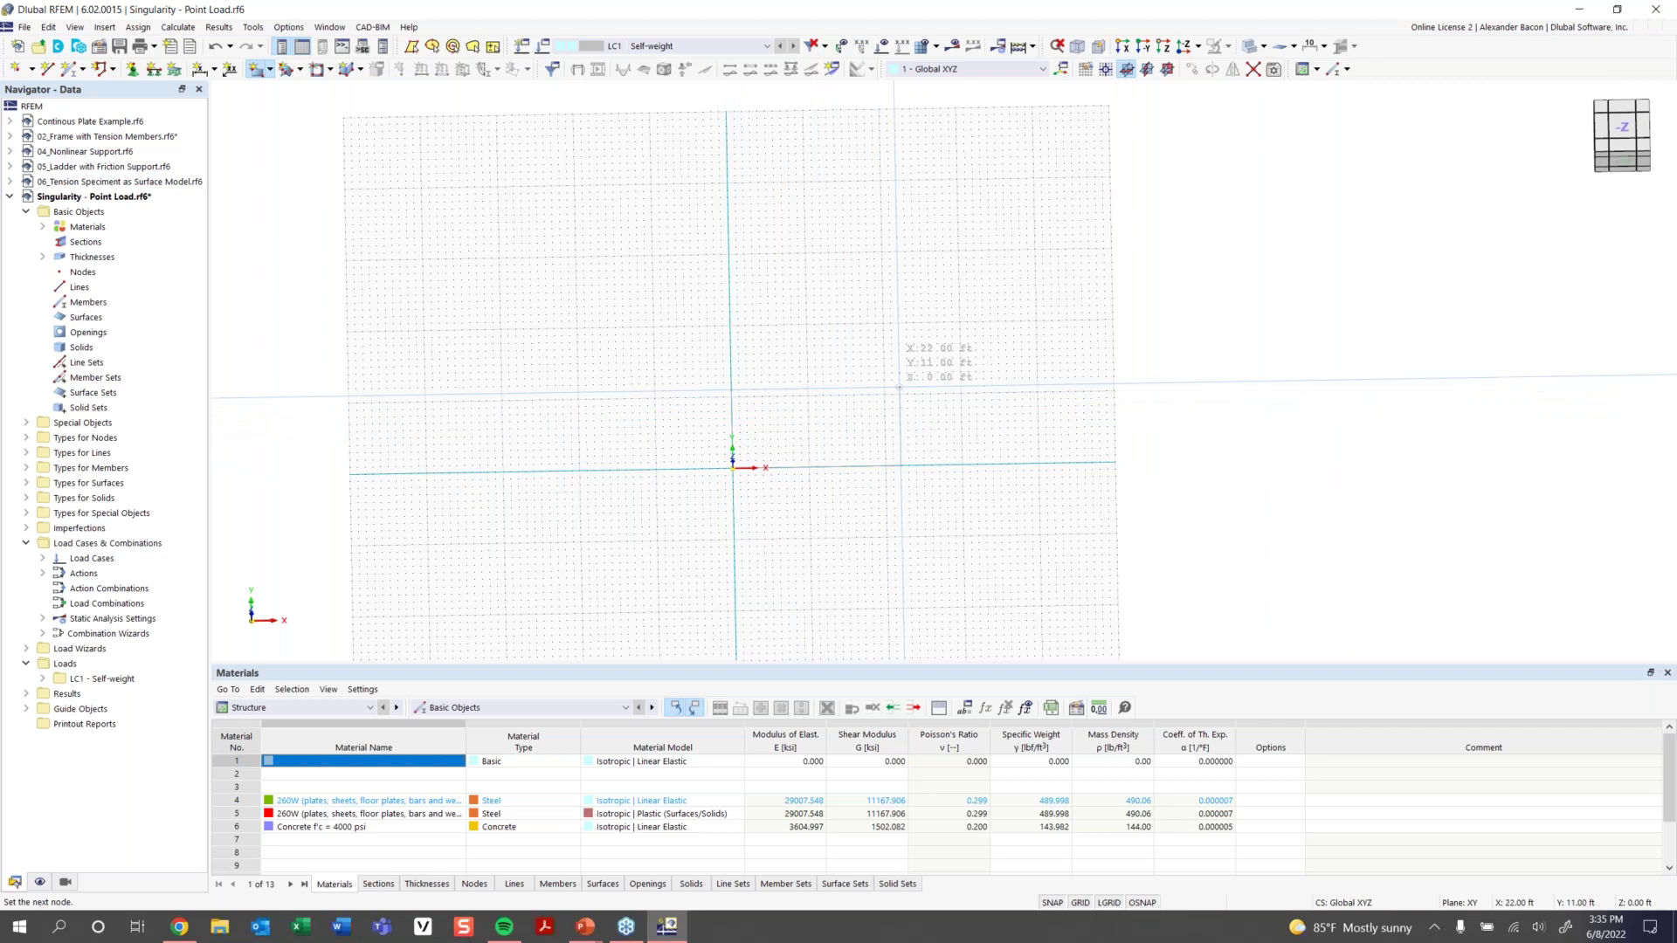
pyautogui.scroll(2, 899, 387)
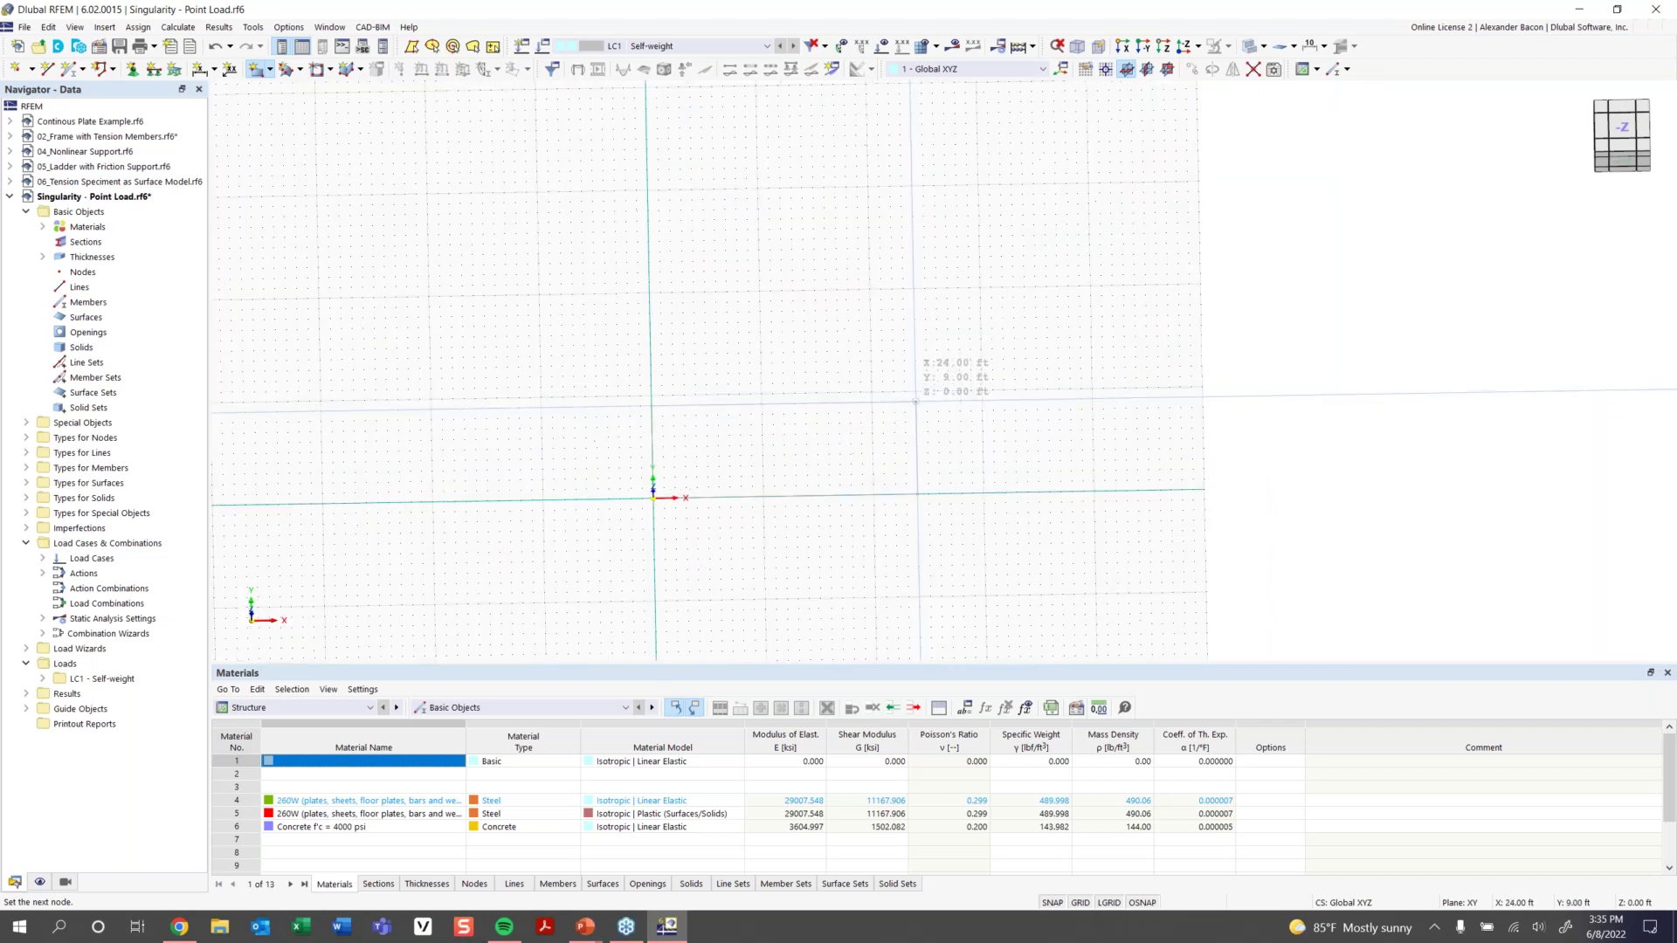
pyautogui.click(1003, 329)
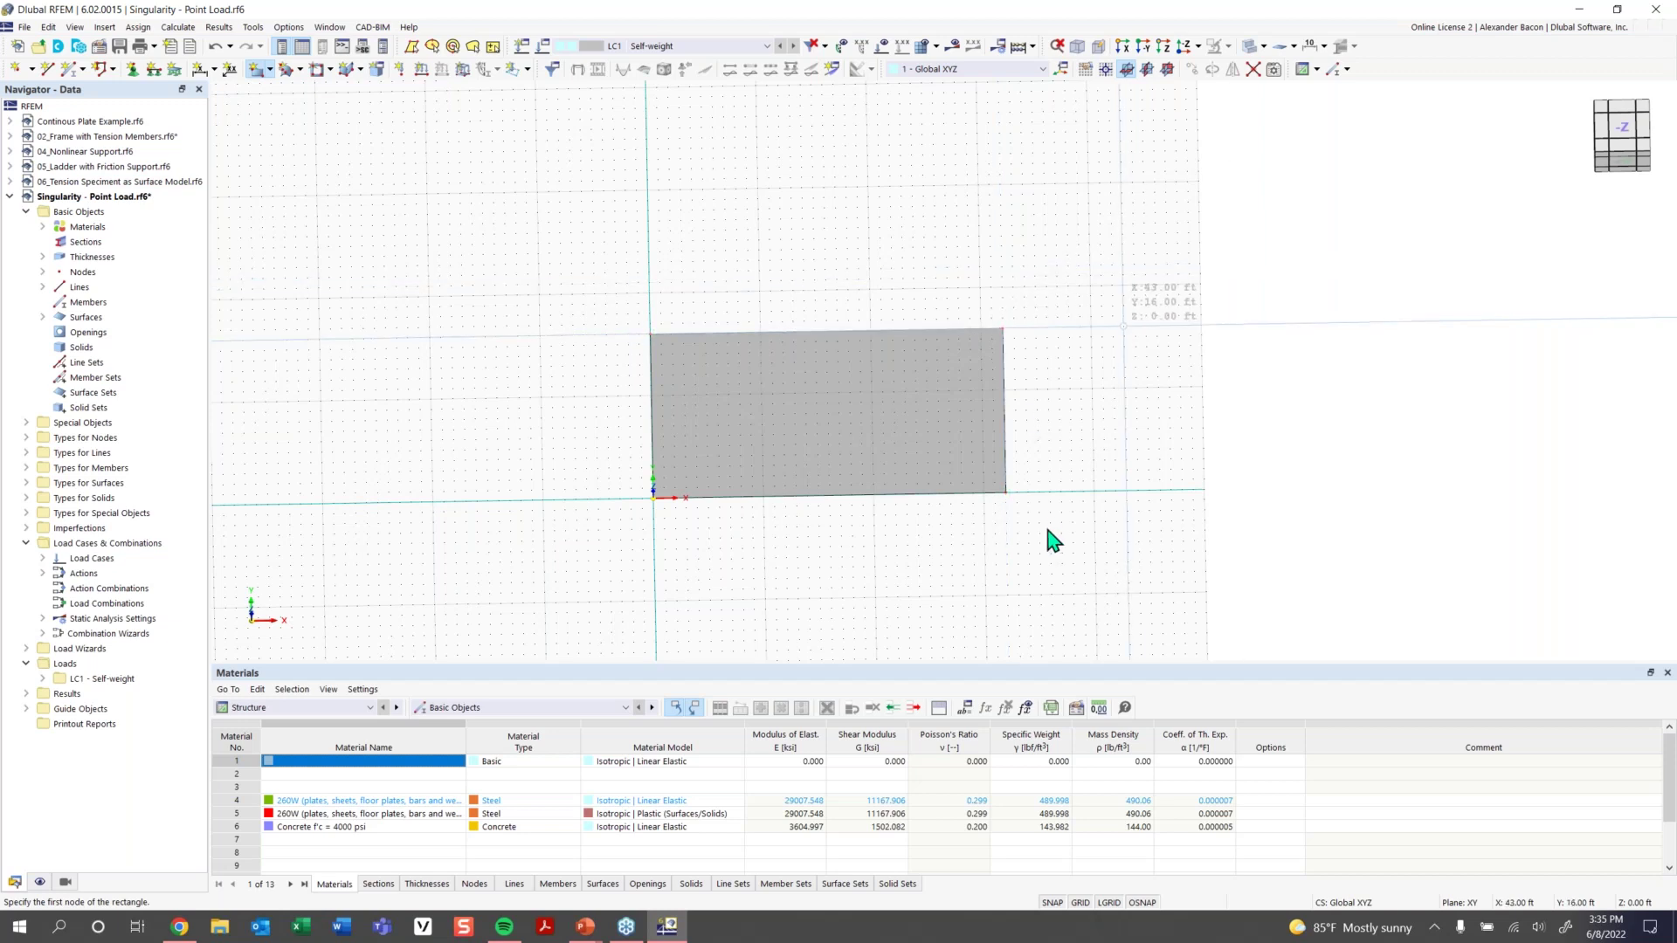
pyautogui.keyDown('ctrl'); pyautogui.moveTo(1048, 554); pyautogui.dragTo(1030, 454, button='middle'); pyautogui.keyUp('ctrl')
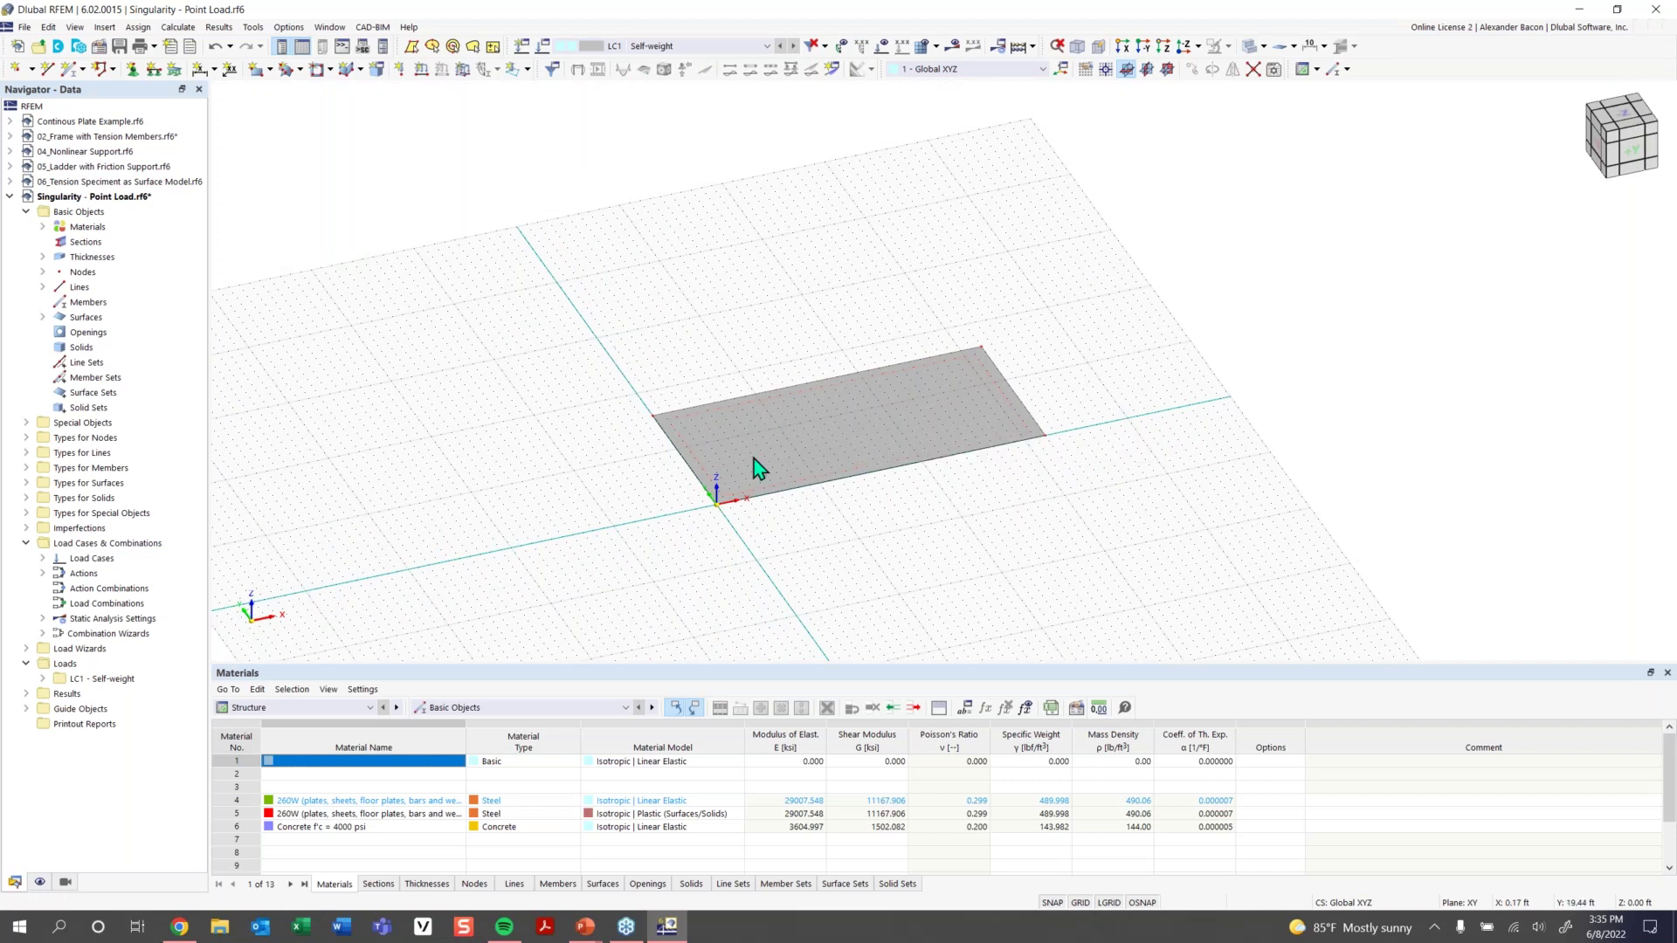
# Place a node between two diagonally opposite corner nodes of the slab, at 50% of the distance
pyautogui.click(32, 70)
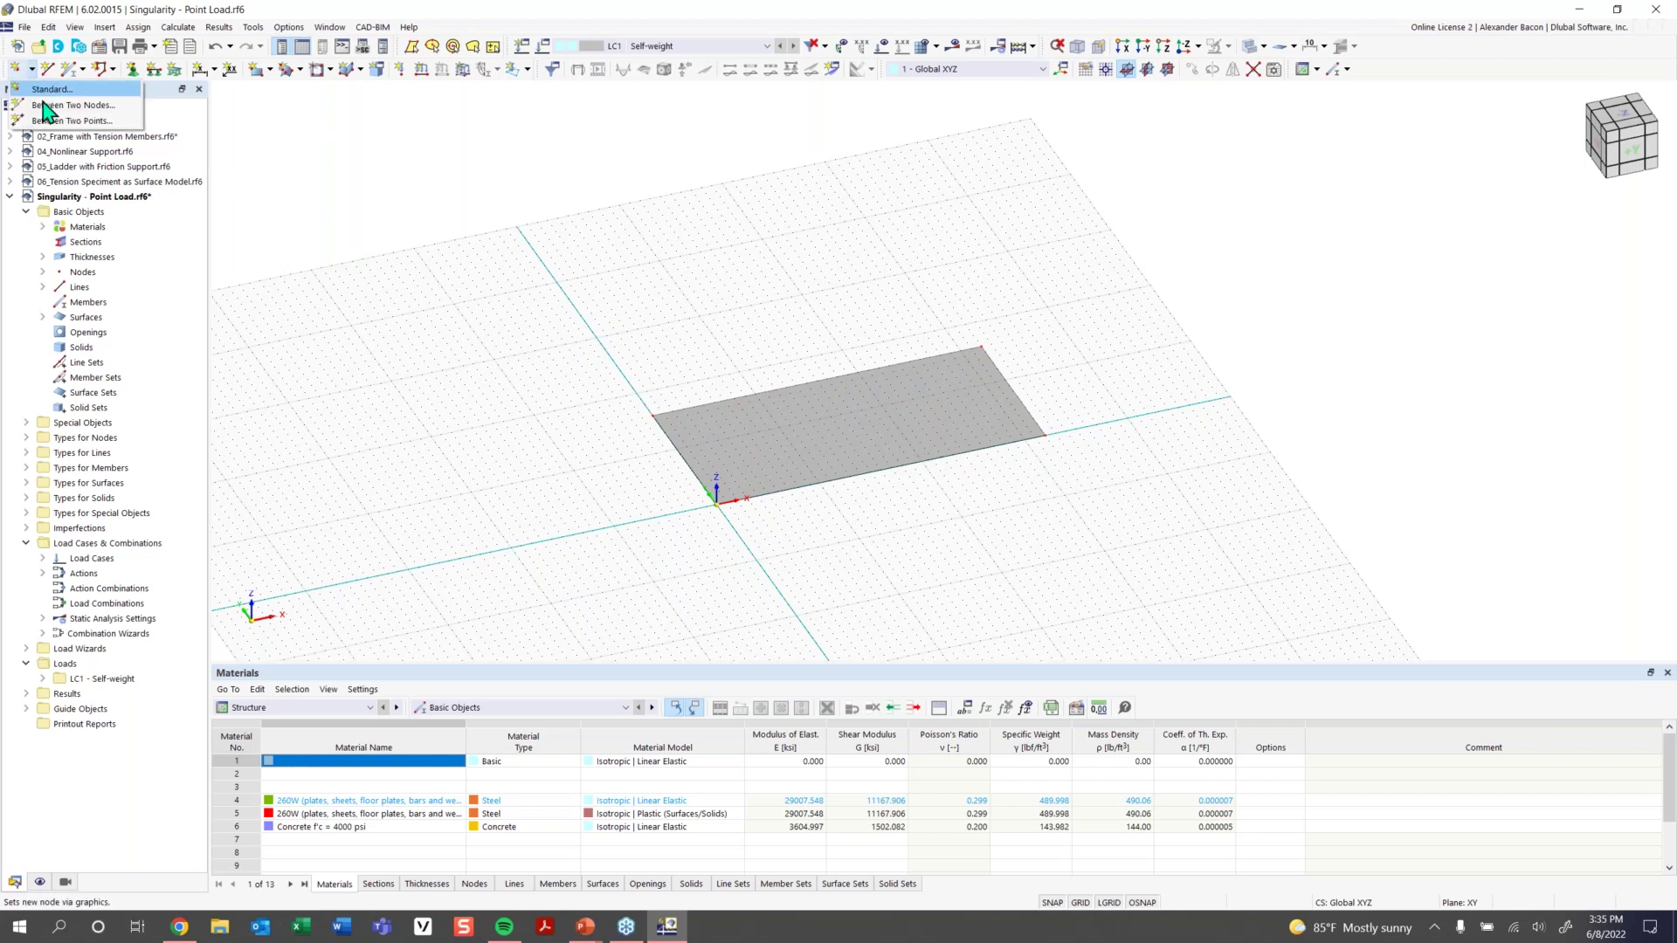
pyautogui.click(47, 105)
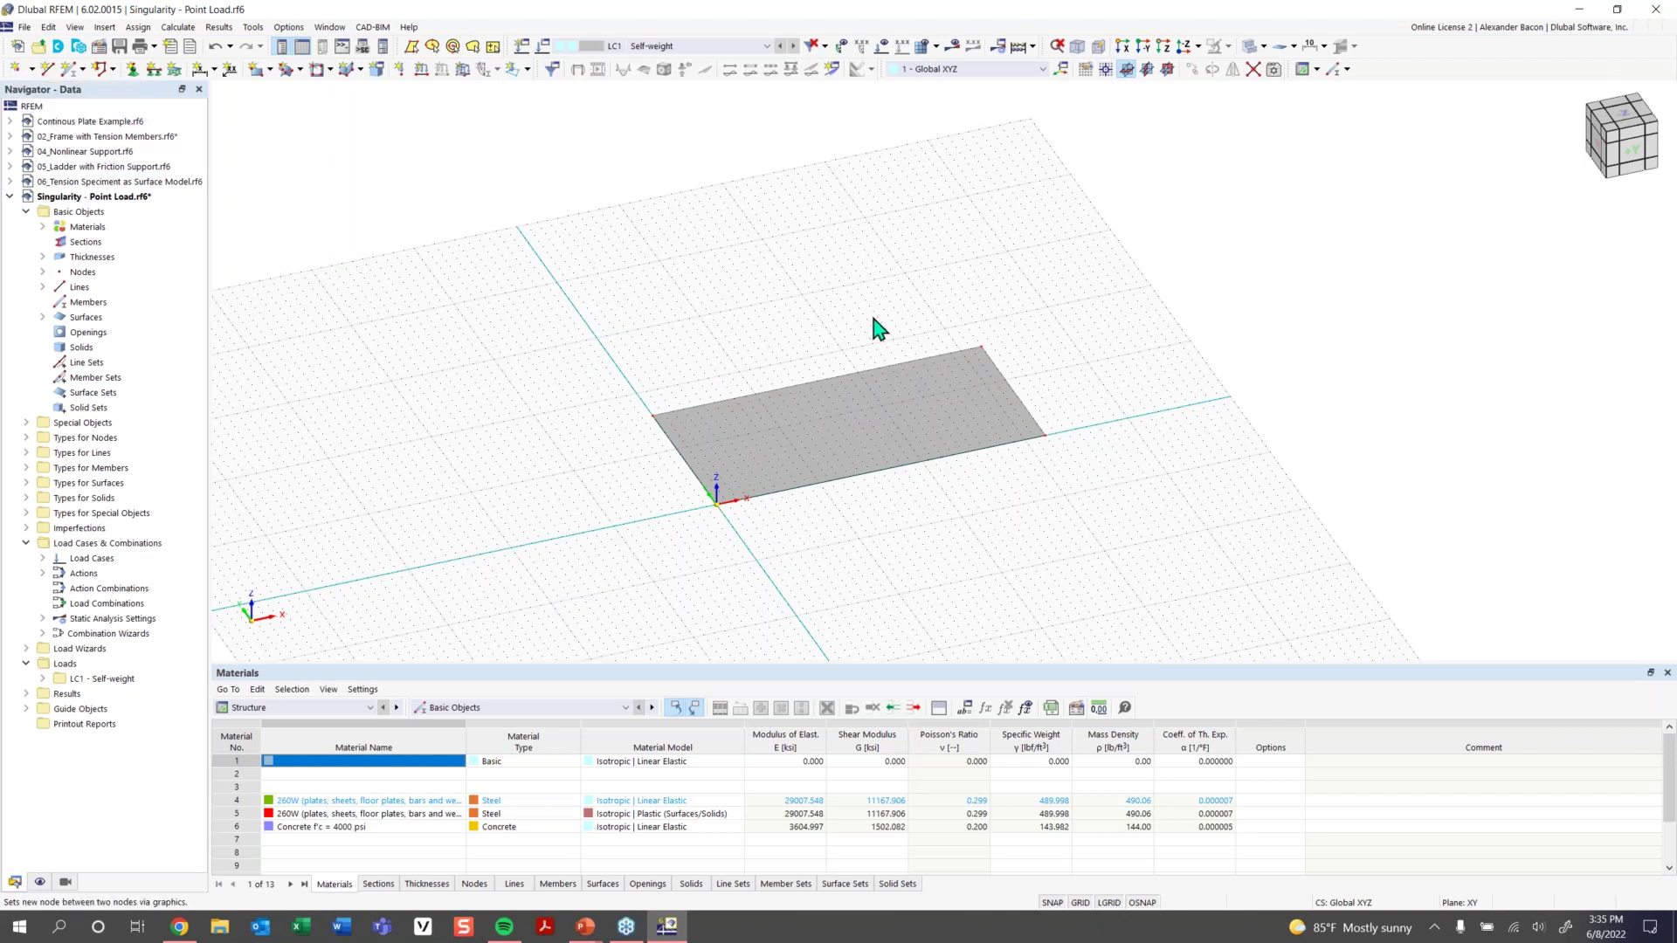
pyautogui.click(653, 413)
pyautogui.click(1045, 434)
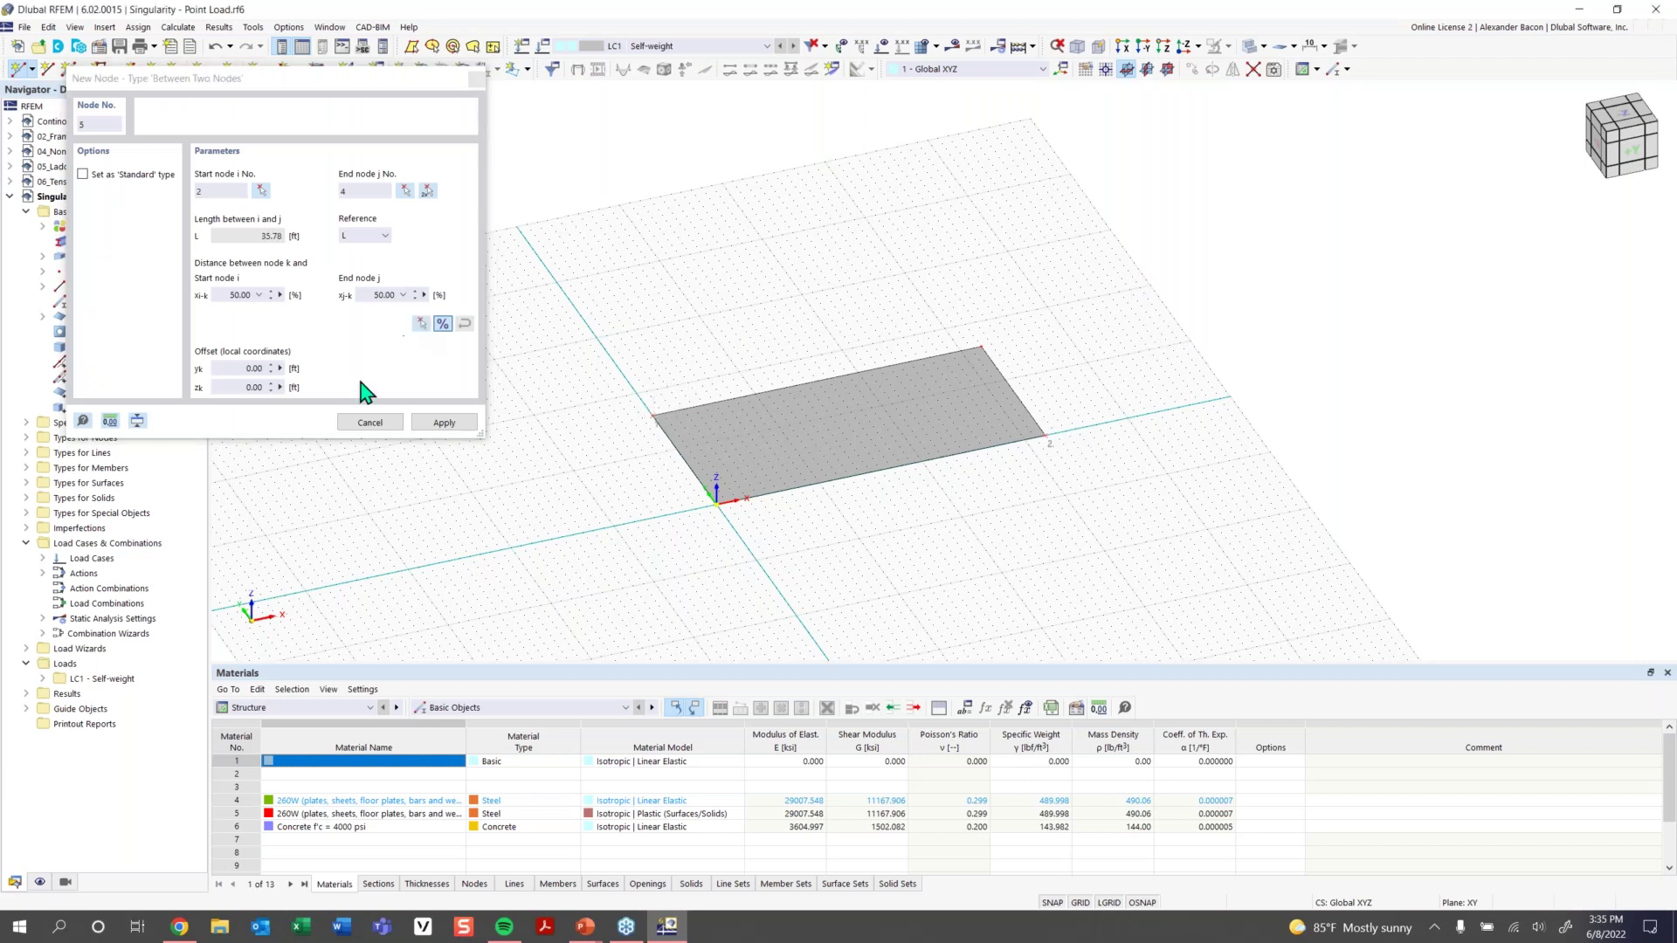
pyautogui.click(443, 423)
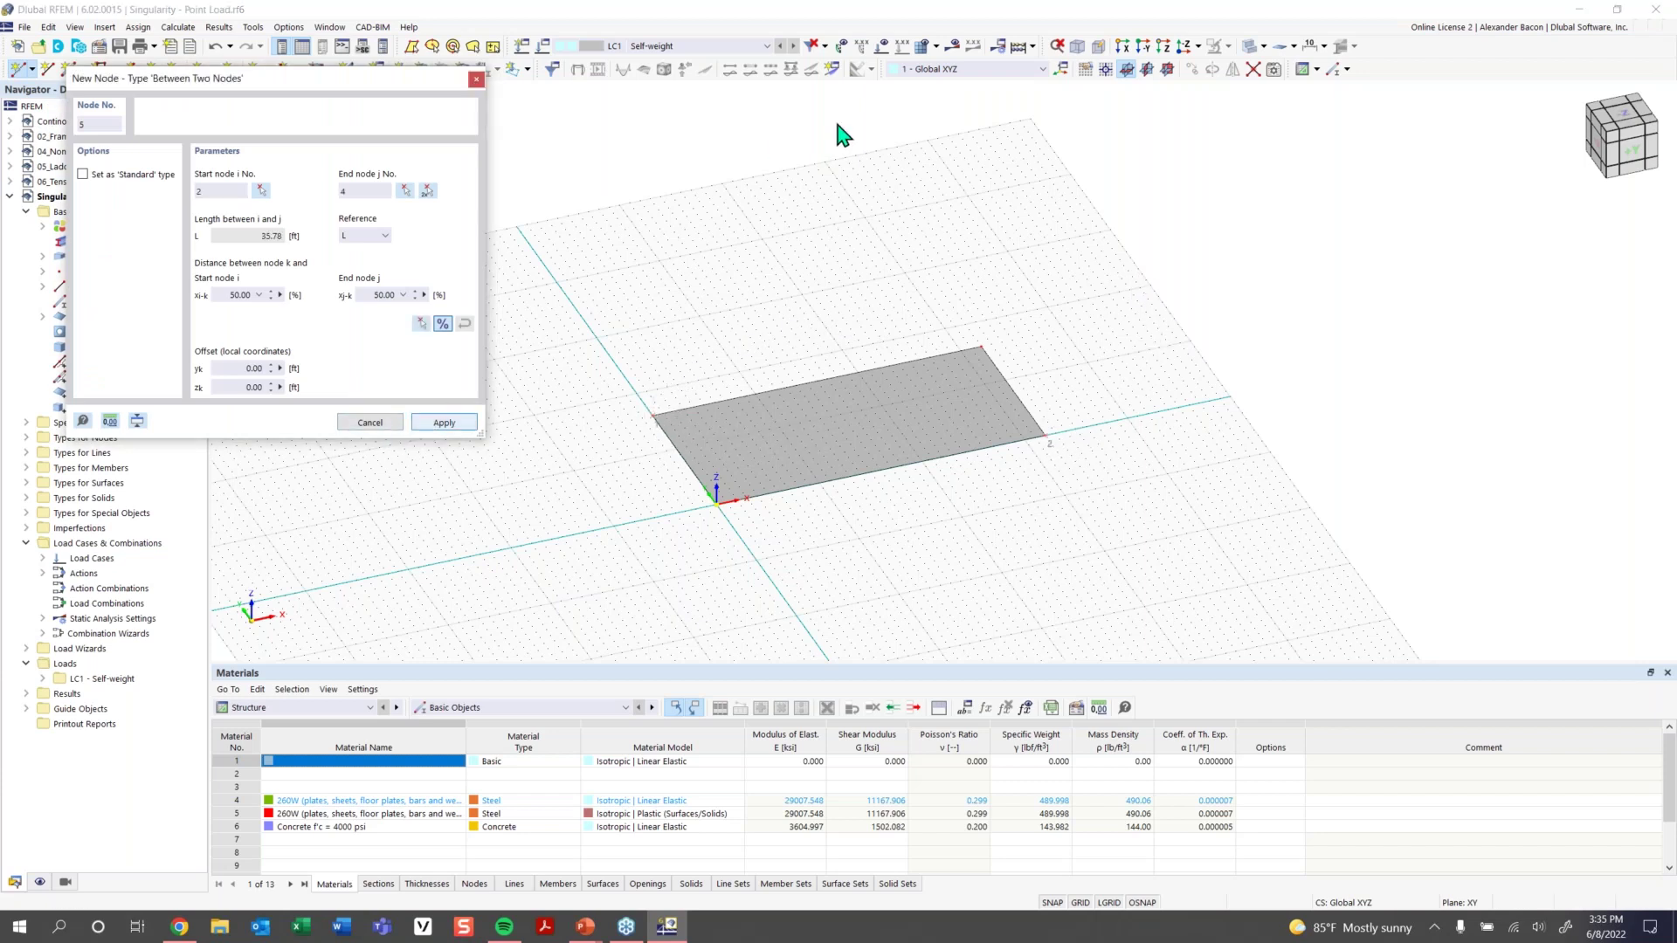
pyautogui.click(476, 79)
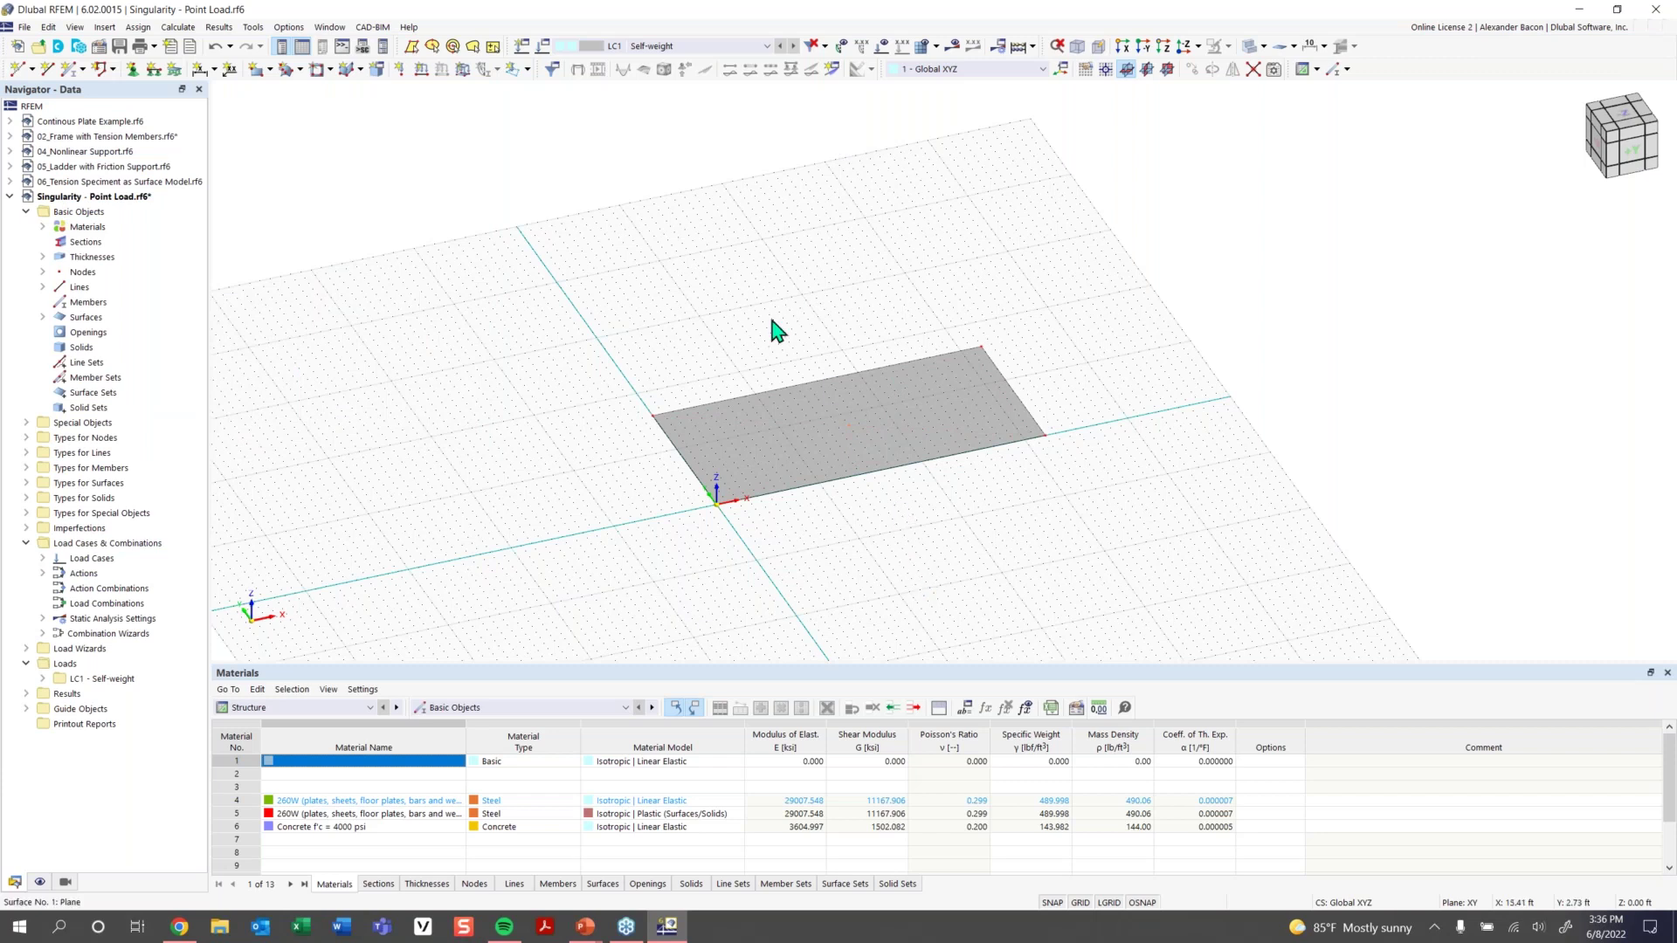
# Apply a nodal force of -10 kip in the global Z direction to the slab's centre node in LC1
pyautogui.click(399, 69)
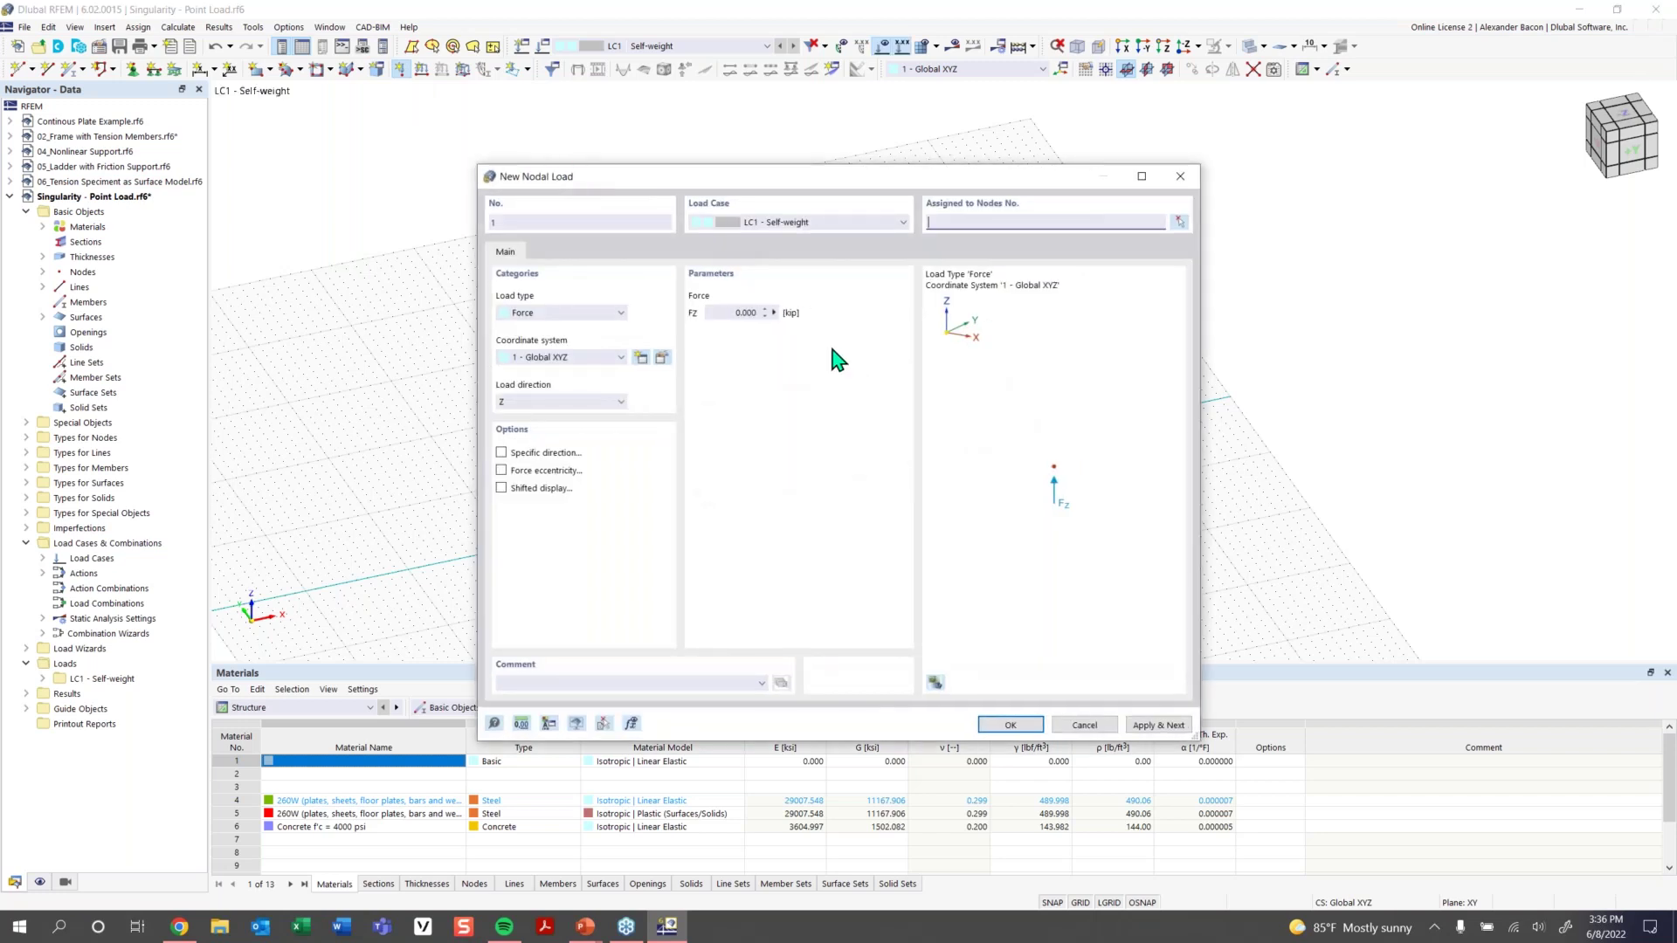
pyautogui.click(735, 312)
pyautogui.press('BackSpace')
pyautogui.click(576, 403)
pyautogui.click(576, 404)
pyautogui.click(1011, 728)
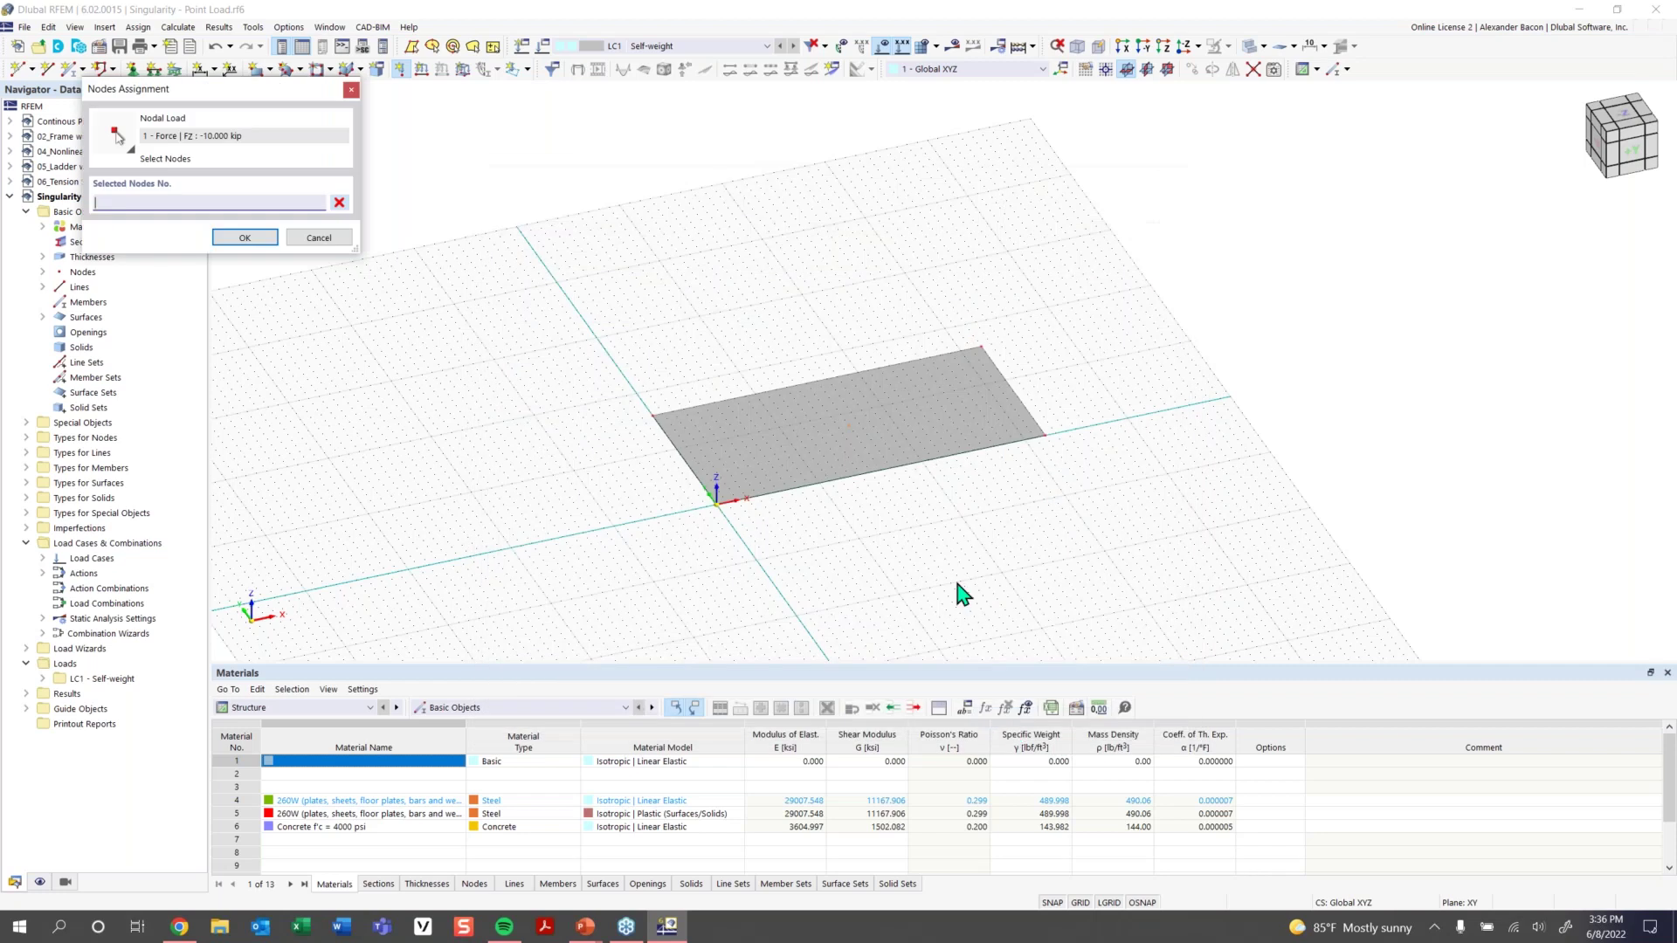
pyautogui.click(846, 426)
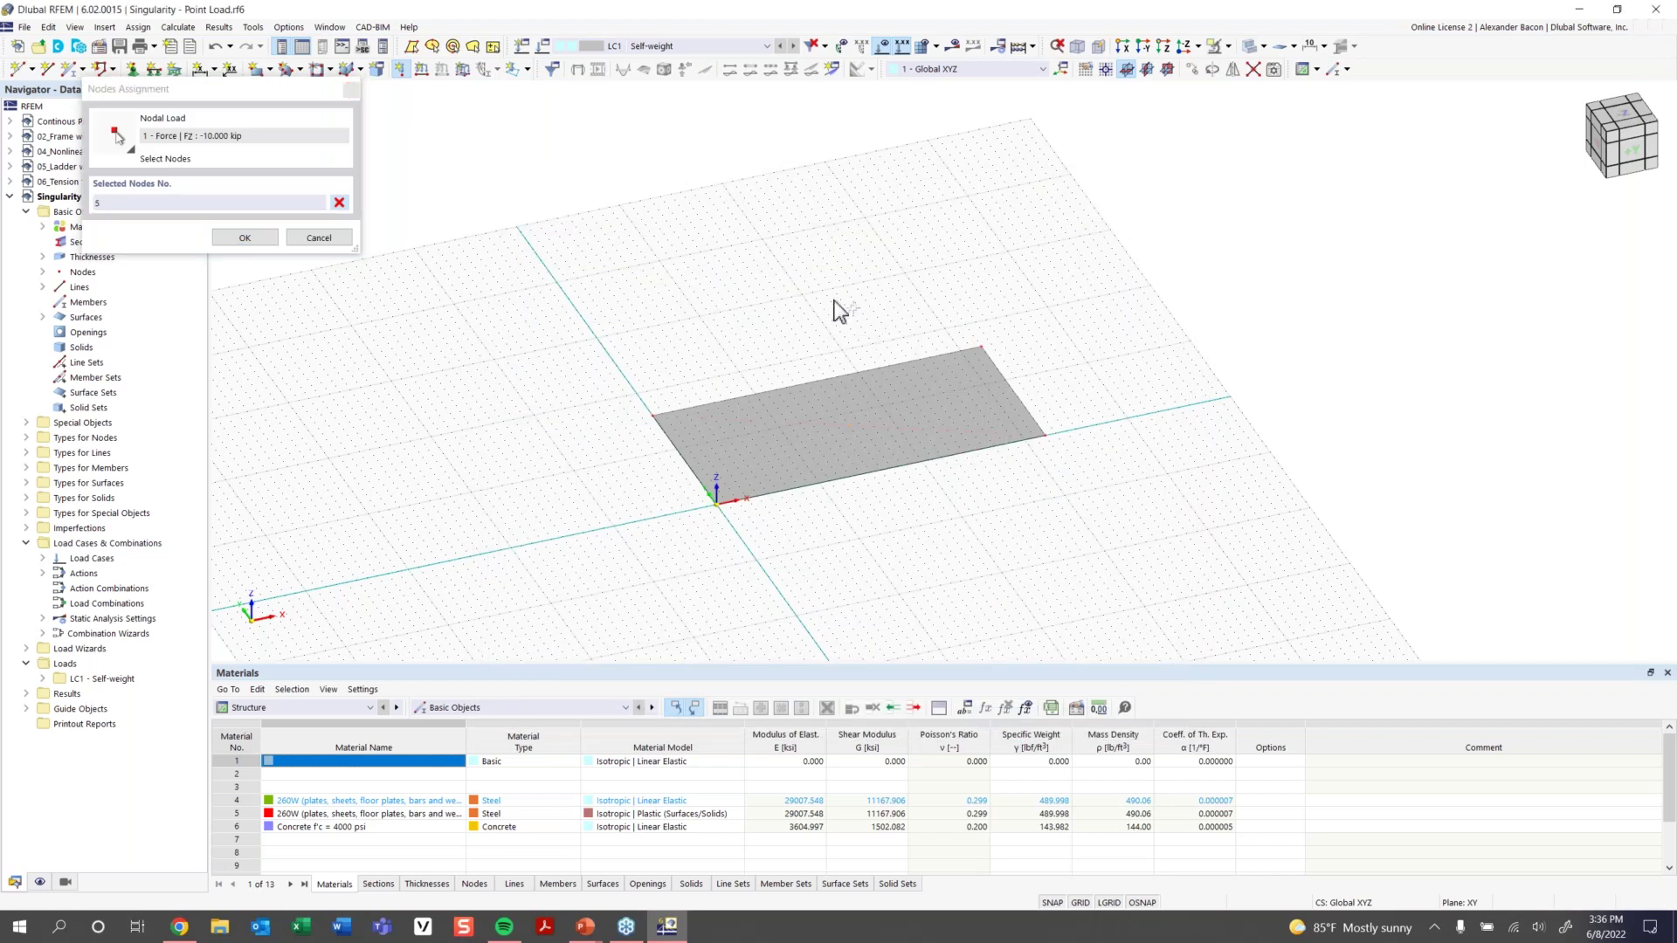
pyautogui.click(262, 239)
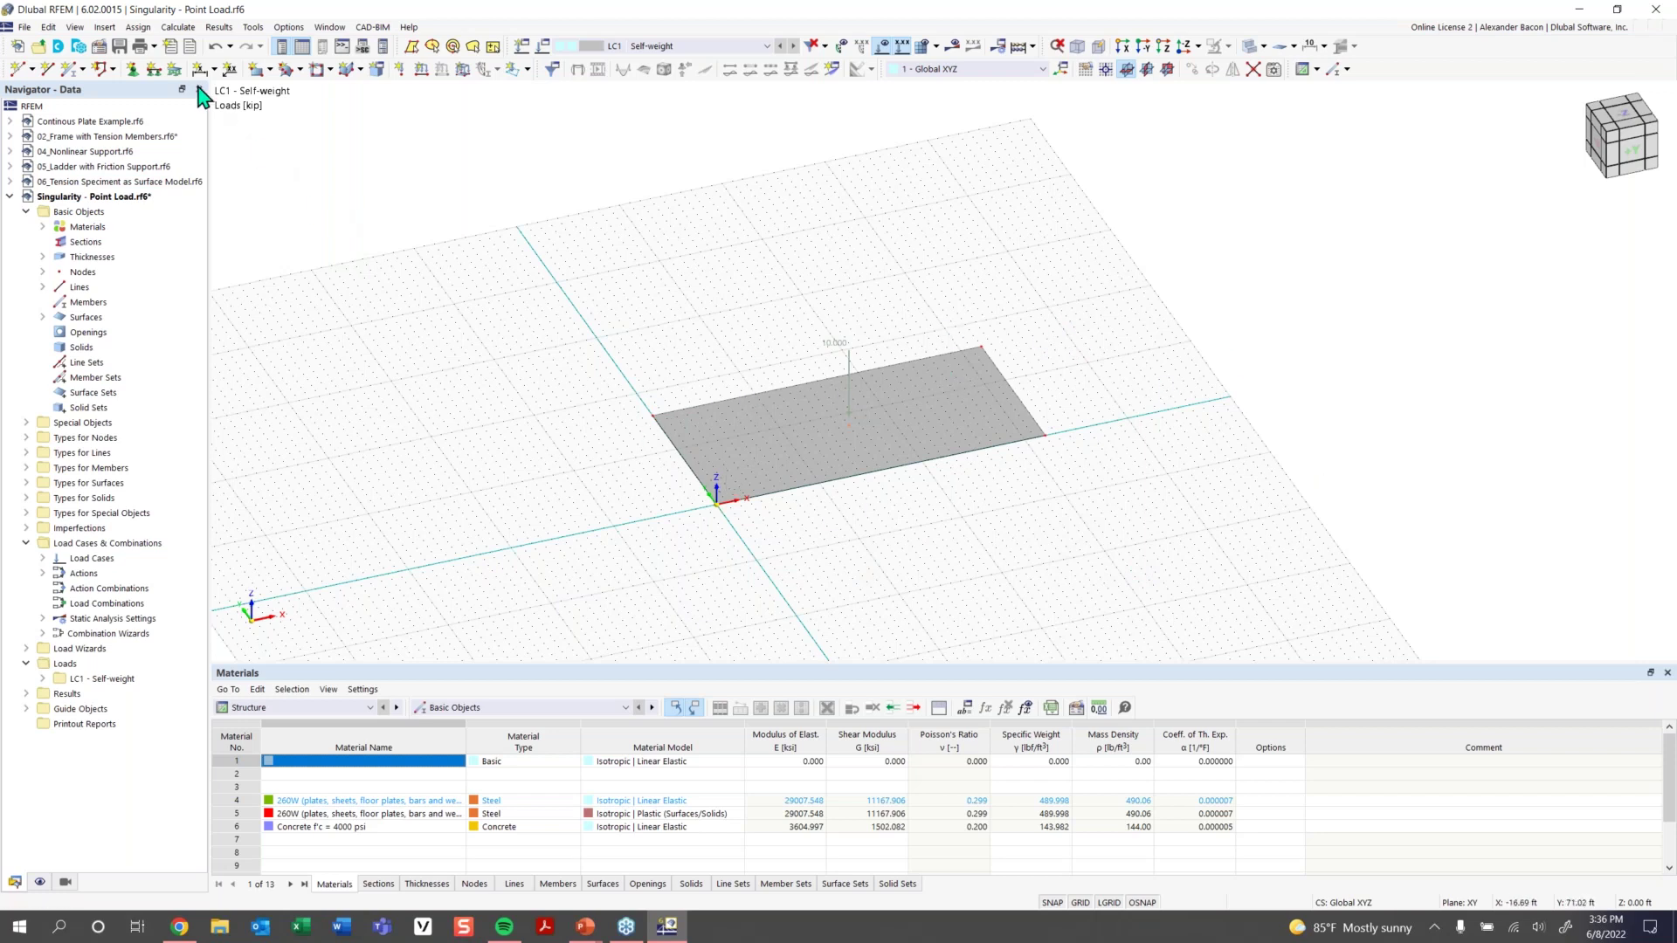
# Assign the hinged line support to all four edge lines of the slab
pyautogui.click(150, 73)
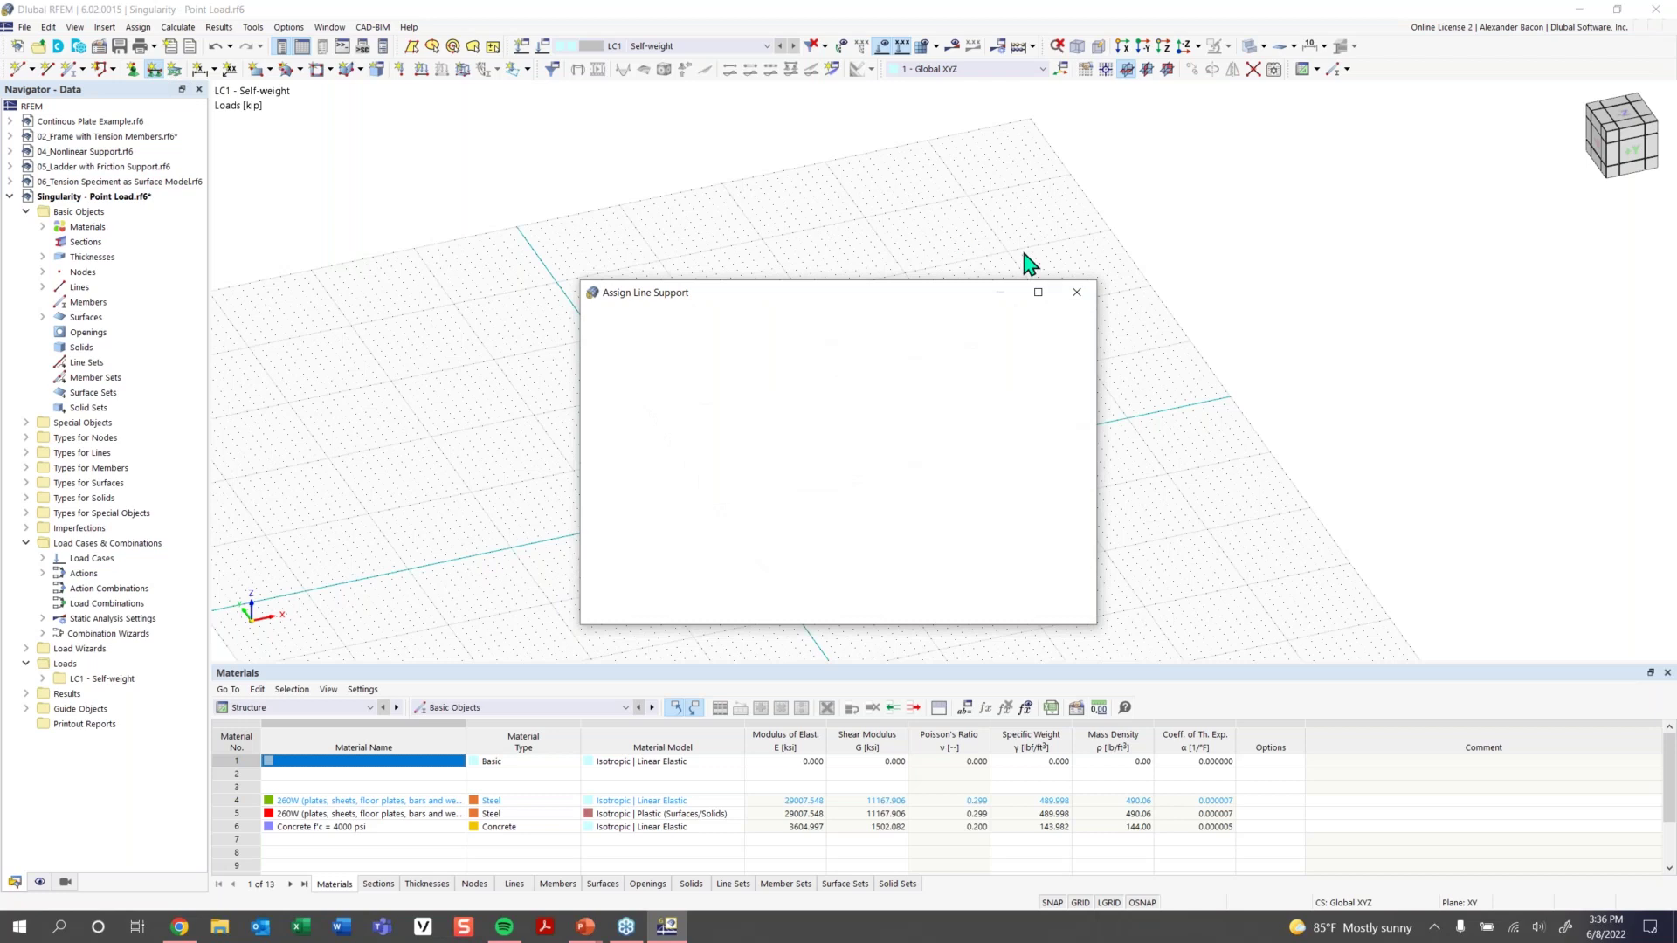
pyautogui.click(1083, 292)
pyautogui.moveTo(1187, 262); pyautogui.dragTo(543, 636)
pyautogui.click(154, 69)
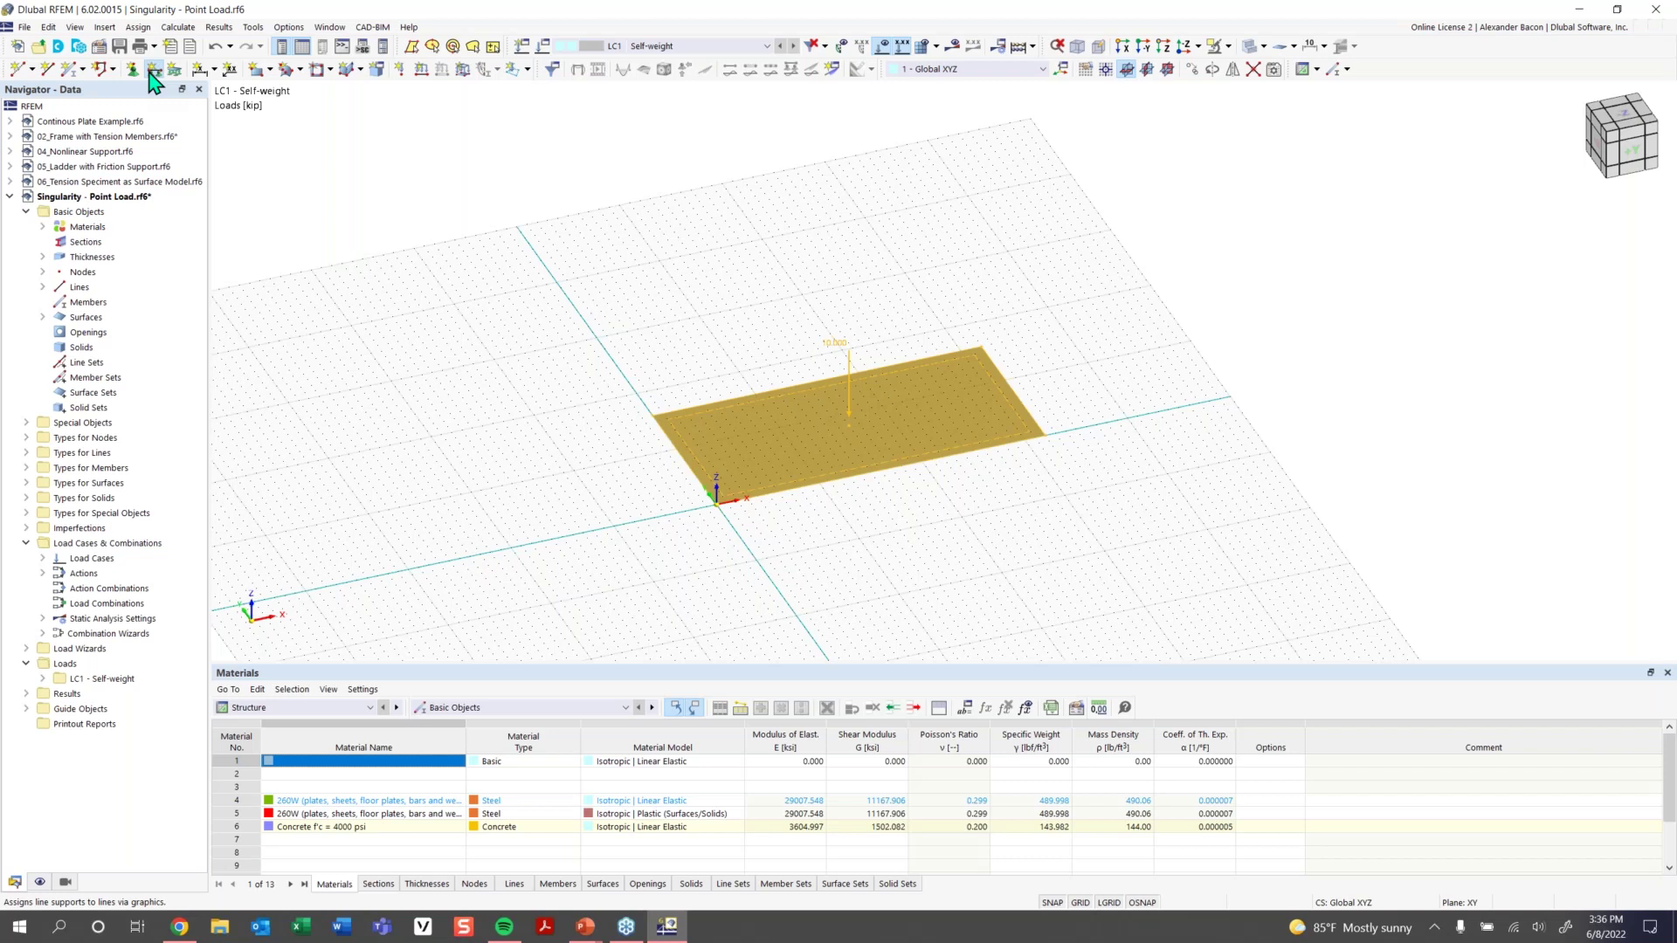
pyautogui.click(703, 404)
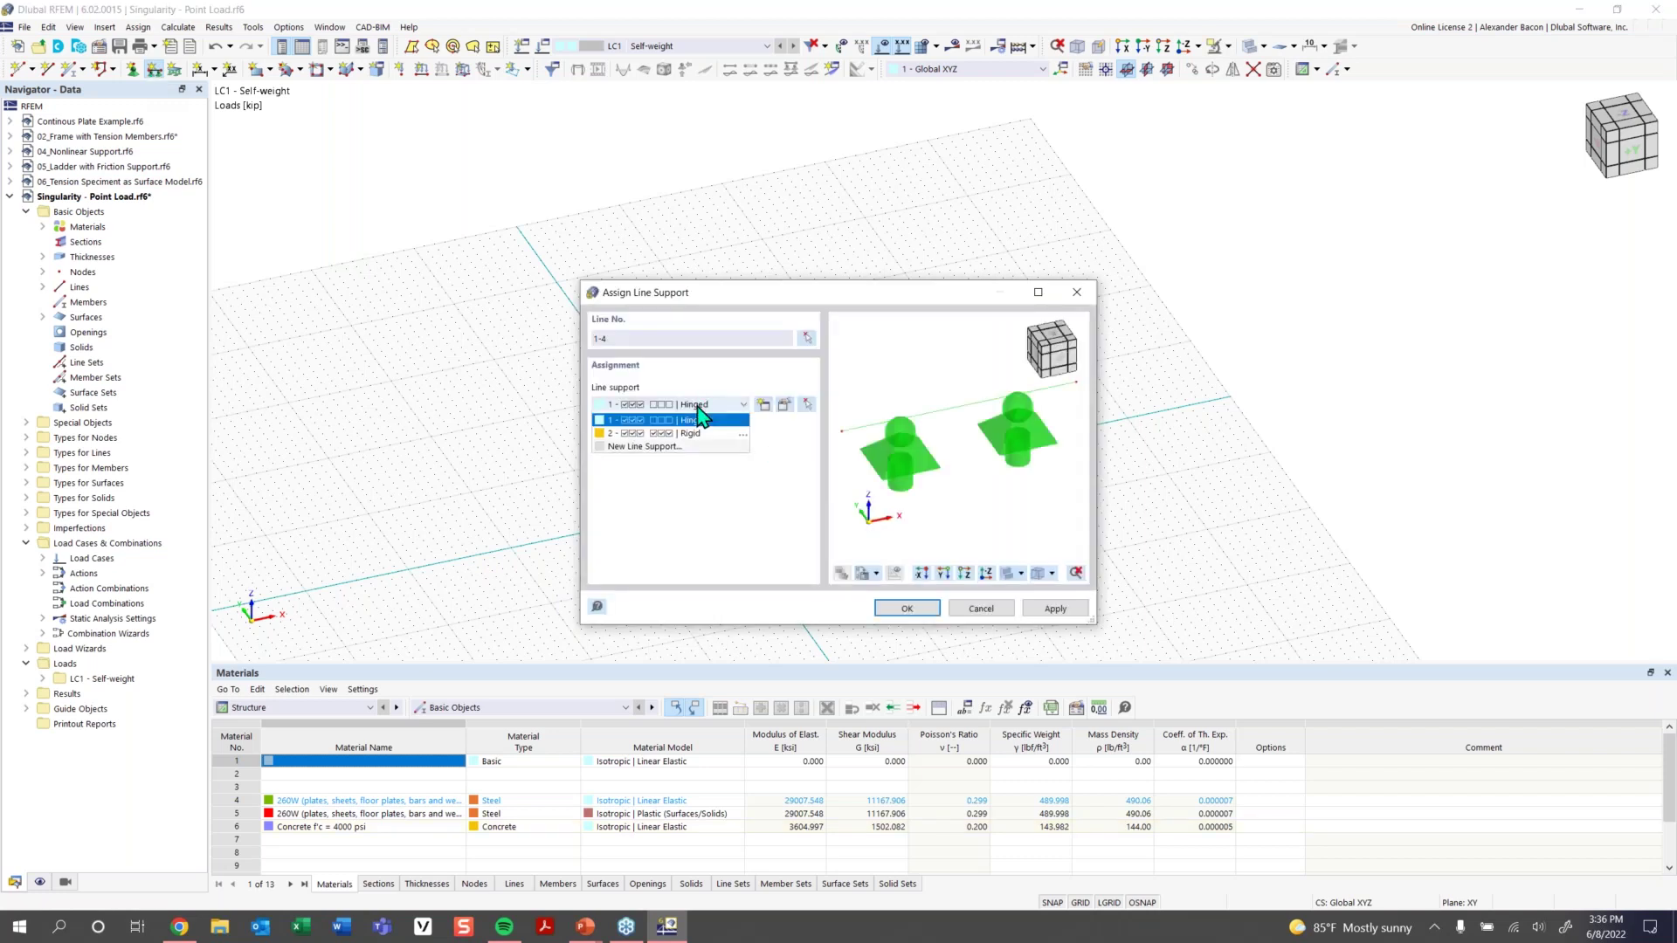
pyautogui.click(690, 432)
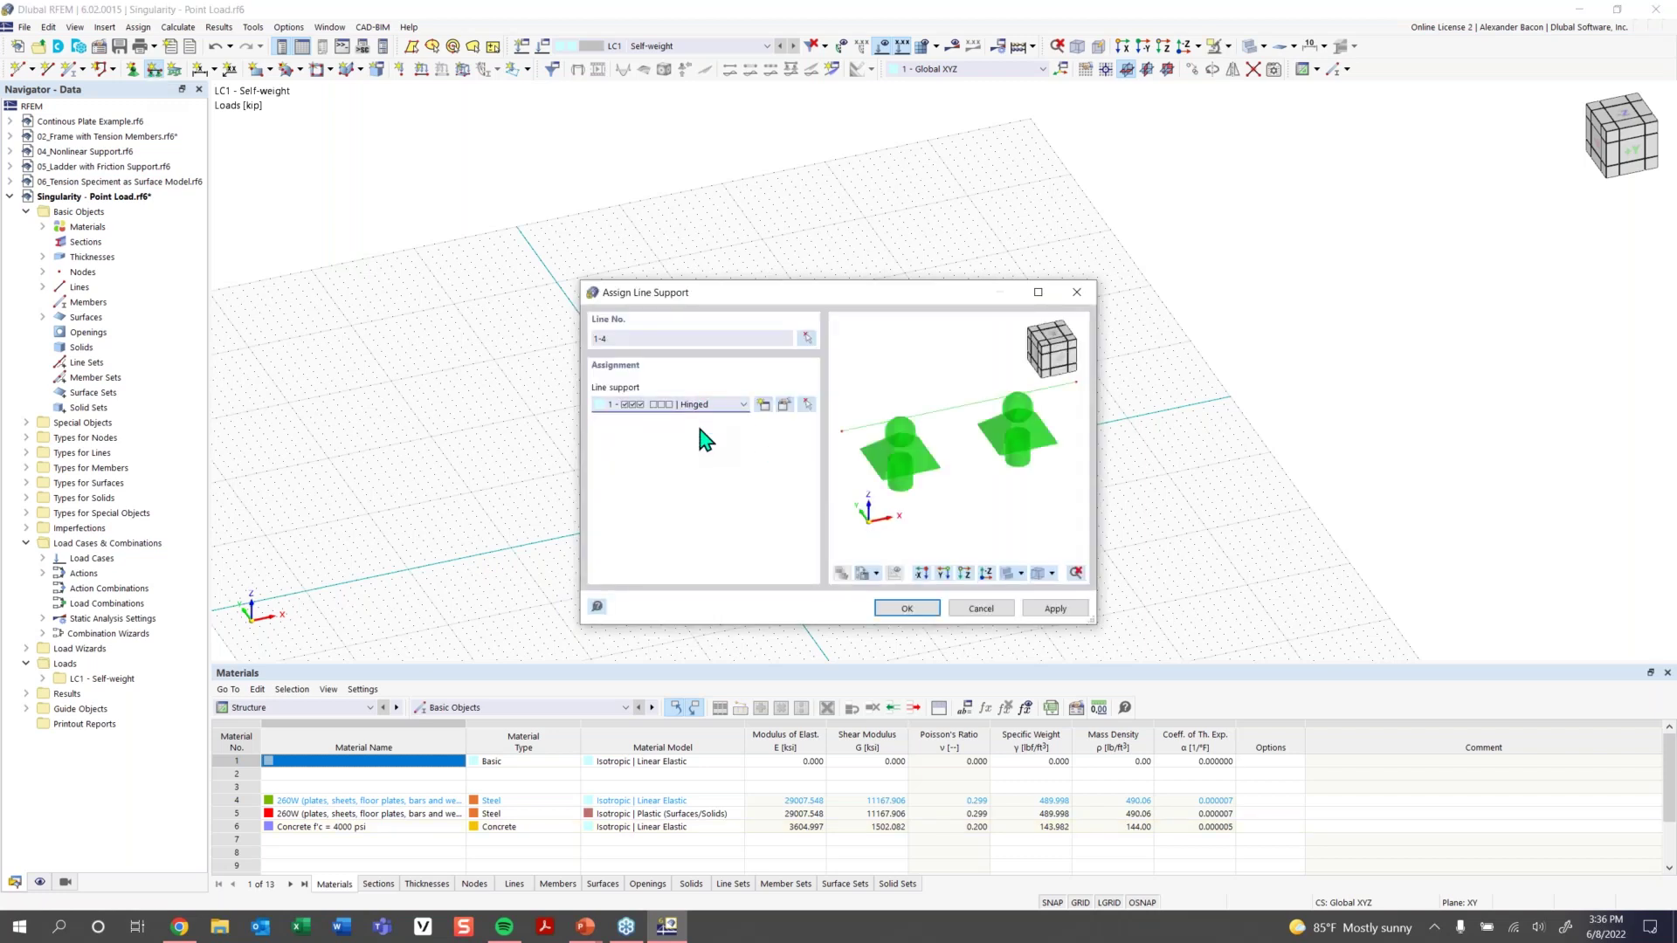
pyautogui.click(917, 612)
# Copy the complete slab with its line supports and nodal load three times along the global X direction
pyautogui.keyDown('ctrl'); pyautogui.moveTo(969, 541); pyautogui.dragTo(995, 507, button='middle'); pyautogui.keyUp('ctrl')
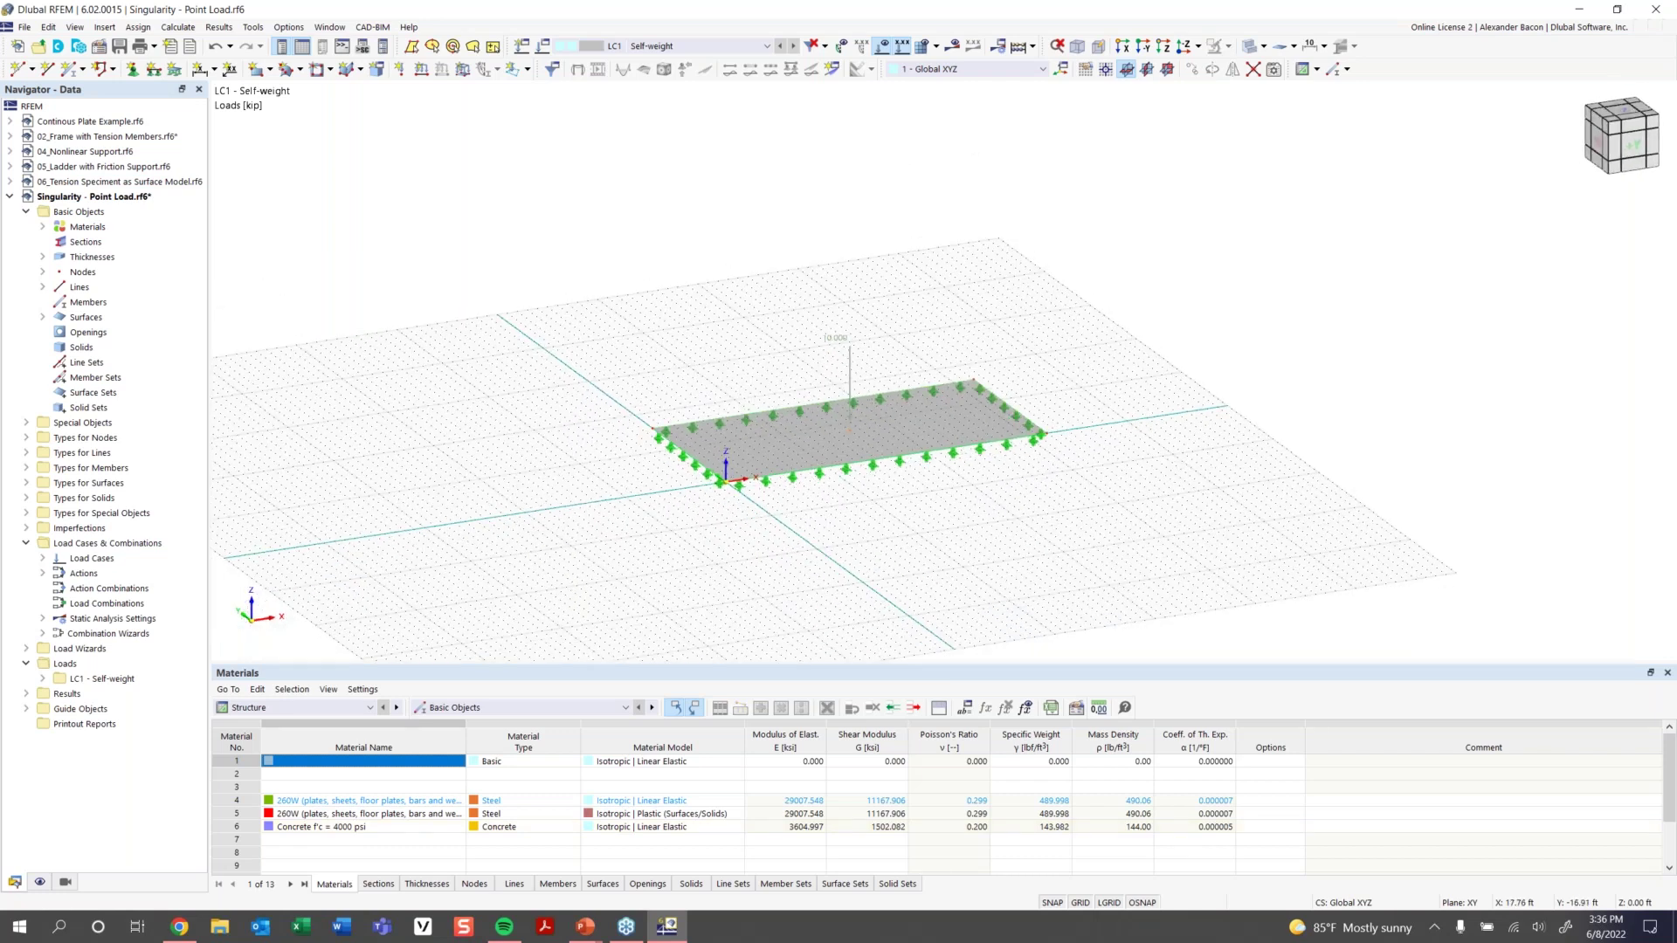
pyautogui.keyDown('ctrl'); pyautogui.moveTo(991, 515); pyautogui.dragTo(928, 553, button='middle'); pyautogui.keyUp('ctrl')
pyautogui.moveTo(1114, 328); pyautogui.dragTo(552, 574)
pyautogui.rightClick(835, 429)
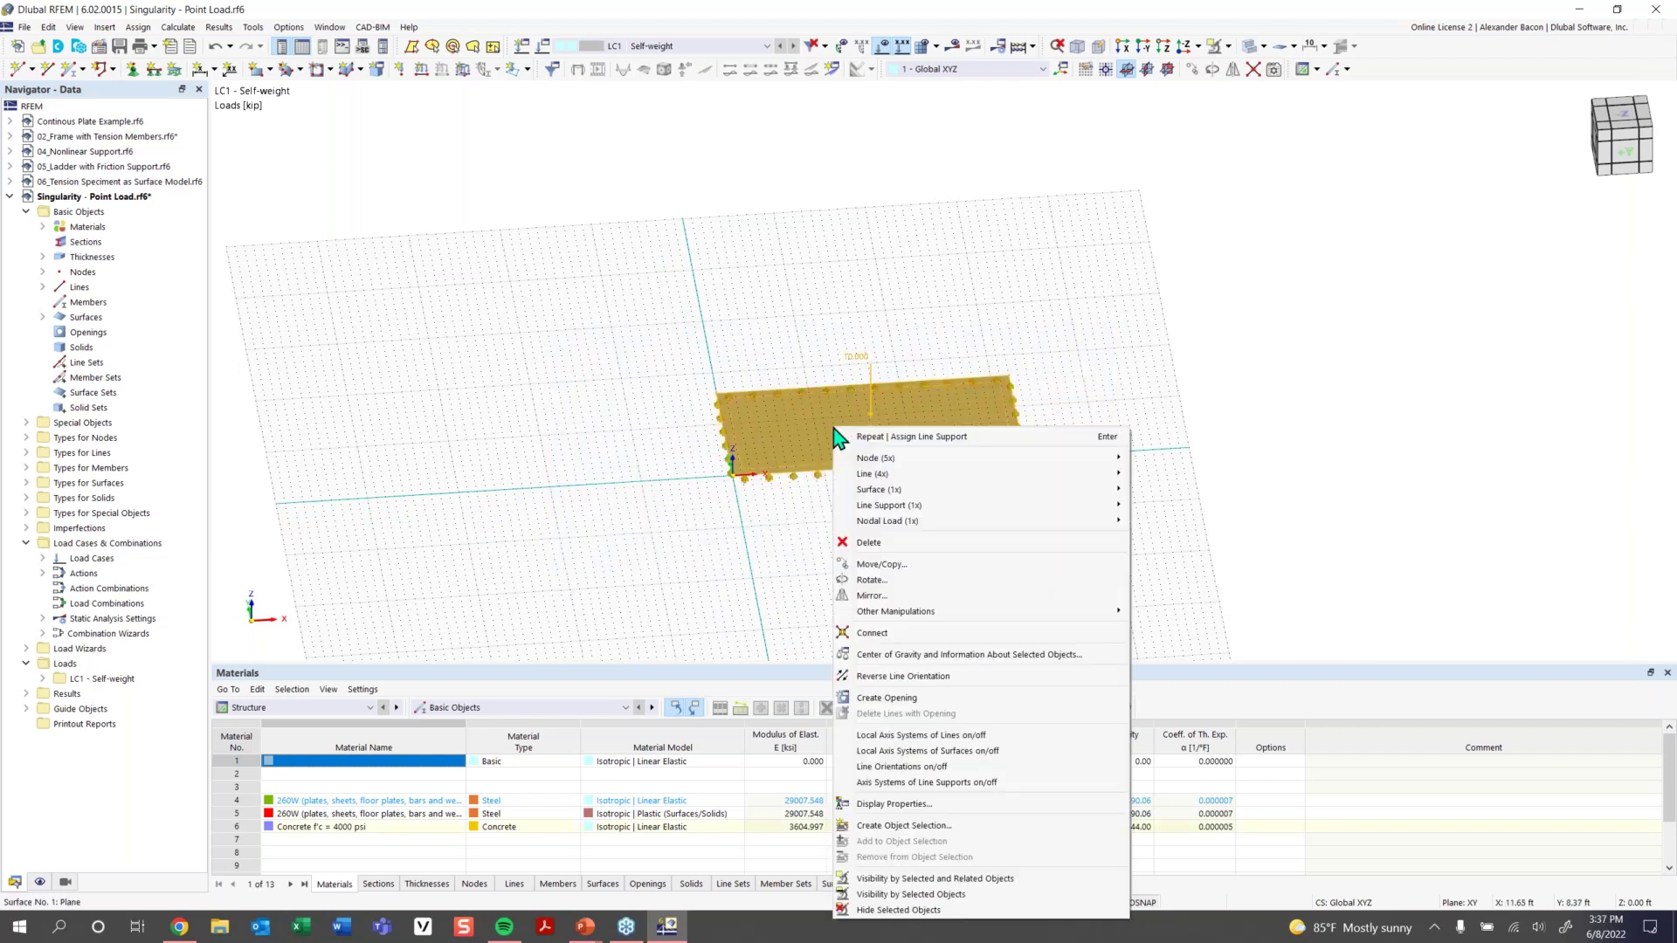
pyautogui.click(895, 566)
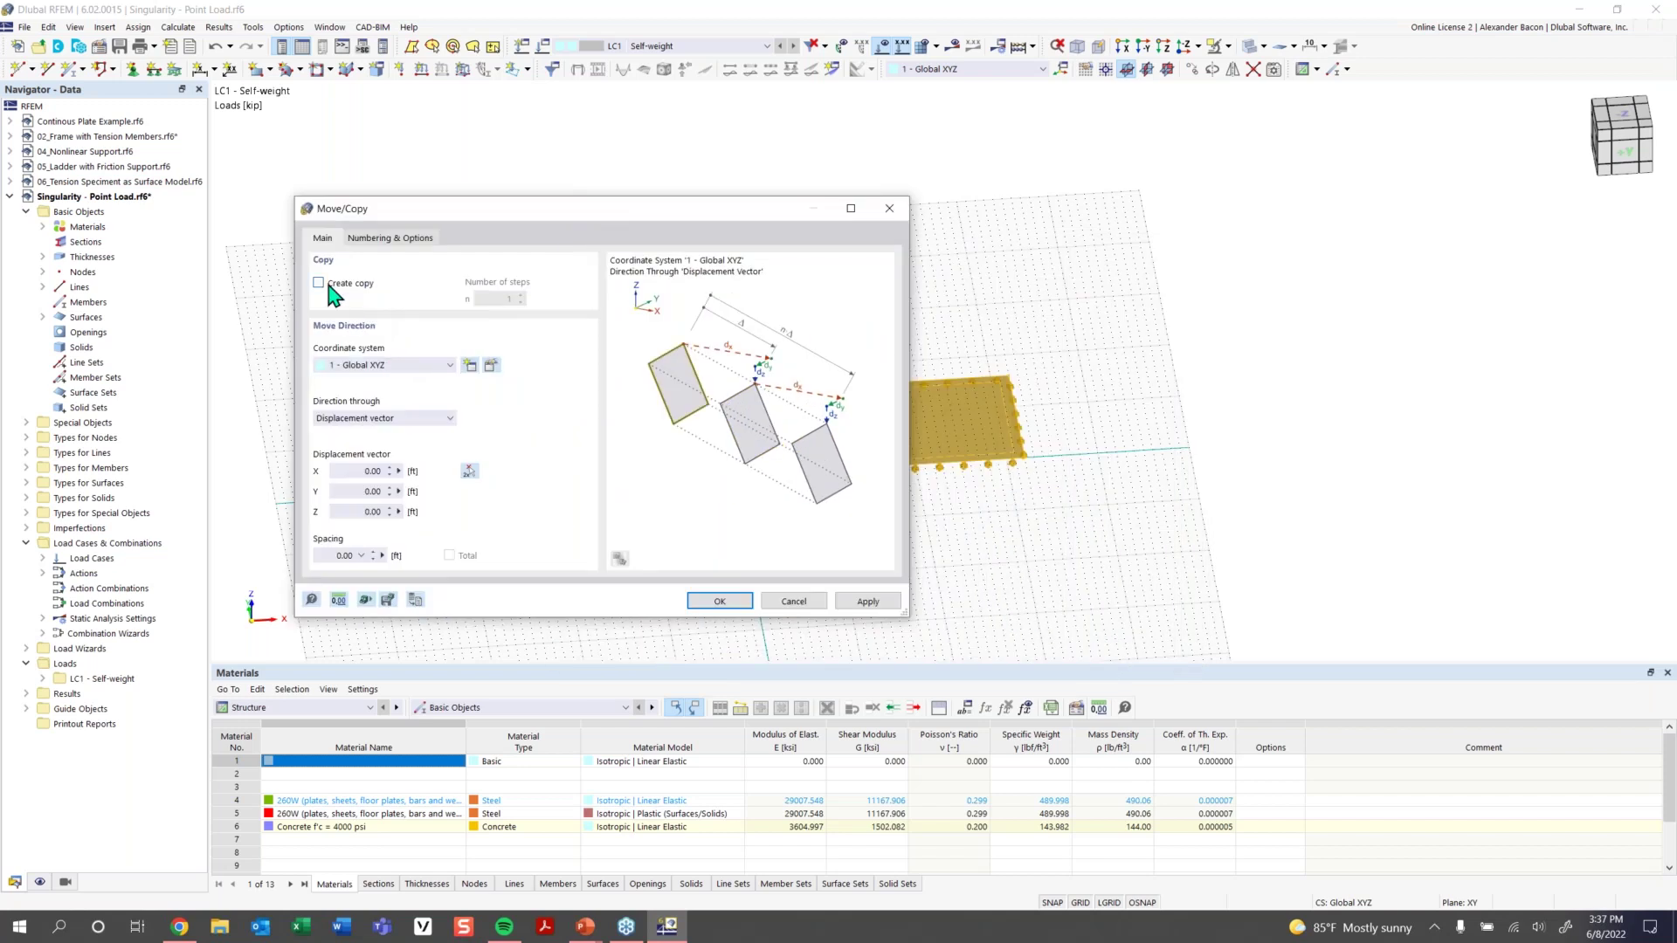
pyautogui.doubleClick(509, 299)
pyautogui.write('3')
pyautogui.doubleClick(363, 472)
pyautogui.click(720, 603)
pyautogui.click(719, 602)
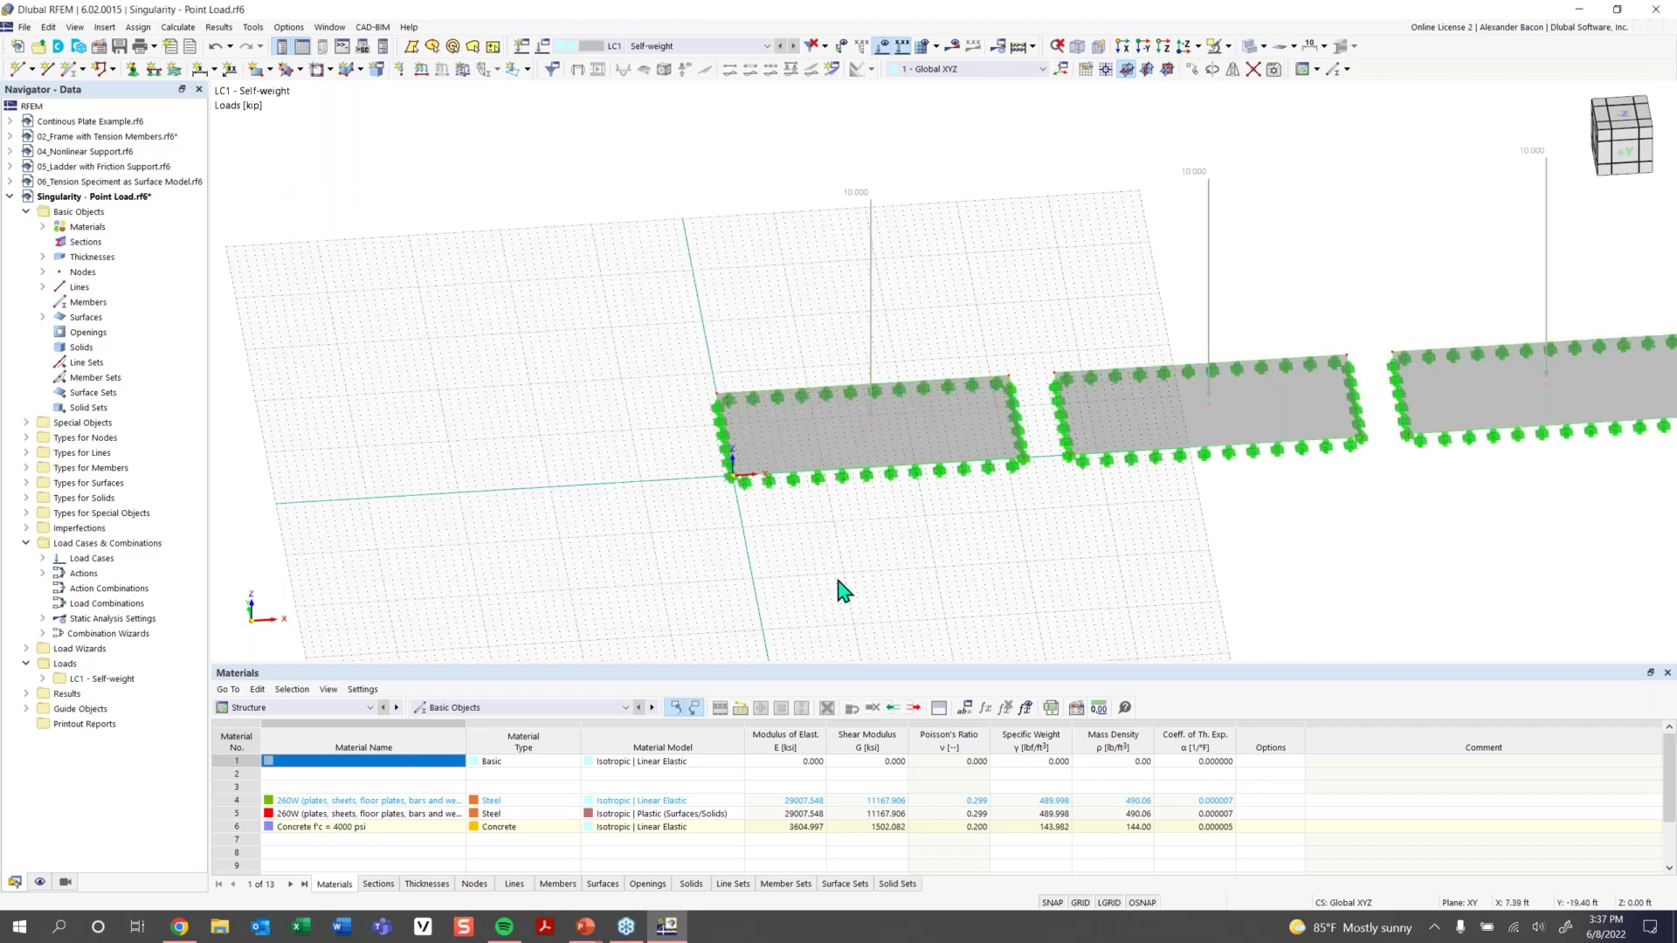
# Set the number of grid points to follow the size of the model dynamically, and hide the work plane grid
pyautogui.moveTo(861, 580); pyautogui.dragTo(717, 547, button='middle')
pyautogui.scroll(-1, 718, 548)
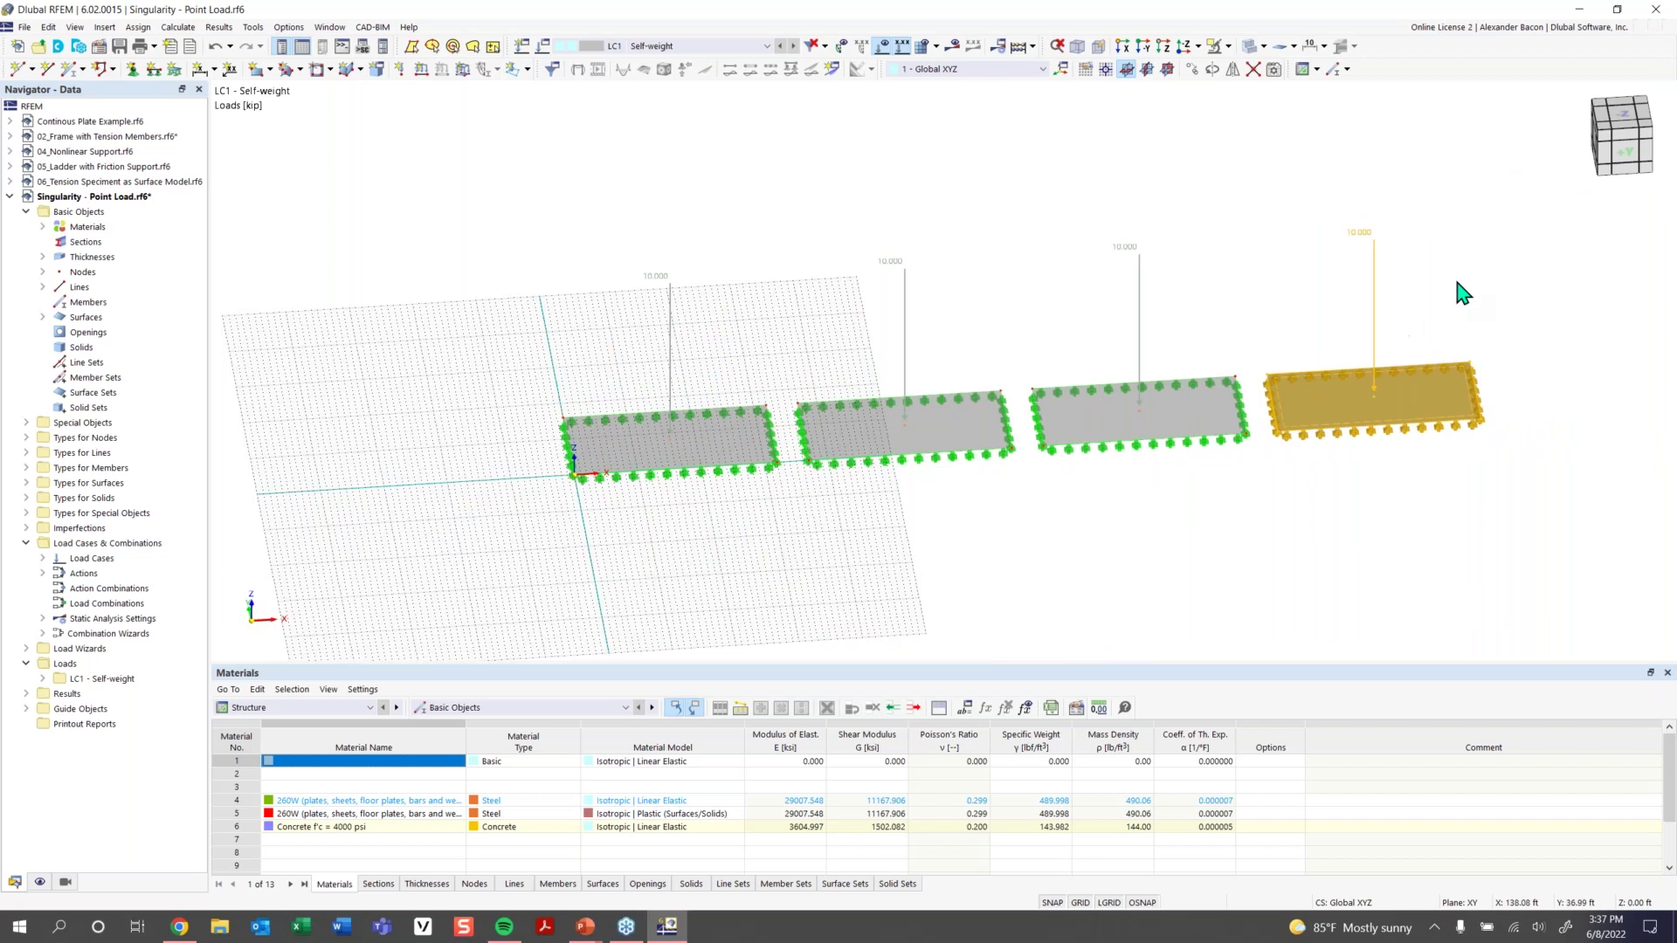
pyautogui.moveTo(1112, 531); pyautogui.dragTo(827, 449, button='middle')
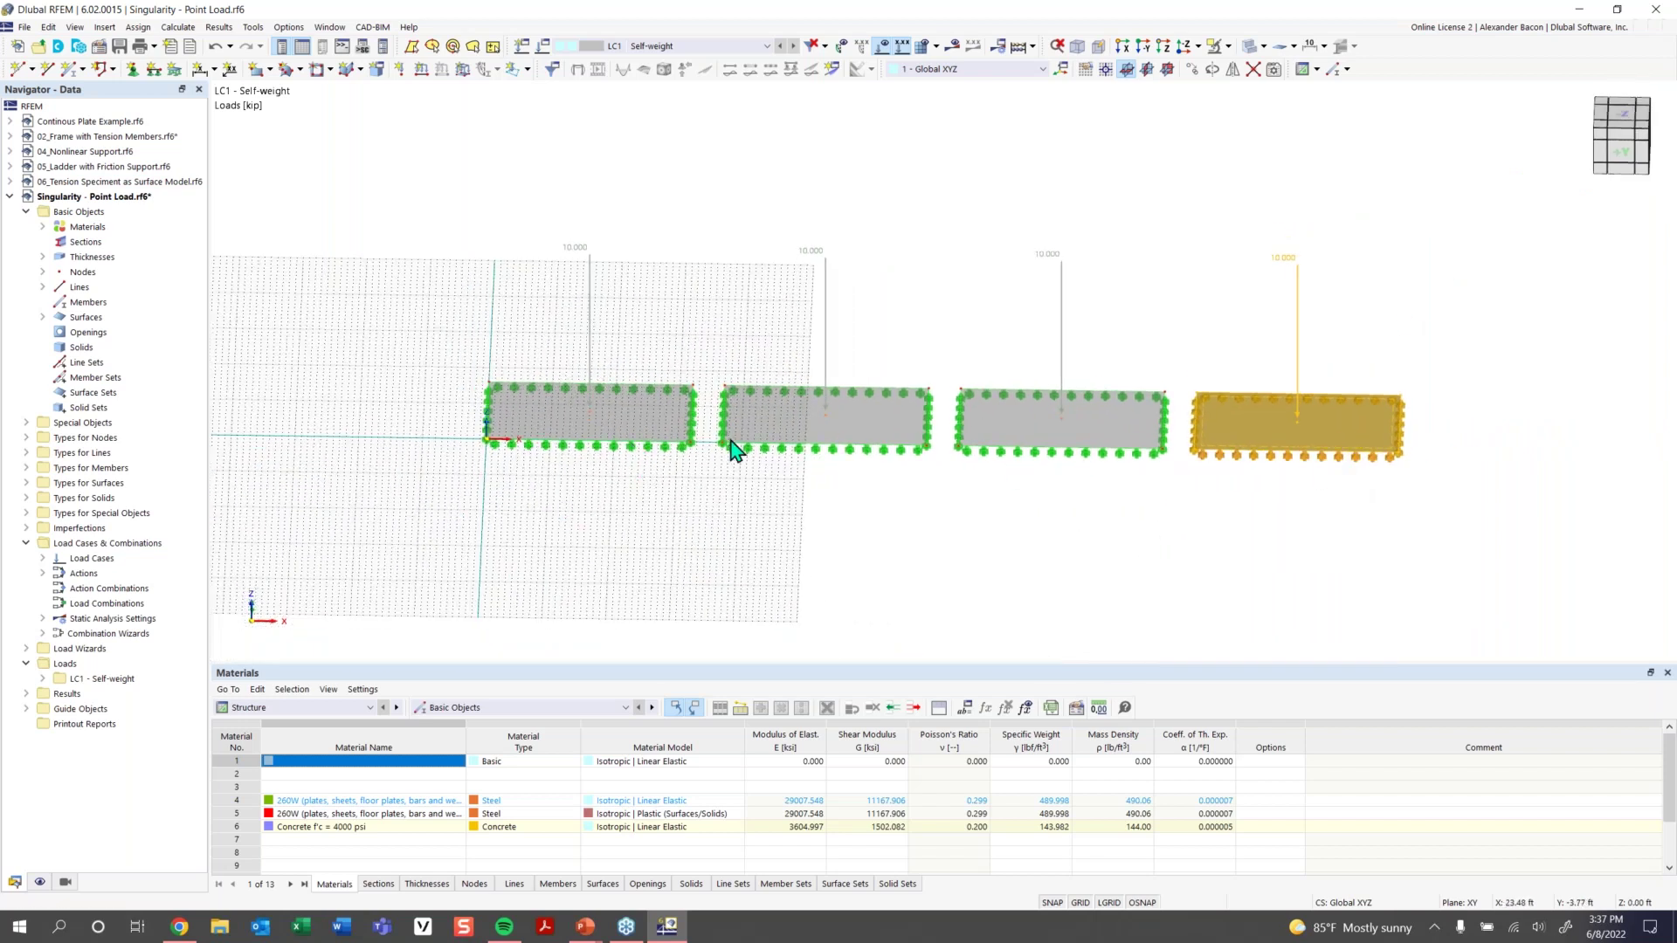
pyautogui.click(1089, 71)
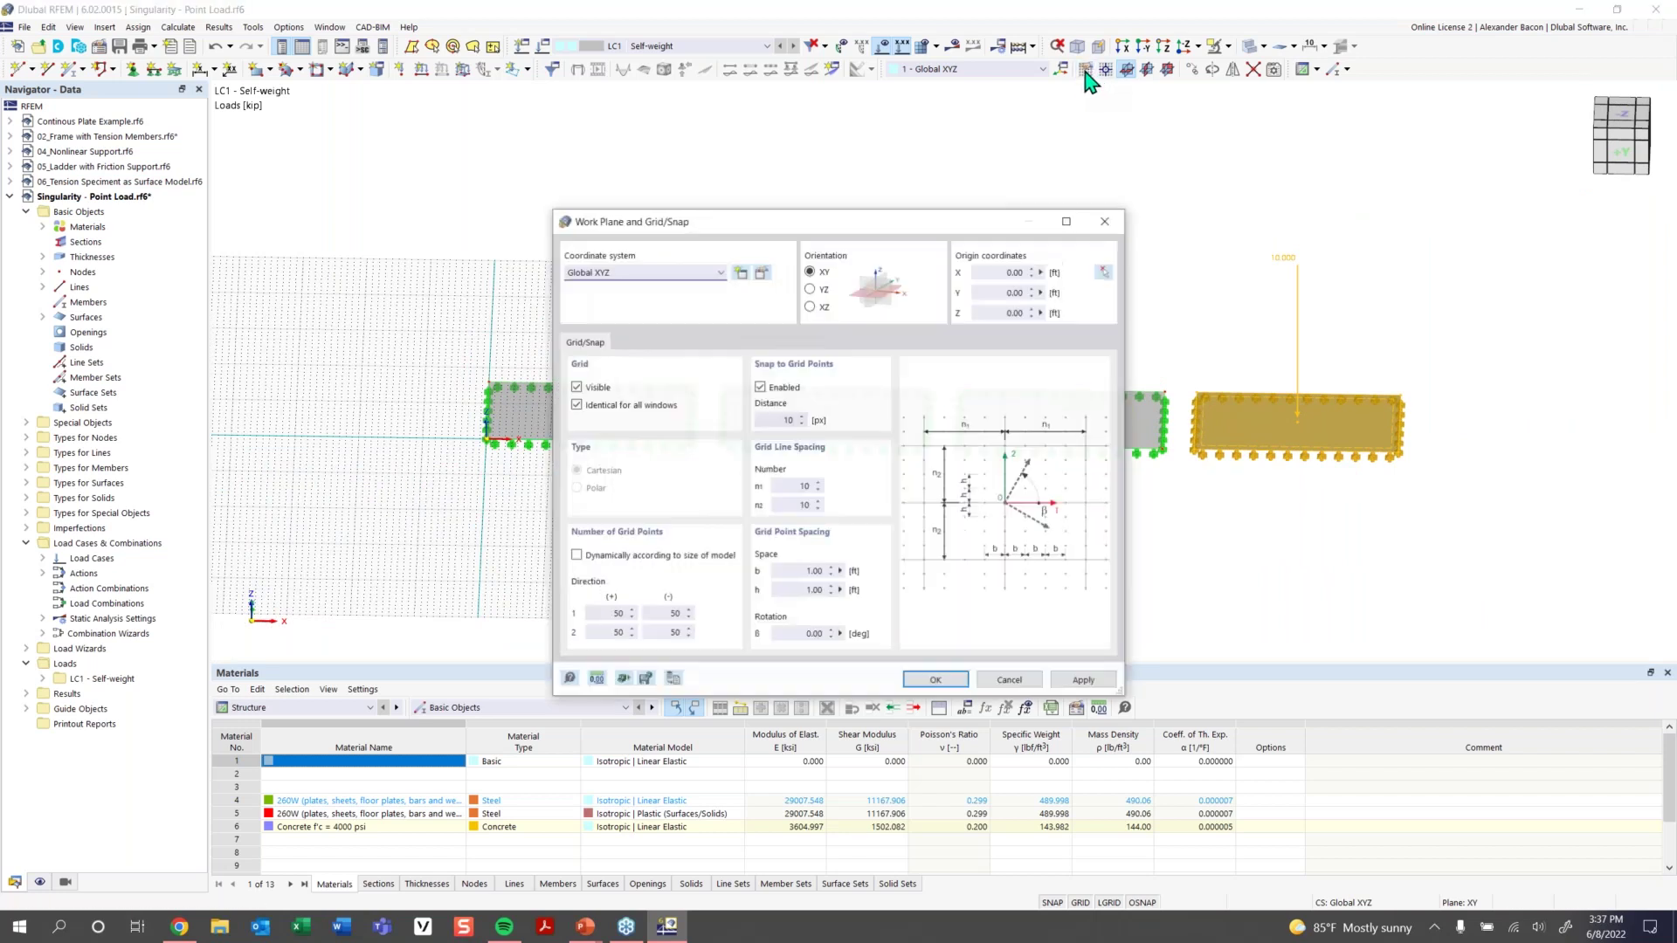
pyautogui.click(595, 559)
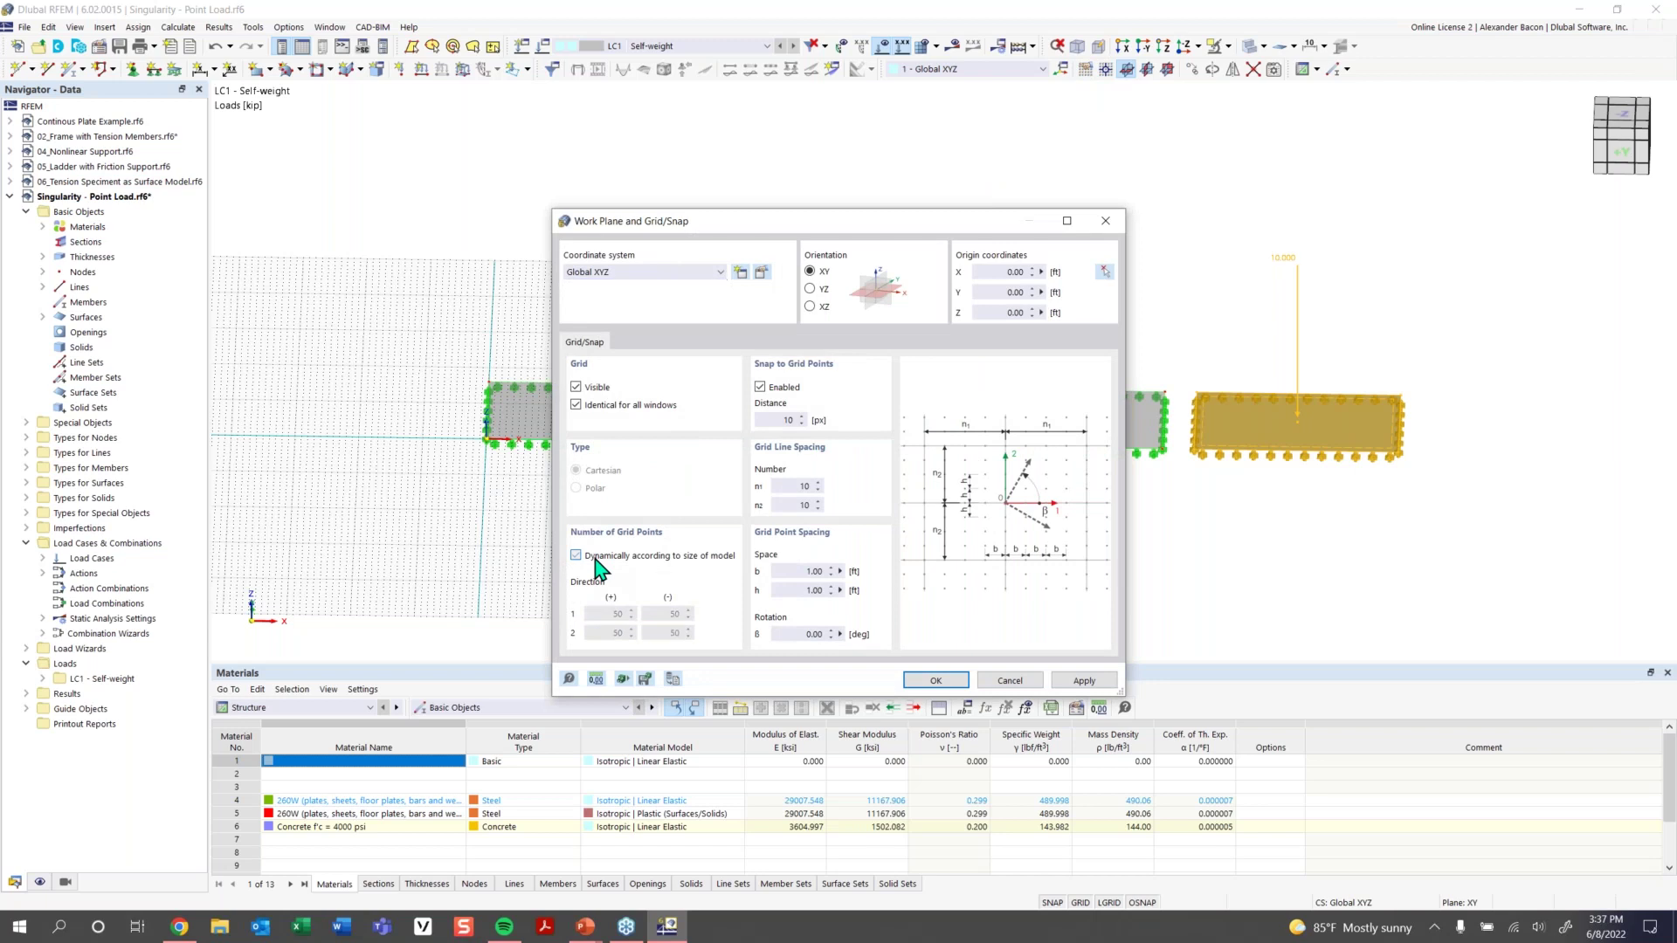
pyautogui.click(928, 681)
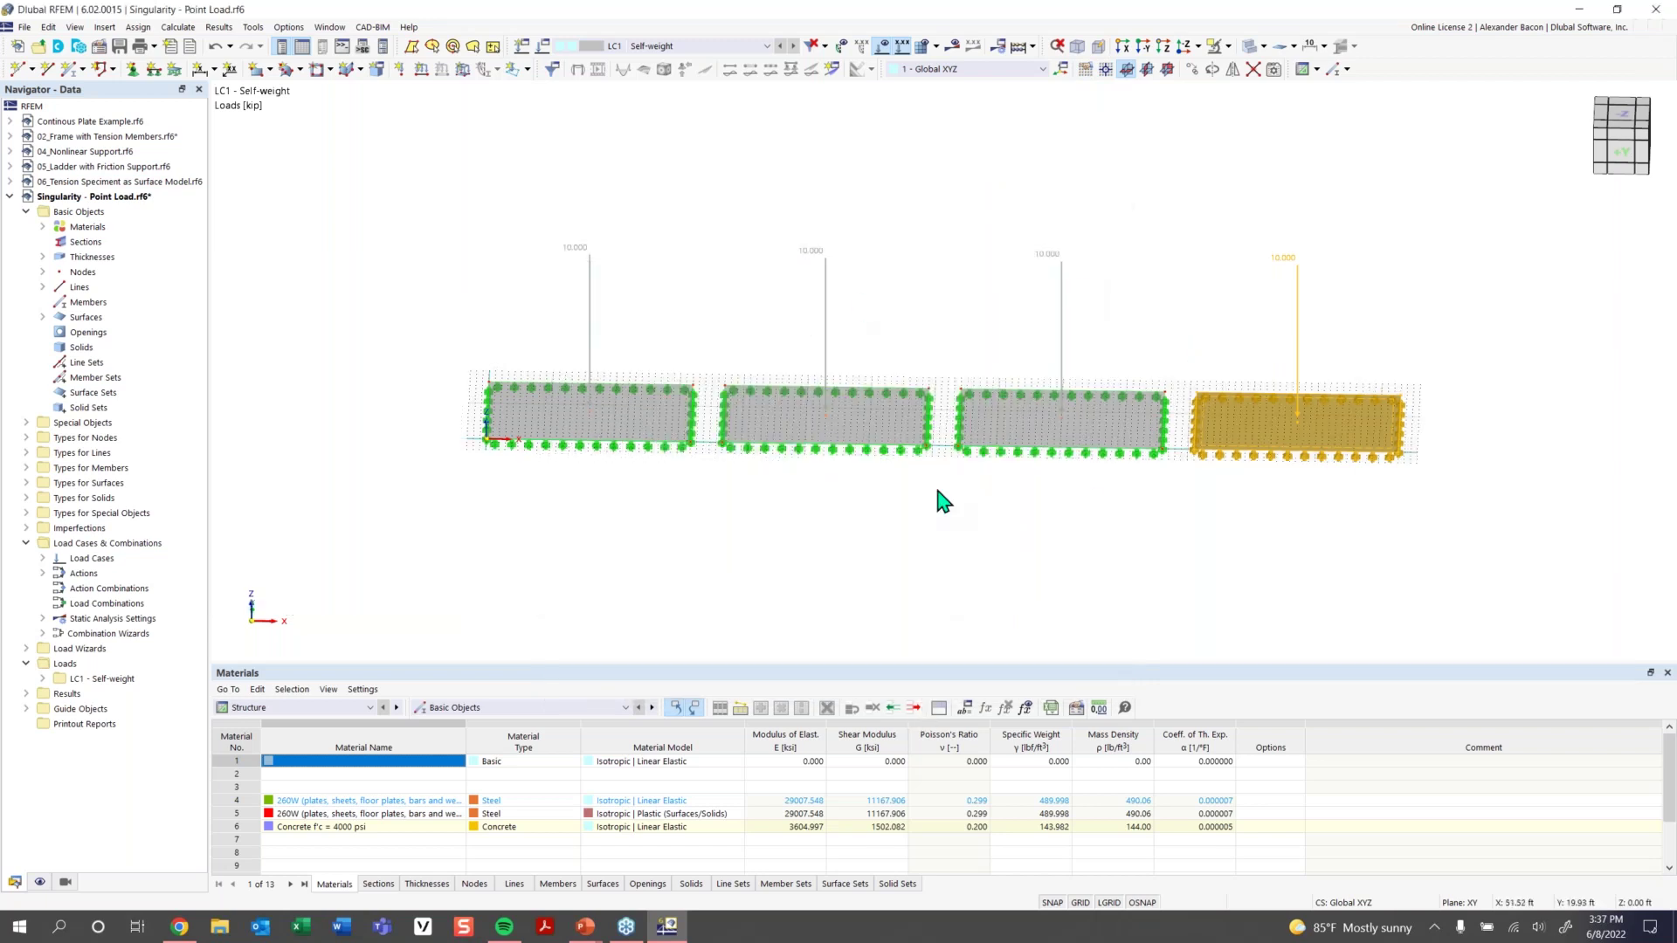
pyautogui.scroll(-1, 1123, 467)
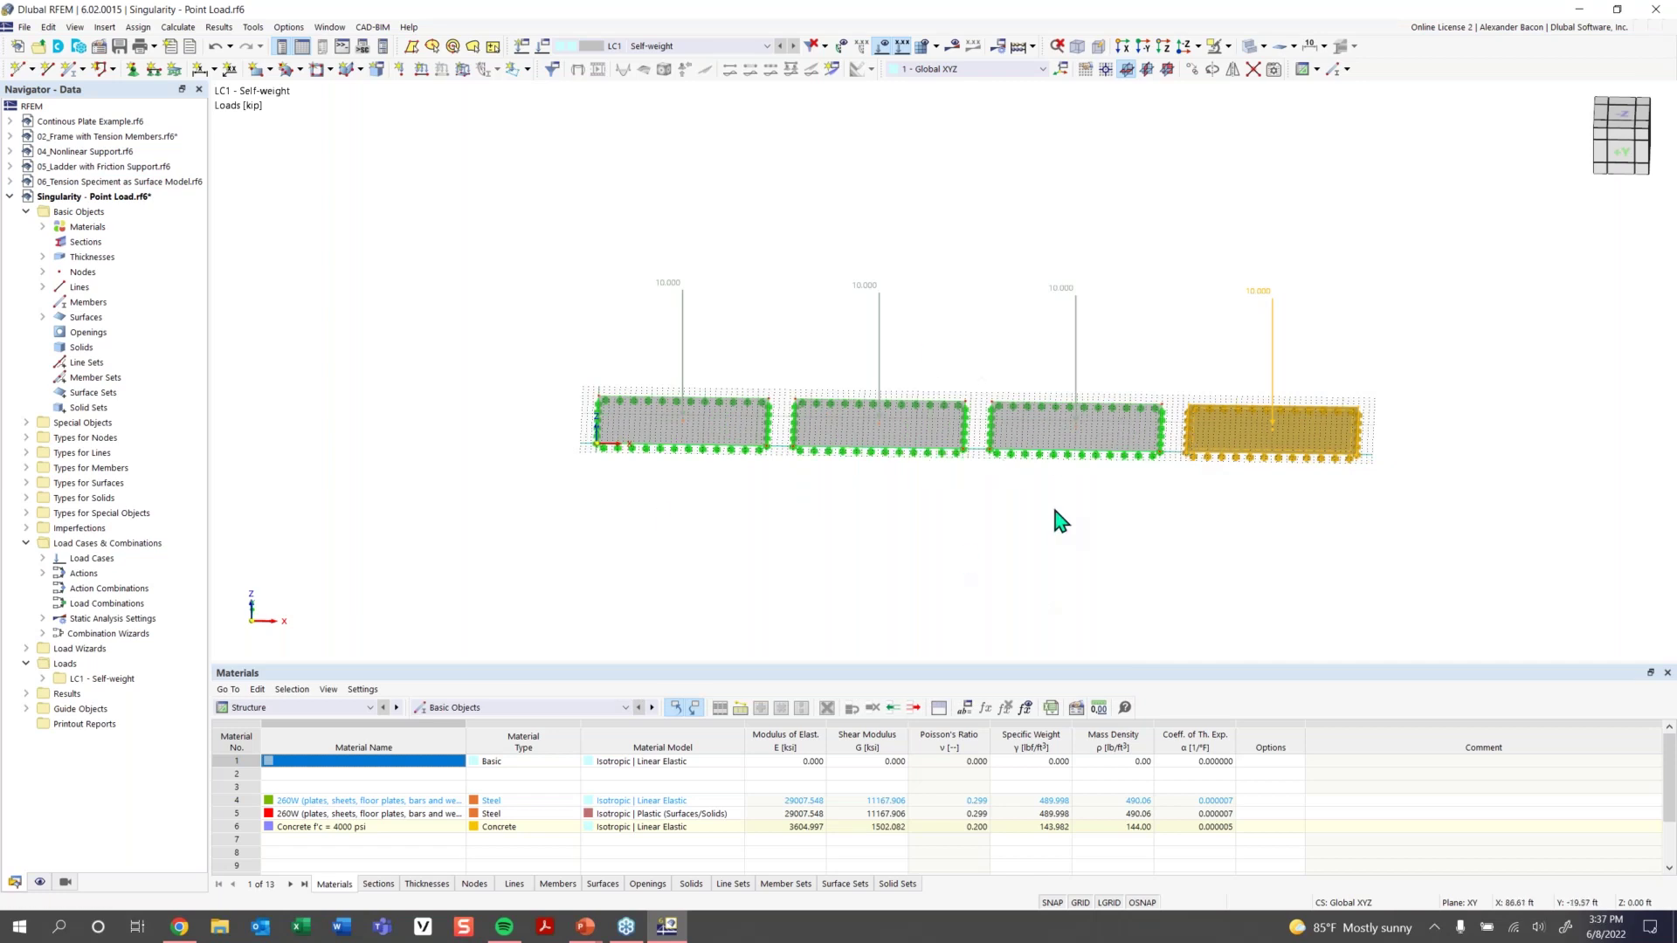
pyautogui.click(1081, 903)
pyautogui.moveTo(1048, 529); pyautogui.dragTo(982, 514, button='middle')
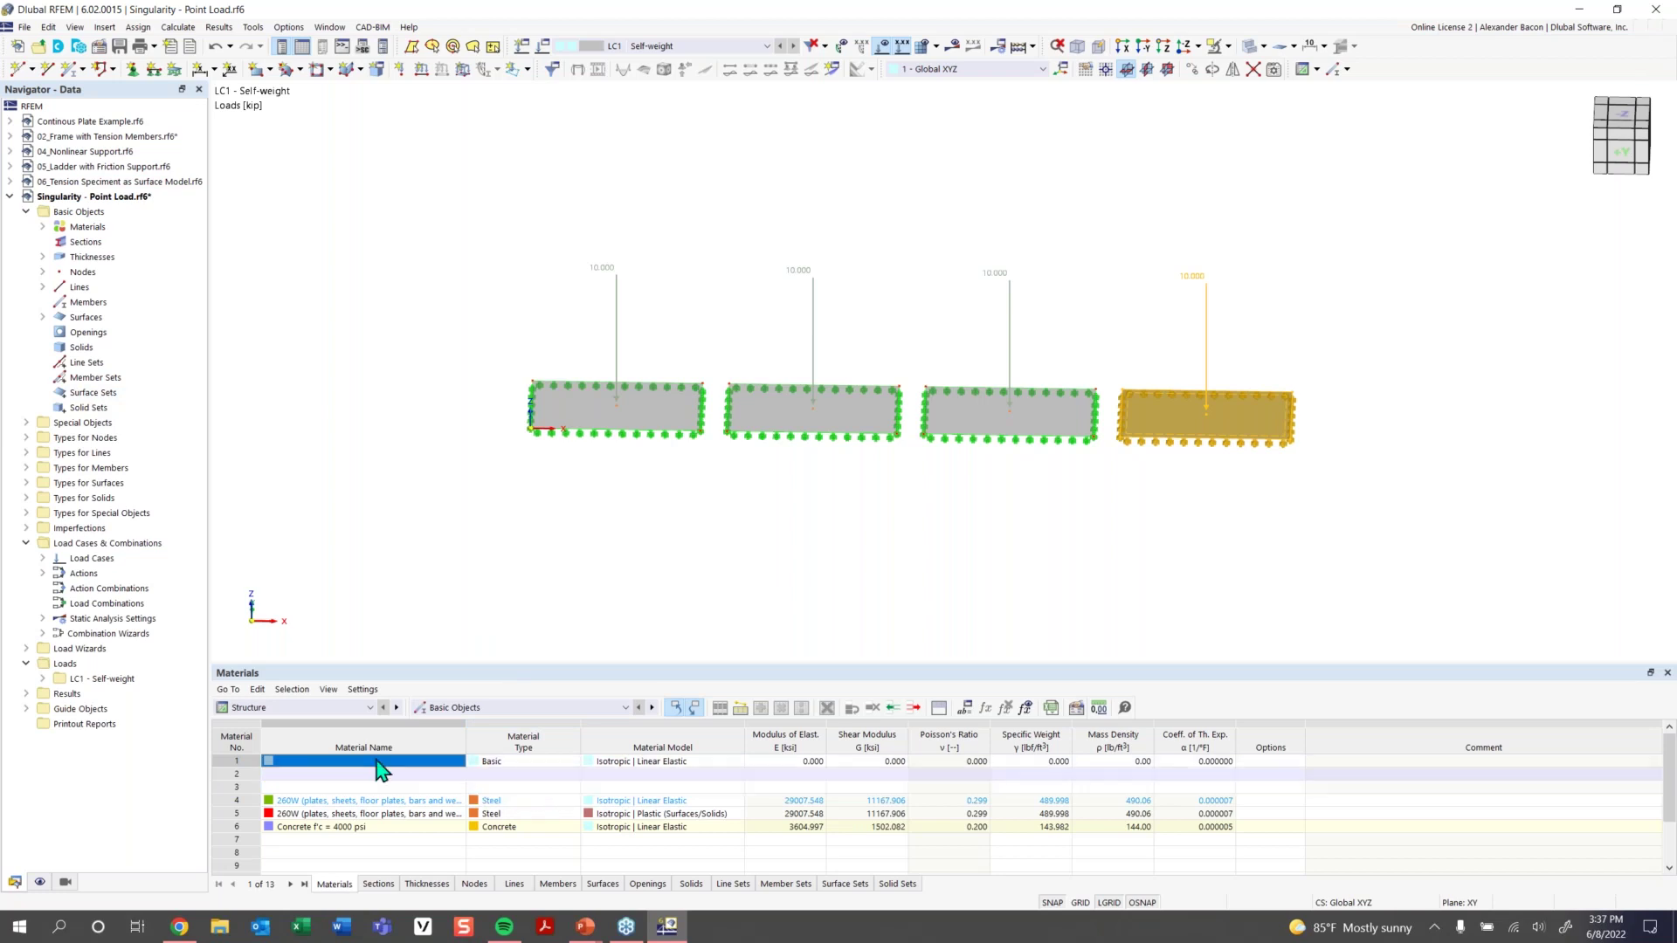
# Show the surface mesh refinements table from the types for surfaces
pyautogui.click(482, 708)
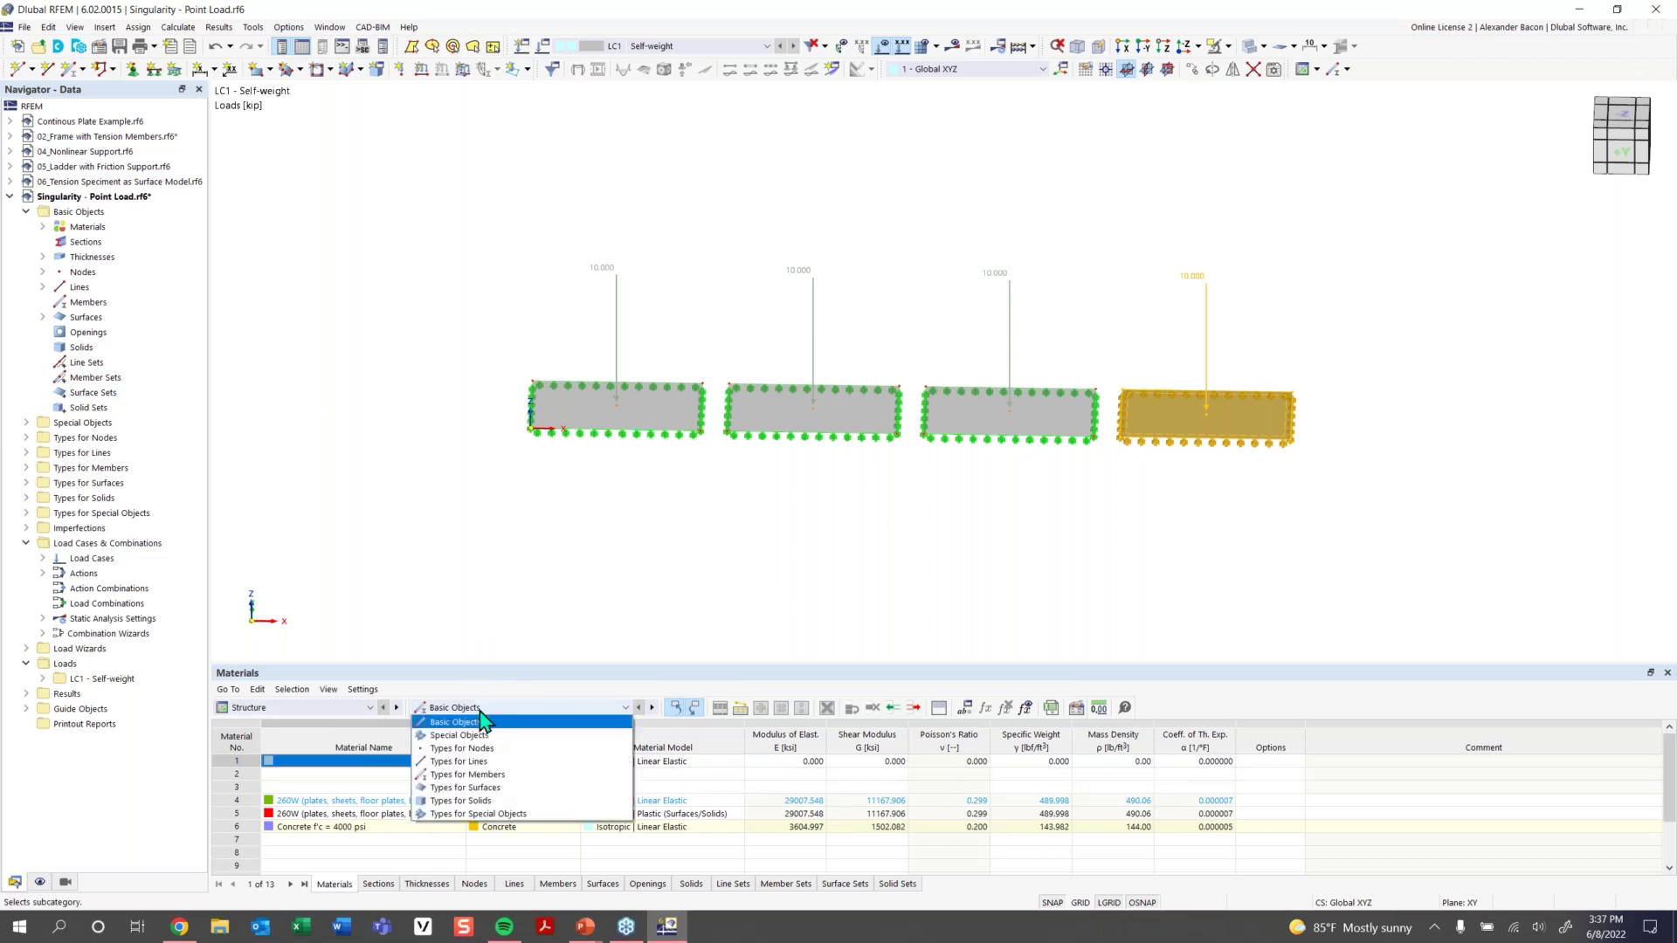
pyautogui.click(506, 789)
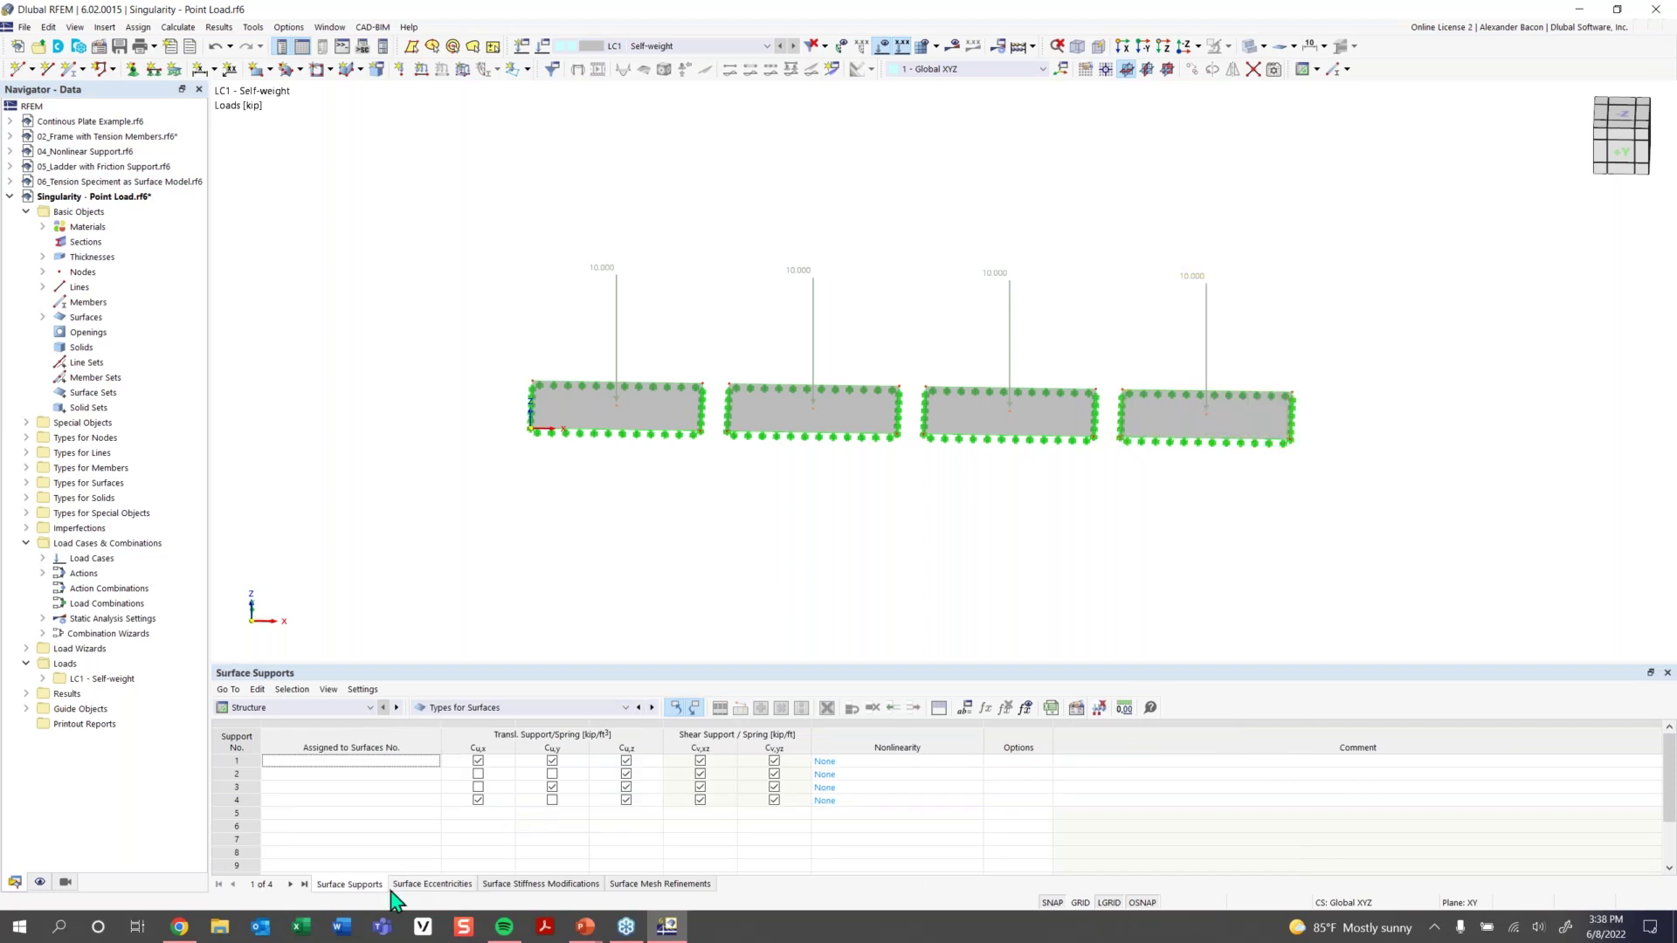
pyautogui.click(650, 884)
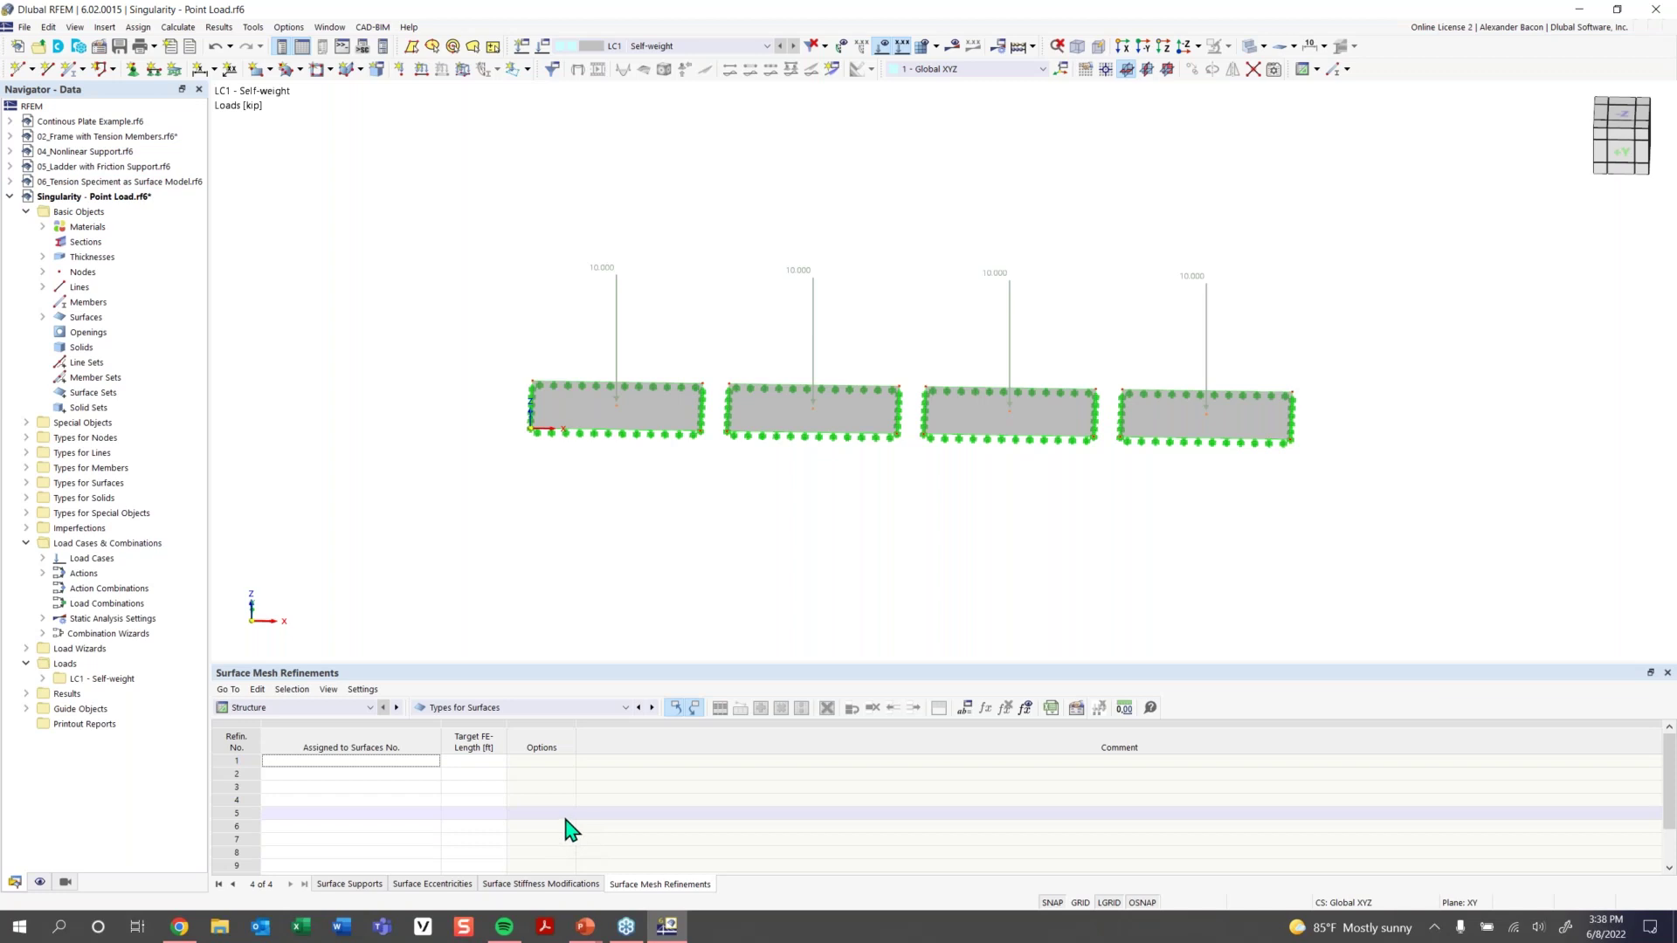
# Save the model as Singularity - Point Load.rf6 in the Student Training - RFEM 6 folder
pyautogui.doubleClick(350, 761)
pyautogui.click(889, 615)
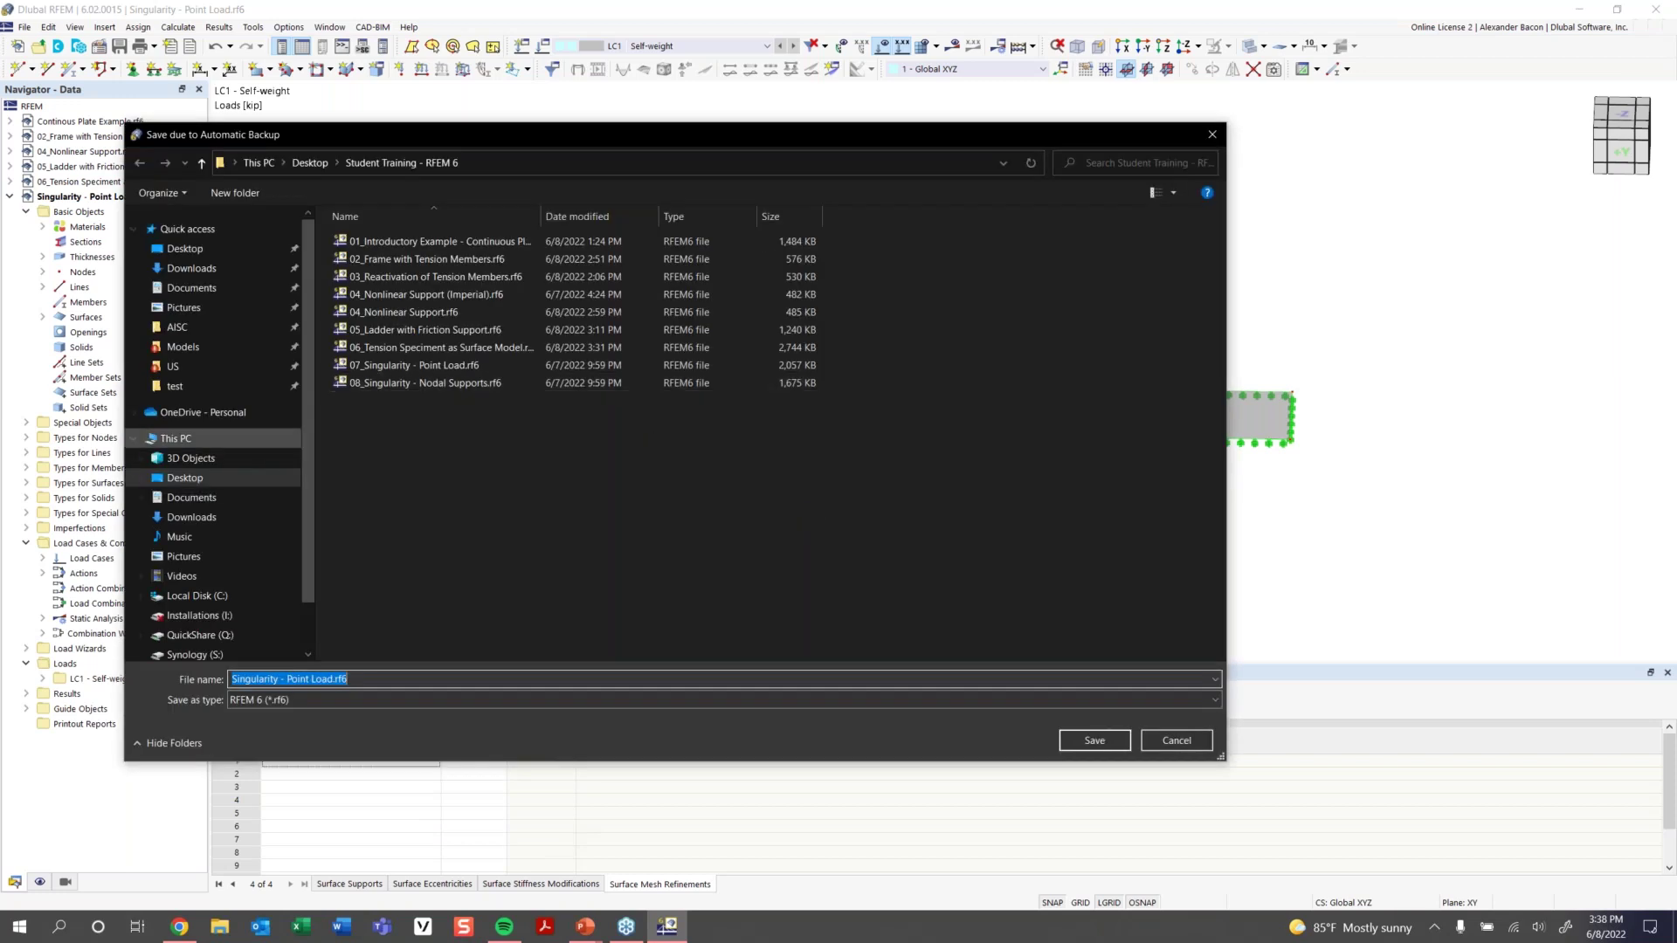
pyautogui.click(1087, 741)
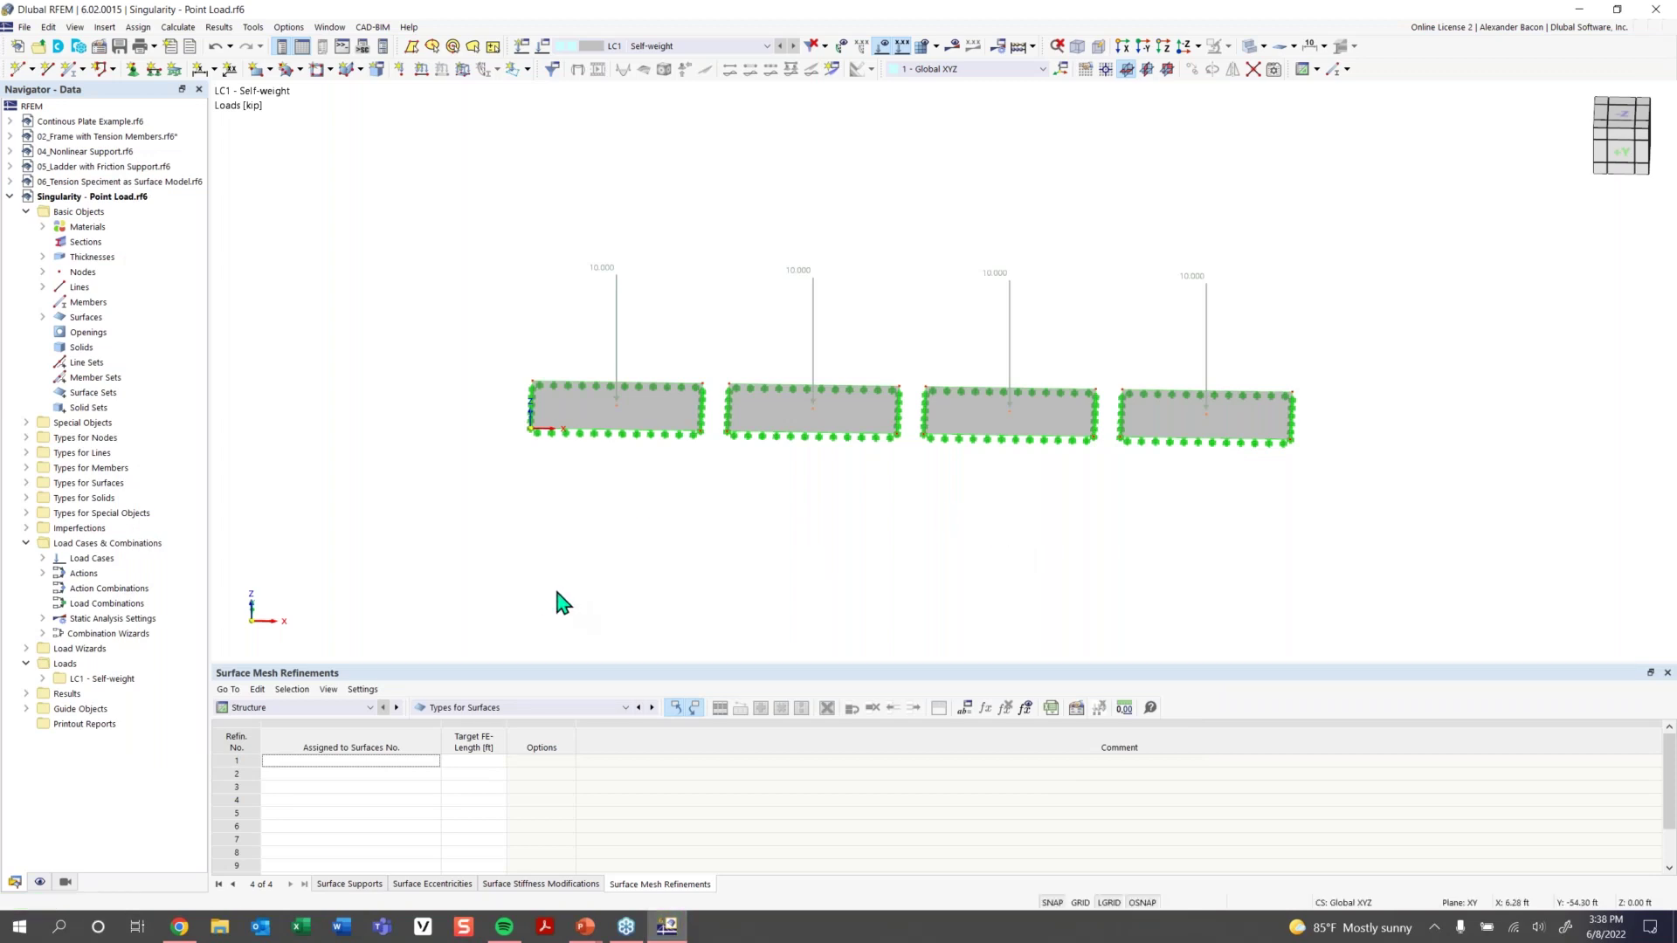
# Define four surface mesh refinements with target FE lengths of 7, 4, 1.25 and 0.4 ft
pyautogui.click(476, 761)
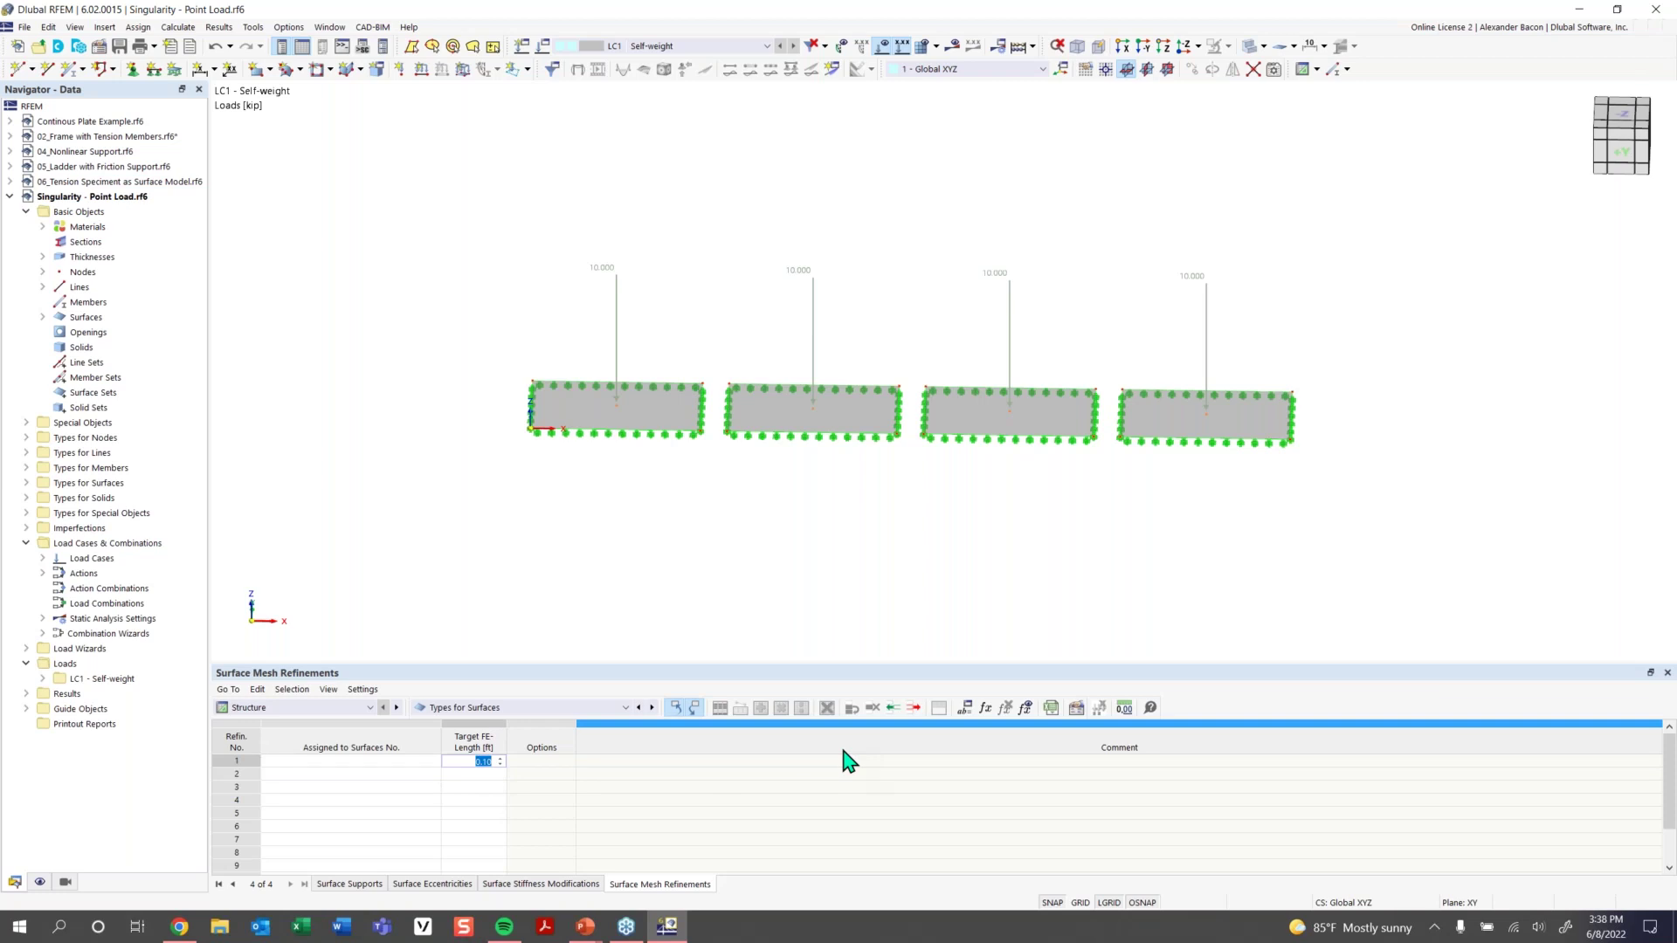
pyautogui.write('7')
pyautogui.click(491, 775)
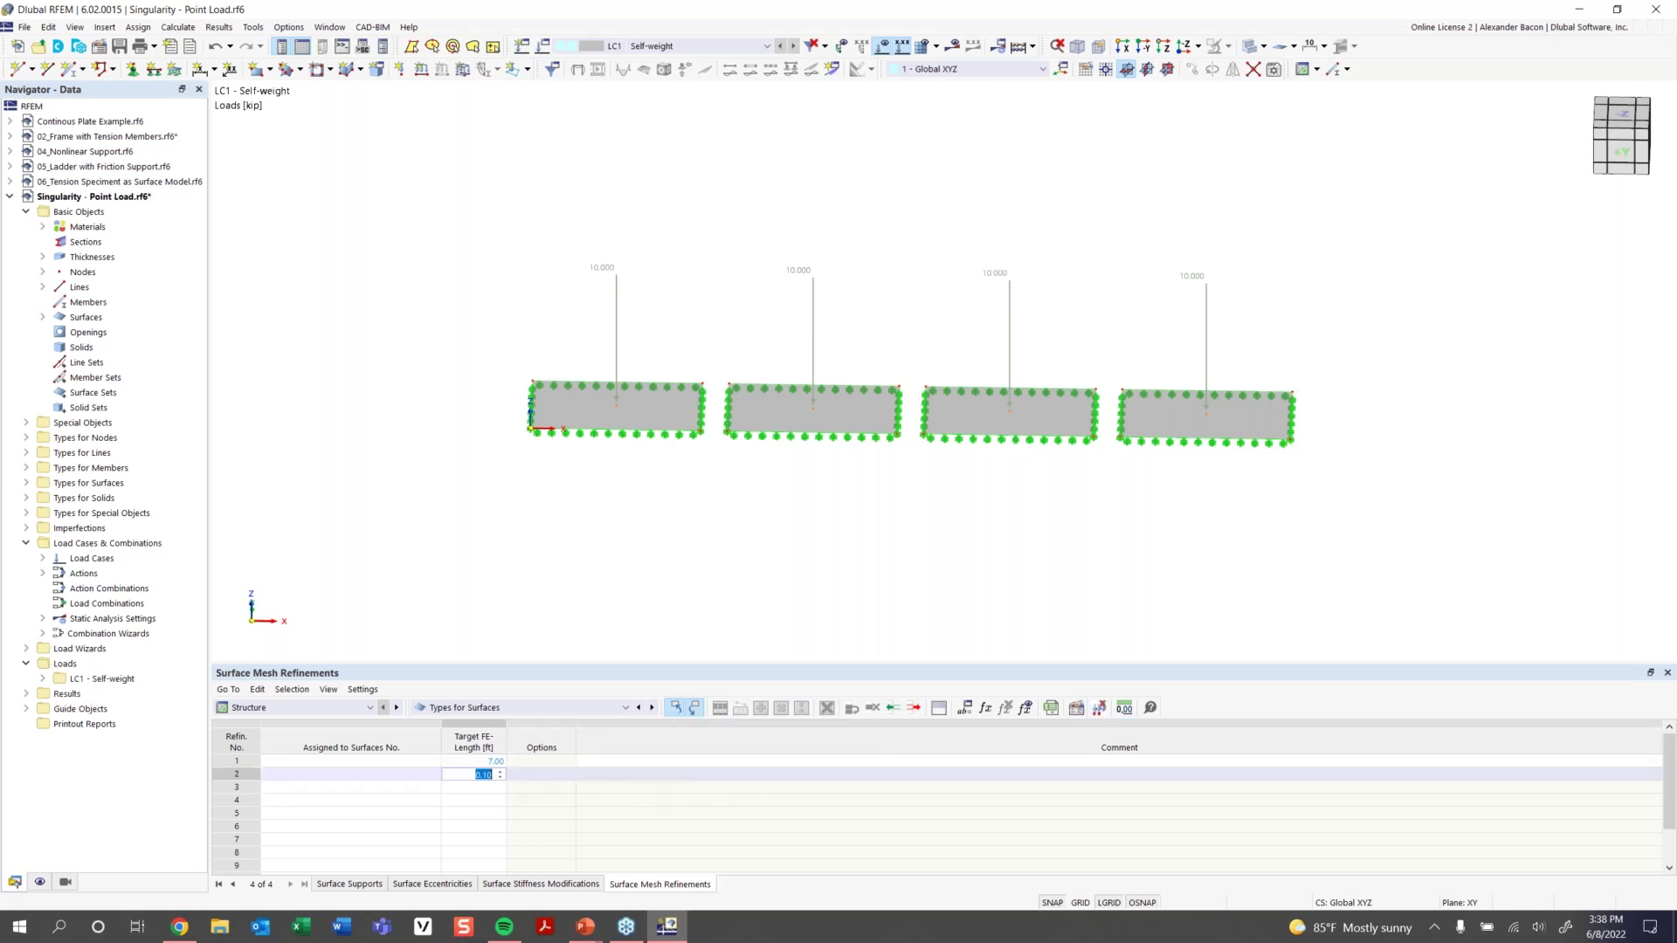
pyautogui.write('4')
pyautogui.click(491, 787)
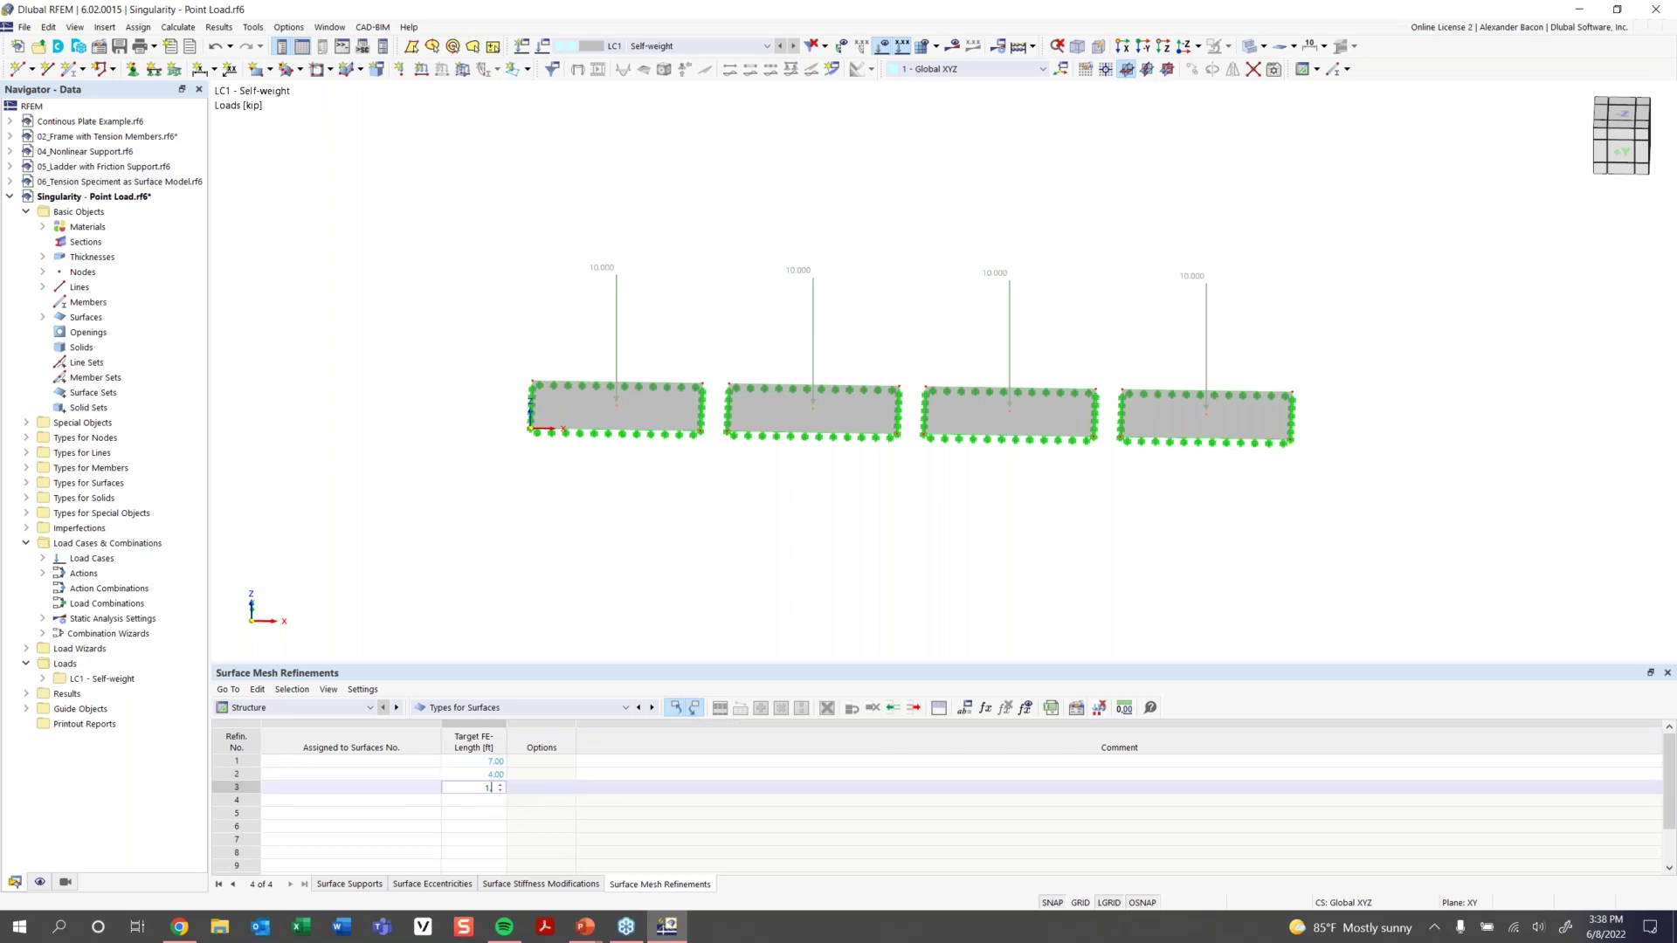
pyautogui.write('1.25')
pyautogui.click(486, 800)
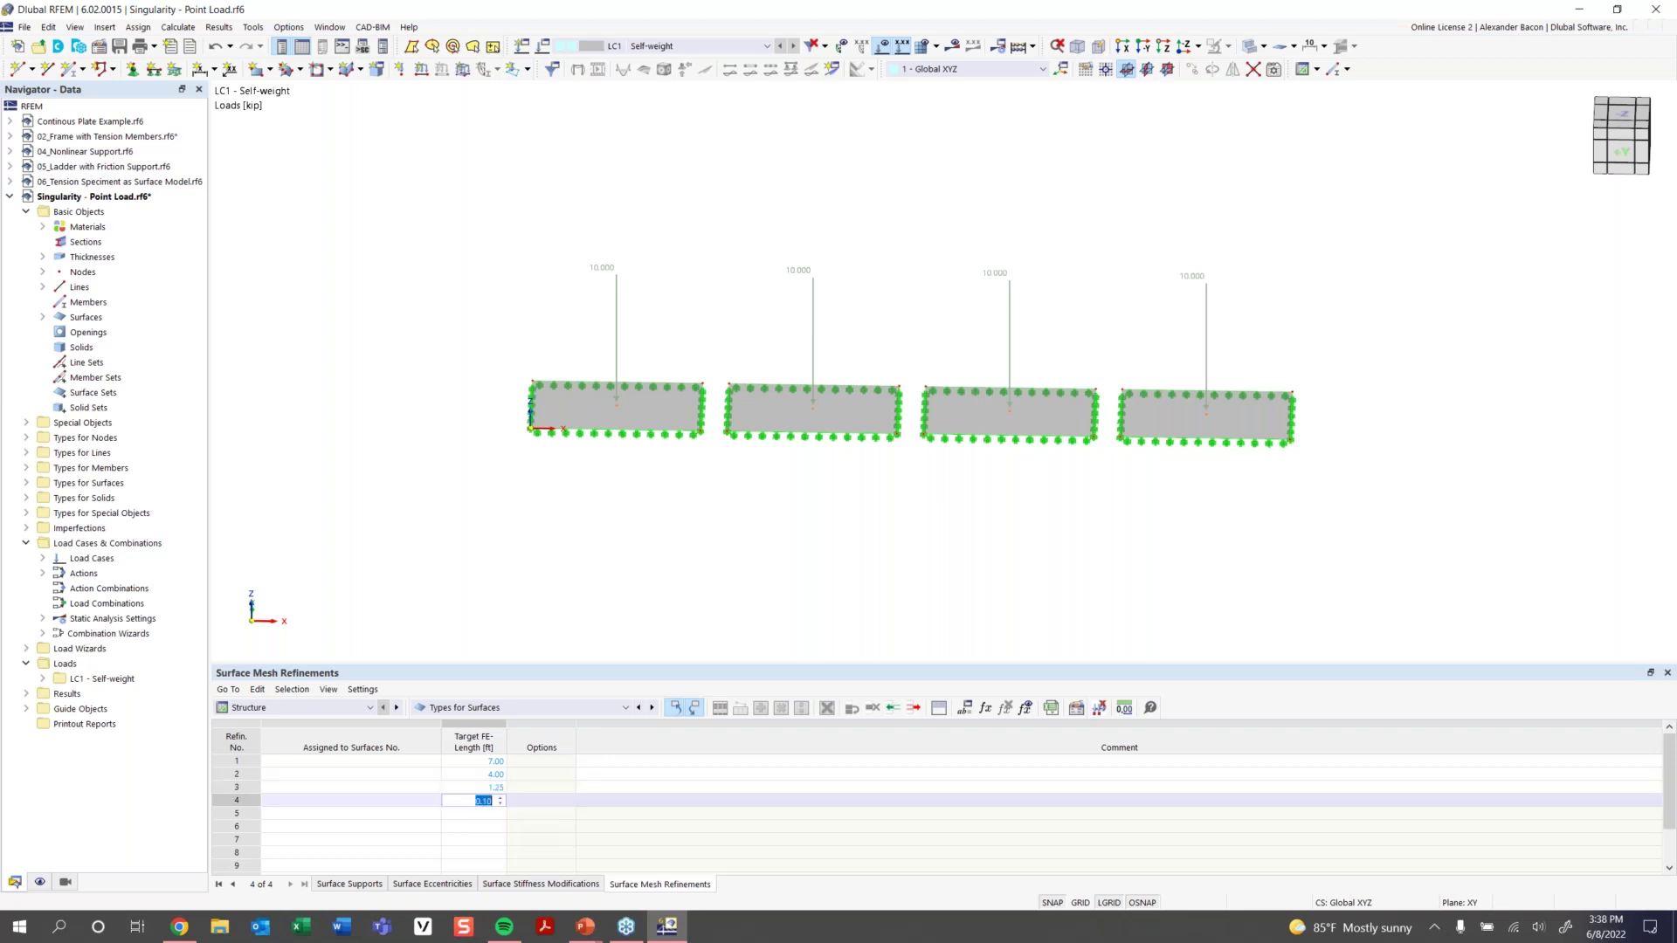
pyautogui.write('0.4')
# Turn on the object numbering in the model view to identify the four slab surfaces
pyautogui.click(410, 761)
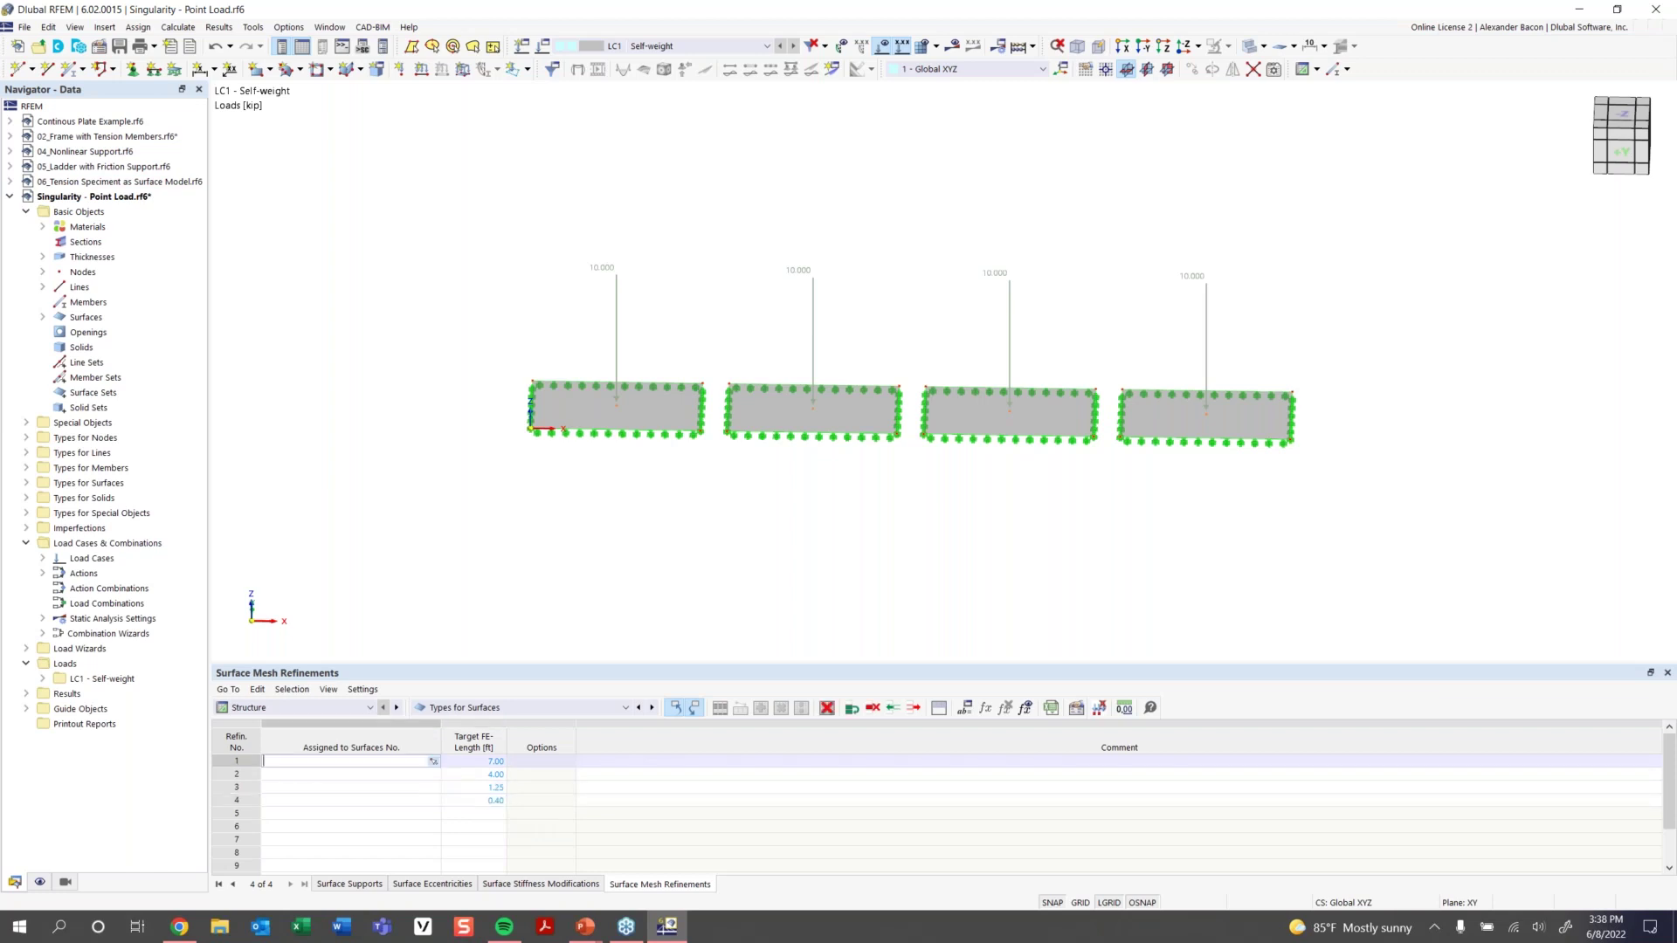
pyautogui.rightClick(635, 428)
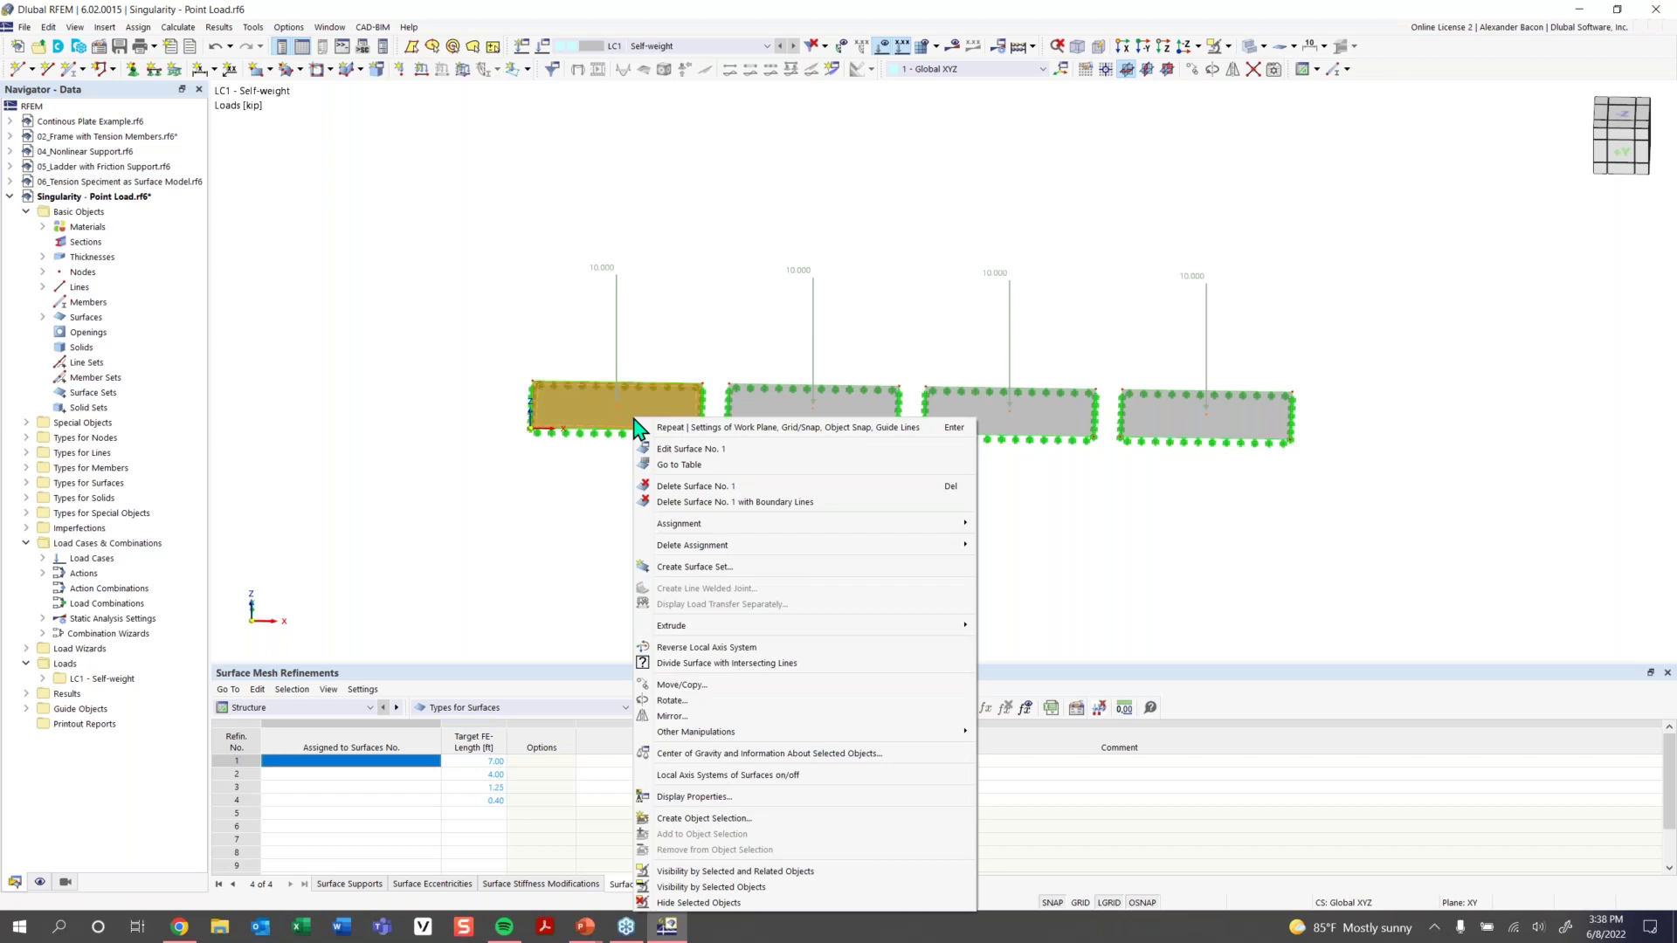
pyautogui.click(677, 502)
pyautogui.rightClick(642, 428)
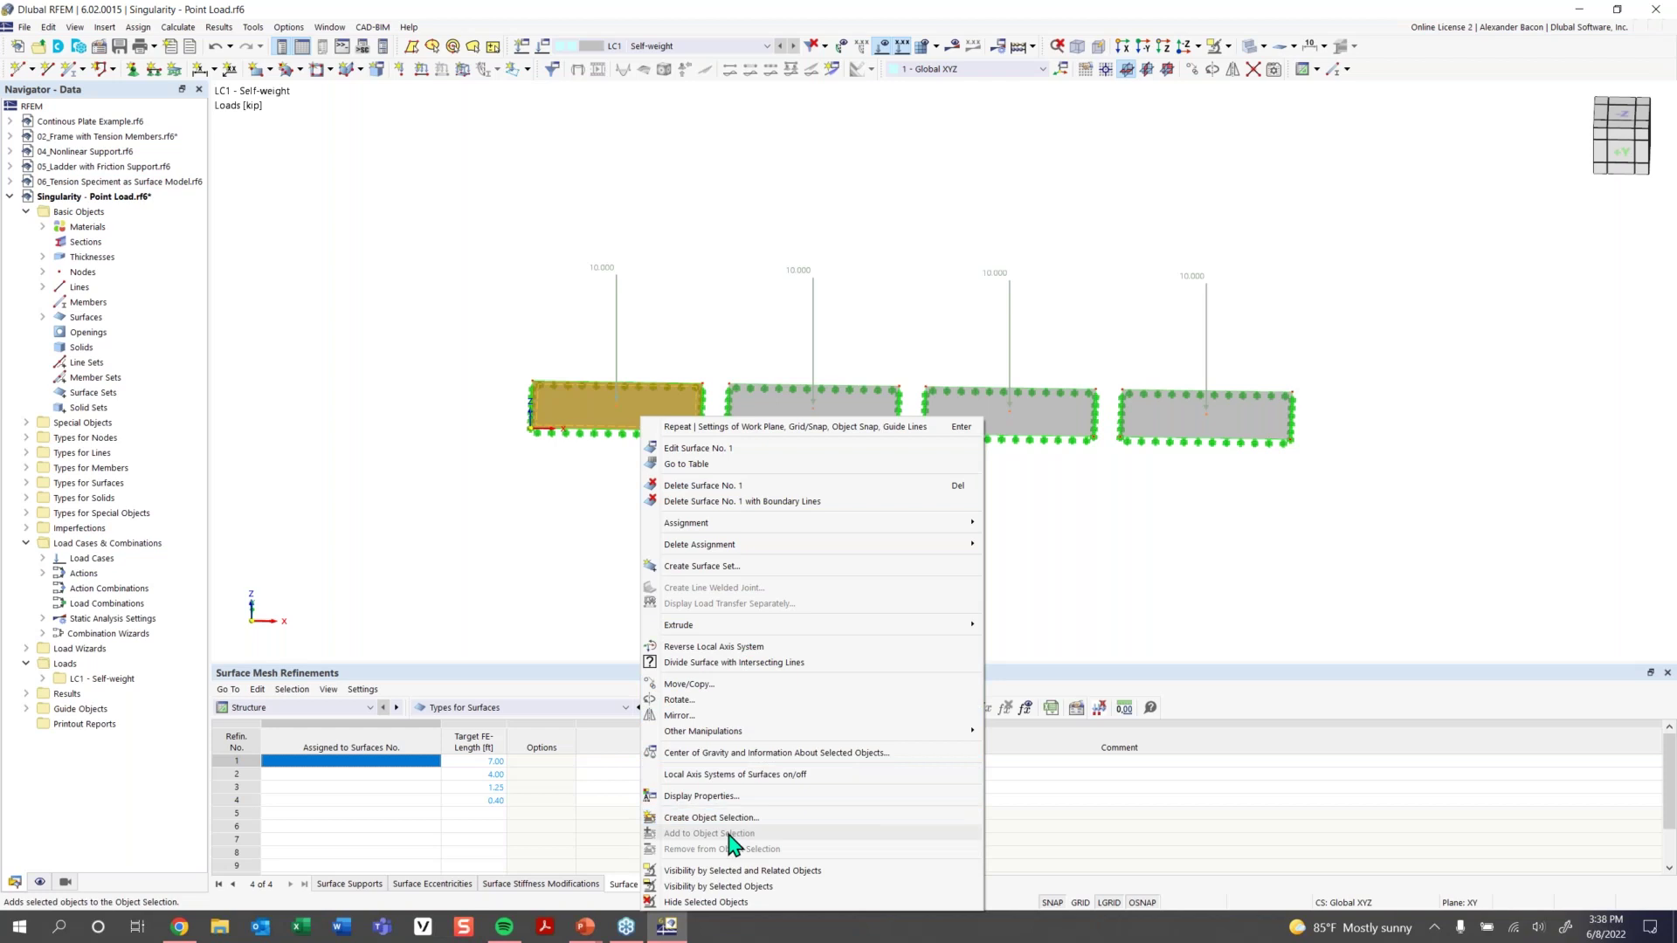
pyautogui.rightClick(480, 385)
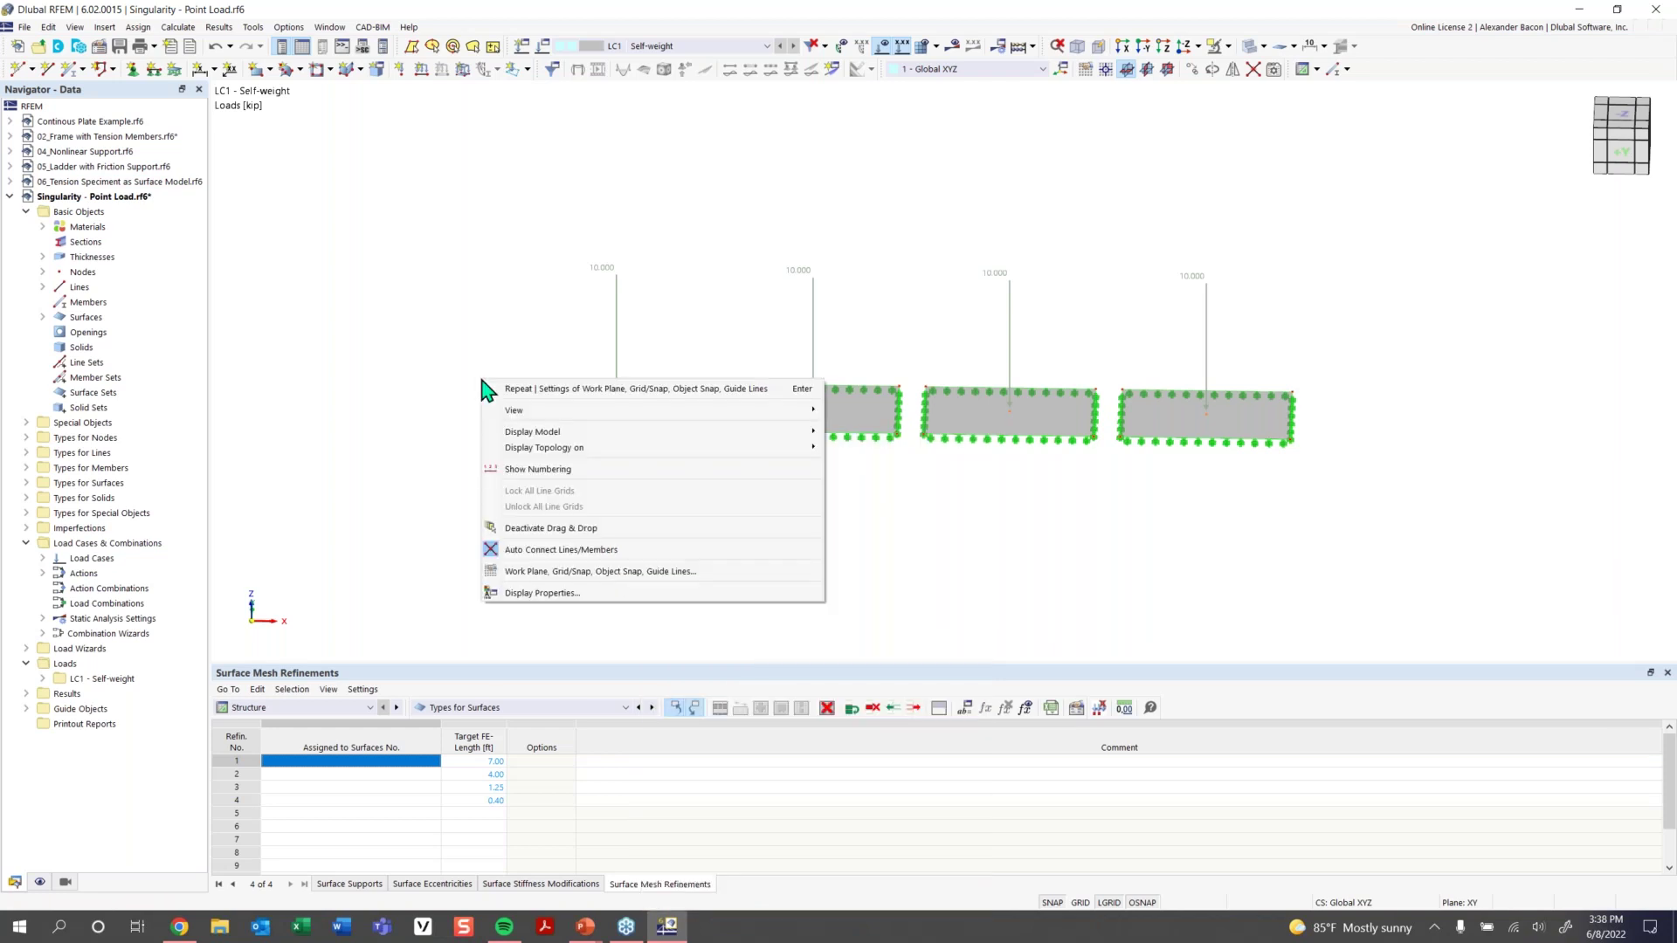
pyautogui.click(534, 469)
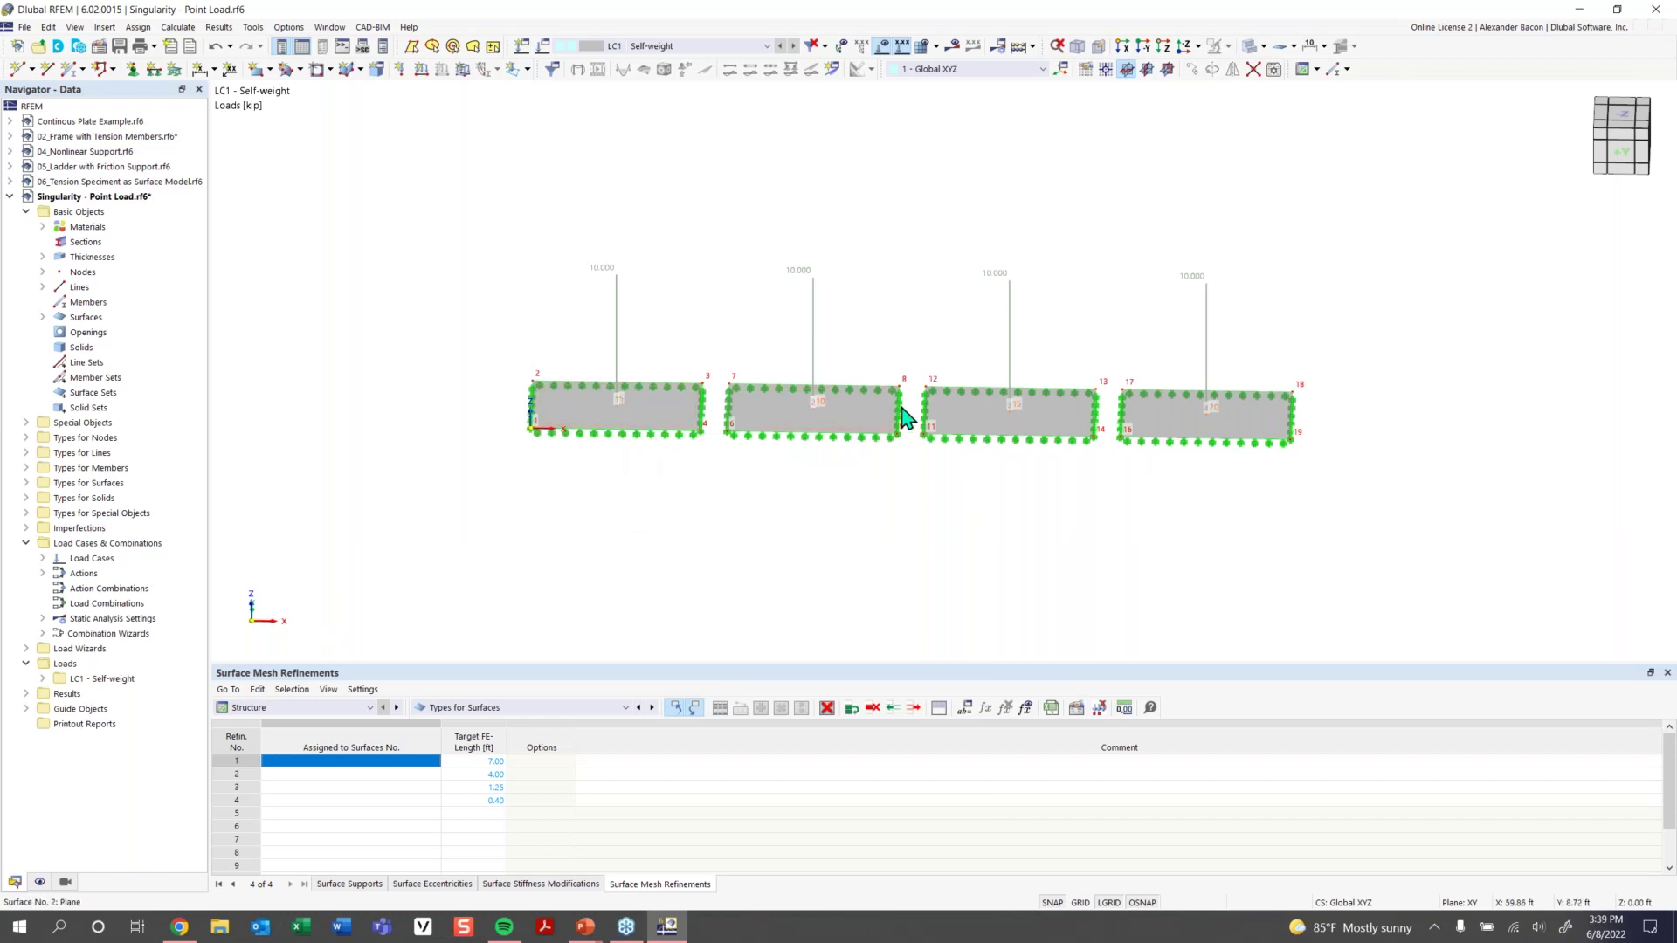
# Assign mesh refinements 1, 2, 3 and 4 to surfaces 1, 2, 3 and 4 respectively
pyautogui.click(310, 761)
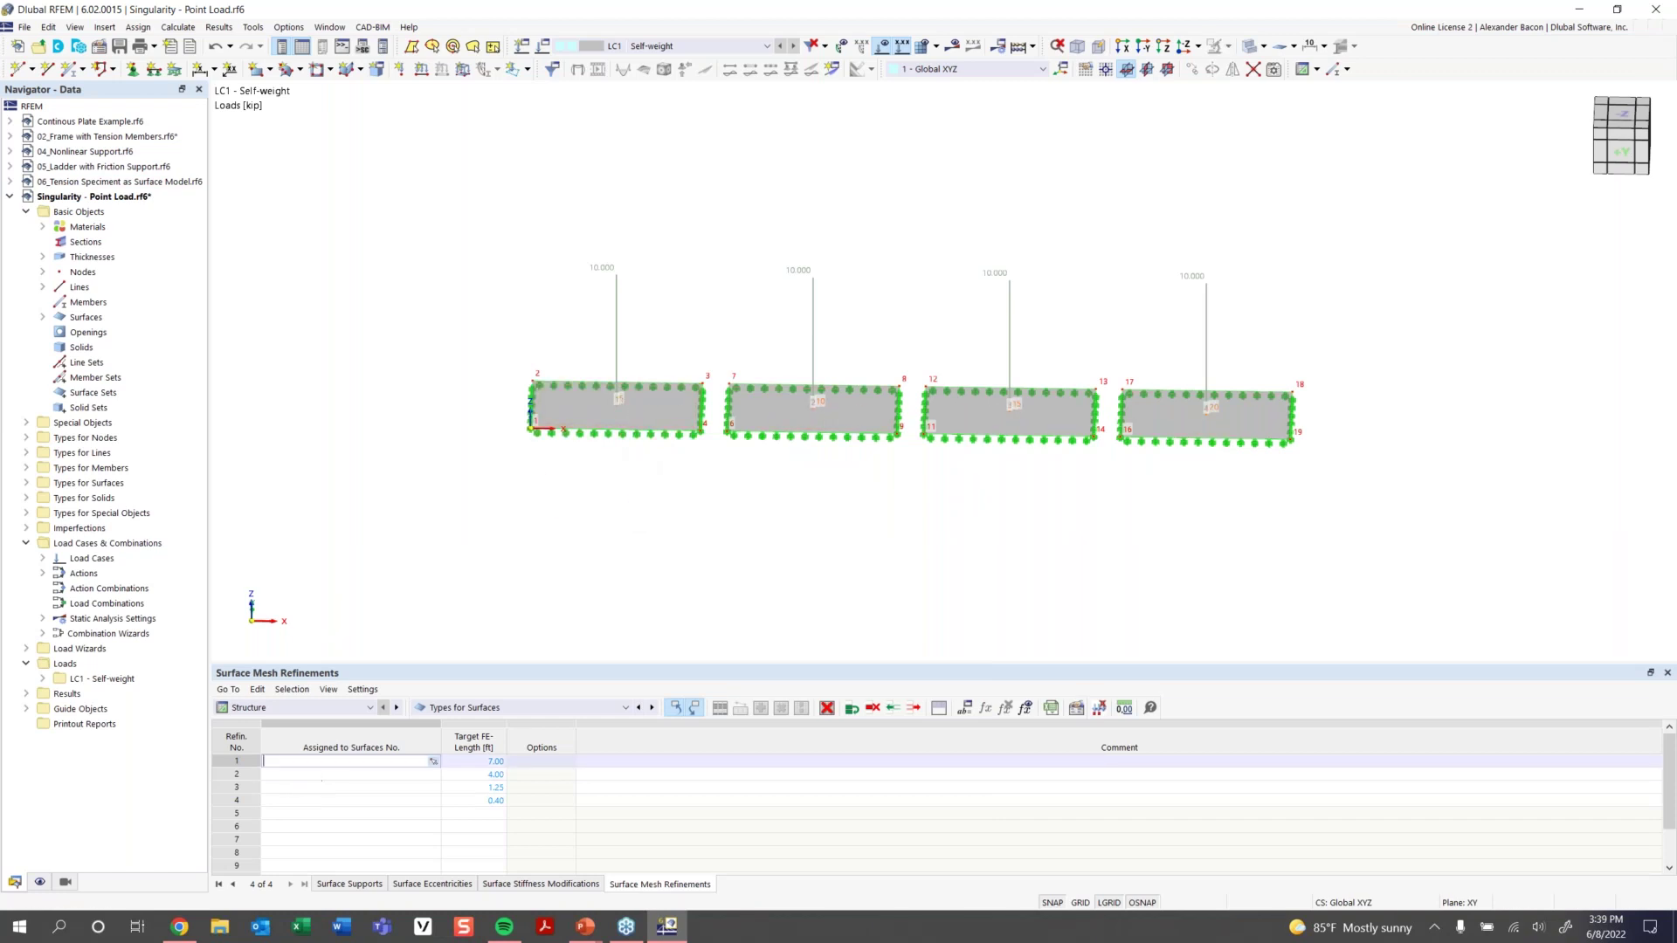
pyautogui.write('1')
pyautogui.press('Return')
pyautogui.write('2')
pyautogui.press('Return')
pyautogui.press('Return')
pyautogui.click(362, 787)
pyautogui.write('3')
pyautogui.press('Return')
pyautogui.write('4')
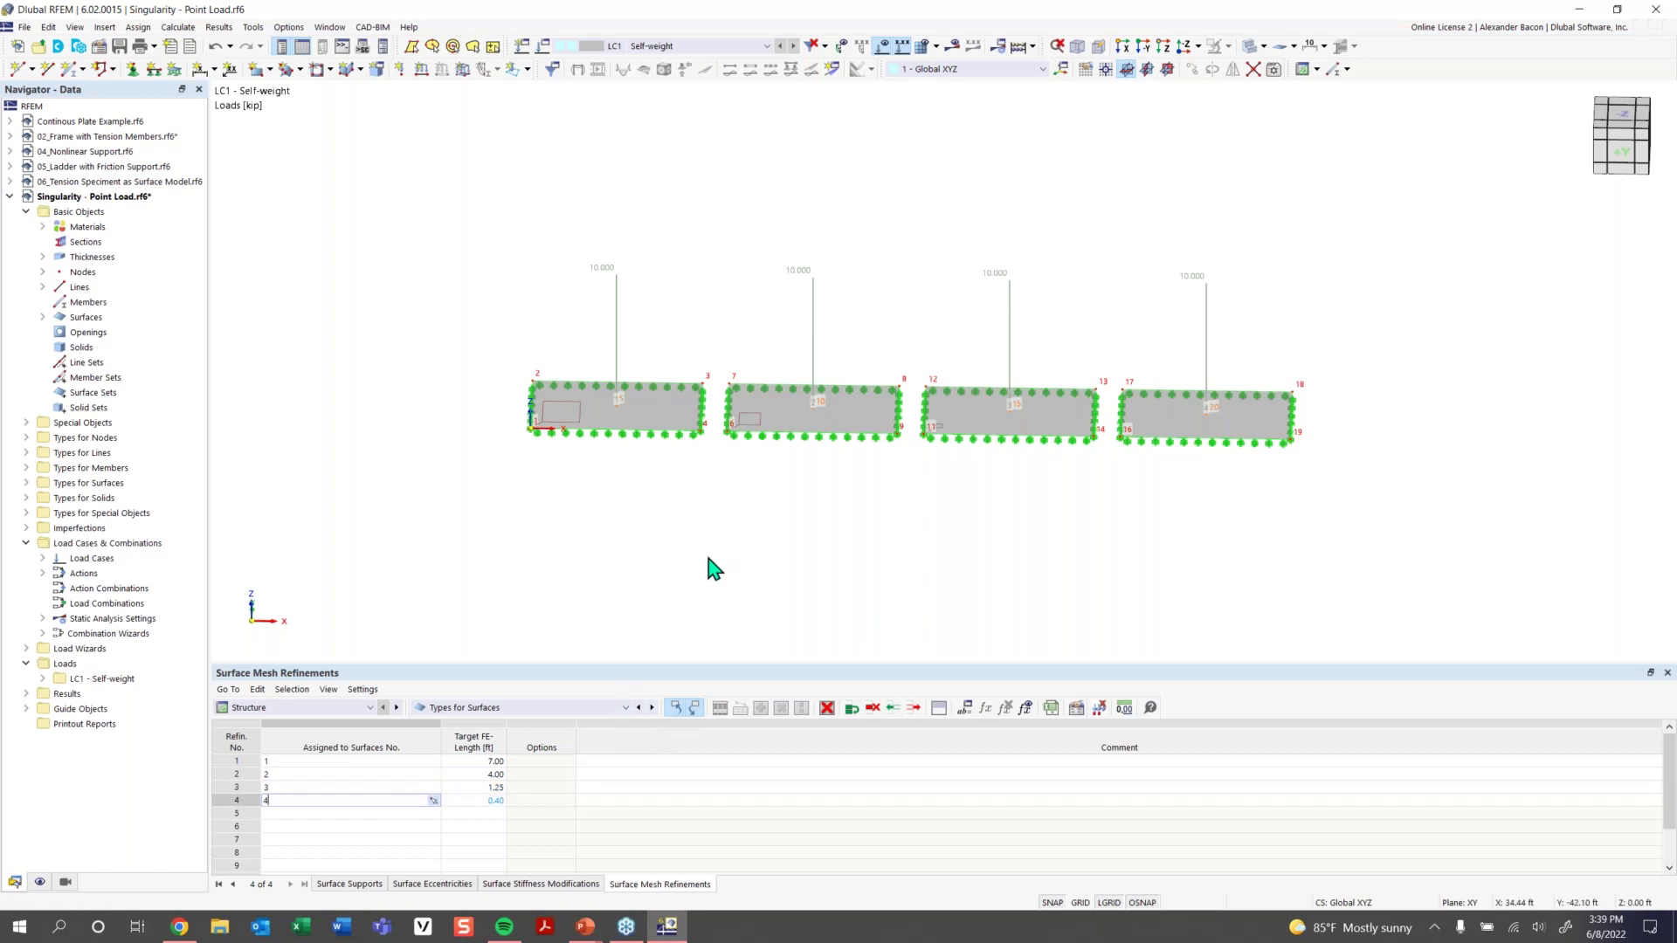
pyautogui.click(384, 800)
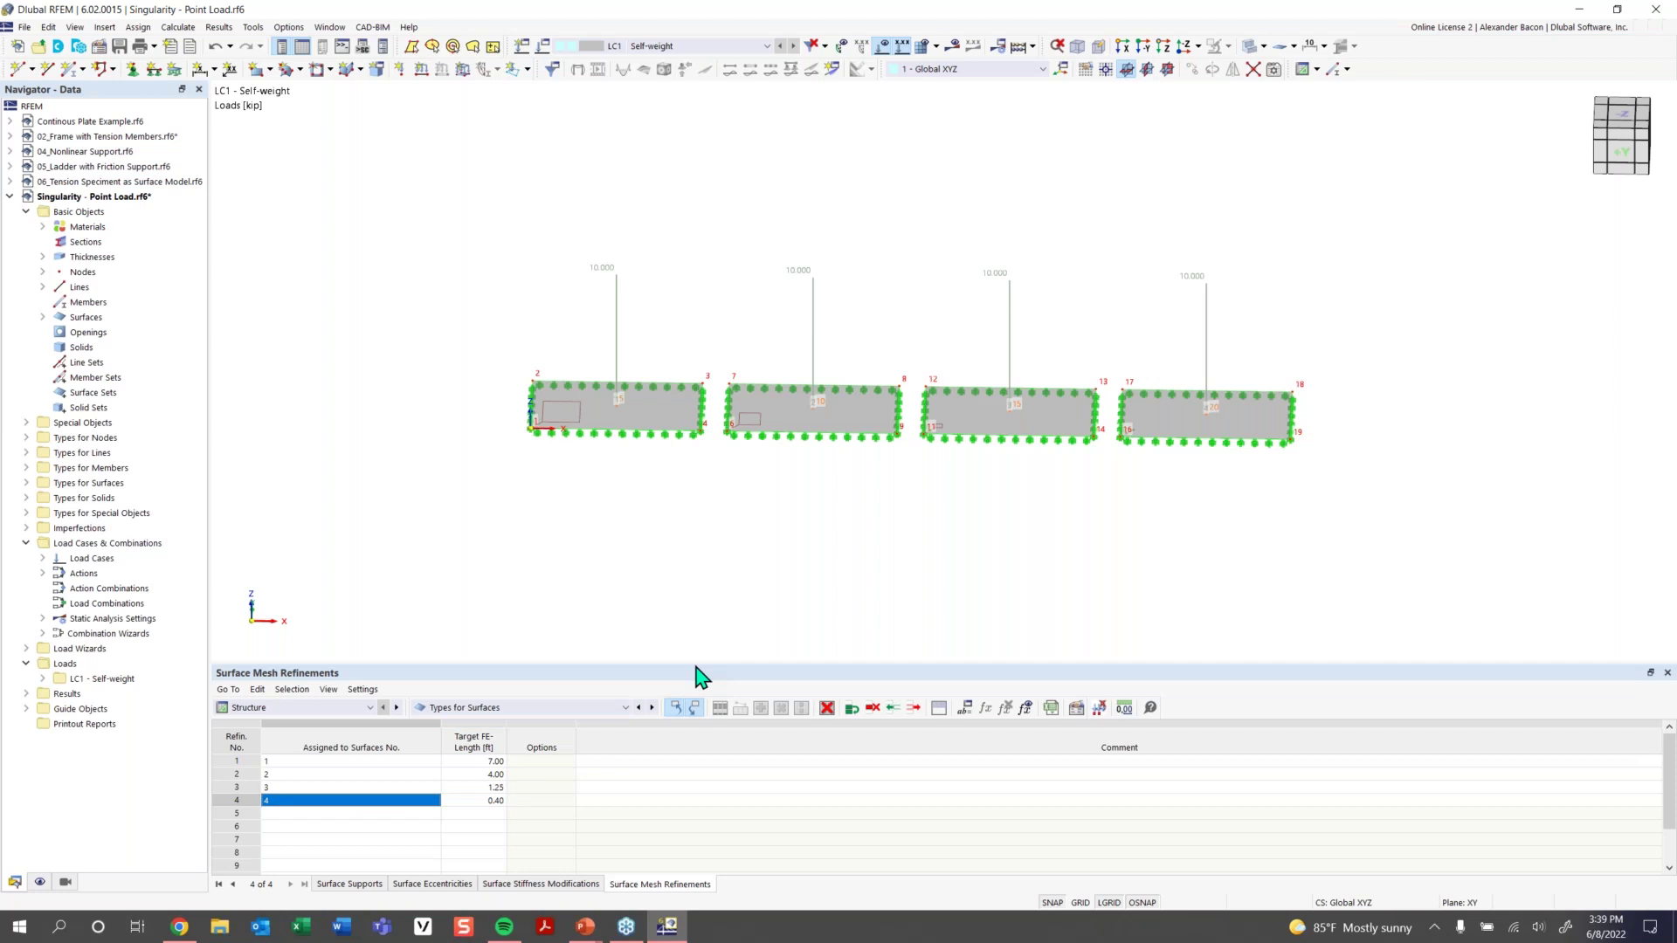
# Create a two-point result section through all slab centres, from X 0, Y 8 ft to X 143, Y 8 ft
pyautogui.click(834, 70)
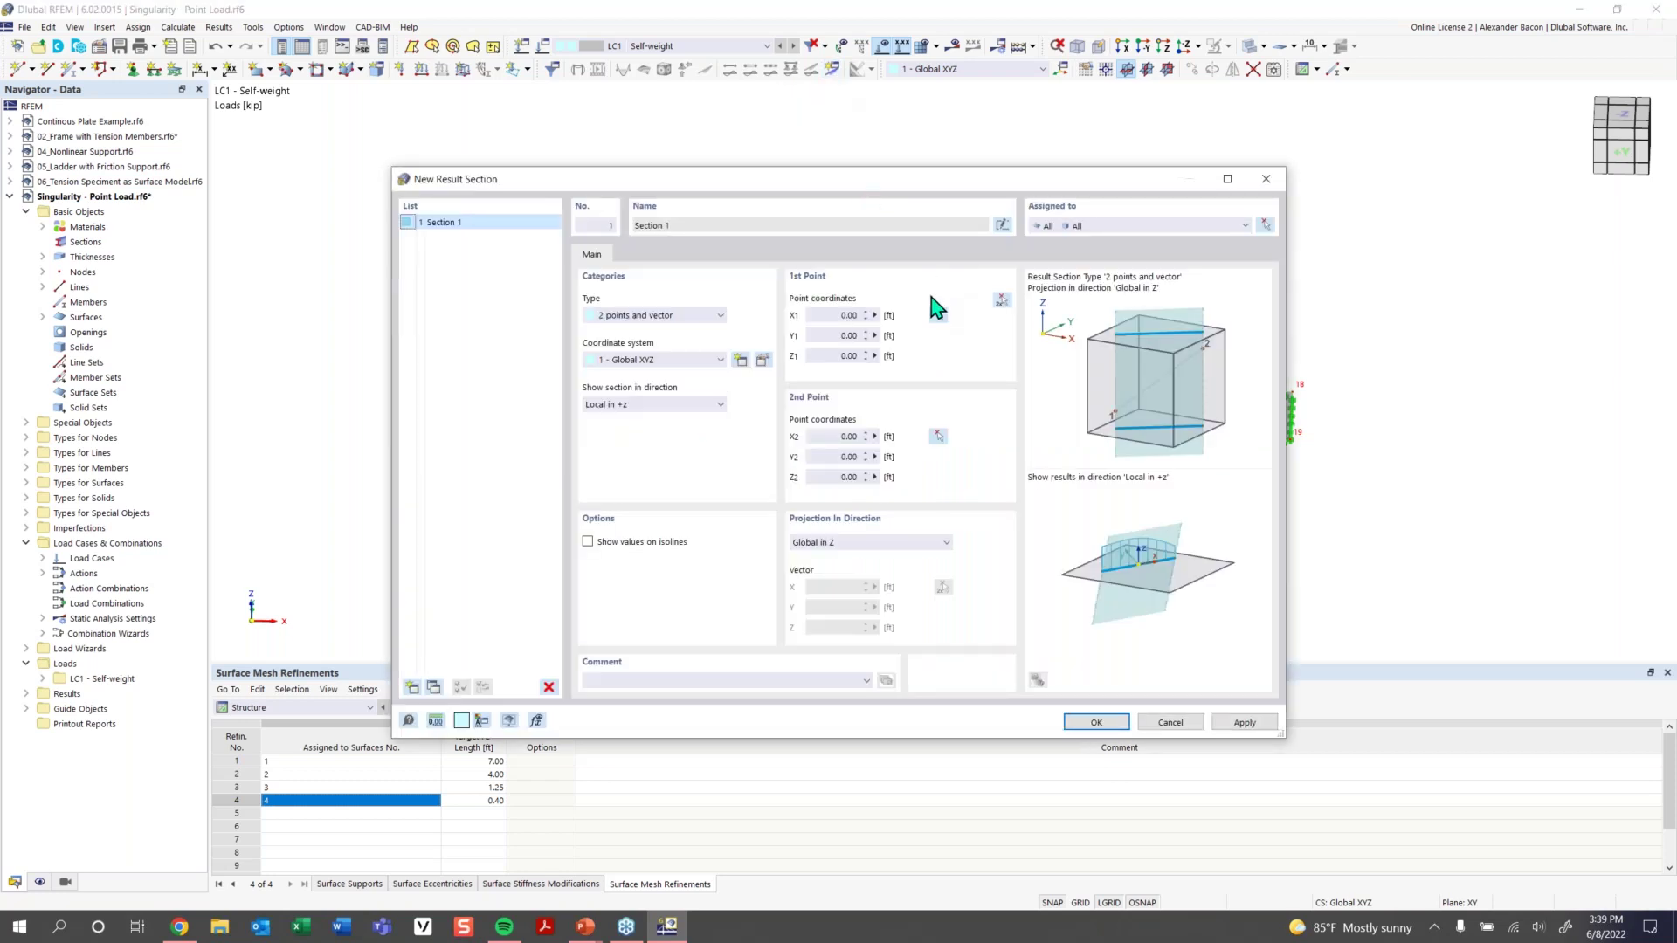
pyautogui.click(1002, 299)
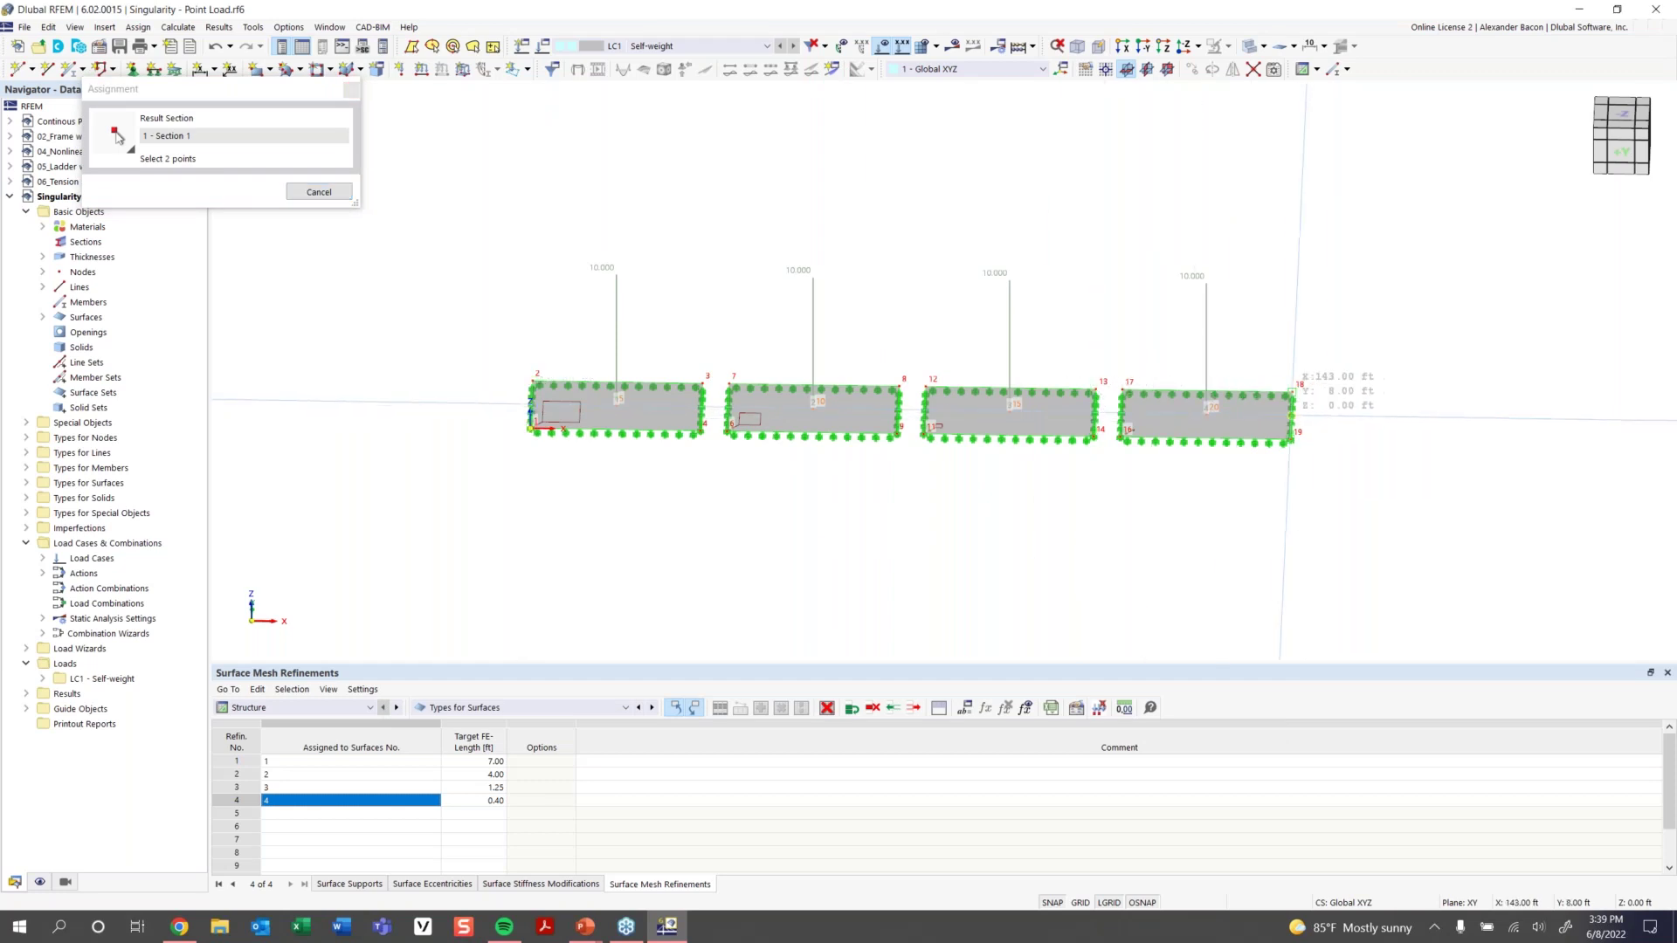
pyautogui.click(1292, 392)
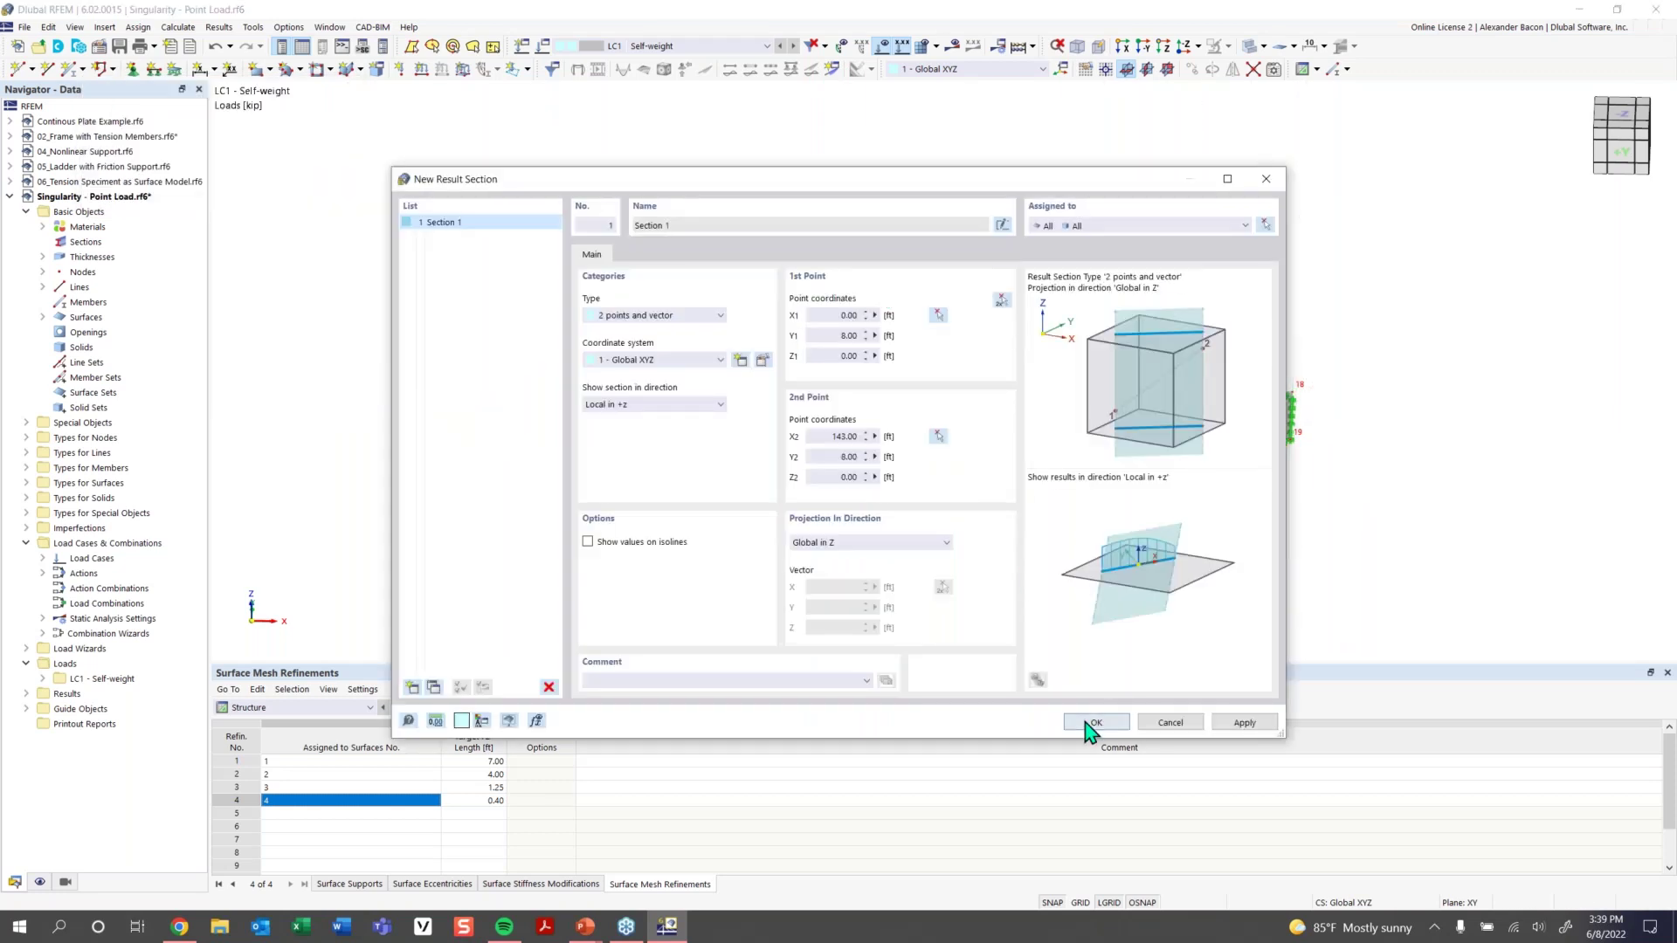
pyautogui.click(1094, 723)
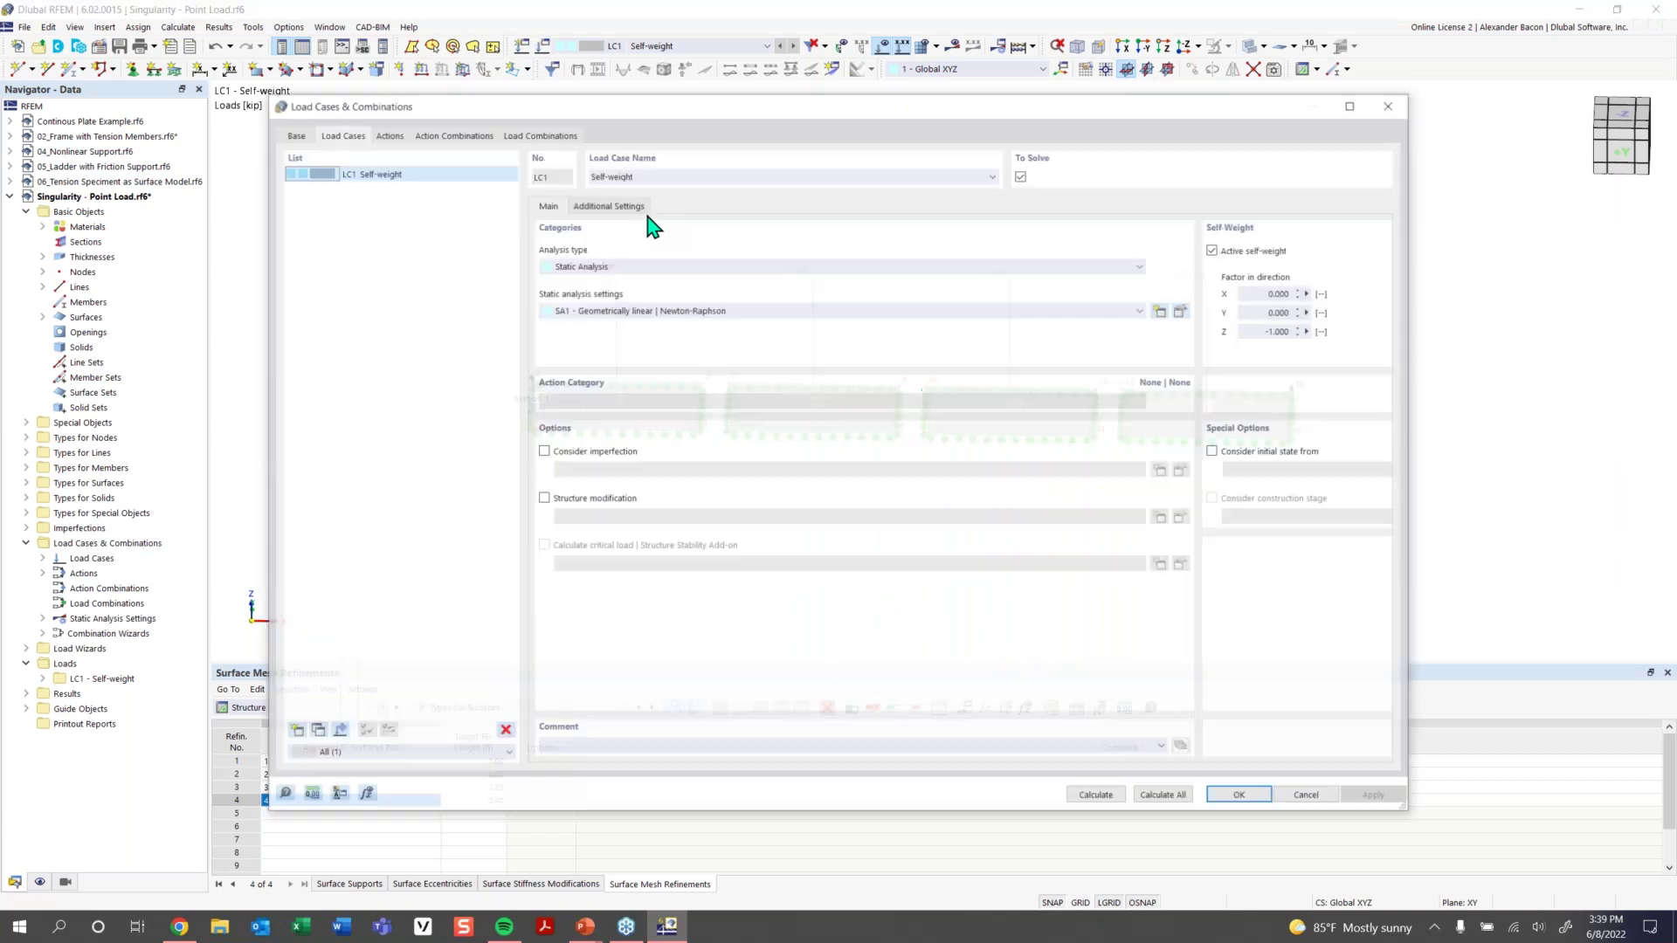
# Deactivate the self-weight in load case LC1 and clear its load case name
pyautogui.click(1051, 254)
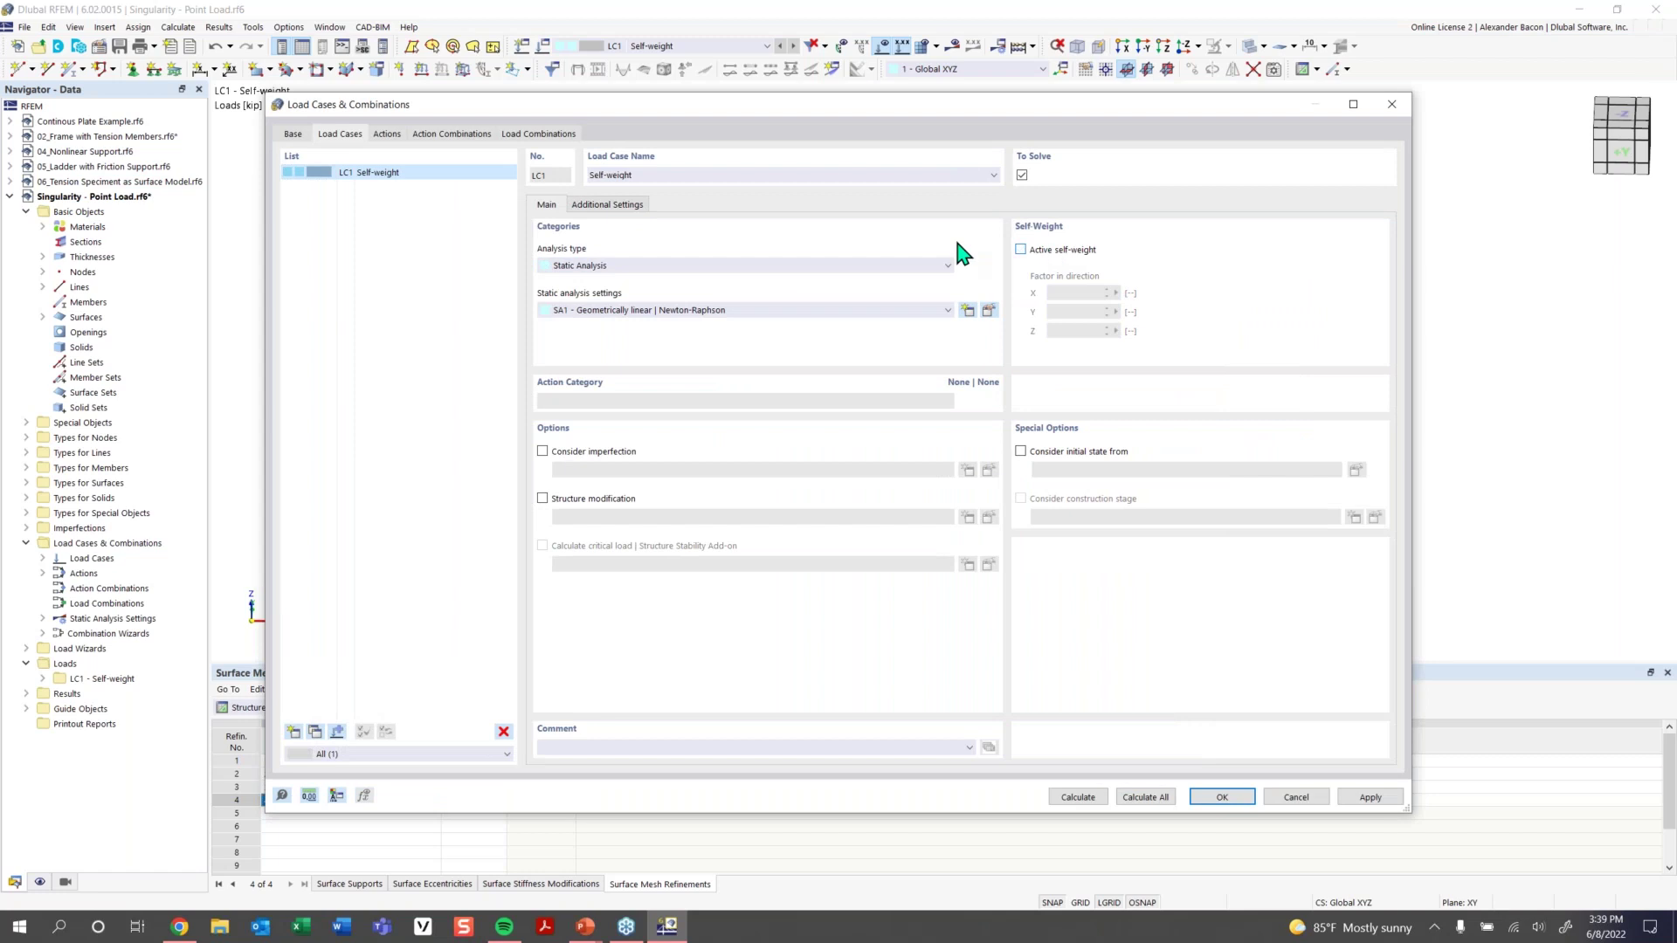
pyautogui.doubleClick(615, 174)
pyautogui.press('BackSpace')
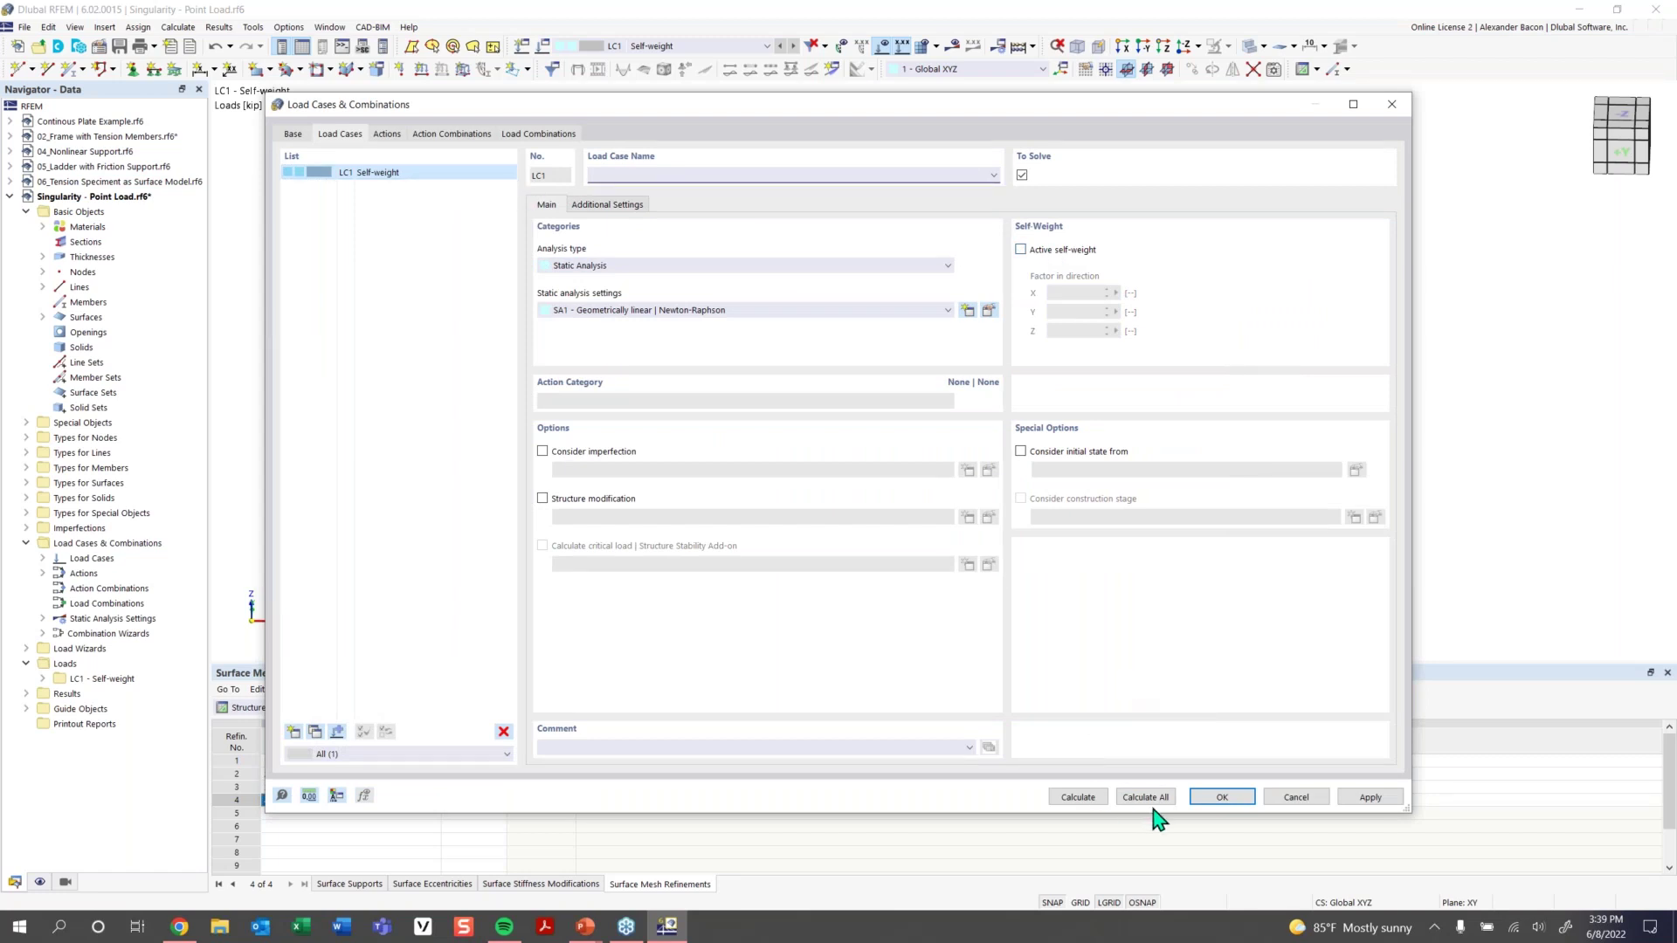
pyautogui.click(1222, 798)
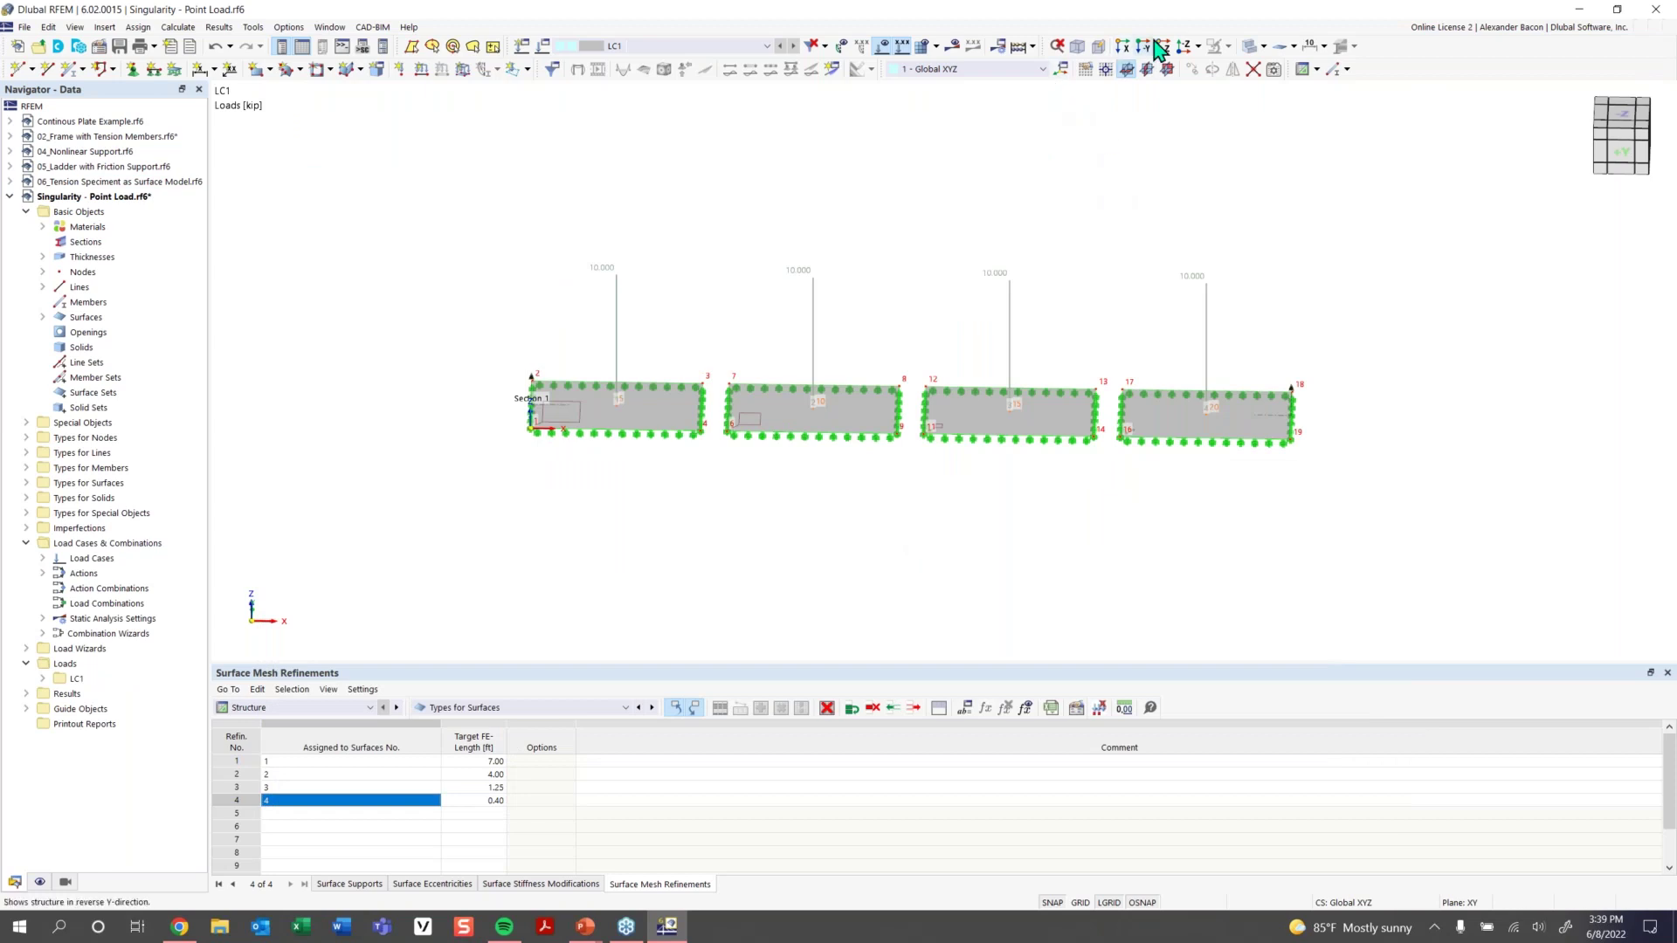
# Calculate and display the results of load case LC1, labelling the result section diagrams with local extremes
pyautogui.click(1017, 47)
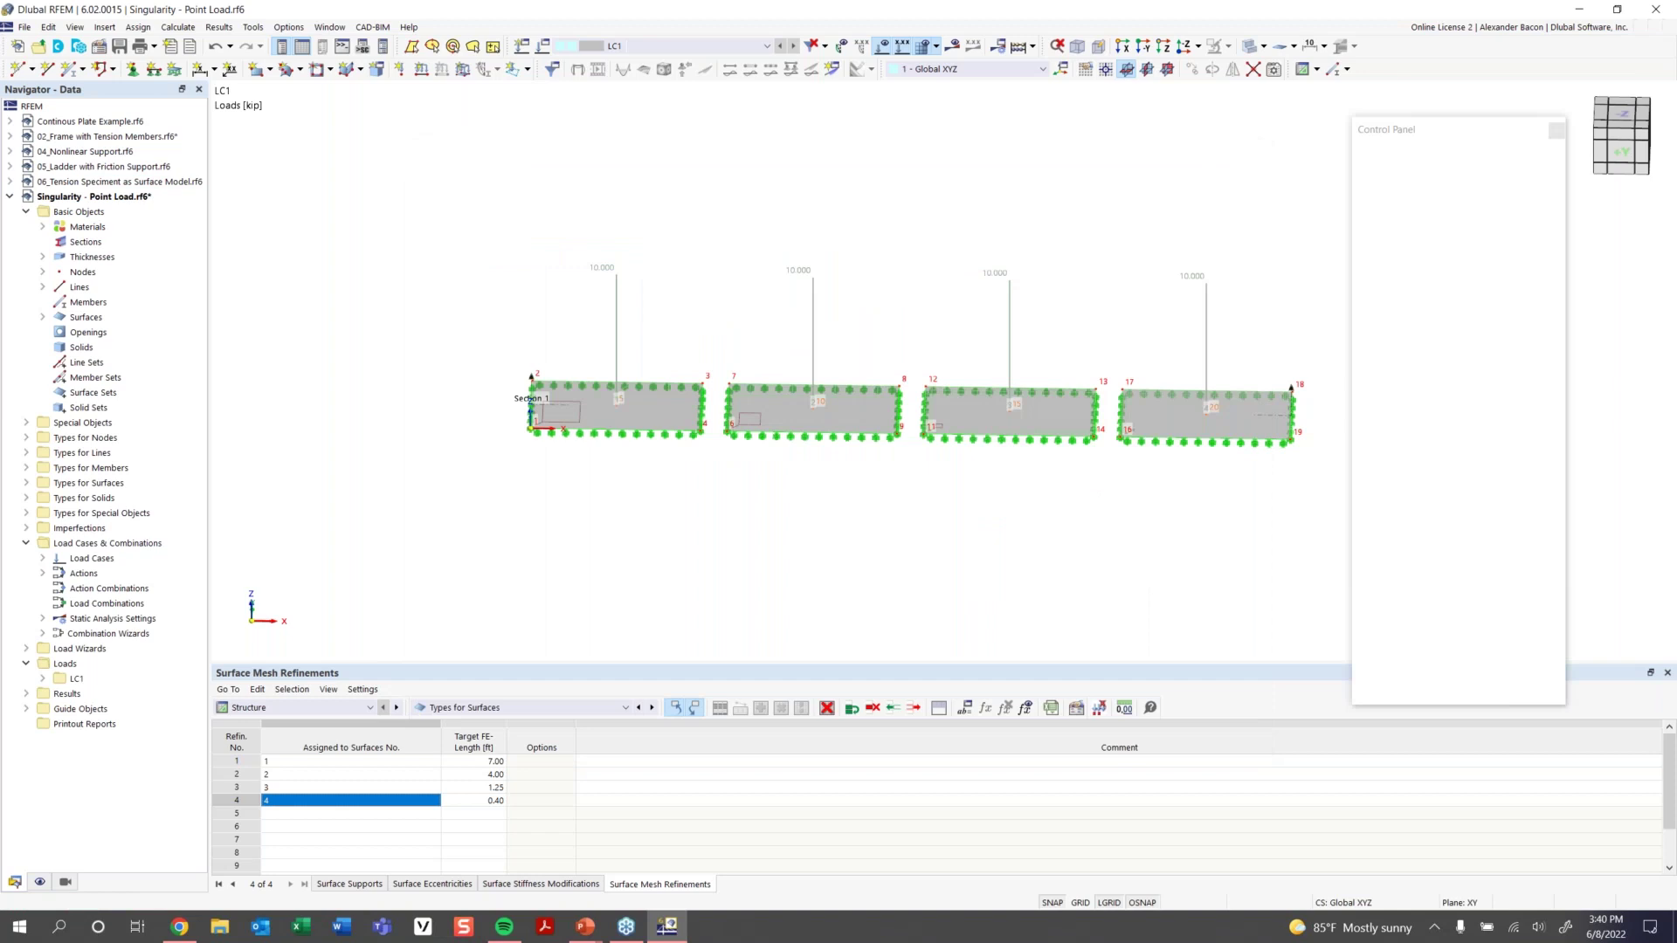
pyautogui.keyDown('ctrl'); pyautogui.moveTo(1057, 231); pyautogui.dragTo(1014, 183, button='middle'); pyautogui.keyUp('ctrl')
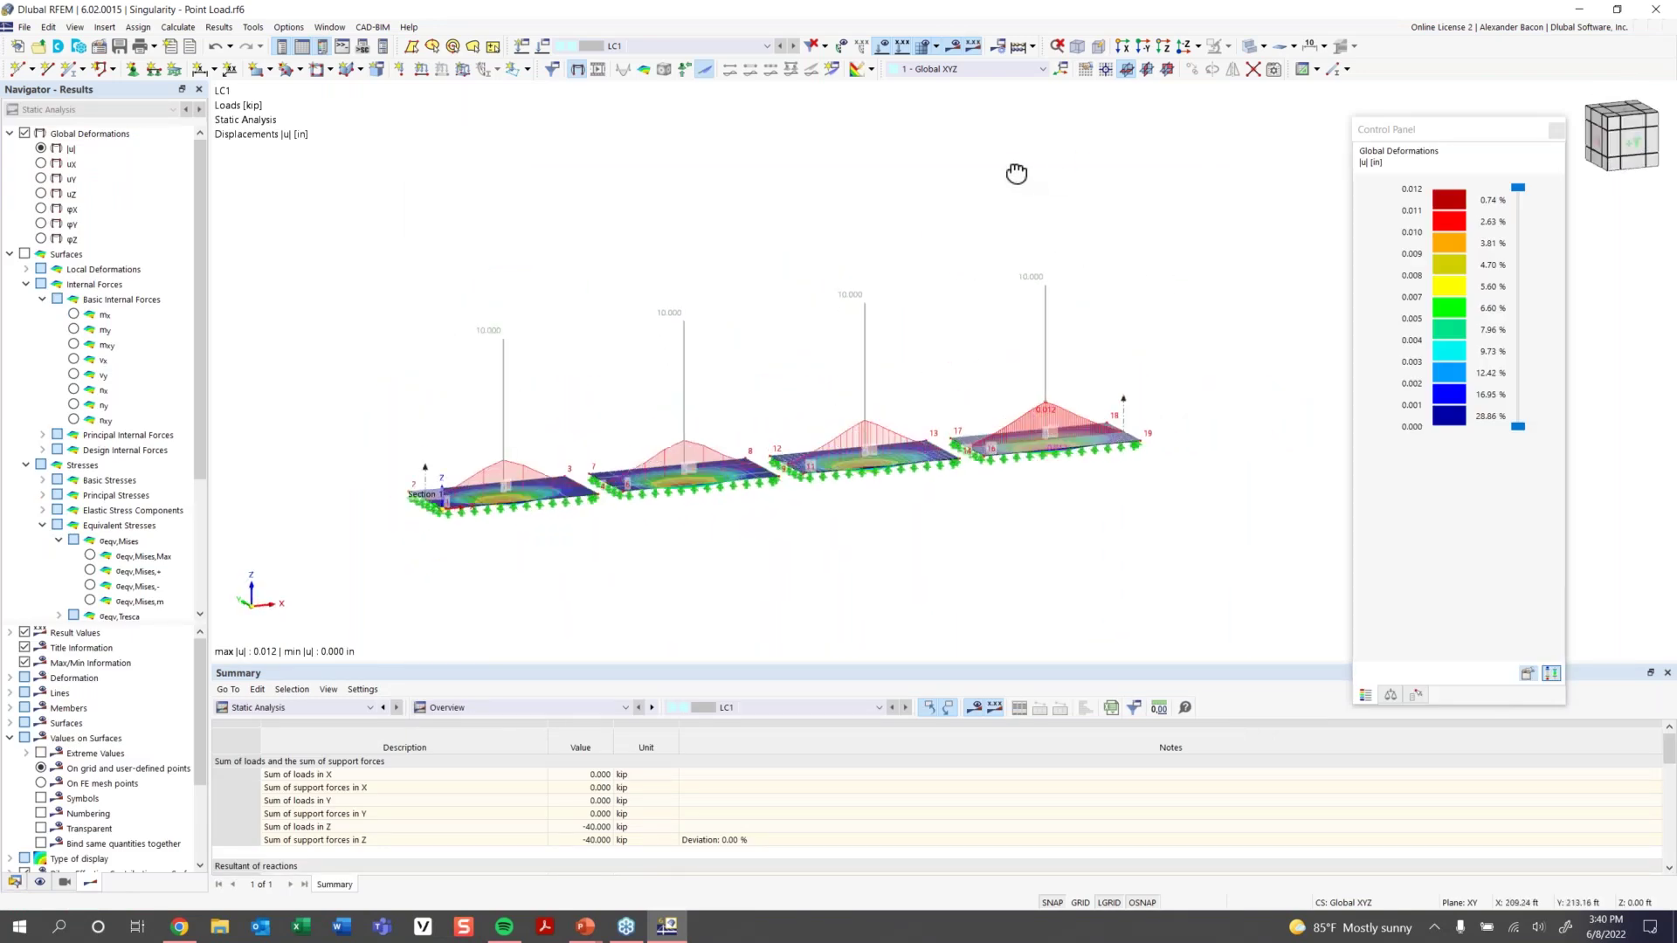
pyautogui.scroll(-4, 126, 546)
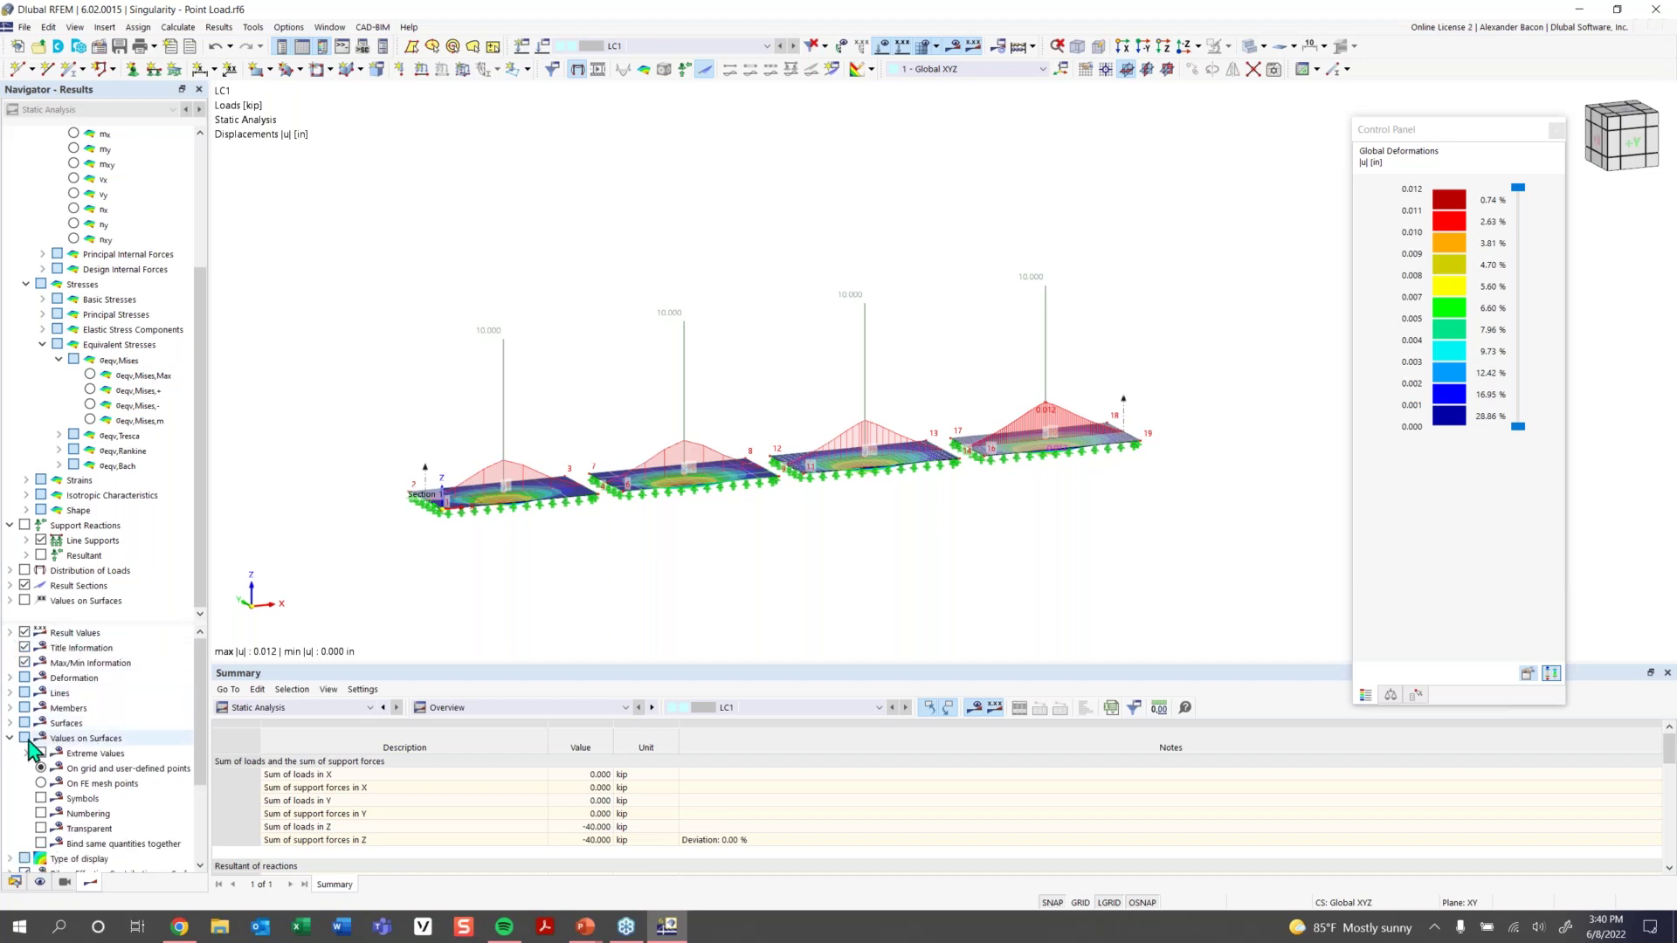
pyautogui.click(9, 738)
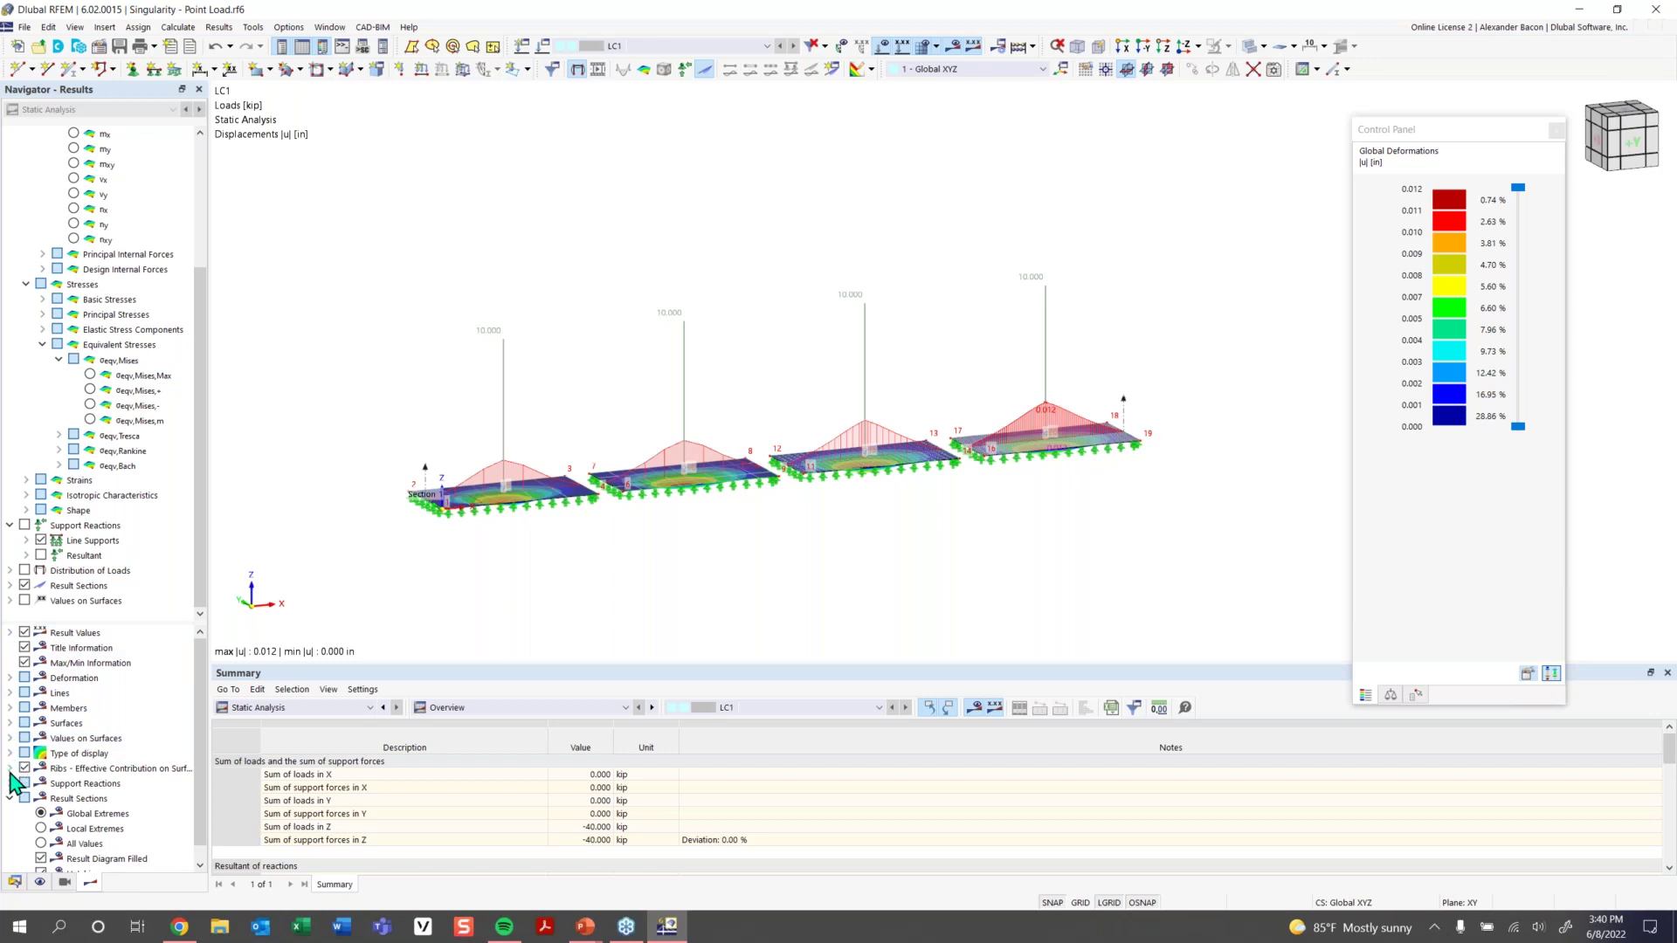
pyautogui.scroll(-1, 33, 817)
pyautogui.click(42, 814)
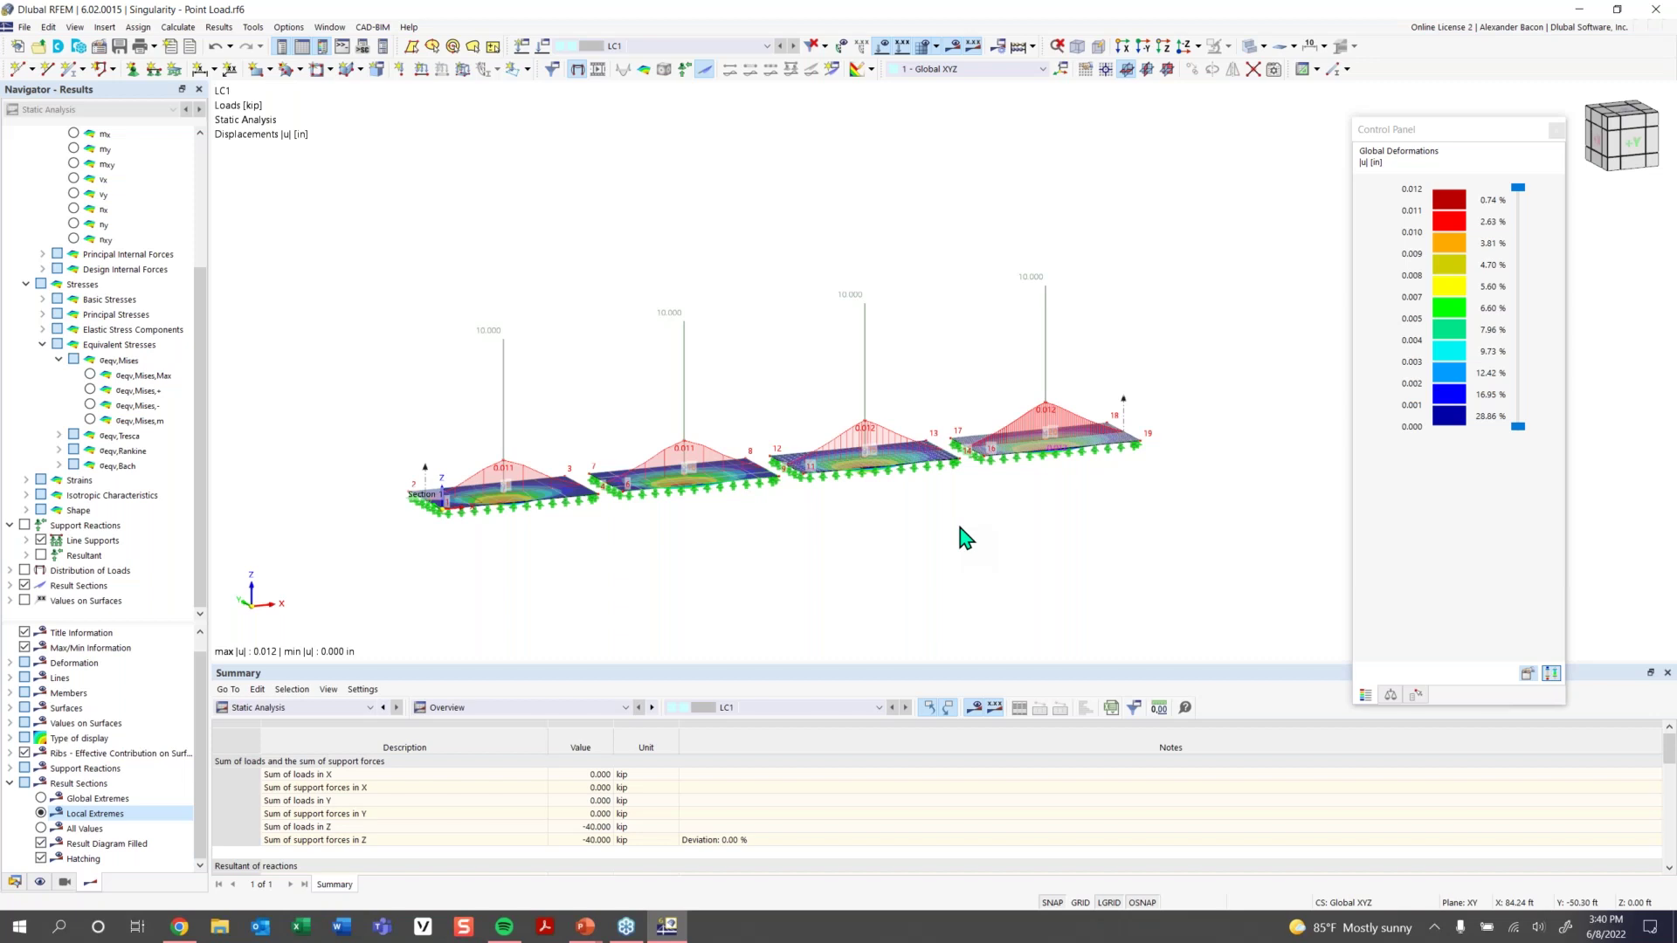
# Activate the surface results and display the basic internal forces mx on the four slabs
pyautogui.keyDown('ctrl'); pyautogui.moveTo(645, 571); pyautogui.dragTo(610, 541, button='middle'); pyautogui.keyUp('ctrl')
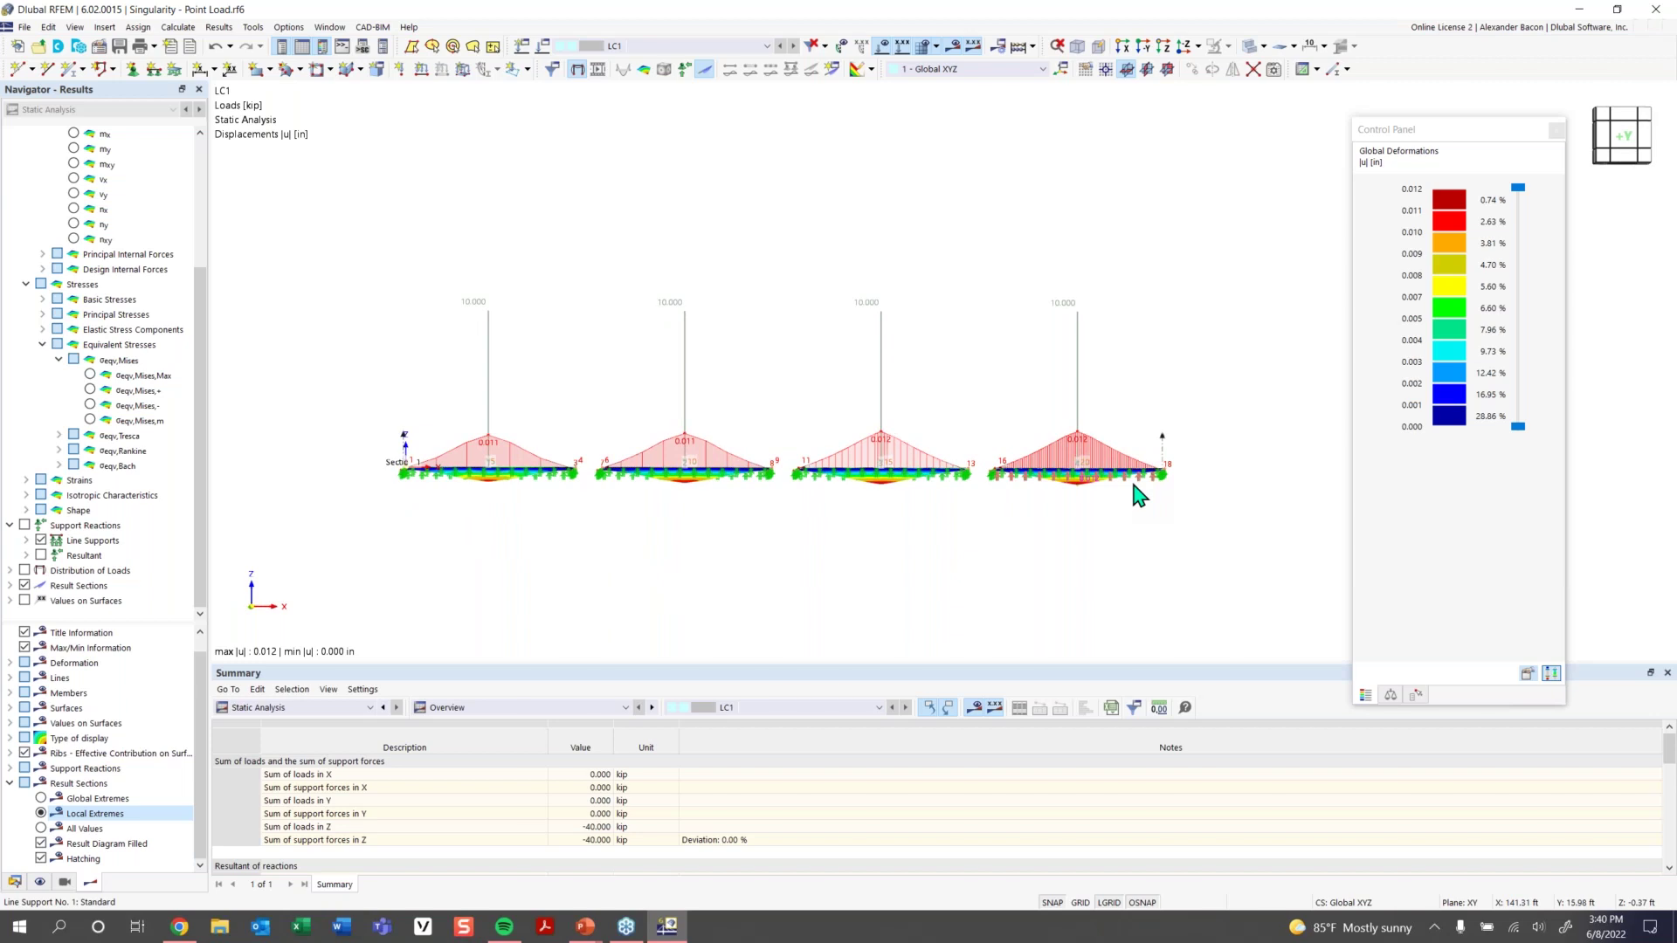
pyautogui.scroll(1, 583, 542)
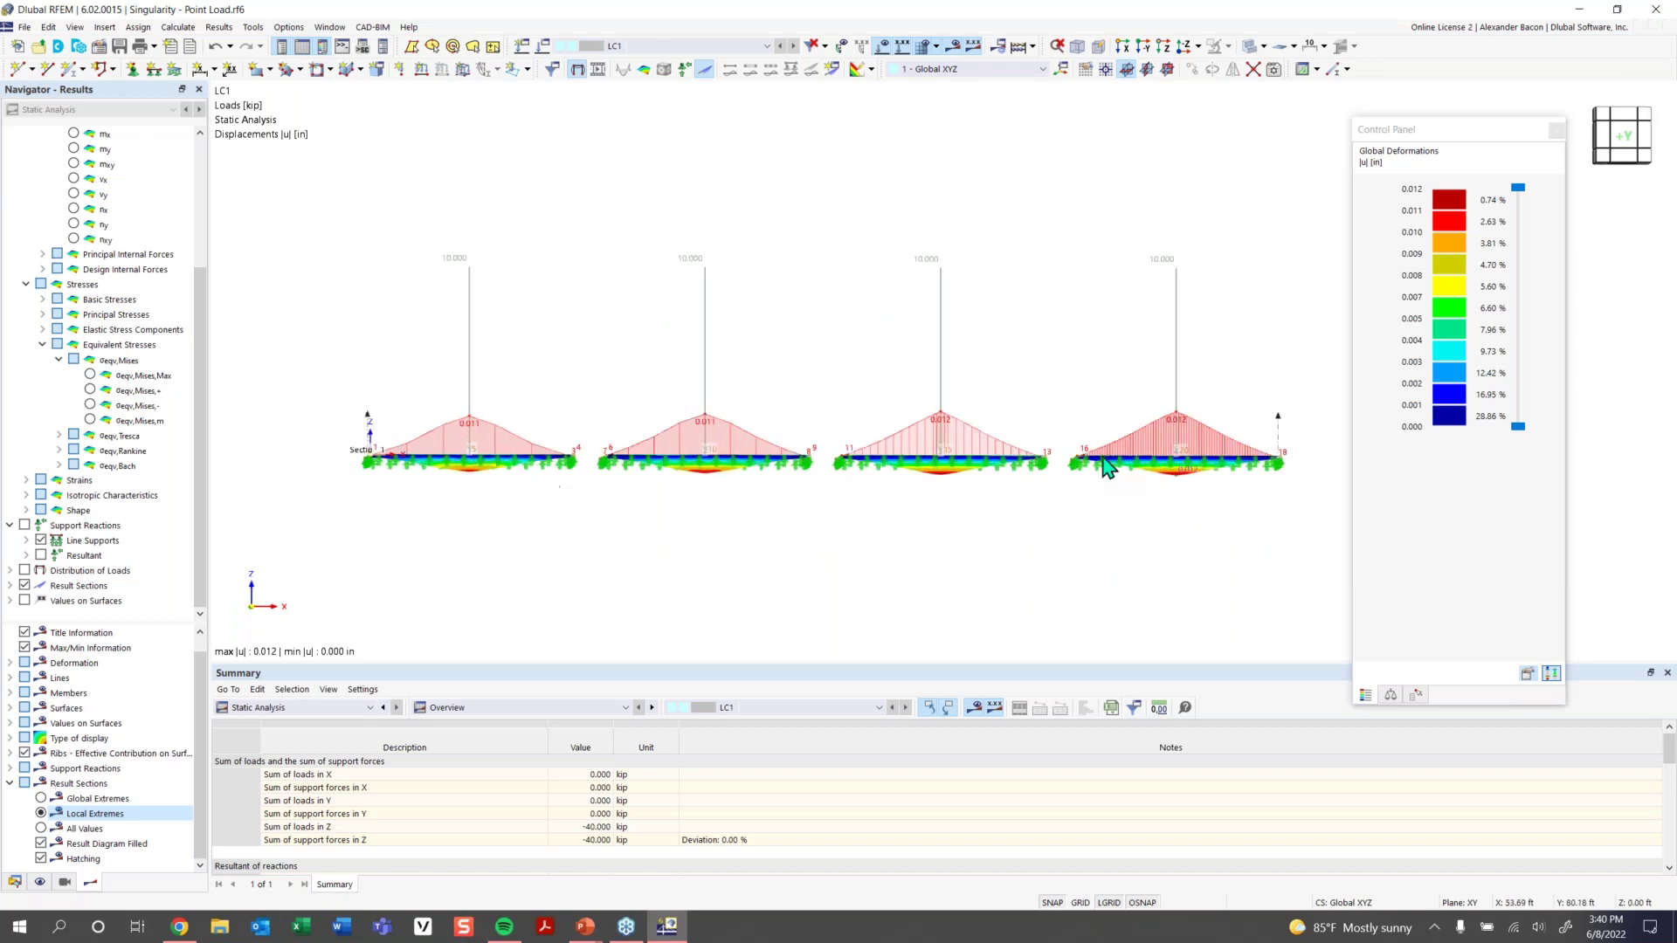
pyautogui.keyDown('ctrl'); pyautogui.moveTo(701, 555); pyautogui.dragTo(729, 621, button='middle'); pyautogui.keyUp('ctrl')
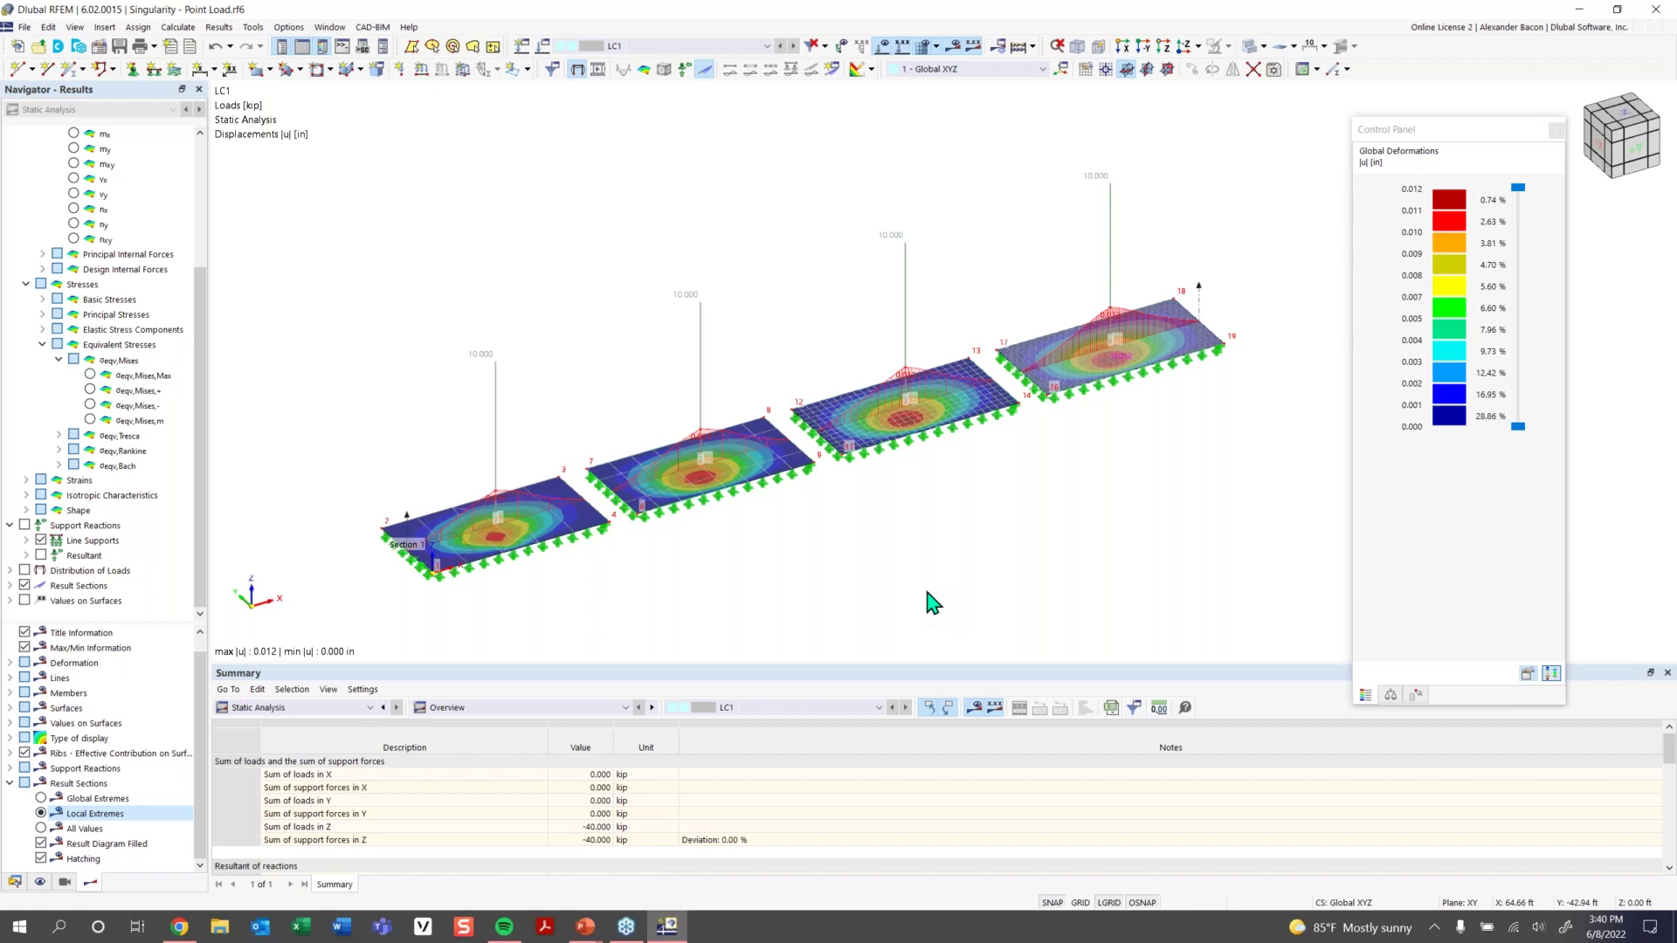
pyautogui.scroll(4, 138, 323)
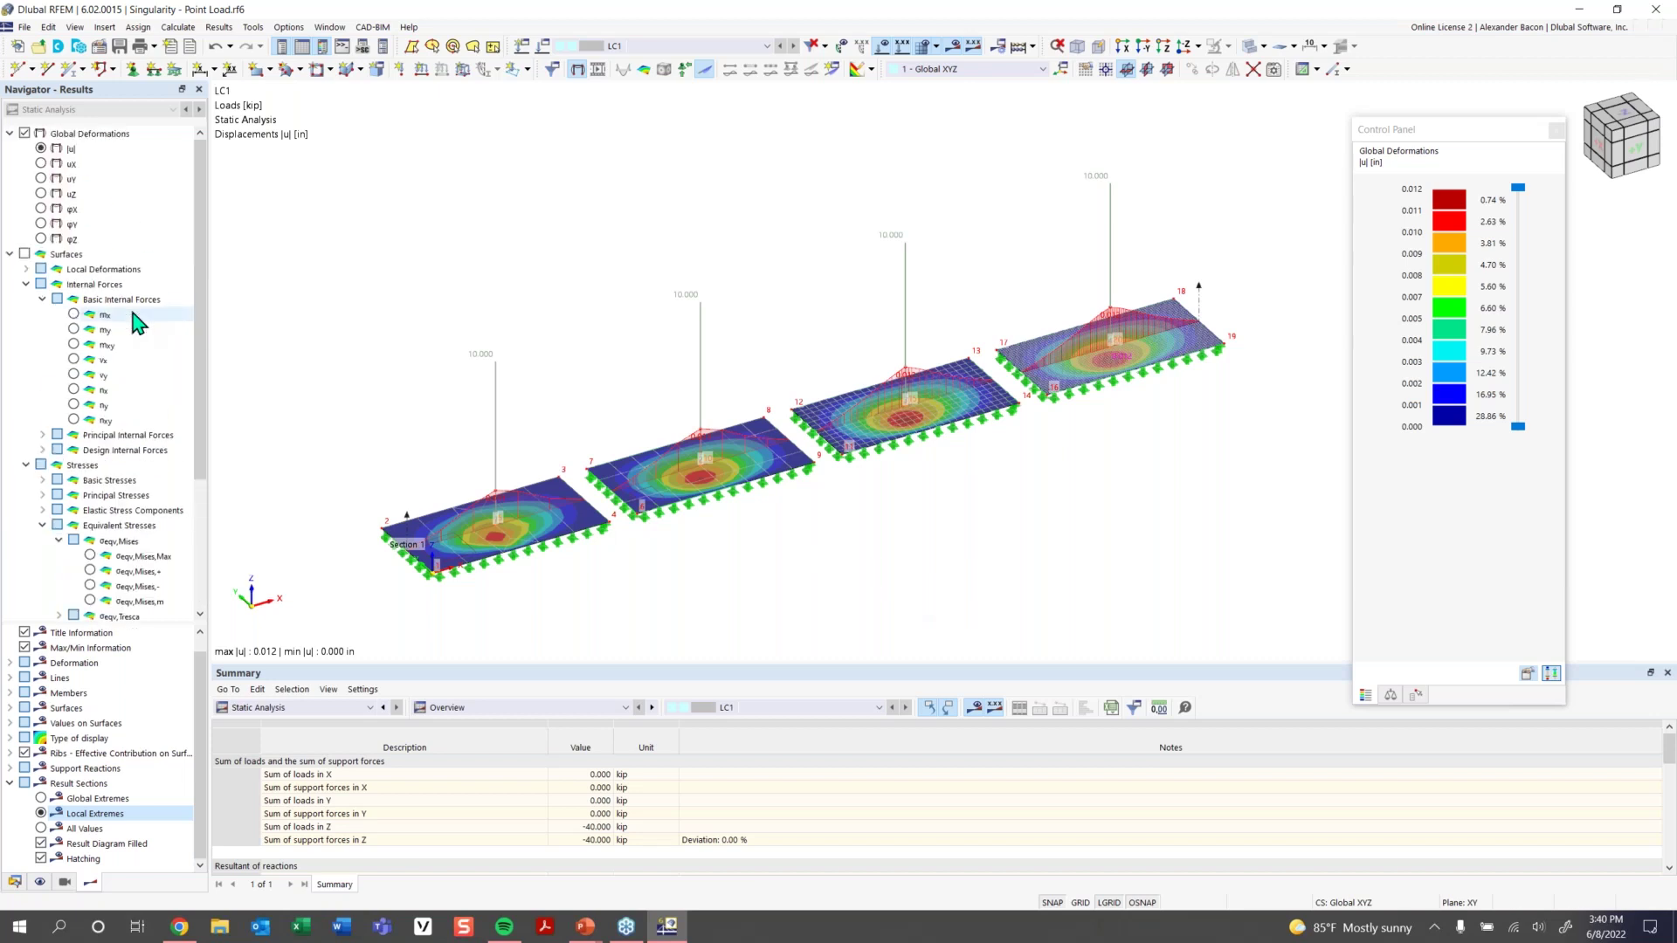
pyautogui.scroll(-3, 138, 324)
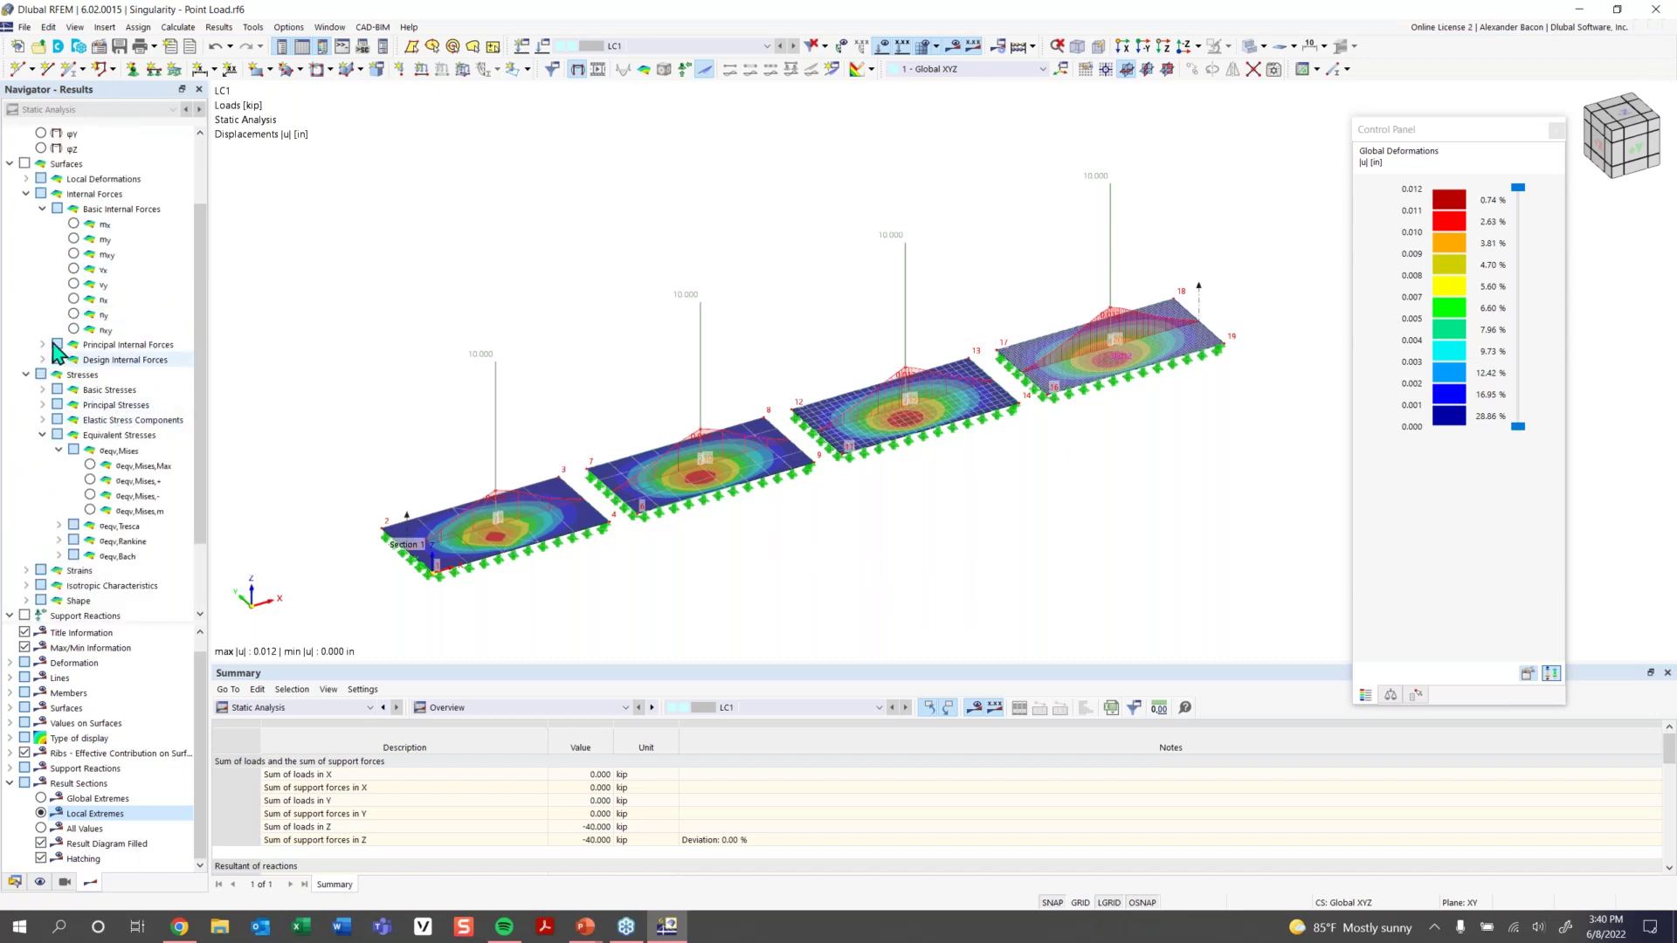
pyautogui.click(24, 164)
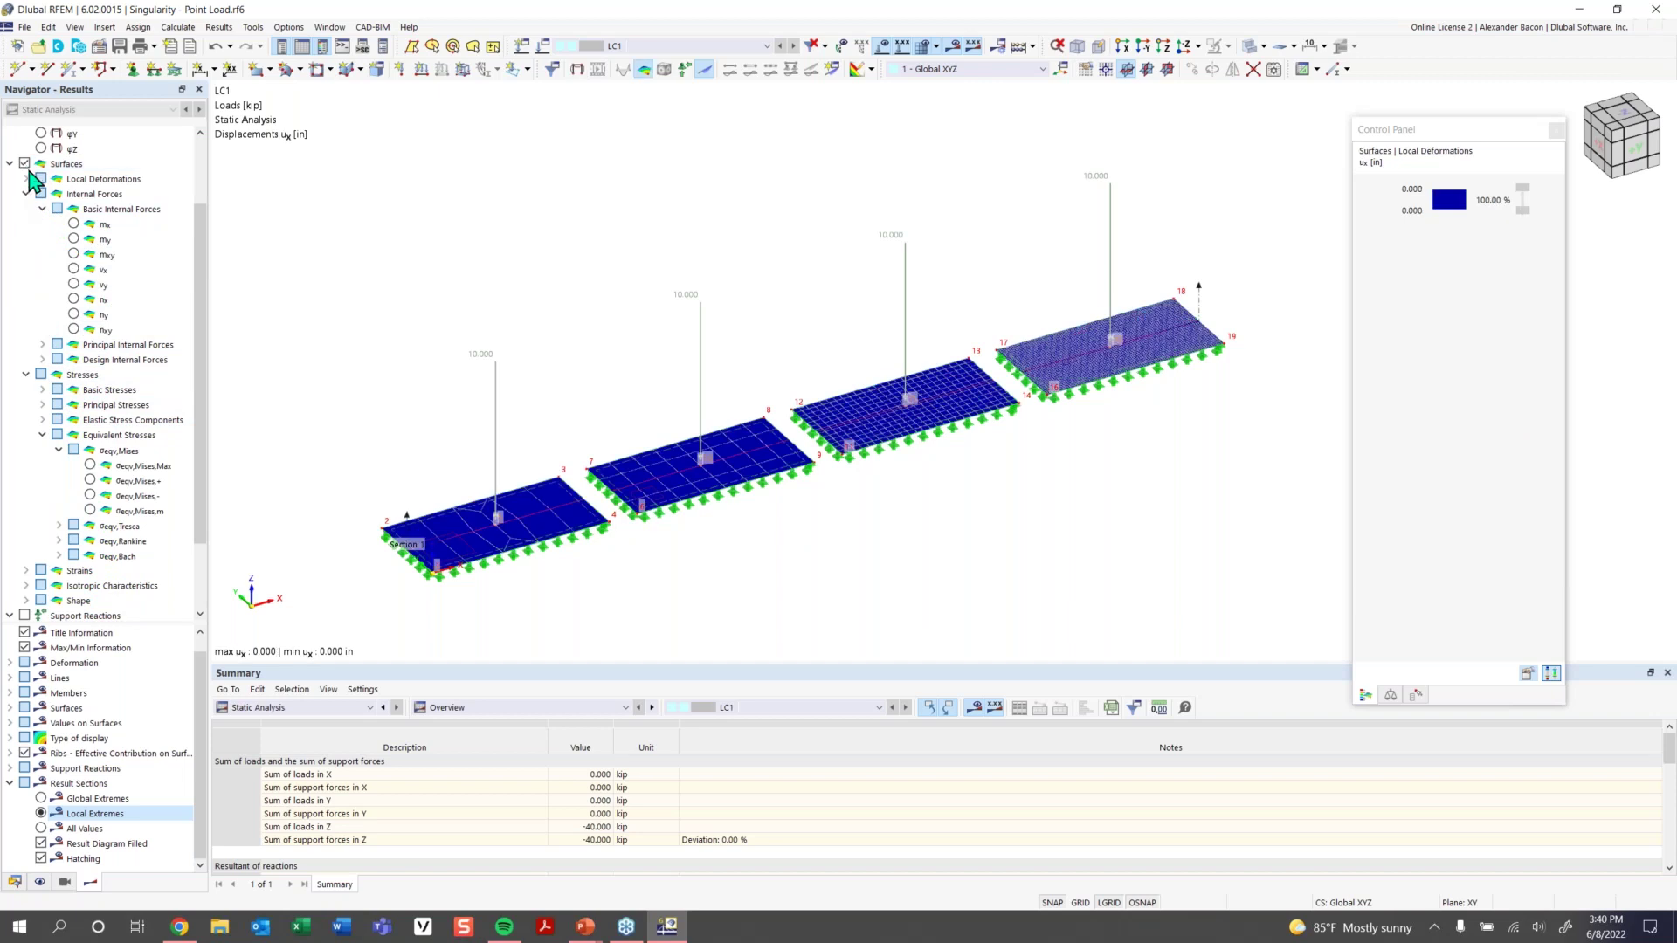
pyautogui.click(74, 224)
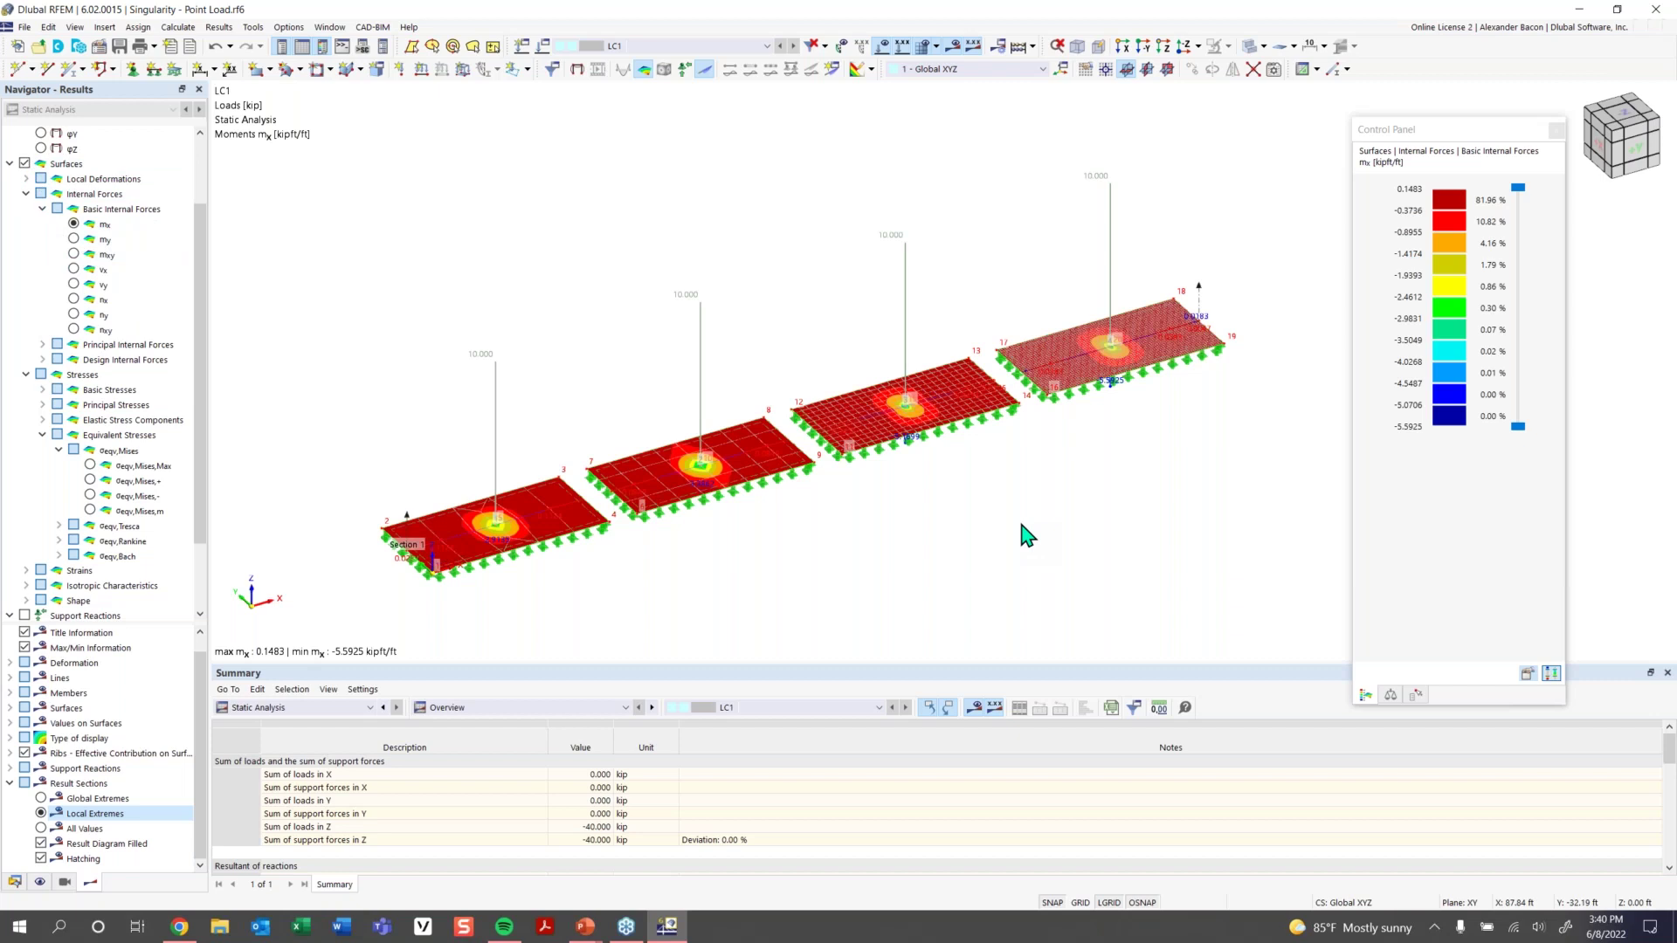
# Examine the mx moment diagrams along the result section and compare the peaks under the point loads across the four mesh sizes
pyautogui.press('F6')
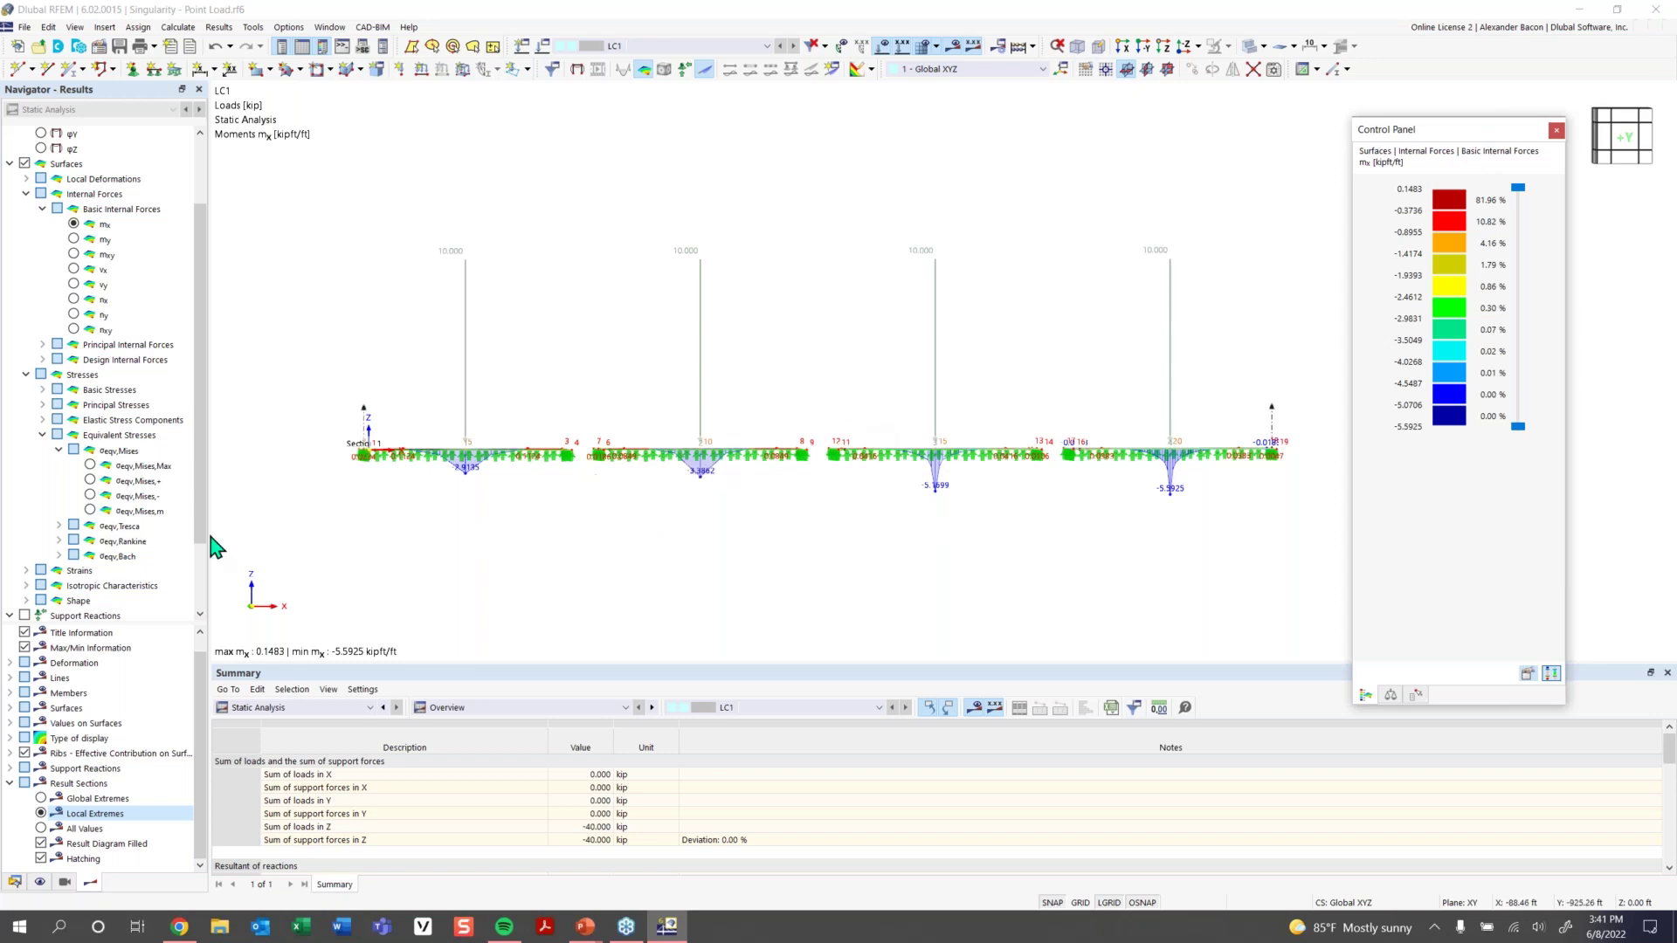
pyautogui.scroll(1, 465, 487)
pyautogui.scroll(2, 469, 487)
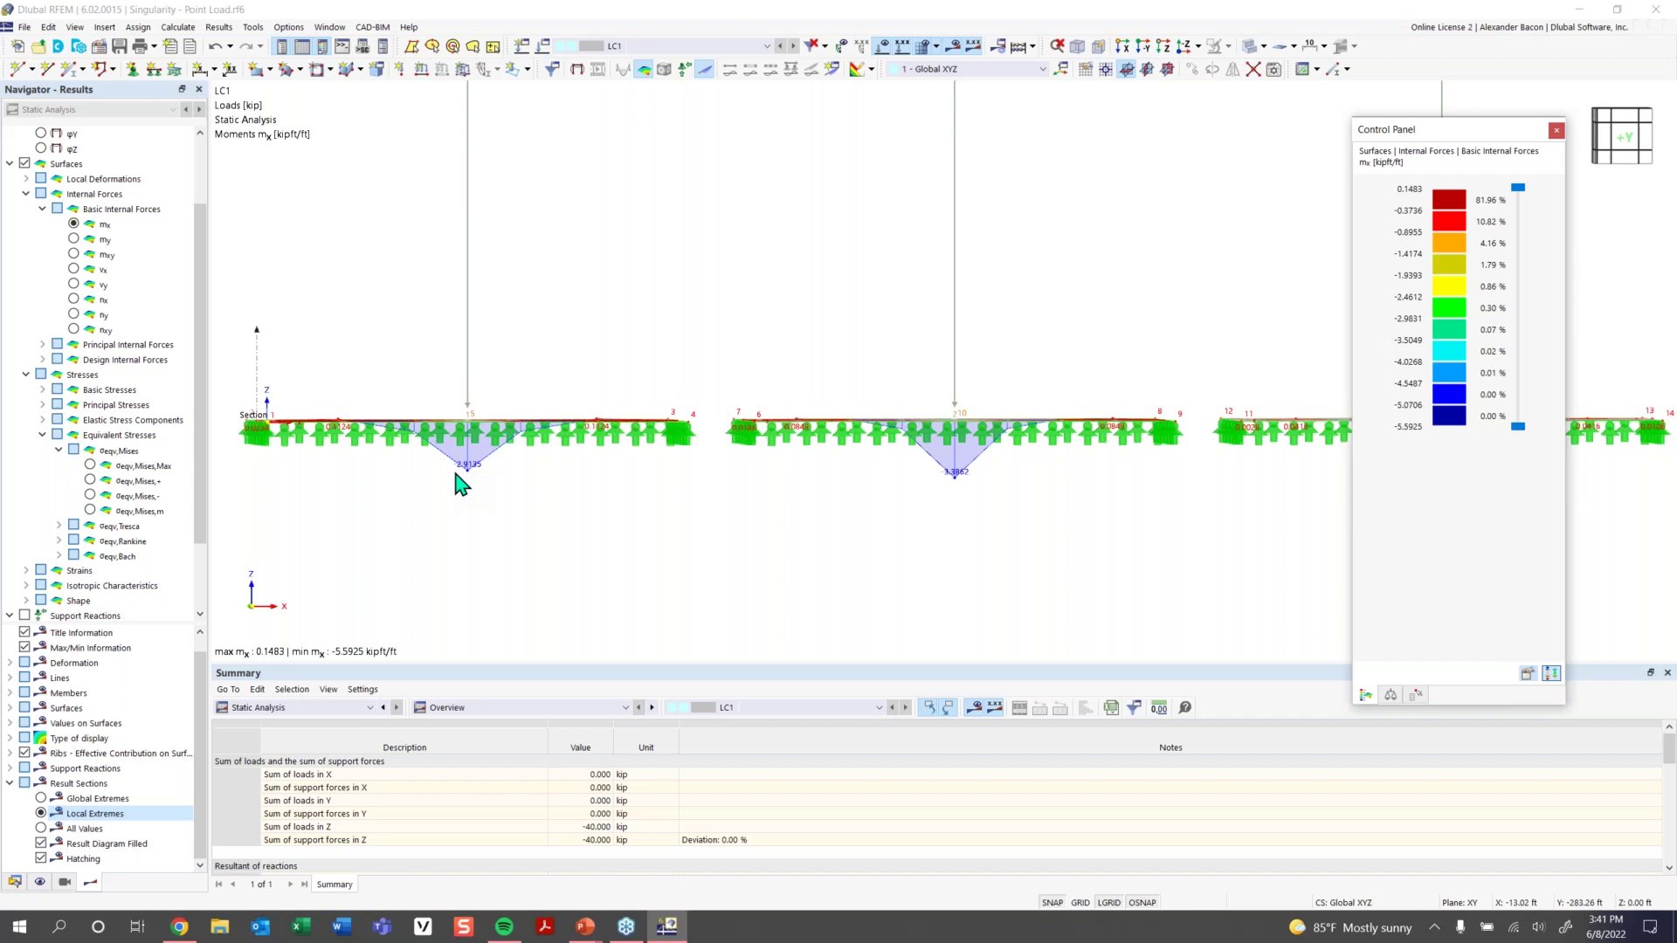
pyautogui.scroll(-2, 456, 475)
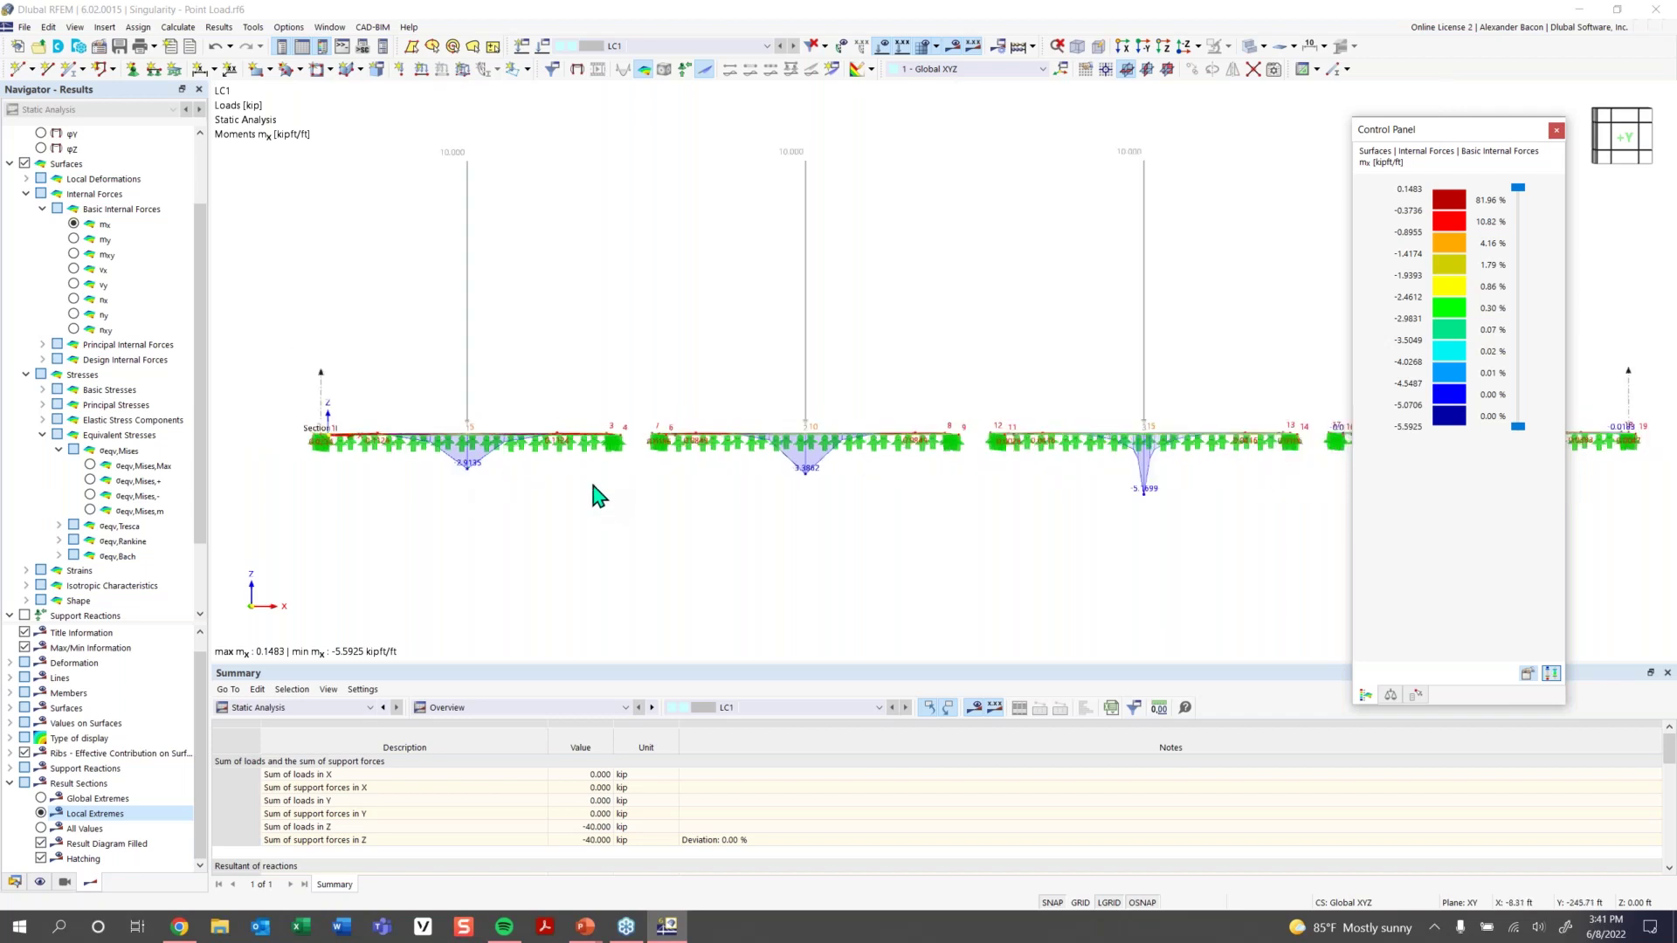
pyautogui.moveTo(933, 480); pyautogui.dragTo(930, 483, button='middle')
pyautogui.scroll(1, 931, 486)
pyautogui.scroll(1, 931, 487)
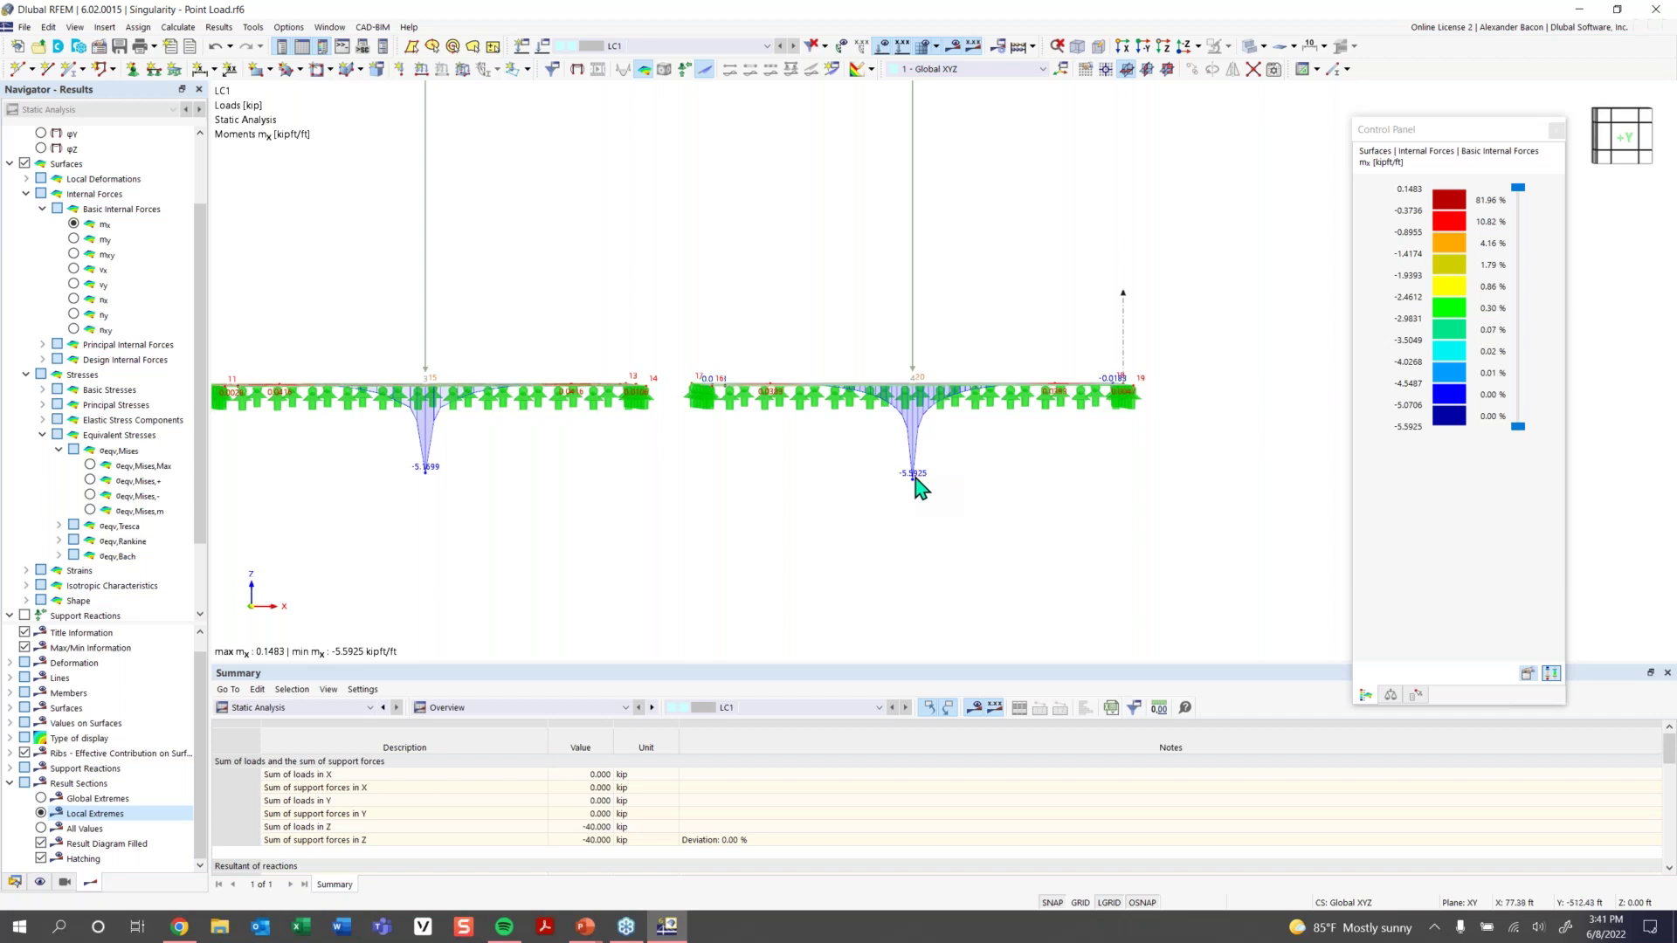
pyautogui.scroll(-4, 768, 479)
pyautogui.keyDown('ctrl'); pyautogui.moveTo(786, 475); pyautogui.dragTo(821, 524, button='middle'); pyautogui.keyUp('ctrl')
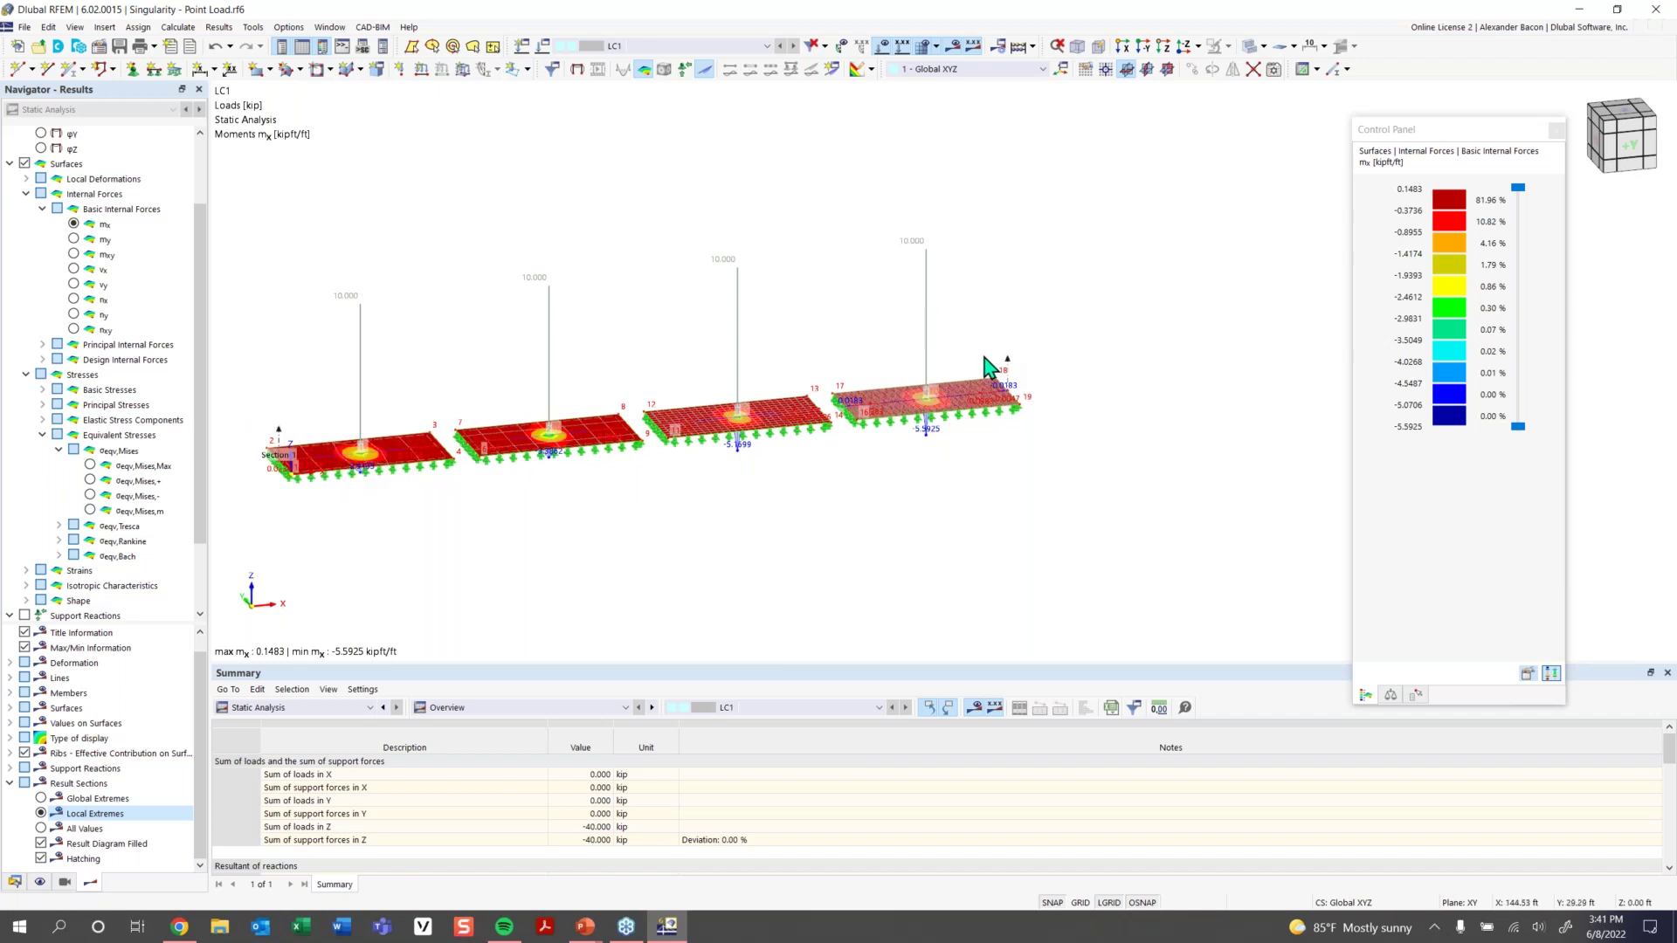
pyautogui.hotkey('ctrl', '2')
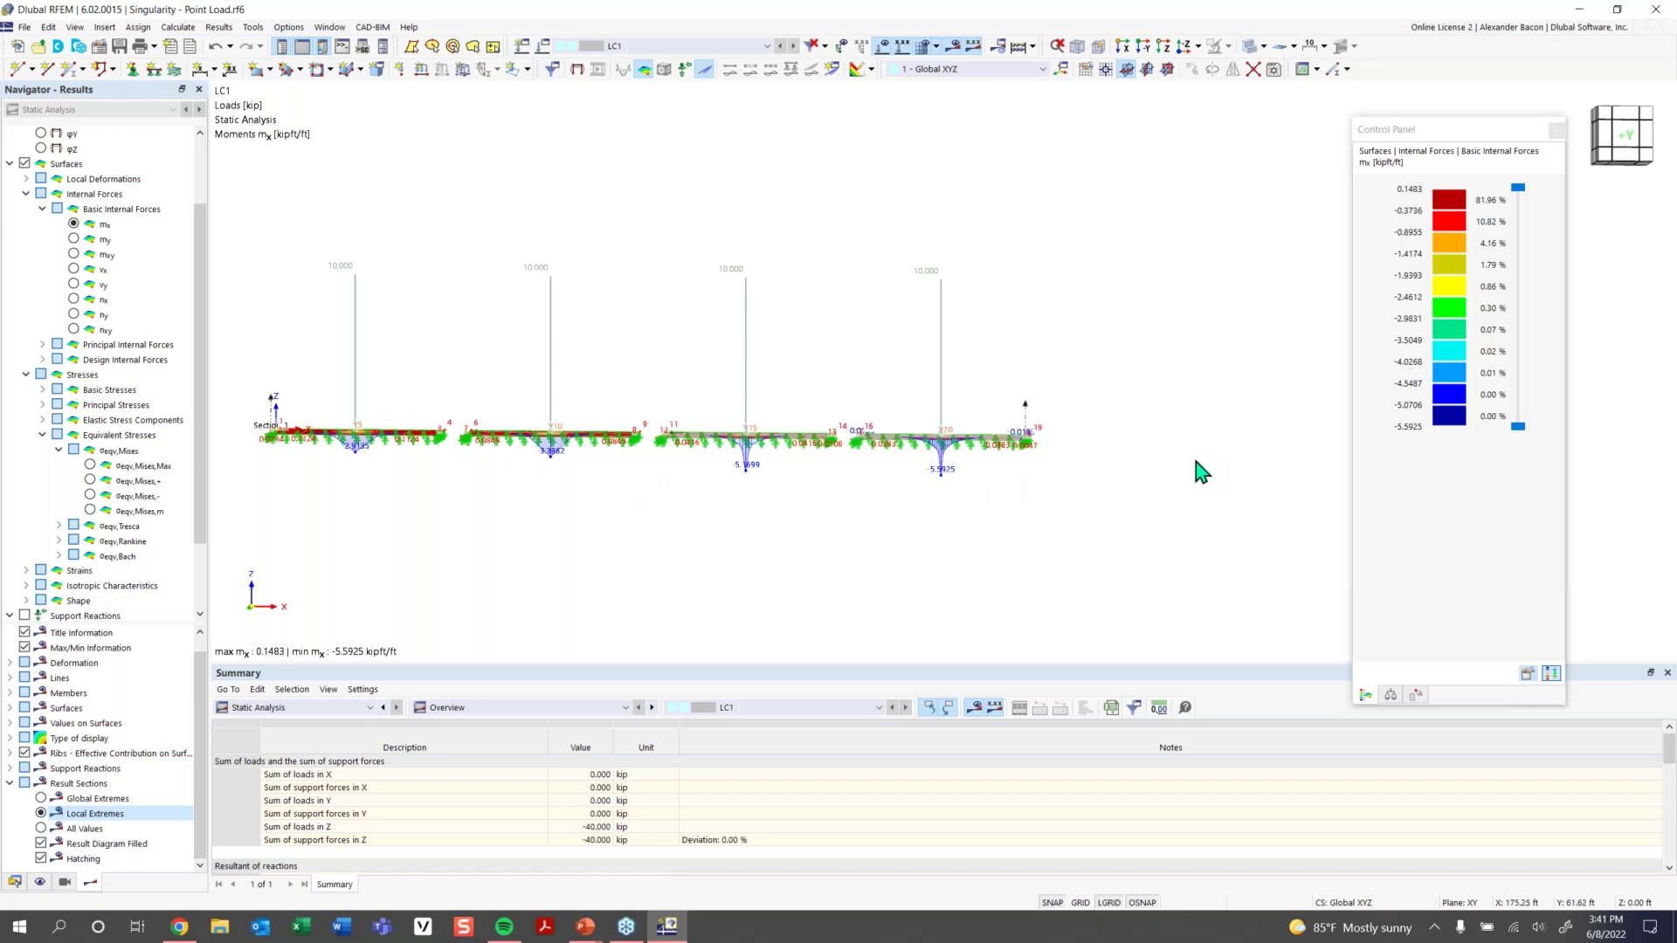
pyautogui.keyDown('ctrl'); pyautogui.moveTo(425, 491); pyautogui.dragTo(461, 472, button='middle'); pyautogui.keyUp('ctrl')
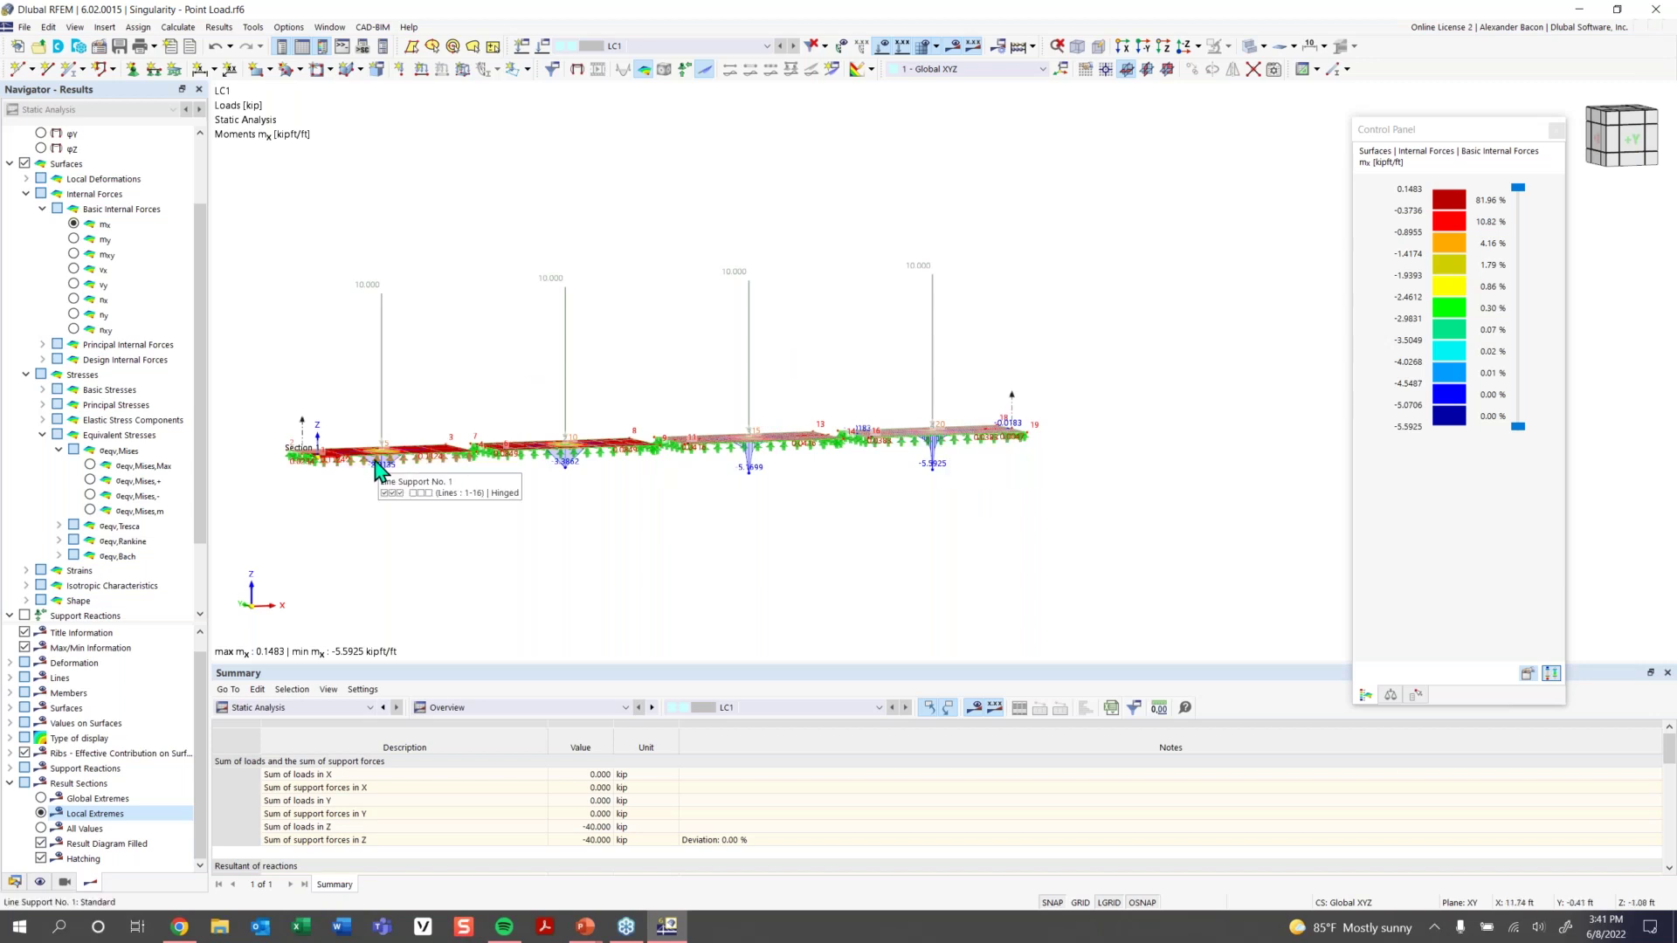
pyautogui.keyDown('ctrl'); pyautogui.moveTo(886, 432); pyautogui.dragTo(834, 393, button='middle'); pyautogui.keyUp('ctrl')
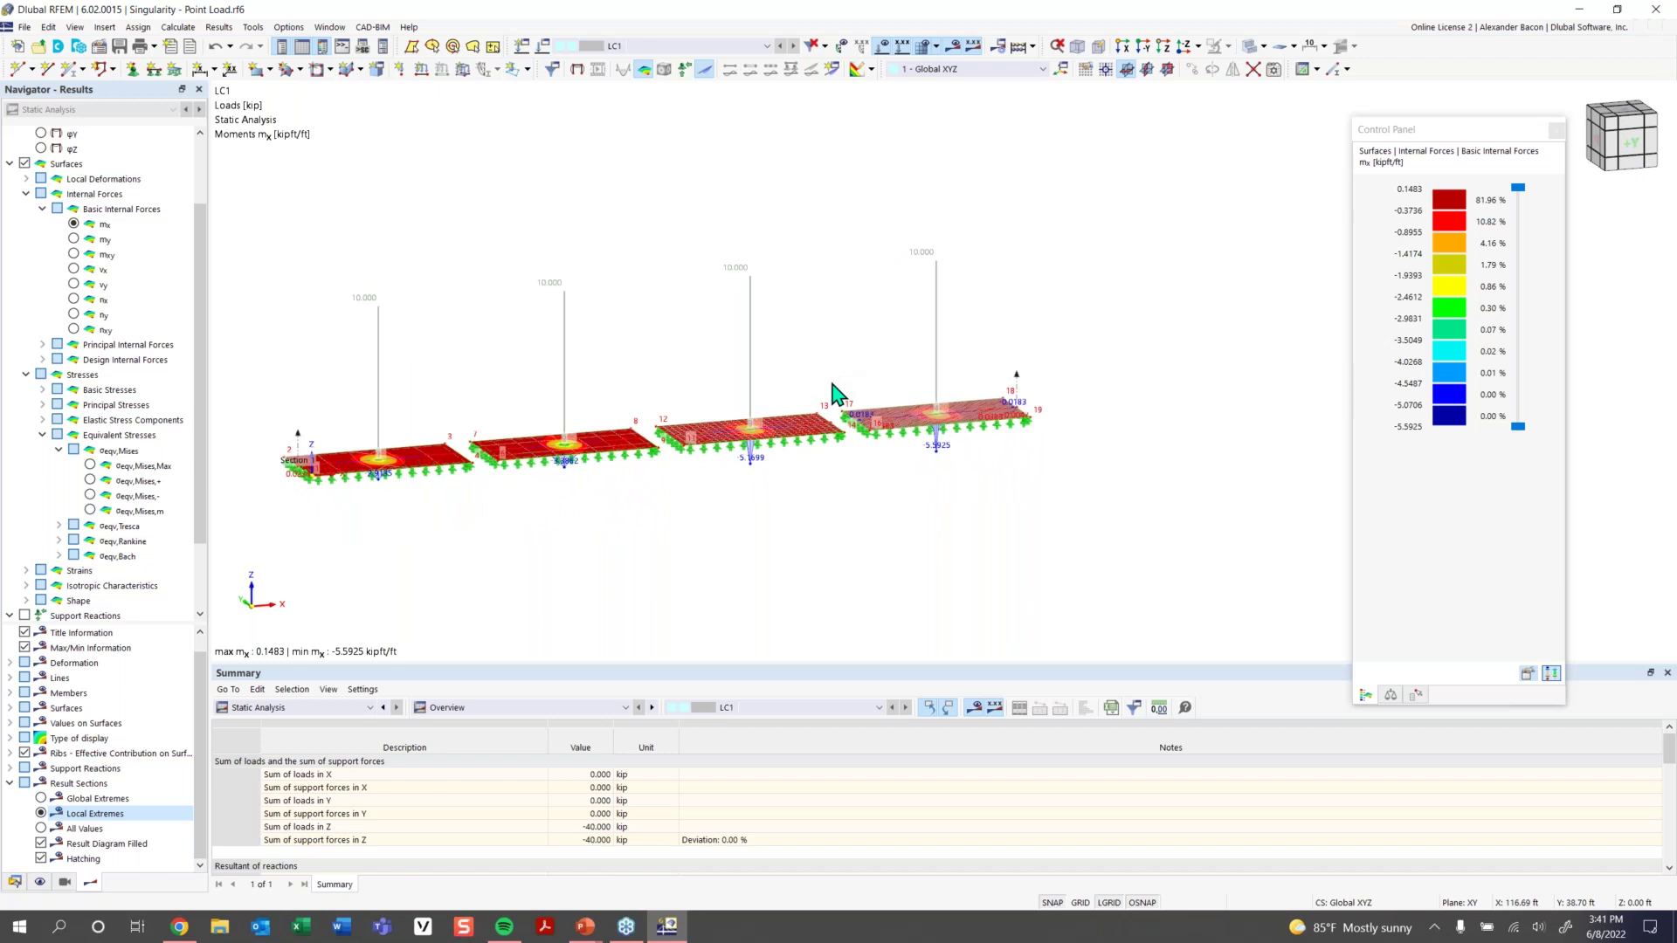
pyautogui.keyDown('ctrl'); pyautogui.moveTo(354, 430); pyautogui.dragTo(362, 501, button='middle'); pyautogui.keyUp('ctrl')
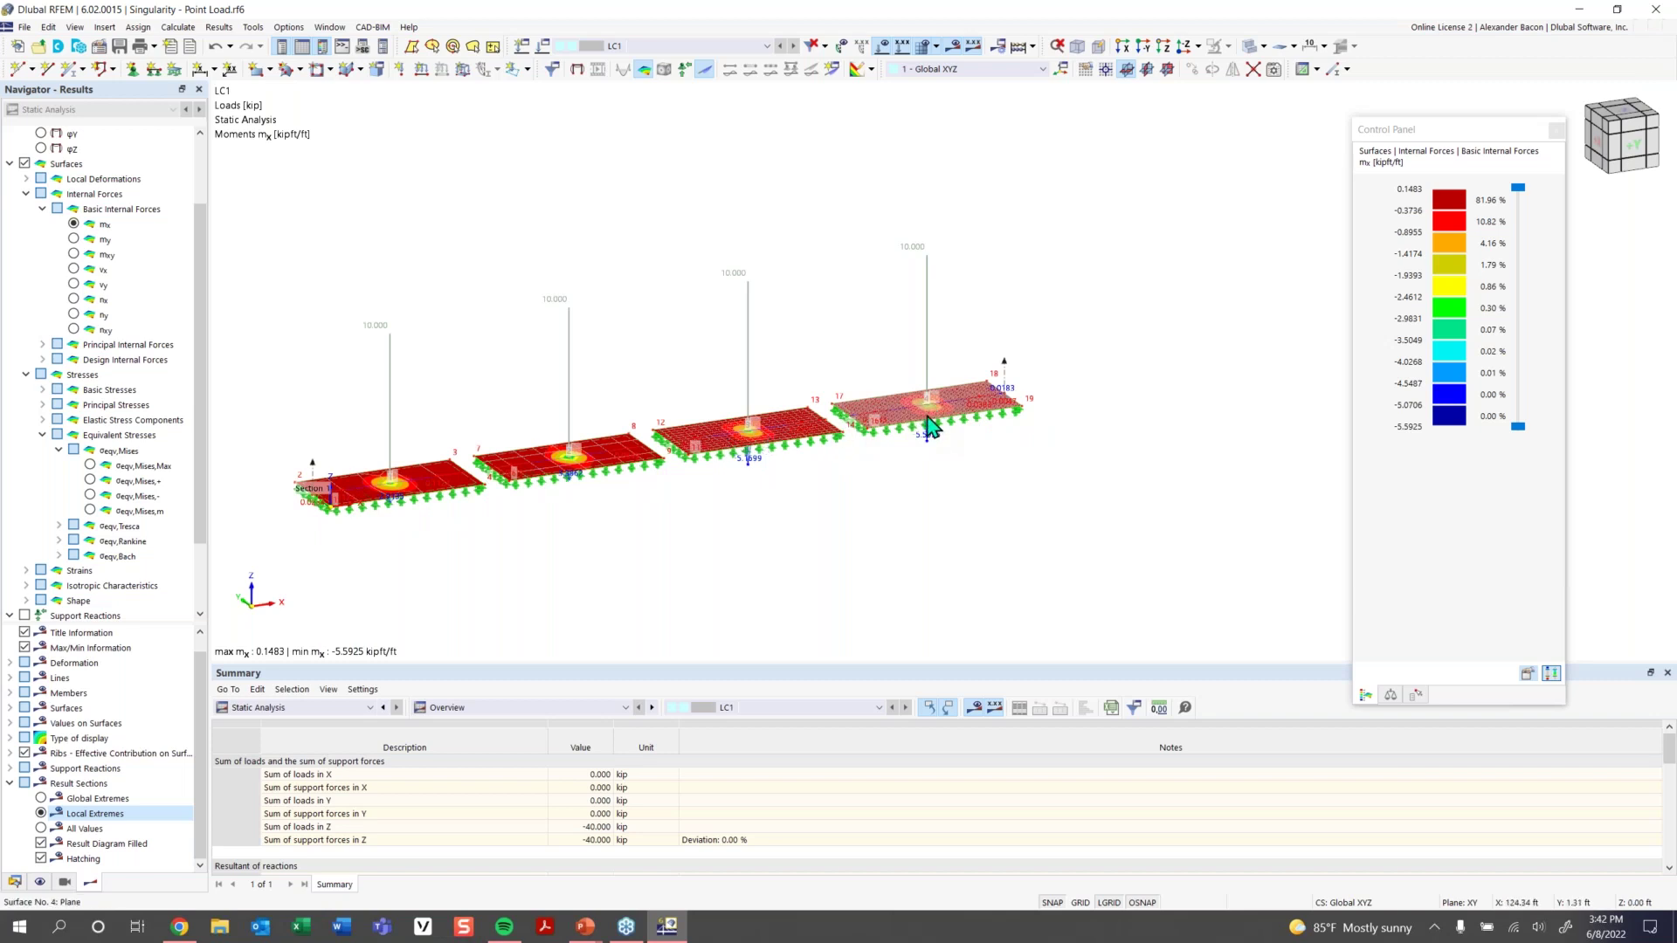
# Inspect the mx moment contours and mesh directly around the point load on the fourth, finest-meshed slab
pyautogui.scroll(2, 928, 420)
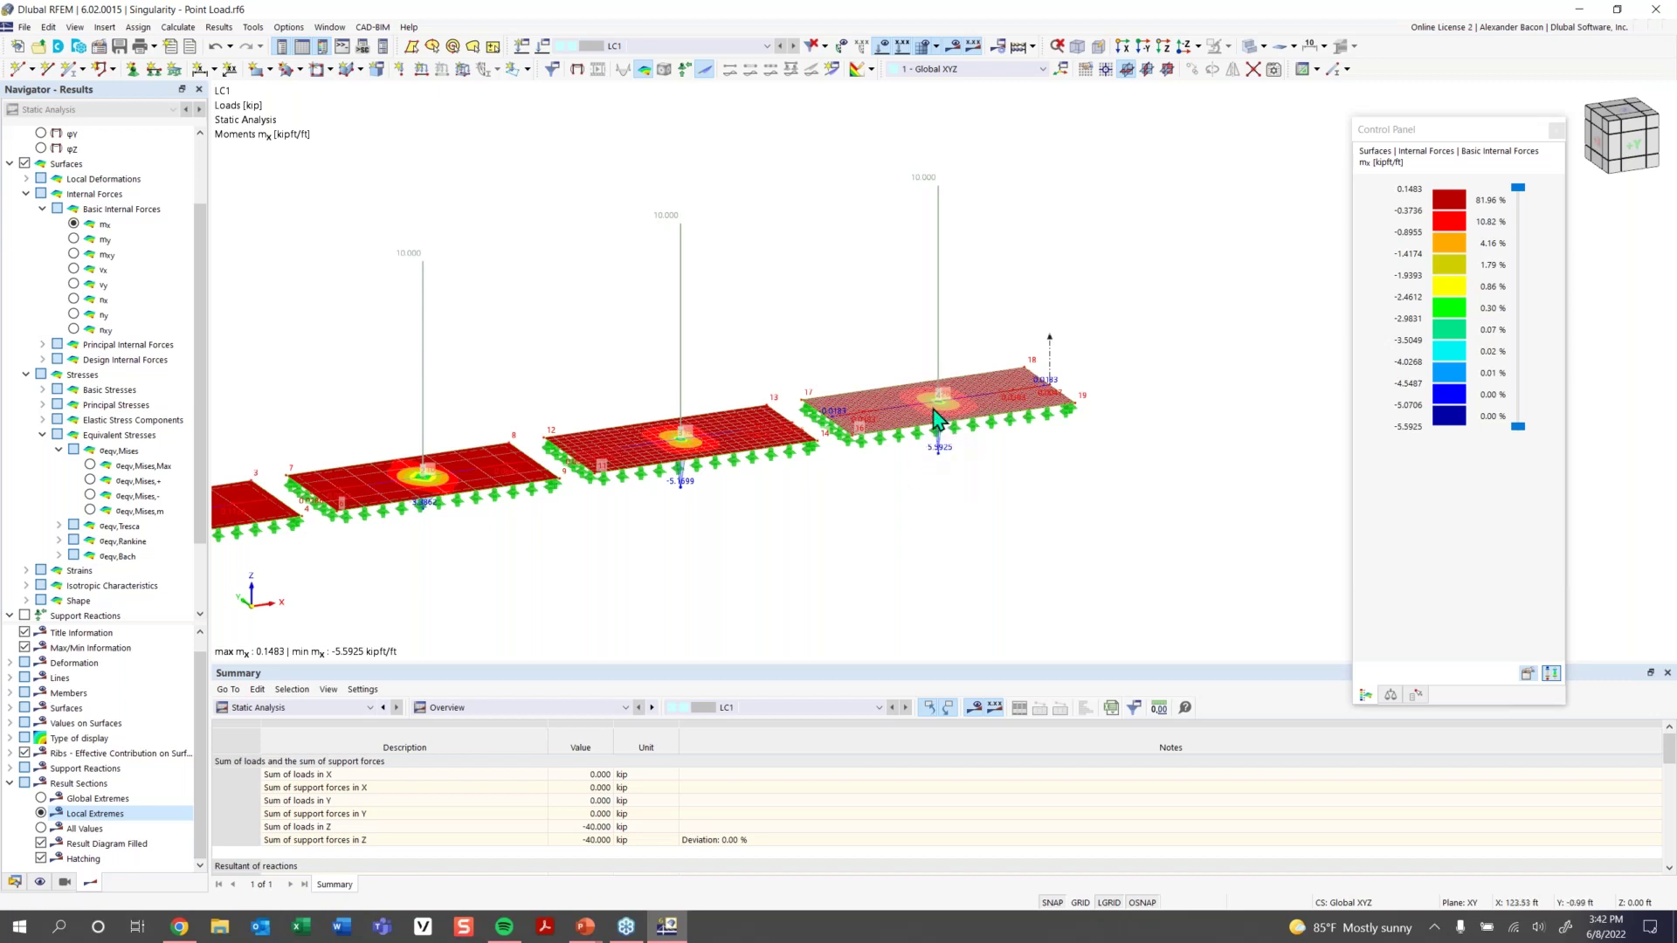
pyautogui.scroll(6, 948, 445)
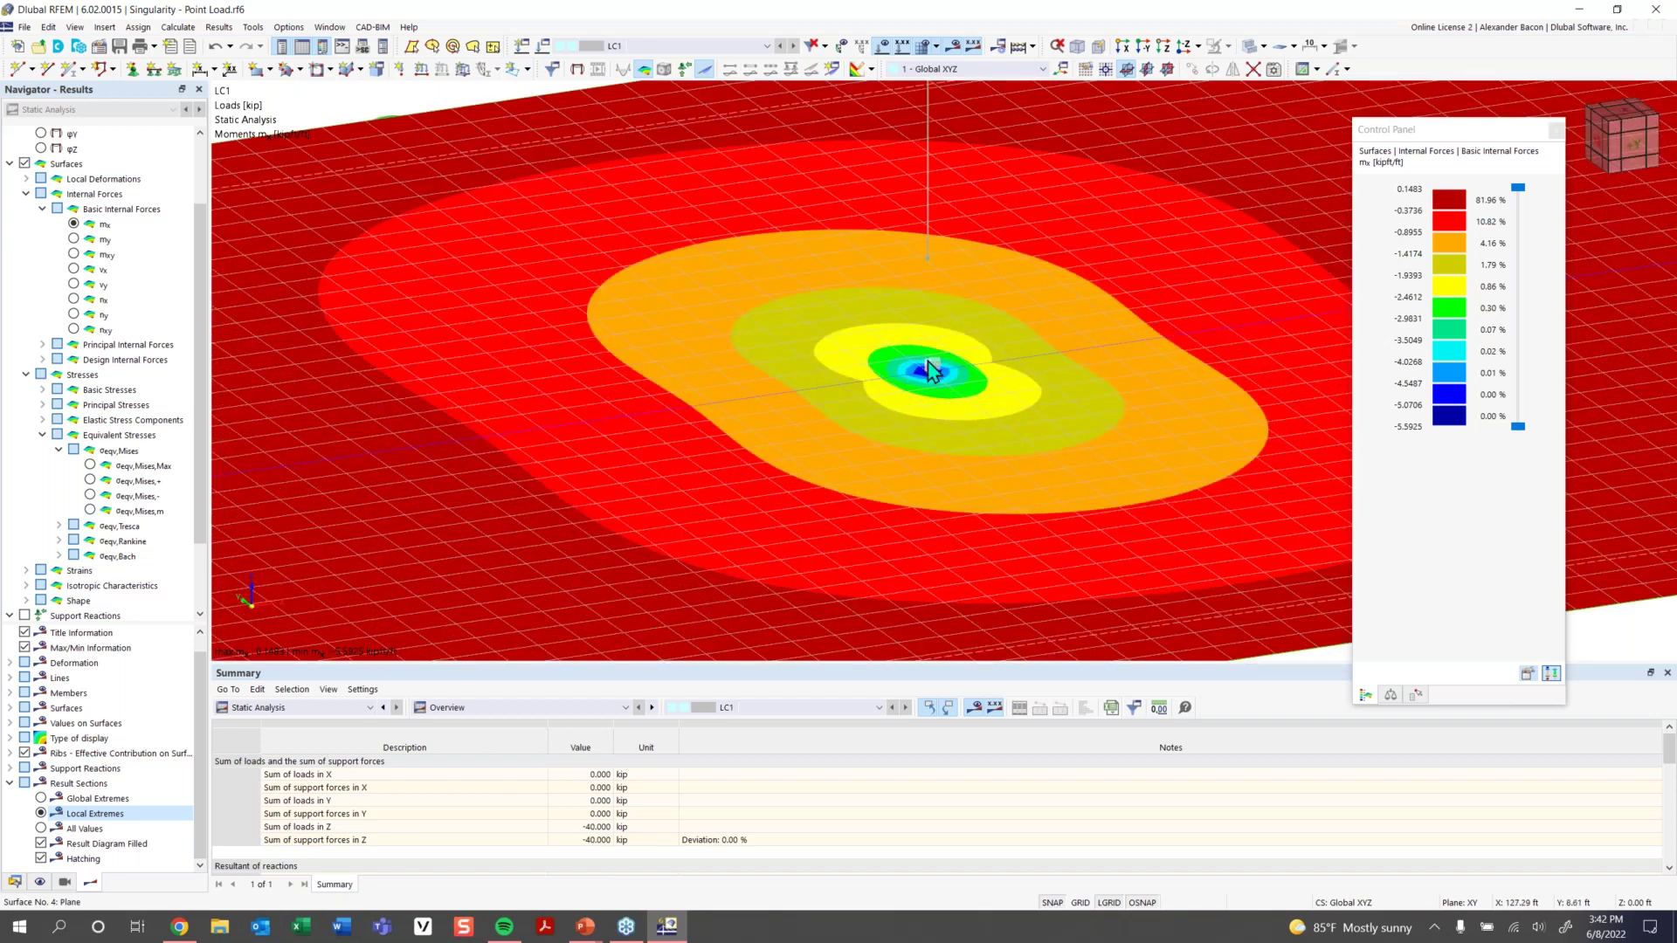
pyautogui.scroll(-6, 955, 419)
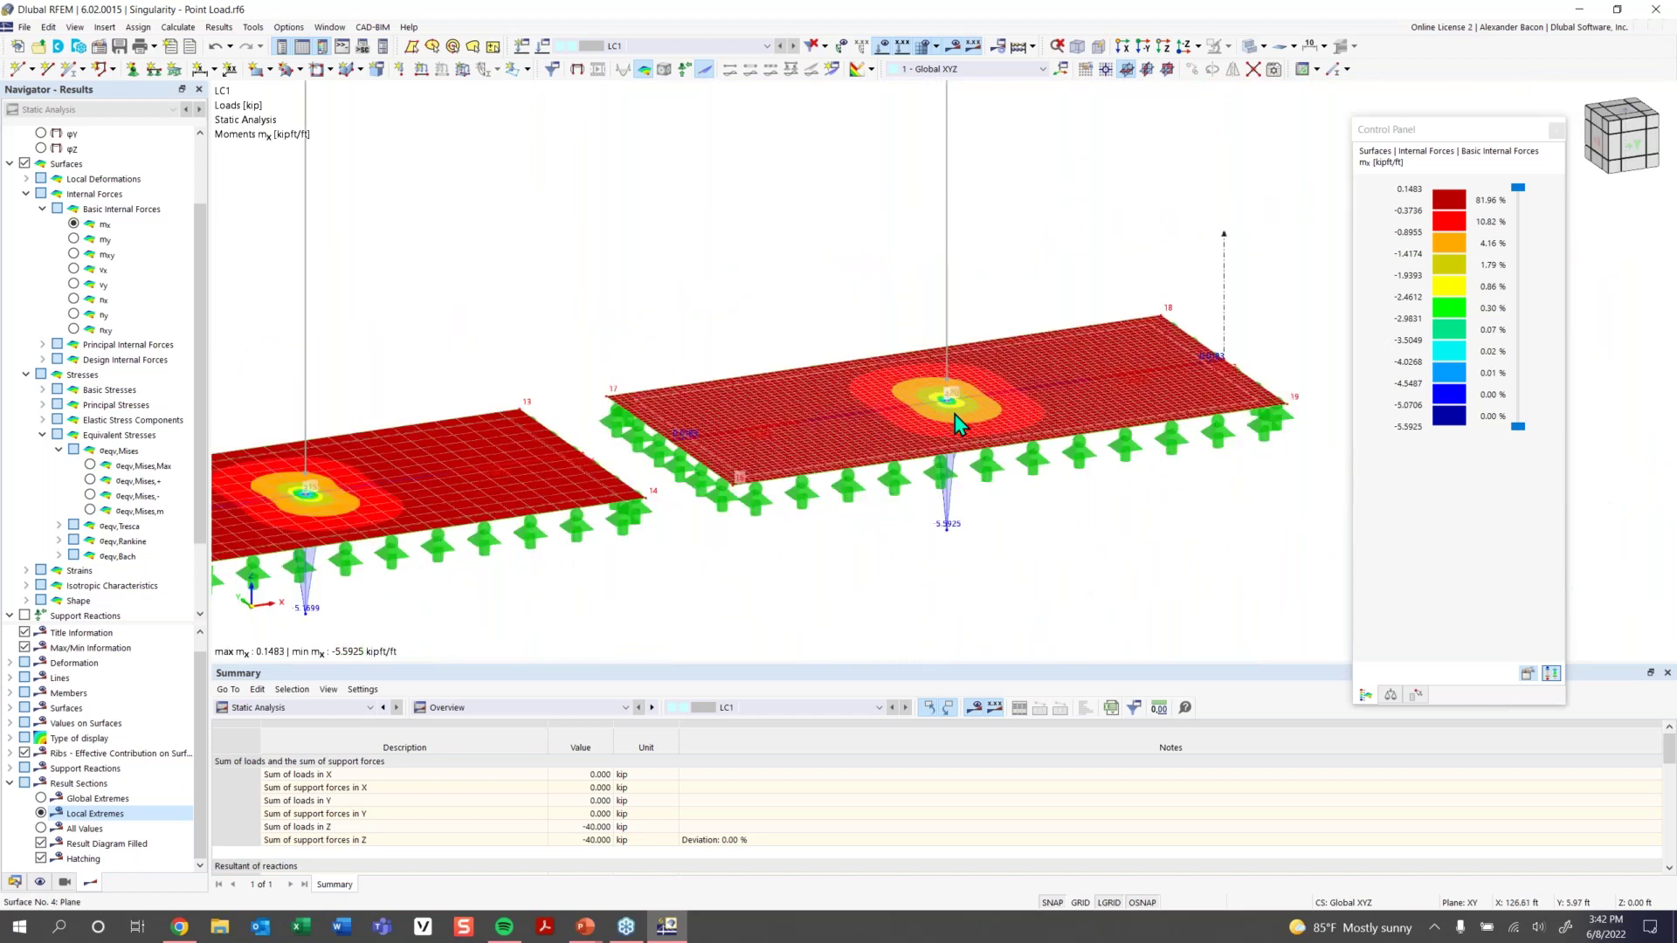
pyautogui.scroll(-3, 919, 428)
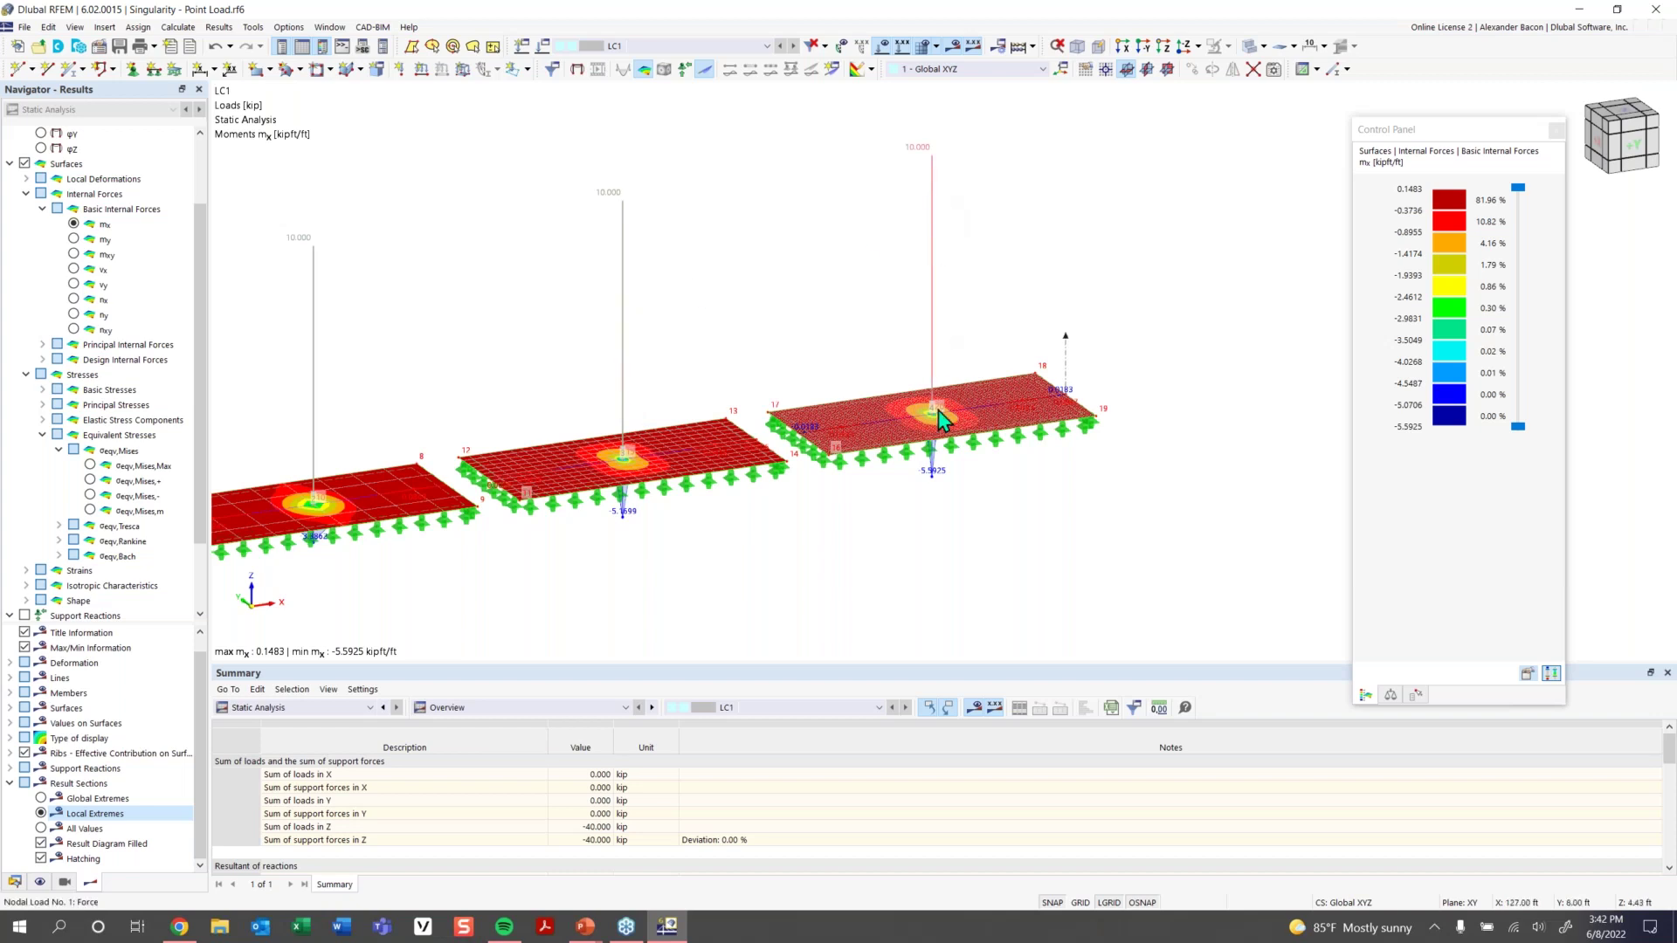
pyautogui.scroll(8, 921, 423)
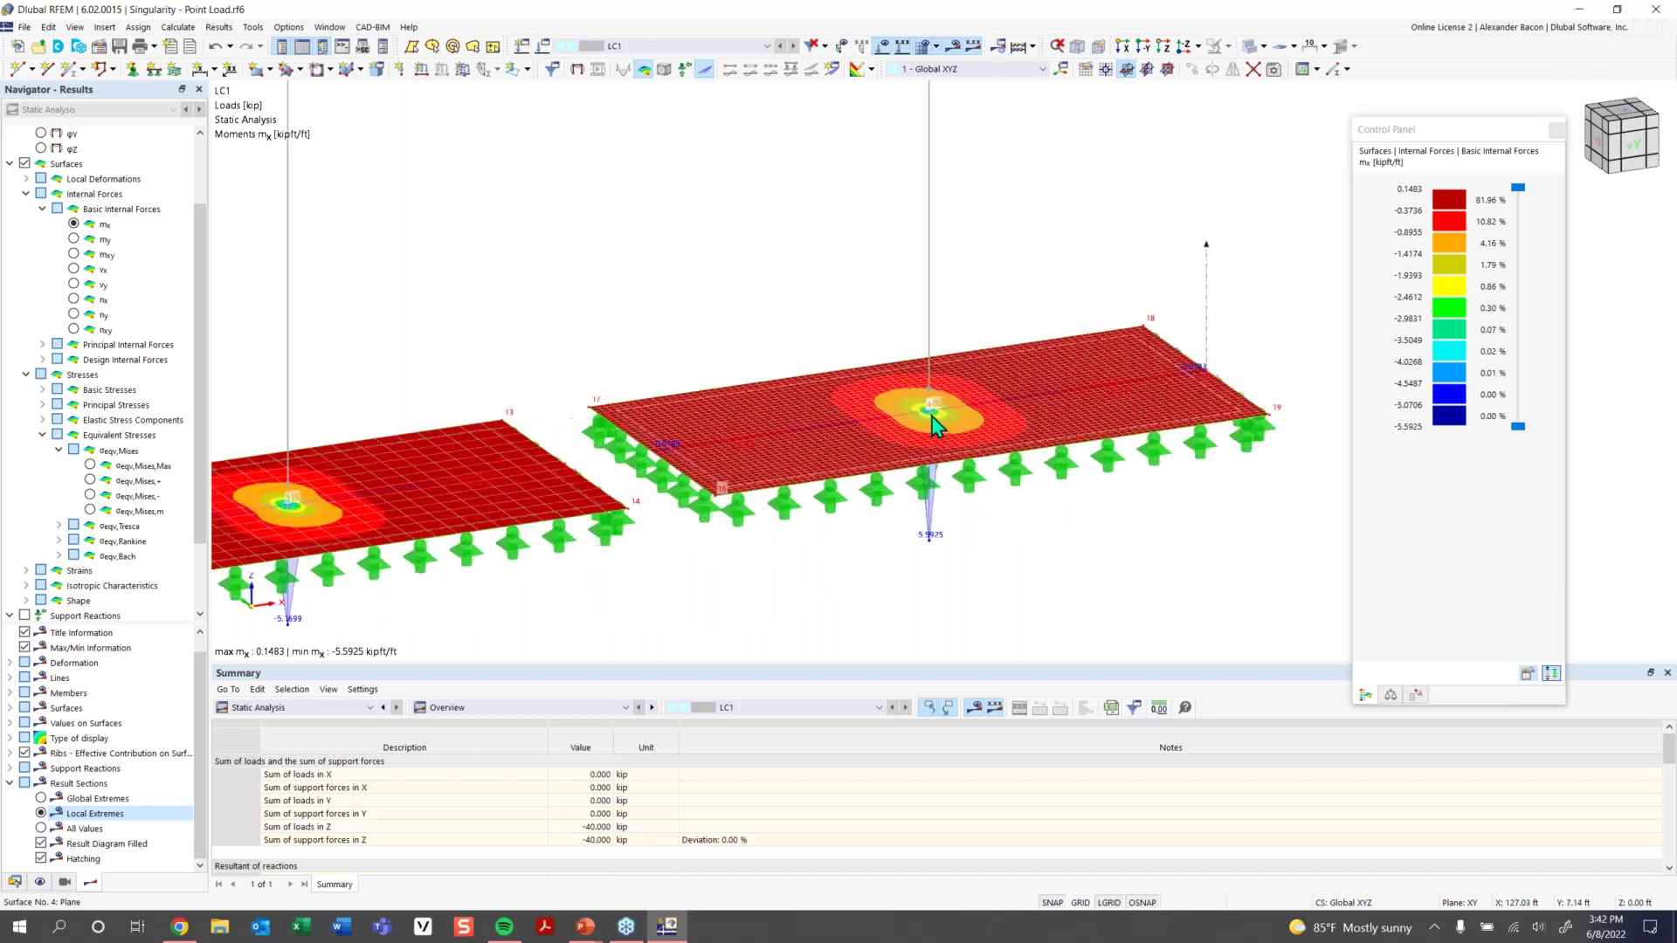
pyautogui.scroll(4, 921, 406)
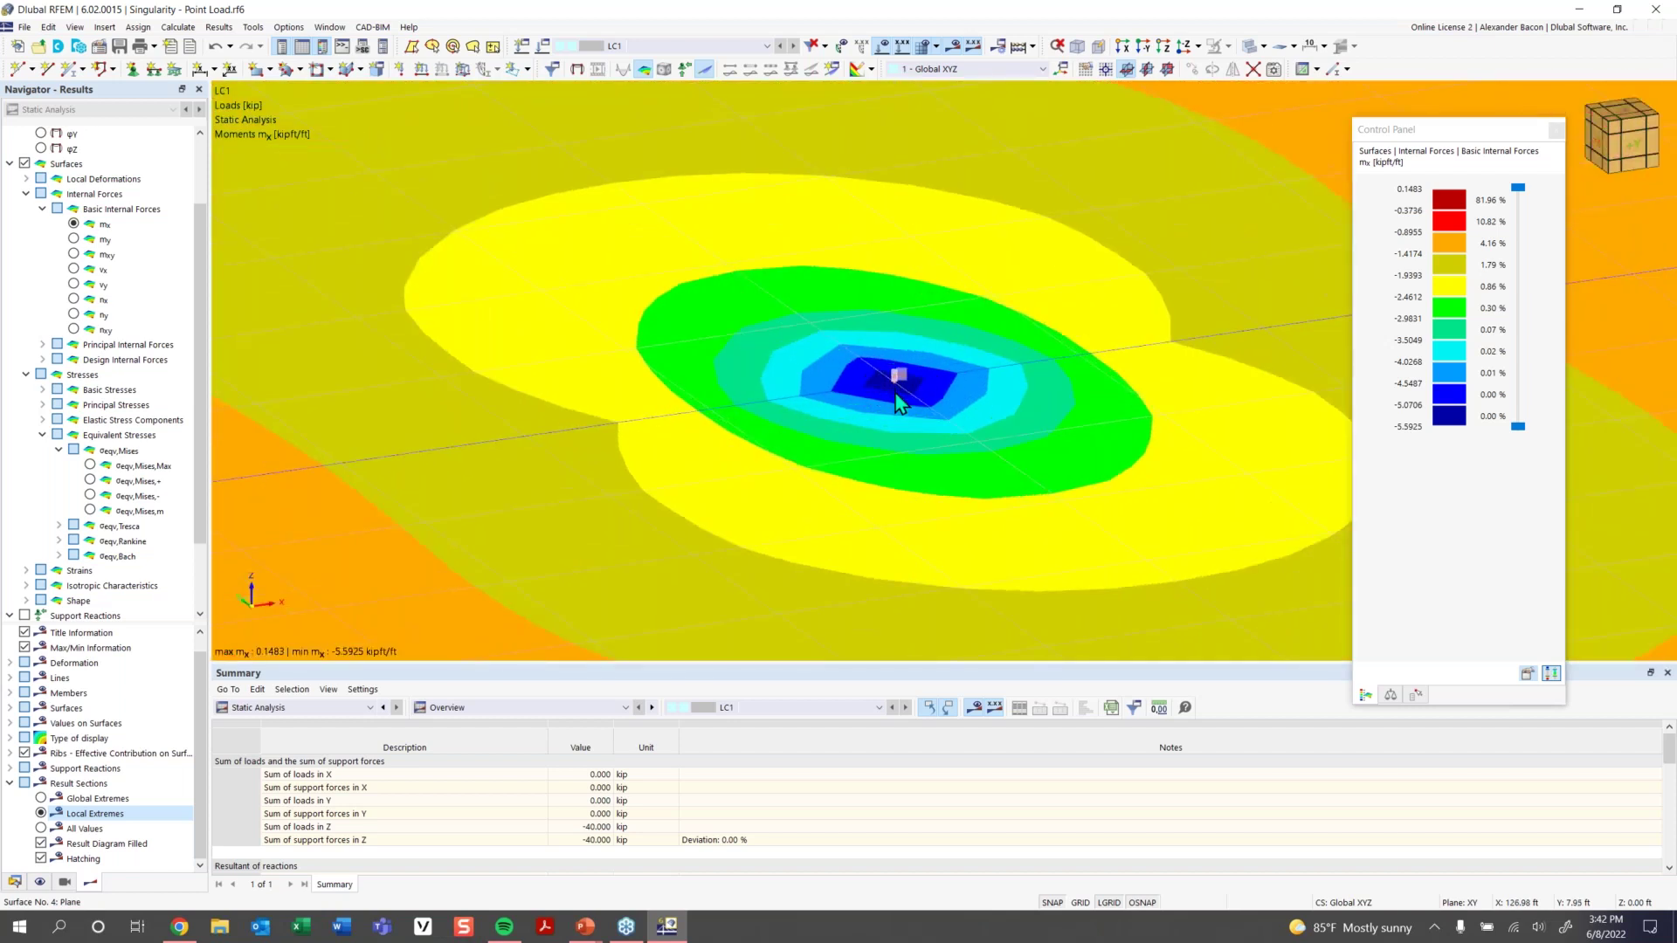
pyautogui.scroll(-7, 900, 401)
pyautogui.scroll(-8, 900, 402)
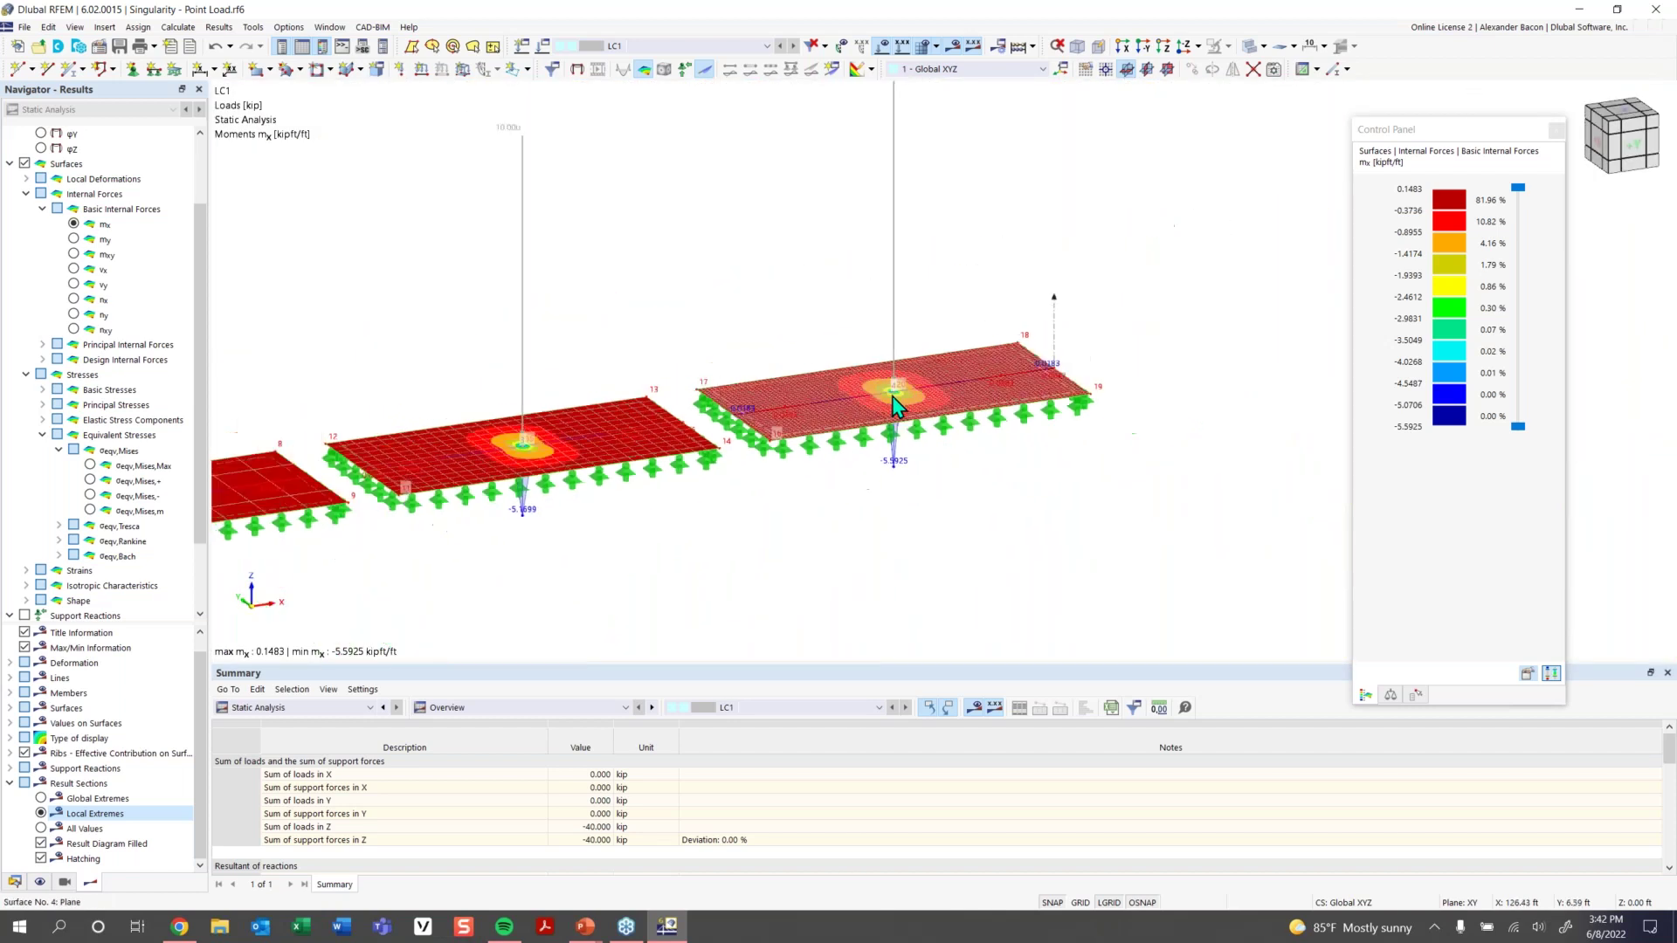
pyautogui.moveTo(789, 499); pyautogui.dragTo(820, 485, button='middle')
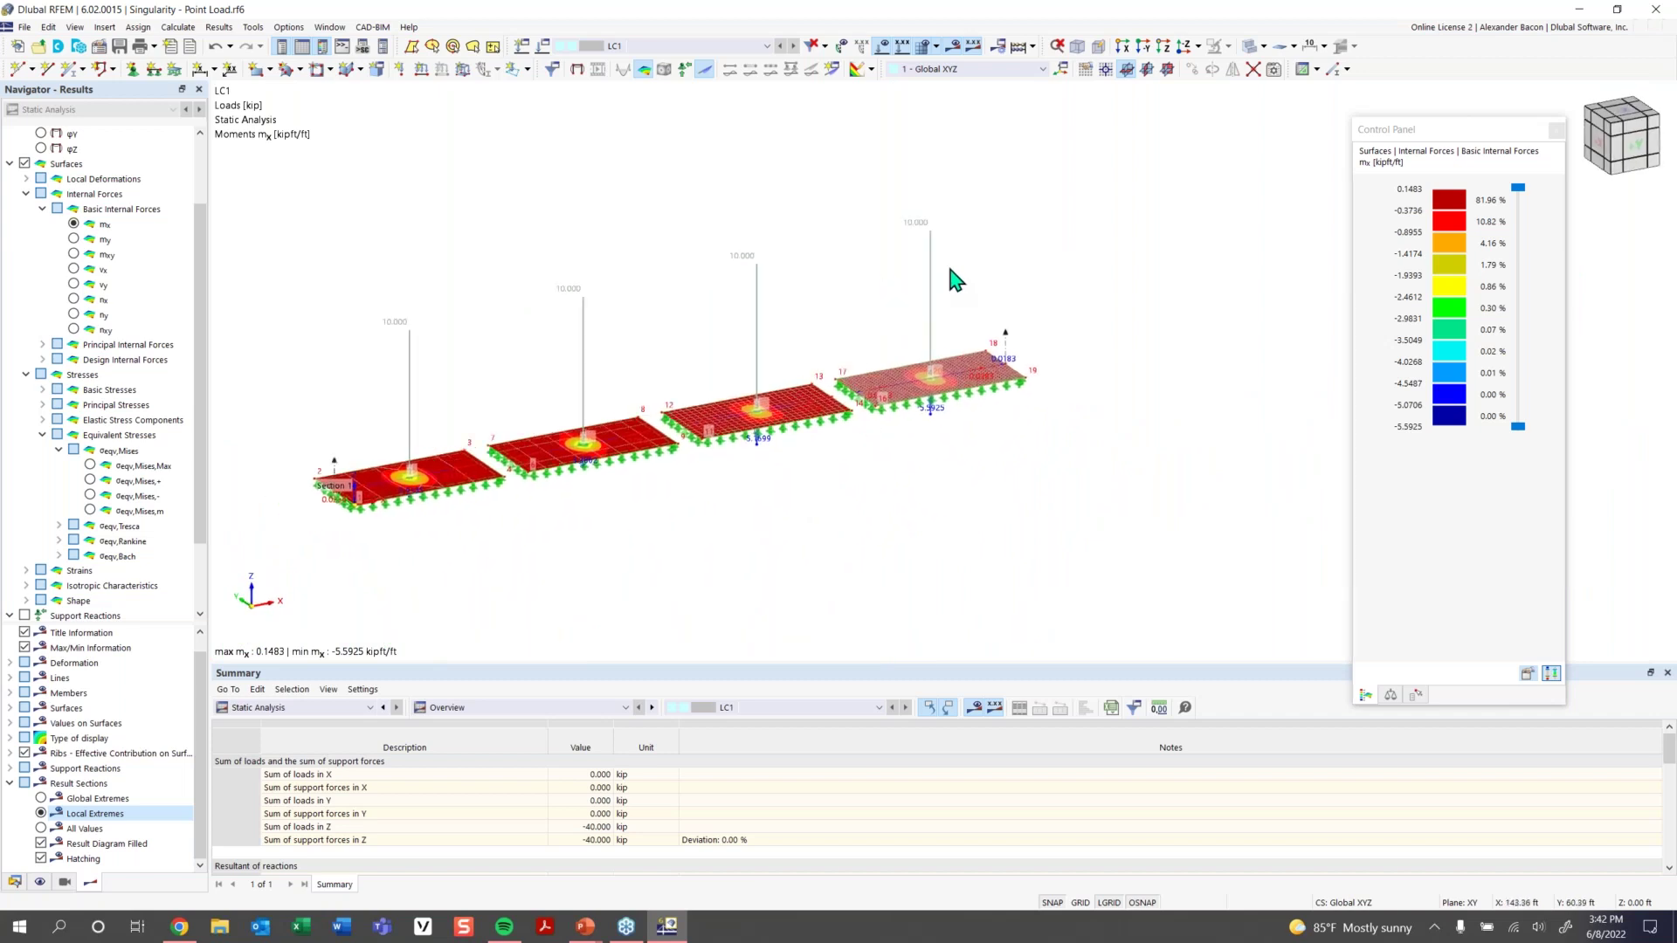
# Delete the 10 kip point loads from all four slabs and accept the removal of the results and mesh
pyautogui.moveTo(931, 284)
pyautogui.moveTo(918, 233)
pyautogui.scroll(-2, 929, 230)
pyautogui.keyDown('ctrl'); pyautogui.moveTo(928, 230); pyautogui.dragTo(922, 229, button='middle'); pyautogui.keyUp('ctrl')
pyautogui.moveTo(975, 194); pyautogui.dragTo(410, 345)
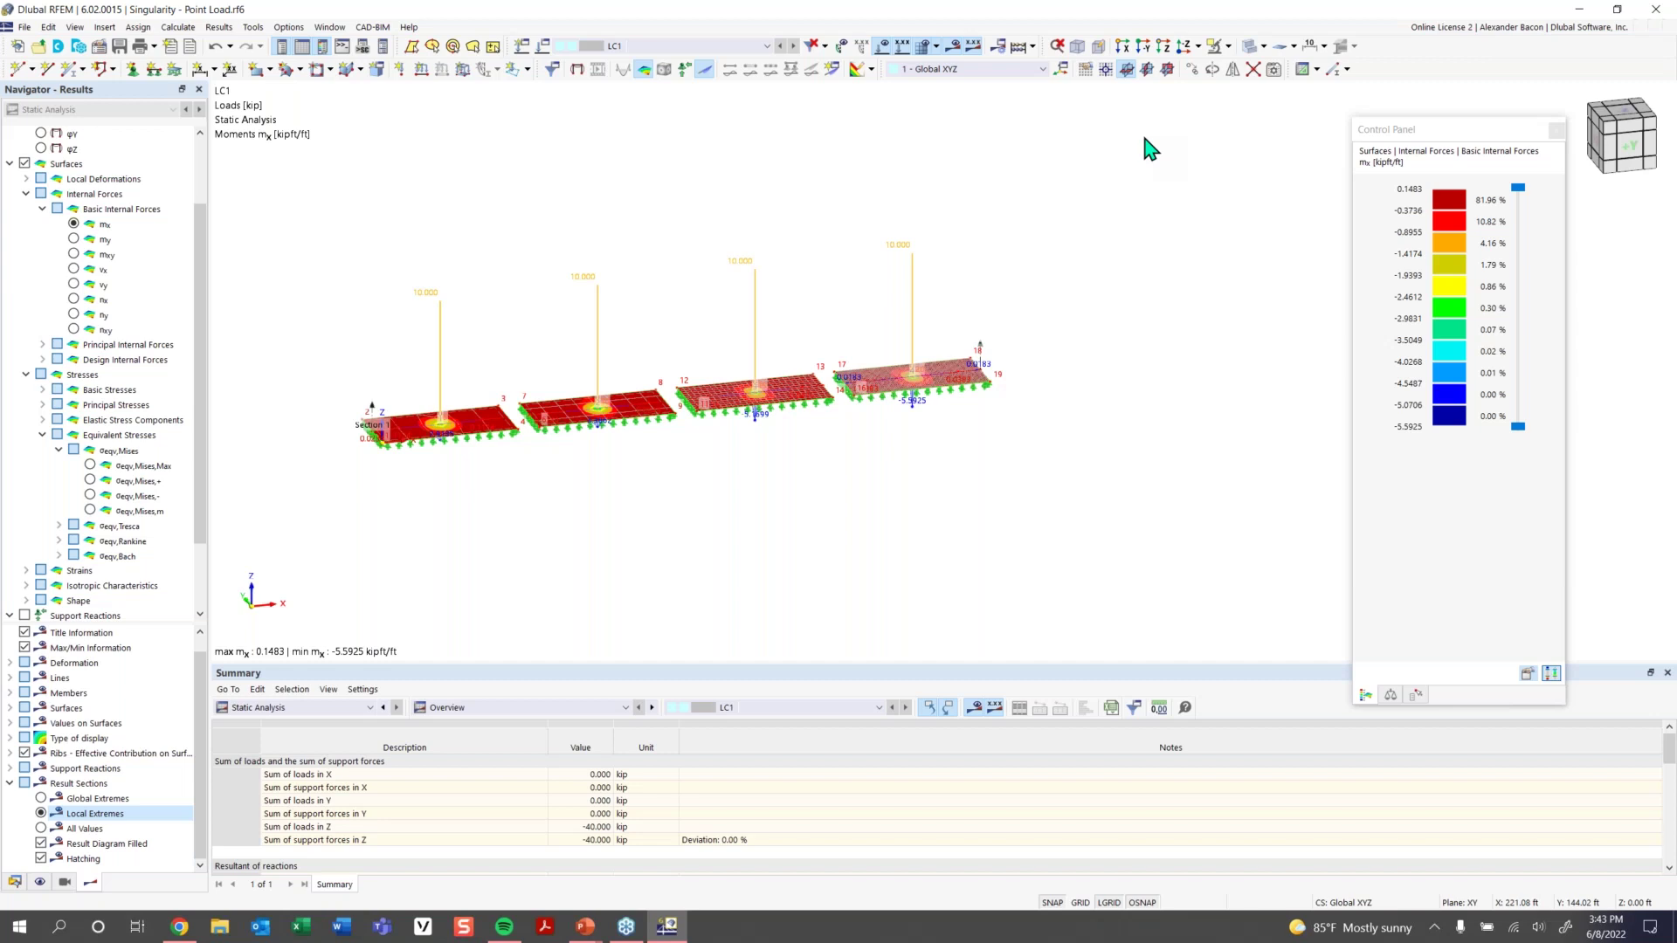
pyautogui.press('Delete')
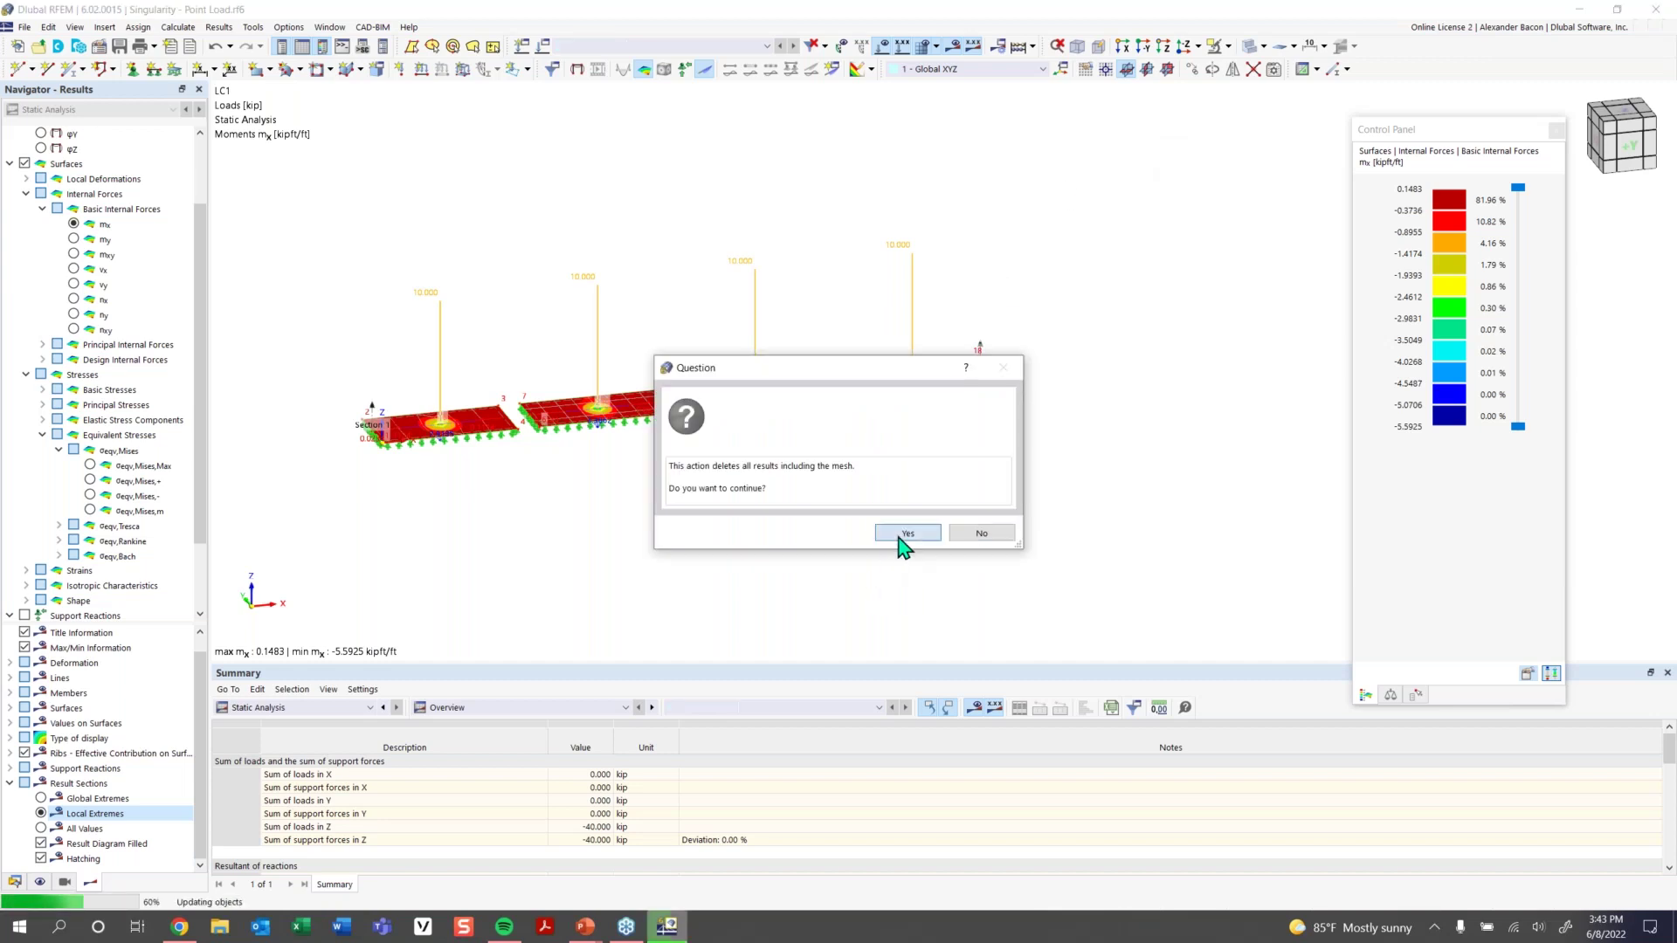
pyautogui.click(906, 533)
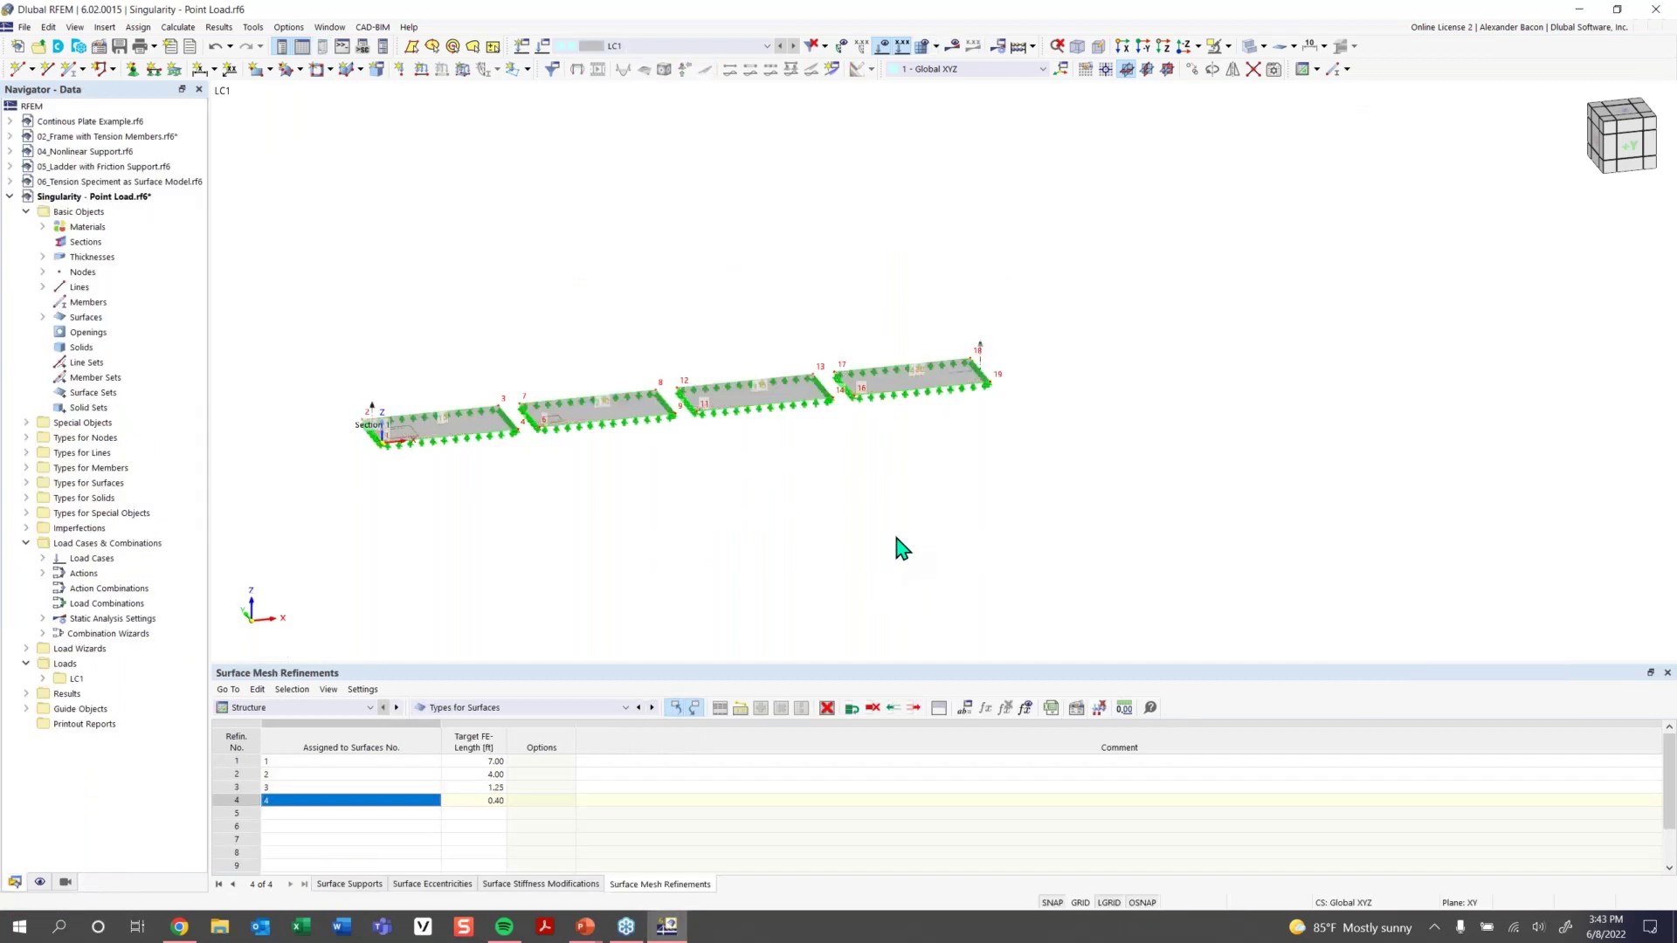
# Try to shrink the line support symbols on the first slab, and render the slab surfaces as filled including thickness
pyautogui.moveTo(600, 513)
pyautogui.keyDown('ctrl'); pyautogui.mouseDown(button='middle')
pyautogui.moveTo(626, 520)
pyautogui.moveTo(611, 509)
pyautogui.mouseUp(button='middle'); pyautogui.keyUp('ctrl')
pyautogui.scroll(3, 492, 476)
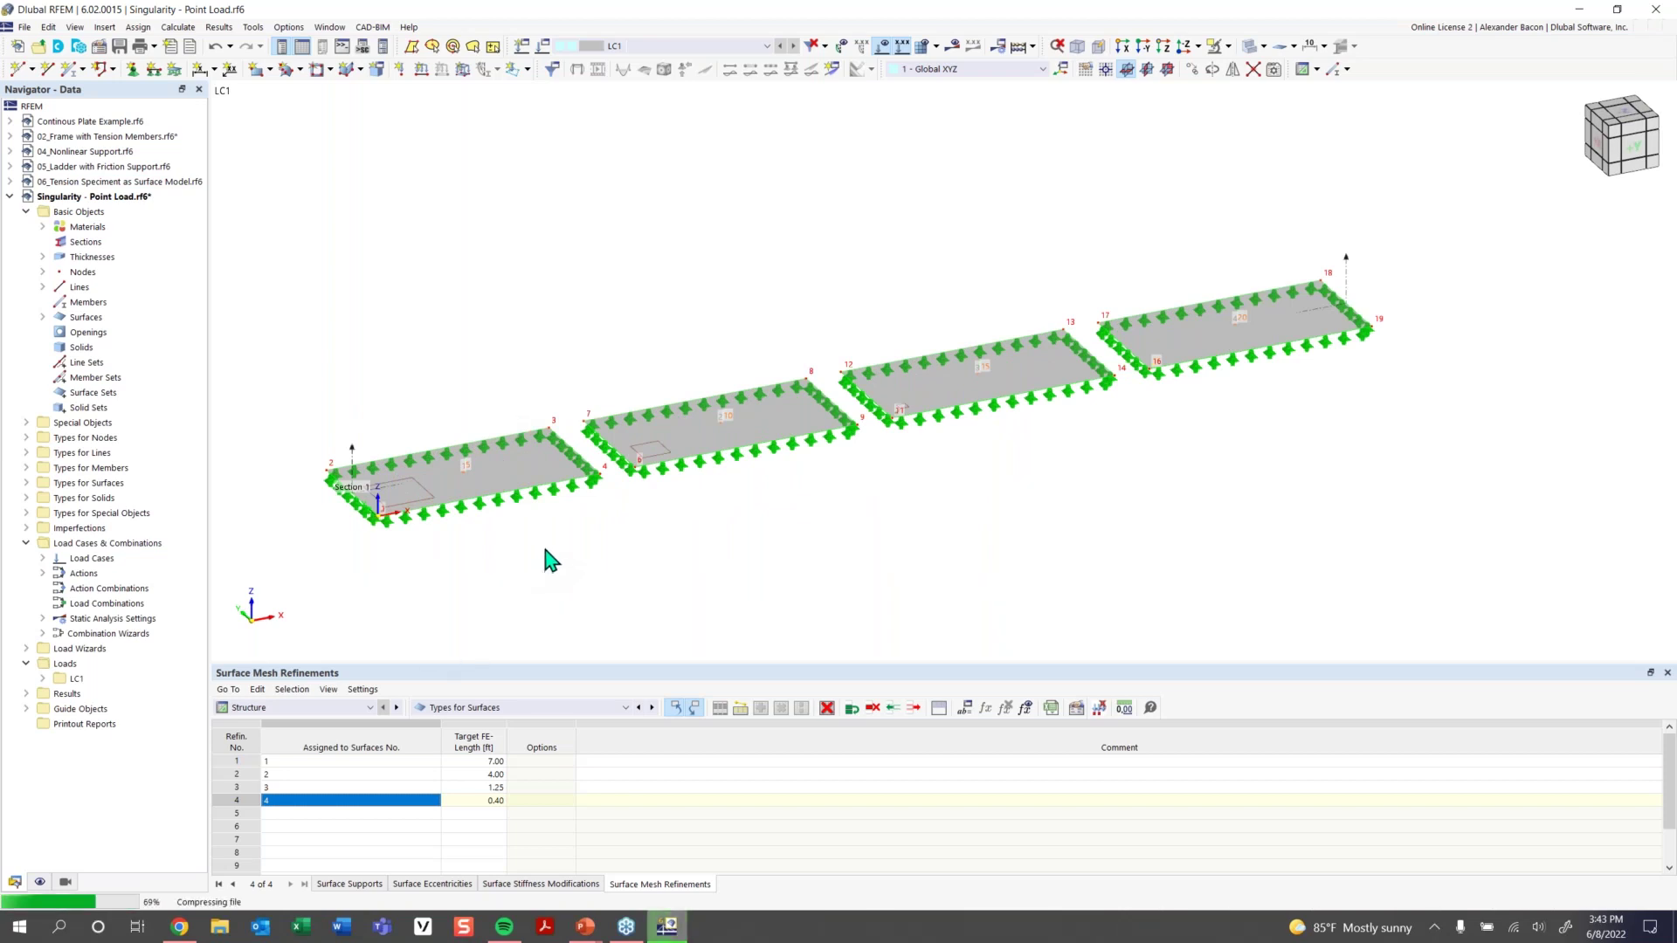
pyautogui.keyDown('ctrl'); pyautogui.moveTo(542, 554); pyautogui.dragTo(547, 551, button='middle'); pyautogui.keyUp('ctrl')
pyautogui.scroll(2, 450, 462)
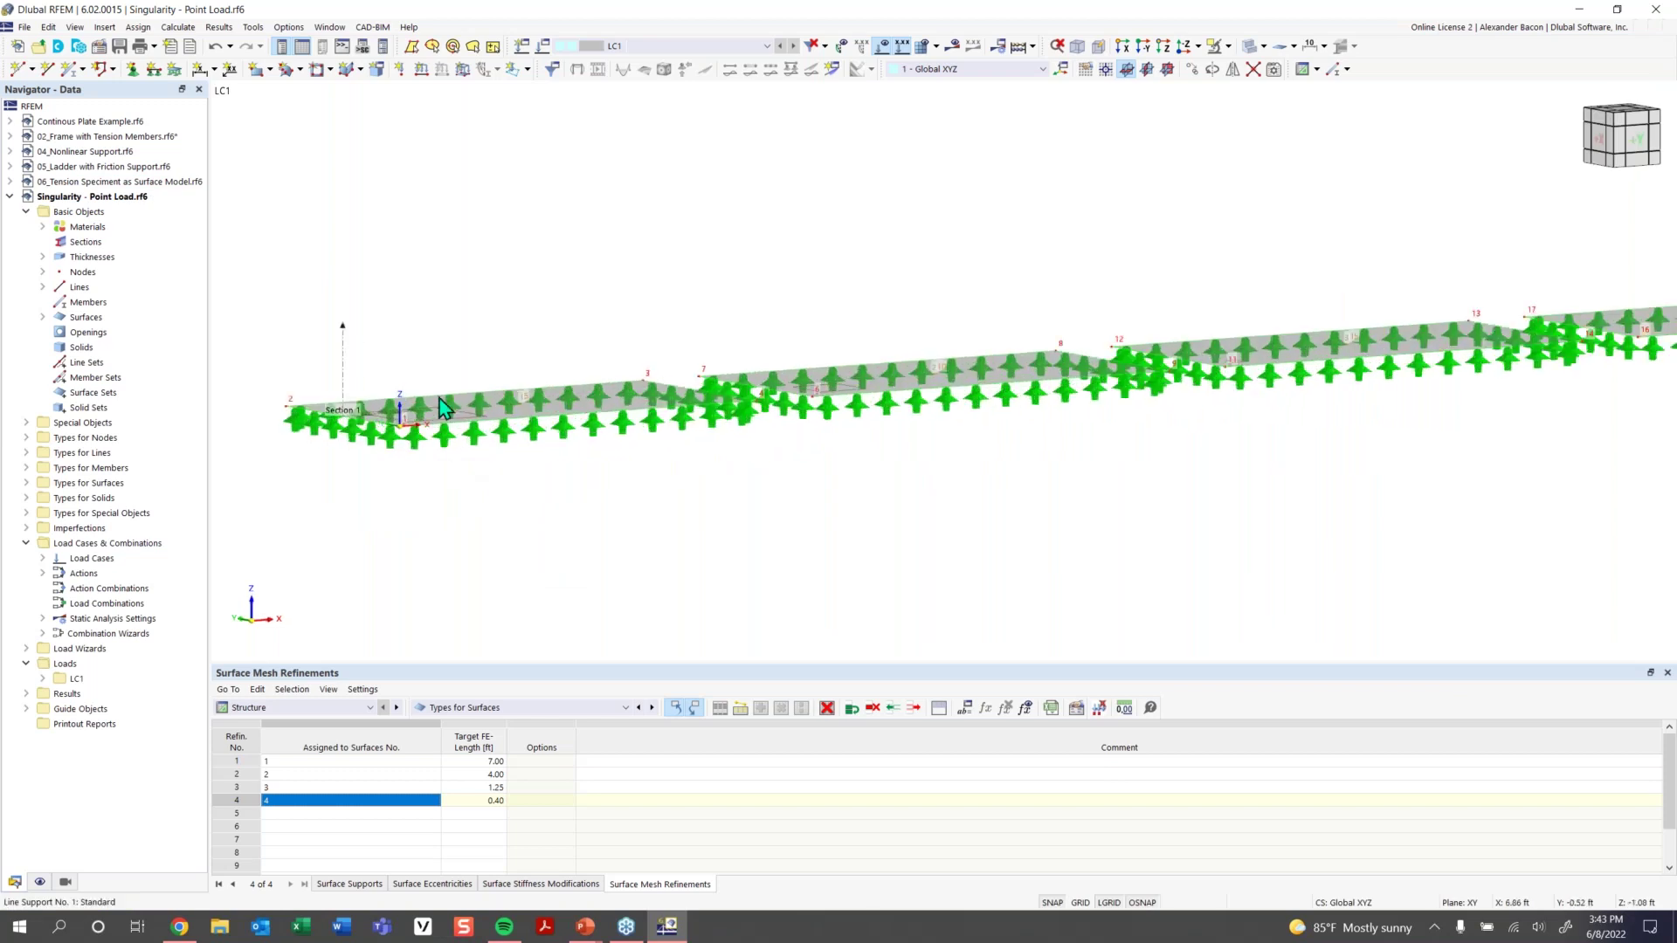
pyautogui.click(39, 882)
pyautogui.scroll(-10, 114, 685)
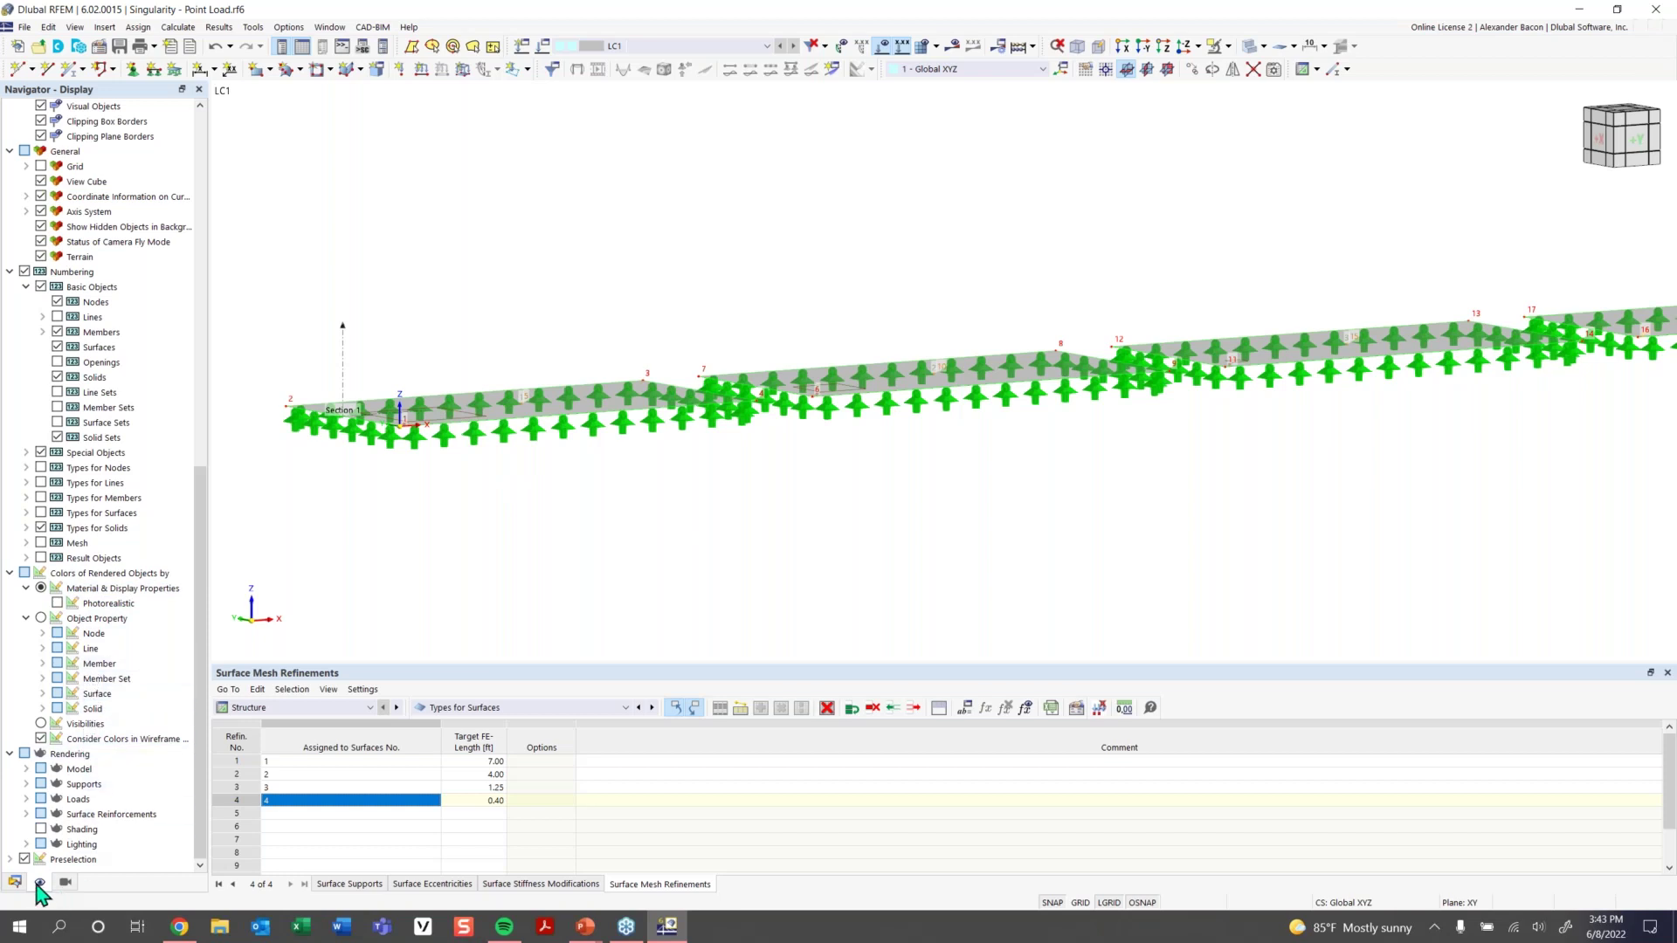
pyautogui.click(27, 769)
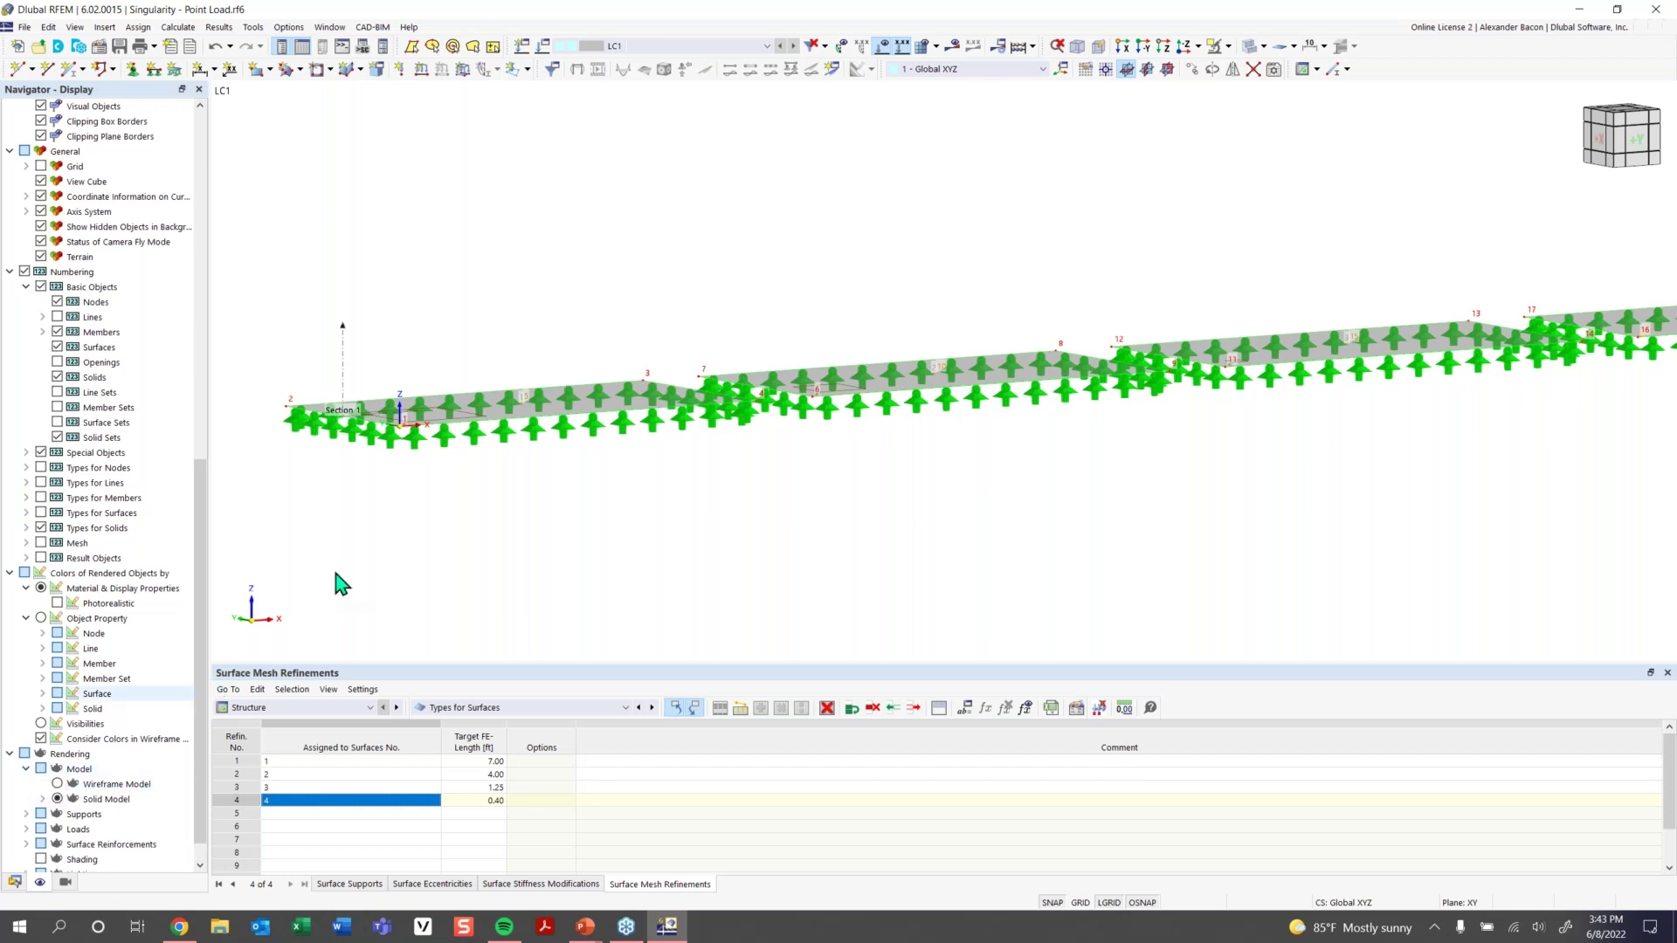
pyautogui.rightClick(416, 440)
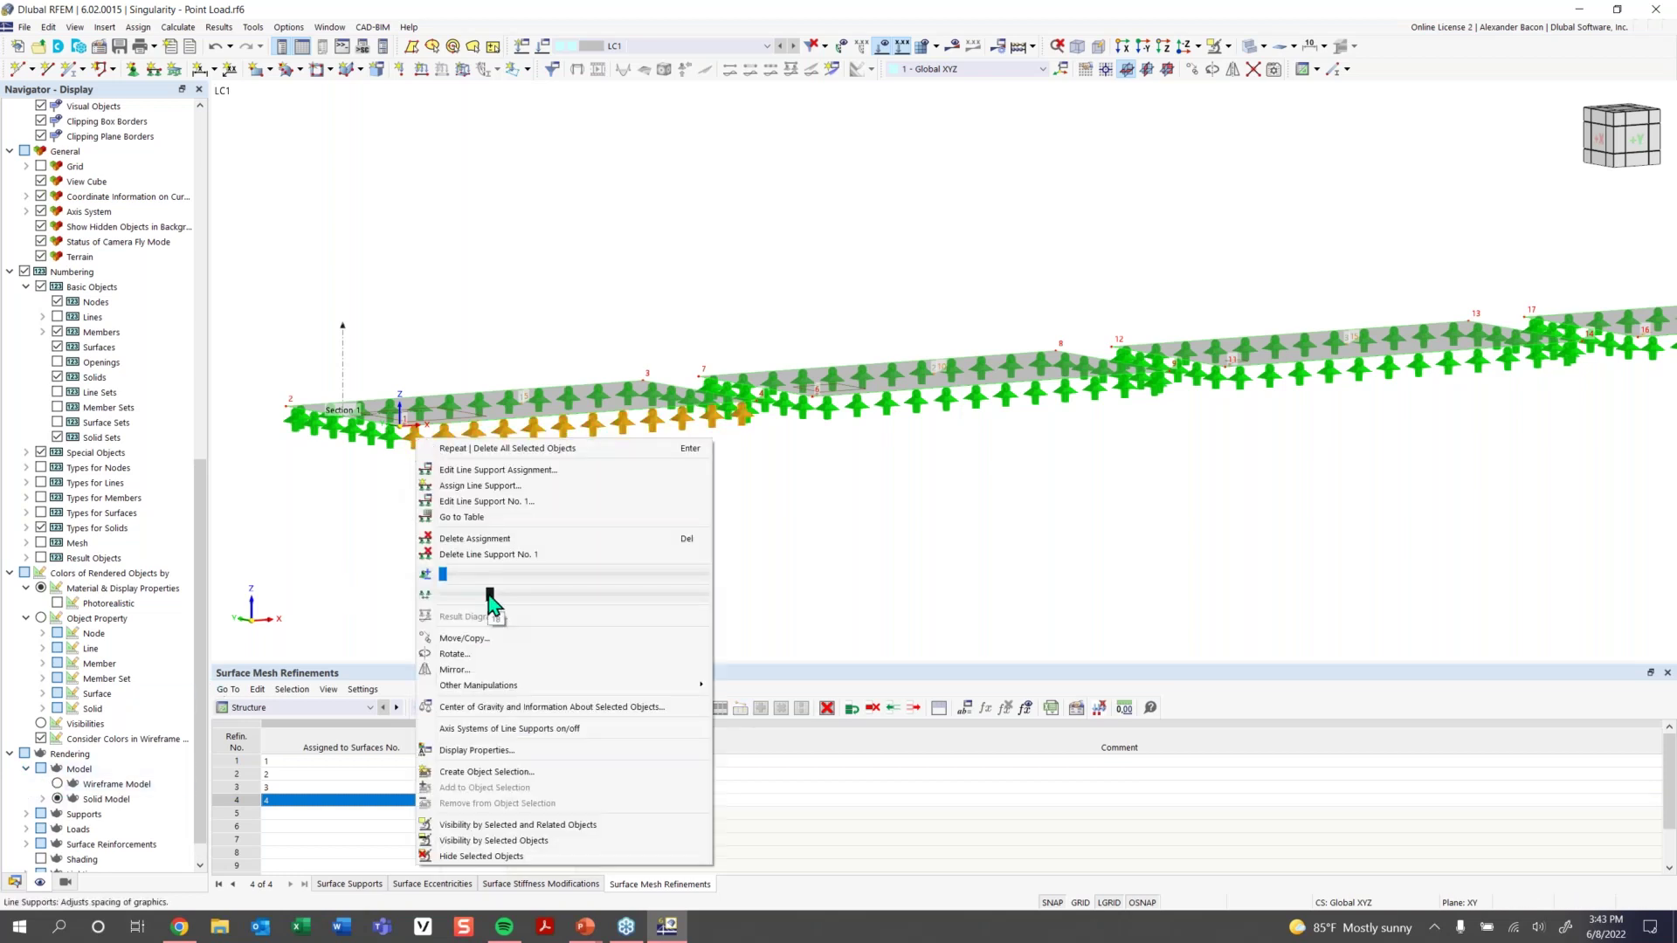
pyautogui.moveTo(444, 574); pyautogui.dragTo(431, 574)
pyautogui.click(750, 507)
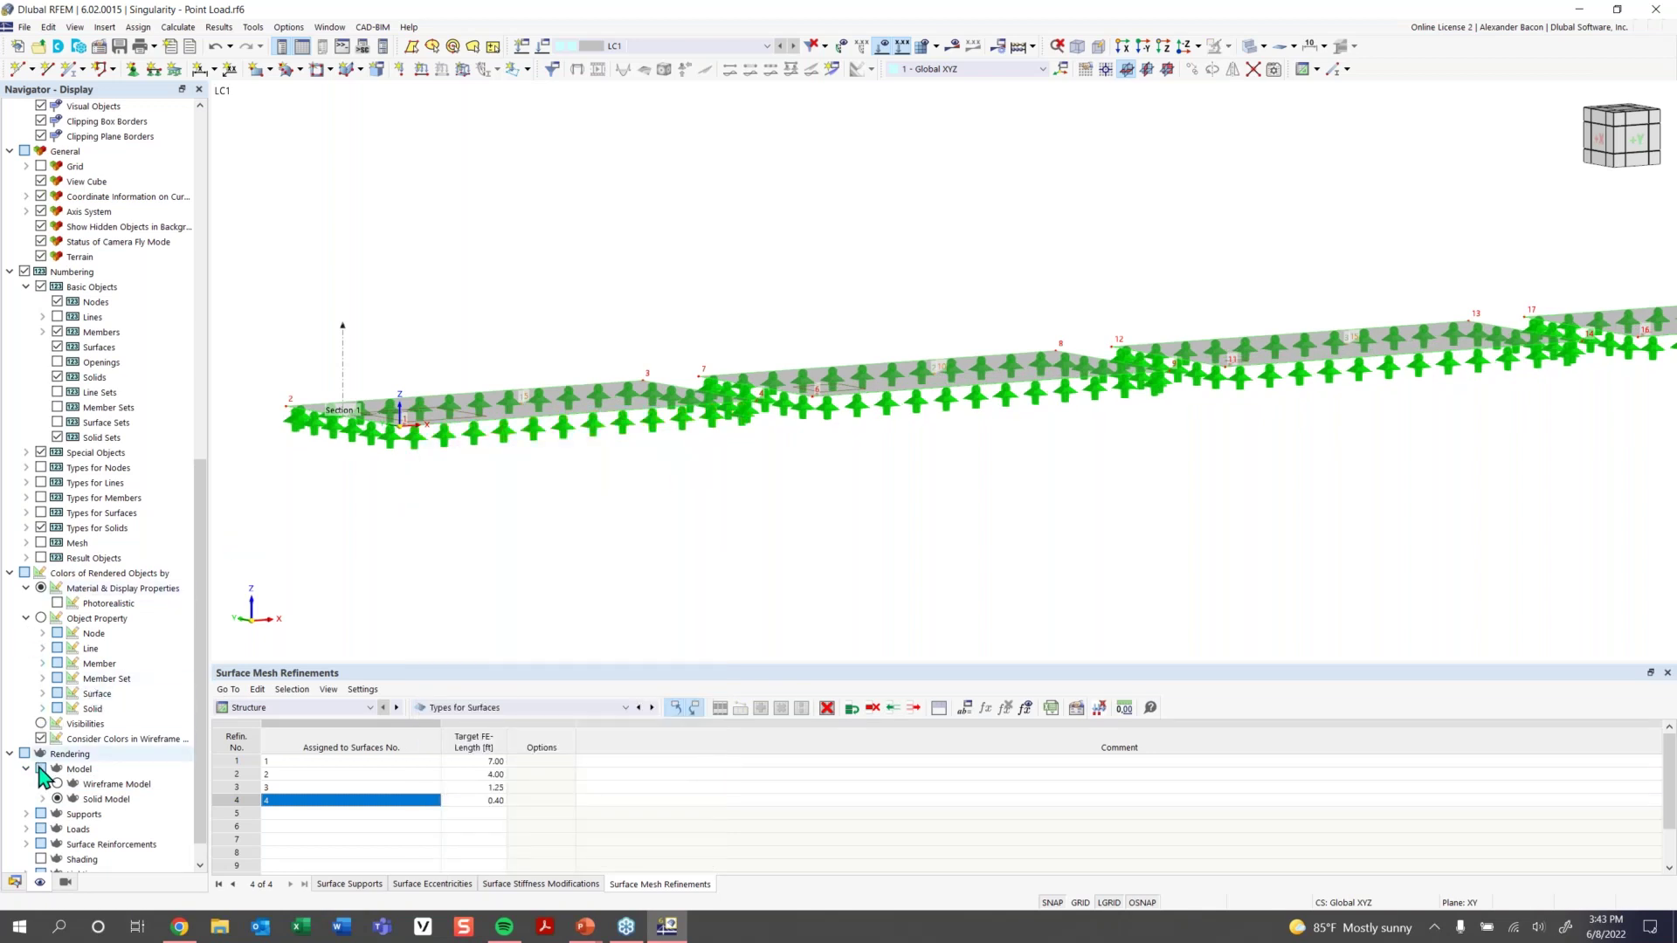
pyautogui.click(57, 799)
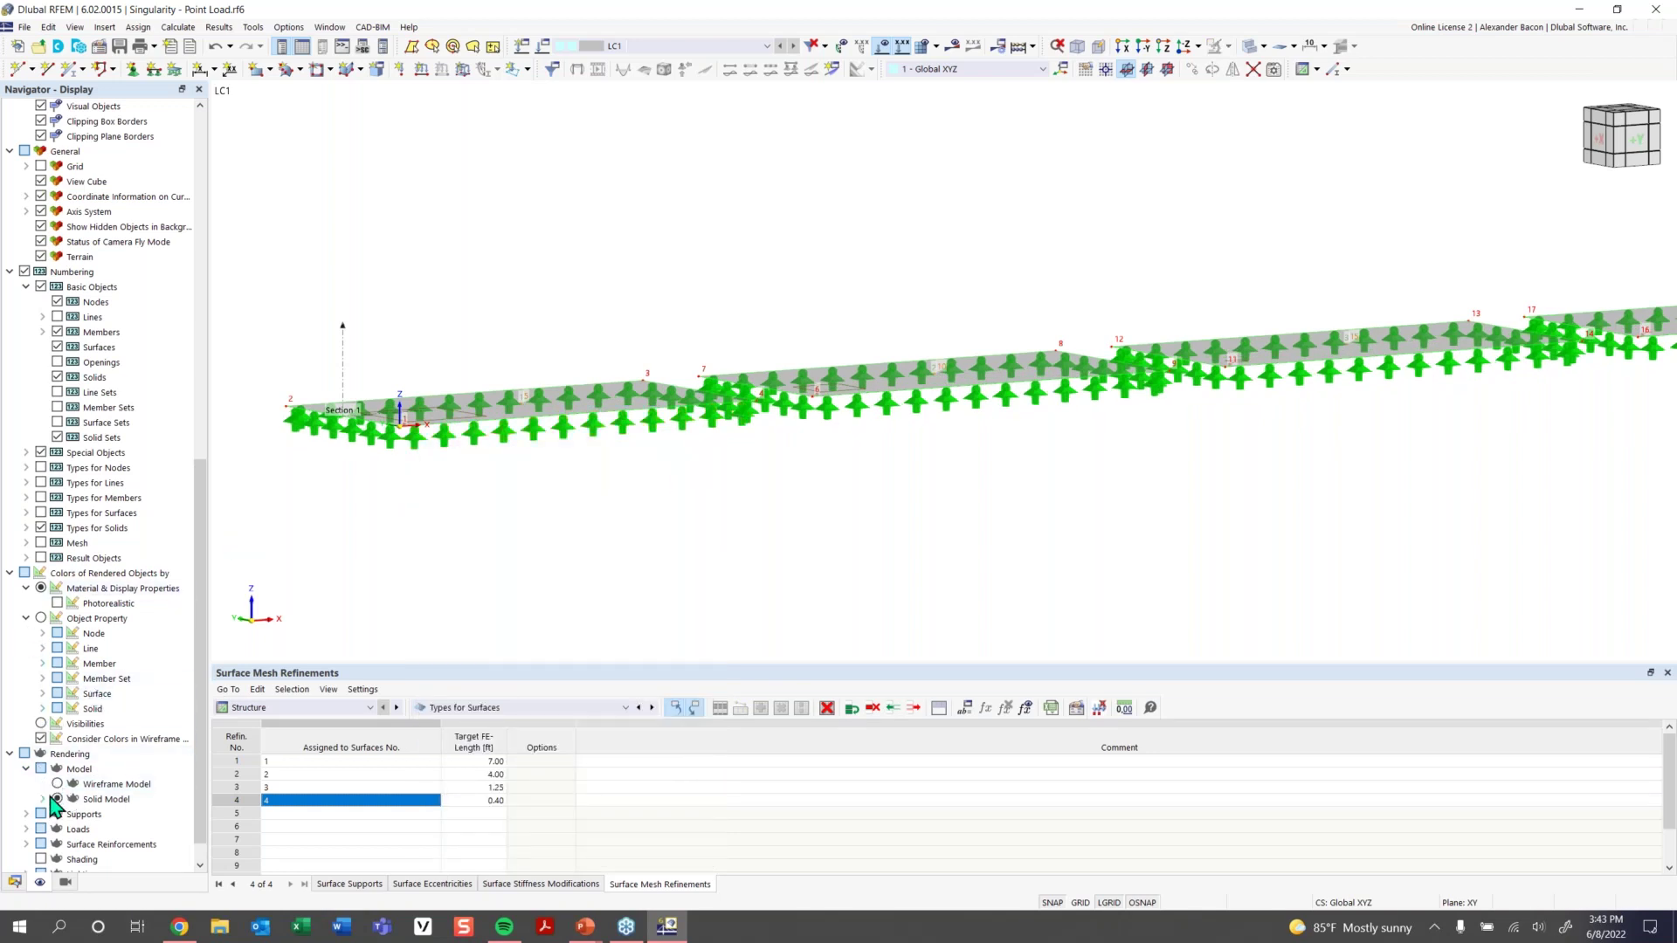
pyautogui.scroll(-2, 61, 768)
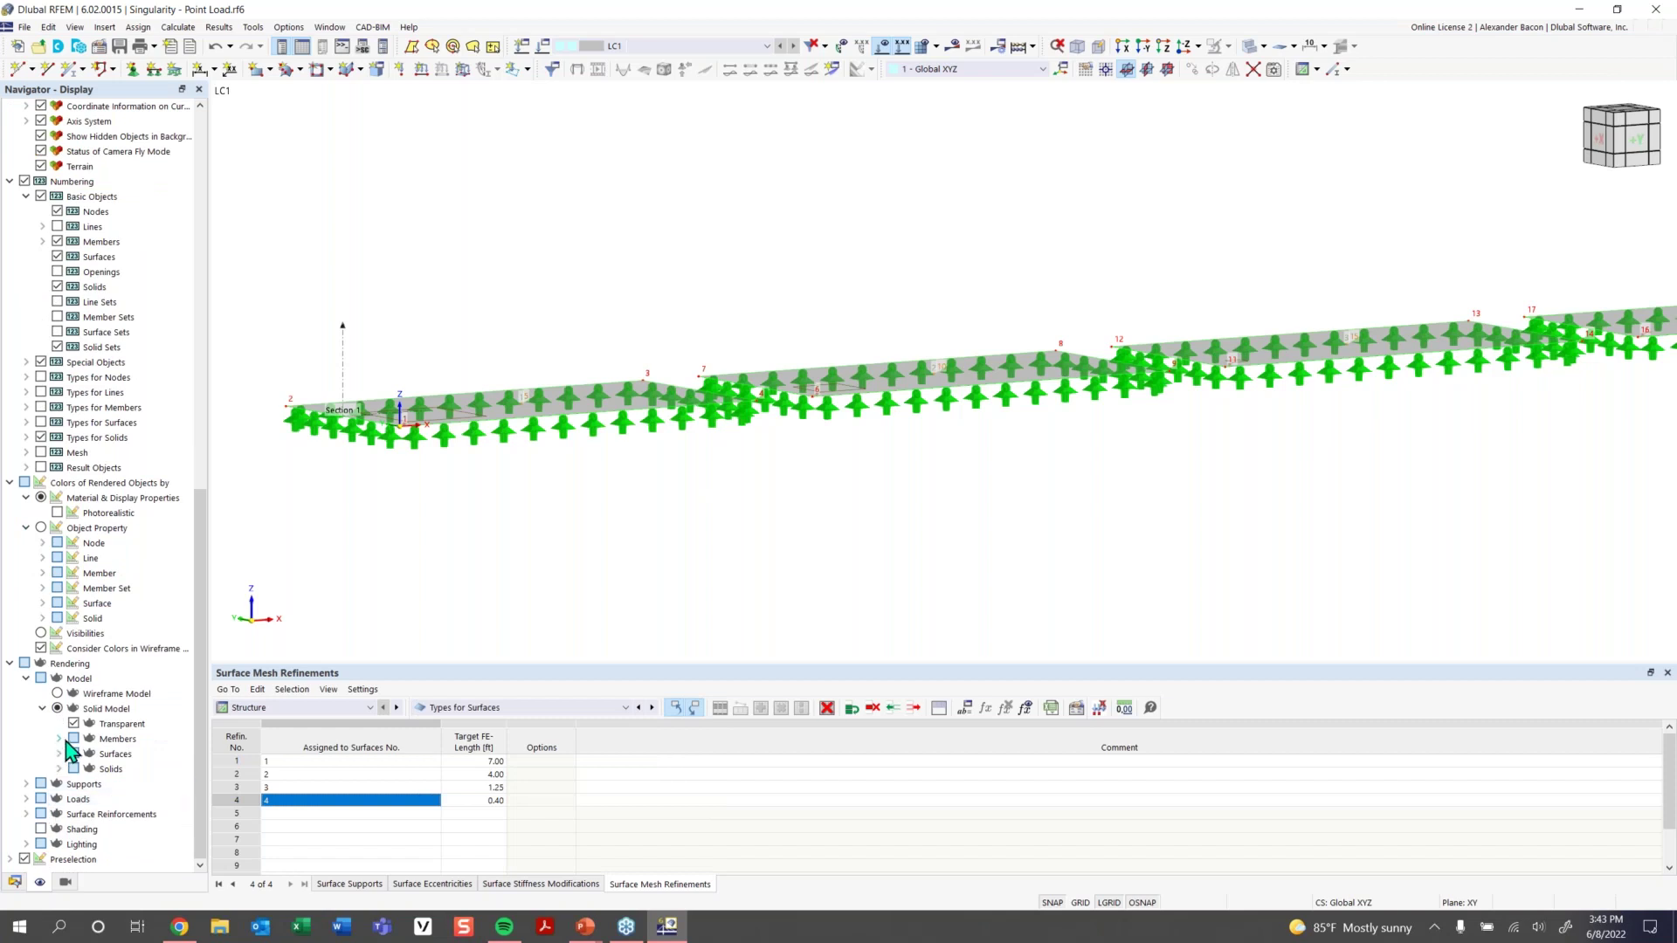
pyautogui.click(58, 754)
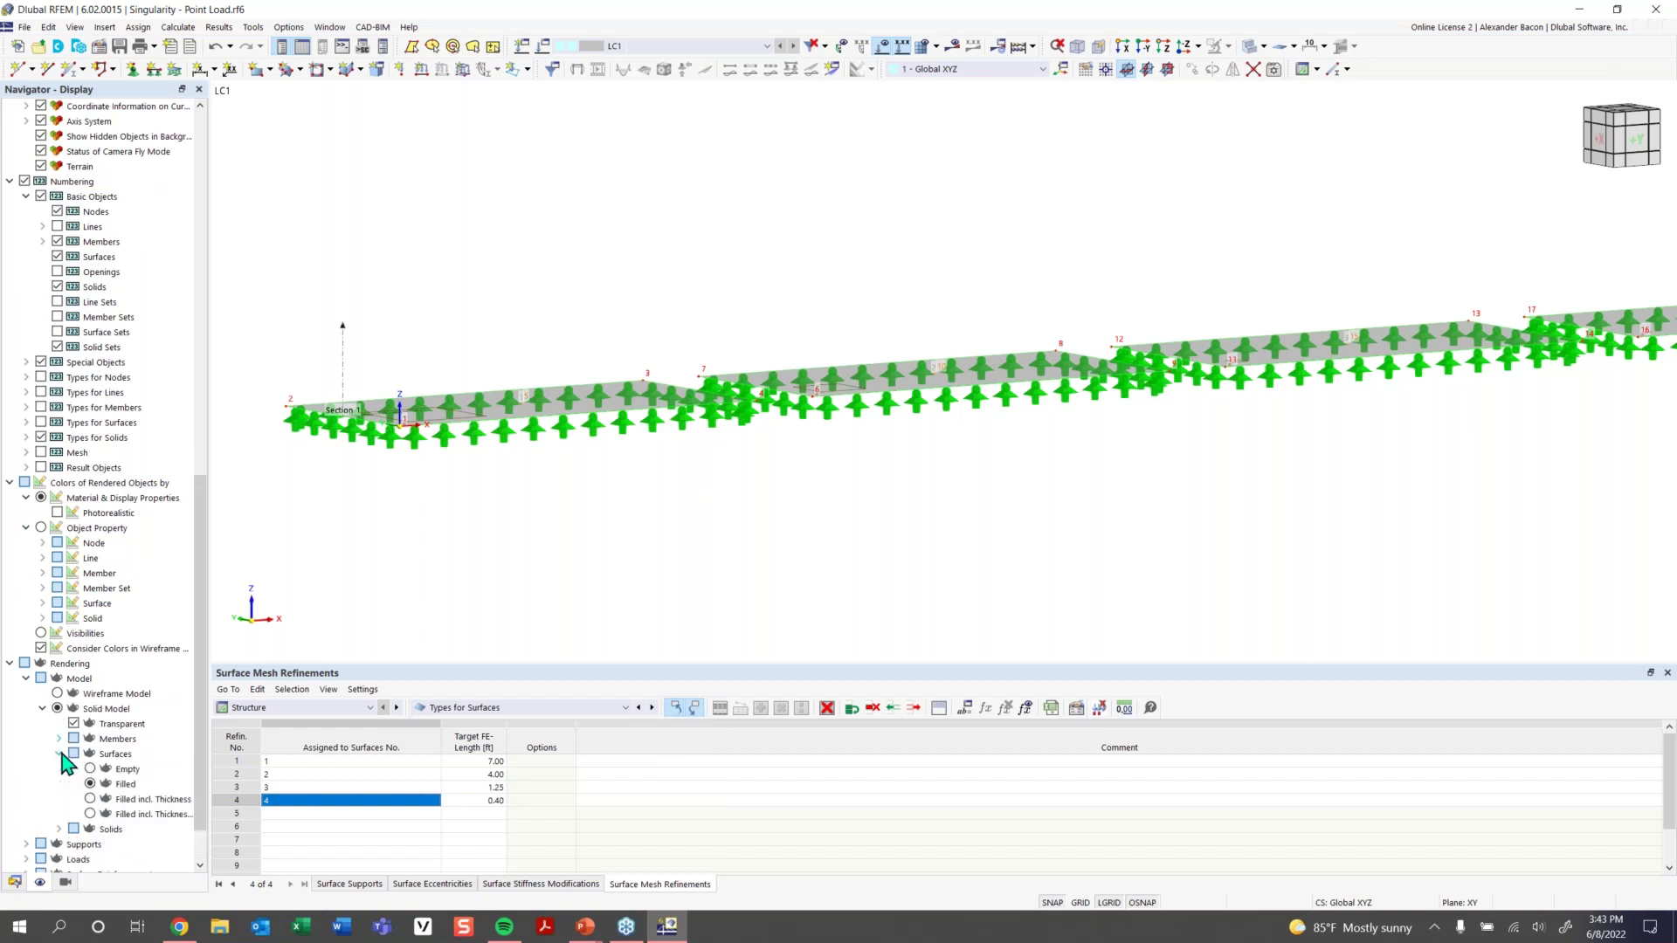
pyautogui.click(90, 799)
# Examine the thickness of the first slab and its line supports, and return the surfaces to the plain filled display
pyautogui.scroll(5, 406, 428)
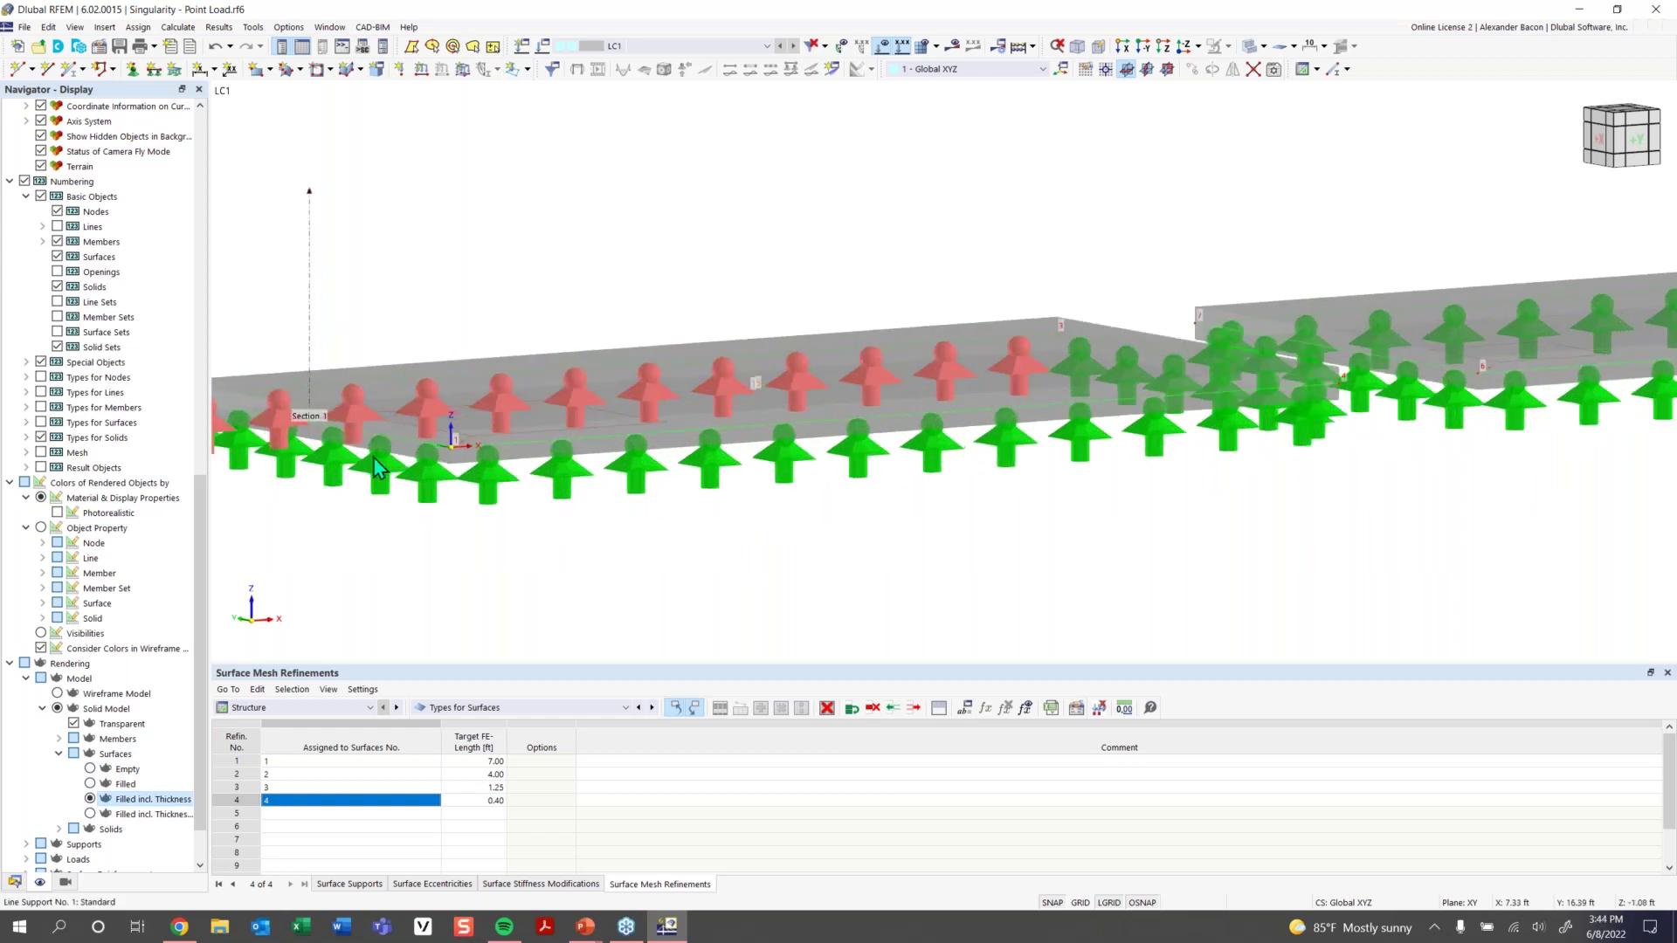
pyautogui.moveTo(554, 460)
pyautogui.mouseDown(button='middle')
pyautogui.moveTo(507, 452)
pyautogui.moveTo(537, 457)
pyautogui.mouseUp(button='middle')
pyautogui.moveTo(538, 457); pyautogui.dragTo(1171, 603, button='middle')
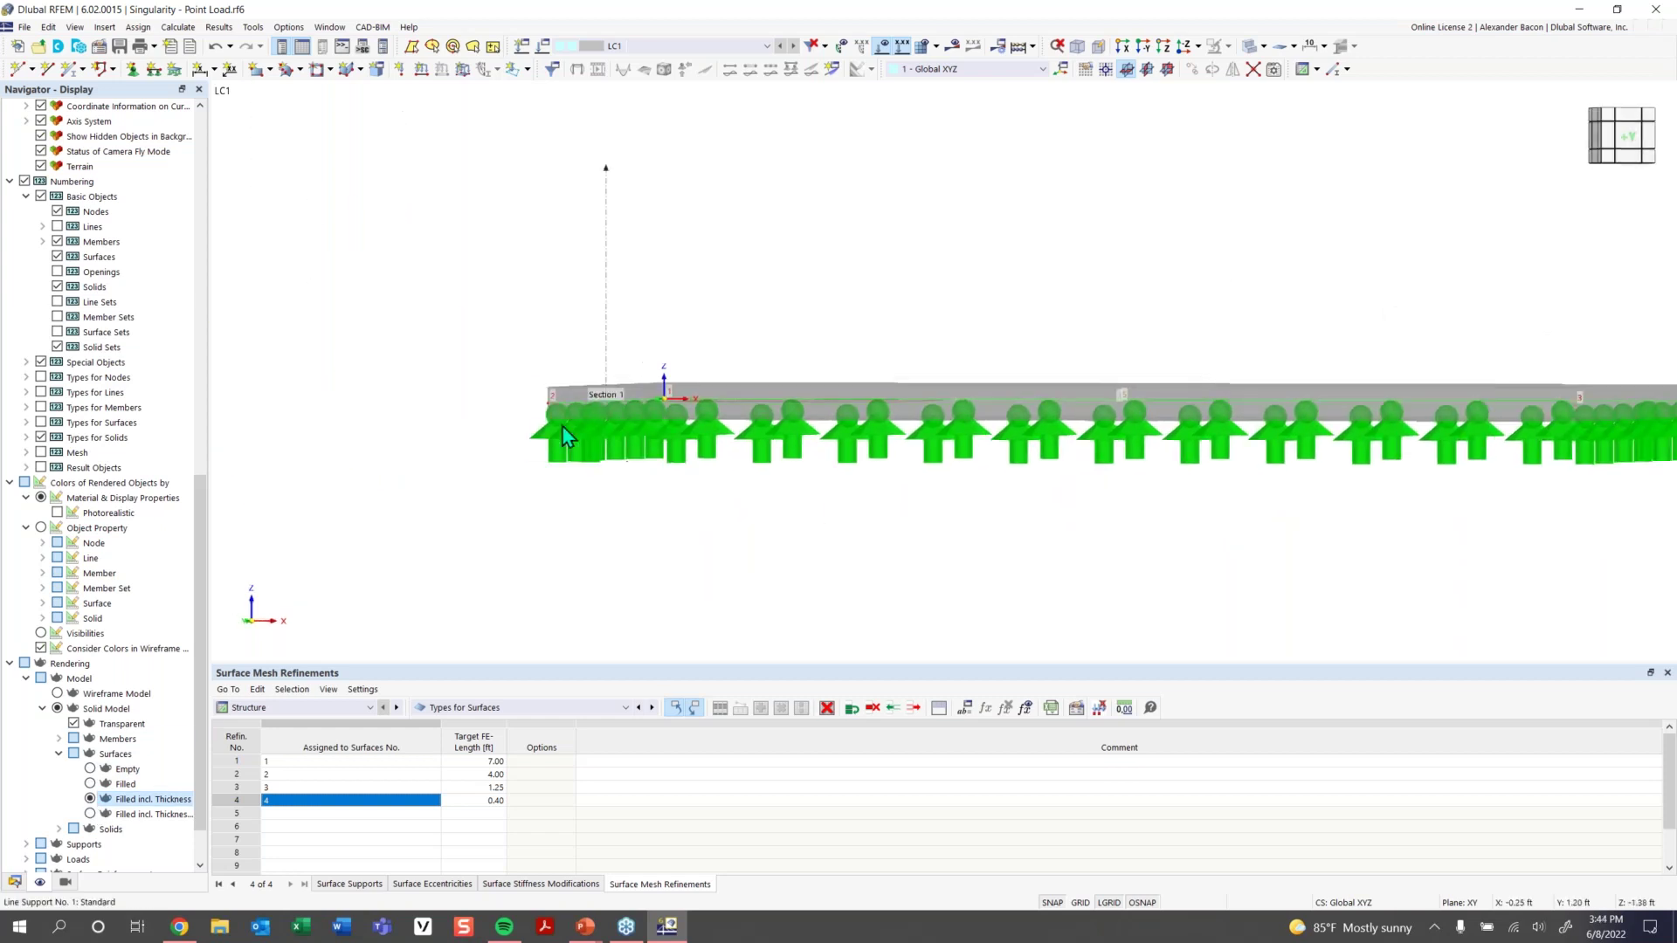
pyautogui.scroll(4, 552, 408)
pyautogui.keyDown('ctrl'); pyautogui.moveTo(707, 287); pyautogui.dragTo(655, 232, button='middle'); pyautogui.keyUp('ctrl')
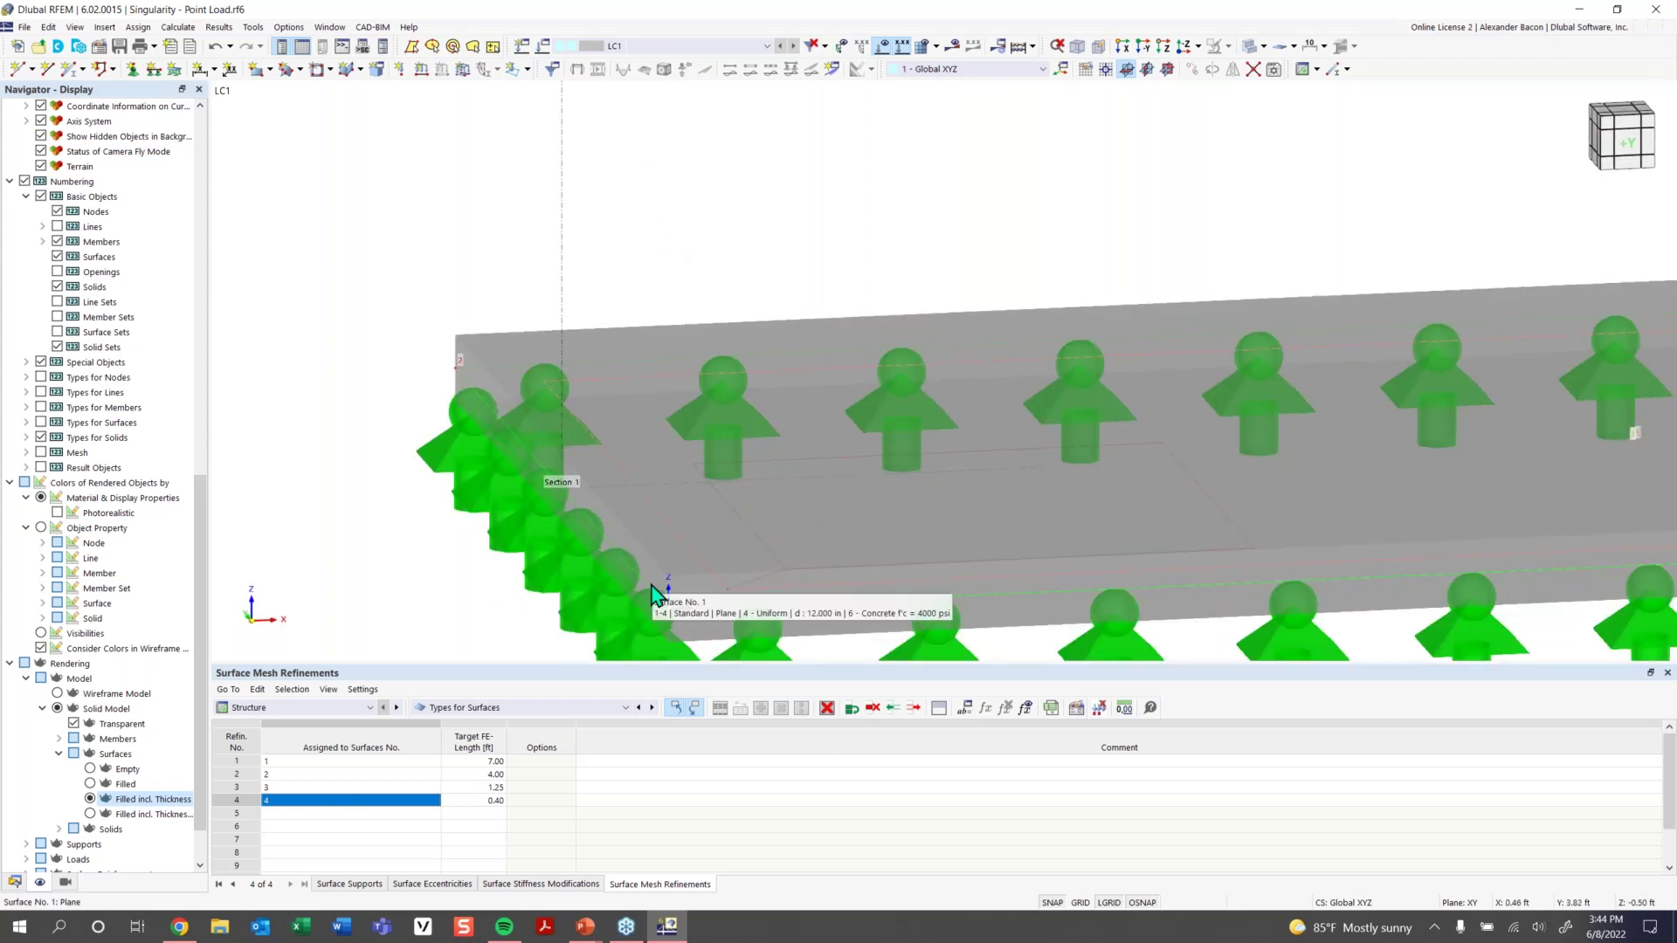
pyautogui.scroll(-4, 559, 471)
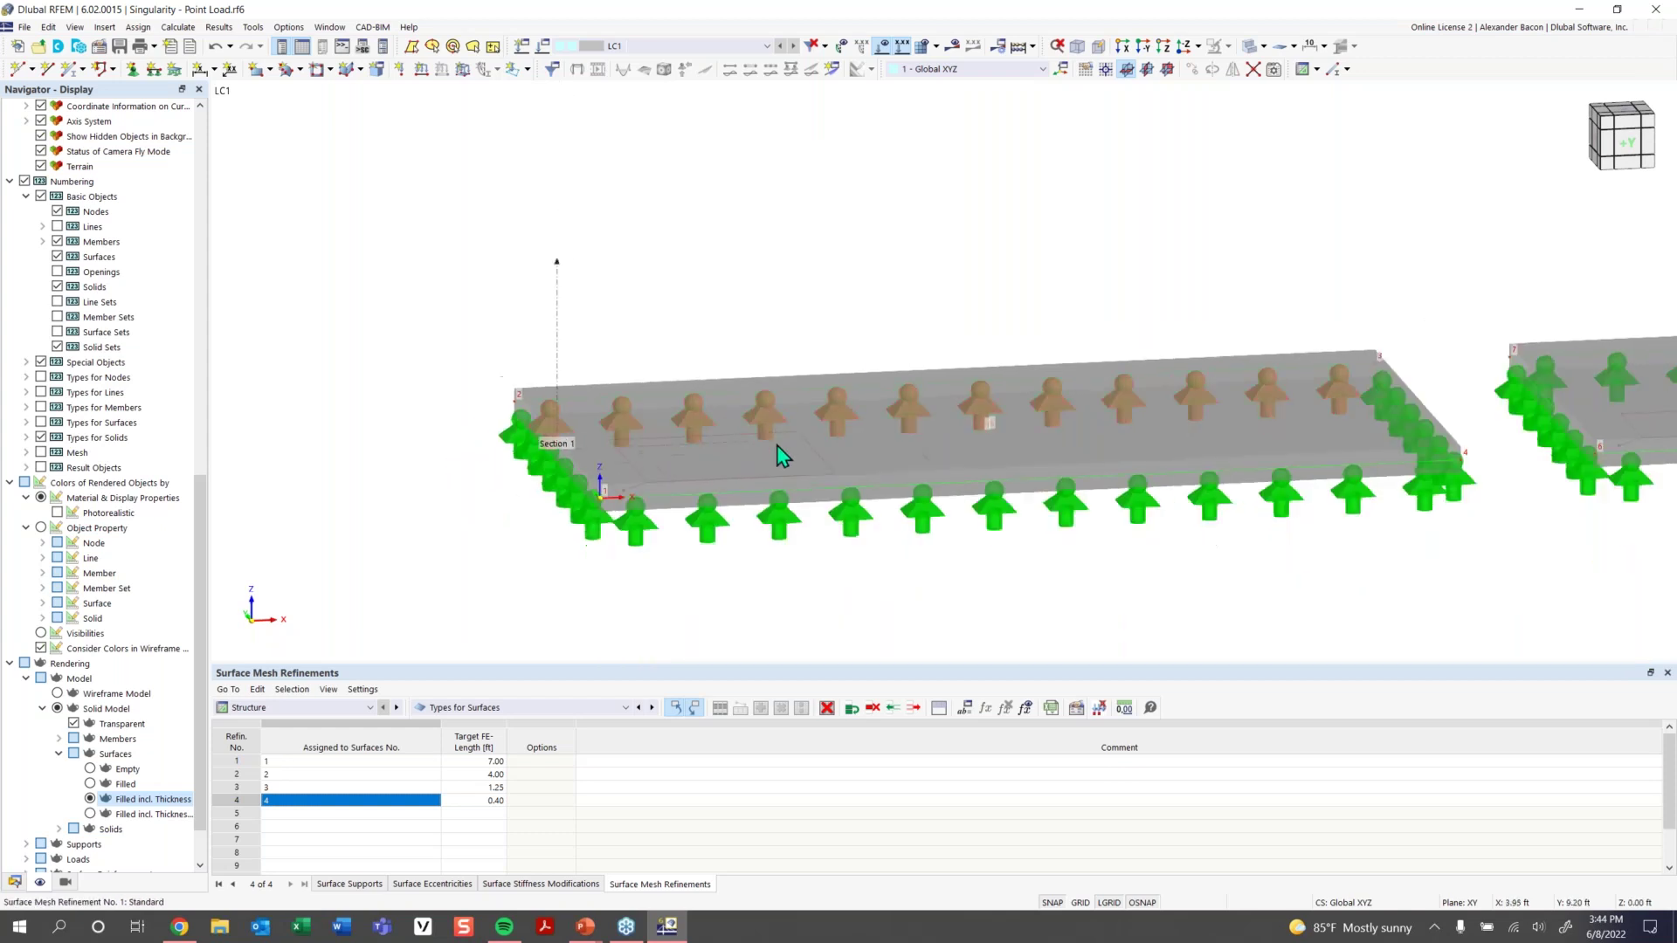
pyautogui.scroll(-3, 786, 463)
pyautogui.keyDown('ctrl'); pyautogui.moveTo(920, 495); pyautogui.dragTo(769, 524, button='middle'); pyautogui.keyUp('ctrl')
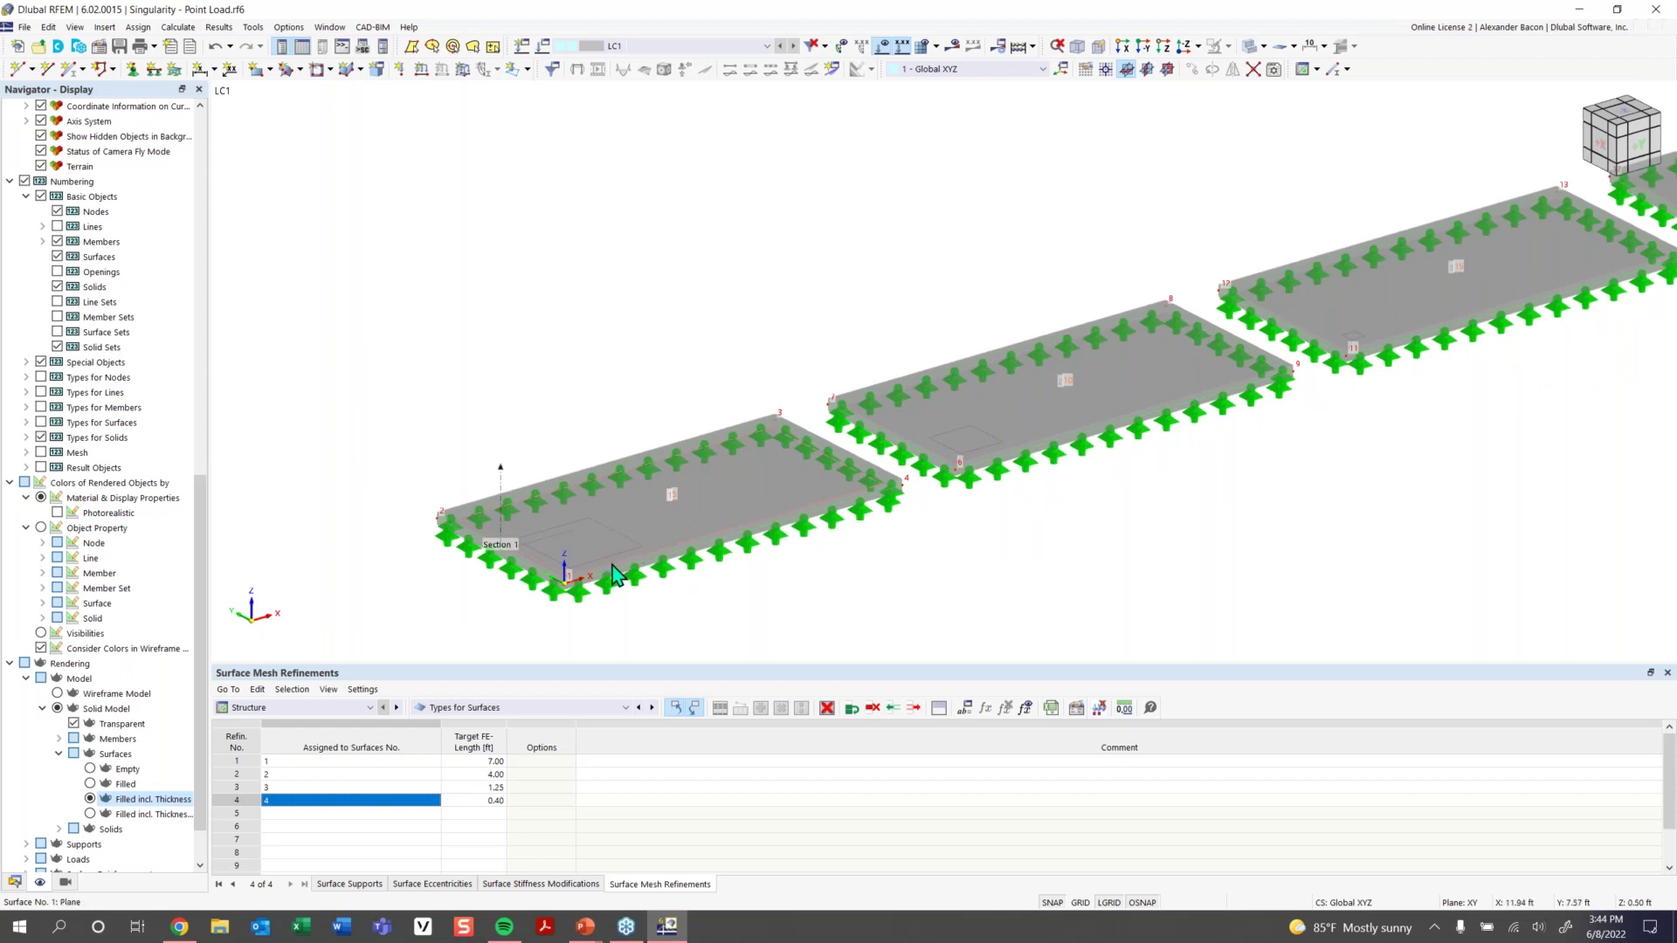
pyautogui.click(103, 784)
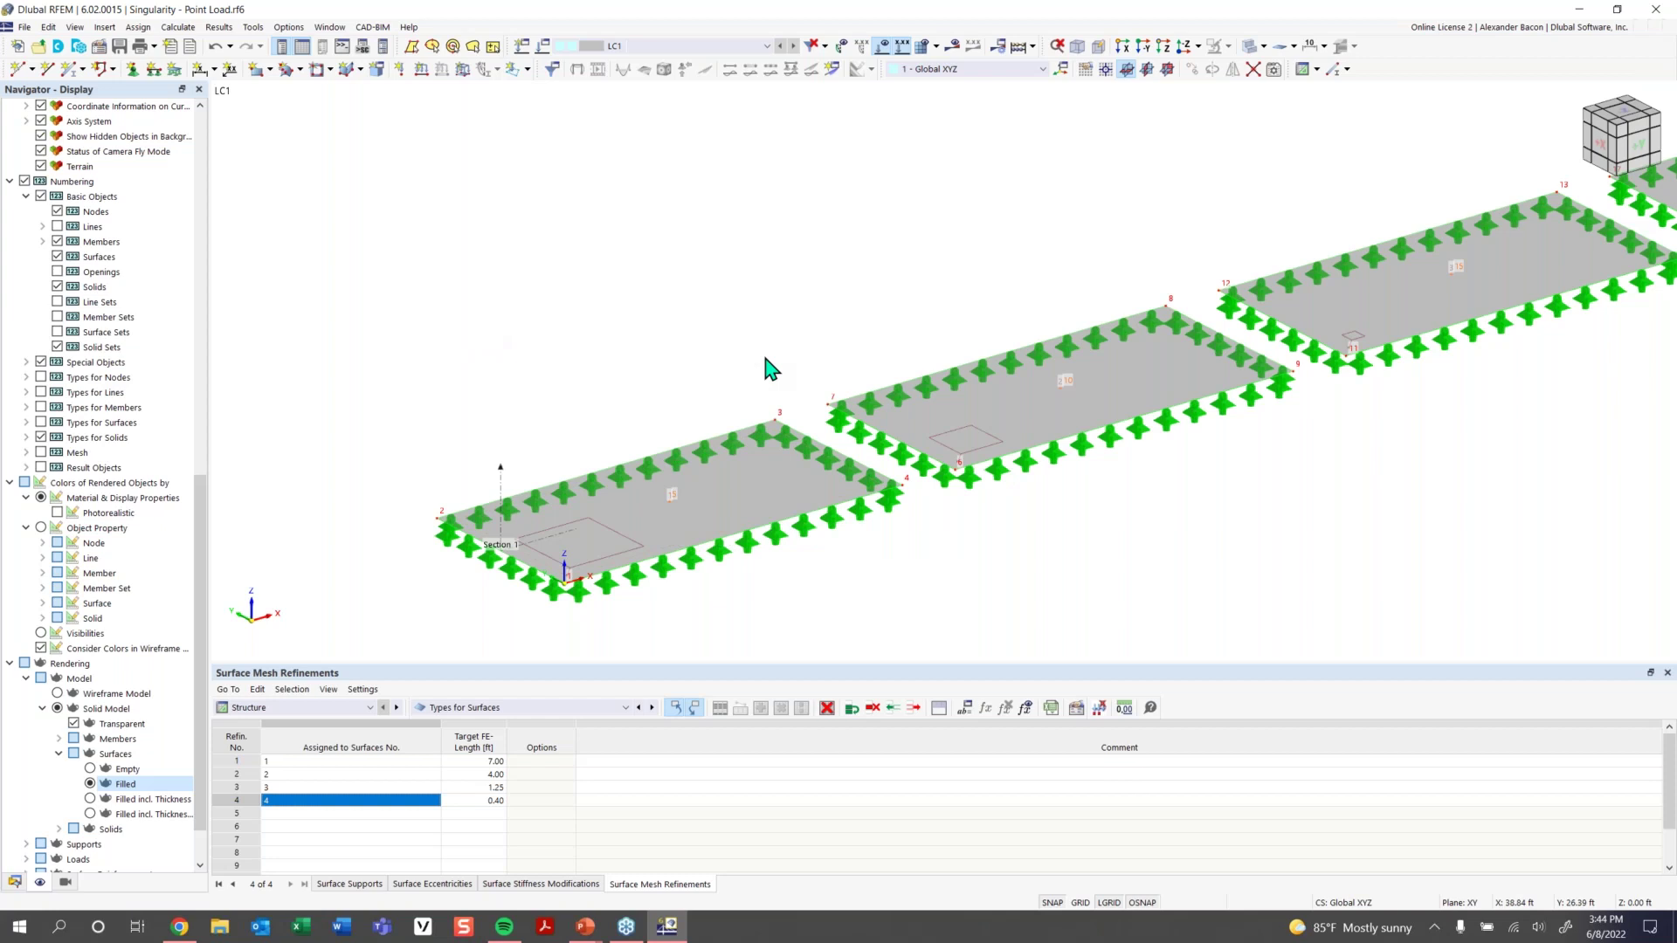
# Start a uniform free rectangular load in LC1 with a magnitude of 5 ksf, located by its center and sides
pyautogui.click(527, 70)
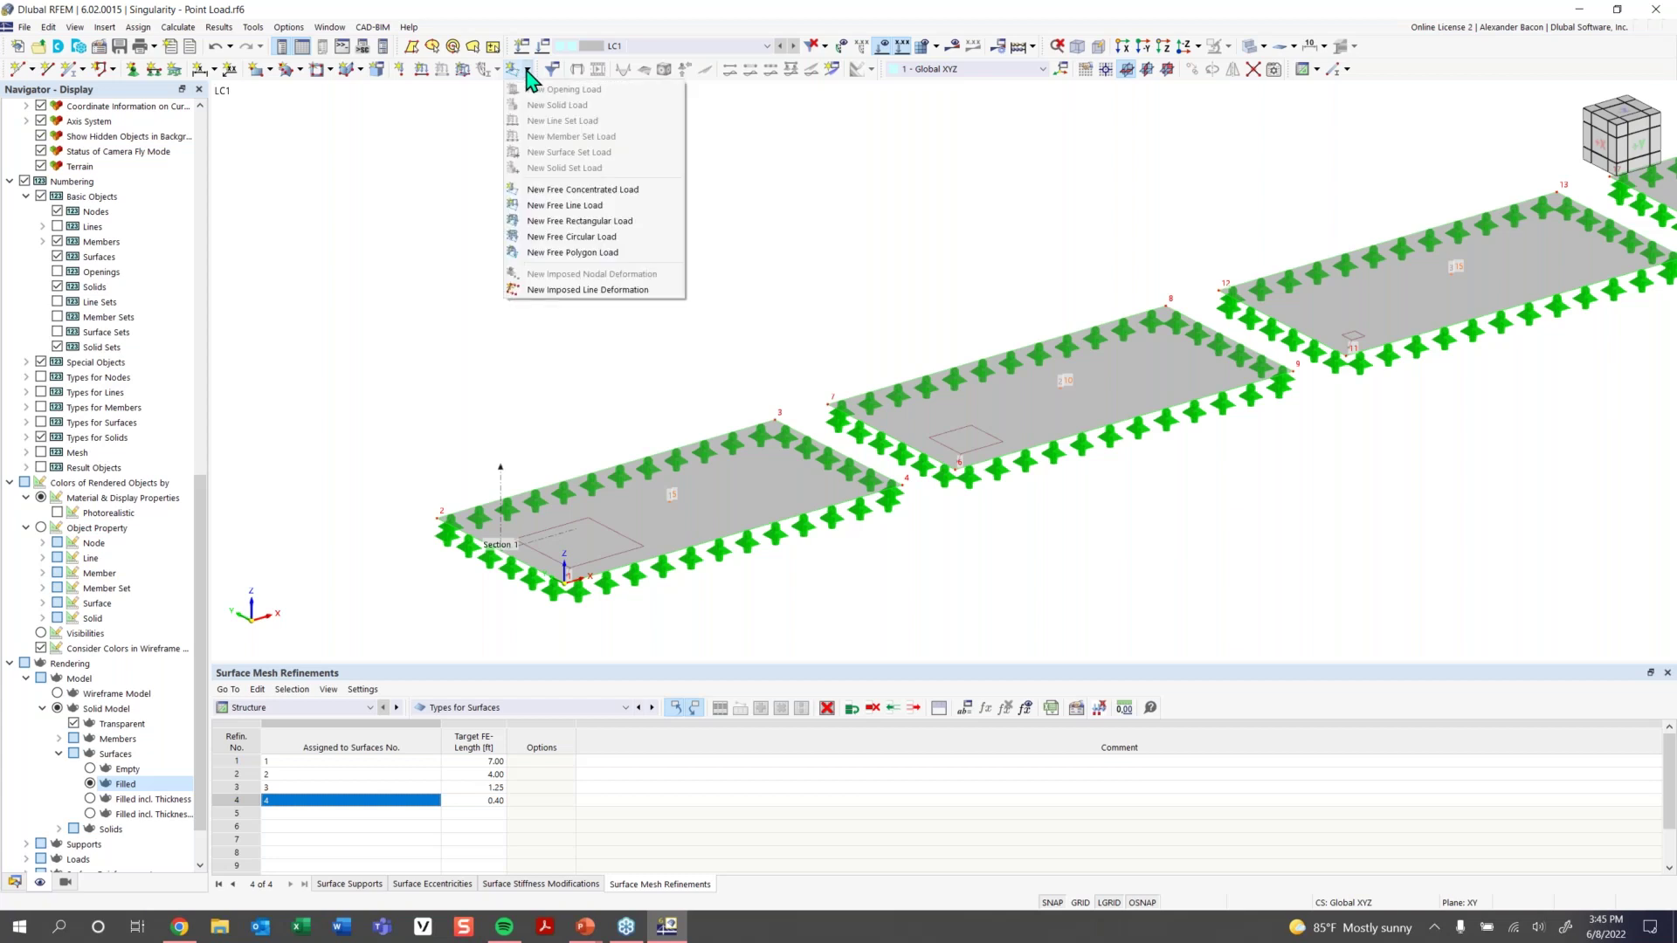
pyautogui.click(590, 222)
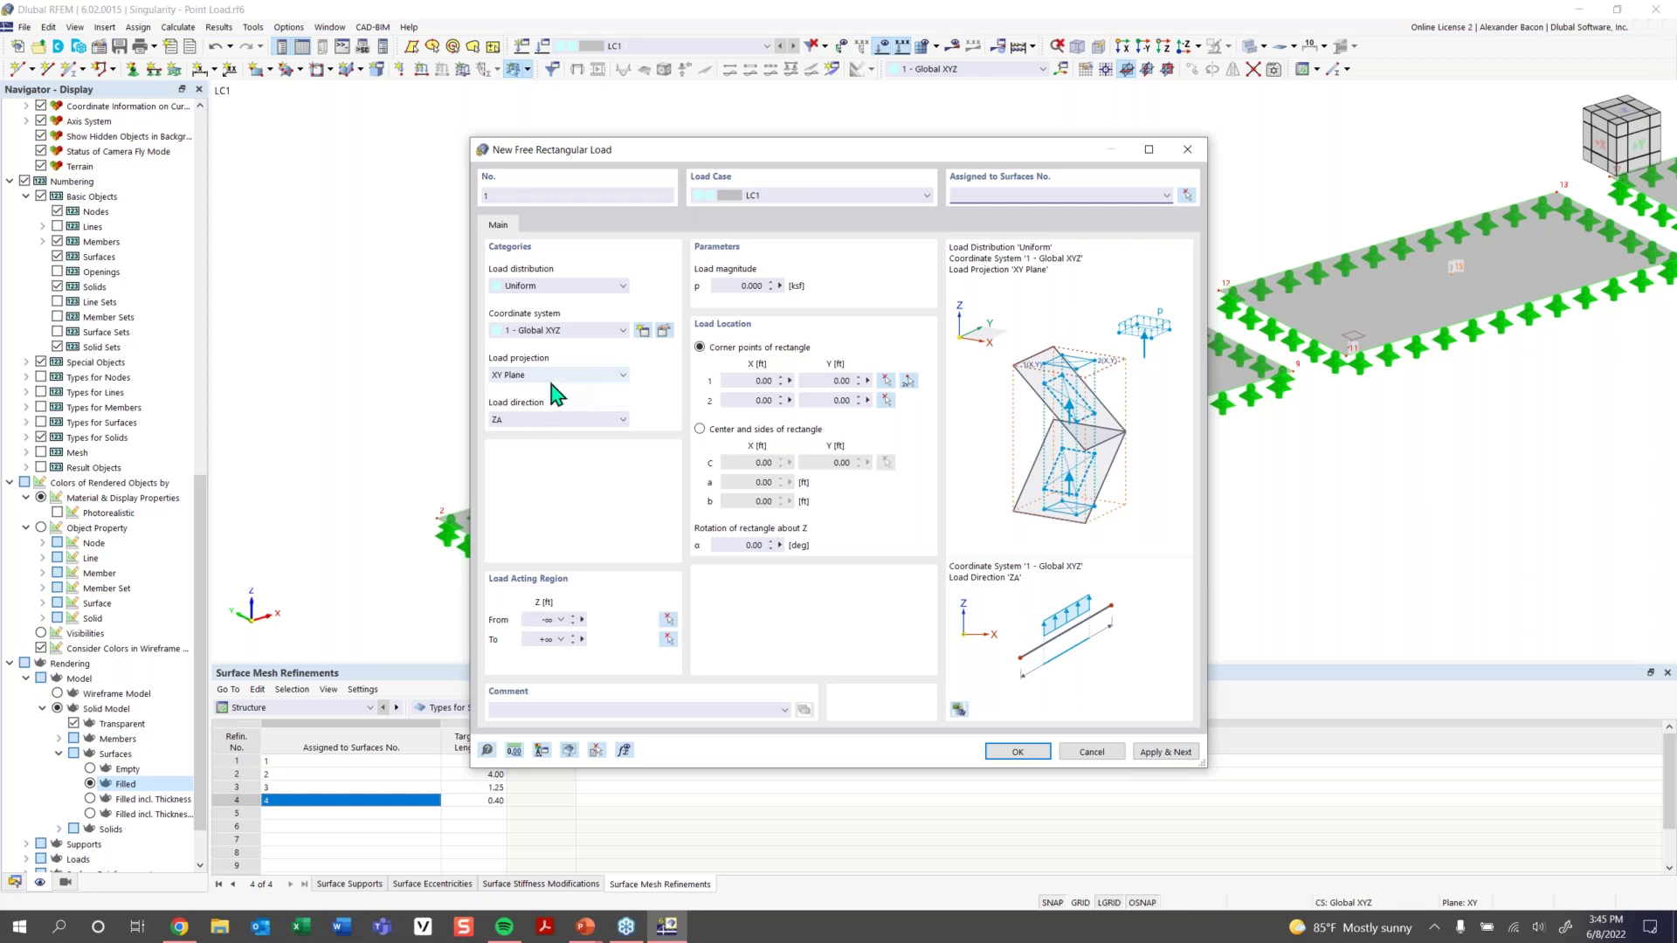
pyautogui.click(548, 421)
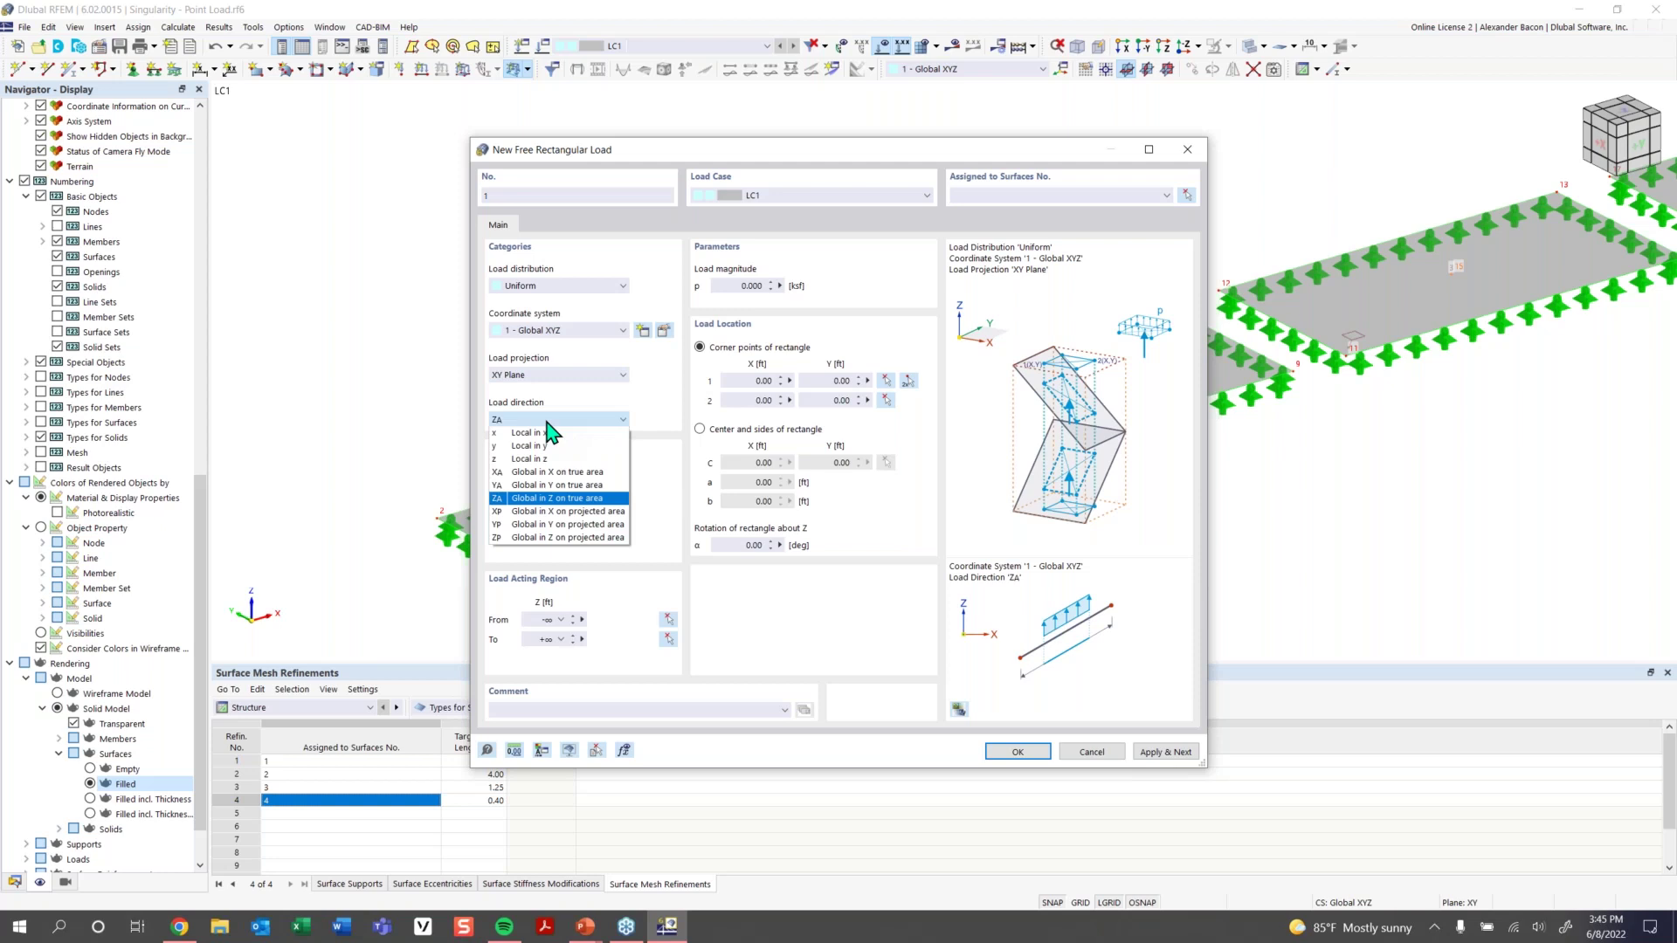
pyautogui.click(546, 423)
pyautogui.click(742, 286)
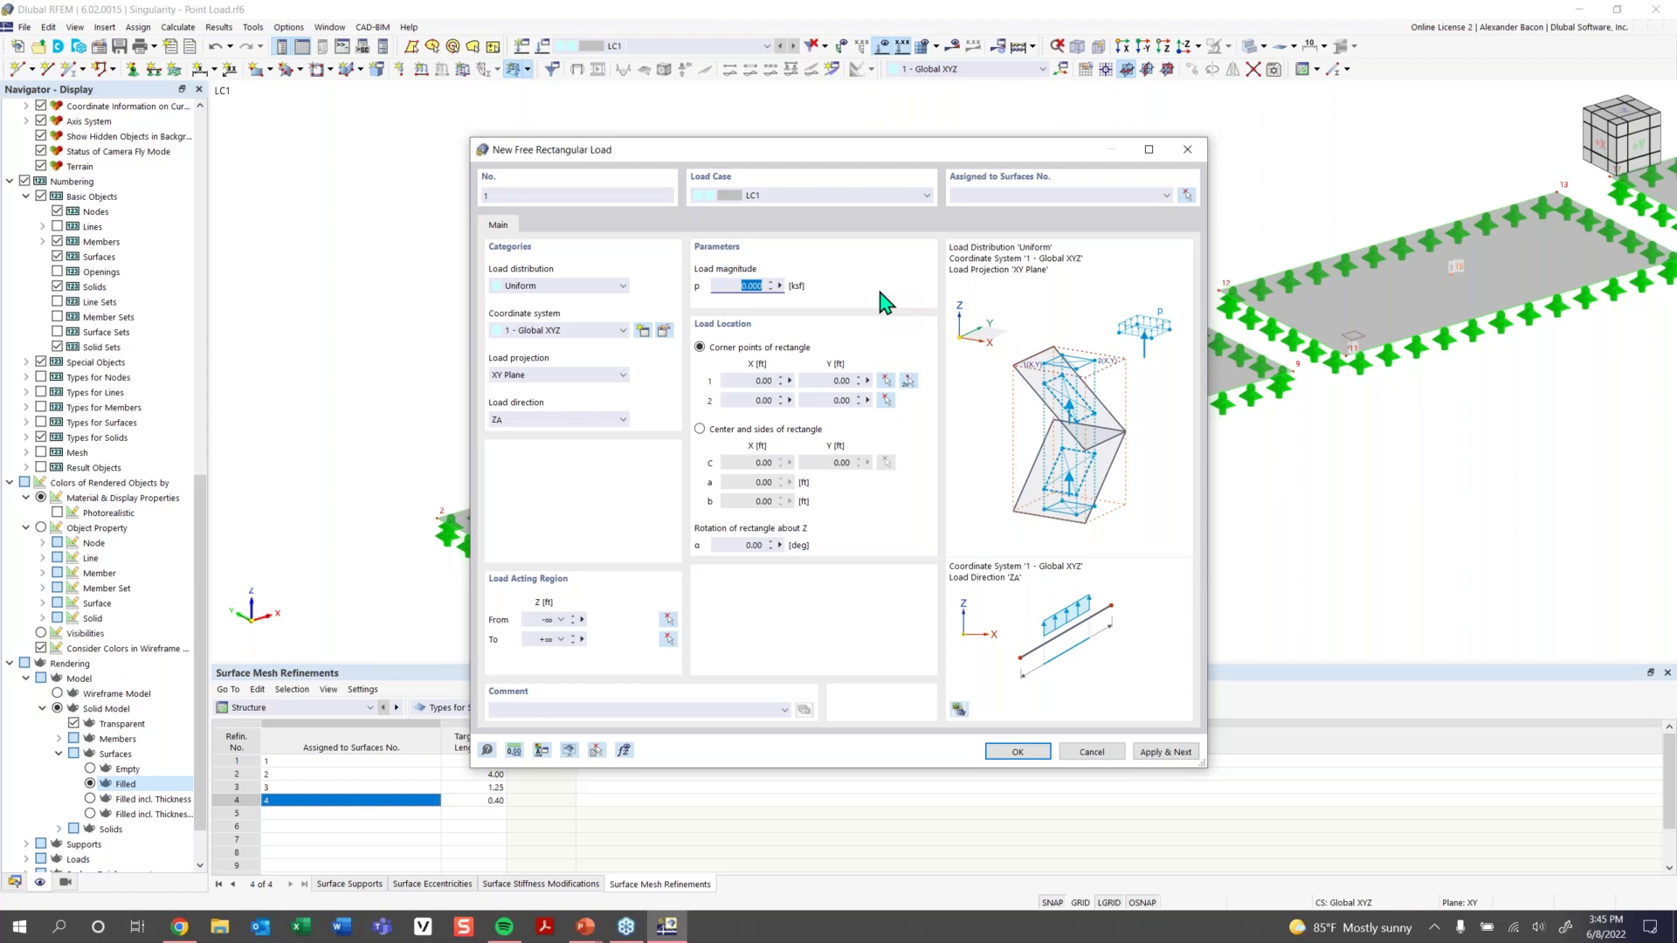
pyautogui.write('5')
pyautogui.click(766, 441)
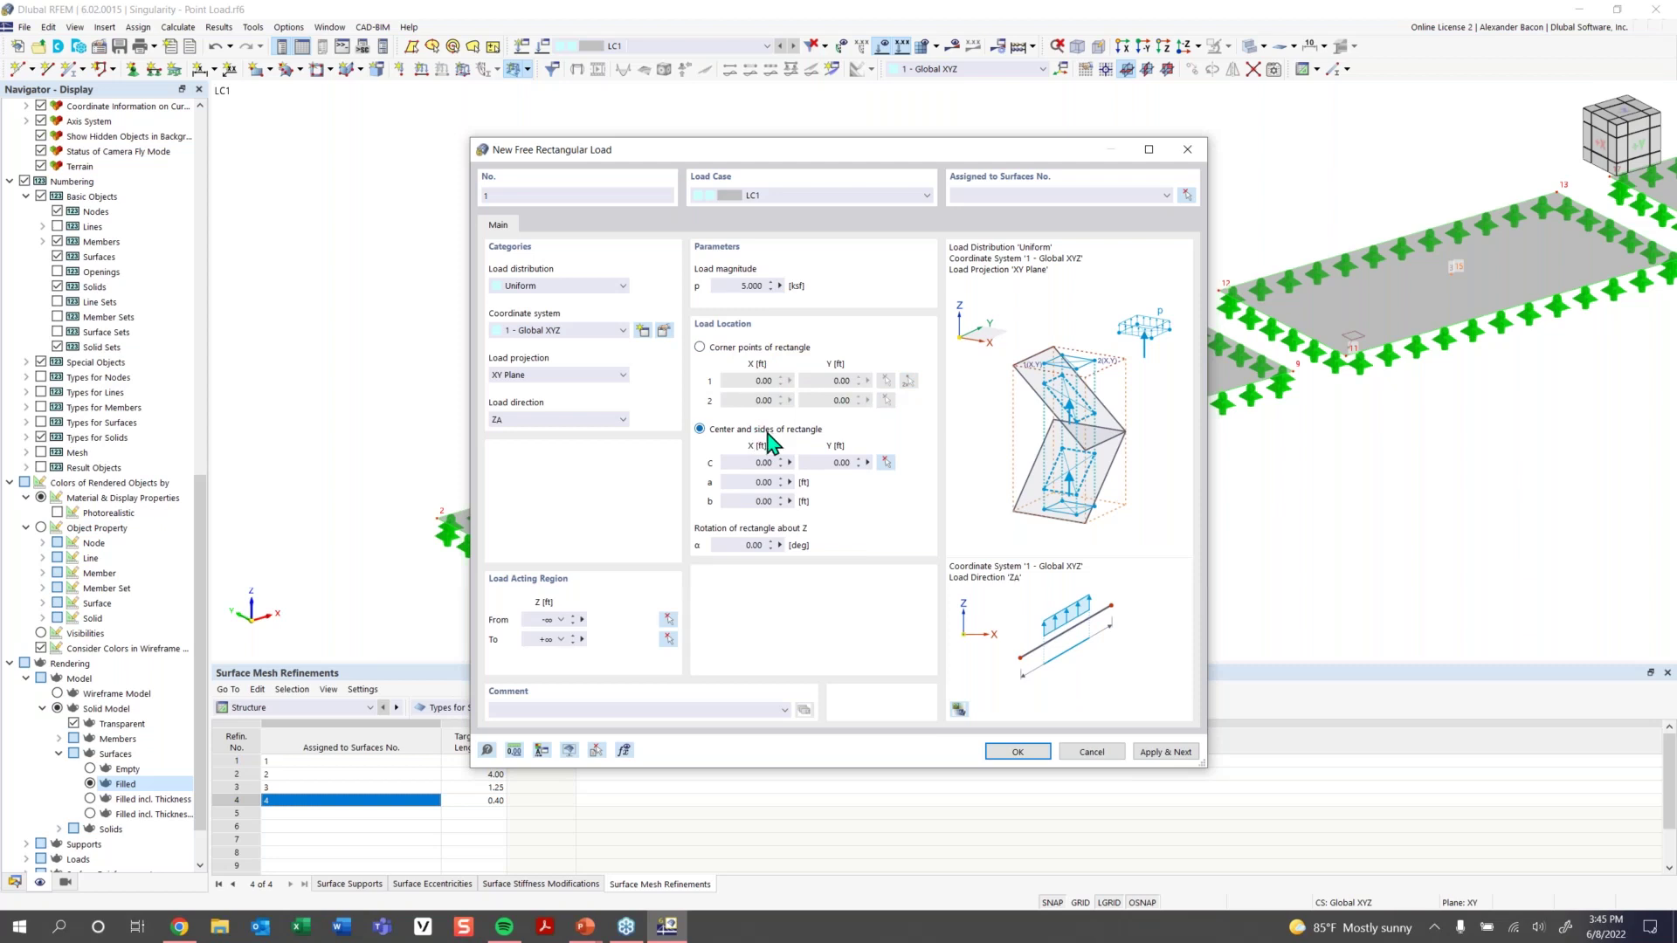
# Center the rectangular load on the first slab's midpoint at X 16, Y 8 ft with sides a and b of 1.41 ft, and accept it
pyautogui.click(885, 463)
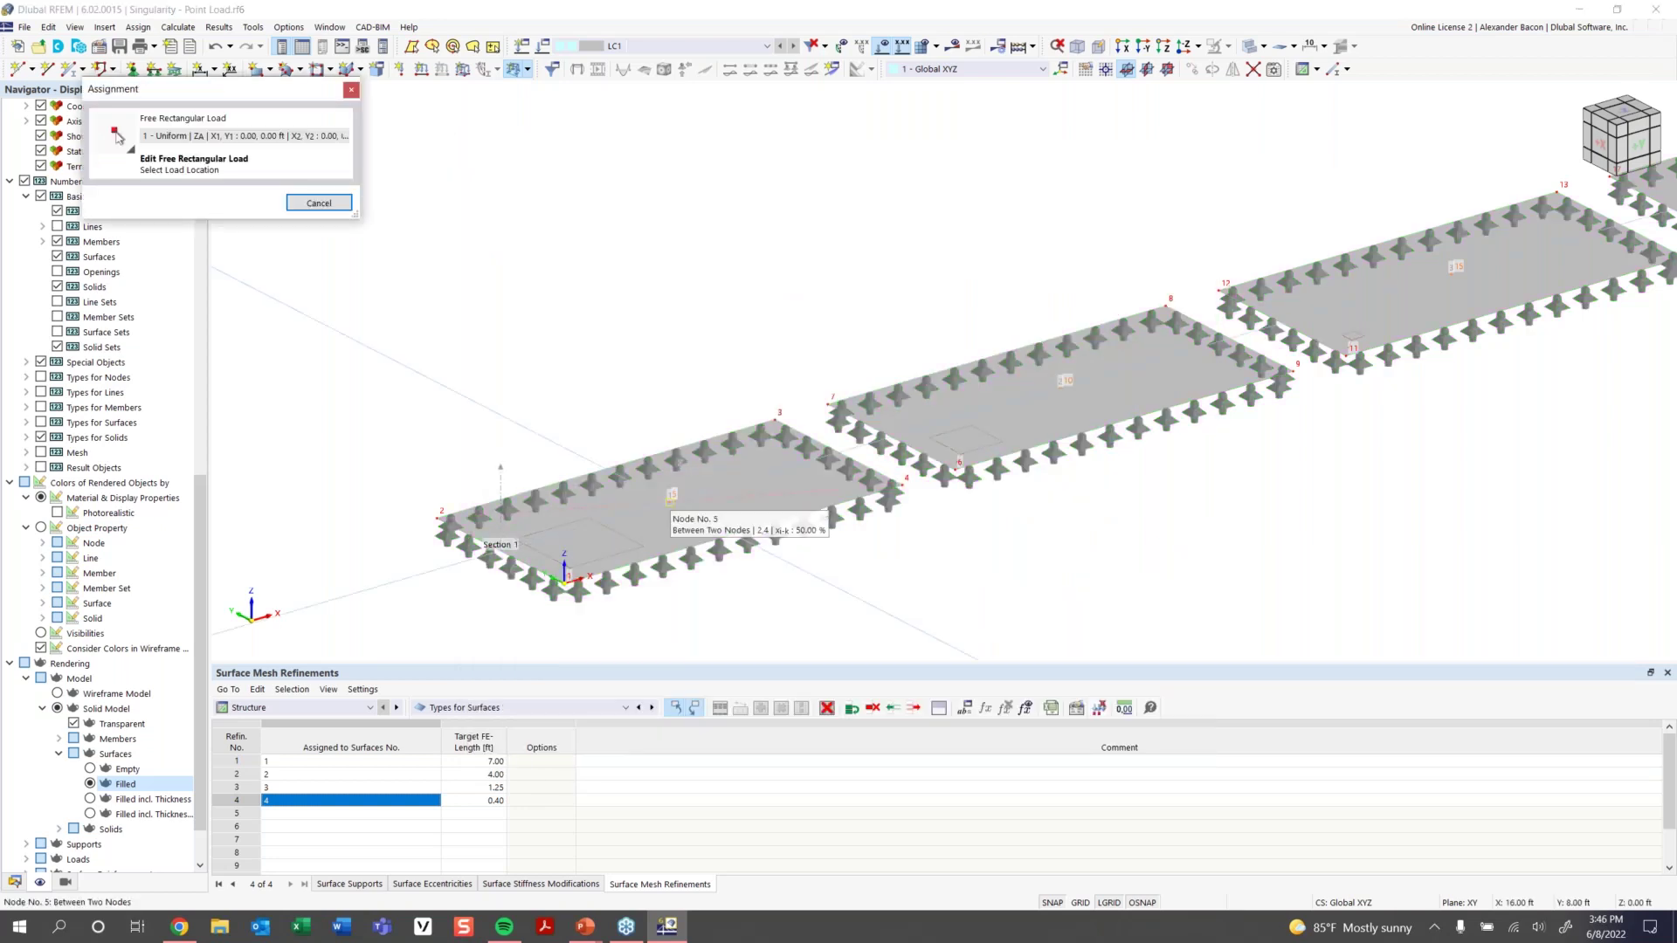
pyautogui.click(1017, 374)
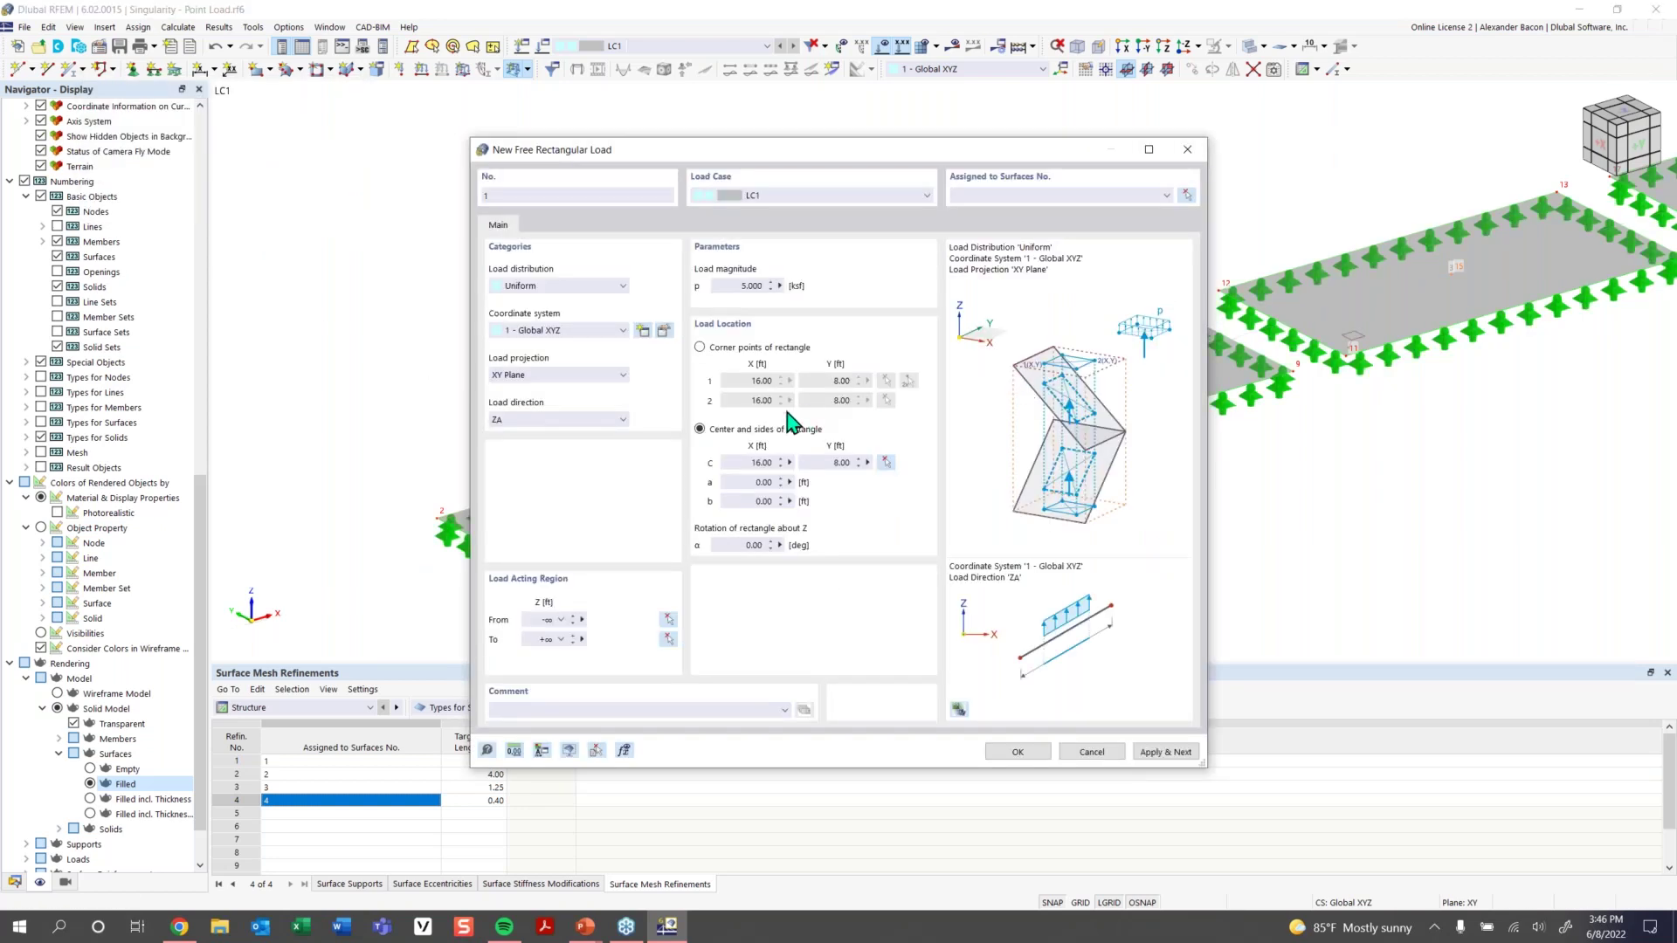
pyautogui.click(756, 481)
pyautogui.write('2')
pyautogui.press('Tab')
pyautogui.write('2')
pyautogui.click(760, 481)
pyautogui.write('1.41')
pyautogui.click(753, 502)
pyautogui.write('1.41')
pyautogui.click(1017, 753)
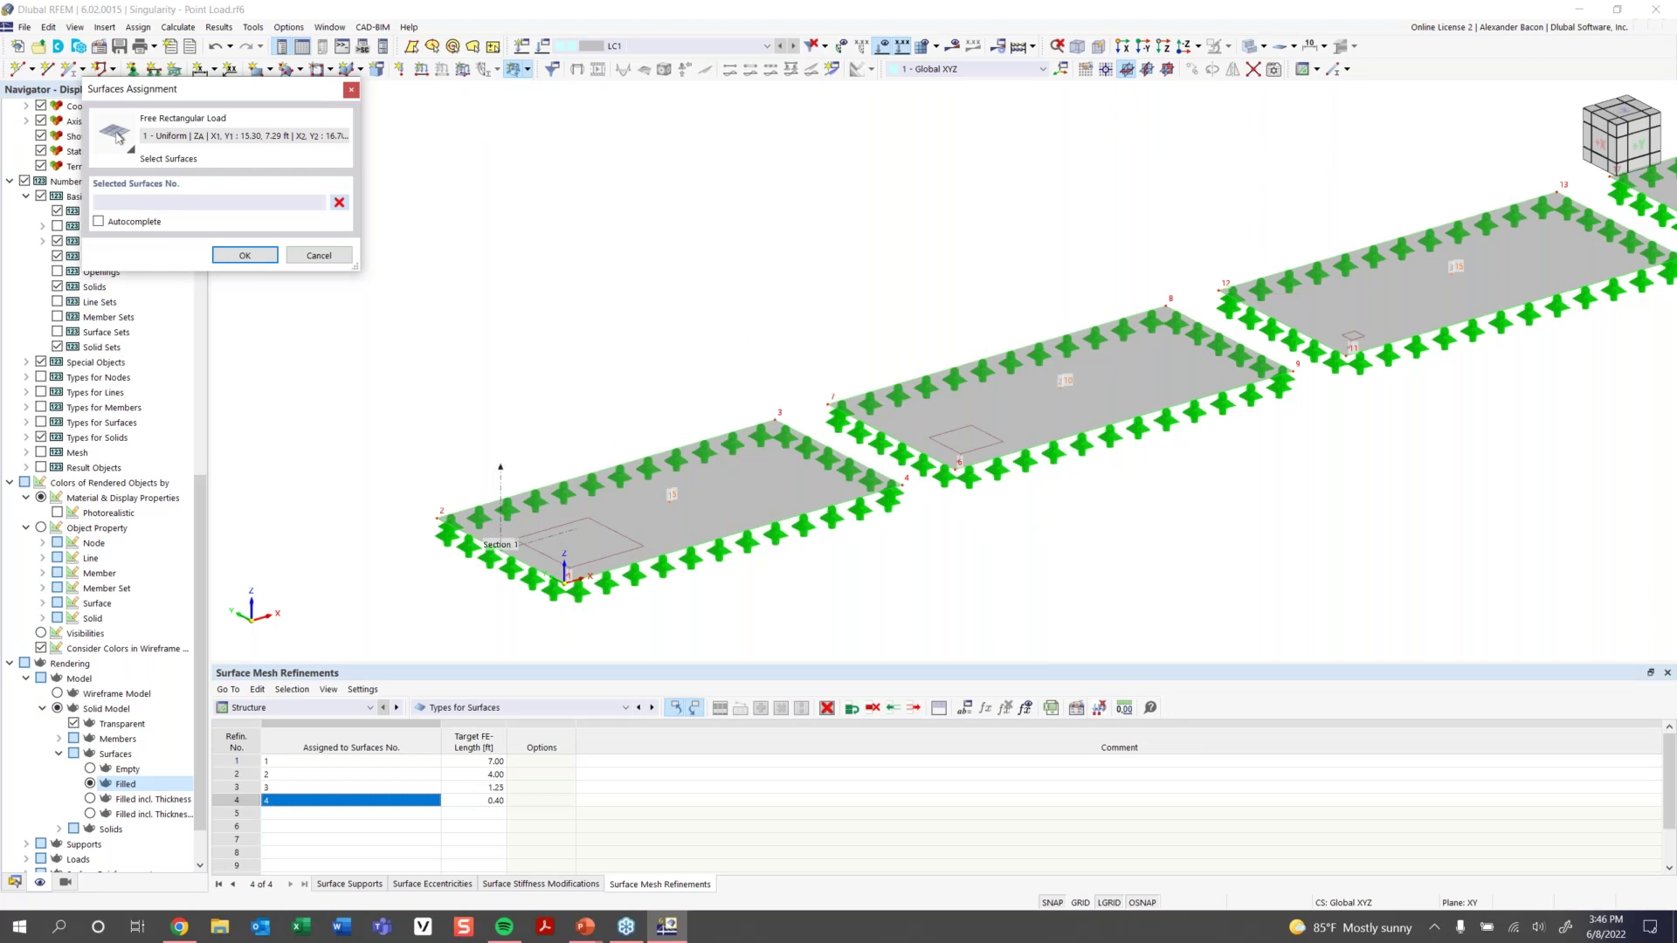
# Assign the free rectangular load to all four slab surfaces, 1-4
pyautogui.click(699, 499)
pyautogui.moveTo(1039, 524); pyautogui.dragTo(789, 614, button='middle')
pyautogui.click(970, 485)
pyautogui.click(1106, 435)
pyautogui.click(1412, 330)
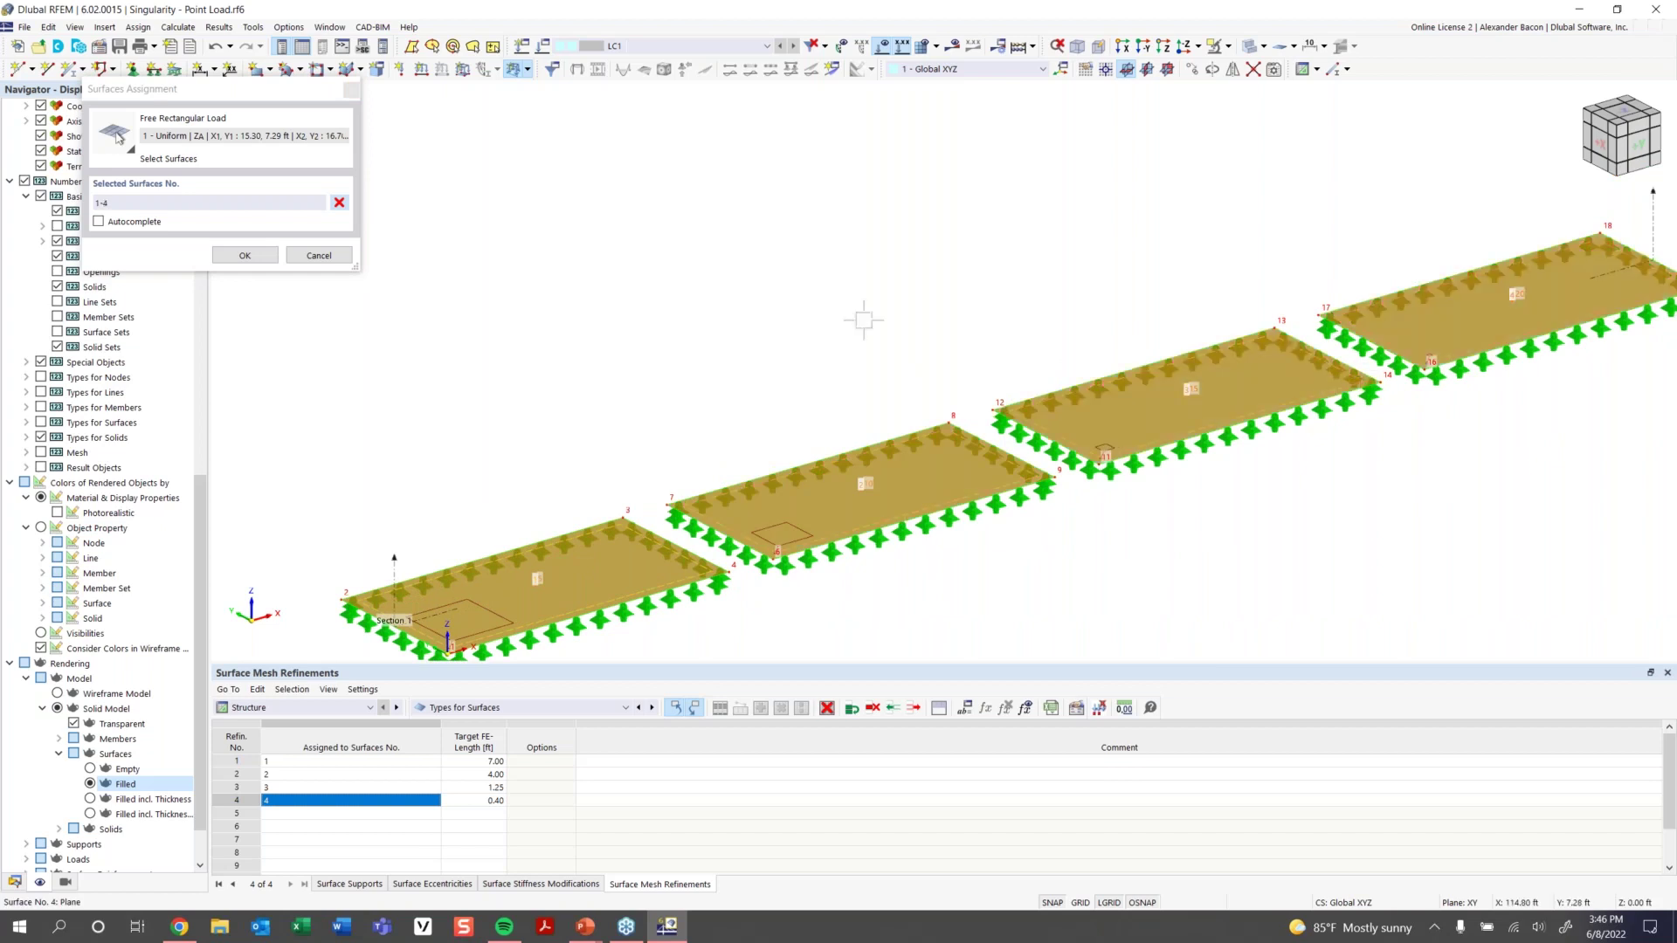
pyautogui.click(245, 255)
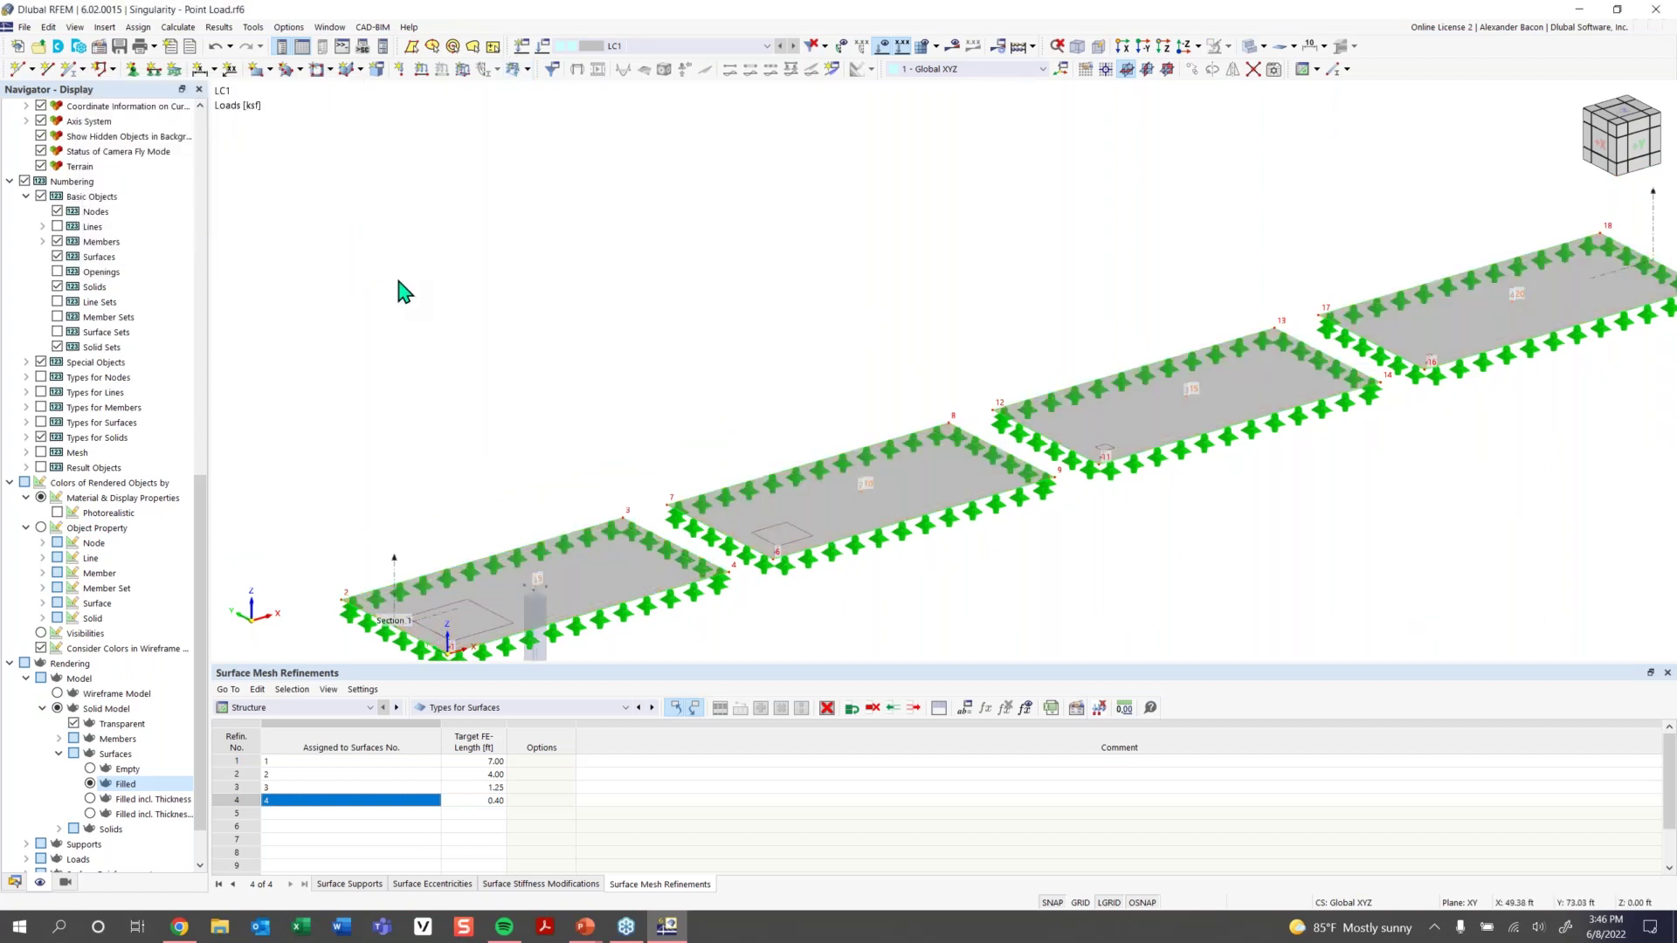
# Reopen the free rectangular load on the first slab and set its magnitude to -5 ksf
pyautogui.scroll(-5, 760, 479)
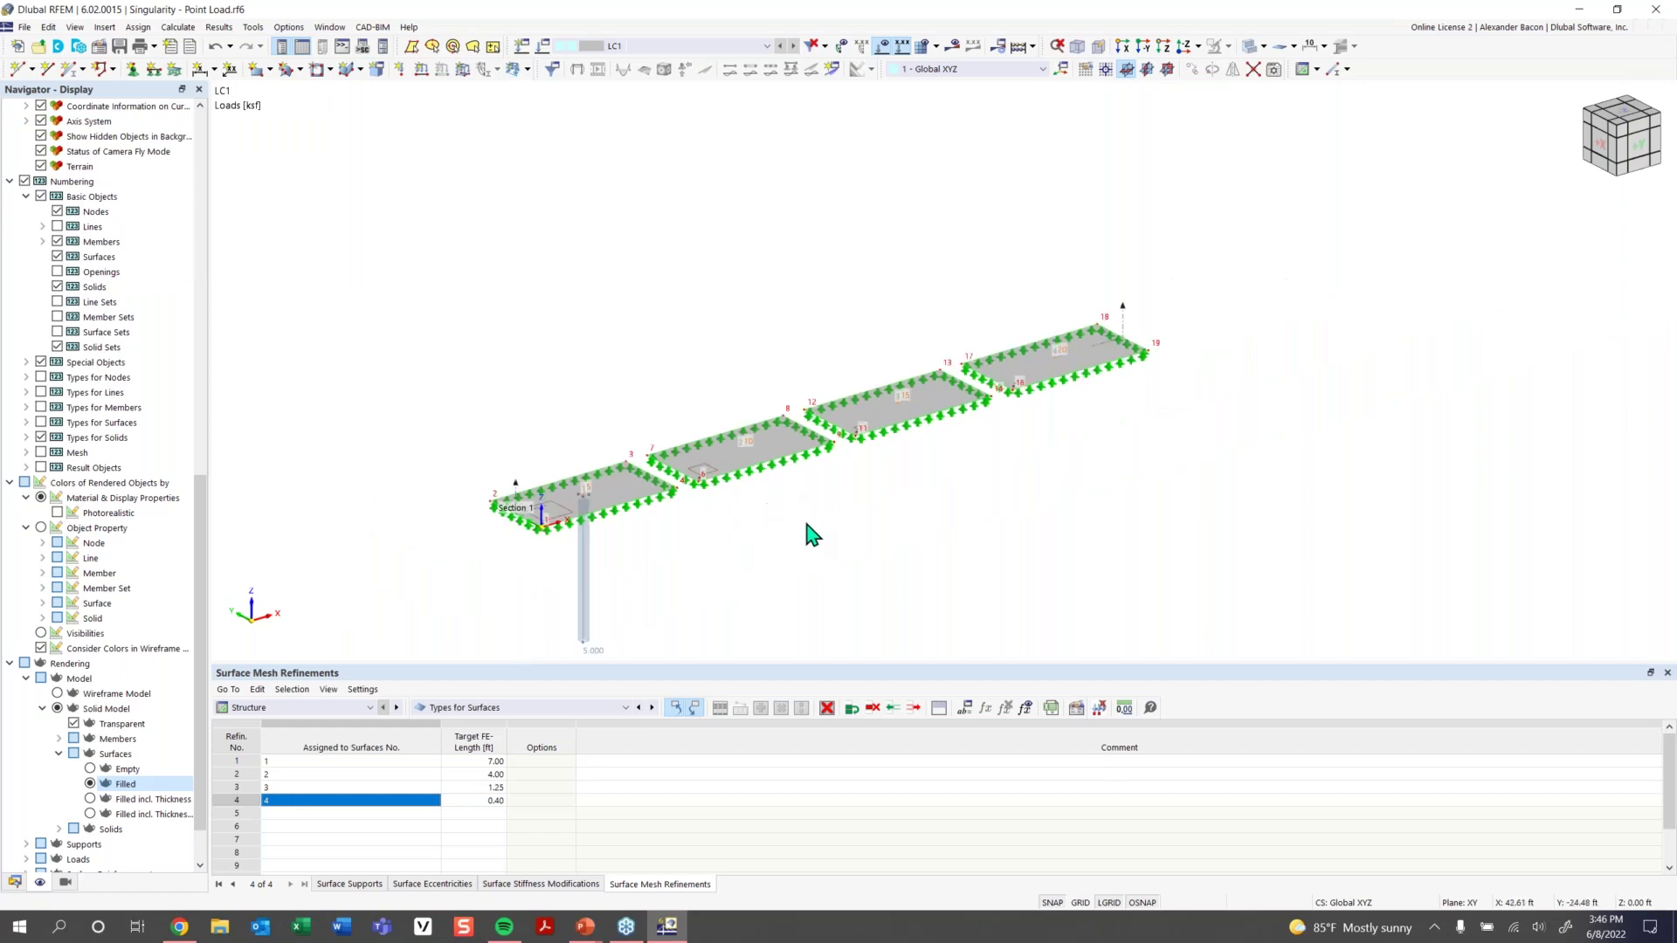
pyautogui.scroll(2, 694, 430)
pyautogui.scroll(5, 682, 507)
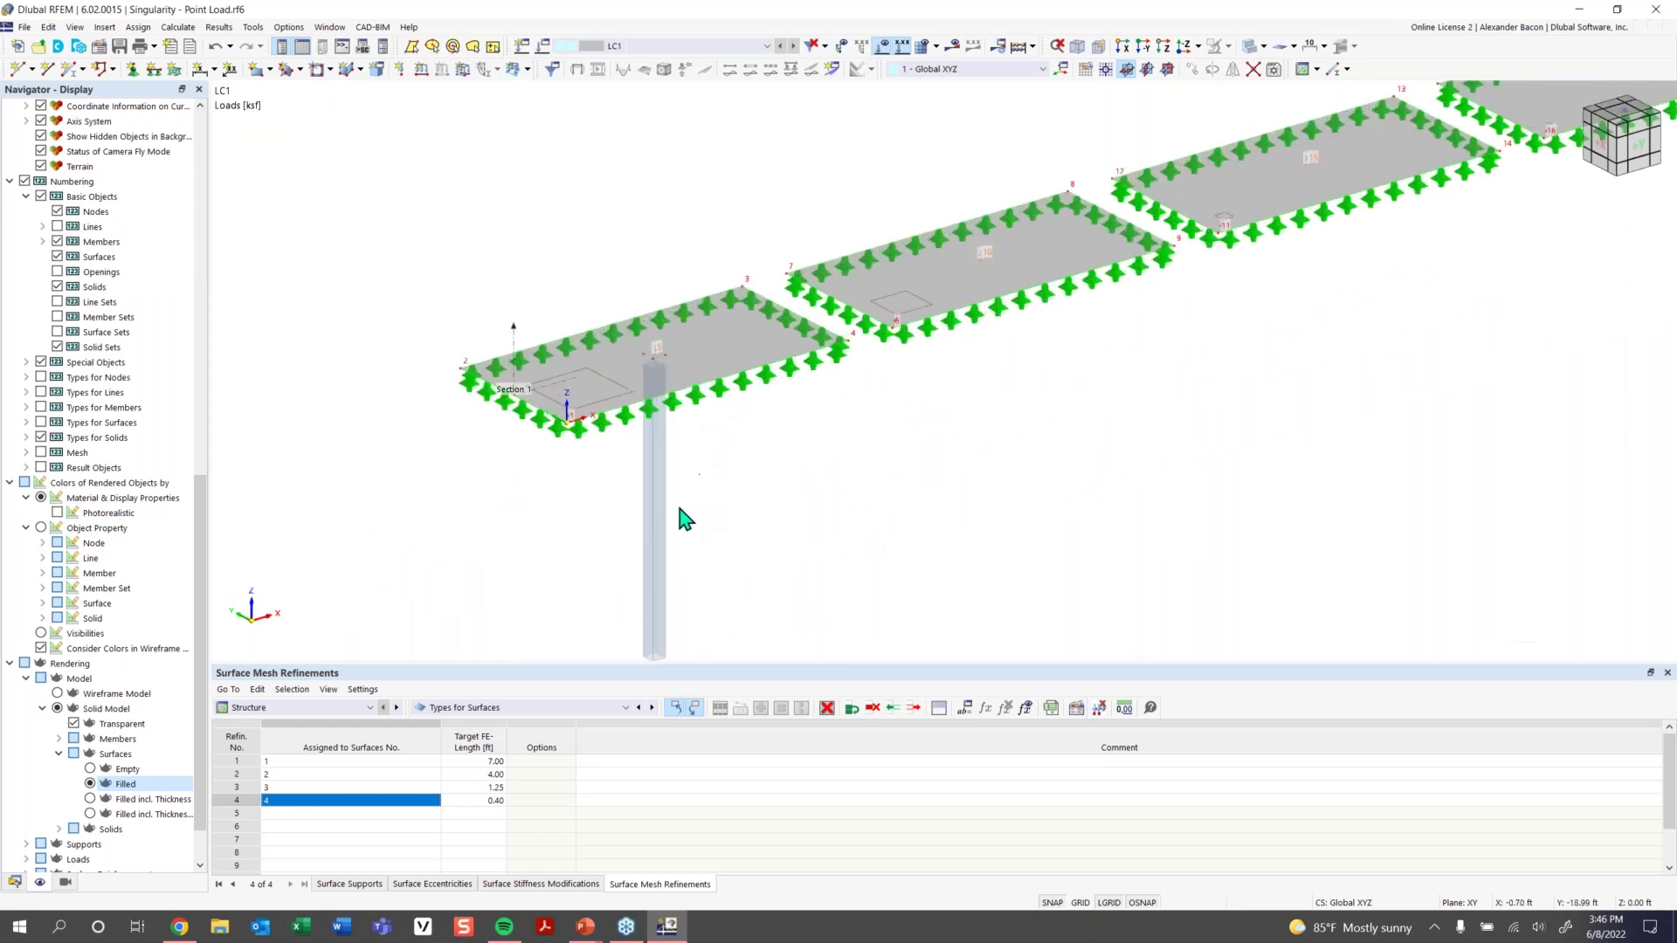
pyautogui.moveTo(668, 541); pyautogui.dragTo(674, 489, button='middle')
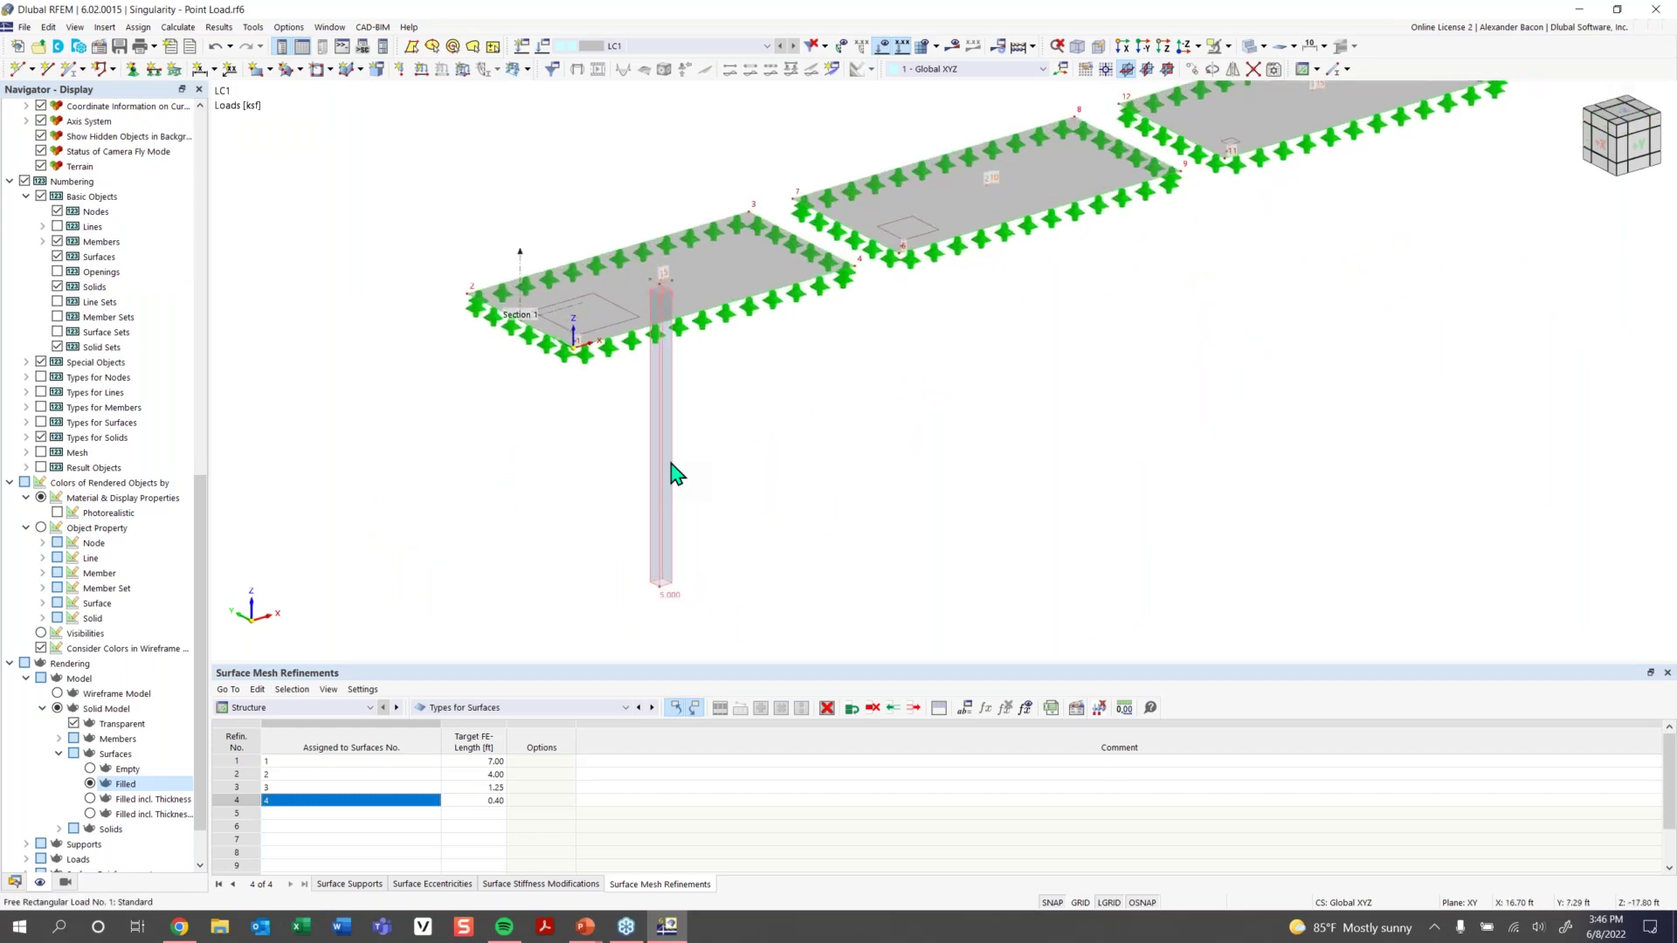
pyautogui.doubleClick(672, 475)
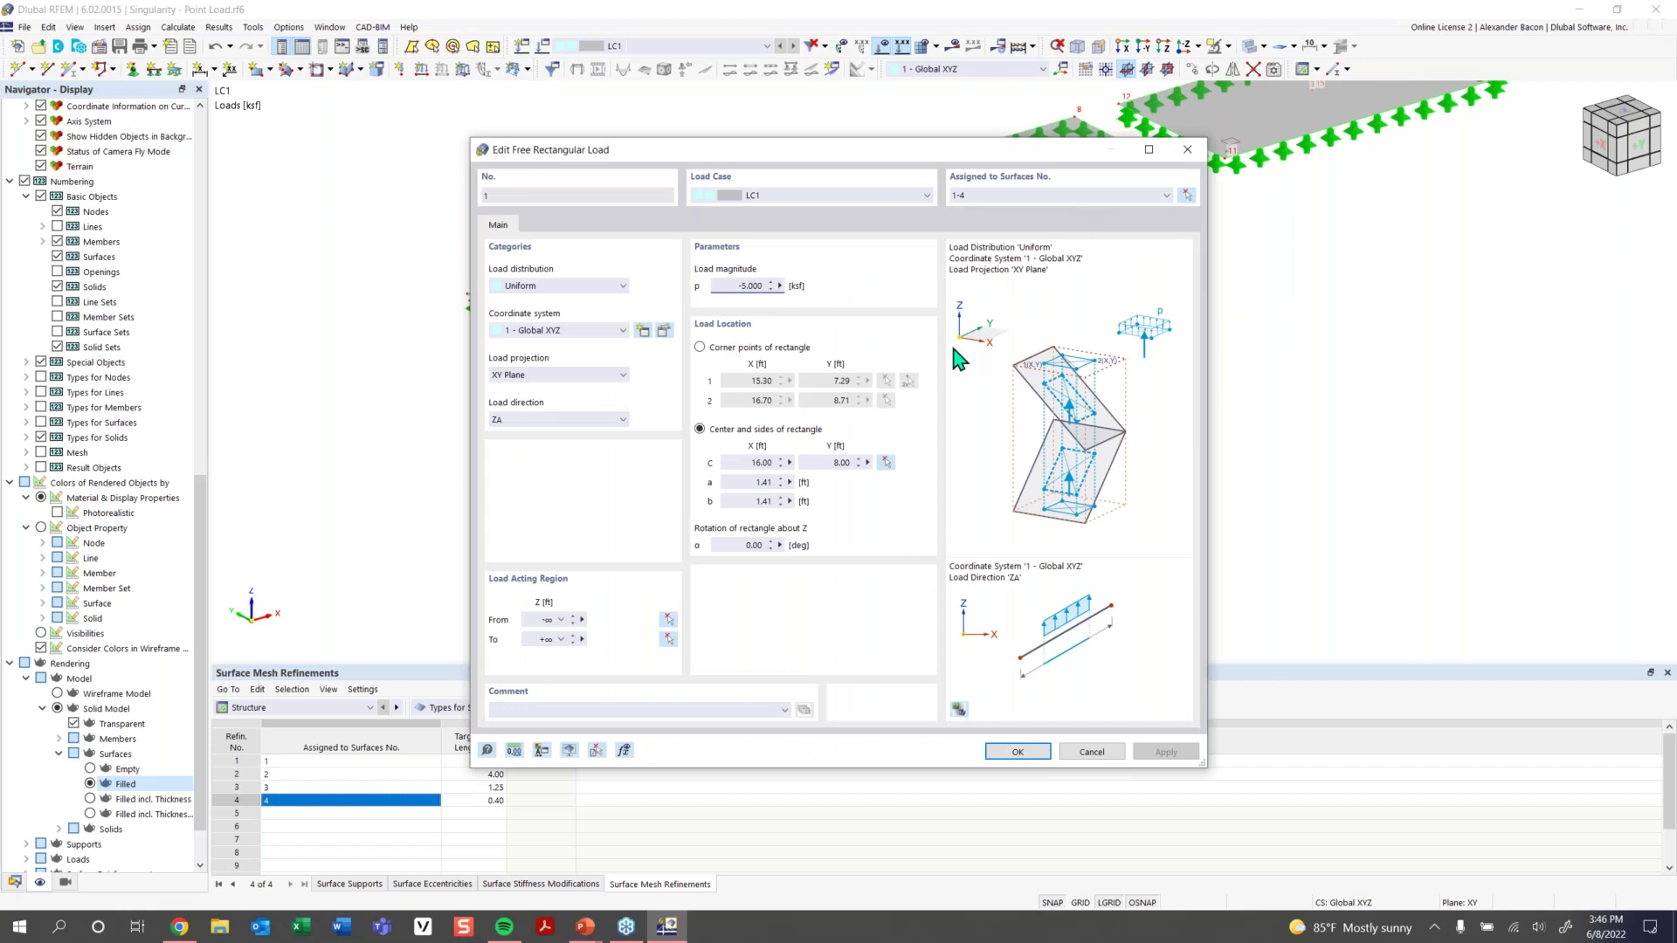
# Try the second slab's midpoint as the load center, reset it to the first slab's at X 16, Y 8 ft, and accept the edited load
pyautogui.click(885, 463)
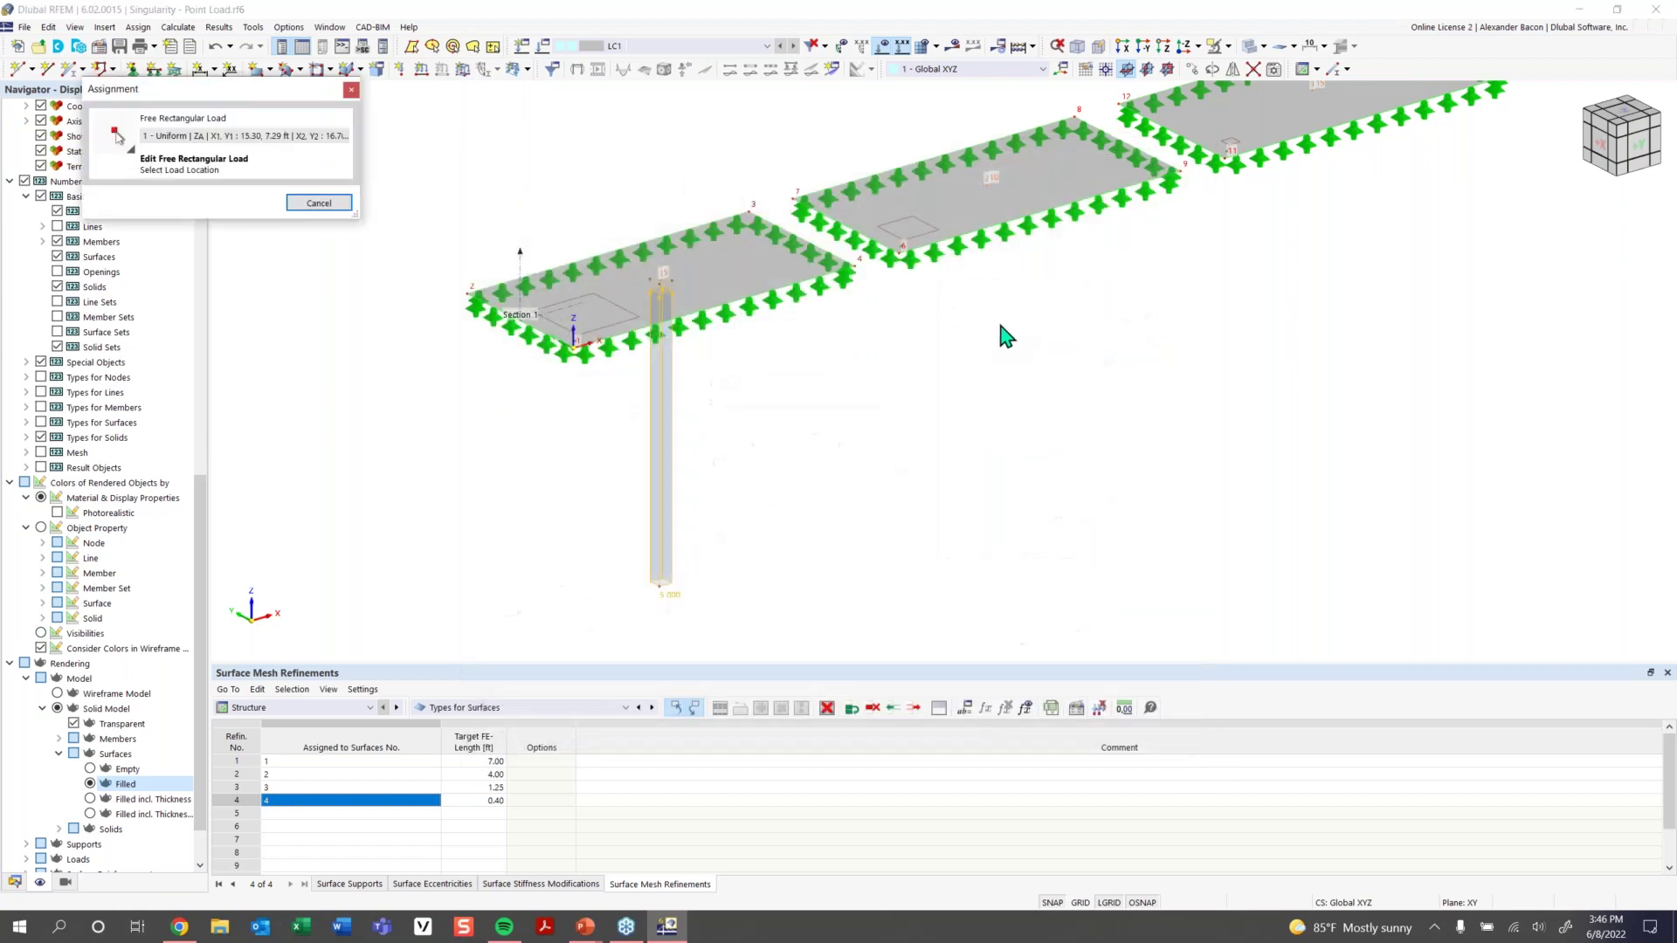
pyautogui.moveTo(917, 376); pyautogui.dragTo(639, 535, button='middle')
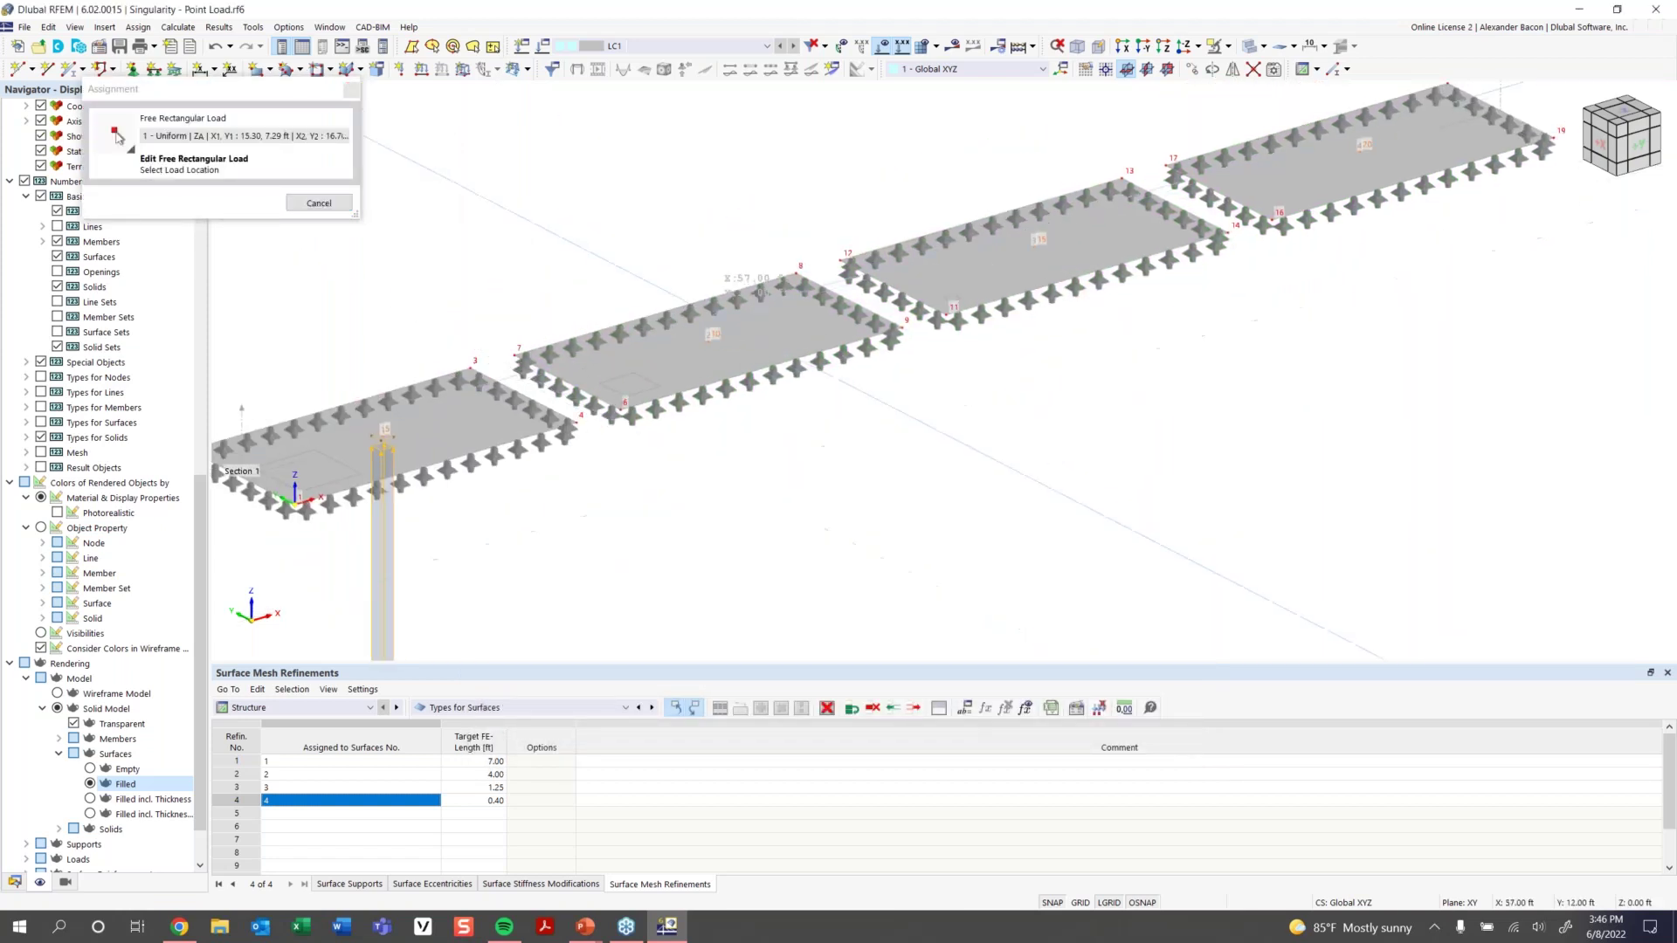
pyautogui.click(709, 337)
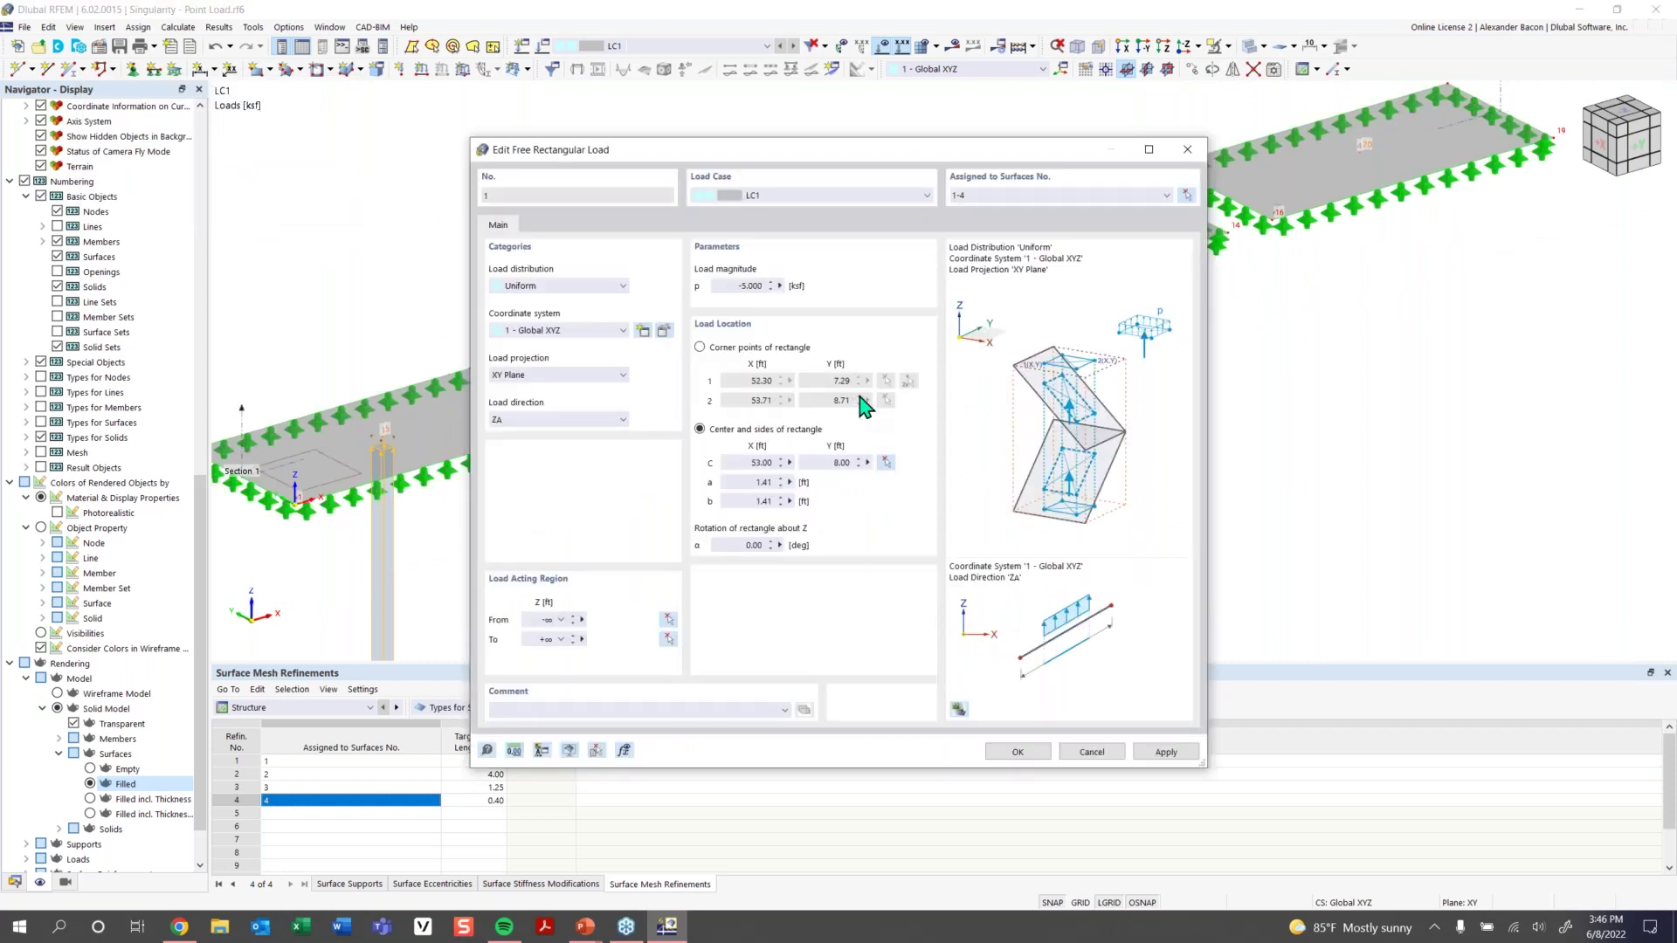
pyautogui.click(885, 463)
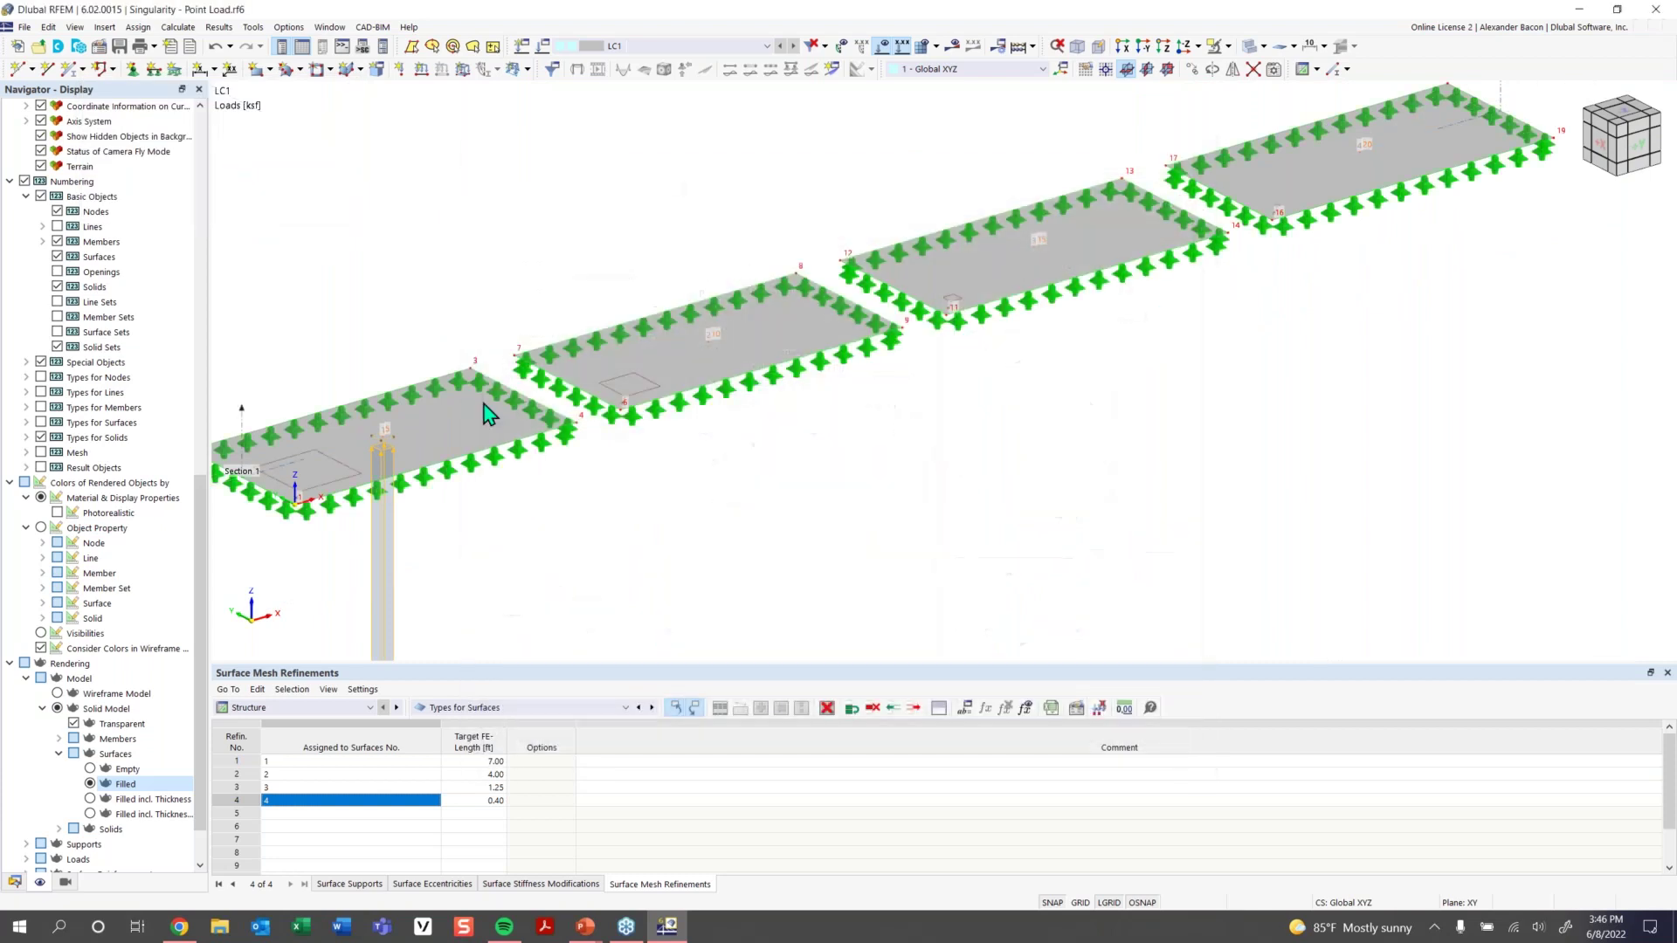
pyautogui.click(382, 447)
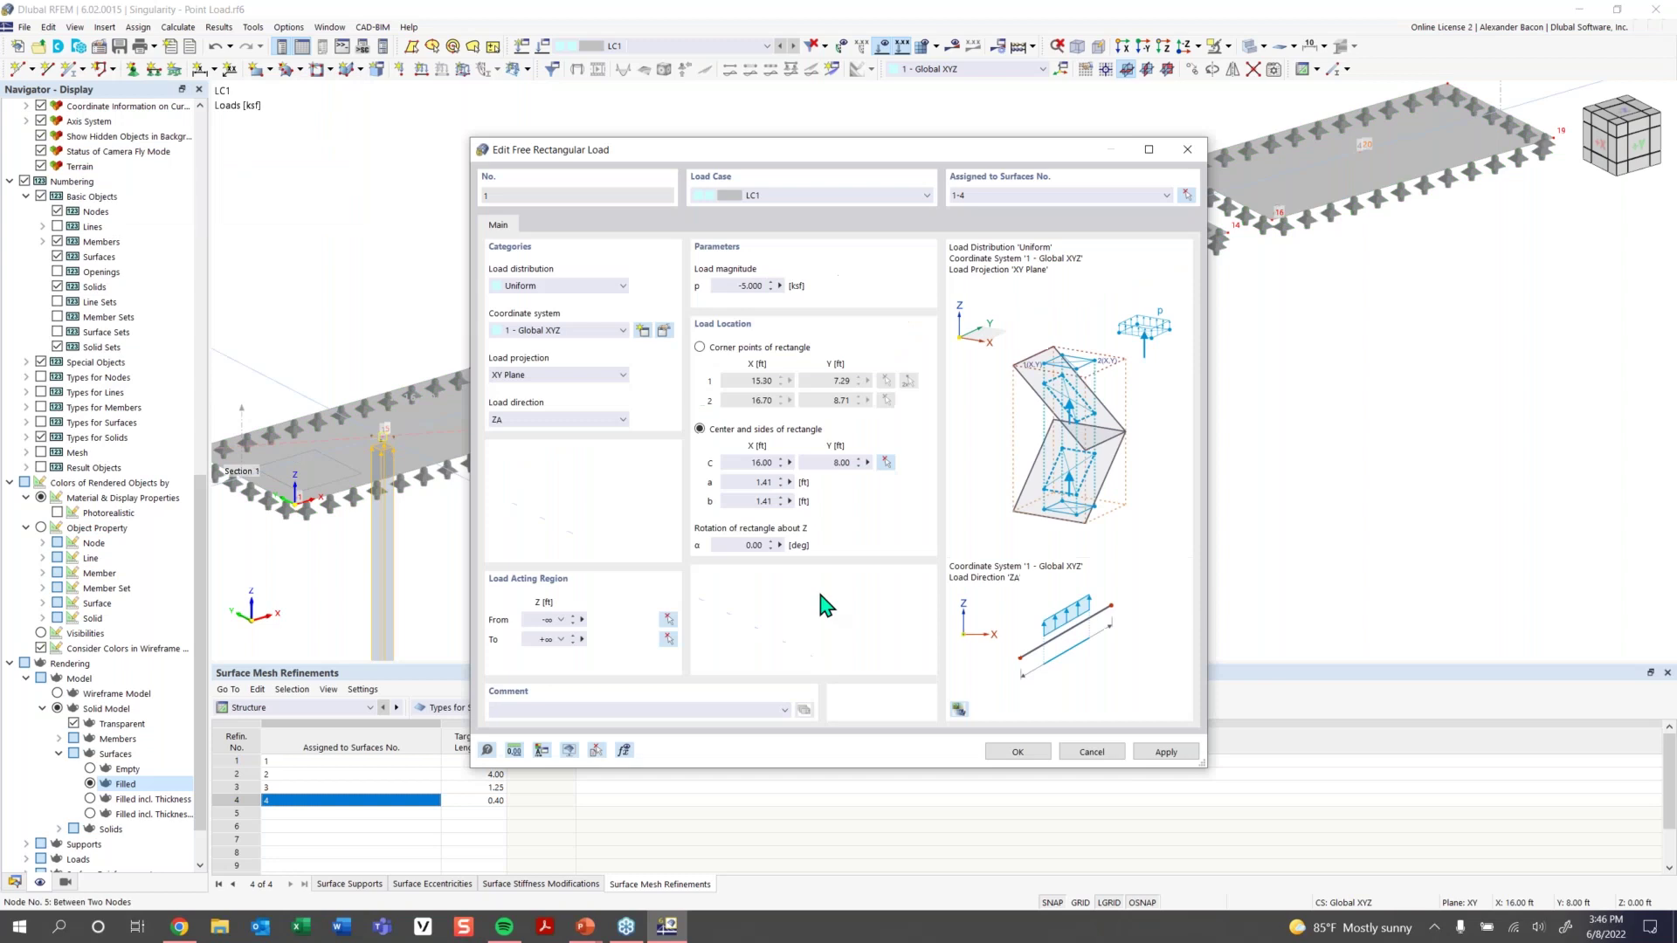
pyautogui.click(1018, 752)
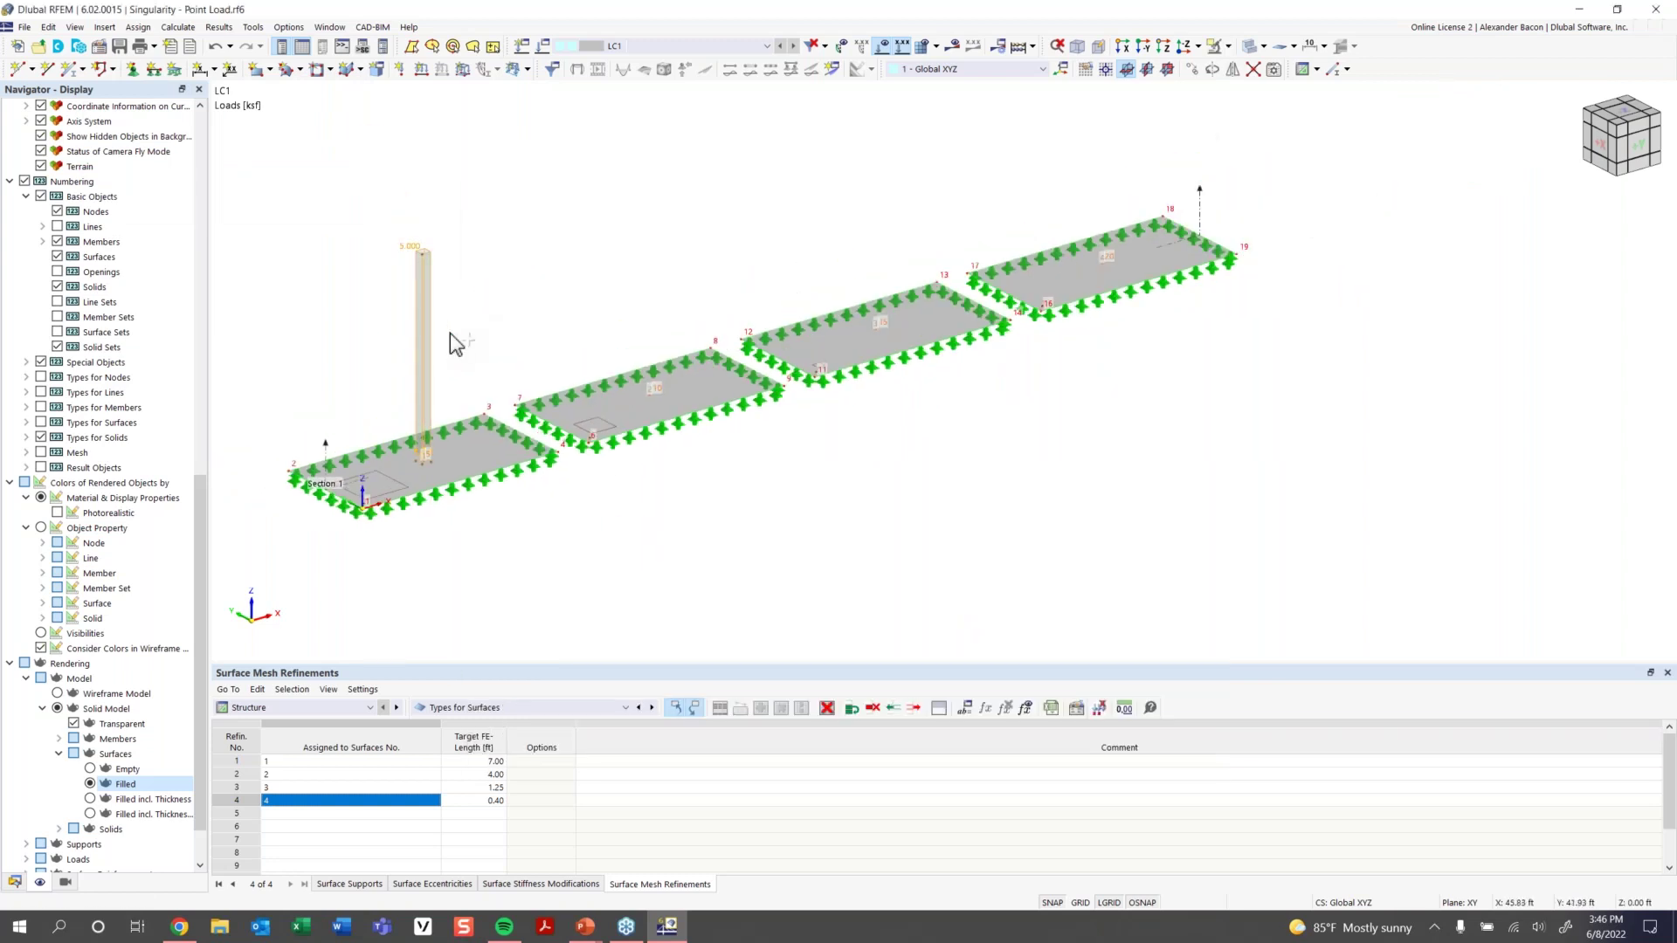
# Copy the first slab's free rectangular load to the midpoints of the other three slabs and calculate the results
pyautogui.keyDown('ctrl'); pyautogui.moveTo(427, 370); pyautogui.dragTo(657, 406); pyautogui.keyUp('ctrl')
pyautogui.keyDown('ctrl'); pyautogui.moveTo(646, 330); pyautogui.dragTo(885, 342); pyautogui.keyUp('ctrl')
pyautogui.keyDown('ctrl'); pyautogui.moveTo(886, 275); pyautogui.dragTo(1102, 260); pyautogui.keyUp('ctrl')
pyautogui.moveTo(1108, 379); pyautogui.dragTo(1031, 401, button='middle')
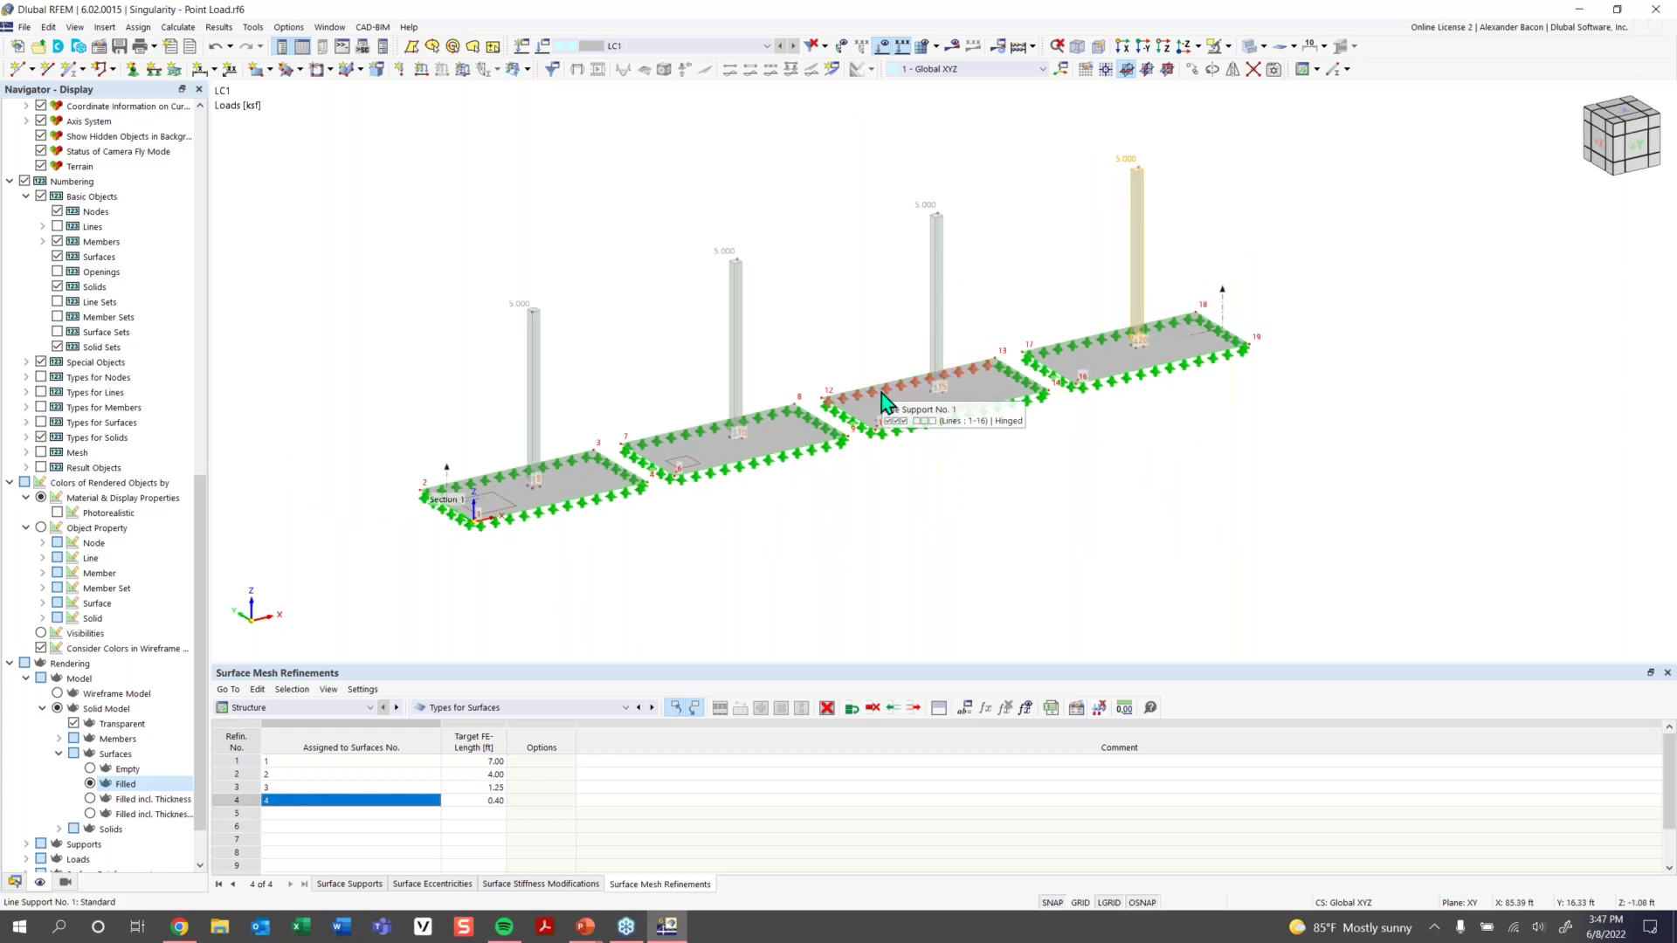
pyautogui.click(1004, 46)
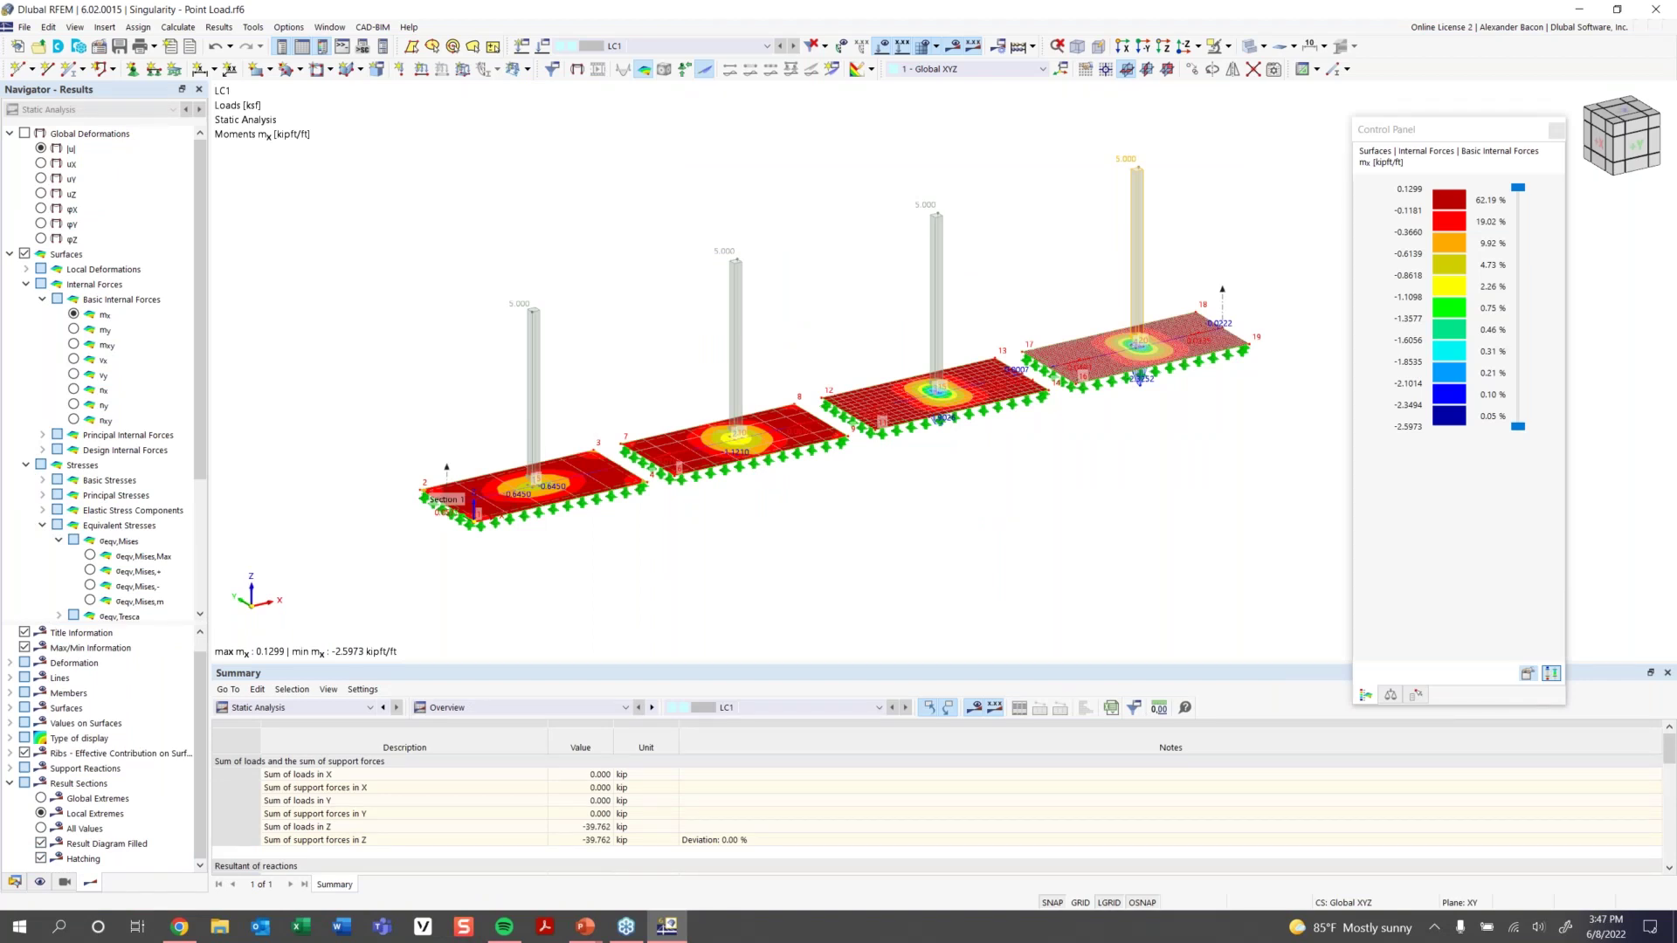
# Examine the mx result section diagrams under the four rectangular loads in a side view of the slabs
pyautogui.keyDown('ctrl'); pyautogui.moveTo(1003, 480); pyautogui.dragTo(954, 479, button='middle'); pyautogui.keyUp('ctrl')
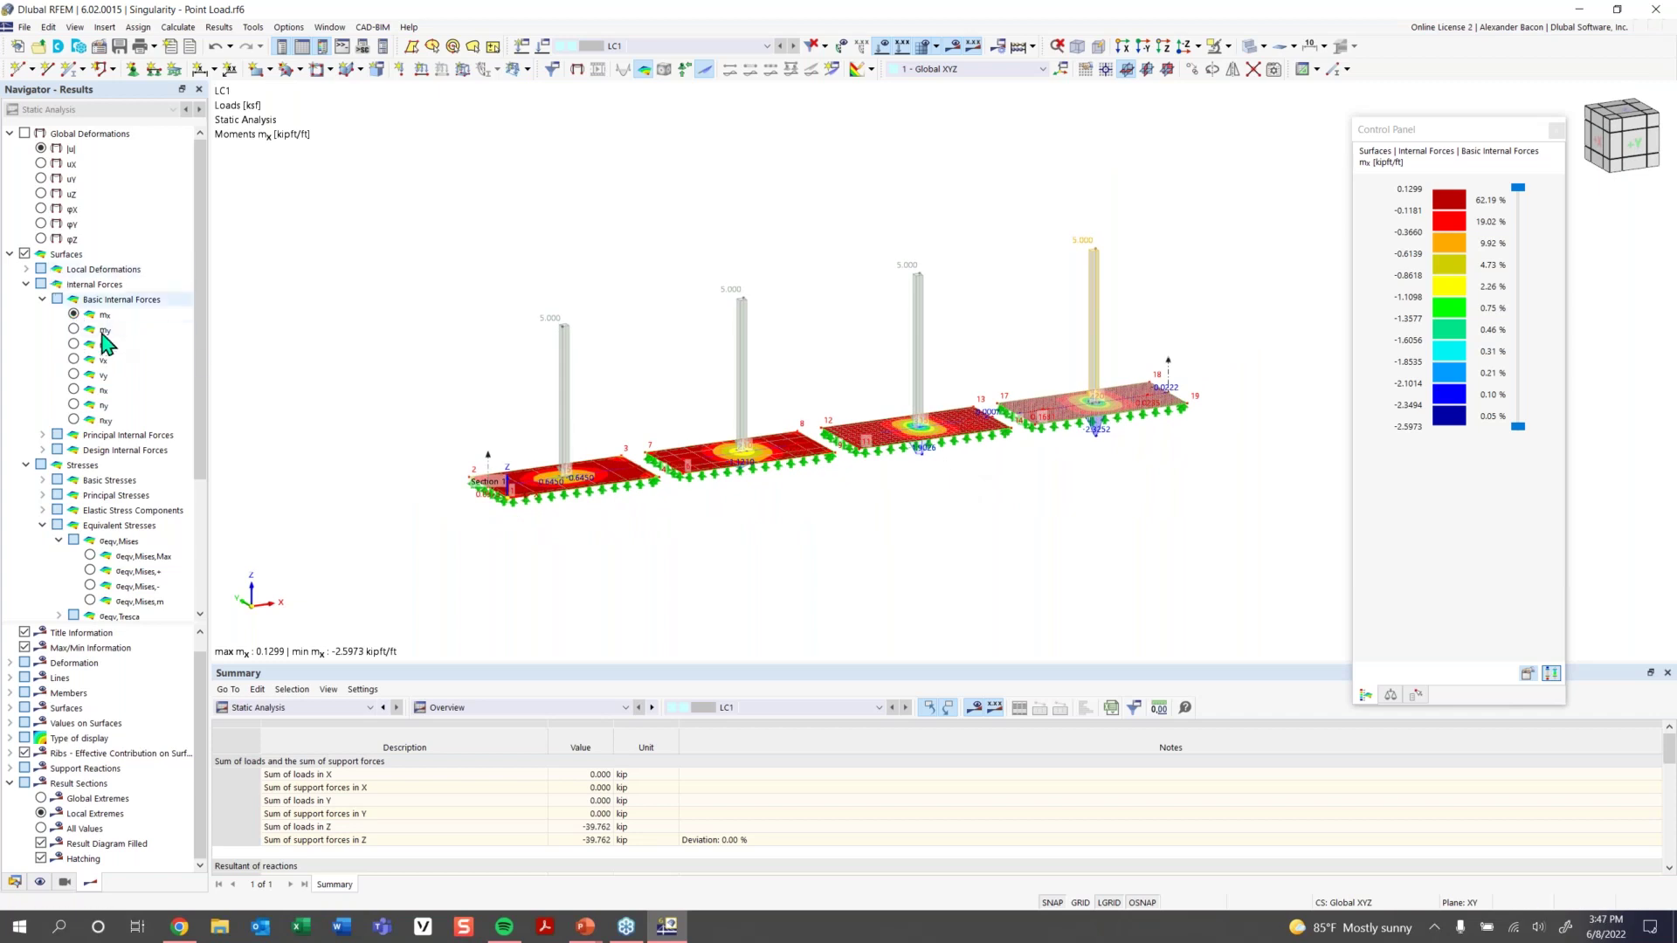
pyautogui.scroll(-4, 112, 562)
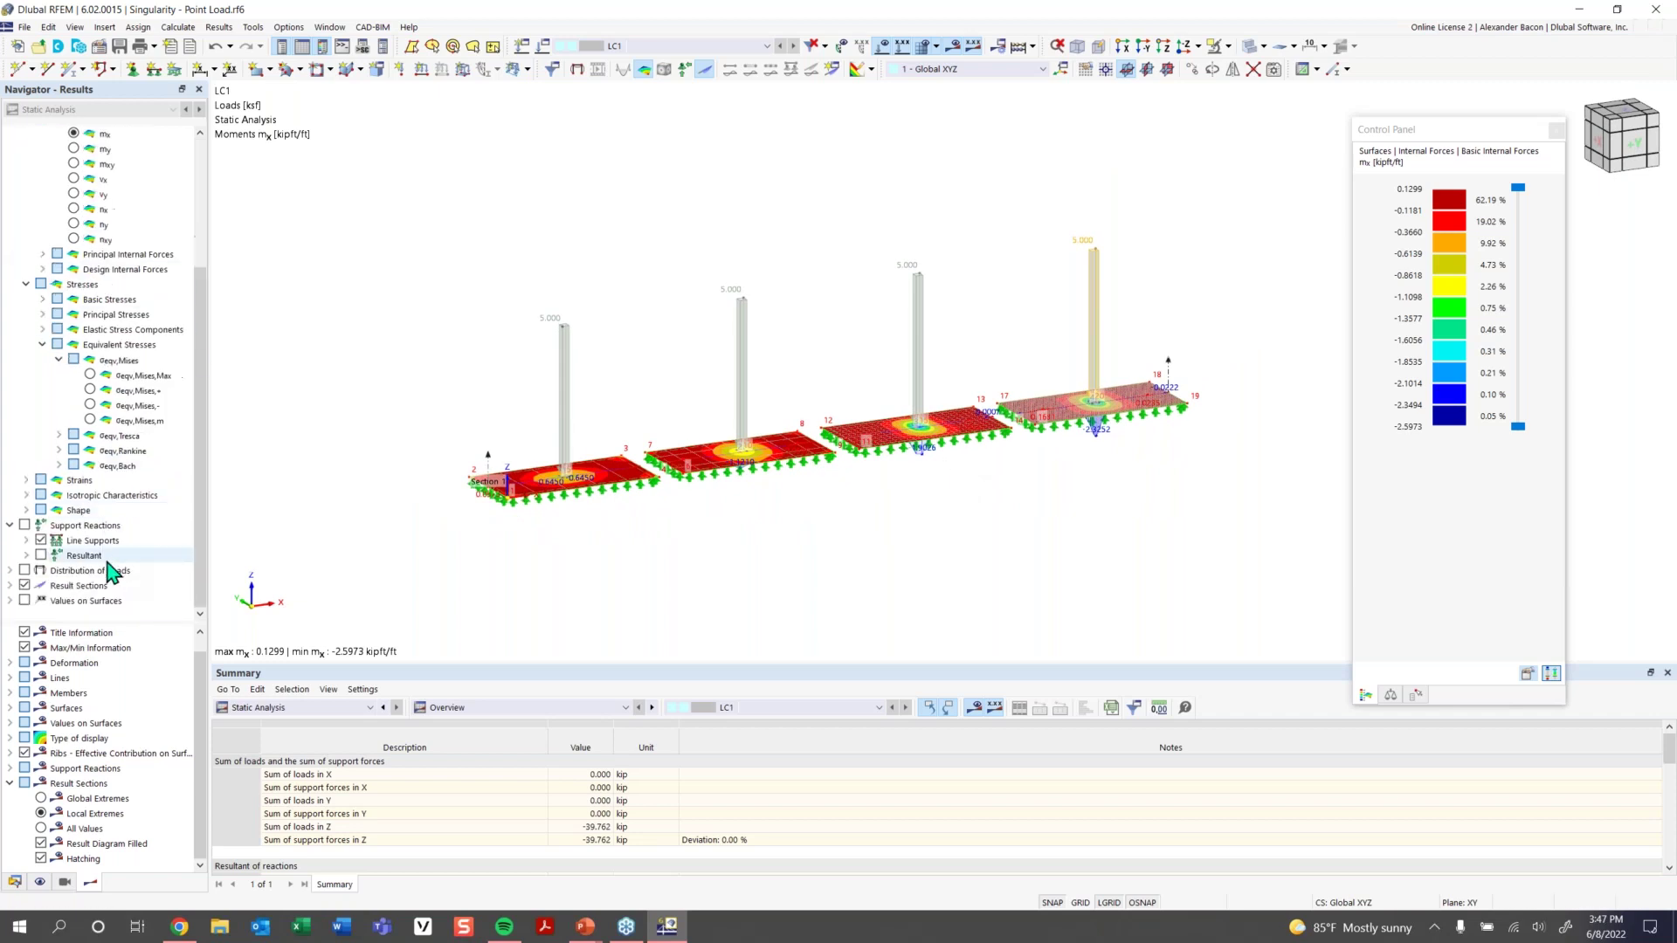
pyautogui.keyDown('ctrl'); pyautogui.moveTo(700, 520); pyautogui.dragTo(838, 498, button='middle'); pyautogui.keyUp('ctrl')
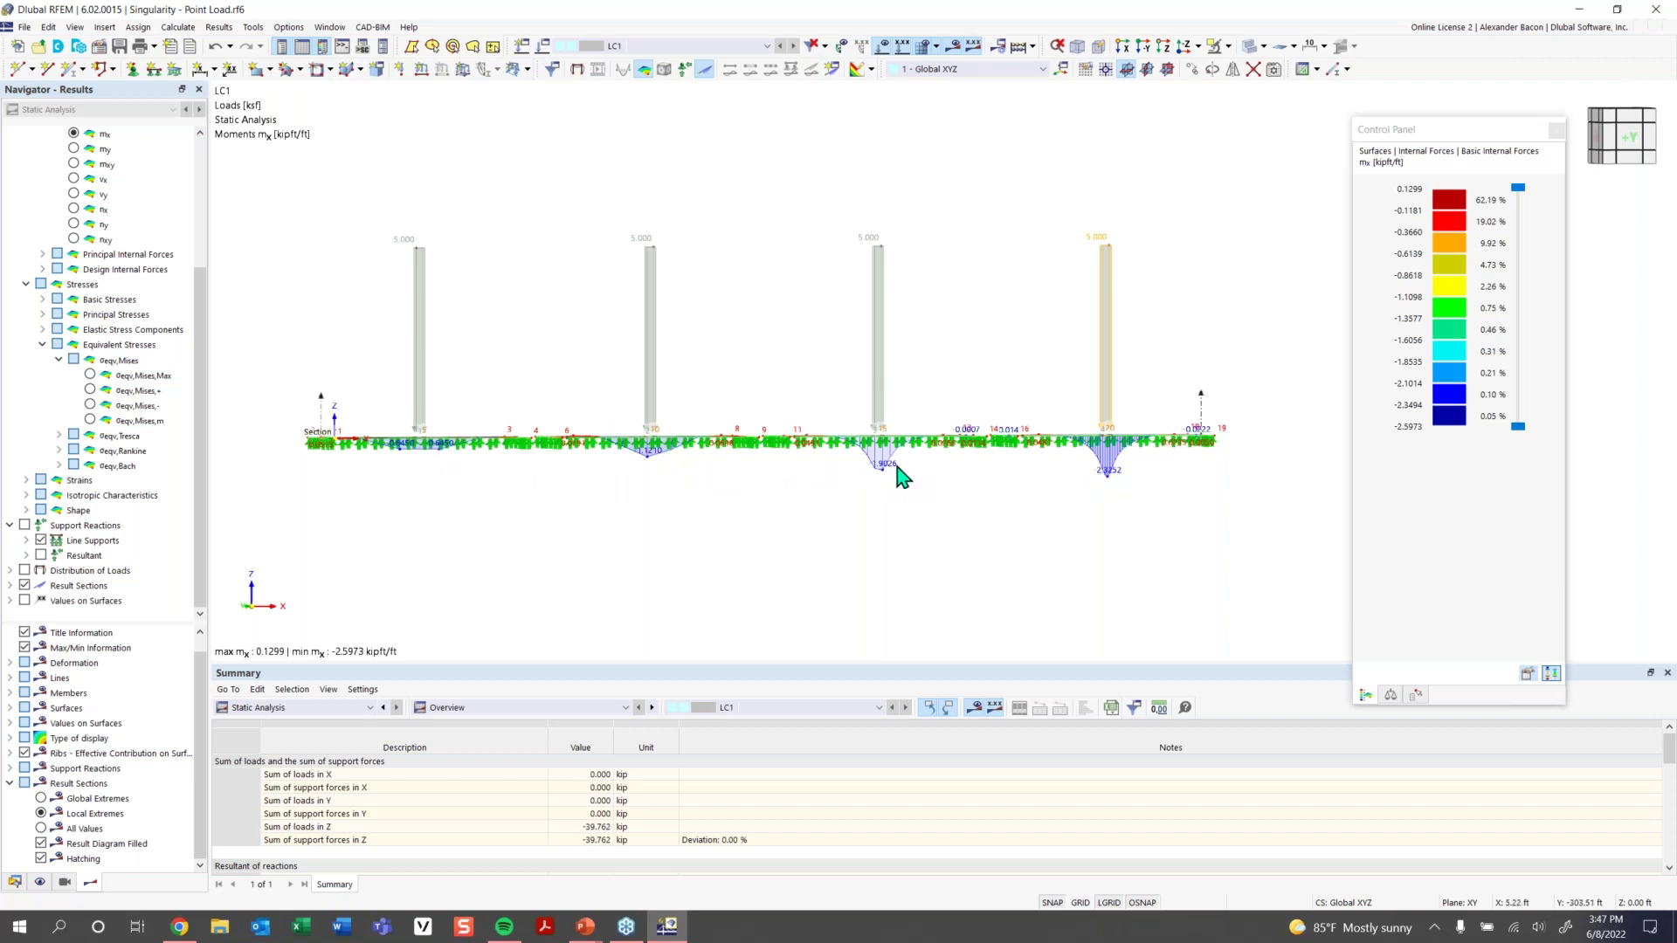
pyautogui.scroll(2, 864, 461)
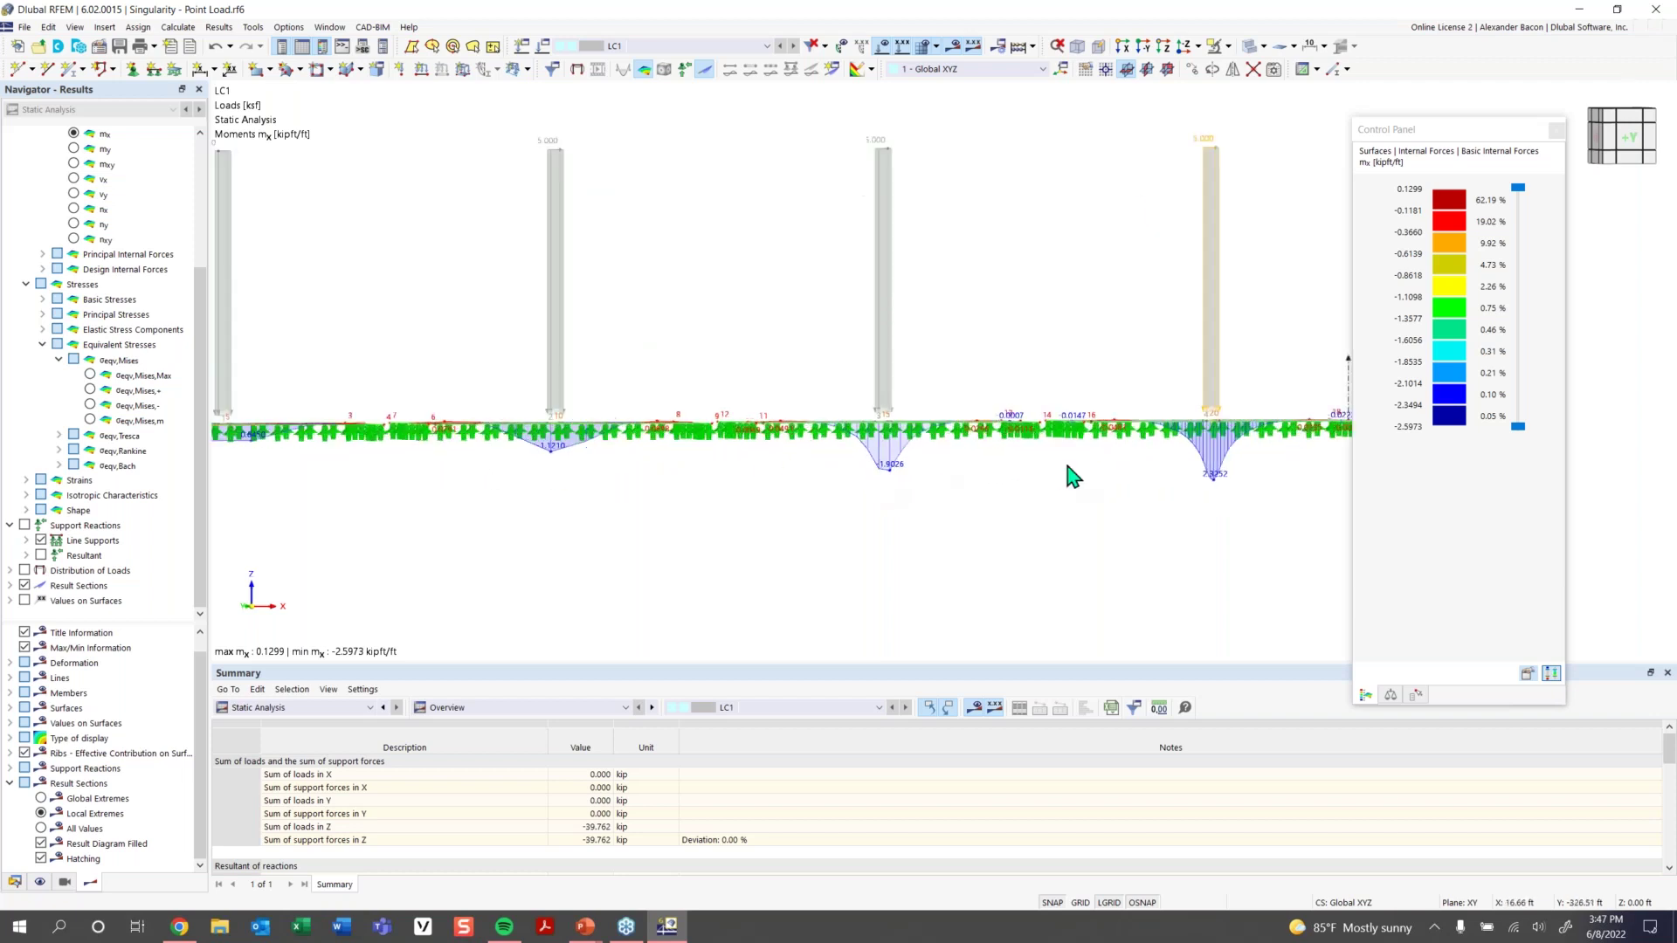
pyautogui.scroll(1, 838, 476)
pyautogui.scroll(1, 773, 498)
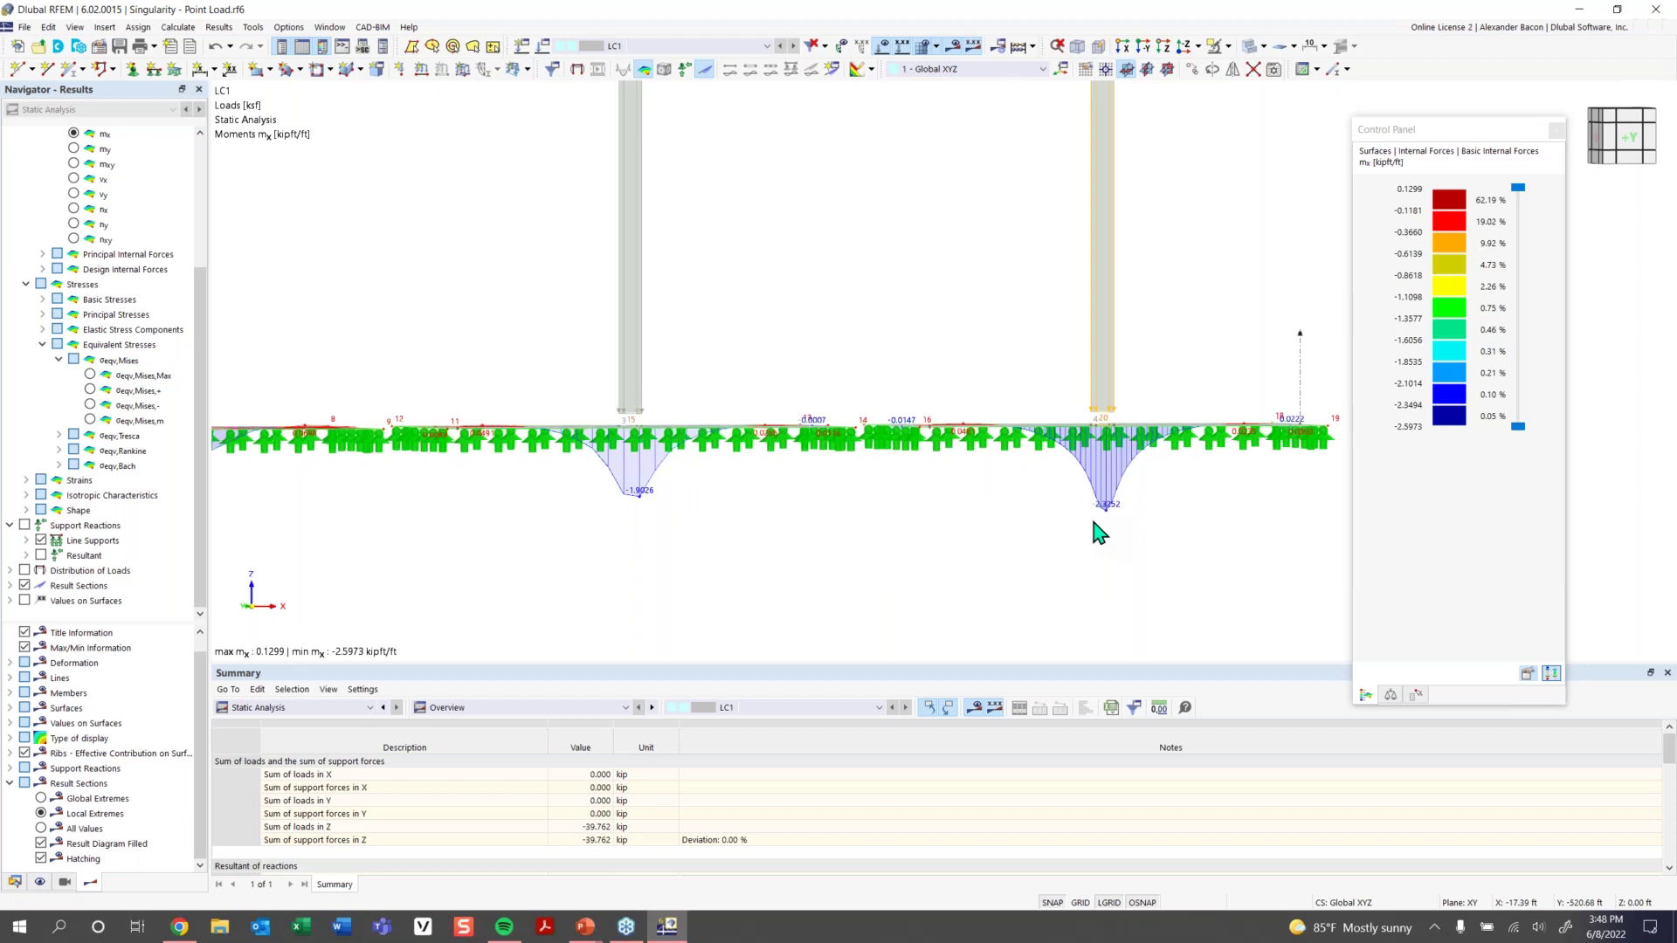
# Examine the mx contours and mesh around the rectangular loads on the third and fourth slabs
pyautogui.keyDown('ctrl'); pyautogui.moveTo(978, 515); pyautogui.dragTo(681, 415, button='middle'); pyautogui.keyUp('ctrl')
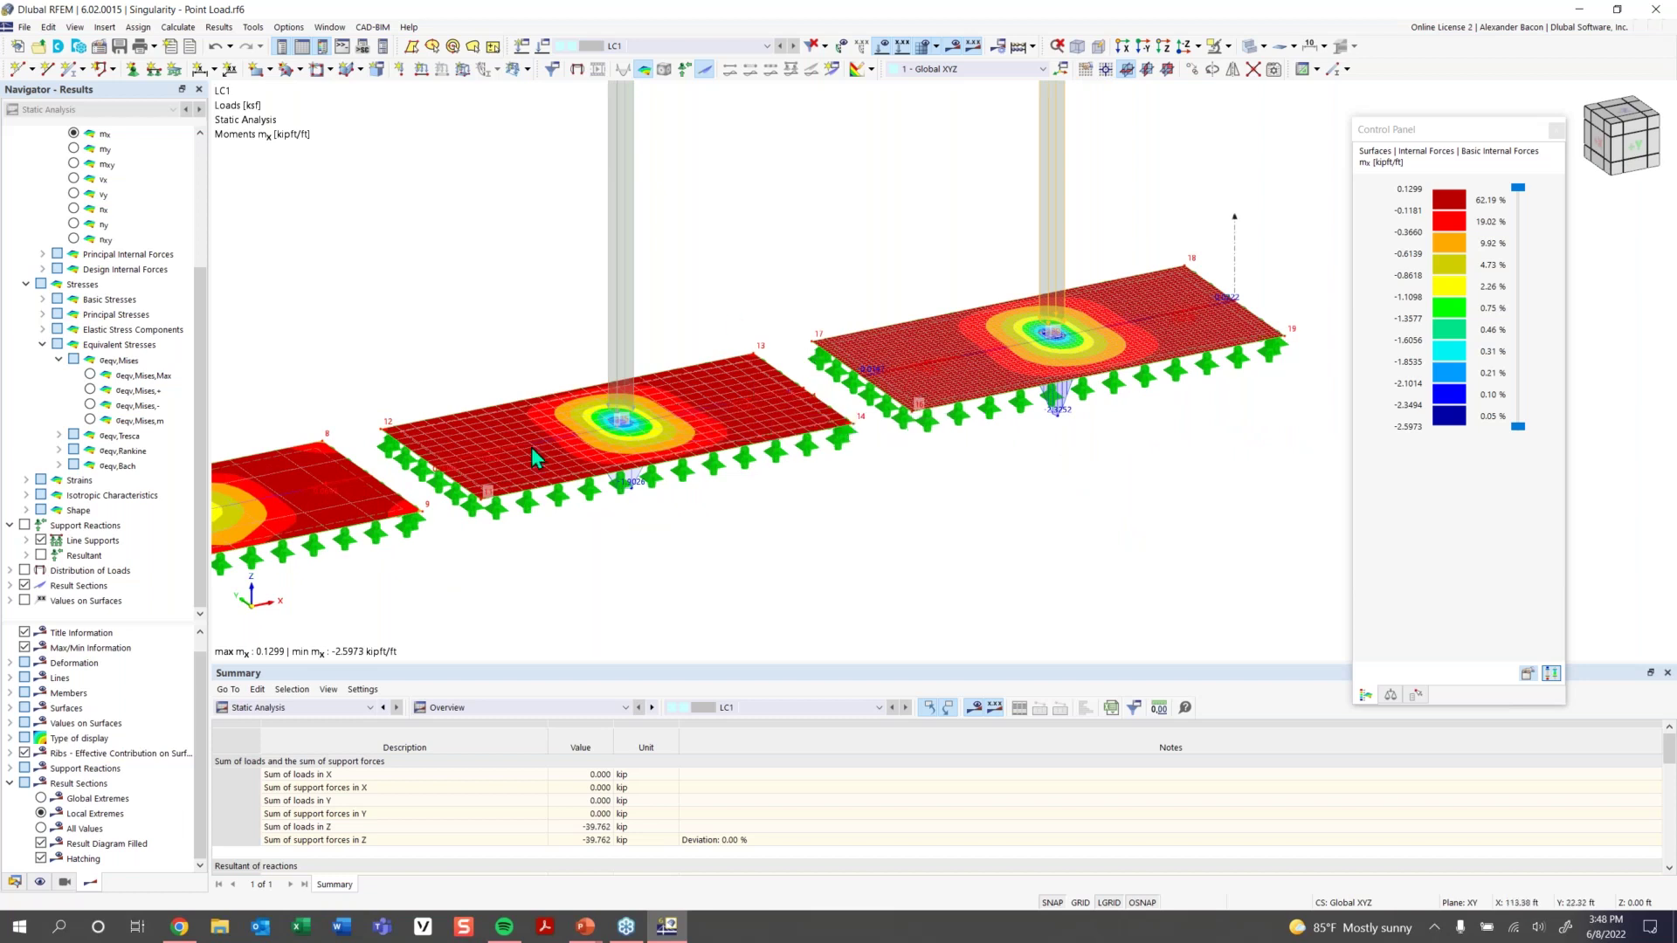
pyautogui.scroll(2, 625, 425)
pyautogui.scroll(1, 625, 425)
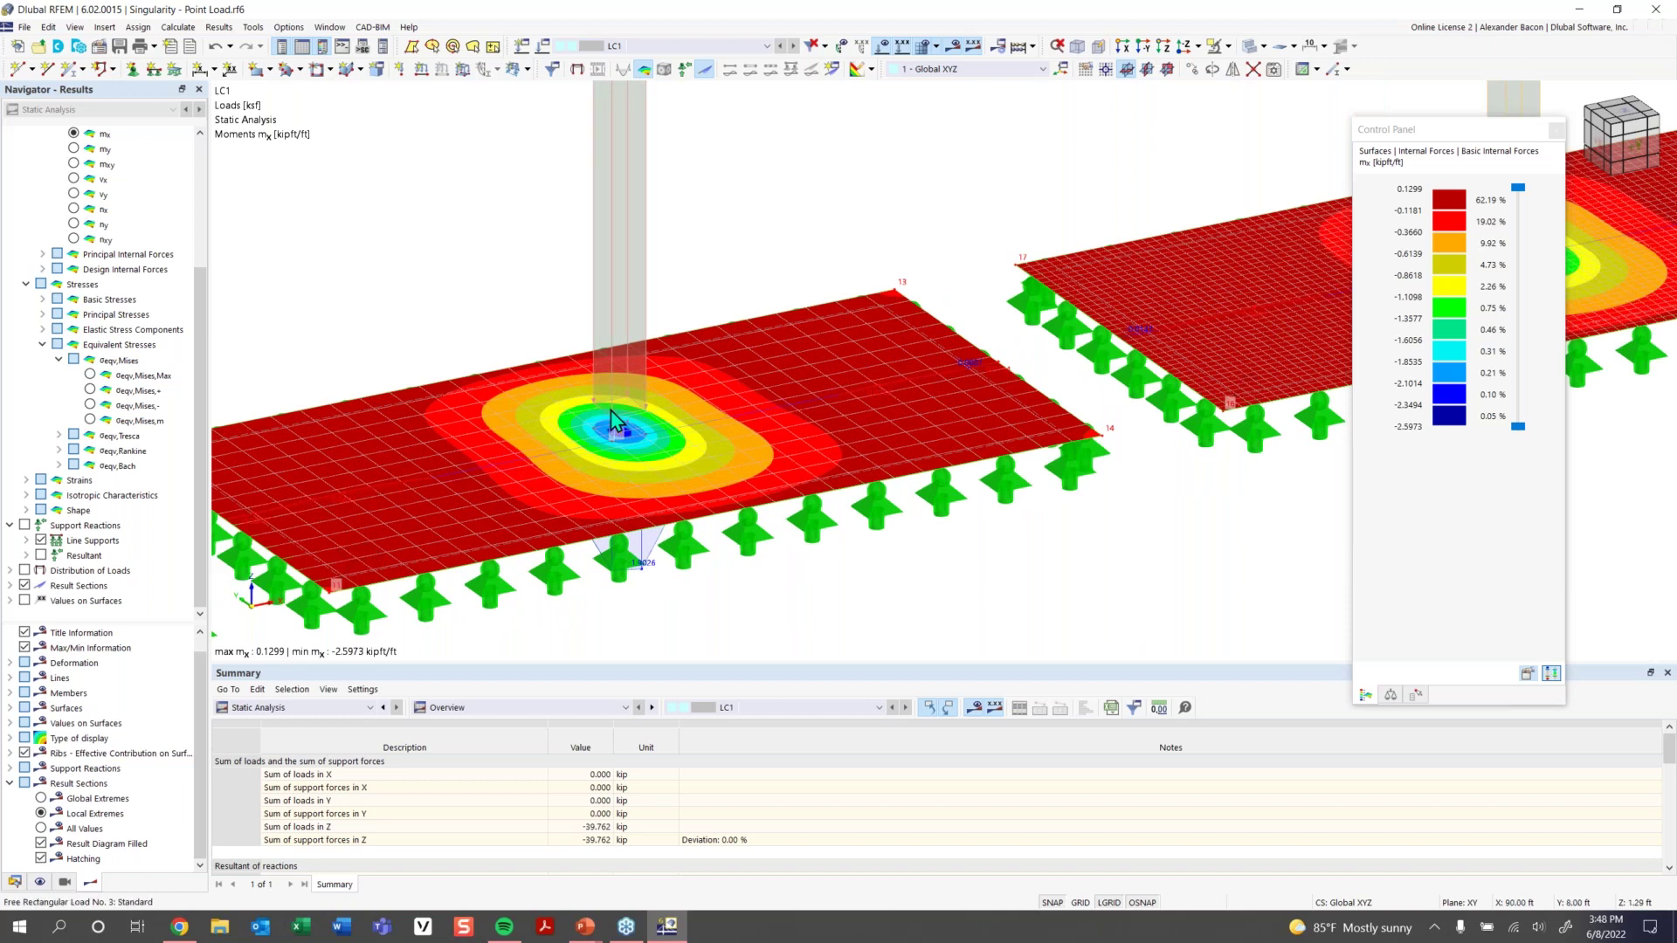
pyautogui.scroll(1, 623, 428)
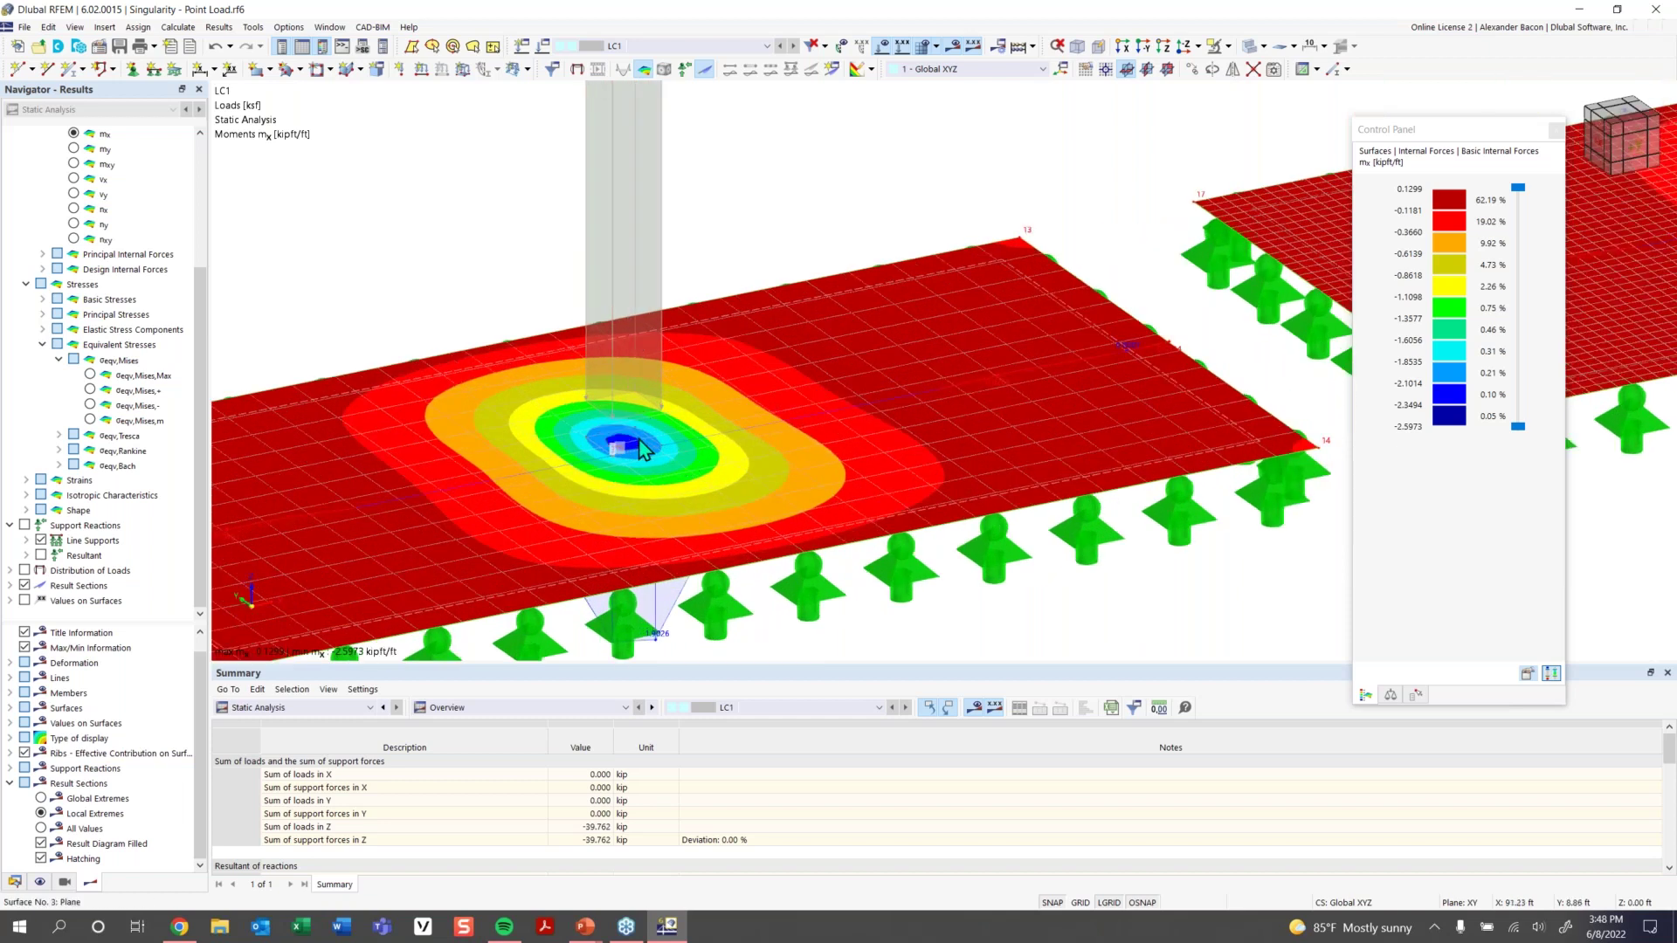
pyautogui.scroll(2, 616, 472)
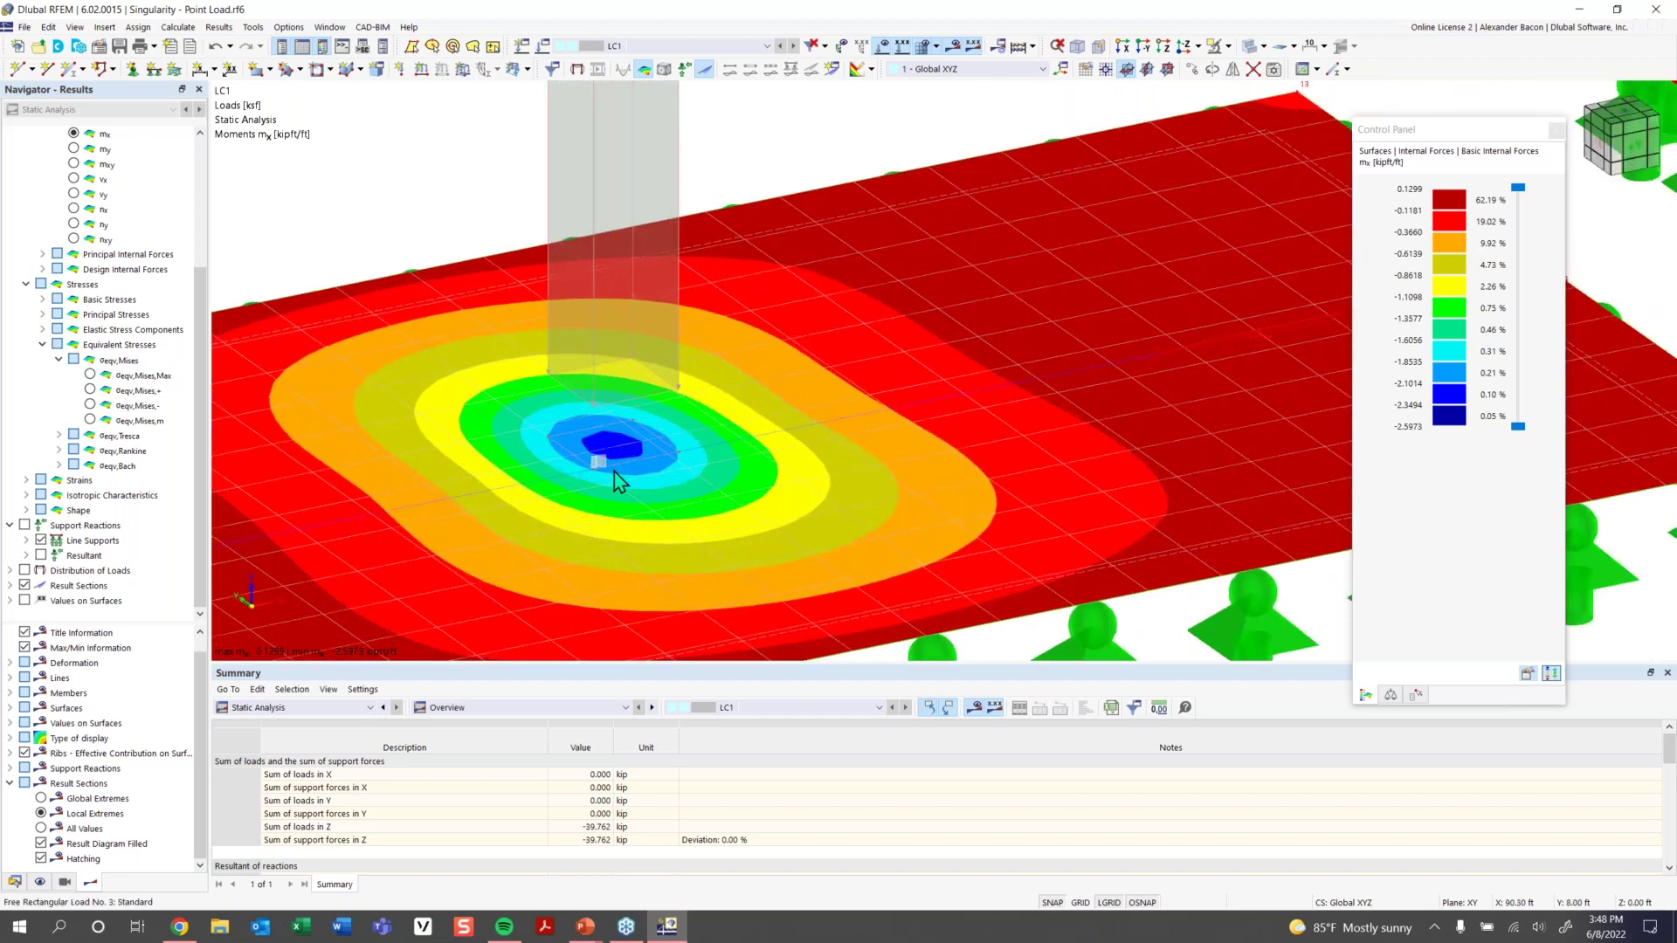
pyautogui.scroll(-3, 617, 480)
pyautogui.moveTo(526, 539); pyautogui.dragTo(657, 539, button='middle')
pyautogui.scroll(3, 726, 458)
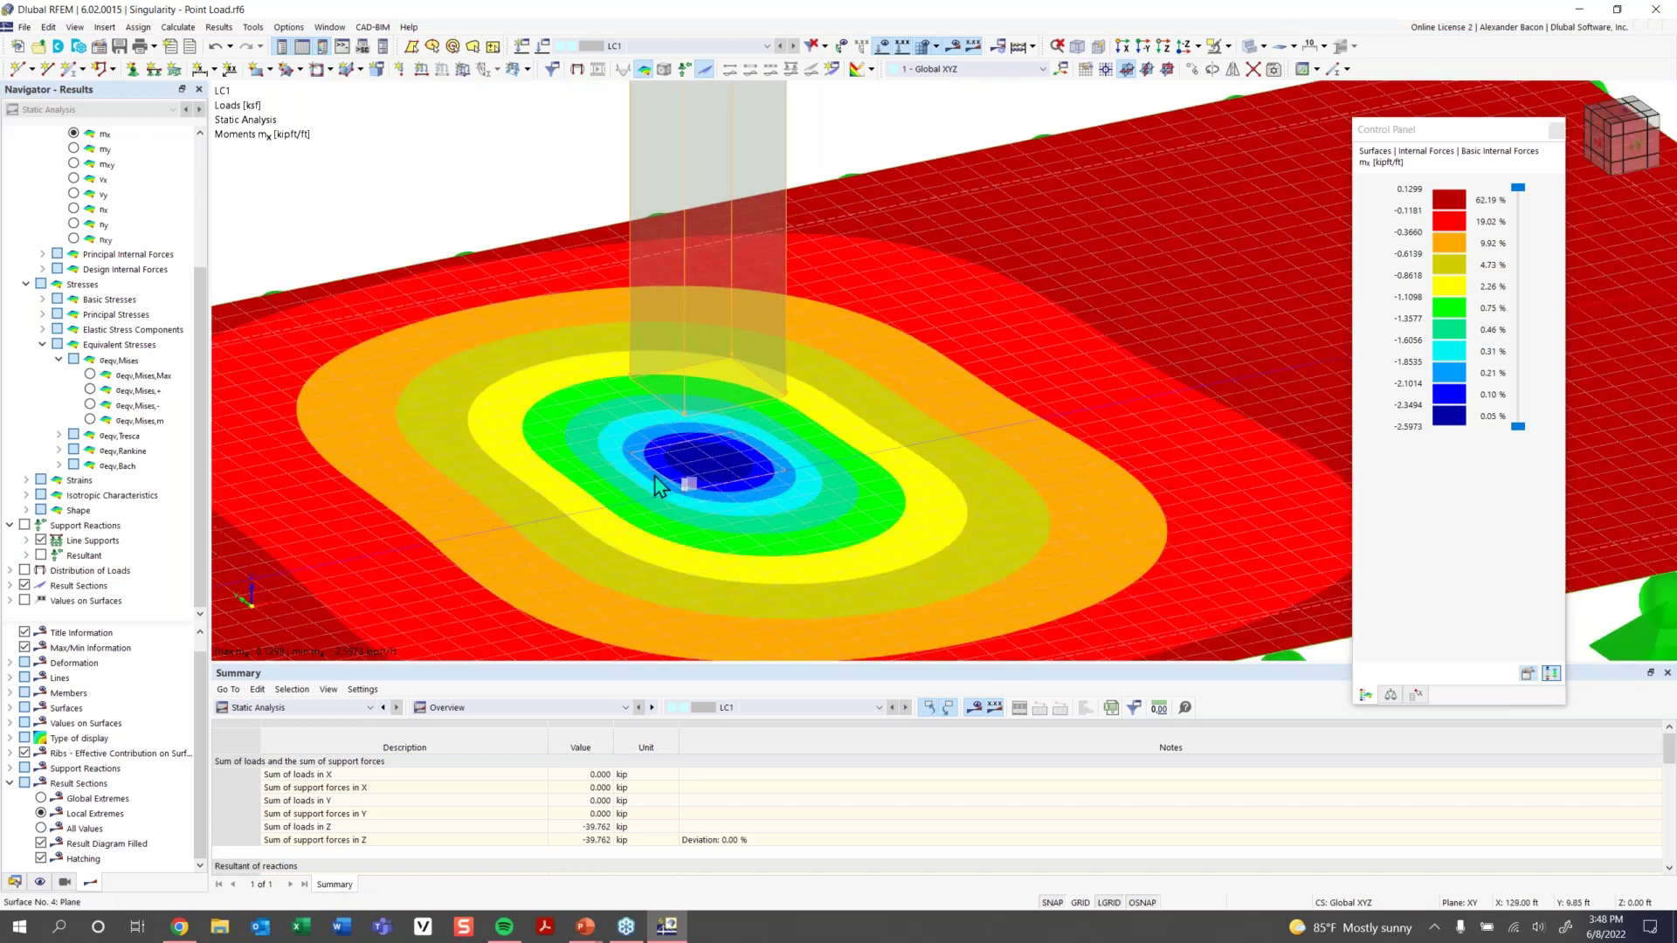
pyautogui.scroll(-2, 699, 472)
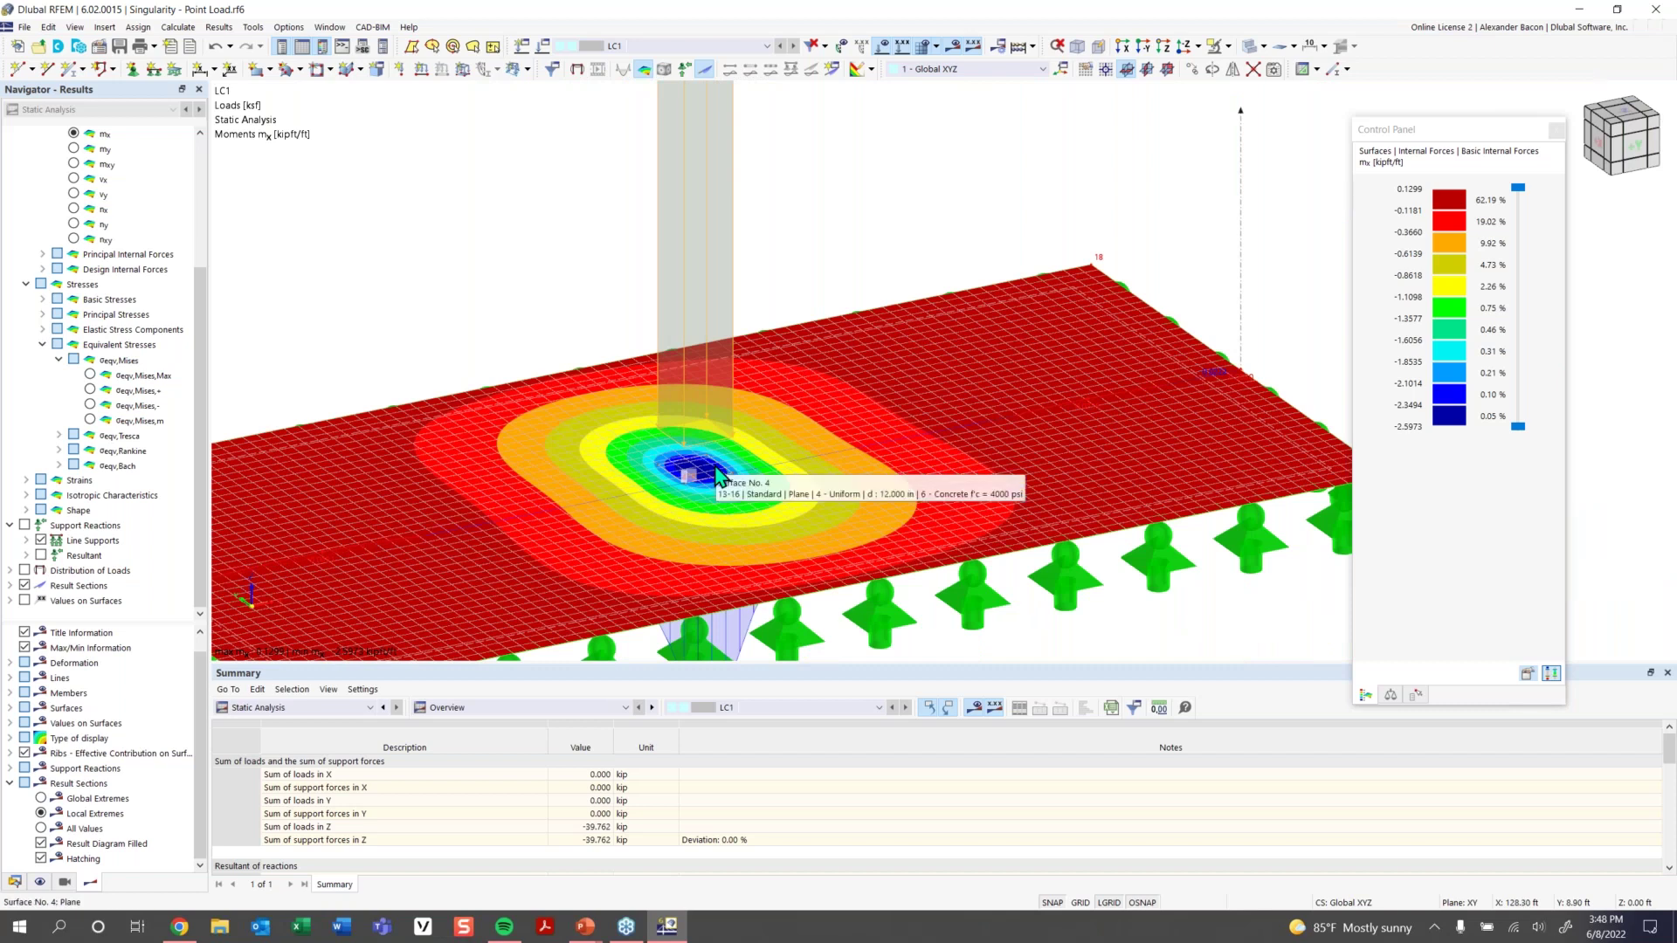
pyautogui.scroll(-2, 686, 502)
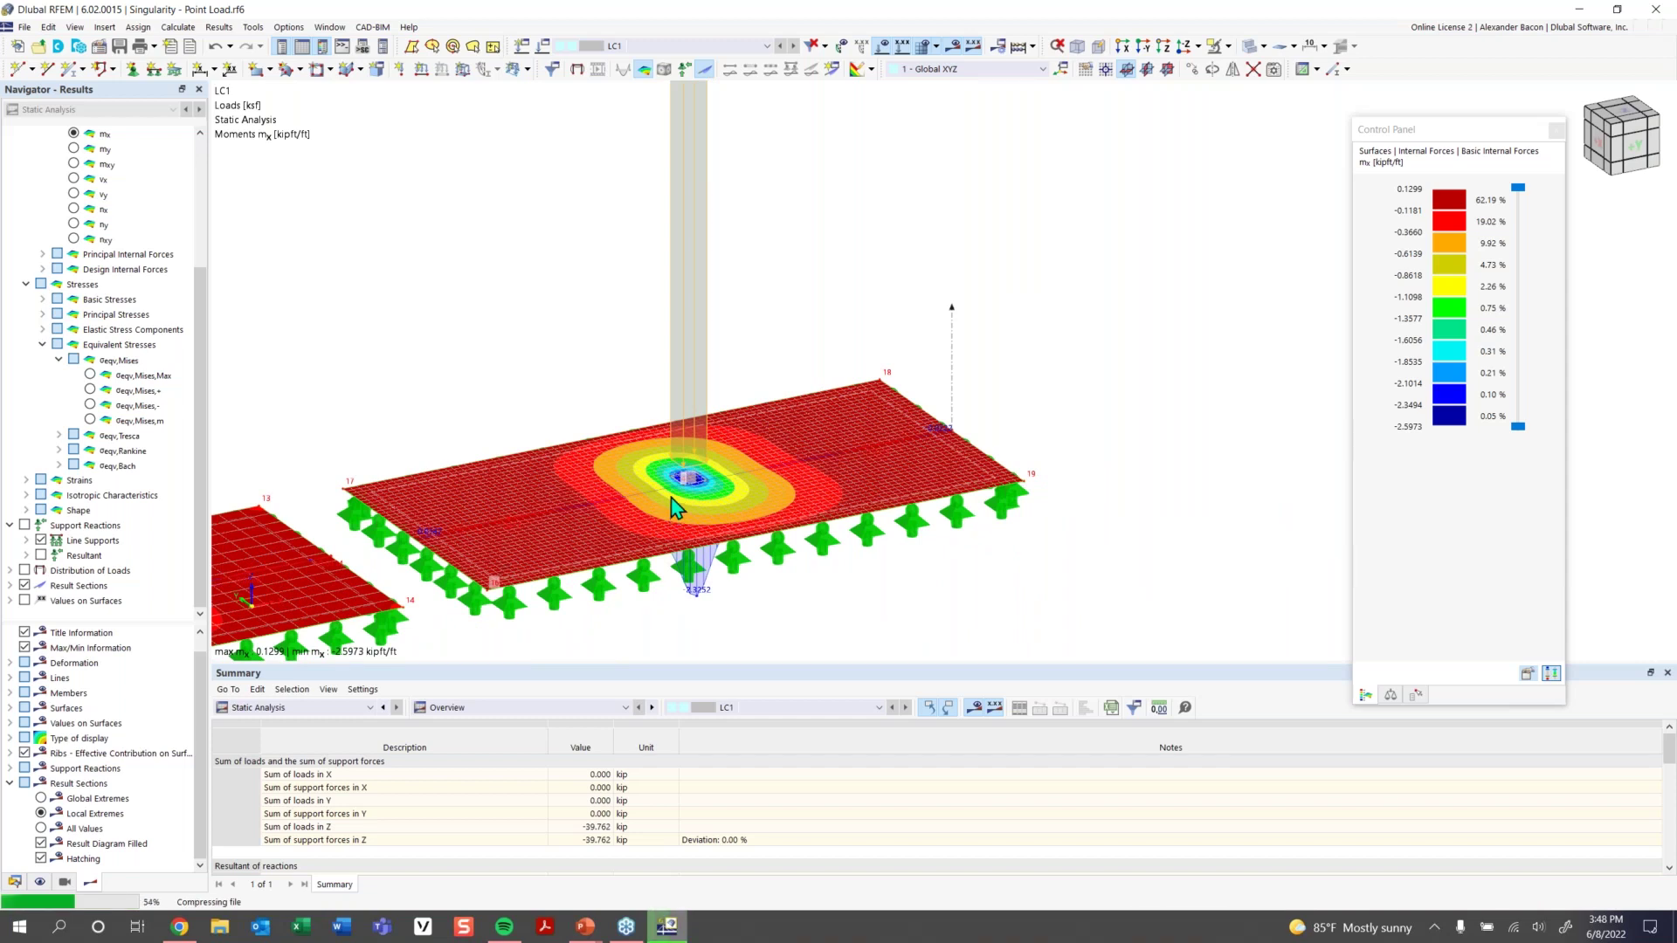
# Open the result diagrams for Result Section No. 1 across all four slabs and inspect mx near the fourth slab's peak
pyautogui.scroll(-1, 685, 502)
pyautogui.moveTo(750, 511); pyautogui.dragTo(891, 460, button='middle')
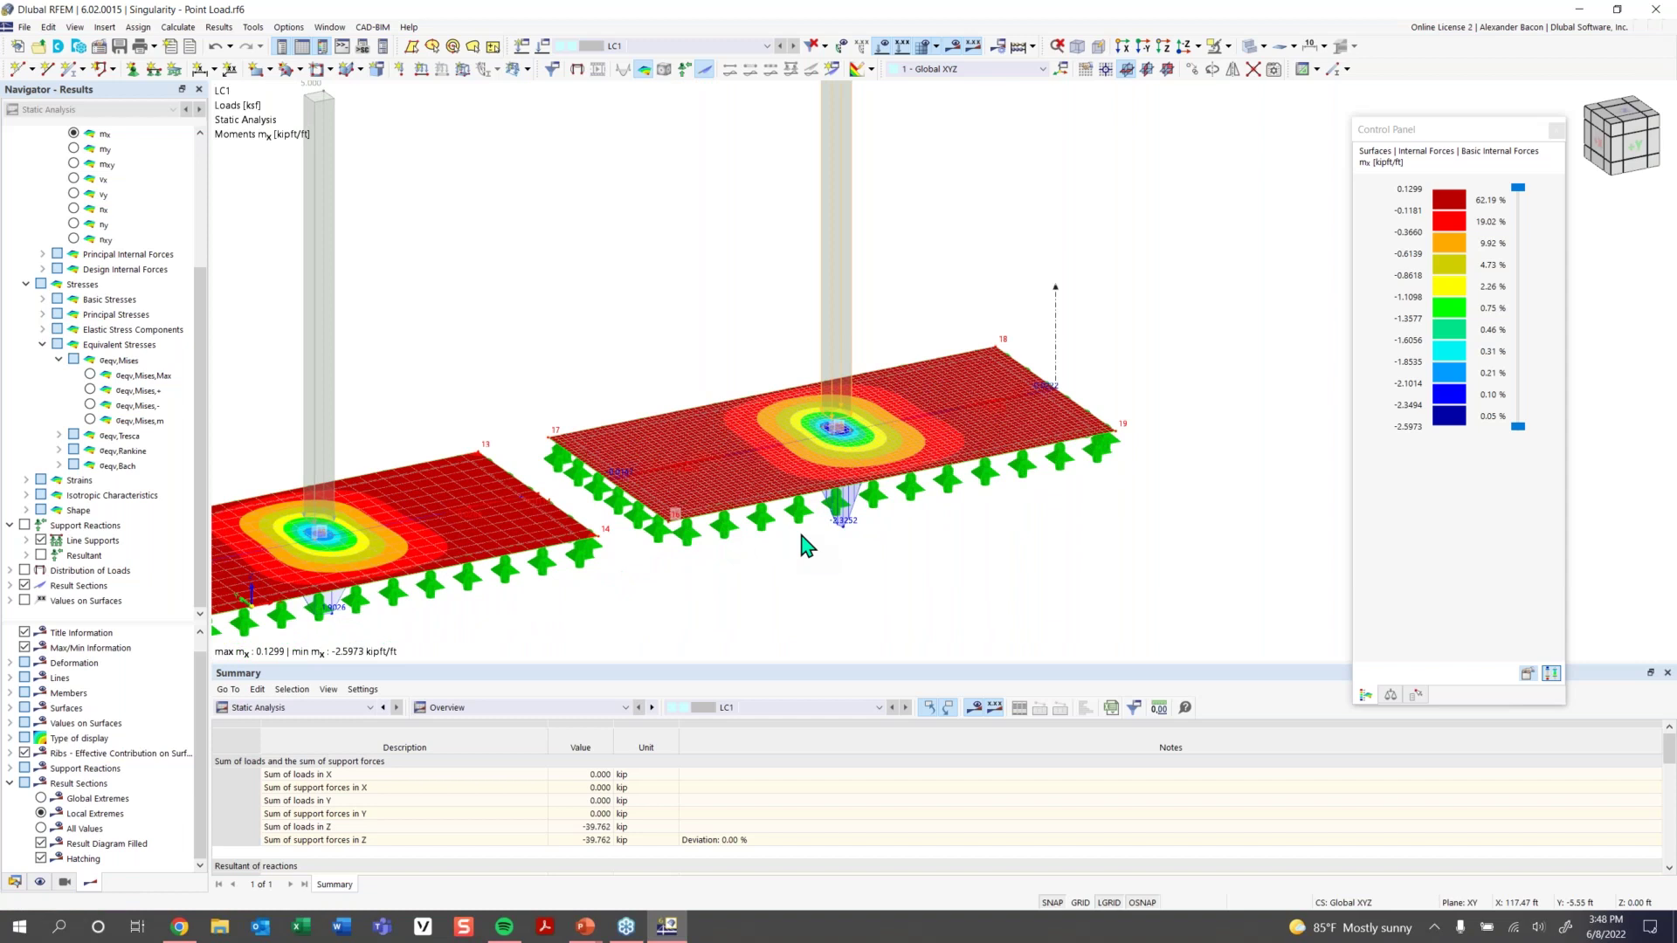
pyautogui.scroll(-3, 786, 548)
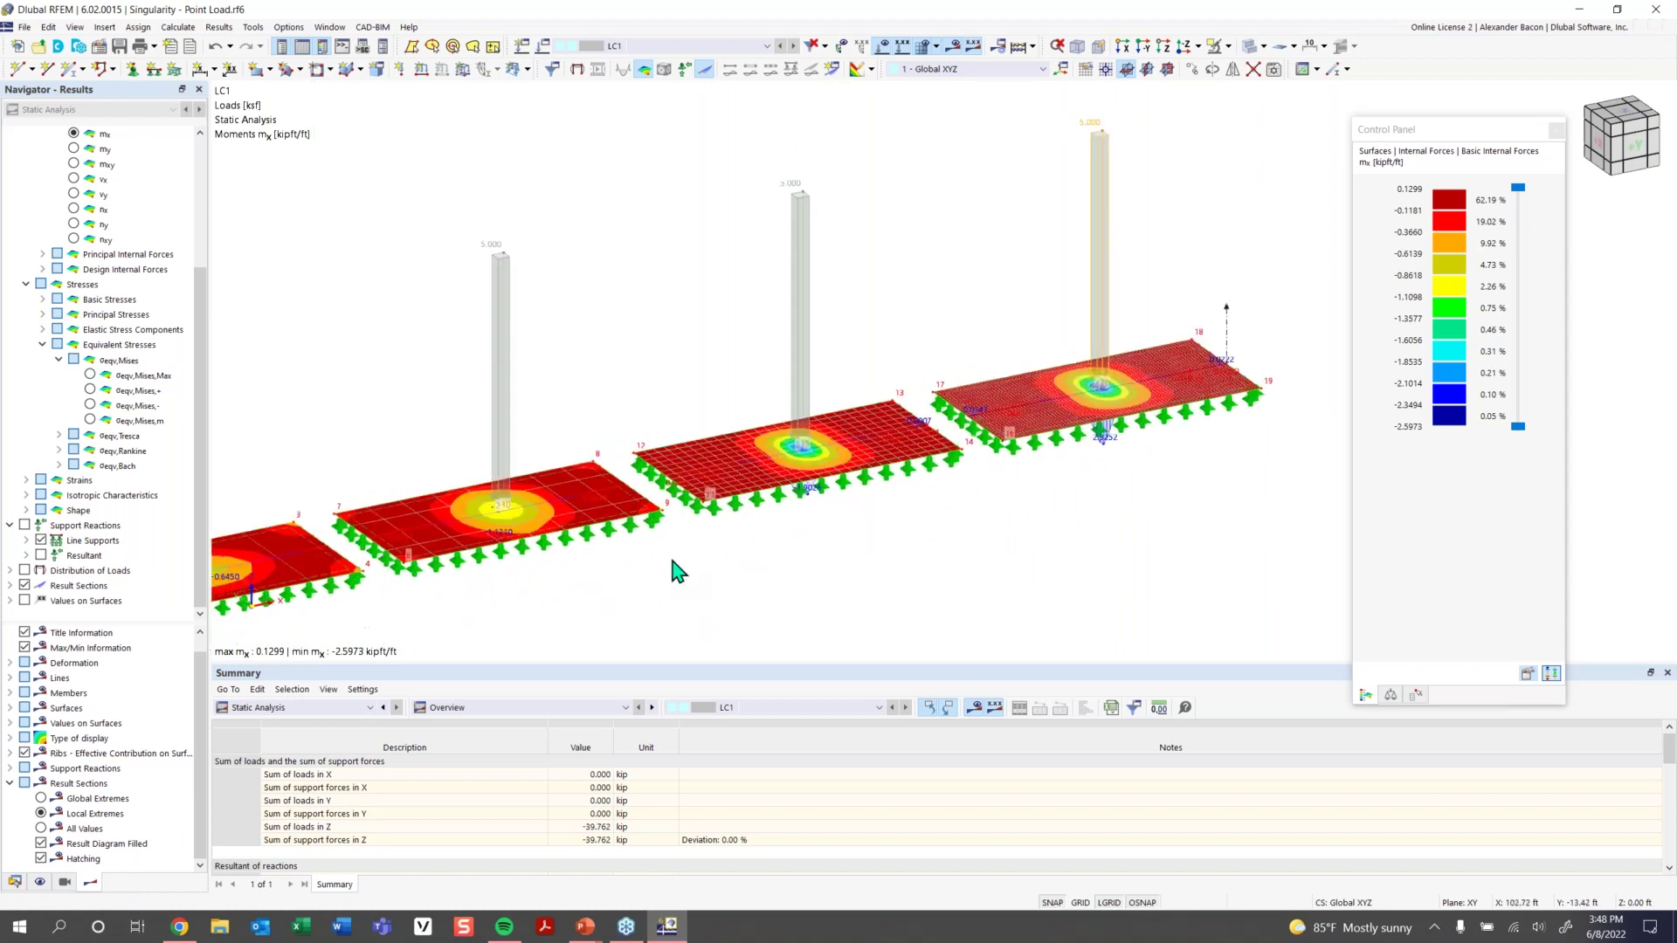
pyautogui.scroll(-3, 891, 524)
pyautogui.moveTo(899, 538); pyautogui.dragTo(654, 531, button='middle')
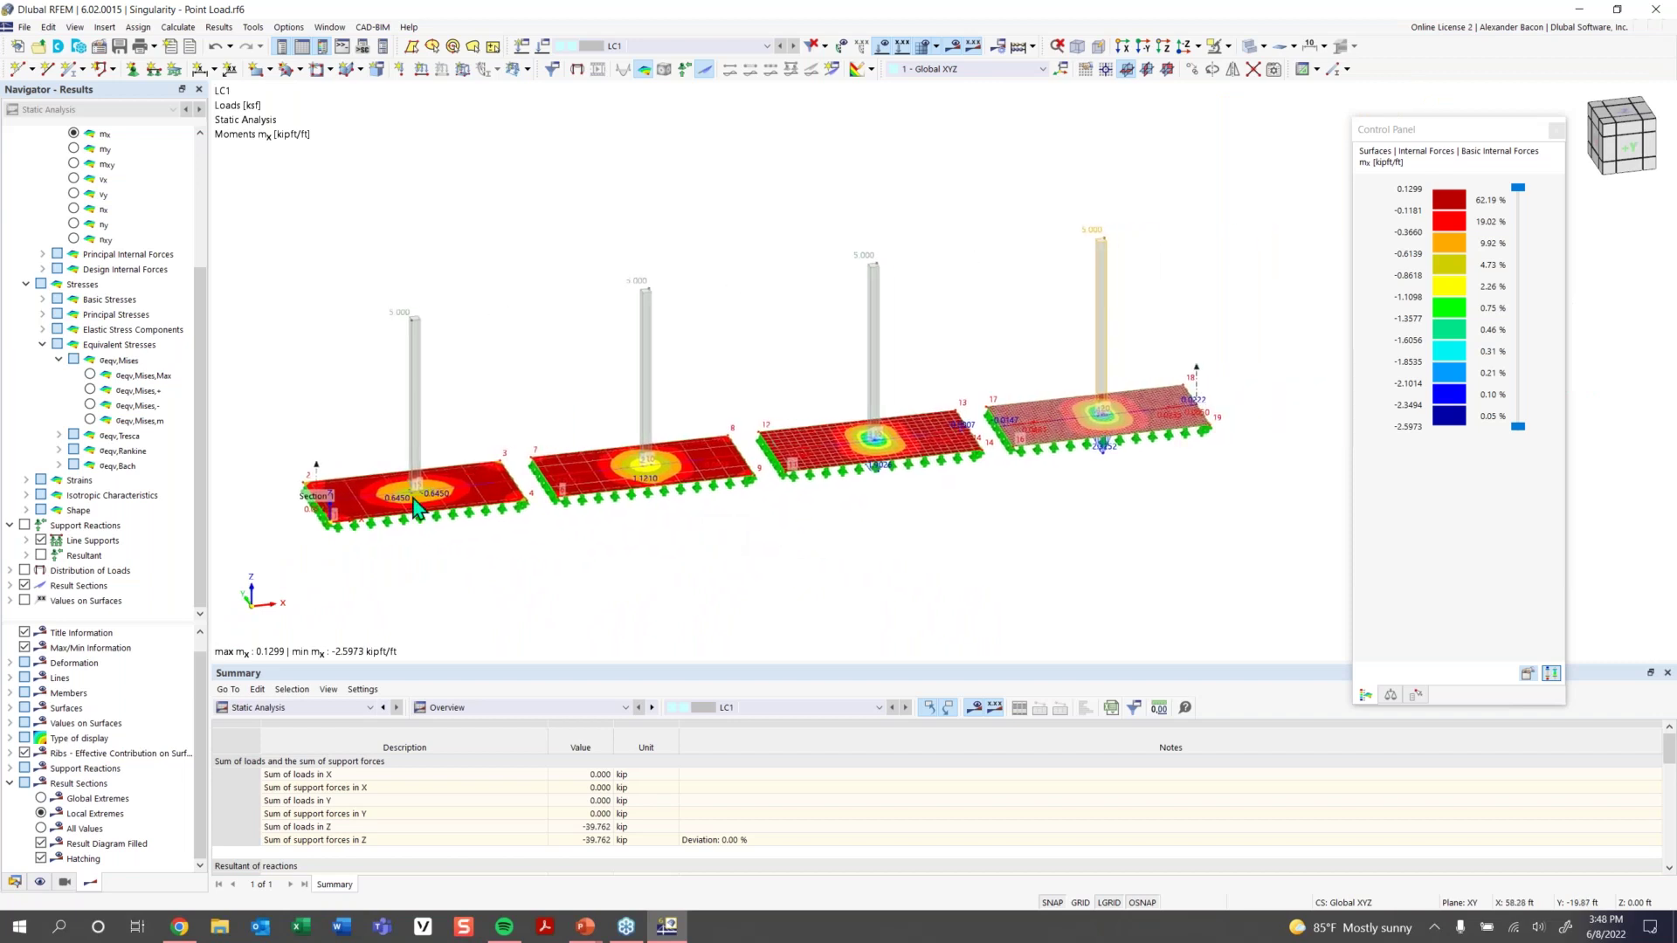
pyautogui.rightClick(317, 483)
pyautogui.click(415, 560)
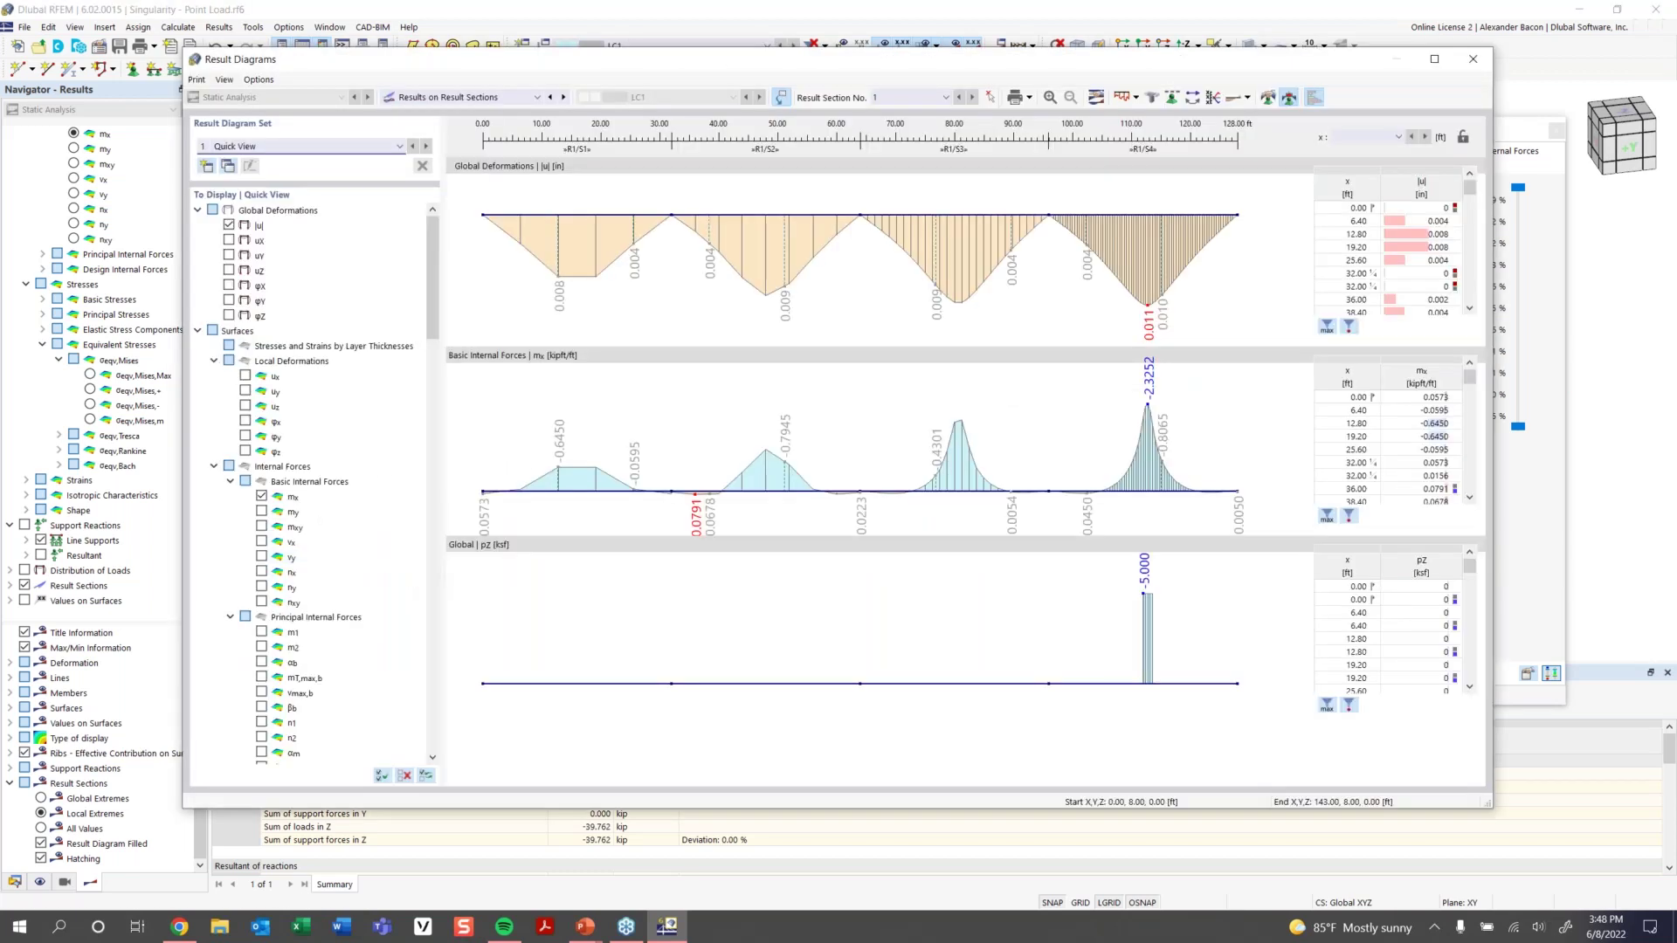
pyautogui.click(1147, 463)
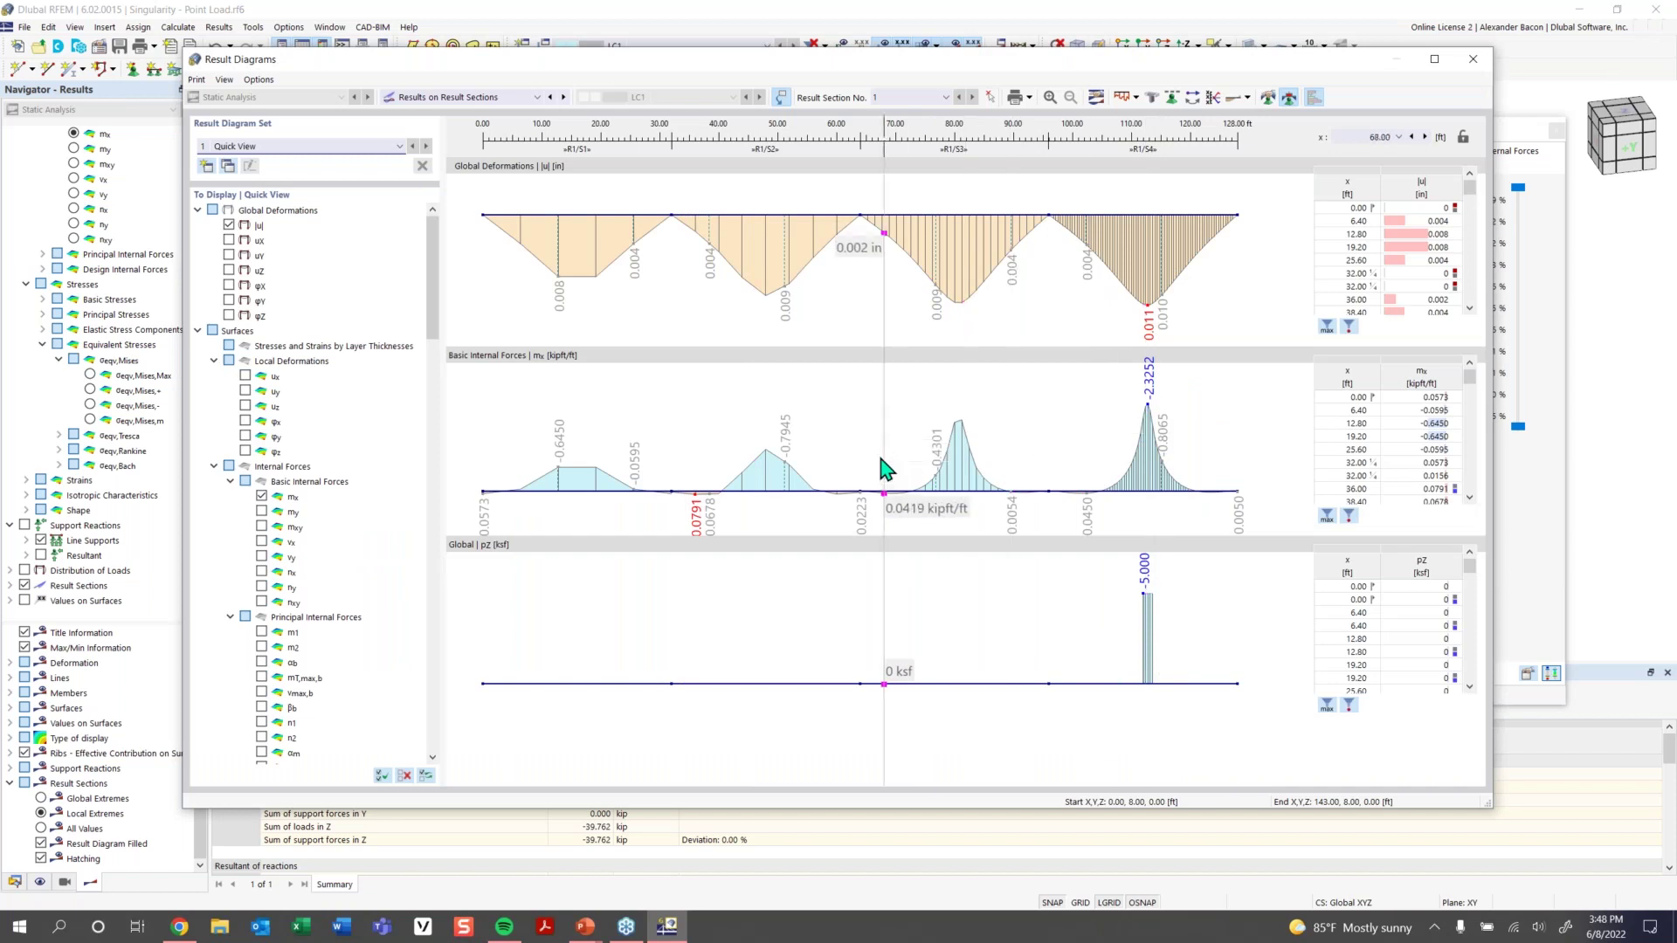
pyautogui.click(1156, 469)
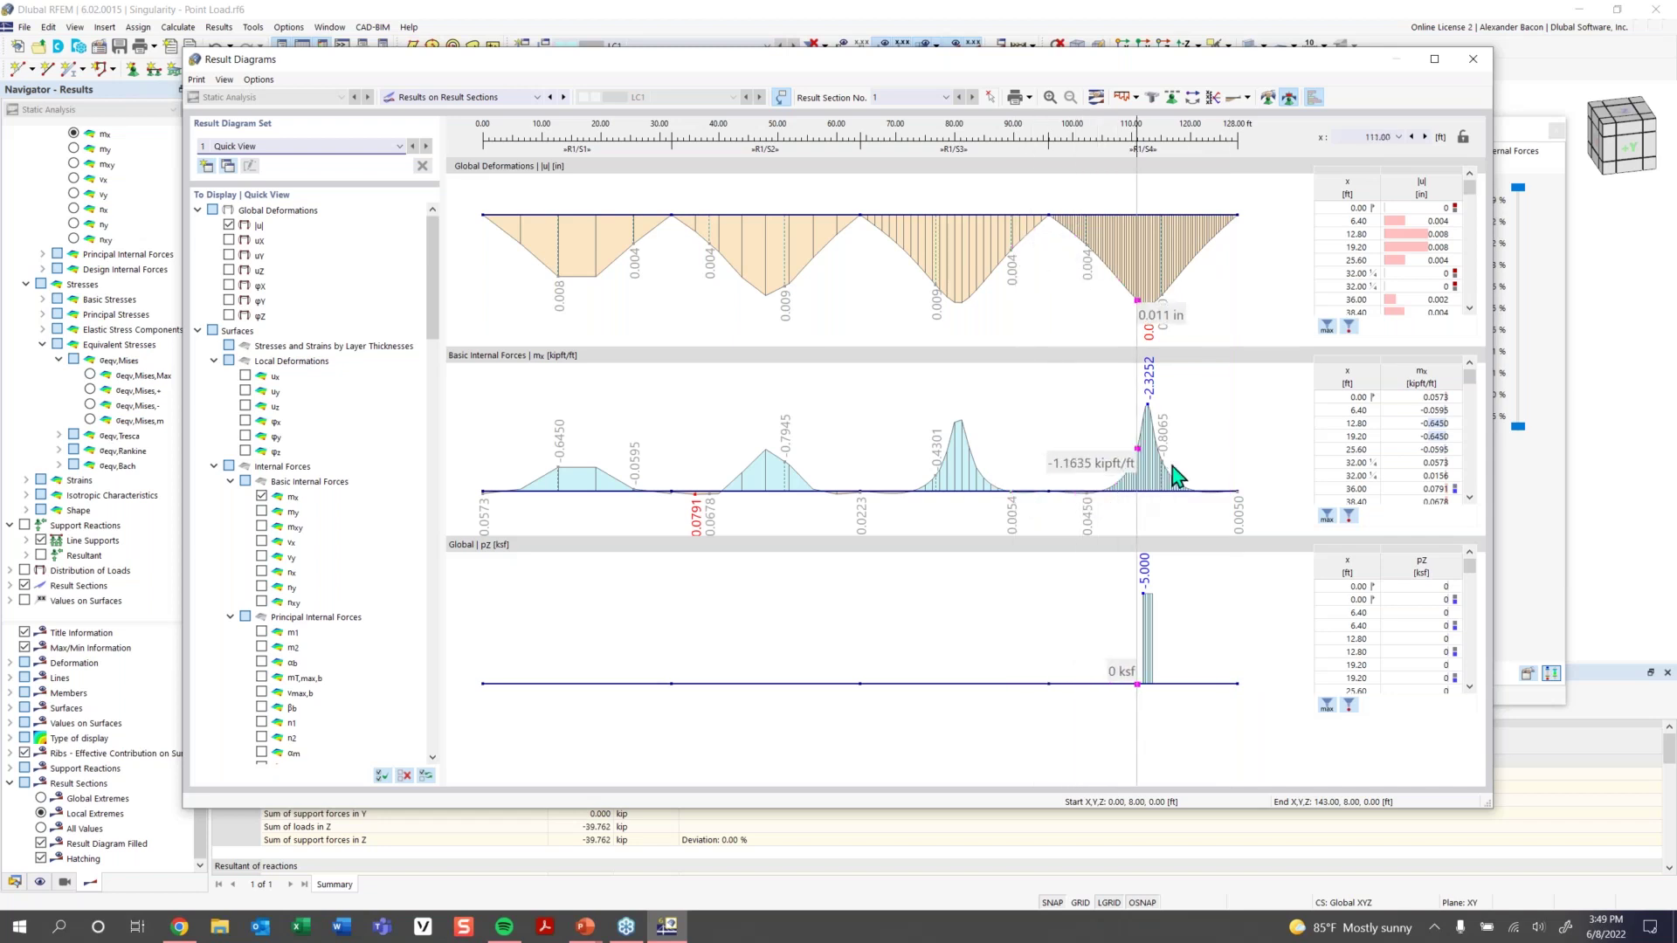
# Define an active smooth range with constant distribution from 111.295 to 112.705 ft for the result diagrams
pyautogui.click(1289, 100)
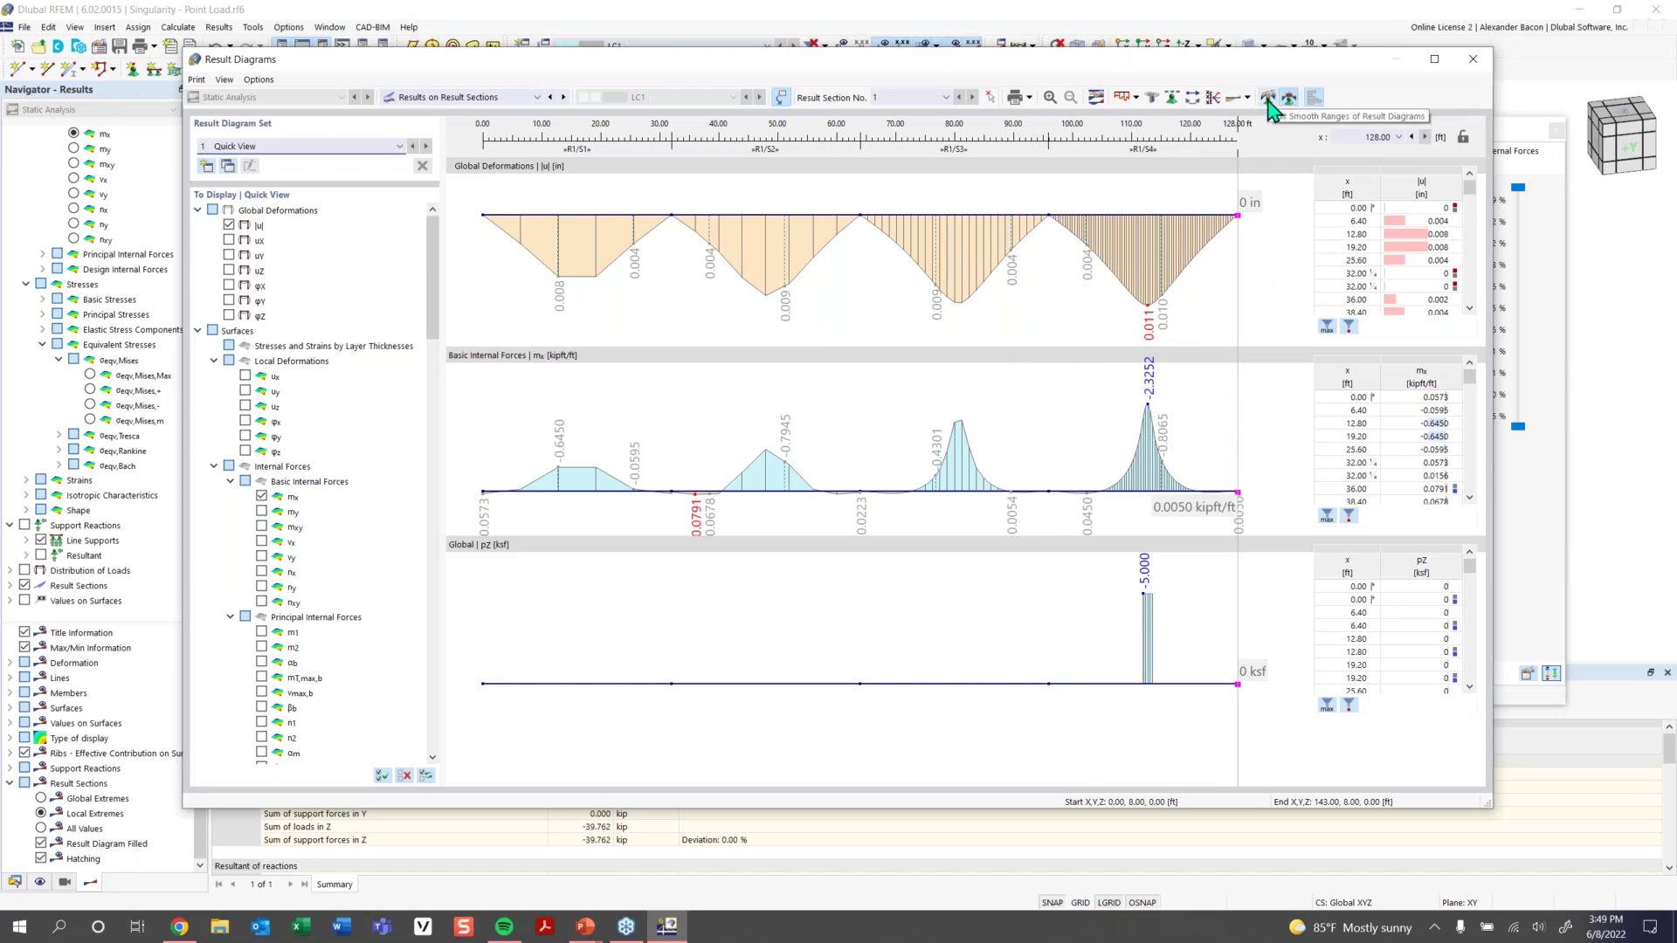
pyautogui.click(1267, 98)
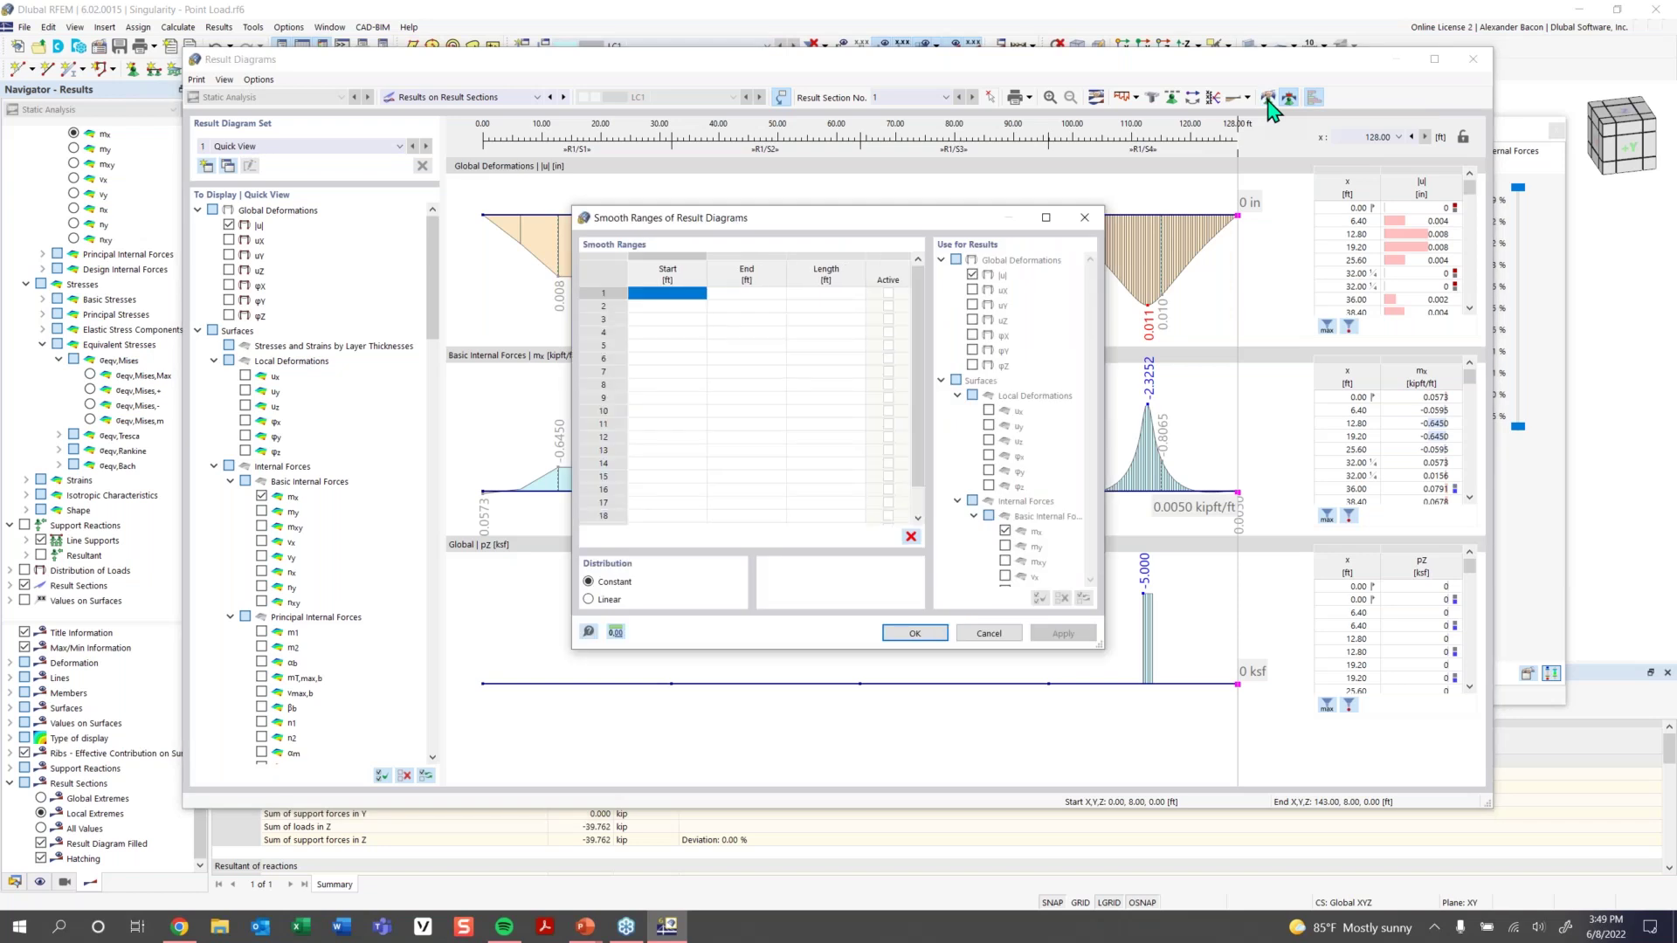
pyautogui.click(672, 294)
pyautogui.moveTo(694, 235); pyautogui.dragTo(679, 551)
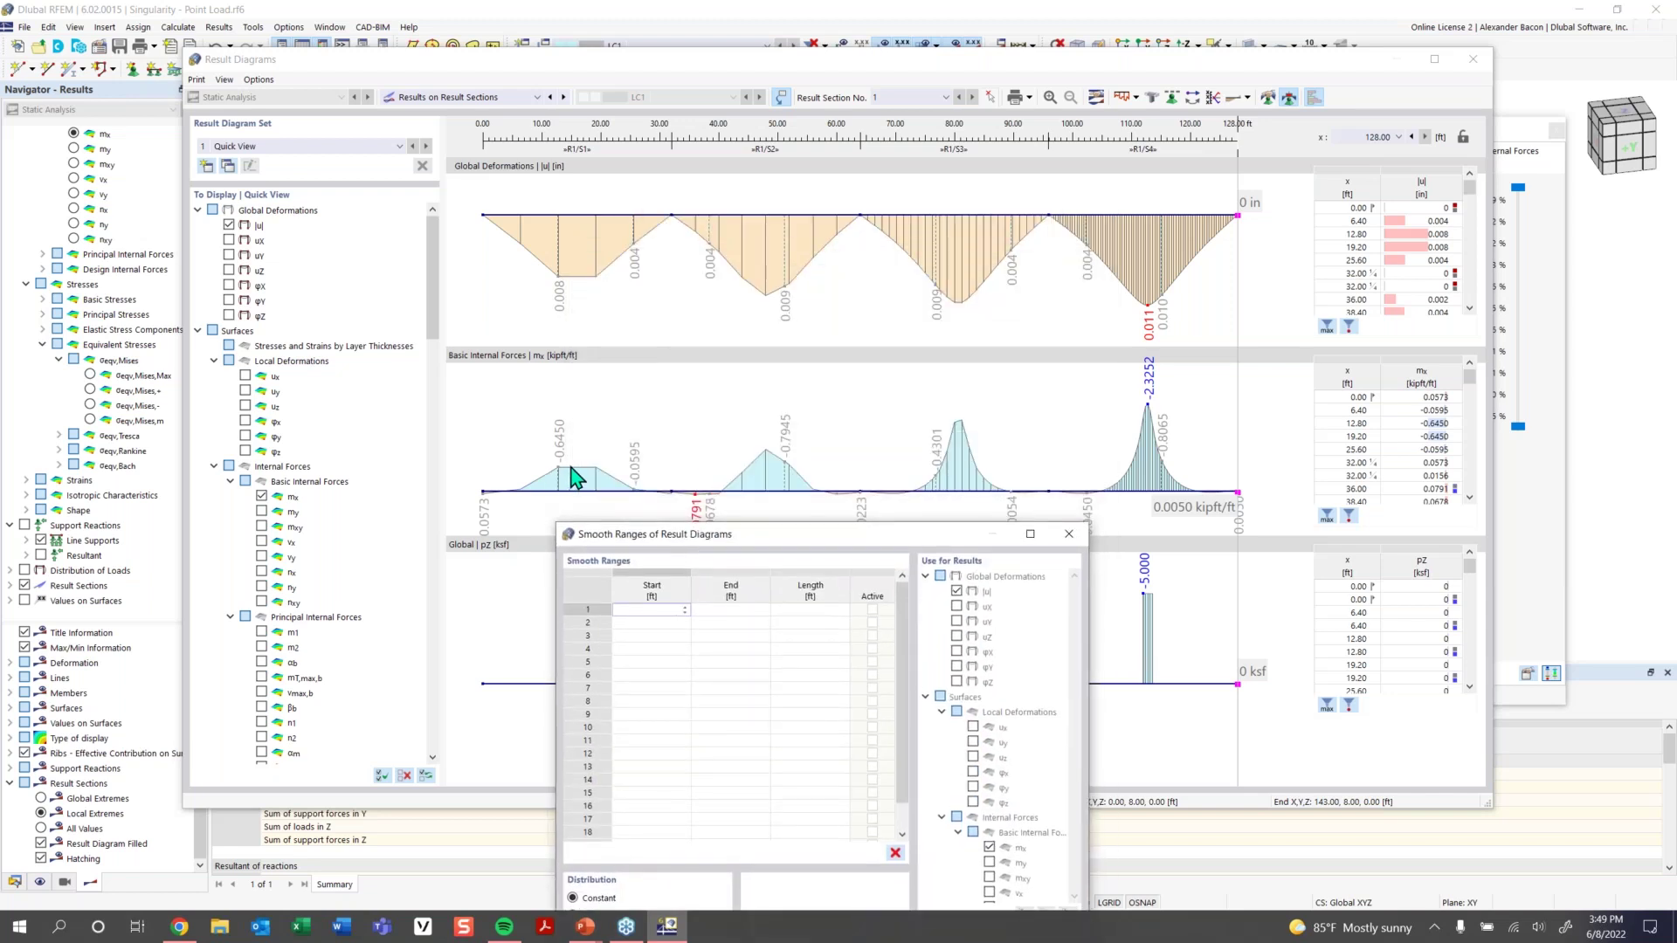
pyautogui.click(653, 610)
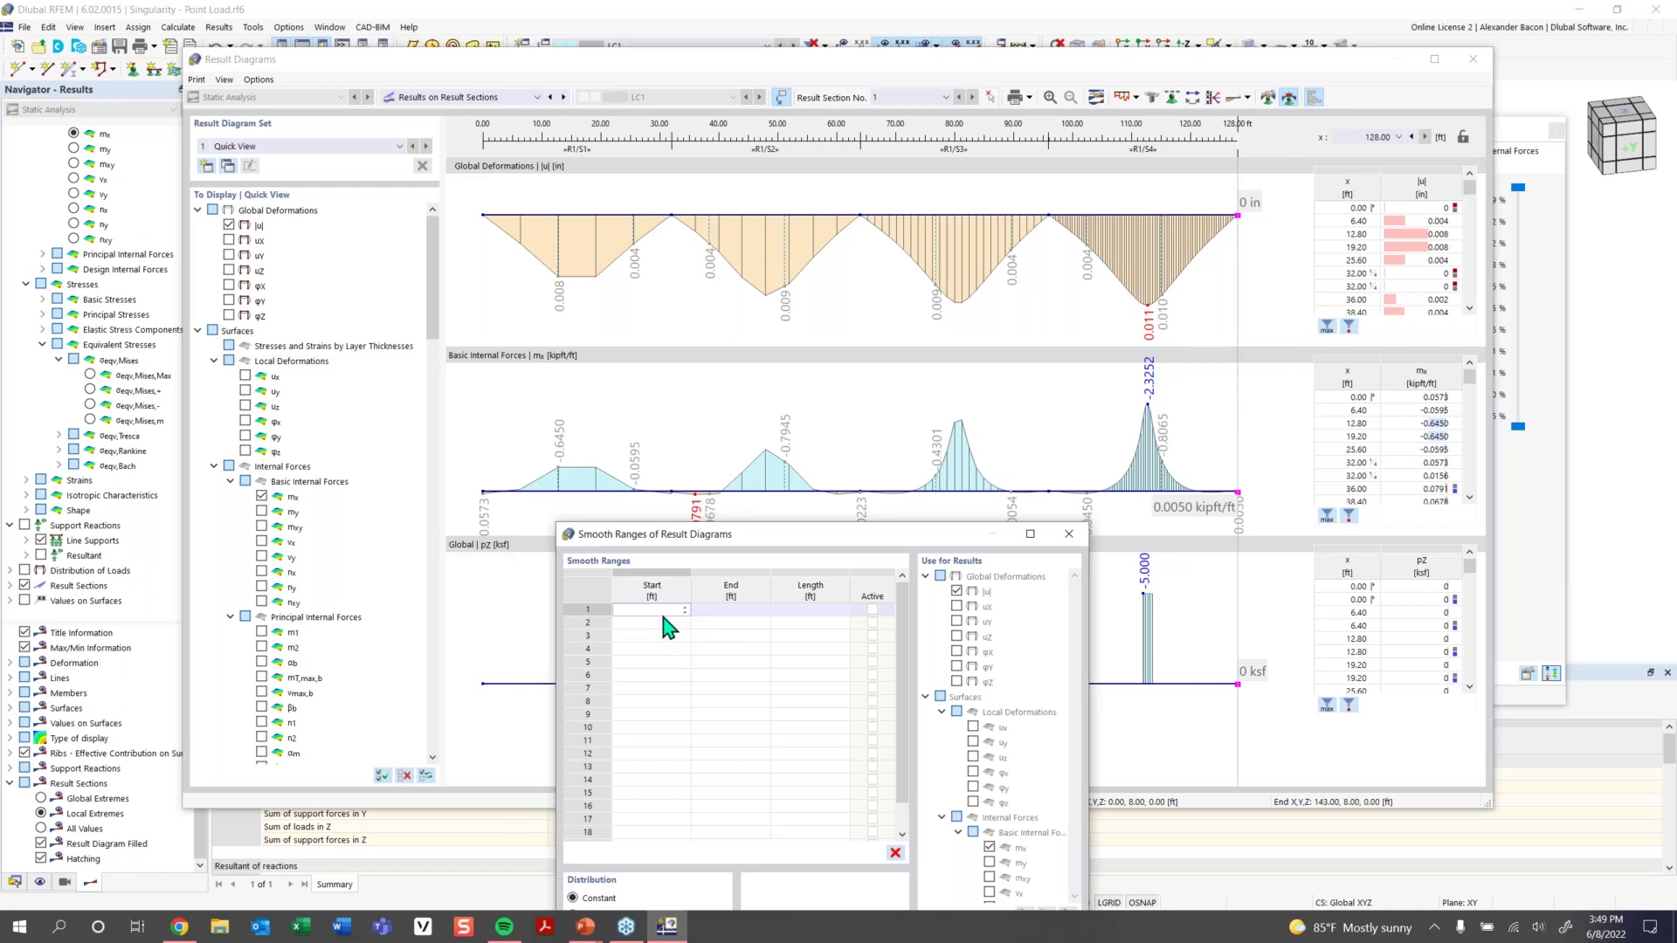
pyautogui.write('11')
pyautogui.write('.295')
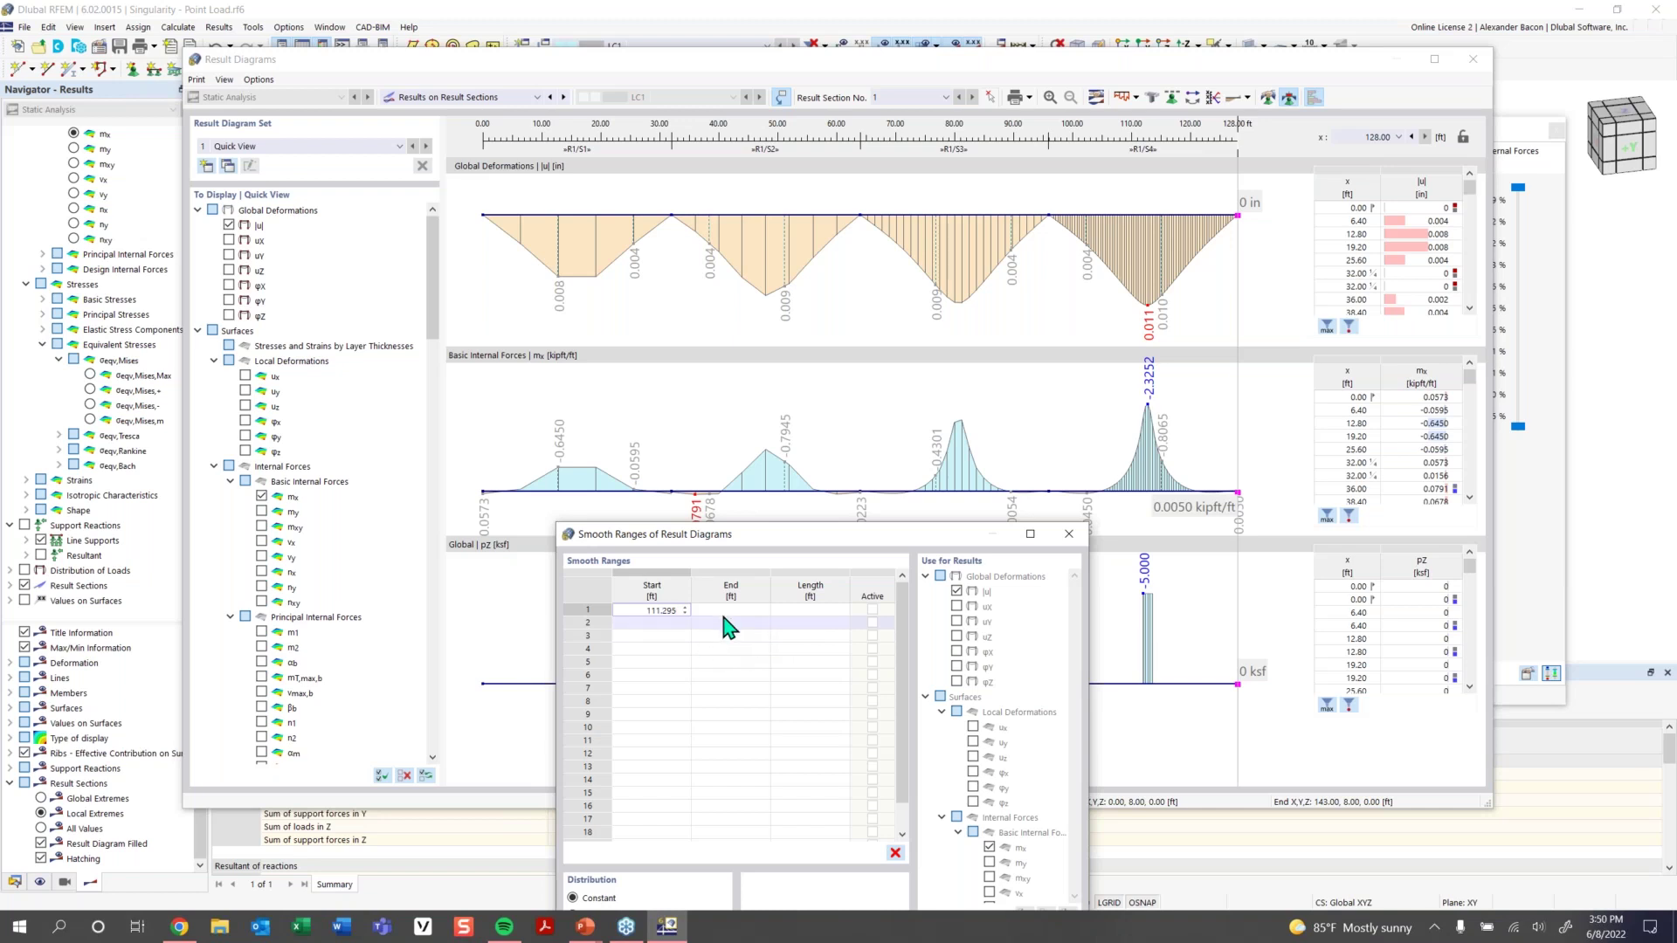
pyautogui.click(753, 609)
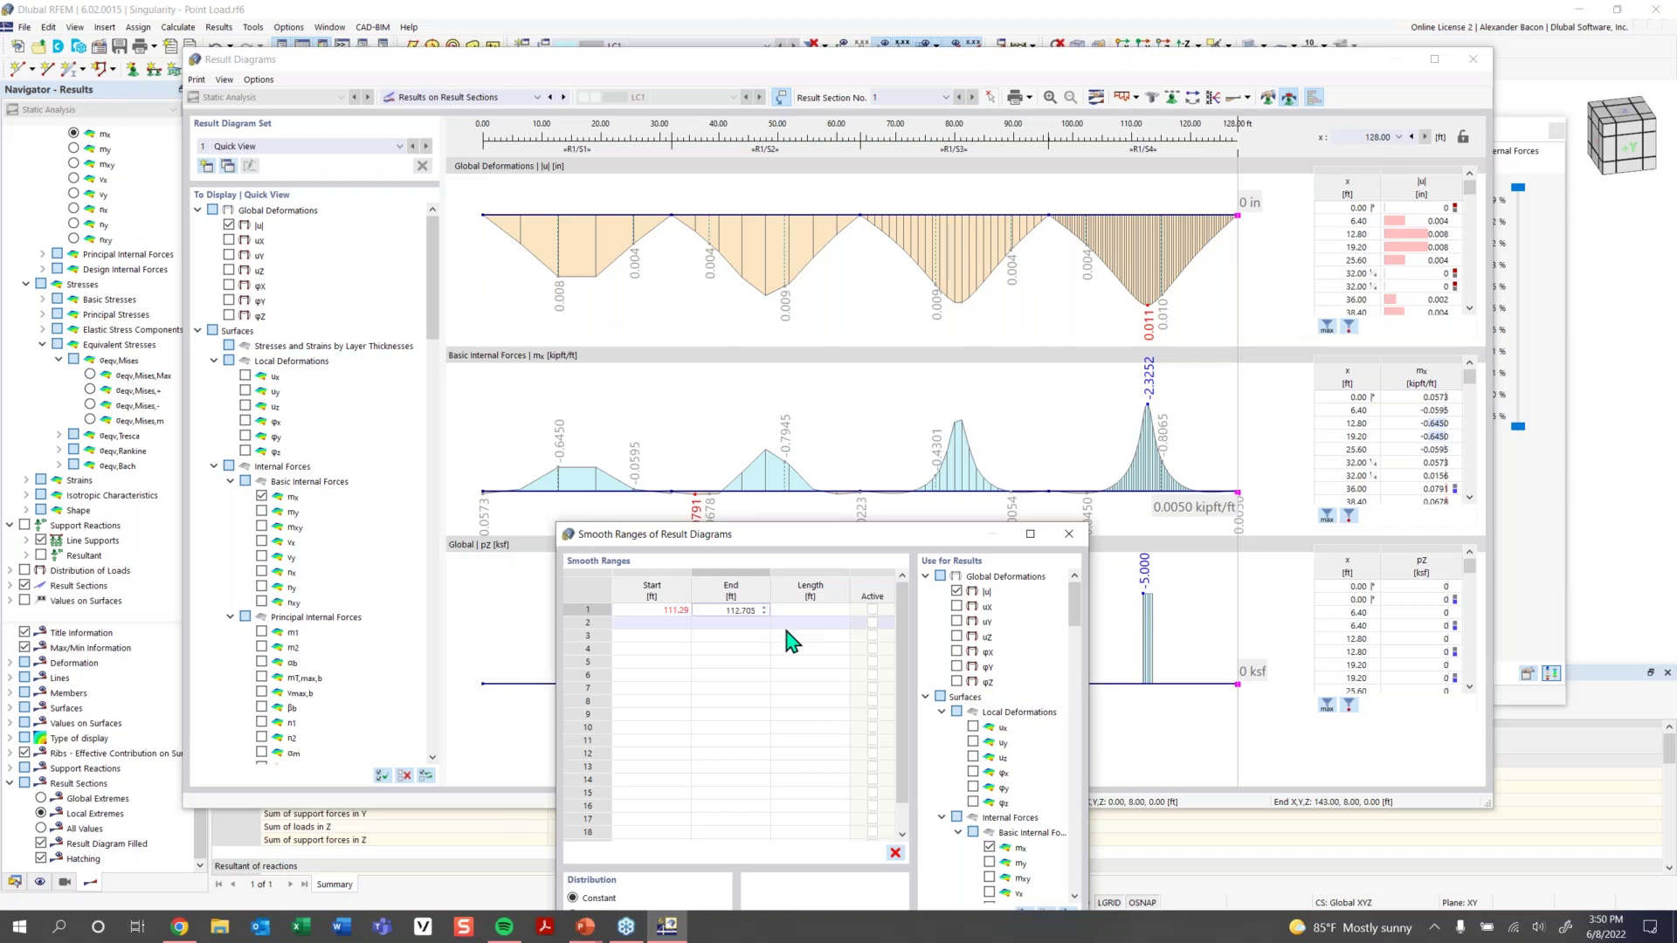
pyautogui.click(849, 613)
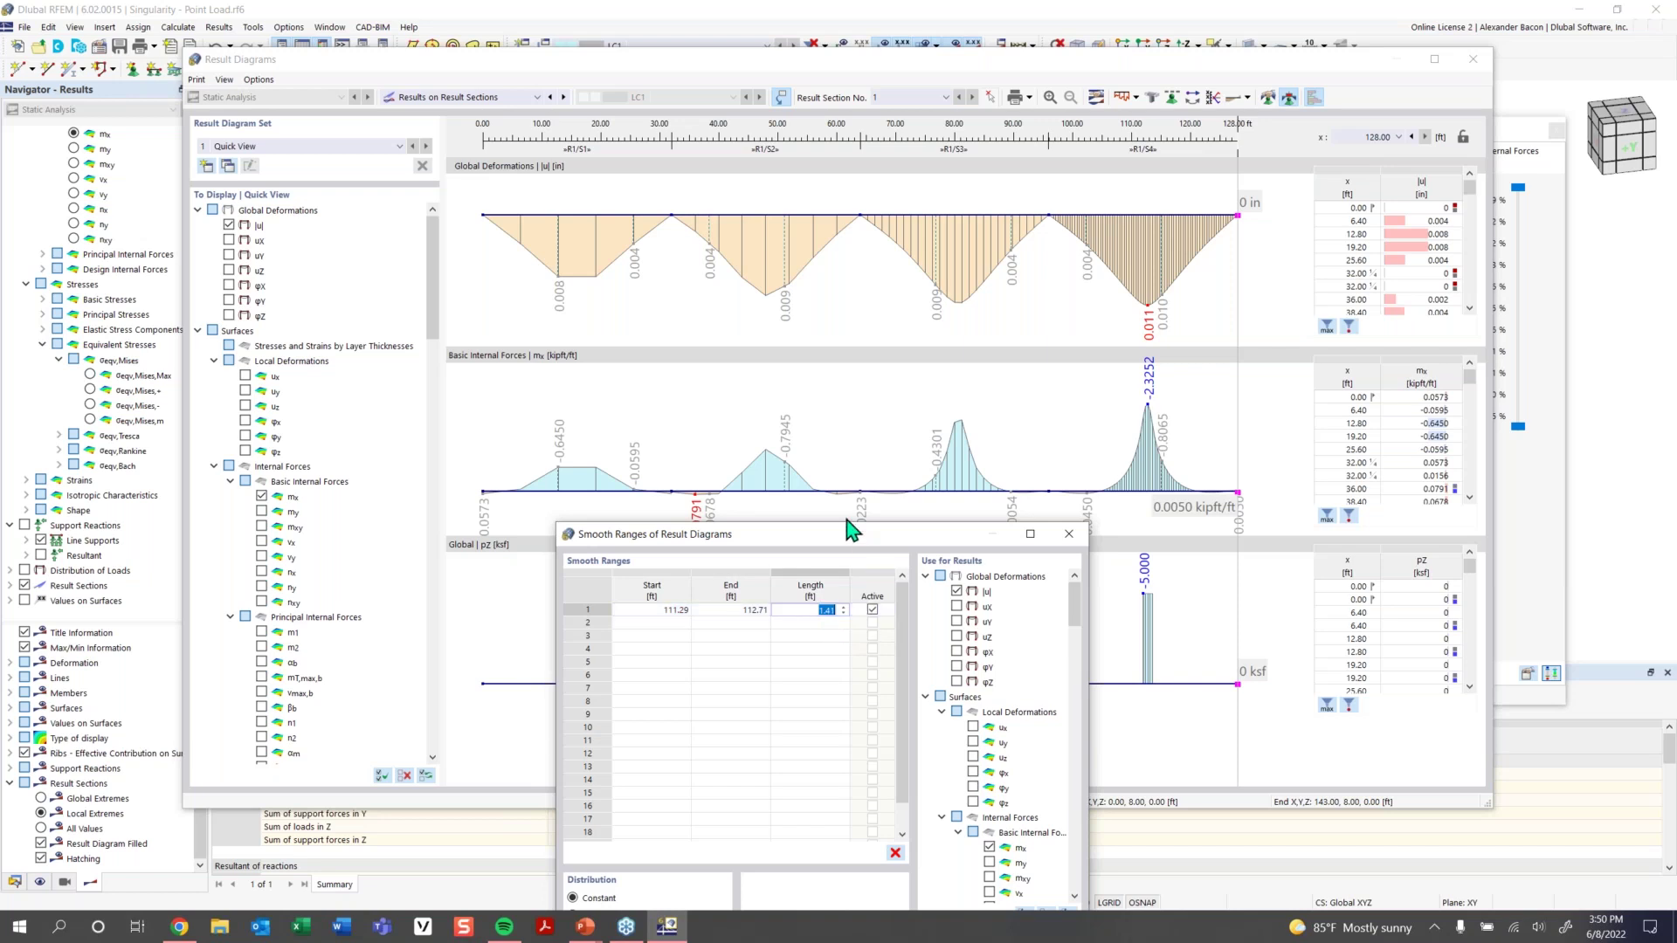
pyautogui.moveTo(851, 530); pyautogui.dragTo(754, 375)
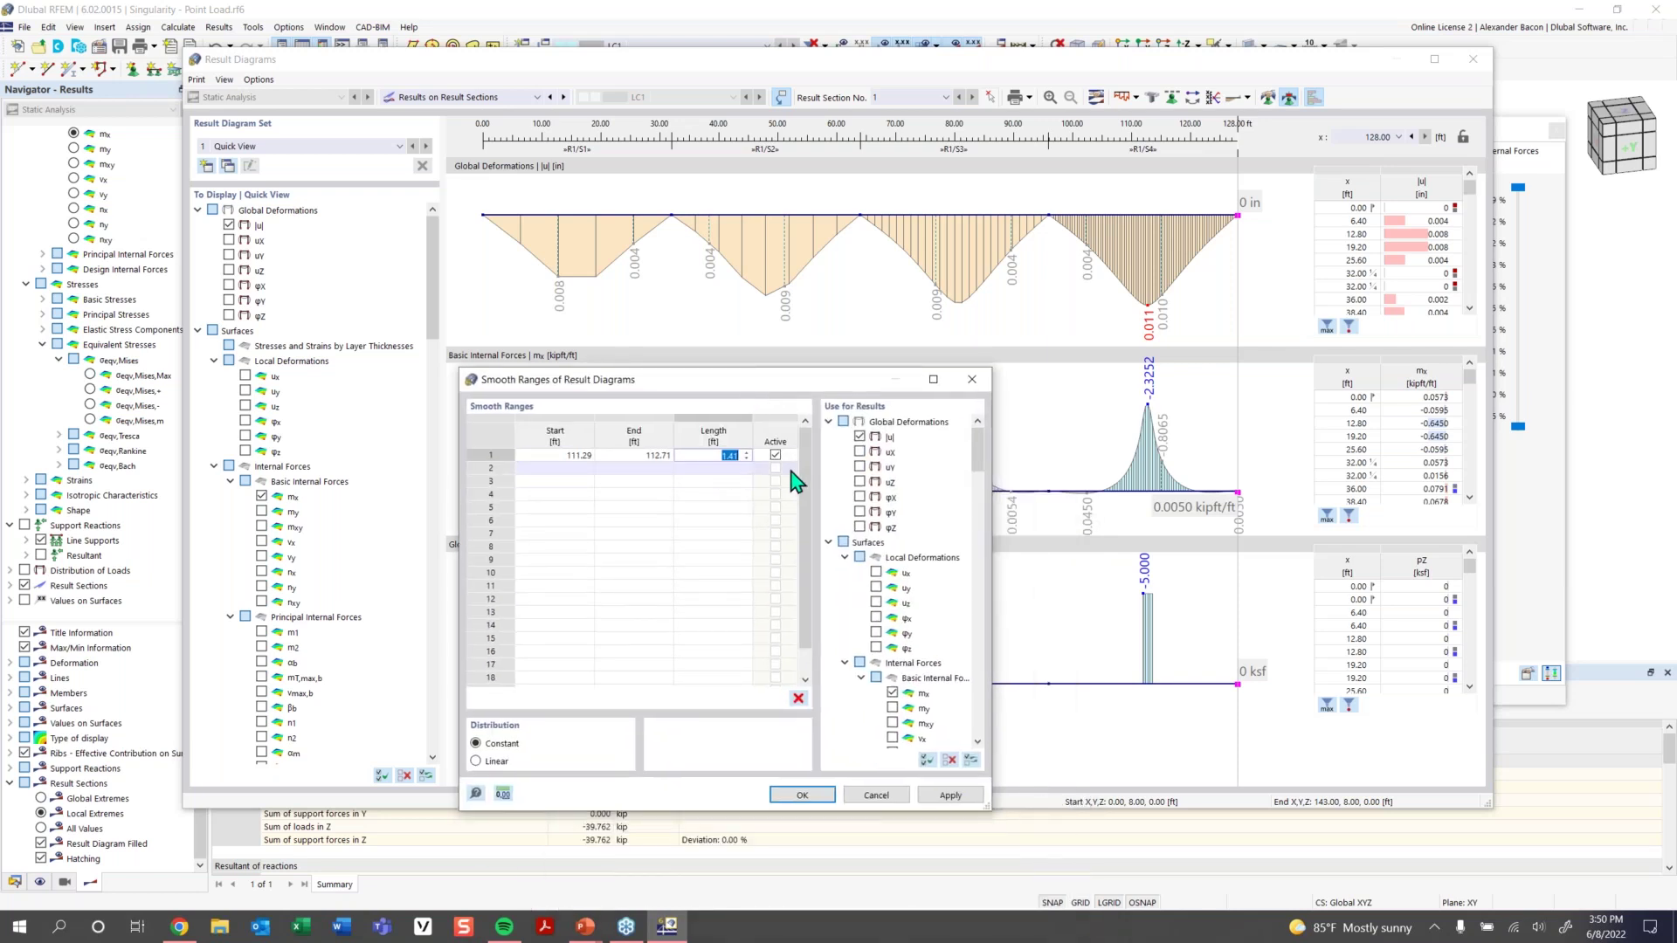
pyautogui.click(814, 796)
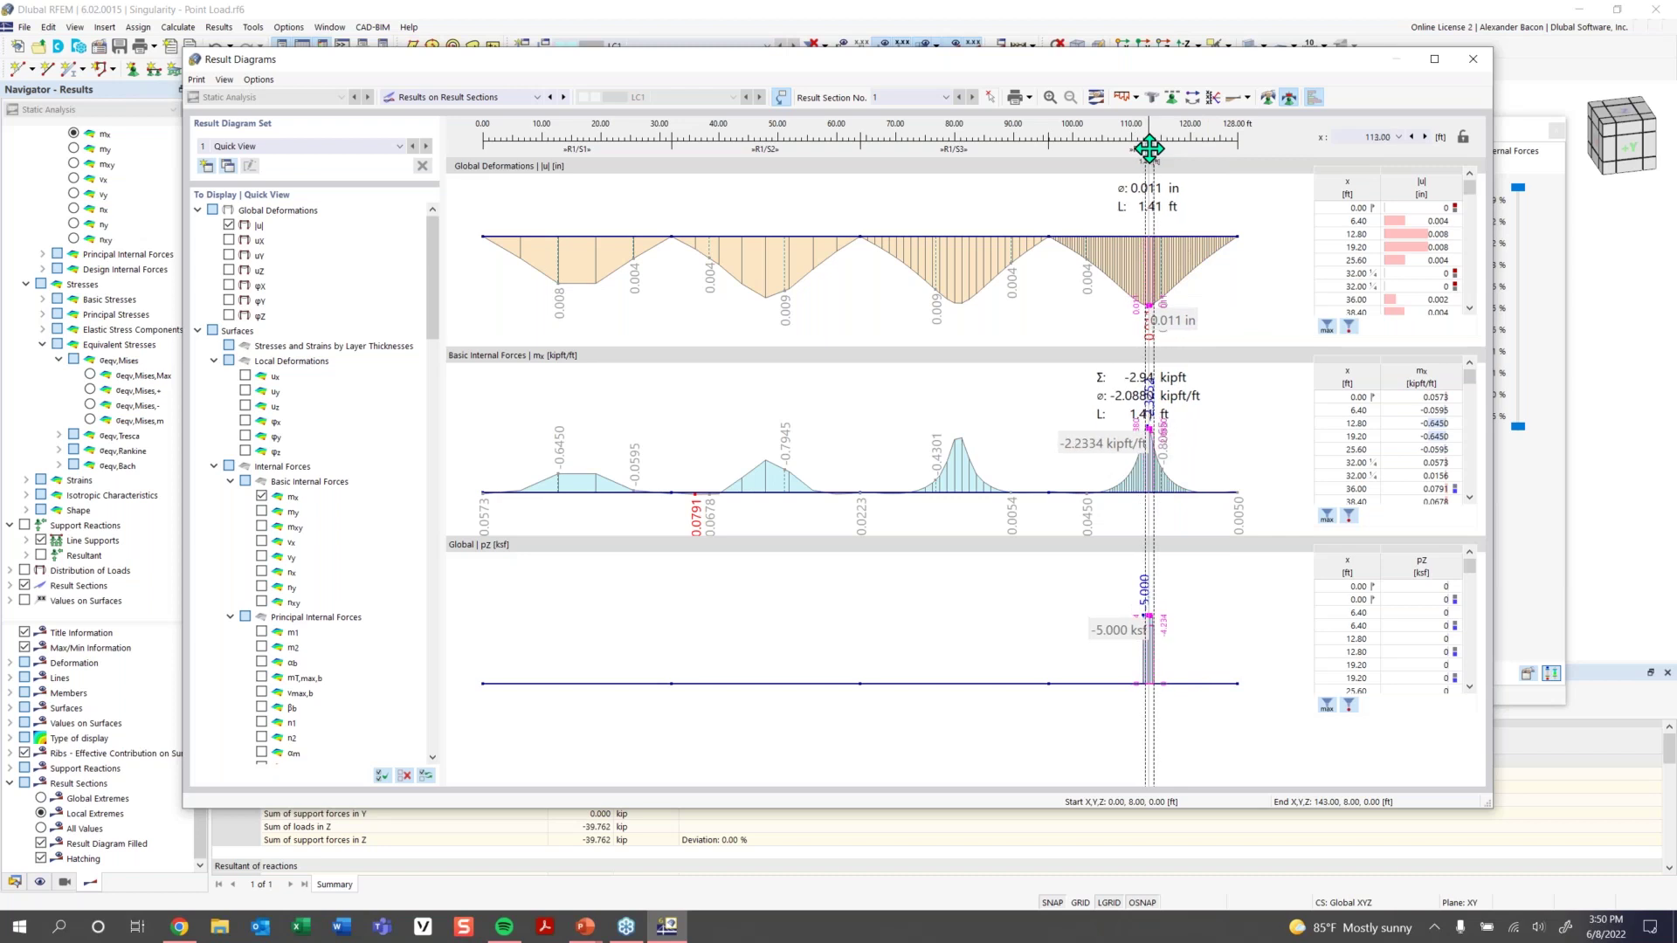
# Shift the smooth range over the mx peak on the fourth slab to average it, and close the result diagrams
pyautogui.moveTo(1149, 149)
pyautogui.mouseDown()
pyautogui.moveTo(928, 153)
pyautogui.moveTo(1149, 150)
pyautogui.mouseUp()
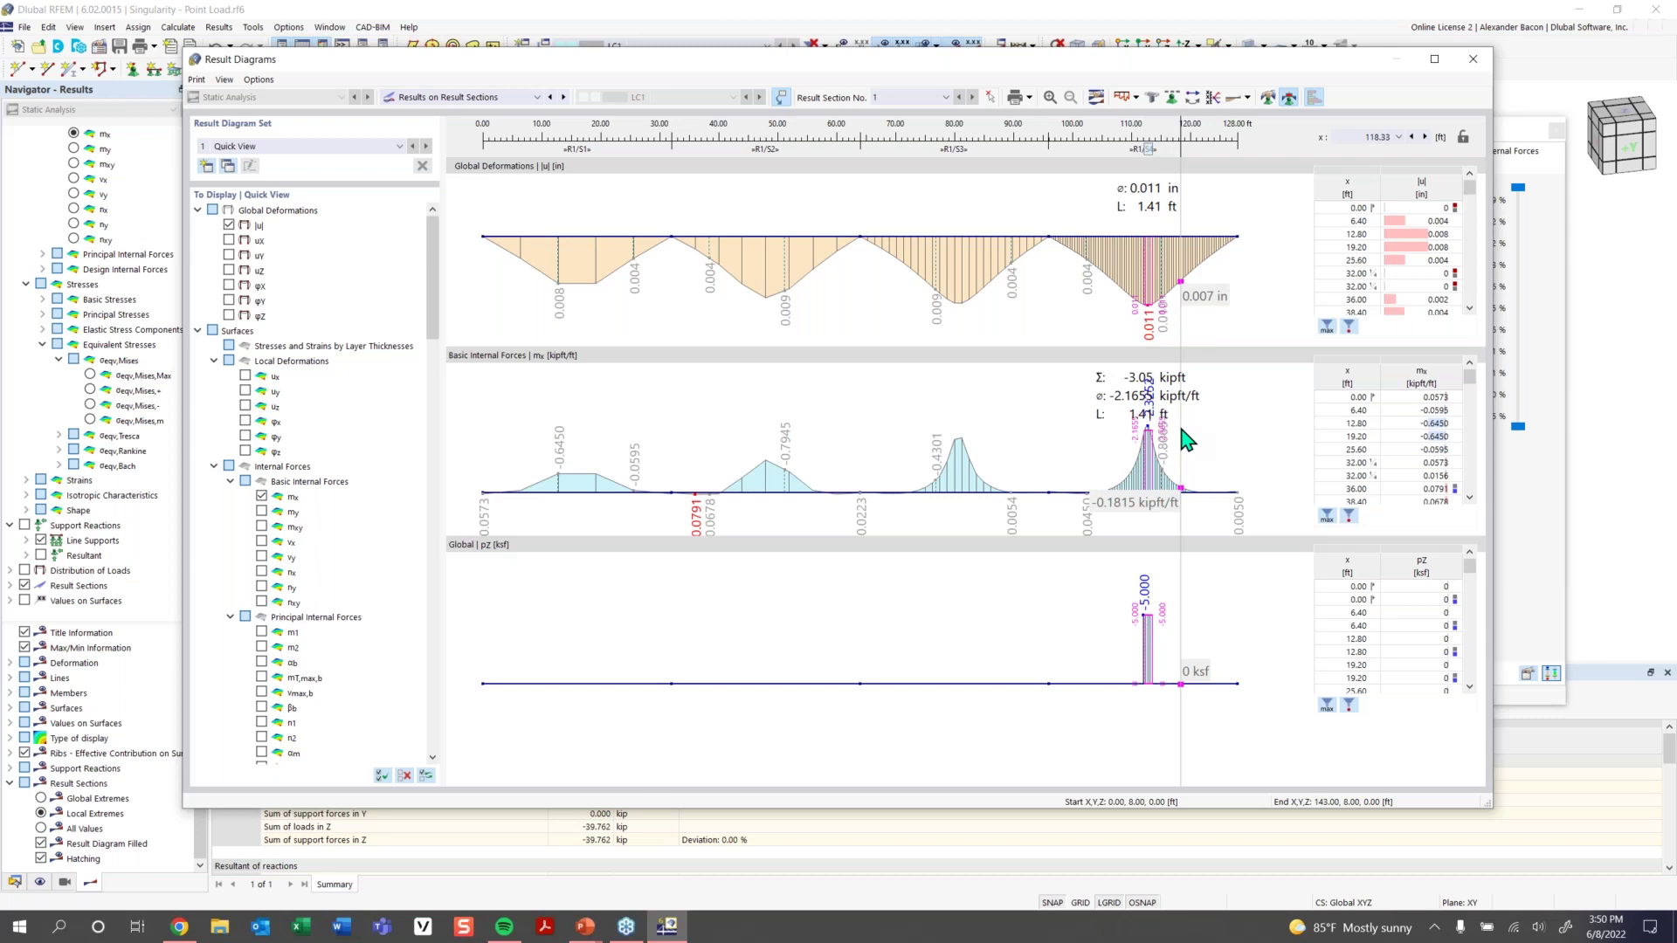
pyautogui.moveTo(1149, 149)
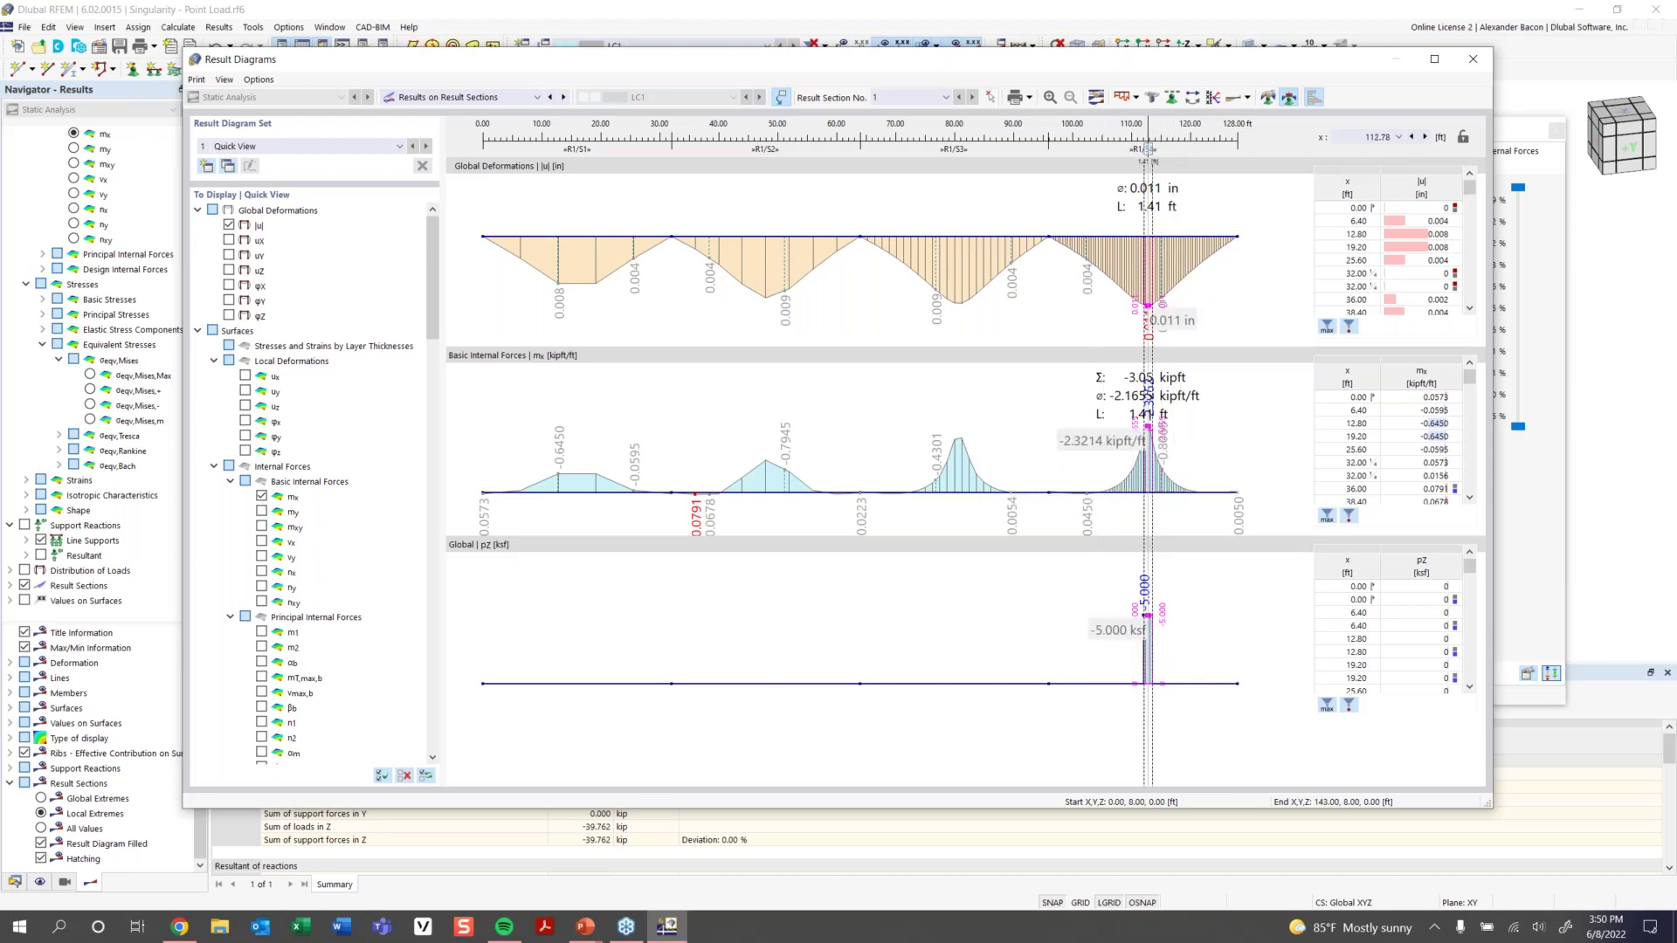
pyautogui.moveTo(1149, 149); pyautogui.dragTo(1155, 148)
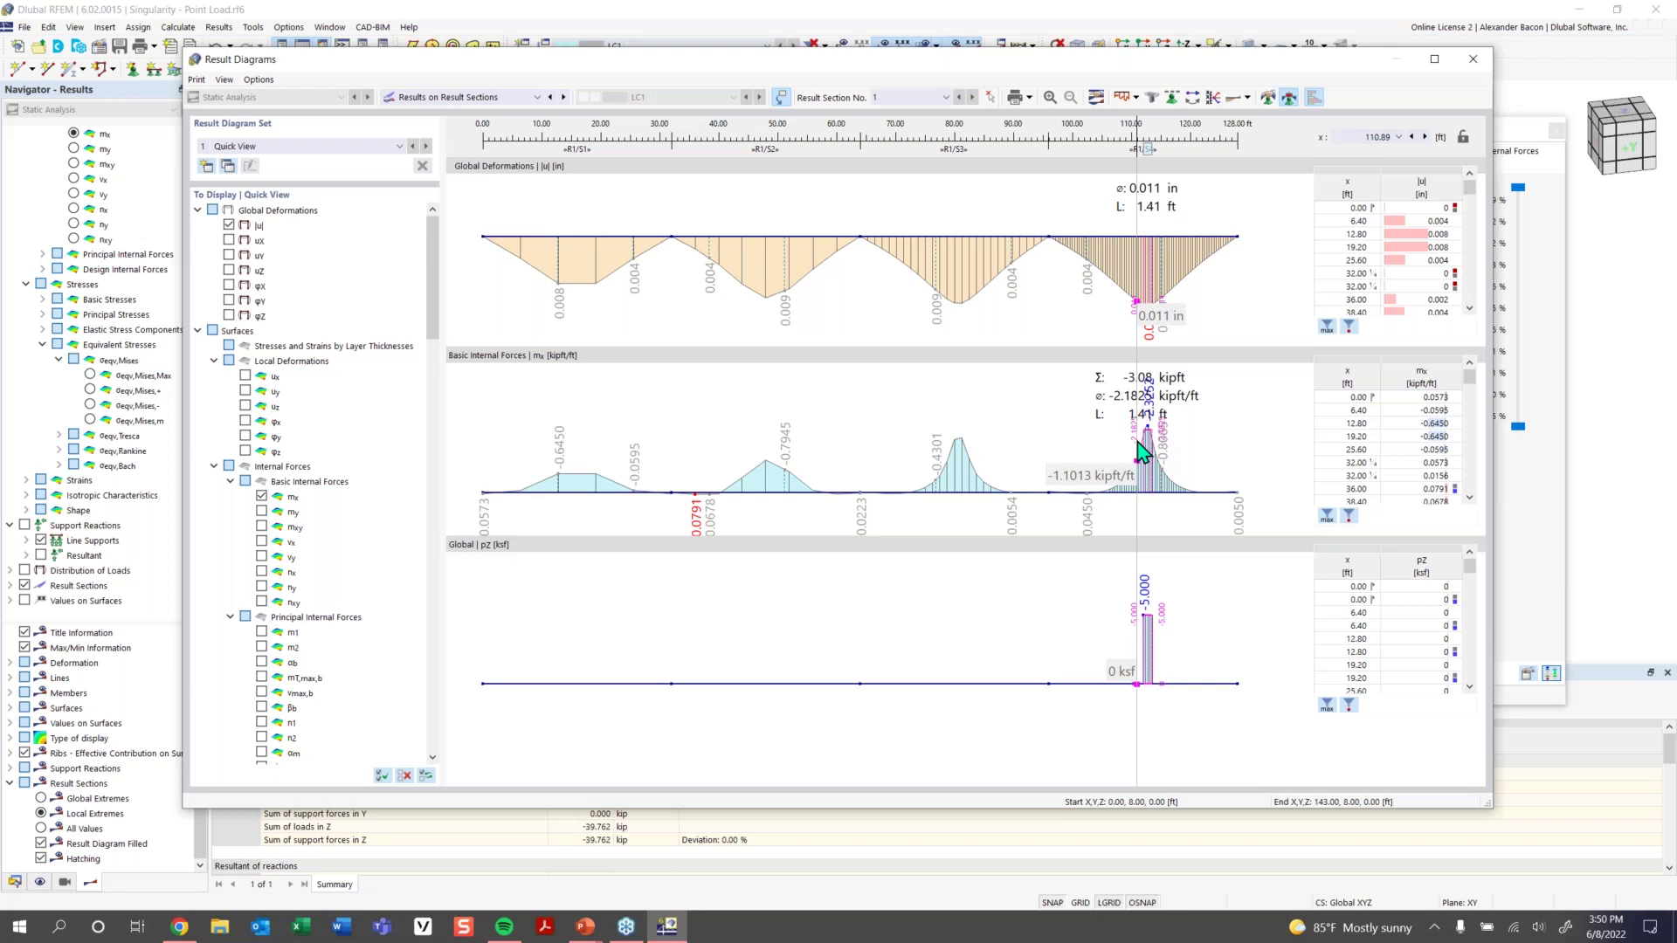
pyautogui.click(1473, 59)
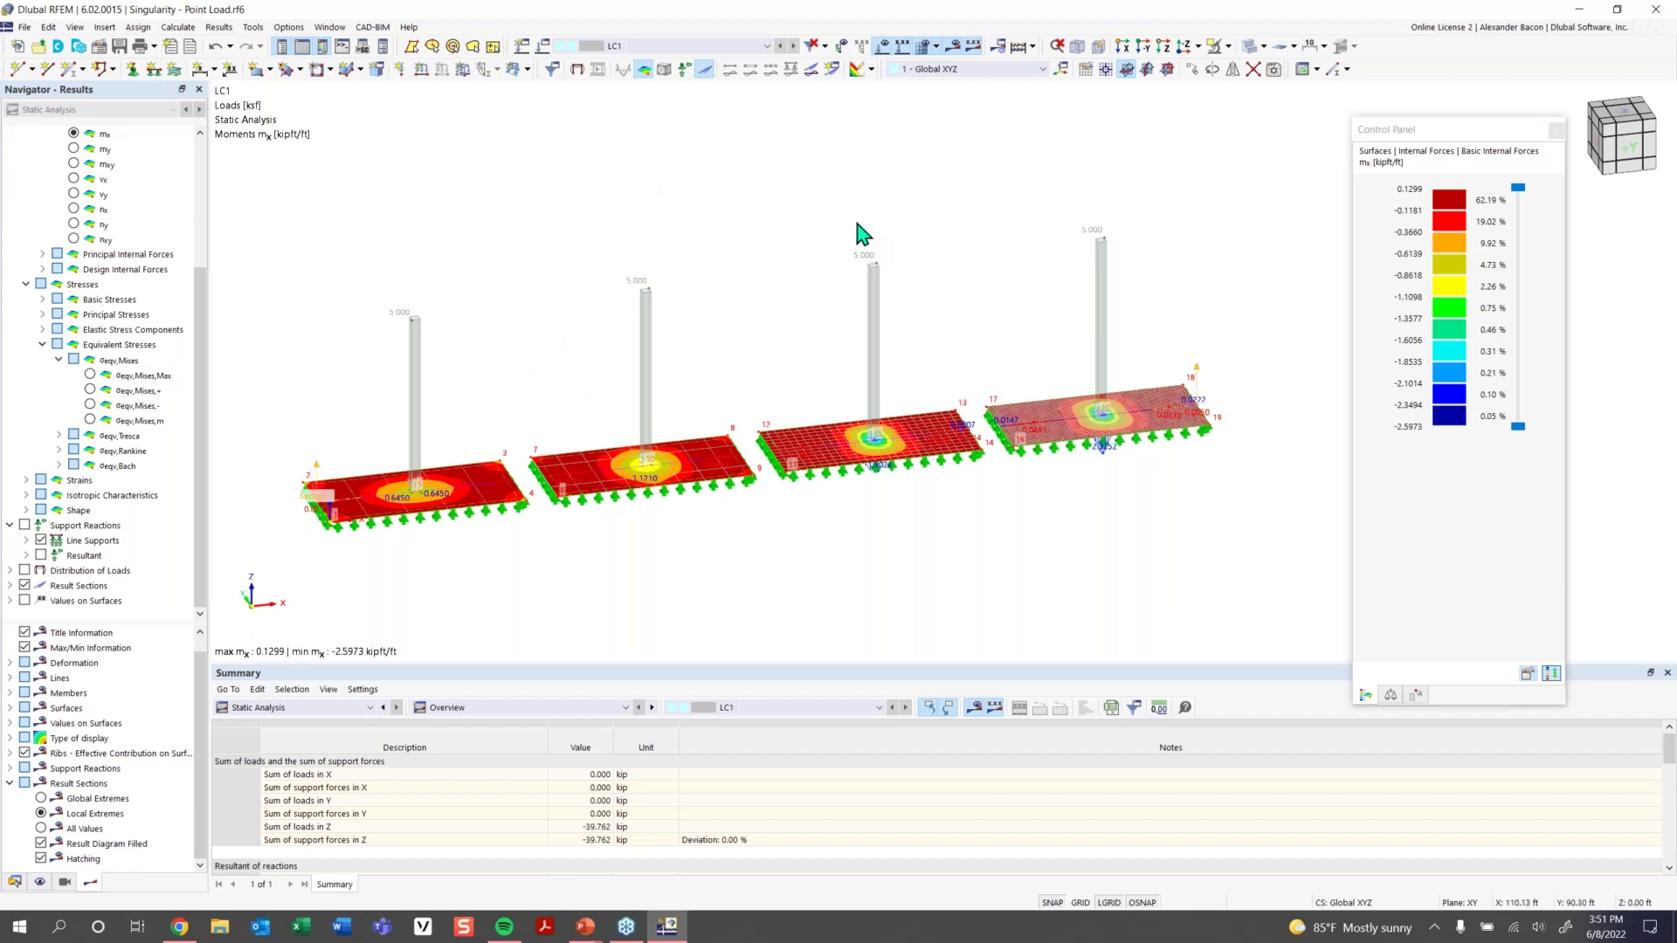
# Open the model file 08_Singularity - Nodal Supports.rf6 from the Student Training - RFEM 6 folder
pyautogui.click(37, 49)
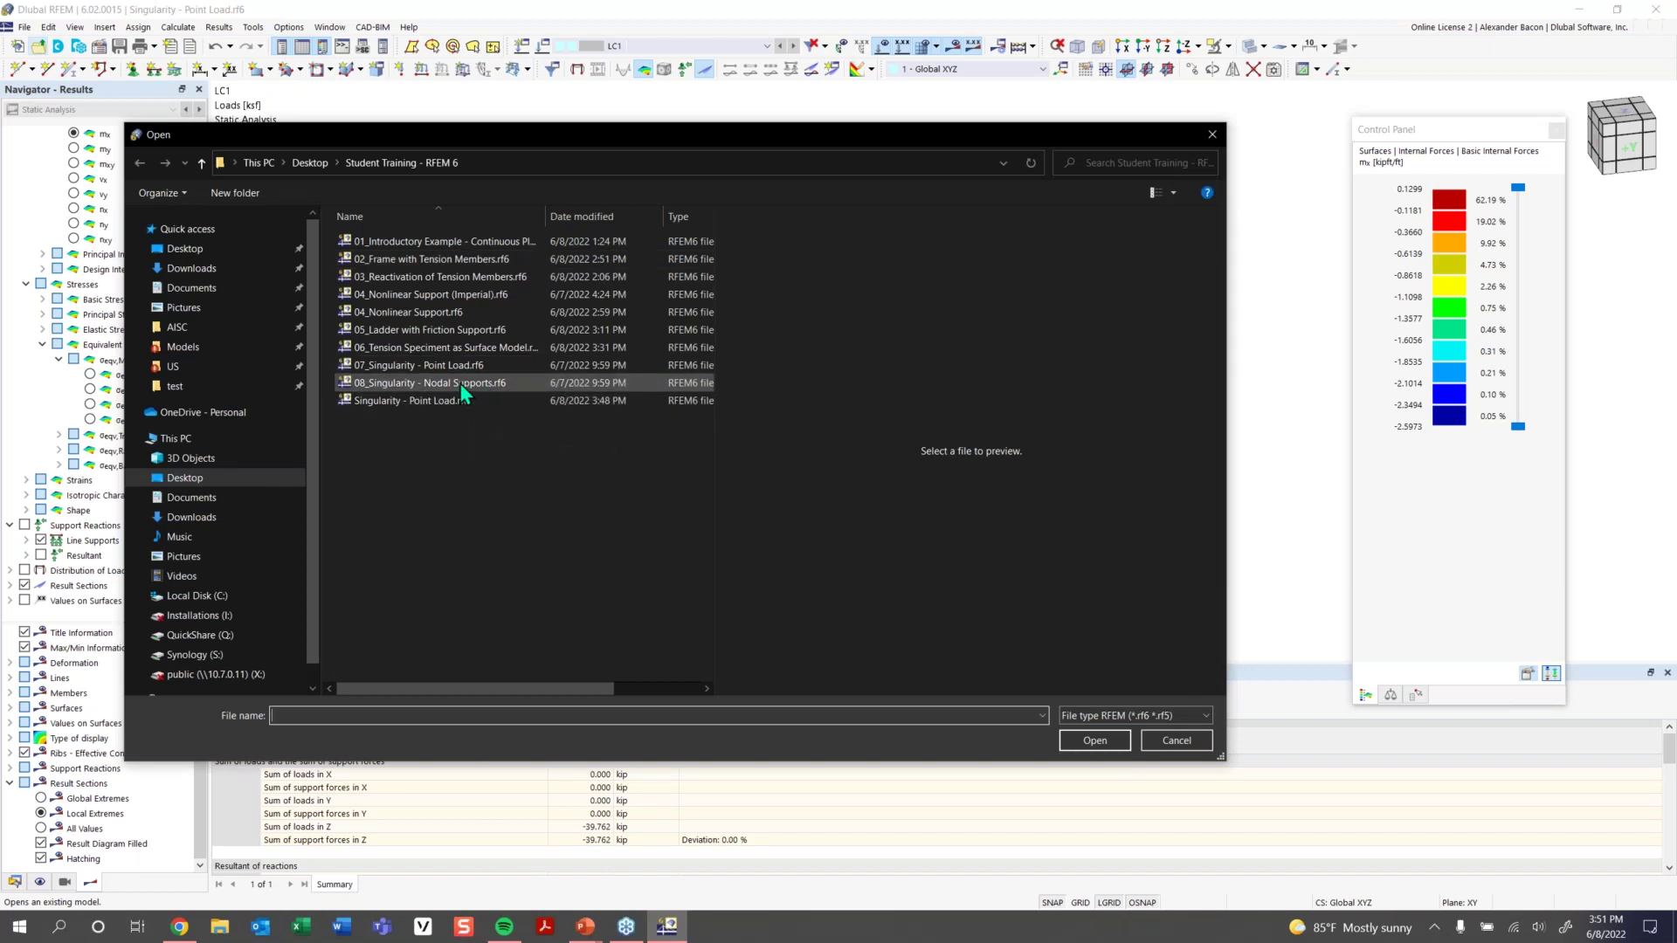
pyautogui.click(459, 382)
pyautogui.click(1099, 742)
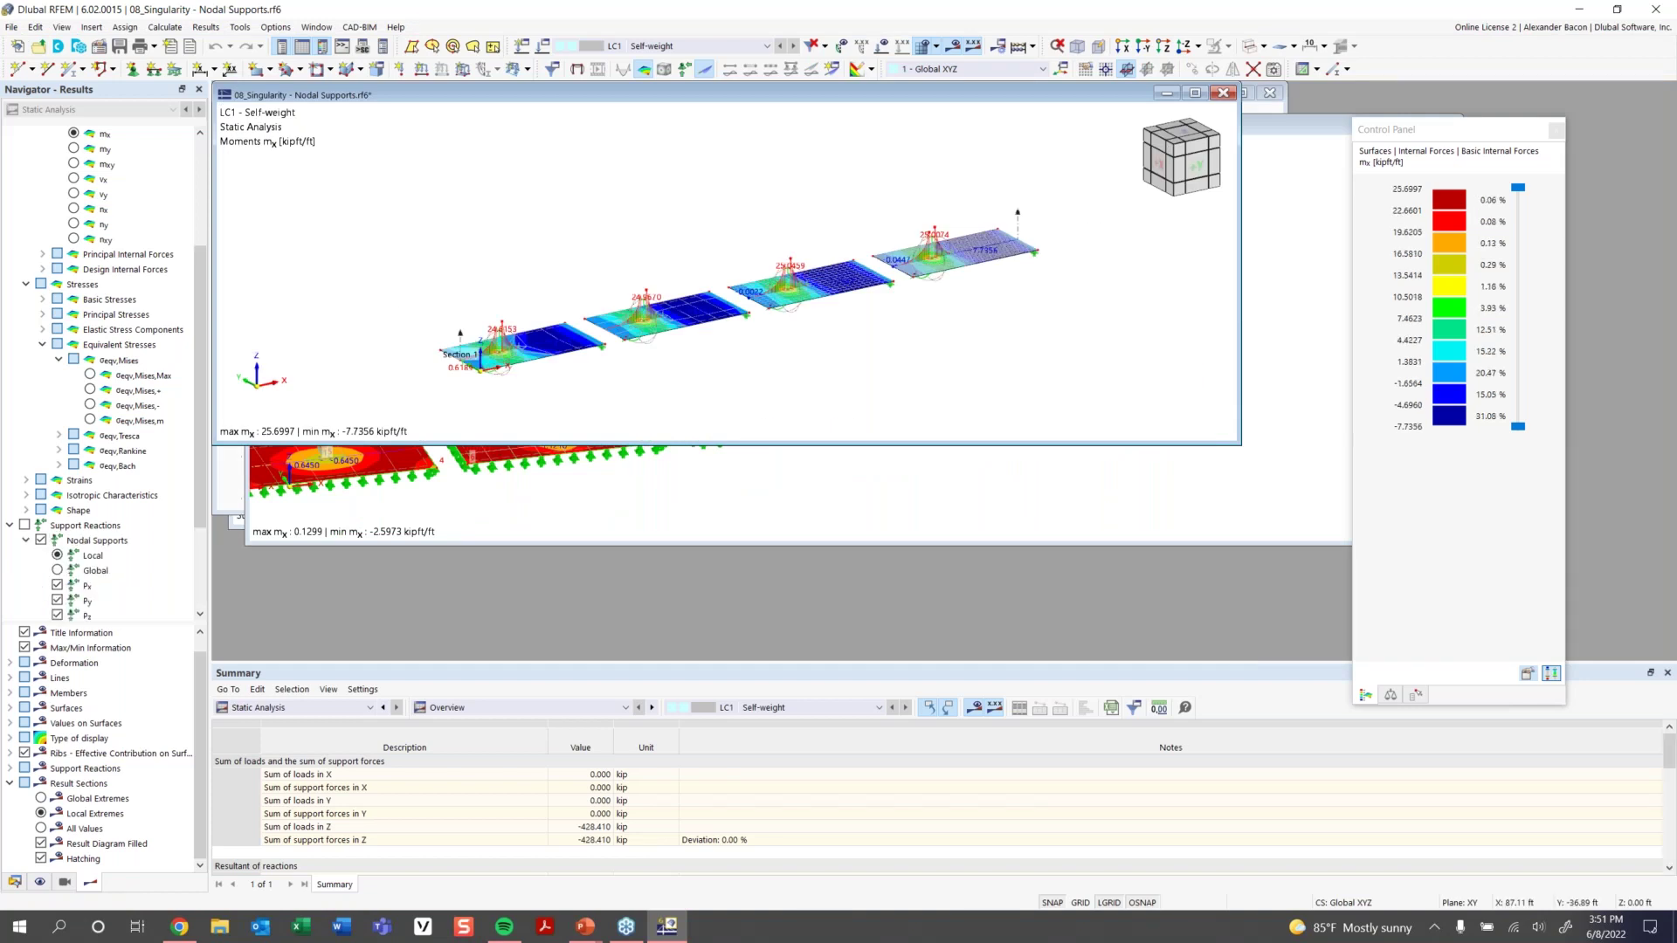
# Maximize the nodal supports model window and examine the mx moment peaks over the supports of all four slabs
pyautogui.click(1195, 93)
pyautogui.moveTo(983, 492); pyautogui.dragTo(815, 492, button='middle')
pyautogui.scroll(3, 576, 411)
pyautogui.keyDown('ctrl'); pyautogui.moveTo(1261, 460); pyautogui.dragTo(860, 518, button='middle'); pyautogui.keyUp('ctrl')
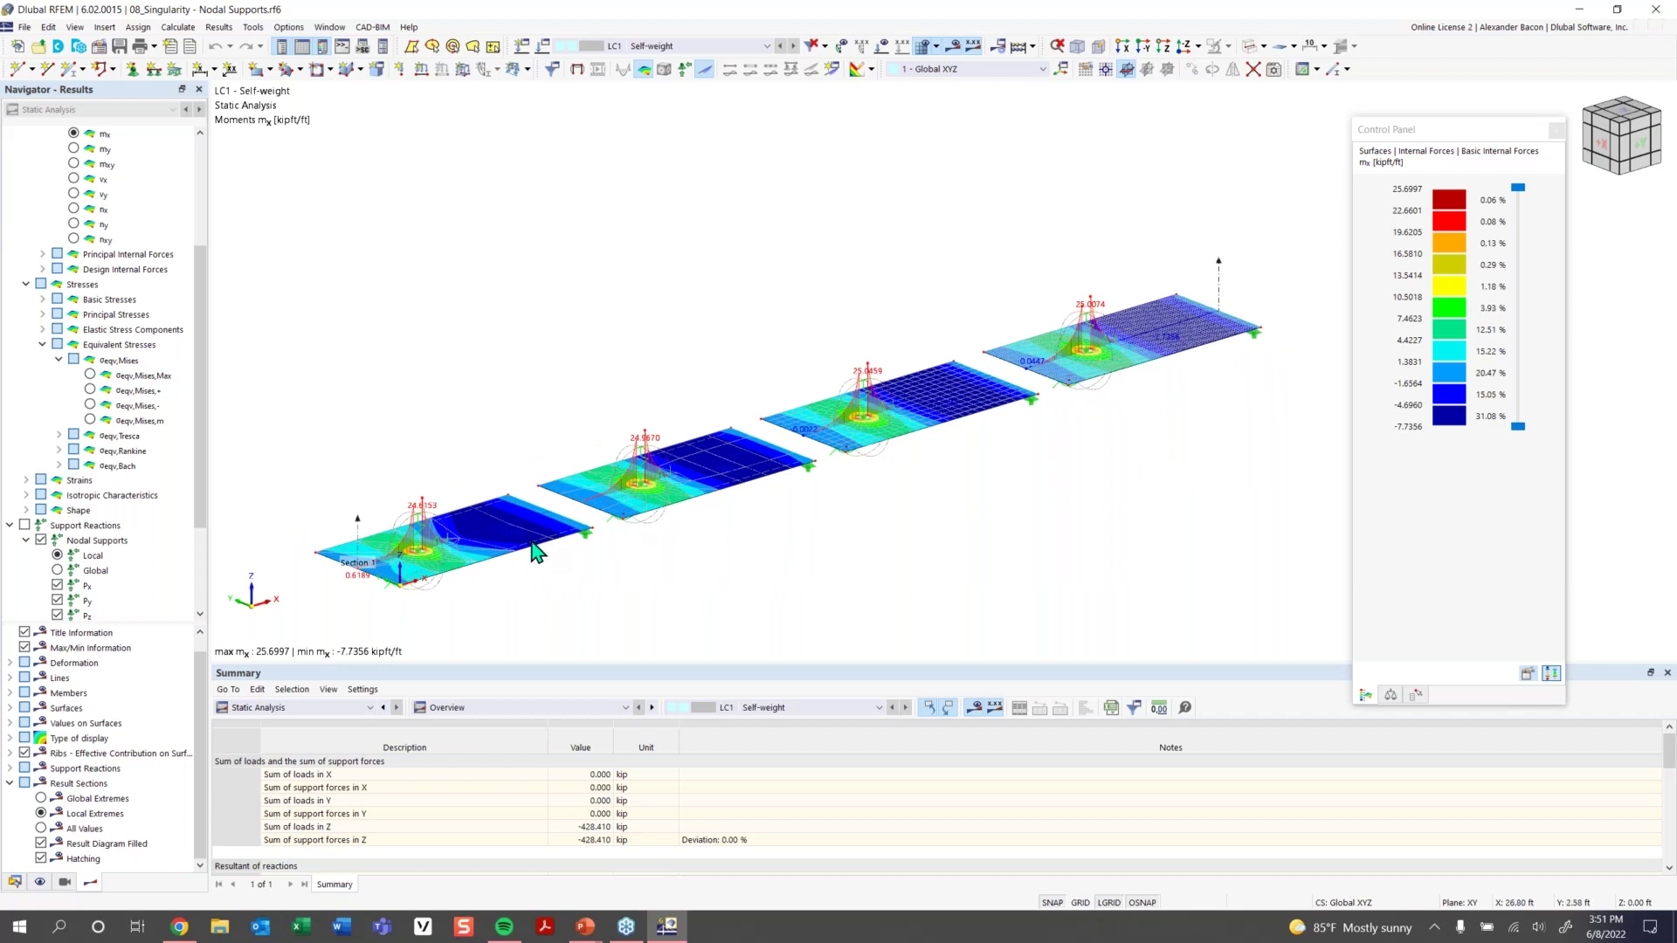
pyautogui.keyDown('ctrl'); pyautogui.moveTo(684, 553); pyautogui.dragTo(830, 236, button='middle'); pyautogui.keyUp('ctrl')
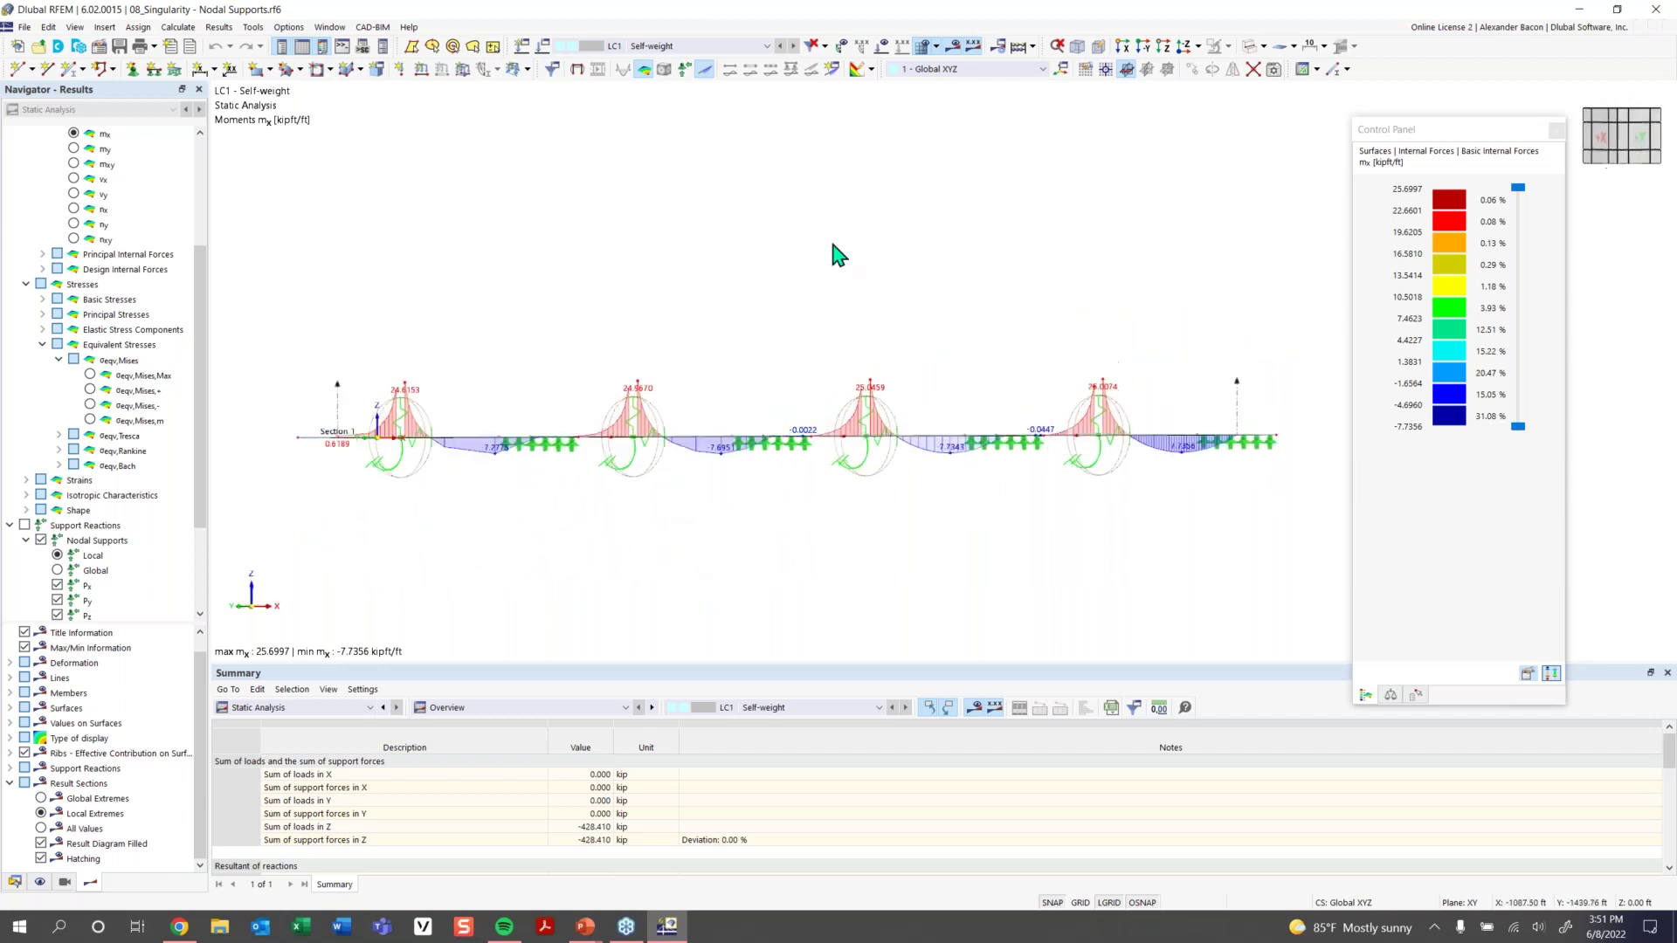
# Hide the mx results and inspect the FE mesh and circular refinements around the slabs' nodal supports
pyautogui.click(953, 46)
pyautogui.rightClick(867, 416)
pyautogui.moveTo(964, 548); pyautogui.dragTo(908, 548)
pyautogui.click(683, 330)
pyautogui.keyDown('ctrl'); pyautogui.moveTo(683, 330); pyautogui.dragTo(448, 554, button='middle'); pyautogui.keyUp('ctrl')
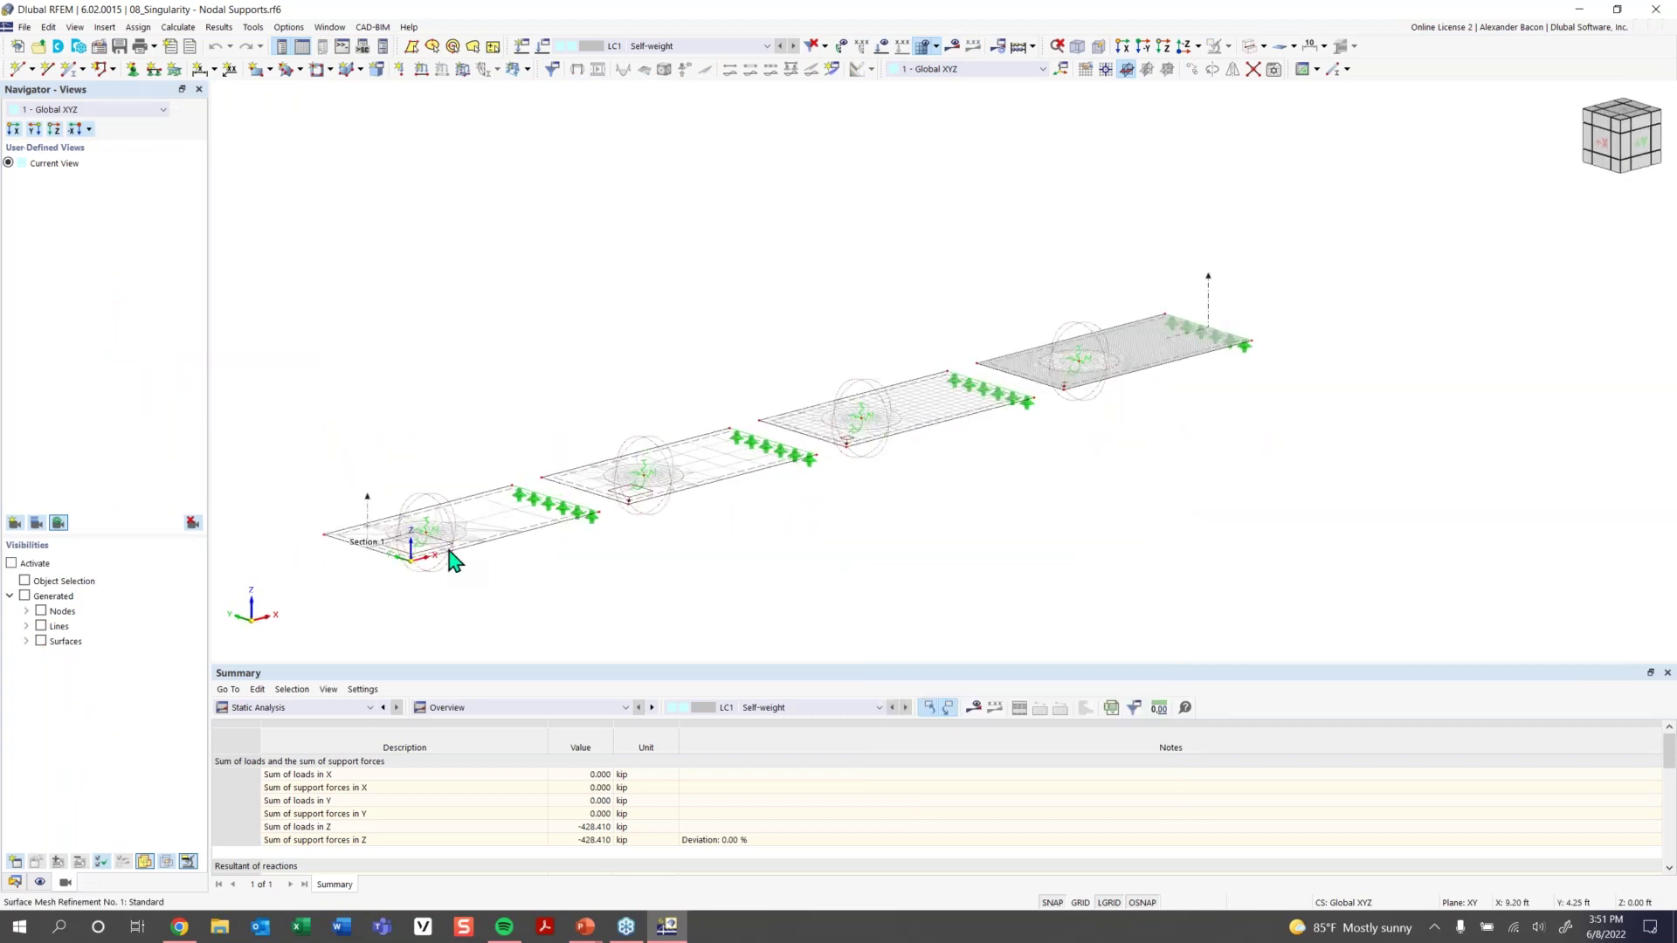
pyautogui.moveTo(653, 533); pyautogui.dragTo(657, 525, button='middle')
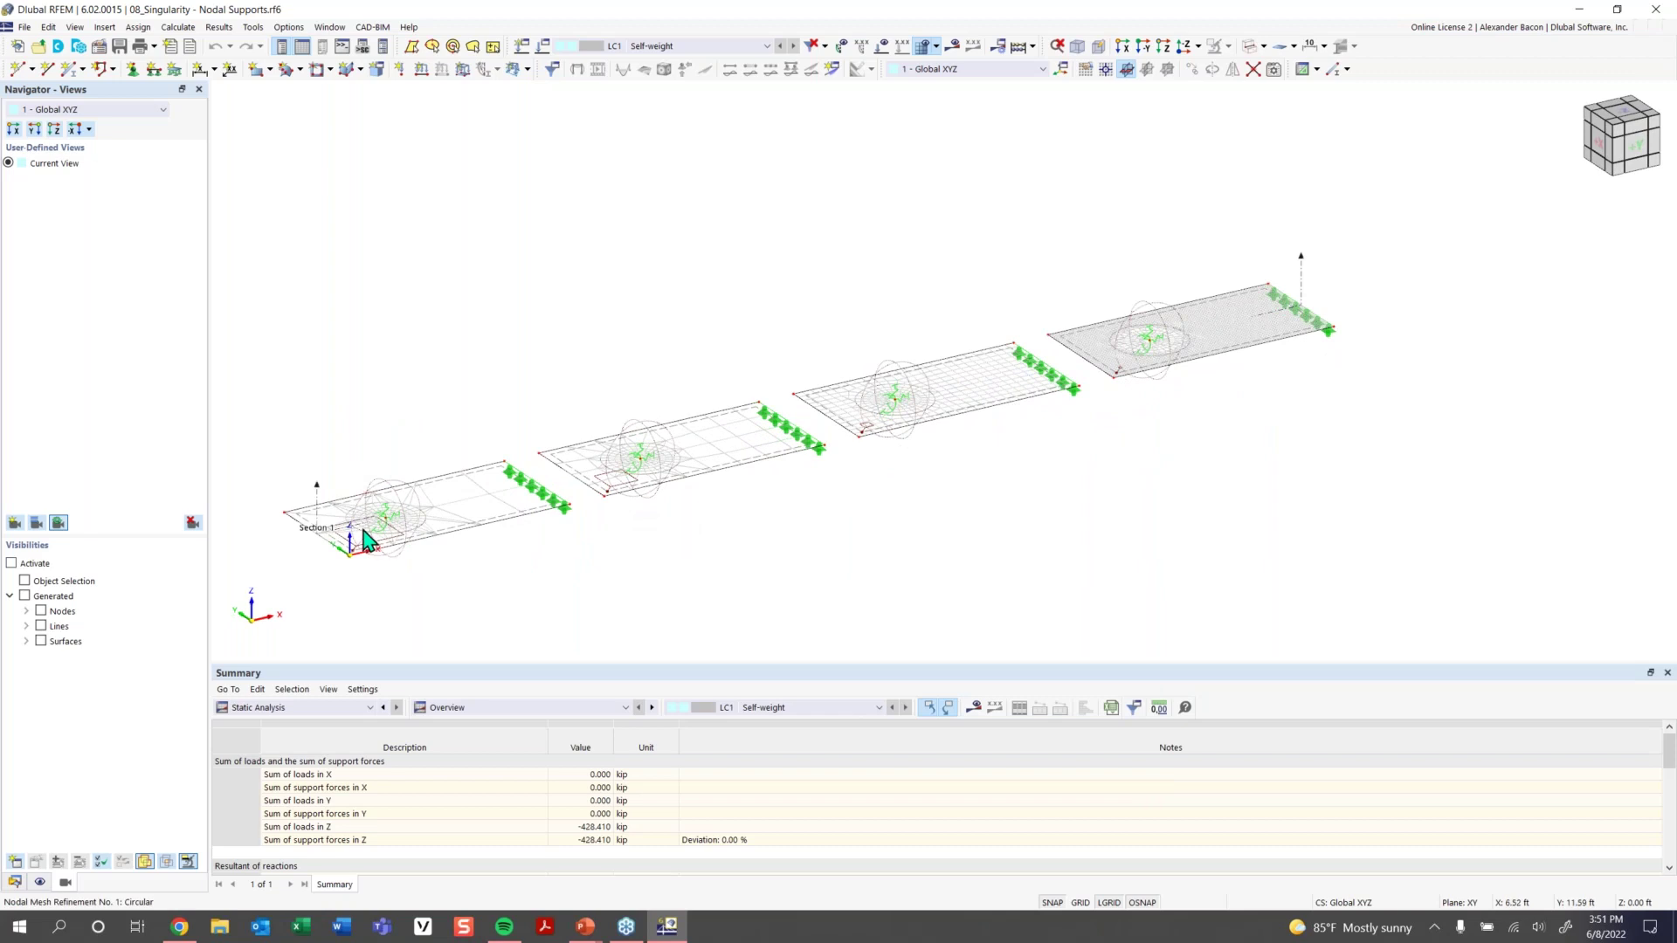
pyautogui.scroll(2, 363, 536)
pyautogui.moveTo(363, 547); pyautogui.dragTo(477, 524, button='middle')
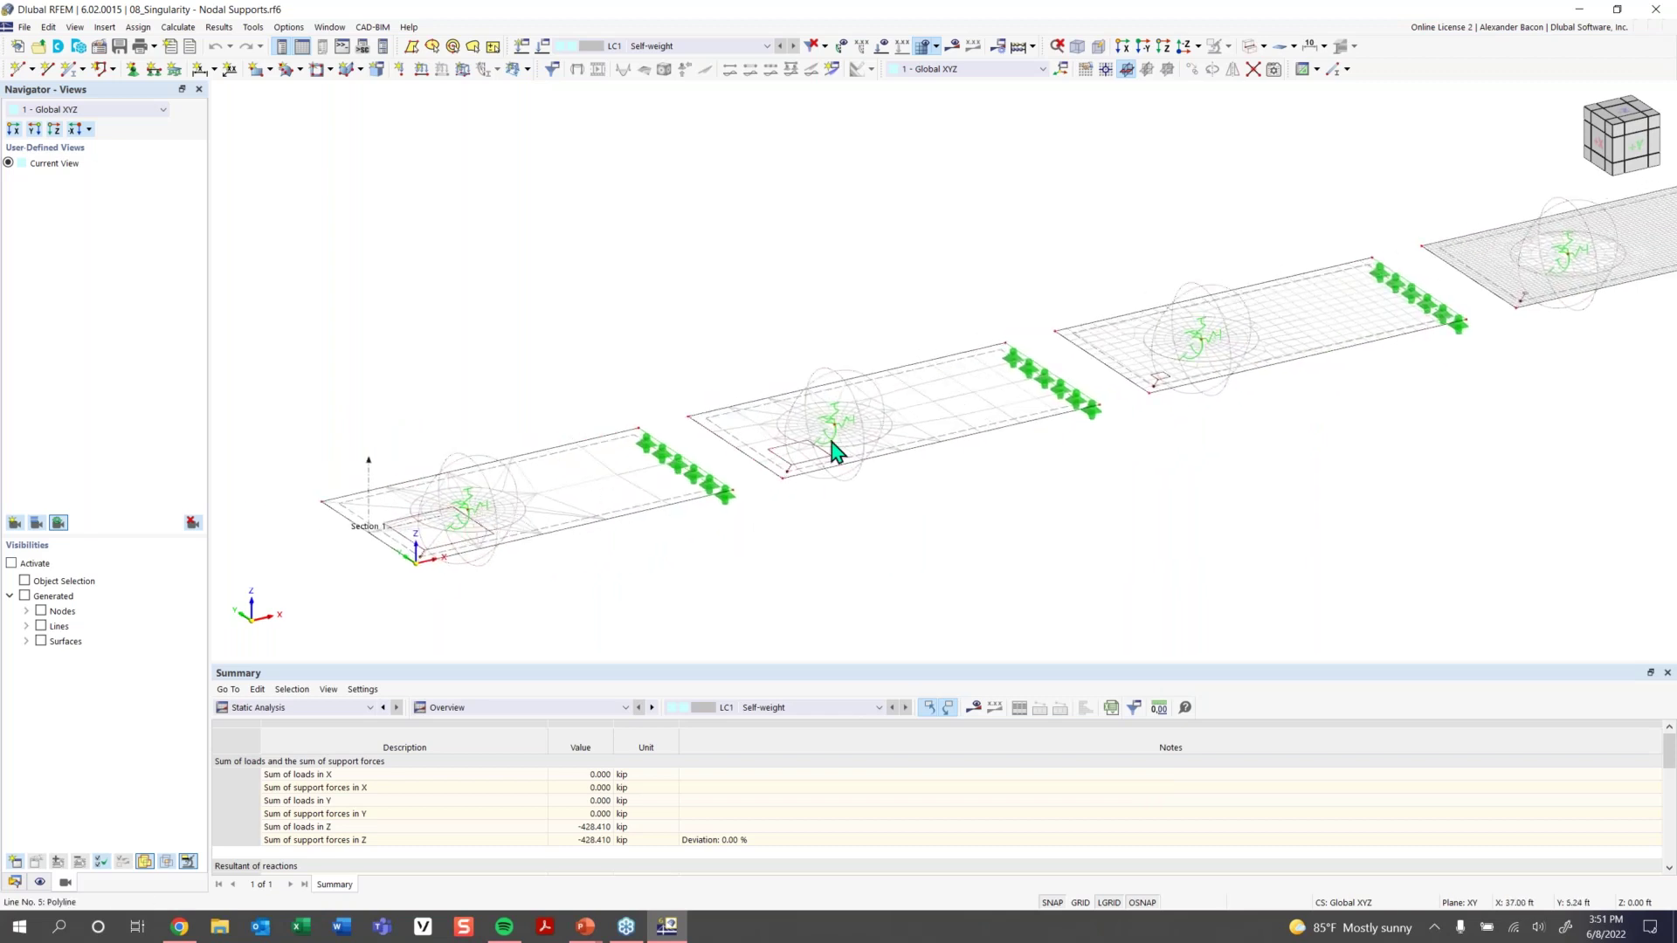
pyautogui.scroll(2, 518, 535)
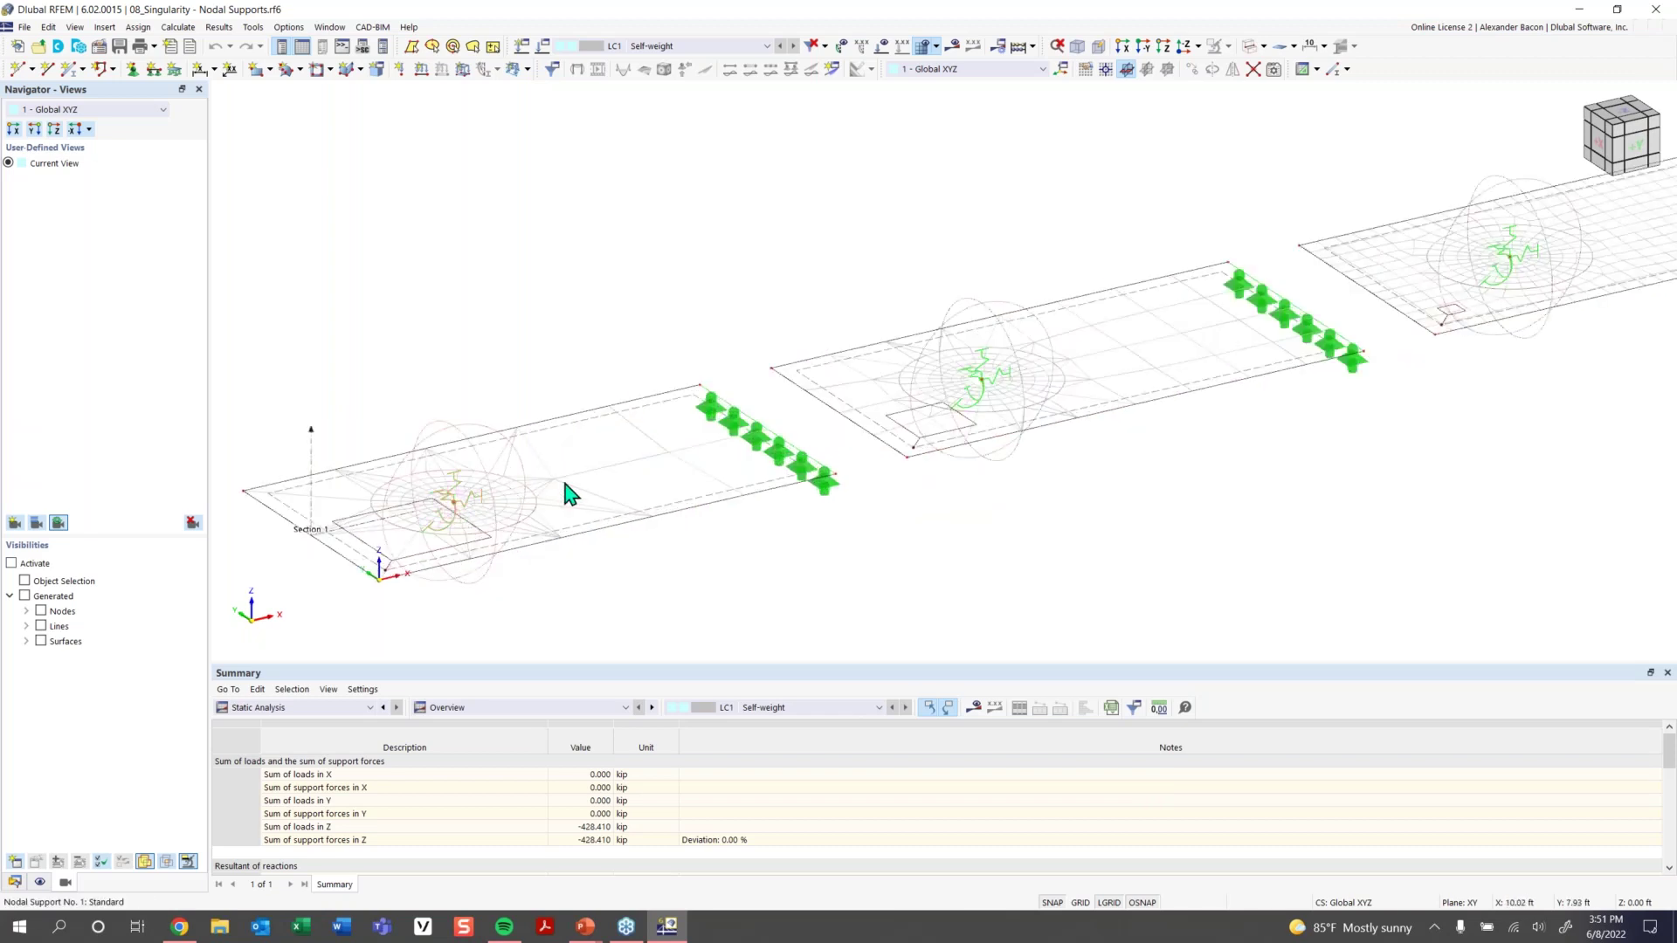
# Display the LC1 self-weight surface loads on the slabs
pyautogui.click(882, 46)
pyautogui.scroll(-1, 776, 324)
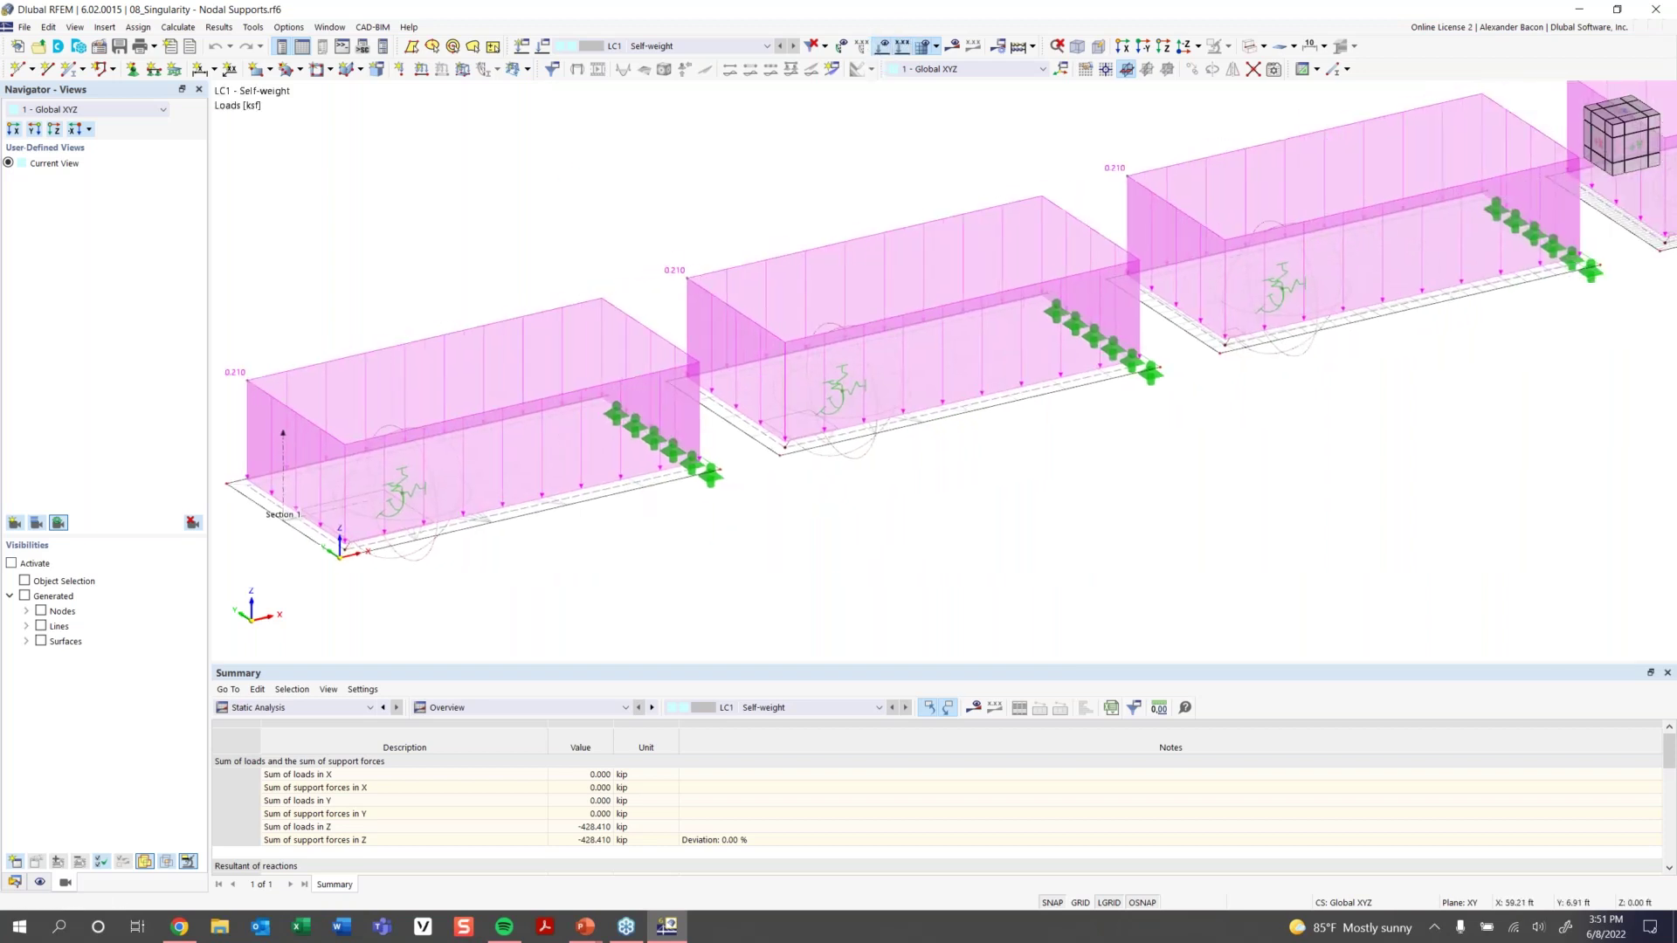
pyautogui.scroll(-1, 591, 332)
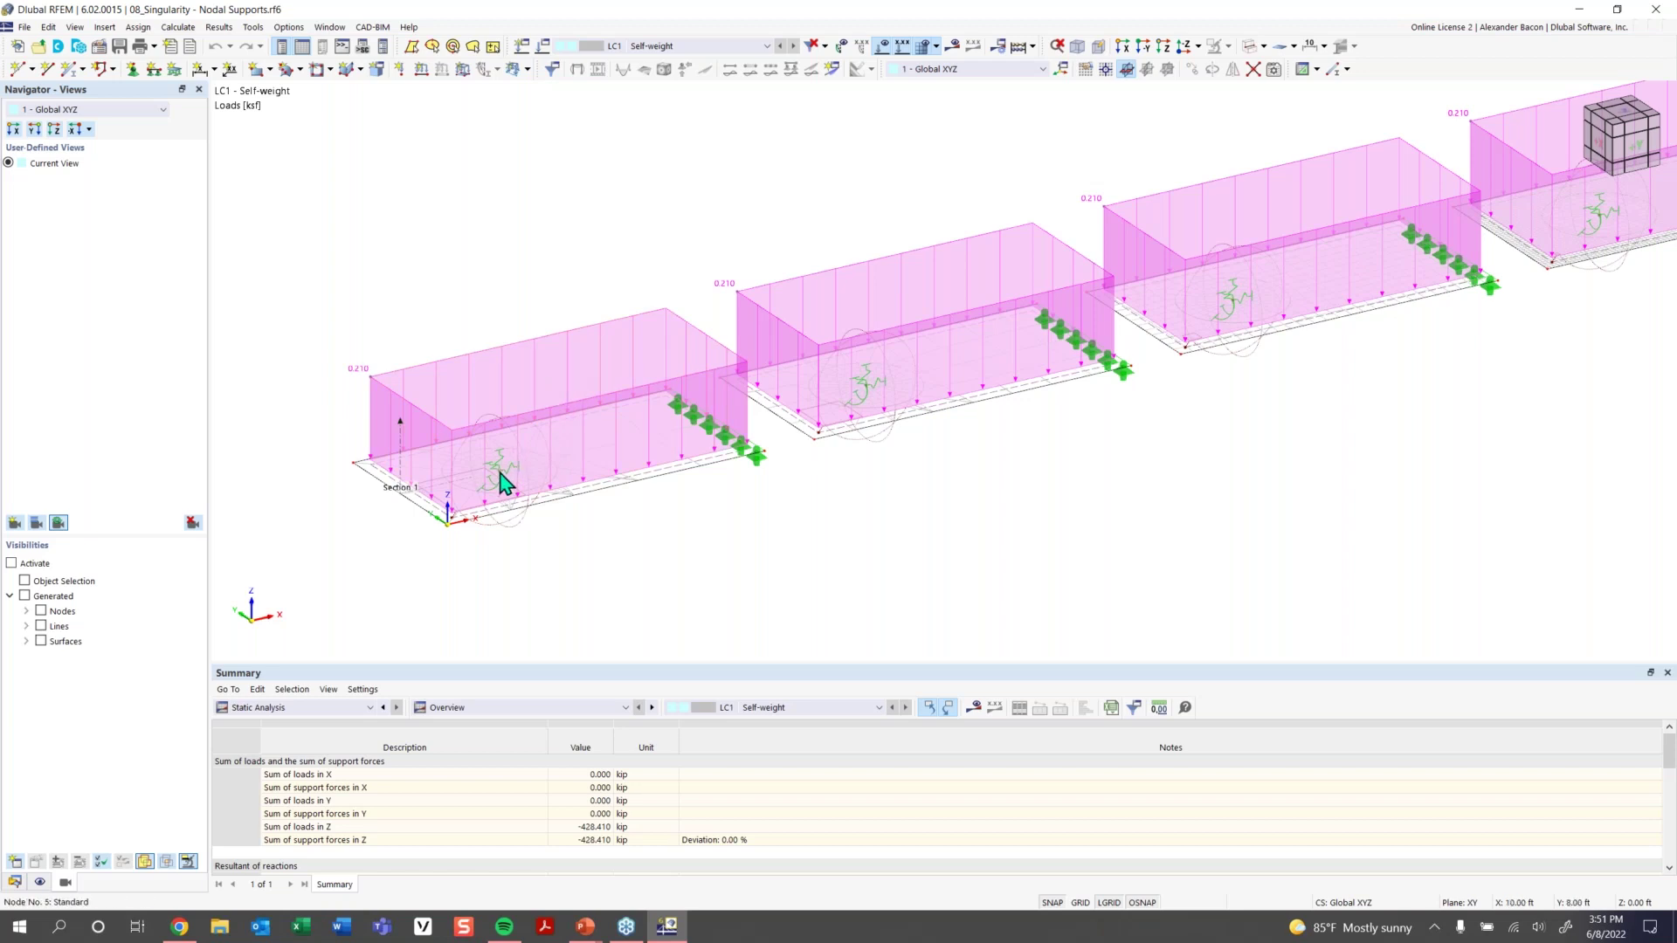
# Review the Hinged nodal support at node 5, including its spring constants and fictitious column stiffness, and accept the dialogs, deleting the results
pyautogui.moveTo(500, 482)
pyautogui.doubleClick(505, 485)
pyautogui.click(589, 262)
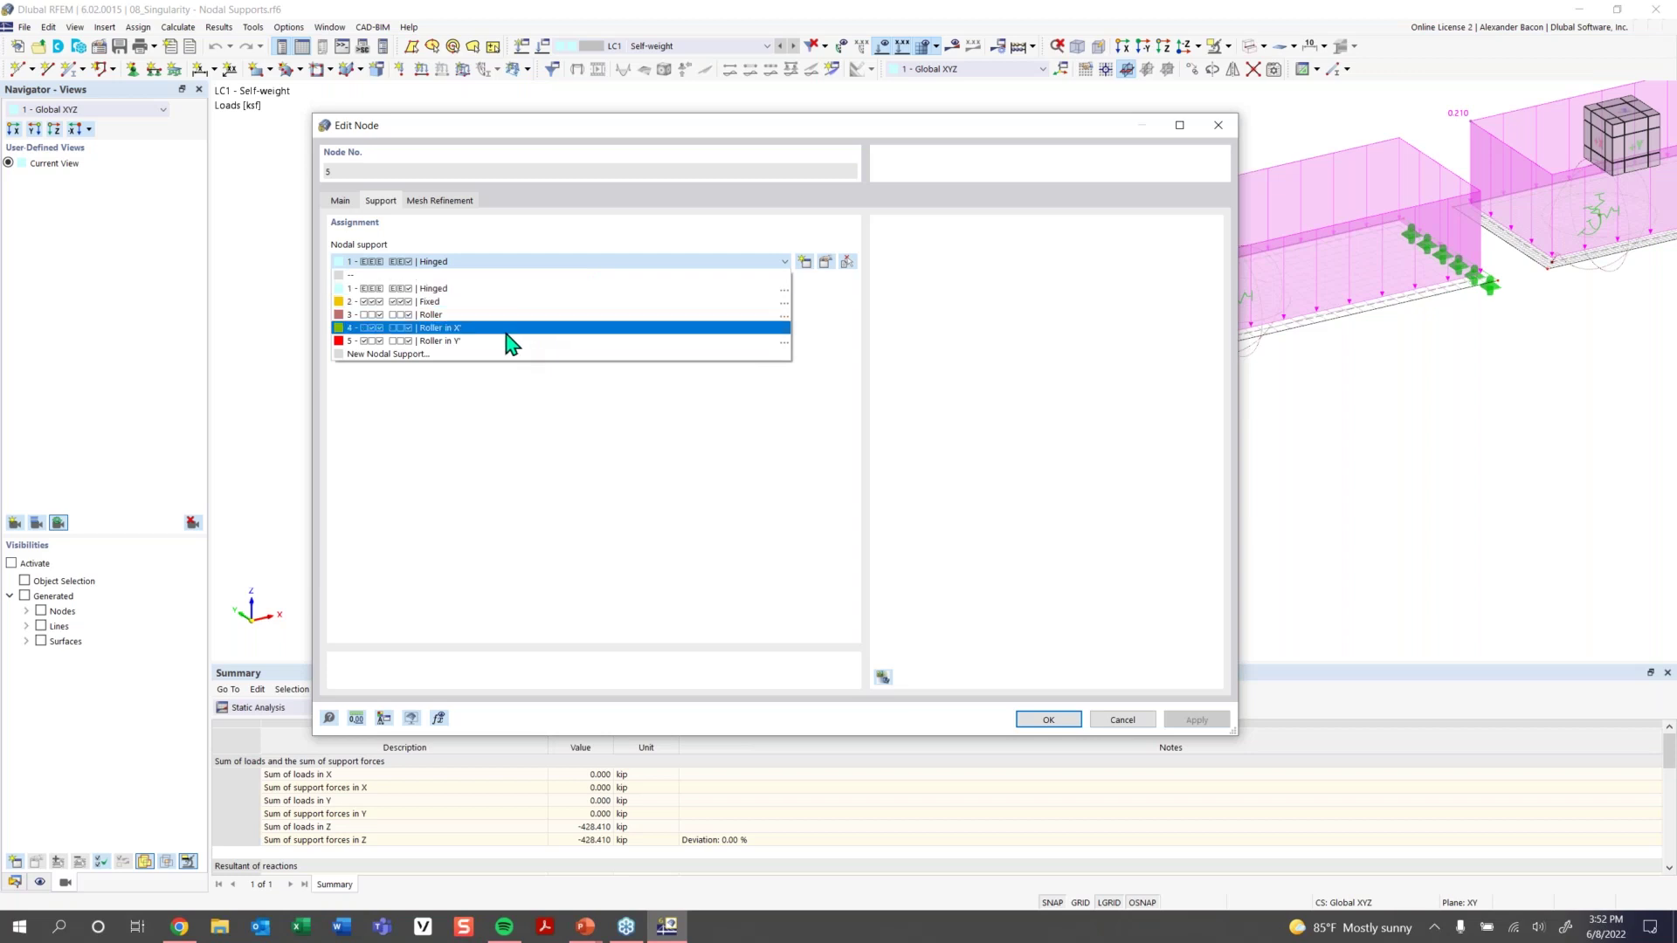
pyautogui.click(827, 271)
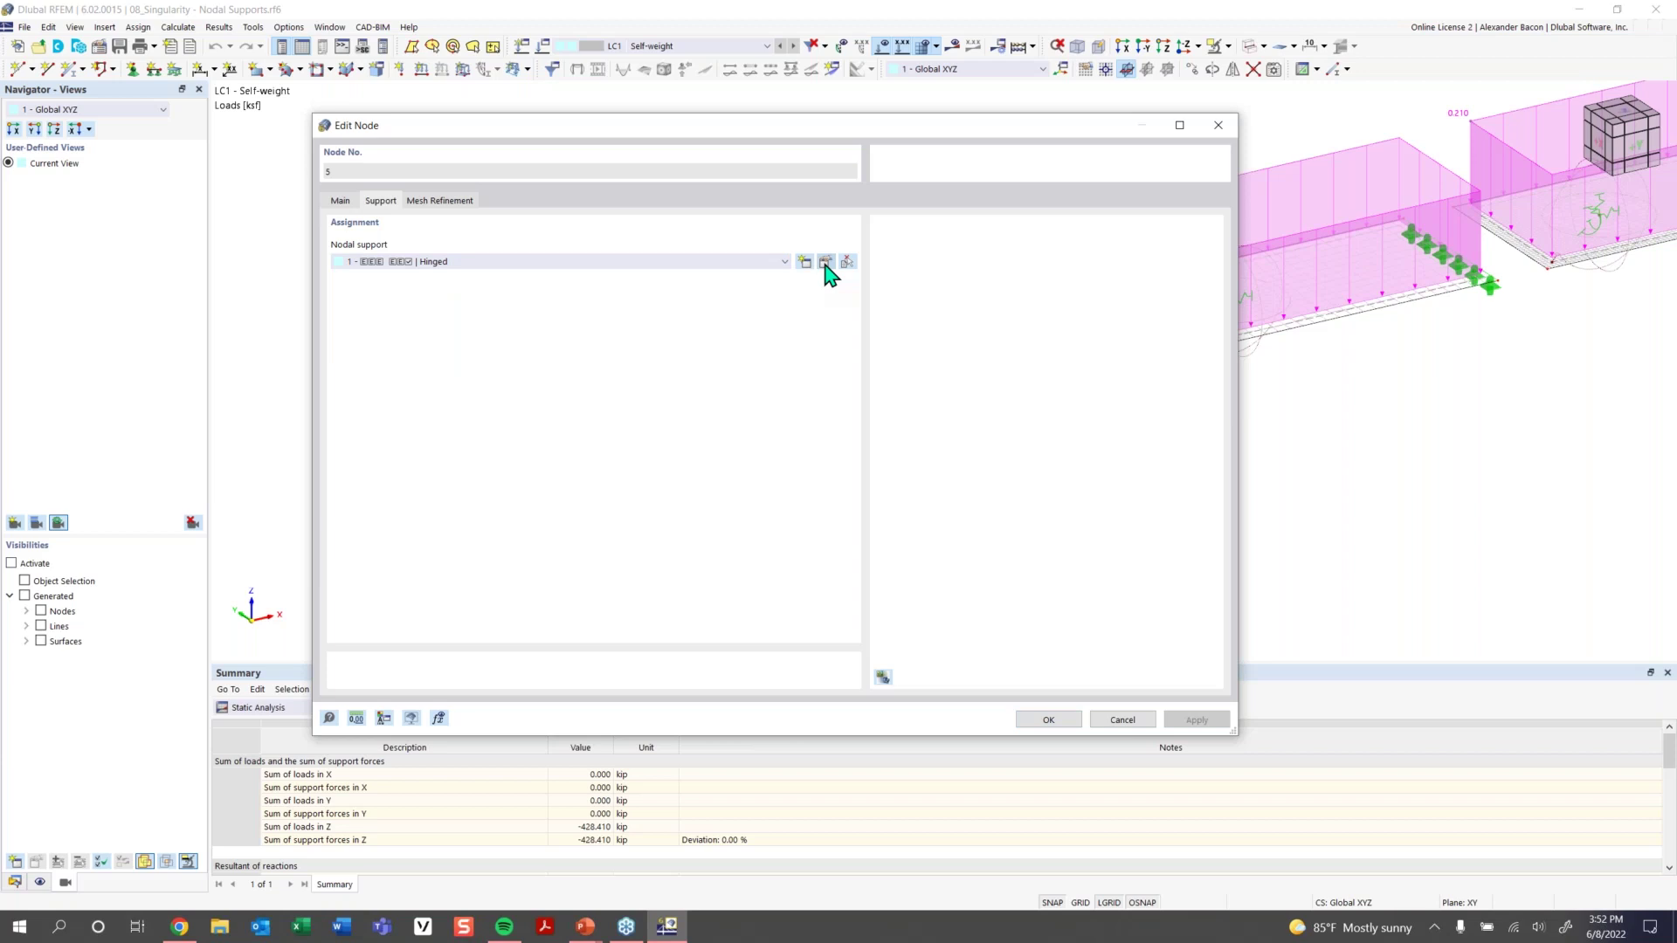
pyautogui.click(824, 264)
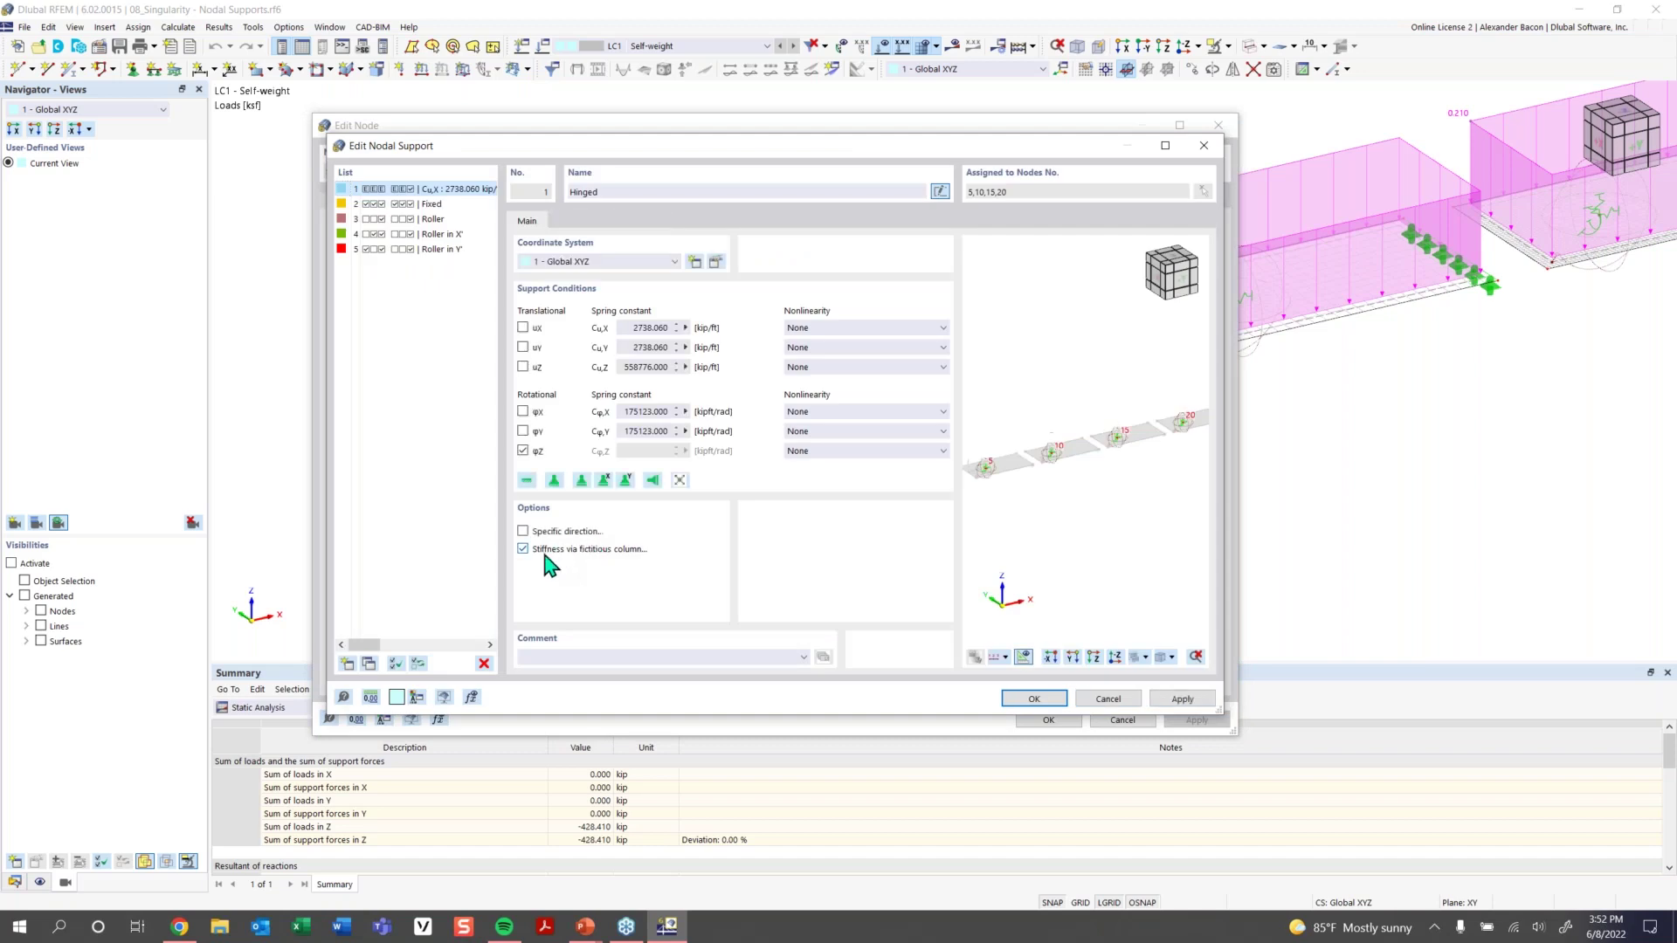
pyautogui.click(1047, 699)
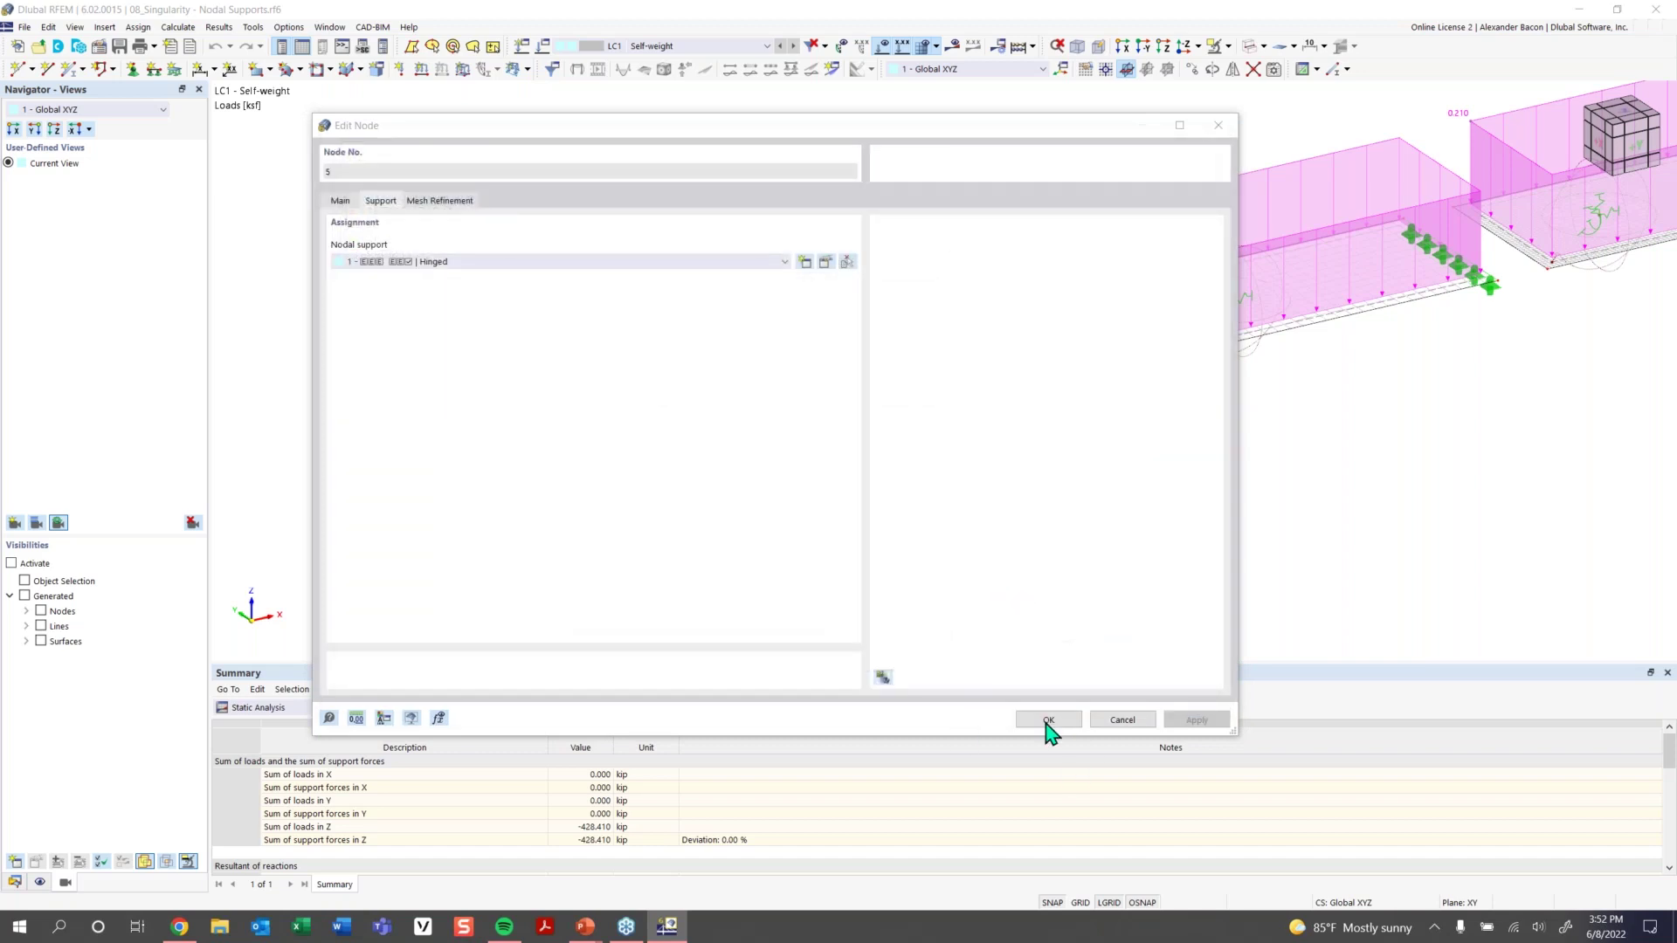
pyautogui.click(1048, 720)
pyautogui.click(904, 532)
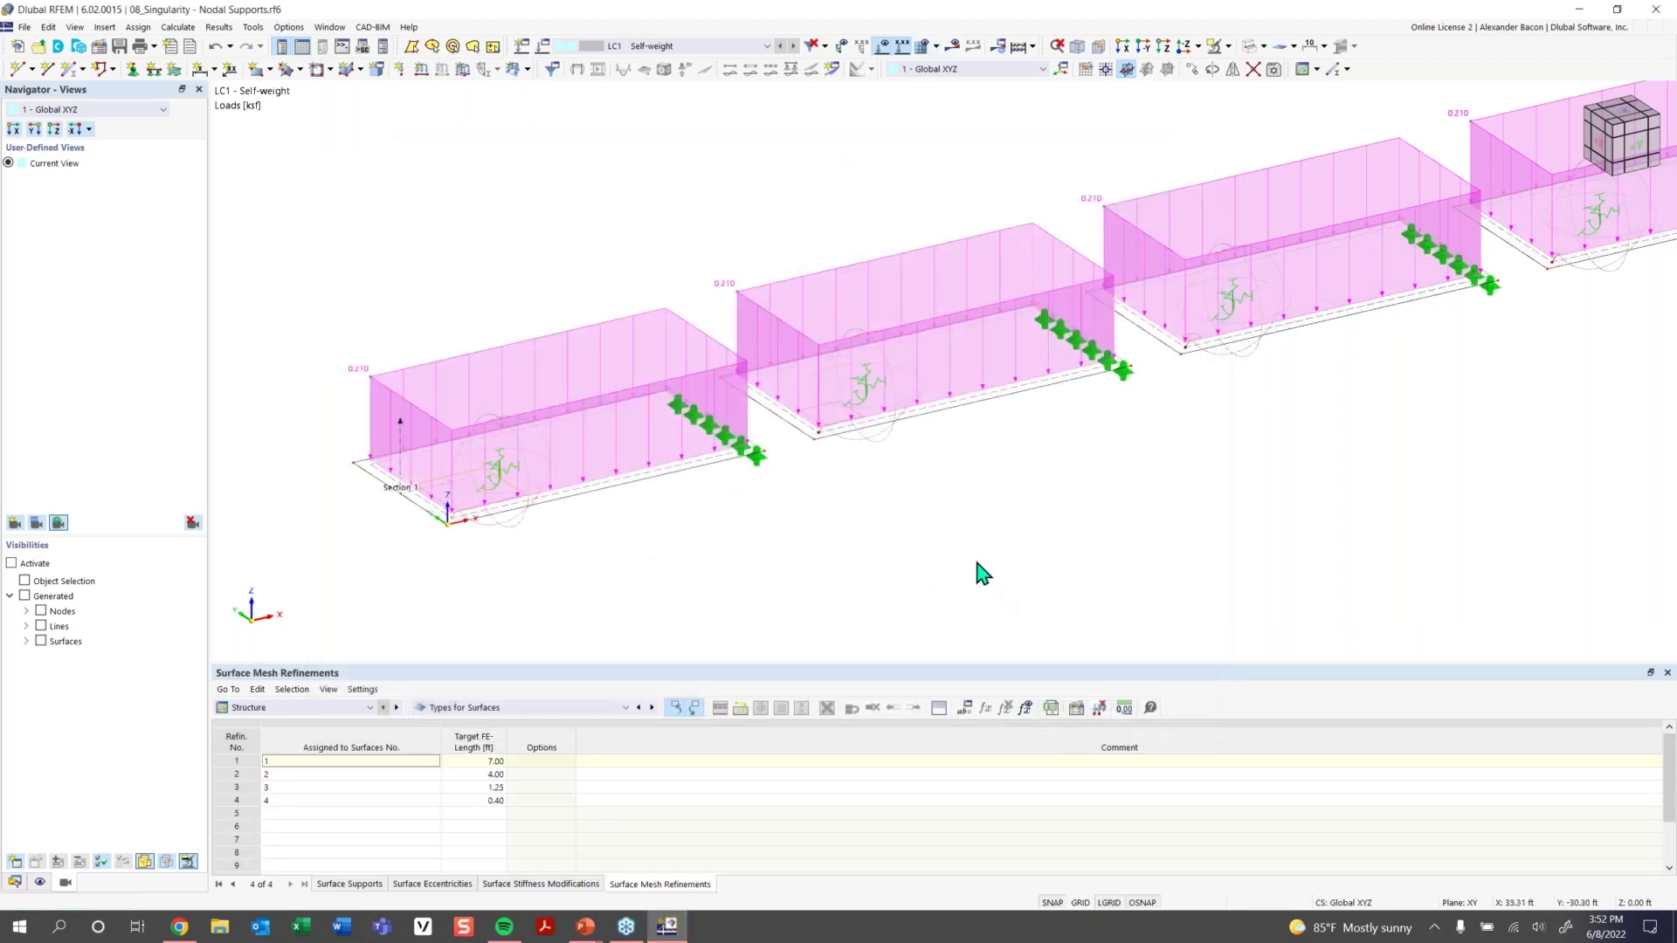
# Create a new nodal support at node 5 with uX, uY, uZ and φZ fixed and no fictitious column stiffness
pyautogui.scroll(-1, 977, 563)
pyautogui.scroll(-1, 976, 564)
pyautogui.moveTo(977, 564); pyautogui.dragTo(542, 516, button='middle')
pyautogui.scroll(1, 542, 515)
pyautogui.doubleClick(522, 516)
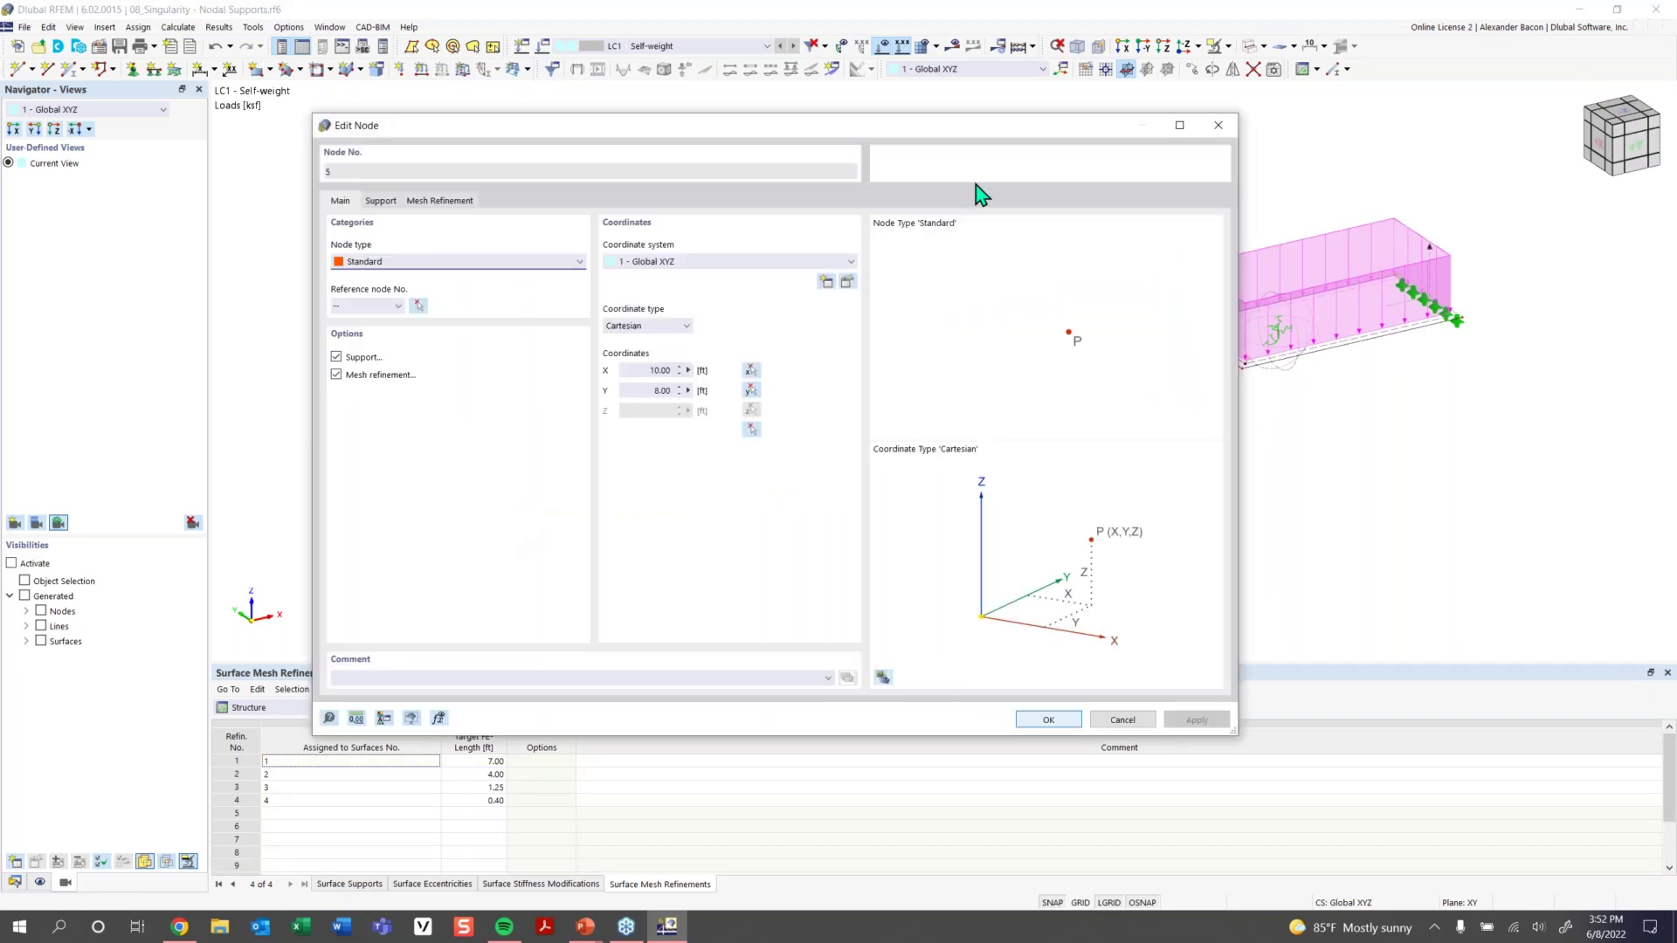
pyautogui.click(1215, 128)
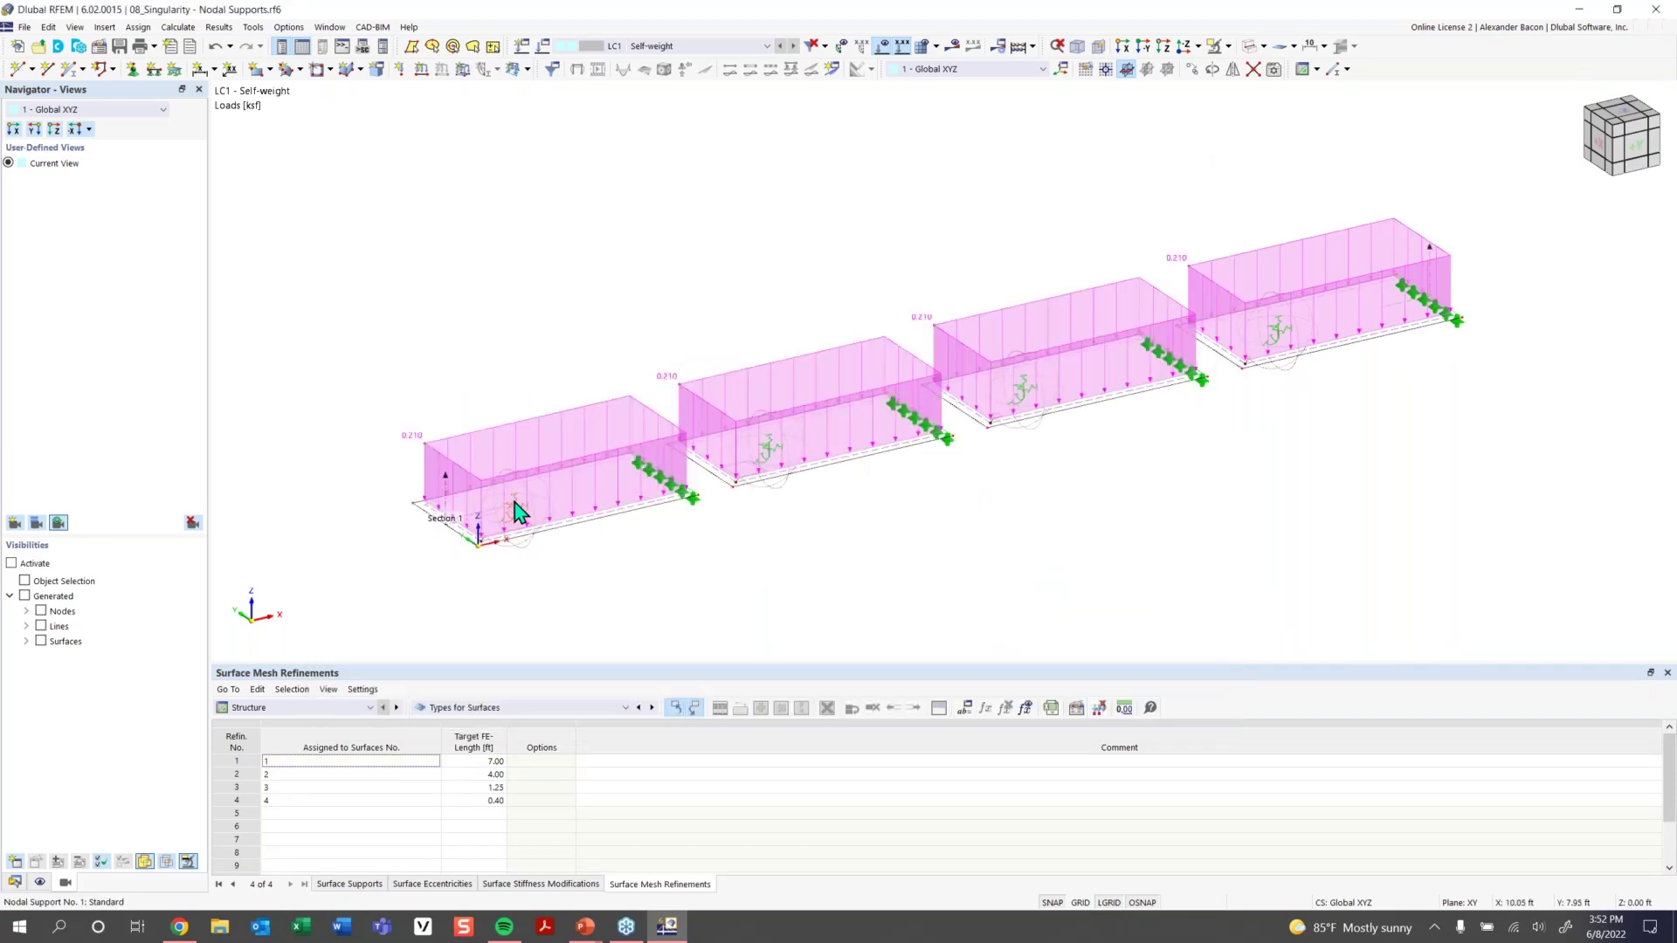
pyautogui.doubleClick(515, 503)
pyautogui.click(531, 262)
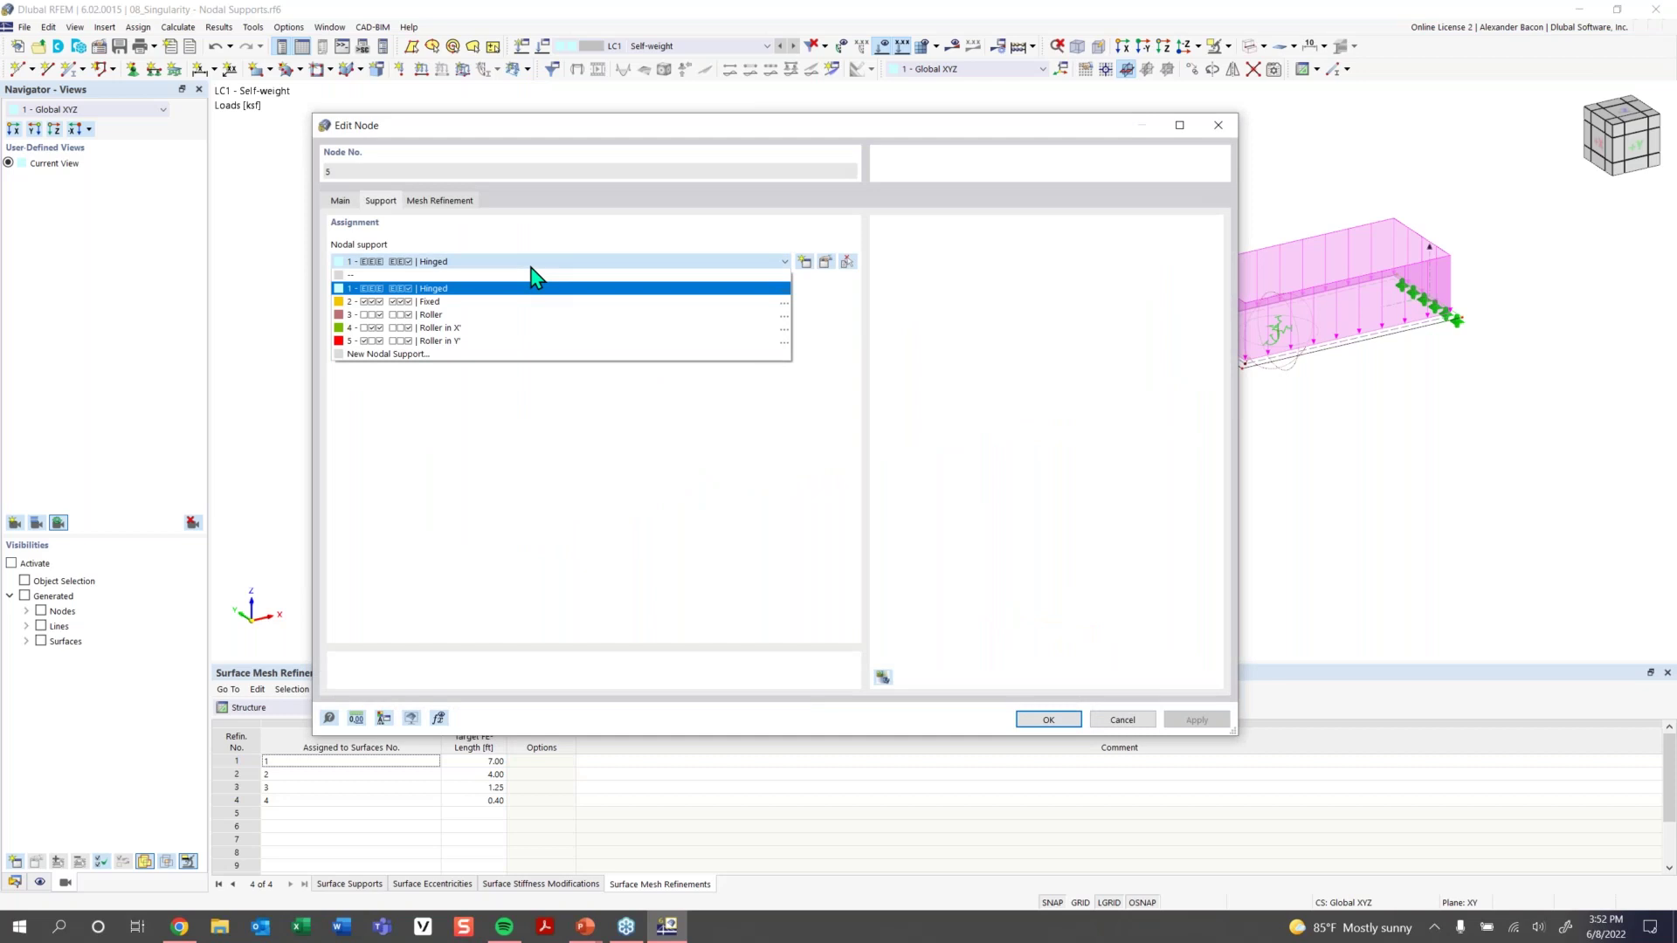
pyautogui.click(409, 355)
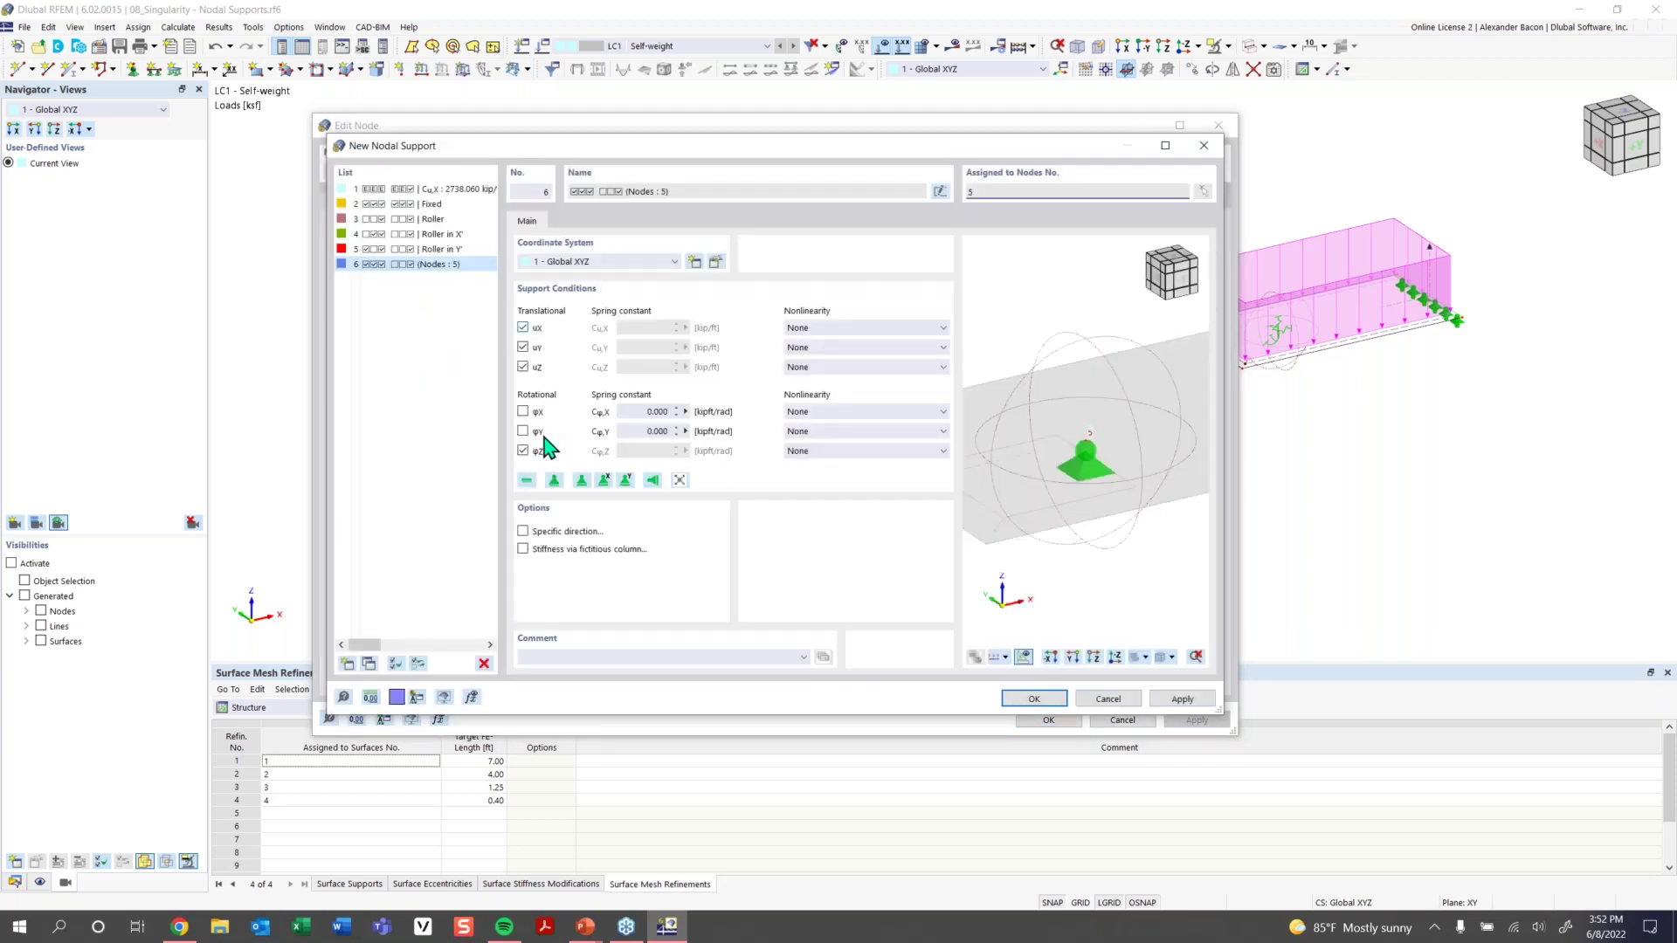
pyautogui.click(1052, 700)
pyautogui.click(1049, 720)
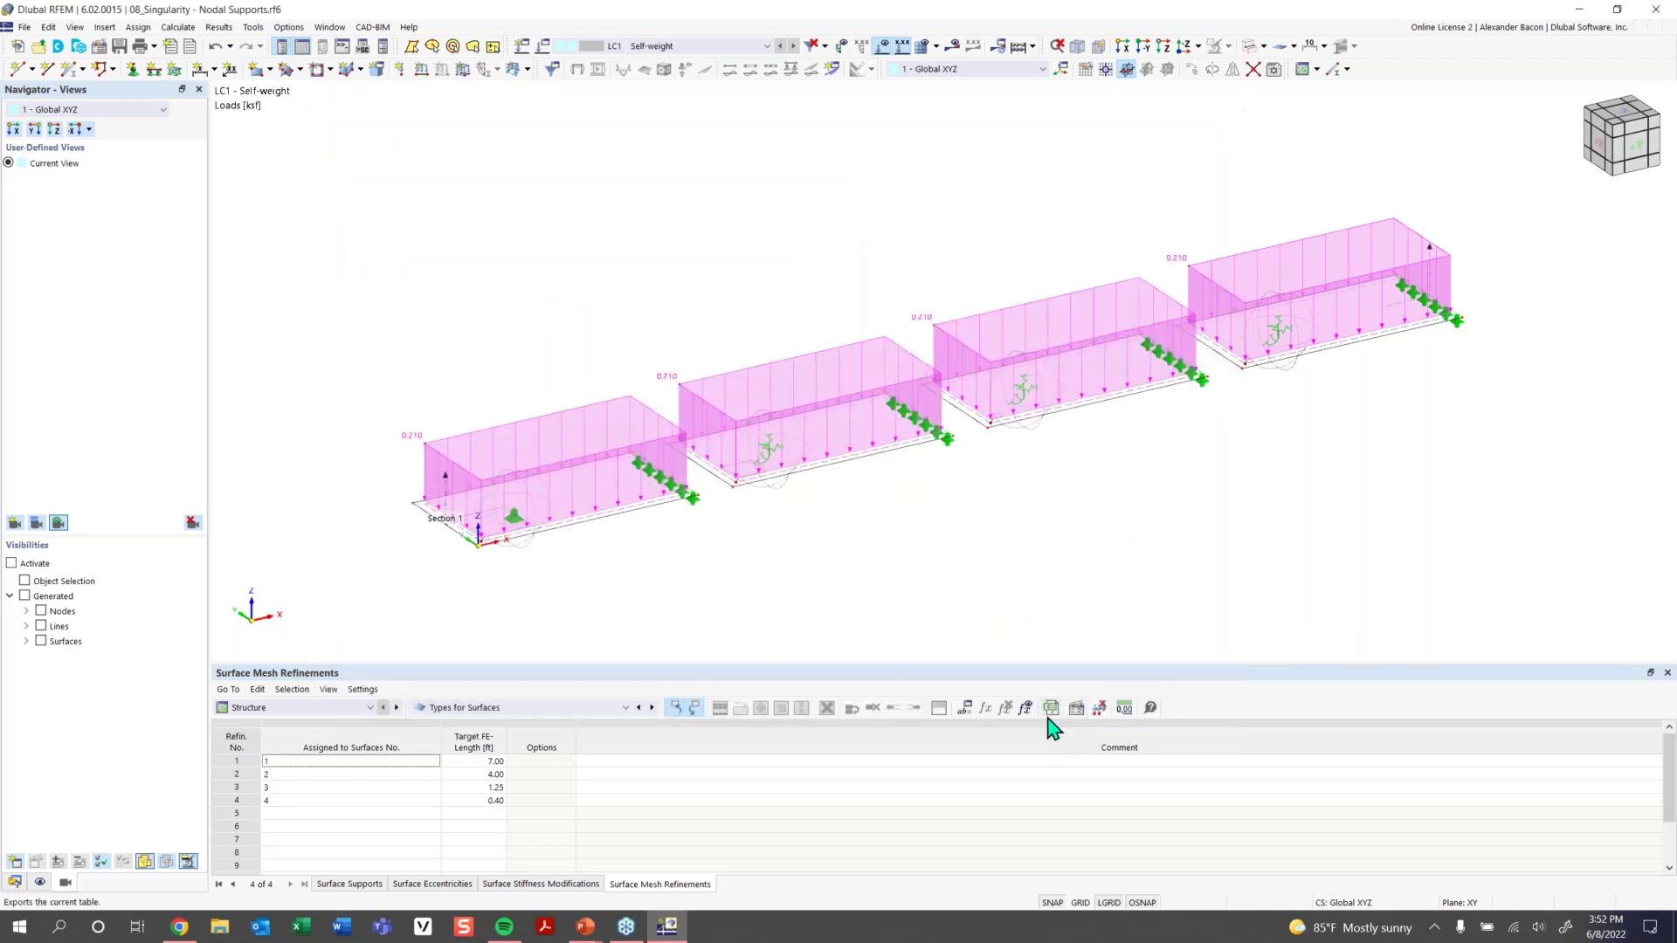
pyautogui.doubleClick(770, 448)
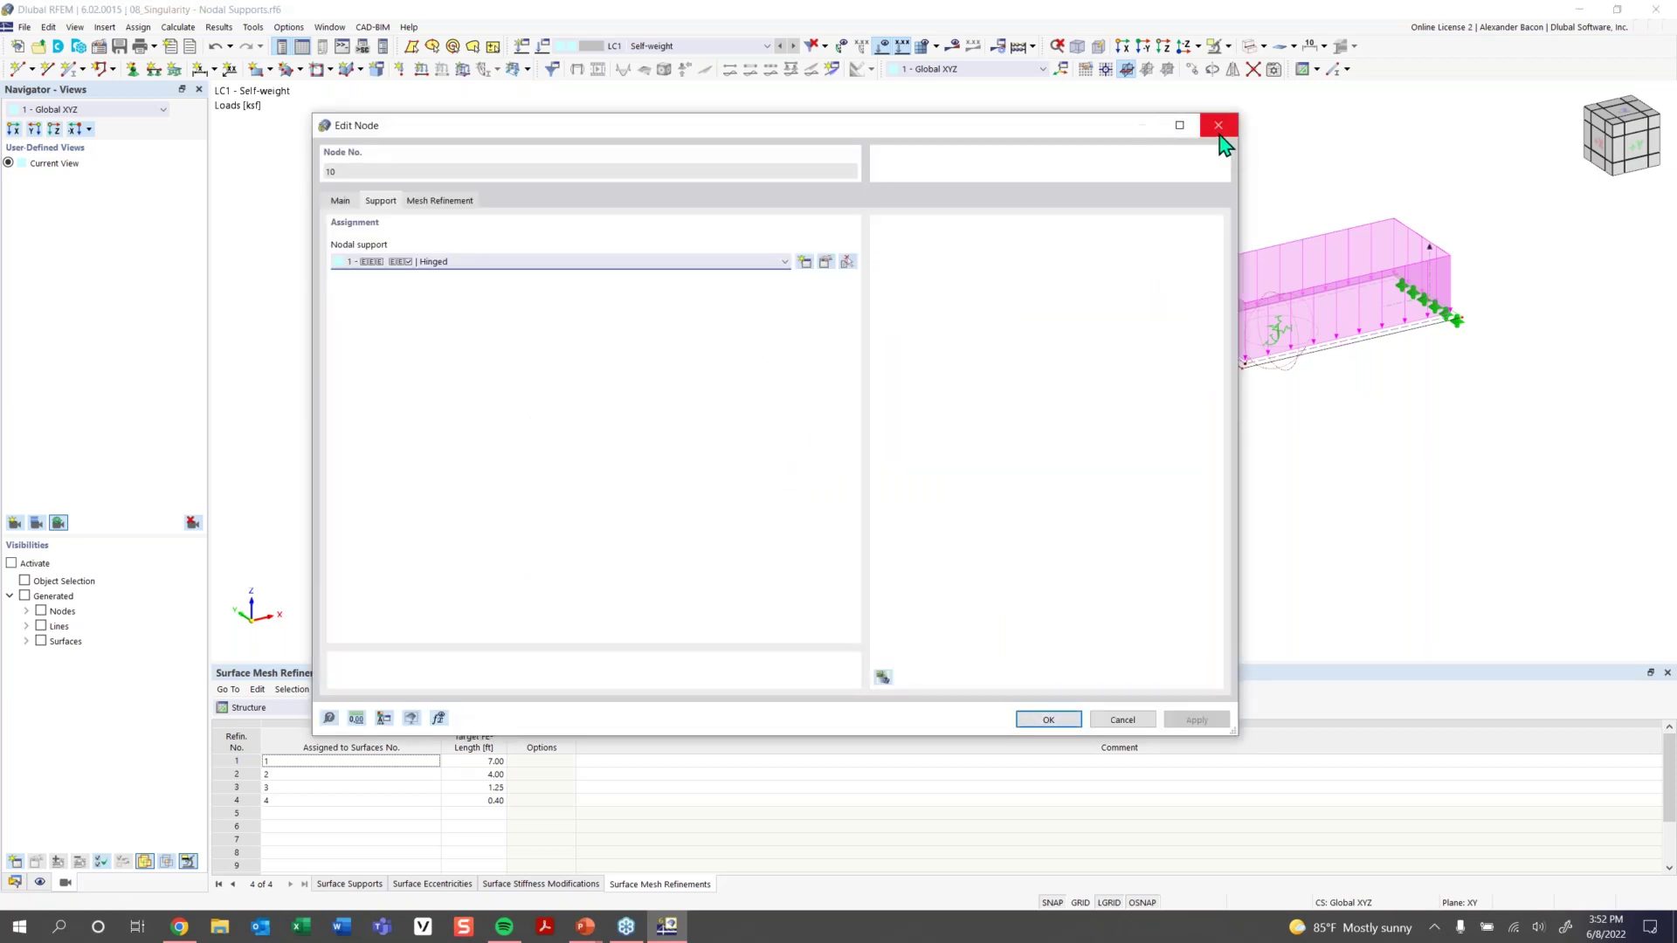
pyautogui.click(804, 264)
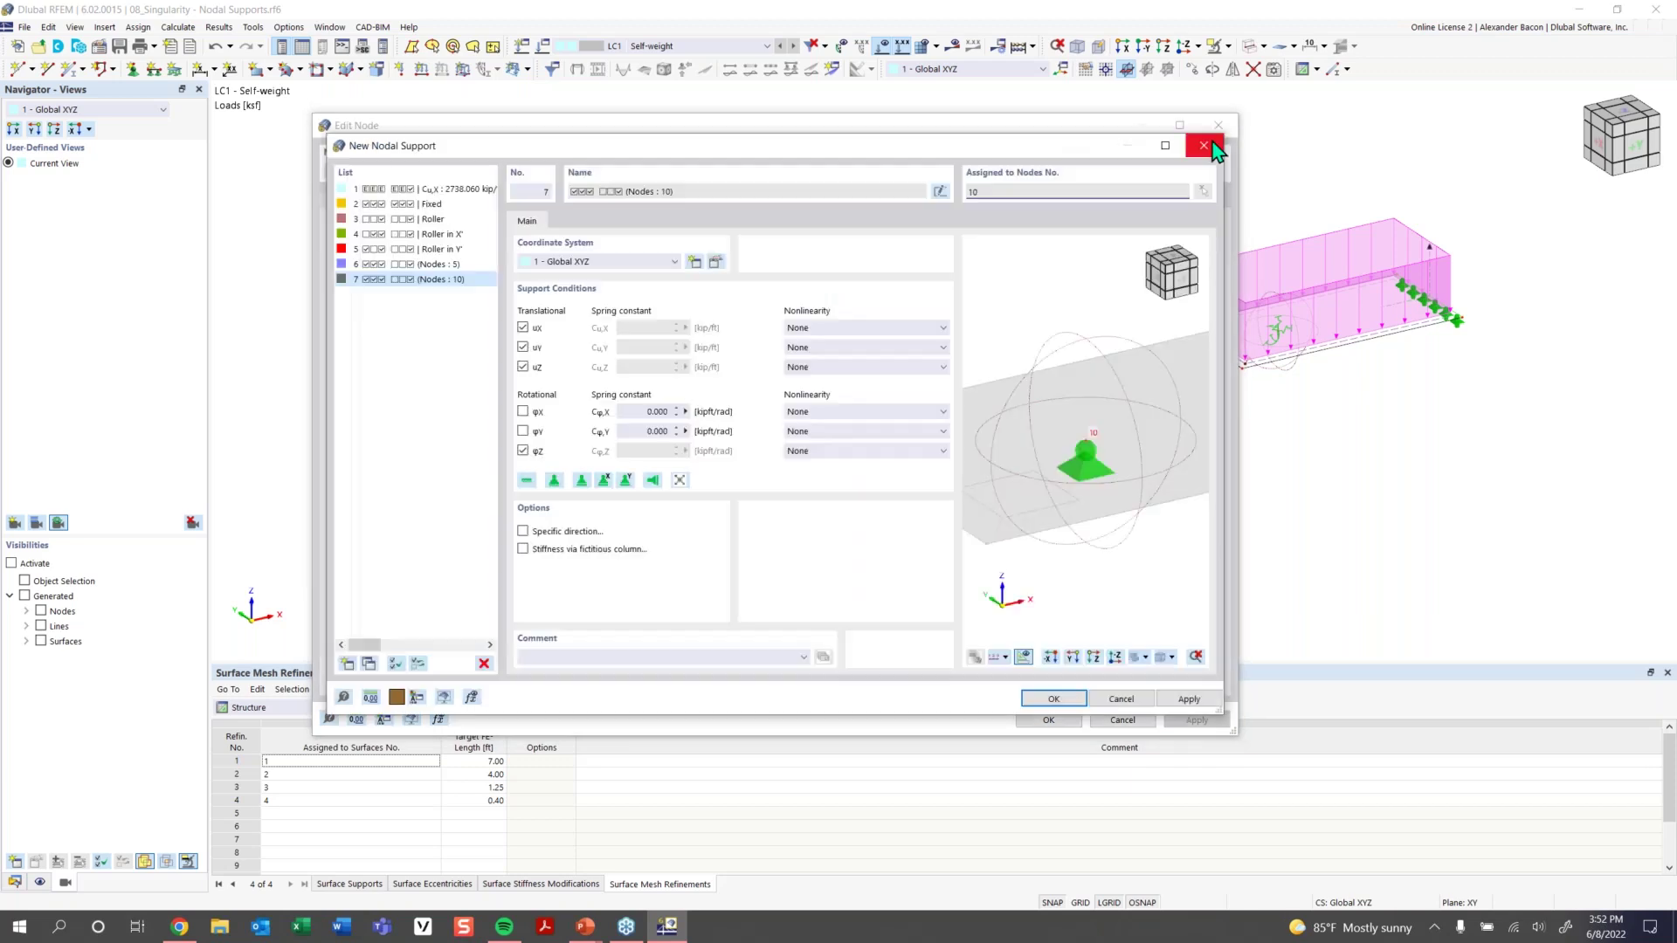
pyautogui.click(1214, 143)
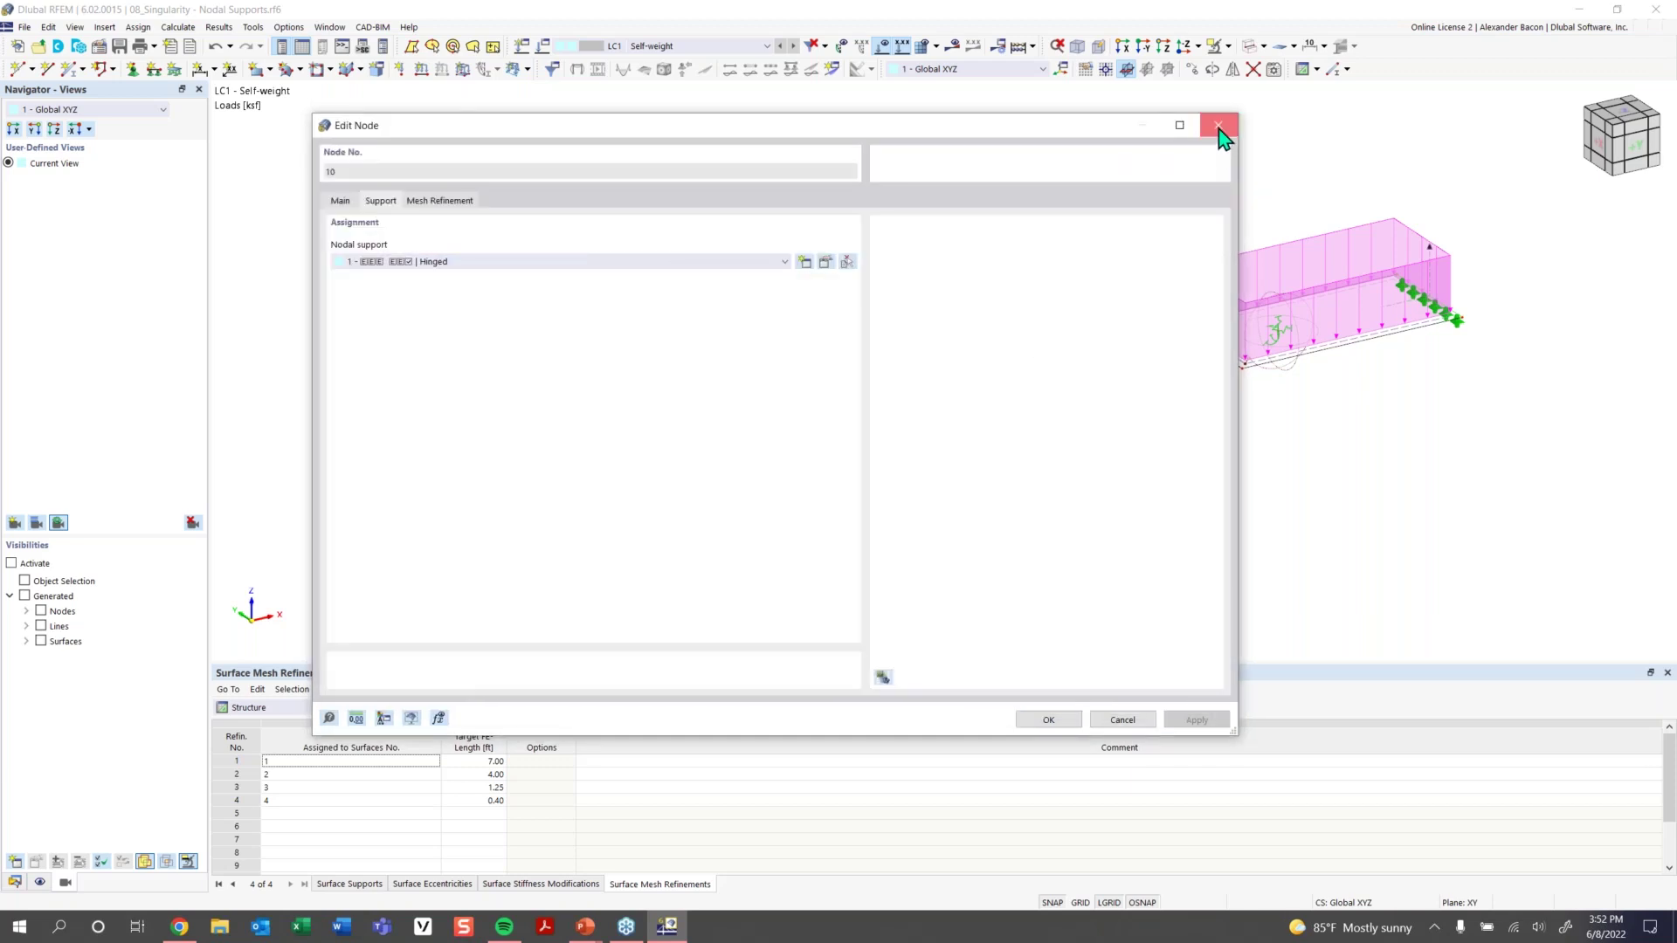
pyautogui.click(1219, 127)
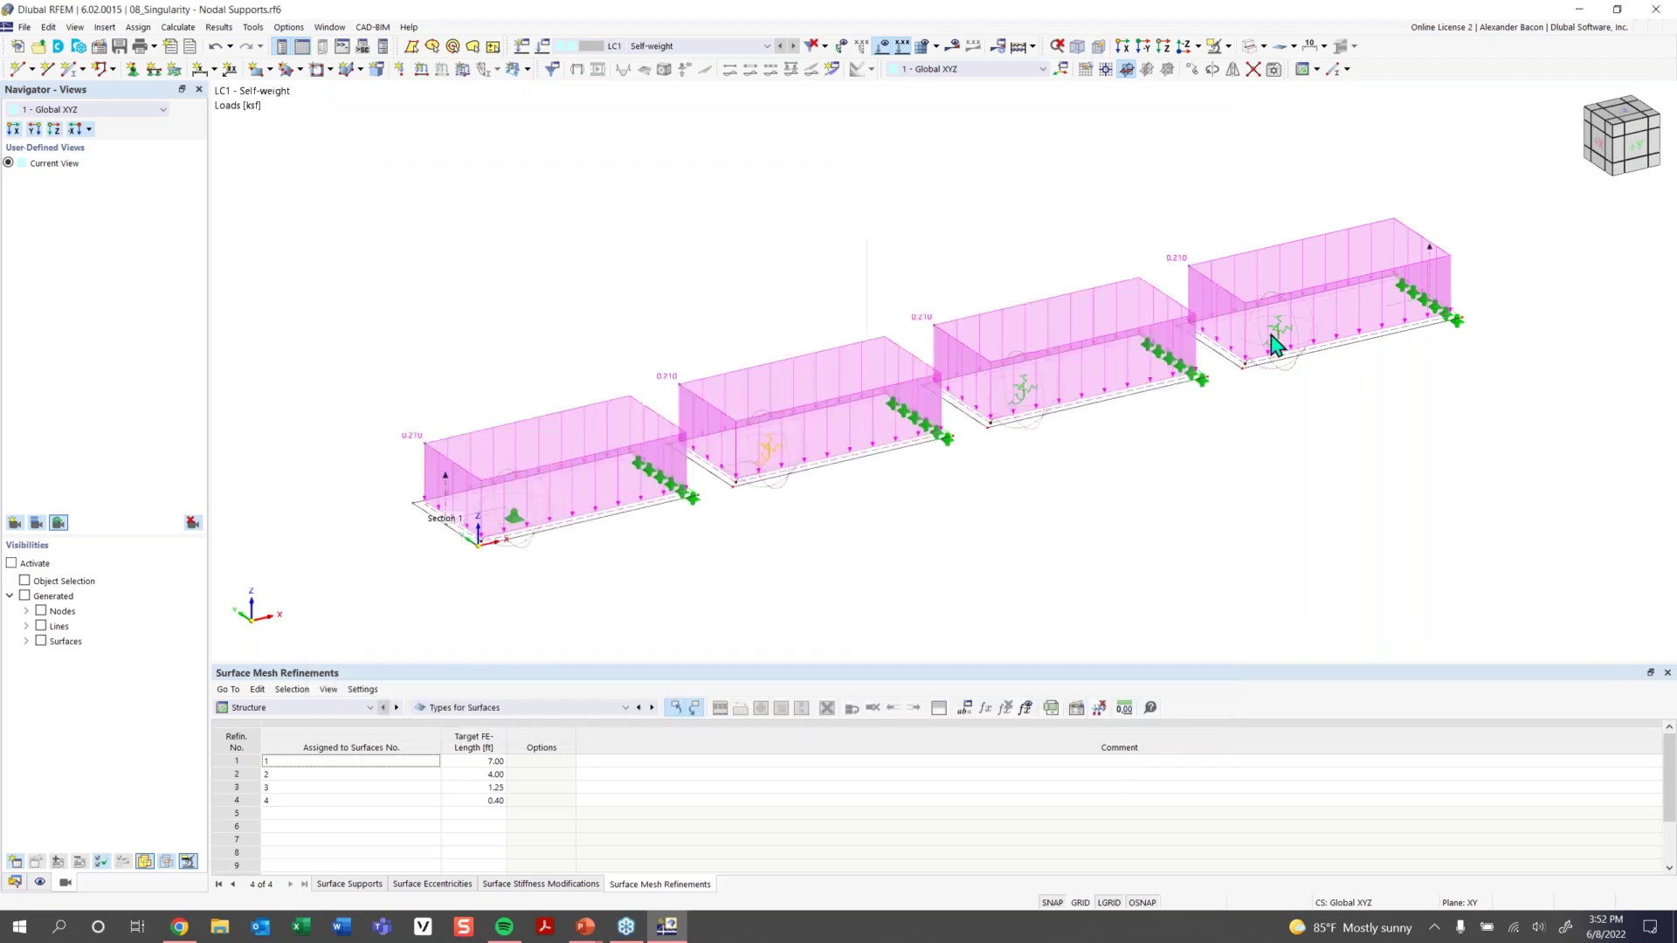
# Assign nodal support No. 6 to nodes 10, 15 and 20 on the remaining slabs
pyautogui.doubleClick(1035, 402)
pyautogui.click(785, 261)
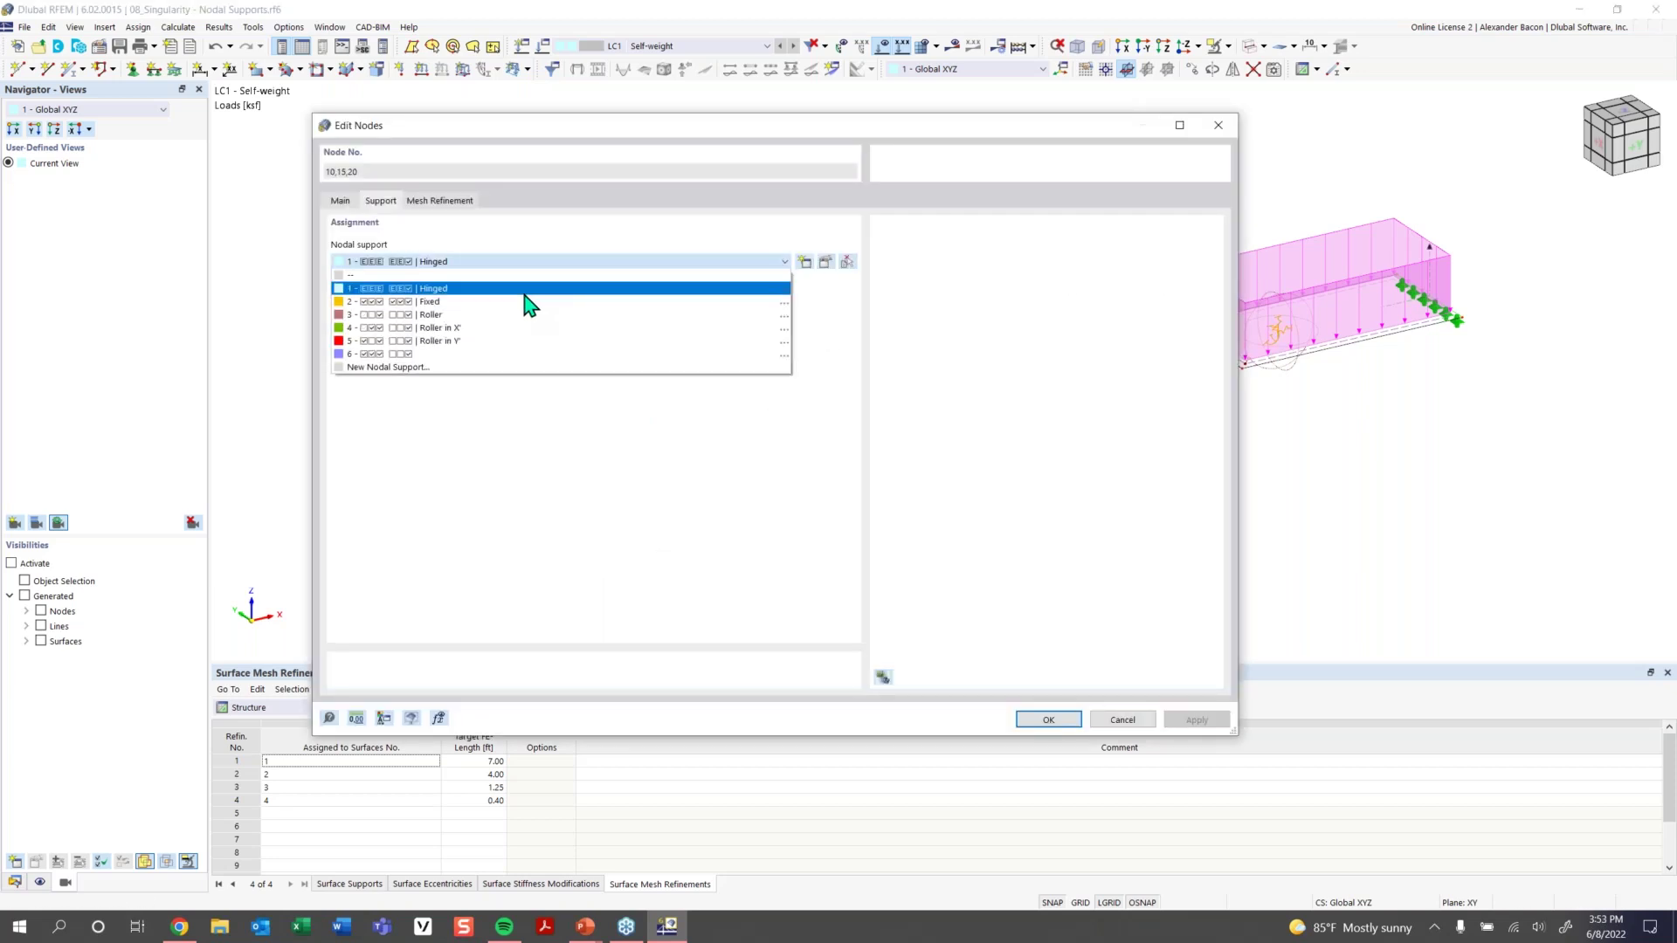
pyautogui.click(502, 354)
pyautogui.click(1035, 723)
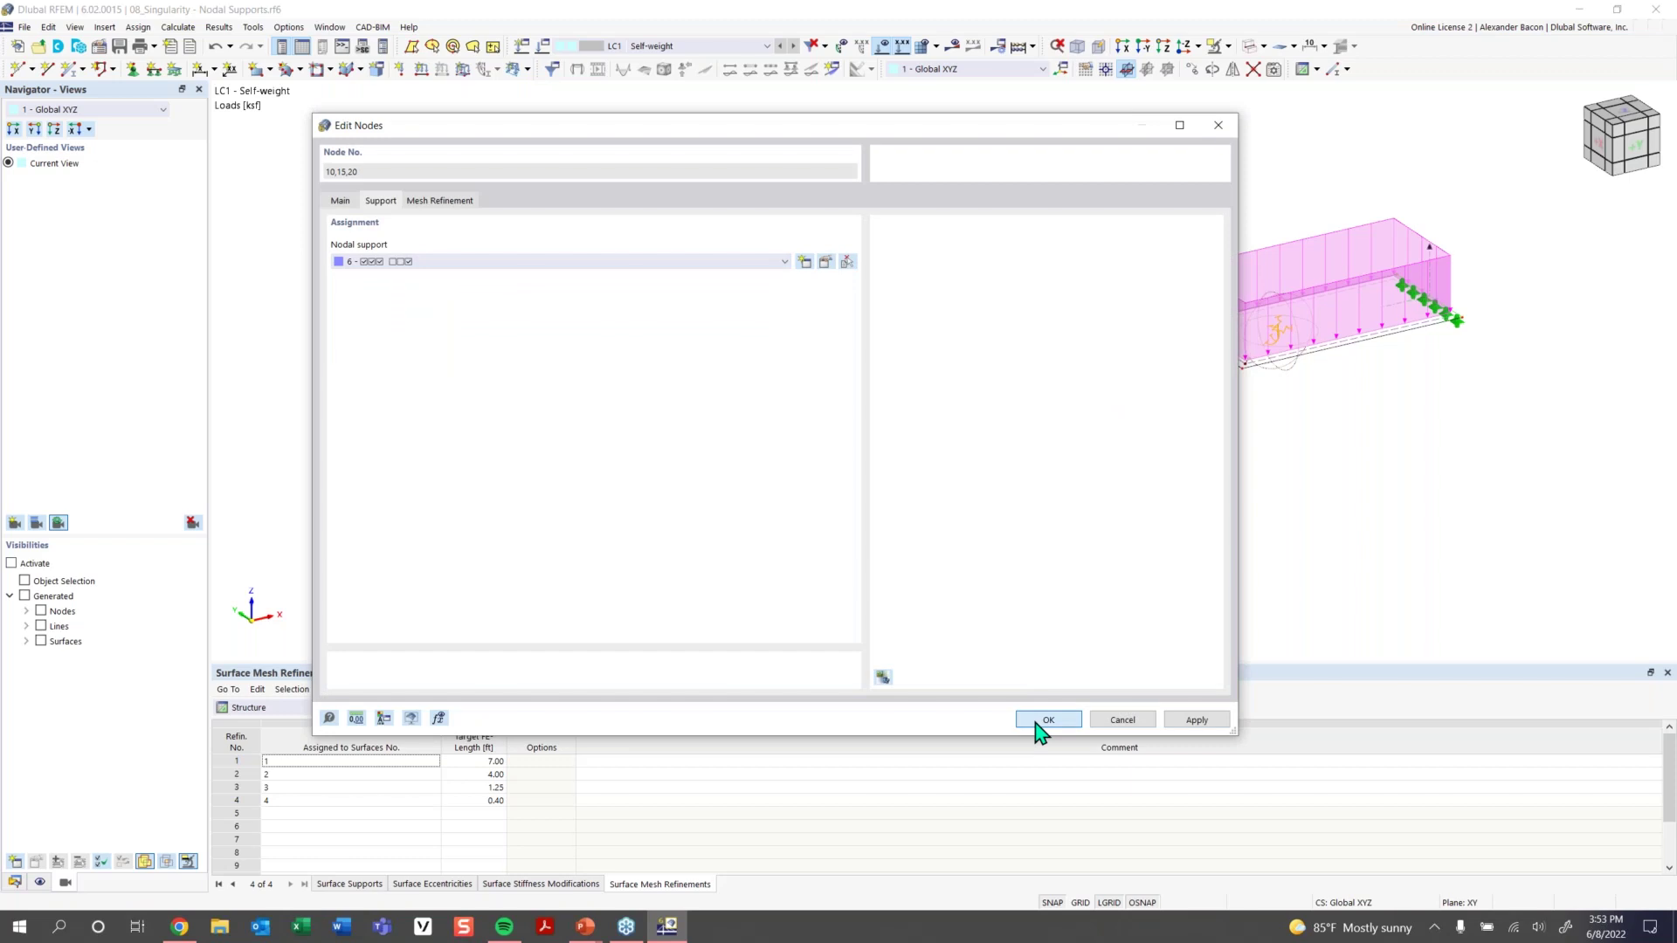
# Calculate LC1 with the rigid nodal supports and show the mx results on the slabs without the loads
pyautogui.click(952, 60)
pyautogui.click(911, 528)
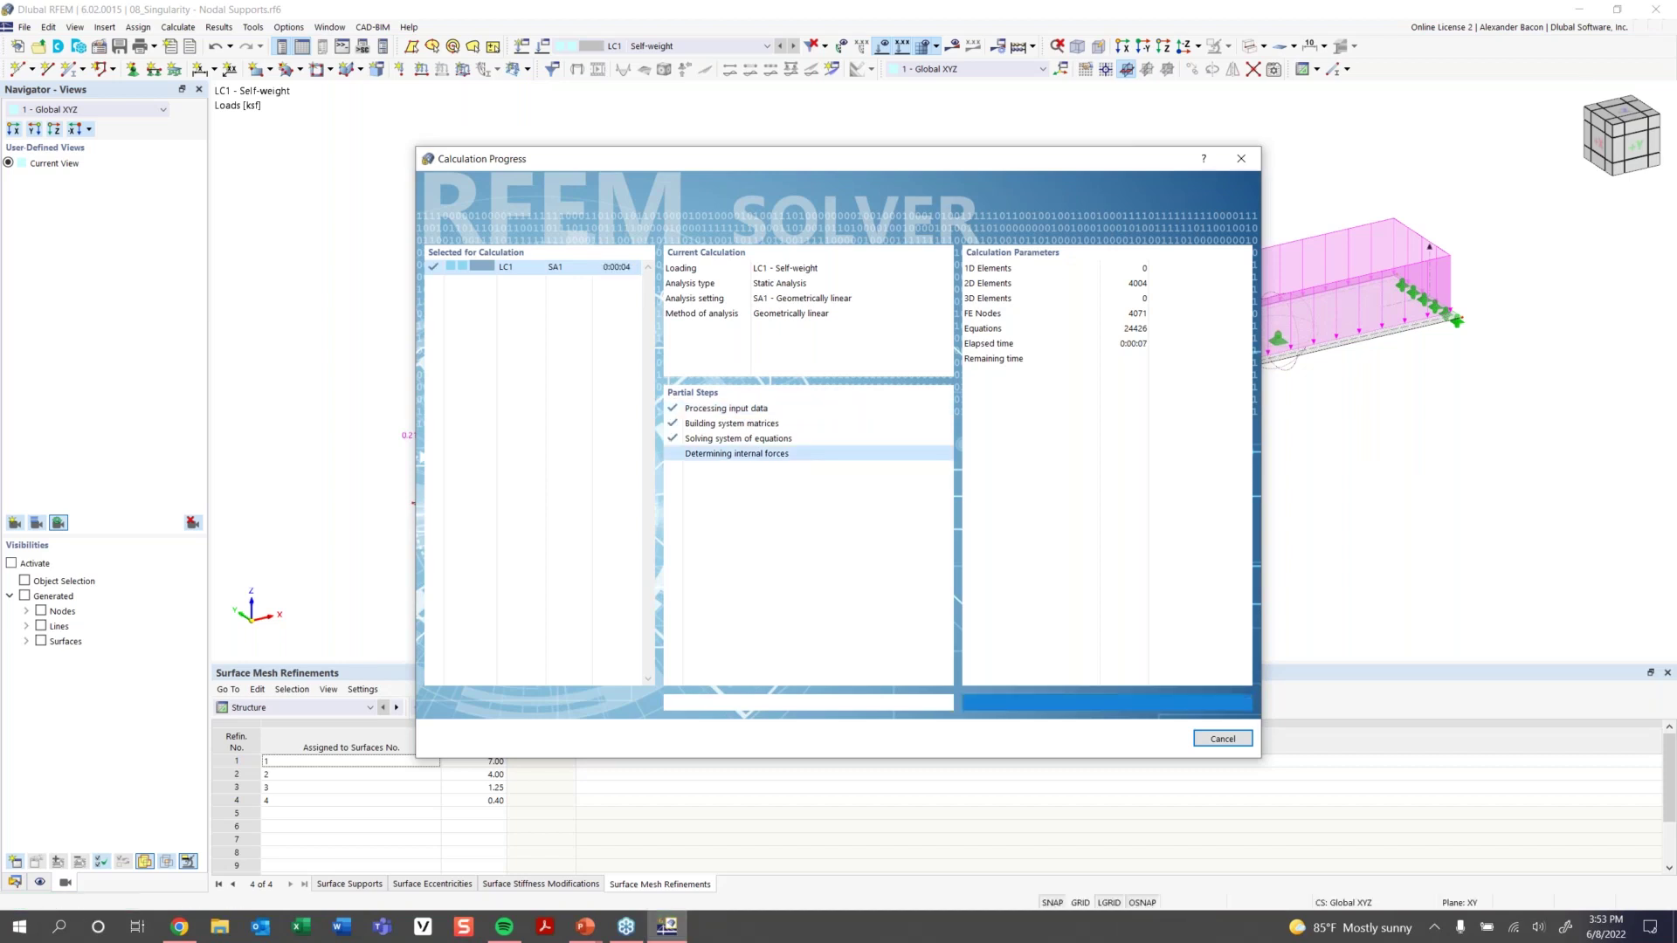
pyautogui.keyDown('ctrl'); pyautogui.moveTo(1249, 514); pyautogui.dragTo(961, 503, button='middle'); pyautogui.keyUp('ctrl')
pyautogui.click(884, 48)
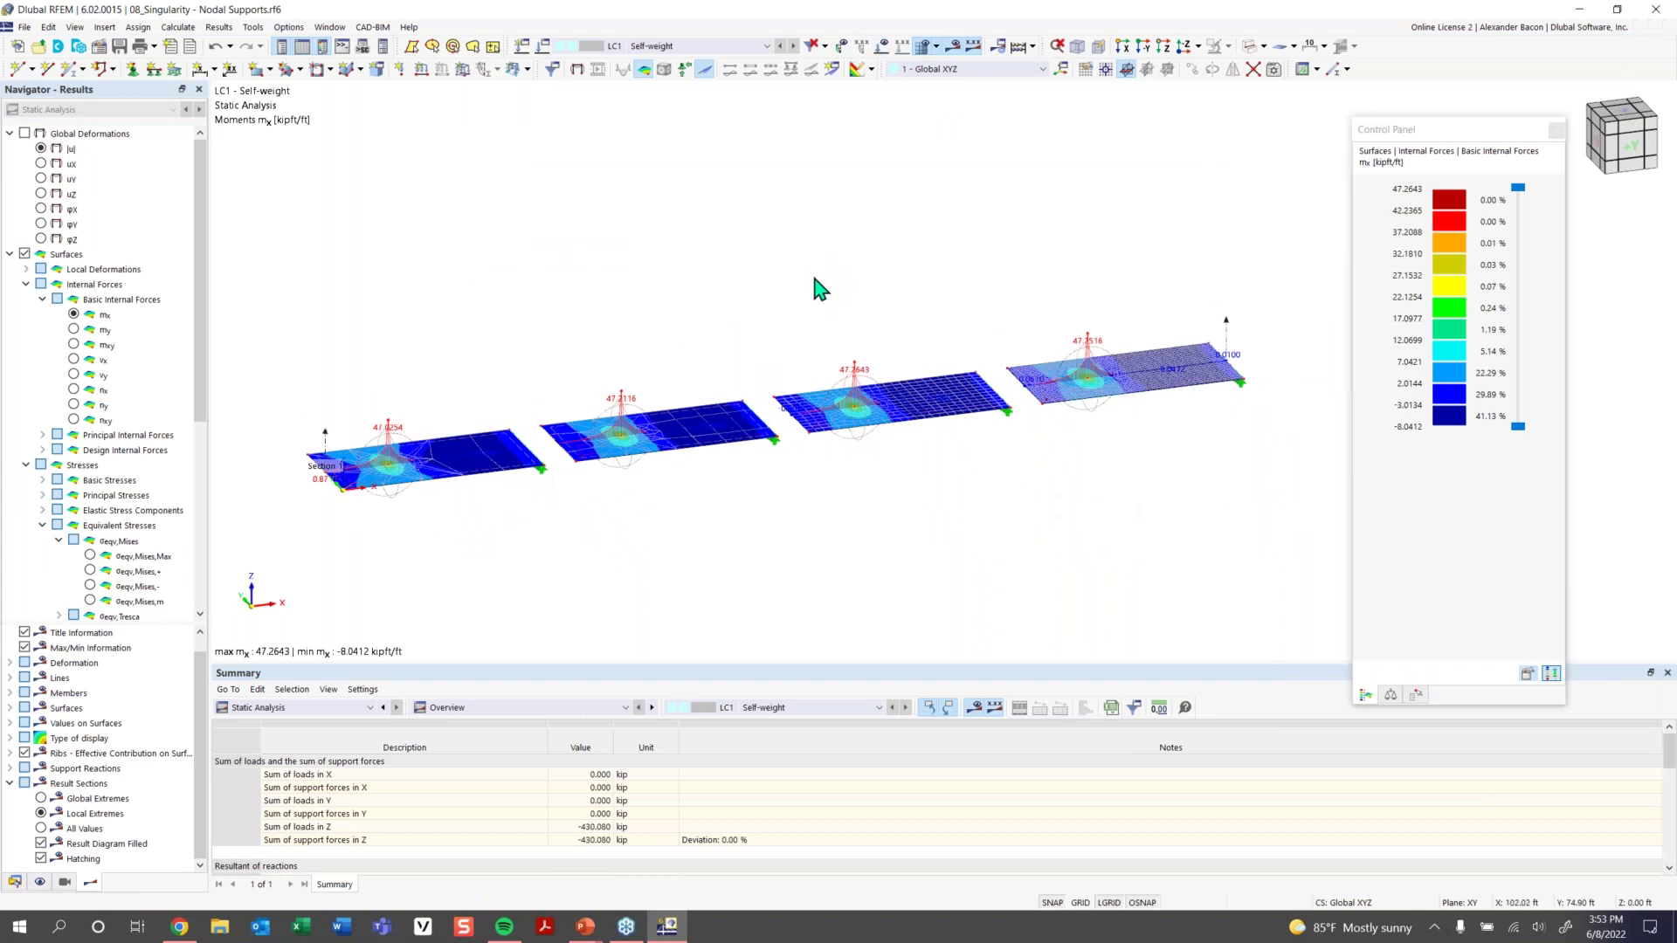
pyautogui.moveTo(812, 285)
pyautogui.keyDown('ctrl'); pyautogui.mouseDown(button='middle')
pyautogui.moveTo(777, 241)
pyautogui.moveTo(797, 292)
pyautogui.mouseUp(button='middle'); pyautogui.keyUp('ctrl')
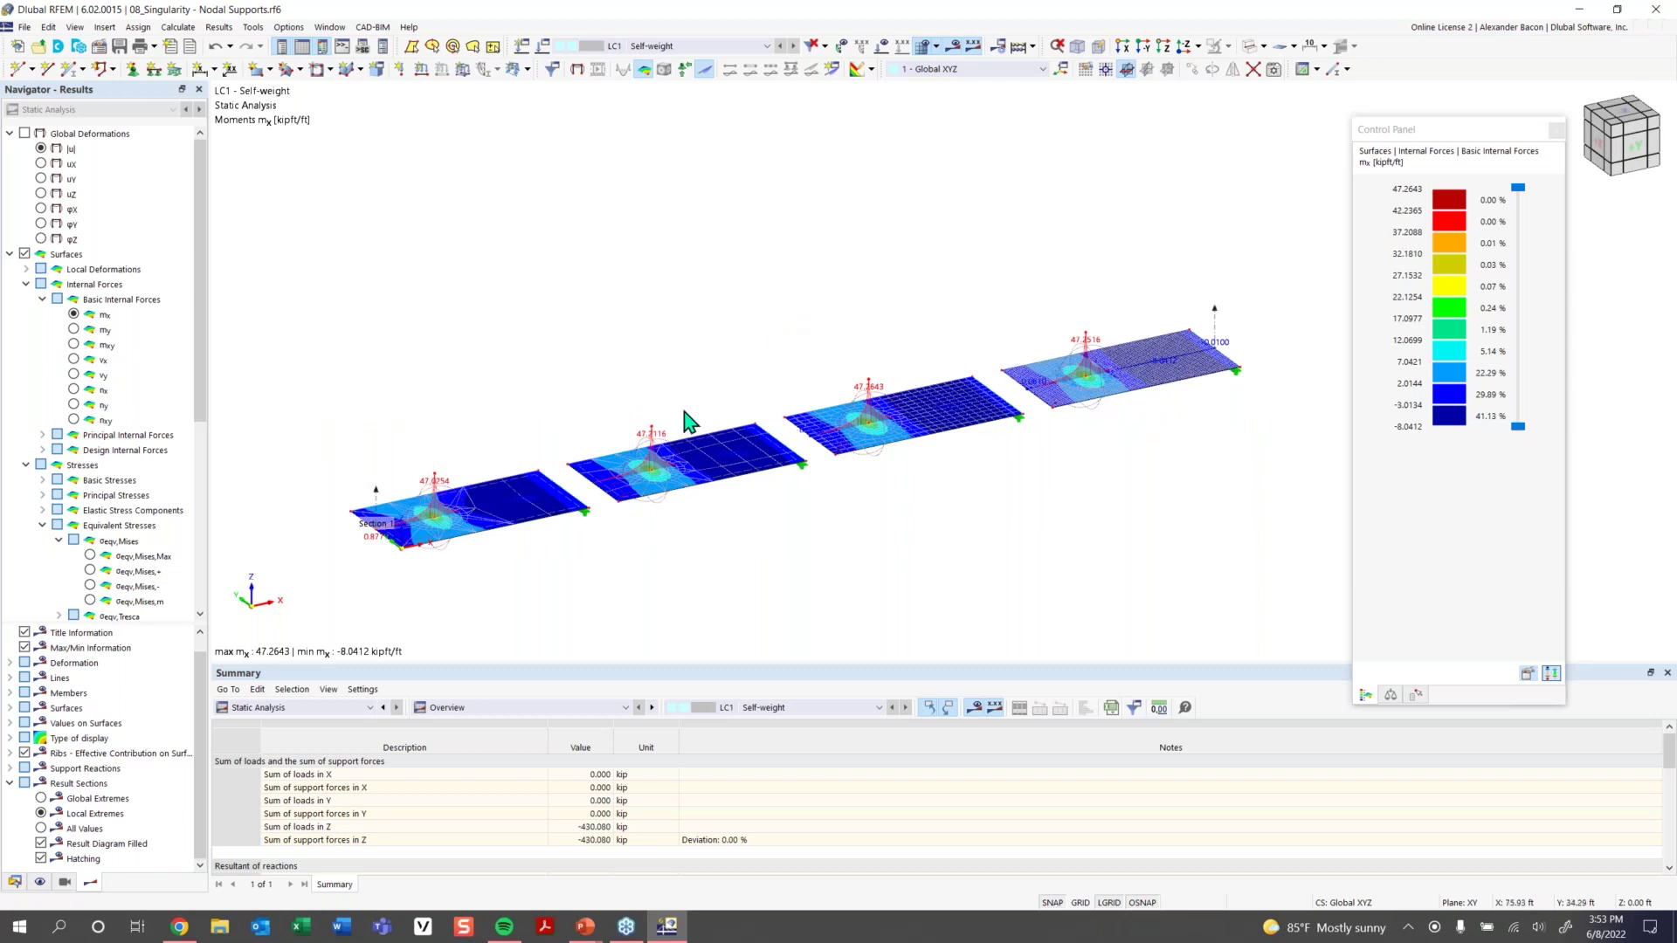
# Delete the circular nodal mesh refinements around the slab supports, discarding the results, and recalculate LC1
pyautogui.doubleClick(454, 496)
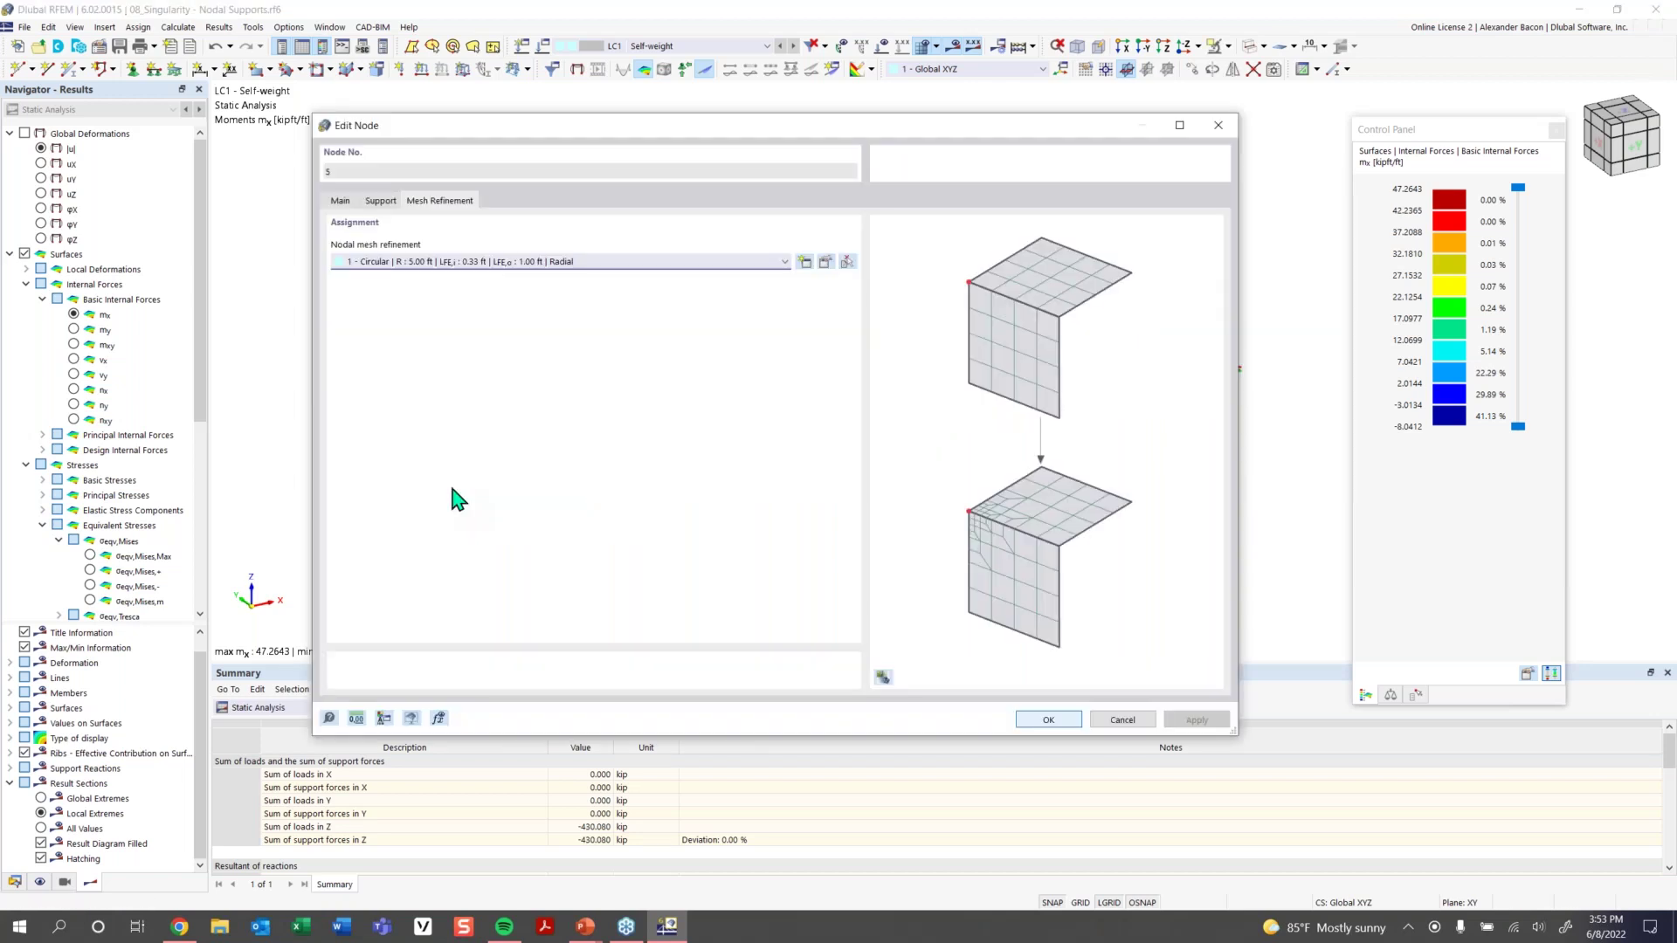
pyautogui.click(1229, 131)
pyautogui.click(449, 490)
pyautogui.press('Delete')
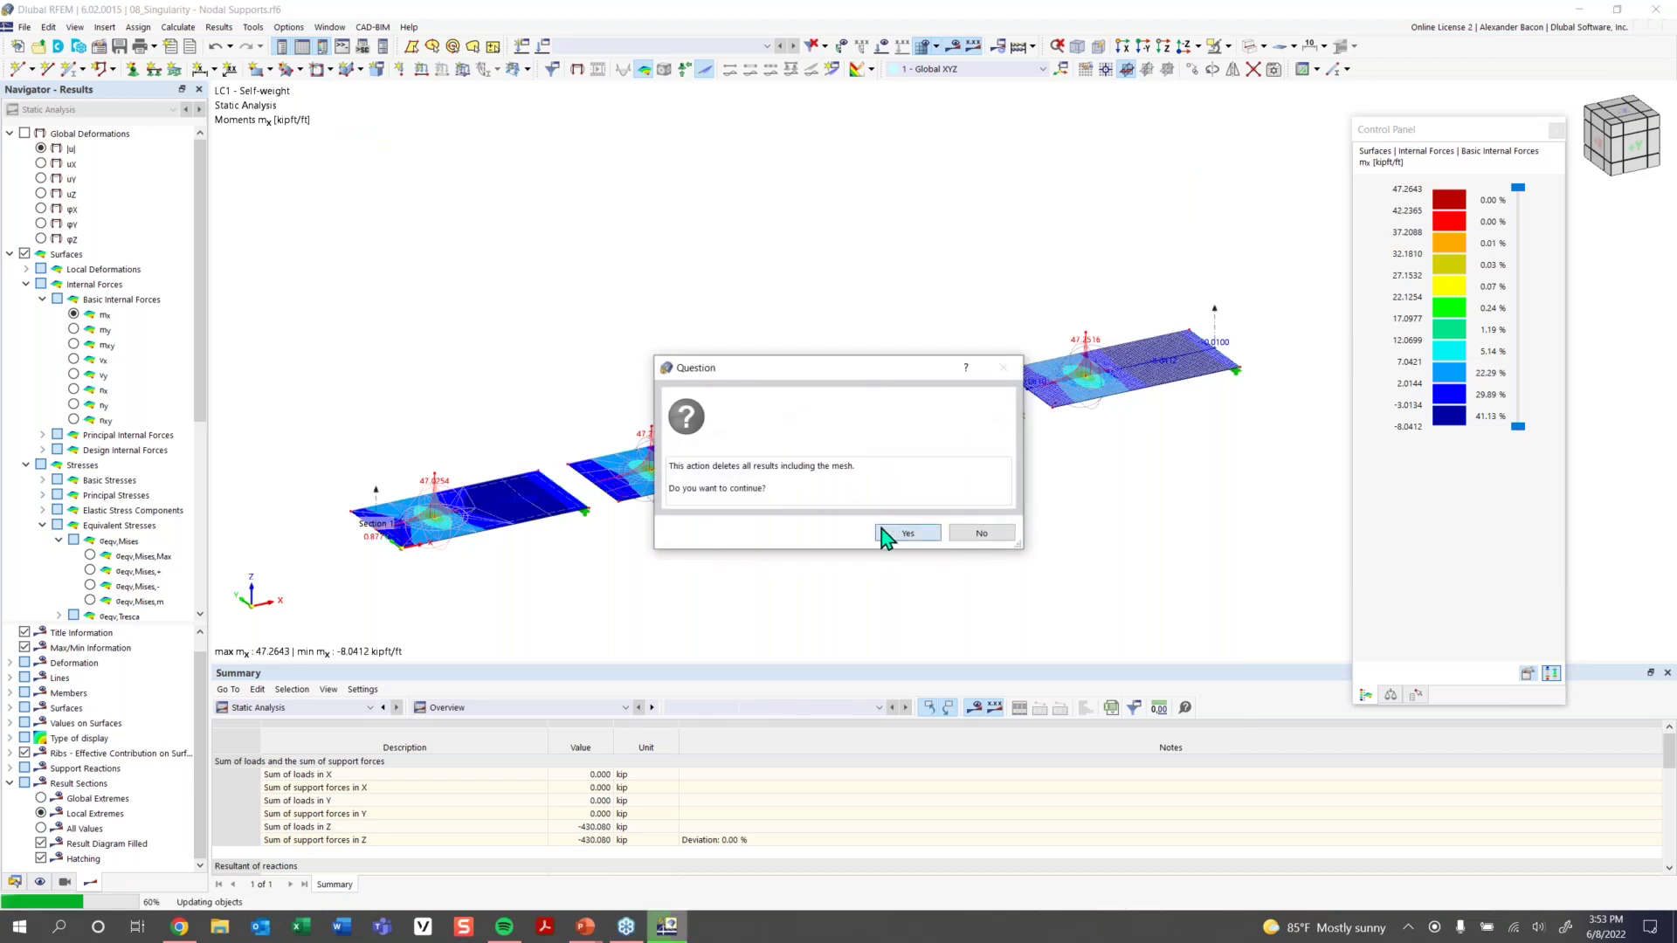
pyautogui.click(885, 533)
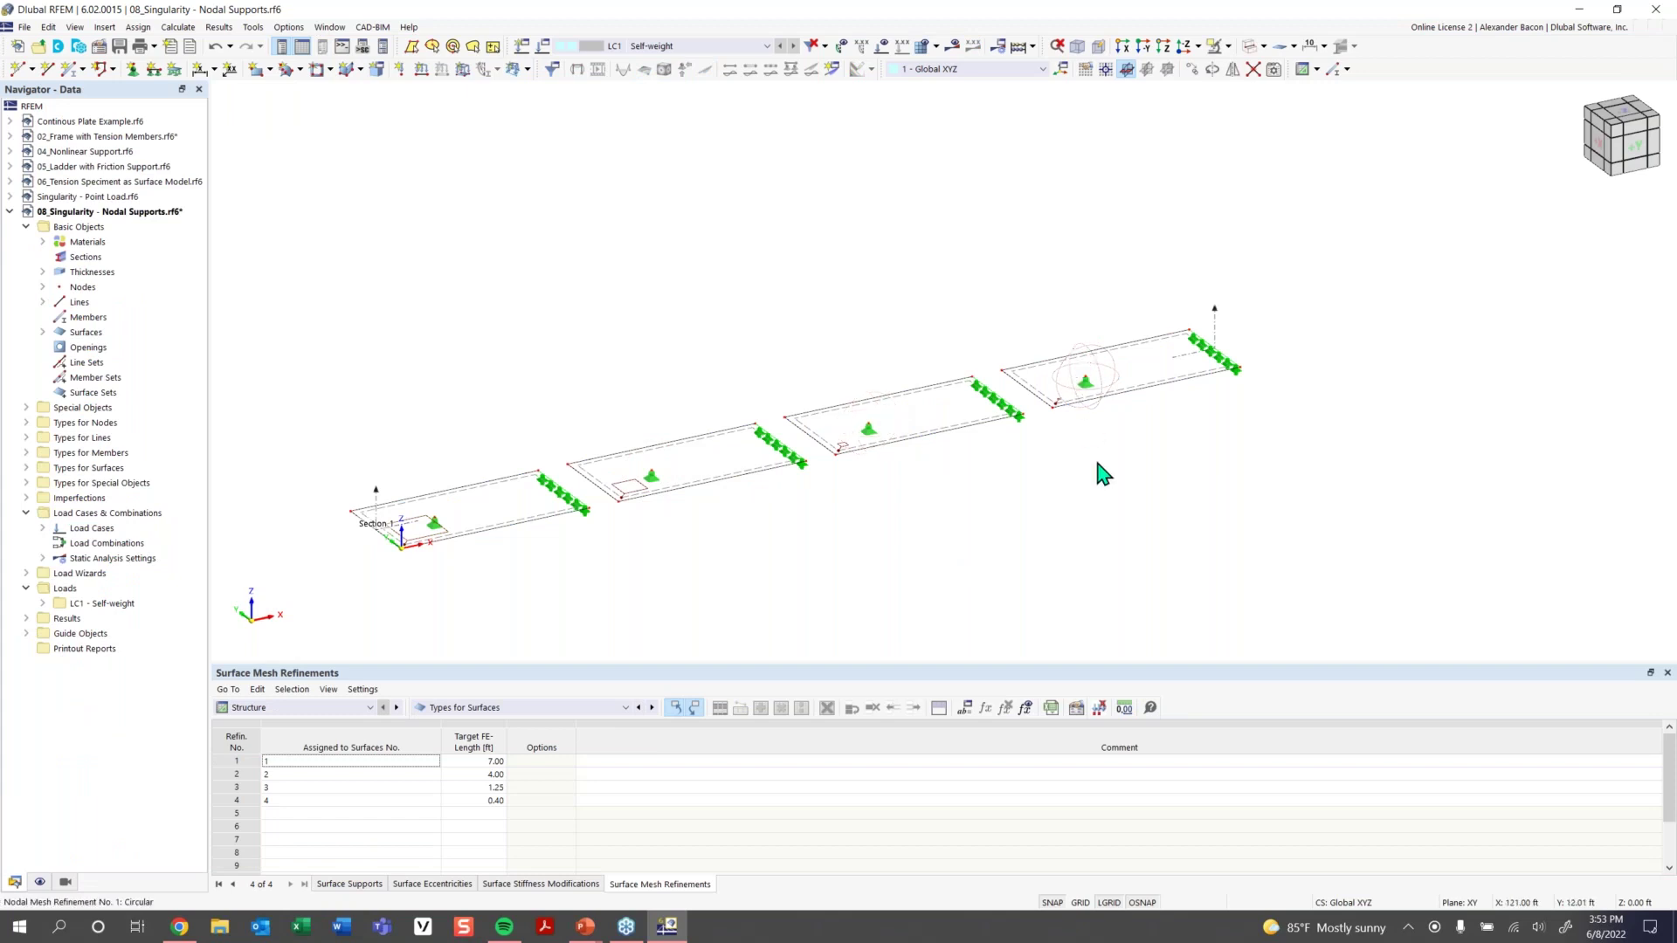
pyautogui.click(952, 46)
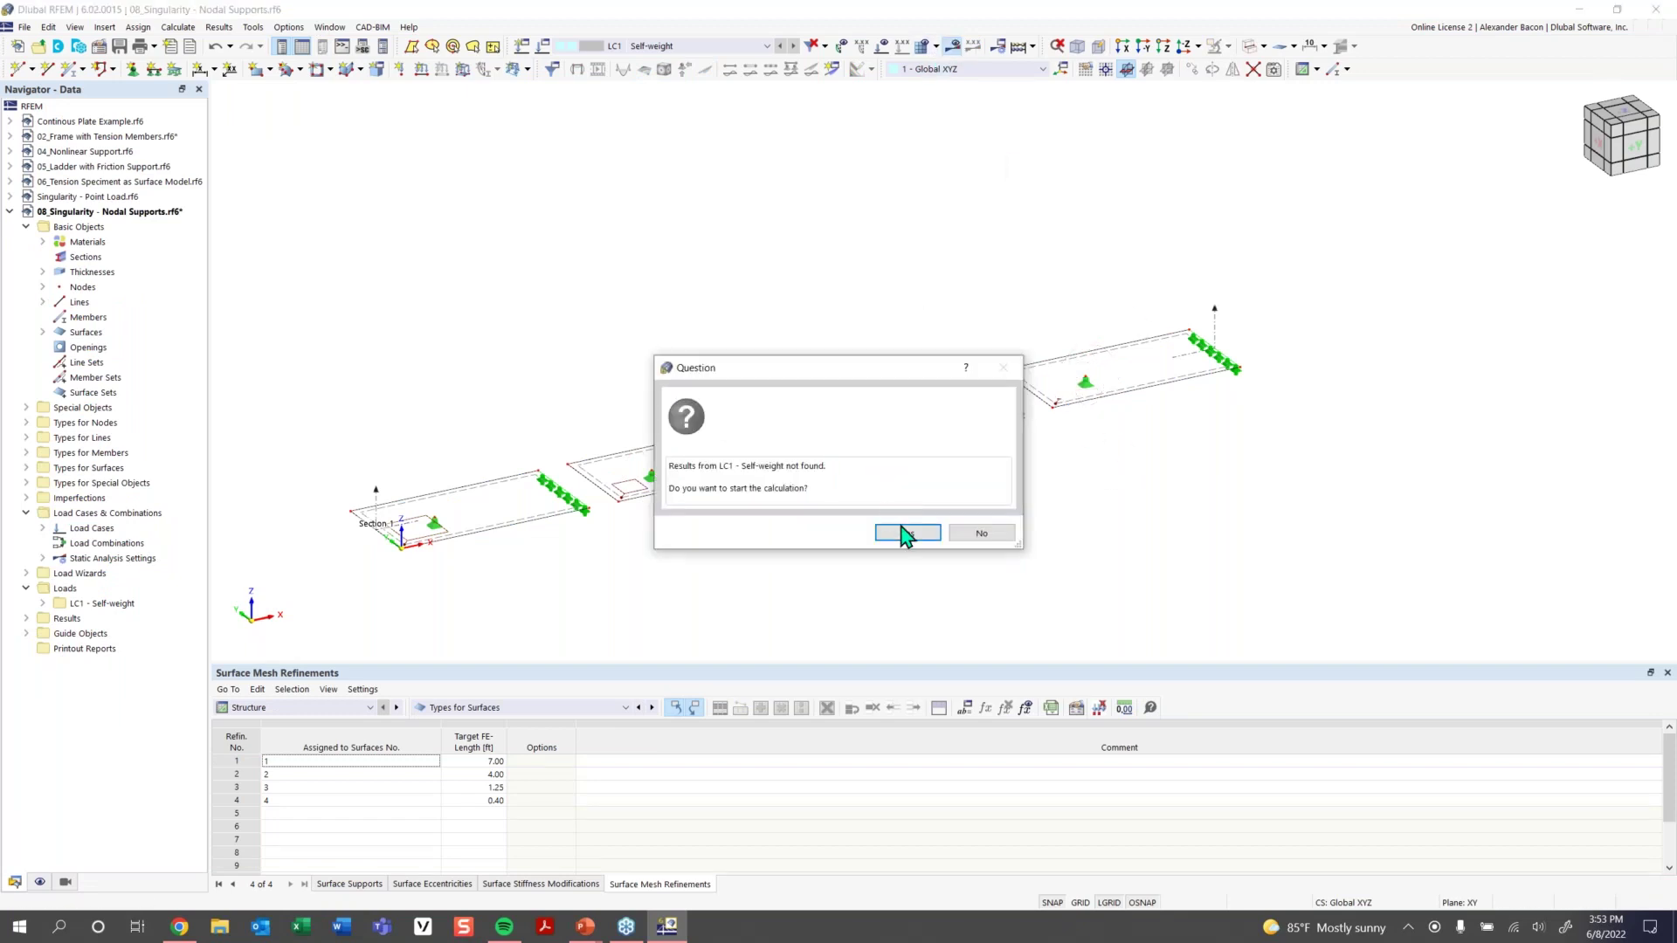
pyautogui.click(906, 533)
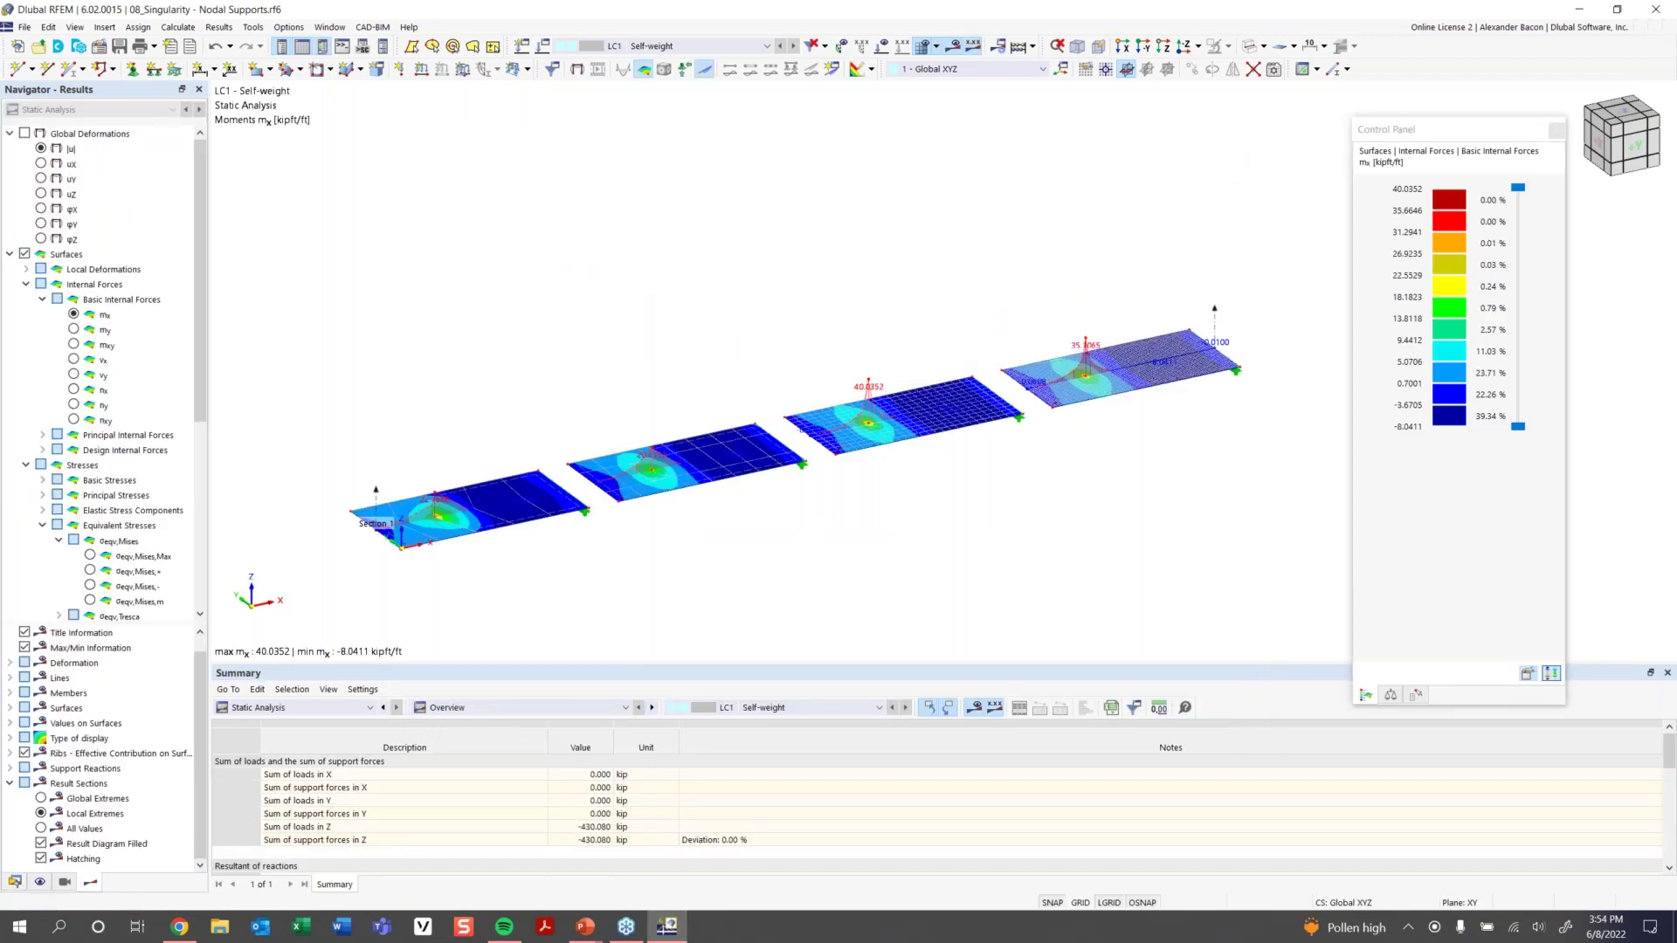
# Compare the mx peaks over the nodal supports of all four slabs for their different surface mesh sizes
pyautogui.keyDown('ctrl'); pyautogui.moveTo(920, 562); pyautogui.dragTo(861, 506, button='middle'); pyautogui.keyUp('ctrl')
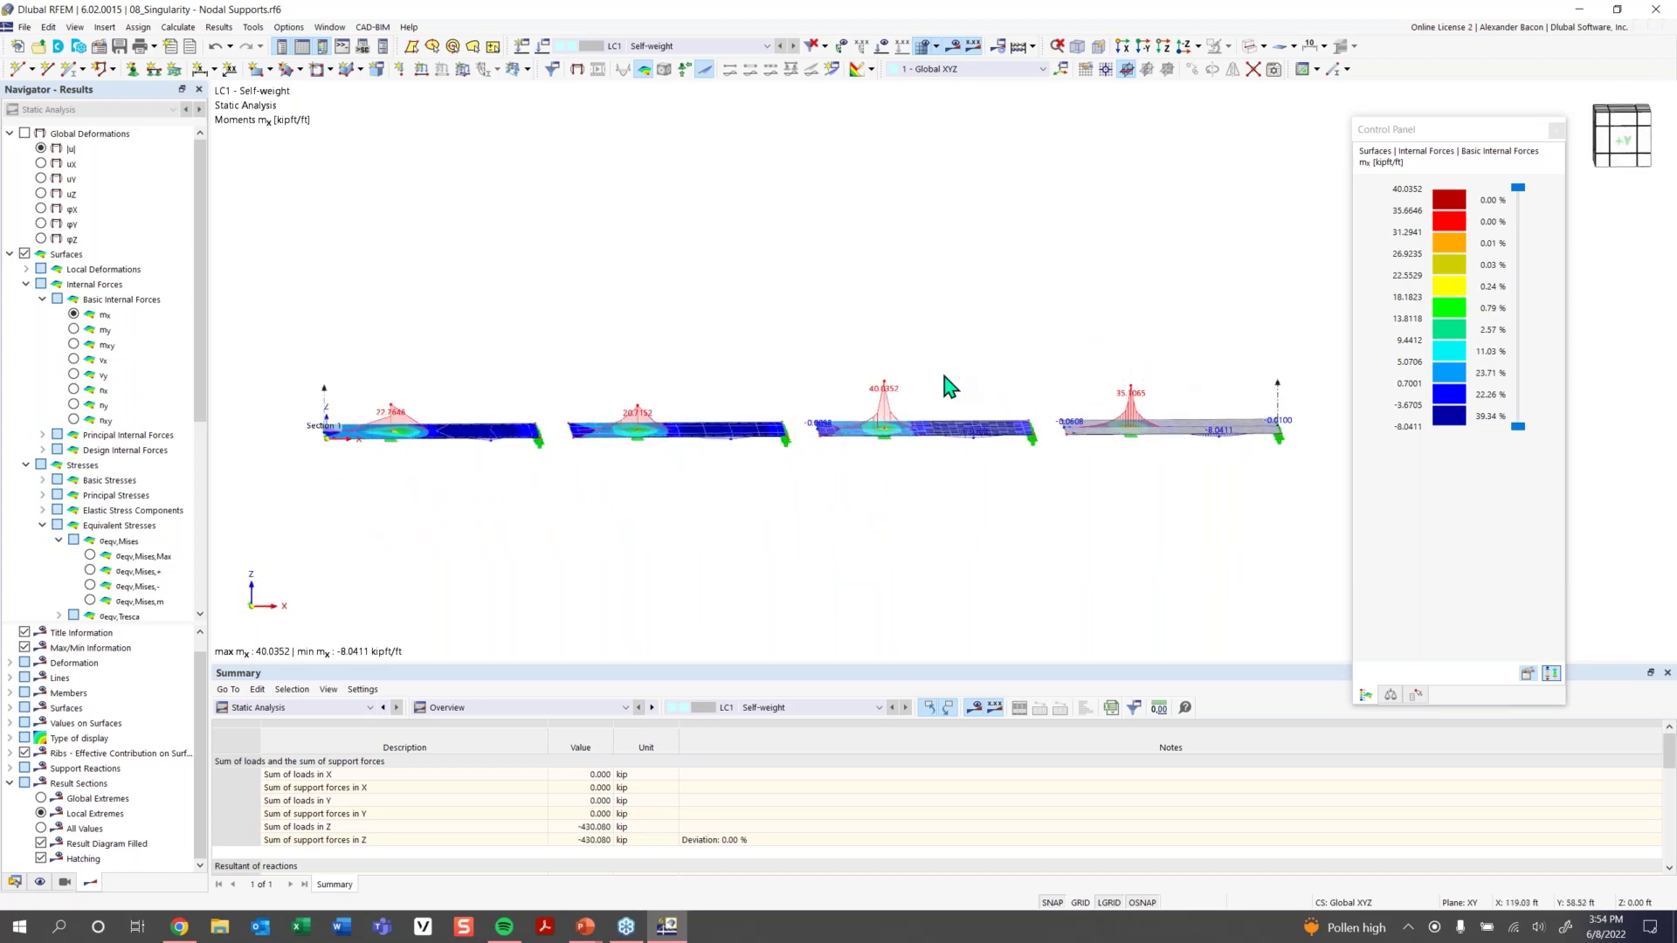
pyautogui.keyDown('ctrl'); pyautogui.moveTo(588, 400); pyautogui.dragTo(460, 494, button='middle'); pyautogui.keyUp('ctrl')
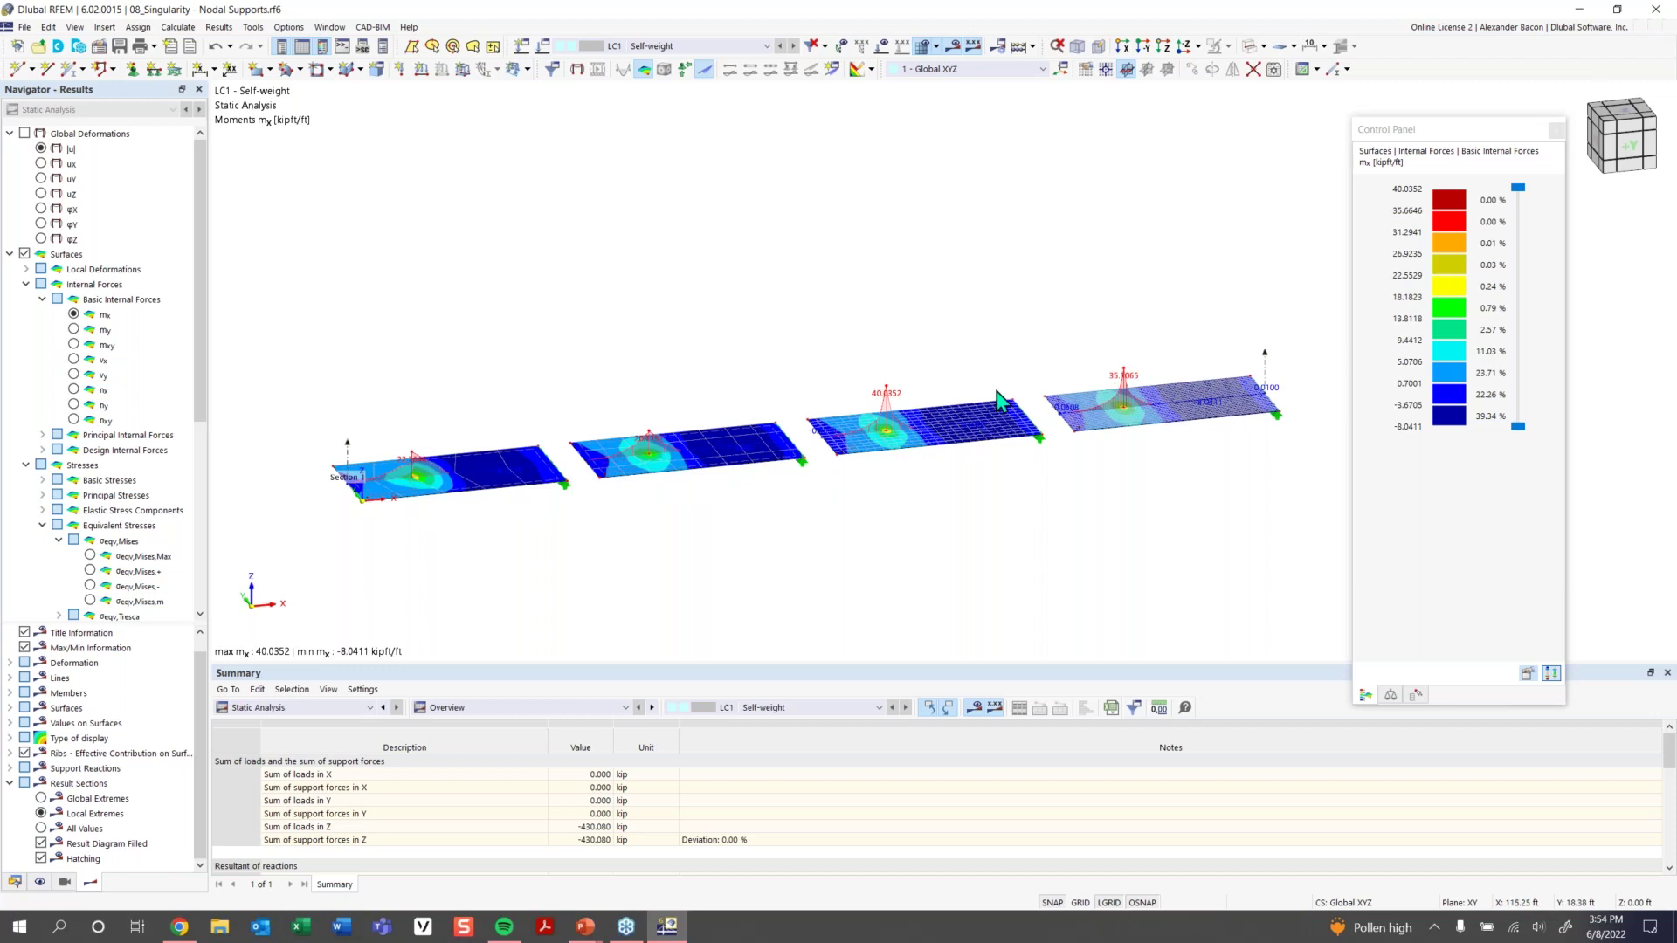
pyautogui.scroll(3, 589, 463)
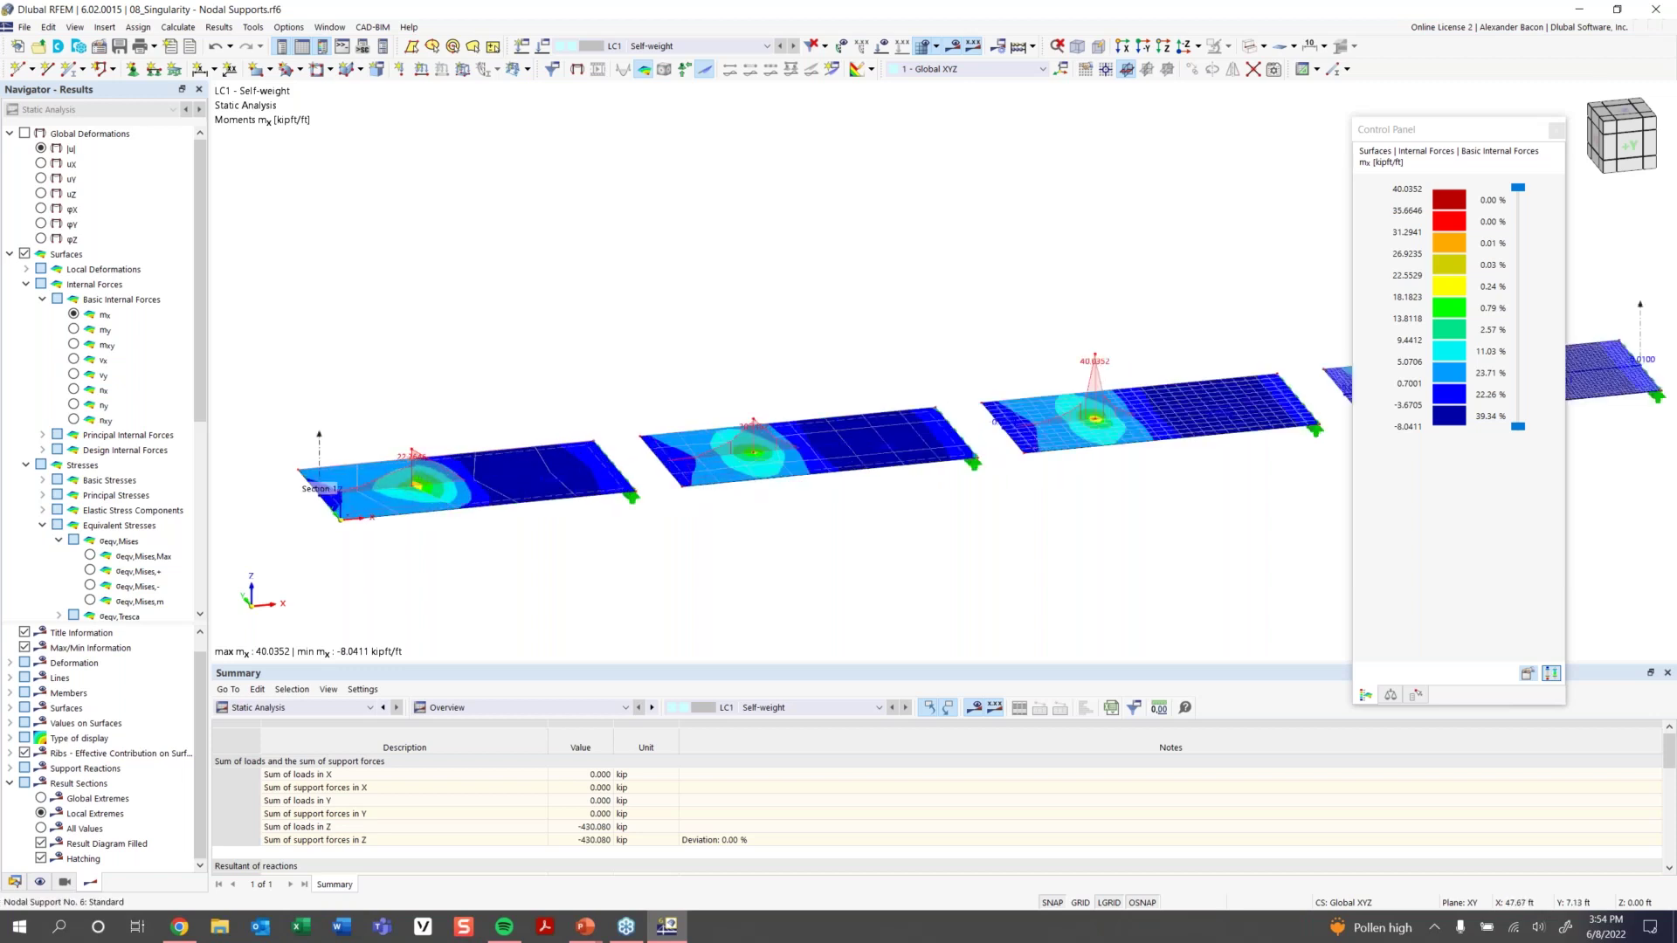
pyautogui.moveTo(1390, 341); pyautogui.dragTo(969, 371, button='middle')
pyautogui.scroll(-3, 969, 374)
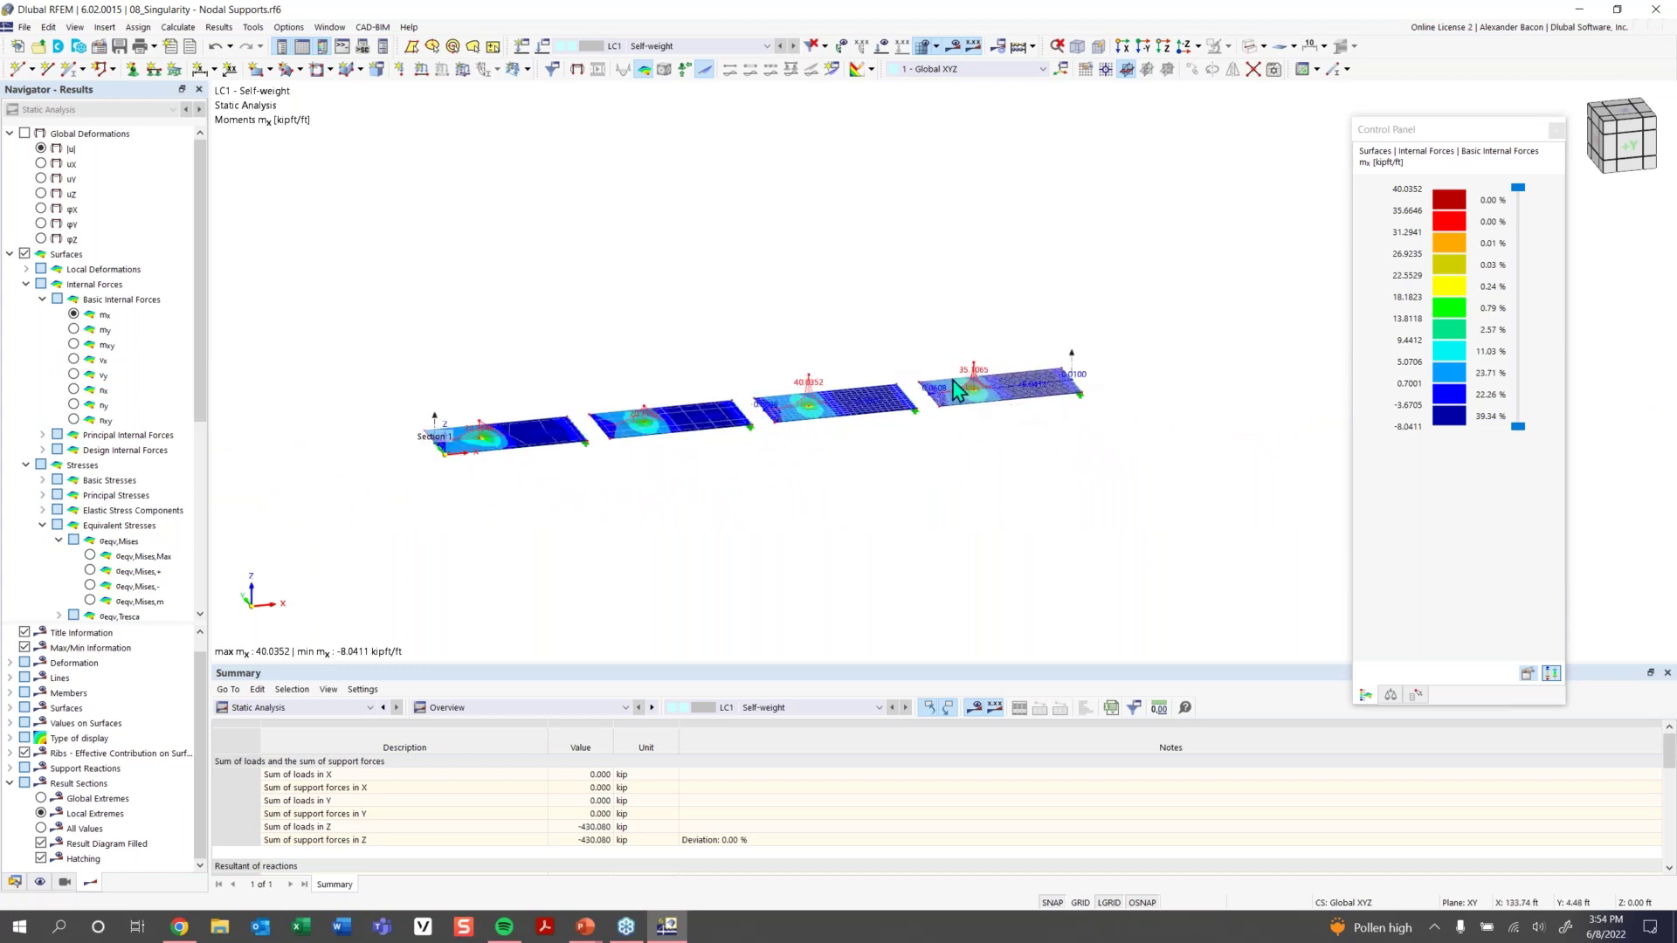
pyautogui.keyDown('ctrl'); pyautogui.moveTo(956, 427); pyautogui.dragTo(965, 385, button='middle'); pyautogui.keyUp('ctrl')
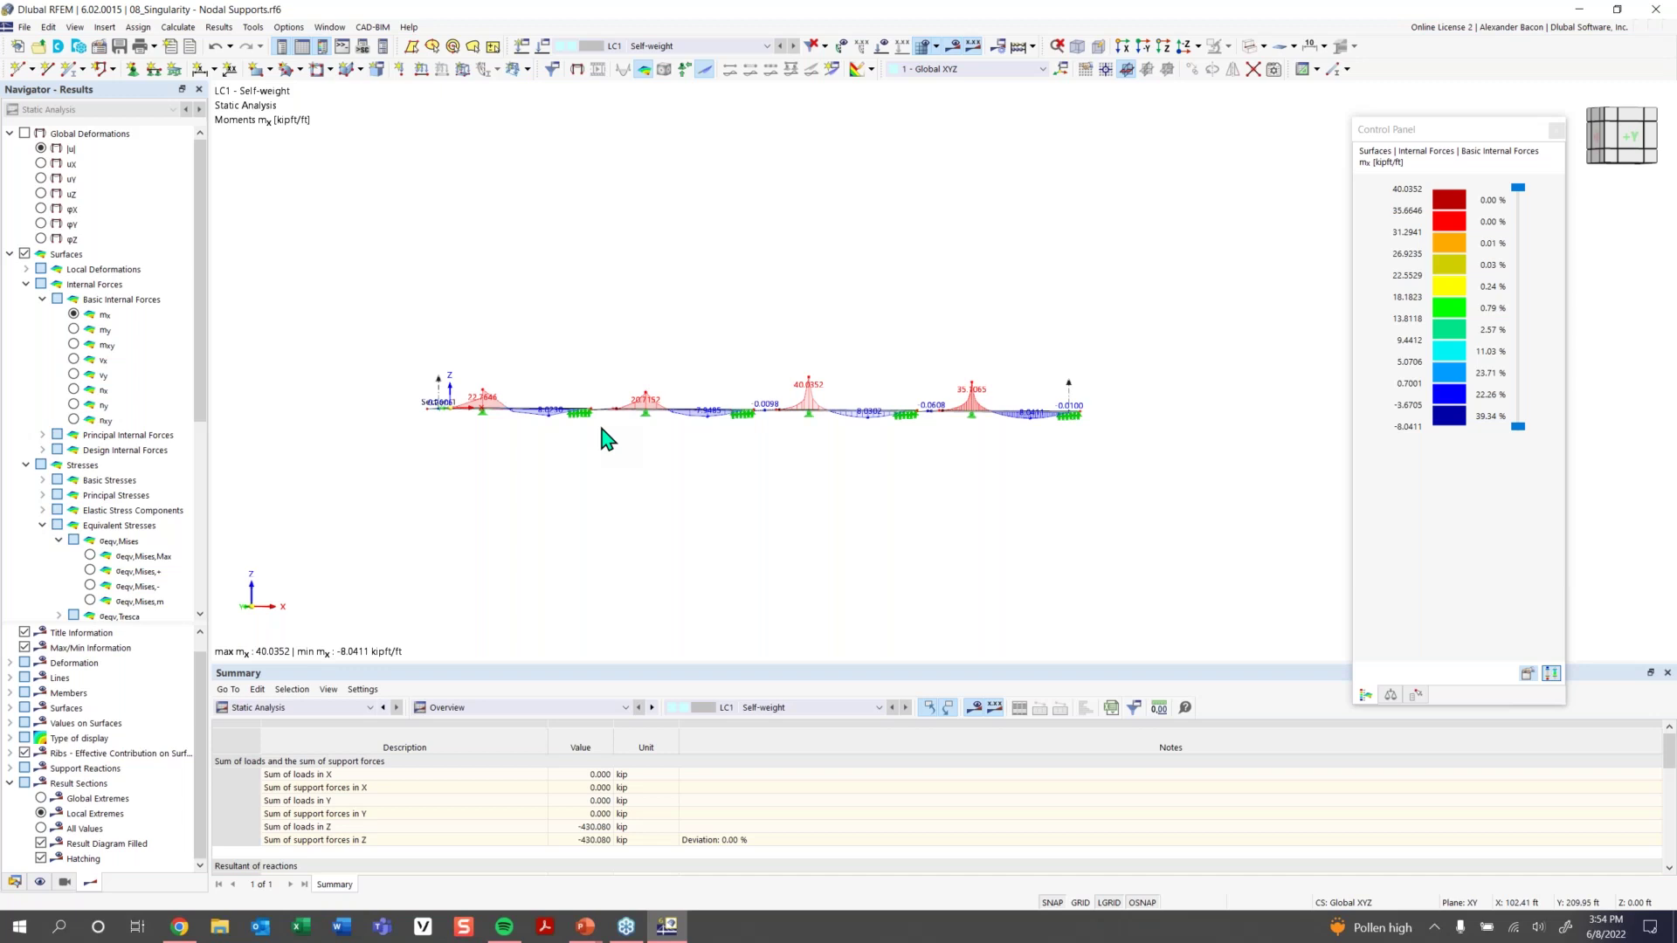
pyautogui.keyDown('ctrl'); pyautogui.moveTo(623, 400); pyautogui.dragTo(673, 374, button='middle'); pyautogui.keyUp('ctrl')
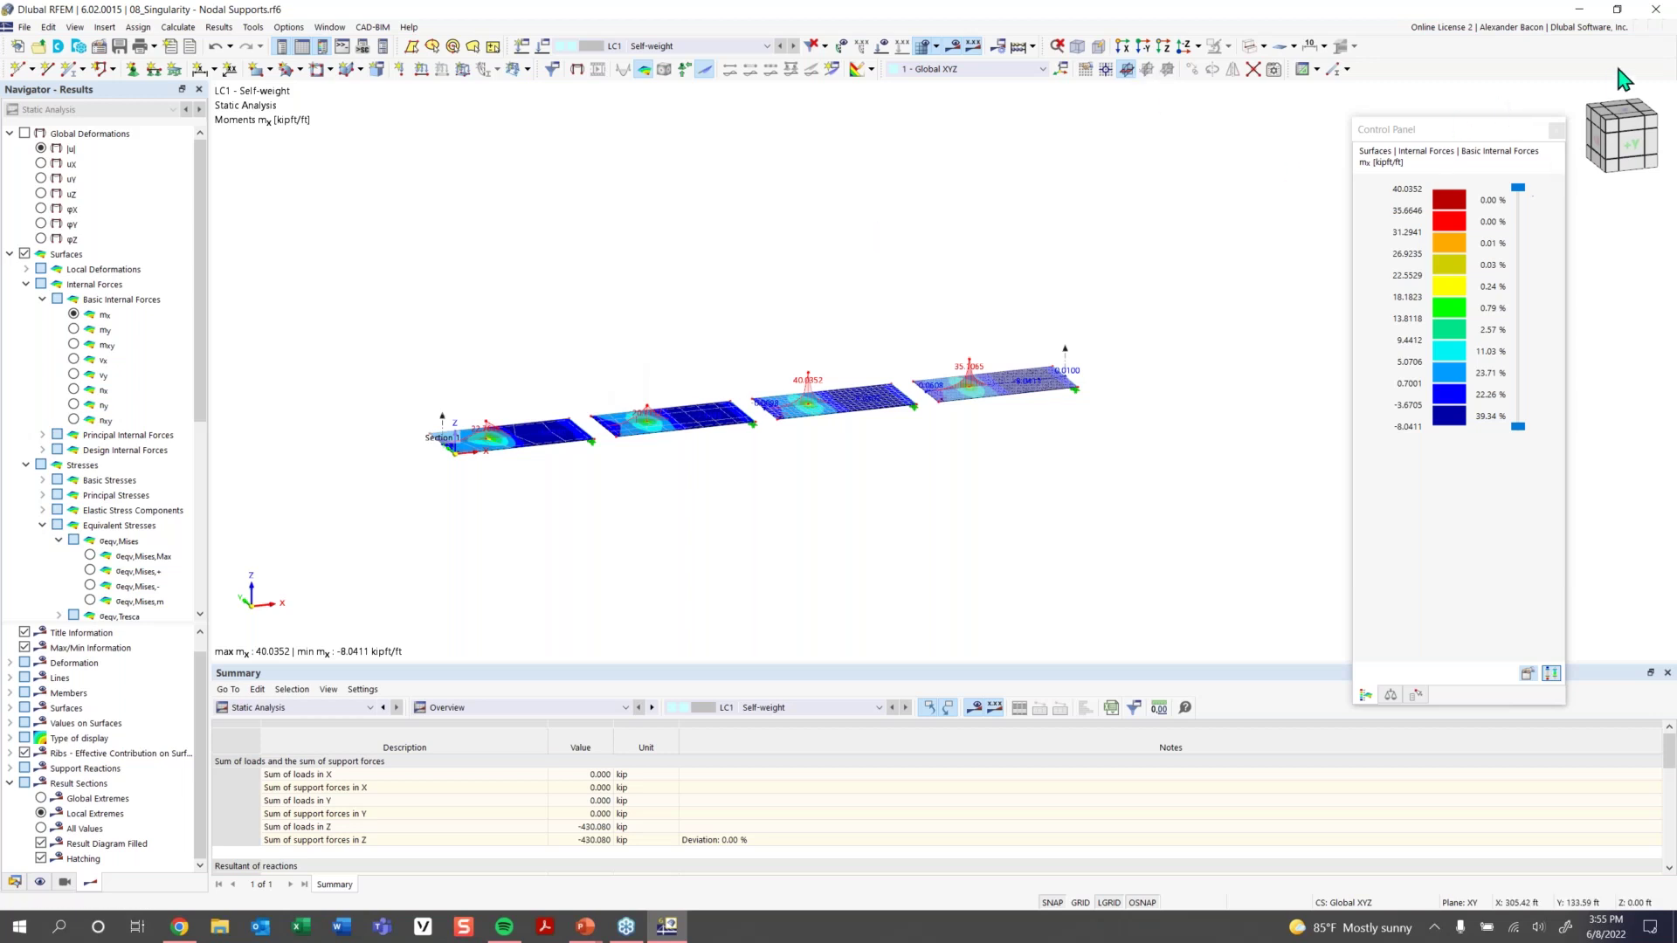
pyautogui.click(1646, 85)
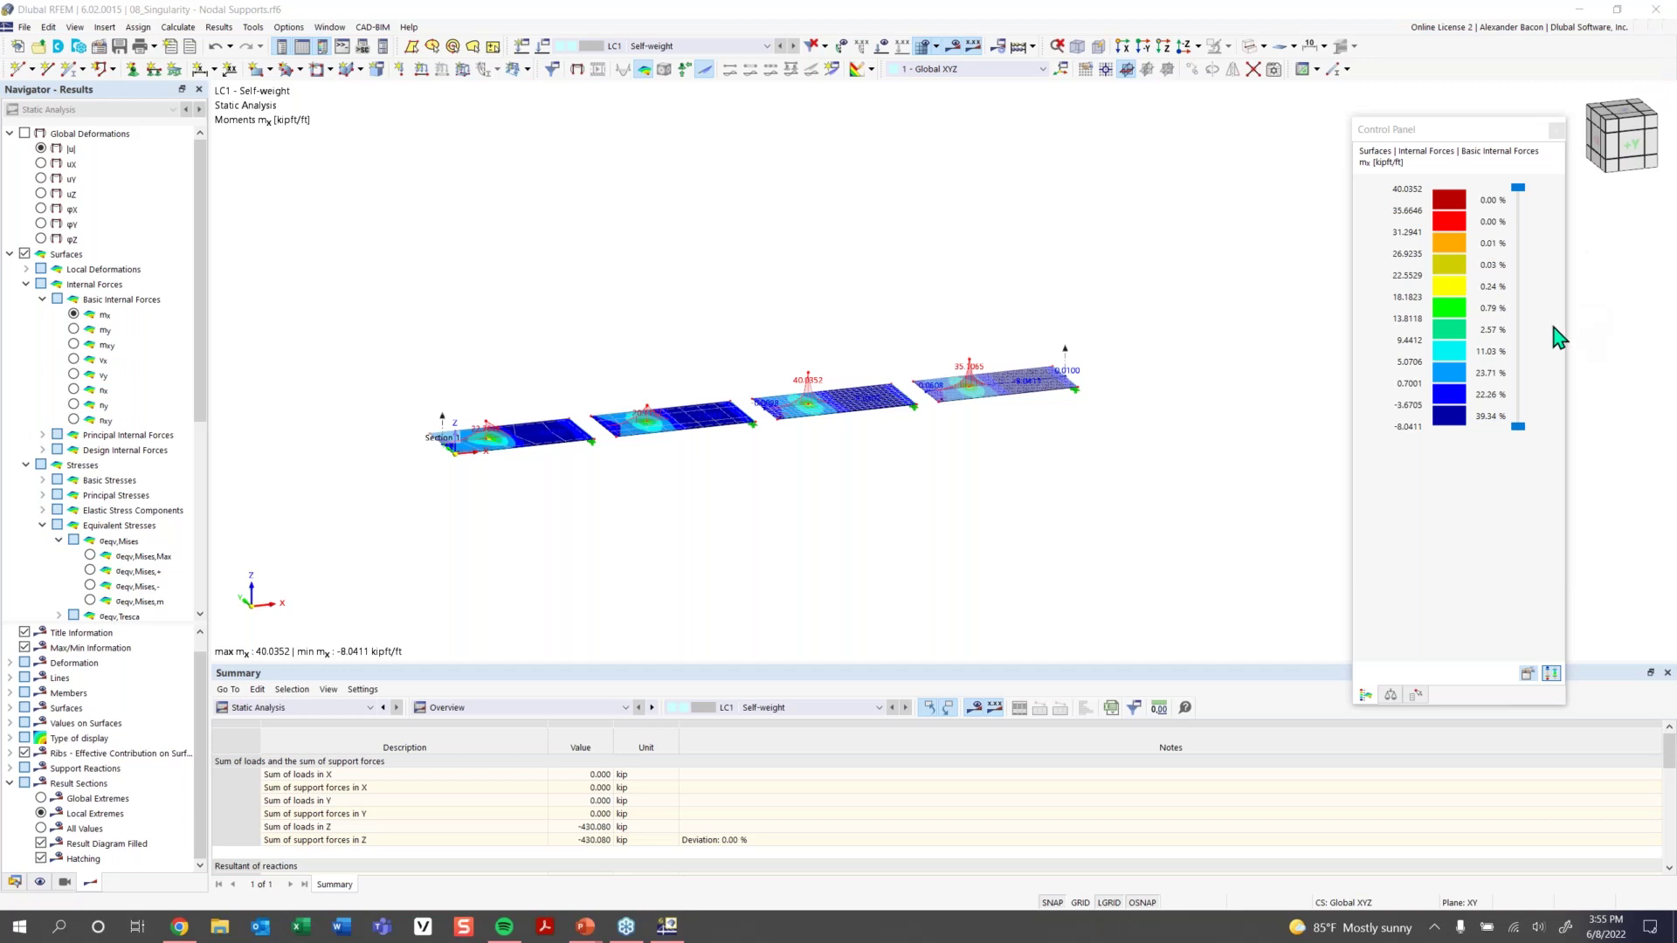